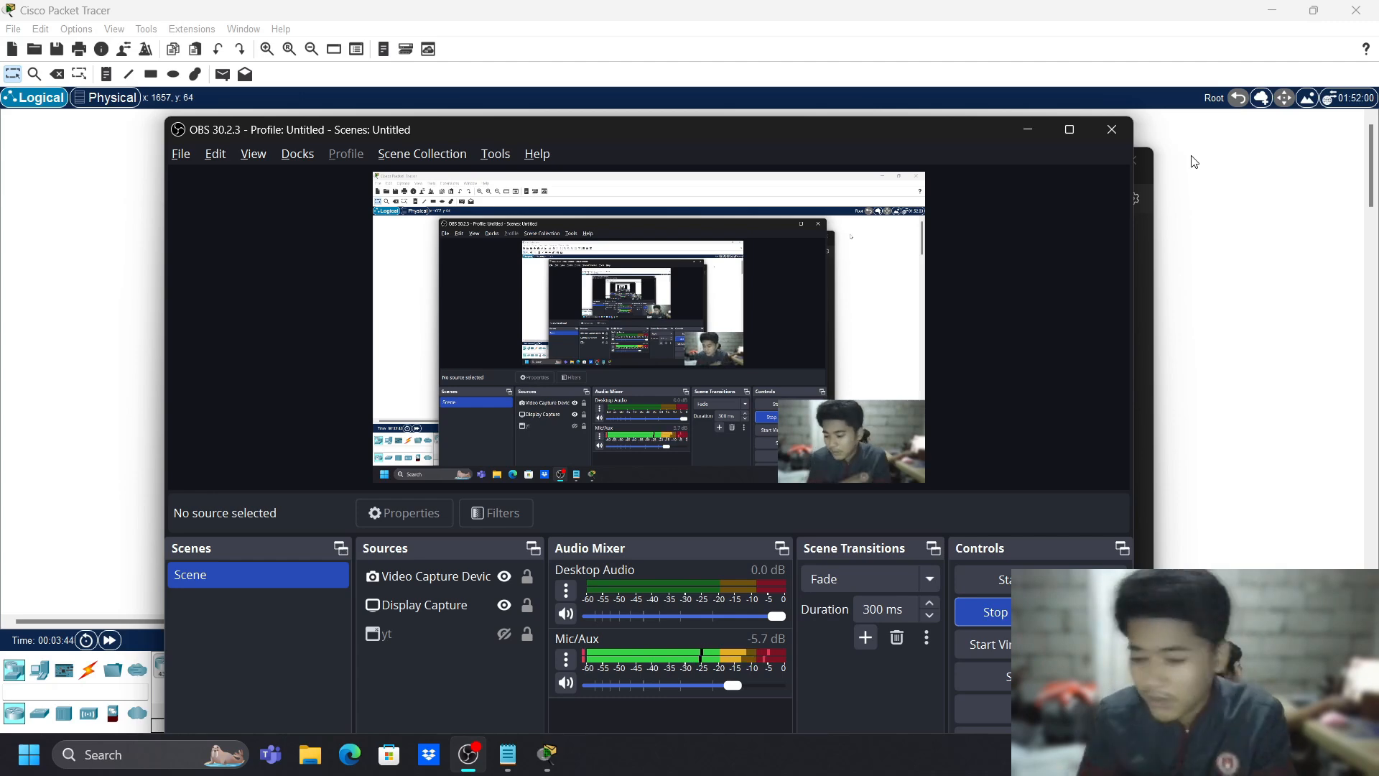
- Review the first line of the Notepad lab checklist, then return to Packet Tracer's empty workspace
key(alt+Tab)
key(alt+Tab)
key(alt+Tab)
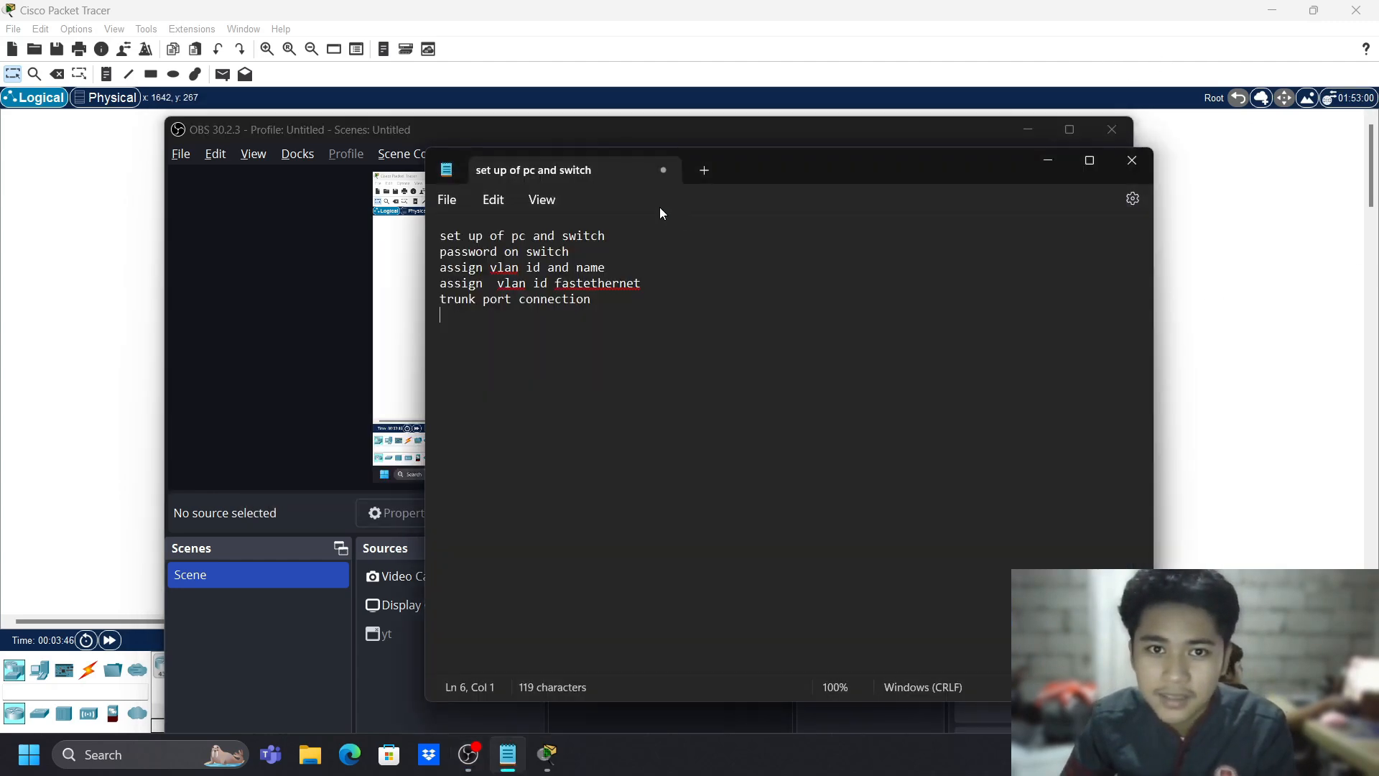
triple_click(539, 237)
click(629, 237)
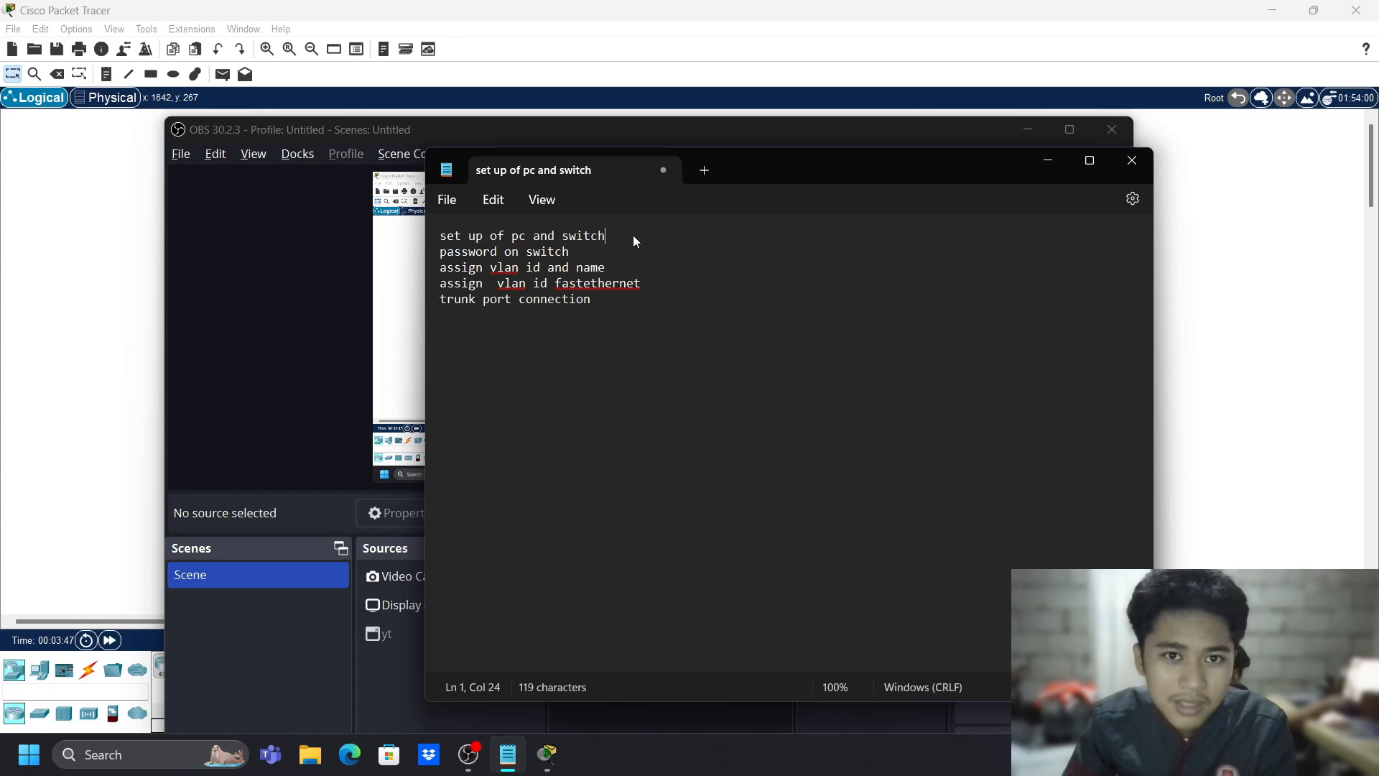
click(1230, 271)
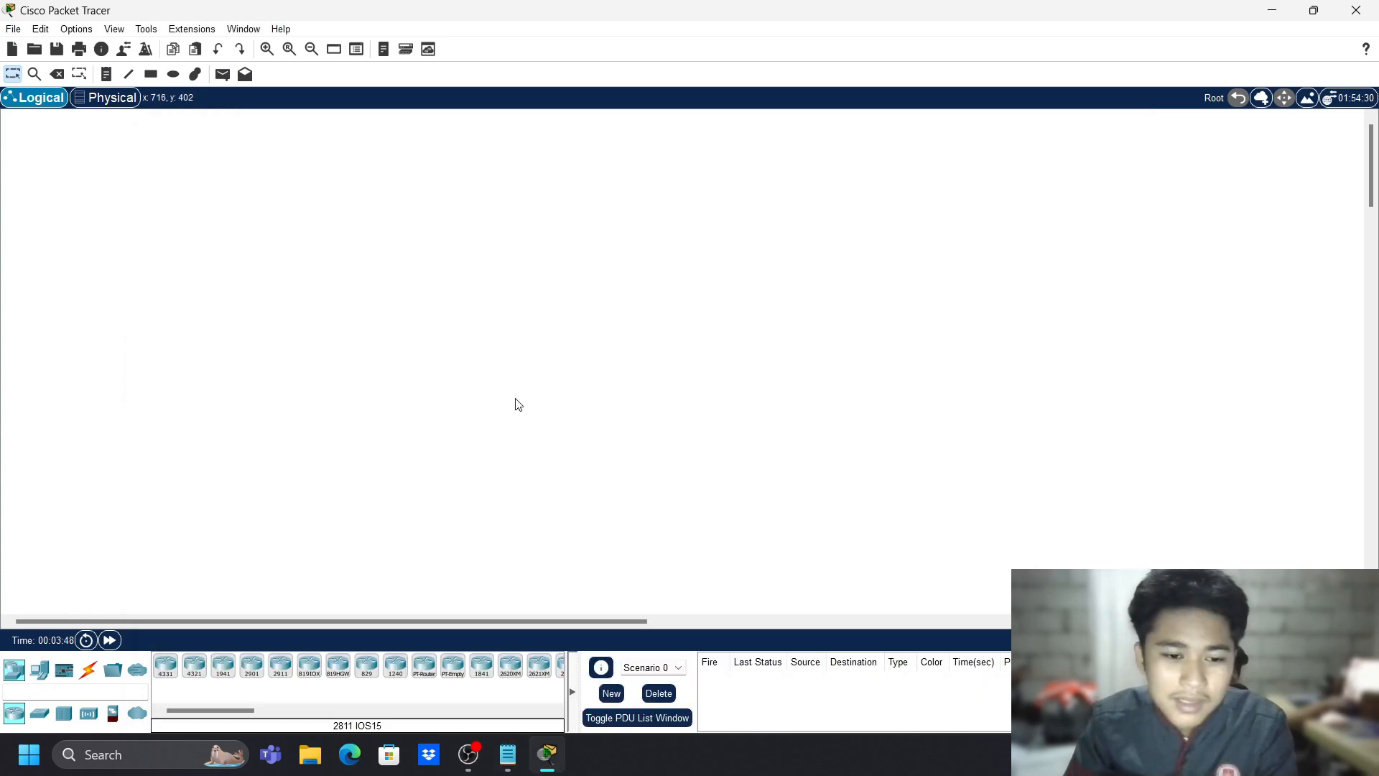
- Place Laptop0 near the top of the canvas
click(40, 669)
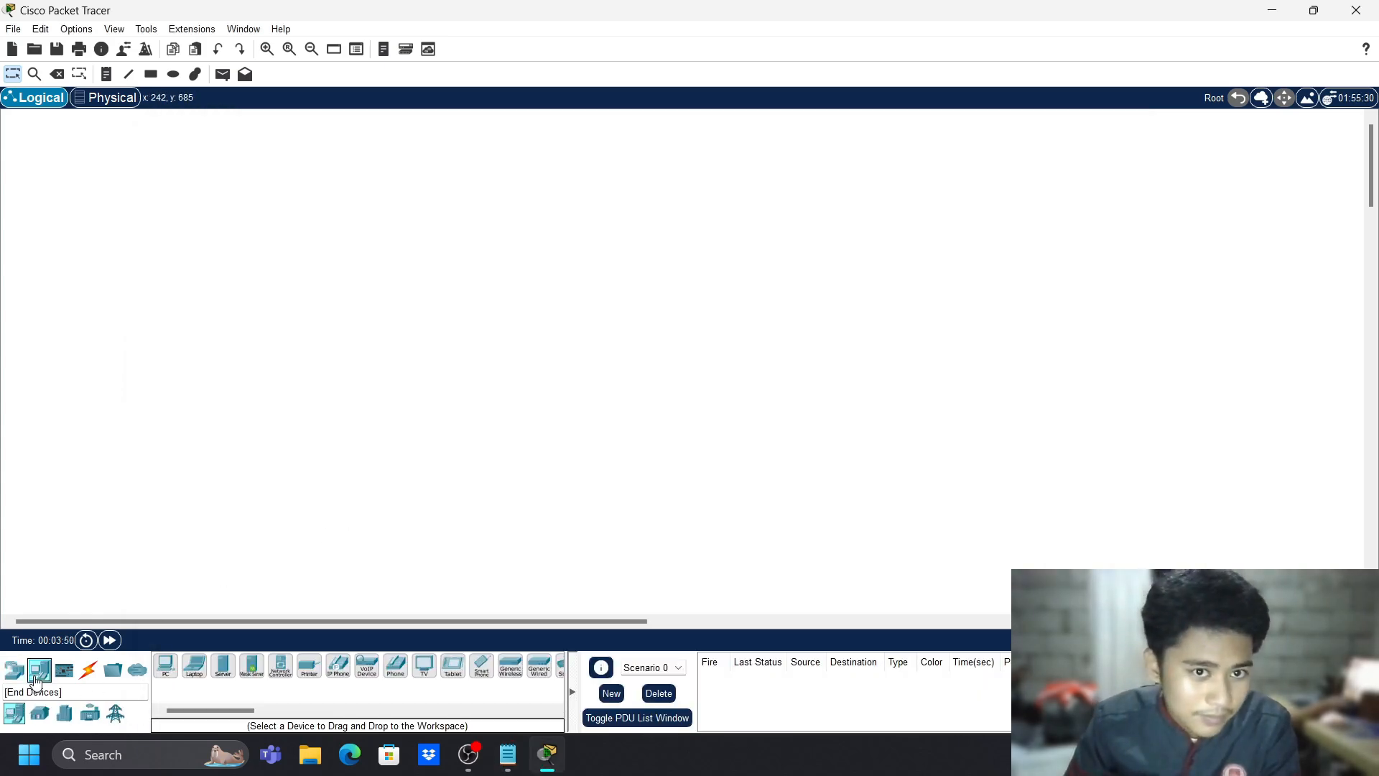
click(207, 671)
click(408, 179)
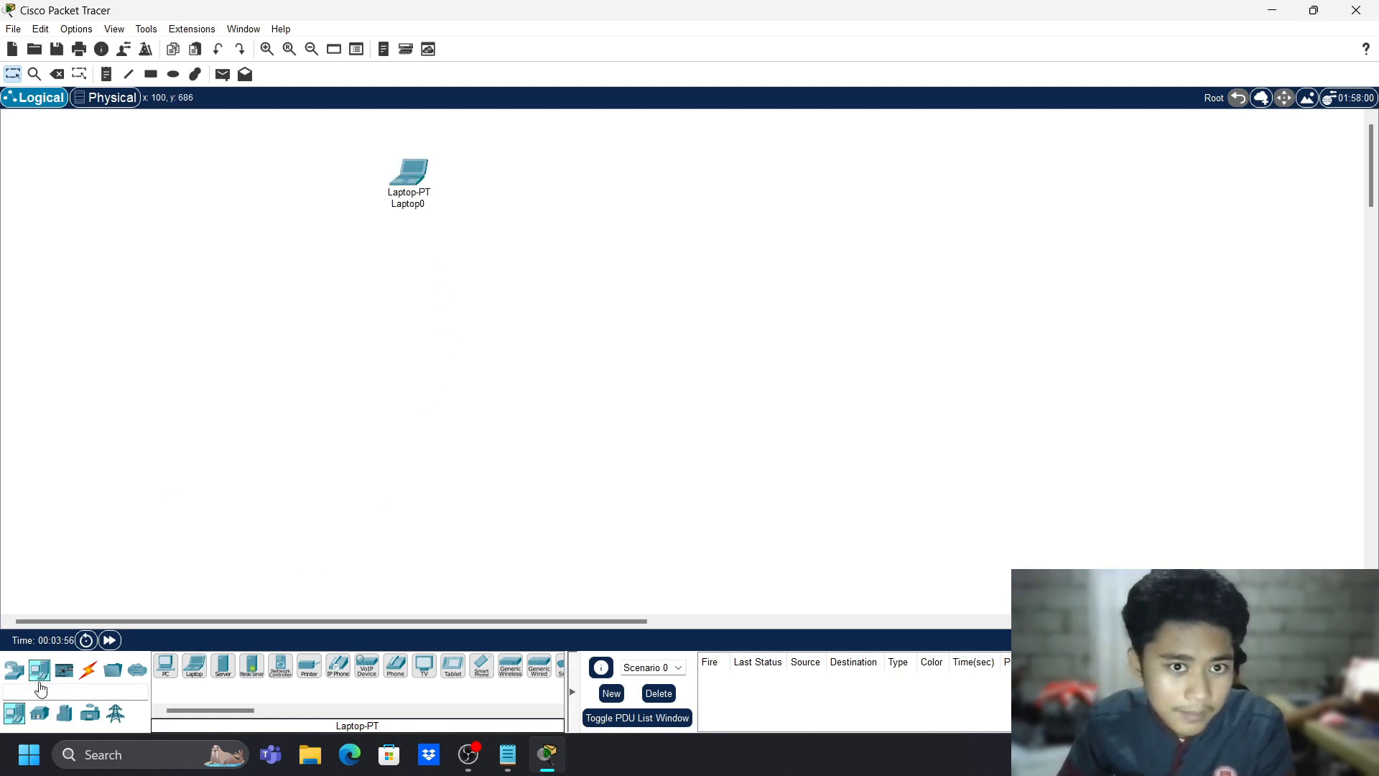
- Place two 2960 switches, Switch0 in the middle and Switch1 to its right
click(14, 670)
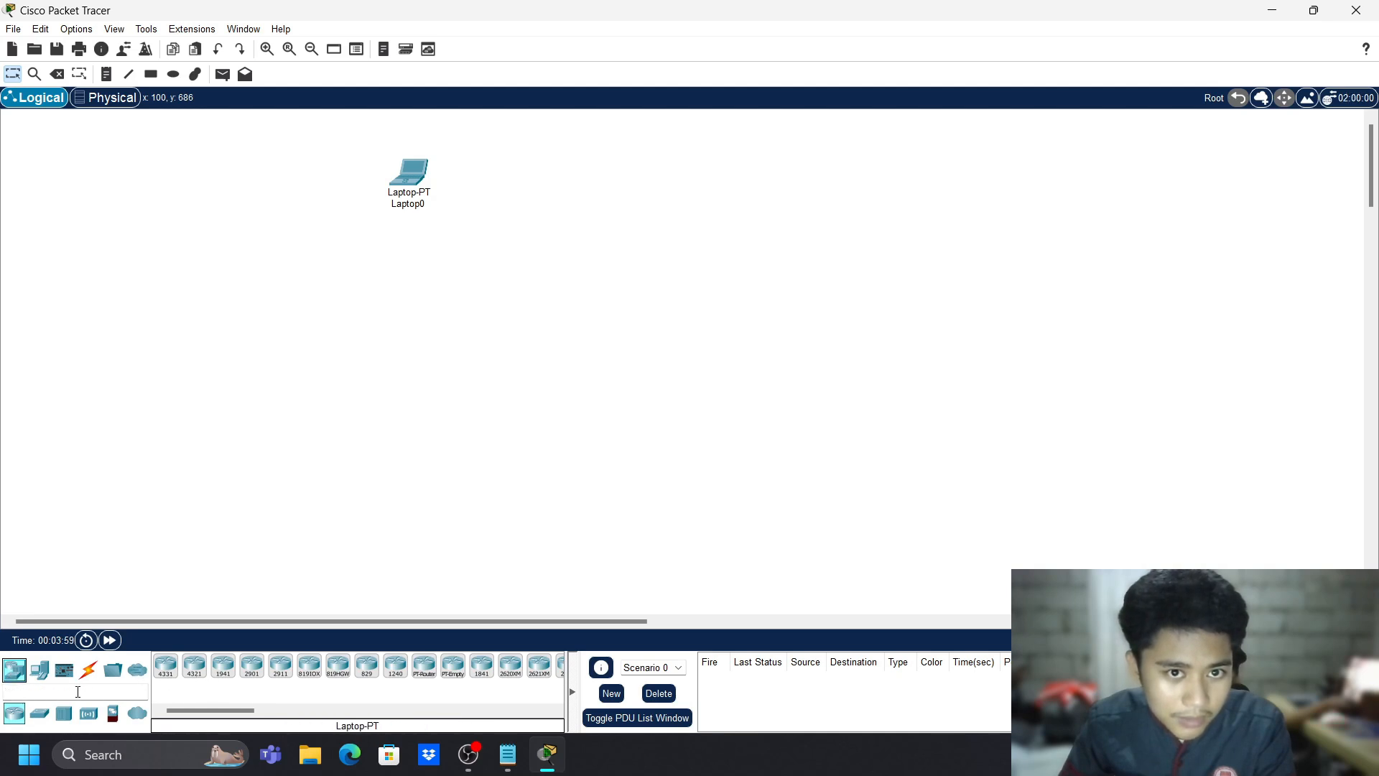
click(39, 713)
click(167, 674)
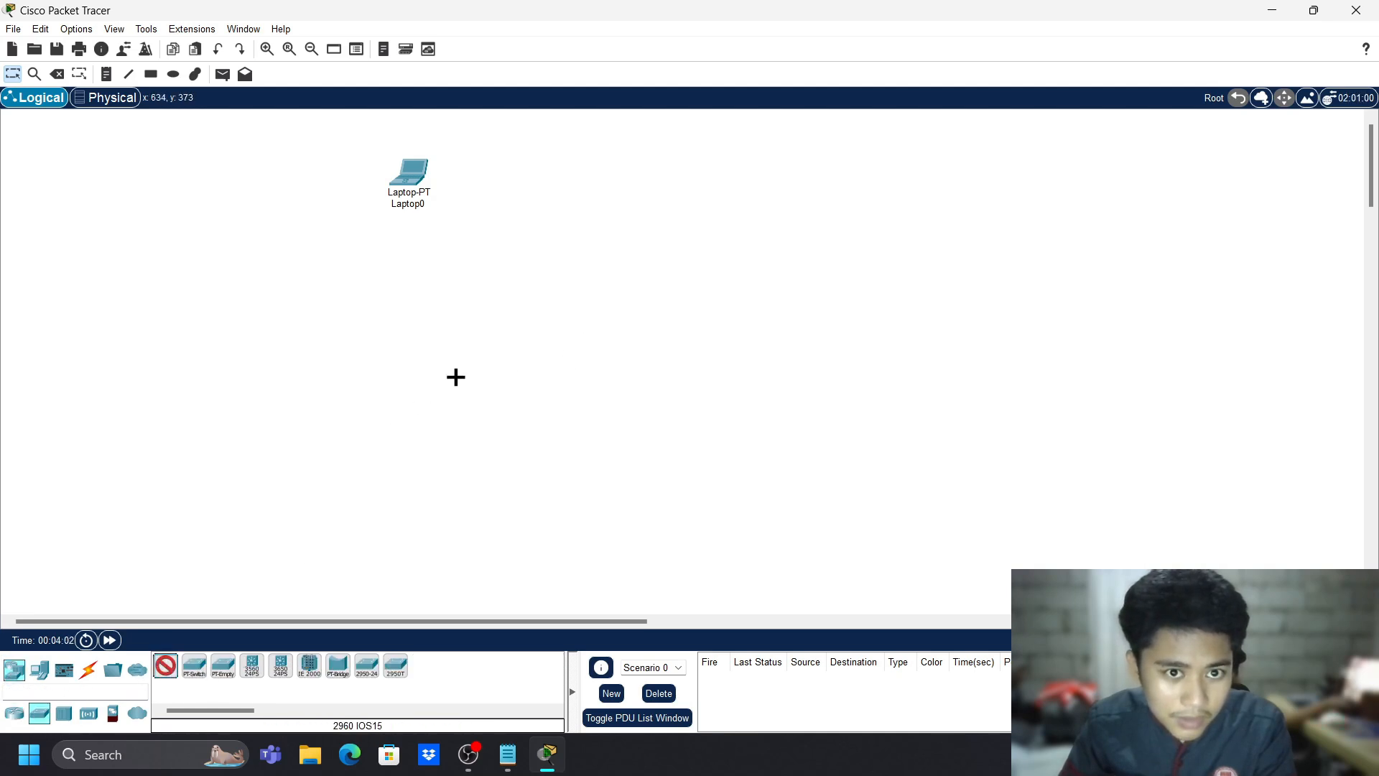
click(485, 351)
click(646, 354)
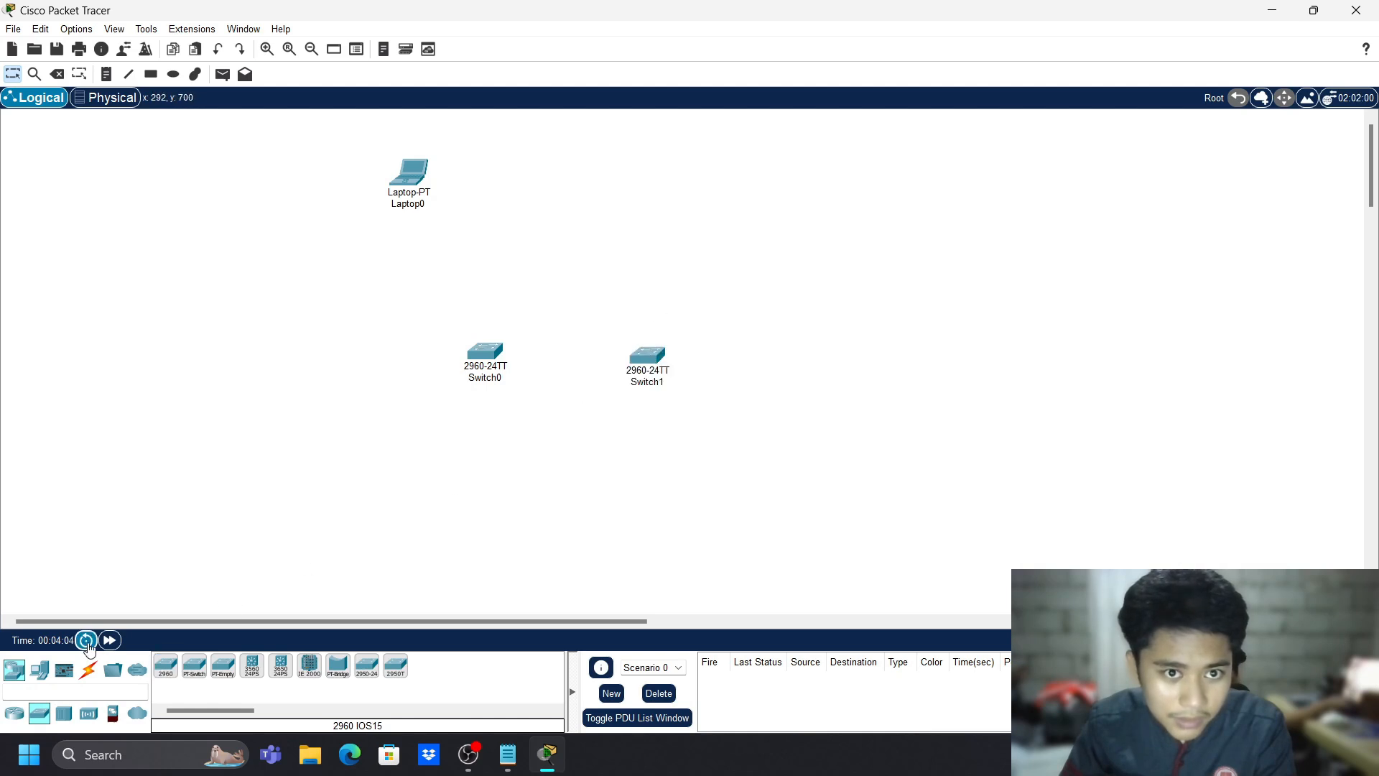
click(39, 670)
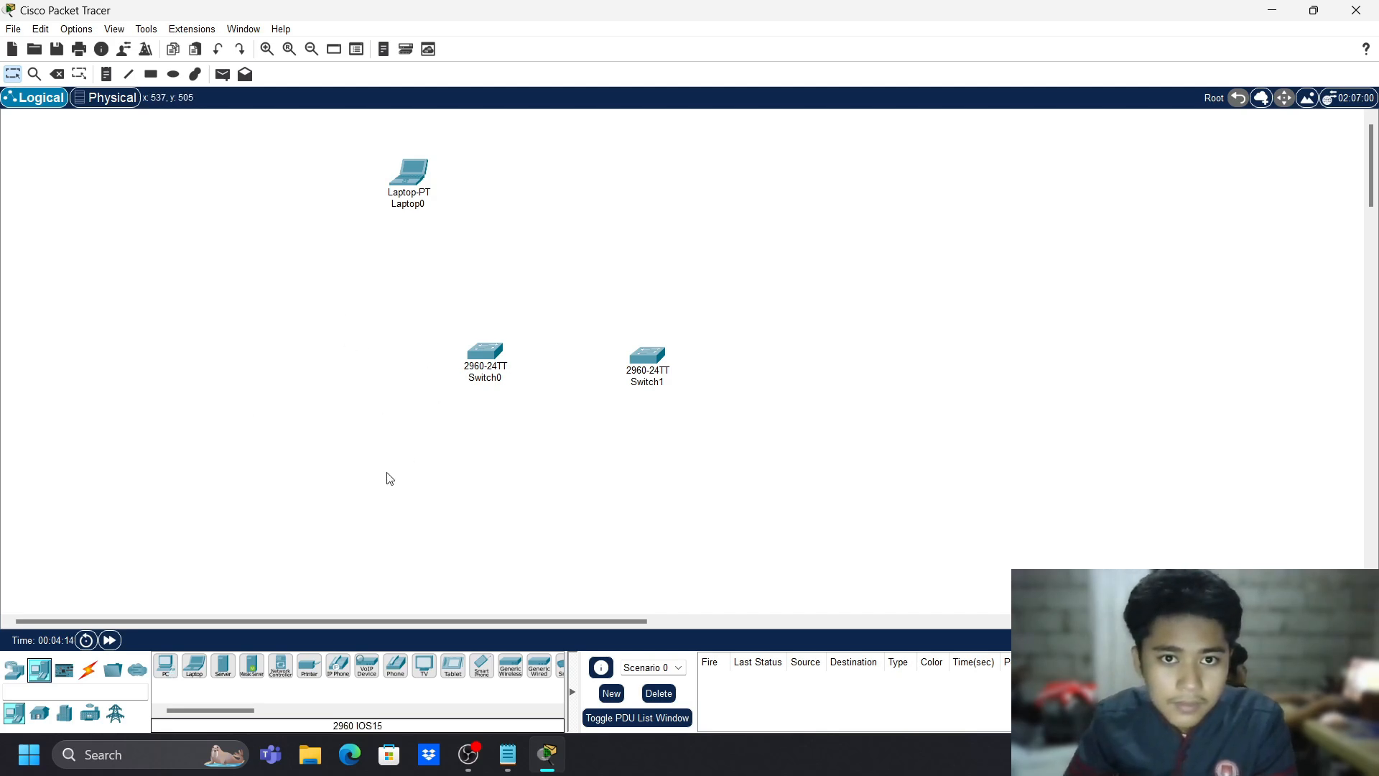
- Place PC0, PC1 and PC2 left of Switch0, then shift all three up and left
click(165, 665)
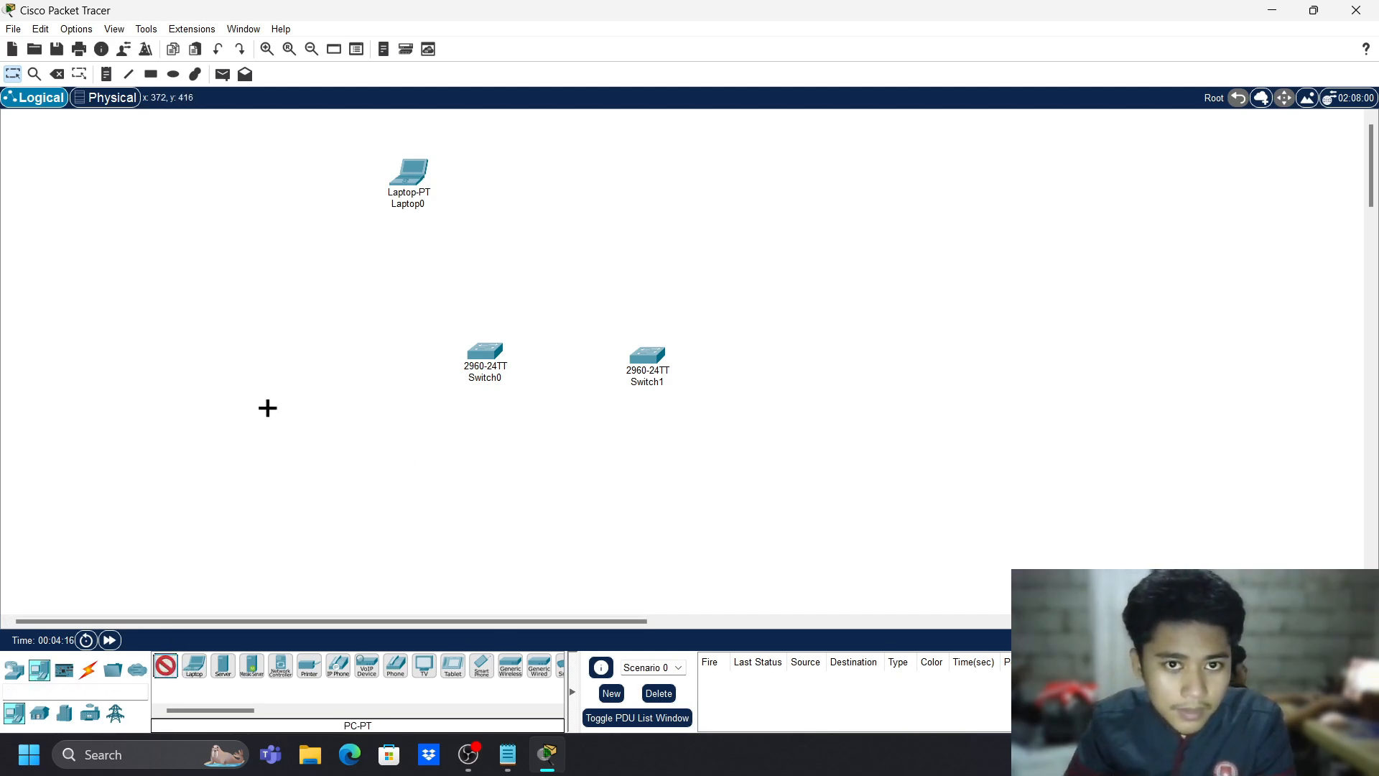
click(259, 290)
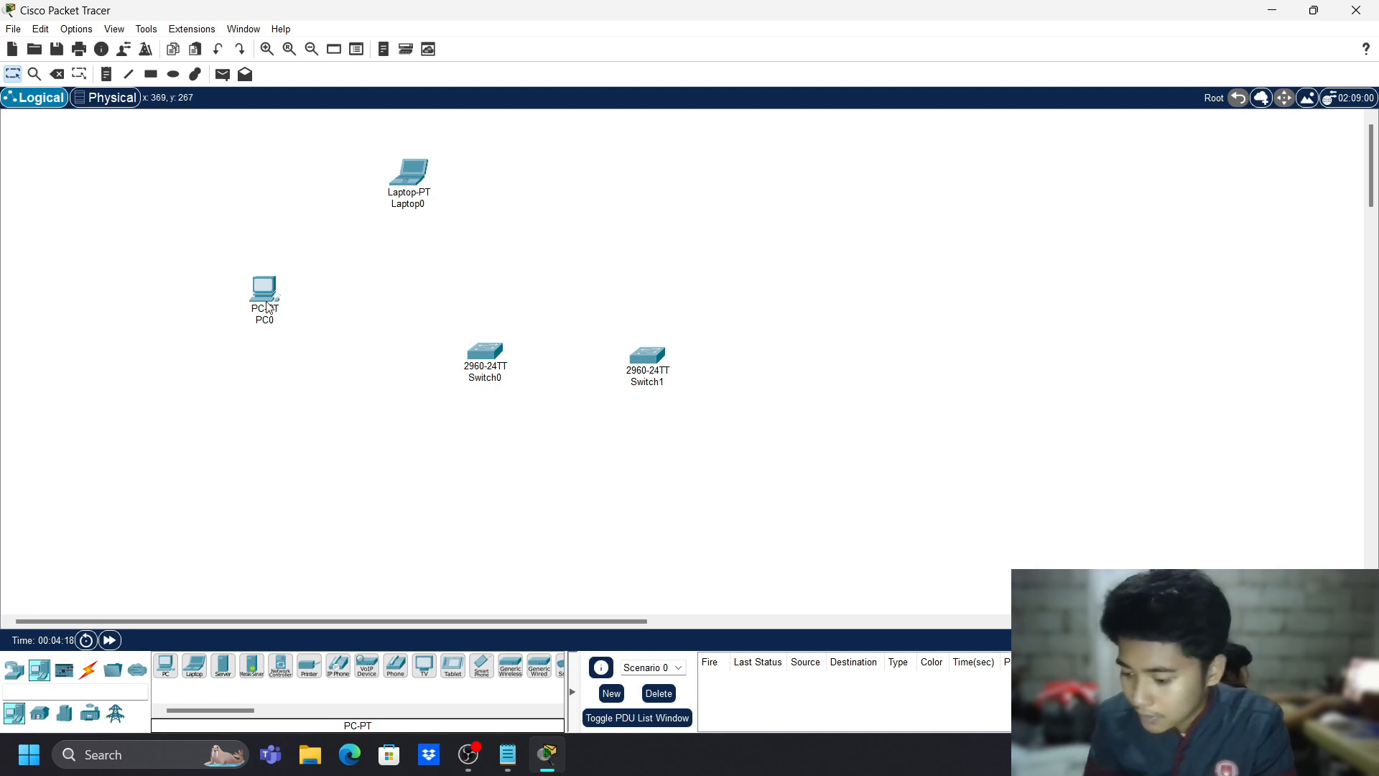
mouse_move(267, 307)
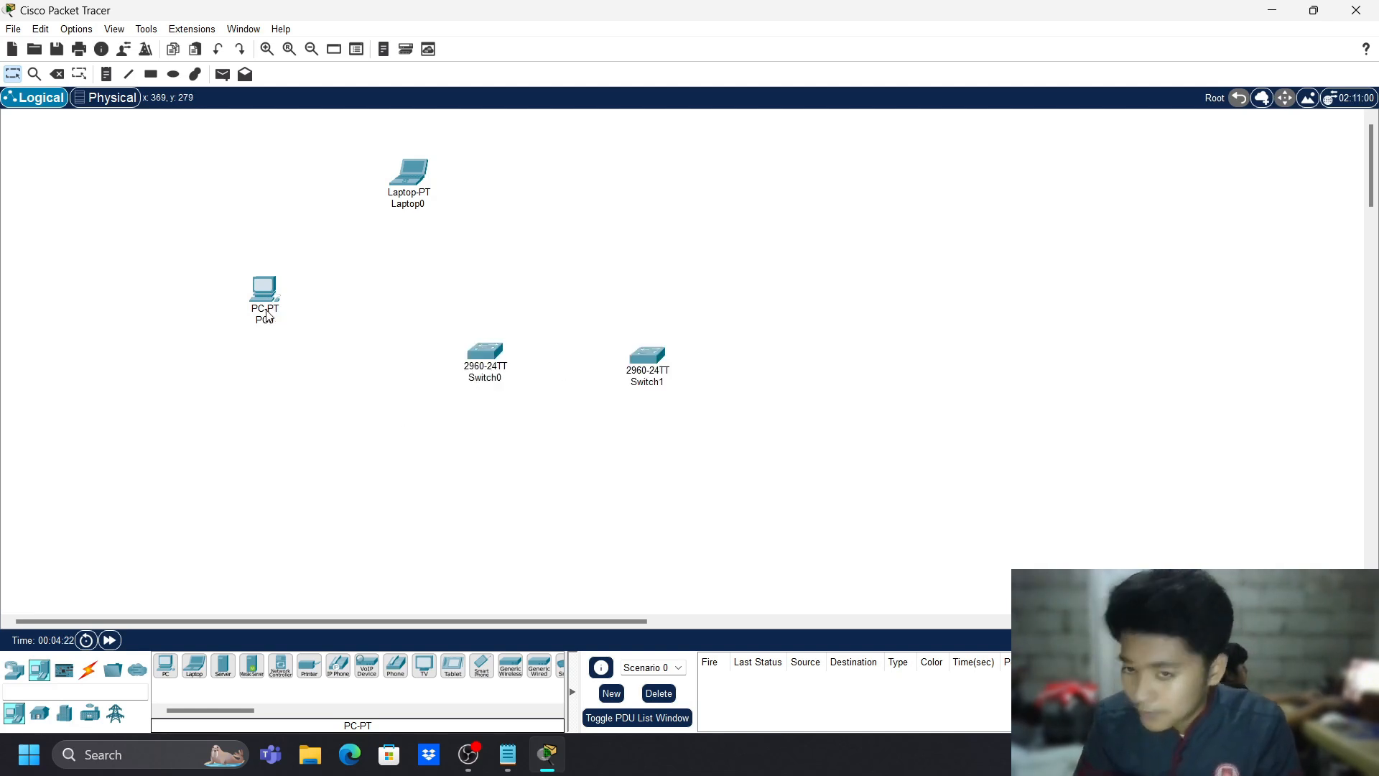
click(165, 664)
click(285, 390)
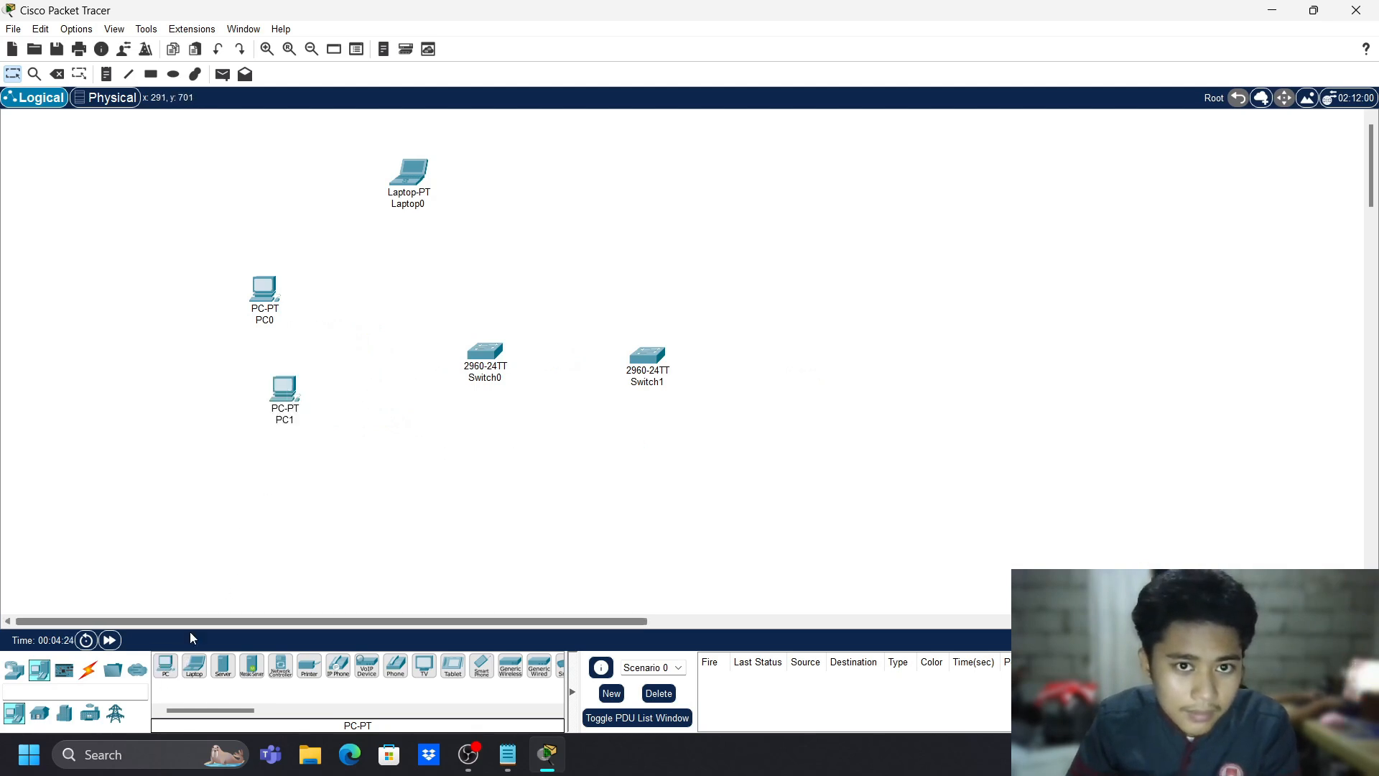
click(166, 665)
click(285, 494)
drag(136, 261, 326, 486)
drag(287, 391, 206, 287)
- Add PC3 and PC4 below PC2
click(176, 667)
click(225, 467)
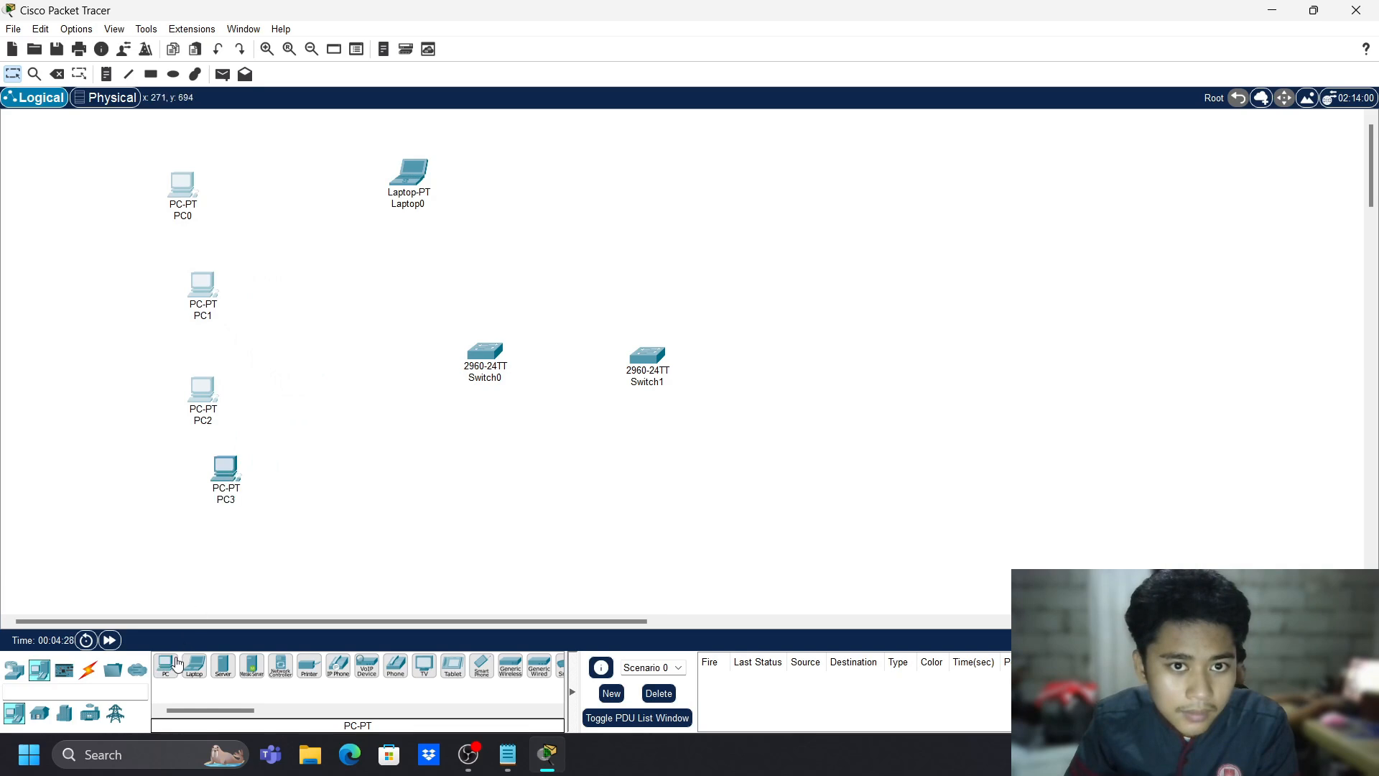
click(168, 665)
click(302, 537)
- Place PC5 through PC9 in a column to the right of Switch1
click(166, 665)
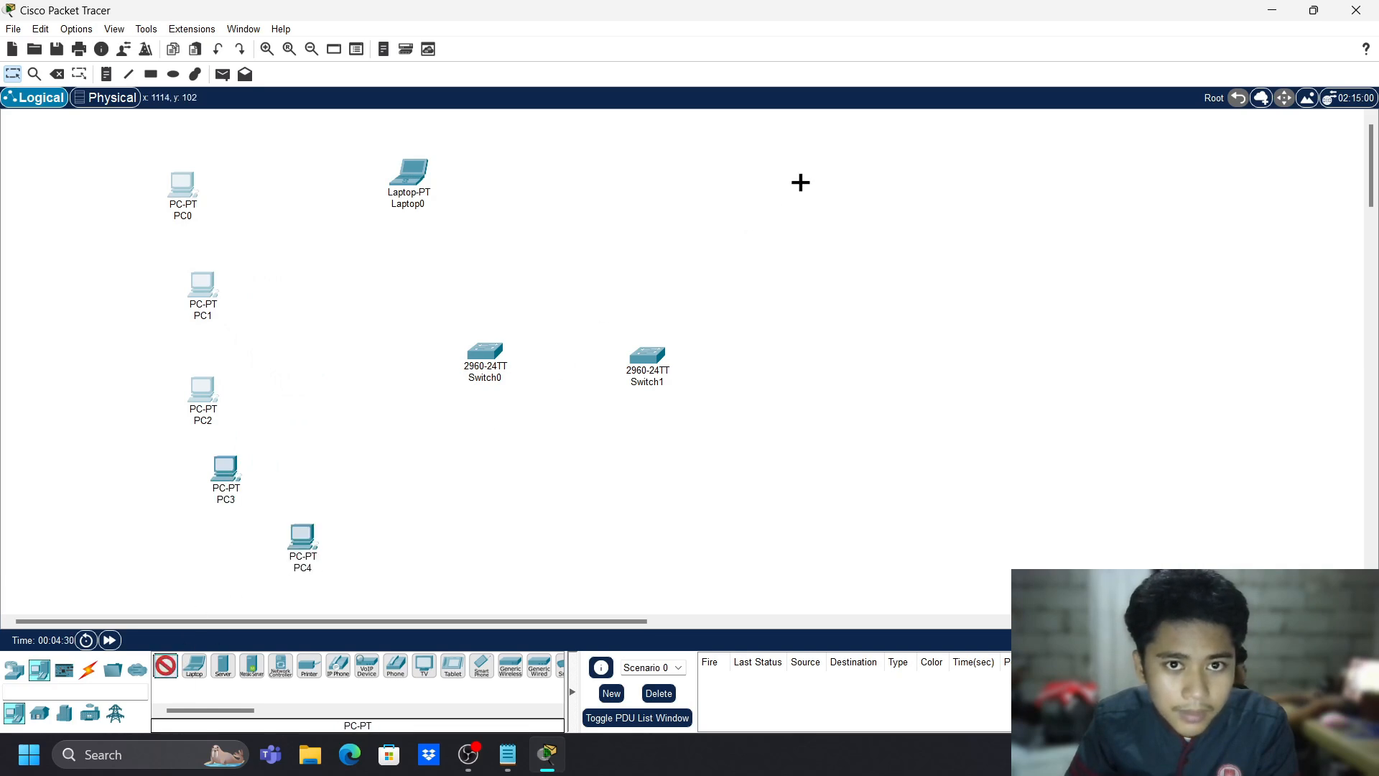
click(800, 183)
click(166, 665)
click(824, 273)
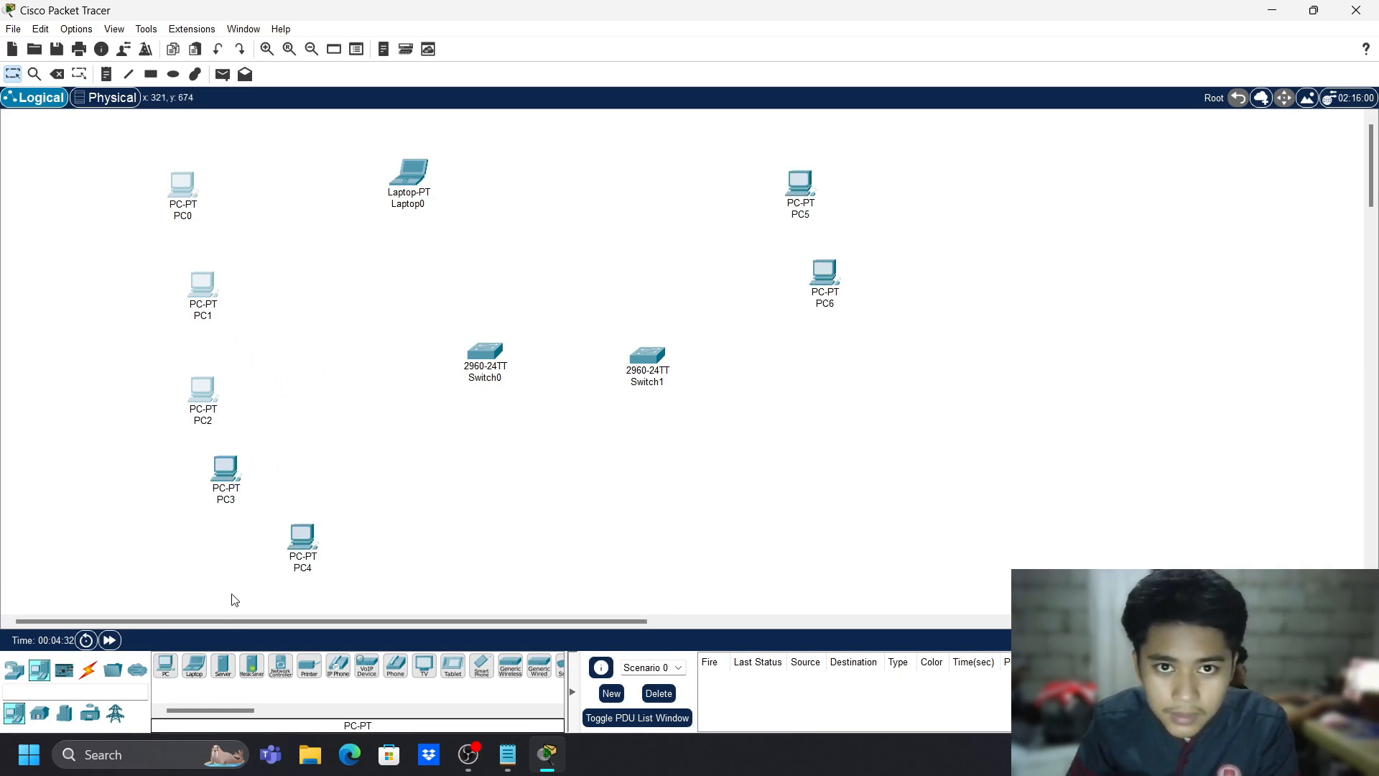
click(166, 665)
click(833, 352)
click(165, 665)
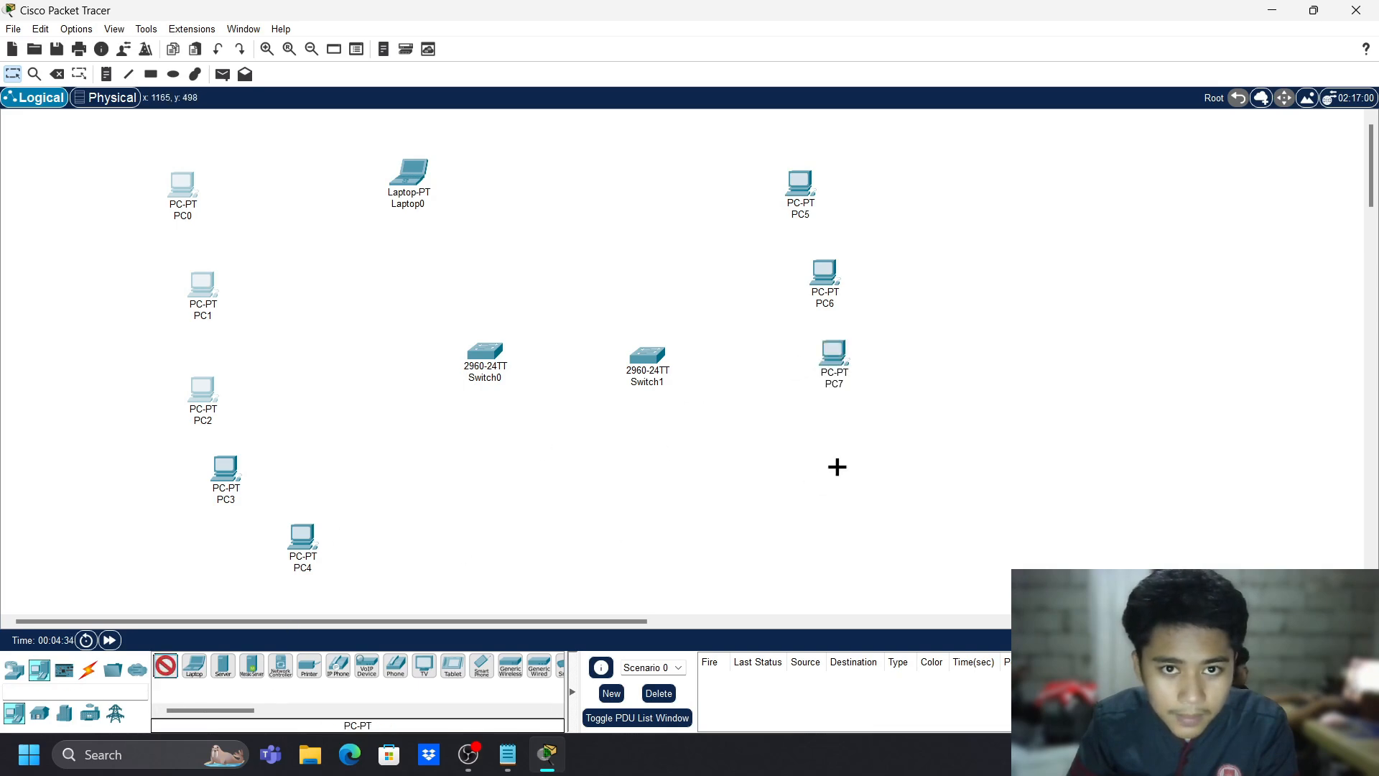
click(793, 427)
click(166, 665)
click(759, 524)
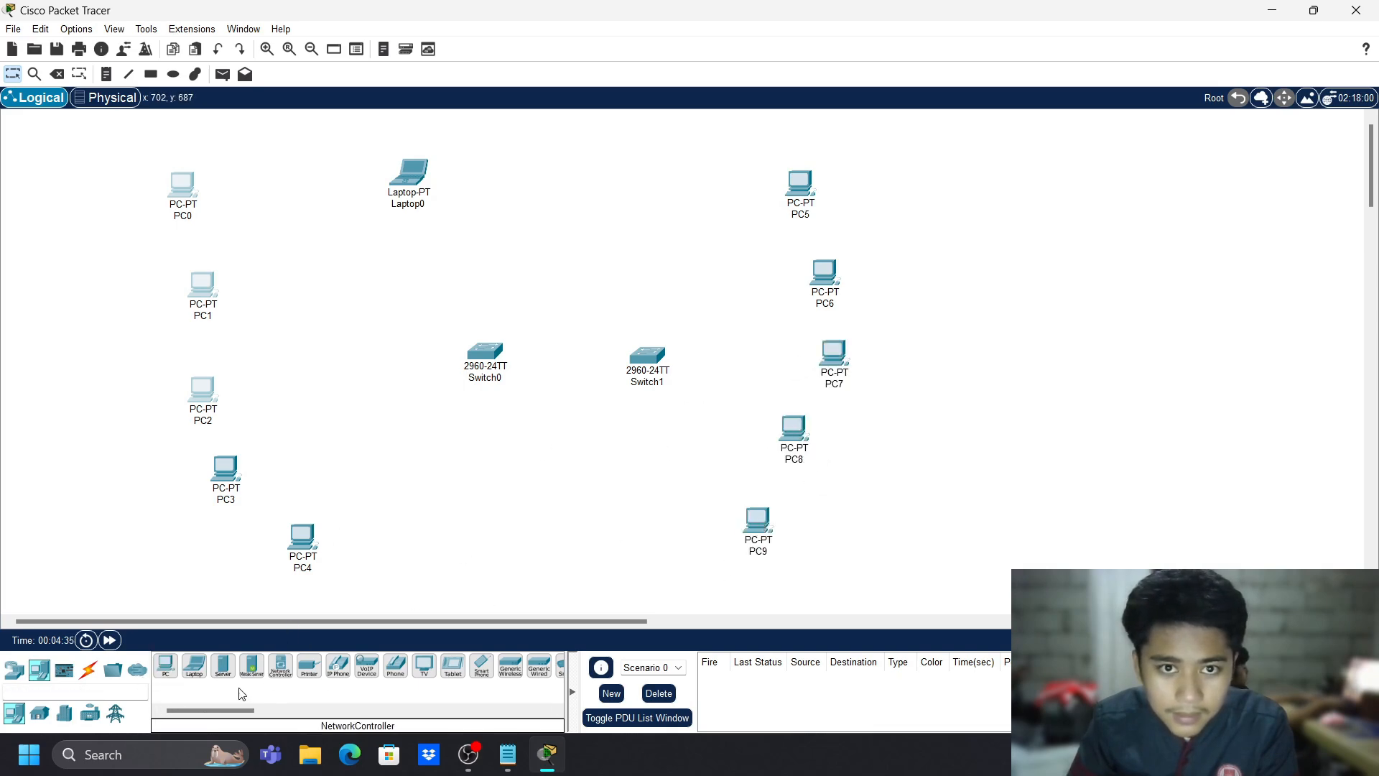
- Add PC10 to PC14 along the far left and bottom of the canvas
click(166, 665)
click(85, 209)
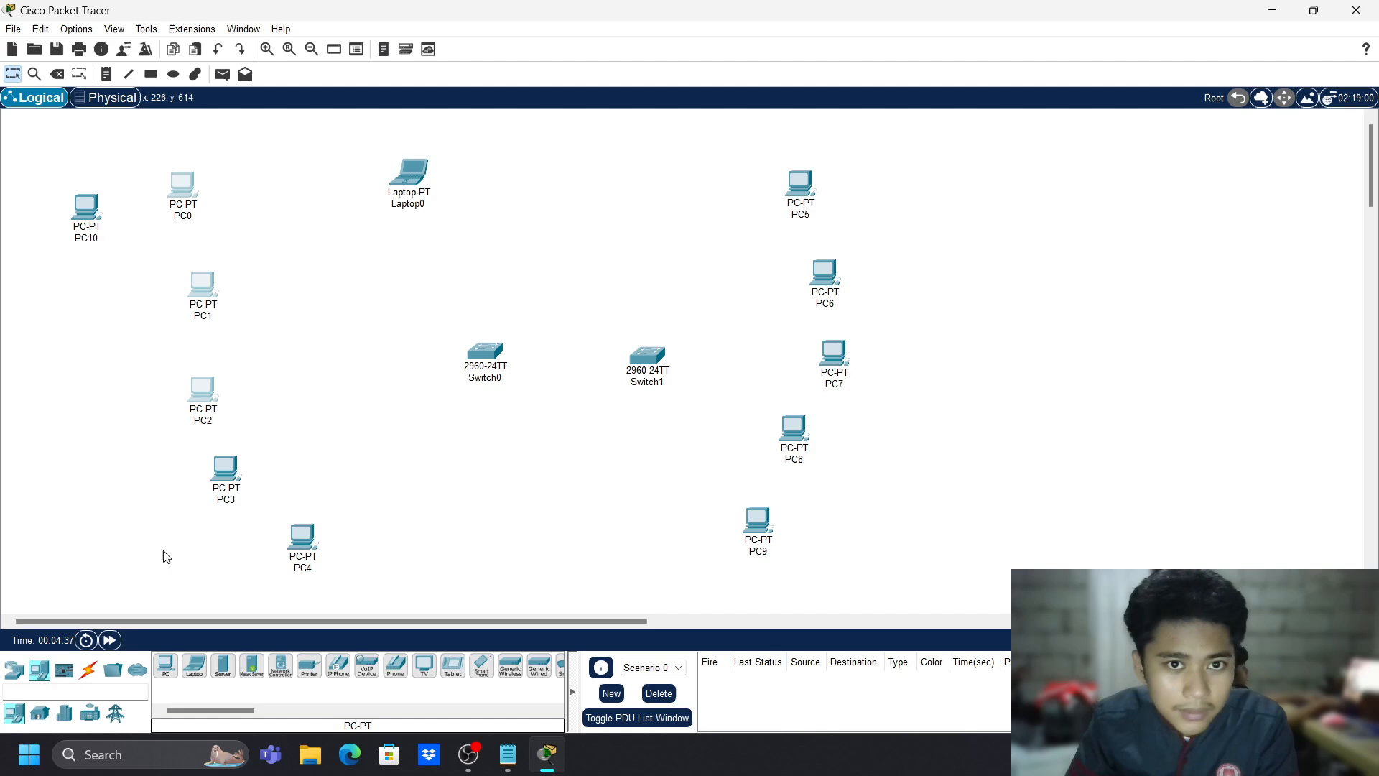
click(166, 665)
click(79, 300)
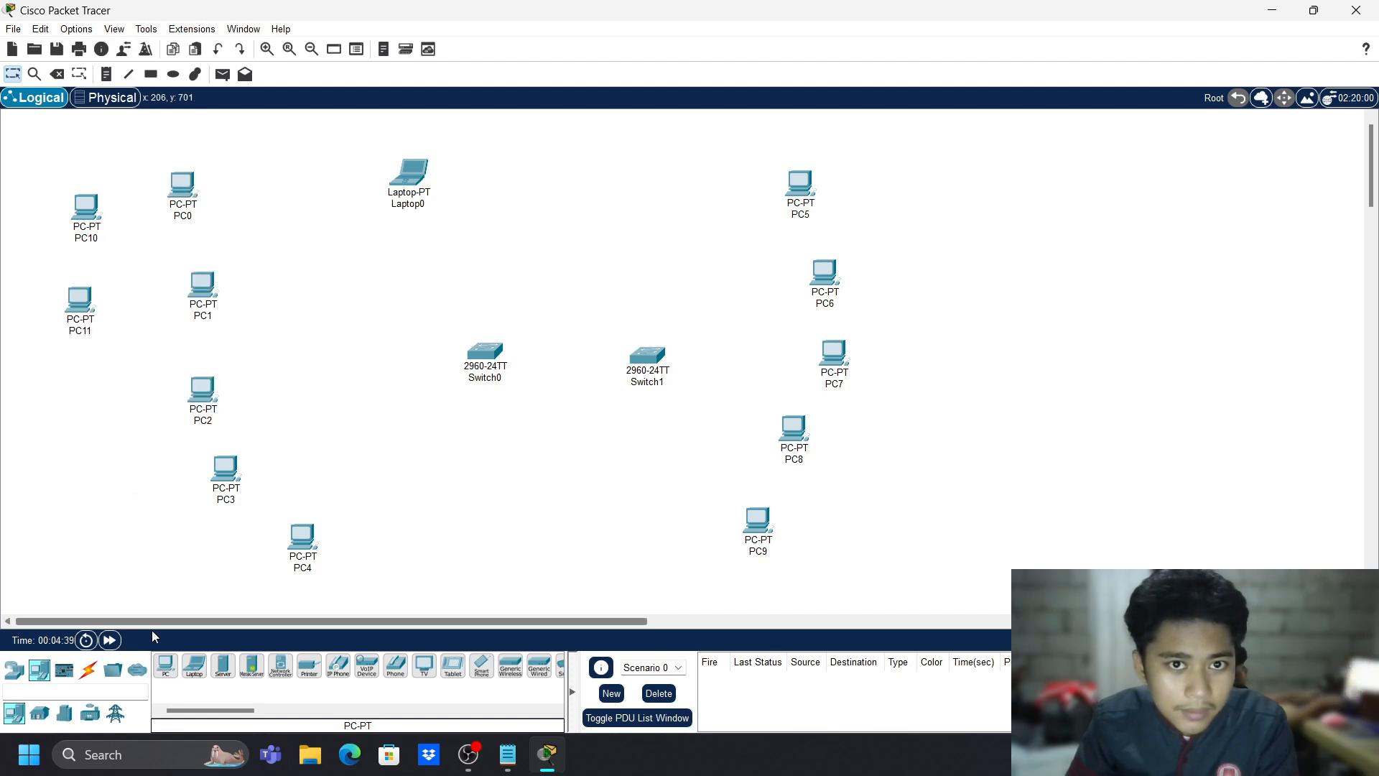
click(166, 665)
click(107, 368)
click(165, 665)
click(136, 490)
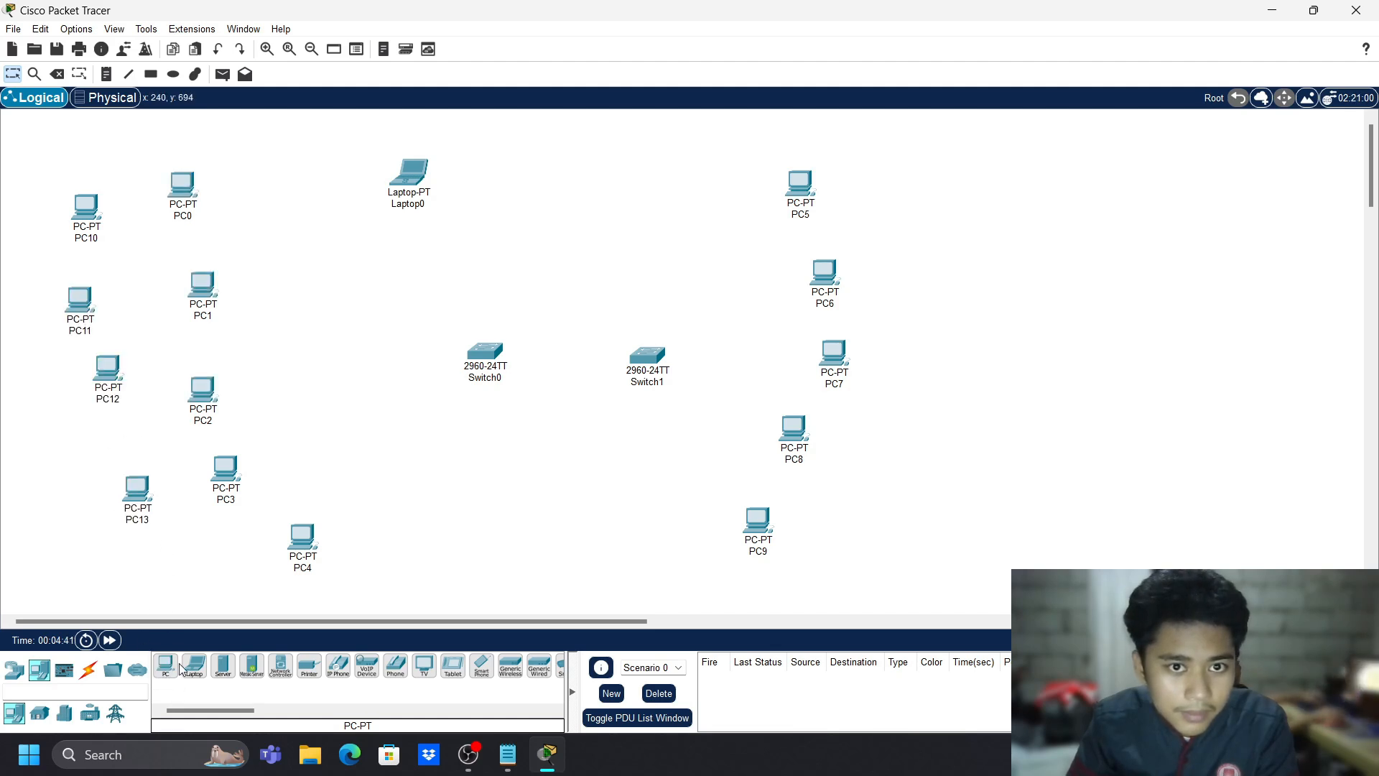
click(172, 665)
click(204, 603)
click(166, 665)
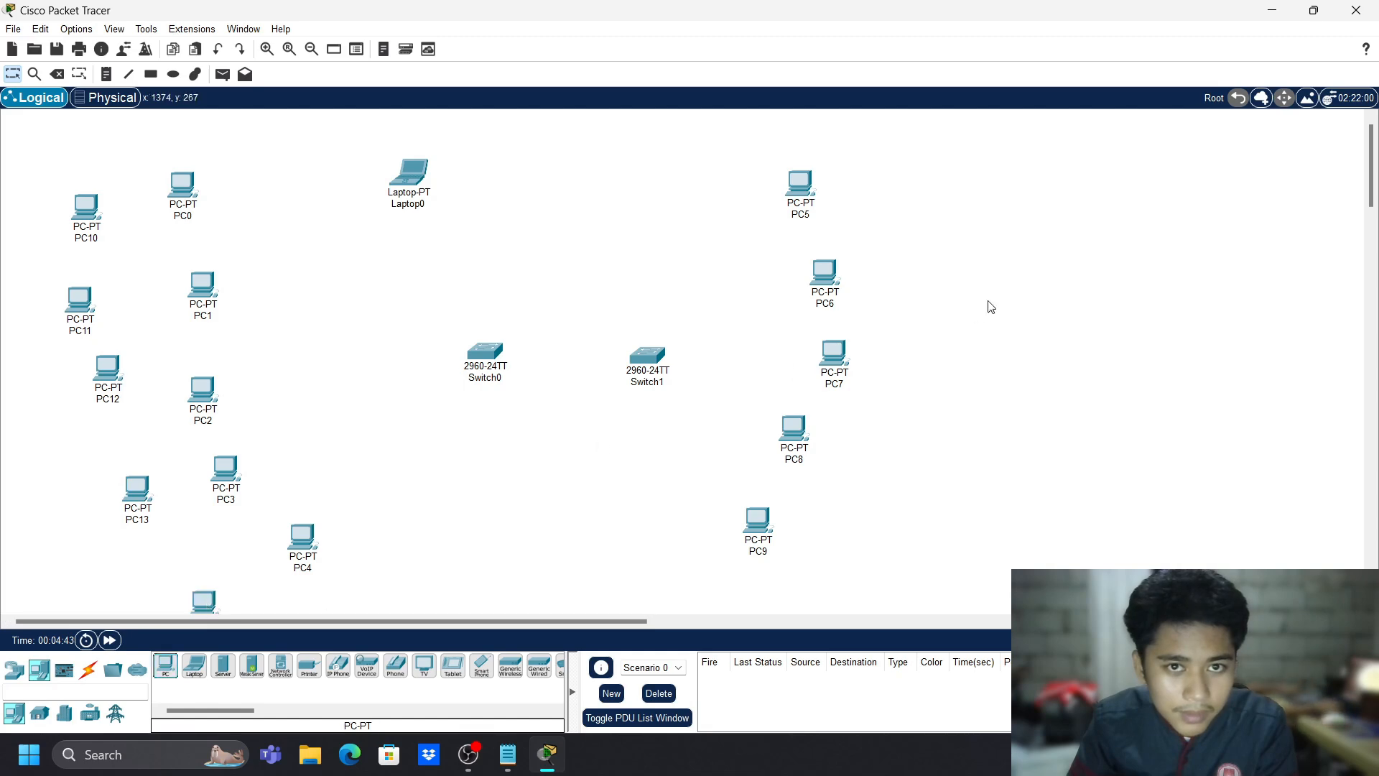
- Place PC15 to PC18 in a column right of PC5–PC9
click(883, 224)
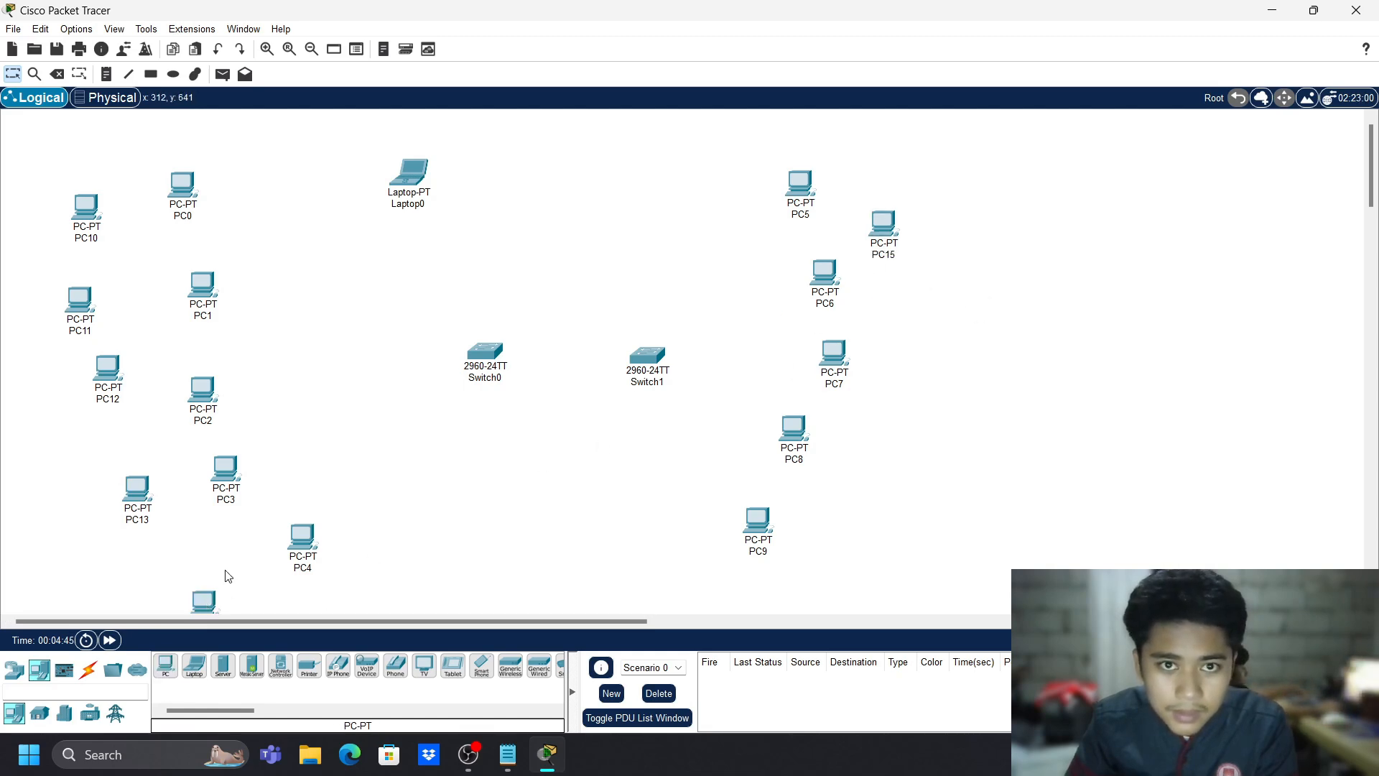
click(165, 671)
click(921, 336)
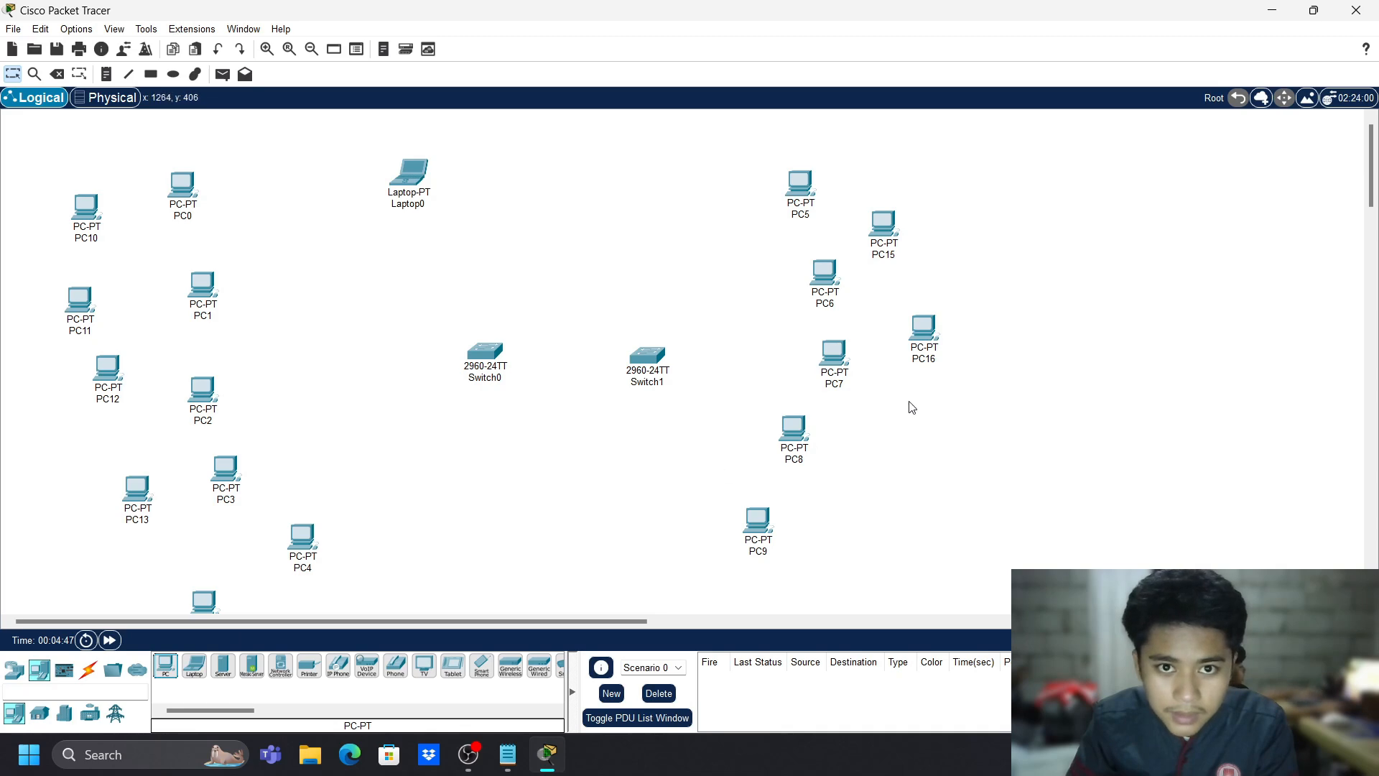
click(171, 665)
click(927, 422)
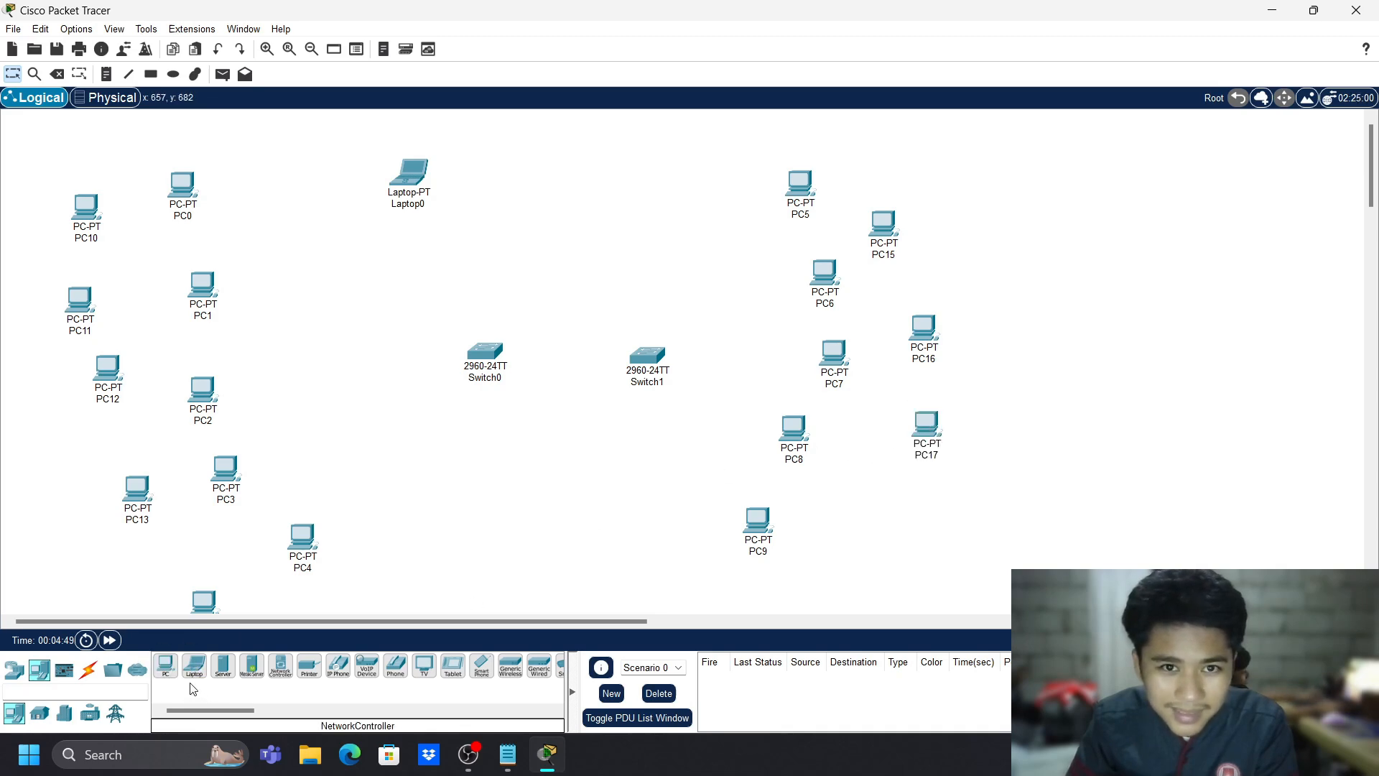
click(171, 668)
click(866, 507)
- Add PC19 to PC23 near PC4 and PC9 below the switches
click(166, 661)
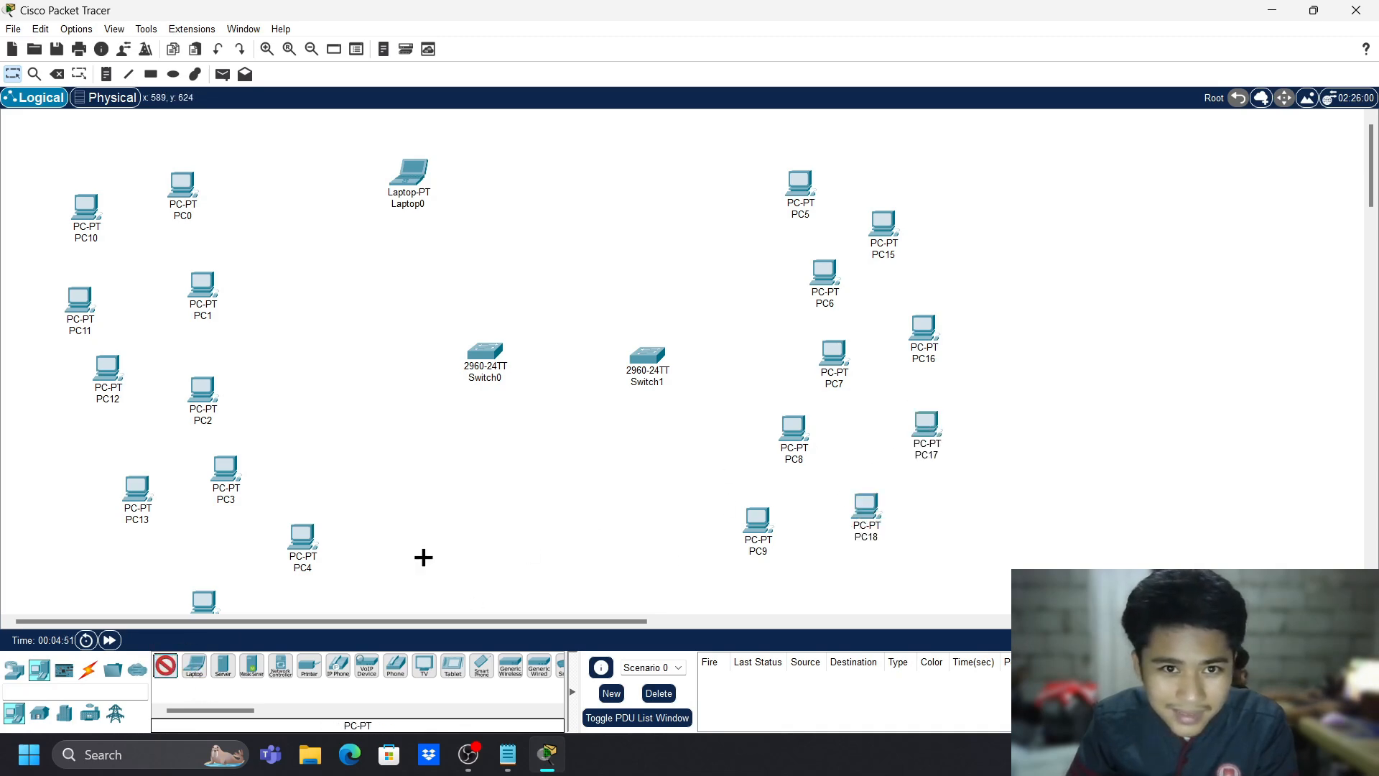
click(372, 512)
click(165, 666)
click(319, 449)
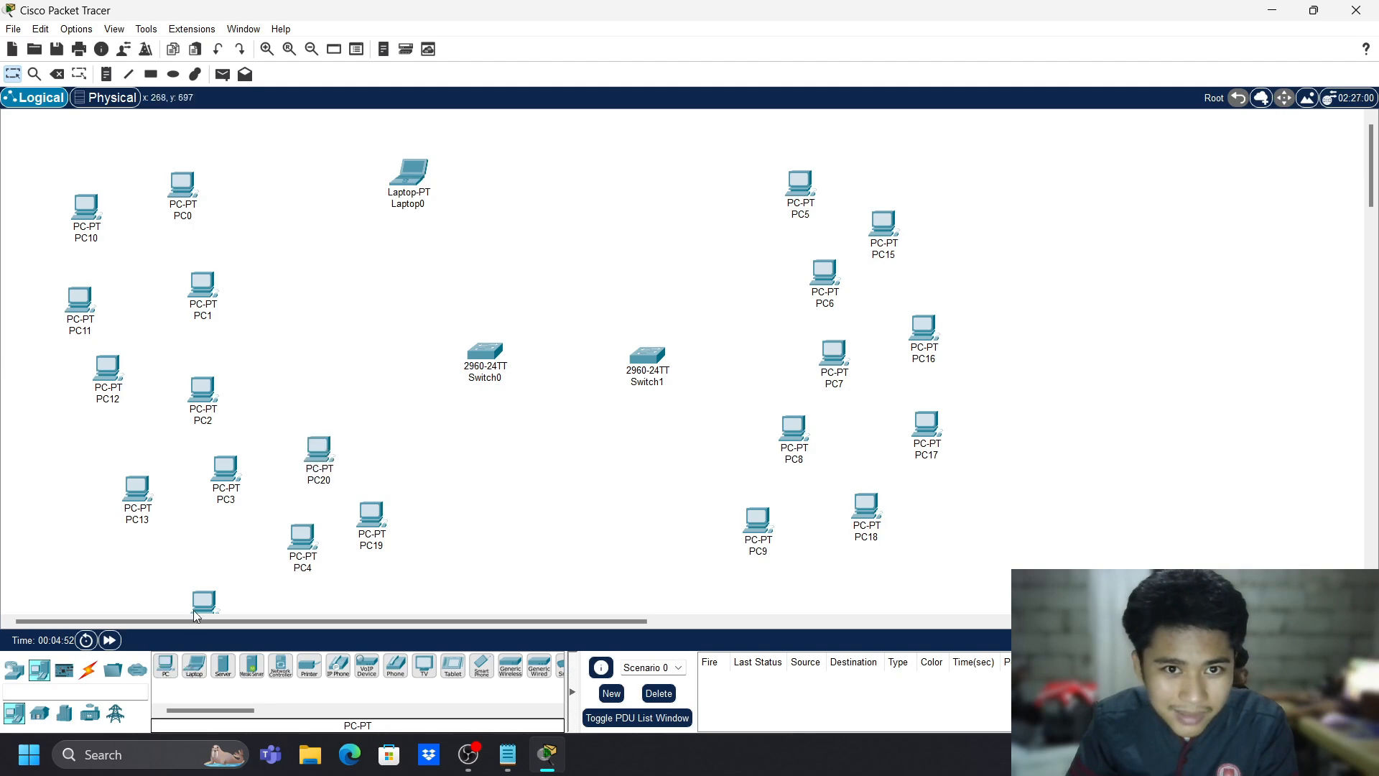
click(171, 665)
click(687, 506)
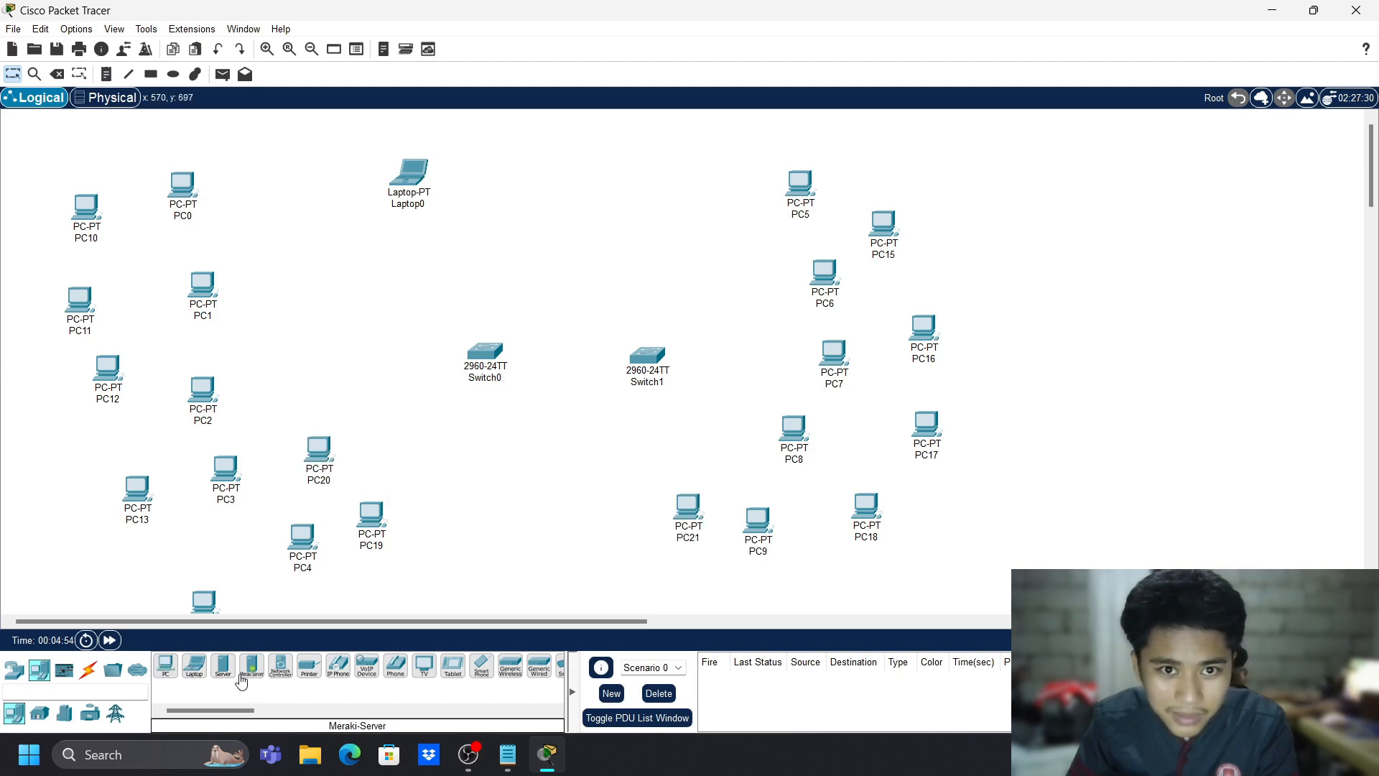
click(166, 667)
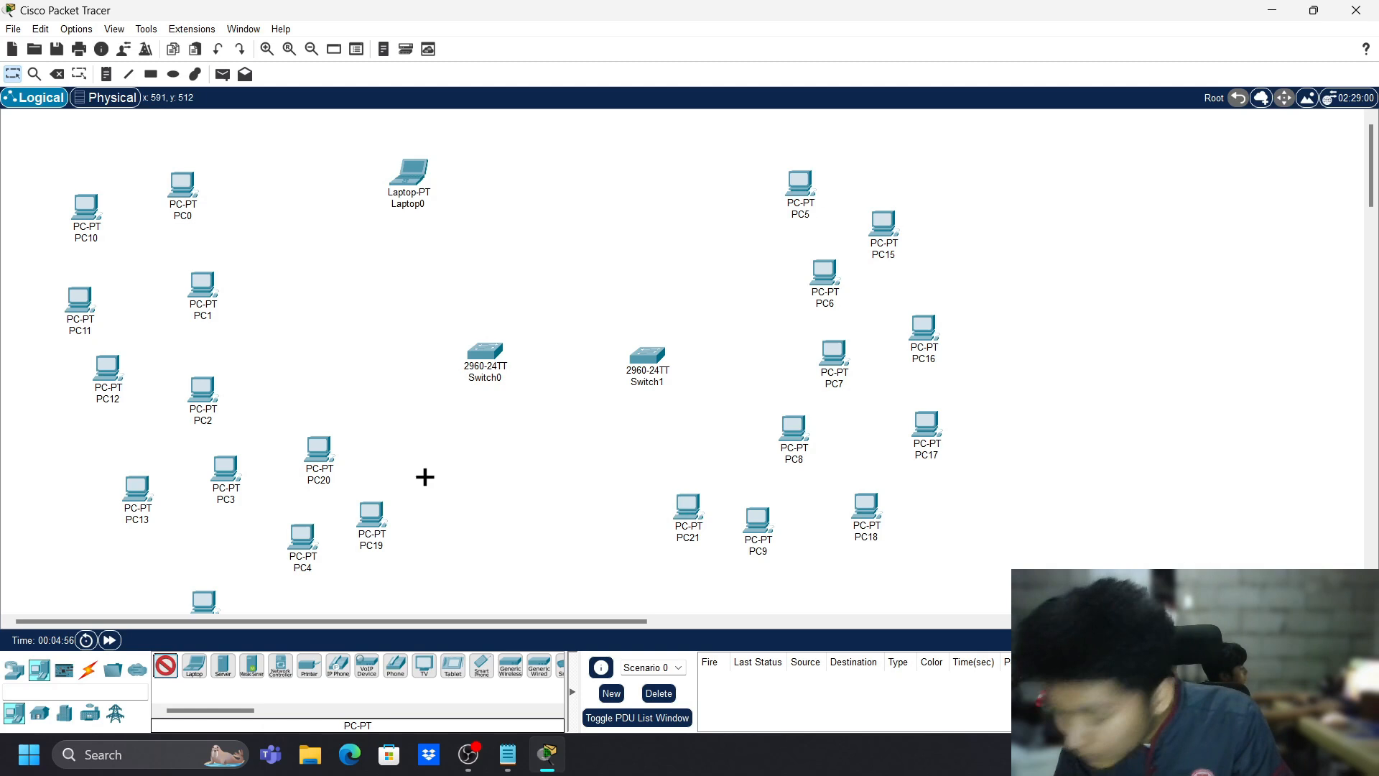
click(720, 445)
click(166, 666)
click(334, 407)
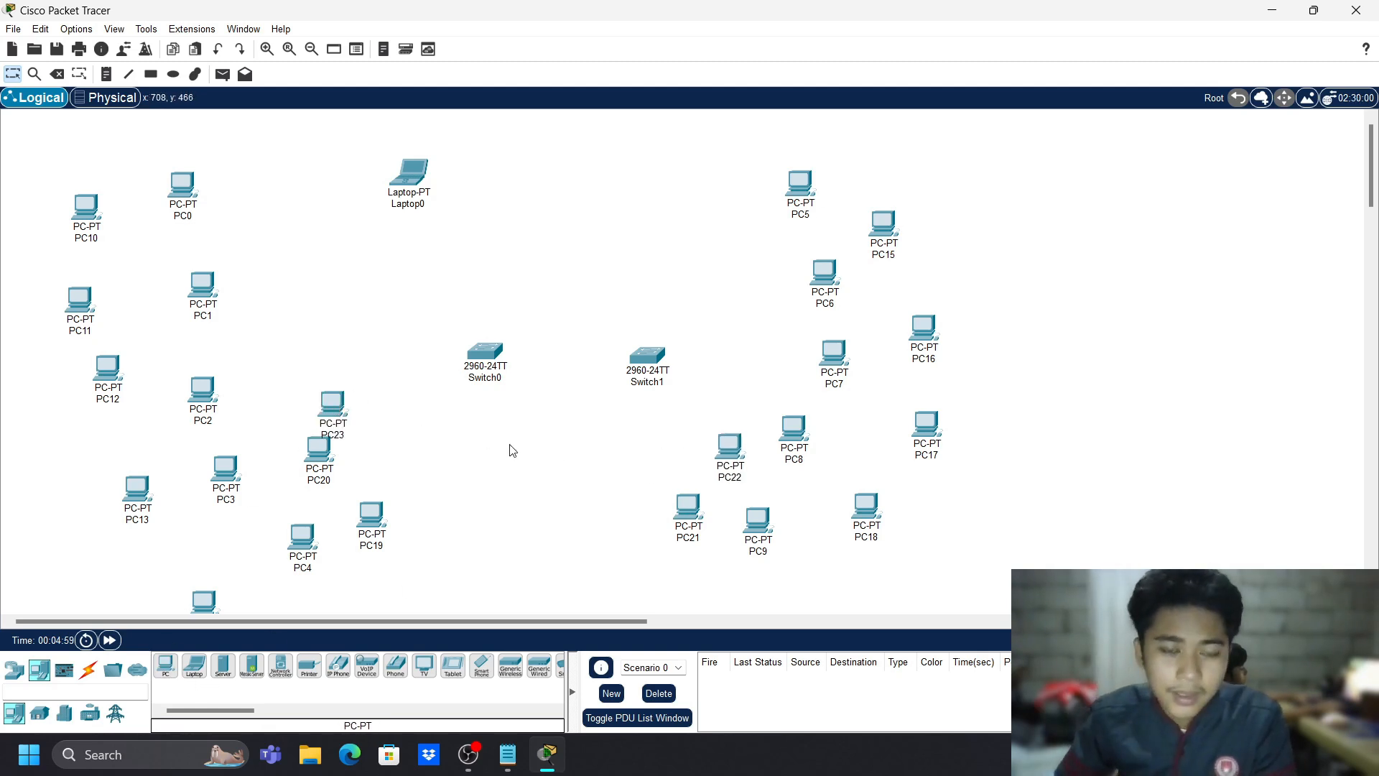
- Move PC23 beside PC19 and stack PC0, PC1 and PC2 tightly left of Switch0
drag(436, 458, 533, 474)
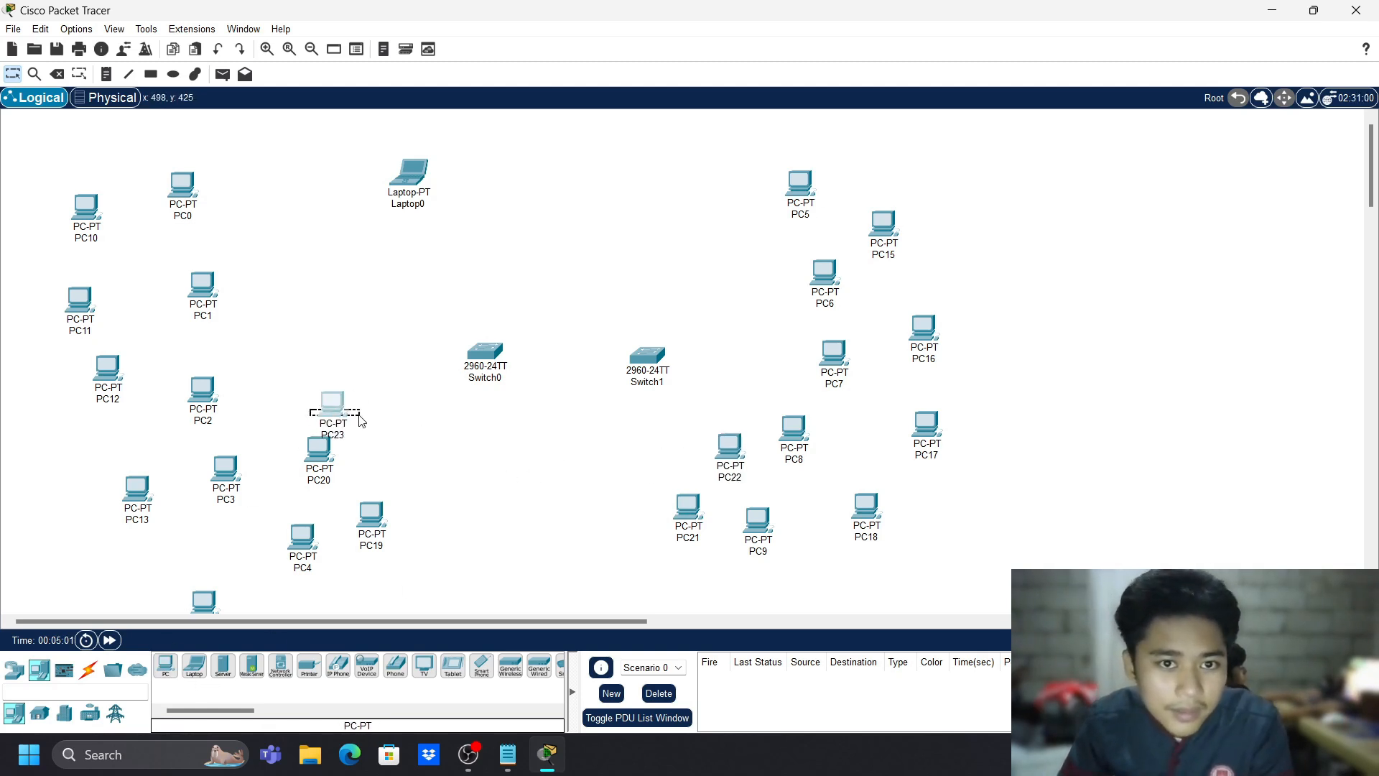
drag(331, 408, 425, 548)
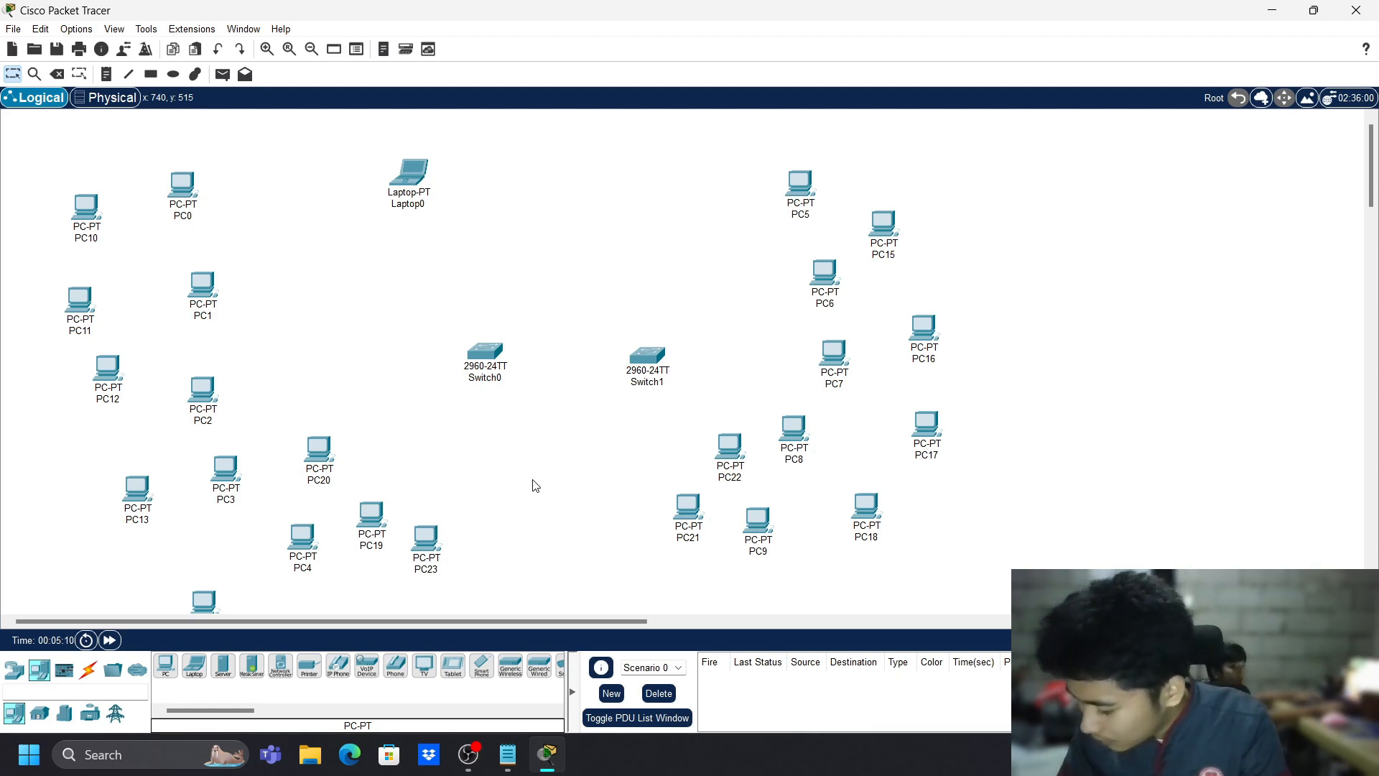
drag(159, 180, 291, 421)
drag(204, 290, 307, 297)
click(312, 347)
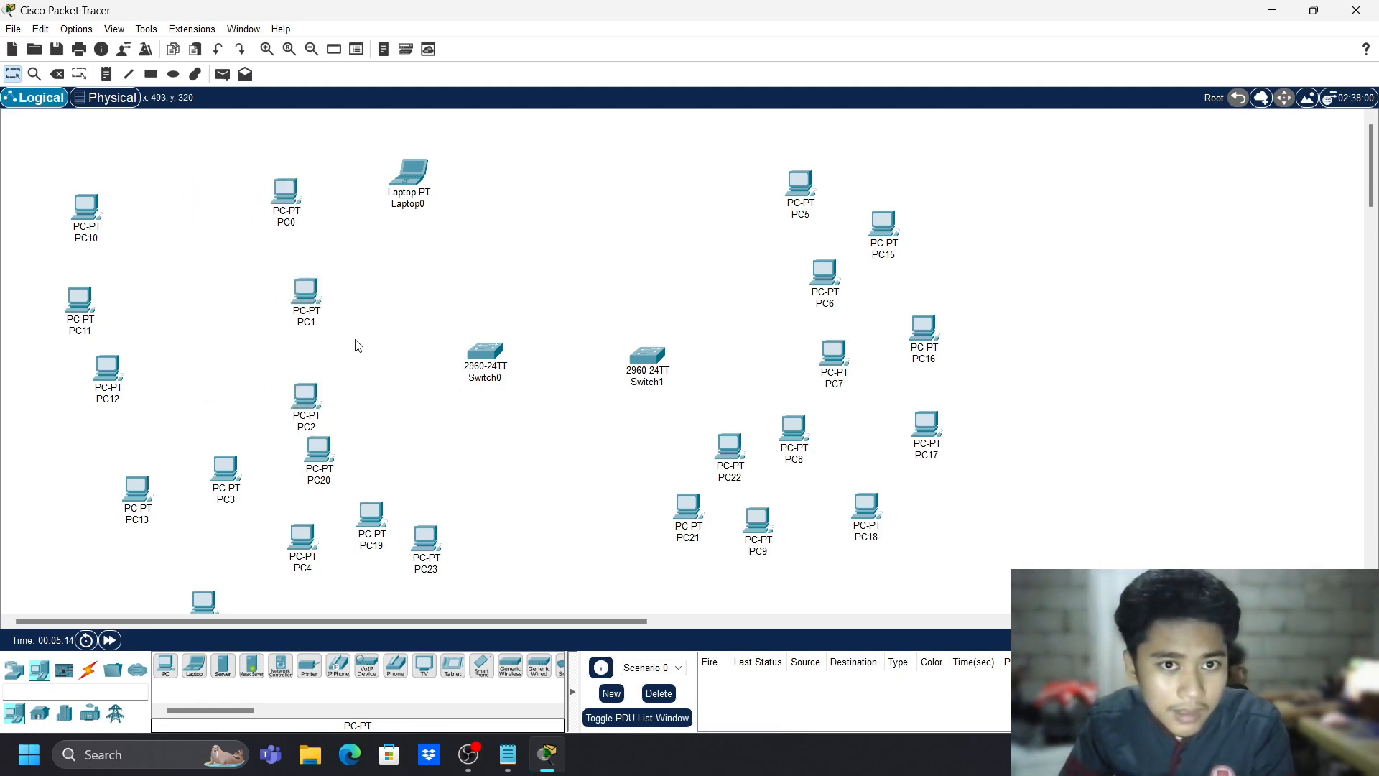
drag(301, 399, 309, 356)
drag(282, 201, 301, 244)
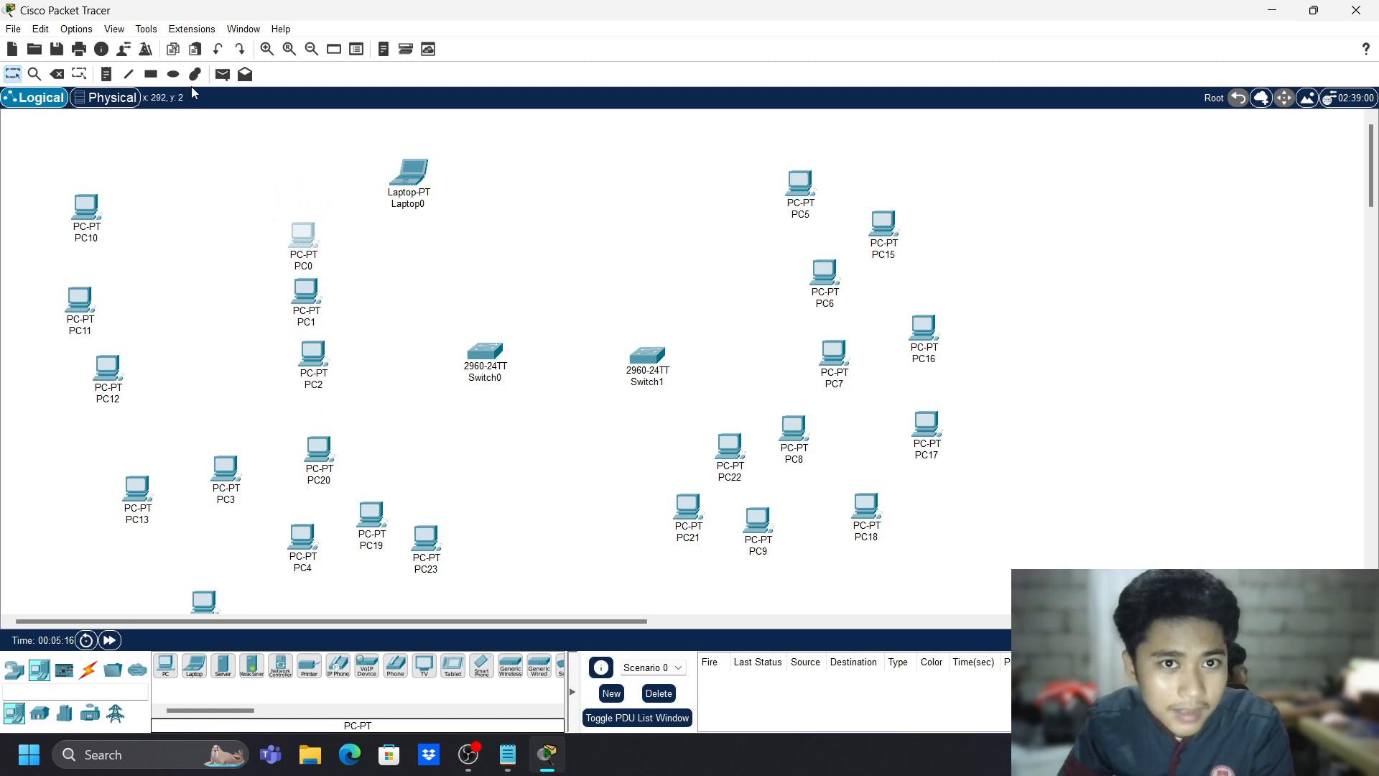
- Draw an ellipse enclosing PC0, PC1 and PC2
click(173, 74)
drag(252, 190, 372, 404)
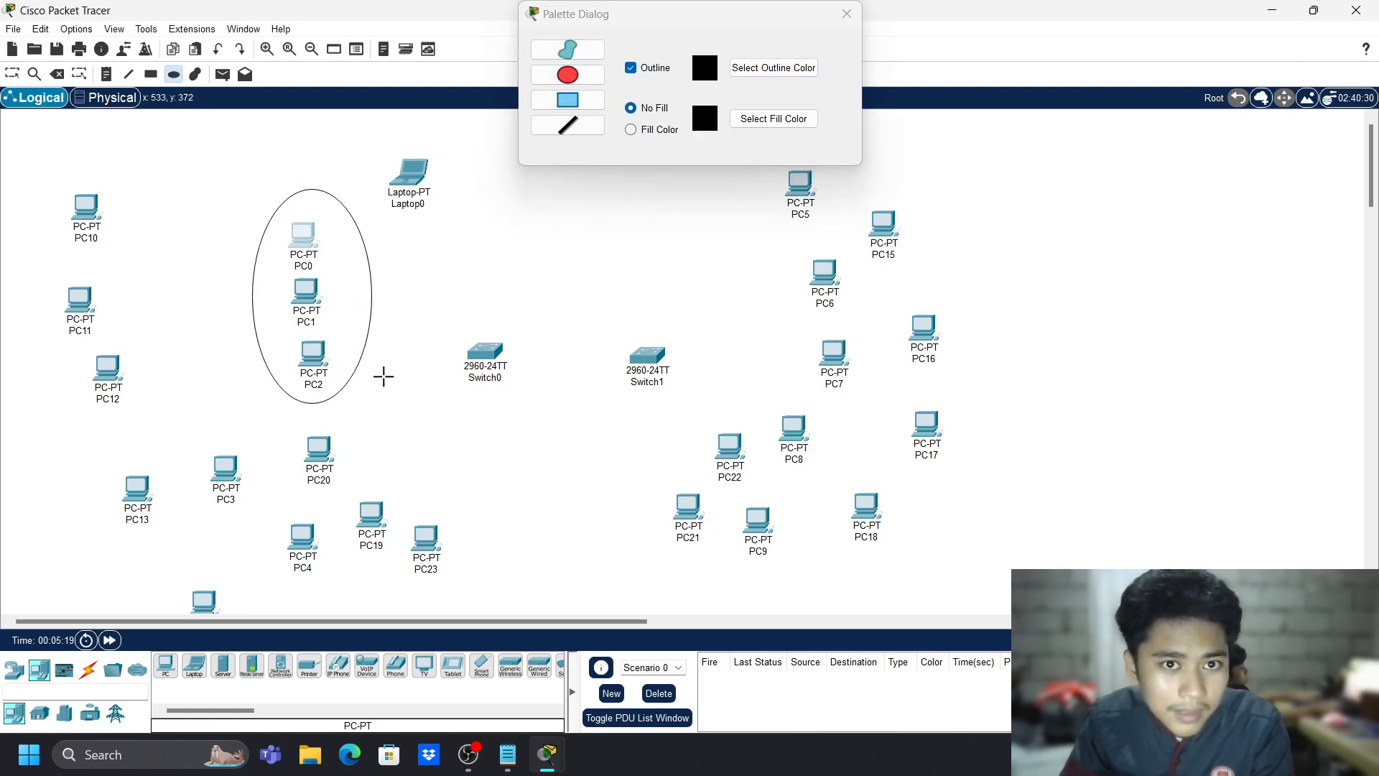
click(846, 15)
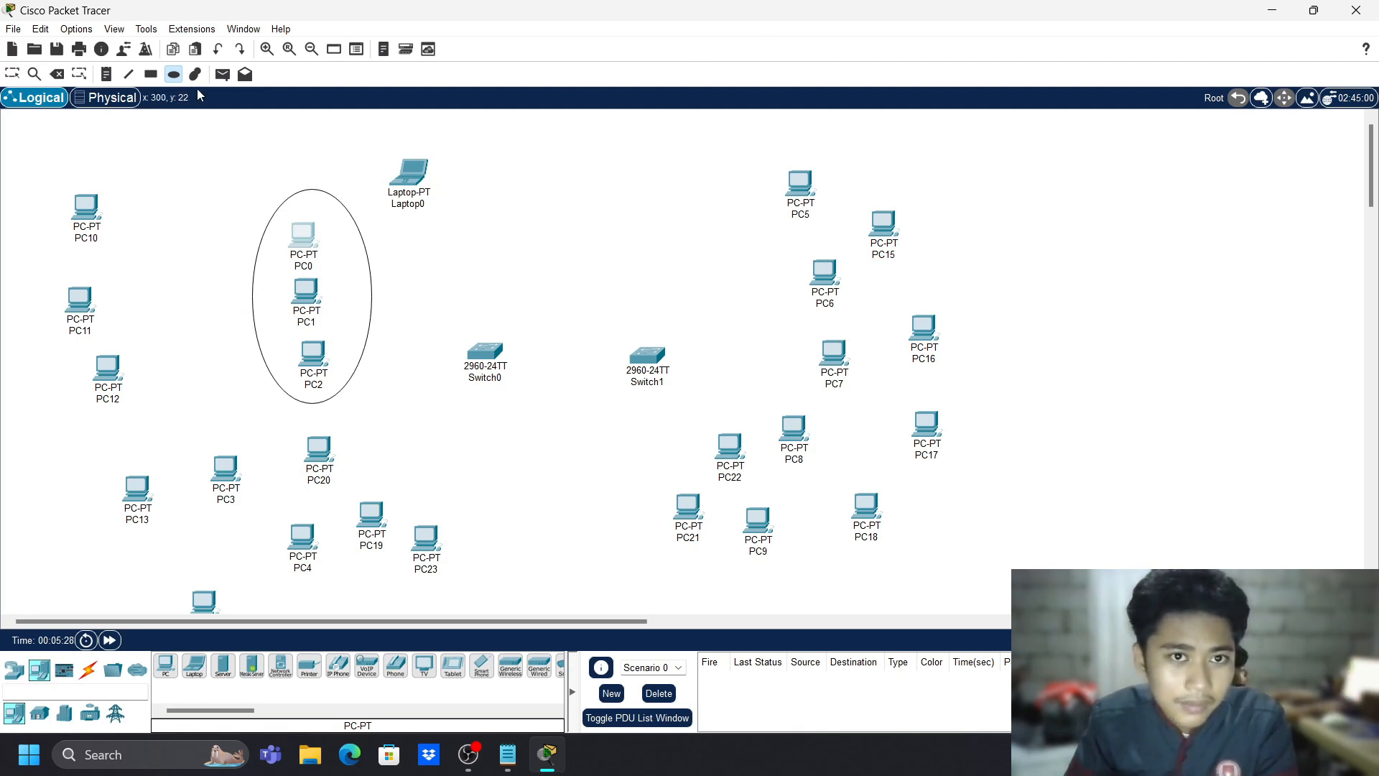
- Add a 'vlan 11' note and place it between PC0 and PC1
click(107, 74)
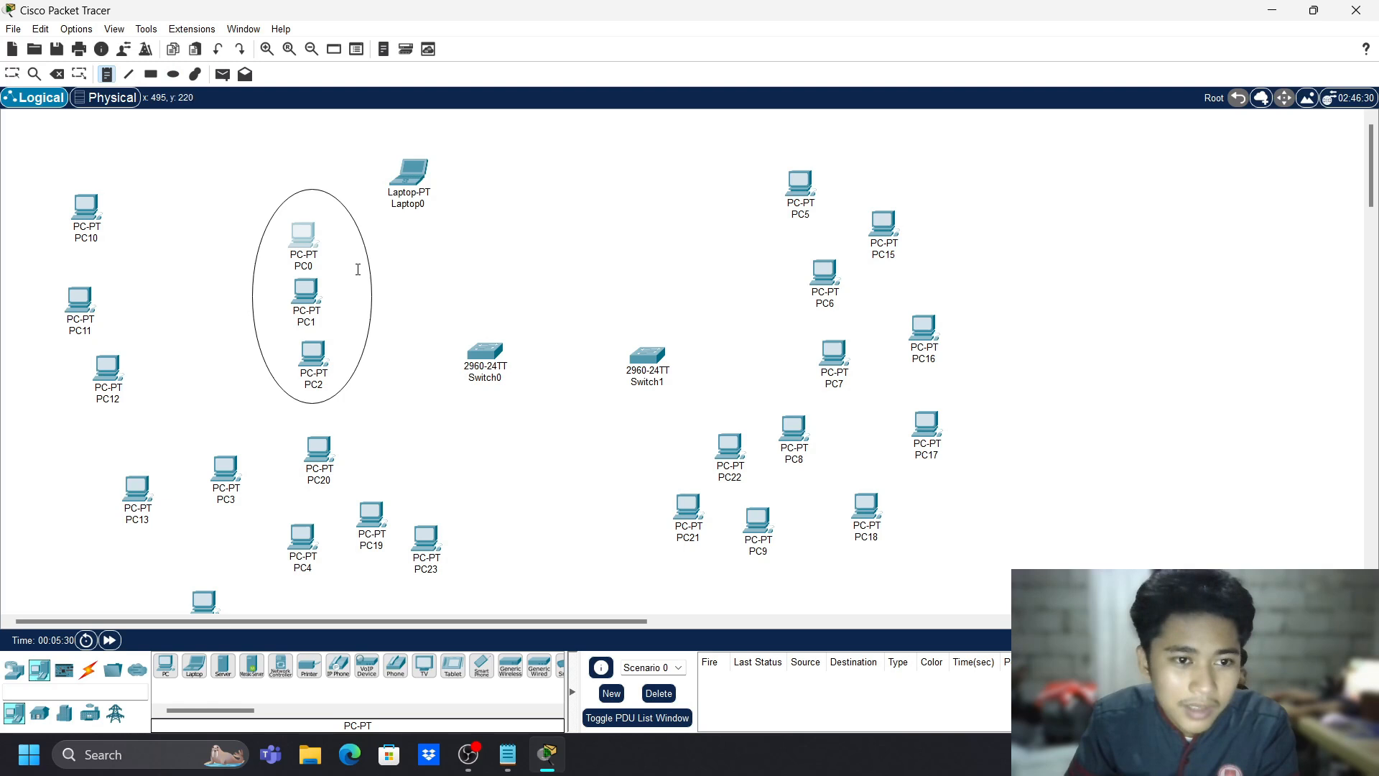
click(334, 217)
text(vlan 11)
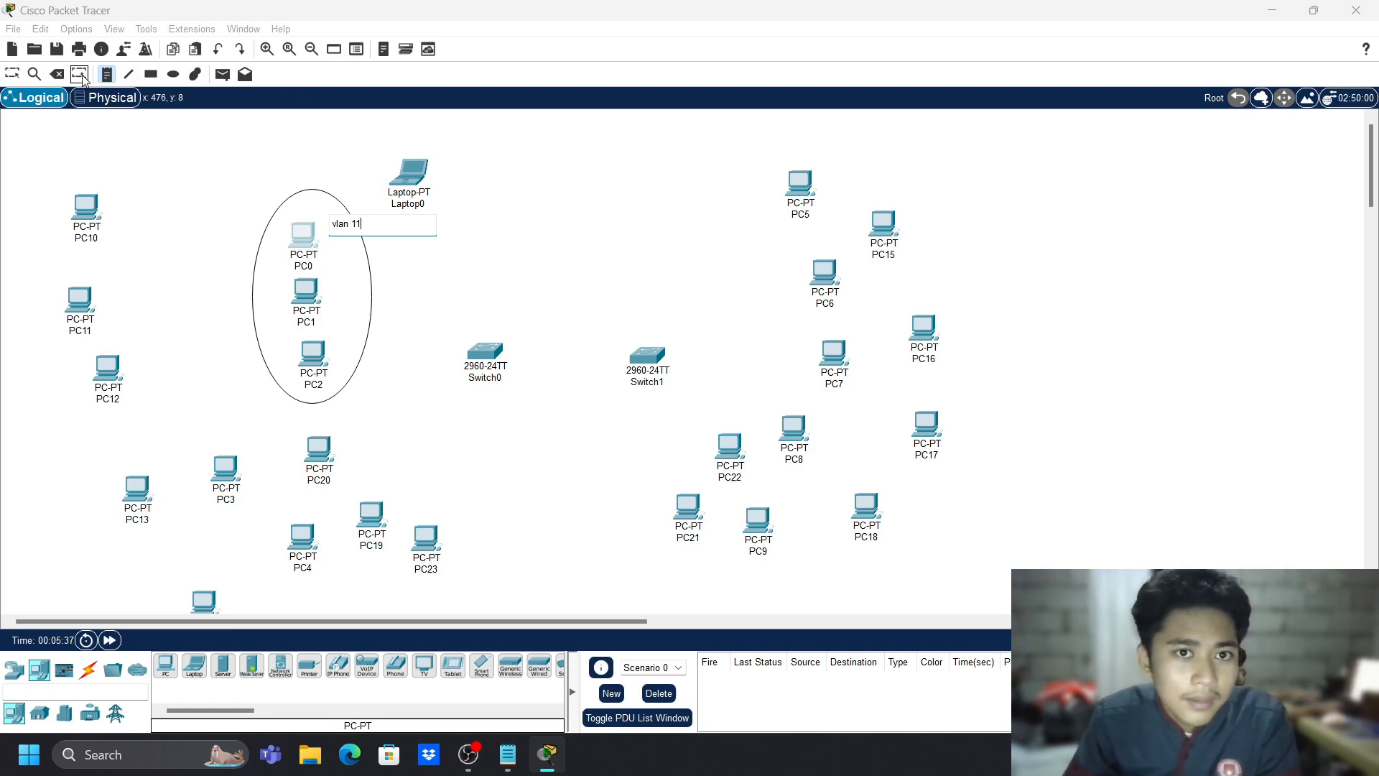
click(14, 75)
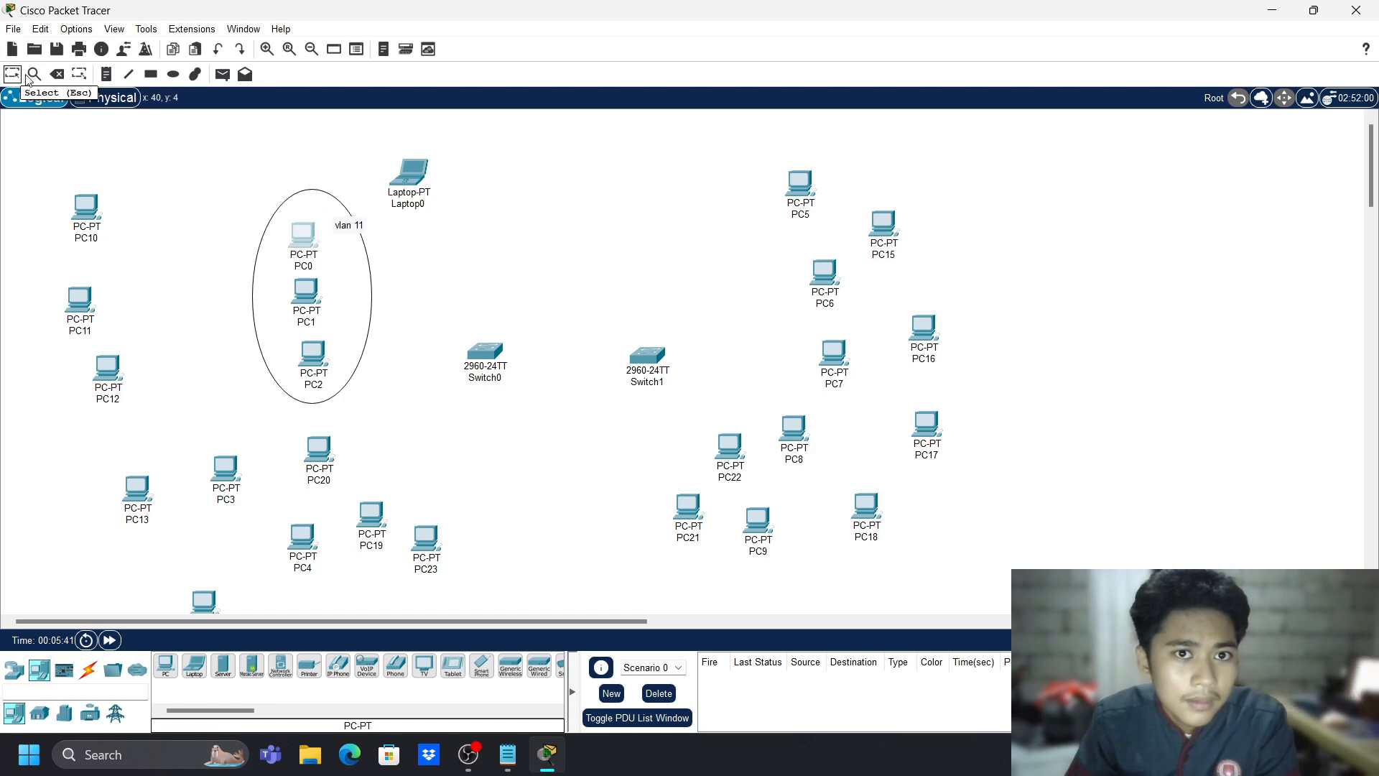
drag(356, 227, 347, 283)
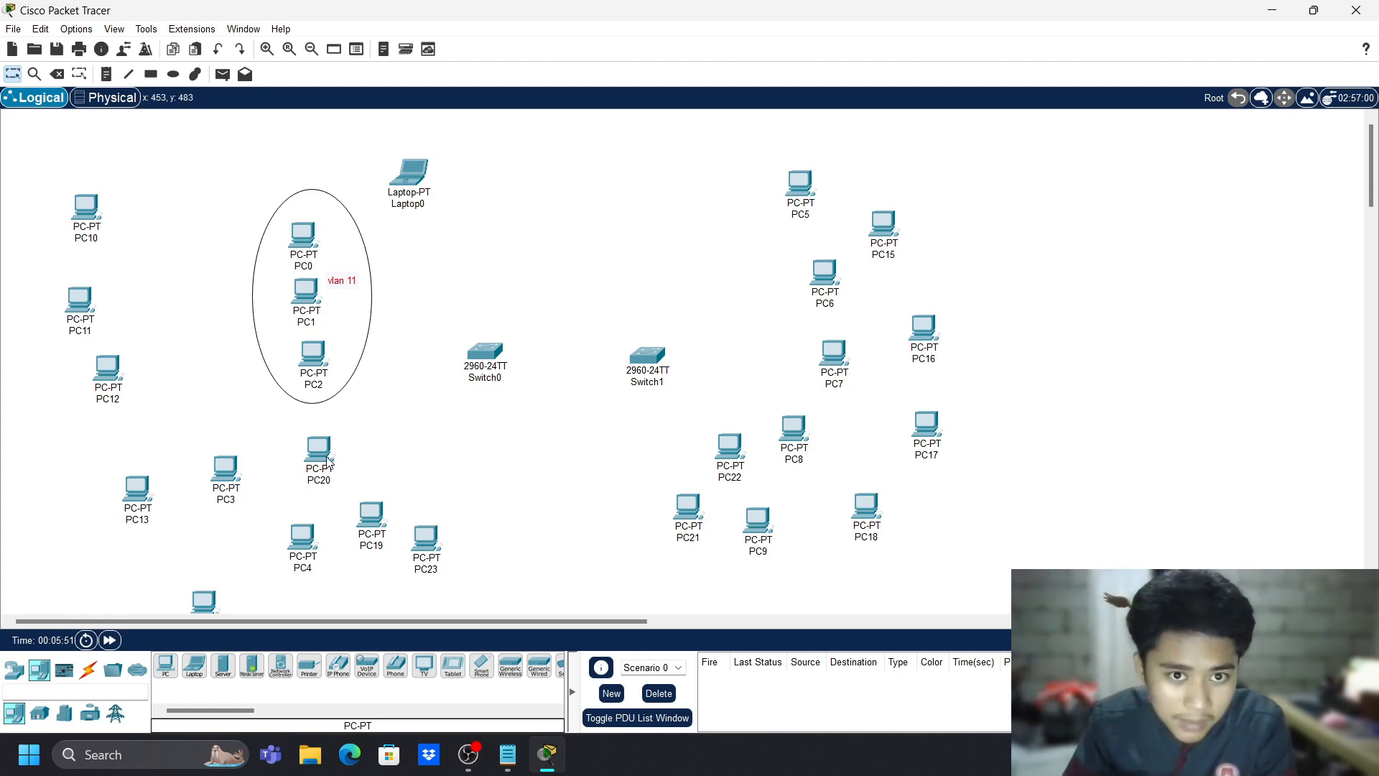
- Line up PC20, PC21, PC22 and PC23 side by side below the gap between the switches
drag(327, 460, 587, 476)
drag(677, 522, 642, 491)
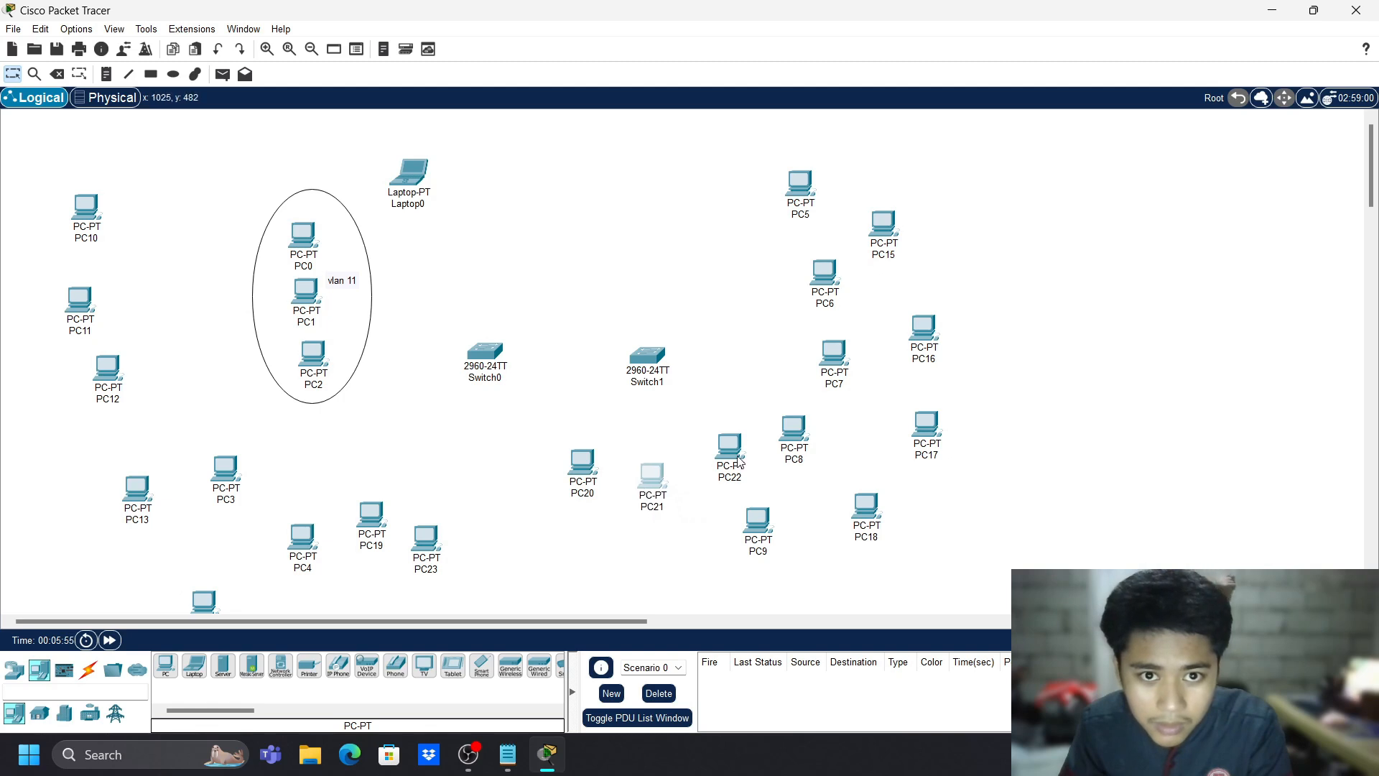
drag(740, 461, 711, 471)
drag(430, 555, 686, 528)
drag(580, 474, 545, 499)
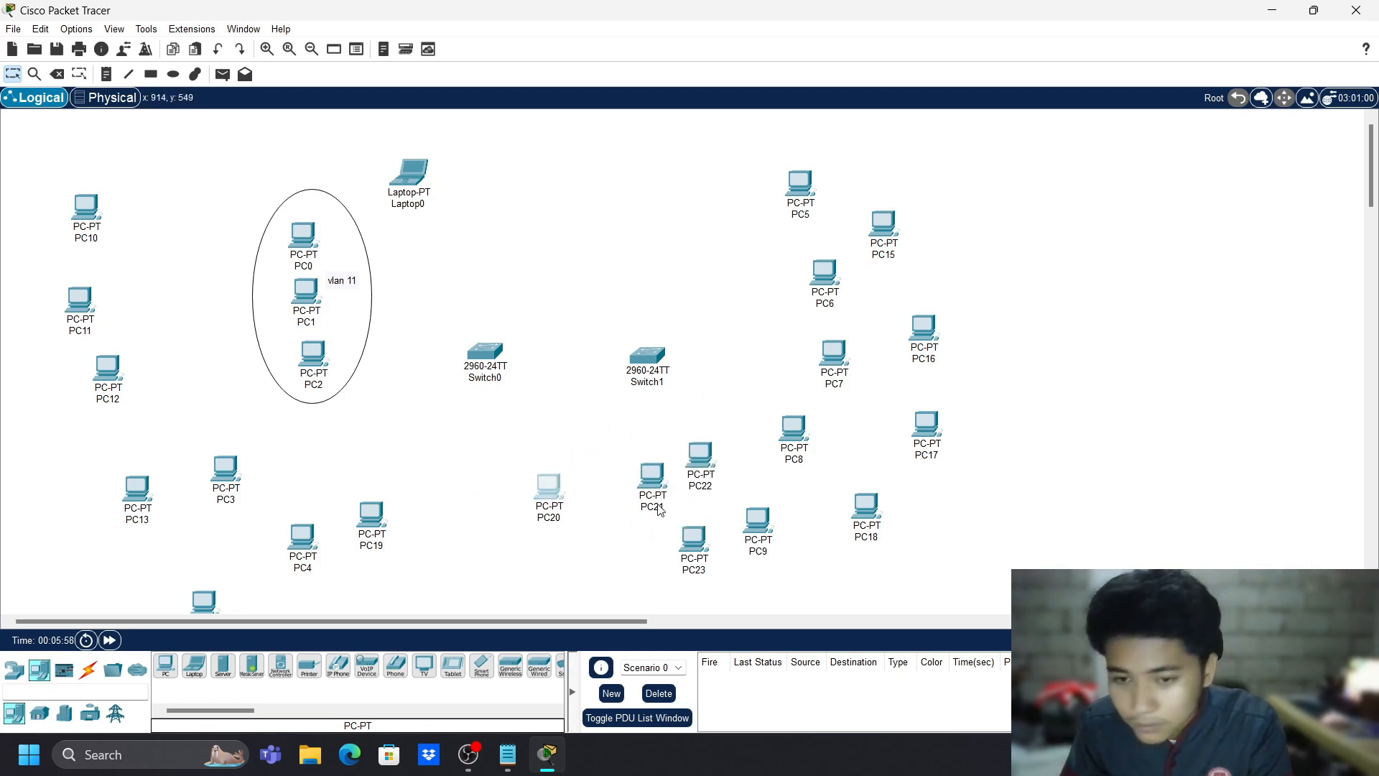
drag(658, 510, 596, 518)
drag(700, 480, 628, 497)
drag(694, 536, 674, 479)
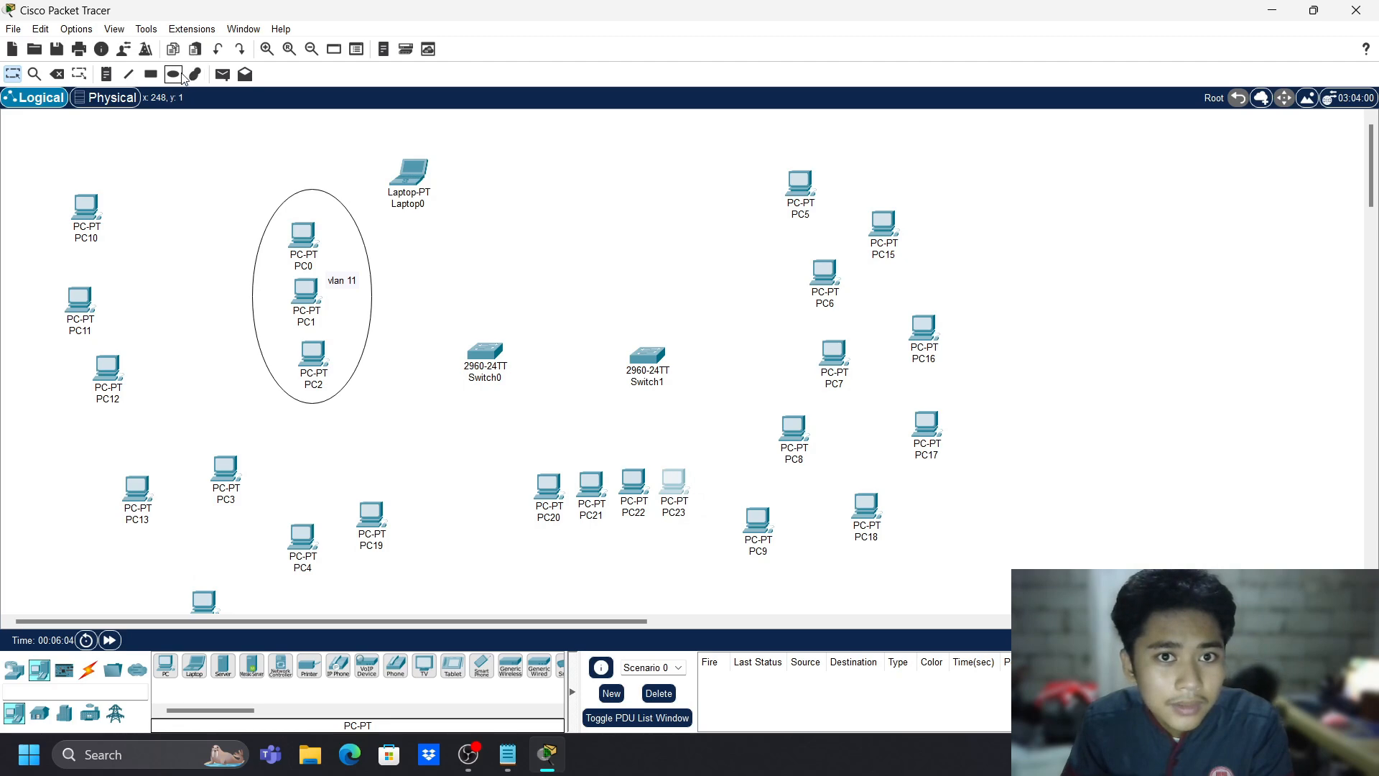
click(173, 74)
- Draw an ellipse around PC20–PC23 and label its bottom edge 'vlan 11 admin'
drag(497, 423, 726, 567)
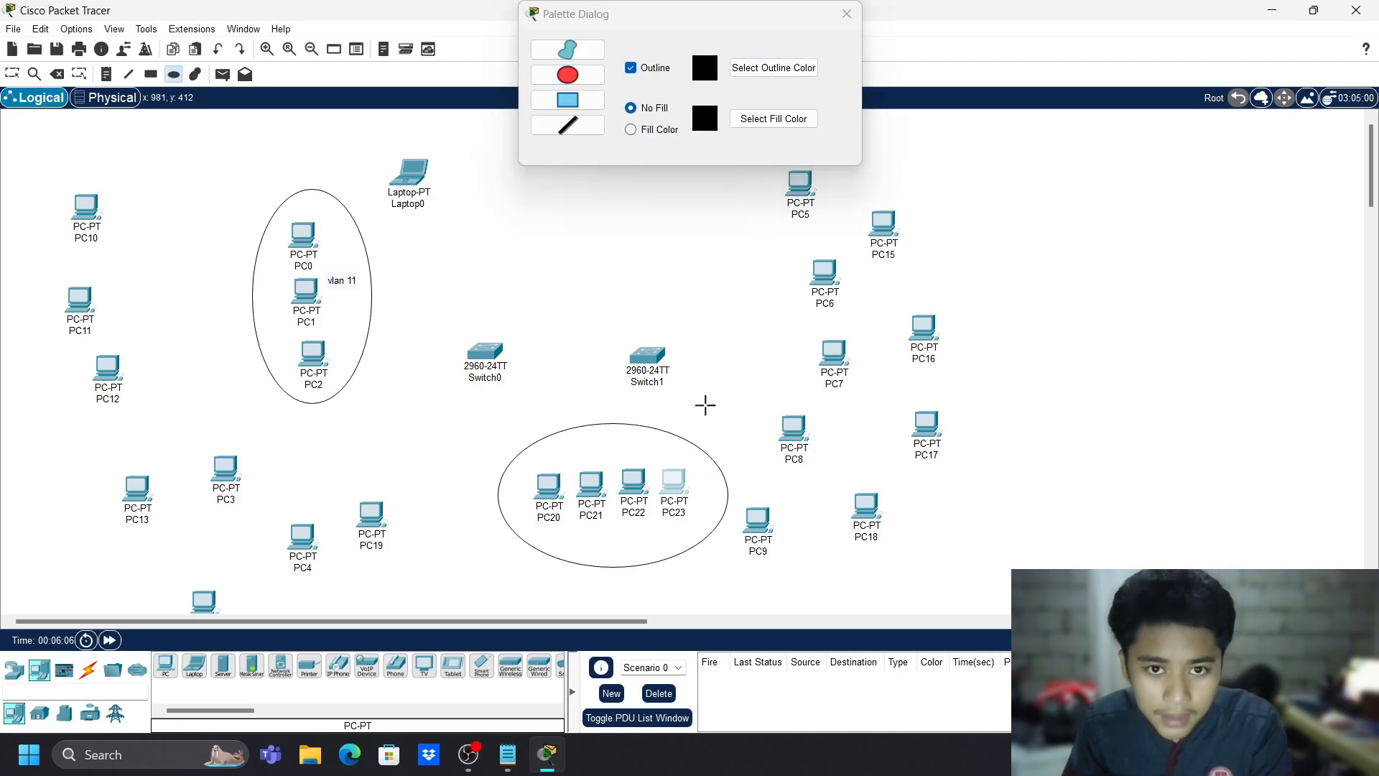
key(n)
click(602, 463)
text(vlan )
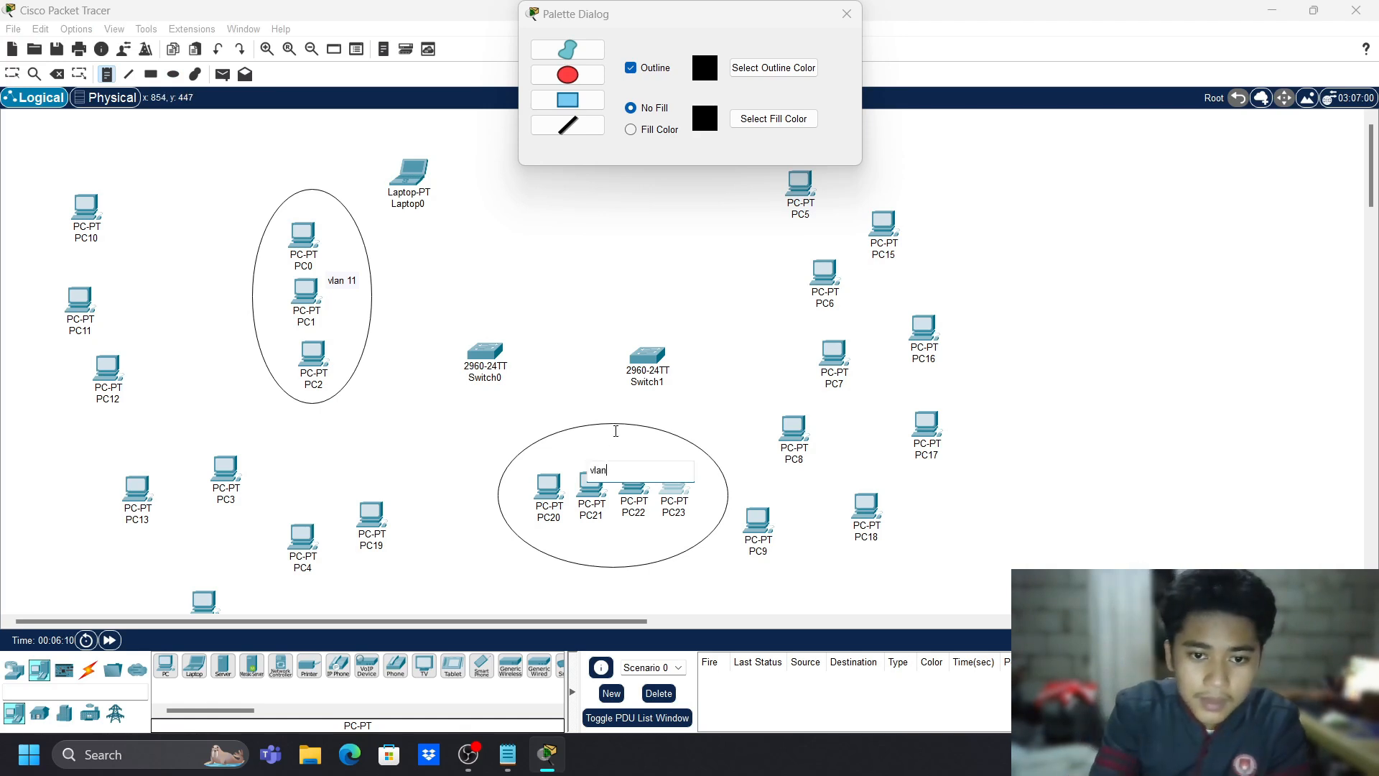
text(11 admin')
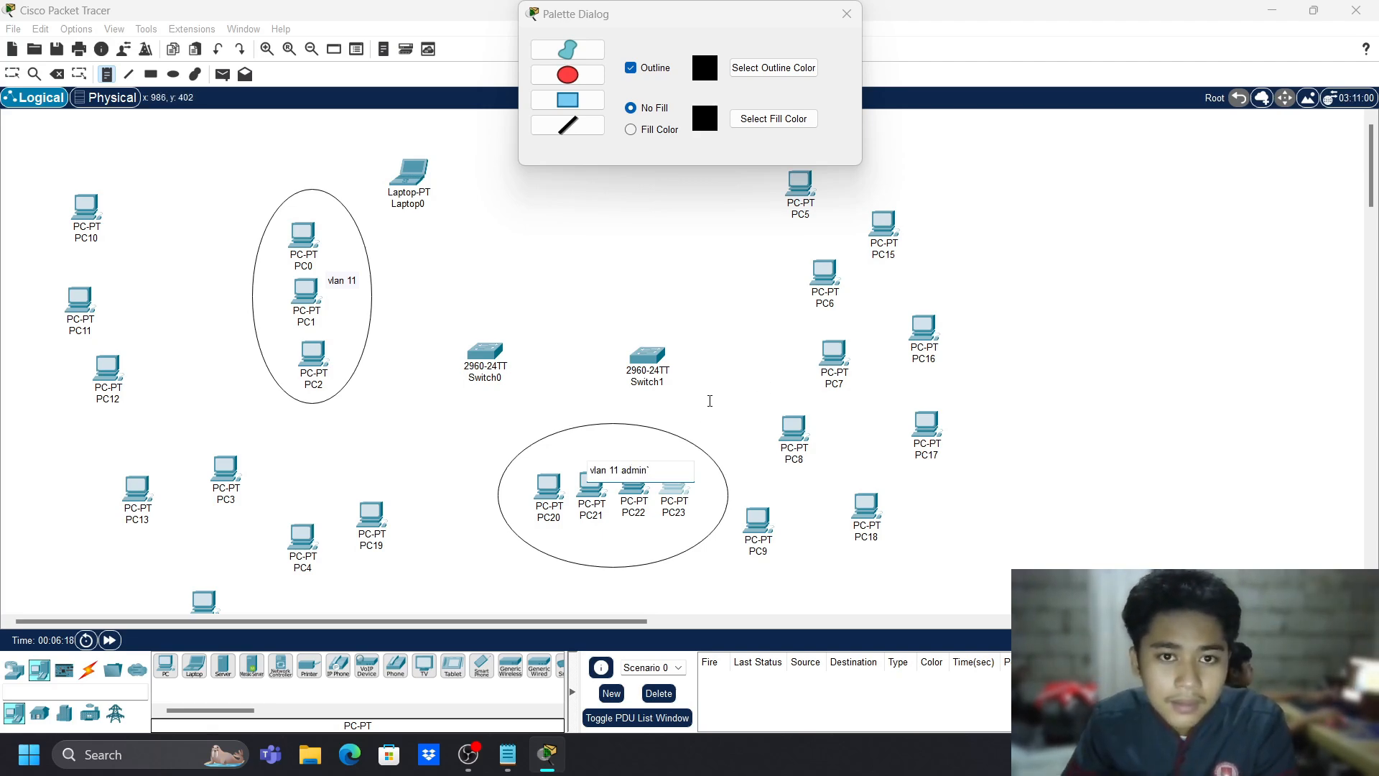
key(Escape)
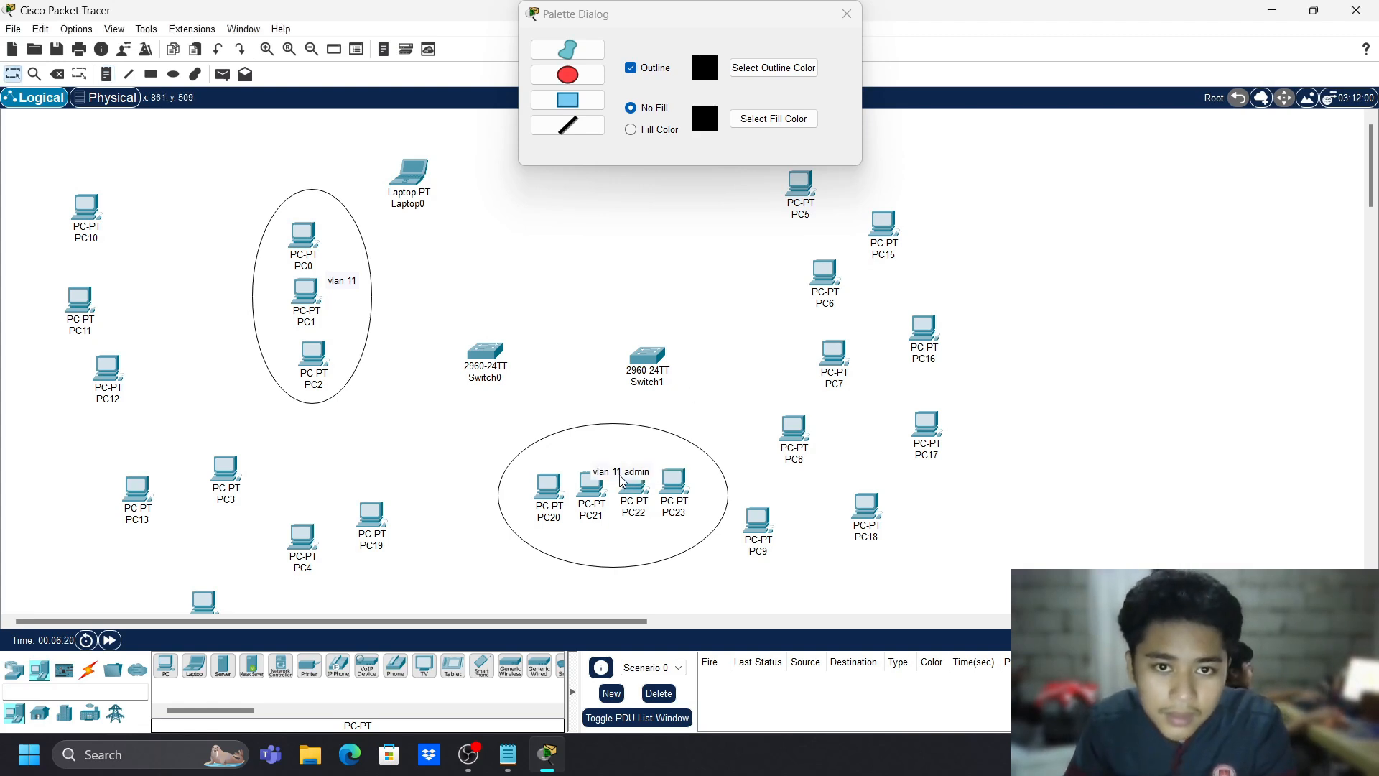
drag(622, 480, 607, 562)
- Rename the PC0–PC2 label to 'vlan 11 admin' and reposition that ellipse
double_click(333, 285)
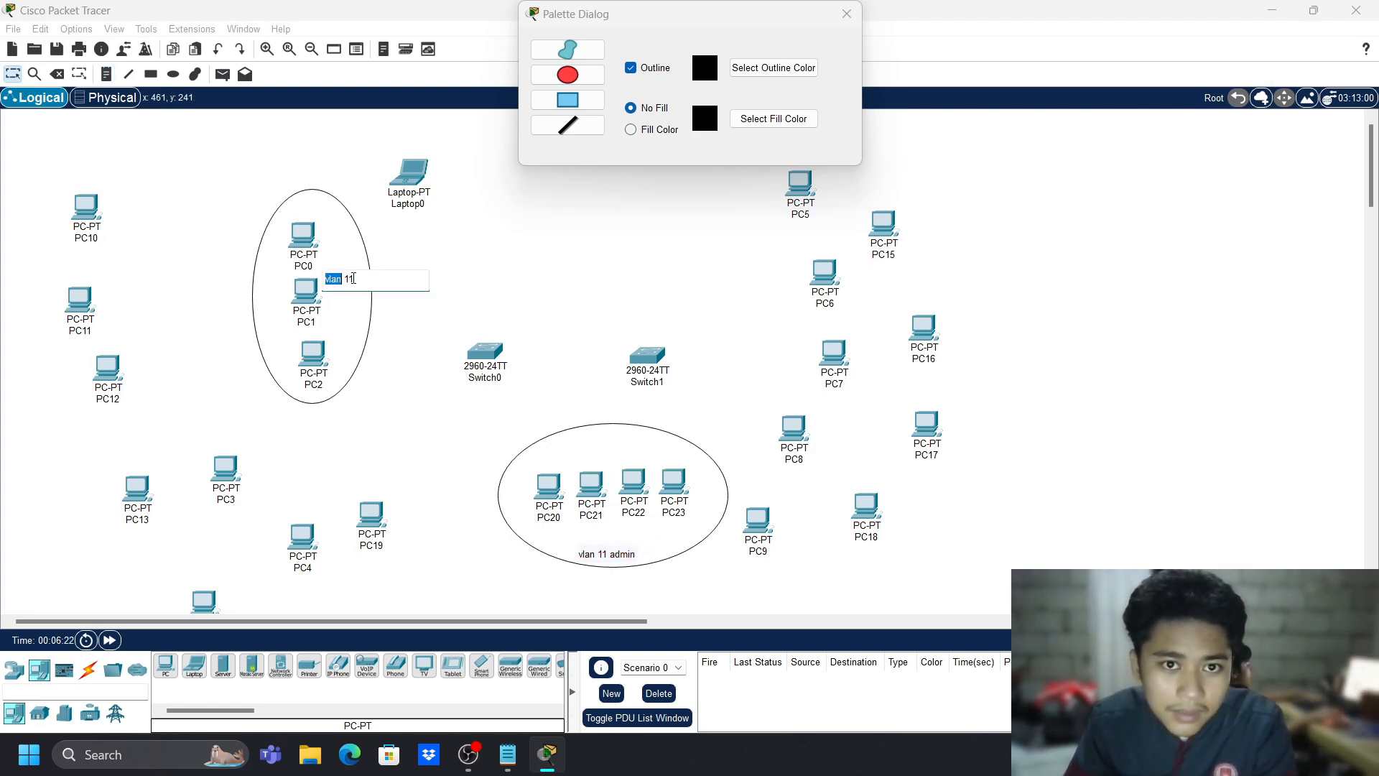
text(adm)
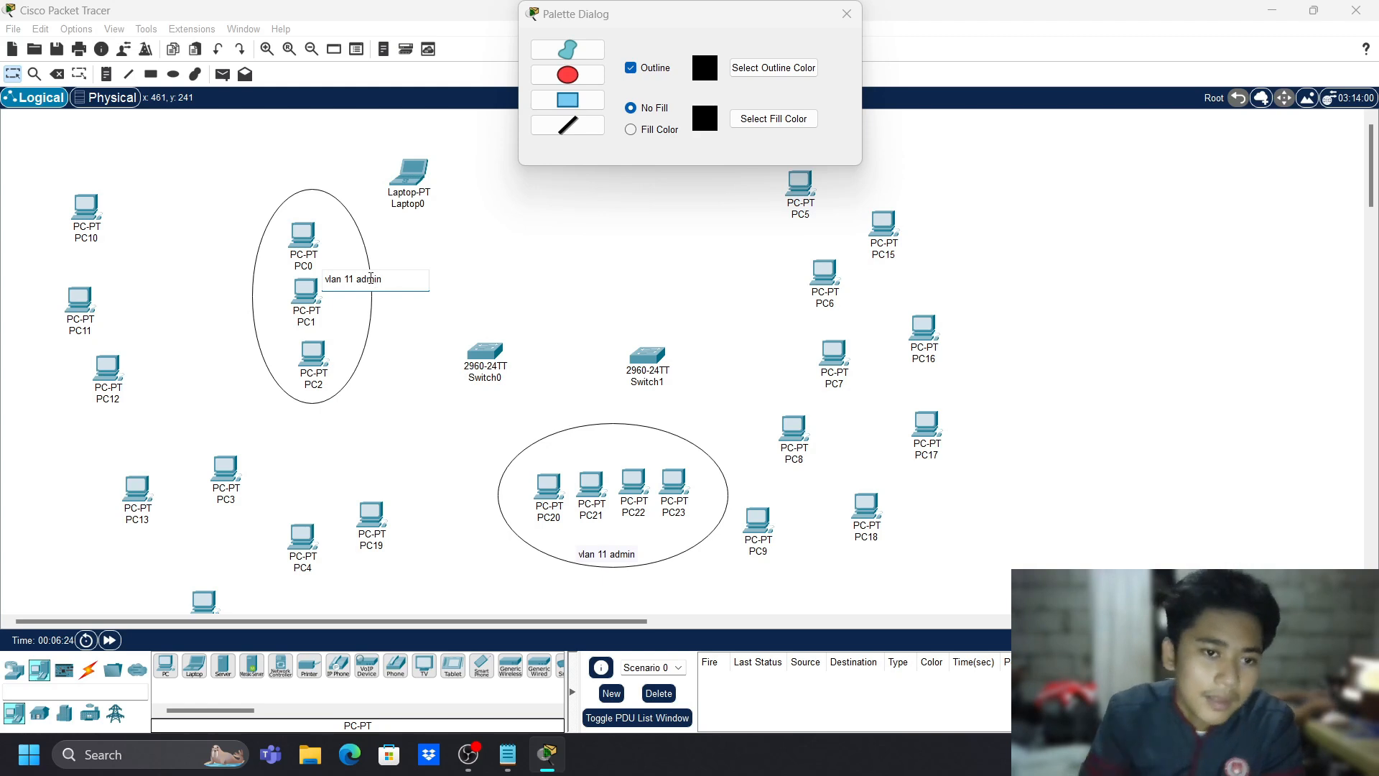
text(in)
click(516, 195)
drag(348, 283, 350, 272)
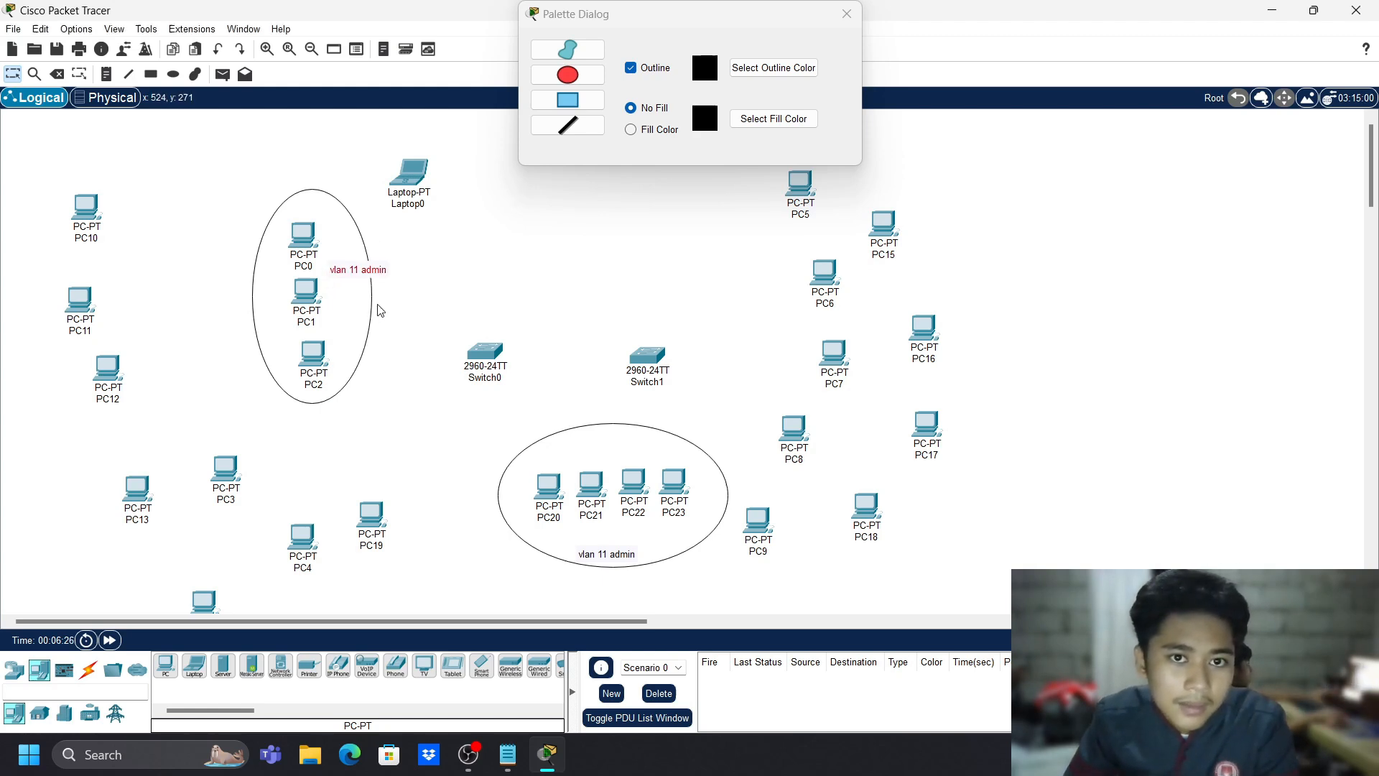
double_click(370, 305)
click(425, 233)
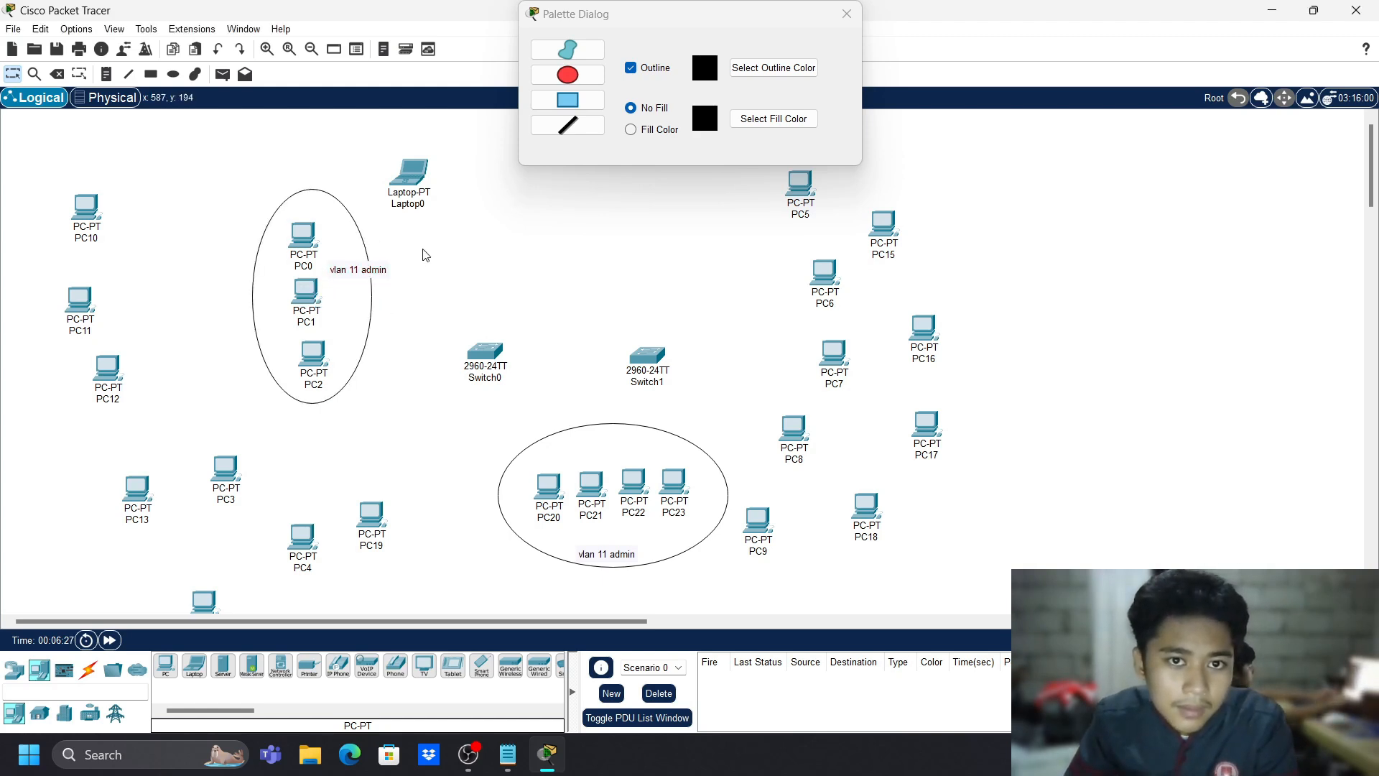
mouse_move(366, 306)
mouse_down()
mouse_move(400, 324)
mouse_move(370, 318)
mouse_move(384, 313)
mouse_up()
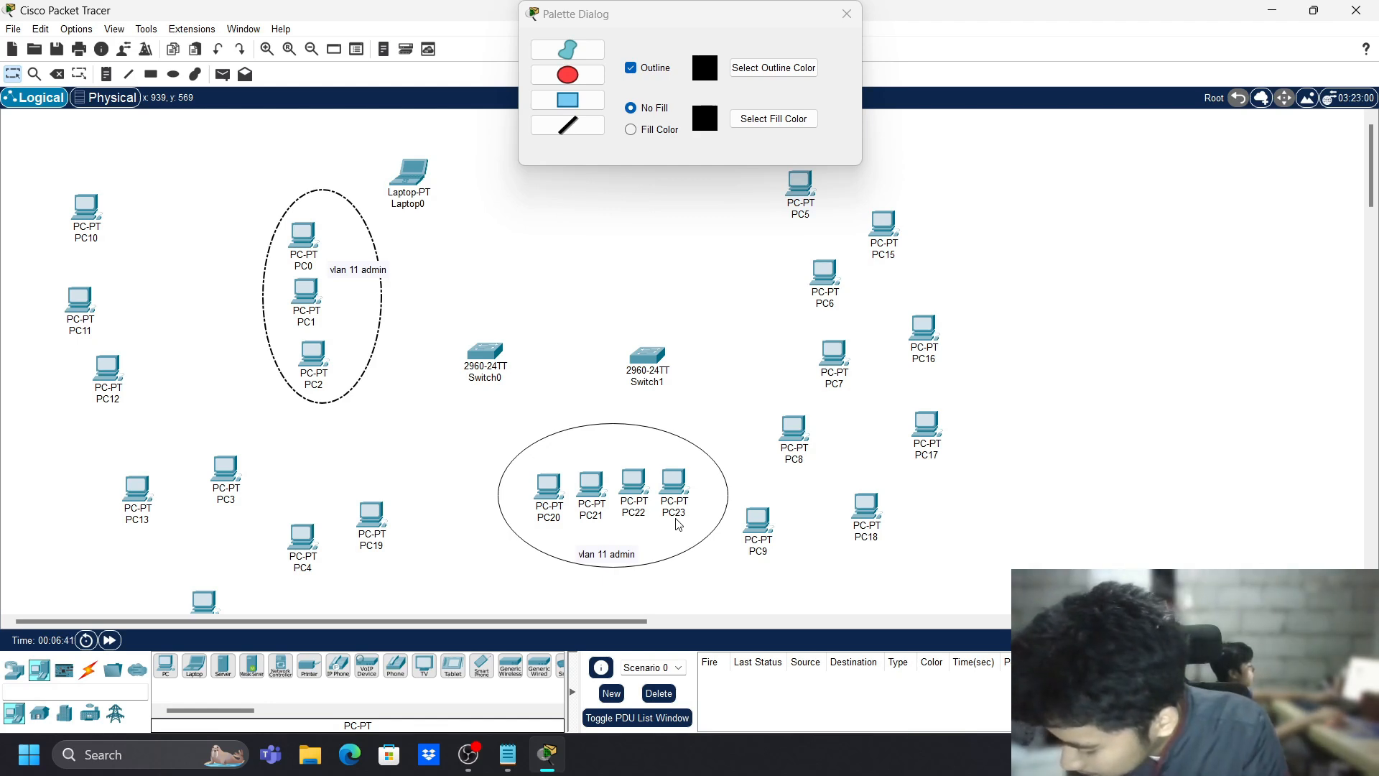
- Bring PC3, PC4 and PC5 together in a group at the lower left
drag(227, 497, 227, 472)
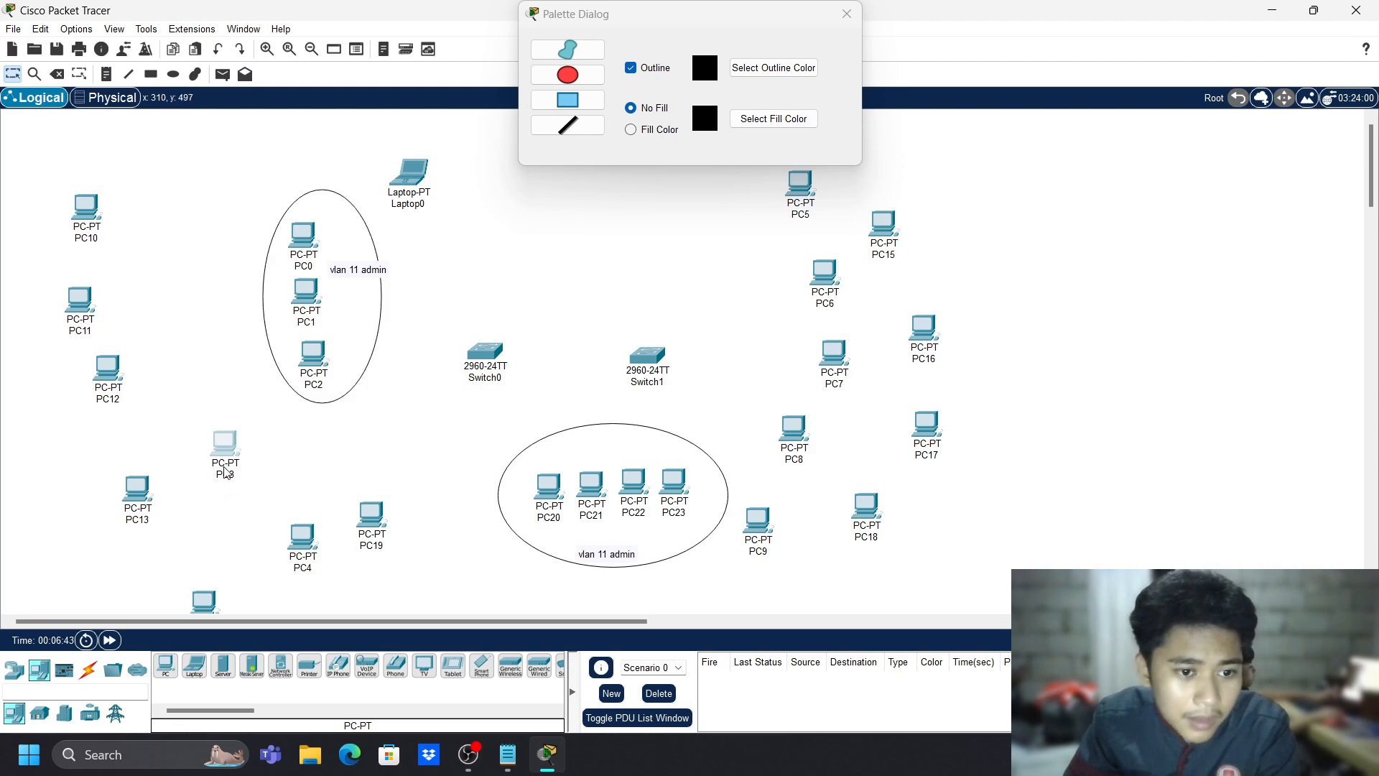
drag(302, 540, 276, 490)
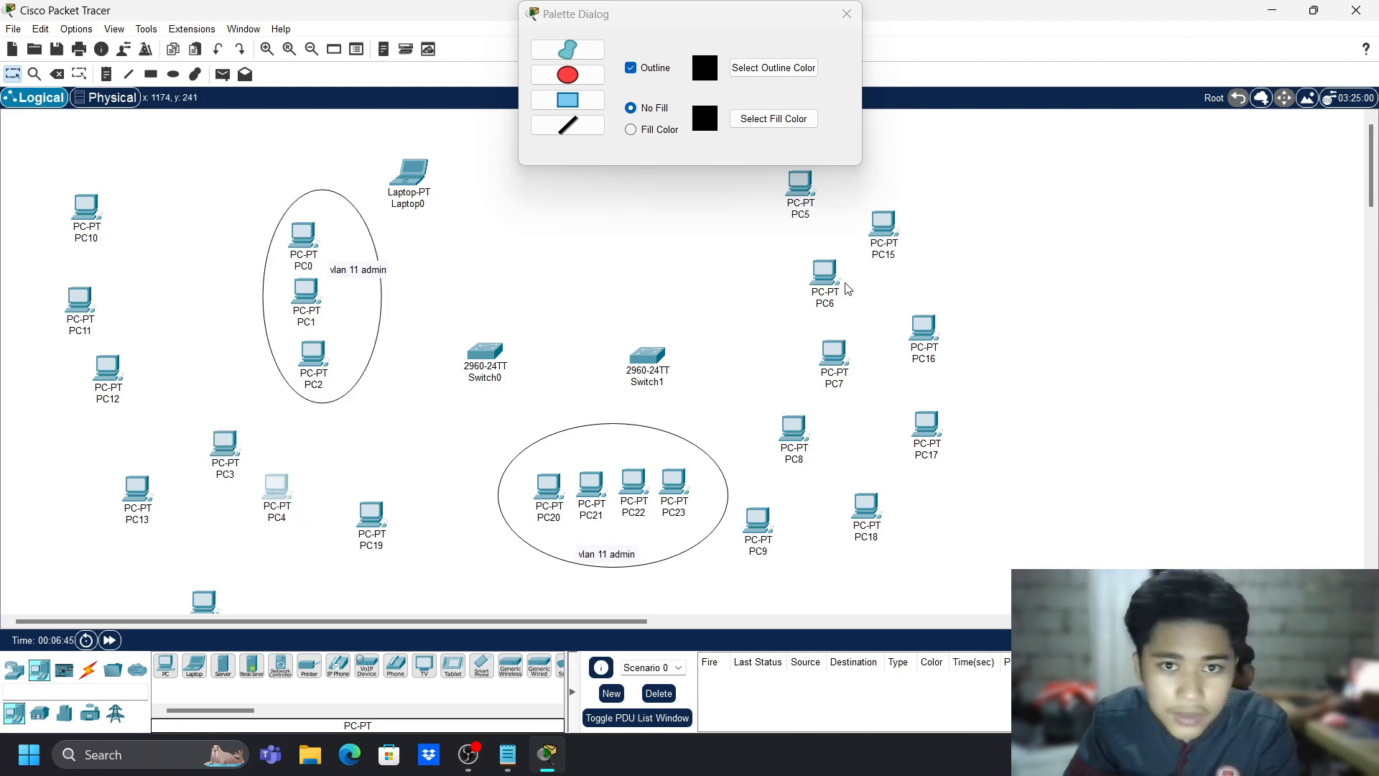
drag(796, 197, 425, 590)
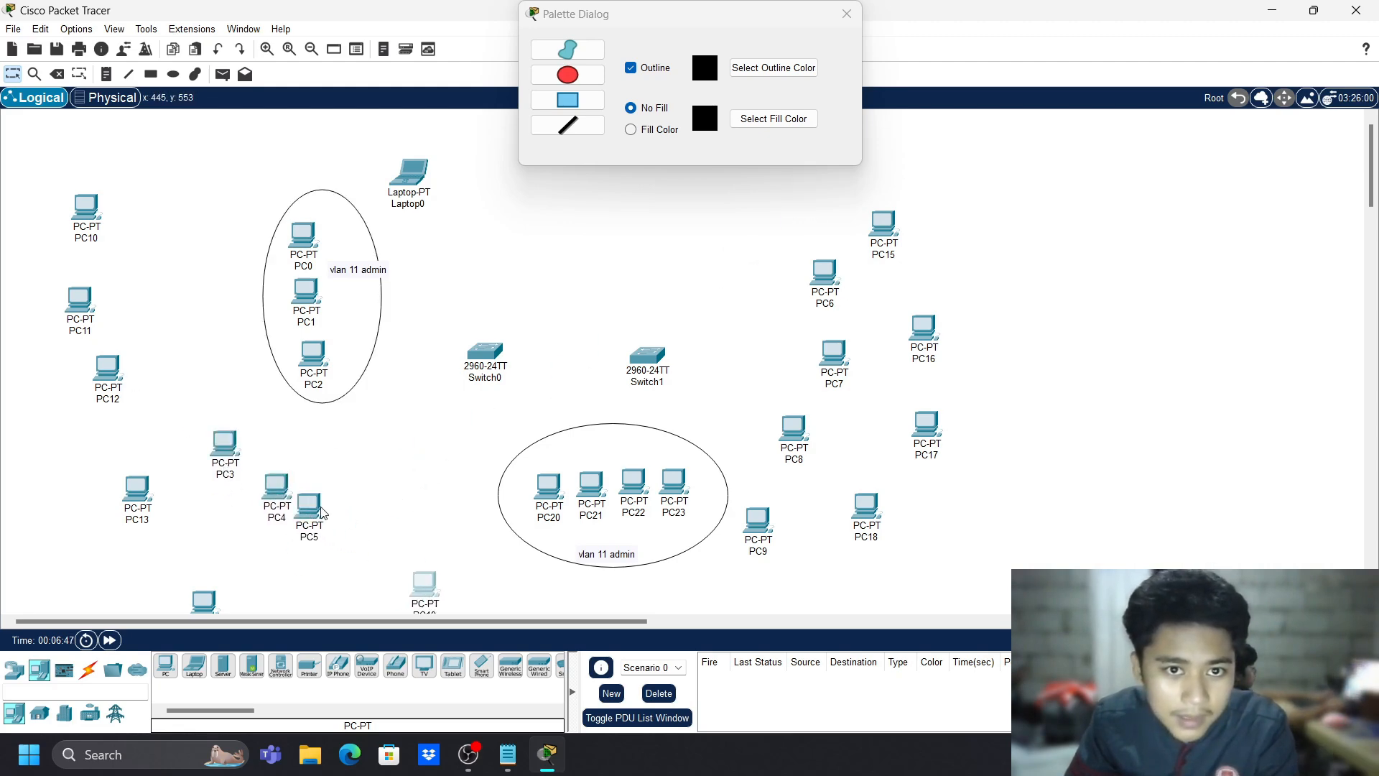
drag(266, 496, 252, 474)
drag(309, 508, 297, 480)
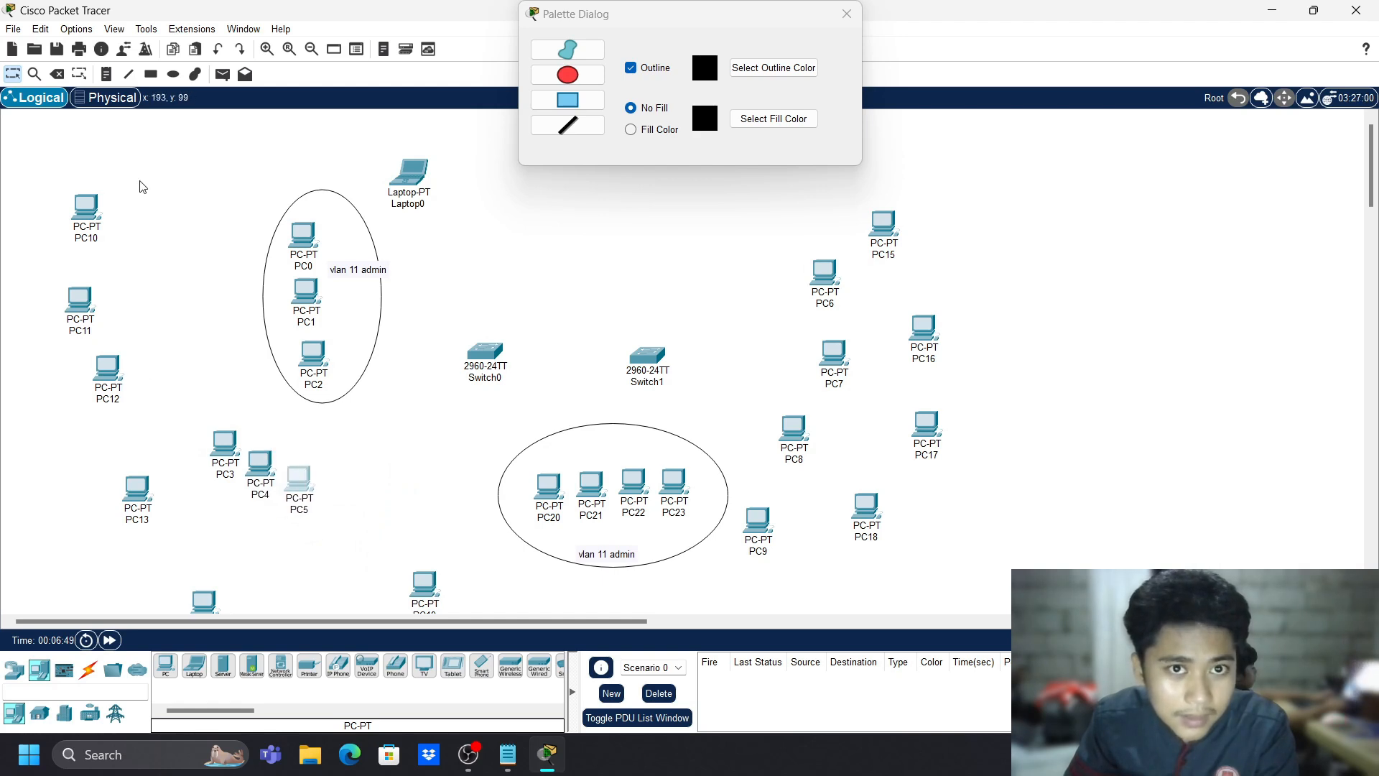
- Circle PC3, PC4 and PC5 with an ellipse labelled 'vlan id 22 marketing'
click(180, 77)
drag(192, 405, 418, 545)
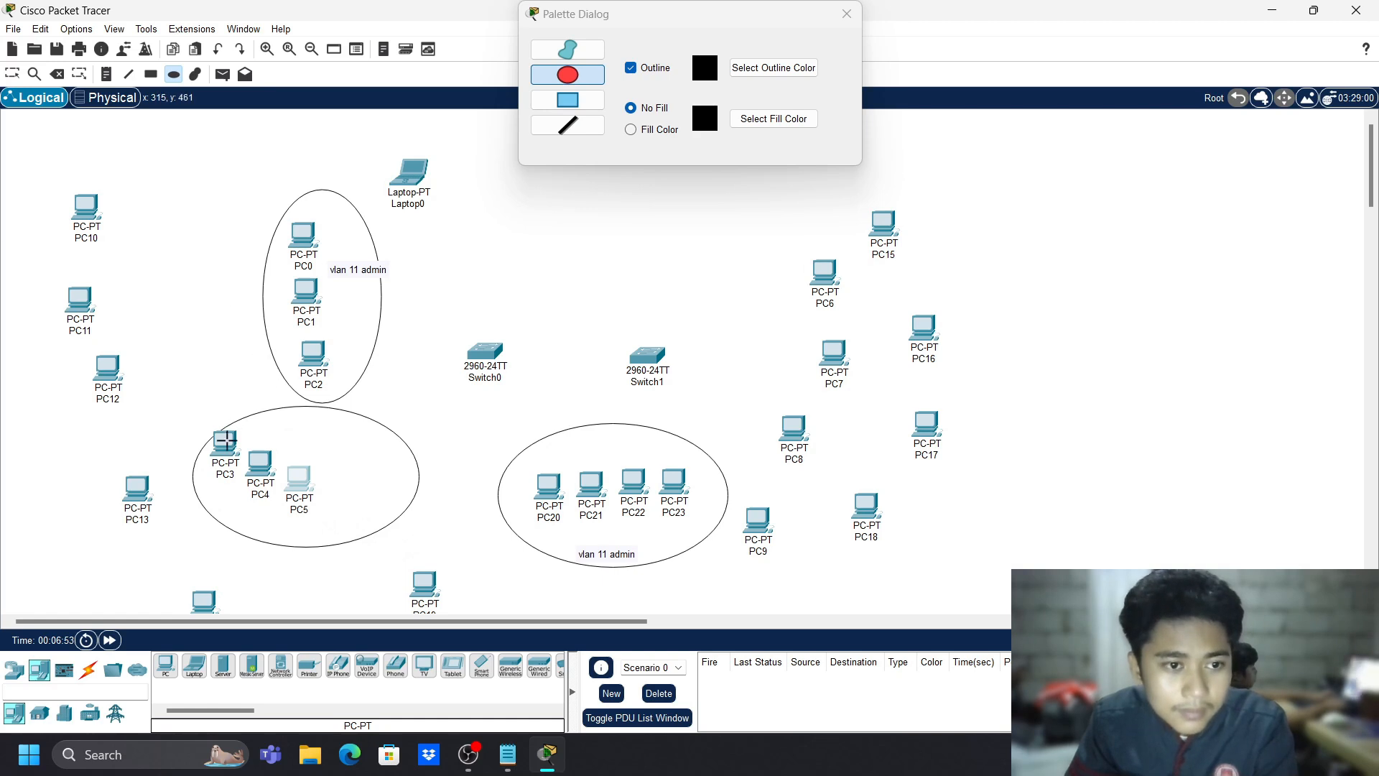
key(Escape)
drag(226, 439, 291, 498)
drag(236, 451, 293, 525)
key(n)
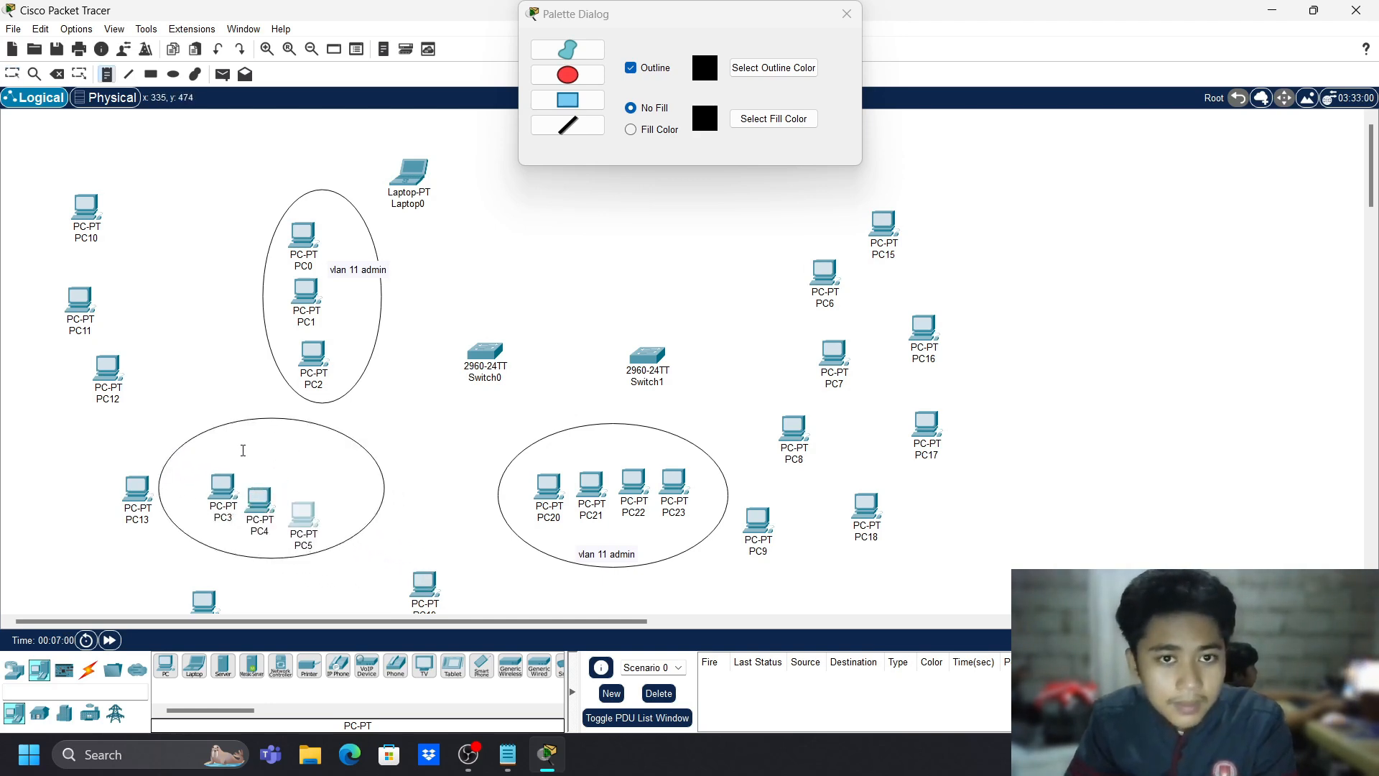
click(241, 452)
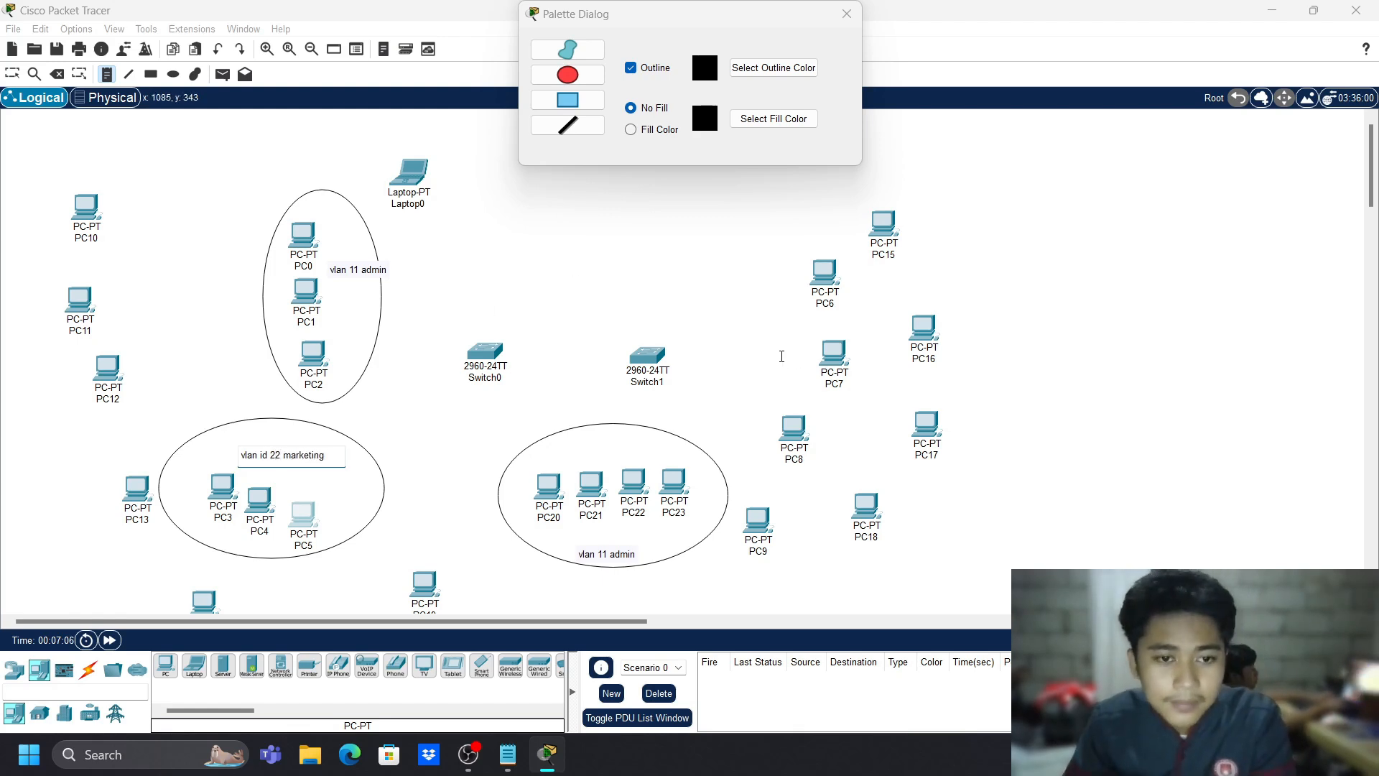
key(Escape)
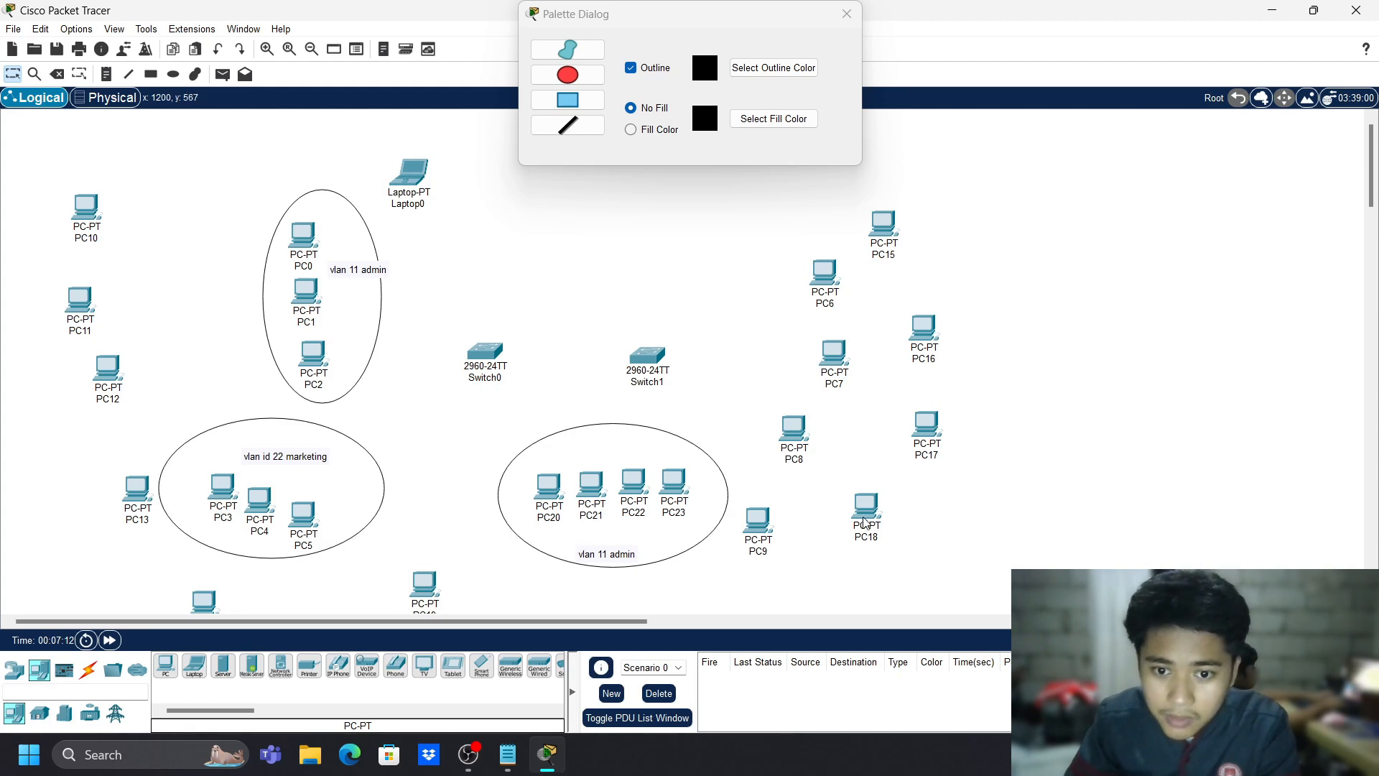
- Rearrange the devices: Switch1 closer to Switch0, PCs regrouped, PC18 lined up beneath PC19
scroll(805, 497, down, 2)
mouse_move(450, 438)
mouse_down()
mouse_move(572, 514)
mouse_move(445, 455)
mouse_up()
scroll(650, 461, up, 2)
drag(650, 361, 616, 342)
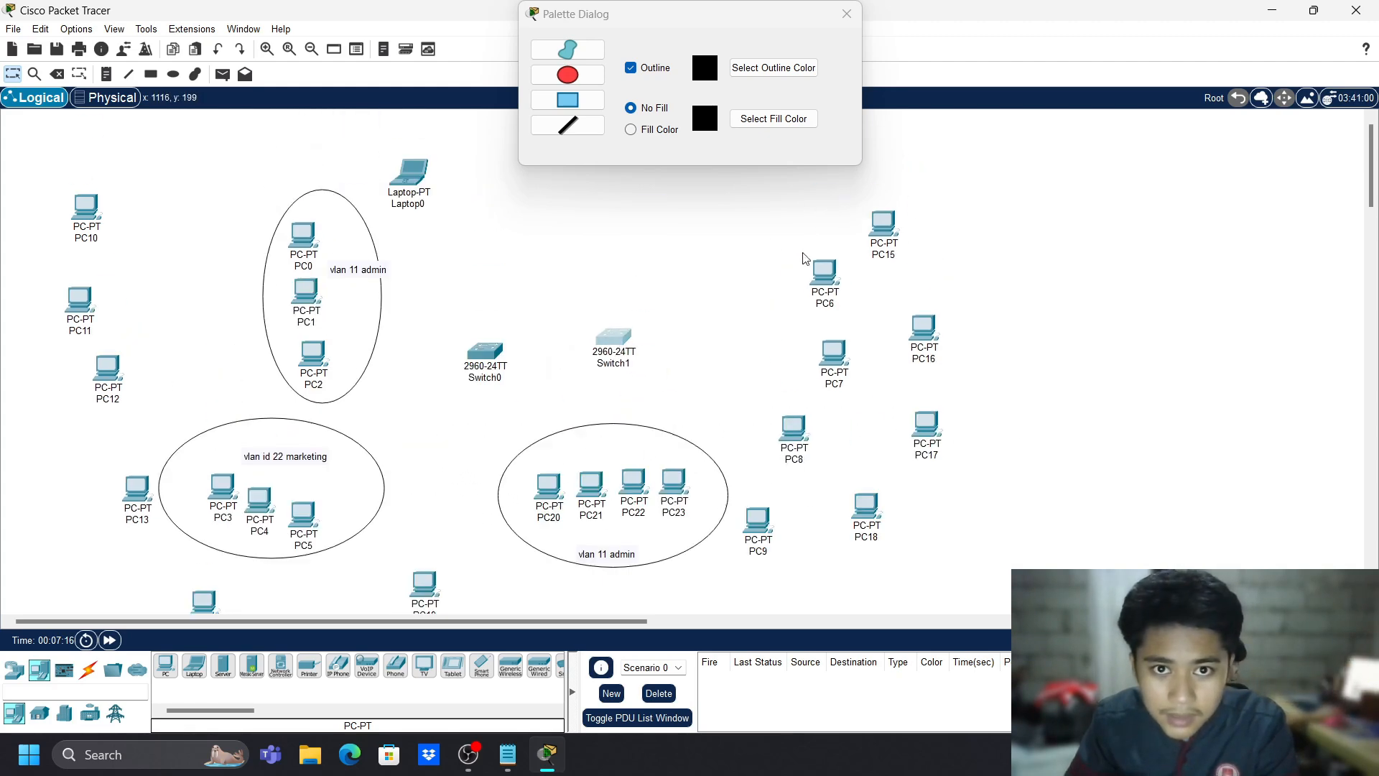
drag(752, 229, 984, 371)
scroll(351, 483, down, 2)
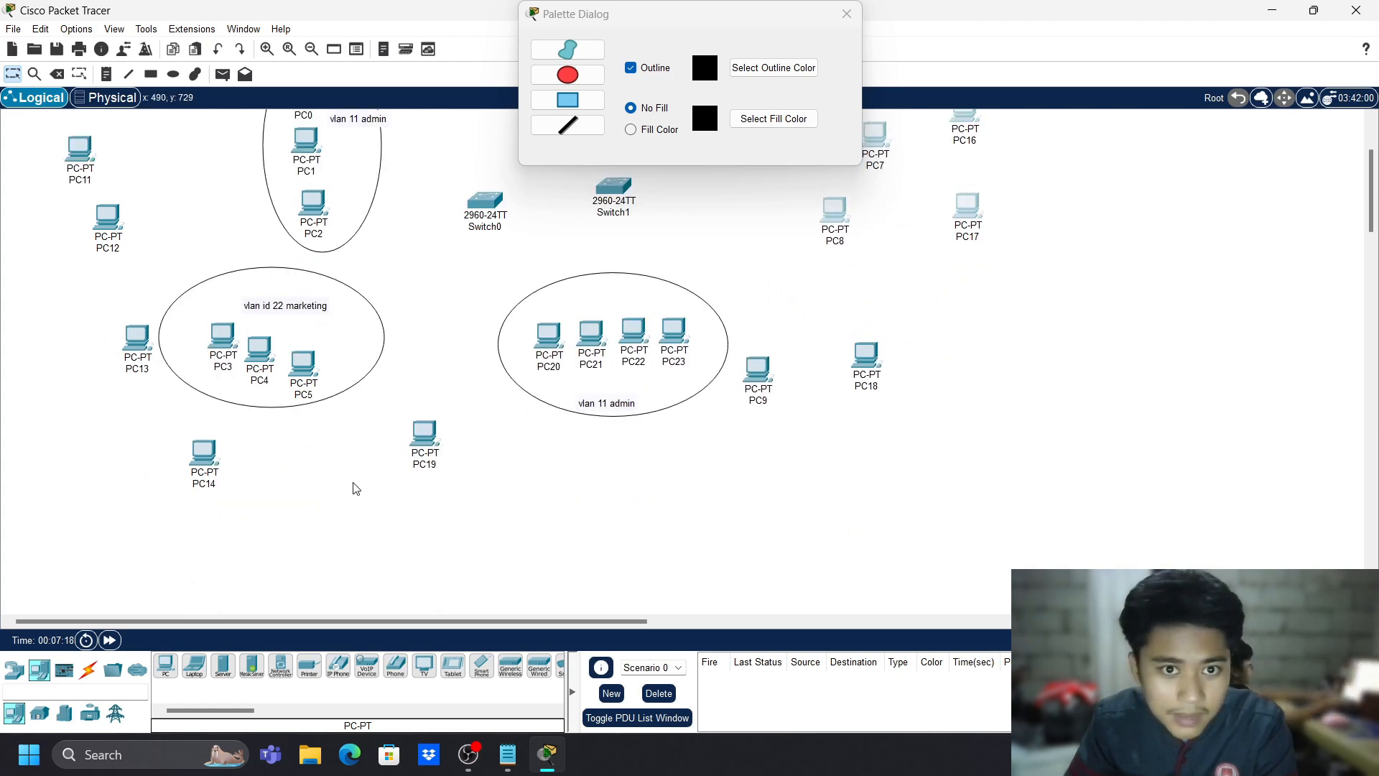
drag(197, 452, 154, 179)
drag(131, 359, 205, 244)
scroll(350, 307, up, 1)
drag(425, 524, 732, 237)
scroll(776, 495, up, 1)
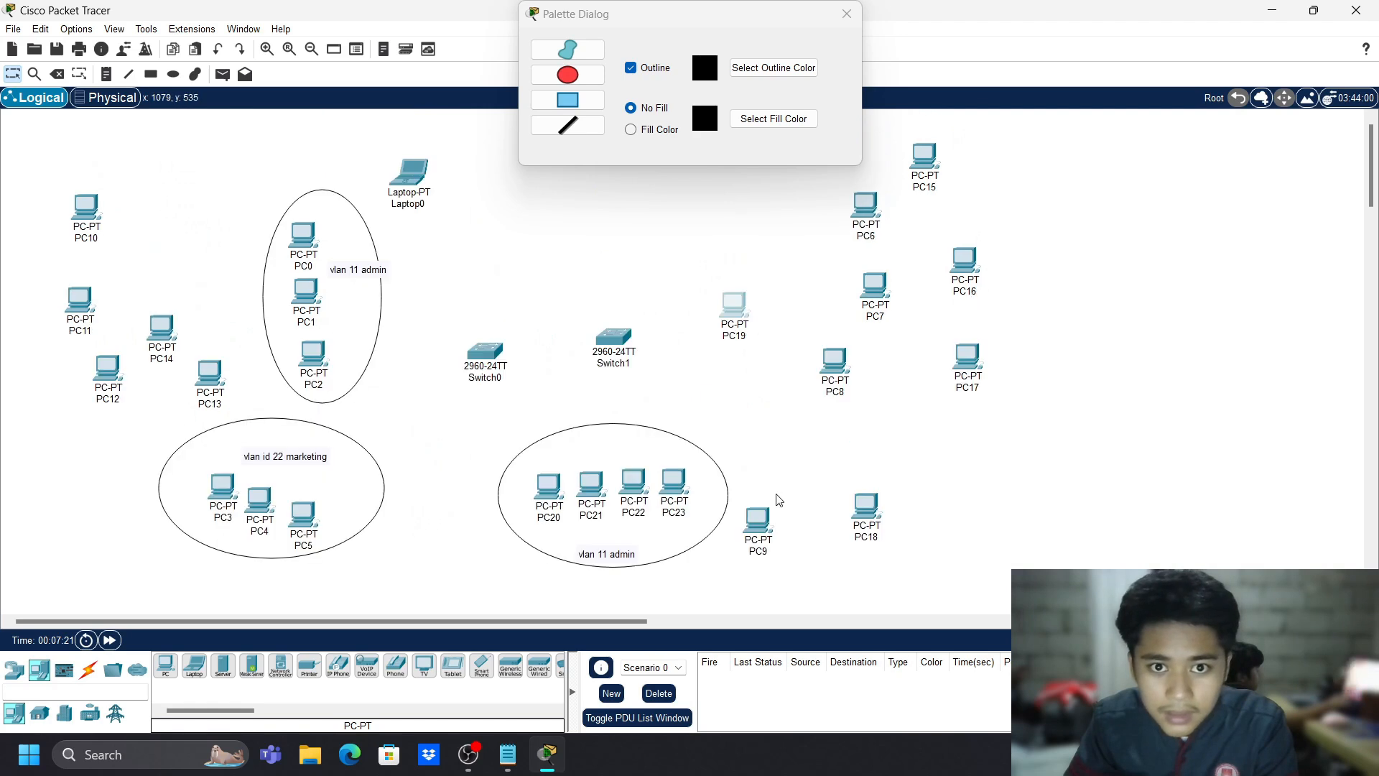
drag(866, 508, 731, 366)
drag(757, 521, 891, 416)
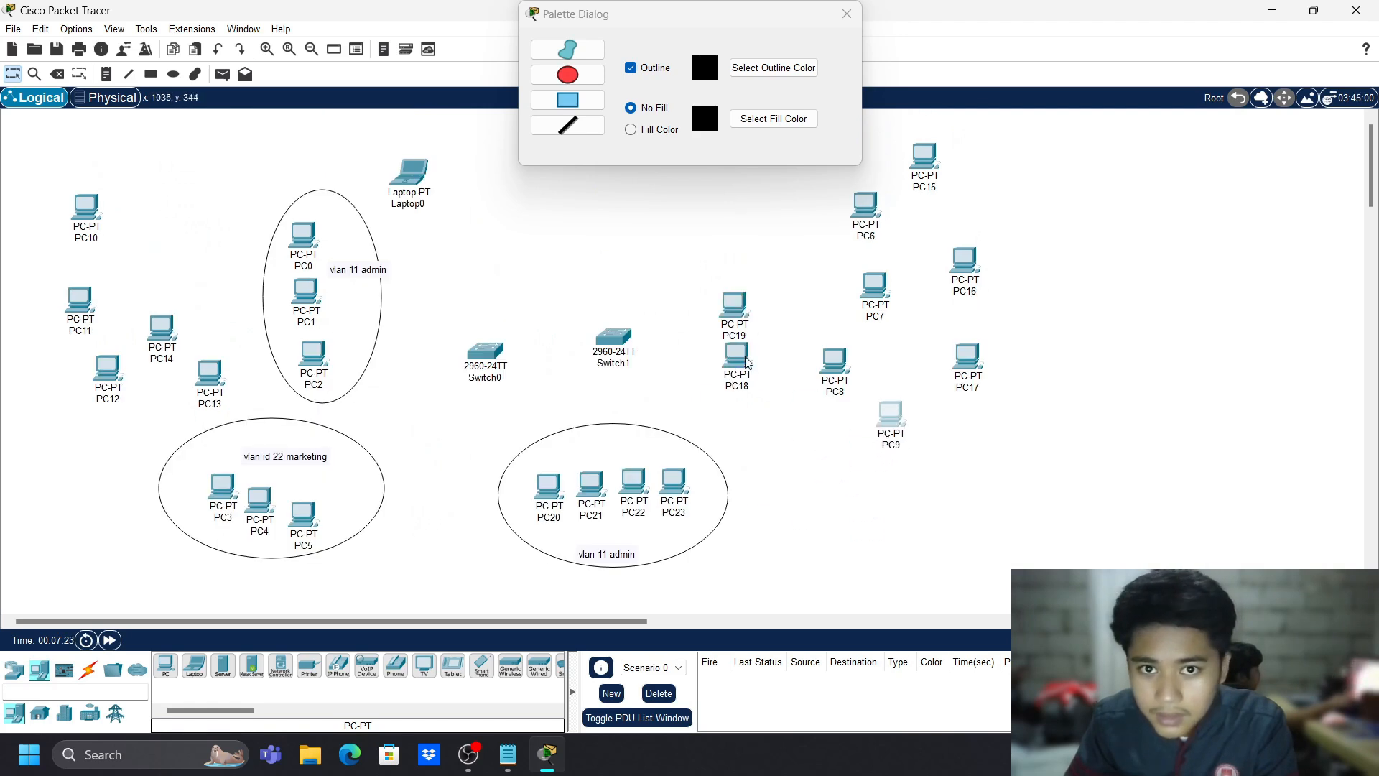
drag(733, 306, 755, 305)
drag(751, 367, 767, 378)
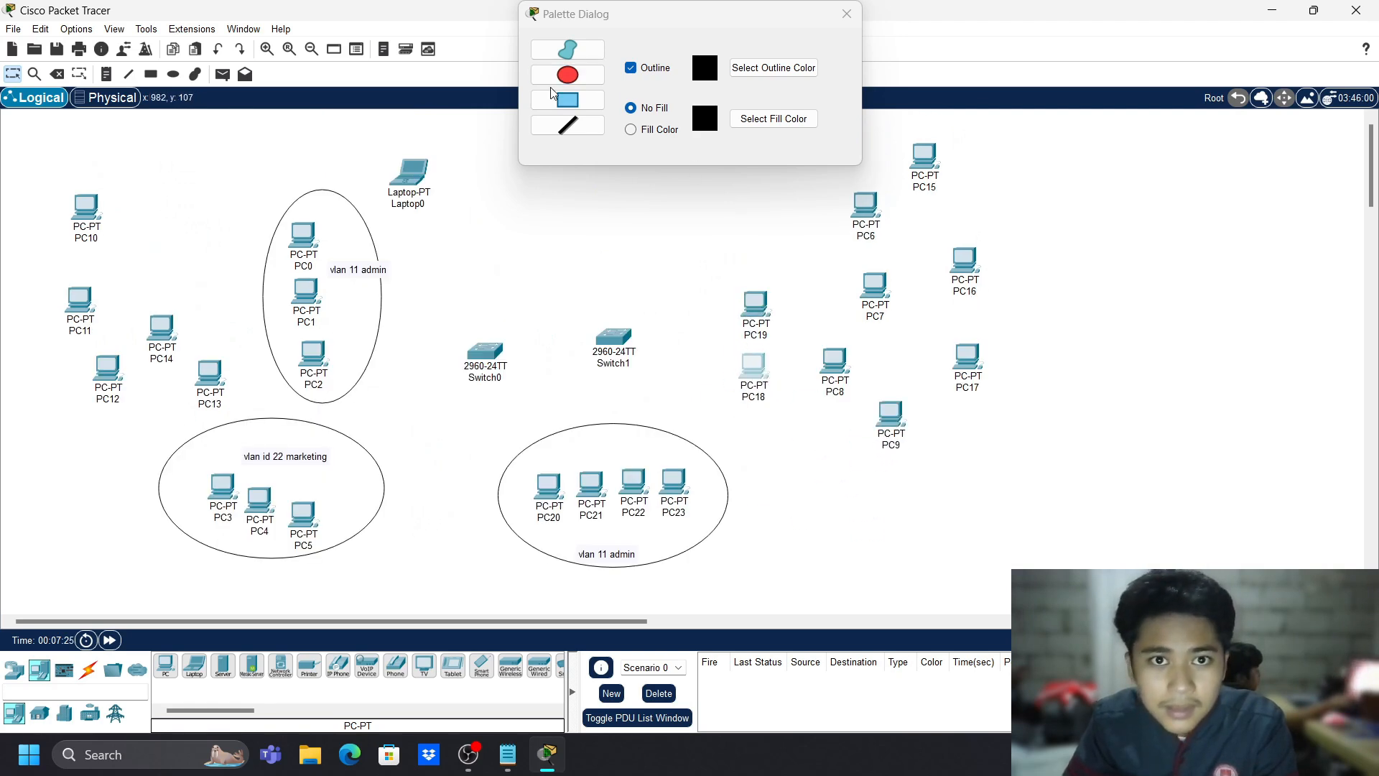
- Draw an ellipse around PC18 and PC19
click(847, 14)
click(173, 74)
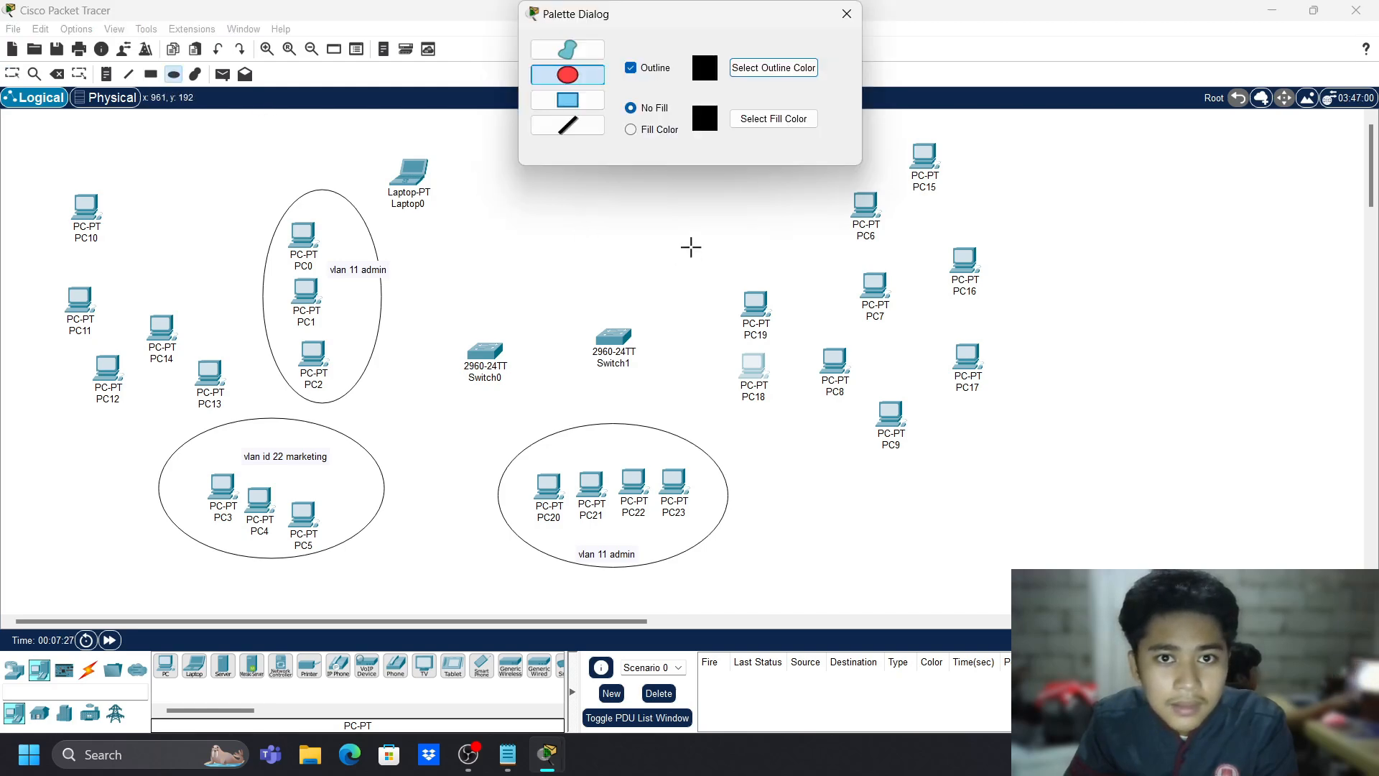
mouse_move(715, 265)
mouse_down()
mouse_move(790, 337)
mouse_move(815, 455)
mouse_up()
click(847, 14)
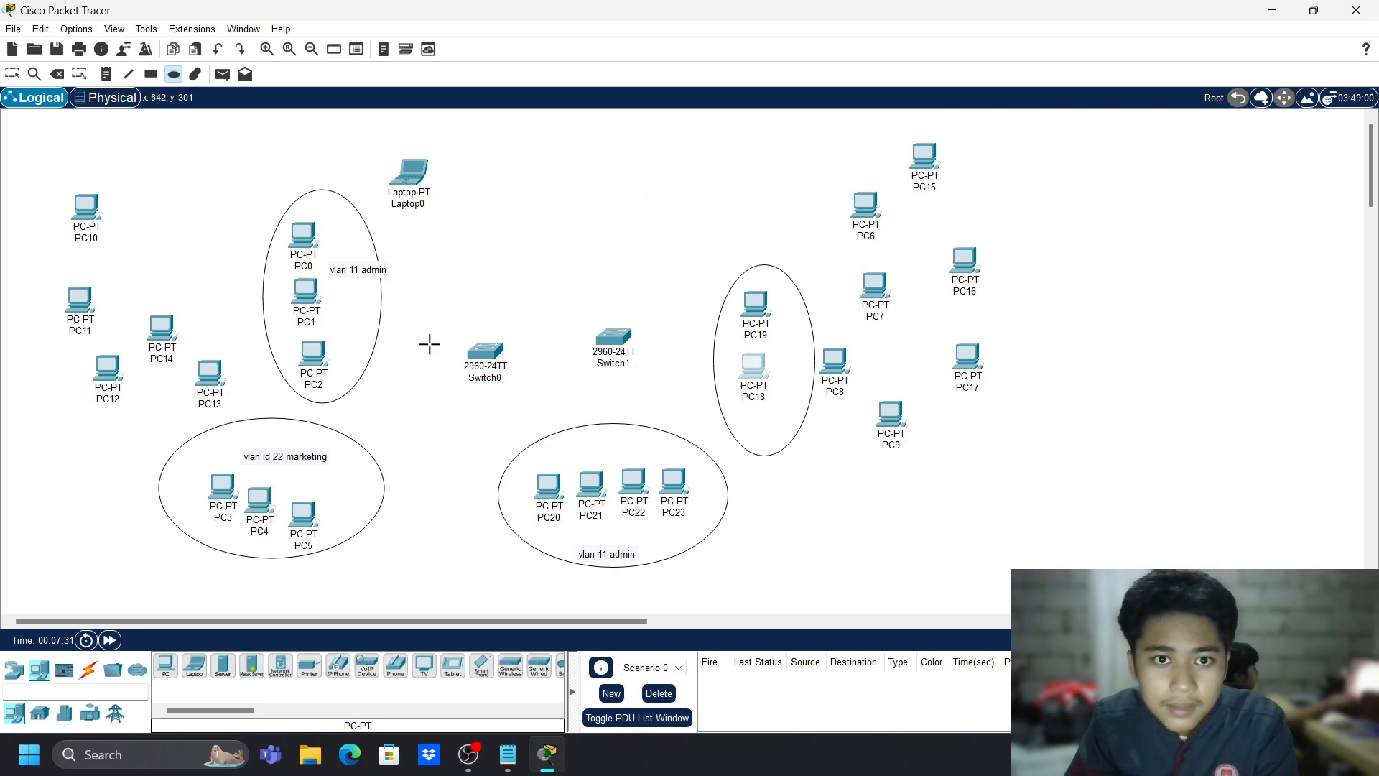
key(Escape)
- Place the 'vlan id 22 marketing' note at the bottom of the new ellipse
click(290, 456)
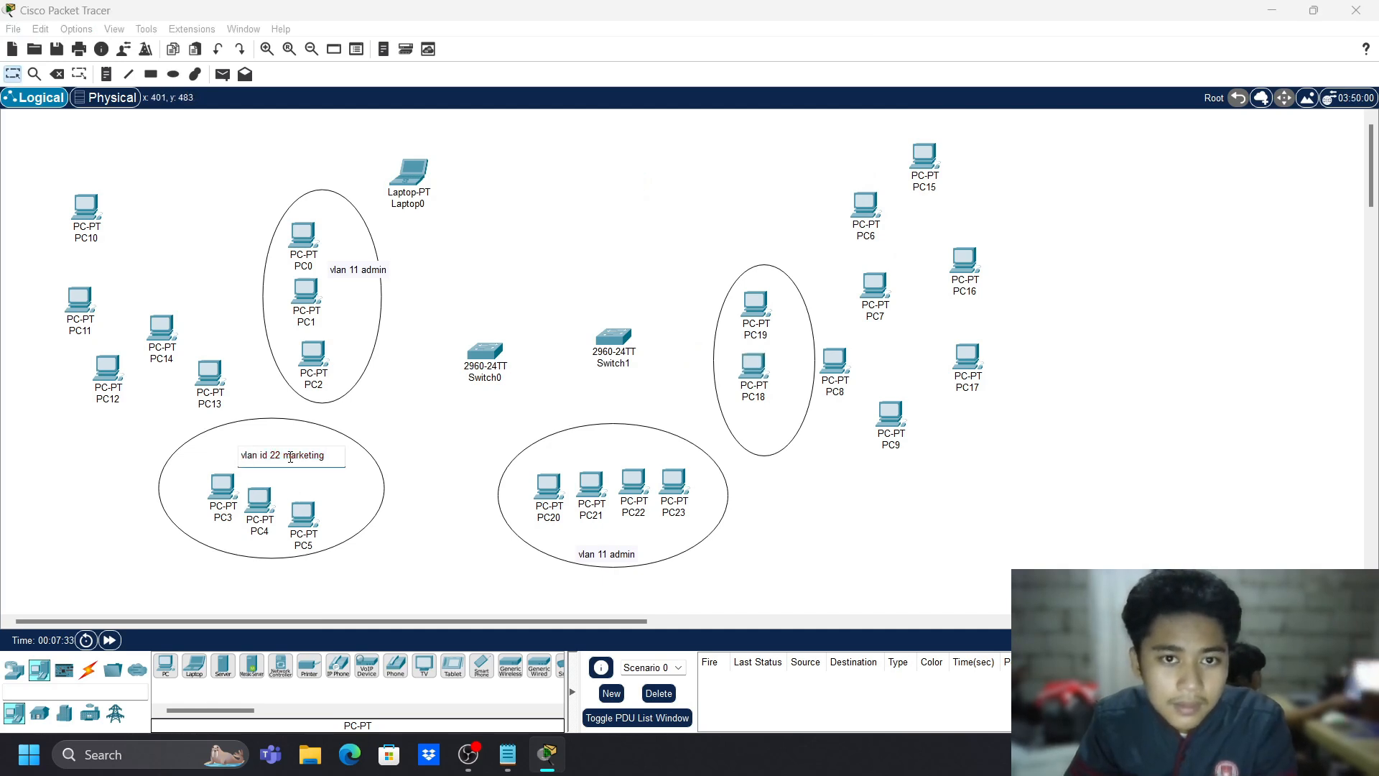
click(365, 369)
click(320, 457)
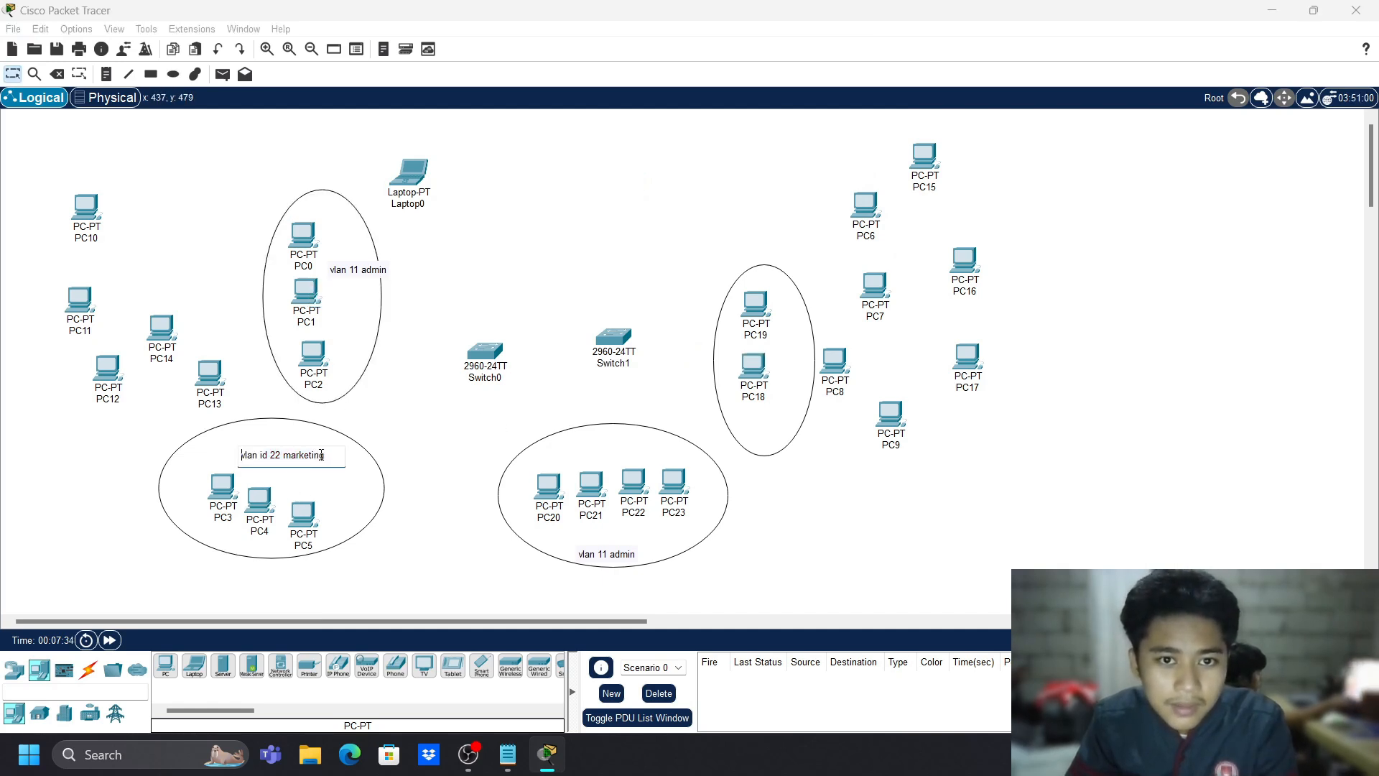
click(345, 414)
click(332, 455)
click(325, 460)
click(323, 456)
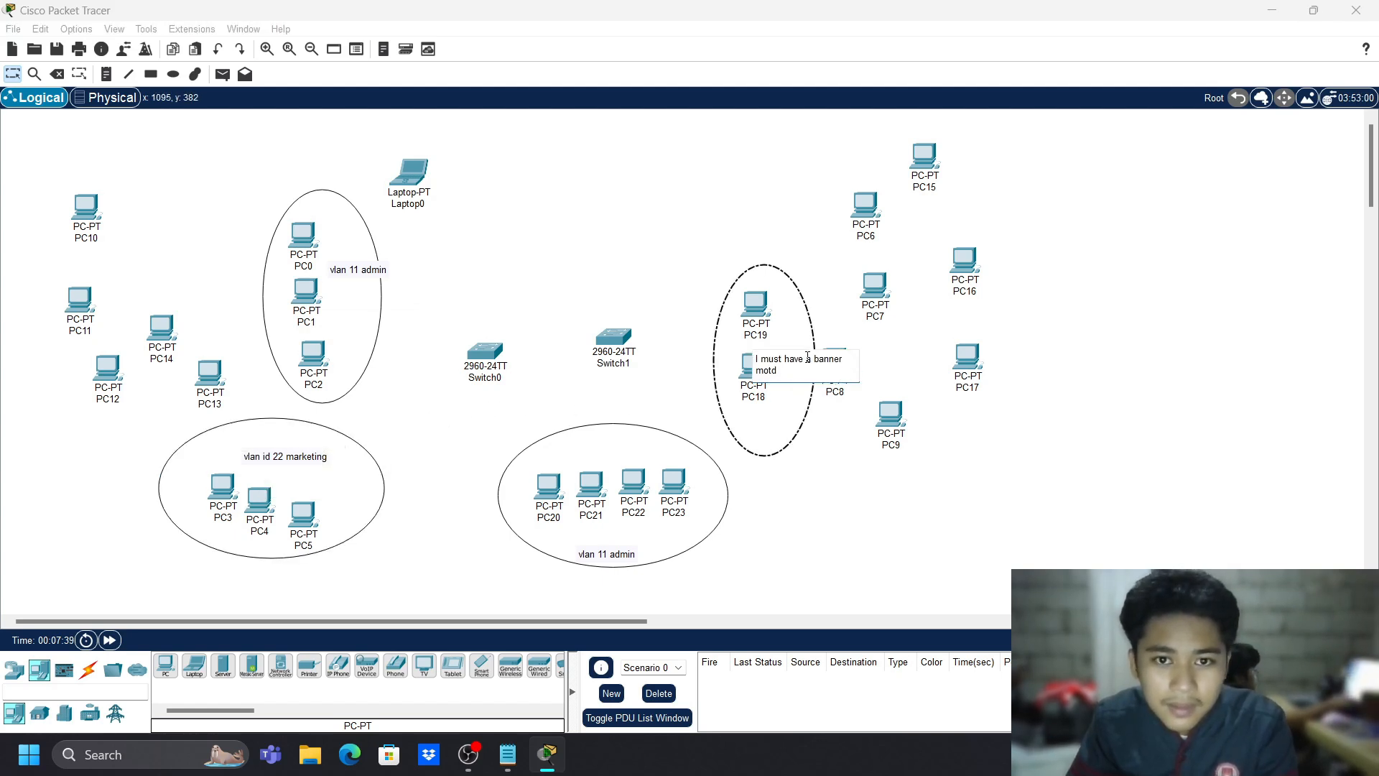
key(ctrl+z)
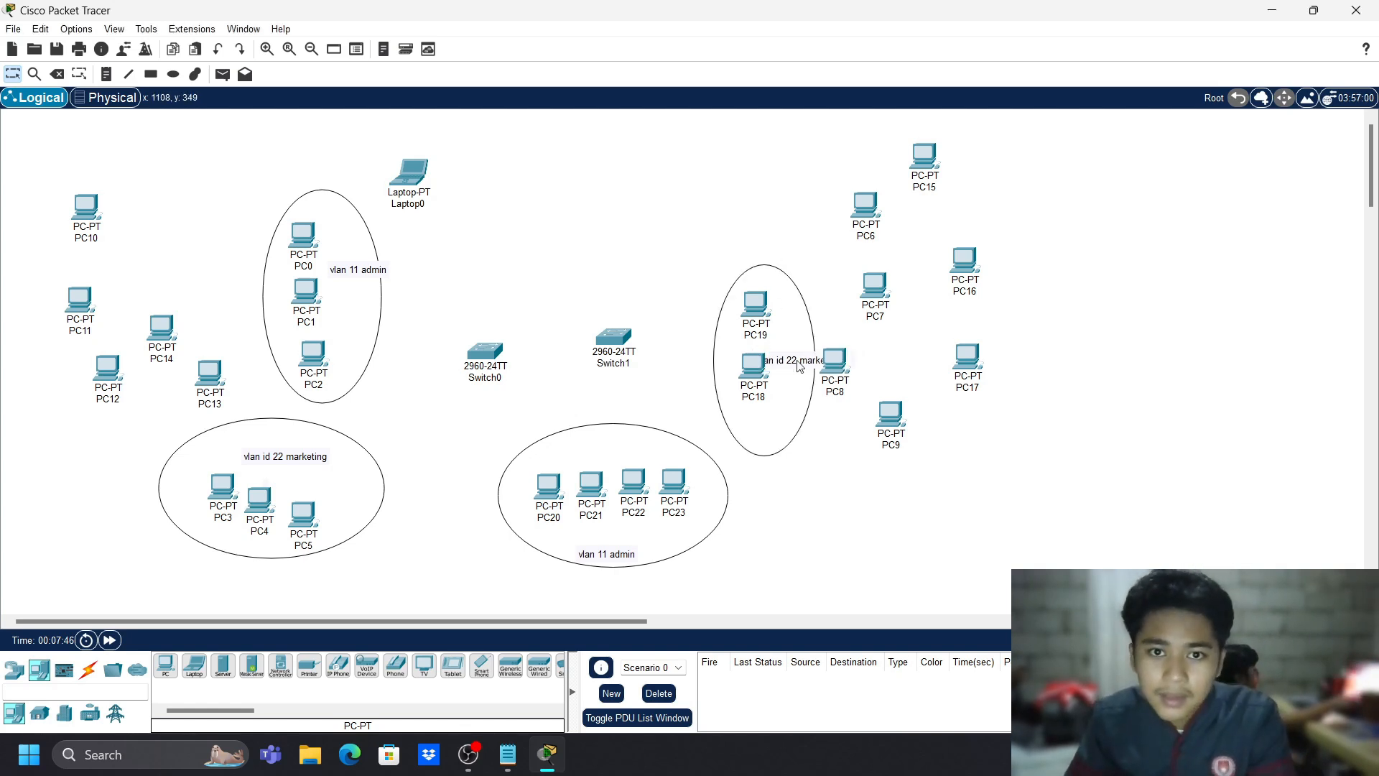
drag(794, 357, 780, 431)
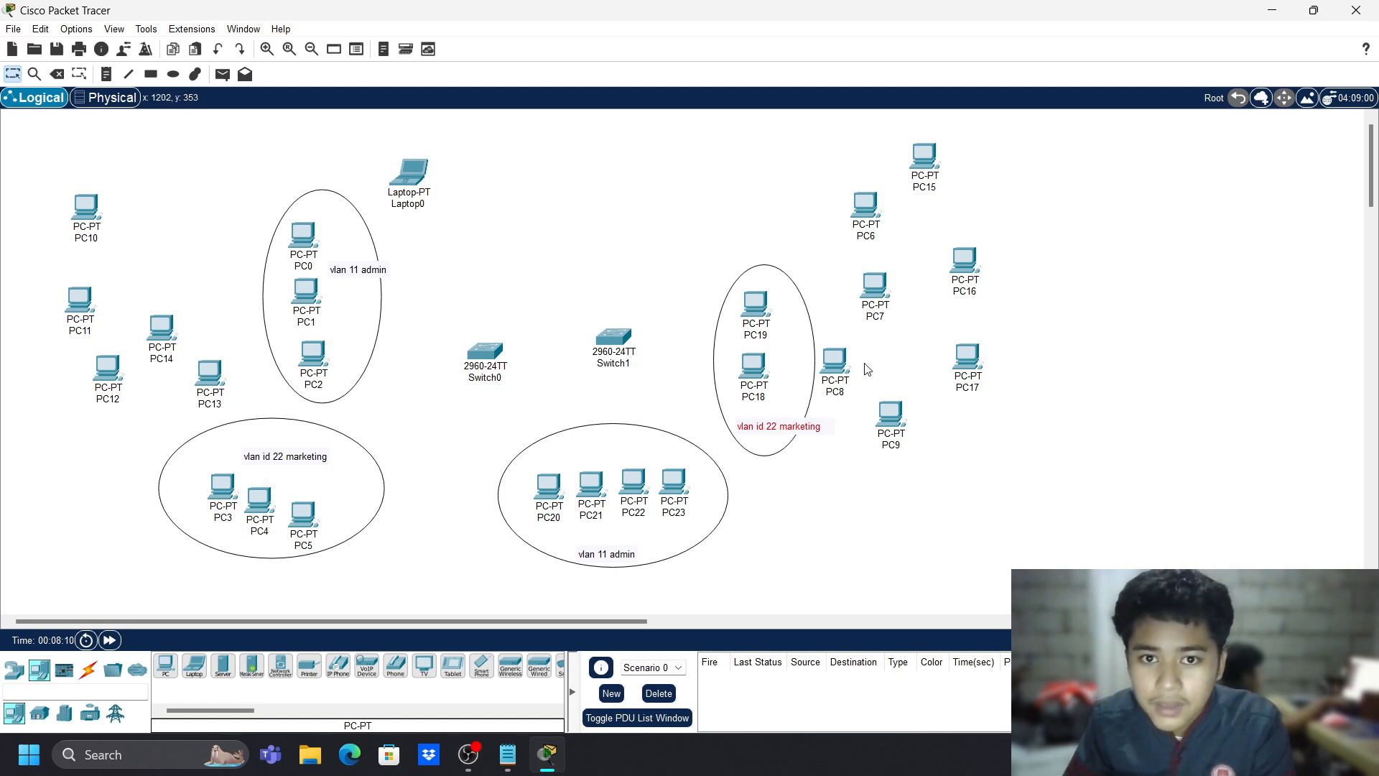
- Move PC6, PC7 and PC8 beside Switch0 and shift Laptop0 further right
drag(970, 275, 451, 277)
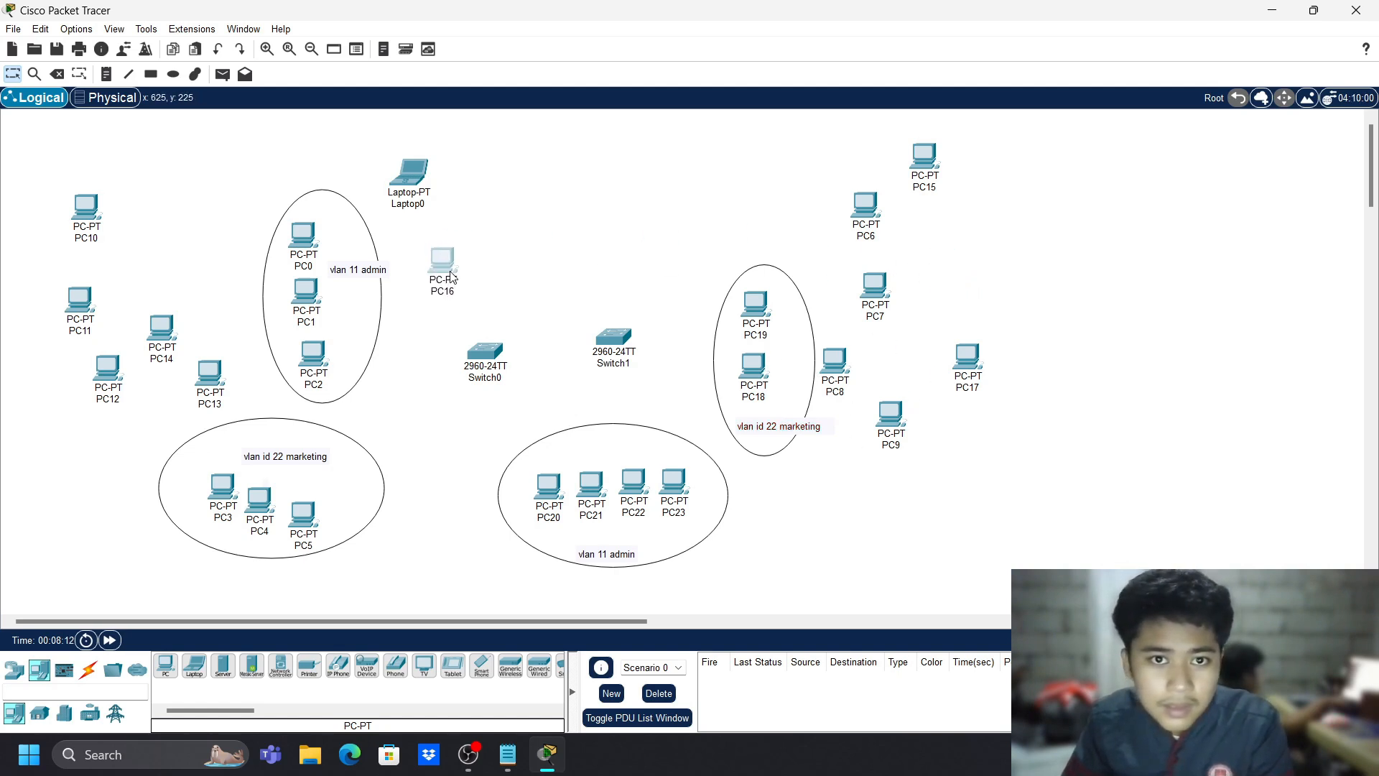
drag(878, 296, 1006, 282)
drag(865, 215, 450, 249)
drag(843, 369, 554, 228)
drag(678, 198, 708, 213)
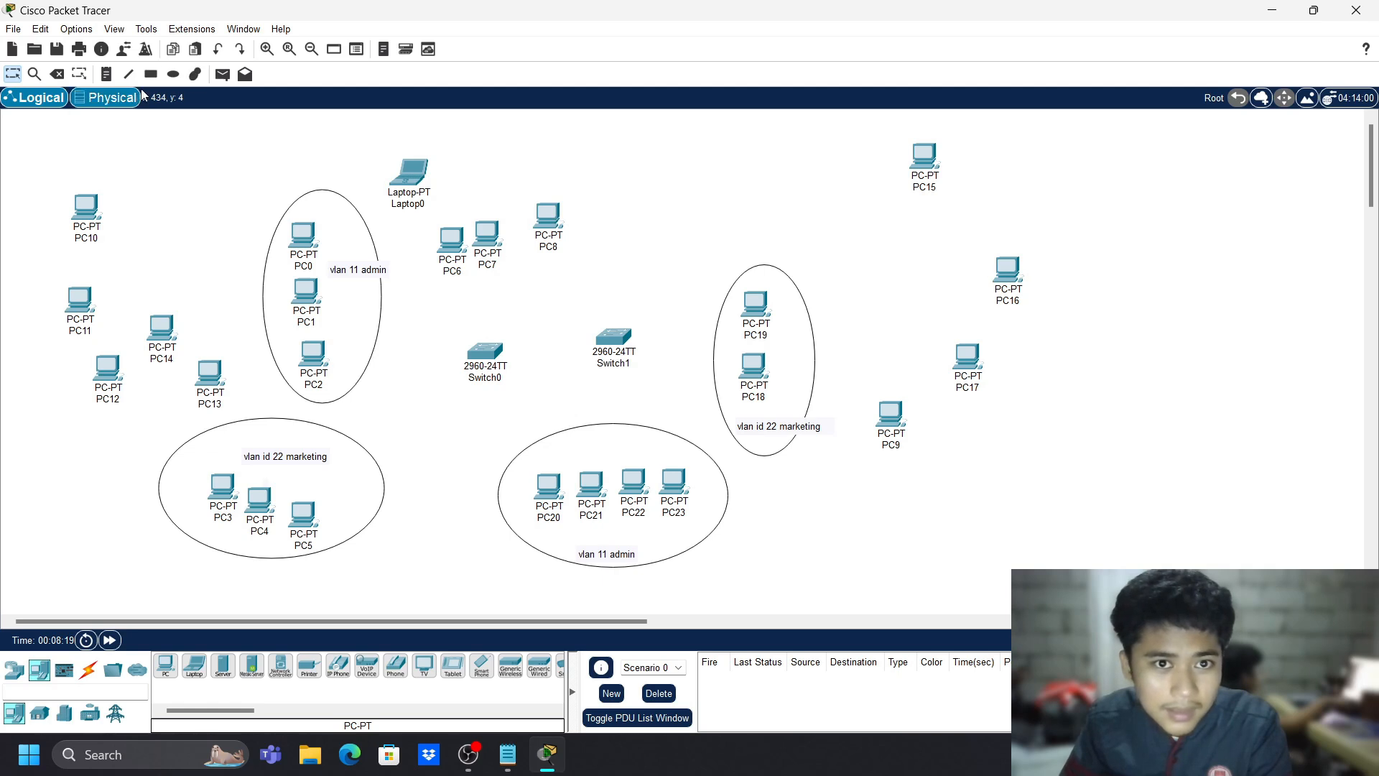
drag(404, 174, 631, 163)
- Shift the admin group up-left, the marketing ellipse down-left, and PC6–PC8 down-left
drag(431, 213, 622, 297)
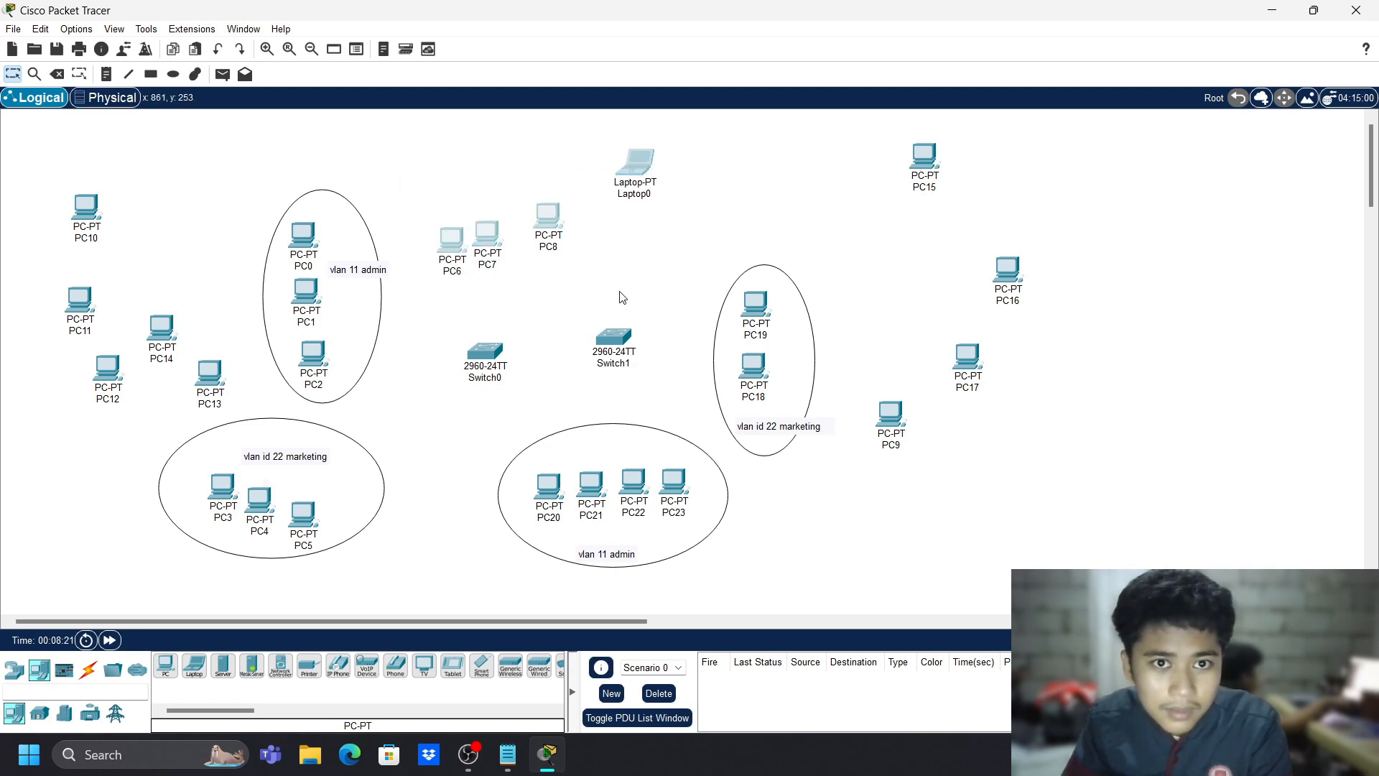
drag(257, 162, 418, 384)
drag(316, 298, 250, 233)
click(200, 440)
mouse_move(200, 440)
mouse_down()
mouse_move(286, 514)
mouse_move(194, 447)
mouse_move(188, 459)
mouse_up()
drag(441, 206, 586, 311)
drag(523, 233, 465, 232)
click(491, 190)
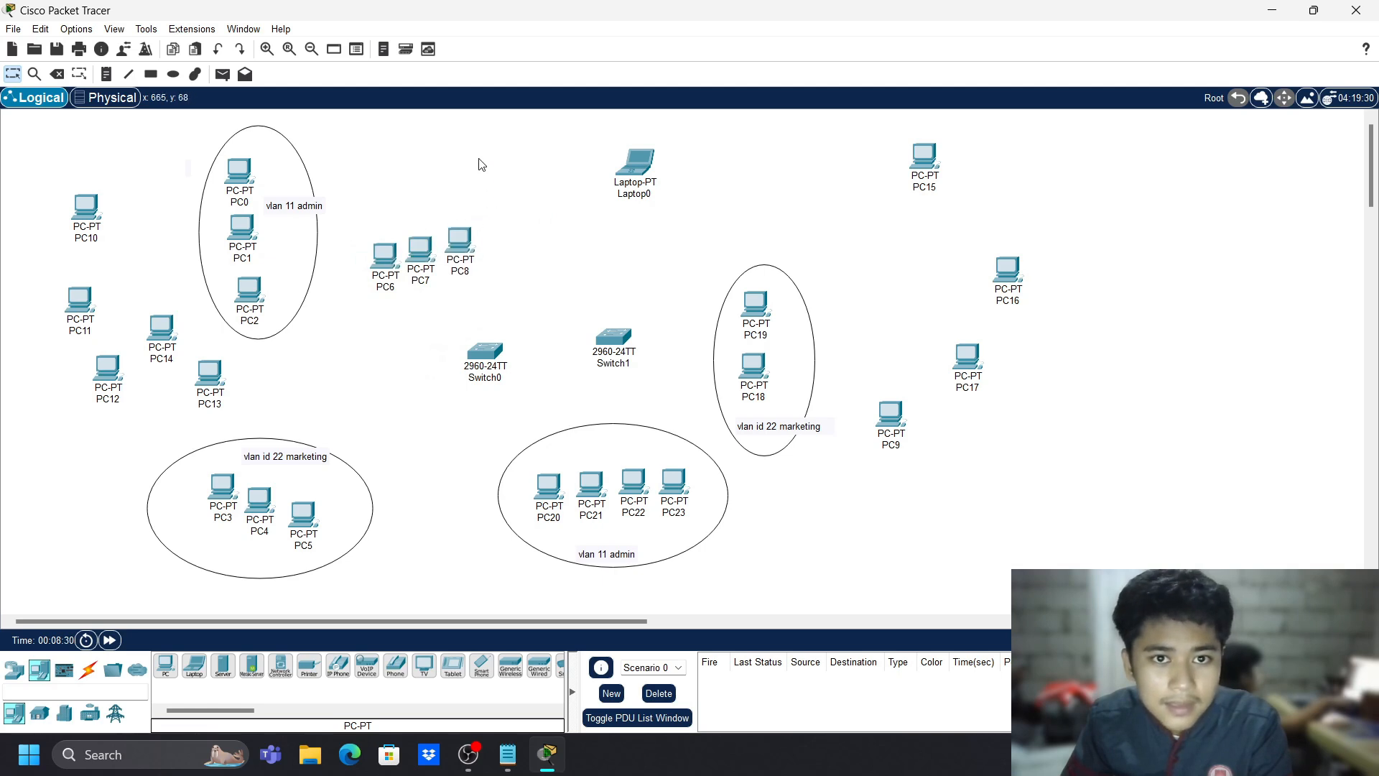
- Draw an ellipse around PC6, PC7 and PC8
click(173, 73)
drag(339, 202, 536, 311)
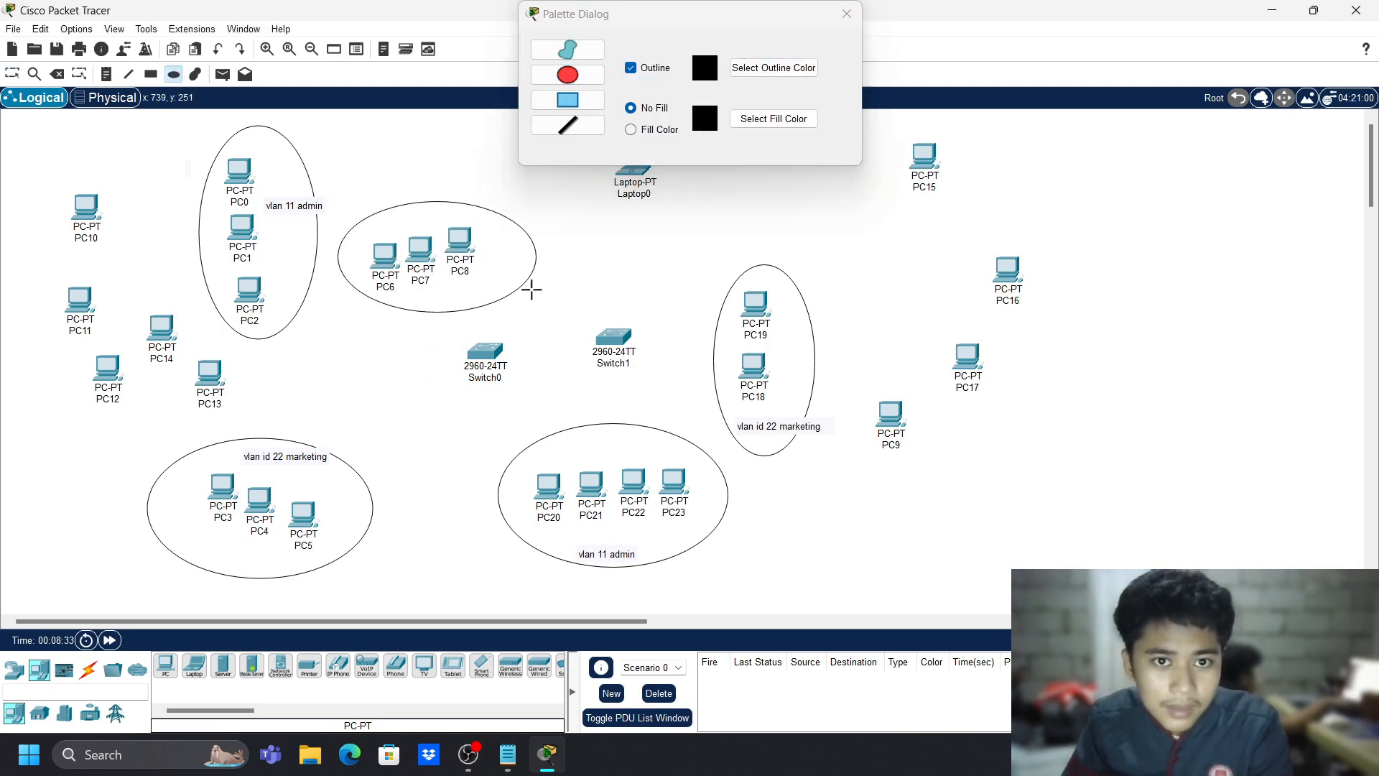
key(Escape)
- Add a 'vlan 33 engineering' note below the new ellipse
click(106, 74)
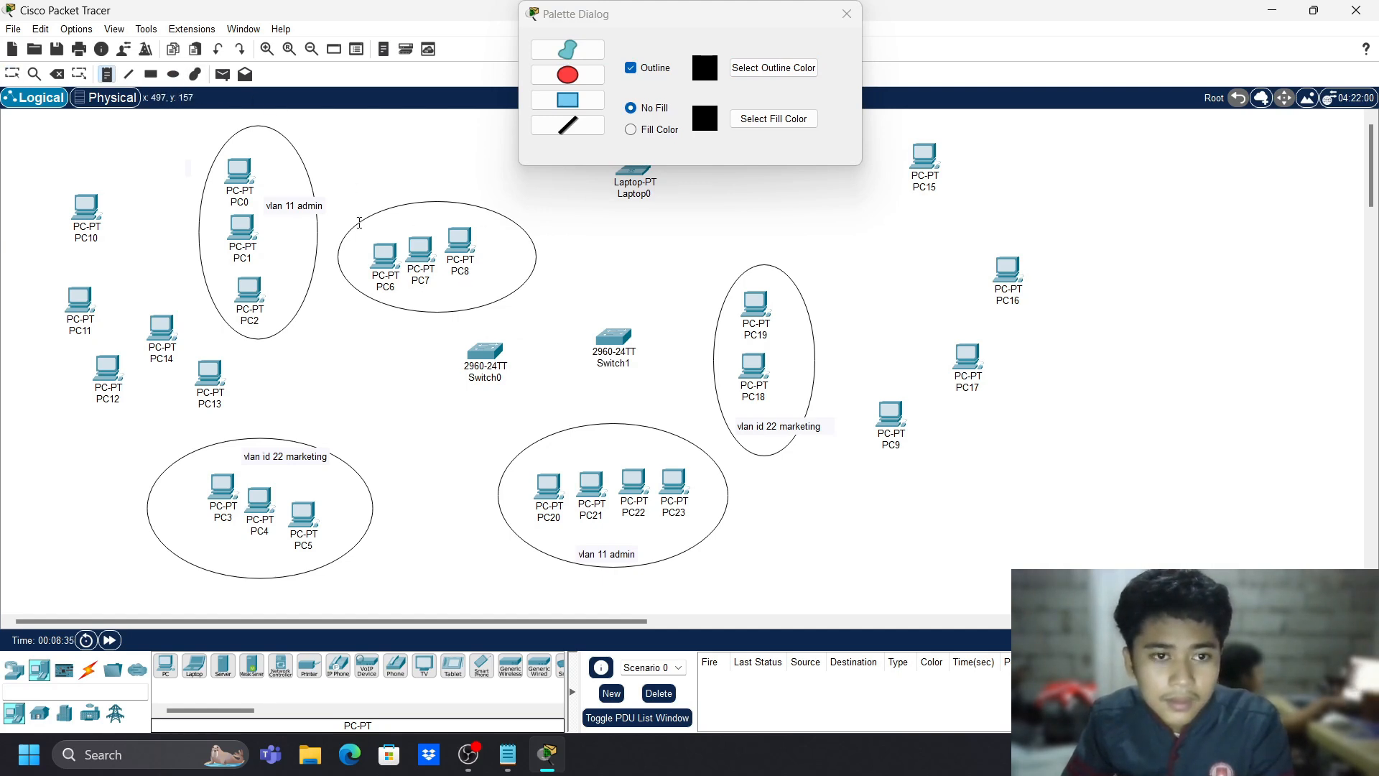
click(847, 13)
click(433, 298)
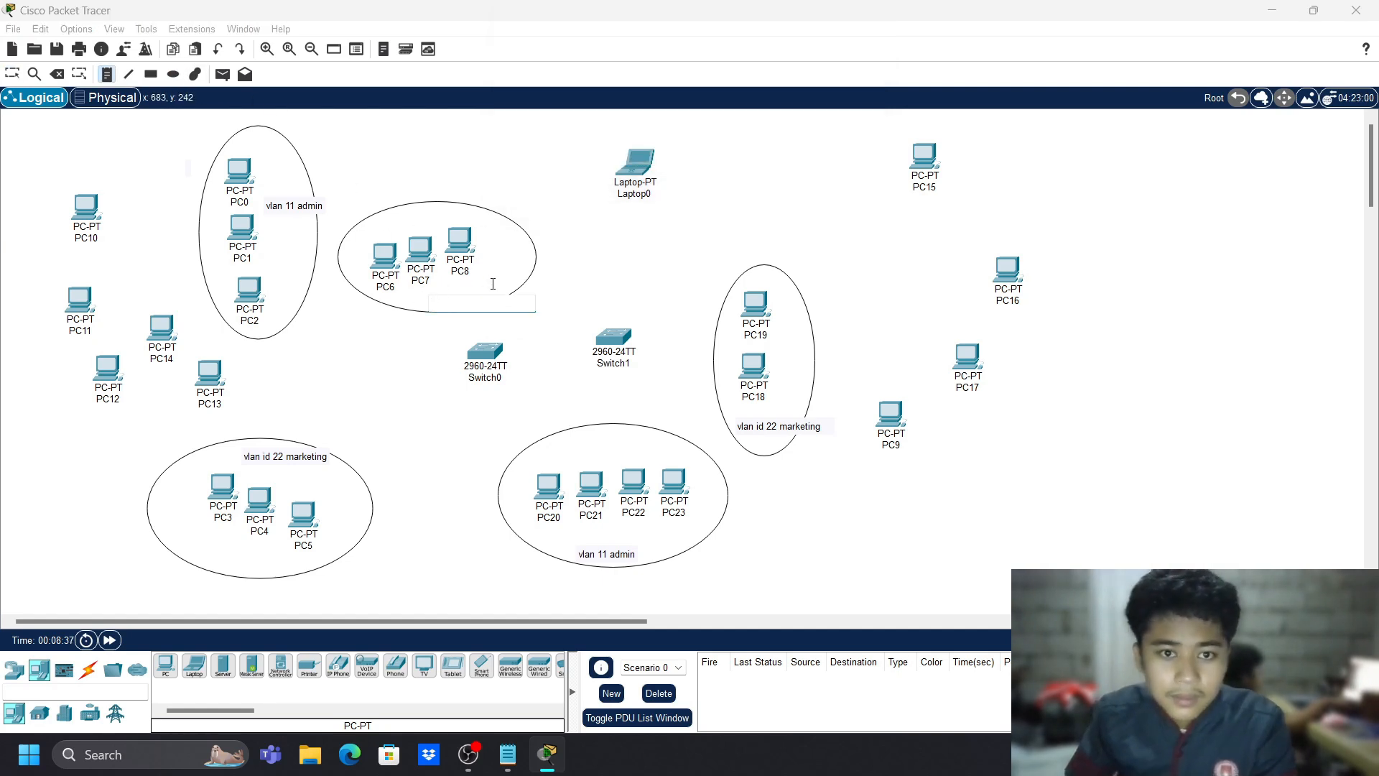
text(vlan 33)
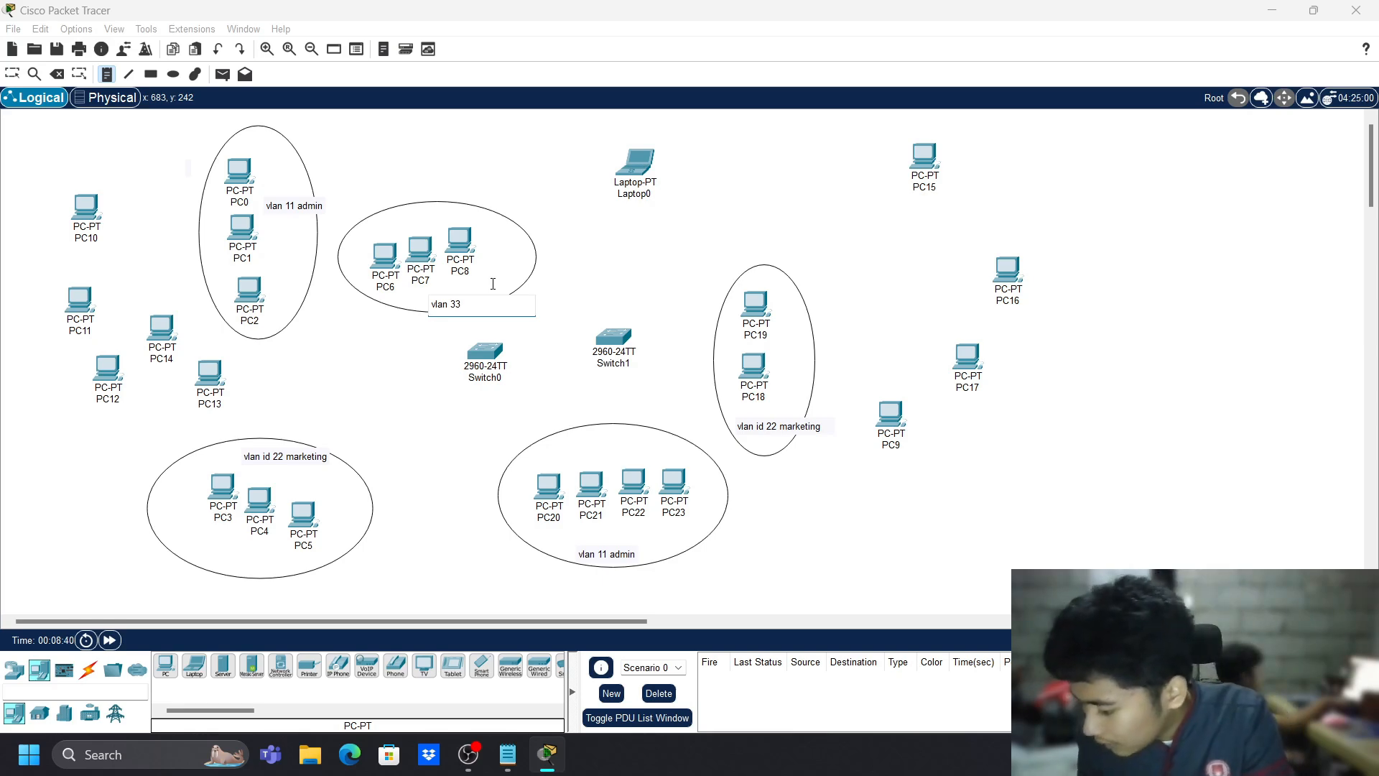
text( engineering)
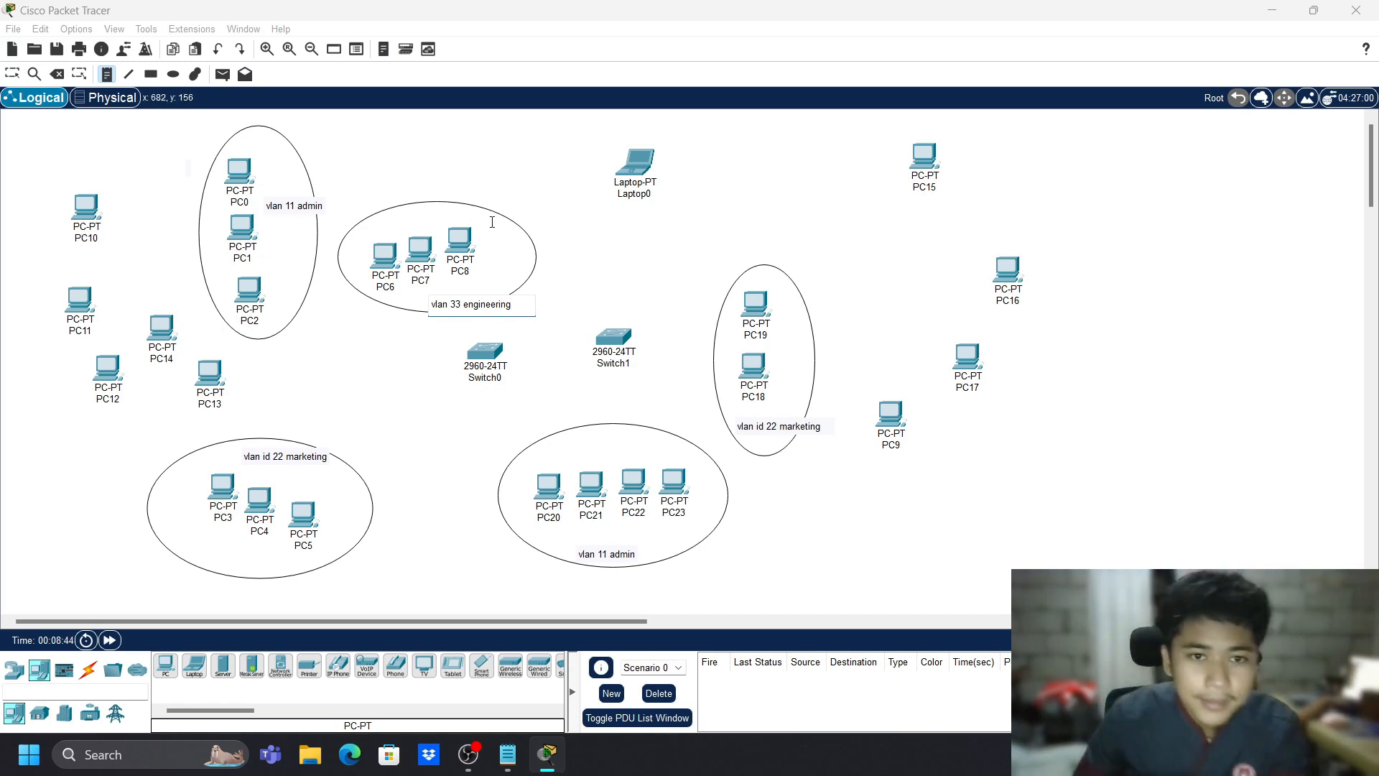
key(Escape)
- Move the first engineering note to its ellipse's top and gather PC12–PC14 at the upper right
drag(505, 312, 477, 199)
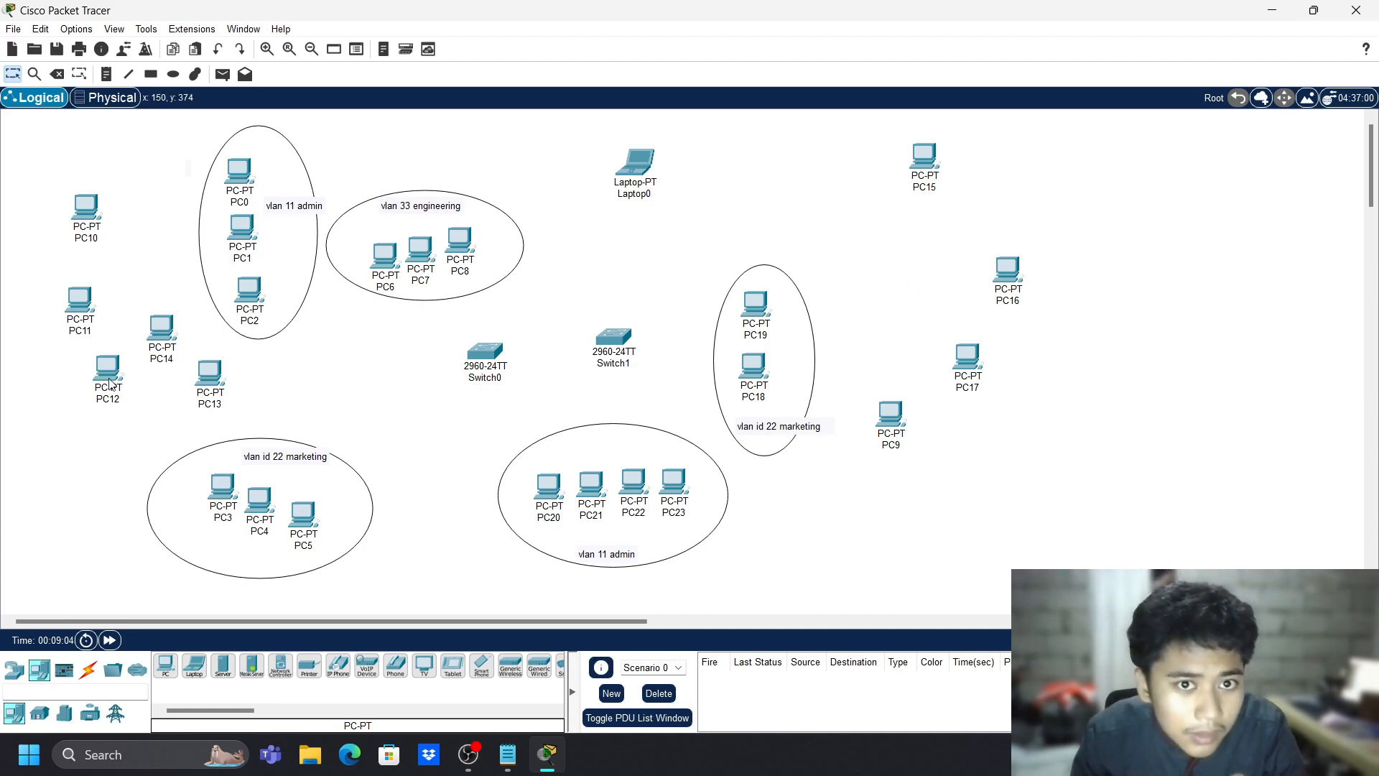
drag(109, 383, 172, 401)
mouse_move(129, 310)
mouse_down()
mouse_move(222, 431)
mouse_move(213, 409)
mouse_move(655, 313)
mouse_move(846, 201)
mouse_move(810, 209)
mouse_up()
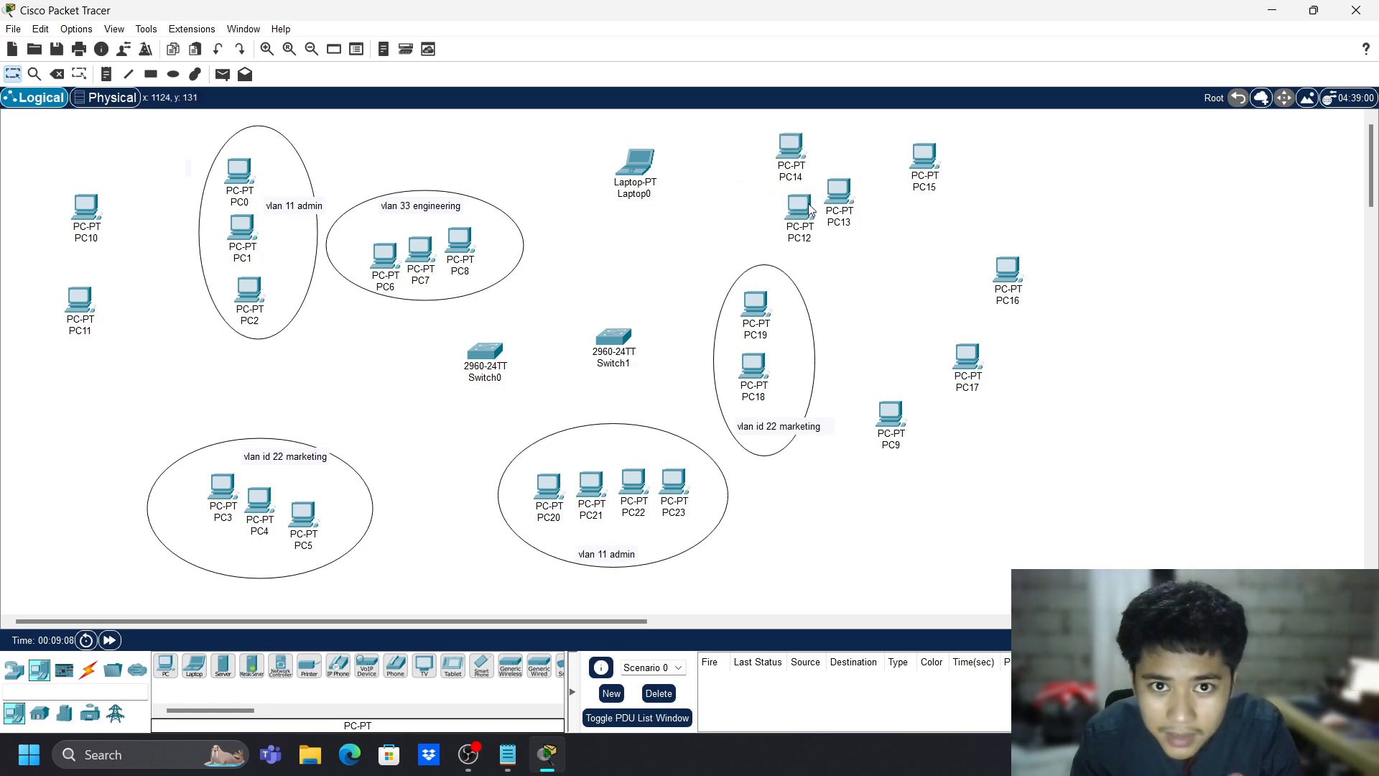
- Draw an ellipse around PC12–PC14 and put a 'vlan 33 engineering' note on its top
click(173, 74)
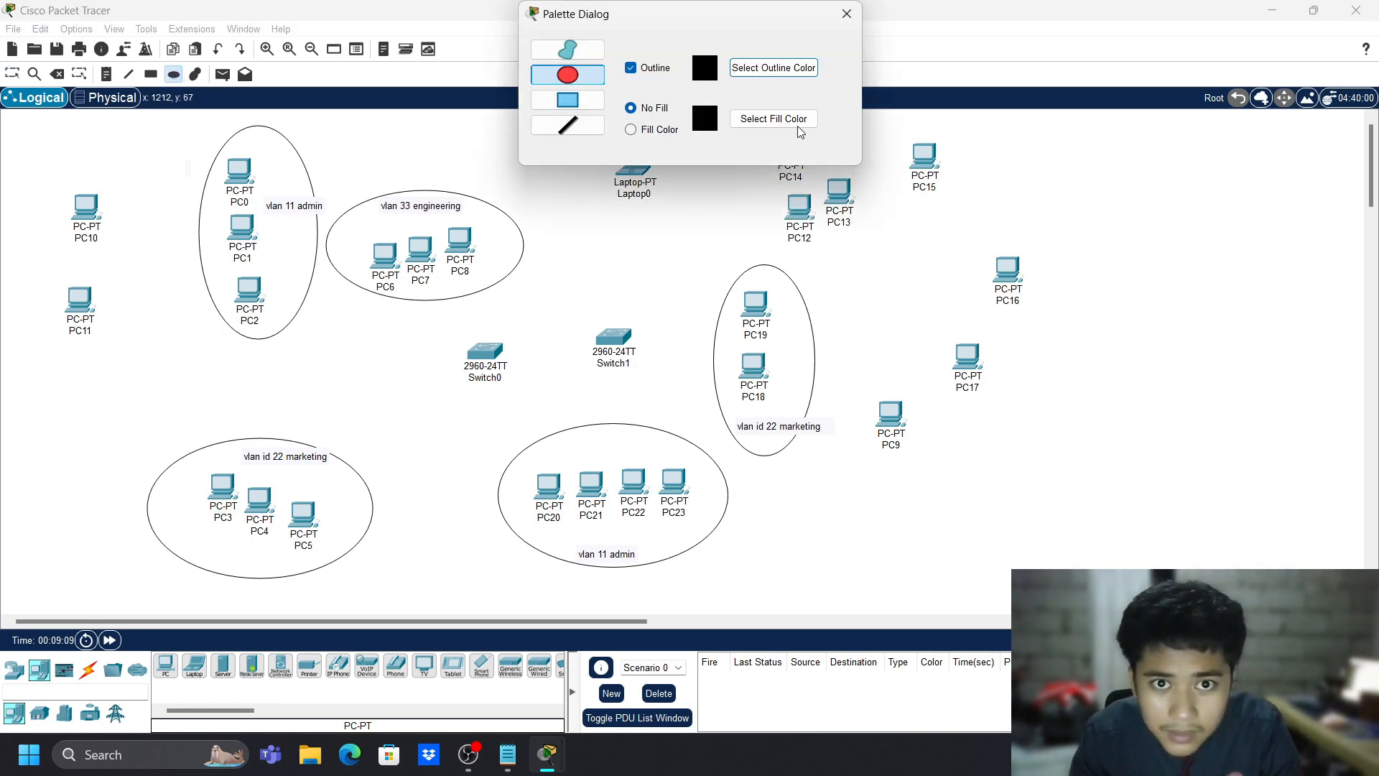
click(840, 8)
mouse_move(750, 120)
mouse_down()
mouse_move(899, 290)
mouse_move(887, 262)
mouse_up()
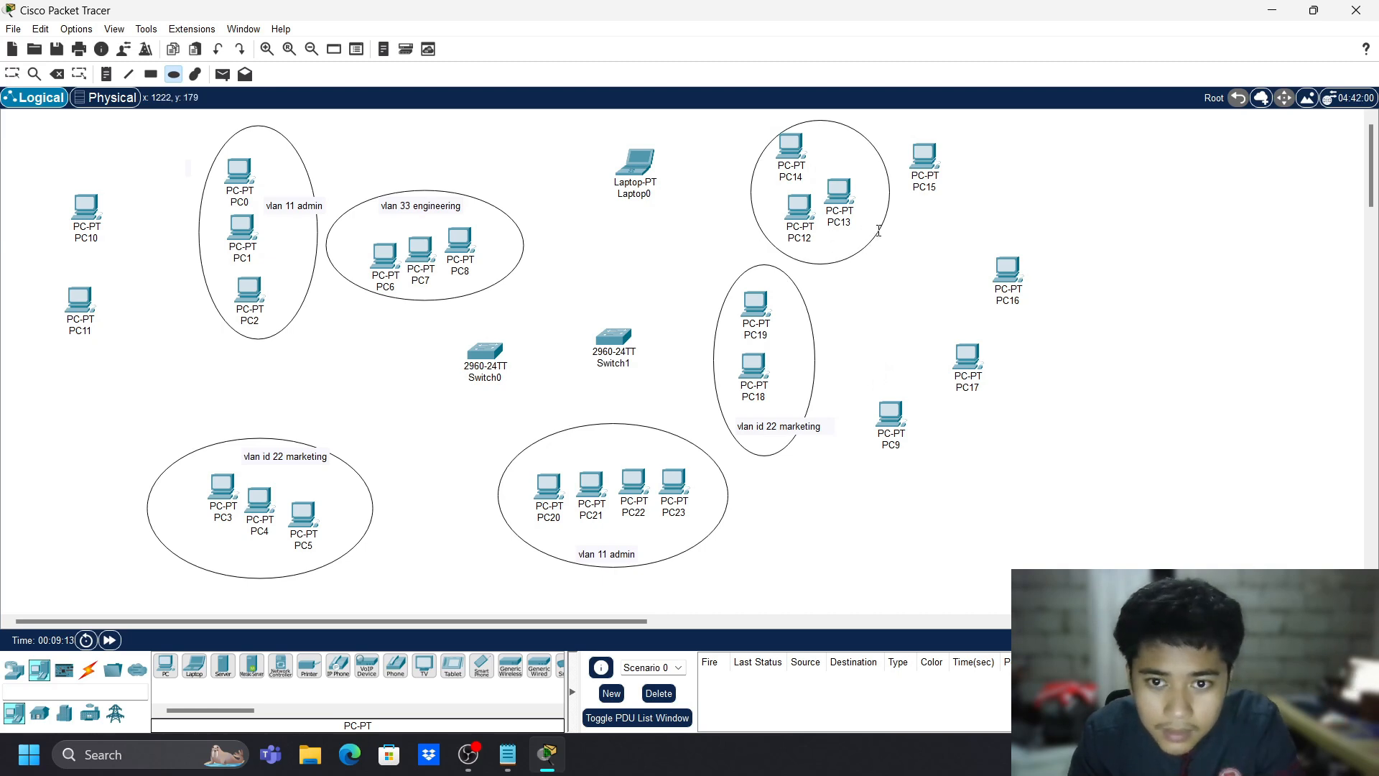
key(n)
click(843, 149)
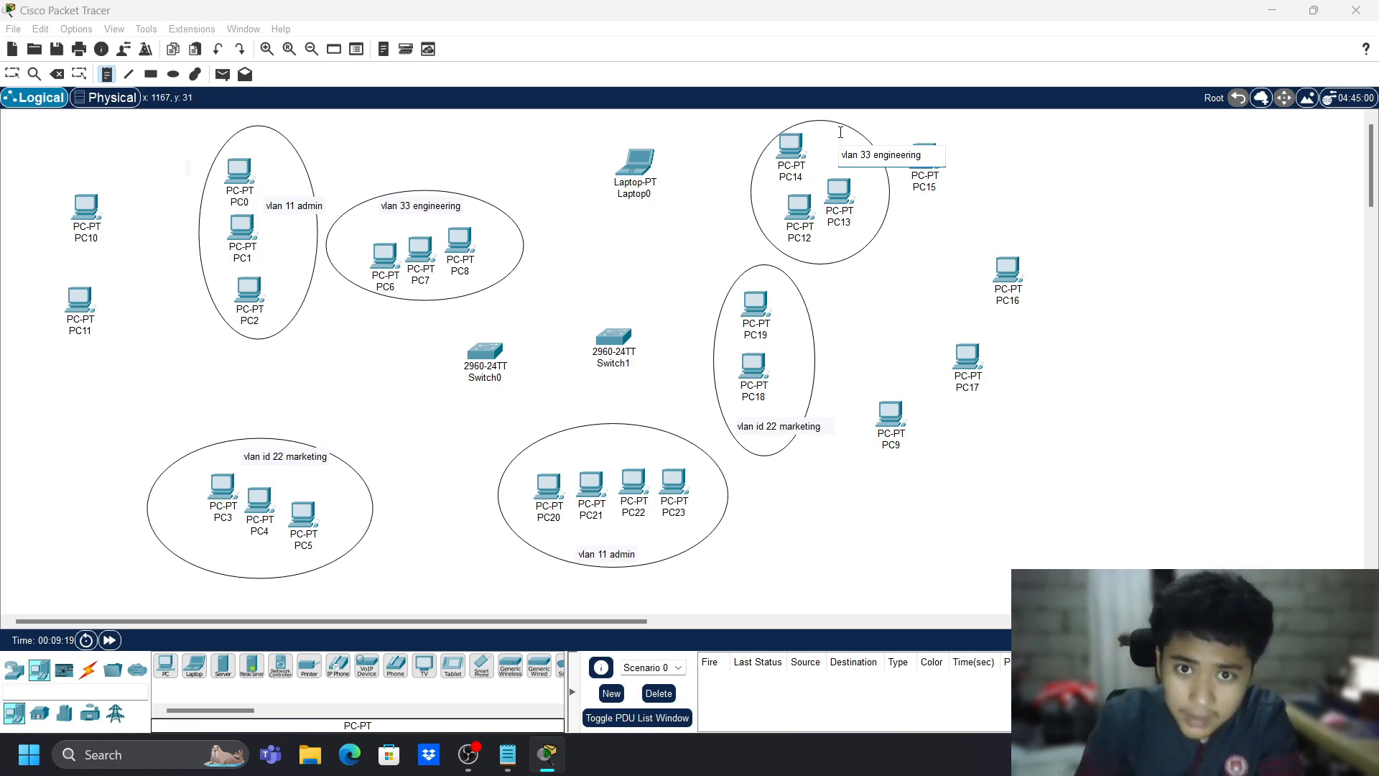
click(788, 8)
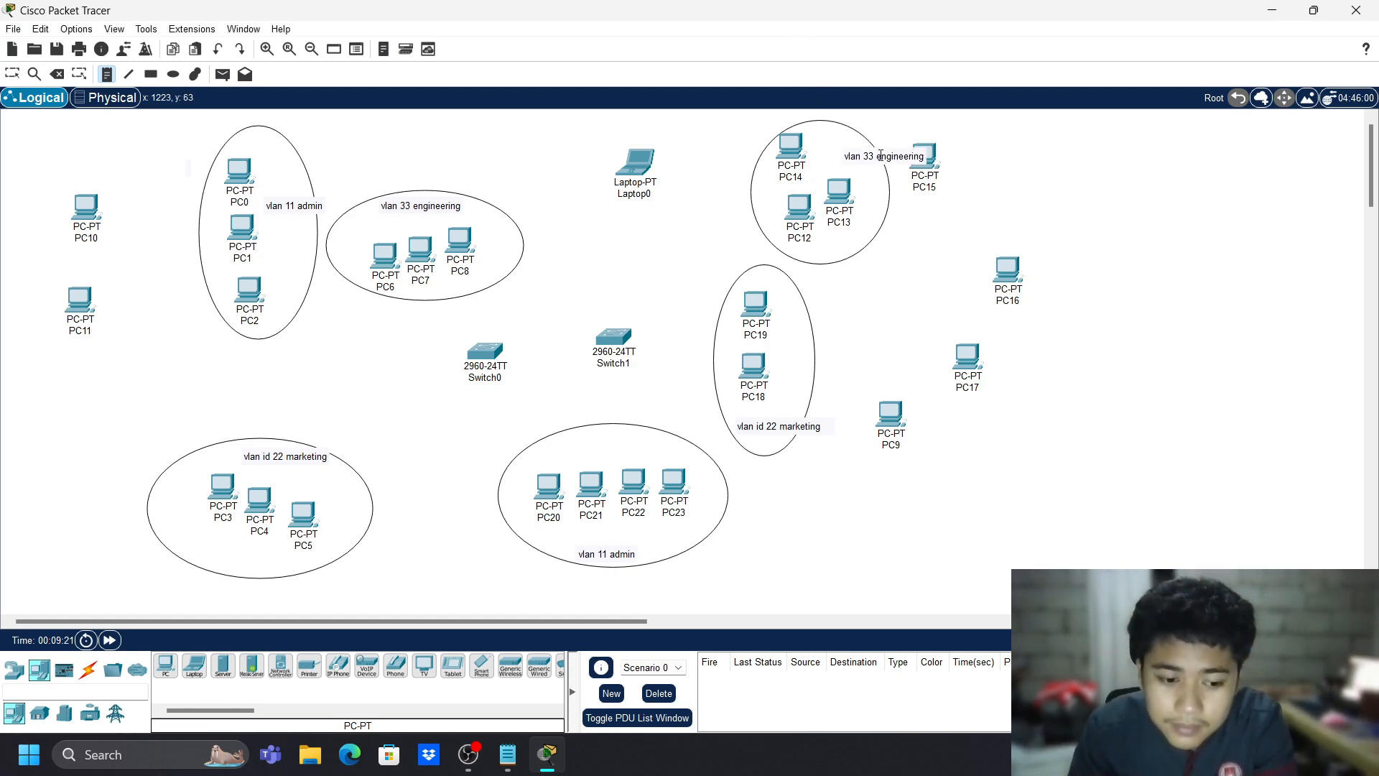
key(Escape)
drag(880, 154, 847, 150)
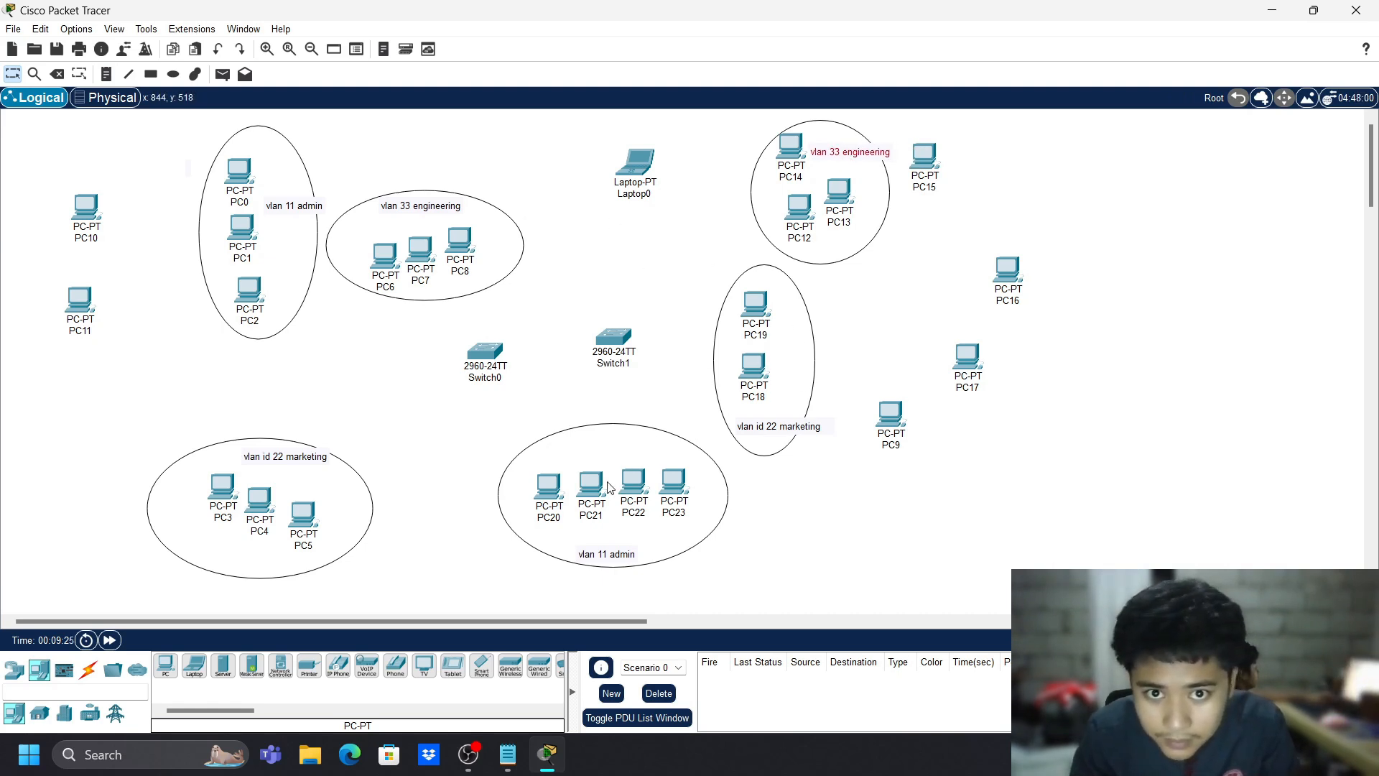
- Shift the lower admin group down-right, nudge the marketing group right, and move PC14 into its ellipse
drag(493, 422, 720, 603)
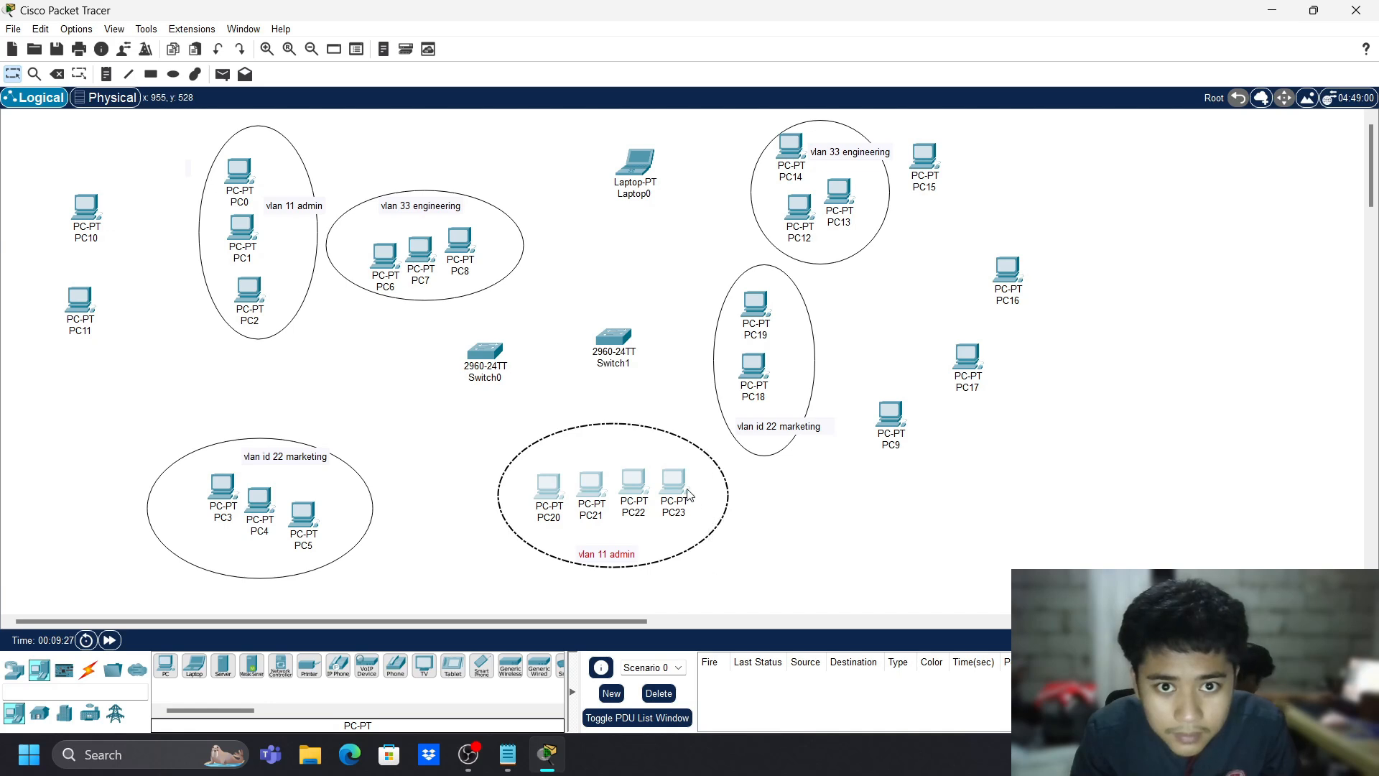
drag(688, 494, 736, 521)
drag(694, 254, 794, 448)
drag(762, 358, 783, 361)
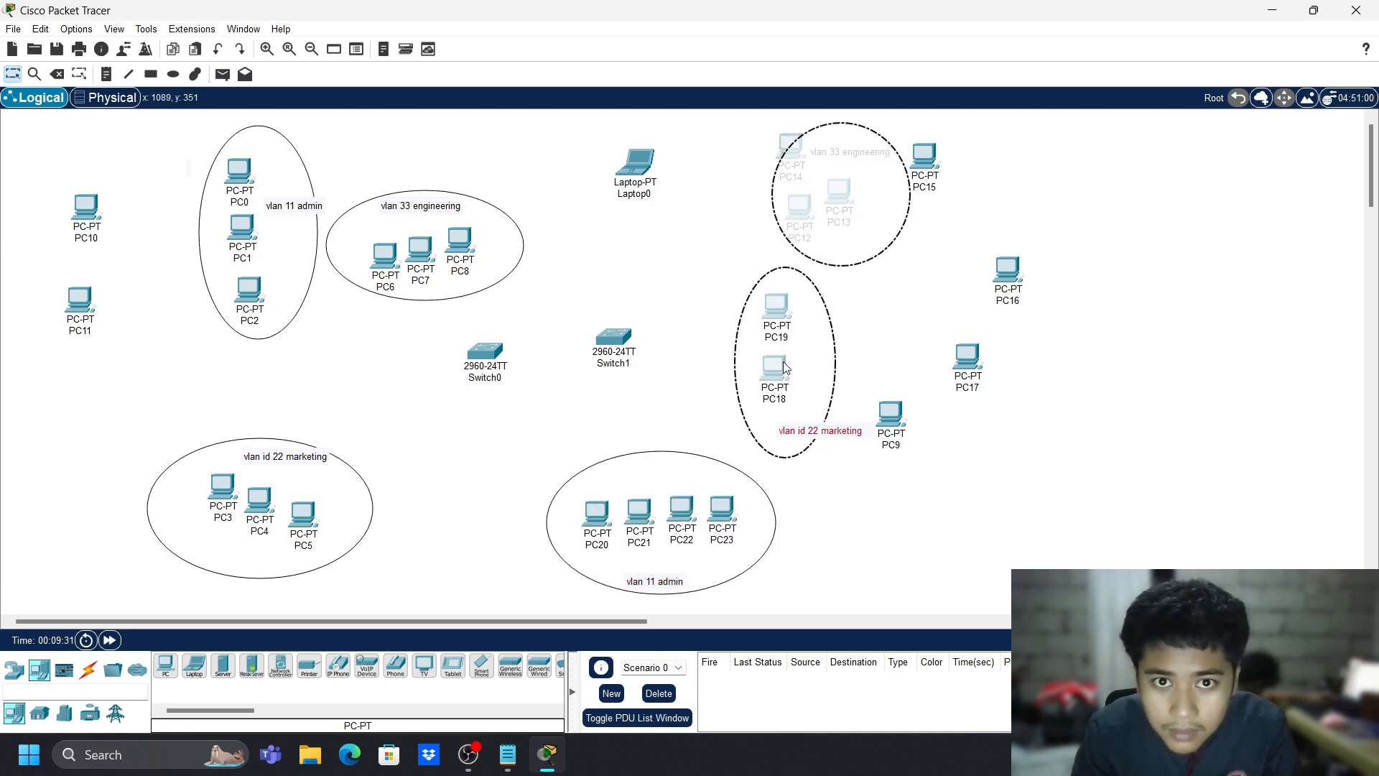
click(844, 332)
drag(788, 148, 806, 205)
mouse_move(803, 204)
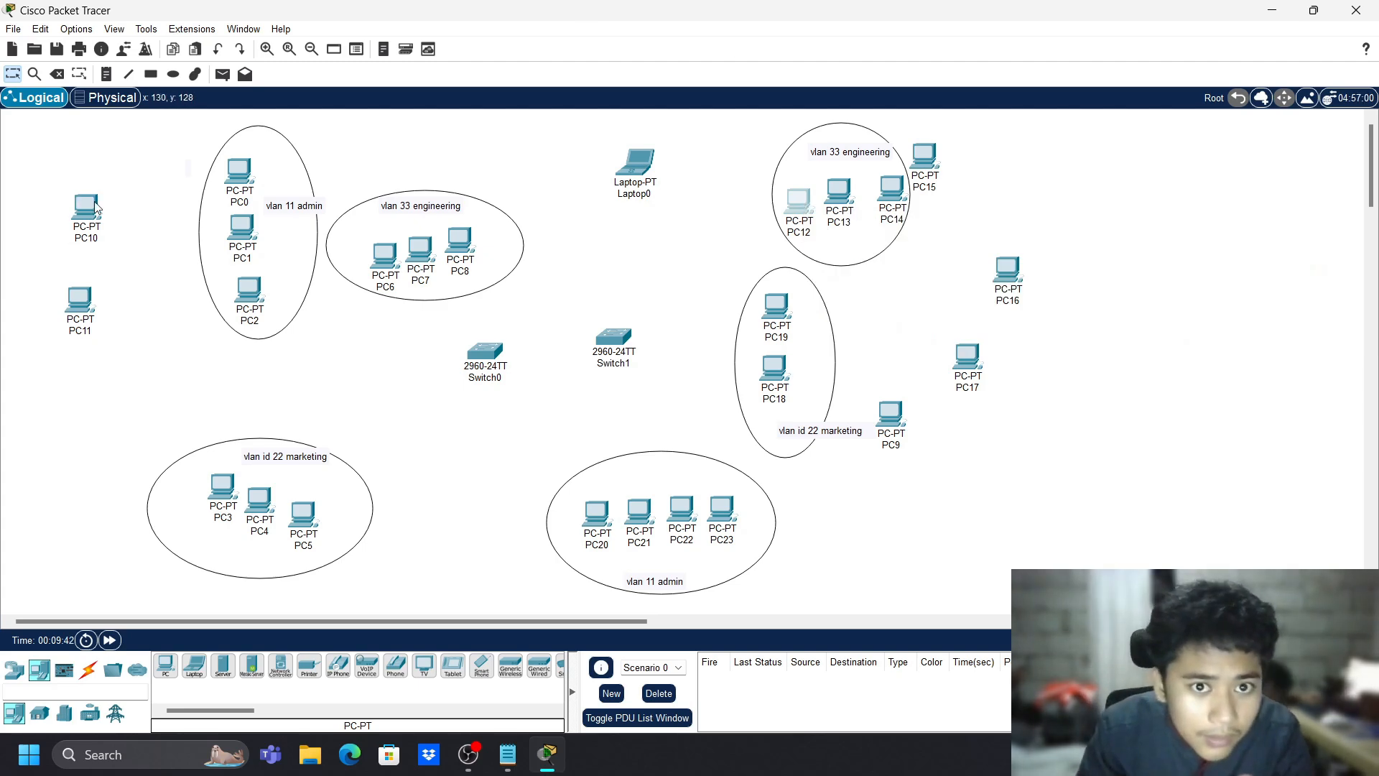
- Line up PC9, PC10 and PC11 in a row left of Switch0, raising the engineering group
drag(888, 422, 304, 372)
drag(99, 220, 255, 379)
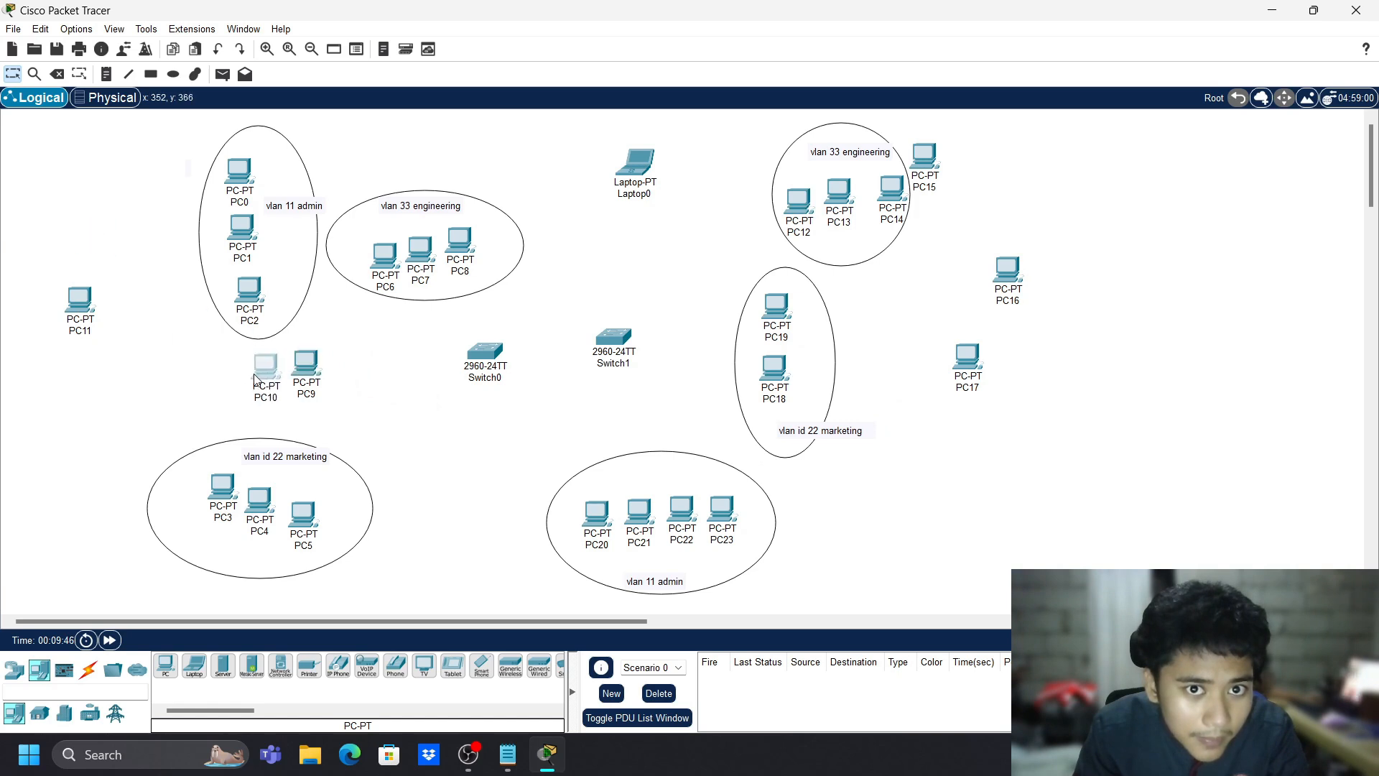
mouse_move(60, 298)
mouse_down()
mouse_move(208, 397)
mouse_move(141, 360)
mouse_move(189, 403)
mouse_up()
drag(351, 169, 511, 317)
drag(467, 255, 483, 189)
drag(191, 394, 207, 369)
drag(309, 364, 321, 373)
drag(268, 374, 311, 369)
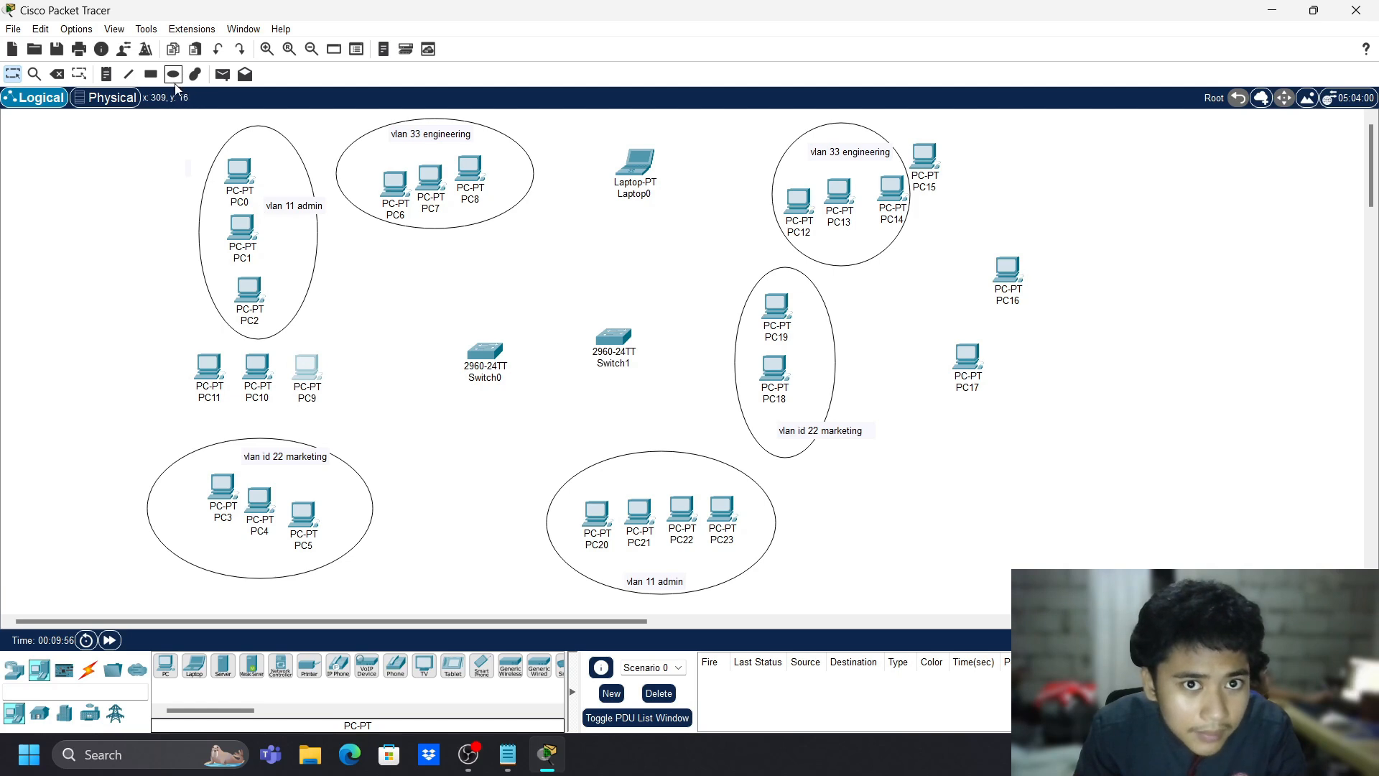
- Draw an ellipse around PC9, PC10 and PC11
click(174, 75)
drag(154, 305, 371, 420)
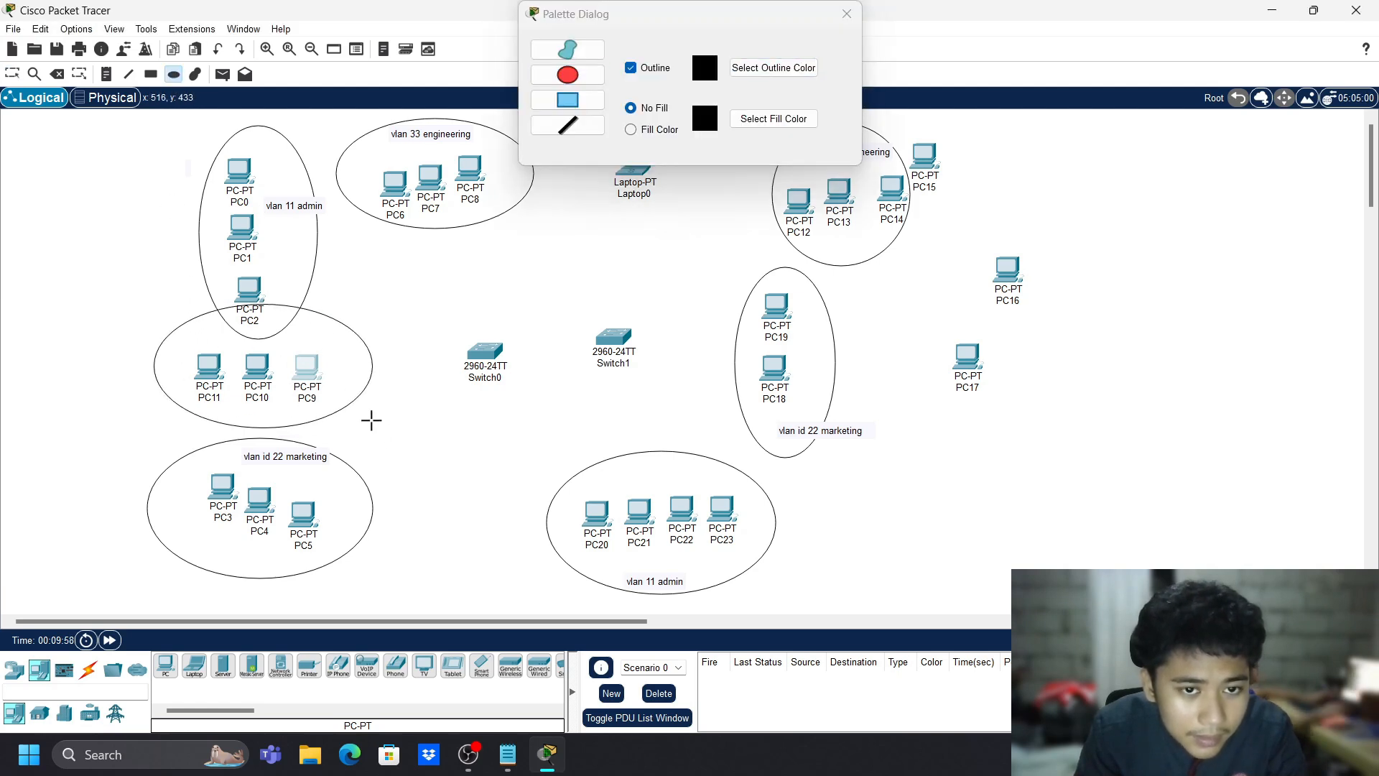
click(846, 13)
key(n)
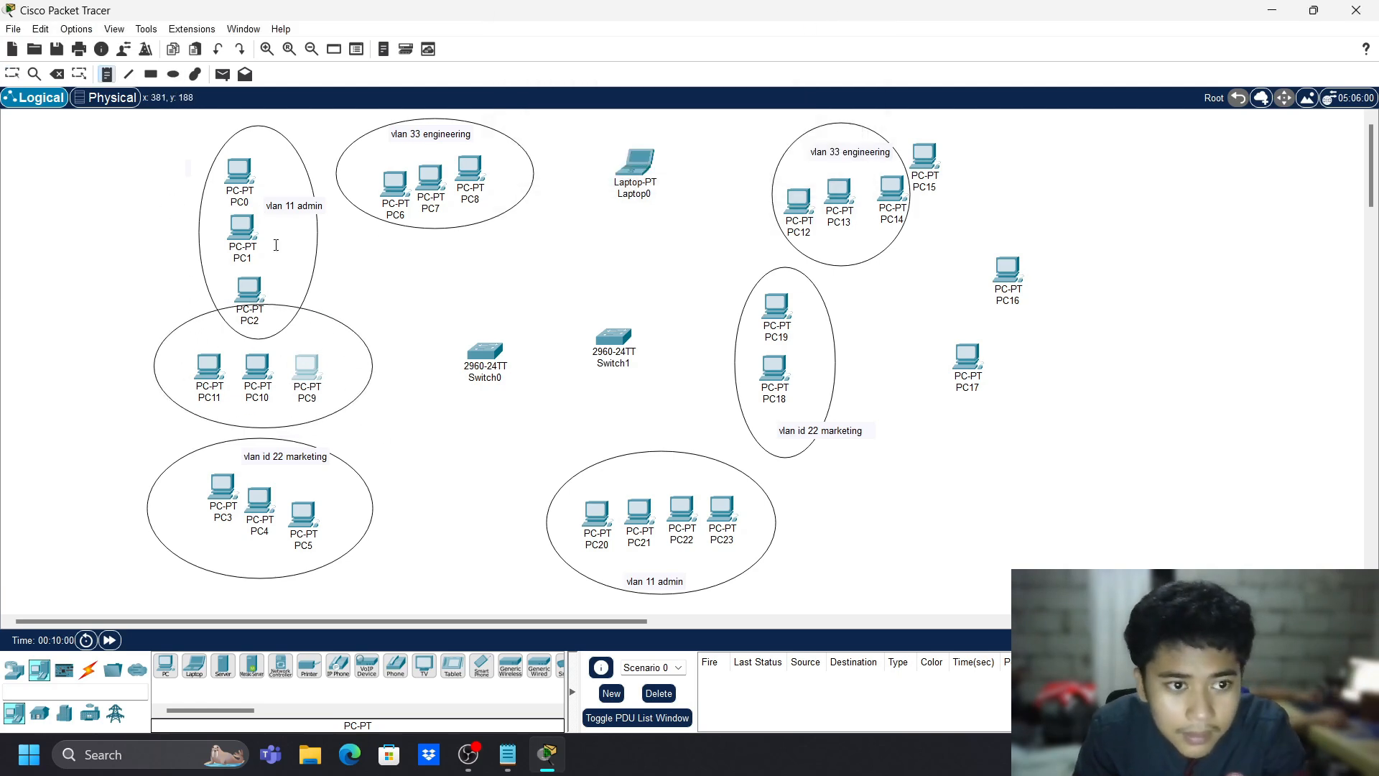
key(Escape)
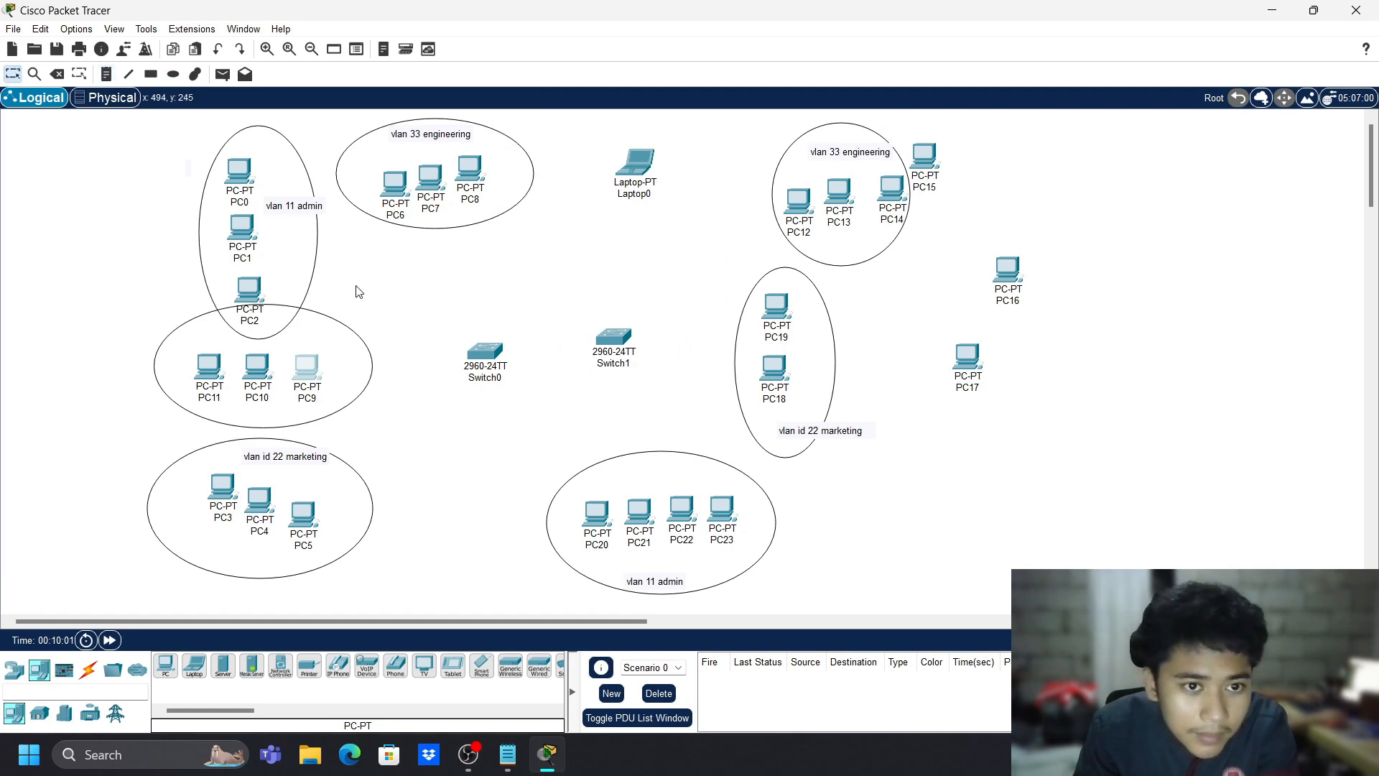
- Move the admin and engineering groups up-left, raise Switch0, and refit the engineering ellipse around PC6–PC8
drag(355, 285, 134, 180)
drag(247, 231, 223, 199)
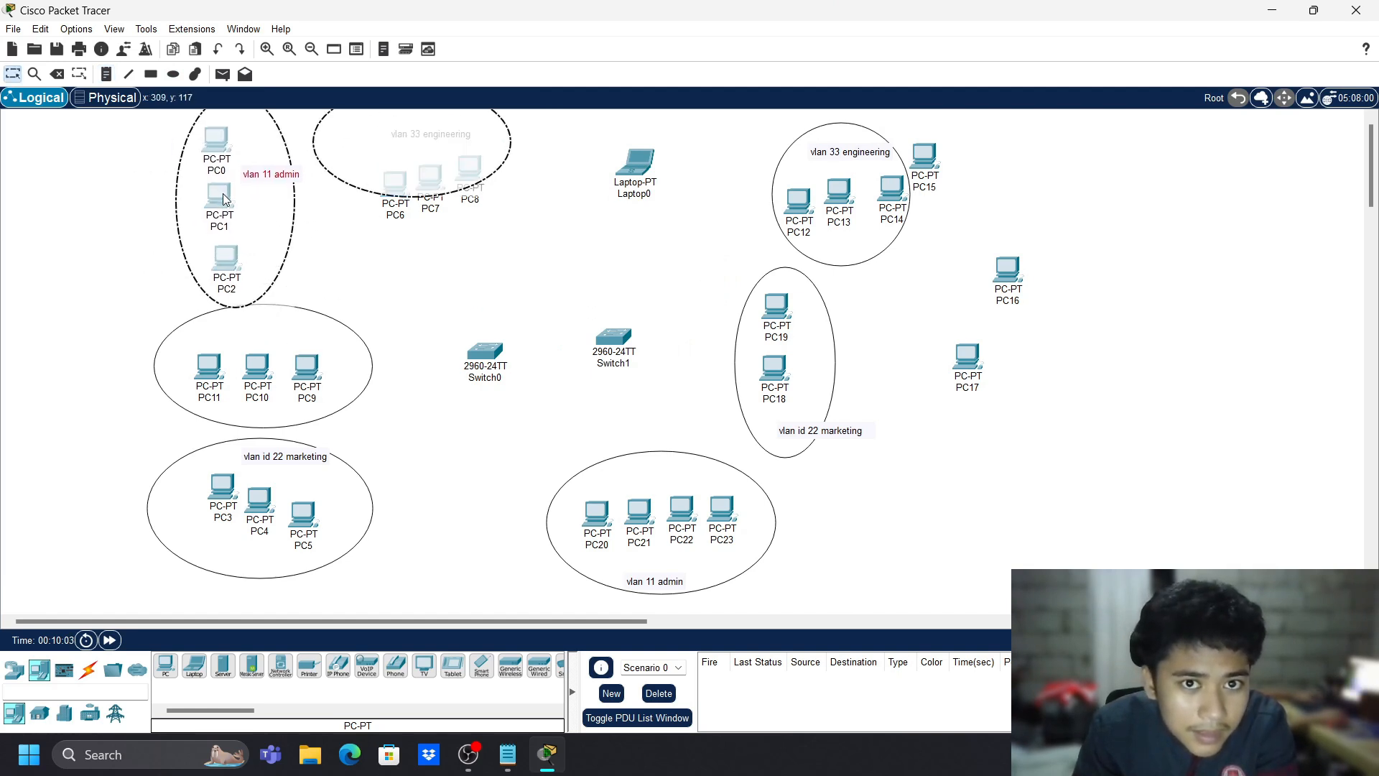
click(425, 247)
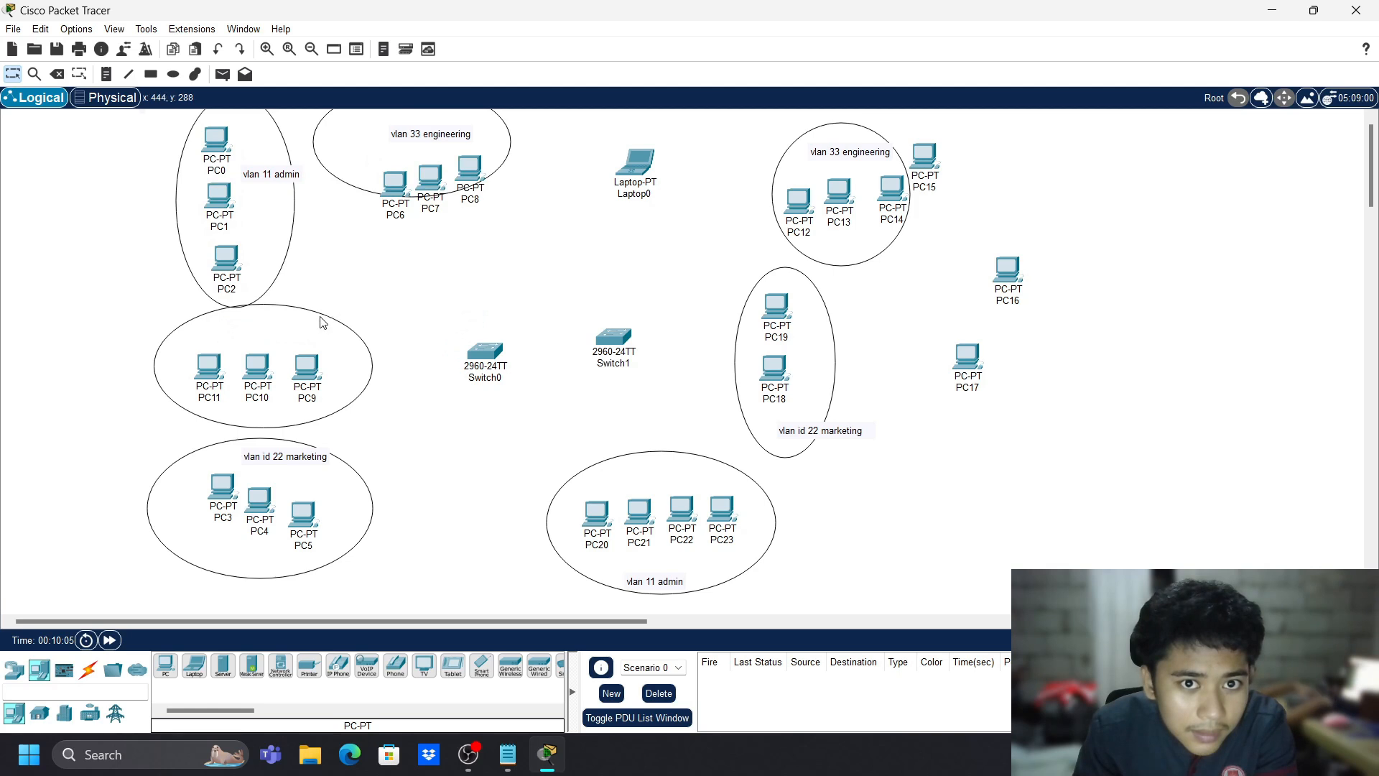
drag(321, 322, 324, 330)
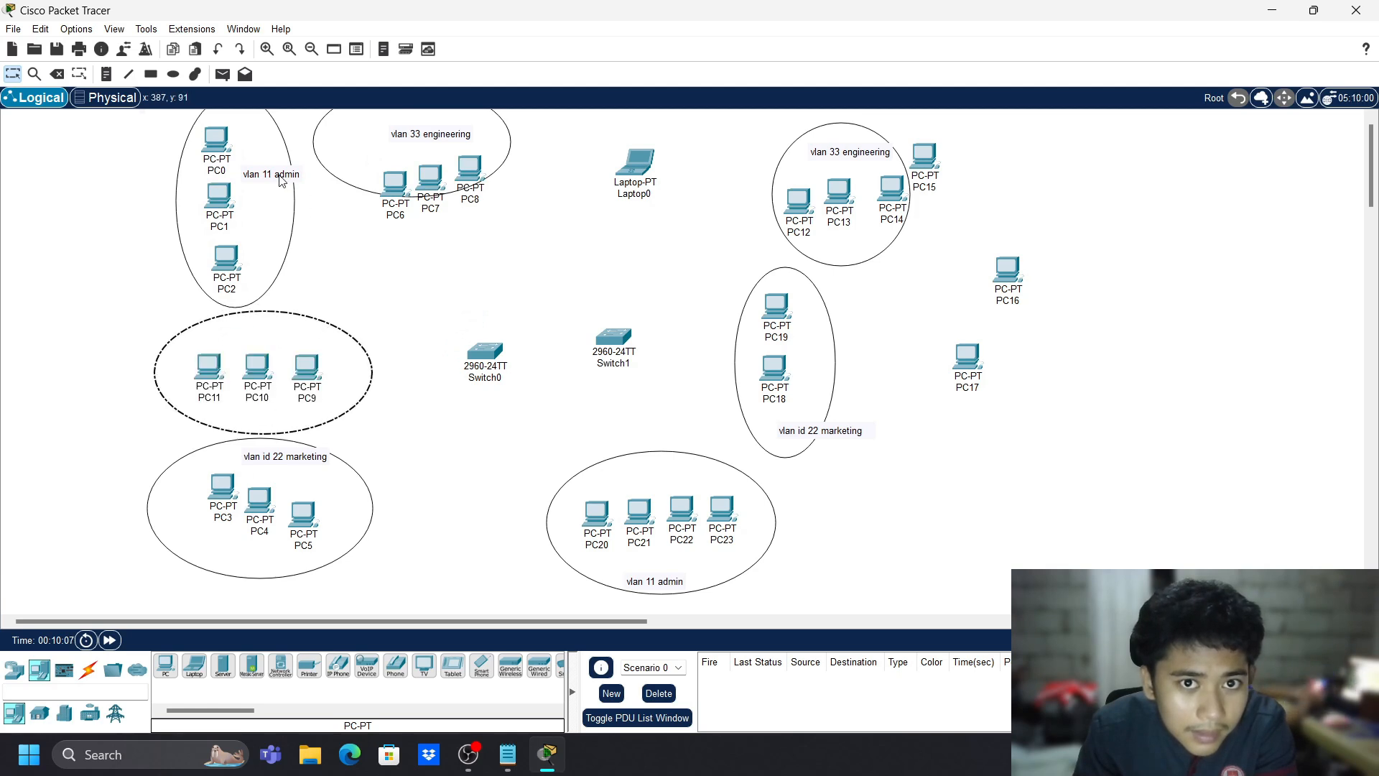
drag(281, 180, 277, 201)
drag(489, 353, 486, 305)
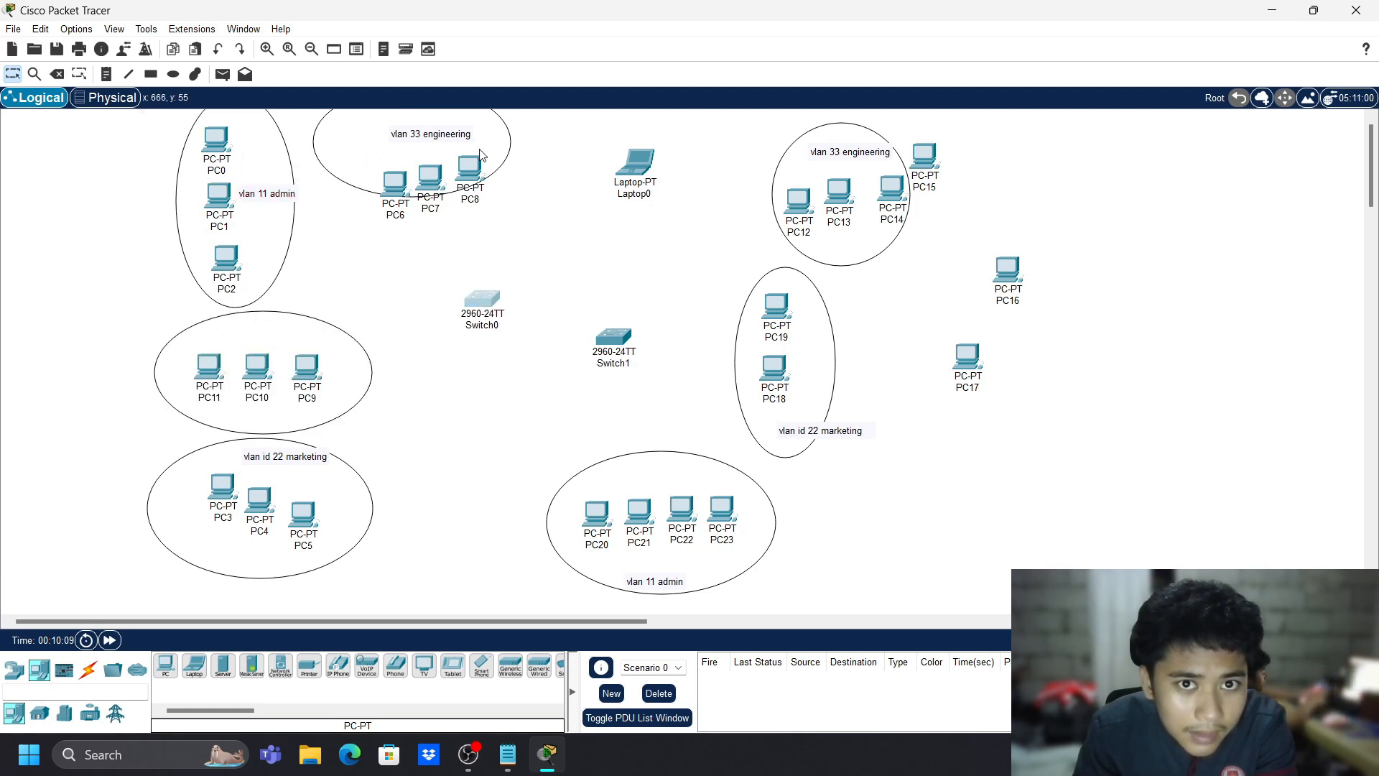
drag(507, 154, 528, 216)
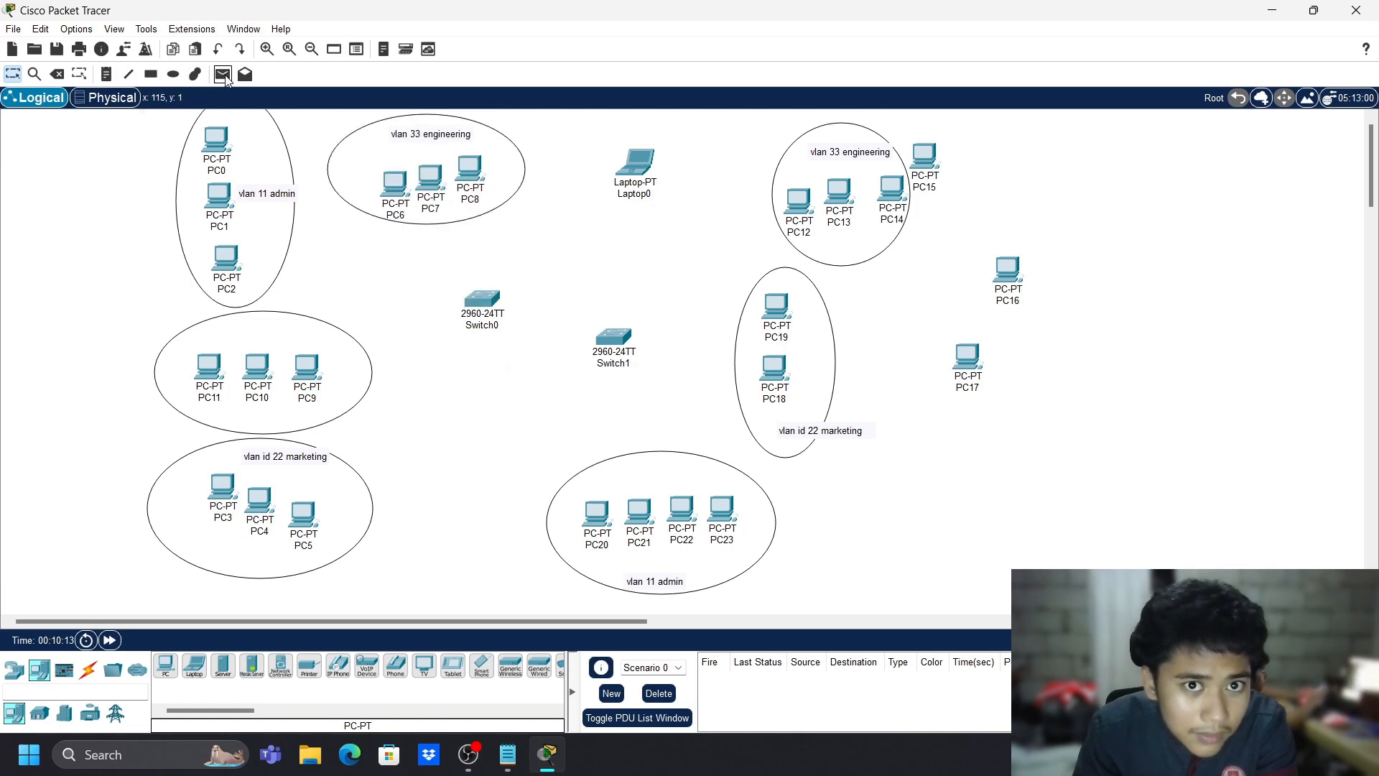
- Add a 'vlan 44 sales' label below the PC9–PC11 ellipse
click(105, 74)
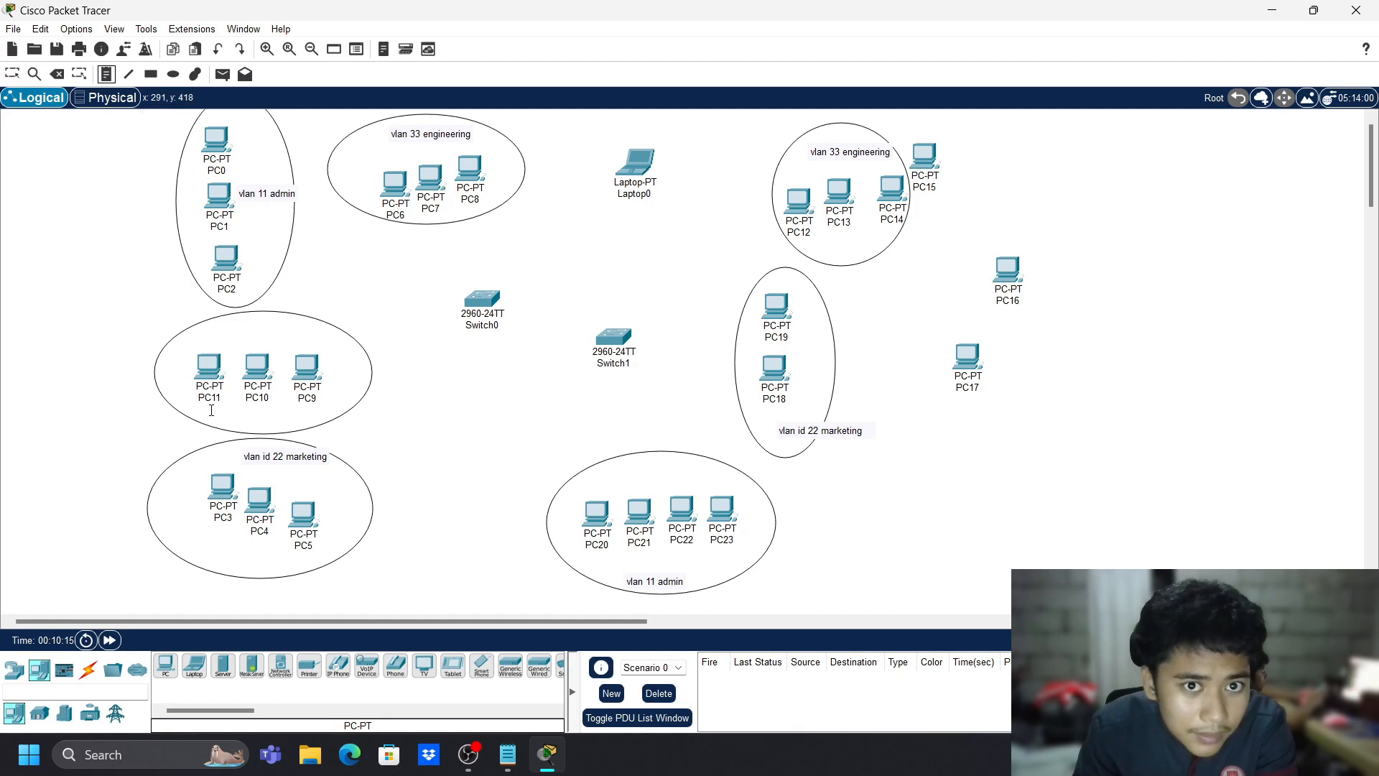
click(211, 410)
text(vlan 44 sales)
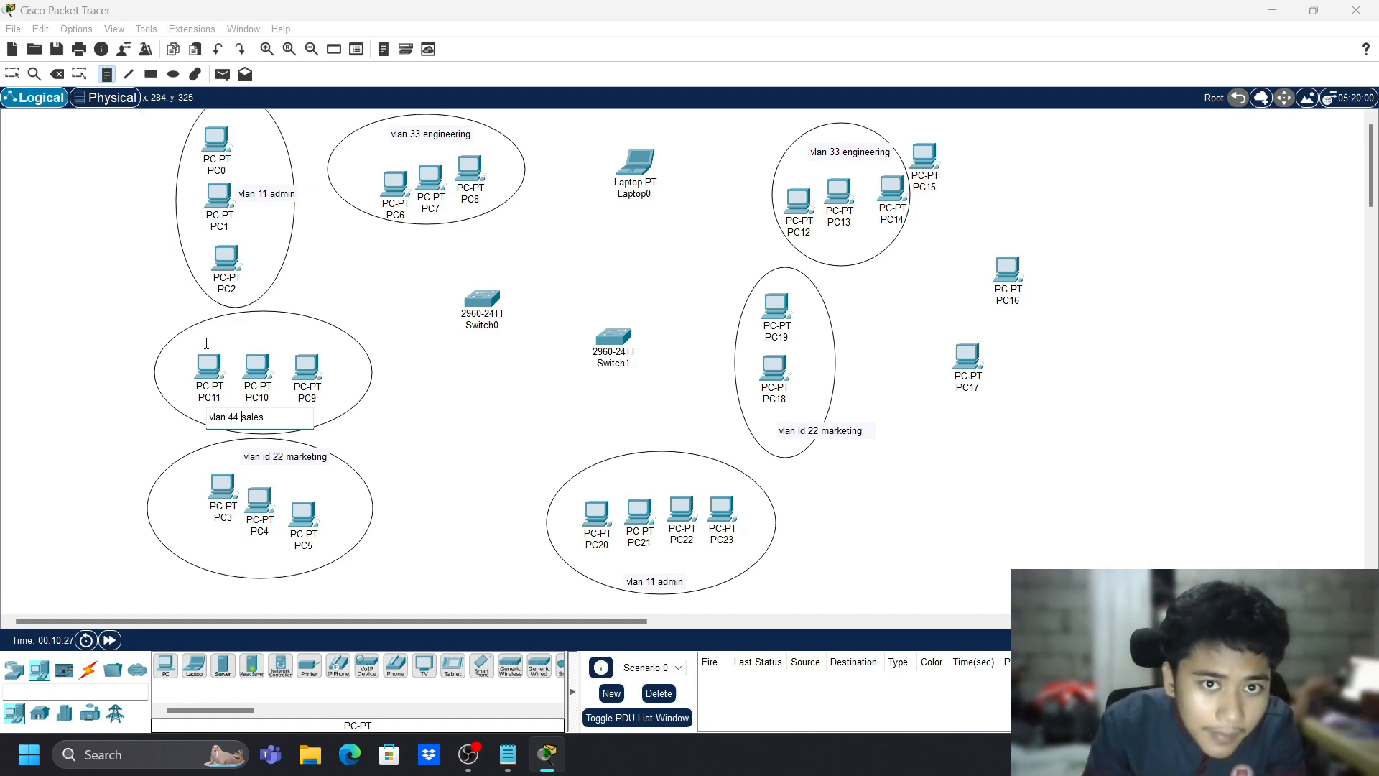
click(487, 296)
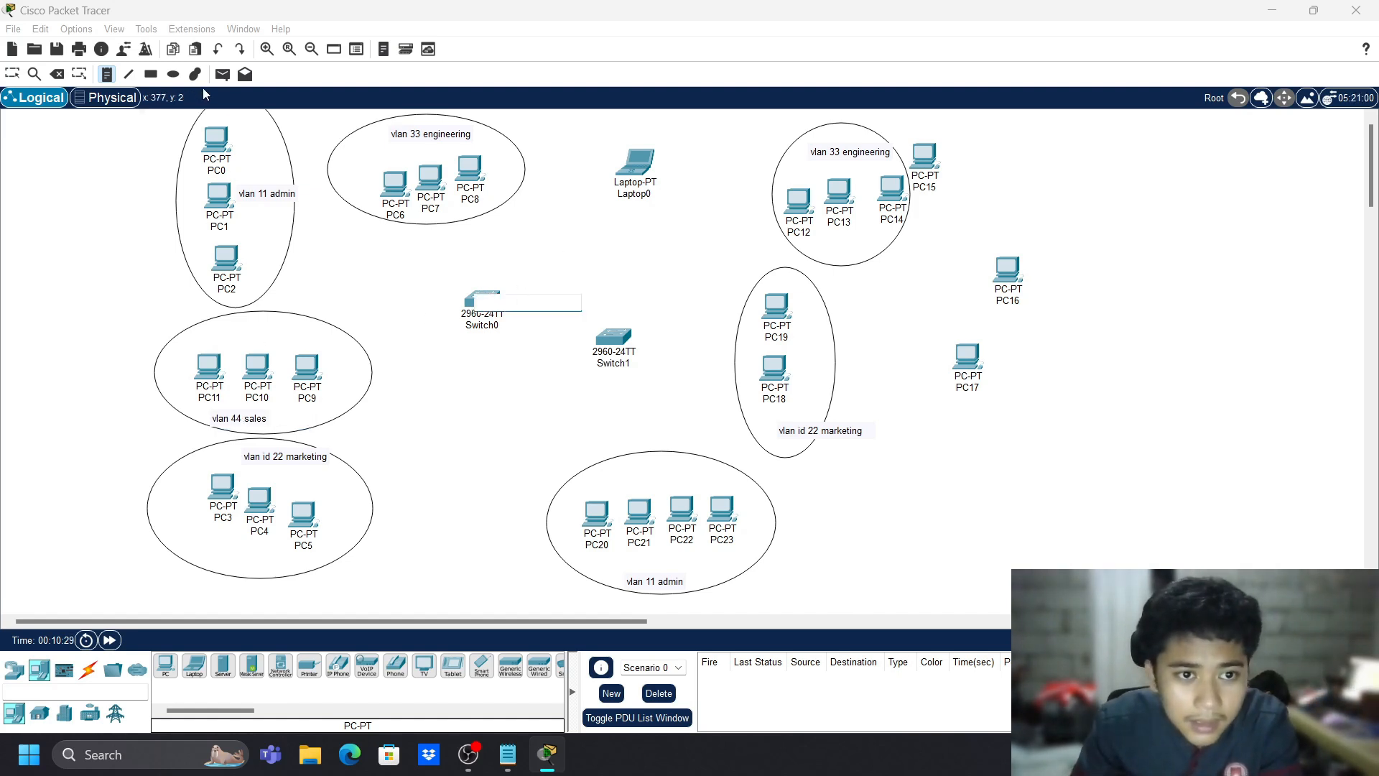
key(Escape)
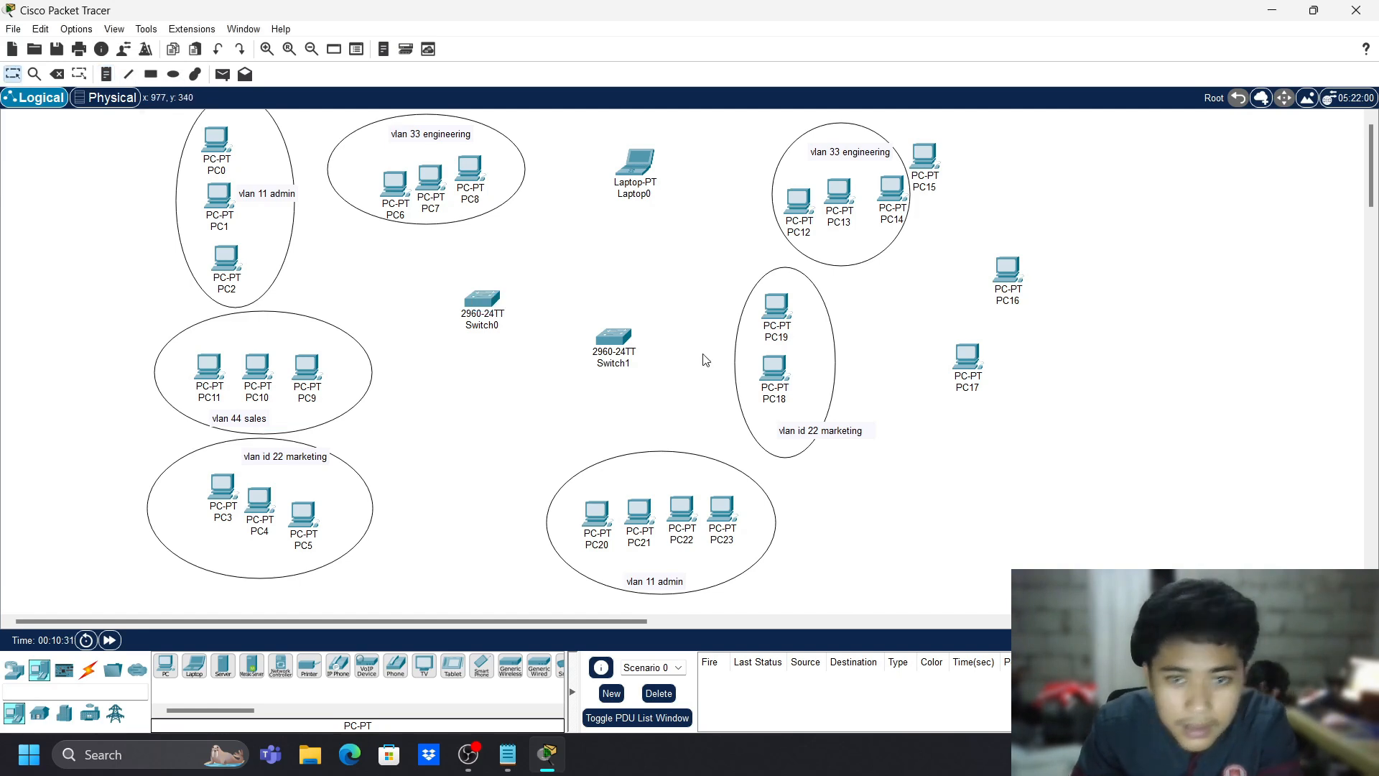
- Bring PC15–PC17 closer together, moving the marketing group down-right and right engineering group up-right
drag(965, 377, 969, 348)
drag(921, 168, 1034, 224)
mouse_move(1024, 218)
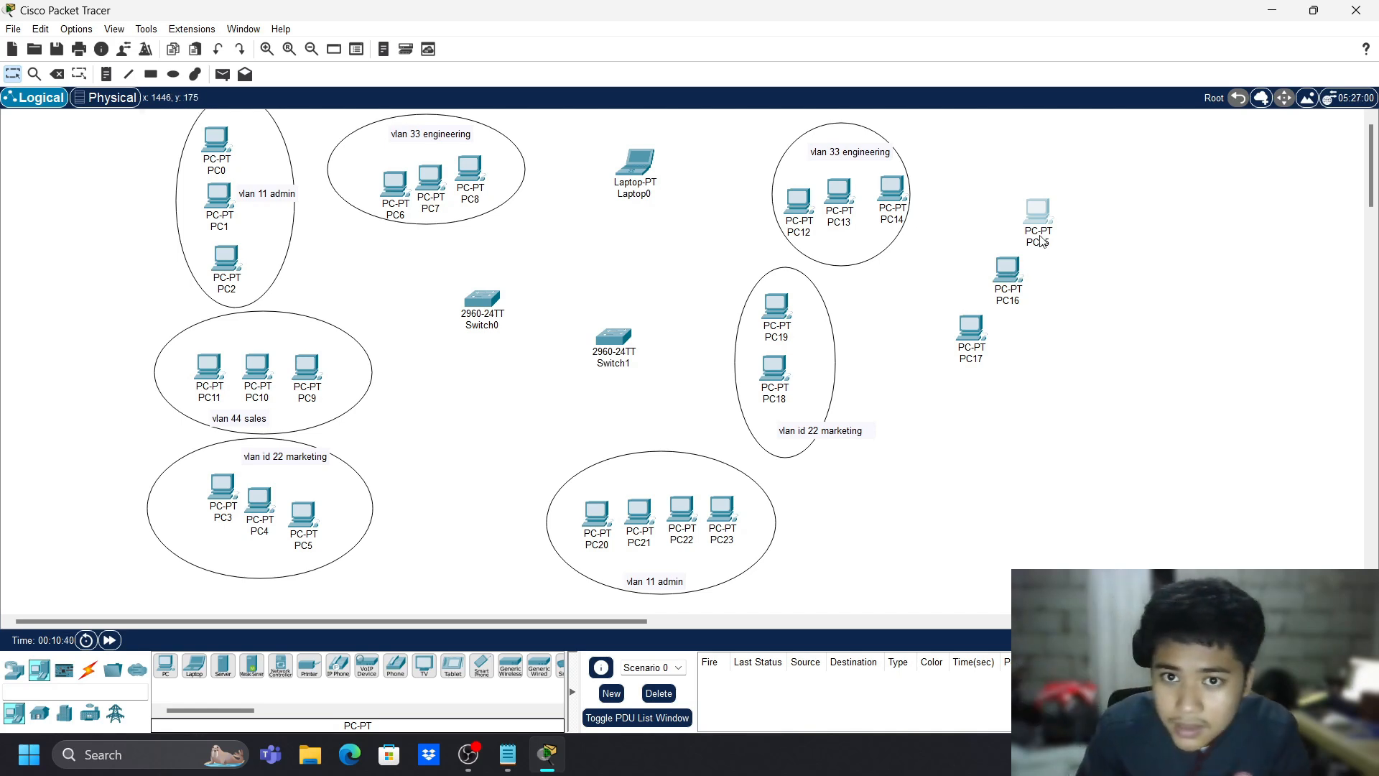
drag(1044, 232, 1091, 432)
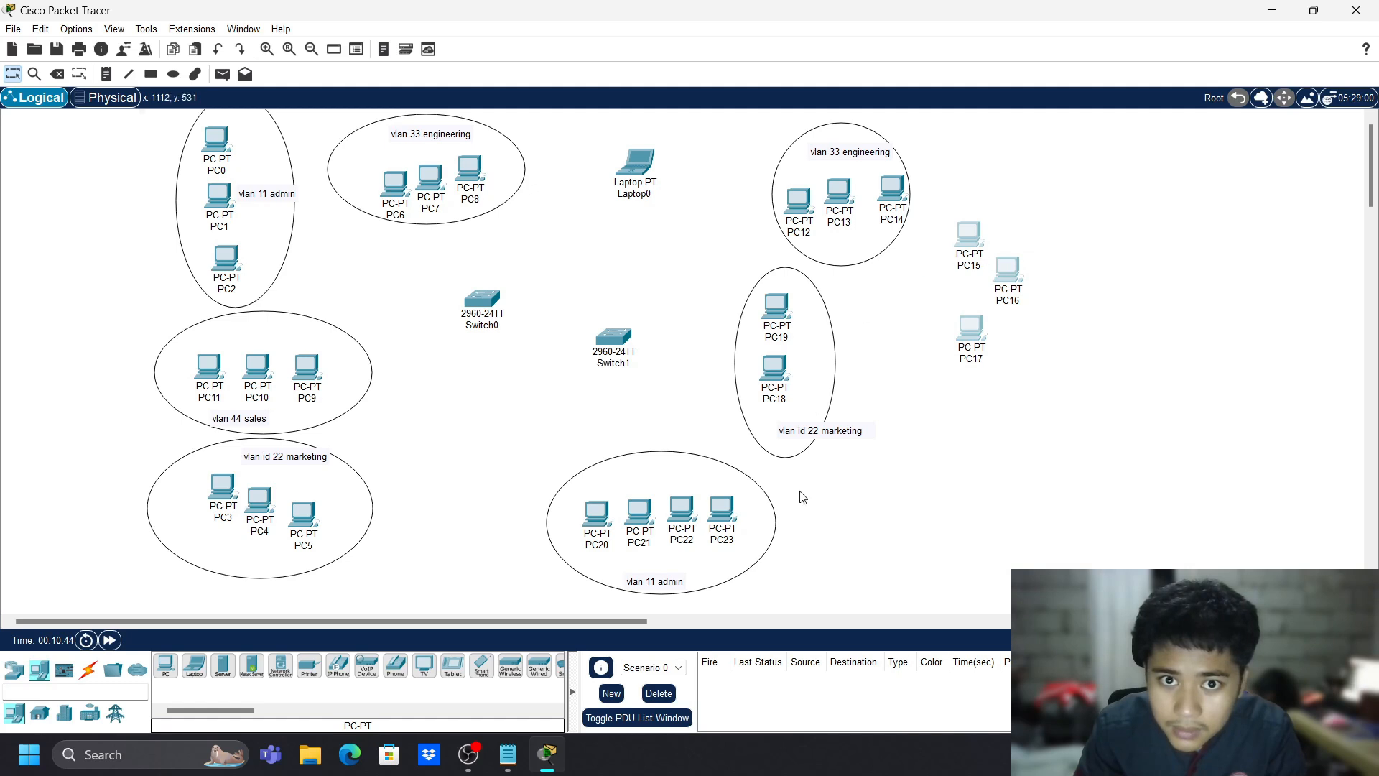
drag(550, 451, 819, 616)
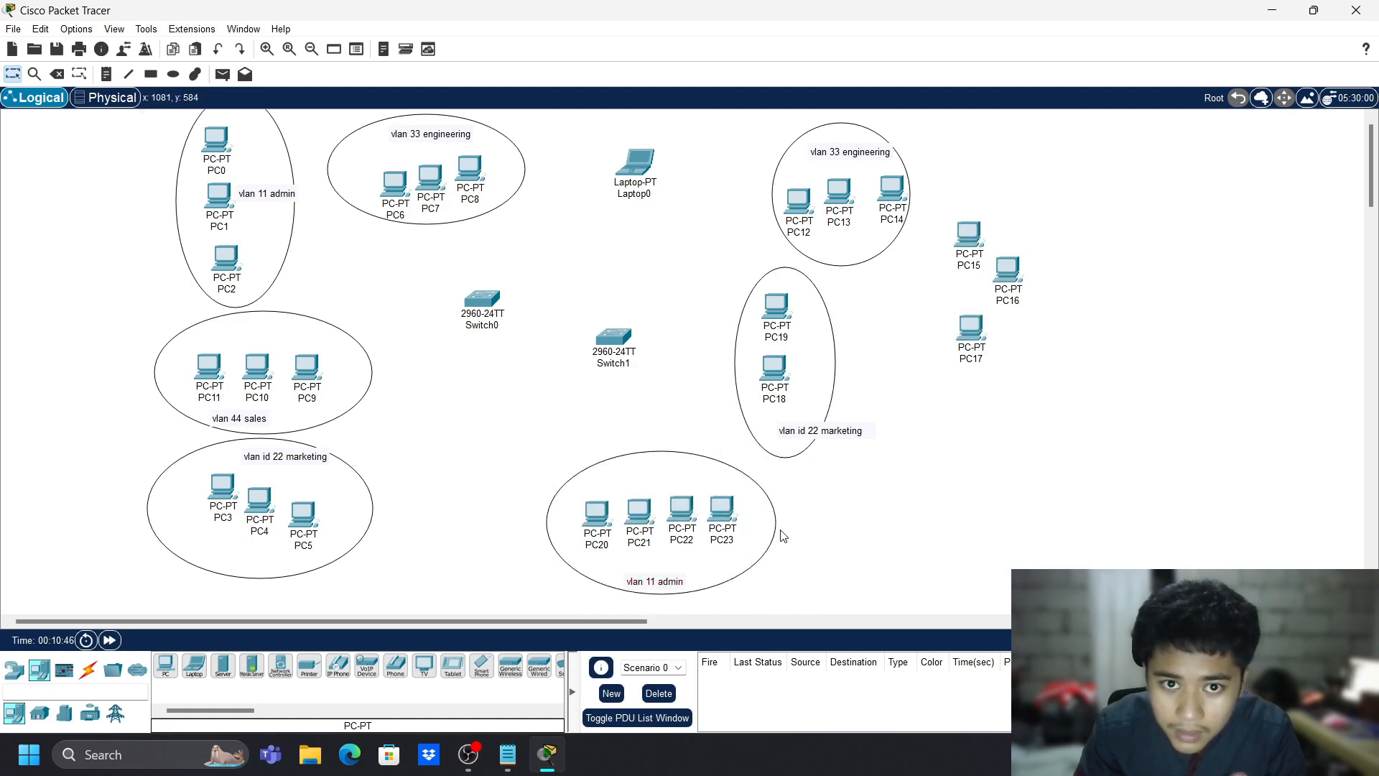
drag(709, 289, 872, 432)
drag(833, 364, 933, 442)
drag(775, 147, 925, 331)
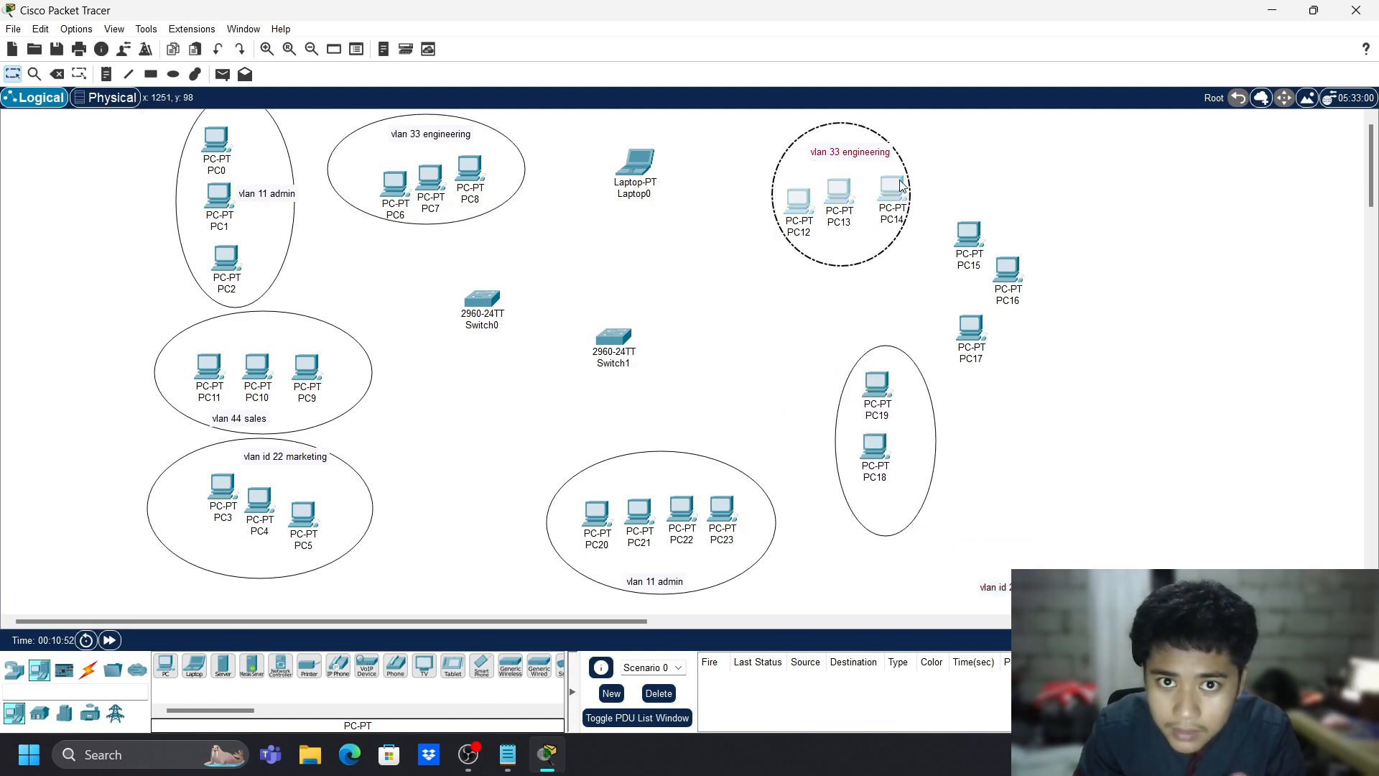
drag(909, 176, 919, 144)
- Move PC15–PC17 left into a row and shift the PC18/PC19 group down-left
drag(952, 210, 1033, 363)
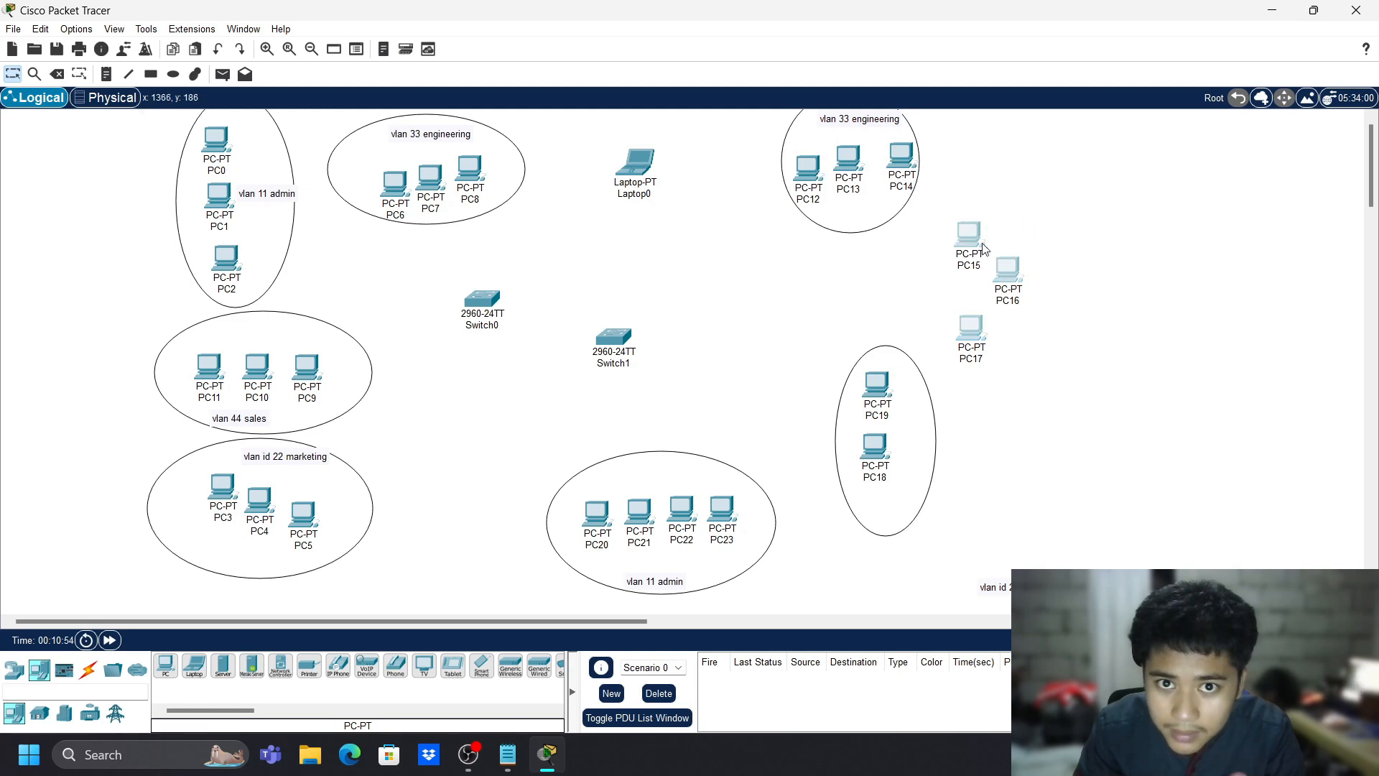
drag(964, 237, 795, 265)
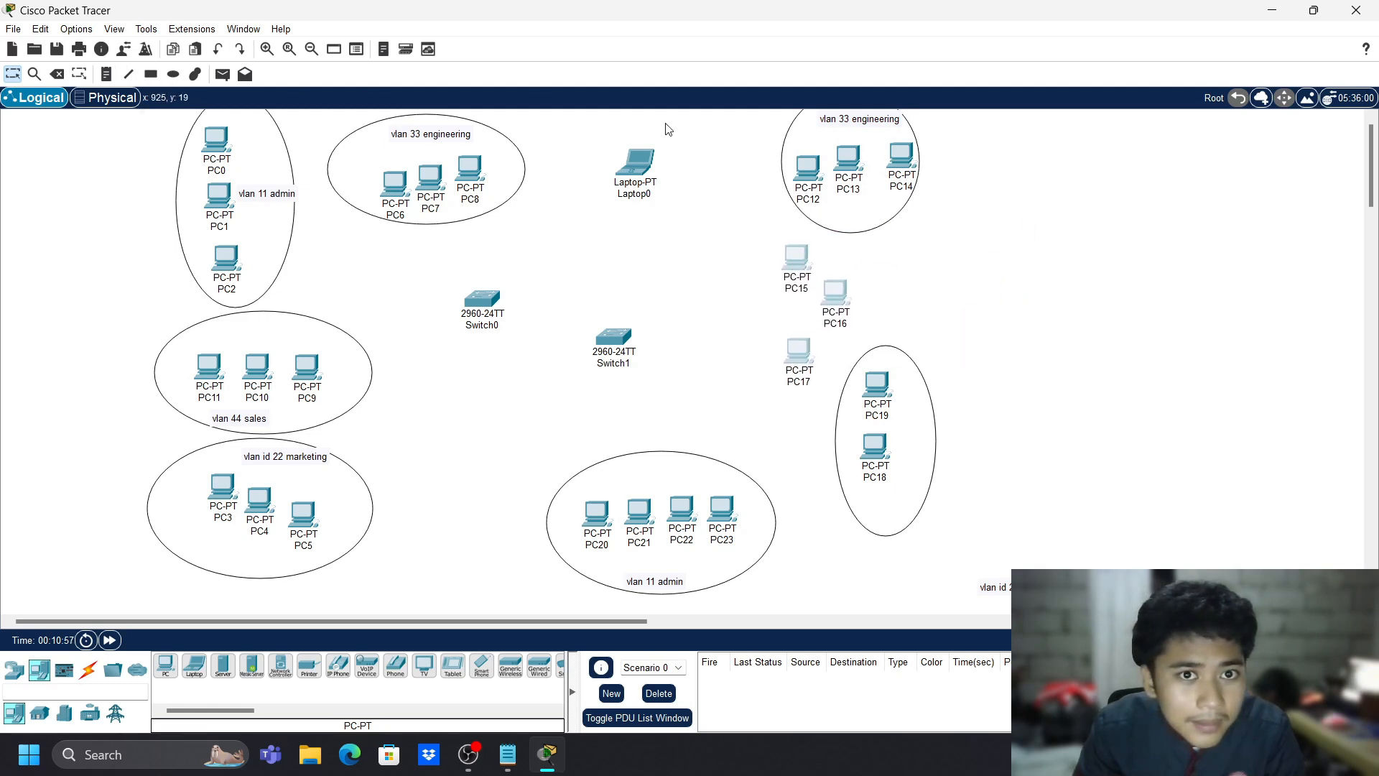
drag(836, 346, 998, 538)
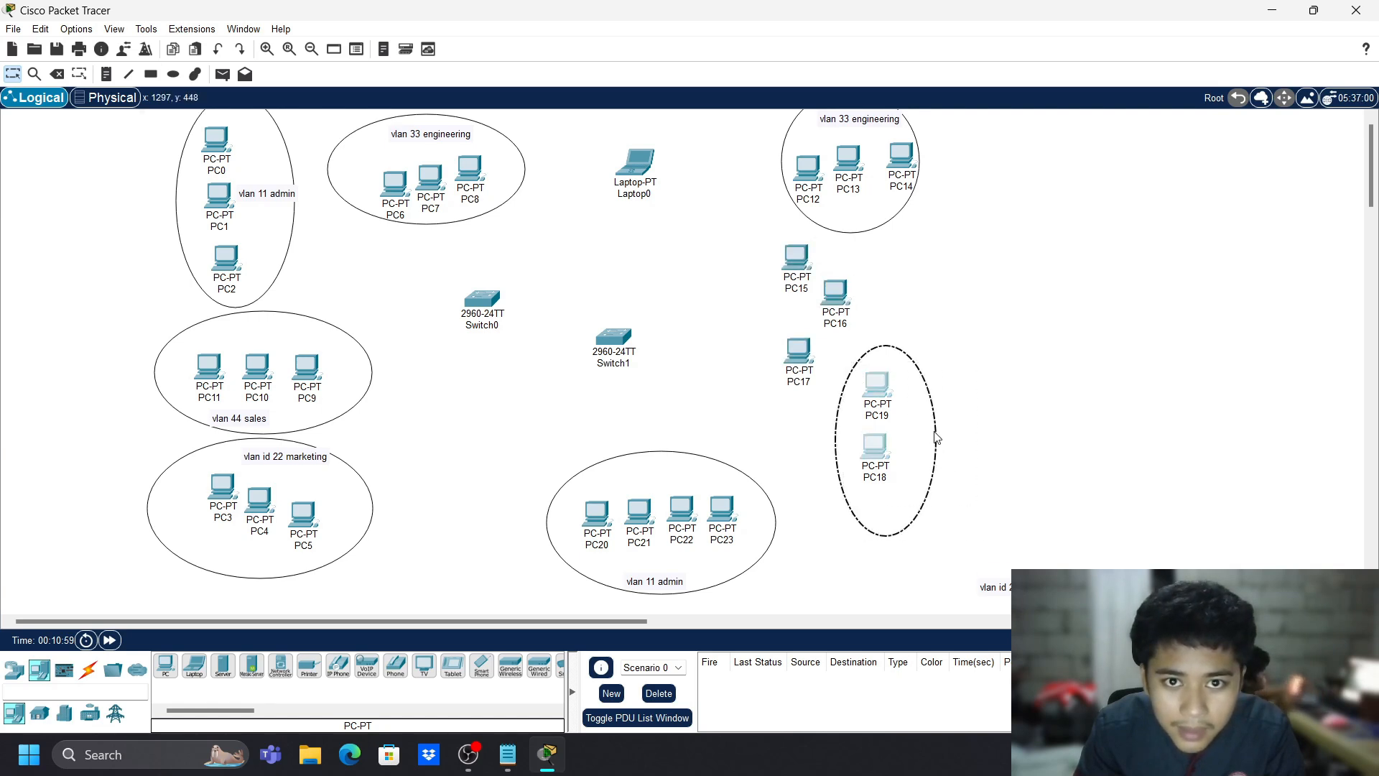
drag(935, 438, 898, 487)
click(935, 385)
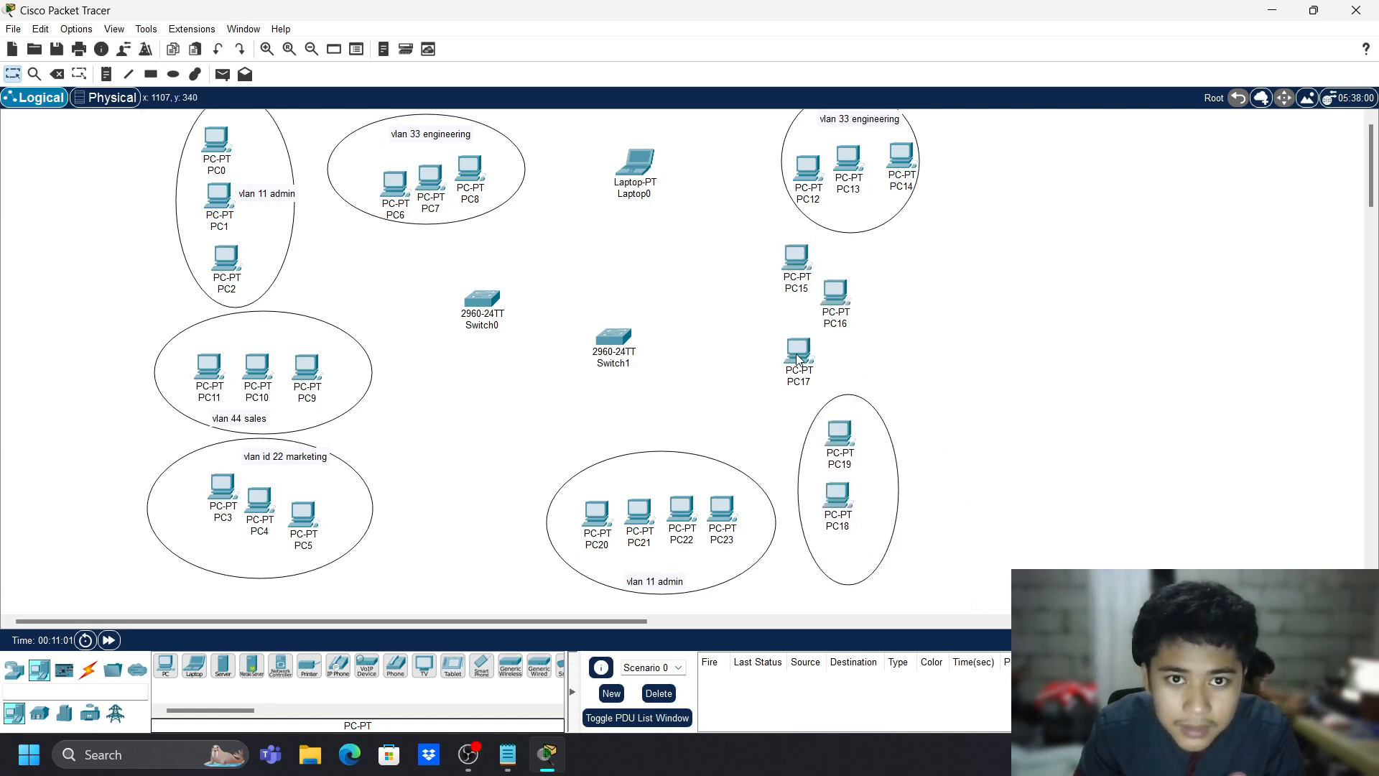
drag(797, 359, 889, 300)
drag(792, 267, 806, 291)
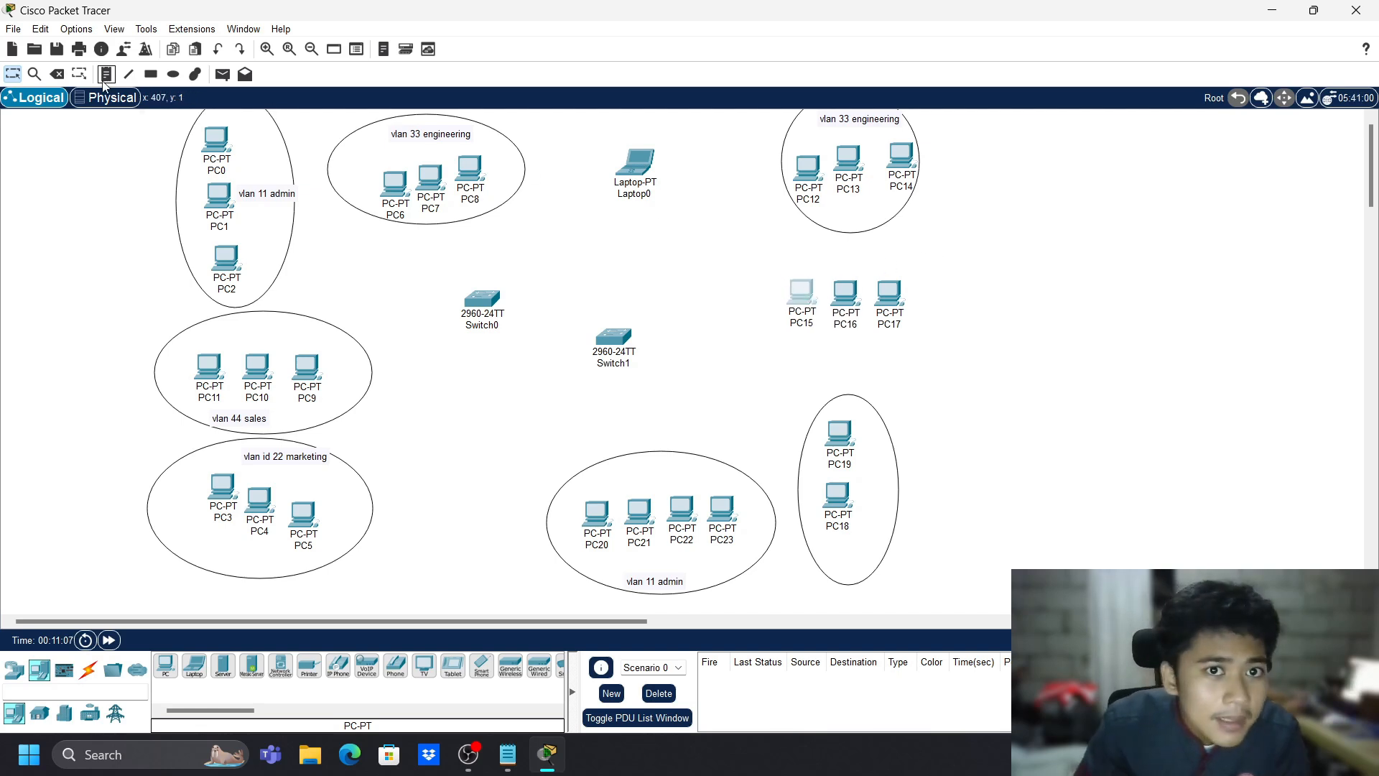
- Draw an ellipse around PC15, PC16 and PC17
click(173, 75)
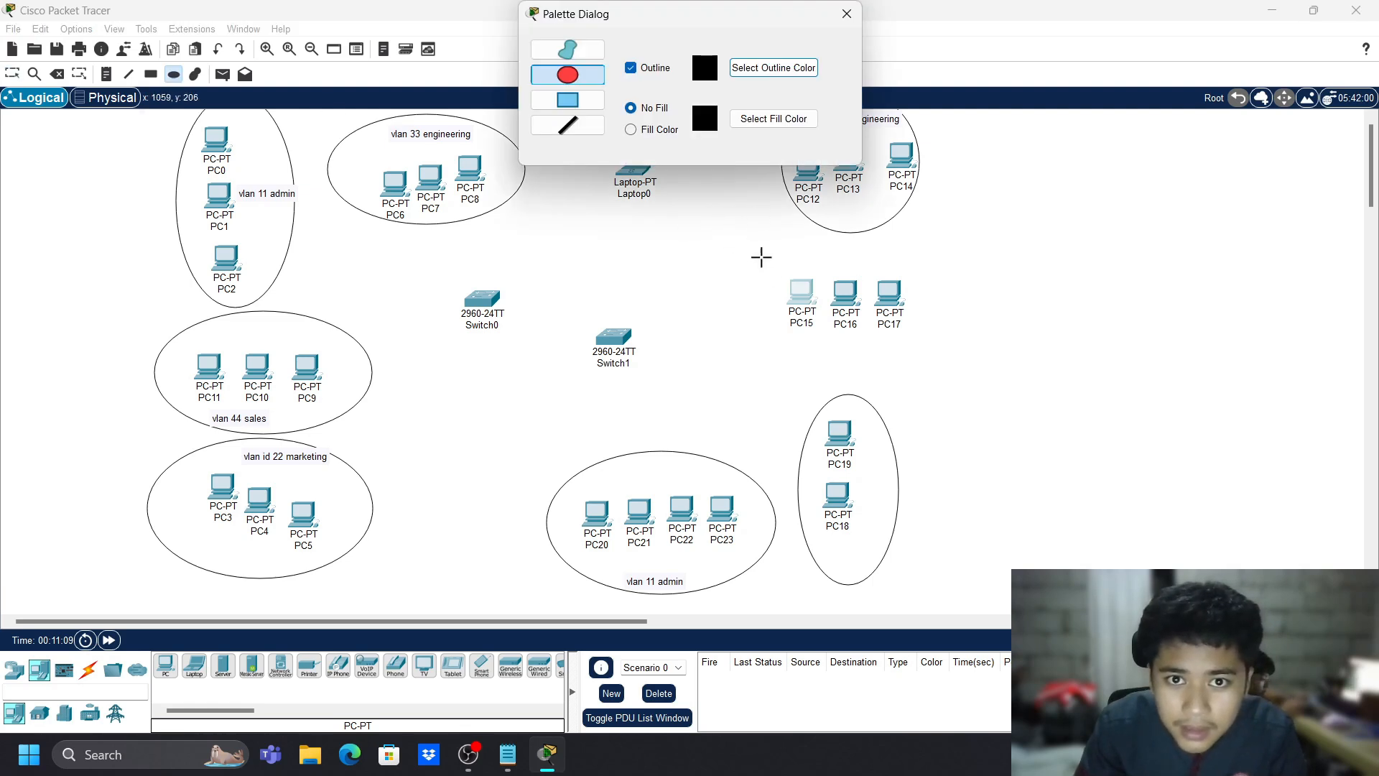
drag(760, 257, 973, 366)
click(846, 14)
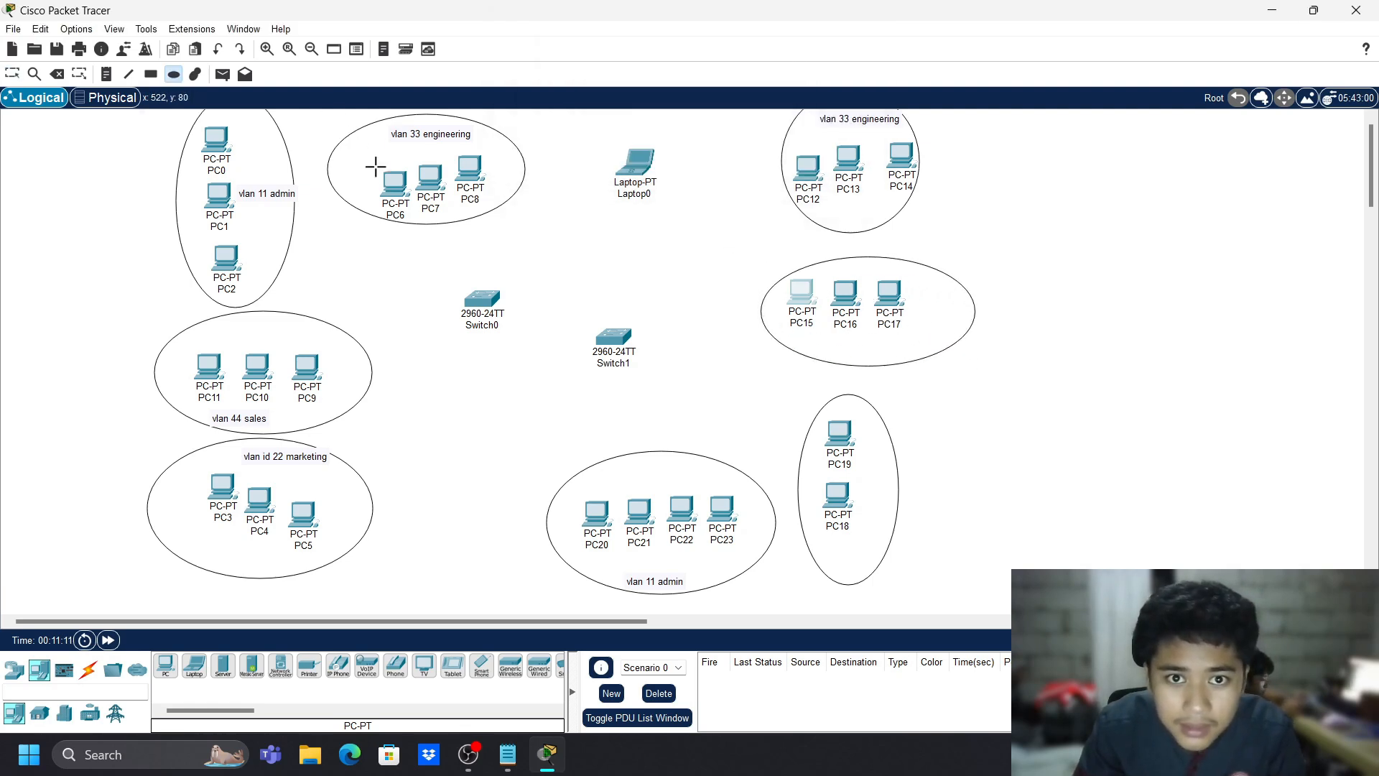
- Start a 'vlan 44 sales' note below the PC15–PC17 ellipse
key(n)
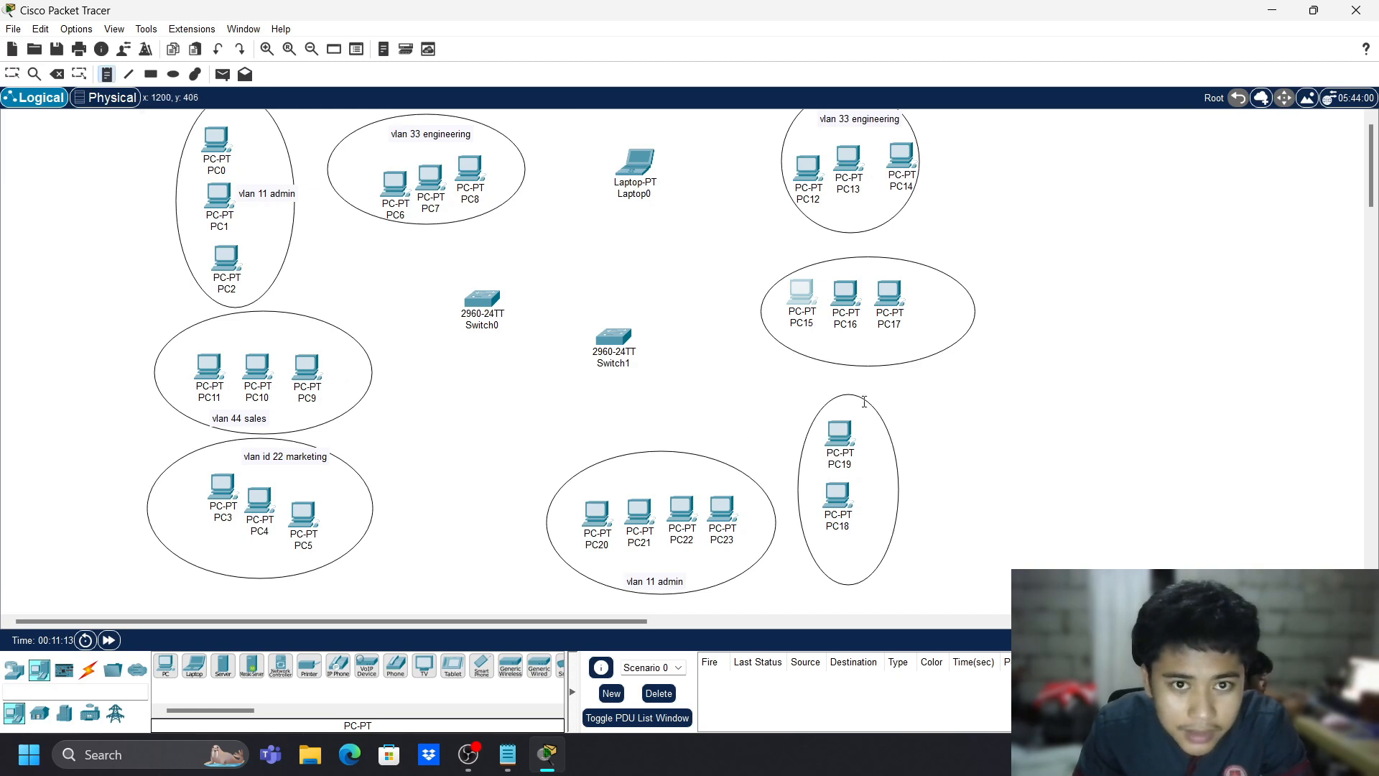
click(880, 353)
text(vlan)
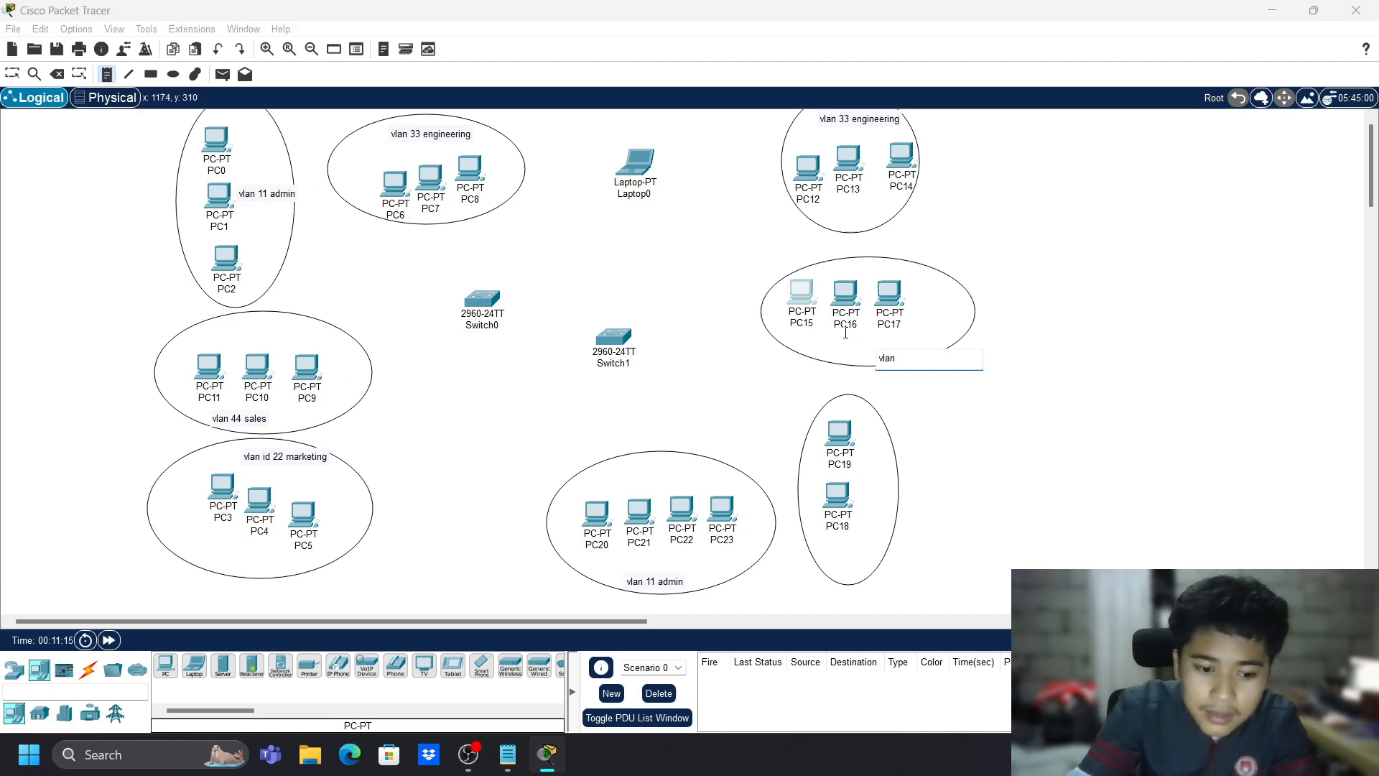
text( 44 sales)
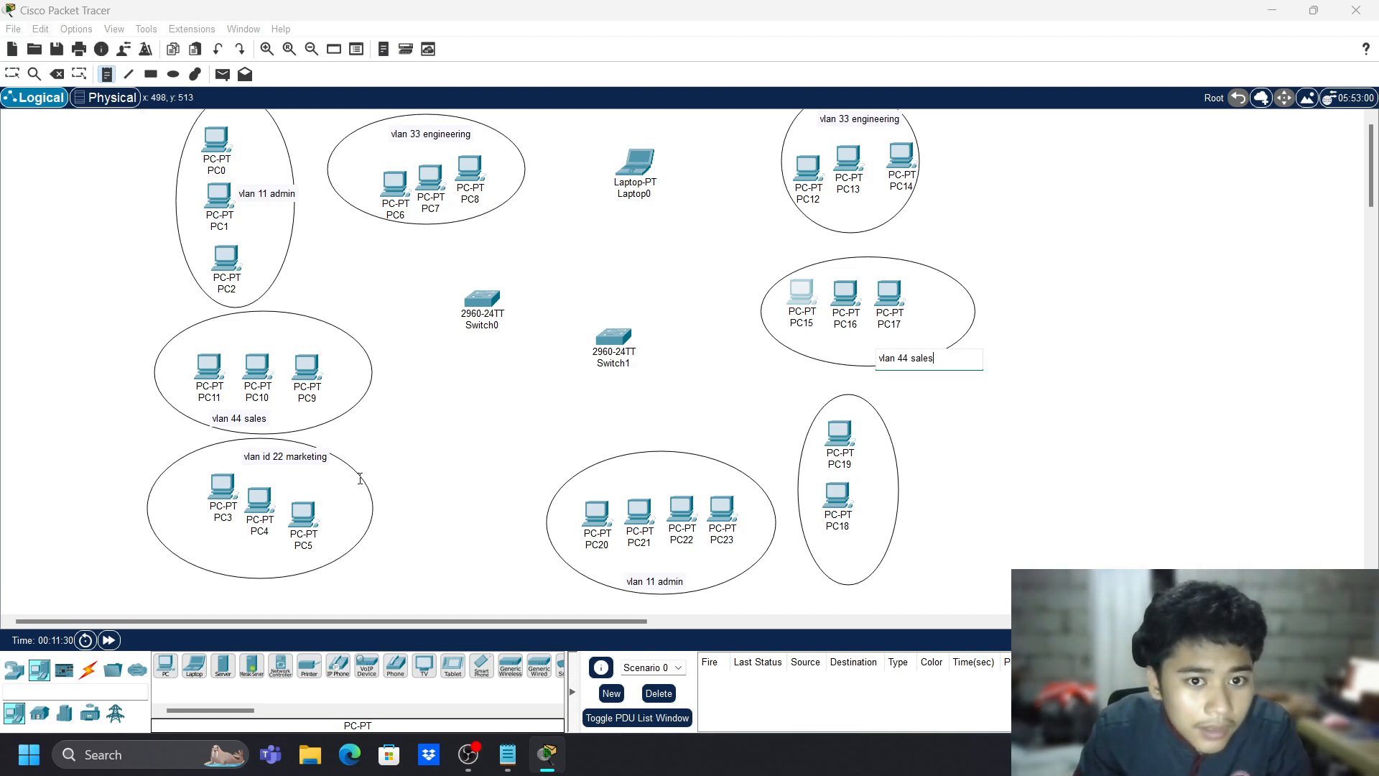
- Cable PC0's FastEthernet0 to Switch0's FastEthernet0/1 with a copper straight-through link
click(88, 670)
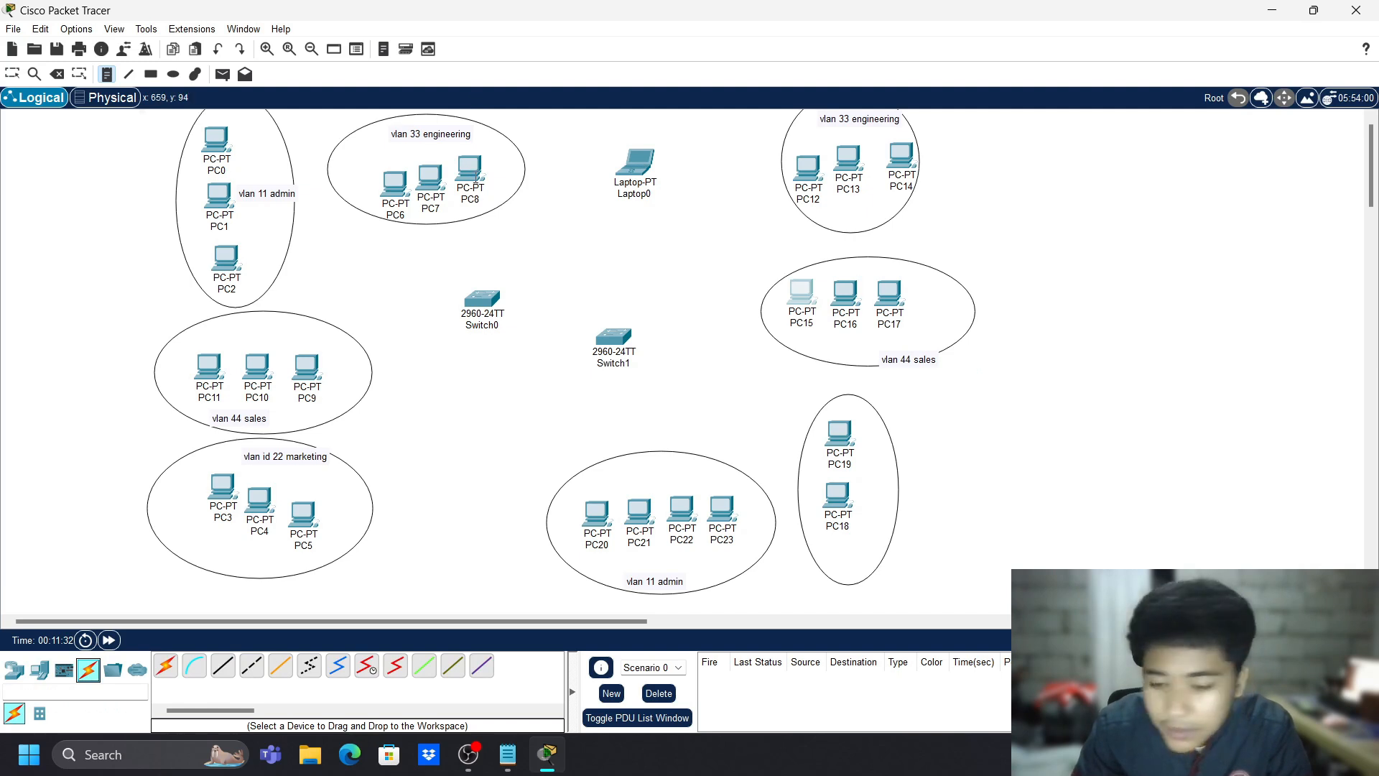
mouse_move(480, 179)
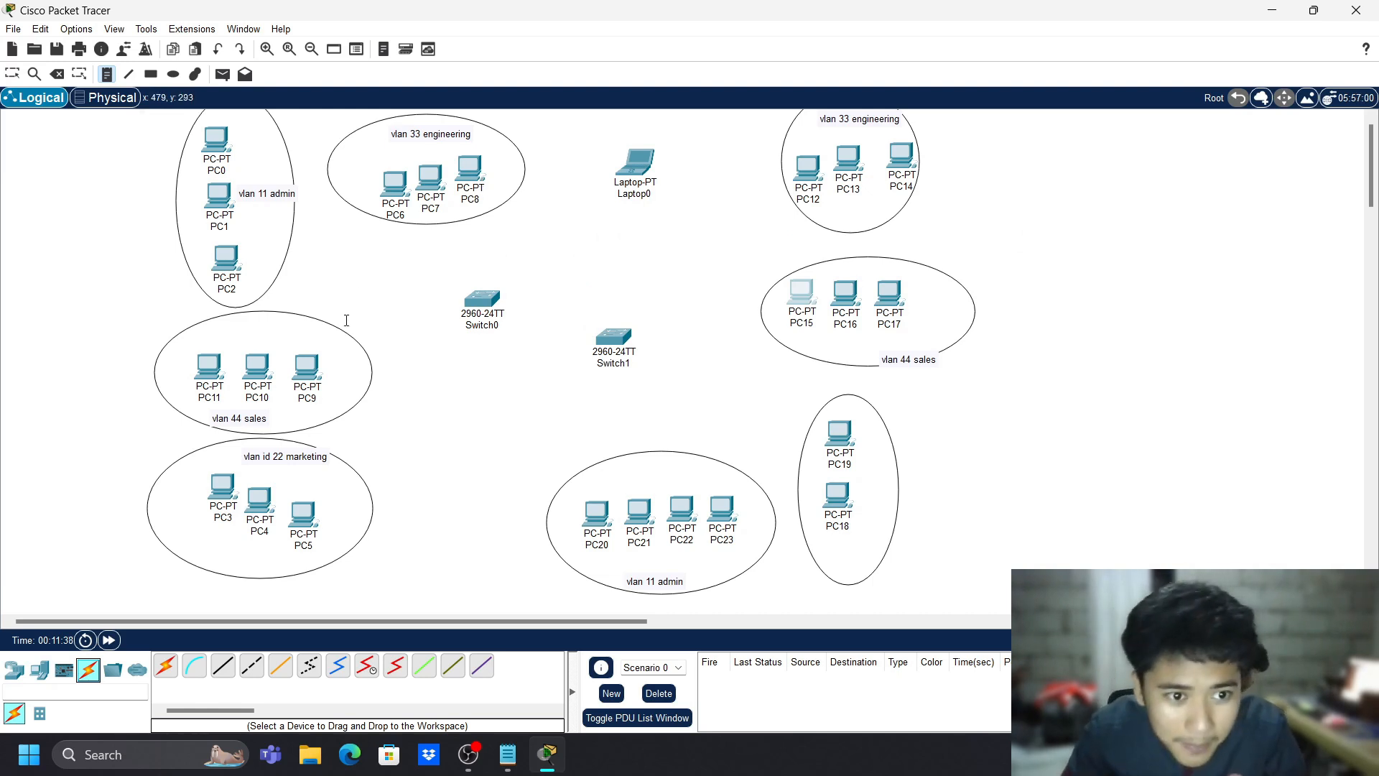
click(128, 76)
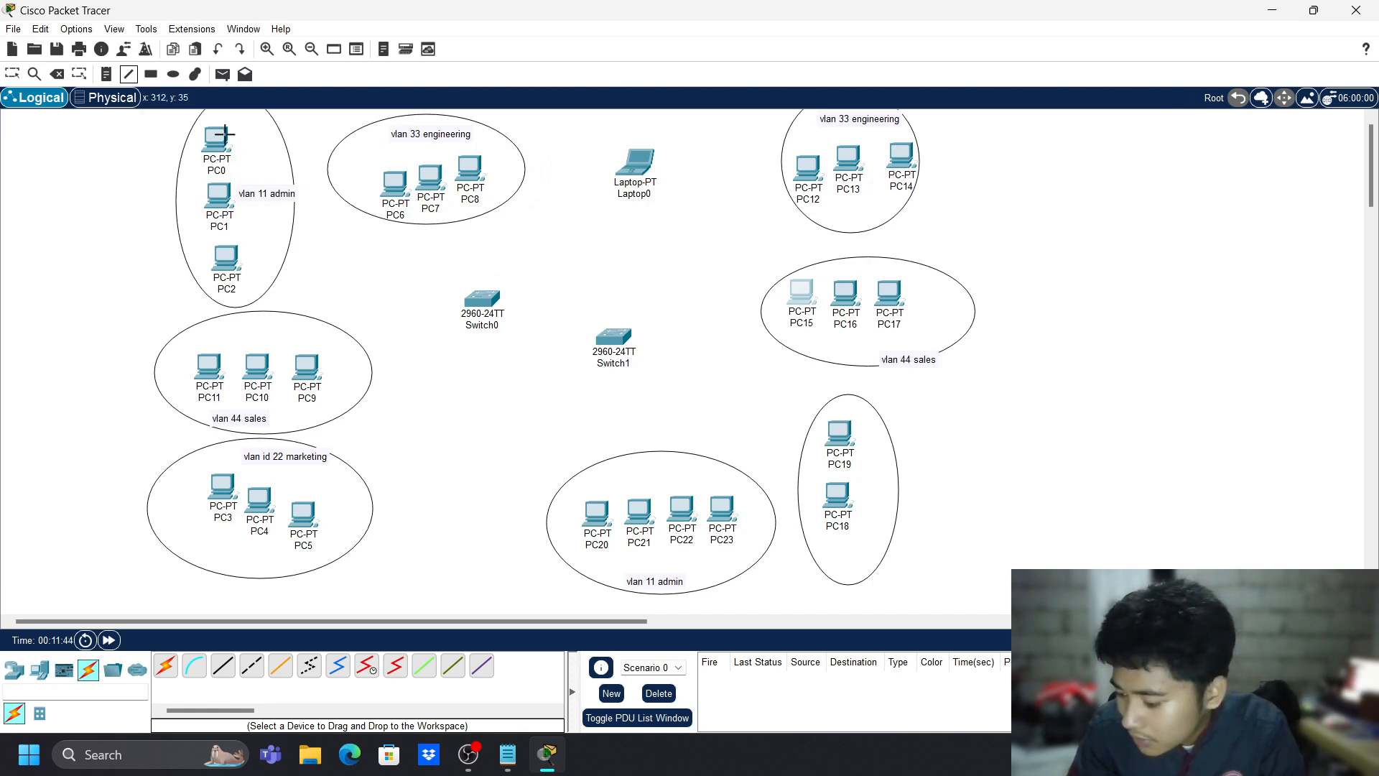
mouse_move(224, 133)
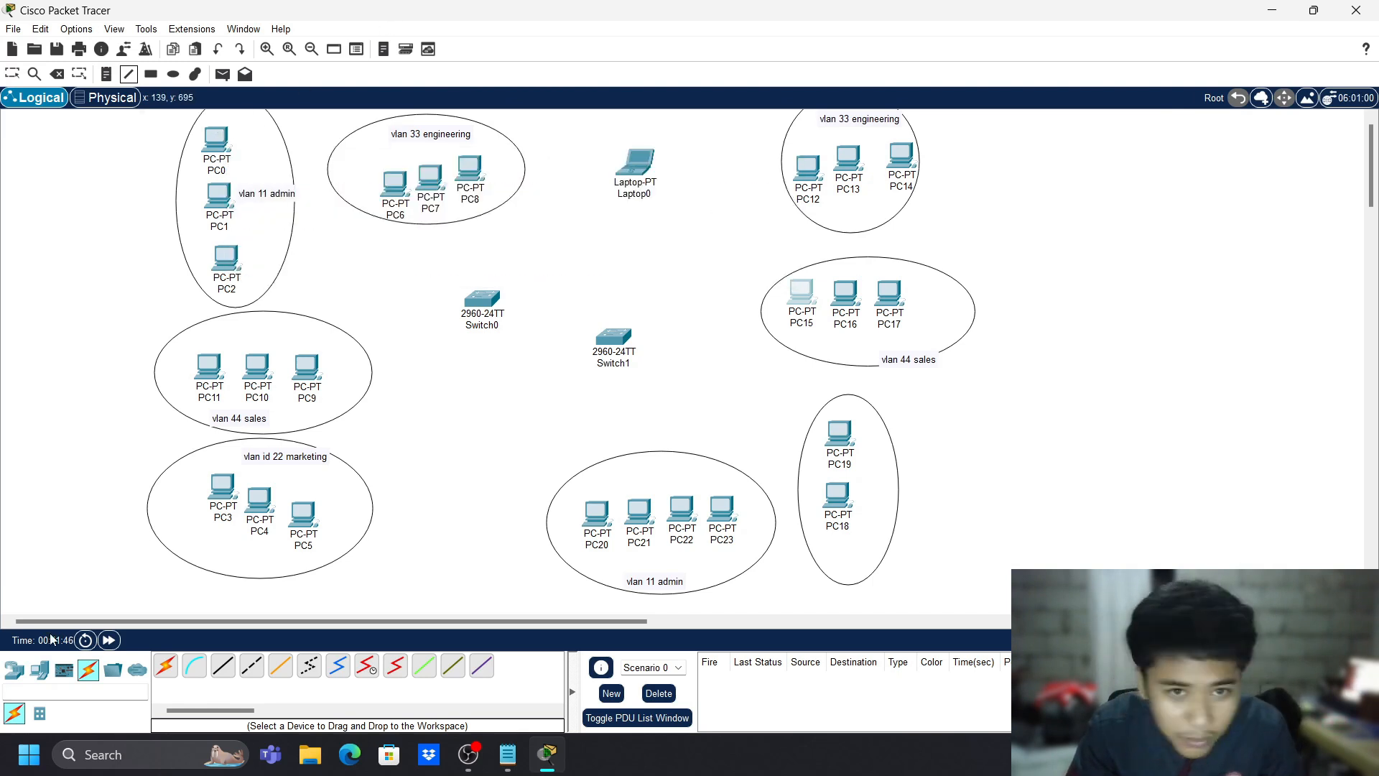
click(223, 667)
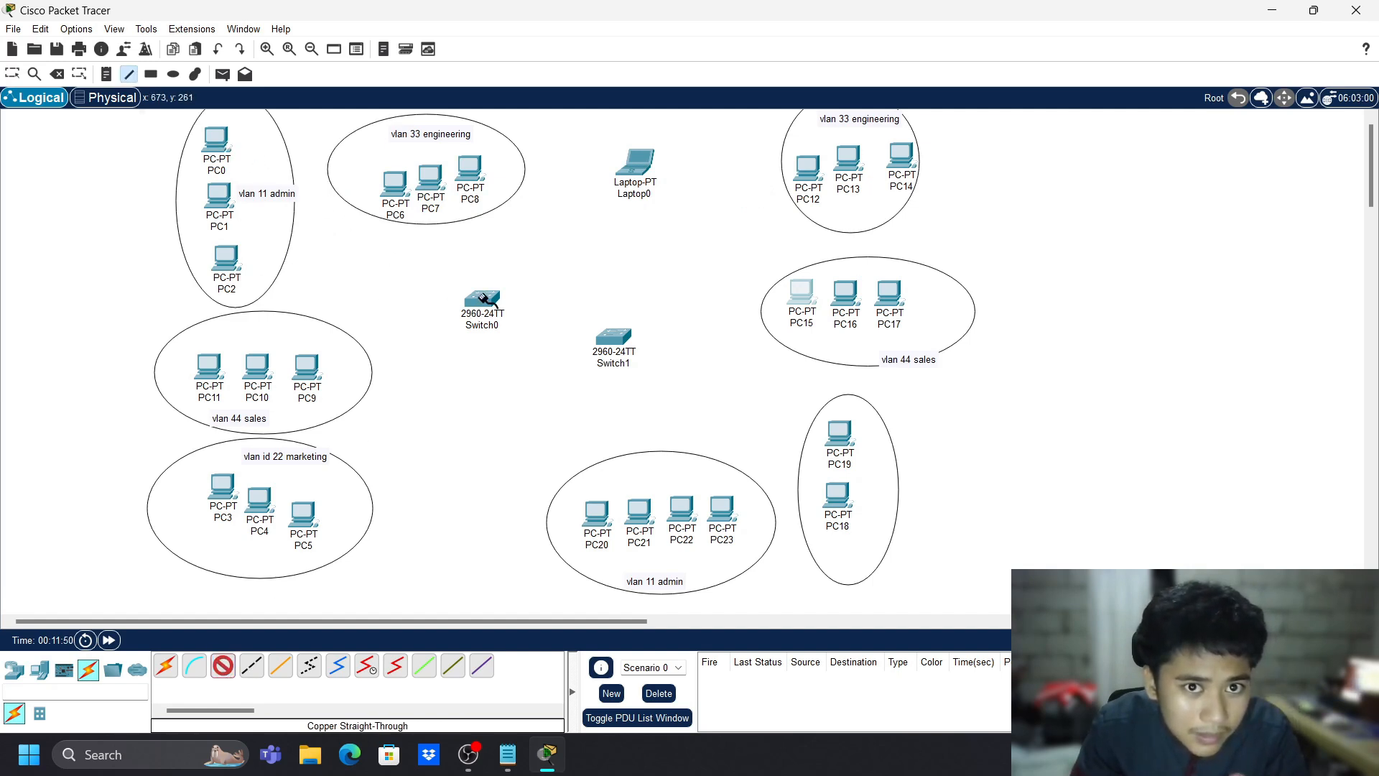
click(219, 140)
click(273, 199)
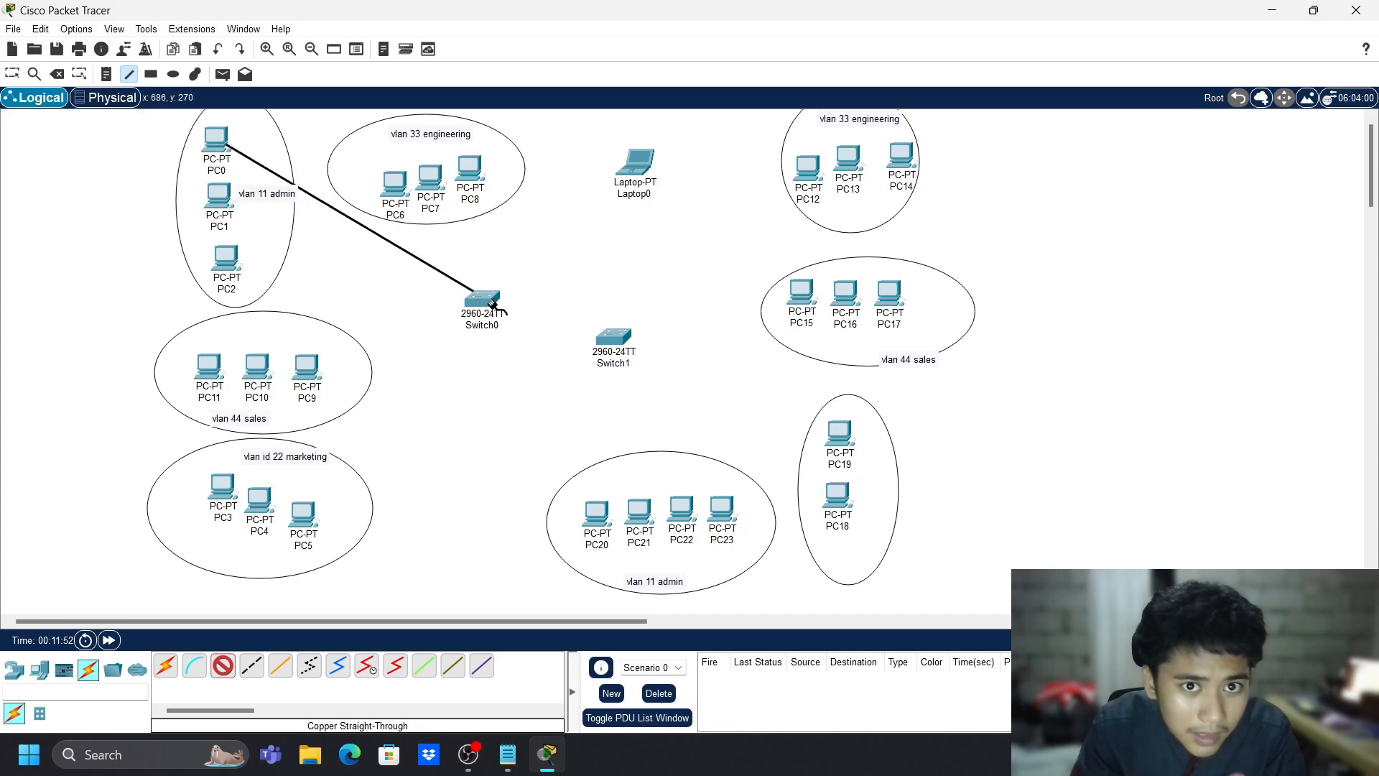
click(484, 297)
click(535, 327)
mouse_move(484, 305)
mouse_down()
mouse_move(475, 280)
mouse_move(469, 319)
mouse_up()
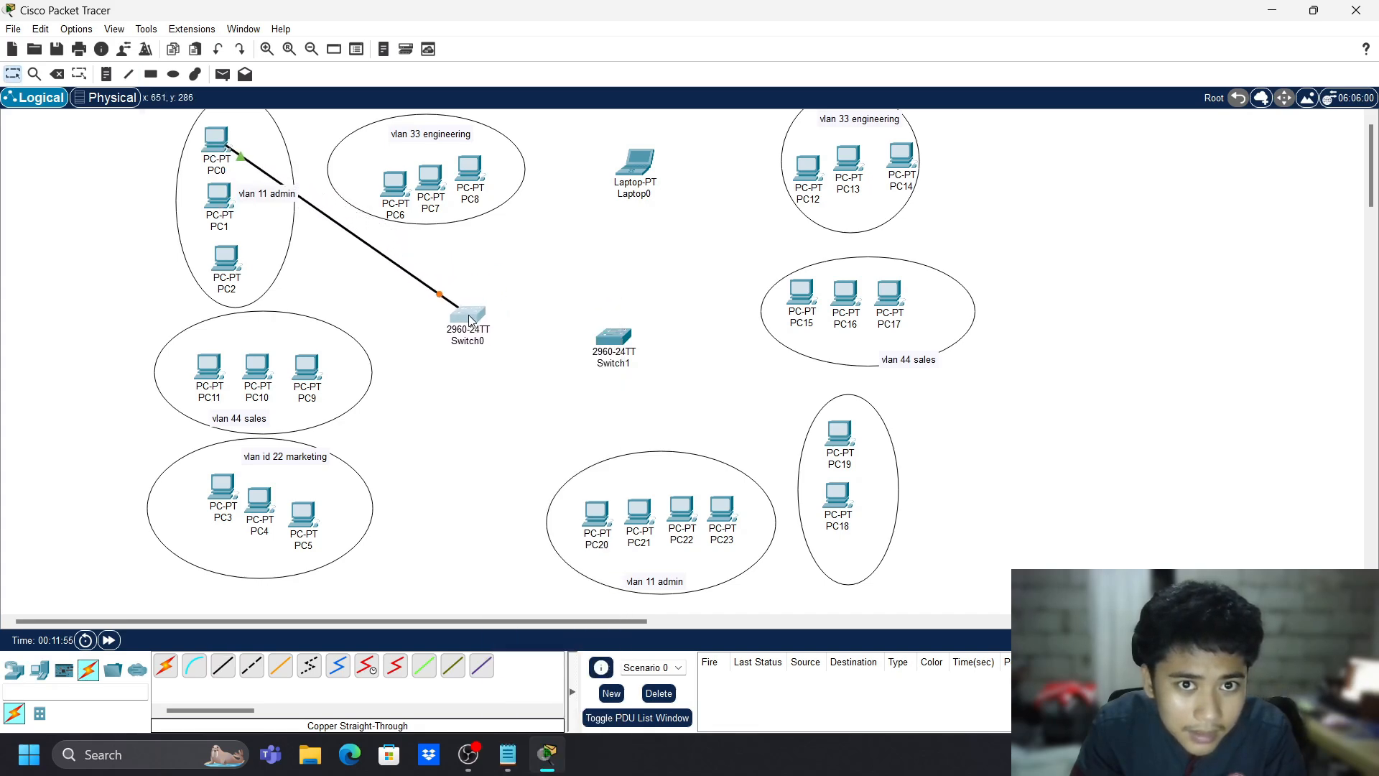
- Cable PC1 and PC2 FastEthernet0 to free Switch0 ports, PC2 on FastEthernet0/4
click(223, 665)
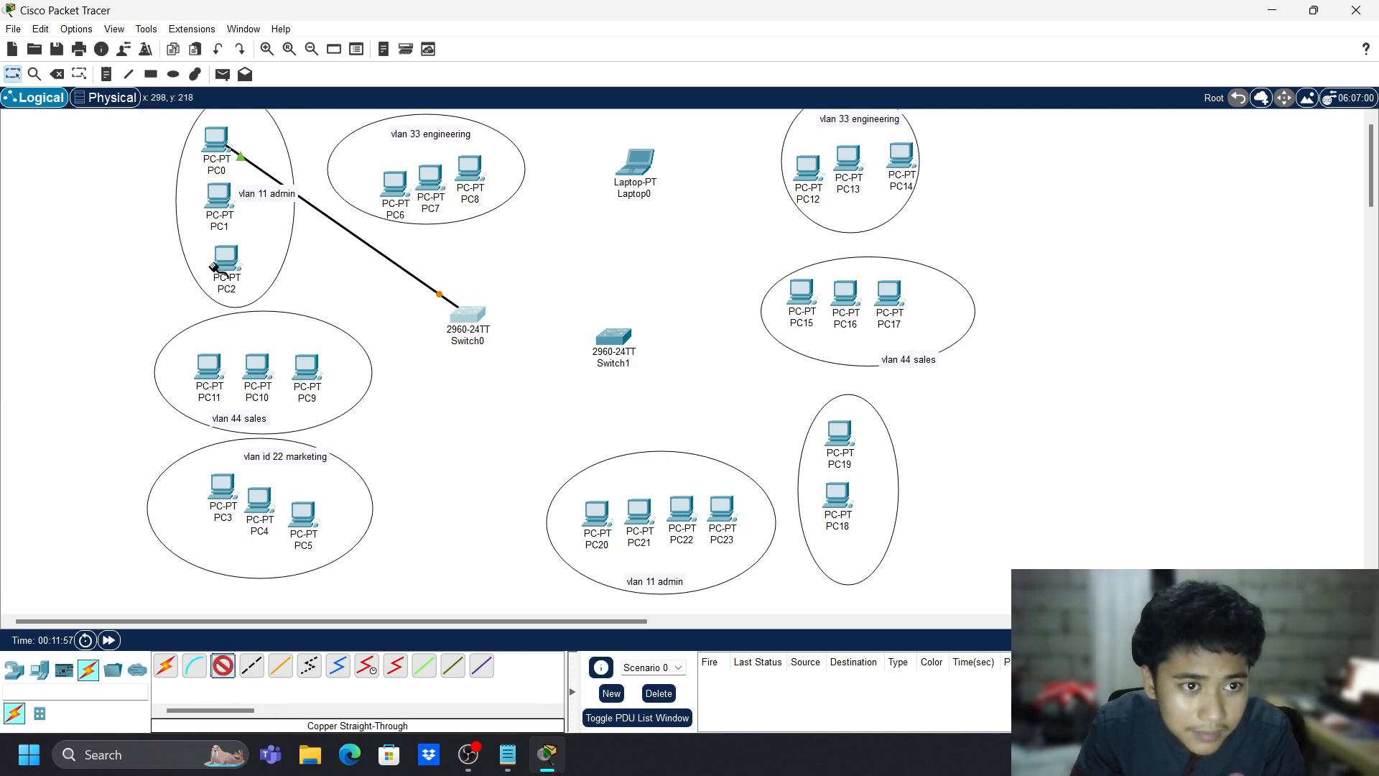
click(222, 205)
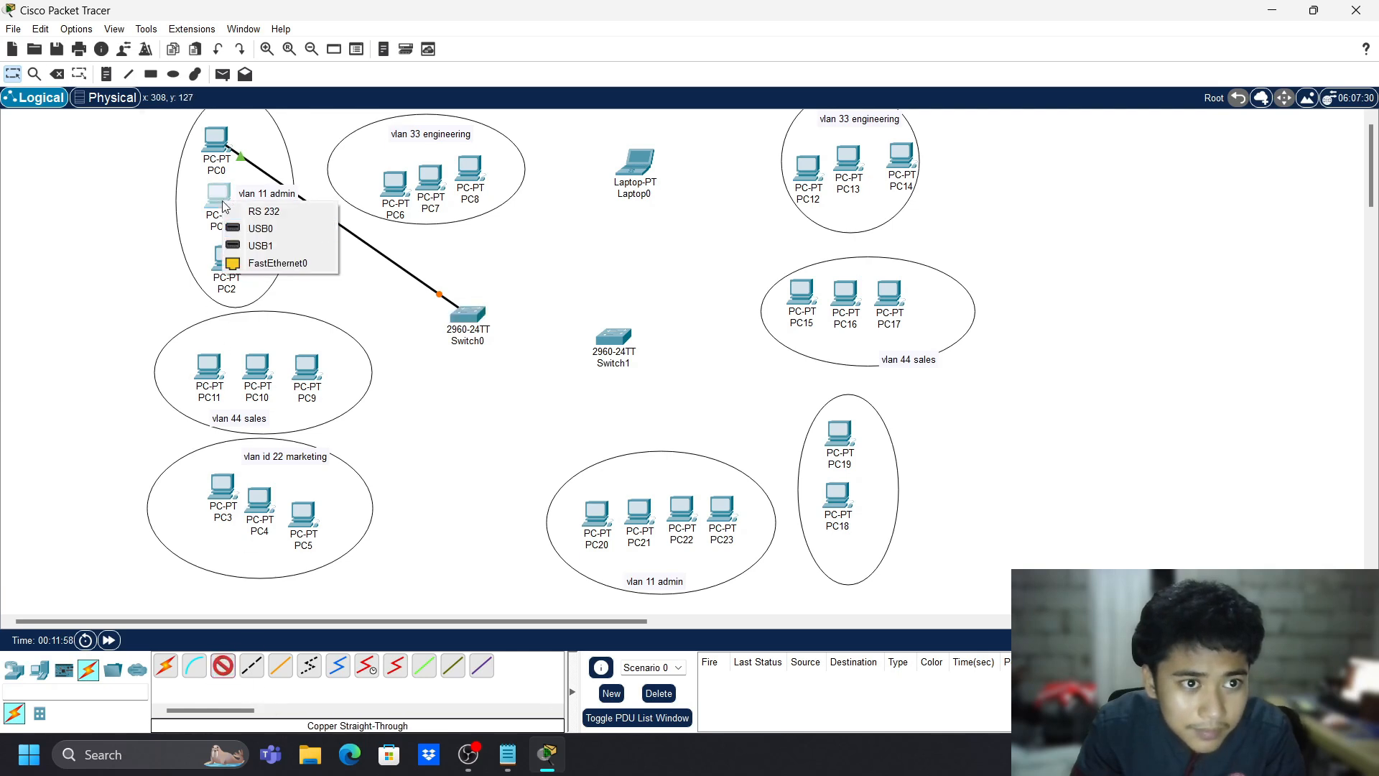
click(289, 262)
click(465, 316)
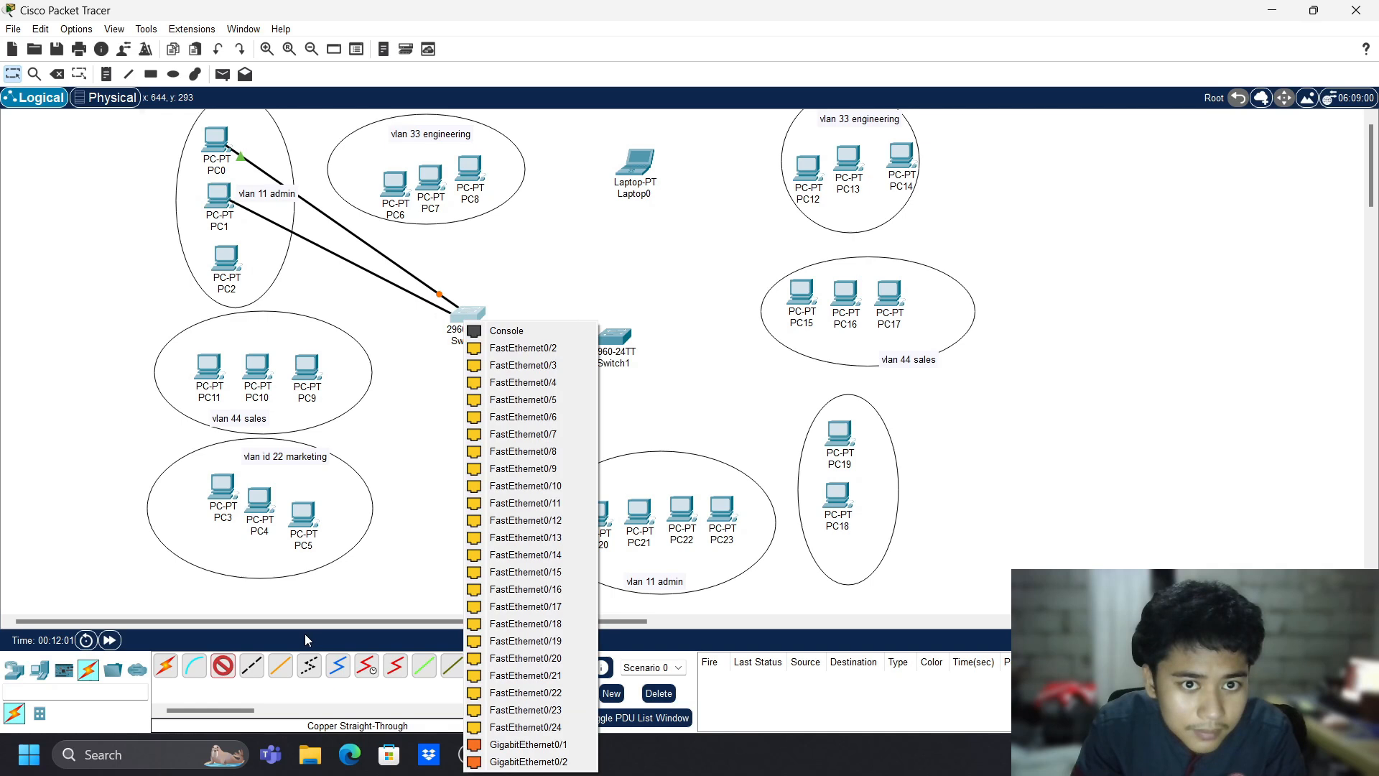
click(530, 367)
click(223, 665)
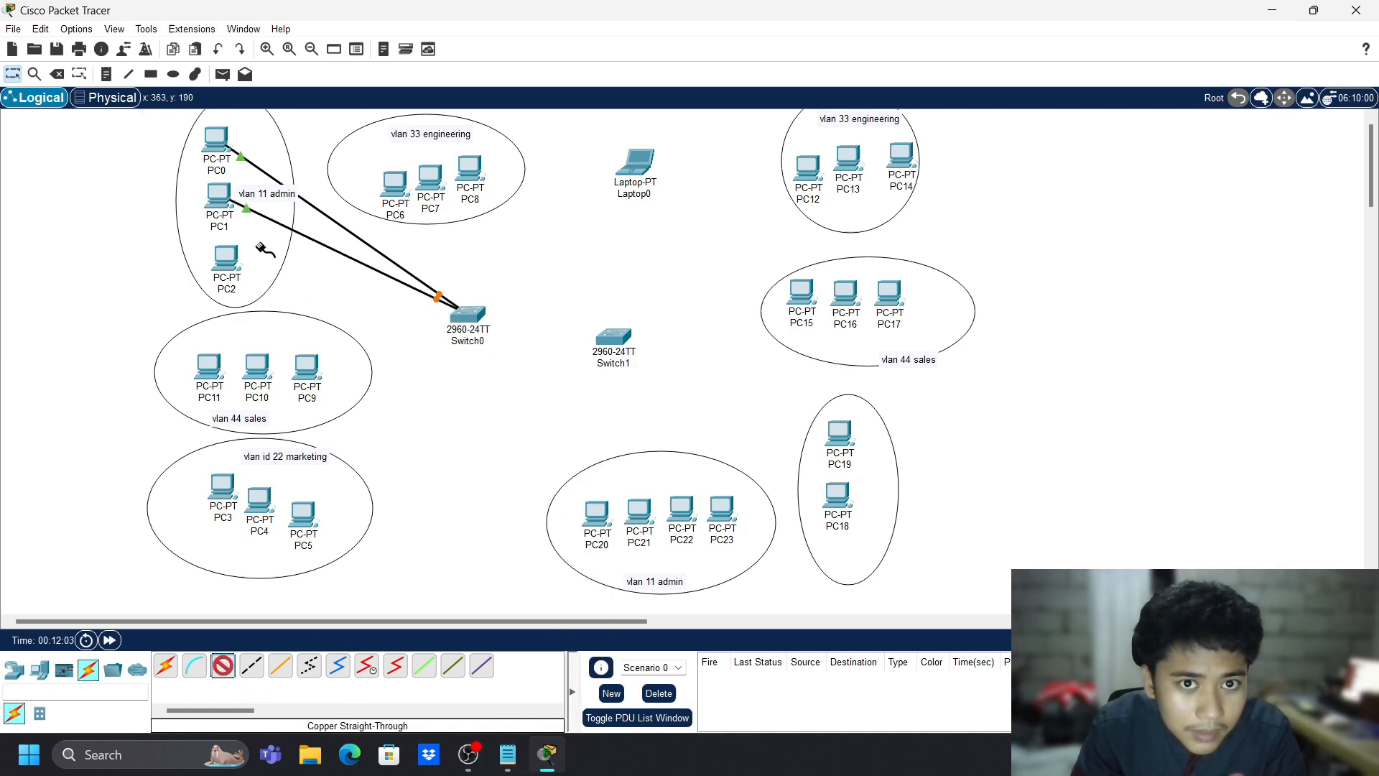
click(239, 264)
click(302, 321)
click(467, 314)
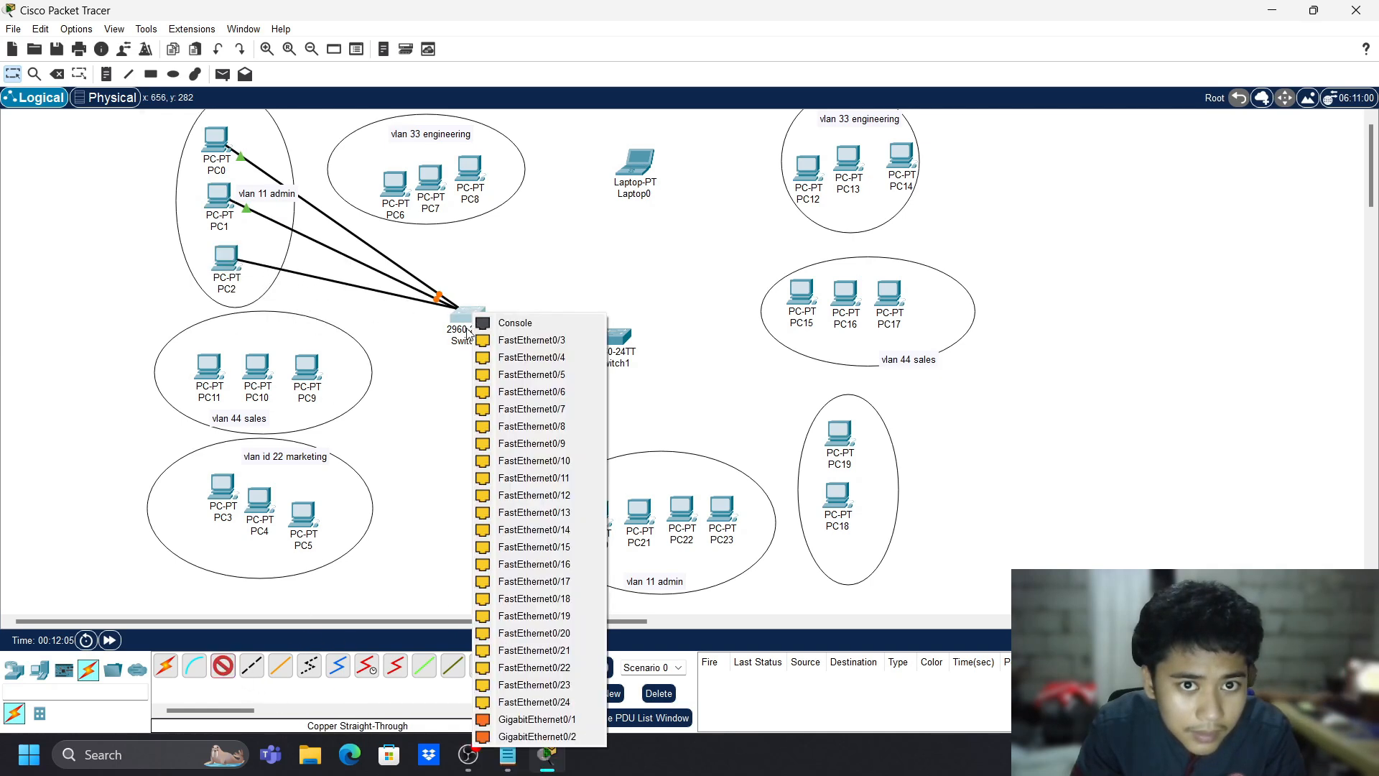
click(523, 355)
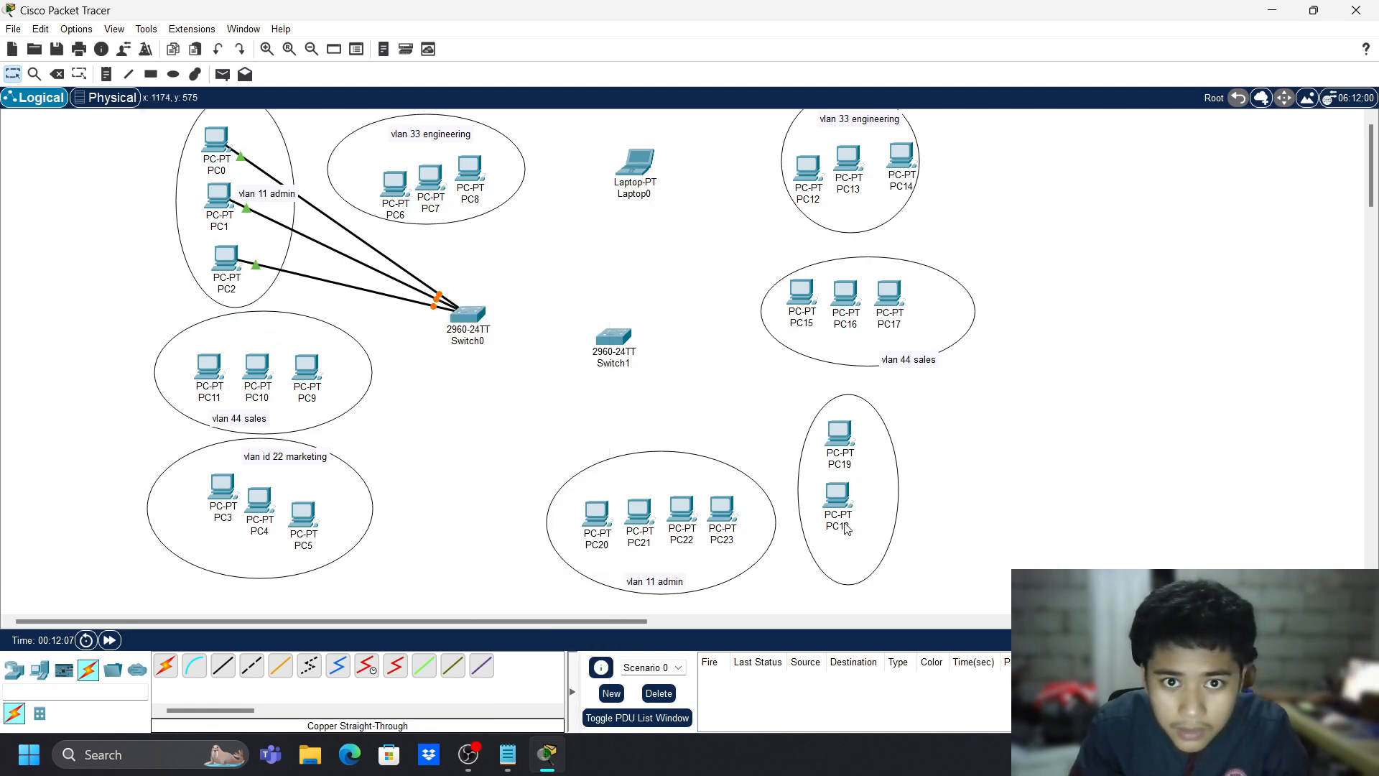
- Cable PC20 and PC21 FastEthernet0 to Switch1, PC21 on FastEthernet0/2, with straight-through copper
click(223, 665)
click(596, 517)
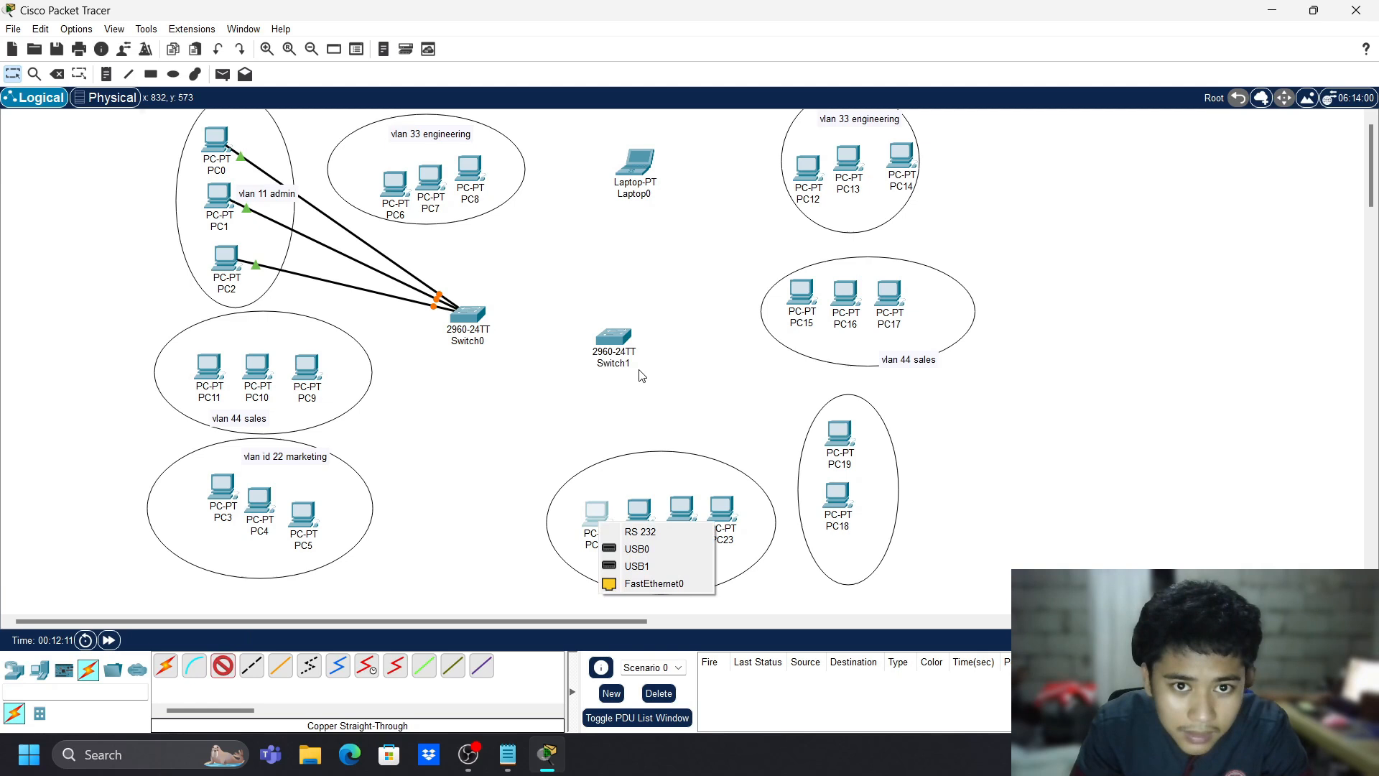
click(650, 583)
click(614, 343)
click(647, 46)
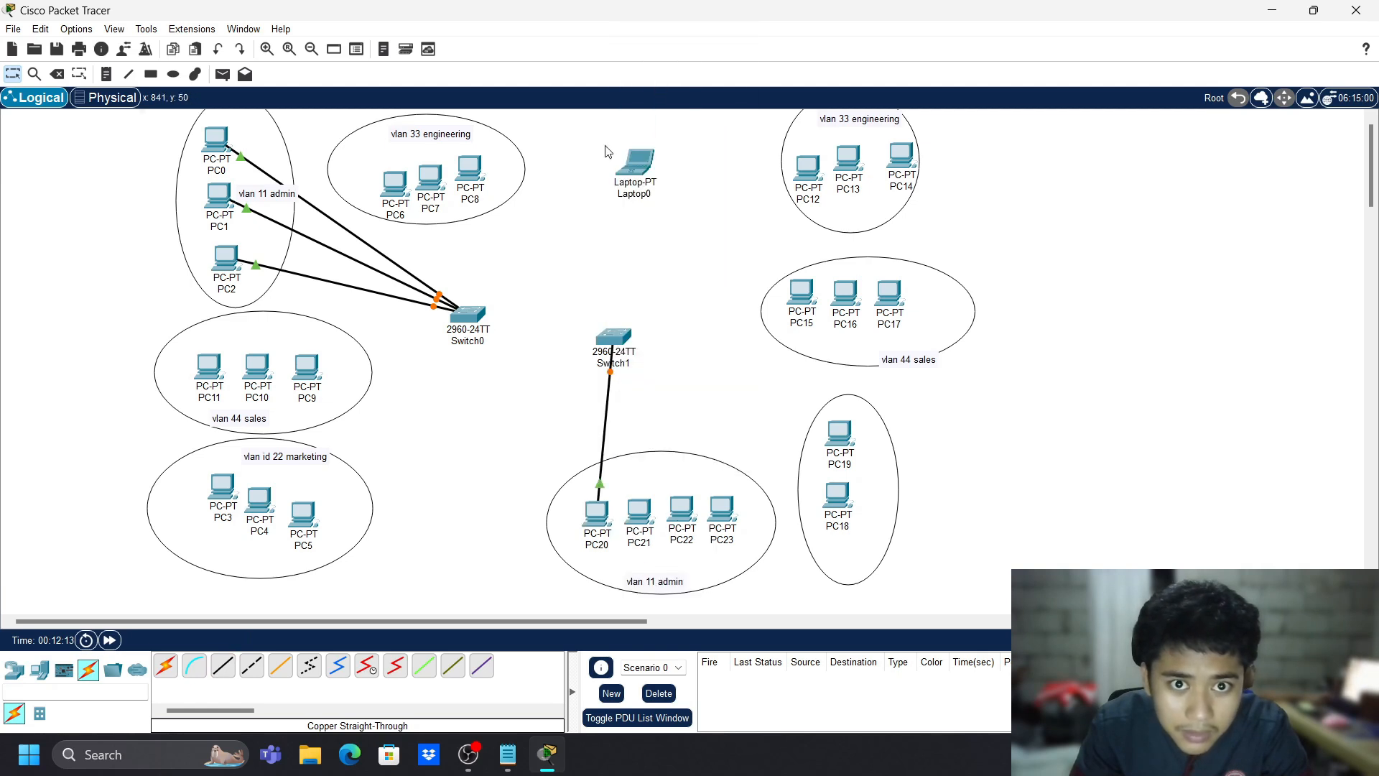
click(223, 665)
click(641, 511)
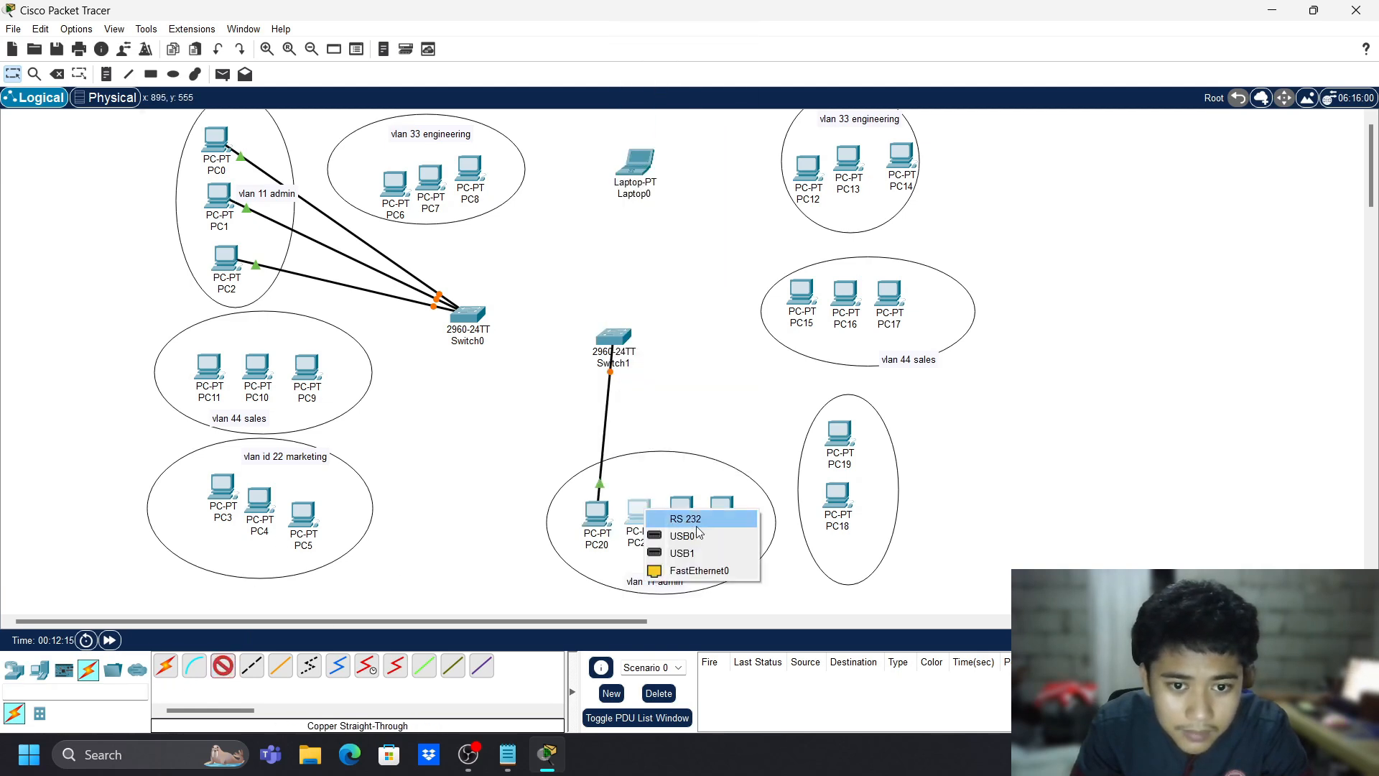
click(695, 571)
click(613, 339)
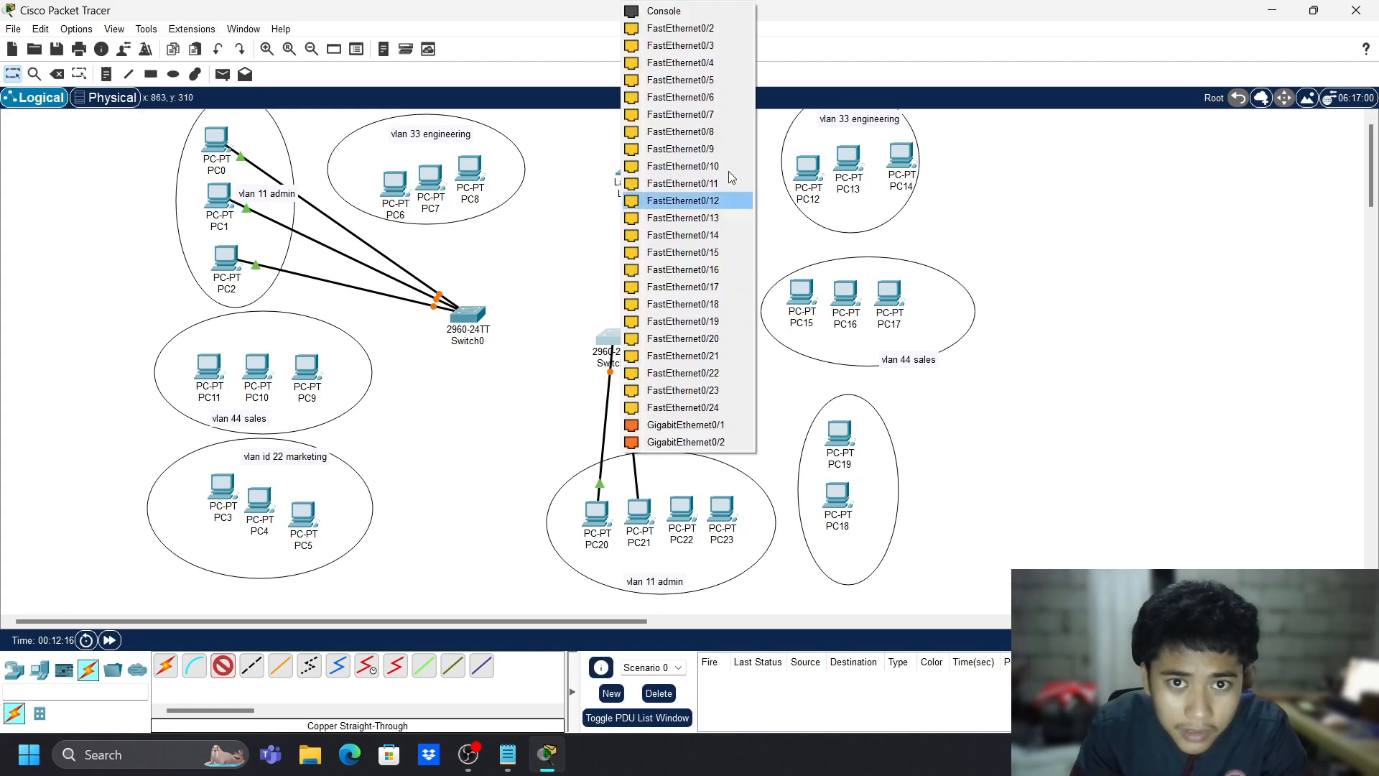
click(717, 31)
- Cable PC22 and PC23 to Switch1 ports FastEthernet0/4 and FastEthernet0/5
click(223, 665)
click(681, 511)
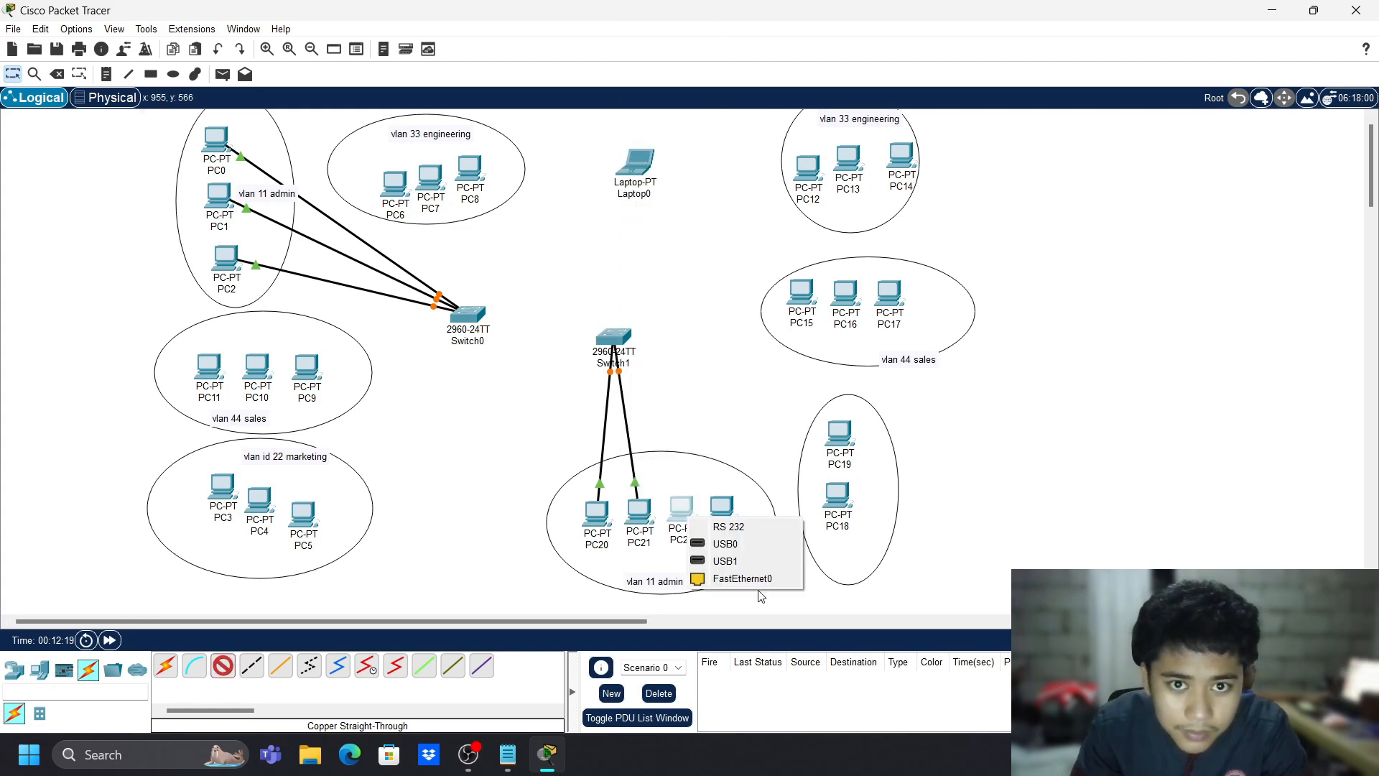
click(757, 585)
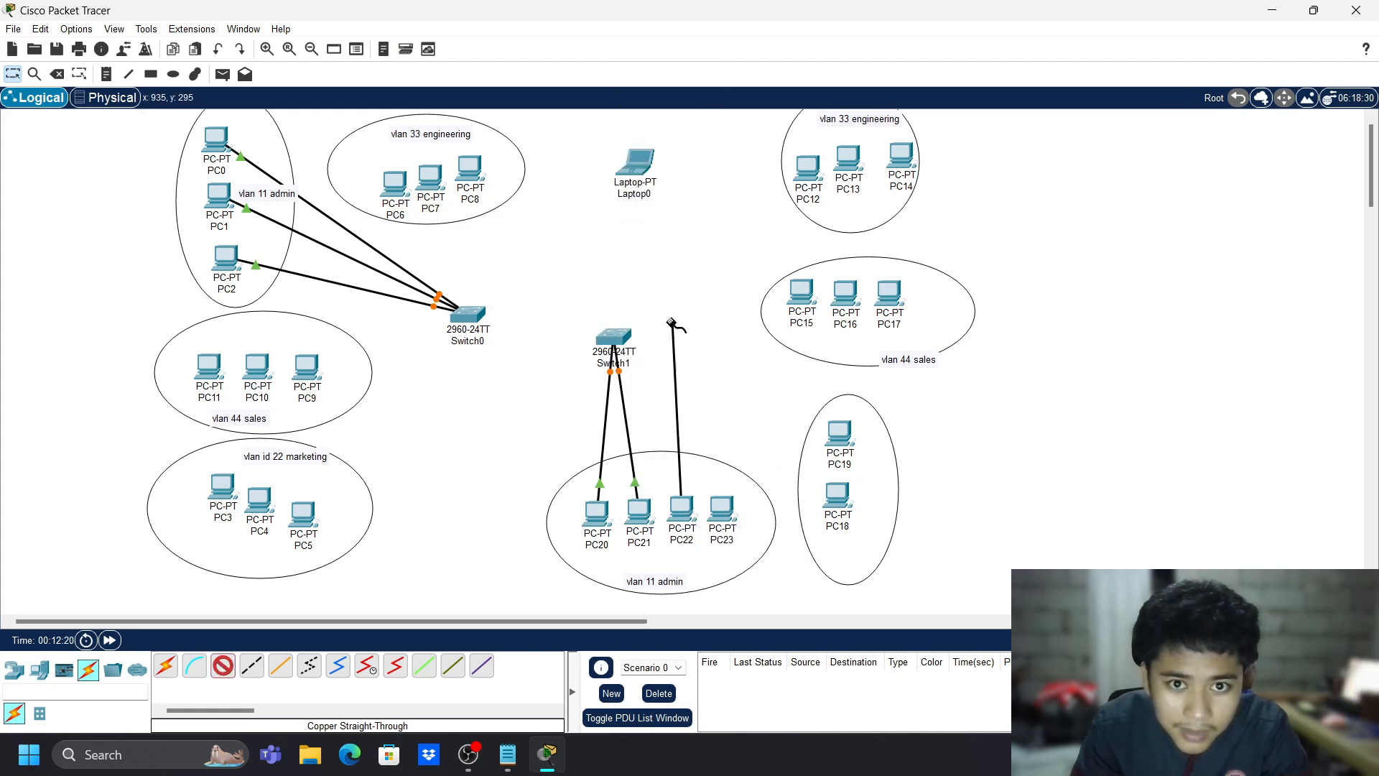
click(619, 337)
click(655, 374)
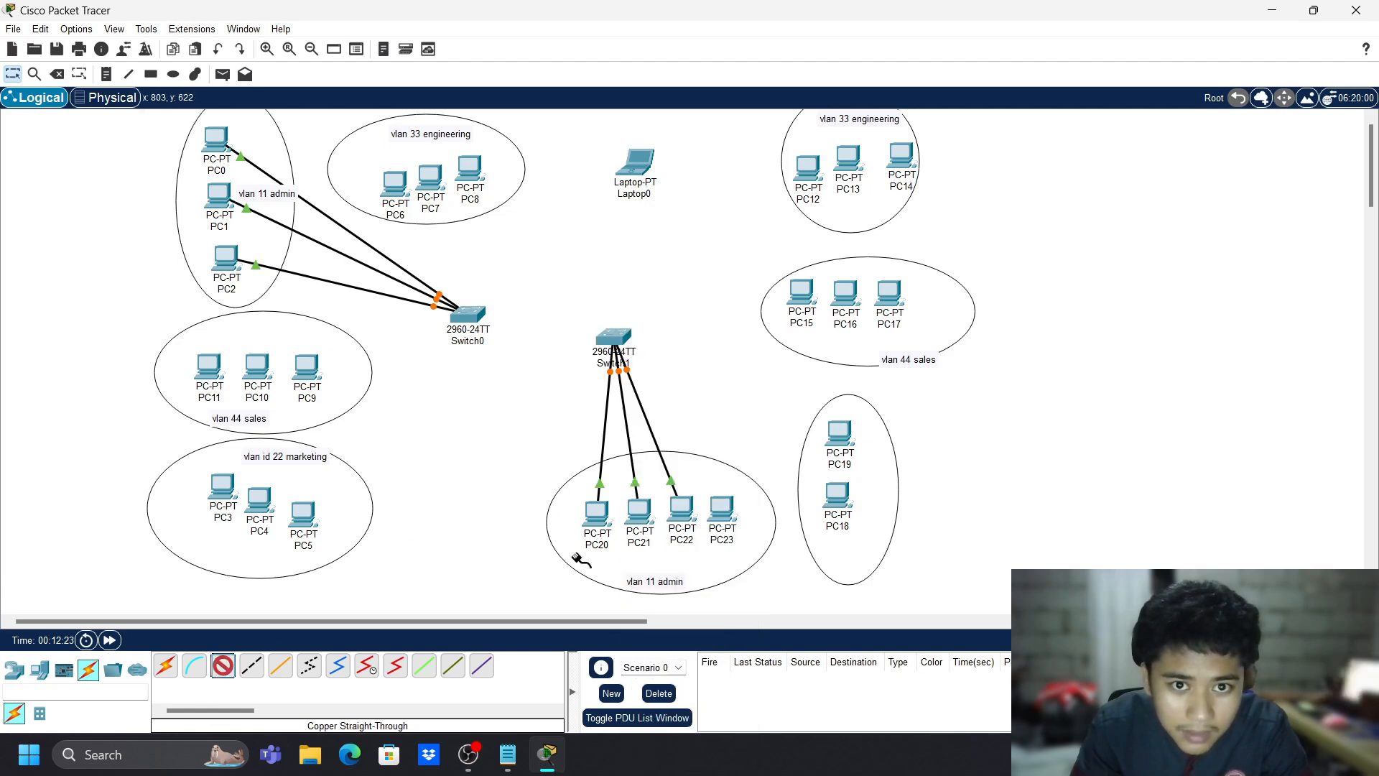
click(722, 517)
click(754, 574)
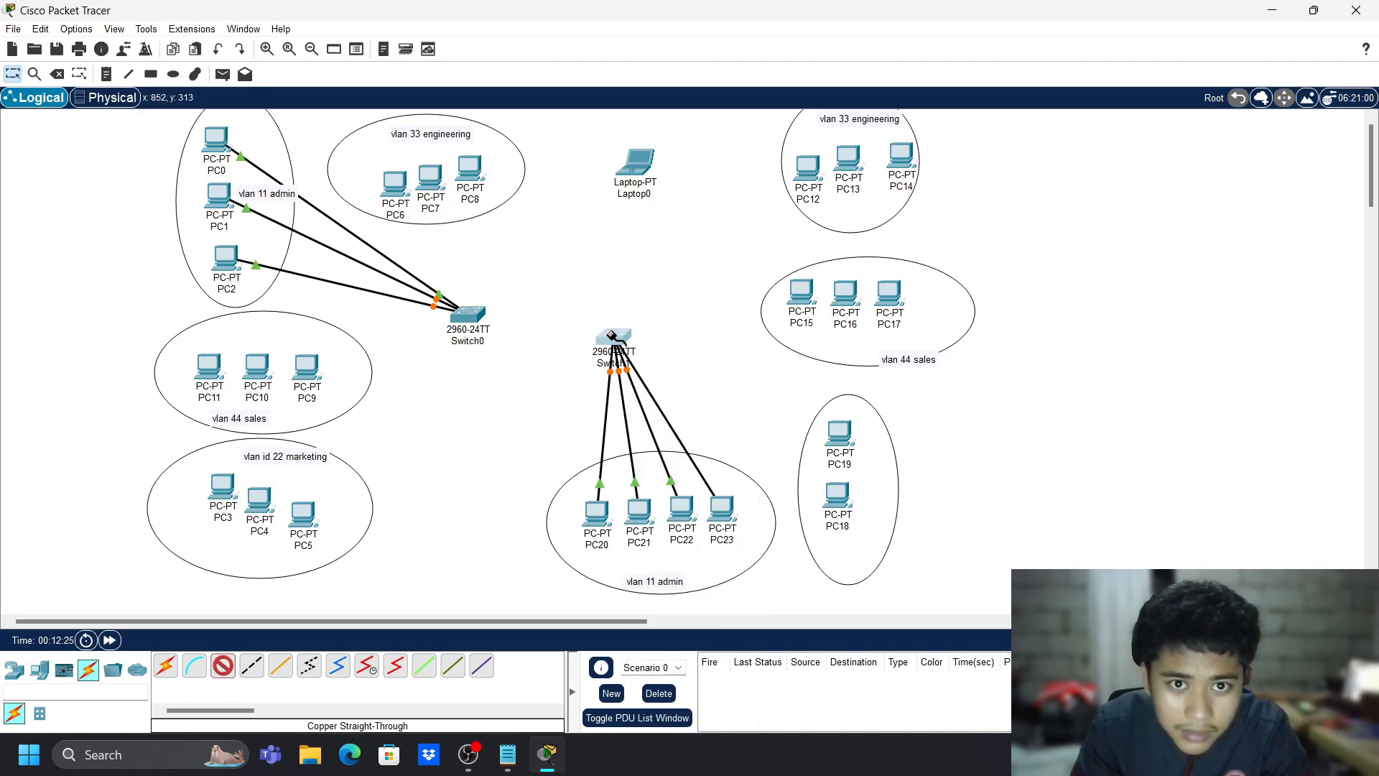
click(614, 338)
click(672, 381)
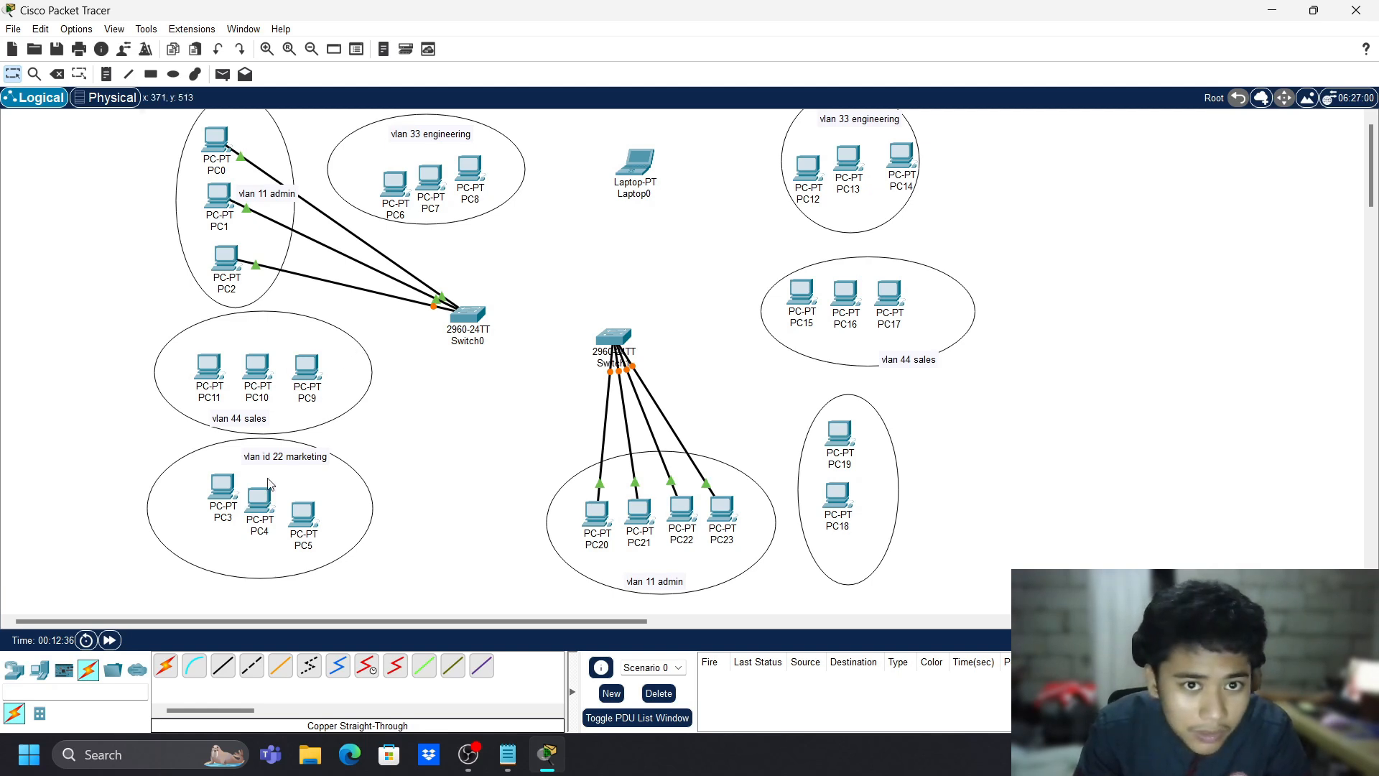
- Nudge the vlan id 22 marketing label down; cable PC3 (Switch0 FastEthernet0/6) and PC4 to Switch0
drag(288, 458, 291, 471)
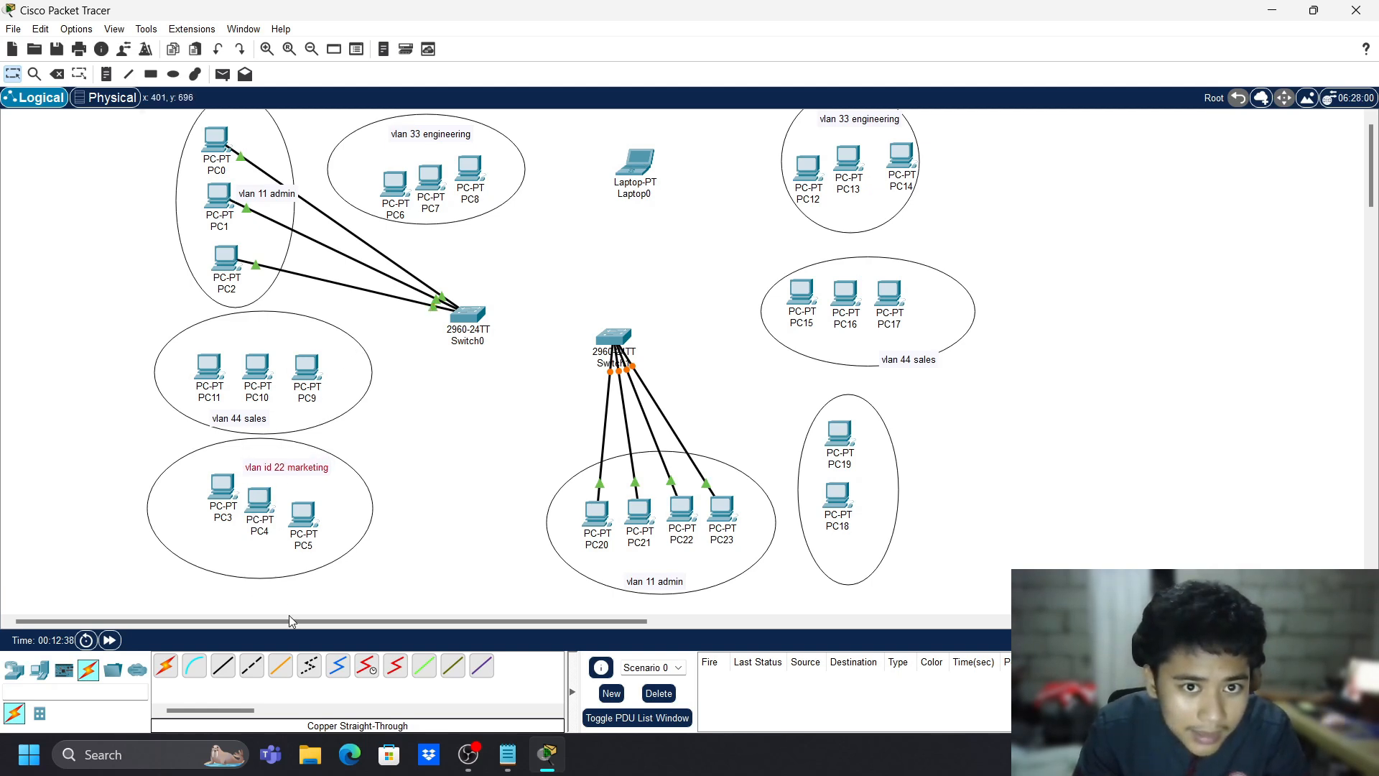
click(222, 665)
click(222, 487)
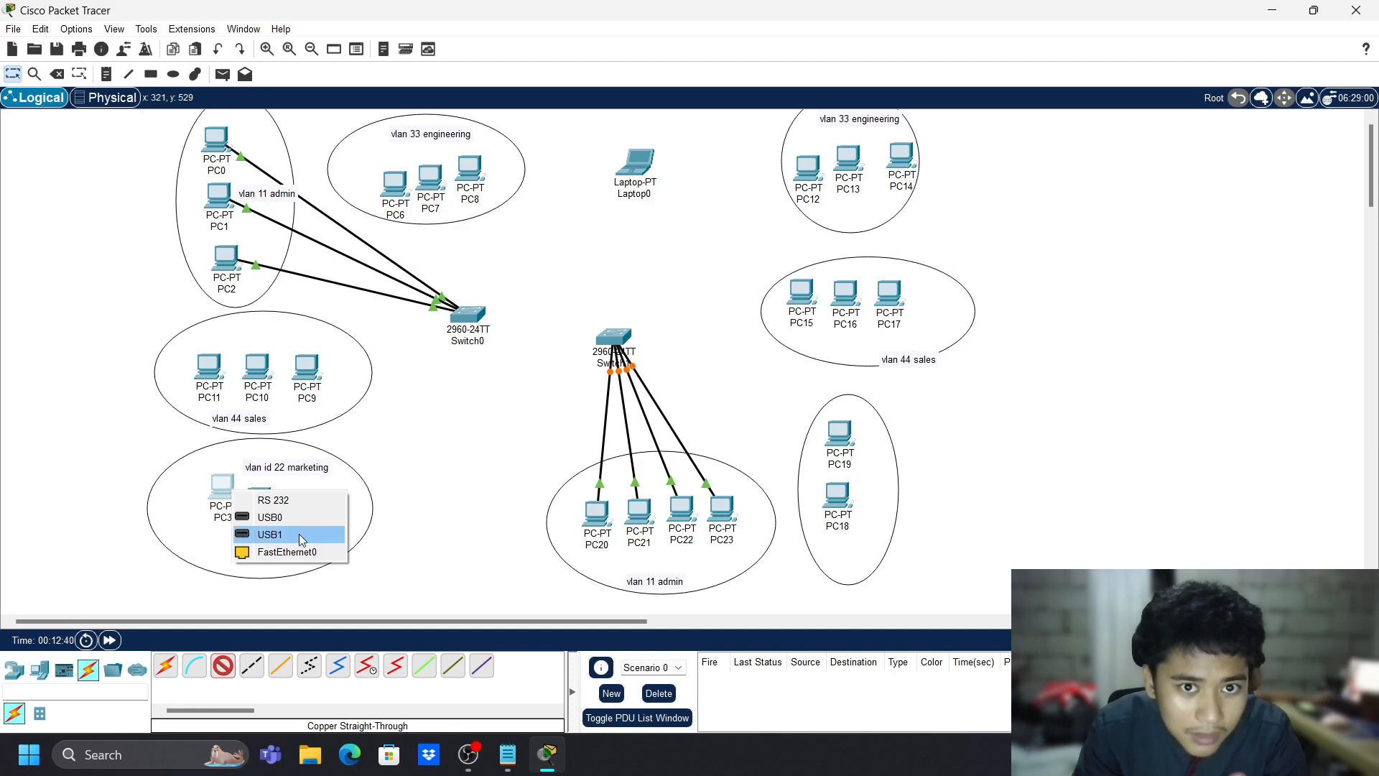
click(286, 551)
click(467, 316)
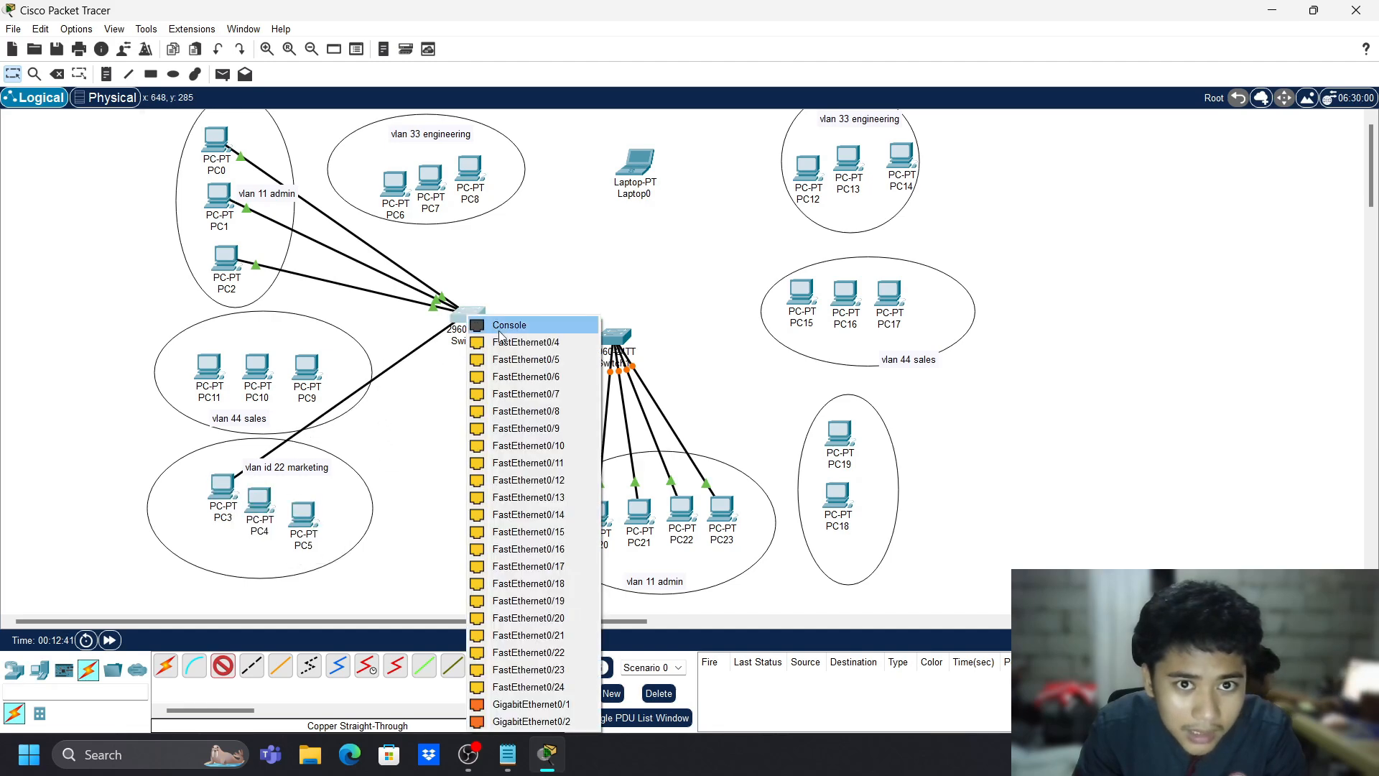
click(527, 377)
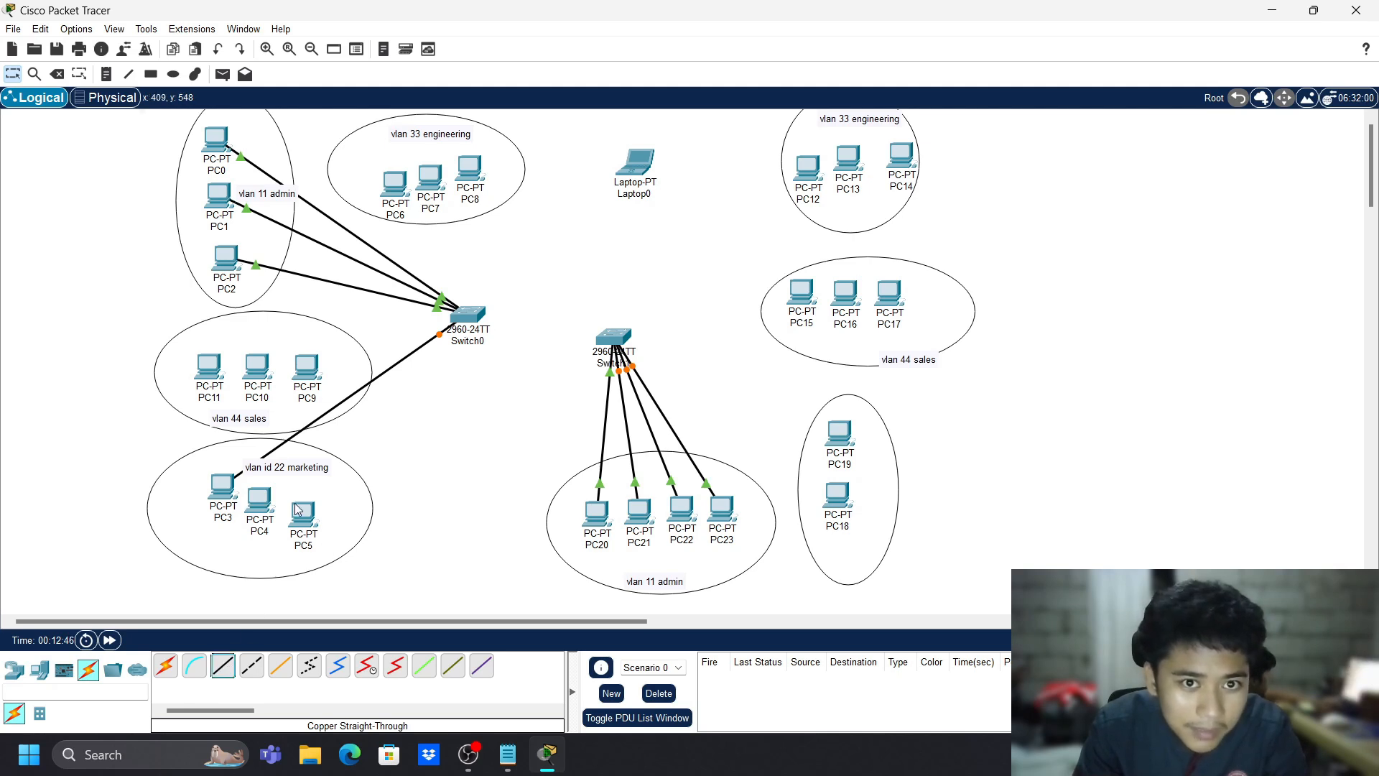
click(215, 671)
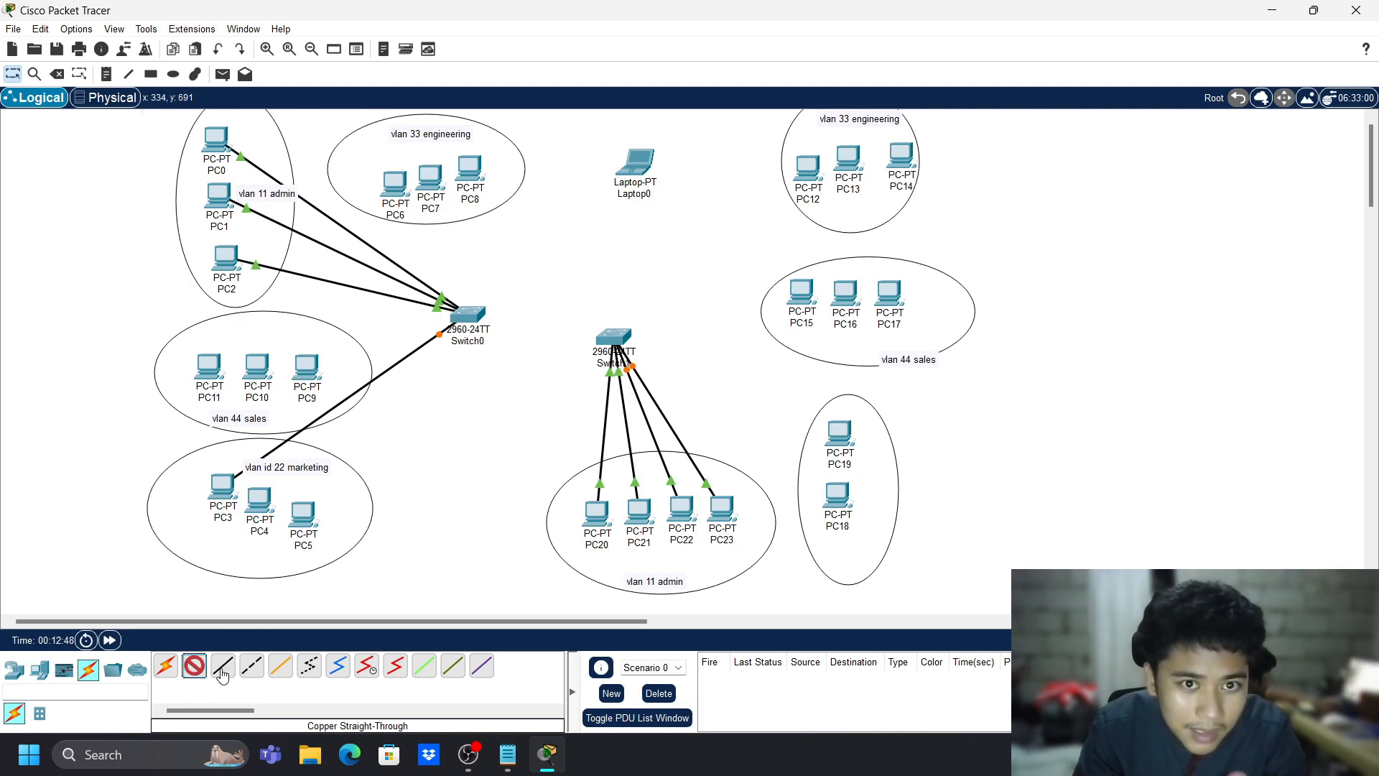
click(257, 517)
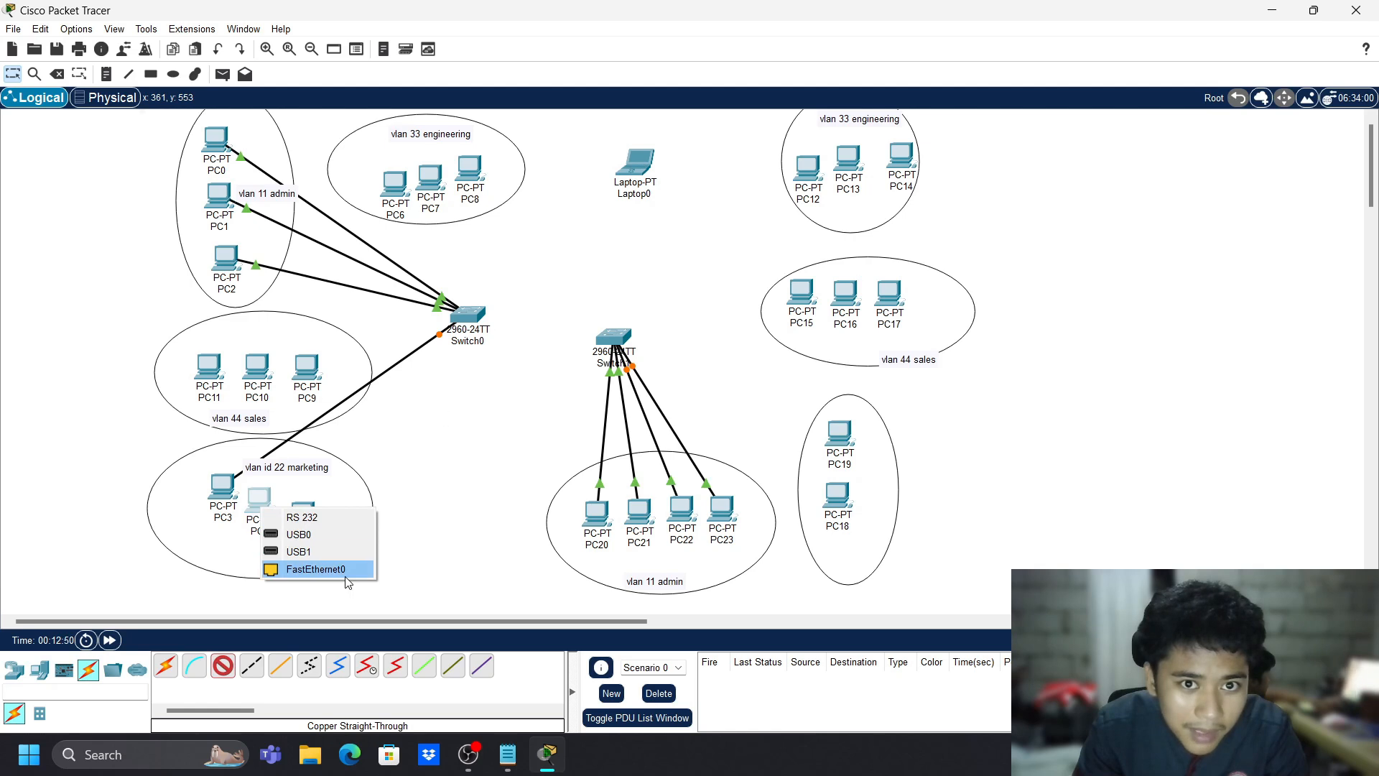
click(306, 569)
click(468, 316)
click(497, 350)
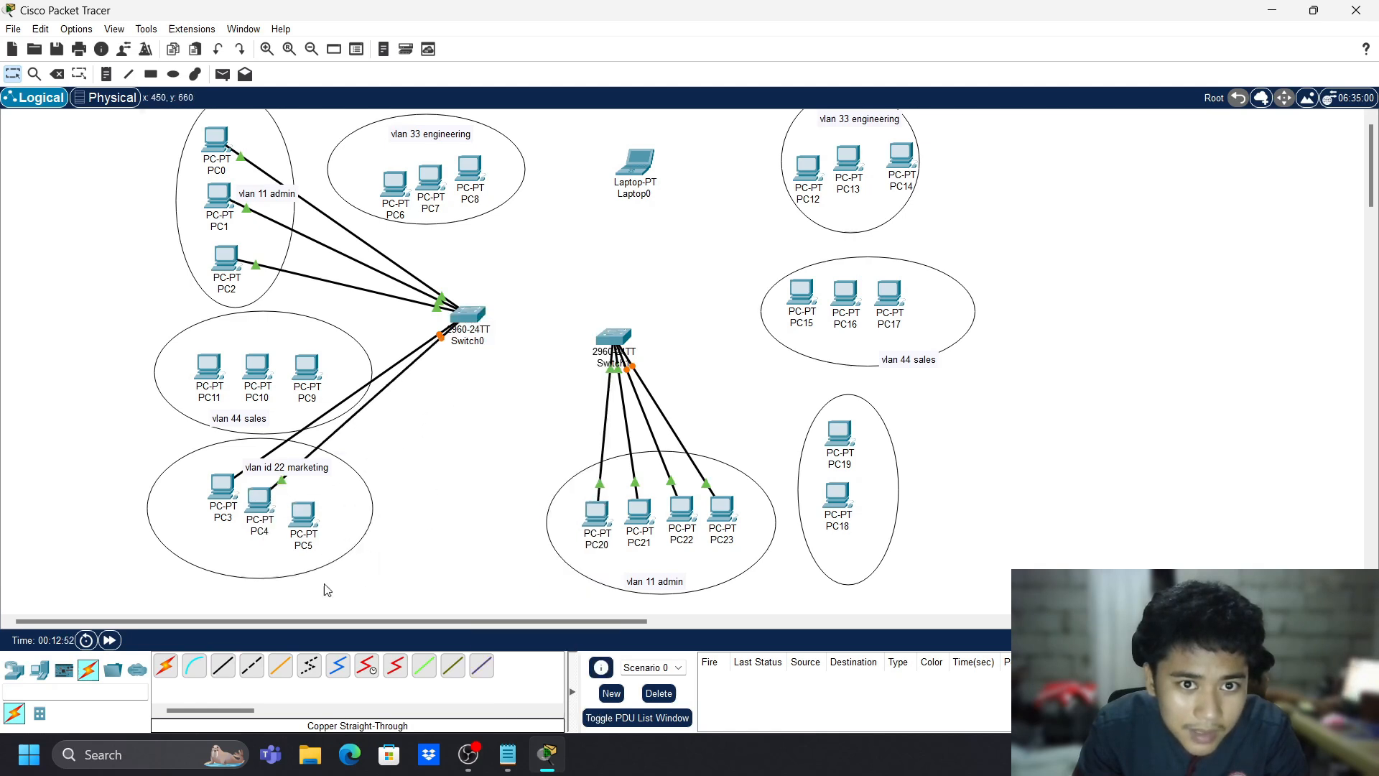
- Connect PC5's FastEthernet0 to a free Switch0 port
click(314, 519)
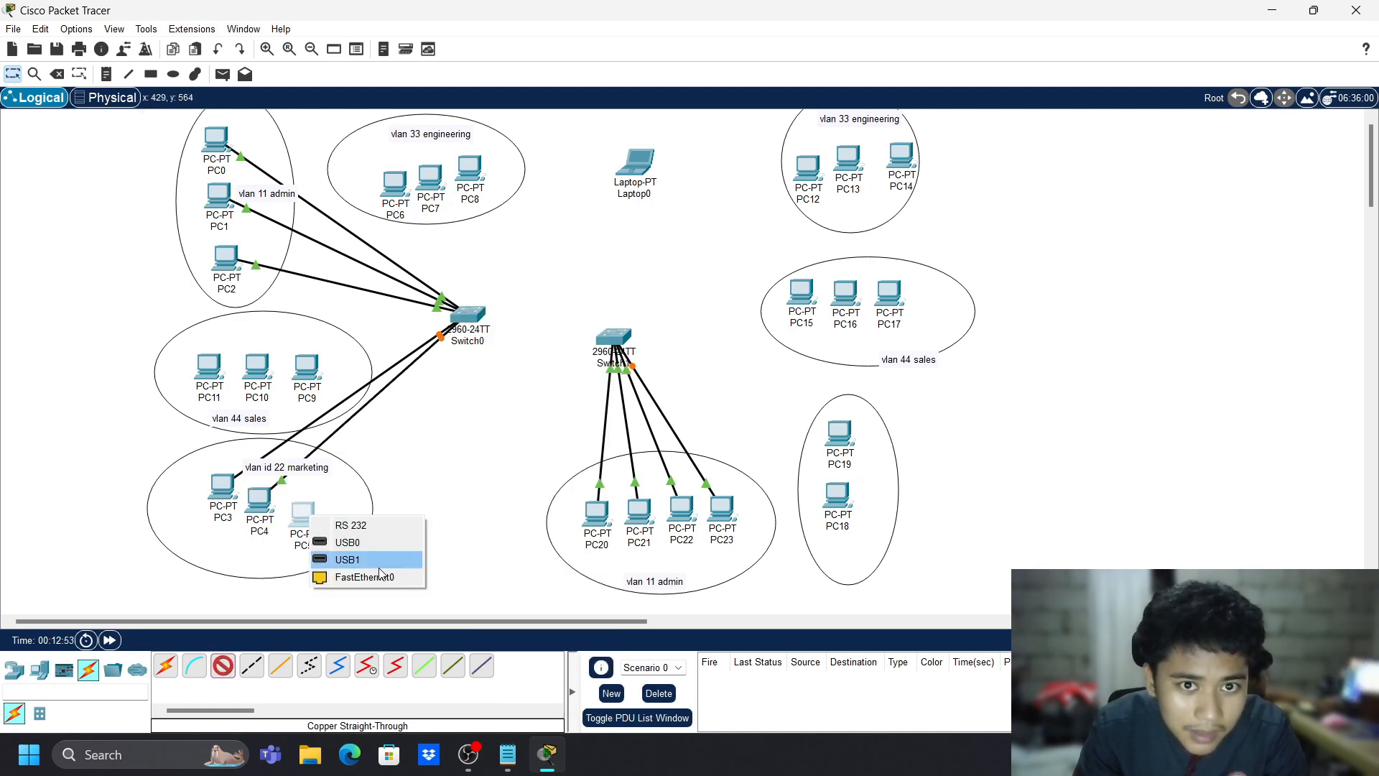
click(359, 576)
click(469, 316)
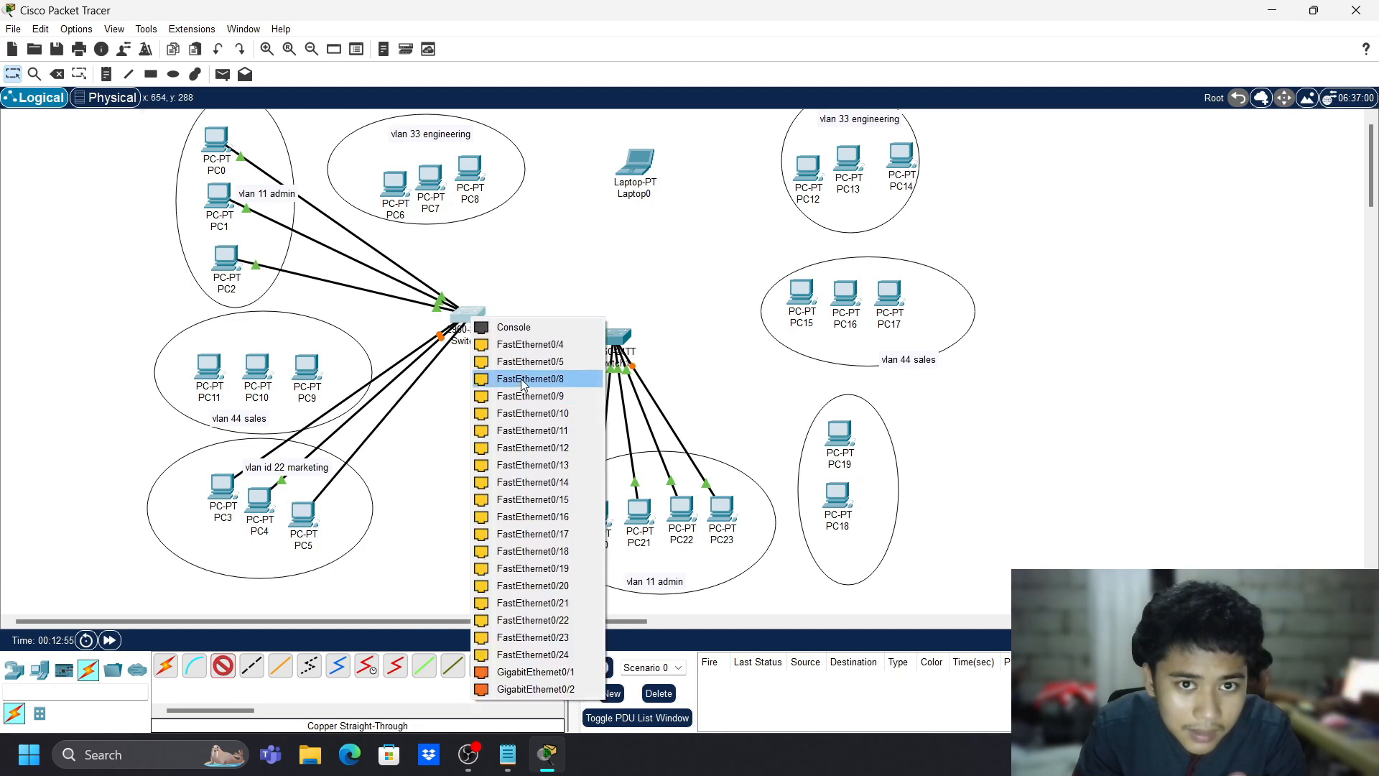
click(523, 382)
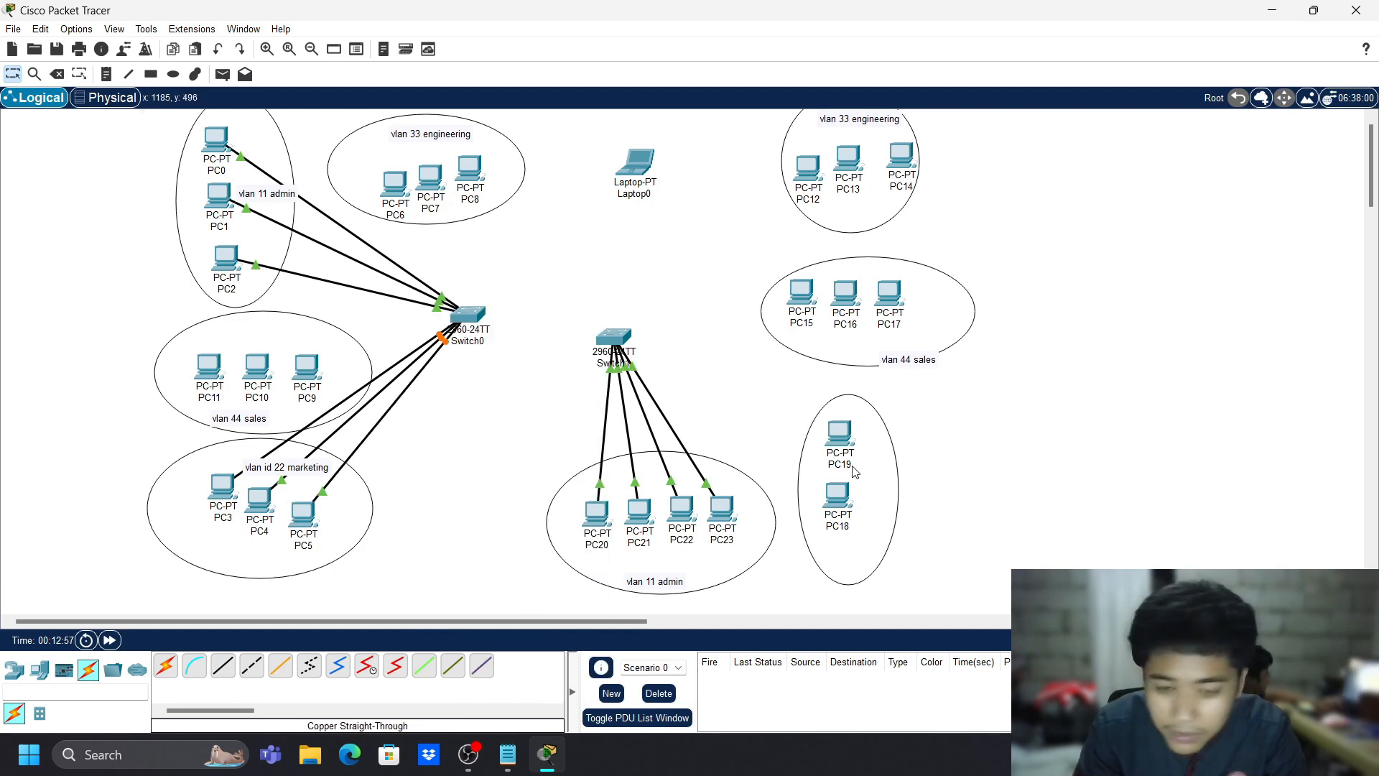
mouse_move(854, 471)
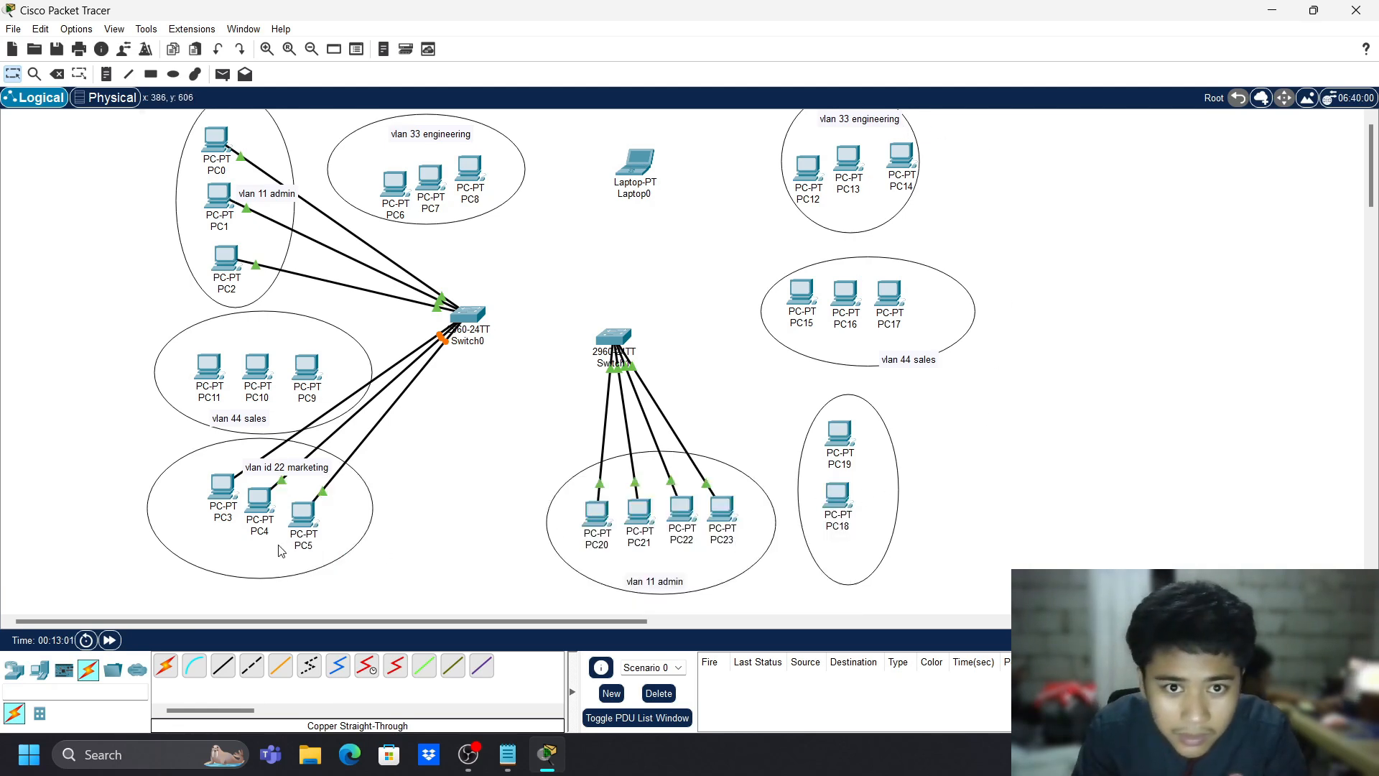
- Add a 'vlan 22 marketing' note below PC18
key(n)
click(837, 560)
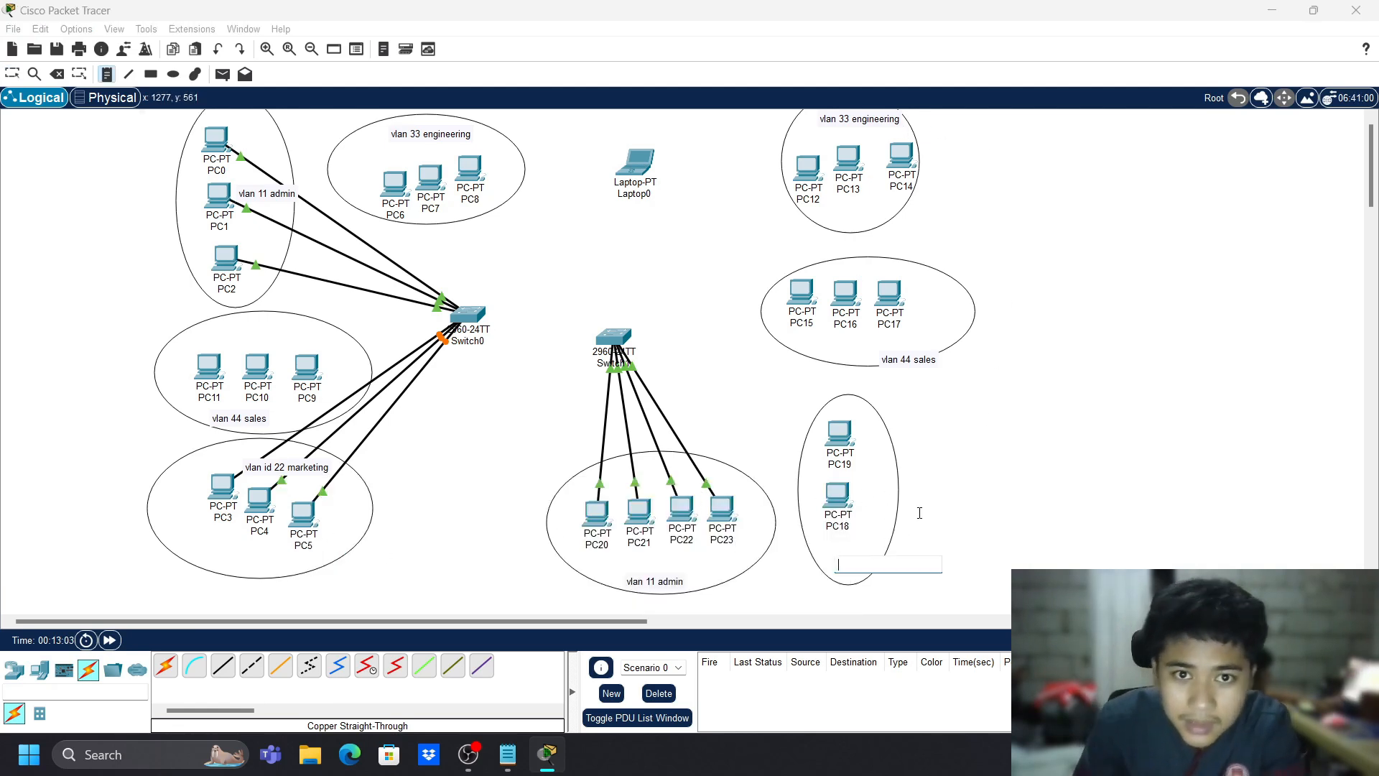
text(vlan 22)
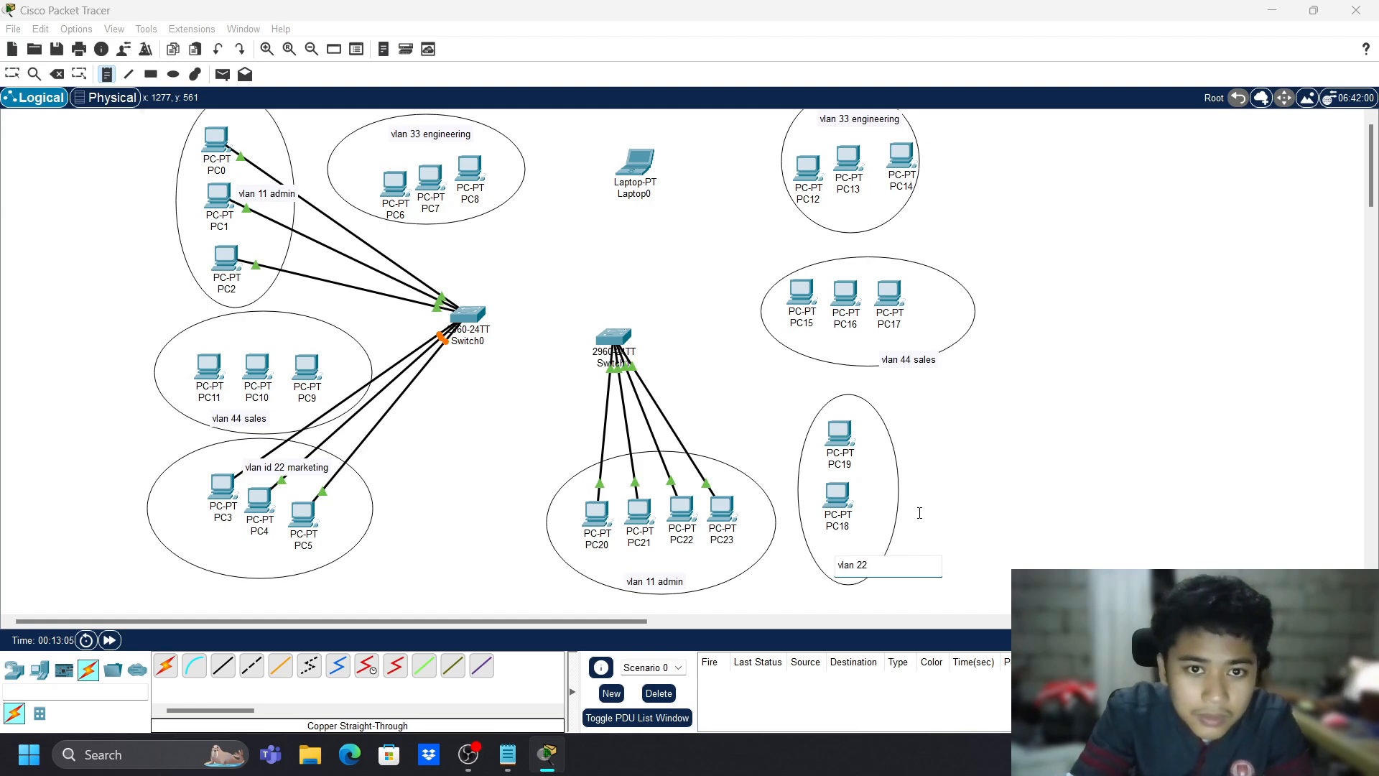
text( marketing)
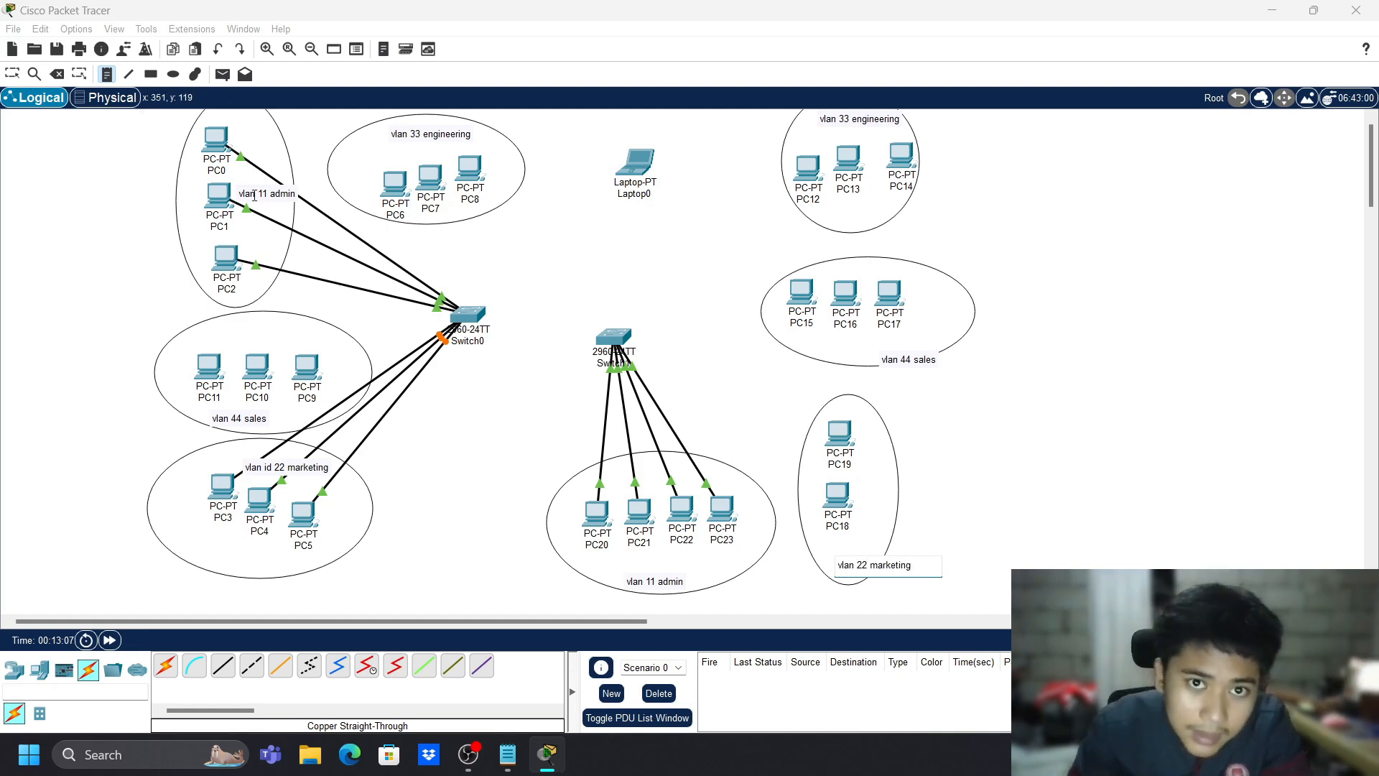
key(Escape)
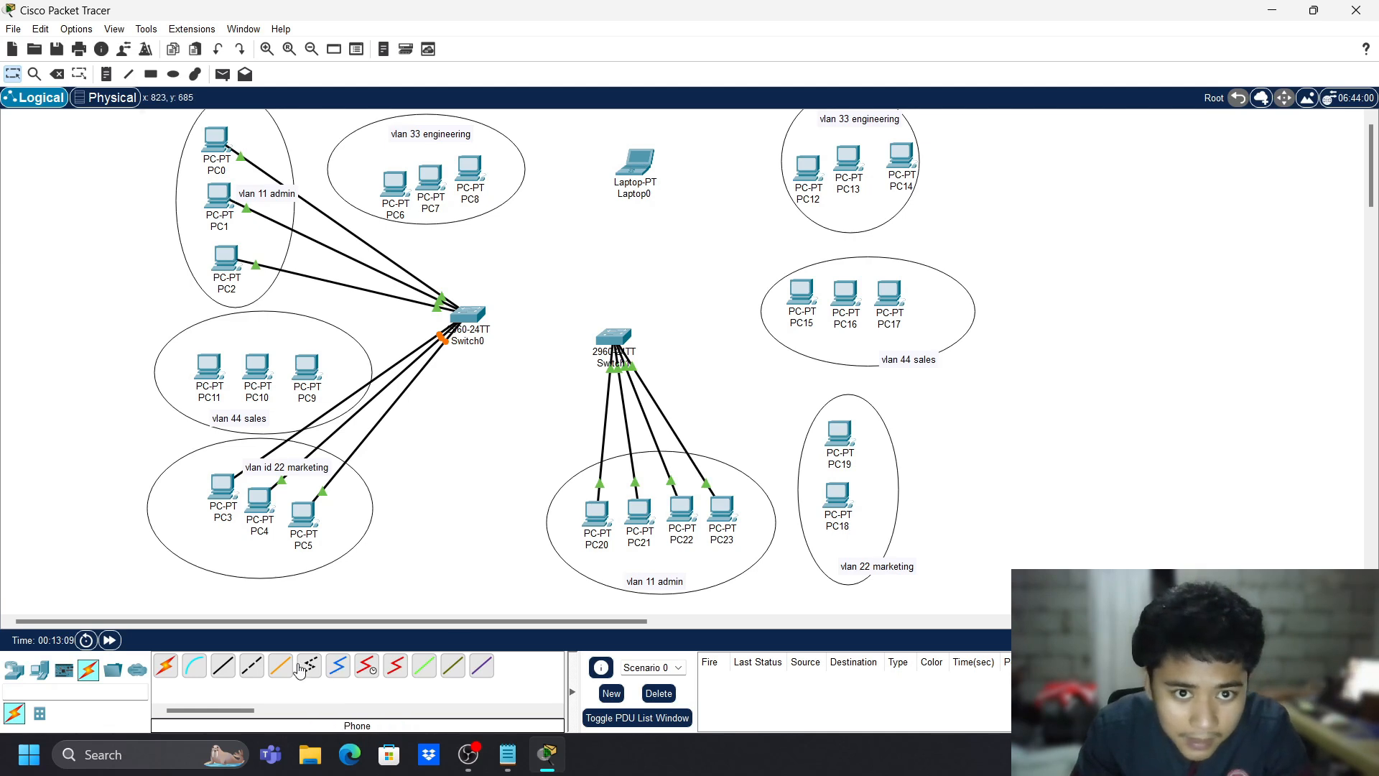
- Cable PC19 to Switch1 FastEthernet0/6 and PC18 to another Switch1 port
click(223, 665)
click(844, 442)
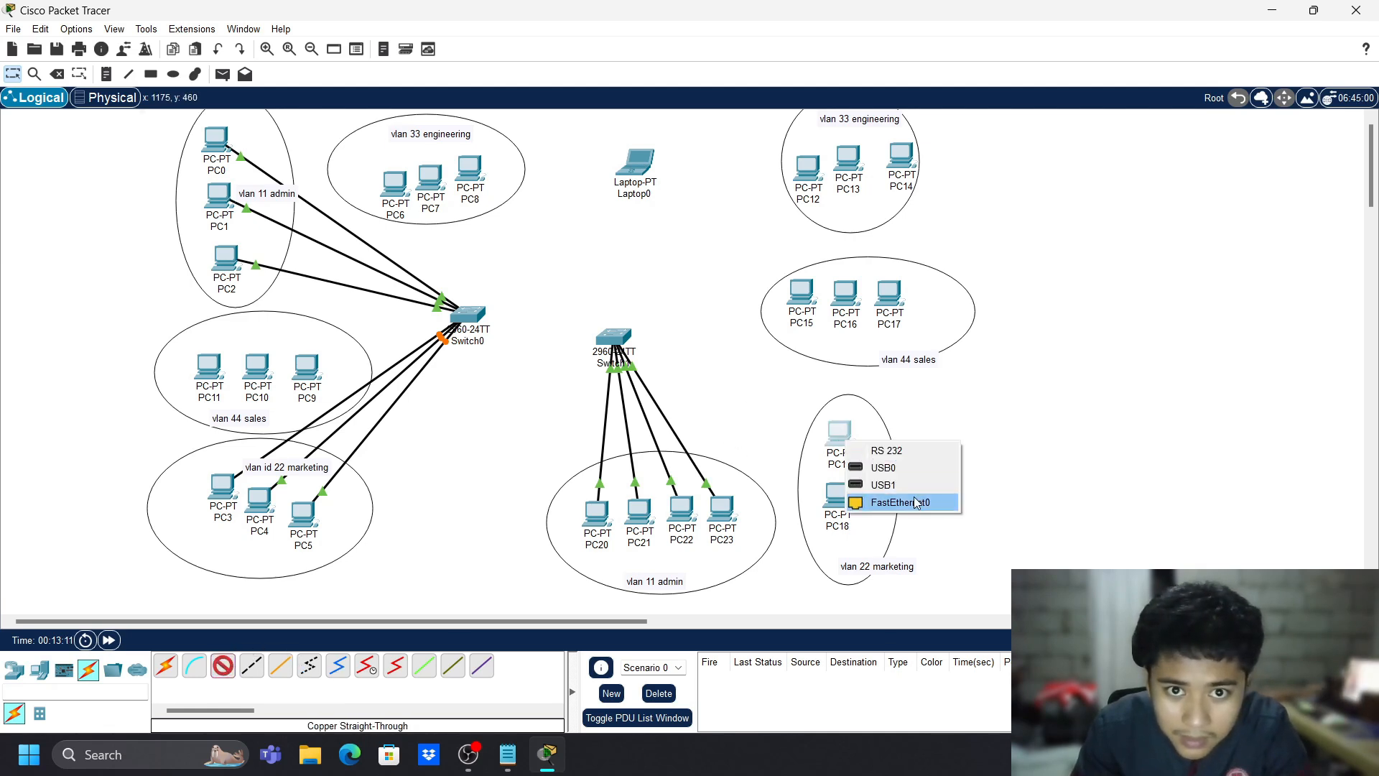
click(894, 499)
click(616, 366)
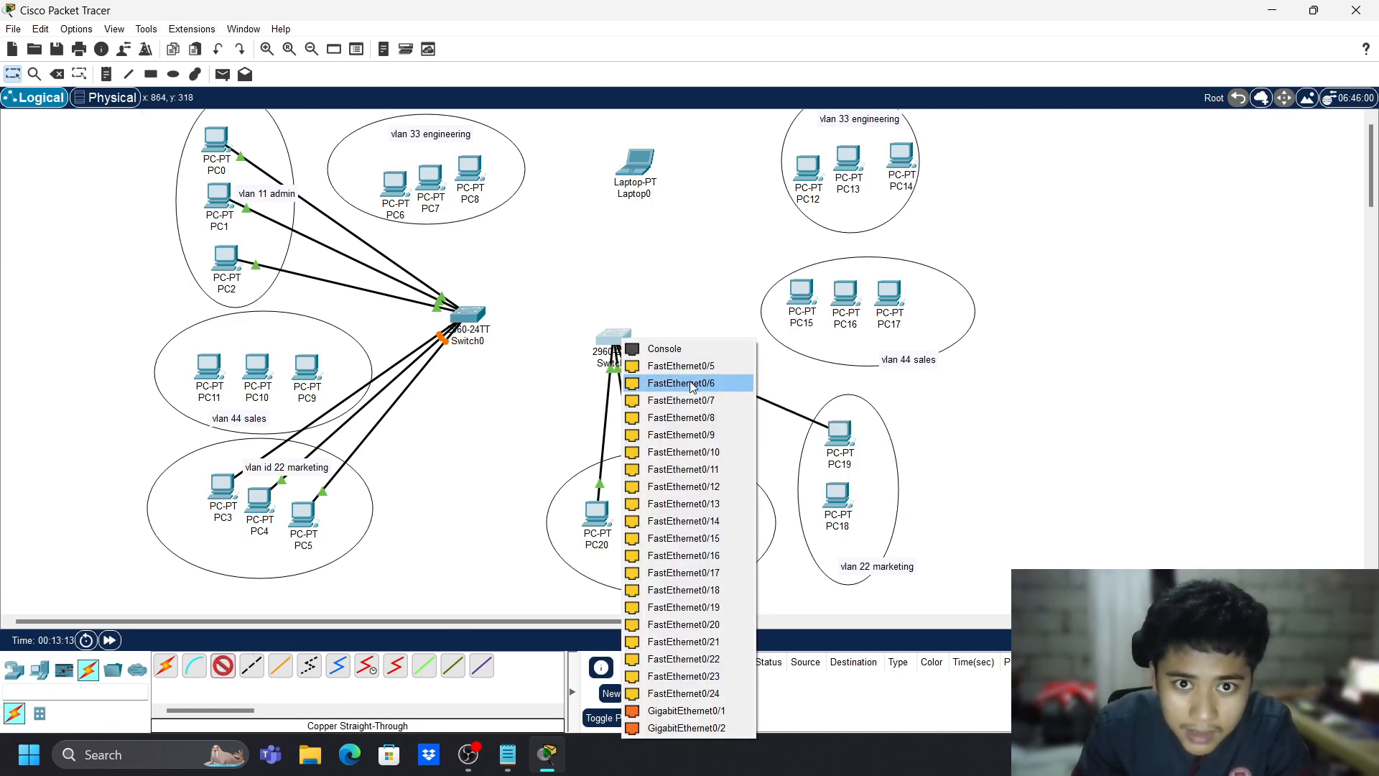
click(660, 383)
click(218, 667)
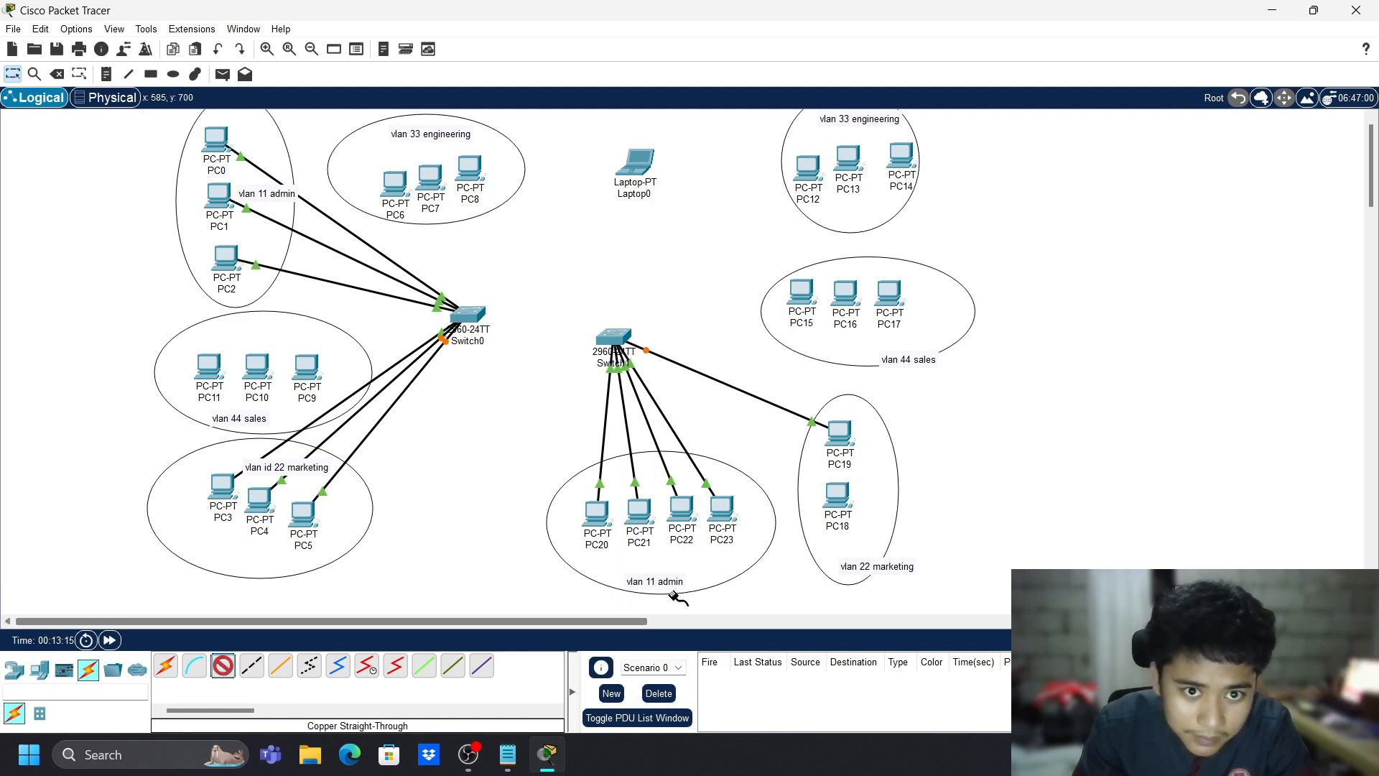
click(837, 496)
click(891, 564)
click(614, 338)
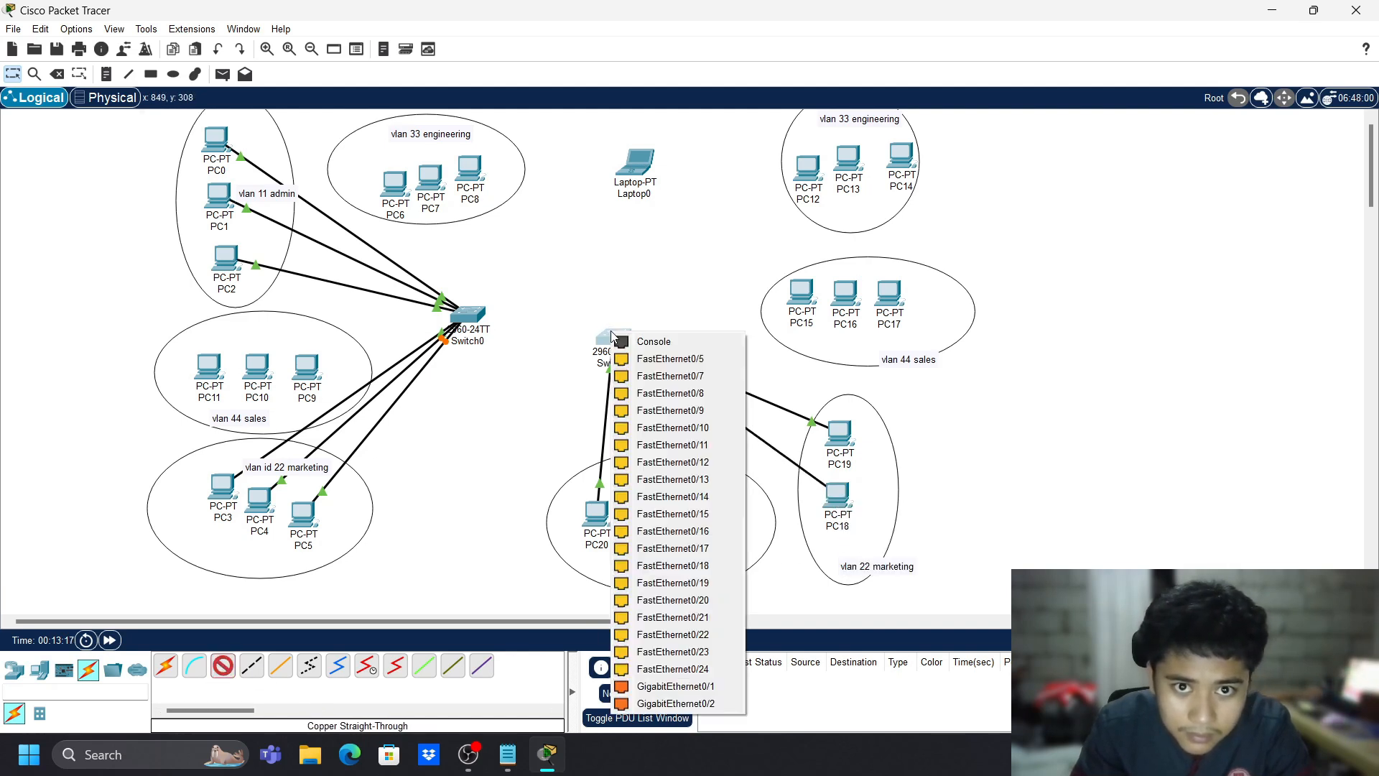
click(707, 375)
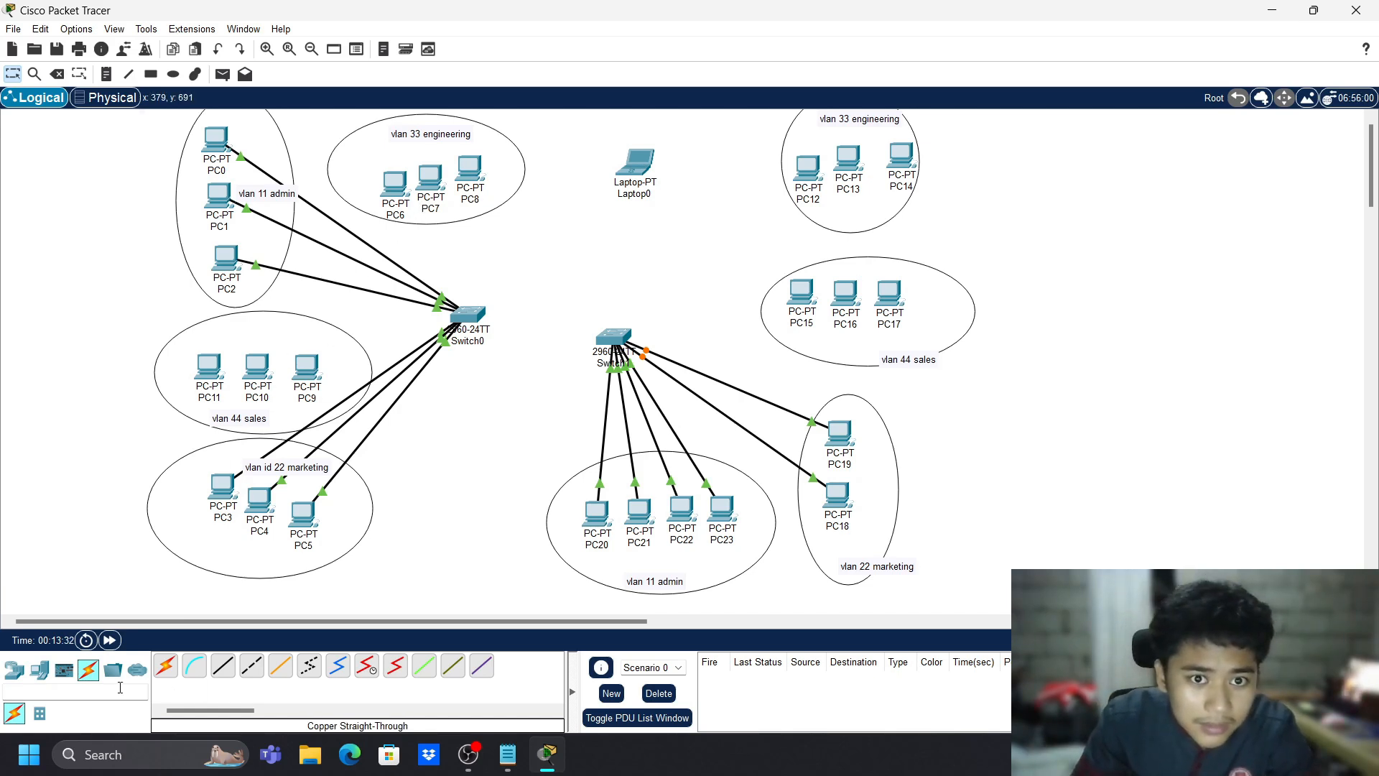
- Cable PC6's FastEthernet0 to Switch1 port FastEthernet0/11
click(231, 675)
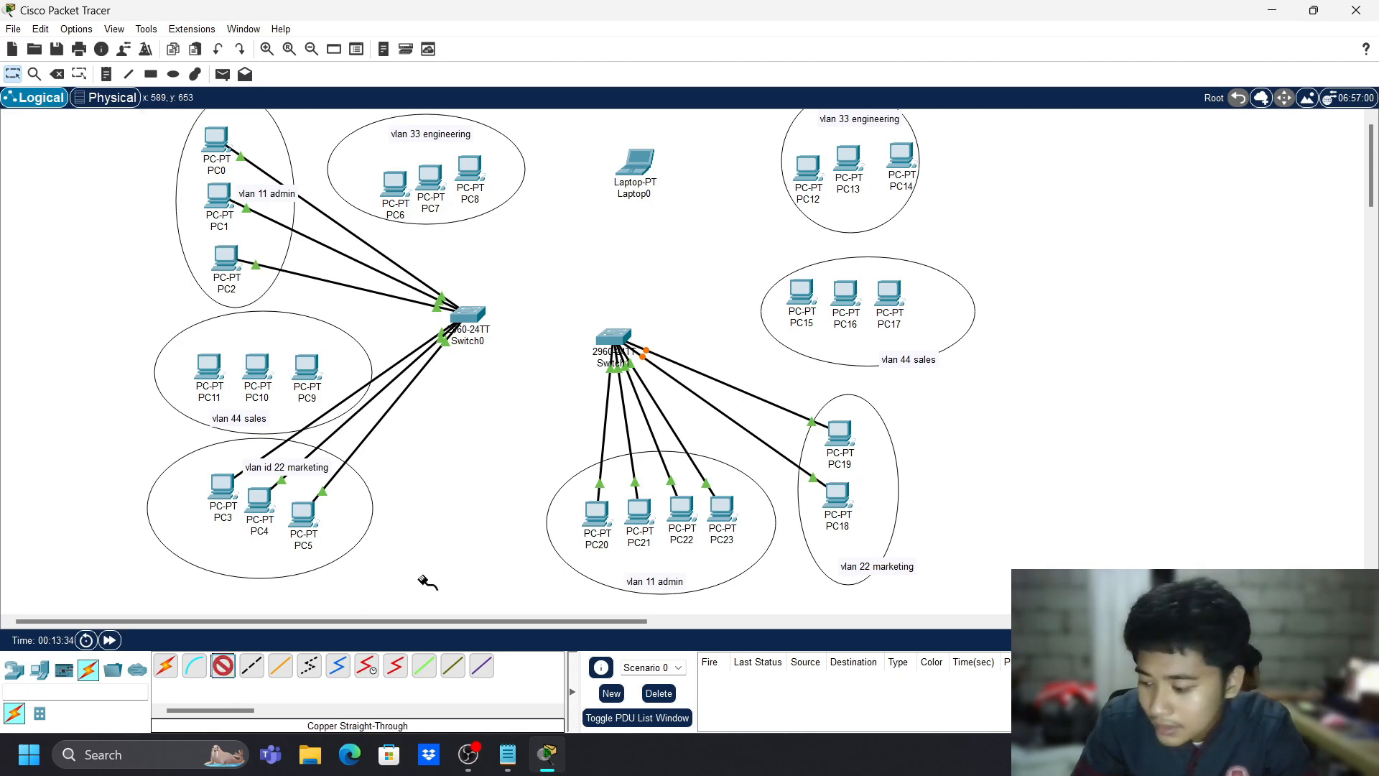
click(399, 195)
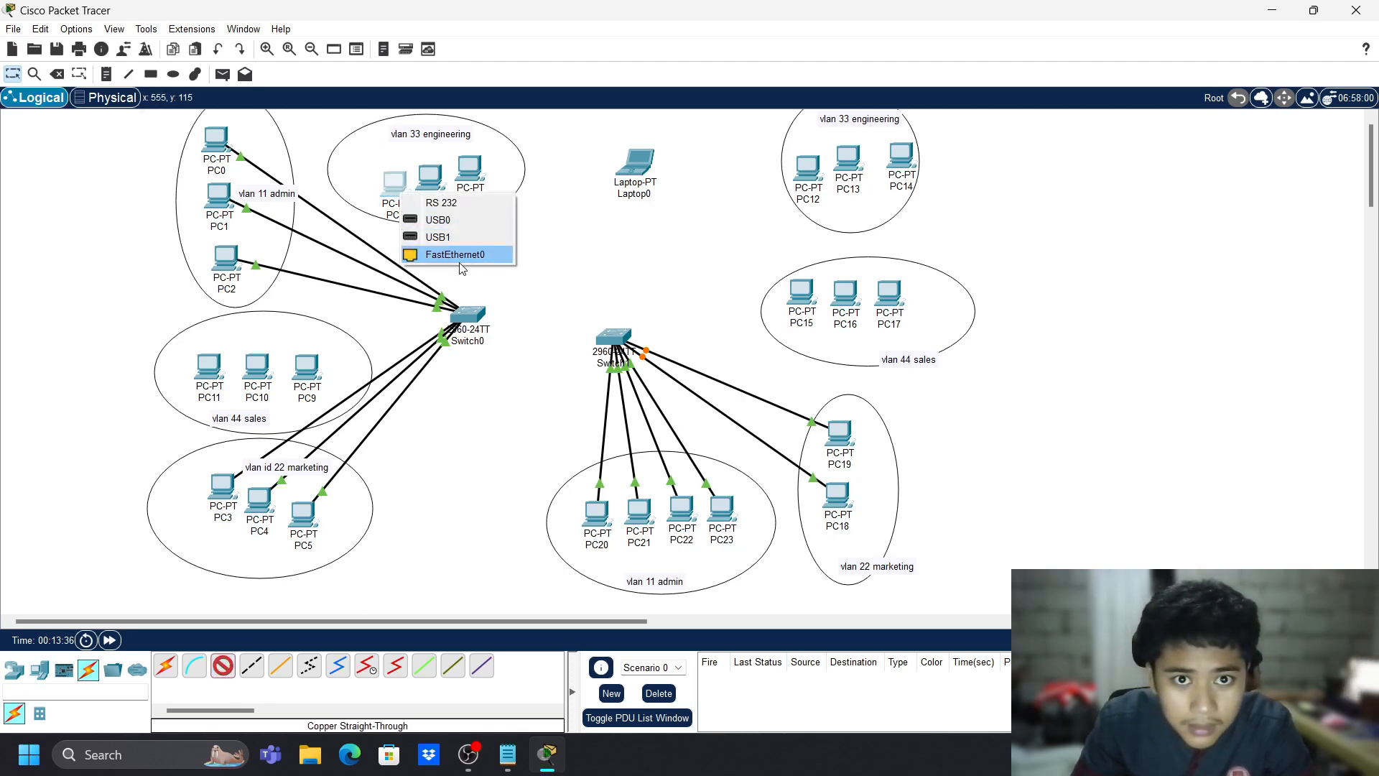
click(460, 256)
click(610, 337)
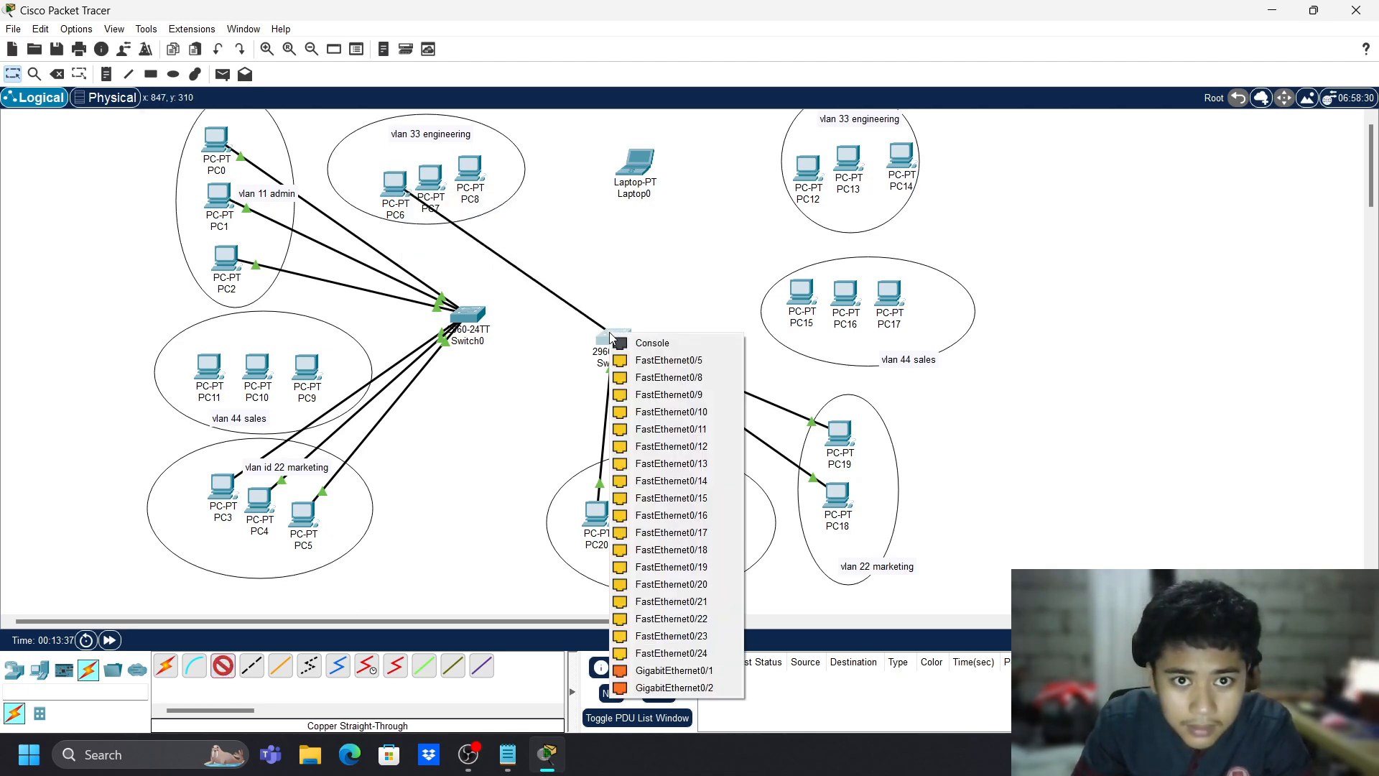
click(689, 429)
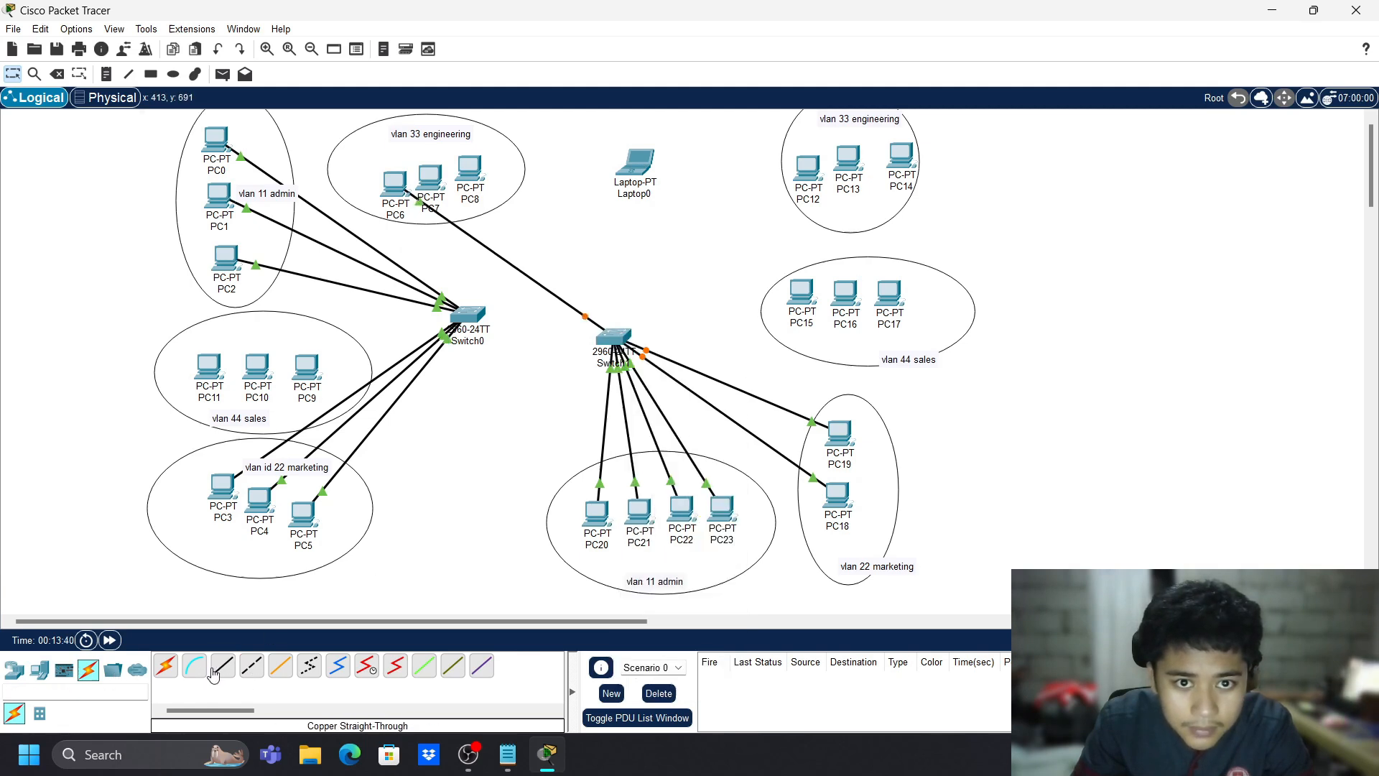
- Cable PC7 to a Switch1 port, check PC8's ports without cabling, then exit connection mode
click(438, 181)
click(494, 283)
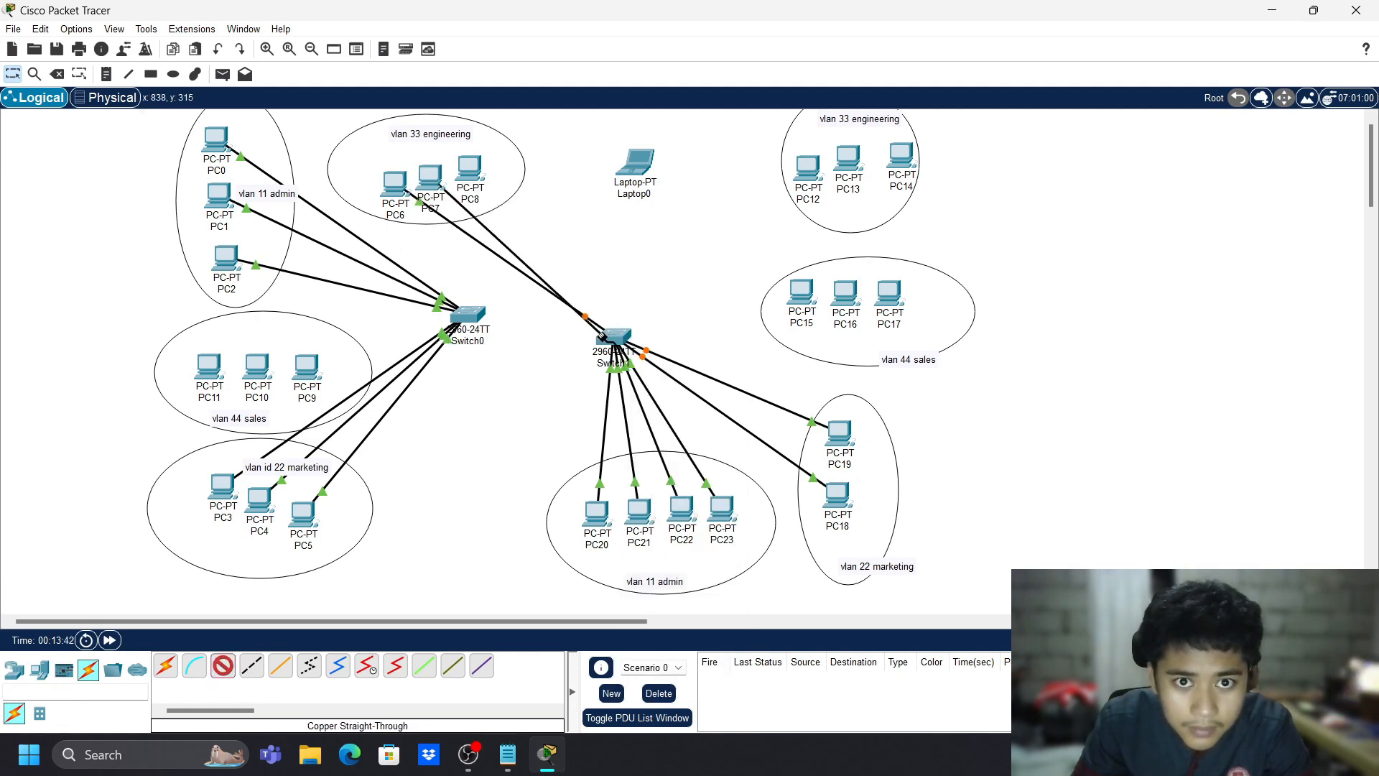
click(612, 338)
click(672, 438)
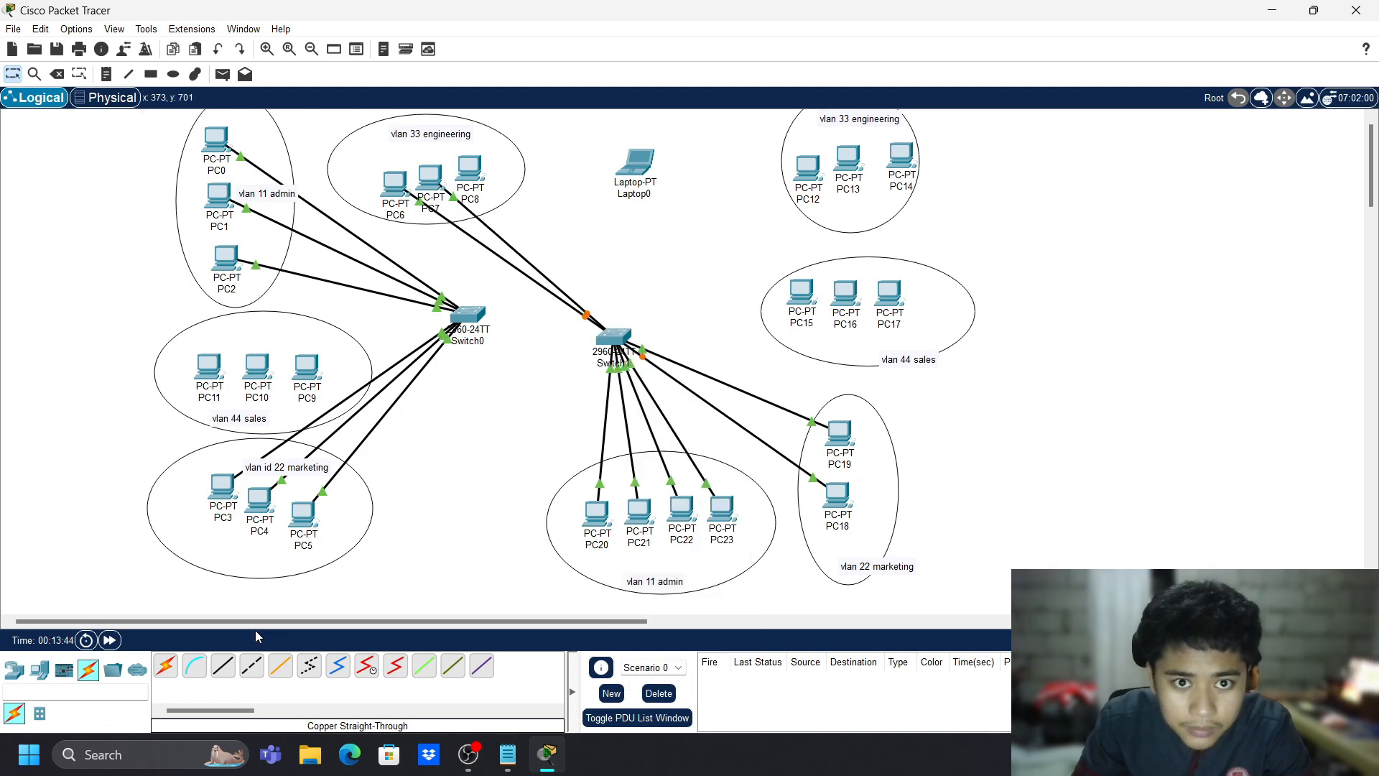
click(229, 669)
click(475, 173)
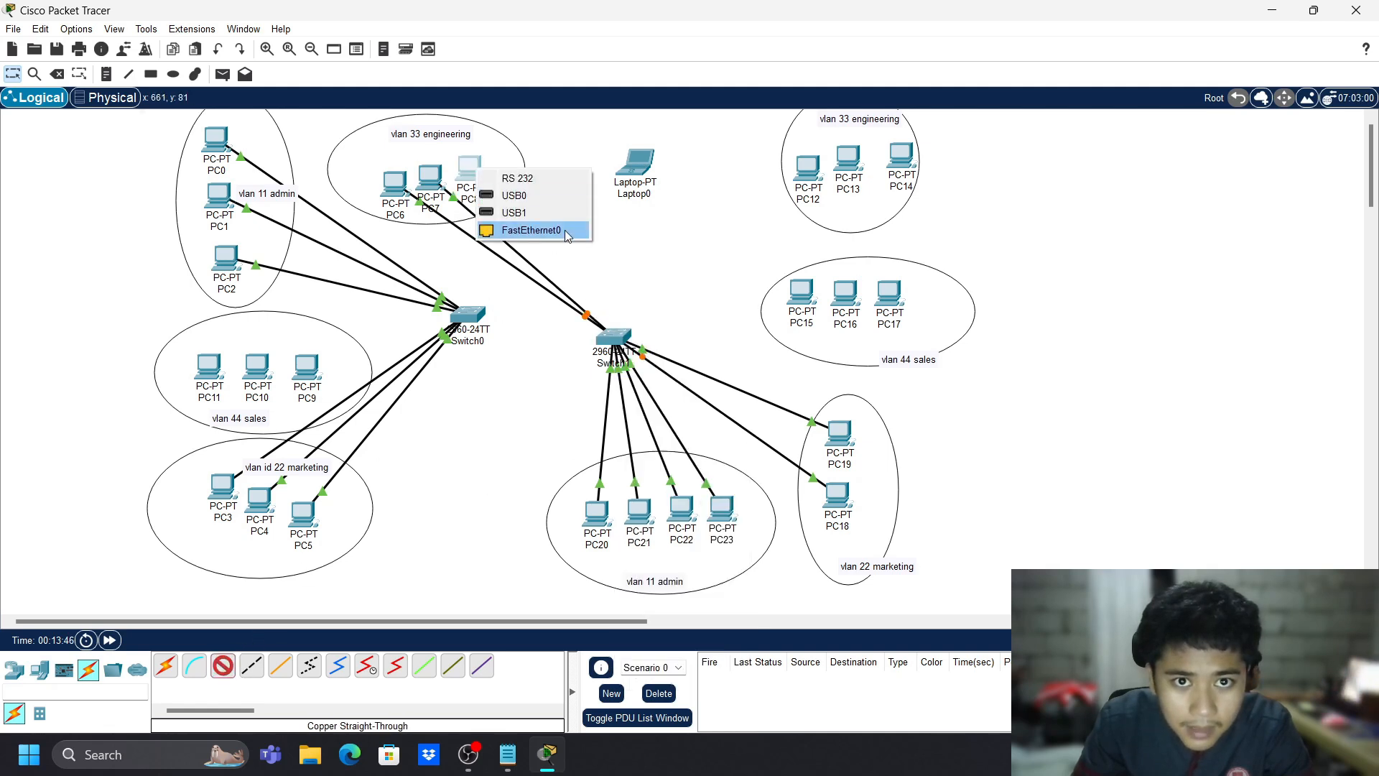
click(636, 269)
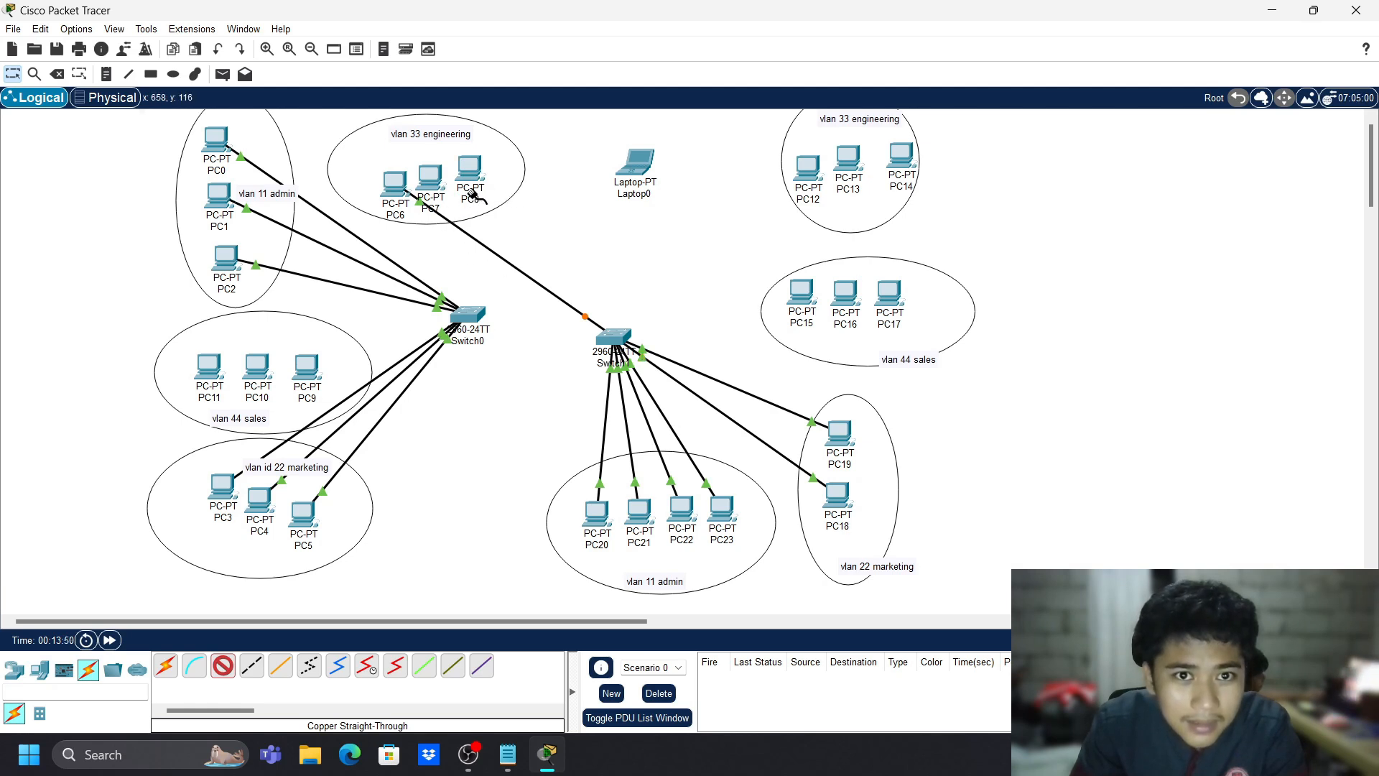
key(Escape)
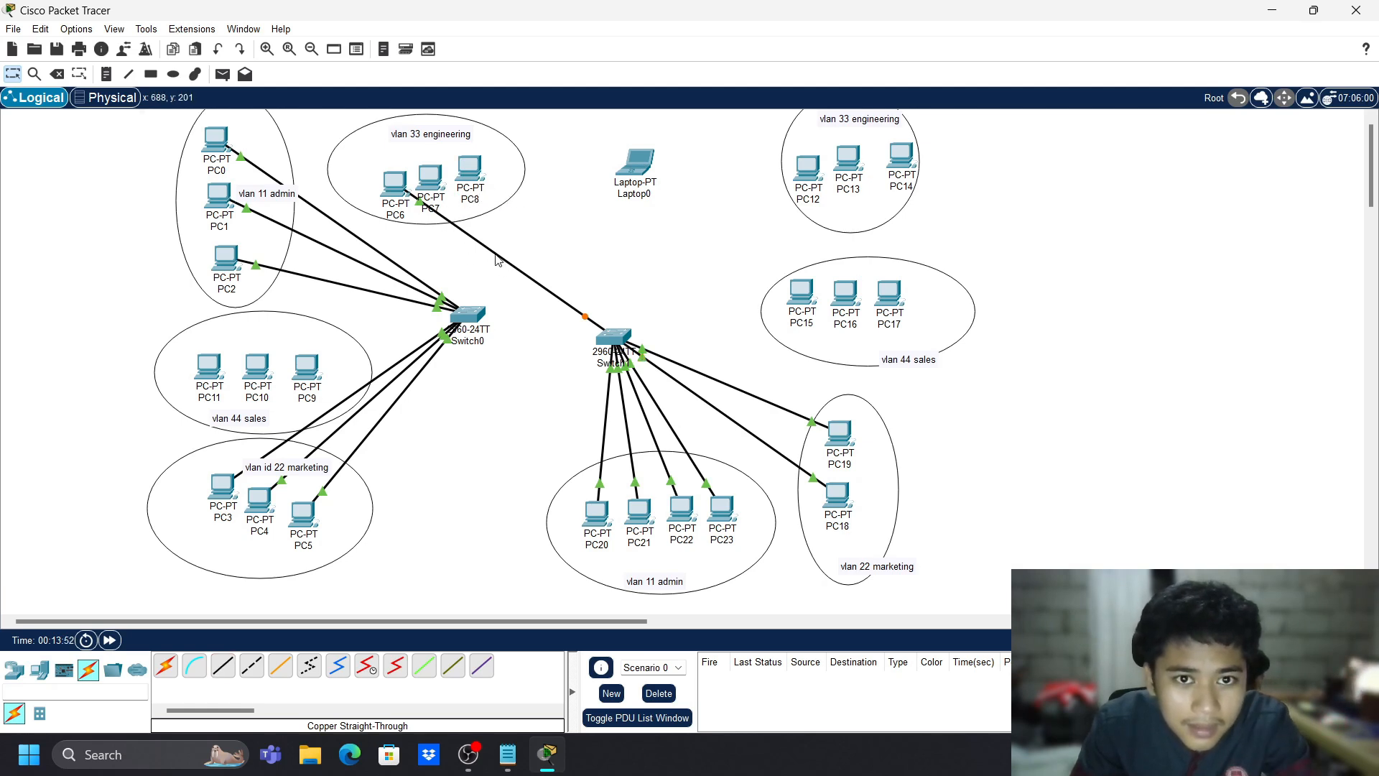
- Open and close Switch1's device window, then cancel Delete mode
click(615, 341)
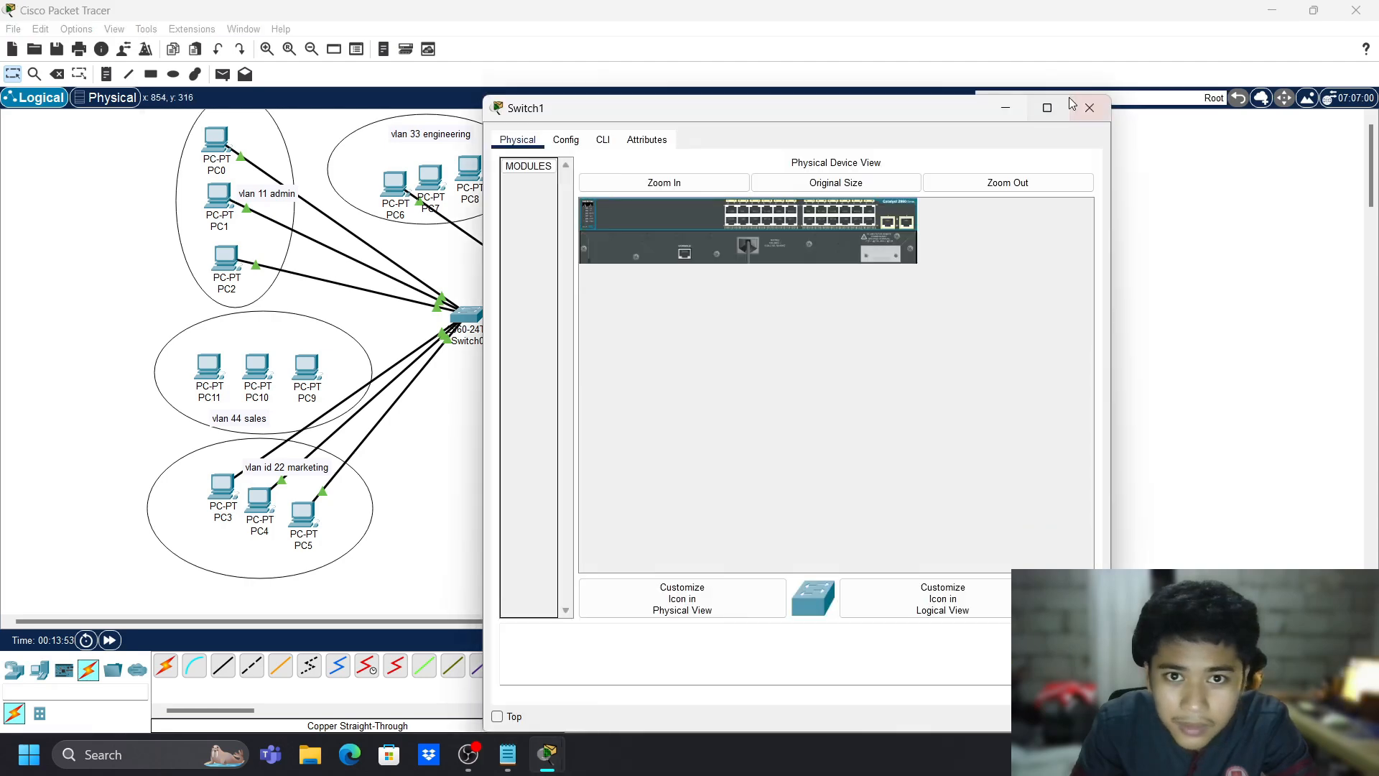
click(1097, 107)
key(Delete)
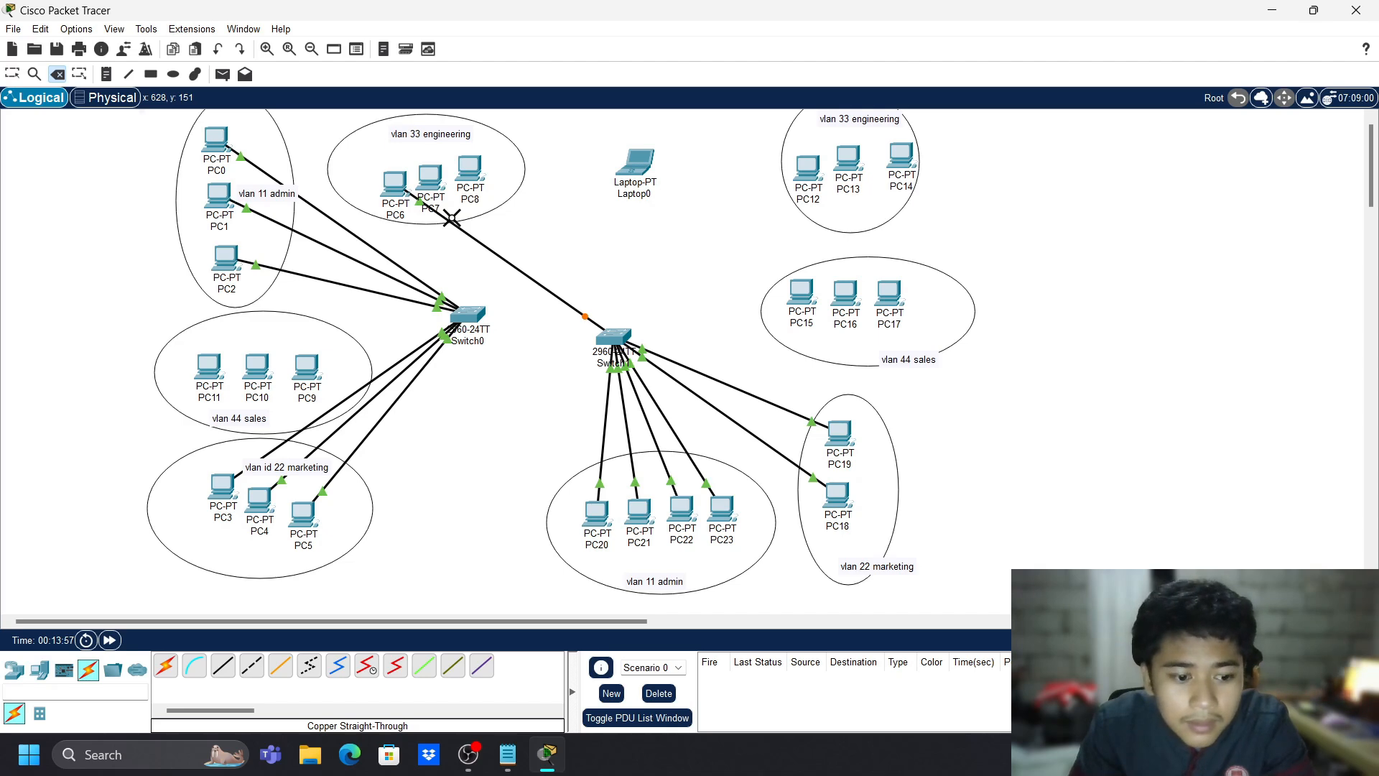
key(Escape)
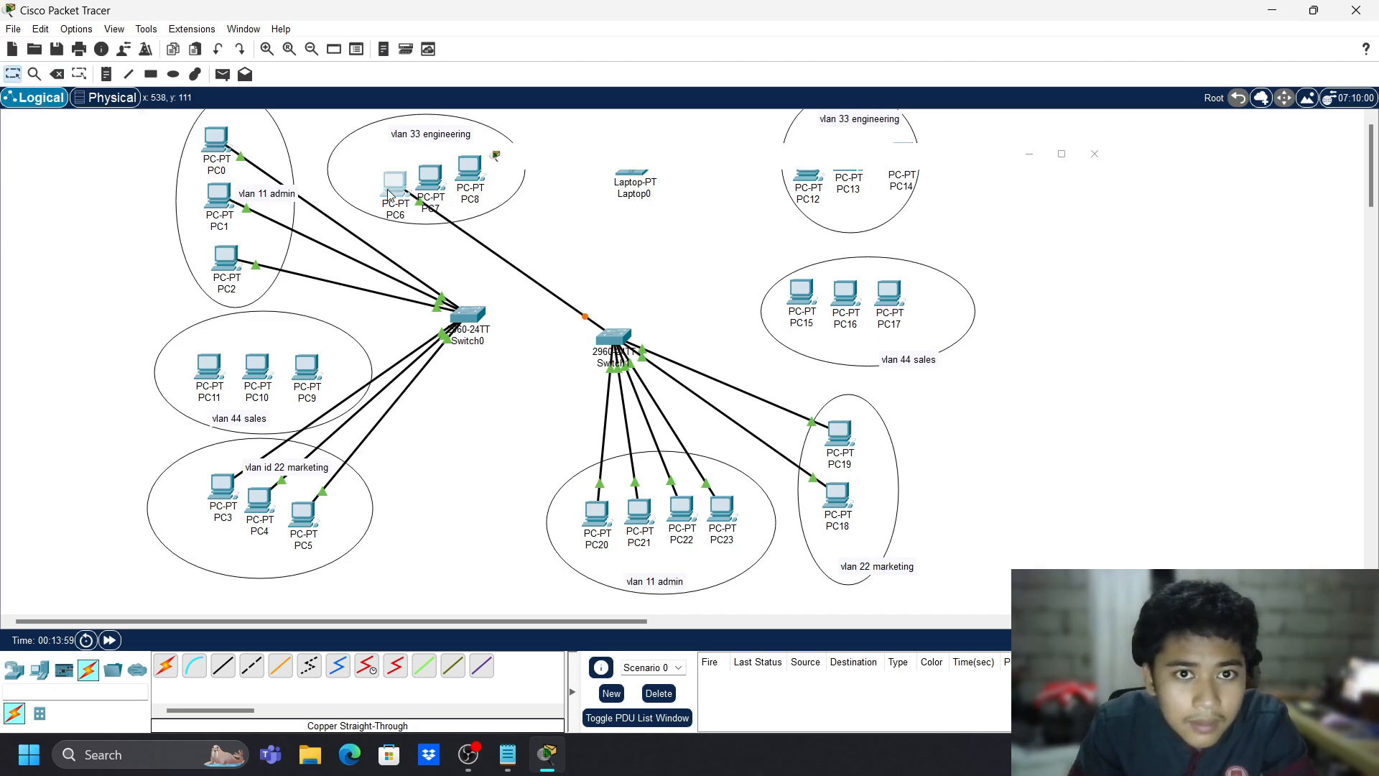
- Turn off PC6's FastEthernet0 port status in Config, close the window, then attempt deleting PC6
click(395, 187)
click(568, 140)
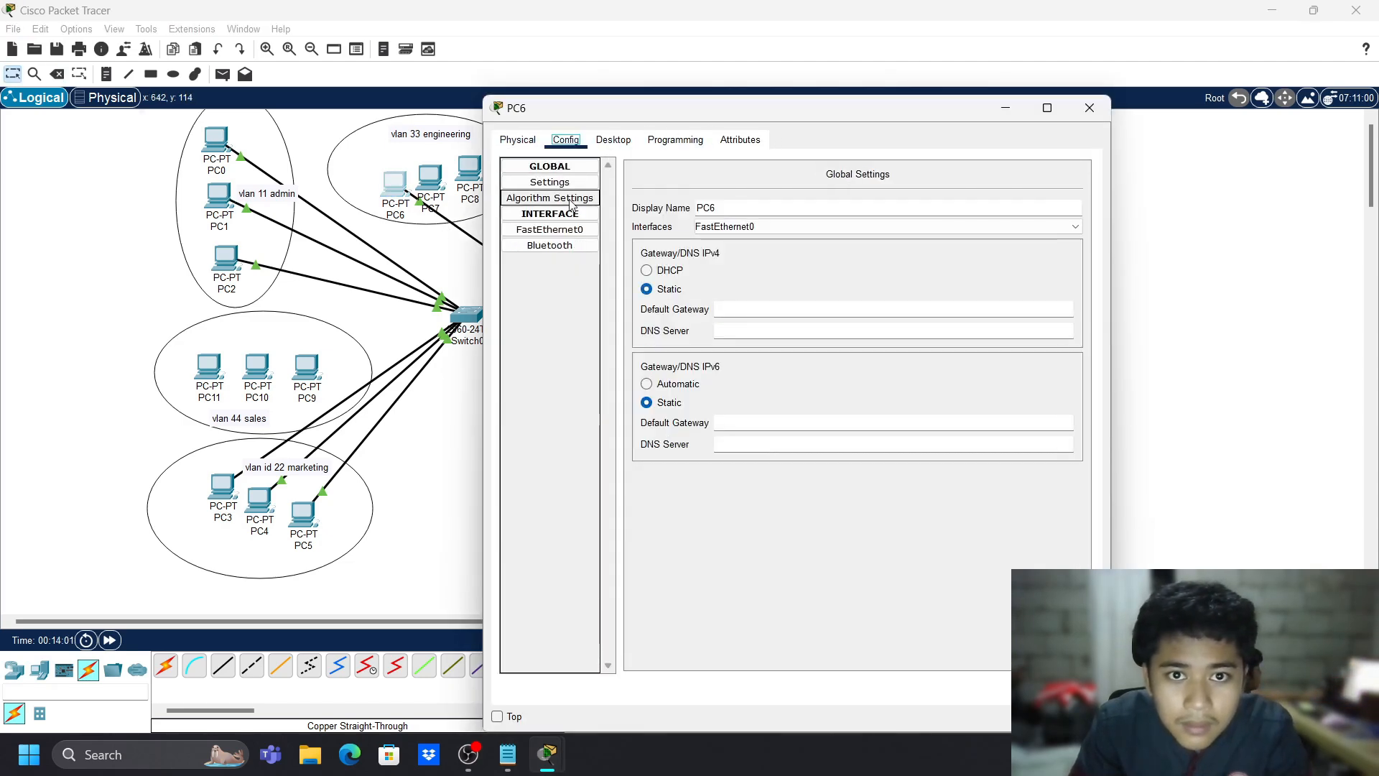
click(549, 229)
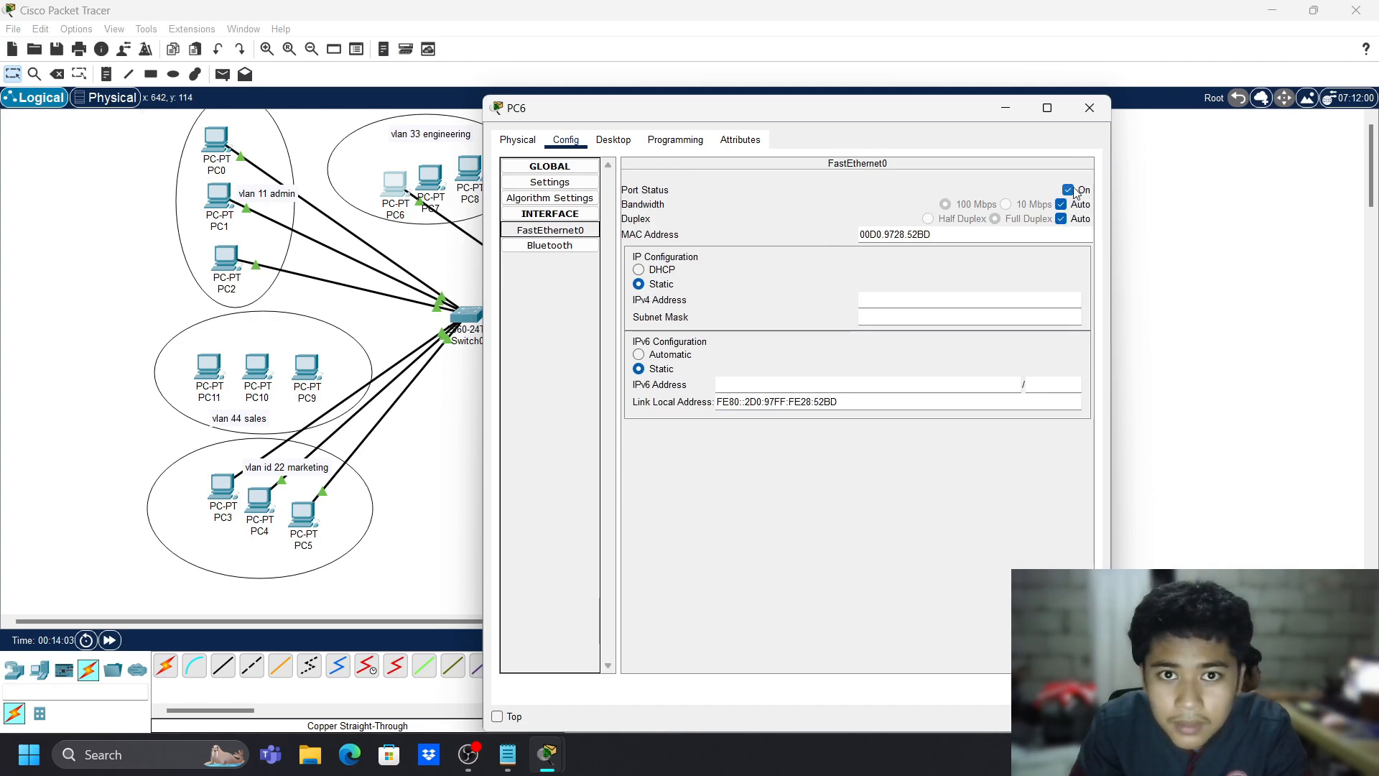
click(1068, 190)
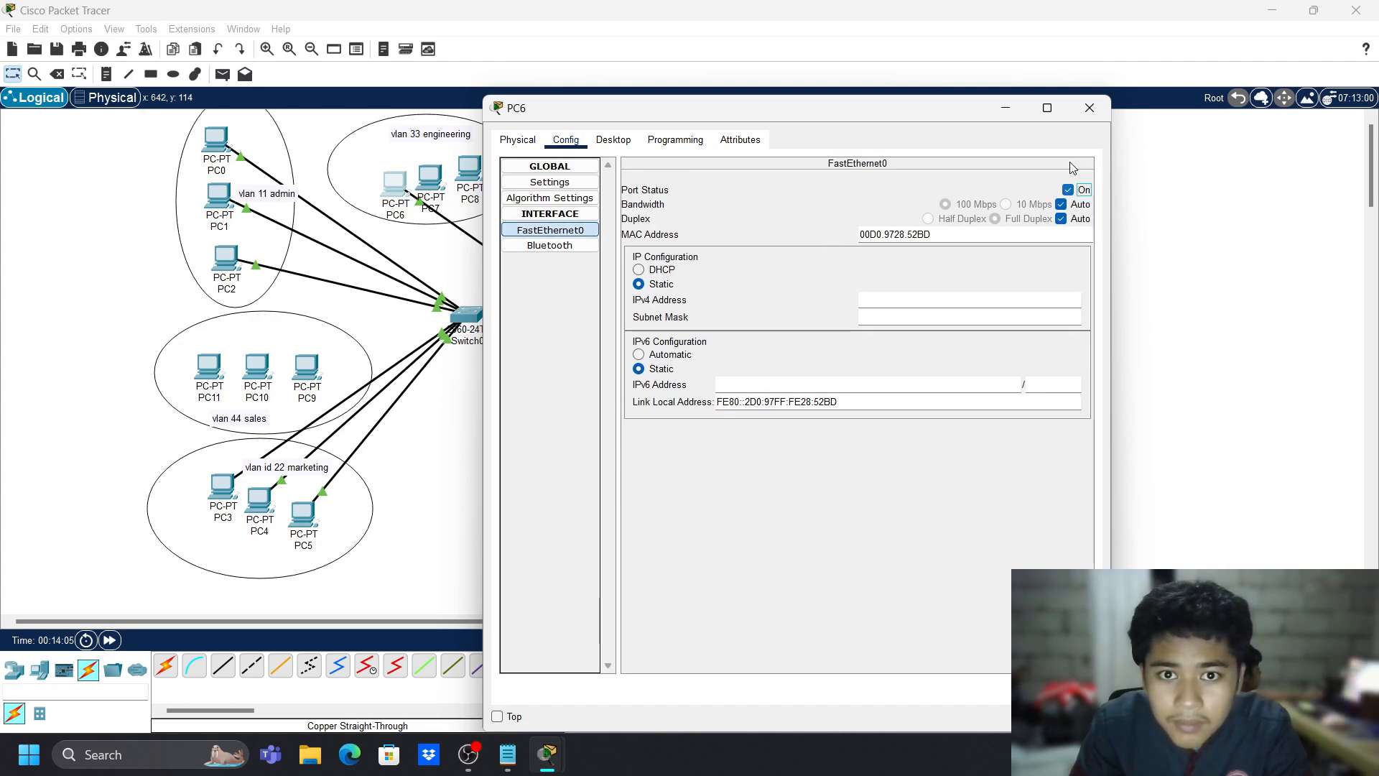
click(1090, 107)
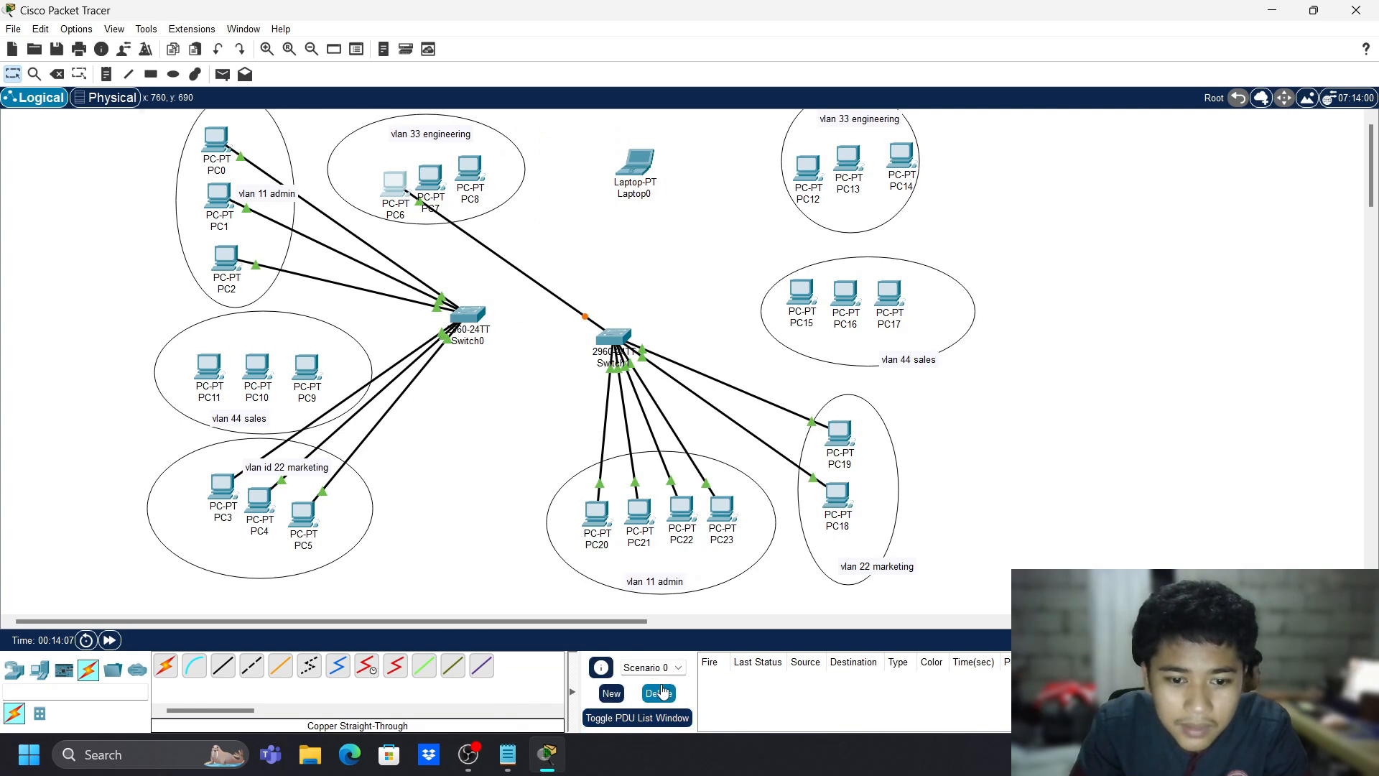
click(57, 74)
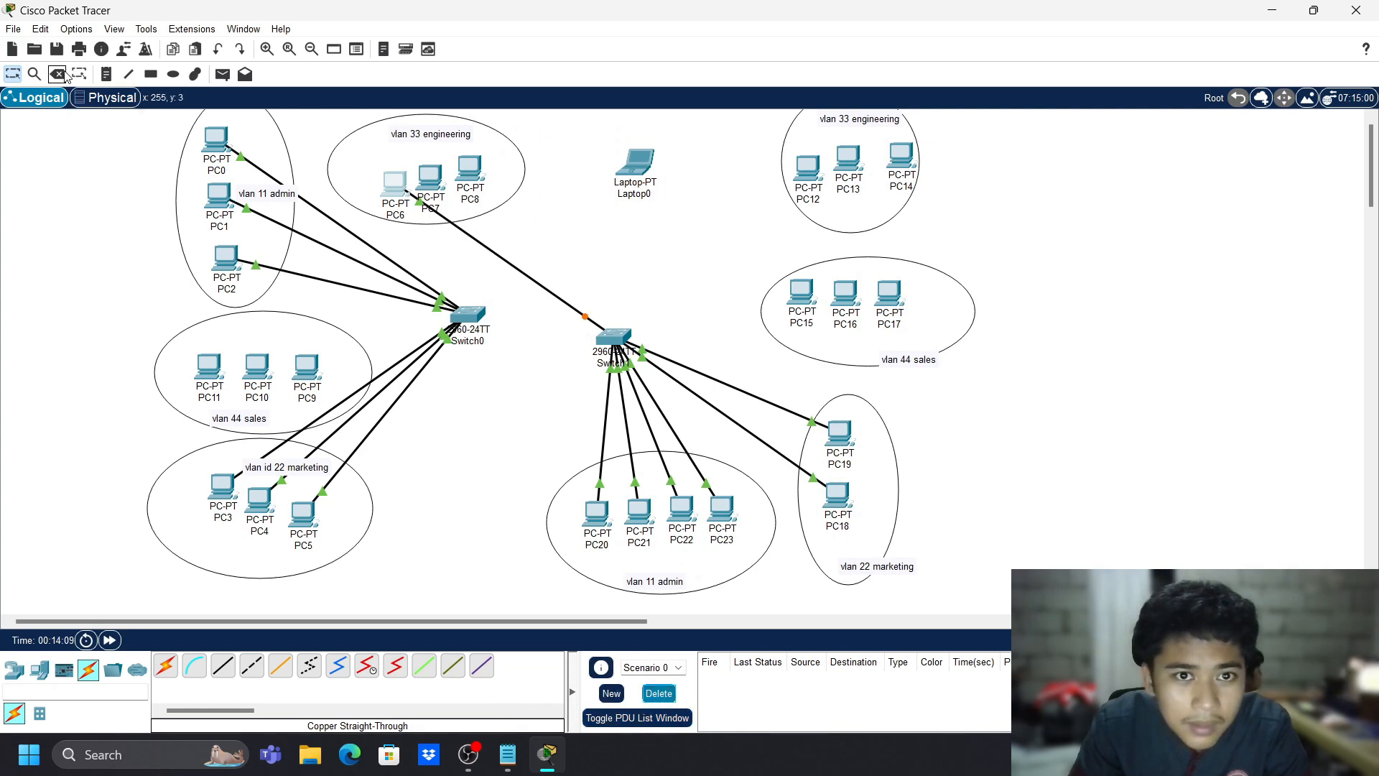
- Cancel deleting PC6, then cable PC6 and PC7 to Switch0
click(731, 397)
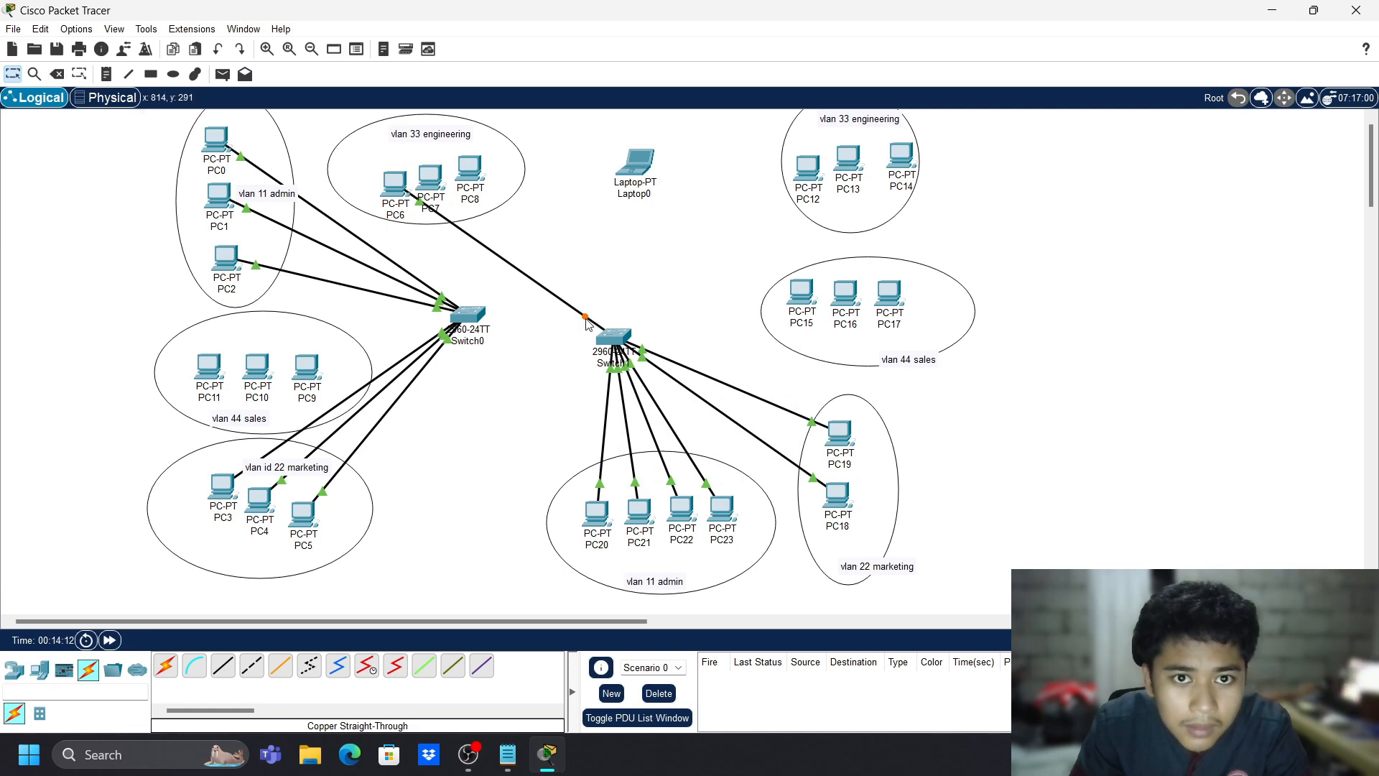
click(470, 316)
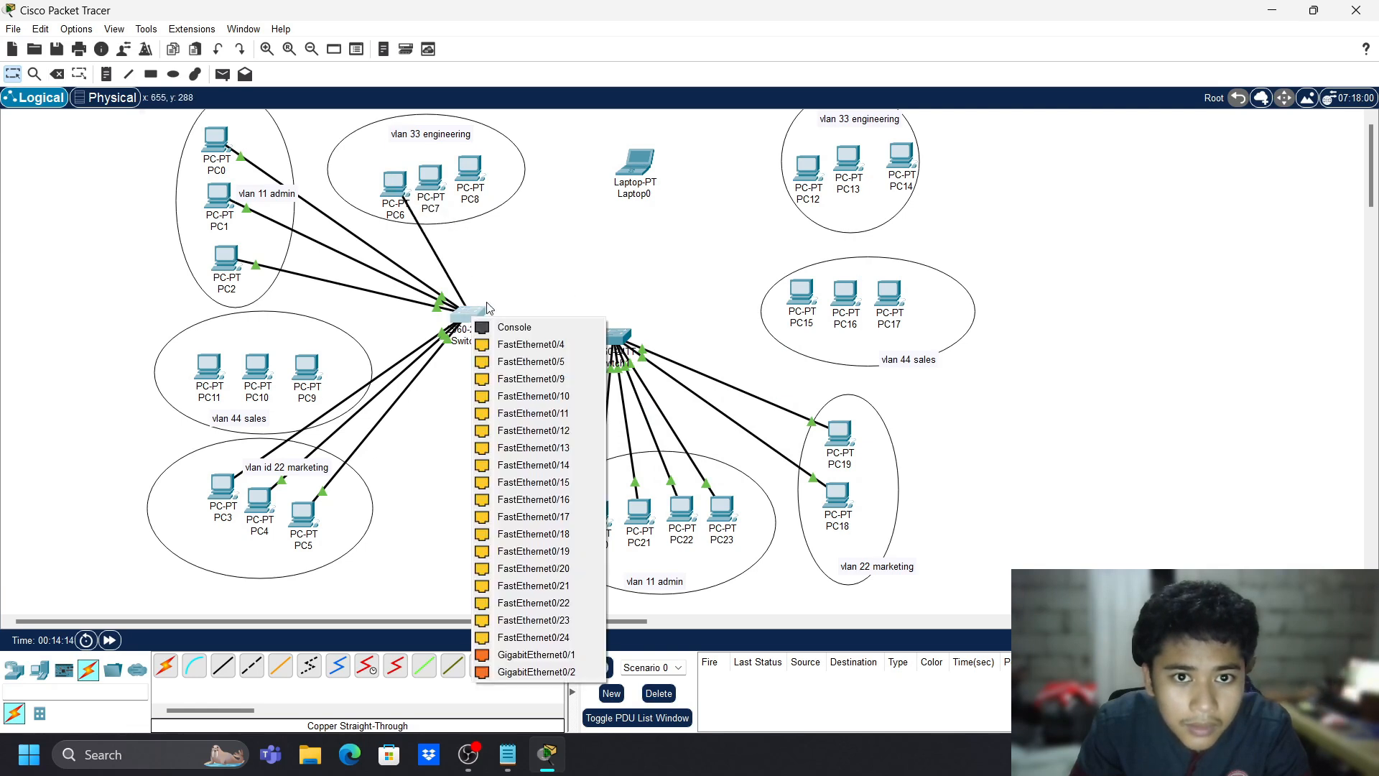
click(570, 419)
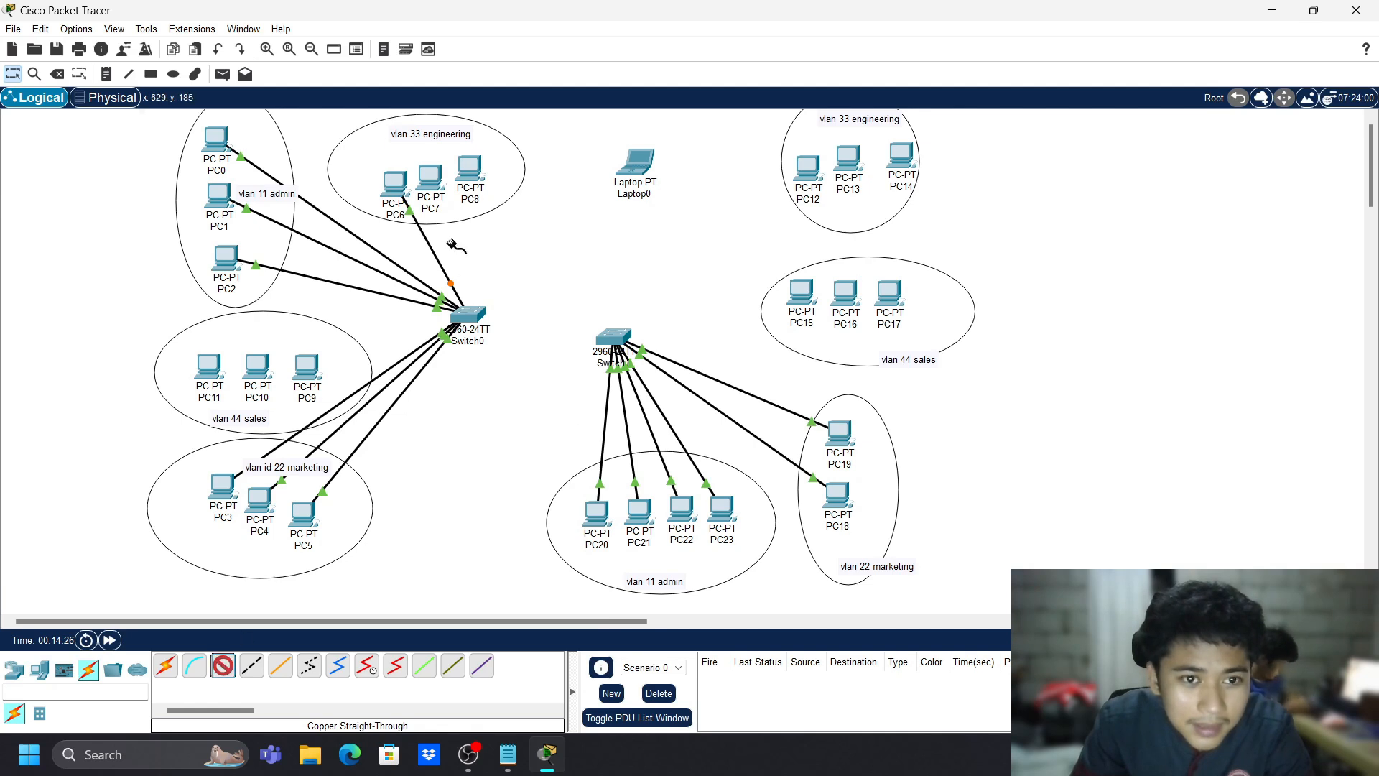
click(429, 182)
click(477, 223)
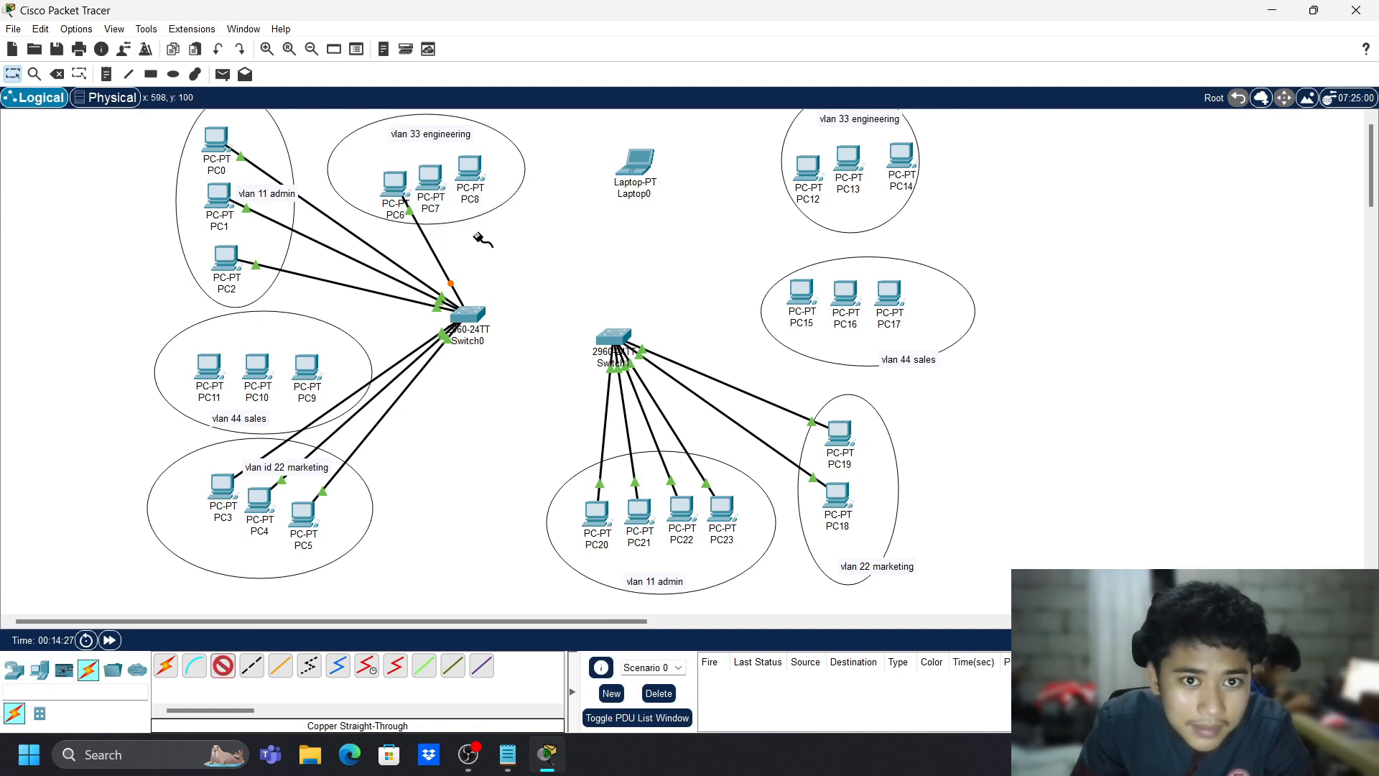
click(464, 313)
click(523, 410)
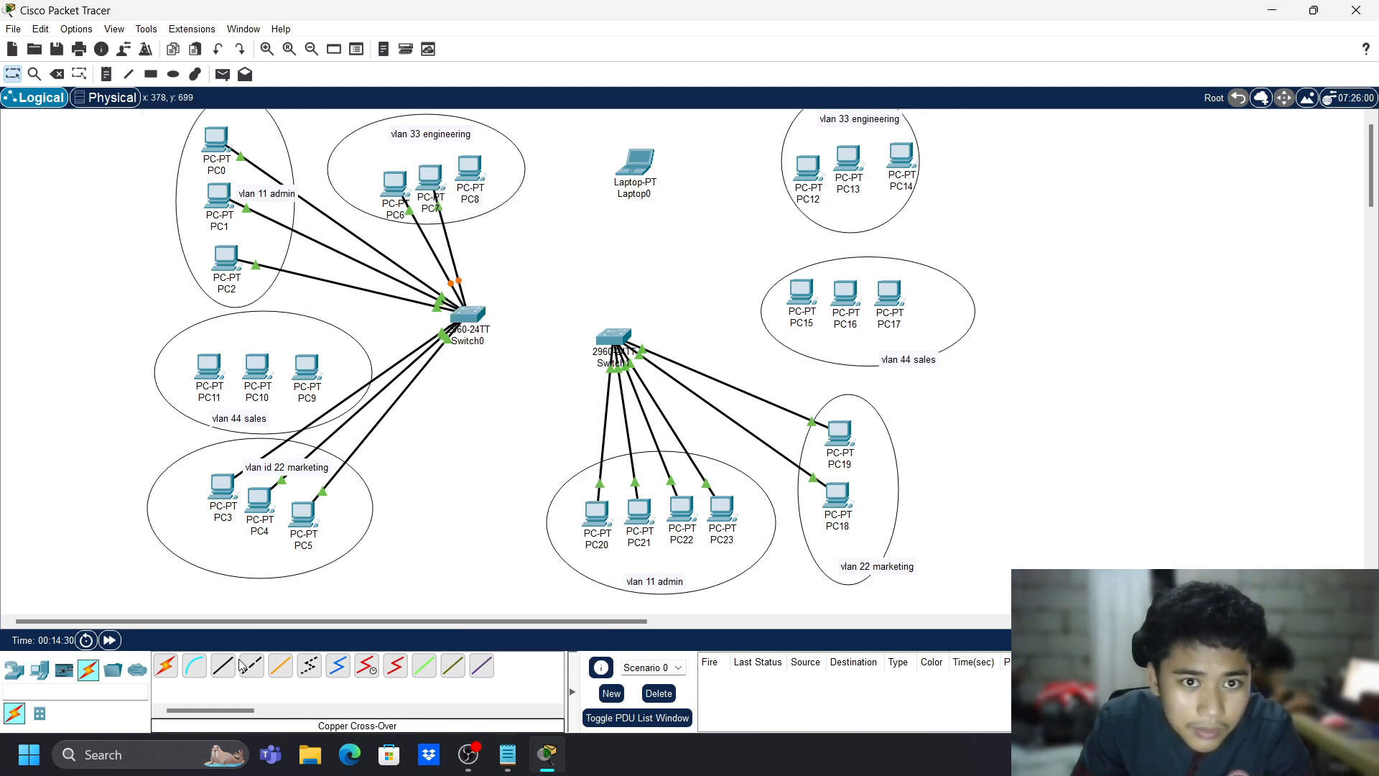
- Cable PC8 to Switch0, then reposition Switch0 and Laptop0 slightly
click(471, 172)
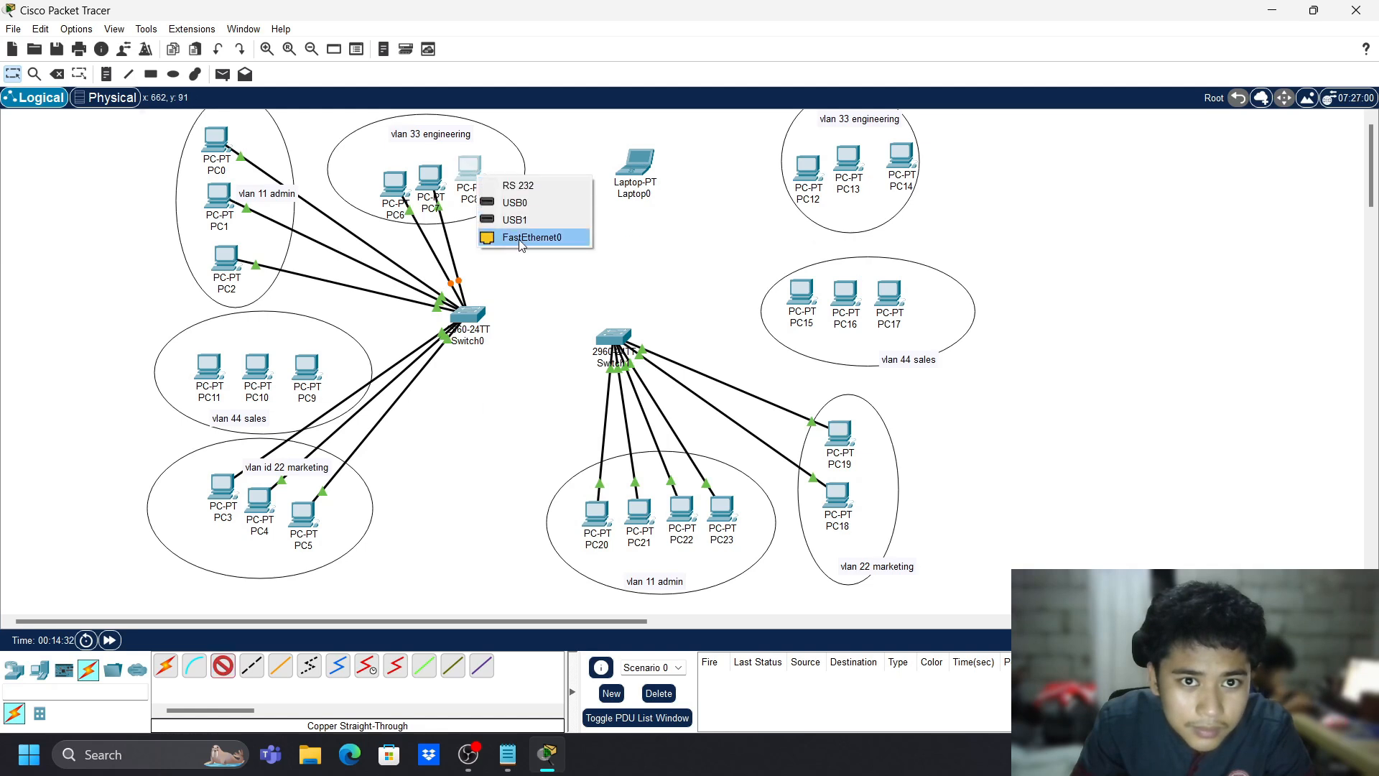
click(528, 237)
click(465, 314)
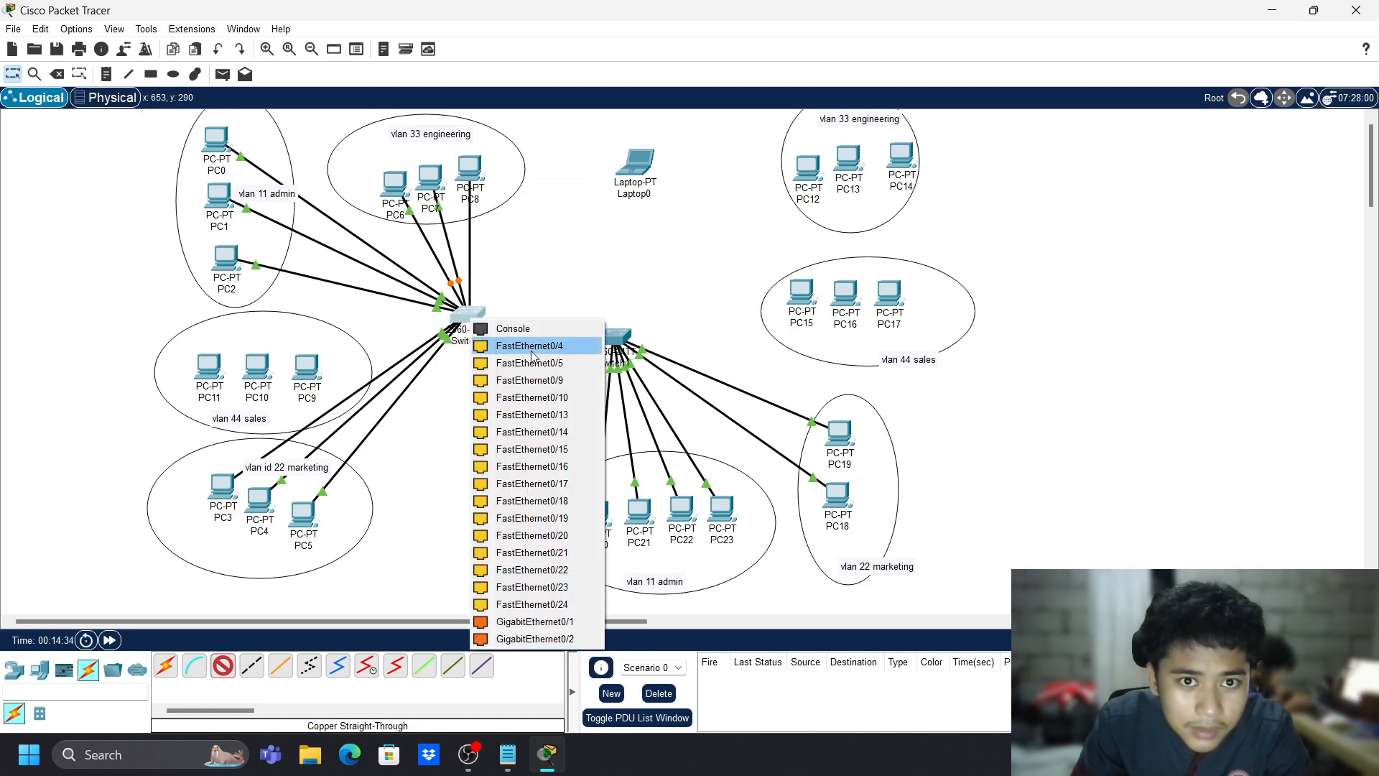
click(531, 414)
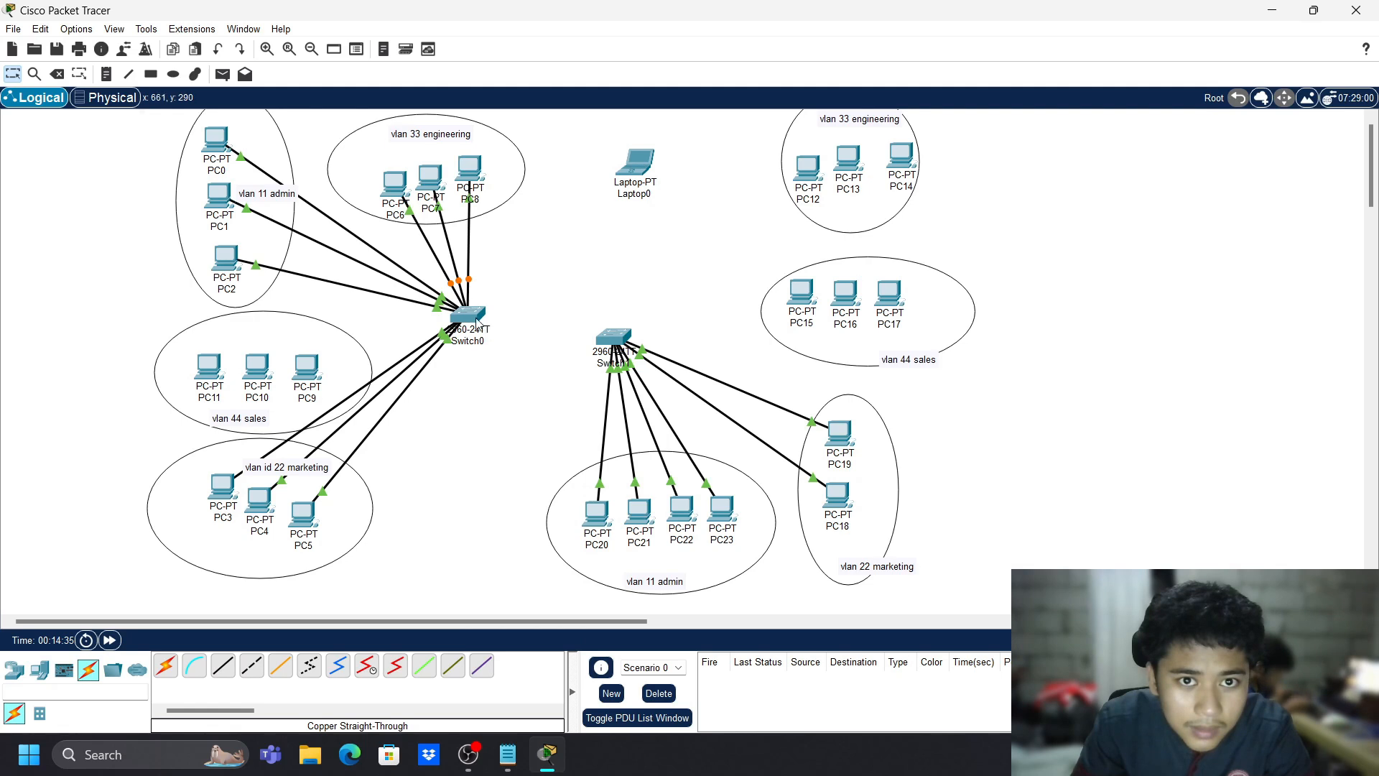
drag(477, 323, 530, 334)
drag(629, 171, 540, 227)
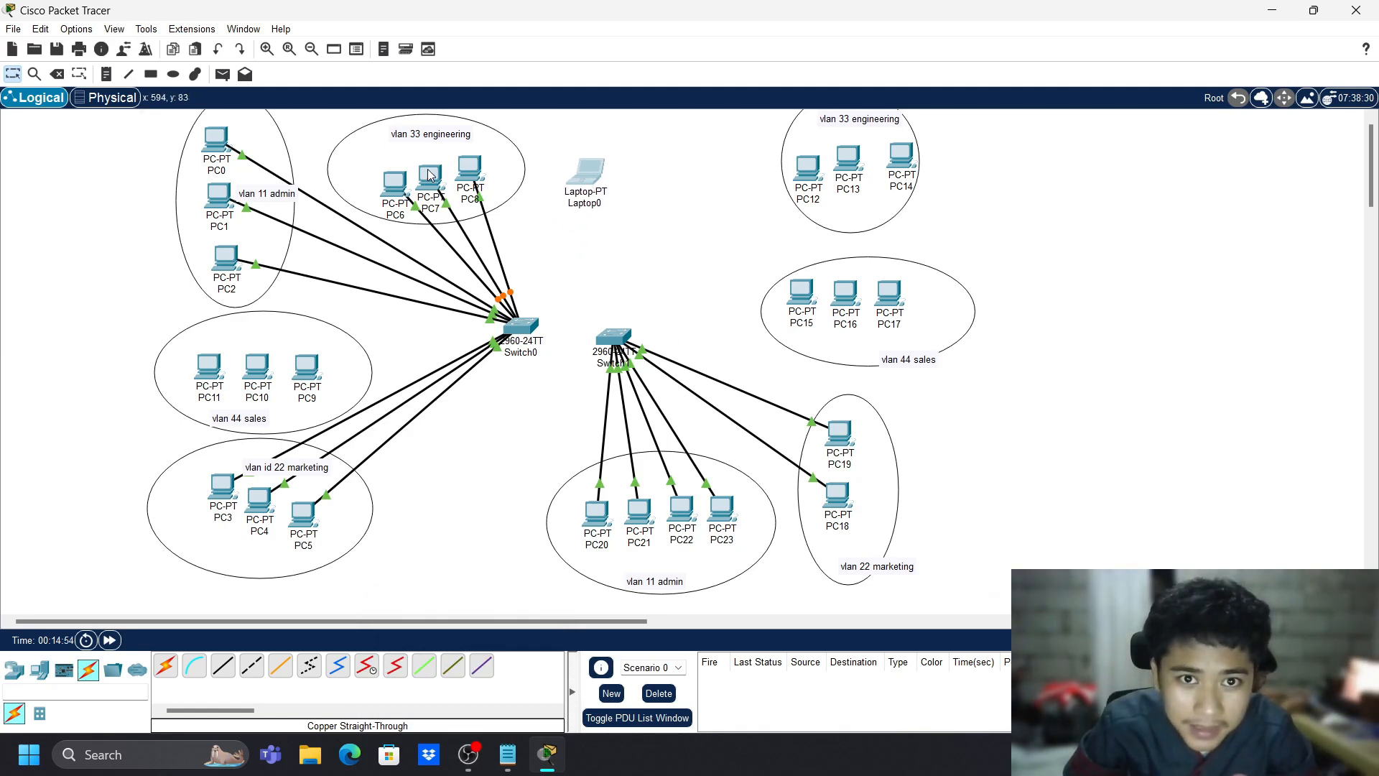
- Cable PC12 and PC13 Ethernet ports to Switch1 with straight-through copper
click(222, 665)
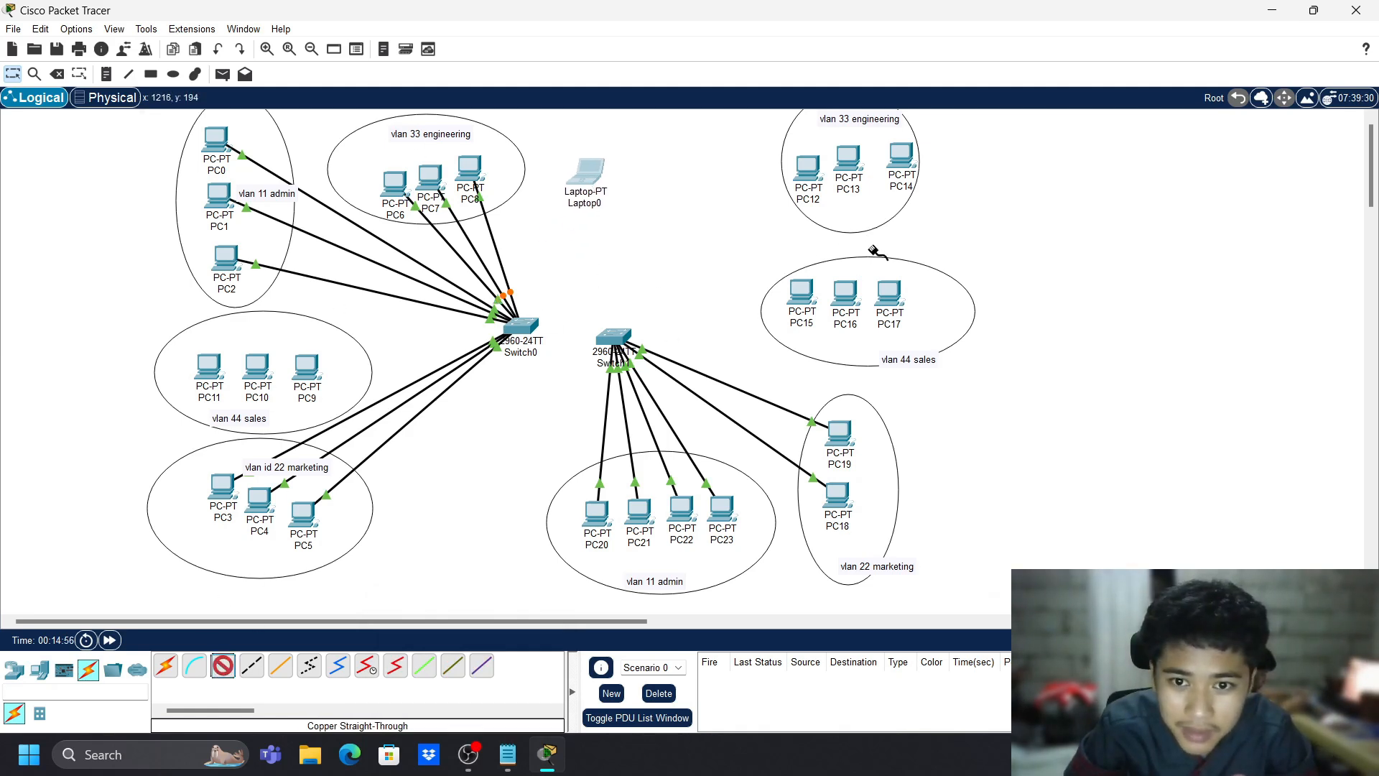
click(810, 170)
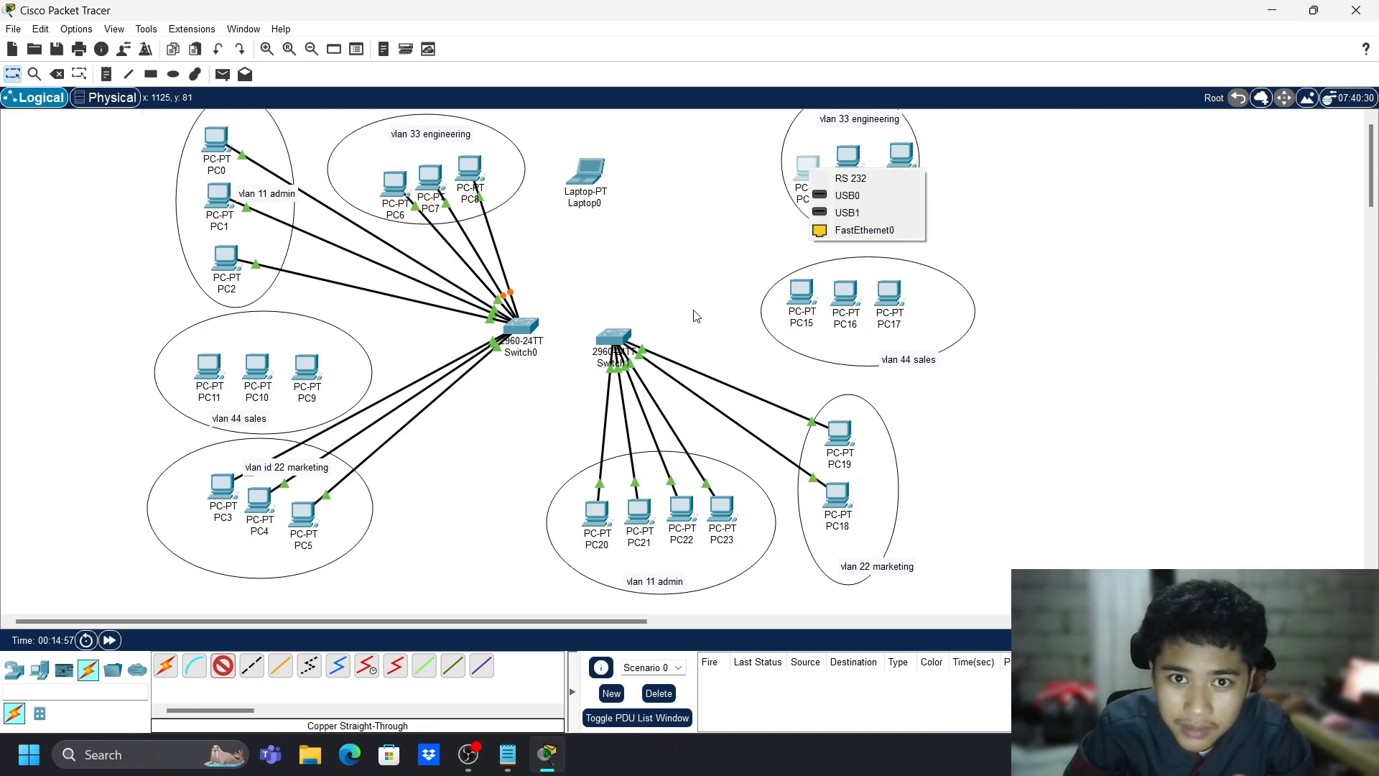
click(836, 231)
click(618, 343)
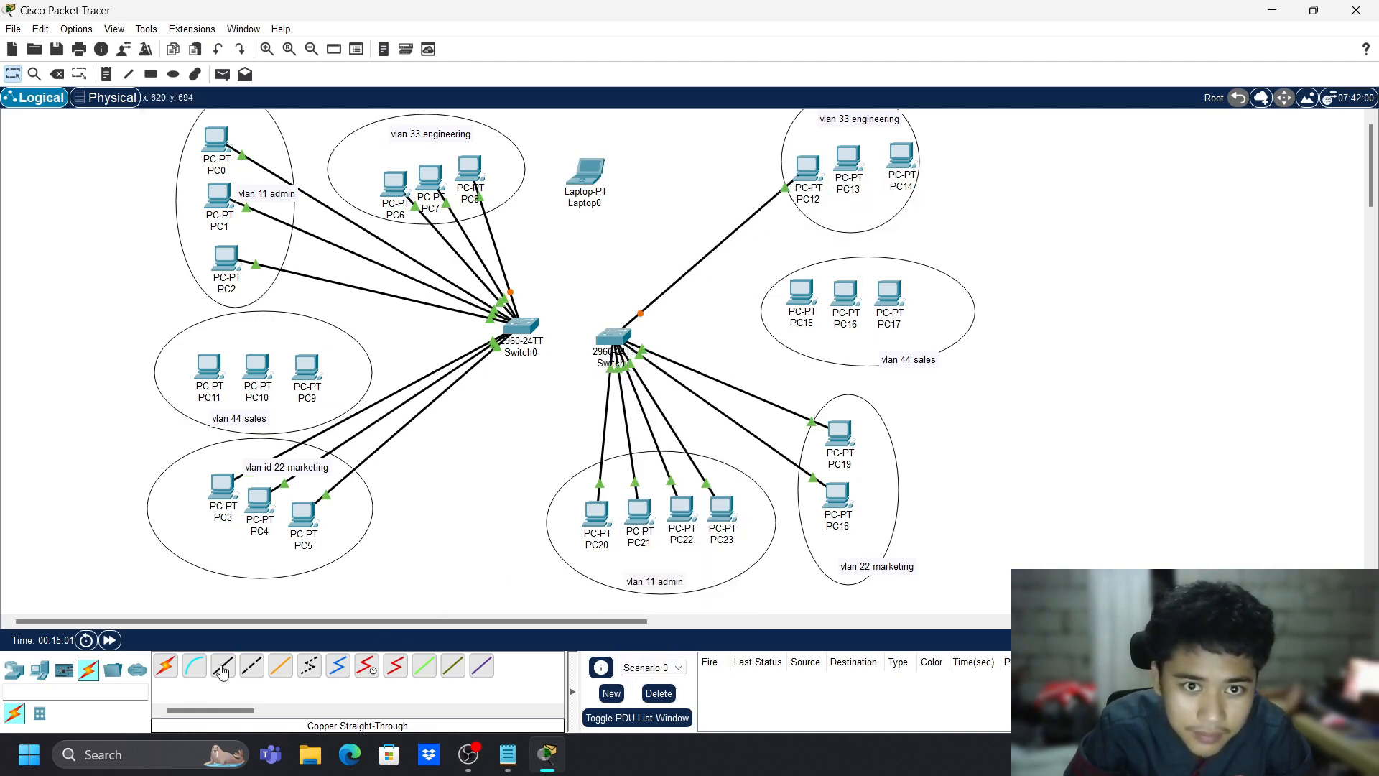
click(222, 666)
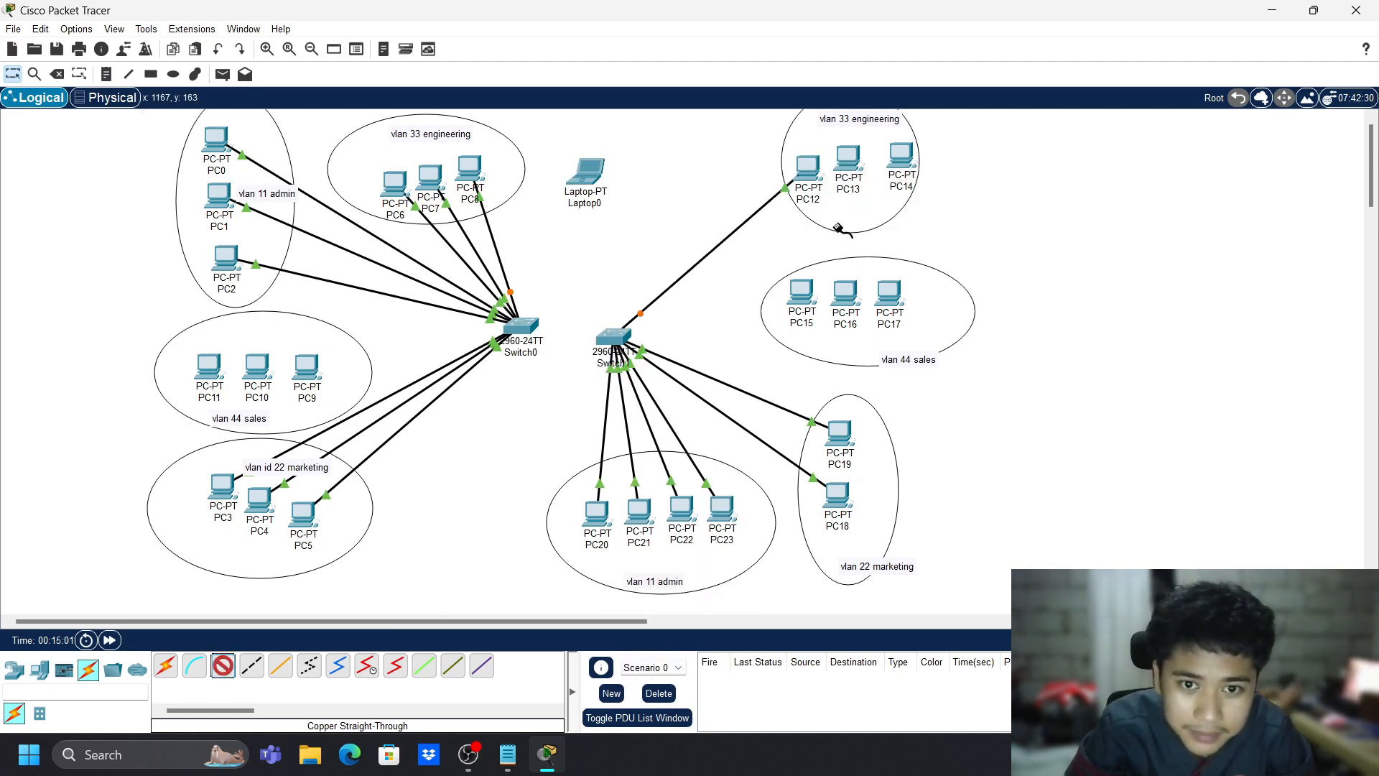
click(848, 162)
click(890, 224)
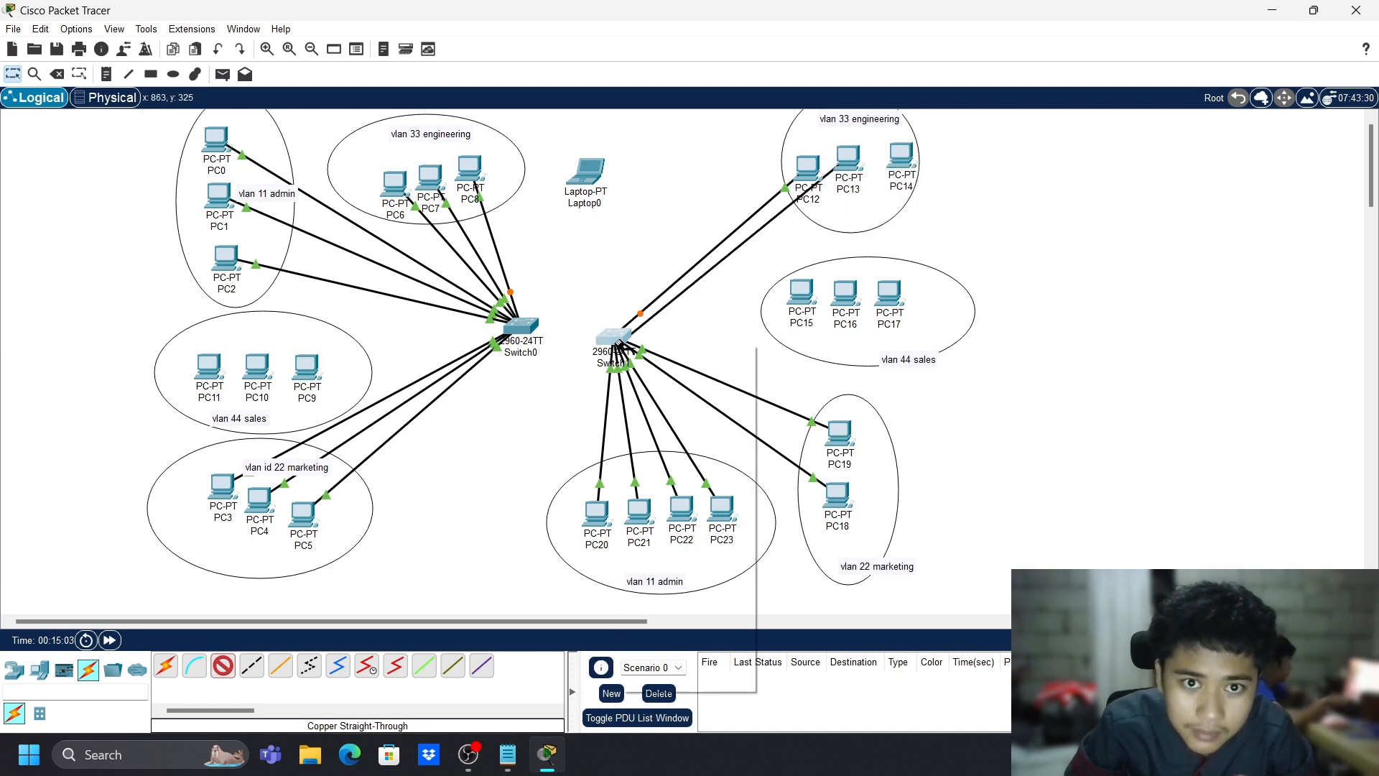
click(616, 337)
click(704, 439)
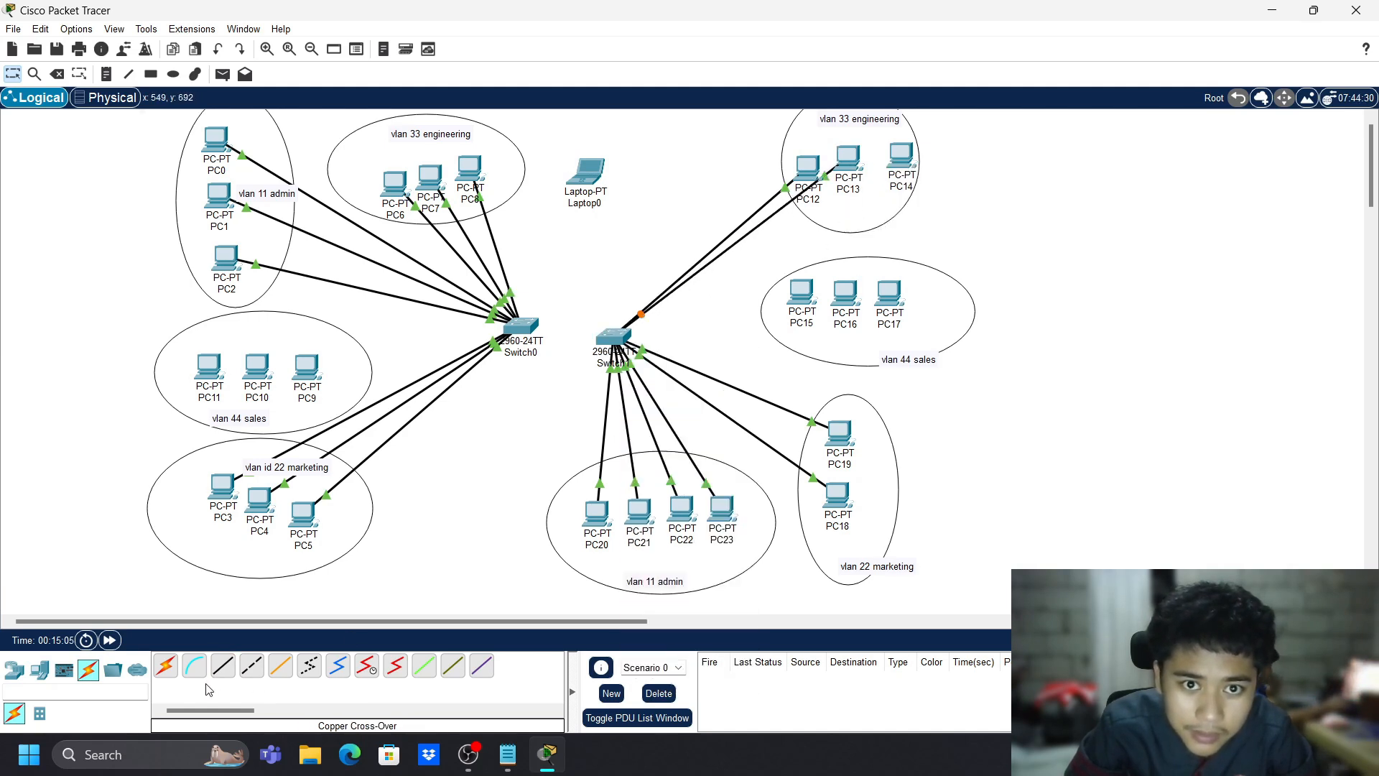
- Cable PC14's Ethernet port to a Switch1 port
click(900, 160)
click(945, 220)
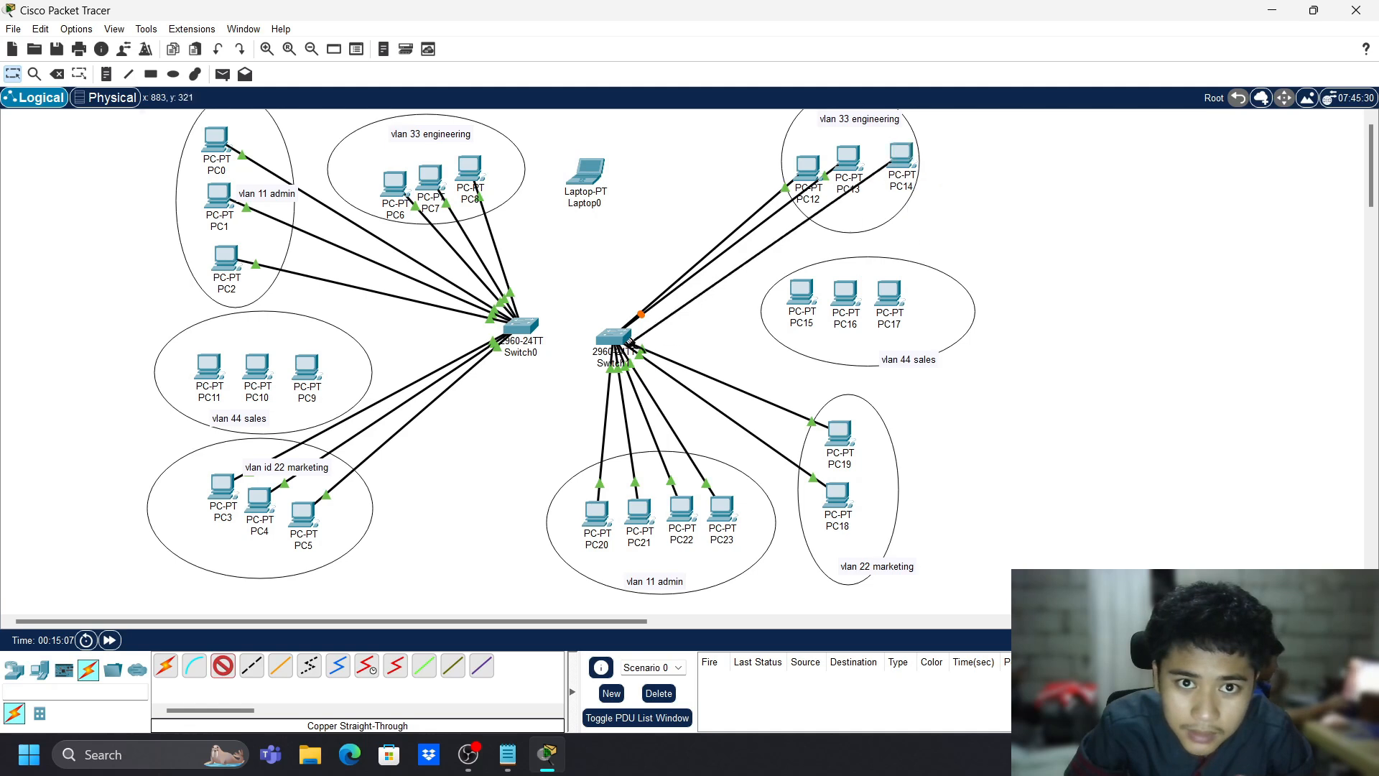
click(617, 334)
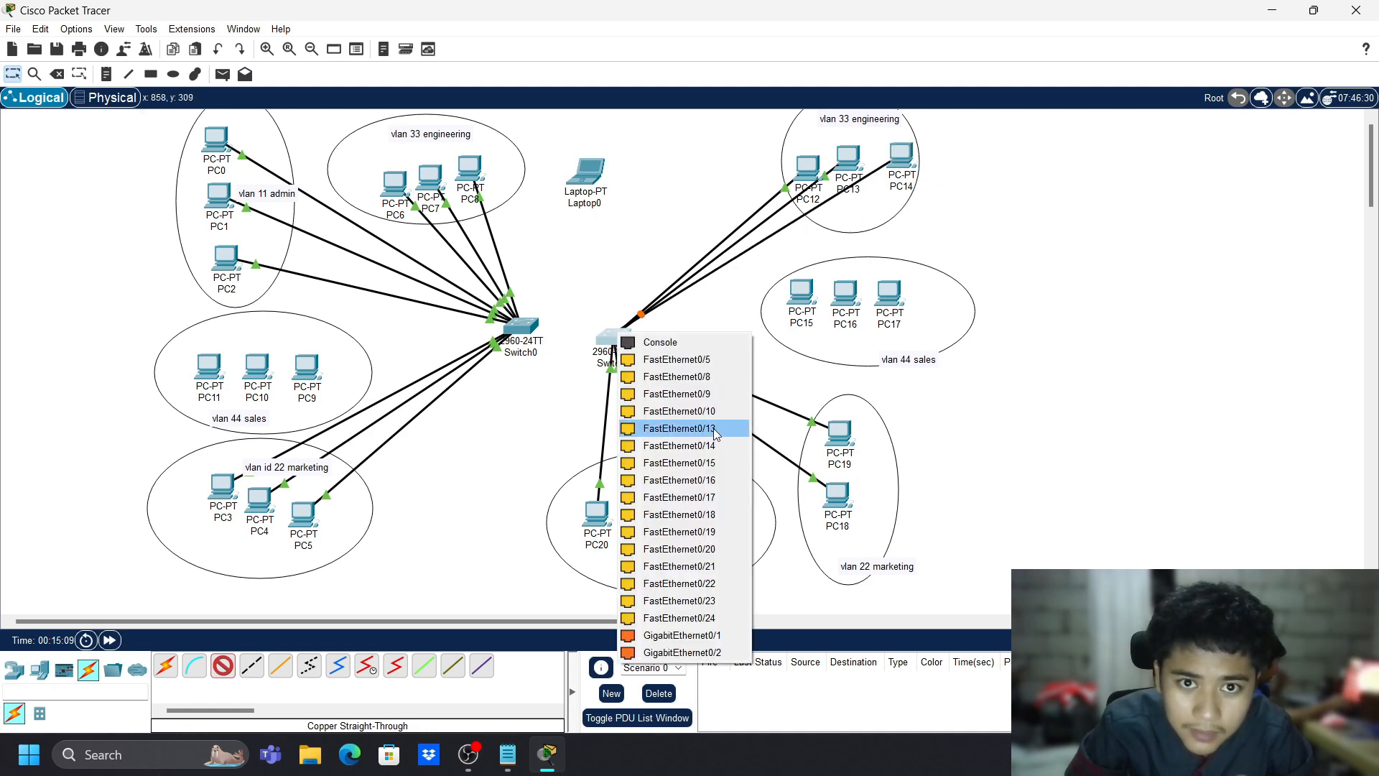
click(713, 428)
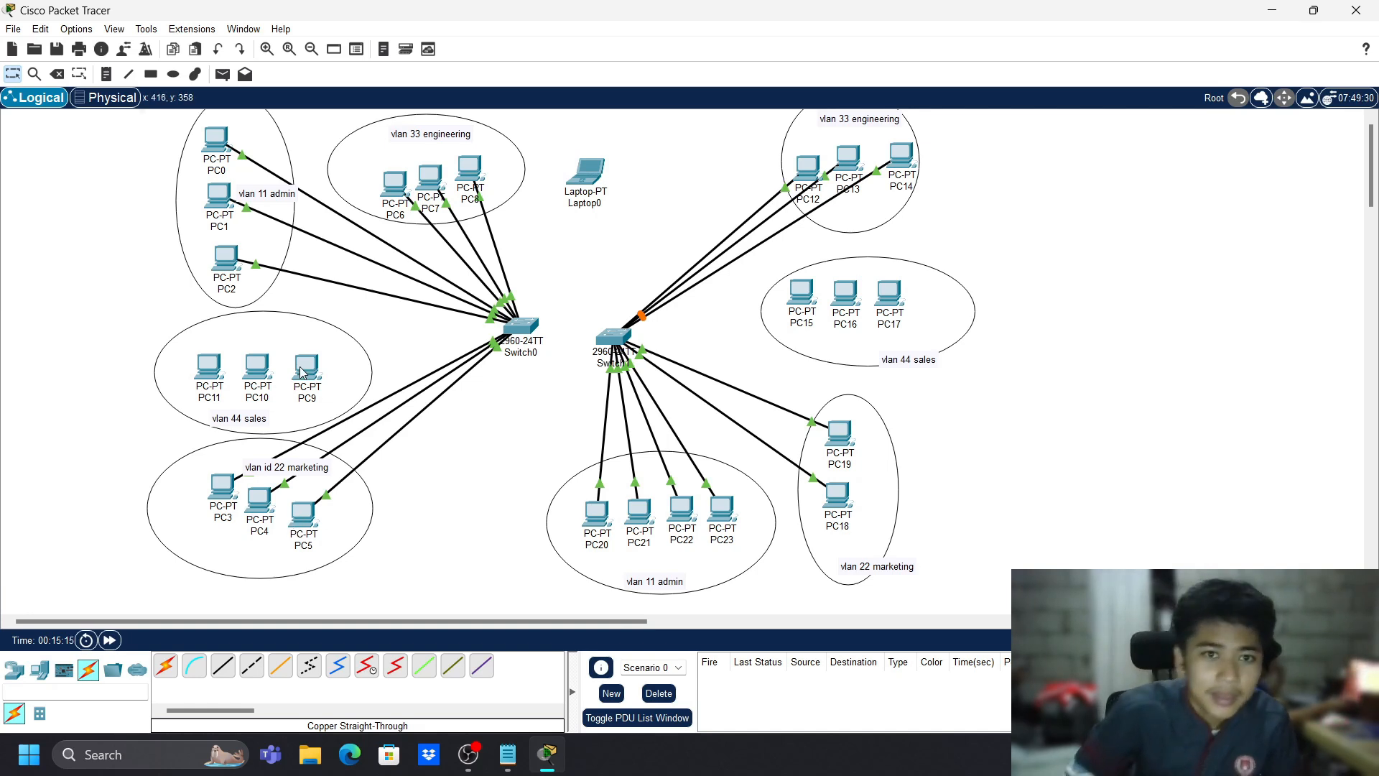
- Cable PC11, PC10 and PC9 to Switch0 with straight-through copper
click(222, 665)
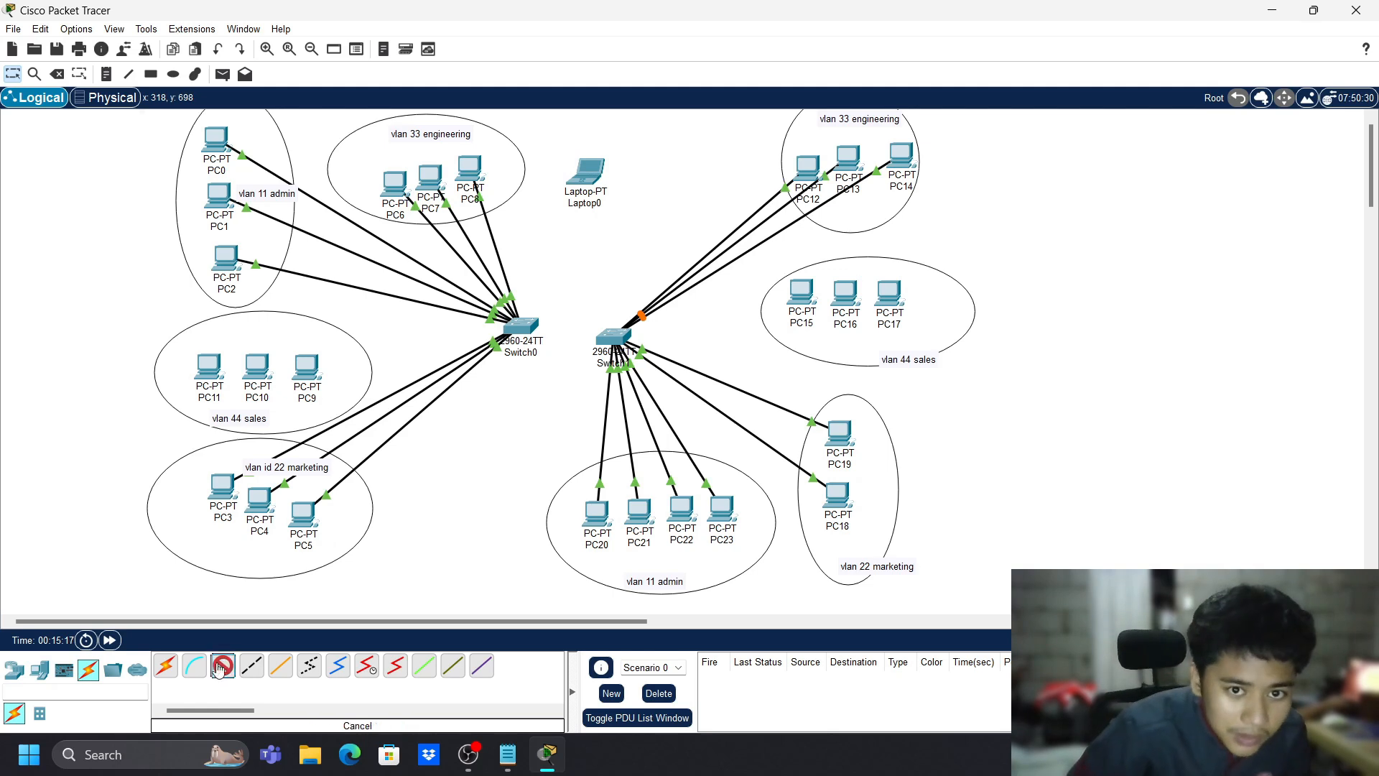
click(208, 369)
click(297, 430)
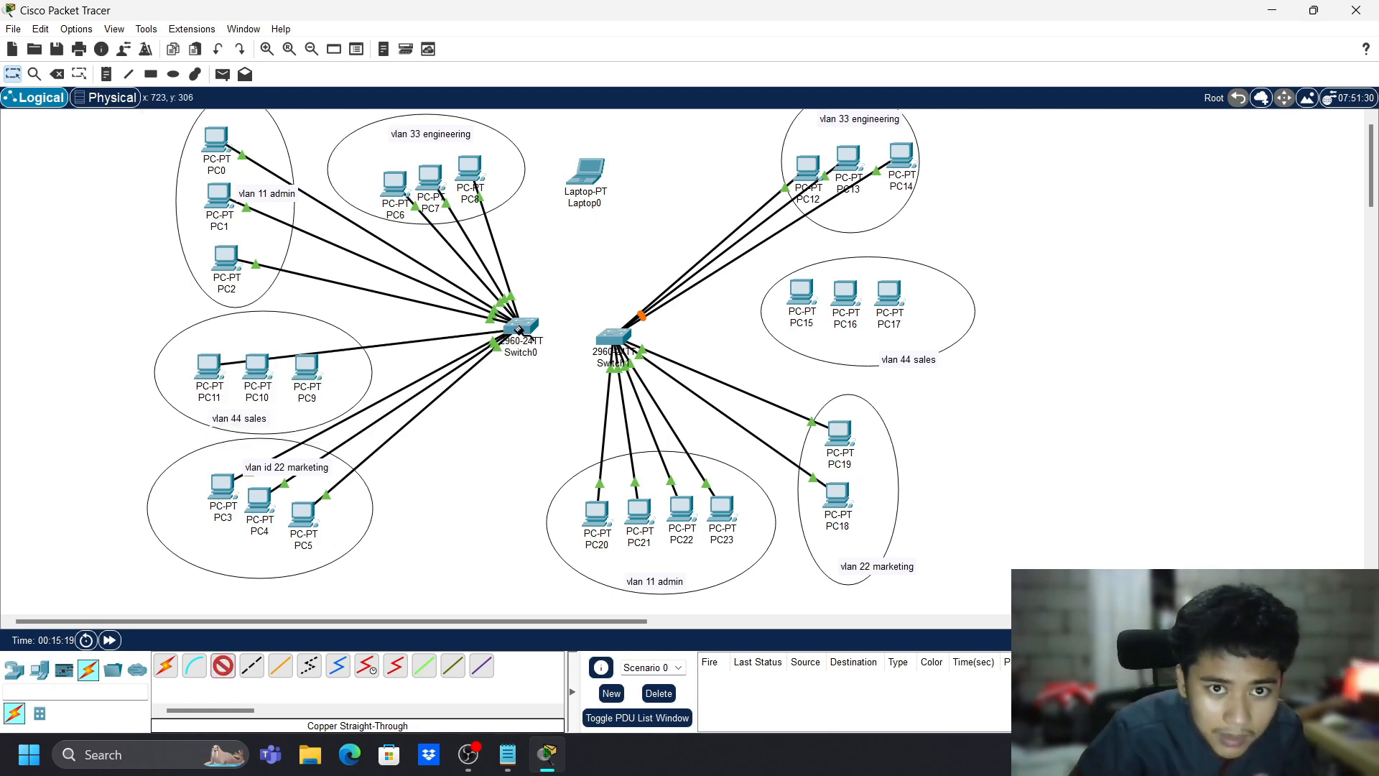
click(520, 328)
click(575, 463)
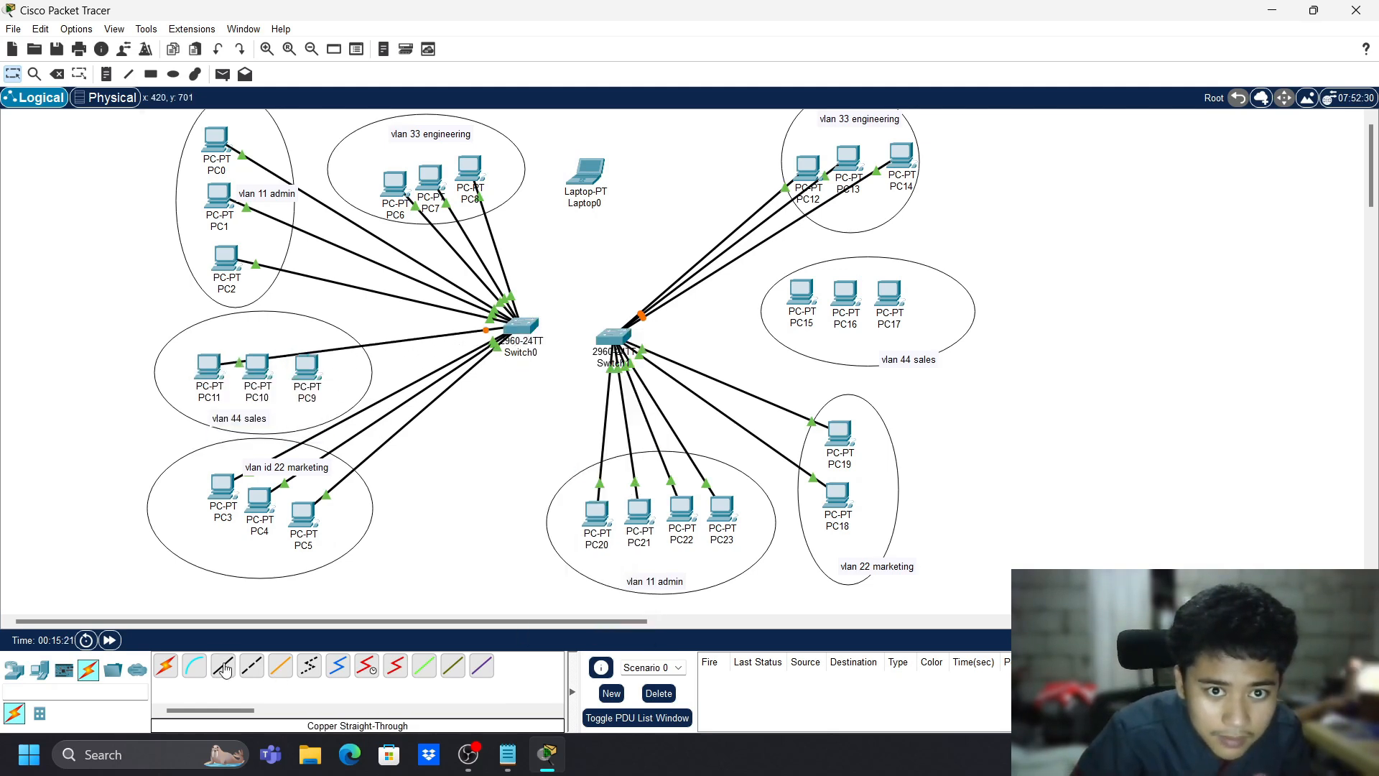
click(259, 367)
click(314, 430)
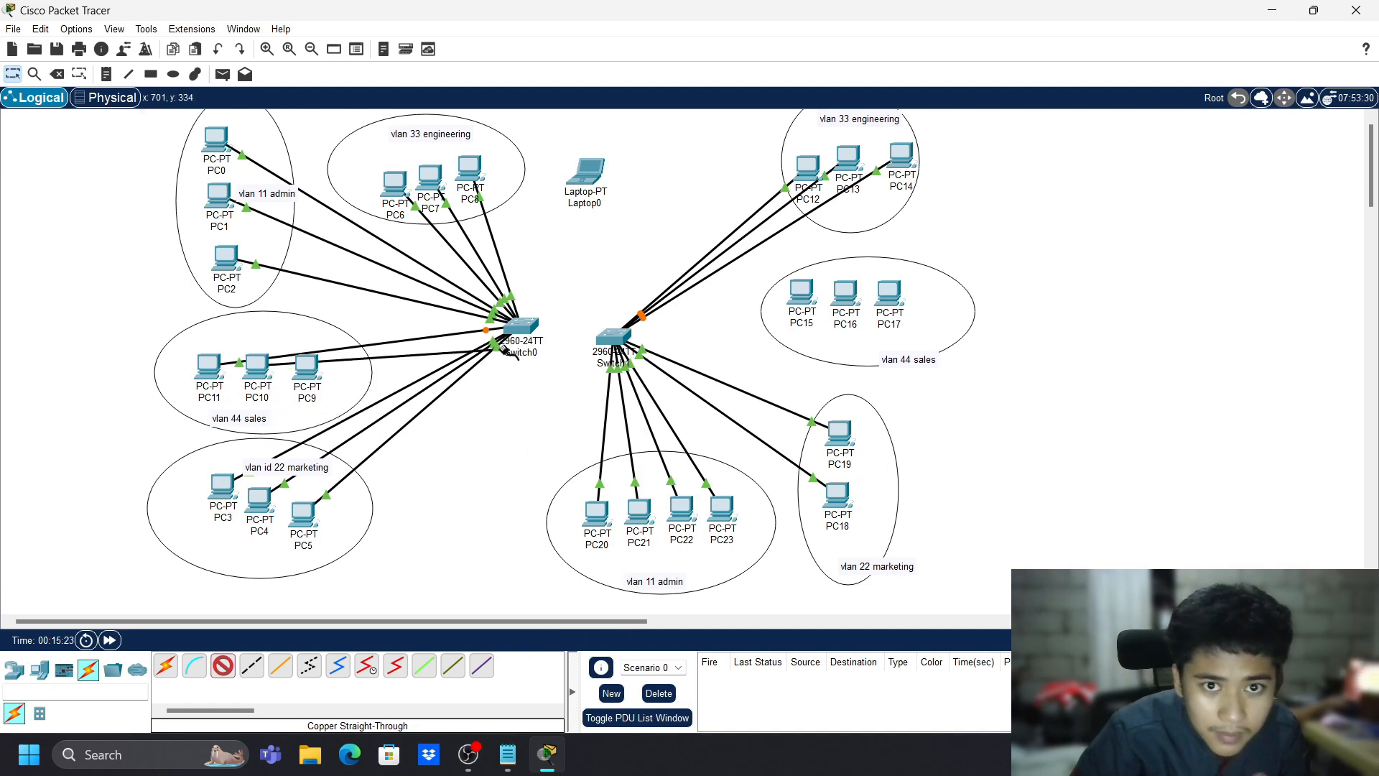
click(520, 328)
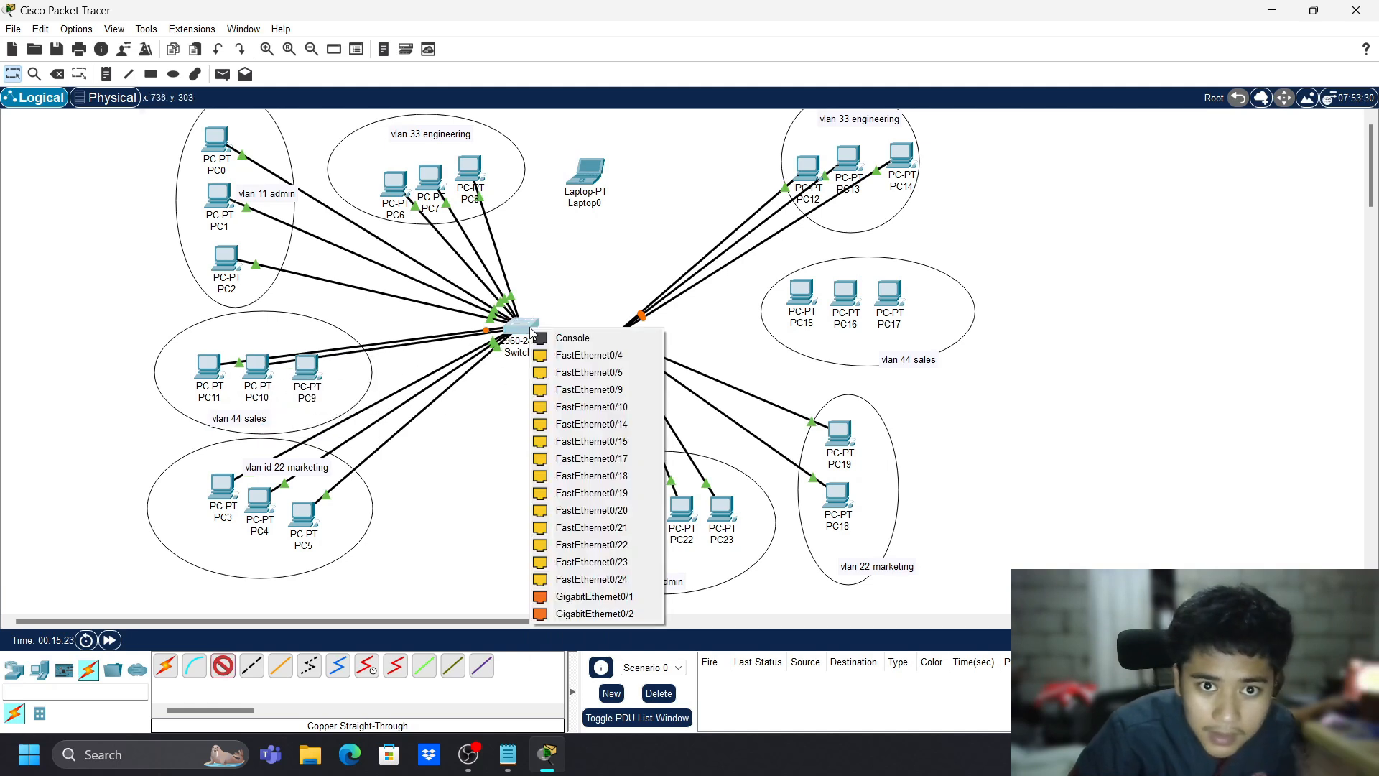
click(601, 447)
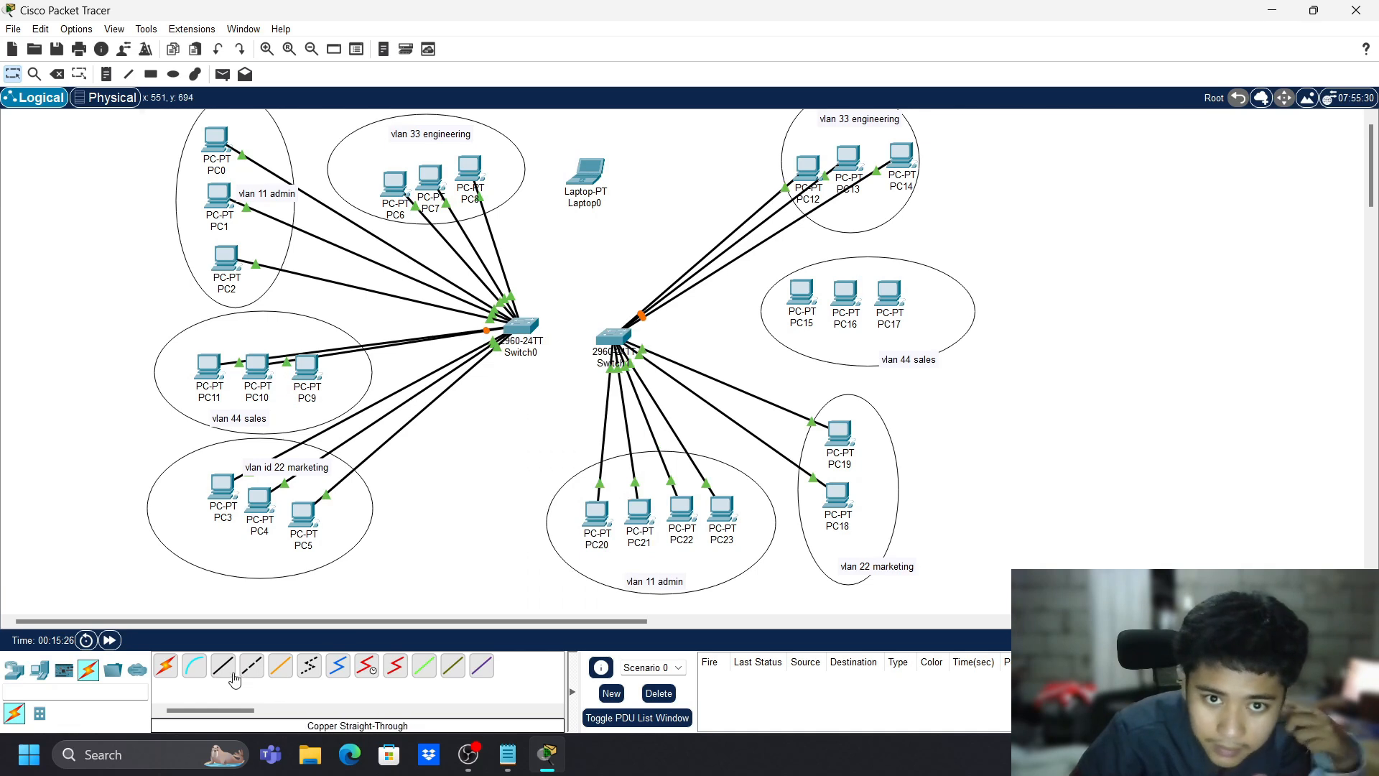
click(309, 369)
click(374, 430)
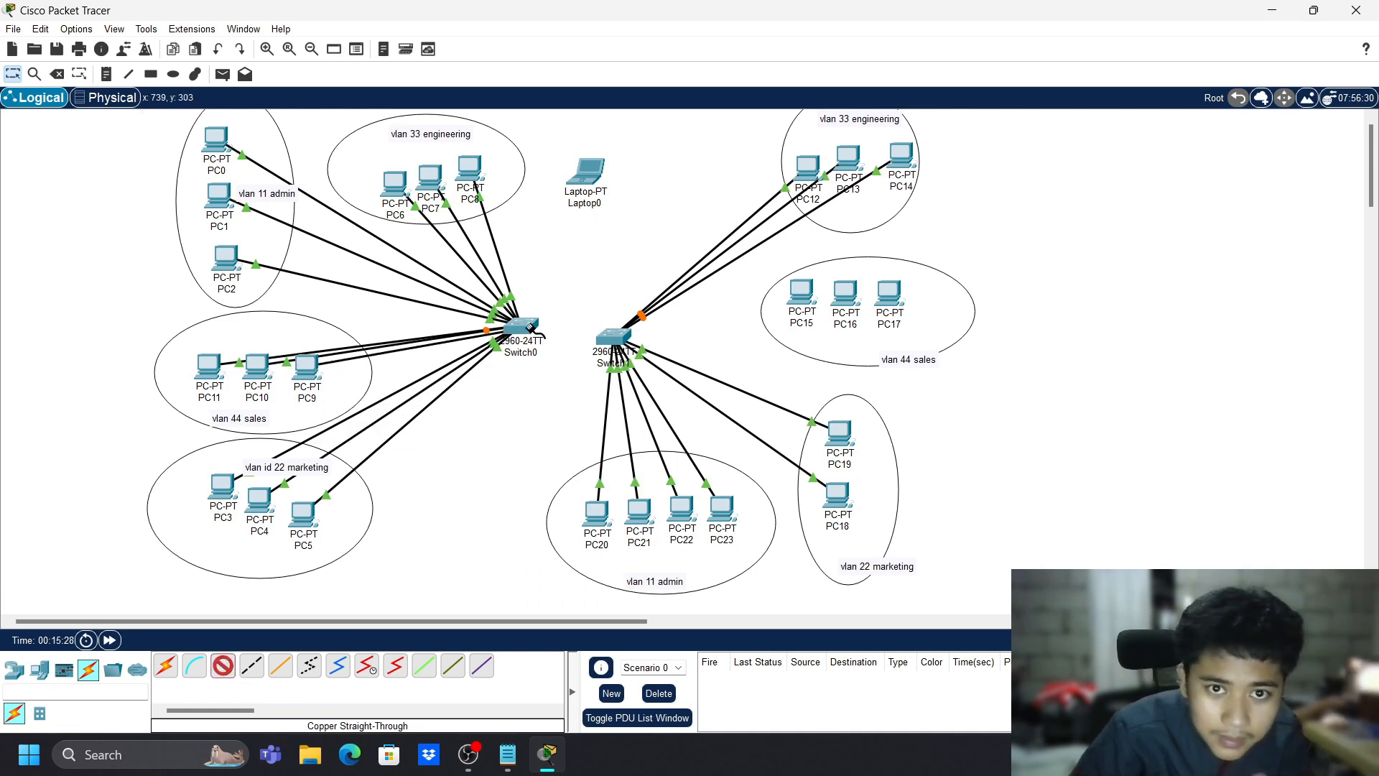
click(523, 329)
click(614, 445)
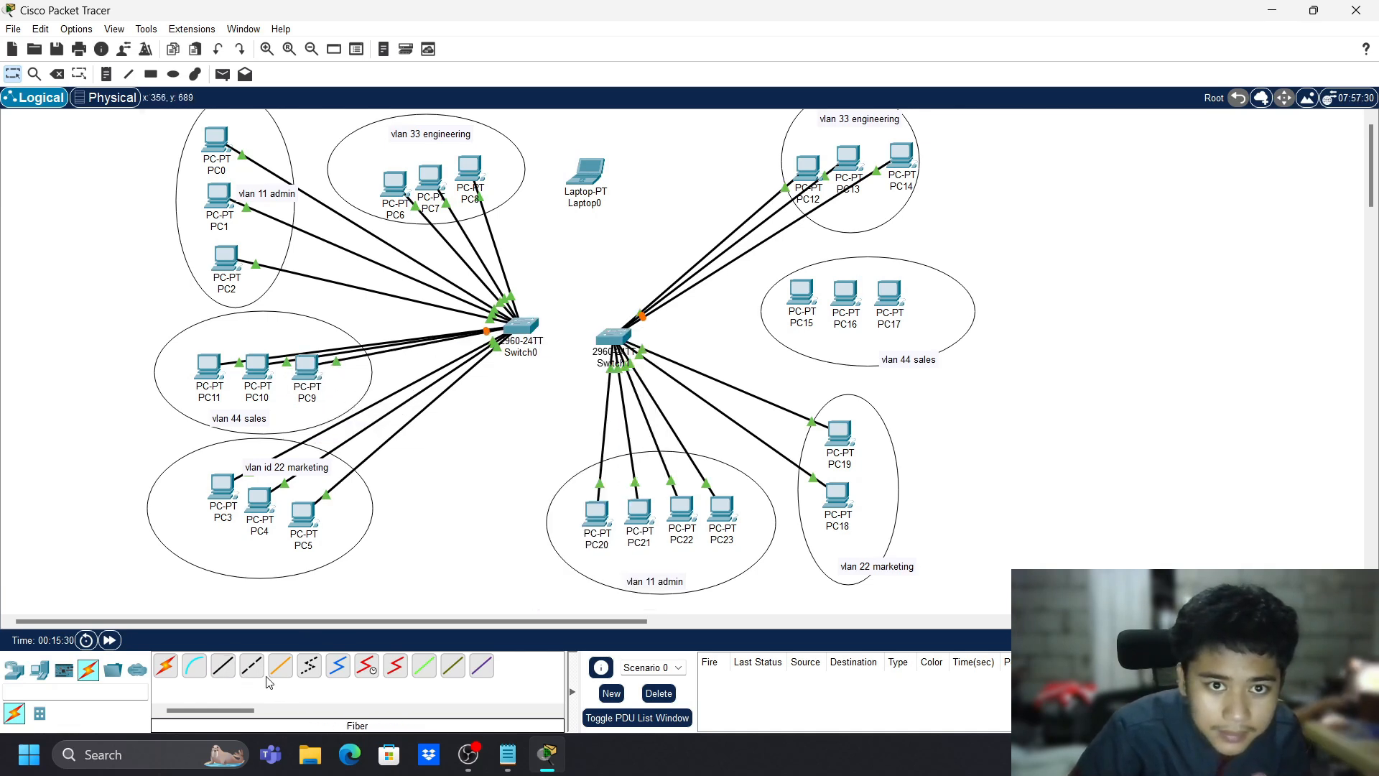
- Cable PC15 and PC16 to Switch1
click(806, 305)
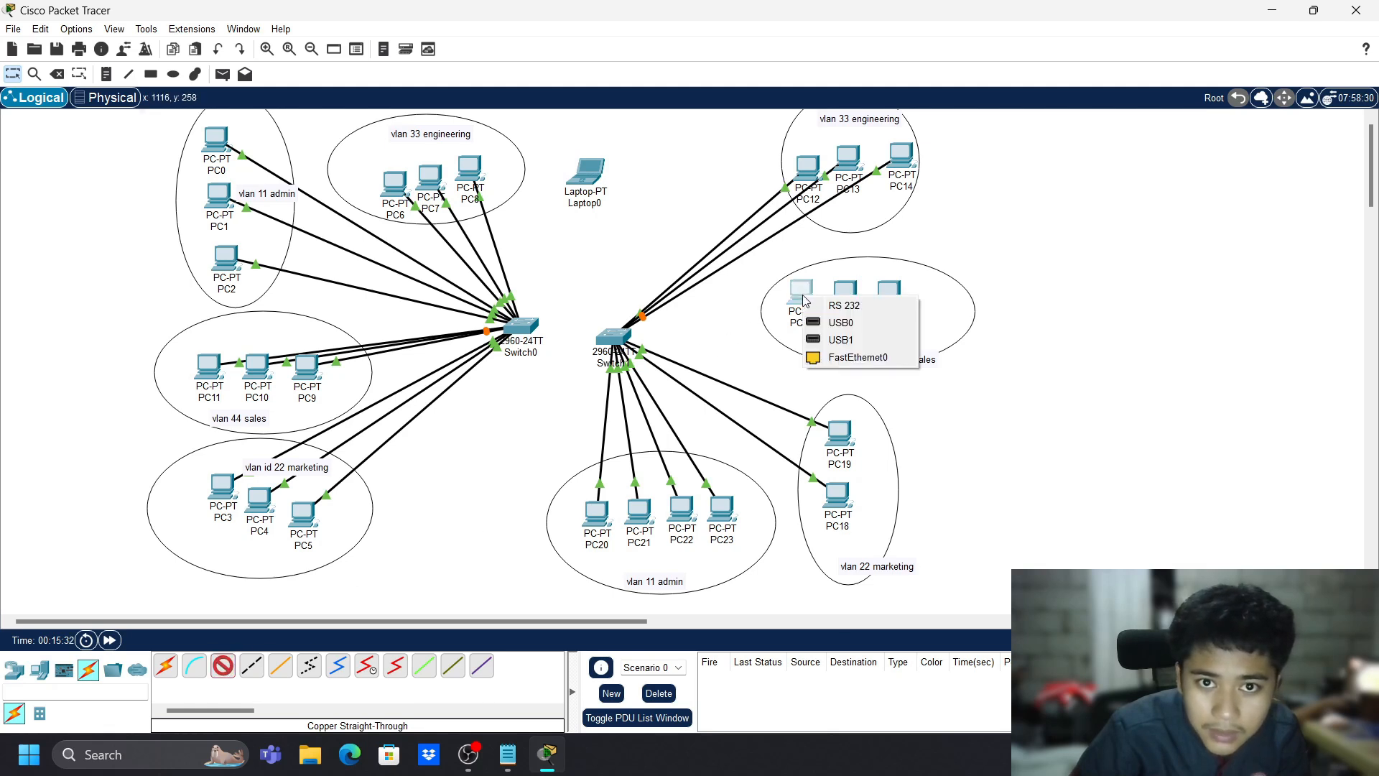
click(832, 360)
click(613, 338)
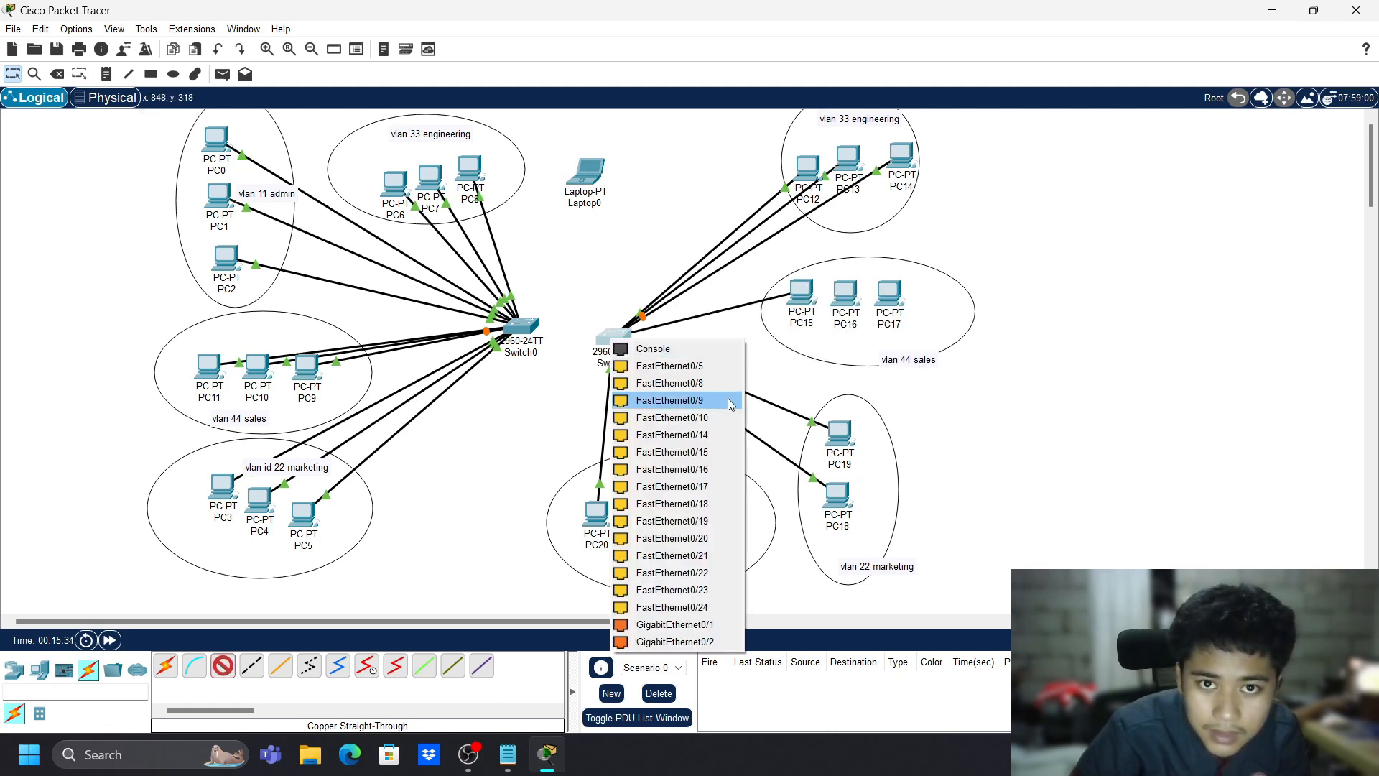
click(729, 469)
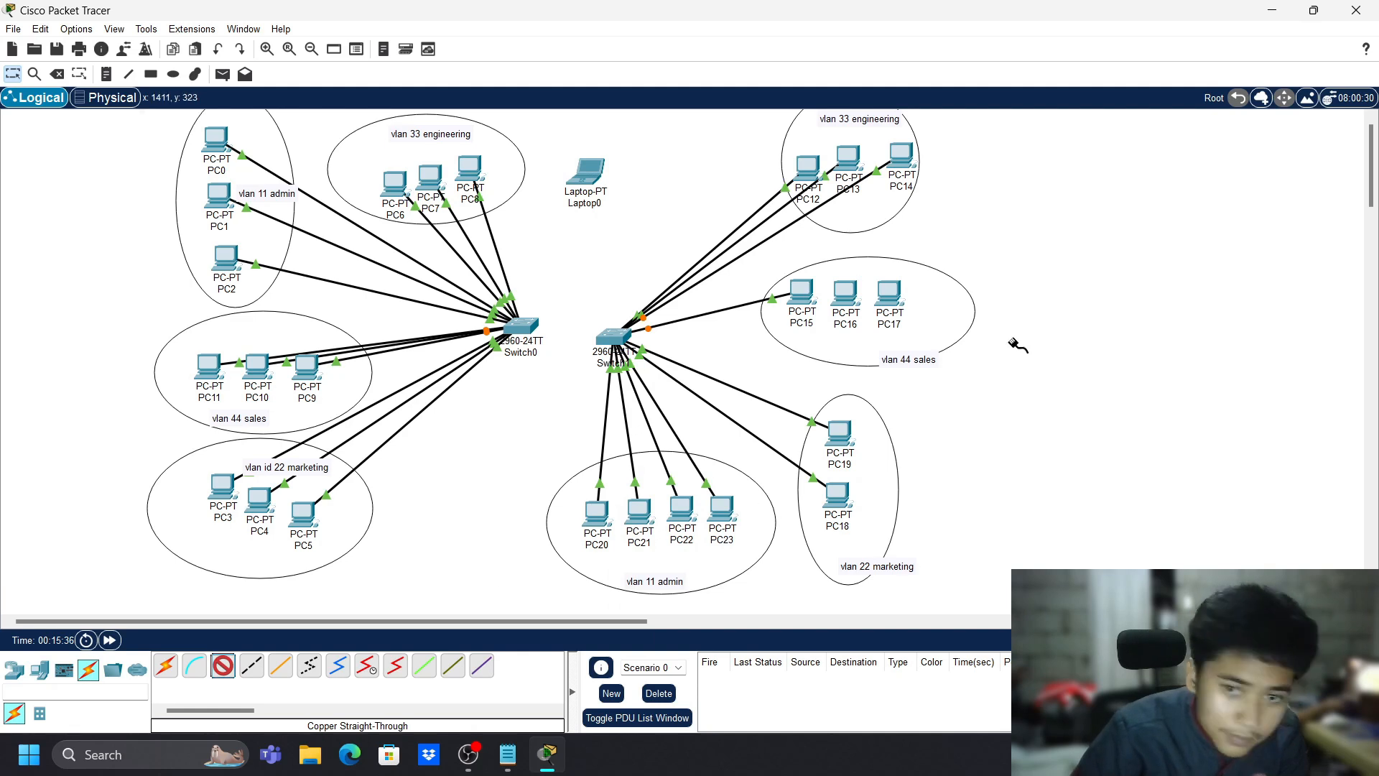
click(845, 298)
click(870, 361)
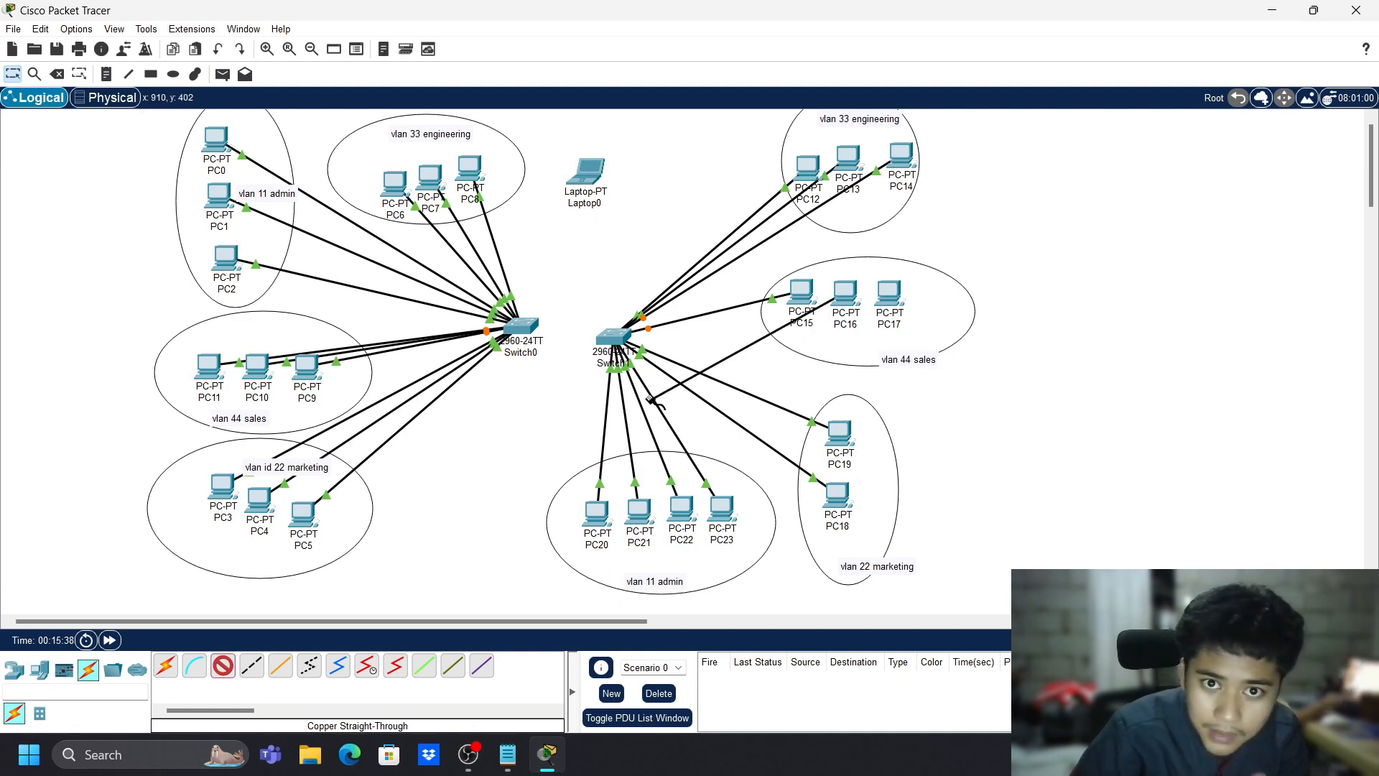
click(614, 339)
click(706, 489)
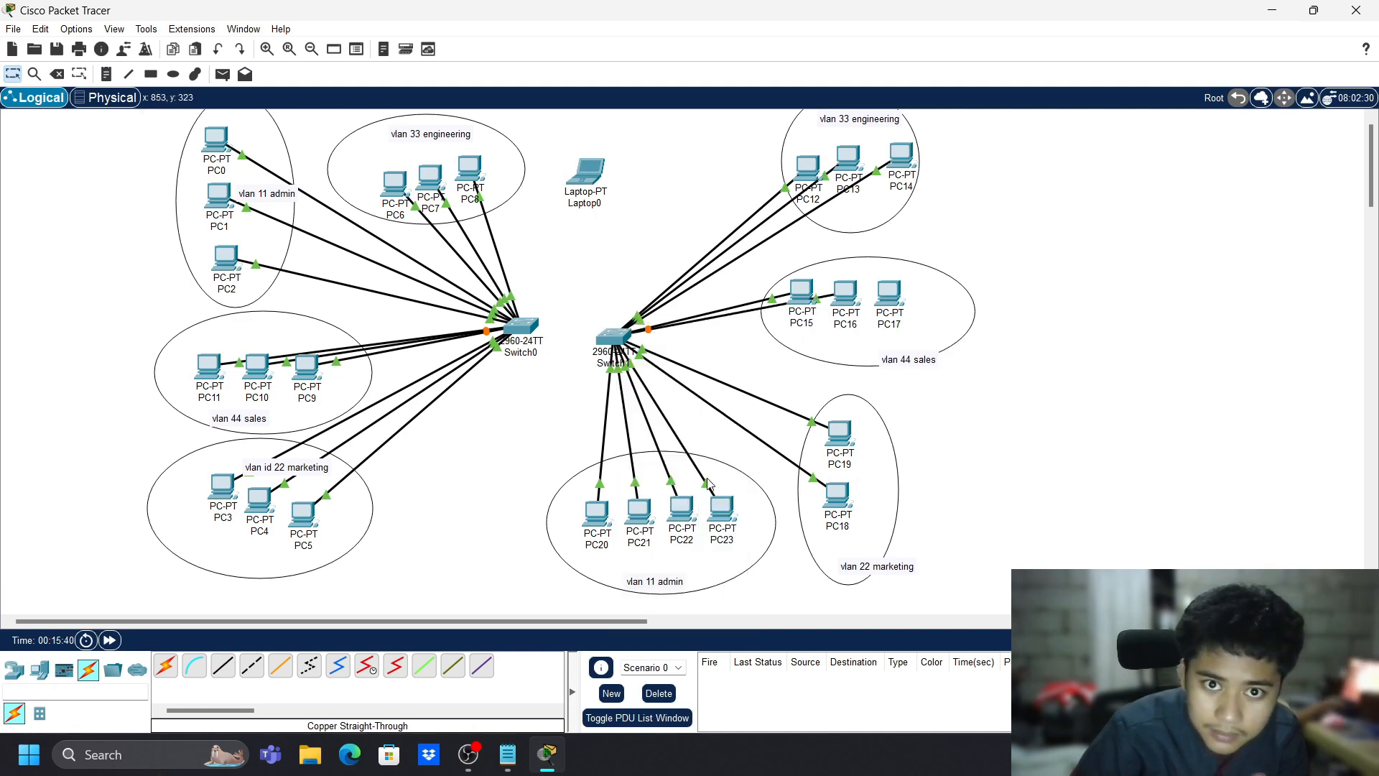
- Connect PC17's FastEthernet0 to a free Switch1 port
click(223, 666)
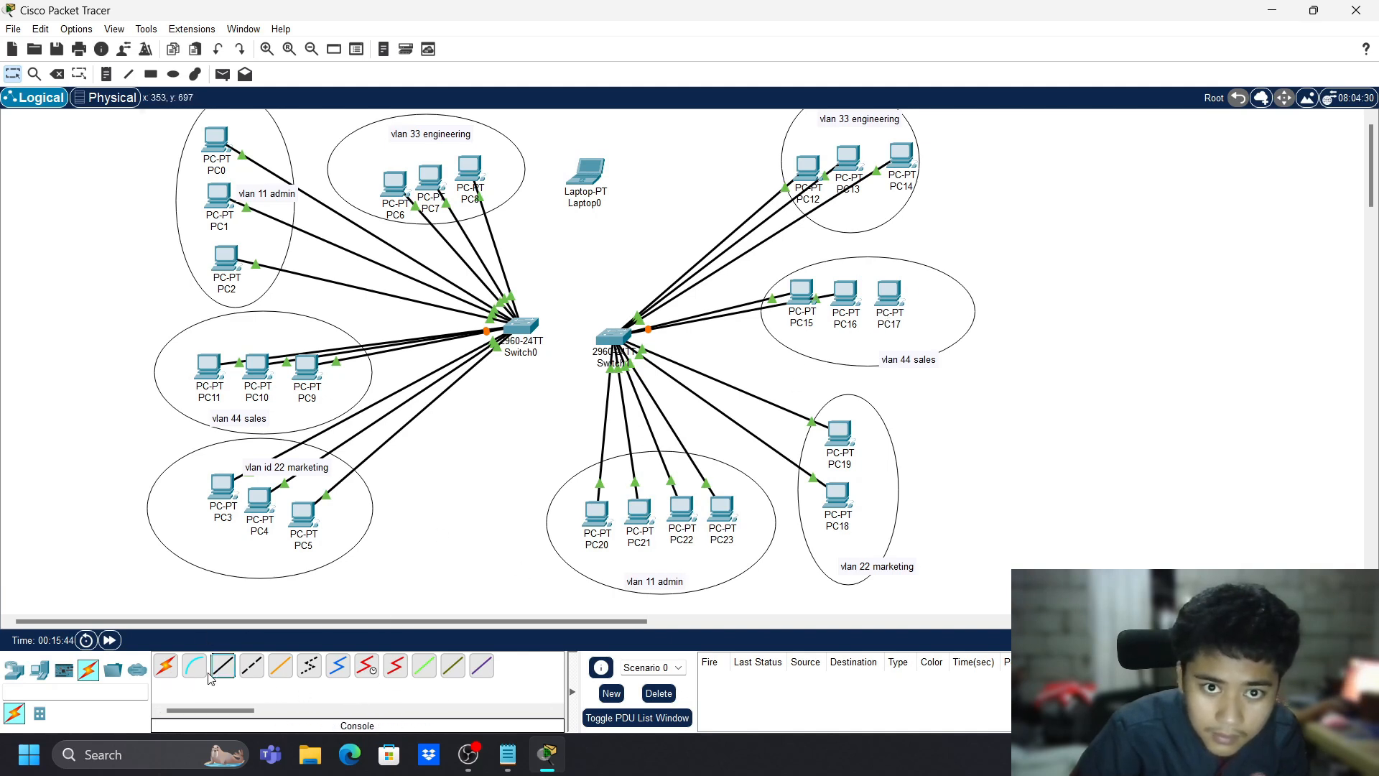
click(896, 301)
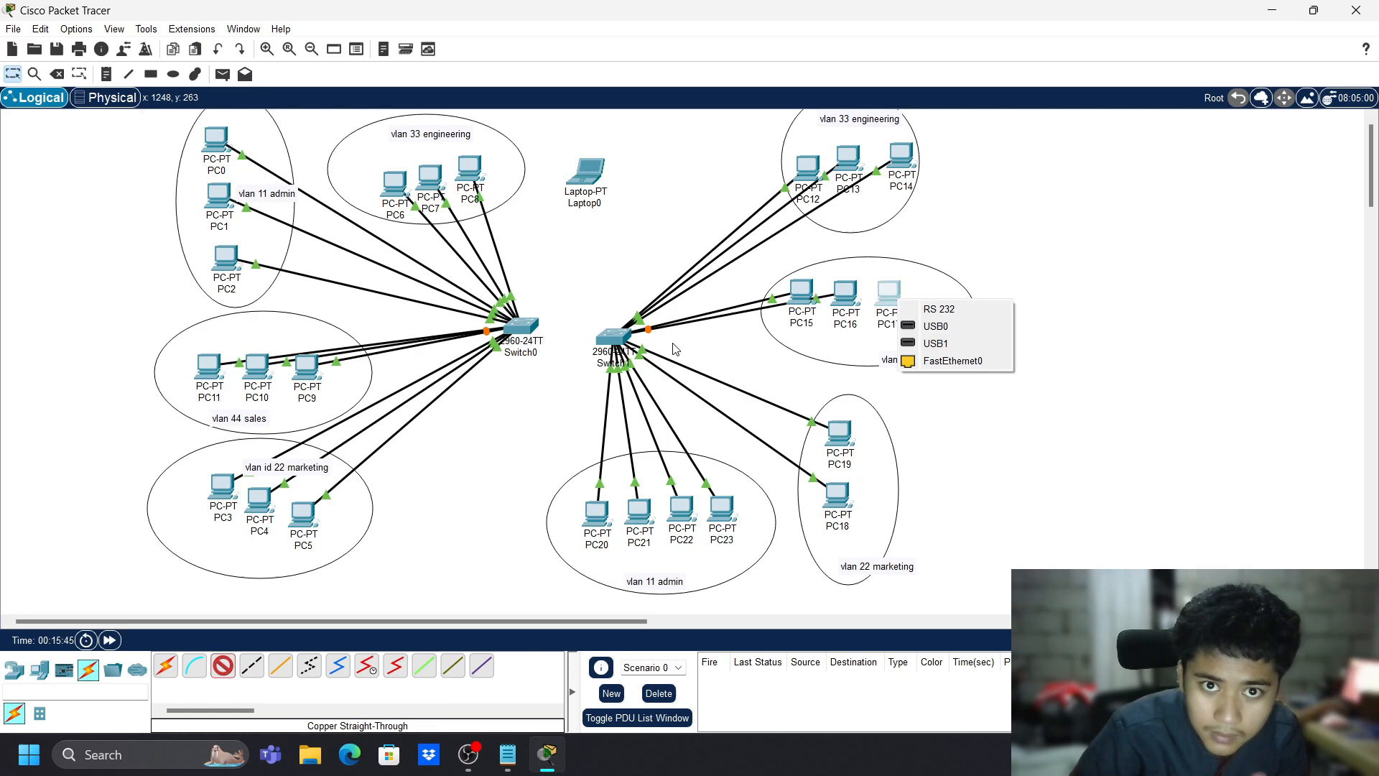
click(937, 364)
click(624, 332)
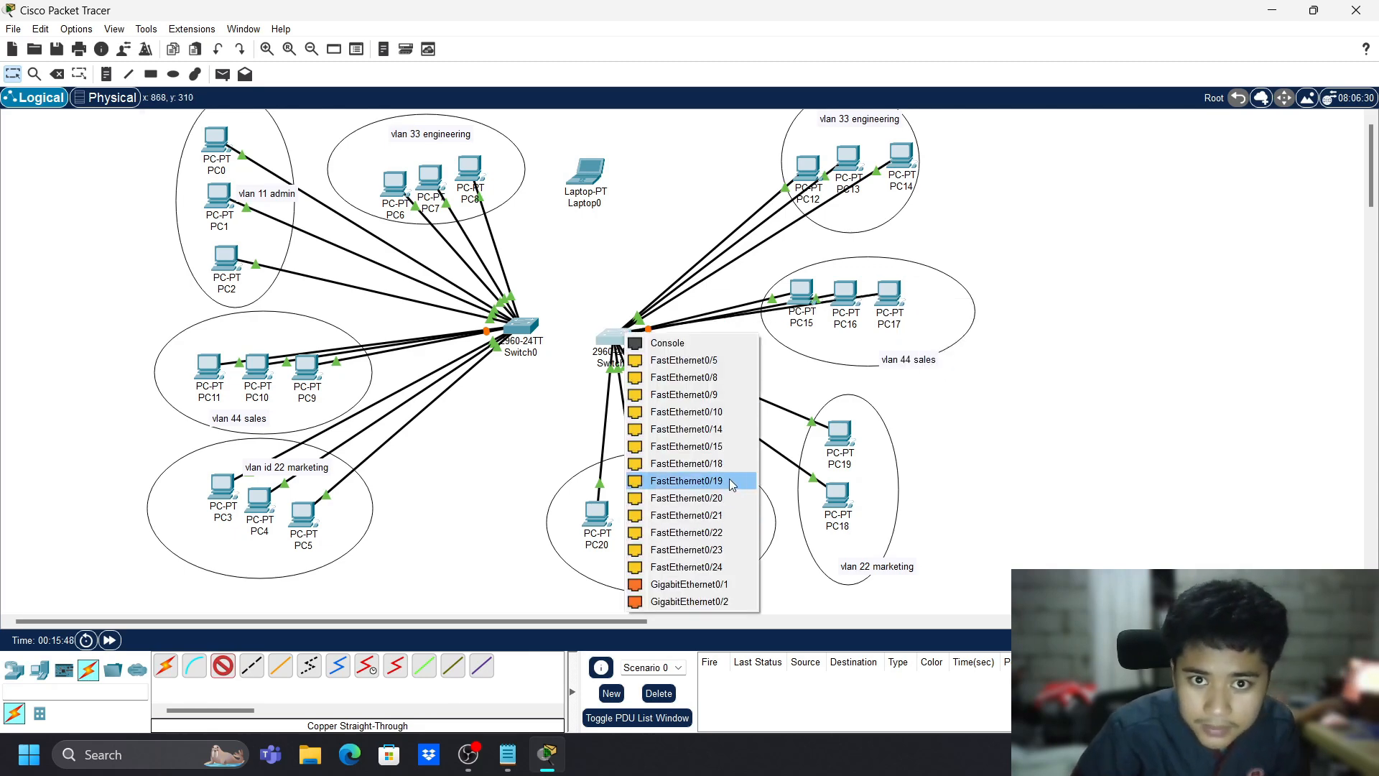
click(729, 479)
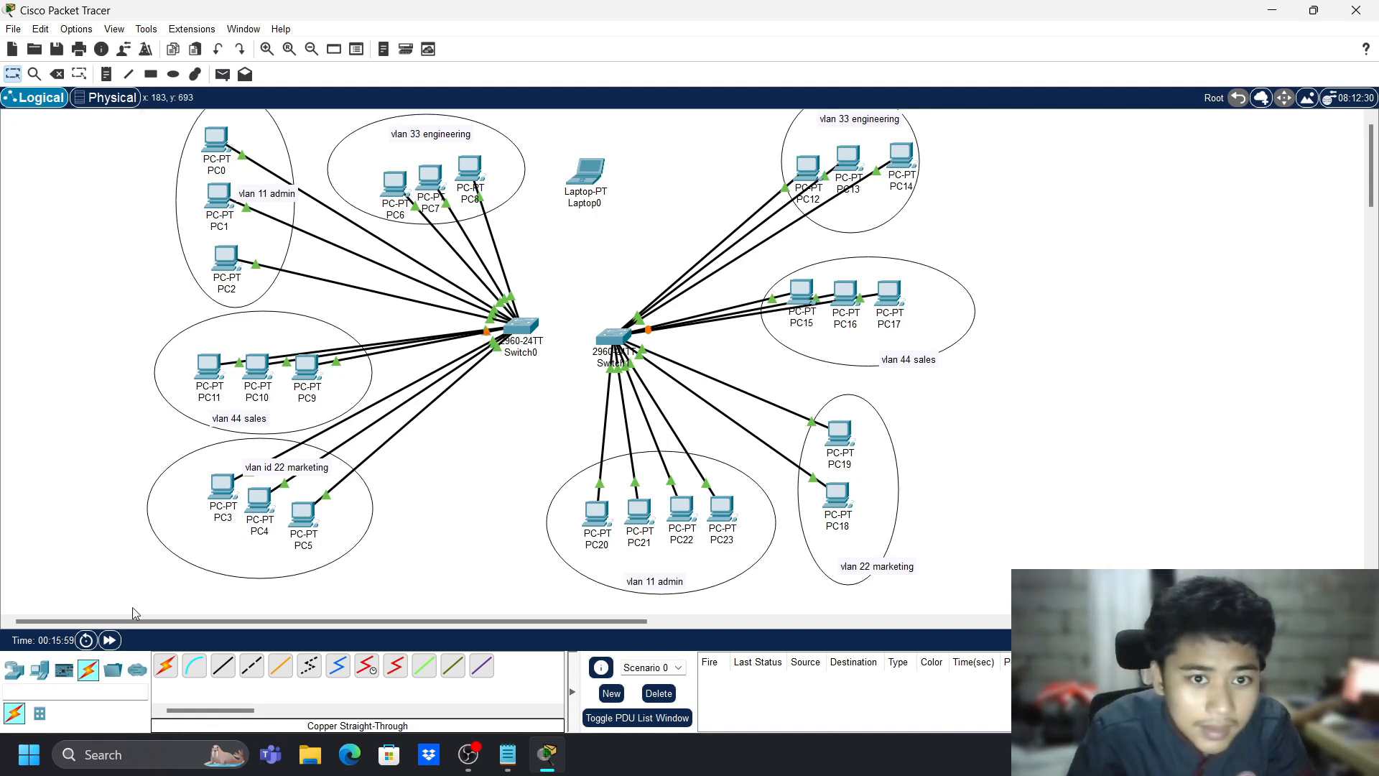
- Draw an ellipse around Laptop0 labelled 'vlan 77 management', centring laptop and note inside
click(173, 74)
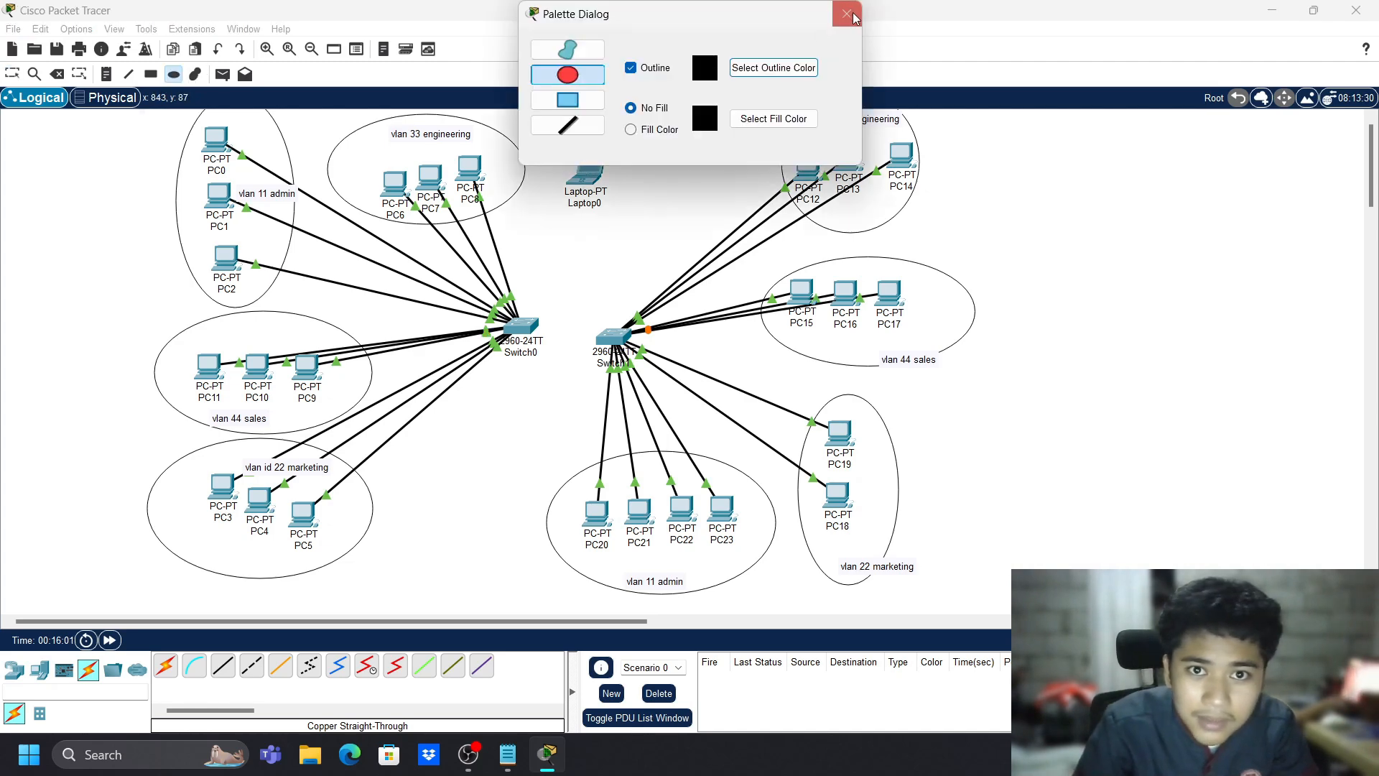
mouse_move(564, 117)
mouse_down()
mouse_move(635, 201)
mouse_move(703, 234)
mouse_up()
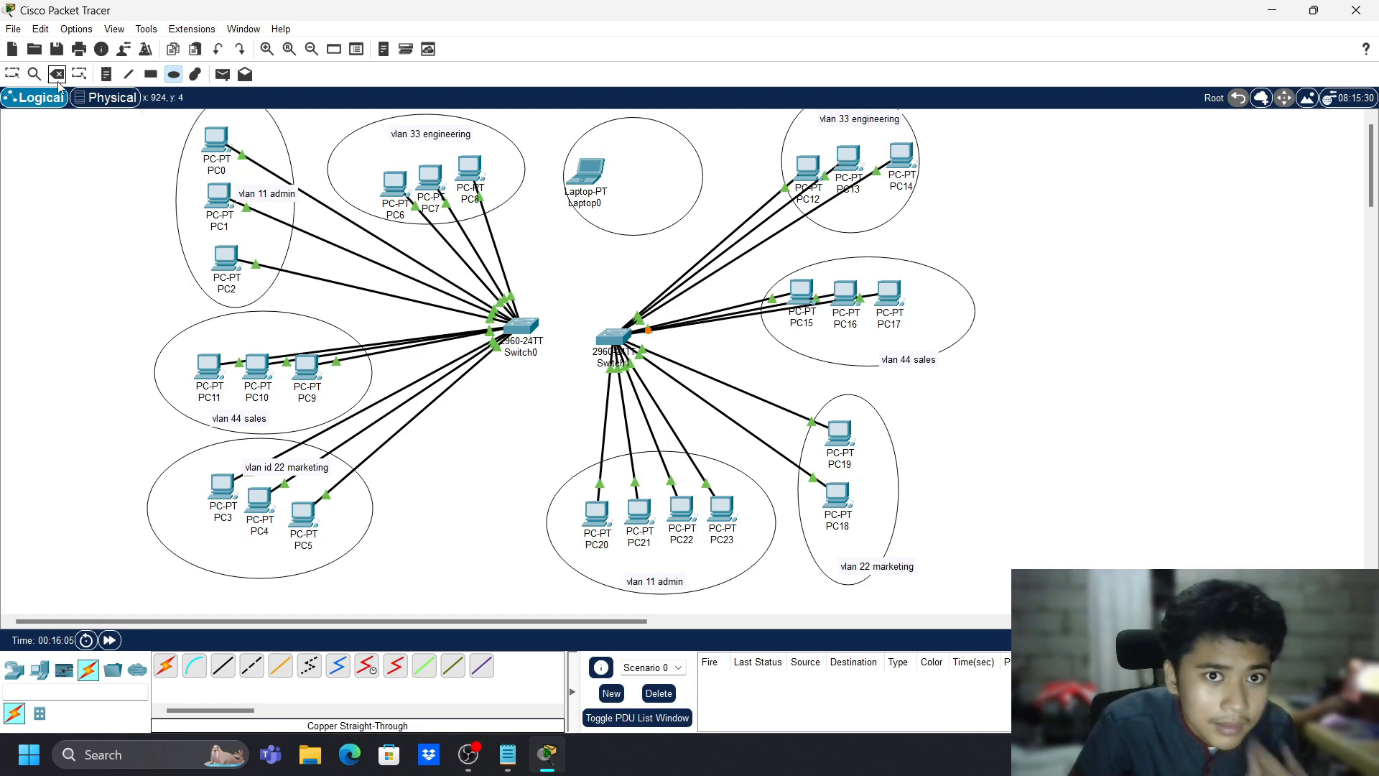
key(n)
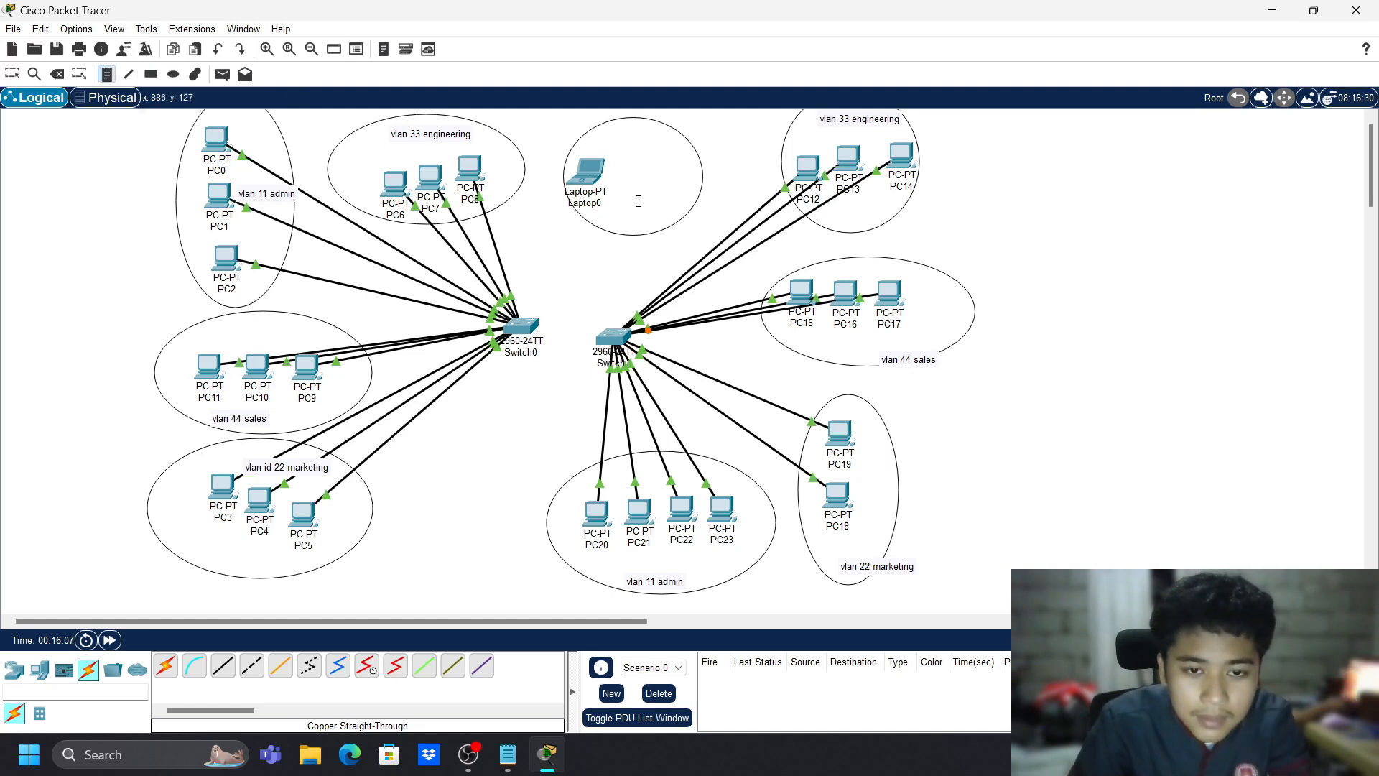
click(614, 215)
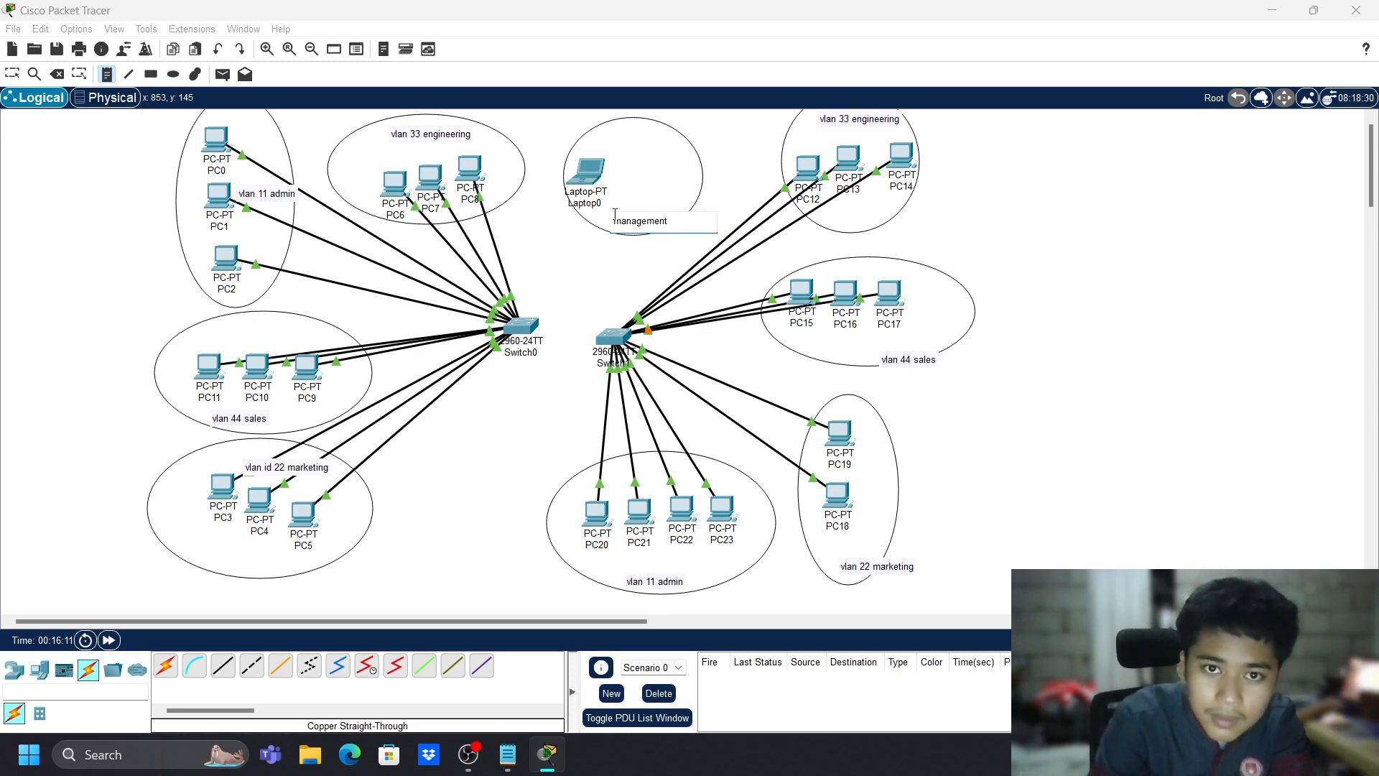
text(vlan 77)
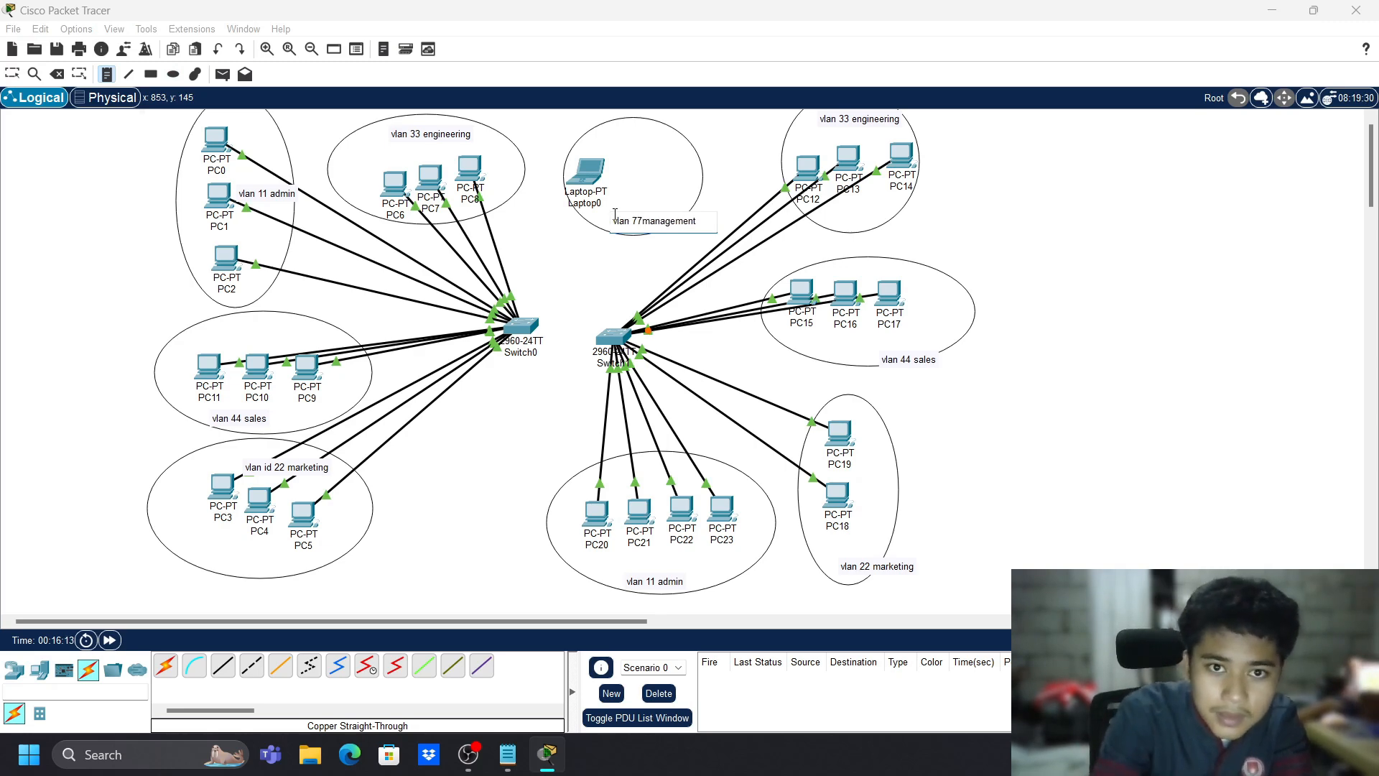
key(Escape)
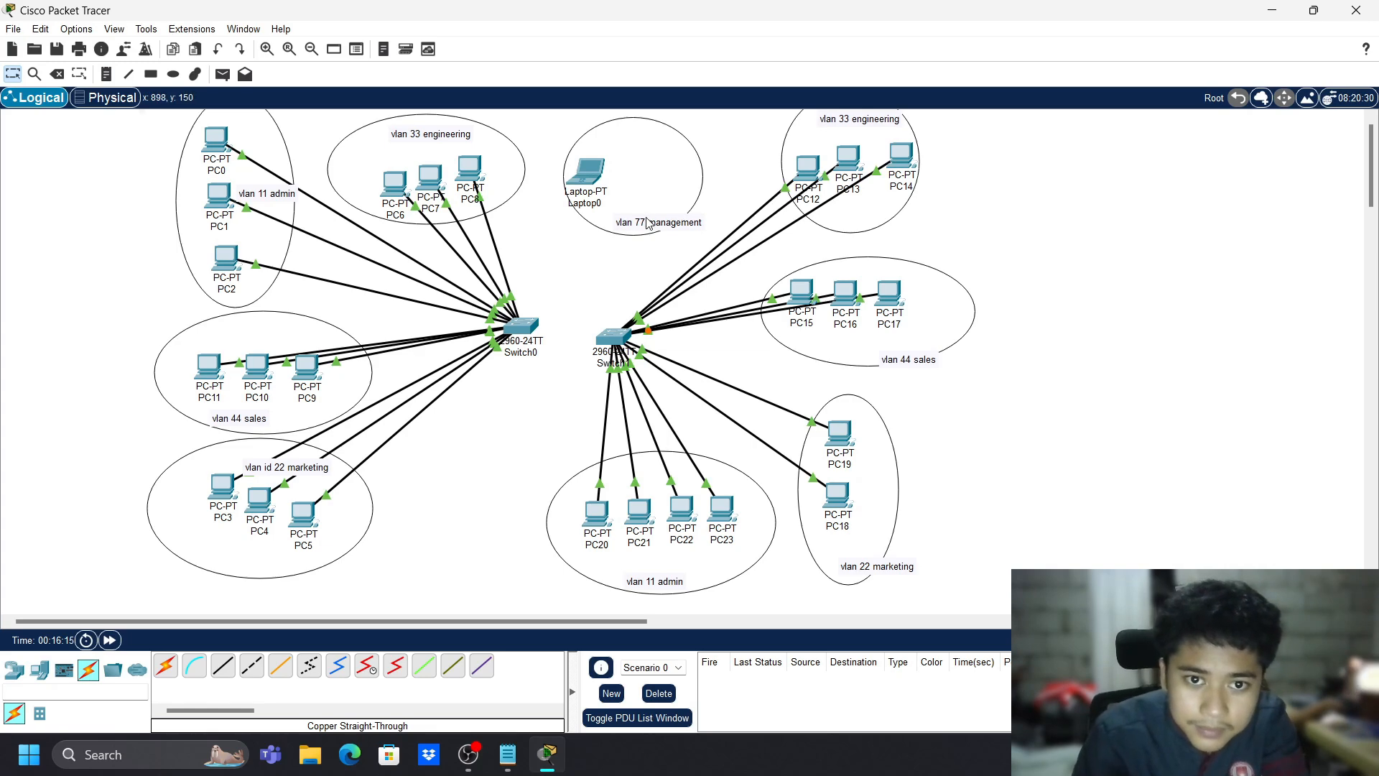
drag(646, 219, 631, 220)
drag(596, 178, 641, 152)
click(639, 219)
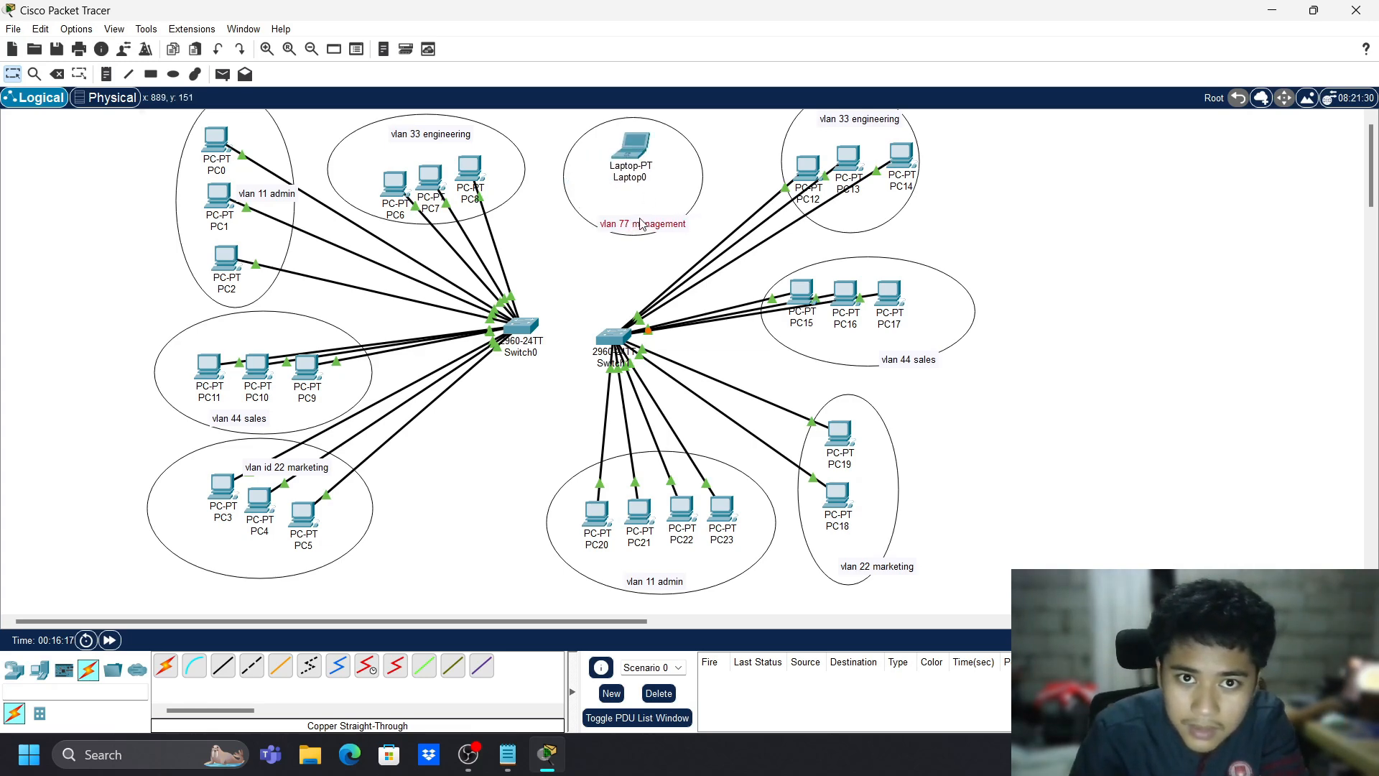
drag(641, 224, 636, 214)
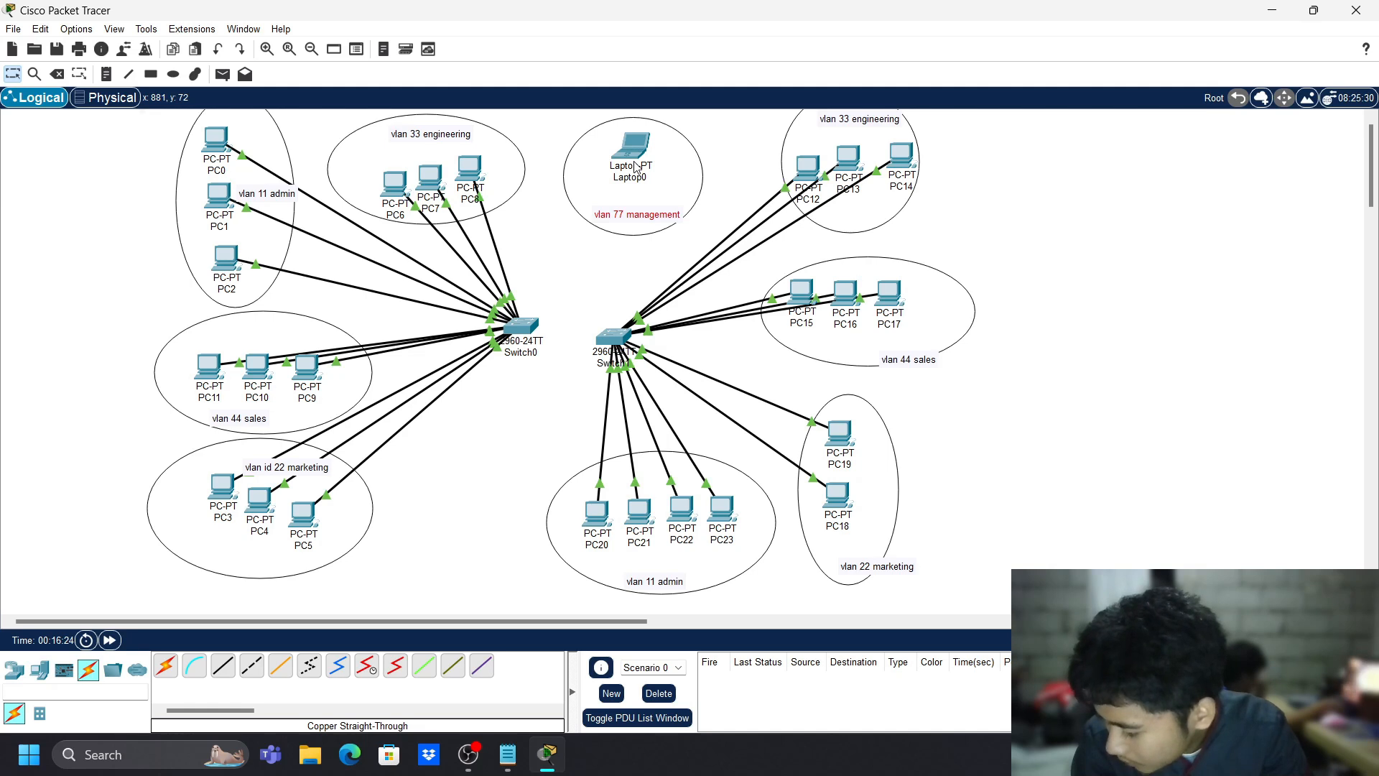
- Cable Laptop0 to Switch0 FastEthernet0/21, then open Laptop0's device settings
click(223, 667)
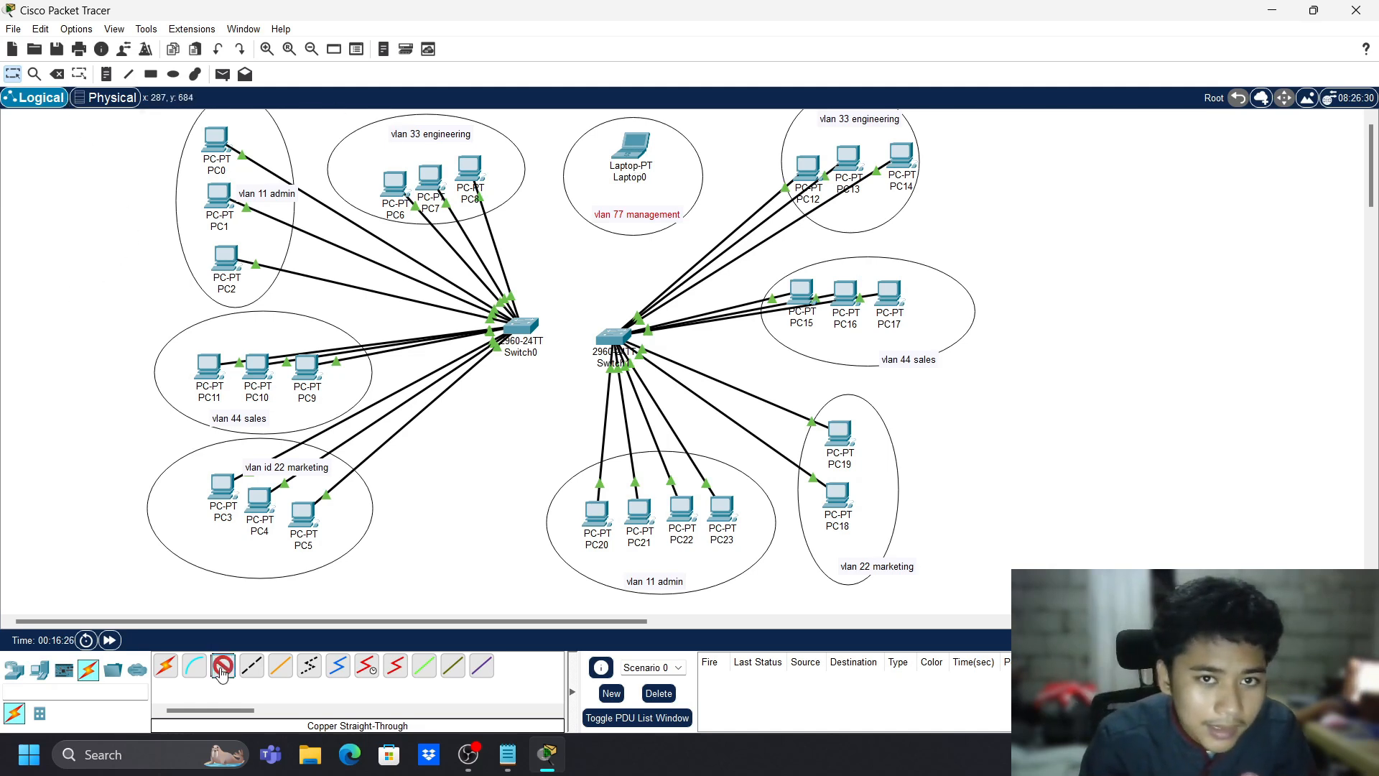
click(635, 163)
click(681, 201)
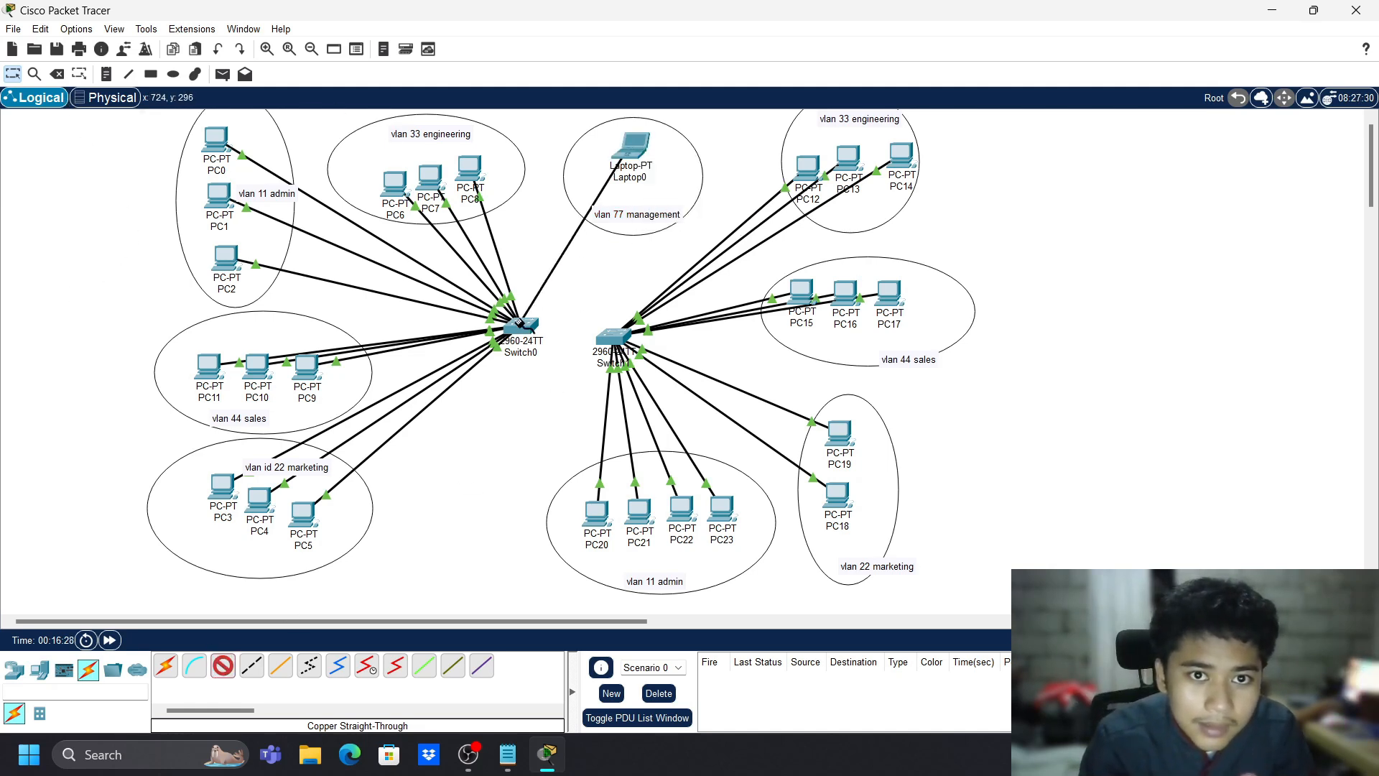
click(520, 325)
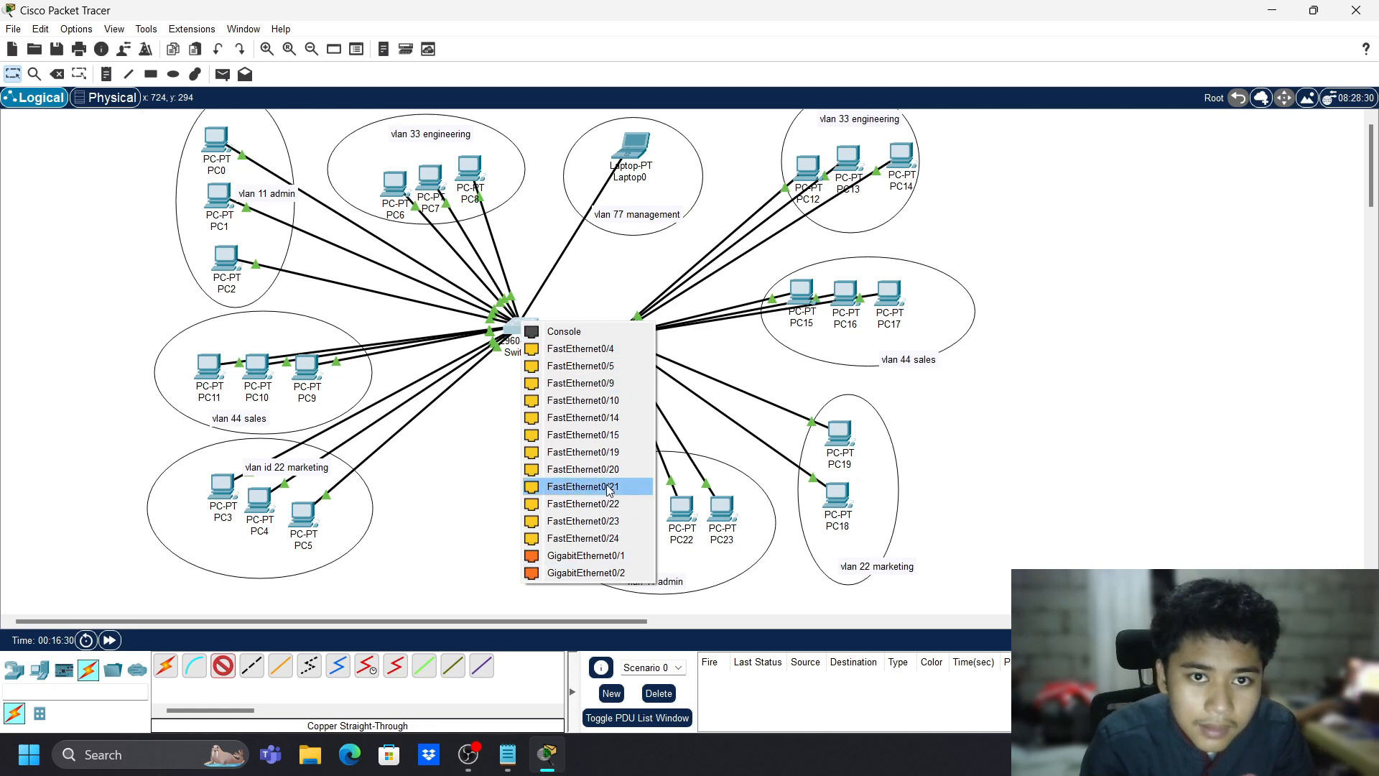
click(582, 486)
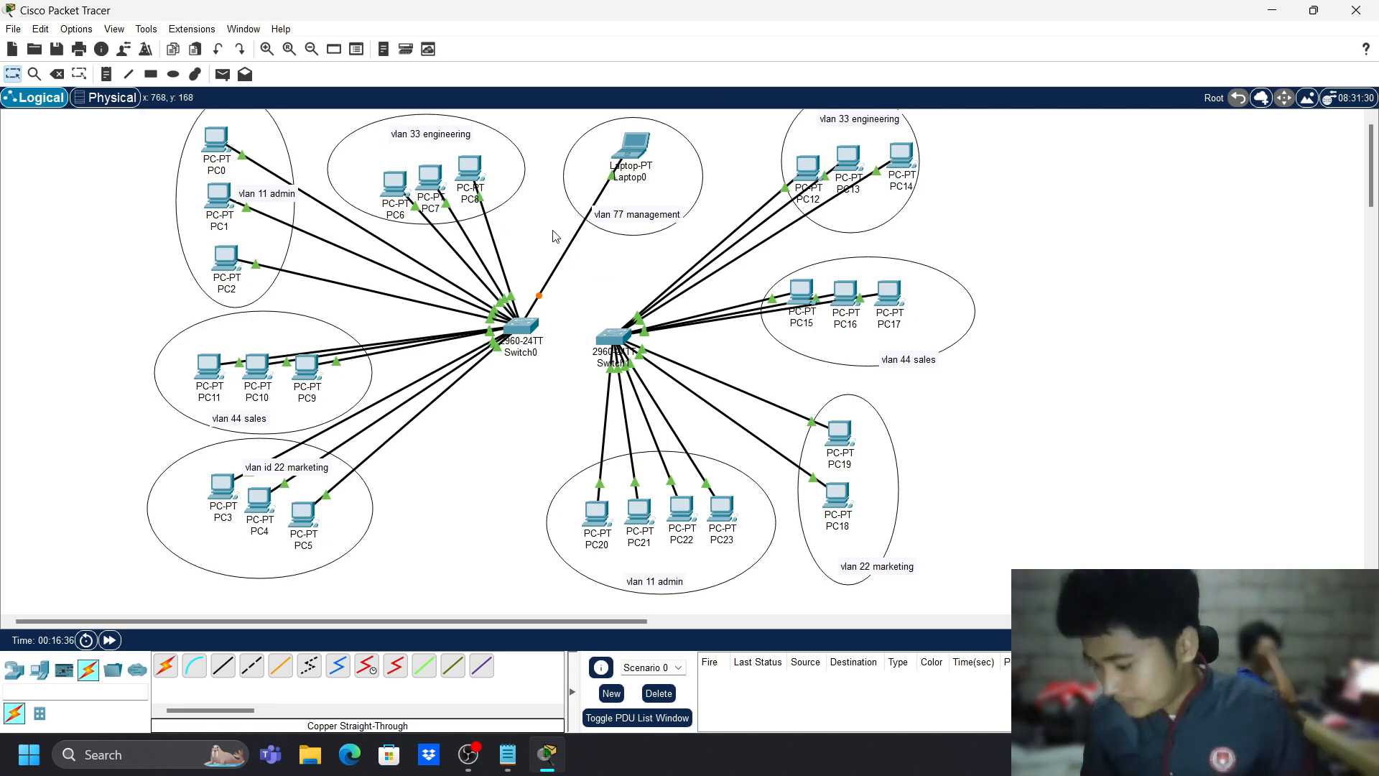
click(635, 148)
- Give Laptop0 the static IPv4 address 192.168.77.100 with subnet mask 255.255.255.0
click(566, 188)
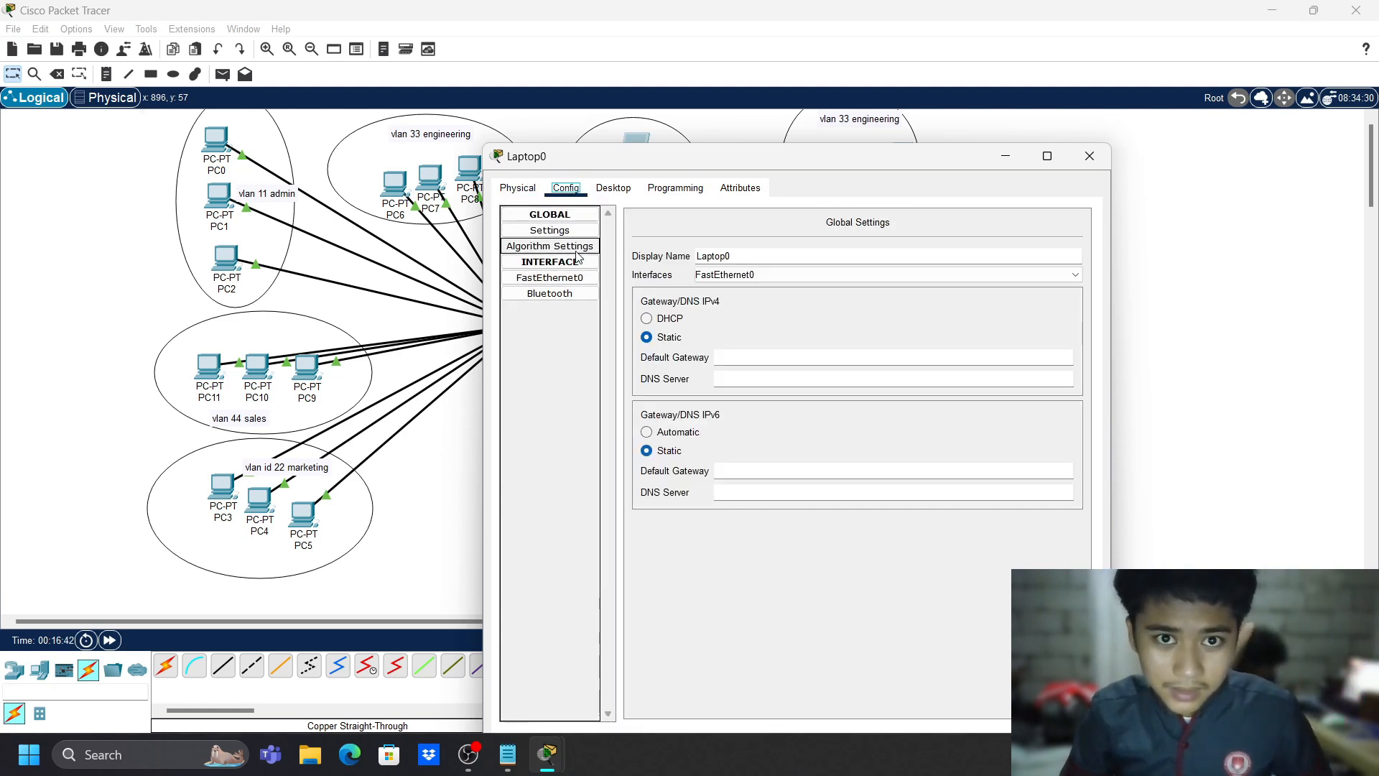
click(956, 352)
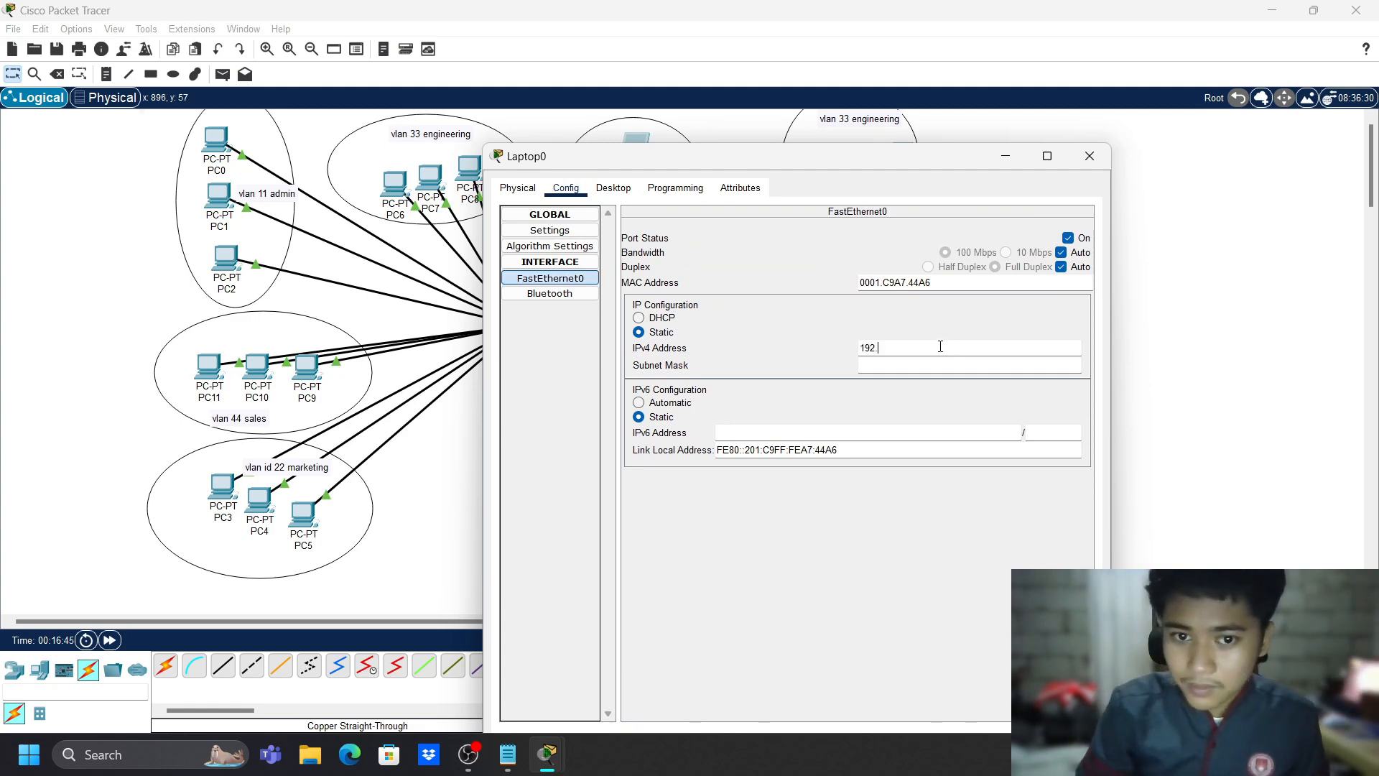
text(192.168.77)
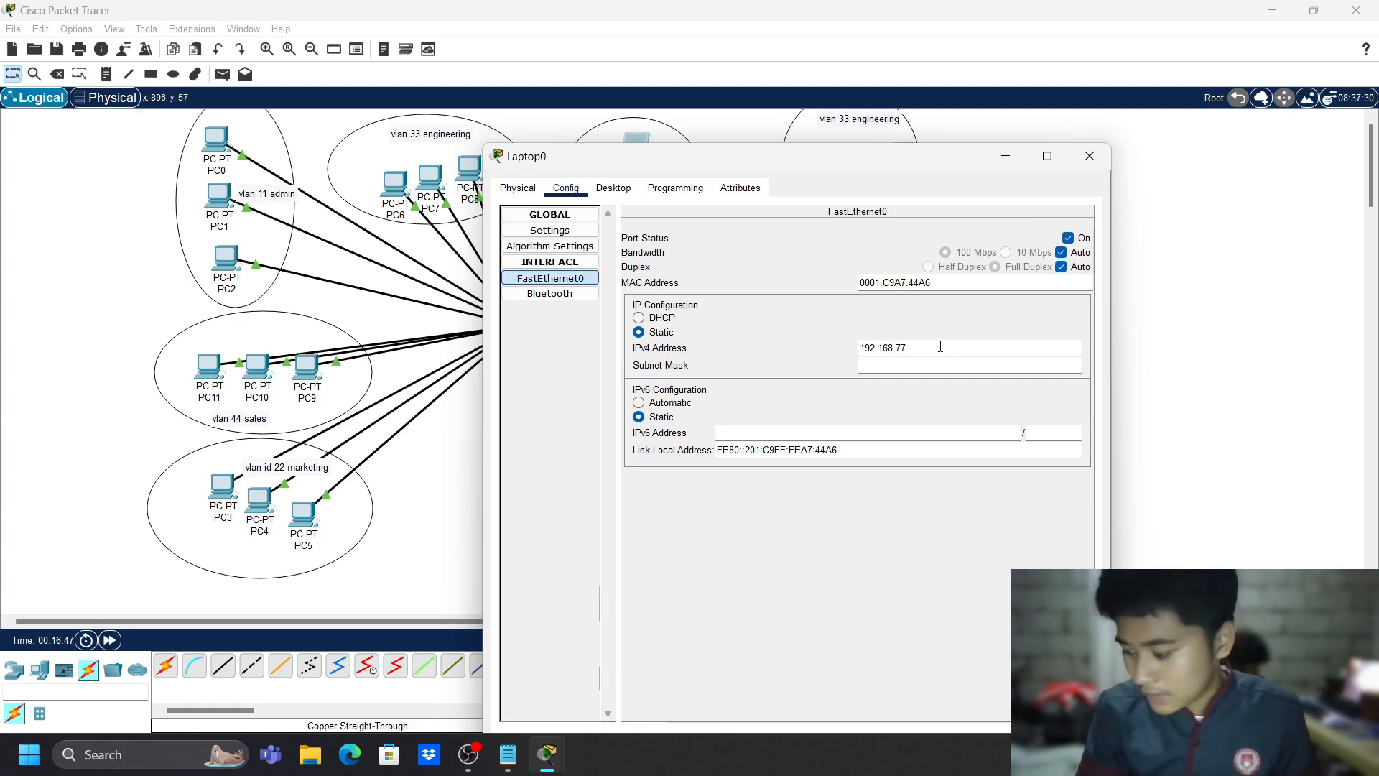
text(.)
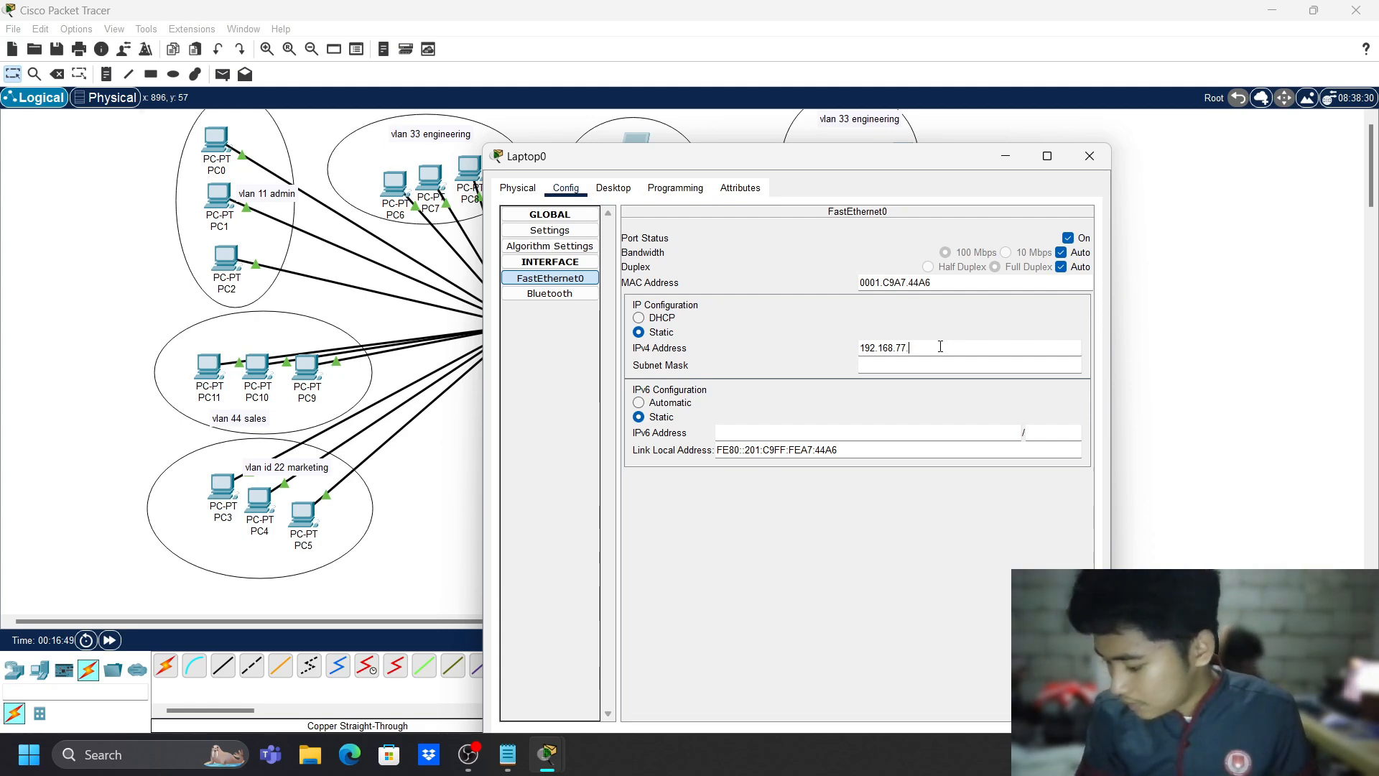
text(100)
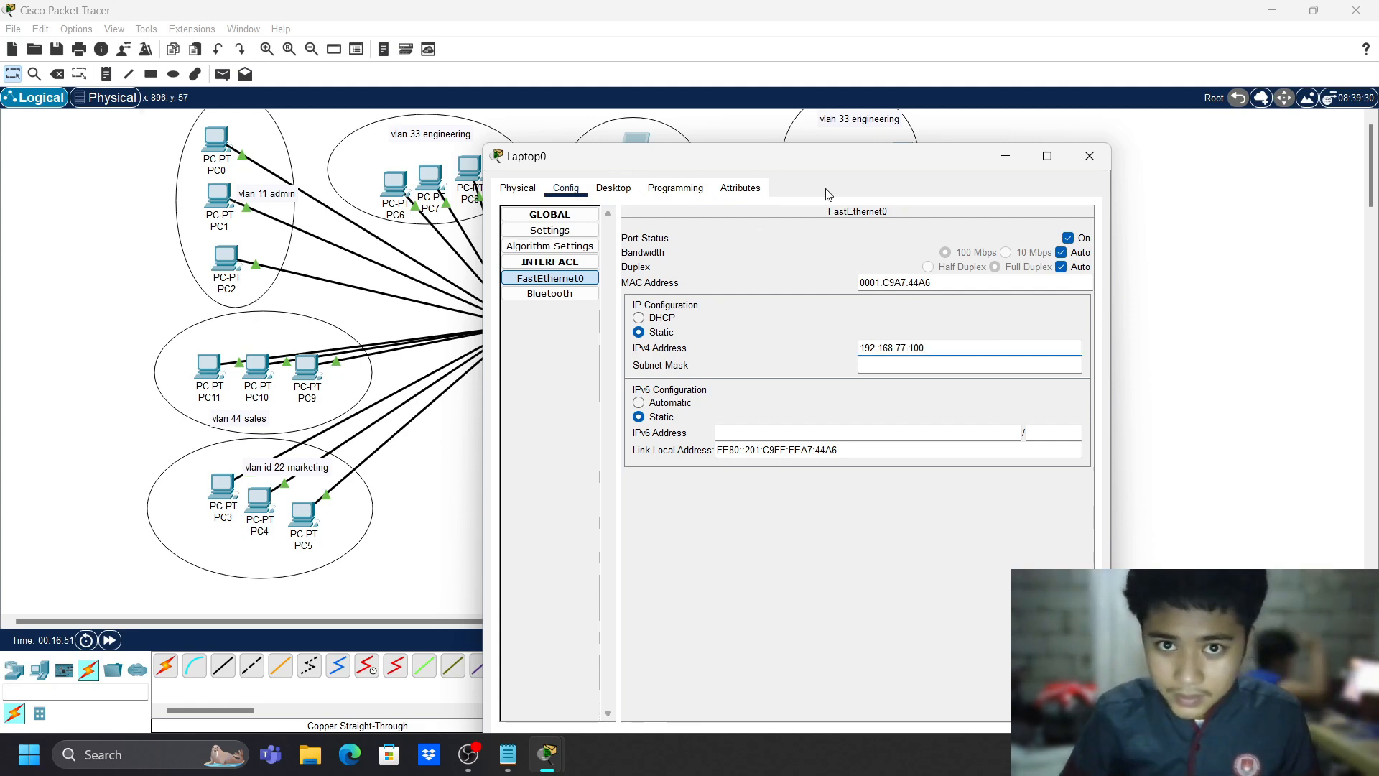
key(Tab)
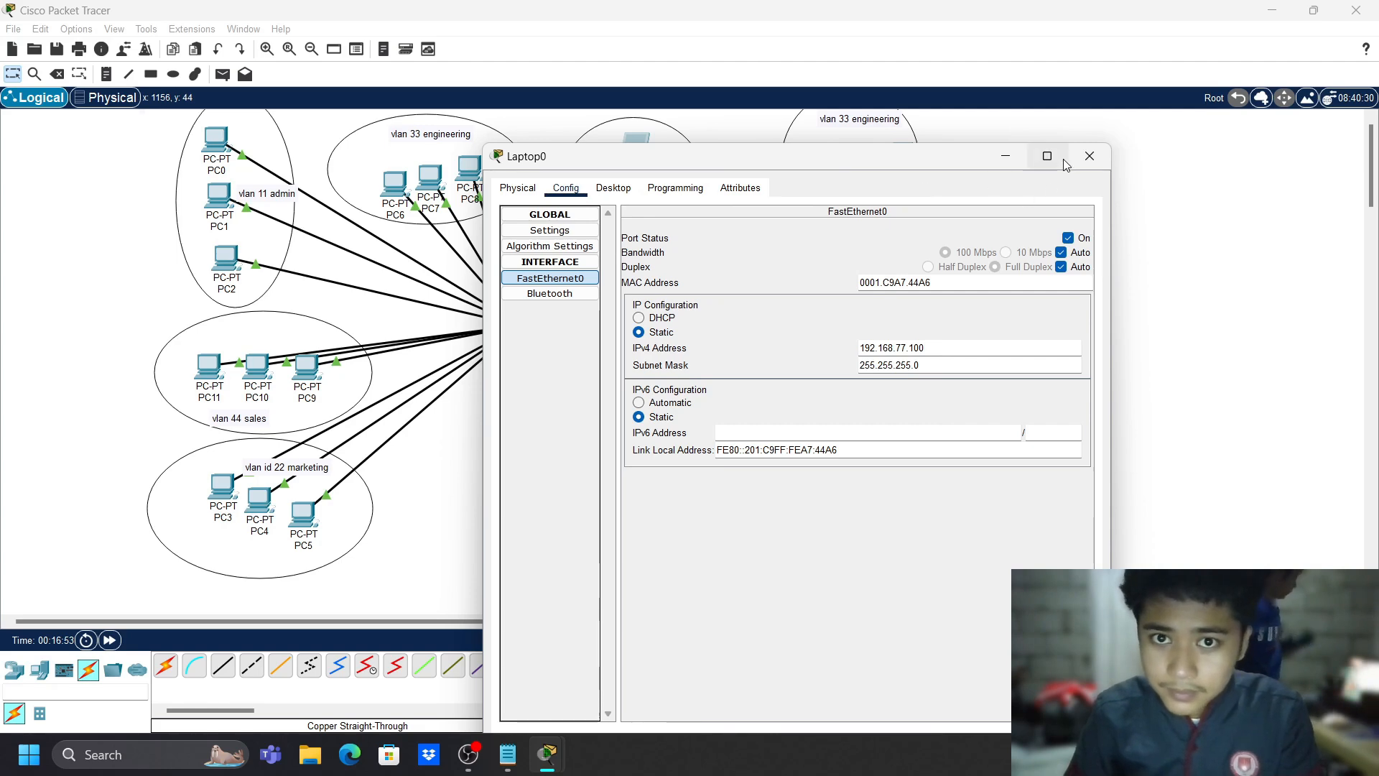
click(1089, 156)
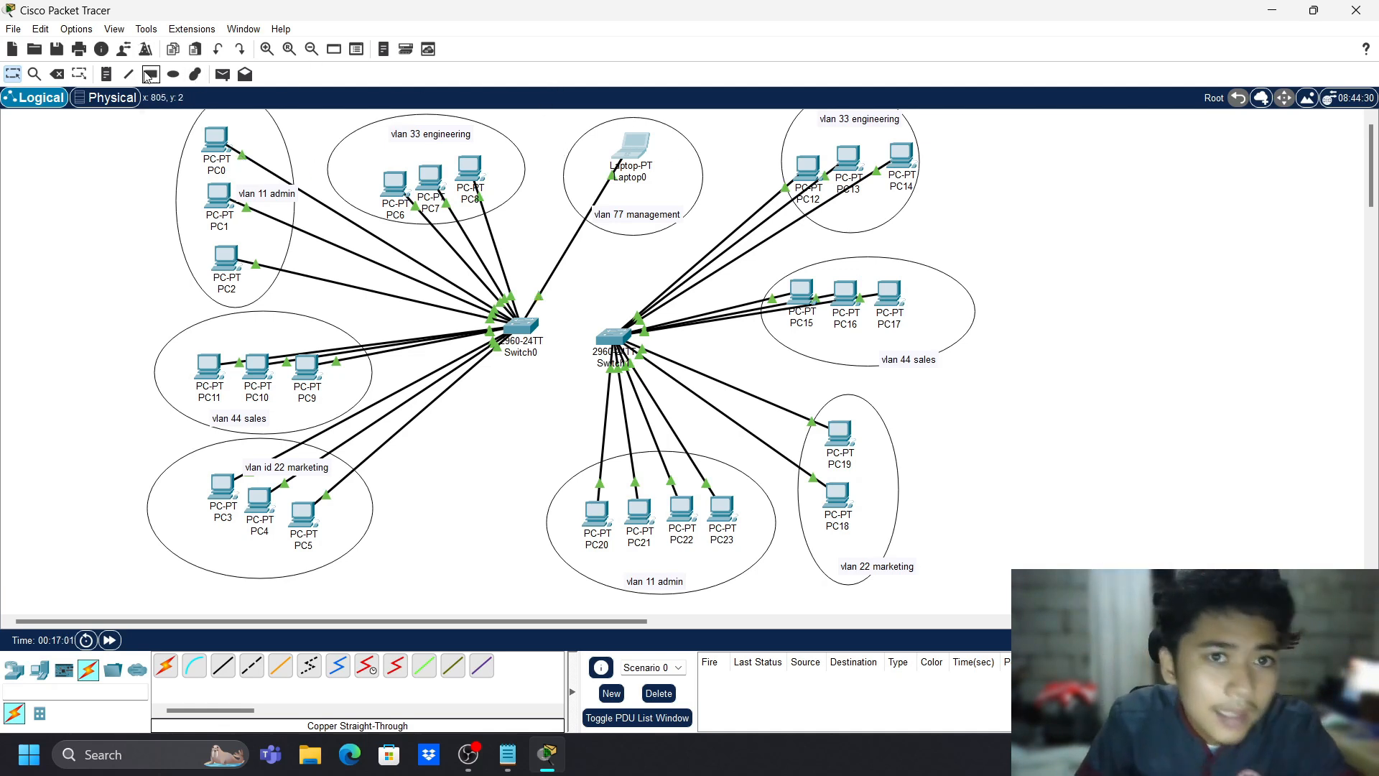
- Add a '192.168.77.100' note and position it below Laptop0 inside its ellipse
click(106, 74)
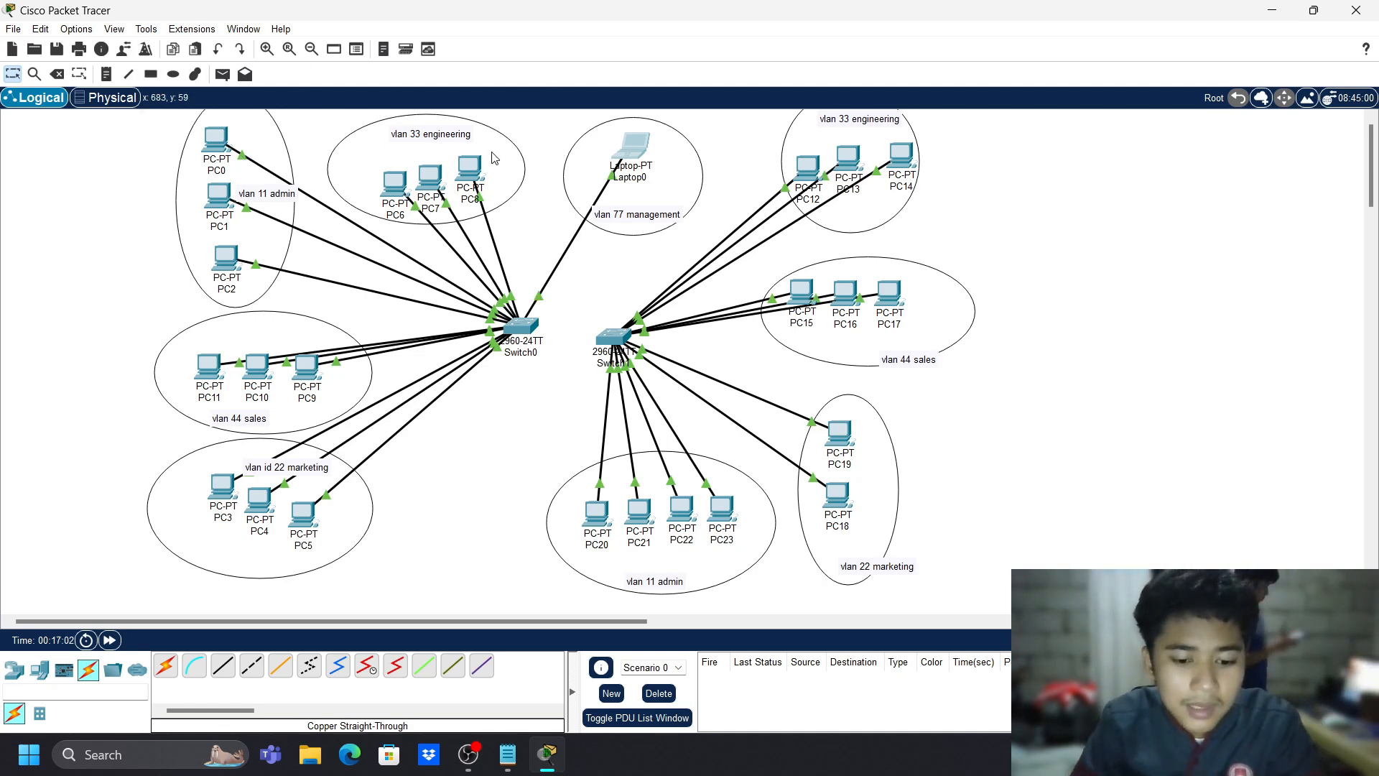
click(662, 163)
text(192.168.77.100)
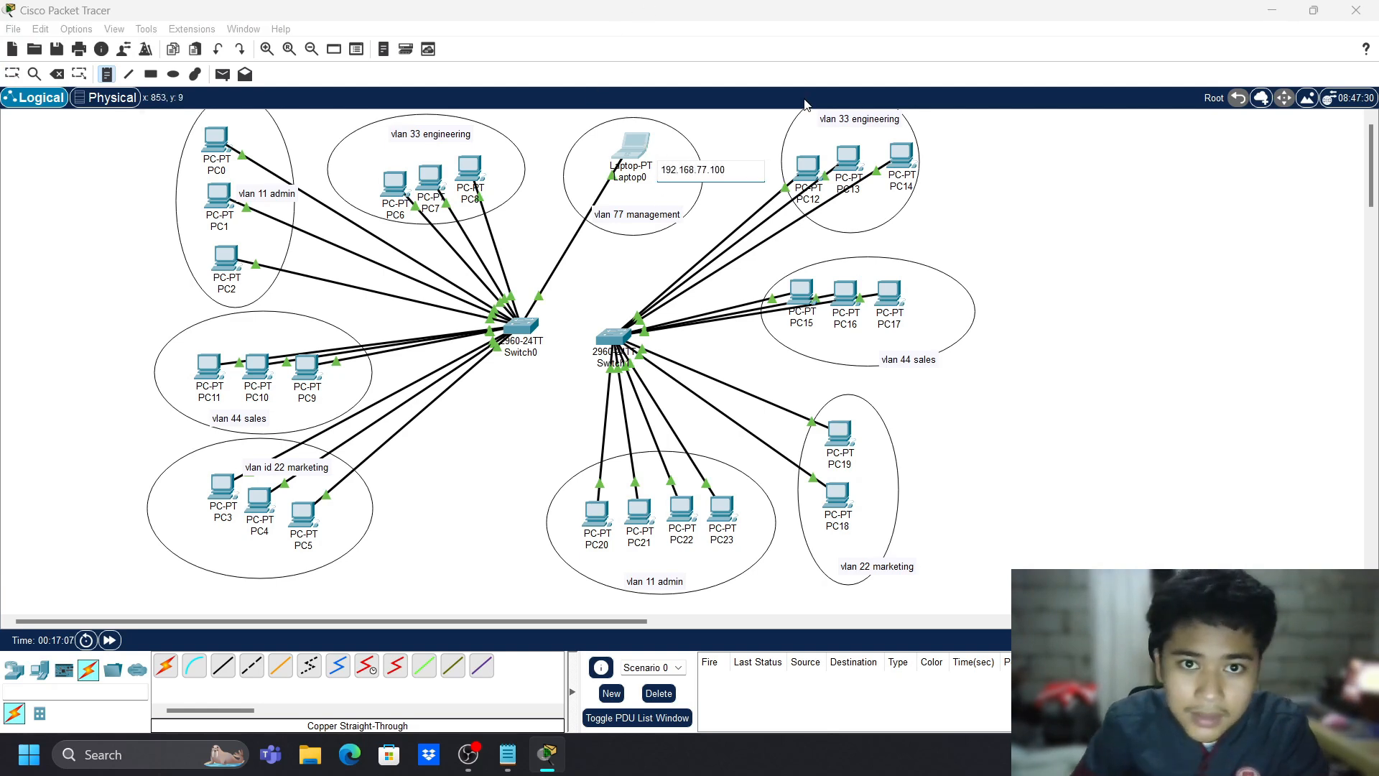
key(Escape)
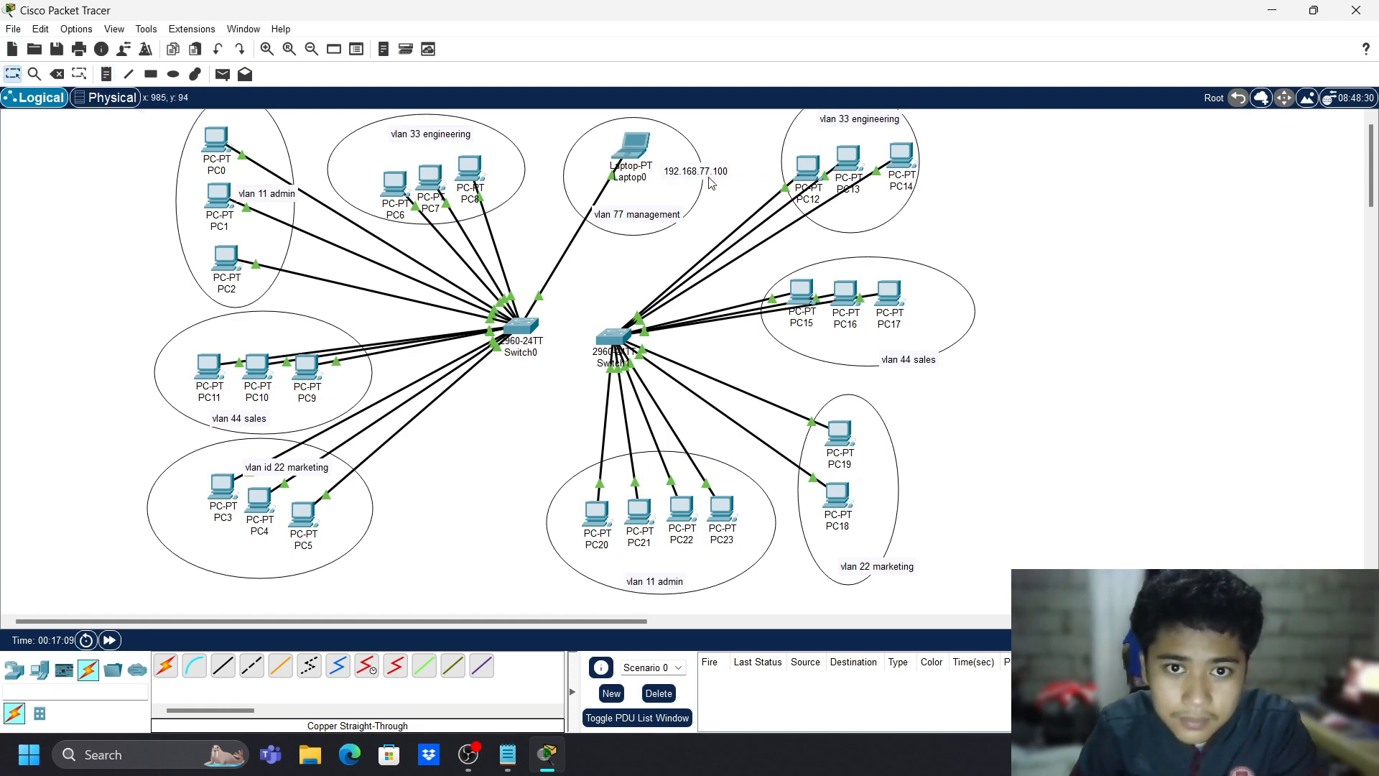
drag(708, 182, 659, 204)
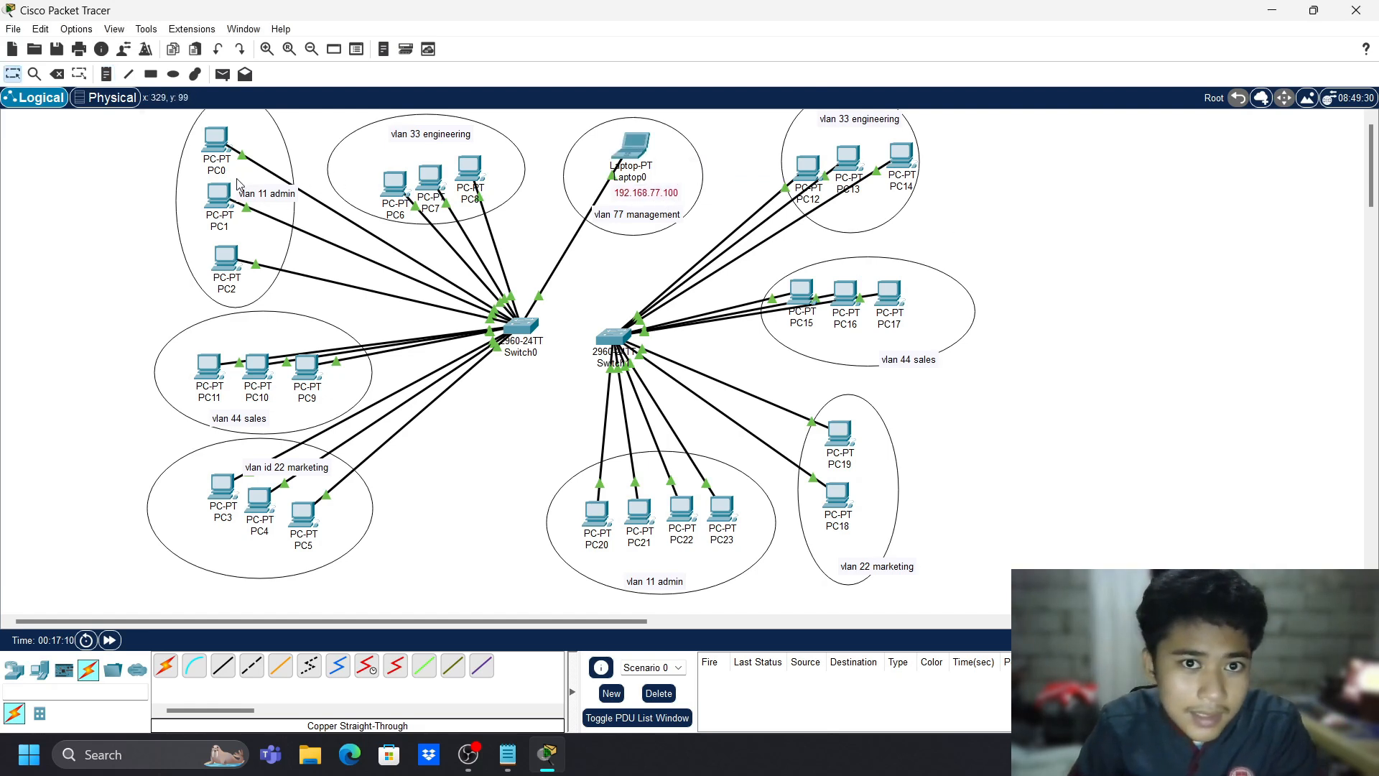
- Start a new address note beside PC0, typing '192' so far
key(n)
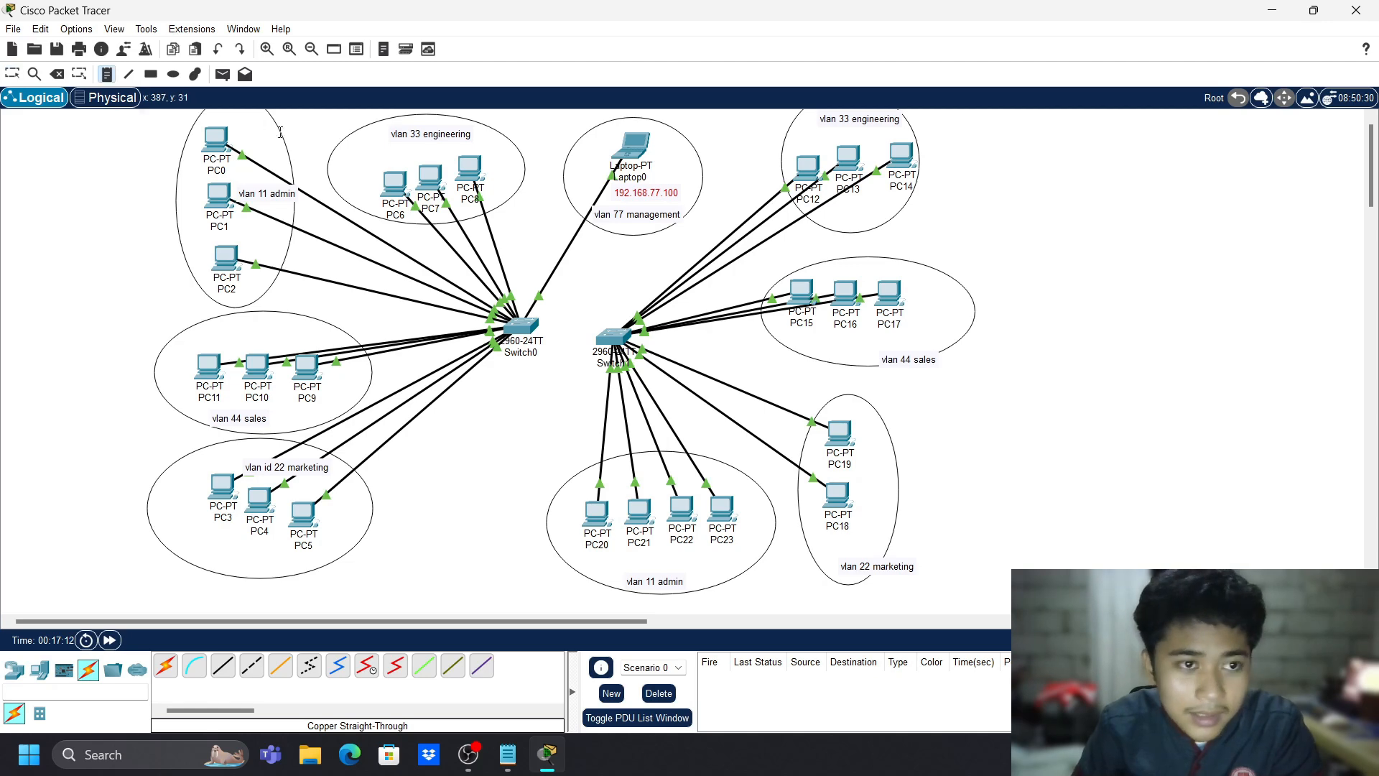
click(245, 140)
text(192.168.11.2)
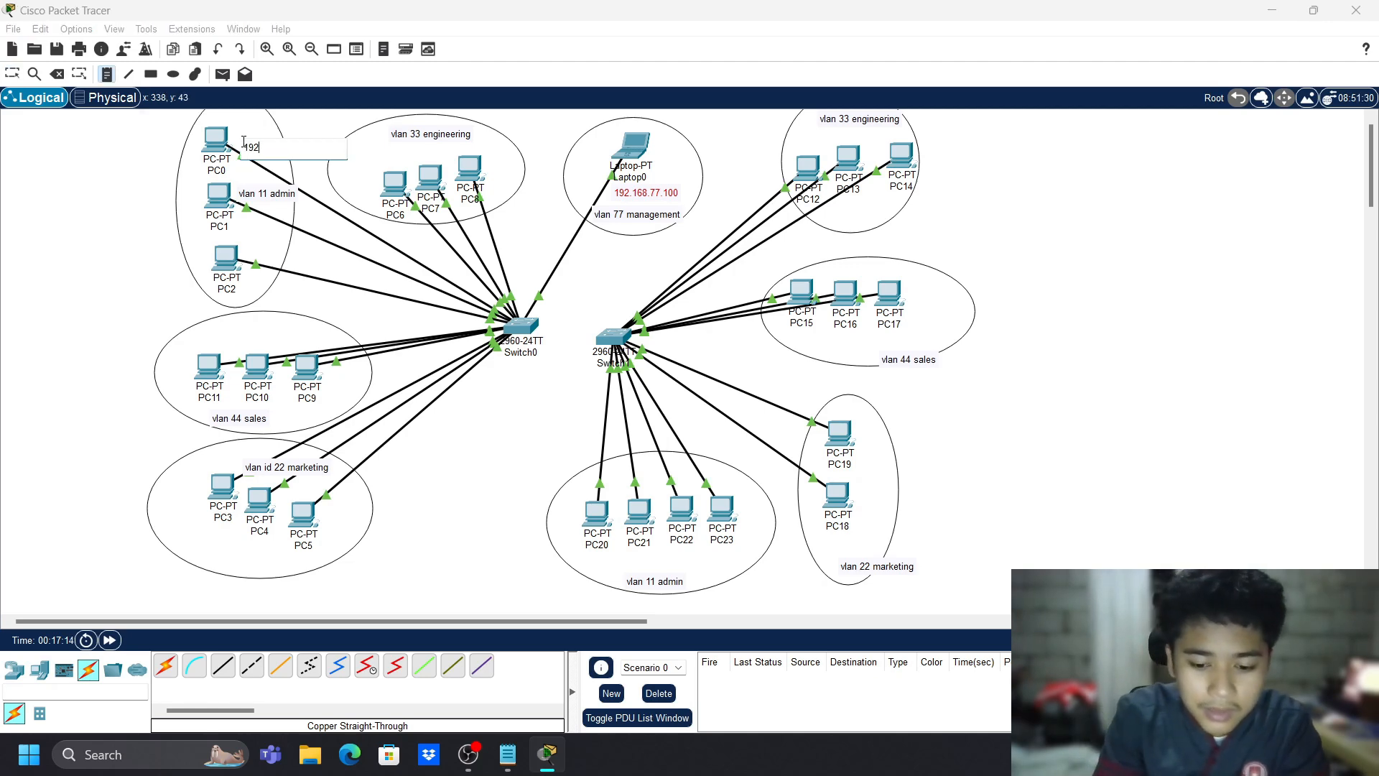
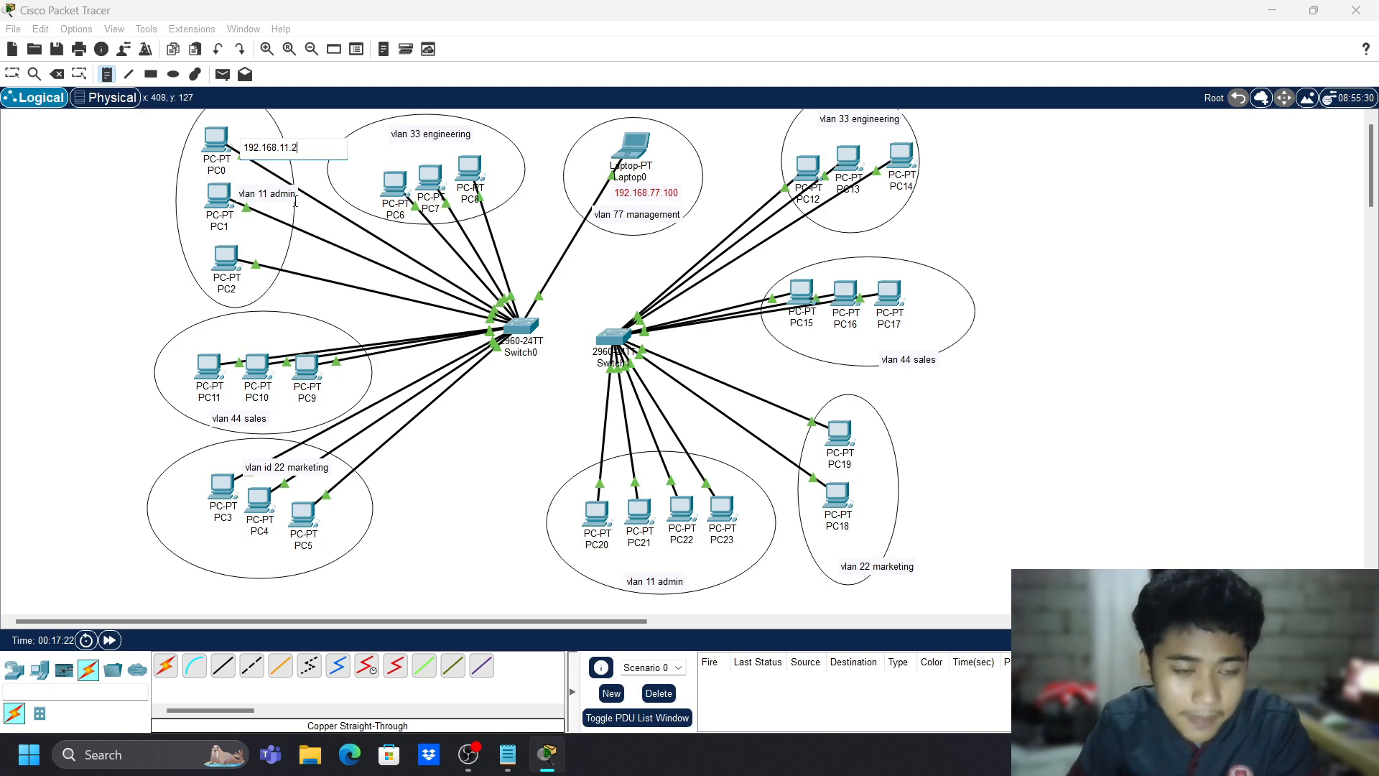
- Finish the 192.168.11.2 note and move it to the left of PC0
key(Escape)
click(219, 146)
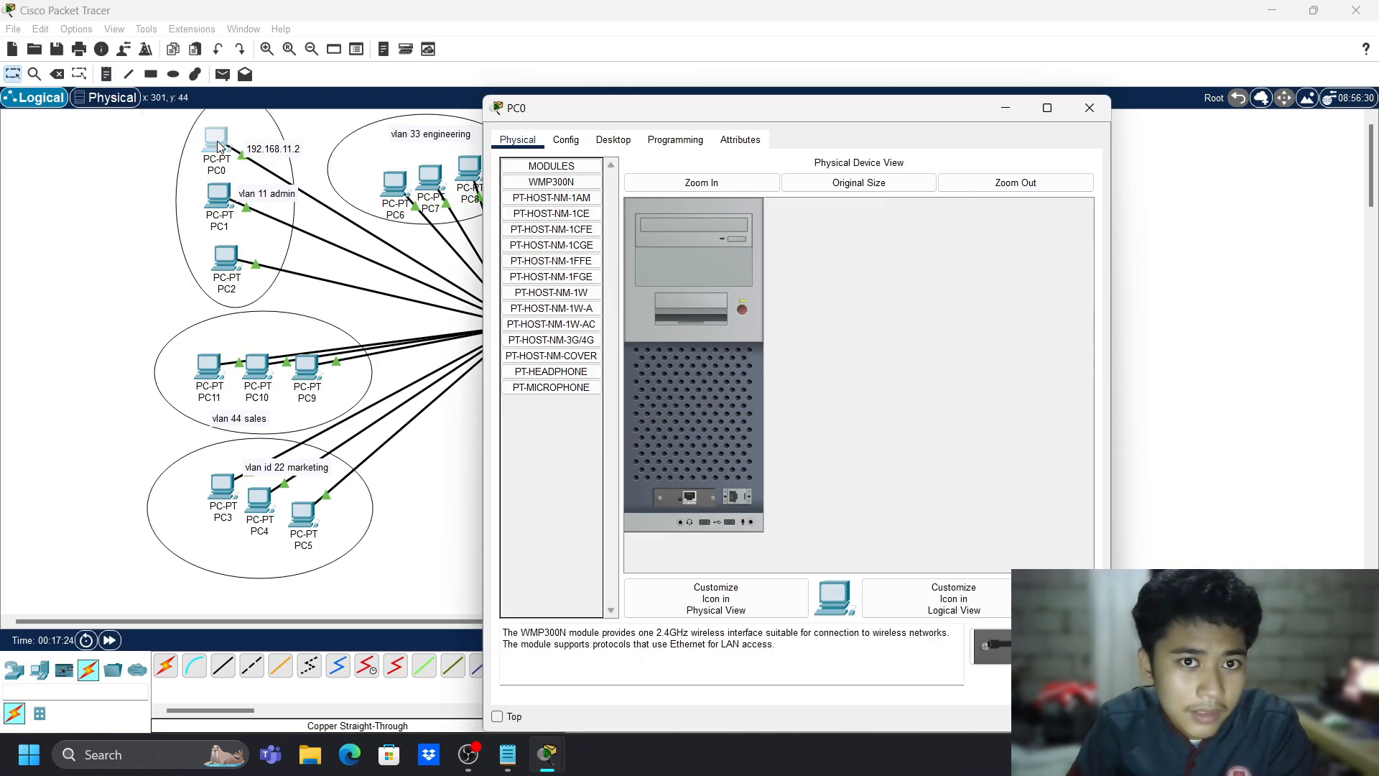
click(276, 153)
drag(276, 153, 171, 152)
- Give PC0's FastEthernet0 the static IPv4 address 192.168.11.2
click(217, 139)
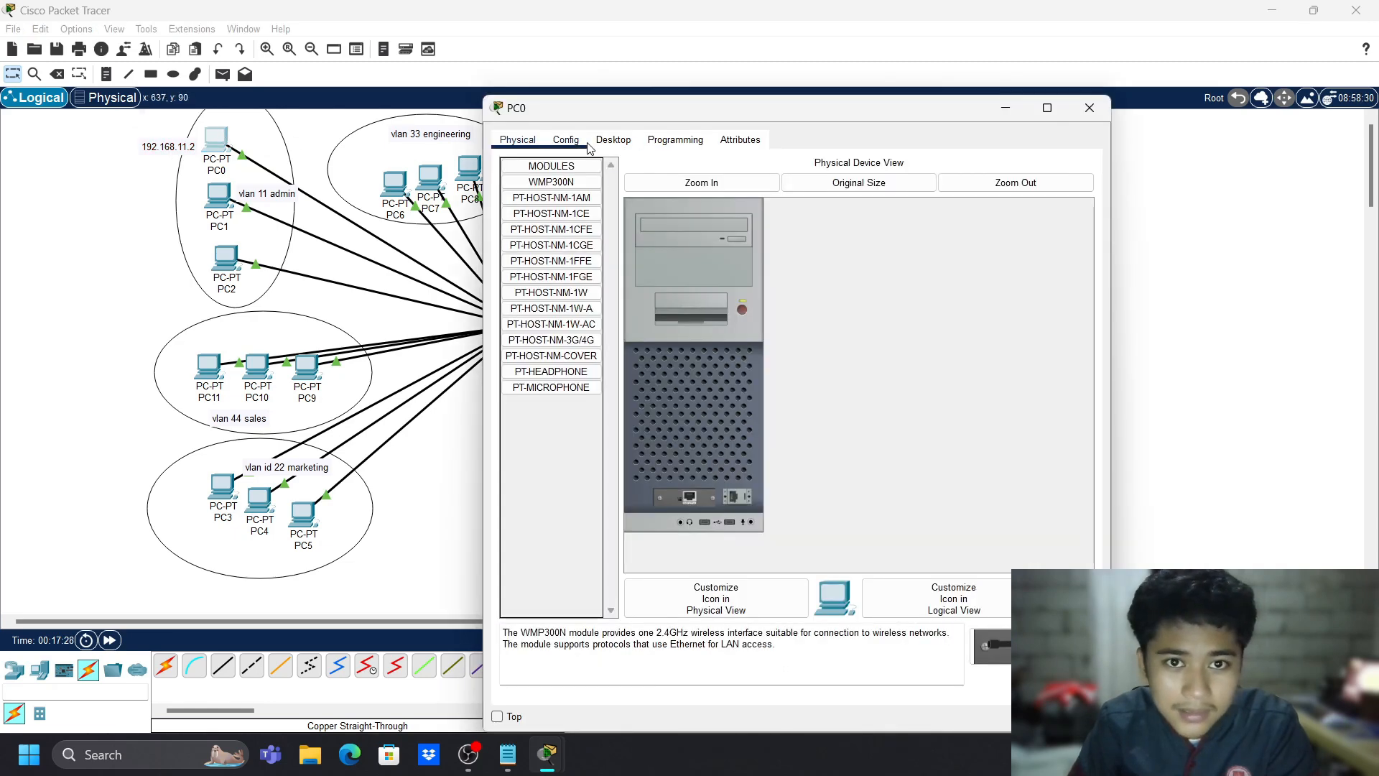
click(566, 140)
click(566, 231)
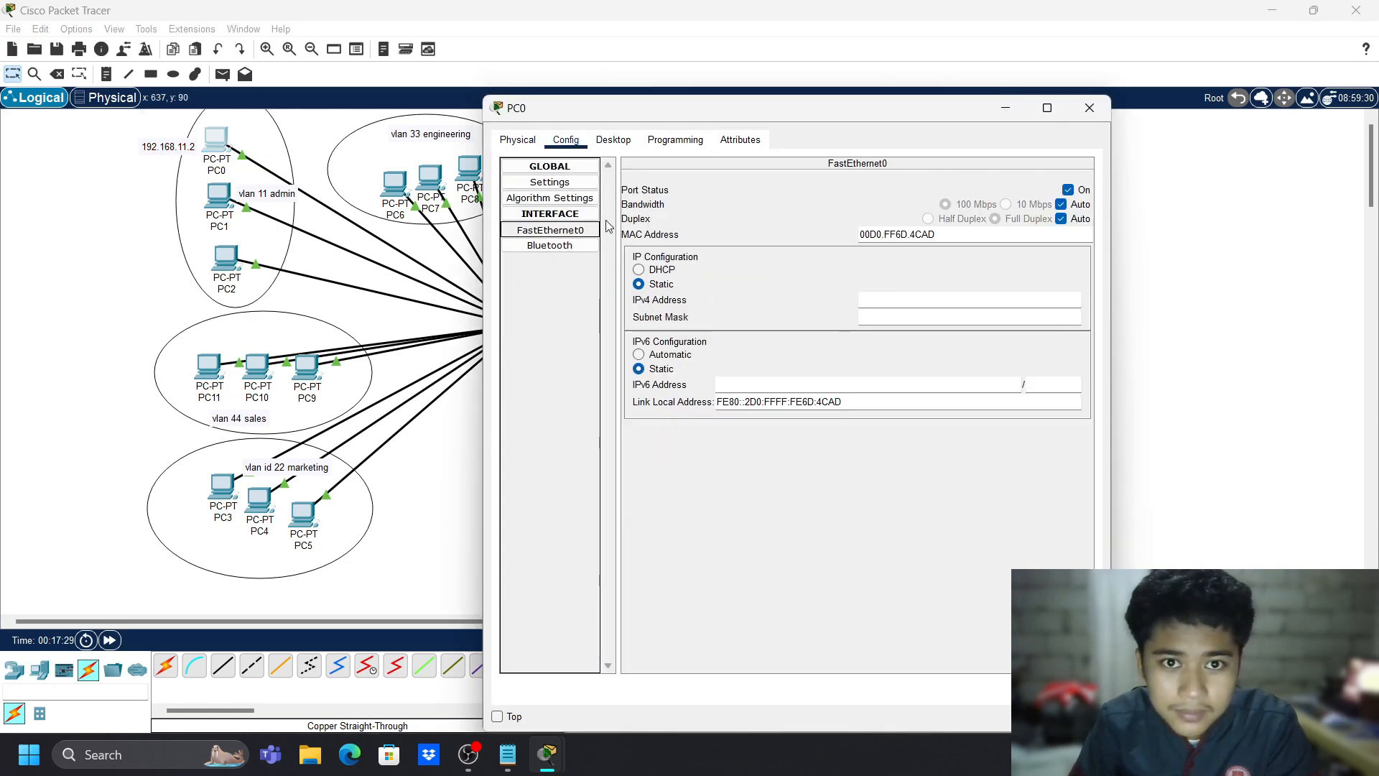
click(919, 294)
text(1)
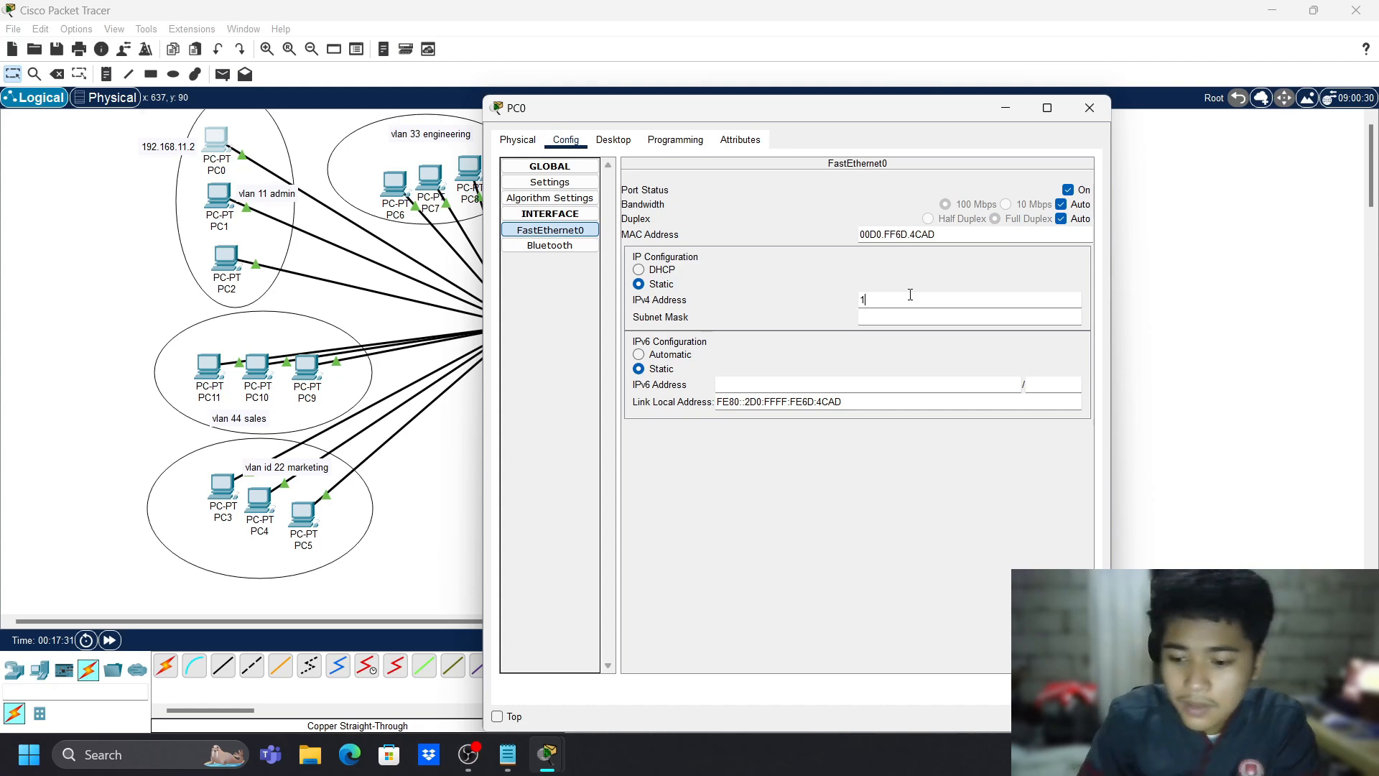
text(92.168.1)
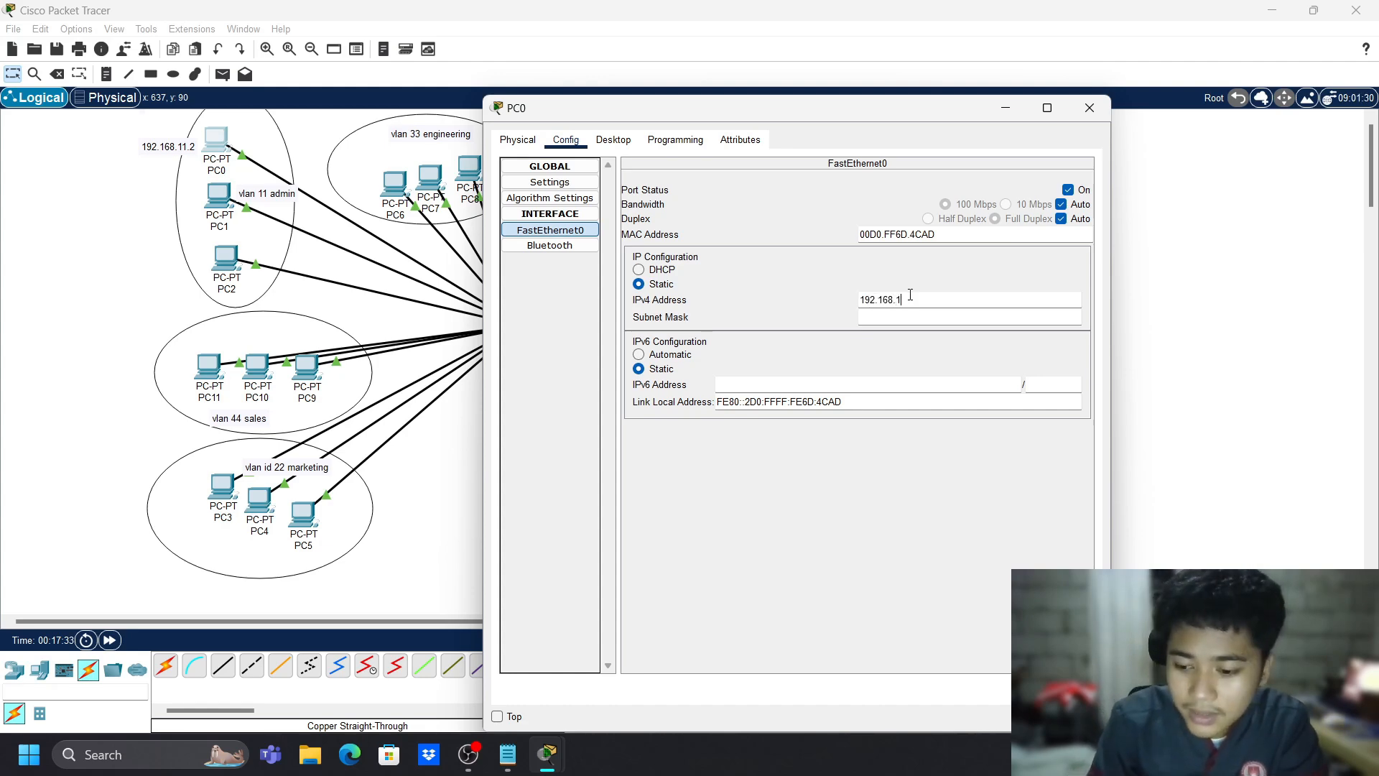
text(1.2)
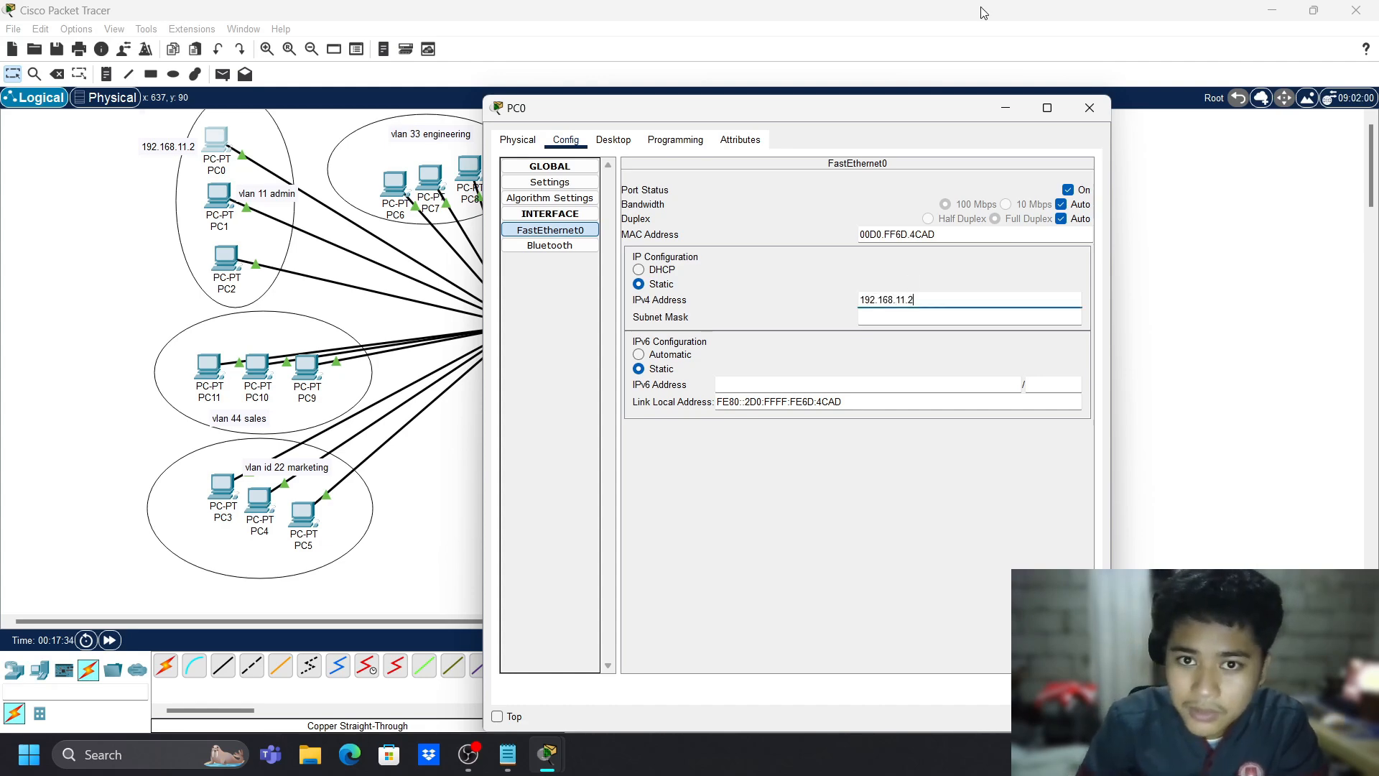
click(1093, 113)
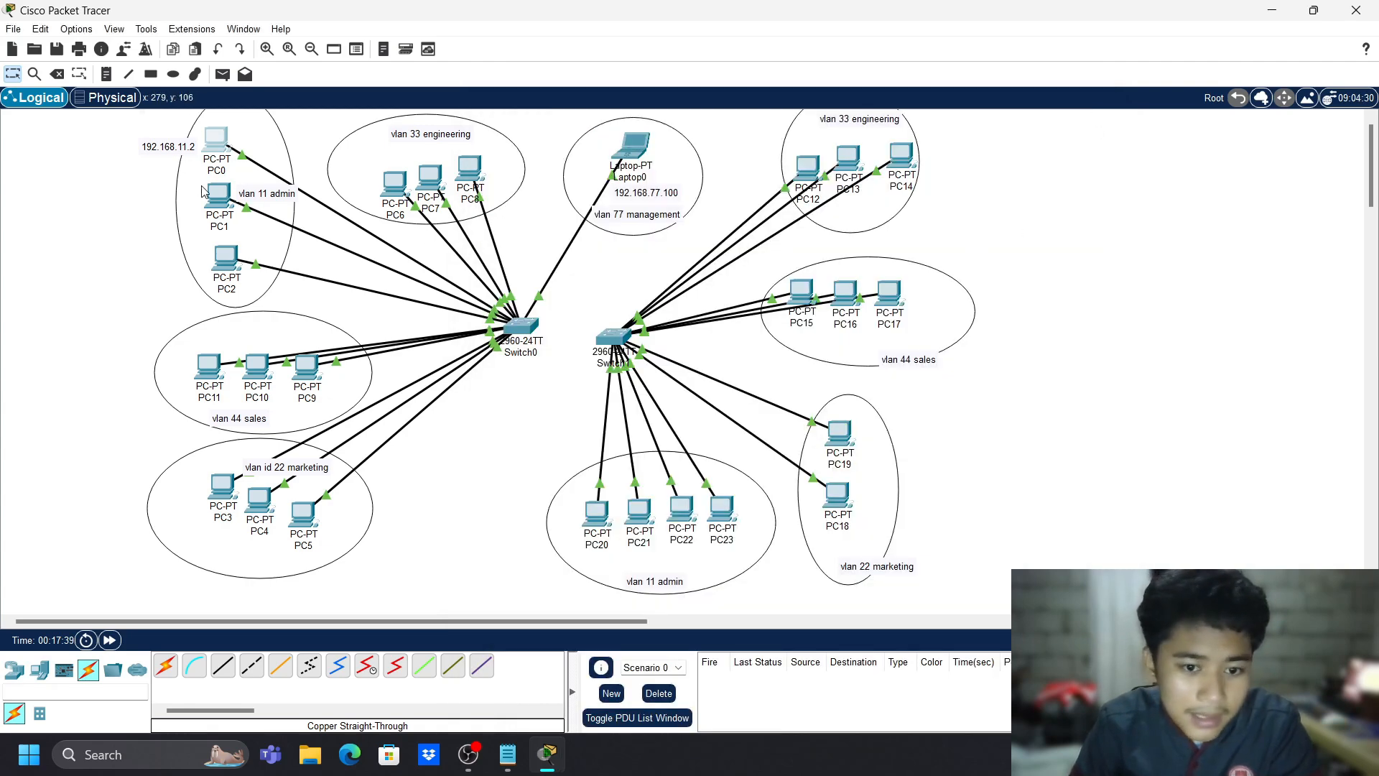
- Add a 192.168.11.3 address note beside PC1
key(n)
click(147, 197)
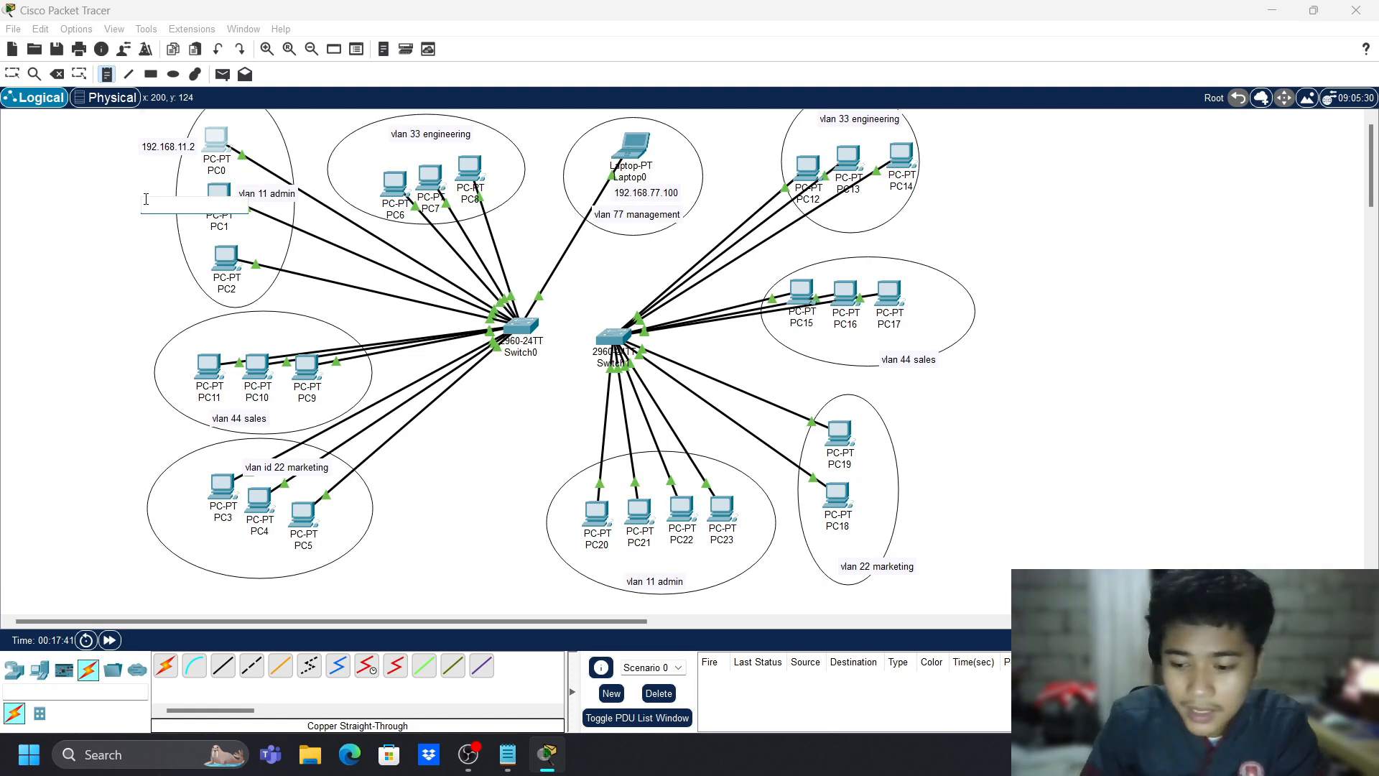
text(192.168.11.3)
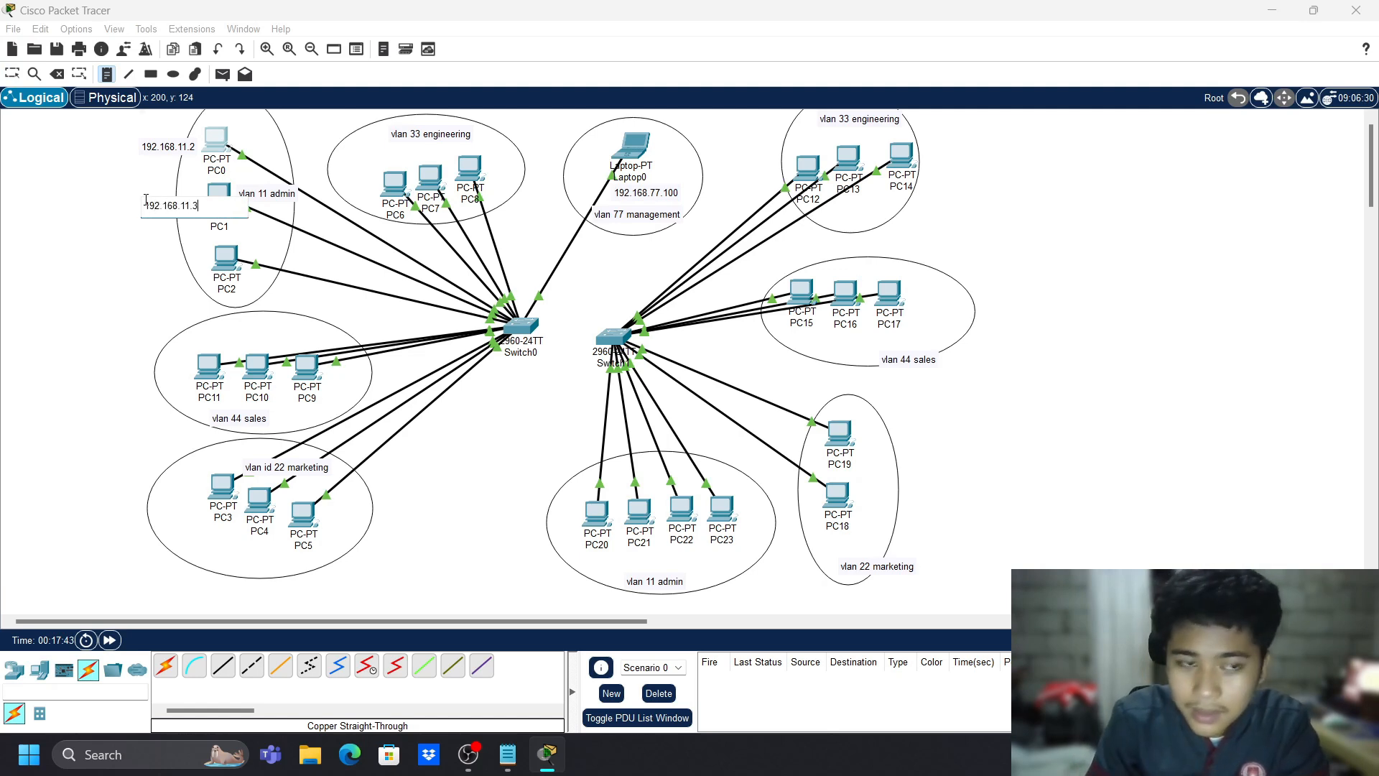
double_click(209, 206)
key(ctrl+c)
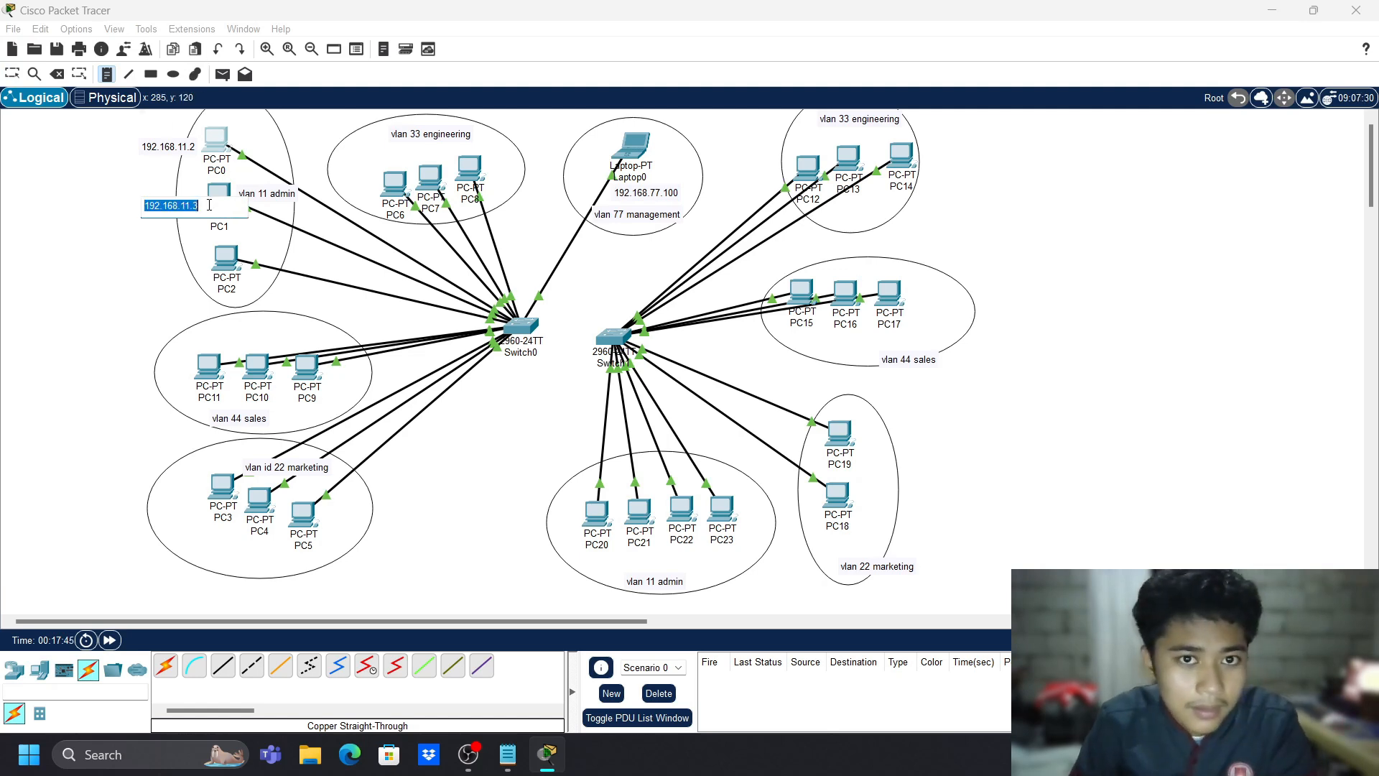
- Add a 192.168.11.4 note to the left of PC2, editing the pasted address
click(173, 262)
key(ctrl+v)
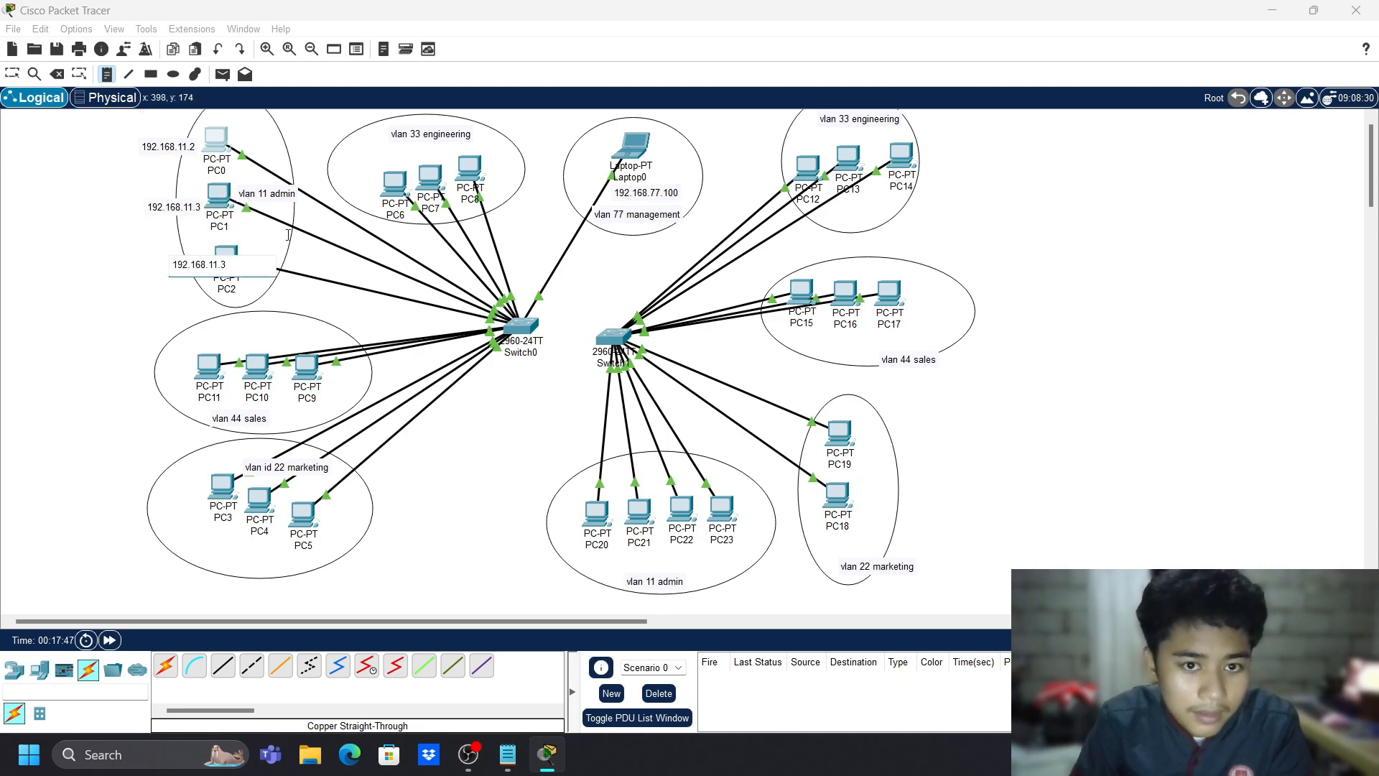
key(Escape)
drag(204, 270, 170, 269)
double_click(171, 270)
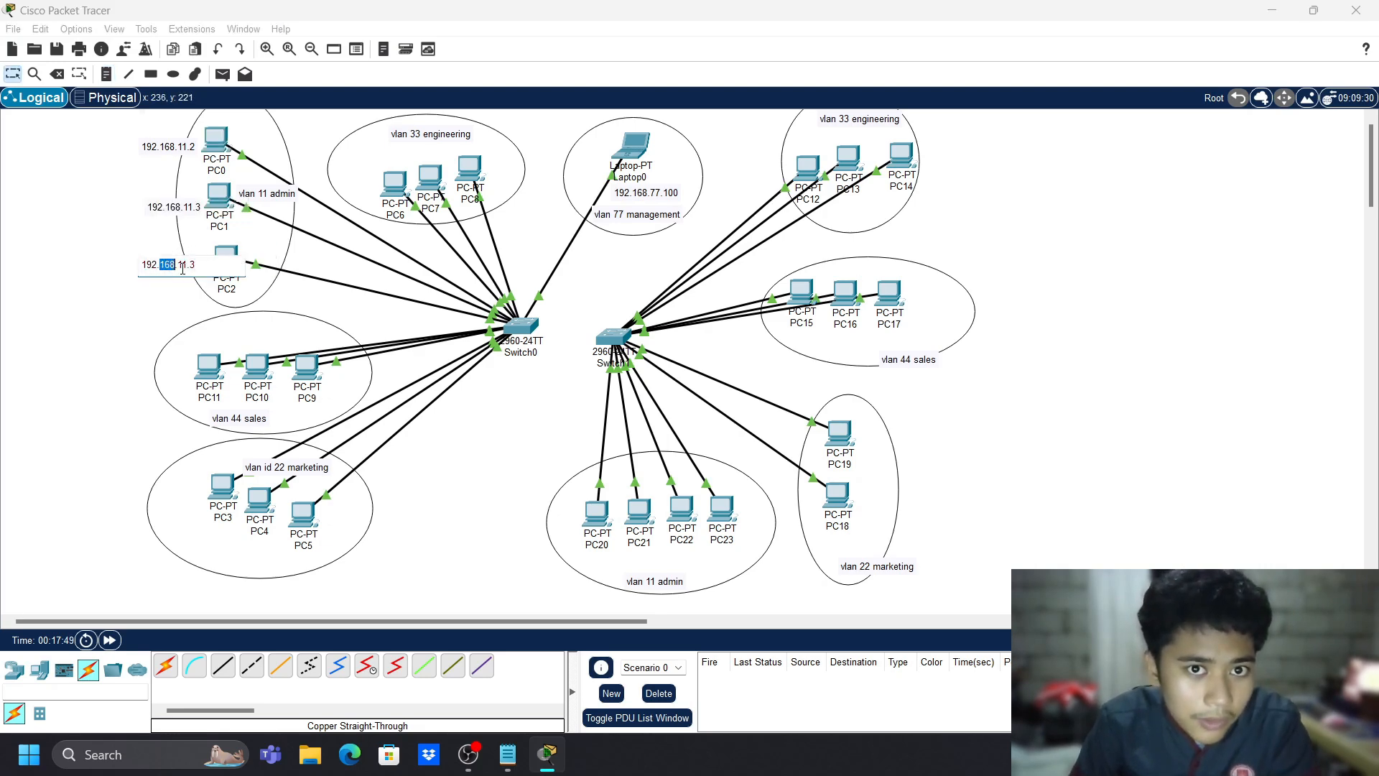
key(BackSpace)
text(4)
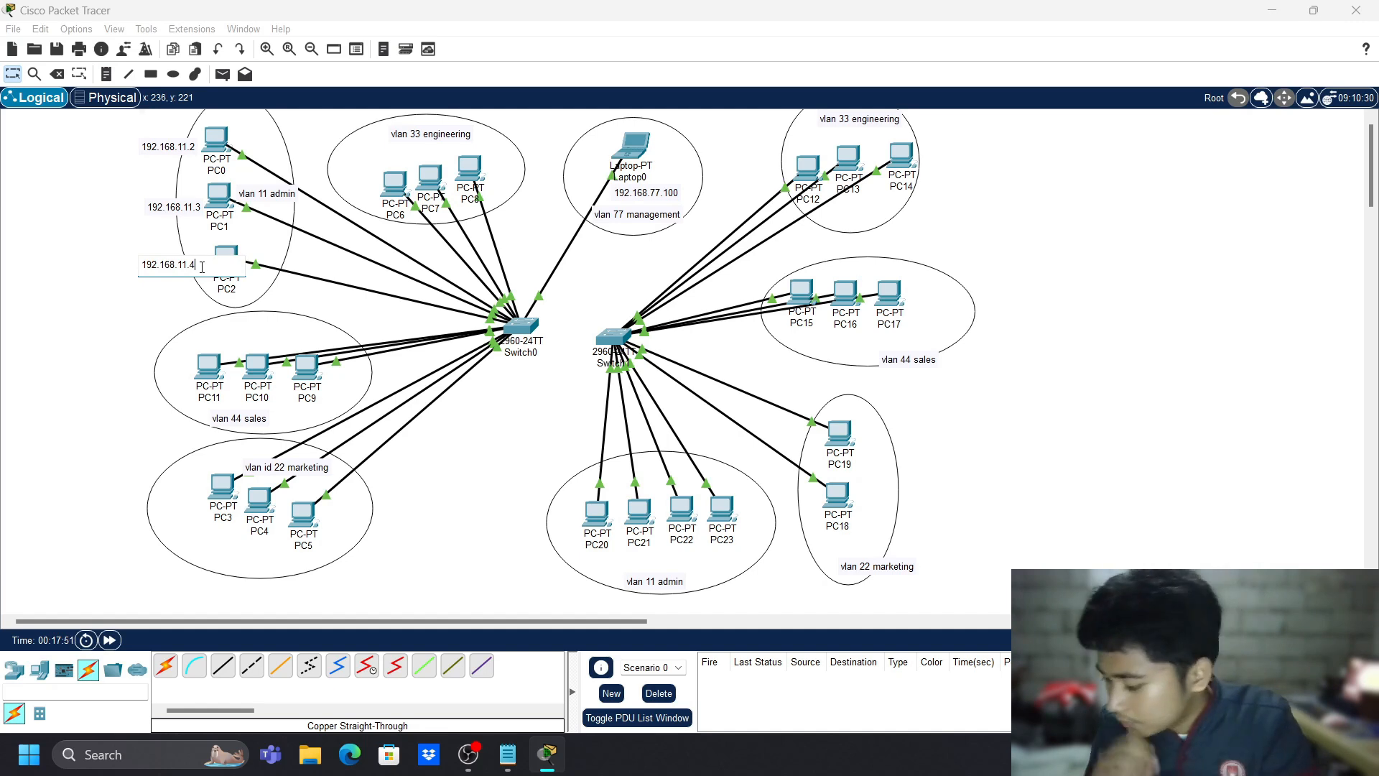
key(Escape)
double_click(178, 208)
key(ctrl+c)
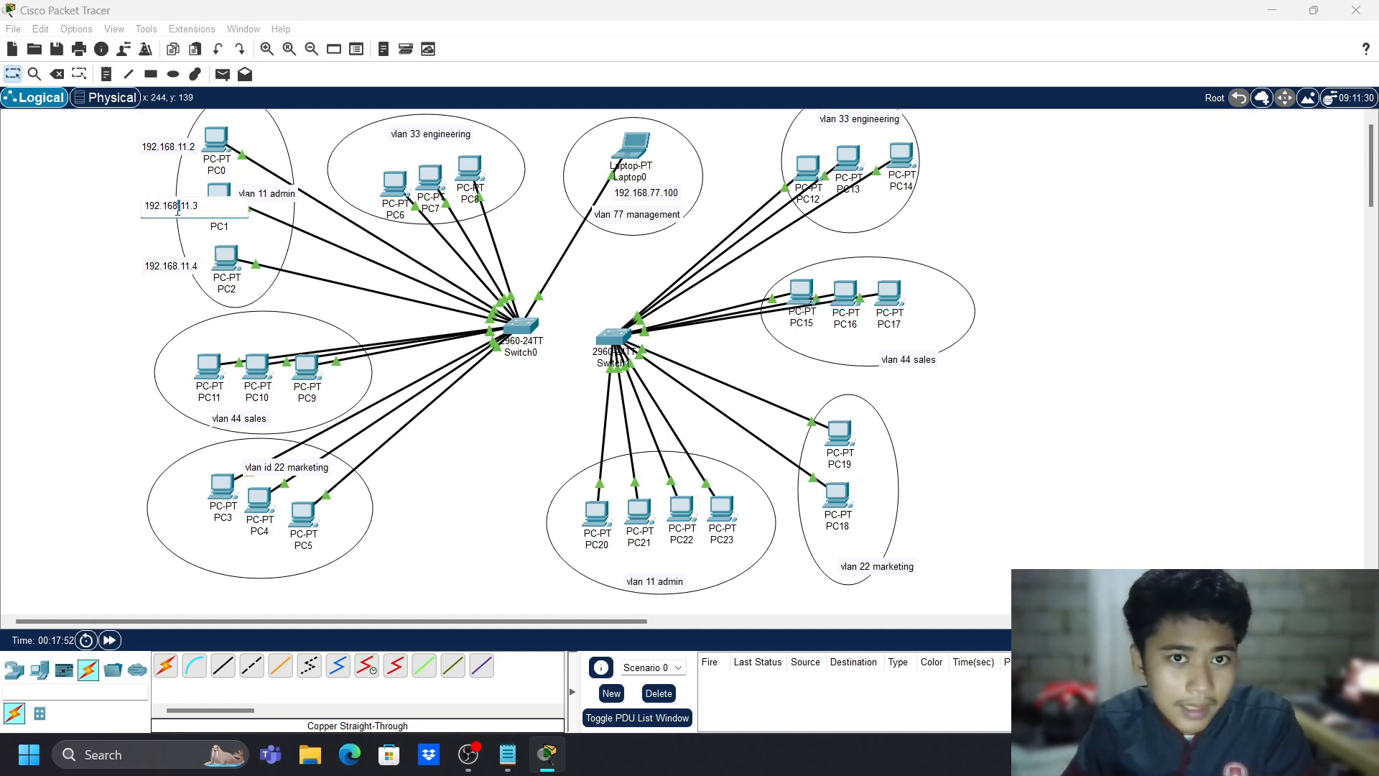
key(Escape)
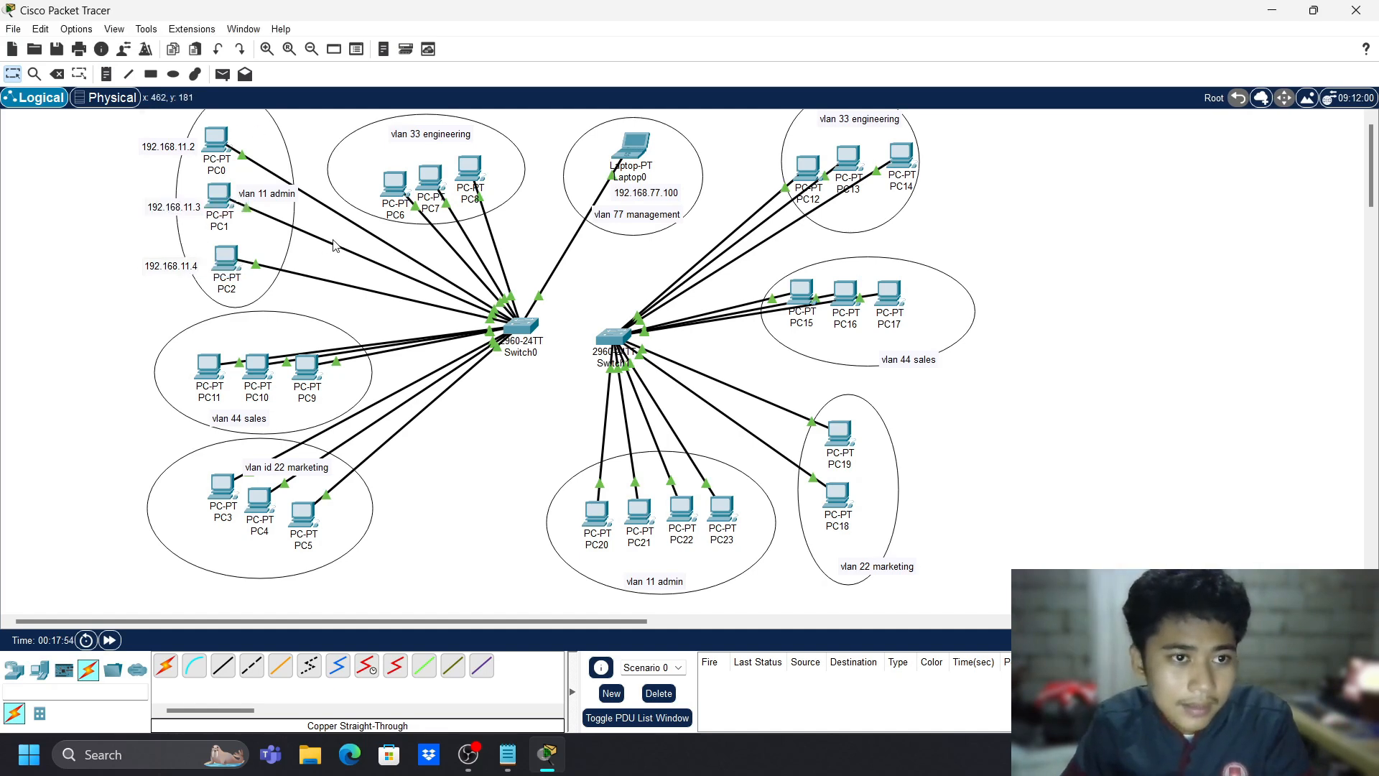
- Give PC1's FastEthernet0 the IPv4 address 192.168.11.3
click(219, 196)
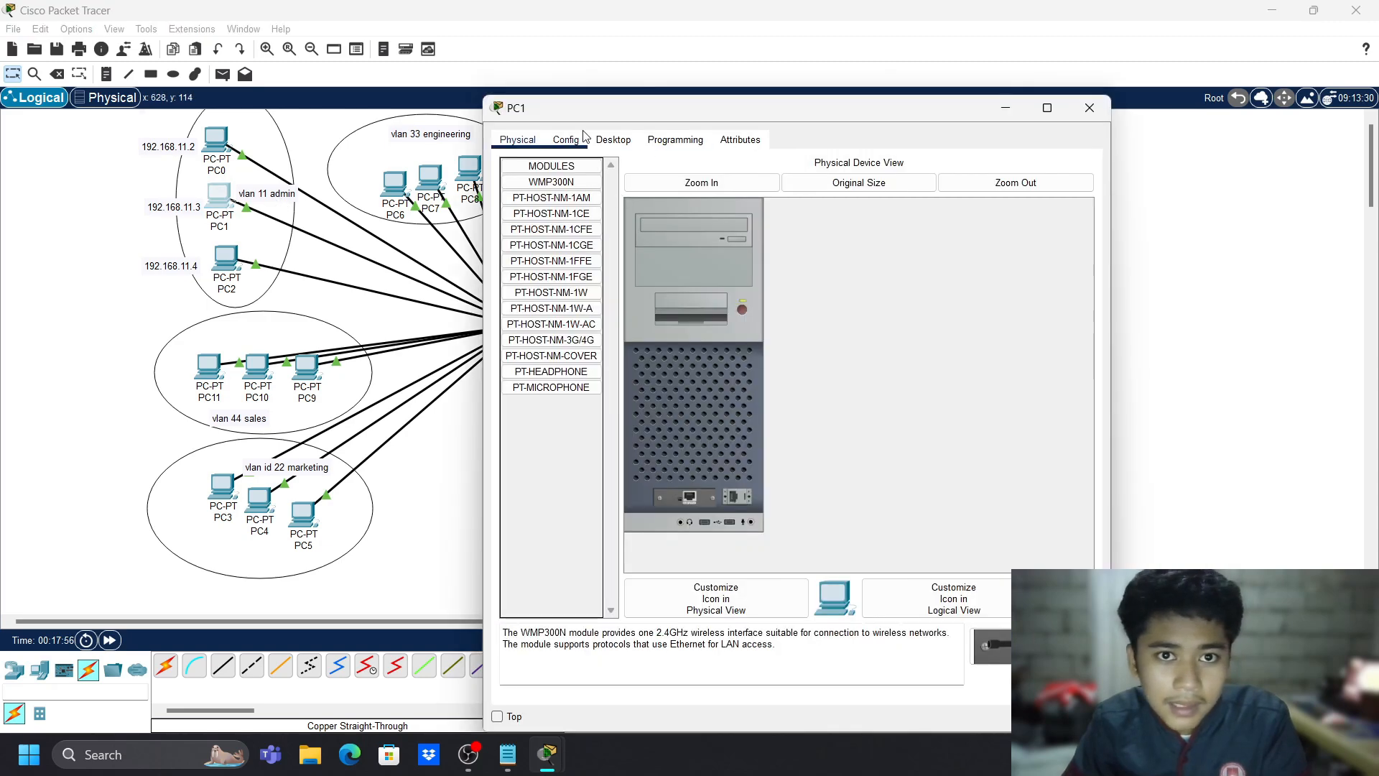
click(566, 139)
click(551, 214)
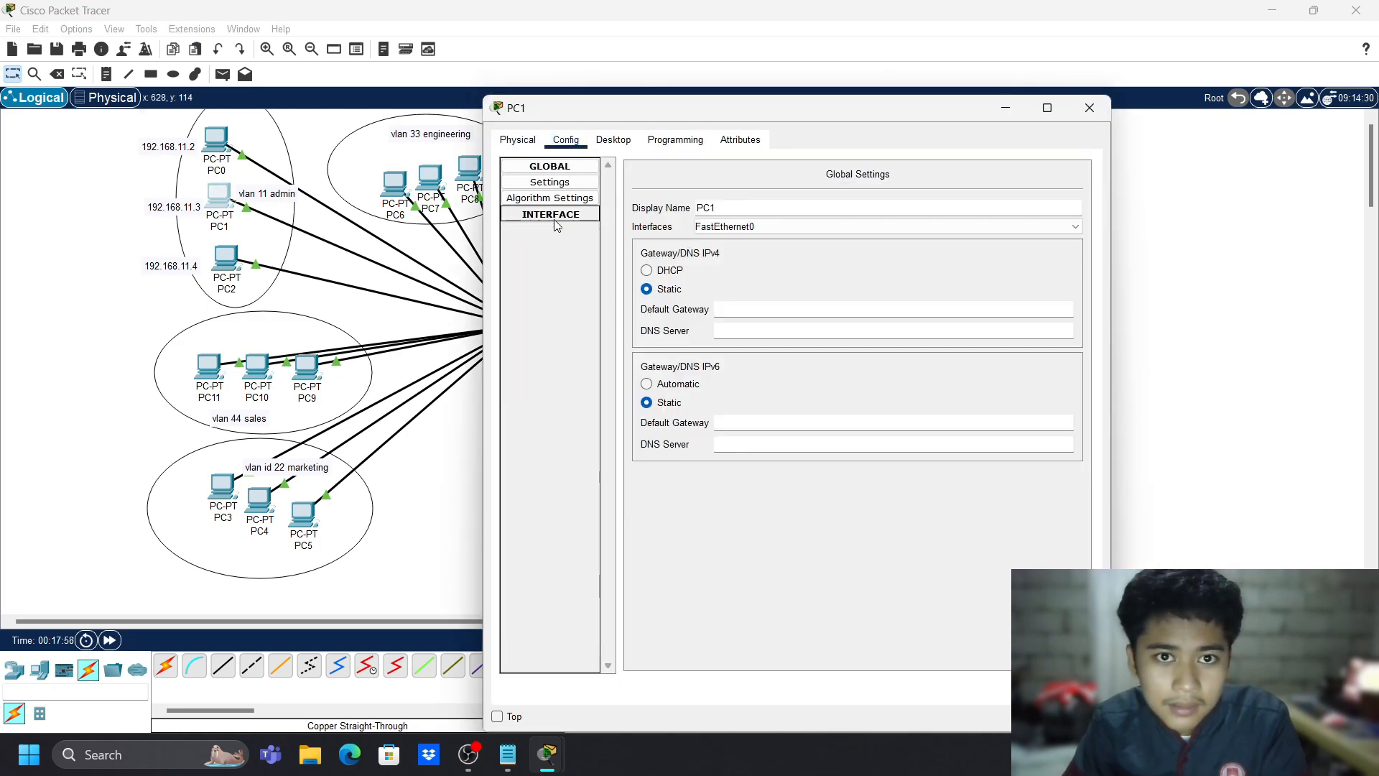
click(551, 214)
click(550, 229)
click(897, 300)
key(ctrl+v)
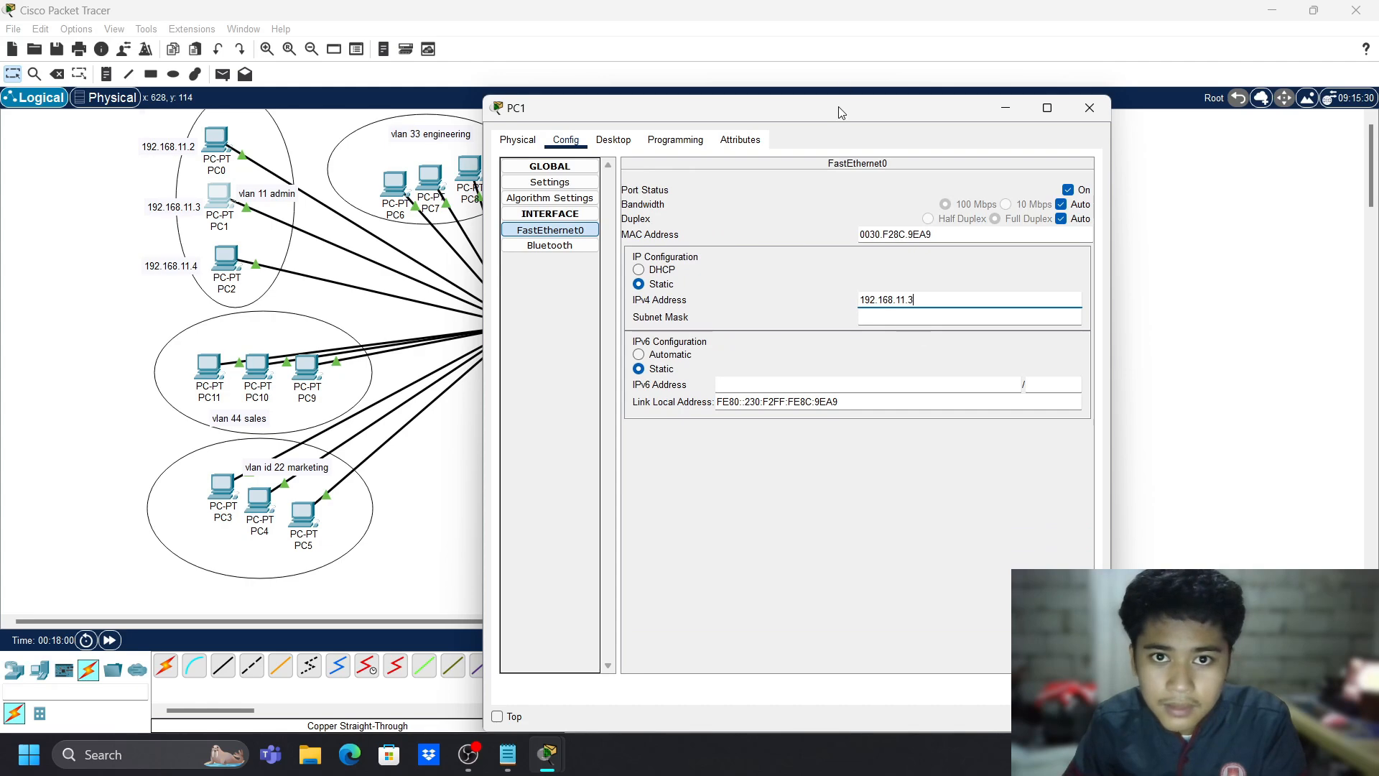
drag(844, 107, 772, 70)
click(1016, 71)
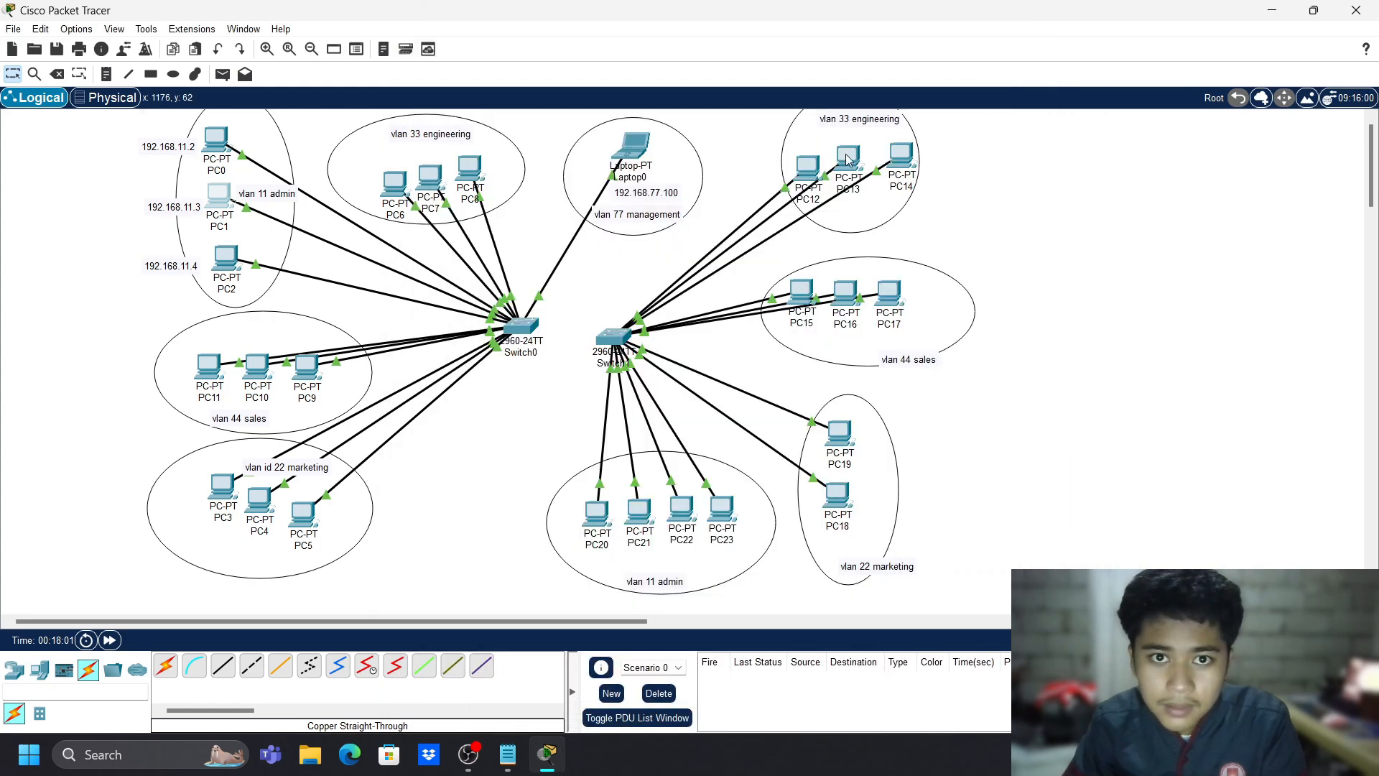
- Give PC2's FastEthernet0 the IPv4 address 192.168.11.4 with mask 255.255.255.0
click(234, 253)
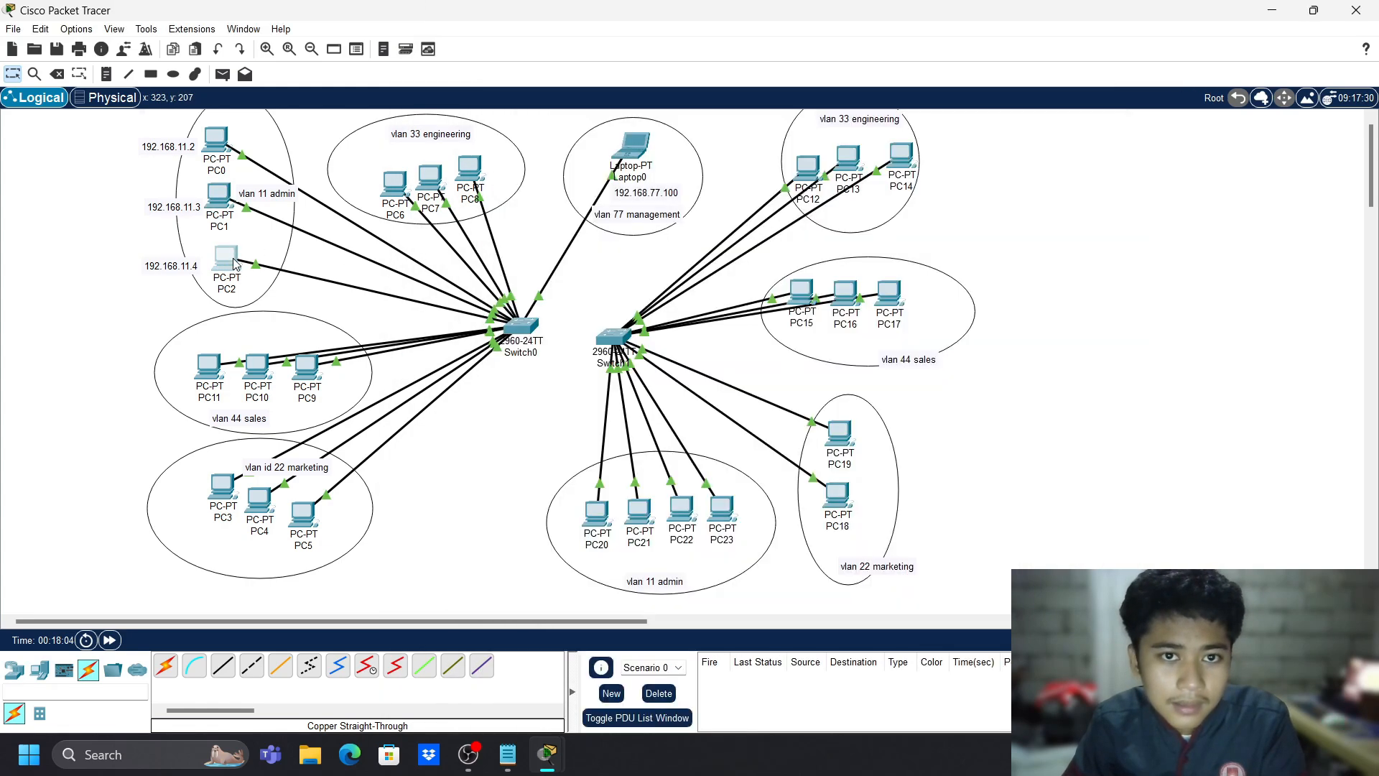
click(566, 140)
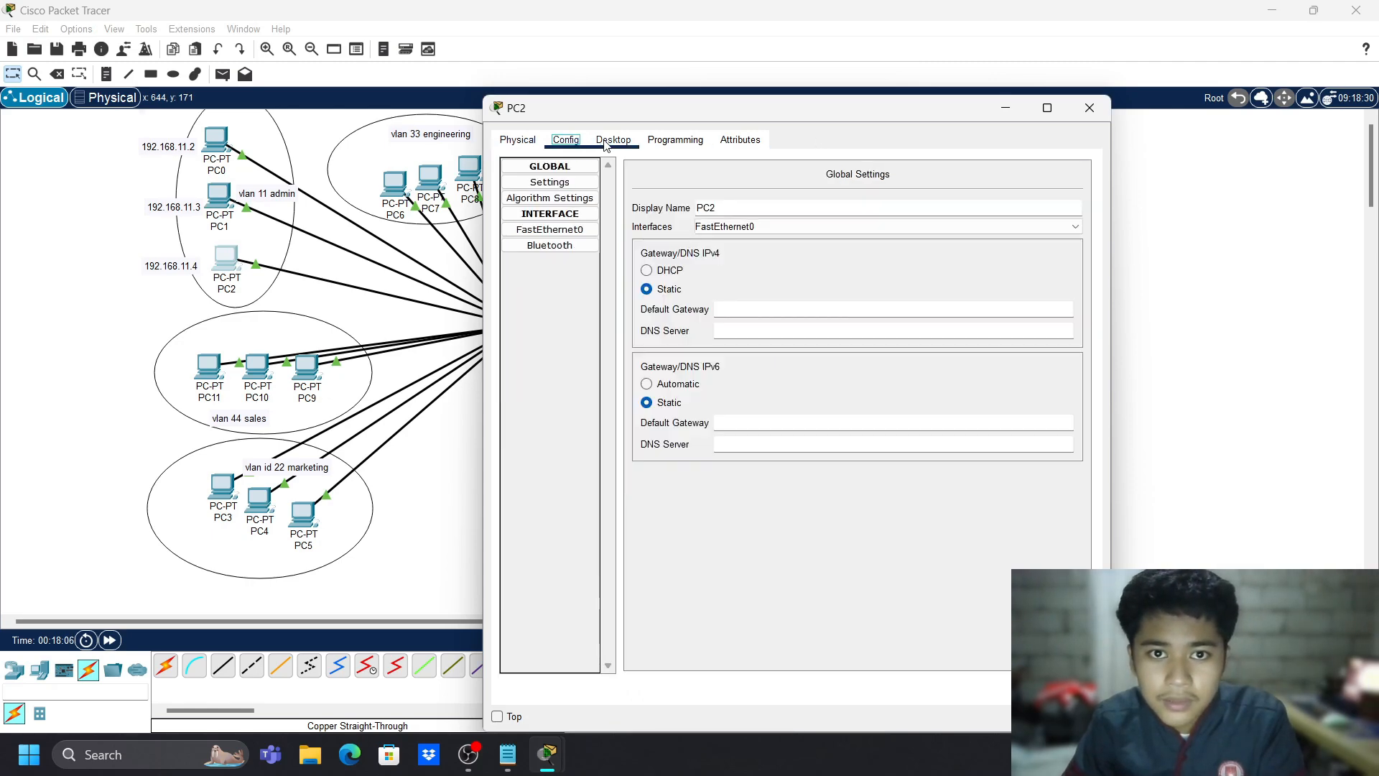
click(559, 233)
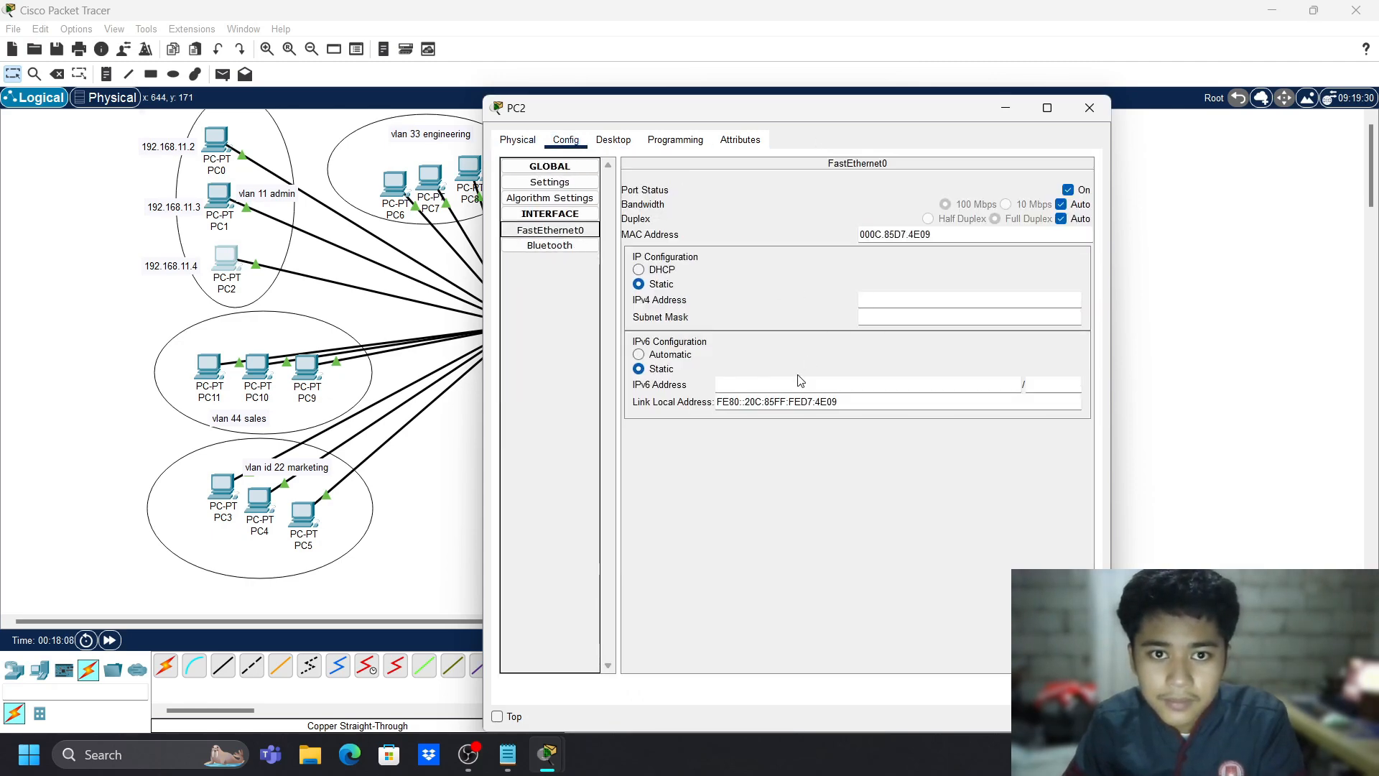
click(917, 299)
key(ctrl+v)
key(Tab)
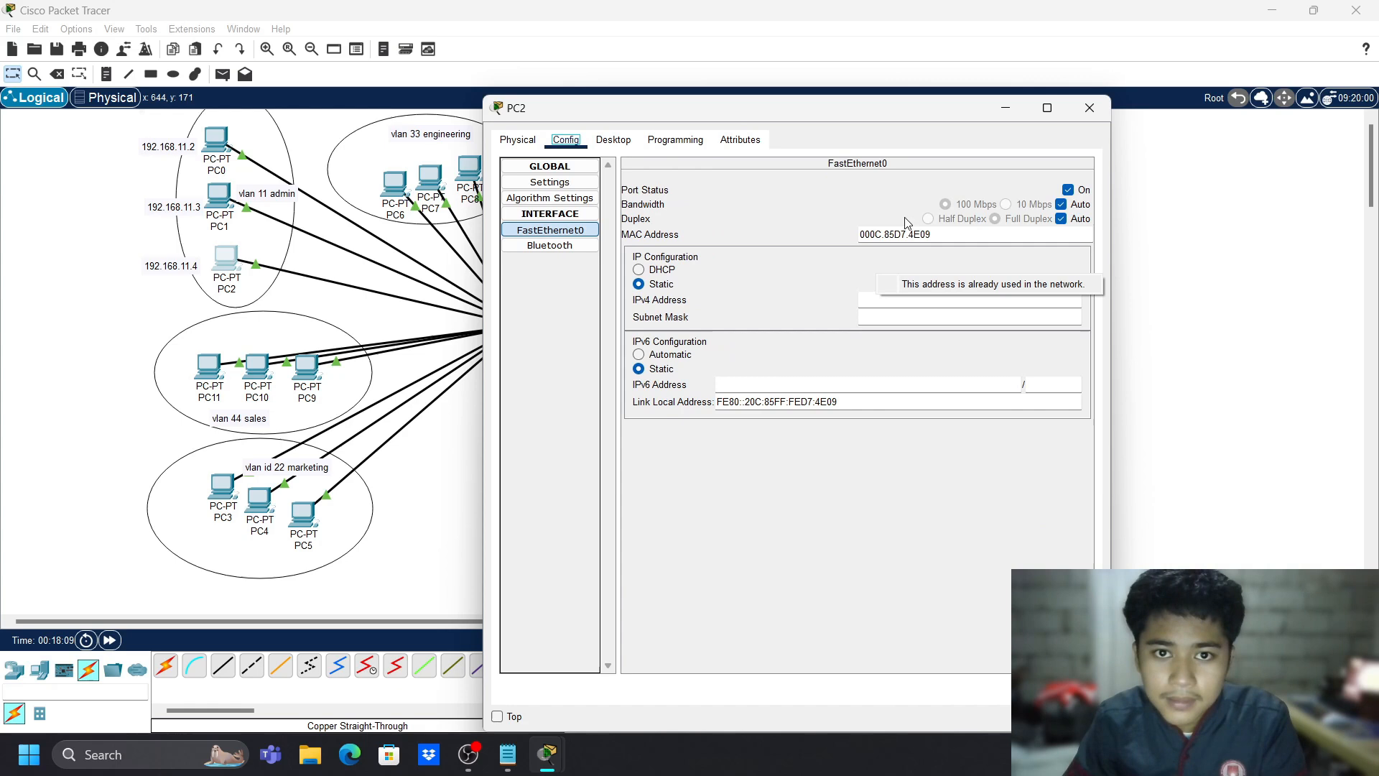
click(879, 297)
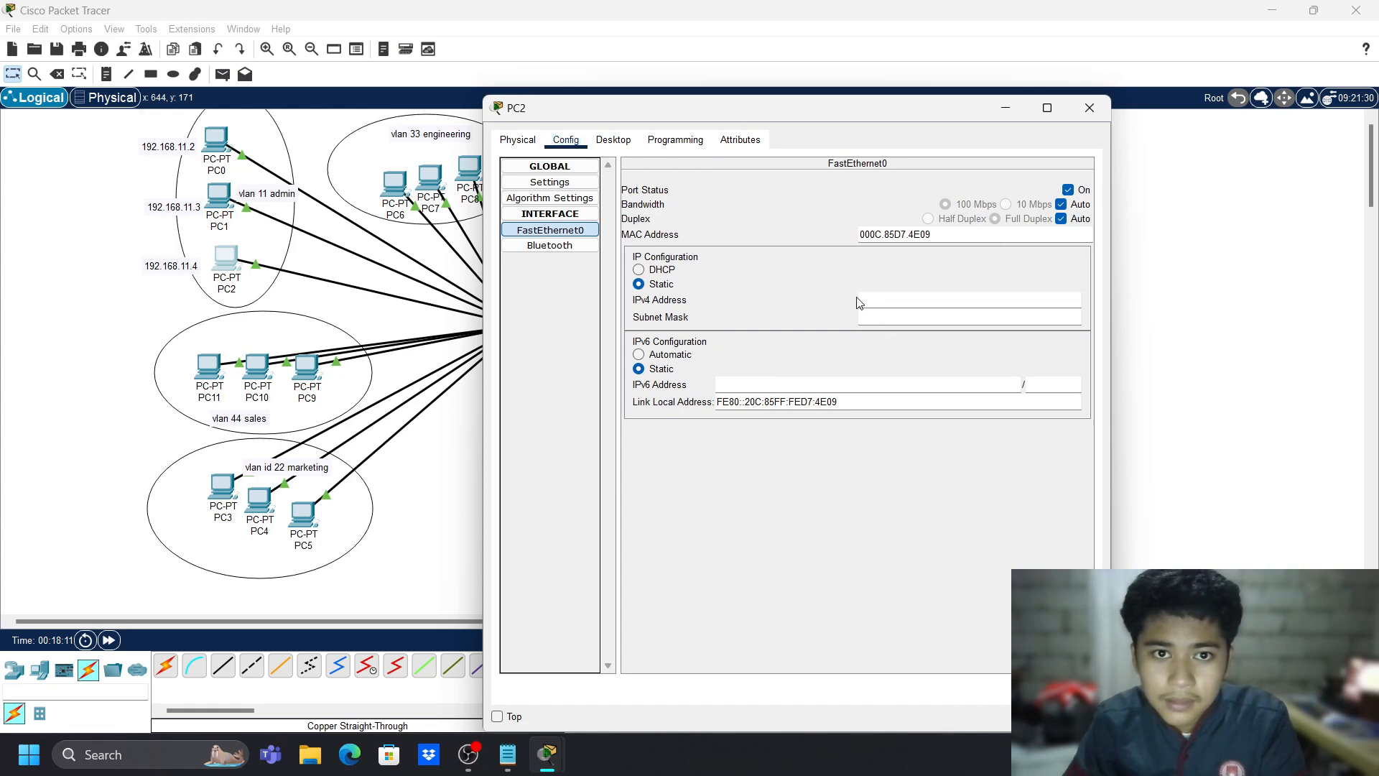
text(192.168.11.4)
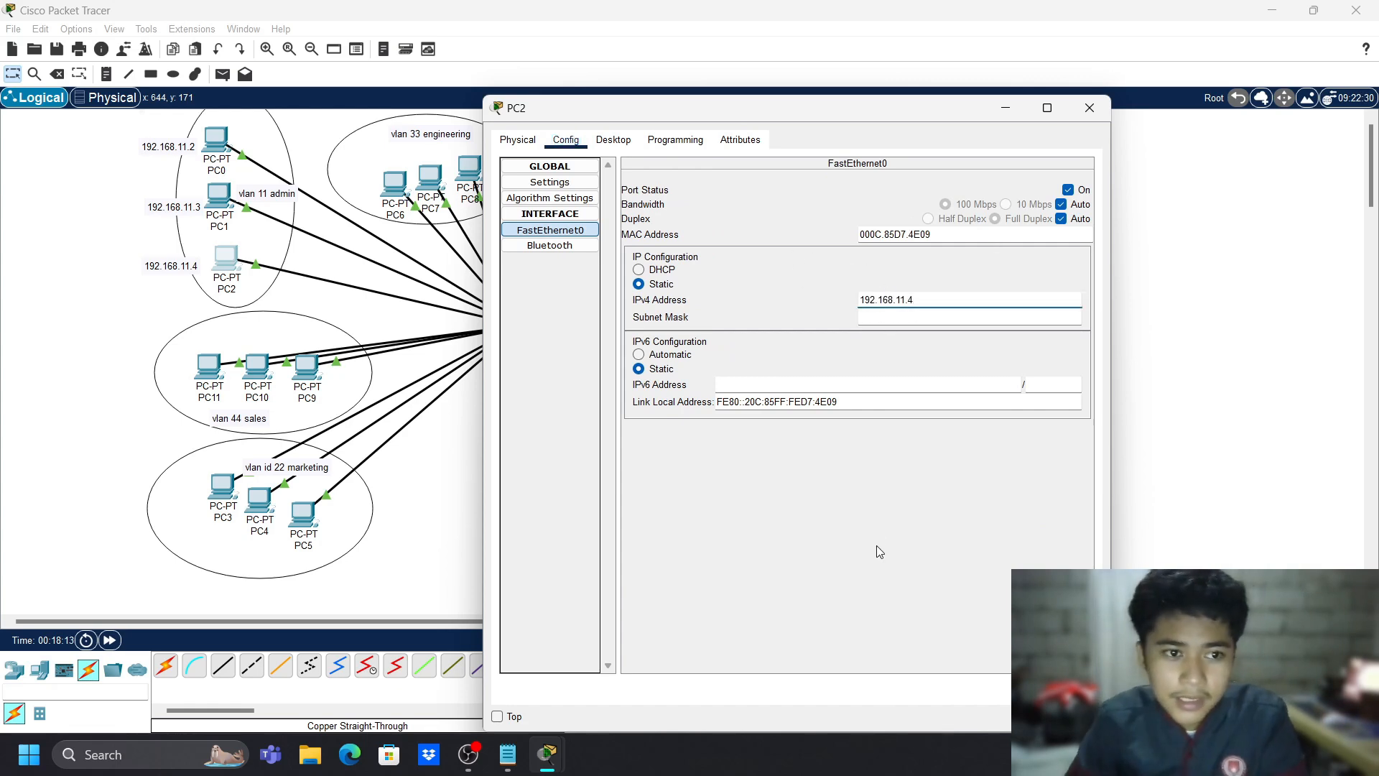
key(Tab)
click(1089, 108)
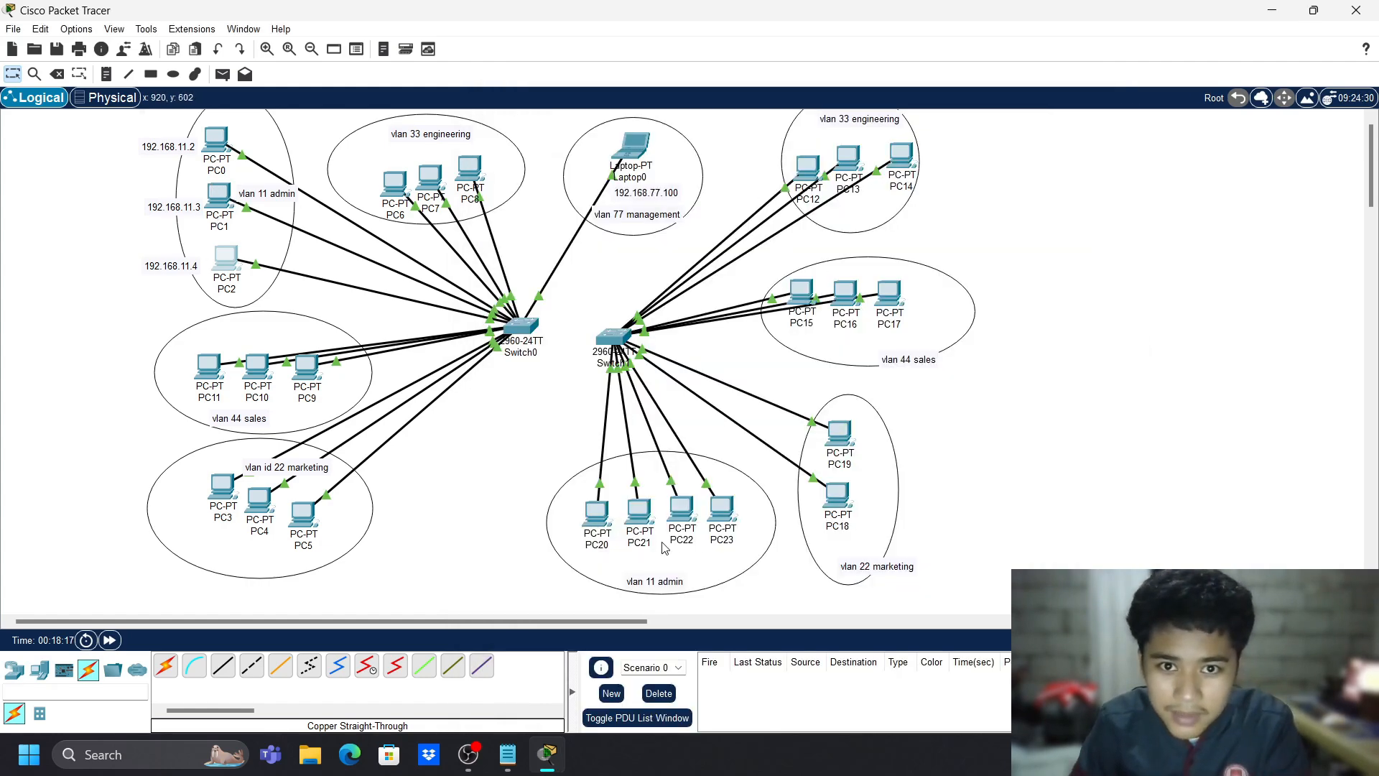
- Copy the 192.168.11.4 note and make a 192.168.11.5 note beside PC20
click(176, 265)
key(ctrl+a)
key(ctrl+c)
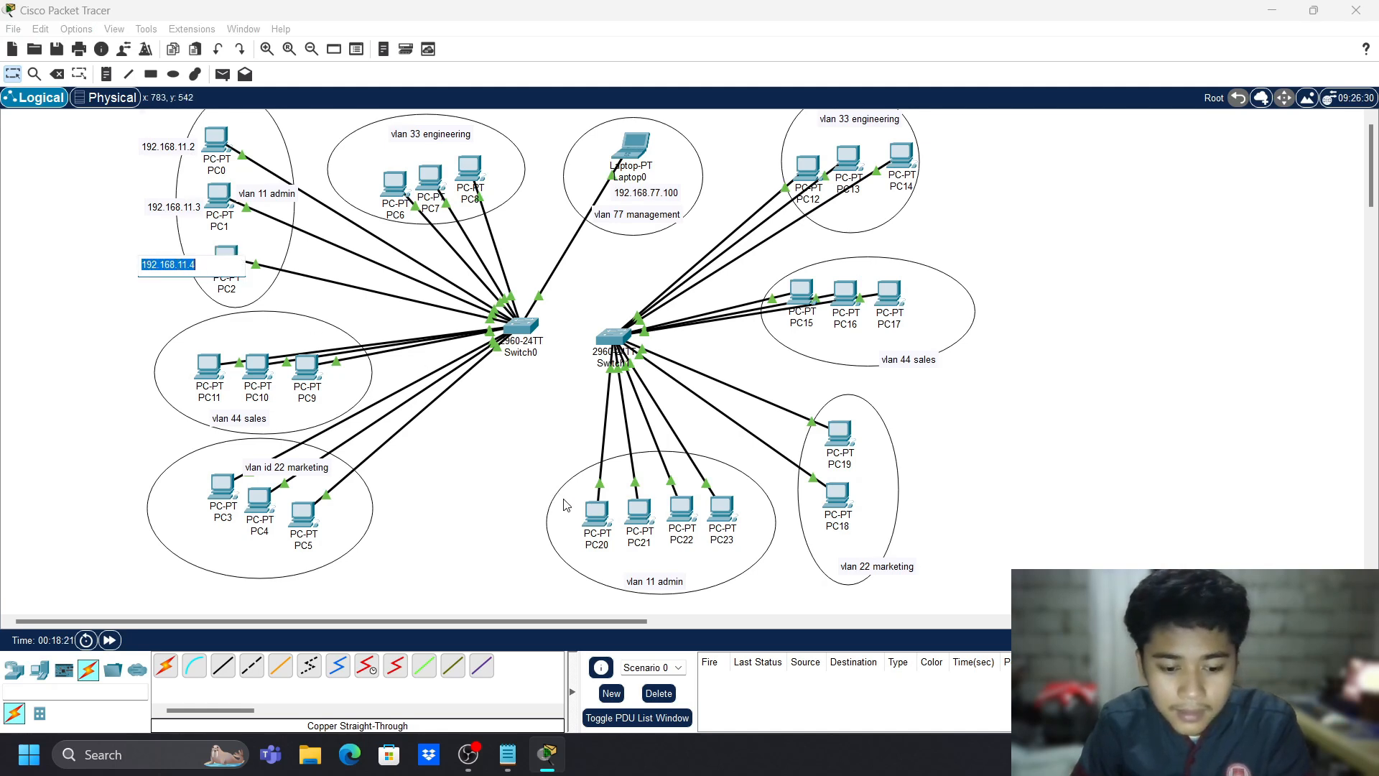
click(614, 559)
text(n)
key(BackSpace)
key(ctrl+v)
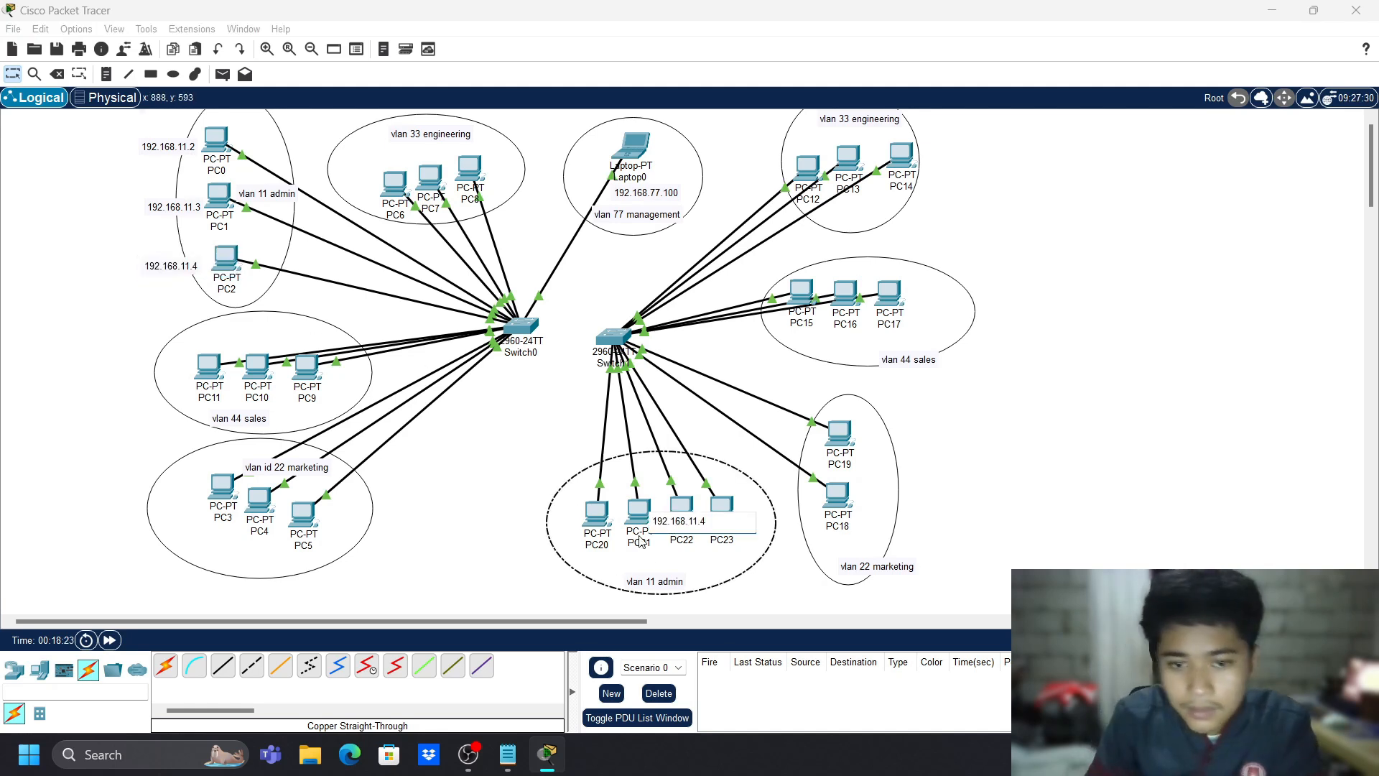
key(BackSpace)
text(5)
click(792, 323)
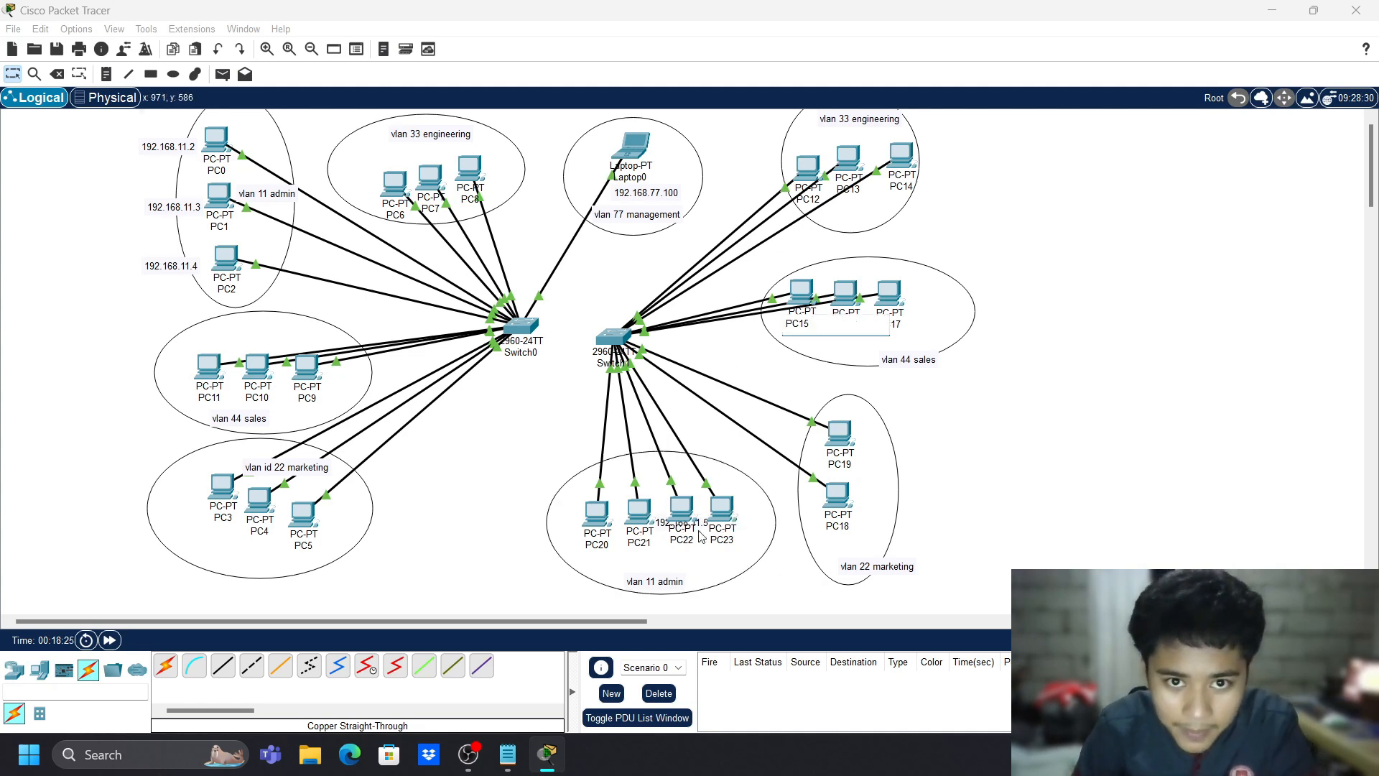
drag(706, 526, 593, 567)
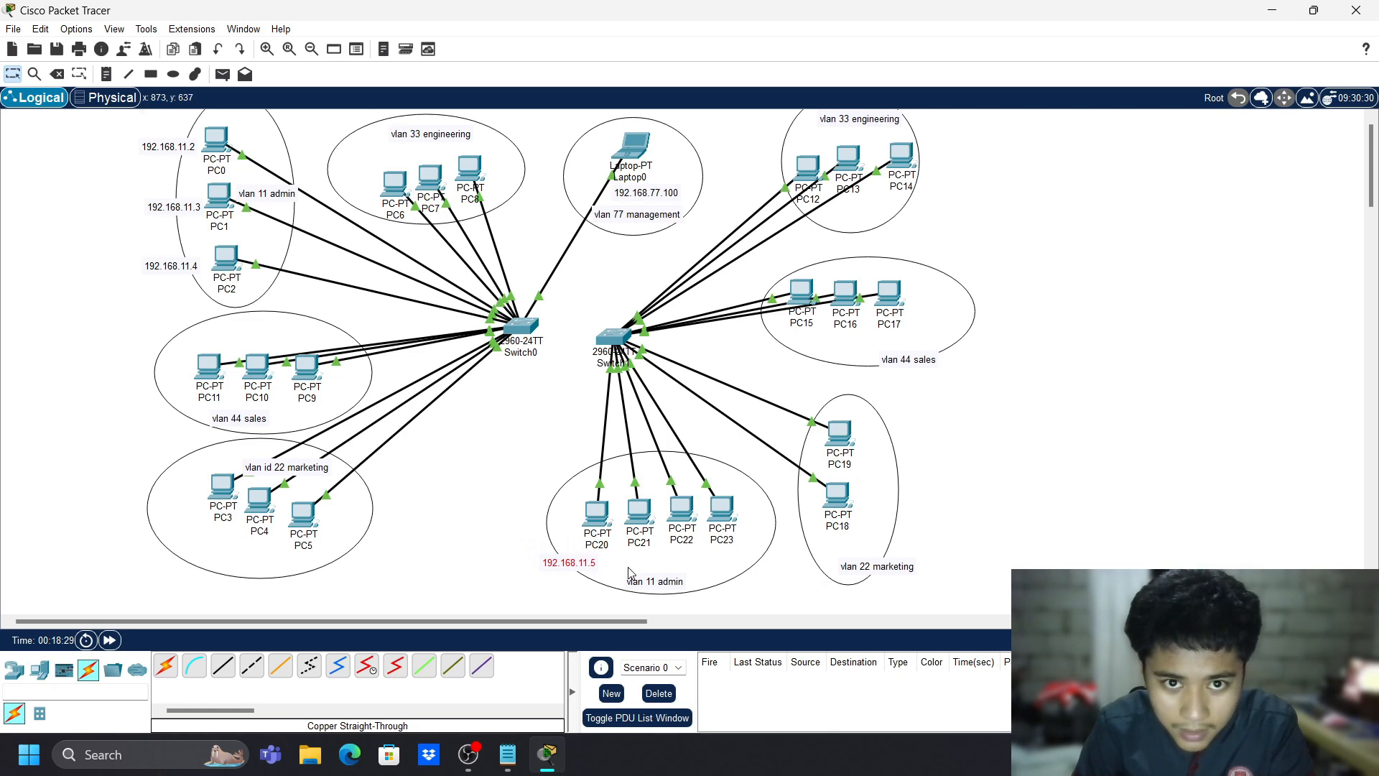
- Add a 192.168.11.6 note above PC21
key(n)
click(669, 564)
key(ctrl+v)
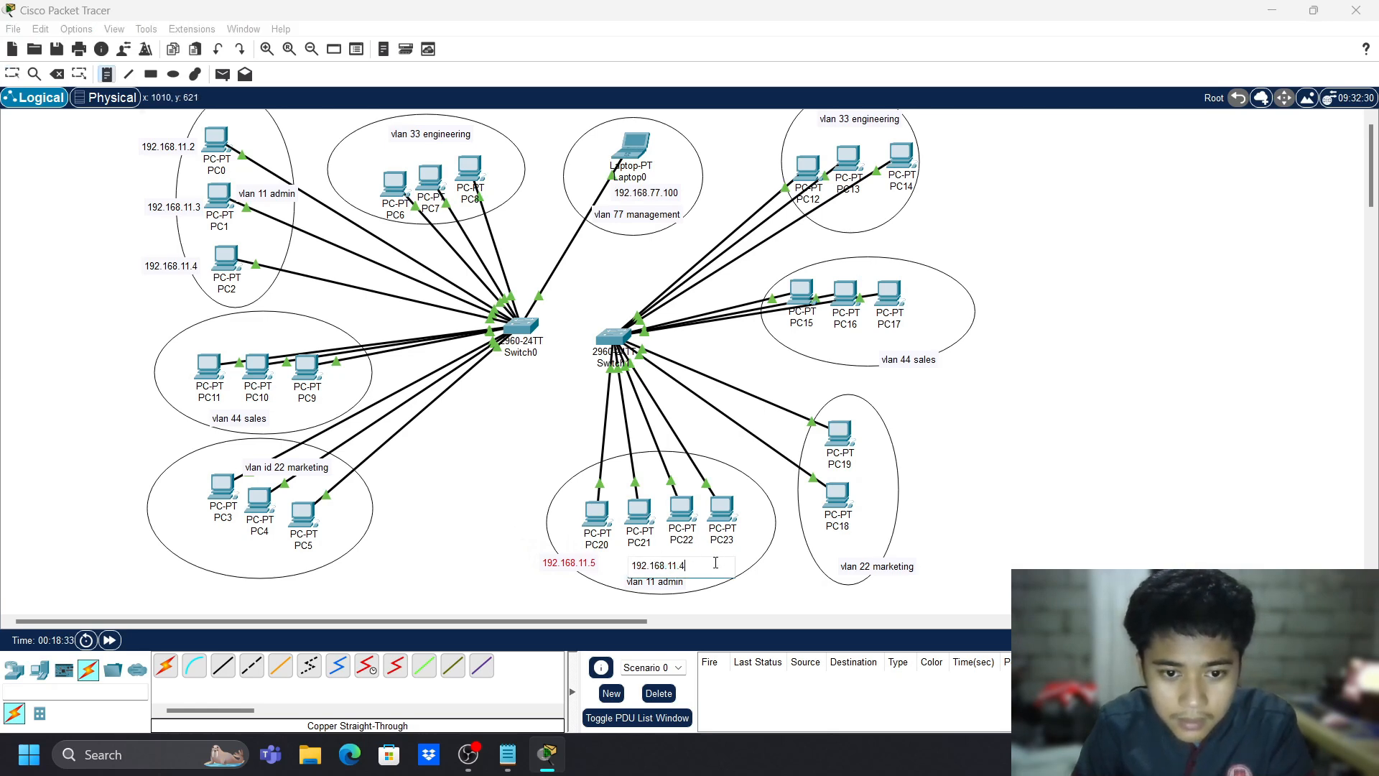
key(BackSpace)
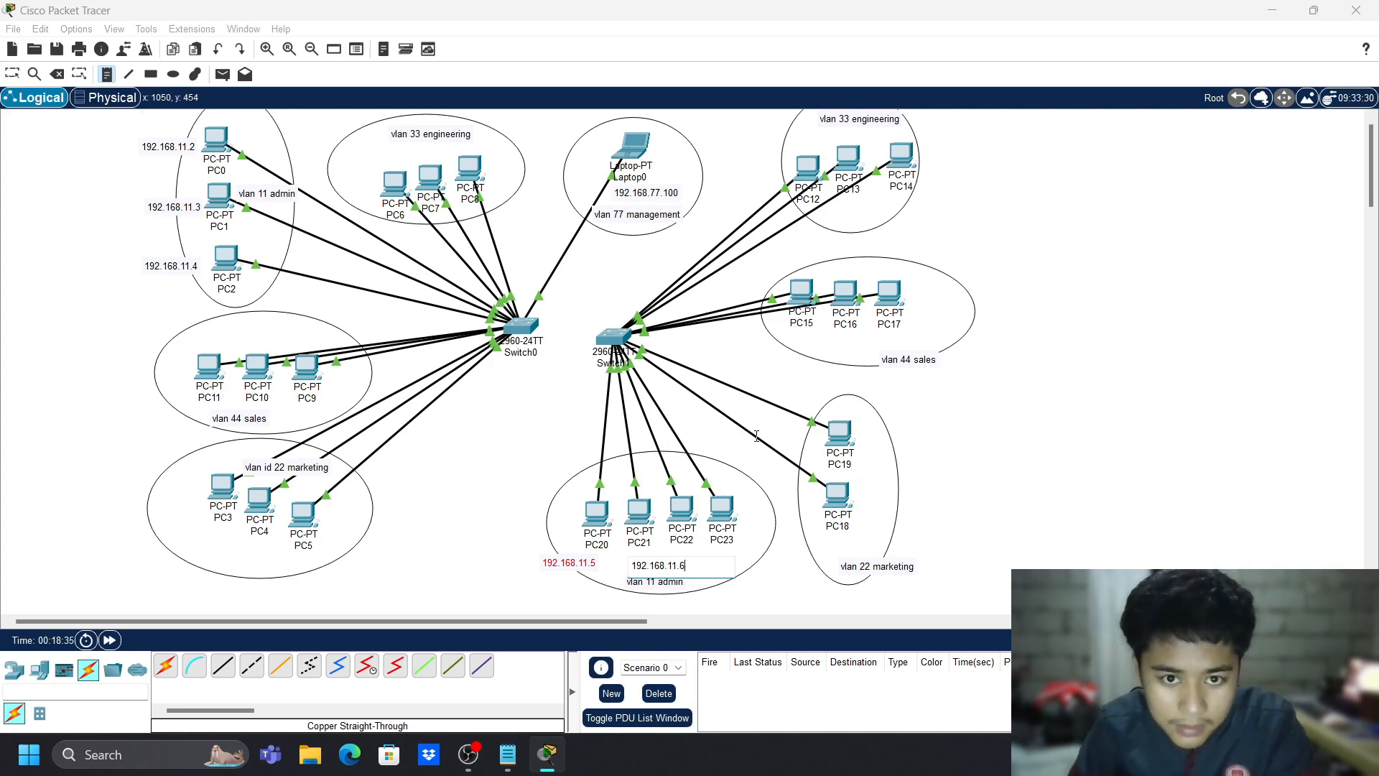
key(Escape)
drag(672, 567, 637, 483)
click(736, 550)
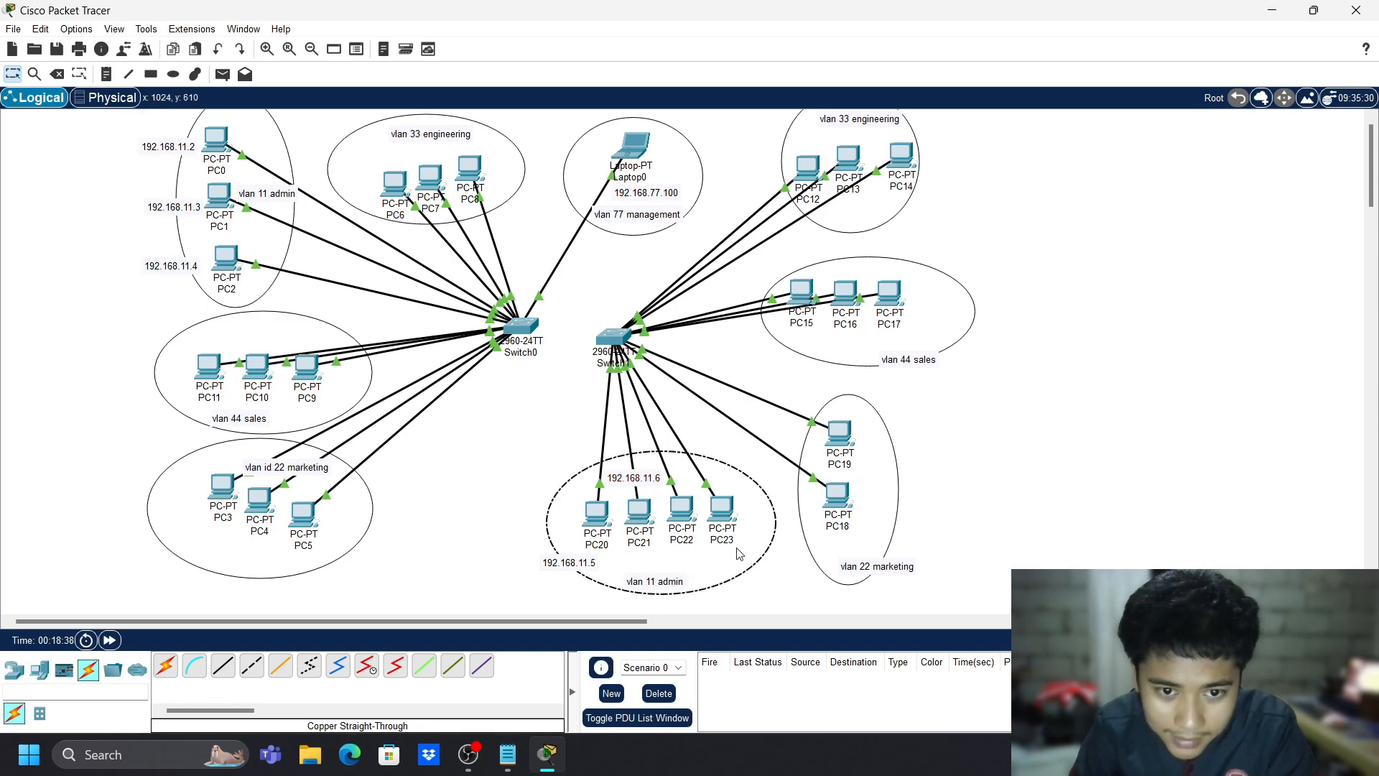
- Rework the misplaced 192.168.11.5 note, undoing its move and clearing its text
click(594, 557)
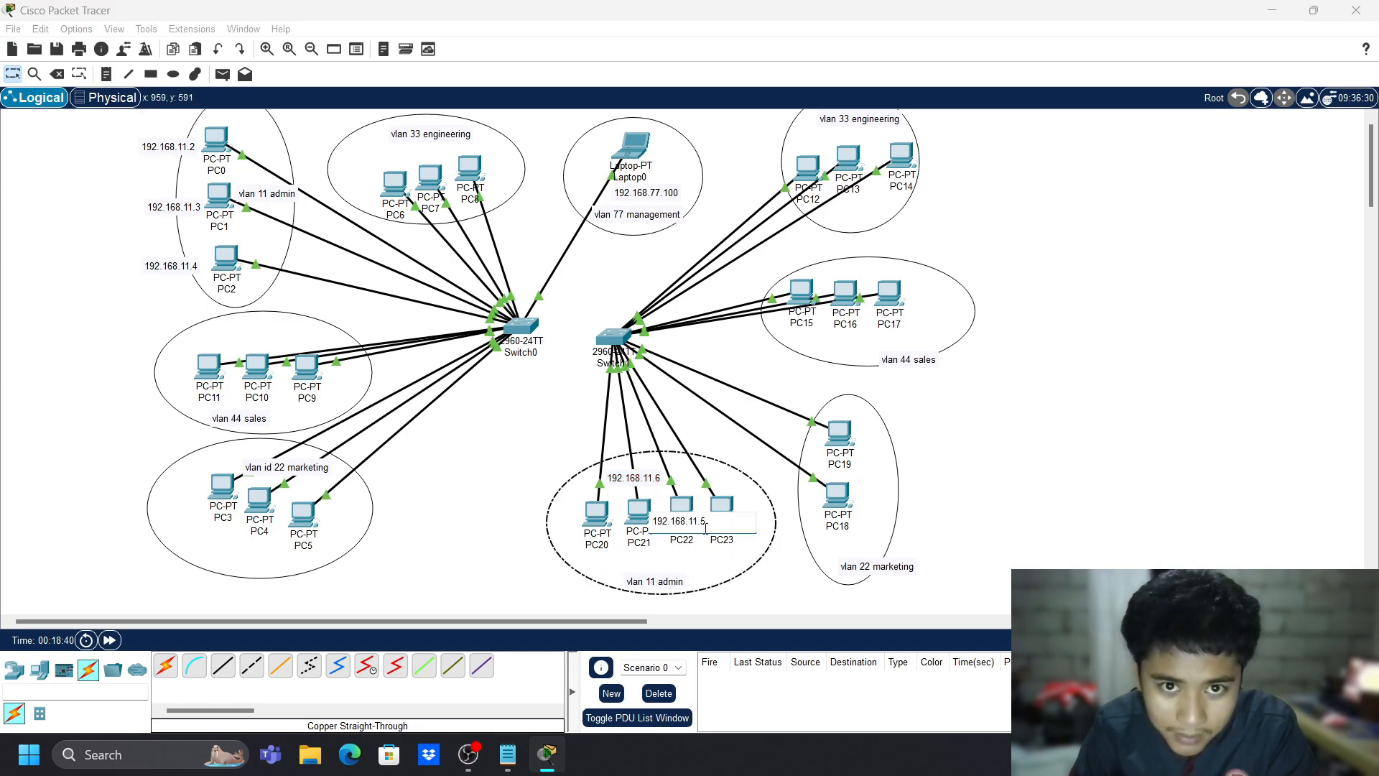
click(751, 458)
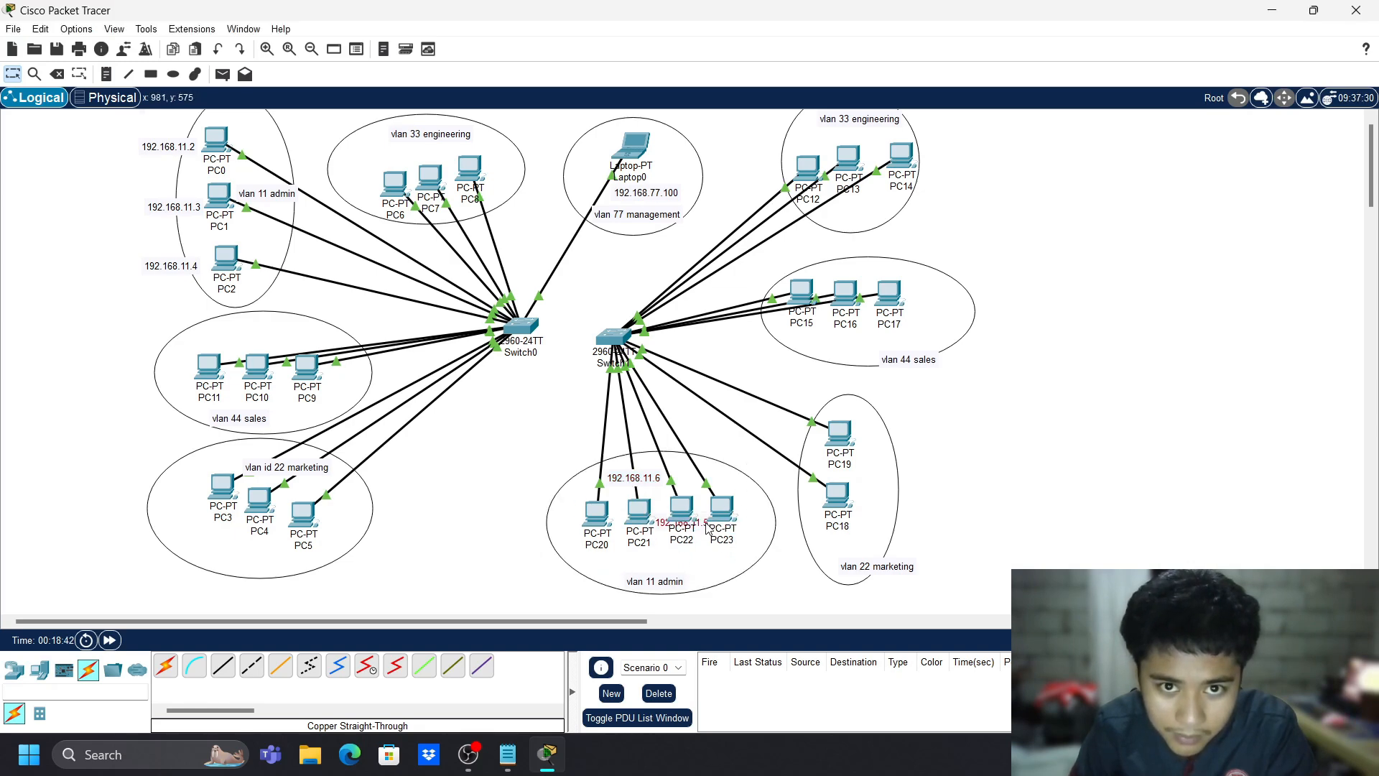
drag(707, 528, 609, 565)
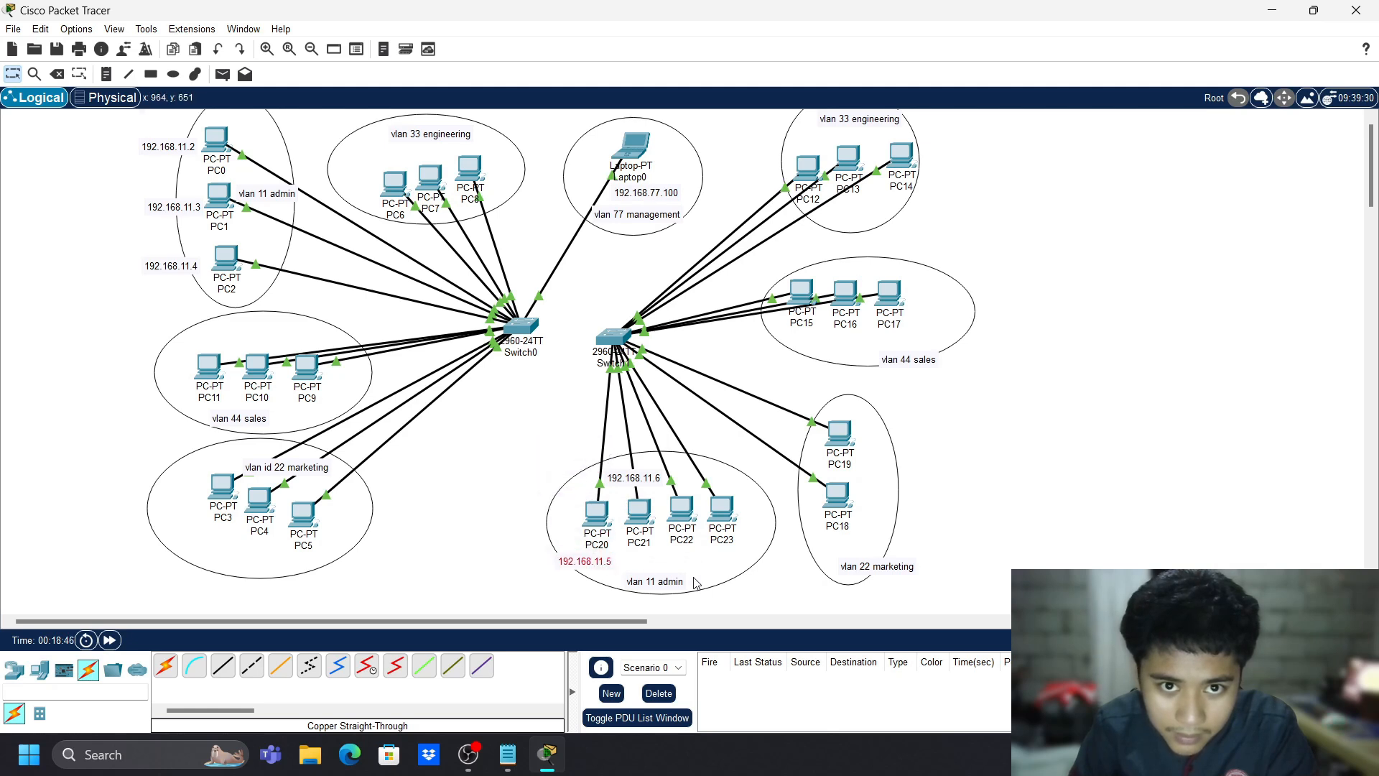
key(ctrl+z)
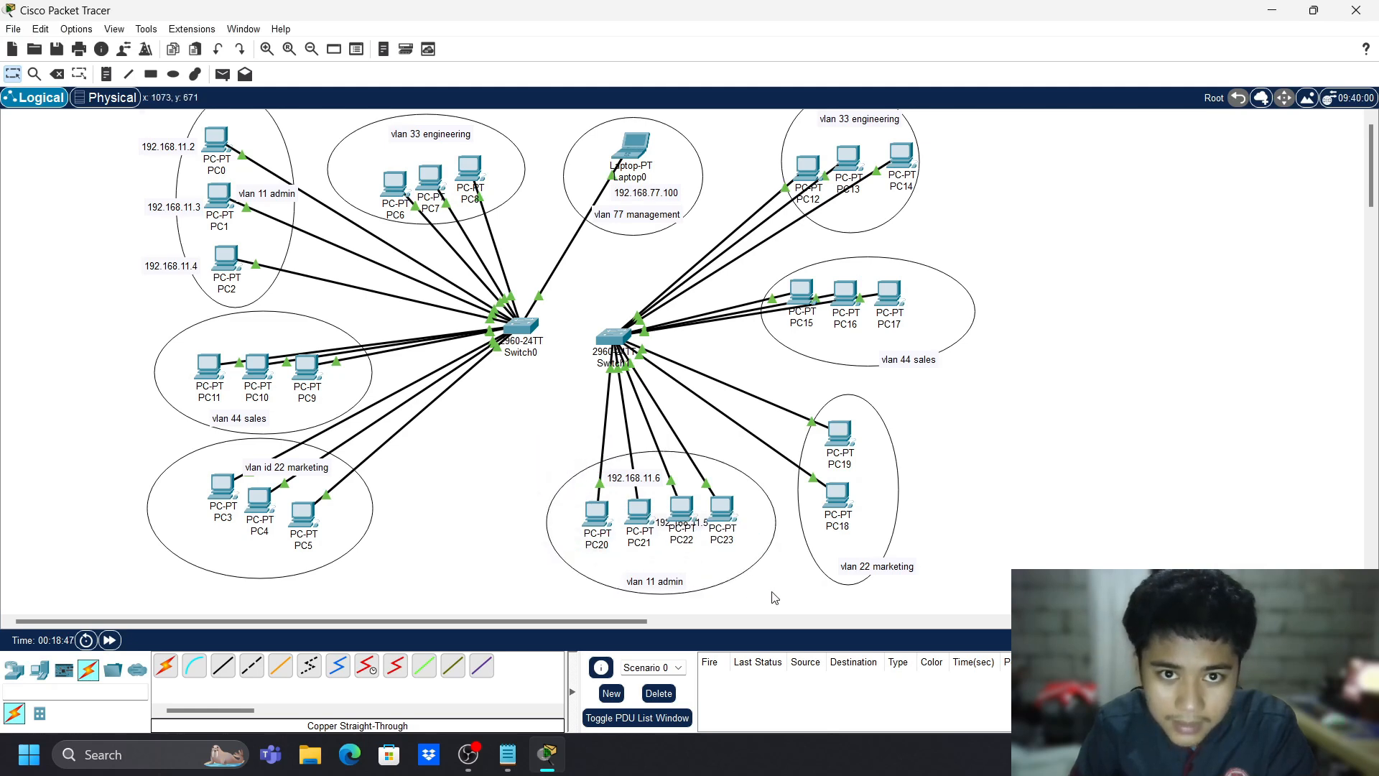
double_click(662, 525)
triple_click(698, 520)
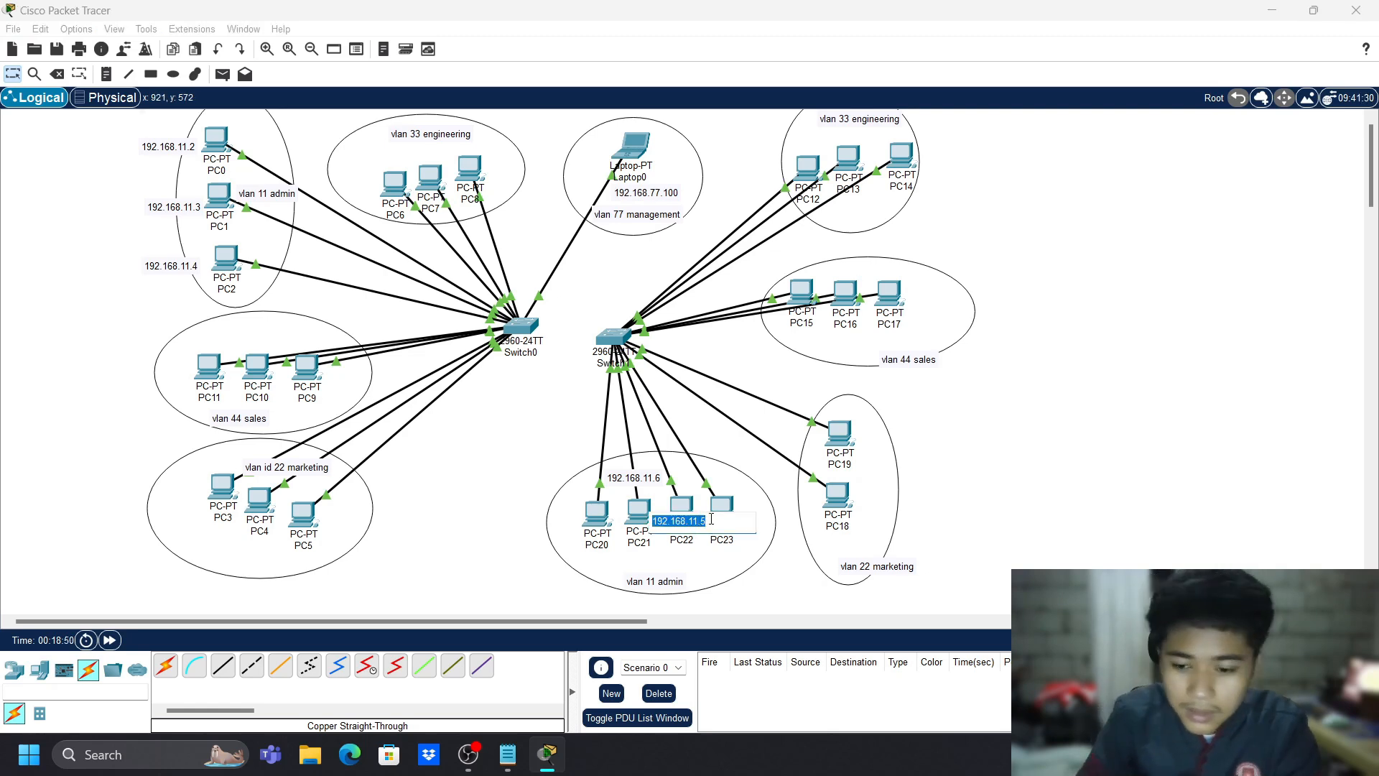
key(BackSpace)
click(479, 490)
- Recreate the 192.168.11.5 note and place it beside PC20
key(n)
click(584, 566)
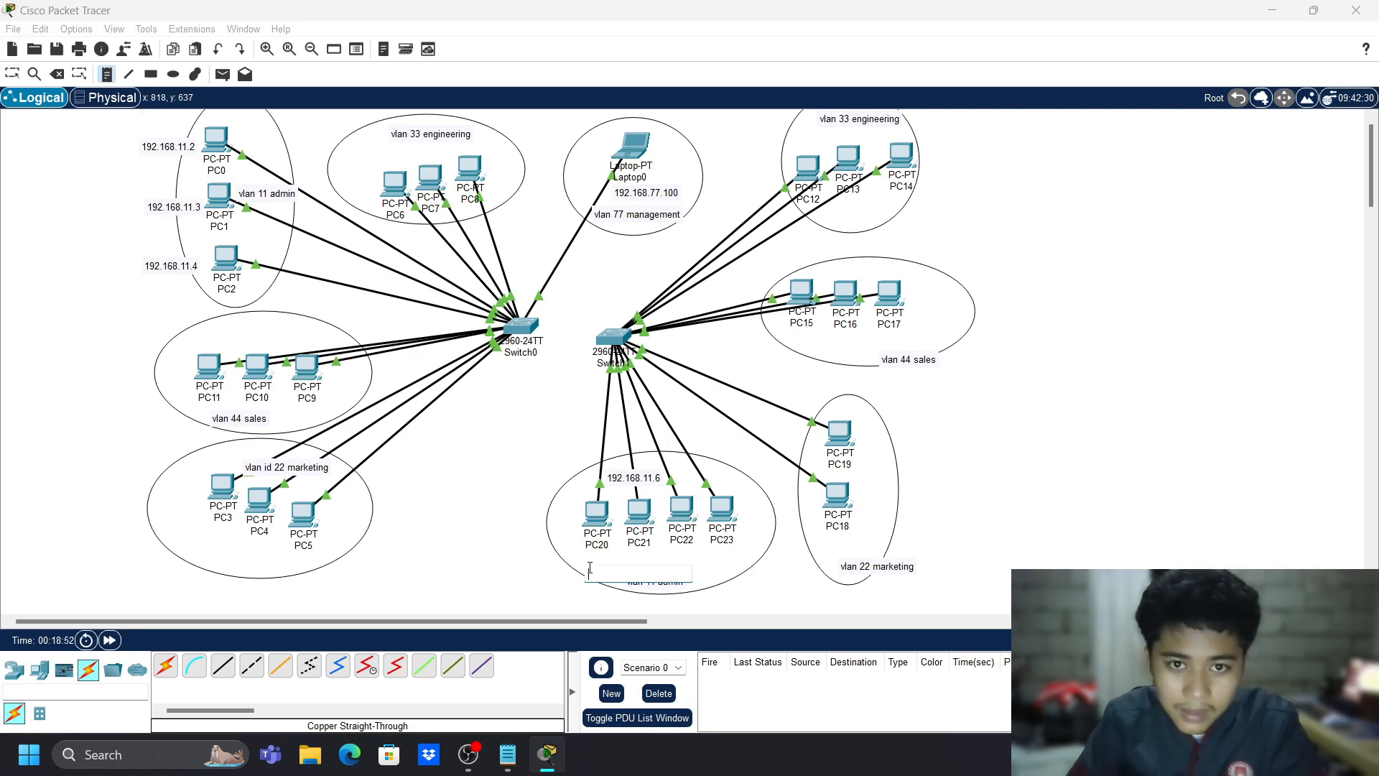
key(ctrl+v)
click(728, 576)
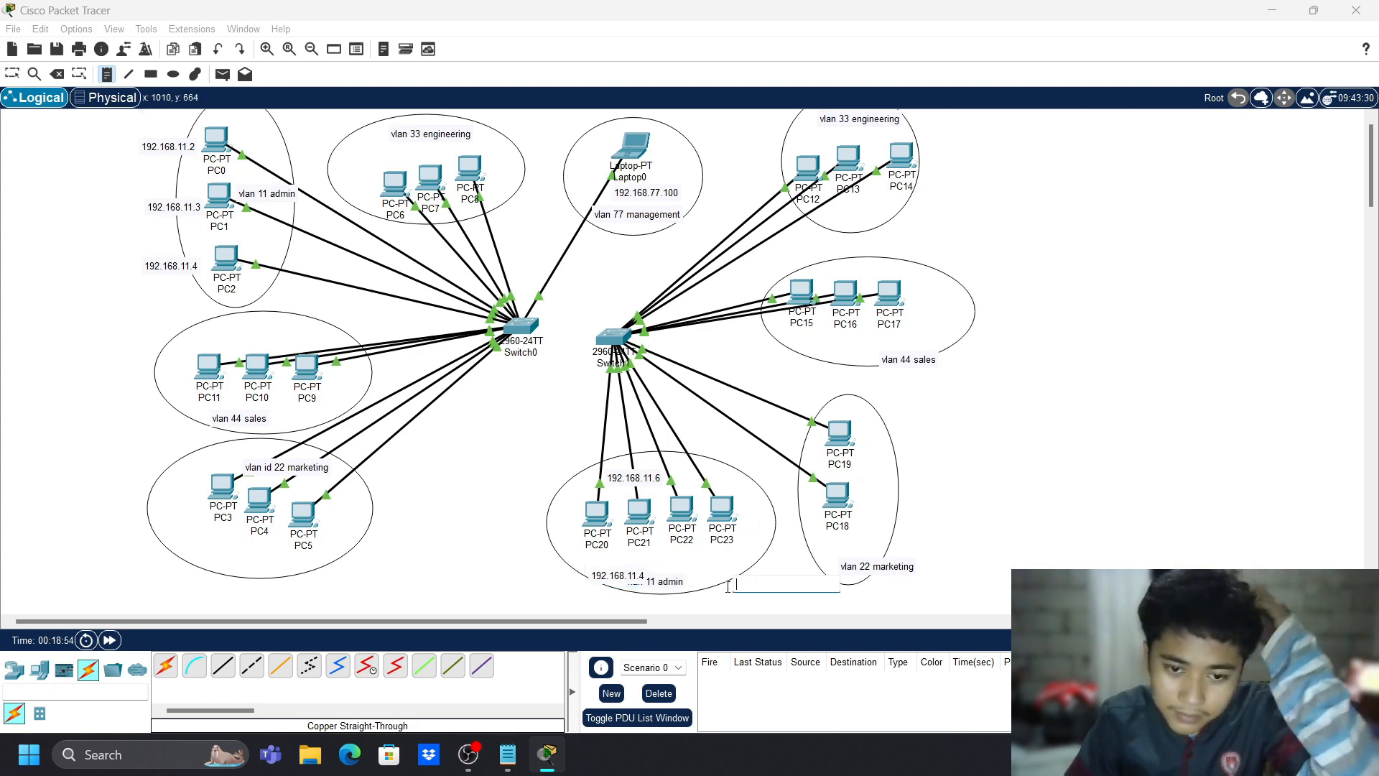
key(Escape)
drag(607, 581, 538, 519)
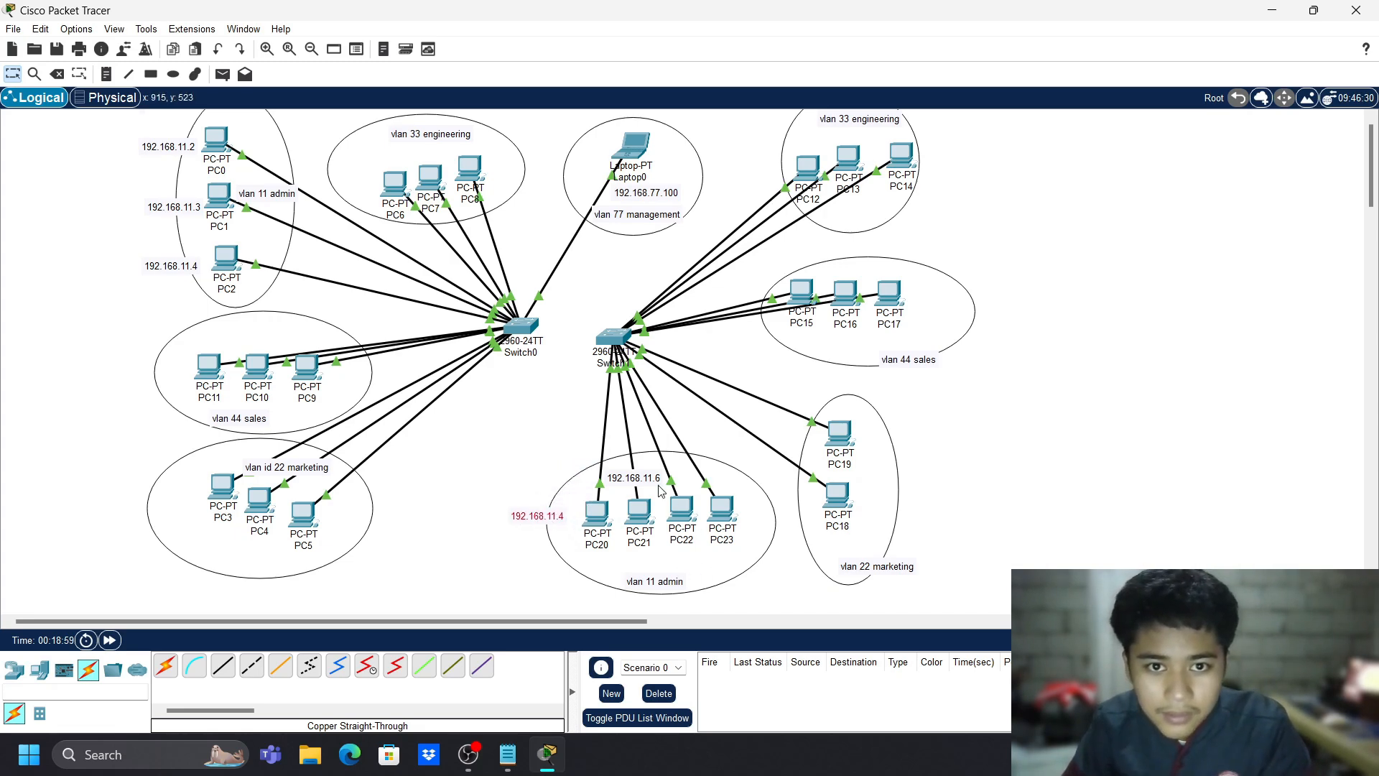
double_click(559, 517)
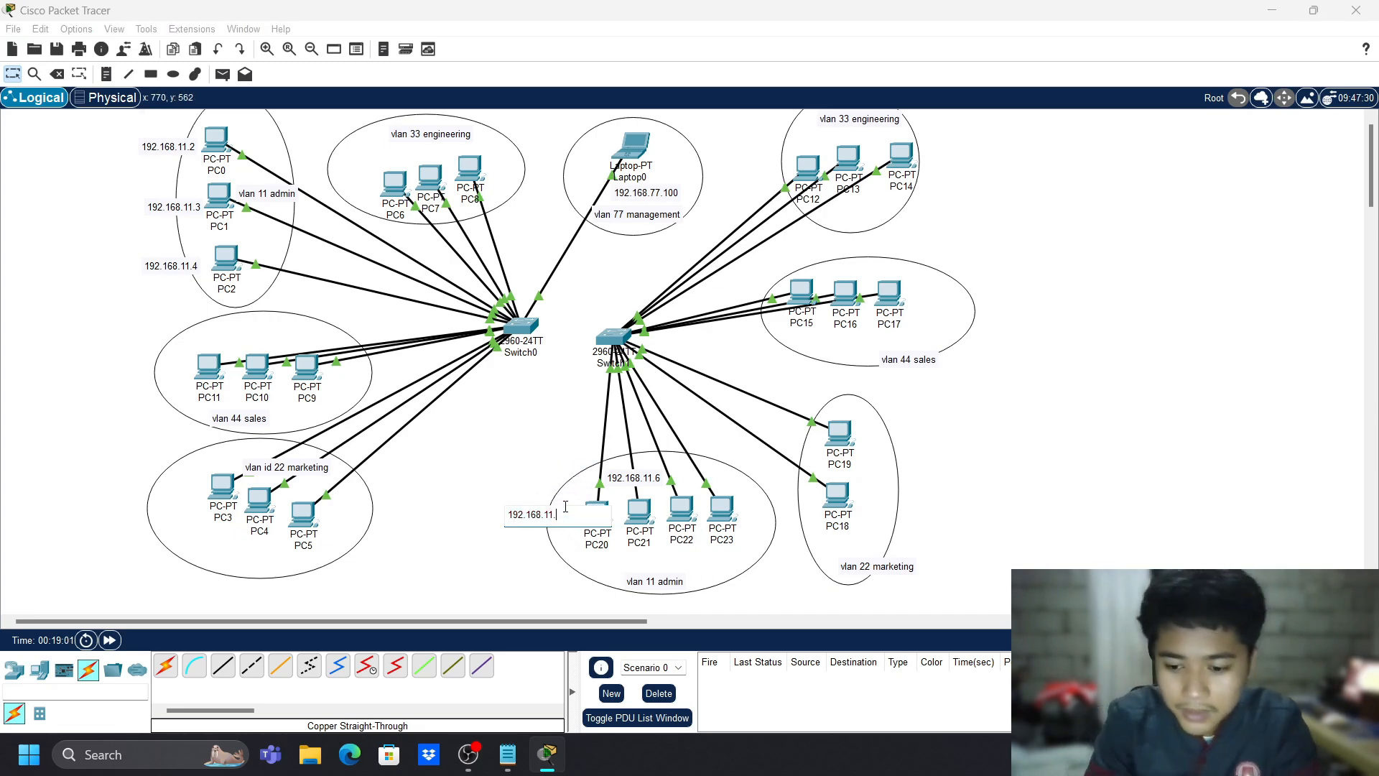
click(534, 468)
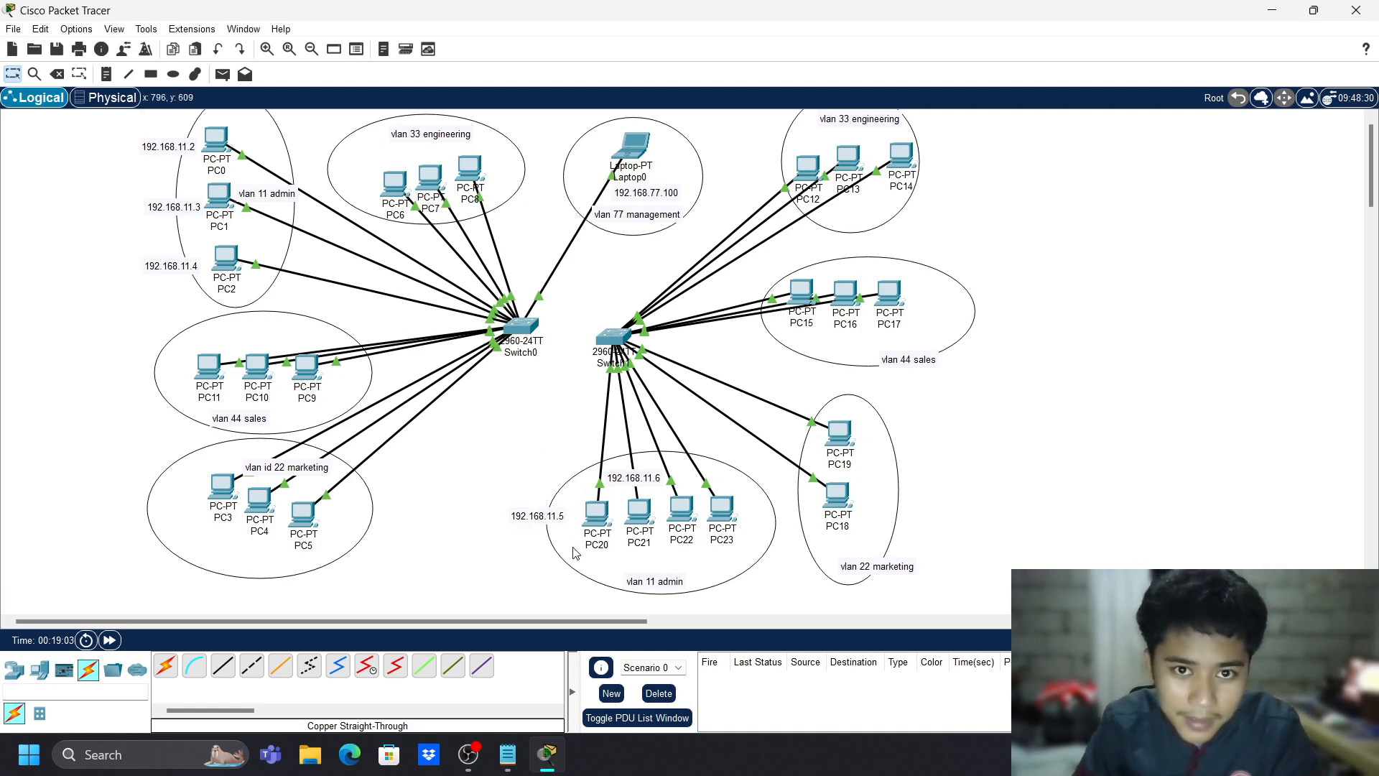
- Add notes 192.168.11.7 below PC22 and 192.168.11.8 near PC23
key(n)
click(704, 563)
text(192.168.11.4)
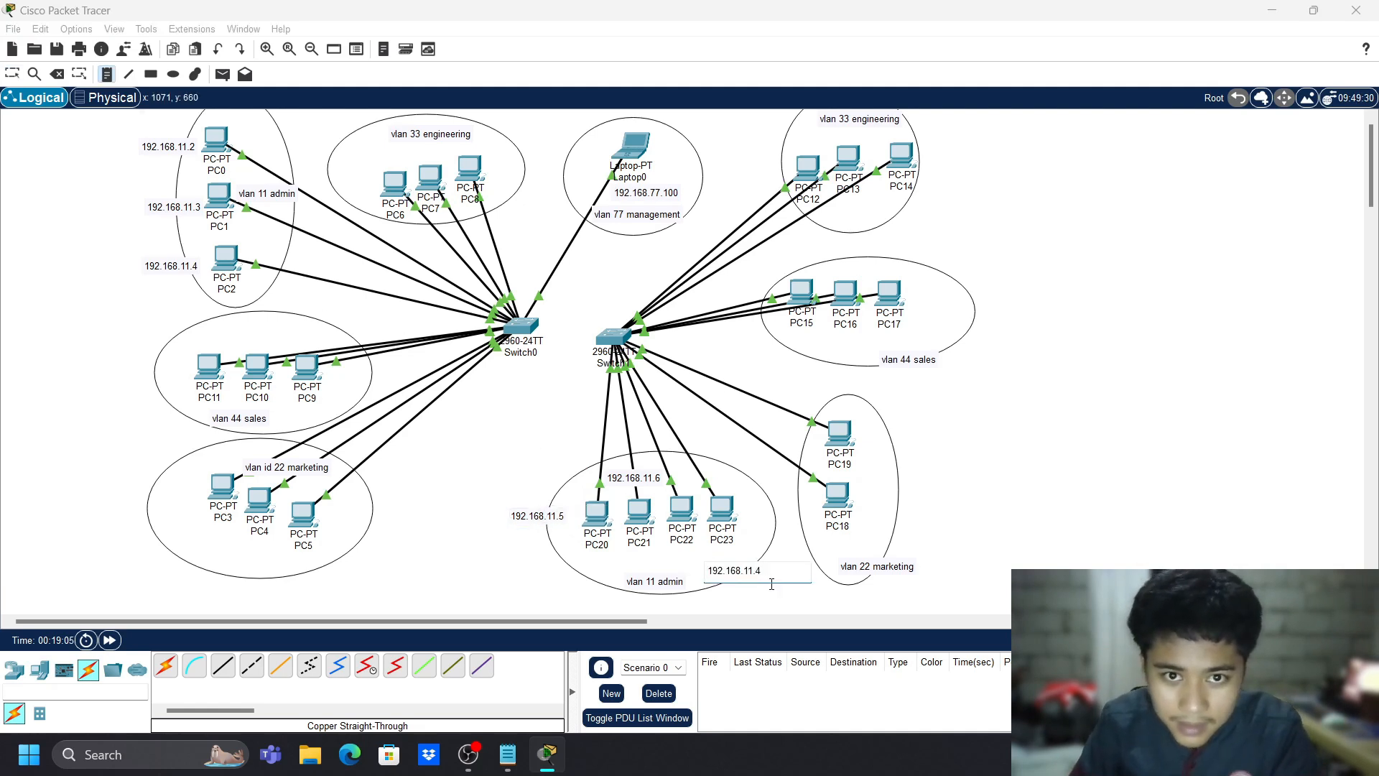
text(7)
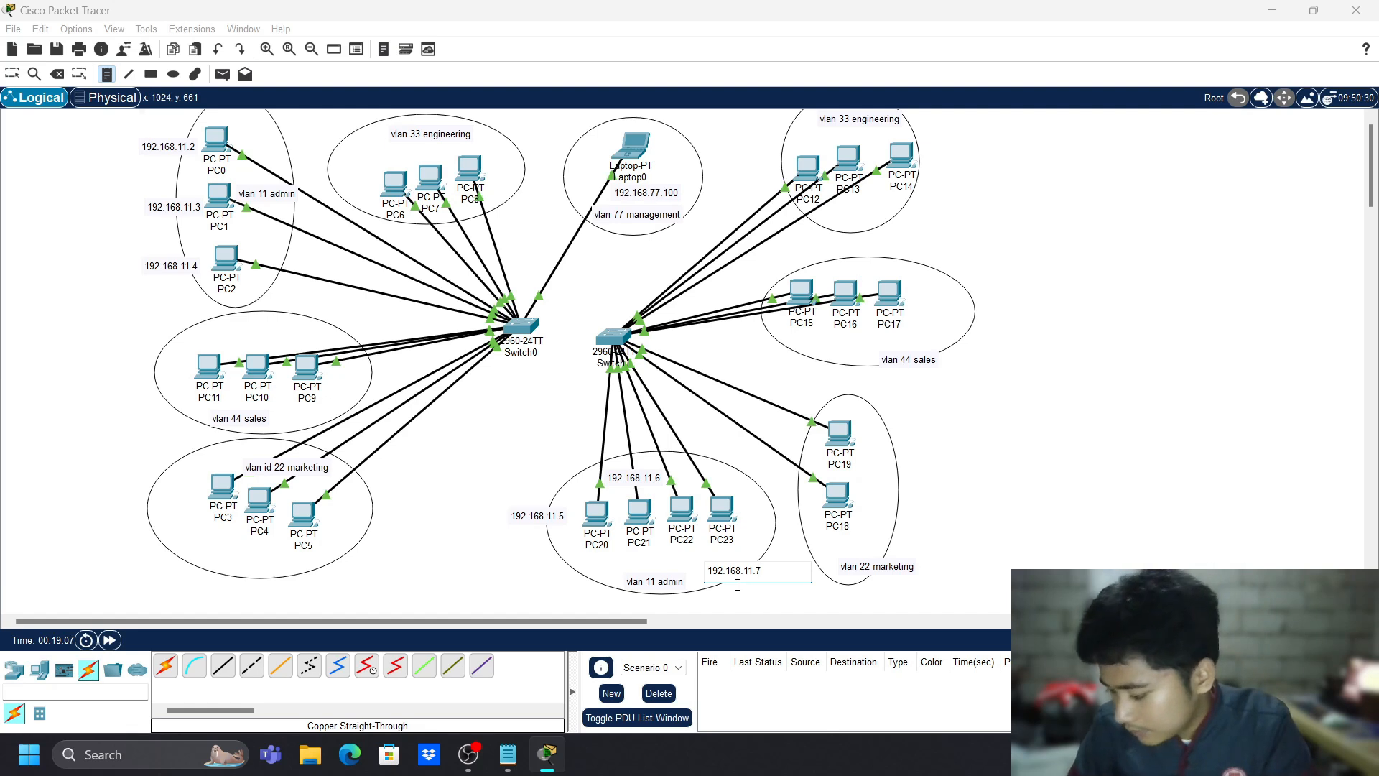
click(754, 518)
text(192.168.11.4)
key(BackSpace)
text(8)
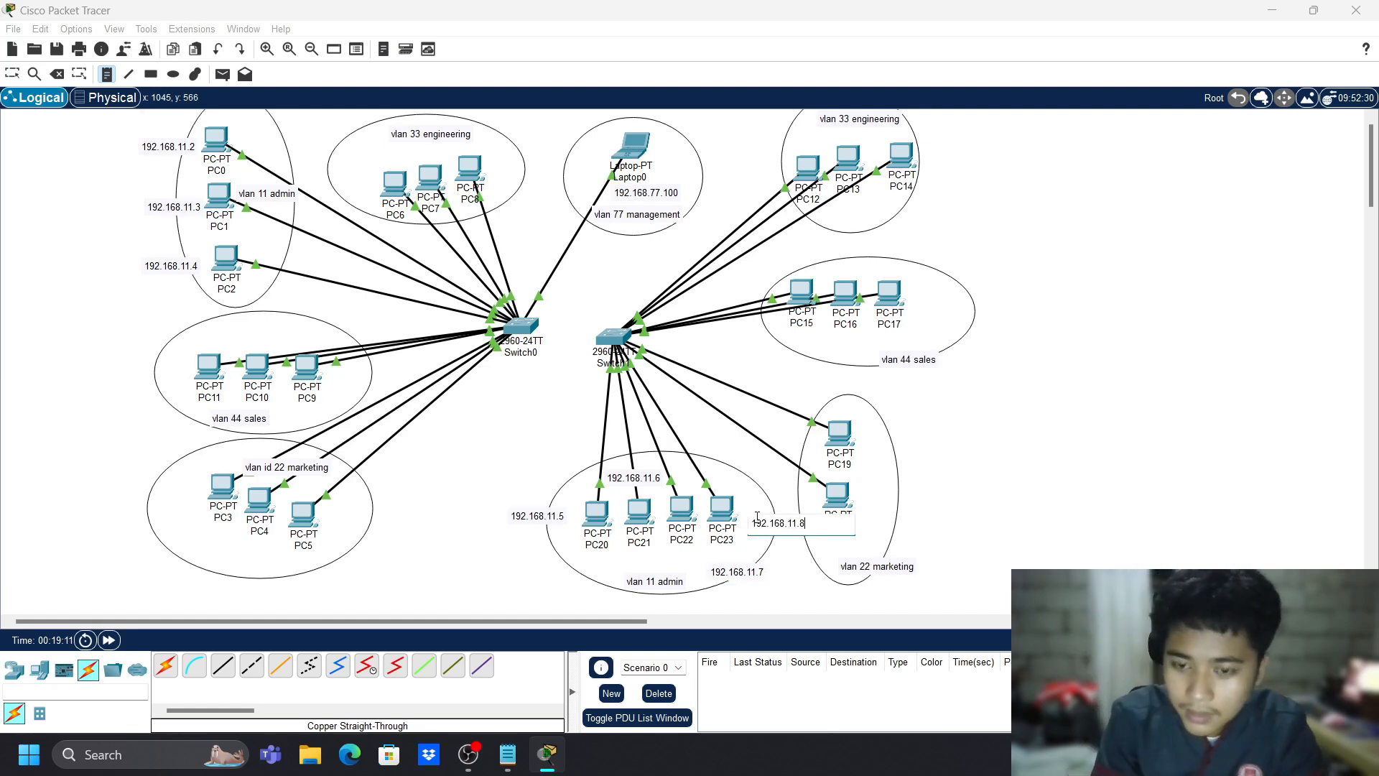
key(Escape)
- Arrange the 192.168.11.5–.8 notes beside their PCs and nudge PC21, PC23 and the vlan 11 admin label
drag(775, 525, 717, 472)
drag(747, 573, 690, 559)
drag(539, 519, 587, 559)
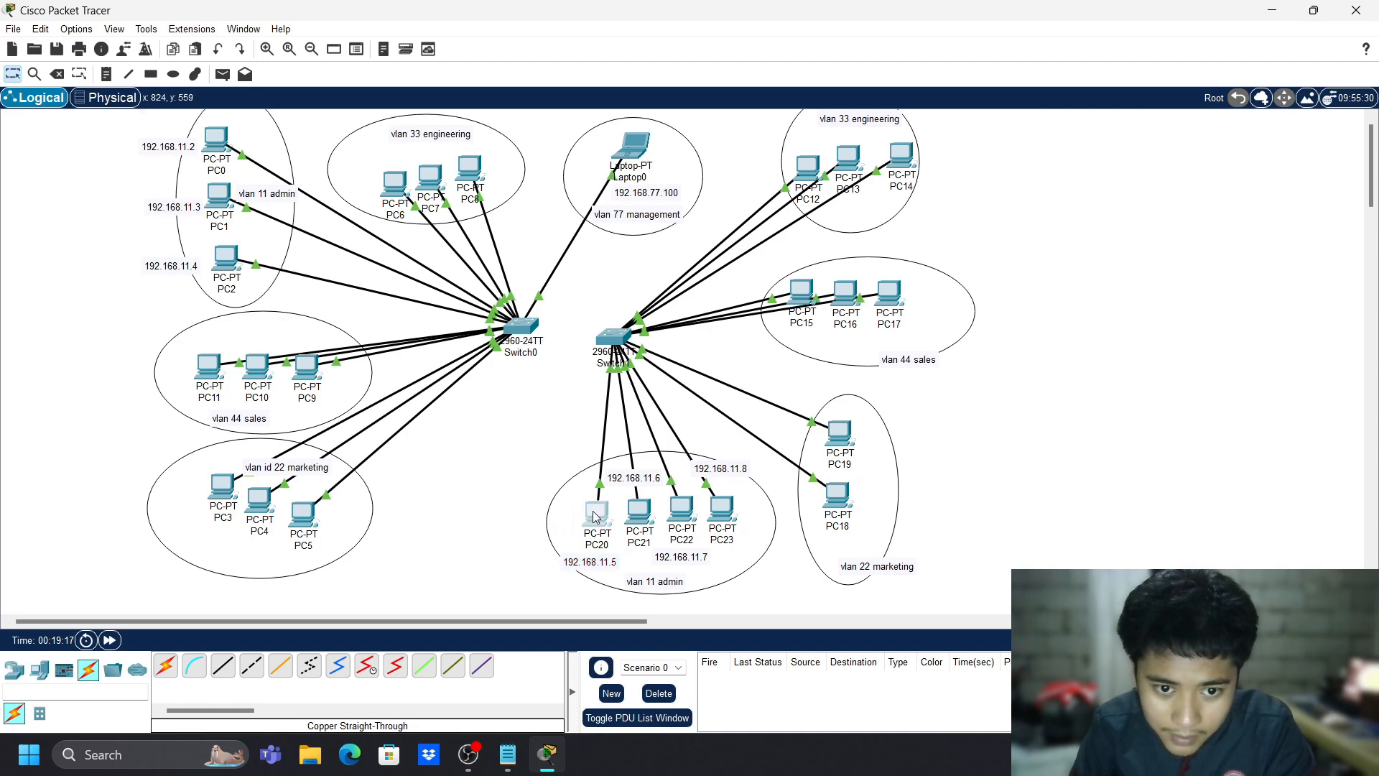
drag(592, 510, 573, 513)
drag(727, 515, 733, 475)
drag(691, 559, 706, 559)
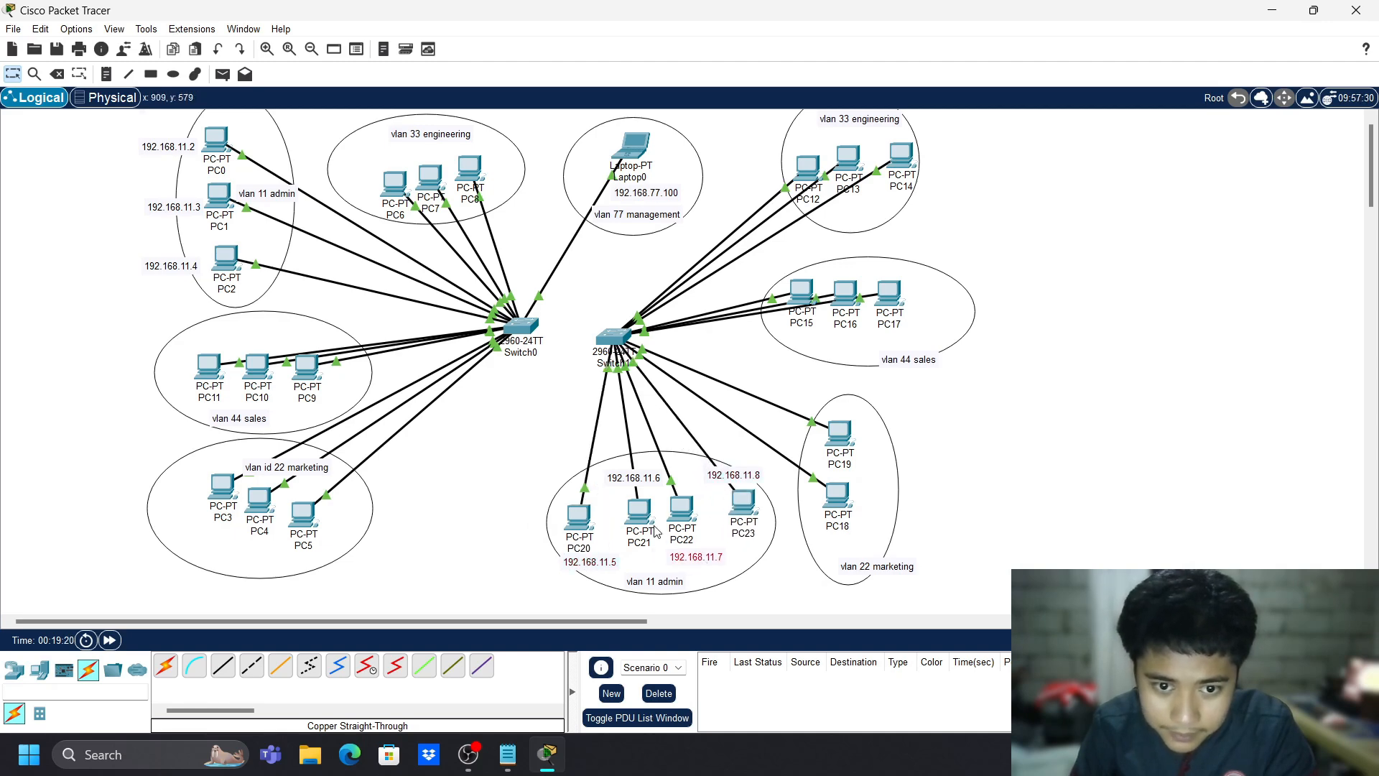
drag(640, 525, 633, 525)
drag(625, 583, 631, 583)
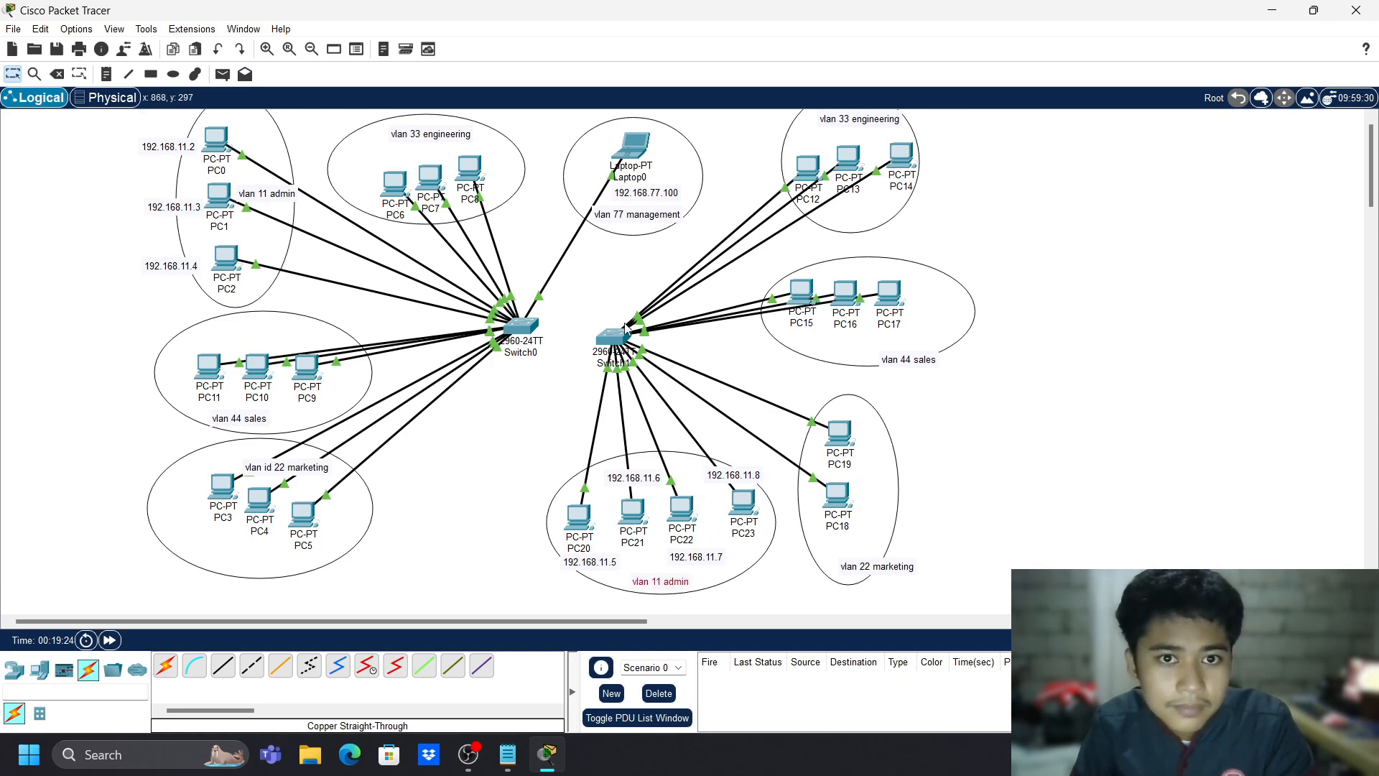
- Enter PC20's FastEthernet0 IPv4 address with the default subnet mask
click(582, 517)
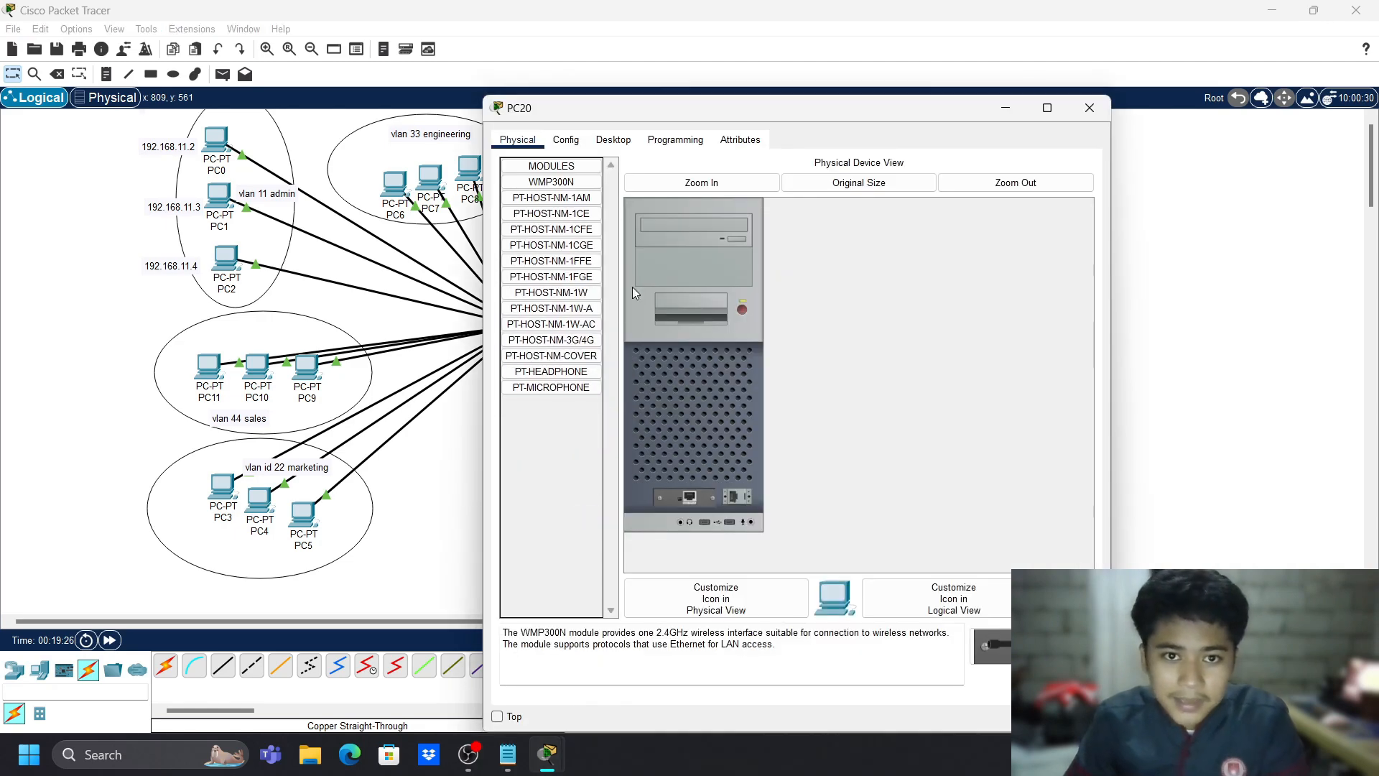
click(565, 139)
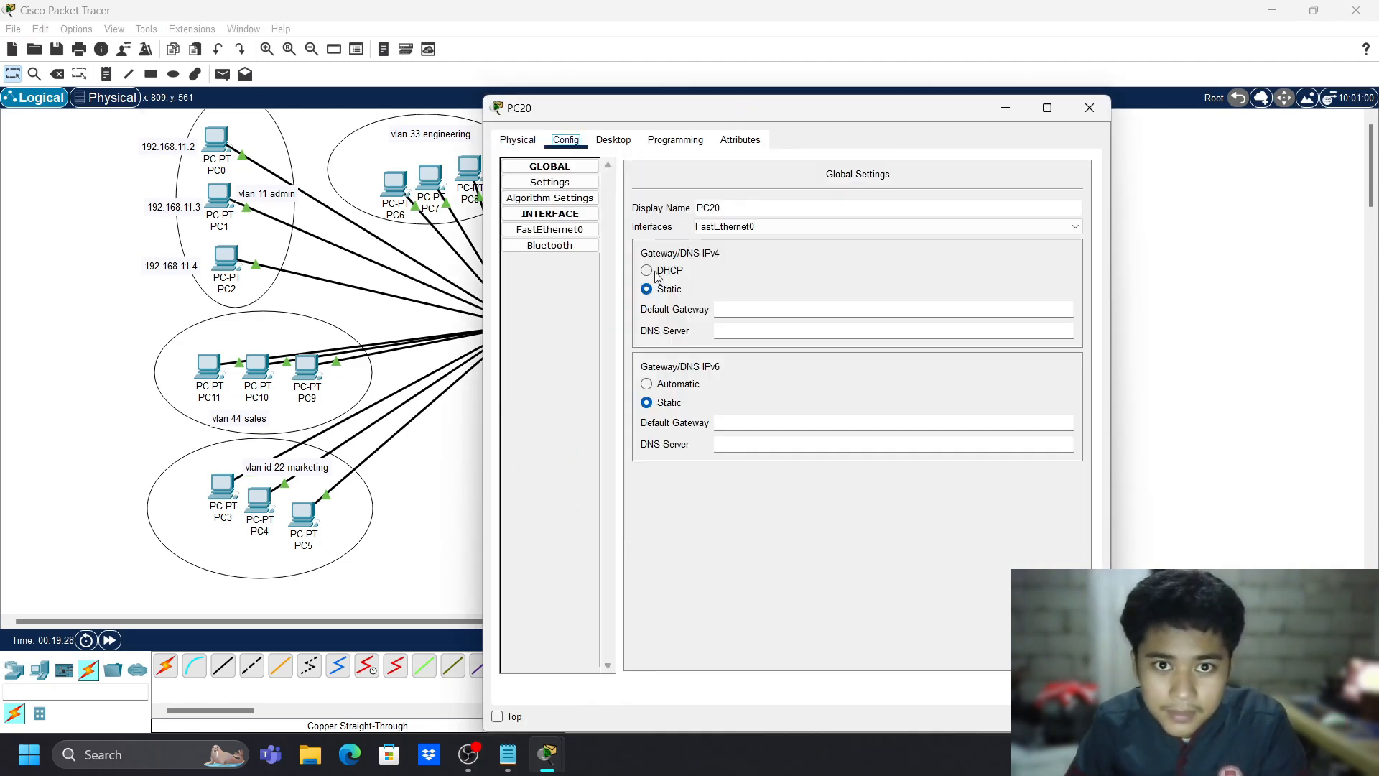
click(550, 230)
click(834, 384)
text(192.168.11.4)
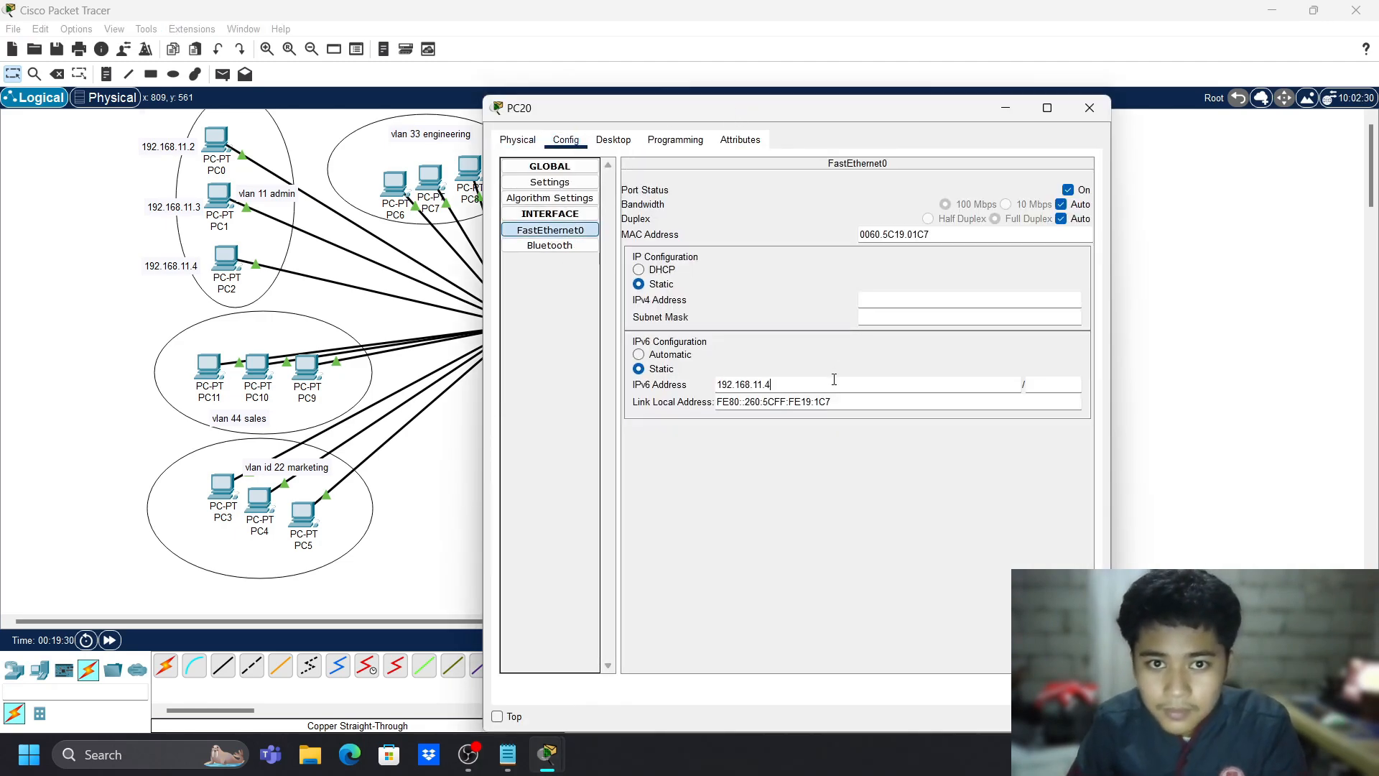
key(ctrl+z)
click(904, 299)
text(192.168.11.4)
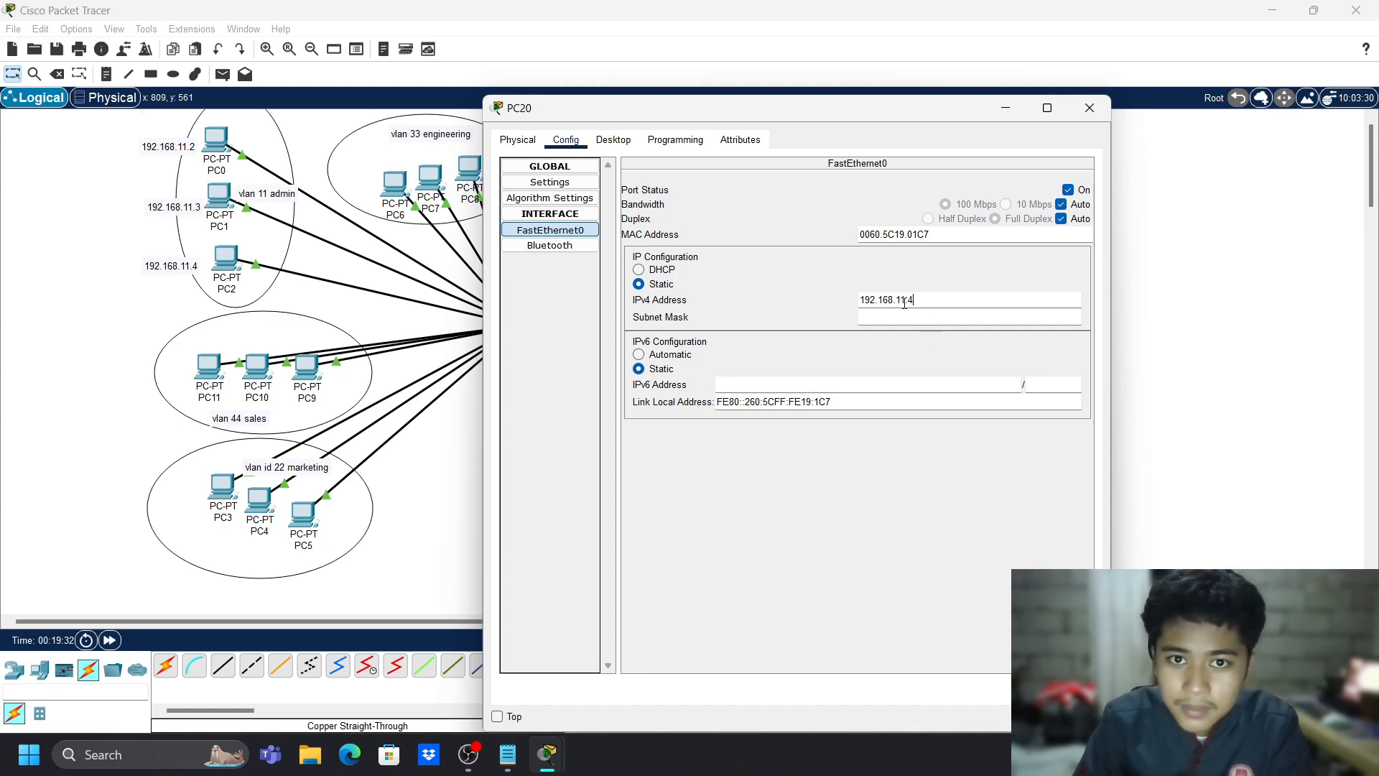
key(BackSpace)
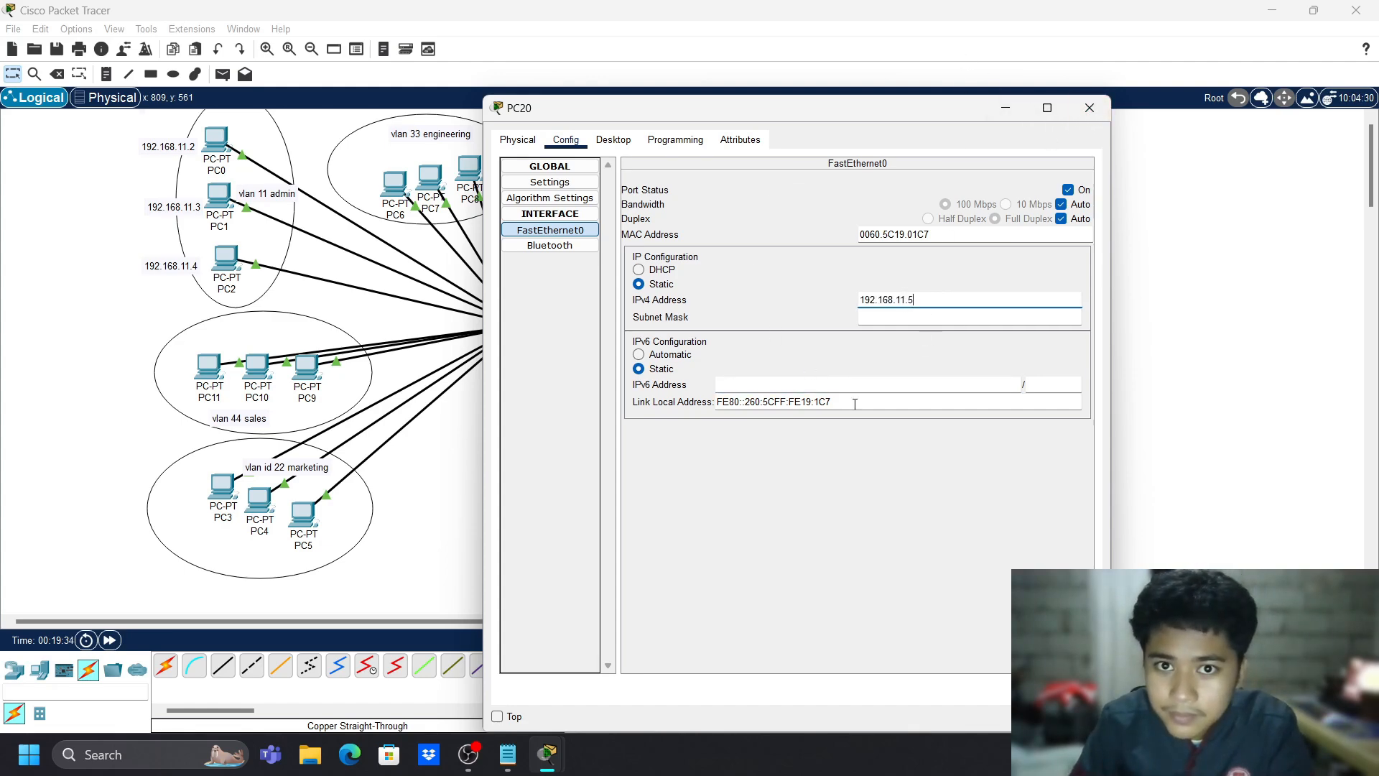
click(929, 317)
click(1090, 108)
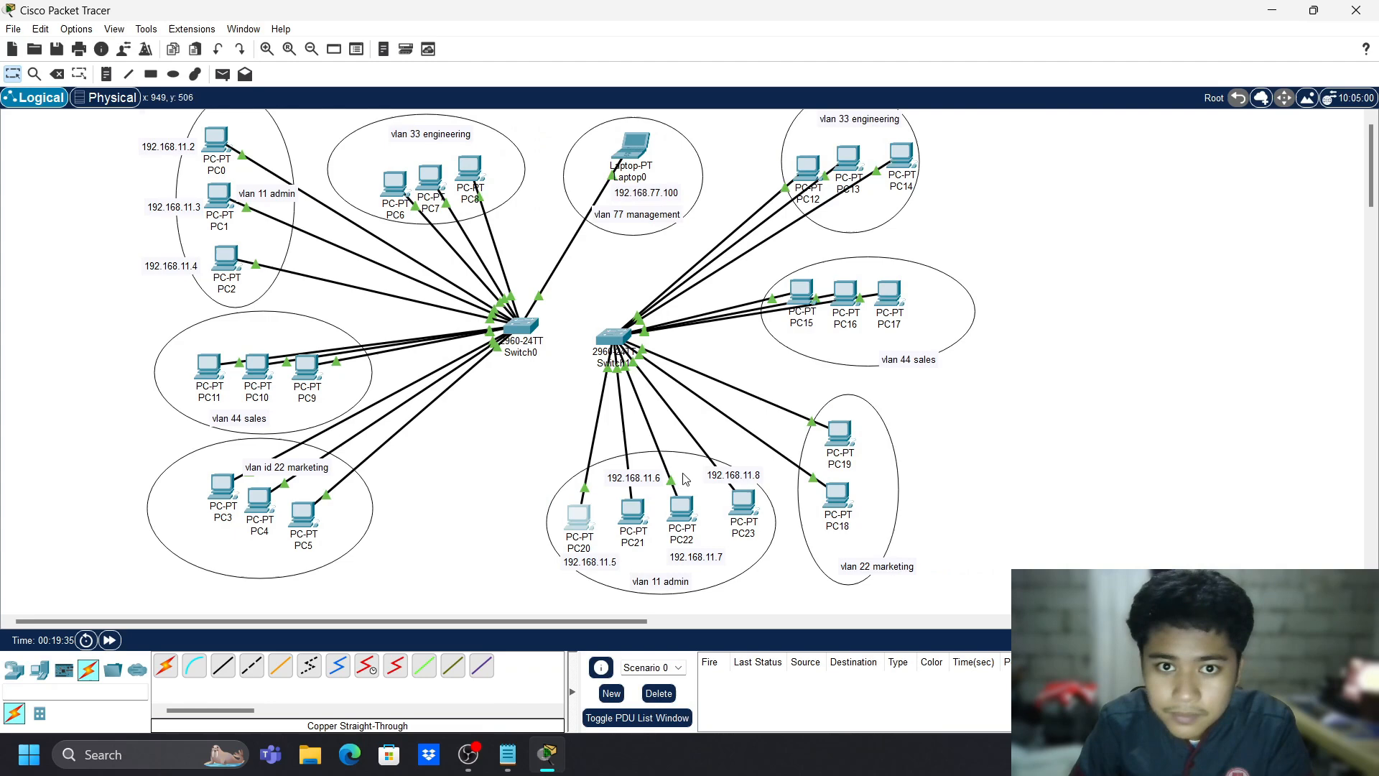
- Set PC21's default gateway to 192.168.11.4
click(631, 514)
click(561, 142)
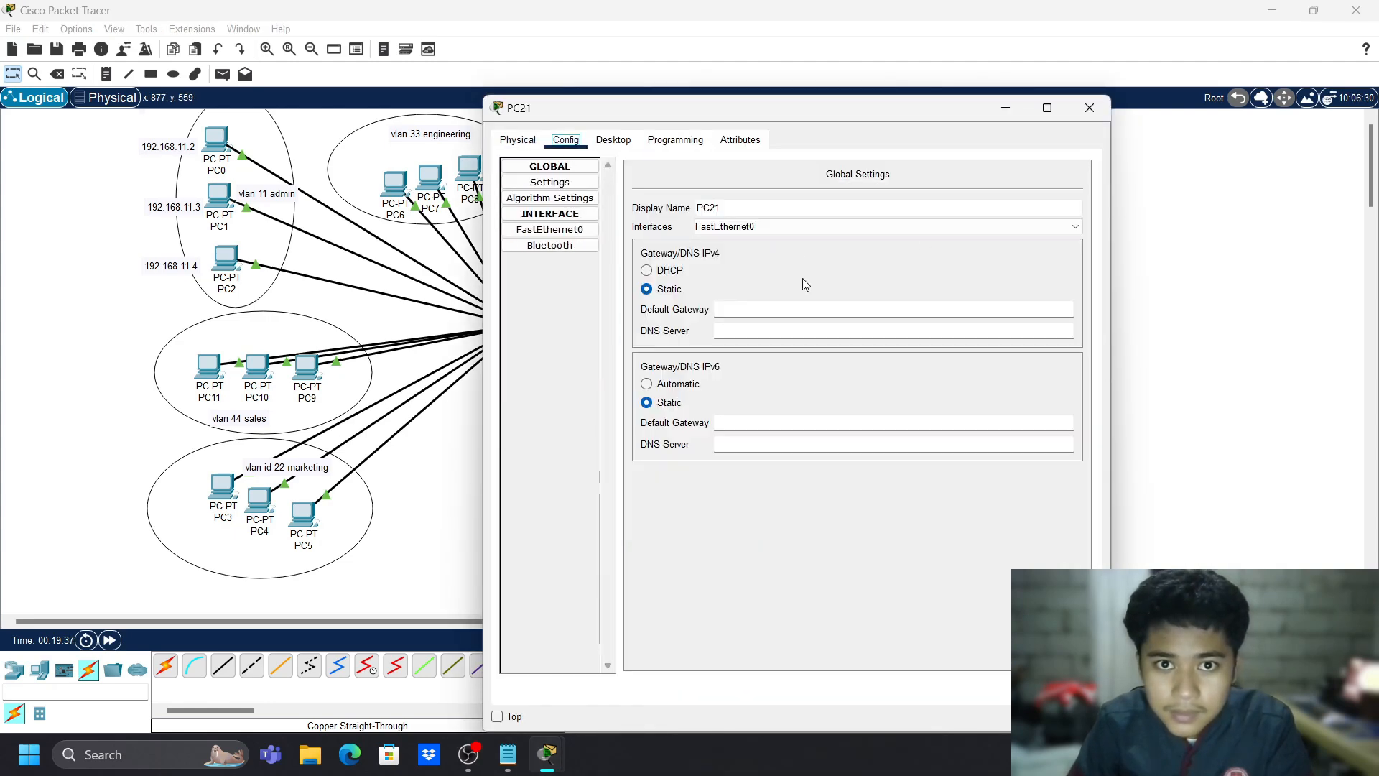
click(795, 309)
text(192.168.11.4)
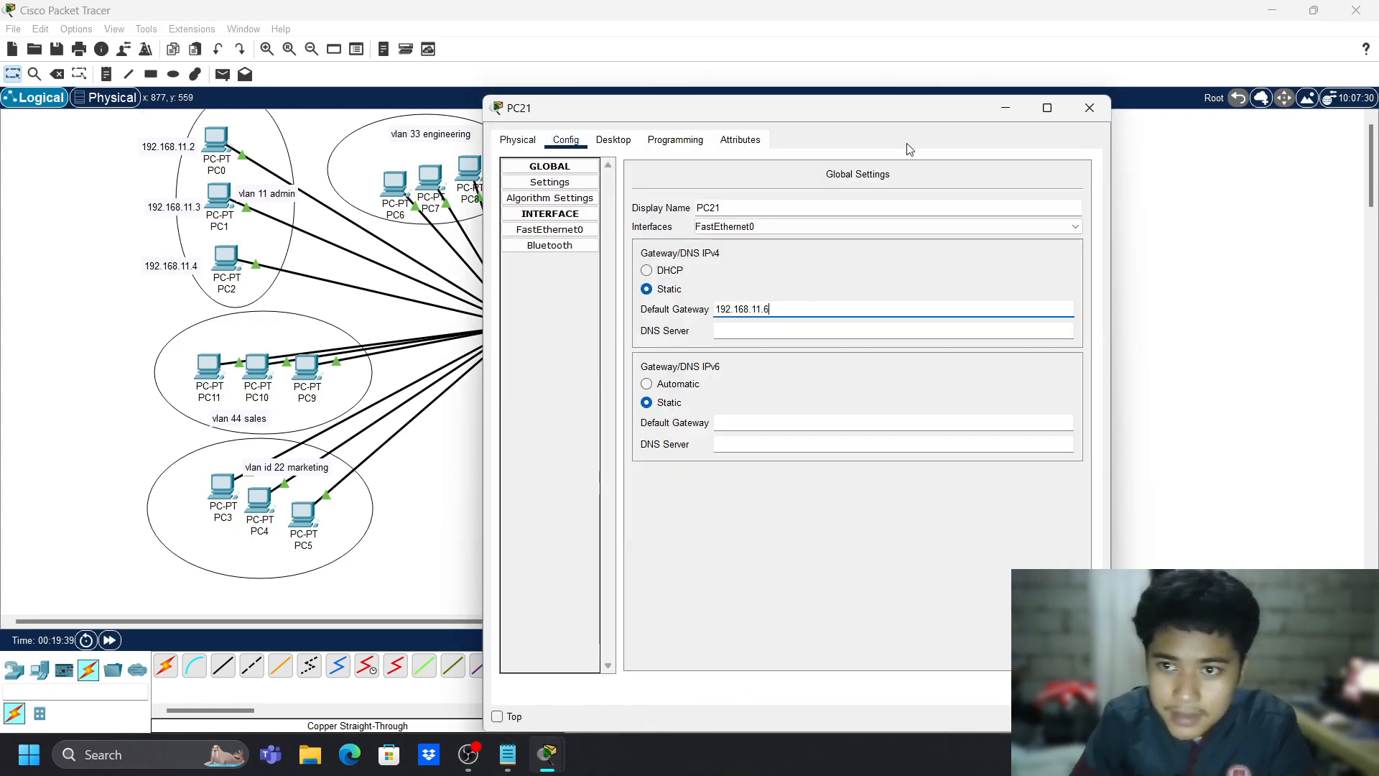
click(1089, 108)
- Set PC22's default gateway to 192.168.11.7
click(681, 517)
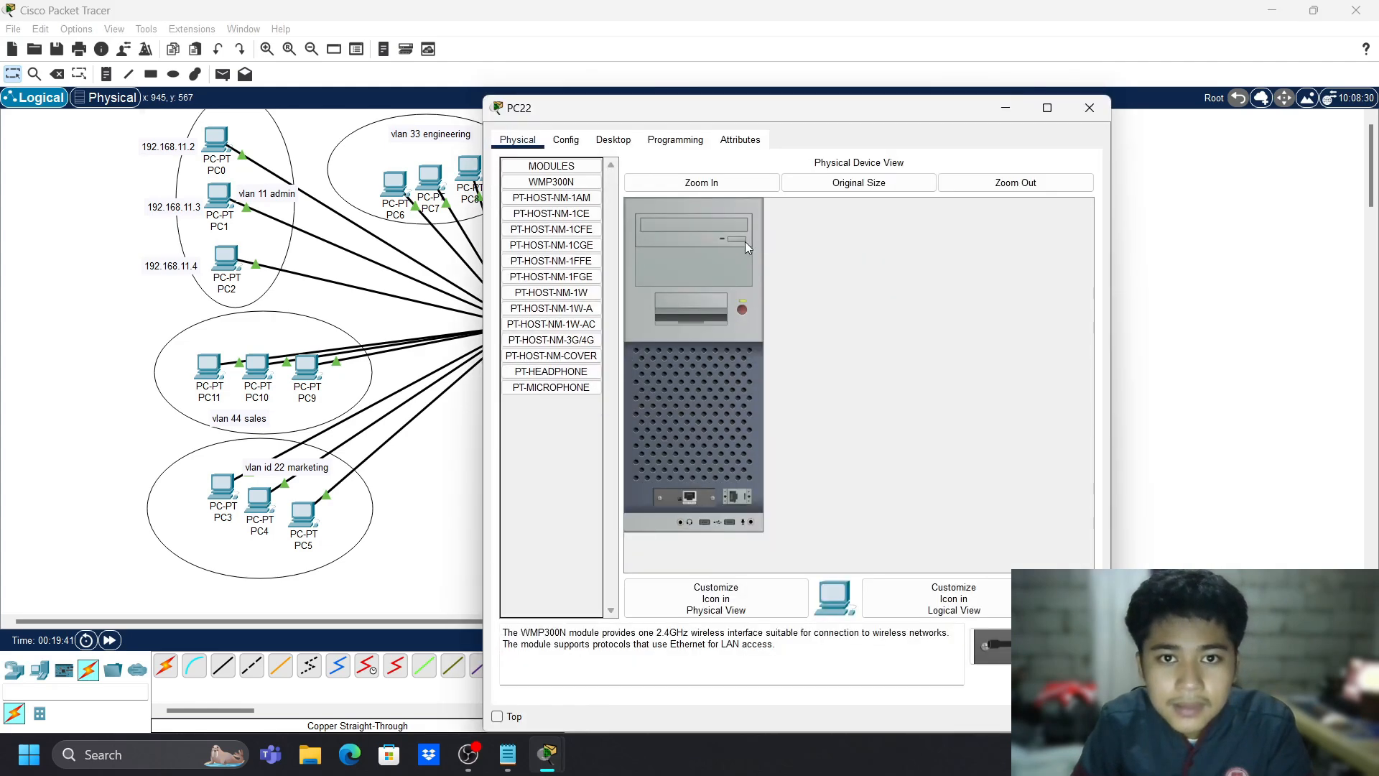
click(567, 139)
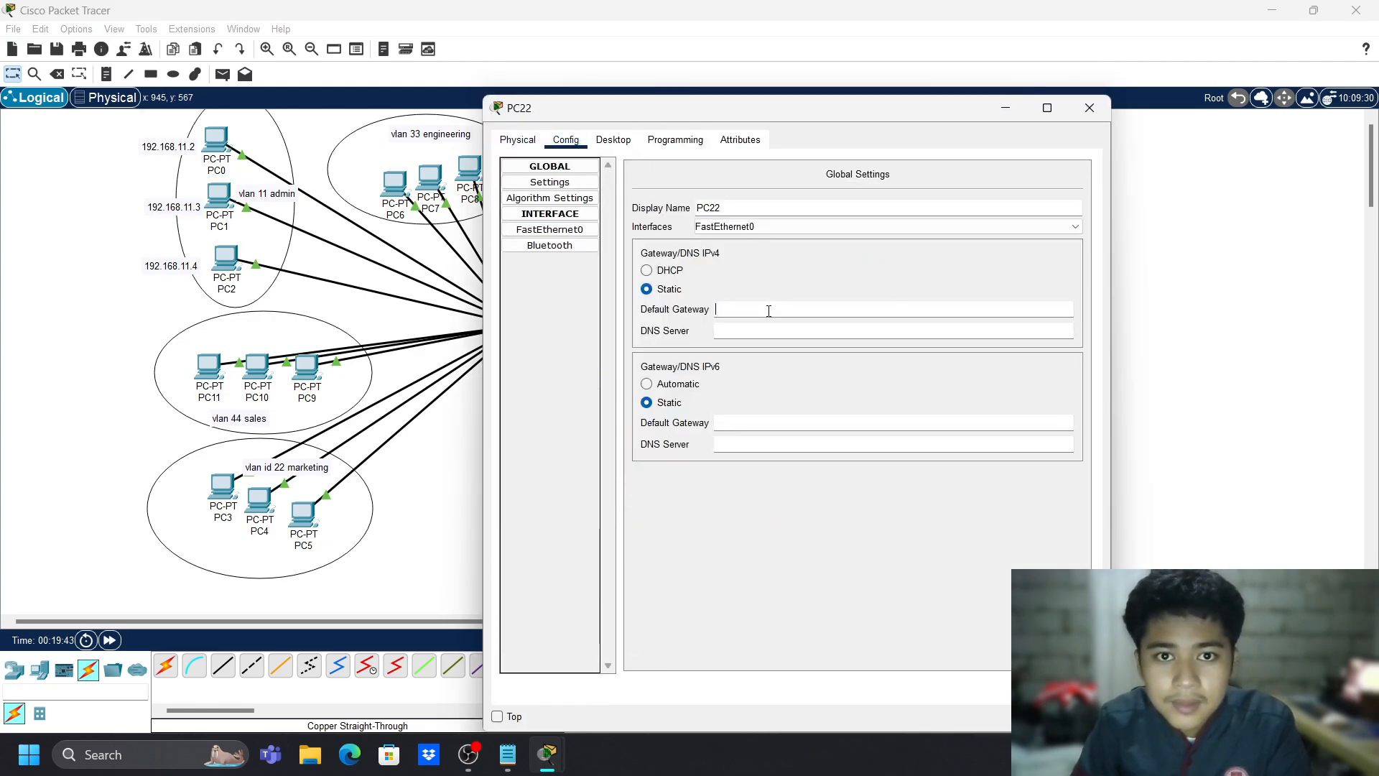
text(192.168.11.4)
text(1)
click(745, 354)
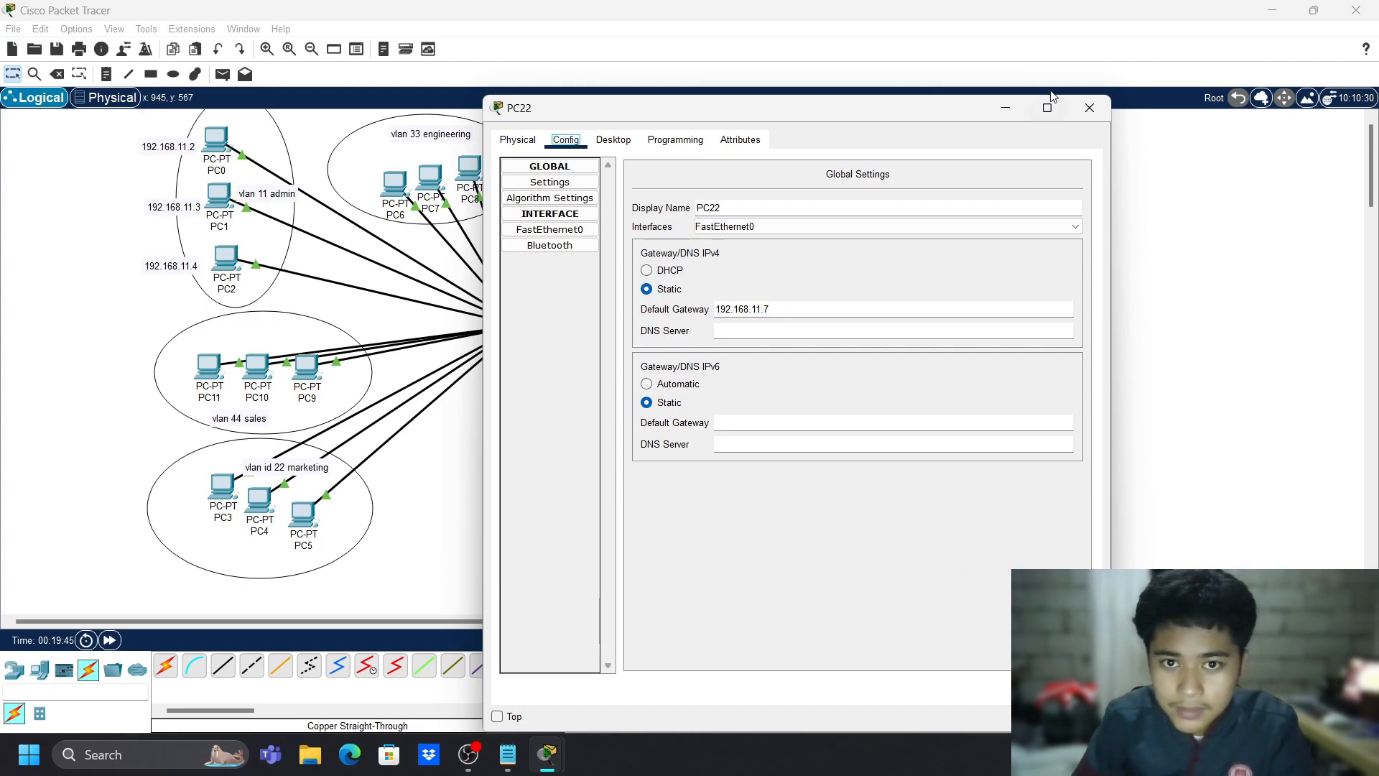
click(1090, 108)
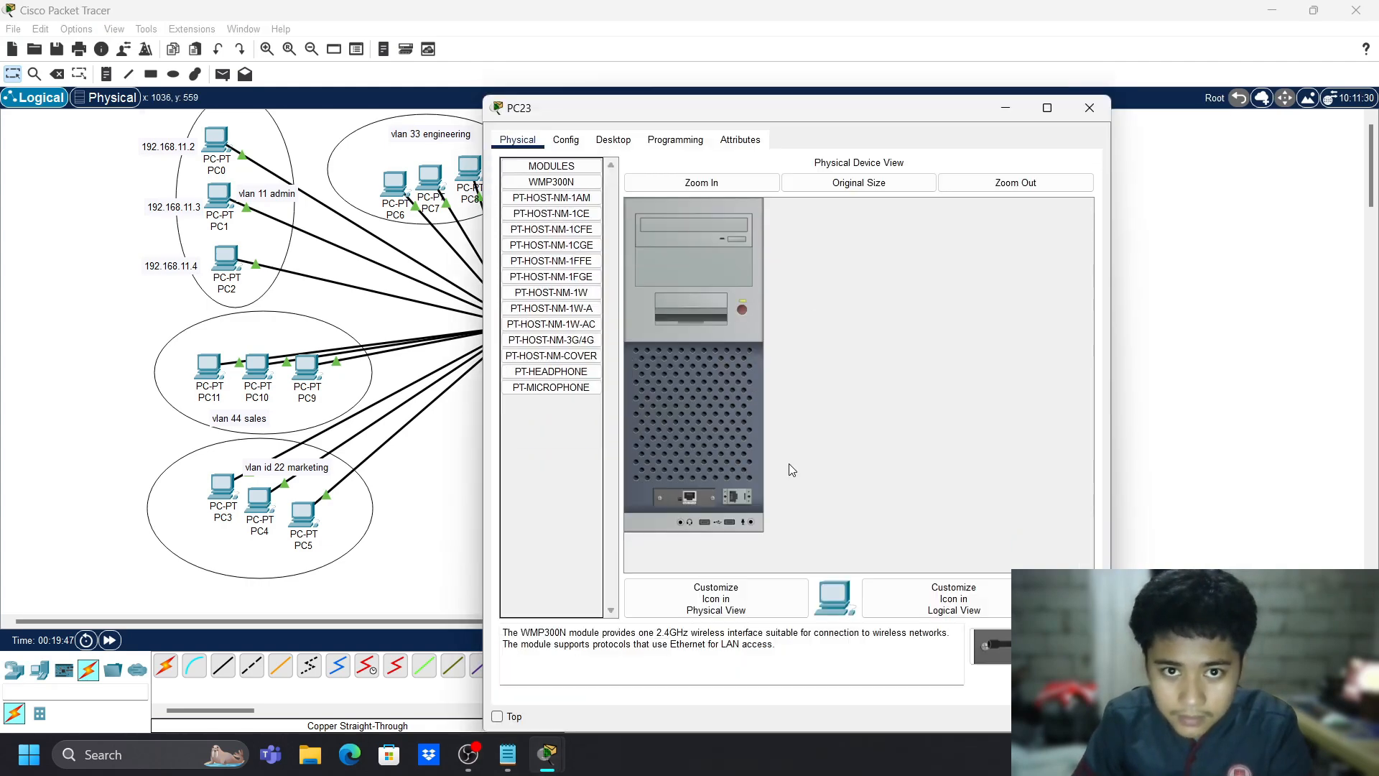
- Give PC23's FastEthernet0 the IPv4 address 192.168.11.8 with mask 255.255.255.0
click(743, 503)
click(573, 141)
click(616, 143)
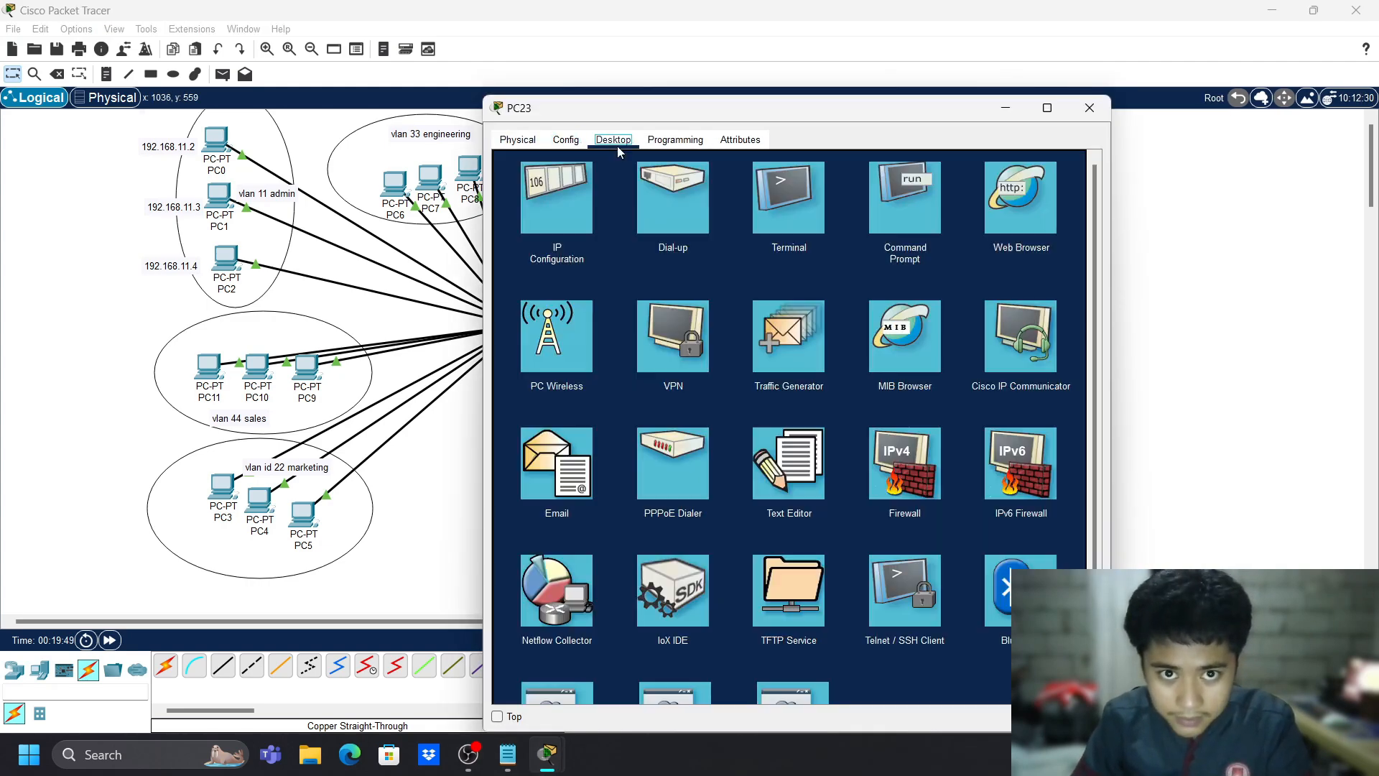
click(561, 145)
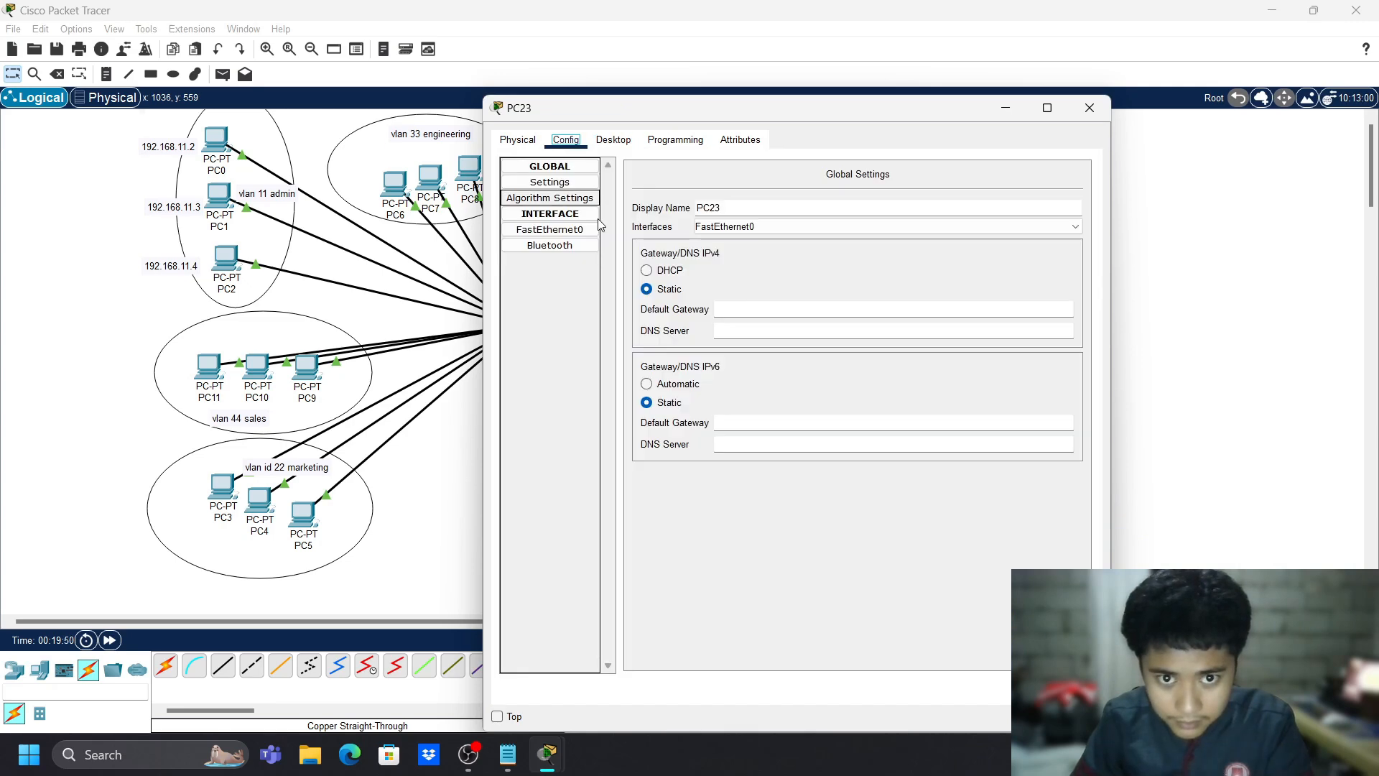
click(545, 230)
click(897, 300)
text(192.168.11.)
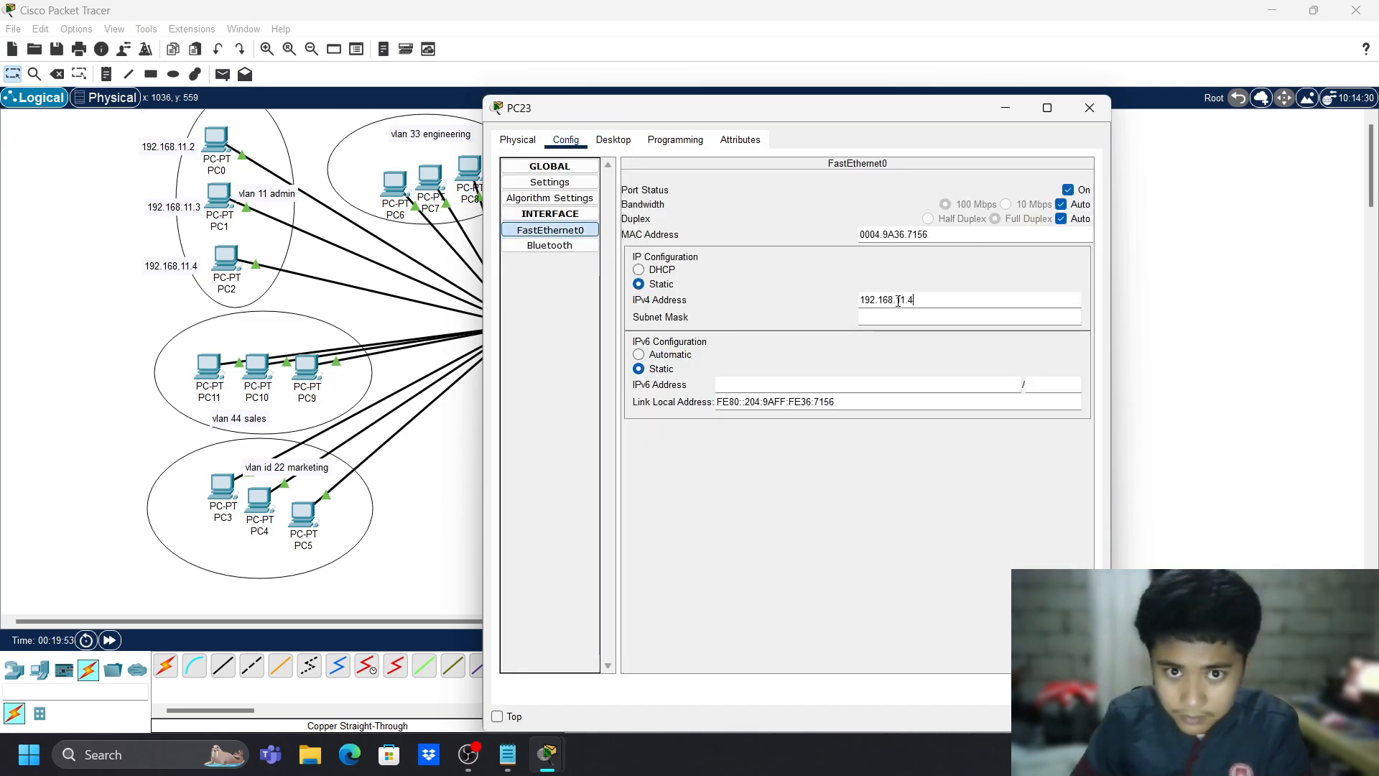
text(8)
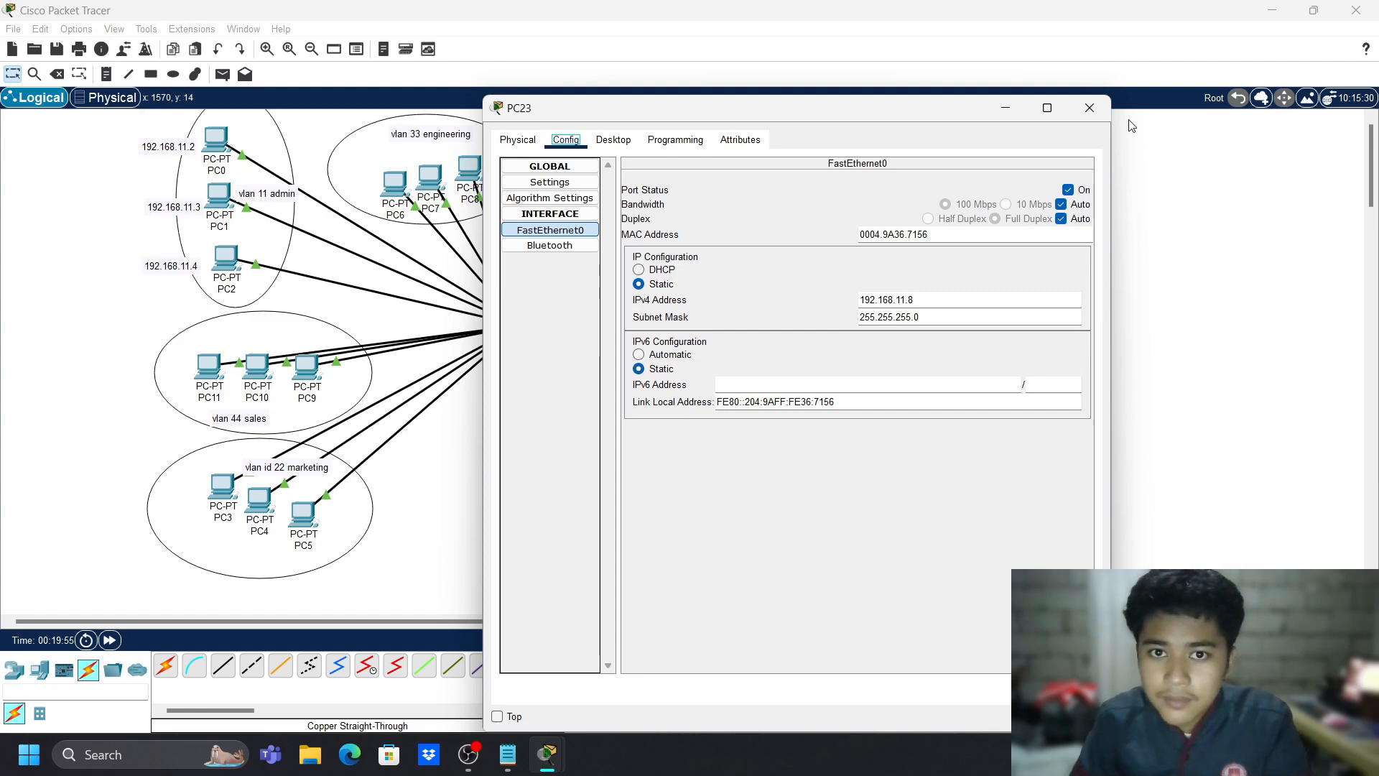
click(1090, 108)
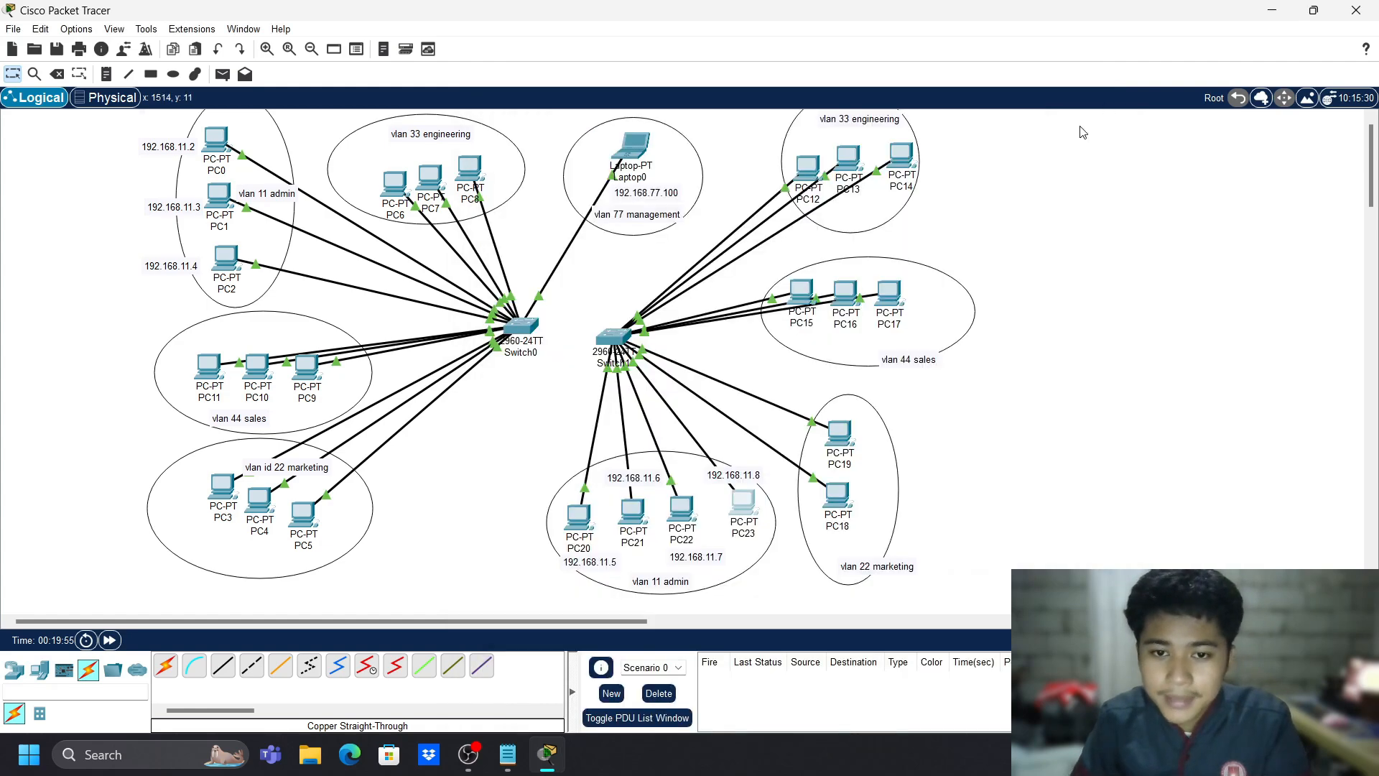
- Regroup PC15–PC17 neatly inside the vlan 44 sales ellipse
double_click(727, 476)
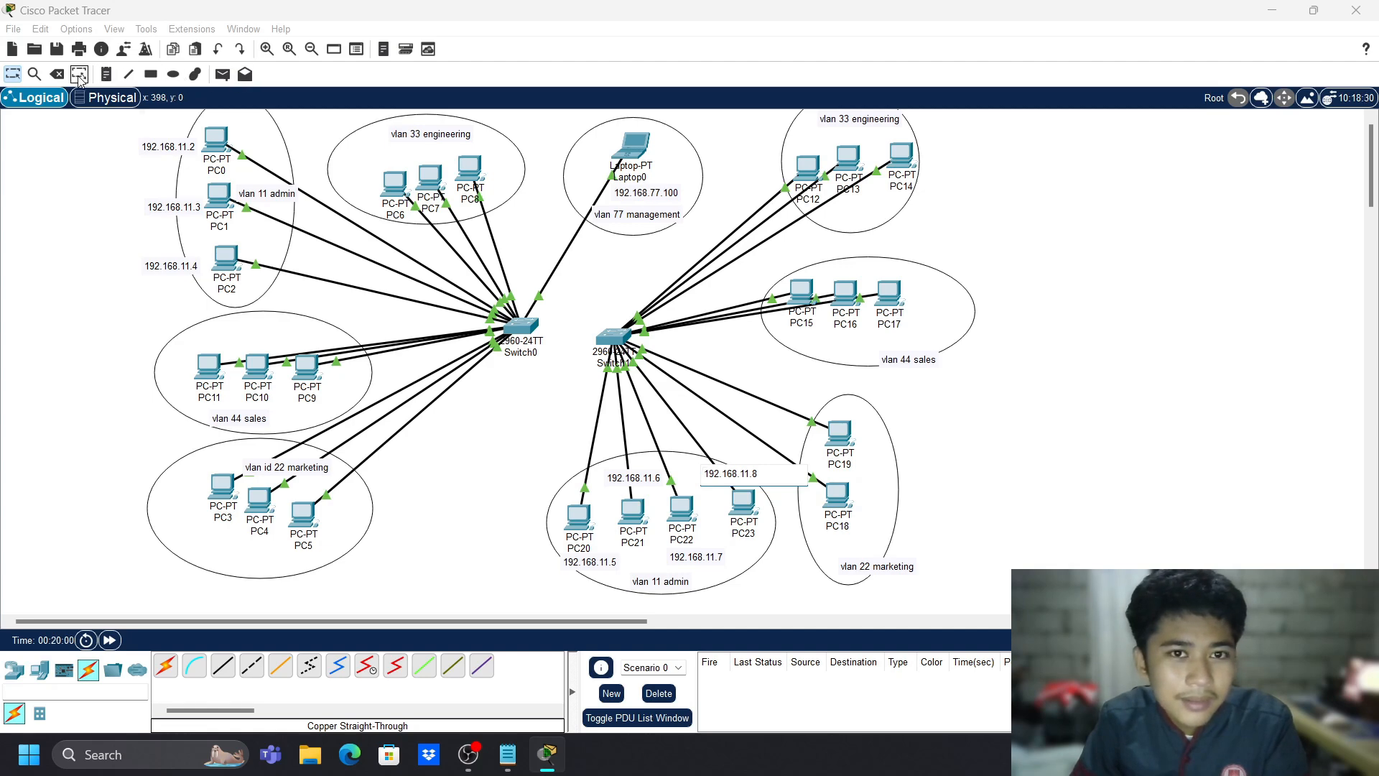
click(747, 565)
click(587, 568)
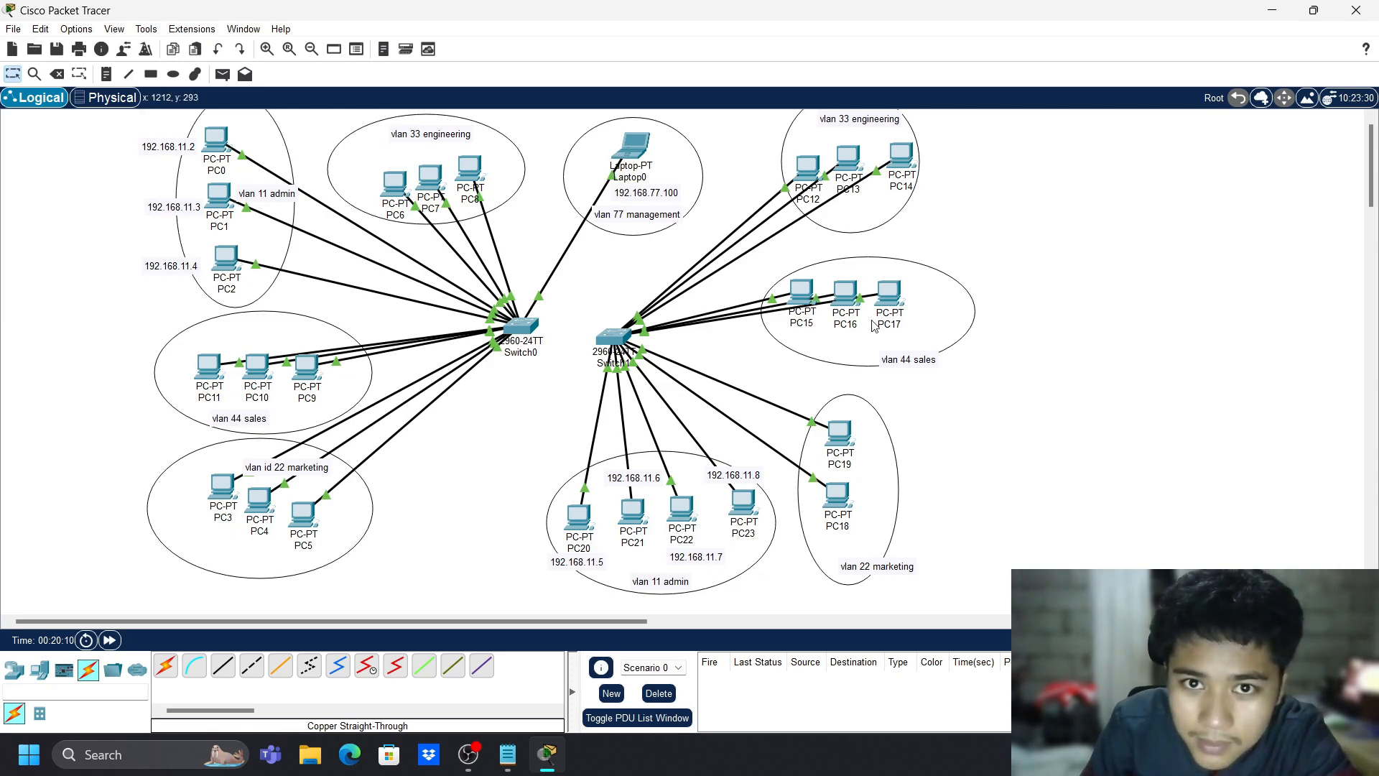
drag(889, 293, 847, 350)
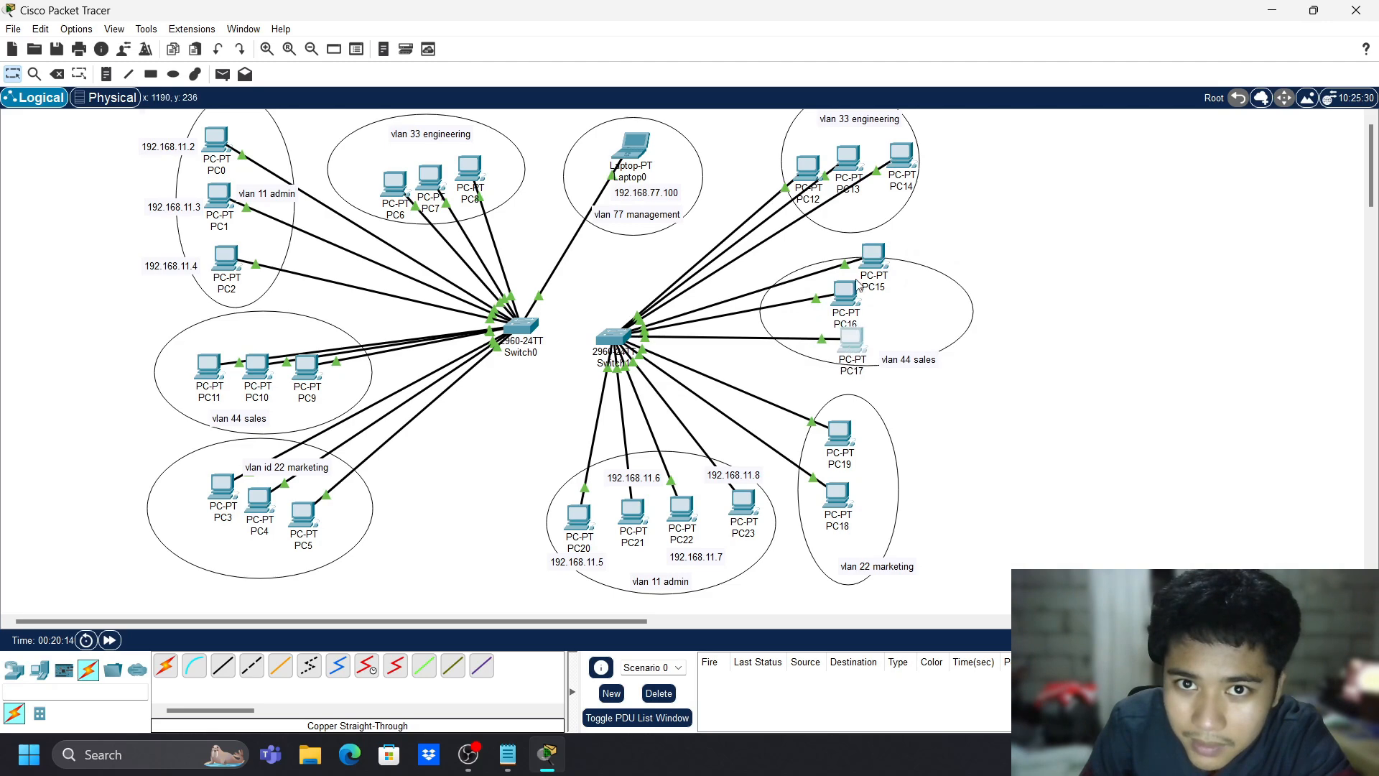
drag(884, 264, 822, 355)
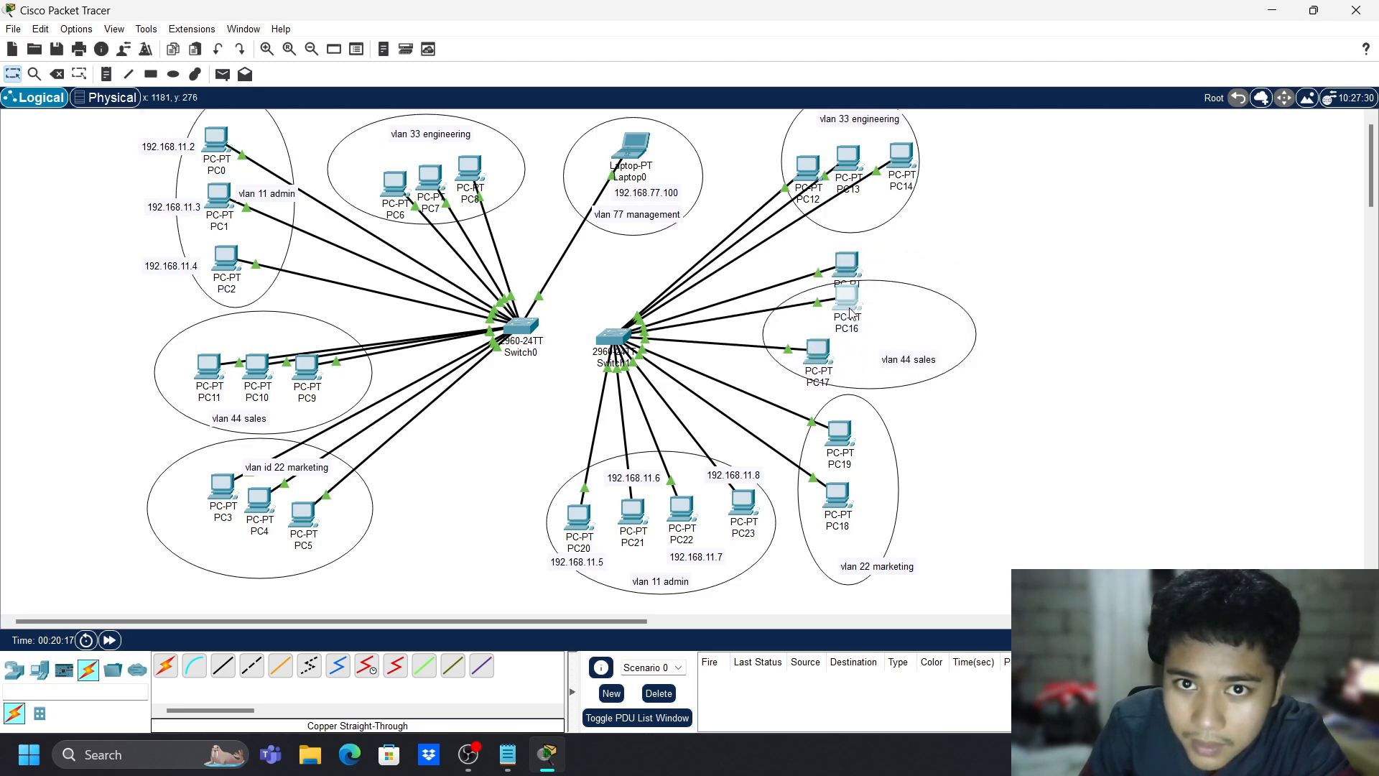
drag(849, 298, 852, 314)
drag(851, 268, 905, 298)
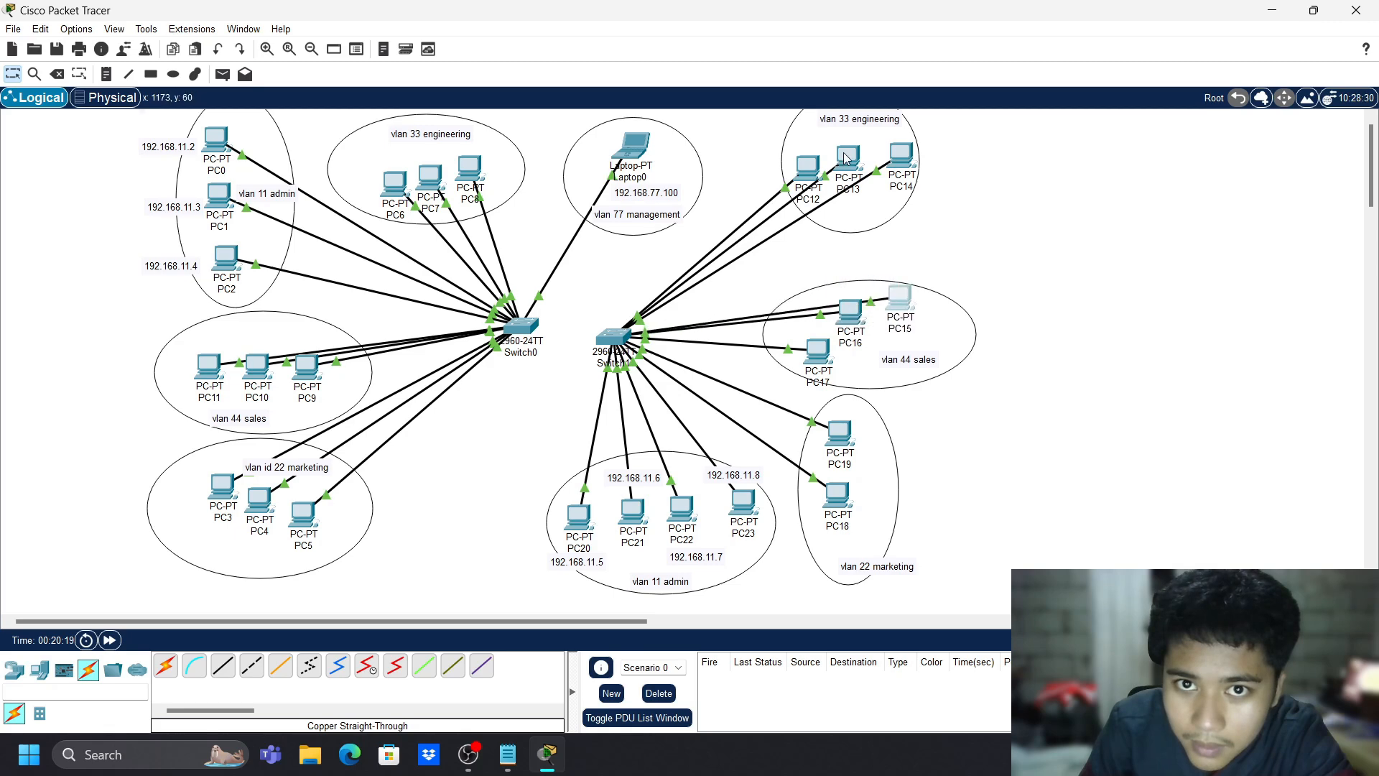
- Tidy PC12–PC14, PC6–PC8 and their vlan 33 engineering ellipses and label, then lower PC5 slightly
drag(891, 218, 902, 254)
drag(905, 161, 856, 240)
mouse_move(856, 160)
mouse_down()
mouse_move(856, 195)
mouse_move(872, 151)
mouse_up()
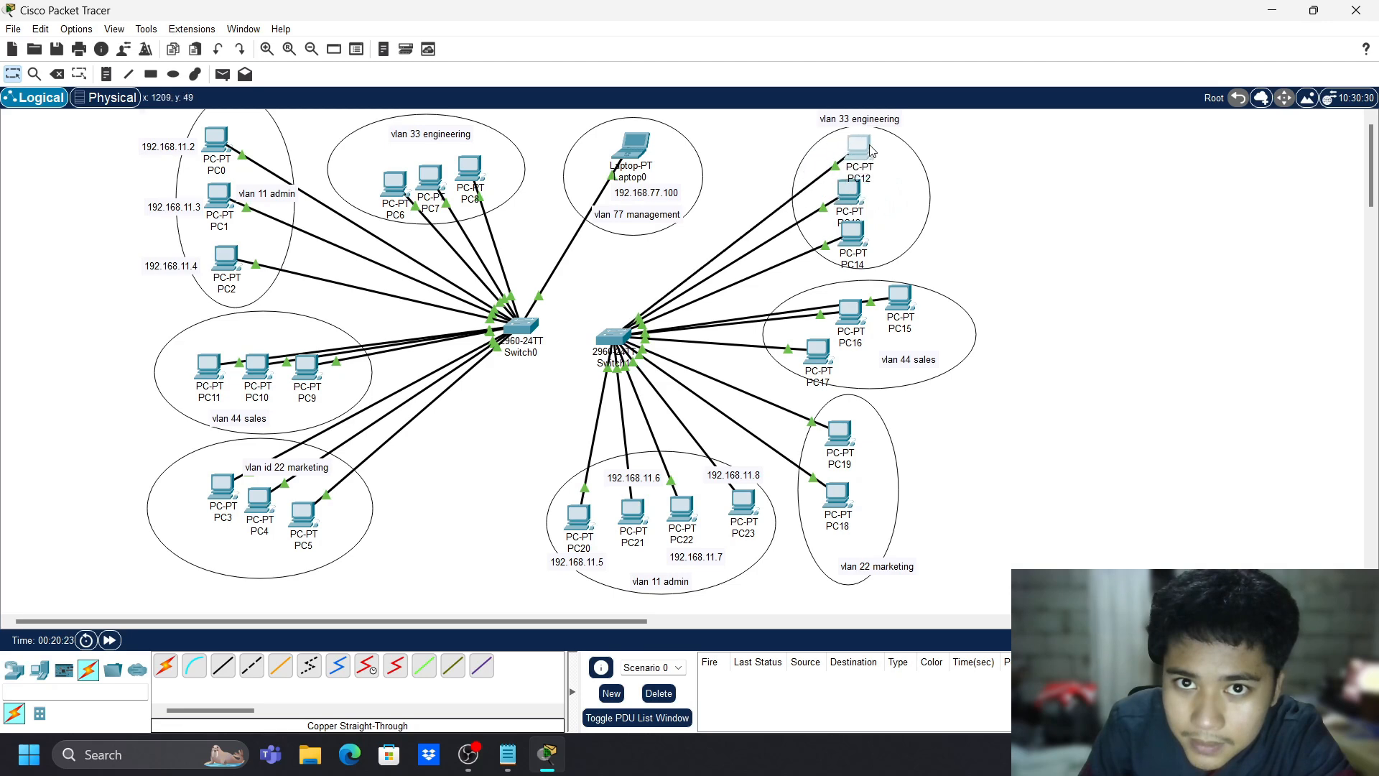
drag(480, 164, 471, 143)
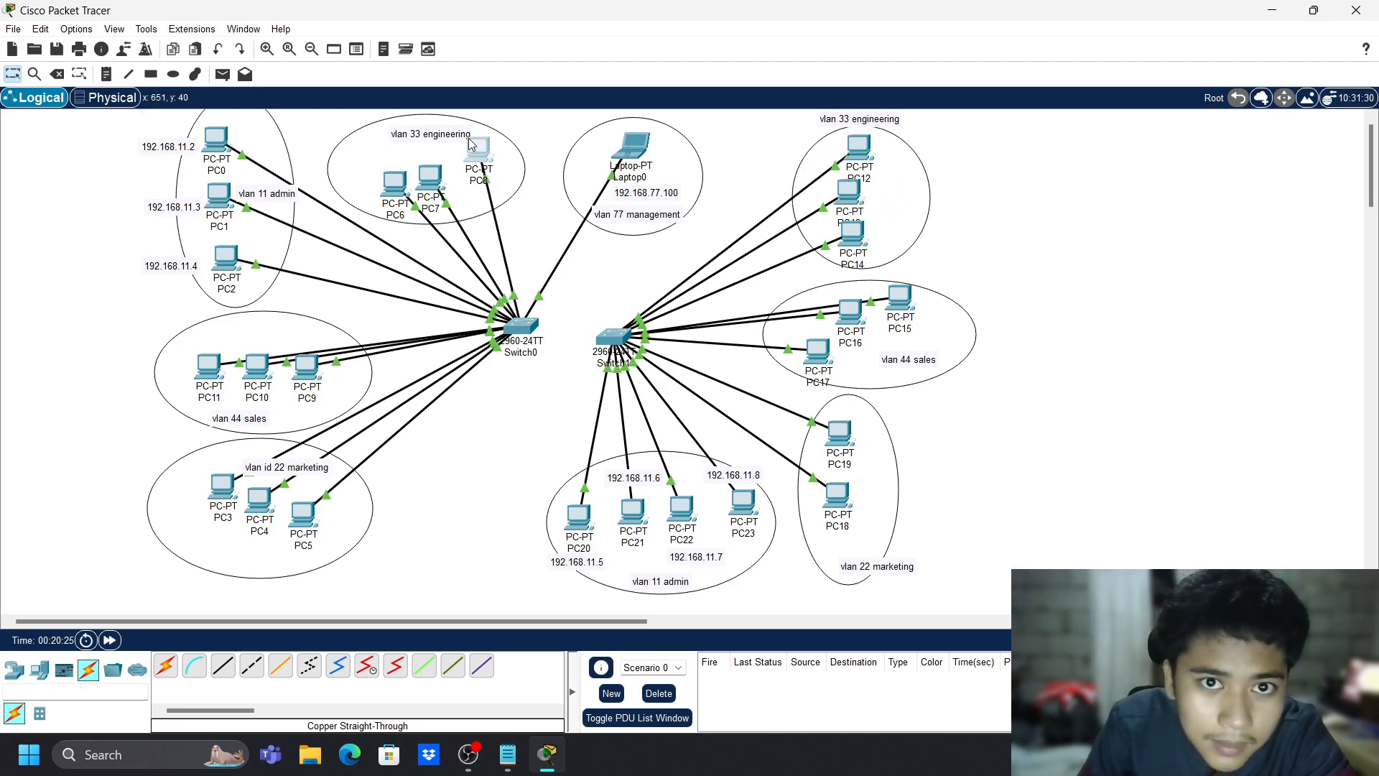
drag(437, 188, 421, 221)
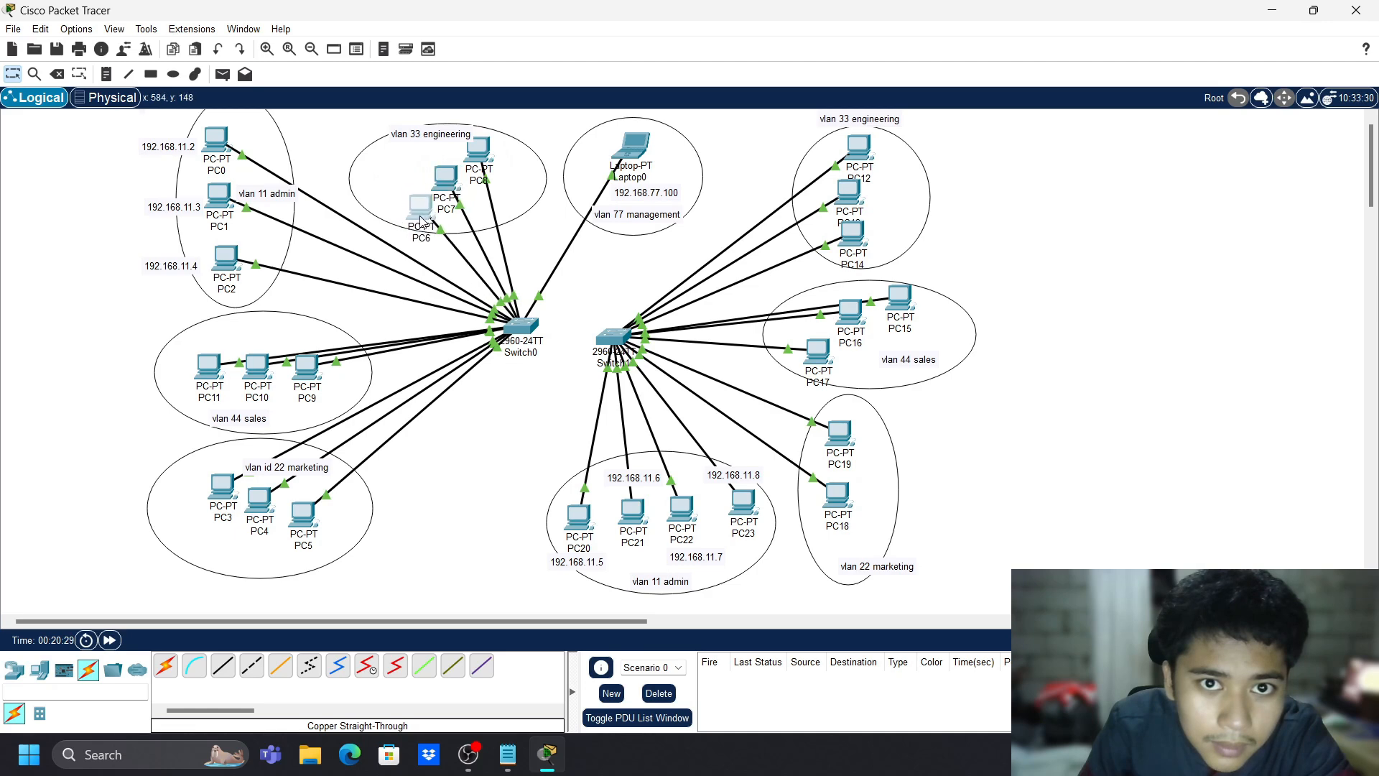
drag(426, 137, 399, 138)
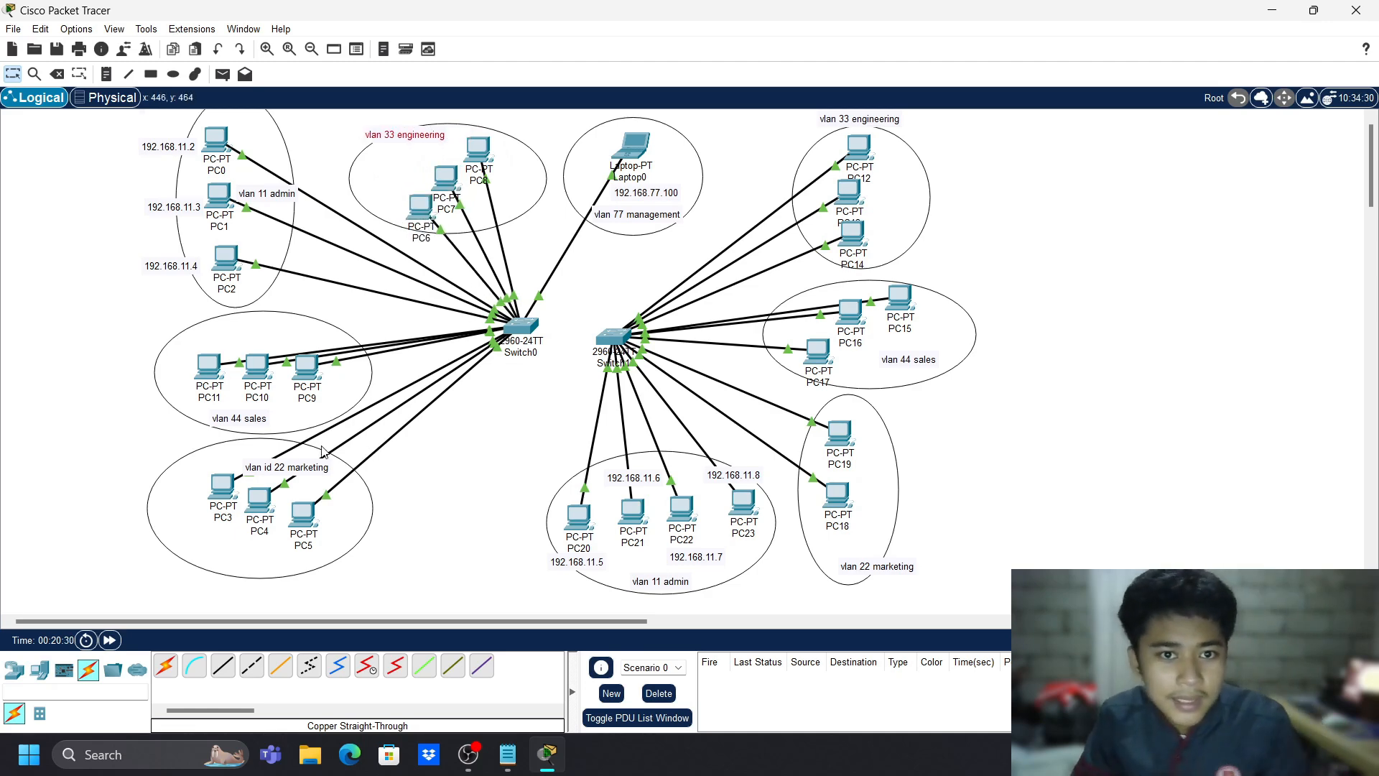
drag(314, 526, 314, 540)
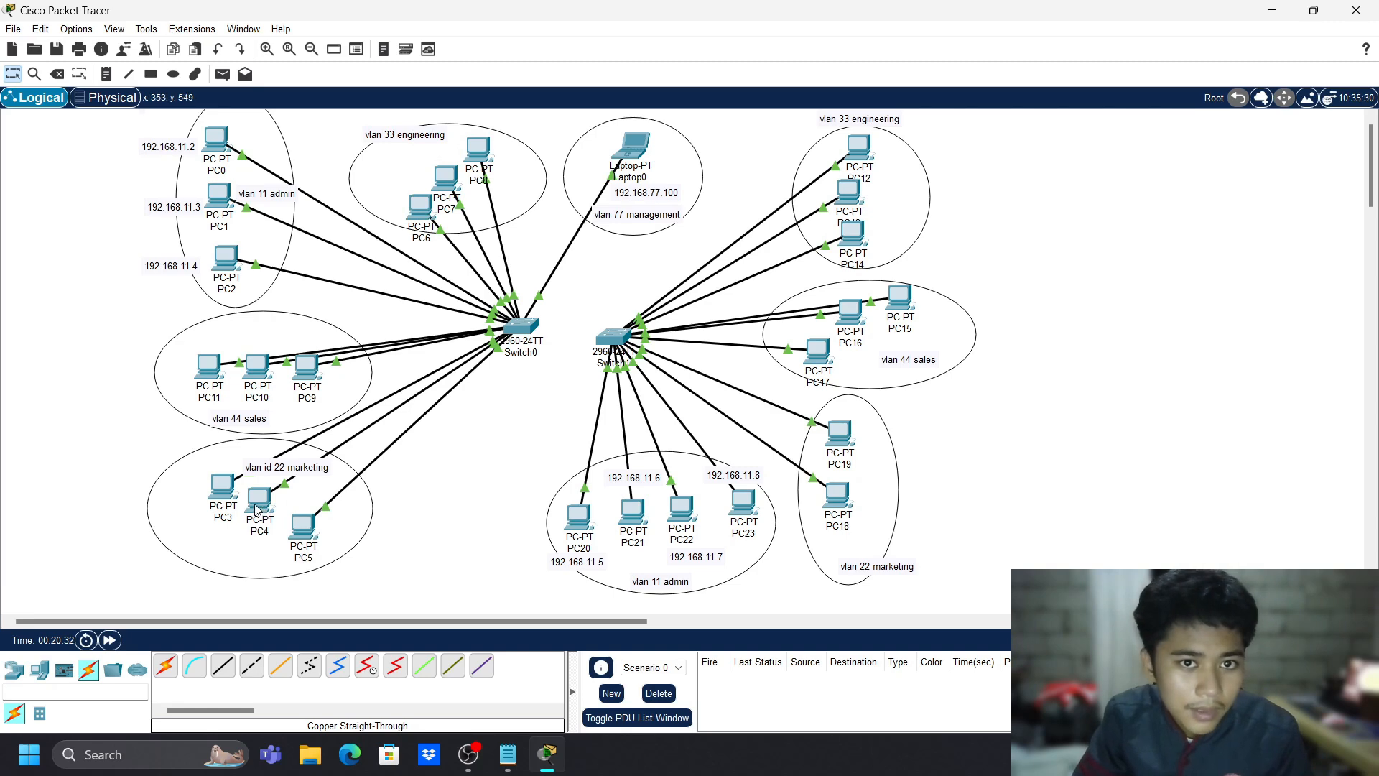
- Start a 192.168.22 address note beside PC3 and discard a stray empty note
mouse_move(257, 505)
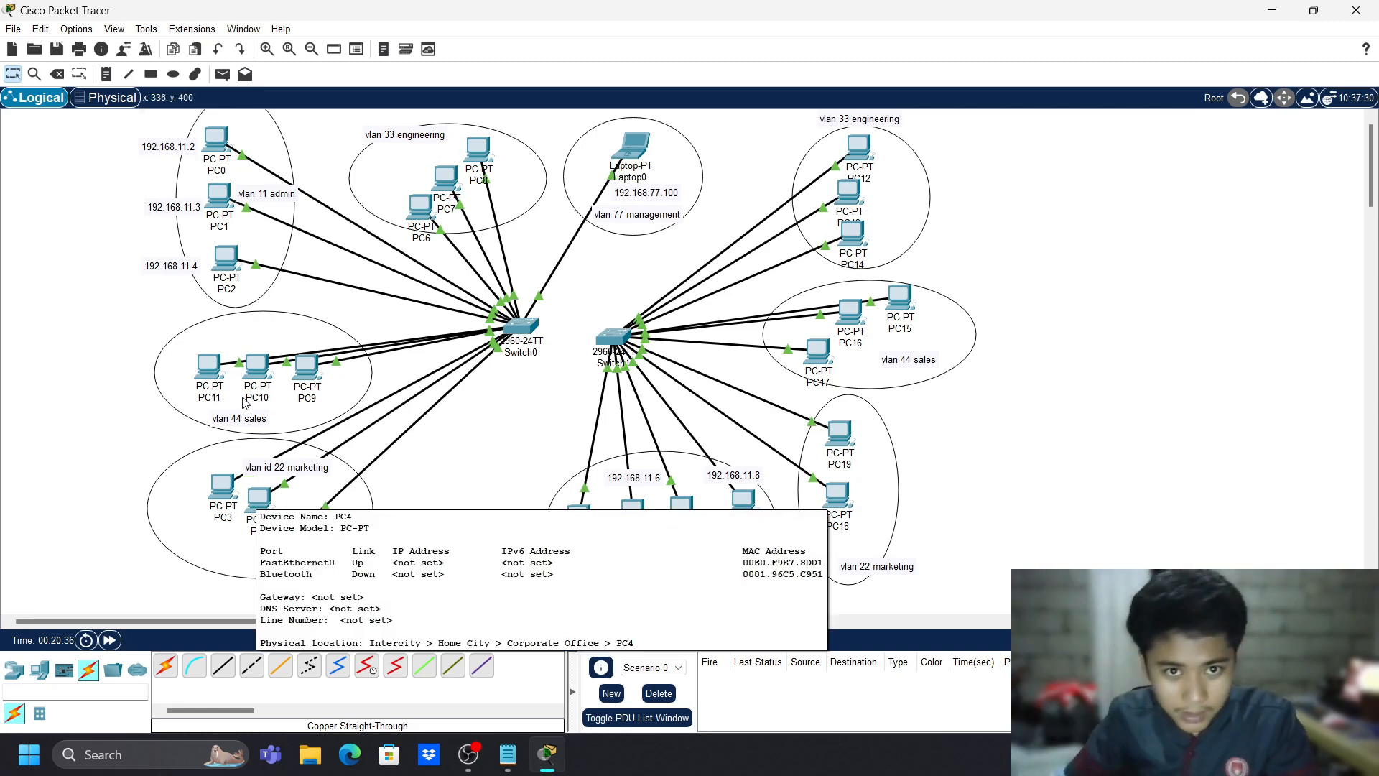
key(n)
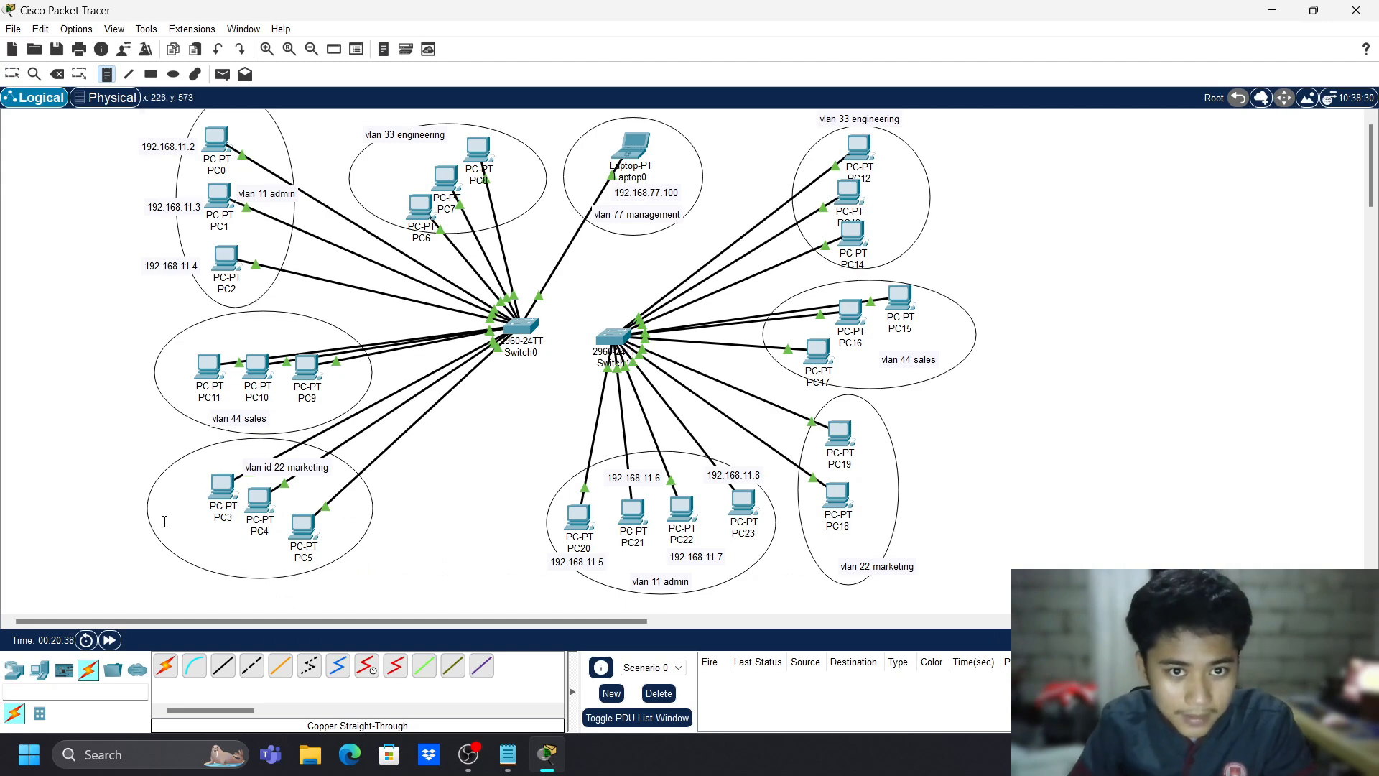
click(165, 521)
text(192.168.22)
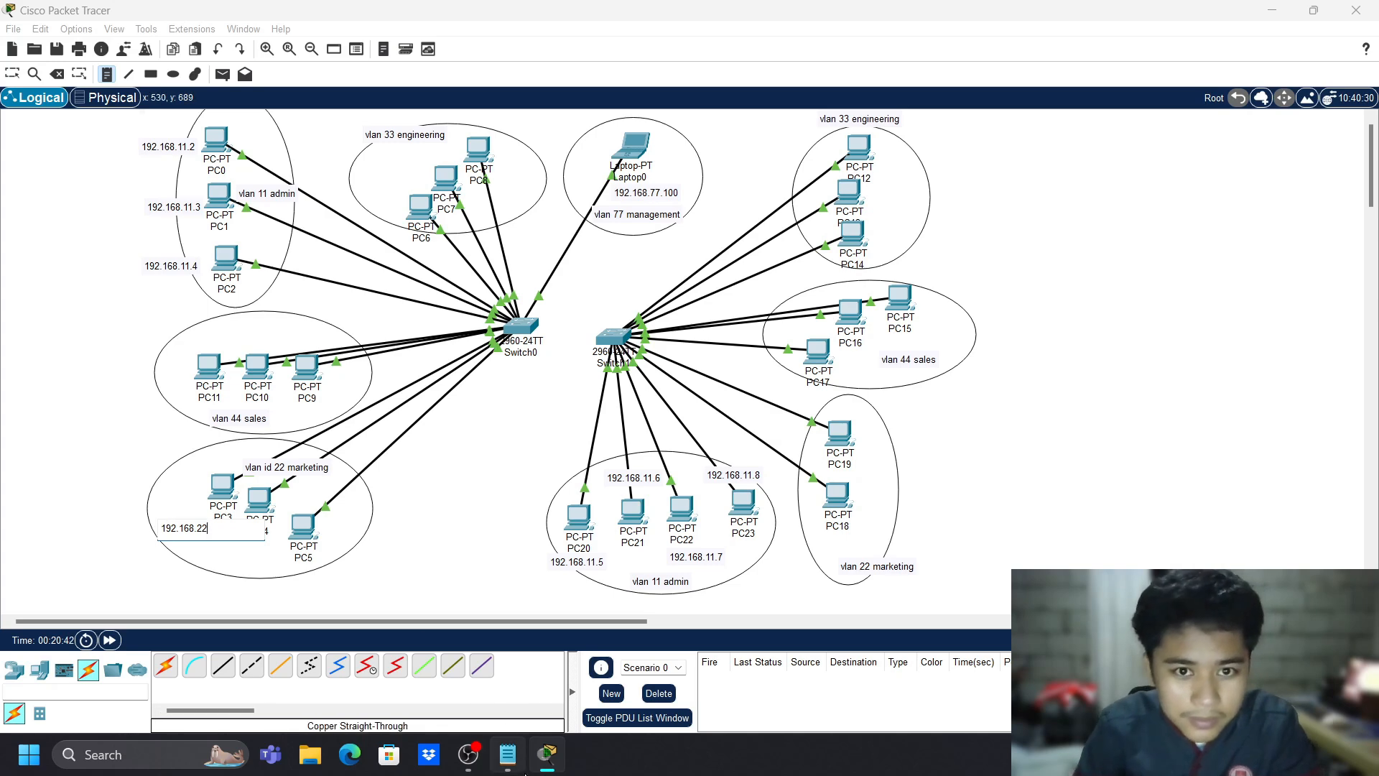
click(481, 764)
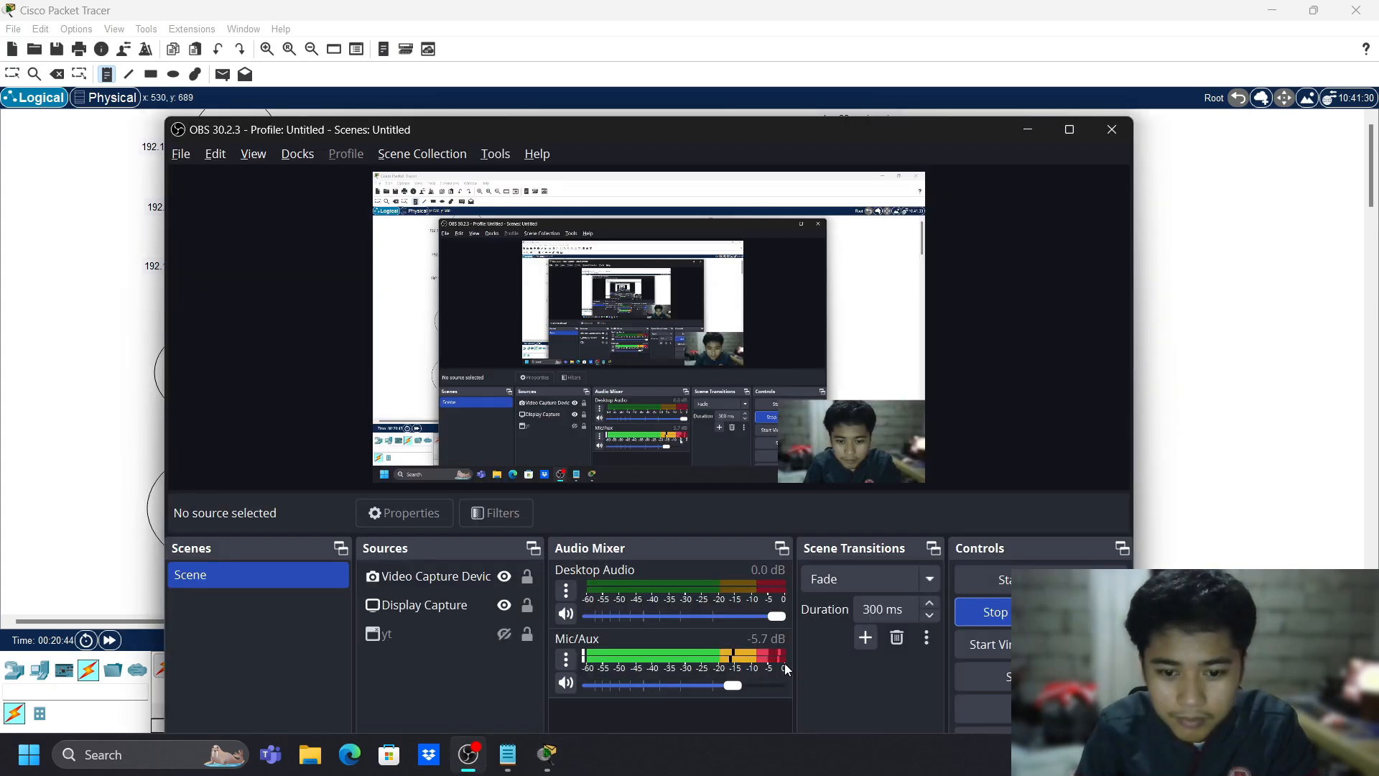
click(467, 754)
click(468, 754)
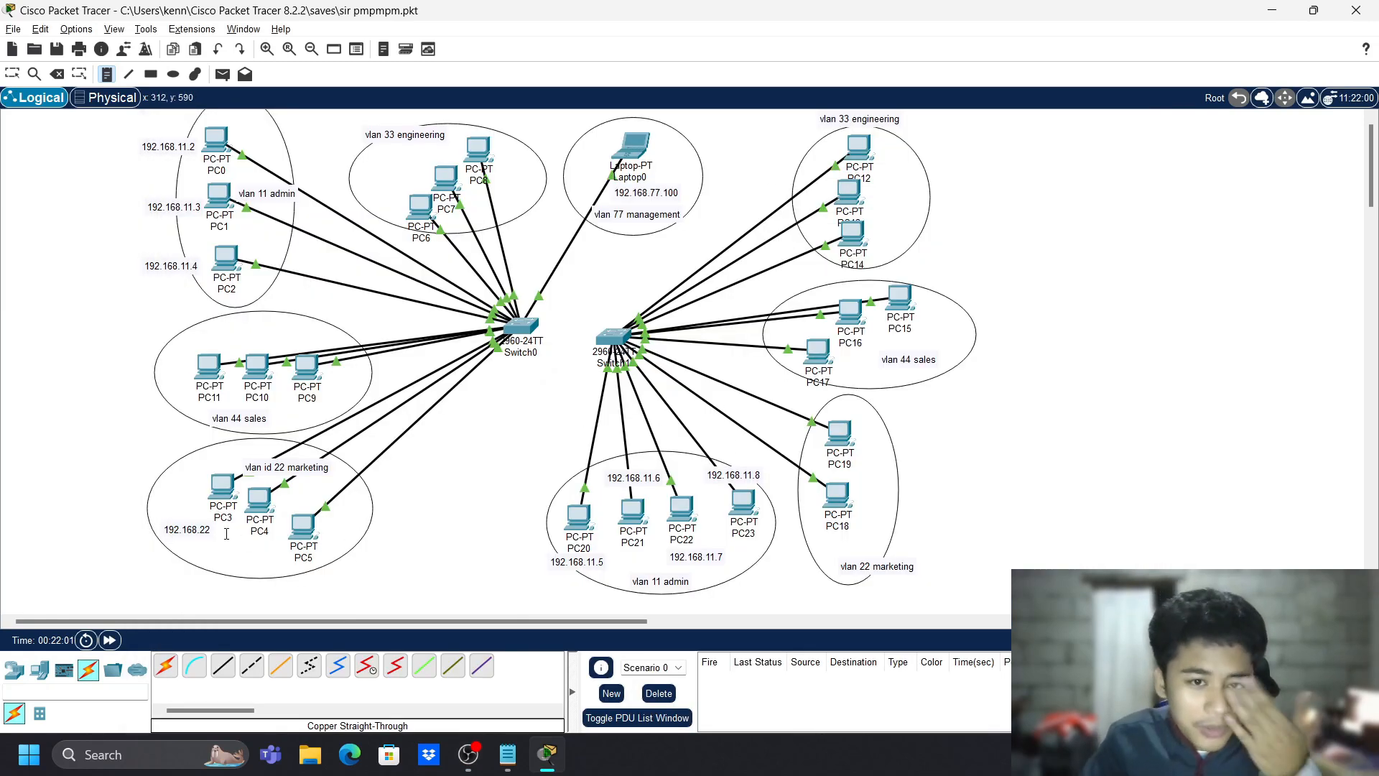
click(209, 530)
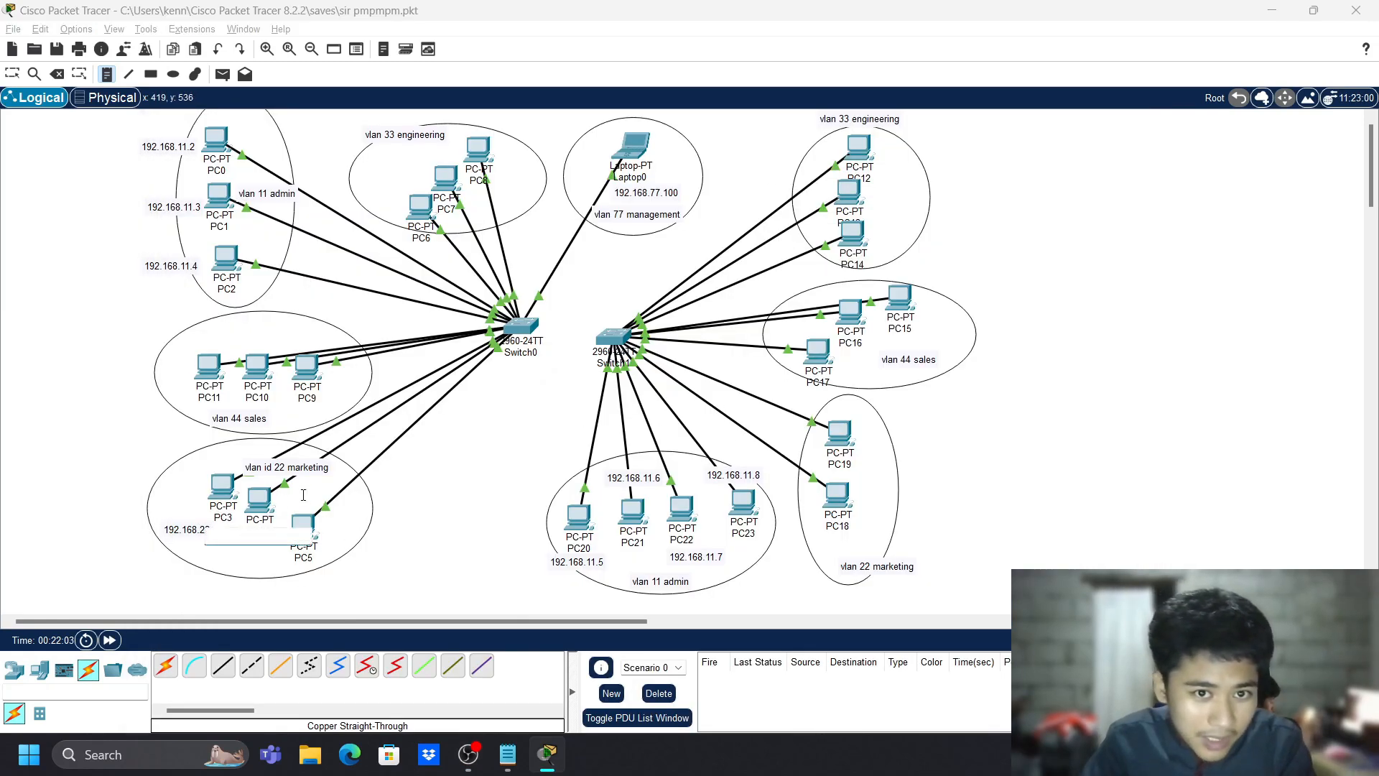
key(BackSpace)
key(BackSpace)
key(BackSpace)
key(BackSpace)
key(BackSpace)
key(BackSpace)
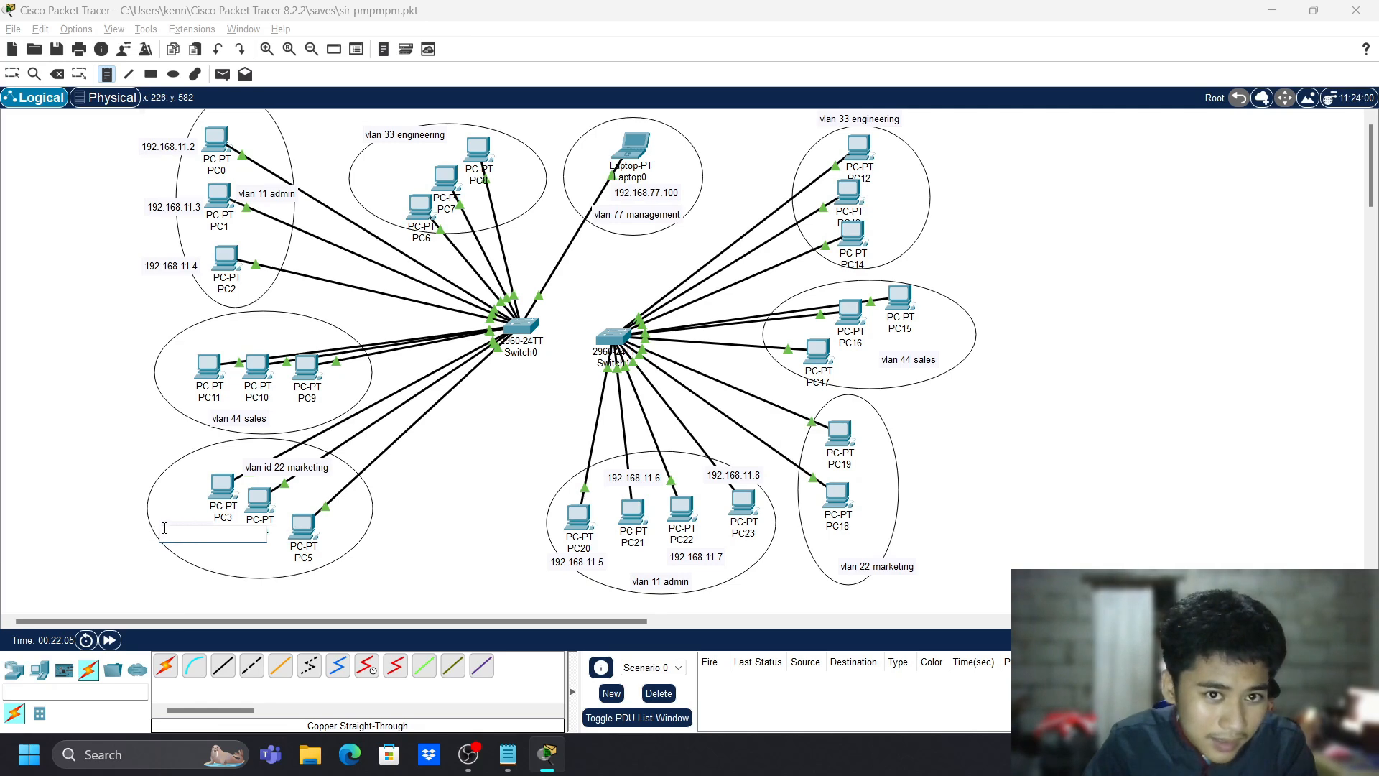
click(555, 476)
key(Escape)
- Complete PC3's note as 192.168.22.10 and move it beneath PC3
double_click(197, 529)
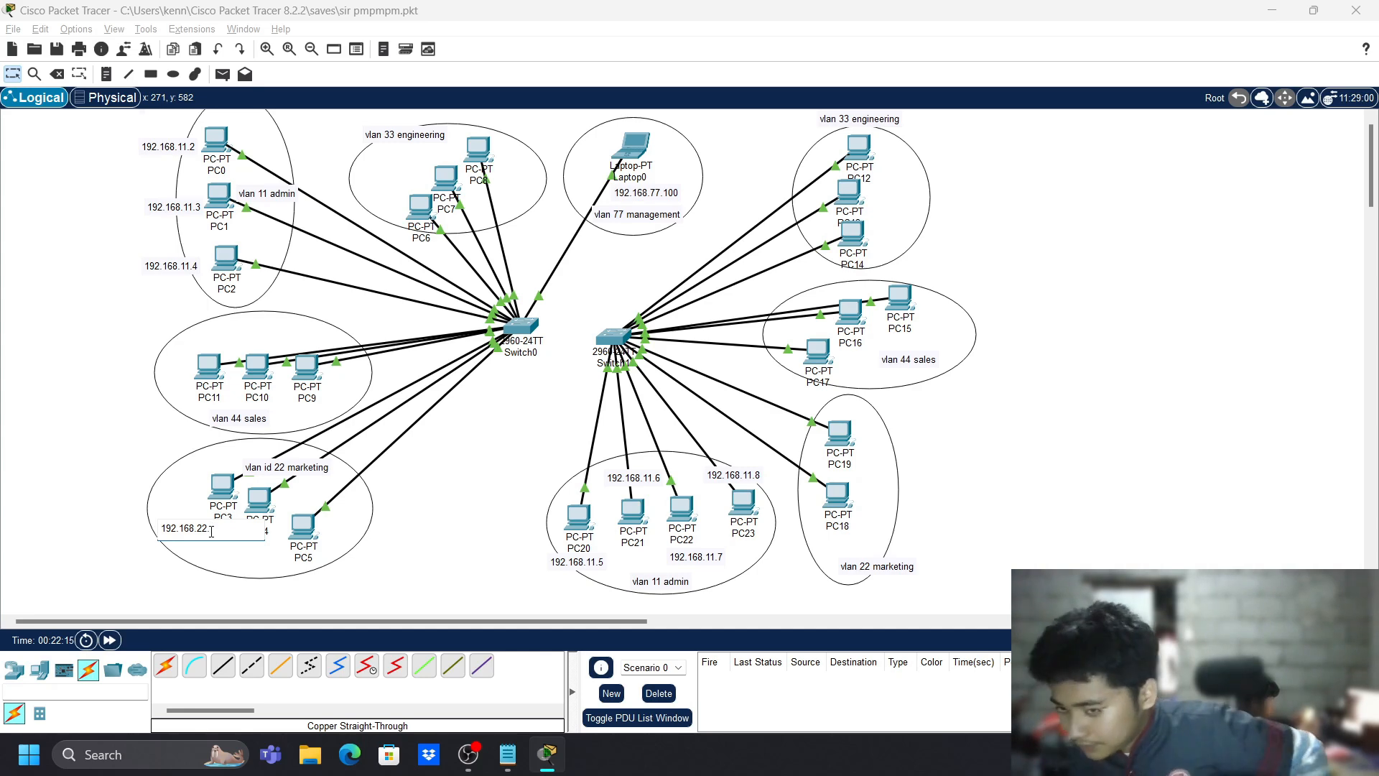
text(10)
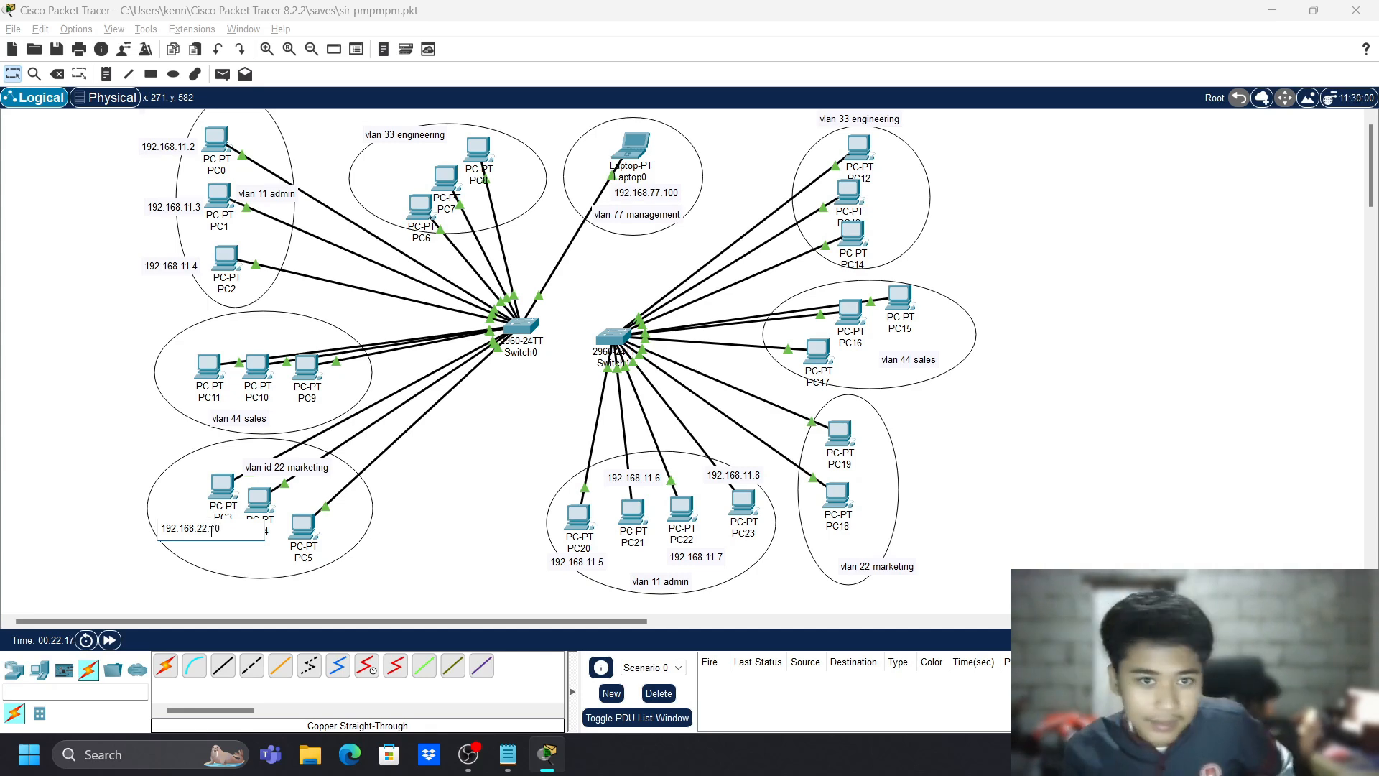
click(290, 373)
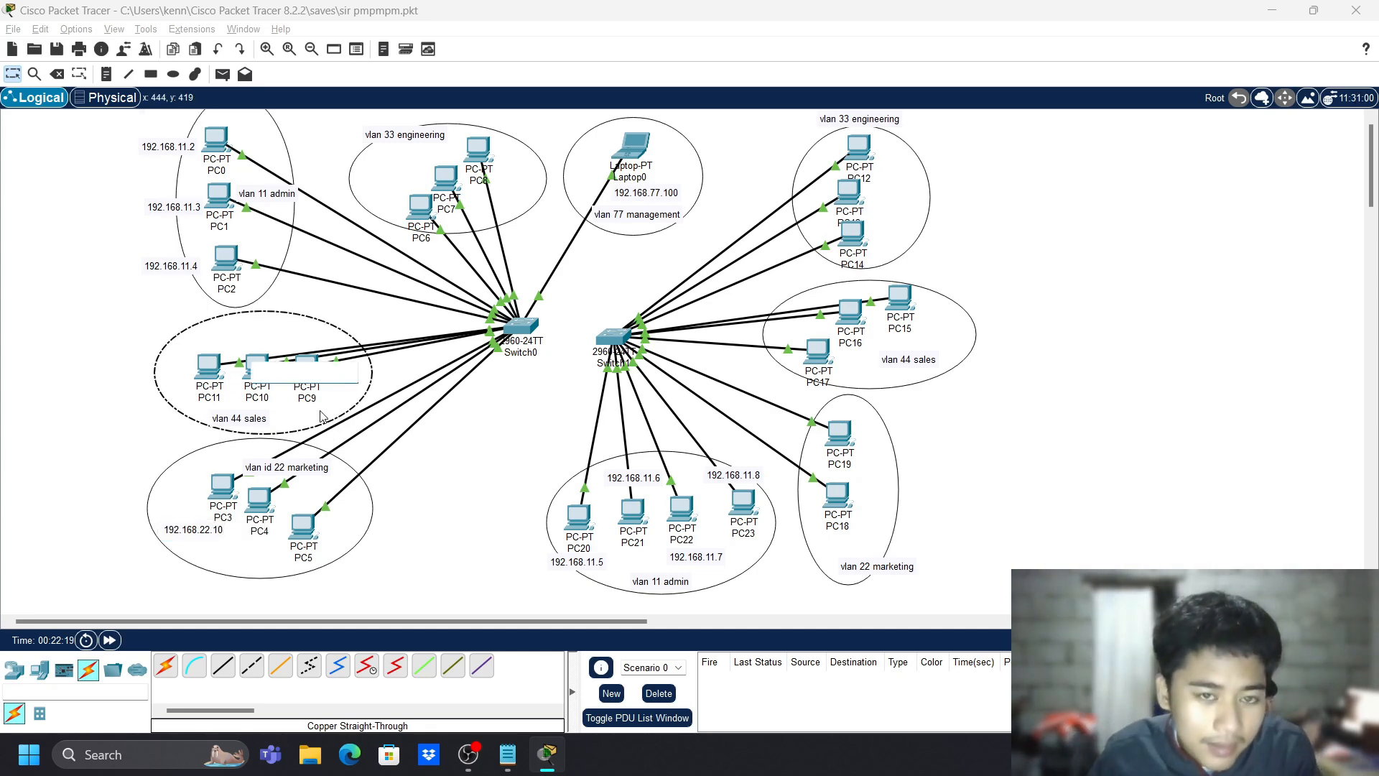
click(190, 528)
triple_click(189, 527)
key(ctrl+c)
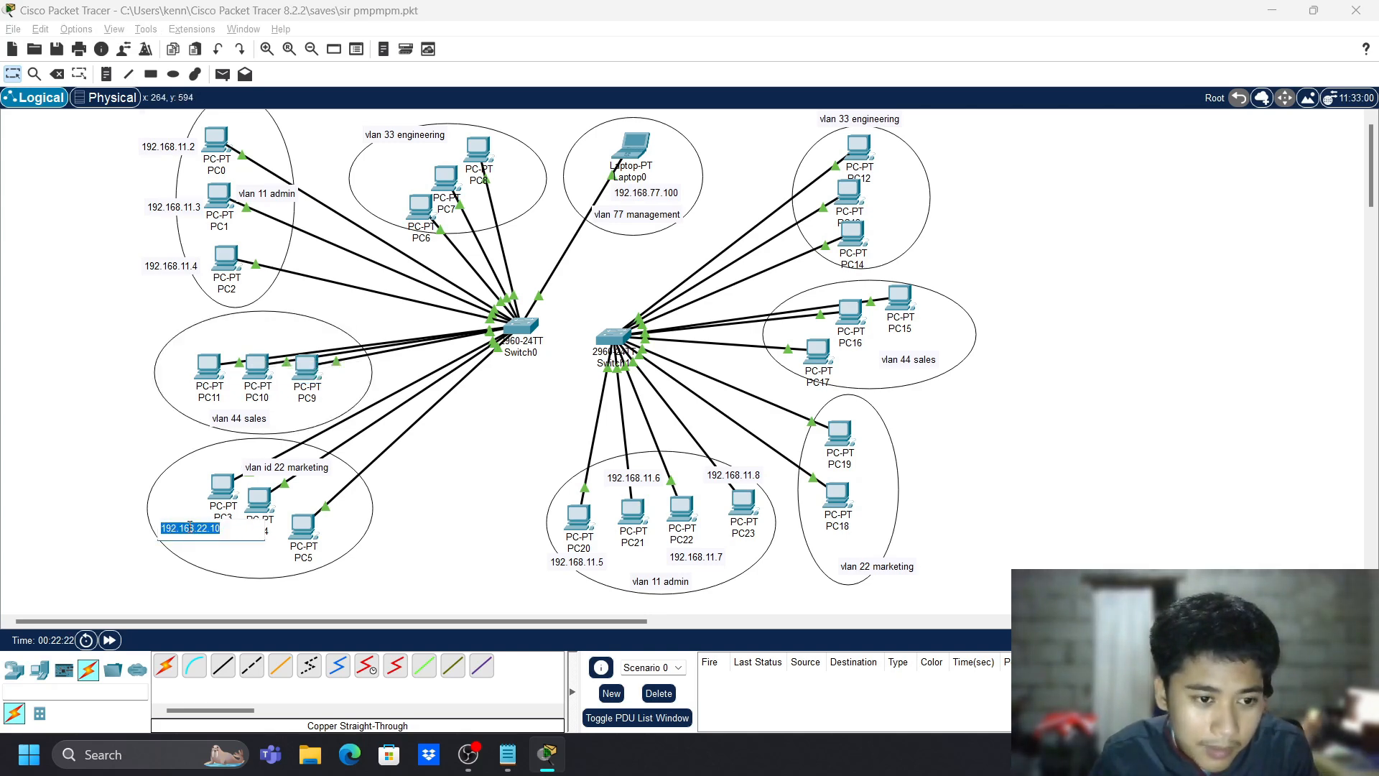
click(403, 604)
key(n)
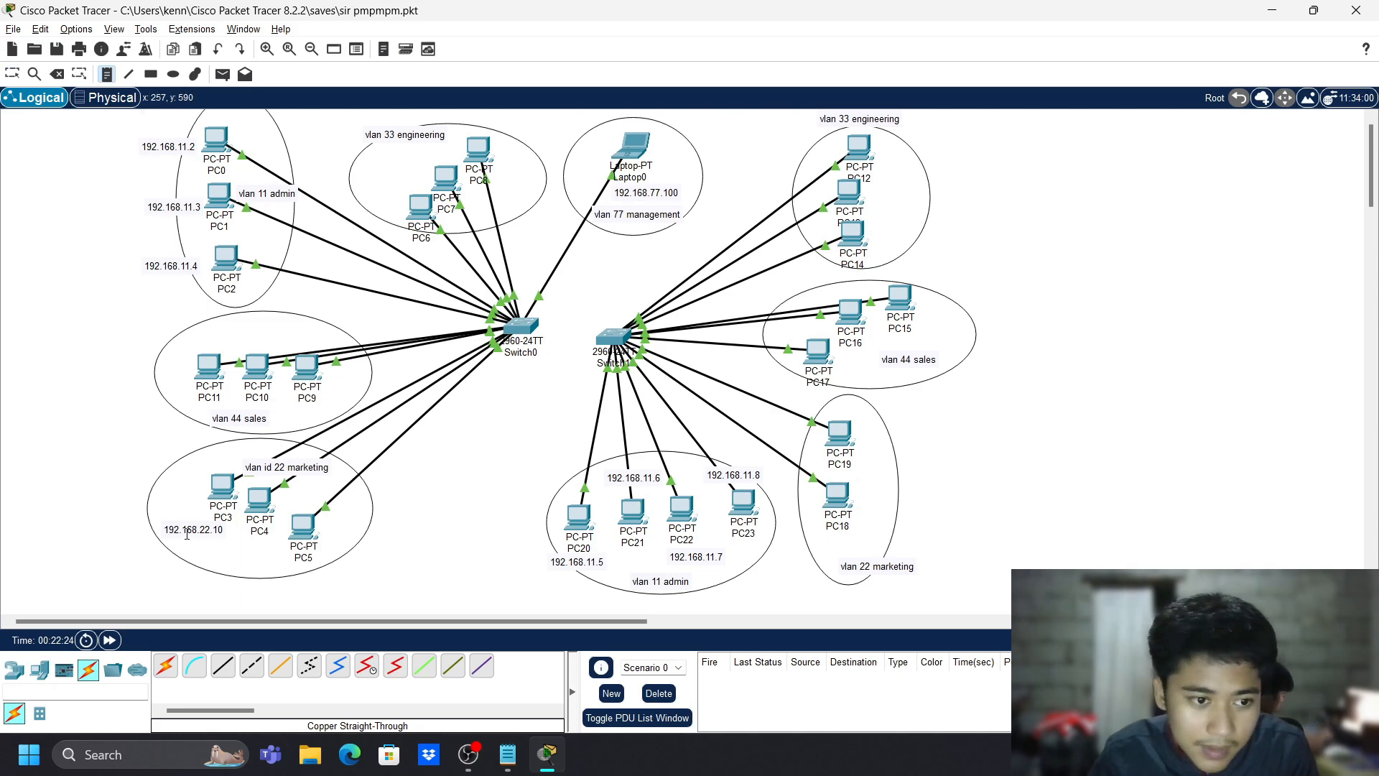
key(Escape)
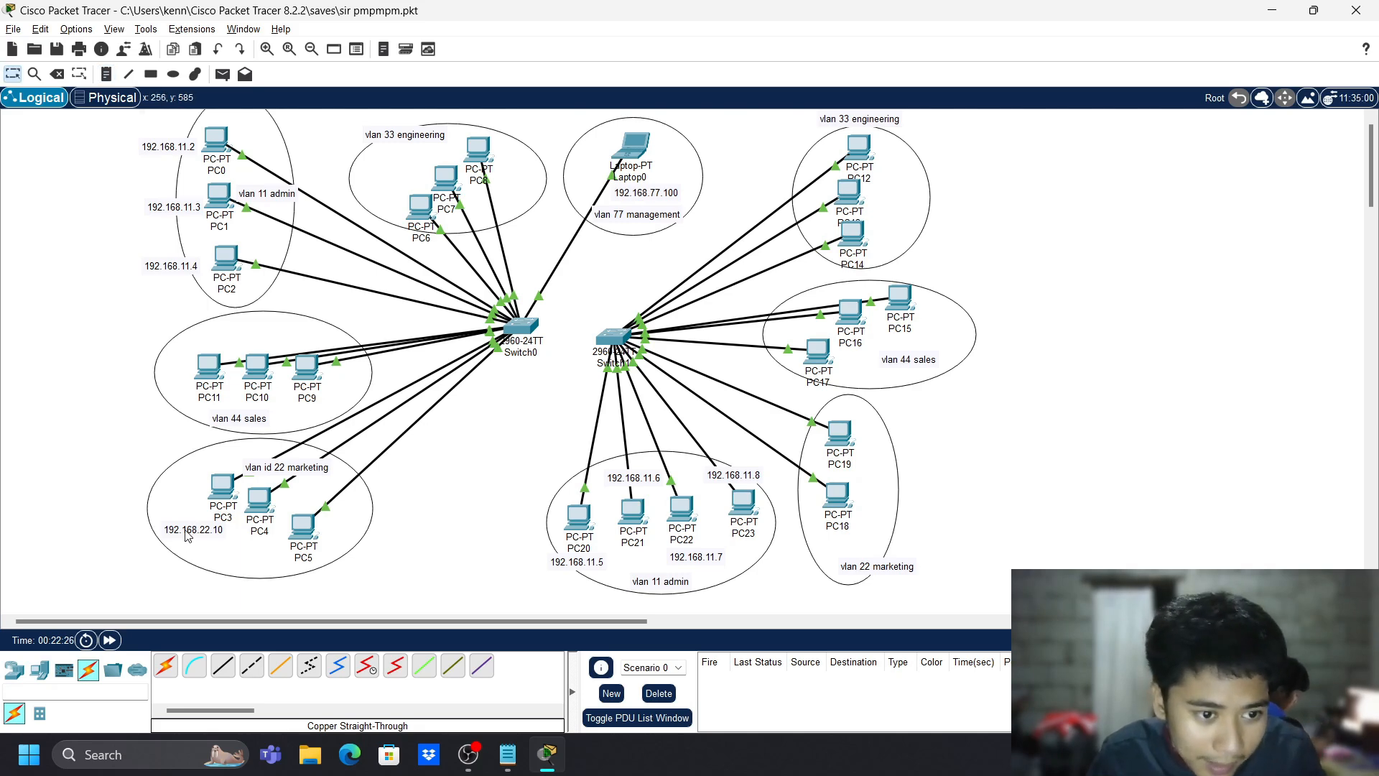
drag(185, 535, 159, 499)
- Spread PC4 and PC5 apart and label them 192.168.22.11 and 192.168.22.12
drag(260, 501, 292, 552)
key(n)
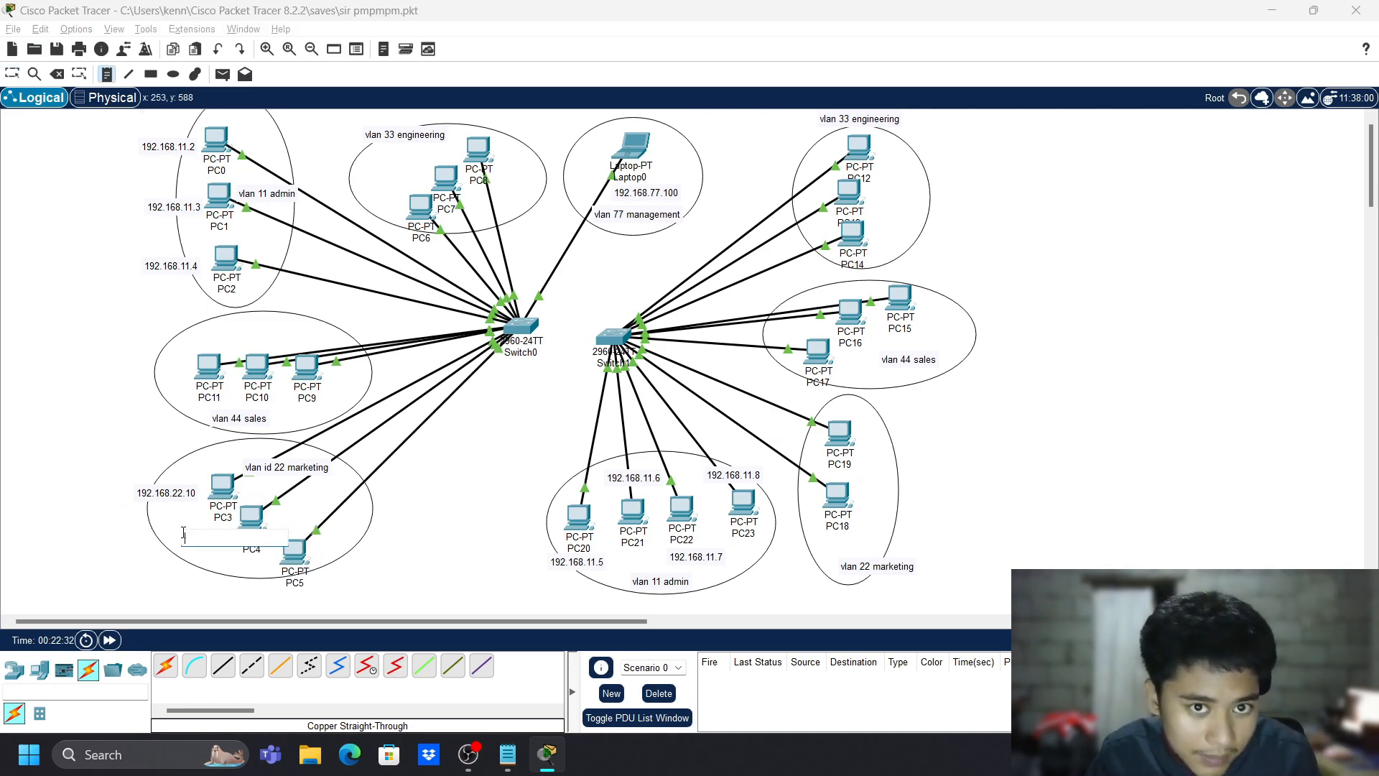
click(183, 537)
key(ctrl+v)
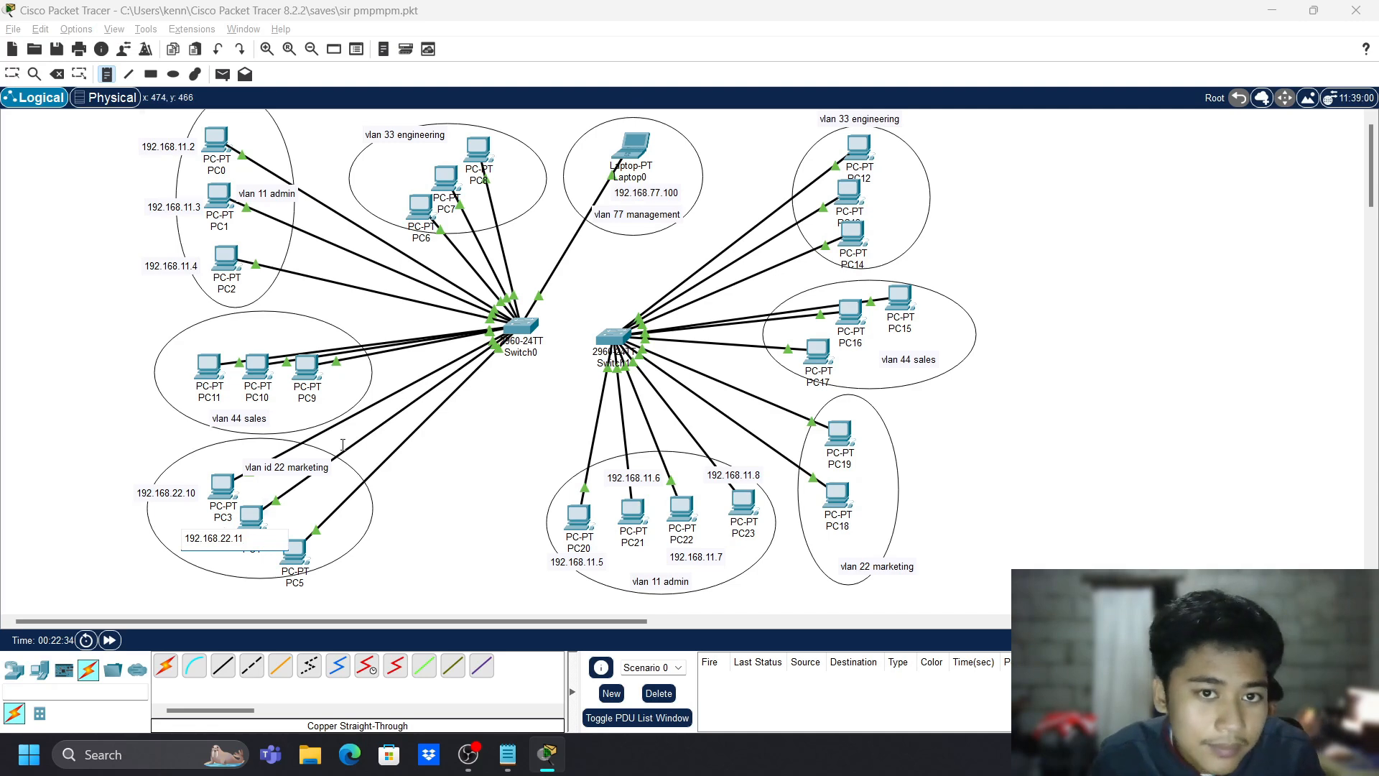
key(Escape)
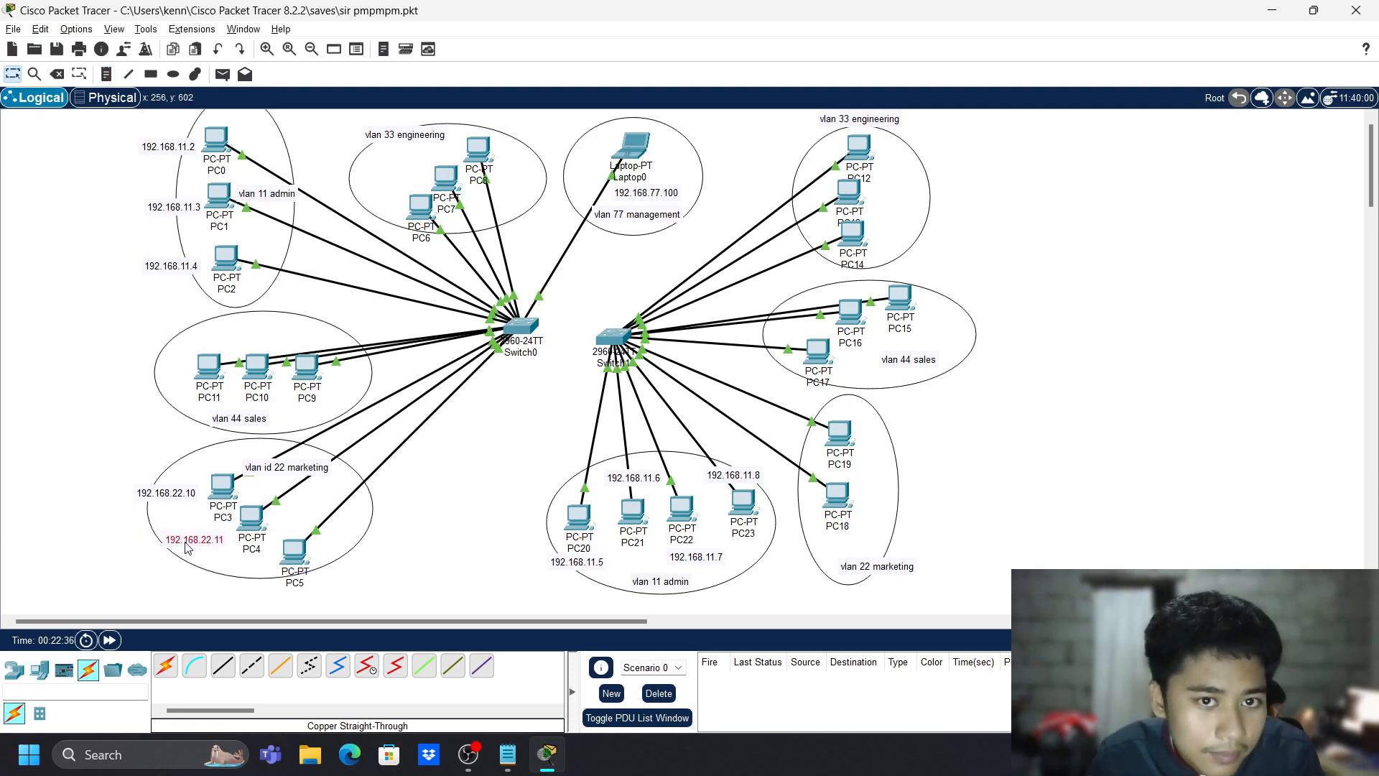
drag(185, 548, 184, 549)
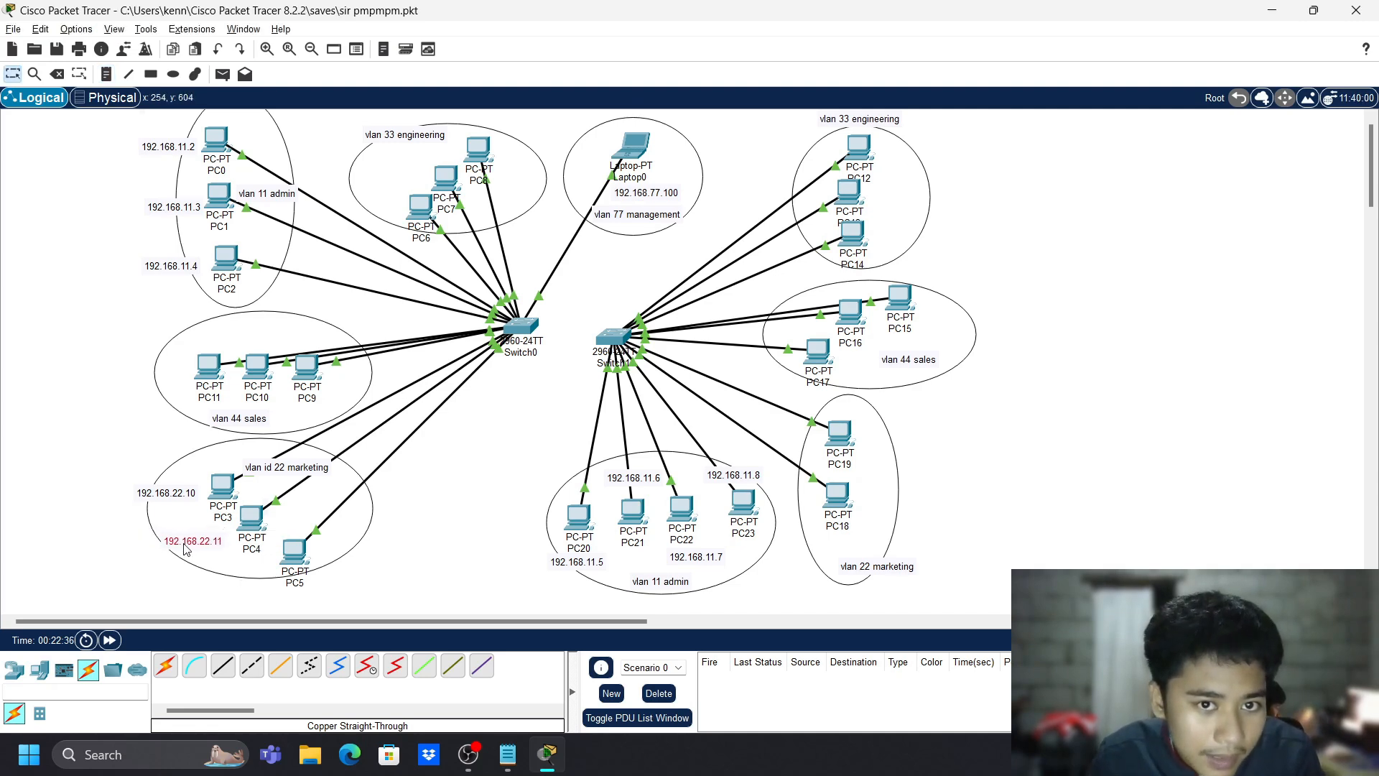
key(n)
click(244, 583)
key(ctrl+v)
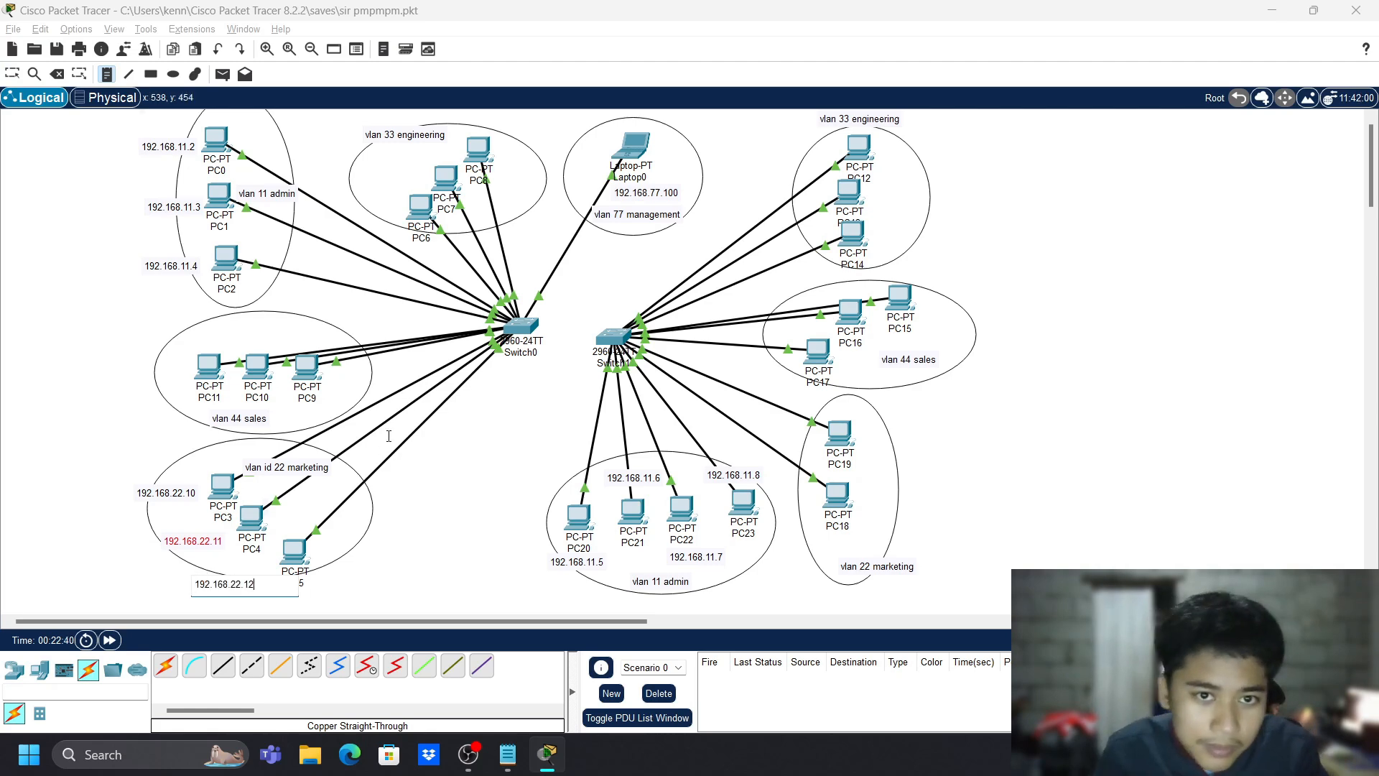
key(Escape)
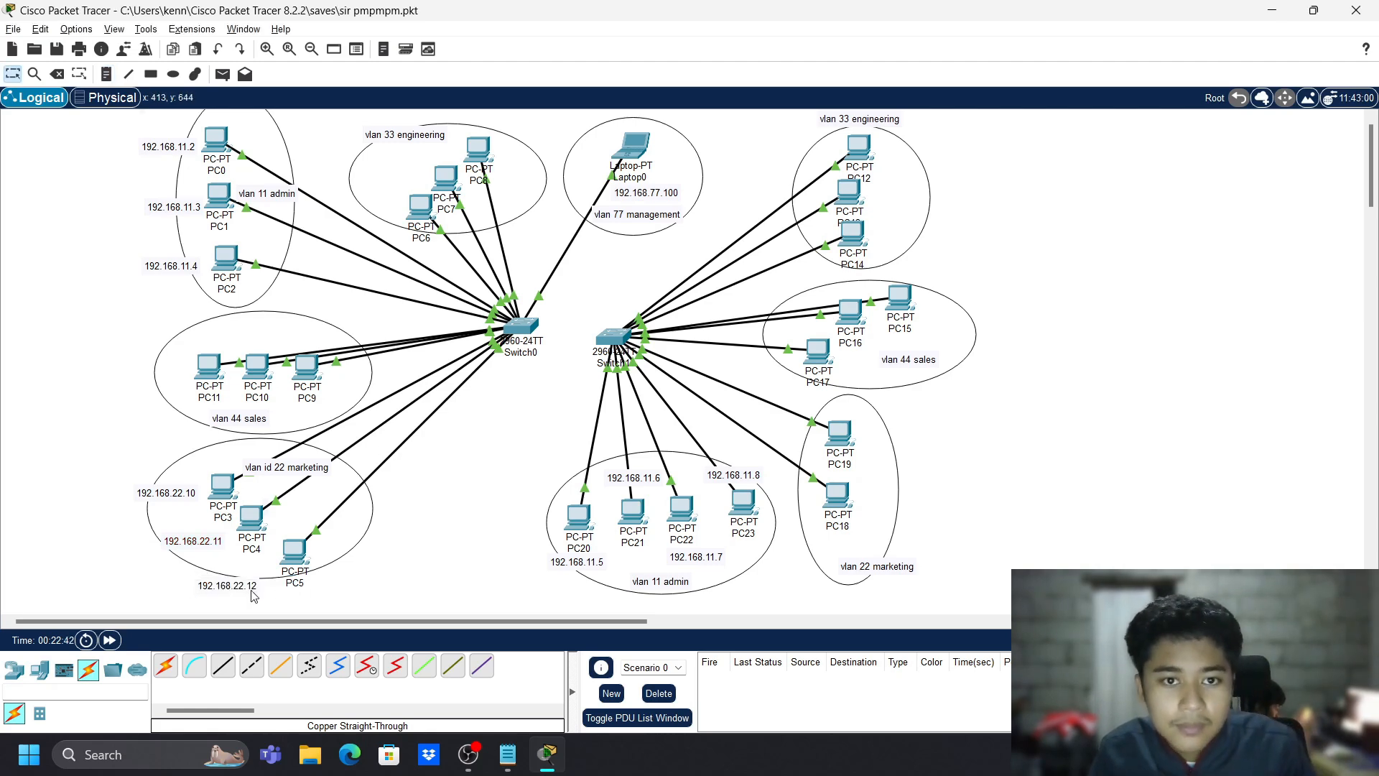
drag(251, 591, 261, 576)
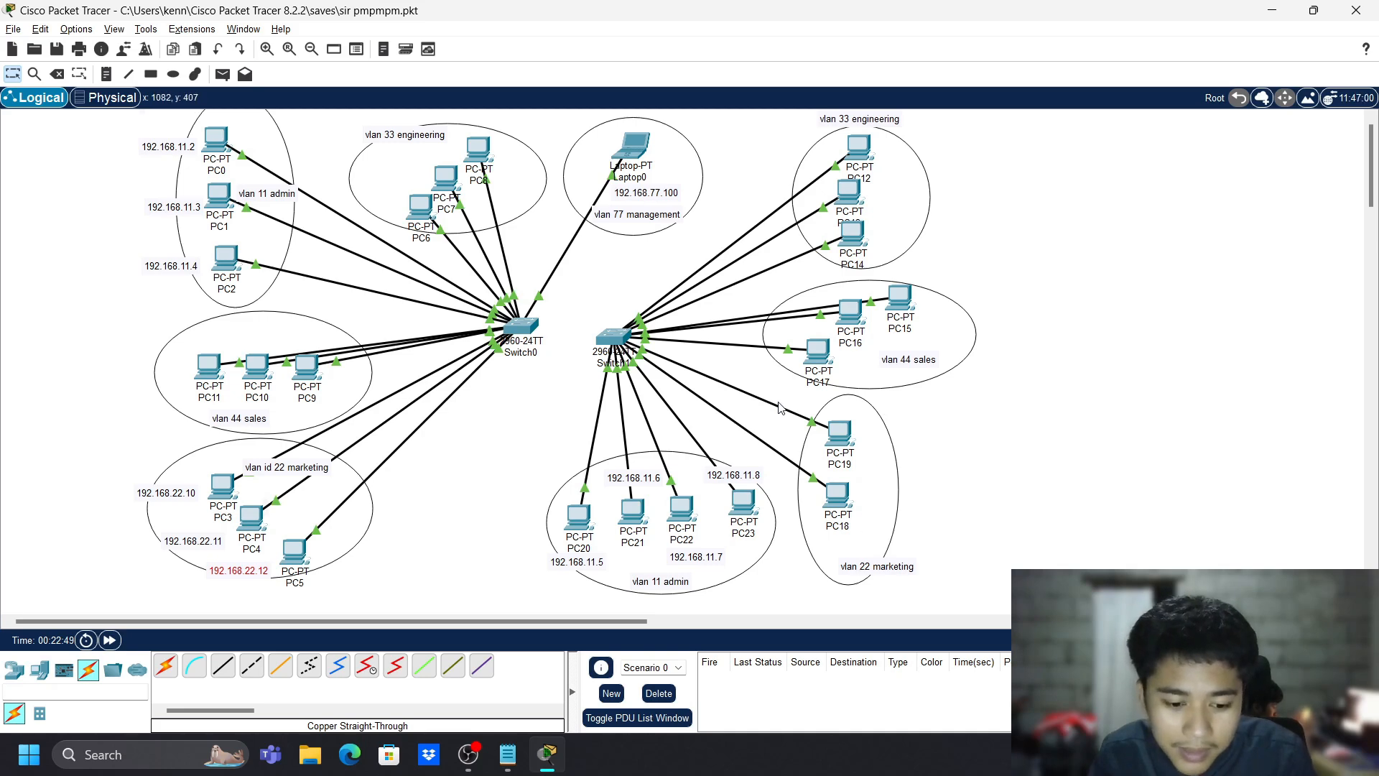
- Add 192.168.22.13 and 192.168.22.14 notes by PC19 and PC18, then open PC3
key(n)
click(878, 438)
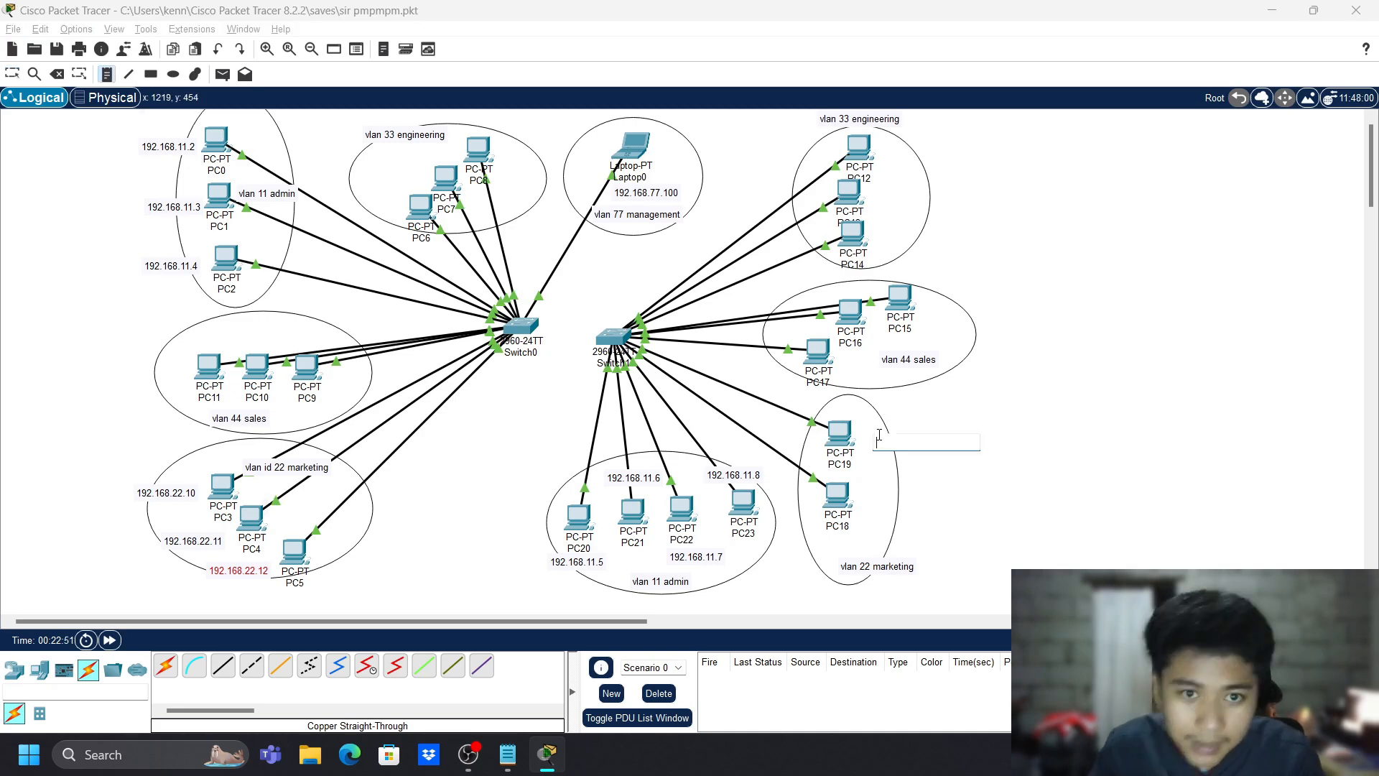
key(ctrl+v)
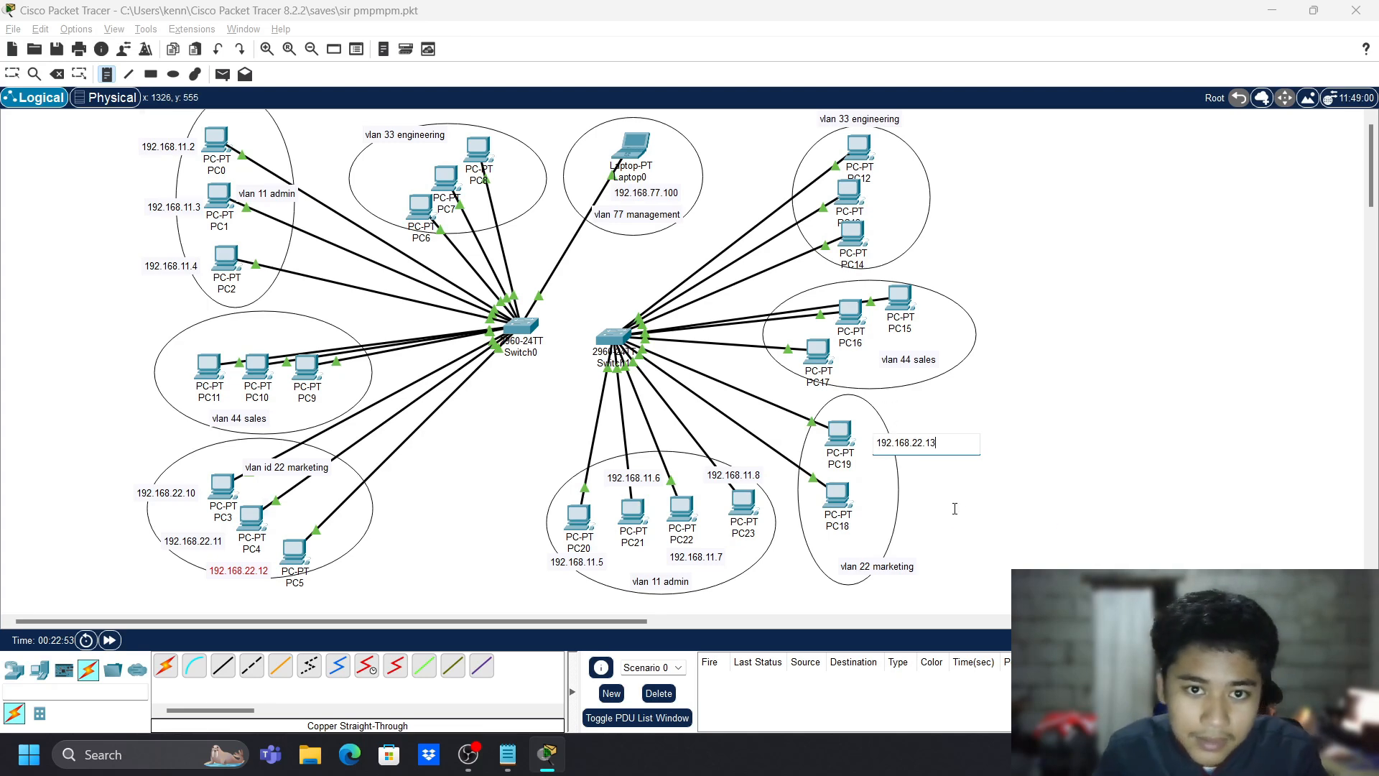
click(954, 508)
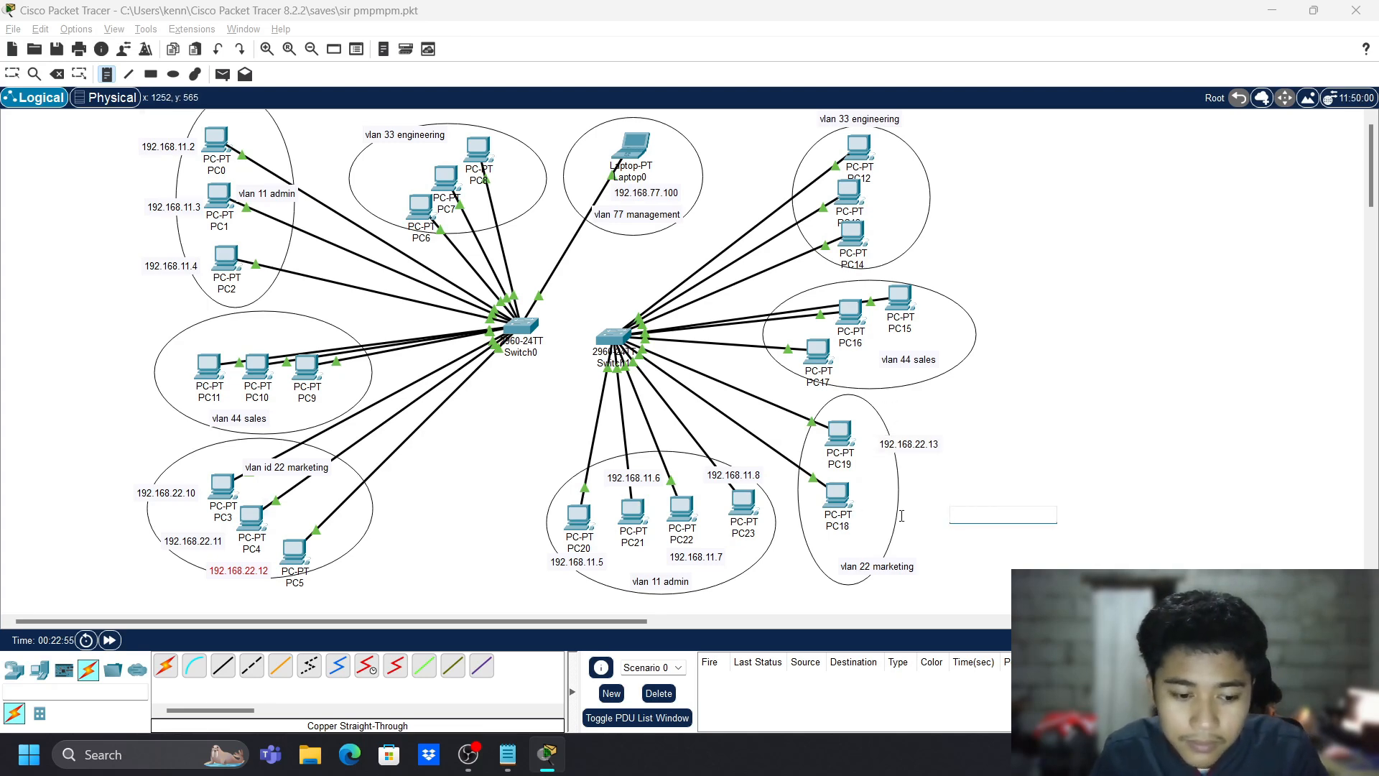
key(ctrl+v)
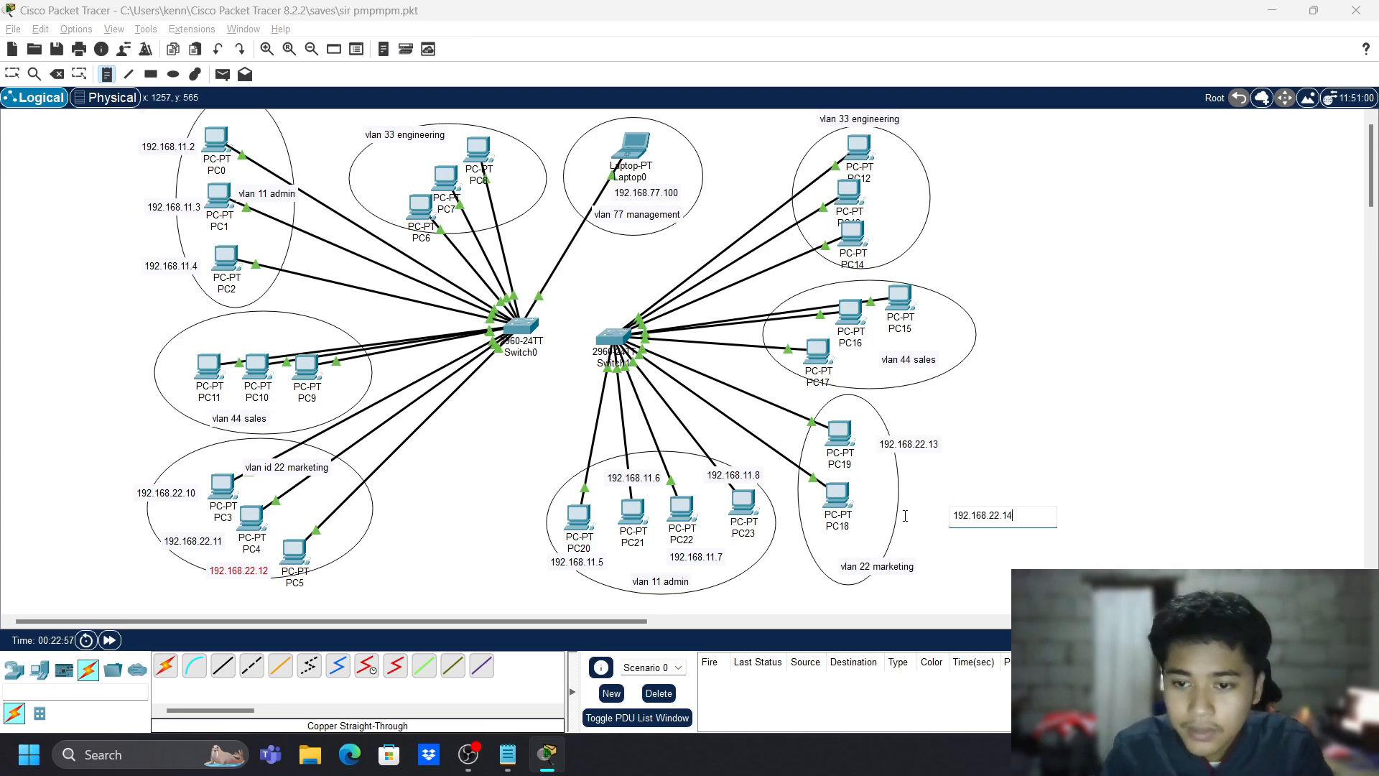
click(1041, 388)
key(Escape)
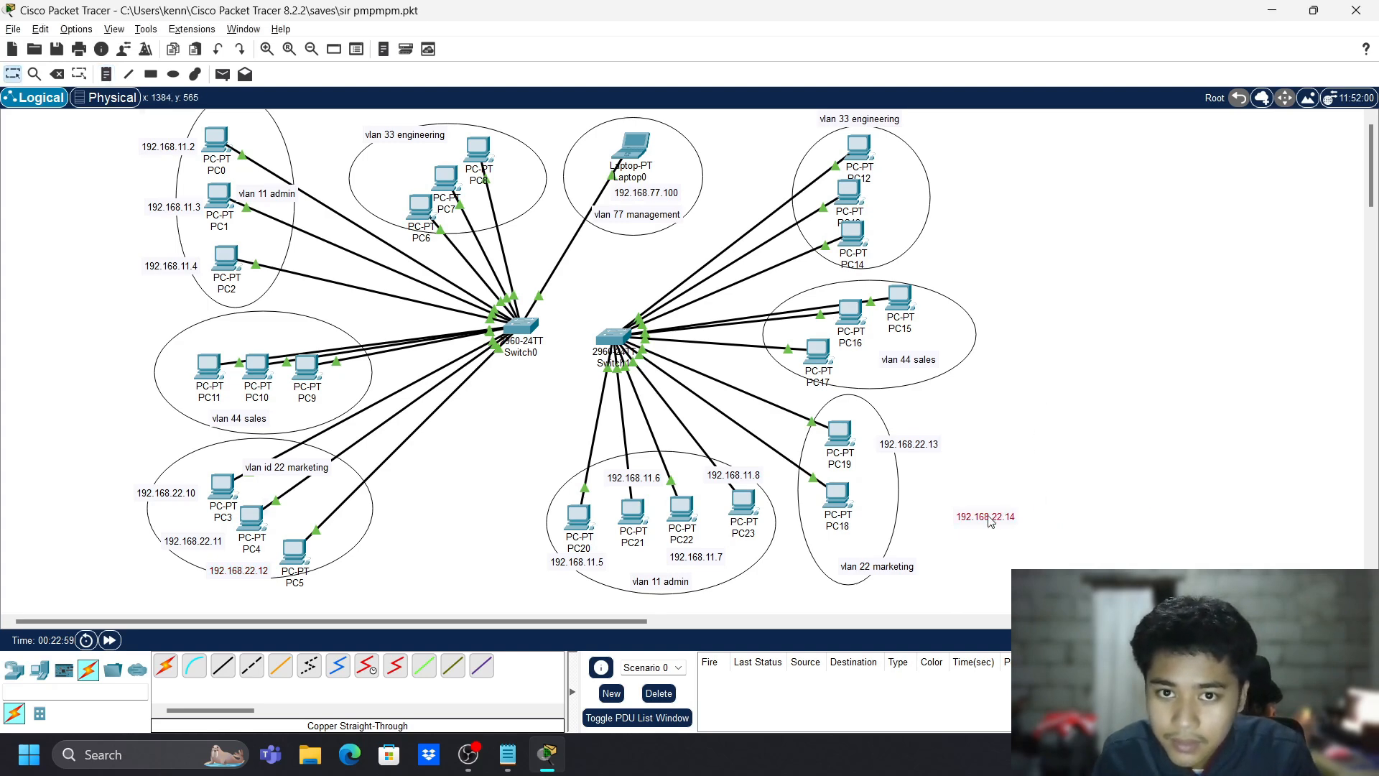
drag(990, 521, 896, 520)
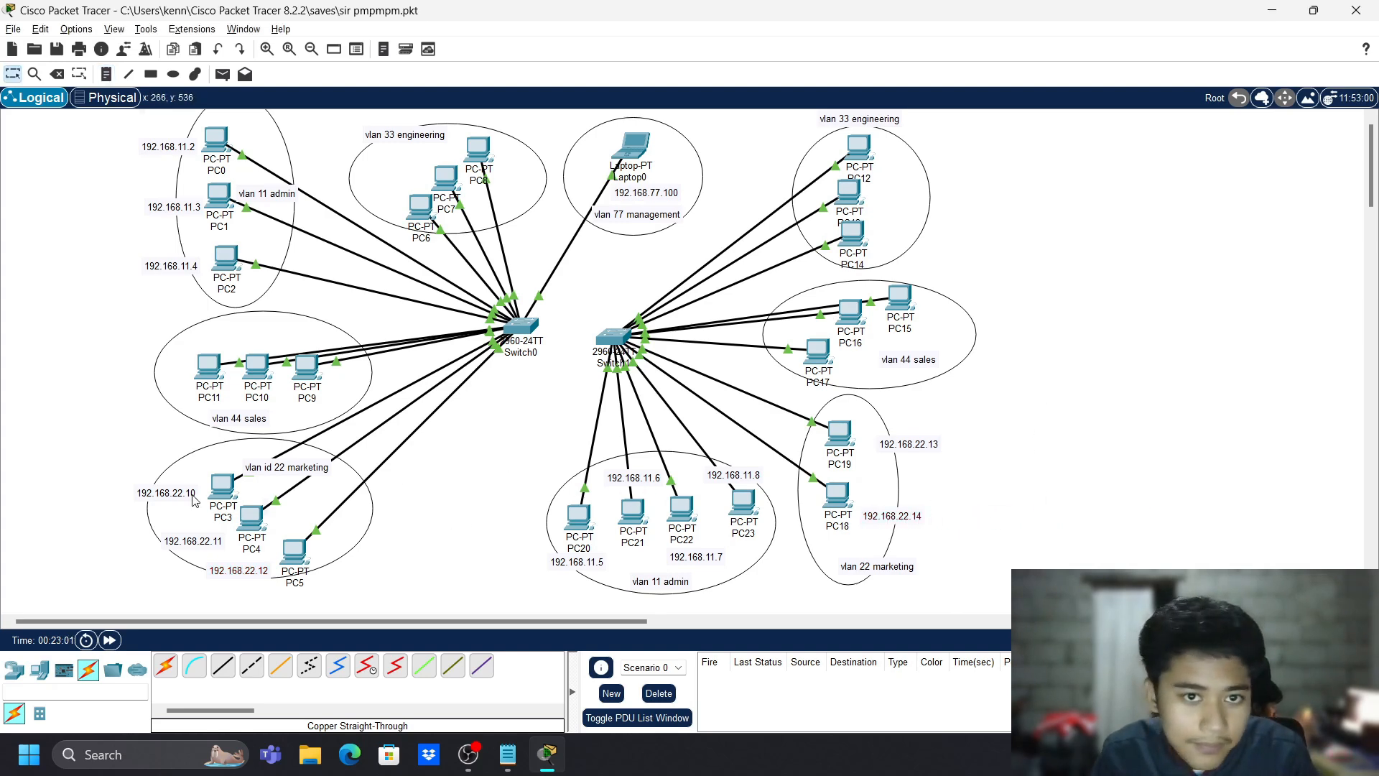
click(229, 487)
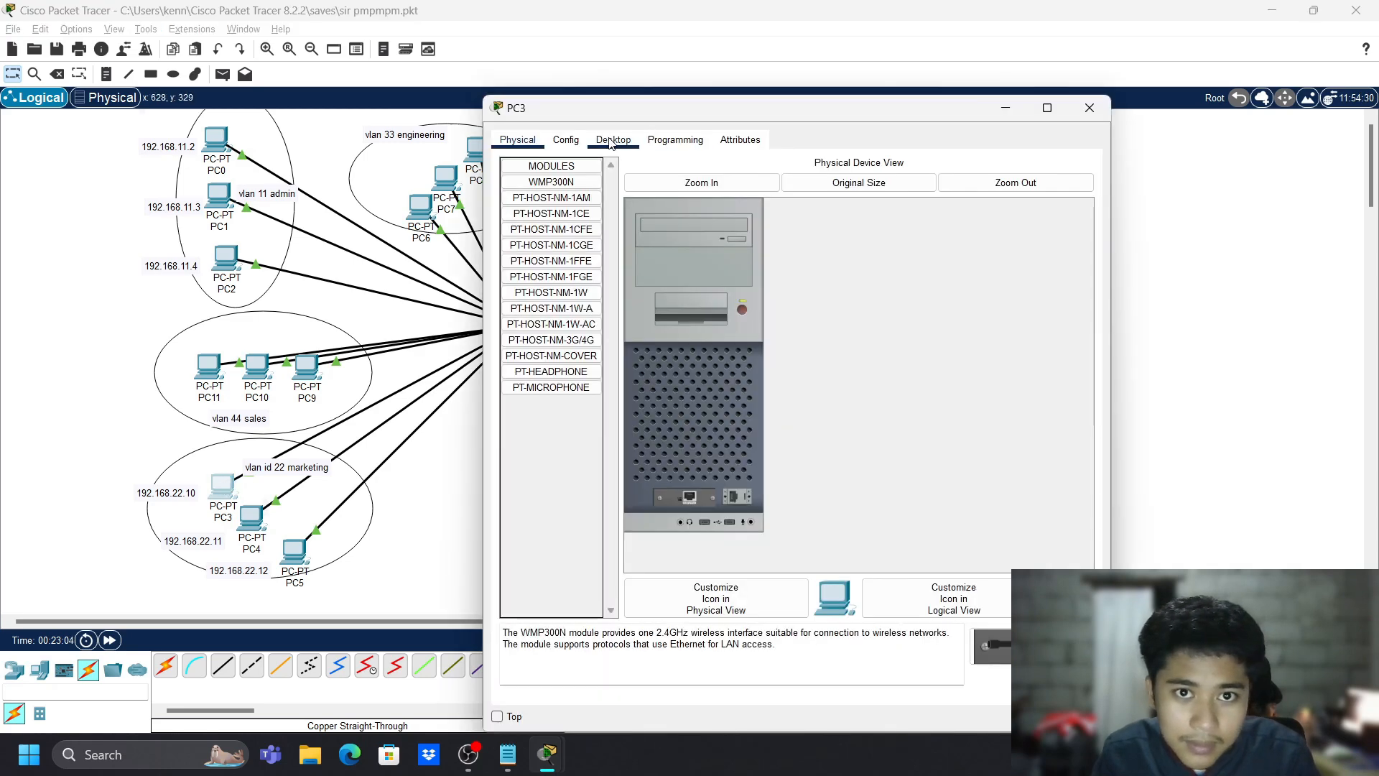
- Give PC3 static IPv4 192.168.22.10 with mask 255.255.255.0 on FastEthernet0
click(611, 143)
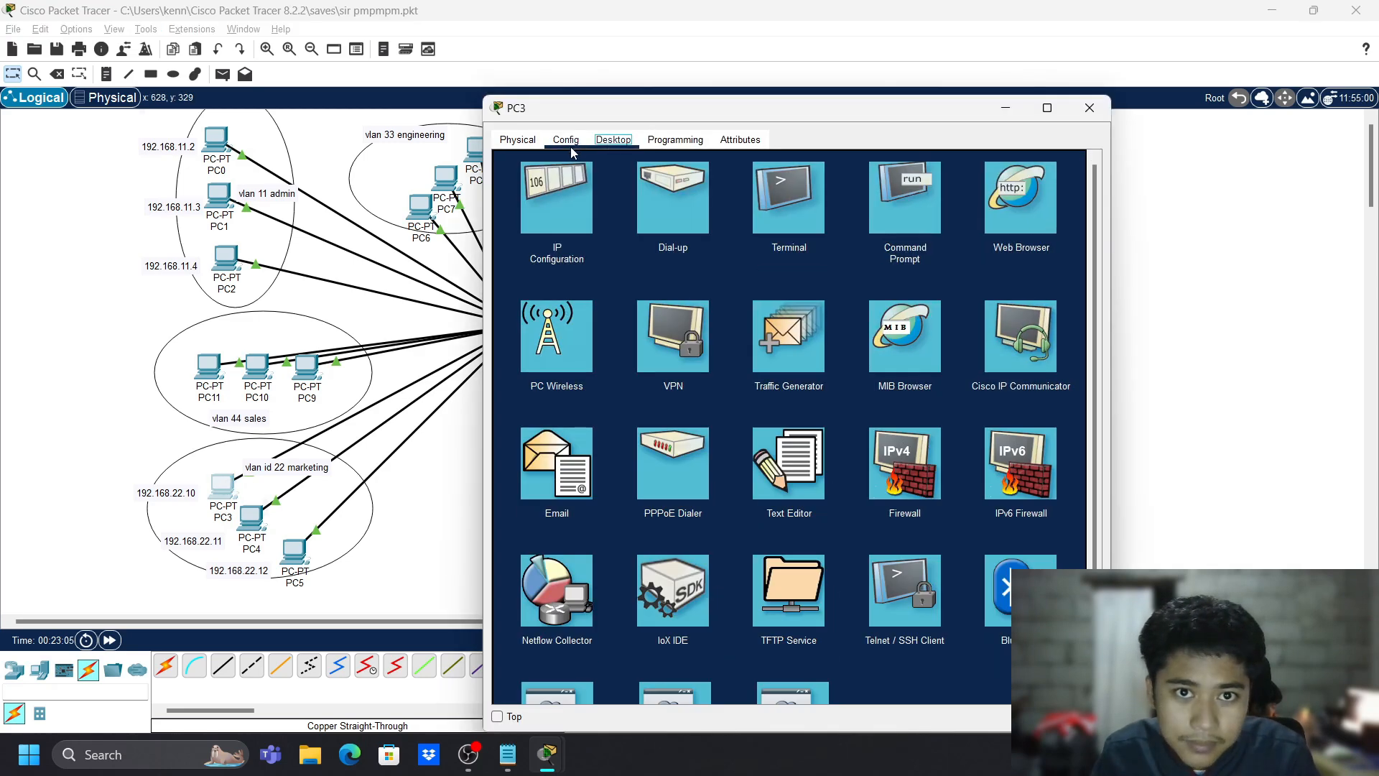
click(566, 139)
click(574, 230)
click(873, 300)
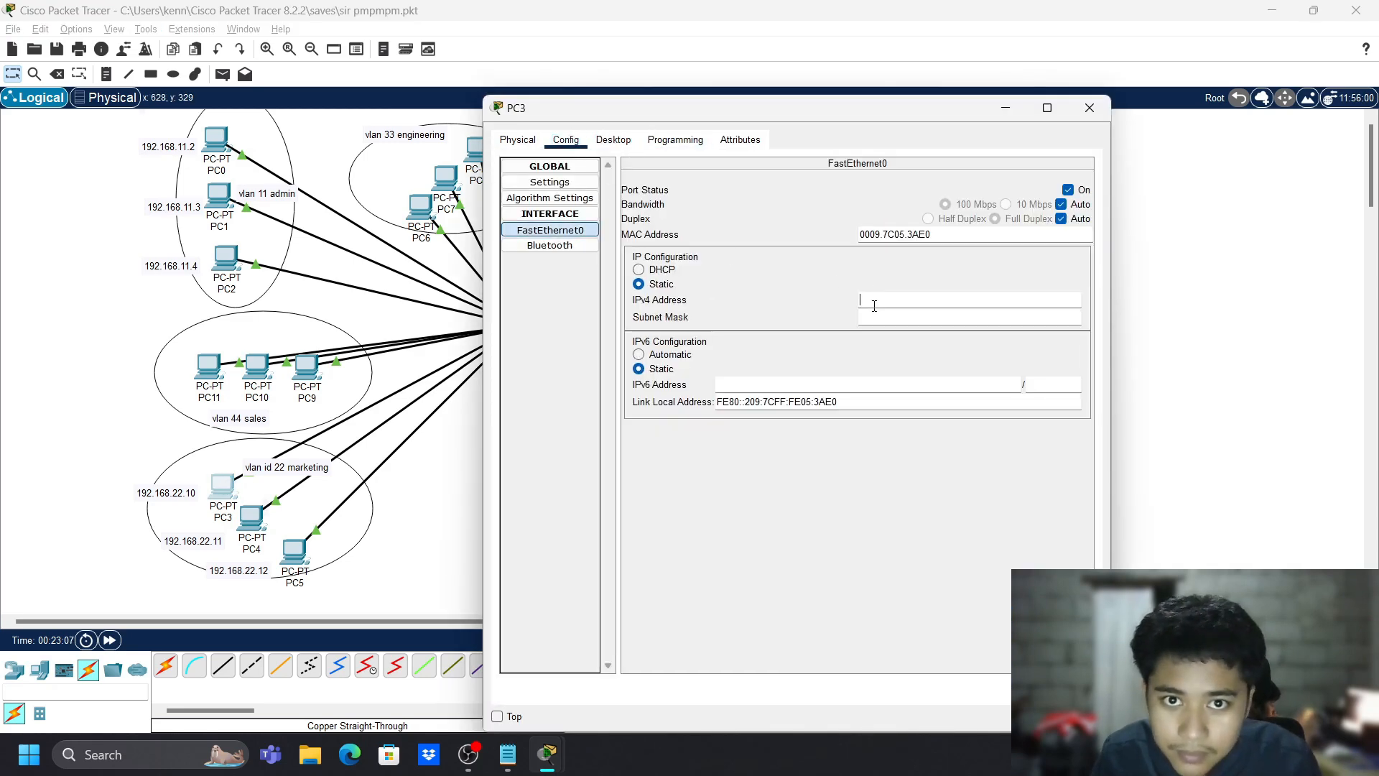
text(192.168.22.10)
key(Tab)
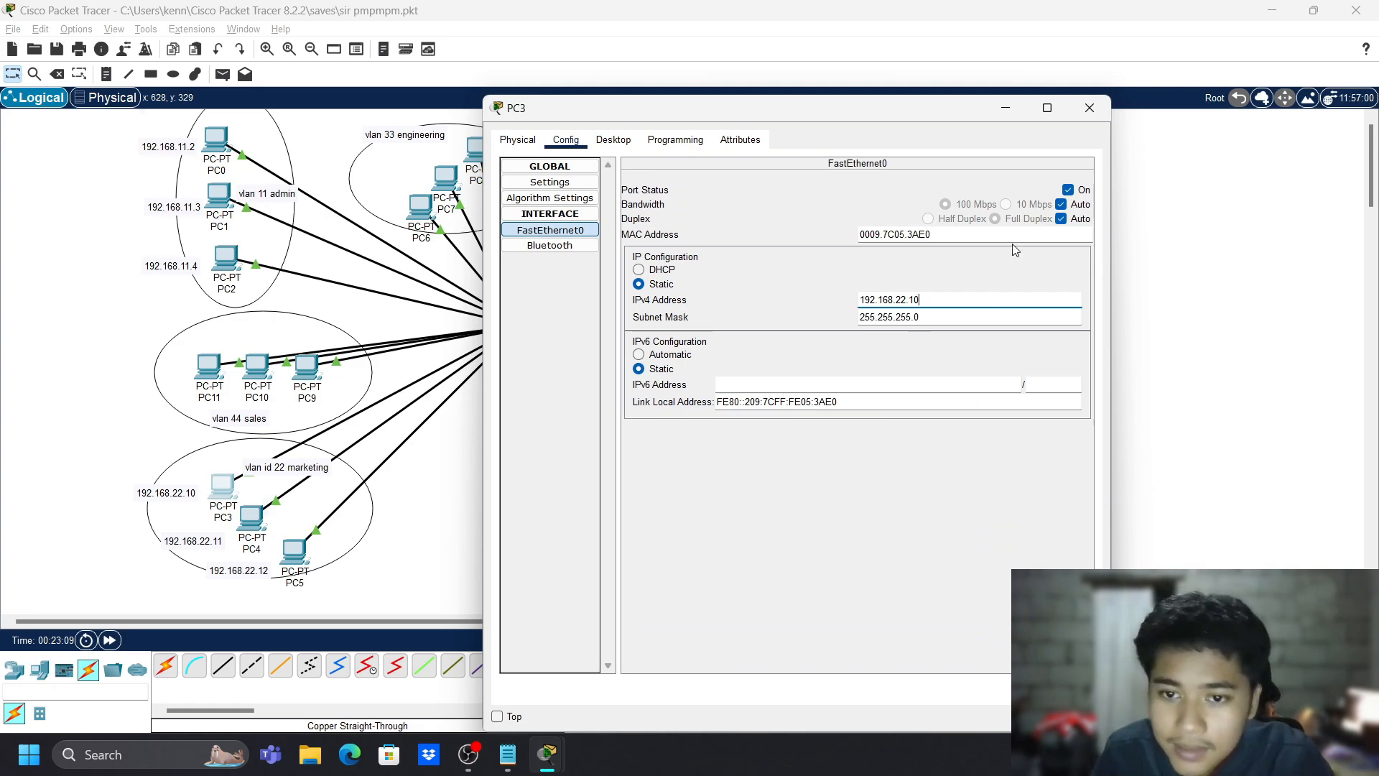
click(1090, 107)
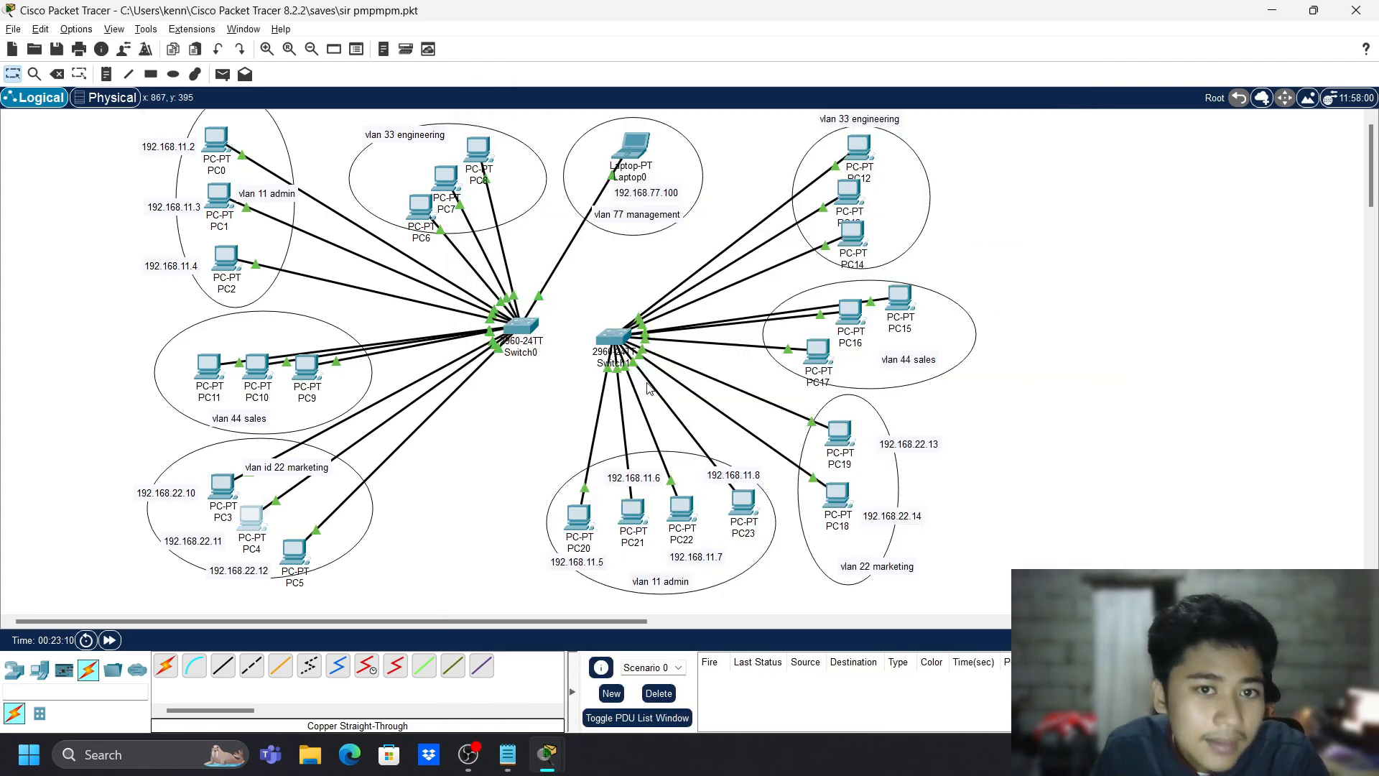
- Give PC4 static IPv4 192.168.22.11 with mask 255.255.255.0 on FastEthernet0
click(259, 516)
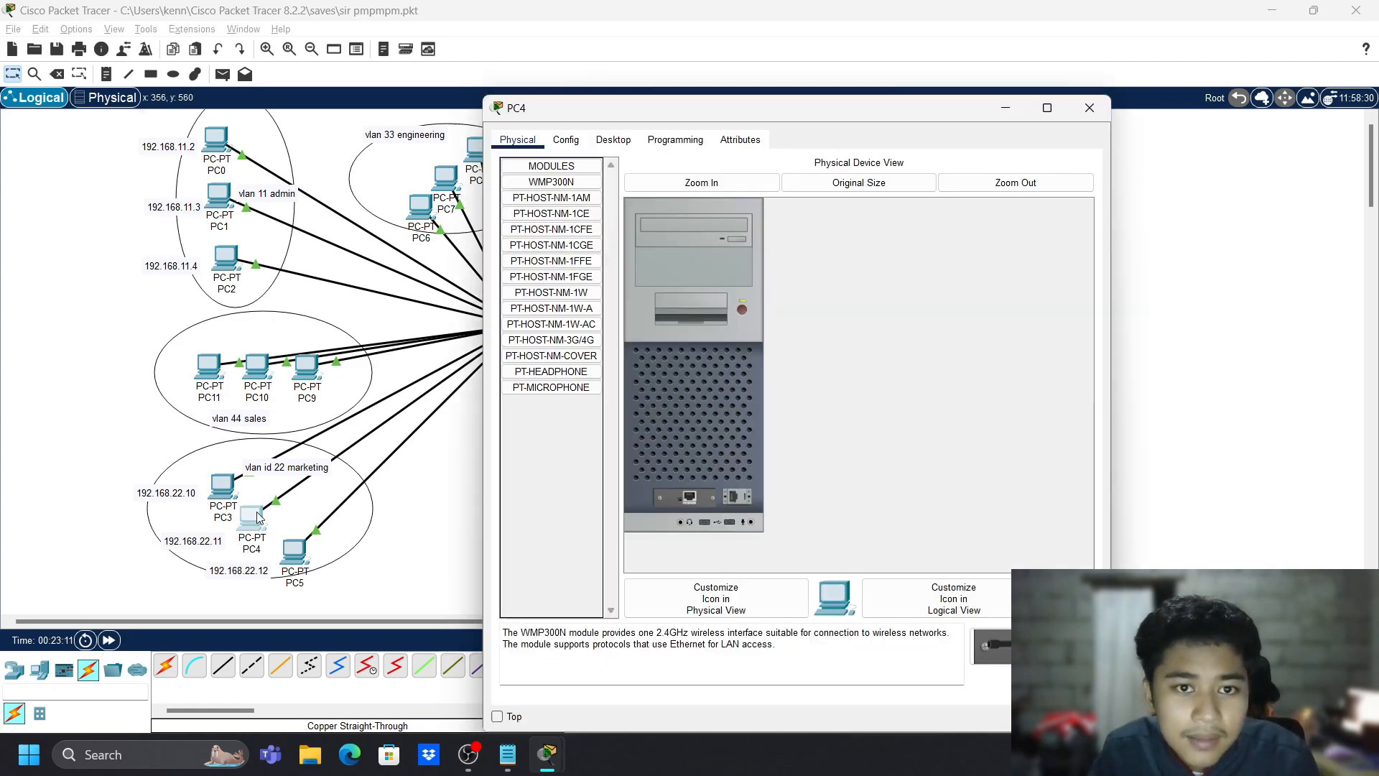
click(613, 140)
click(566, 140)
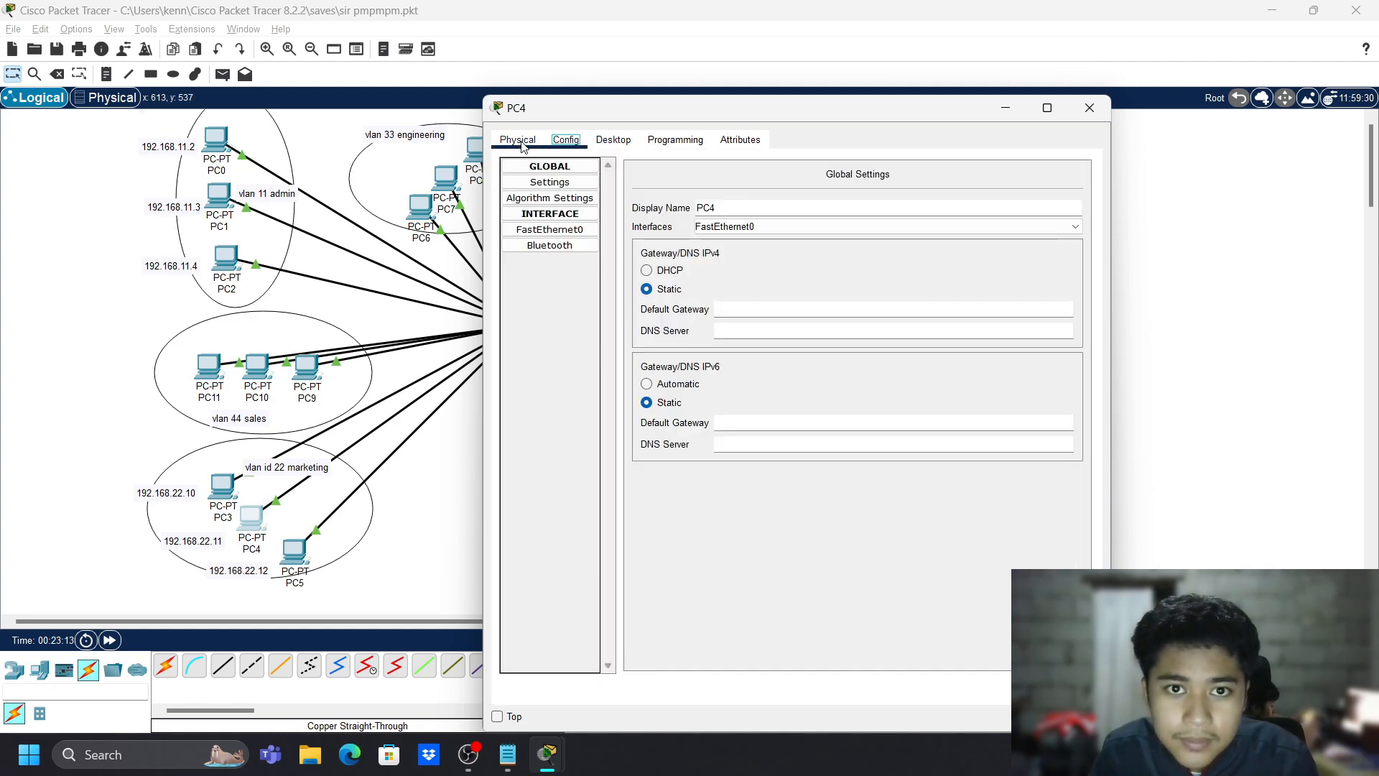
click(549, 230)
click(890, 300)
text(192.168.22.10)
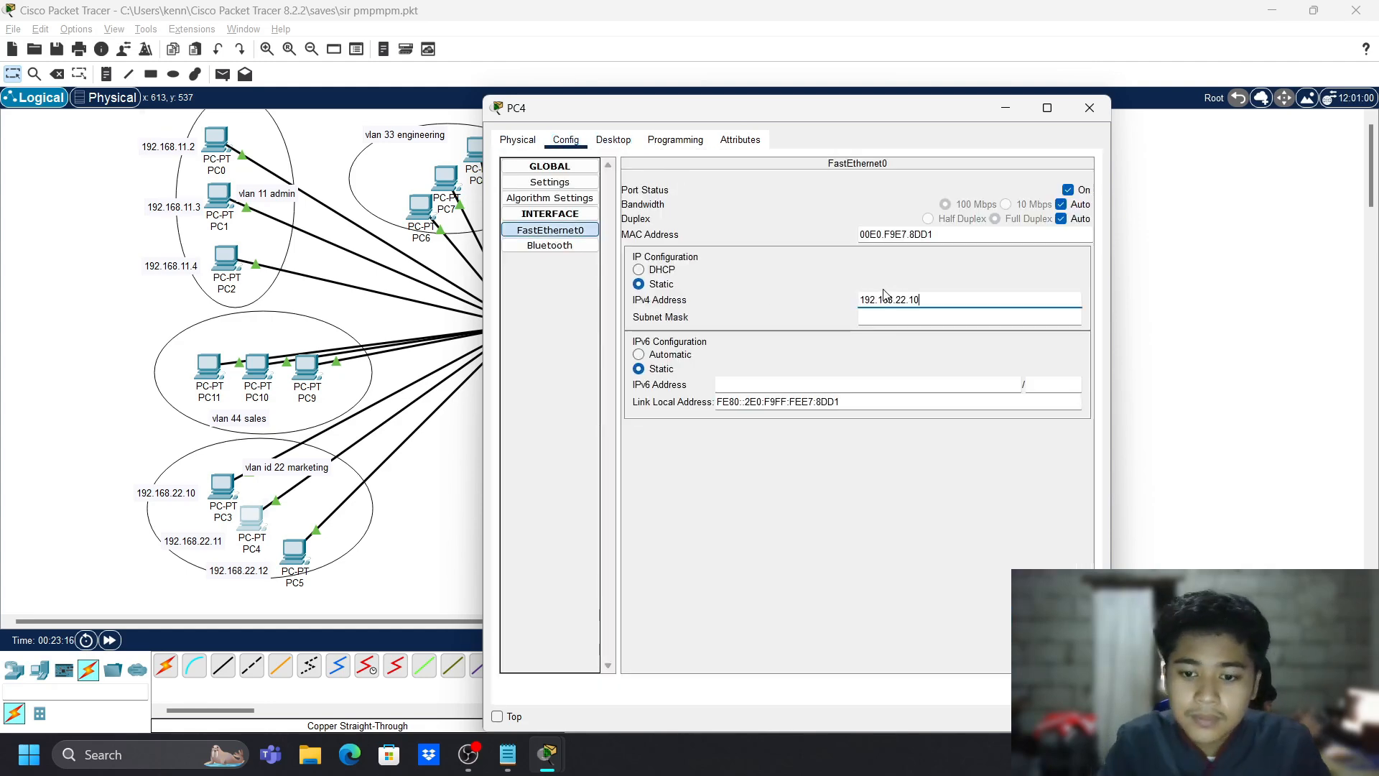
key(BackSpace)
text(1)
click(730, 554)
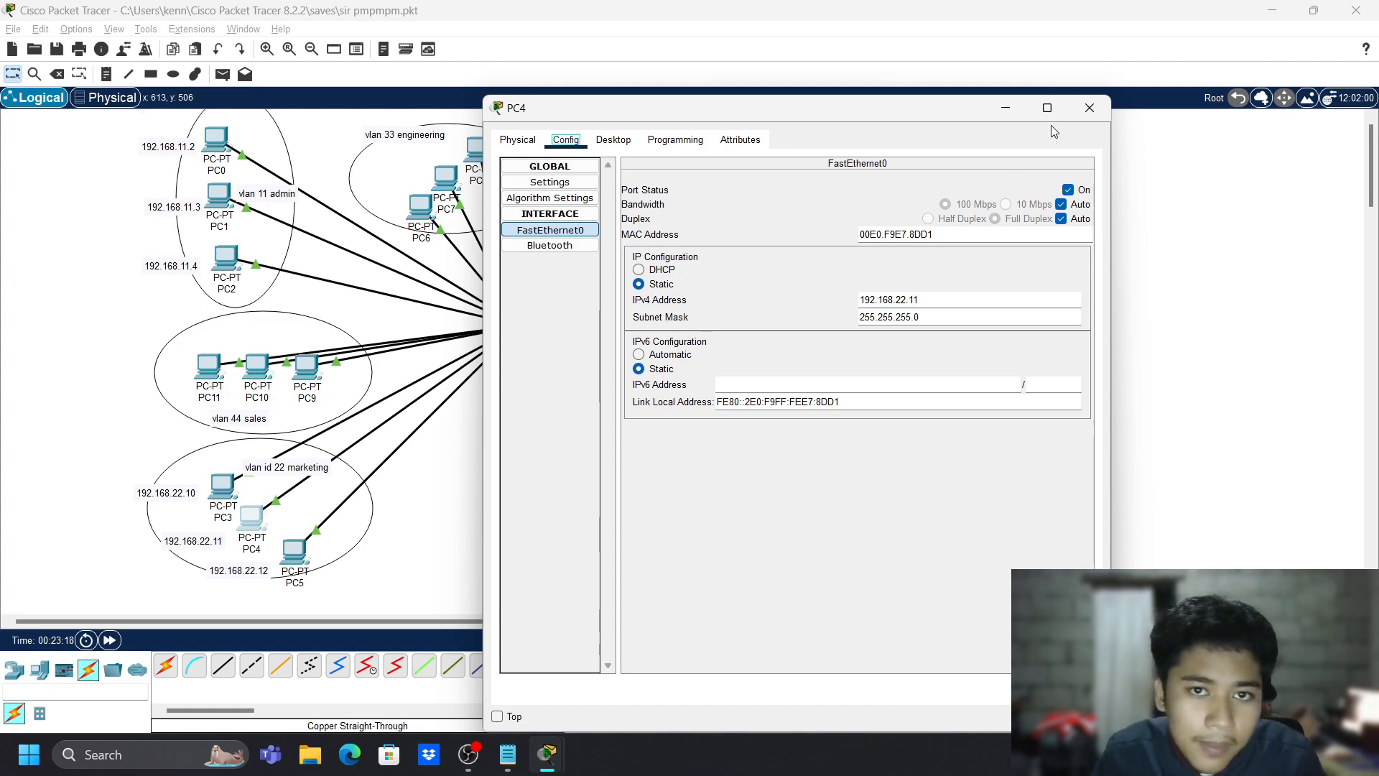
click(1089, 108)
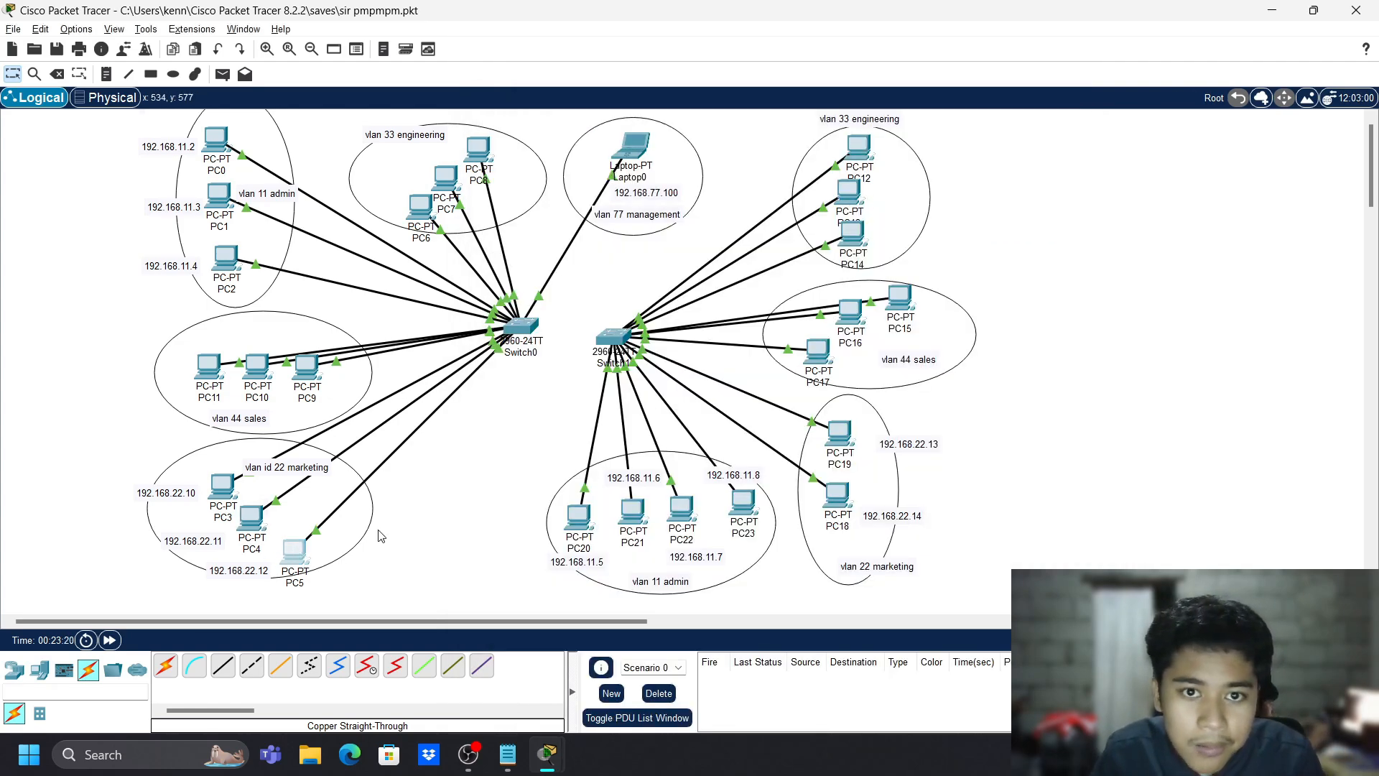
- Enter a default gateway in PC5's Config settings and close its window
click(293, 558)
click(612, 140)
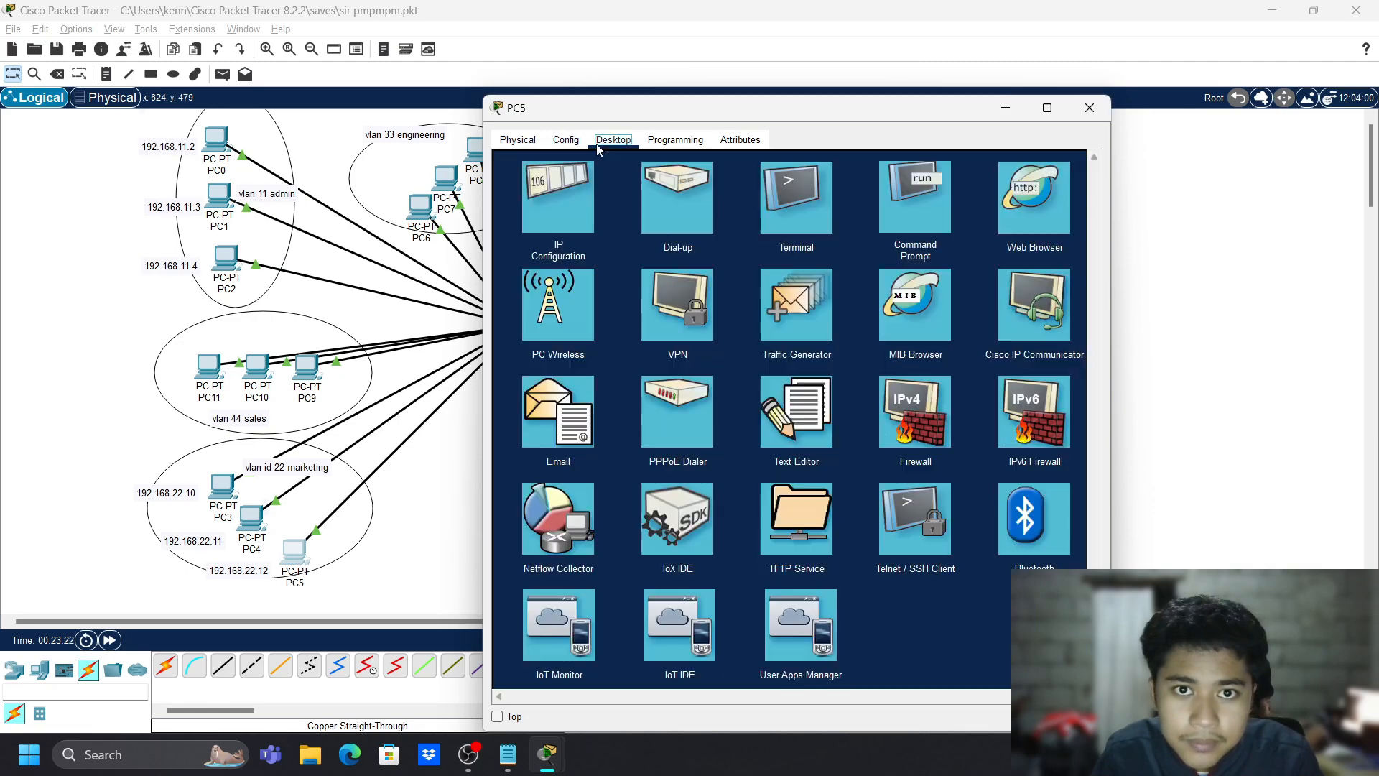
click(567, 141)
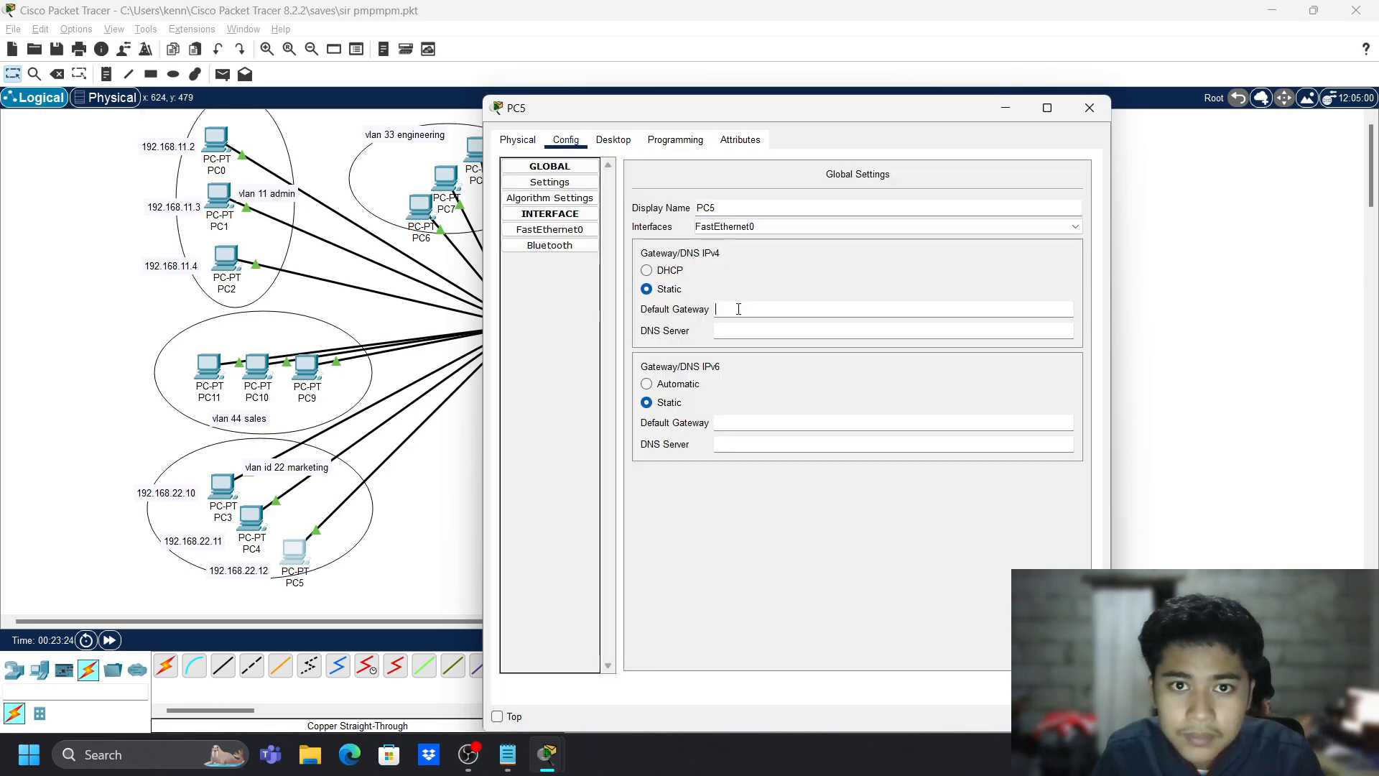
text(192.168.22.10)
text(0)
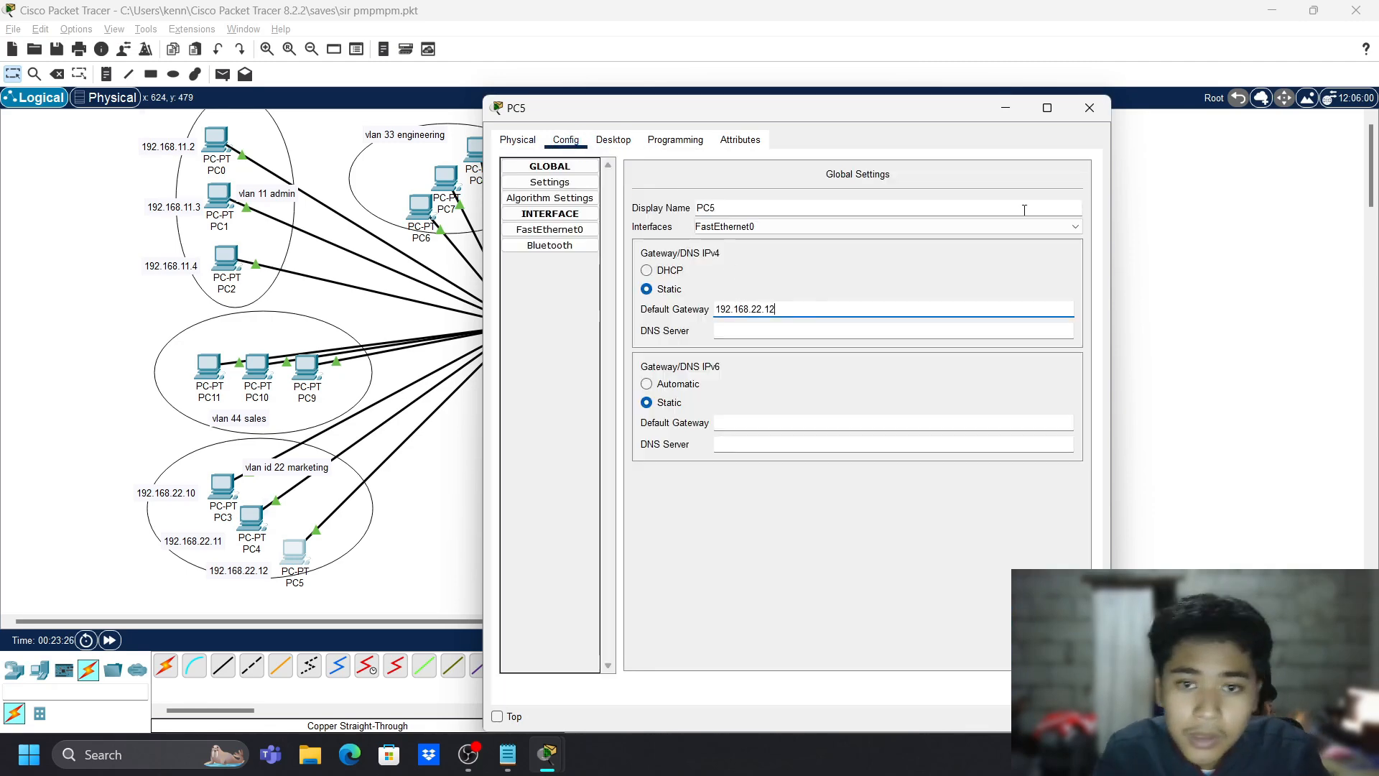
click(1090, 107)
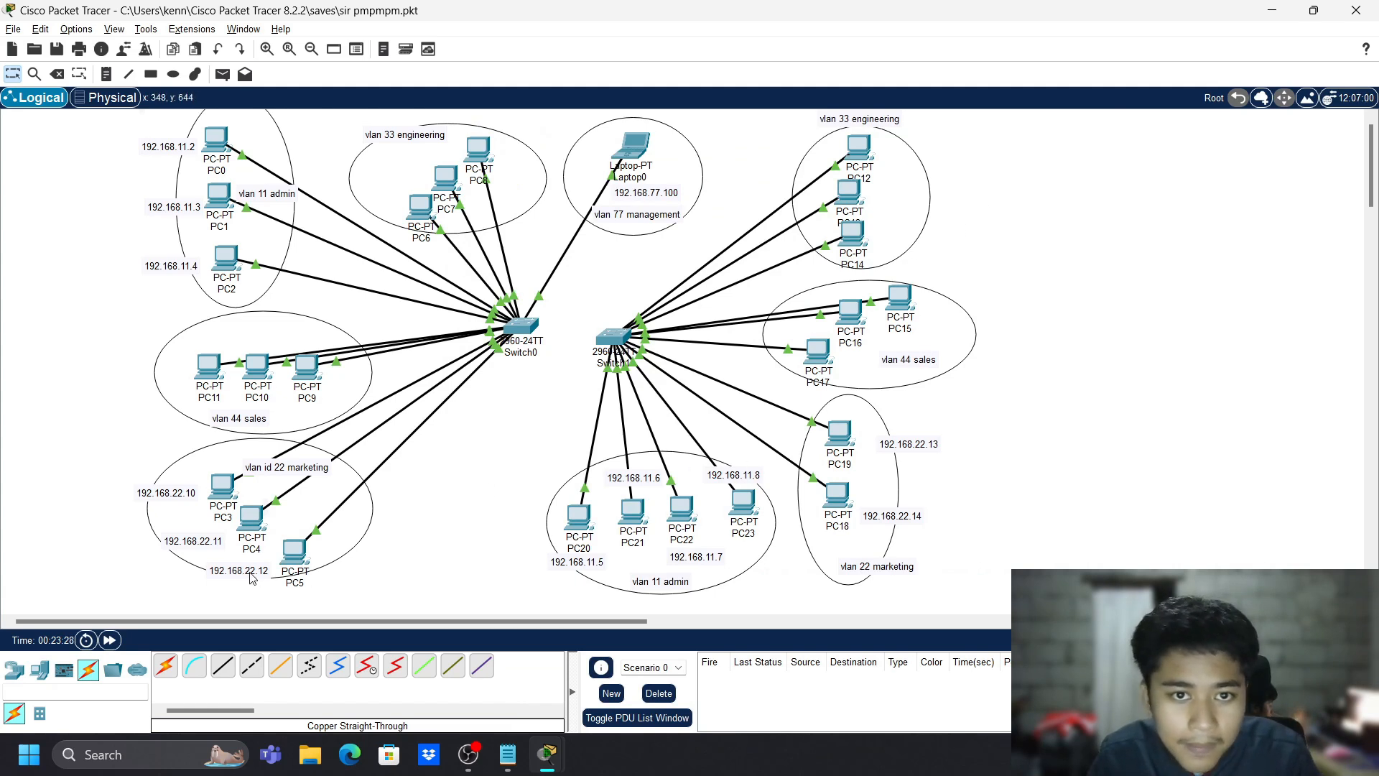
- Rearrange the vlan 22 marketing ellipse, PC19 and the .12, .13 and .14 address labels
drag(251, 579, 252, 586)
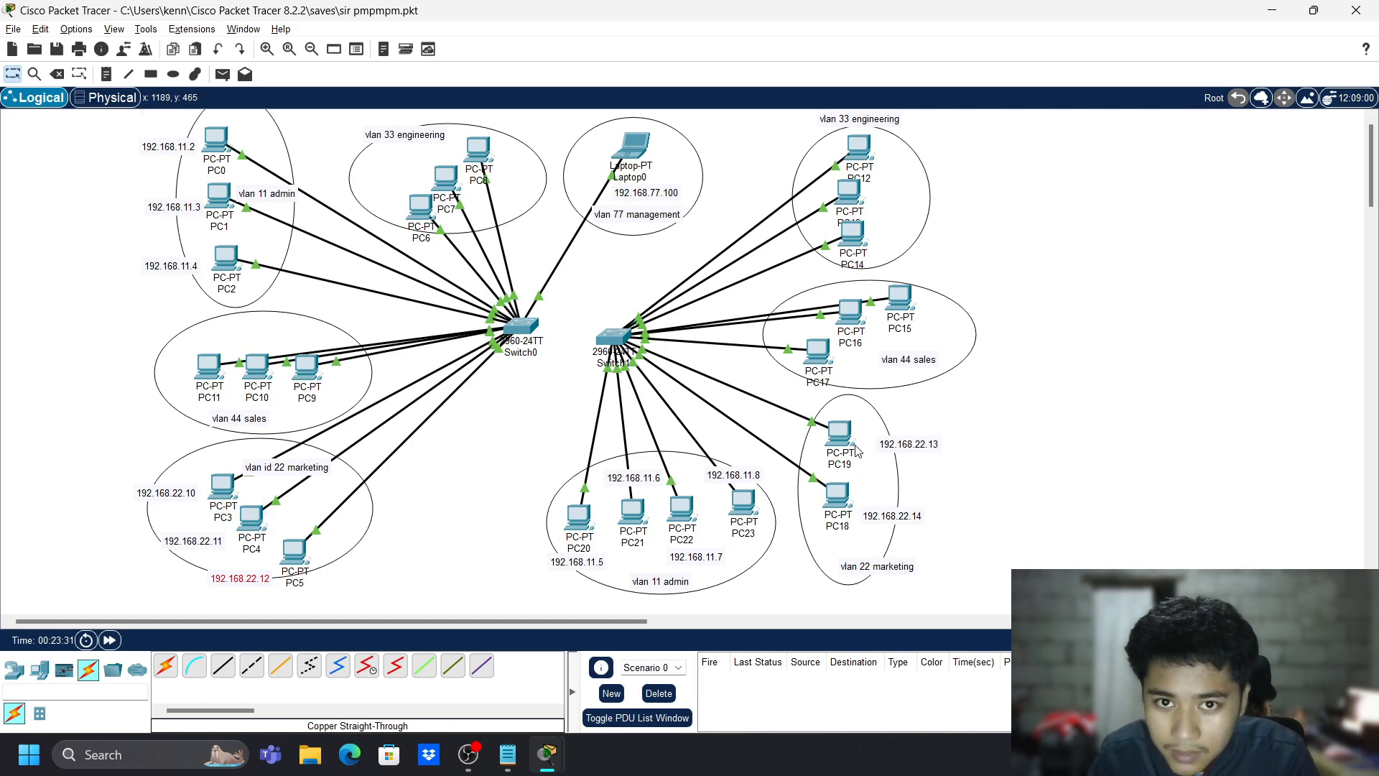
drag(896, 451, 833, 567)
drag(838, 510, 863, 433)
drag(829, 552, 854, 497)
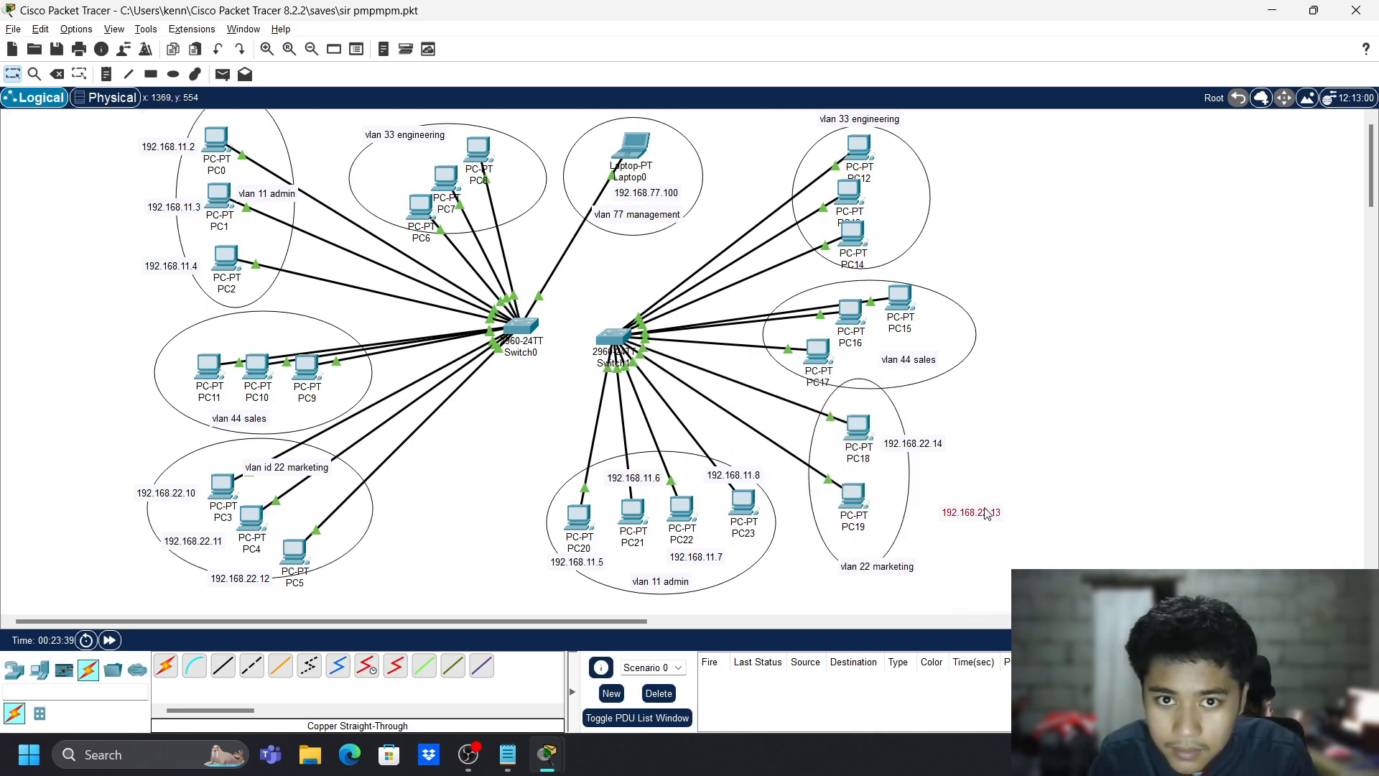
drag(988, 513, 922, 513)
mouse_move(917, 446)
mouse_down()
mouse_move(962, 540)
mouse_move(927, 434)
mouse_up()
drag(976, 544, 935, 510)
- Close PC5's configuration window and open PC18's device window
click(296, 559)
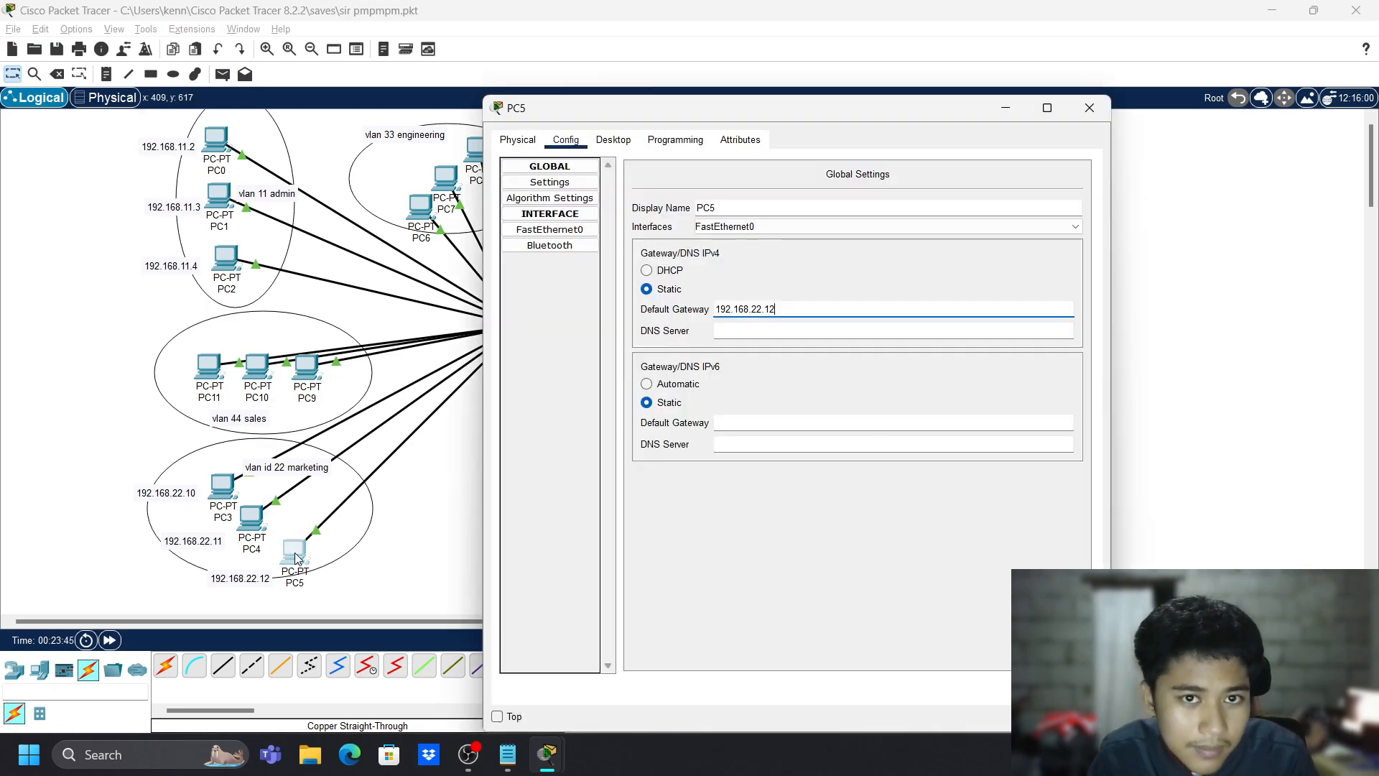
click(1090, 108)
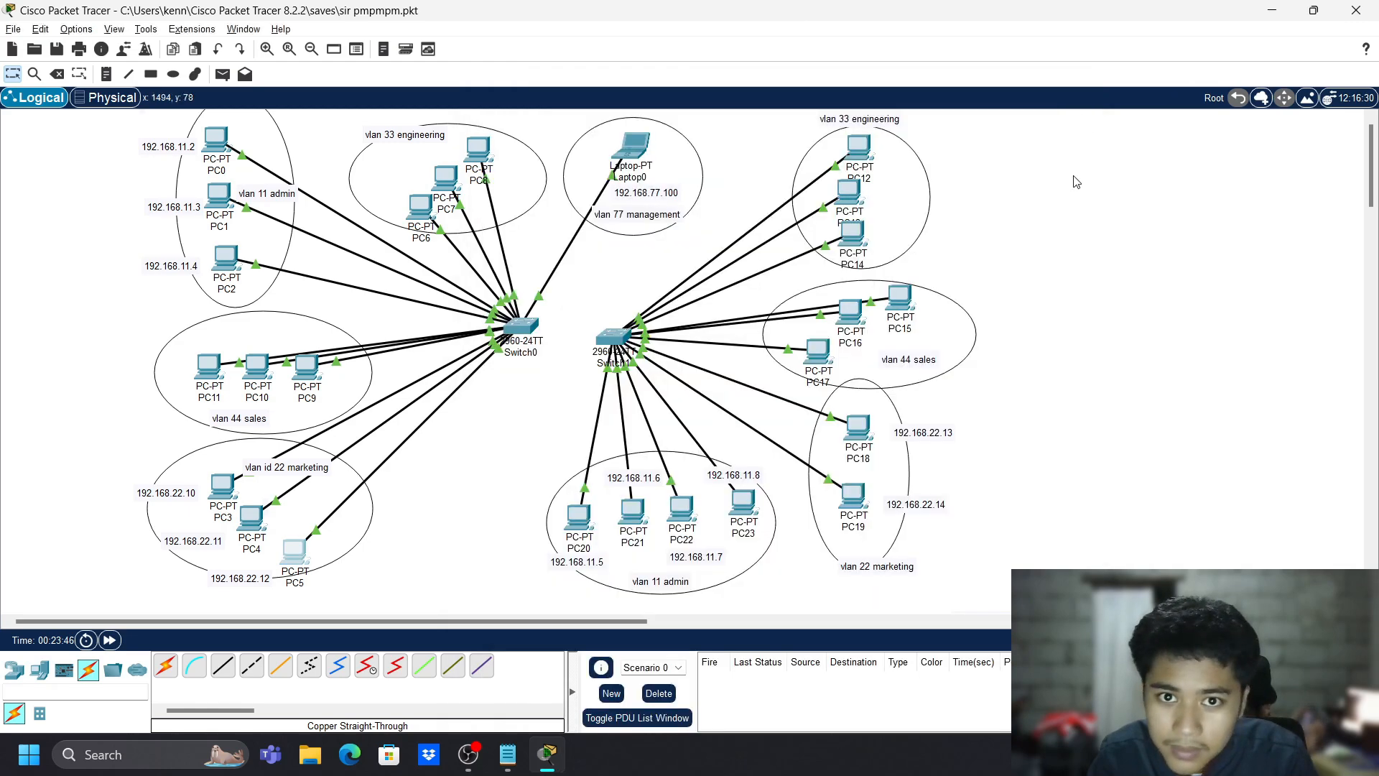
click(858, 428)
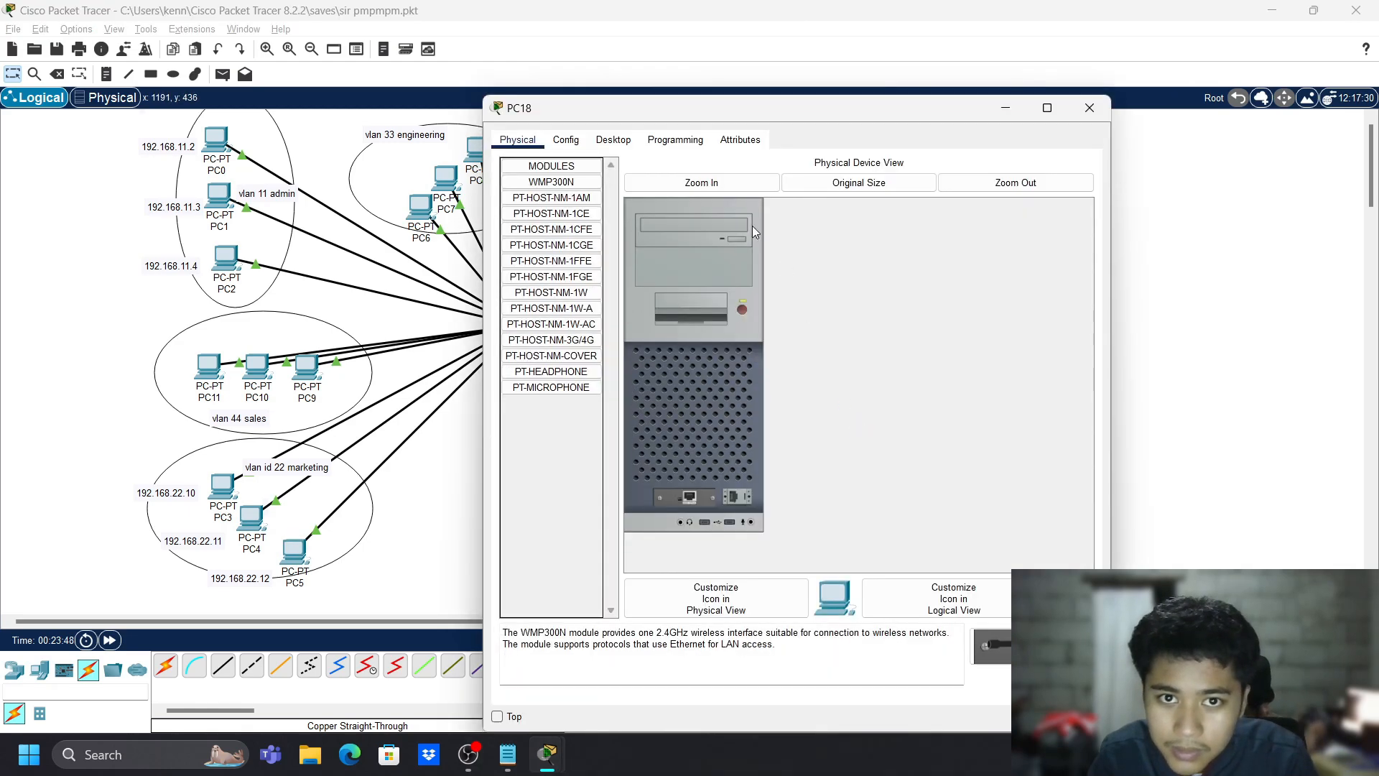
- Clear PC18's default gateway and give it IPv4 192.168.22.13 with mask 255.255.255.0
click(580, 142)
click(786, 307)
text(192.168.22.10)
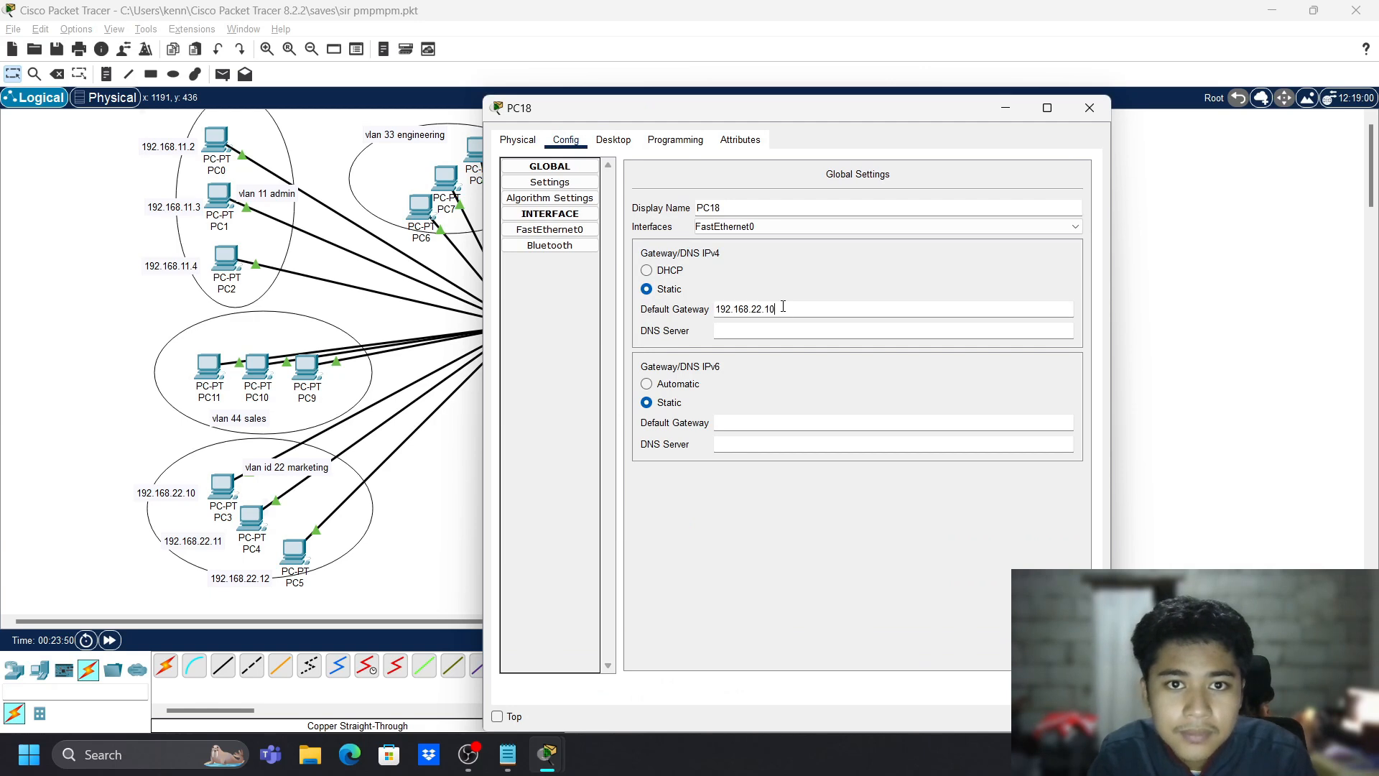
click(755, 553)
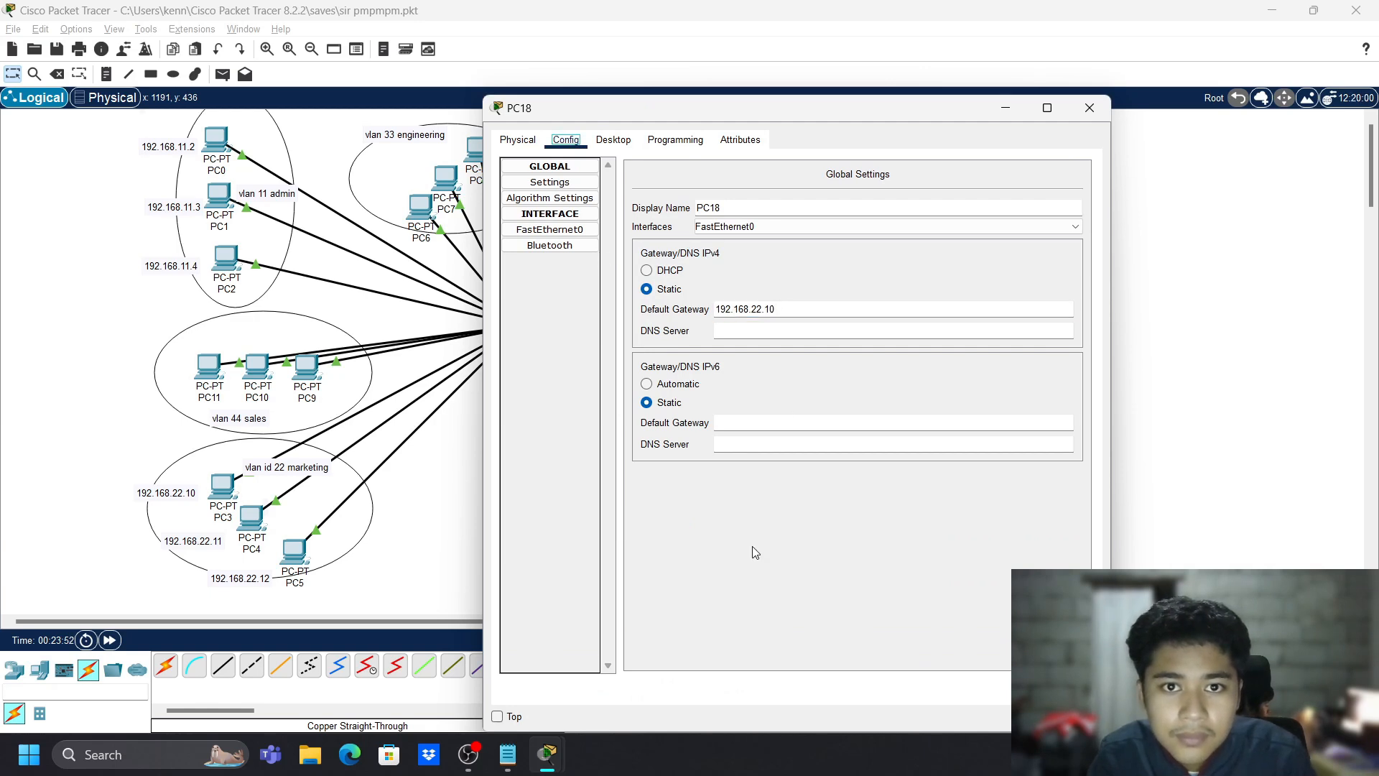
drag(784, 314, 499, 298)
key(BackSpace)
click(550, 230)
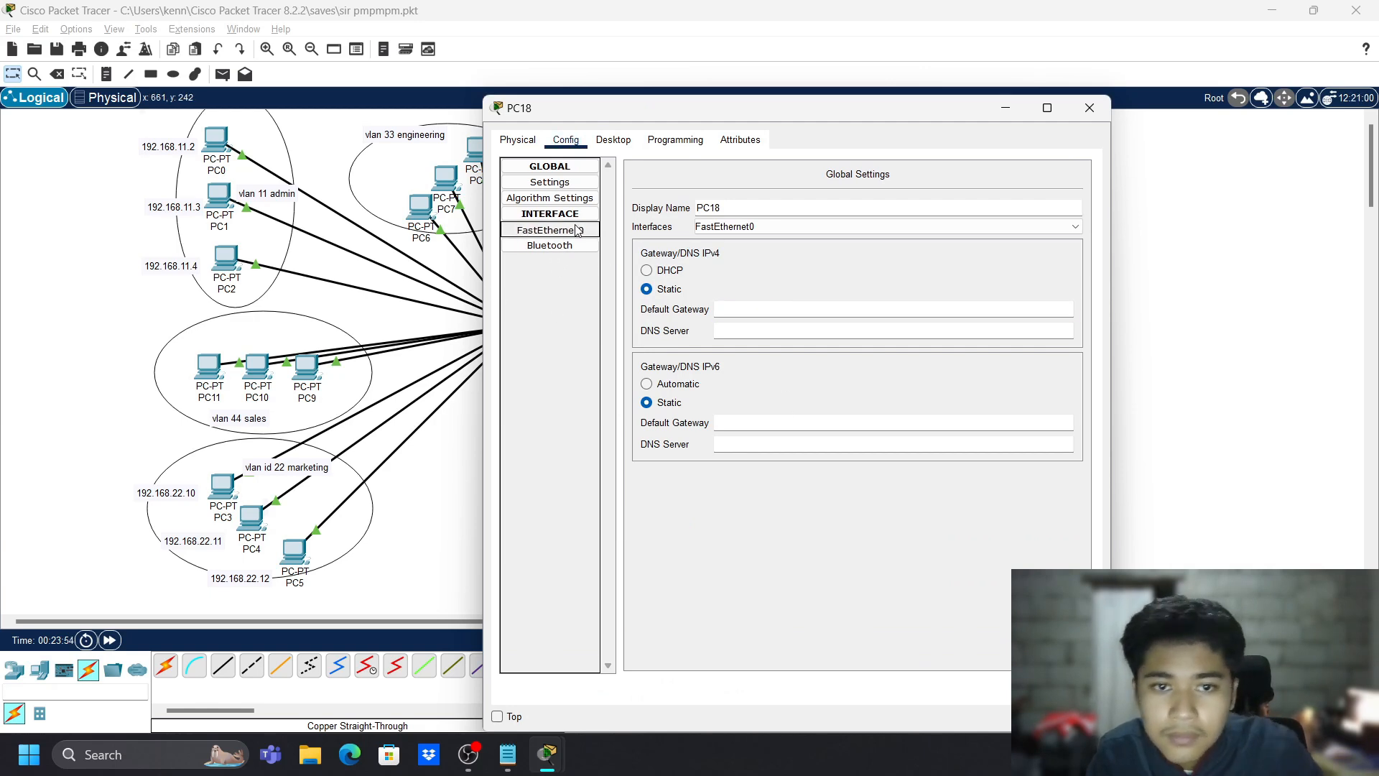
click(861, 300)
text(192.168.22.13)
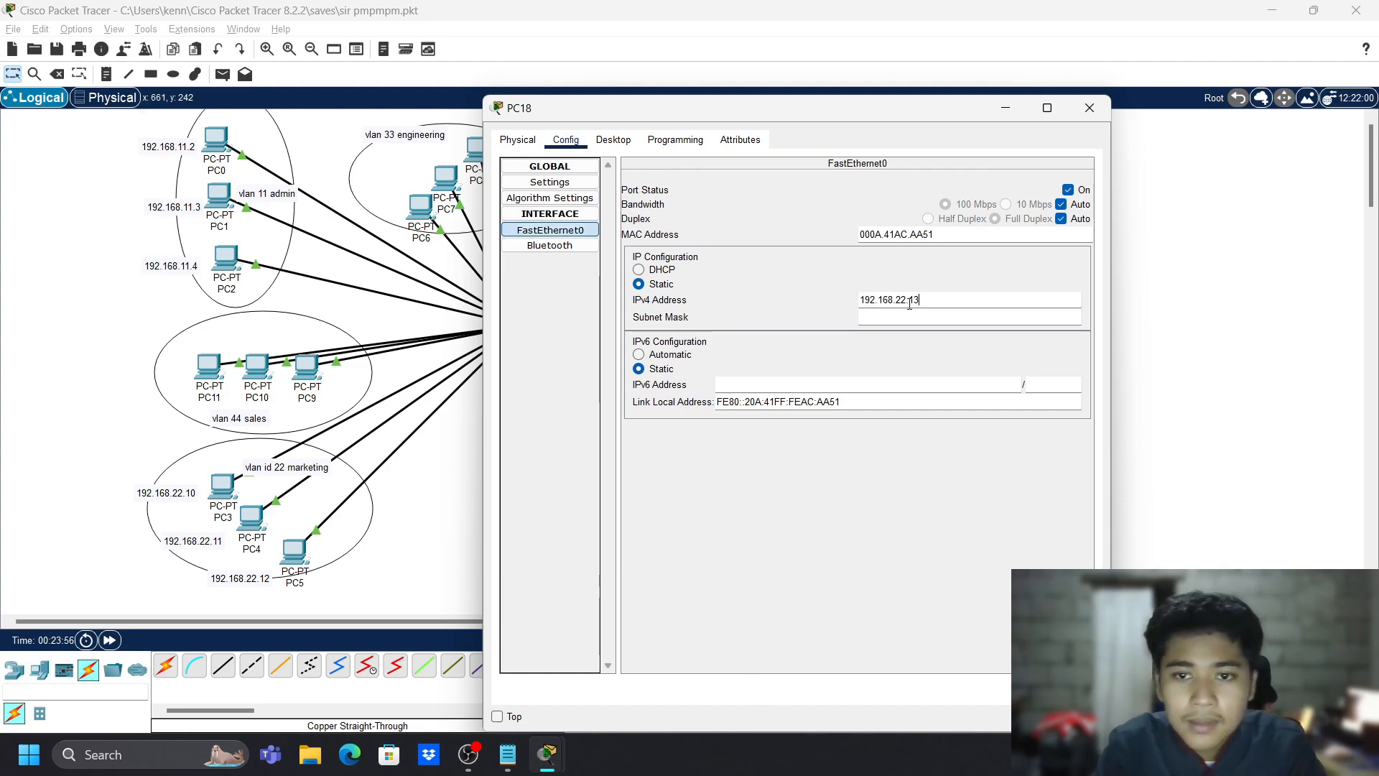
key(Tab)
click(1089, 108)
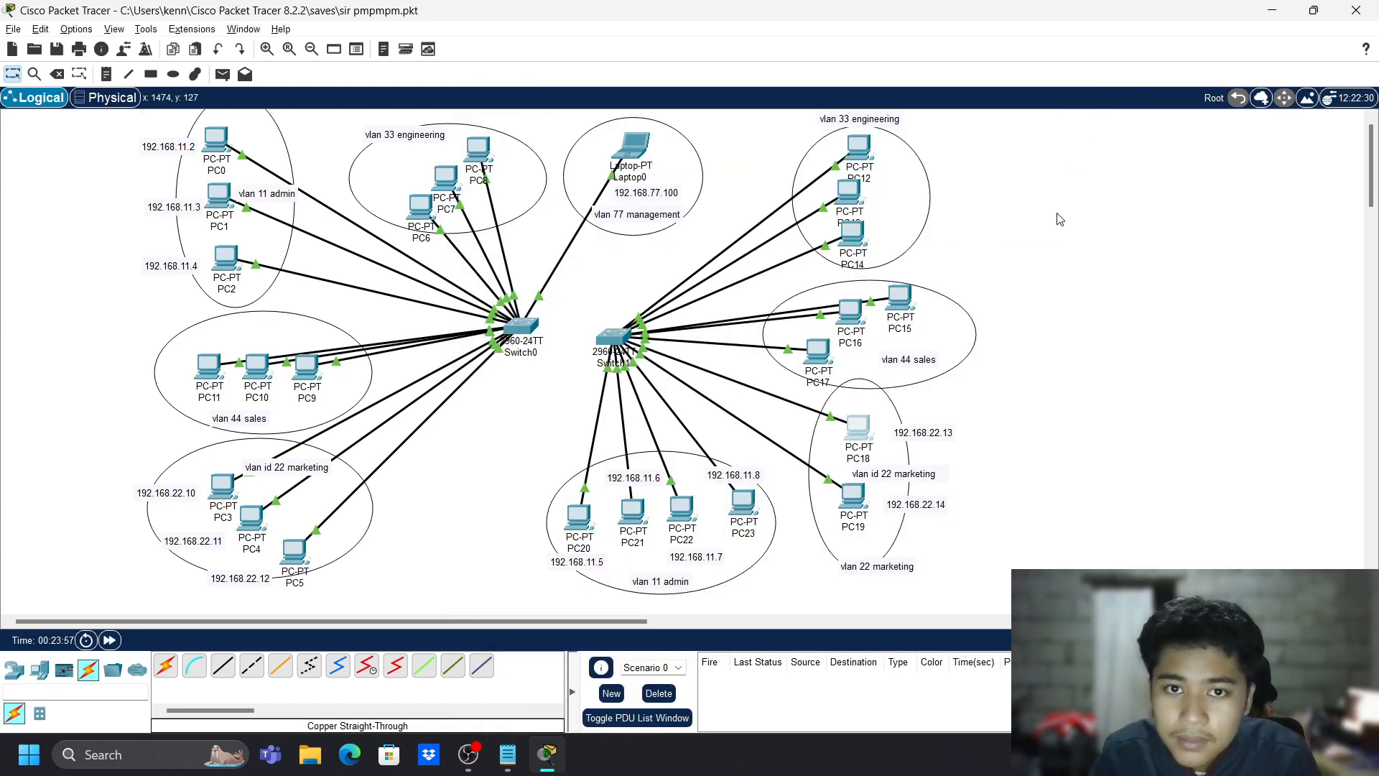
- Set PC19's FastEthernet0 static IPv4 address with mask 255.255.255.0 and close its window
click(853, 502)
click(606, 140)
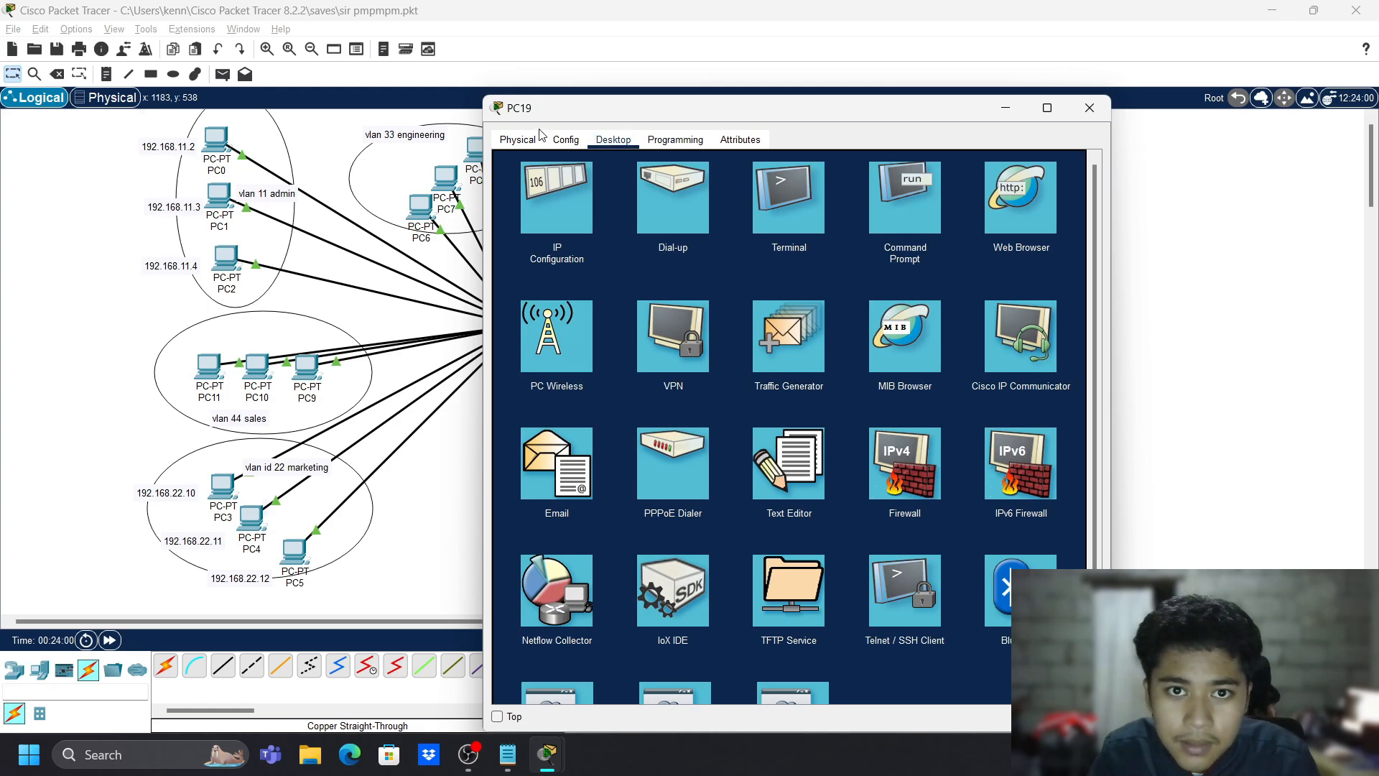
click(566, 140)
click(549, 230)
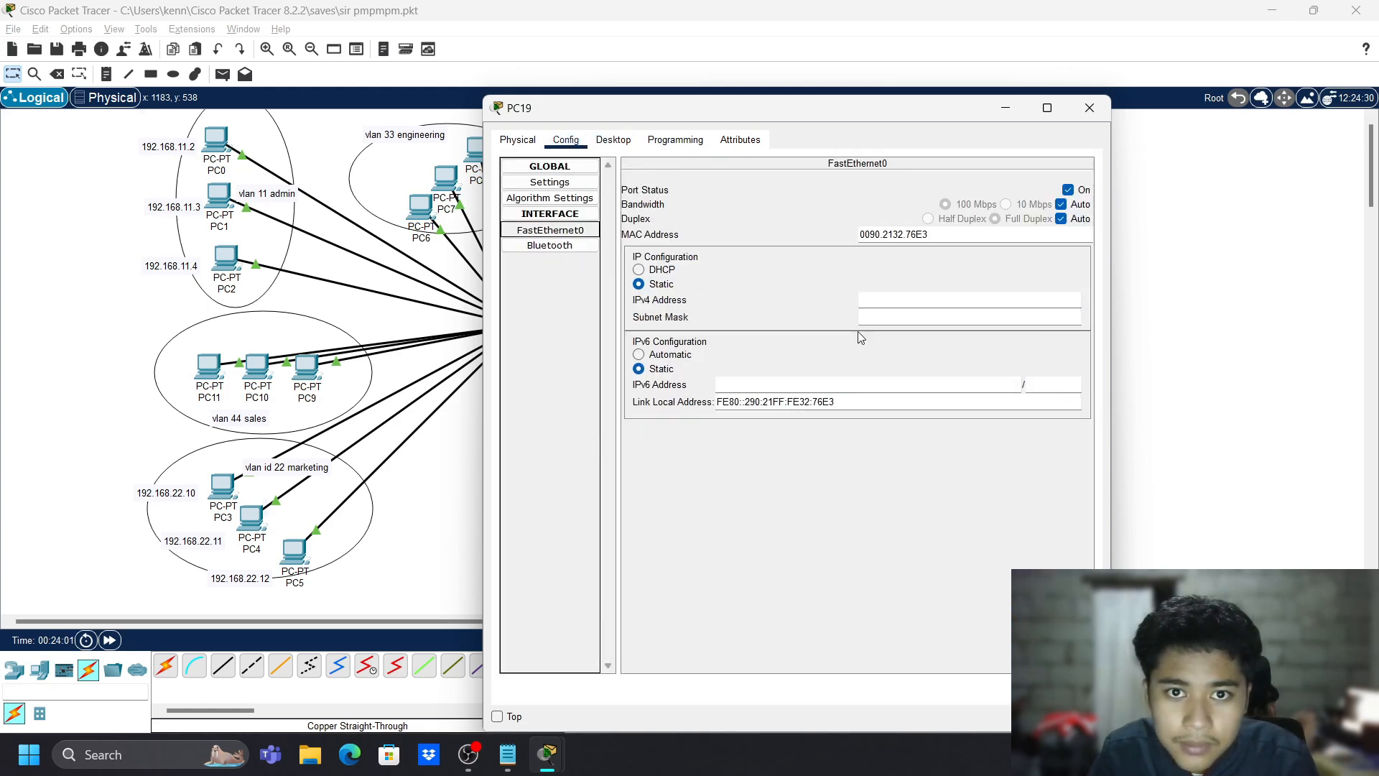
click(895, 300)
text(192.168.22.10)
key(Tab)
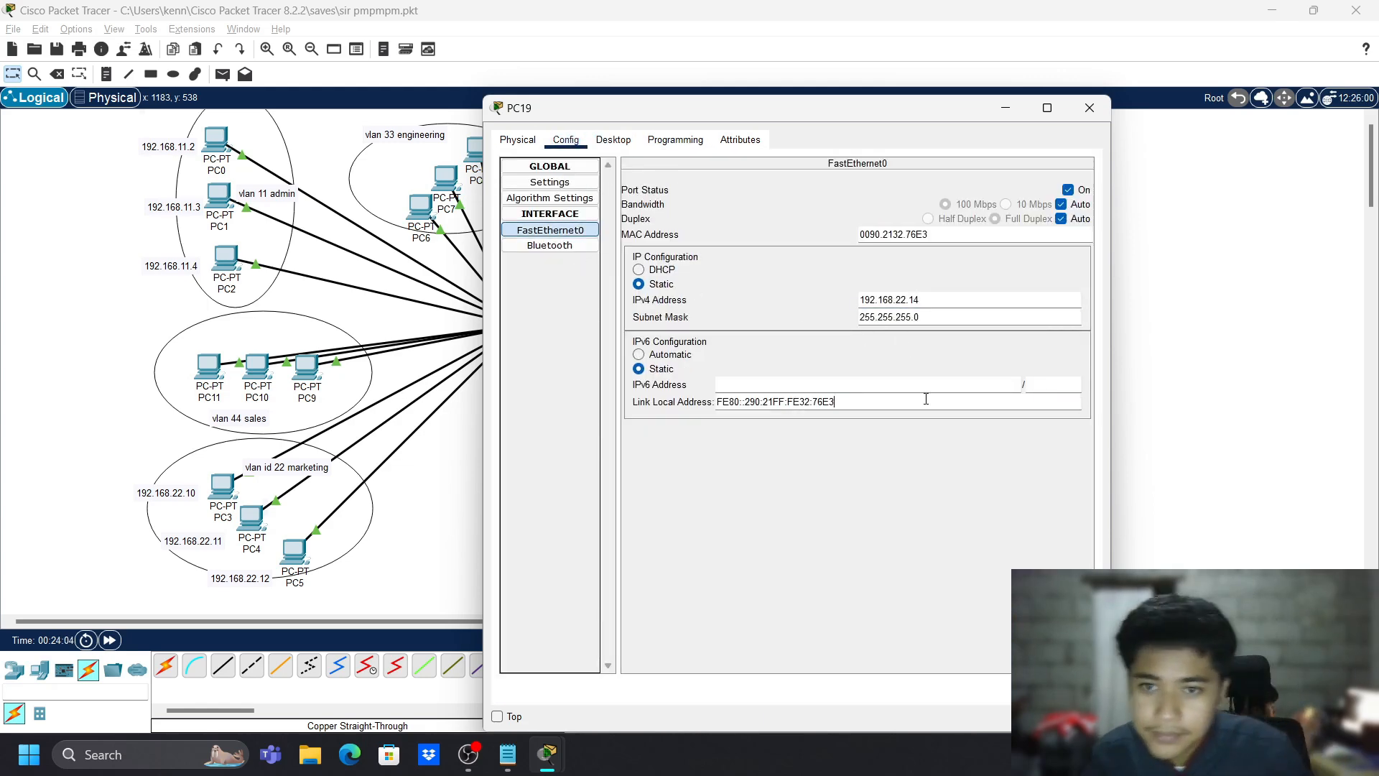
click(1090, 107)
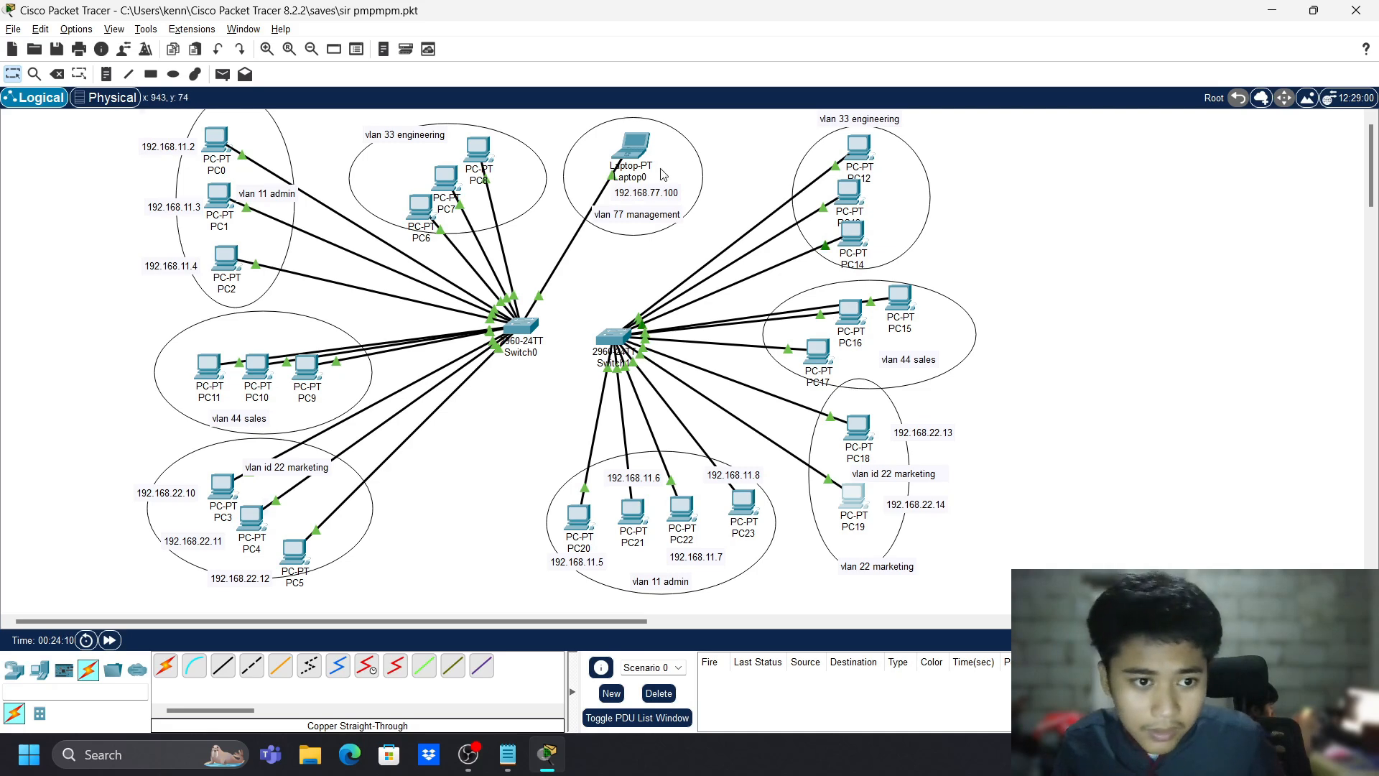
- Nudge PC7, Switch1 and PC12 into slightly better positions
drag(449, 188, 513, 223)
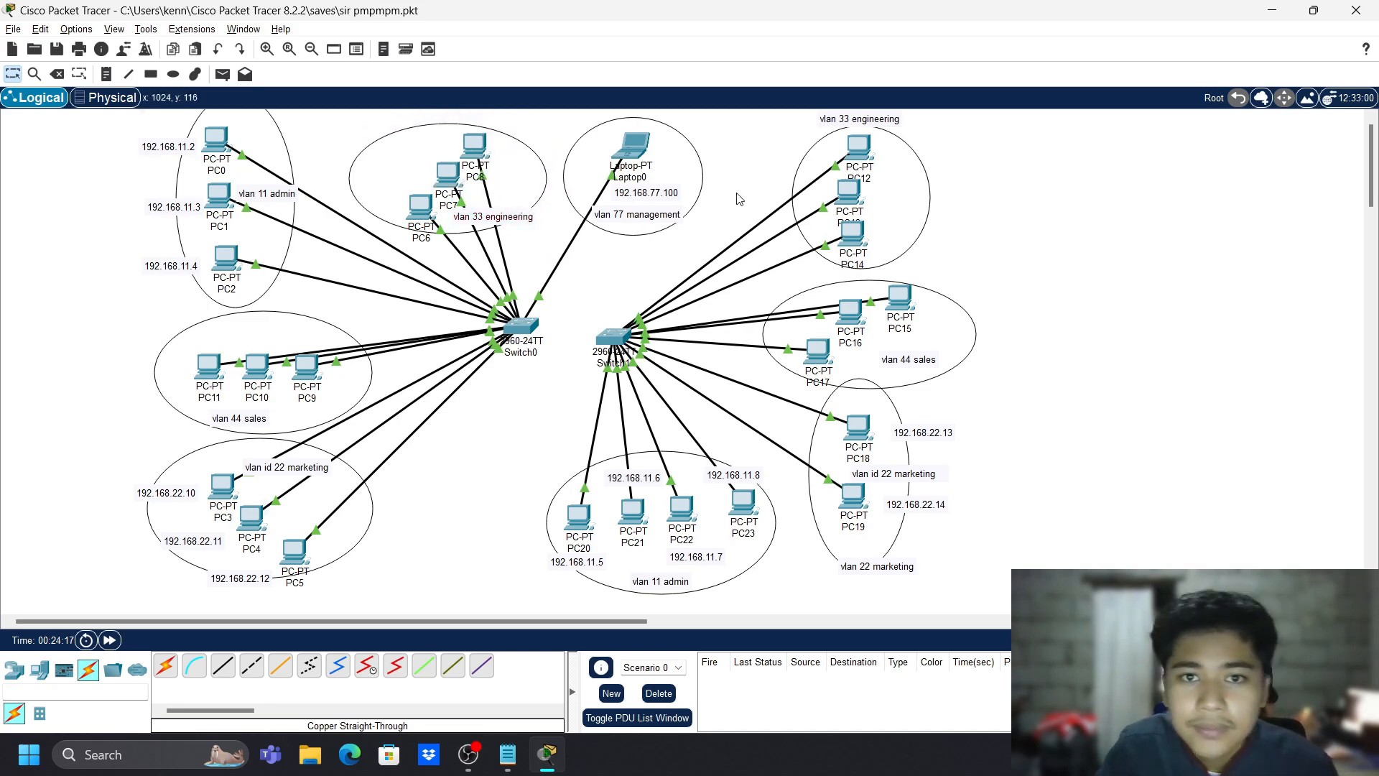
drag(618, 336, 647, 313)
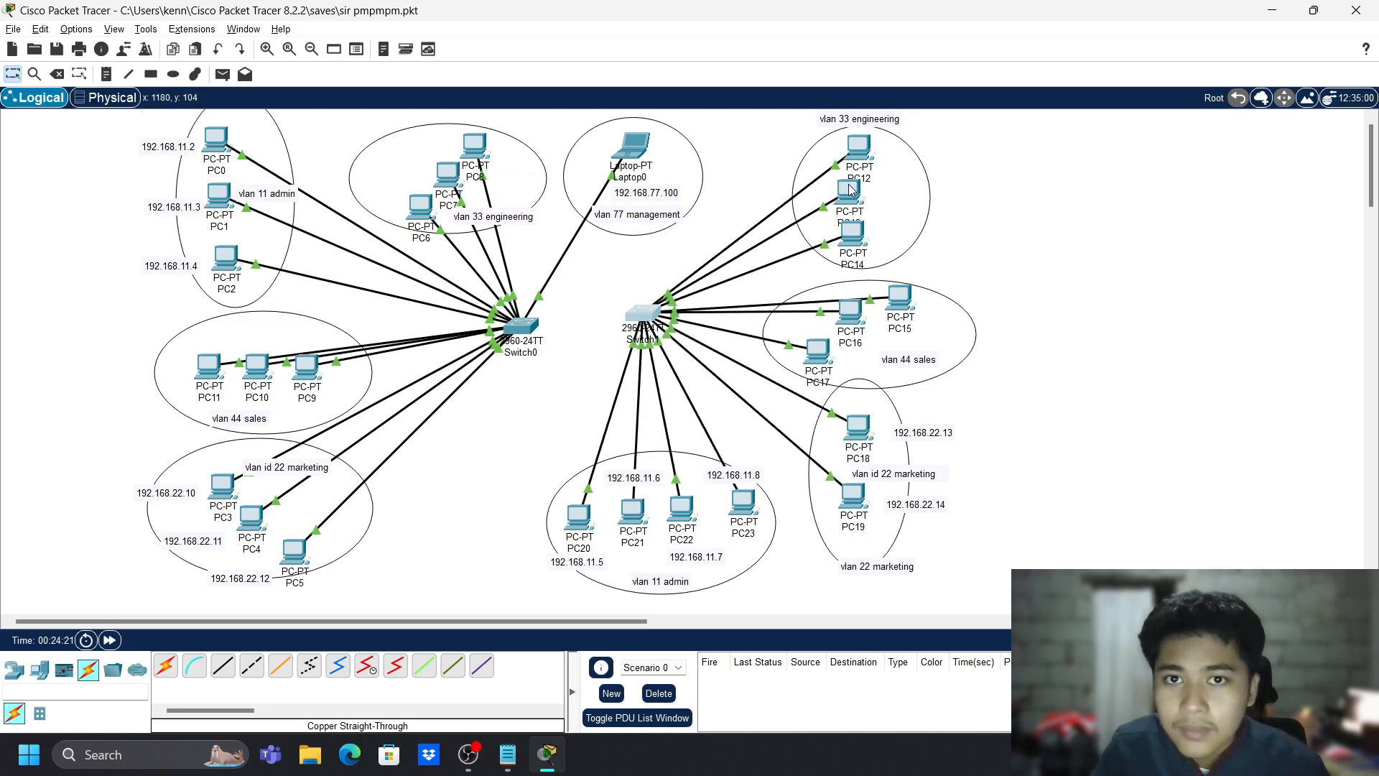
drag(858, 149, 846, 145)
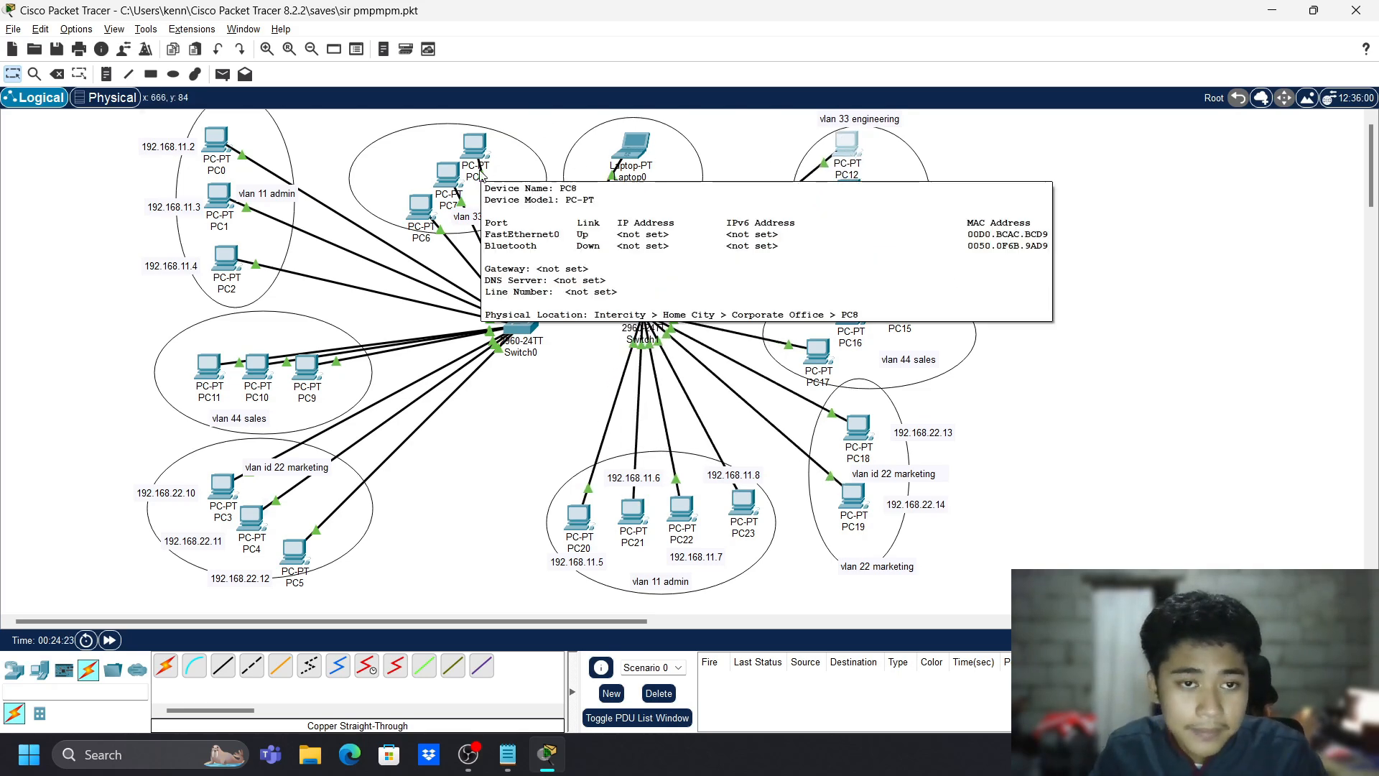
- Add the 192.168.33.20 note beside PC8 and the 192.168.33.21 note beside PC7
key(n)
click(391, 141)
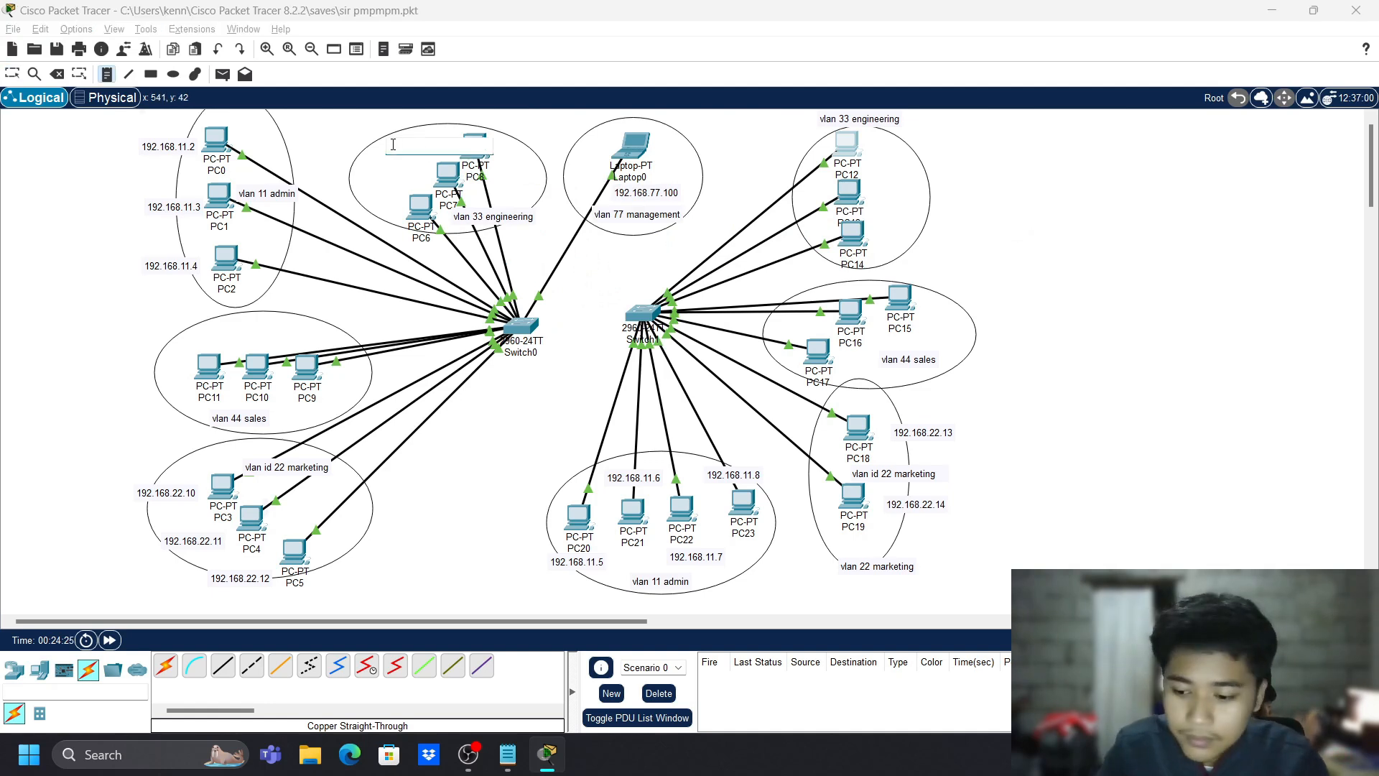
text(192)
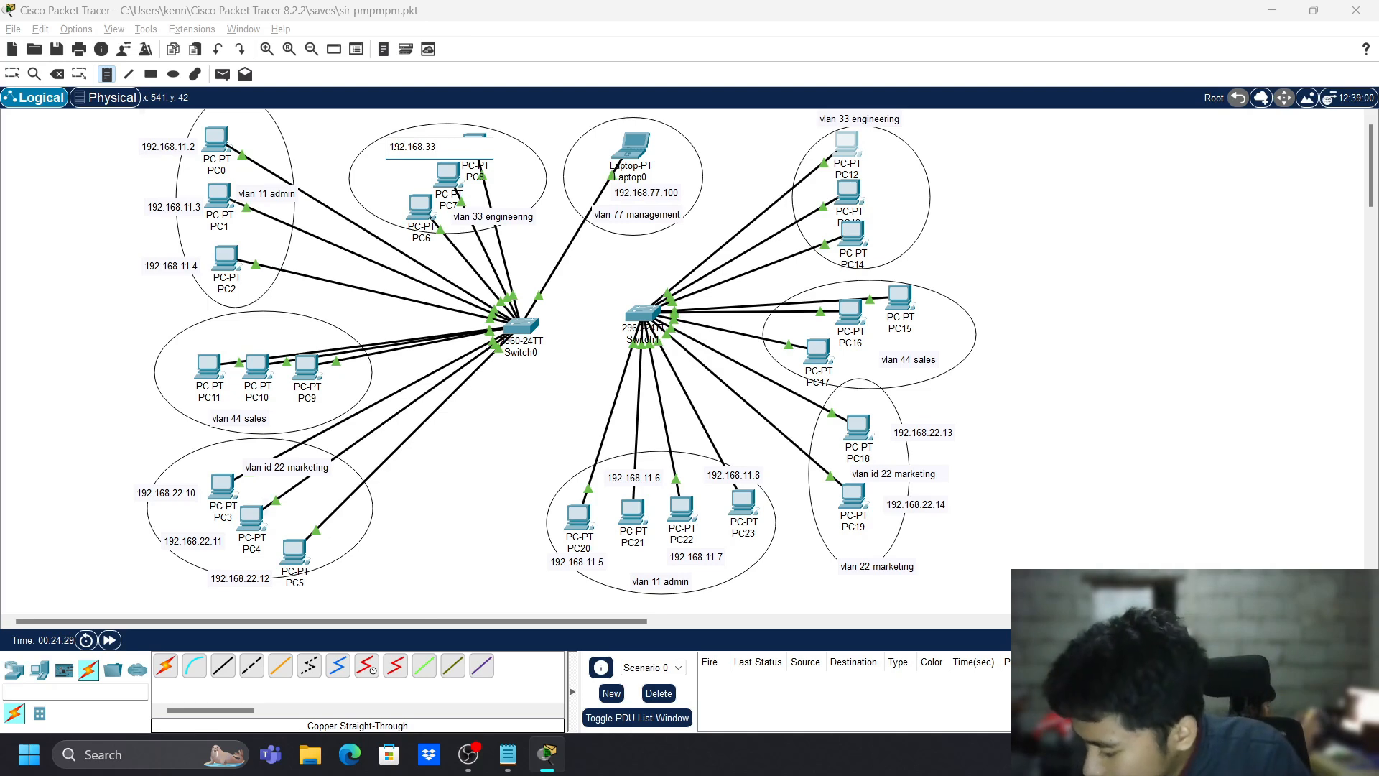
text(.168.33)
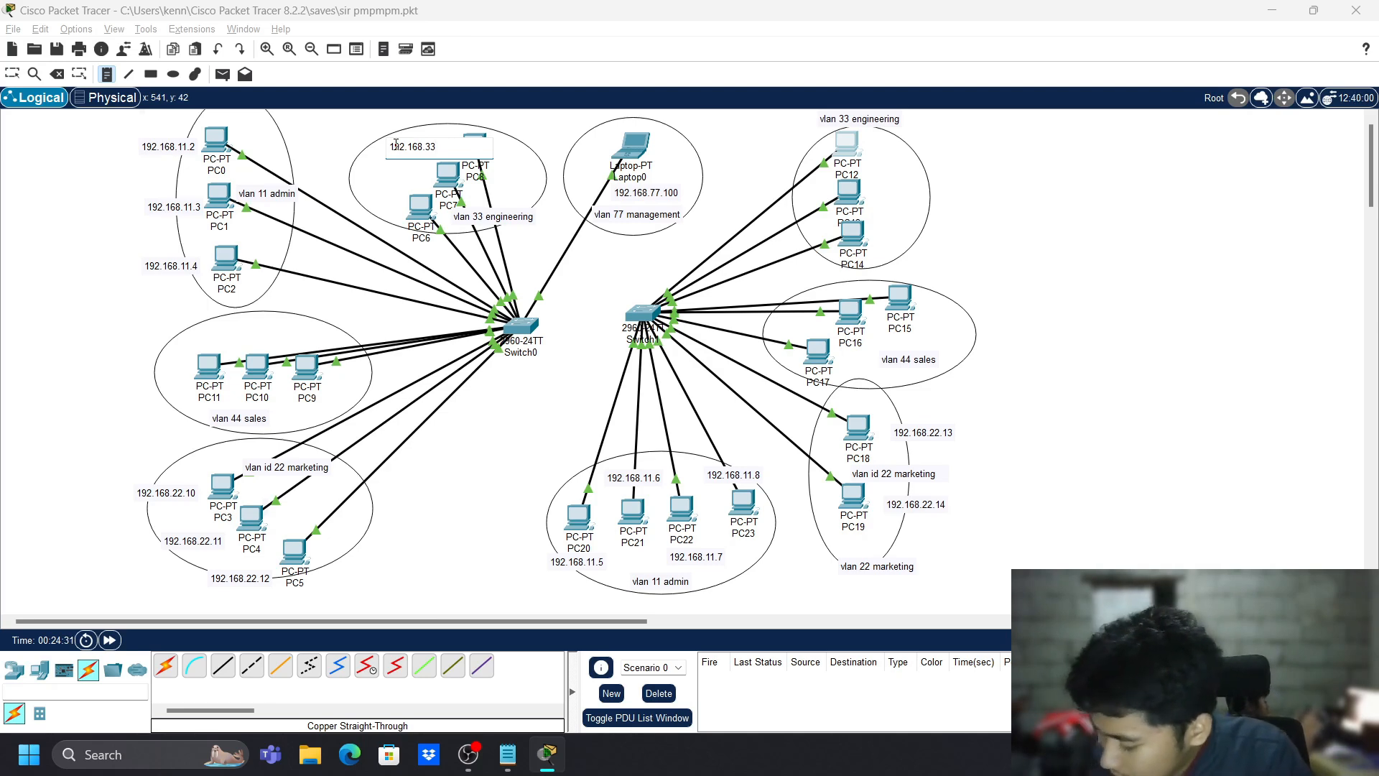
text(.20)
click(395, 150)
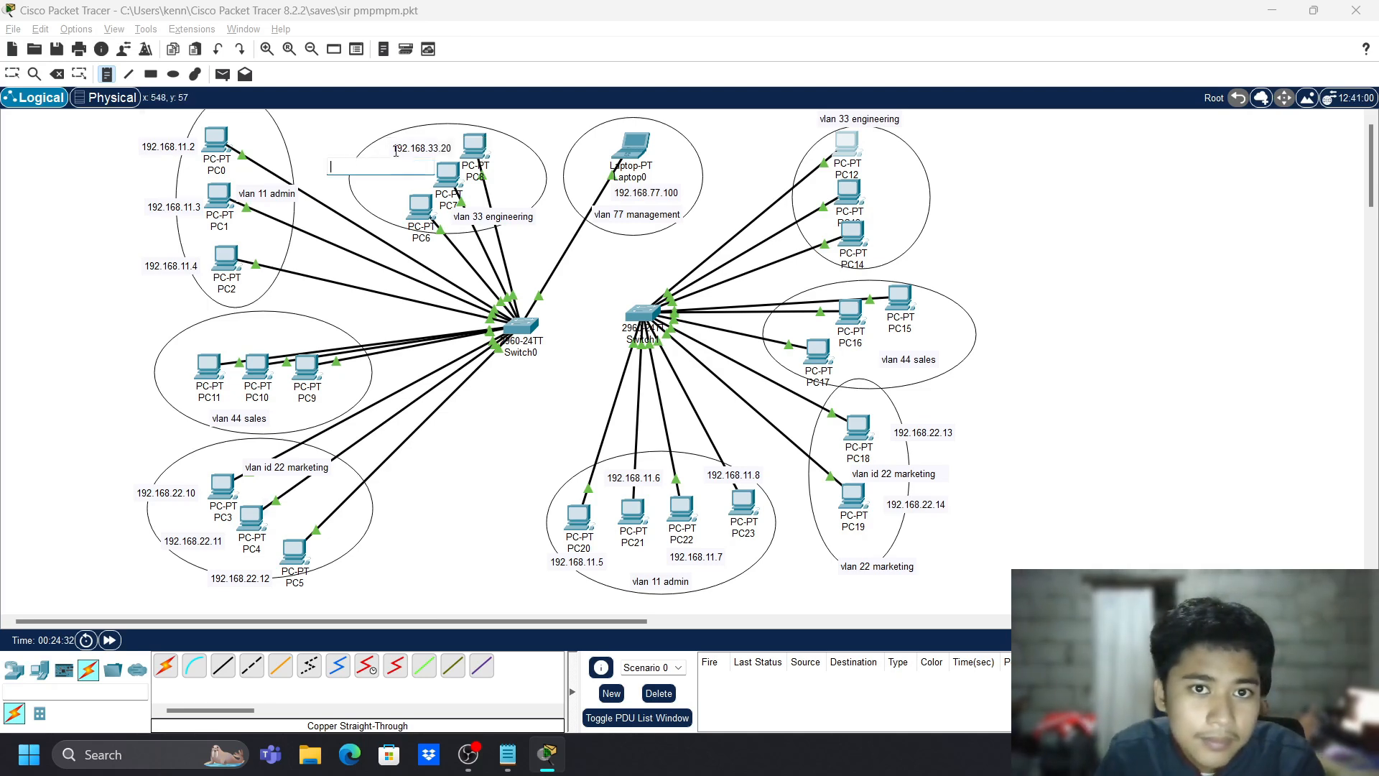
text(192.16833.)
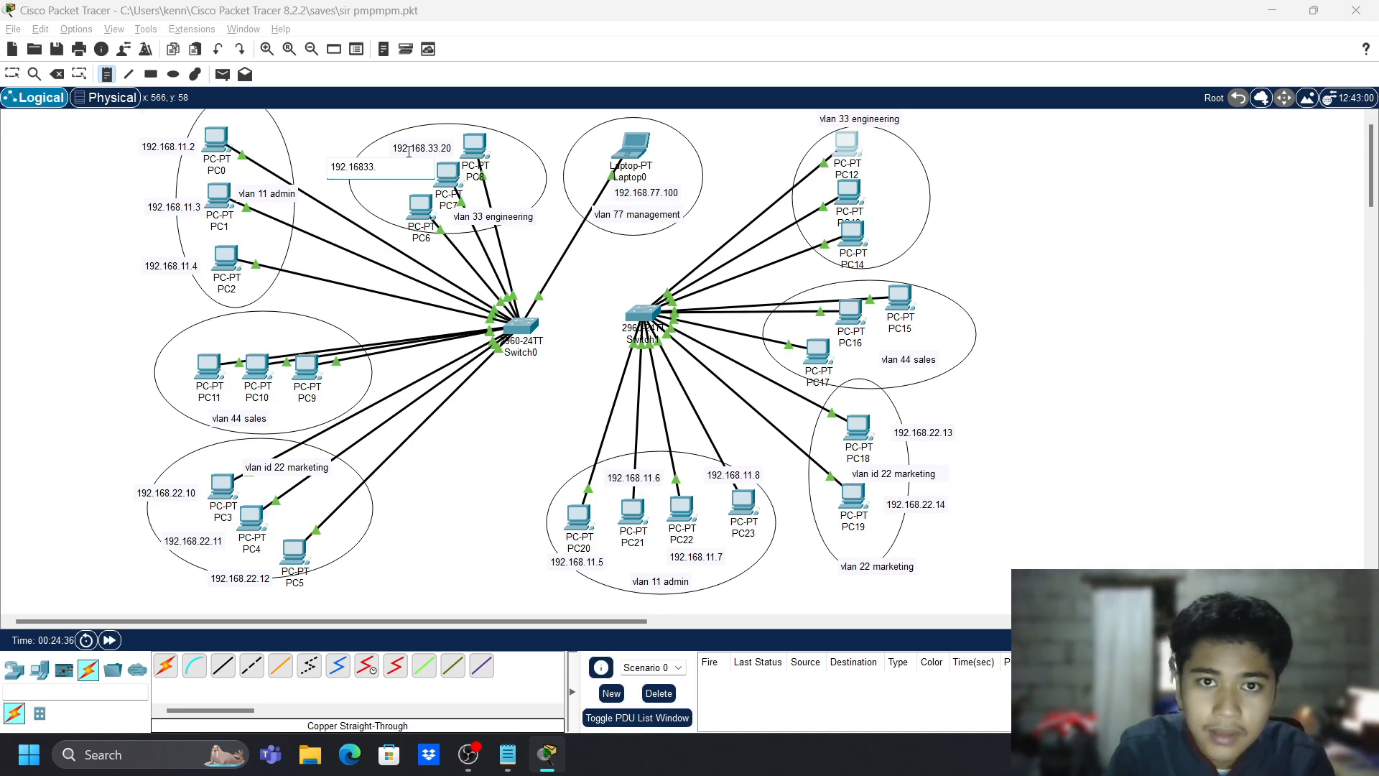
key(BackSpace)
key(BackSpace)
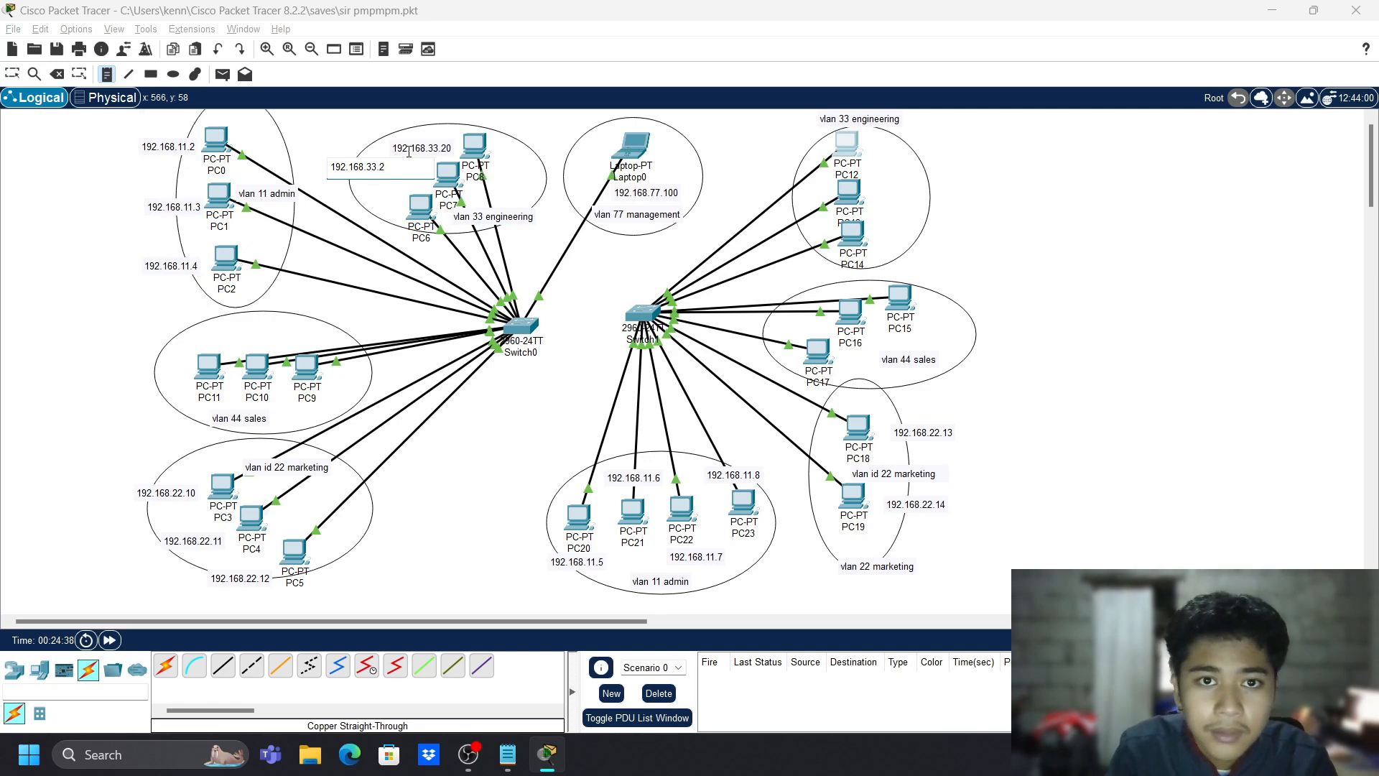
key(Escape)
drag(416, 151, 409, 167)
double_click(410, 168)
key(ctrl+c)
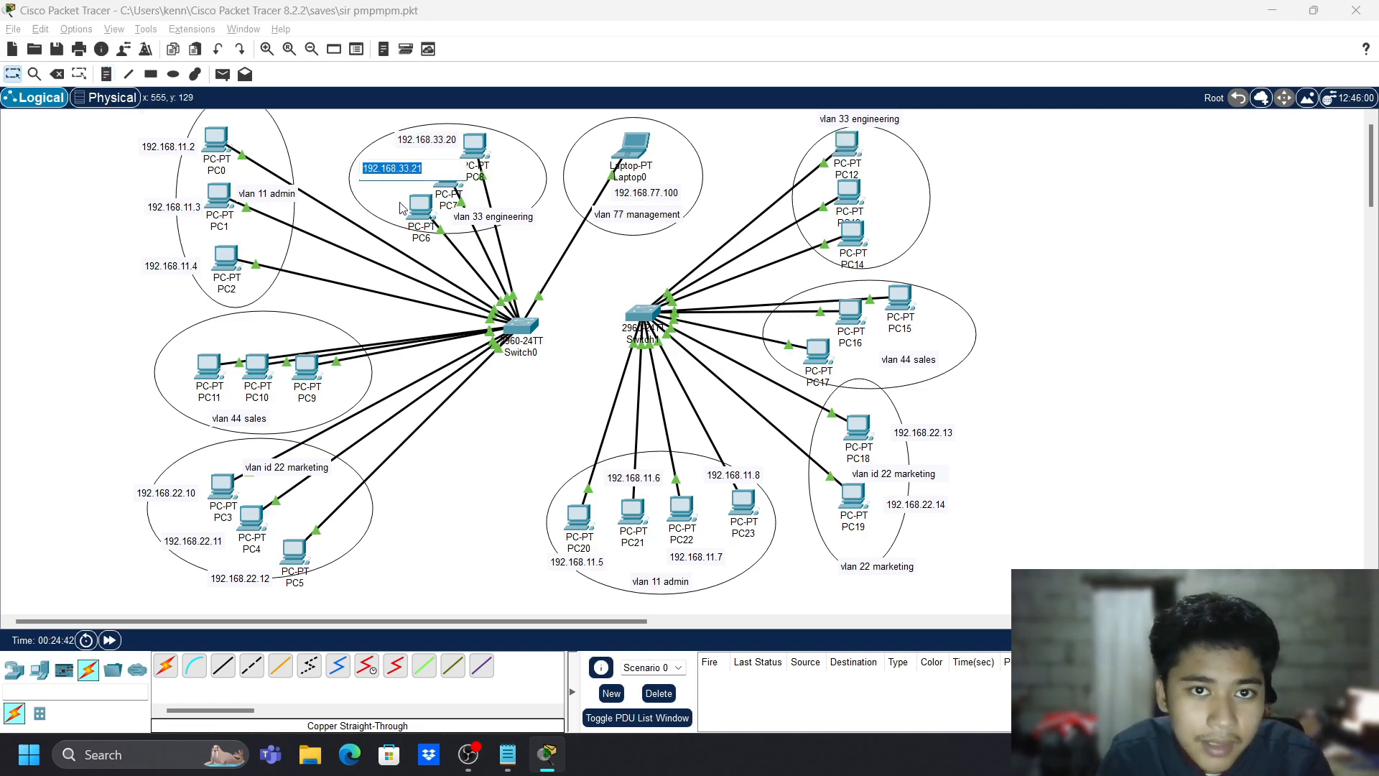
click(391, 207)
key(Escape)
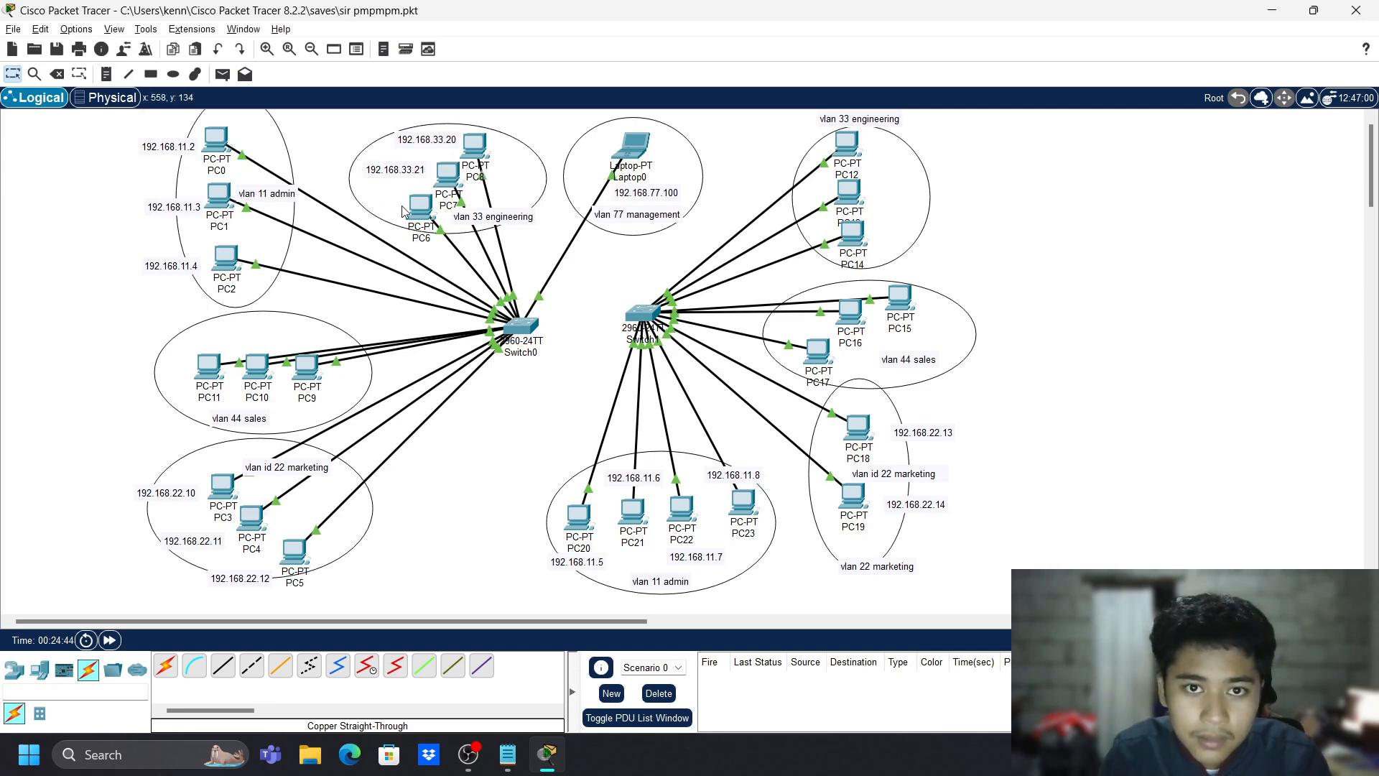
- Paste a 192.168.33.22 note and place it beside PC6
key(n)
click(362, 203)
key(ctrl+v)
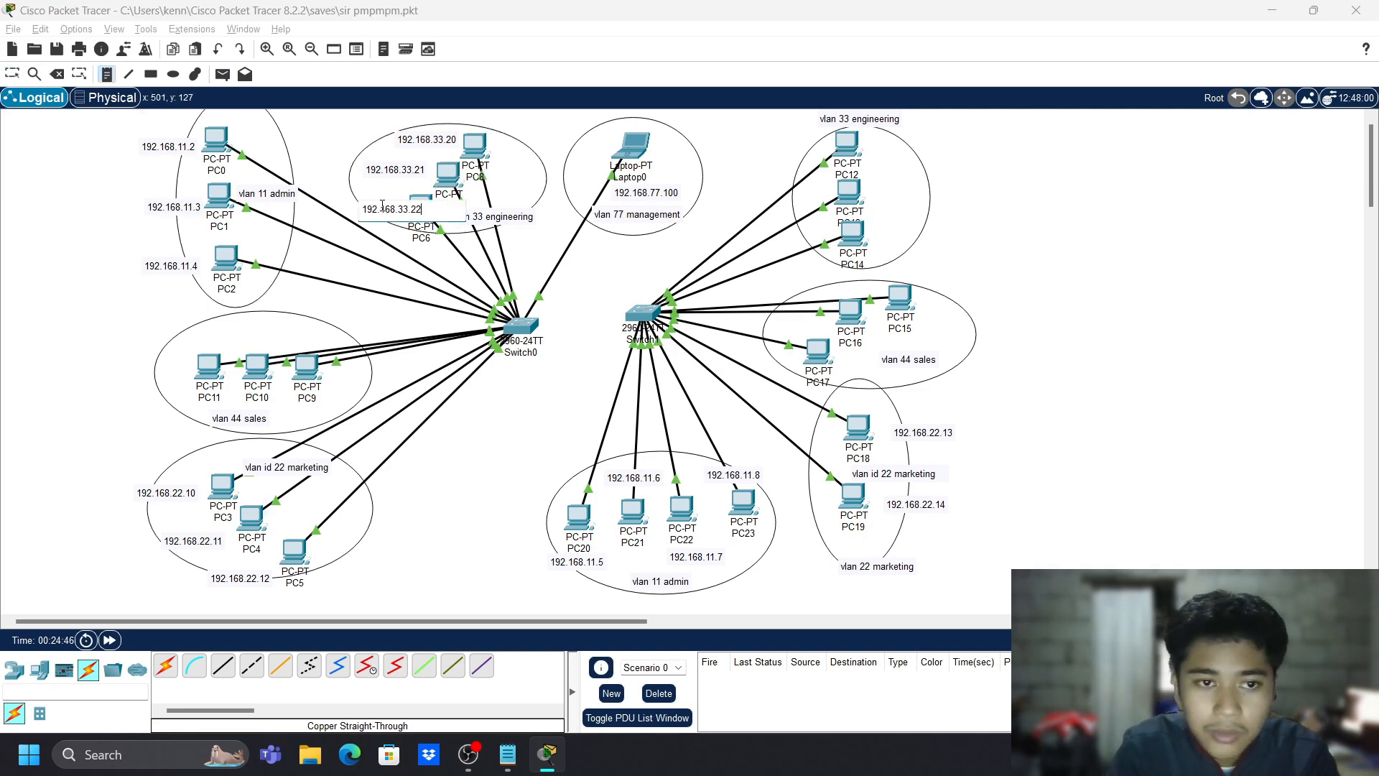
key(Escape)
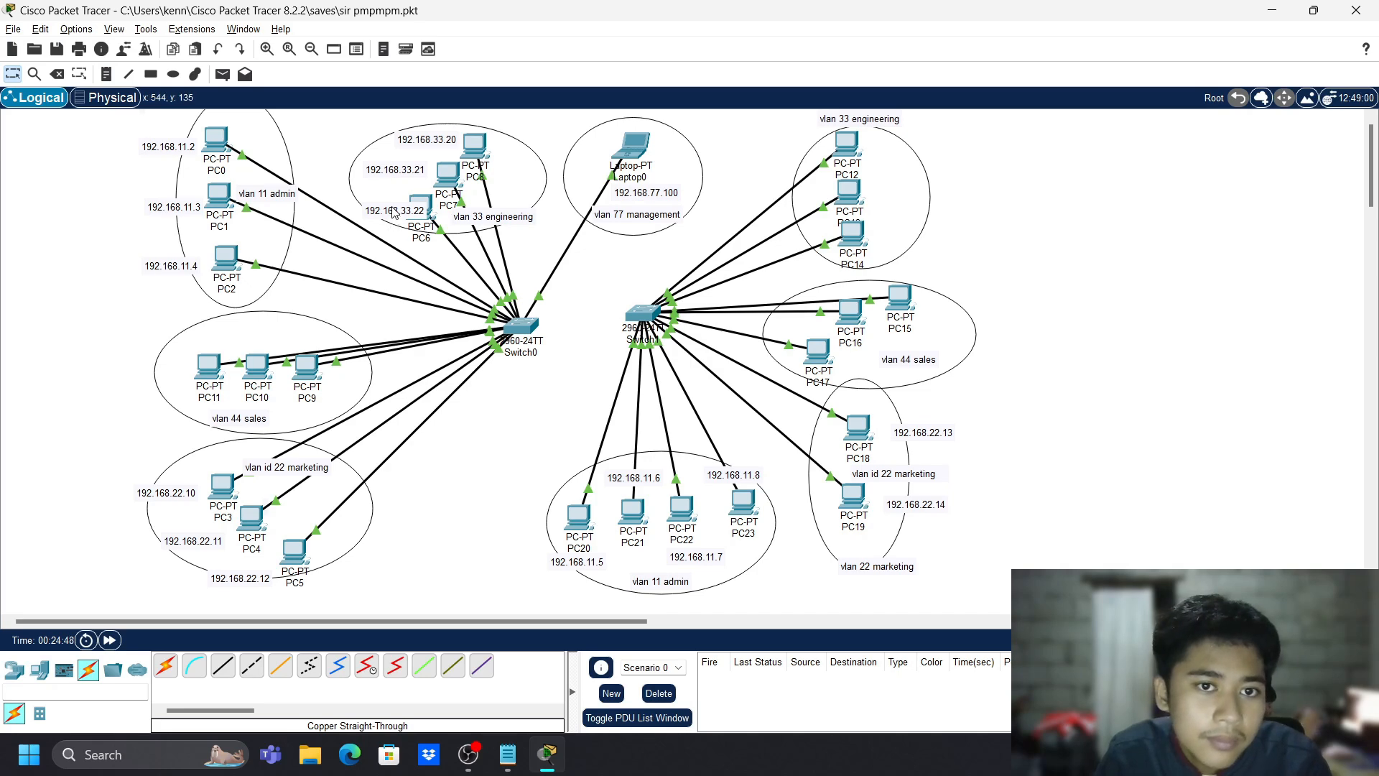
drag(393, 212, 369, 204)
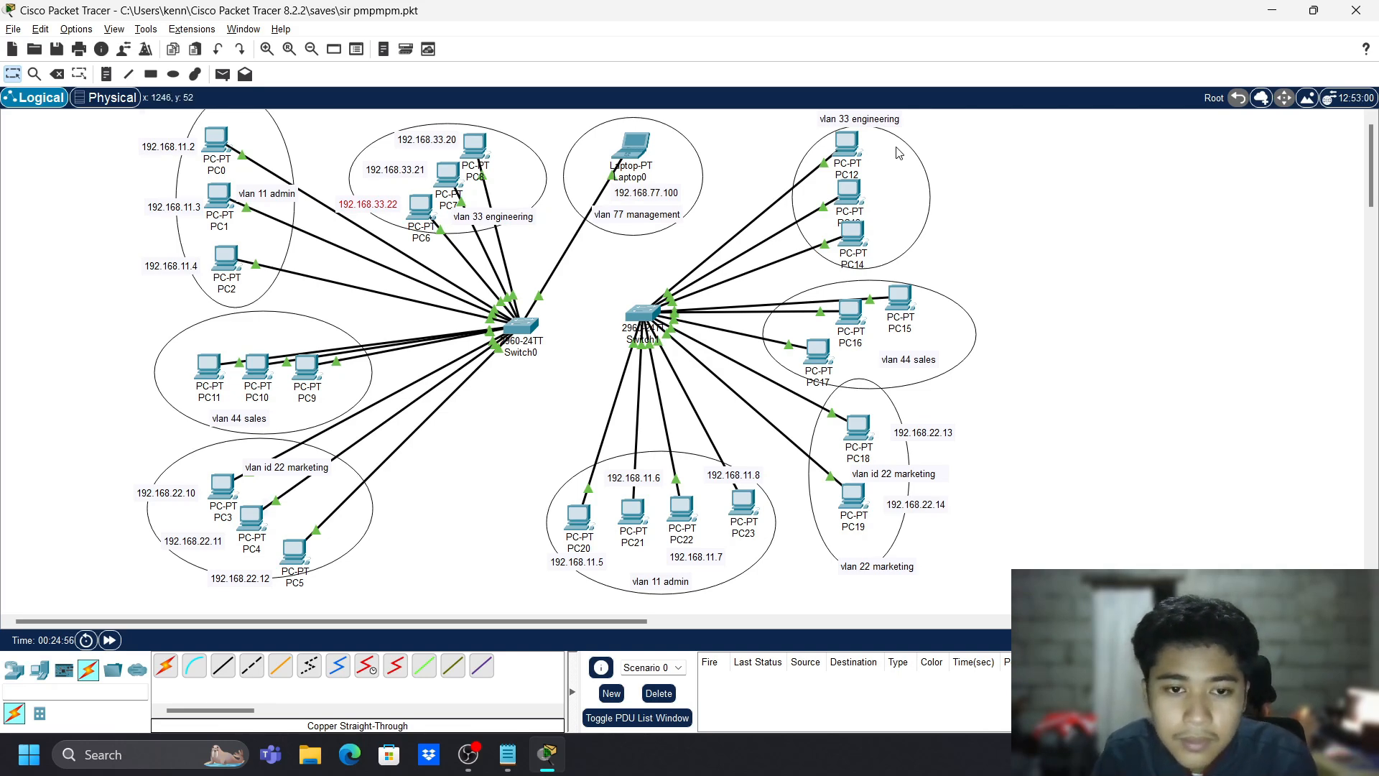
- Copy the engineering address notes beside PC12, PC13 and PC14 on the right
key(ctrl+v)
drag(372, 163, 891, 144)
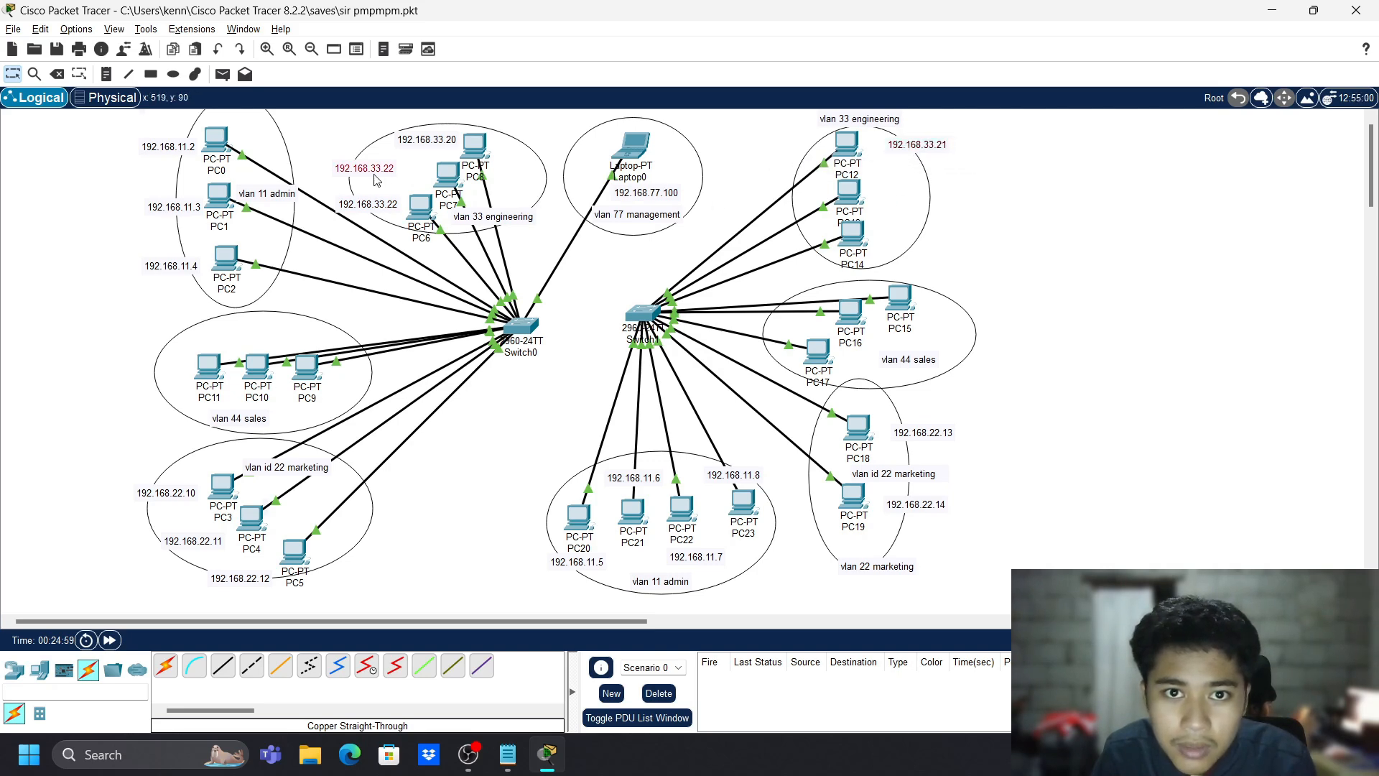
drag(374, 179, 860, 202)
key(ctrl+v)
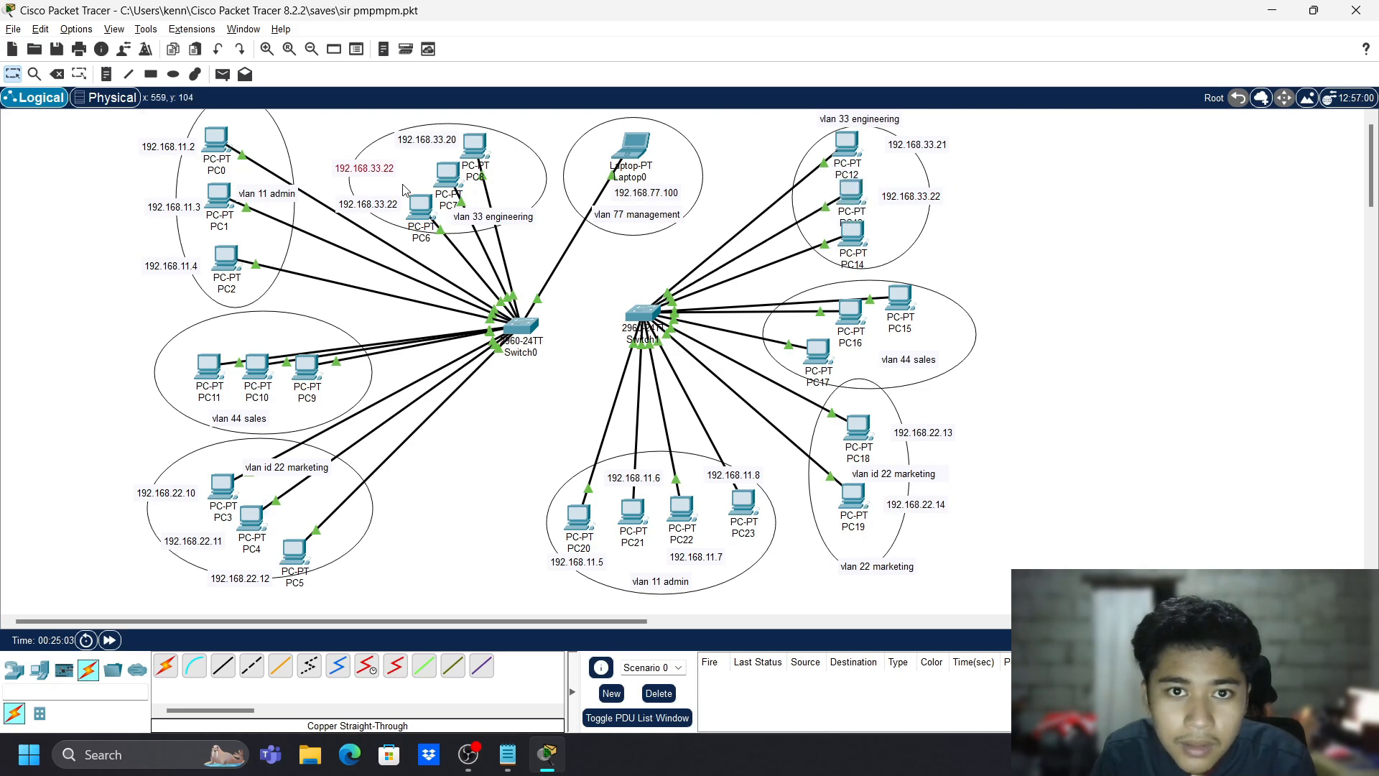
drag(382, 172, 922, 243)
- Edit the last digits of the copied notes, making PC14's 192.168.33.25
double_click(946, 147)
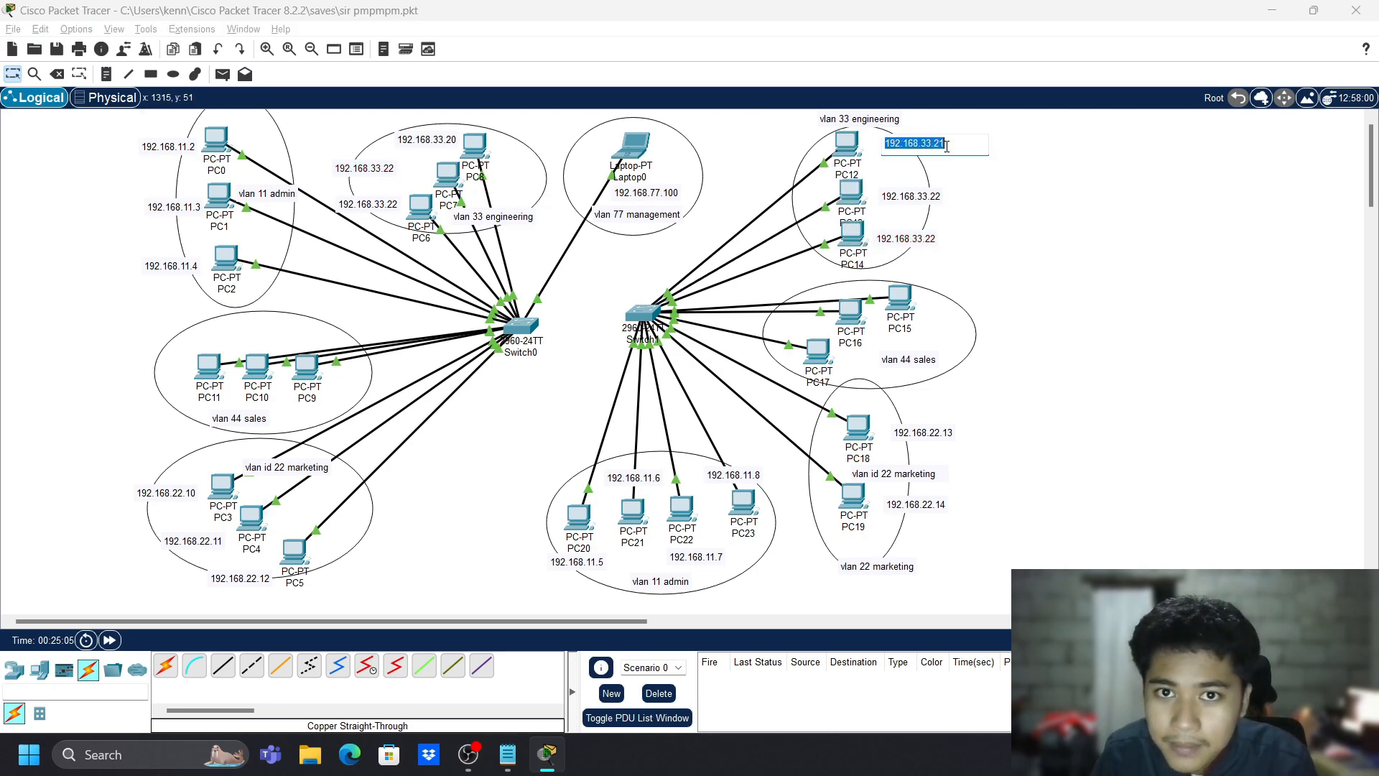
click(946, 146)
key(BackSpace)
text(2)
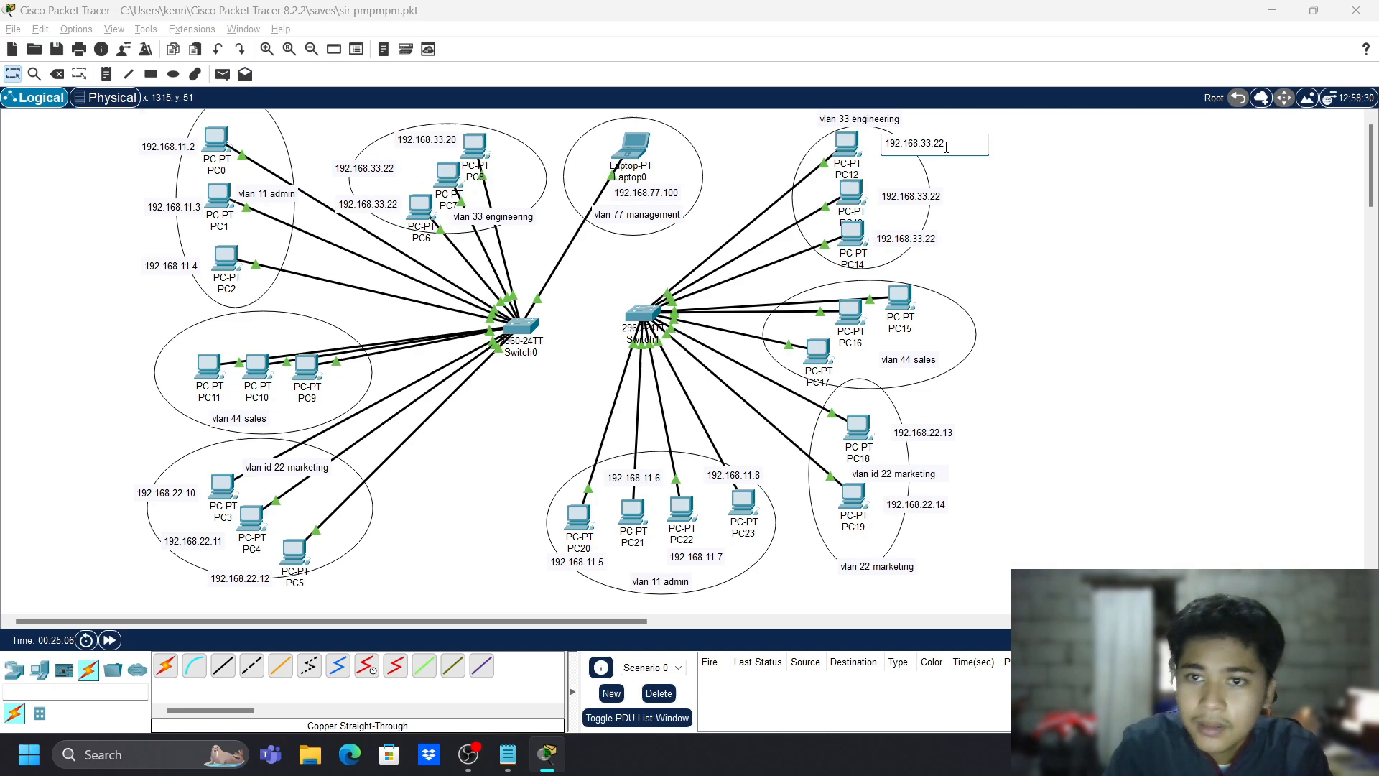
double_click(930, 196)
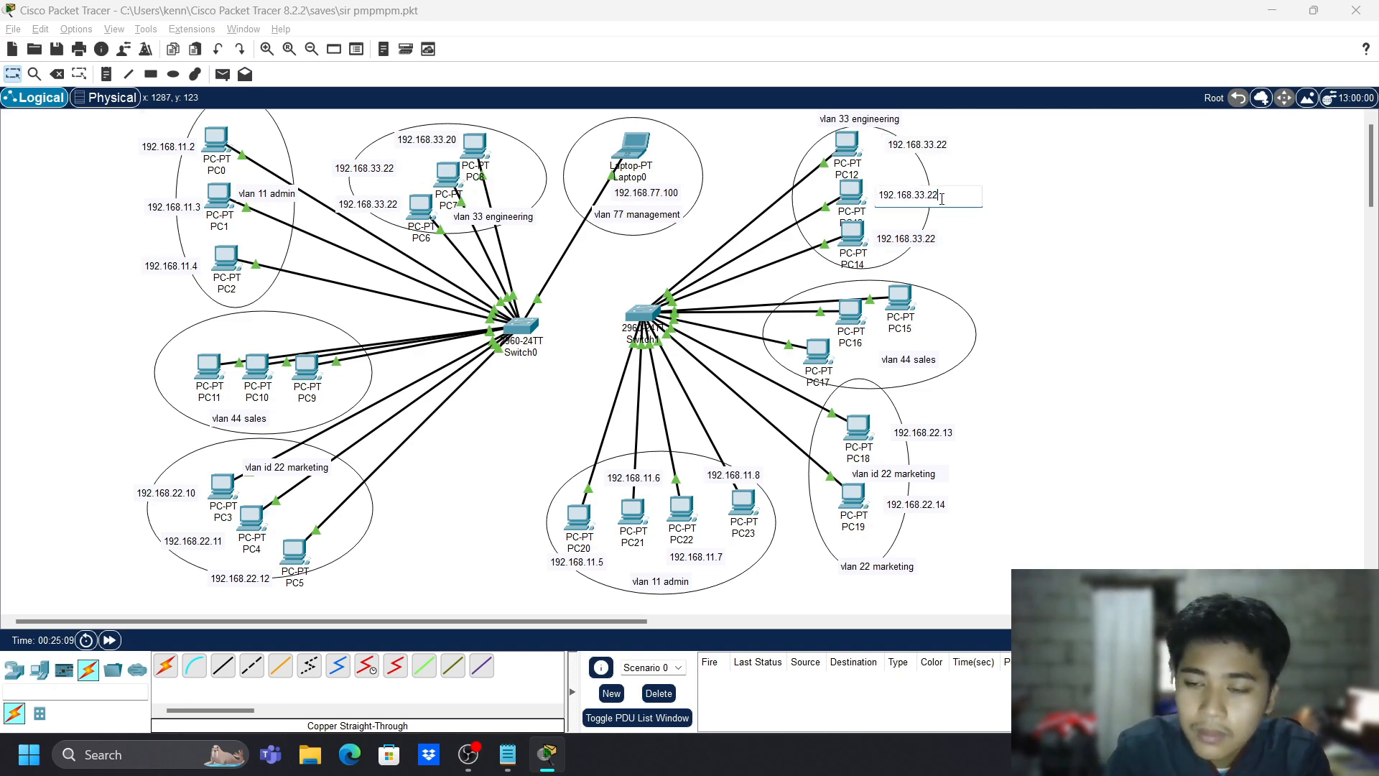
key(BackSpace)
text(3)
double_click(937, 237)
double_click(937, 237)
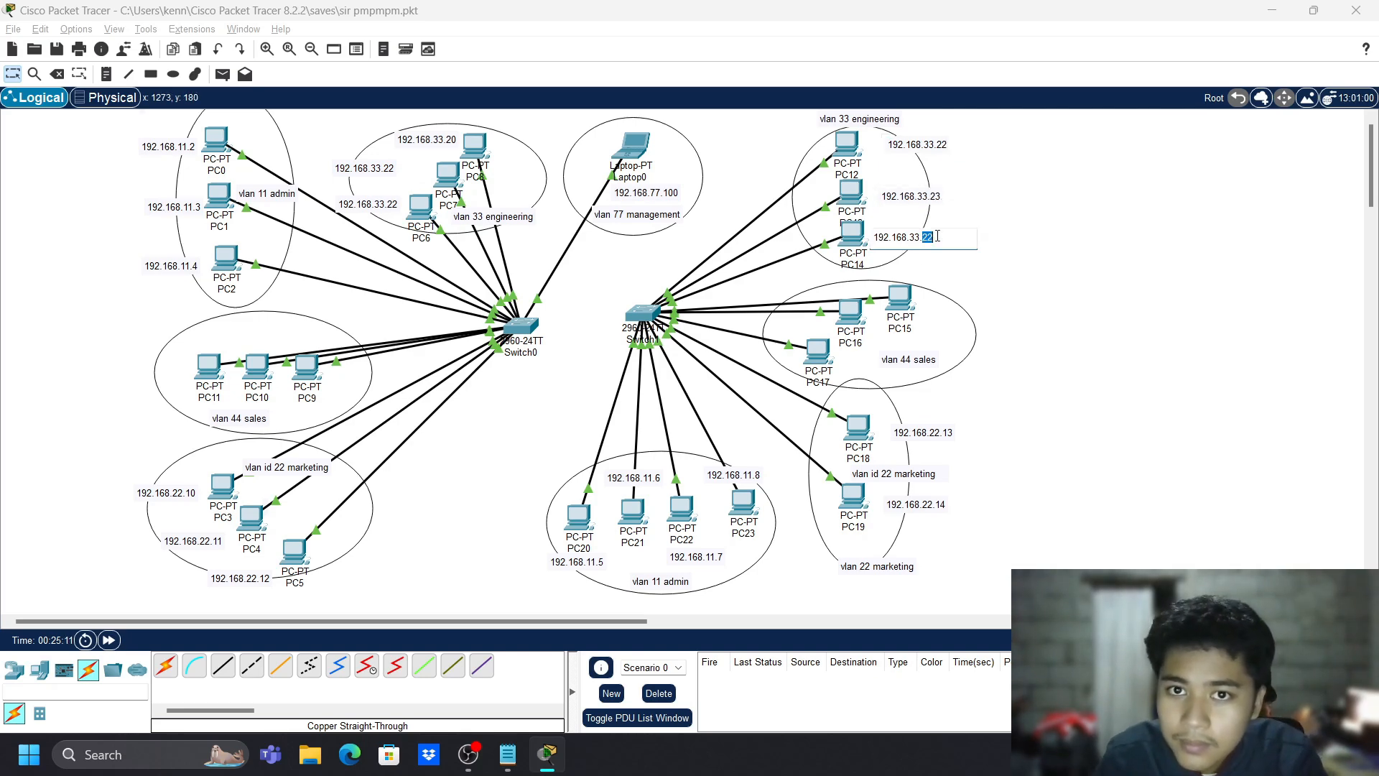
click(937, 237)
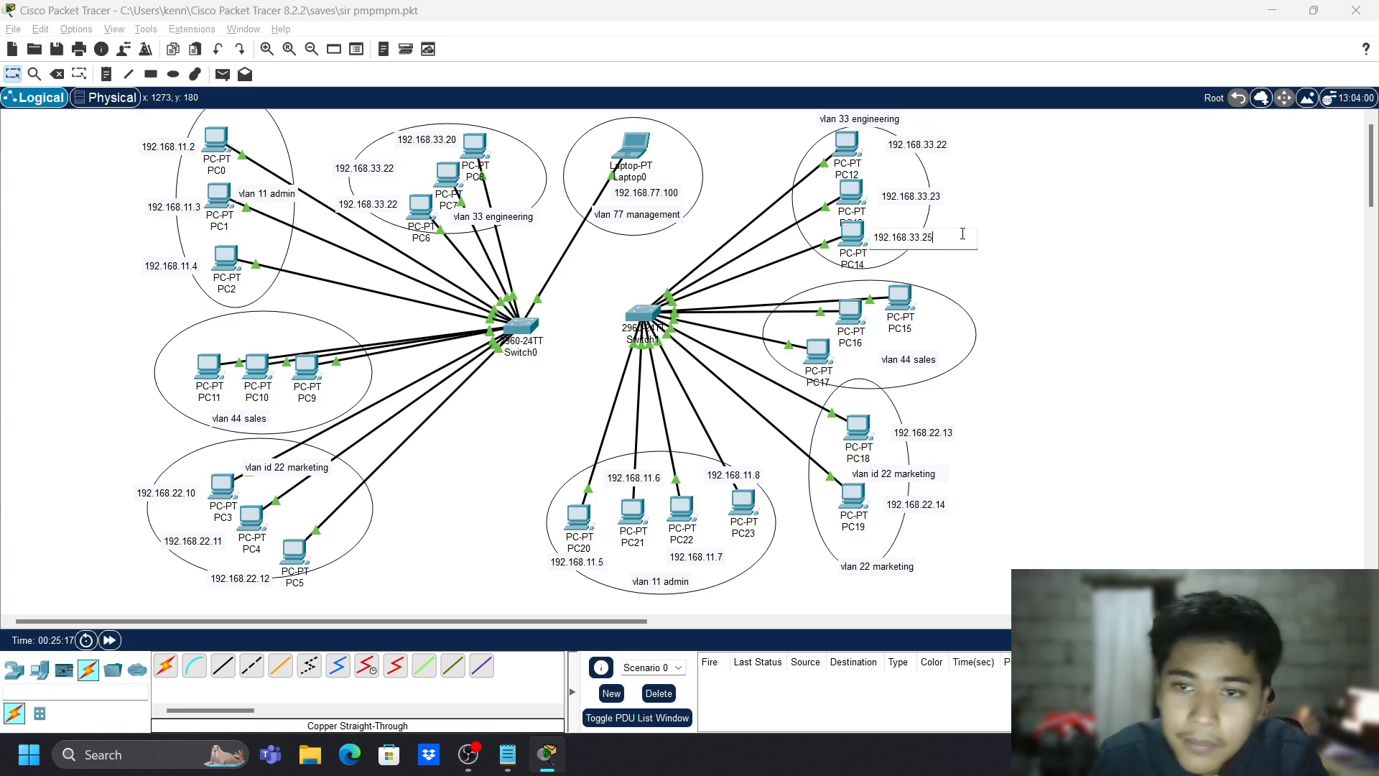
text(5)
- Change PC13's note to 192.168.33.24 and commit PC12's as 192.168.33.23
double_click(956, 194)
triple_click(956, 195)
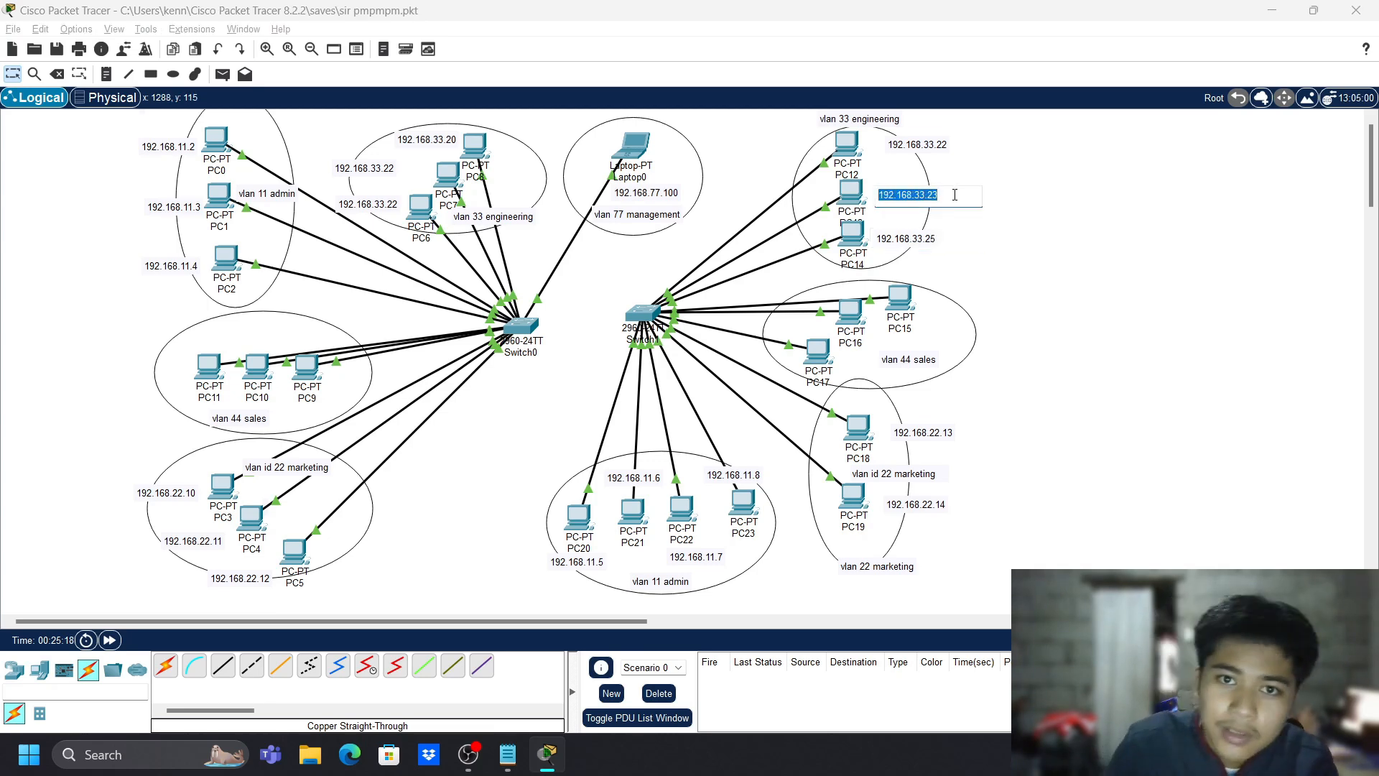
triple_click(955, 195)
click(954, 196)
text(4)
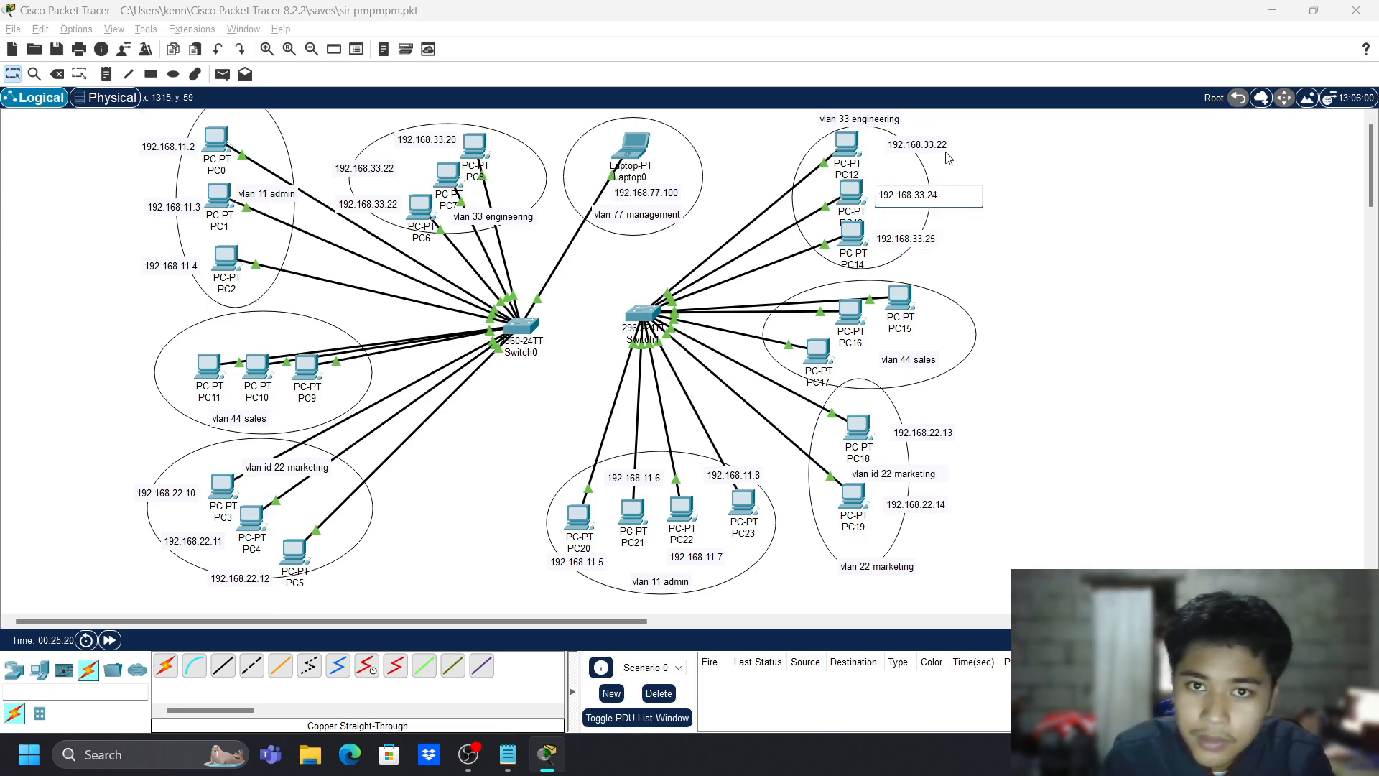
double_click(938, 143)
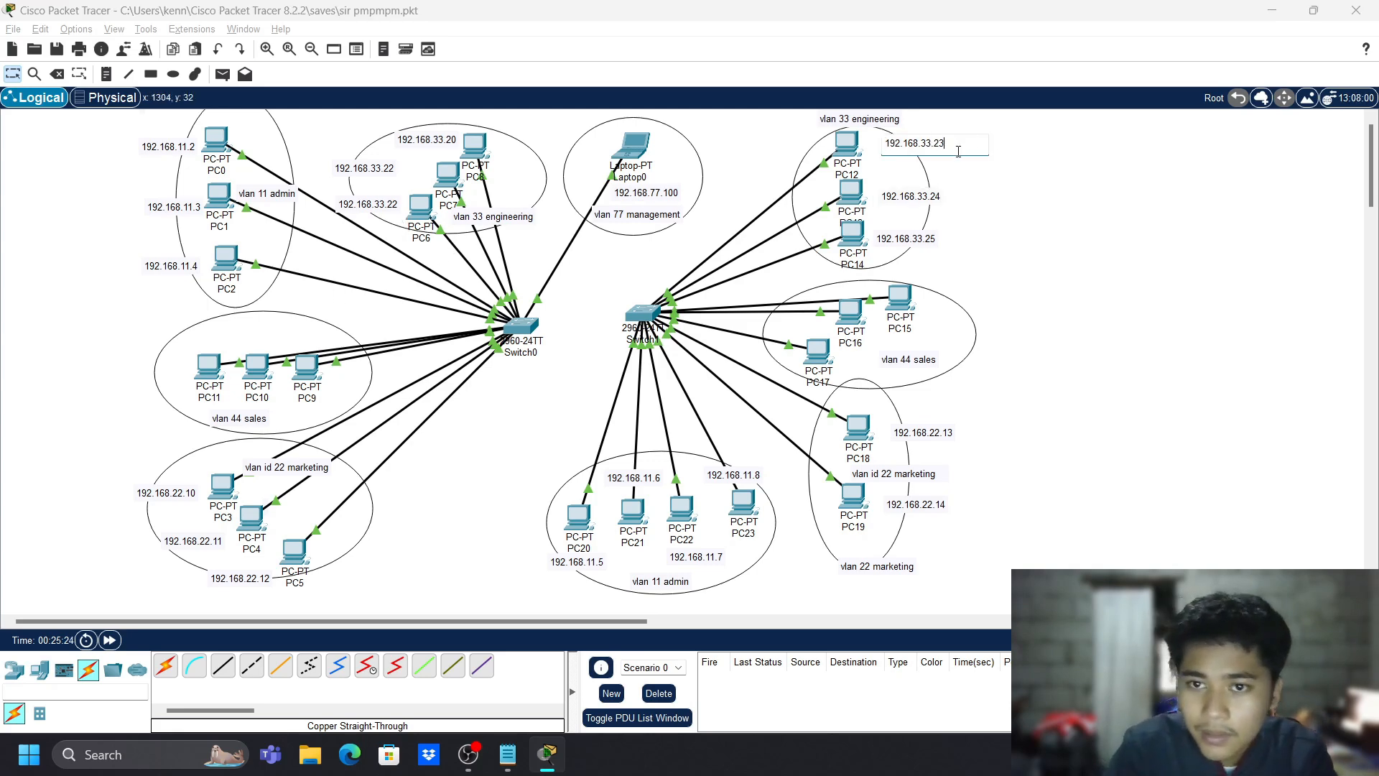
click(1068, 266)
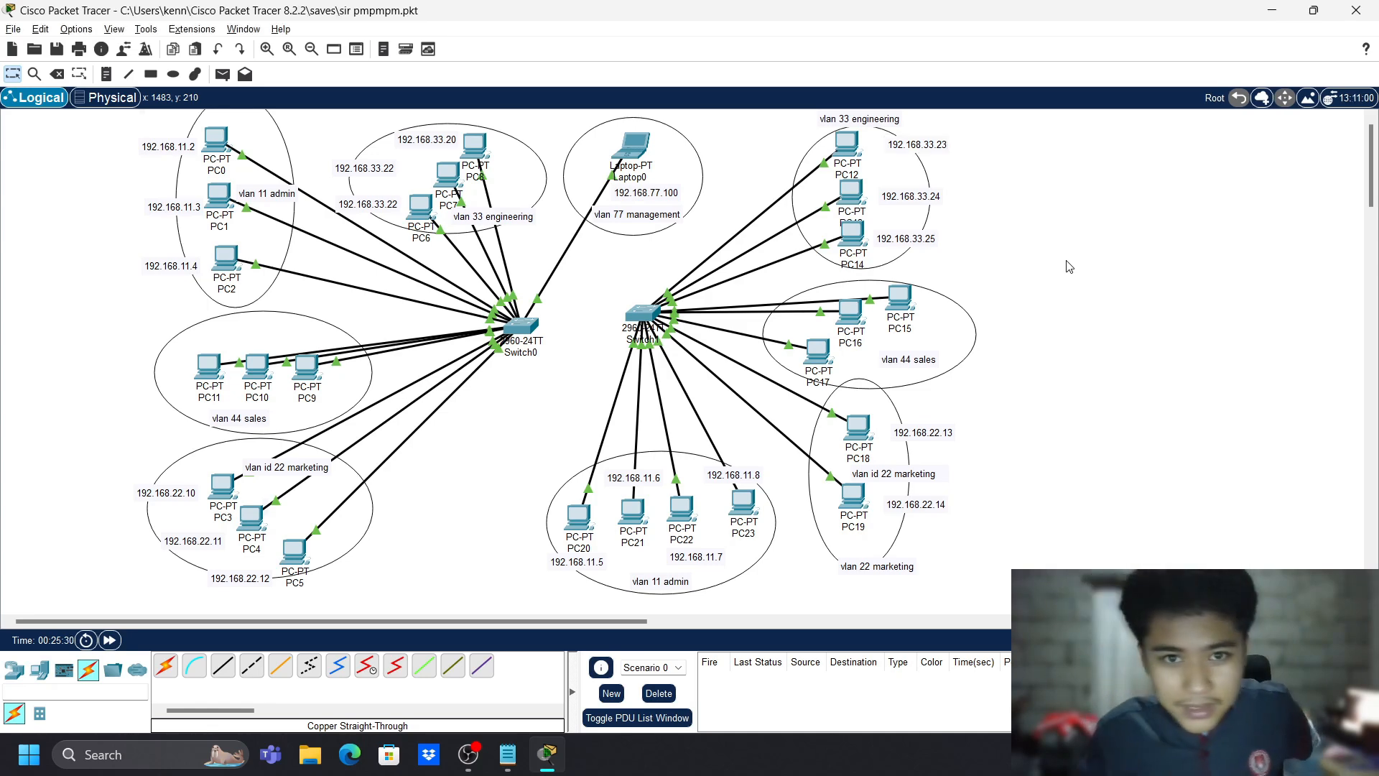
- Arrange PC9, PC10 and PC11 diagonally in the sales ellipse, with the 'vlan 44 sales' label to their right
drag(210, 374, 252, 329)
drag(264, 412, 302, 384)
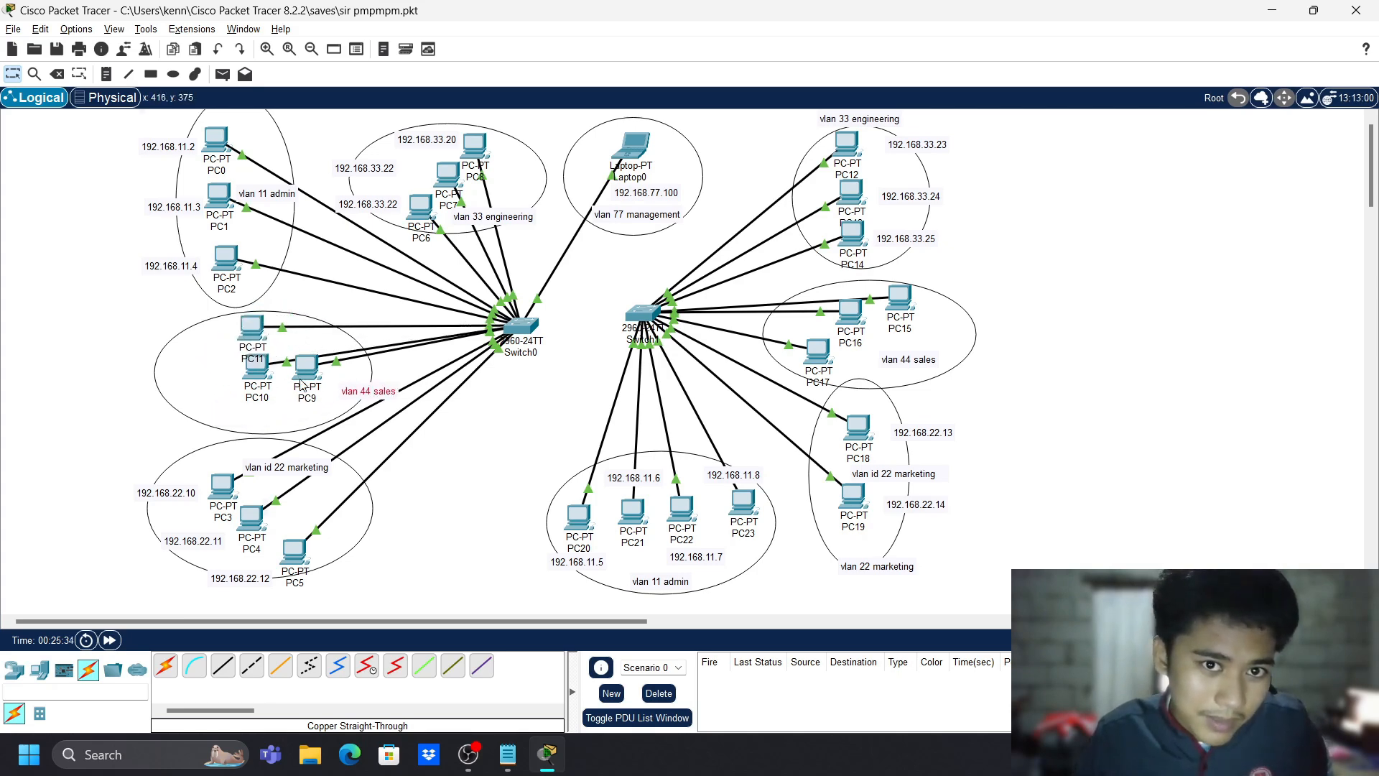
drag(252, 345, 306, 425)
drag(307, 368, 274, 416)
drag(367, 388, 226, 414)
drag(252, 333, 281, 345)
drag(279, 402, 351, 405)
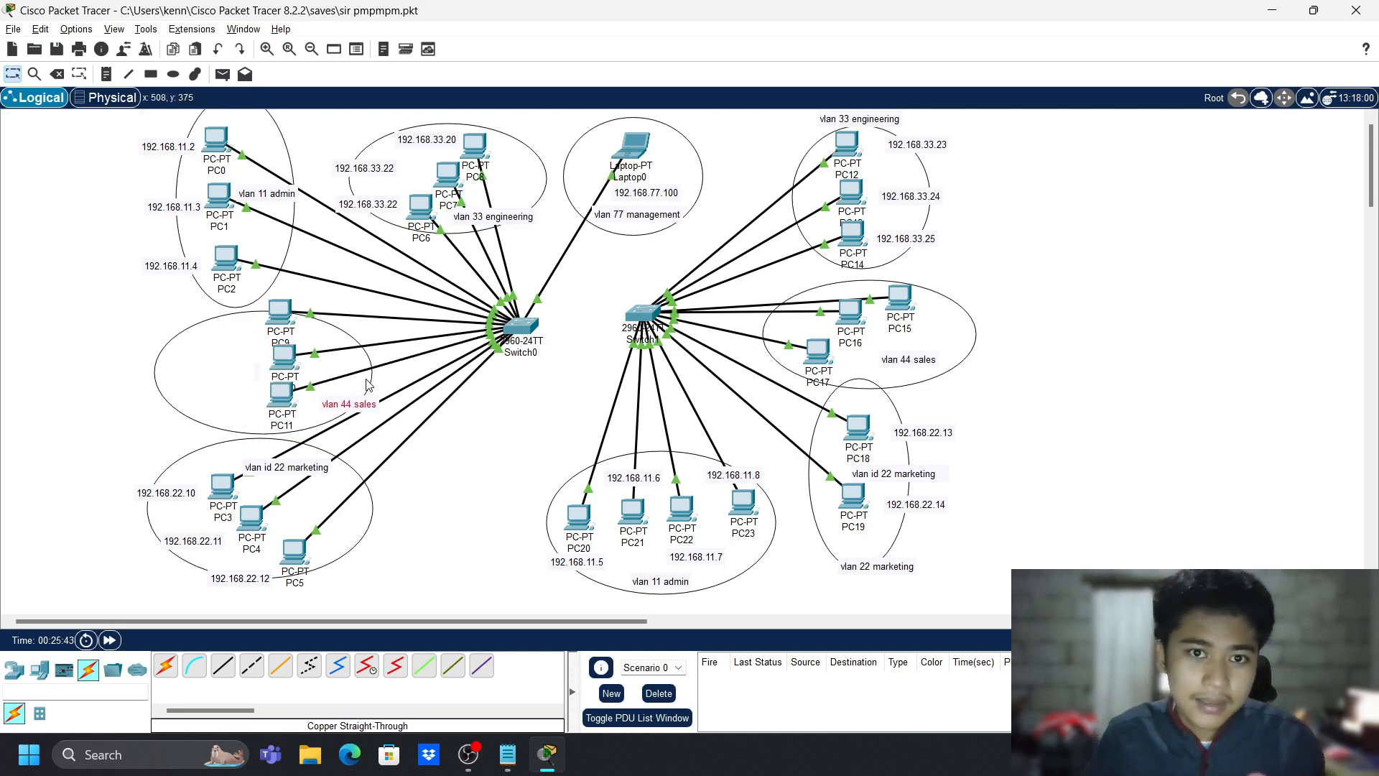
mouse_move(286, 347)
mouse_down()
mouse_move(230, 341)
mouse_move(291, 369)
mouse_up()
drag(282, 360, 351, 396)
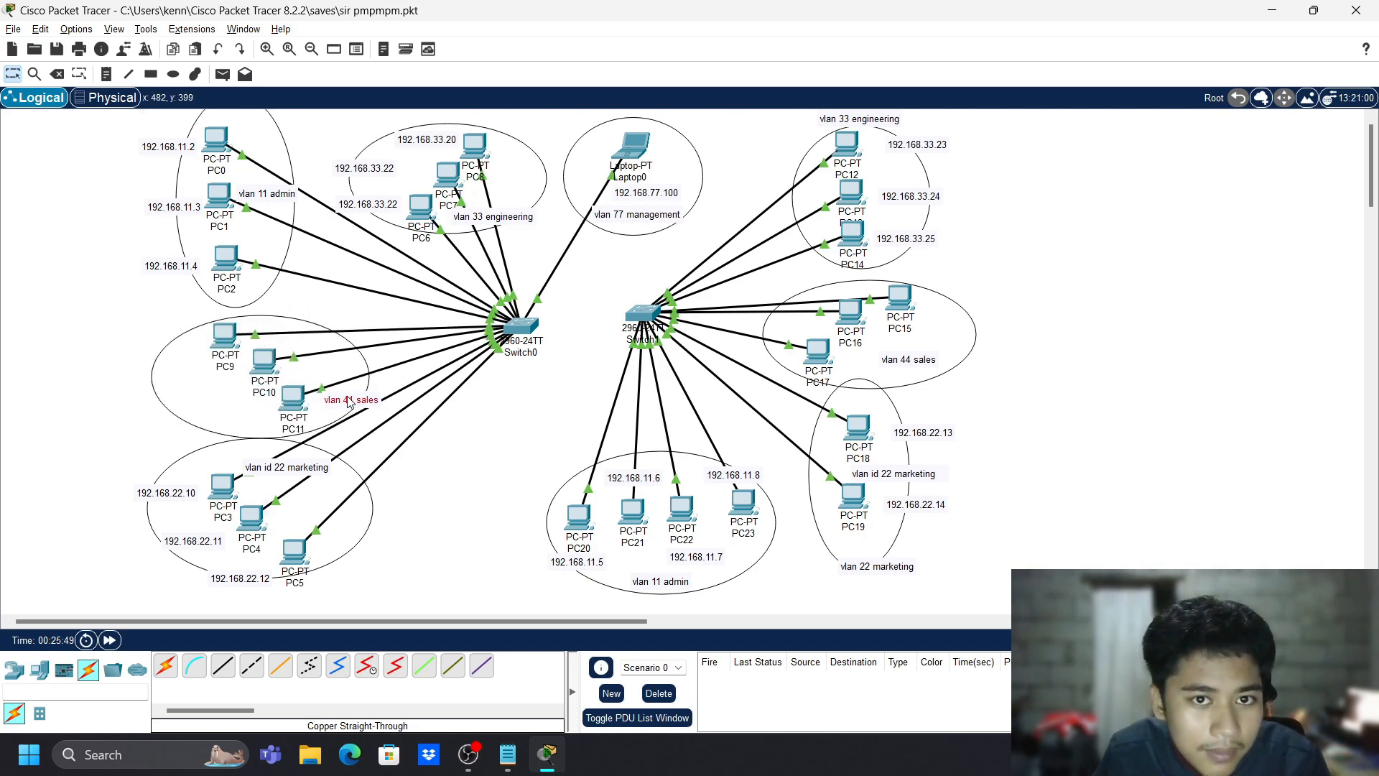
- Give PC8's FastEthernet0 the IPv4 address 192.168.33.20
click(479, 155)
click(612, 140)
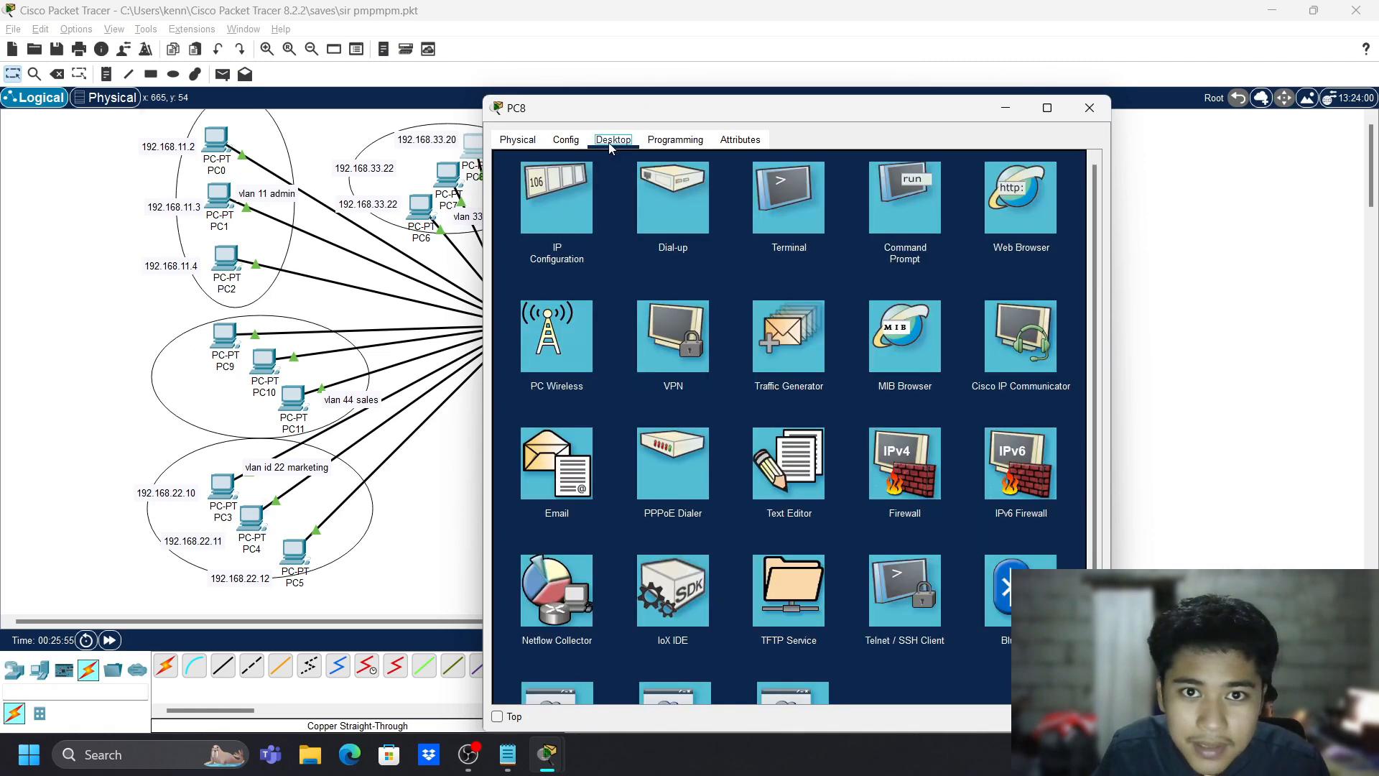
click(566, 140)
click(550, 230)
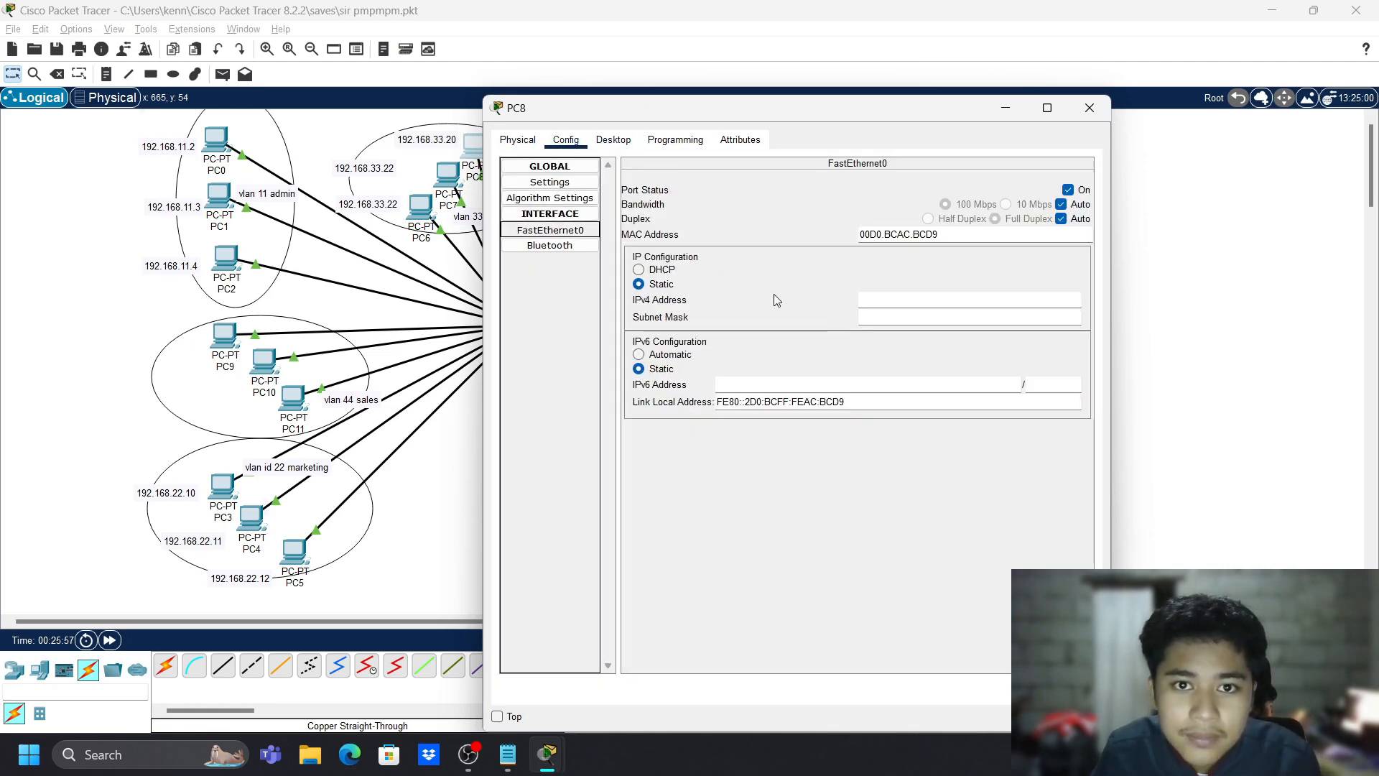
click(913, 301)
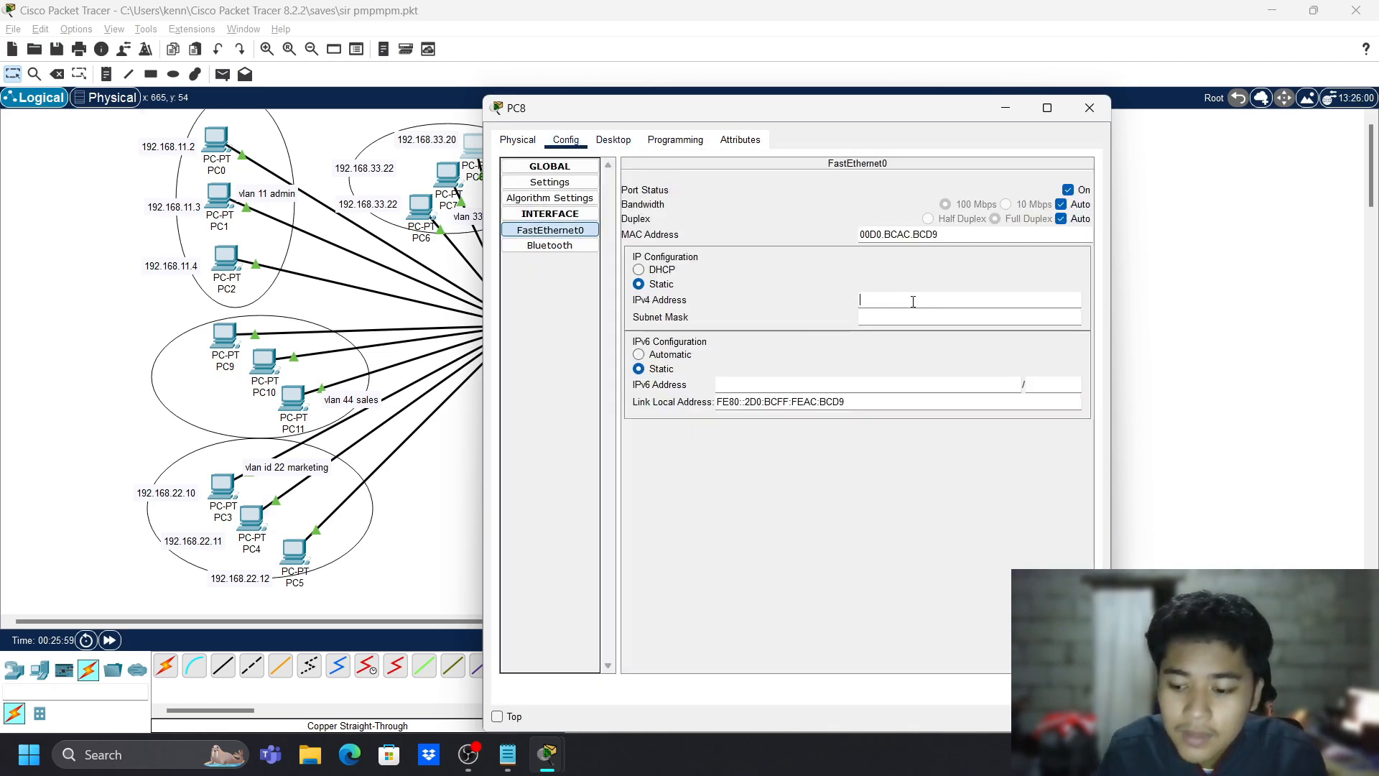
text(192.168.33.)
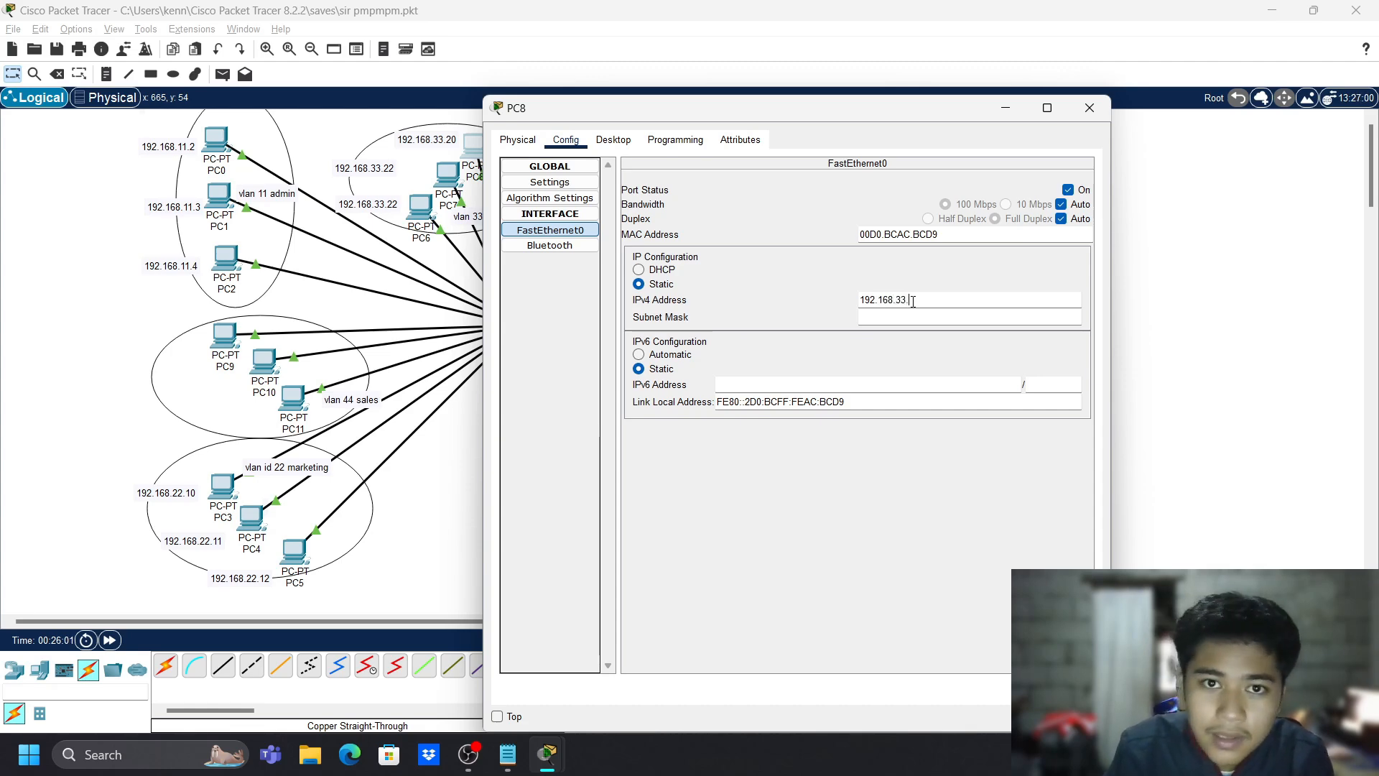
text(20)
click(743, 373)
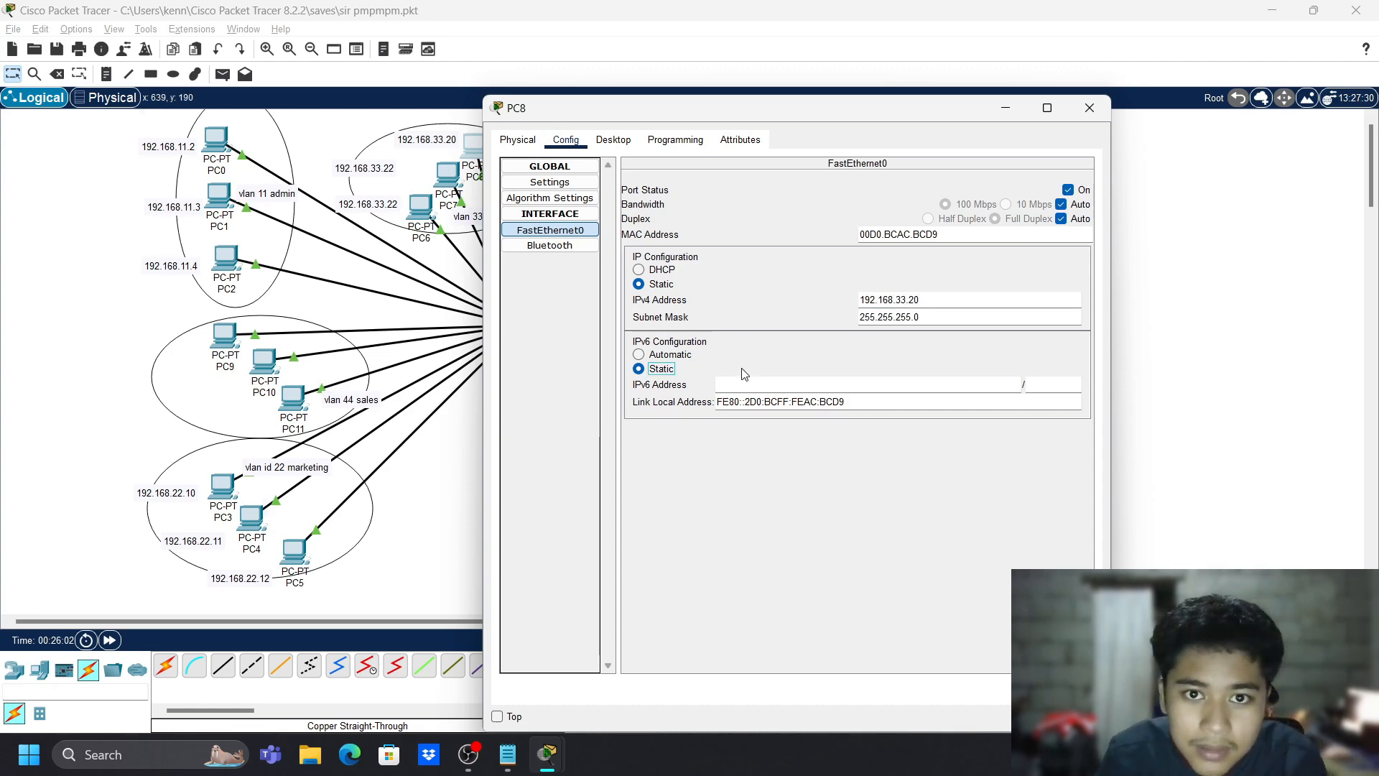
click(1101, 119)
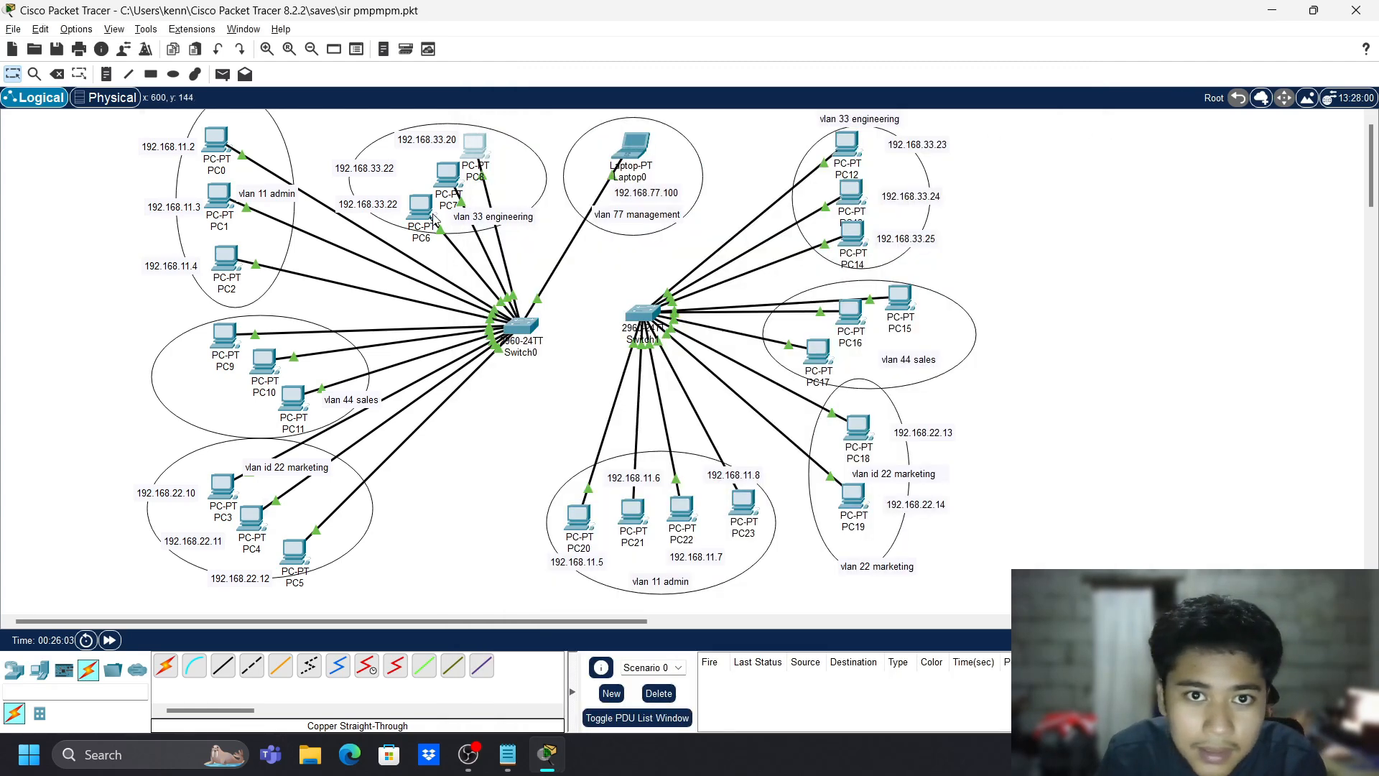
- Set PC7's IPv4 address to 192.168.33.21 and update its canvas note to 192.168.33.21
click(435, 169)
click(612, 140)
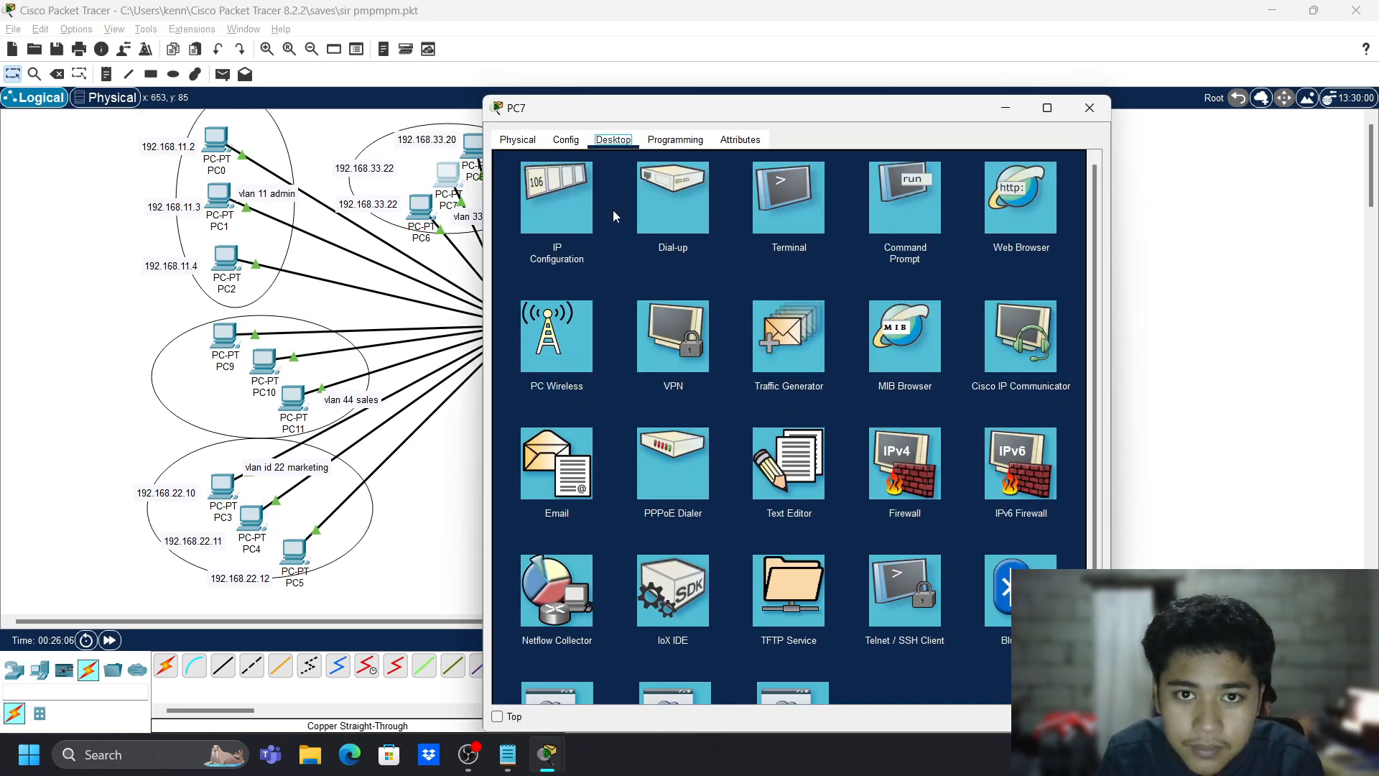
click(517, 139)
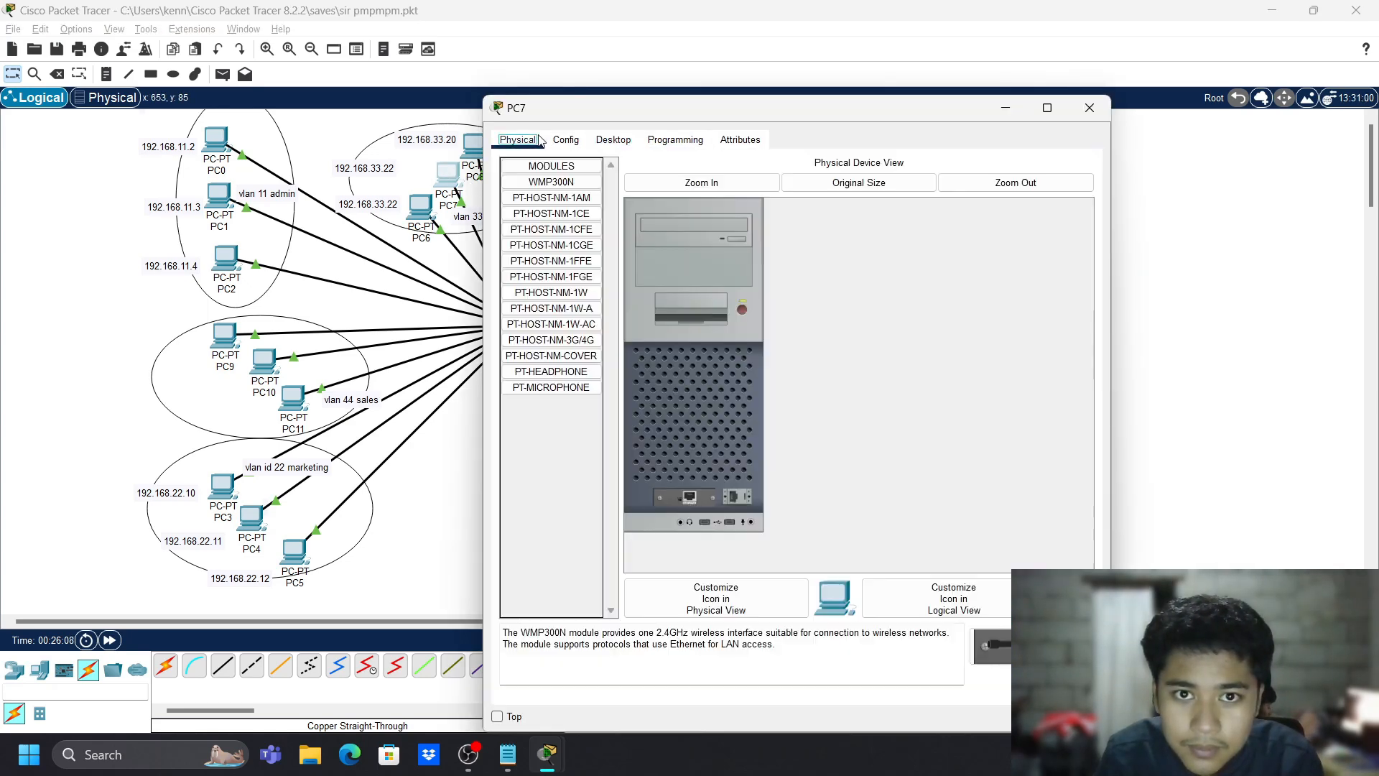
click(565, 140)
click(567, 230)
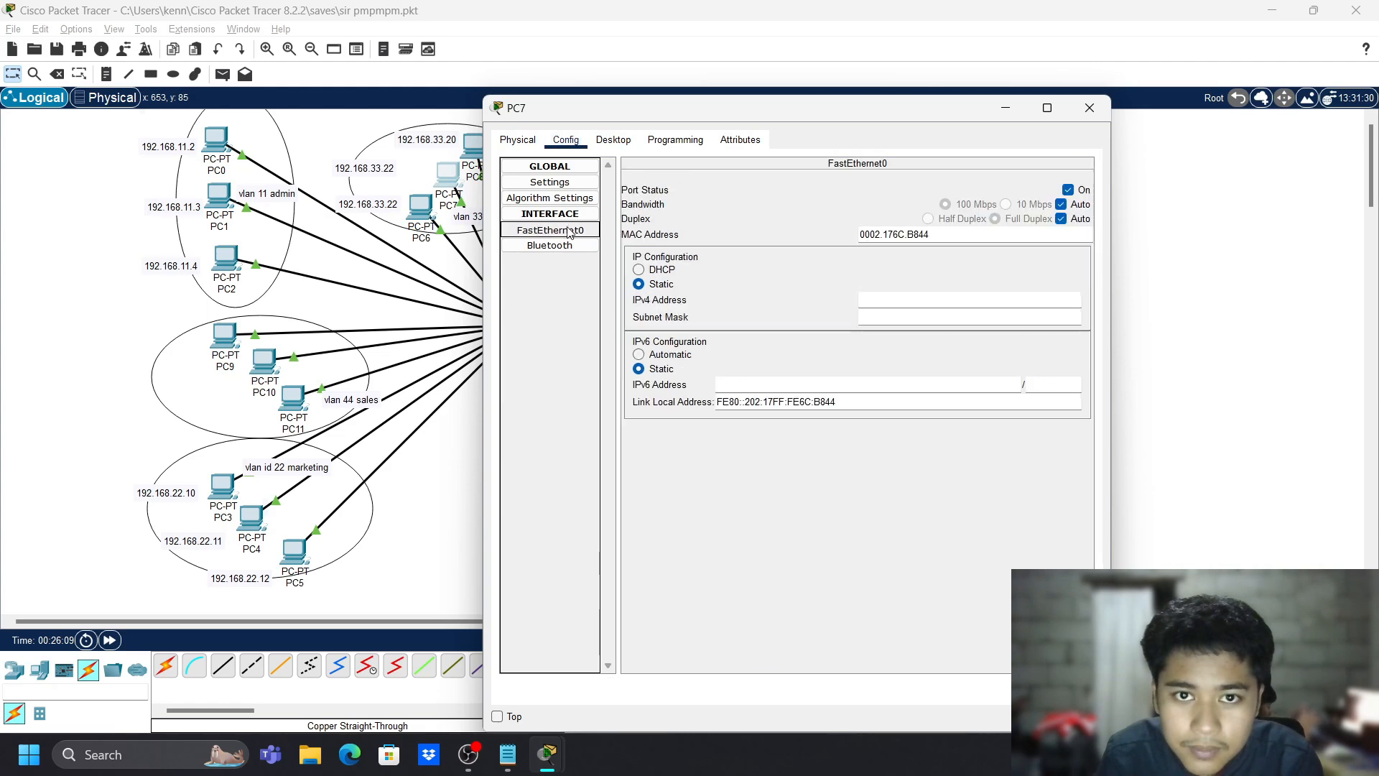
click(884, 303)
text(192.16)
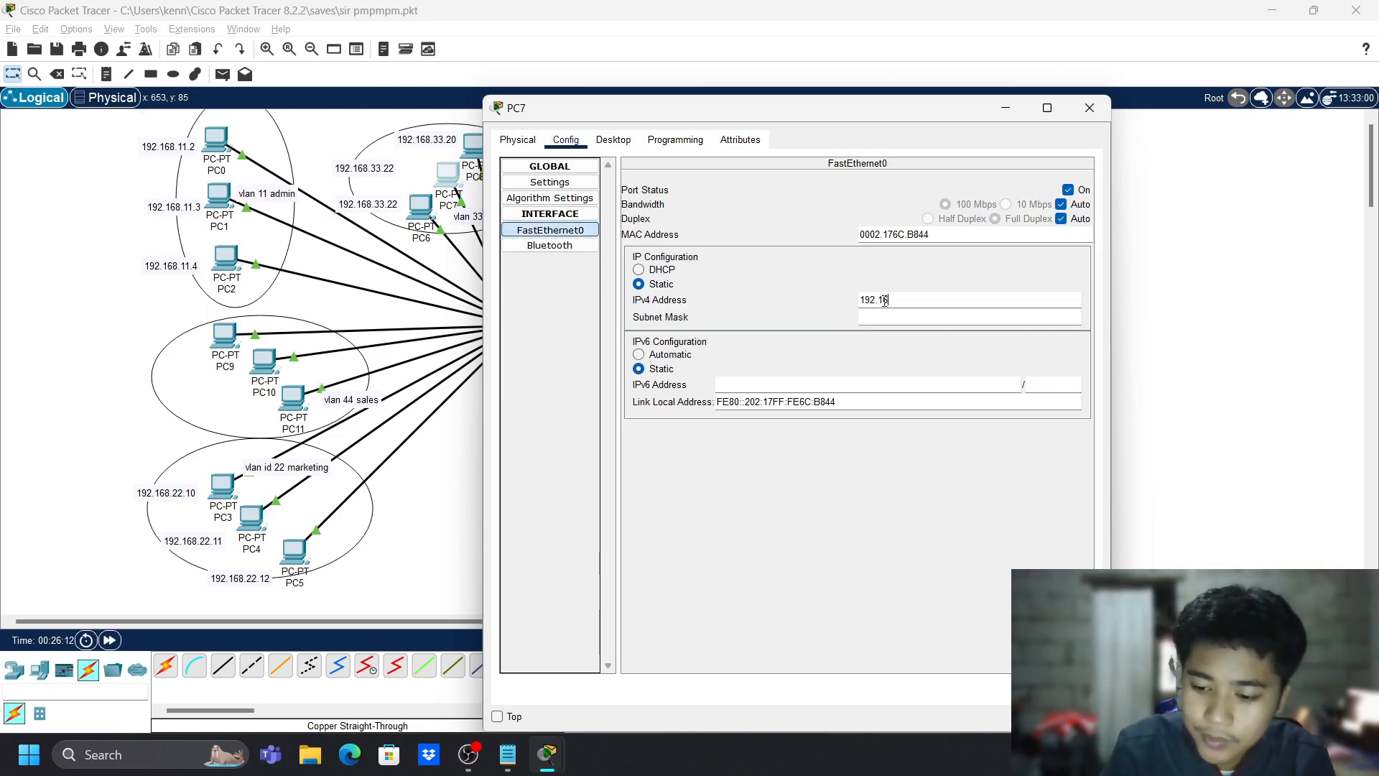
text(8.33.21)
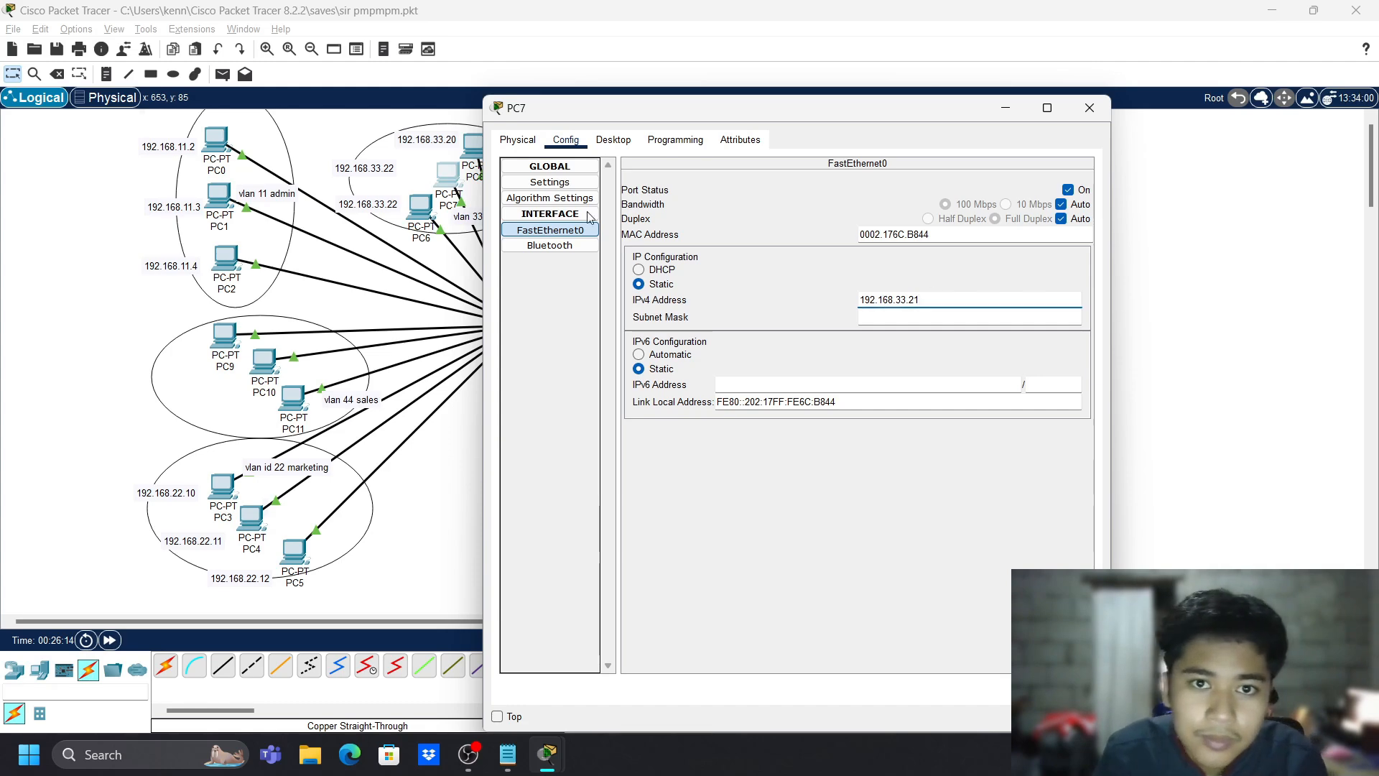
click(417, 206)
click(380, 174)
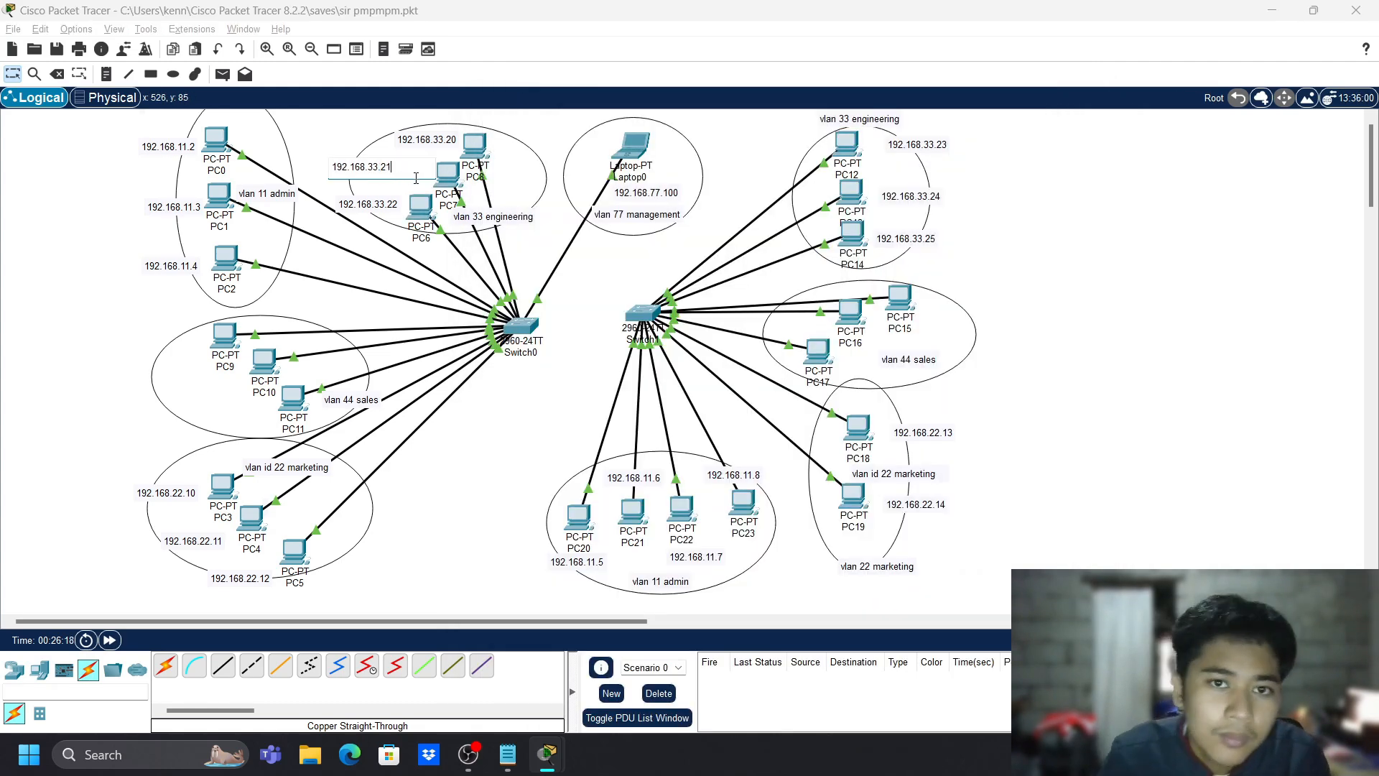
click(420, 209)
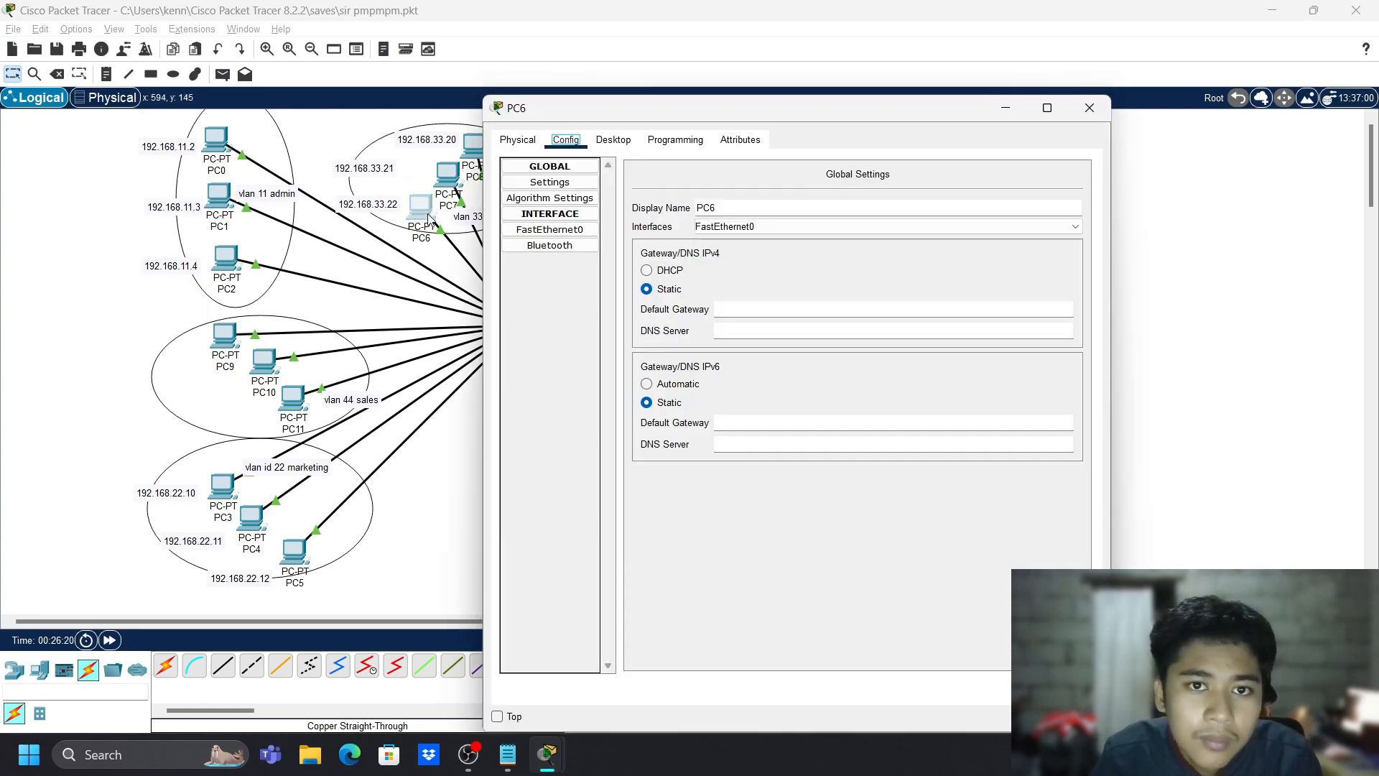
- Give PC6 the IPv4 address 192.168.33.22 with mask 255.255.255.0
click(549, 229)
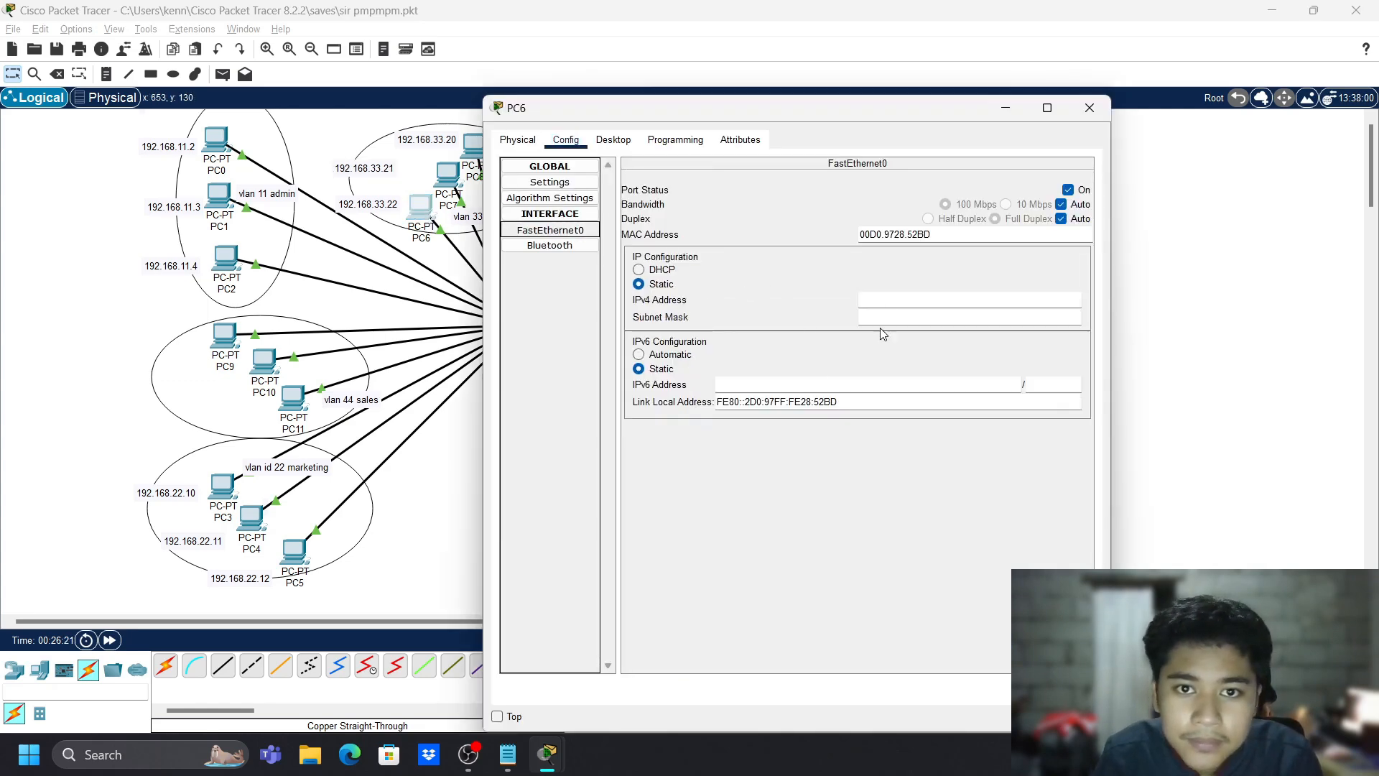
click(890, 299)
text(192.1)
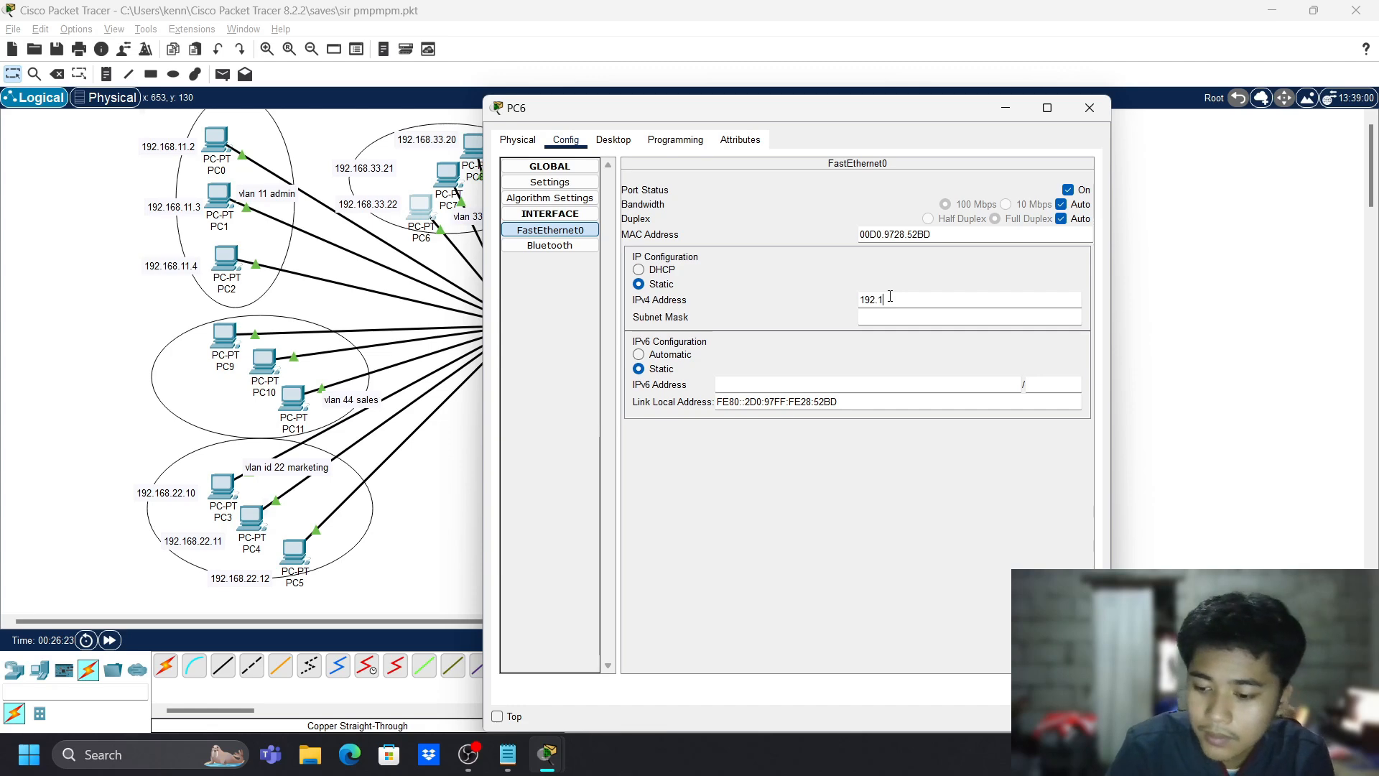
text(68.33.22)
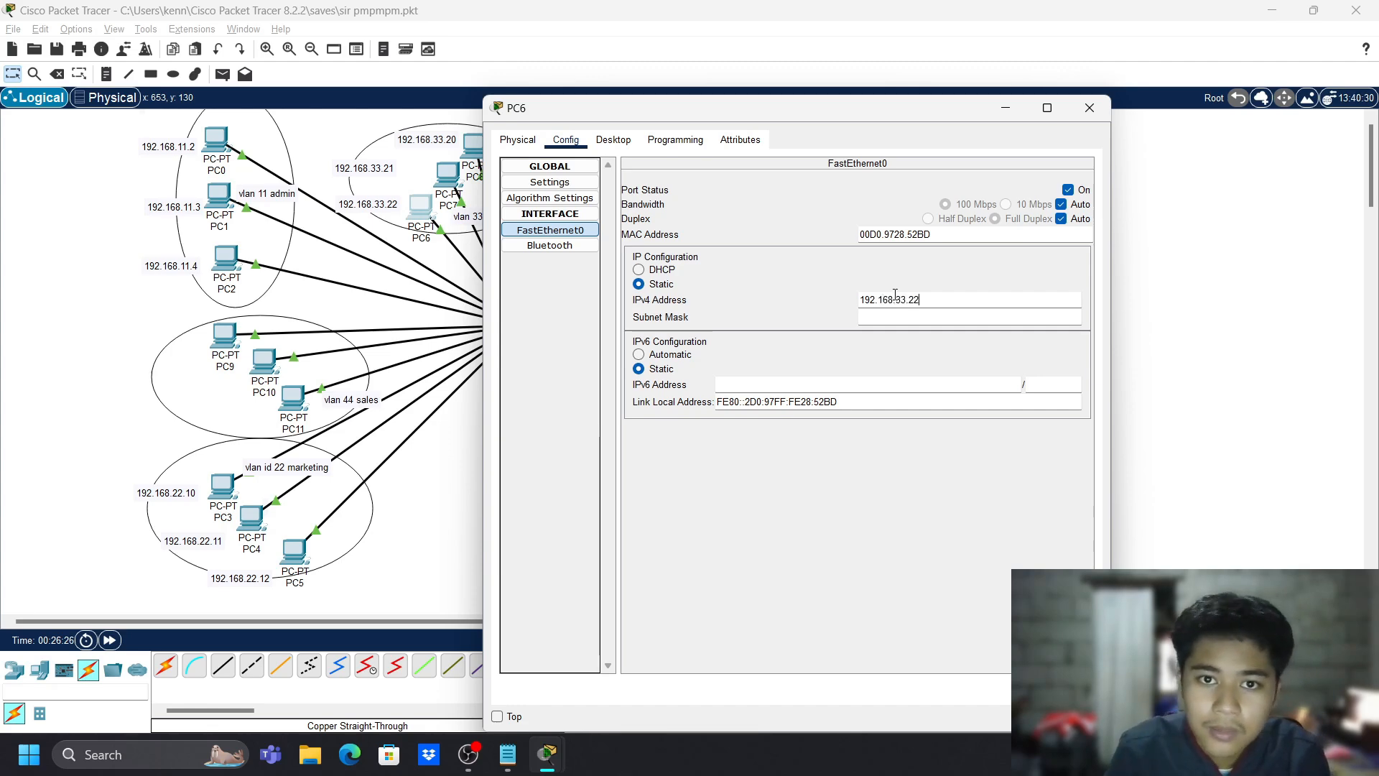
click(955, 520)
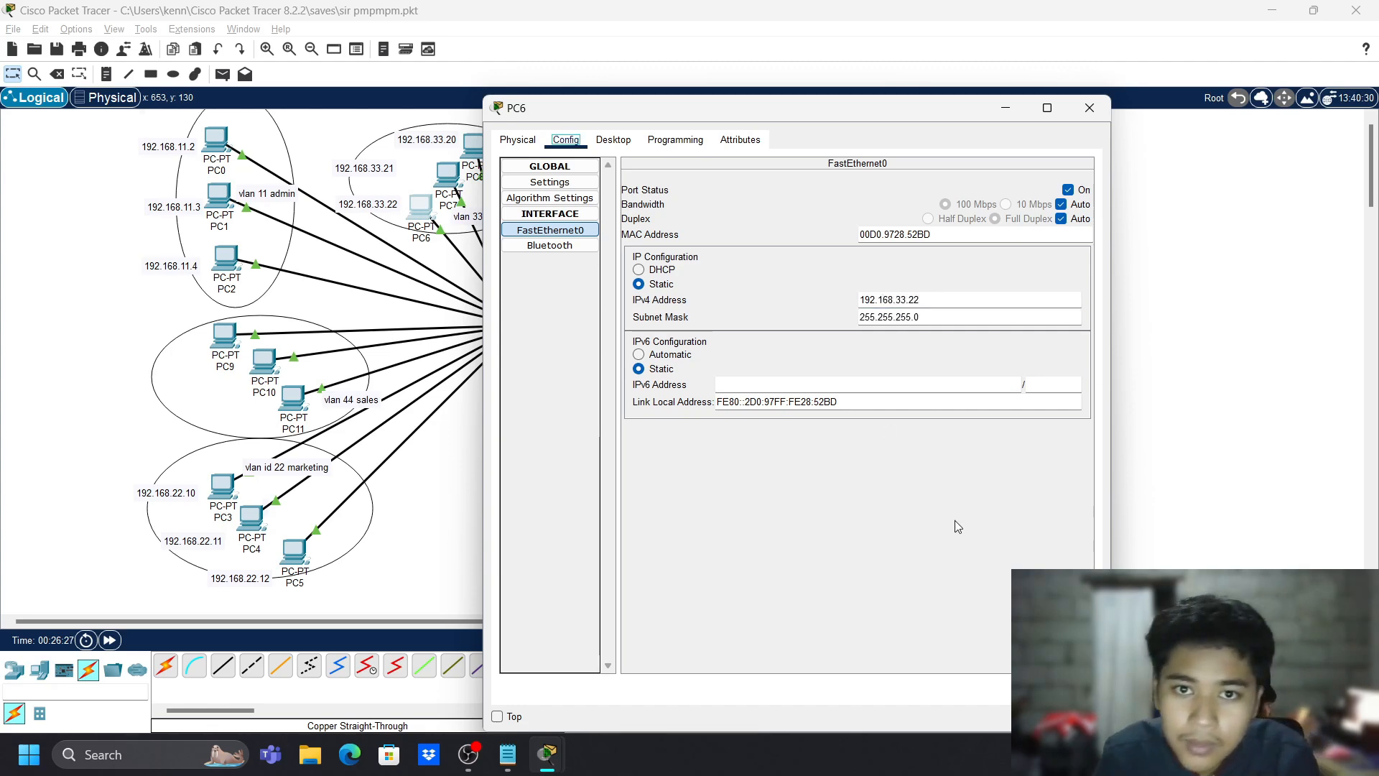
click(1087, 109)
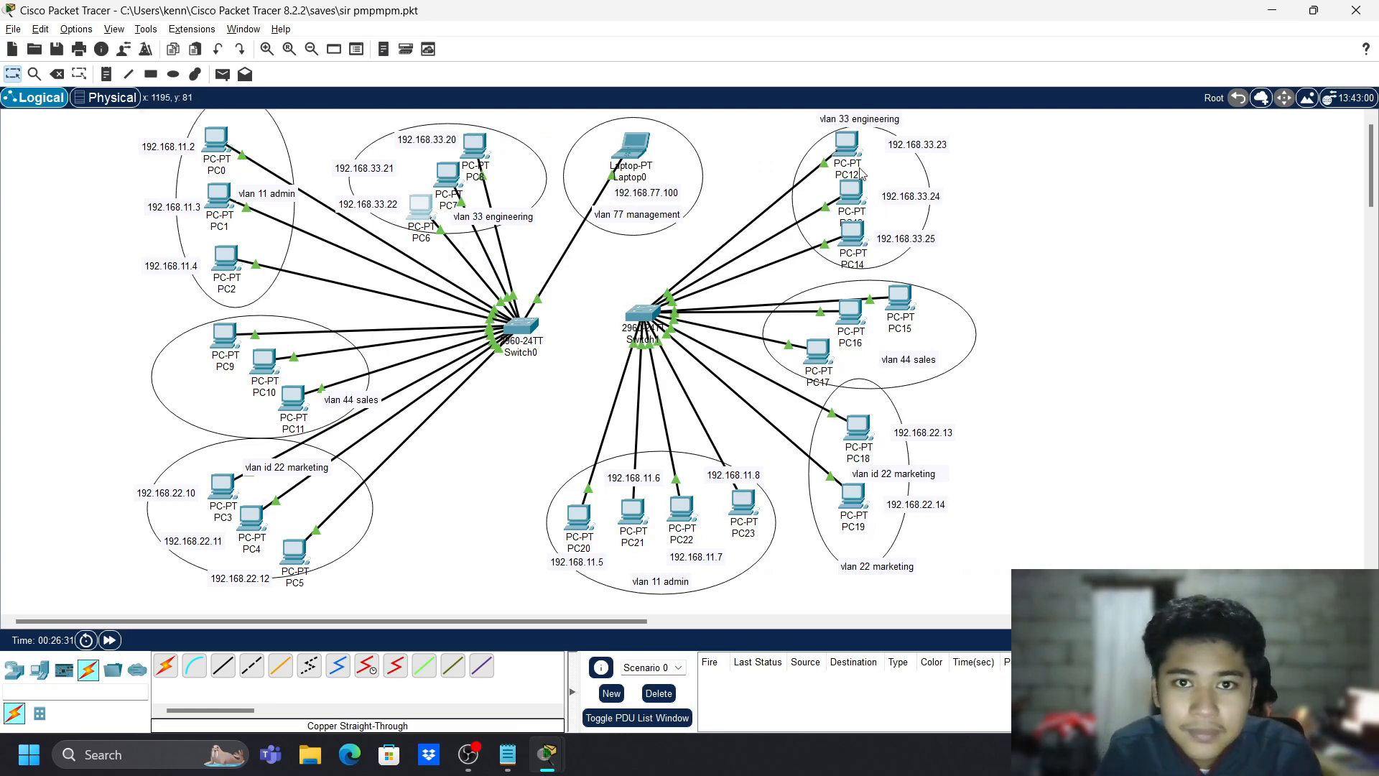
- Set PC12's FastEthernet0 IPv4 address to 192.168.33.23 with the mask auto-filled
click(847, 147)
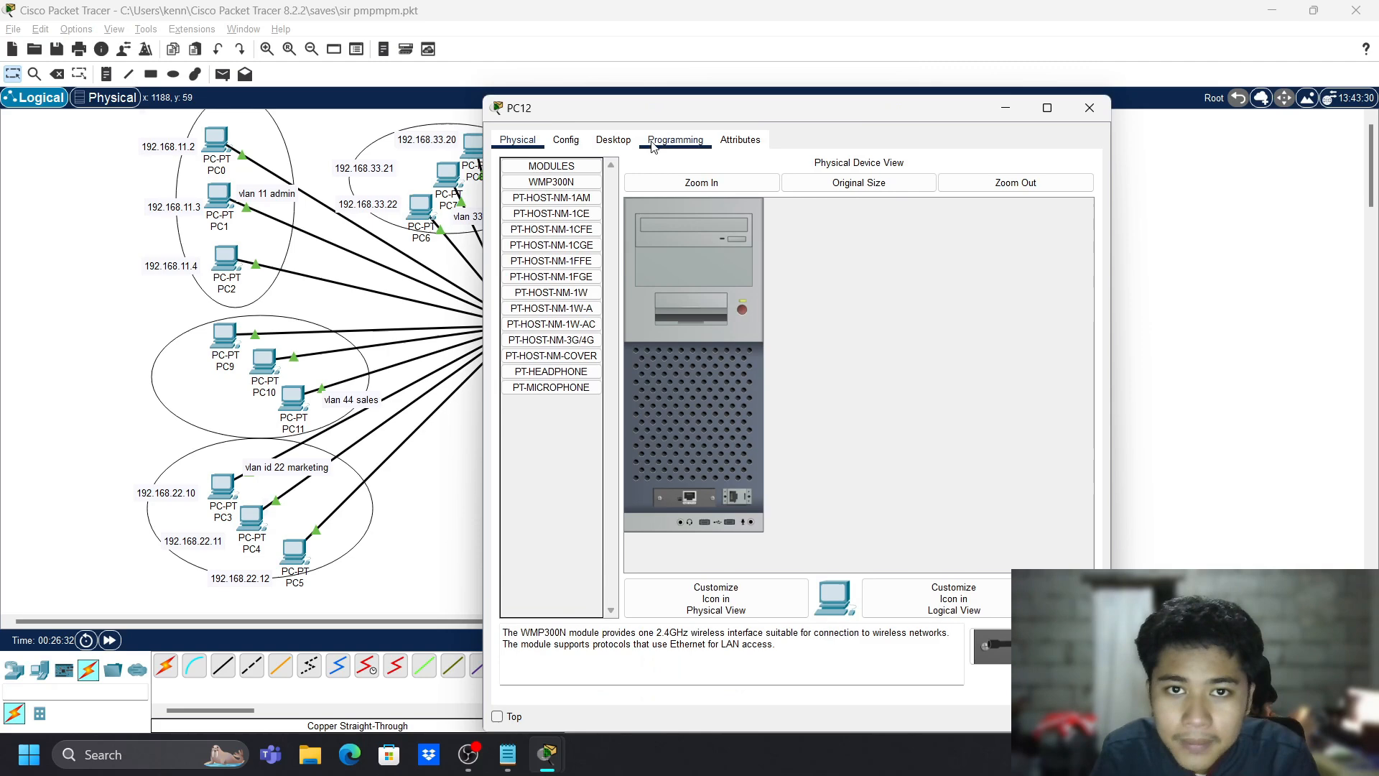
click(566, 140)
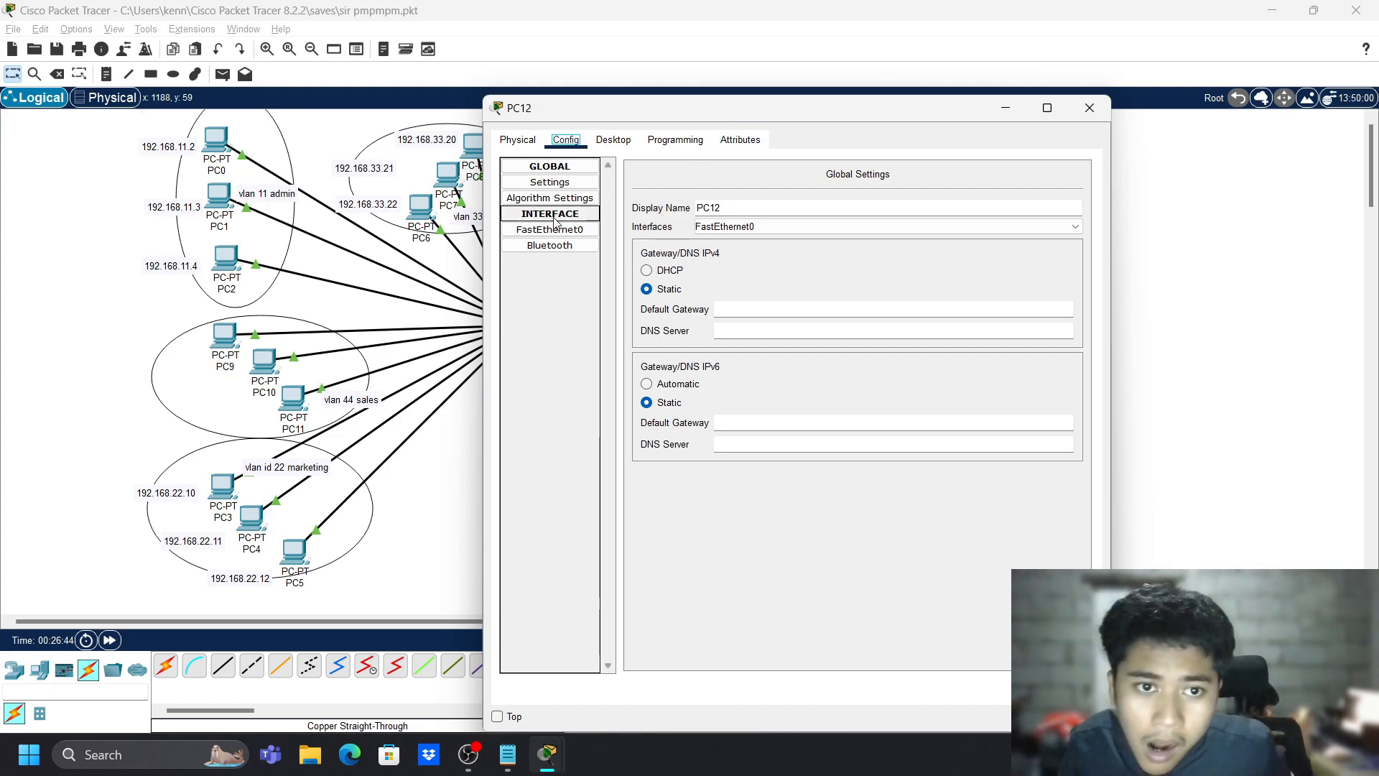
drag(650, 109, 383, 158)
click(283, 279)
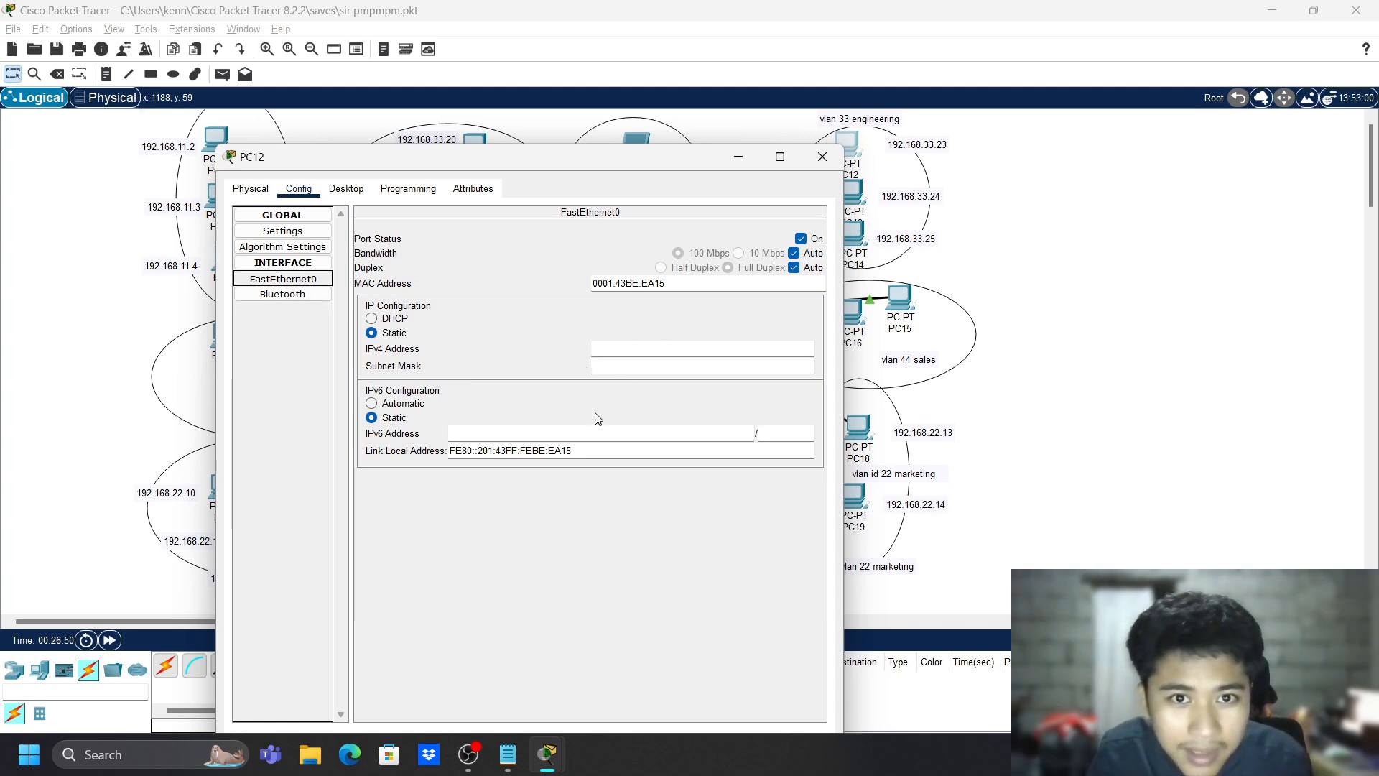
click(633, 354)
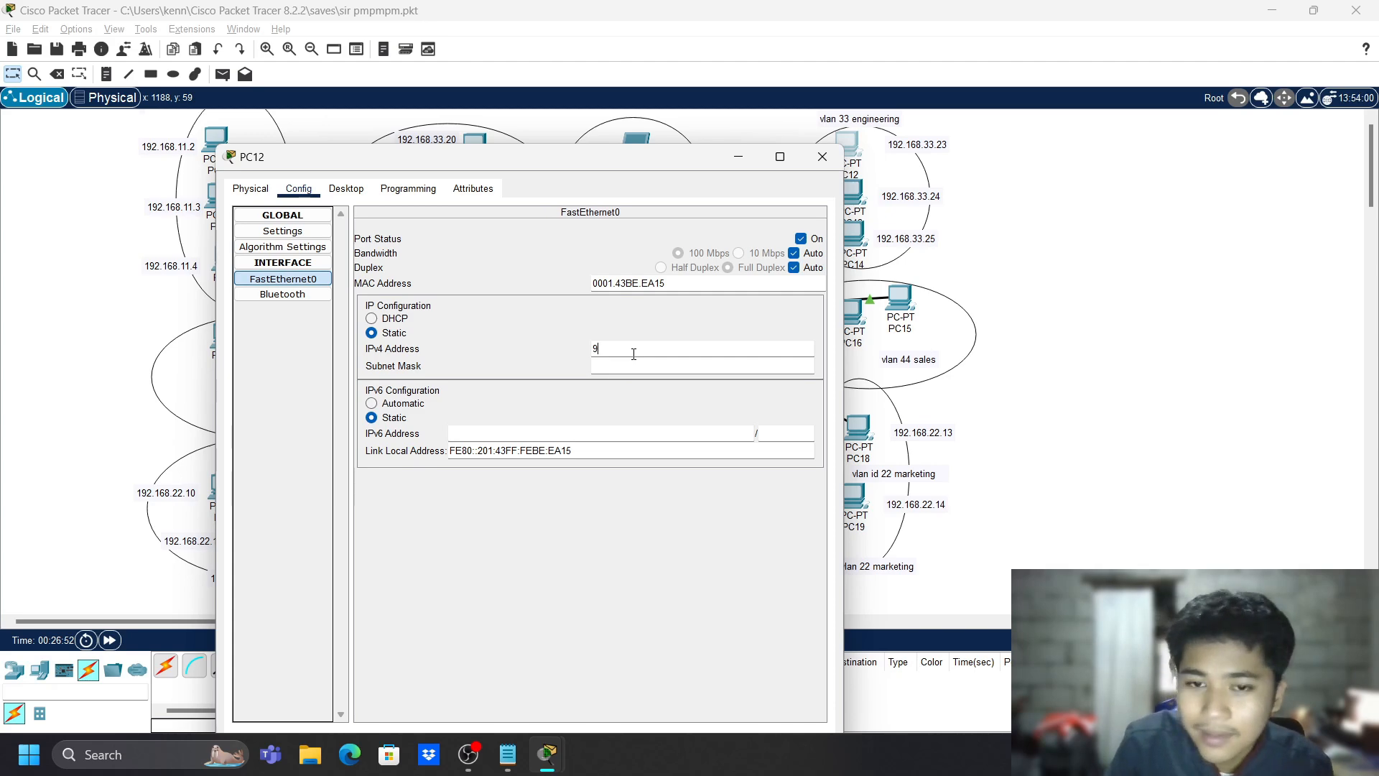
text(192.168.33.23)
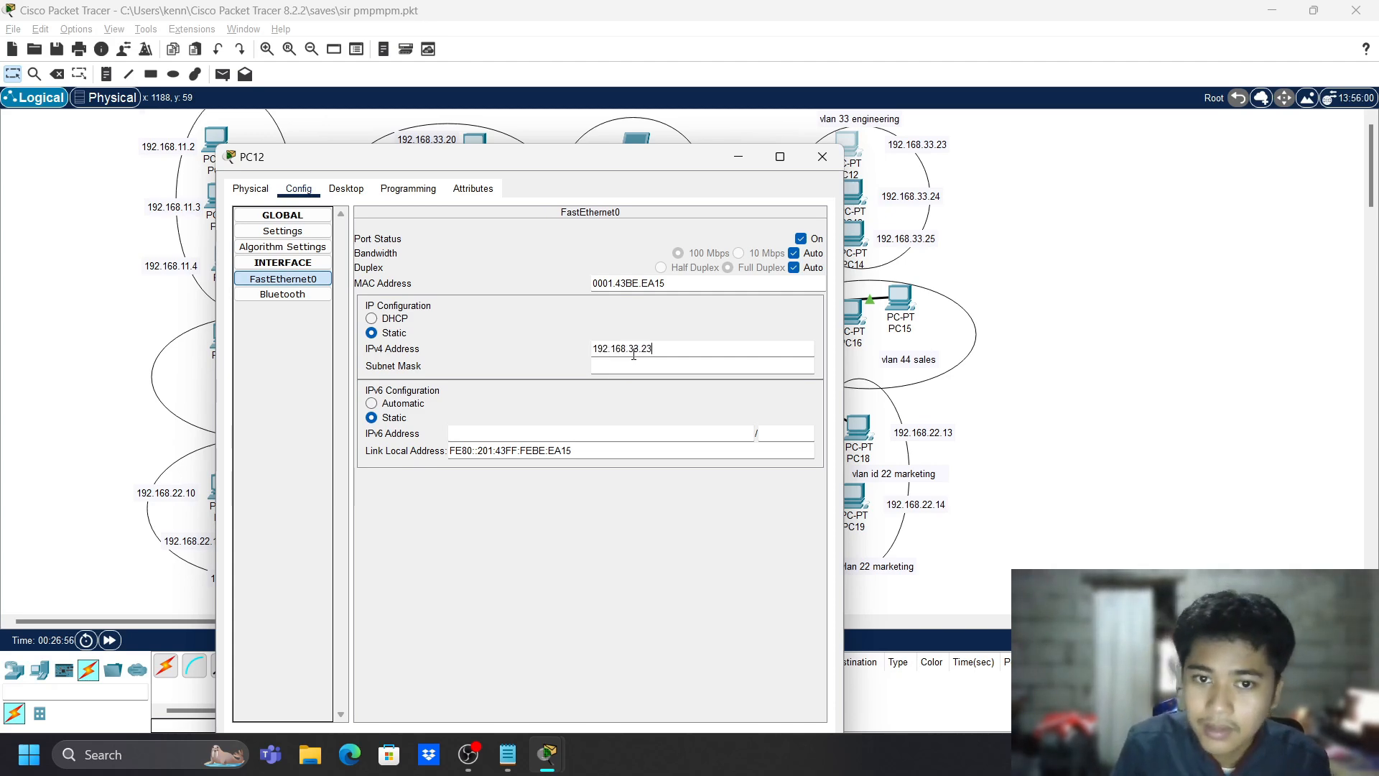
click(633, 366)
click(815, 158)
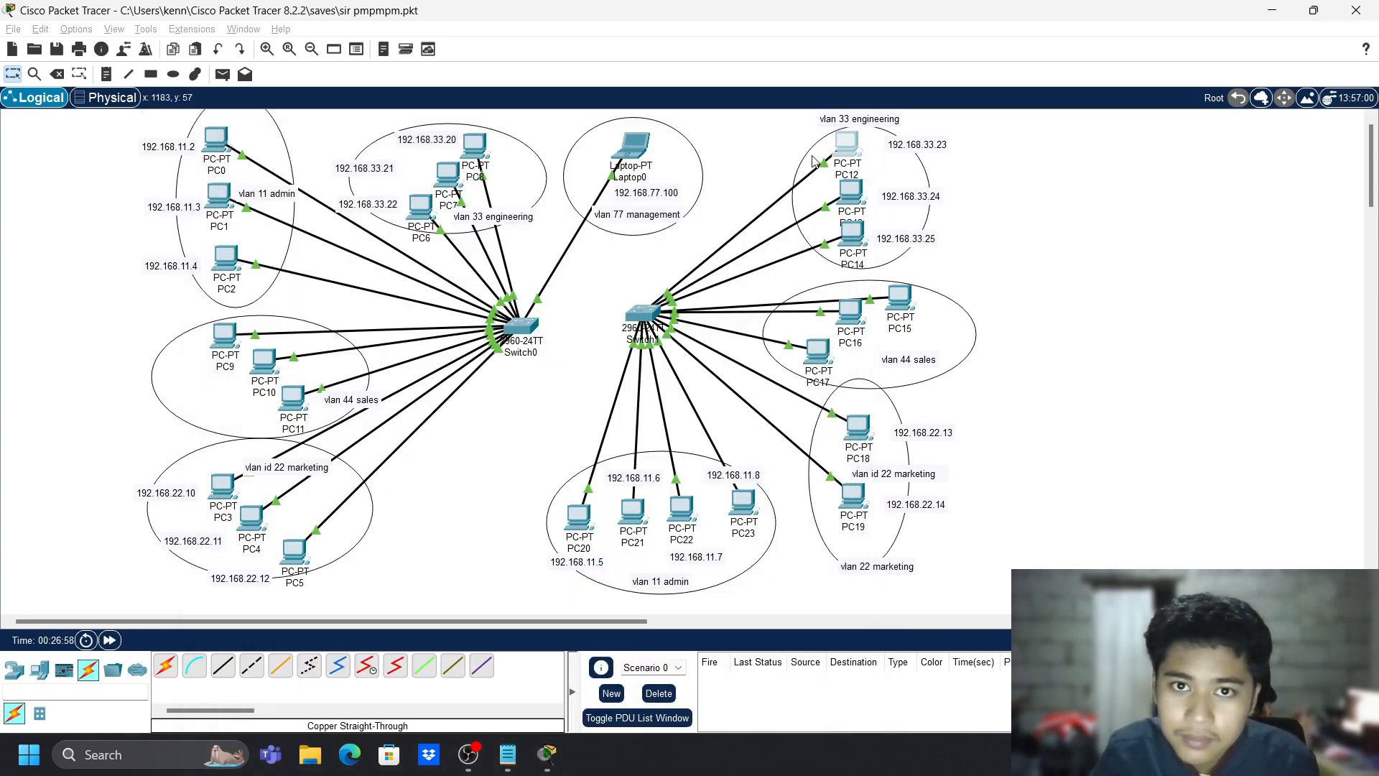
- Set PC13's IPv4 address to 192.168.33.24 with mask 255.255.255.0
click(849, 192)
click(611, 140)
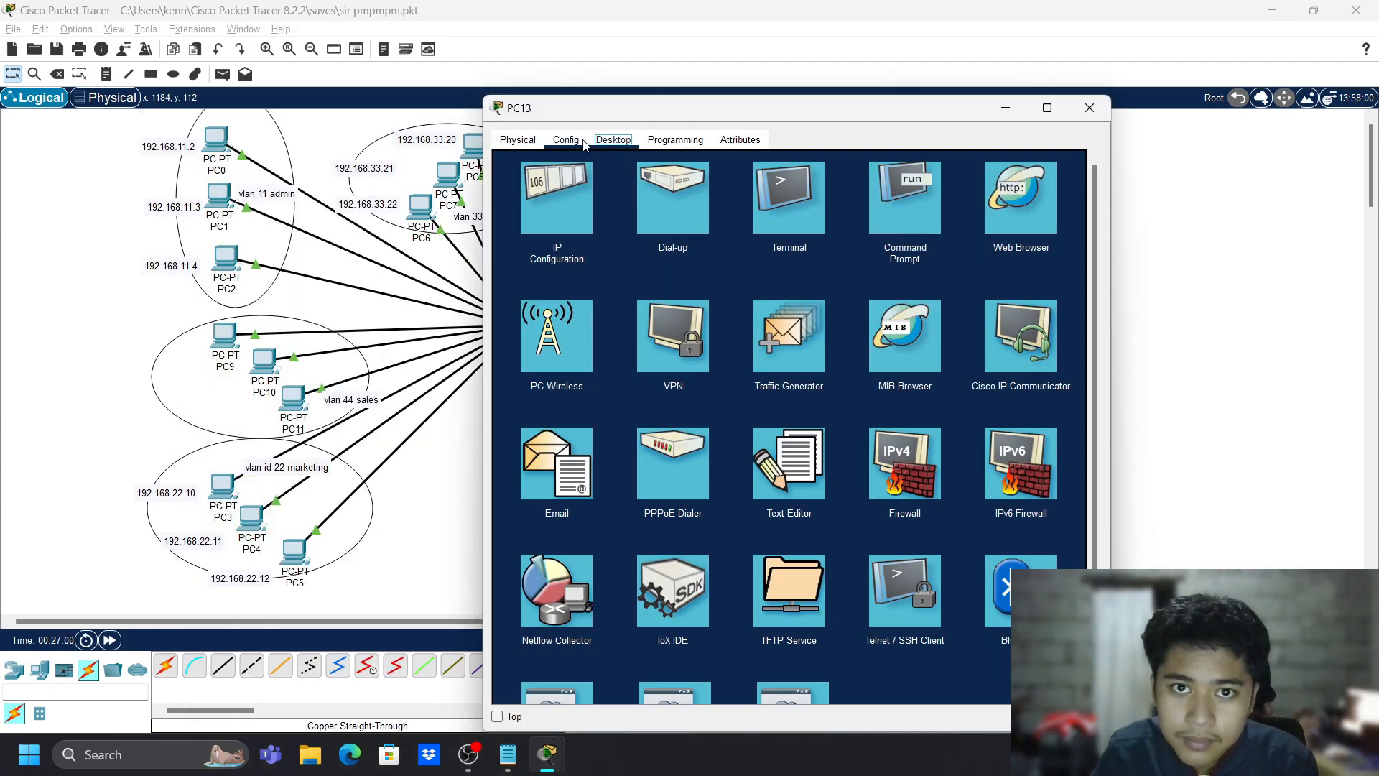
click(581, 141)
drag(743, 109, 462, 102)
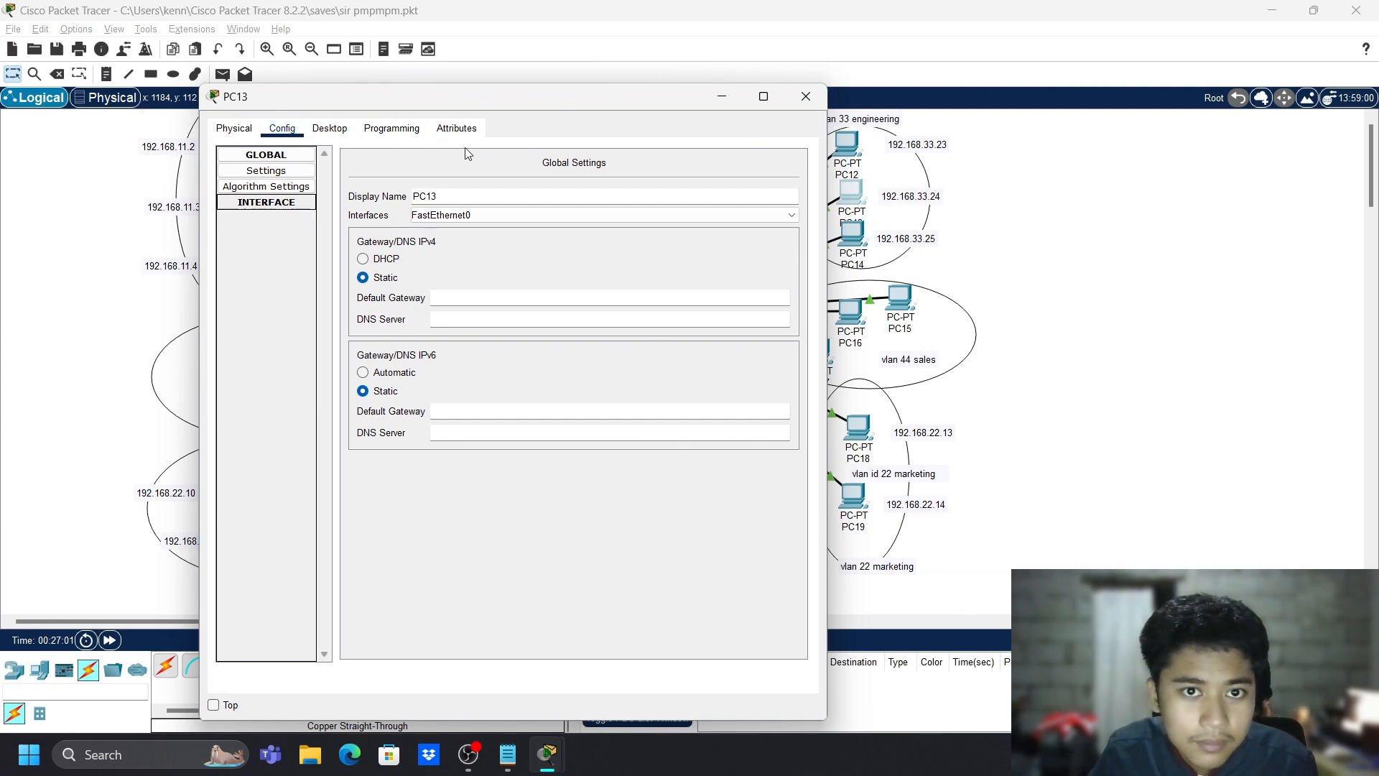
click(266, 202)
click(265, 218)
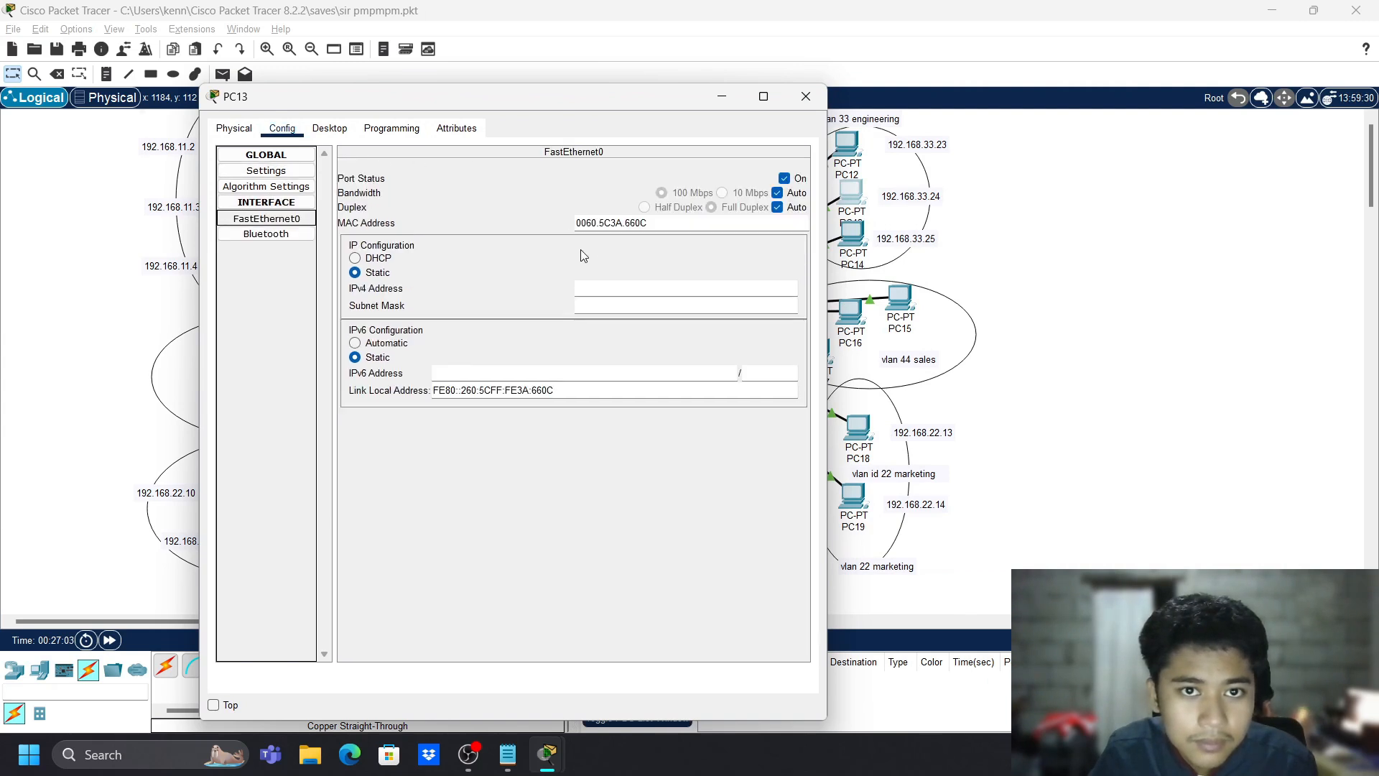
click(618, 288)
text(192.1)
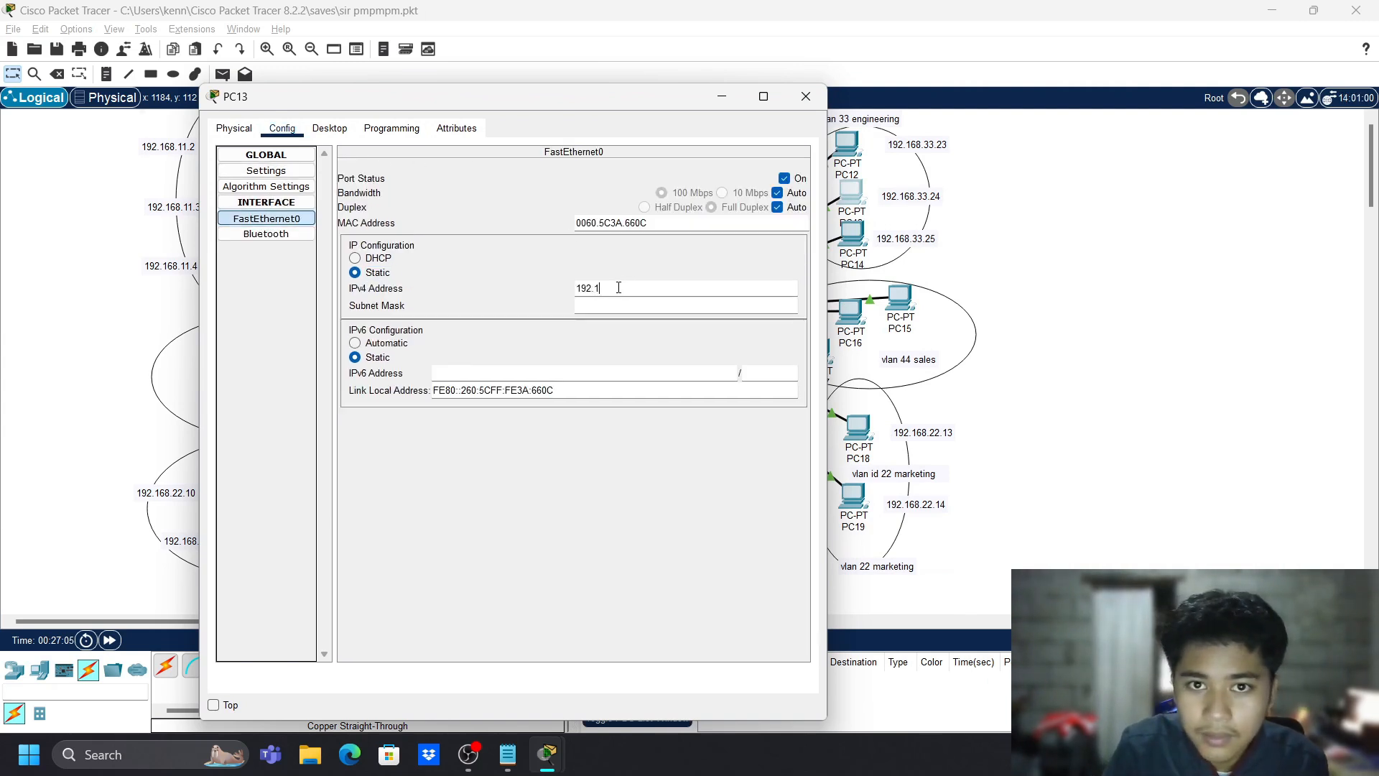
text(68.33.2)
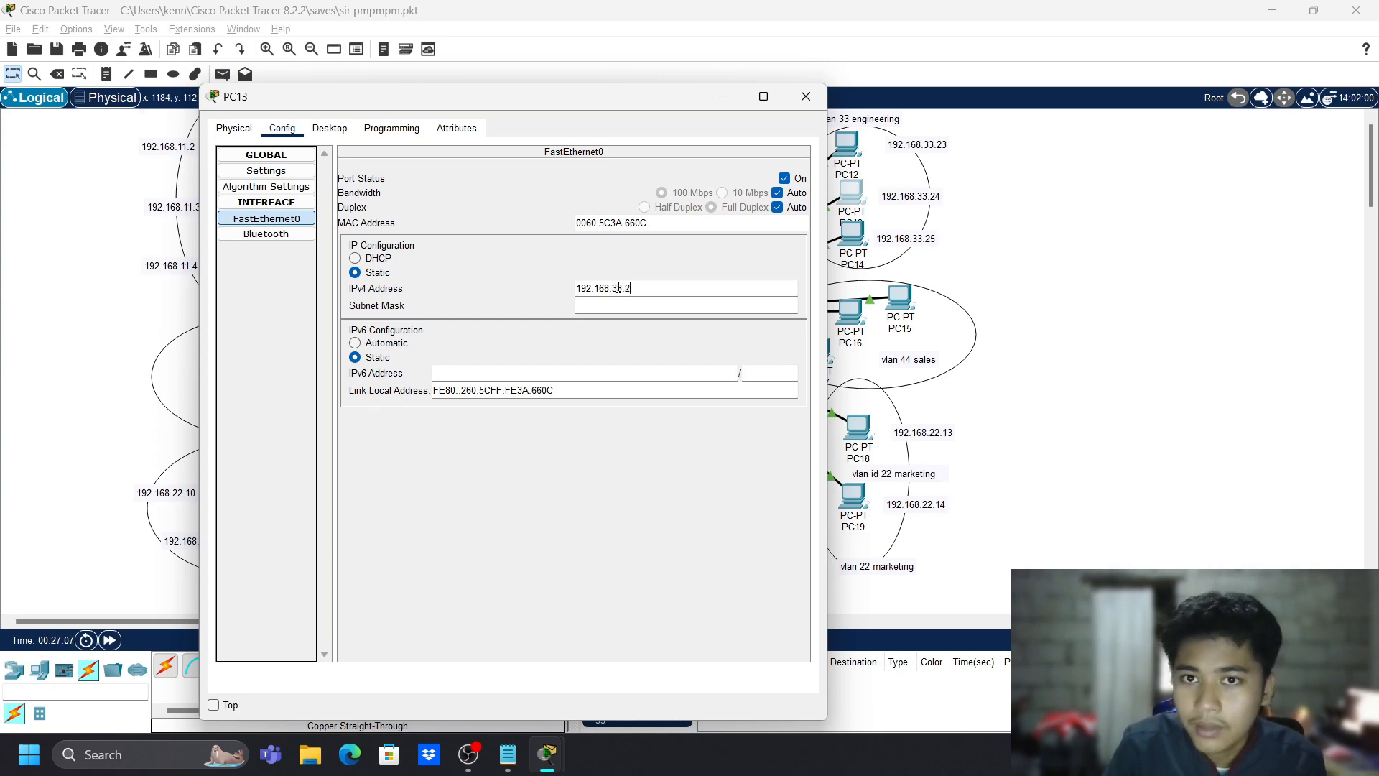
text(4)
key(Tab)
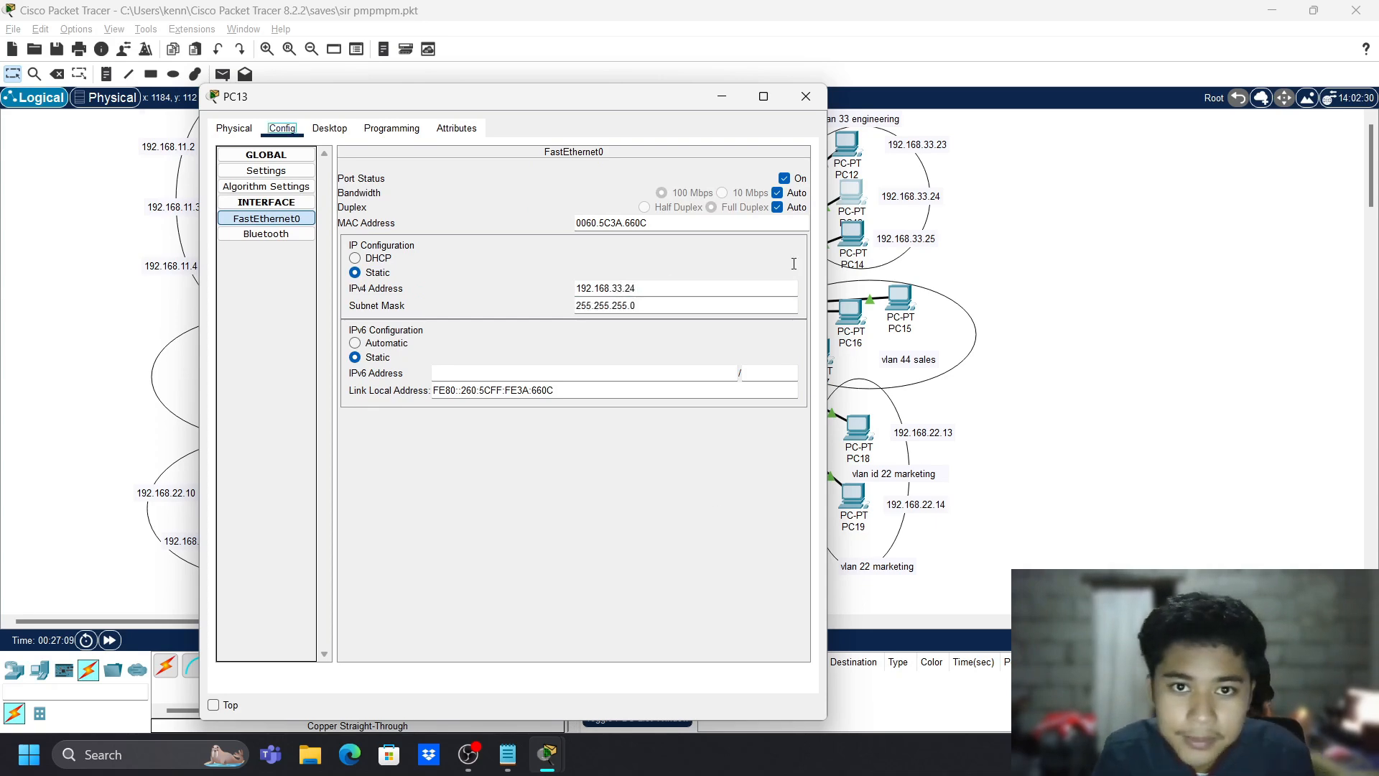
click(805, 95)
- Set PC14's IPv4 address to 192.168.33.25 with mask 255.255.255.0
click(855, 244)
click(612, 139)
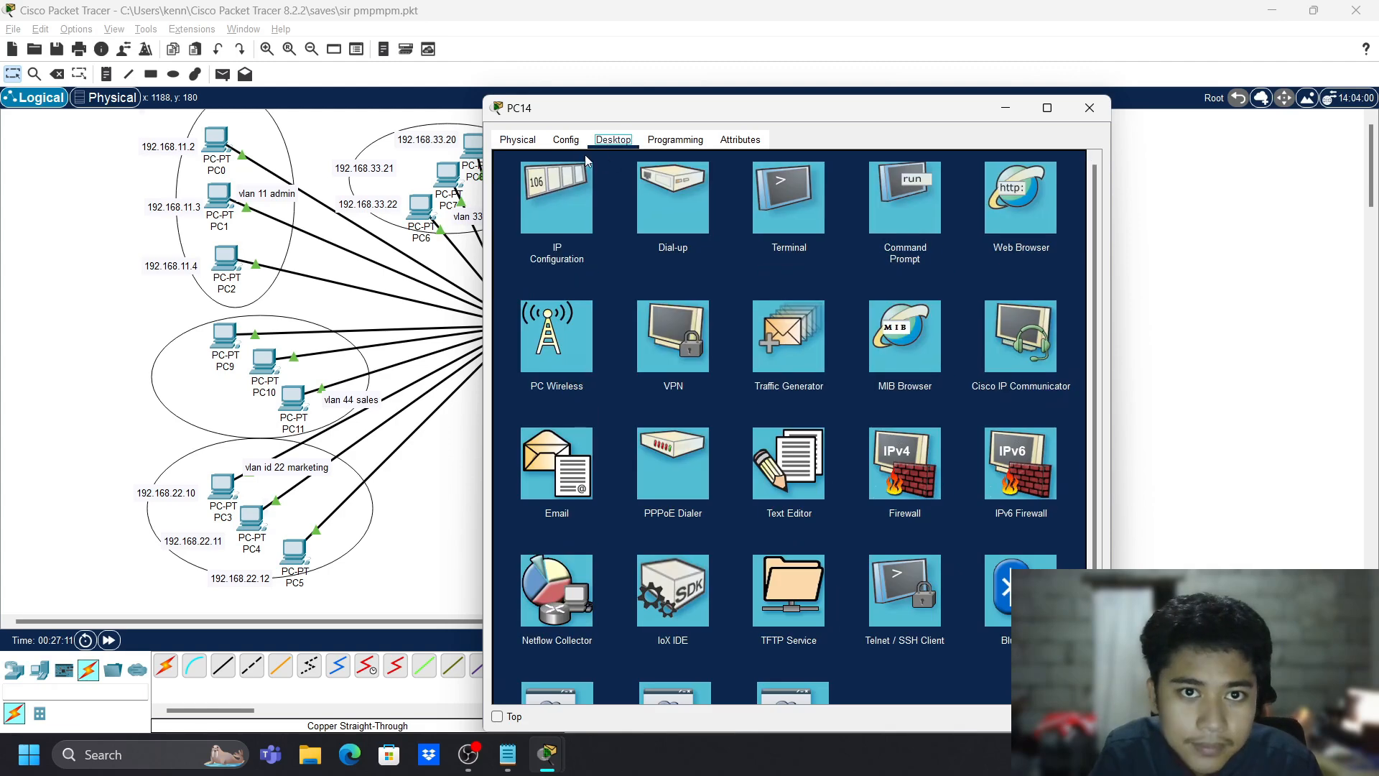
click(571, 144)
click(550, 229)
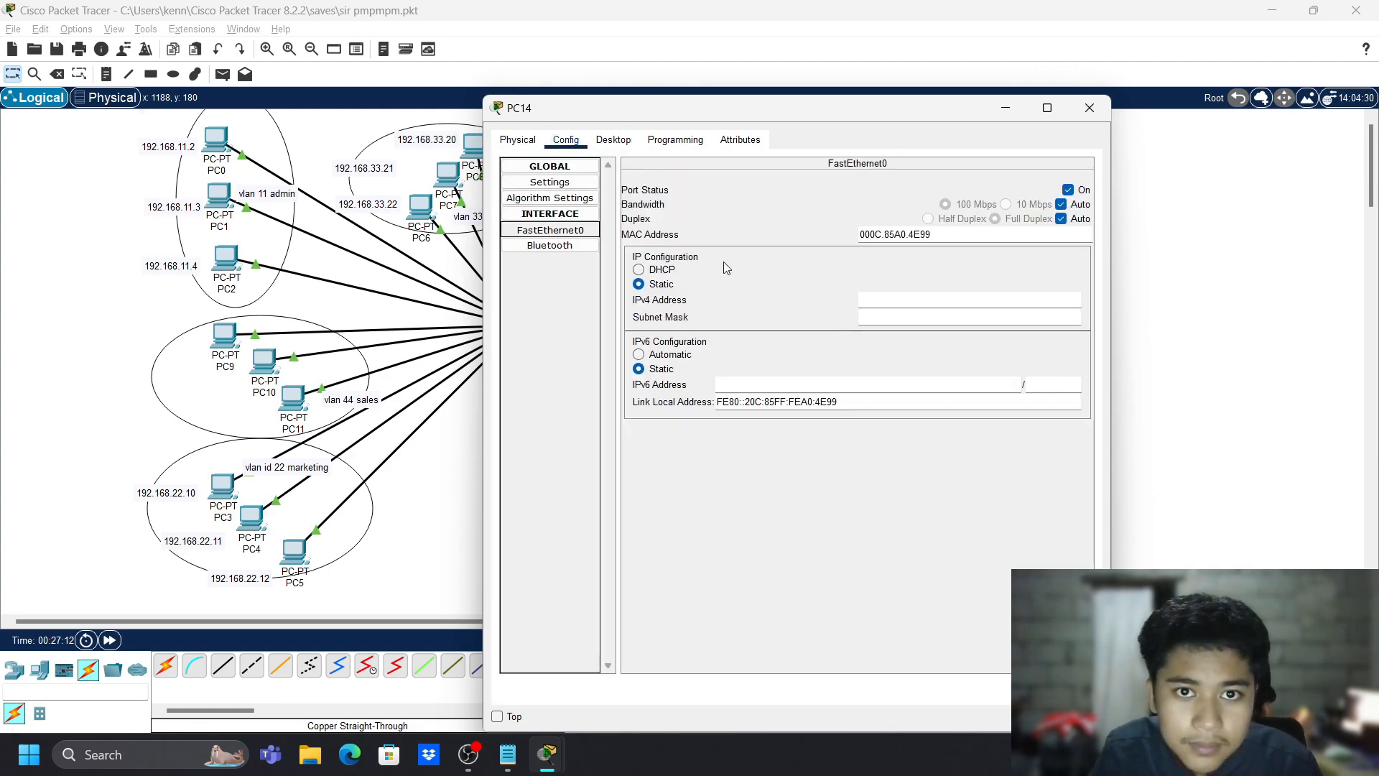
click(879, 296)
drag(877, 112, 499, 141)
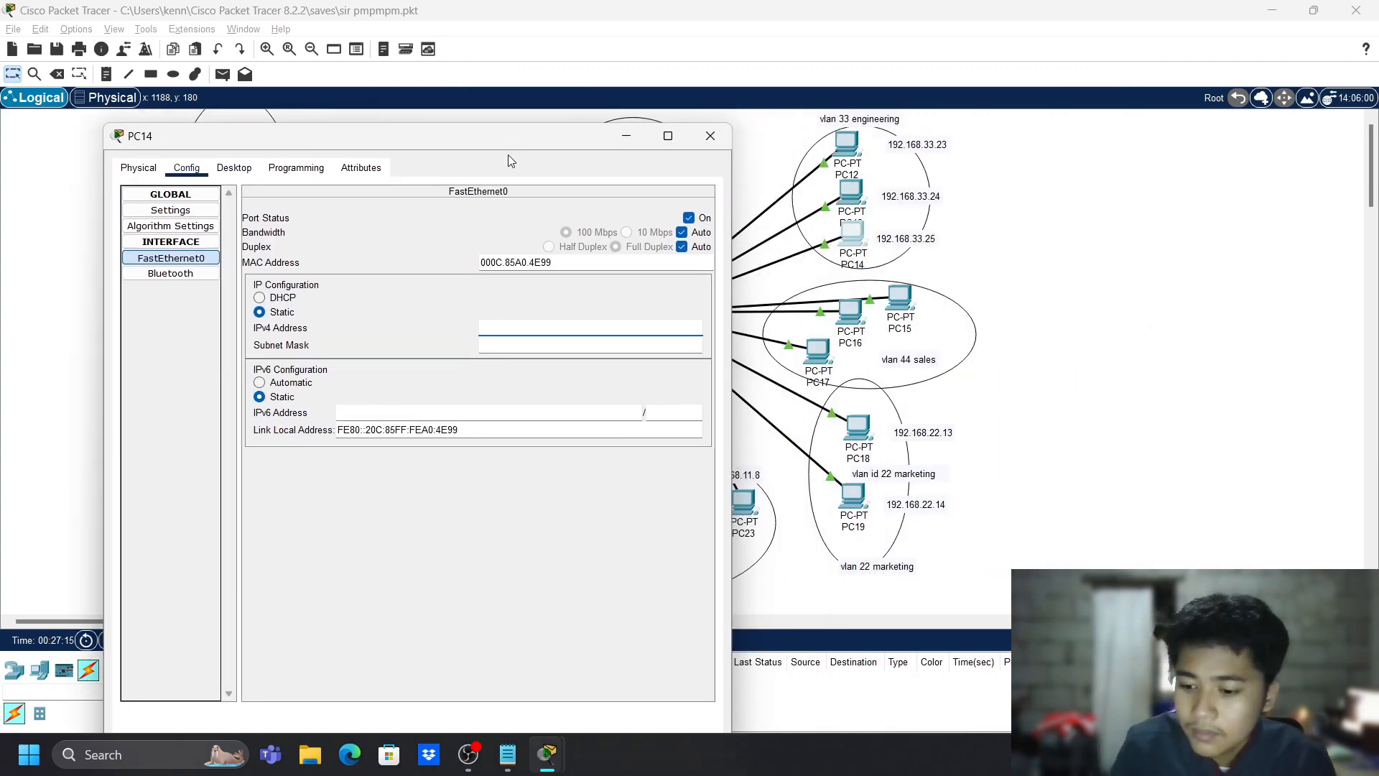
text(192.168)
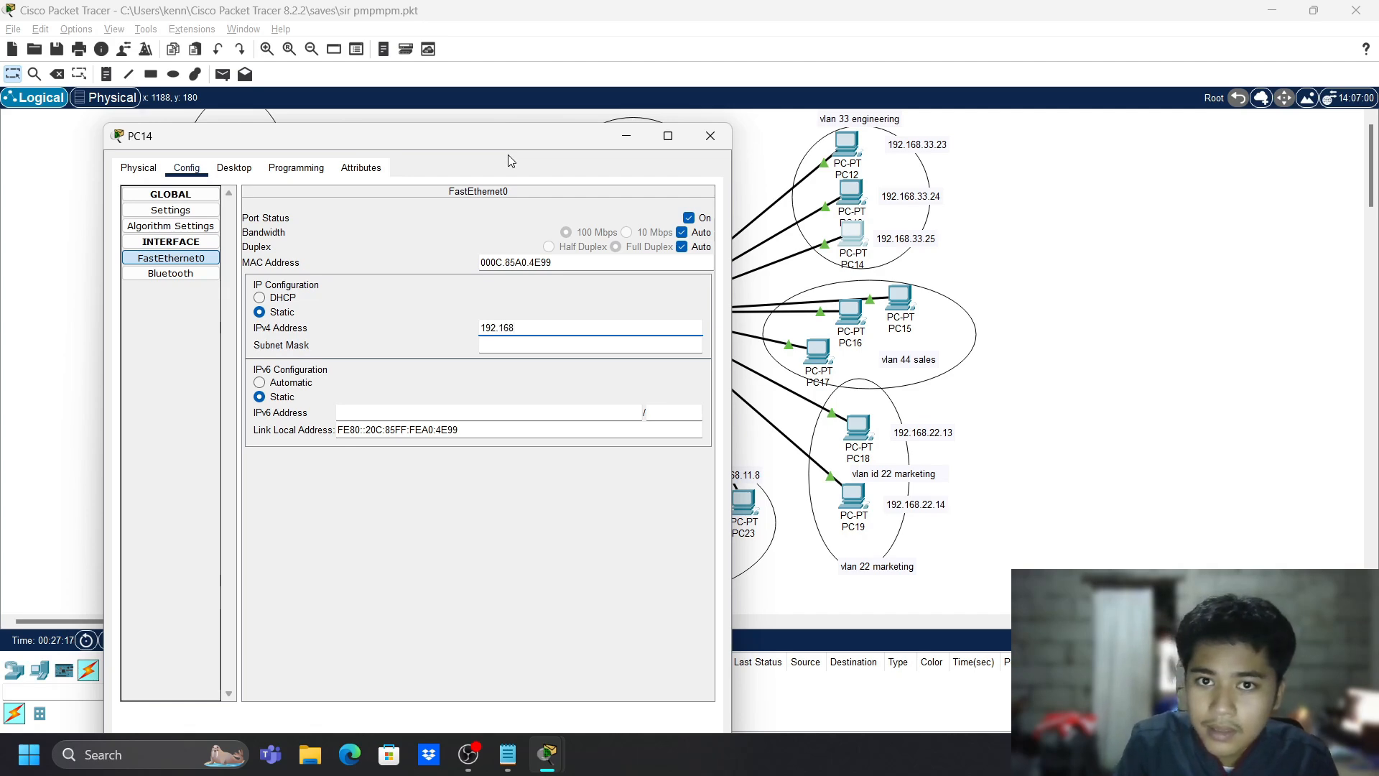
text(.33.25)
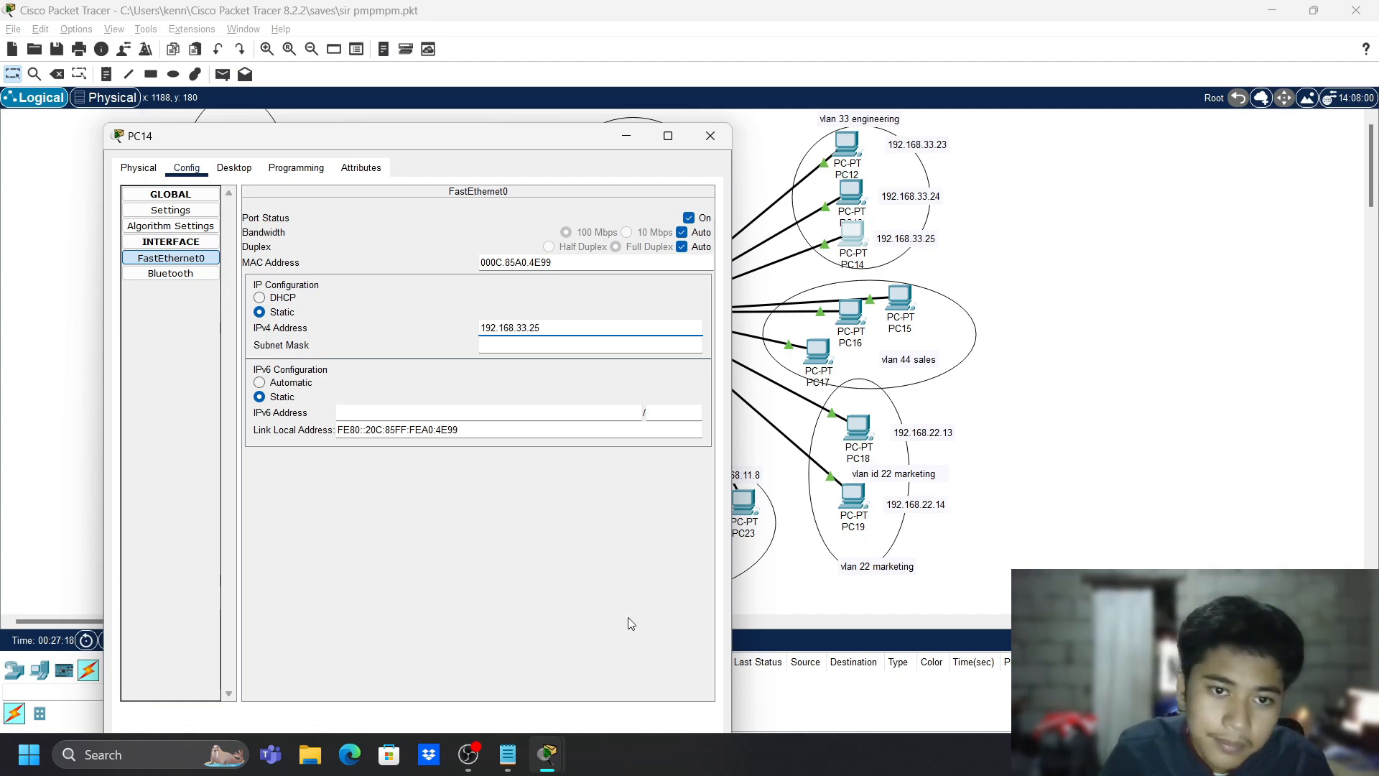
key(Tab)
click(710, 136)
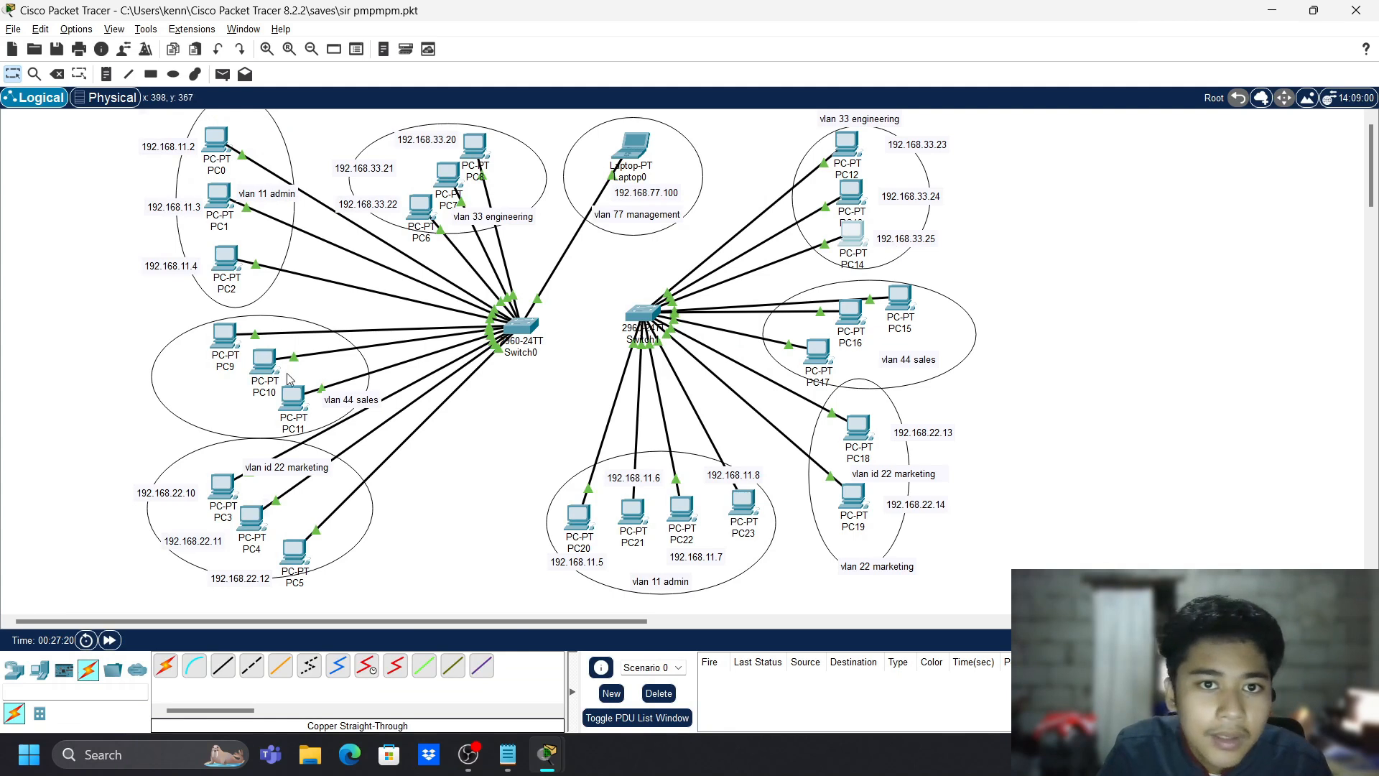
- Add notes 192.168.44.31 and 192.168.44.32 beside PC9 and PC10
key(n)
click(162, 365)
text(192.168.44.31)
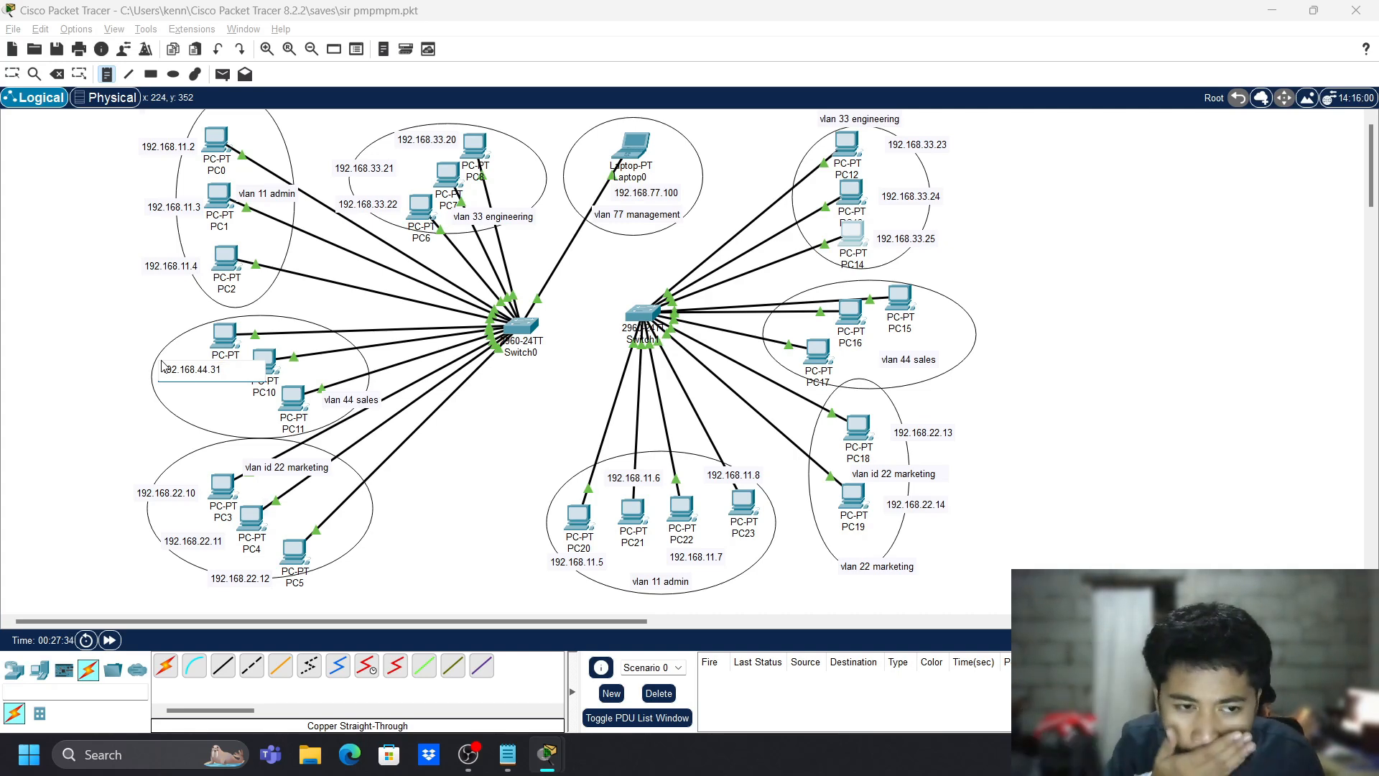
click(201, 404)
text(192.168.44.32)
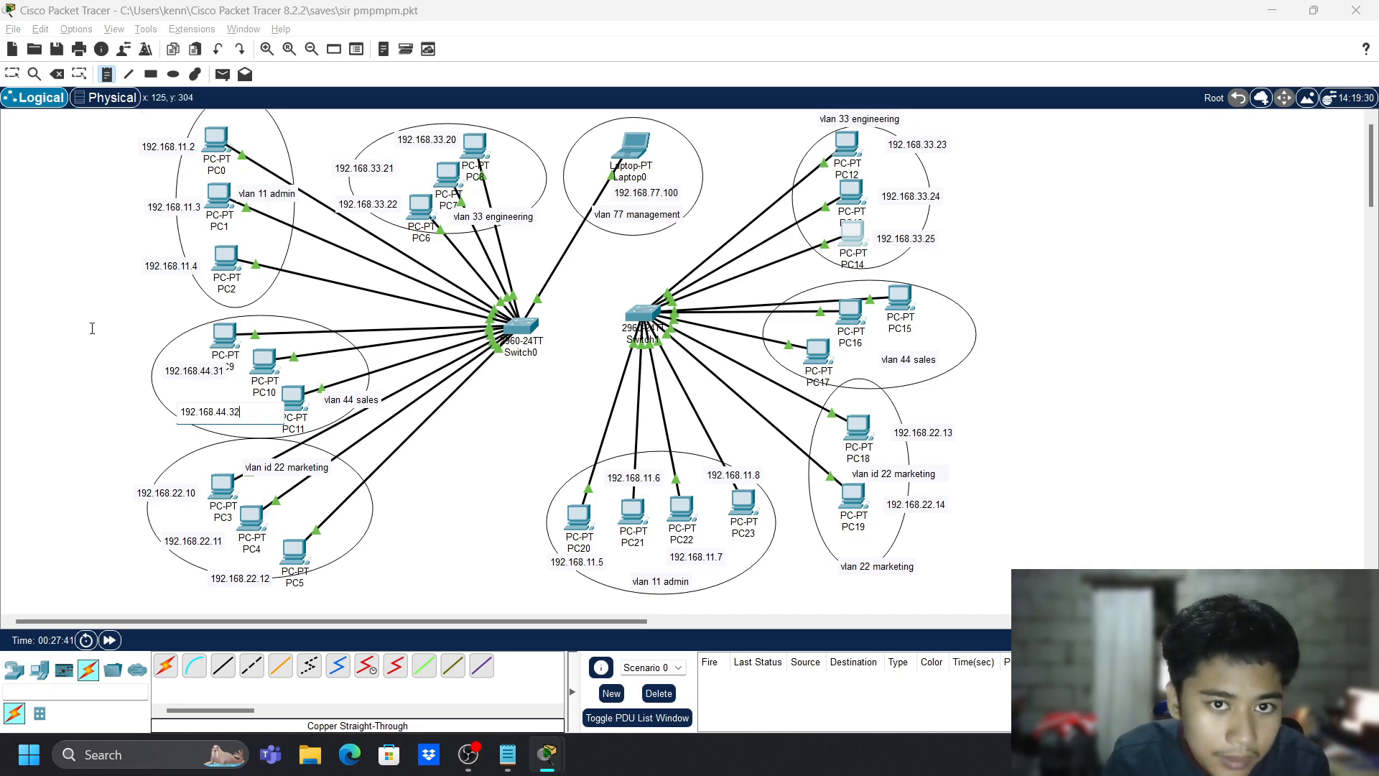
key(Escape)
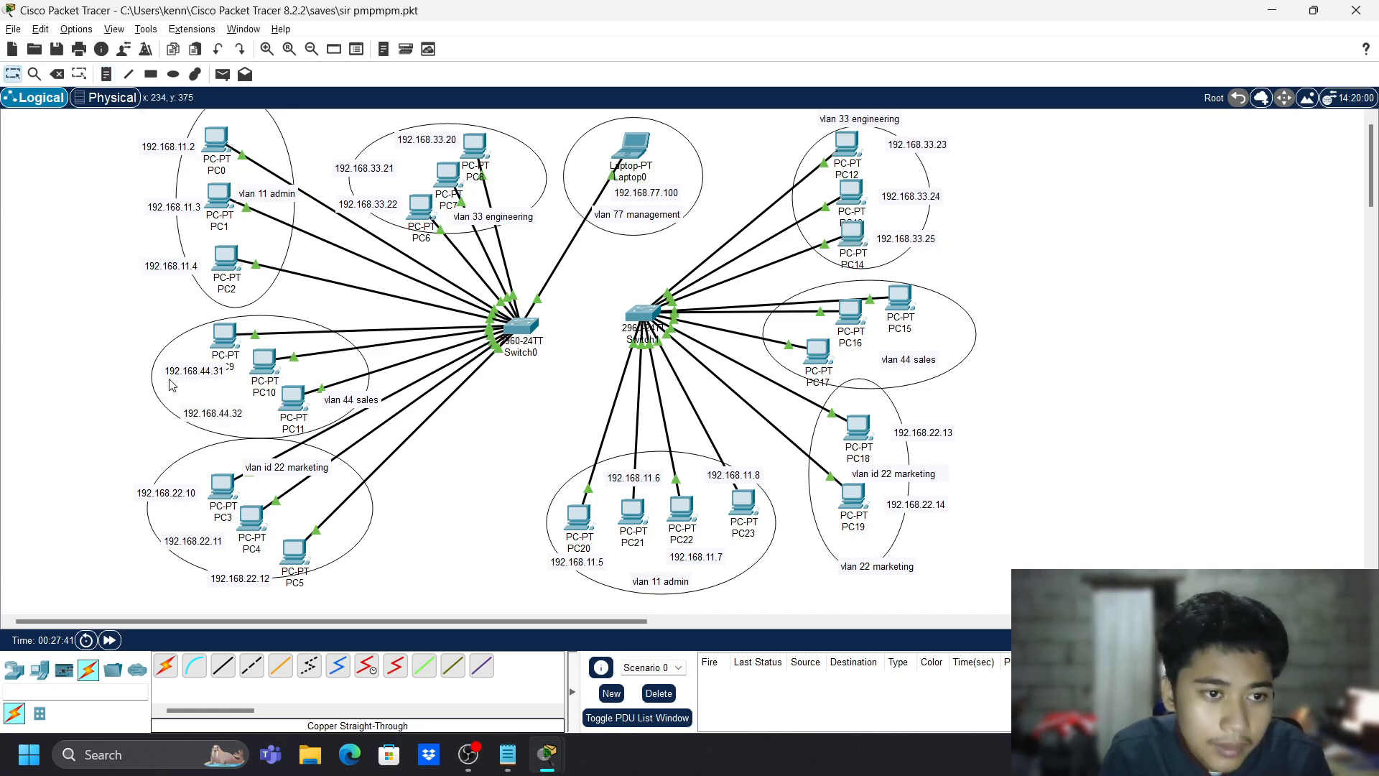
drag(174, 373, 143, 337)
drag(197, 409, 181, 372)
- Add a 192.168.44.33 note beside PC11 and tidy the three address labels
key(n)
click(232, 422)
text(192.168.44.33)
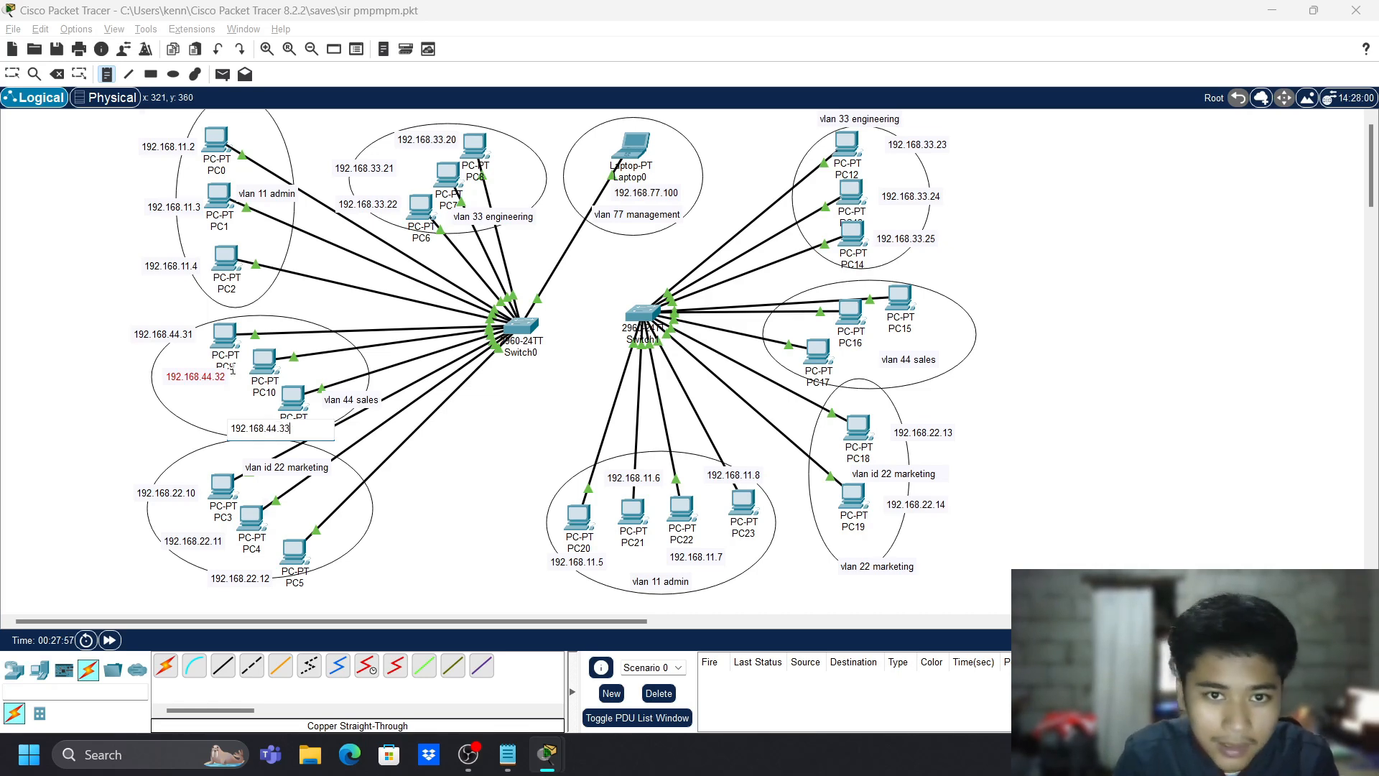
key(Escape)
drag(258, 433, 205, 387)
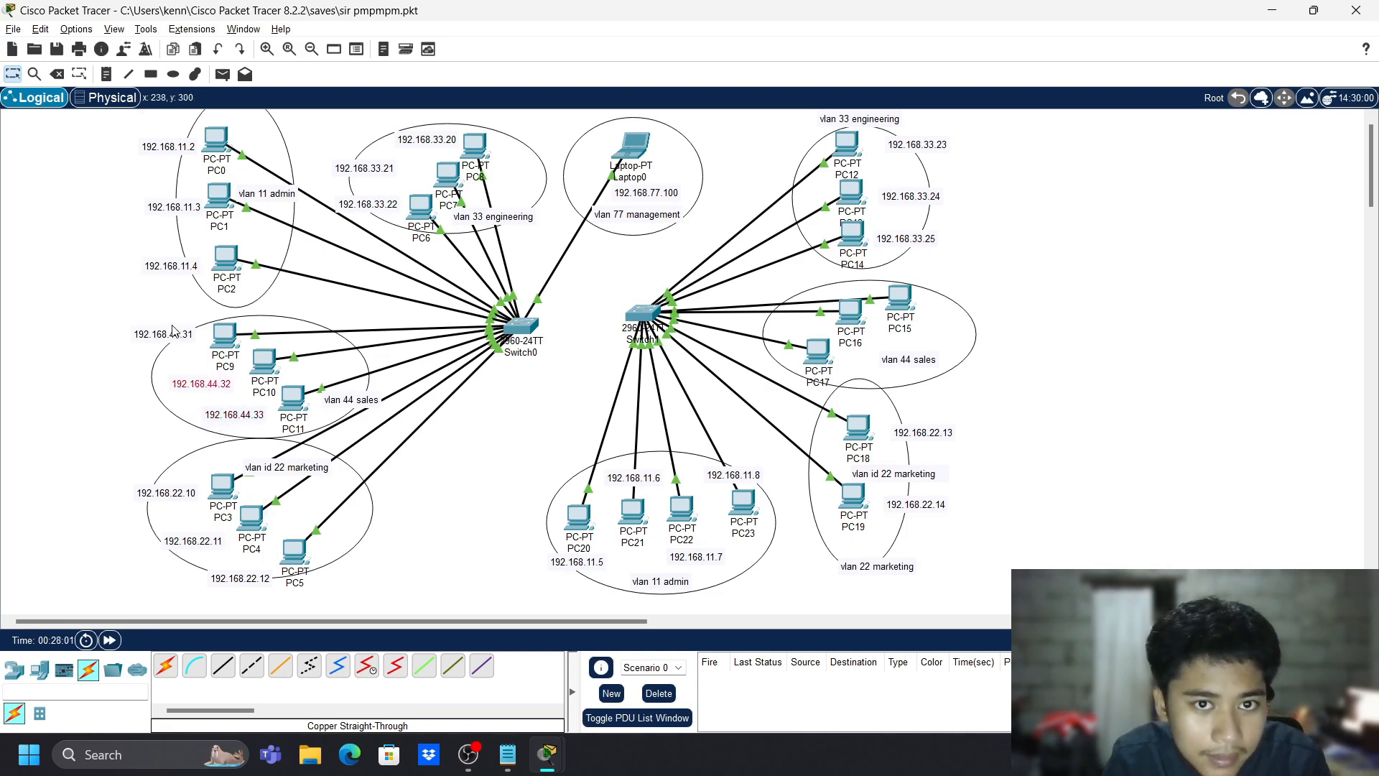
drag(173, 338, 177, 358)
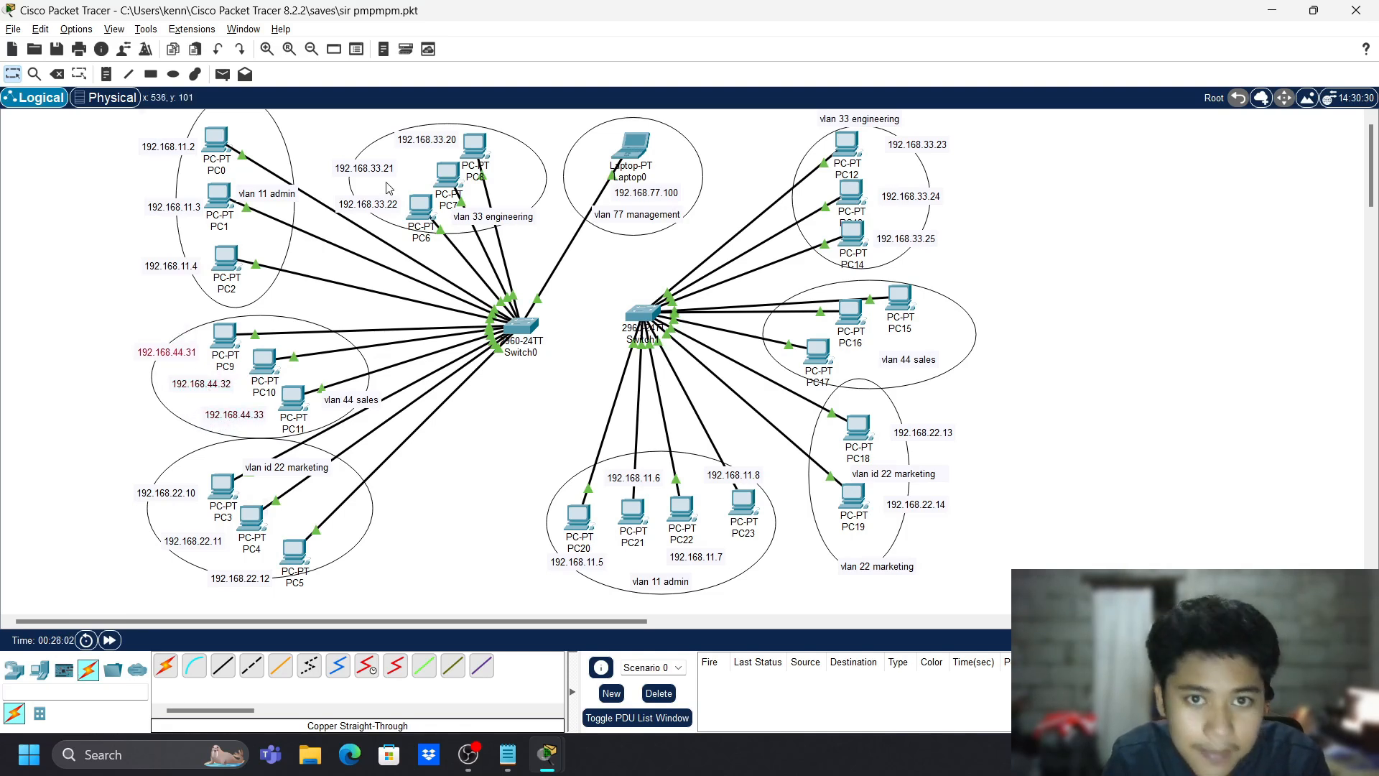
- Rearrange PC15–PC17, the sales ellipse and the 'vlan 44 sales' label in the right group
click(910, 364)
drag(910, 364, 905, 389)
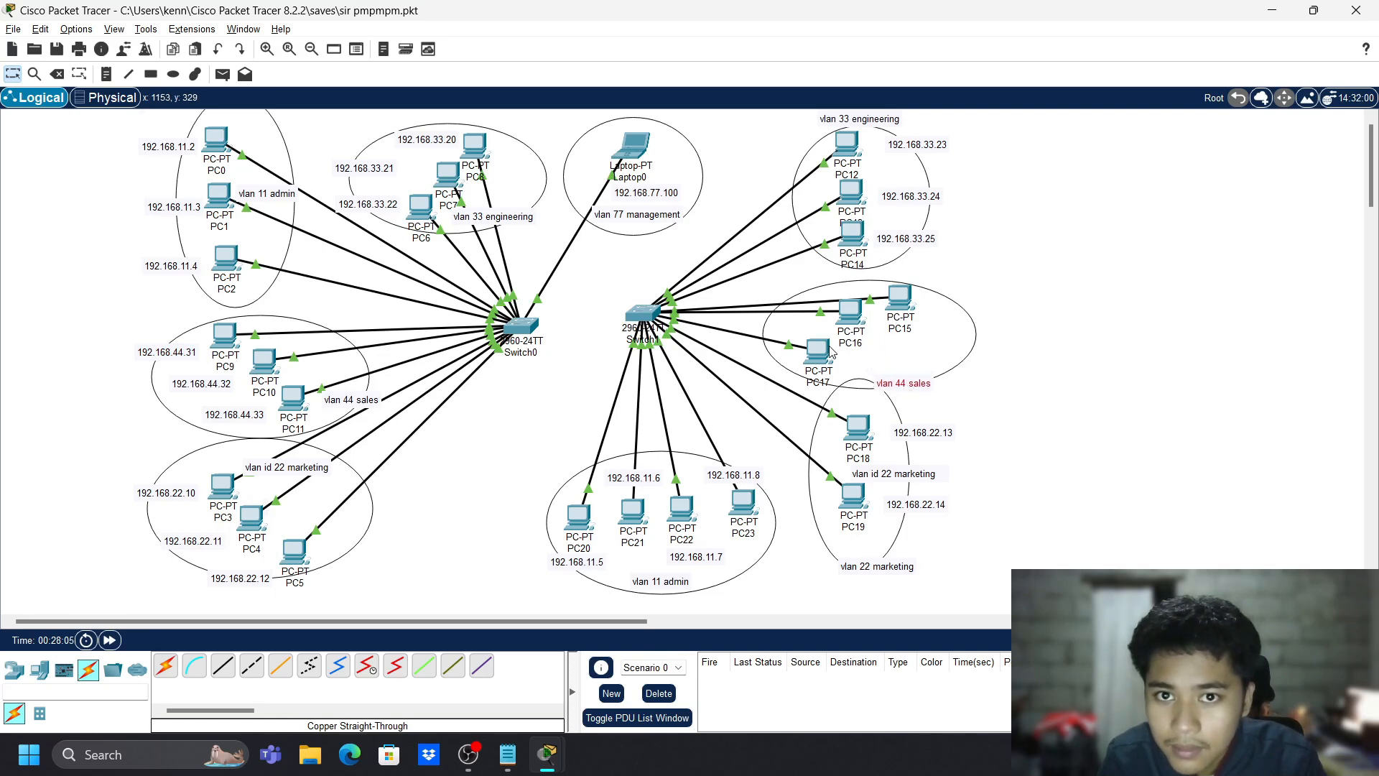
mouse_move(826, 352)
mouse_down()
mouse_move(877, 350)
mouse_move(835, 352)
mouse_up()
drag(941, 347, 994, 328)
click(954, 338)
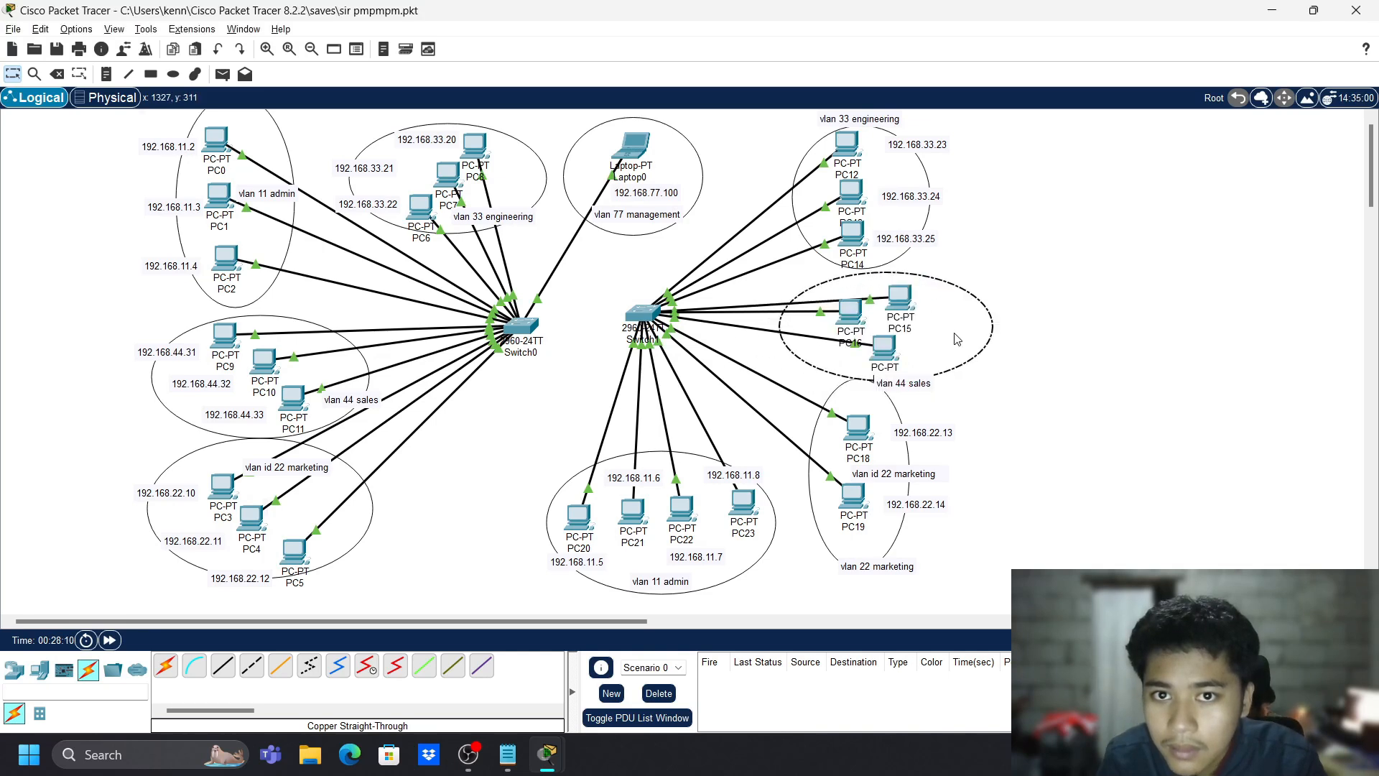
click(918, 383)
click(1000, 385)
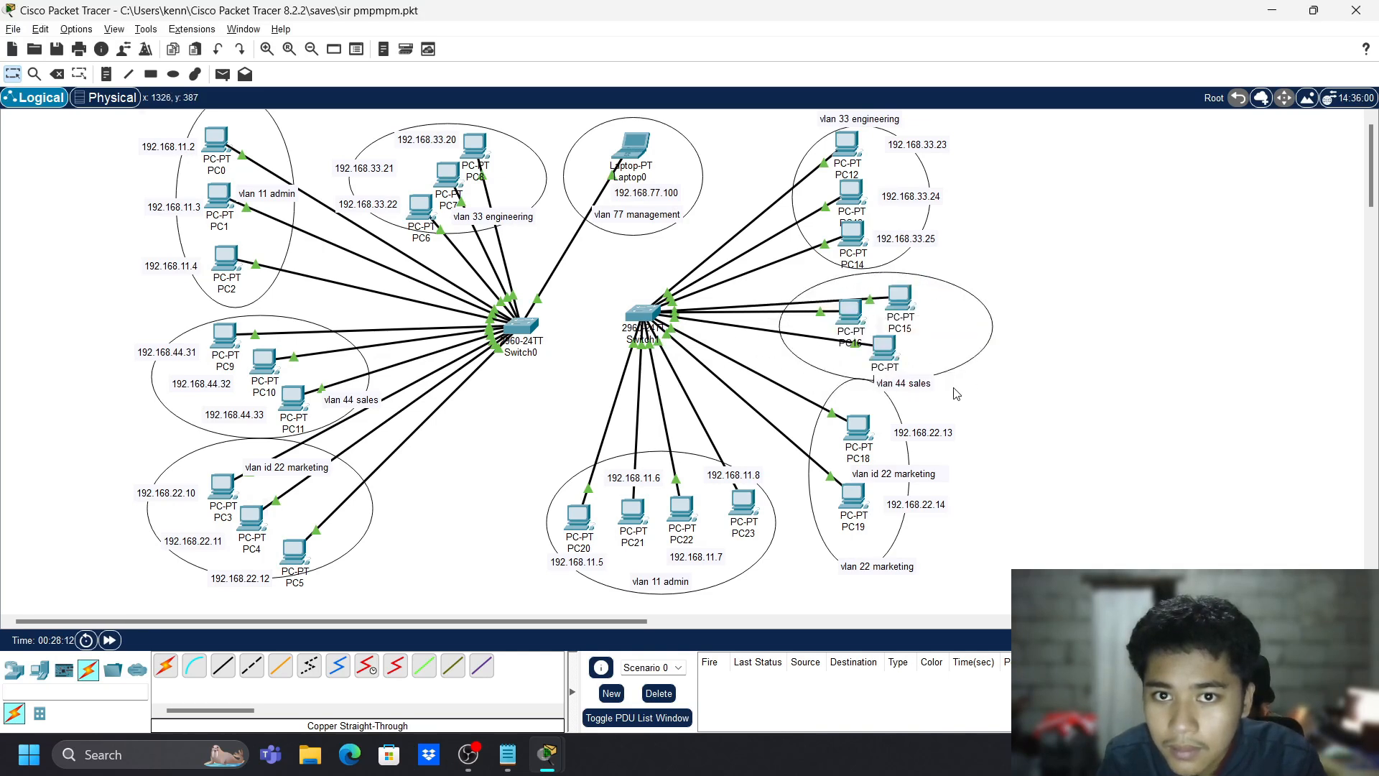
drag(908, 383, 819, 368)
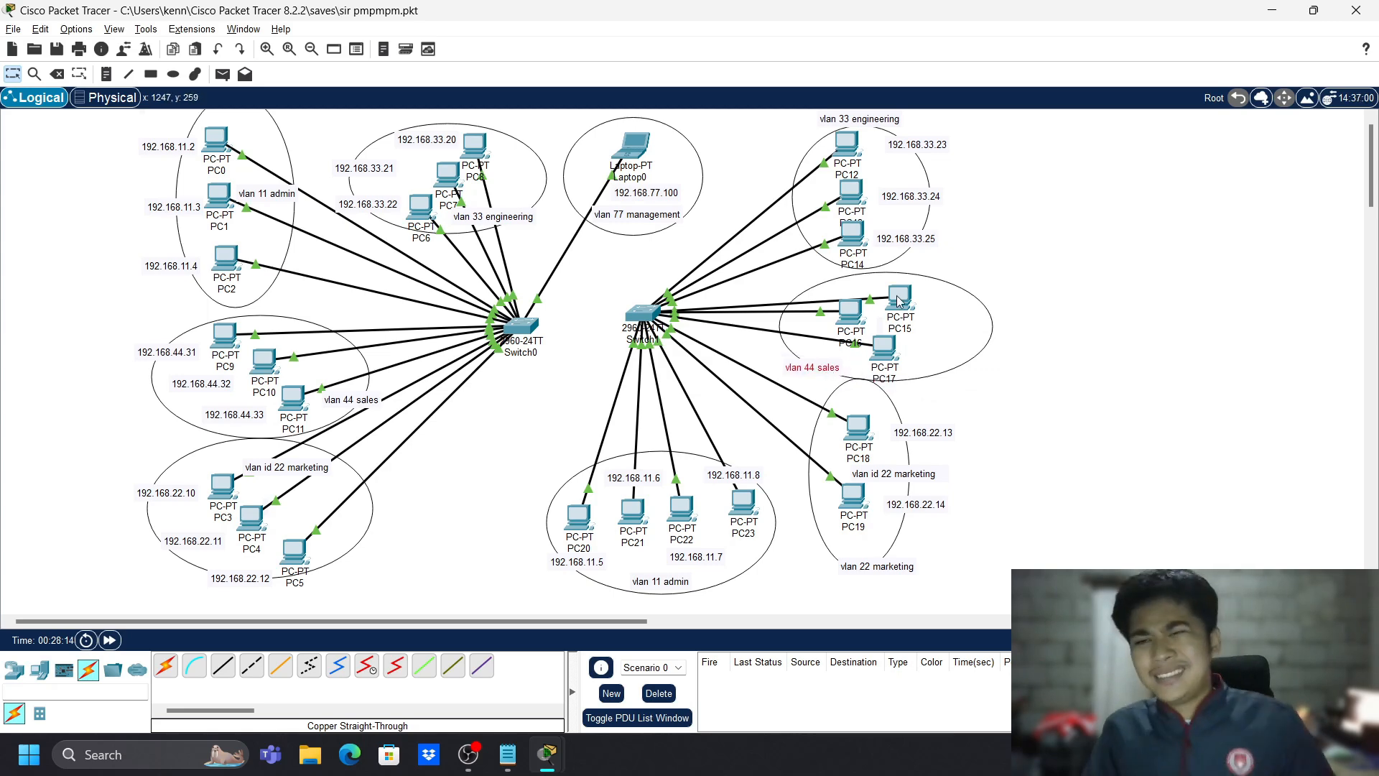
drag(899, 299, 886, 368)
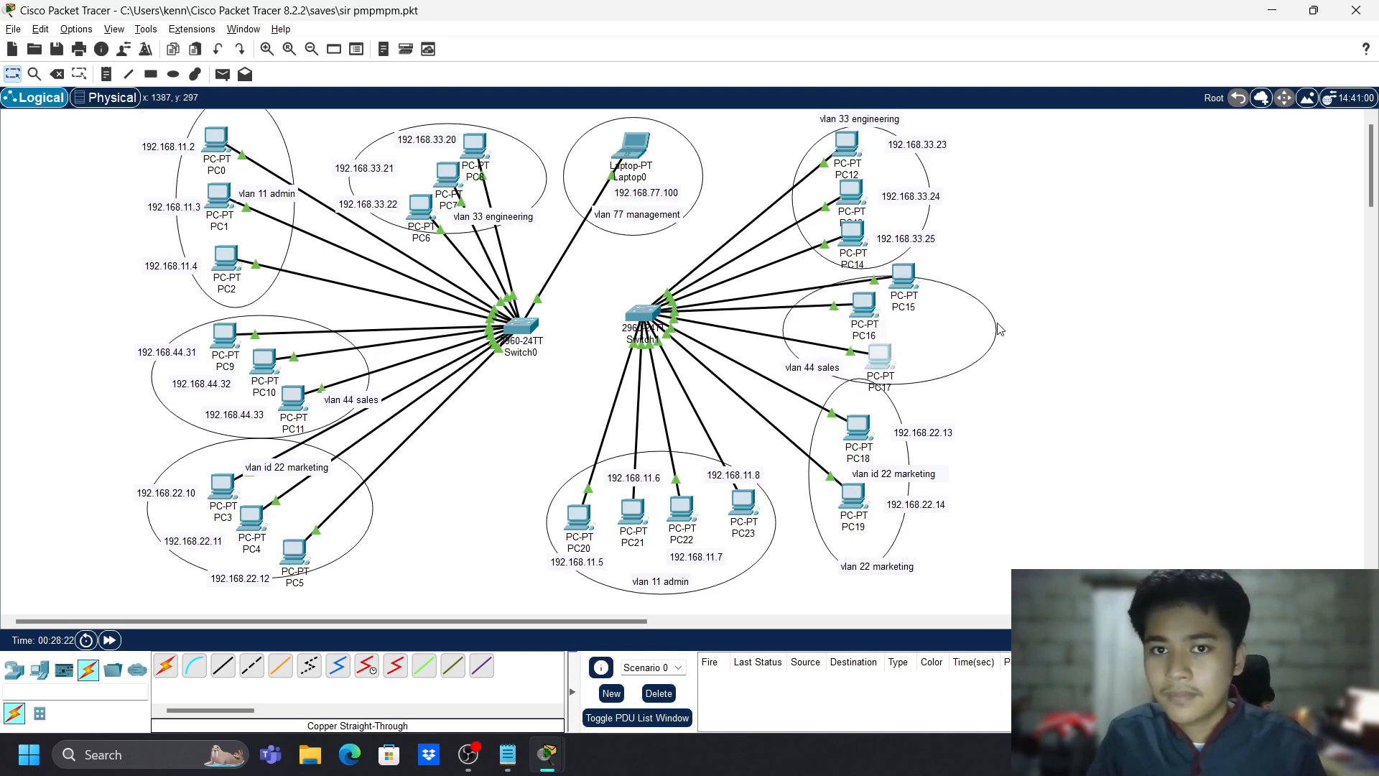
- Create address notes 192.168.44.34, 192.168.44.35 and 192.168.44.36 near PC15–PC17
key(n)
click(932, 301)
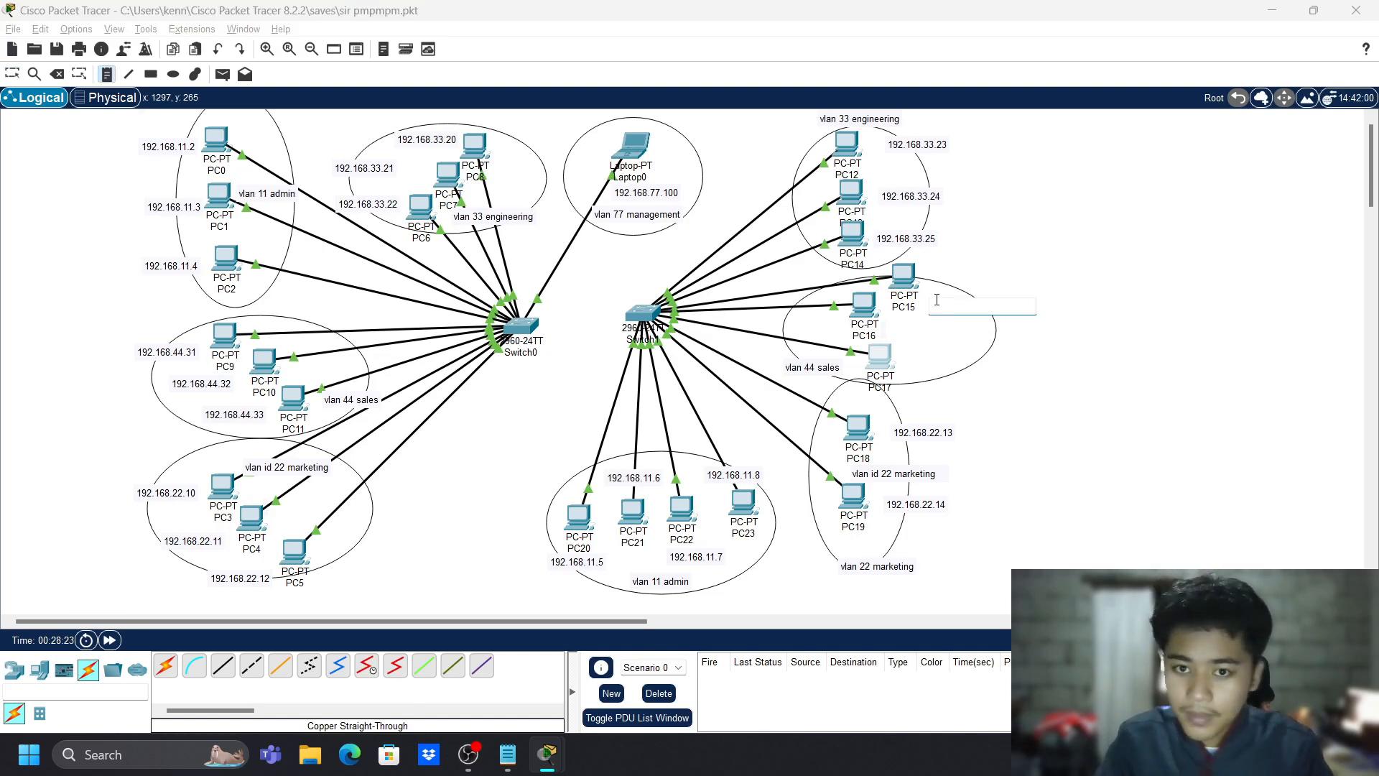
text(192.168.)
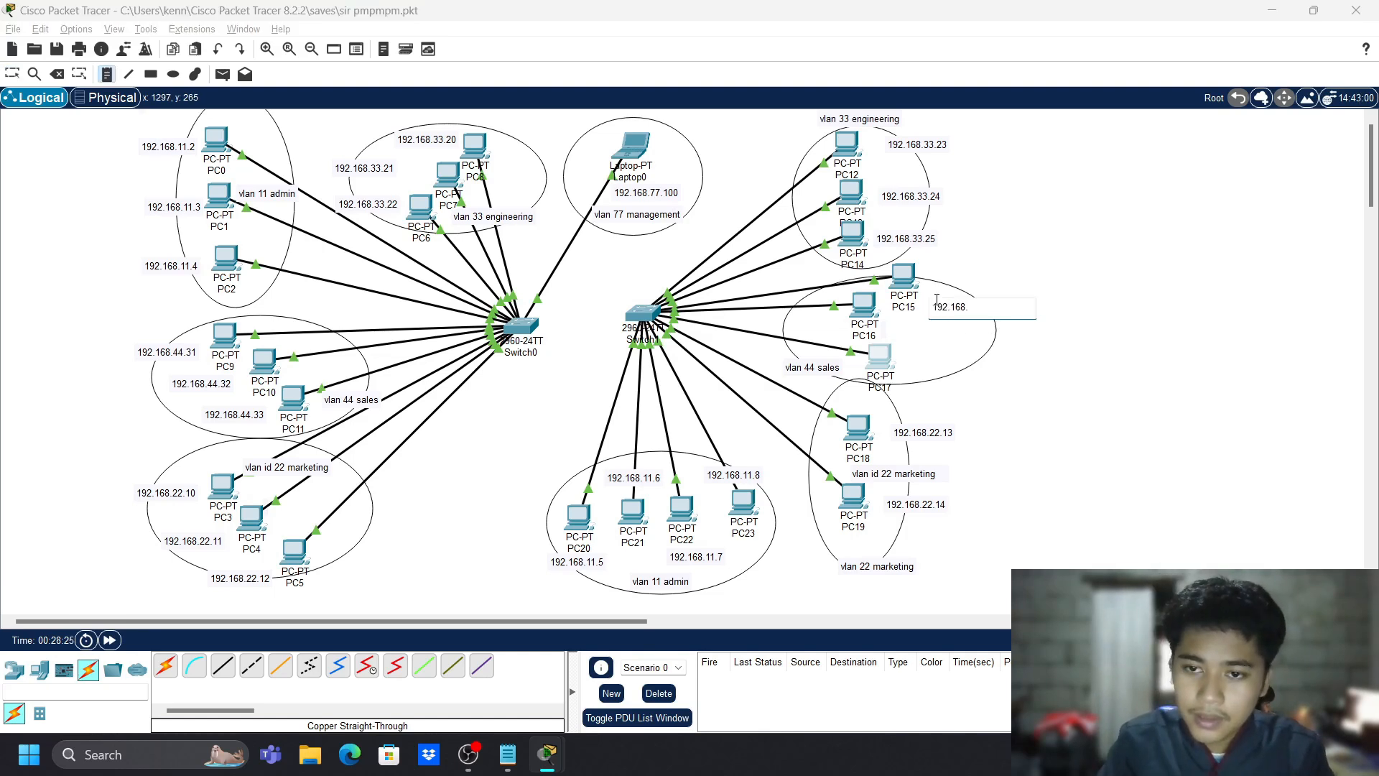
text(44)
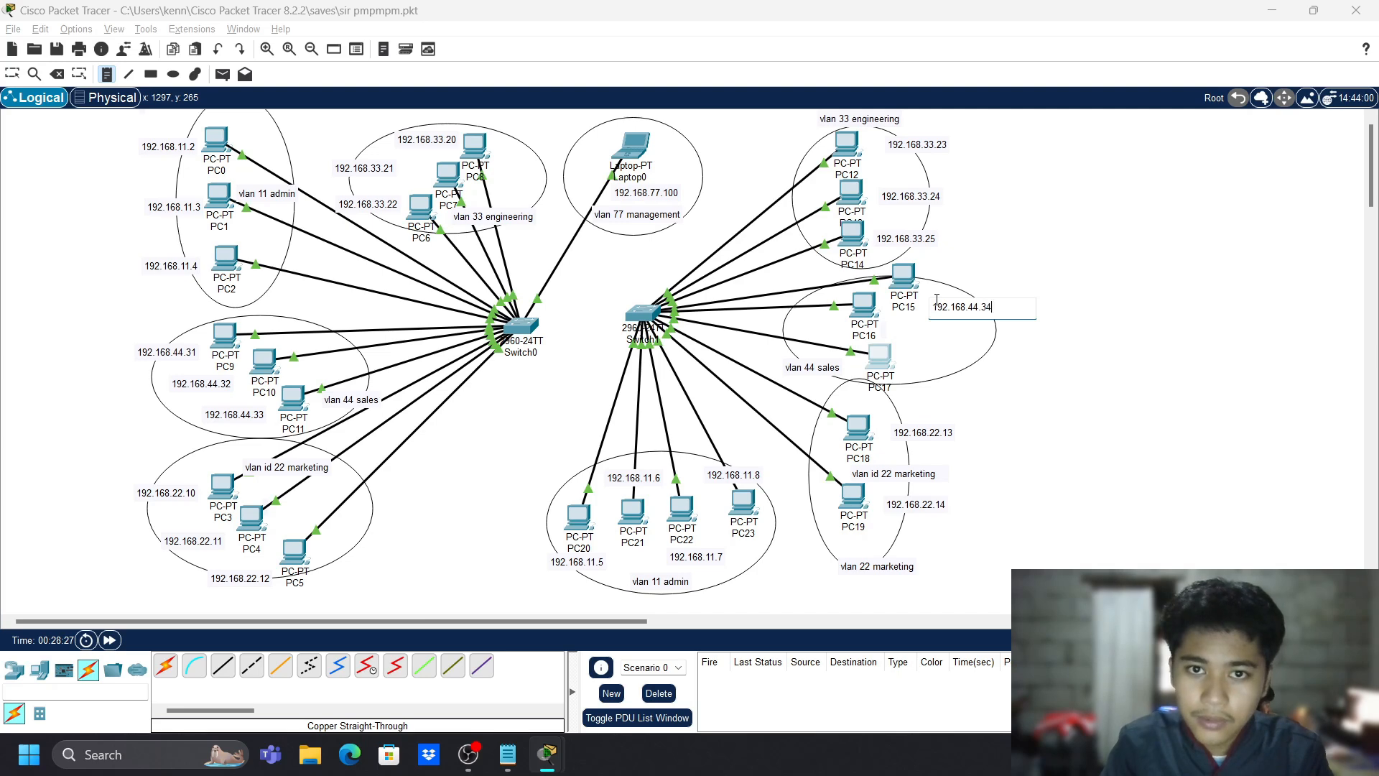
text(.34)
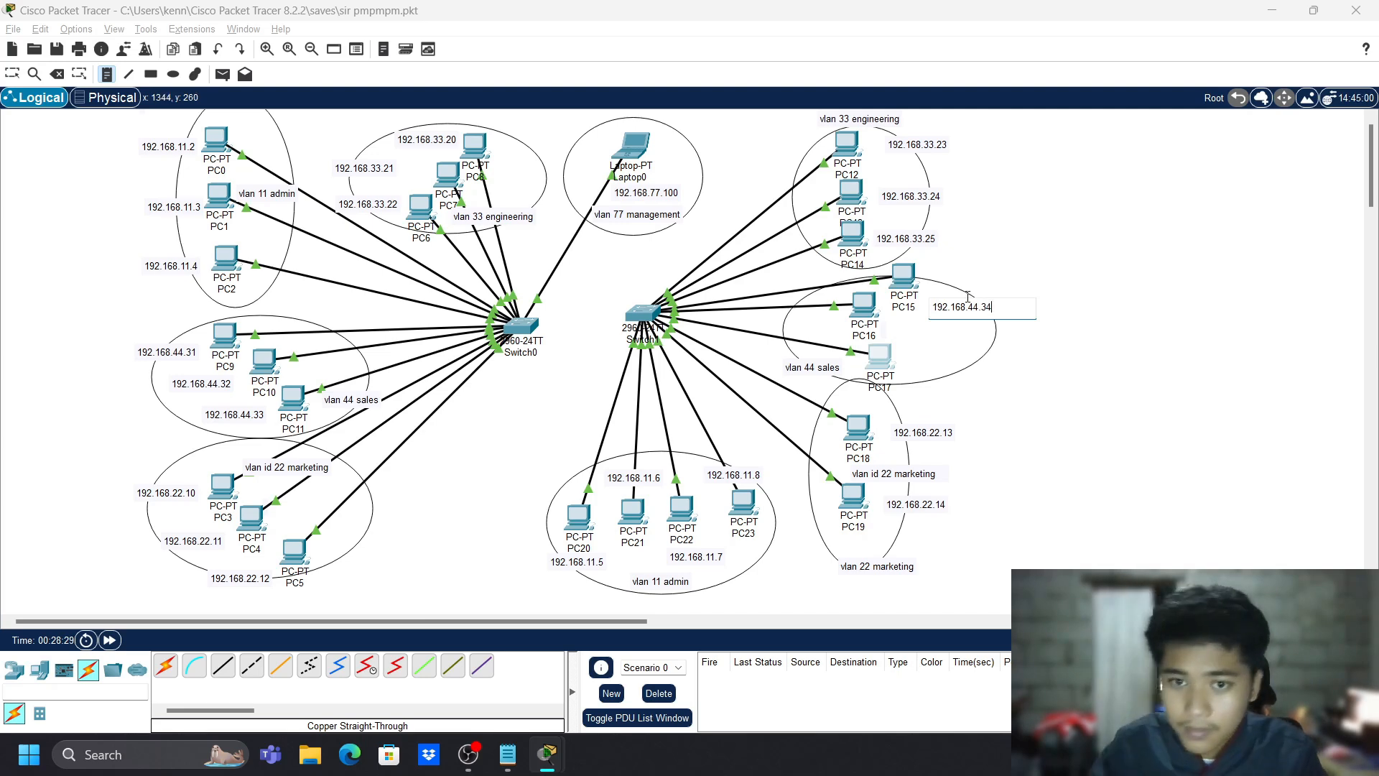
click(982, 292)
text(192.168.33)
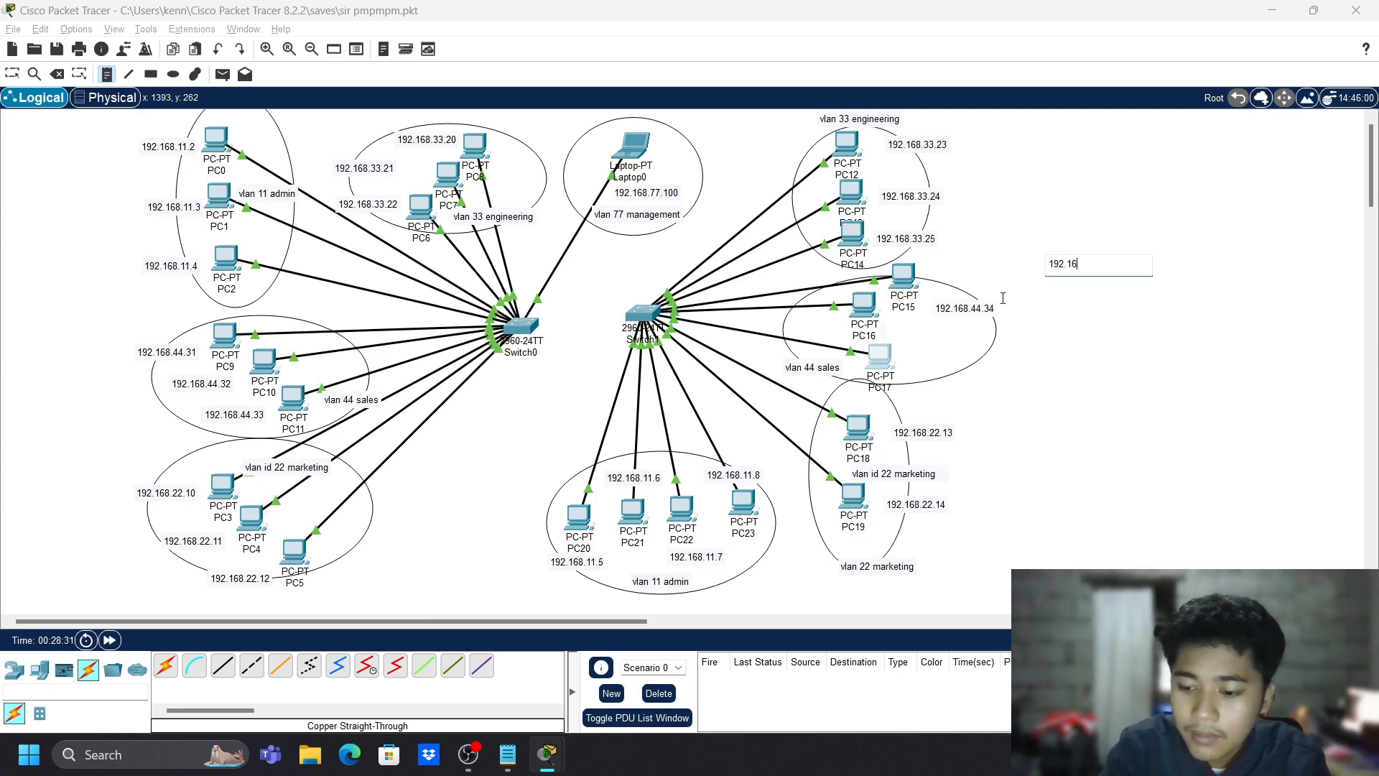
key(BackSpace)
key(BackSpace)
text(44.35)
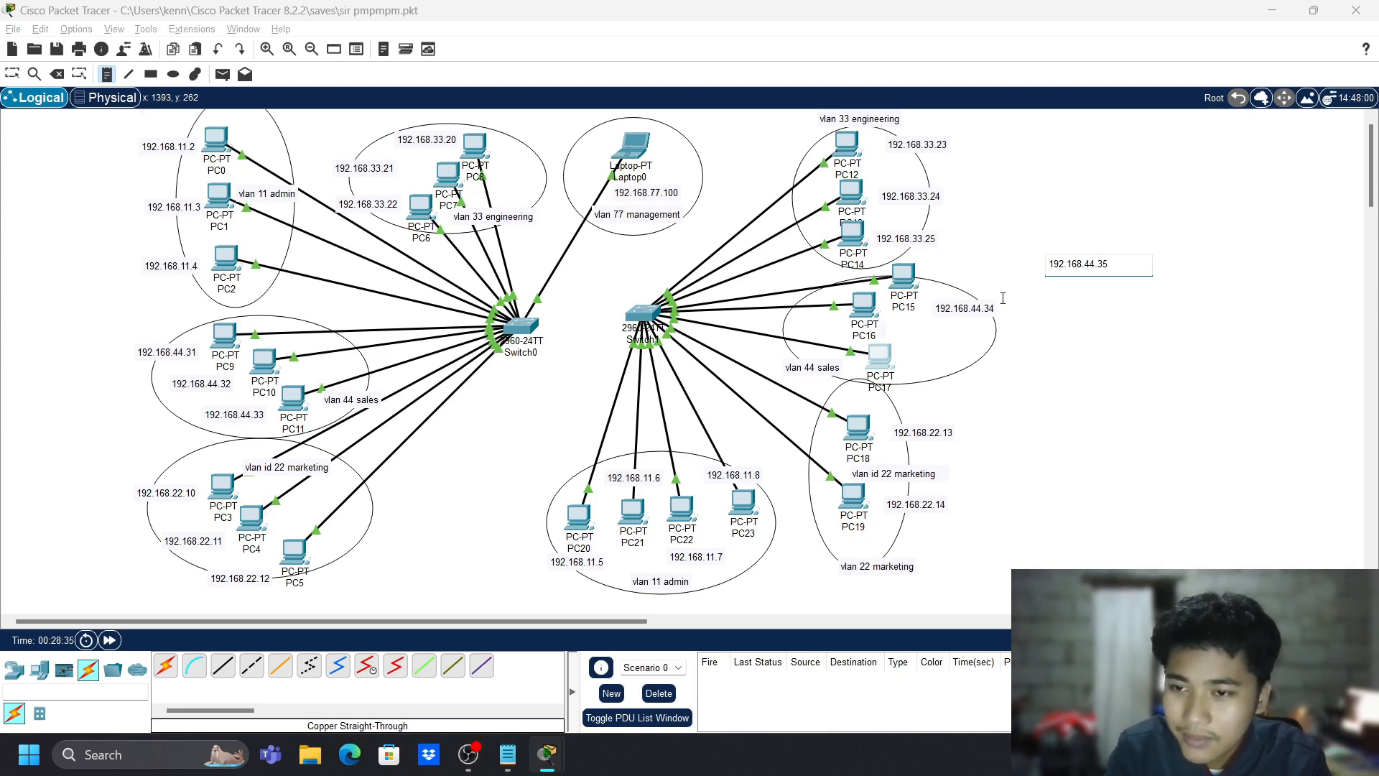
click(925, 371)
text(192.168.44.6)
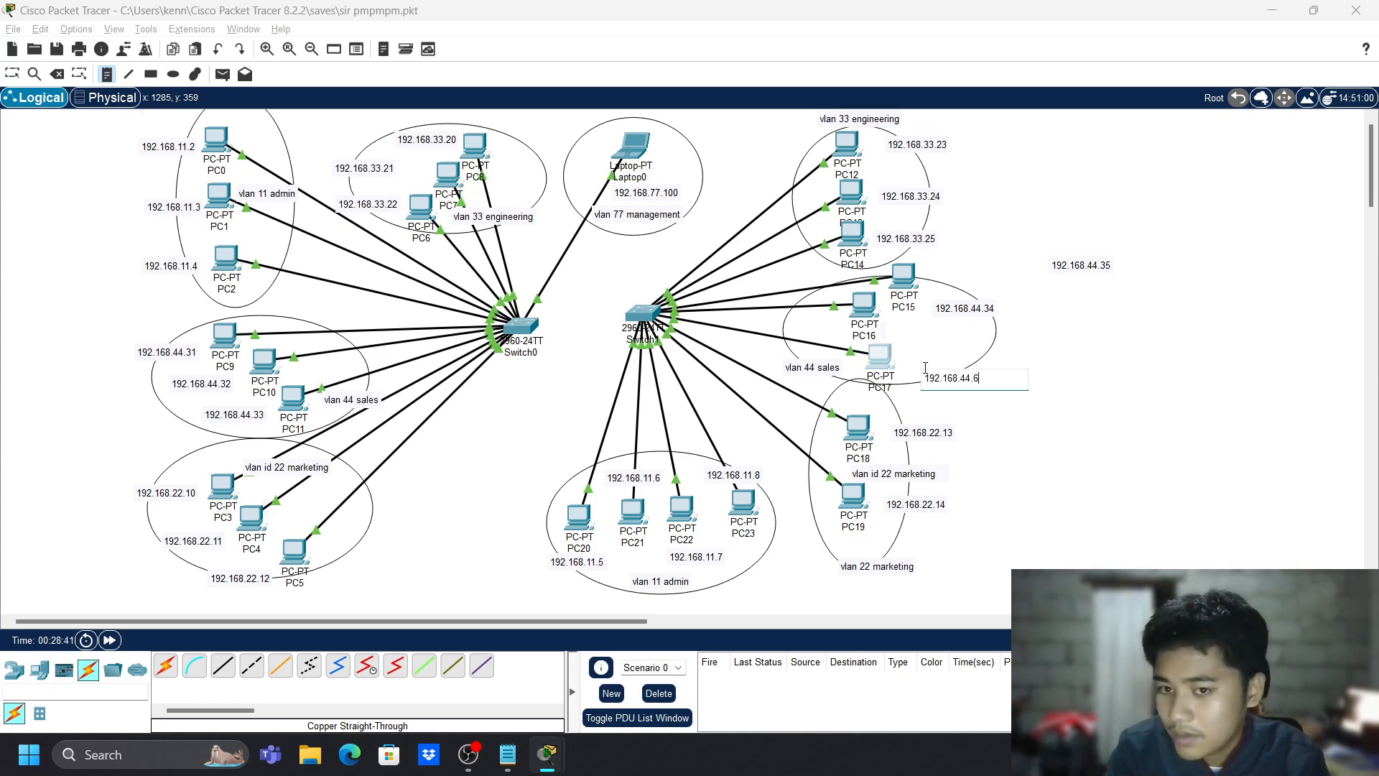
key(BackSpace)
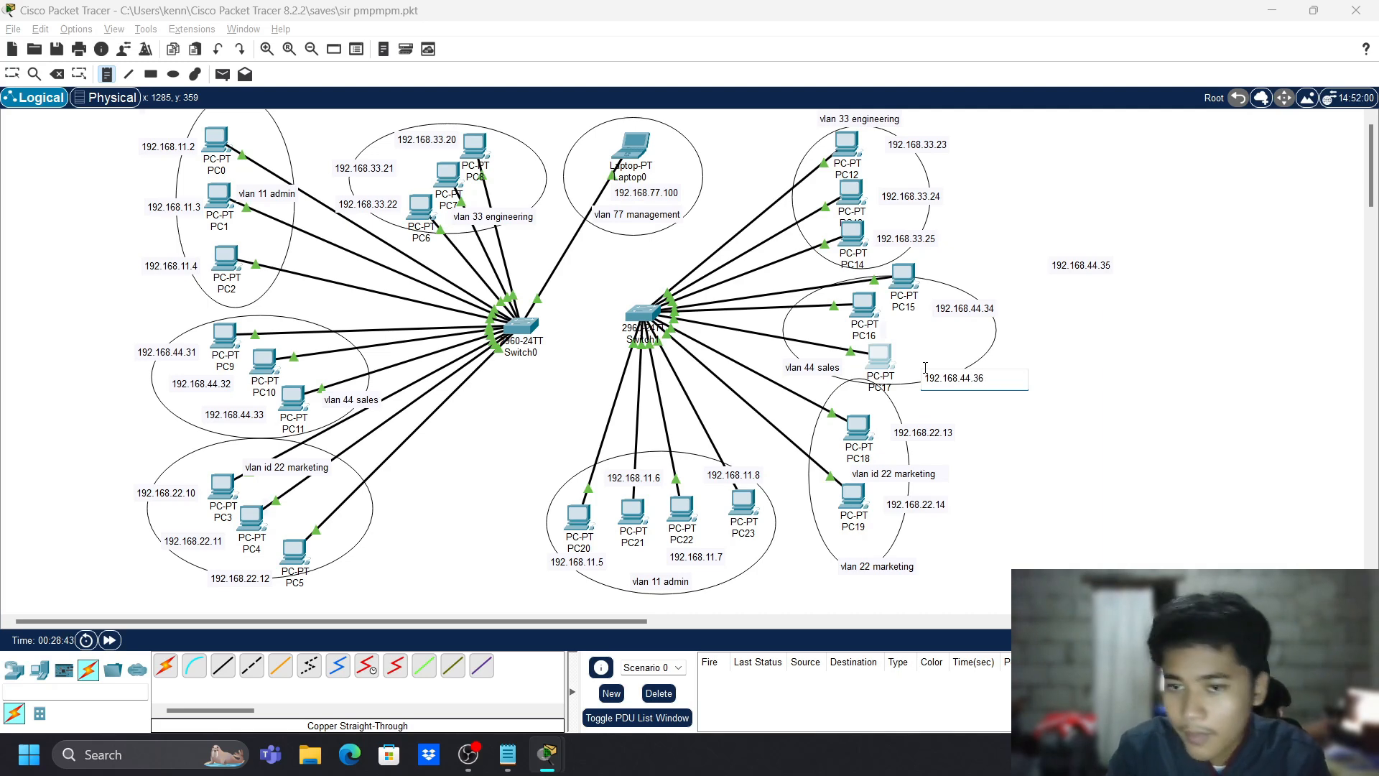
key(Escape)
- Position each address note beside its PC and refit the ellipse around the group
drag(1081, 266, 942, 373)
click(950, 376)
drag(948, 308, 948, 277)
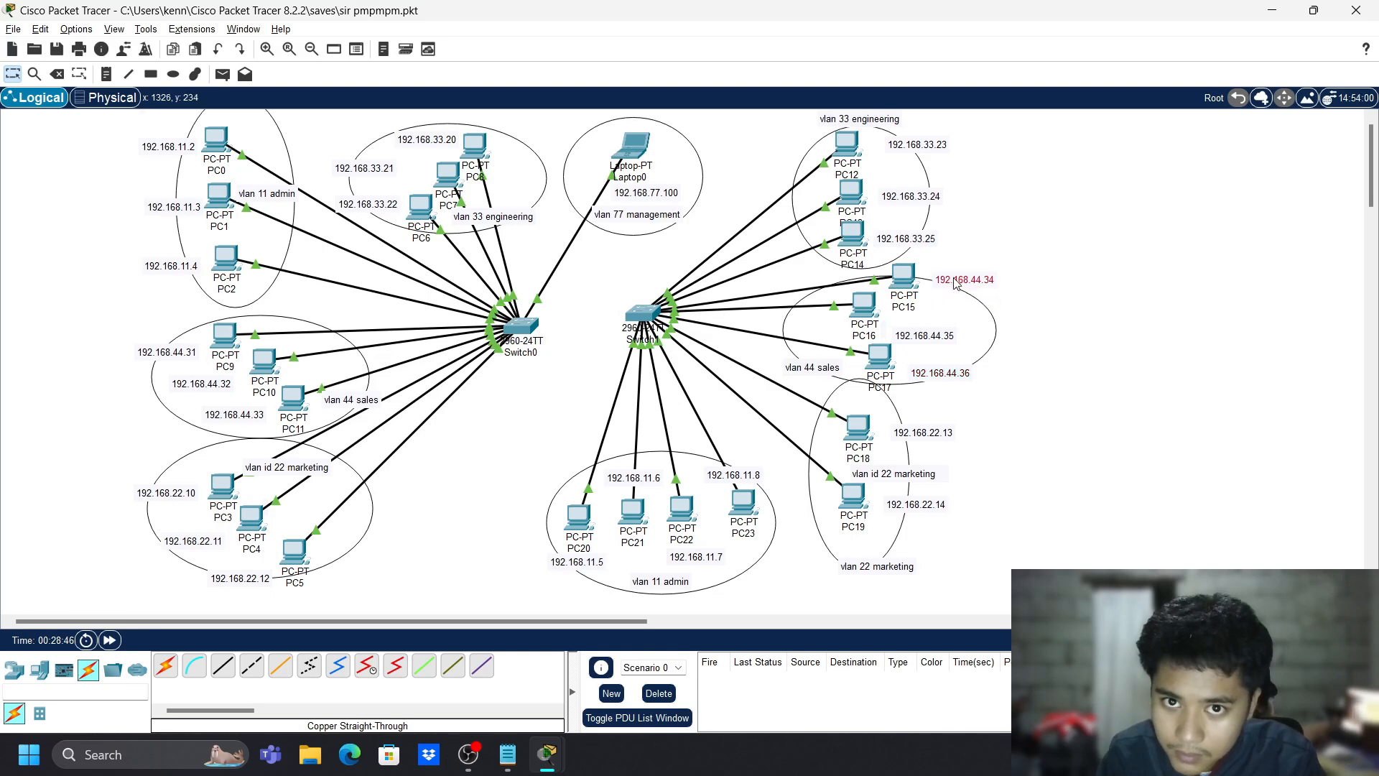
mouse_move(867, 316)
mouse_down()
mouse_move(925, 326)
mouse_move(858, 321)
mouse_up()
drag(947, 332, 958, 368)
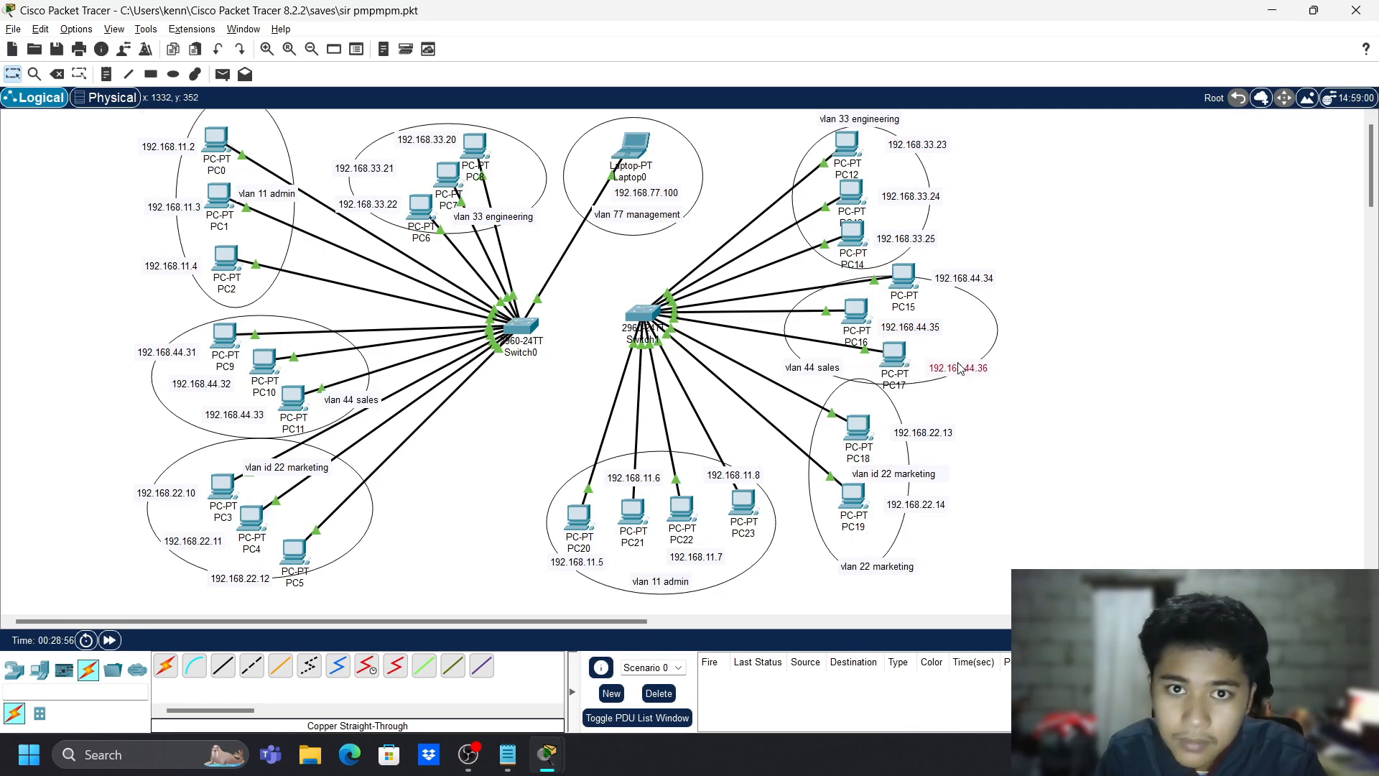
drag(222, 332, 223, 331)
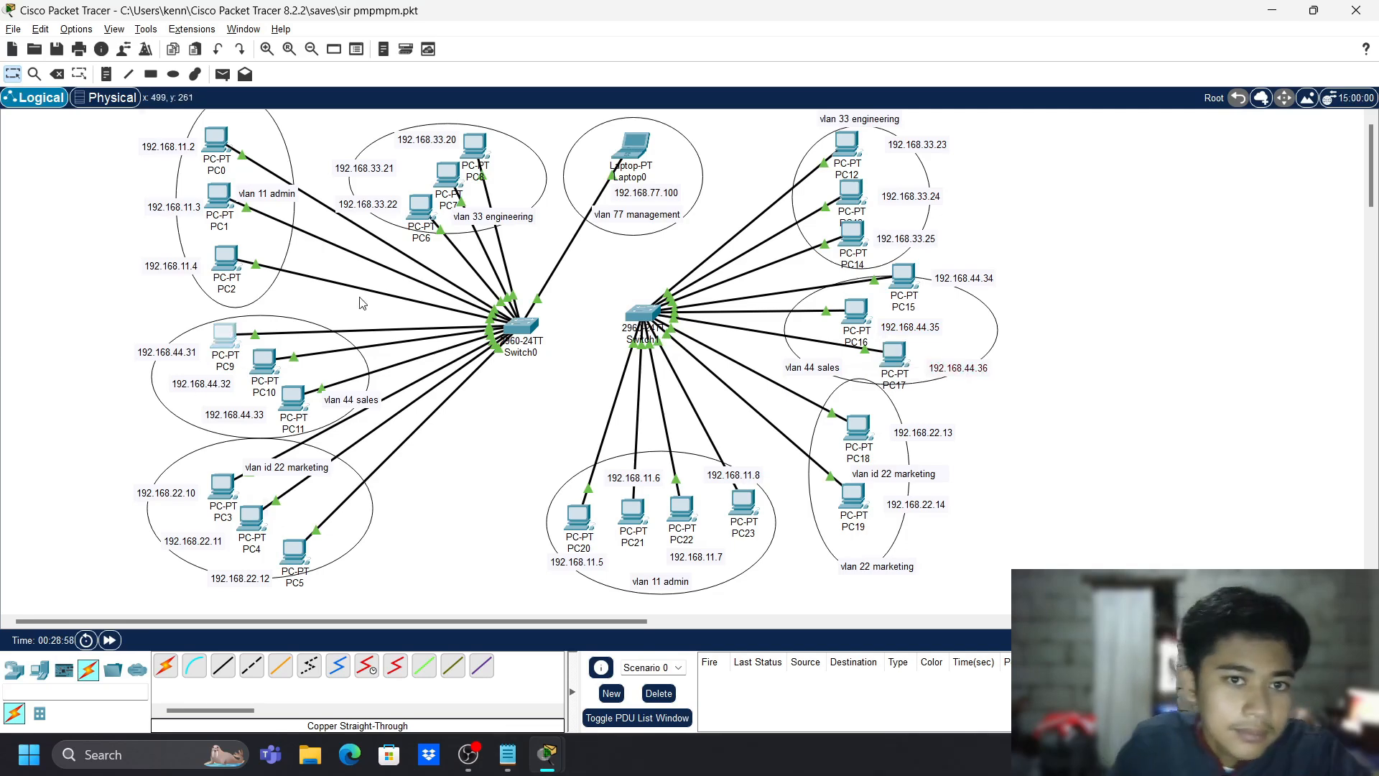
- Set PC9's FastEthernet0 IPv4 address to 192.168.44.31 with the mask auto-filled
click(225, 338)
click(218, 338)
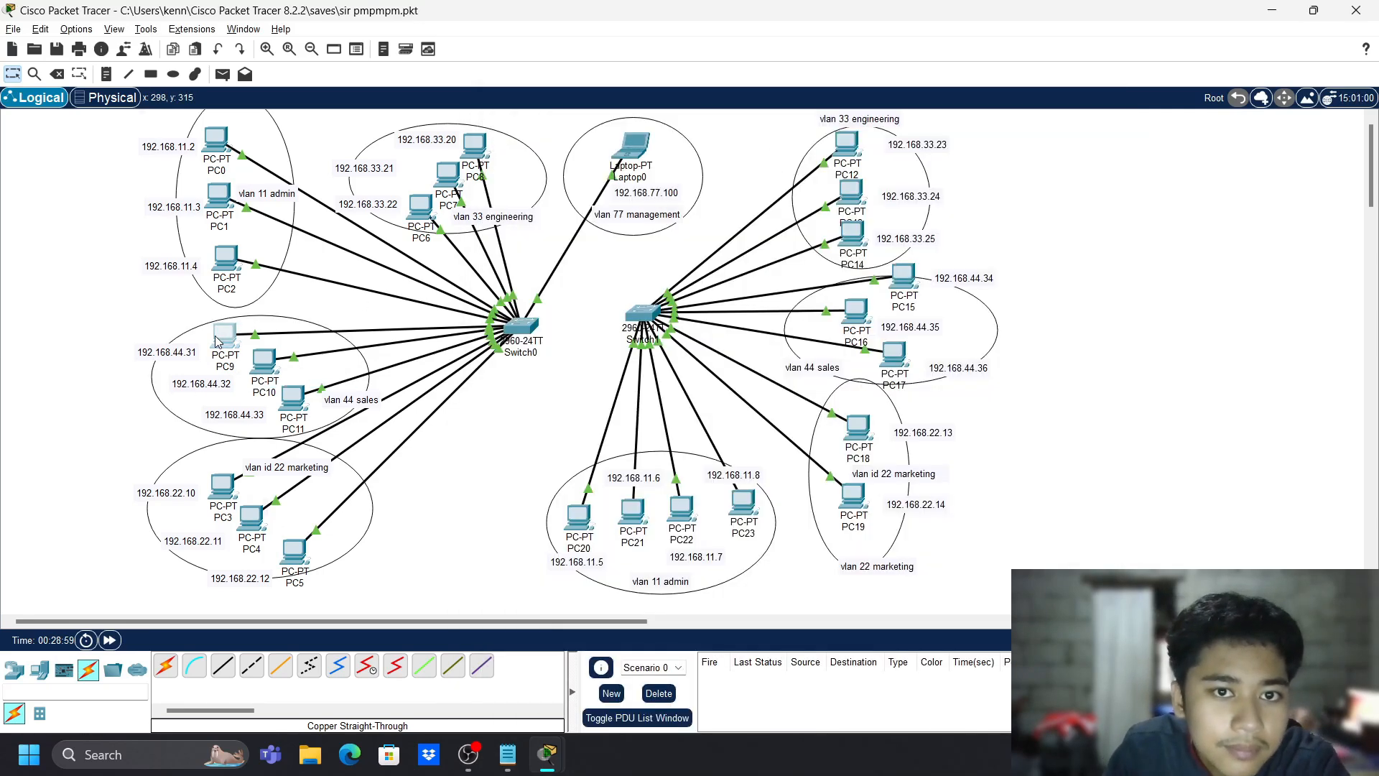
click(566, 139)
click(578, 230)
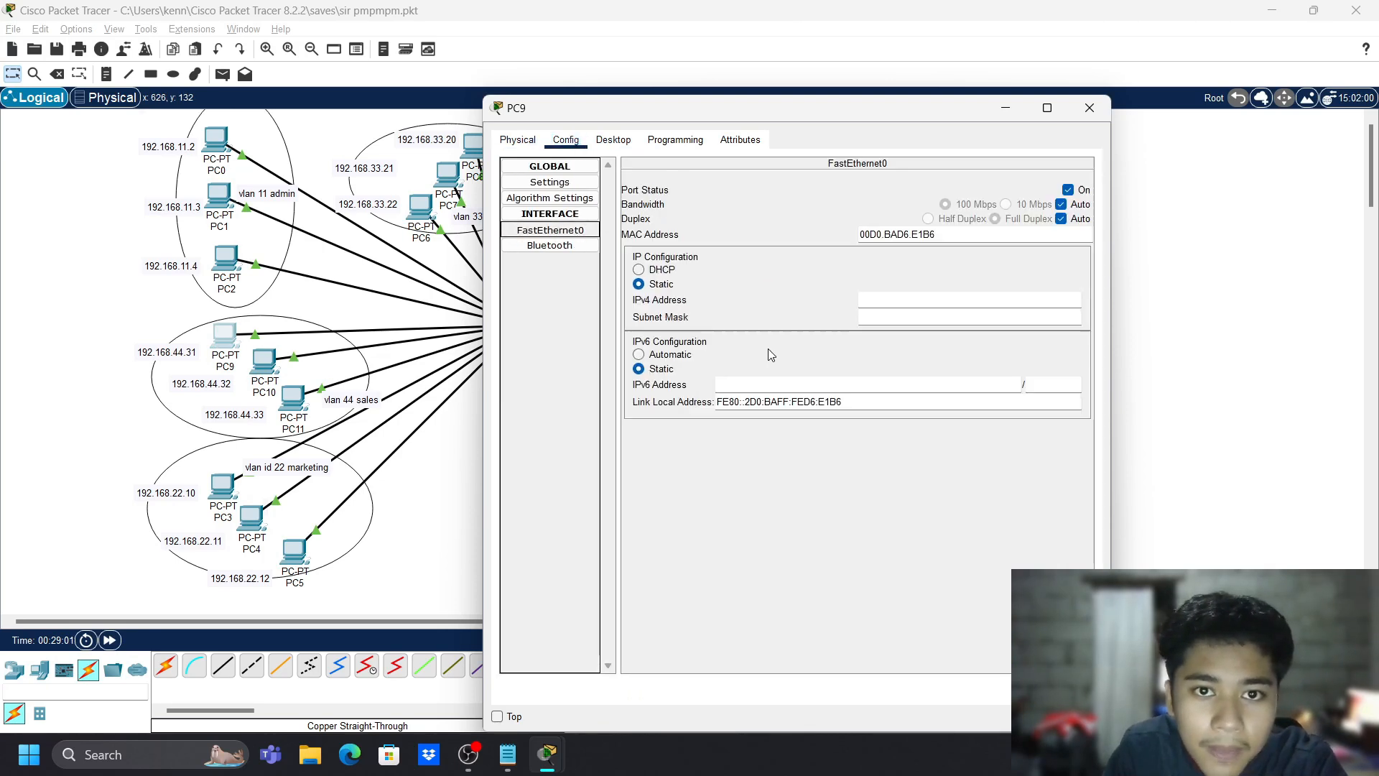
click(786, 384)
click(913, 301)
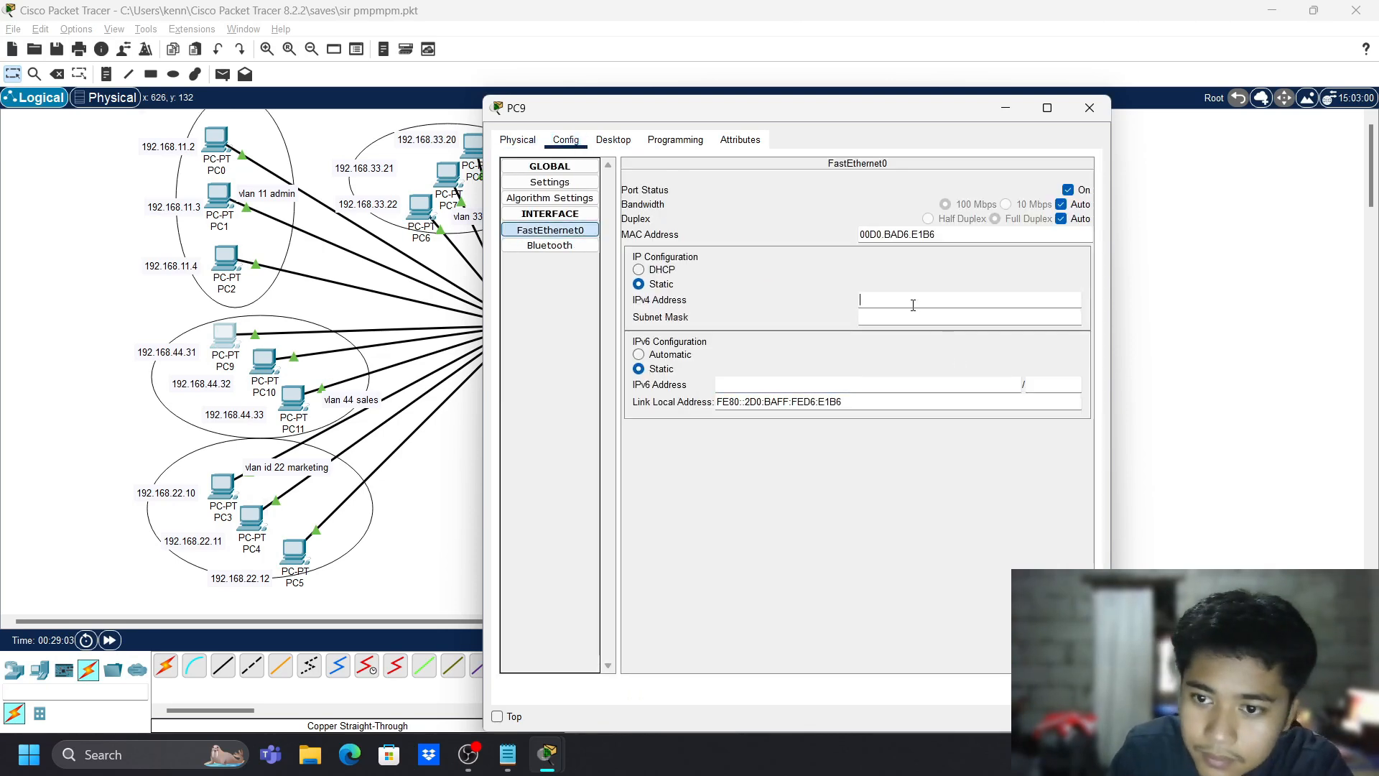
text(192.168.)
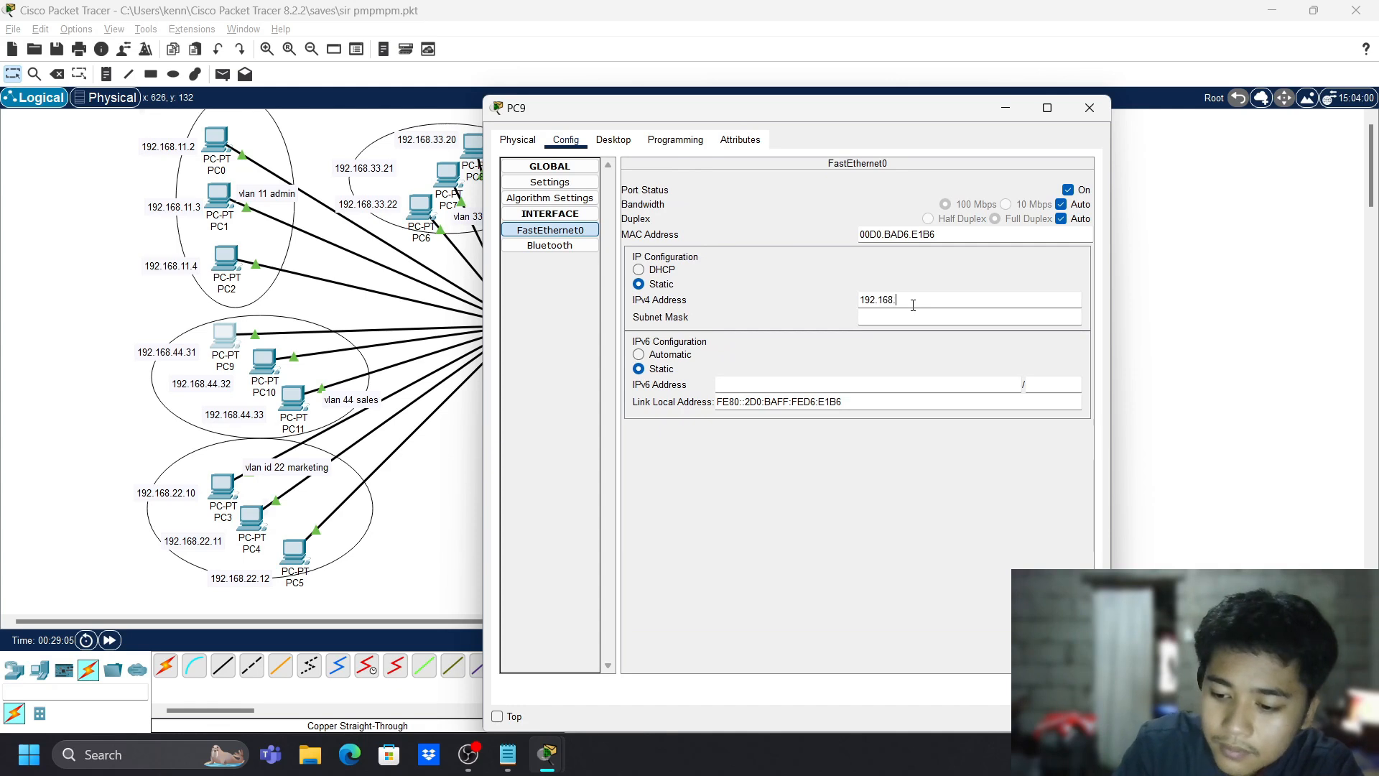
text(44.)
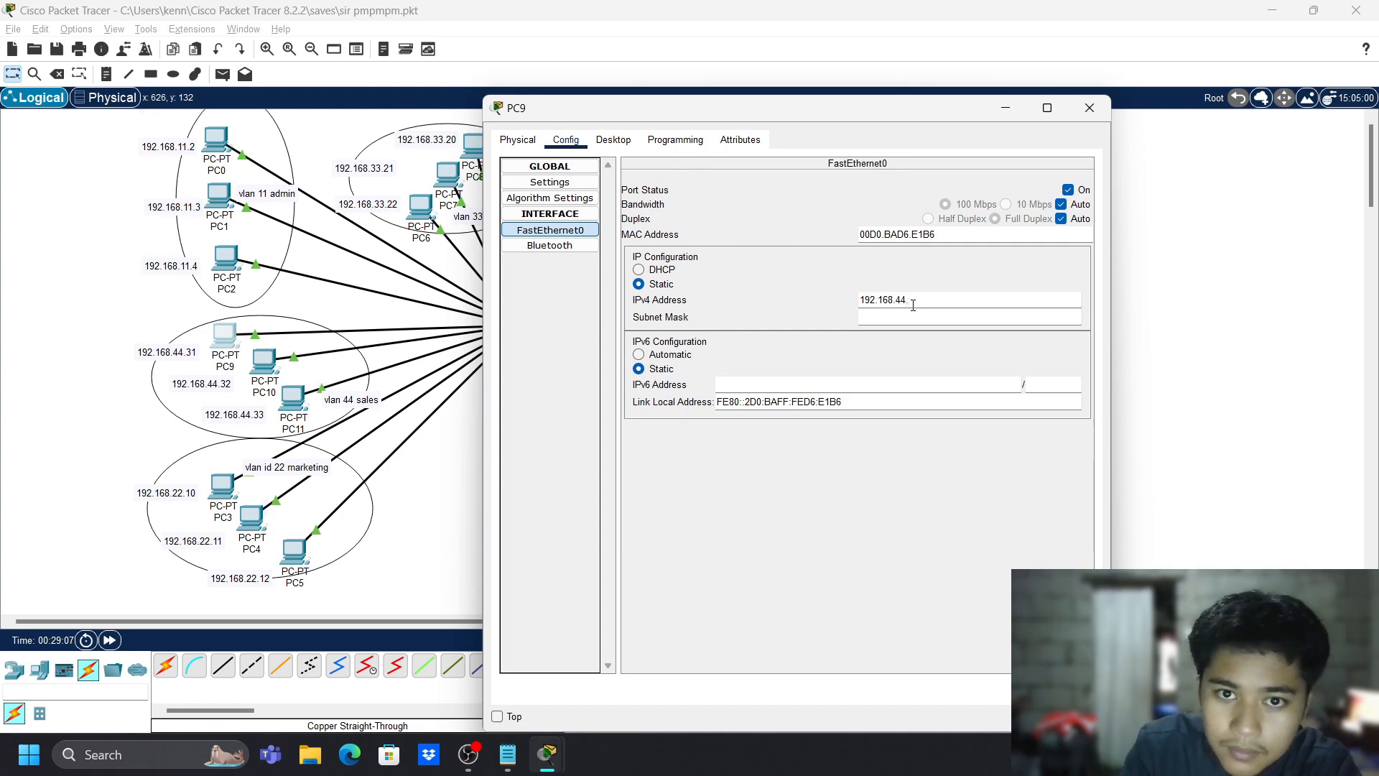
text(31)
key(ctrl+a)
key(ctrl+c)
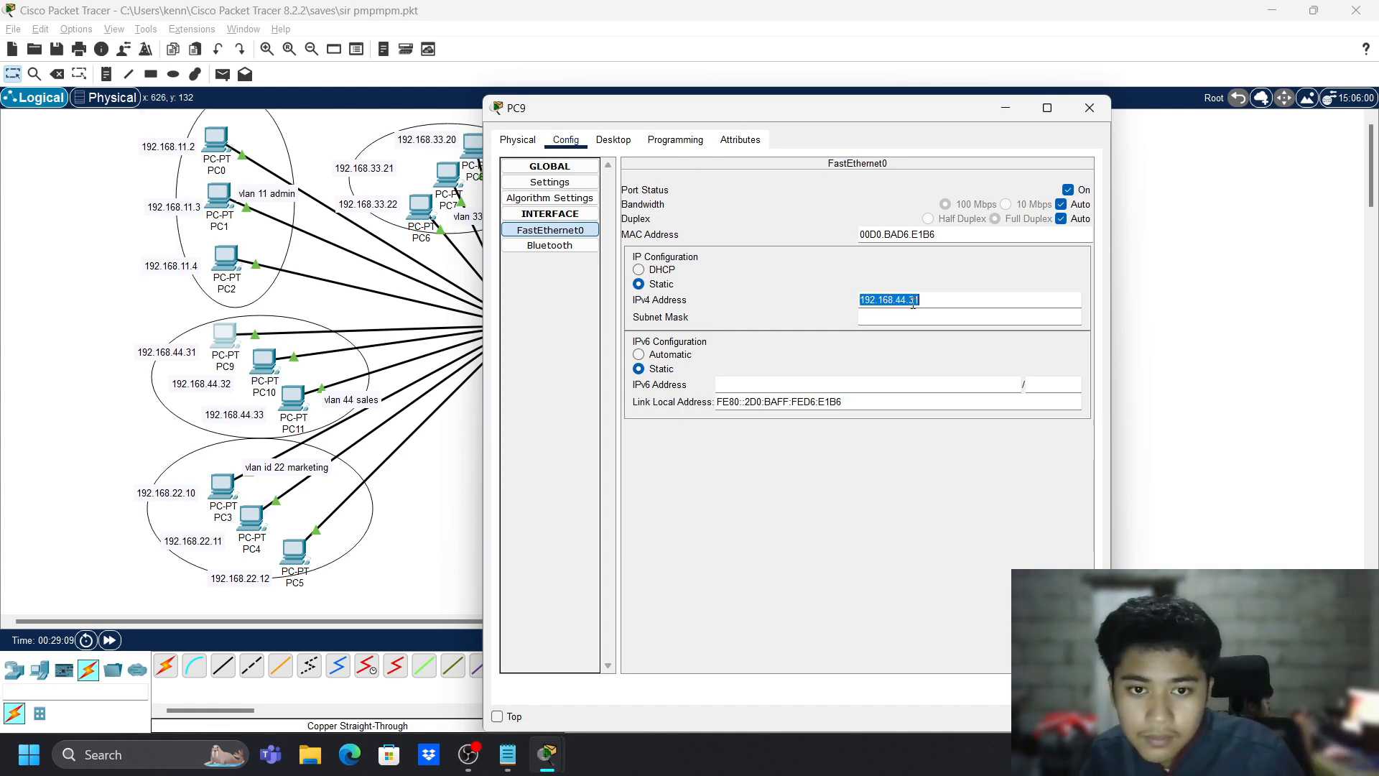
key(Tab)
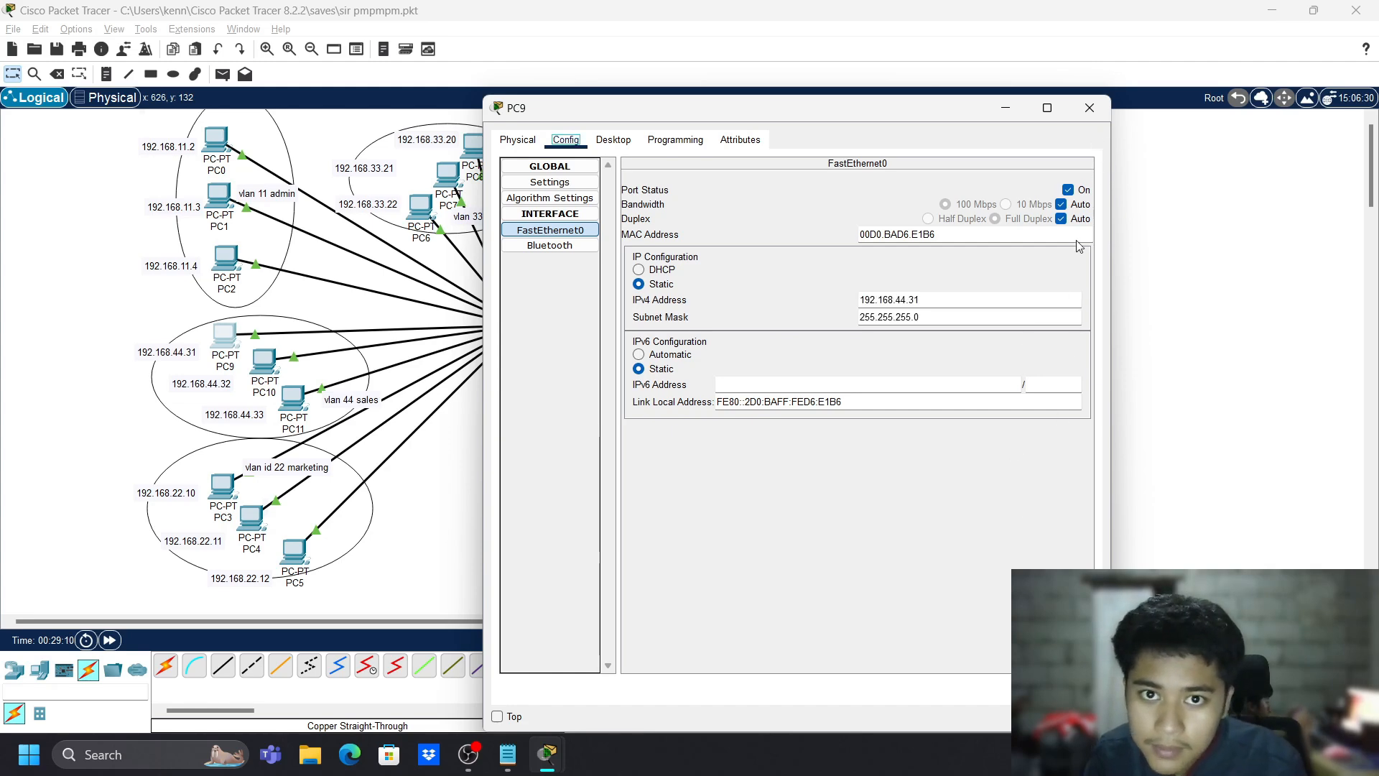
click(1089, 107)
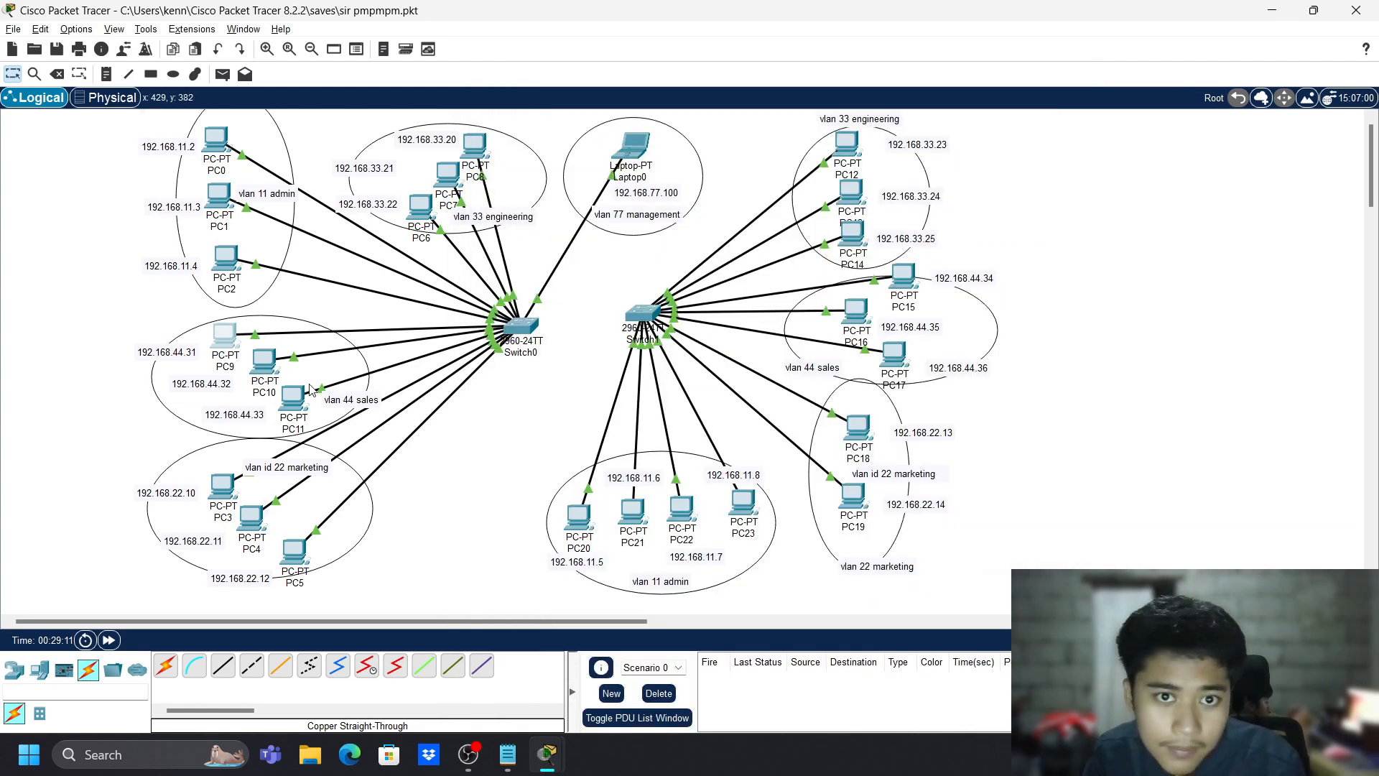
- Set PC10's IPv4 address to 192.168.44.32 with mask 255.255.255.0
click(266, 361)
click(601, 145)
click(566, 140)
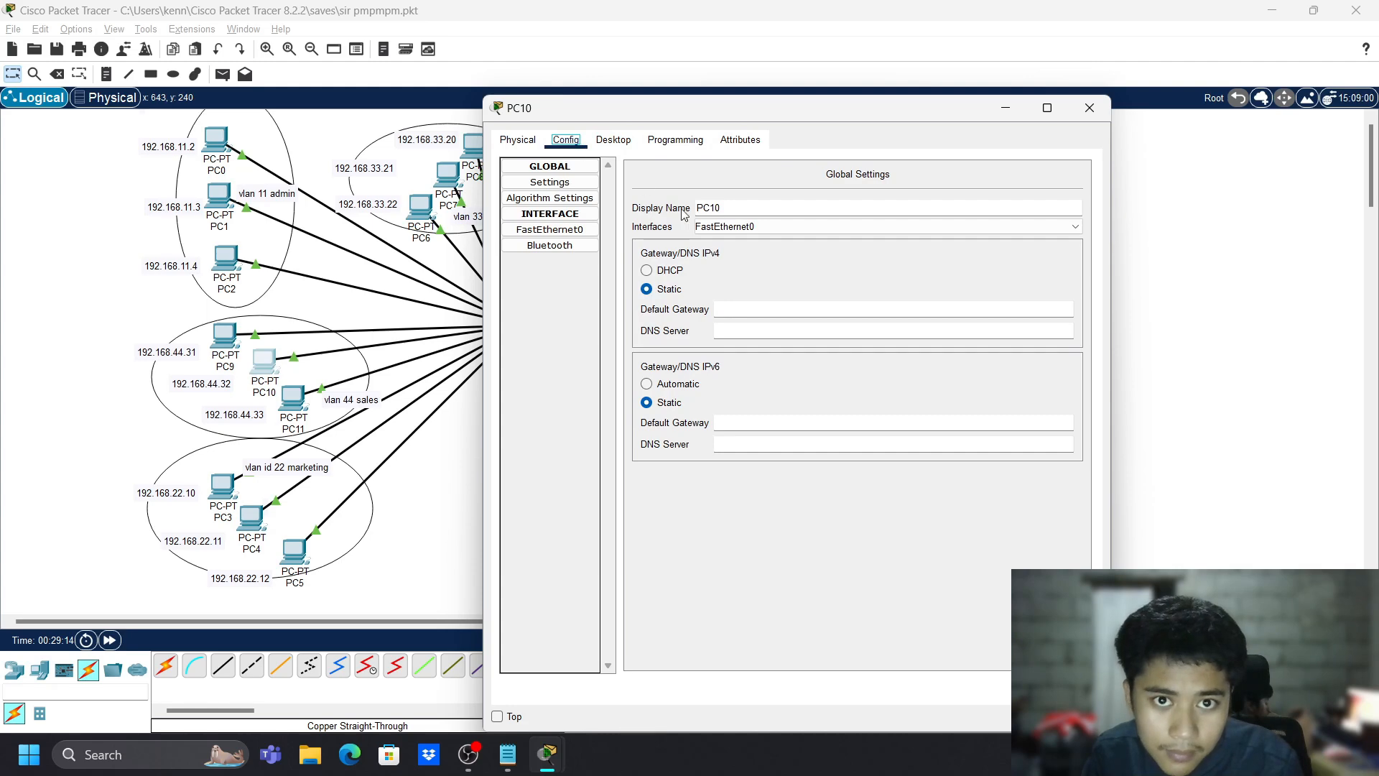
click(549, 229)
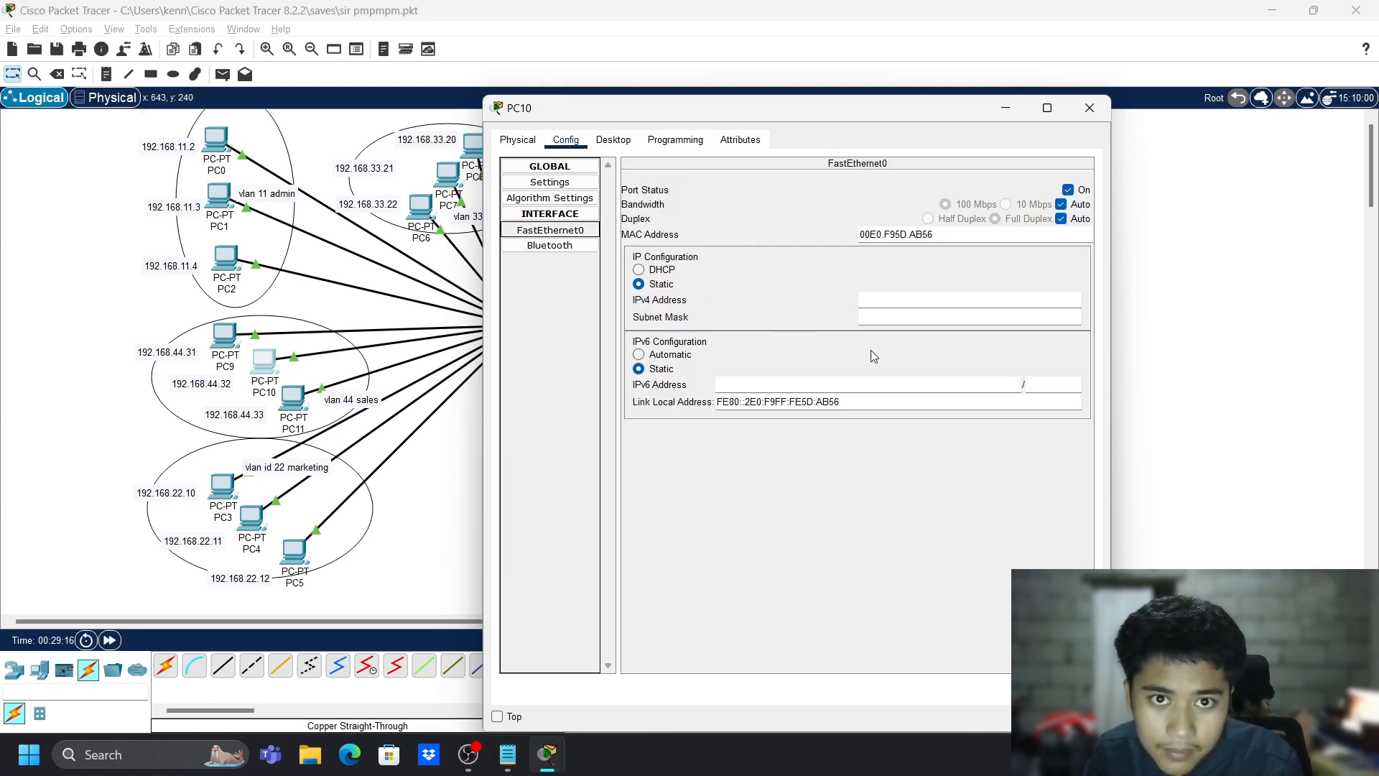
click(896, 305)
key(ctrl+v)
click(817, 542)
click(911, 296)
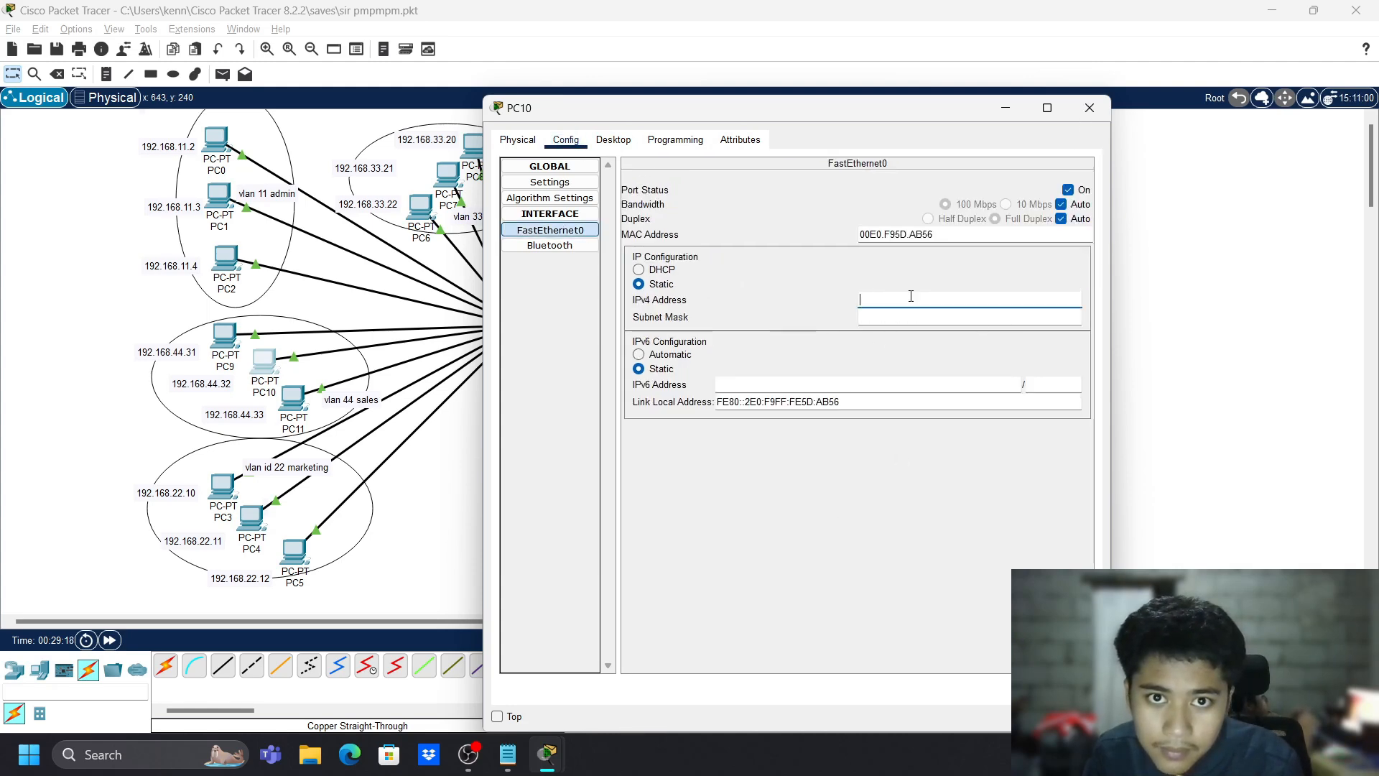
key(ctrl+v)
key(BackSpace)
text(2)
click(979, 542)
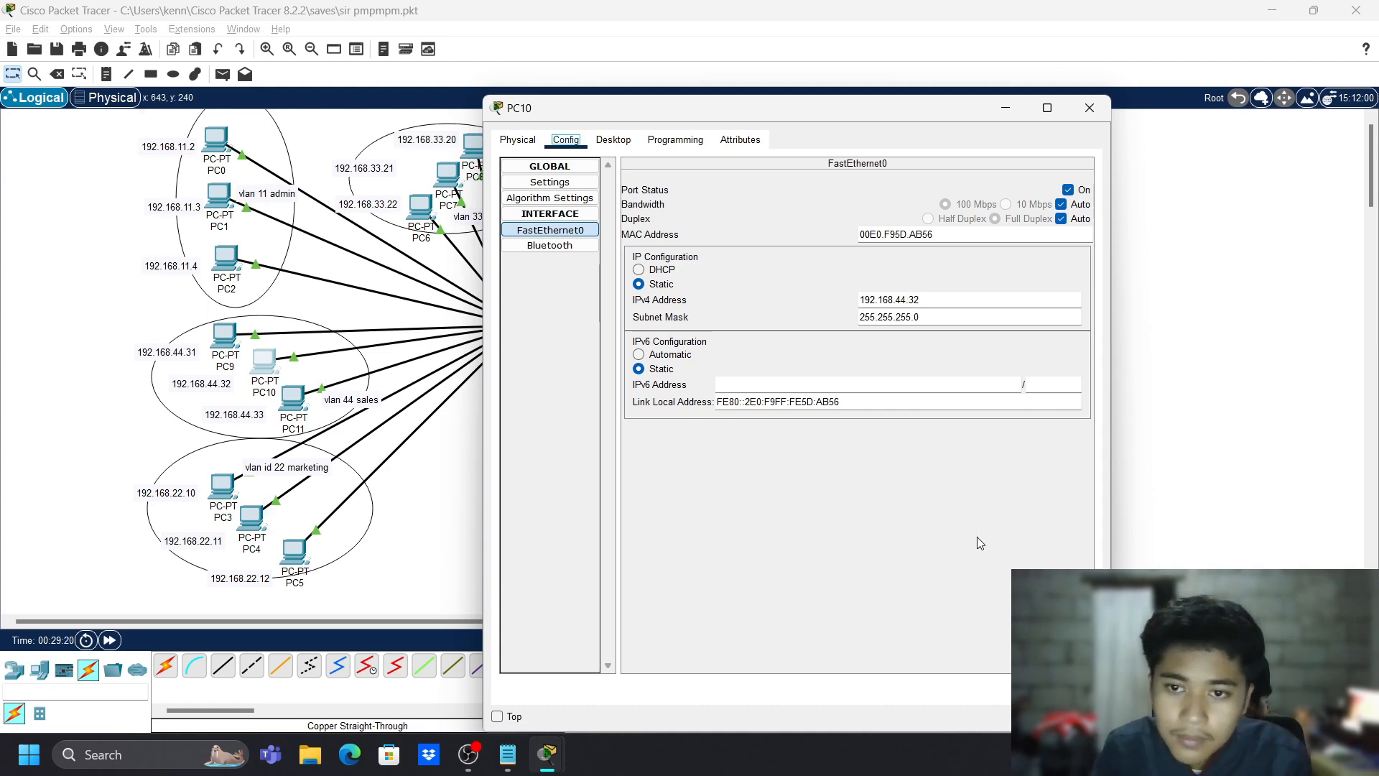
click(1101, 121)
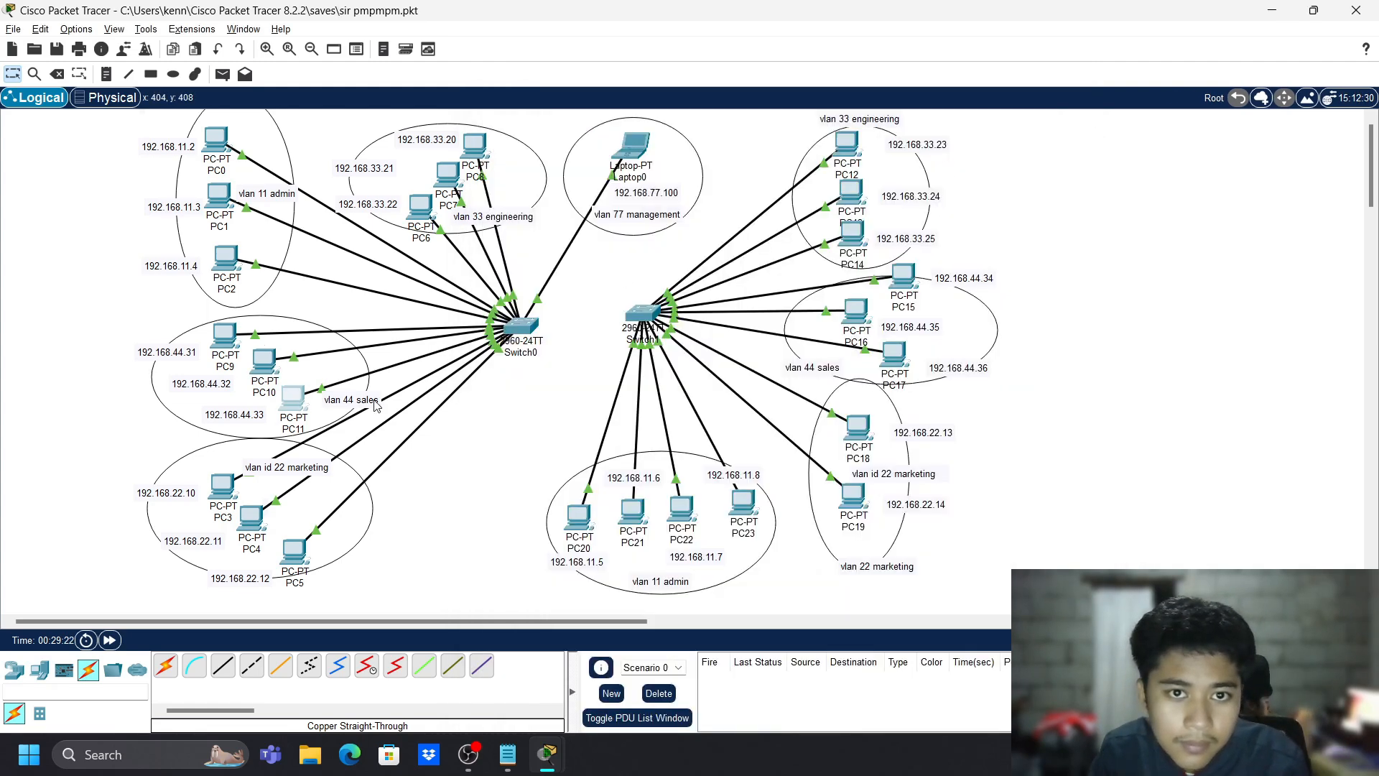
- Set PC11's IPv4 address to 192.168.44.33 with mask 255.255.255.0
click(295, 402)
click(566, 139)
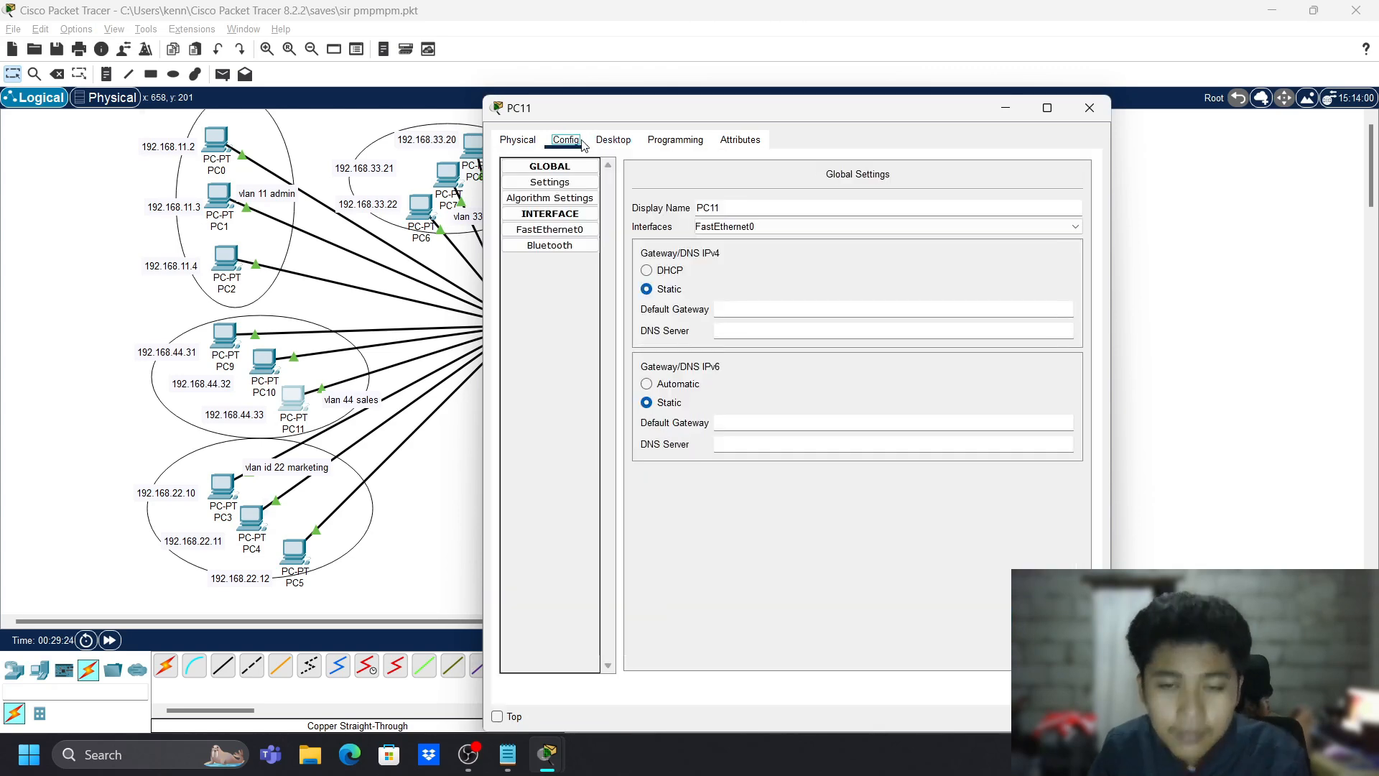
click(573, 230)
click(877, 300)
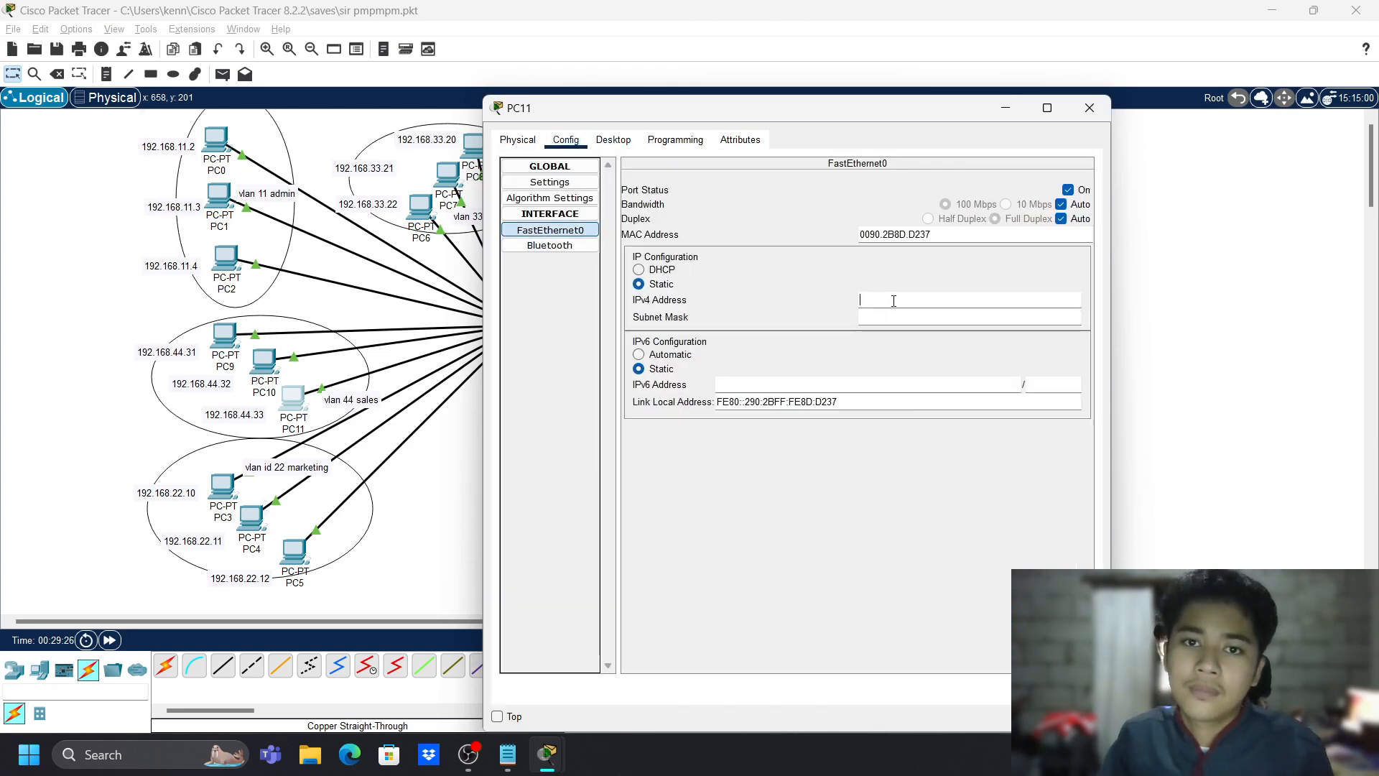
text(192.168.44.313)
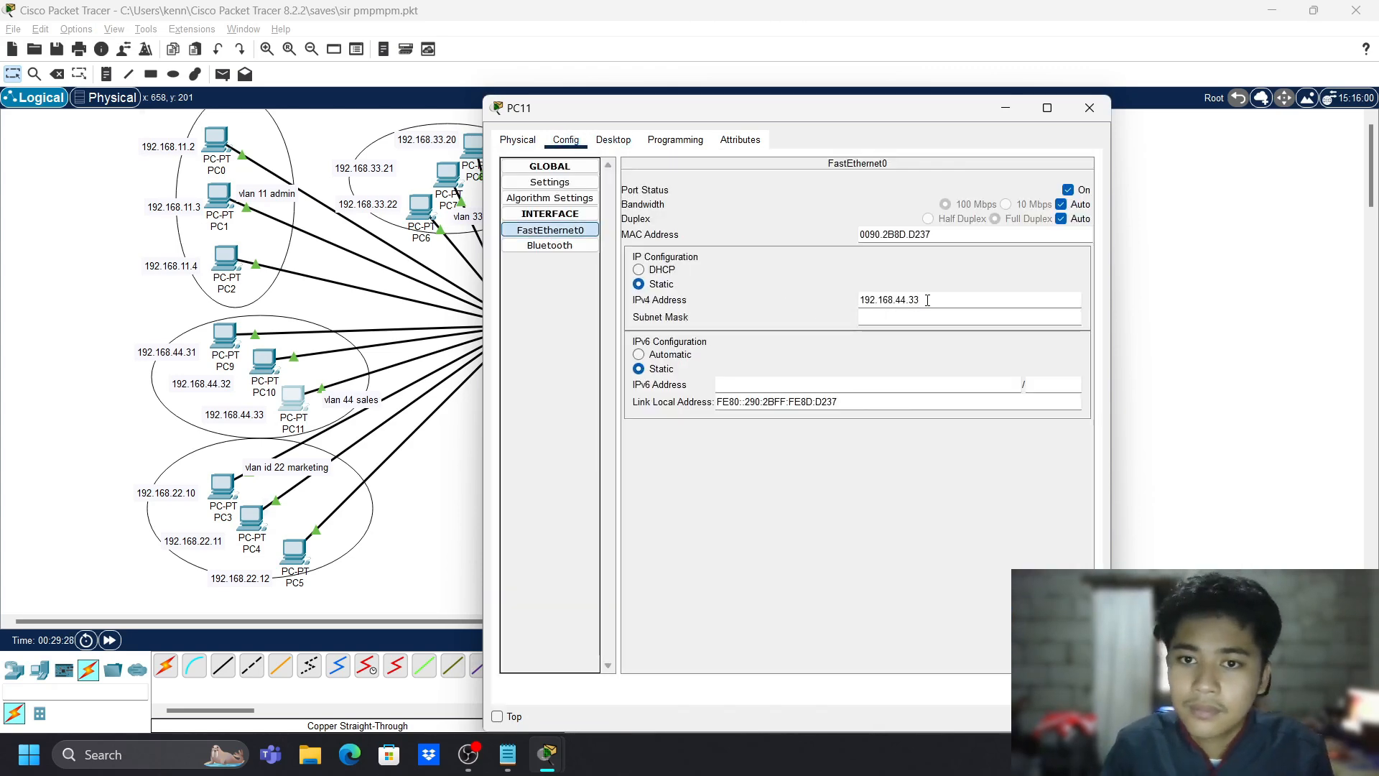
key(Tab)
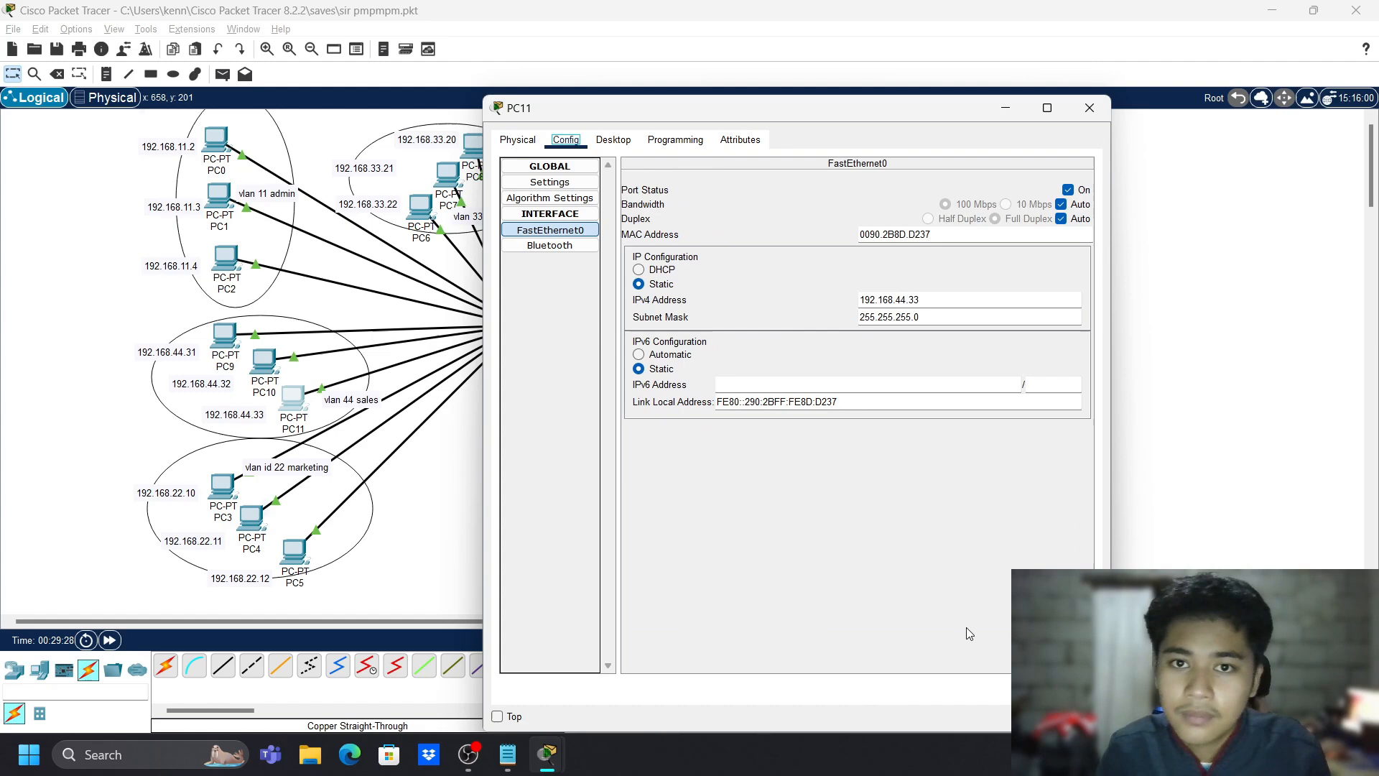
click(1089, 108)
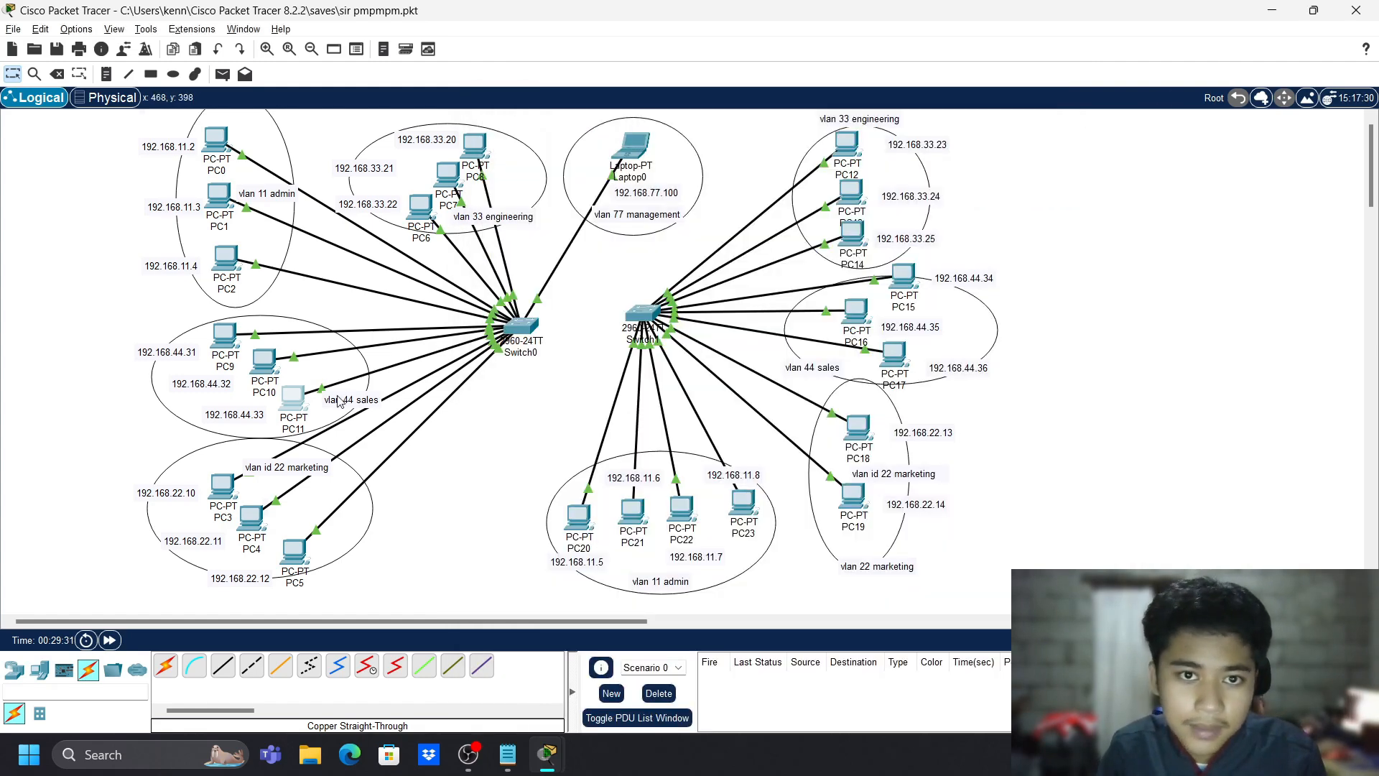
- Give PC15's FastEthernet0 its 192.168.44.x IPv4 address, with mask 255.255.255.0 auto-filled
click(904, 298)
click(566, 140)
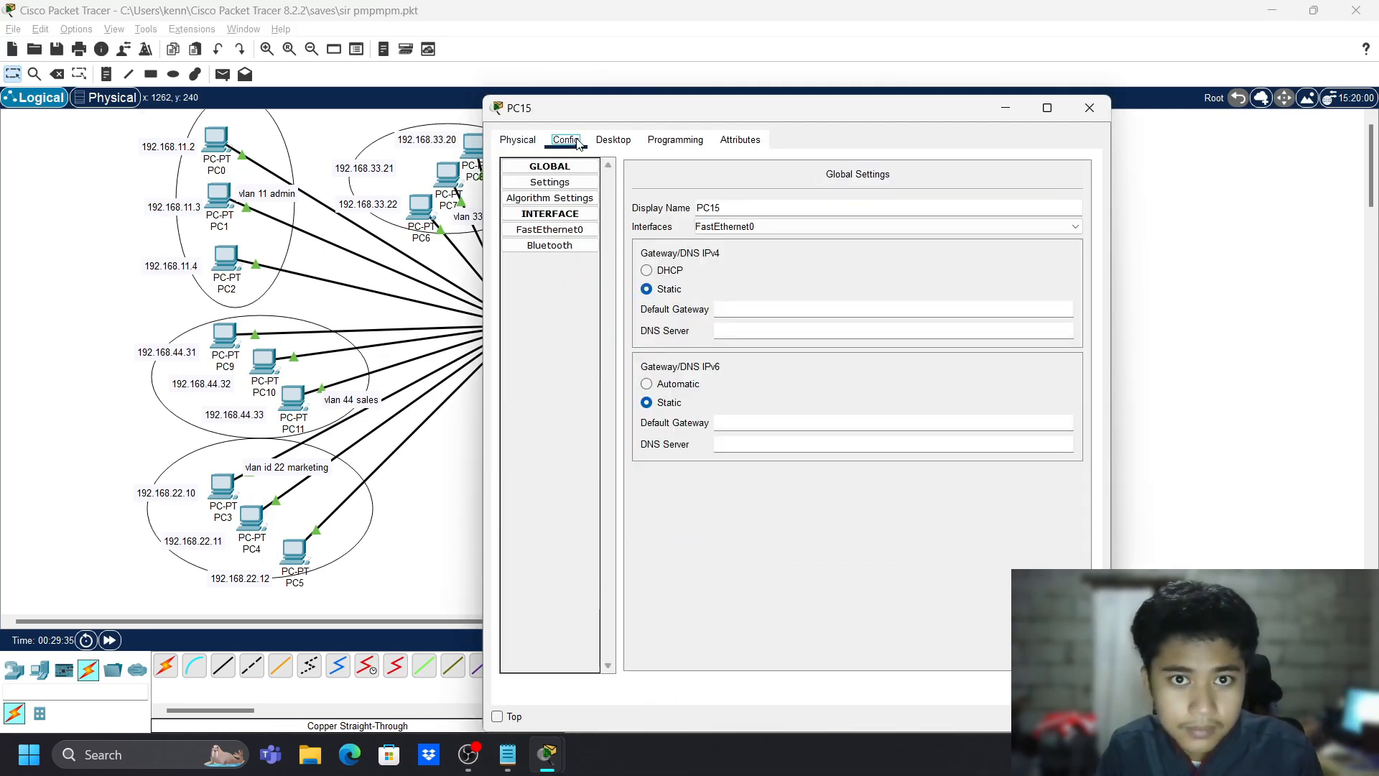
click(906, 303)
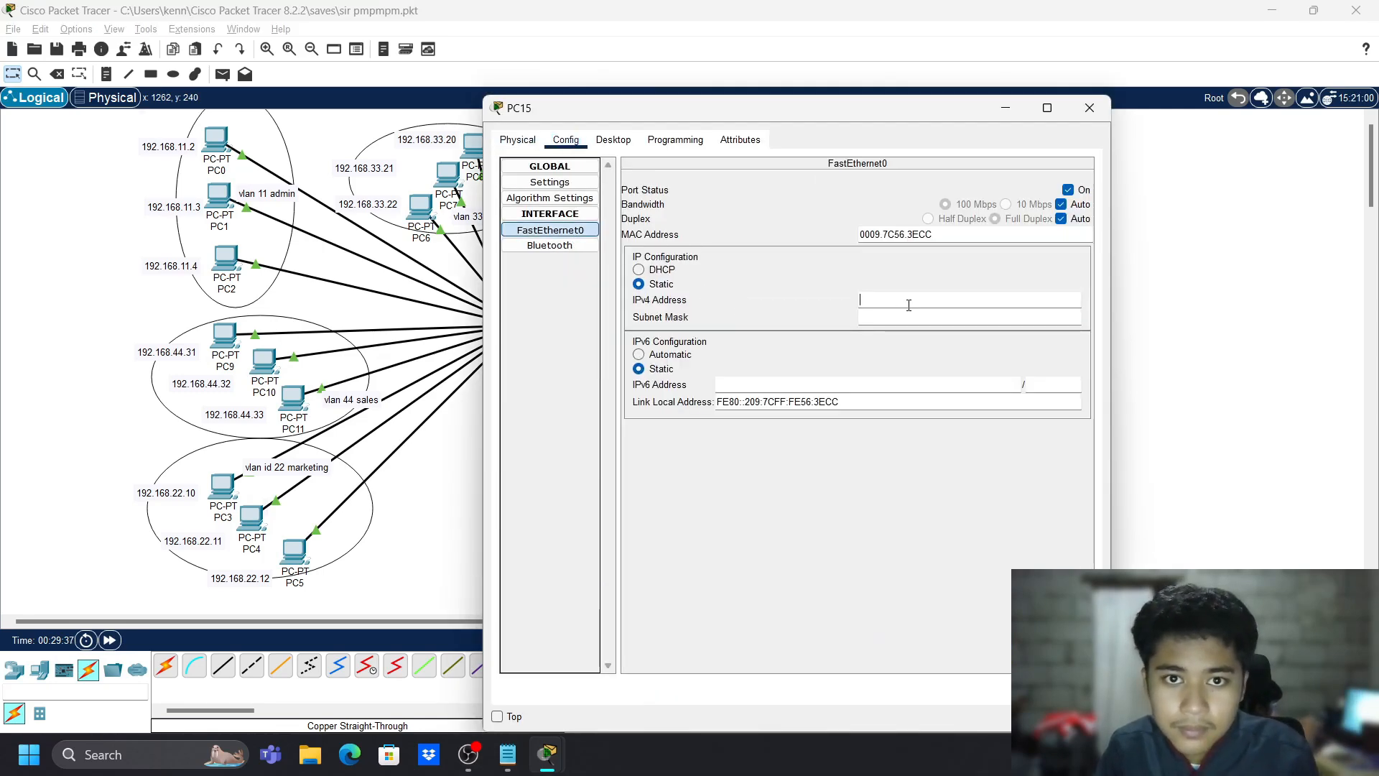
key(ctrl+v)
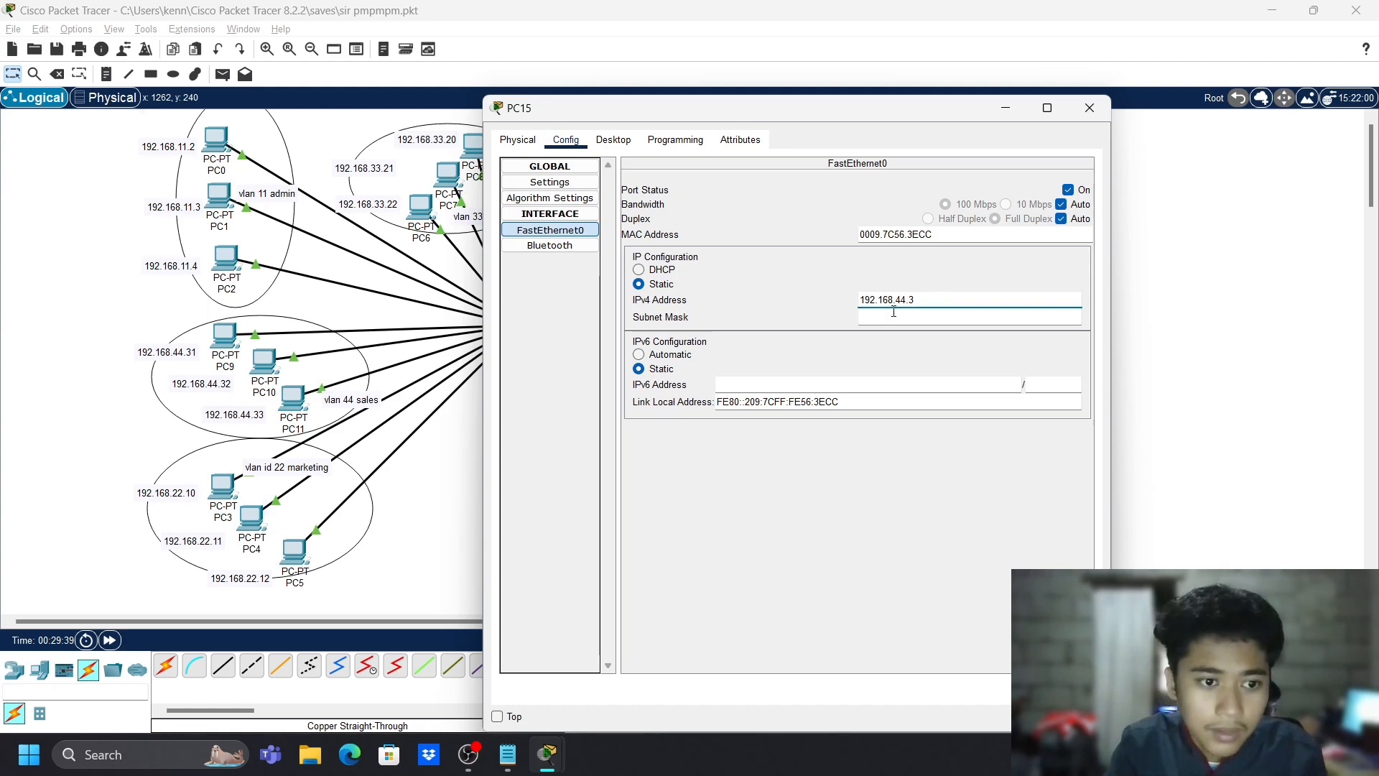
text(4)
key(Tab)
click(1089, 108)
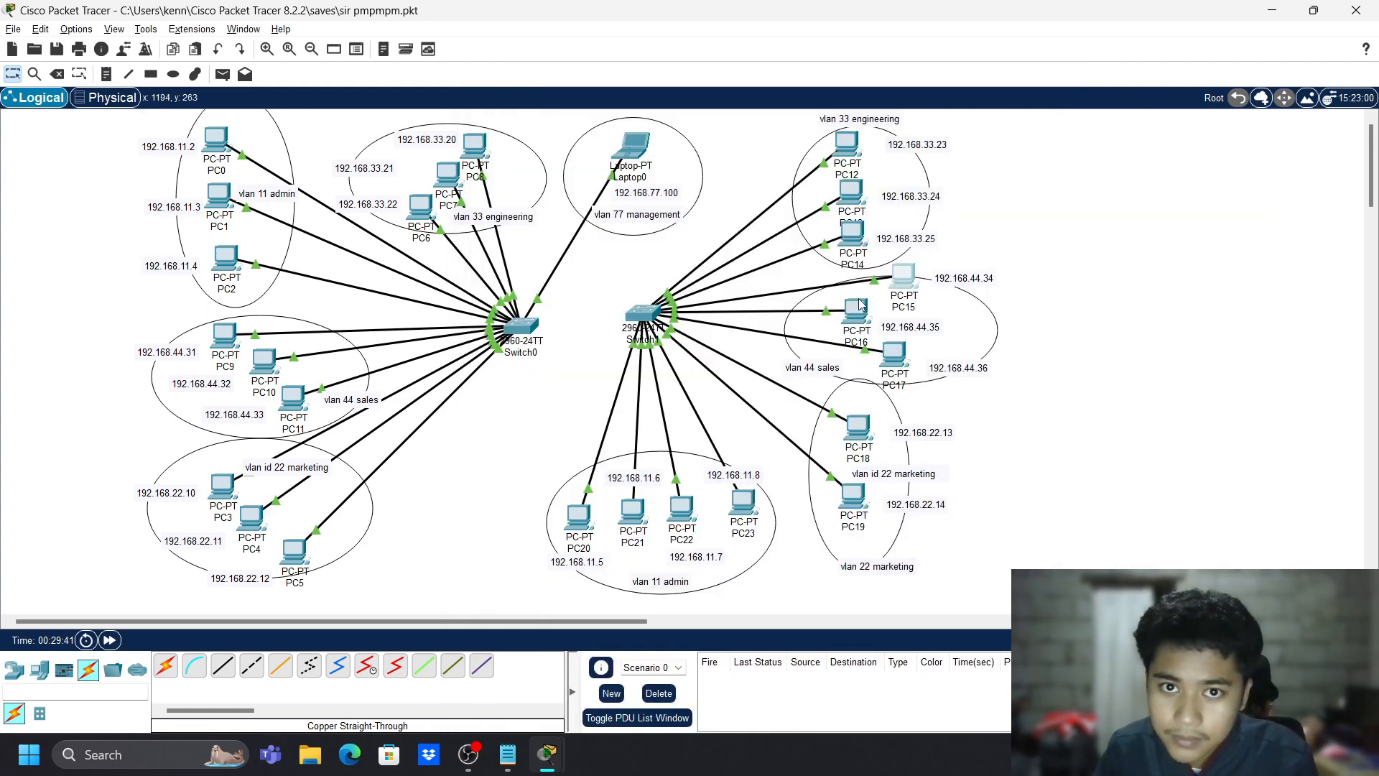
- Set PC16's IPv4 address to 192.168.44.35 with mask 255.255.255.0
click(856, 309)
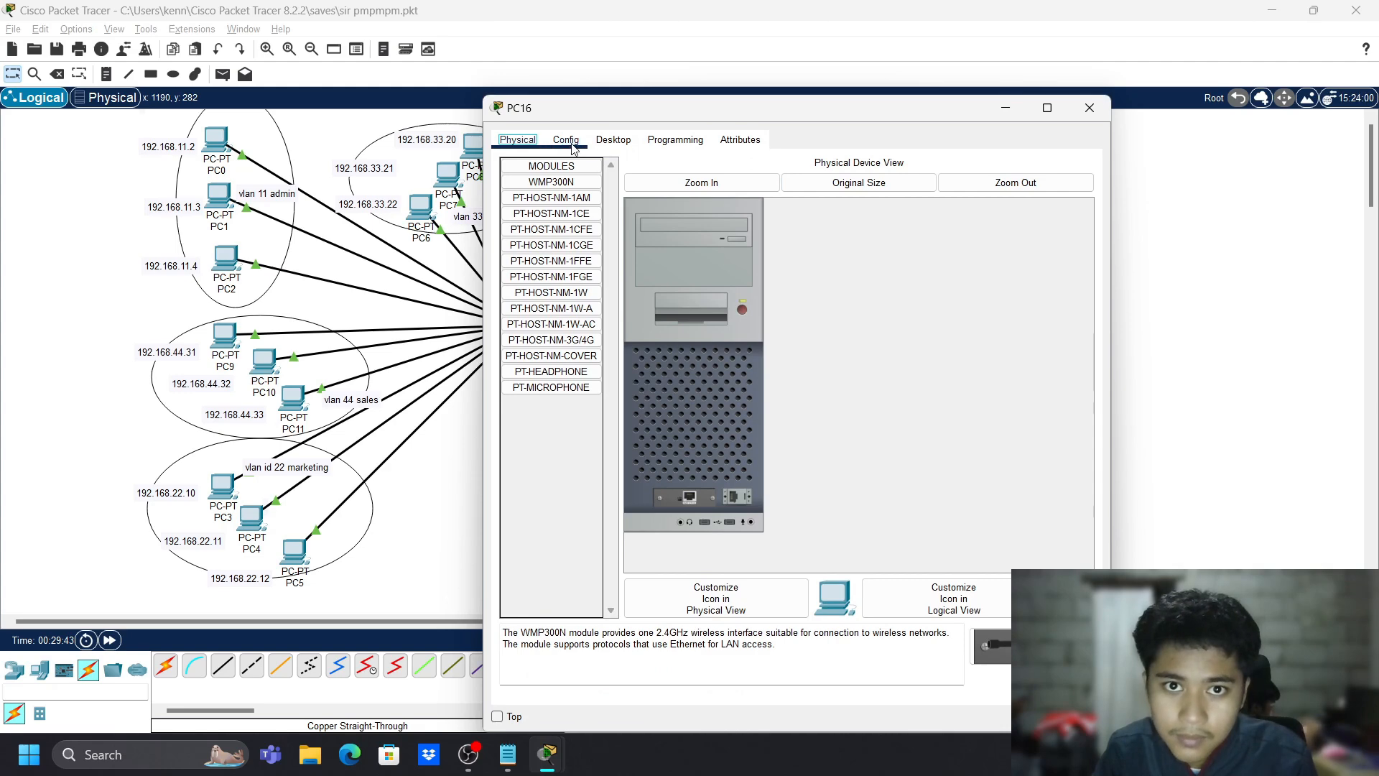
click(566, 140)
click(550, 230)
click(906, 301)
text(192.168.44.31)
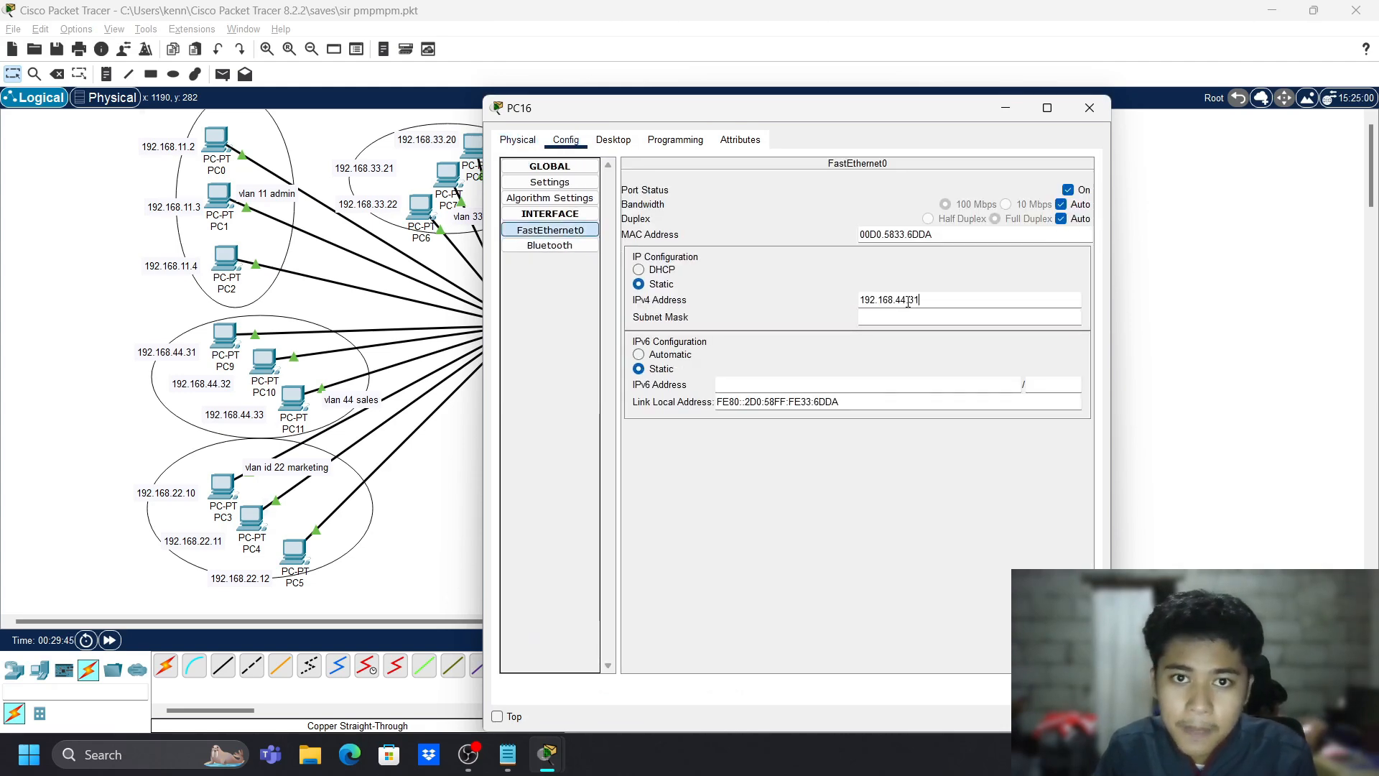
key(Tab)
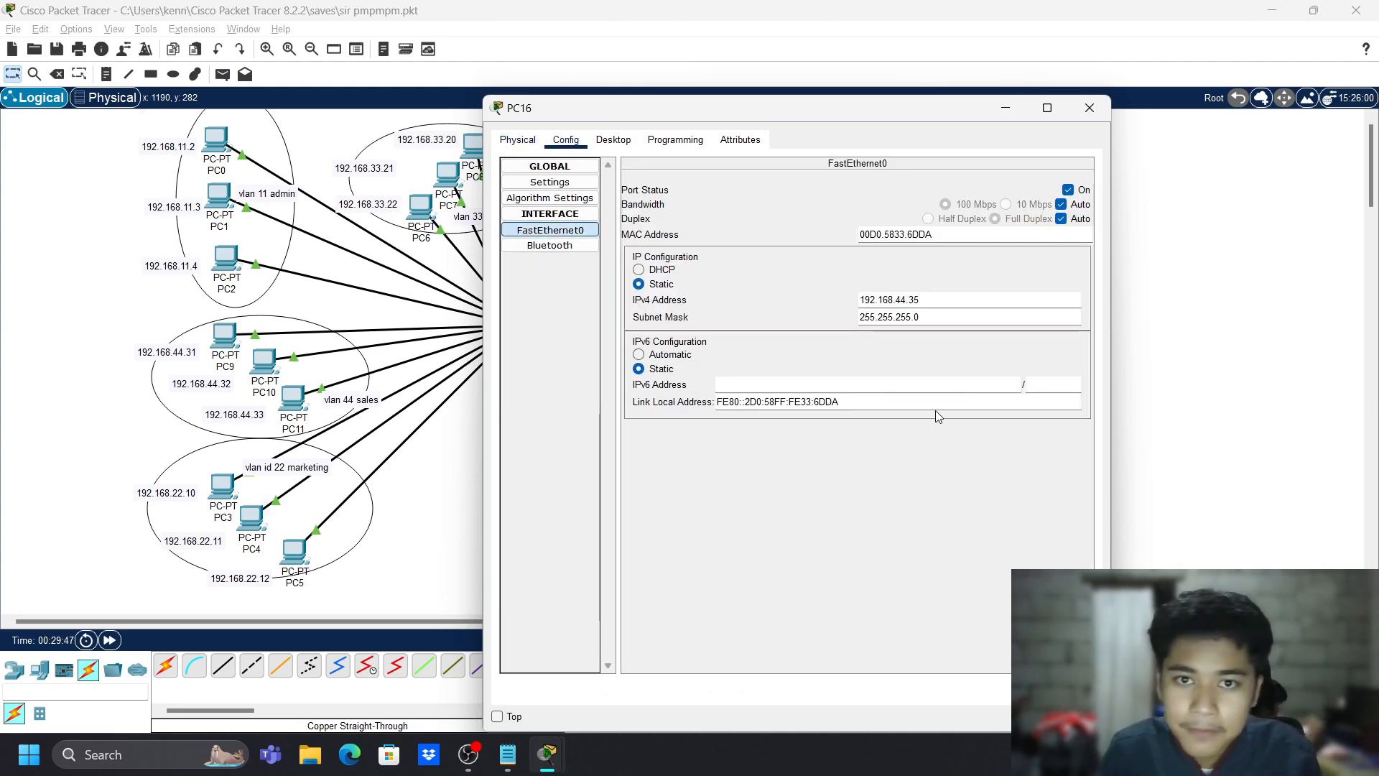
click(1090, 108)
- Set PC17's FastEthernet0 IPv4 address to 192.168.44.36 with mask 255.255.255.0
click(892, 352)
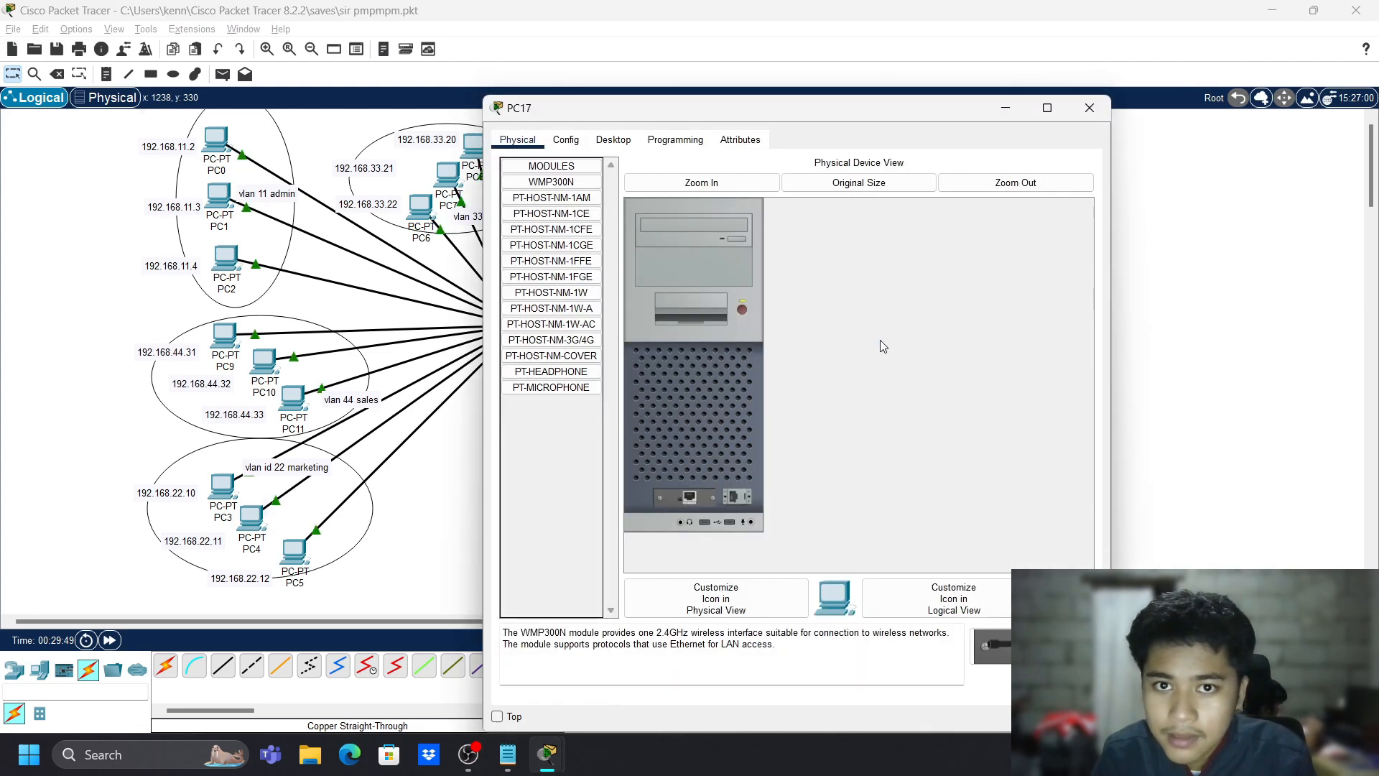
click(568, 141)
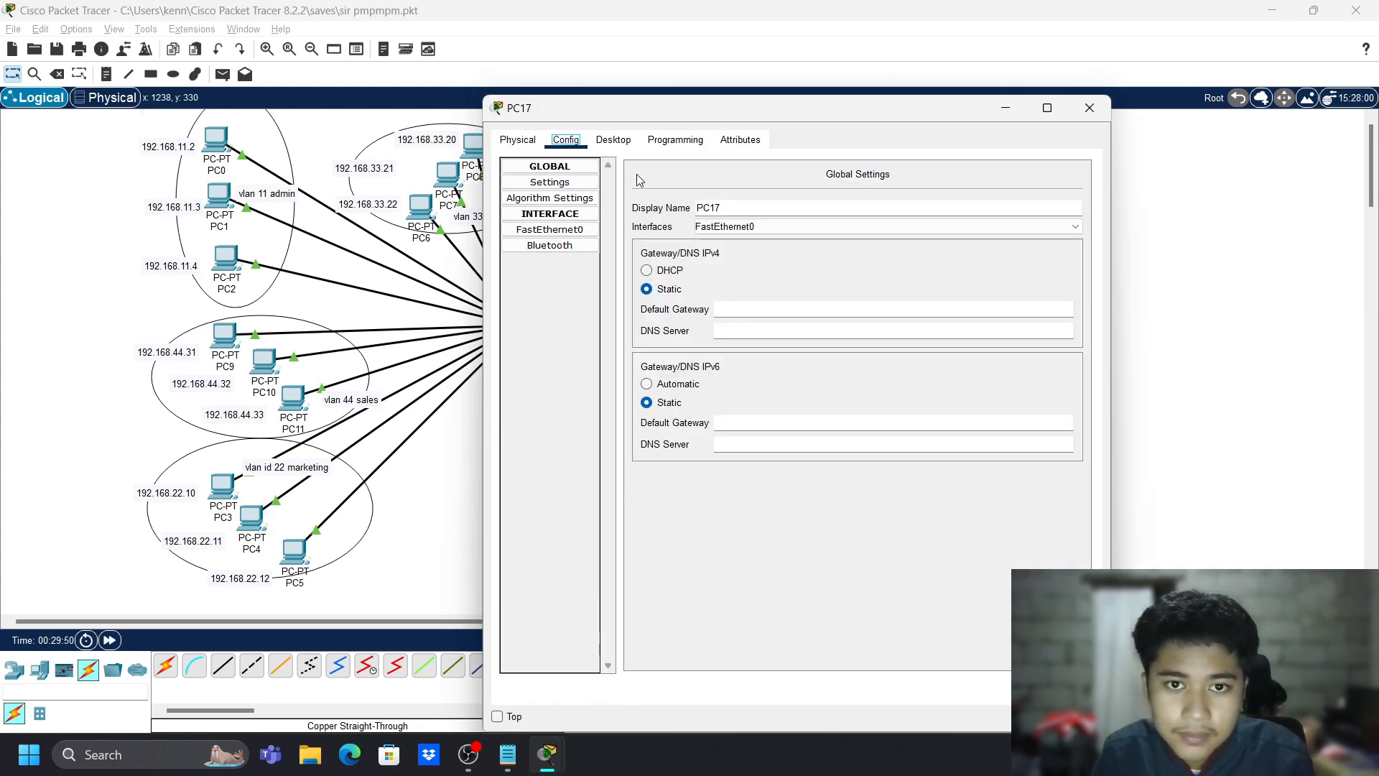
click(613, 140)
click(565, 140)
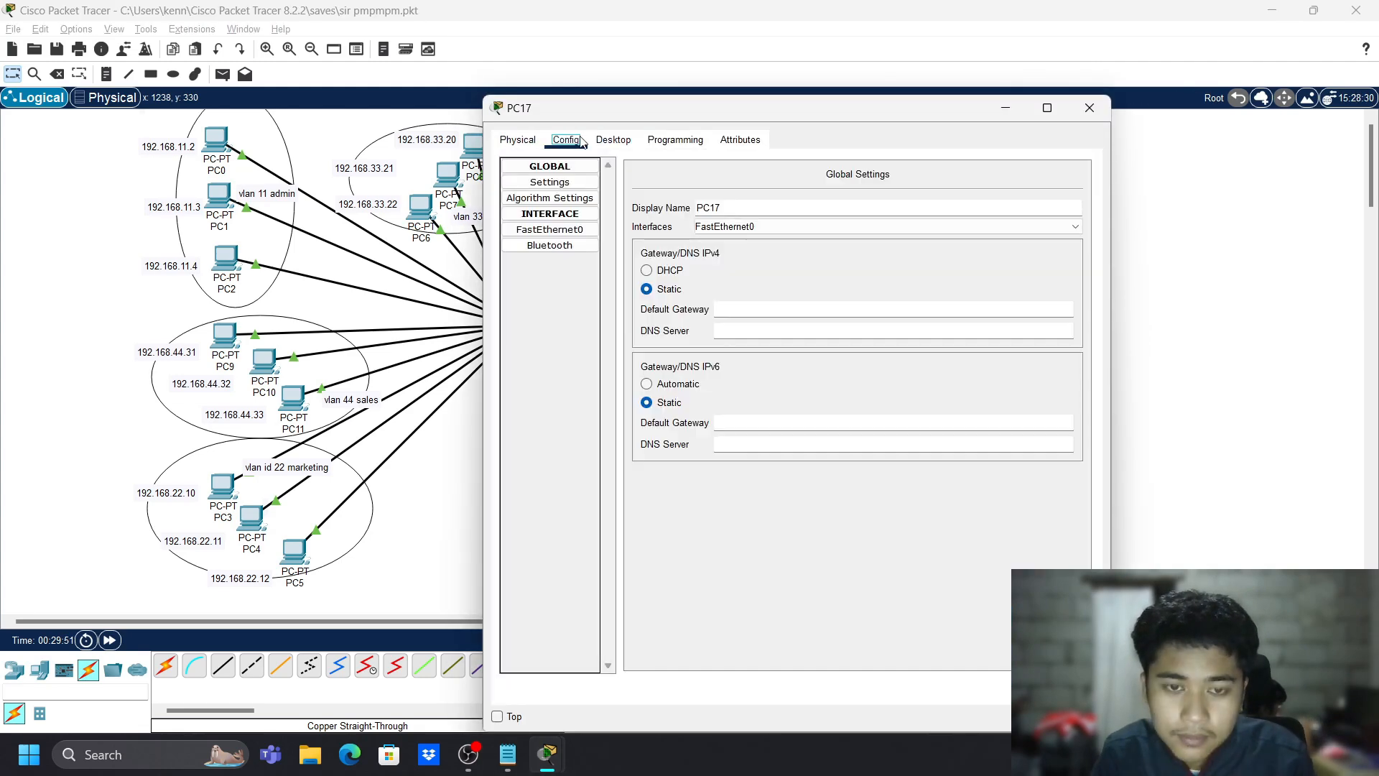
click(550, 229)
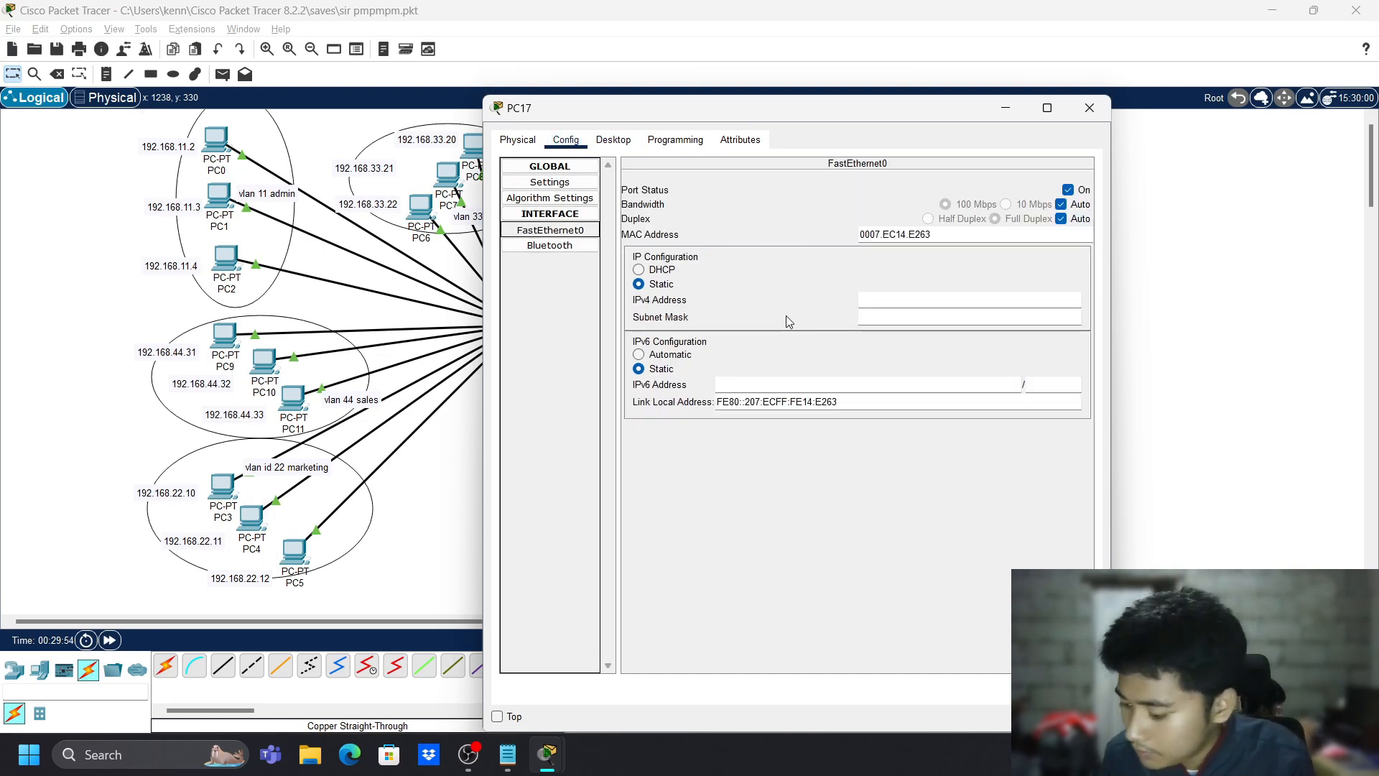
click(884, 296)
text(192.168.44.35)
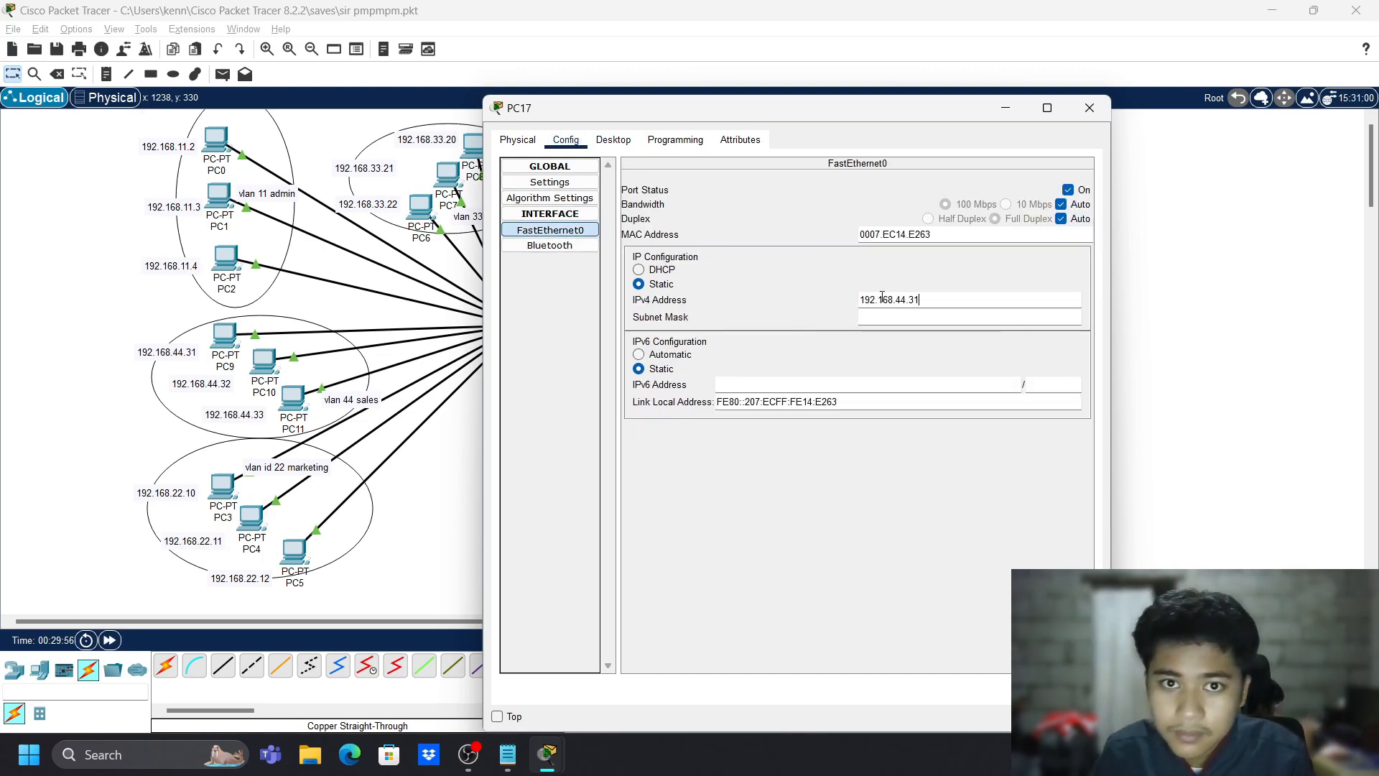
key(BackSpace)
text(6)
key(Tab)
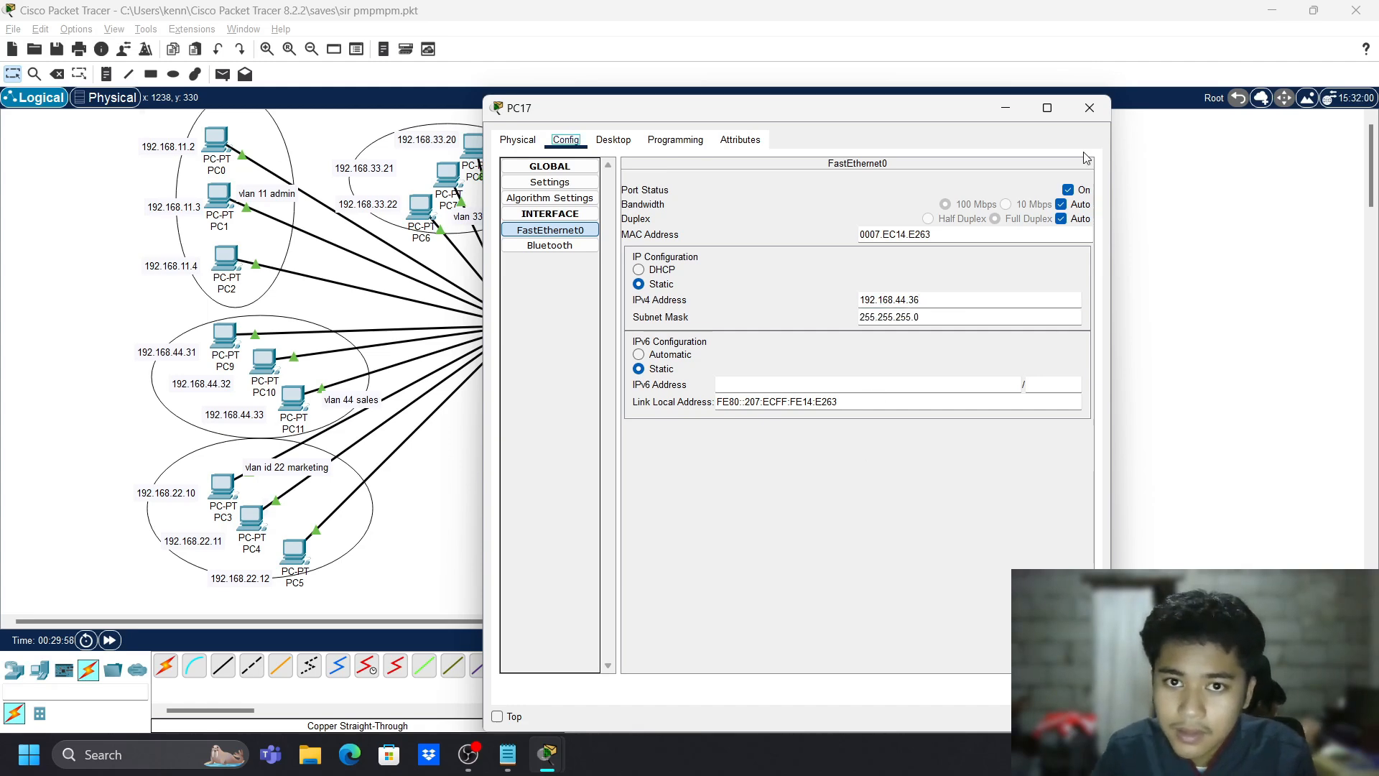
click(1090, 107)
- Check Laptop0's FastEthernet0 address settings, then return to the Notepad setup notes
click(644, 156)
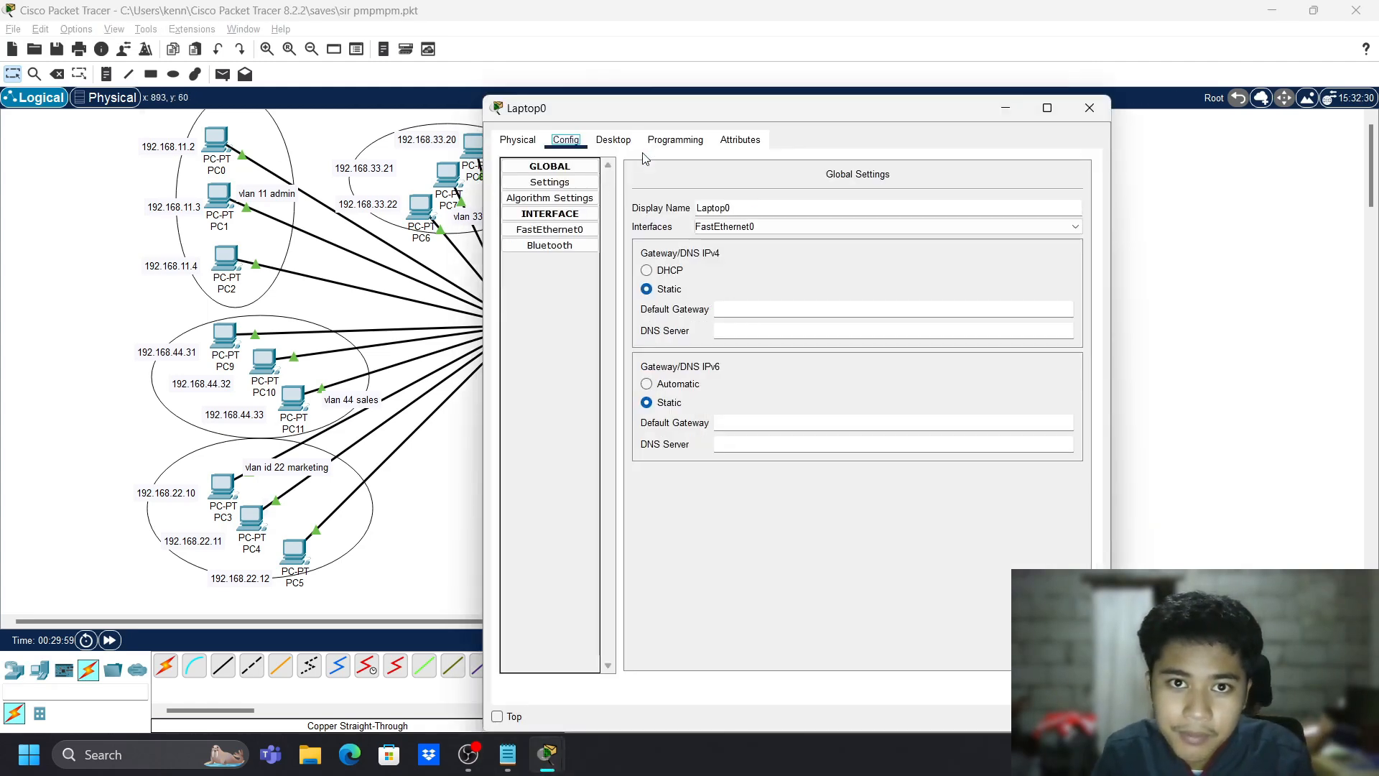
click(549, 229)
click(1089, 107)
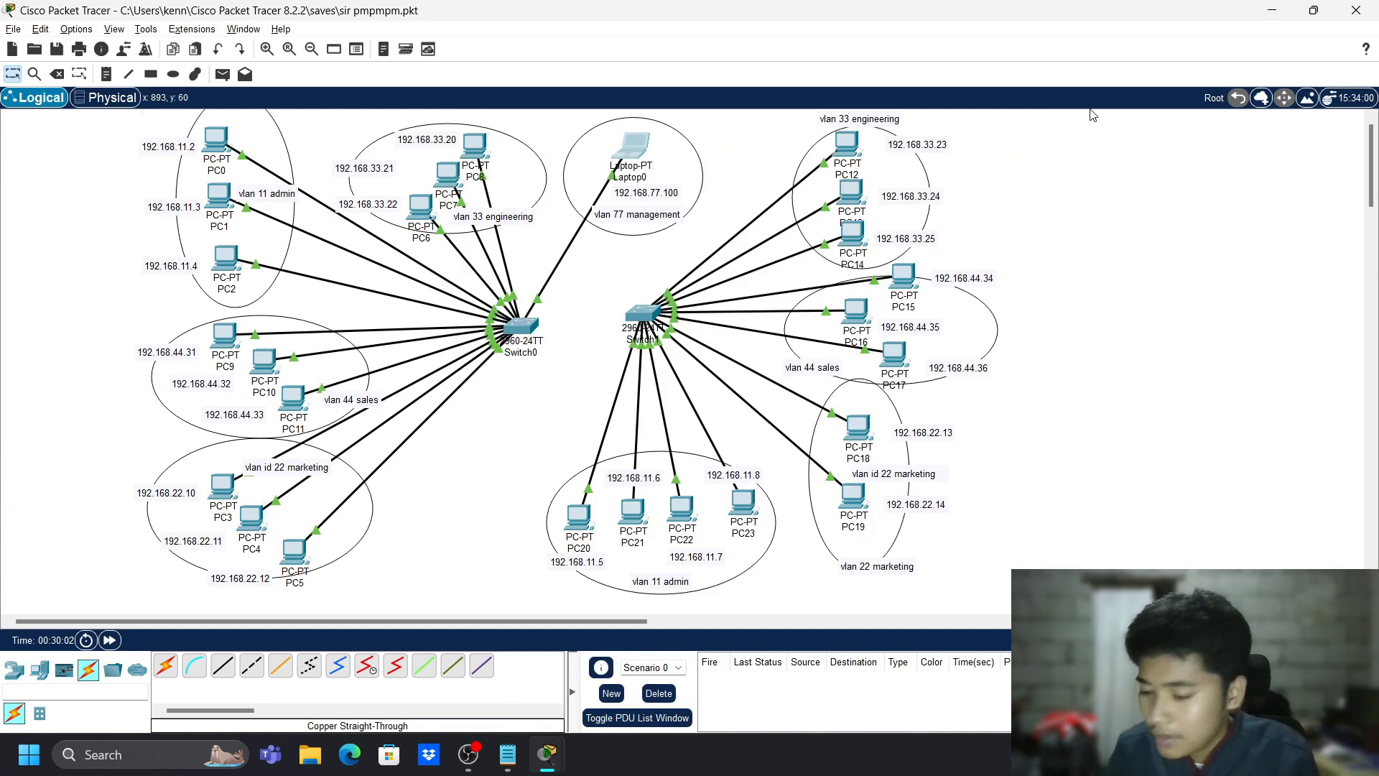
key(alt+Tab)
key(alt+Tab)
key(alt+Tab)
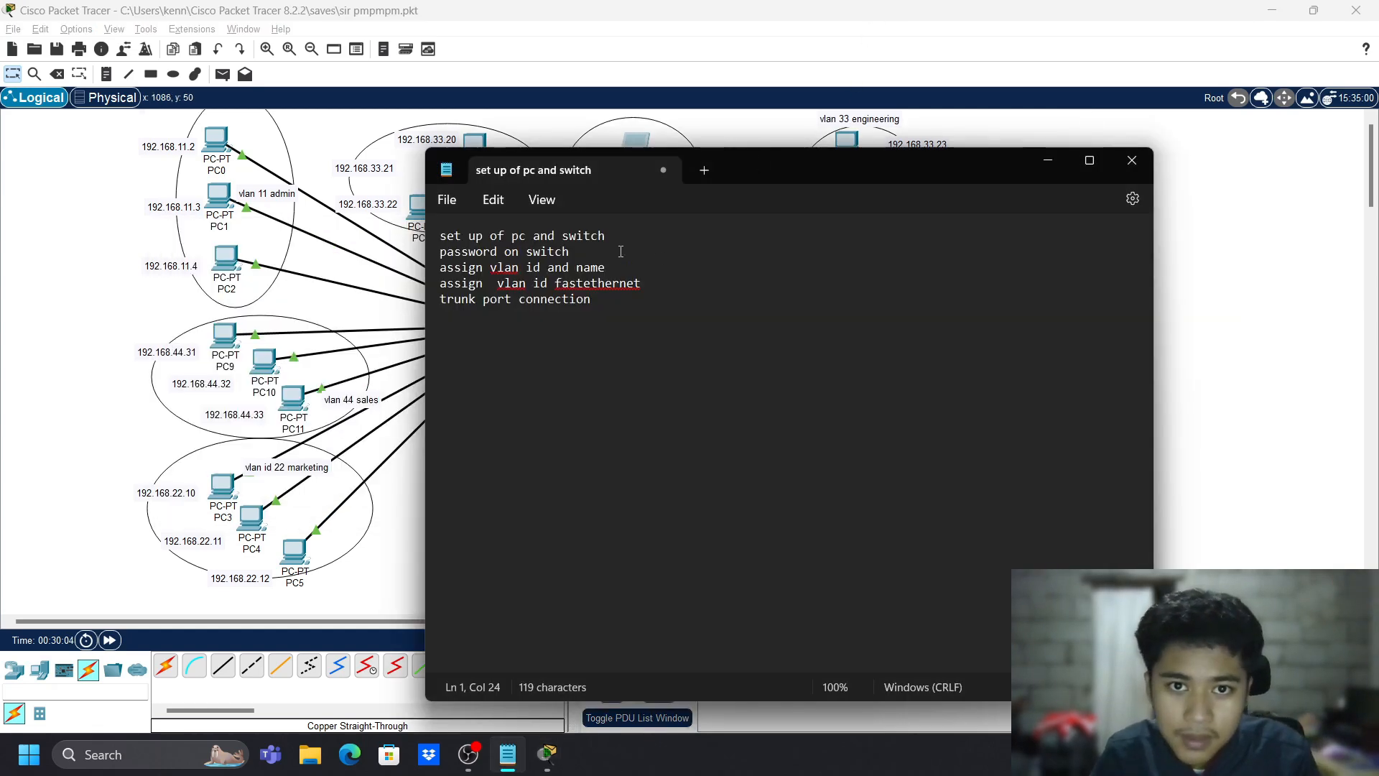
- Insert blank lines after the first note and the 'password on switch' note, then return to Packet Tracer
click(621, 251)
click(627, 222)
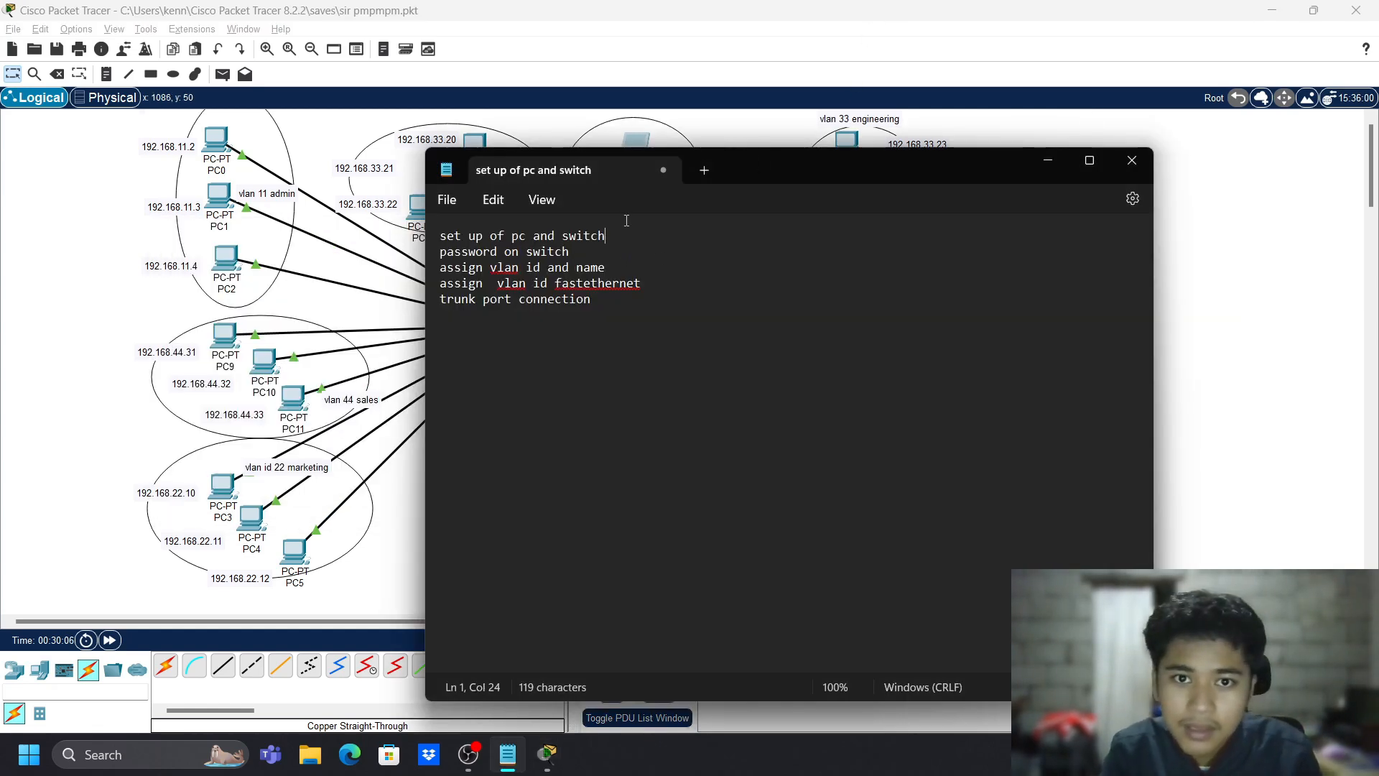
key(Return)
key(Return)
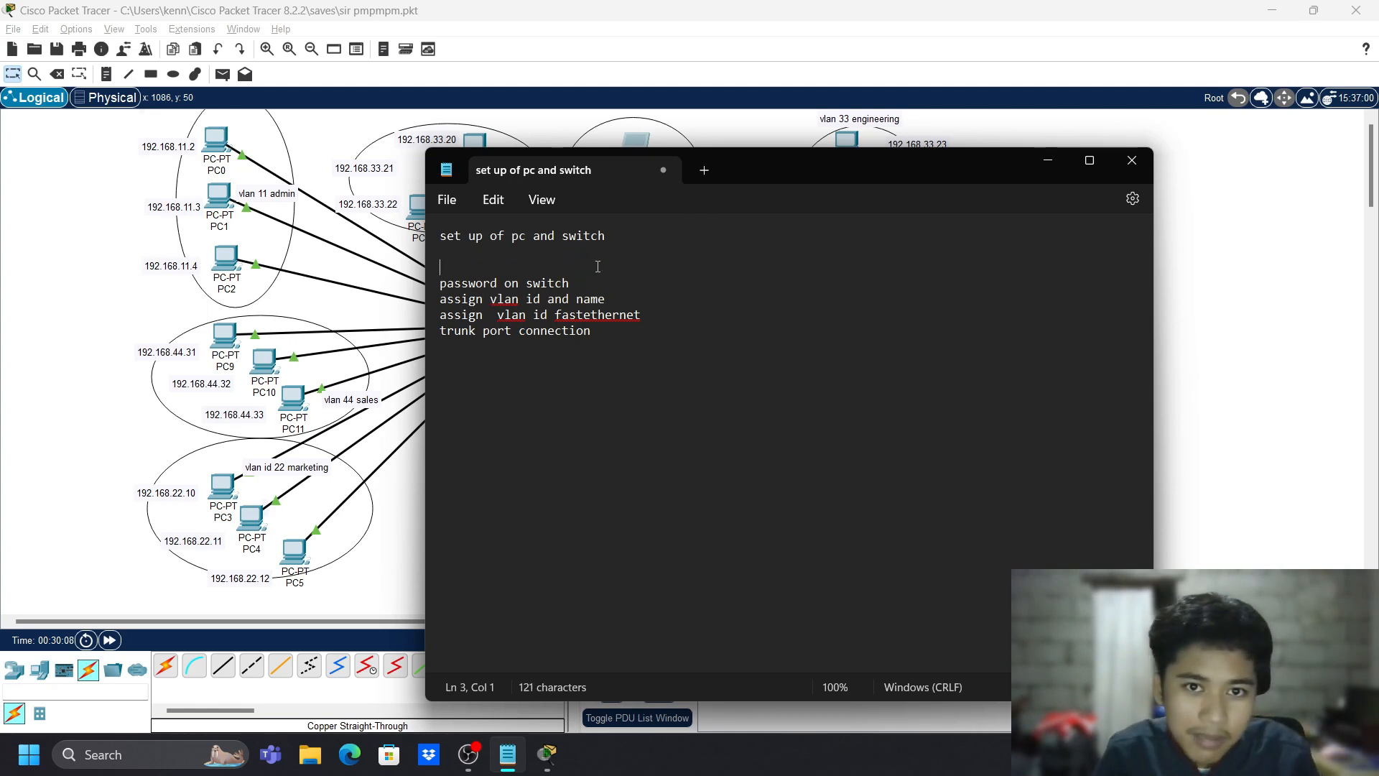
key(Return)
key(Return)
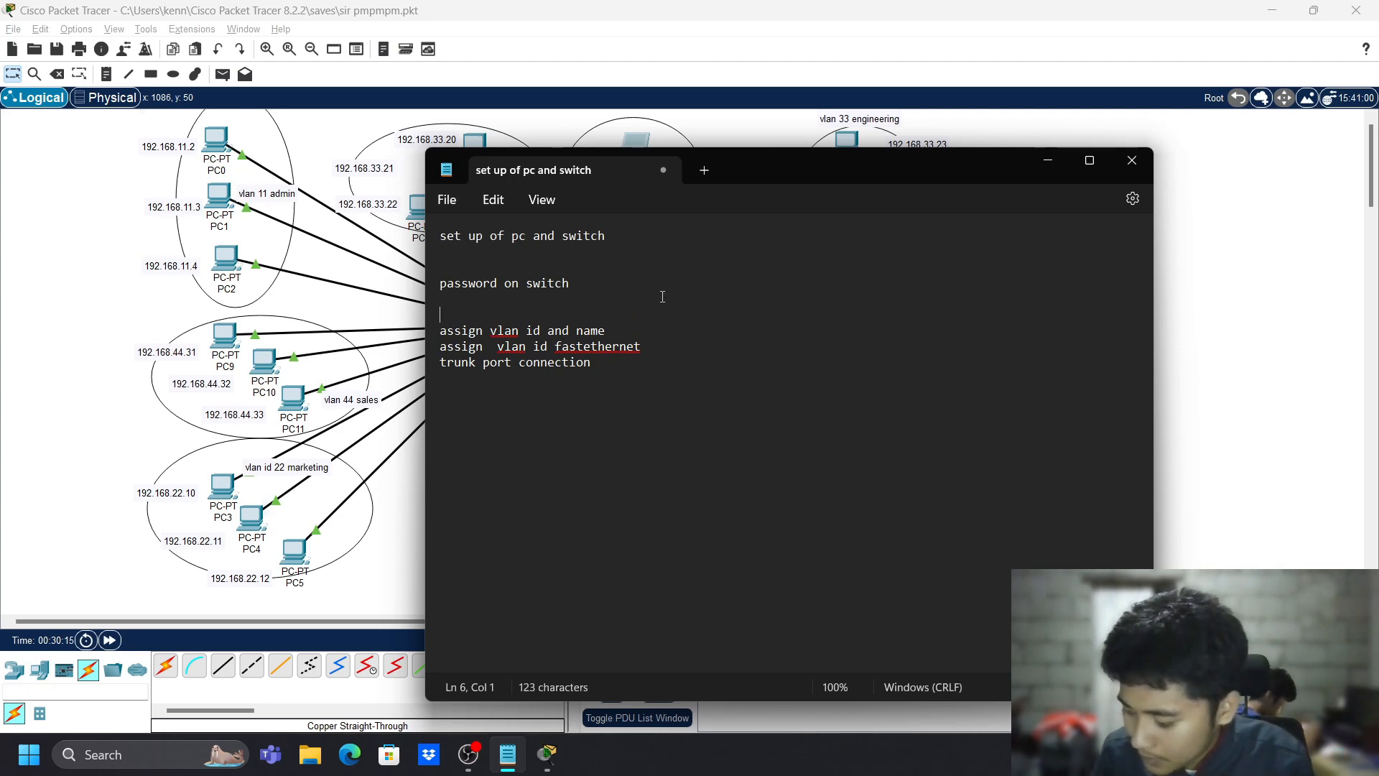
key(alt+Tab)
key(alt+Tab)
key(alt+Tab)
key(alt+Tab)
key(alt+Tab)
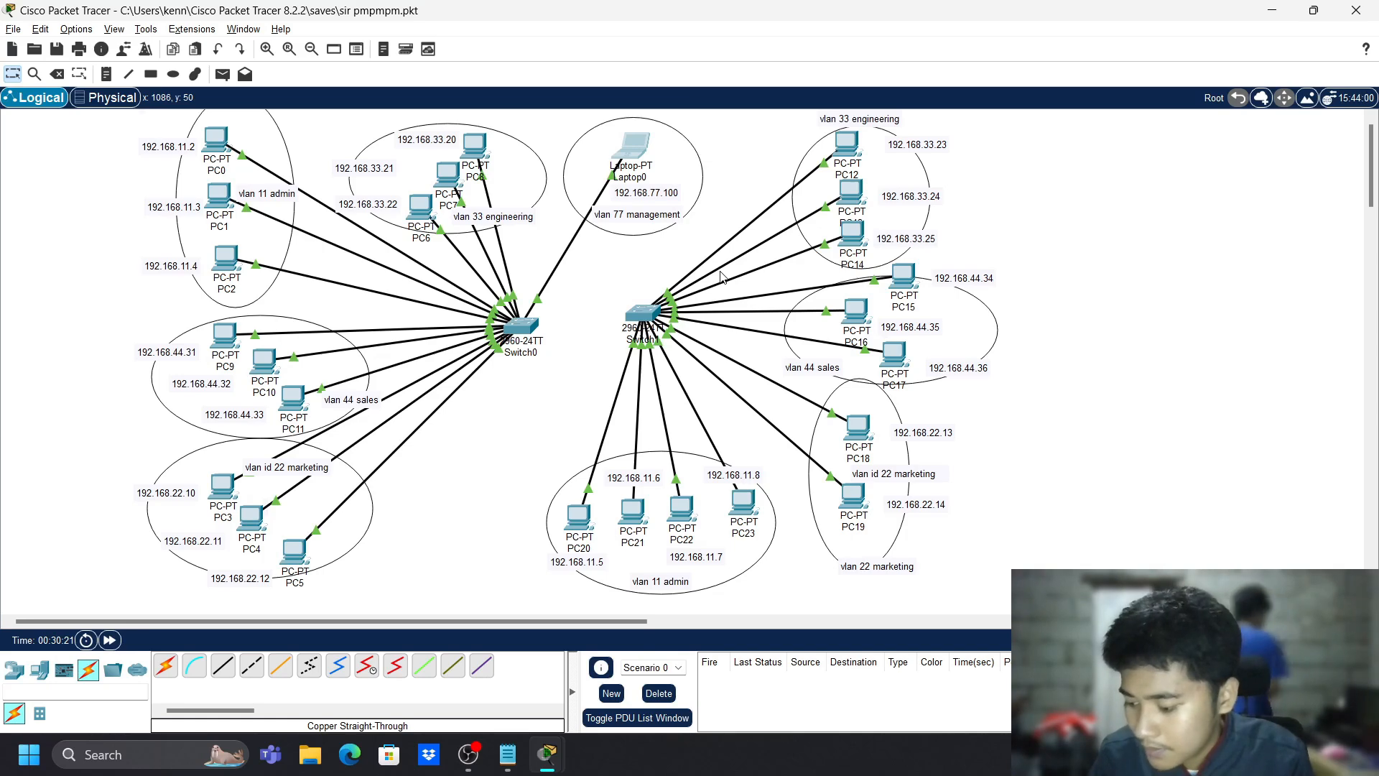
key(alt+Tab)
key(alt+Tab)
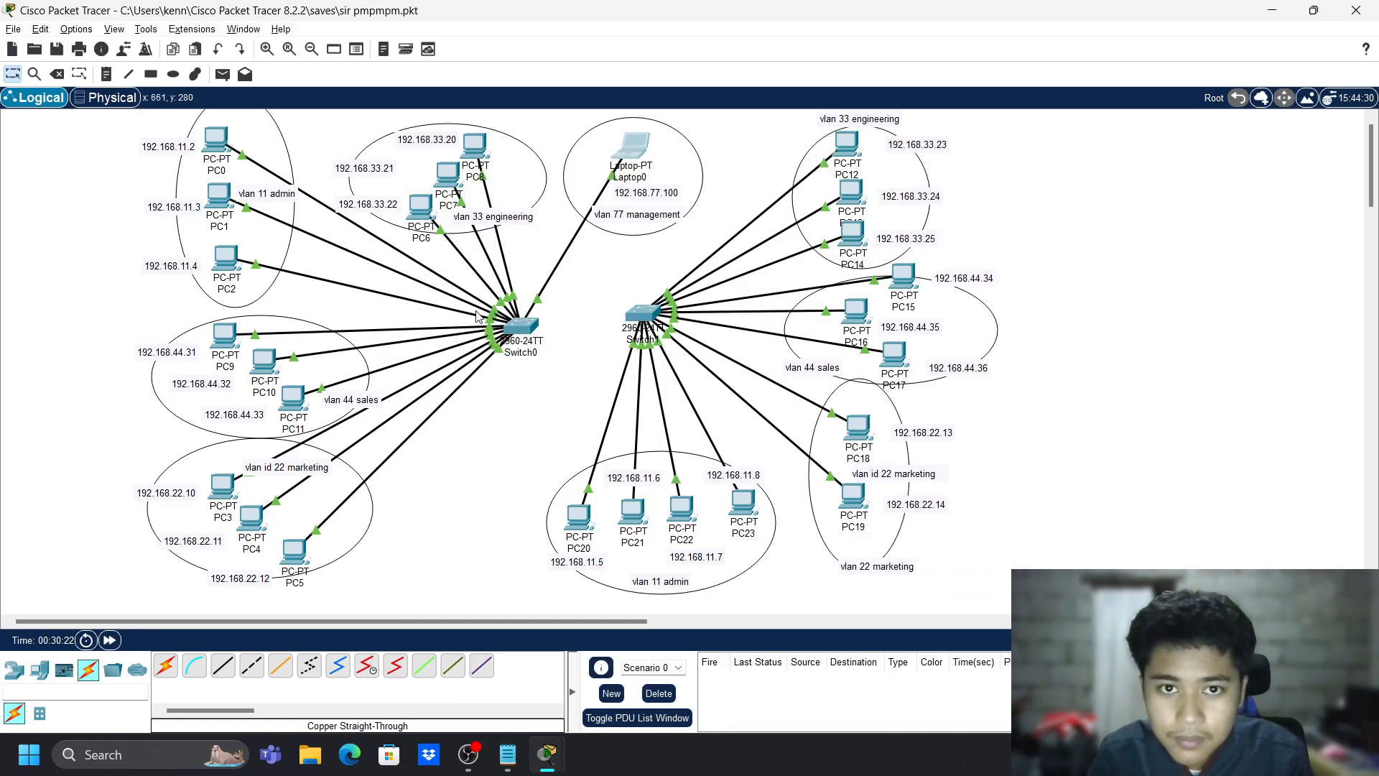
- Open Switch0's CLI and bring up the Switch> prompt
click(522, 332)
click(571, 142)
click(602, 142)
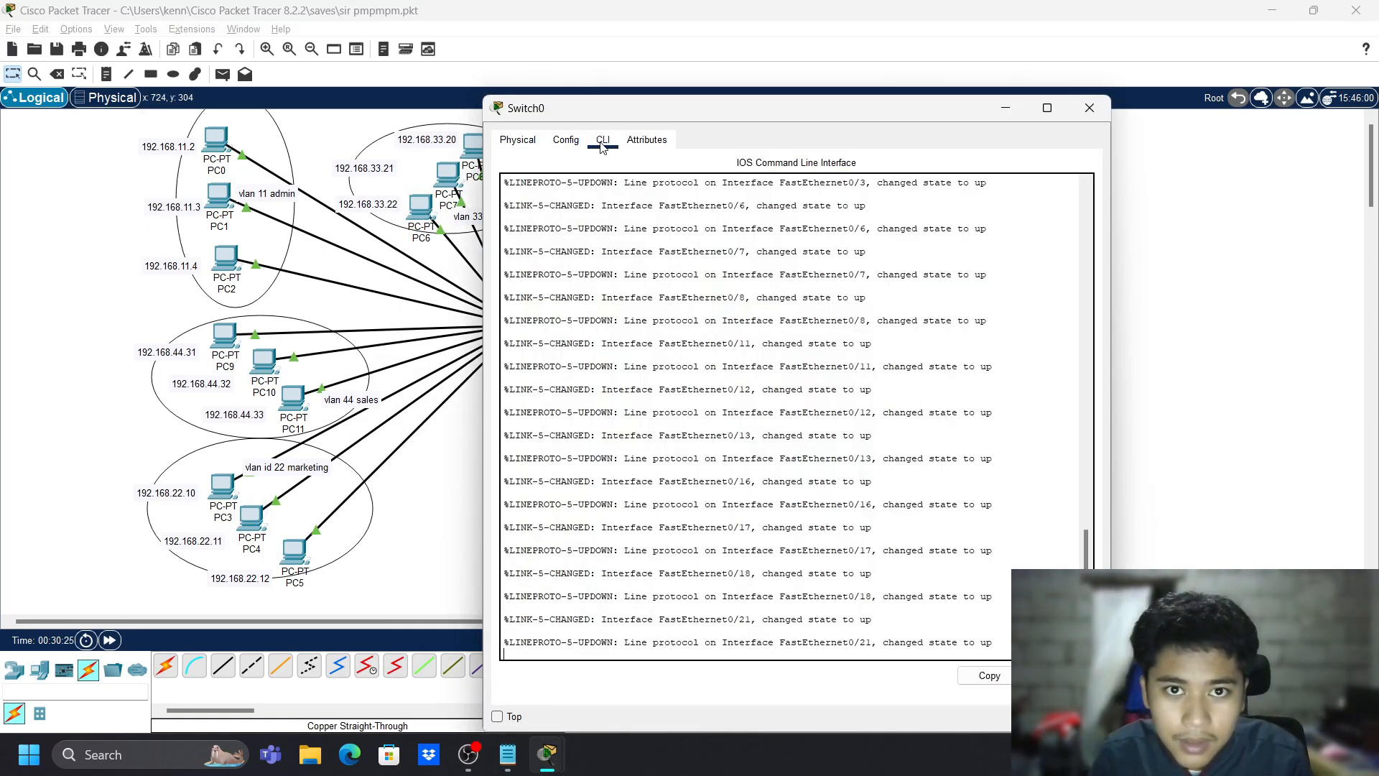
click(646, 140)
click(603, 140)
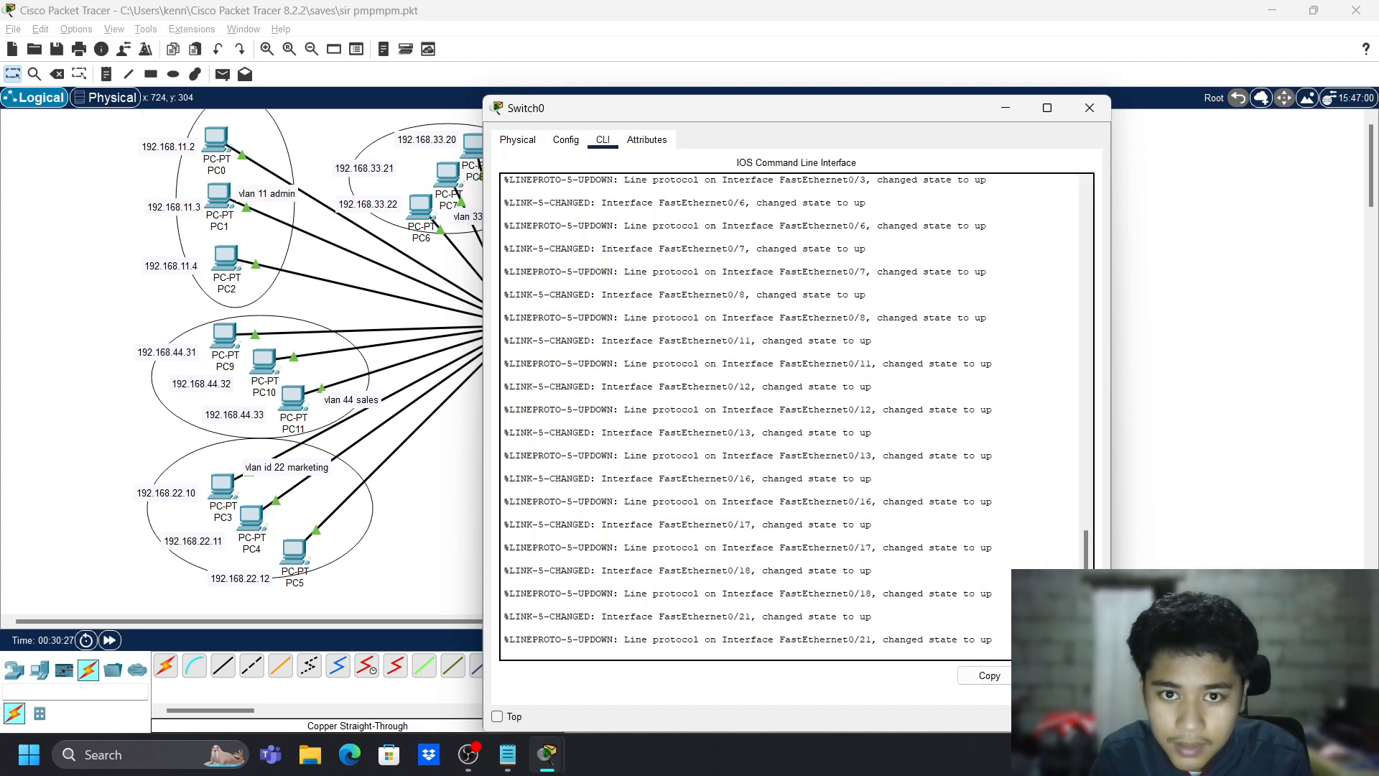
key(Return)
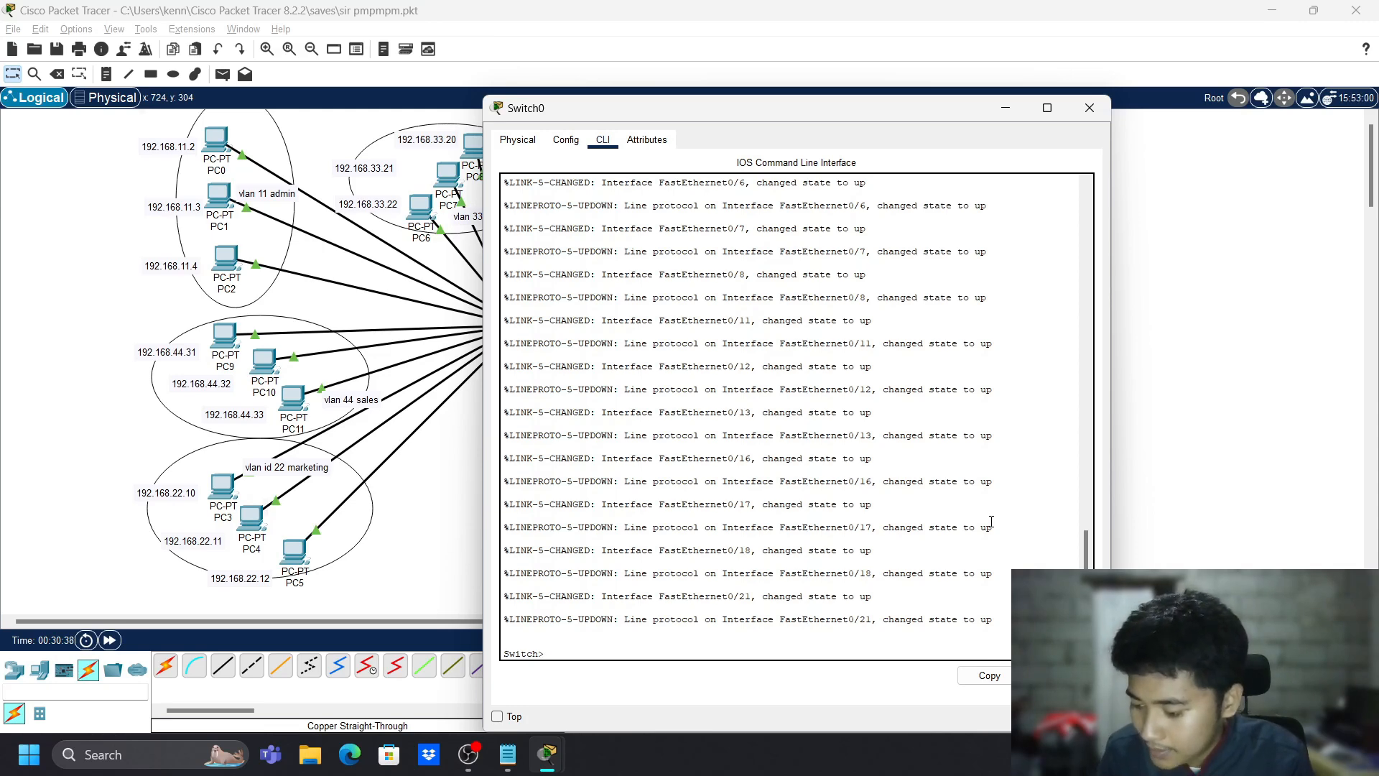
- Enter enable and conf t modes, set Switch0's enable password, and begin line vty 0 4
text(enable)
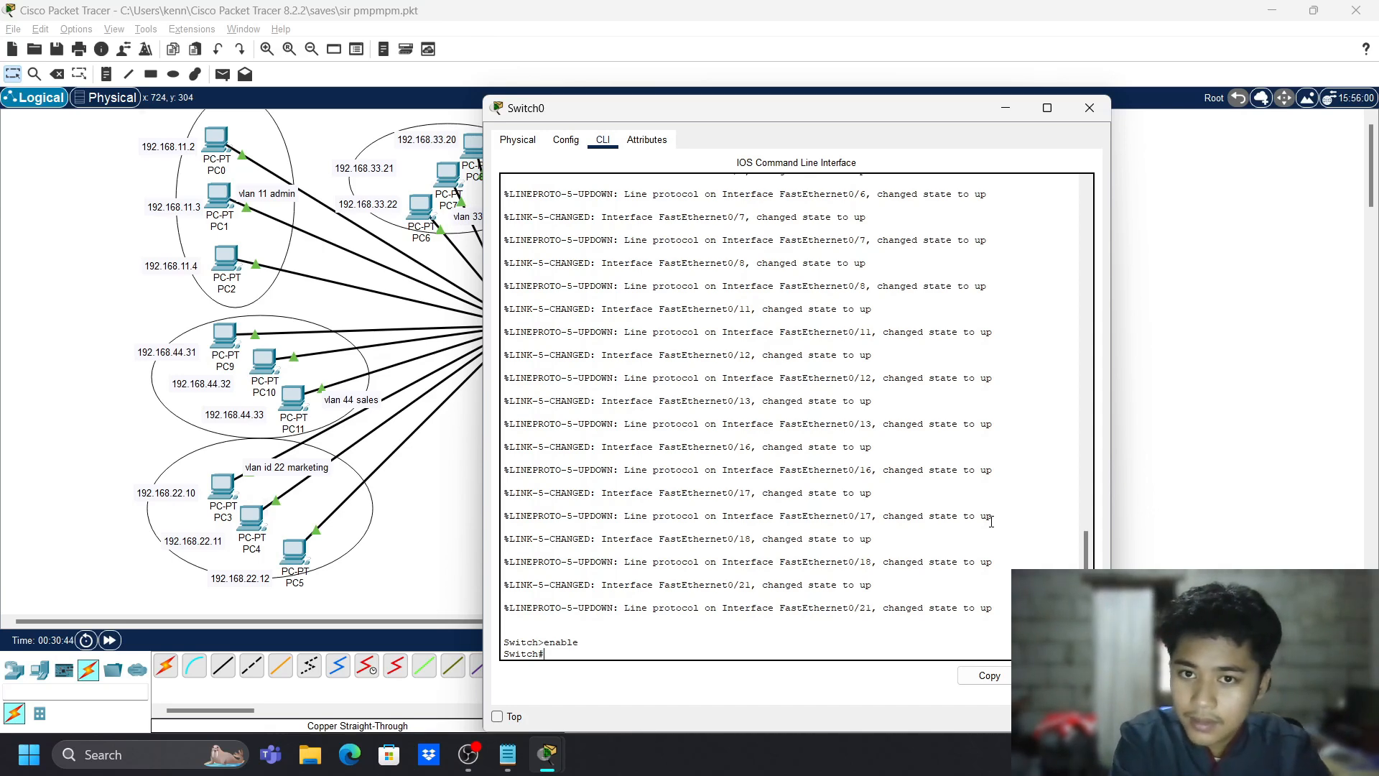
text(conf t)
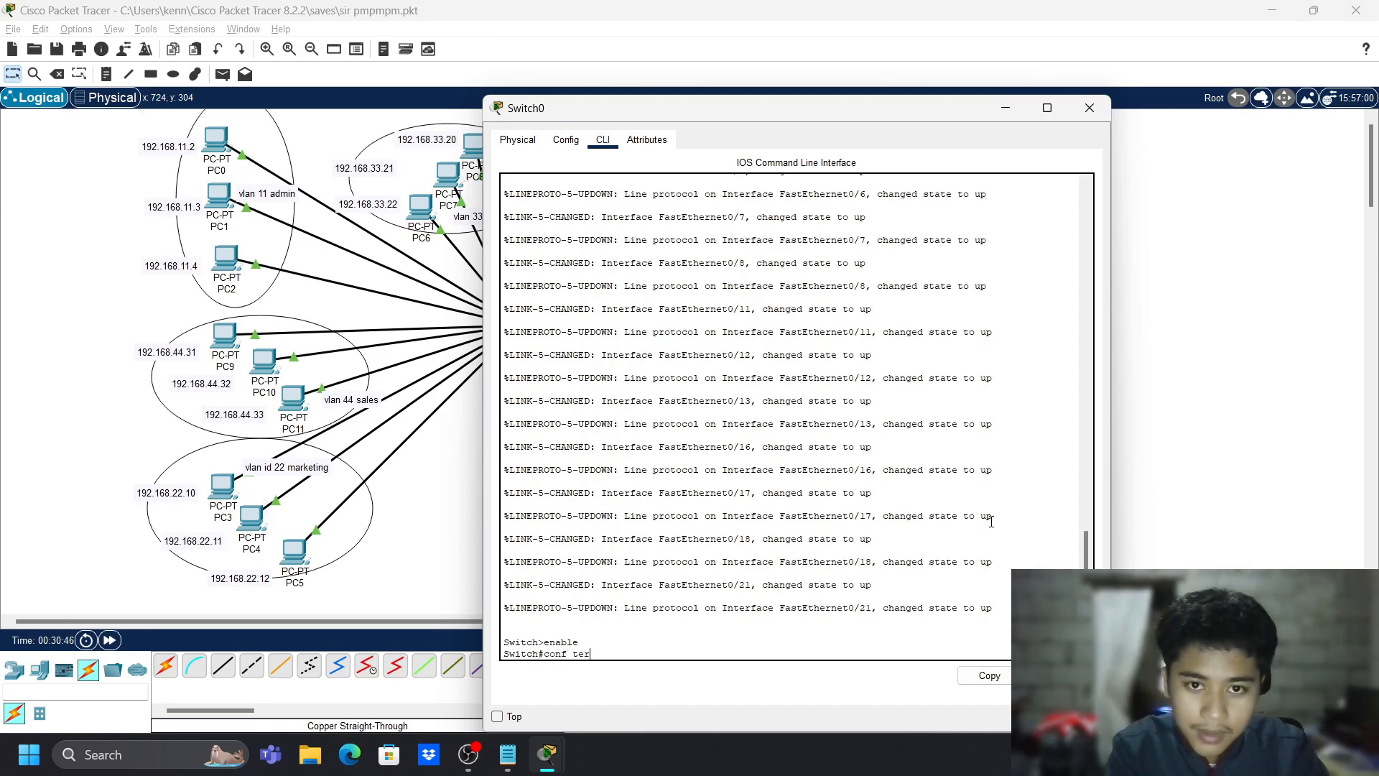
key(Return)
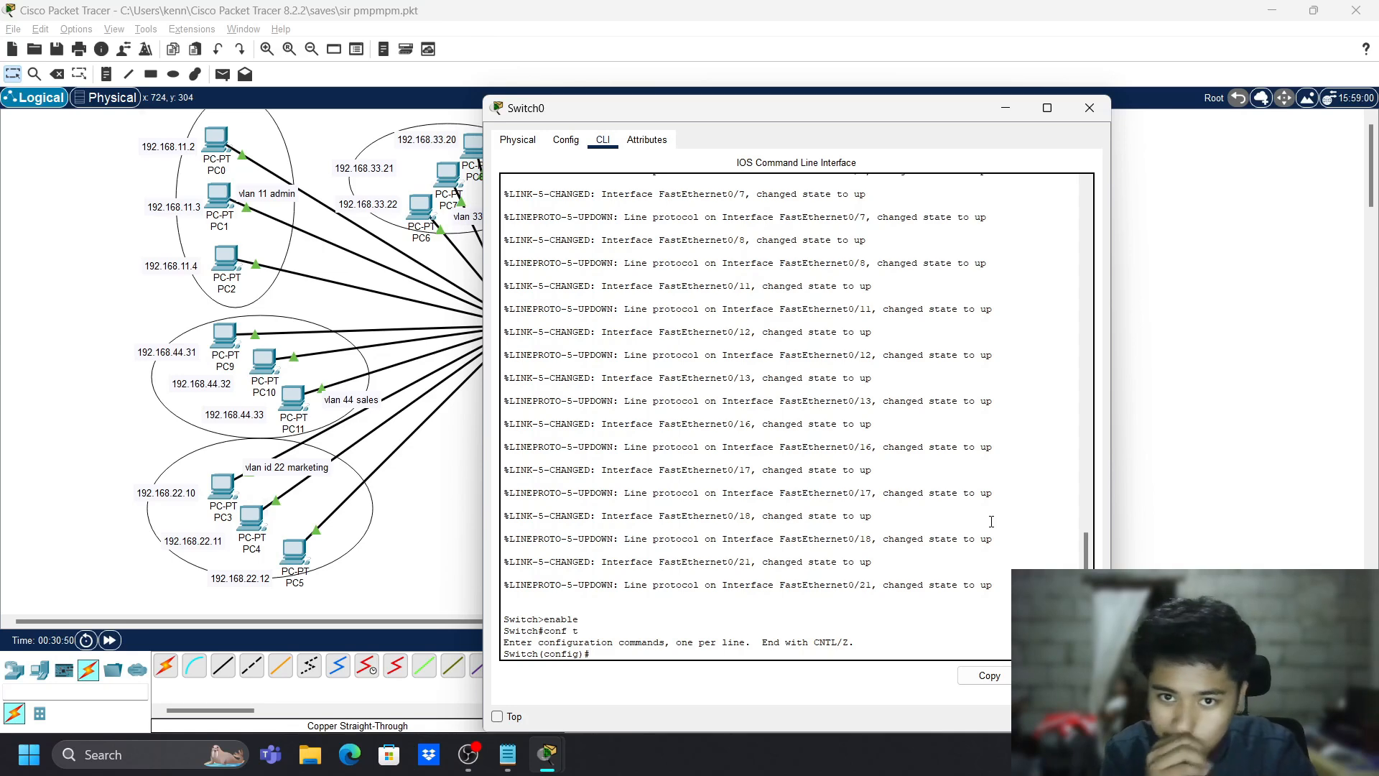
text(enable)
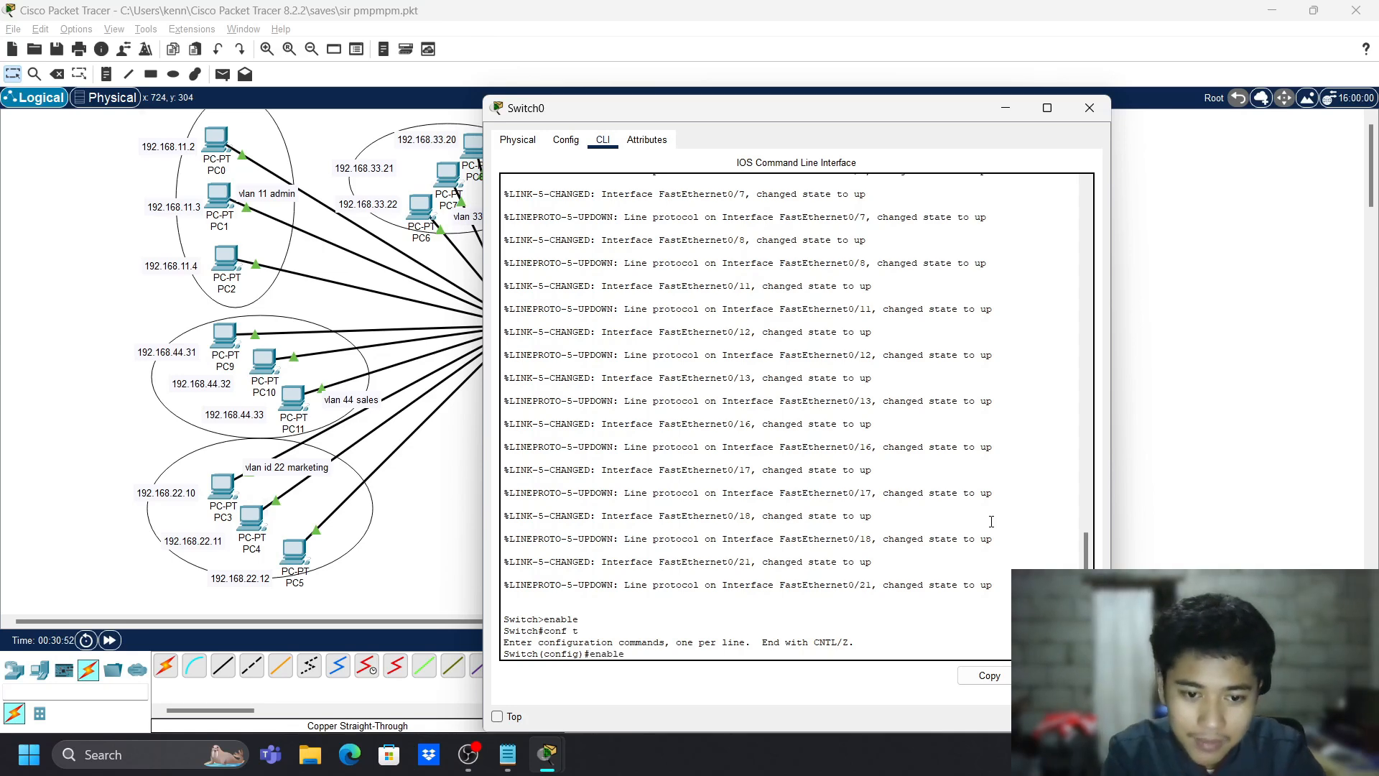
text( password cis)
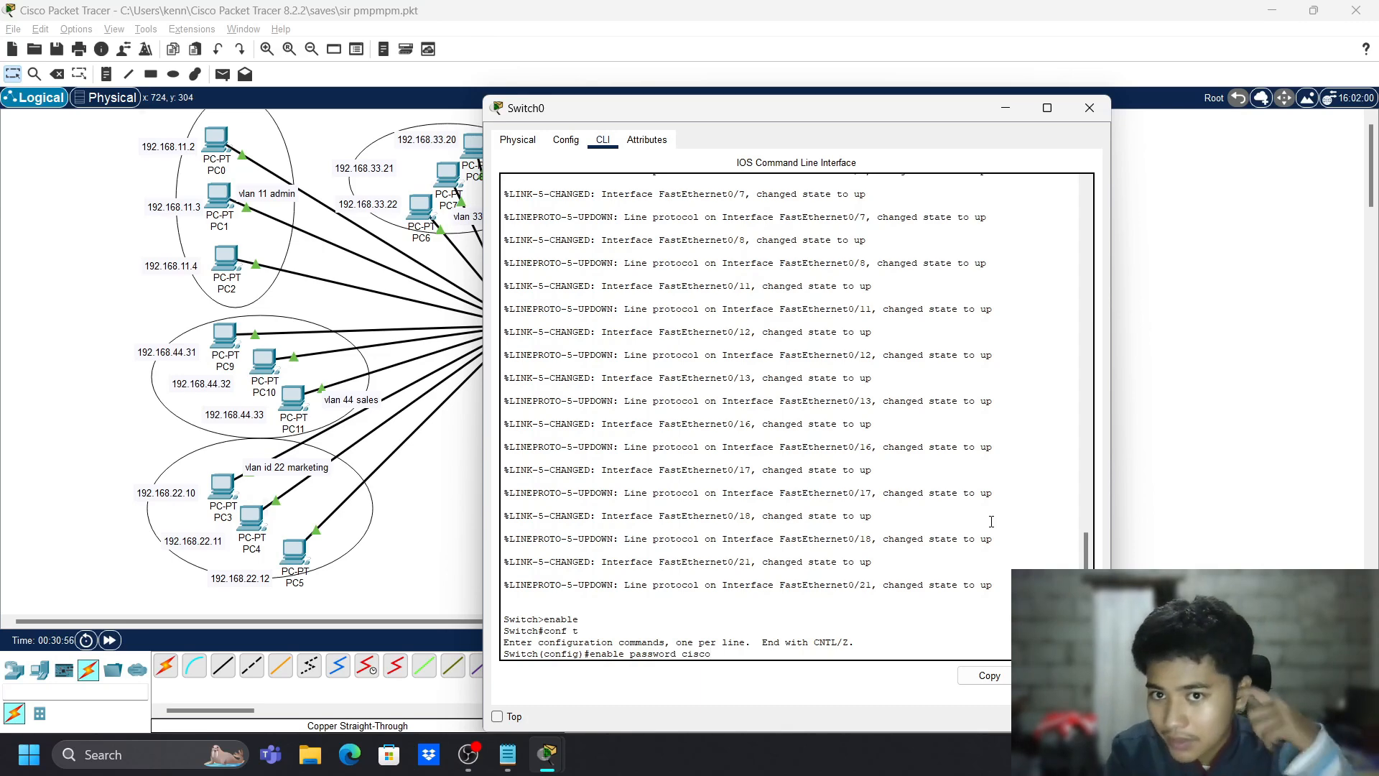
text(co)
key(Return)
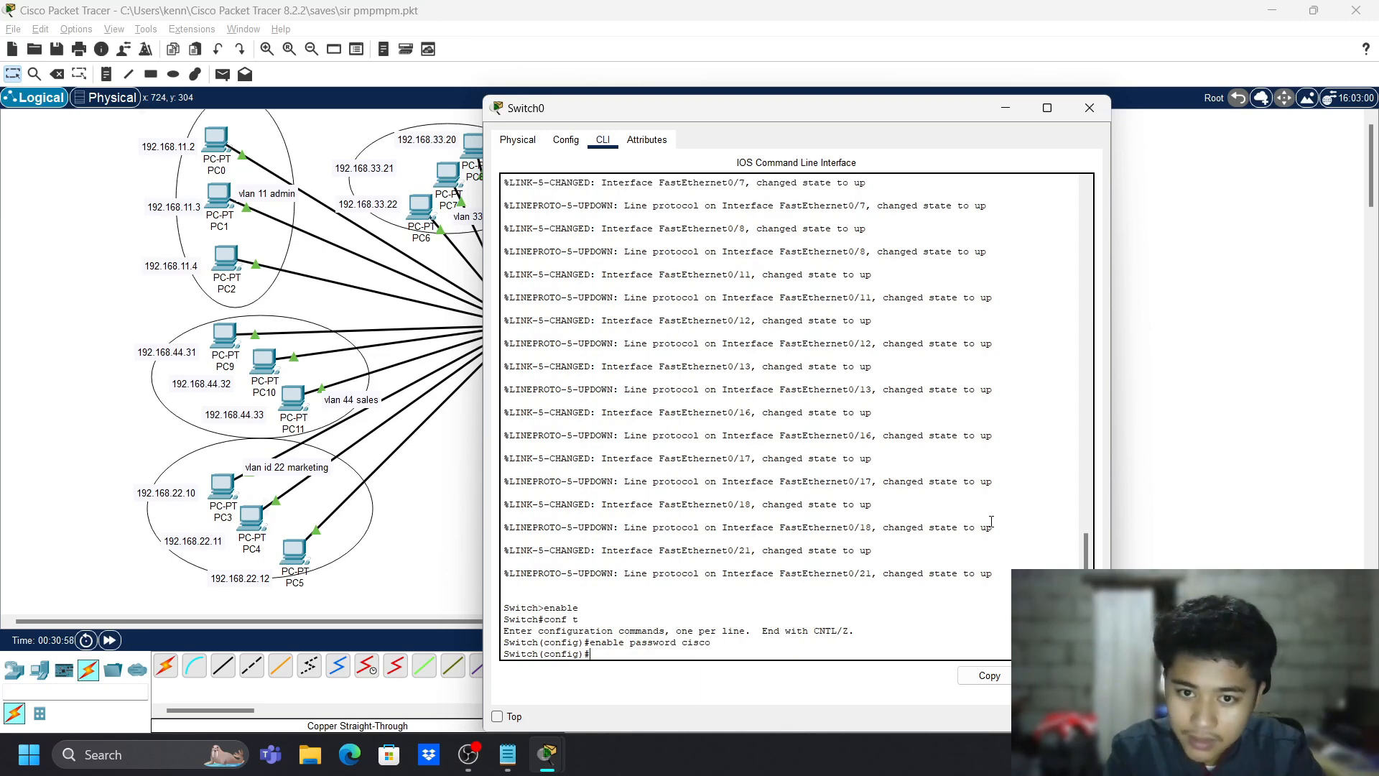
text(;ine)
key(BackSpace)
key(BackSpace)
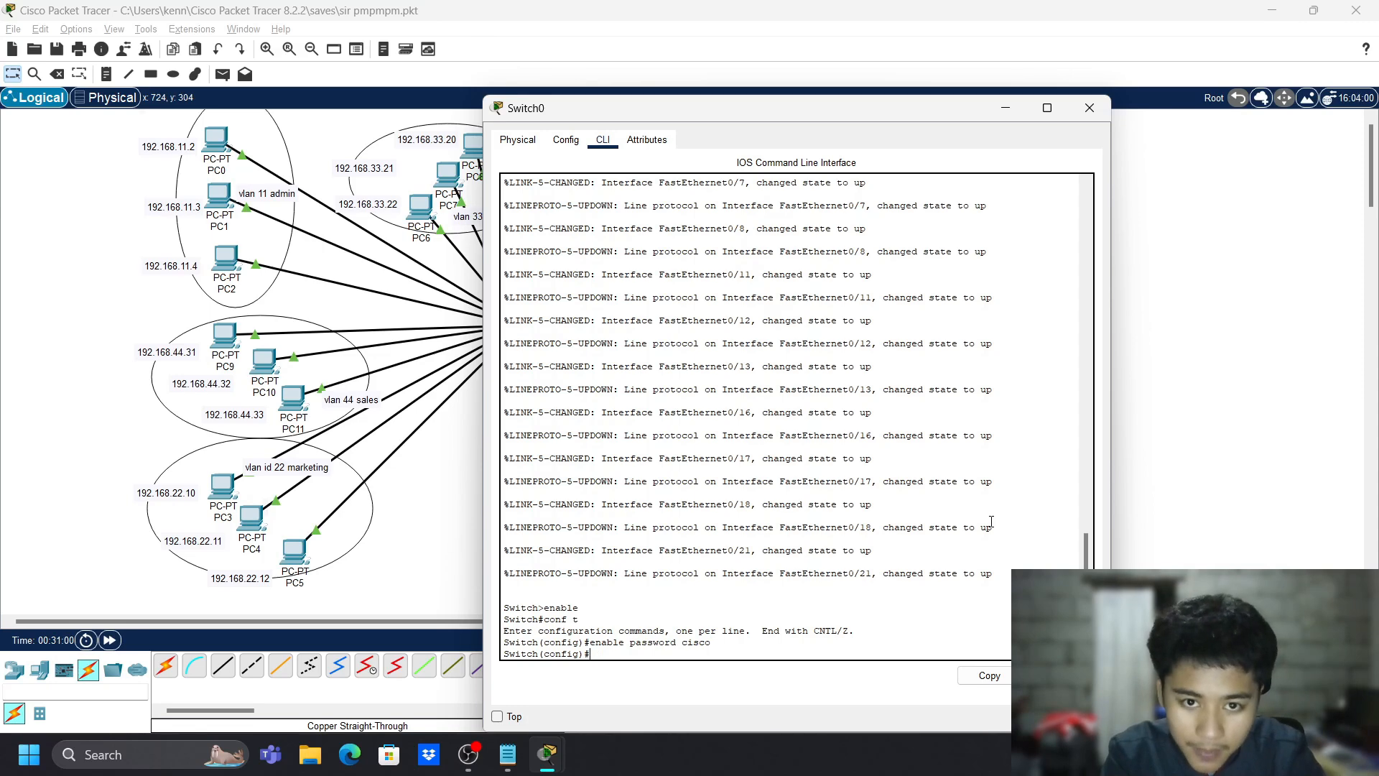
text(line vty 0 4)
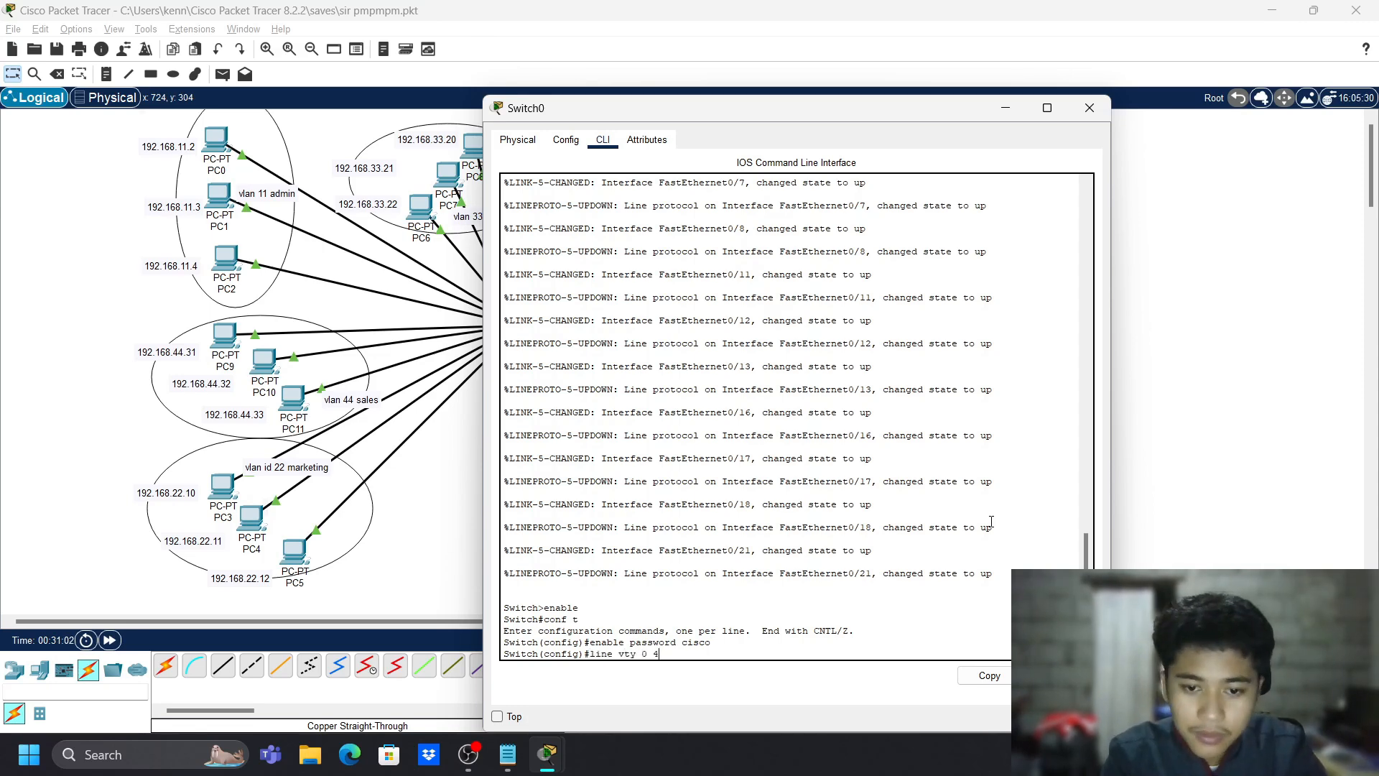
- Set a password and require login on vty lines 0–4, then exit
key(Return)
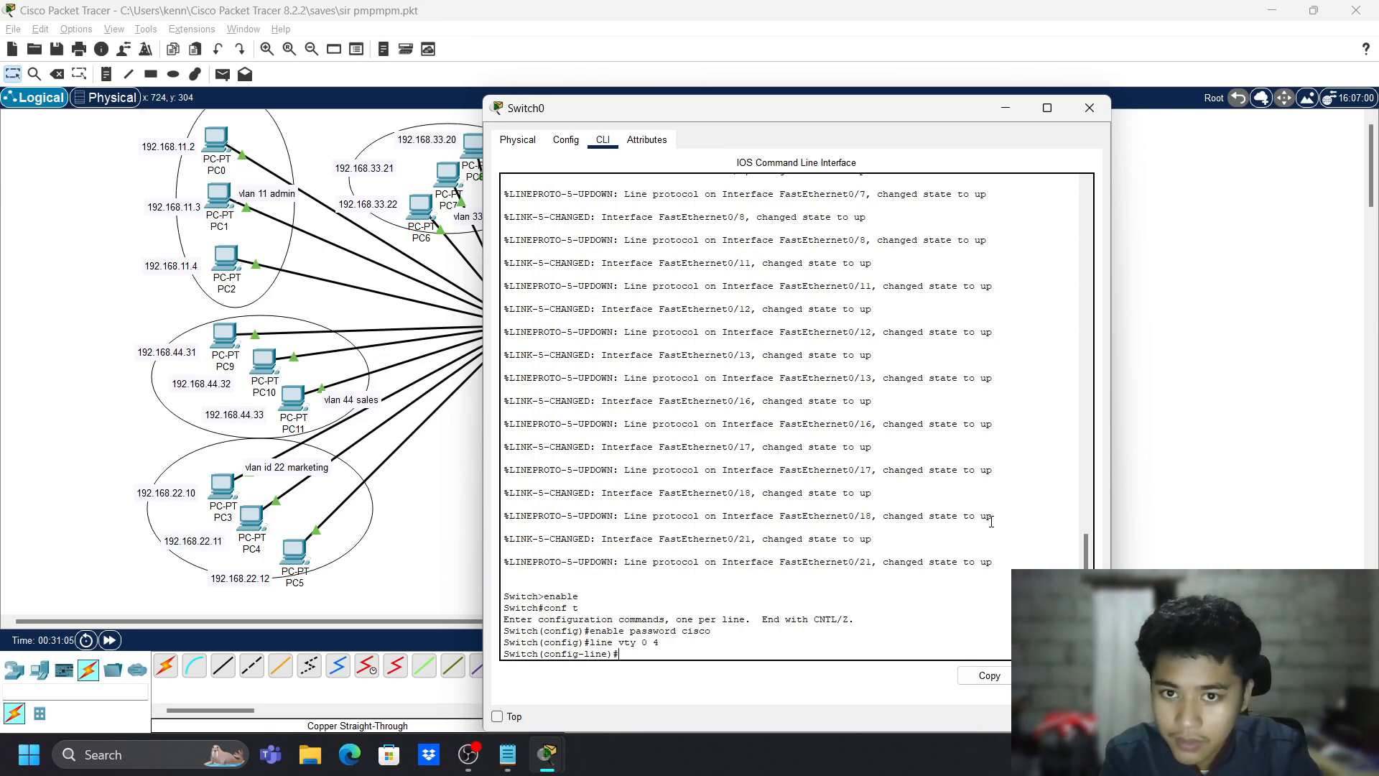
text(password )
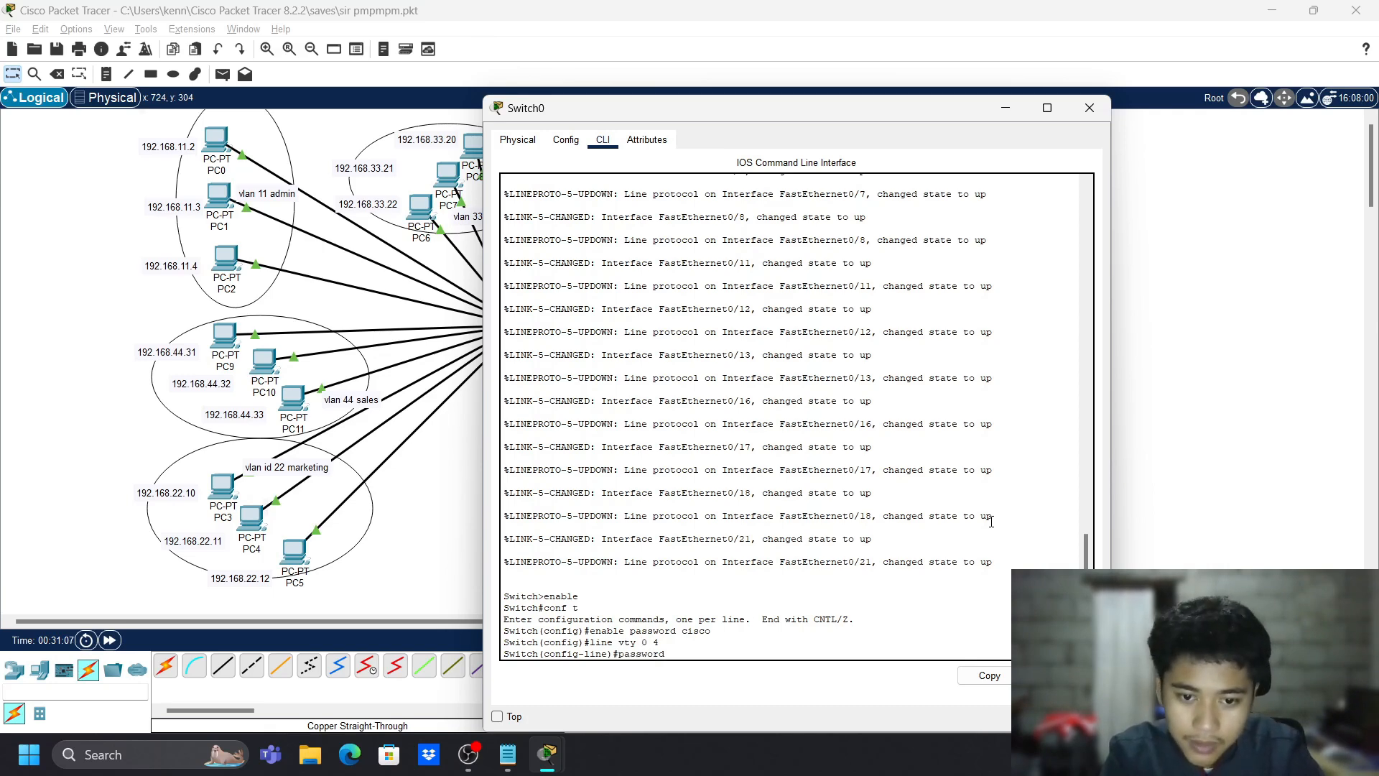
text(cisco)
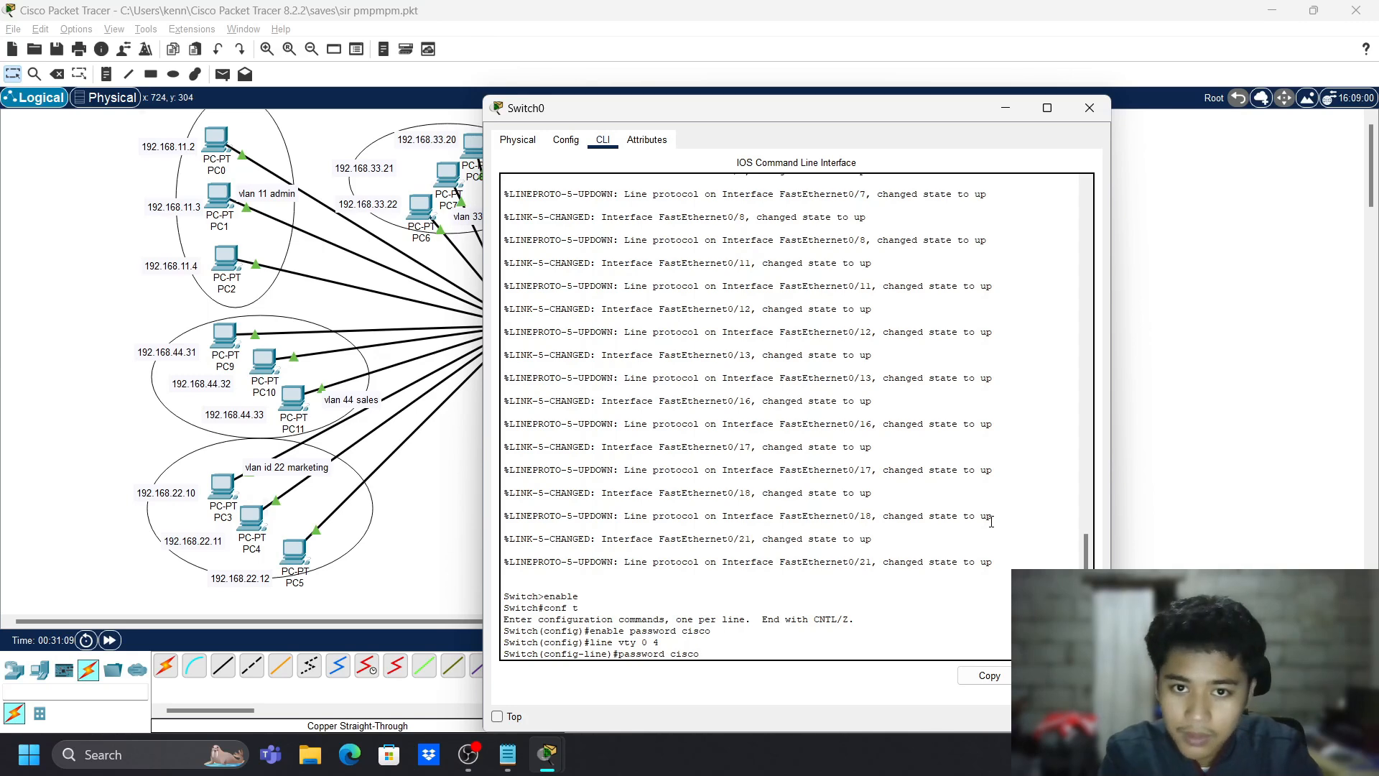
key(Return)
text(logi)
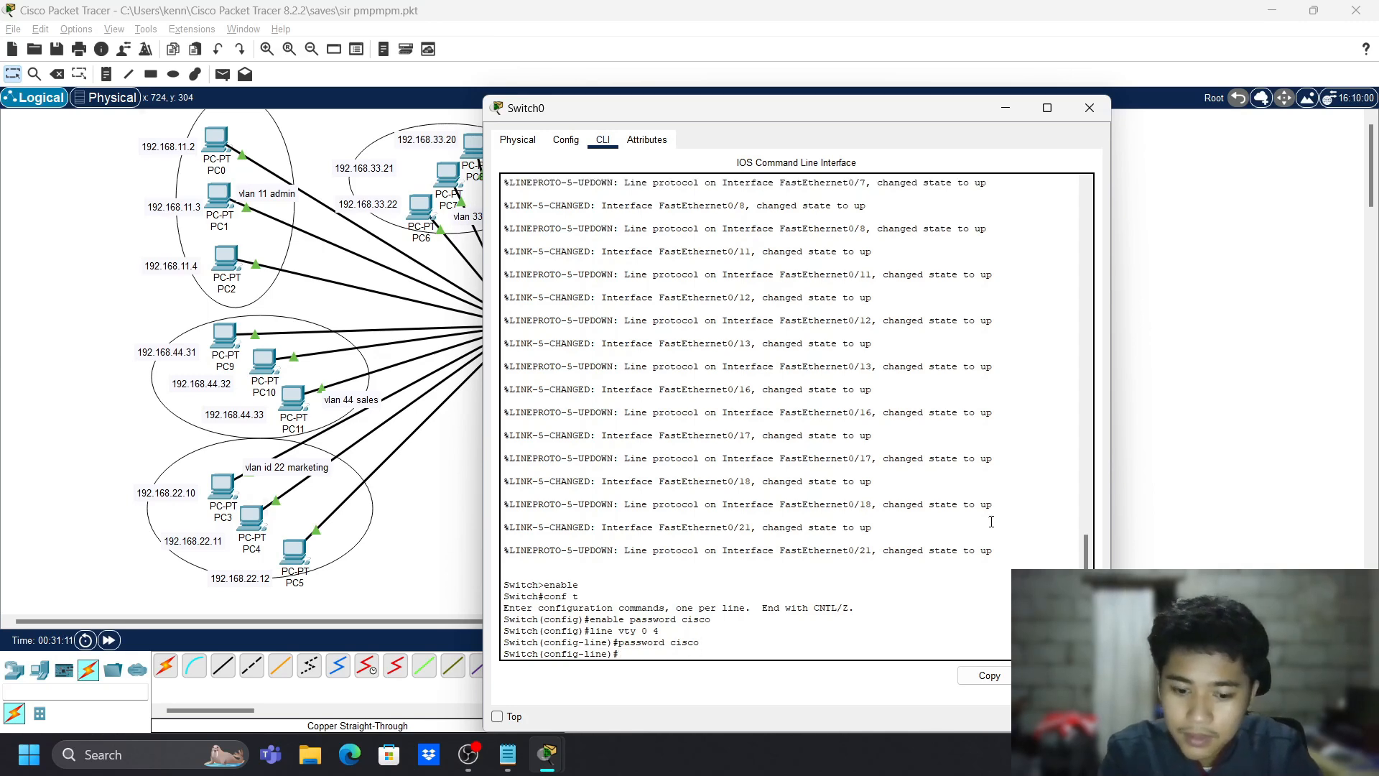
text(n)
key(Return)
text(exit)
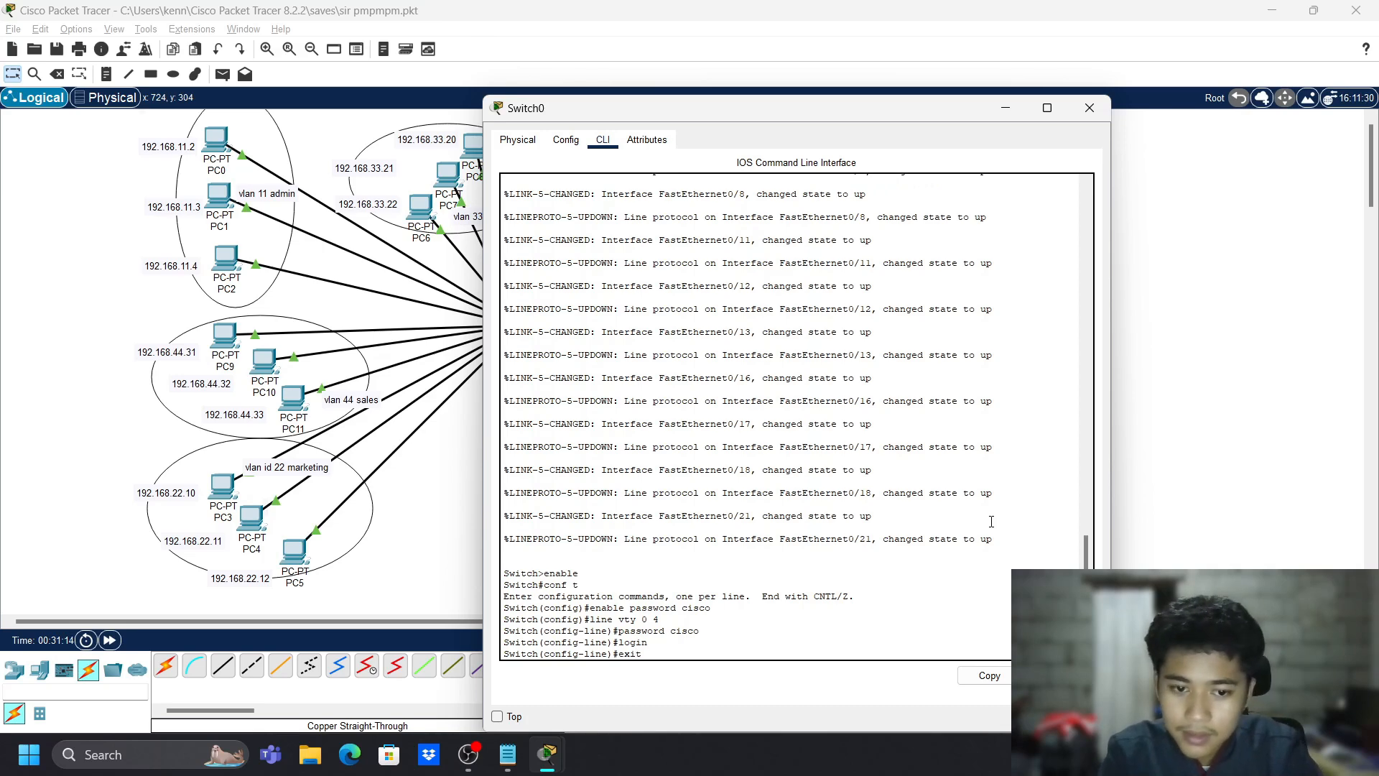
key(Return)
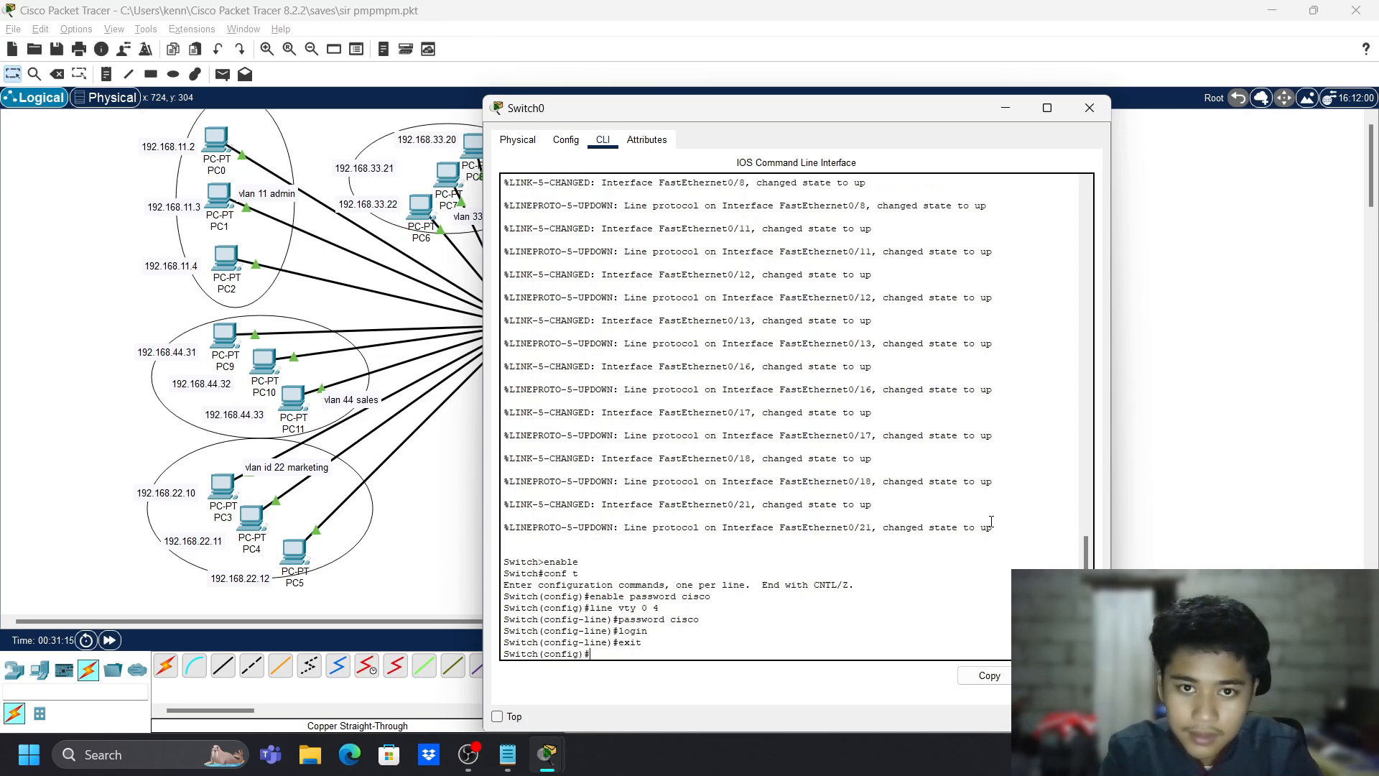
- Set a password and require login on console line 0, then exit to global configuration
text(line console 0)
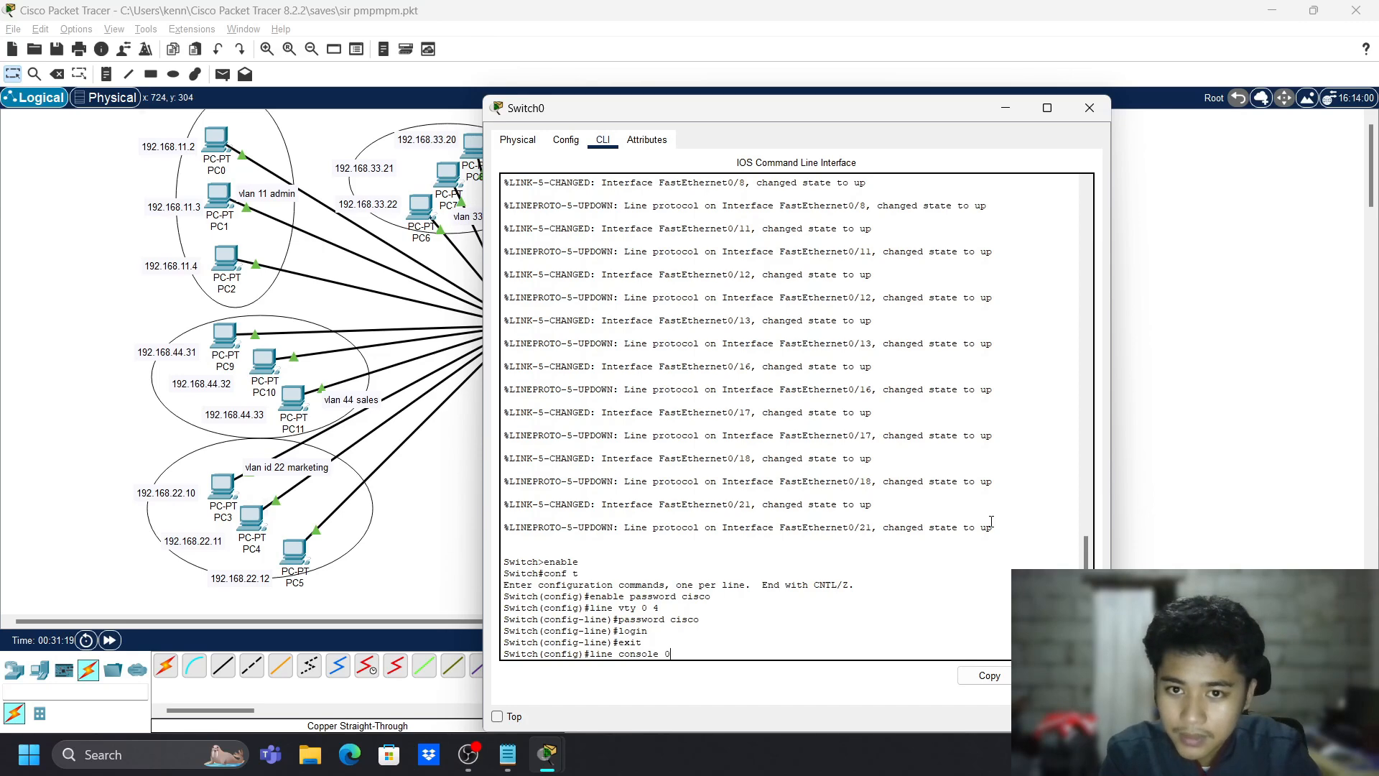
key(Return)
text(passwor)
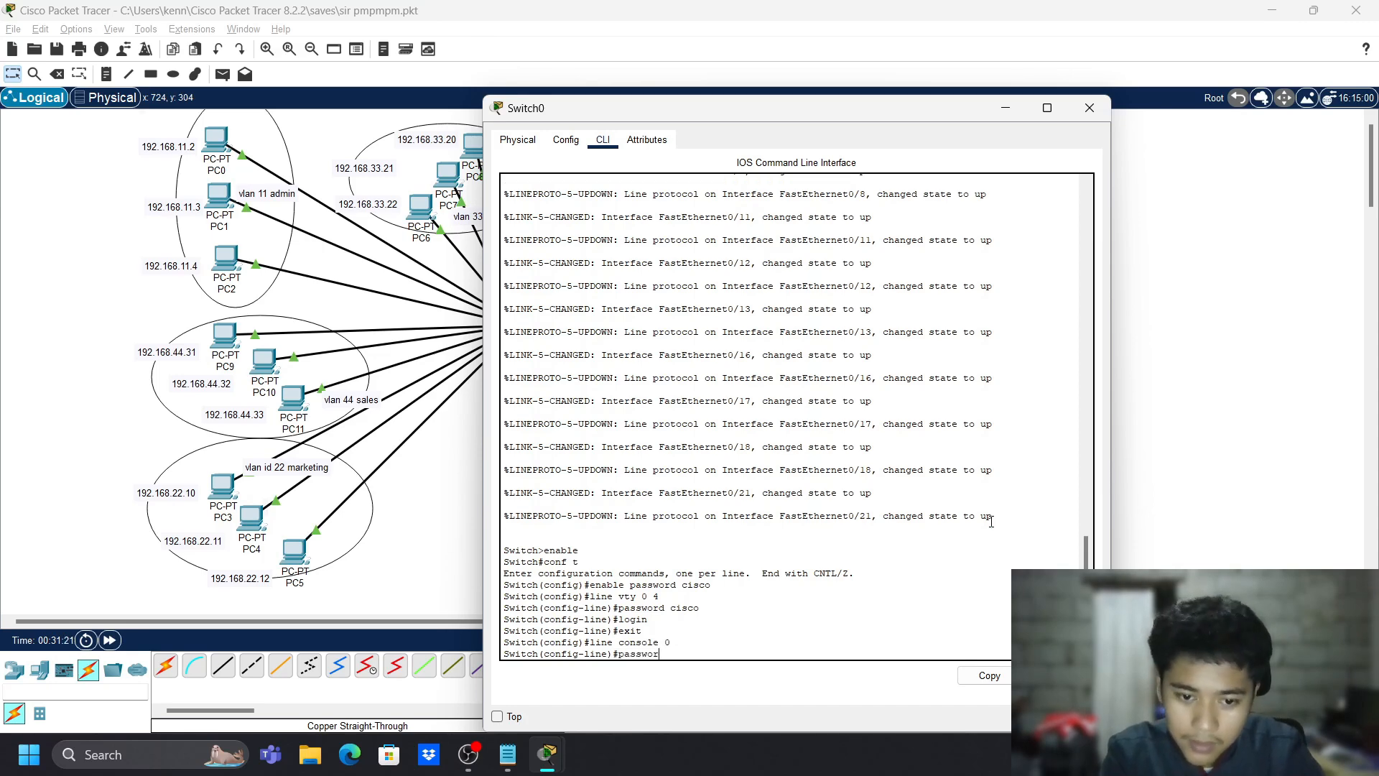
text(d cisco)
key(Return)
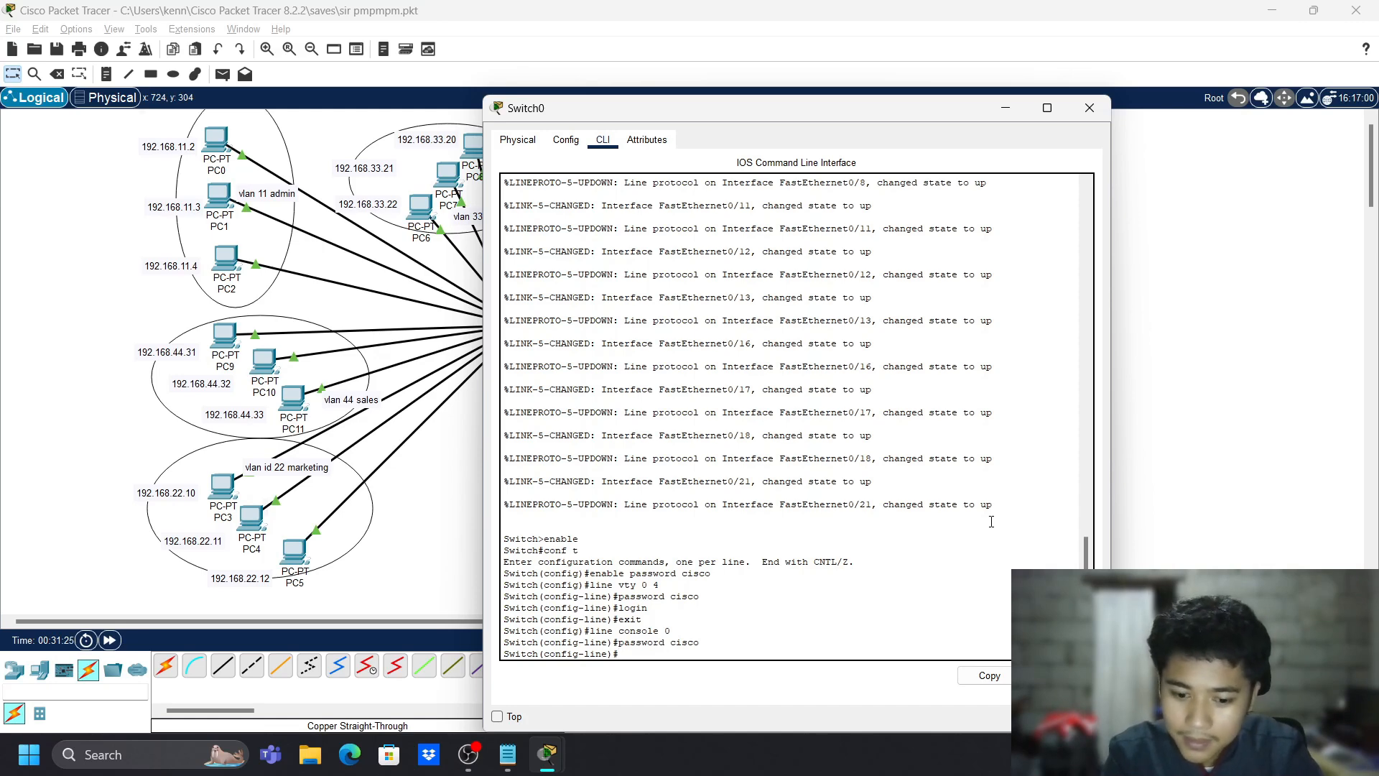
text(login)
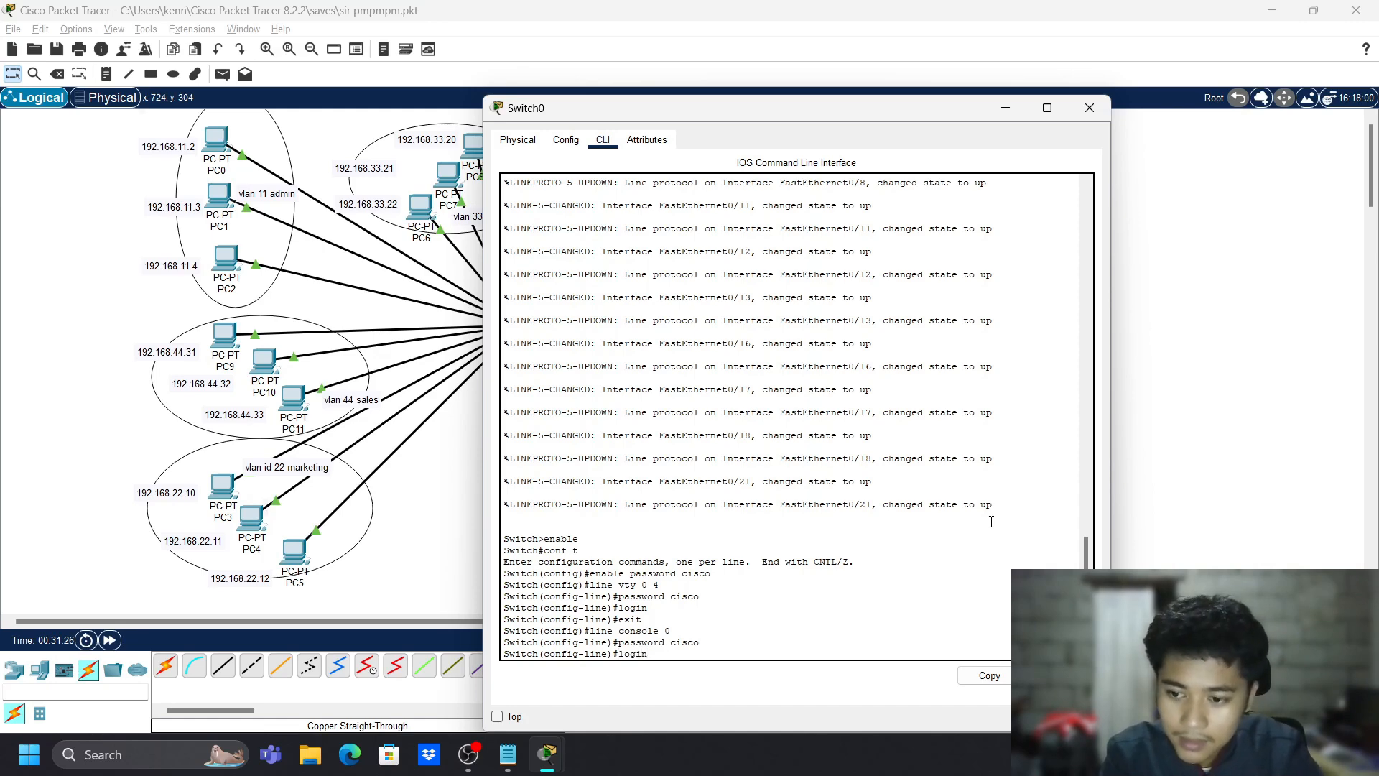
key(Return)
text(exit)
key(Return)
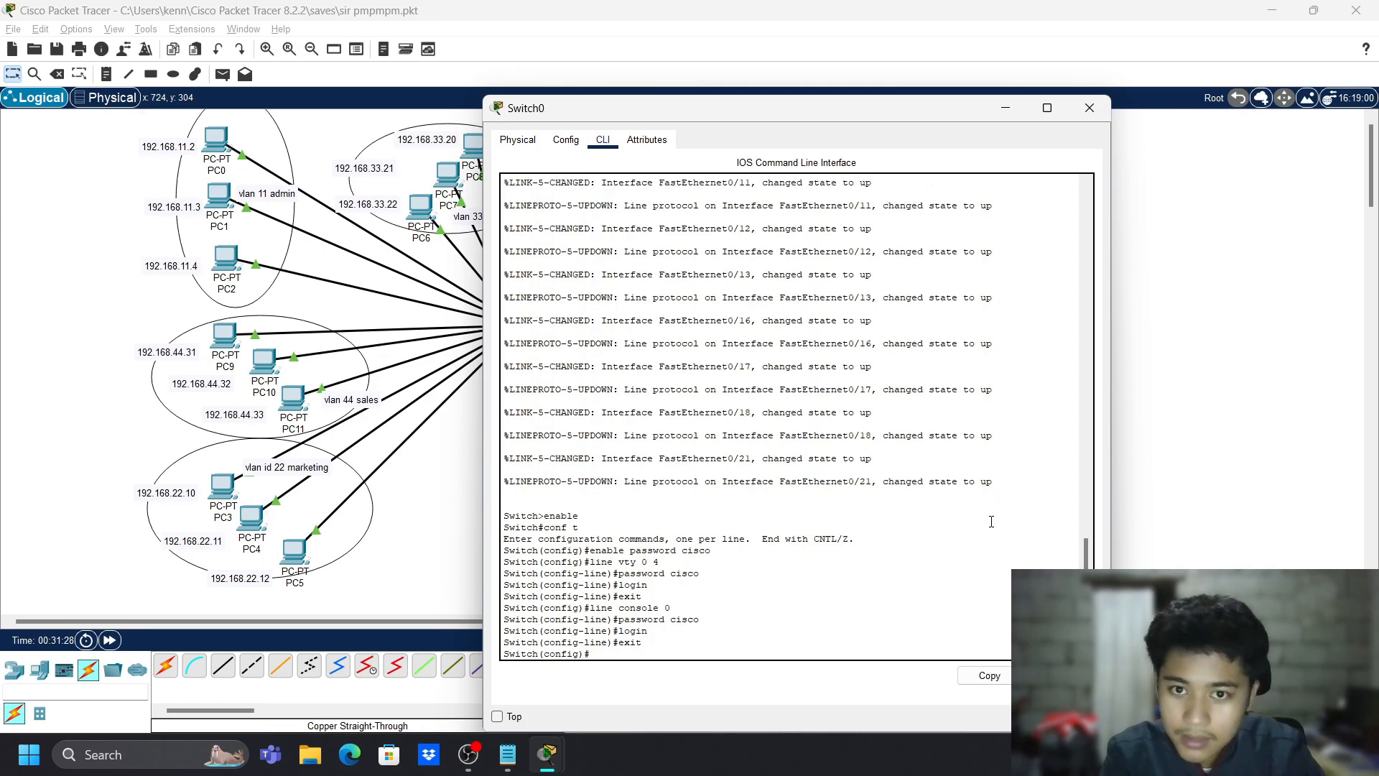
text(servi)
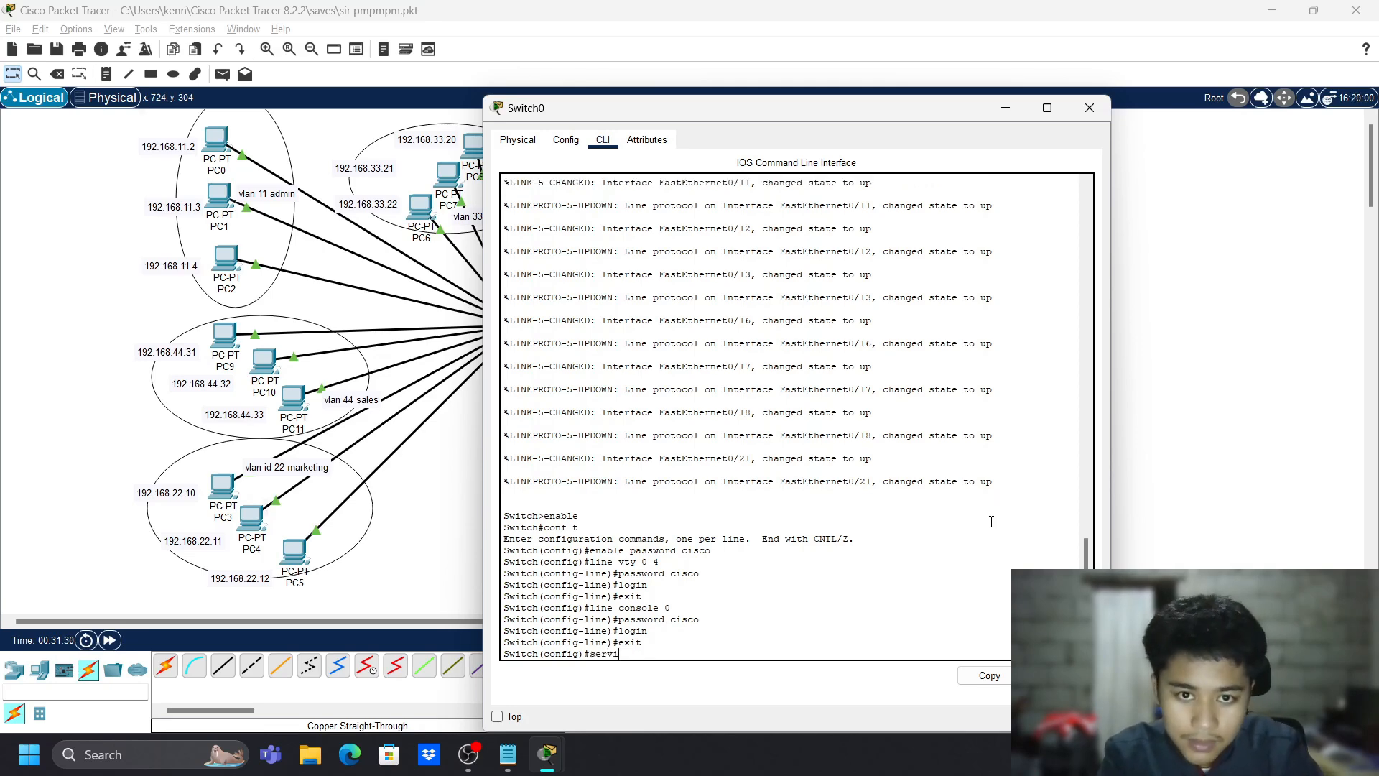
text(ce passwo)
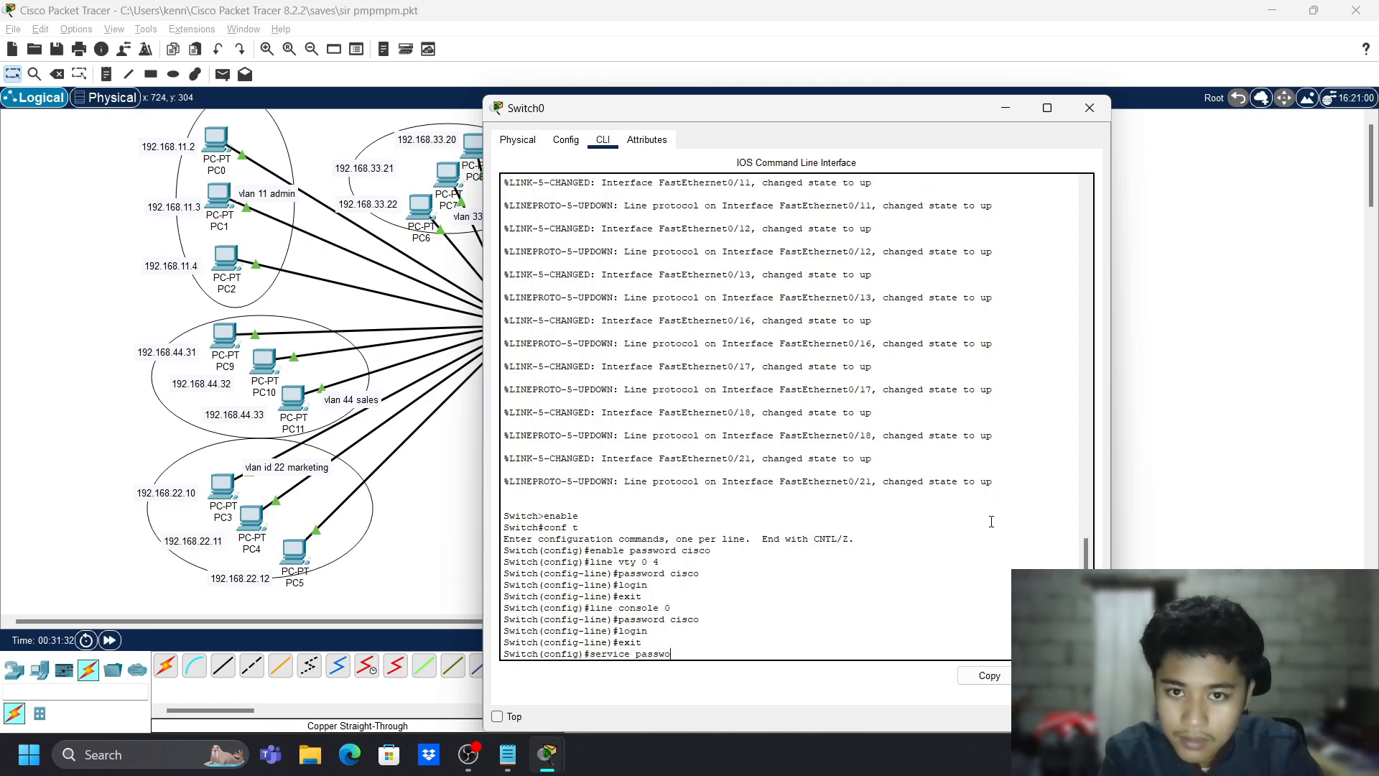
text(rd-enryption)
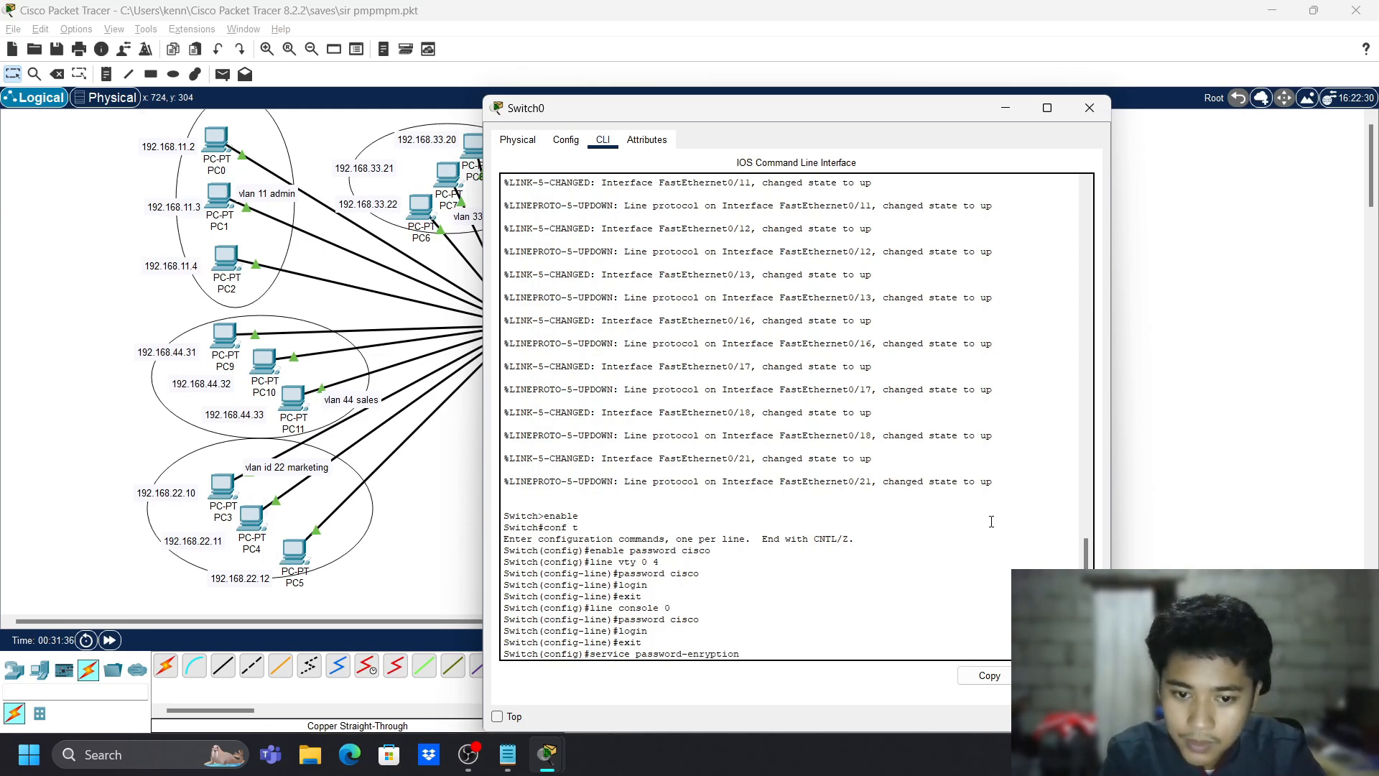
- Correct the misspelled command and enable service password-encryption on Switch0
key(Return)
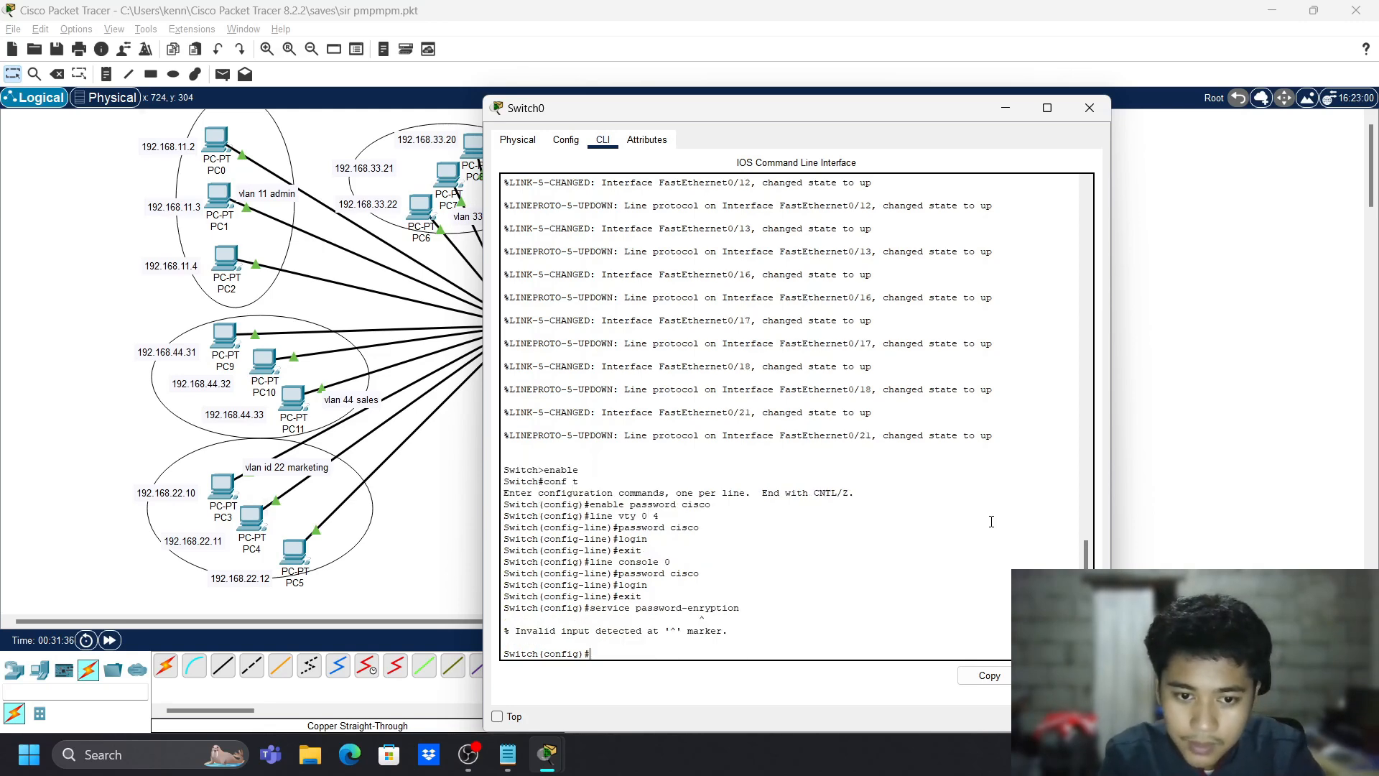
key(Up)
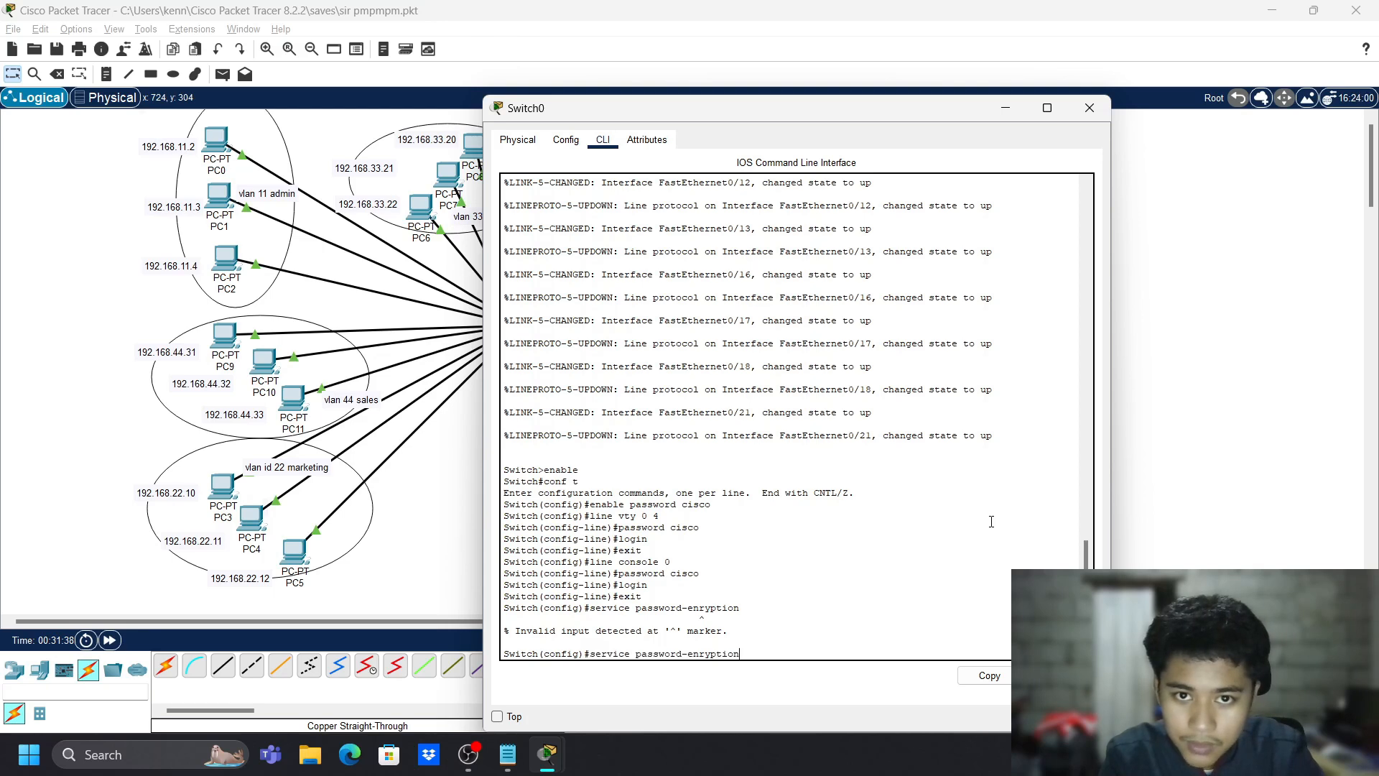
key(BackSpace)
key(BackSpace)
key(BackSpace)
key(BackSpace)
key(BackSpace)
key(BackSpace)
key(BackSpace)
text(c)
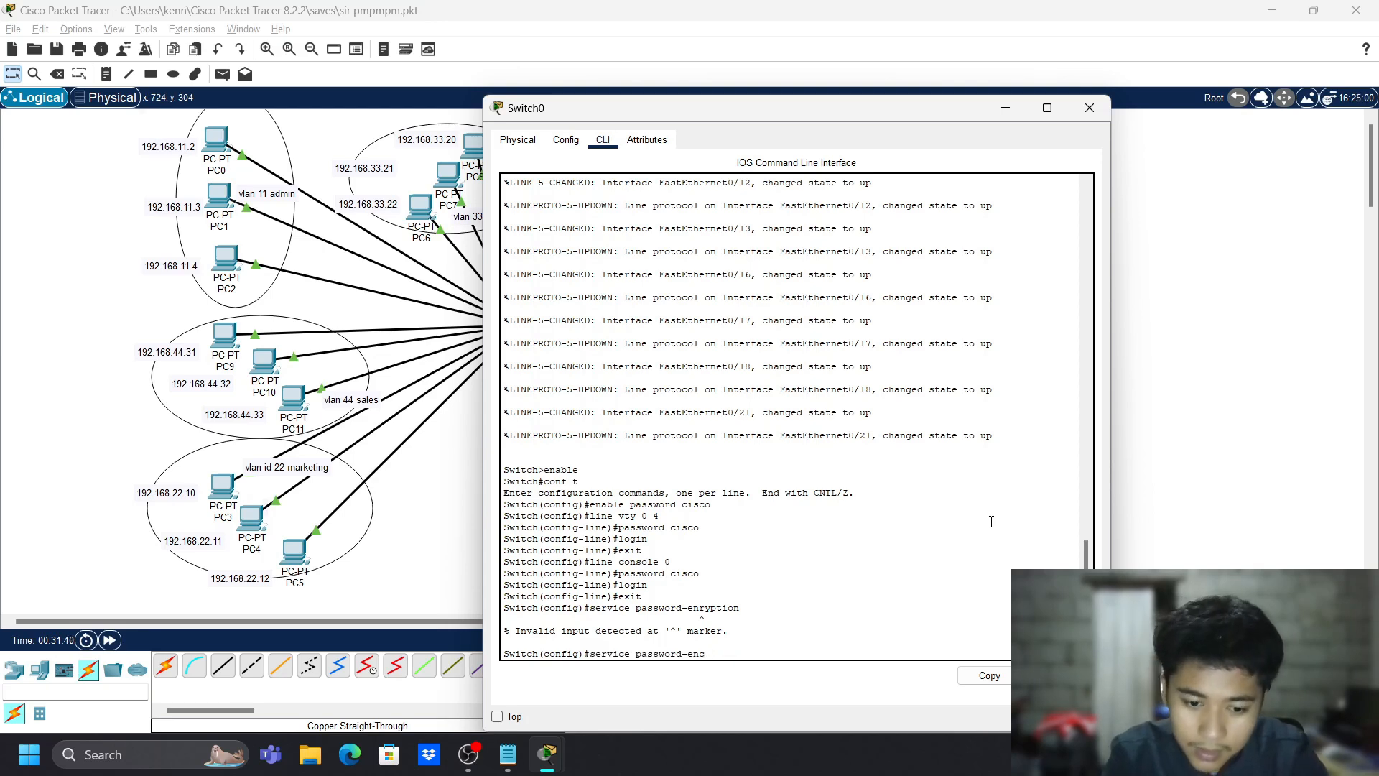
text(ryption)
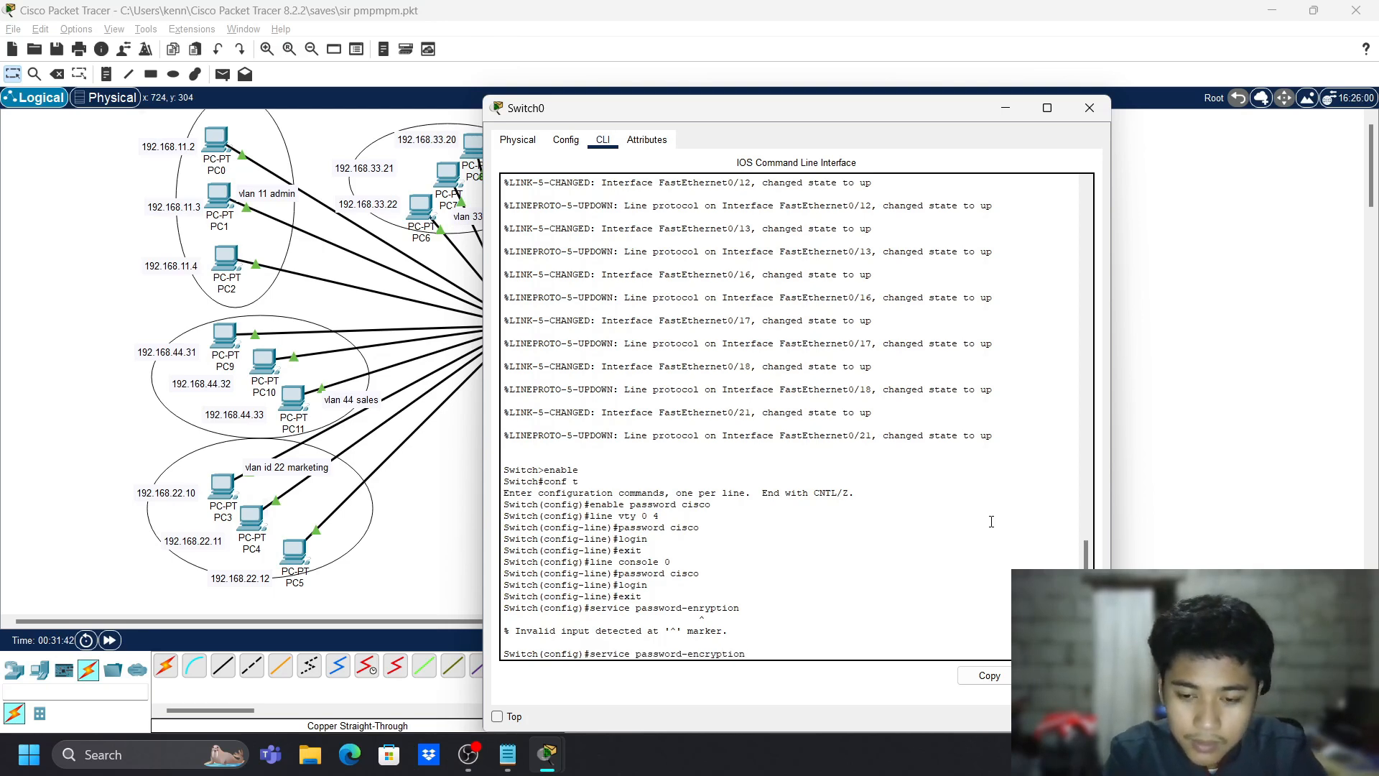
key(Return)
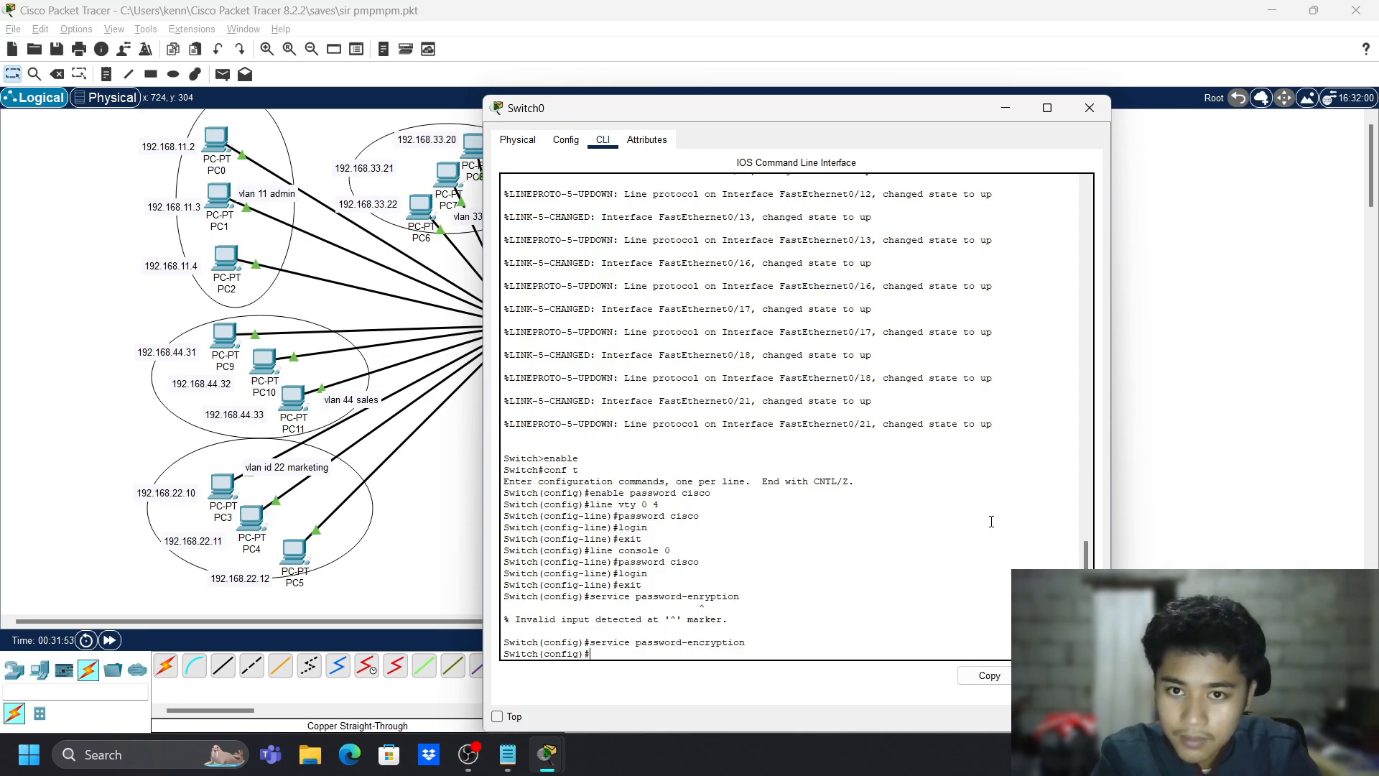
- Enter the banner motd command with the text 'ADMIN ONLY!!!!'
text(bann)
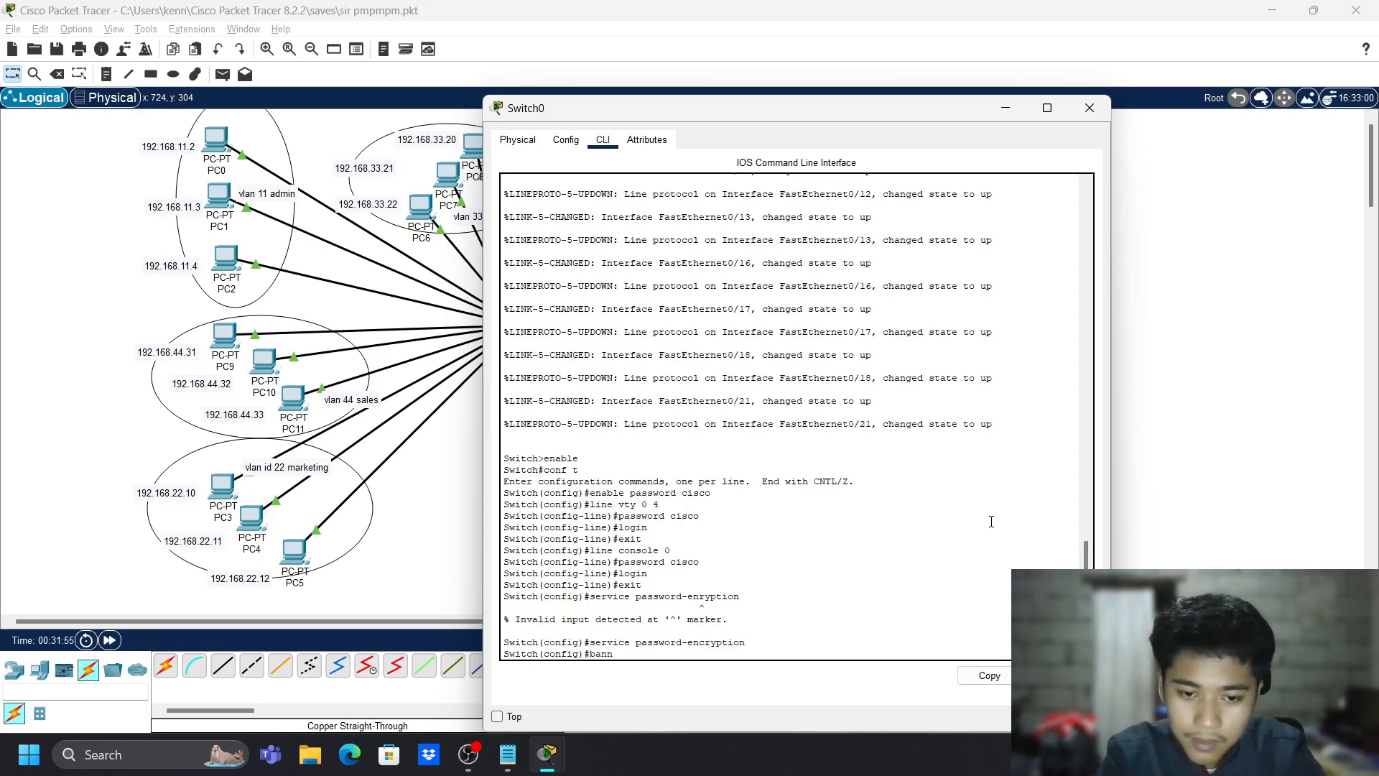
text(er motd##)
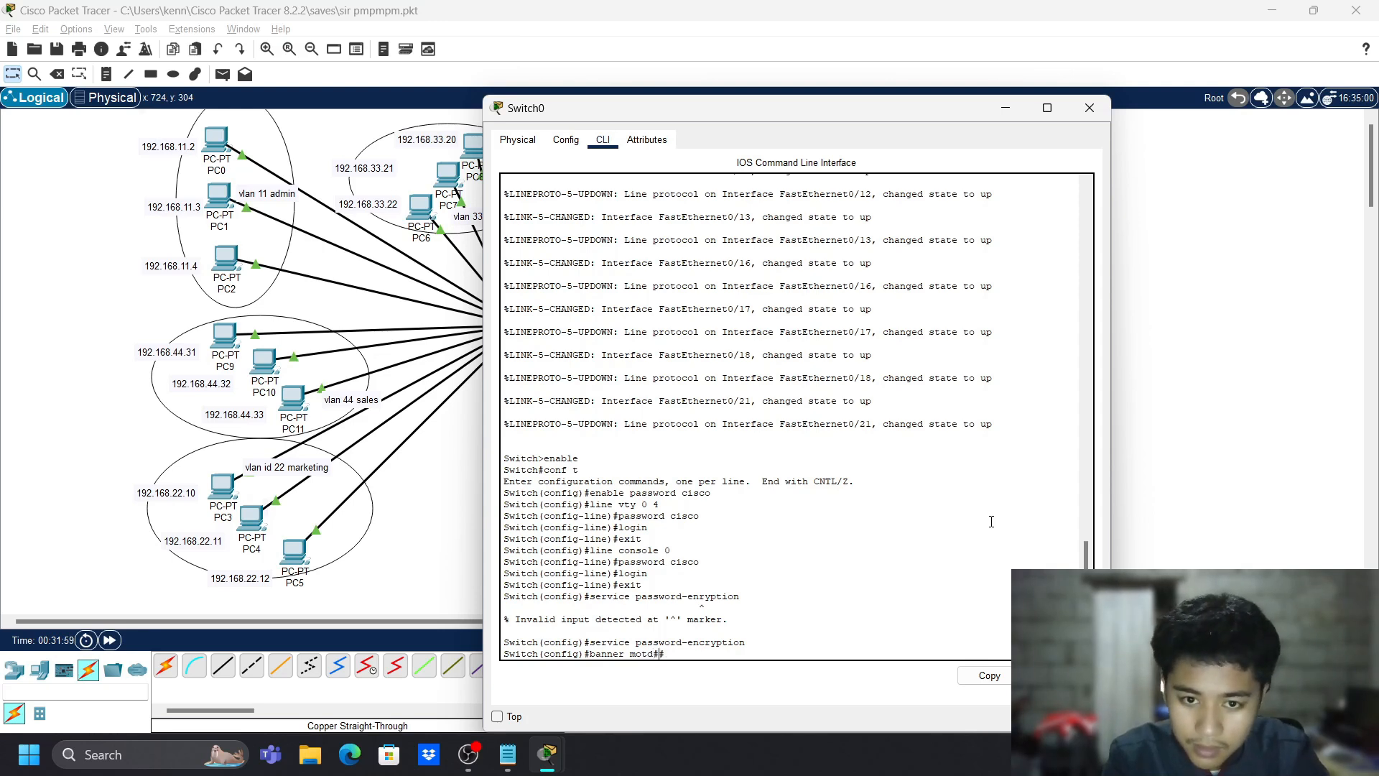
text(ADMON)
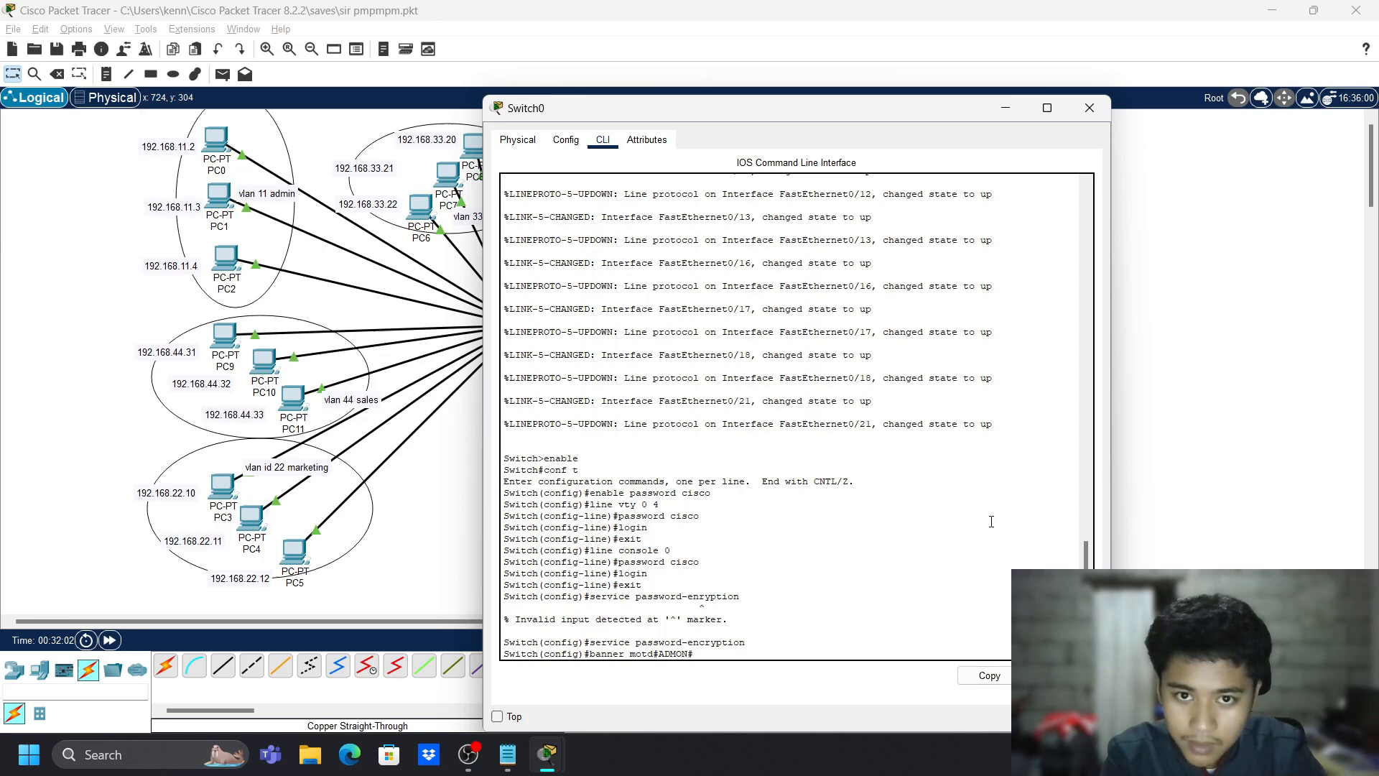
key(BackSpace)
text(IN ONL)
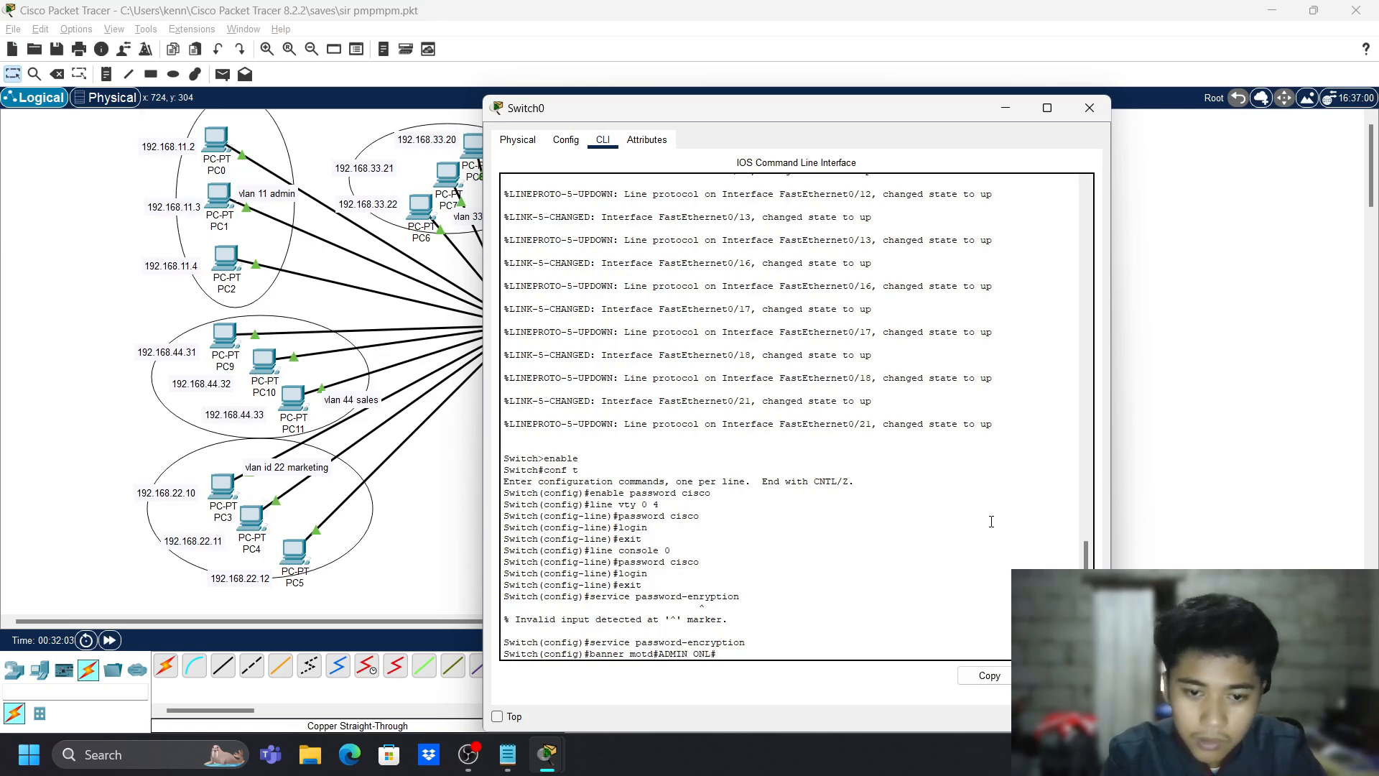
text(Y!!!!)
key(Return)
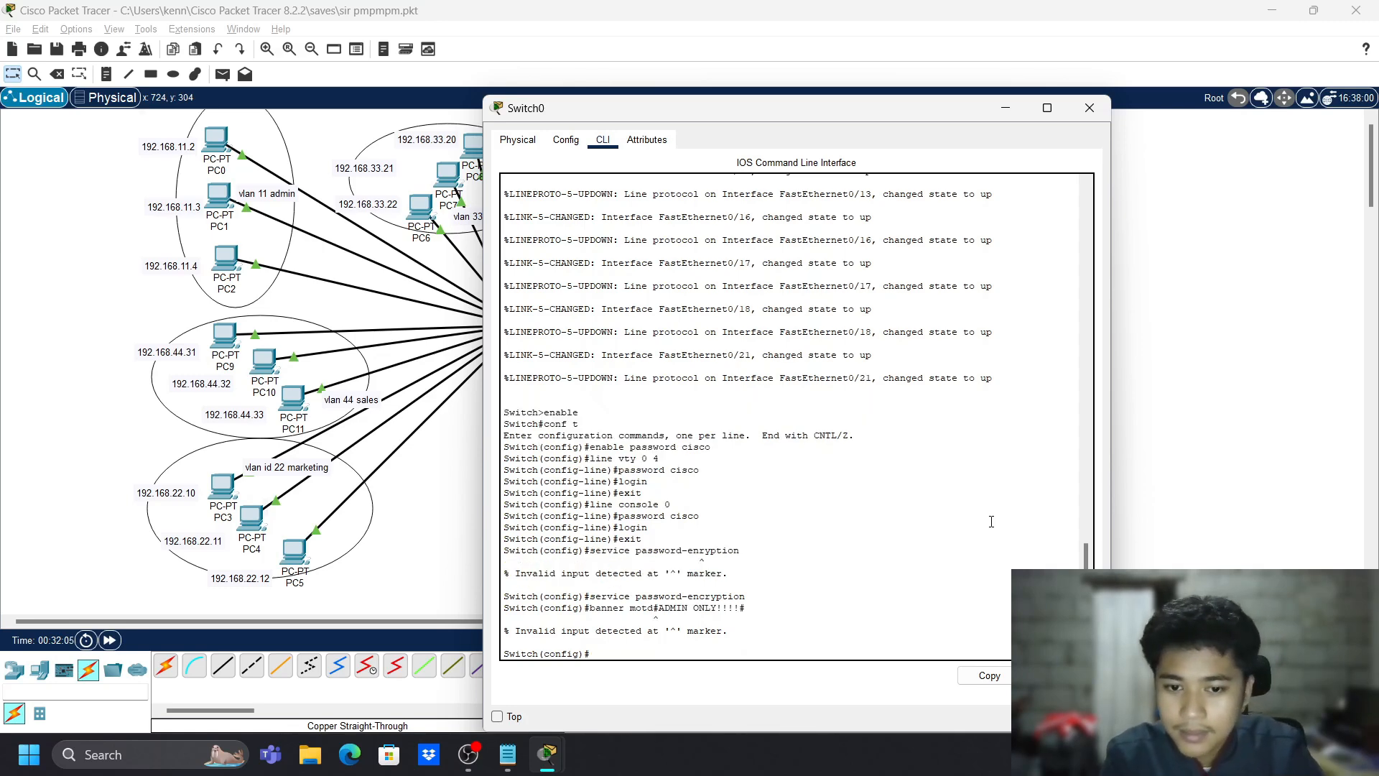
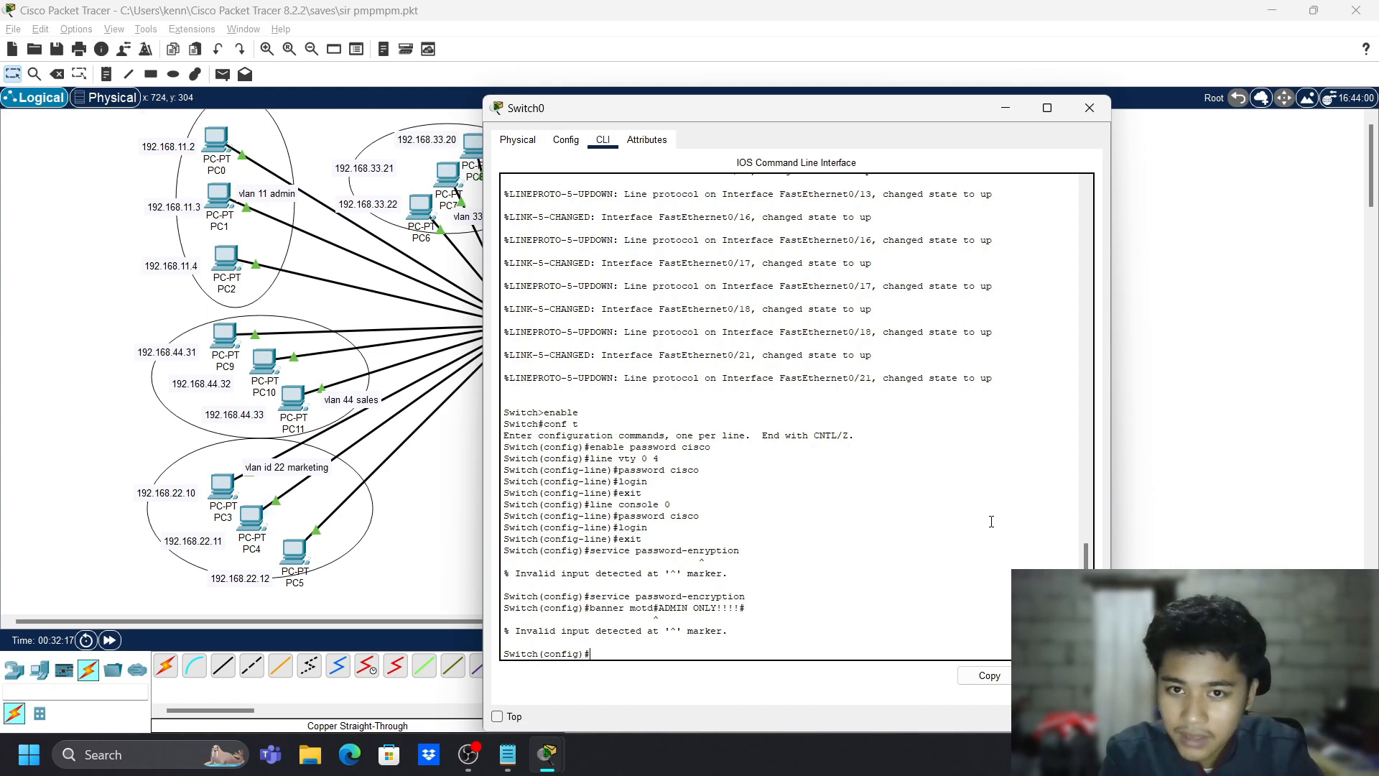
- Leave global configuration mode; a mistyped 'rxit' command then triggers a domain server lookup
text(exit)
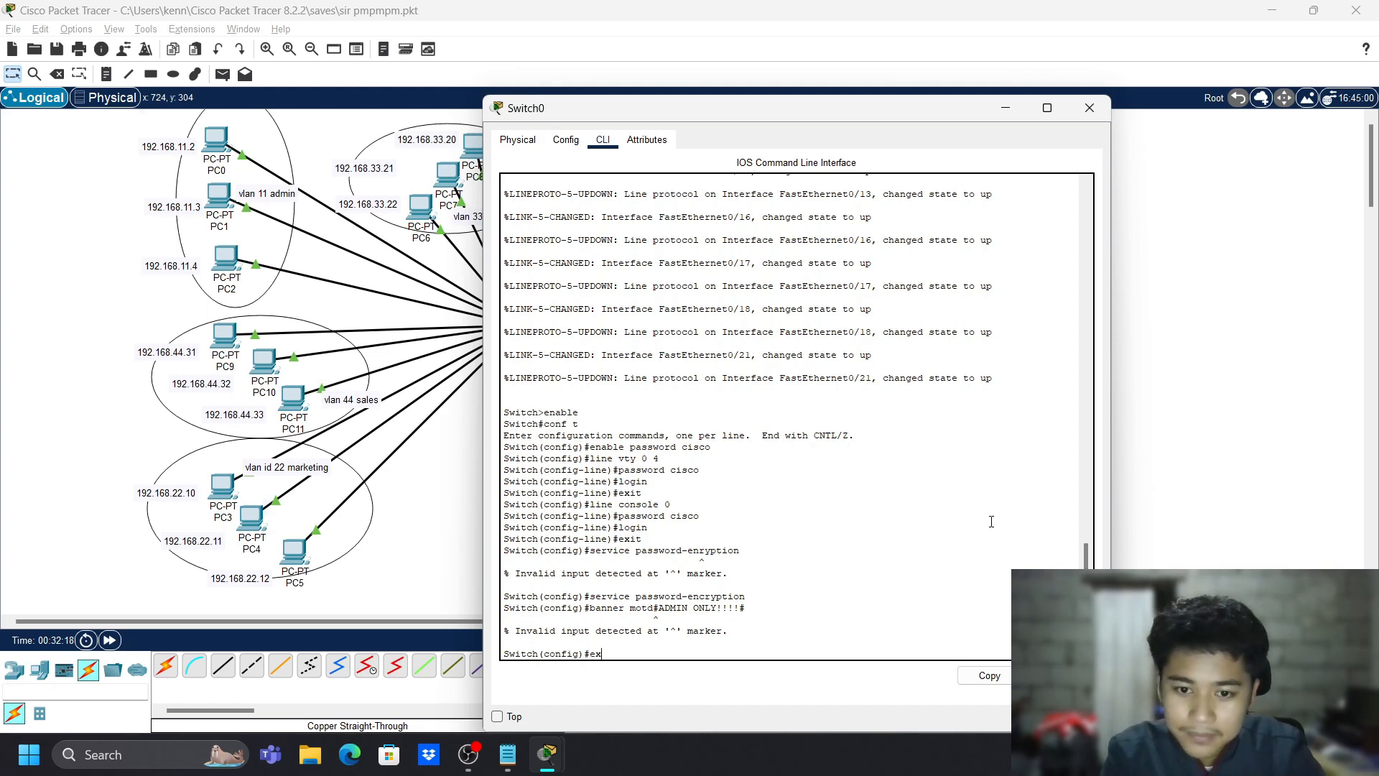
key(Return)
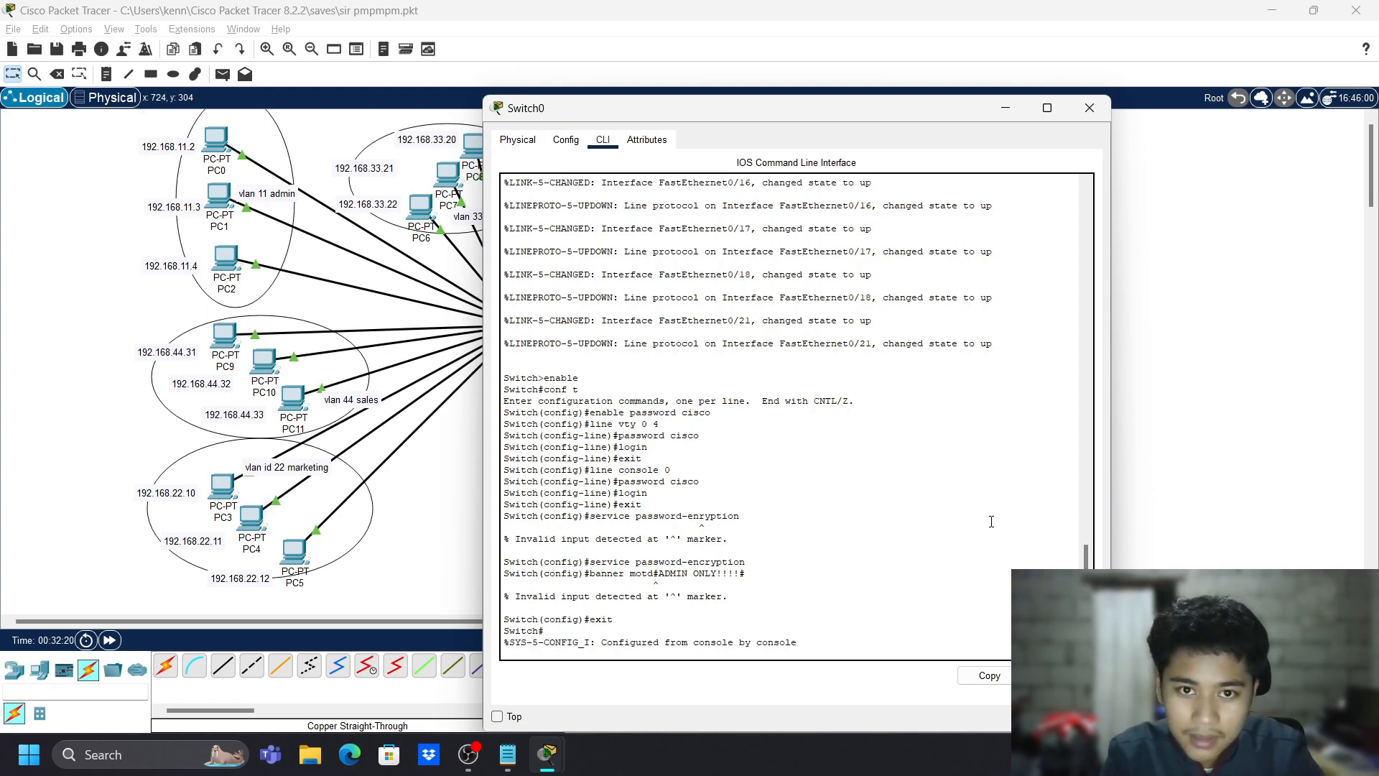
key(Return)
text(rxit)
key(Return)
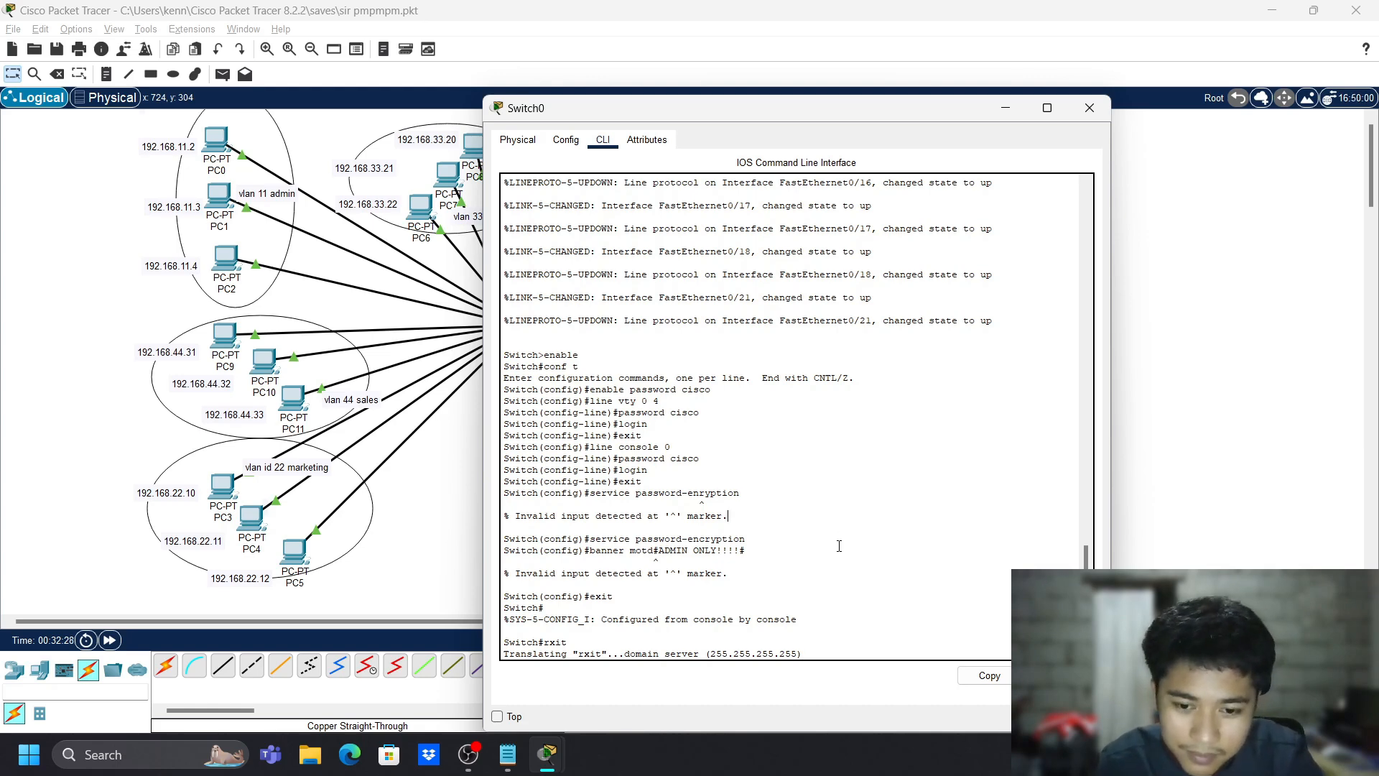
- Clear the console text selection and bring the recording software window forward
scroll(871, 493, down, 1)
scroll(873, 524, up, 2)
scroll(875, 574, down, 2)
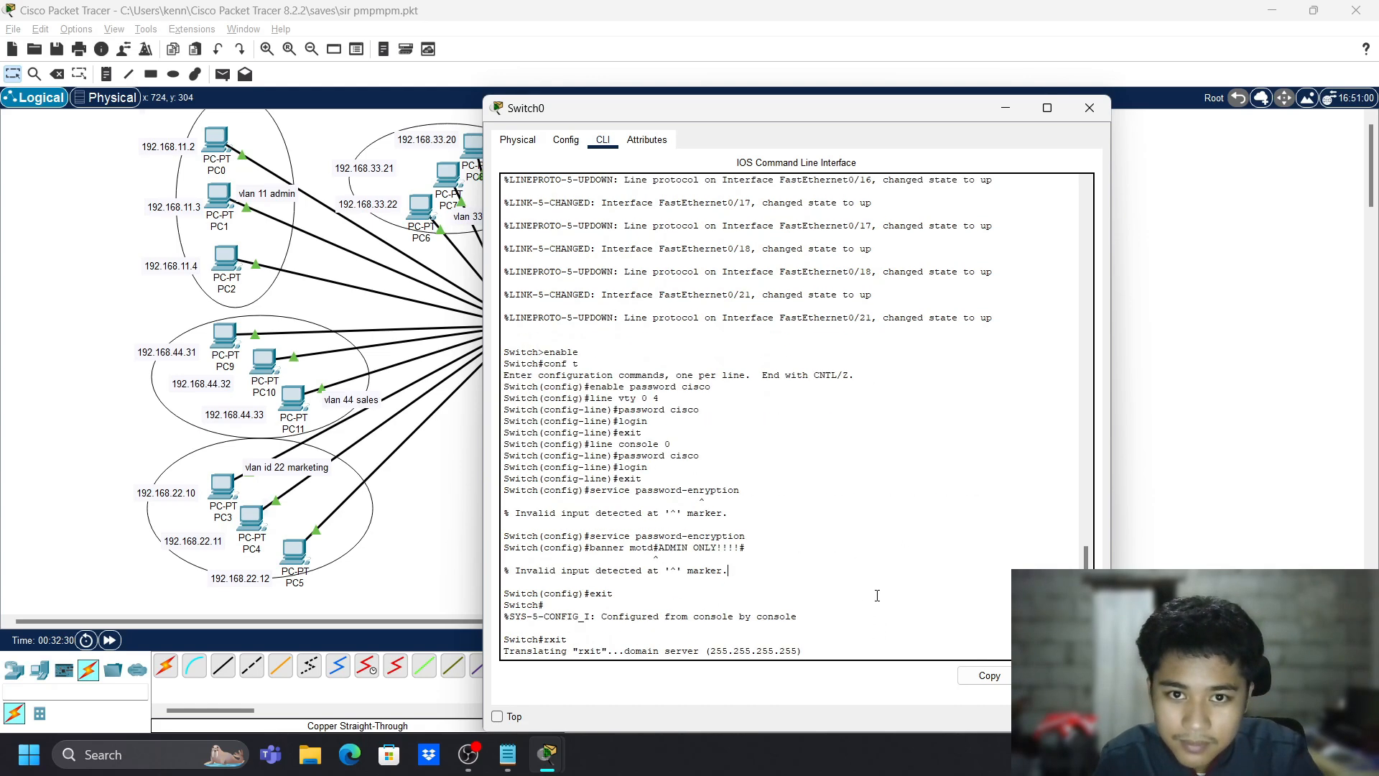
drag(871, 585, 750, 568)
click(753, 474)
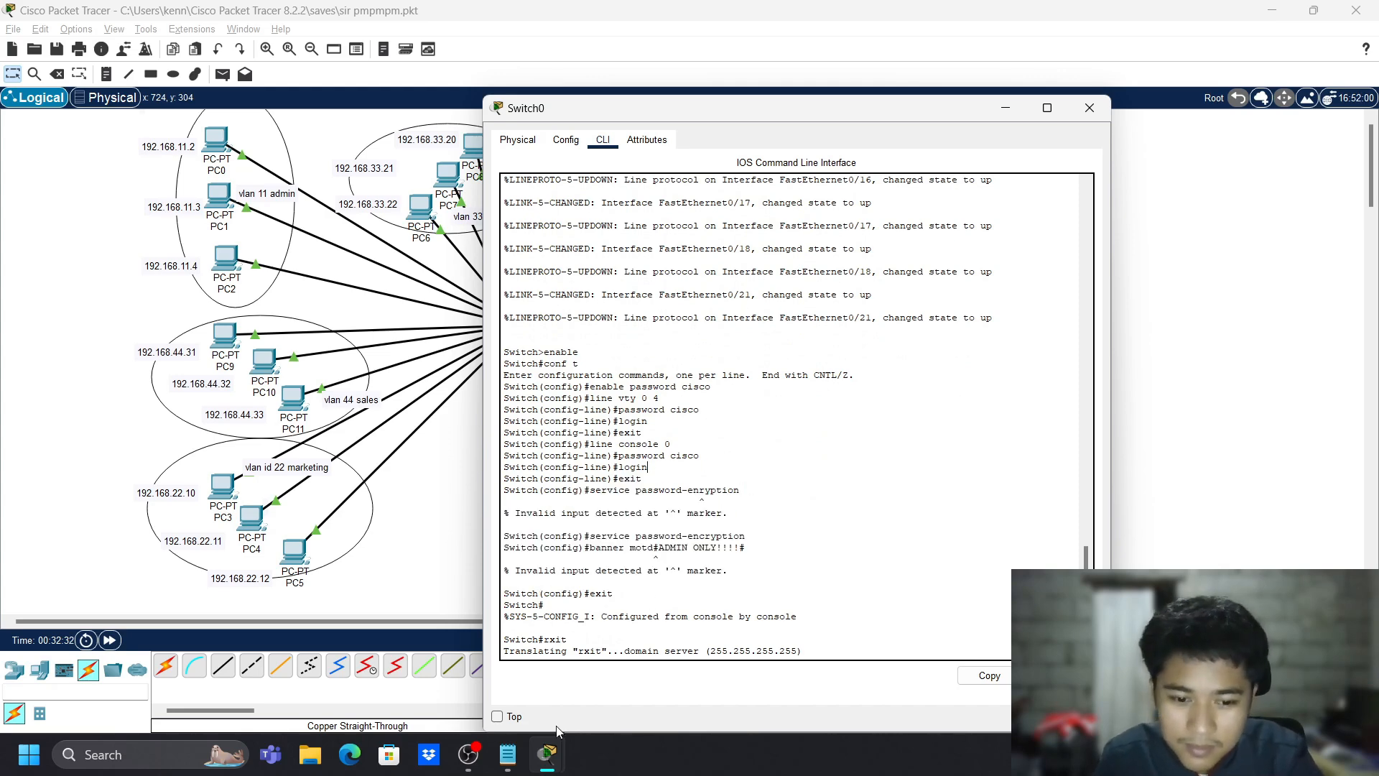
click(469, 756)
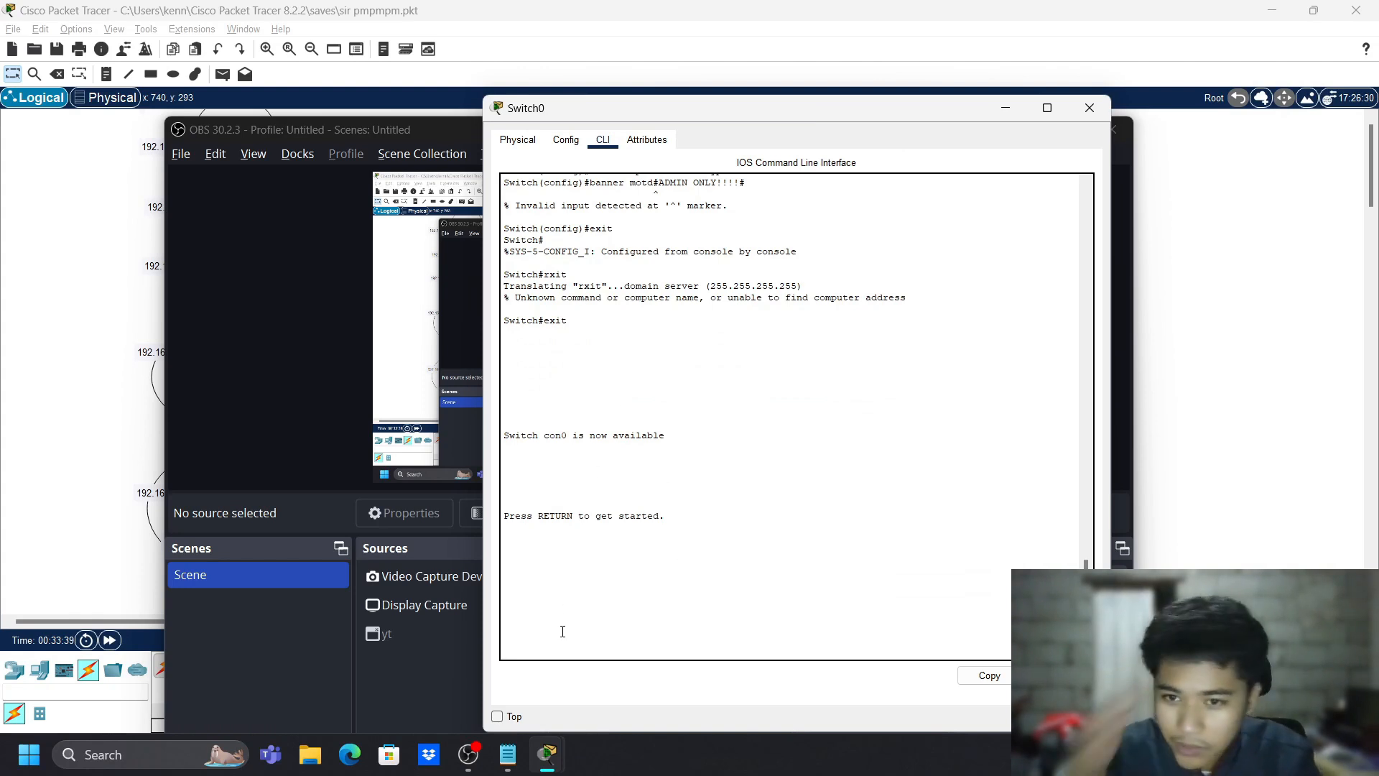
- Log into Switch0 with the console password, then the enable password, reaching Switch#
key(Return)
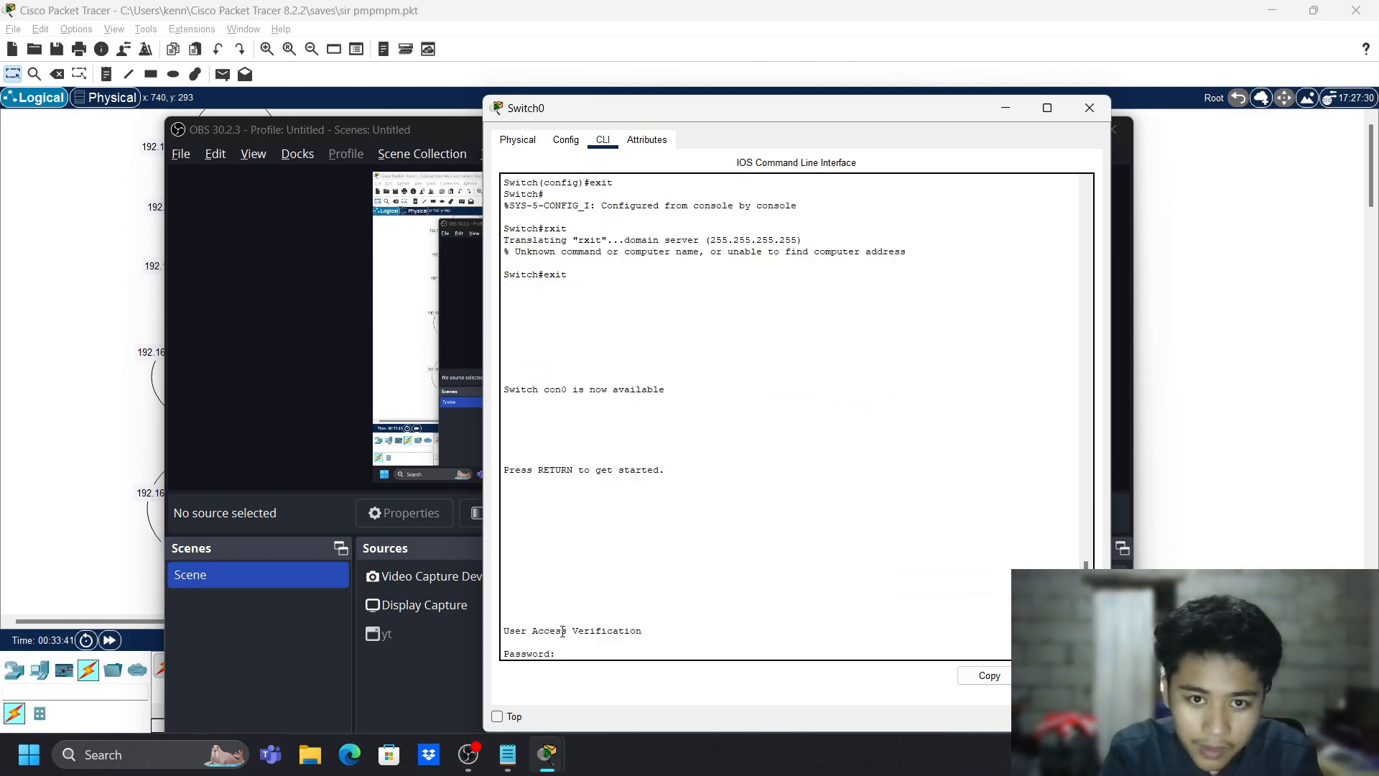
key(Return)
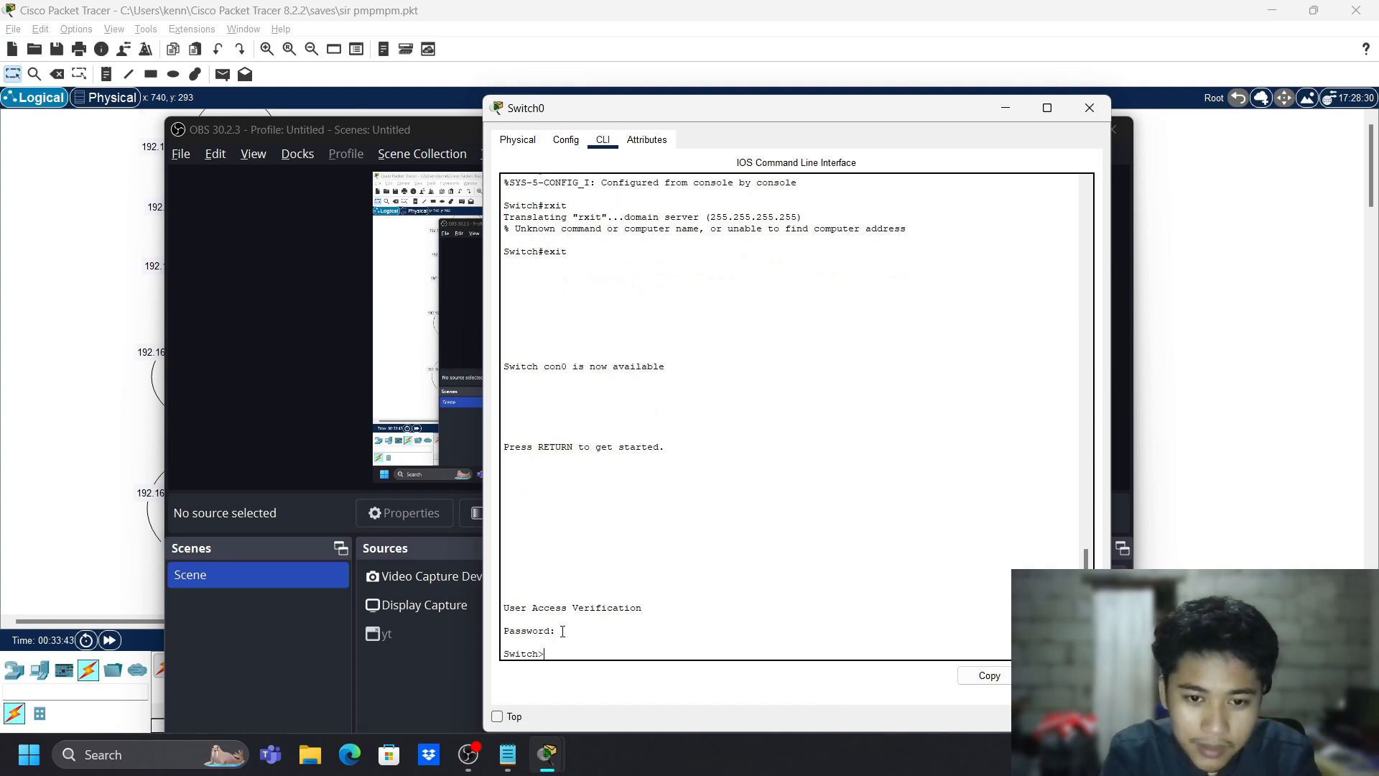
text(enable)
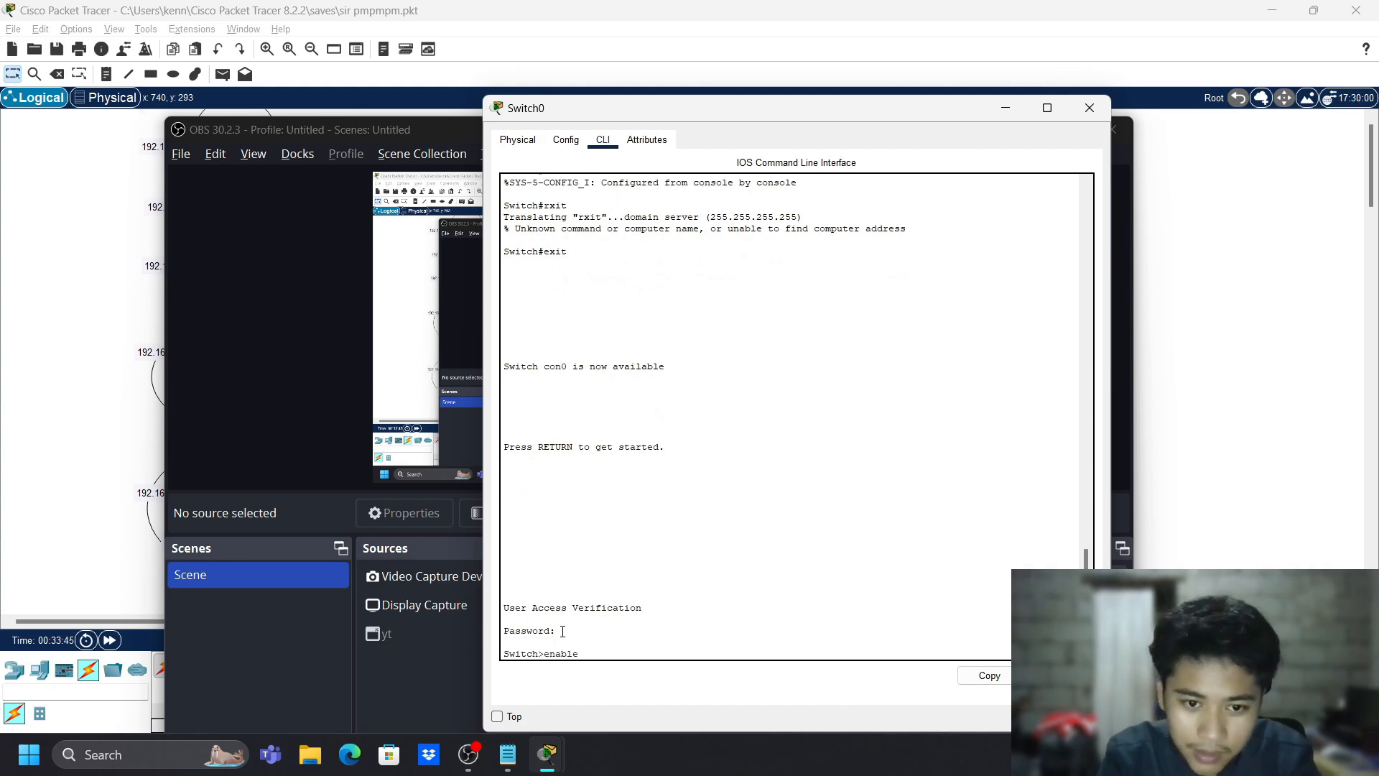
key(Return)
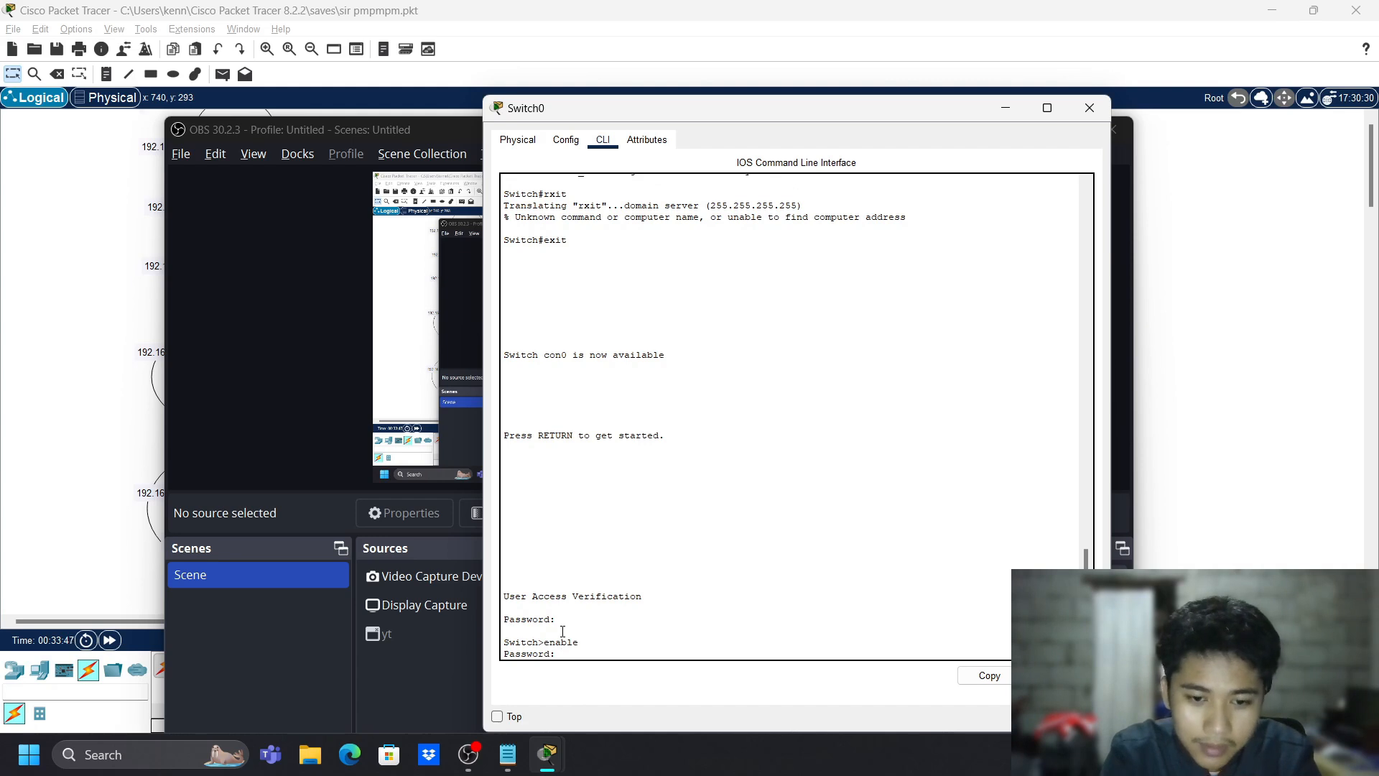
key(Return)
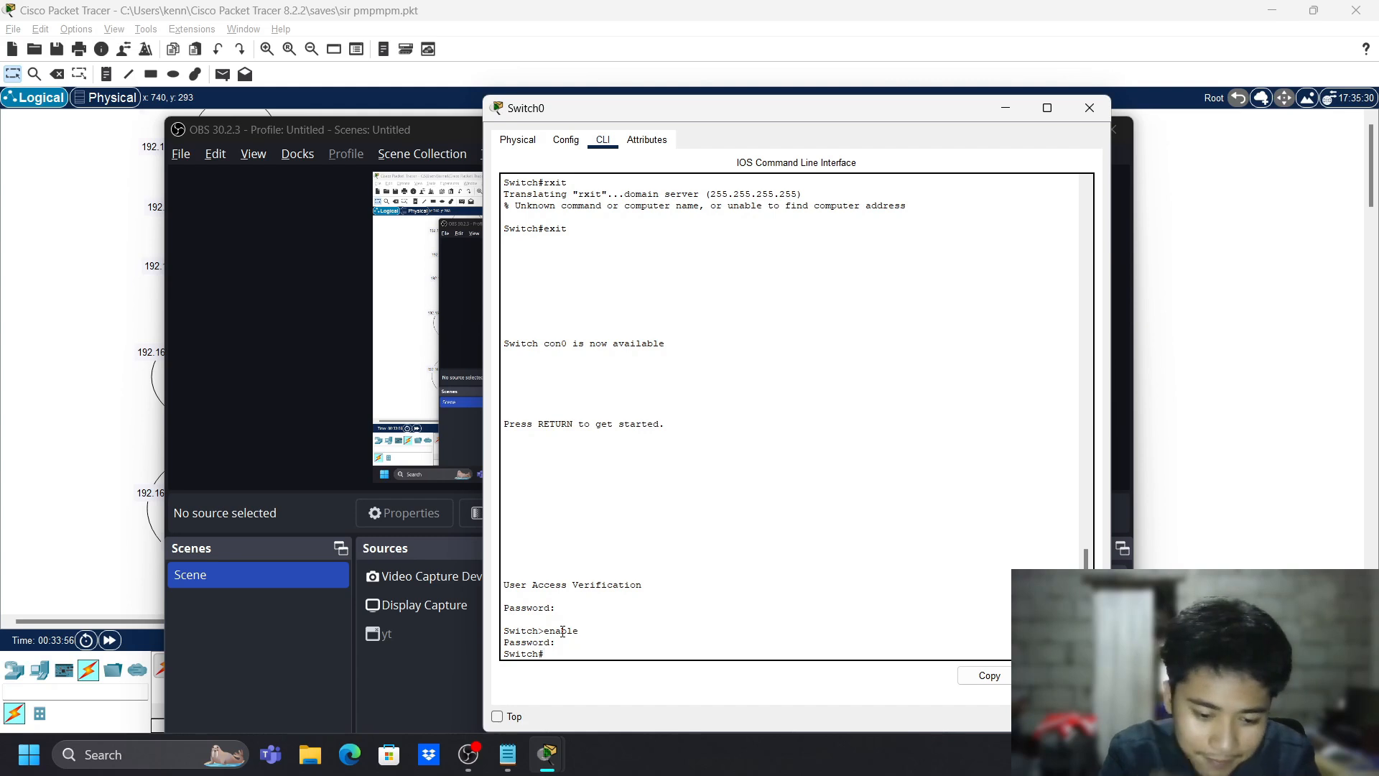
- Try the banner motd command twice at the privileged prompt, where both attempts are rejected
text(banner m)
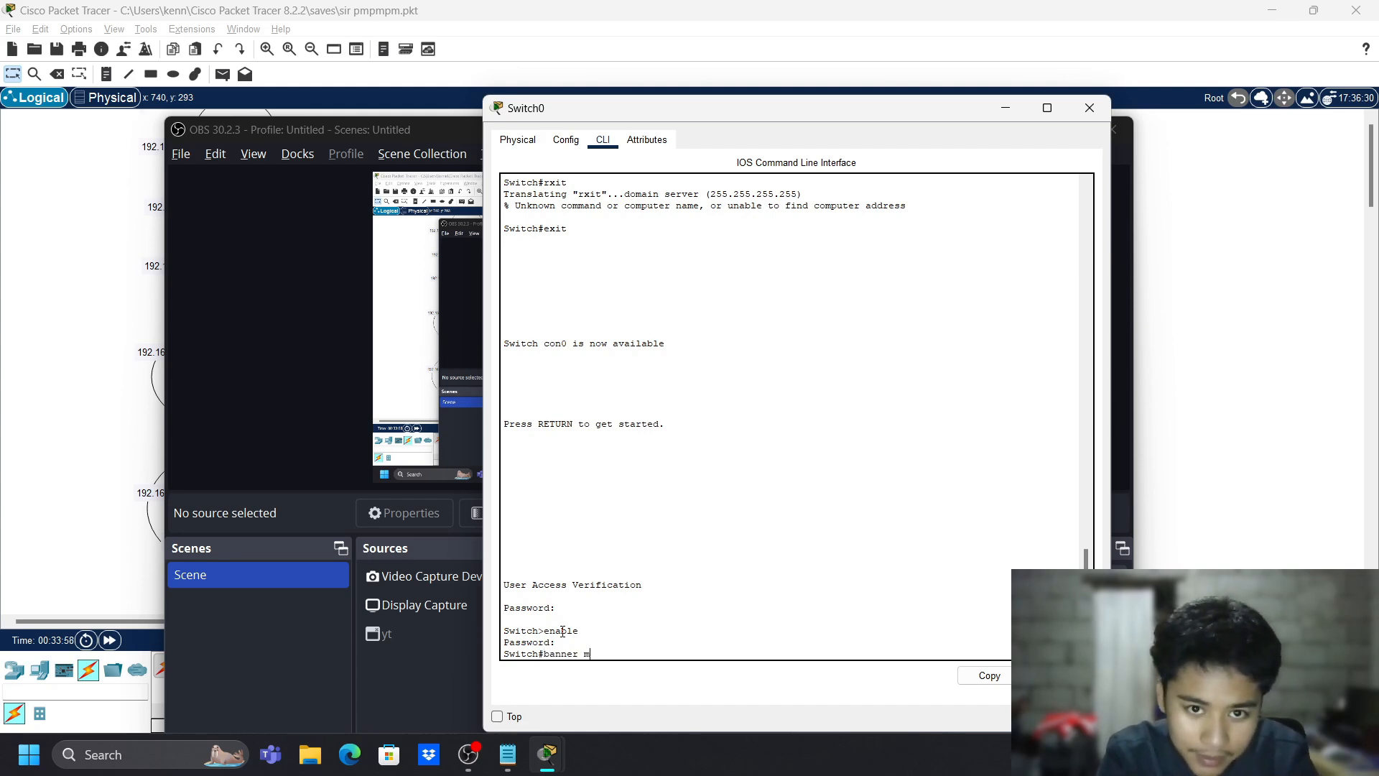
text(otd #)
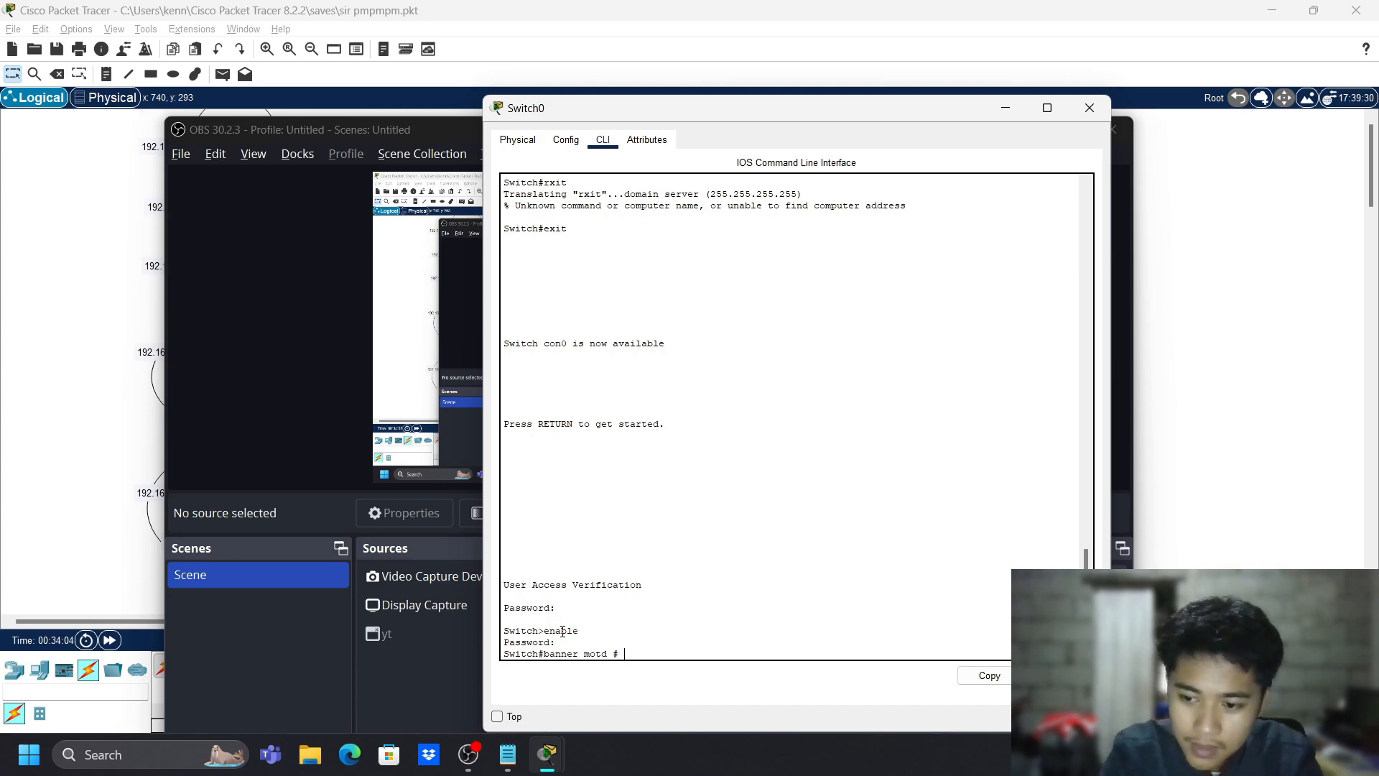
text( Warning,)
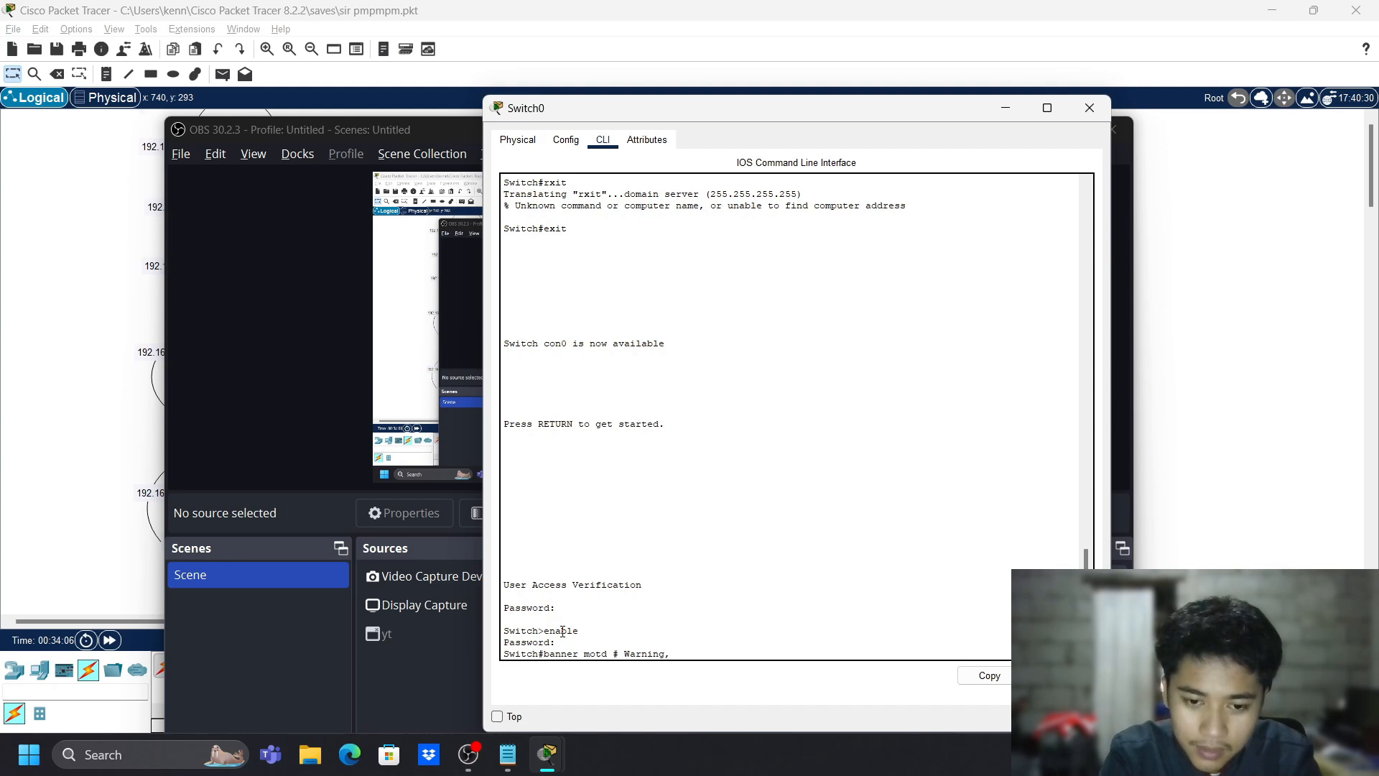
text( Admin Onl)
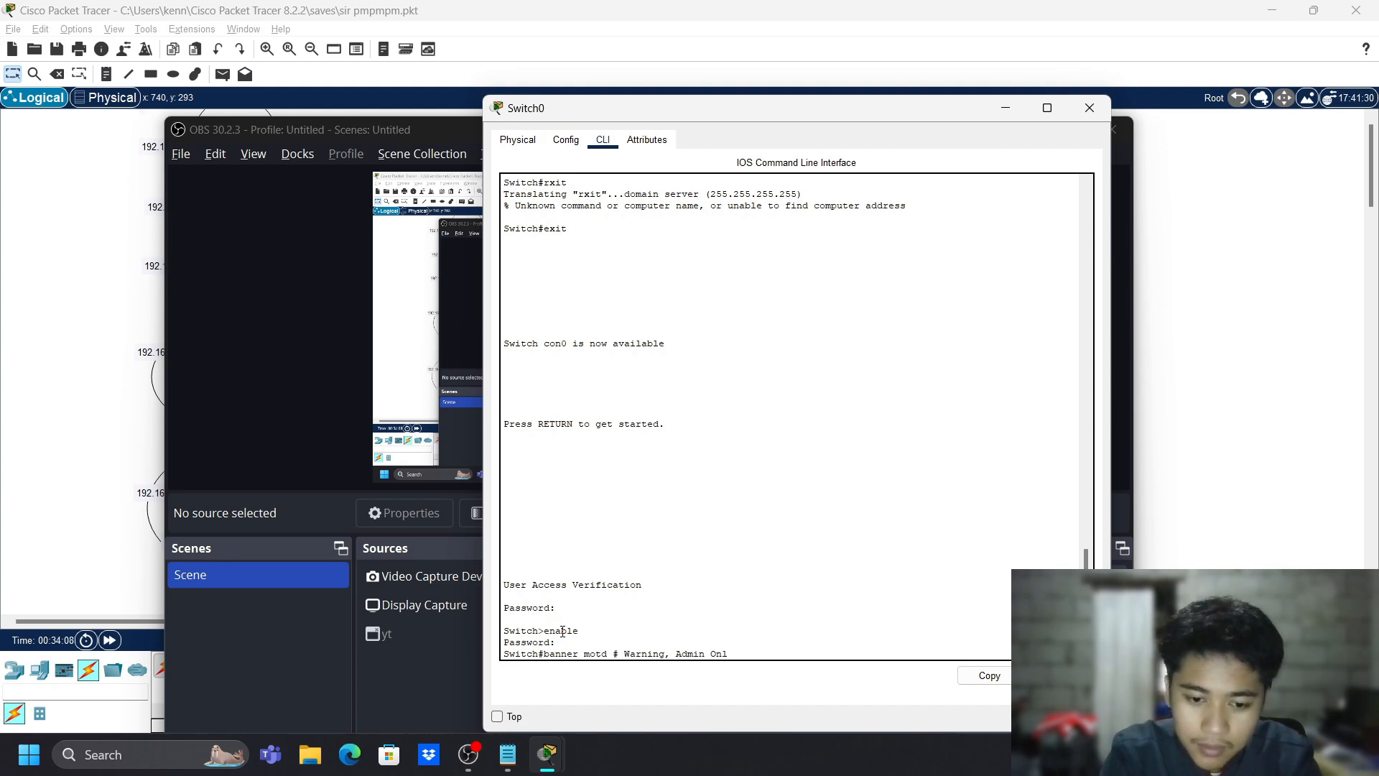
text(y! #)
key(Return)
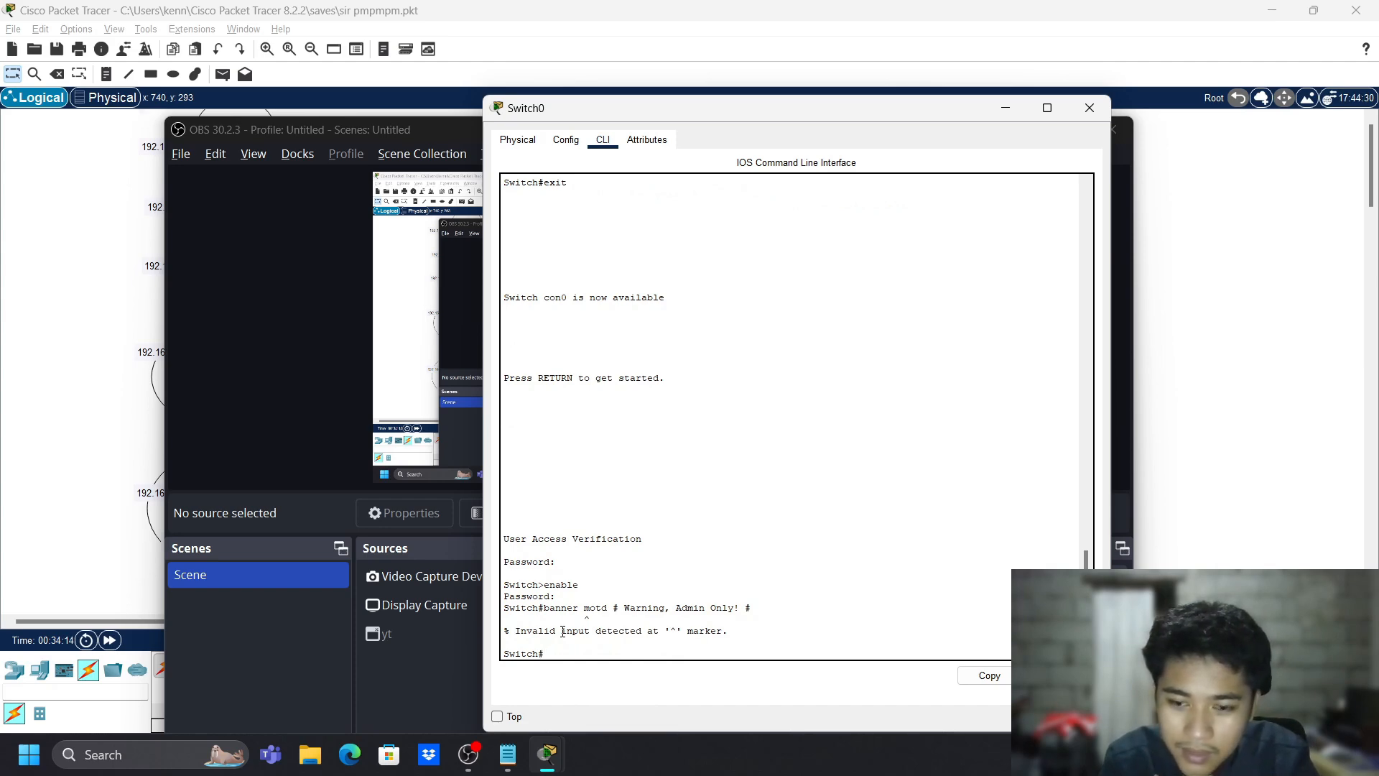
text(banner mot)
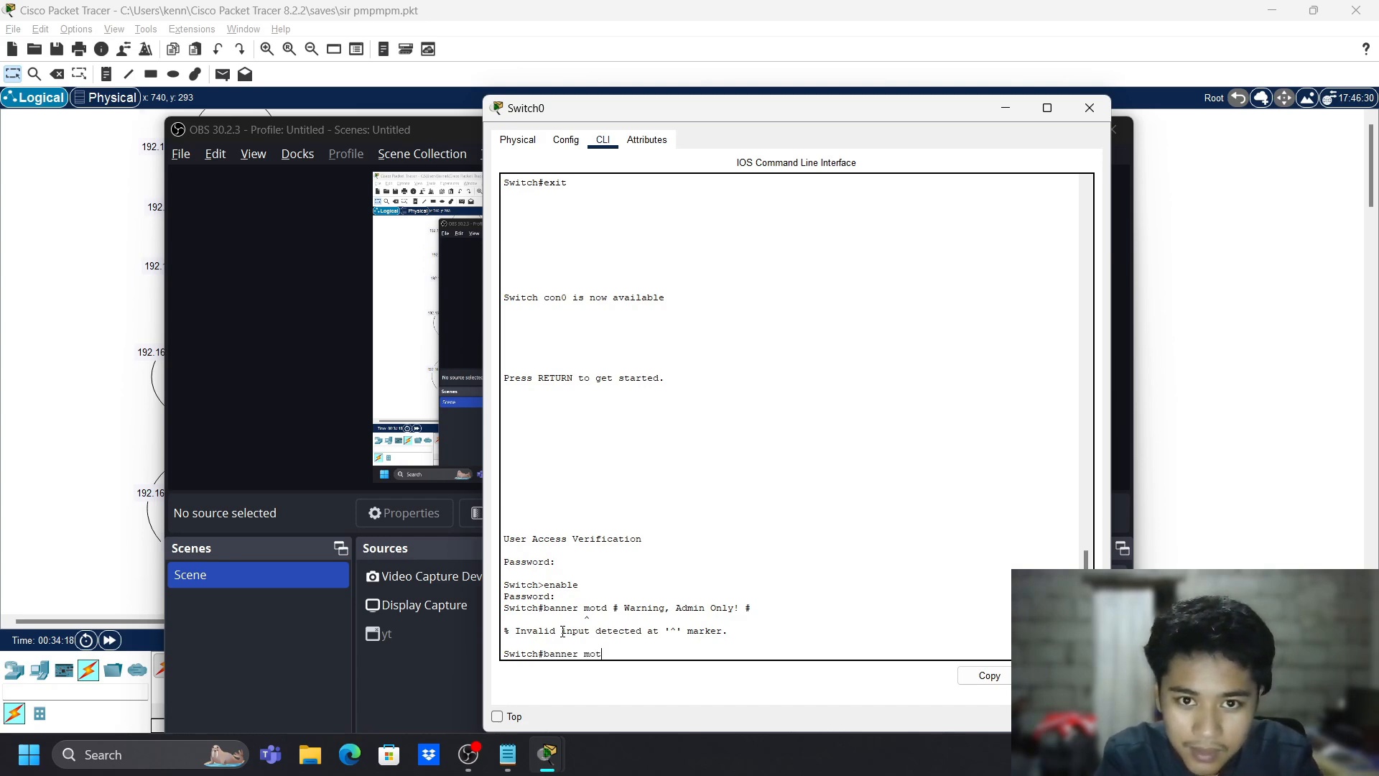
text(d #)
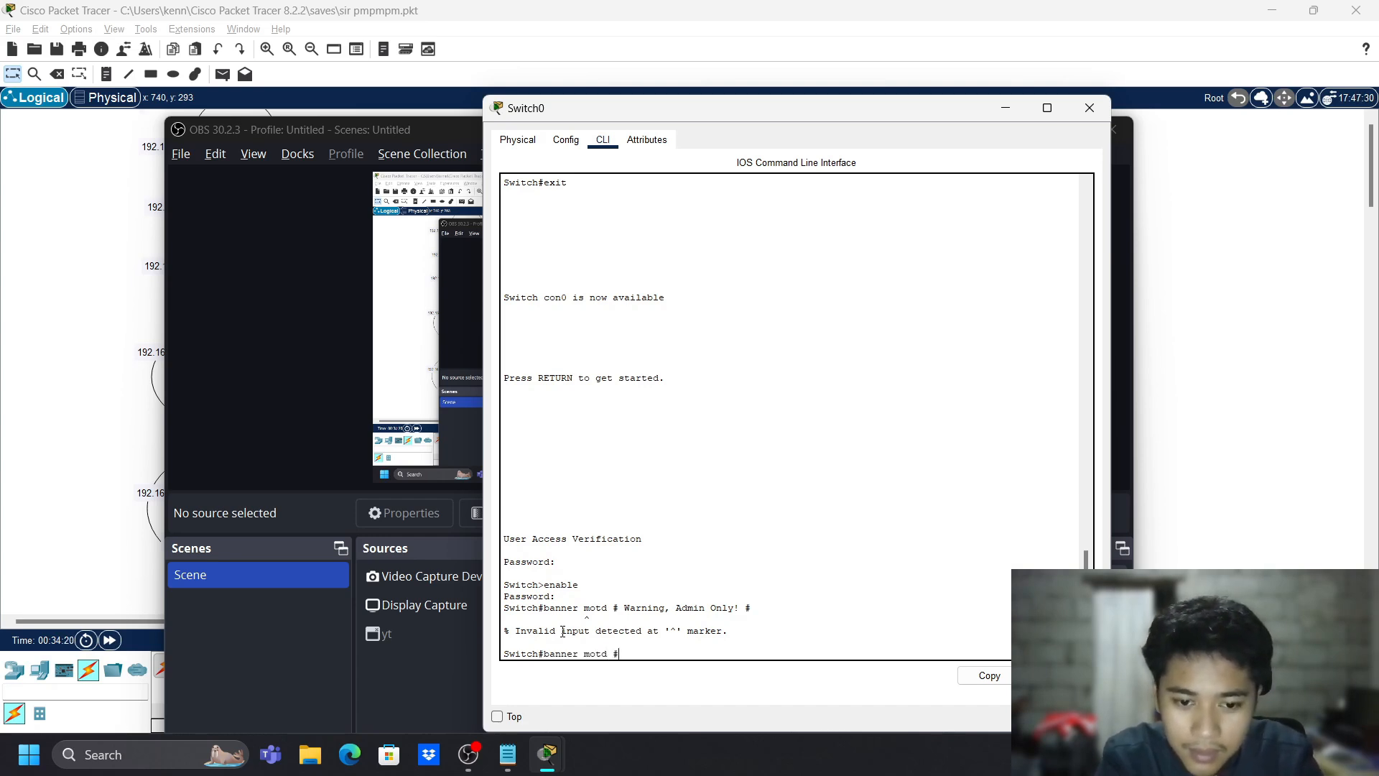
text(admon)
text(in p)
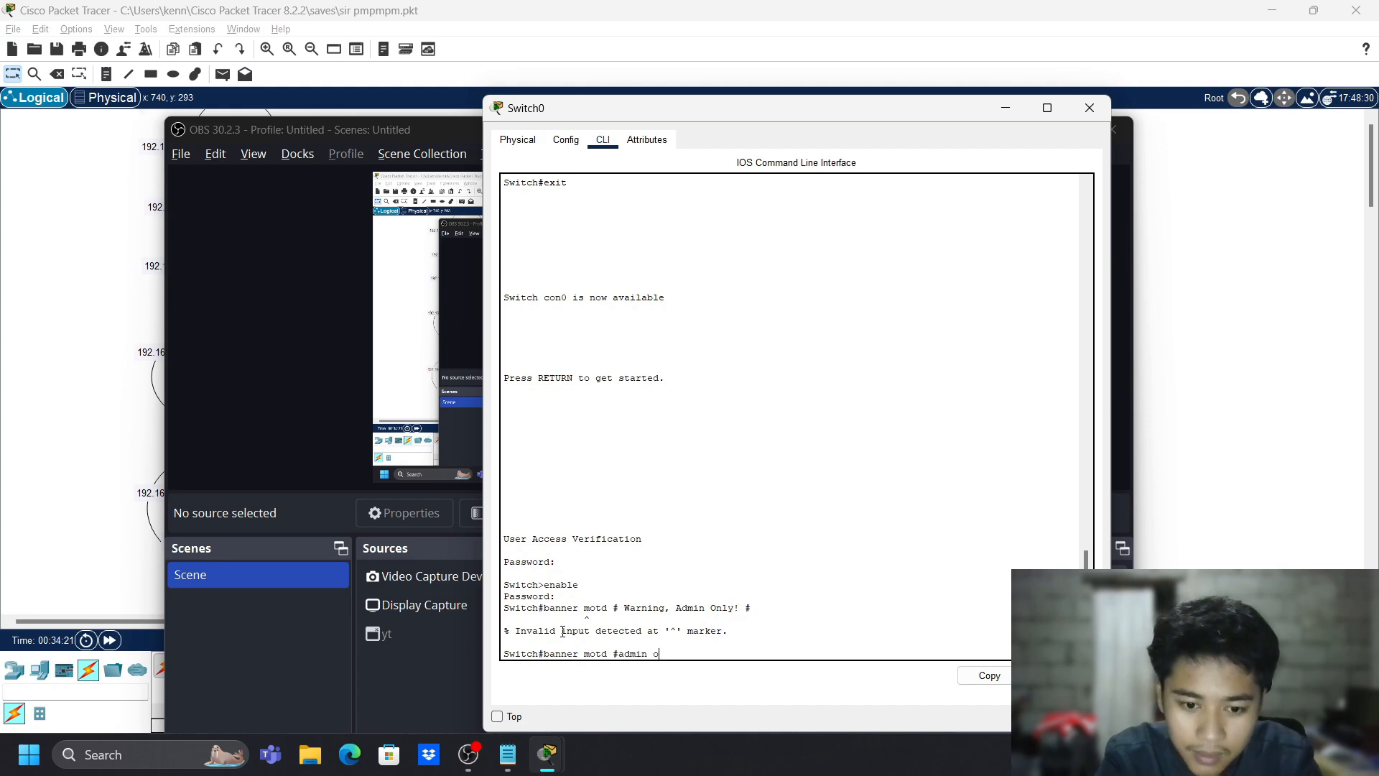
text(nly#)
key(Return)
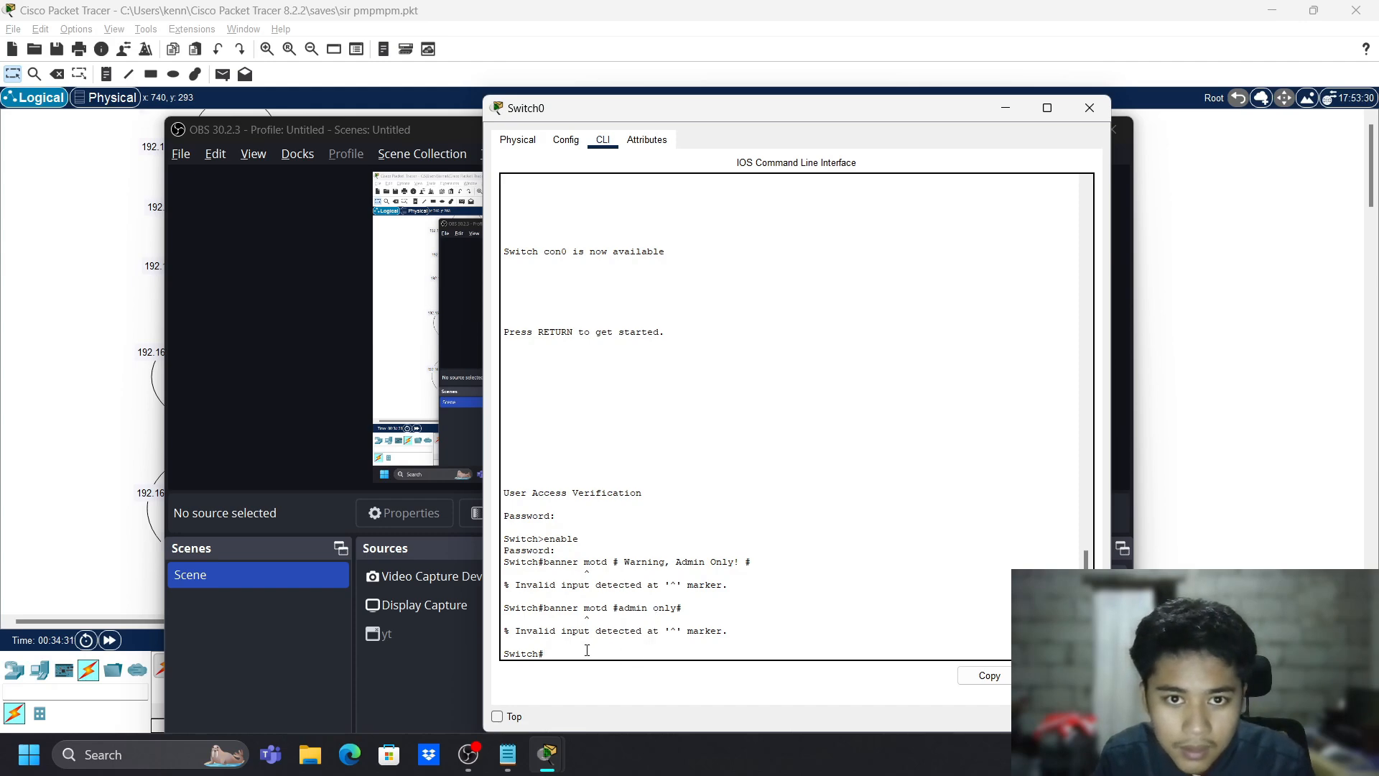
- Enter global configuration mode and set the MOTD banner to 'Warning, Admin Only!'
text(onf t)
key(Return)
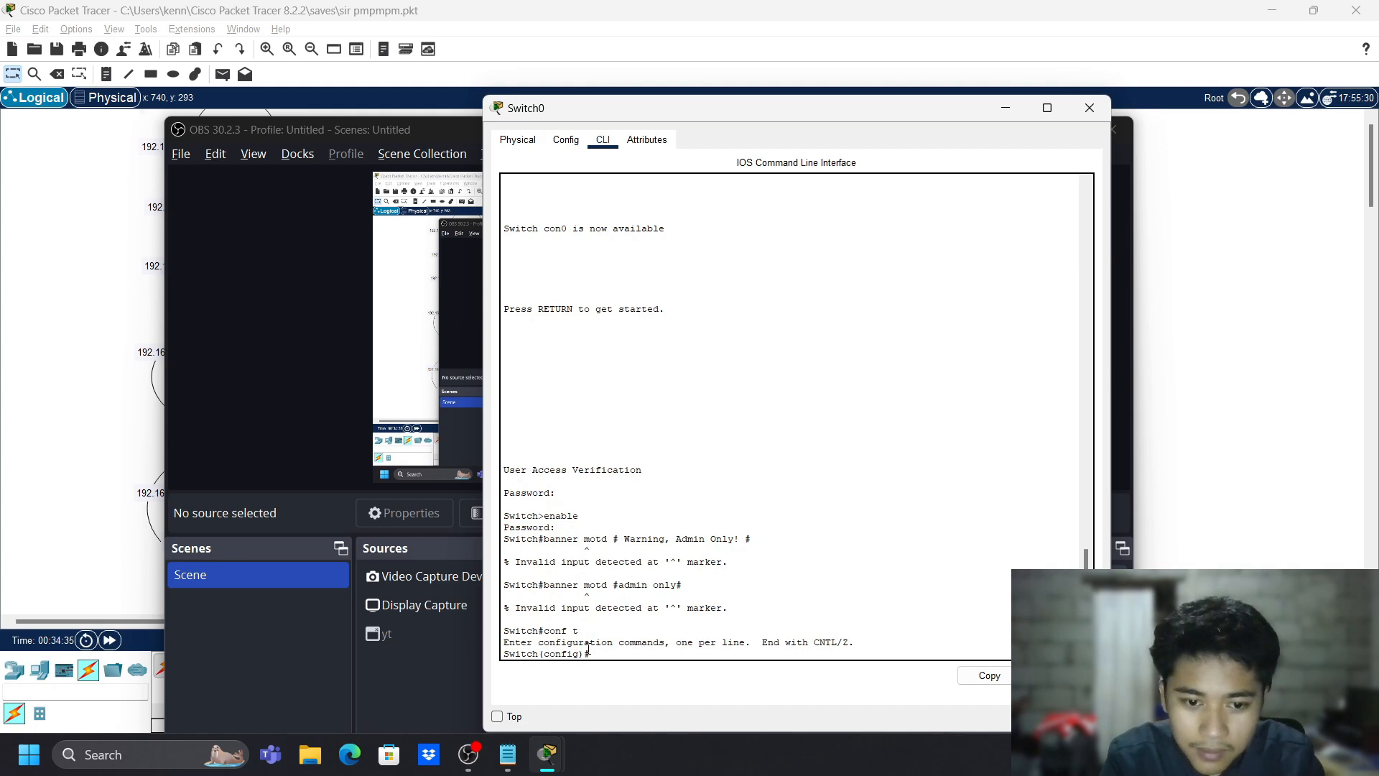
text(banner)
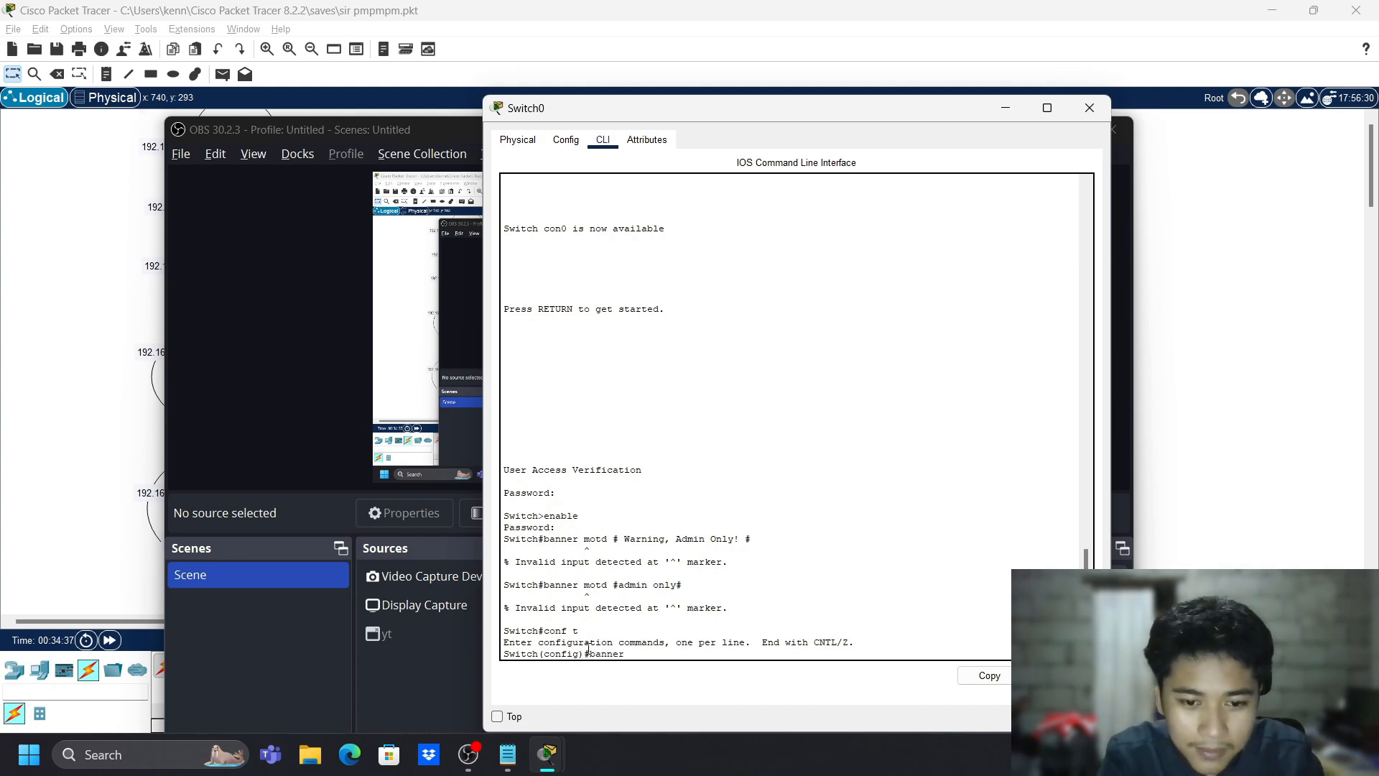
text( motd # )
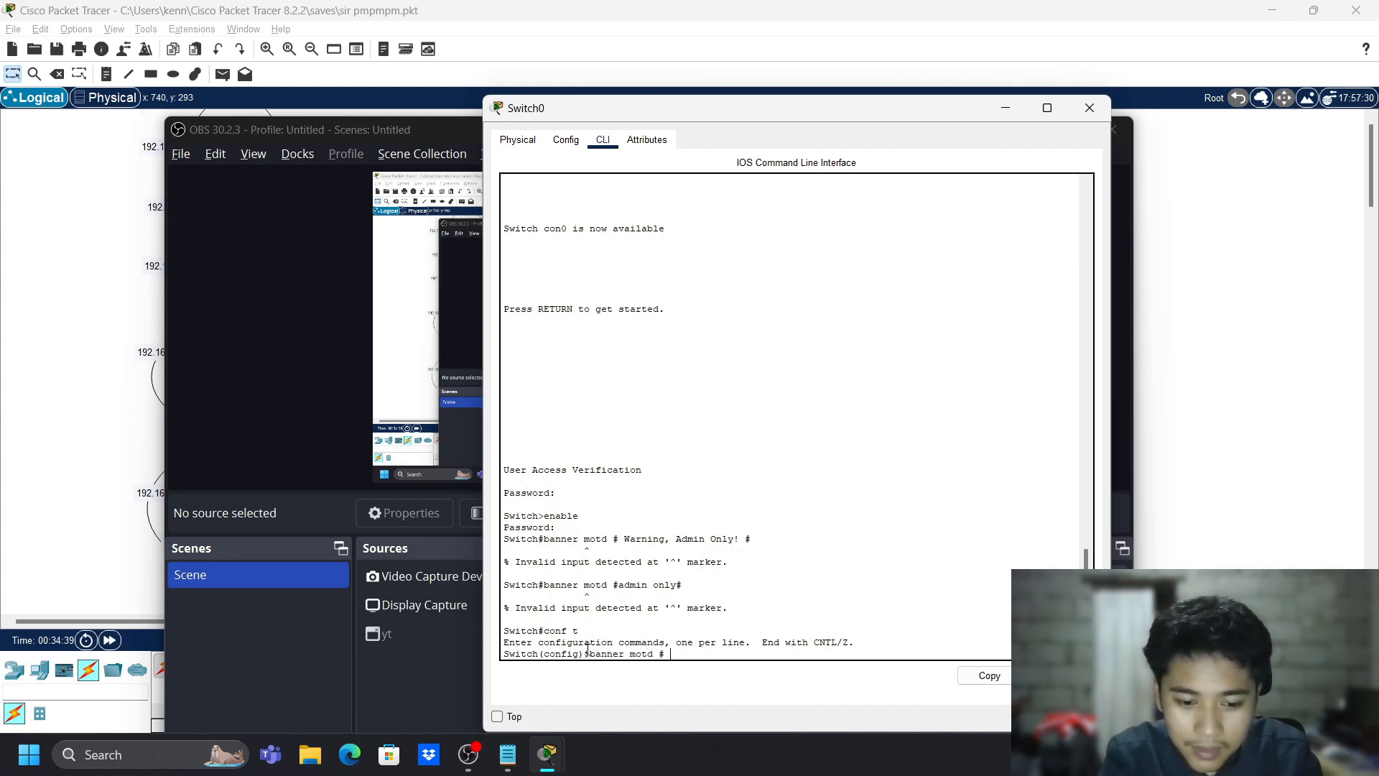
text(Warning)
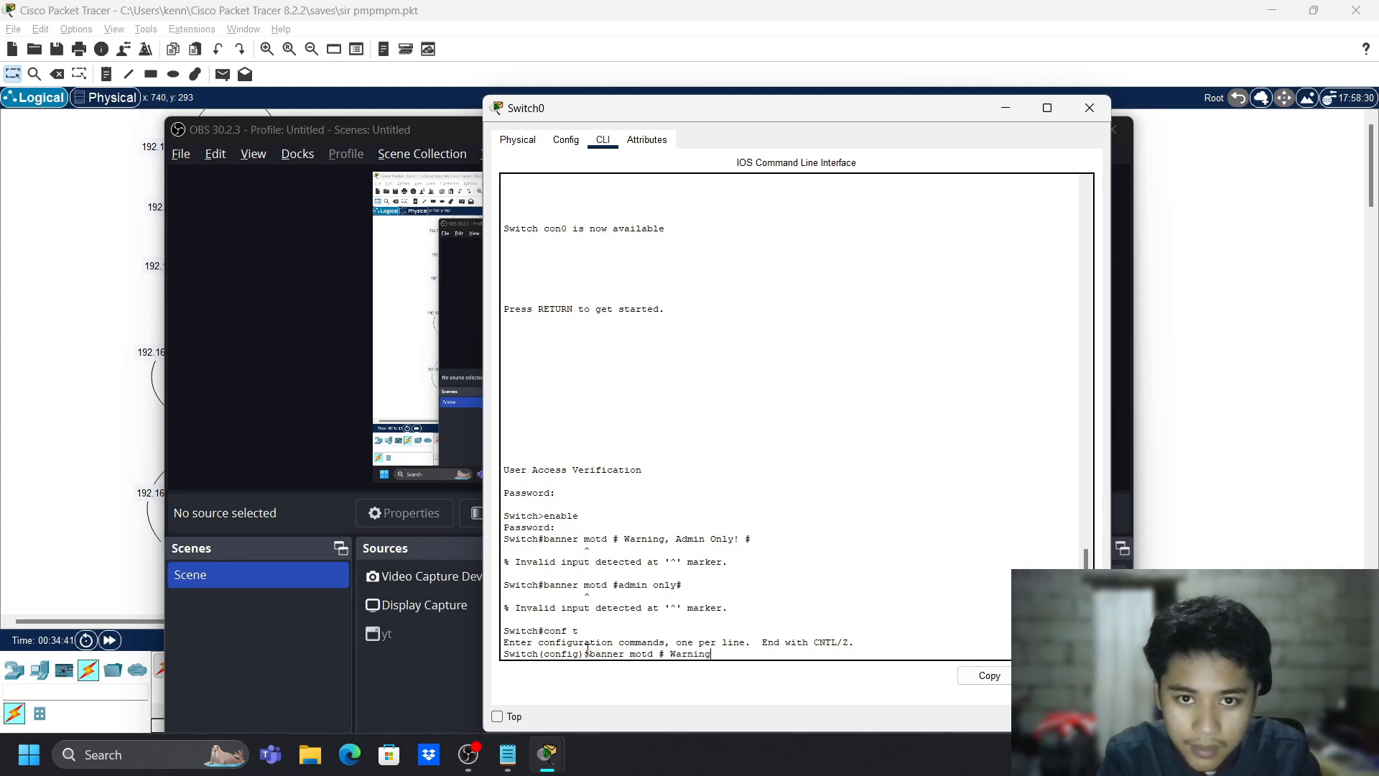
text(, Ad)
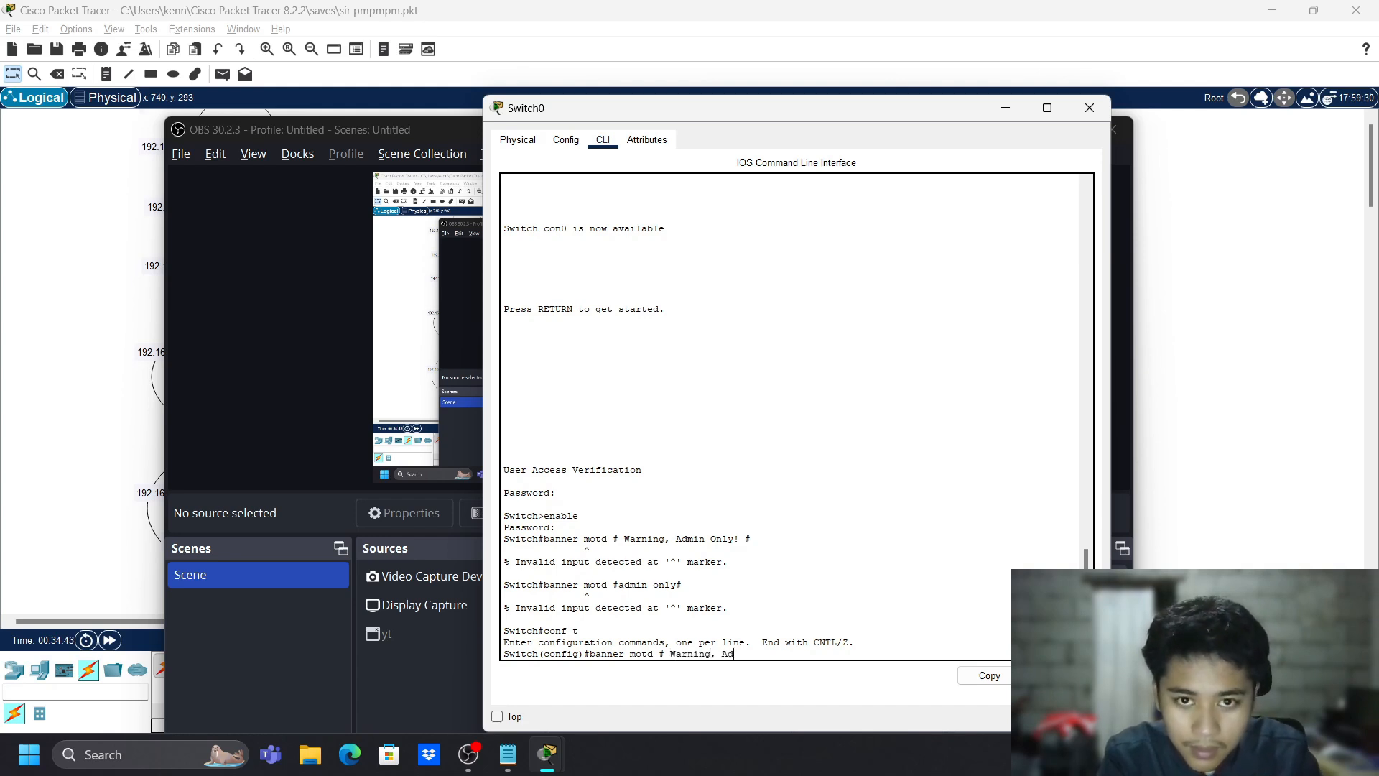
text(min On)
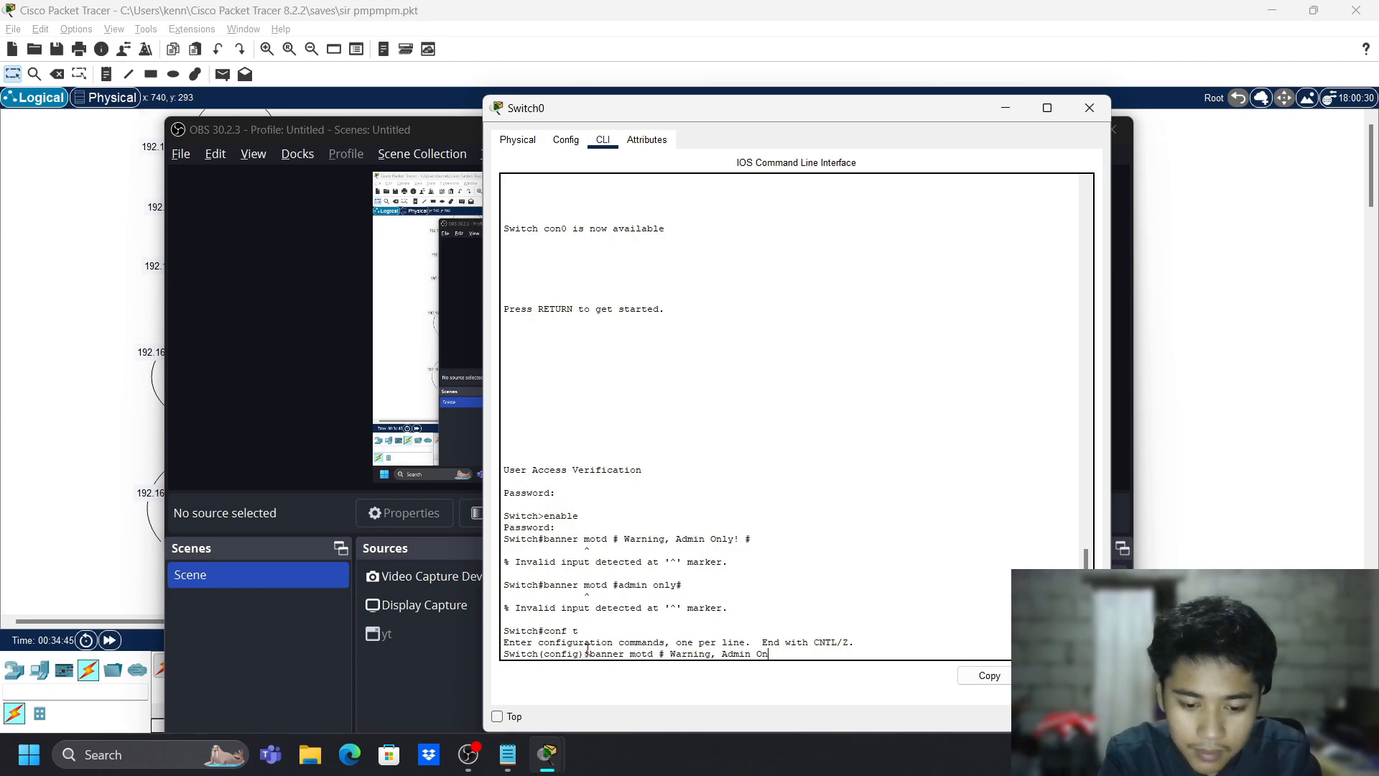
text(ly!)
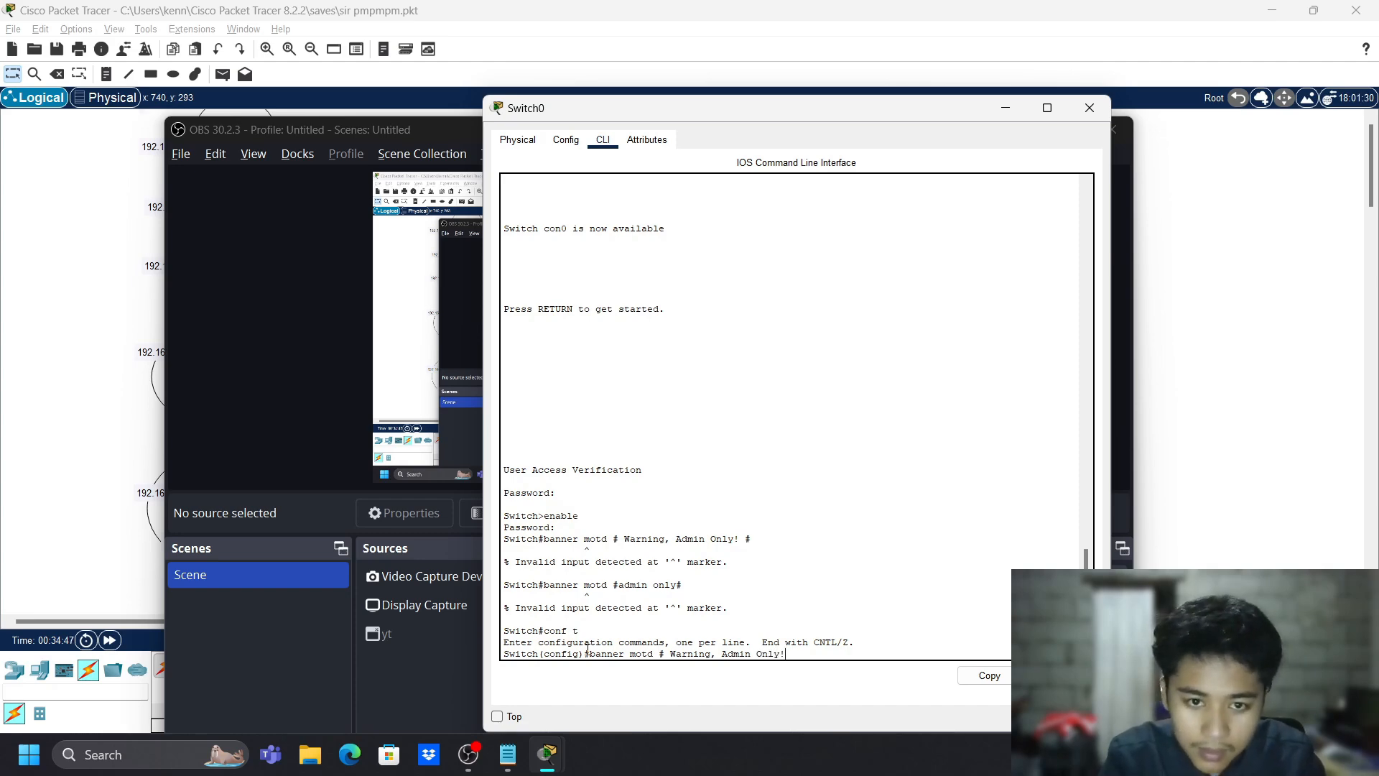
text(#)
key(Return)
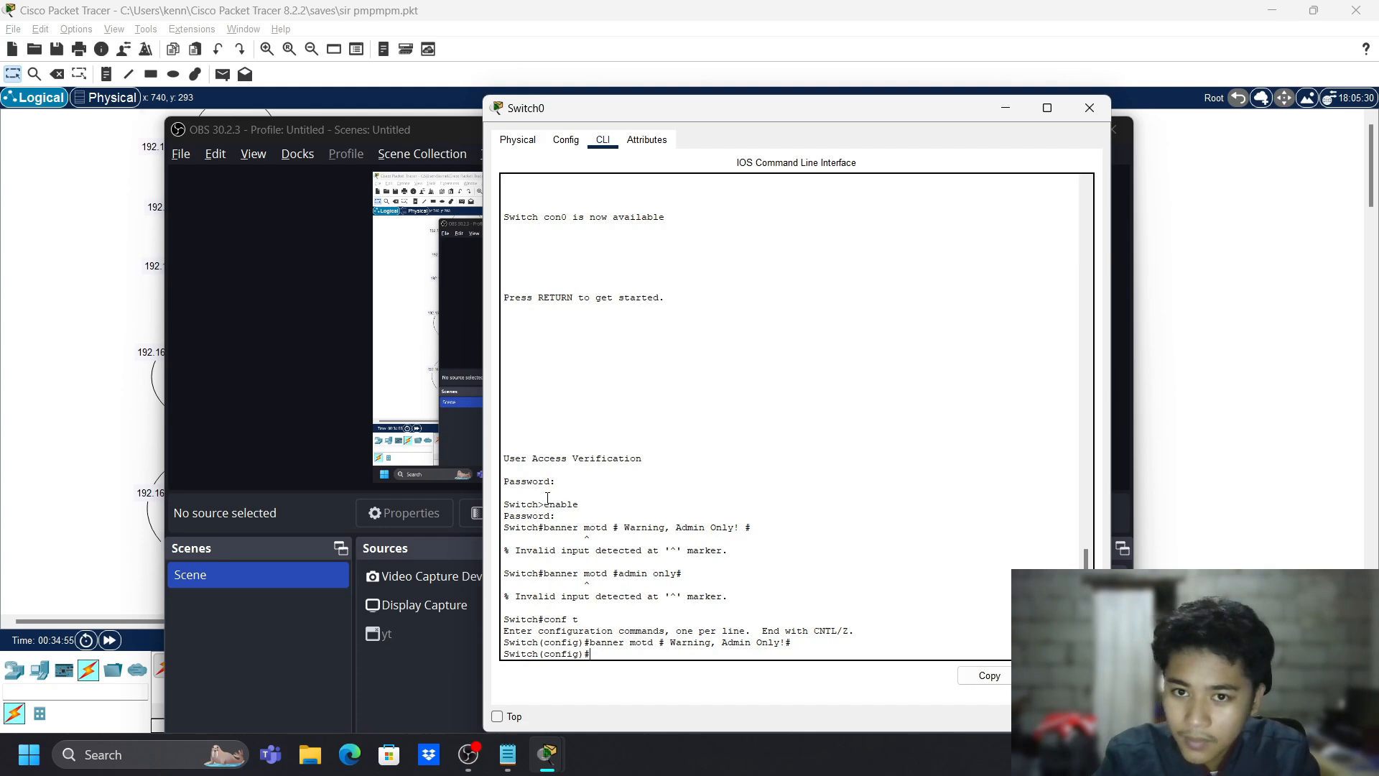
- Rename the switch to s1 and leave configuration mode
text(hostn)
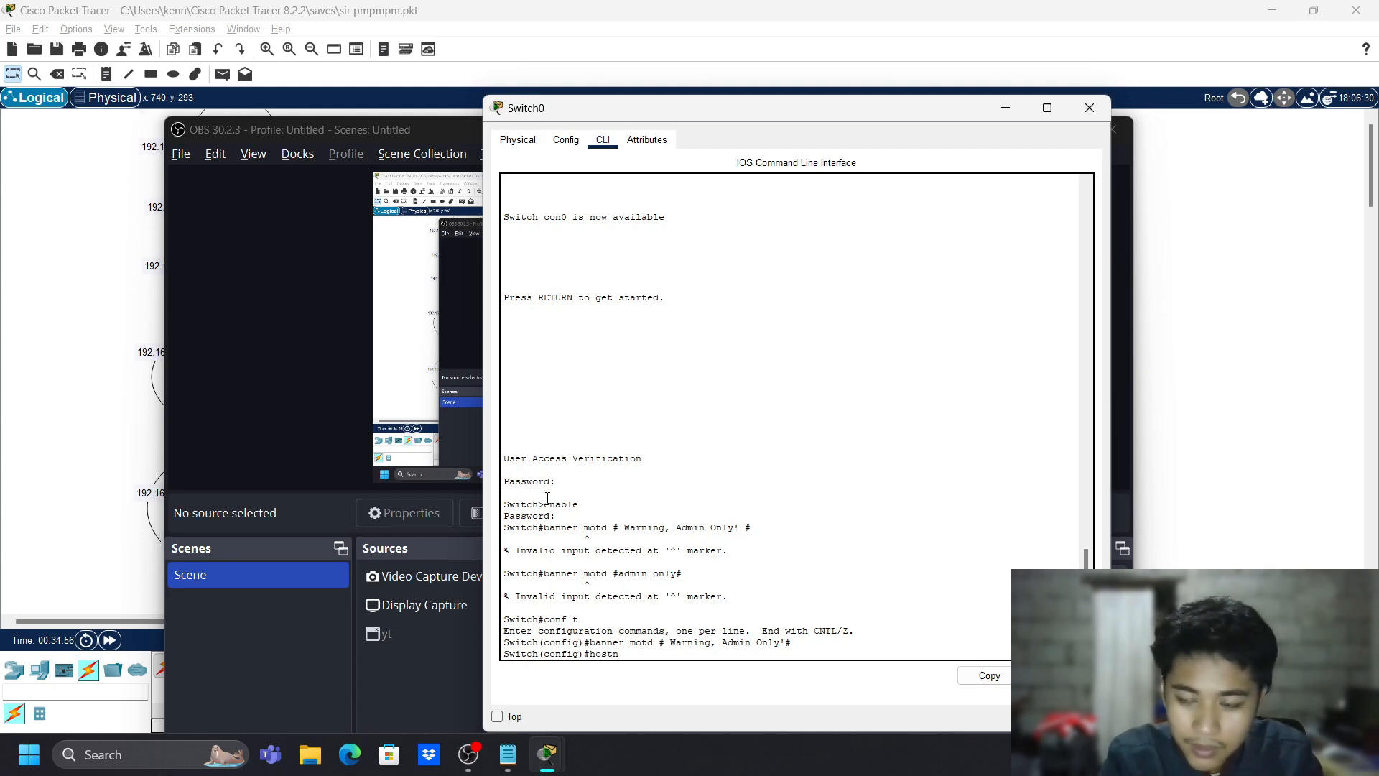
text(ame s1)
key(Return)
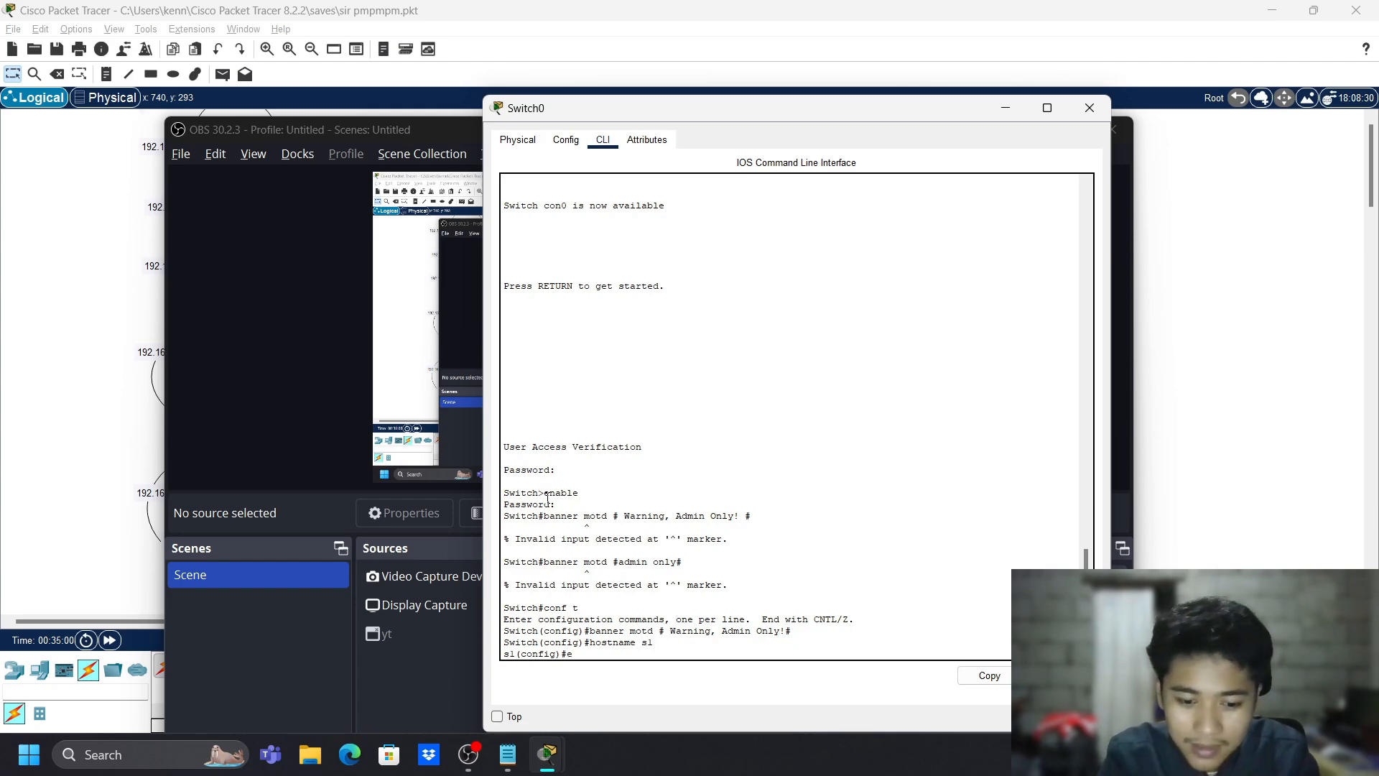
text(exit)
key(Return)
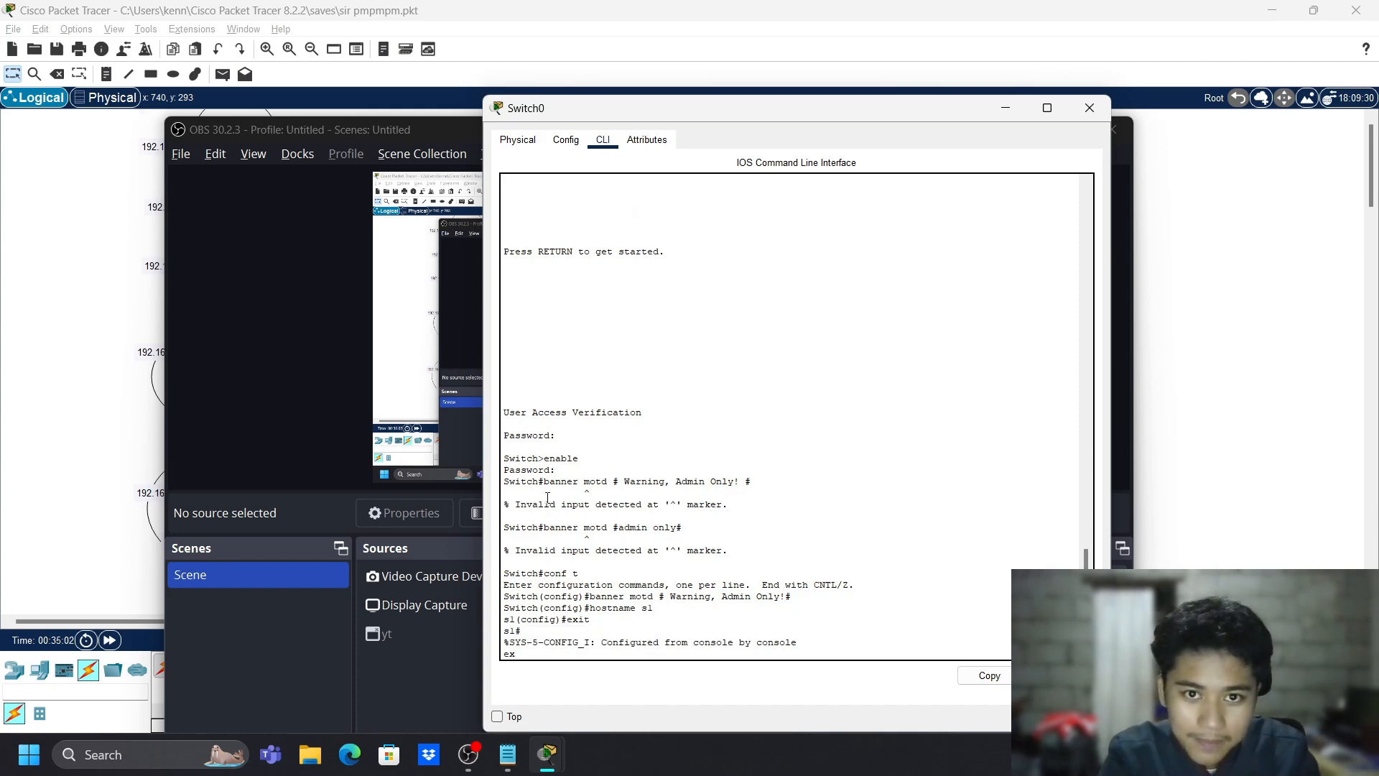
key(Return)
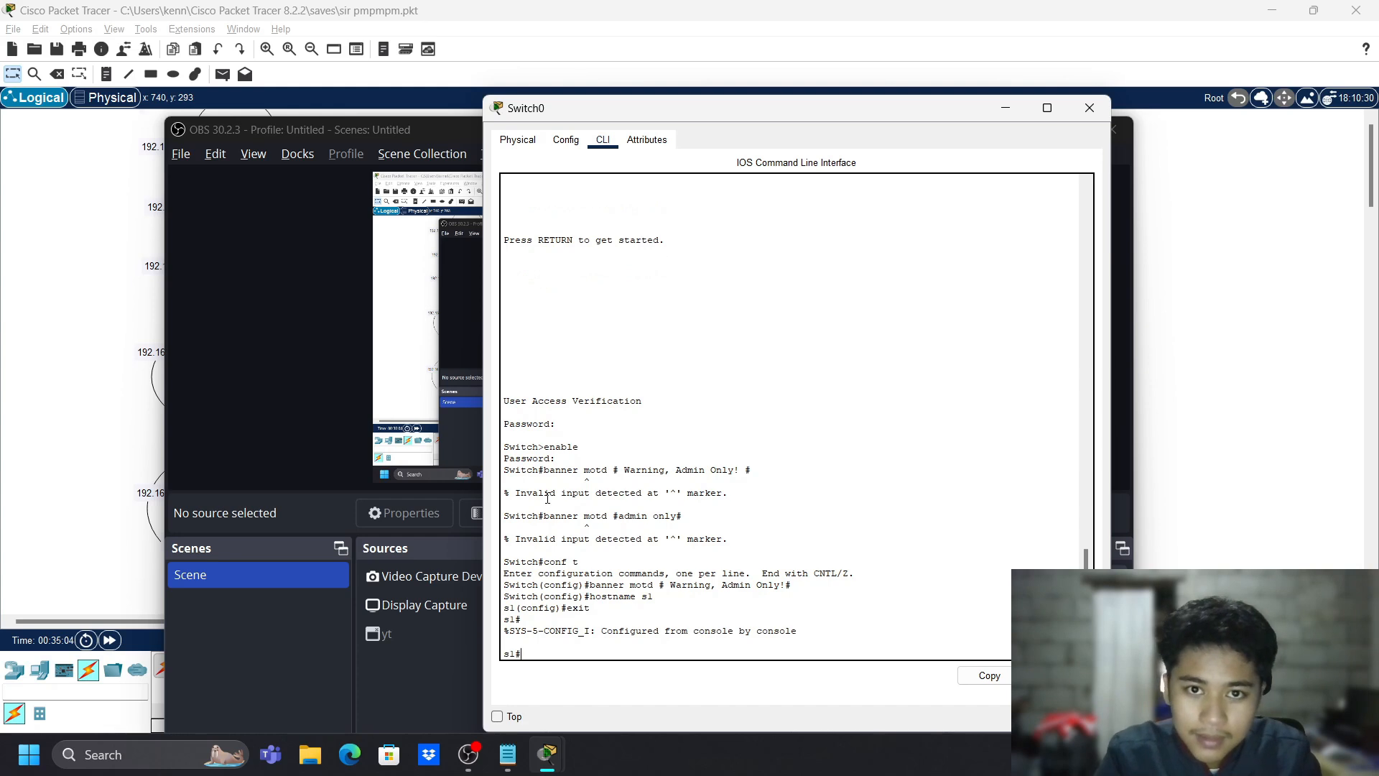
- Log out of s1 and back in past the Admin Only banner to the s1> prompt
text(enable)
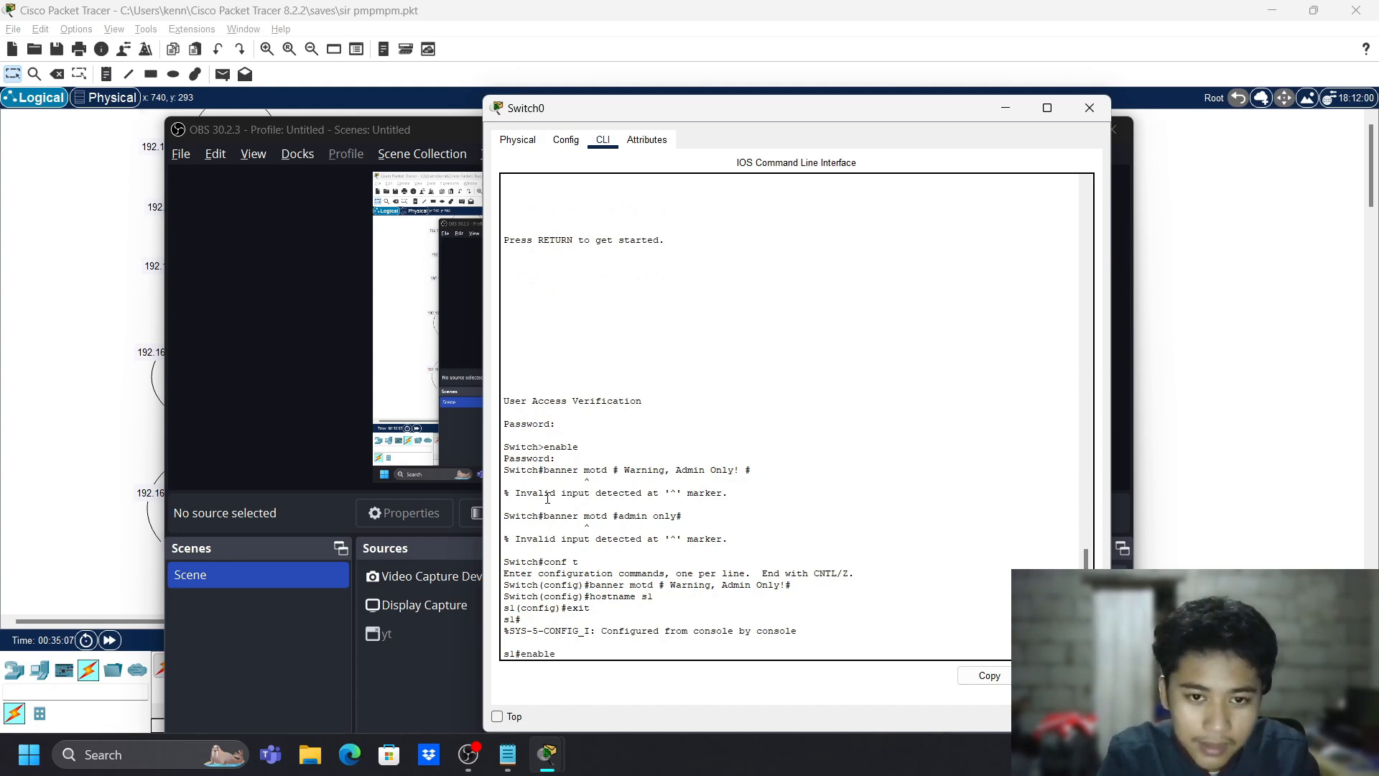
key(Return)
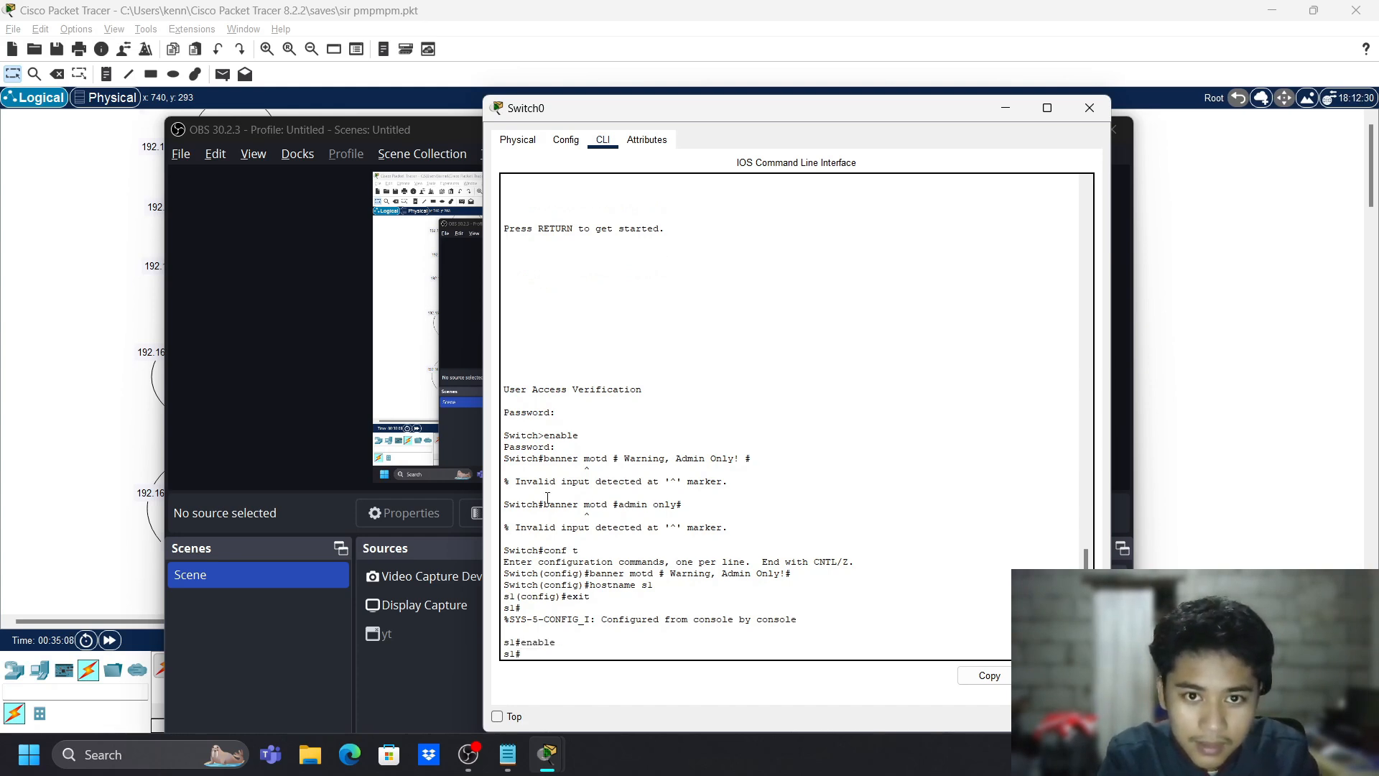
text(exit)
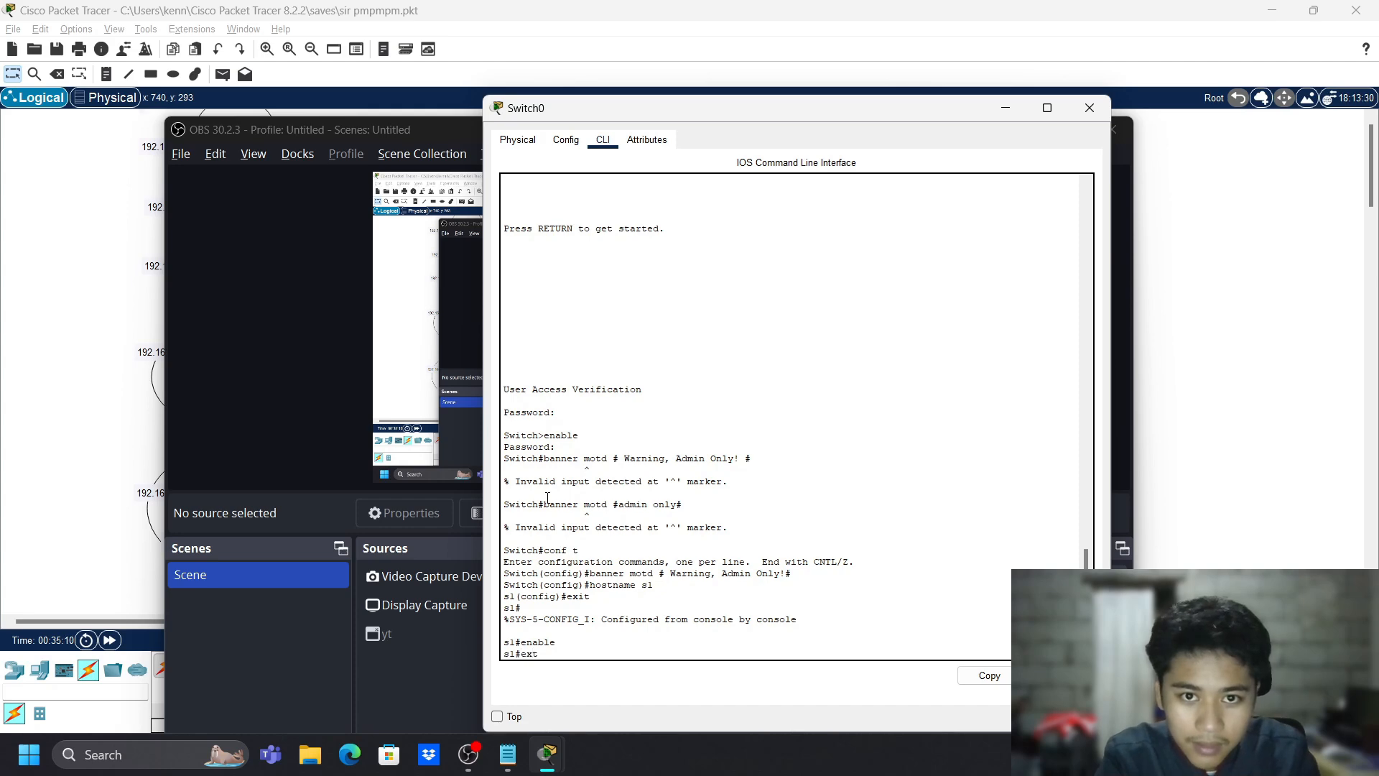
key(Return)
key(Return)
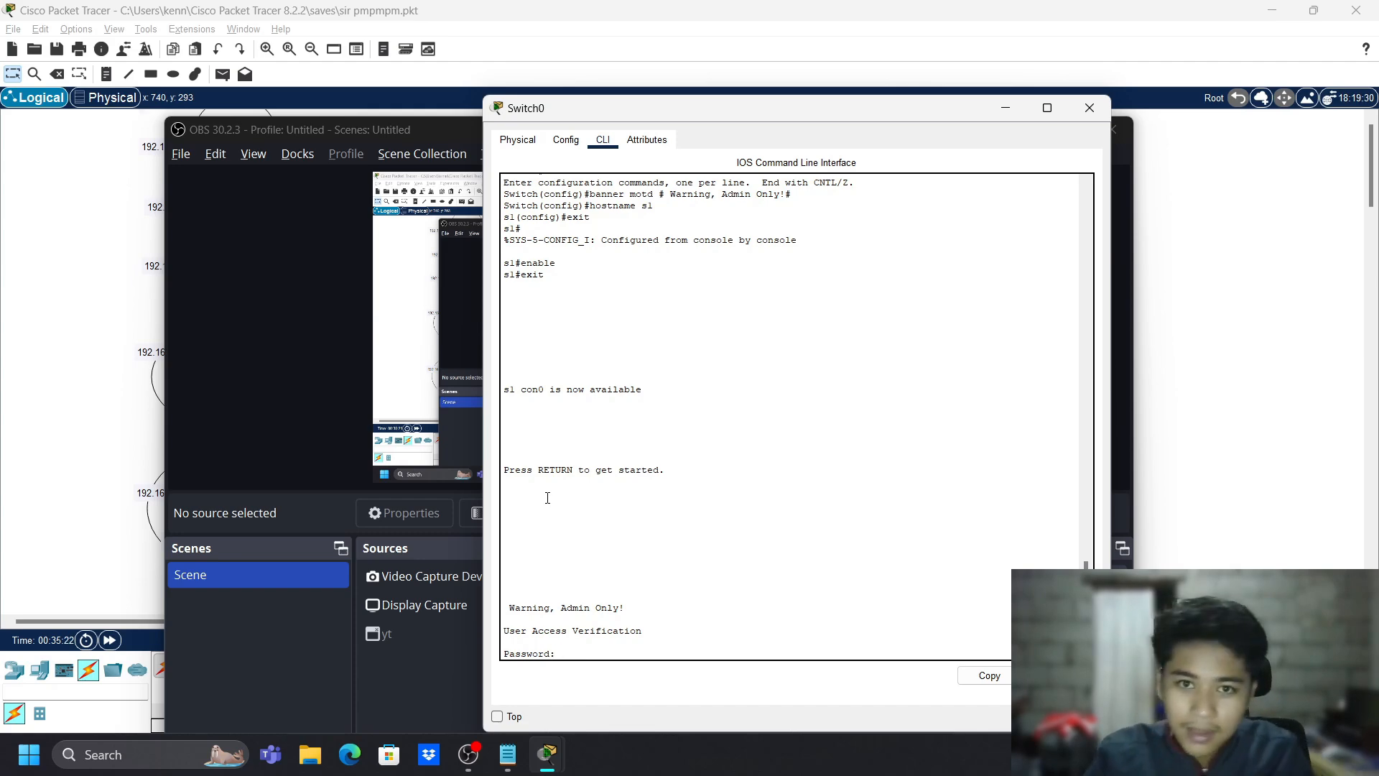
key(Return)
text(cisco)
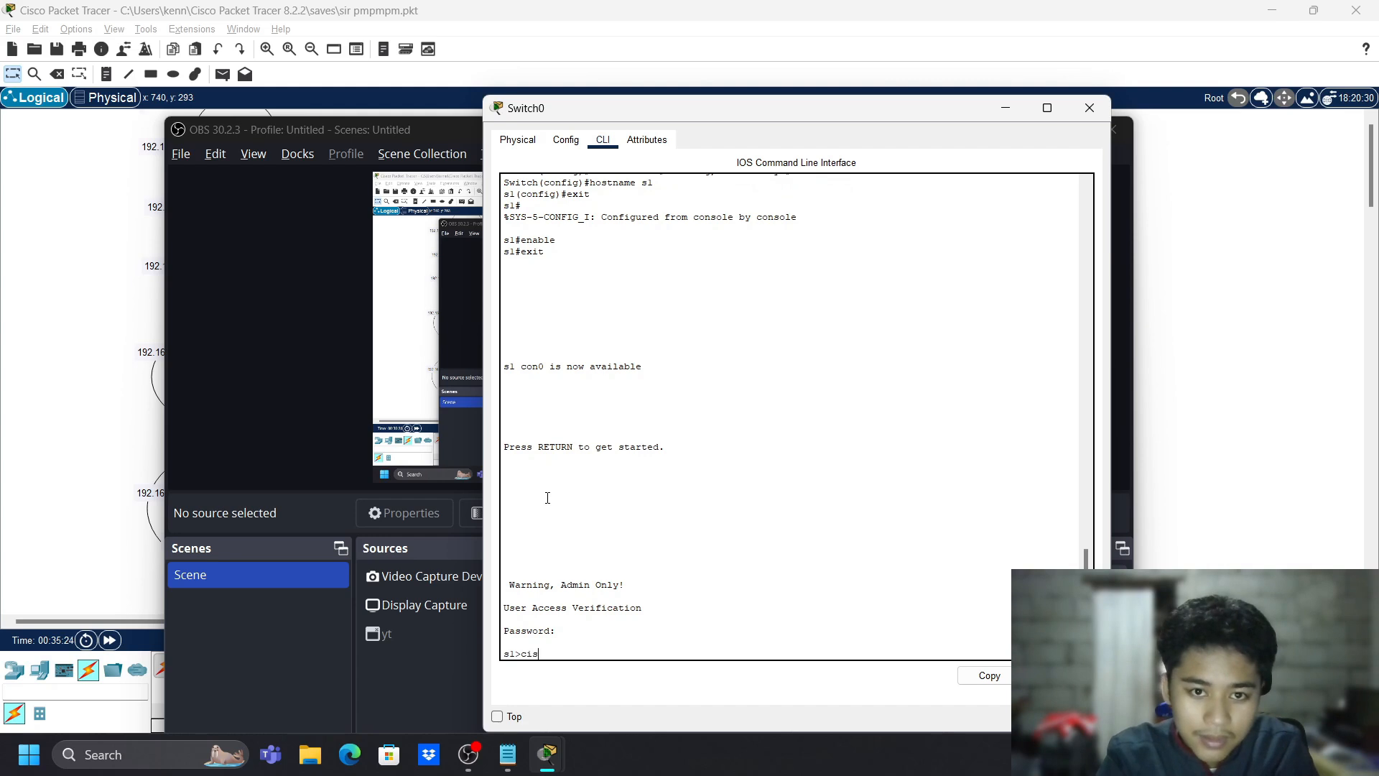
key(Return)
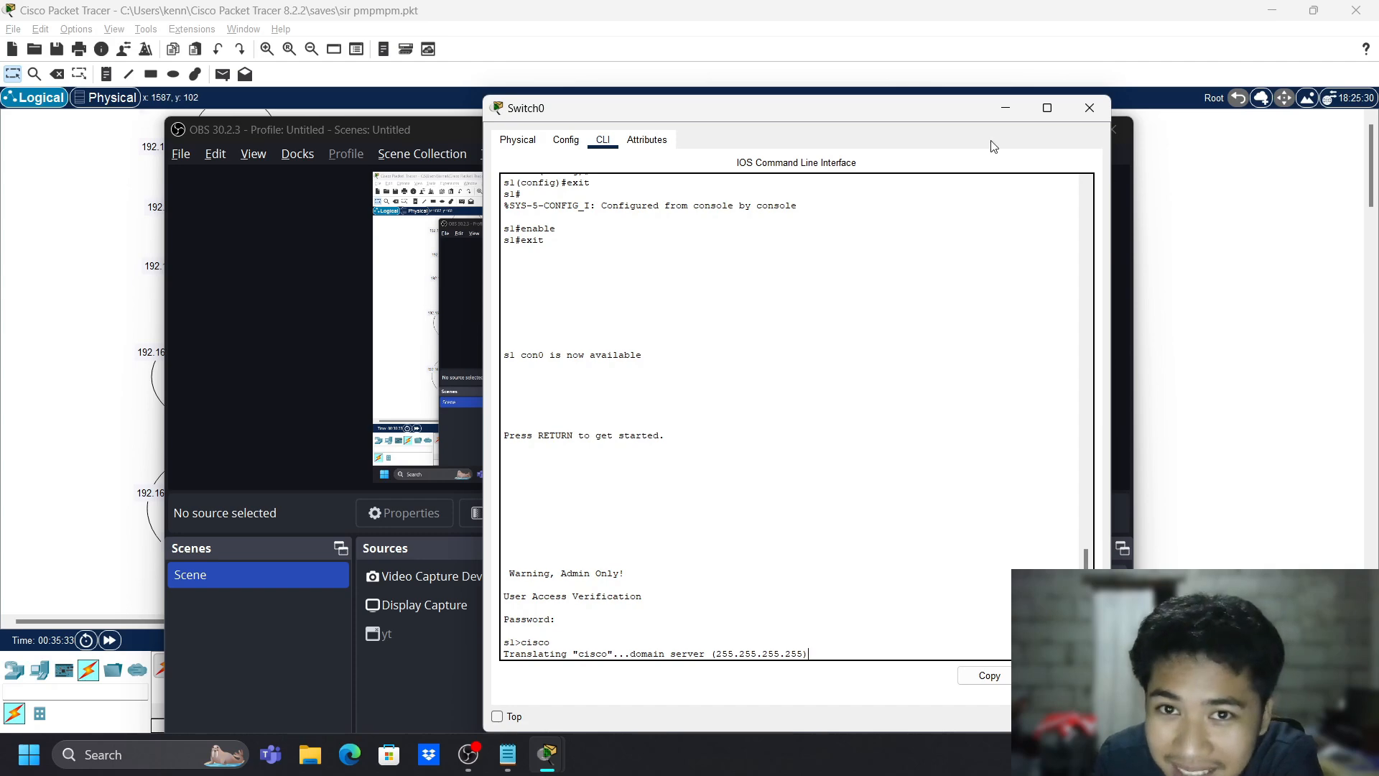
scroll(819, 435, up, 2)
scroll(819, 436, down, 2)
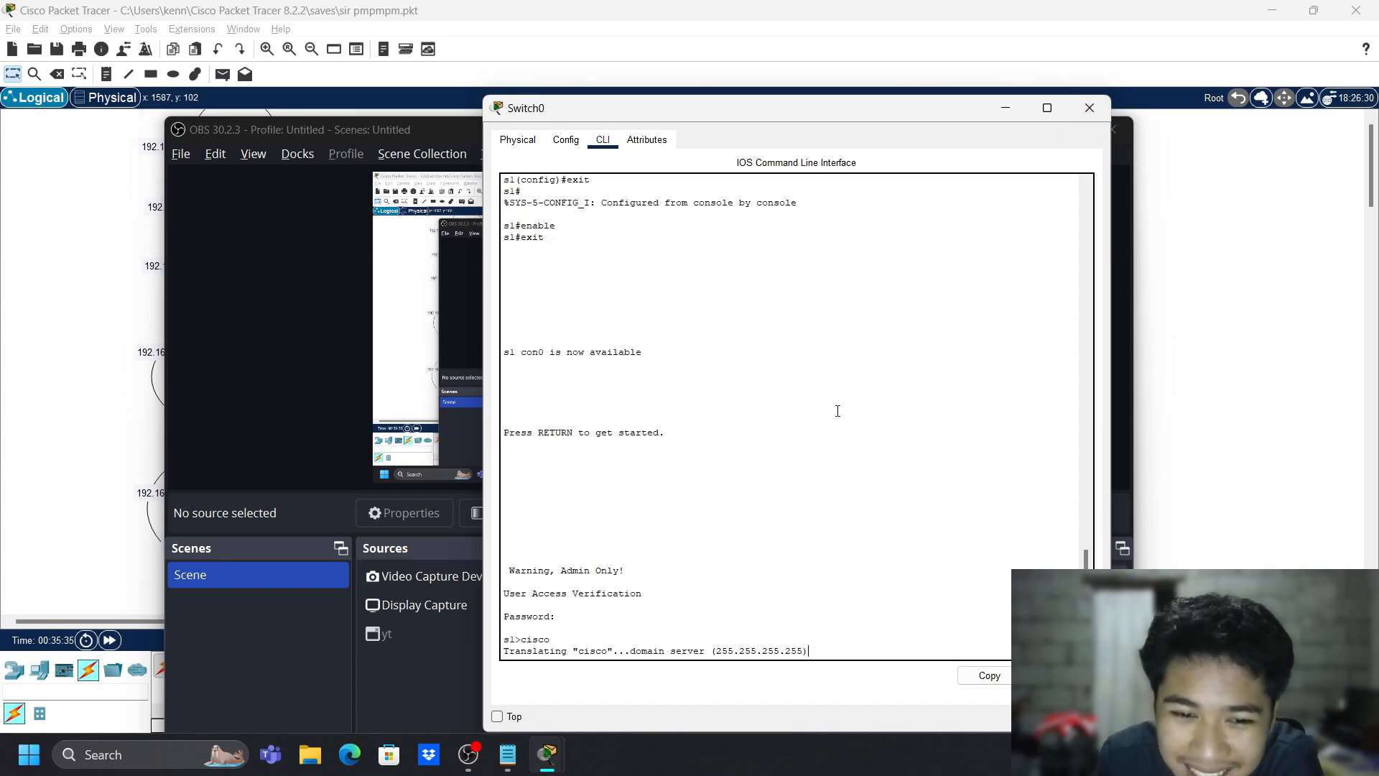
- Close Switch0's window and open Switch1's CLI
click(1090, 107)
click(1027, 130)
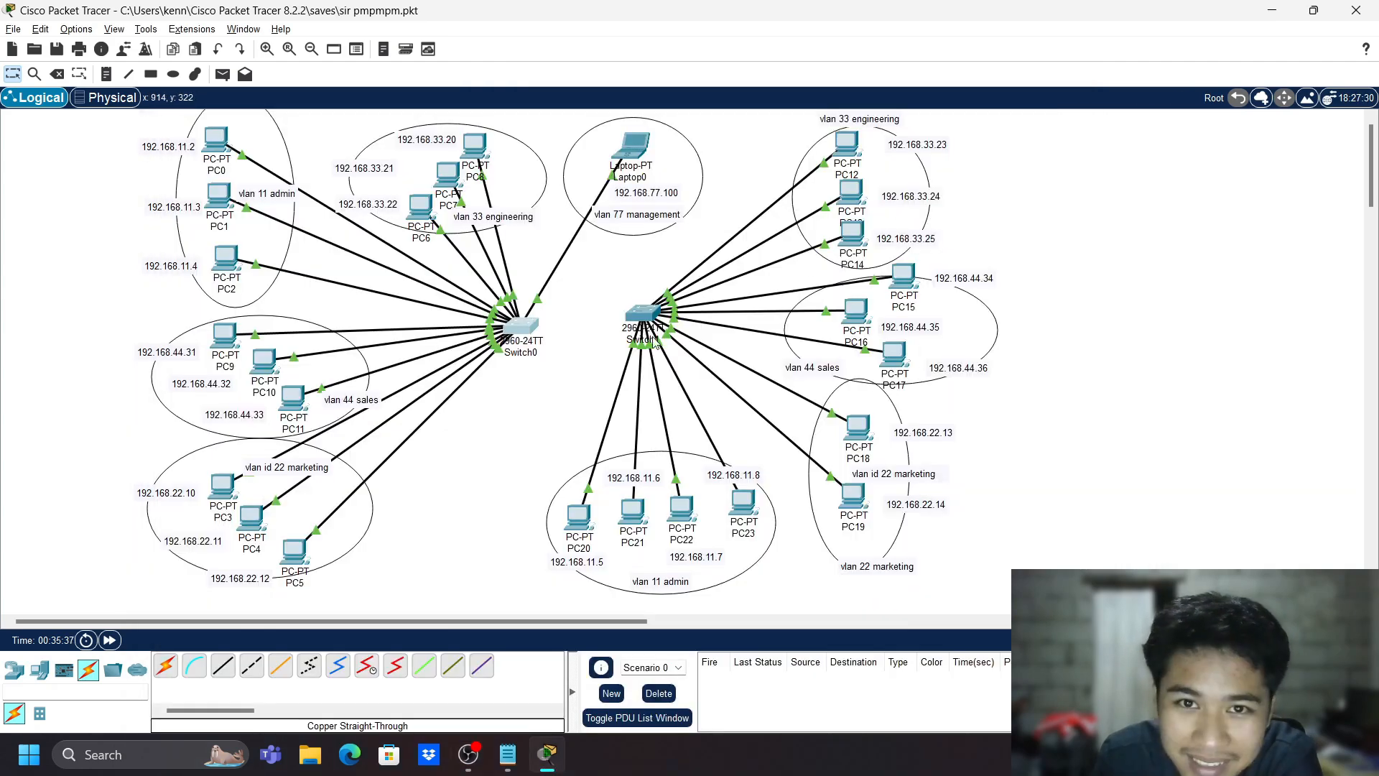
click(643, 316)
click(565, 139)
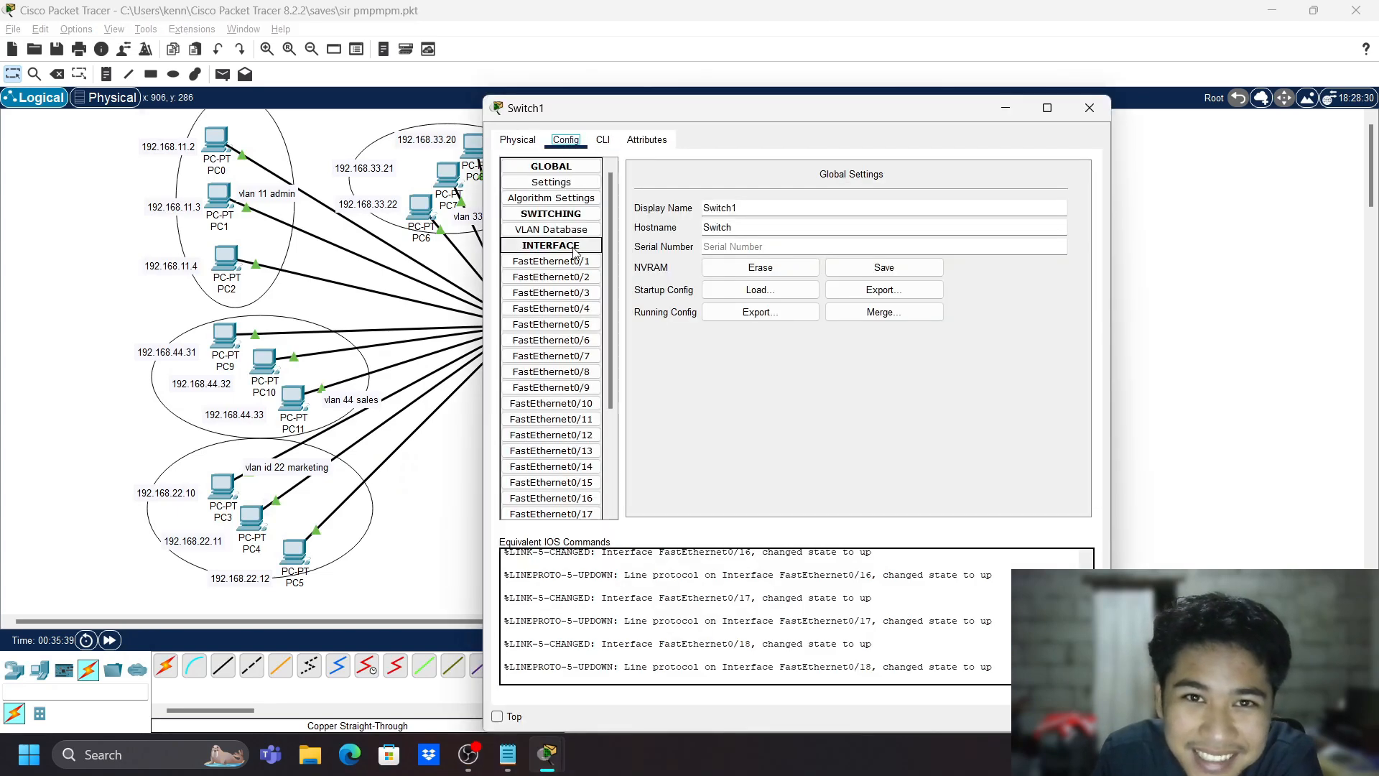
click(601, 141)
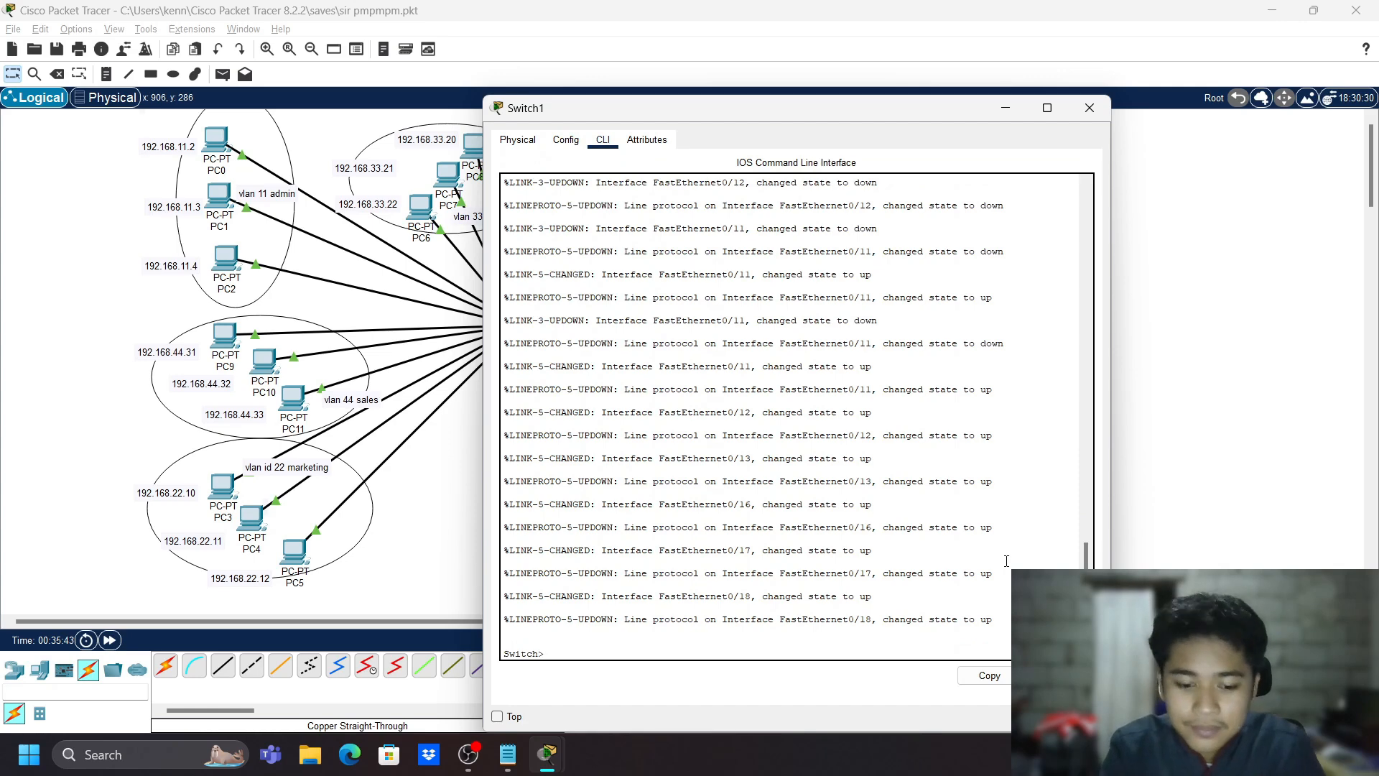
- Enter global configuration mode on Switch1 and set an enable password
text(enable)
key(Return)
text(conf t)
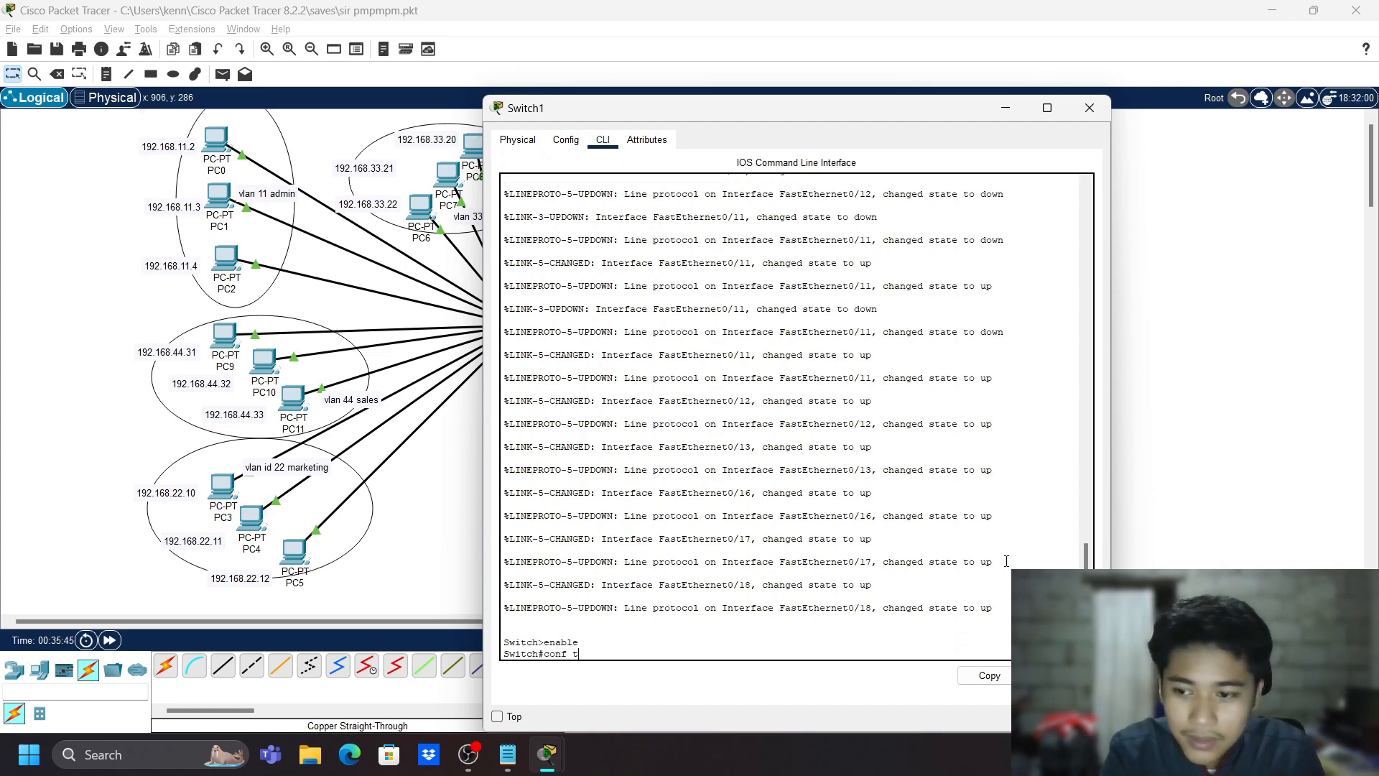
key(Return)
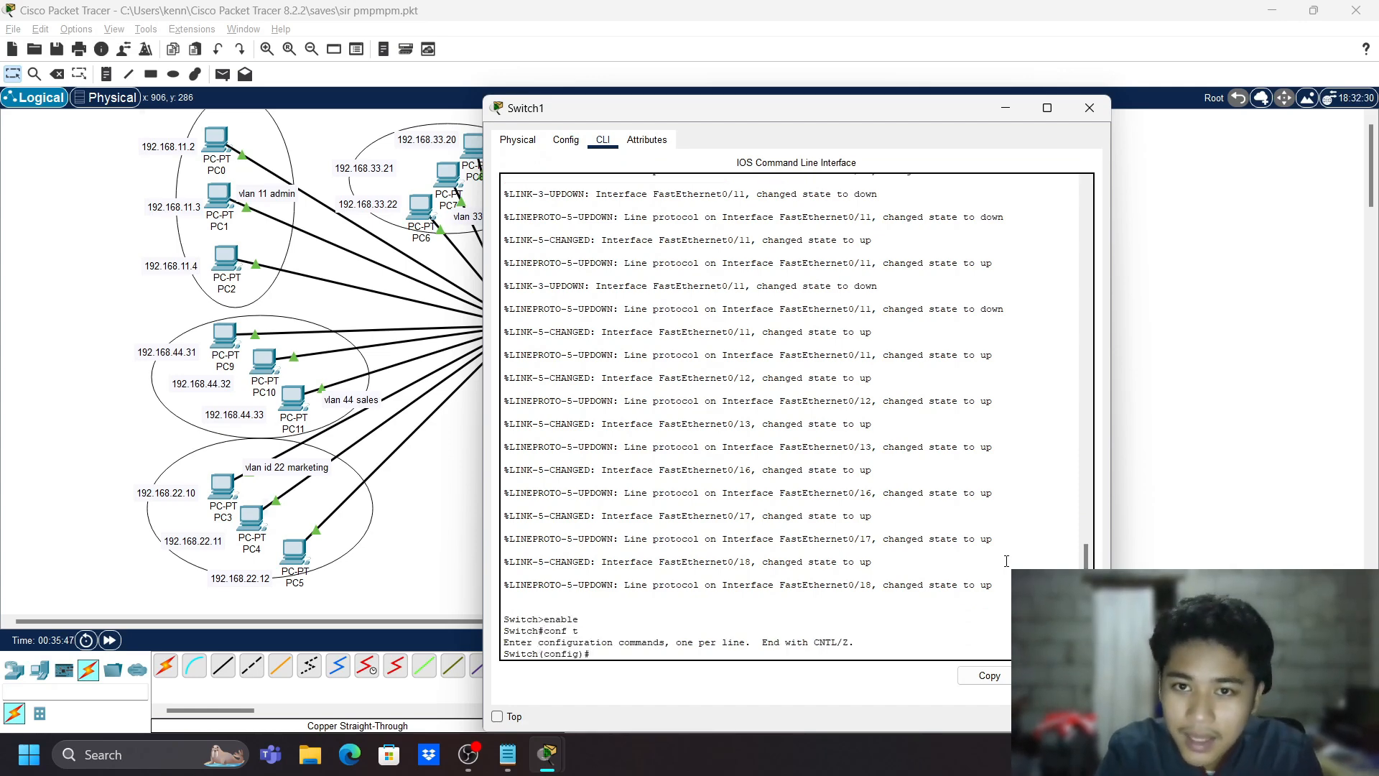
text(en)
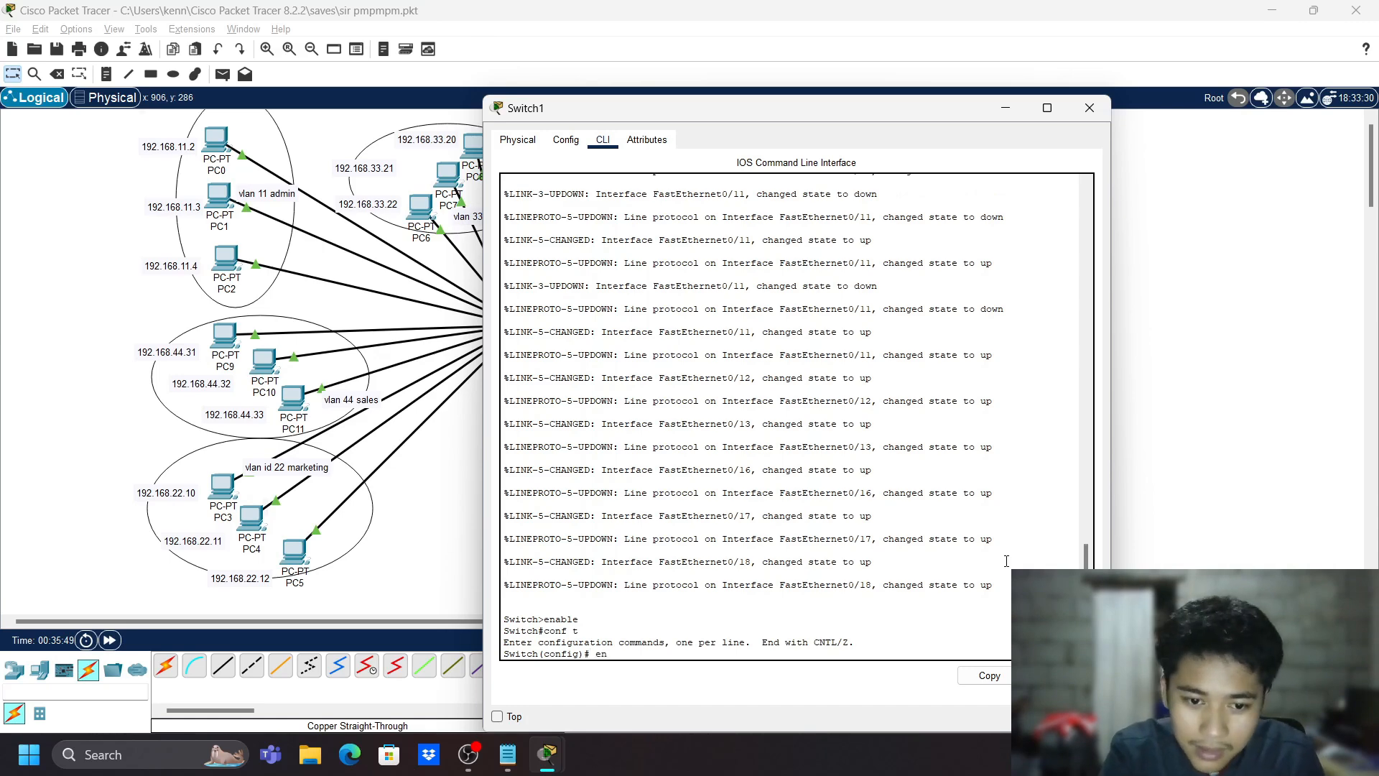
text(able passw)
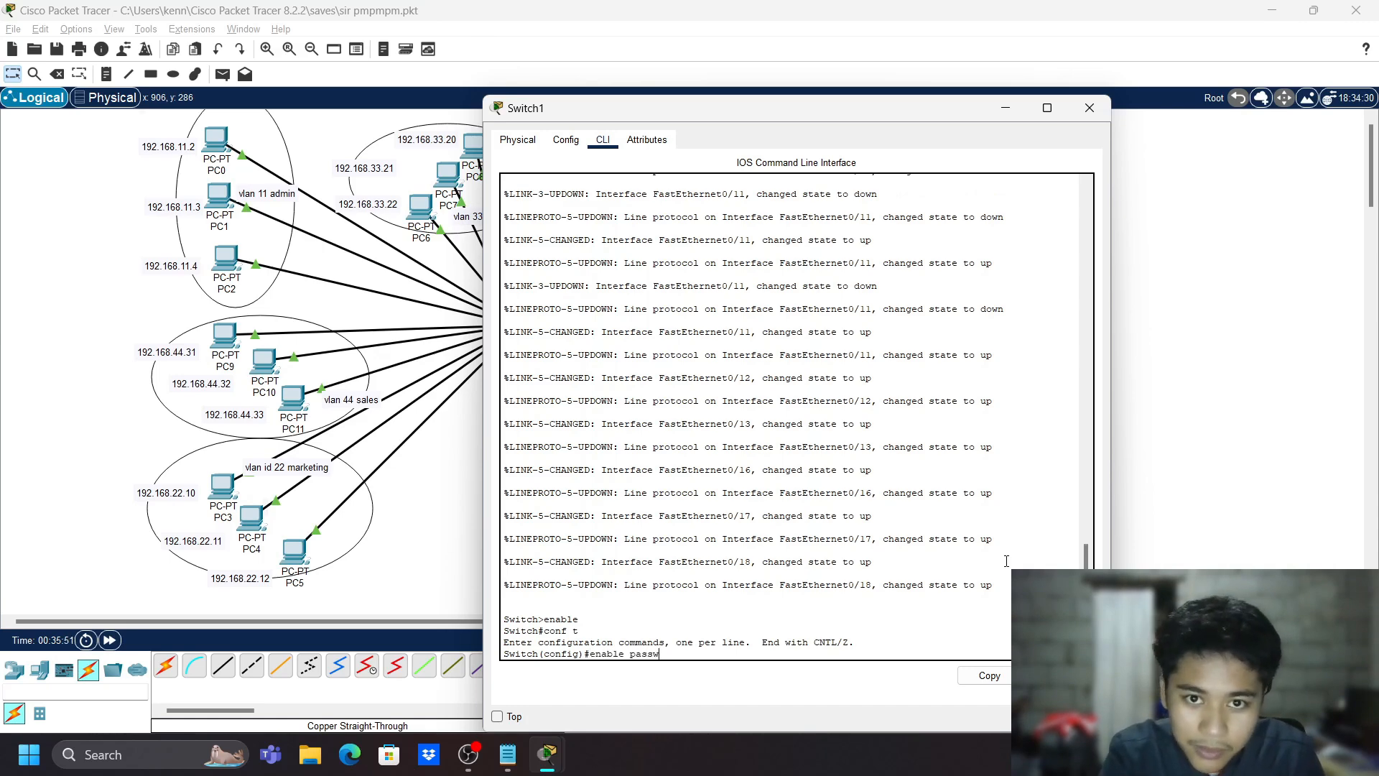
text(ord cis)
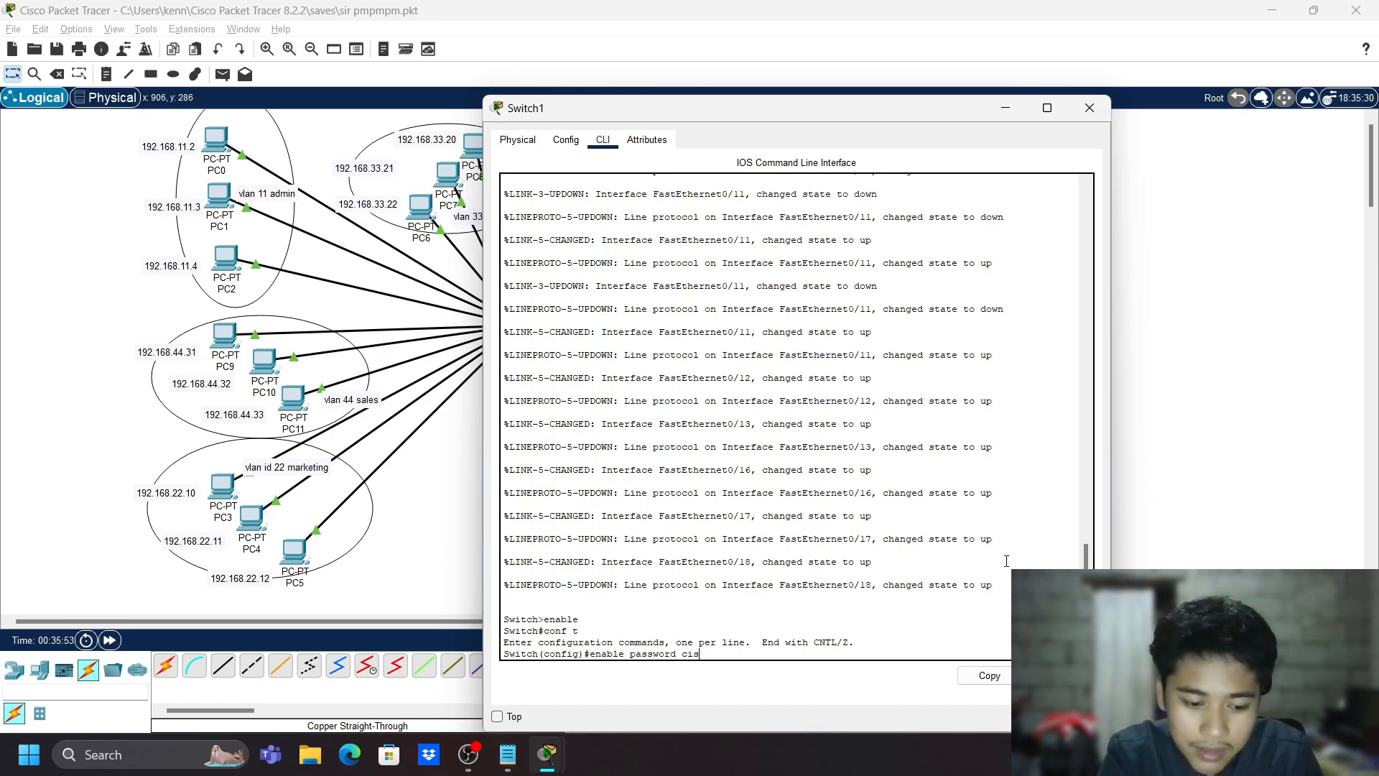
text(co)
key(Return)
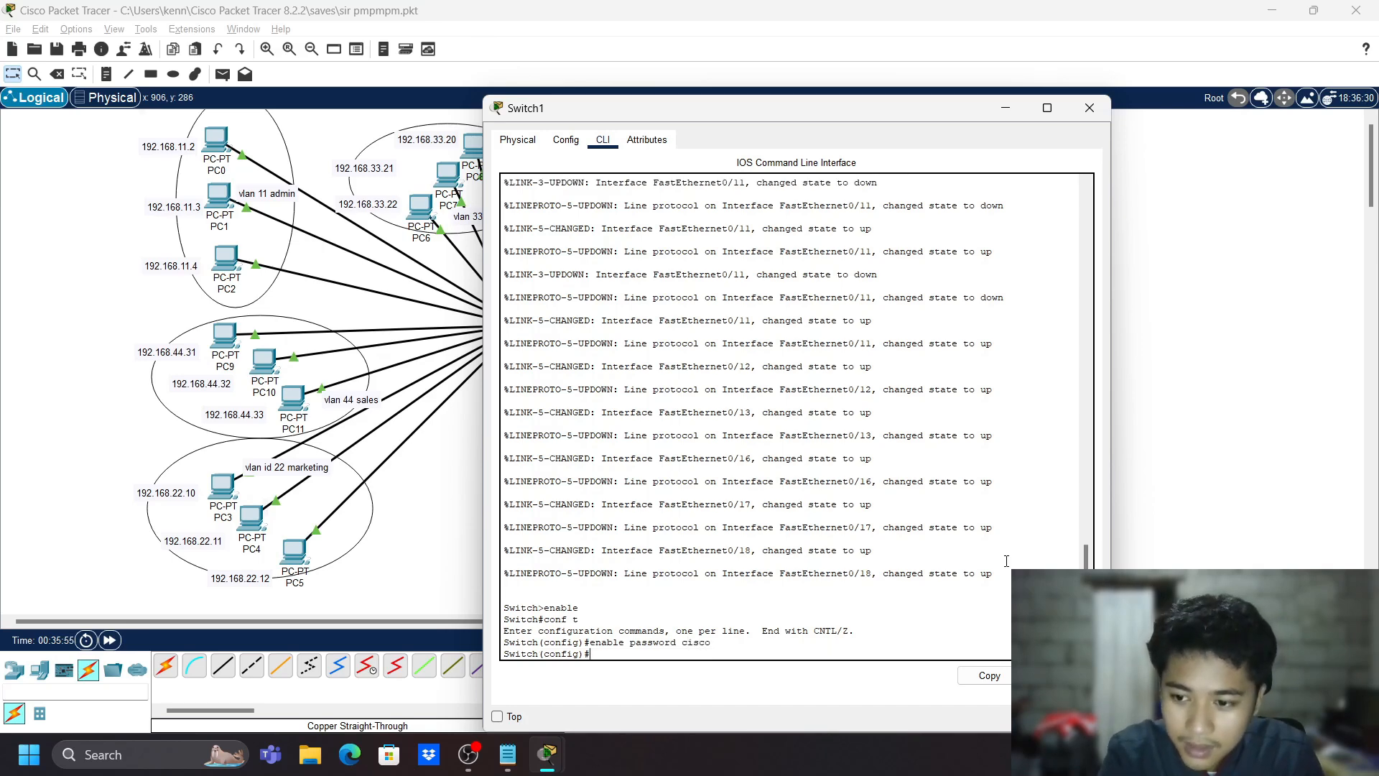
- Give vty lines 0 4 a password and require login
text(line vty)
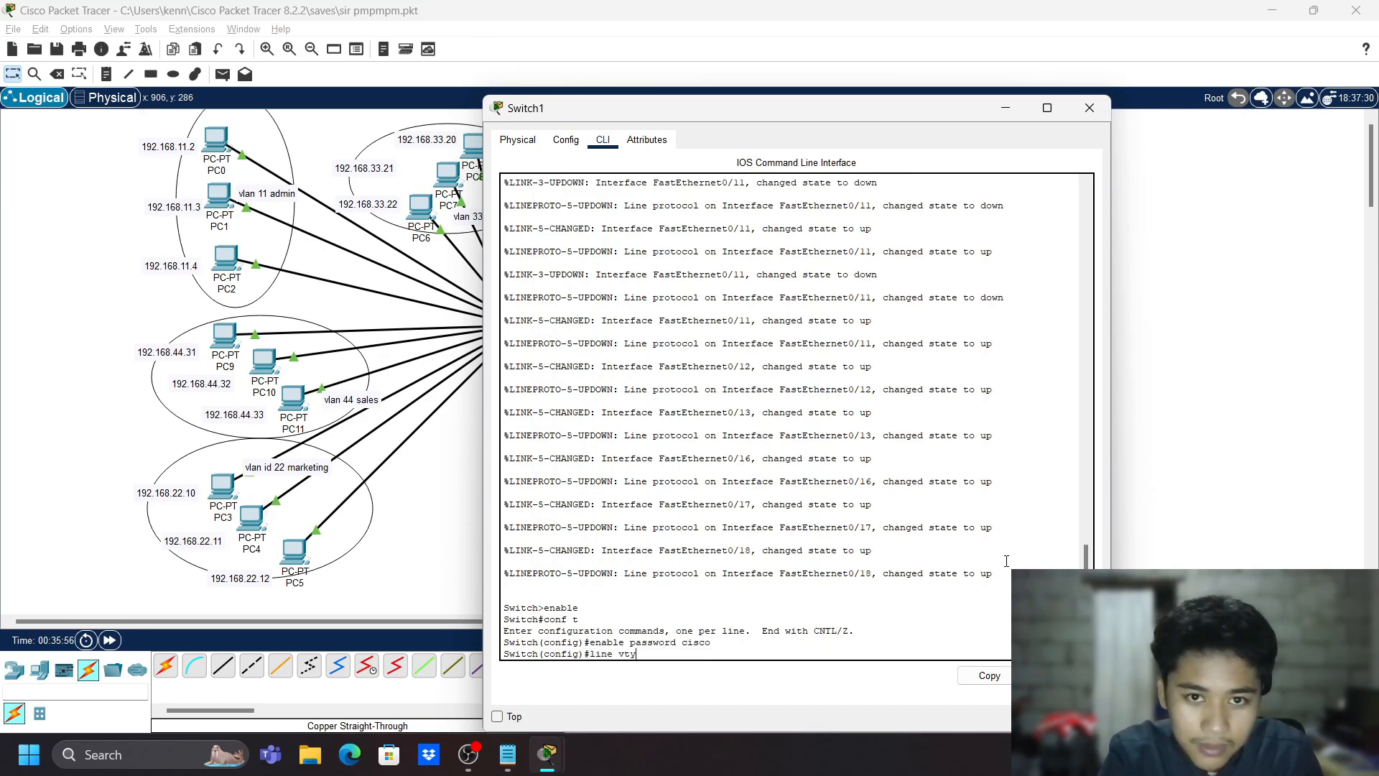
text( 0 4)
key(Return)
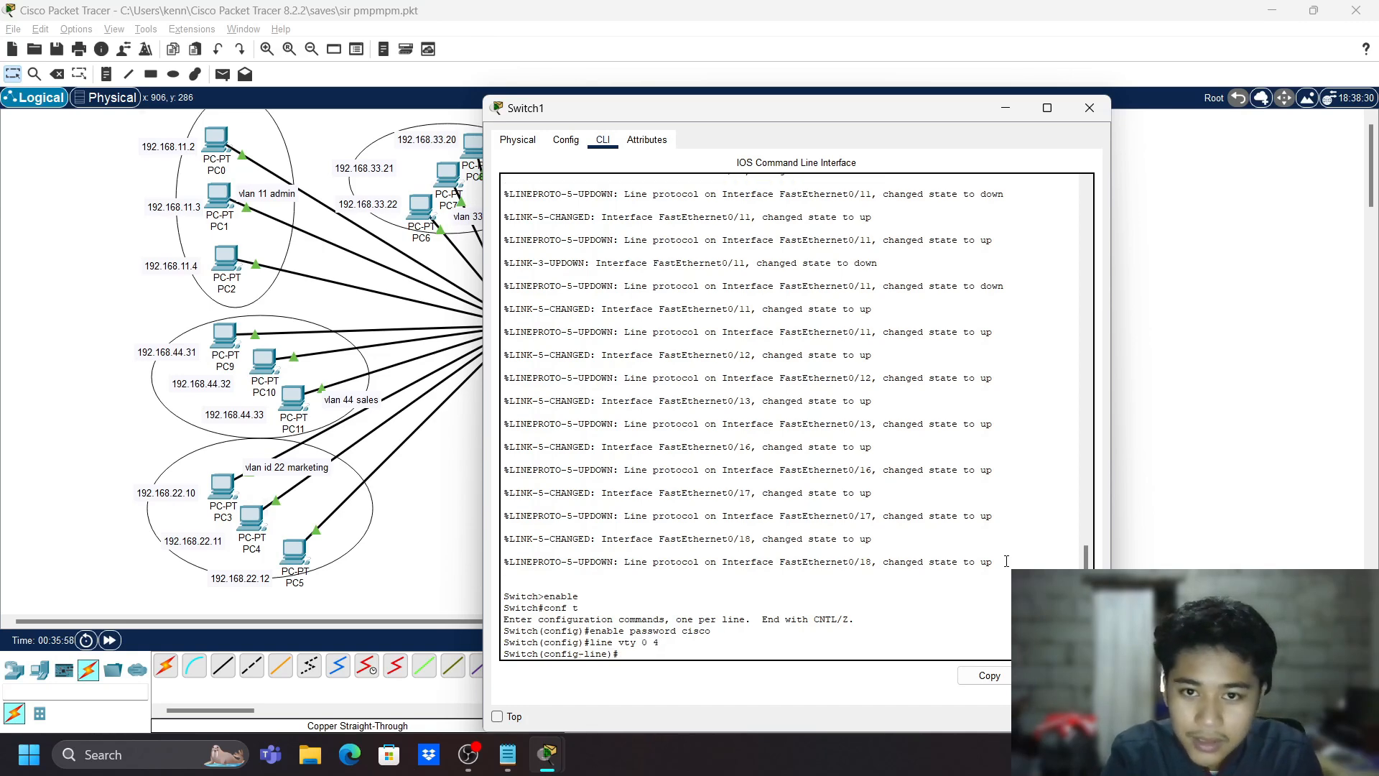
text(passwor)
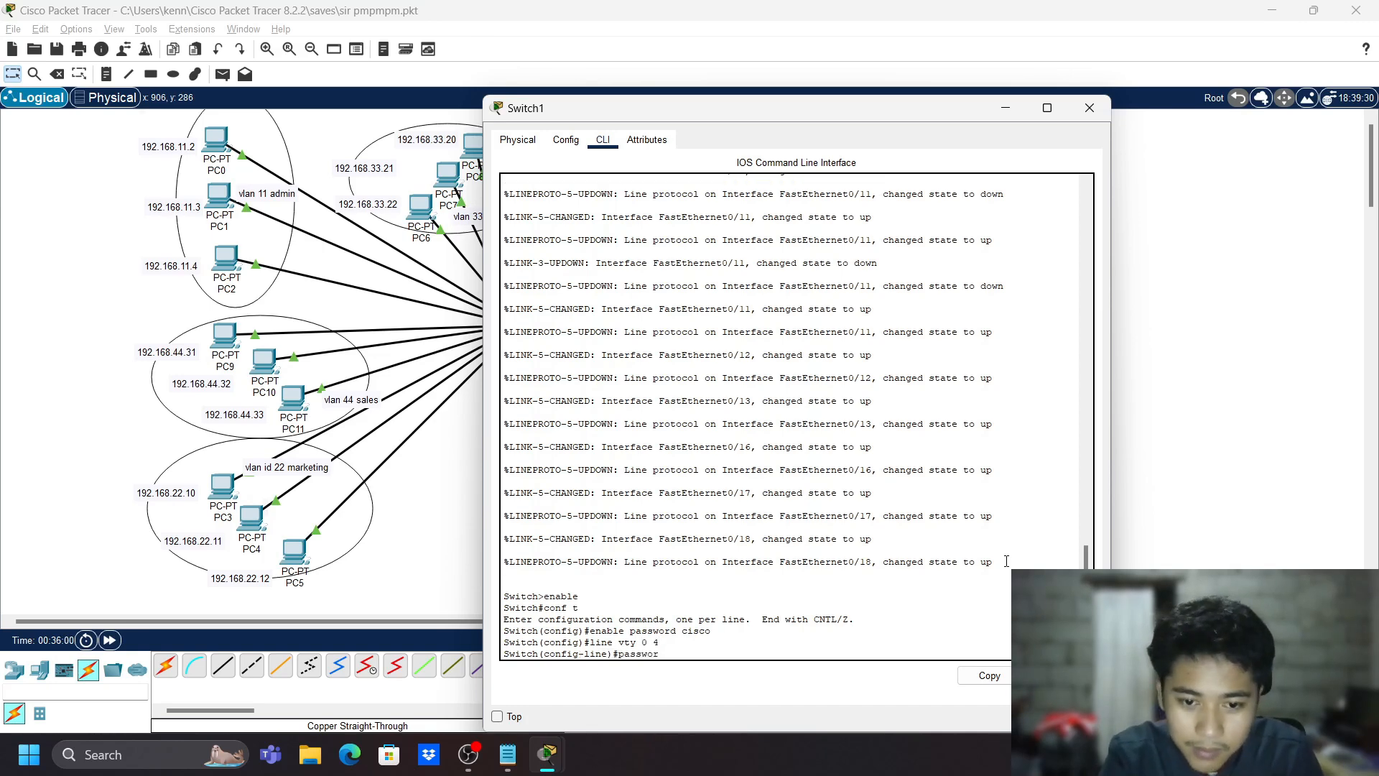
text(d cisco)
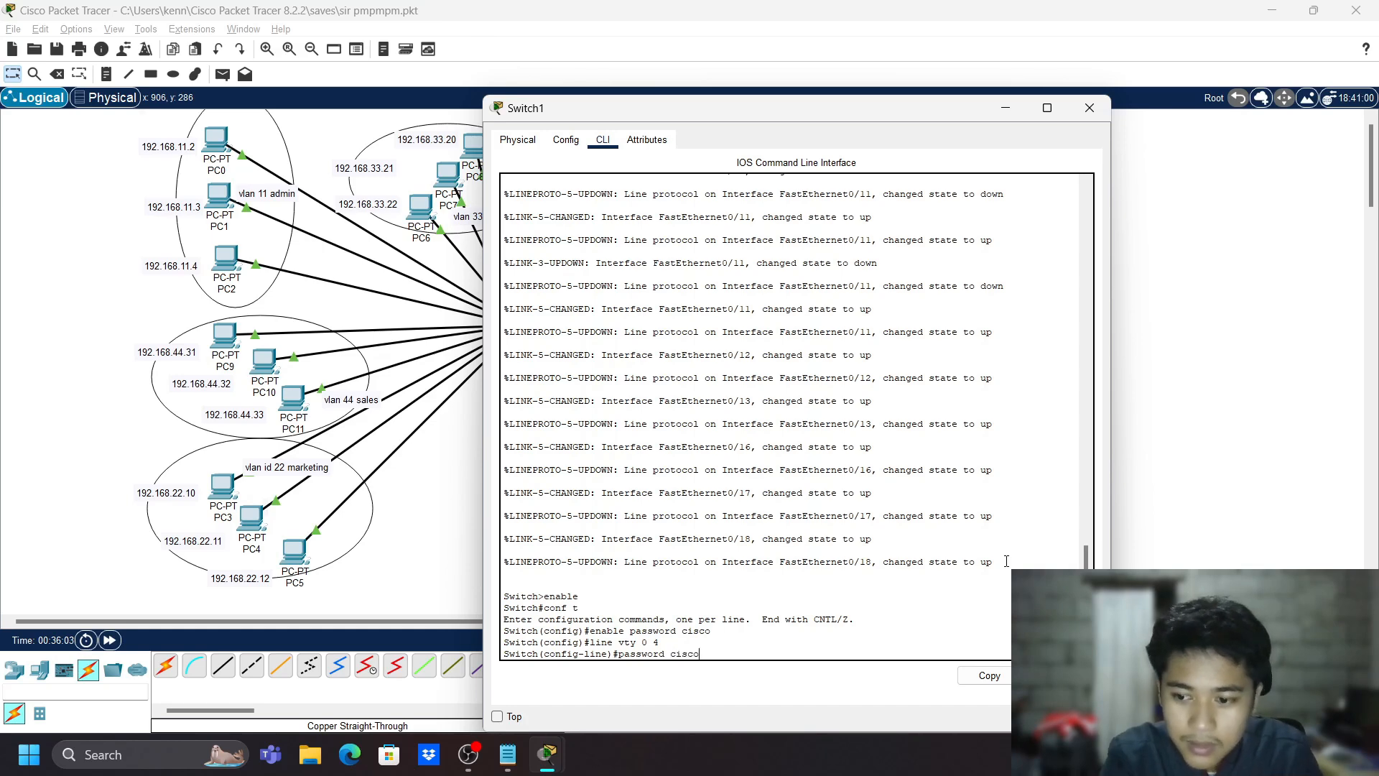
key(Return)
text(logi)
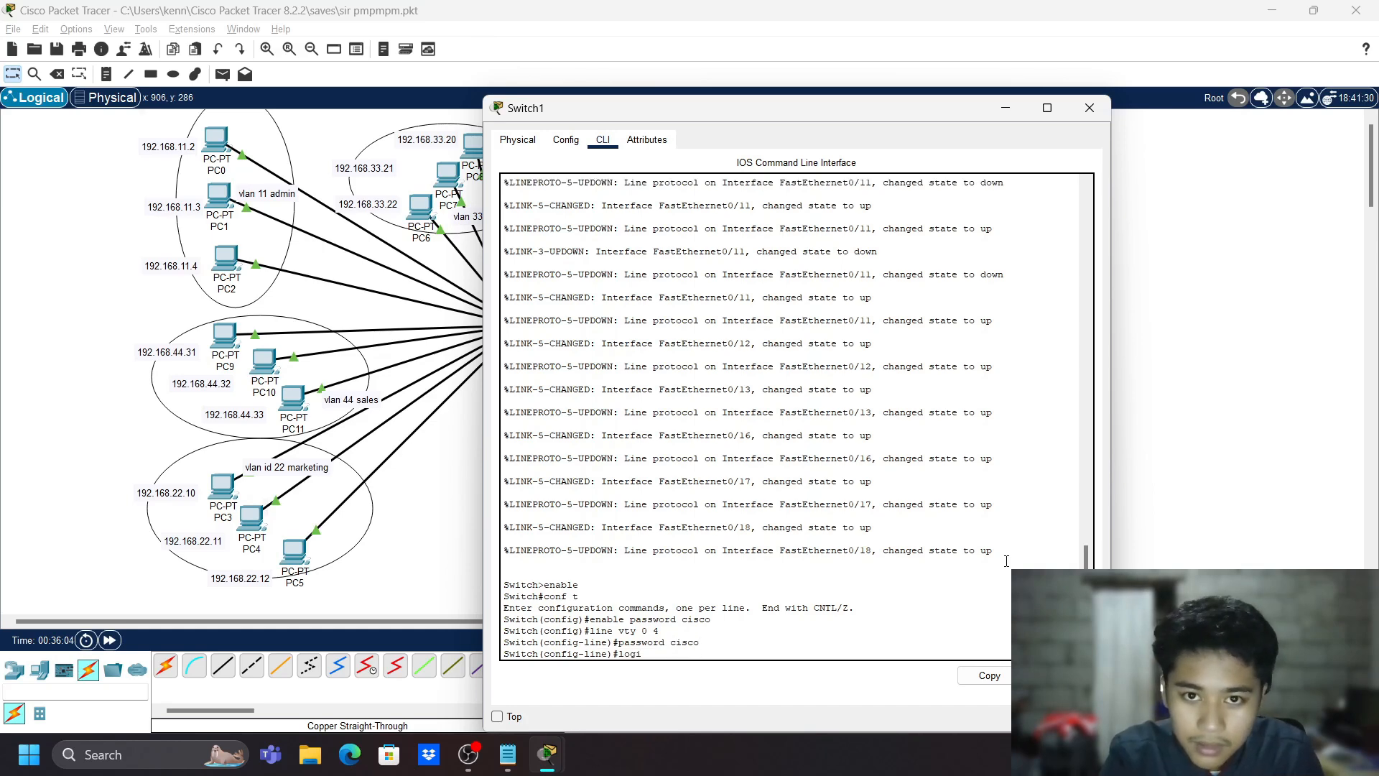
text(n)
key(Return)
text(e)#ex)
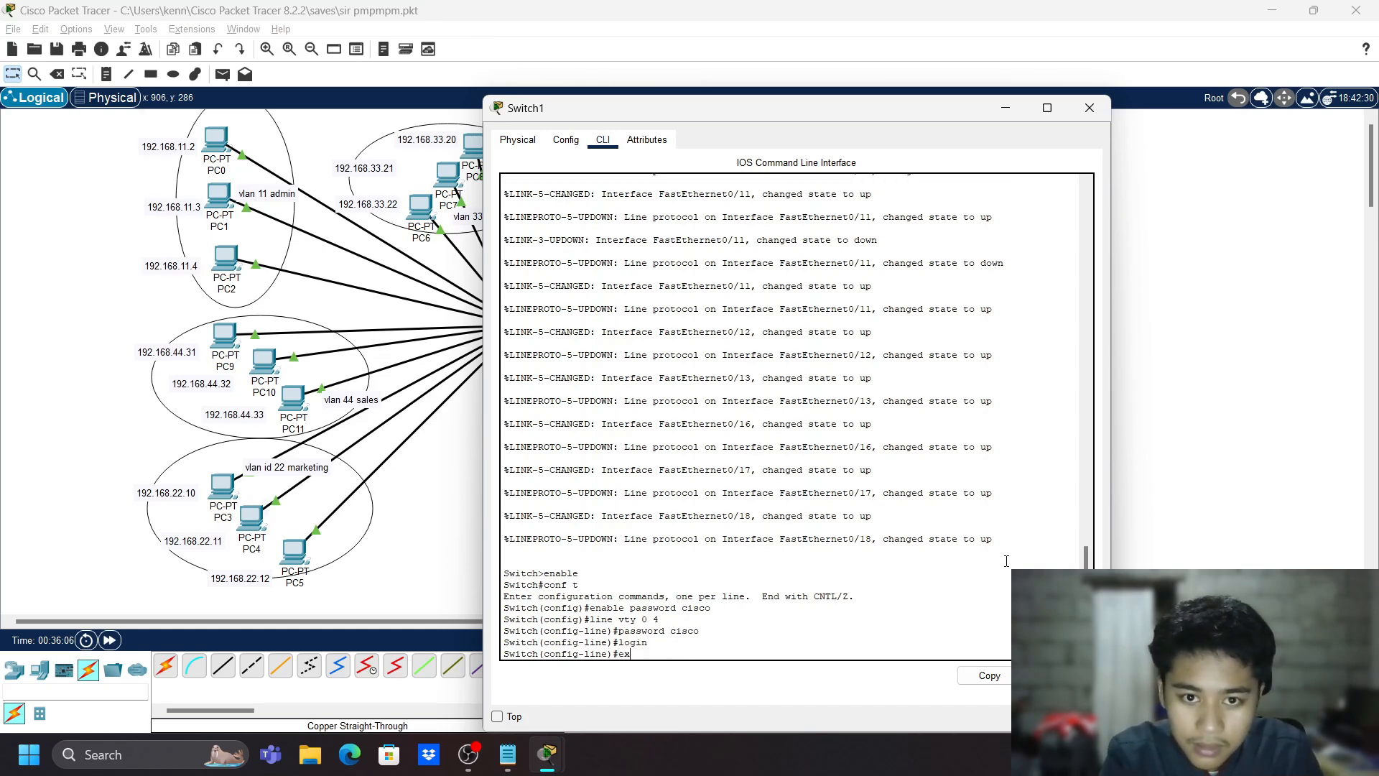
text(it)
key(Return)
- Set a password on console line 0
text(line conco)
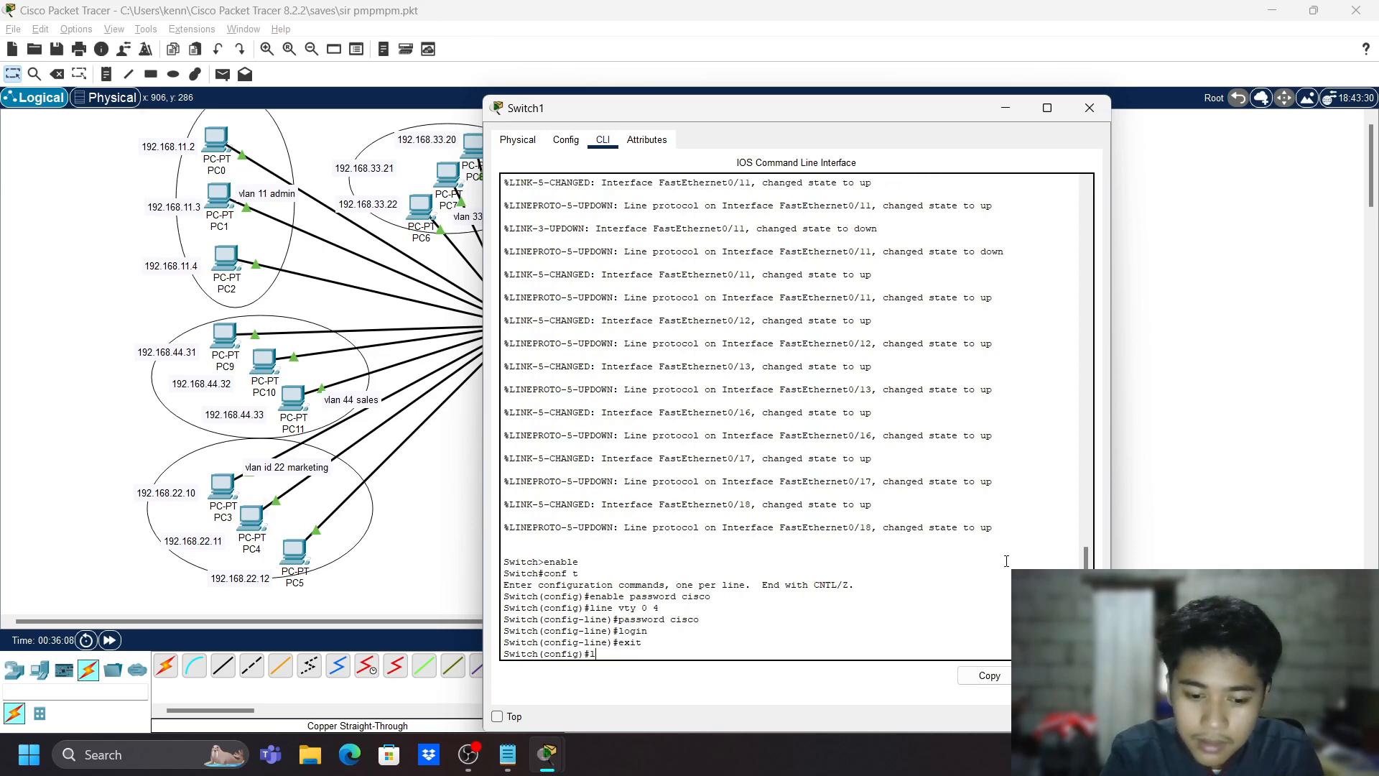
key(BackSpace)
key(BackSpace)
text(sole 0)
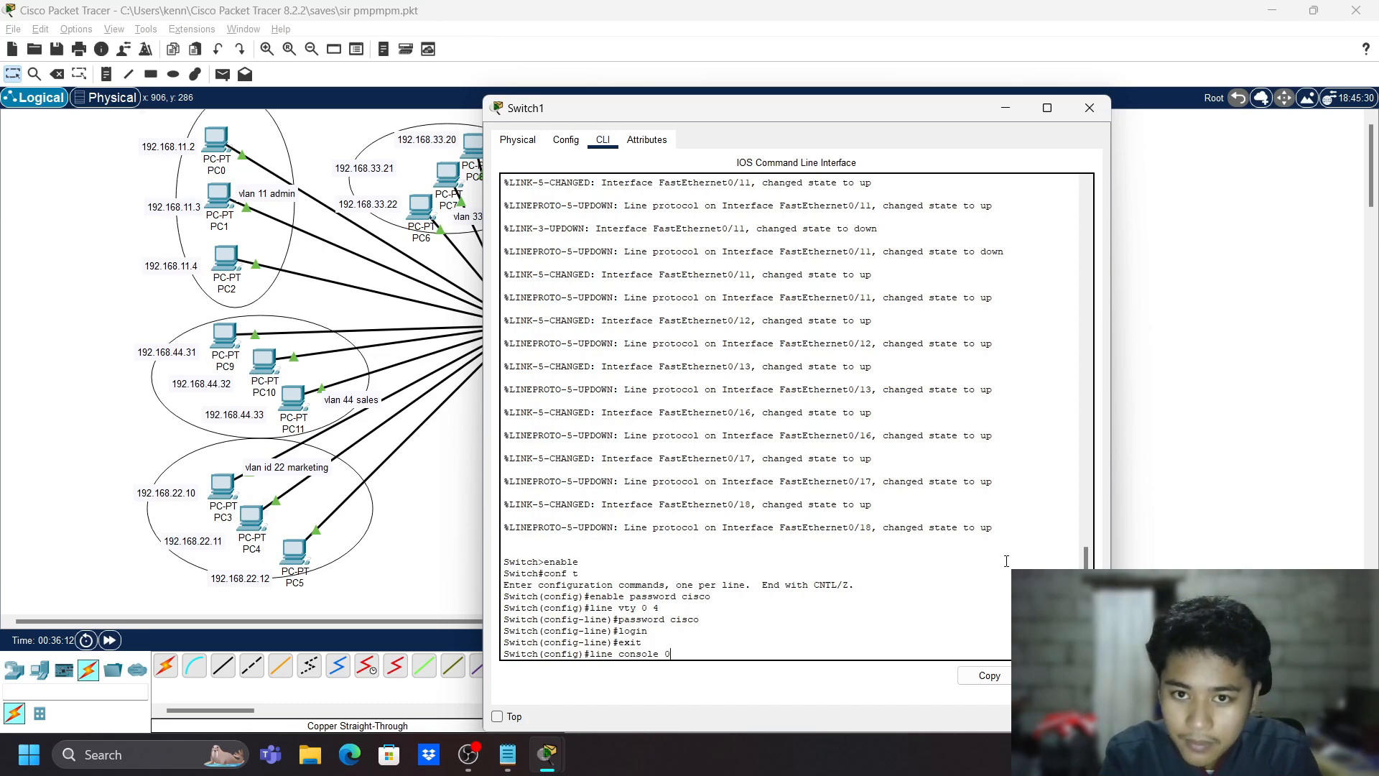
key(Return)
text(password cisco)
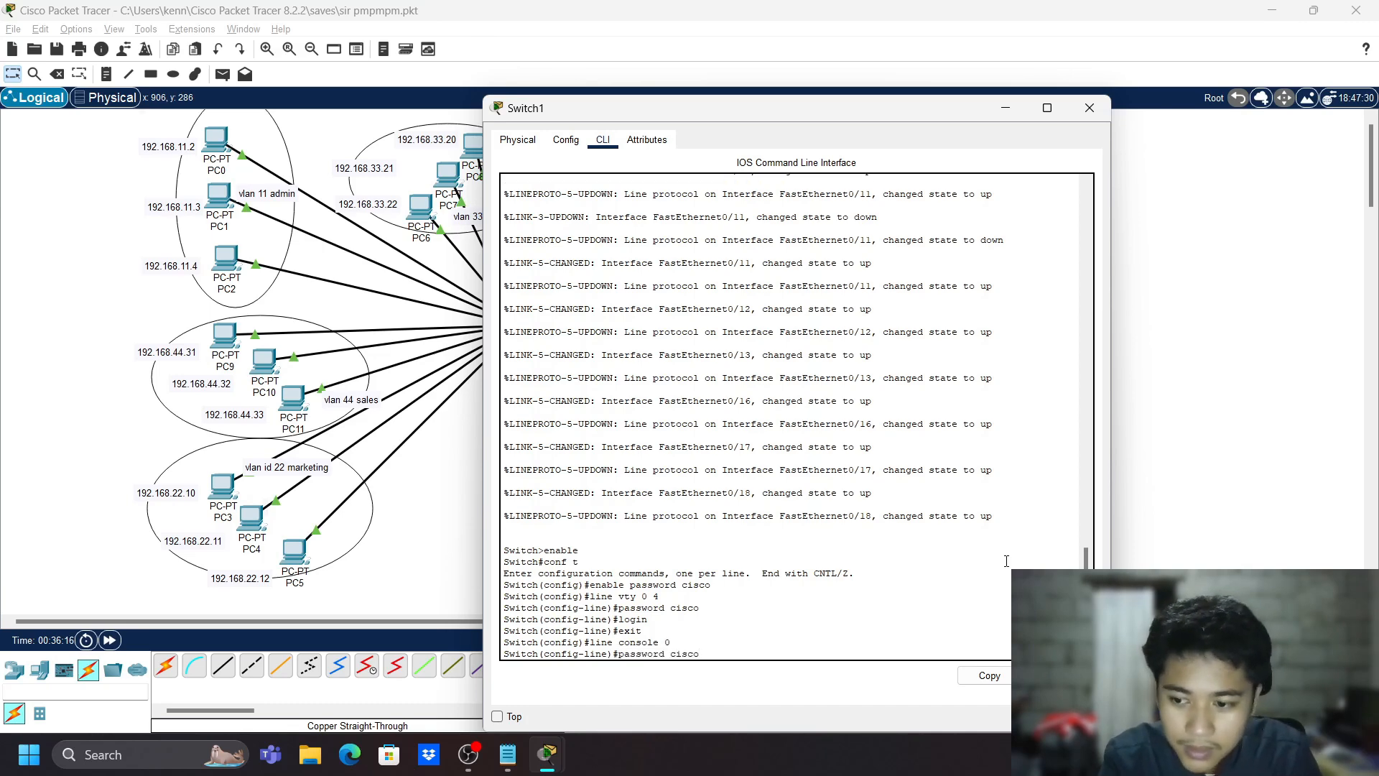
key(Return)
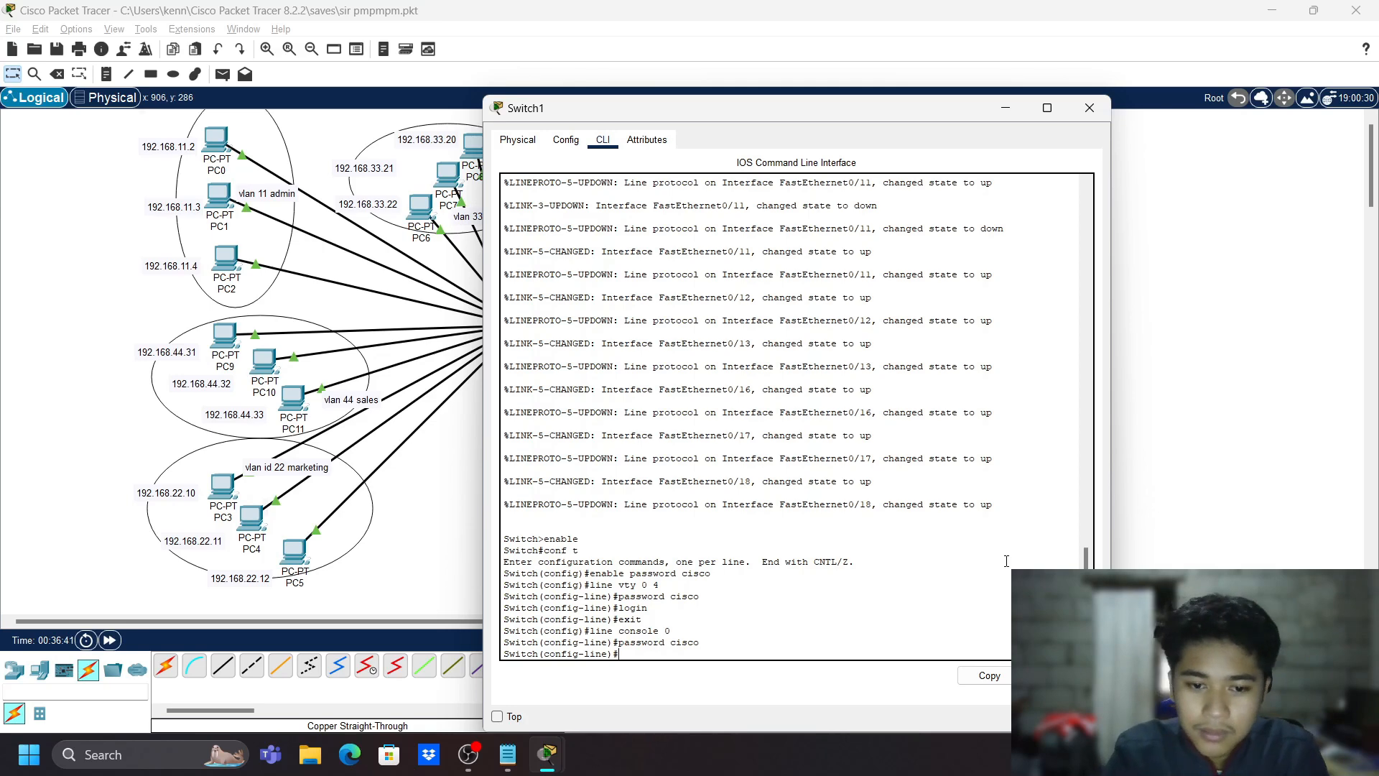
- Require login on the current line and return to global configuration mode
text(login)
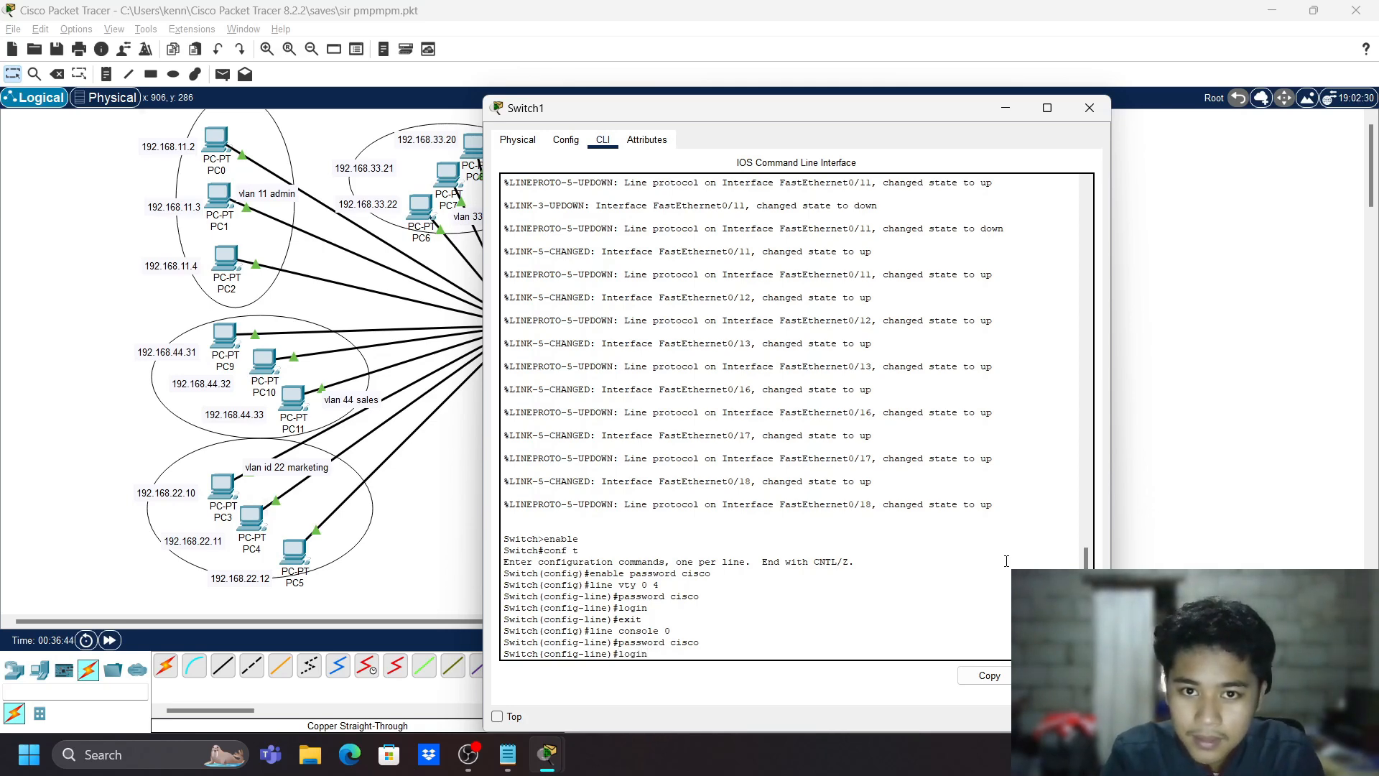
key(Return)
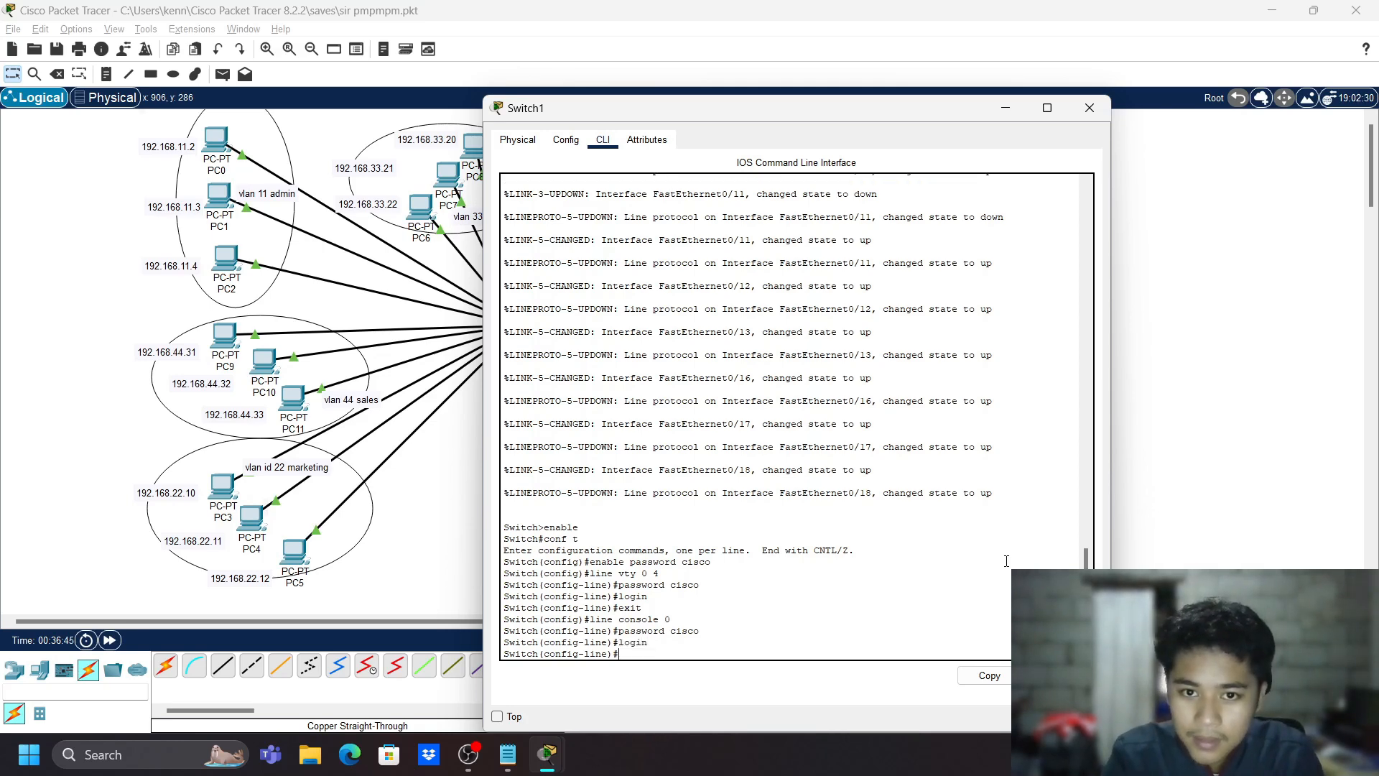
text(exit)
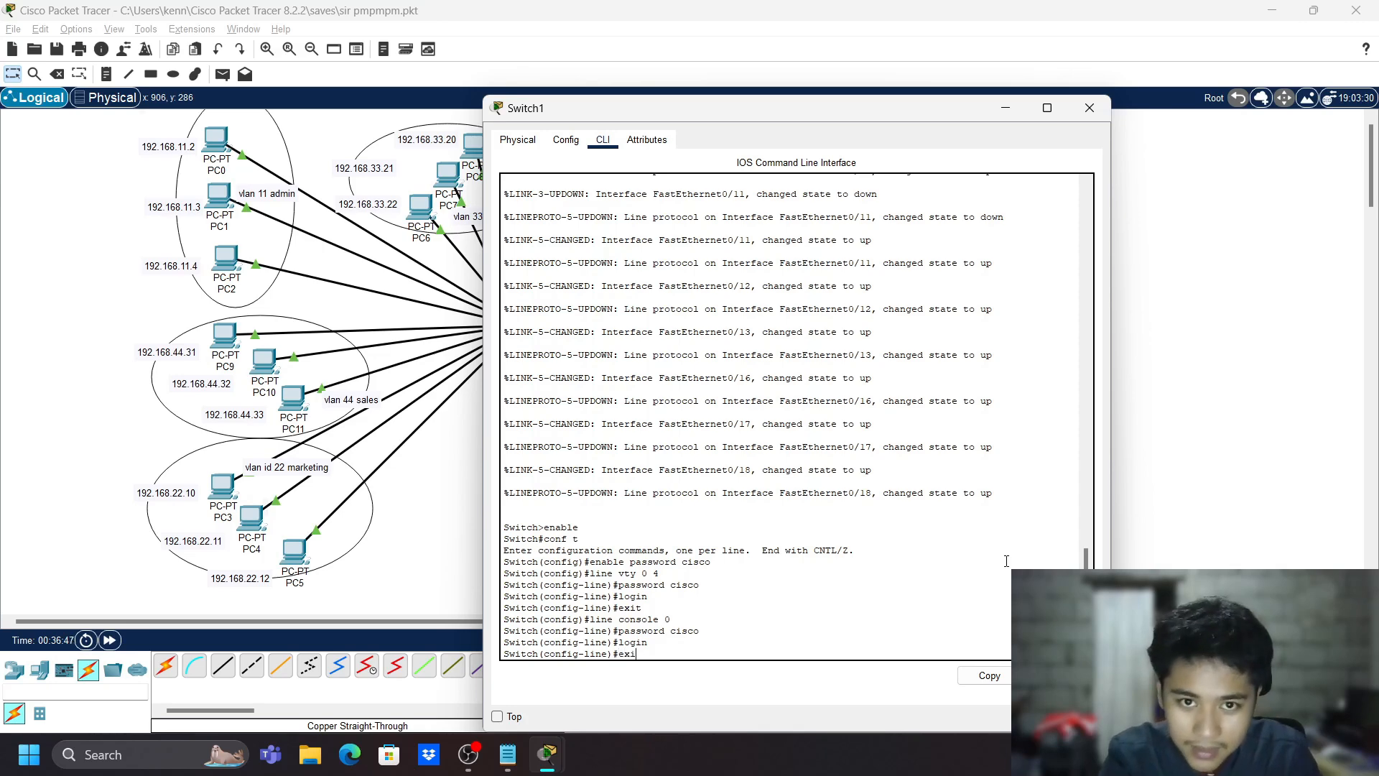
key(Return)
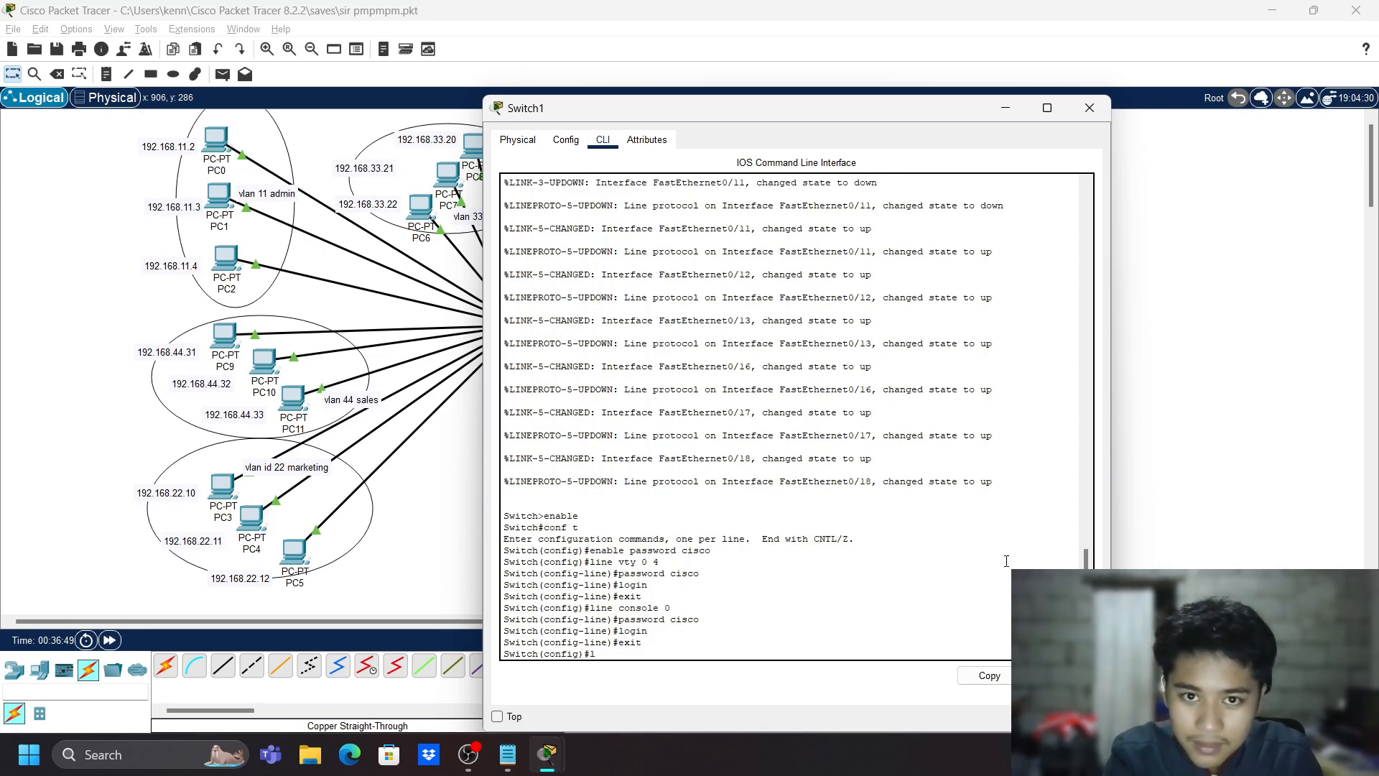
- Re-enter console line 0 and set its password
text(line)
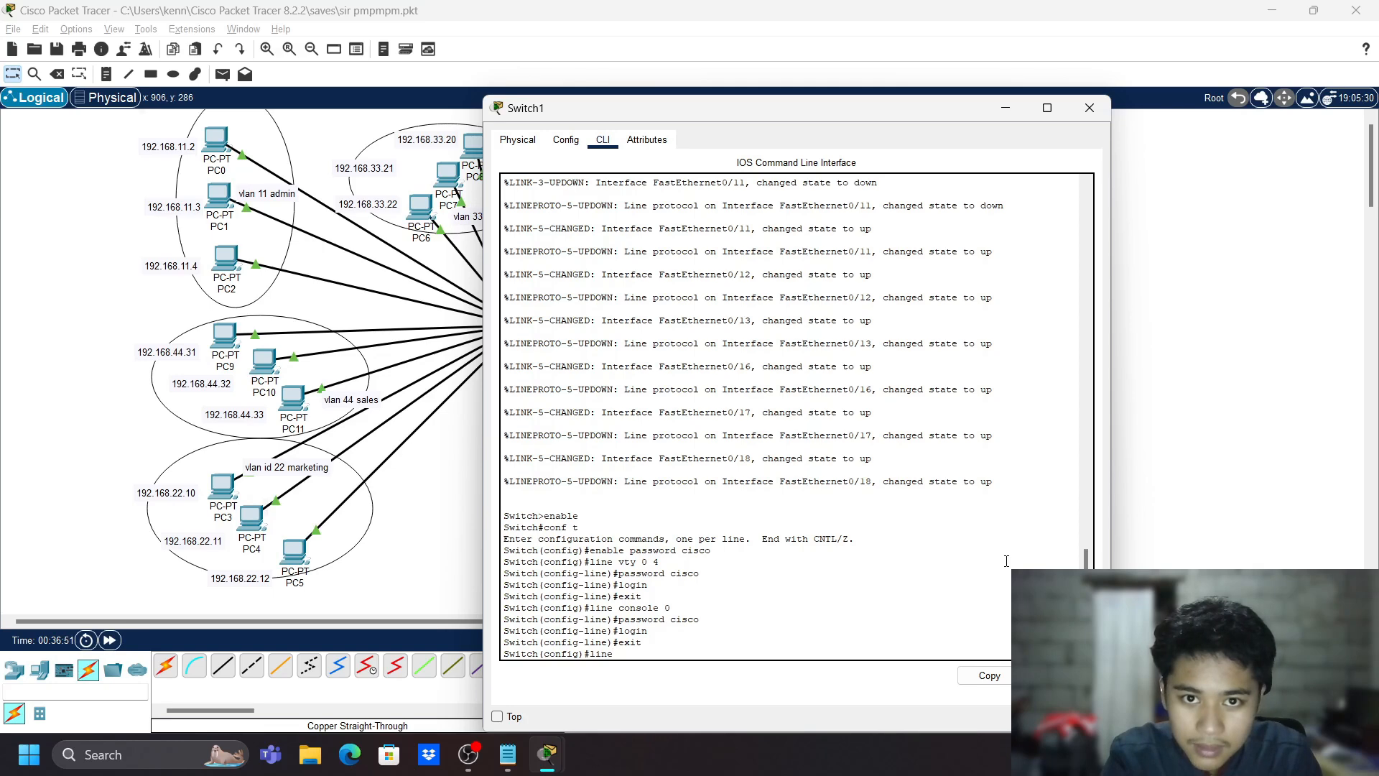
text( cons)
key(BackSpace)
text(nsole 0)
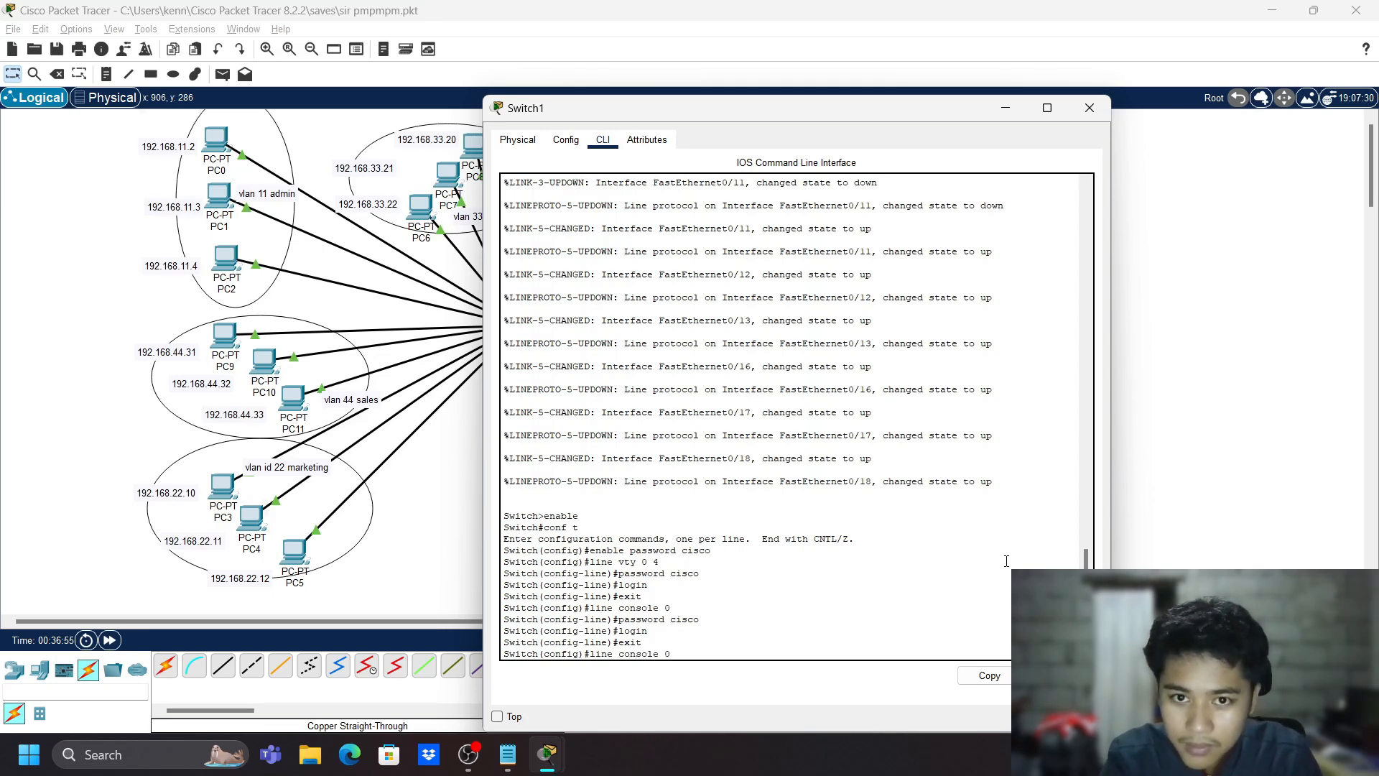
key(Return)
text(pass)
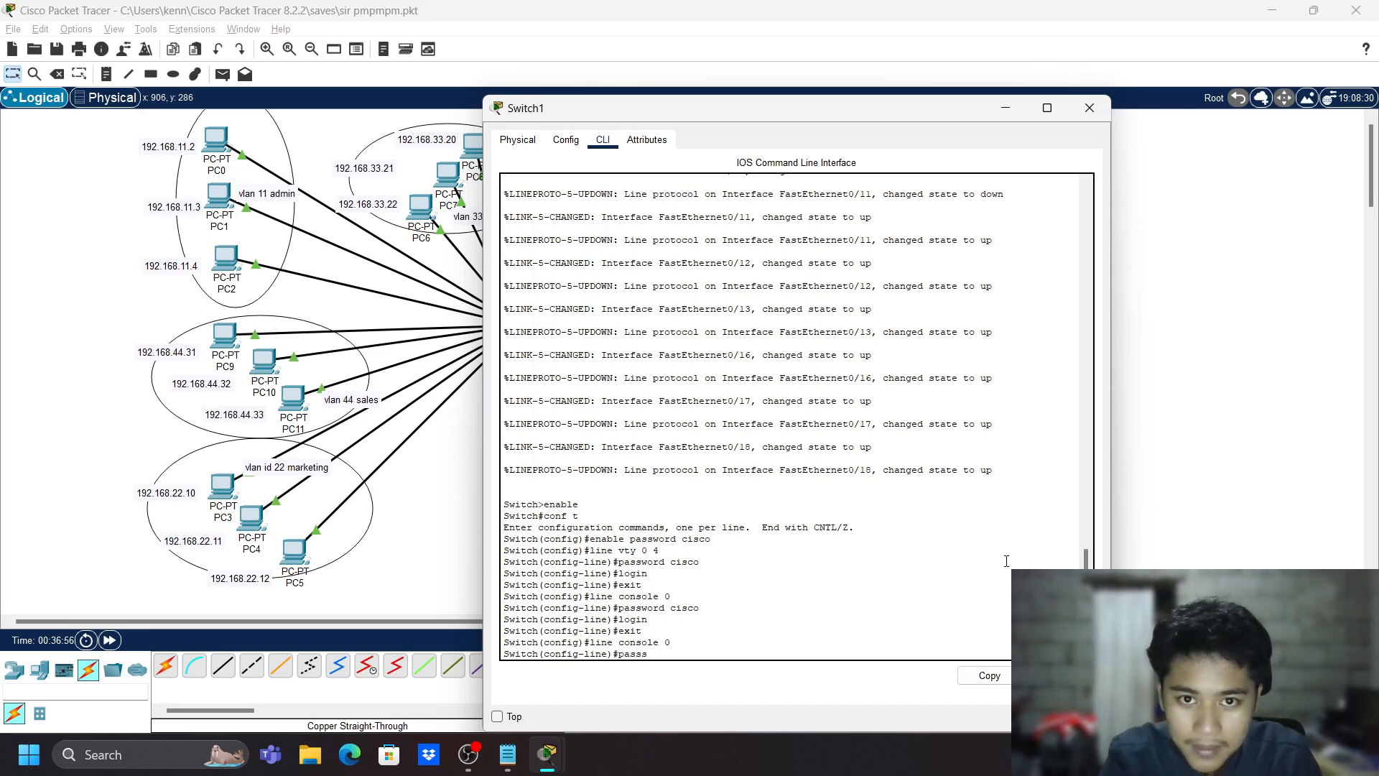
text(word)
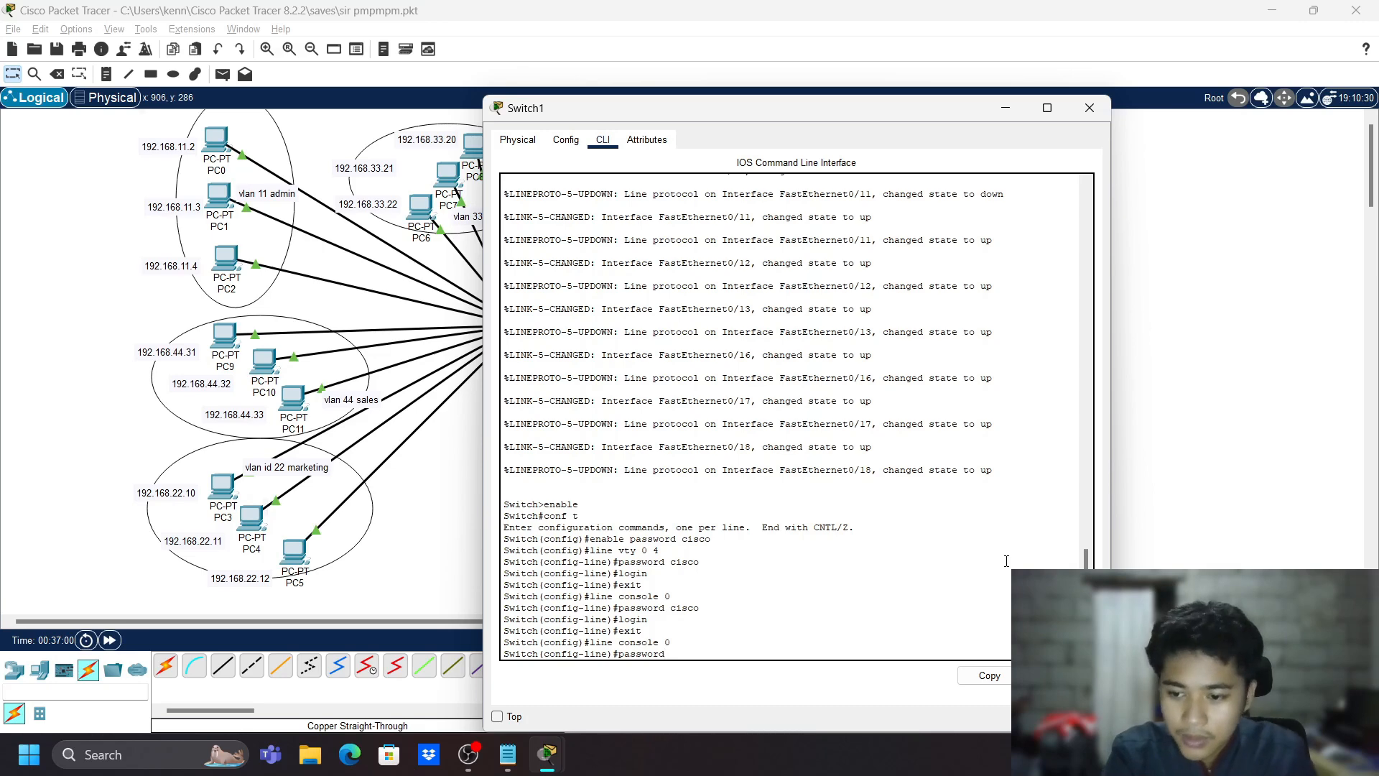
text( cisco)
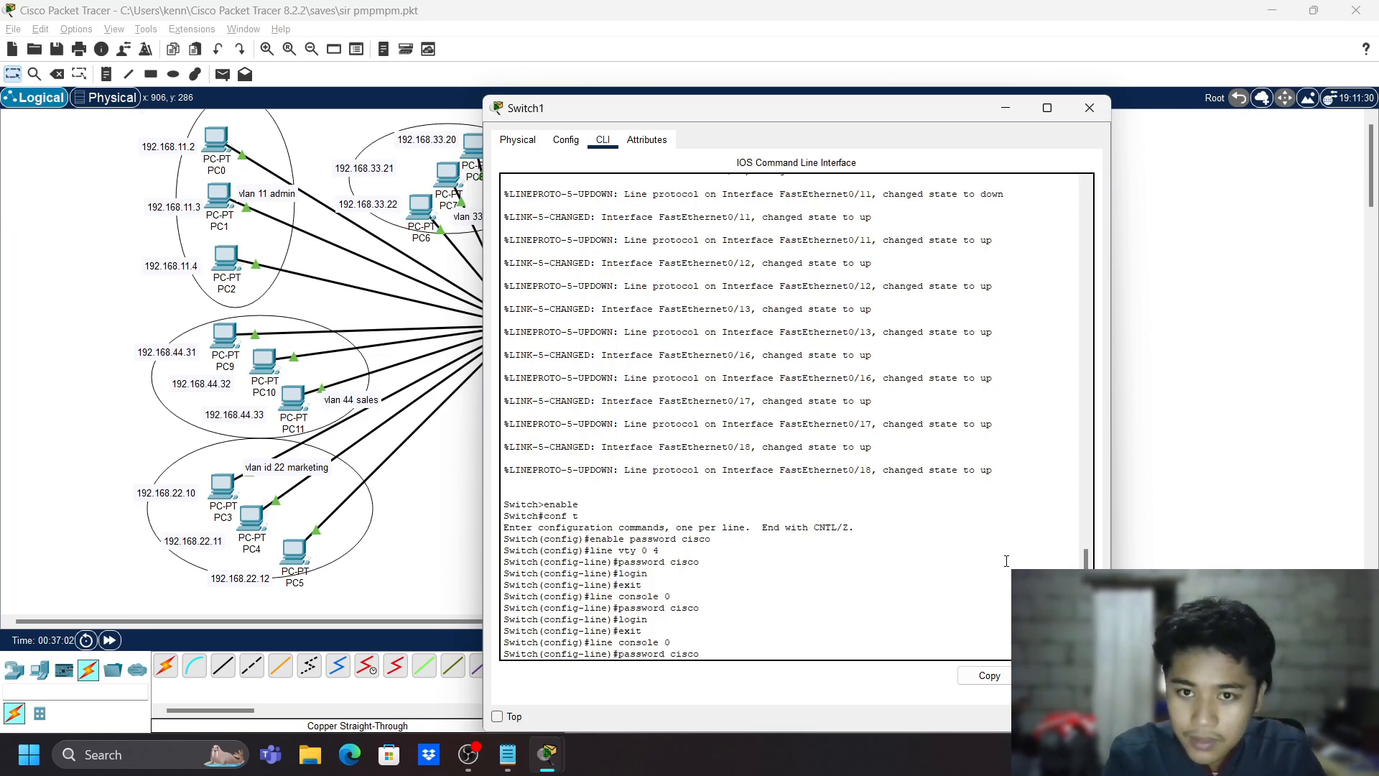
key(Return)
text(login ex)
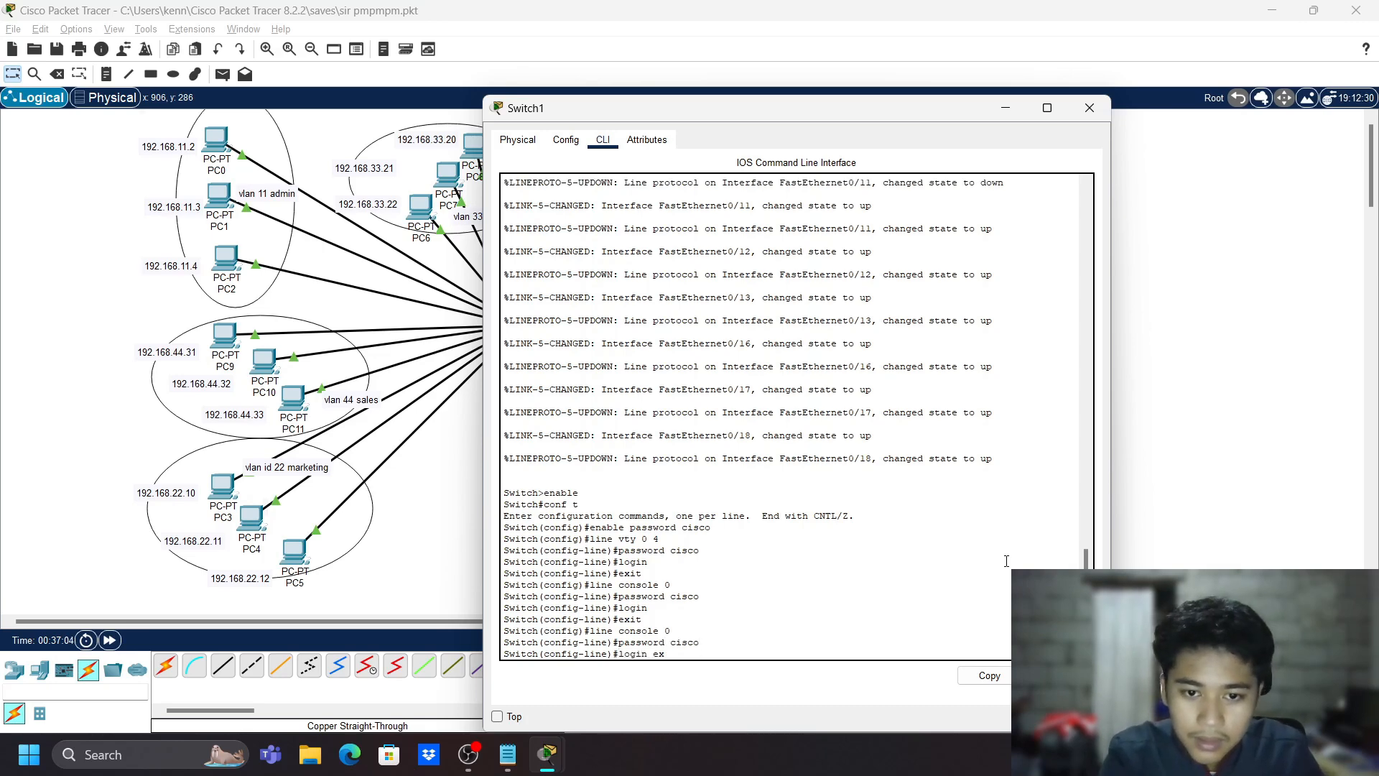
text(it)
key(Return)
- Require login on console line 0 and return to global configuration mode
text(servi)
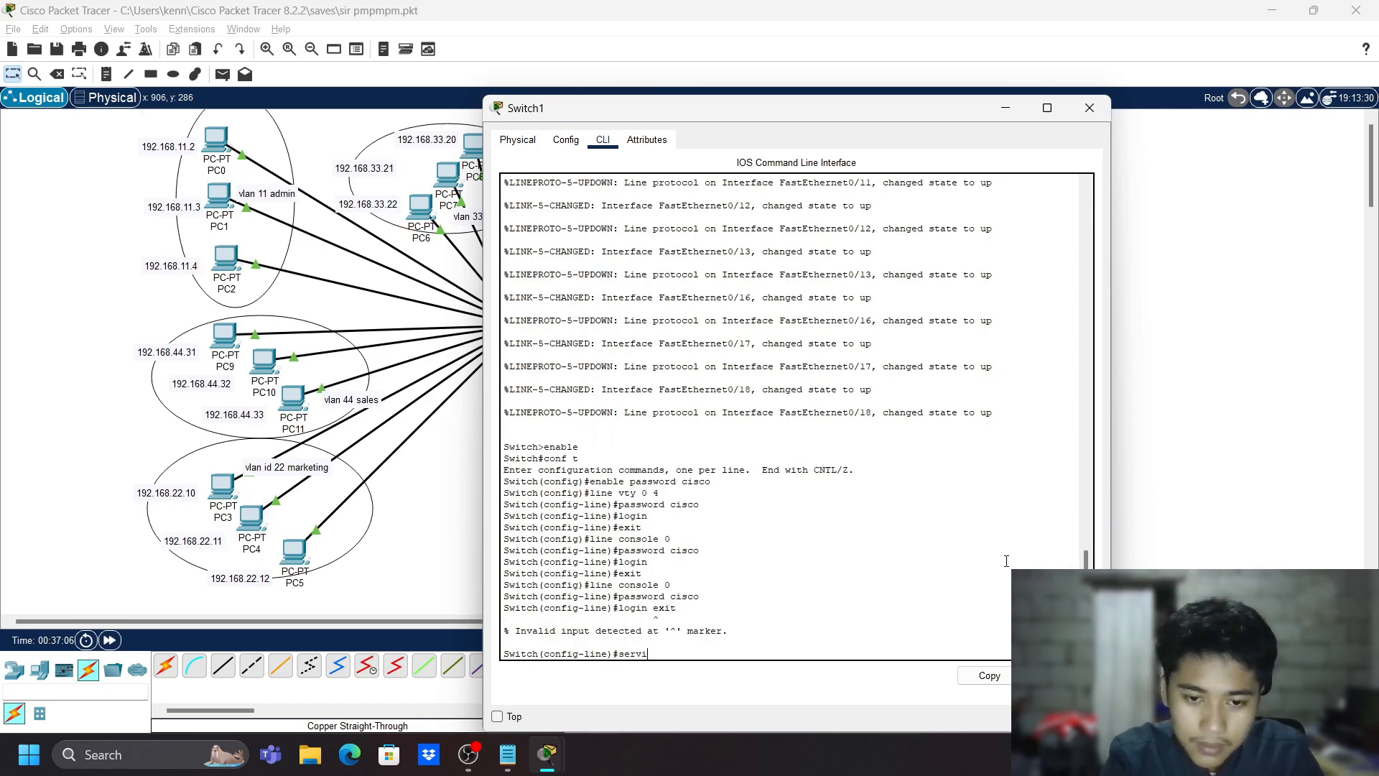
text(ce pass)
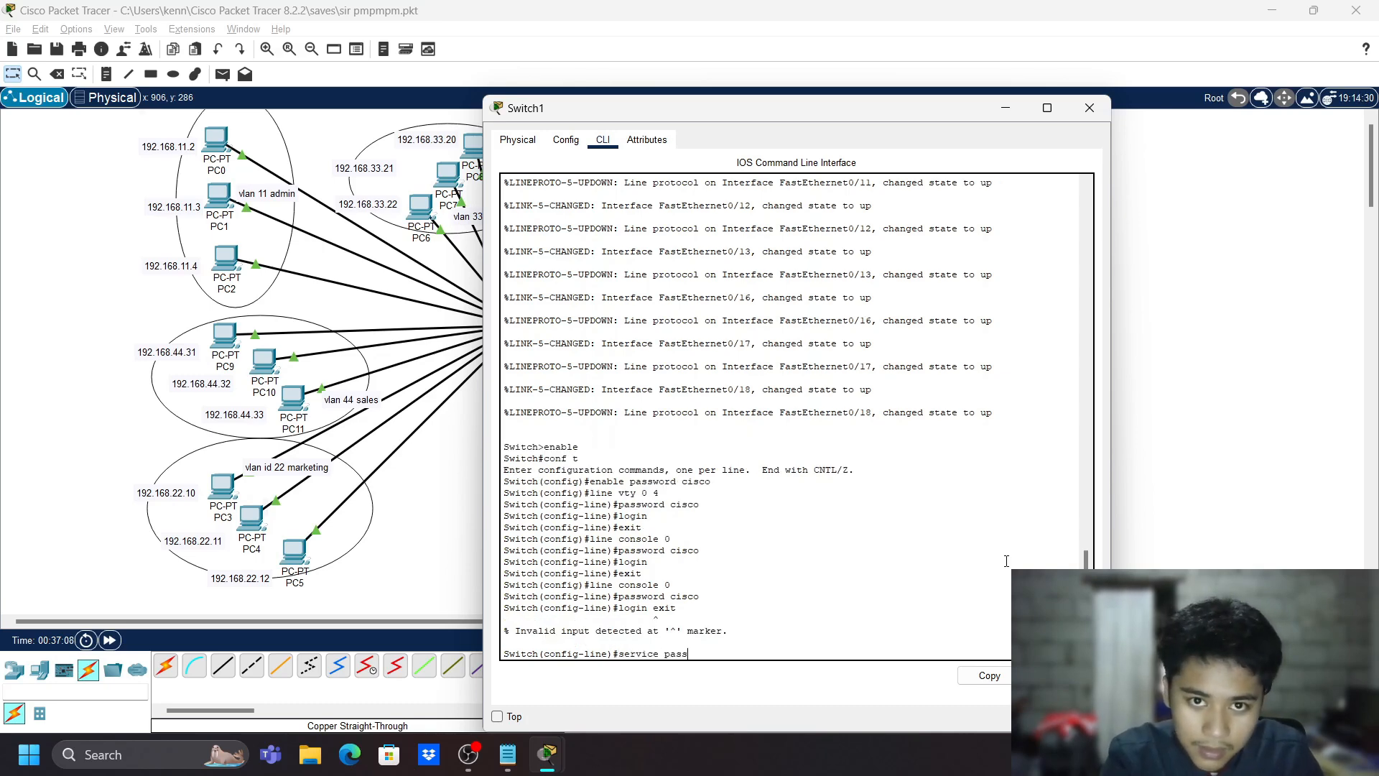
text(word)
key(BackSpace)
key(BackSpace)
key(BackSpace)
key(BackSpace)
key(BackSpace)
key(BackSpace)
key(BackSpace)
key(BackSpace)
key(BackSpace)
key(BackSpace)
key(BackSpace)
key(BackSpace)
key(BackSpace)
key(BackSpace)
key(BackSpace)
key(BackSpace)
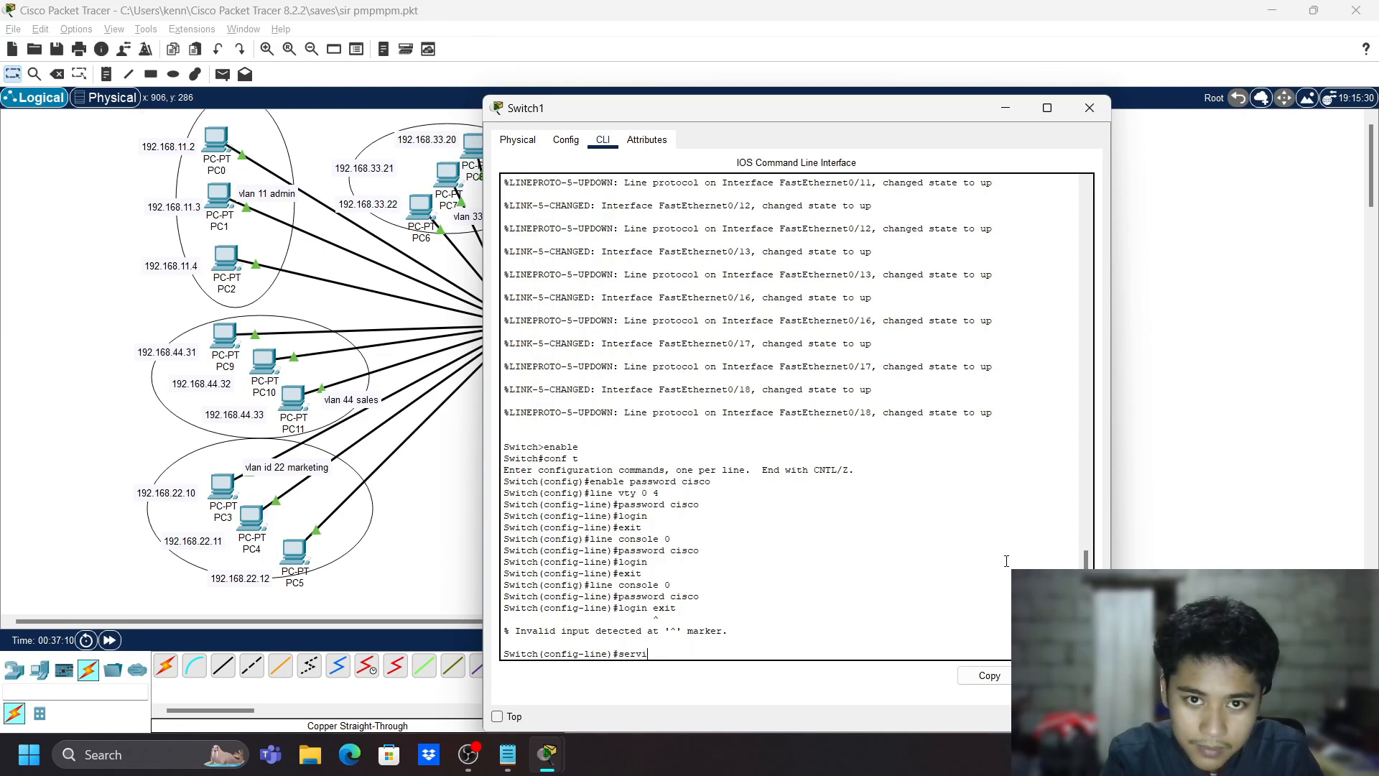
text(login)
key(Return)
text(exit)
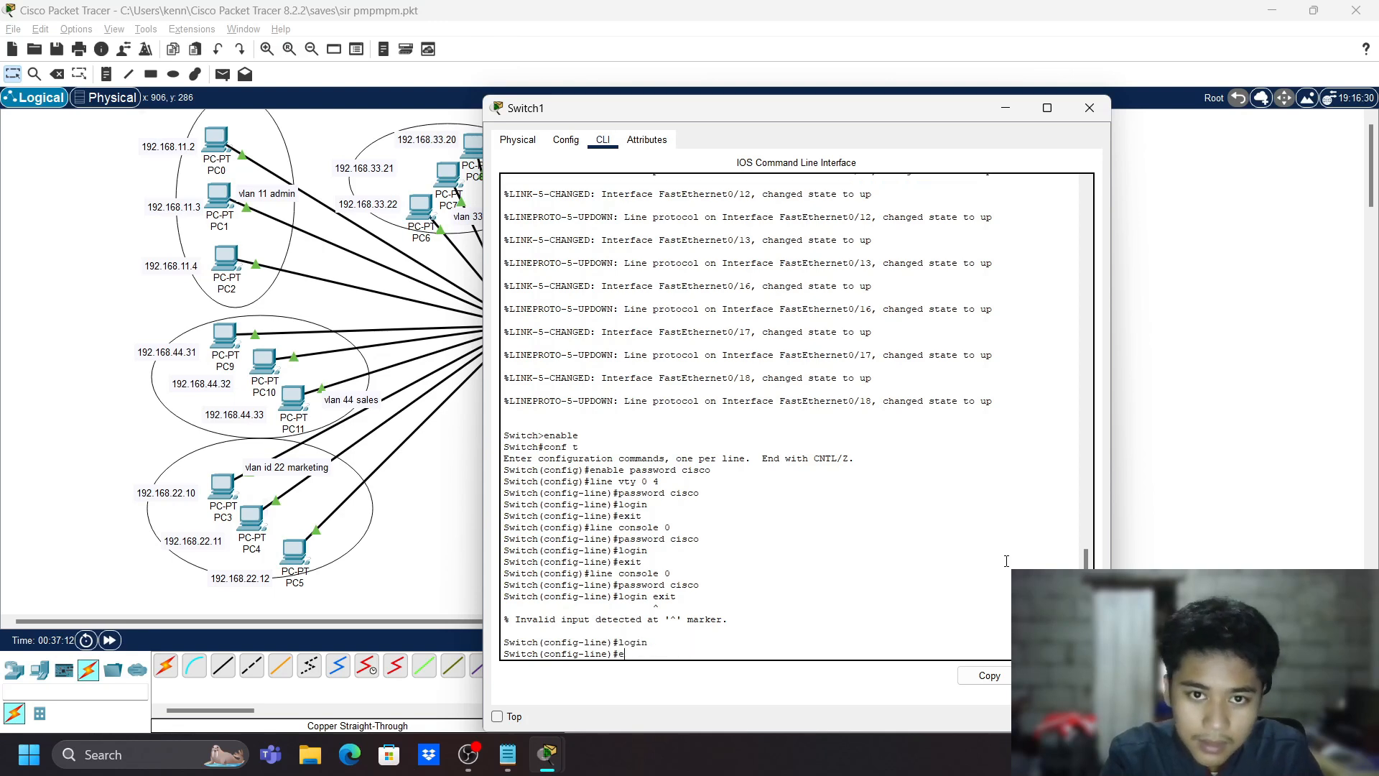
key(Return)
- Enable service password-encryption and exit to the privileged prompt
text(serive)
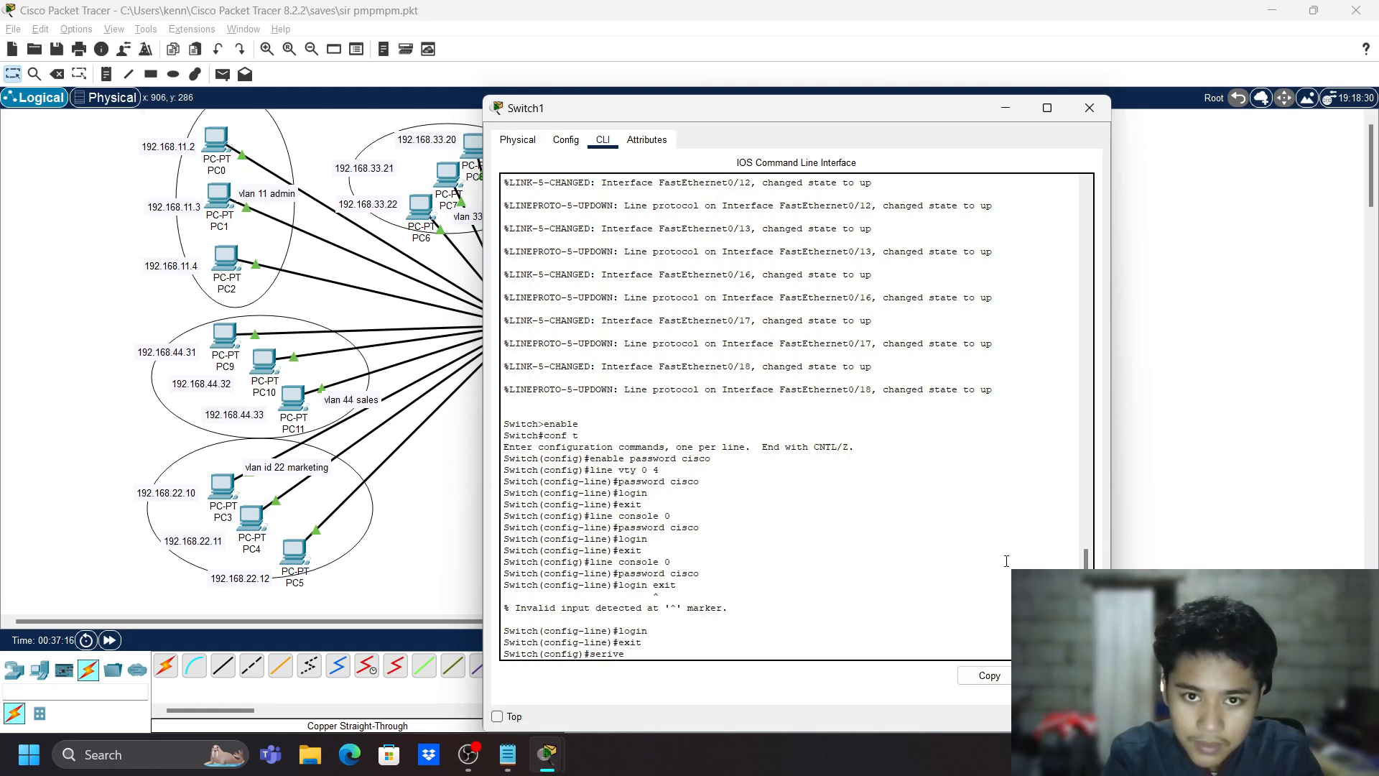
key(BackSpace)
key(BackSpace)
key(BackSpace)
text(vice pass)
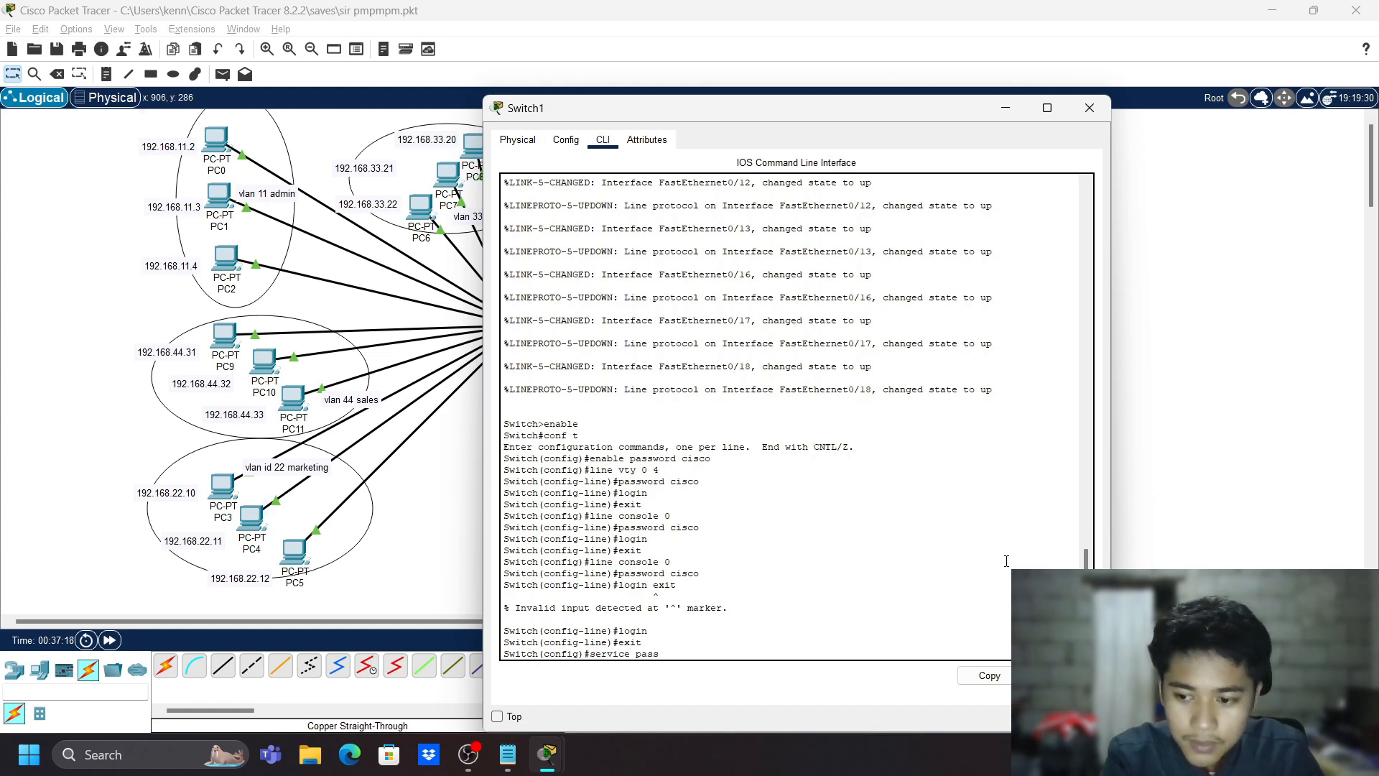
text(word)
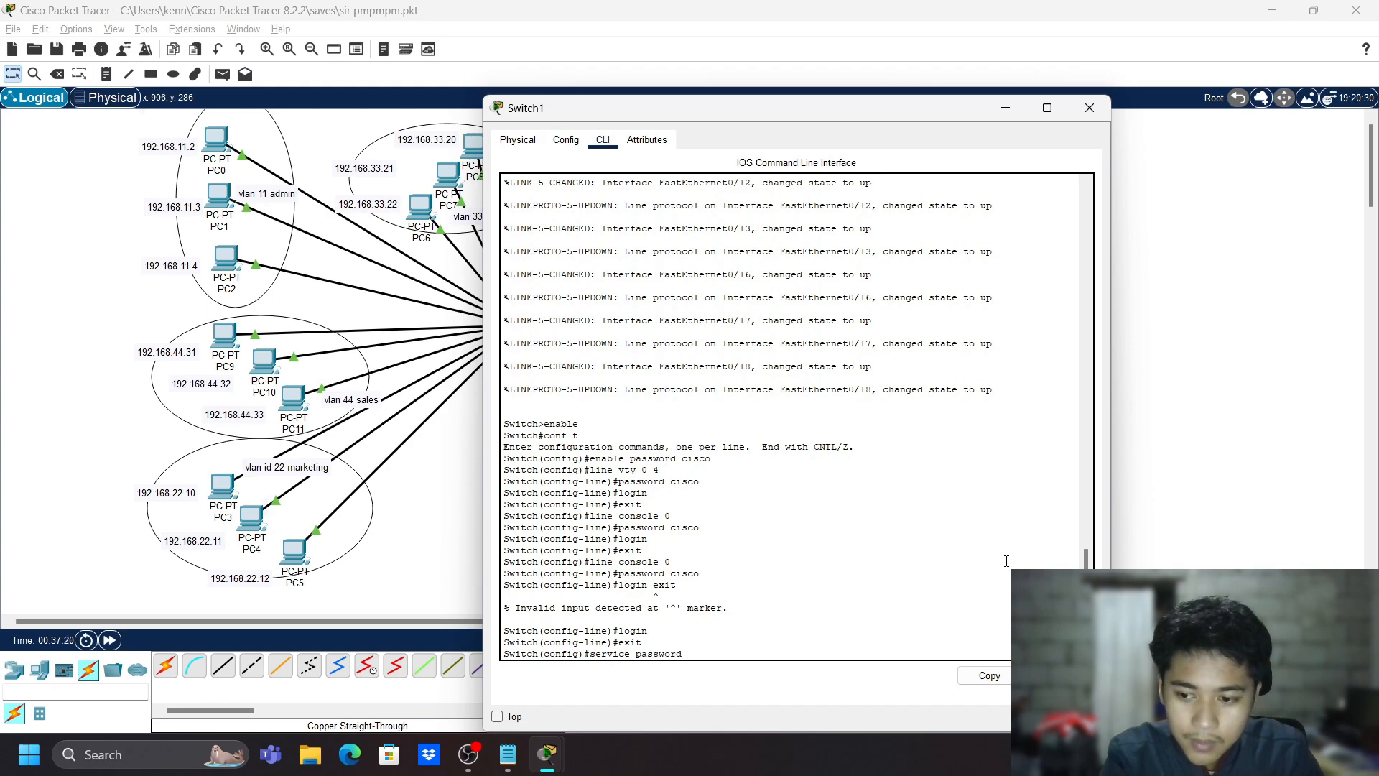
text(-encry)
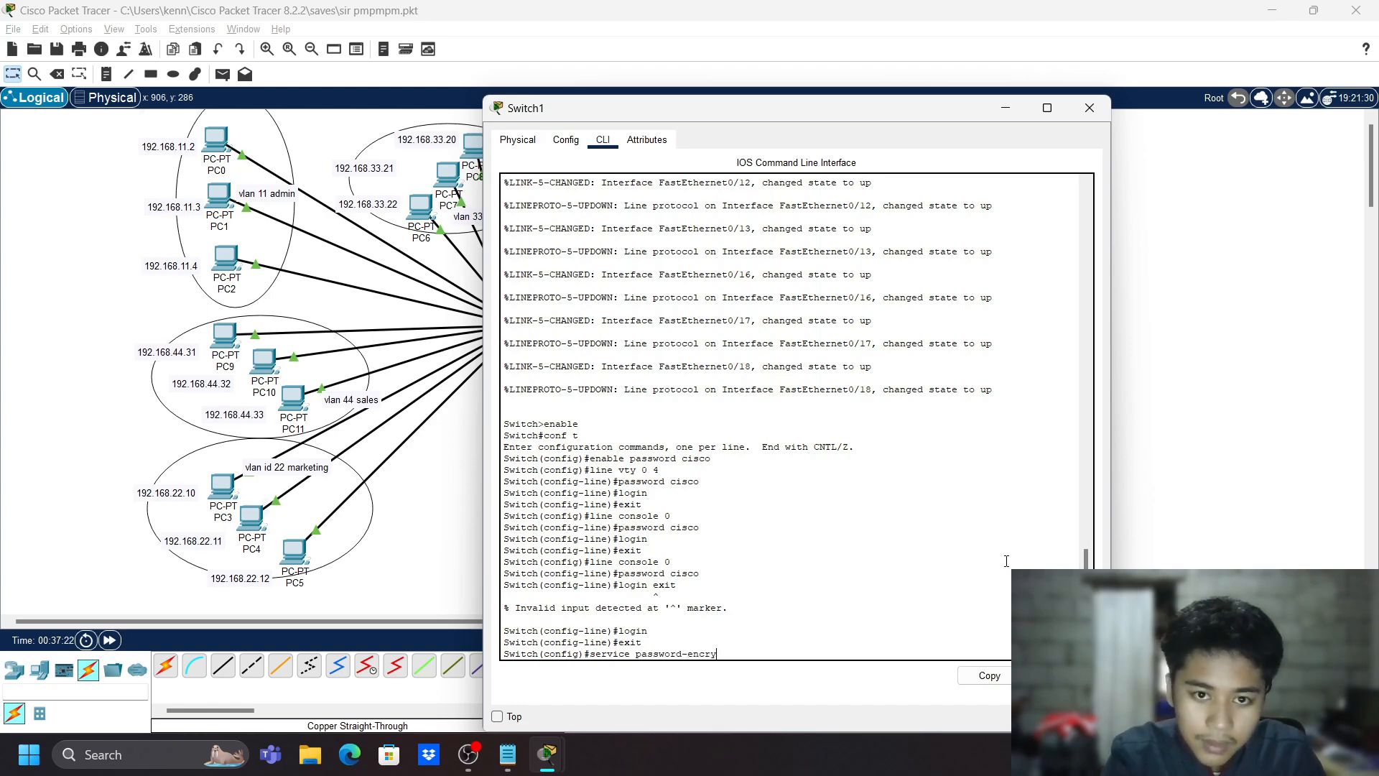
text(ption)
key(Return)
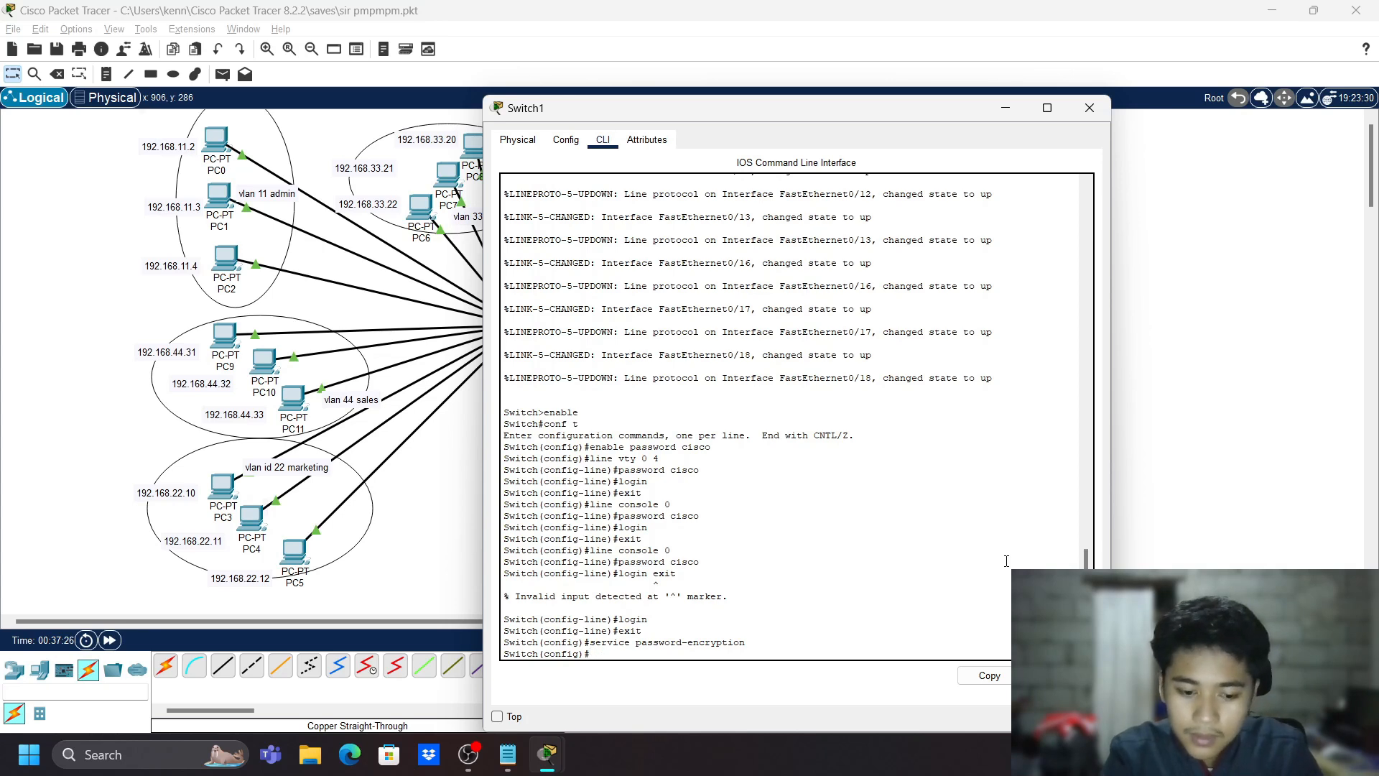
text(exit)
key(Return)
key(Return)
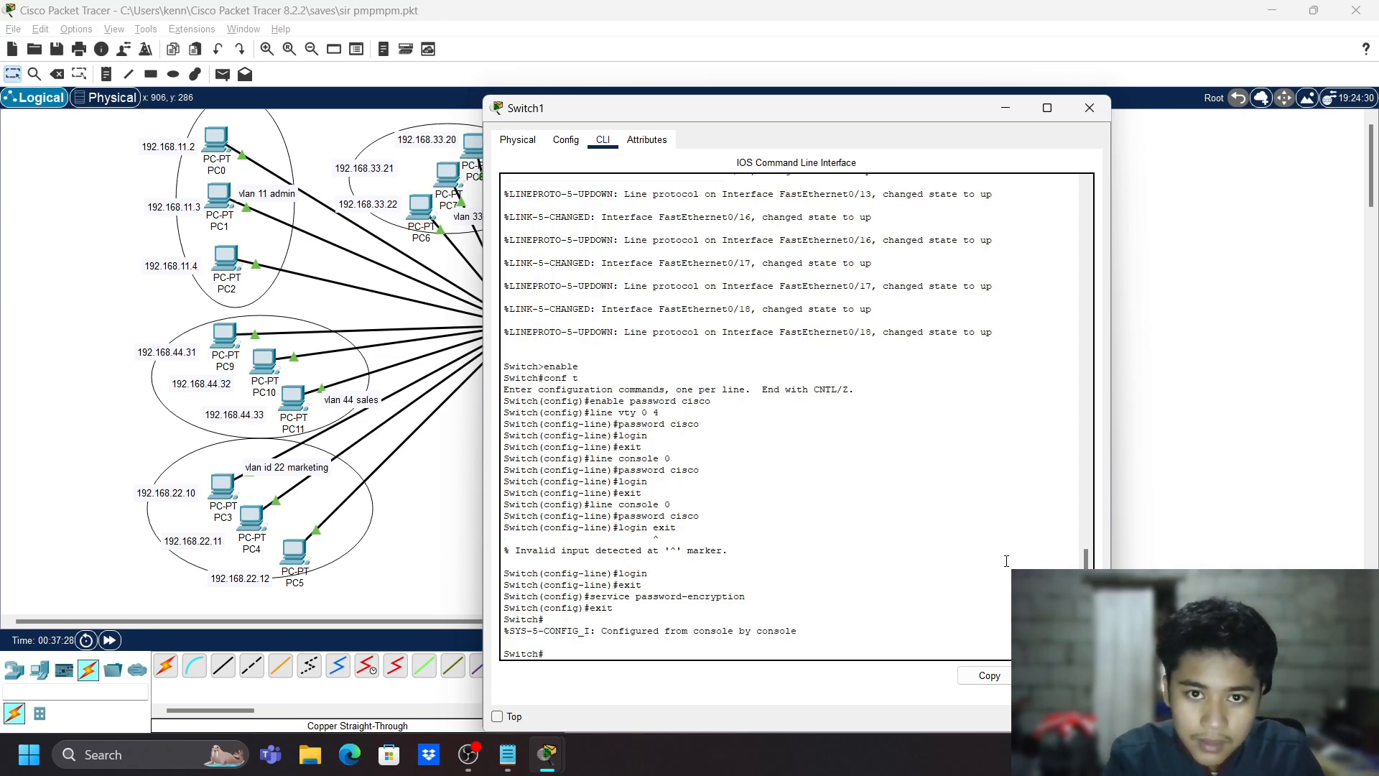
- Log out of Switch1 and back in using the console and enable passwords
text(exit)
key(Return)
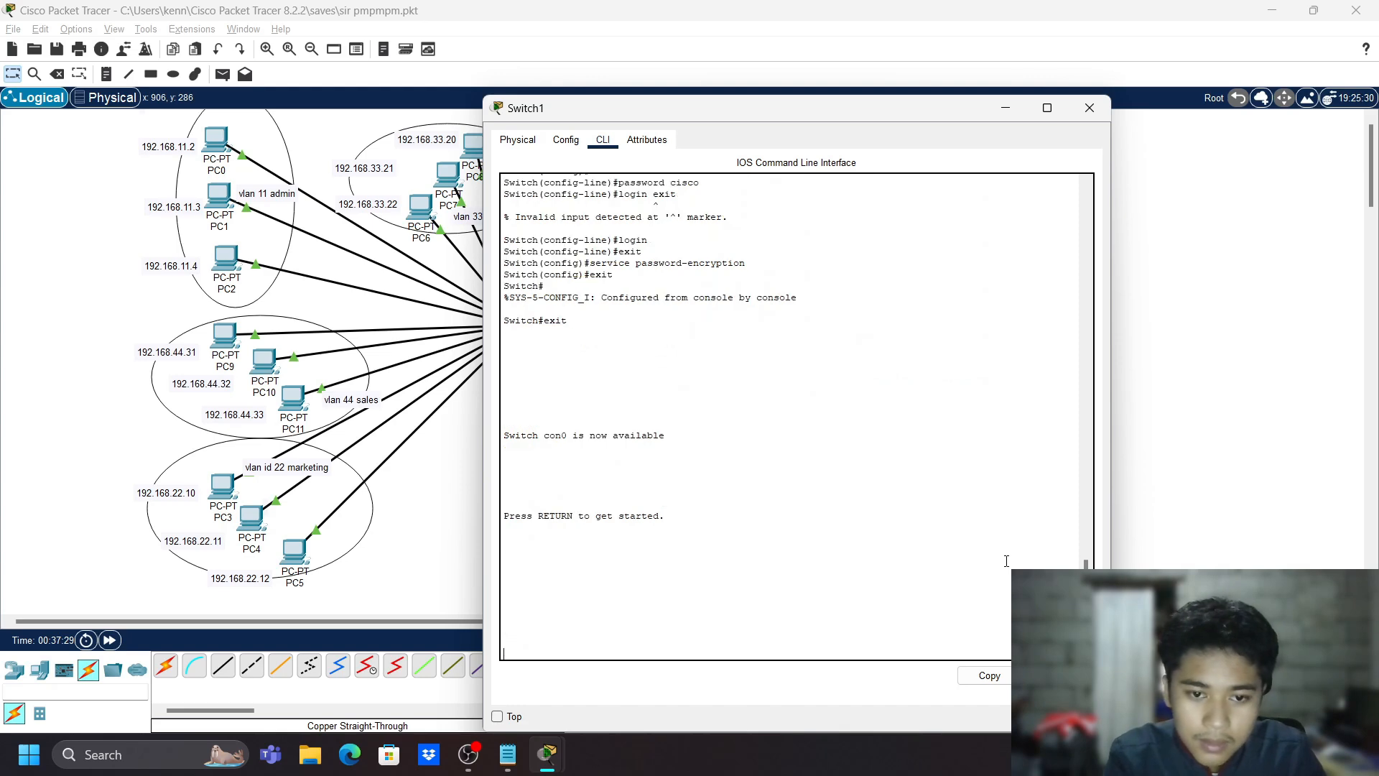
key(Return)
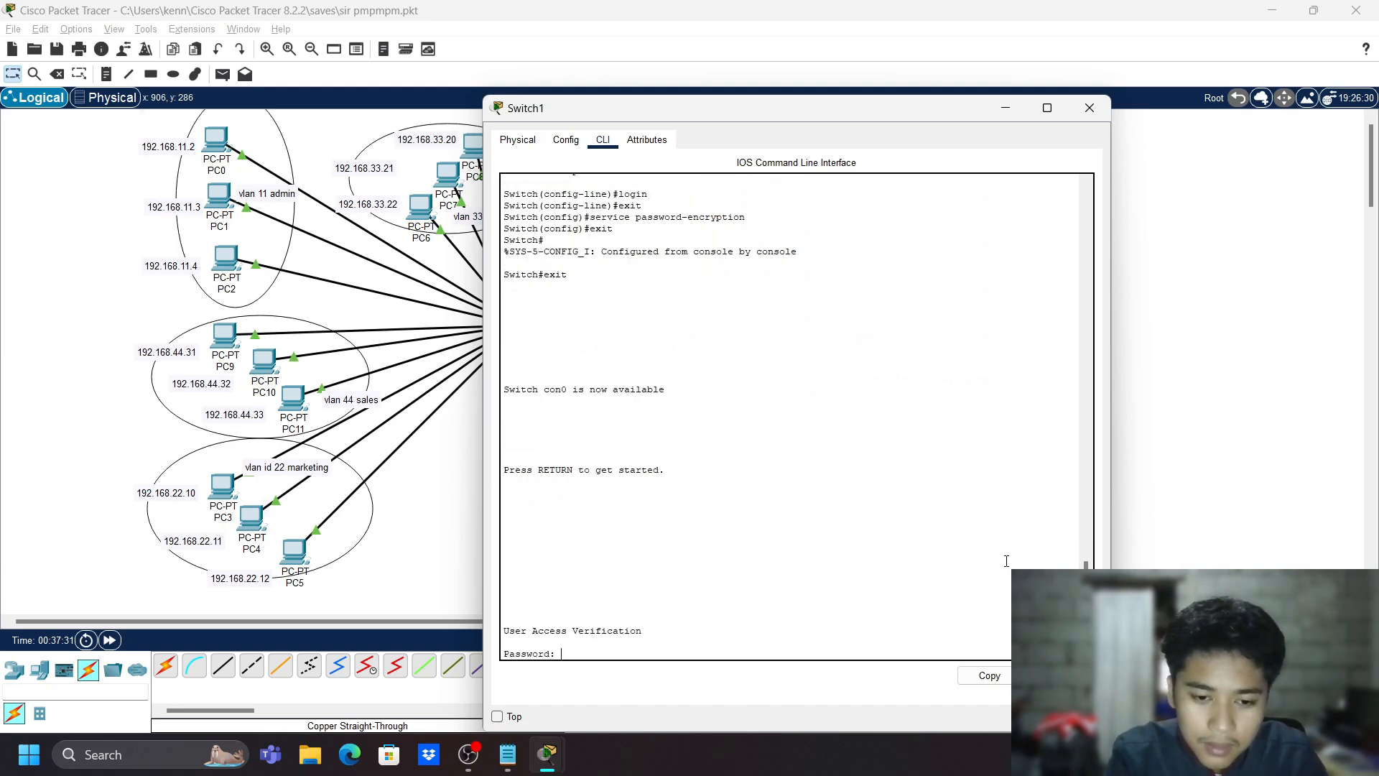
key(Return)
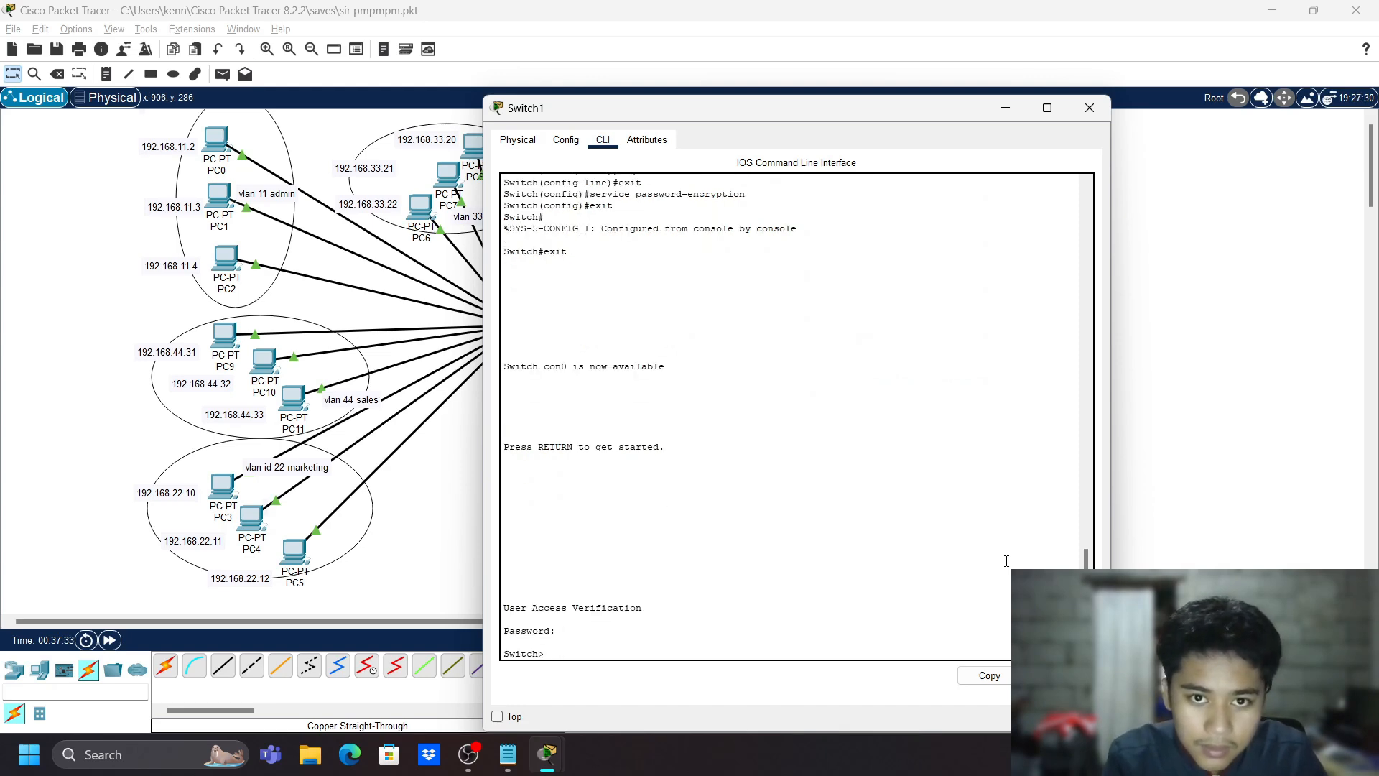
text(enable)
key(Return)
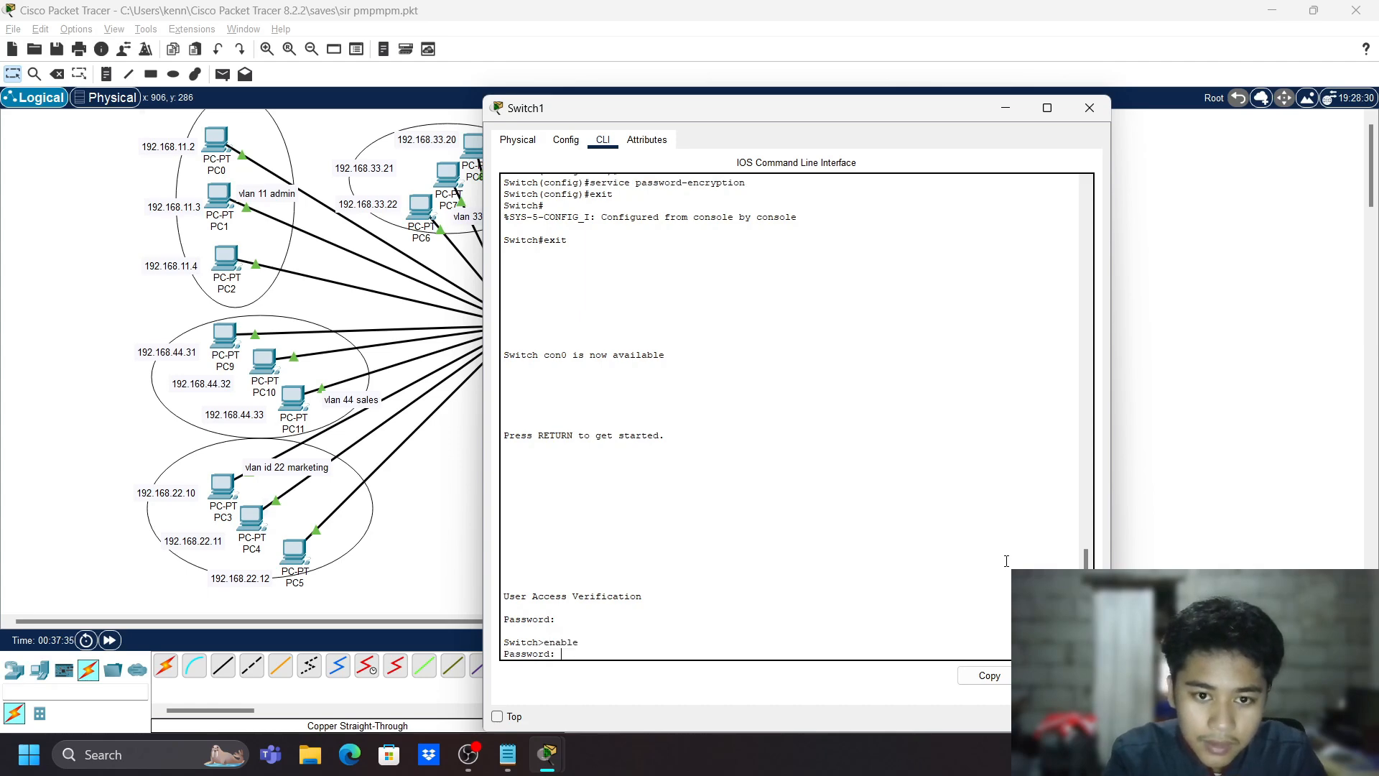
key(Return)
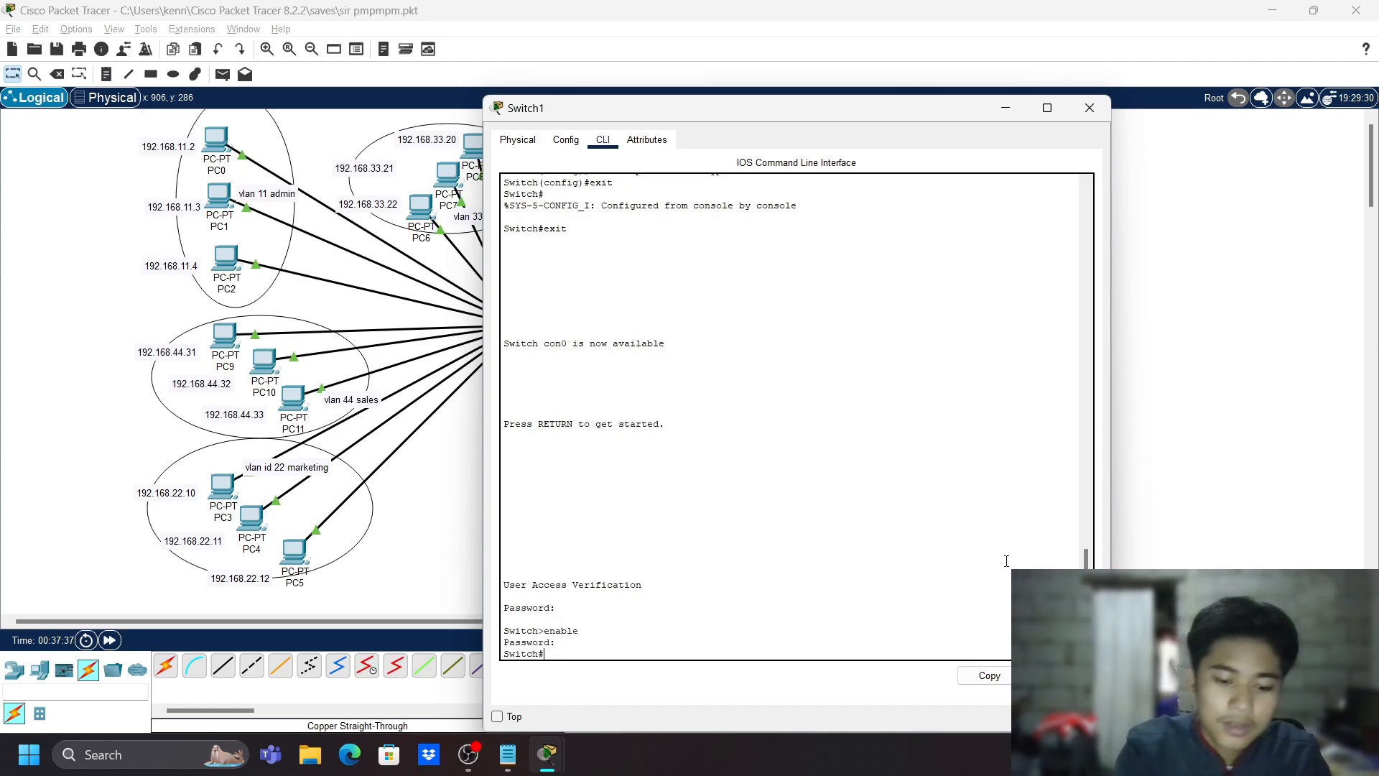
- Enter global configuration mode and rename the switch to s2
text(conf t)
key(Return)
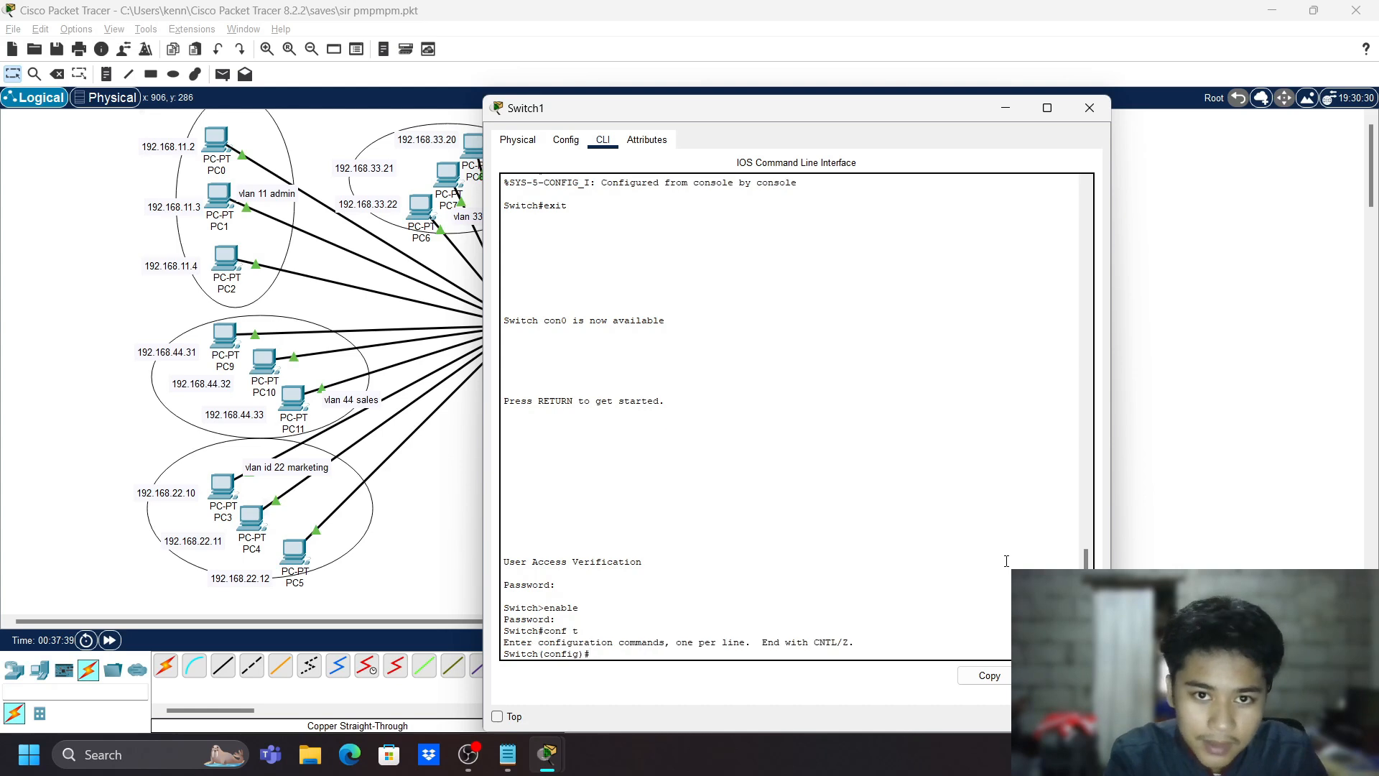
text(hostname)
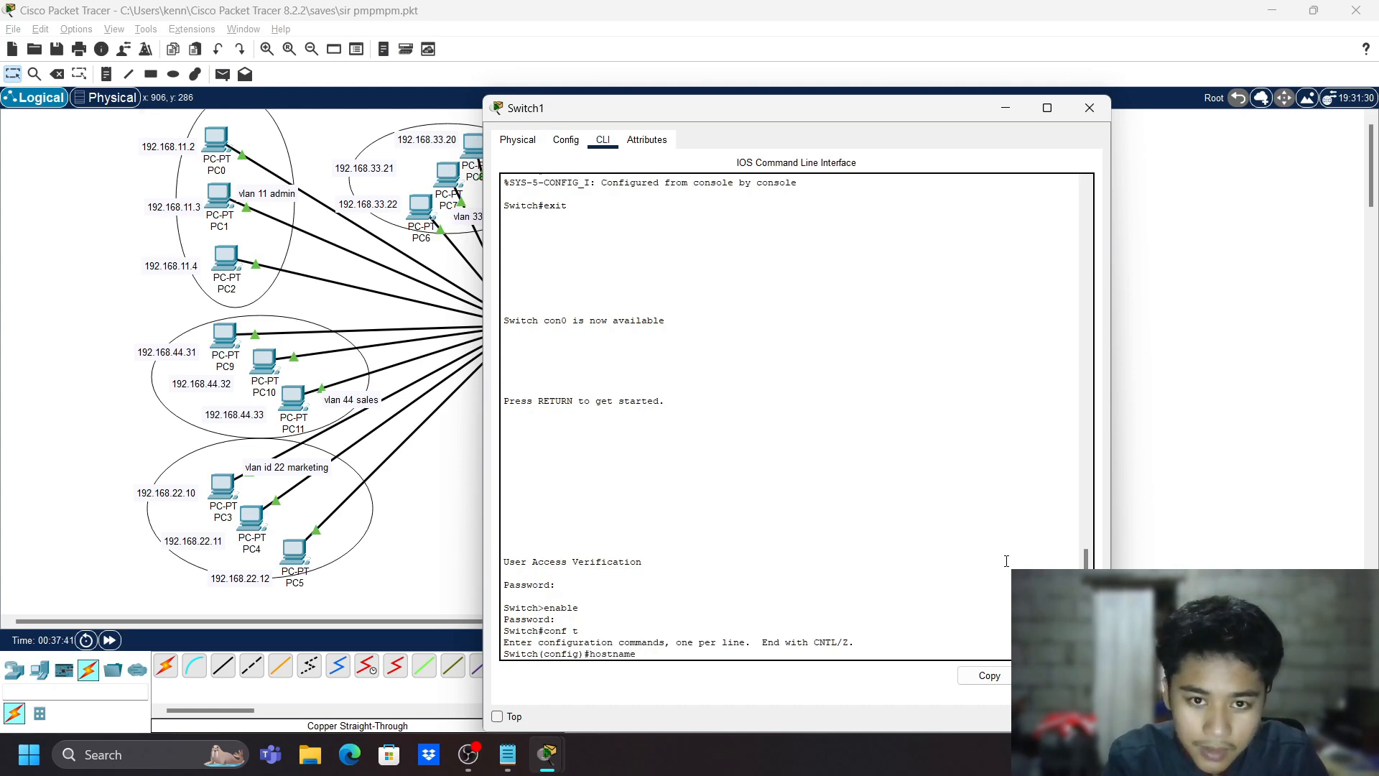
text( s2)
key(Return)
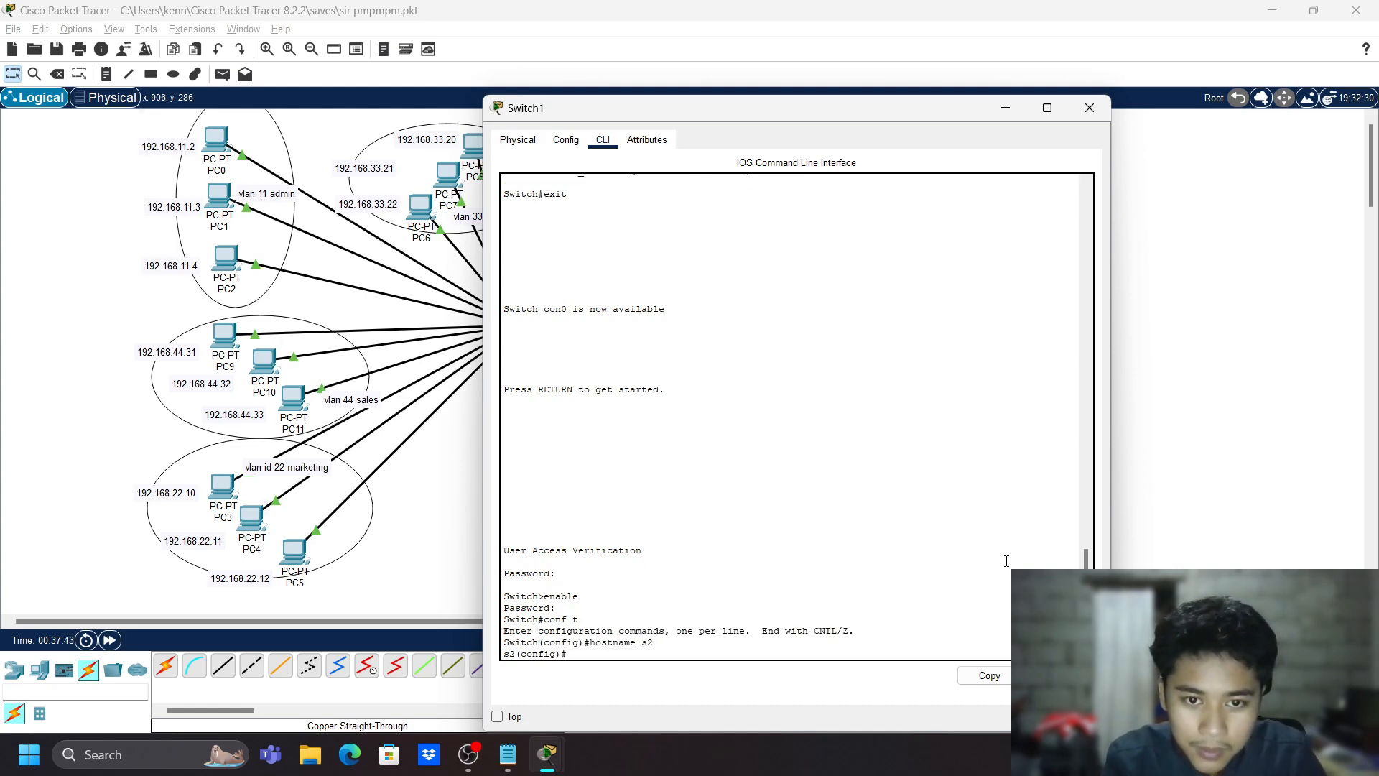
- Set the MOTD banner to 'Warning, Admin only!'
text(ban)
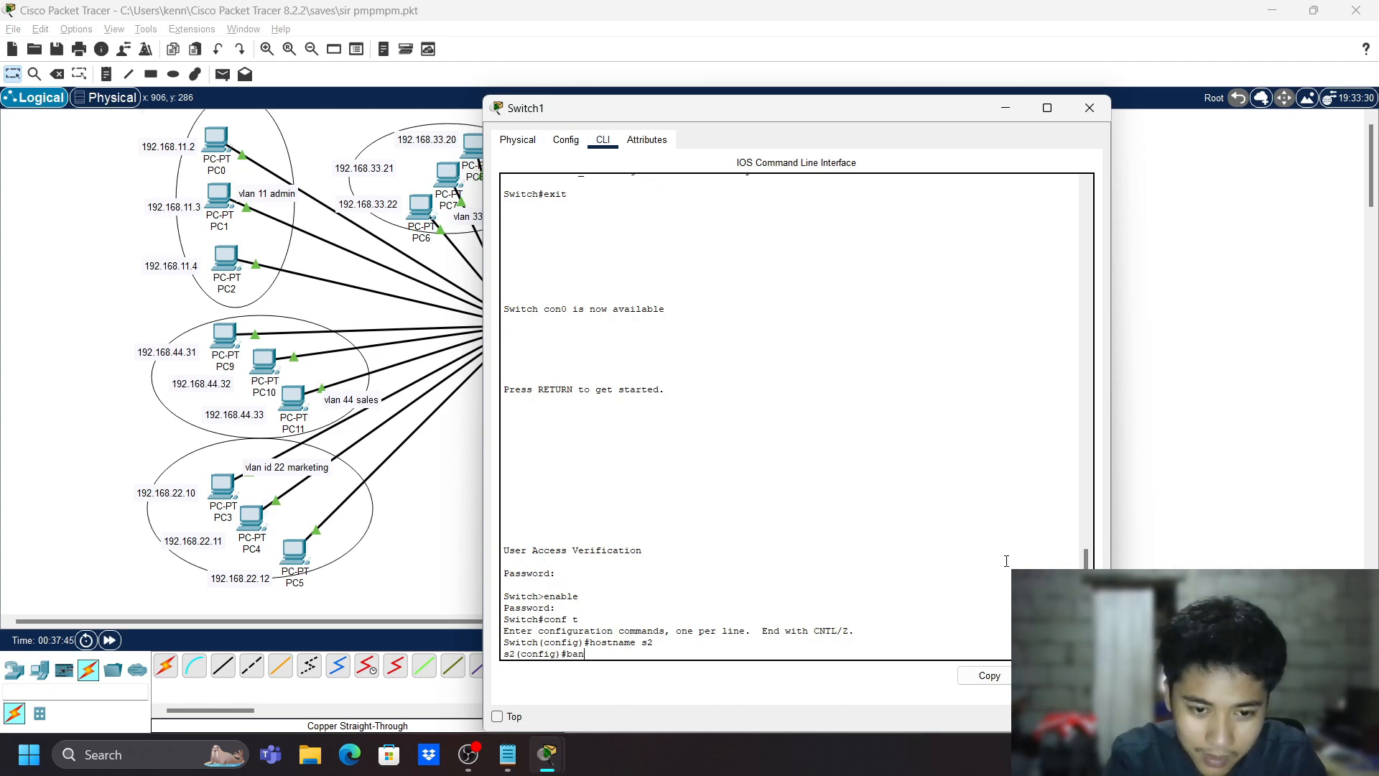
text(ner motd #)
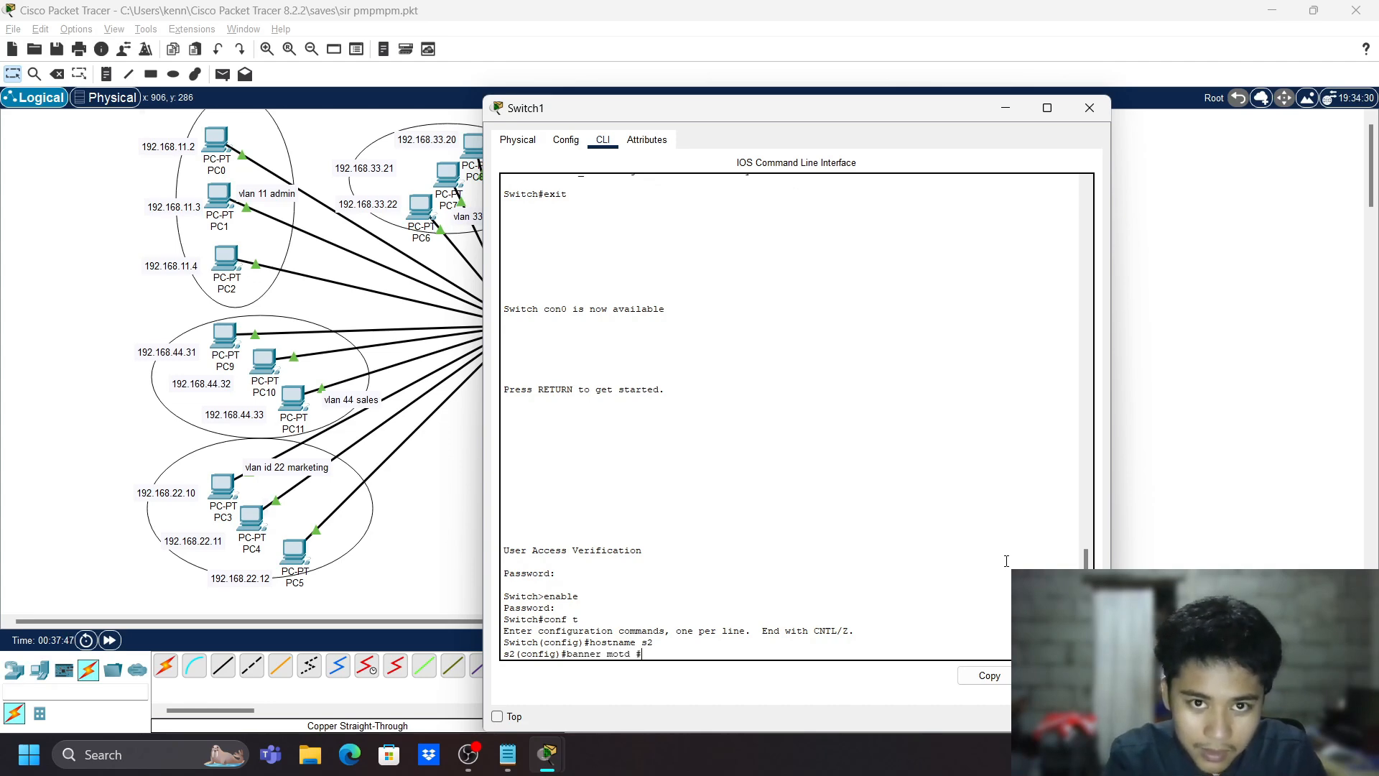
text( A)
key(BackSpace)
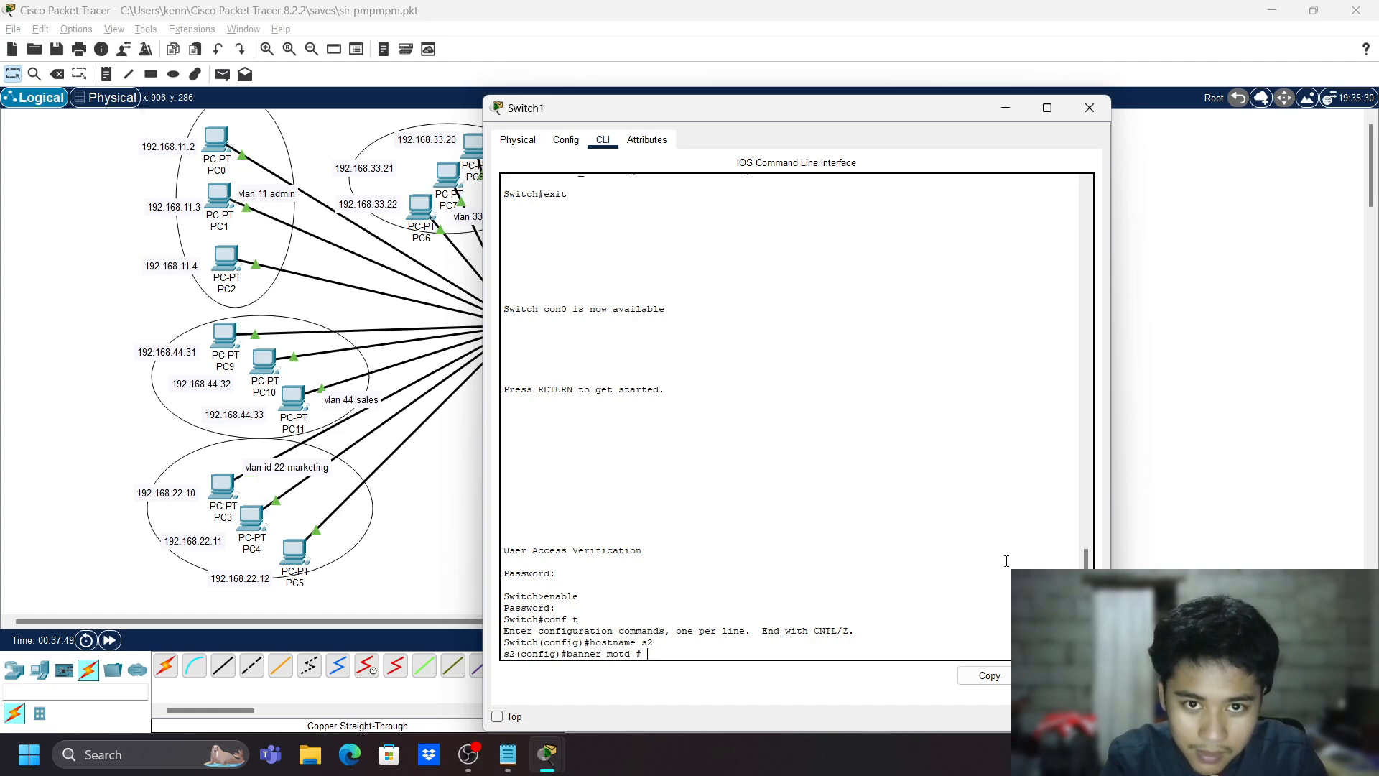
text(Warninf)
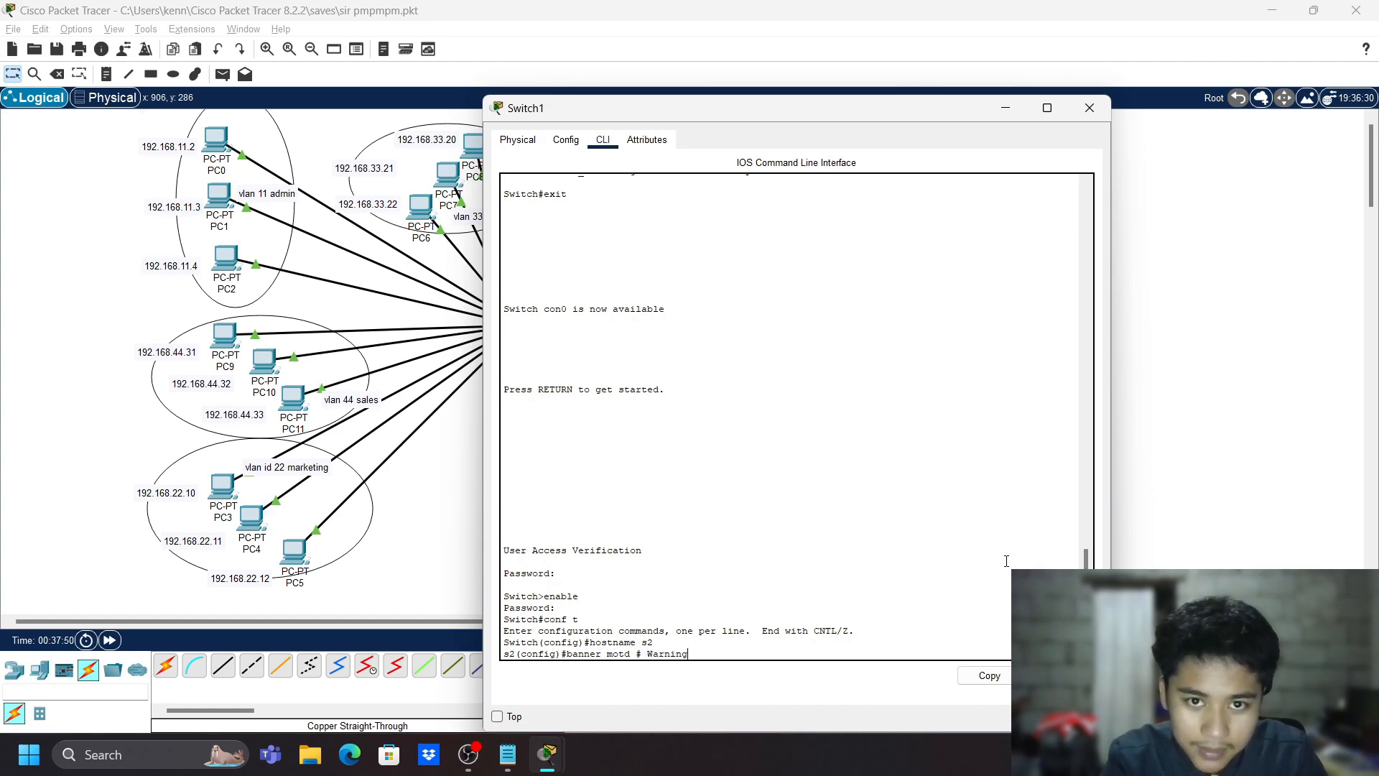
text( Admo)
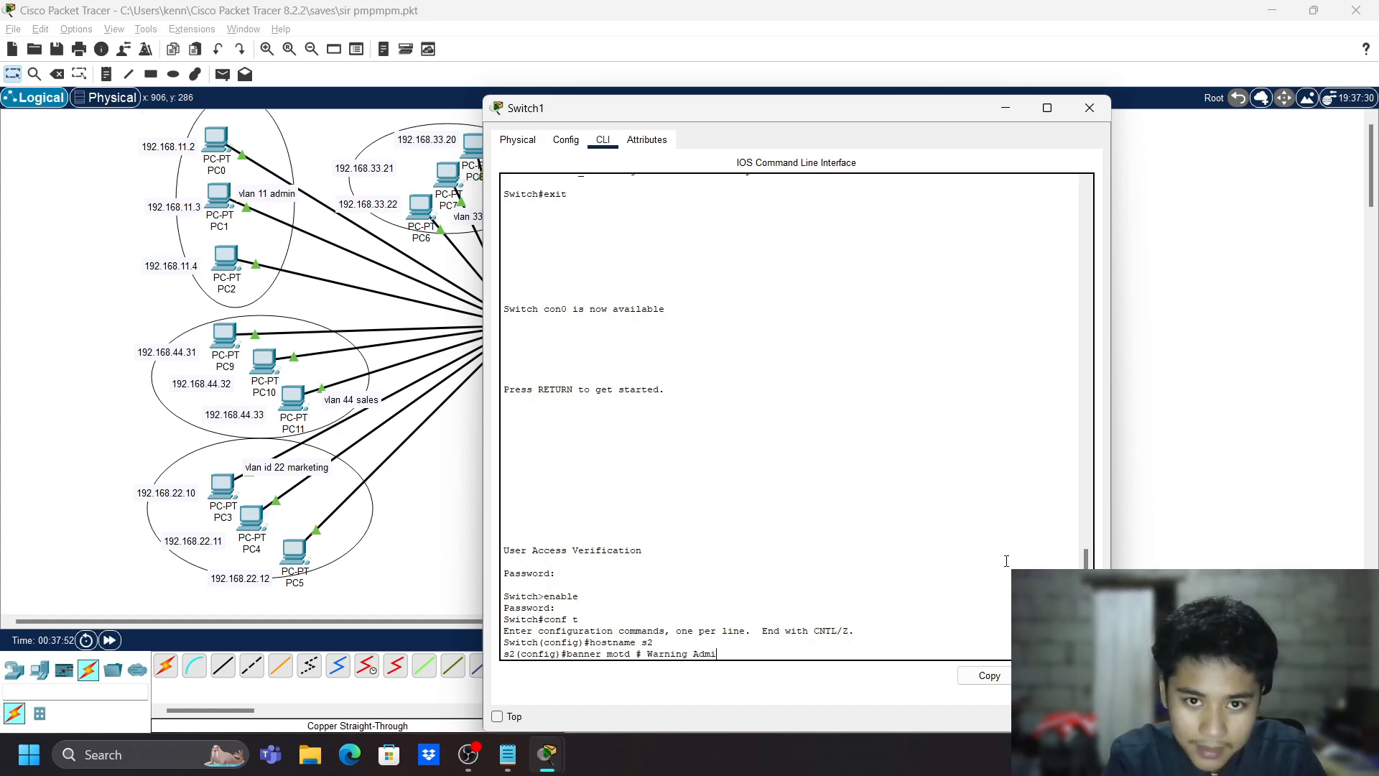
key(BackSpace)
key(BackSpace)
key(BackSpace)
key(BackSpace)
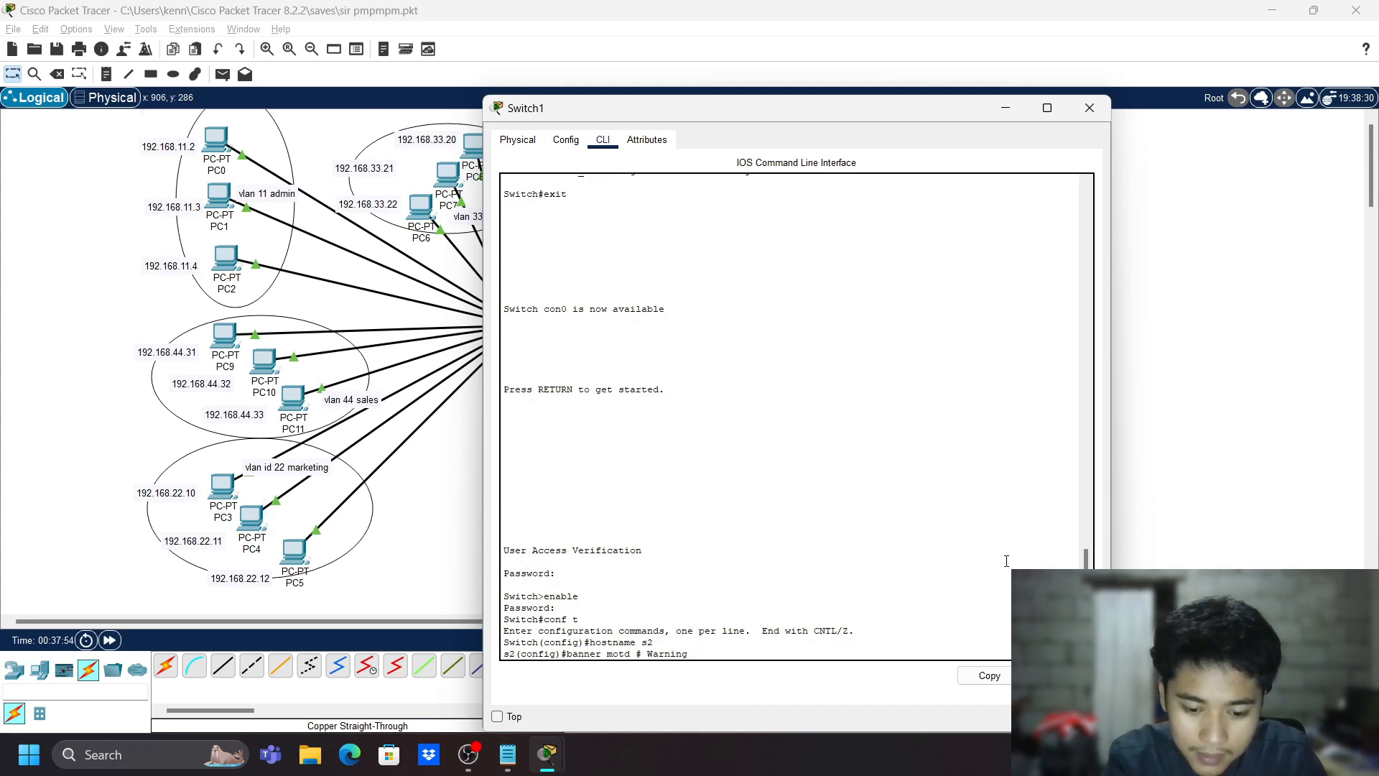
text(, Admin only)
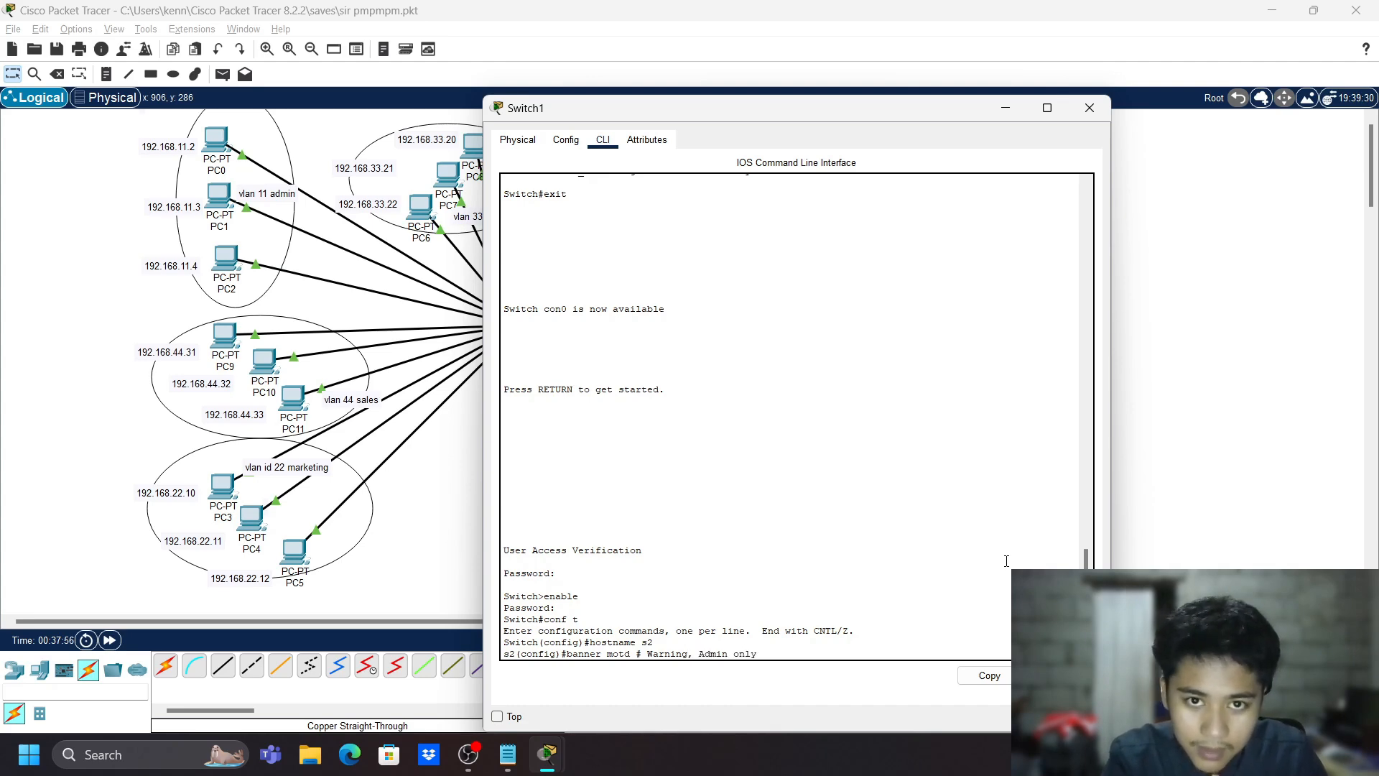
text(!#)
key(Return)
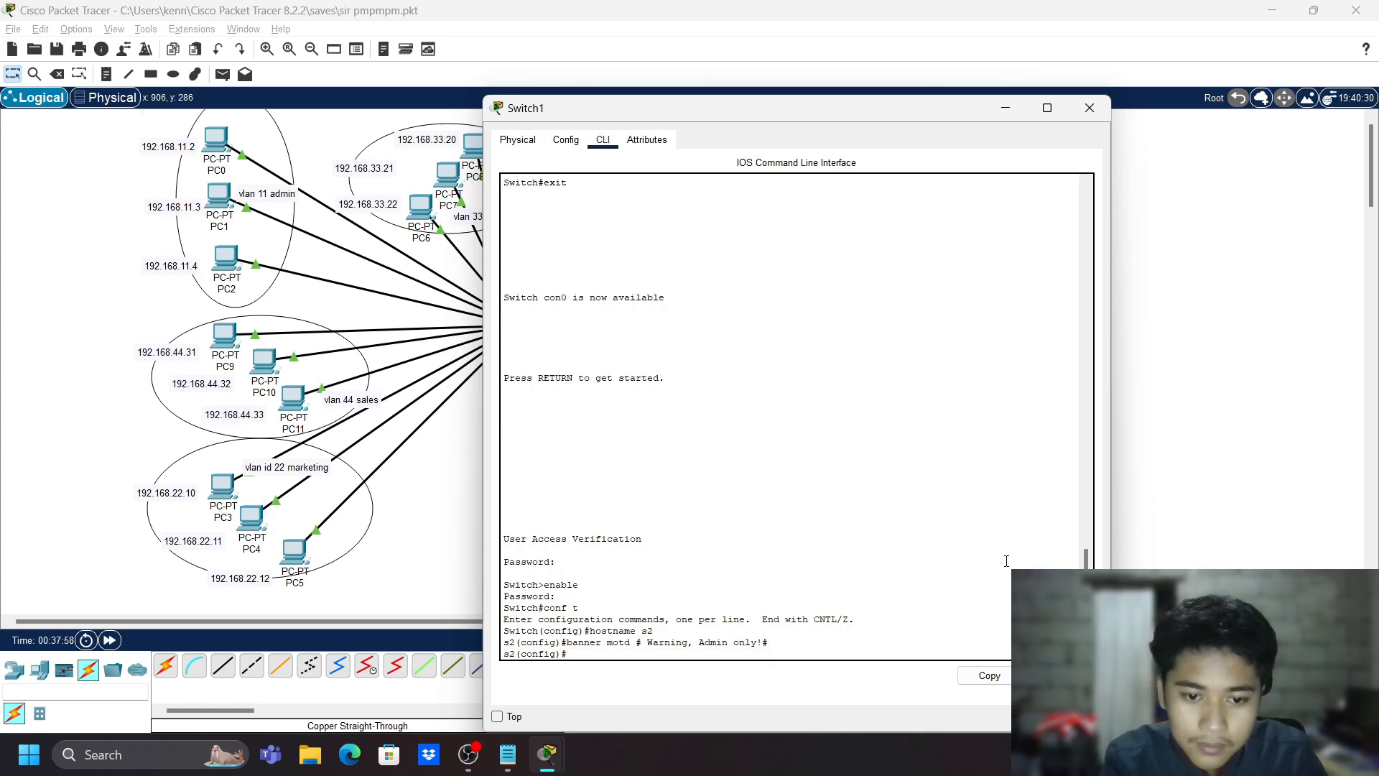
- Log out, log back in past the banner with both passwords, and re-enter configuration mode
text(exit)
key(Return)
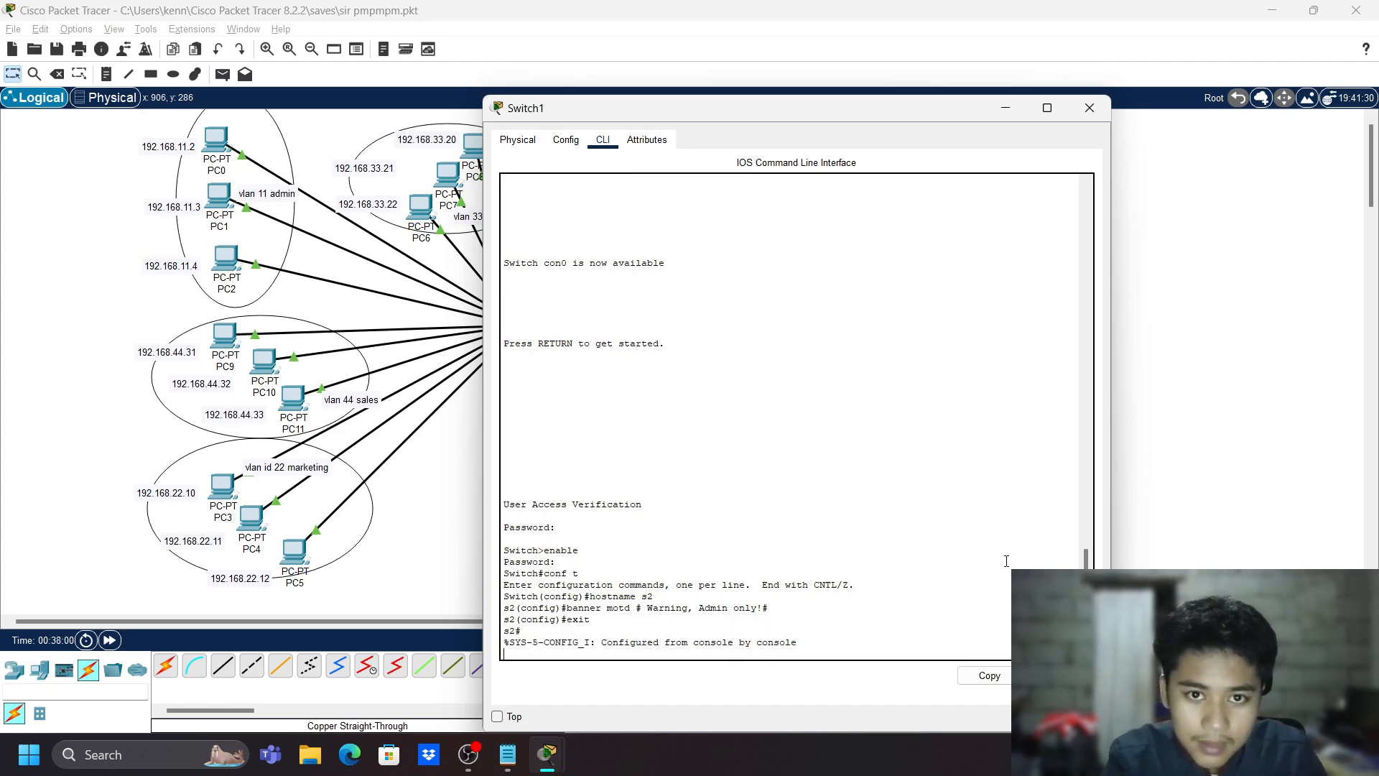
text(exit)
key(Return)
key(Return)
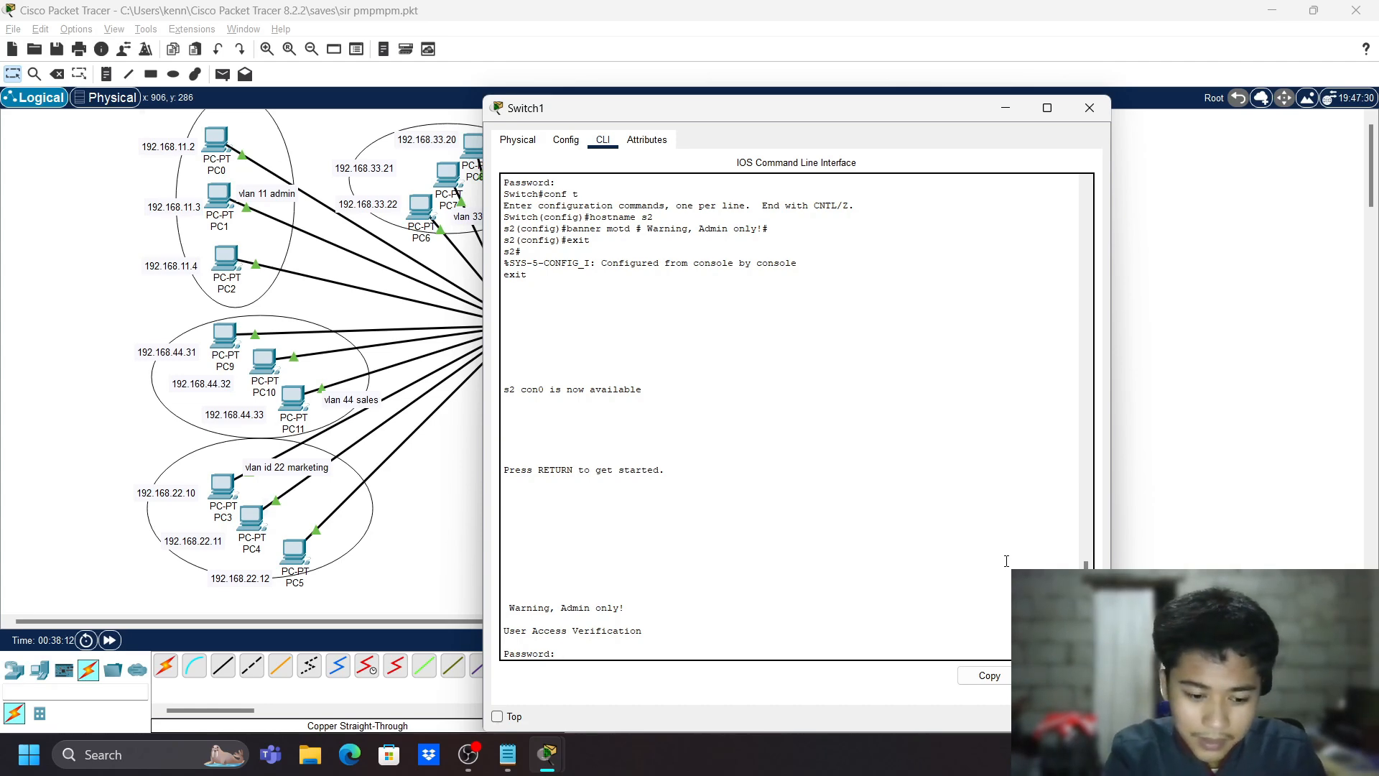
key(Return)
text(e)
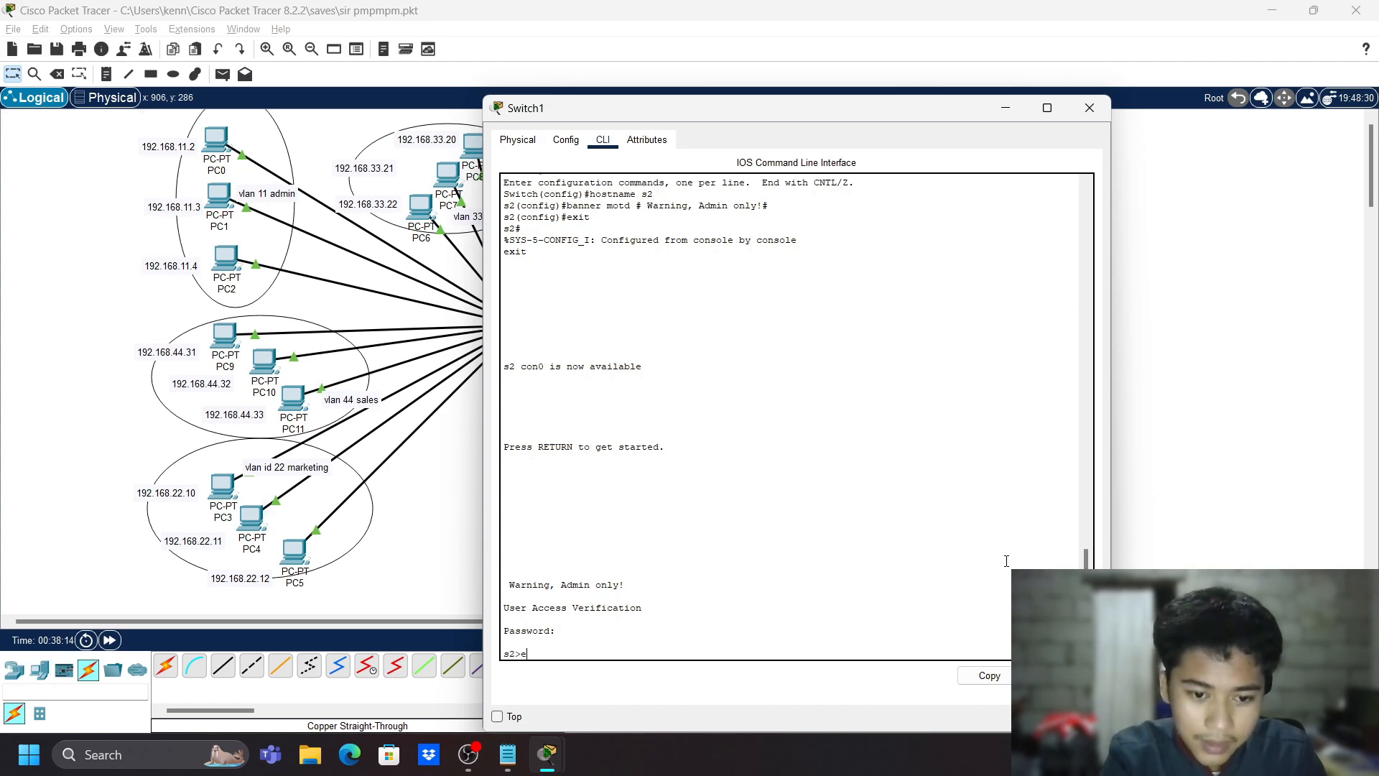
text(mnable)
key(Return)
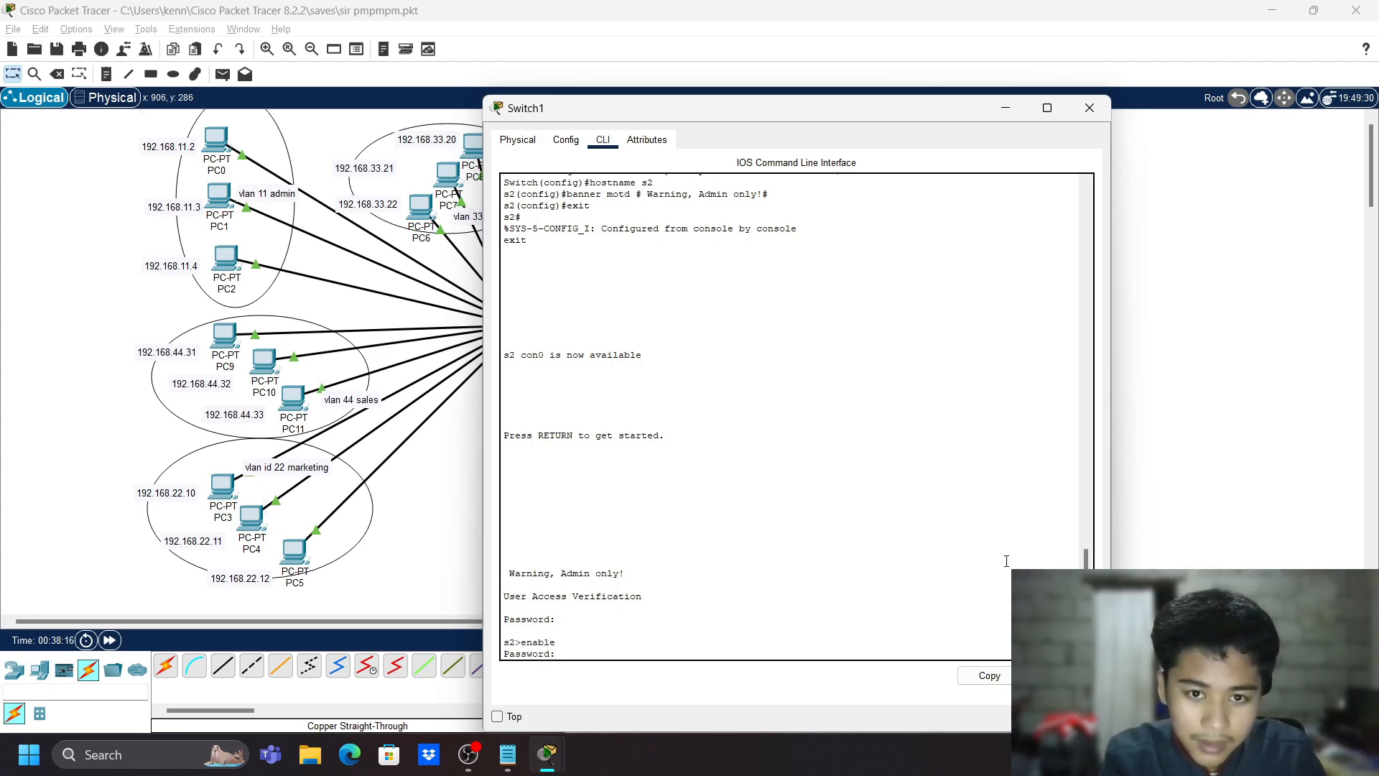
key(Return)
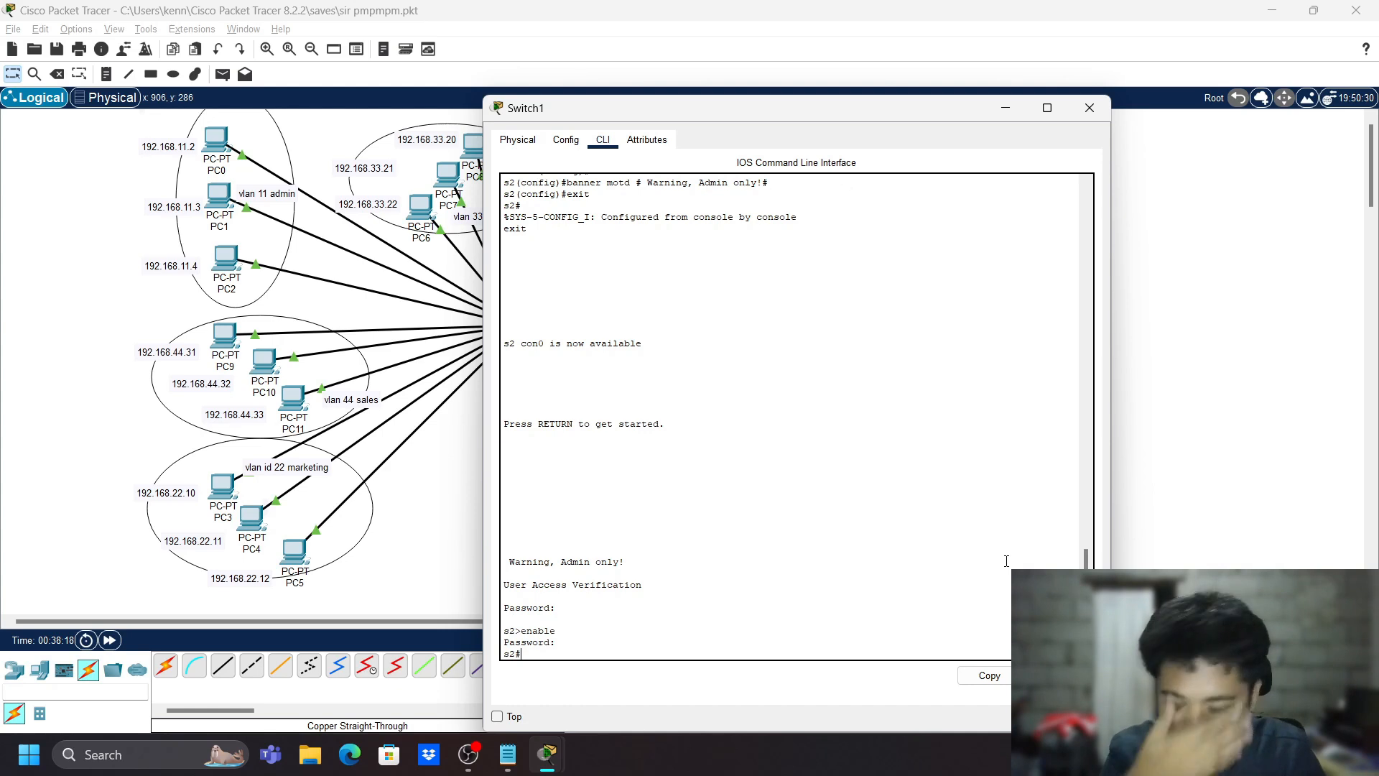
text(conf t)
key(Return)
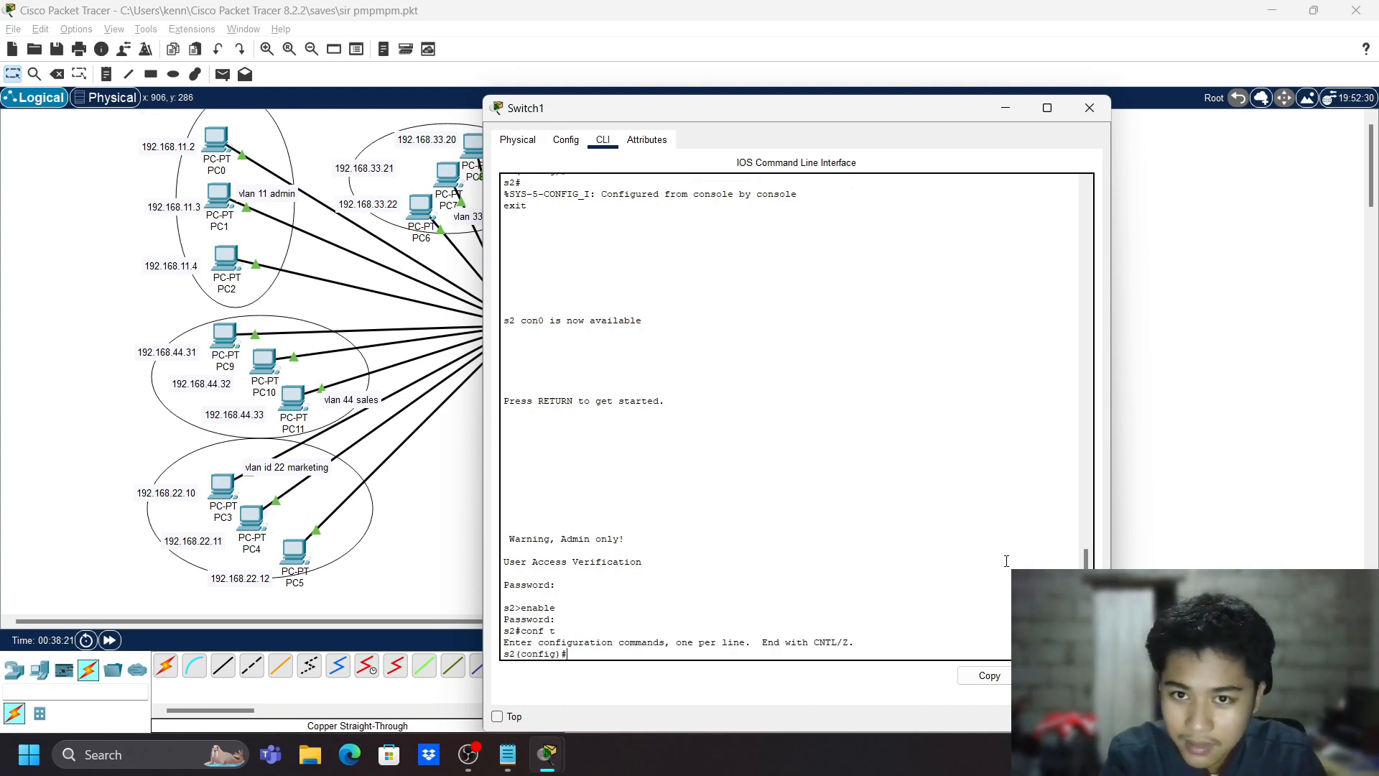
- Create VLAN 10, then create VLAN 11 named admin
text(vlan)
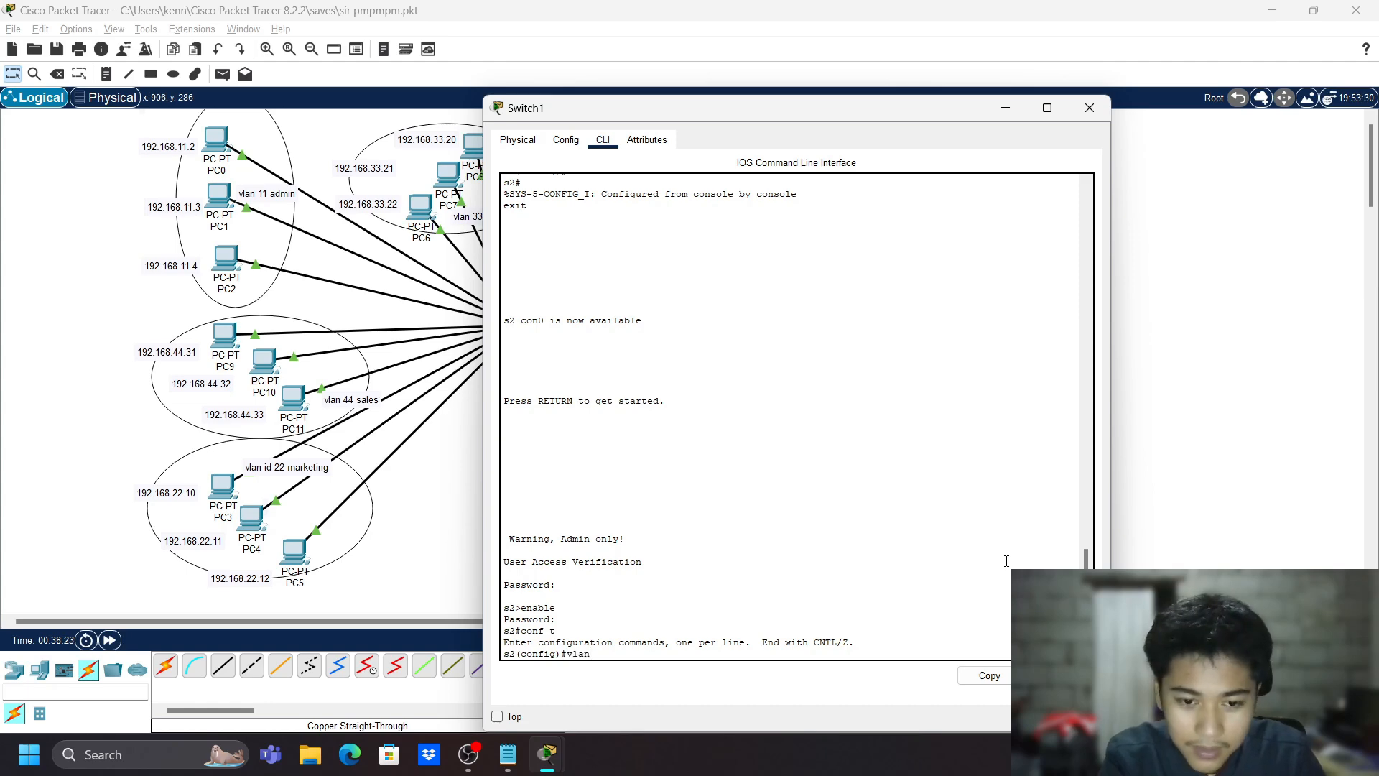
text( 10)
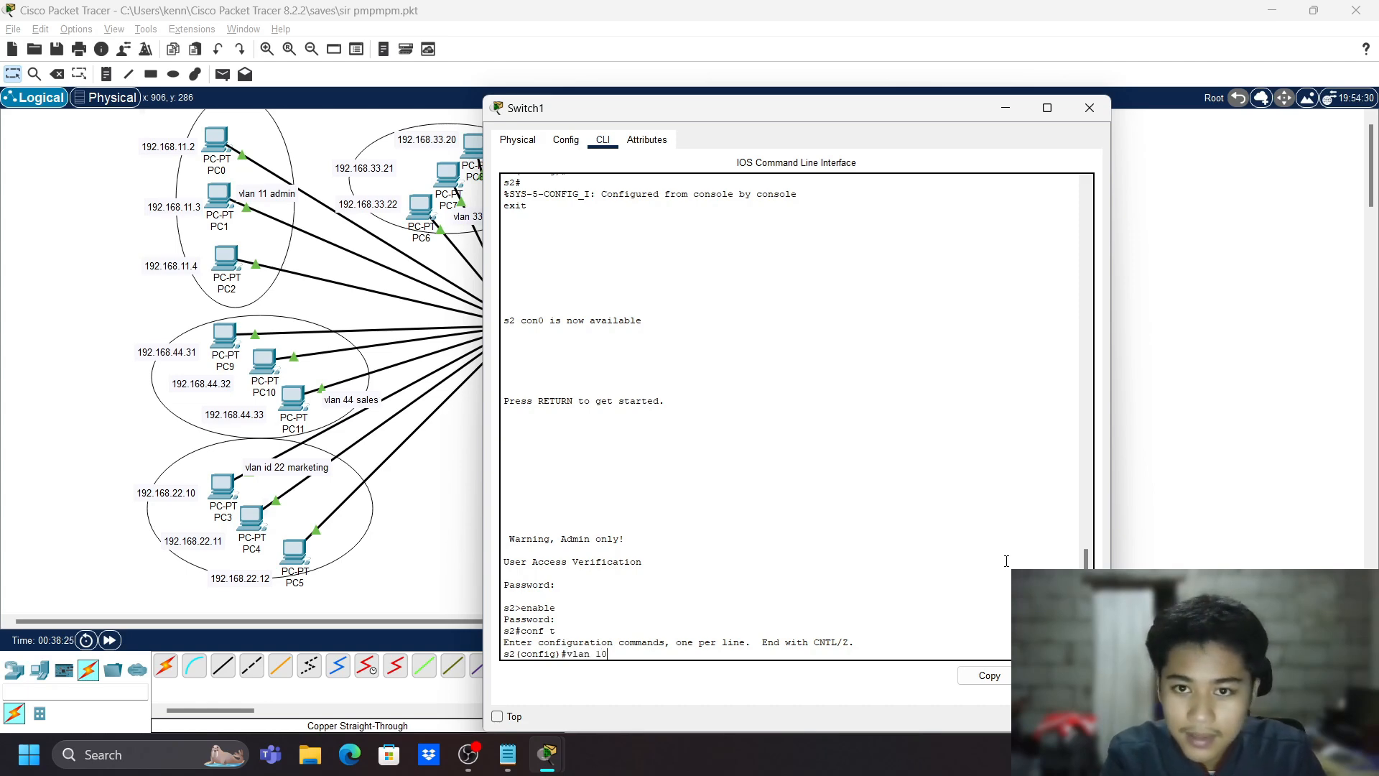
key(Return)
text(name)
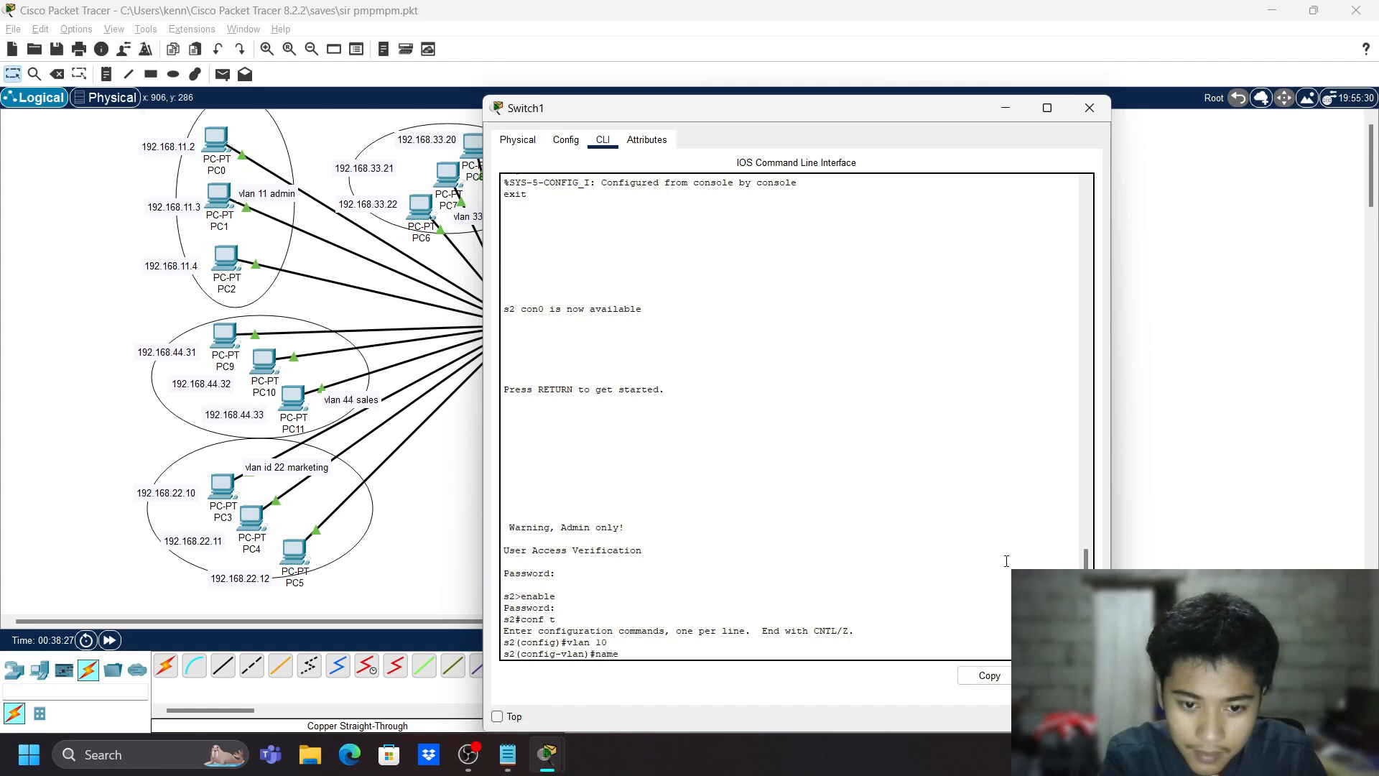
text( admin)
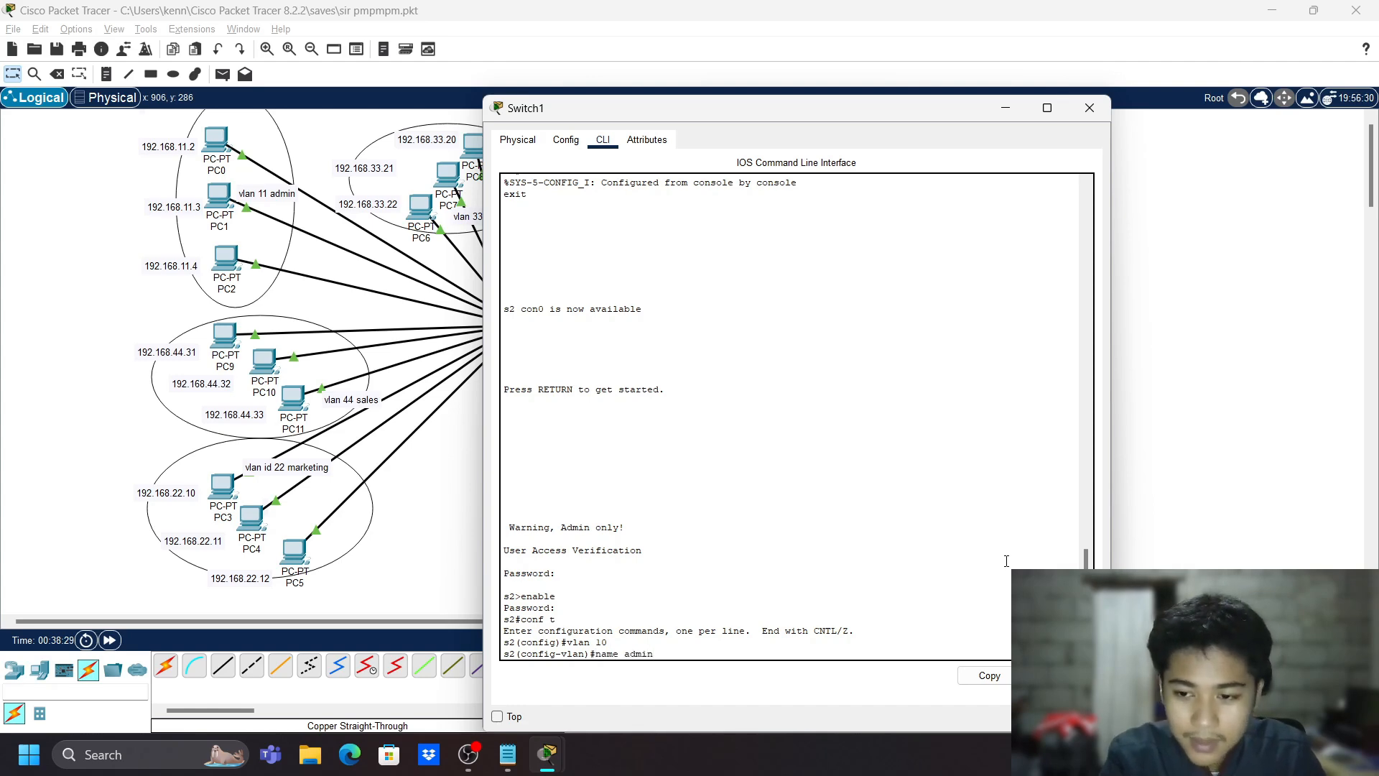
key(BackSpace)
key(BackSpace)
key(BackSpace)
key(BackSpace)
key(BackSpace)
key(BackSpace)
key(BackSpace)
key(BackSpace)
key(BackSpace)
key(BackSpace)
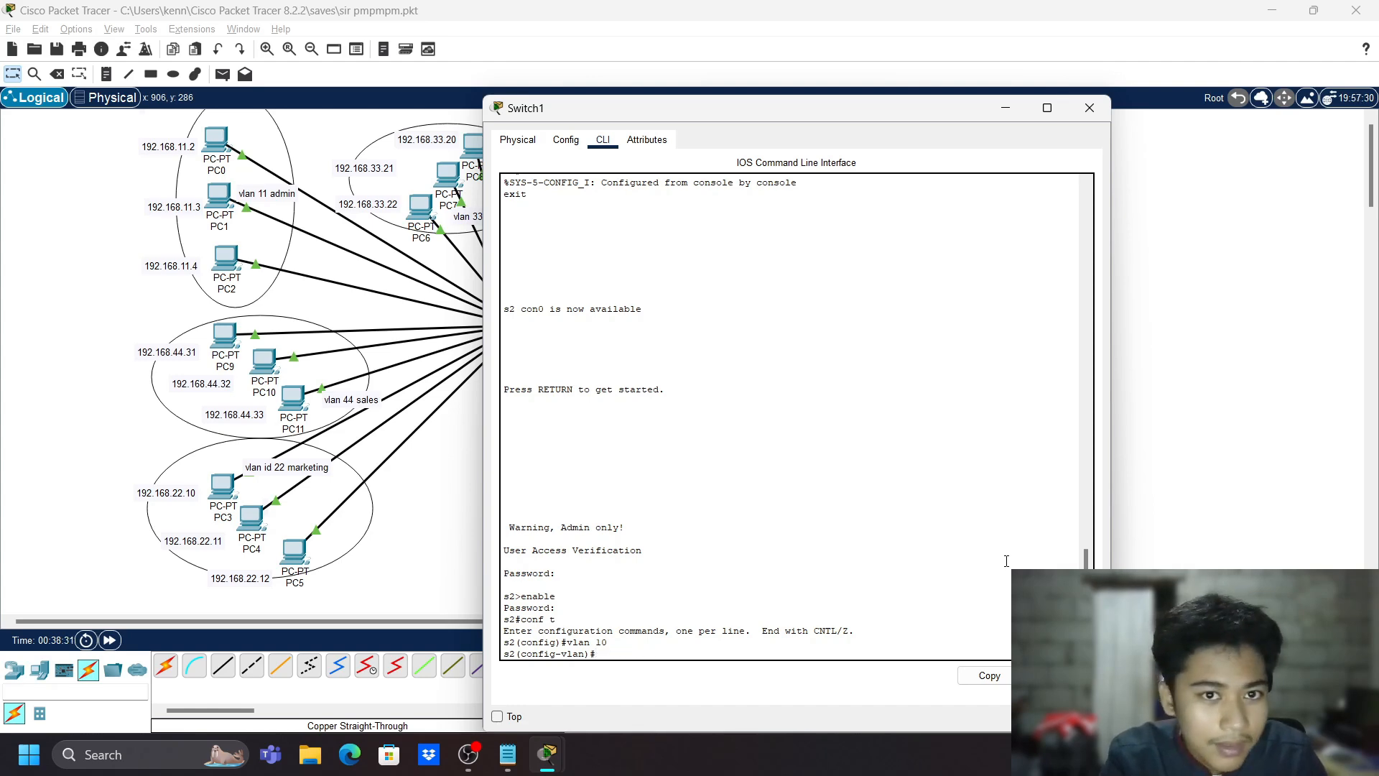
text(exit)
key(Return)
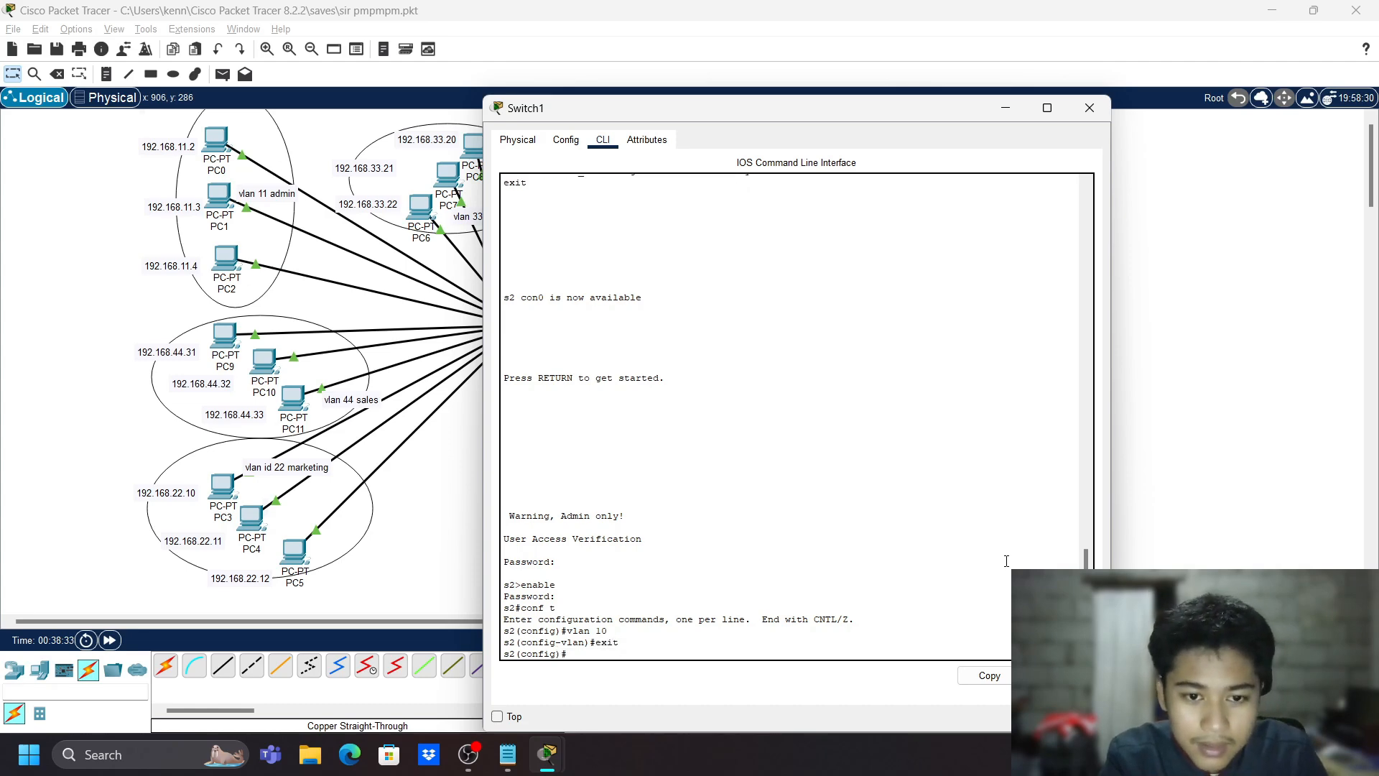
text(vlan 11)
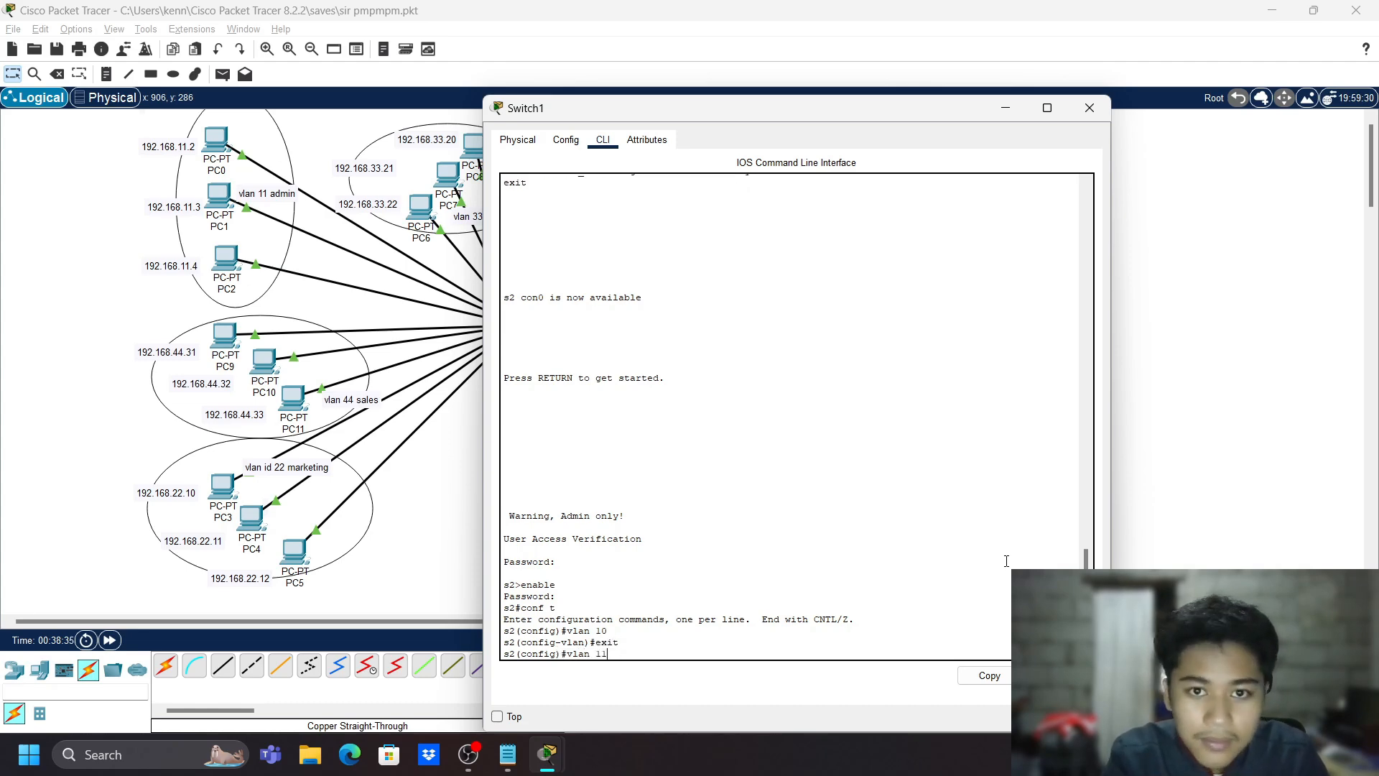
key(Return)
text(name adm)
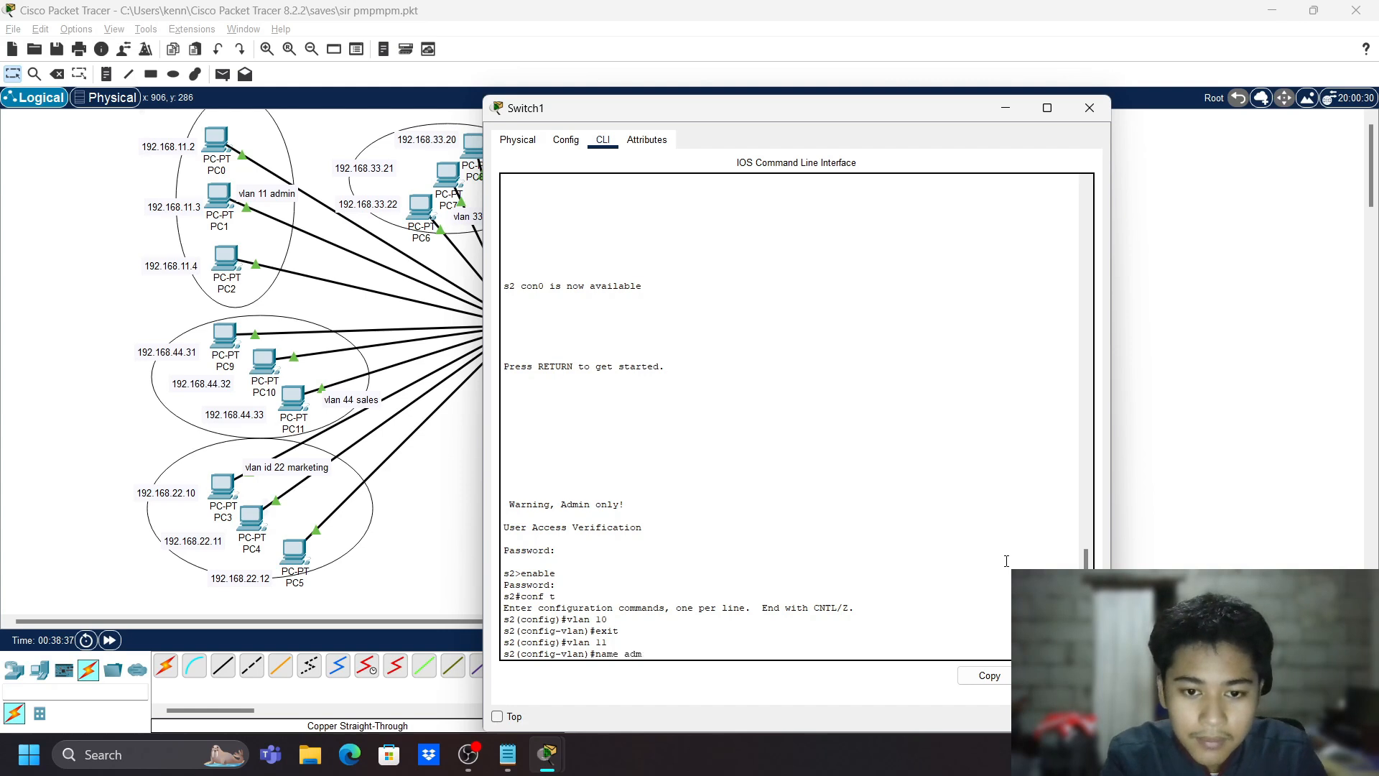
text(in)
key(Return)
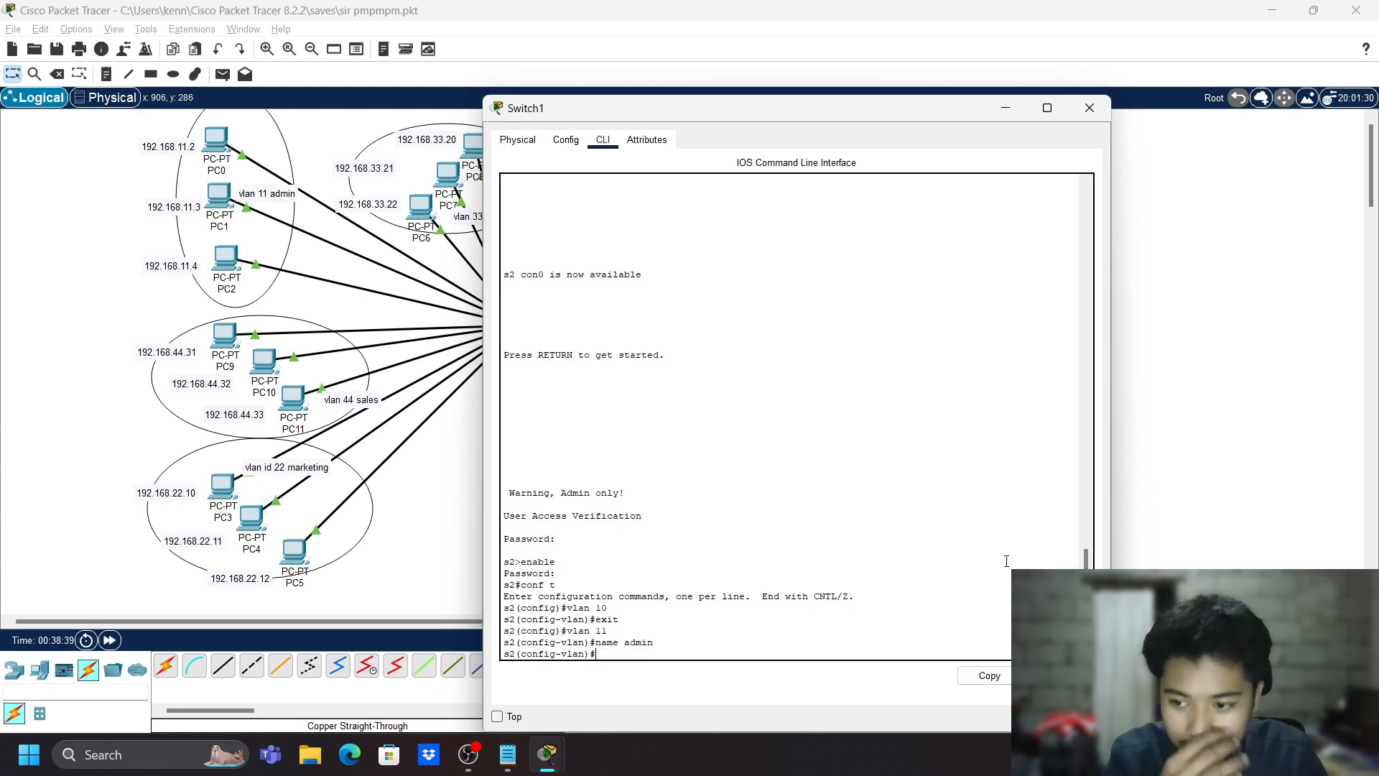
text(exit)
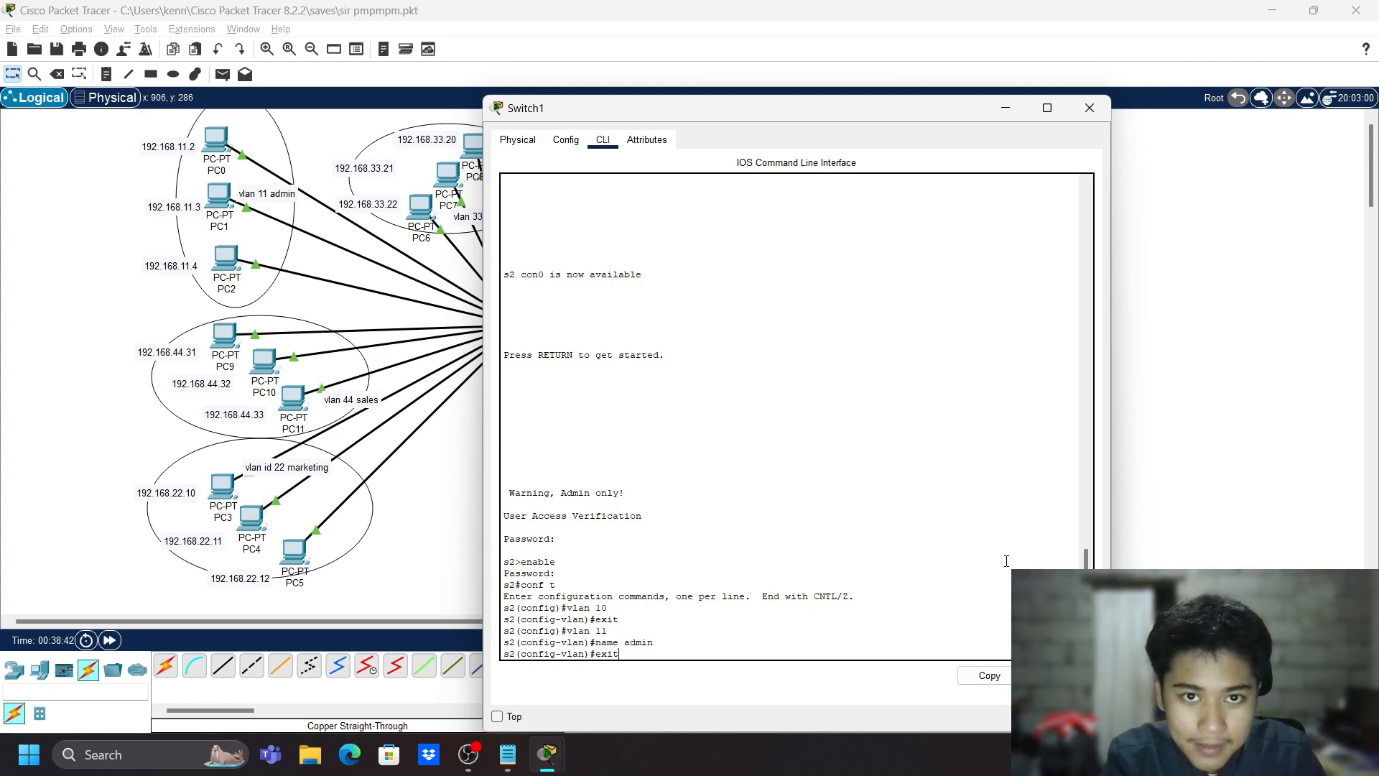
key(Return)
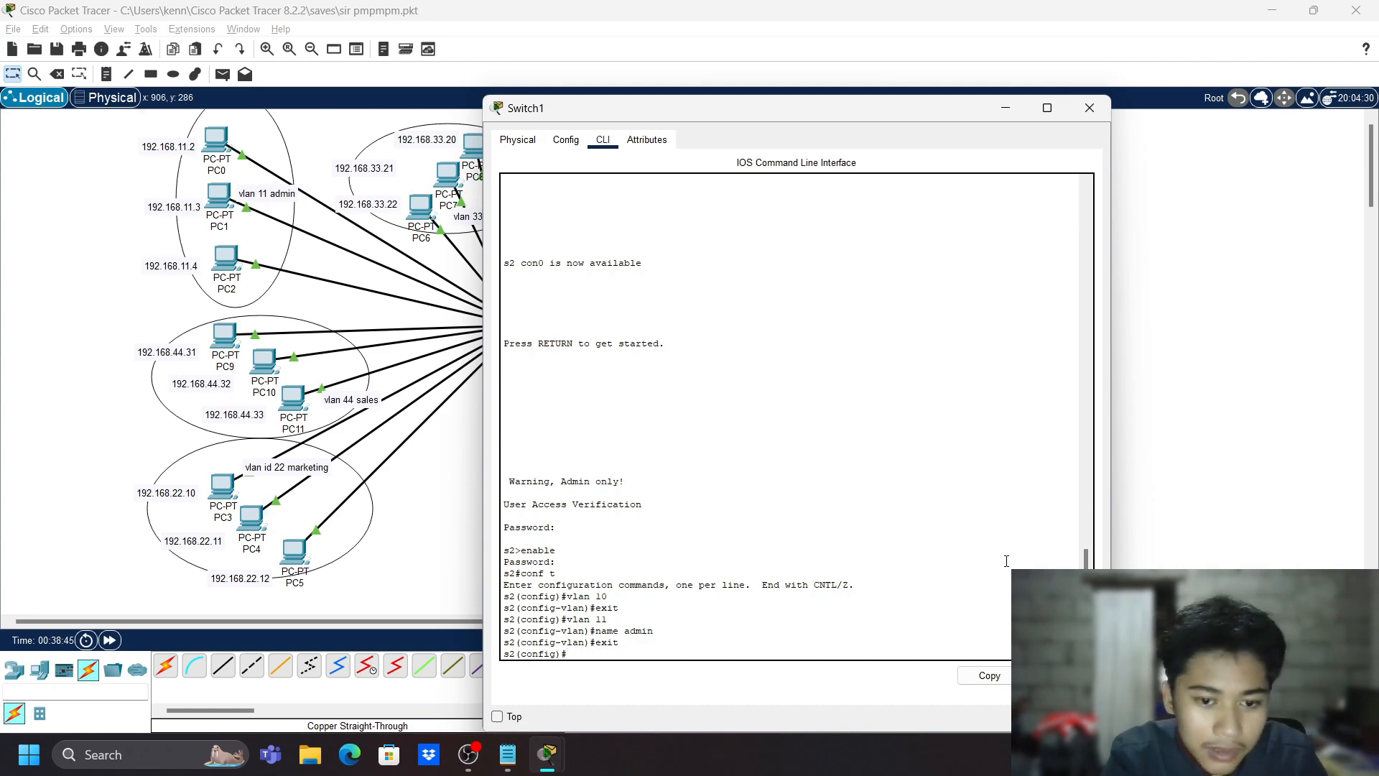
- Create VLAN 22 named marketing
text(vlan 22)
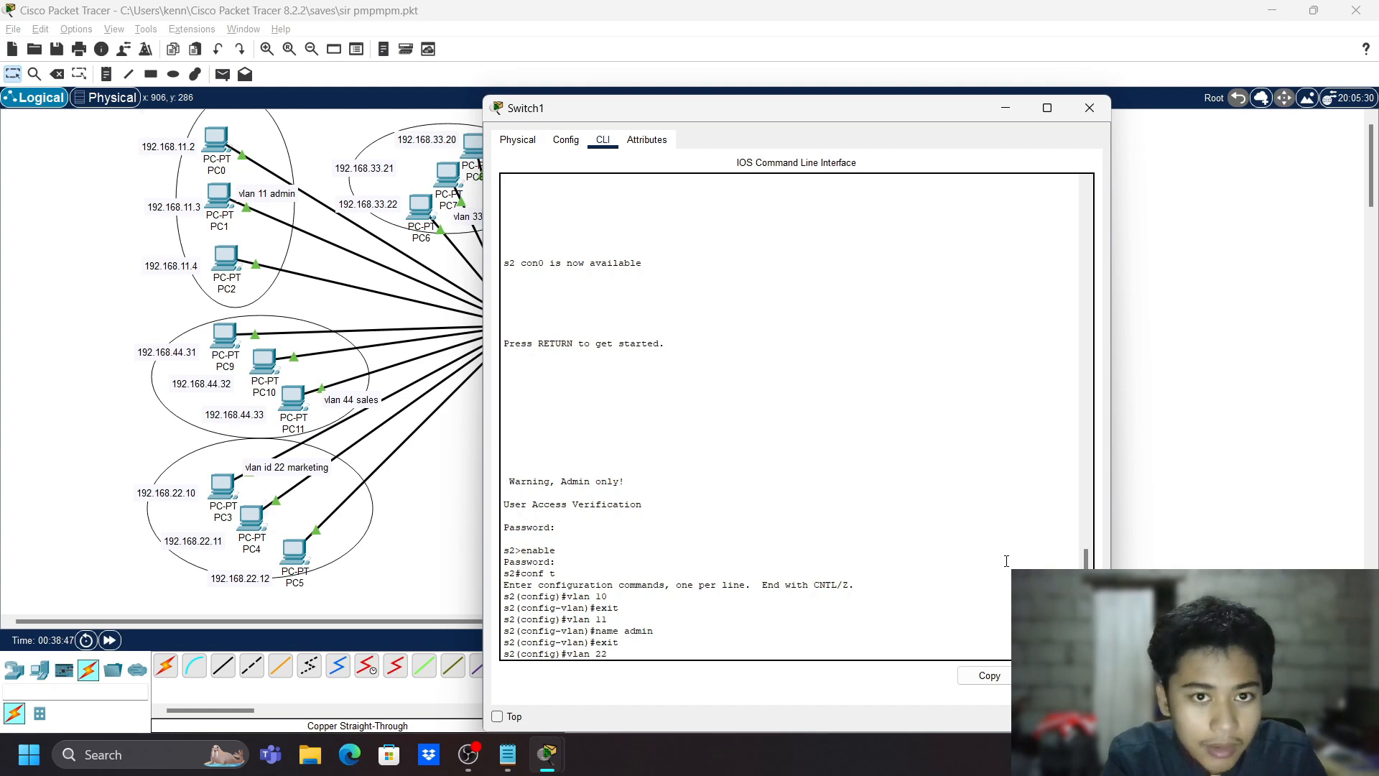
key(Return)
text(name mark)
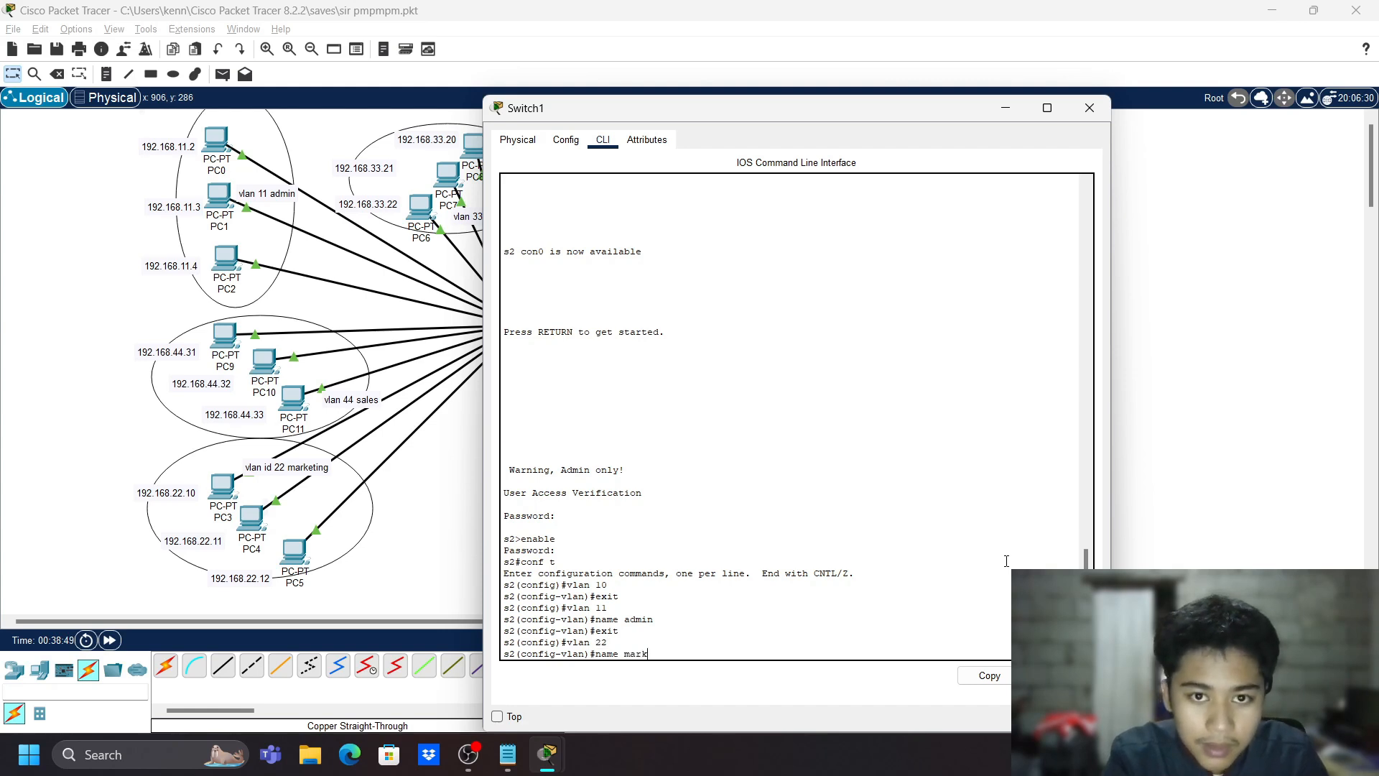
text(eting)
key(Return)
text(exit)
key(Return)
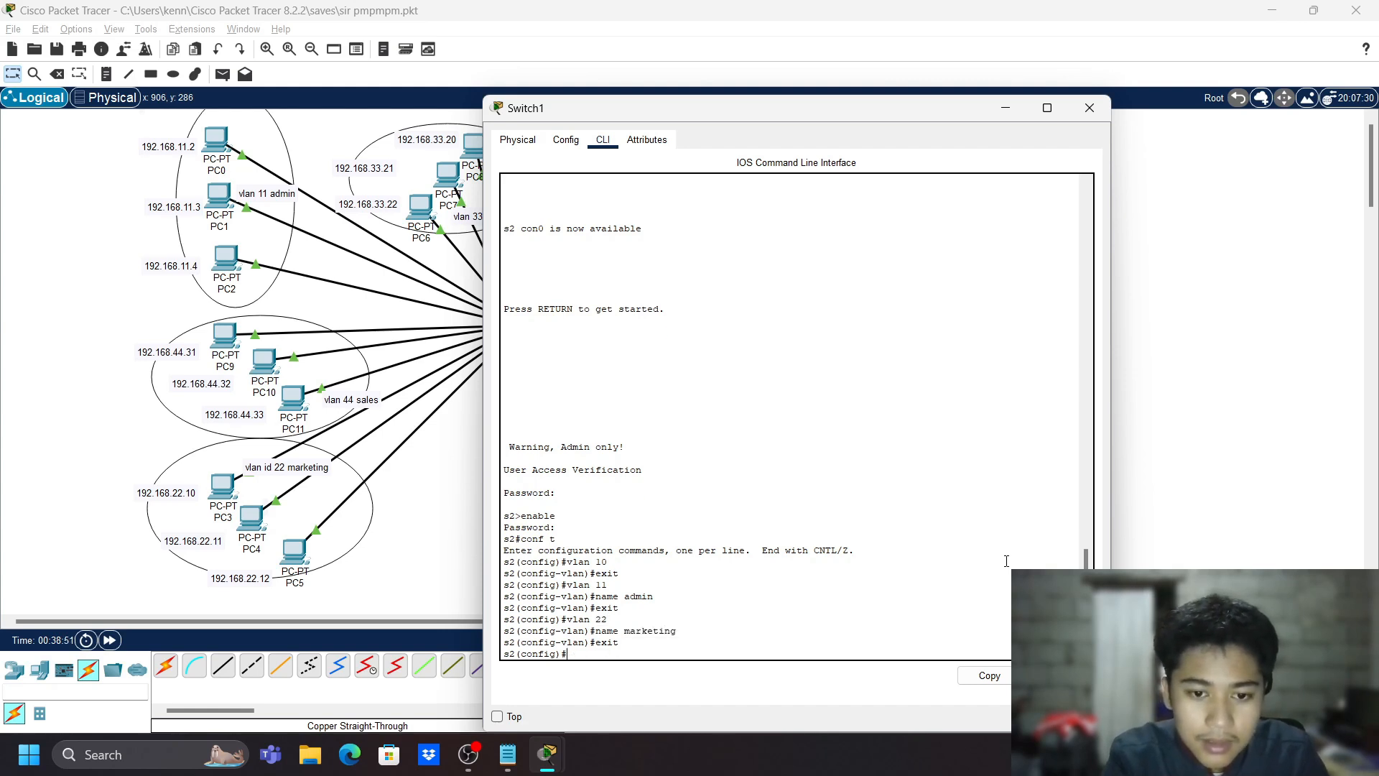
- Create VLAN 33 named engineering and return to the global config prompt
text(vlan)
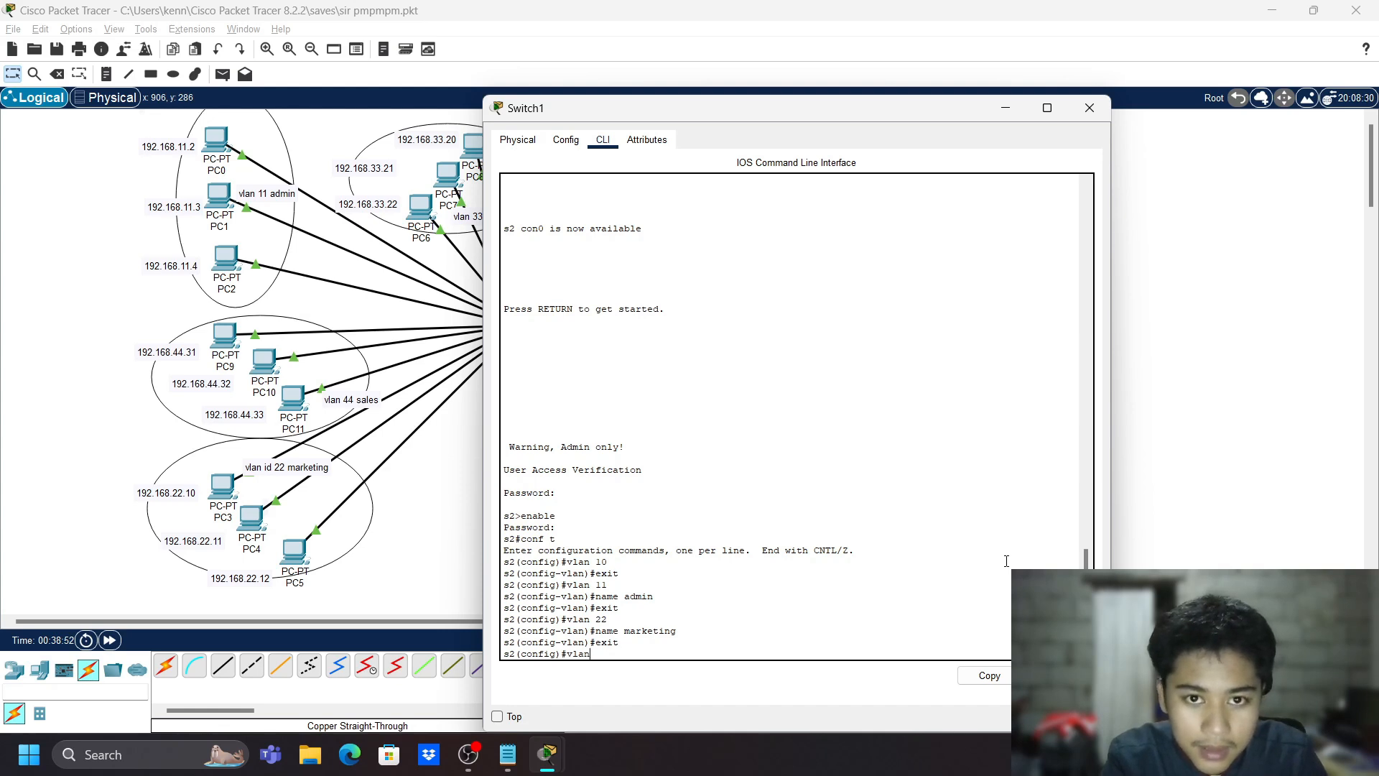
text( 33 name)
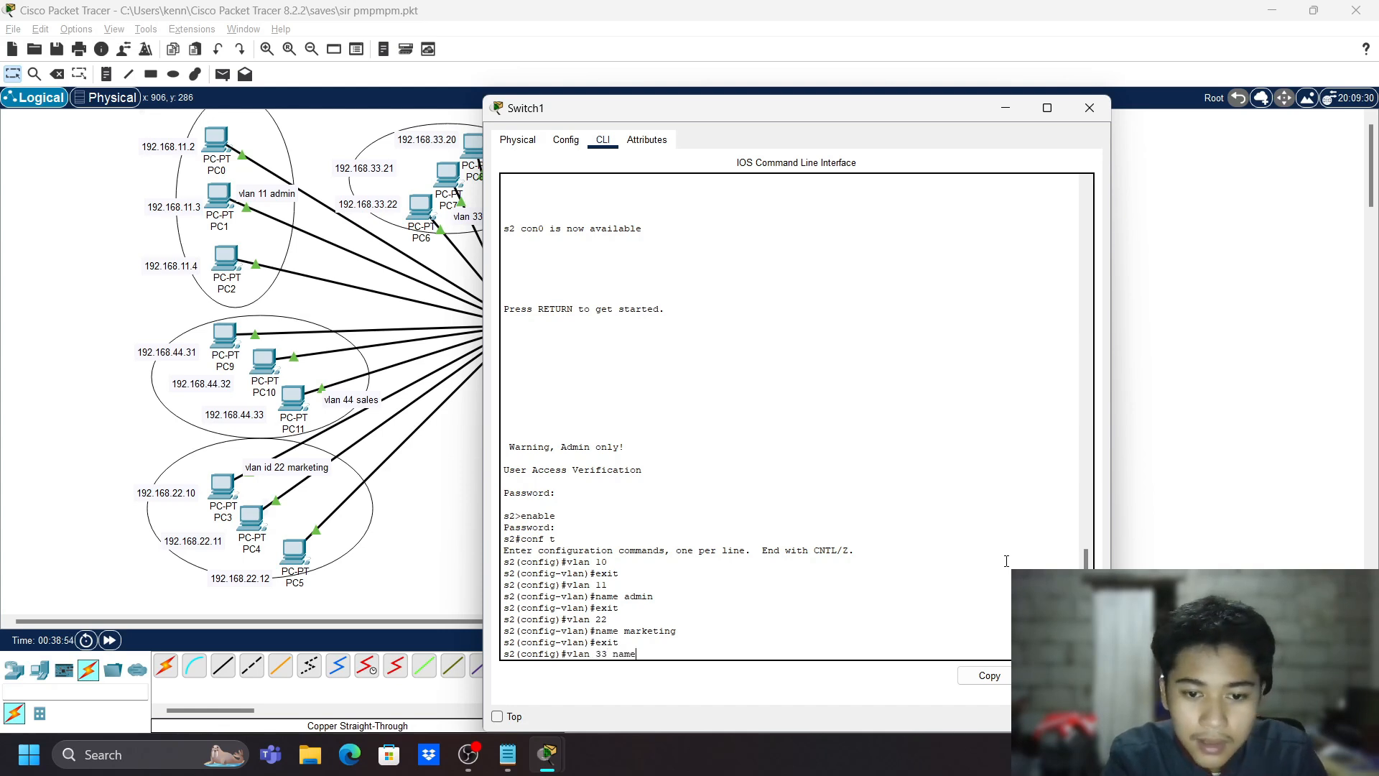
key(BackSpace)
key(BackSpace)
key(BackSpace)
key(BackSpace)
key(BackSpace)
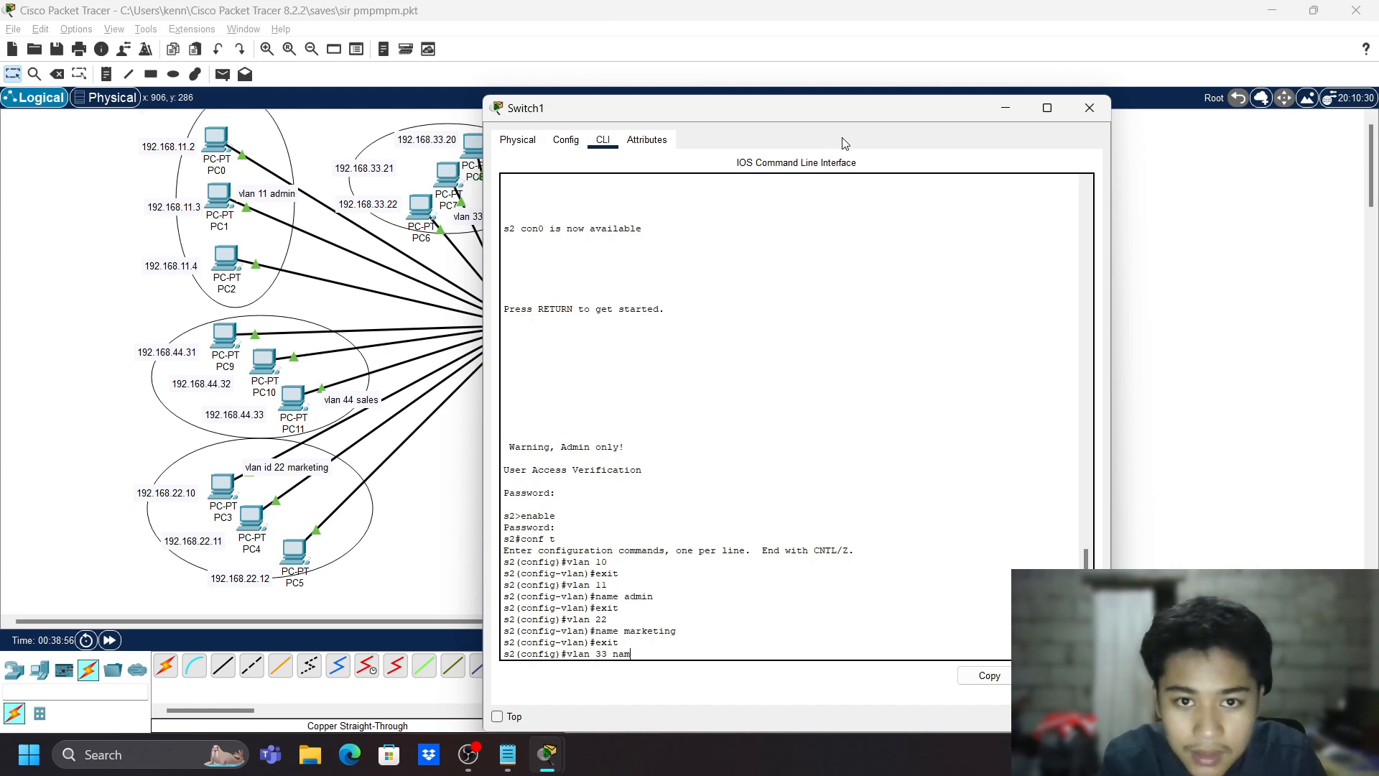
key(Return)
text(name)
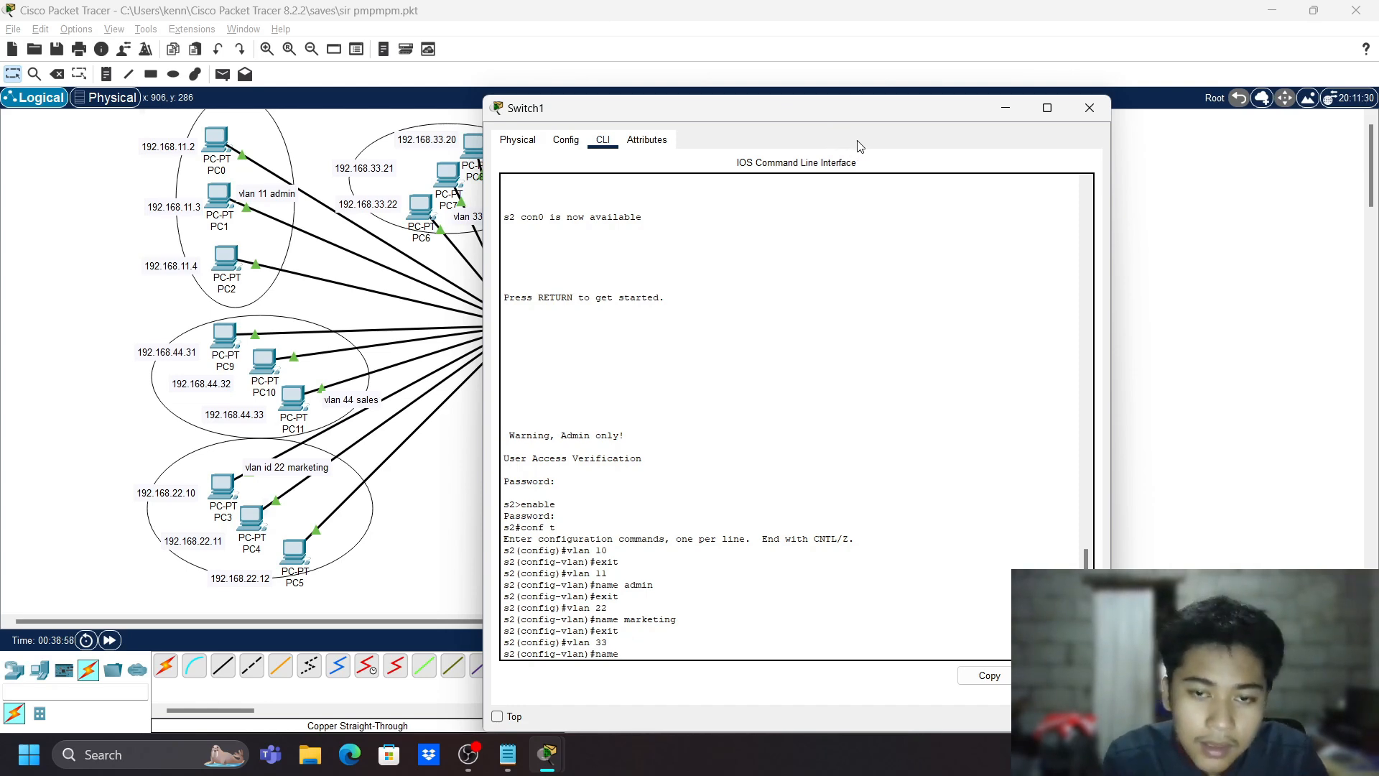
mouse_move(849, 119)
mouse_down()
mouse_move(703, 255)
mouse_move(1163, 144)
mouse_move(795, 88)
mouse_move(829, 116)
mouse_up()
text(engi)
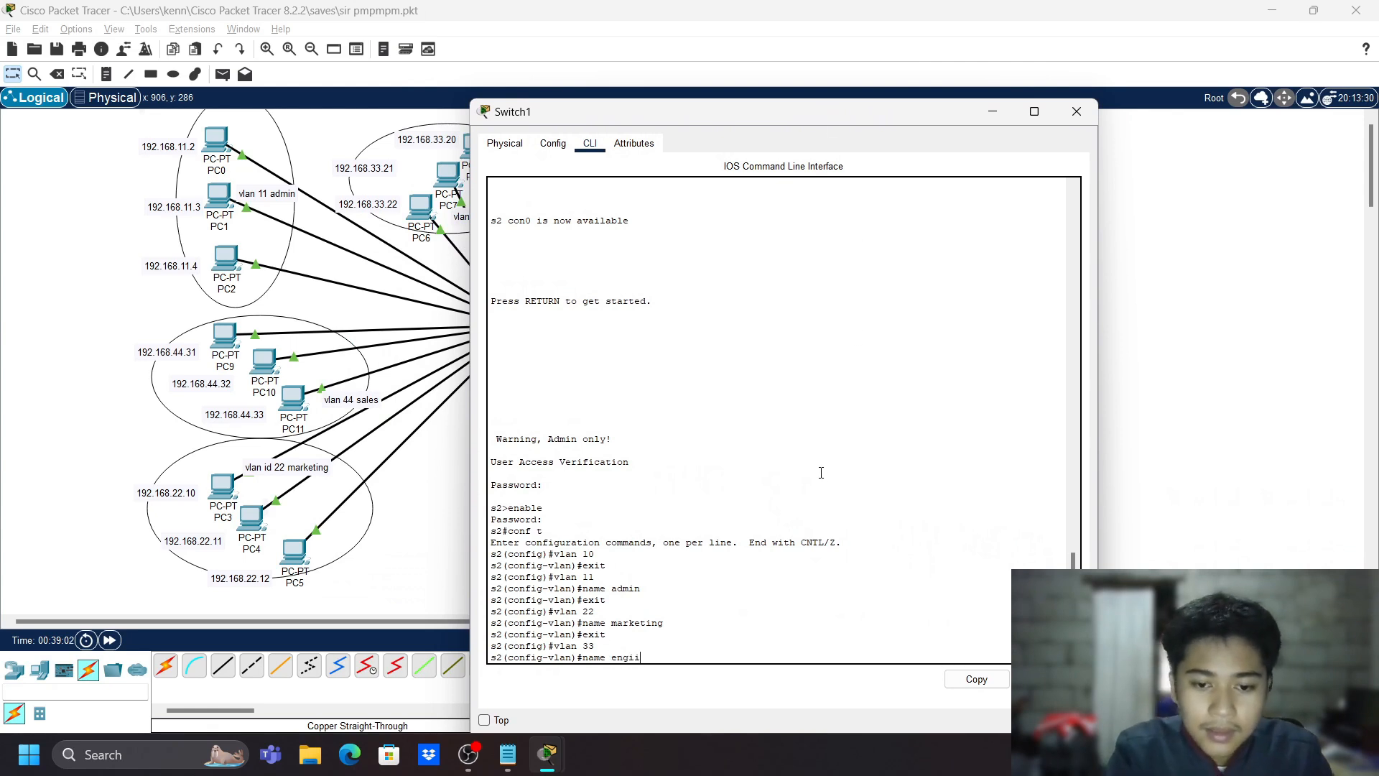
text(neering)
key(Return)
text(exit)
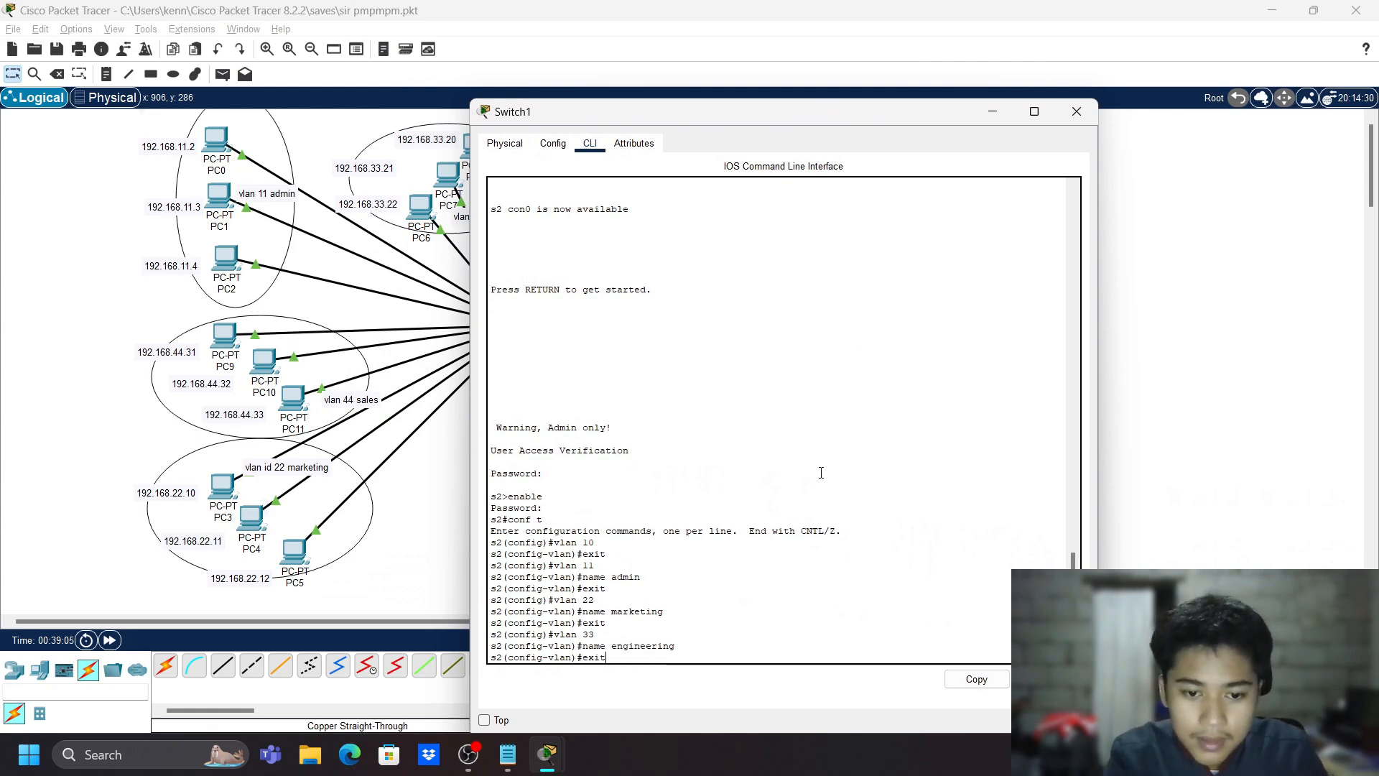
key(Return)
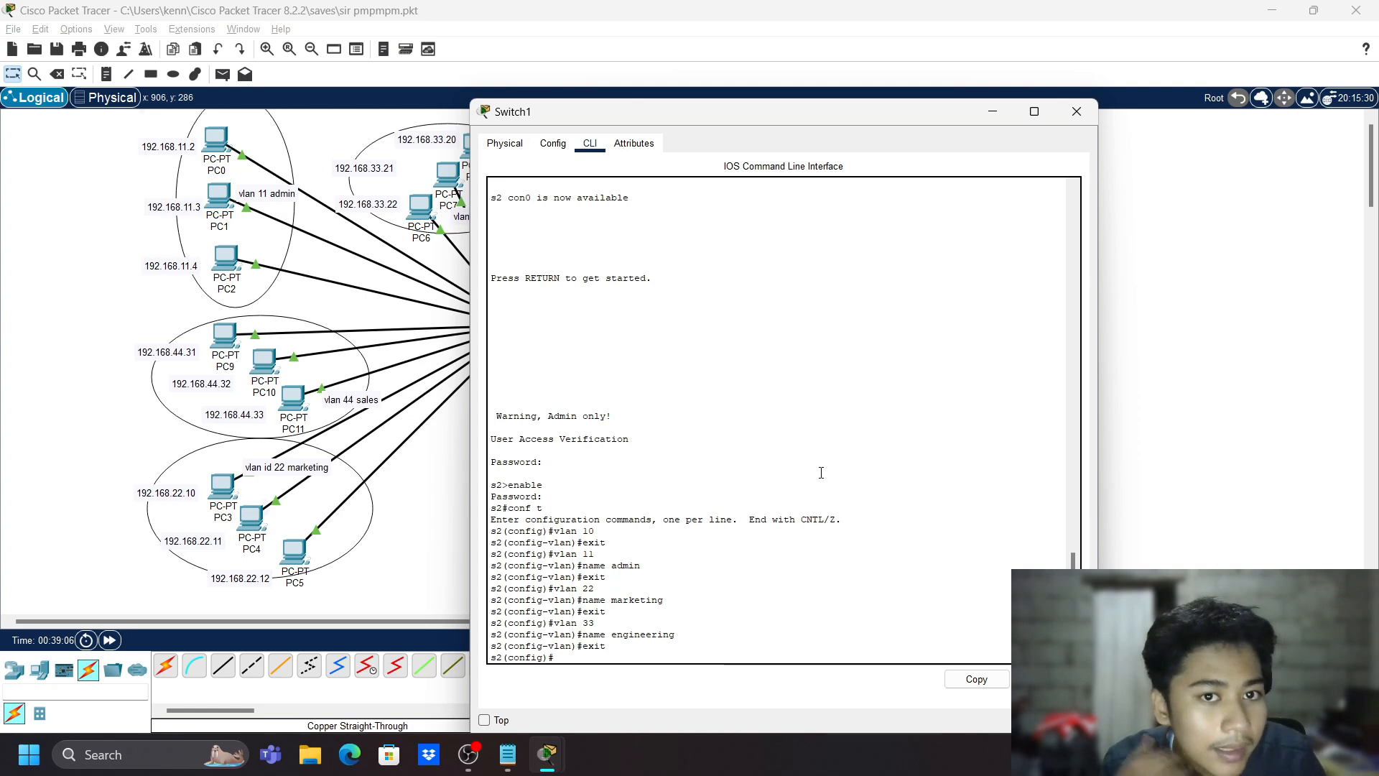
- Create VLAN 44 named sales
text(vlan 44)
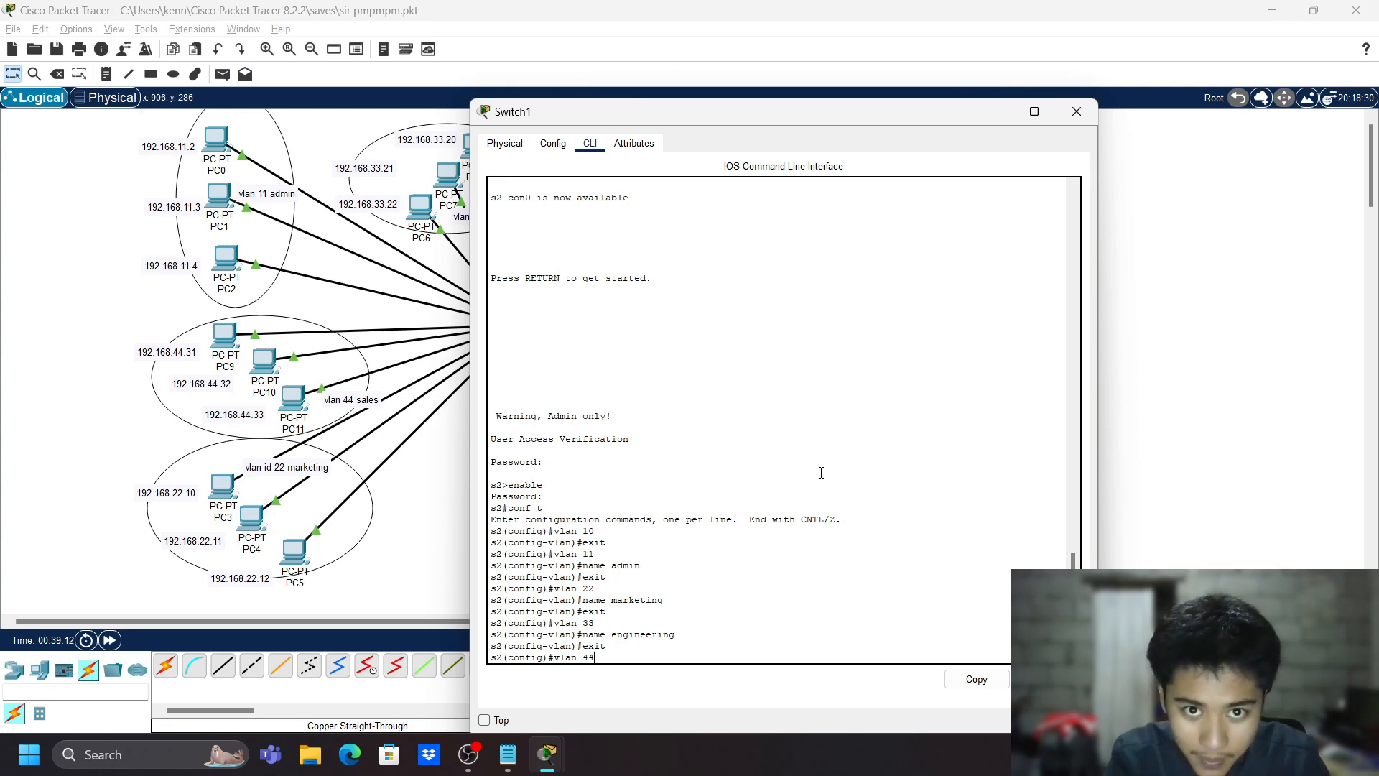
key(Return)
text(s2(config-vlan)#name sales)
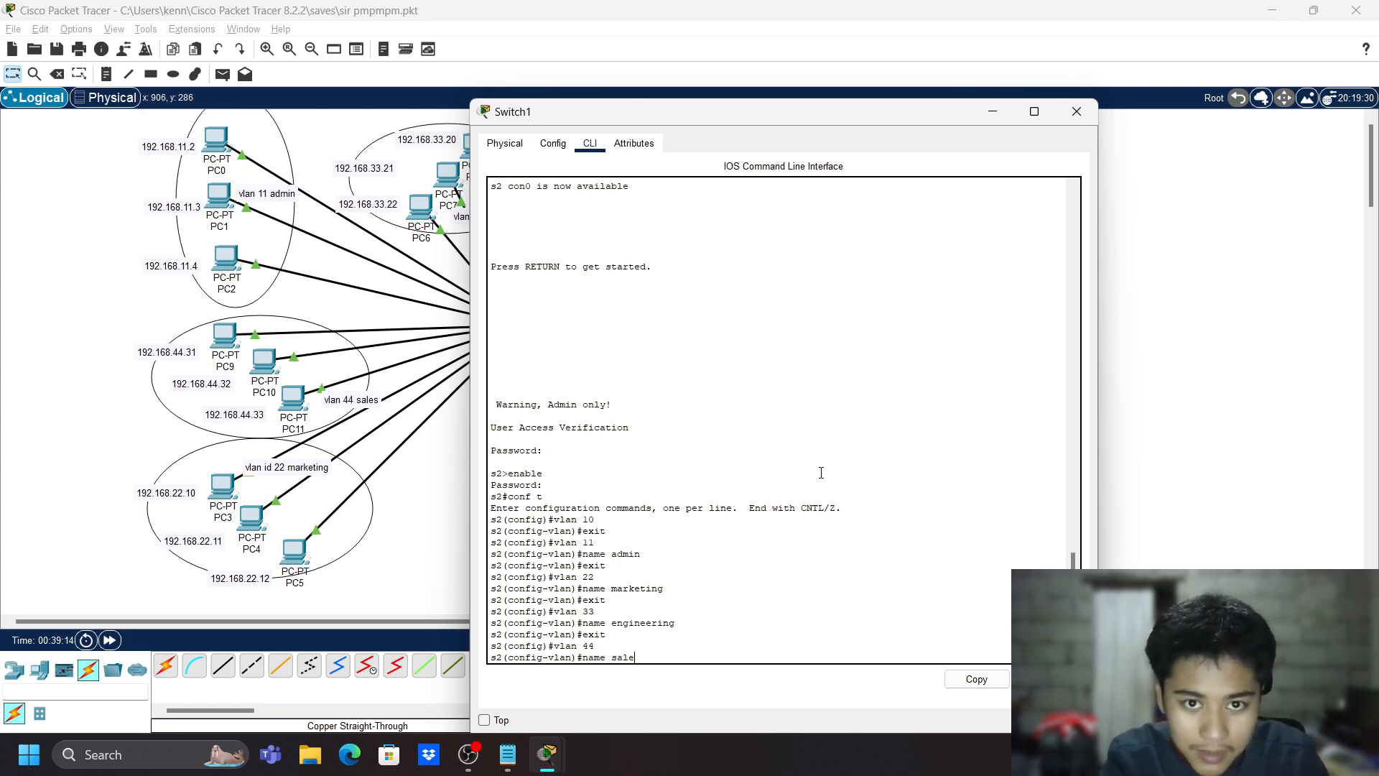
key(Return)
text(e)
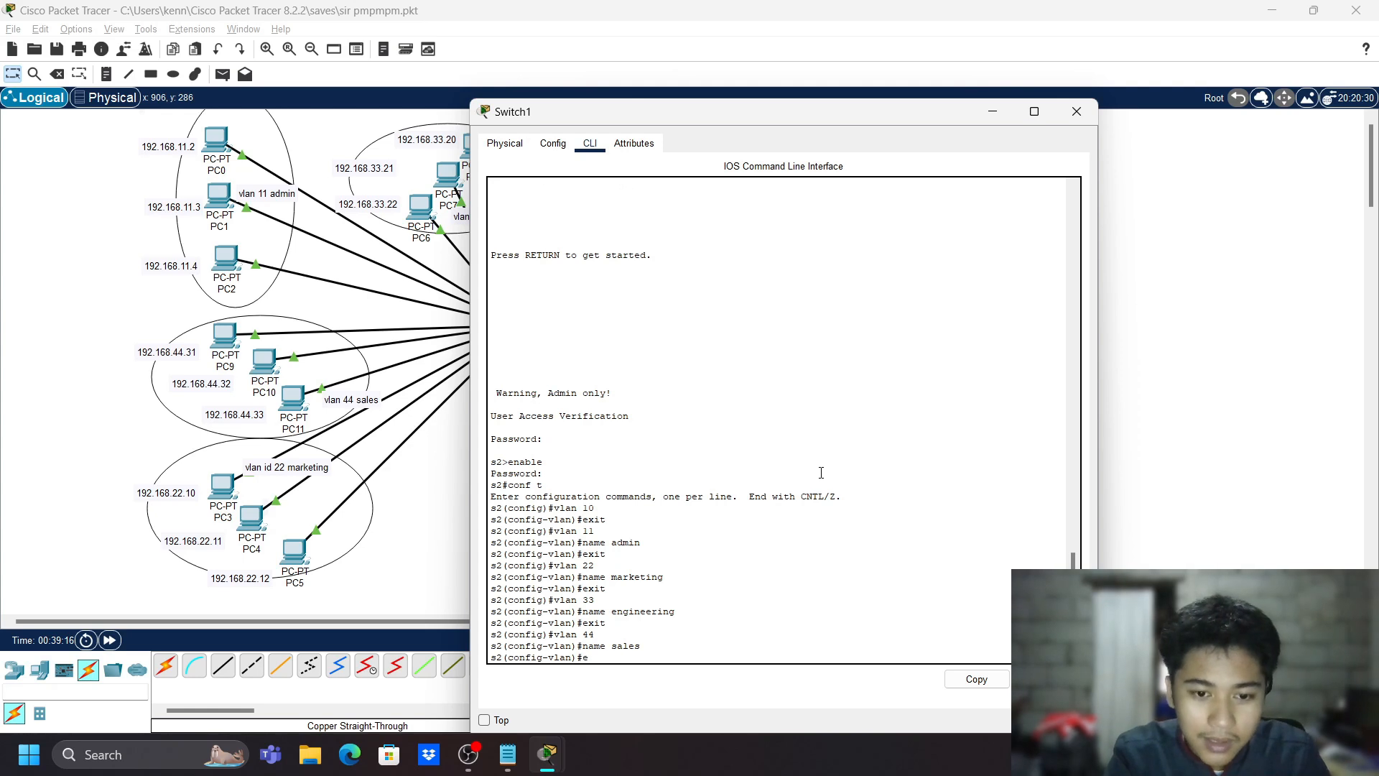
text(xit)
key(Return)
- Create VLAN 77 named management
text(vl)
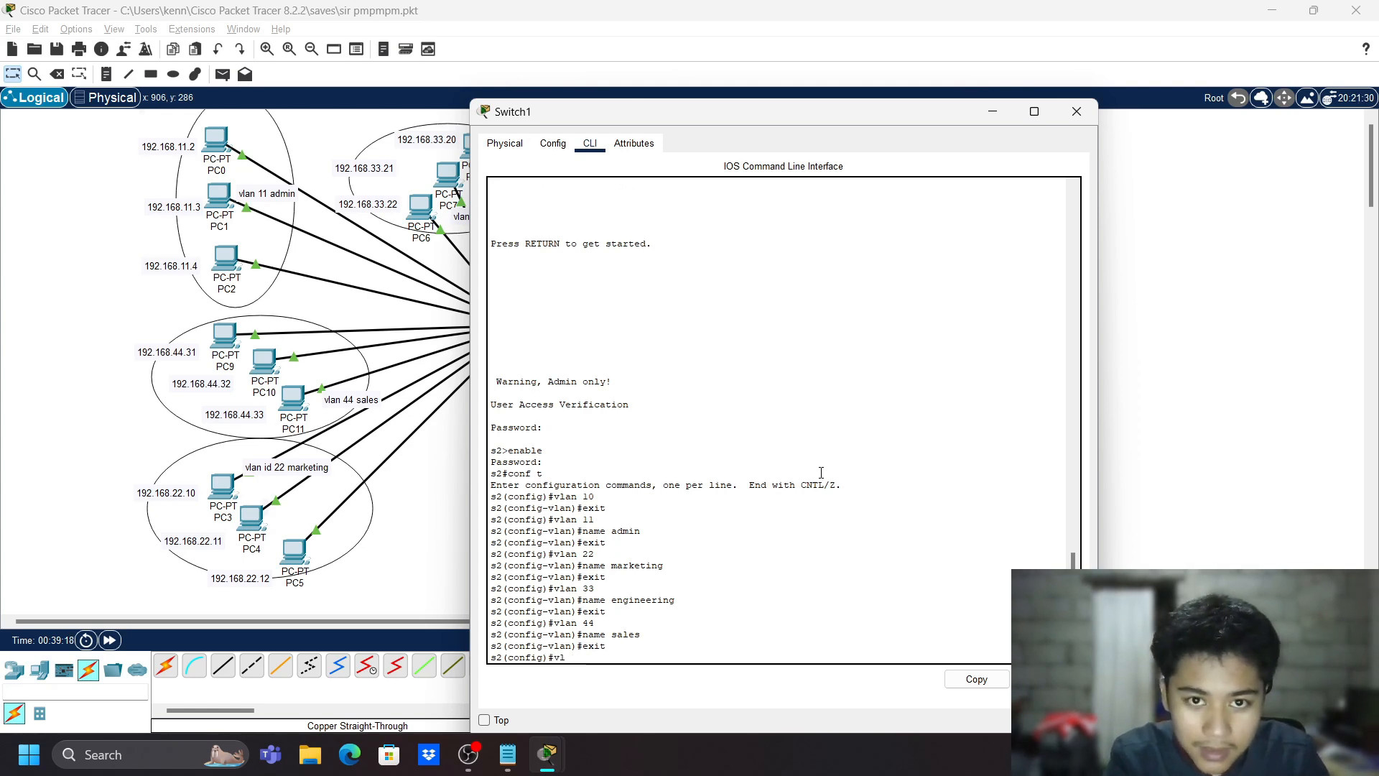
text(an 77)
key(Return)
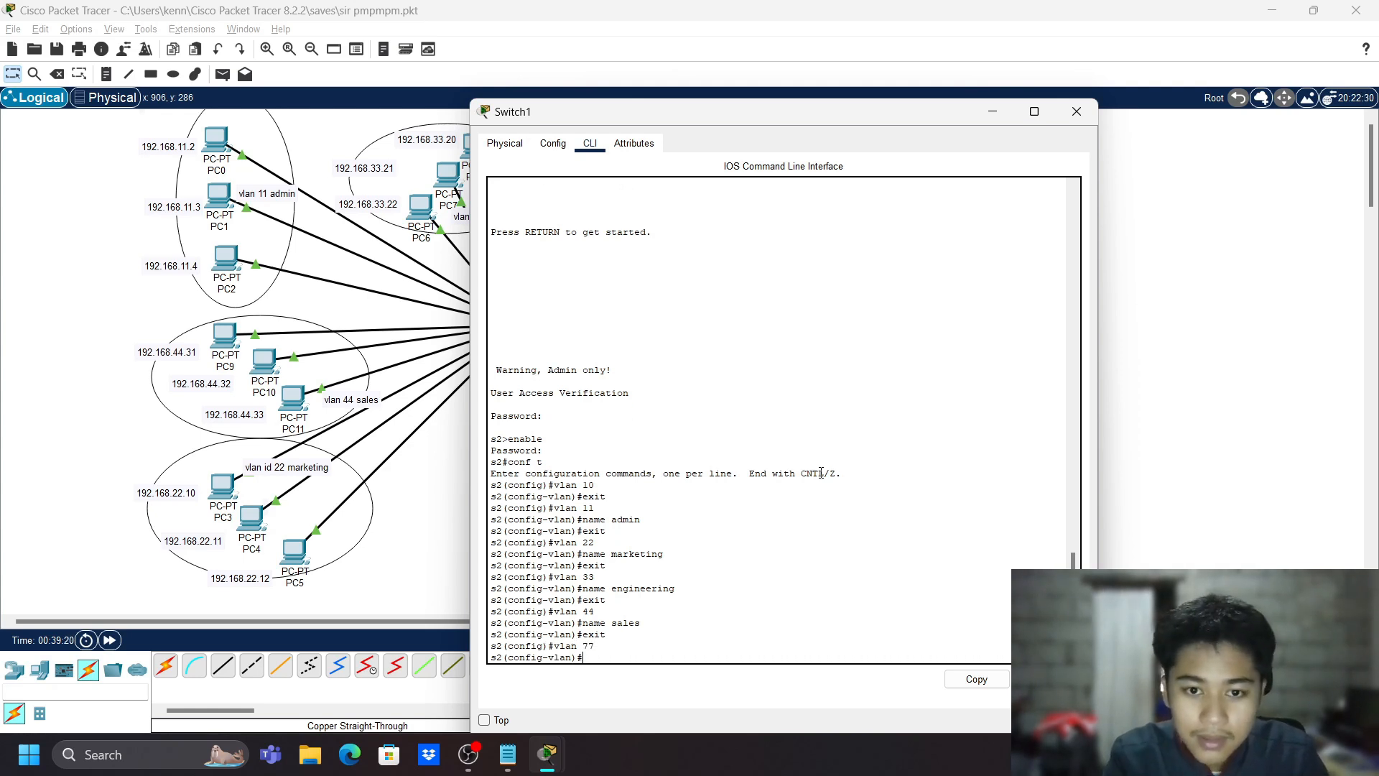
text(name)
drag(815, 115, 787, 116)
text(man)
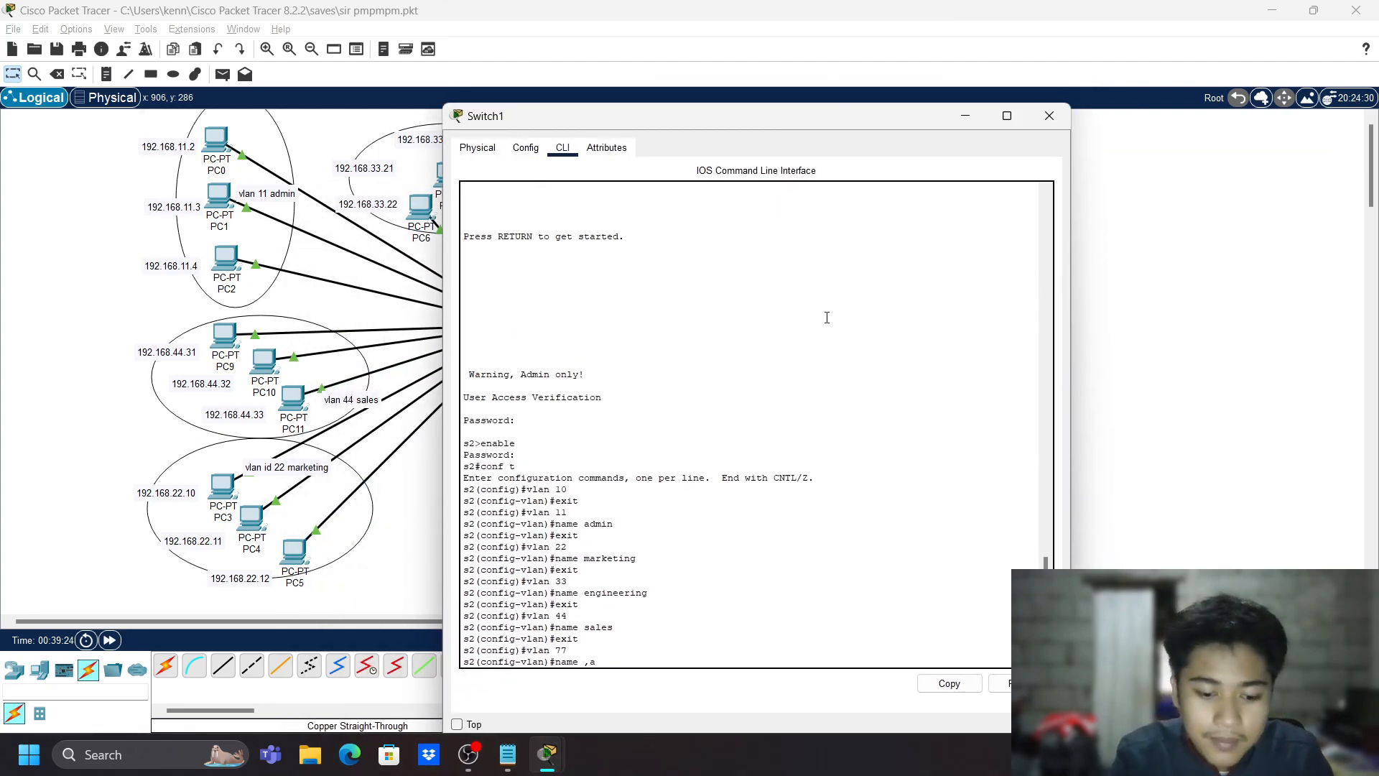
text(agement)
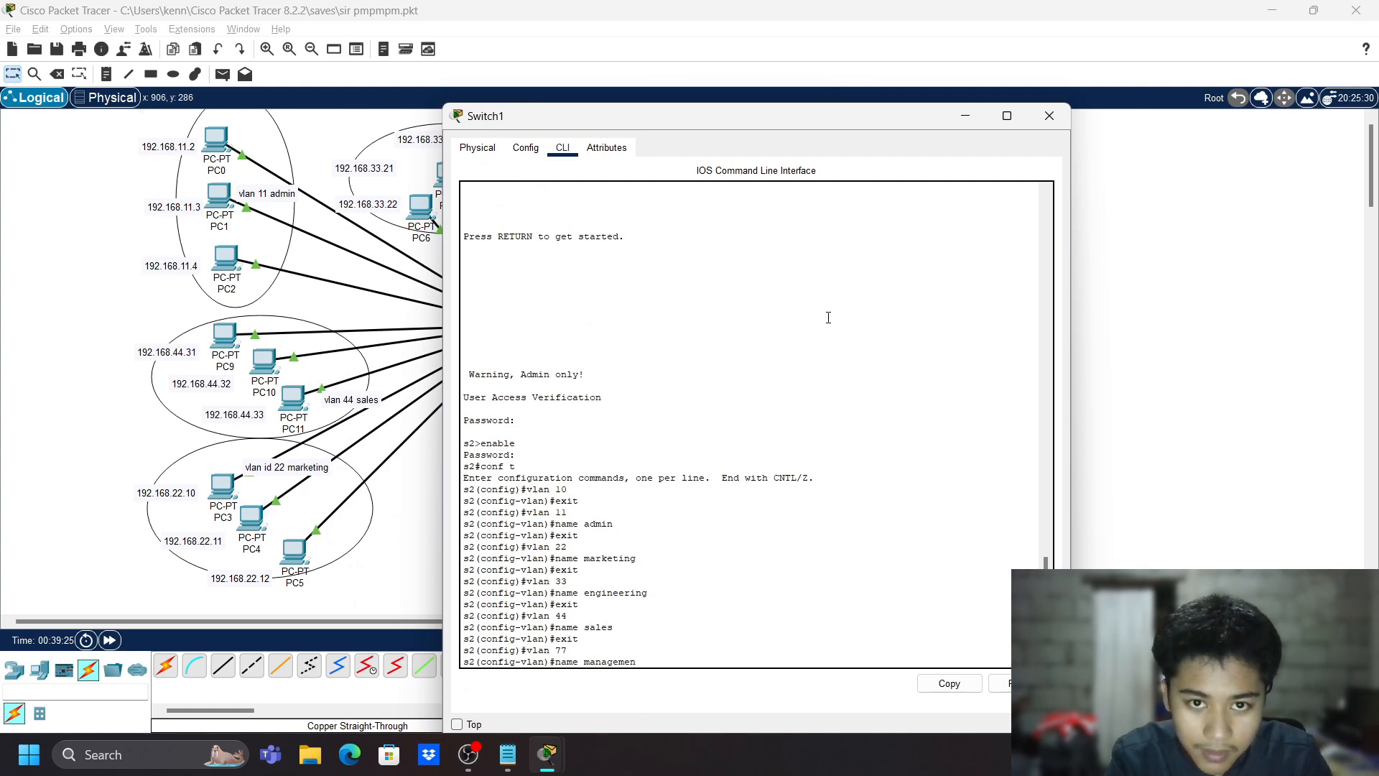
key(Return)
text(name)
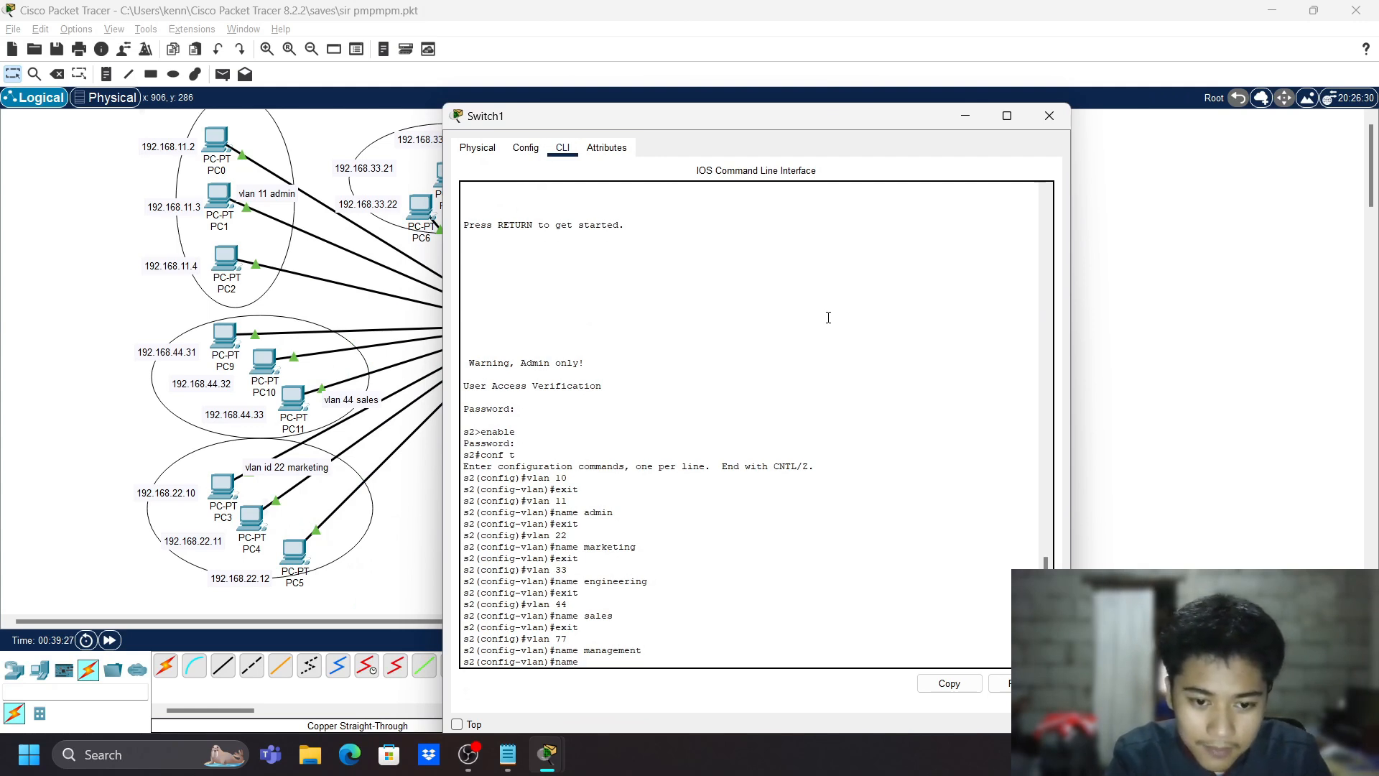
key(BackSpace)
key(BackSpace)
key(BackSpace)
key(BackSpace)
text(exit)
key(Return)
- Create VLAN 80 named Native
text(vl)
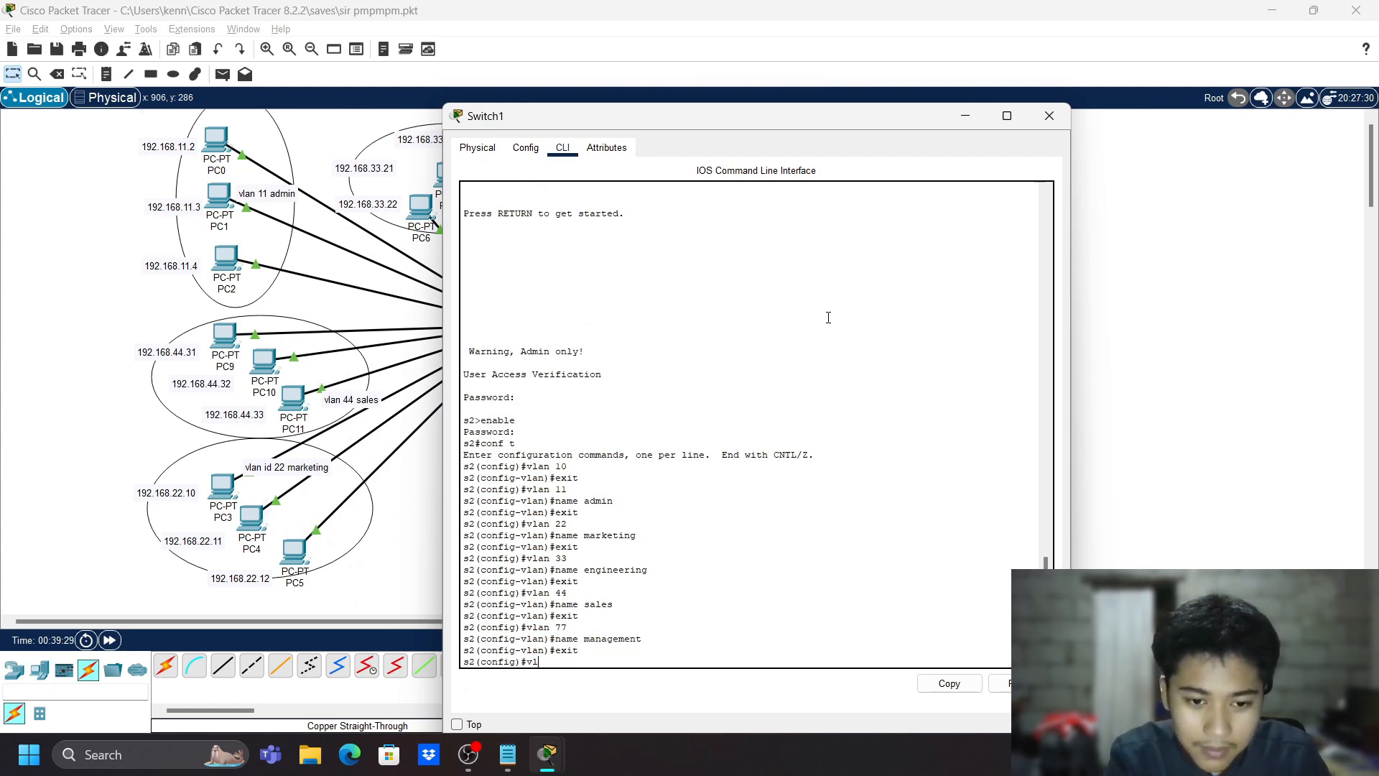
text(an)
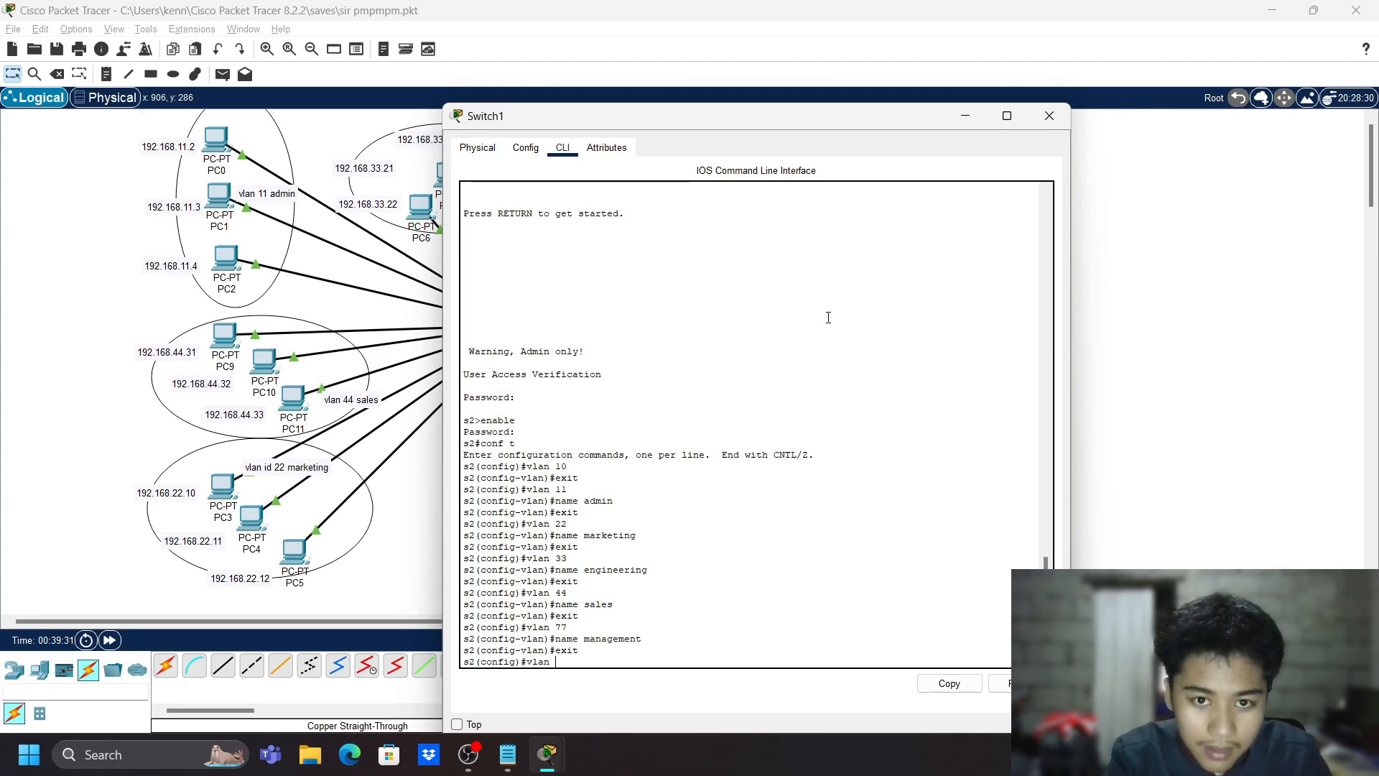
text( 80)
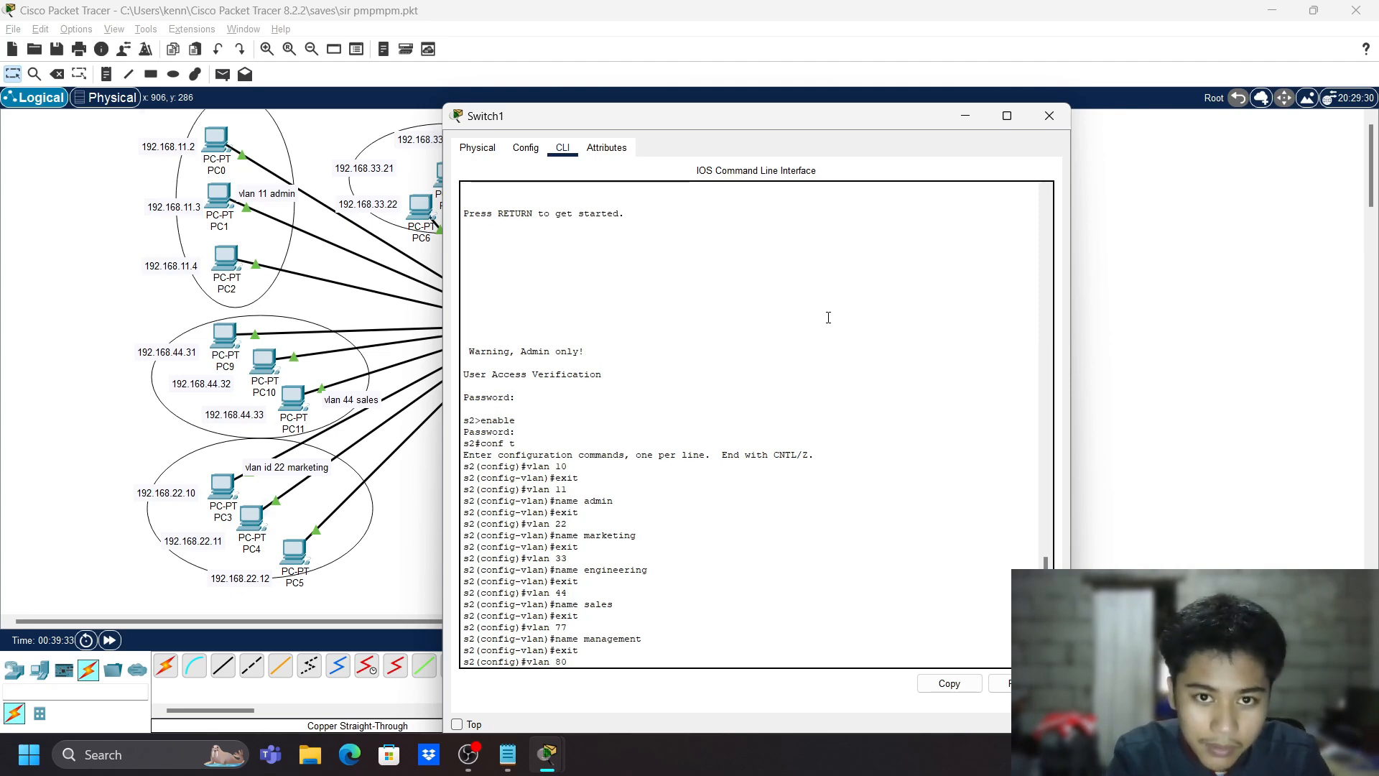
key(Return)
text(name Natv)
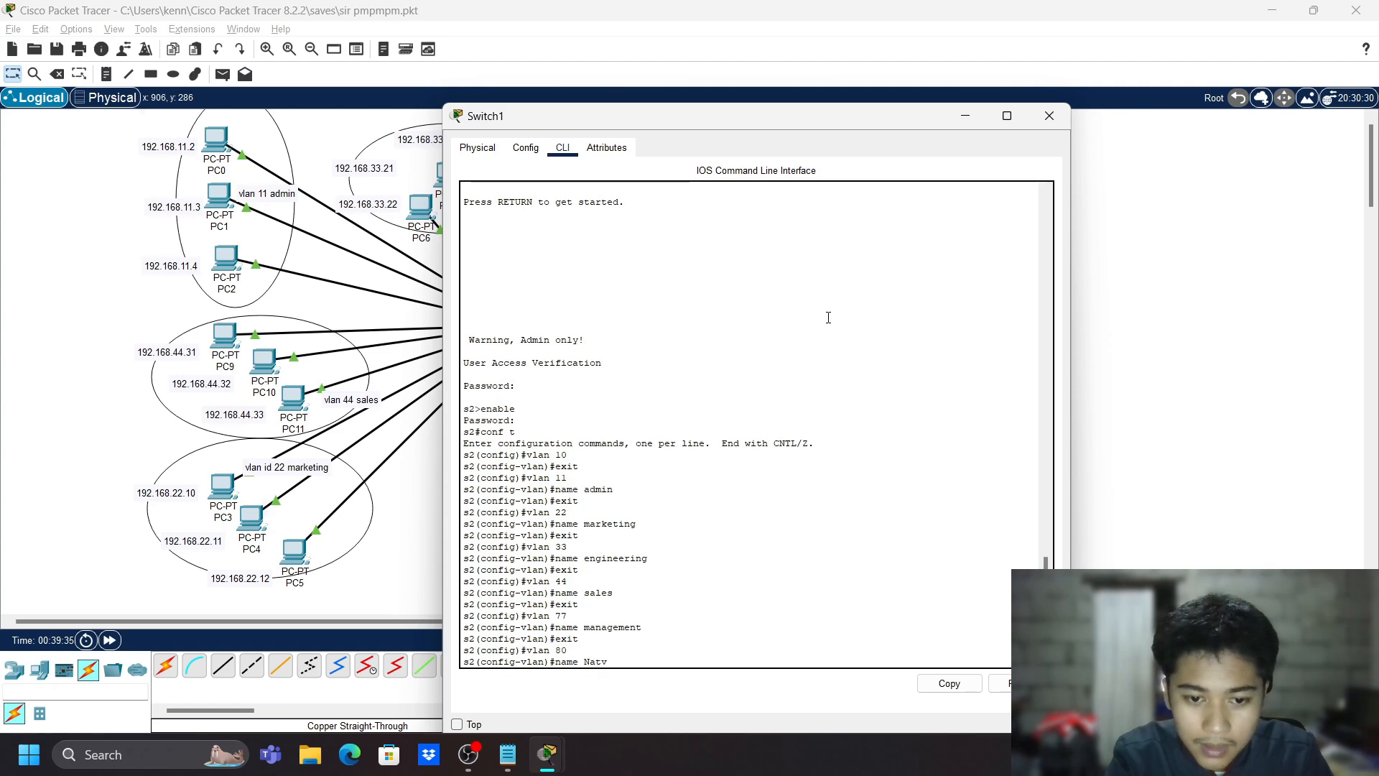
key(BackSpace)
key(BackSpace)
key(BackSpace)
text(ative)
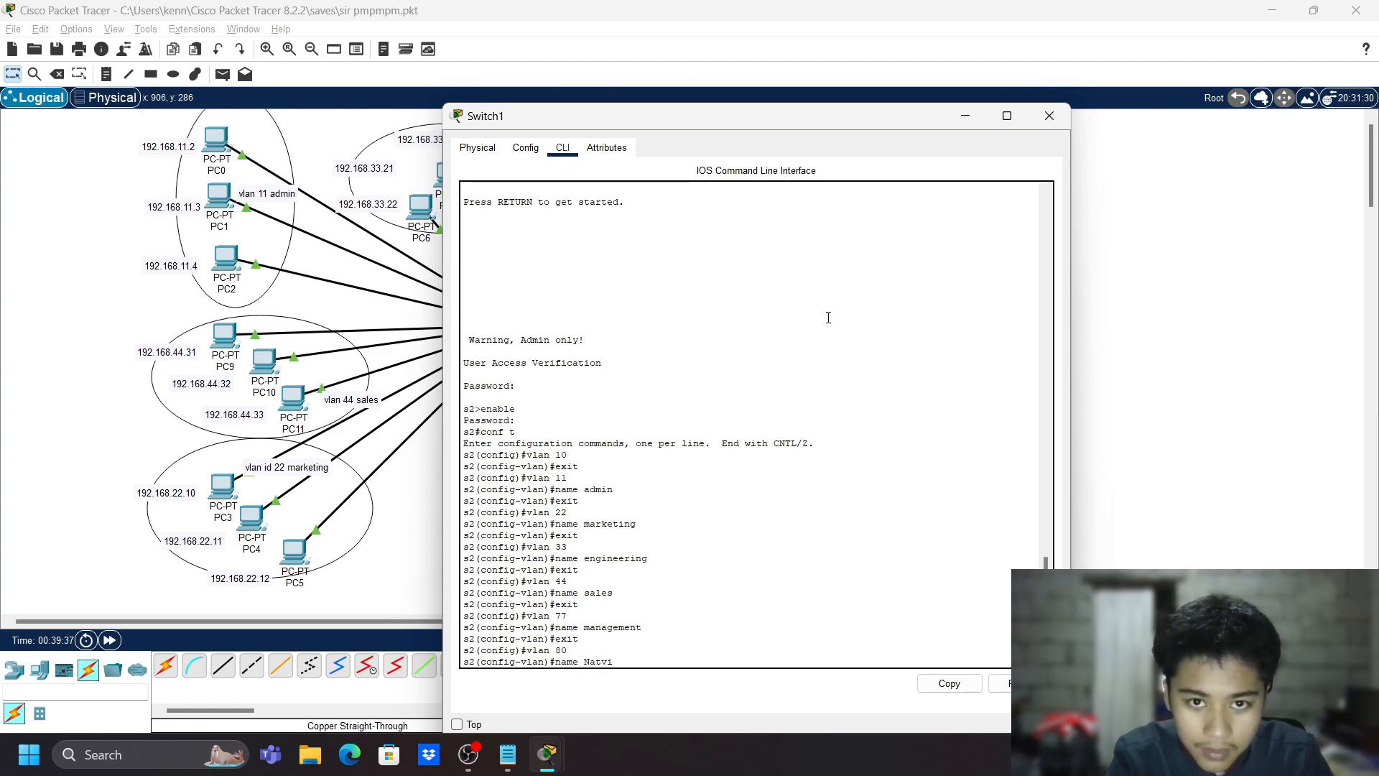
key(Return)
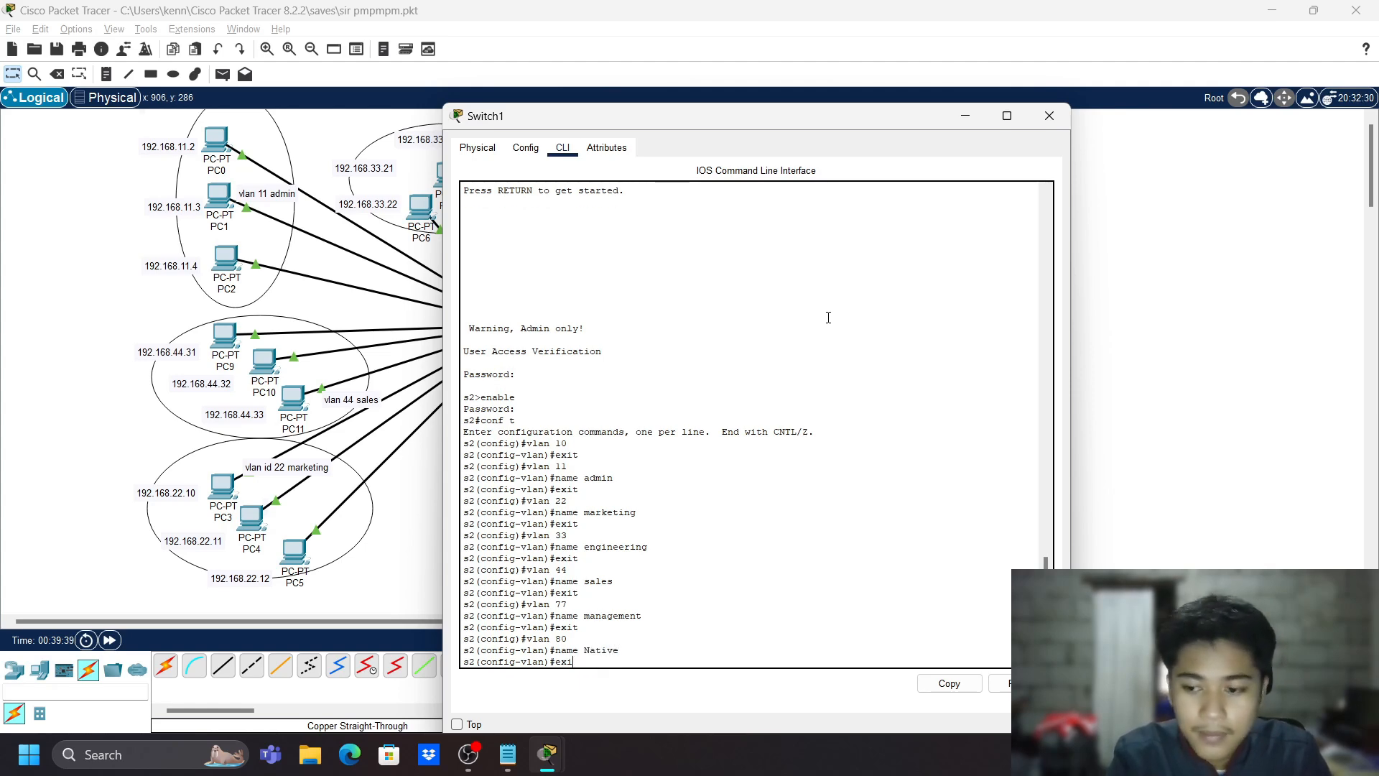
text(exit)
key(Return)
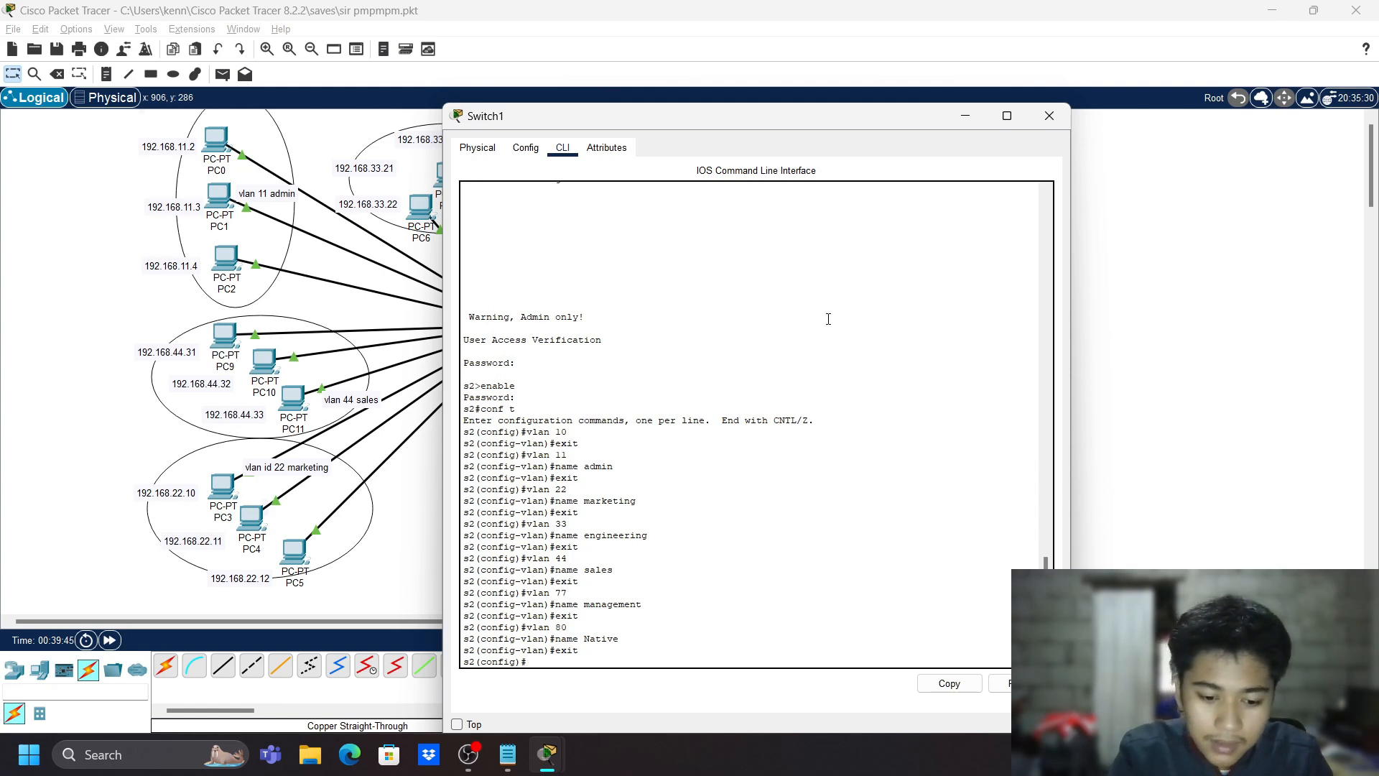
- Drop to the s2# privileged prompt and run show vlan
text(show vlan)
key(Return)
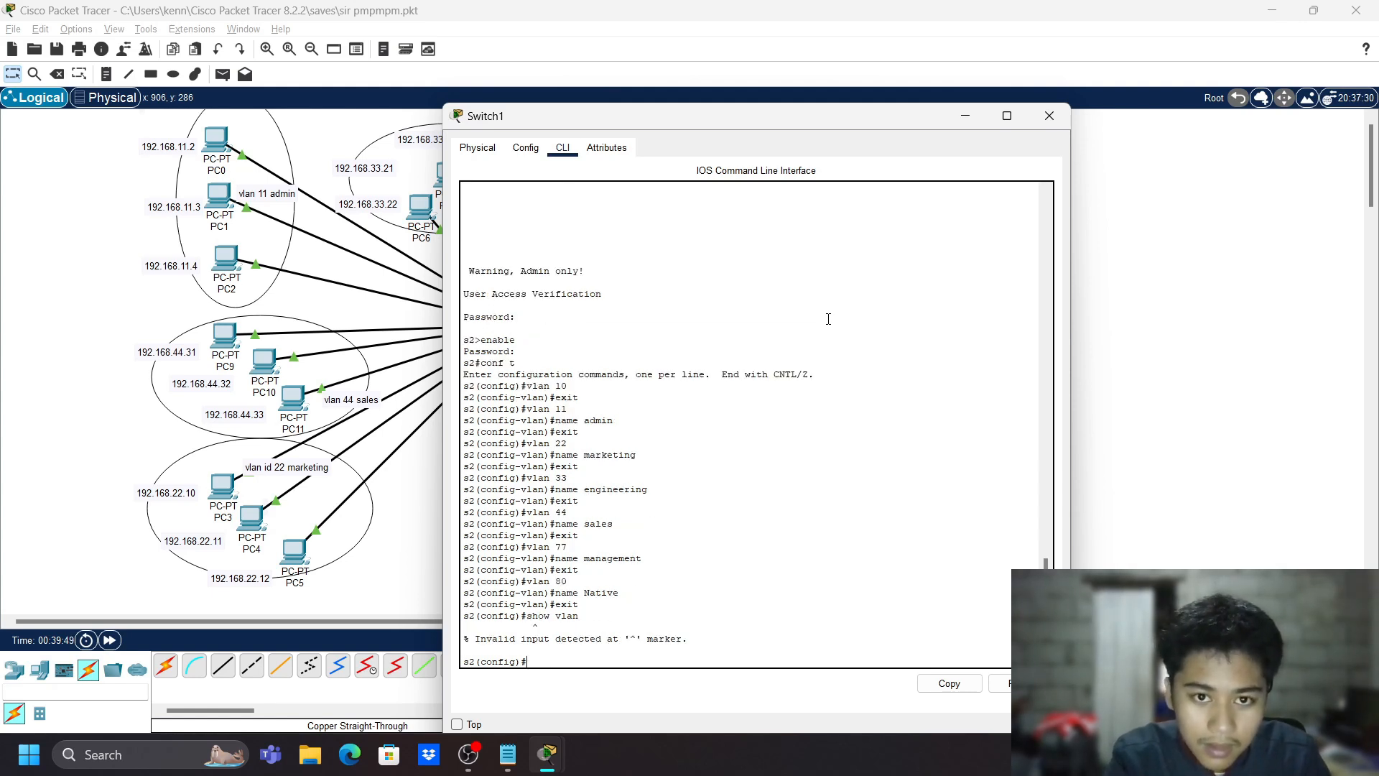
text(exit)
key(Return)
key(Return)
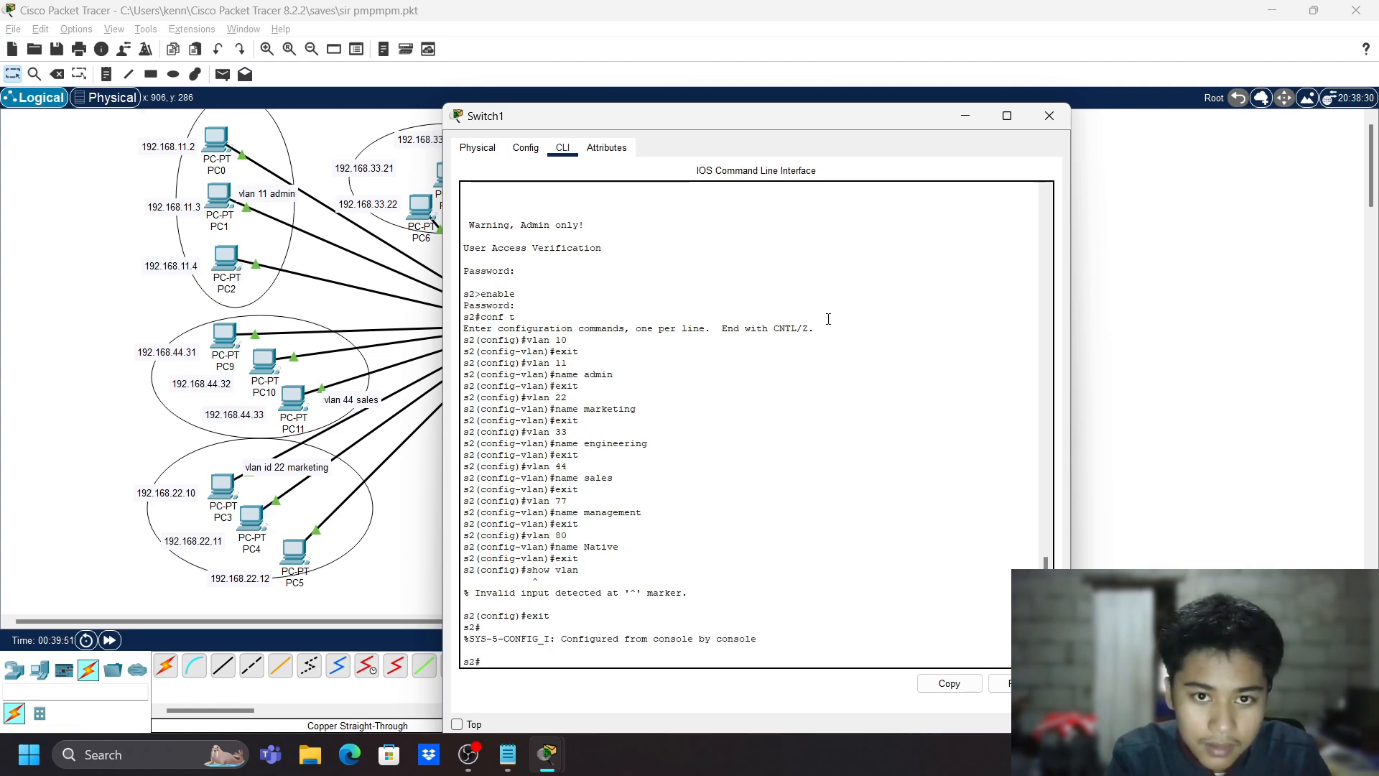
text(show vlan)
key(Return)
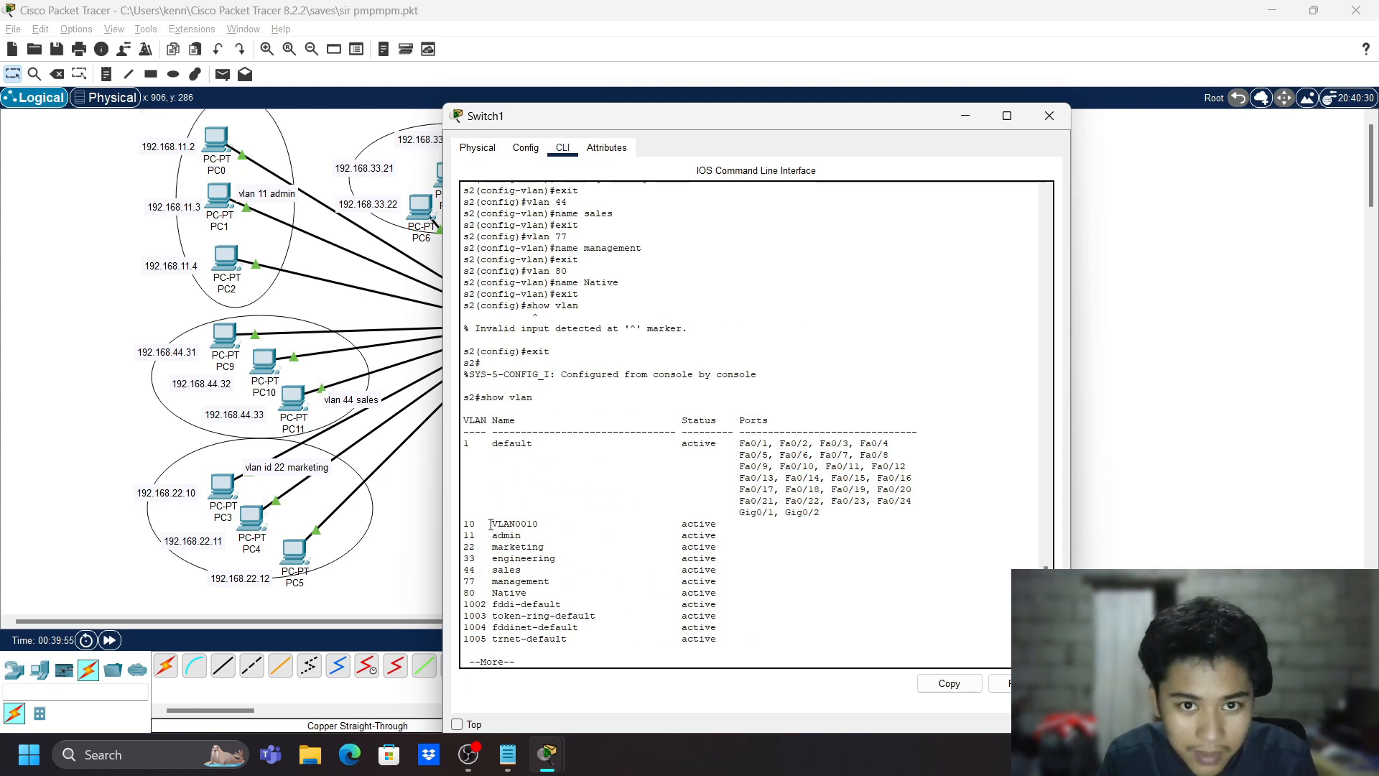
- Check the VLAN0010 entry, then page through the rest of the VLAN table
mouse_move(492, 525)
mouse_down()
mouse_move(544, 525)
mouse_move(497, 515)
mouse_up()
click(546, 525)
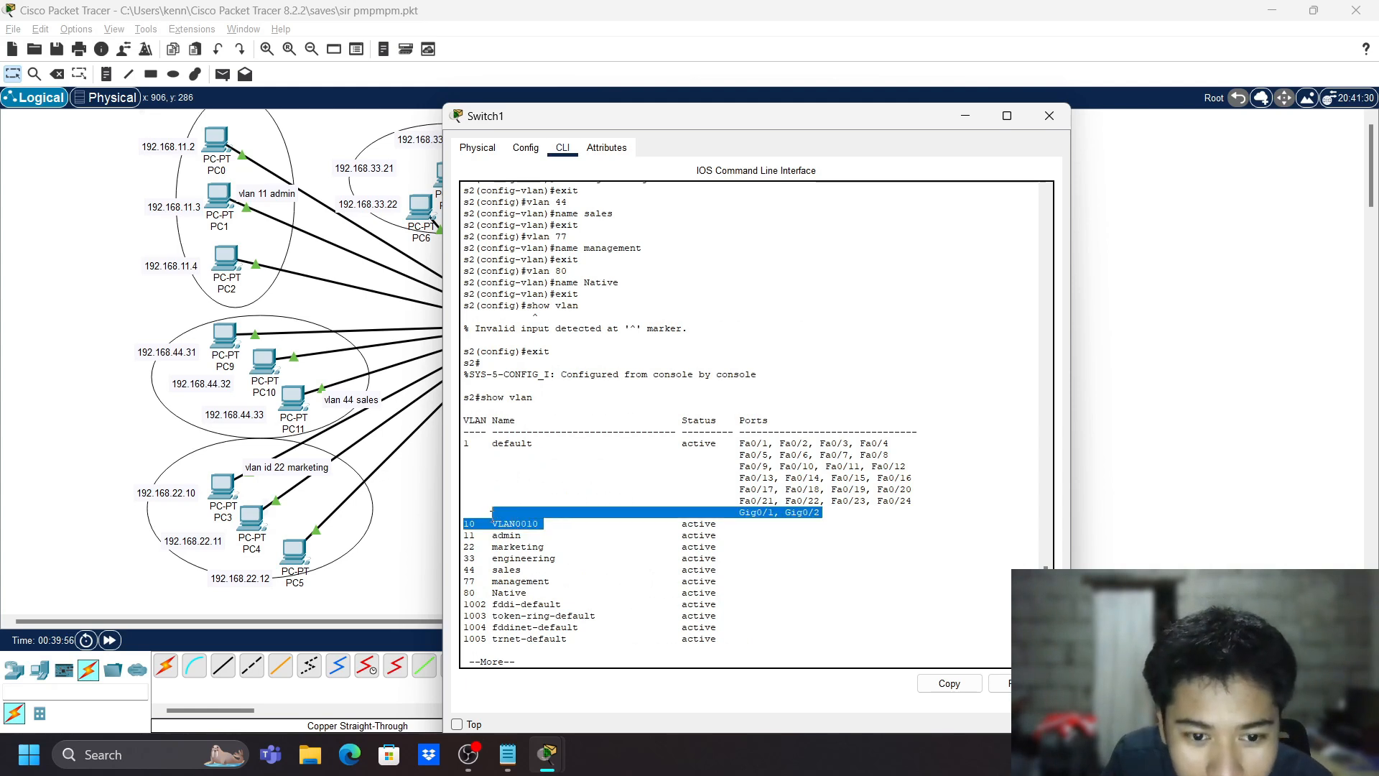
click(537, 528)
double_click(536, 528)
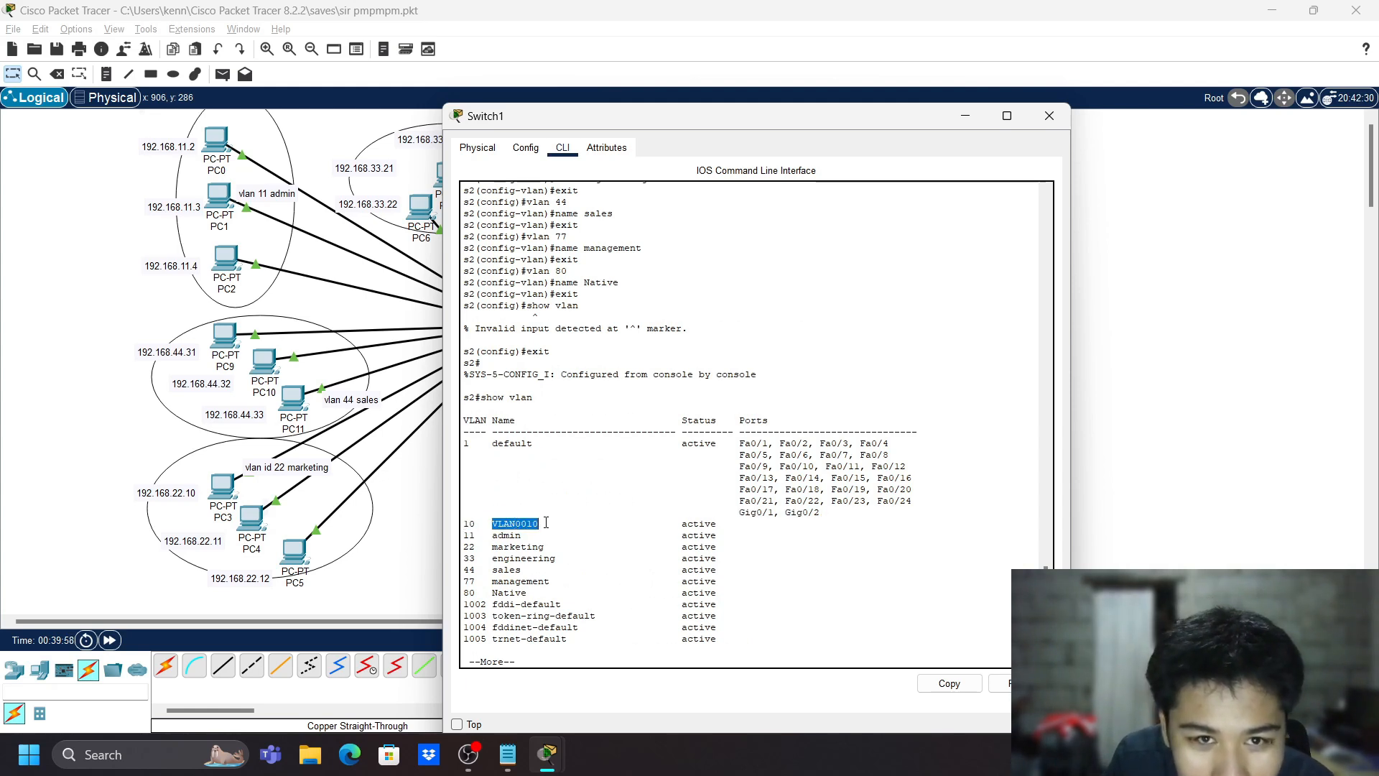
click(546, 523)
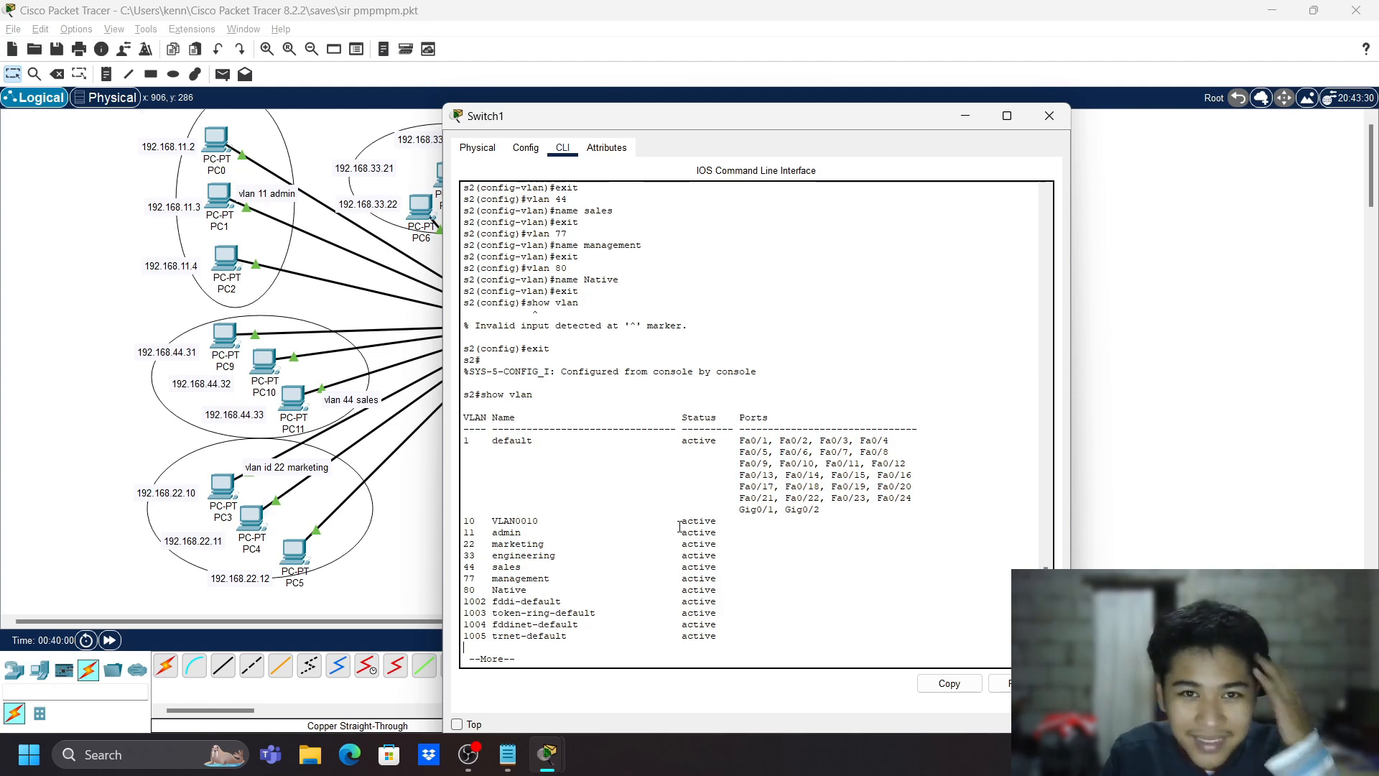
key(space)
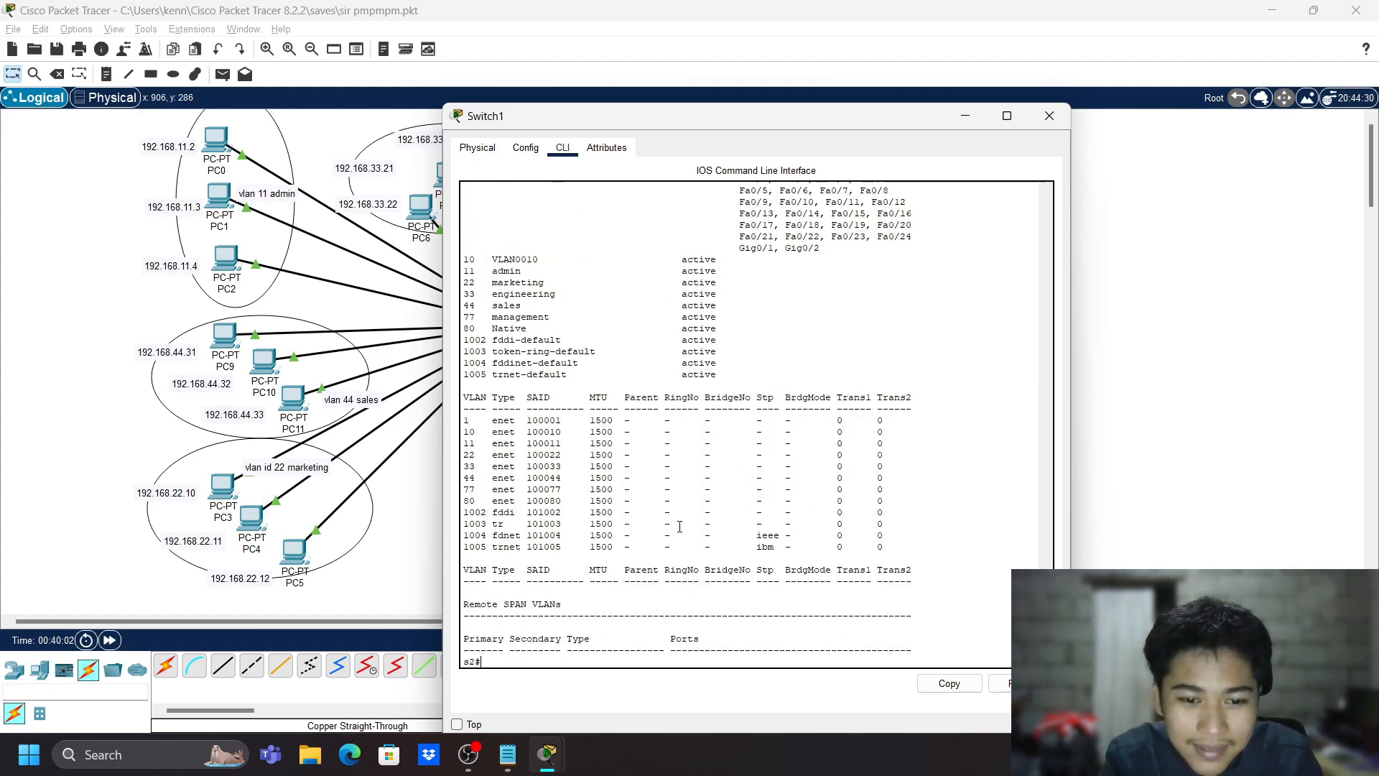
- In global config, enter VLAN 10 and try naming it admin
text(conf t)
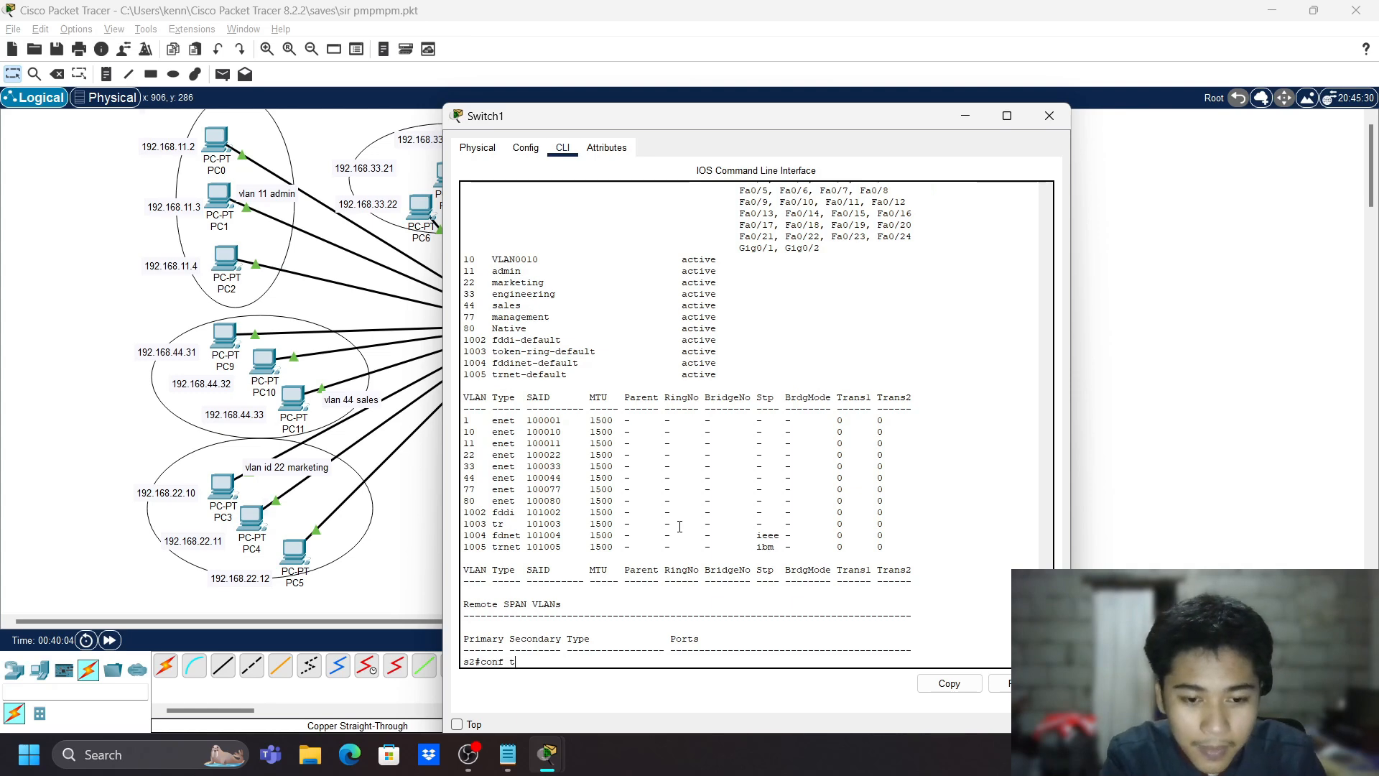
key(Return)
text(v)
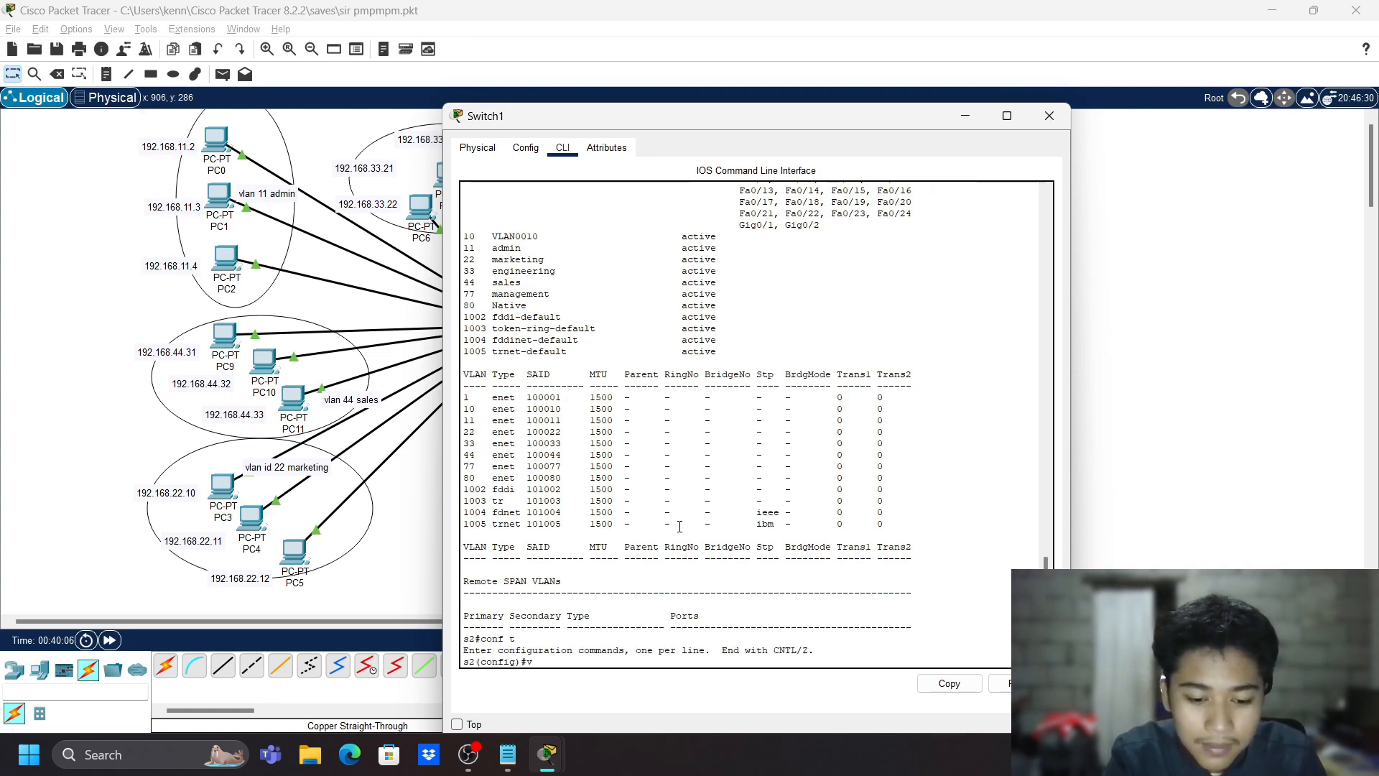
text(lan)
scroll(679, 525, up, 5)
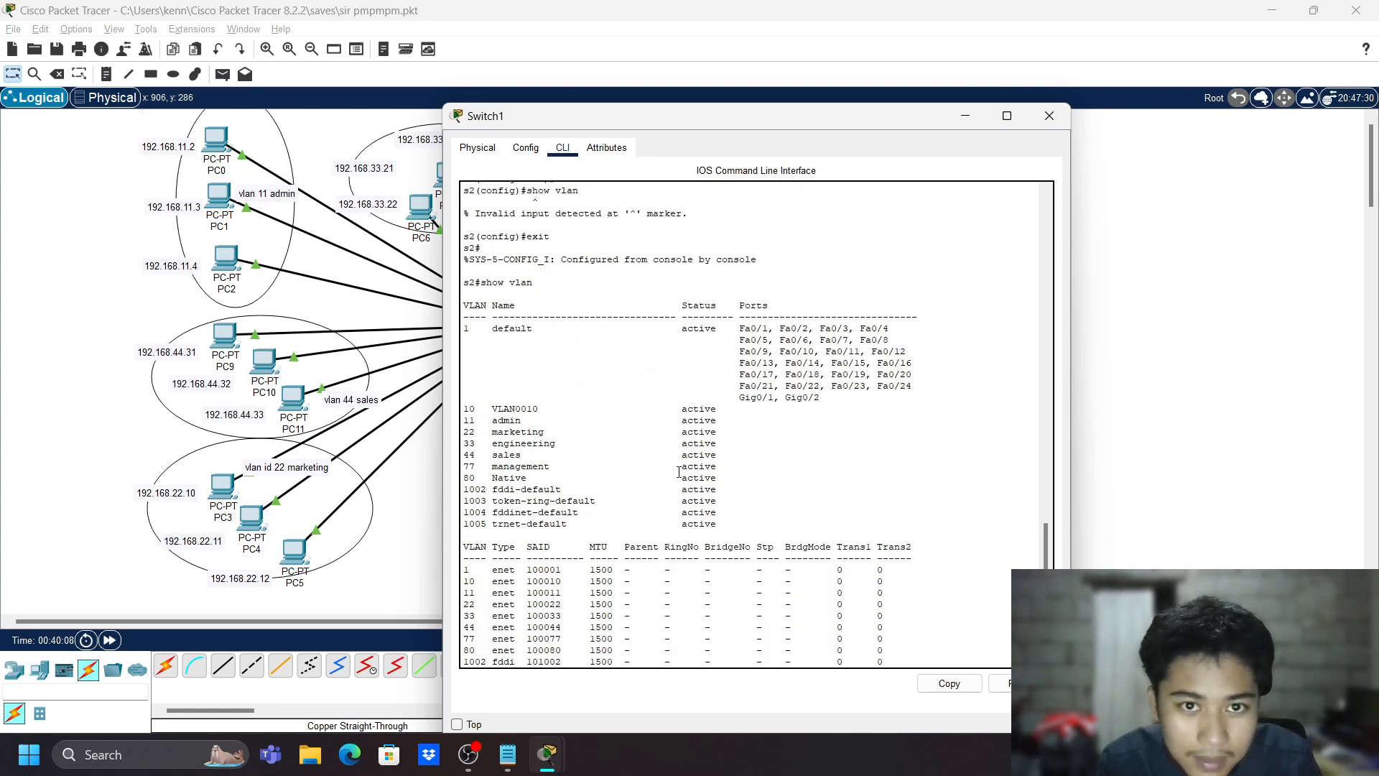
scroll(680, 472, down, 5)
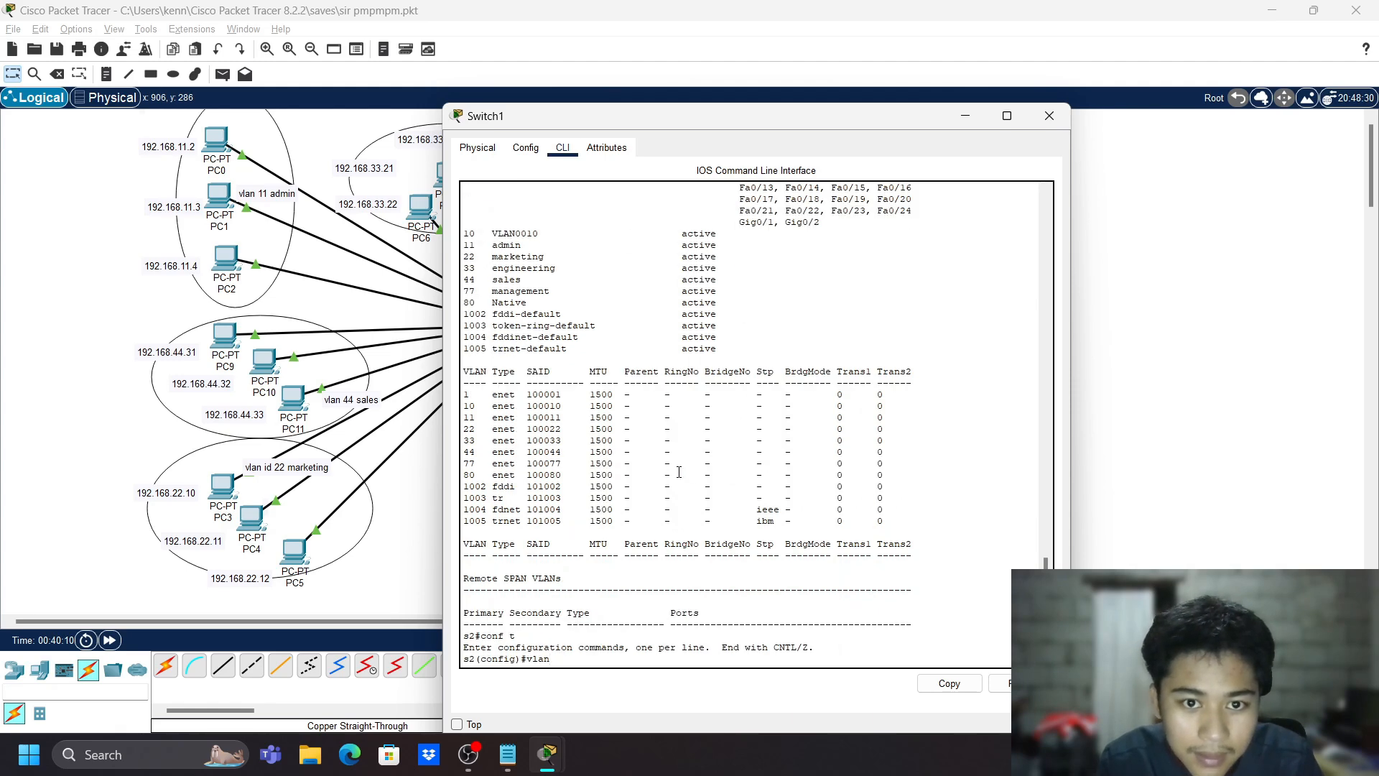
text(10)
key(Return)
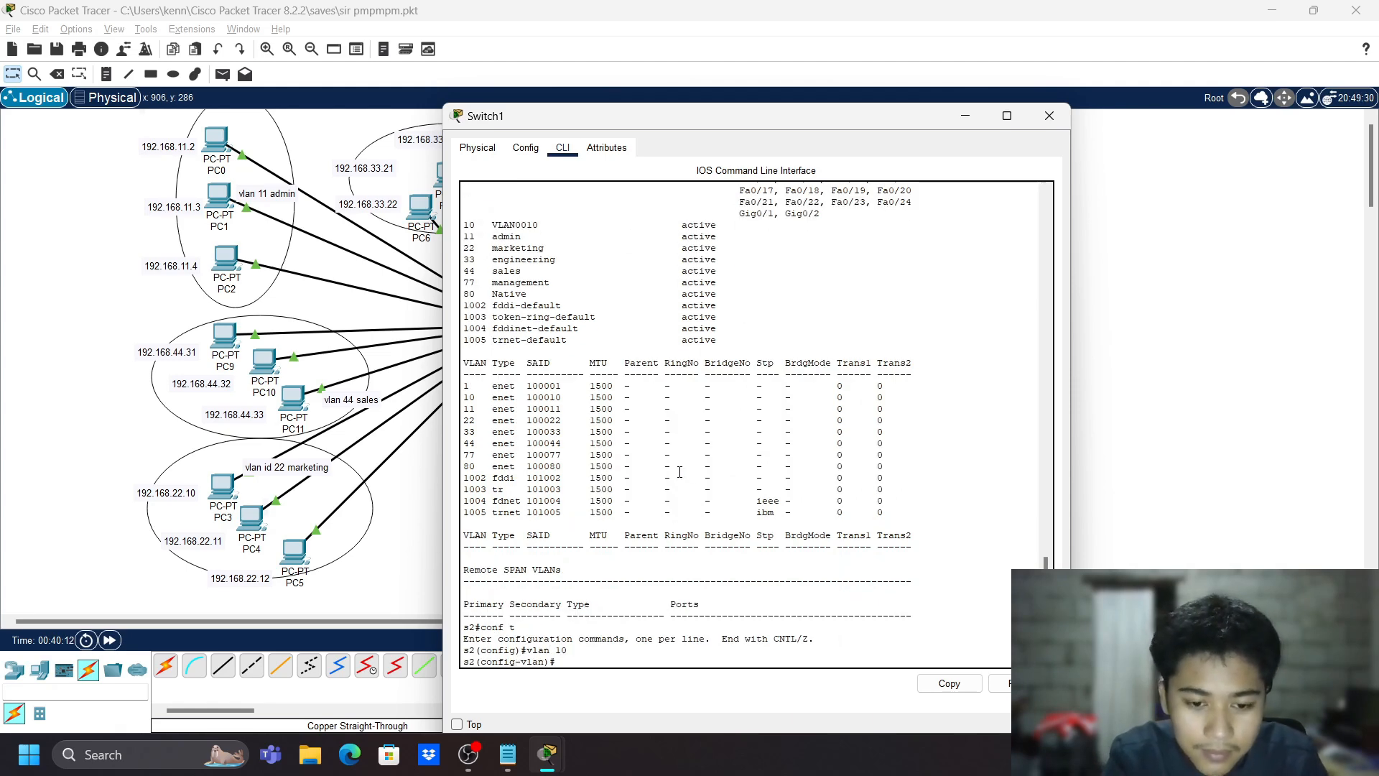
text(name )
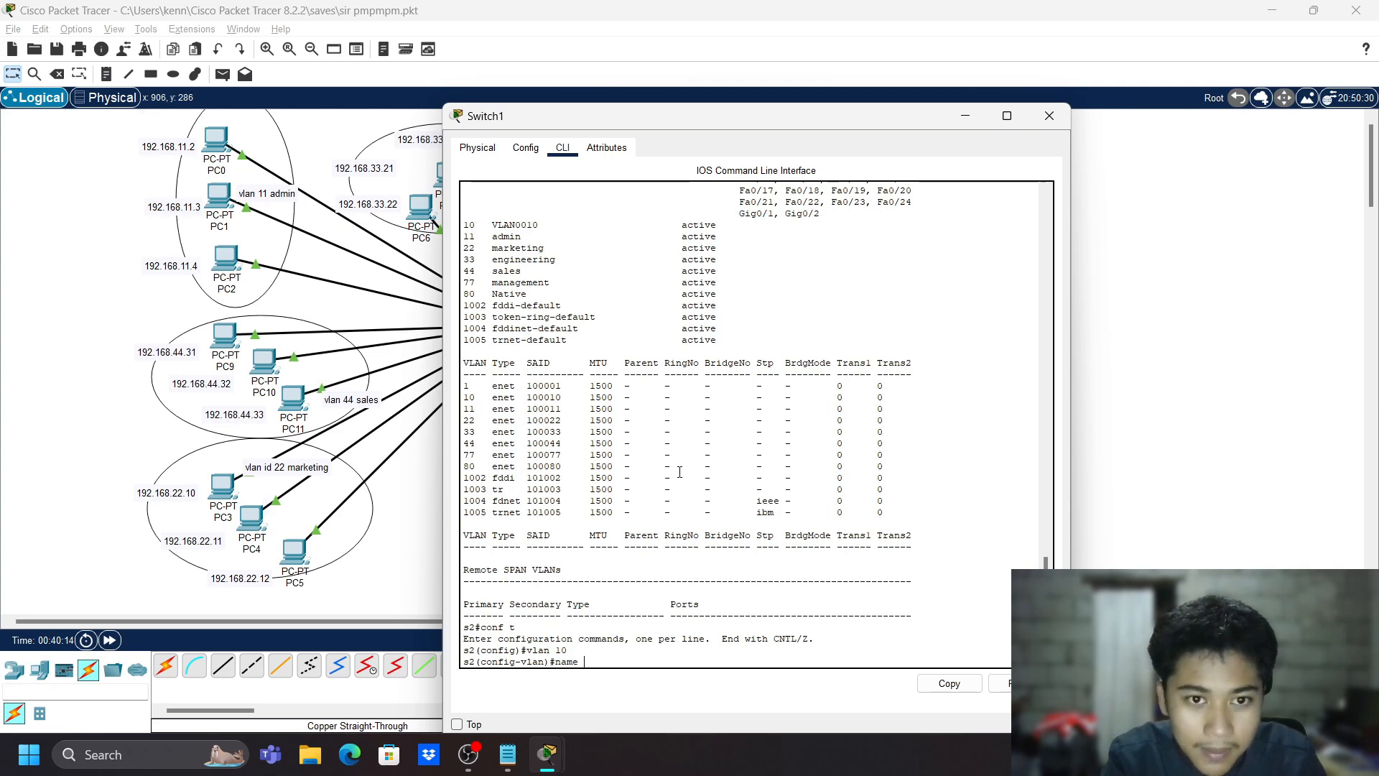
text(admin)
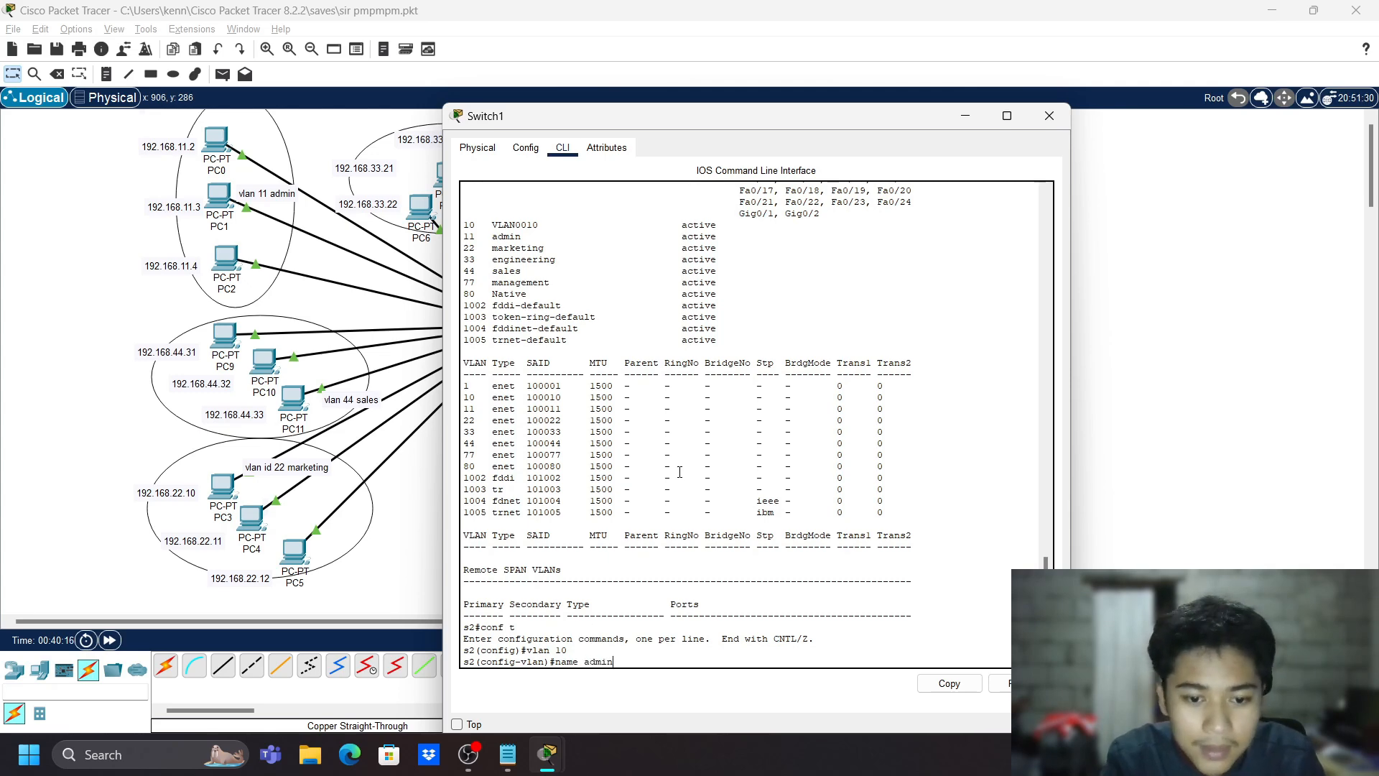
key(Return)
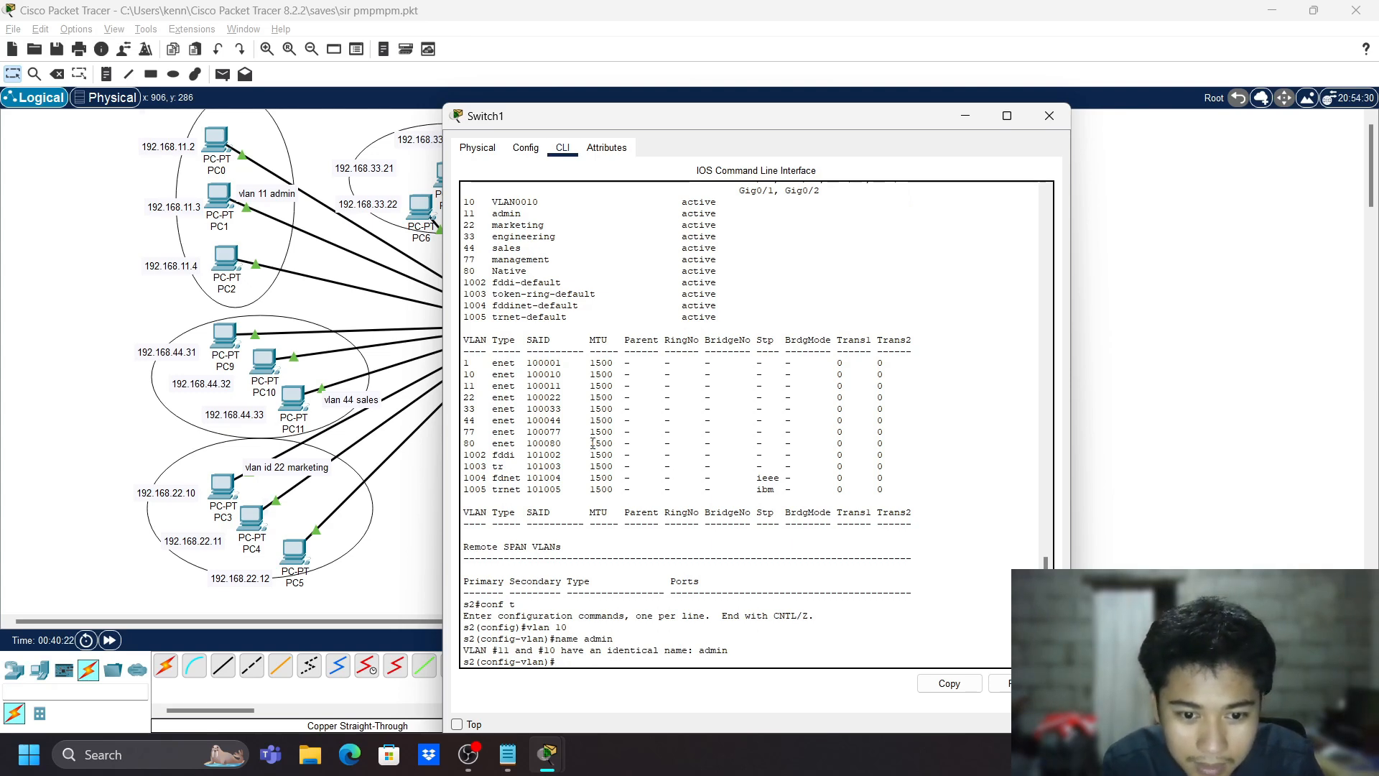
- Review the VLAN output, comparing the admin name with the VLAN 10 VLAN0010 line
scroll(592, 443, up, 4)
double_click(507, 342)
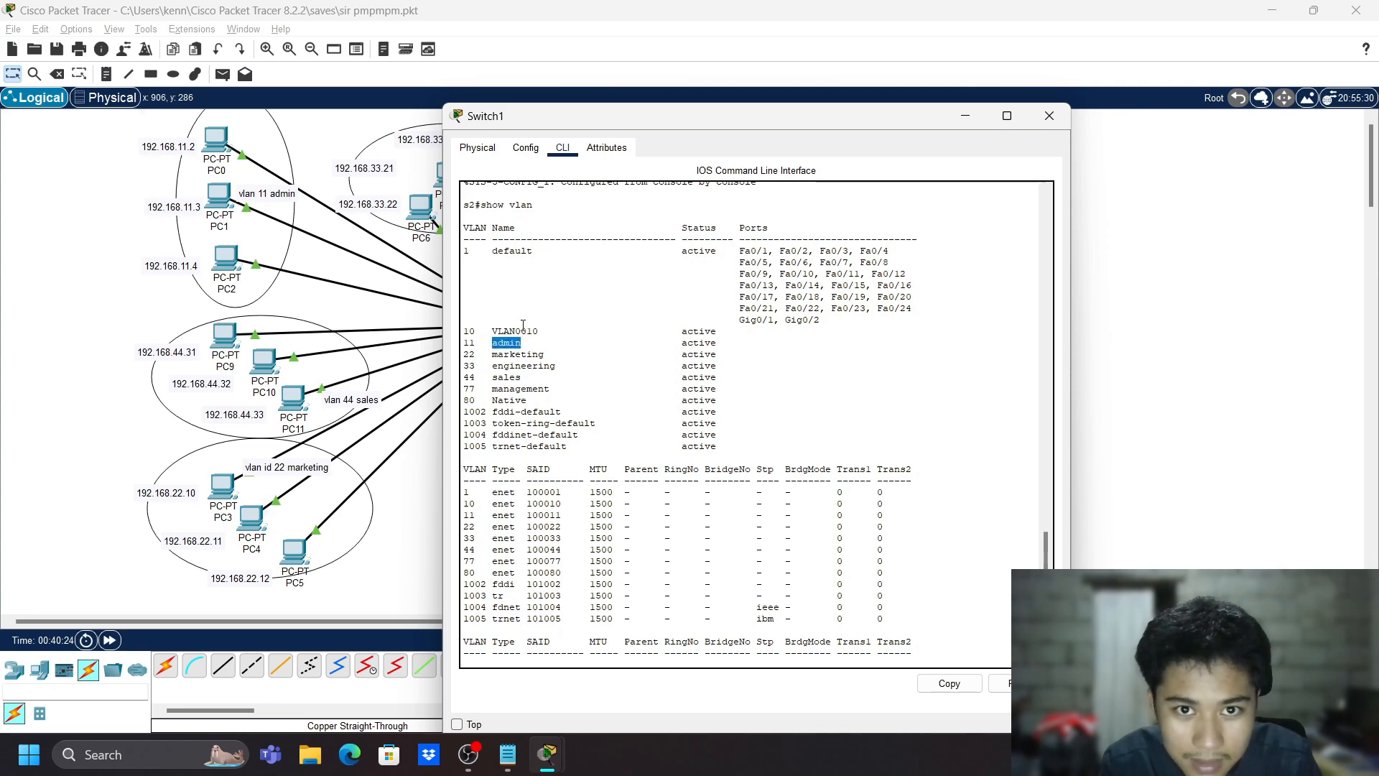
triple_click(528, 323)
click(530, 328)
triple_click(529, 328)
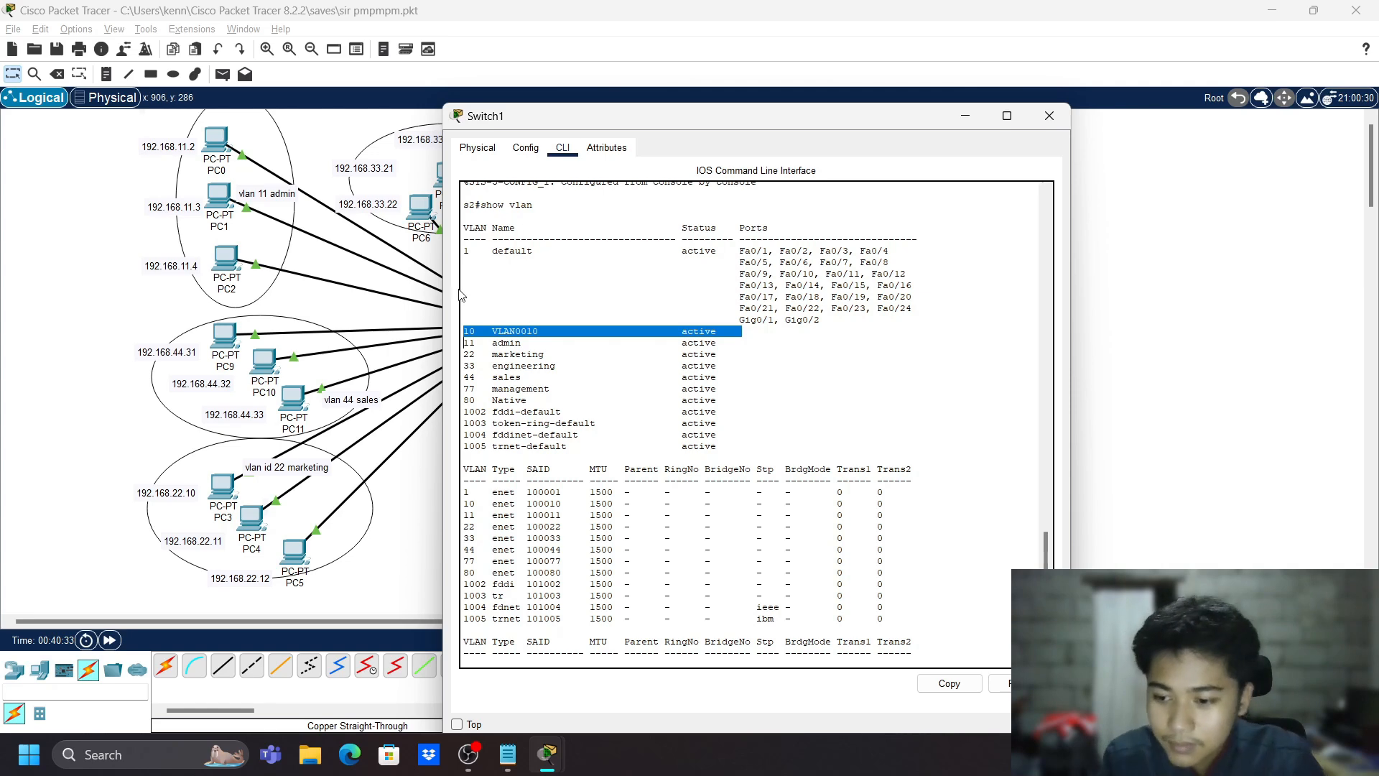
scroll(775, 565, down, 4)
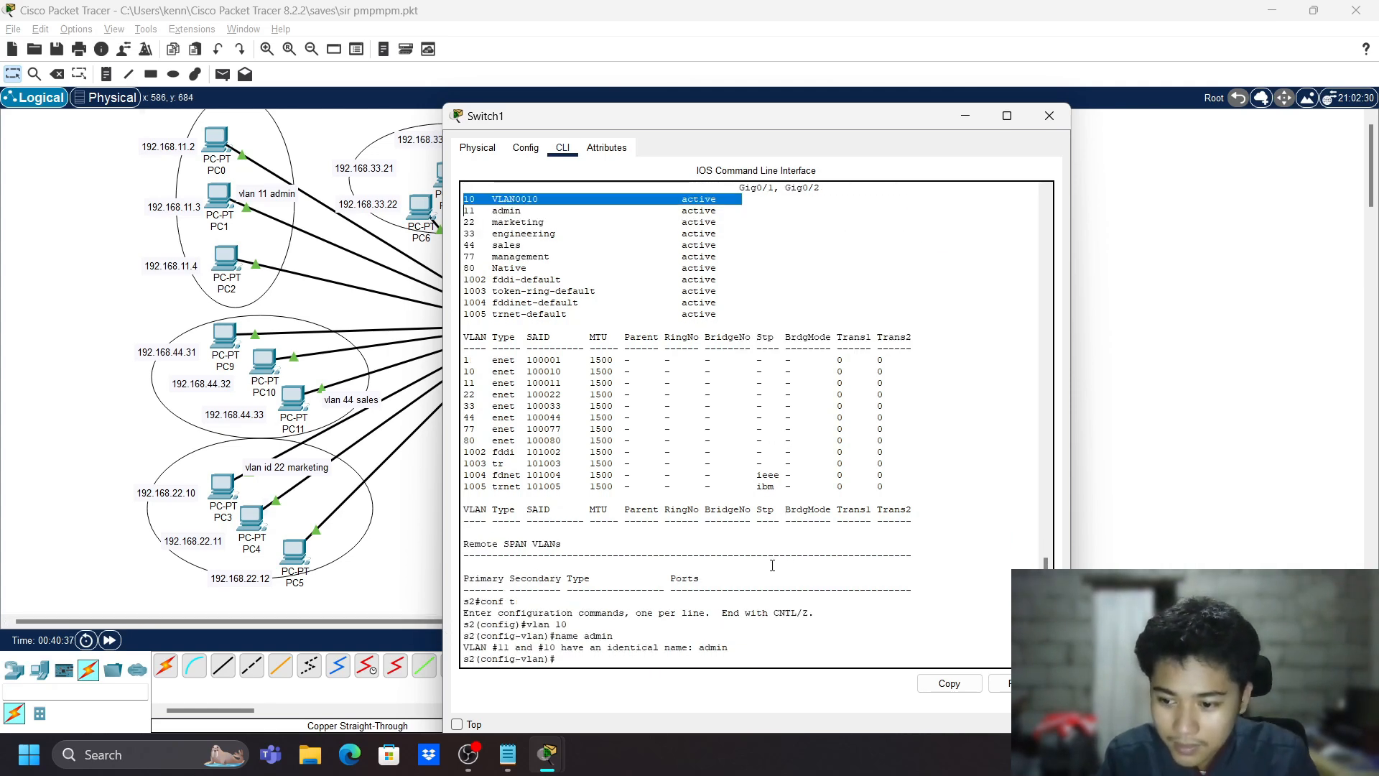
click(615, 662)
- Delete VLAN 10 with no vlan 10 and return to the s2# prompt
text(no vlan)
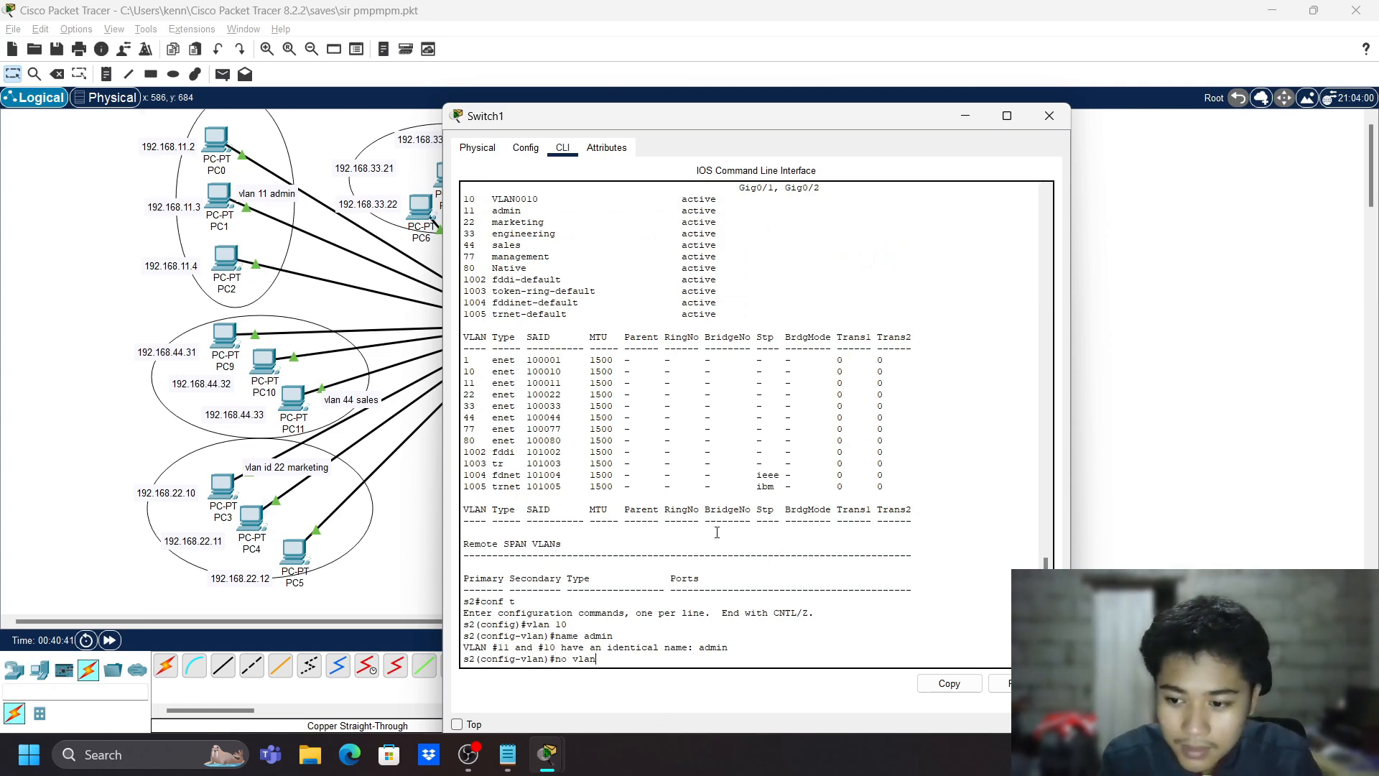
scroll(724, 533, up, 3)
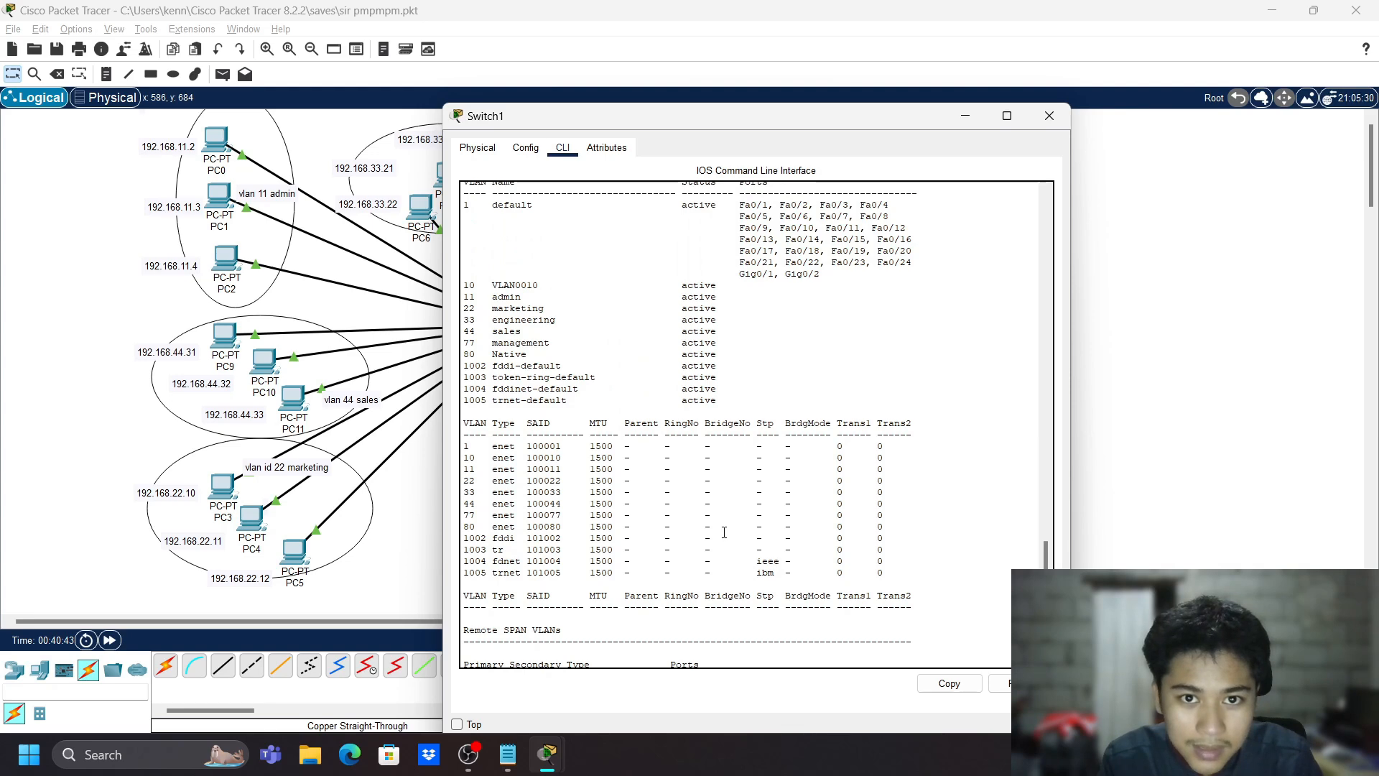
text(10)
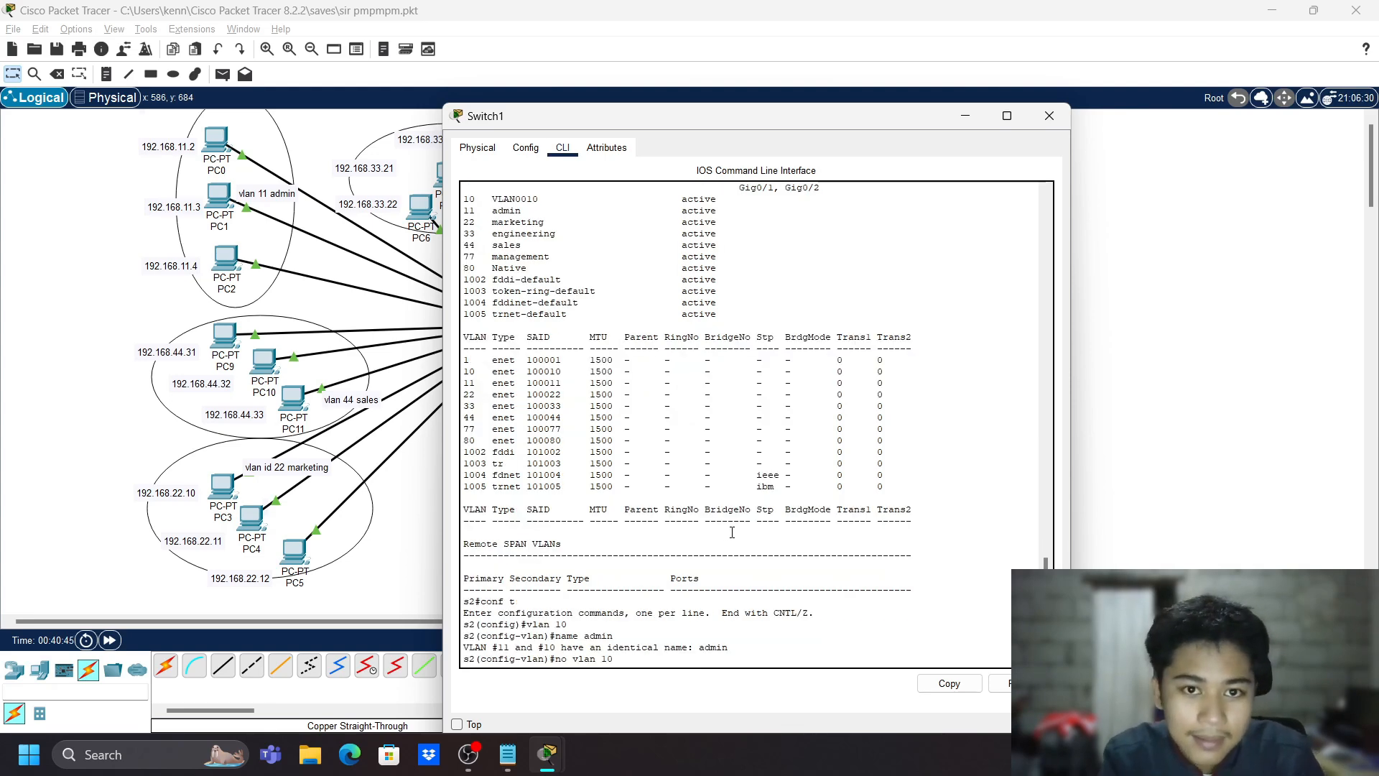
key(Return)
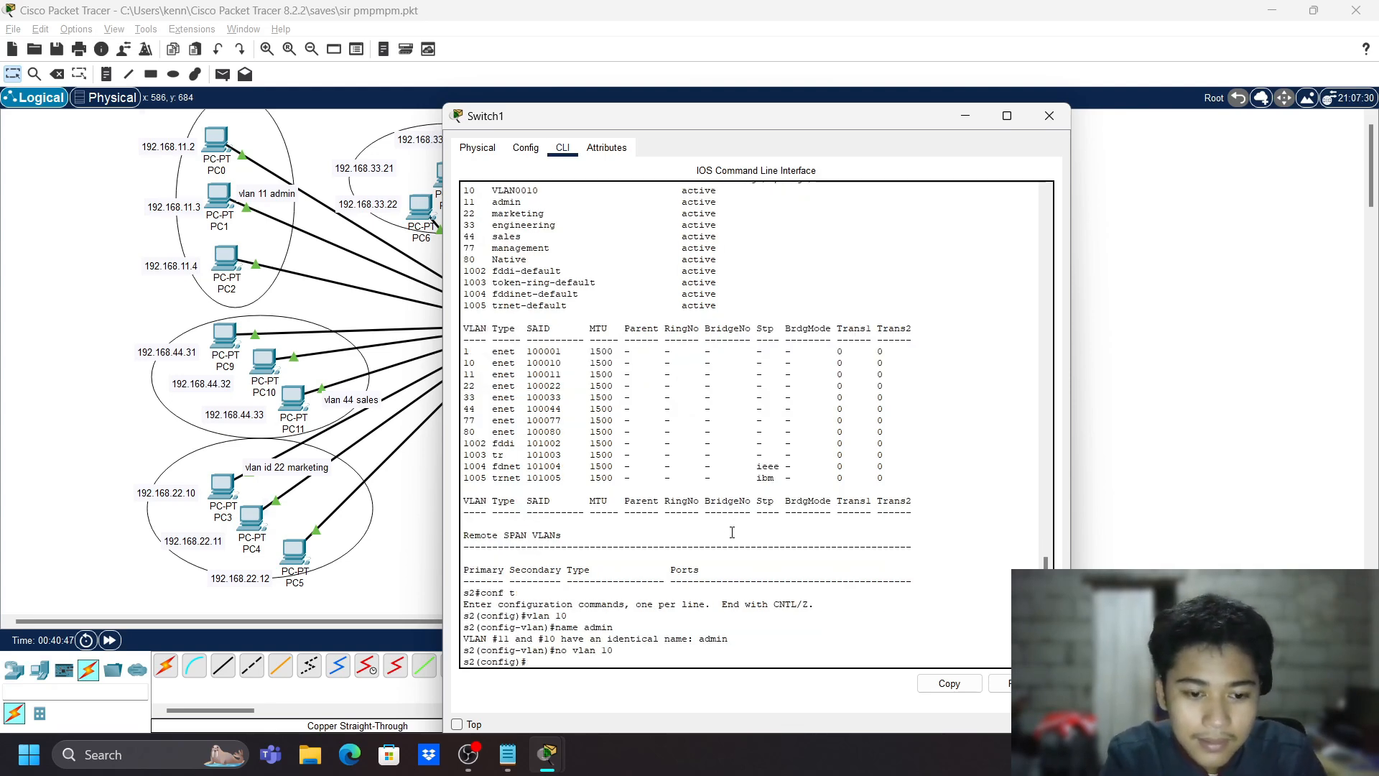
text(exit)
key(Return)
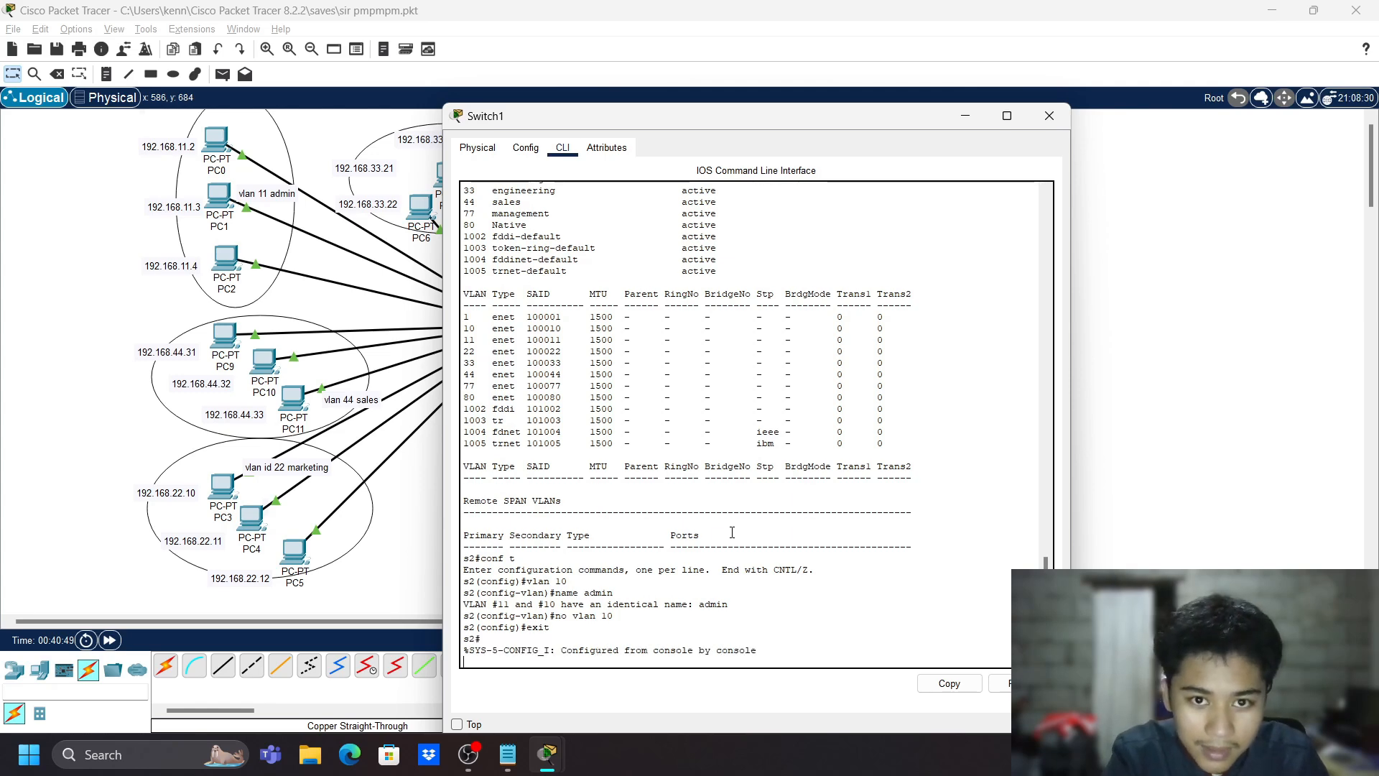
key(Return)
- Run show vlan and review the admin, marketing, engineering, management and Native entries
text(show )
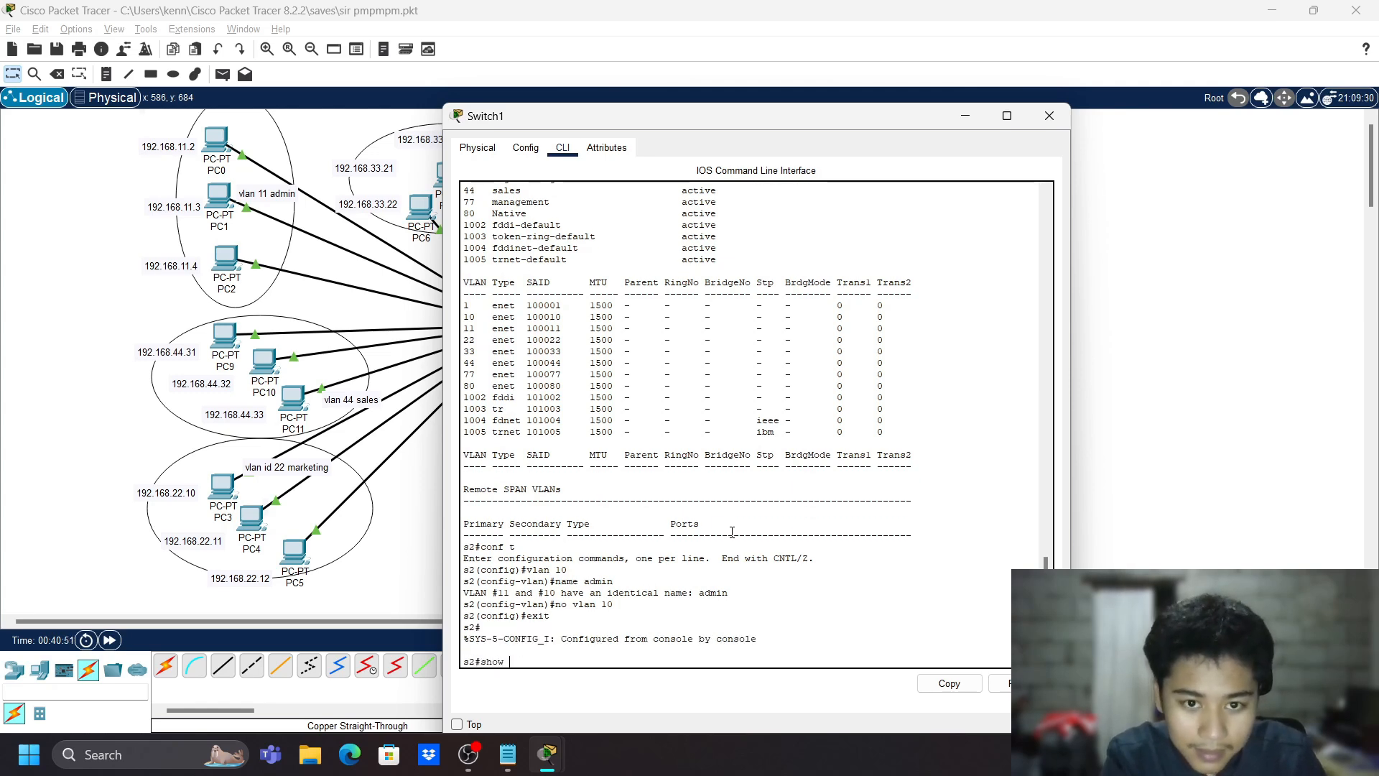
text(vlan)
key(Return)
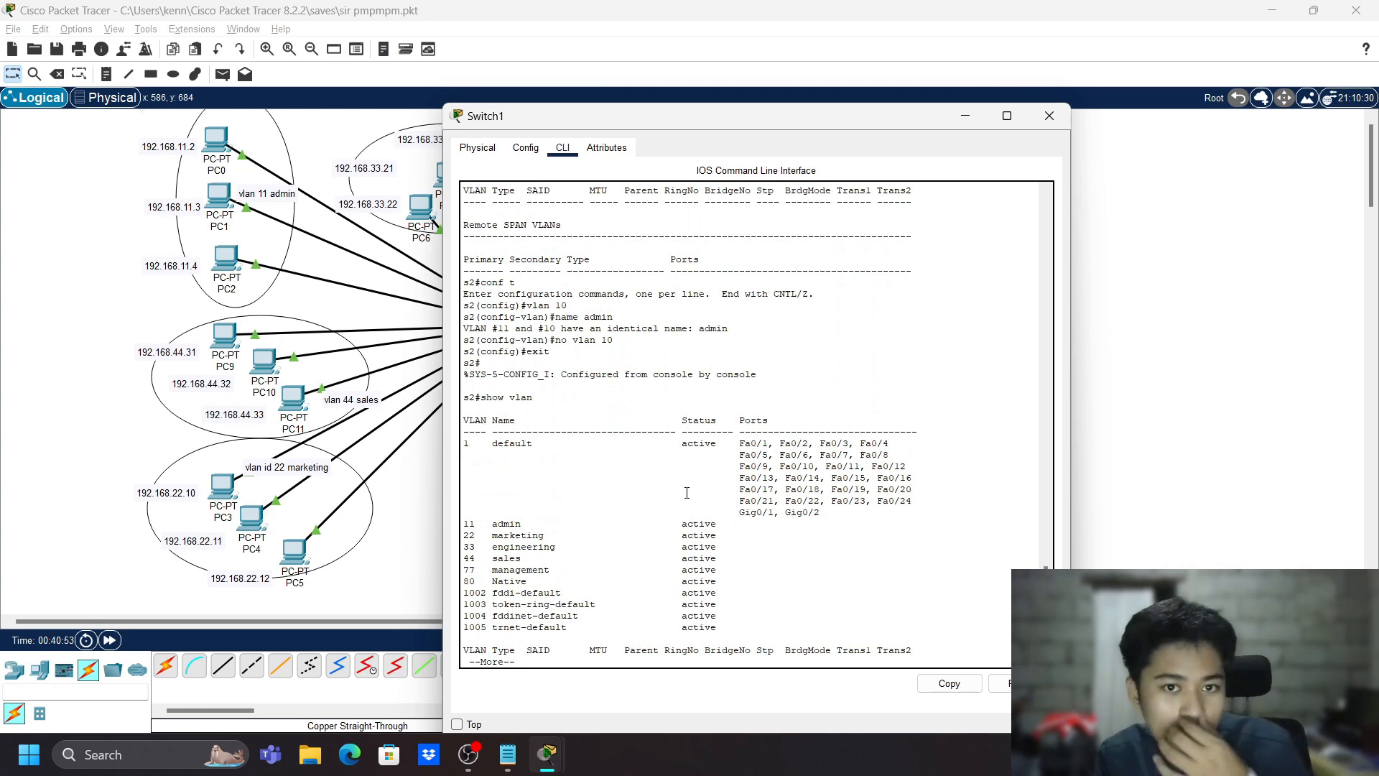
drag(465, 524, 667, 533)
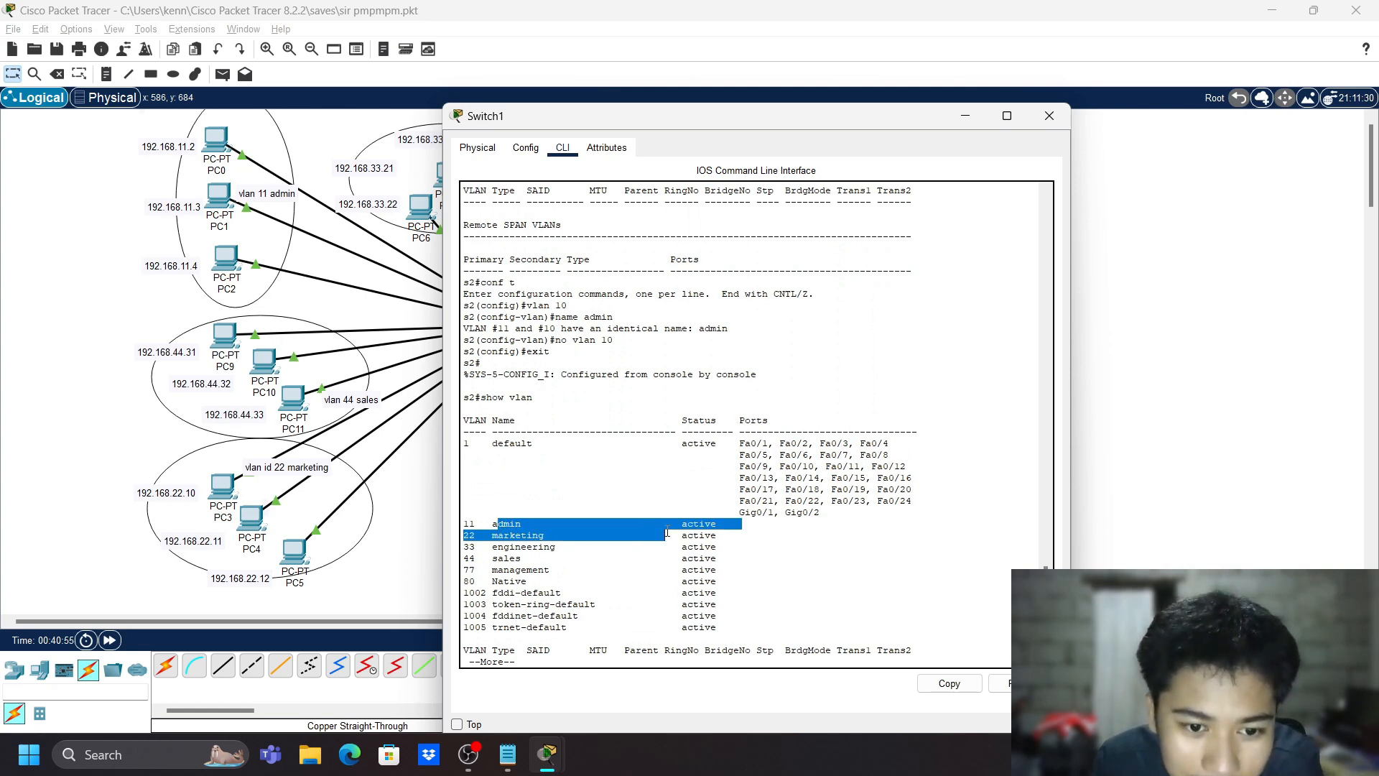
click(468, 546)
drag(481, 536, 567, 536)
double_click(522, 547)
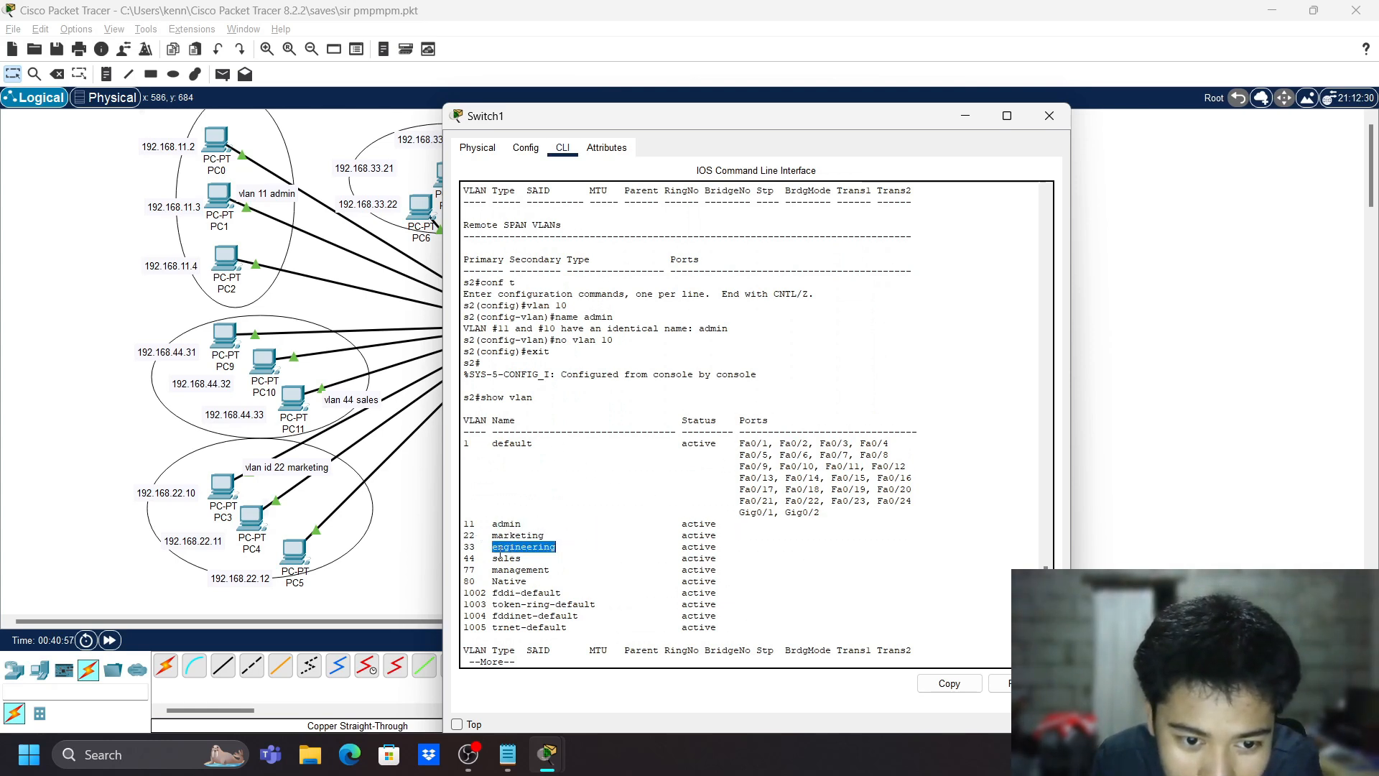
click(511, 567)
double_click(511, 569)
double_click(508, 581)
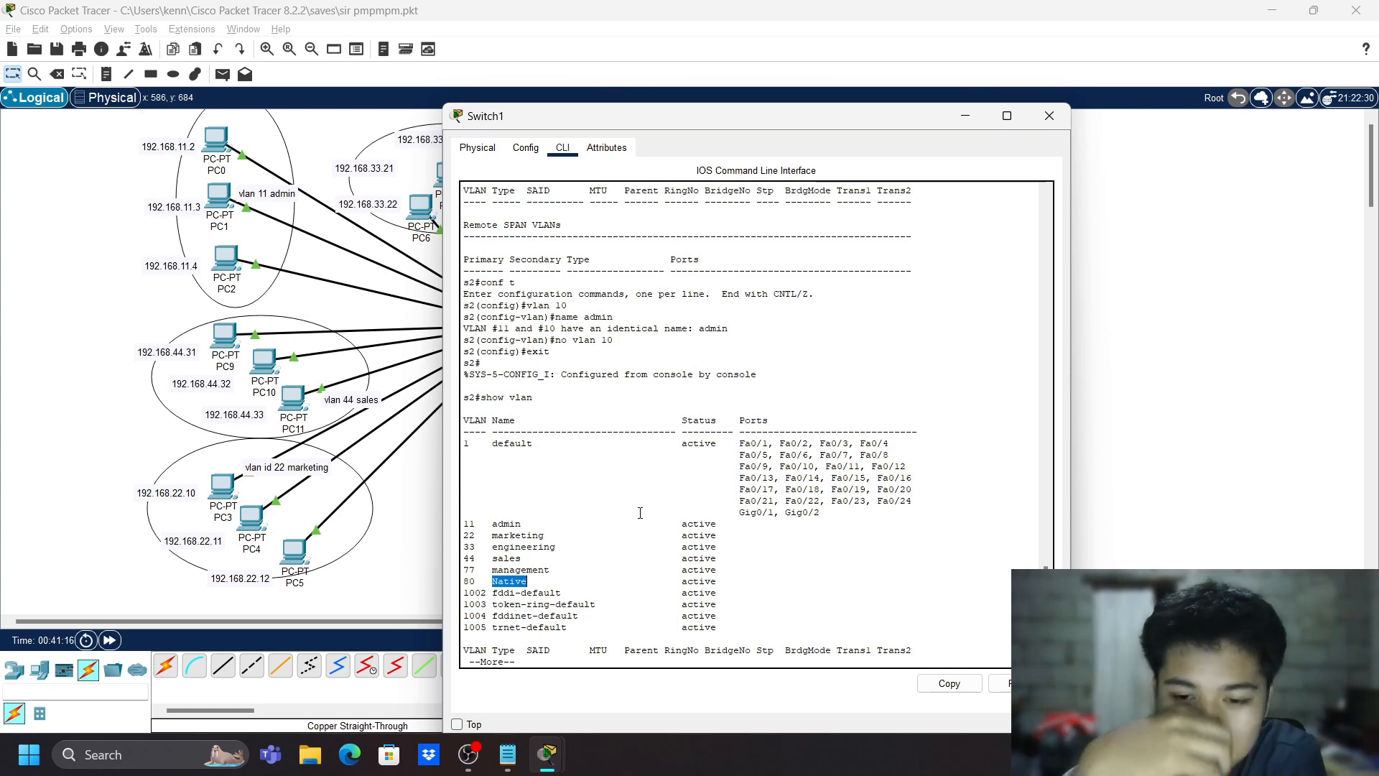
scroll(678, 595, down, 1)
- Finish the VLAN listing, enter global config and select interface range fa0/1-5
click(667, 647)
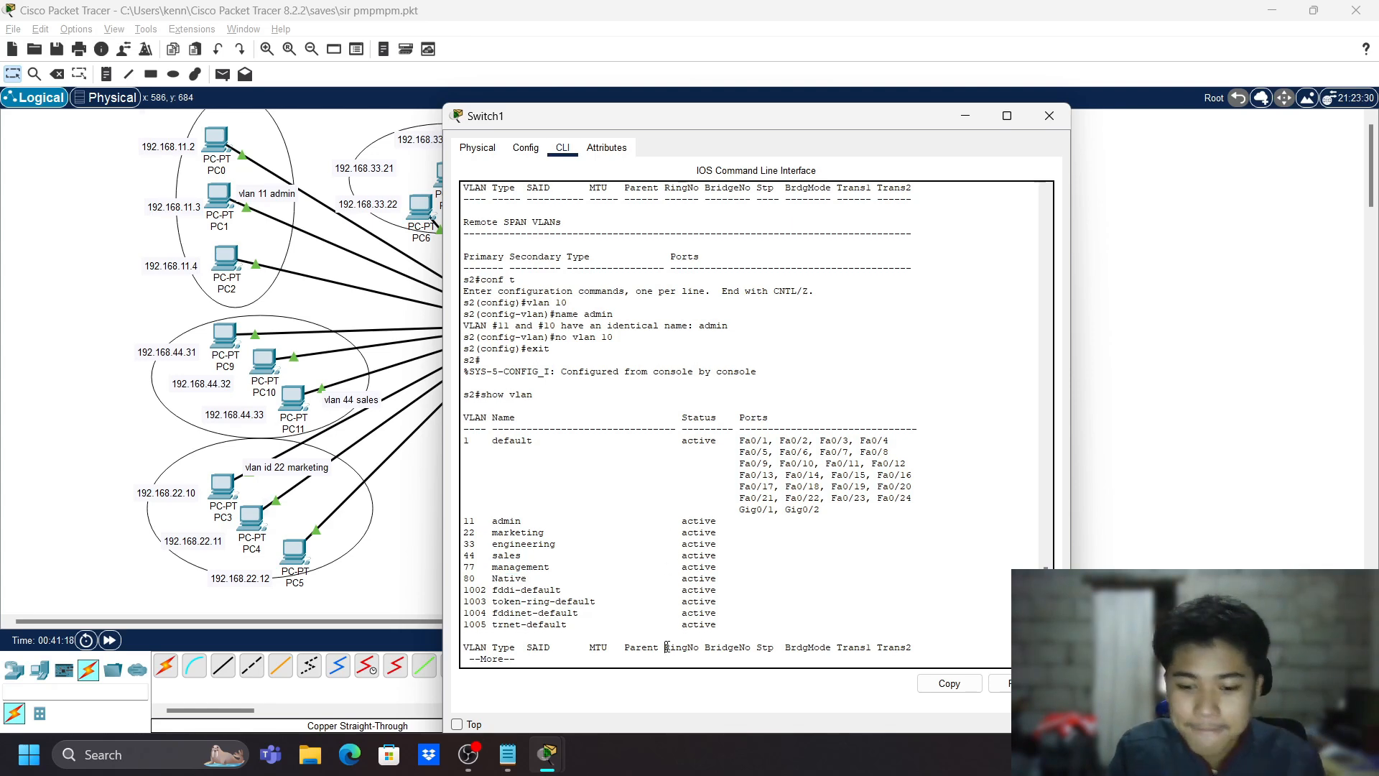
key(space)
text(conf t)
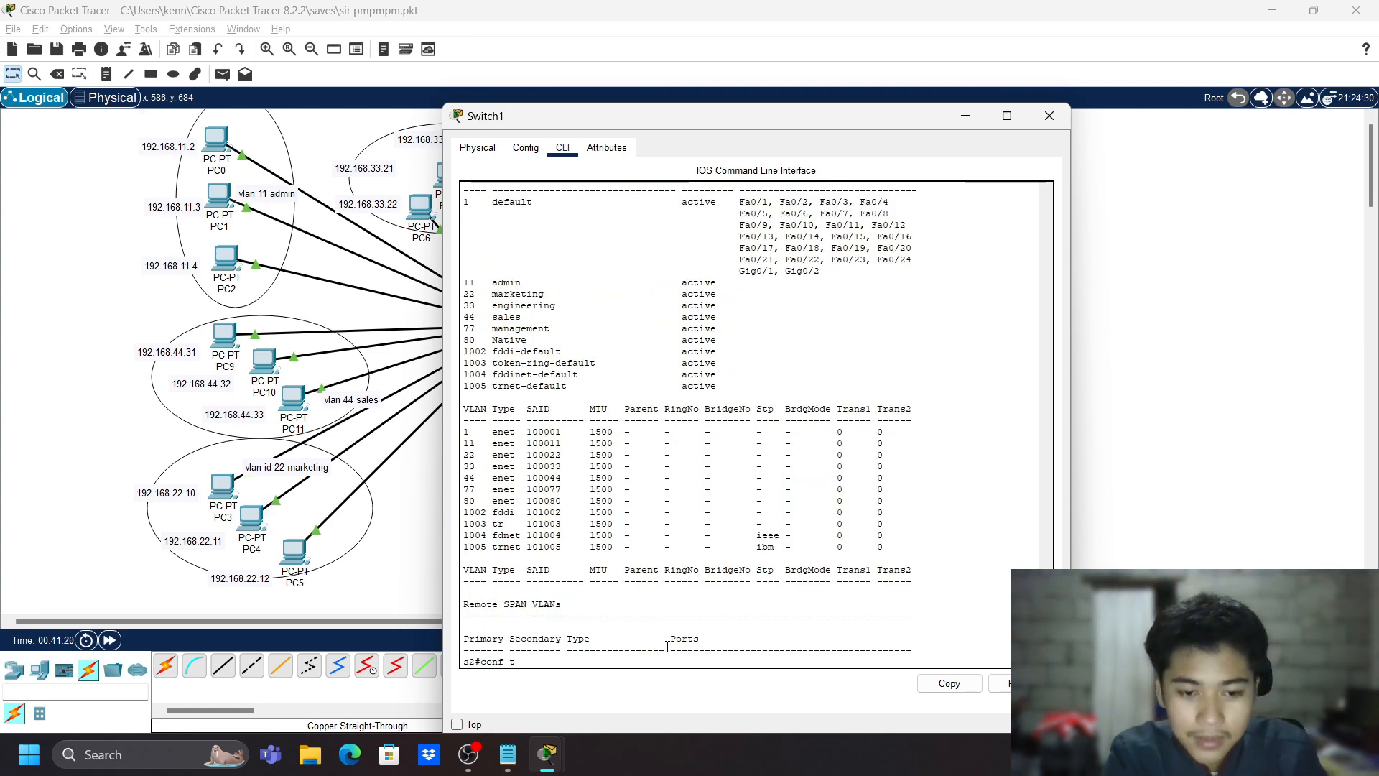
key(Return)
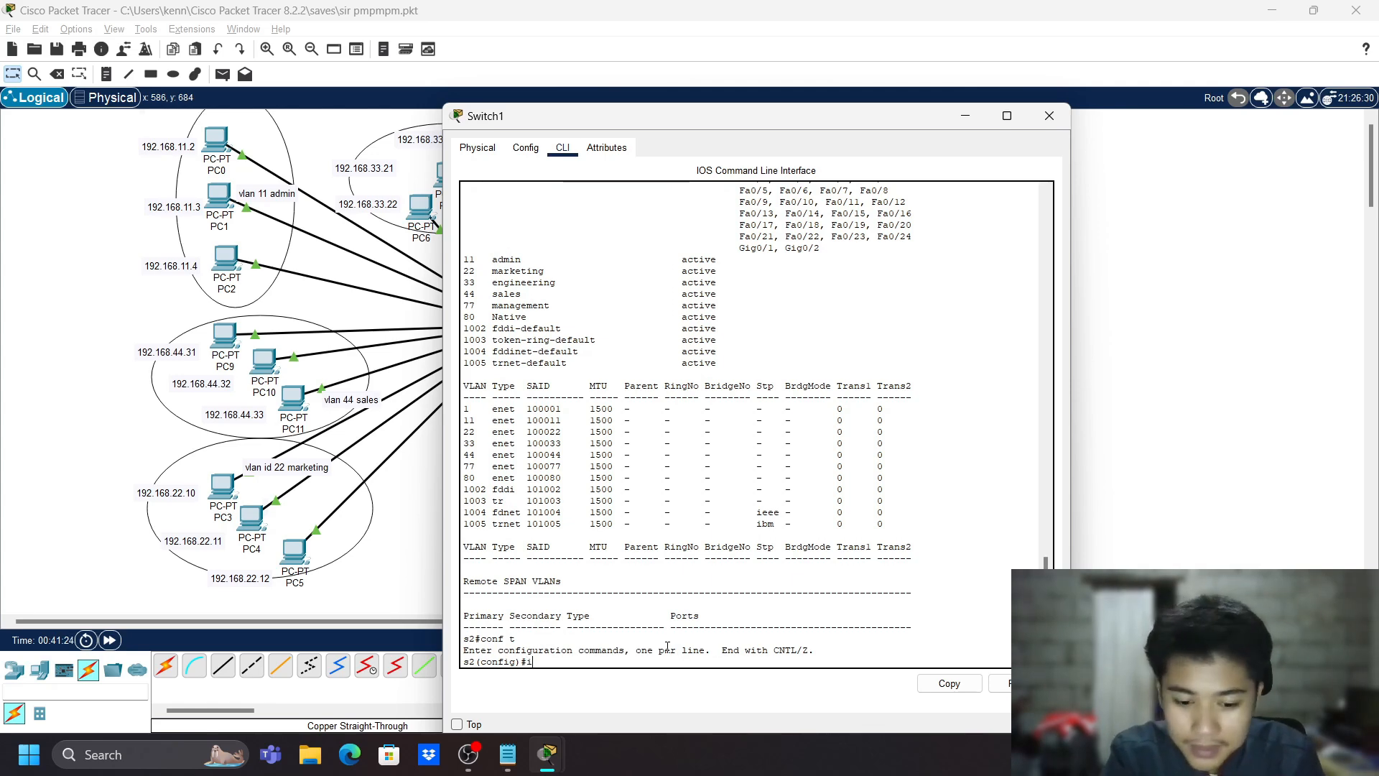
text(inter)
key(Tab)
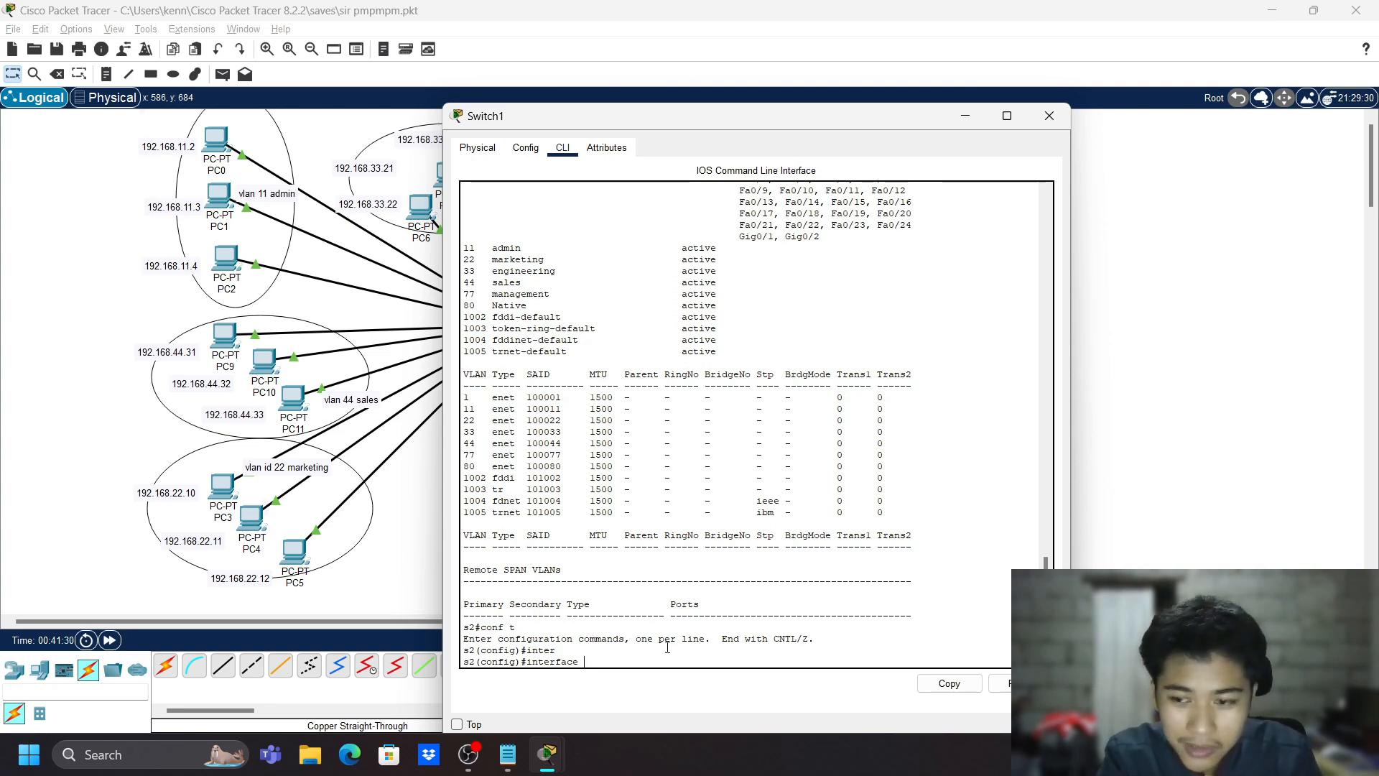
text(ra)
key(Tab)
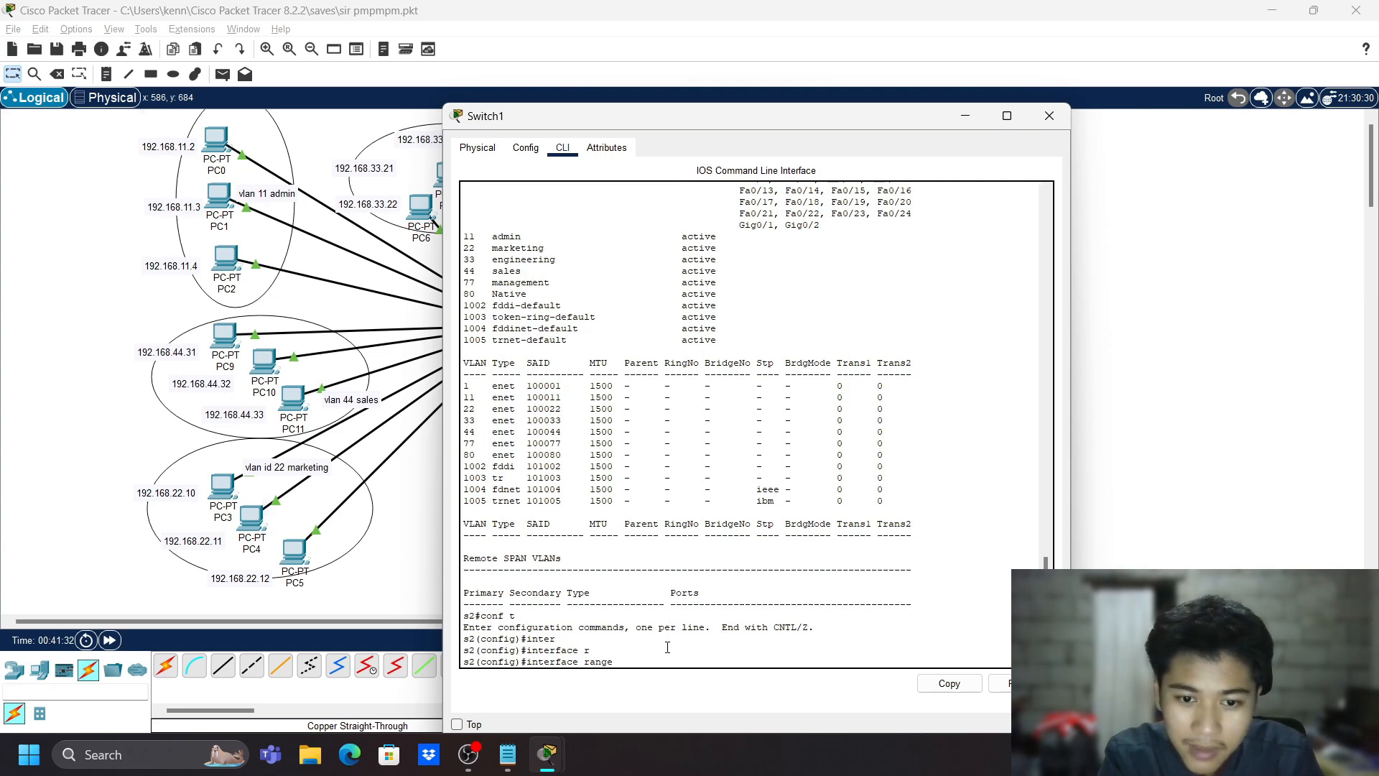
text(f)
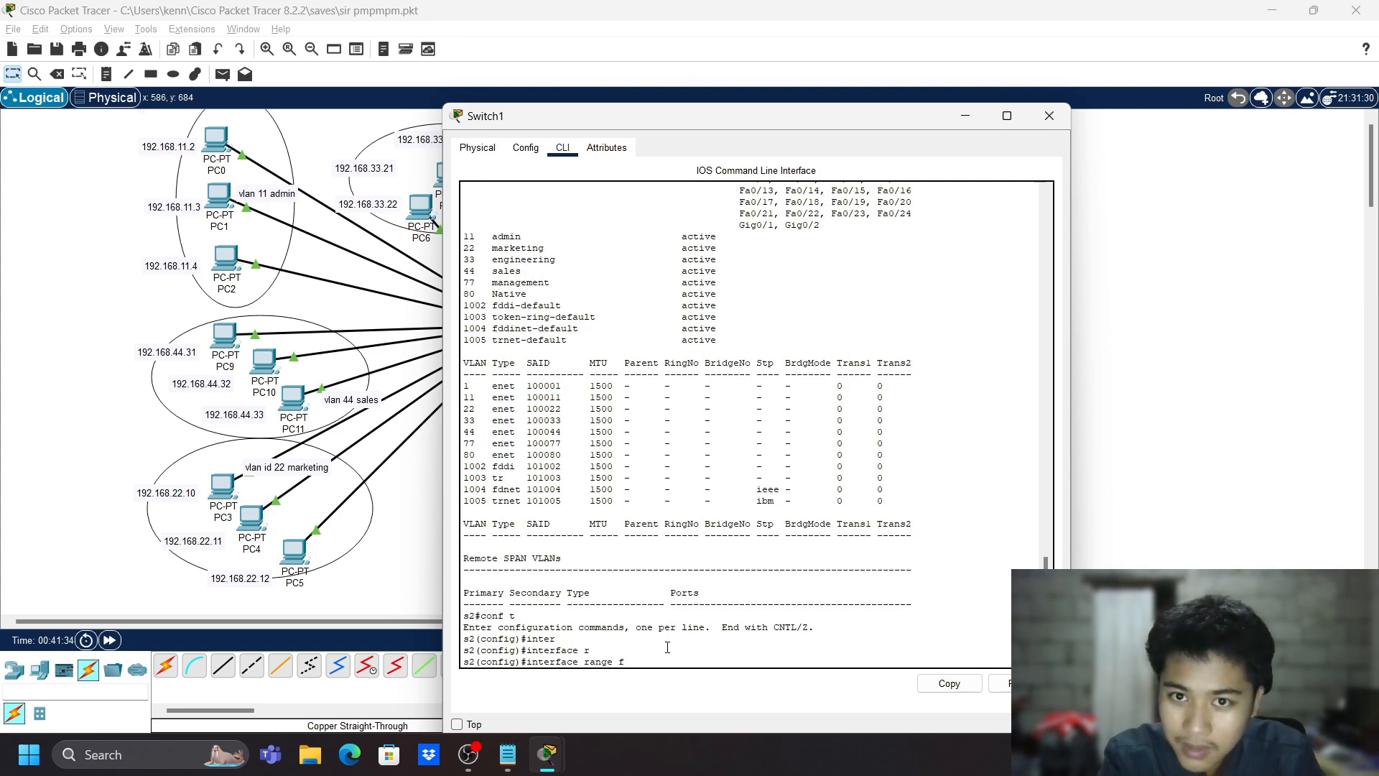
text(a)
key(Tab)
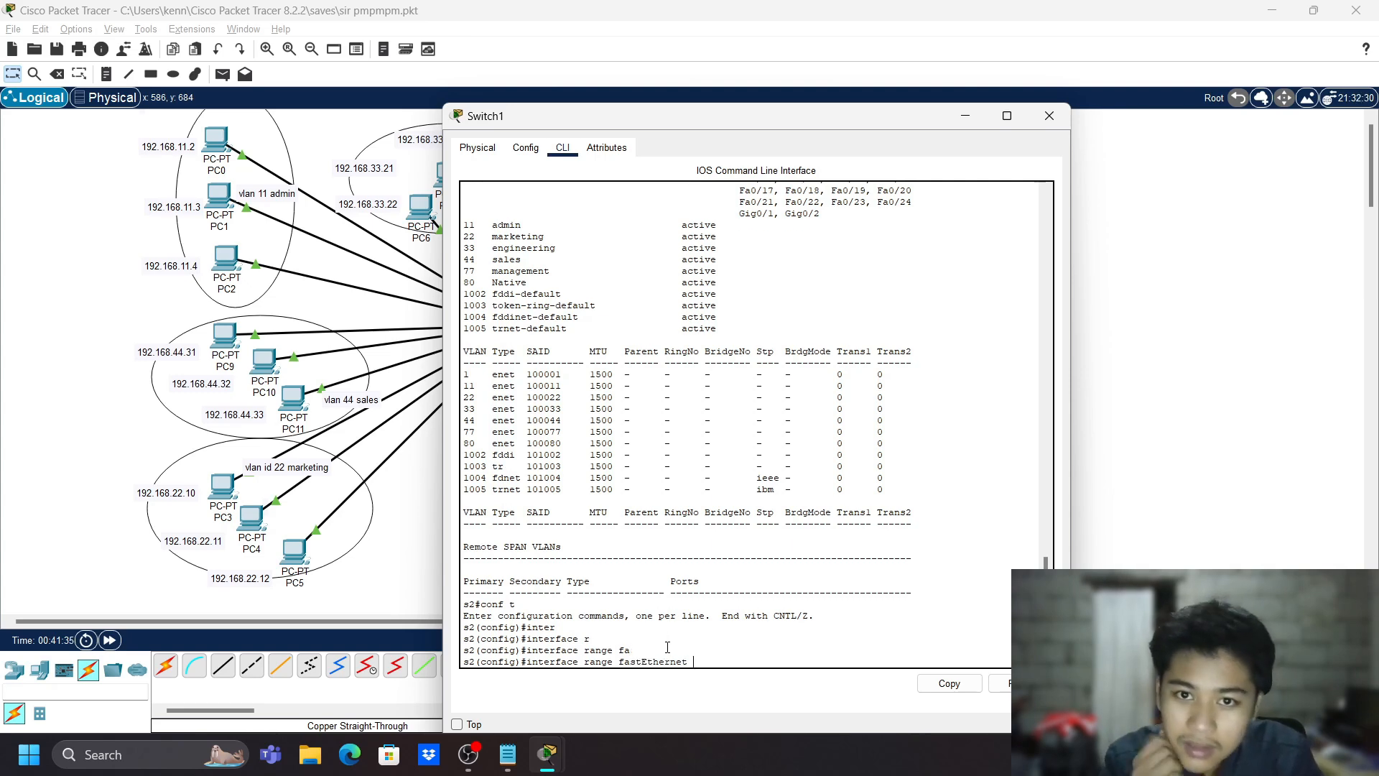
text(0)
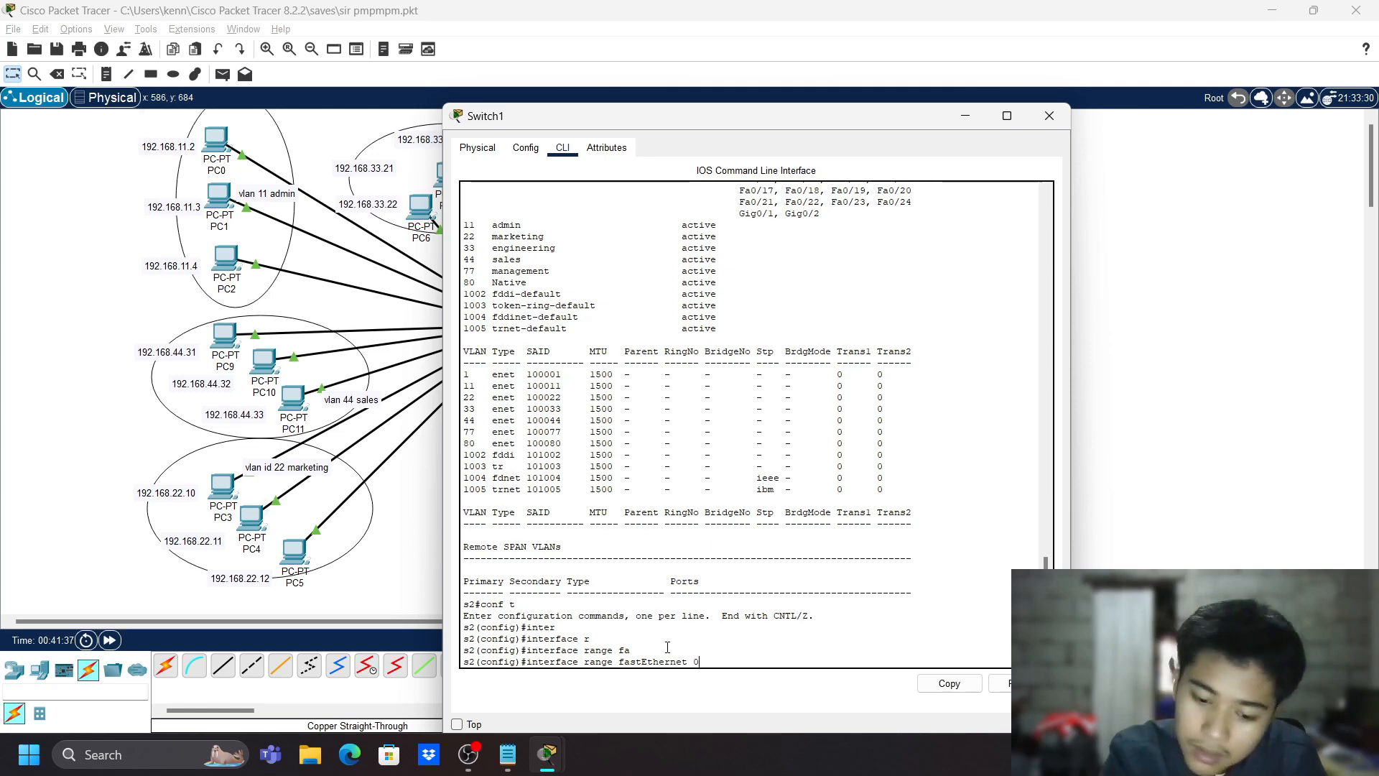
text(/1-)
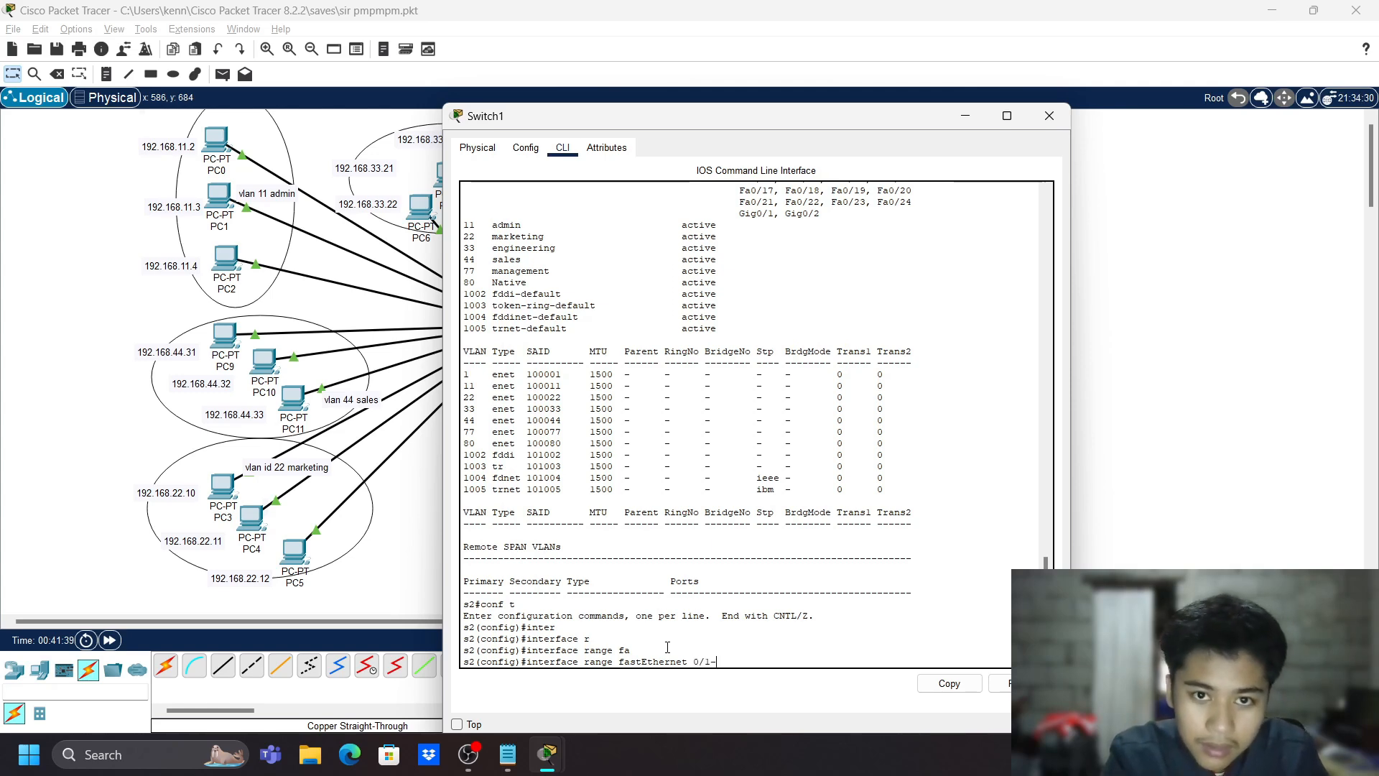
text(5)
key(Return)
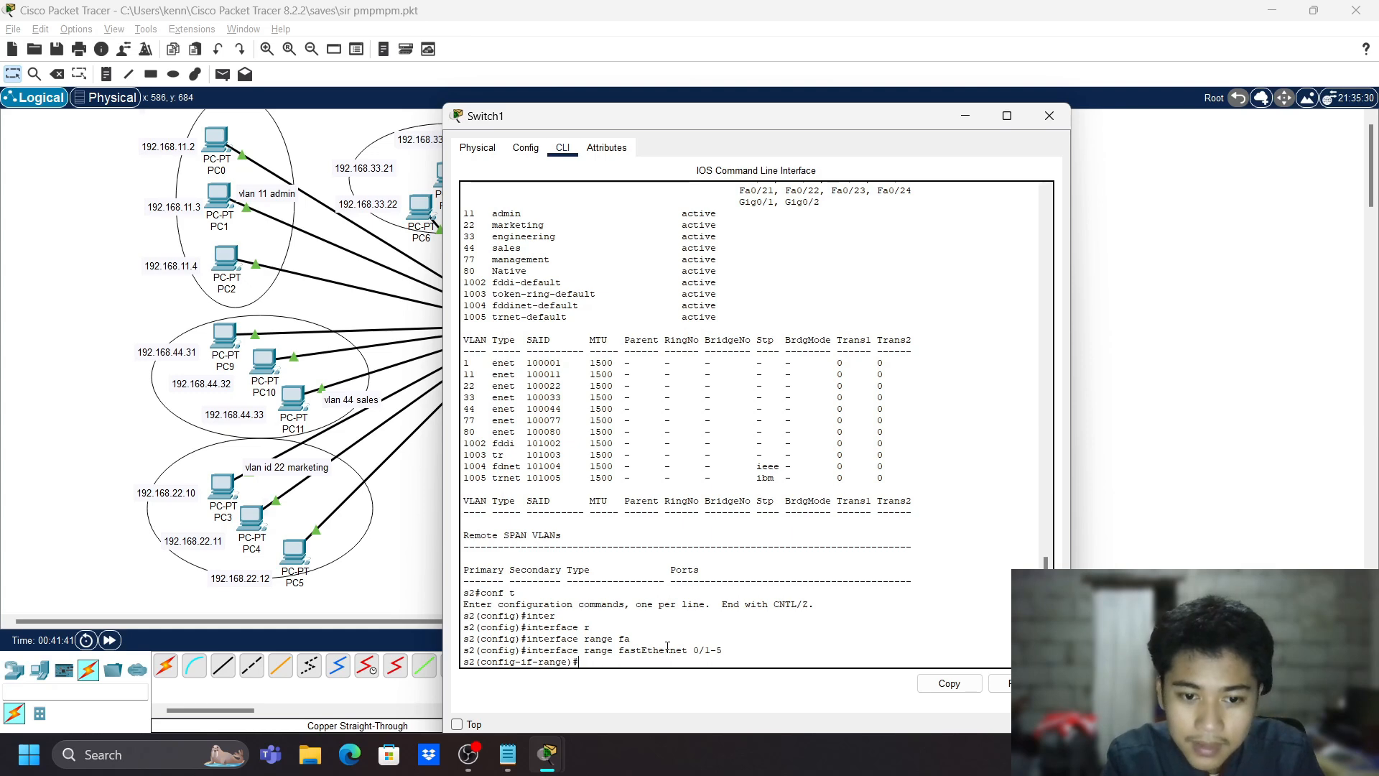
- Put ports Fa0/1-5 in access mode and assign them to VLAN 10
text(switchport a)
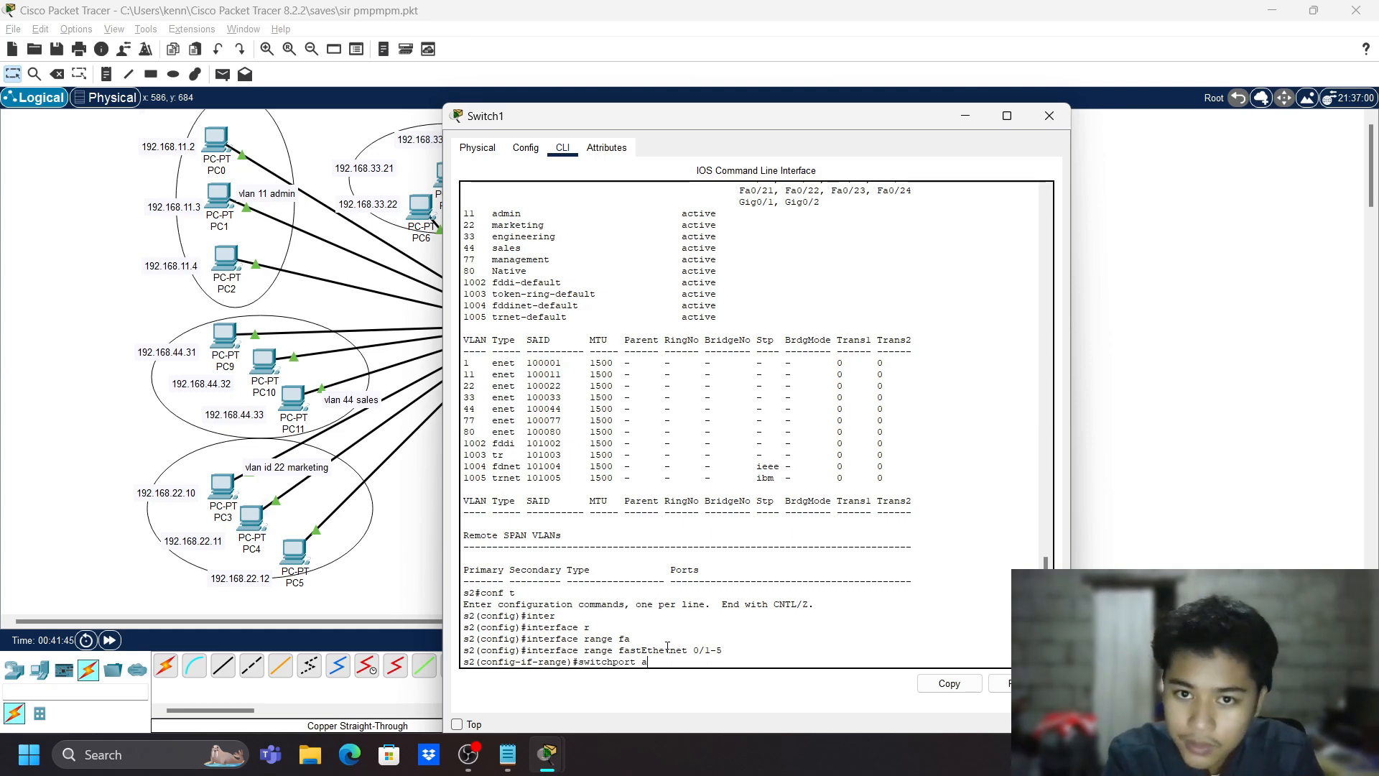
key(BackSpace)
text(mode access)
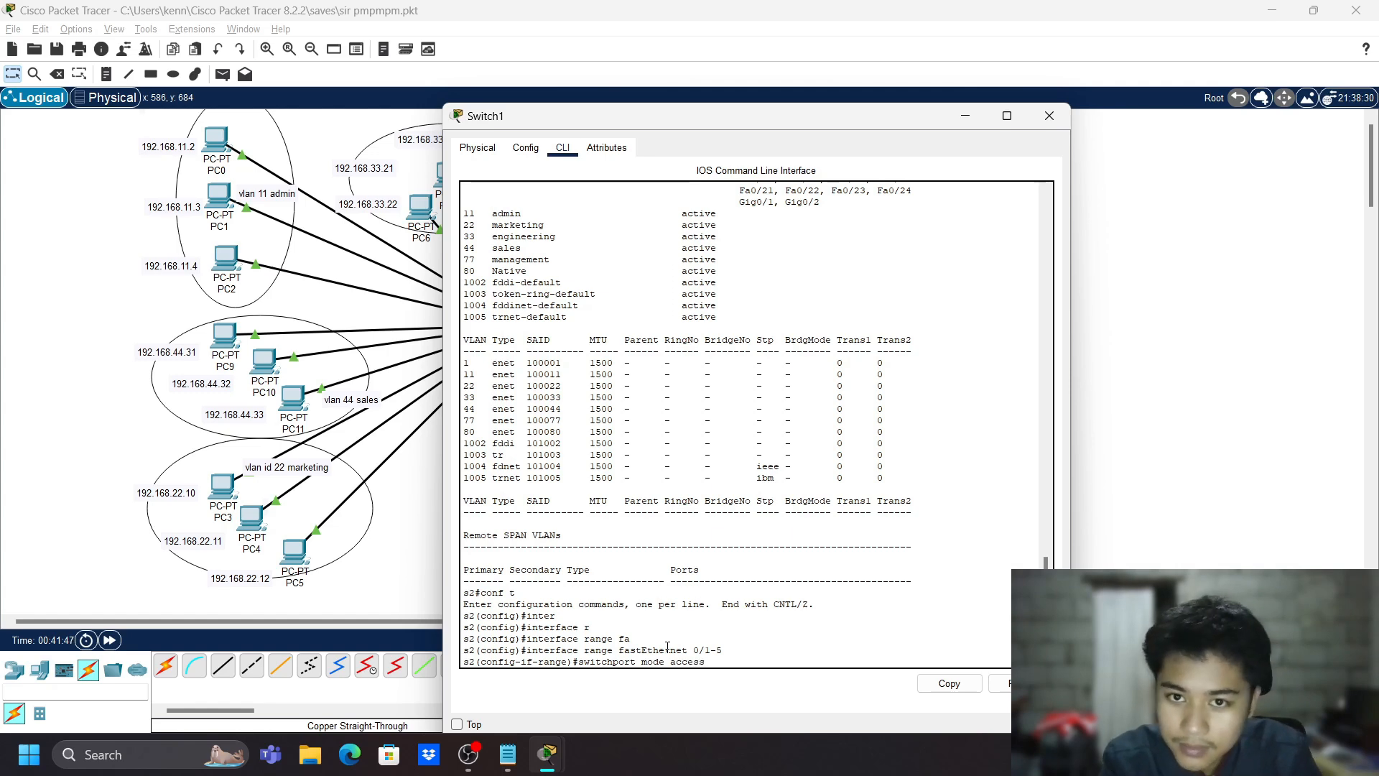
key(Return)
text(sw)
key(Tab)
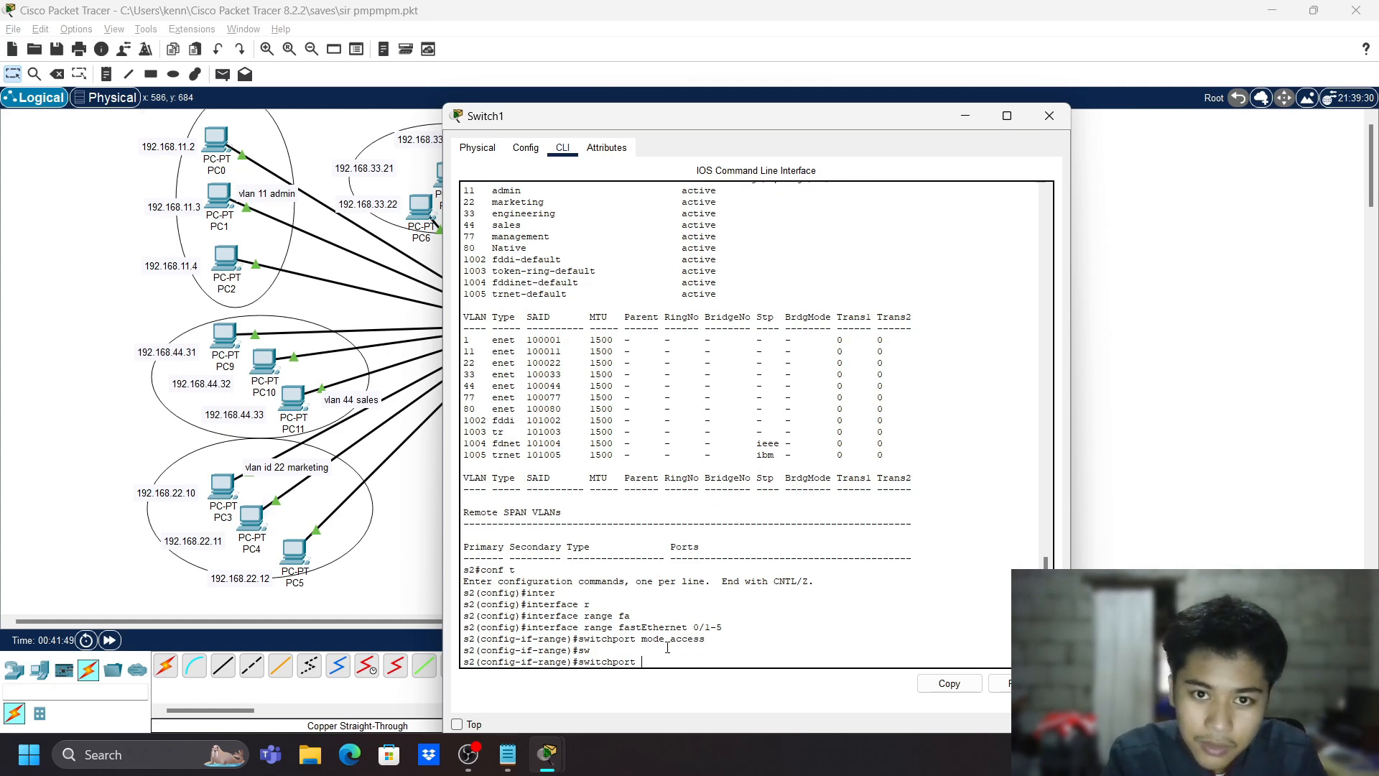
text(a)
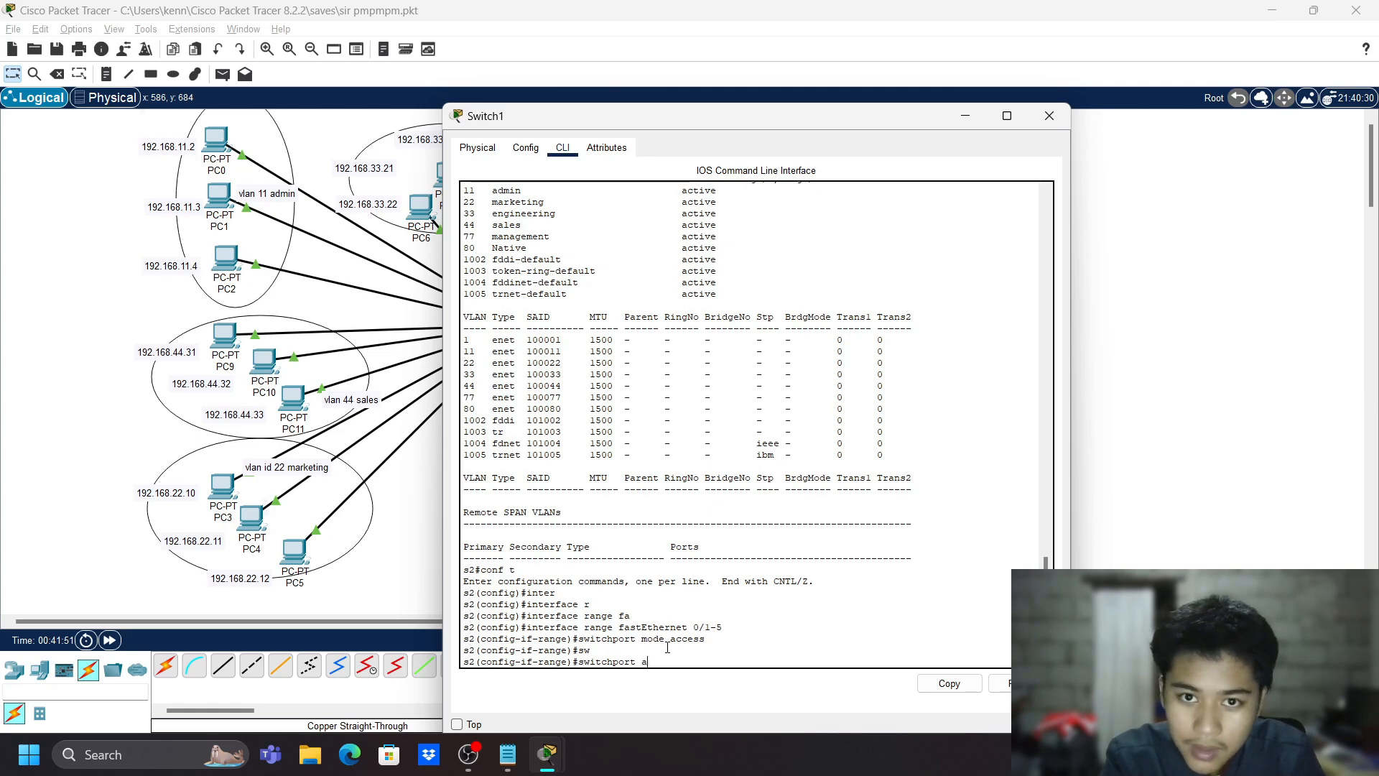
text(c)
key(Tab)
text(vlan)
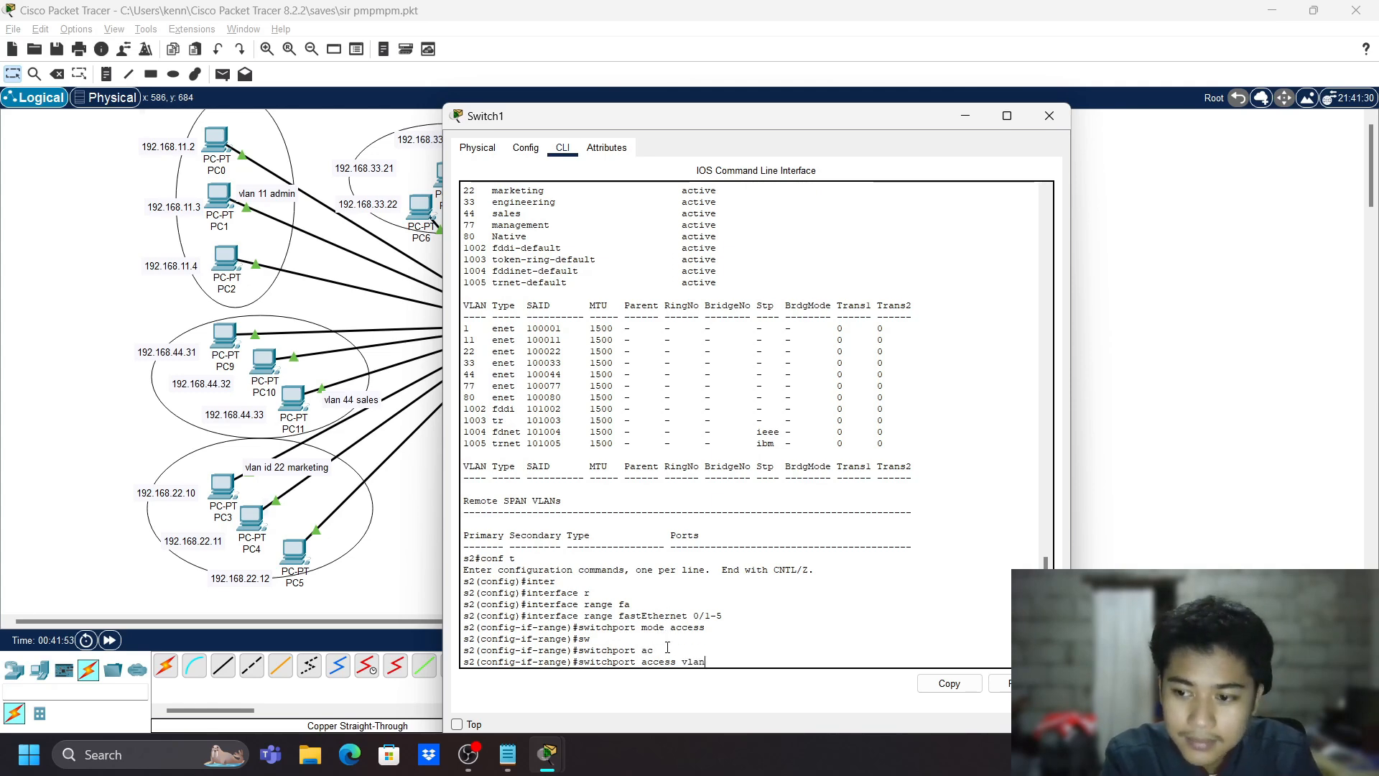
text( 10)
key(Return)
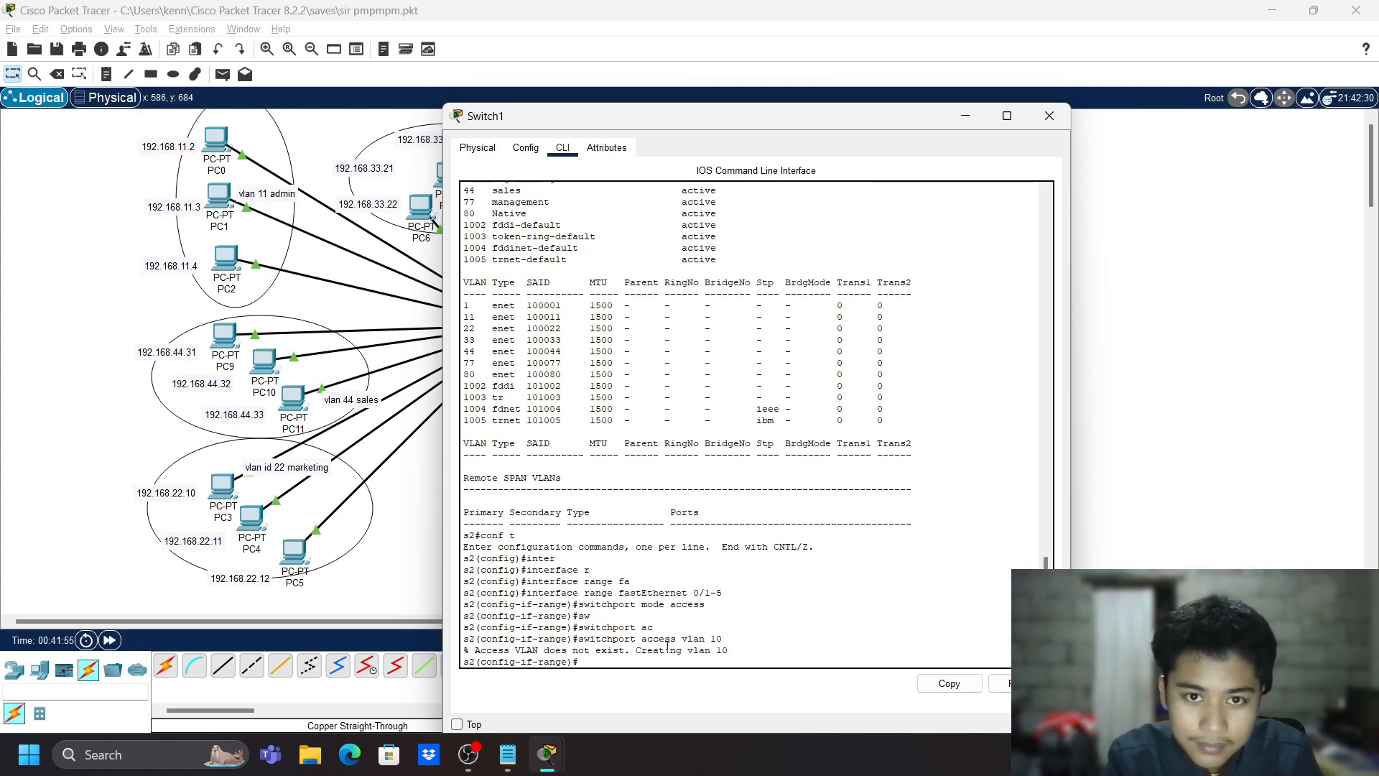
- Change the range's access VLAN to 11, exit, and start the next fastEthernet range
key(Up)
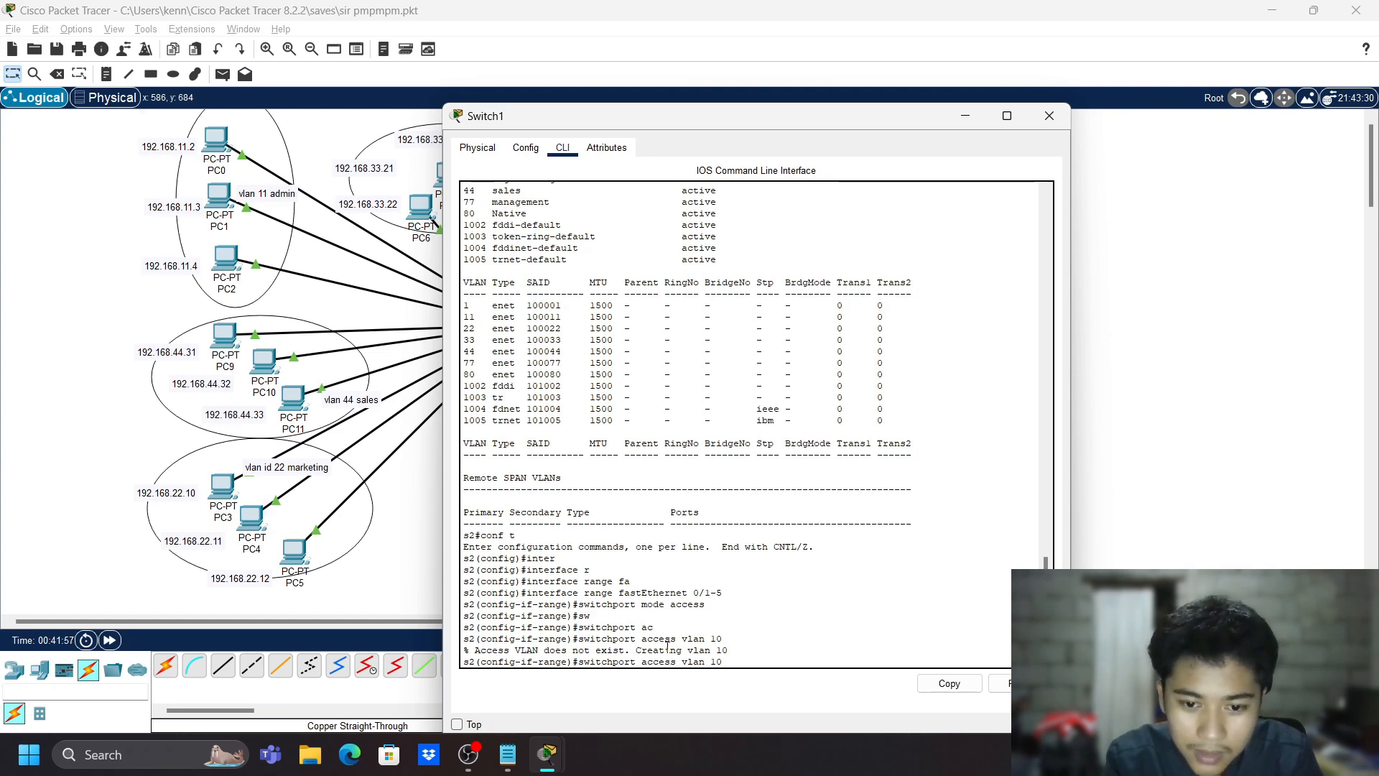
key(BackSpace)
text(1)
key(Return)
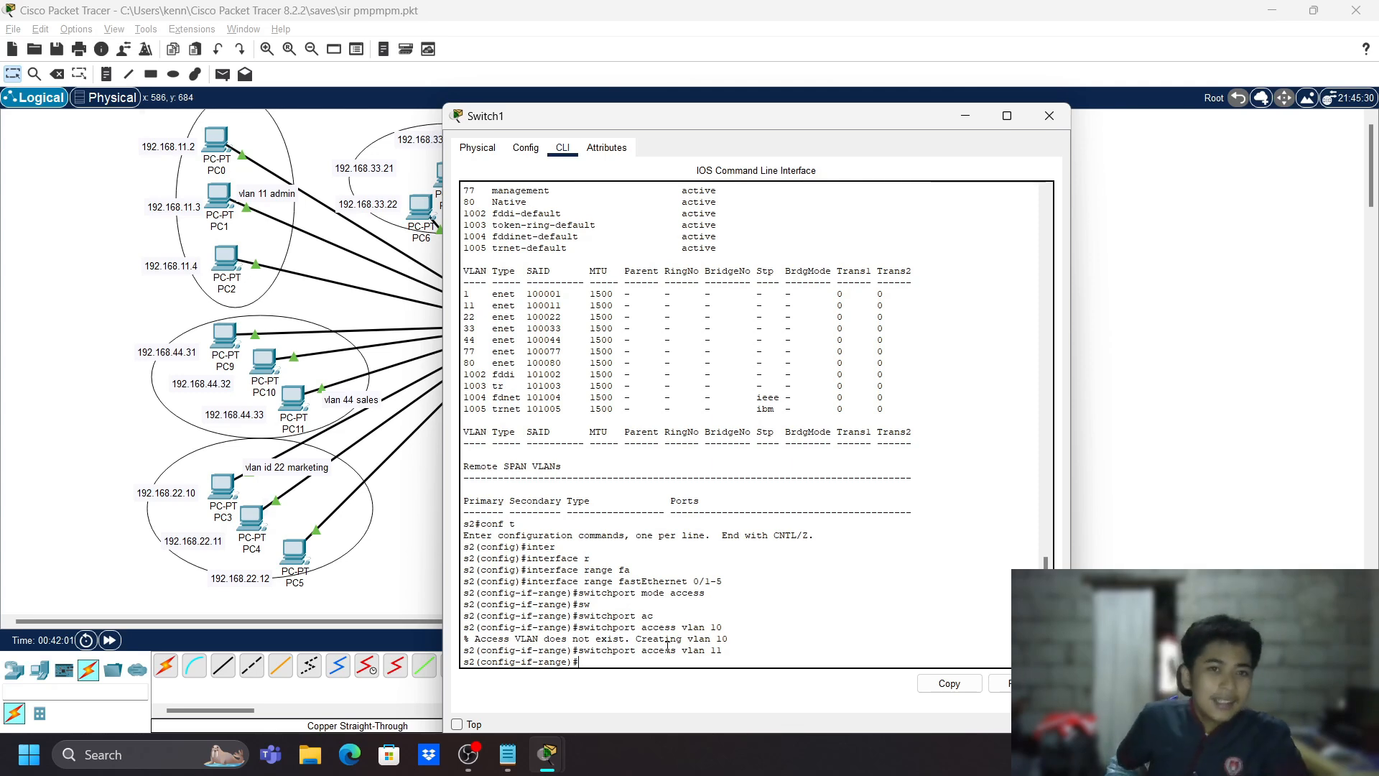
scroll(682, 588, up, 4)
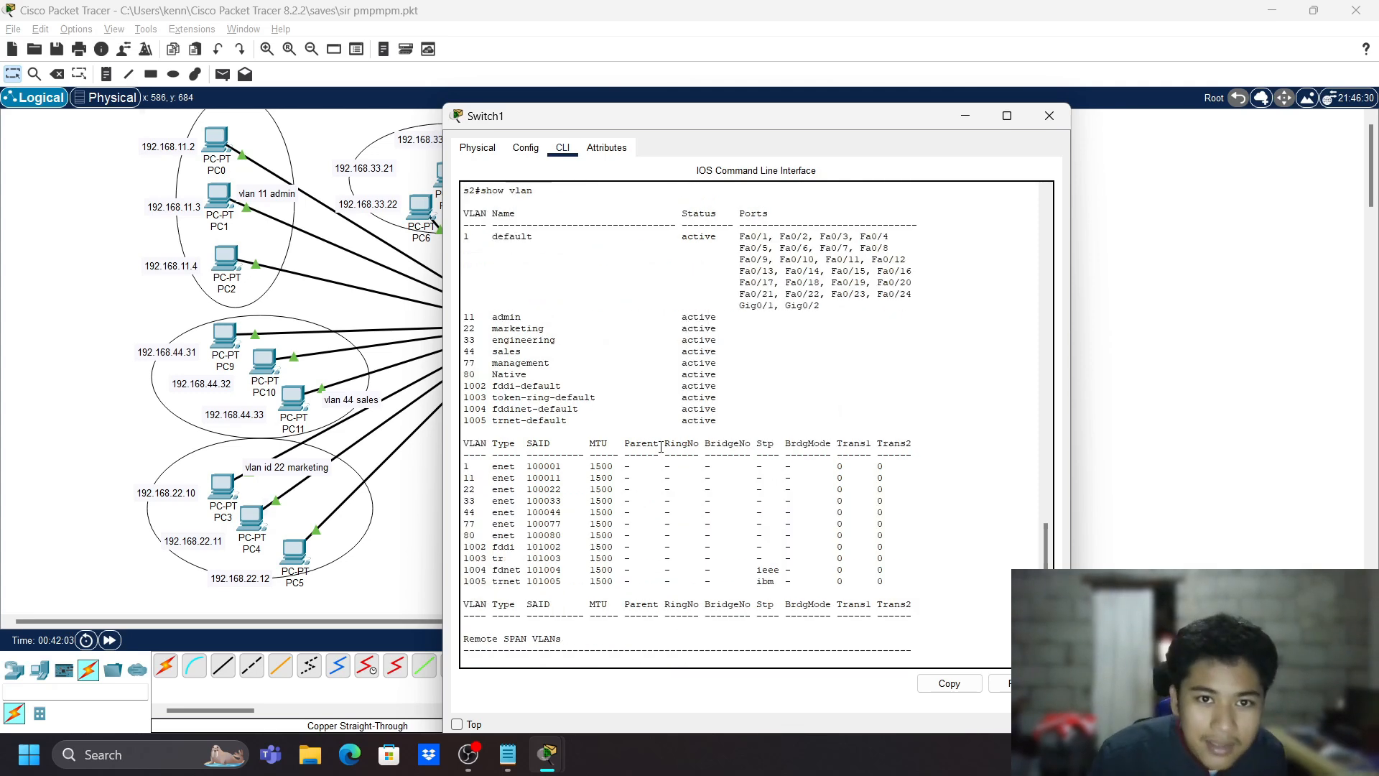
scroll(718, 495, down, 5)
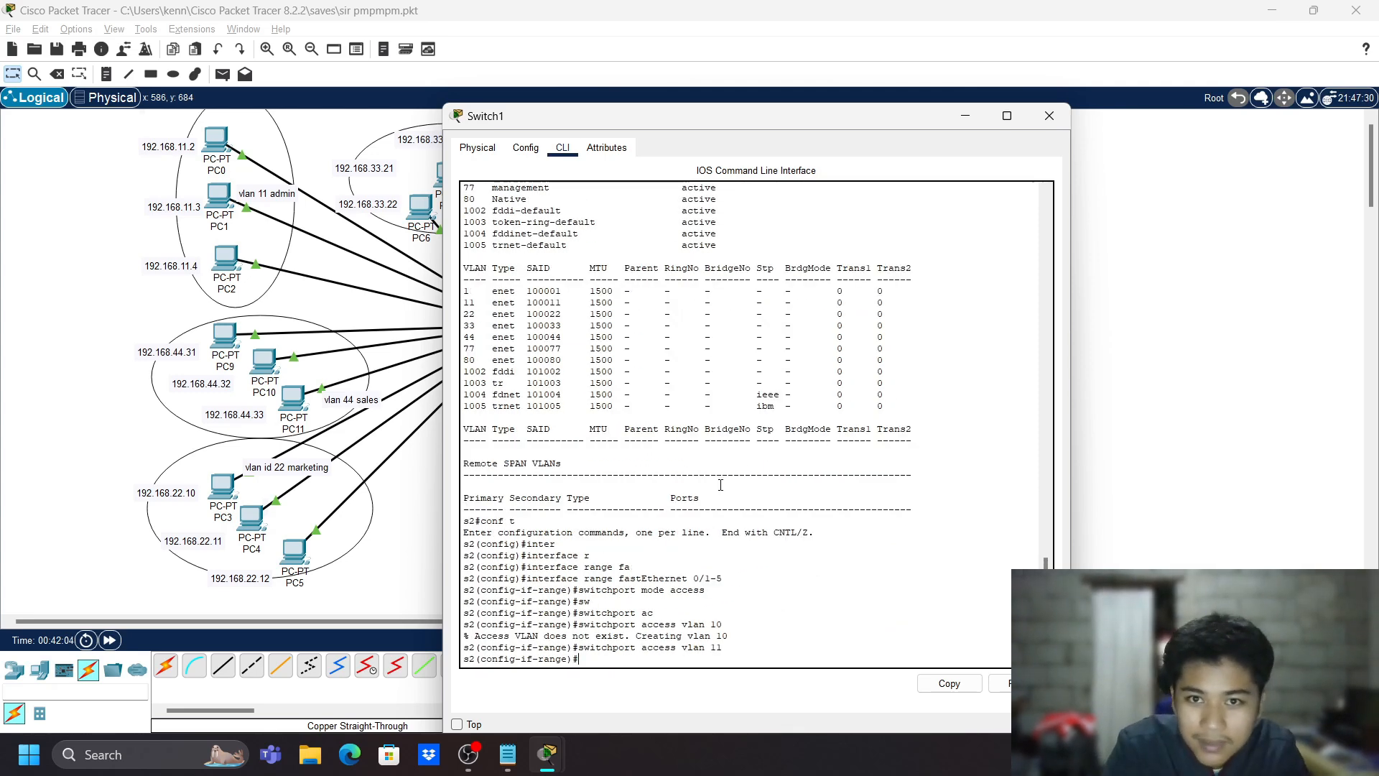
text(exit)
key(Return)
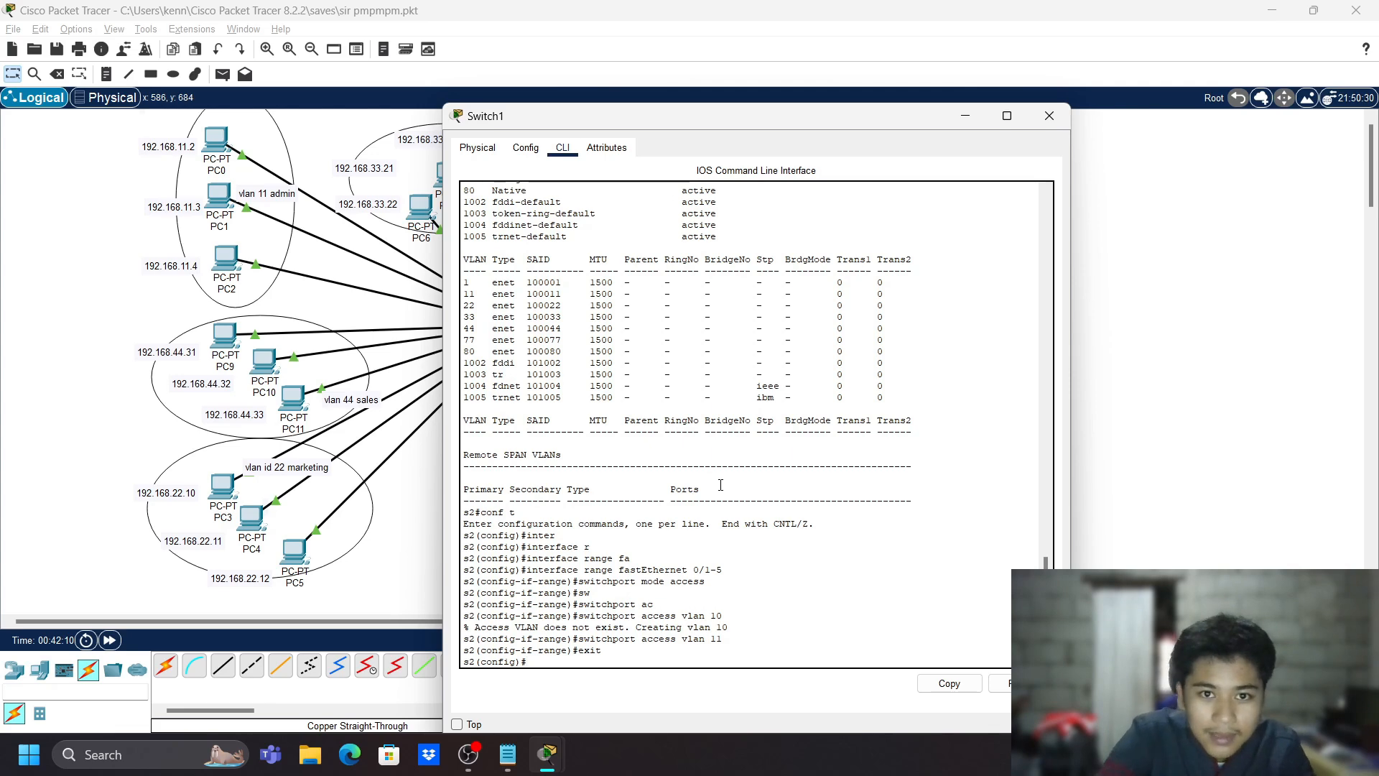
text(int )
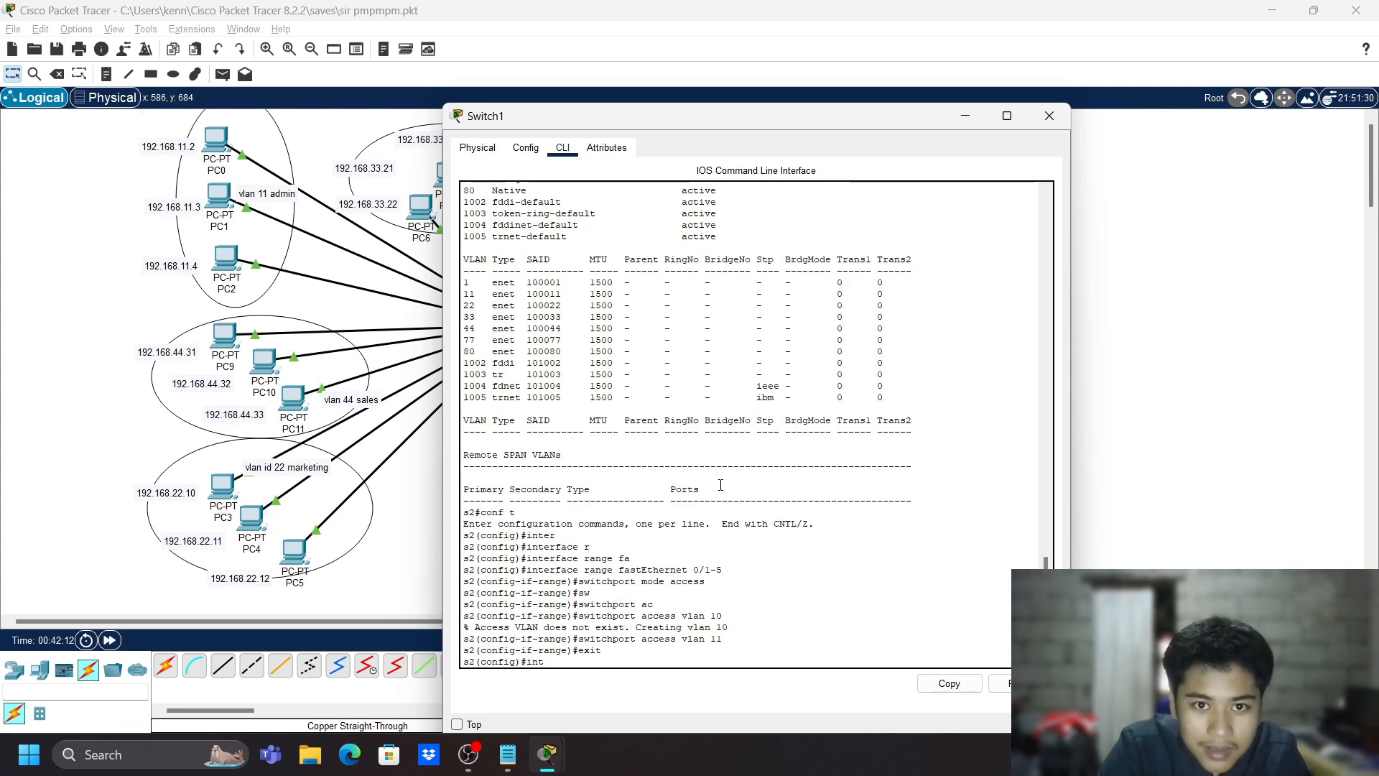
text(r fa)
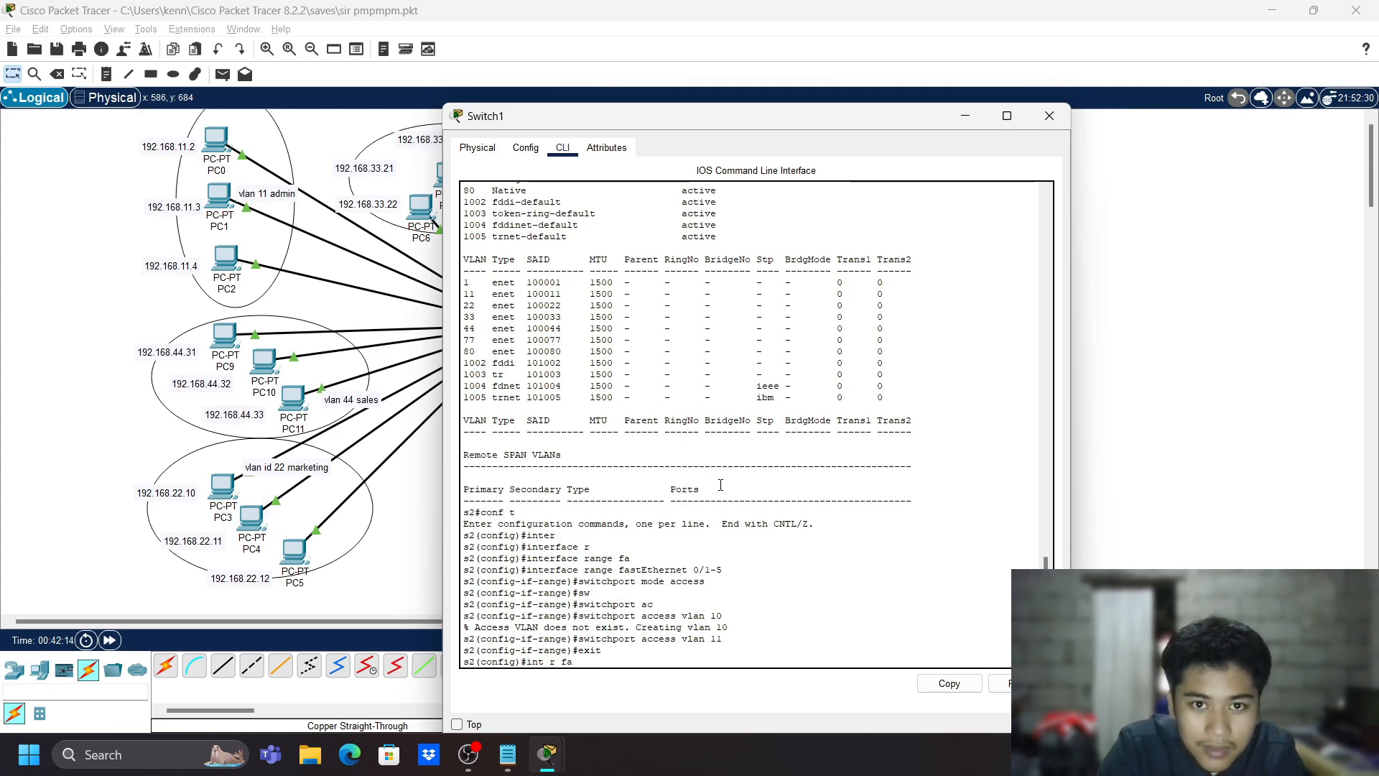
key(Tab)
- Select the port range with 'interface range fastEthernet 0/6-10'
key(BackSpace)
key(BackSpace)
key(BackSpace)
key(BackSpace)
key(BackSpace)
key(BackSpace)
key(BackSpace)
key(BackSpace)
key(BackSpace)
key(BackSpace)
key(BackSpace)
key(BackSpace)
key(BackSpace)
key(BackSpace)
key(BackSpace)
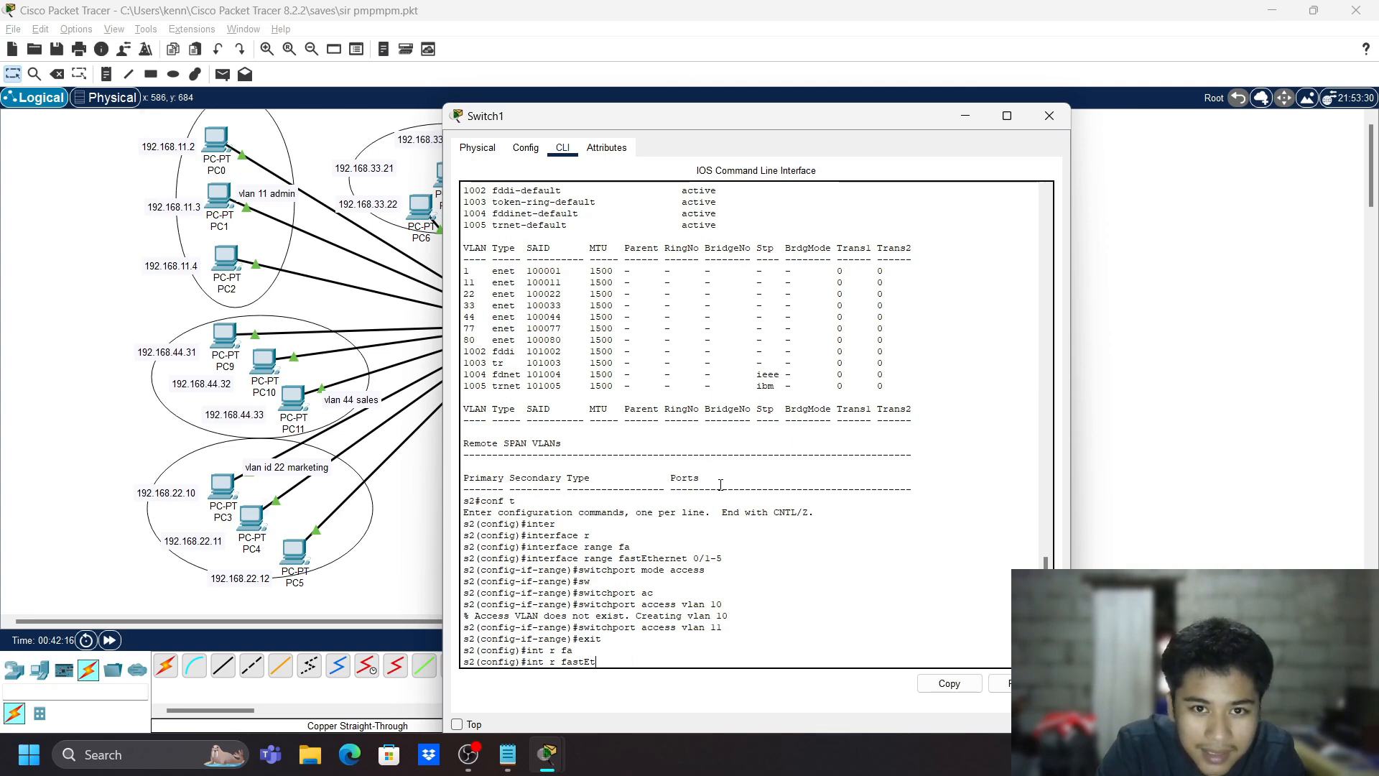
key(Tab)
text(r)
key(Tab)
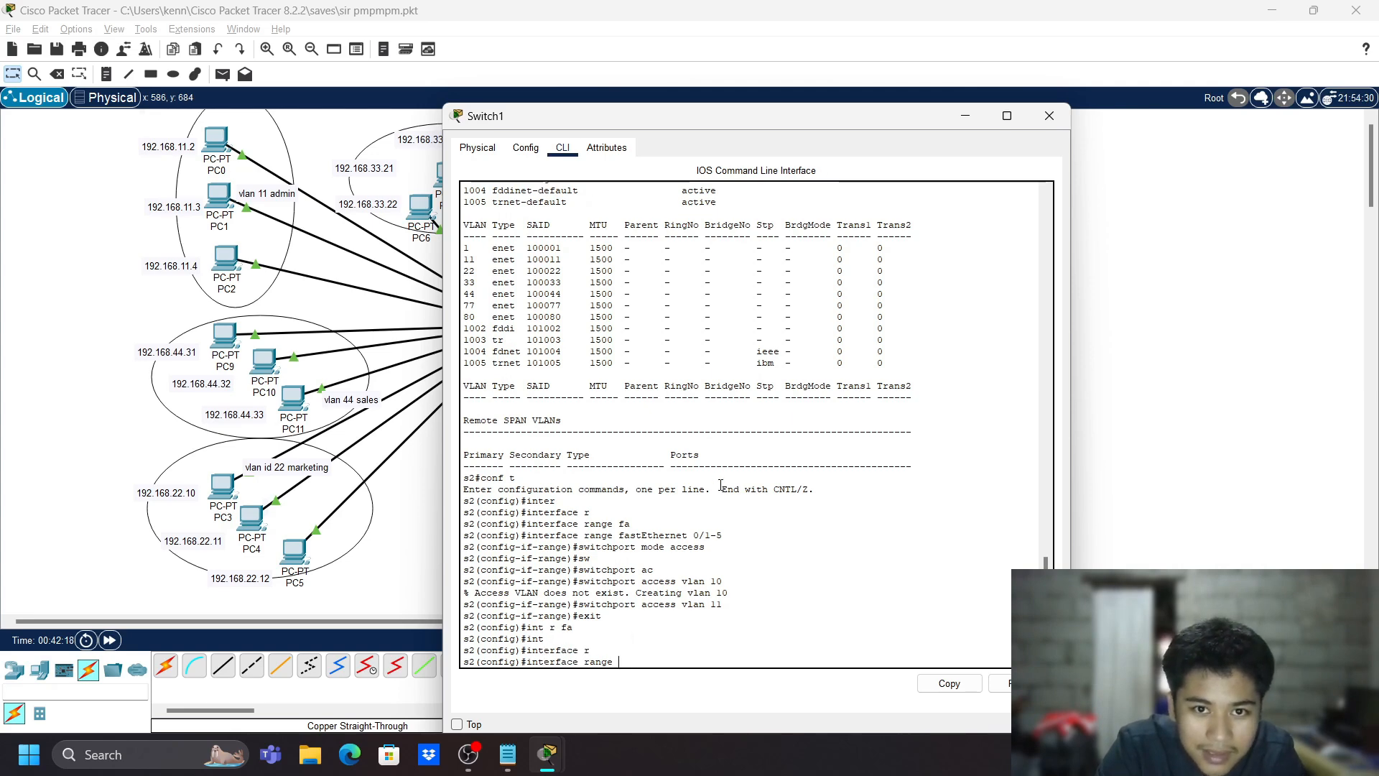
text(fa)
key(Tab)
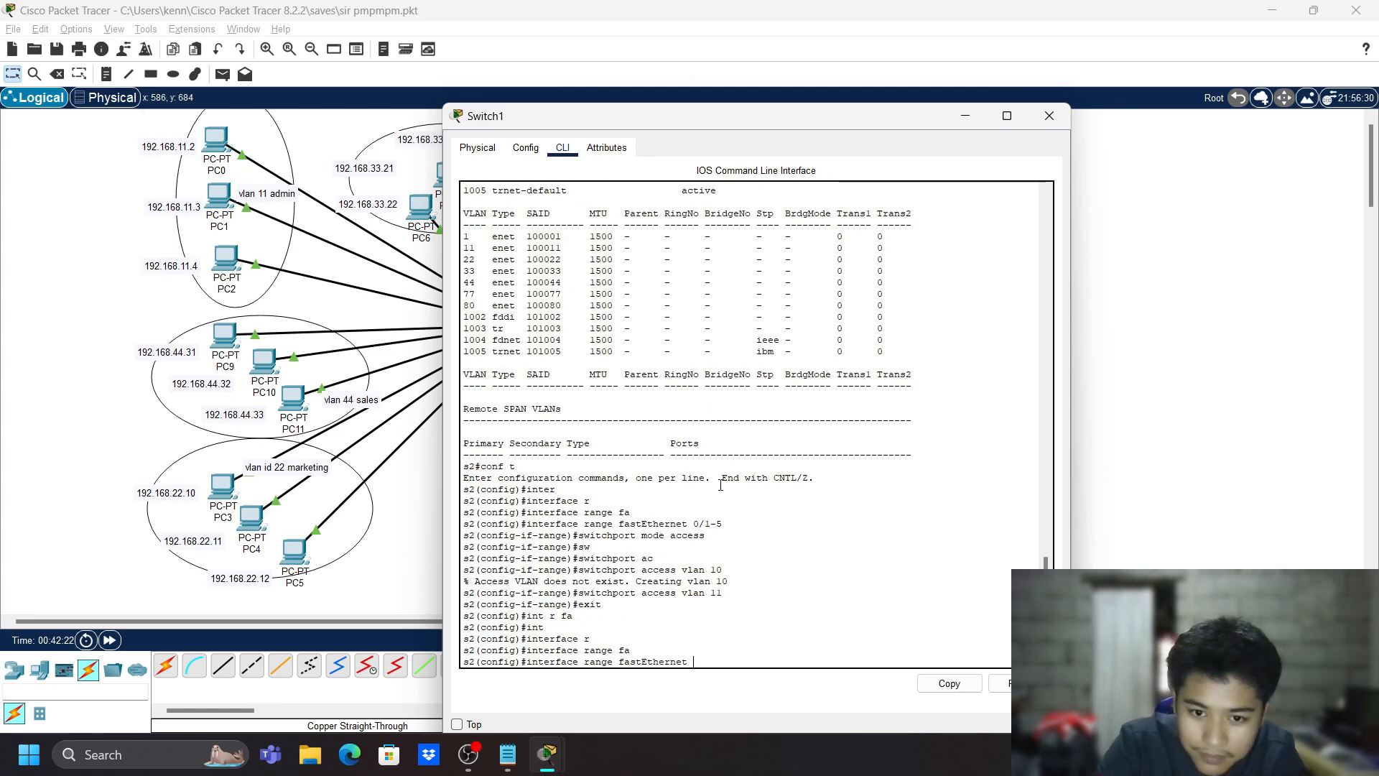
text(0/6)
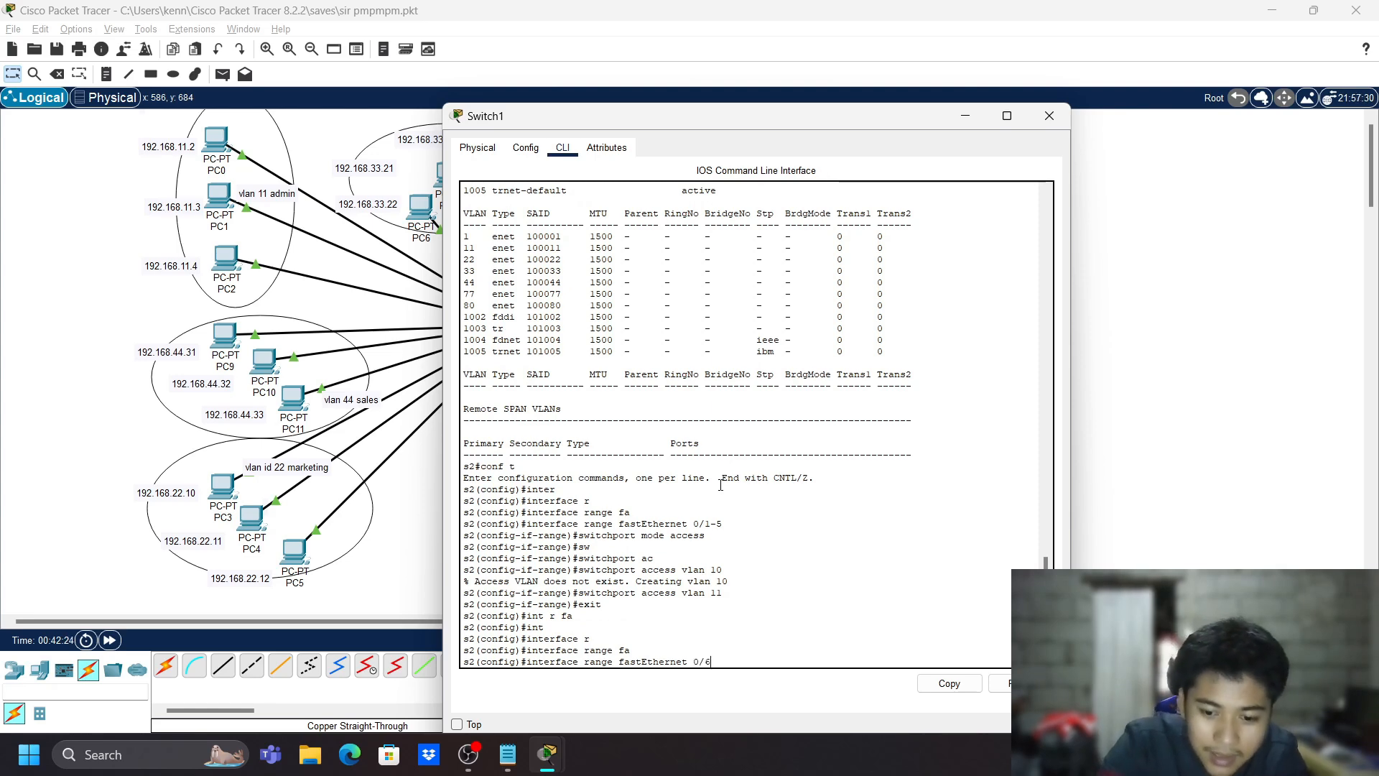
text(-10)
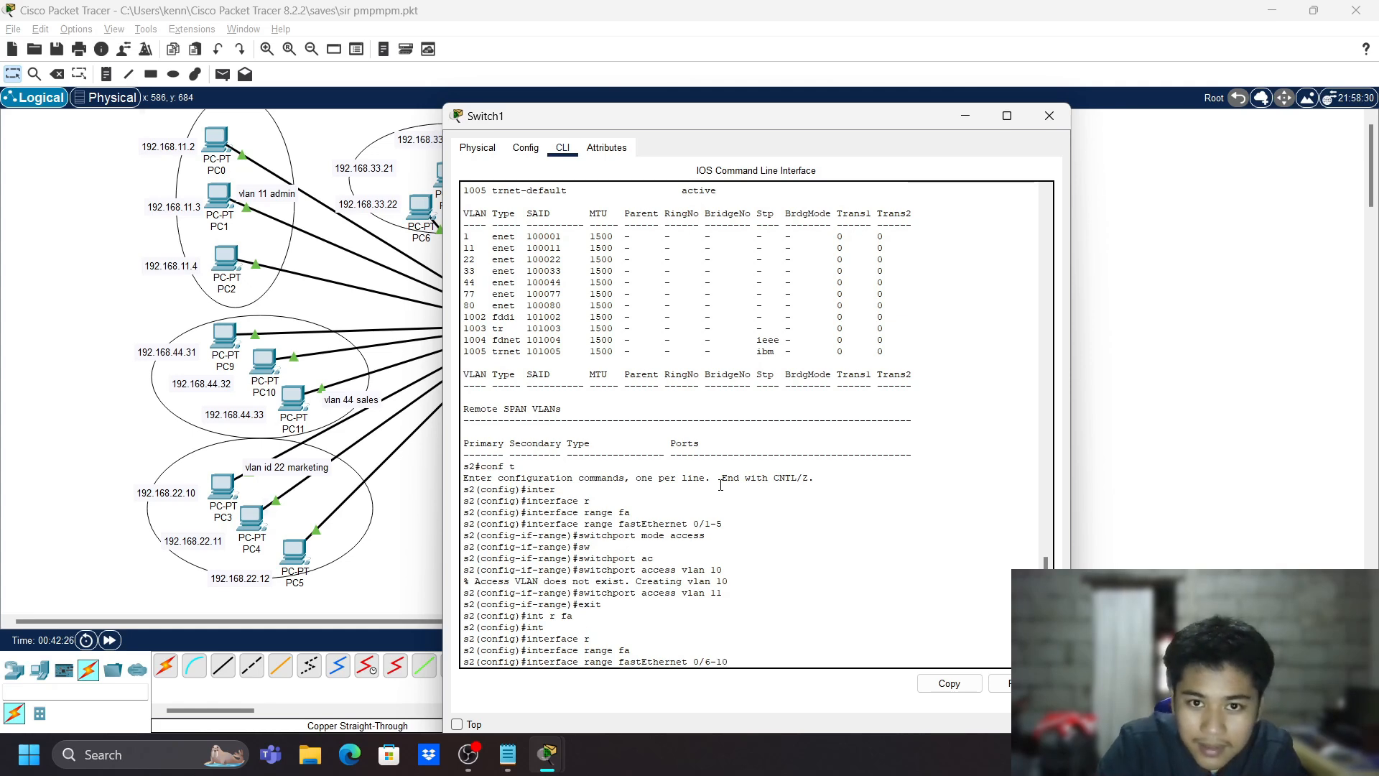
key(Return)
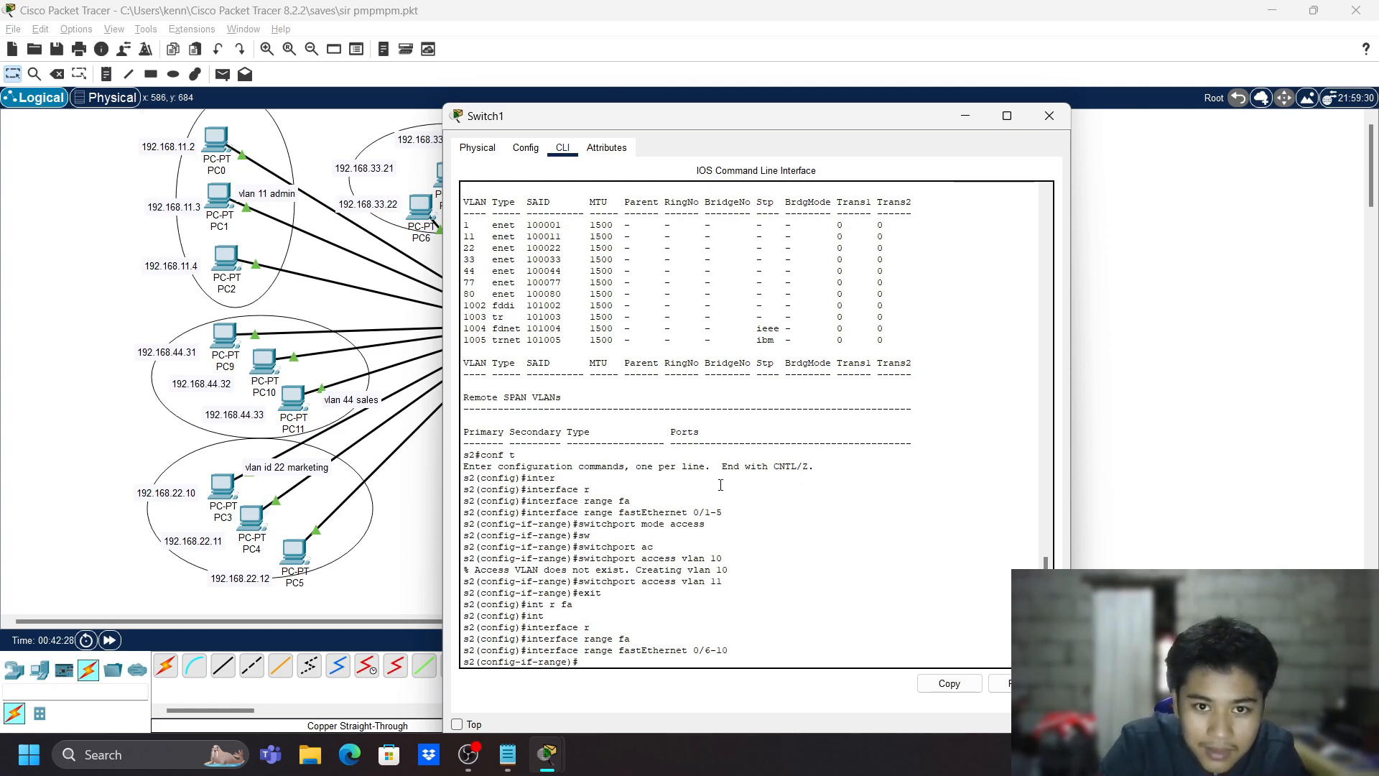
- Set ports Fa0/6-10 to access mode with 'switchport mode access'
text(sw)
key(Tab)
text(ac)
key(Tab)
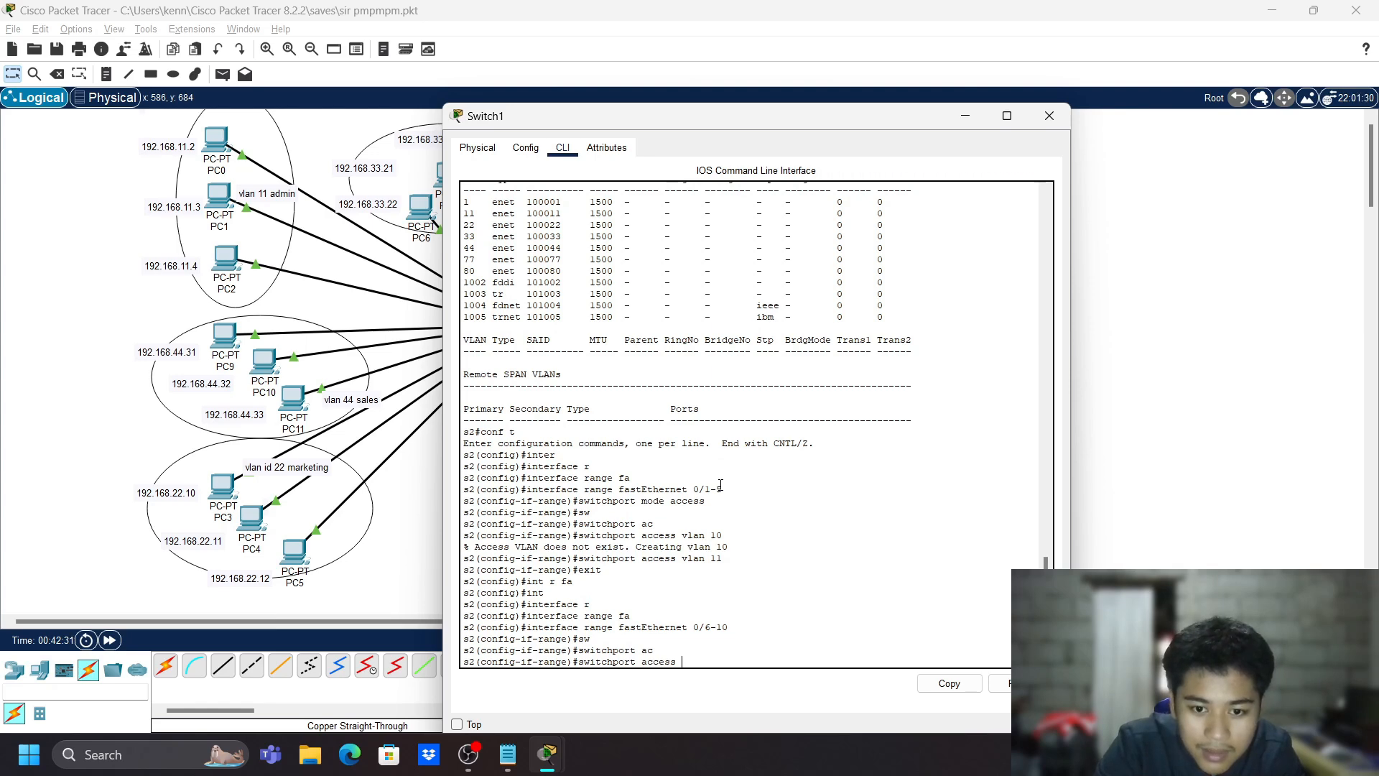
text(vlan 22)
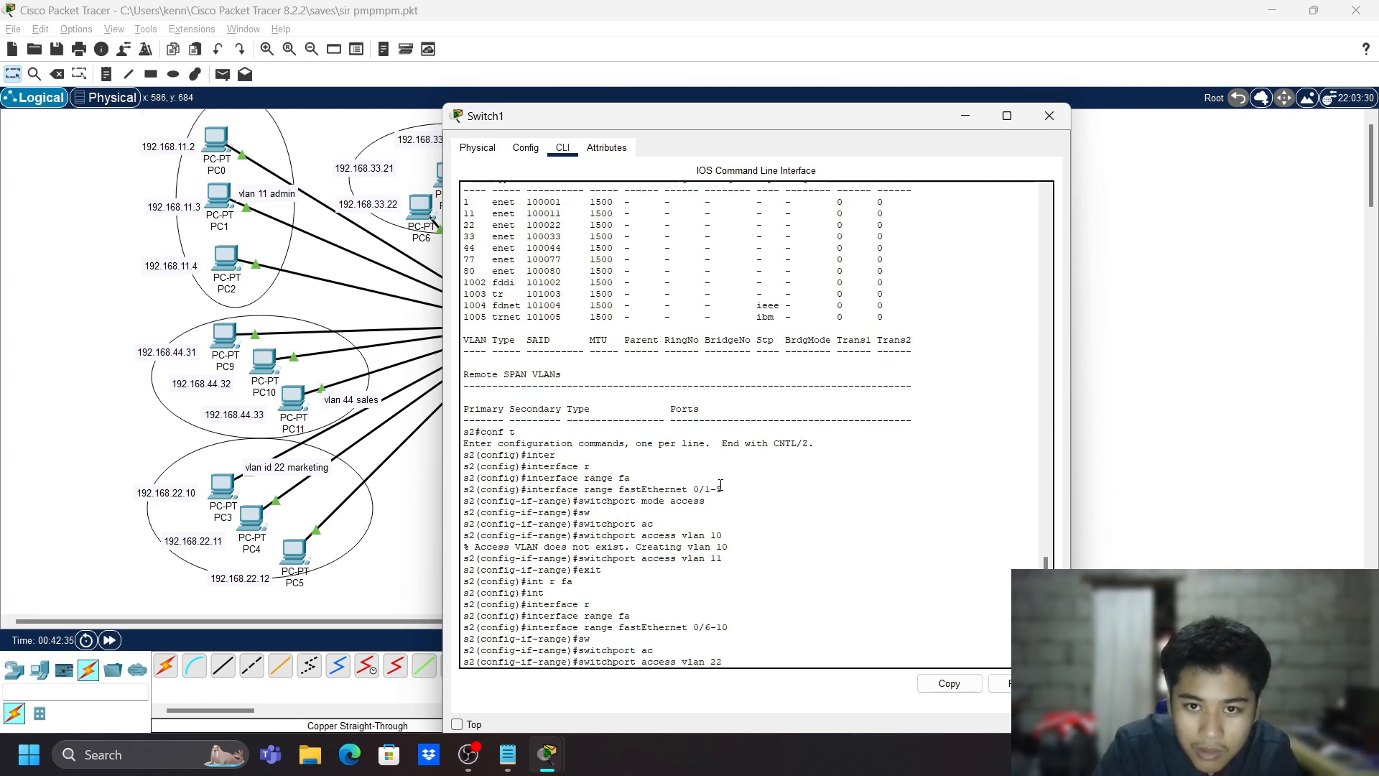
key(BackSpace)
key(BackSpace)
key(BackSpace)
key(BackSpace)
key(BackSpace)
key(BackSpace)
key(BackSpace)
key(BackSpace)
key(BackSpace)
key(BackSpace)
key(BackSpace)
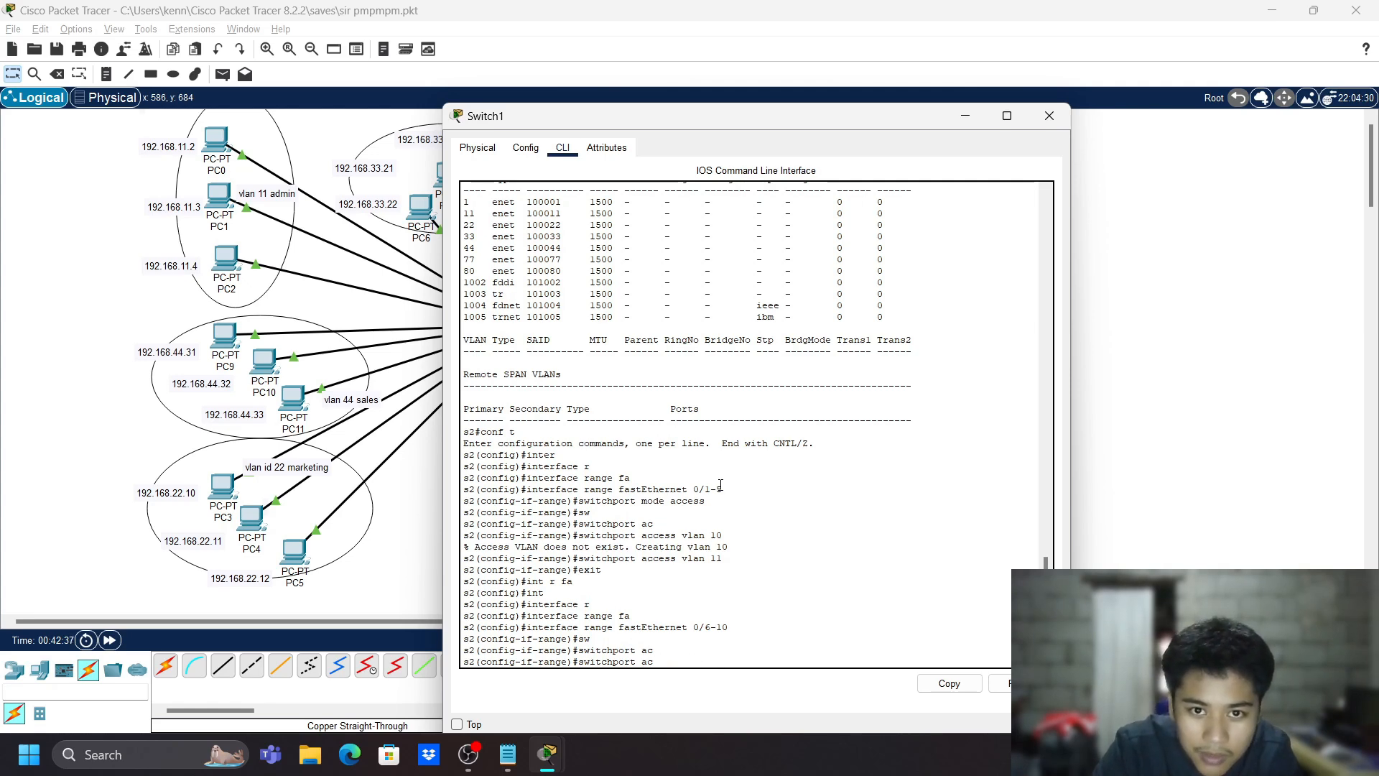
key(BackSpace)
text(mode ac)
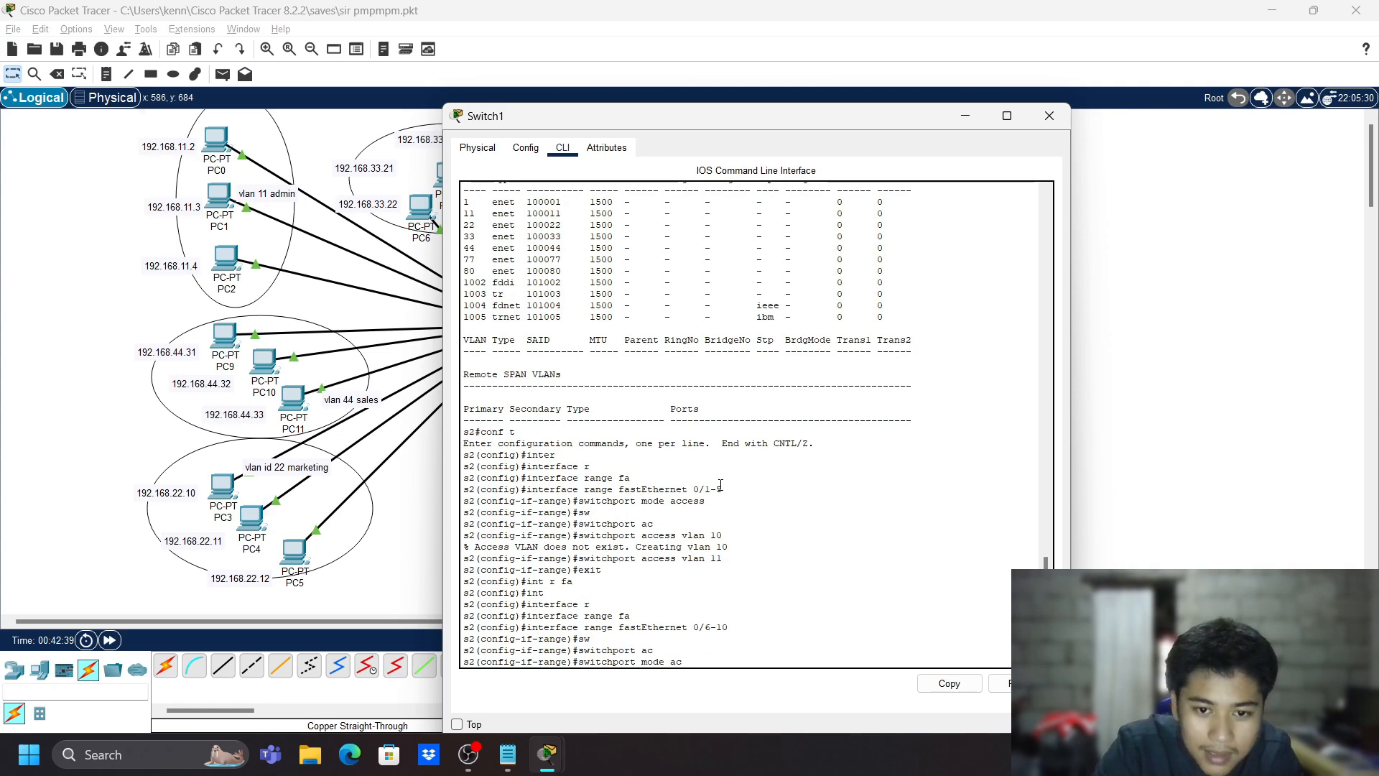
key(Tab)
key(Return)
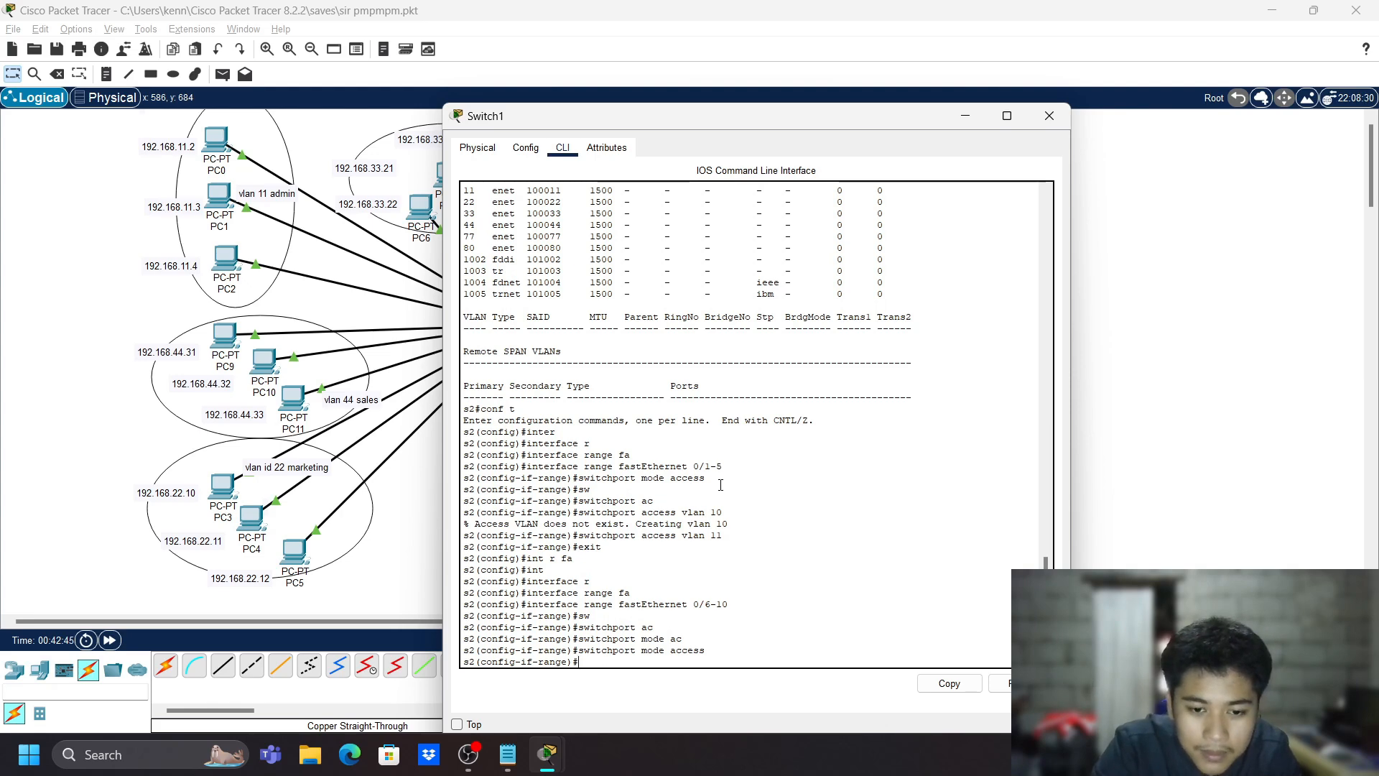
- Assign ports Fa0/6-10 to VLAN 22, then exit to global configuration
text(sw)
key(Tab)
text(ac)
key(Tab)
text(v)
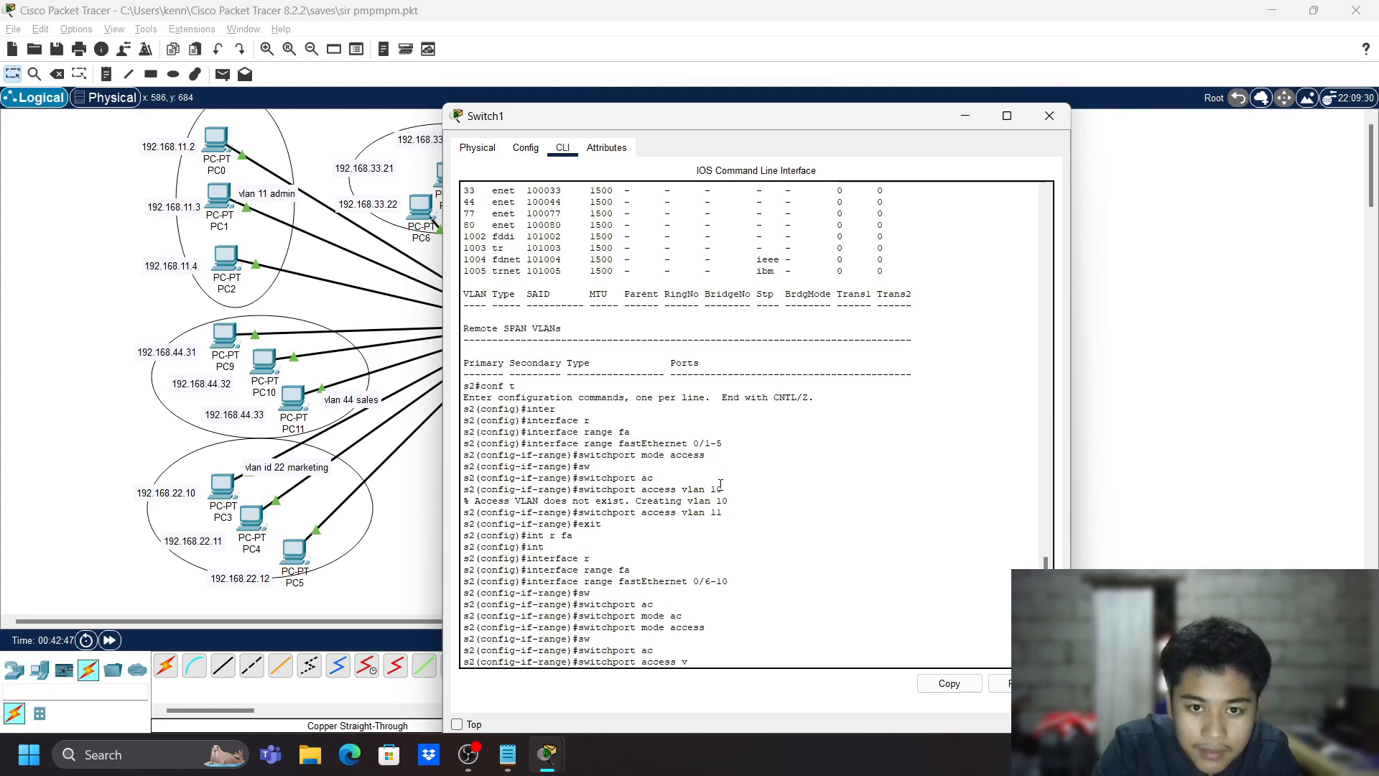
text(lan 22)
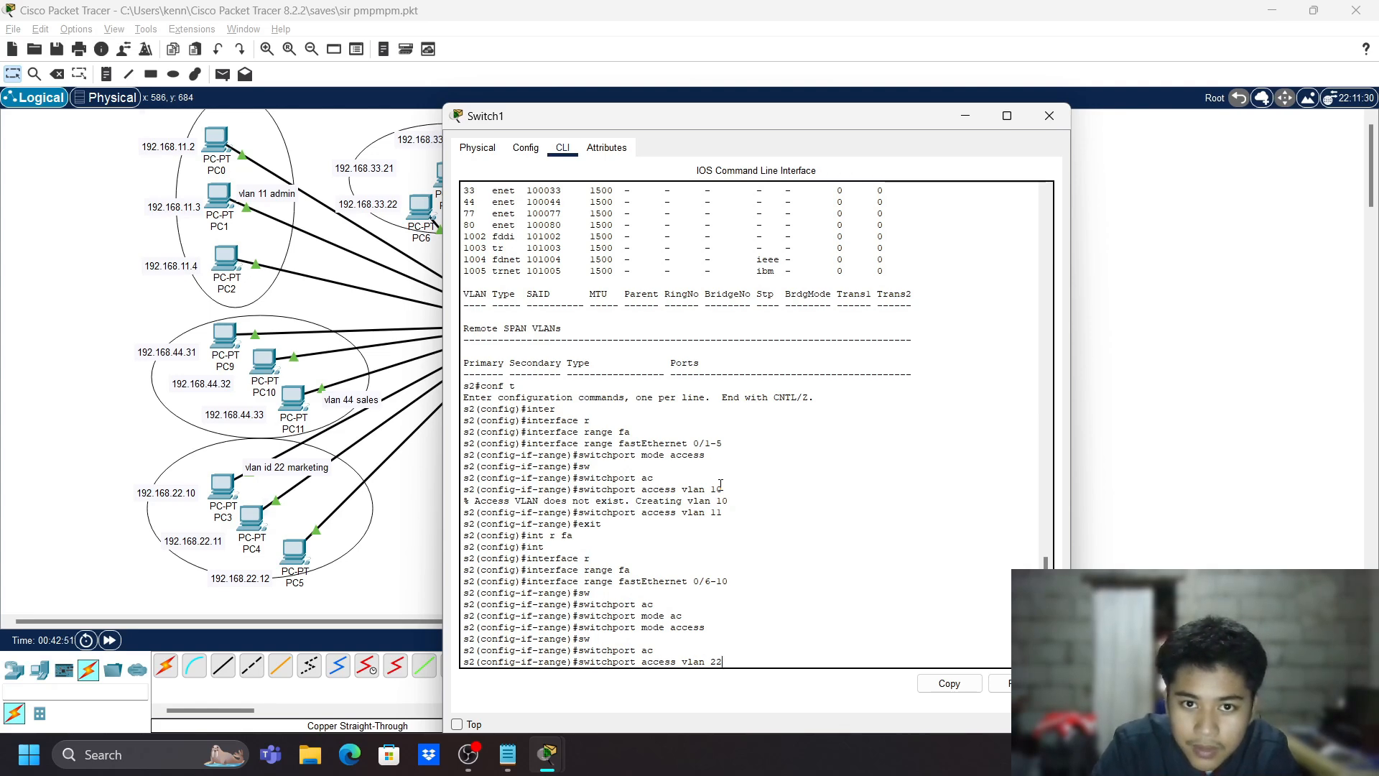
key(Return)
text(exit)
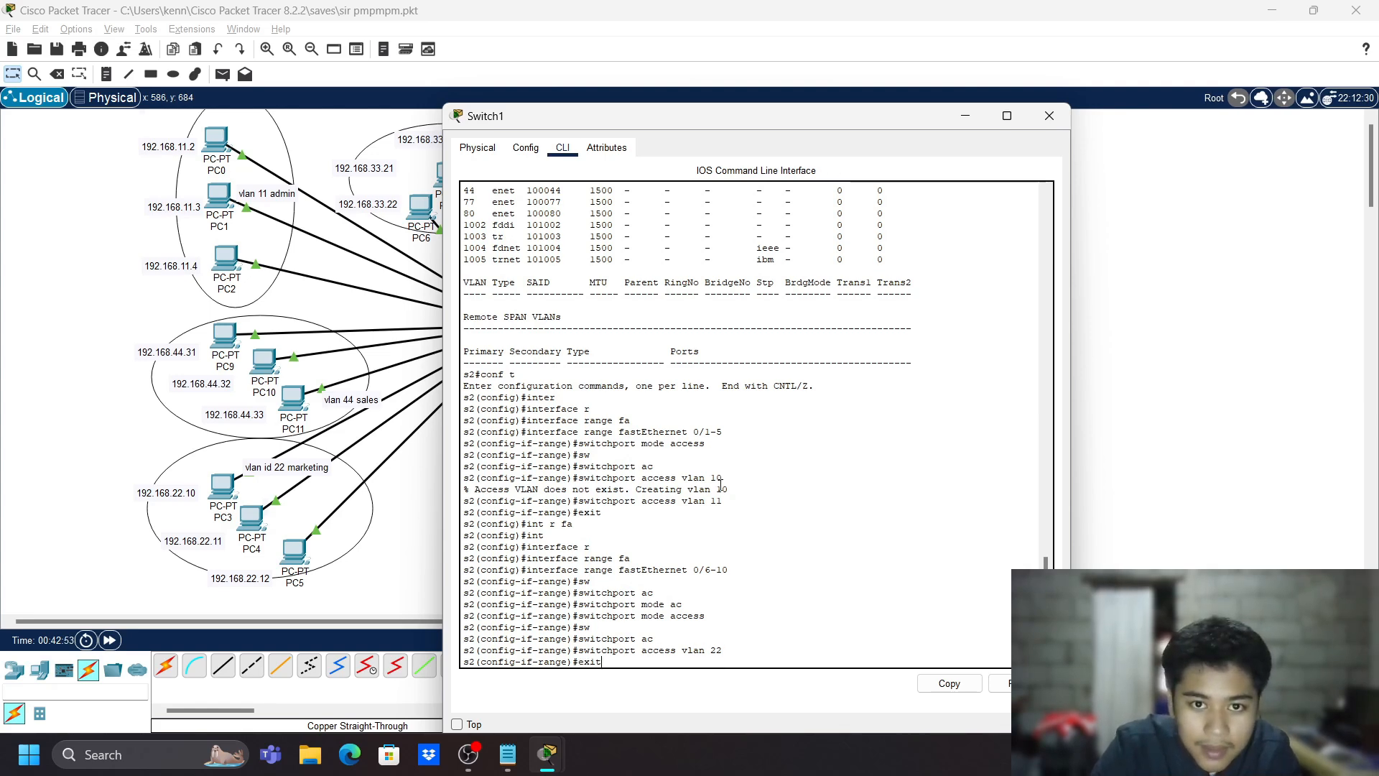
key(Return)
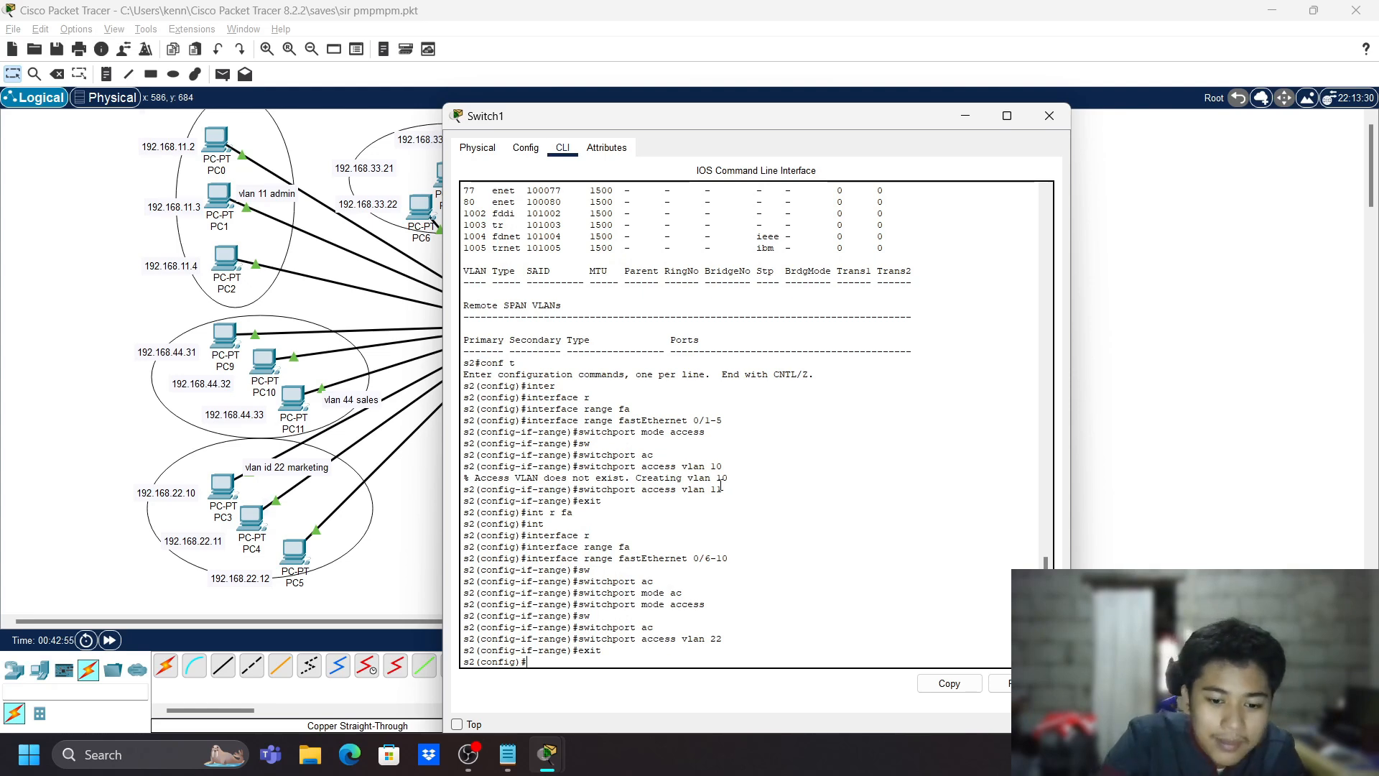
- Select the port range with 'interface range fastEthernet 0/11-15'
text(int)
key(Tab)
text(r)
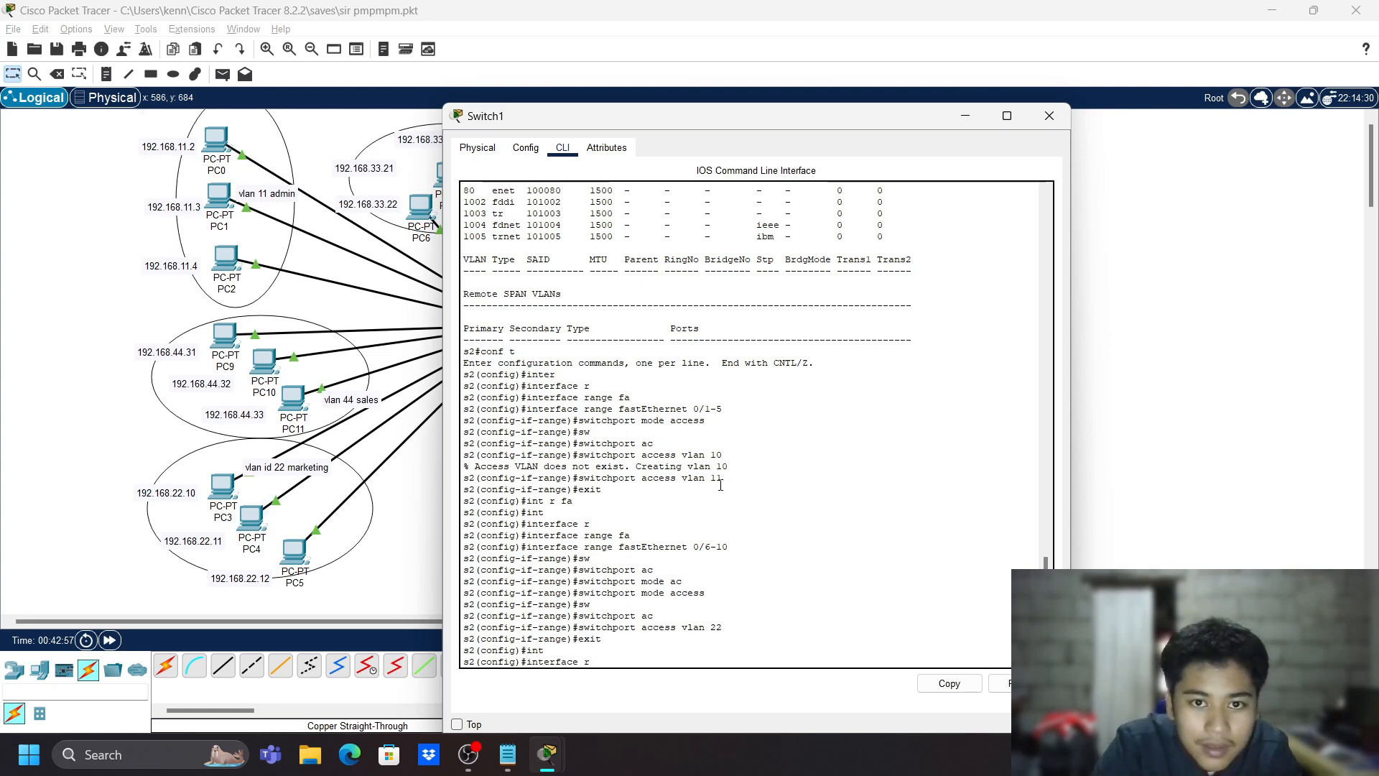
key(Tab)
text(fa)
key(Tab)
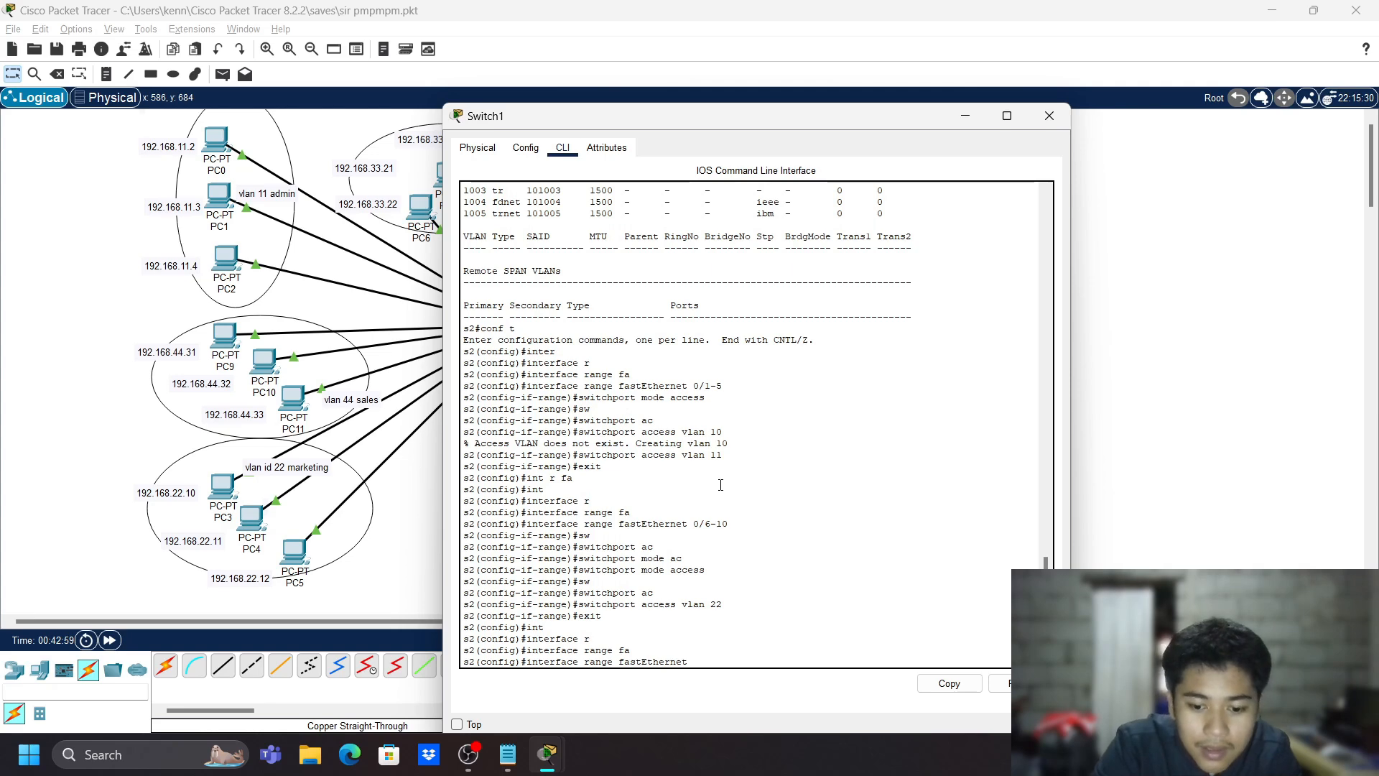
text(011)
key(BackSpace)
key(BackSpace)
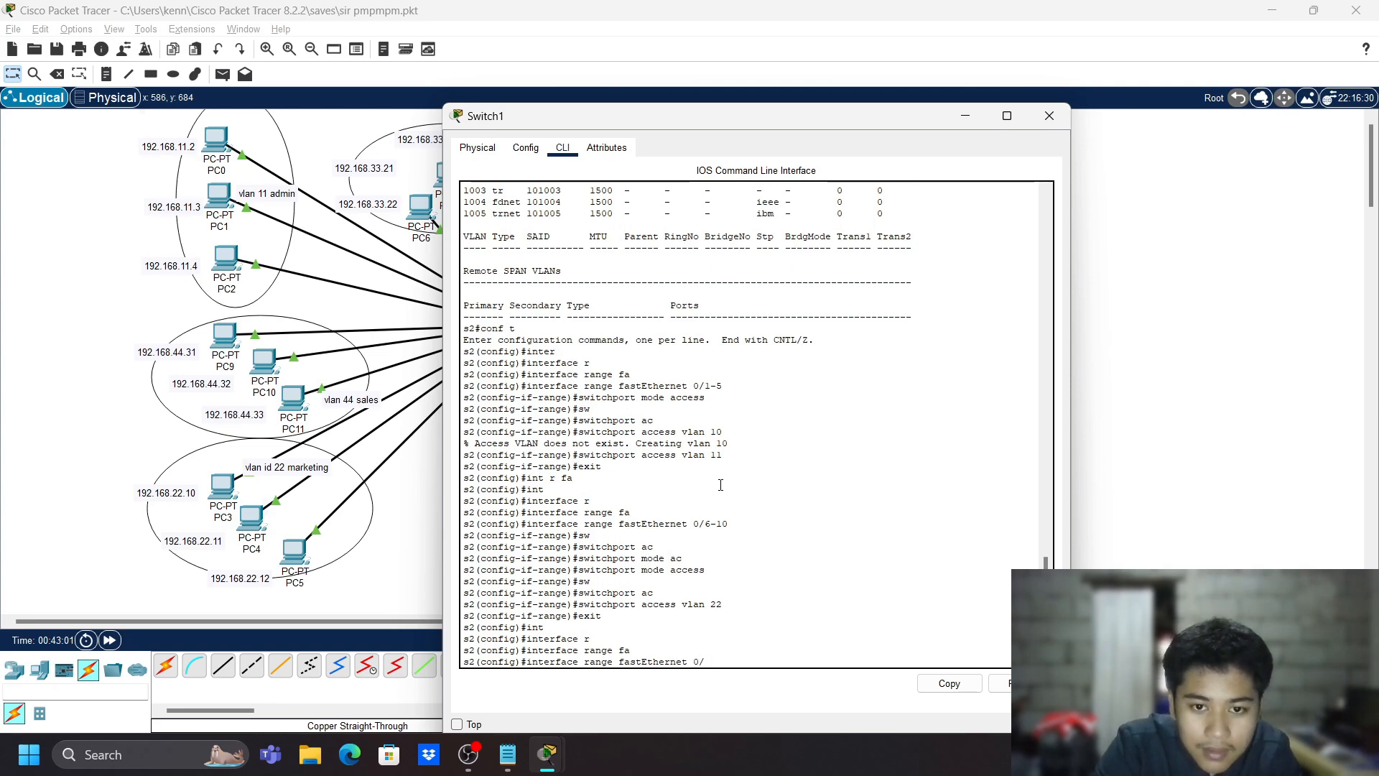
text(/11)
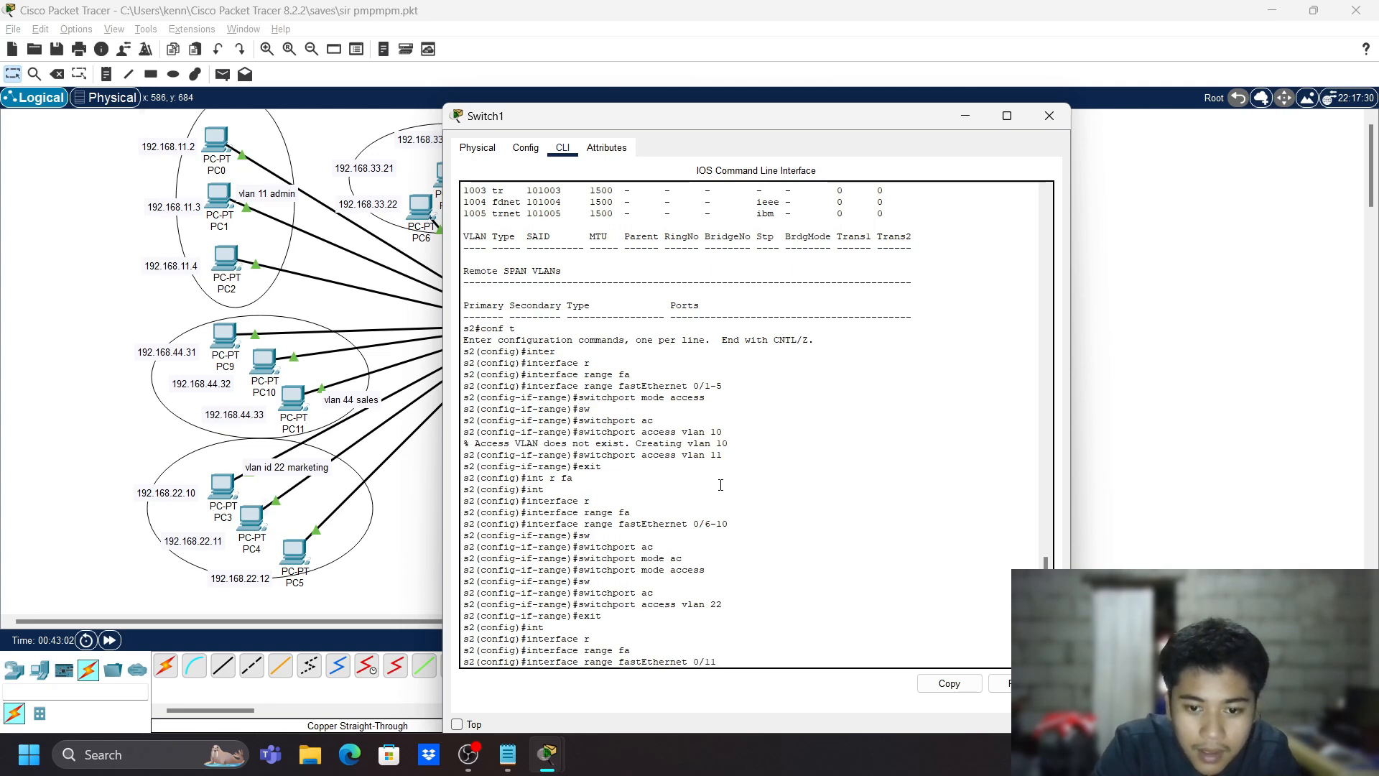
text(-15)
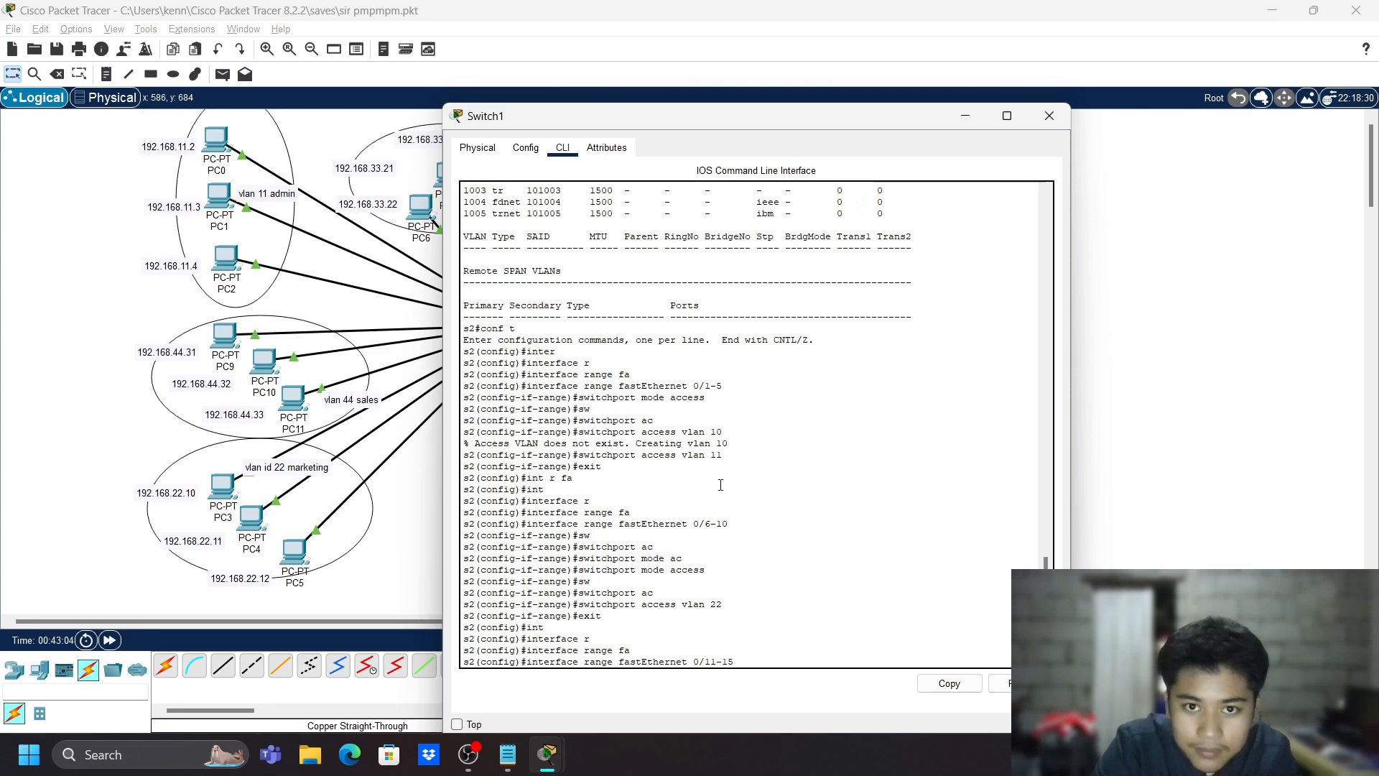
key(Return)
- Set ports Fa0/11-15 to access mode with 'switchport mode access'
text(sw)
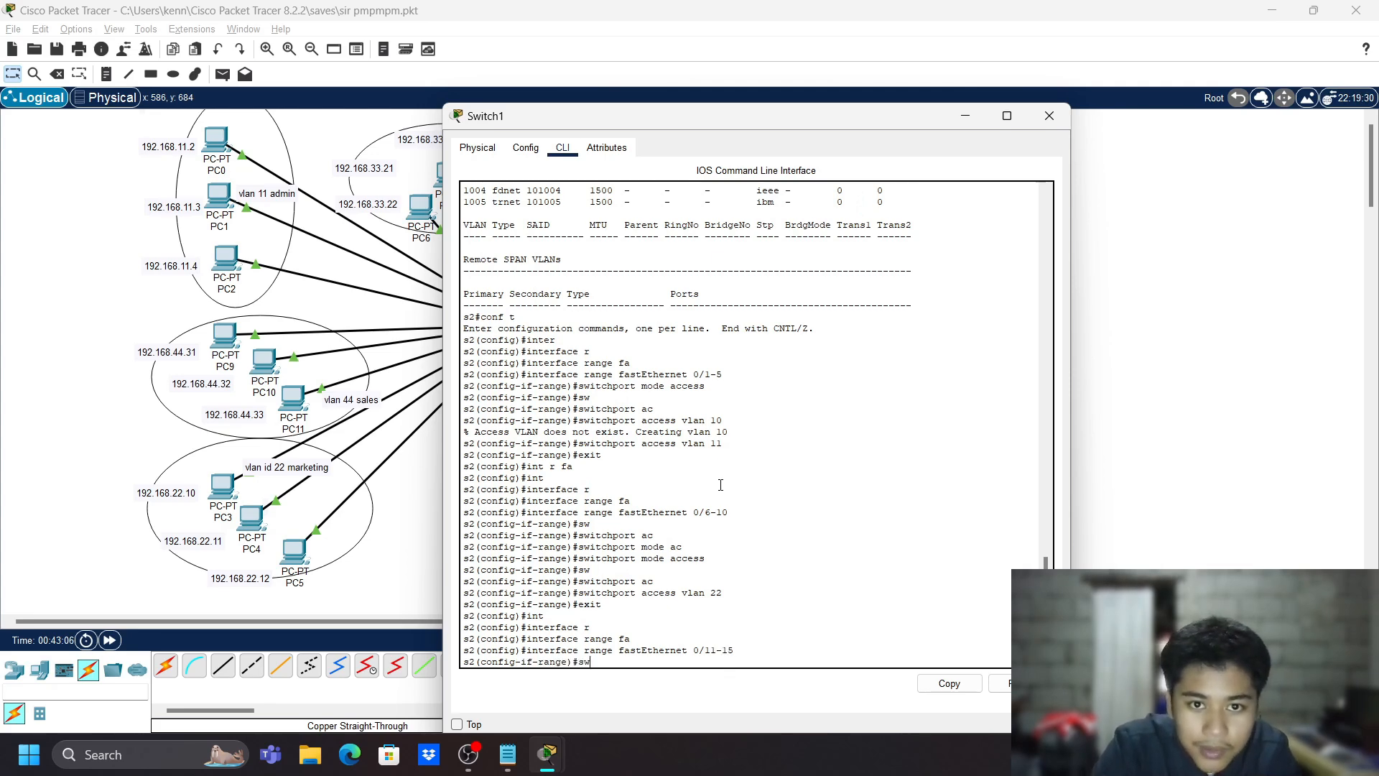
key(Tab)
text(m)
key(Tab)
text(a)
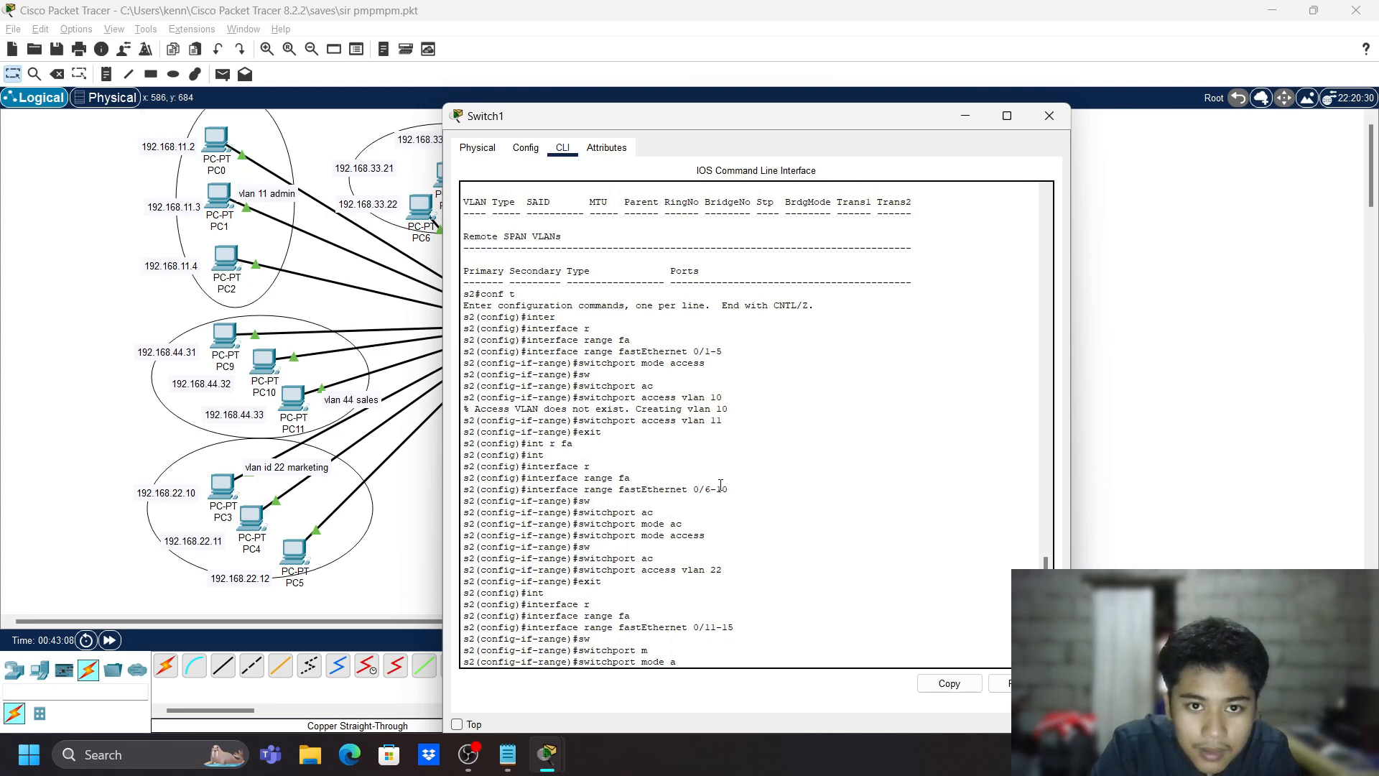
text(c)
key(Tab)
key(Return)
- Assign ports Fa0/11-15 to VLAN 33, then exit to global configuration
text(sw)
key(Tab)
text(a)
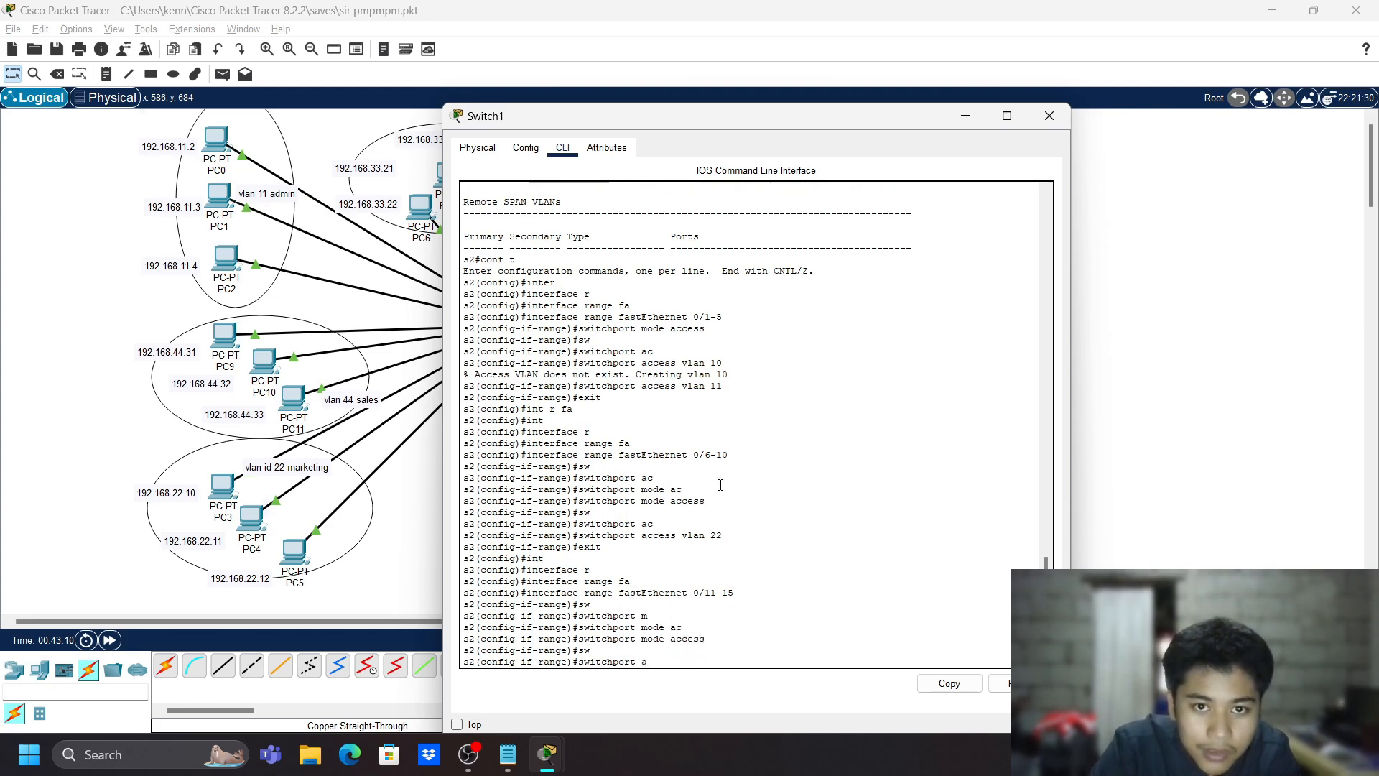
text(c)
key(Tab)
text(vlan 33)
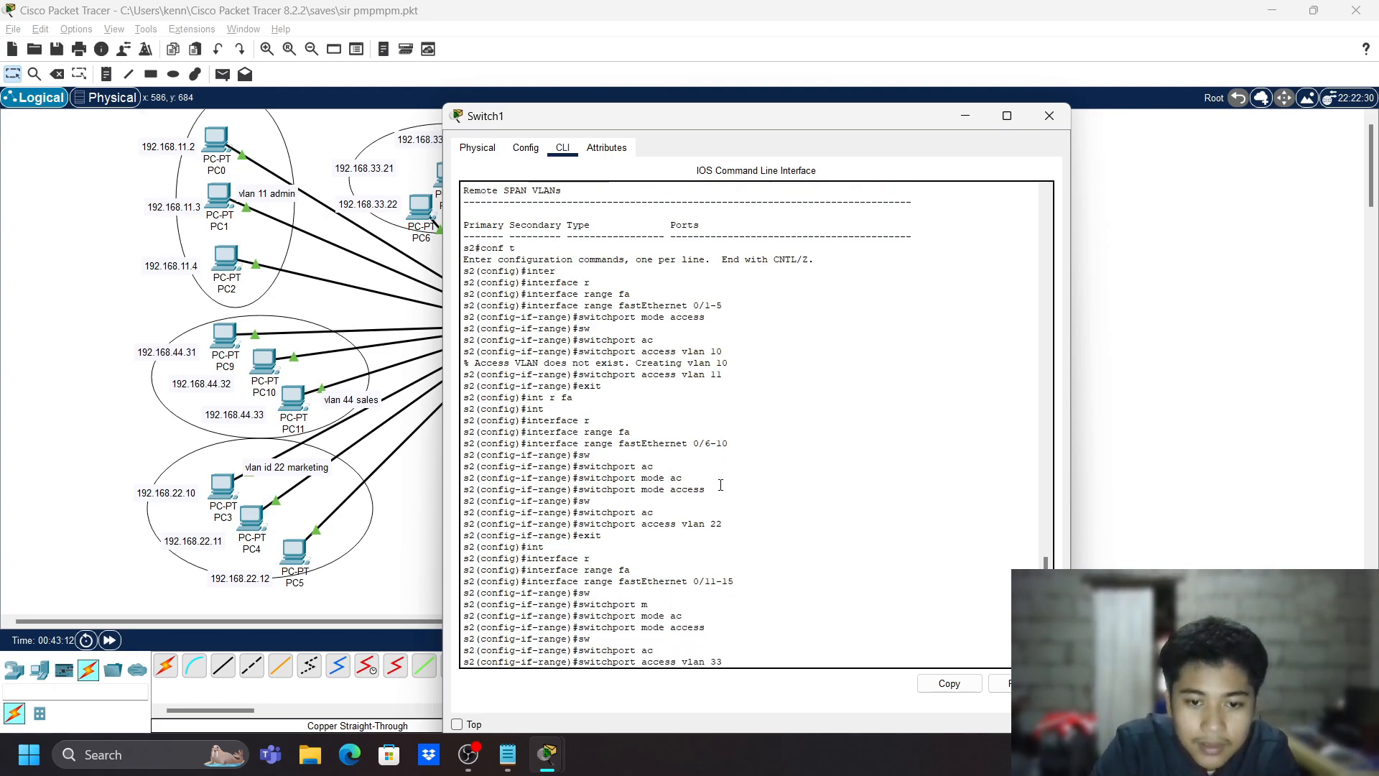
key(Return)
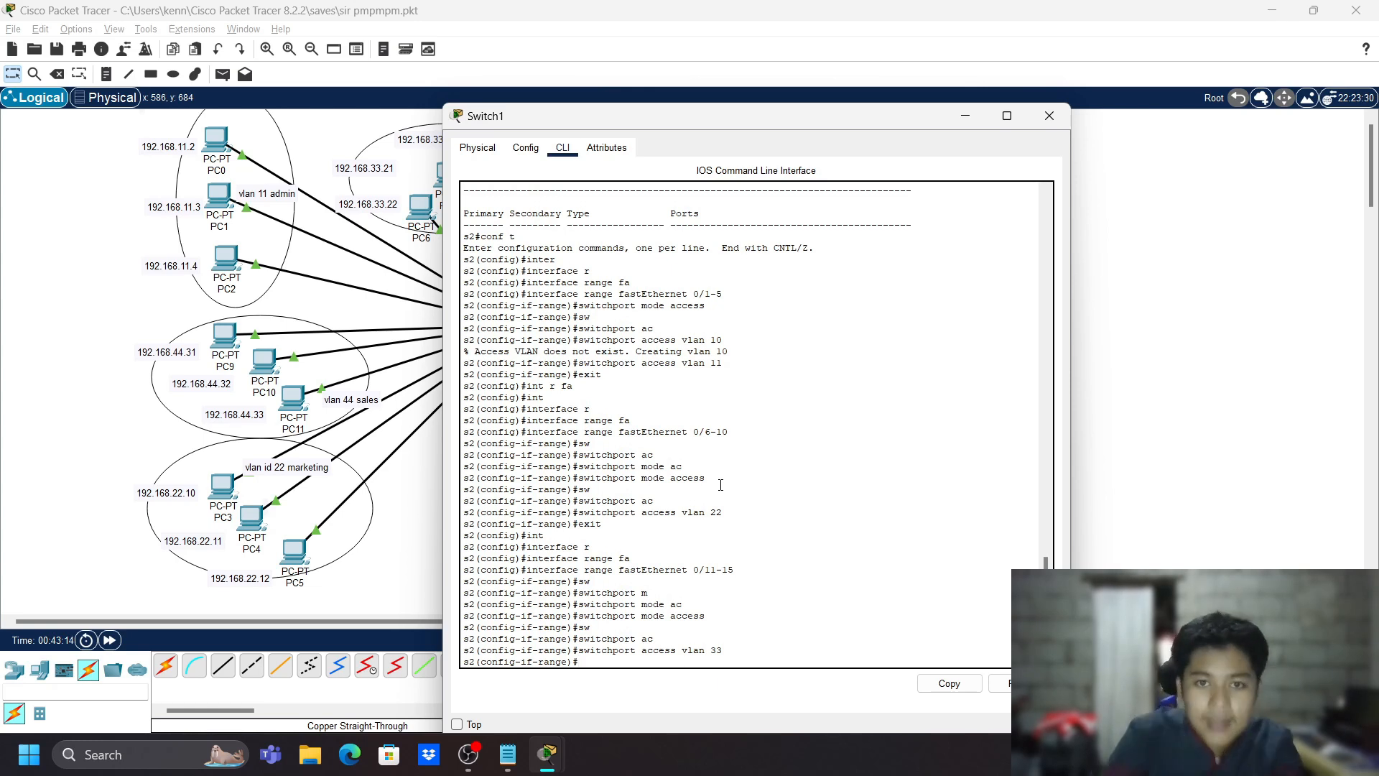
text(exit)
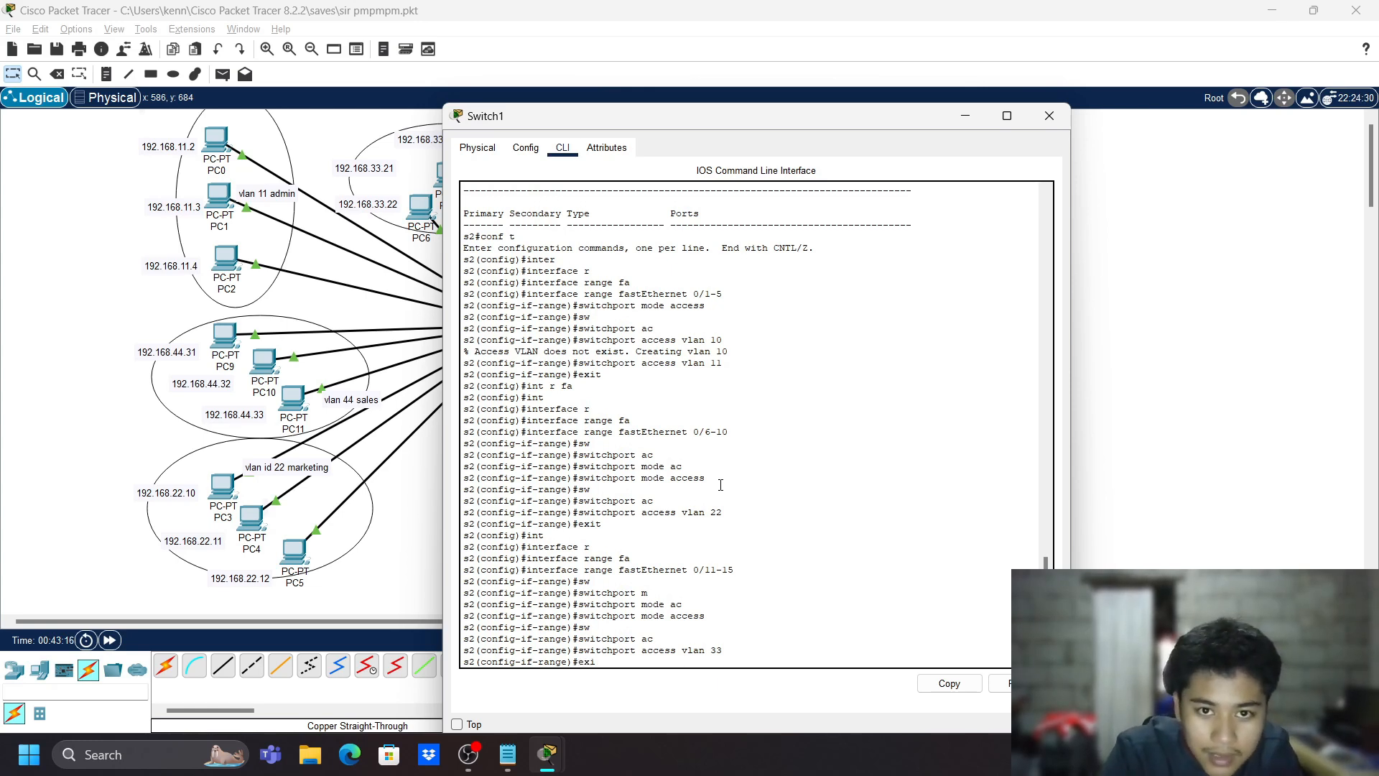
key(Return)
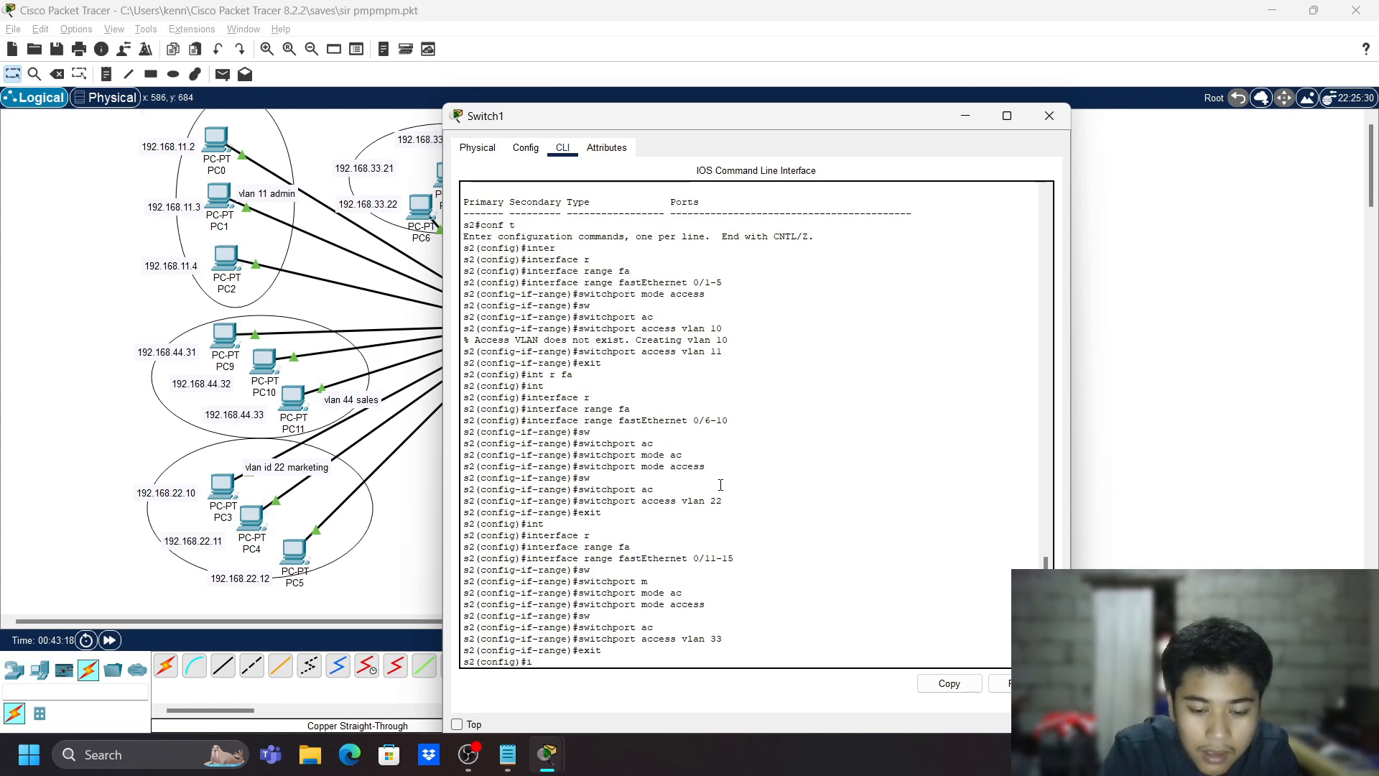
- Select the port range with 'interface range fastEthernet 0/16-20'
text(int)
key(Tab)
text(r)
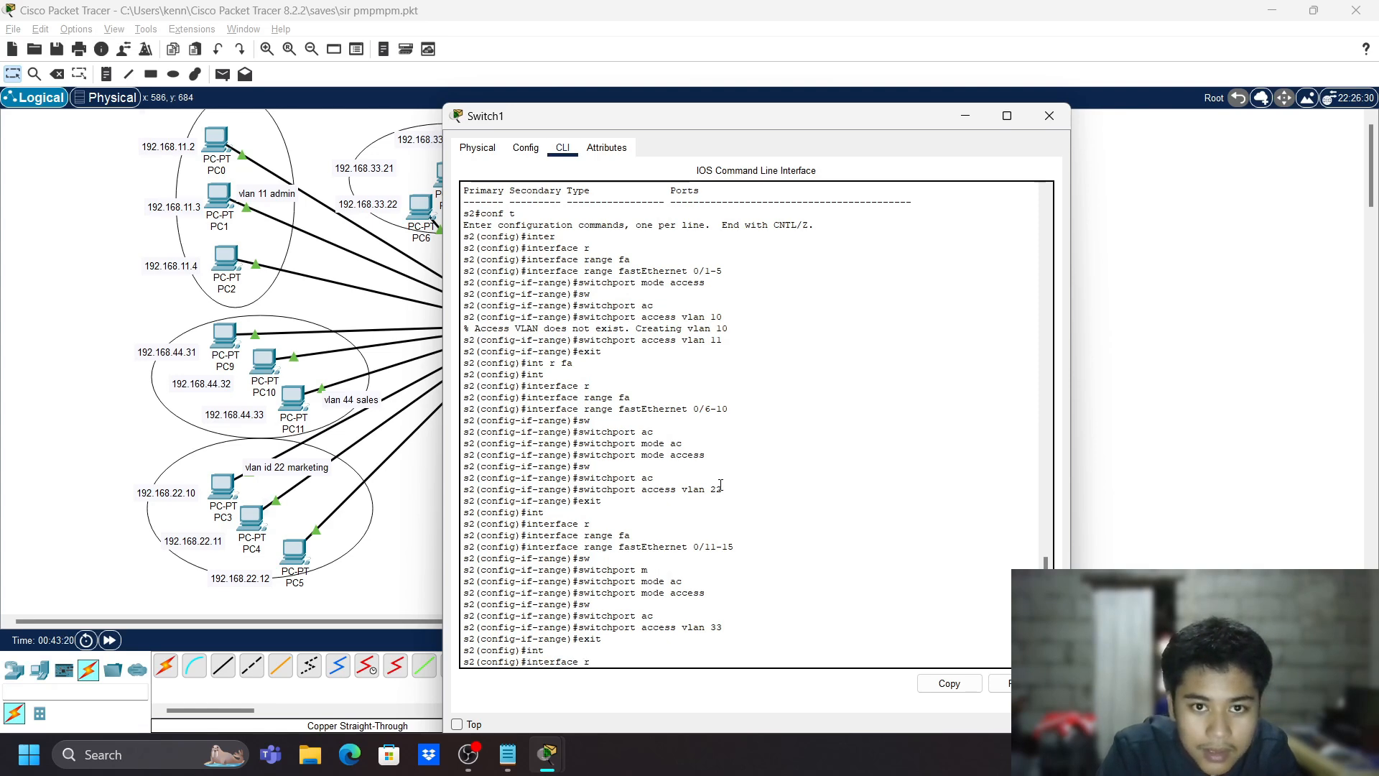
key(Tab)
text(fa)
key(Tab)
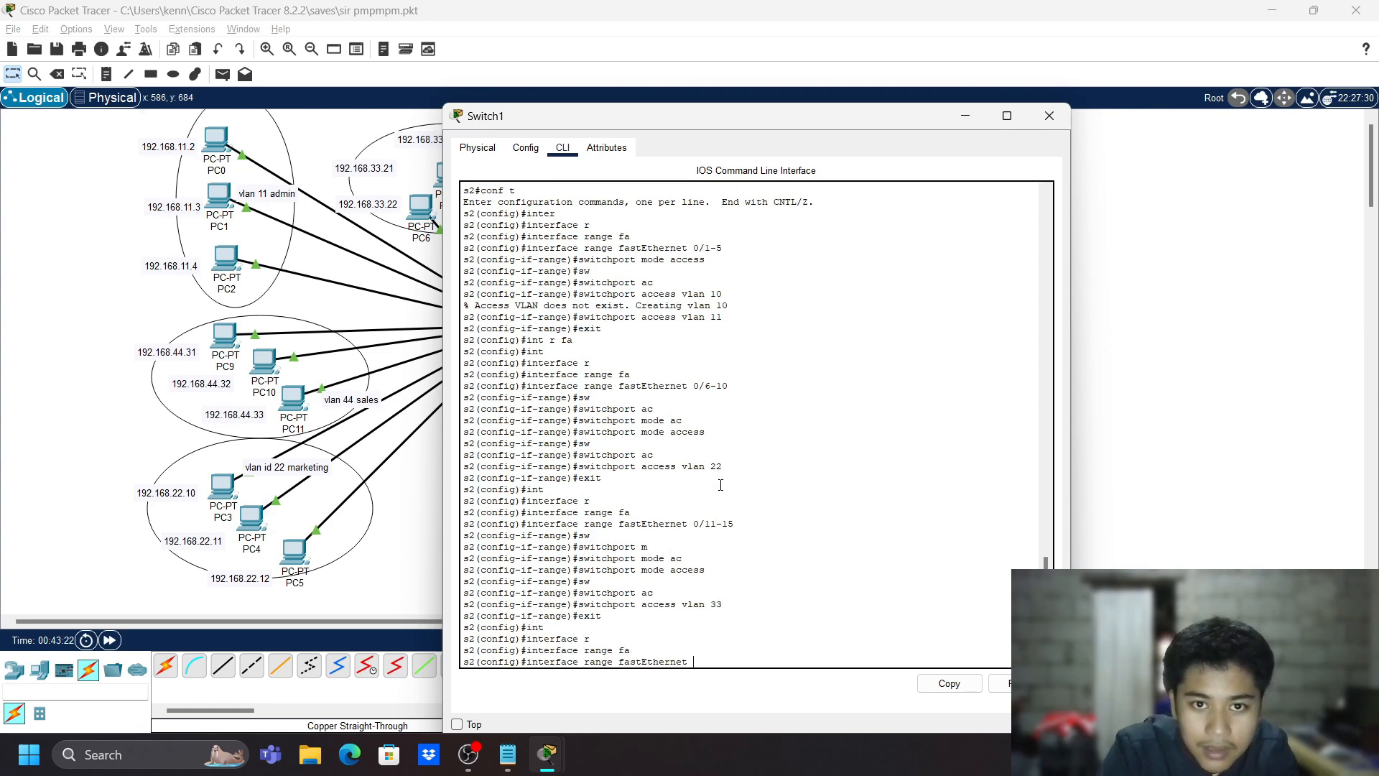
text(0/1)
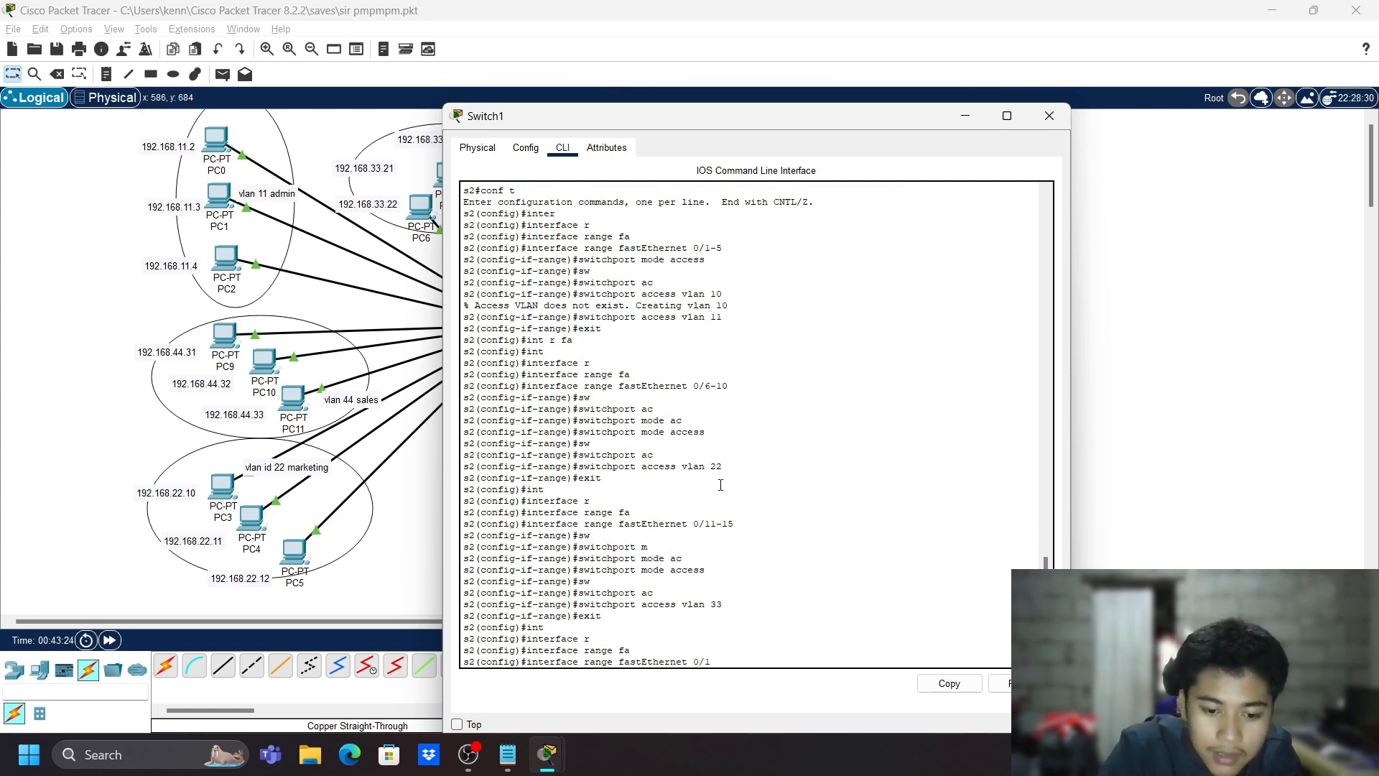
text(6-20)
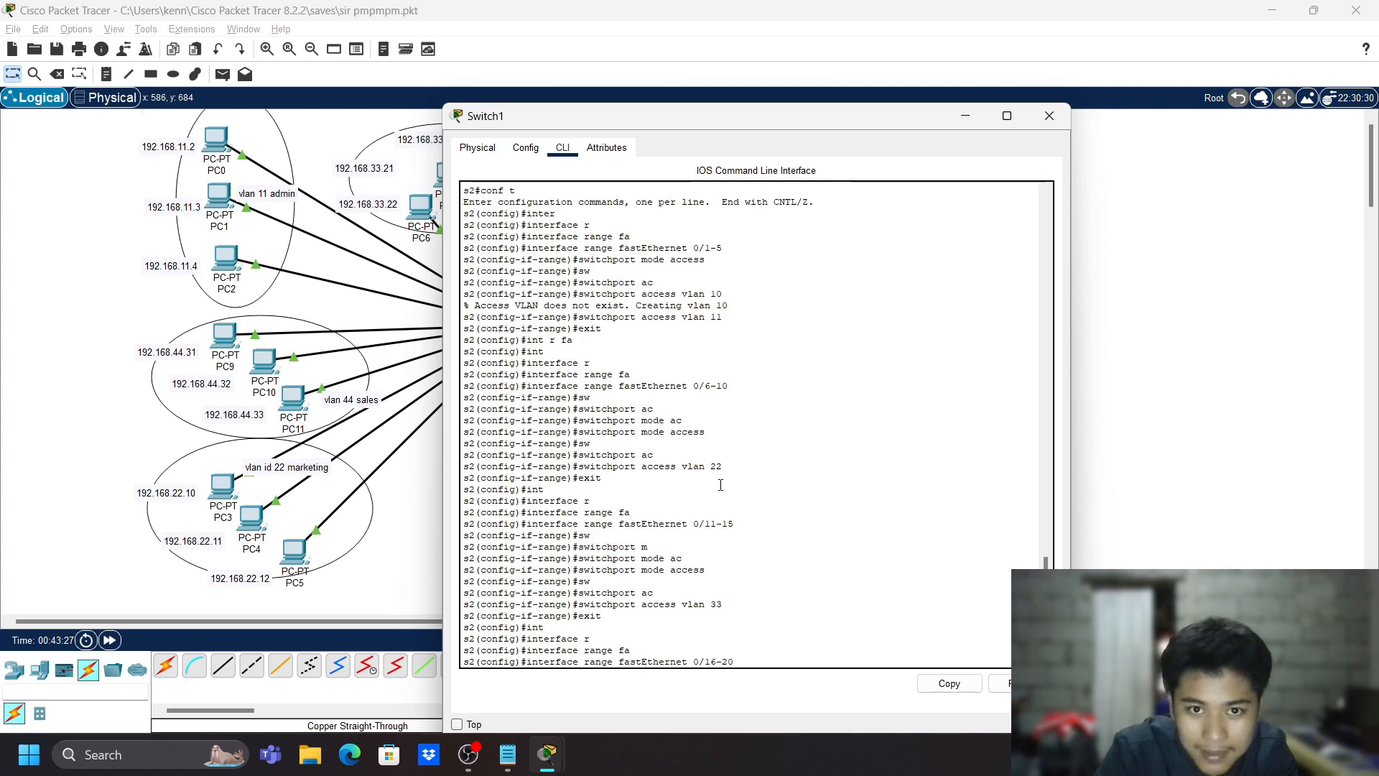
key(Return)
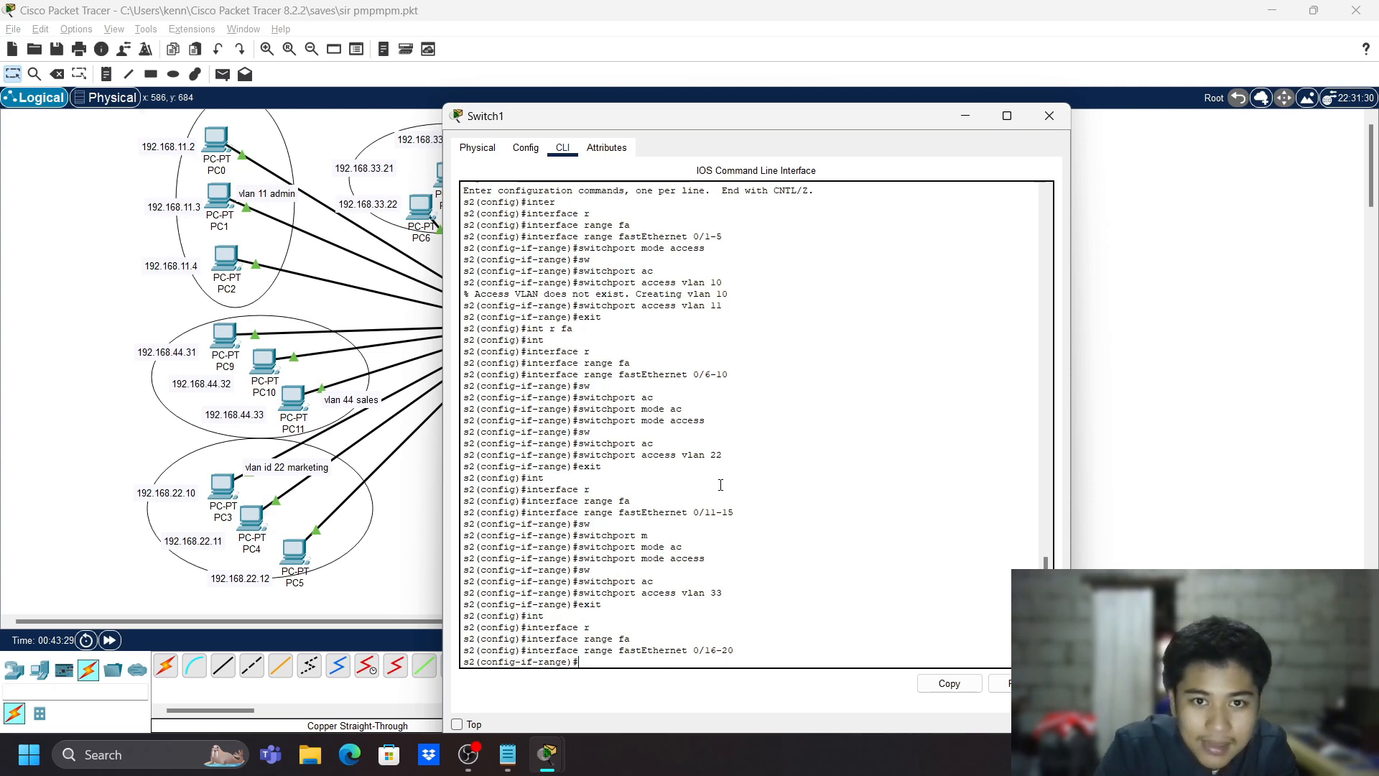
- Set ports Fa0/16-20 to access mode with 'switchport mode access'
text(sw)
key(Tab)
text(m)
key(Tab)
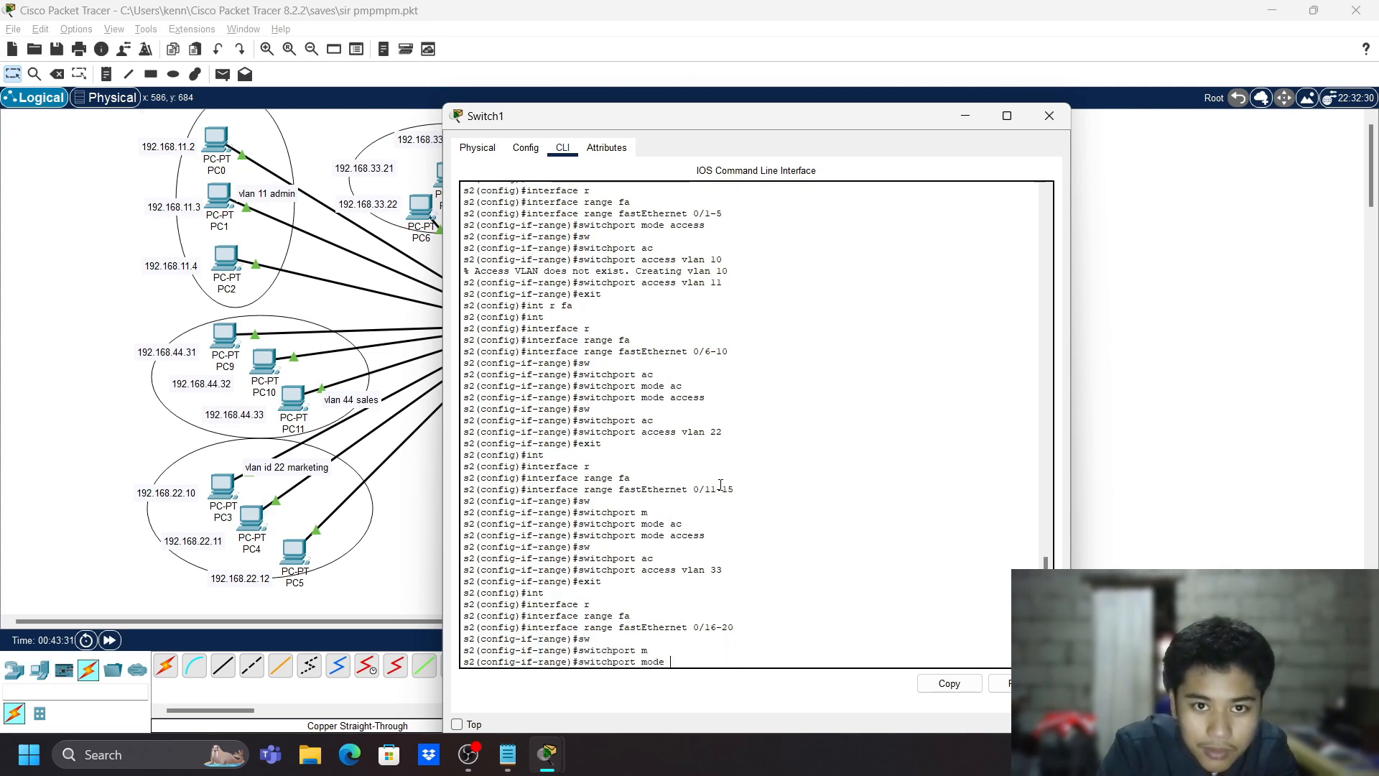
text(ac)
key(Tab)
key(Return)
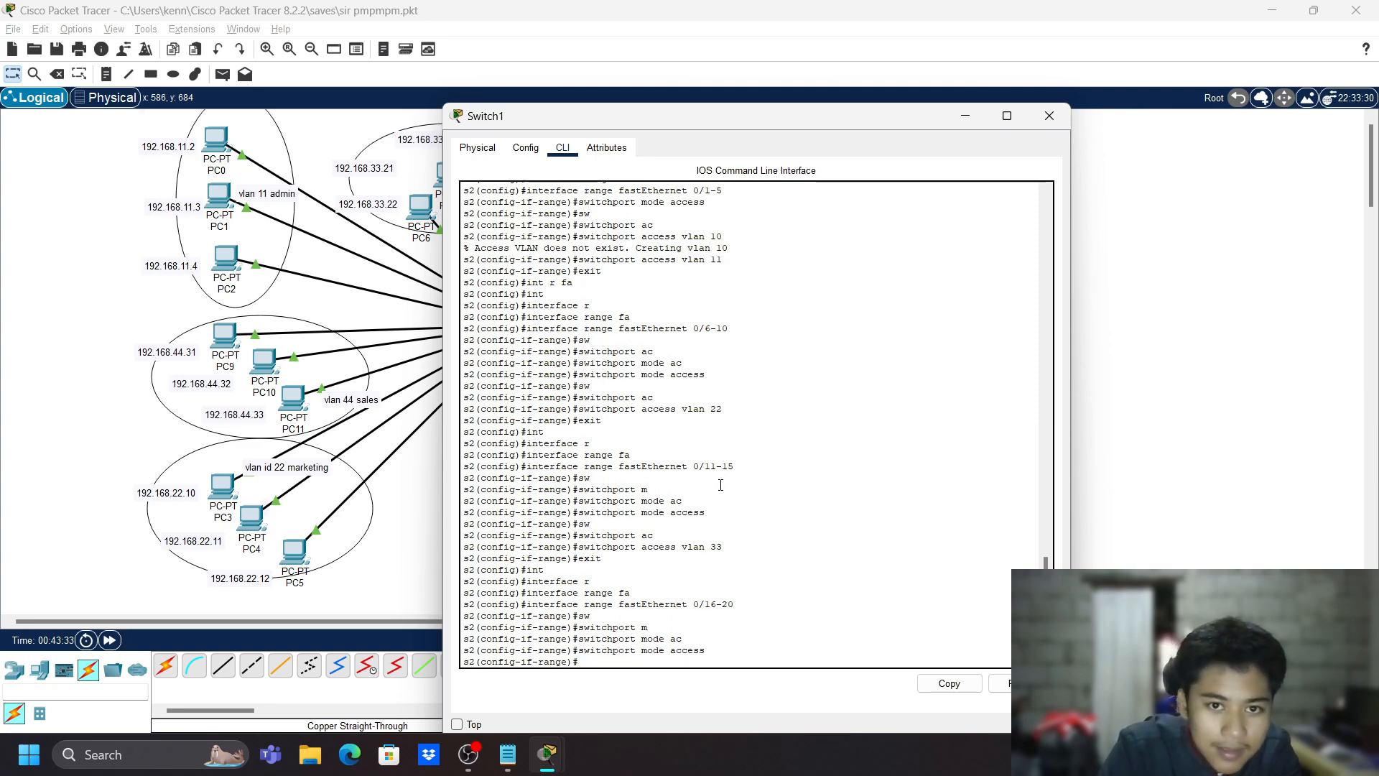
- Assign ports Fa0/16-20 to VLAN 44, then exit to global configuration
text(sw)
key(Tab)
text(a)
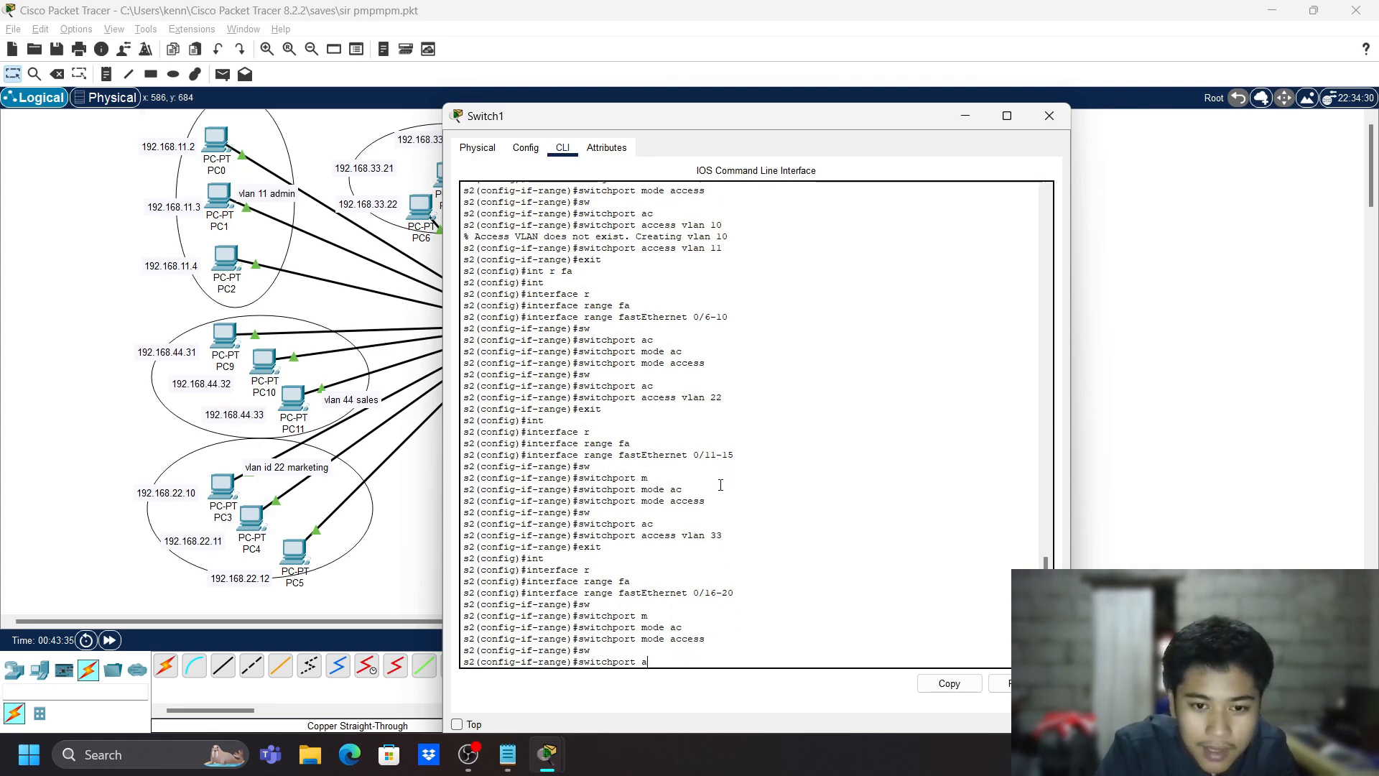
key(Tab)
text(vlan)
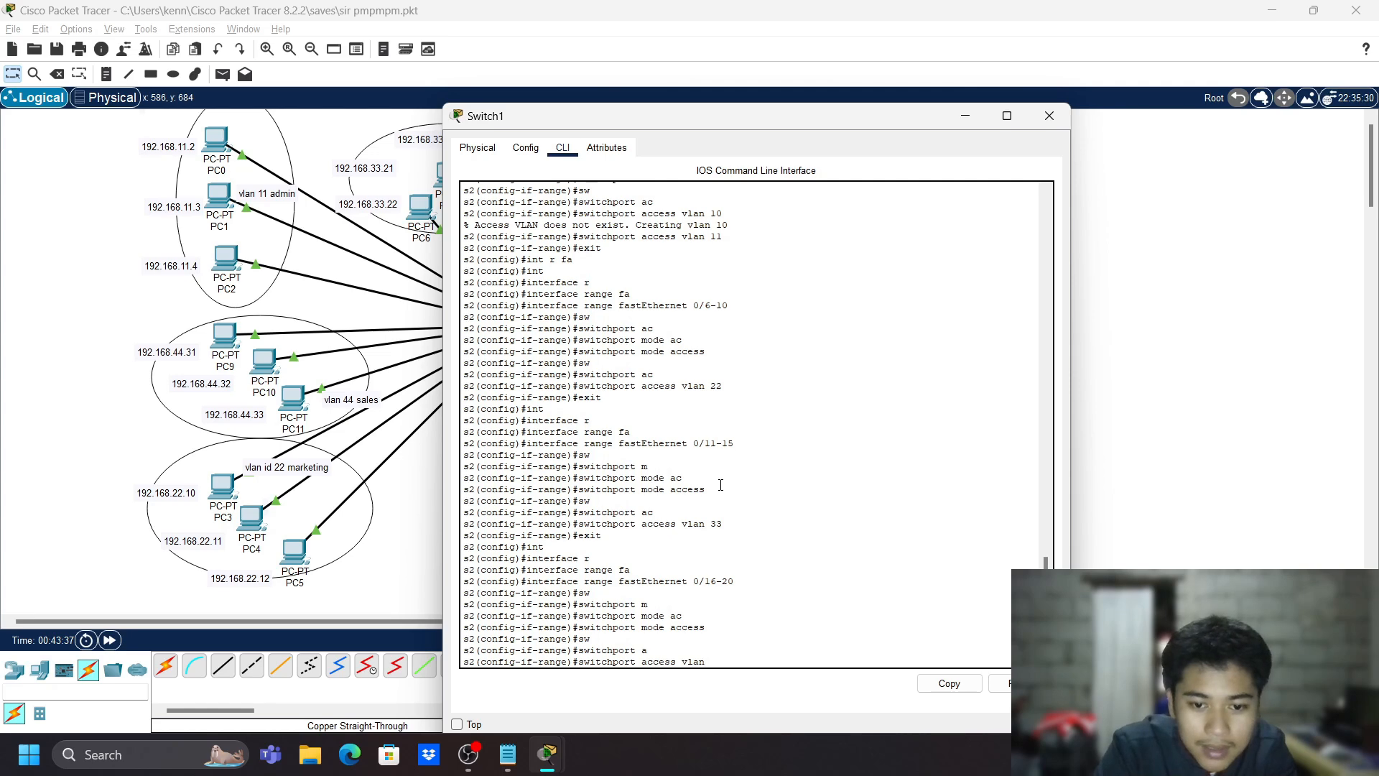
text( 44)
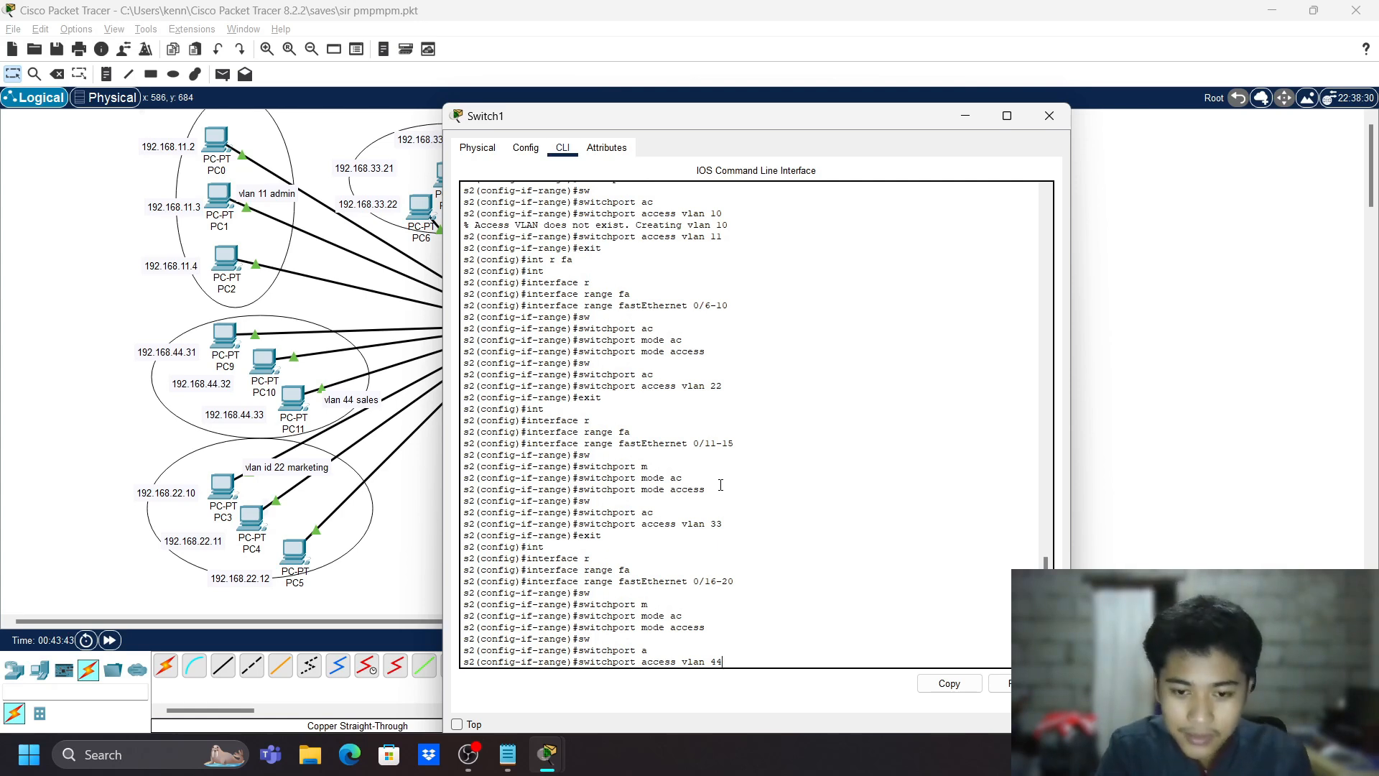
key(Return)
text(exit)
key(Return)
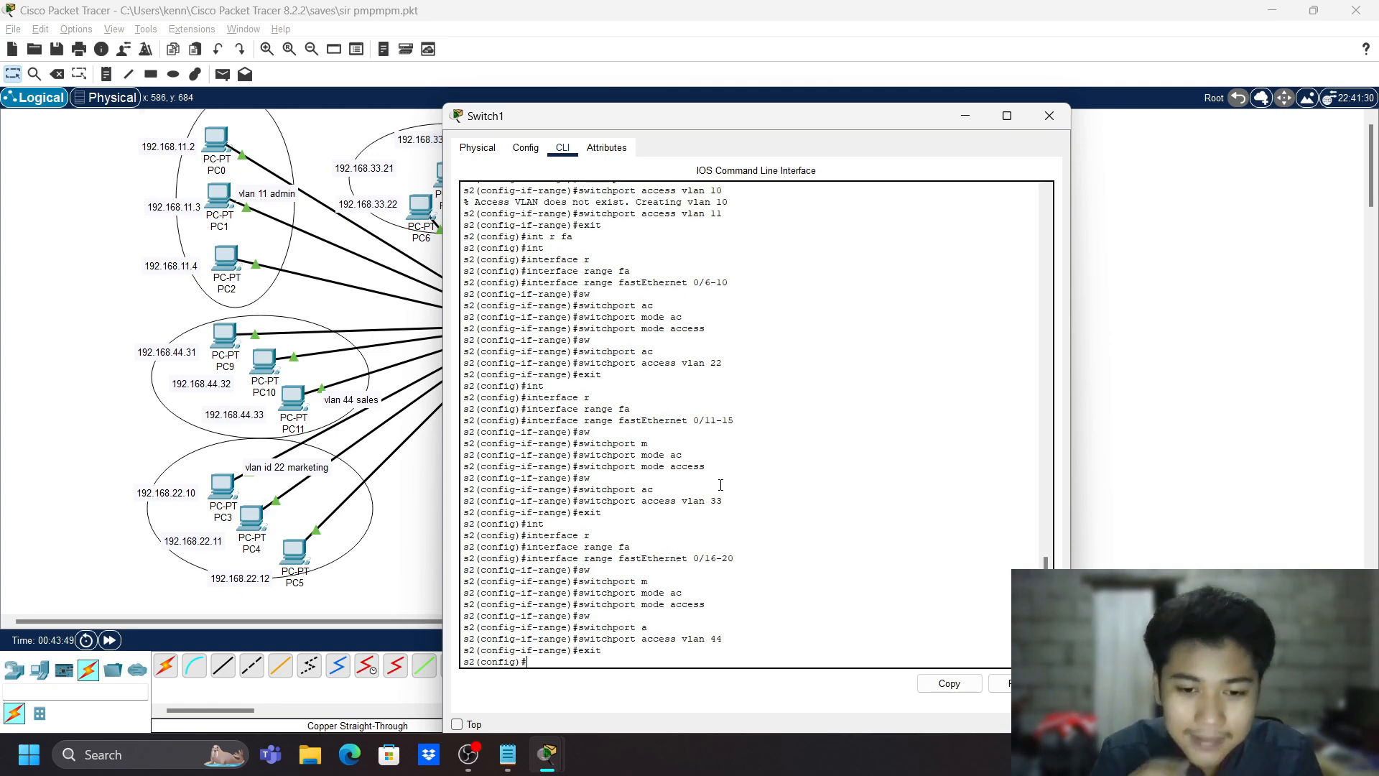
- Type 'interface fastEthernet 0/21' unsubmitted and move the CLI window down-left to reveal topology
text(e)
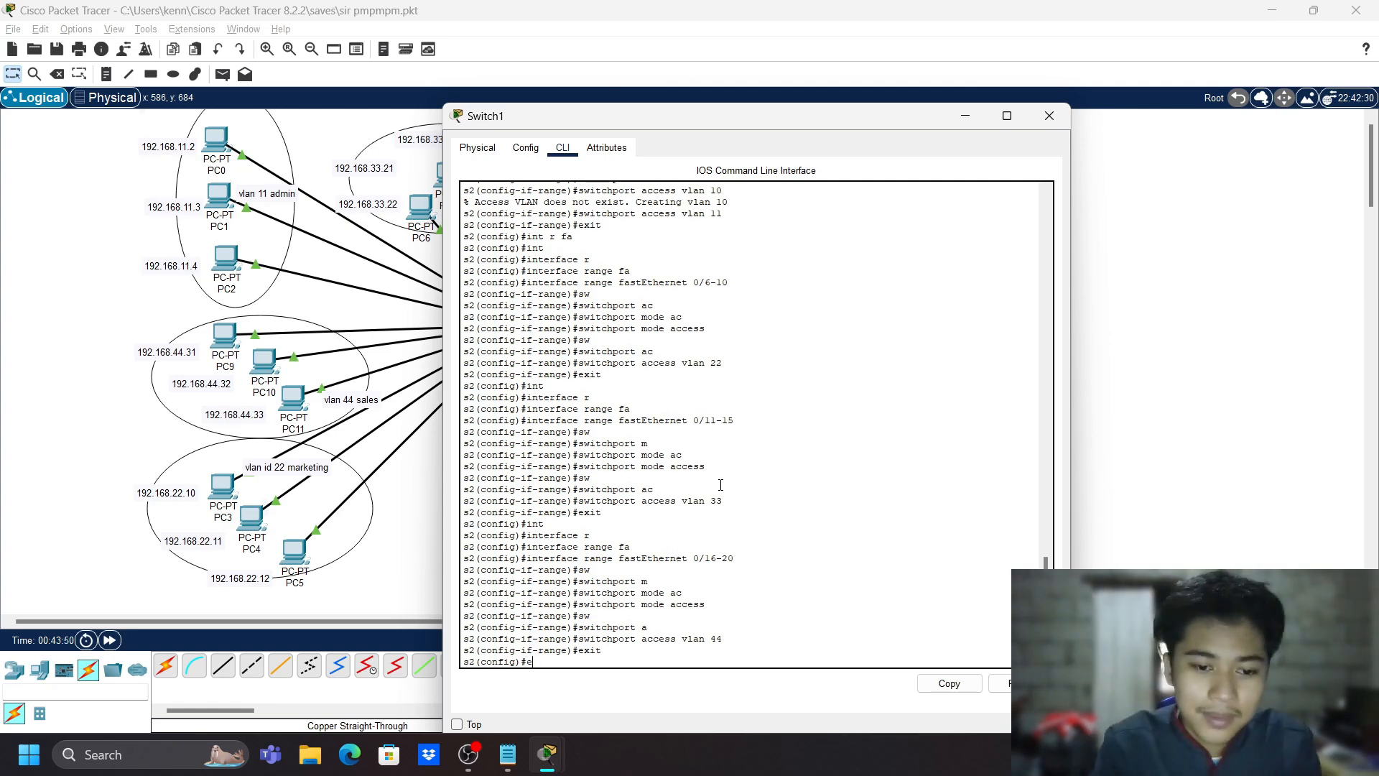
key(BackSpace)
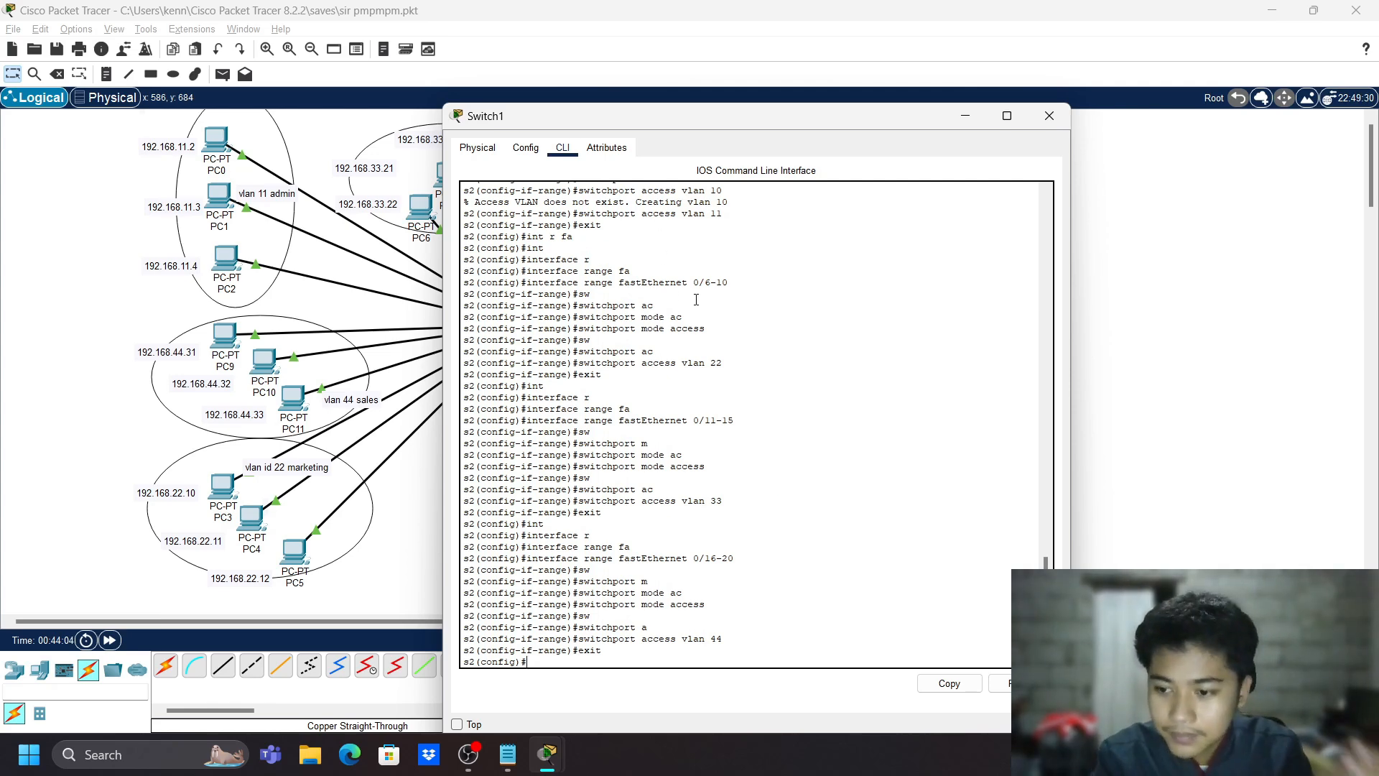
text(in)
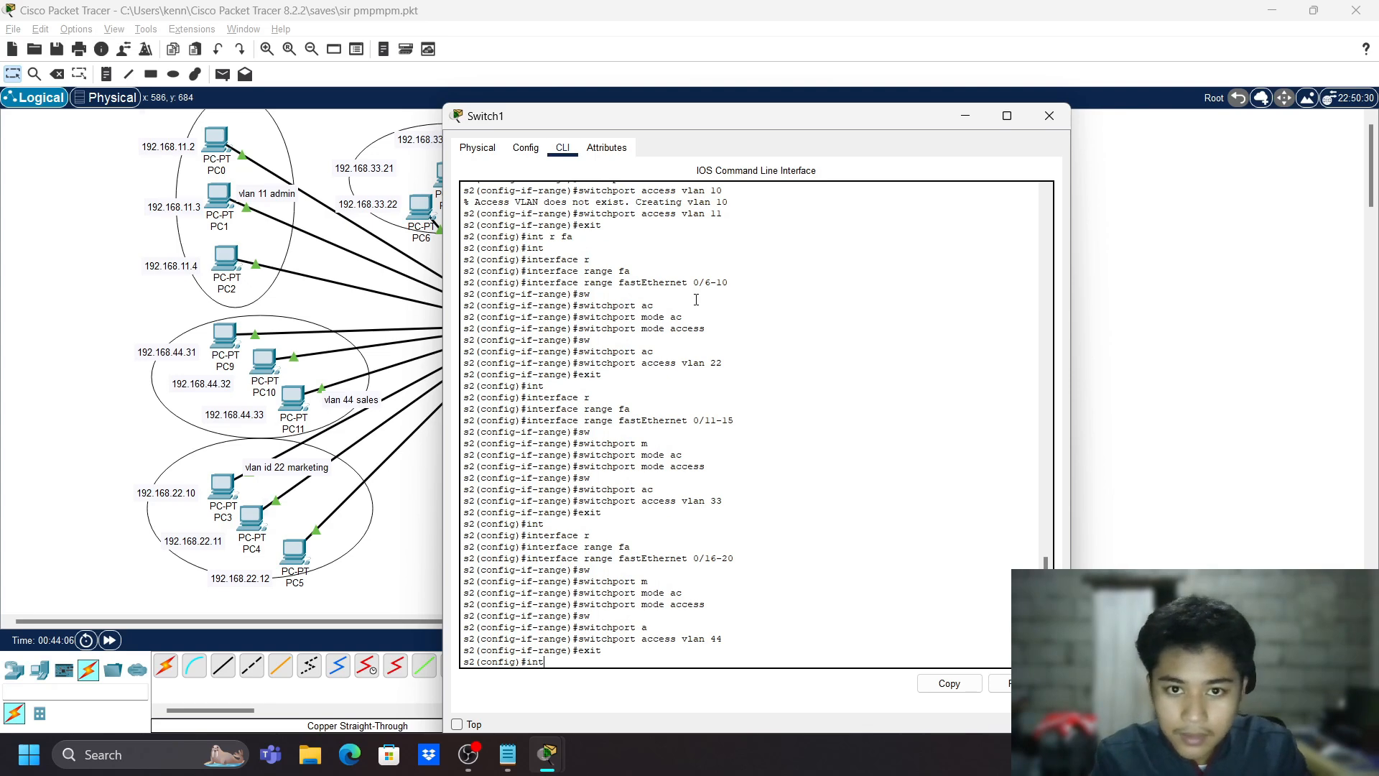
text(t)
key(Tab)
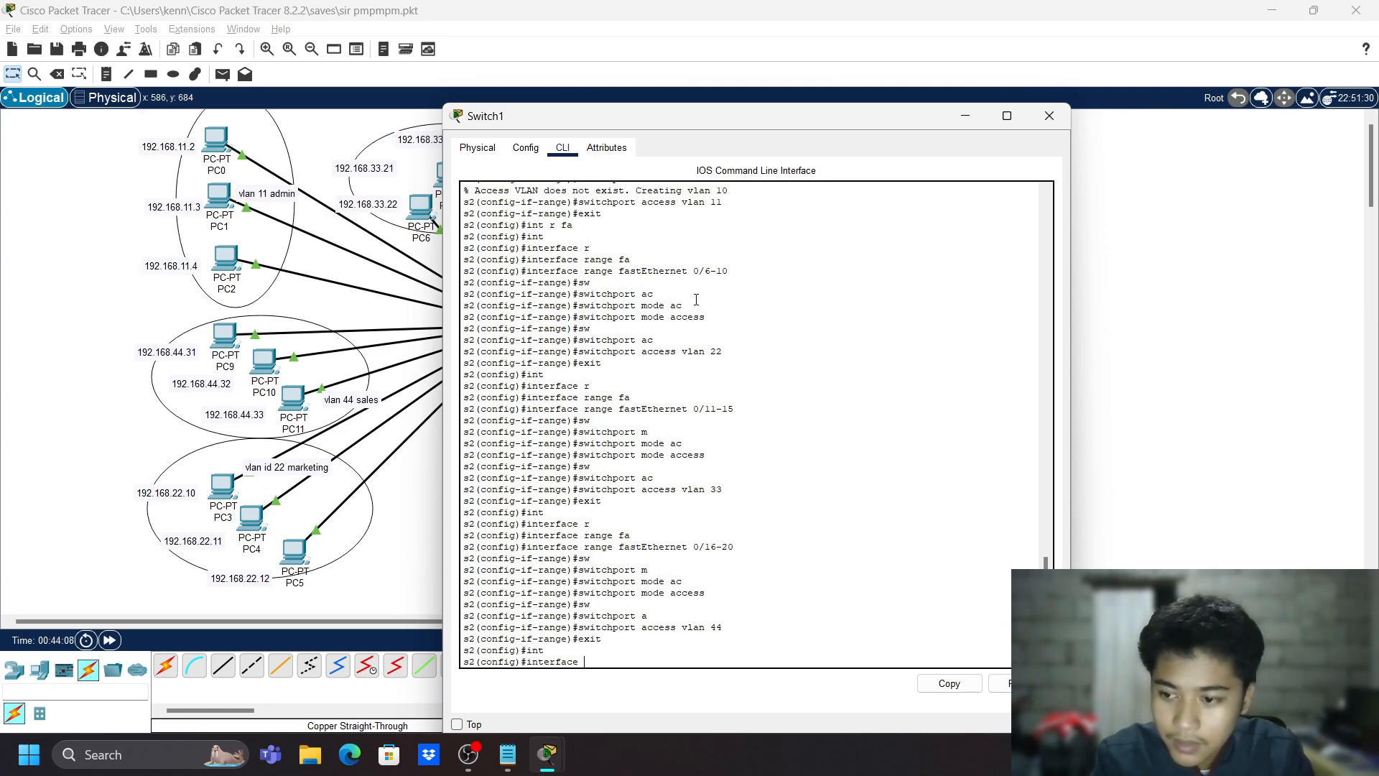
text(fastEthernet)
key(Tab)
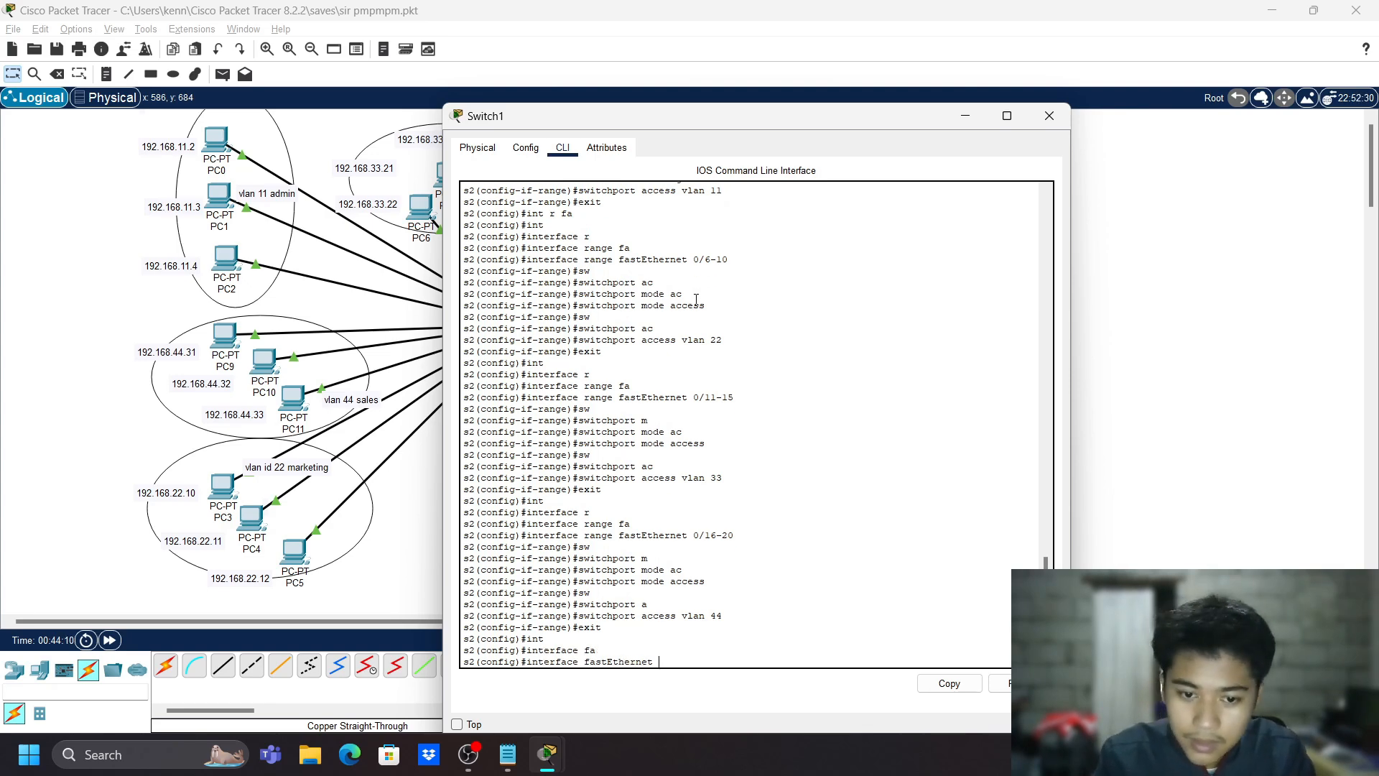
text(0/21)
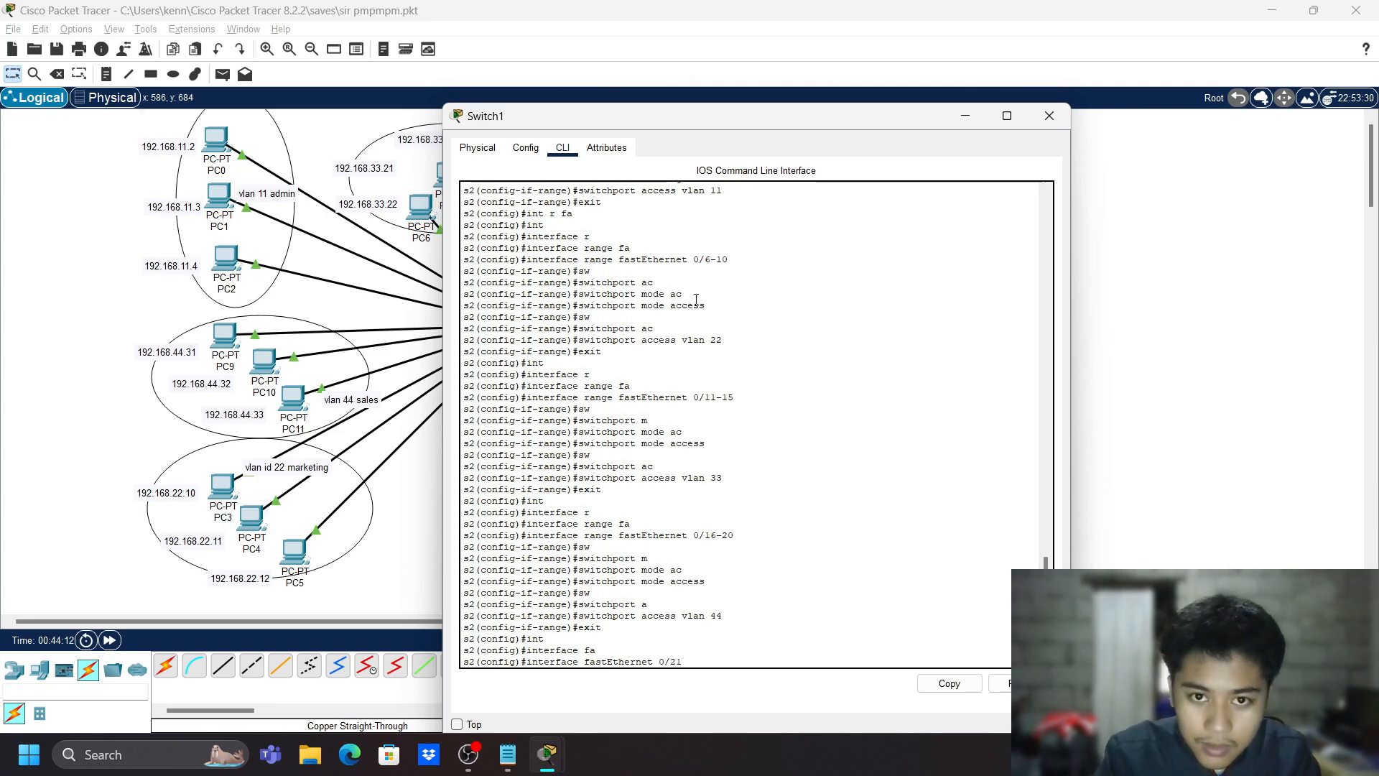
drag(729, 132, 678, 186)
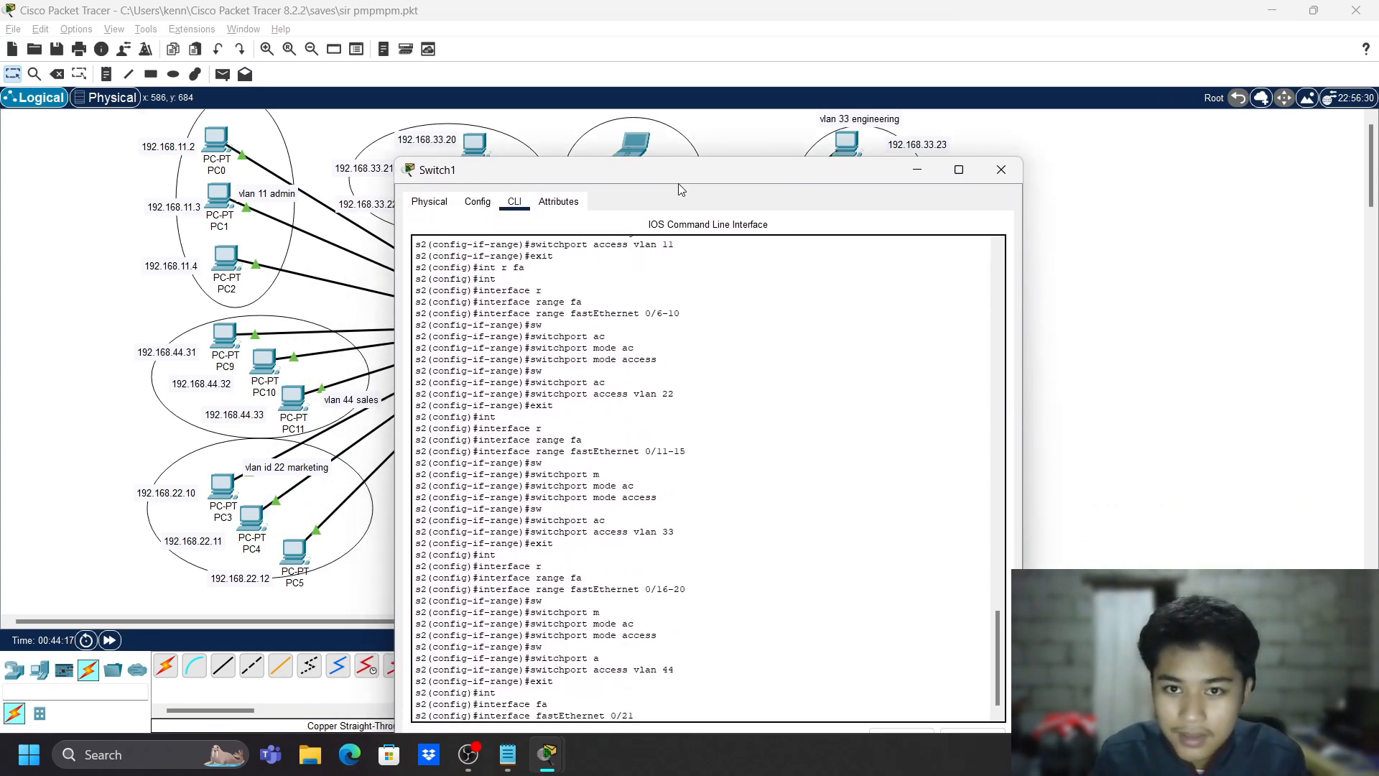
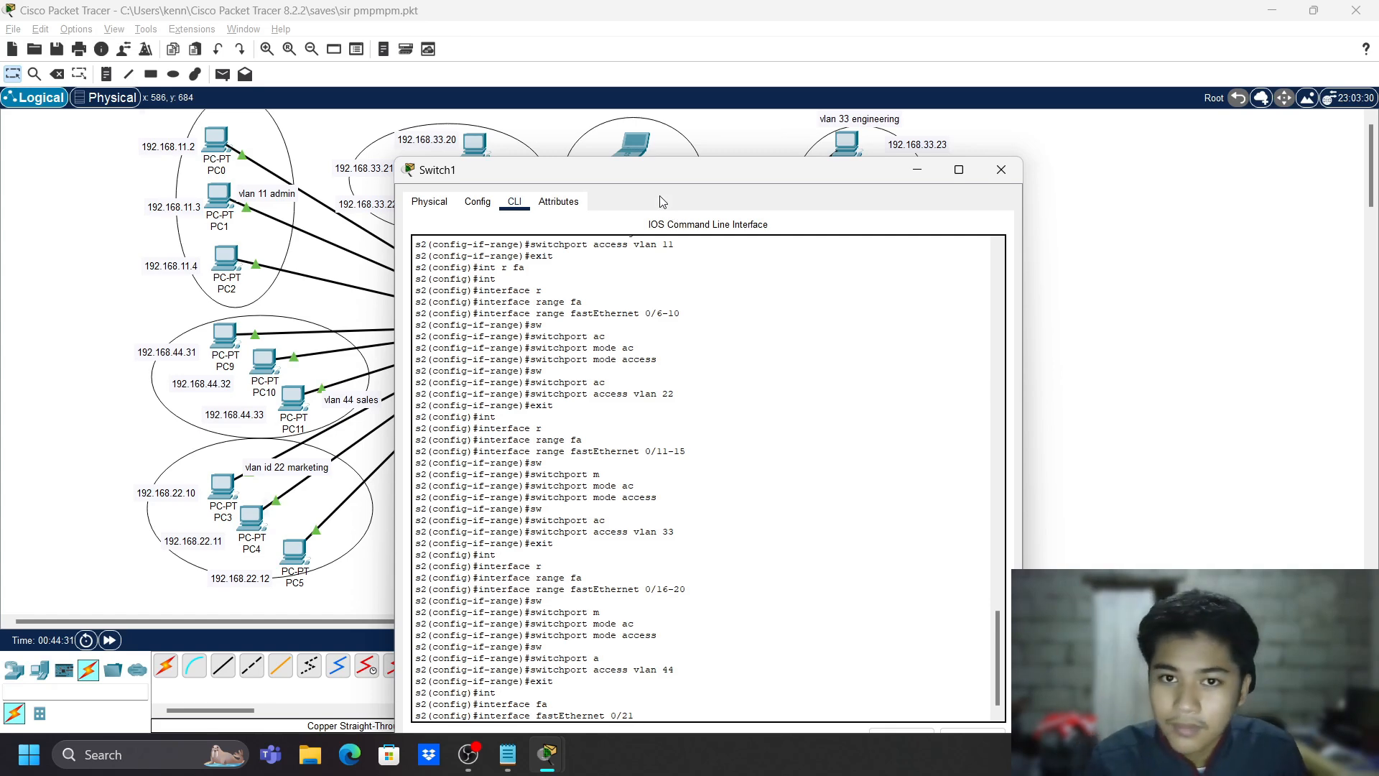
- Enter interface Fa0/21 on Switch1 and set it to access mode
drag(669, 180, 631, 137)
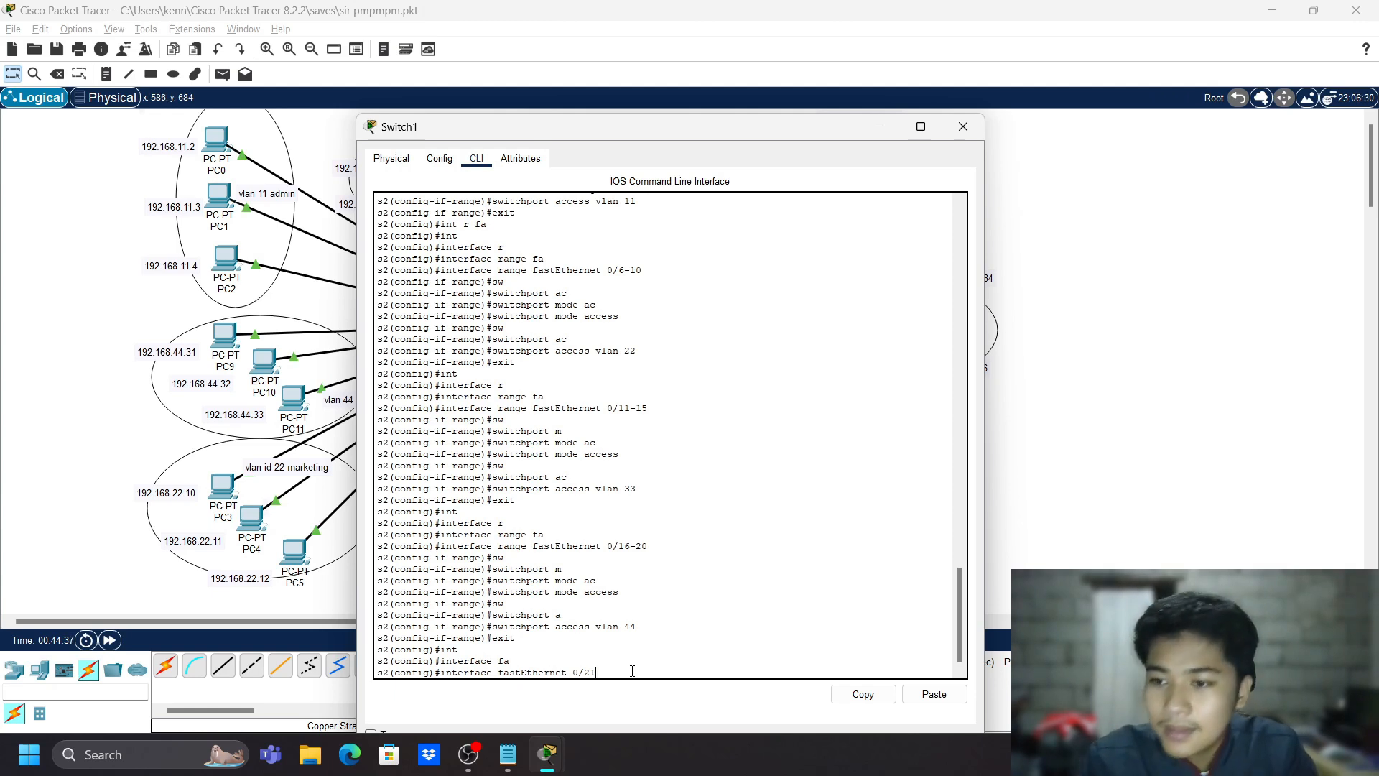
key(Return)
text(sw )
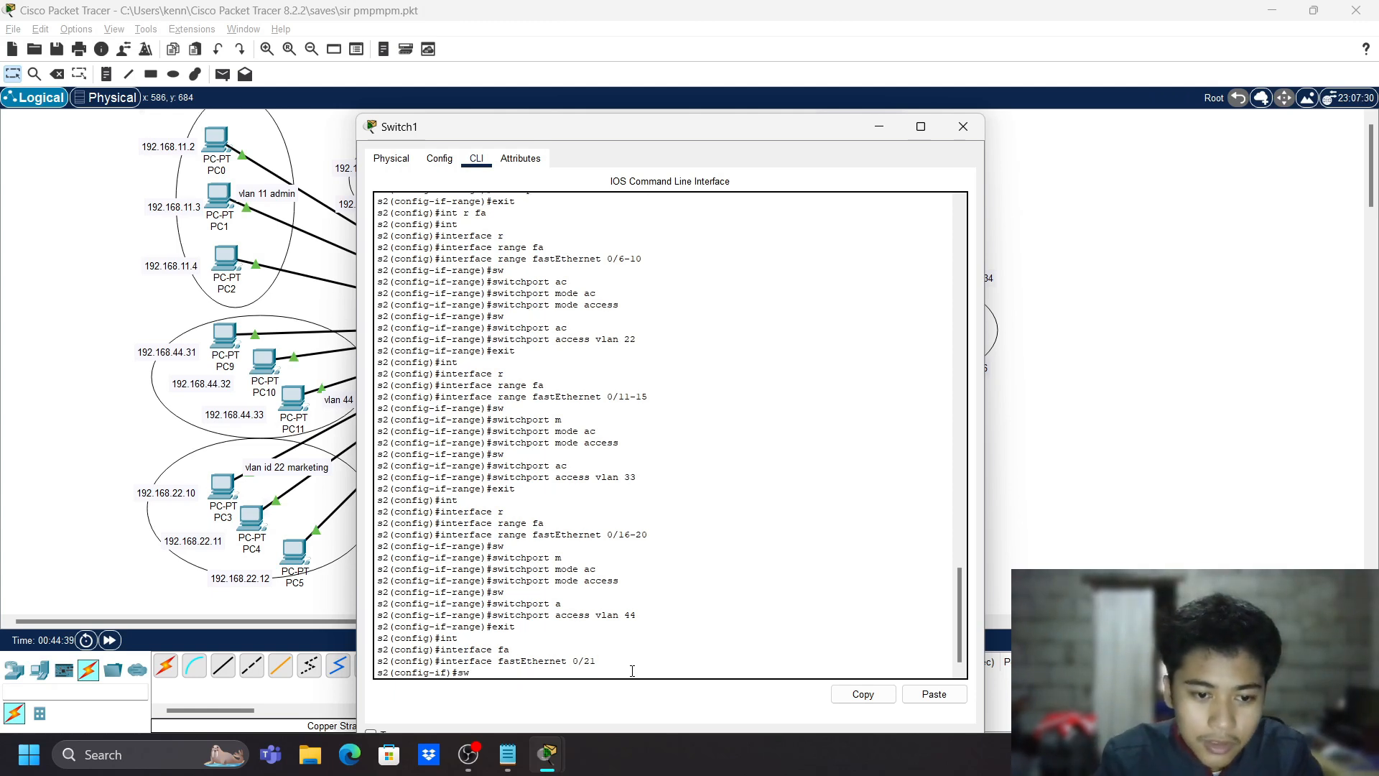
text(m)
key(BackSpace)
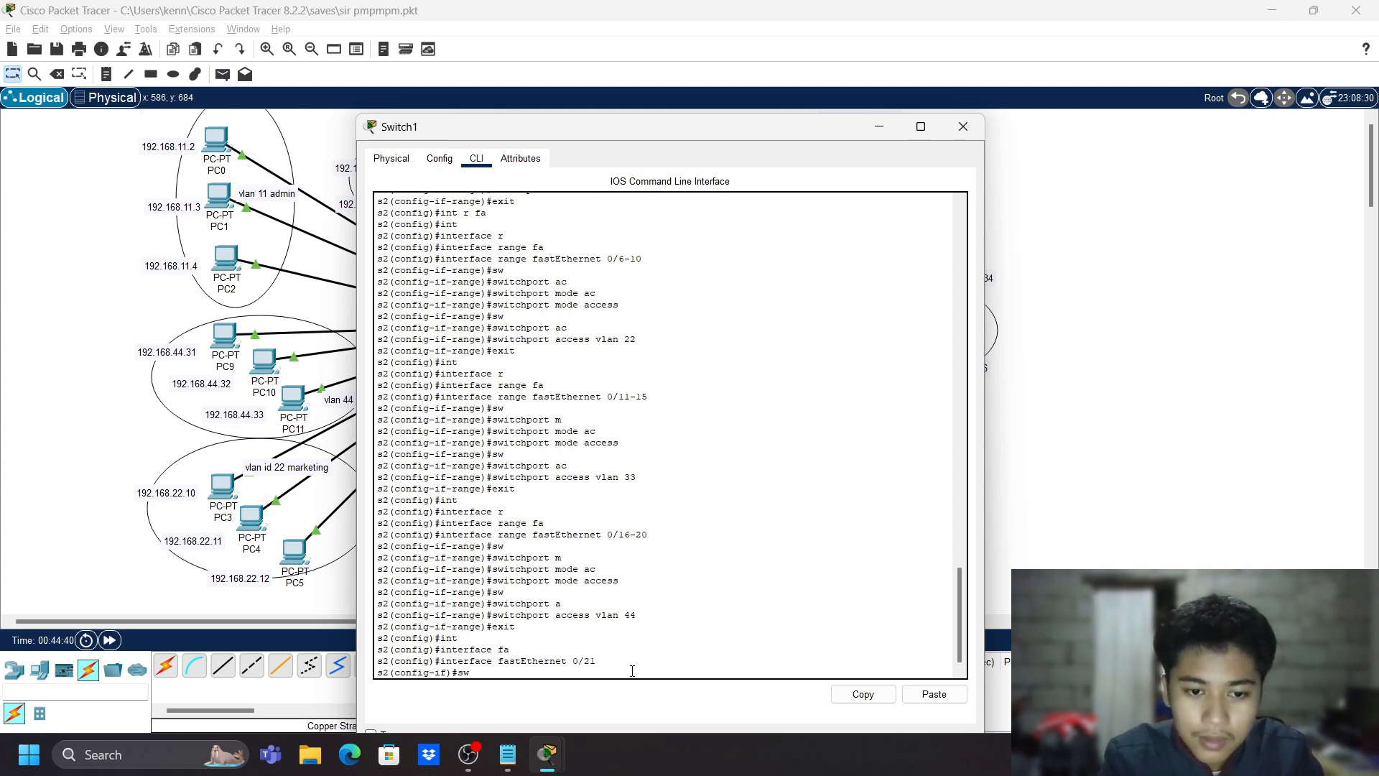
key(Tab)
text(m)
key(BackSpace)
key(BackSpace)
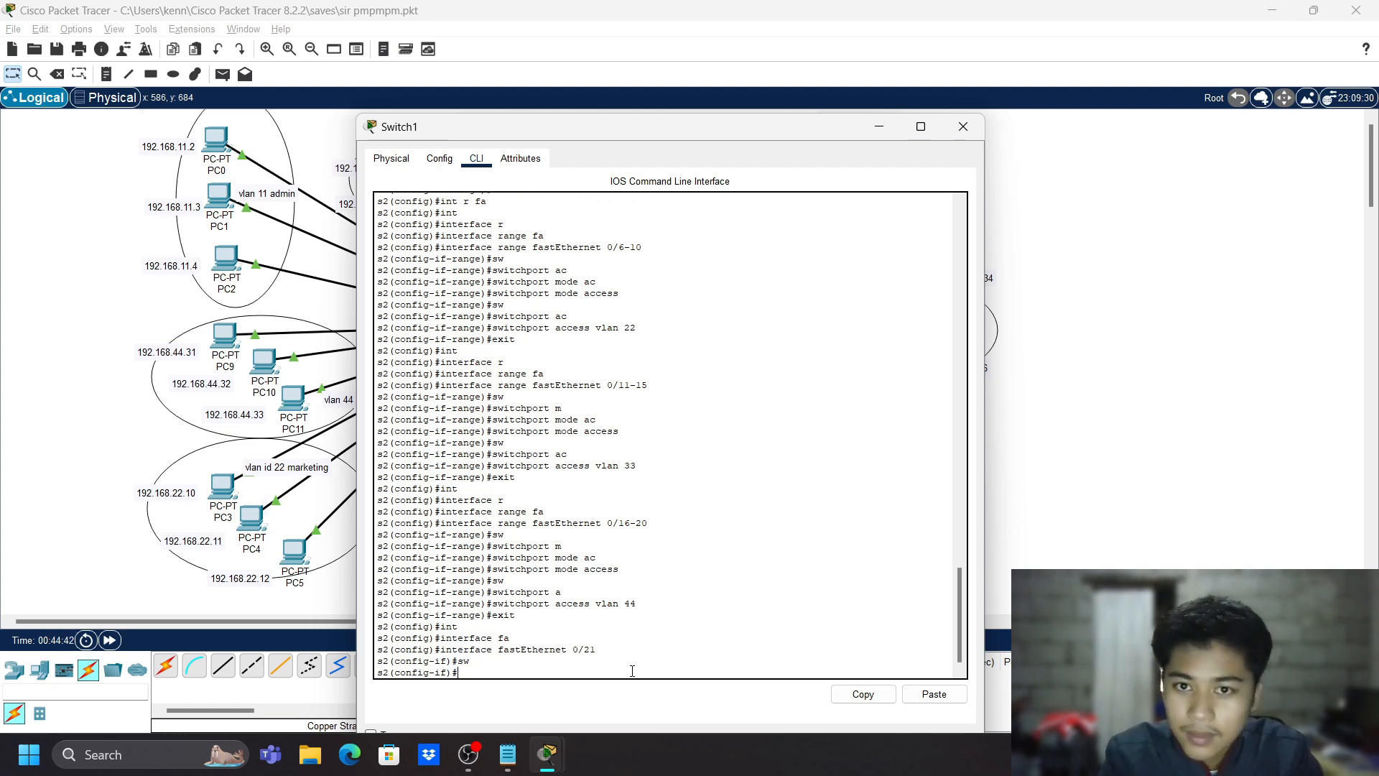
text(sw)
key(Tab)
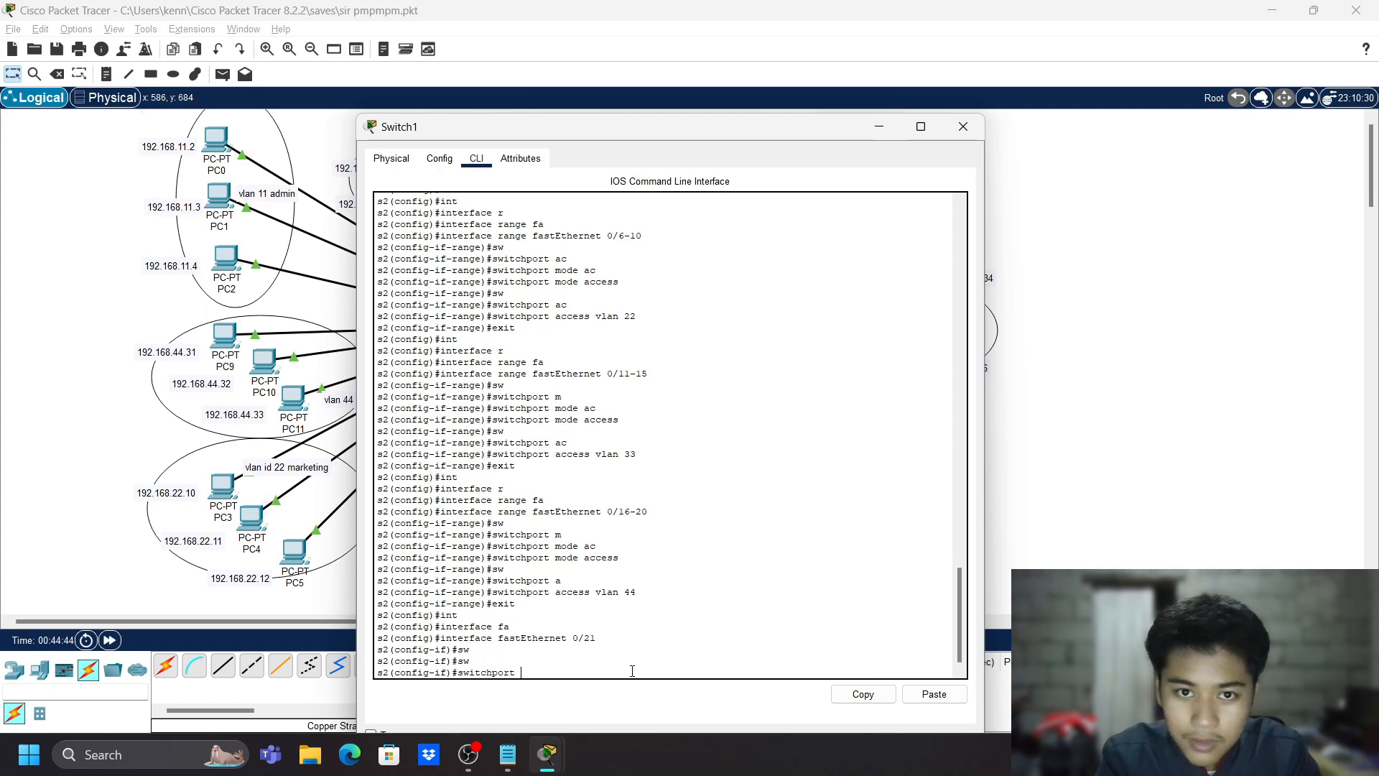
text(m)
key(Tab)
text(acc)
key(Tab)
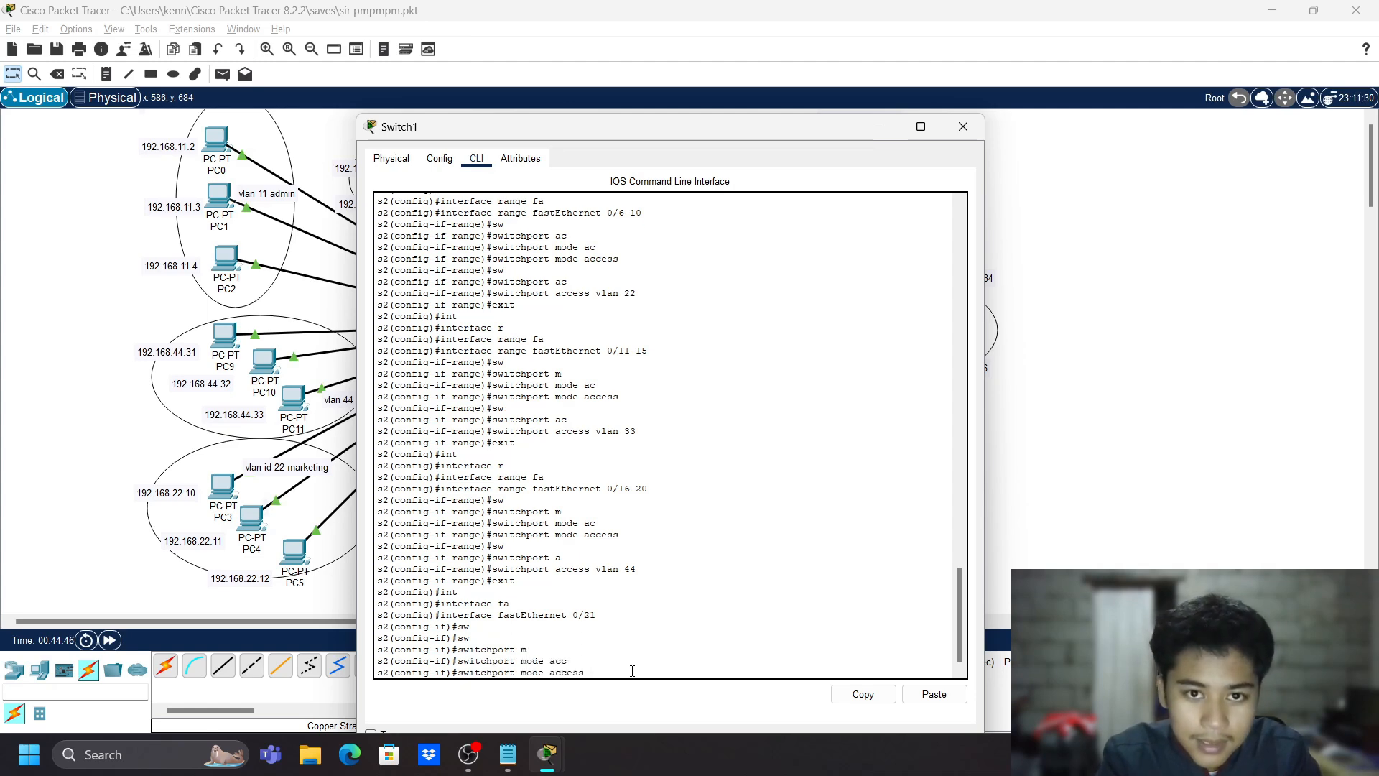
key(Return)
- Assign Fa0/21 to VLAN 77, then exit back to privileged mode
text(sw)
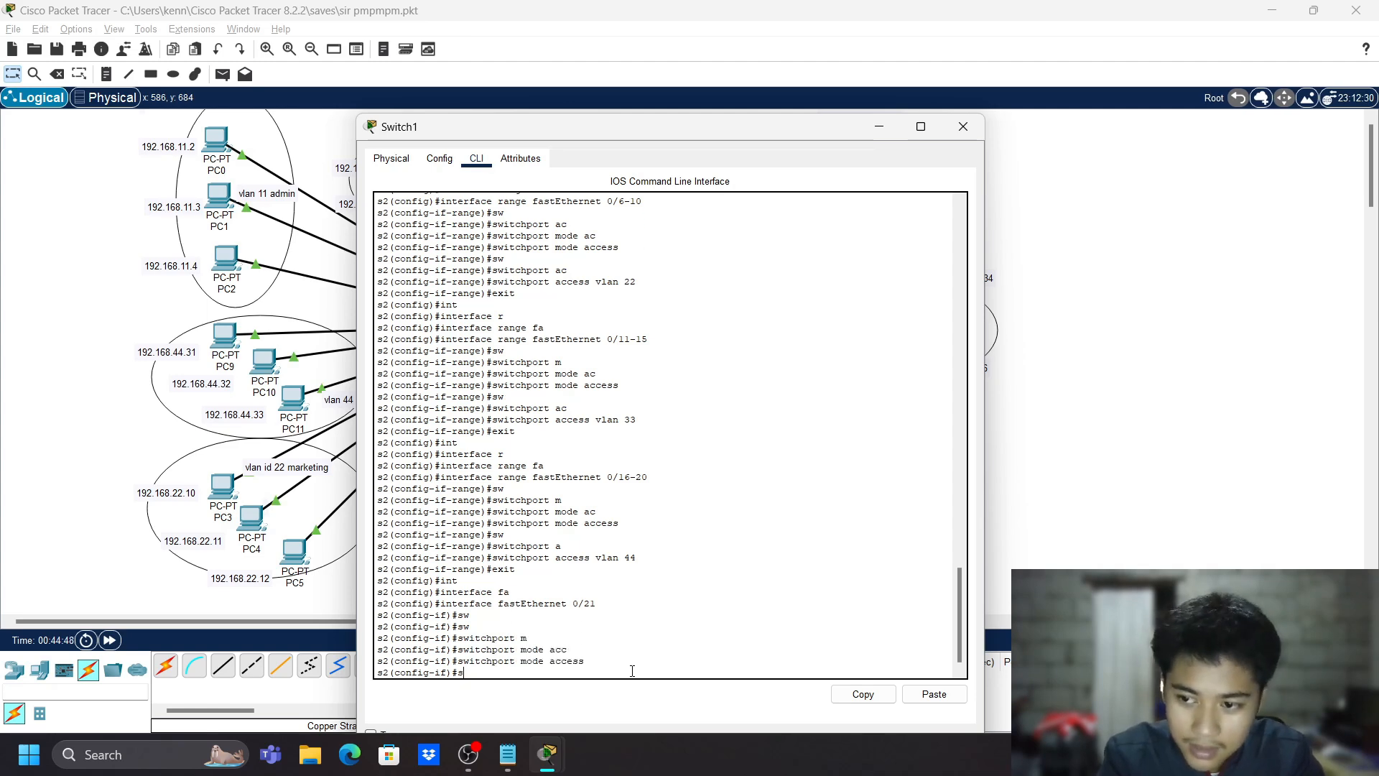
key(Tab)
text(acc)
key(Tab)
text(v)
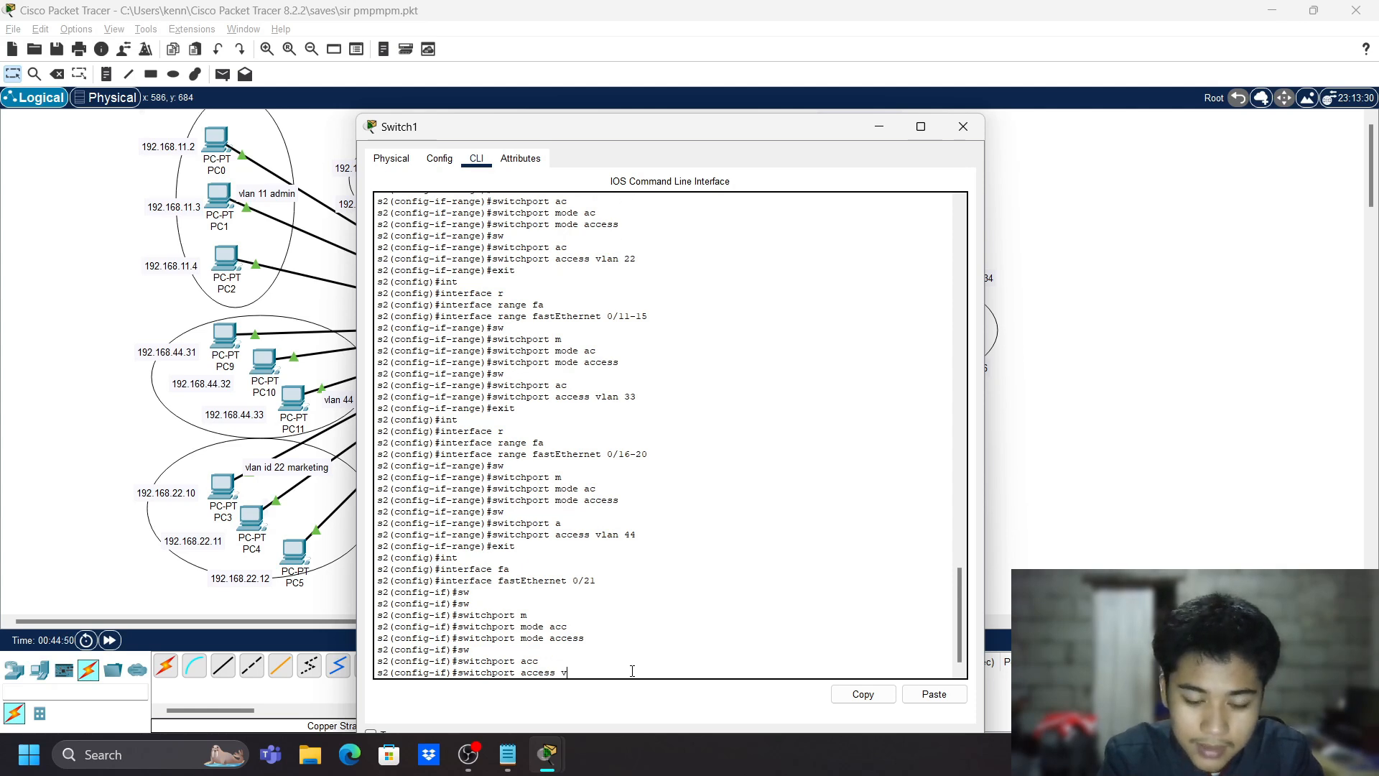
text(lan)
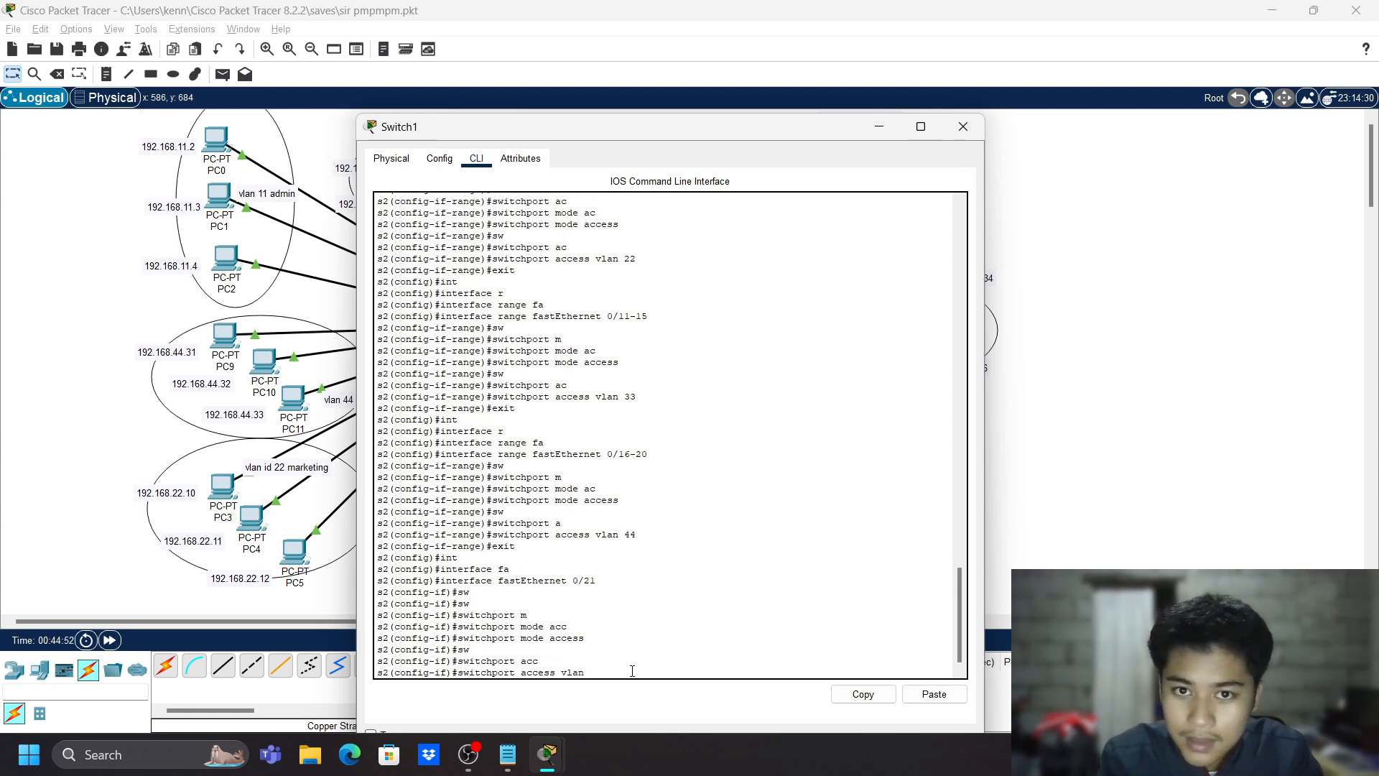
text( 77)
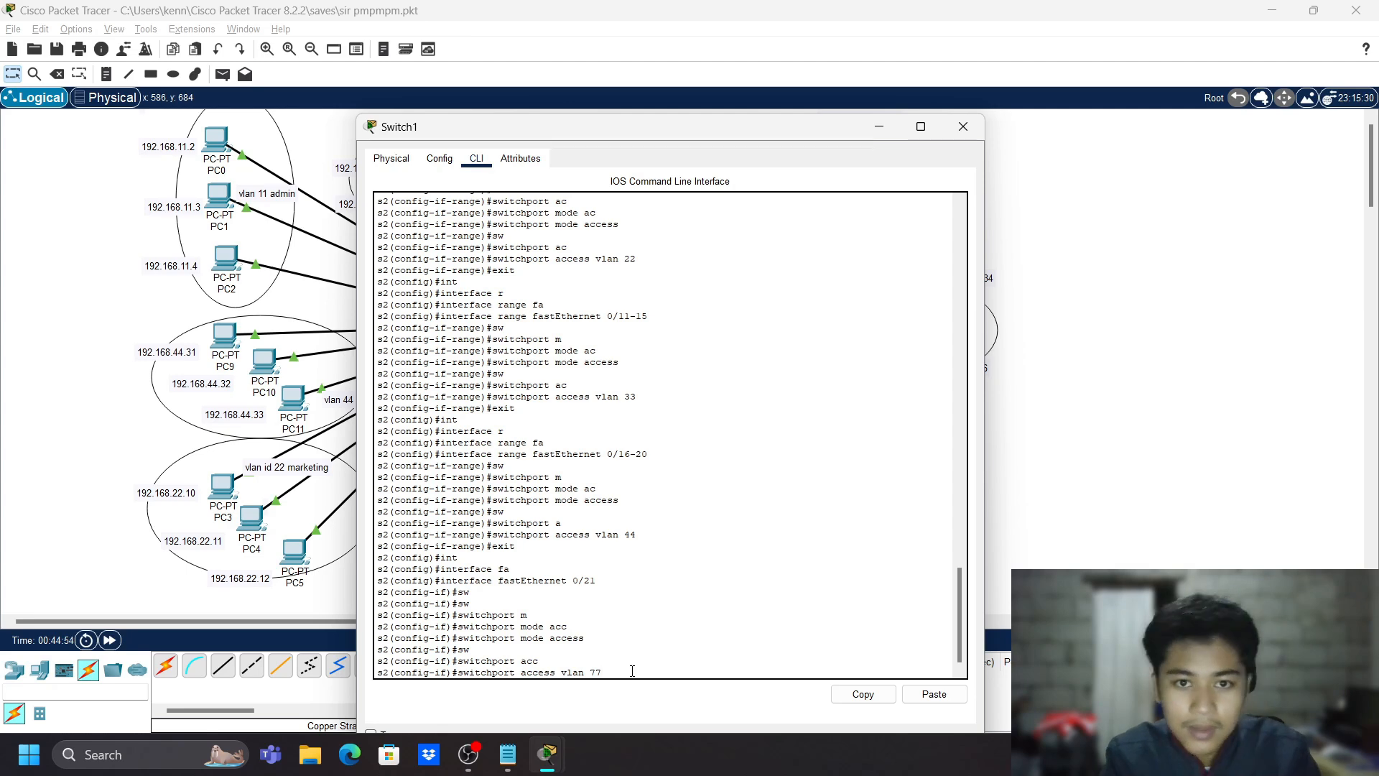
key(Return)
text(exit)
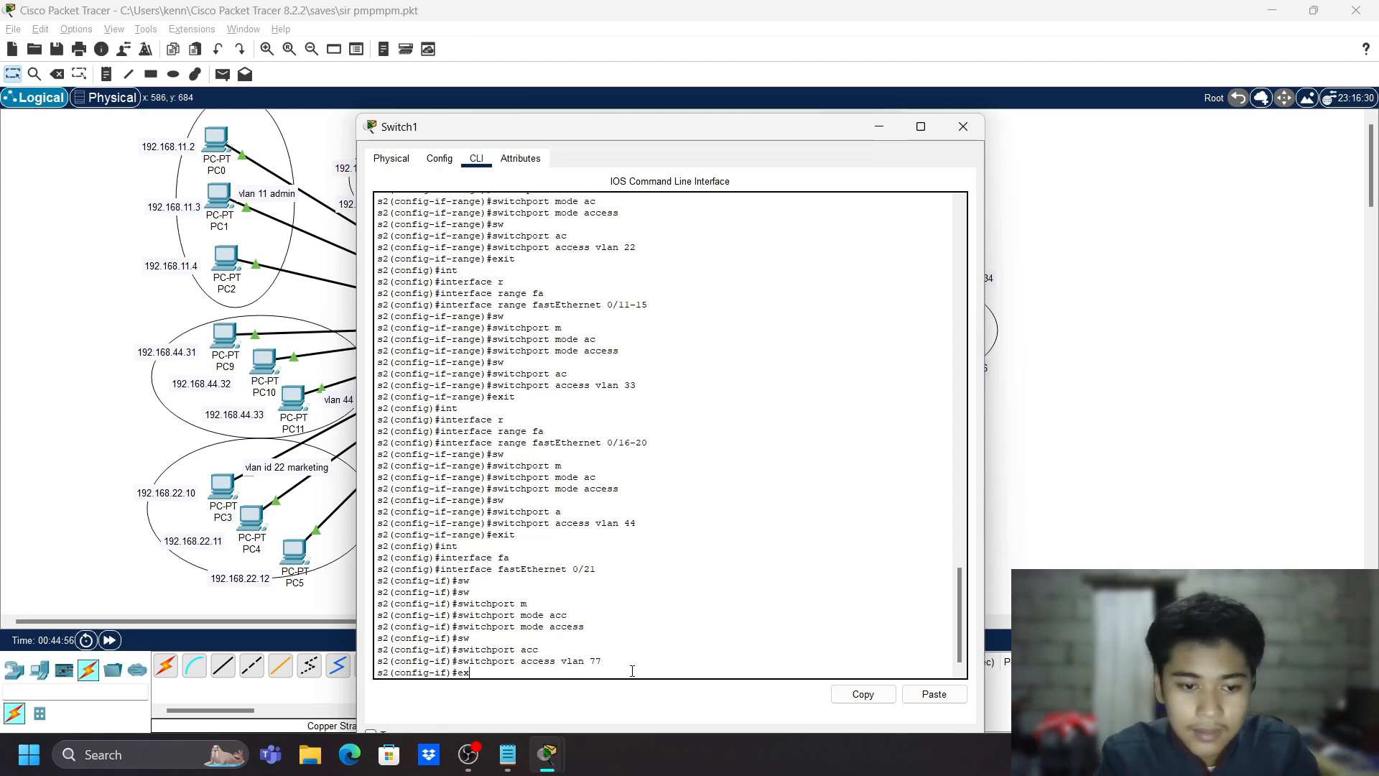
key(Return)
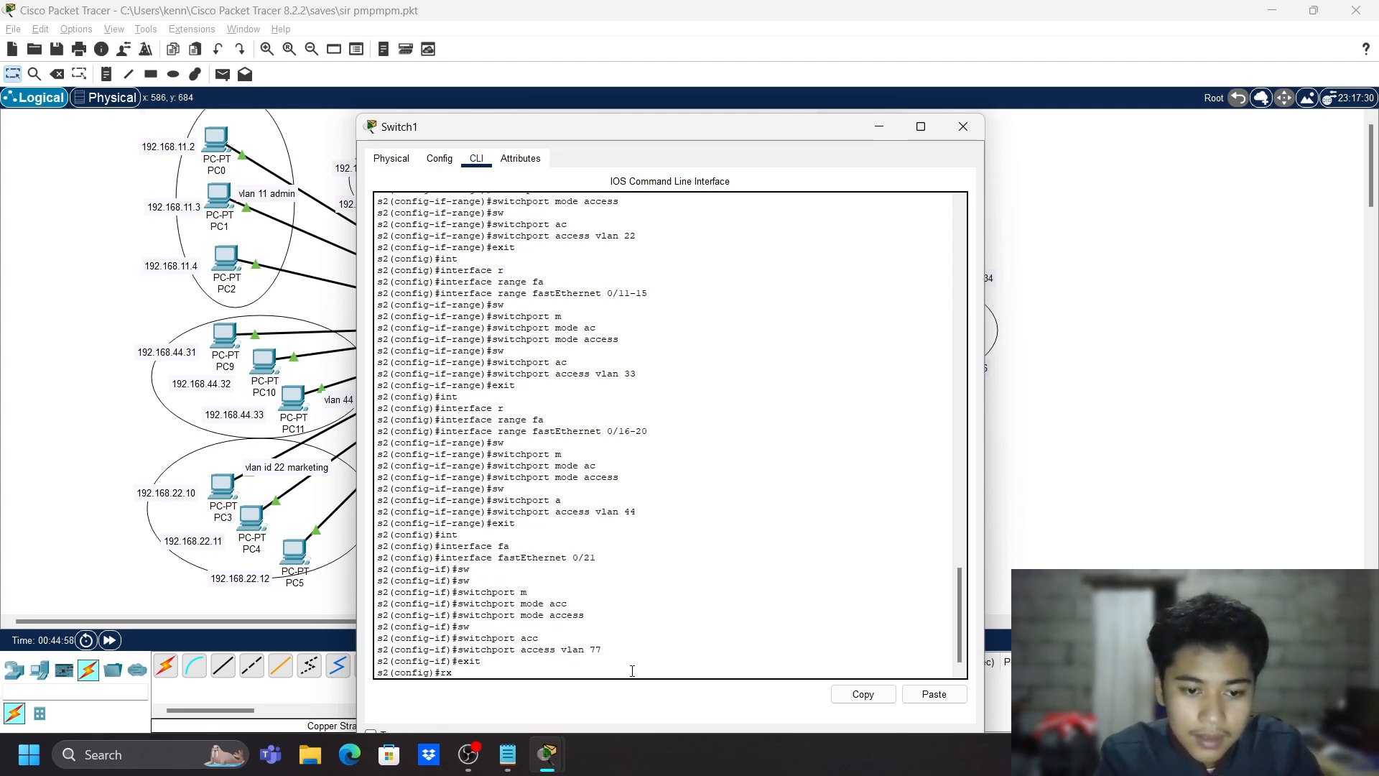
text(exit)
key(Return)
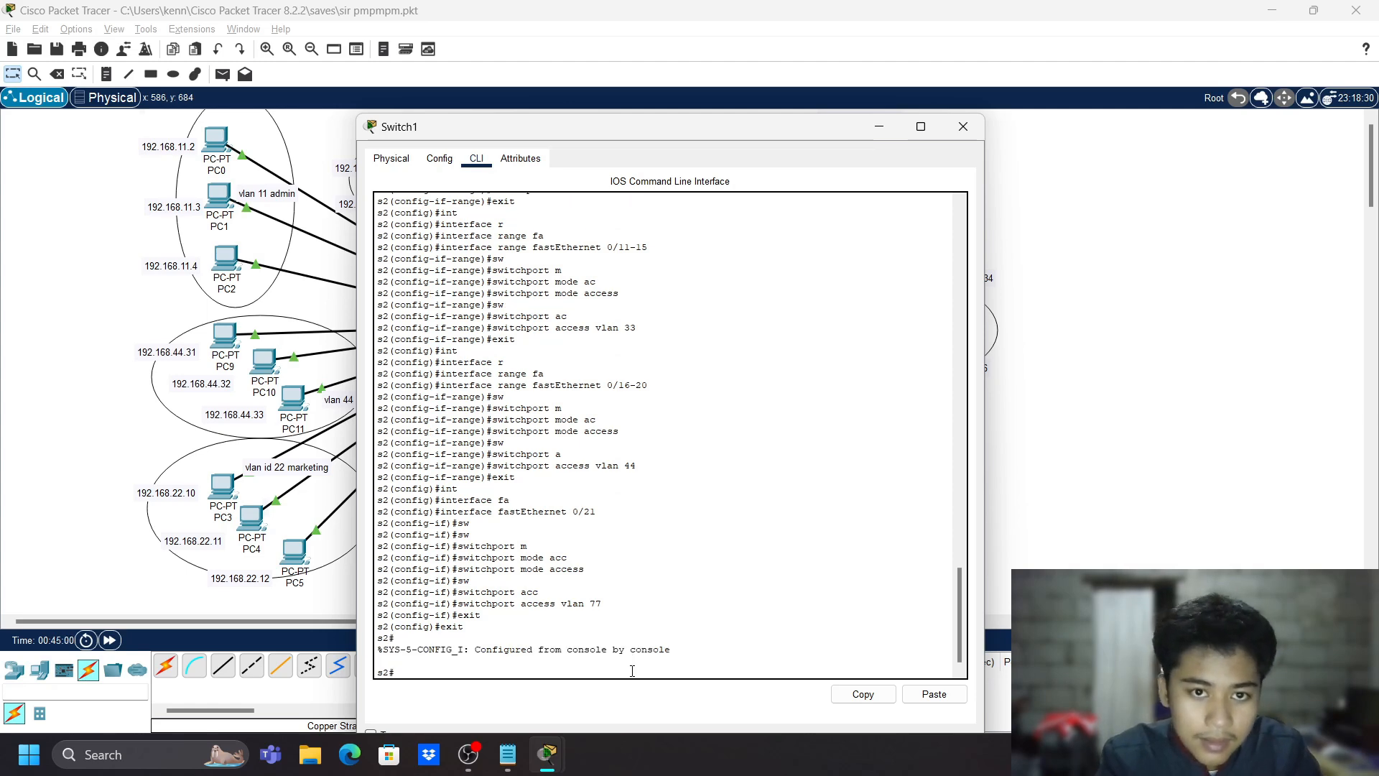
- Run 'show vlan', highlight the VLAN 80 native and VLAN0010 entries, and page through the output
text(show vlan)
key(Return)
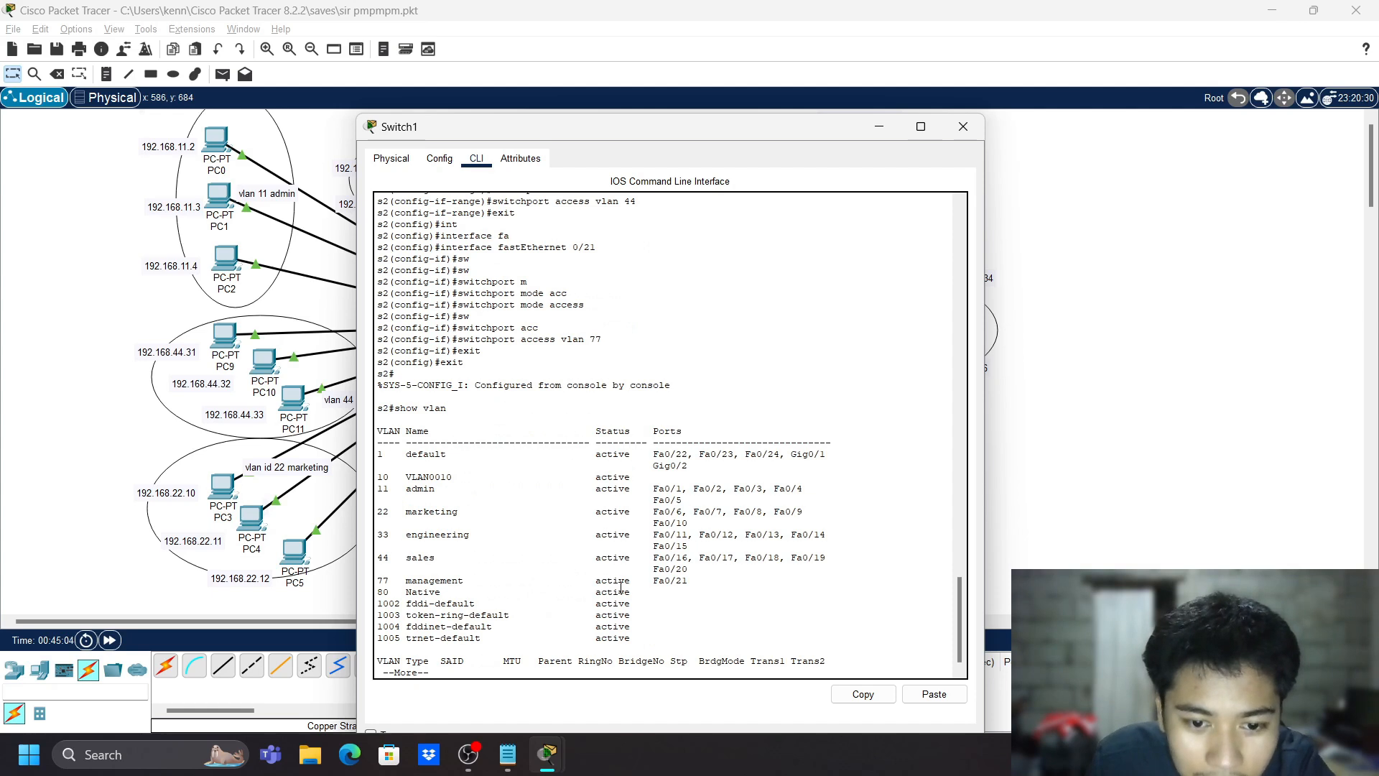
drag(621, 587, 680, 596)
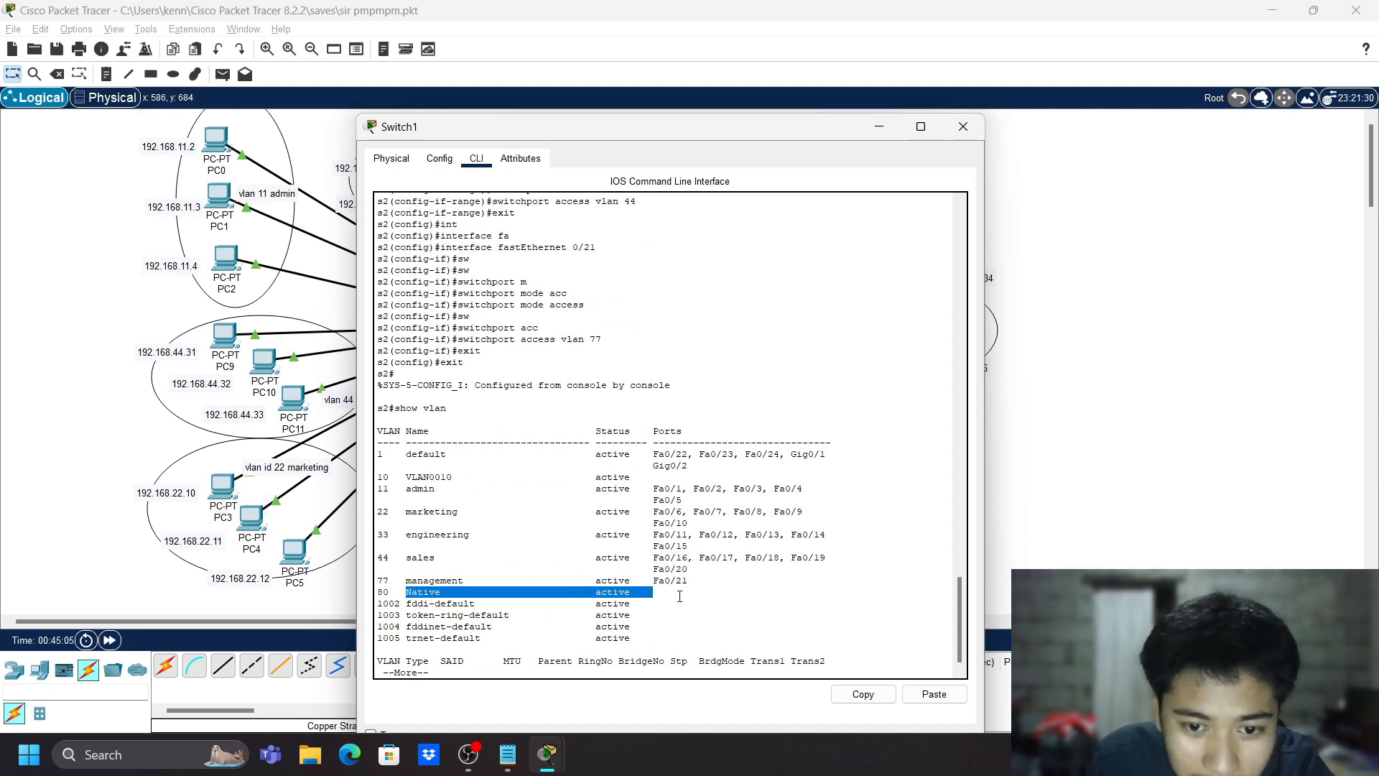
click(679, 596)
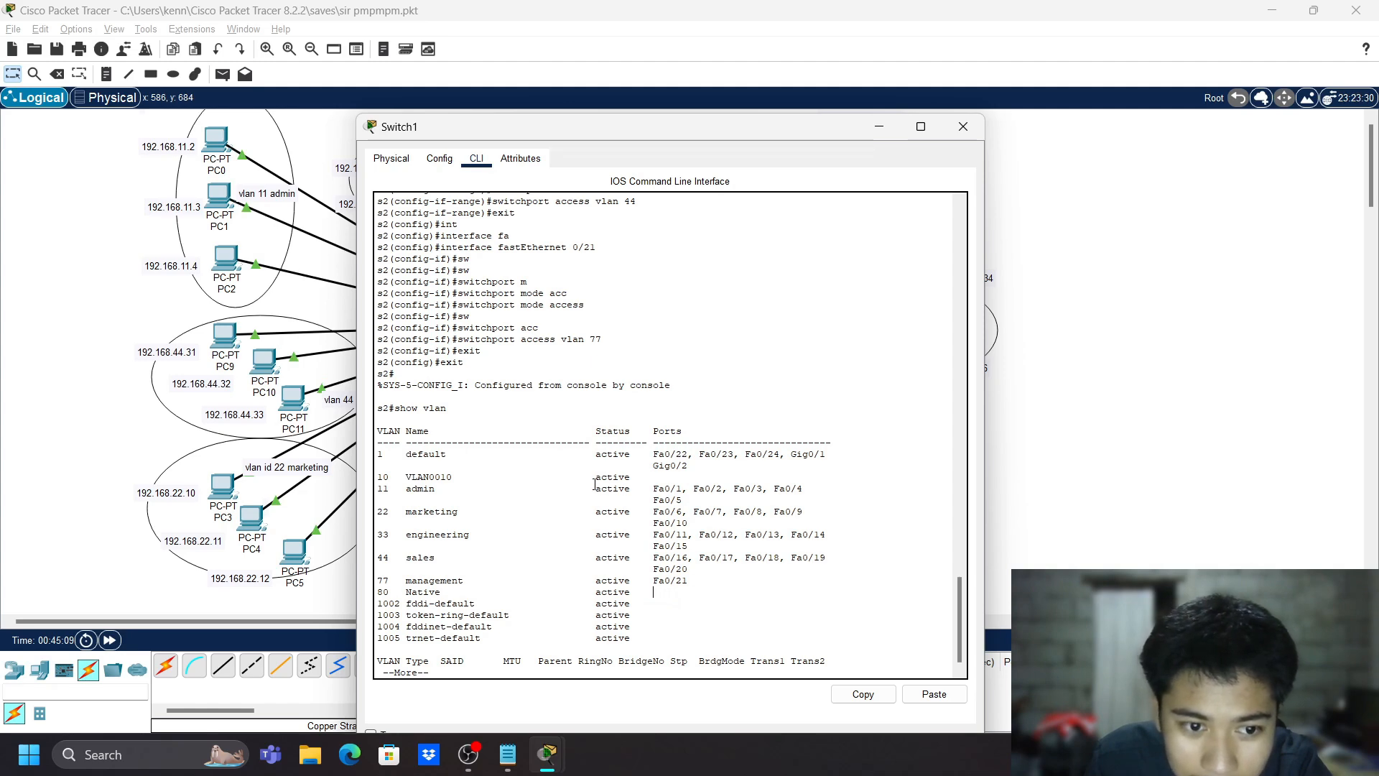
double_click(430, 477)
click(486, 523)
scroll(516, 544, down, 1)
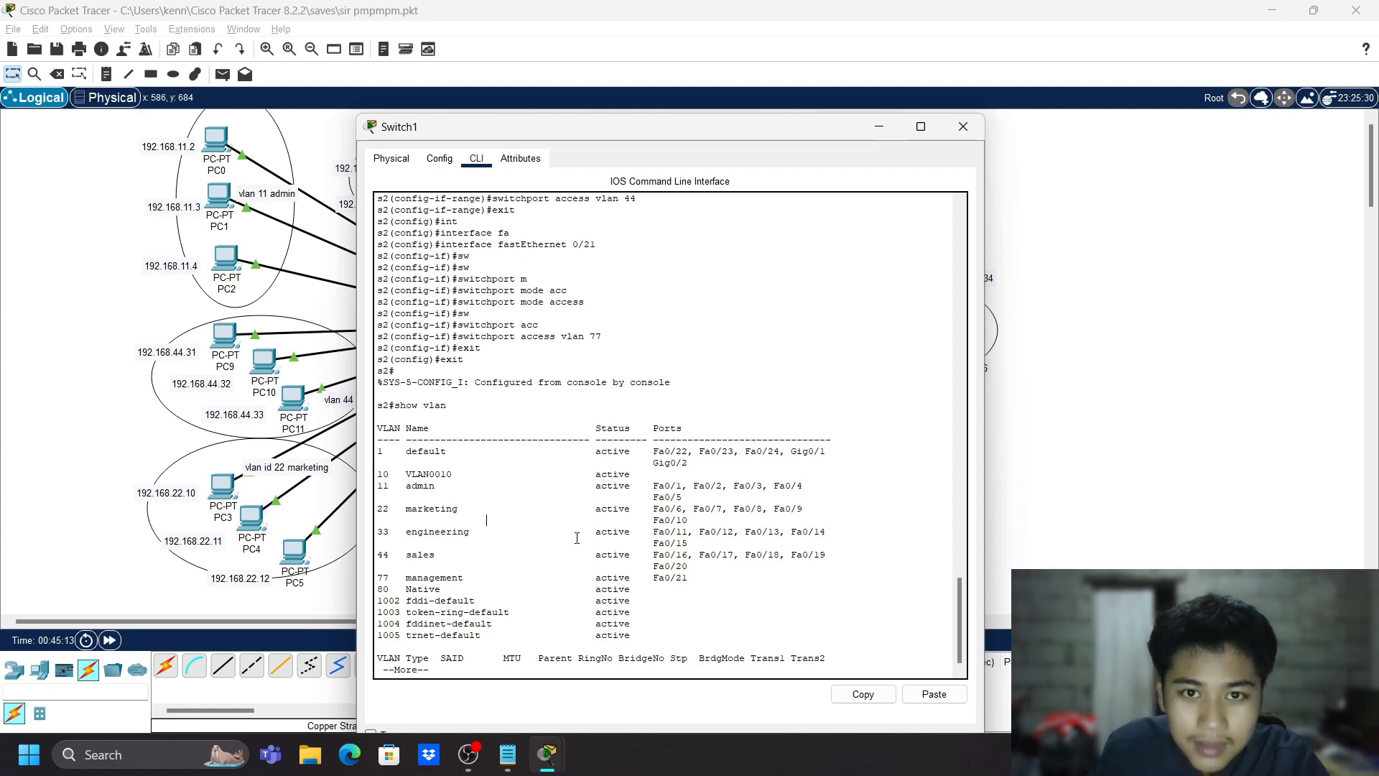
key(Return)
key(Return)
key(Return)
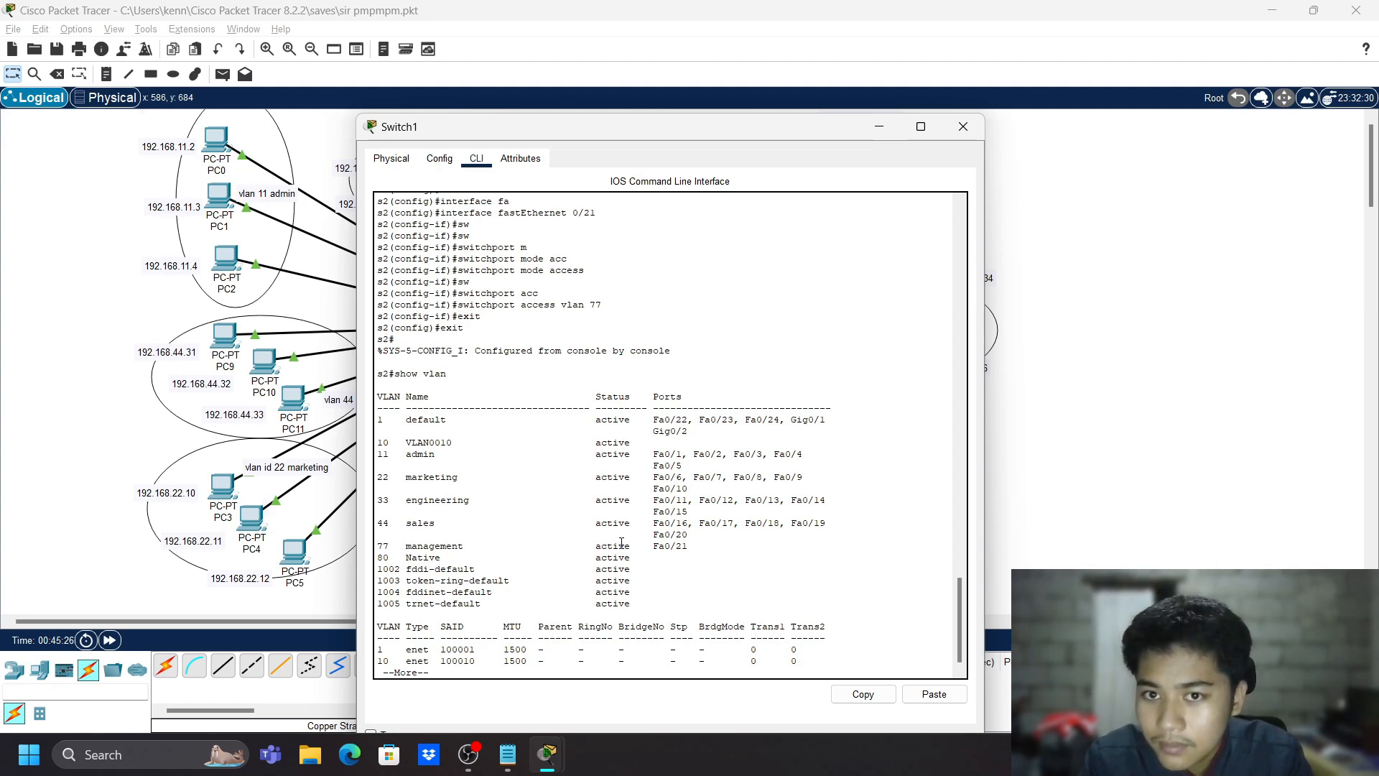
key(Return)
key(Return)
key(Return)
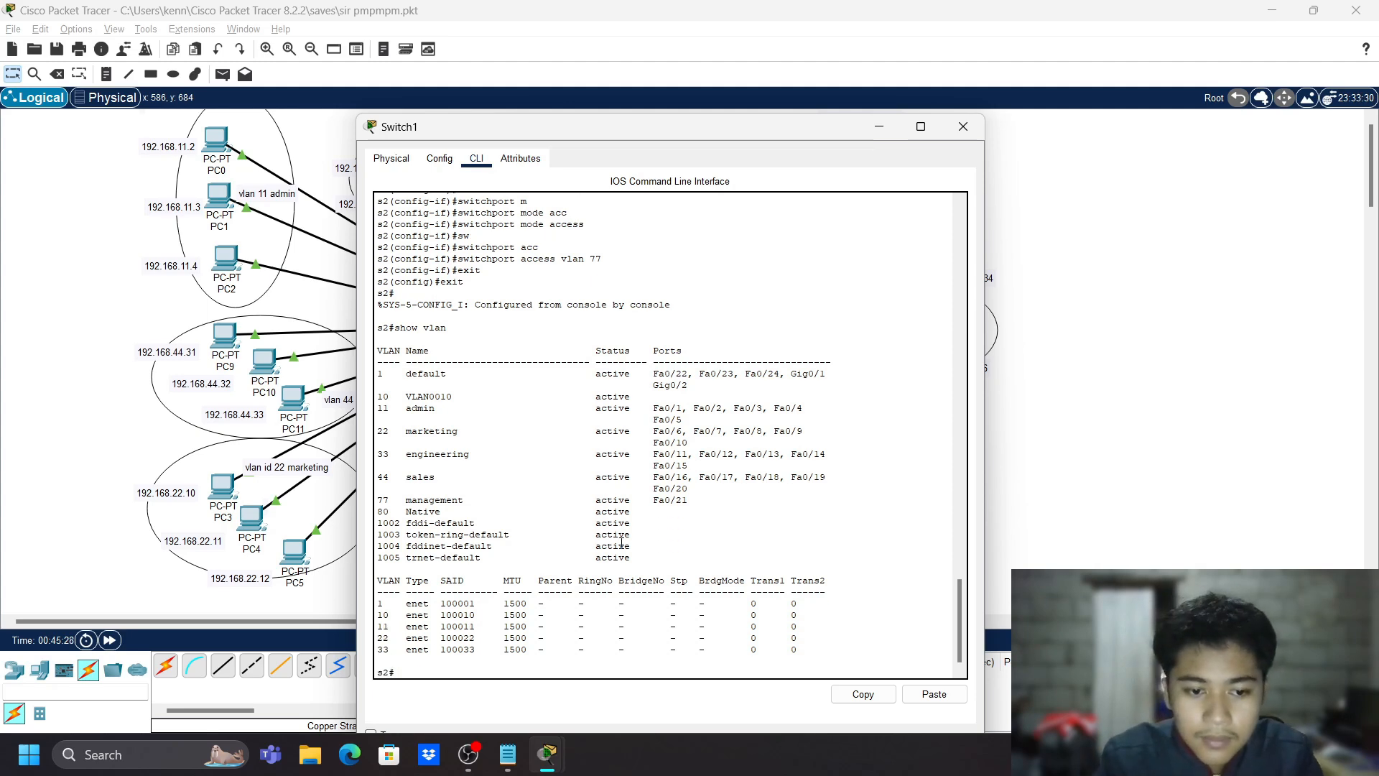
- Delete VLAN 10 from s2 with 'no vlan 10' in global configuration
text(conf t)
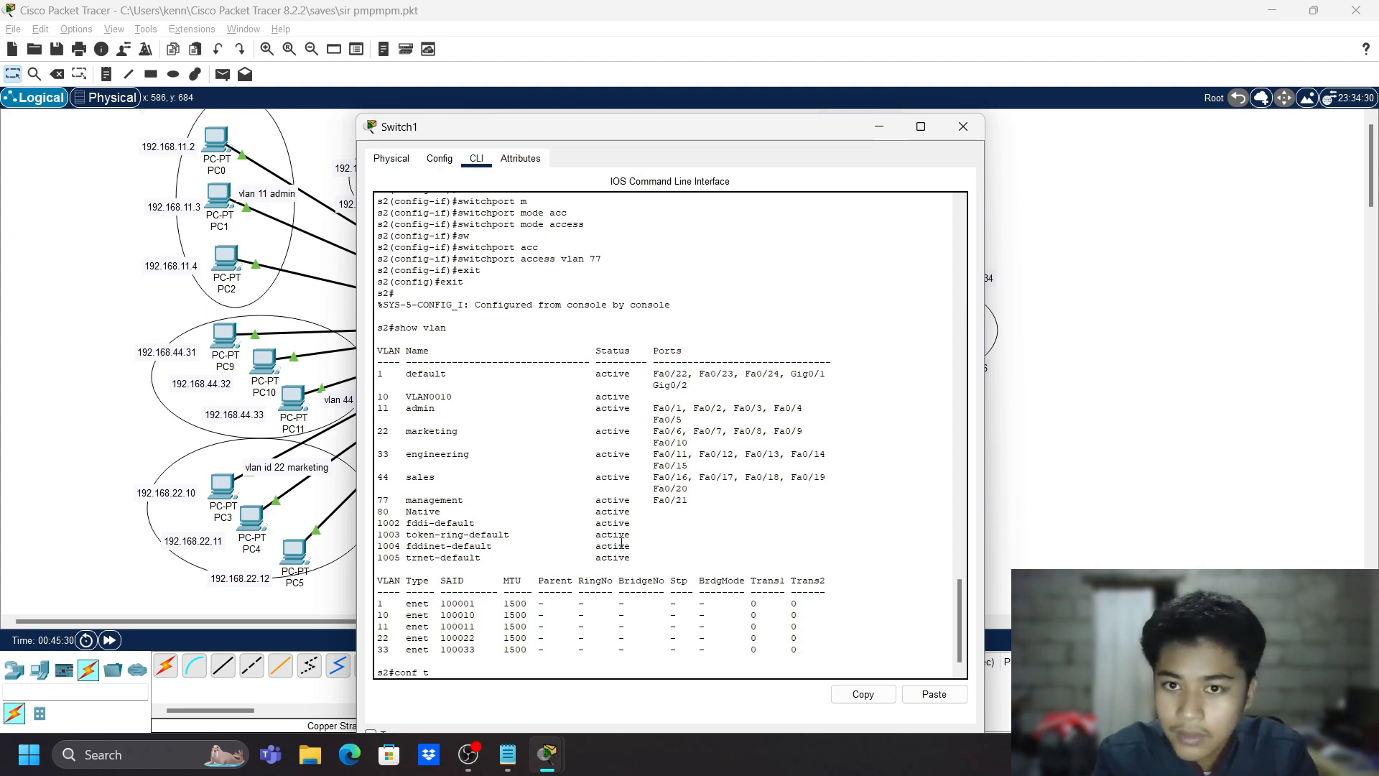
key(Return)
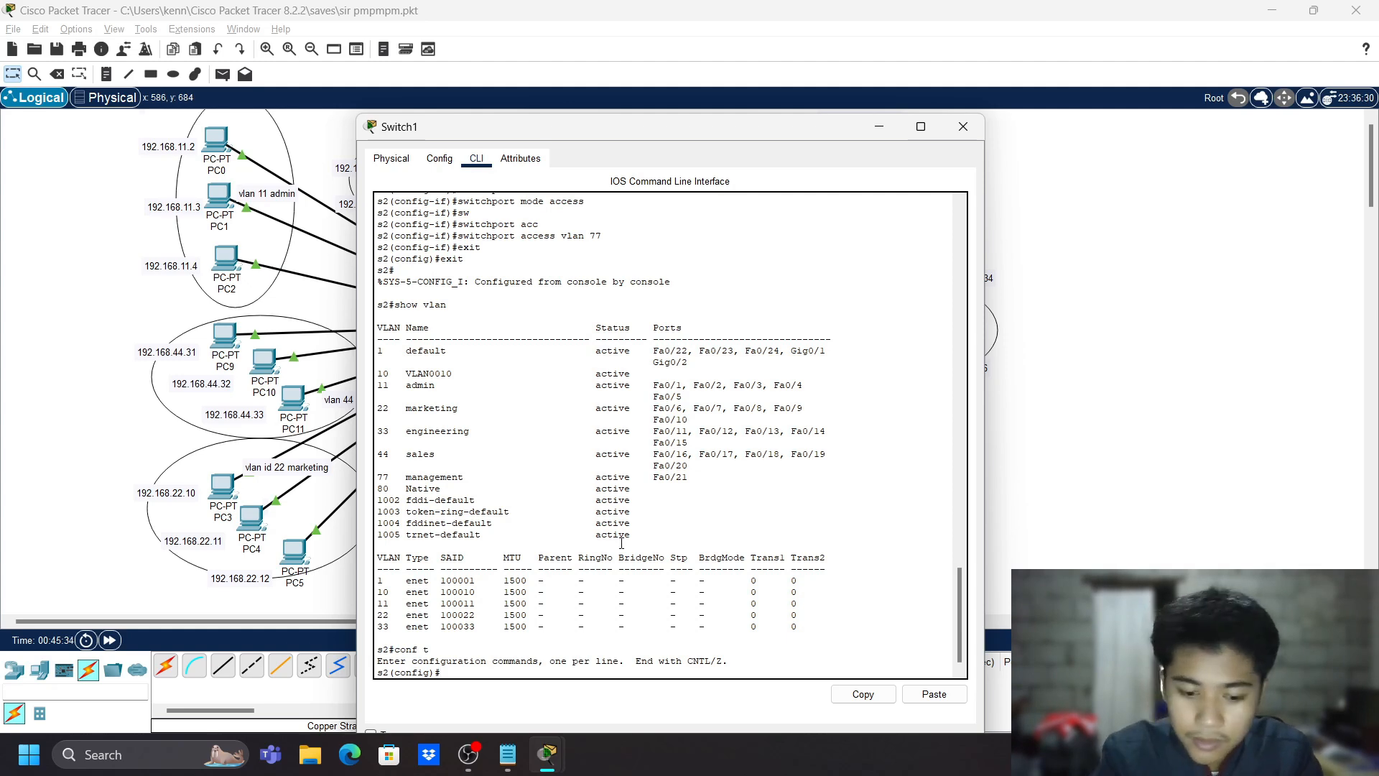
text(no vlan 10)
key(Return)
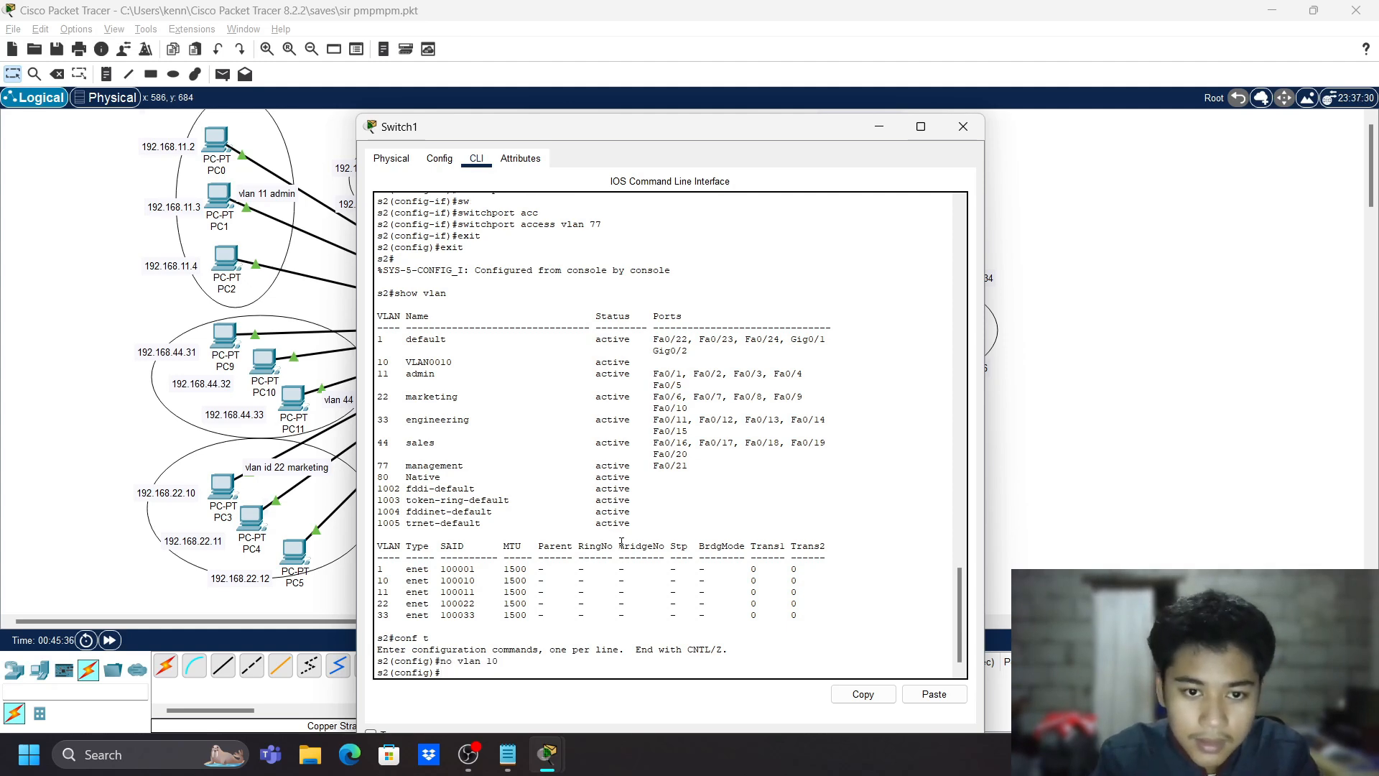
text(exit)
key(Return)
key(Return)
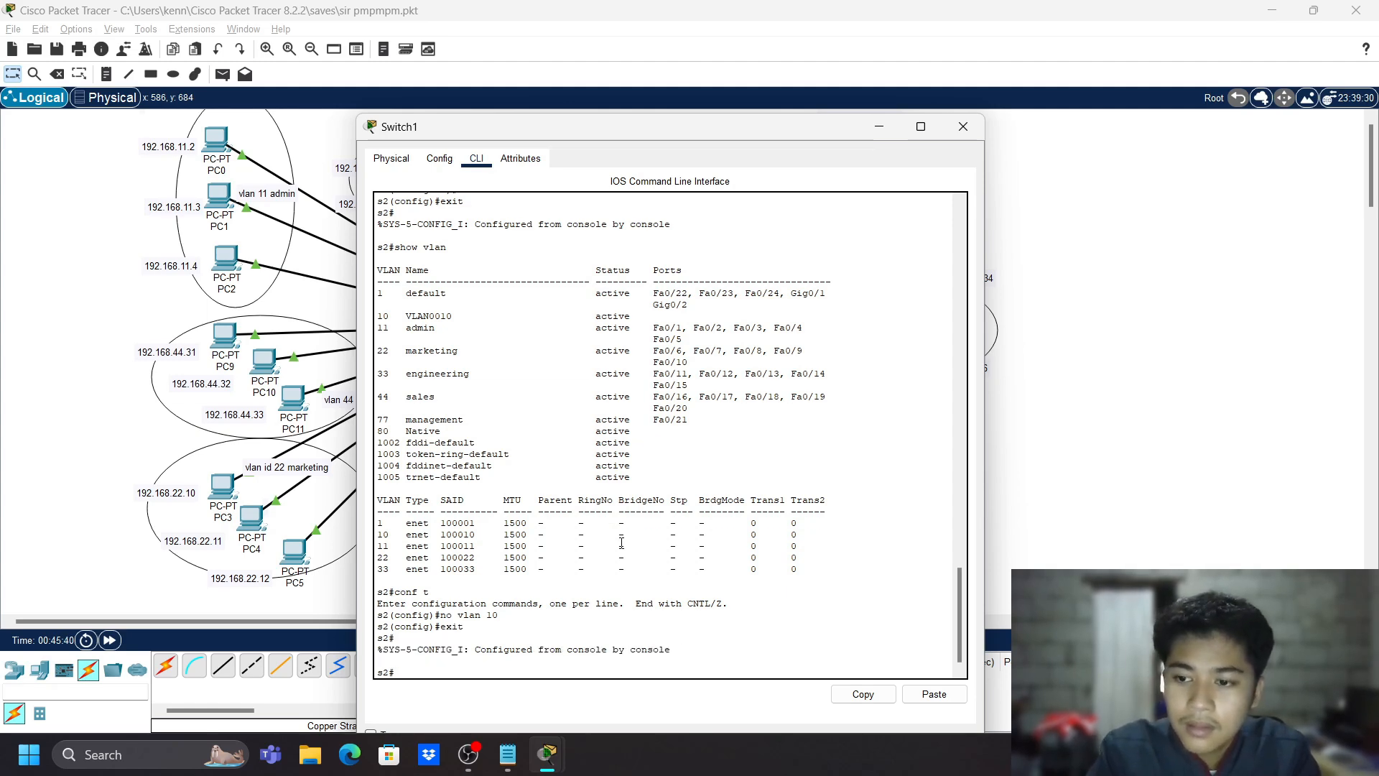
- Run 'show vlan brief' and highlight the marketing ports and Fa0/21 under management
text(show vlan brief)
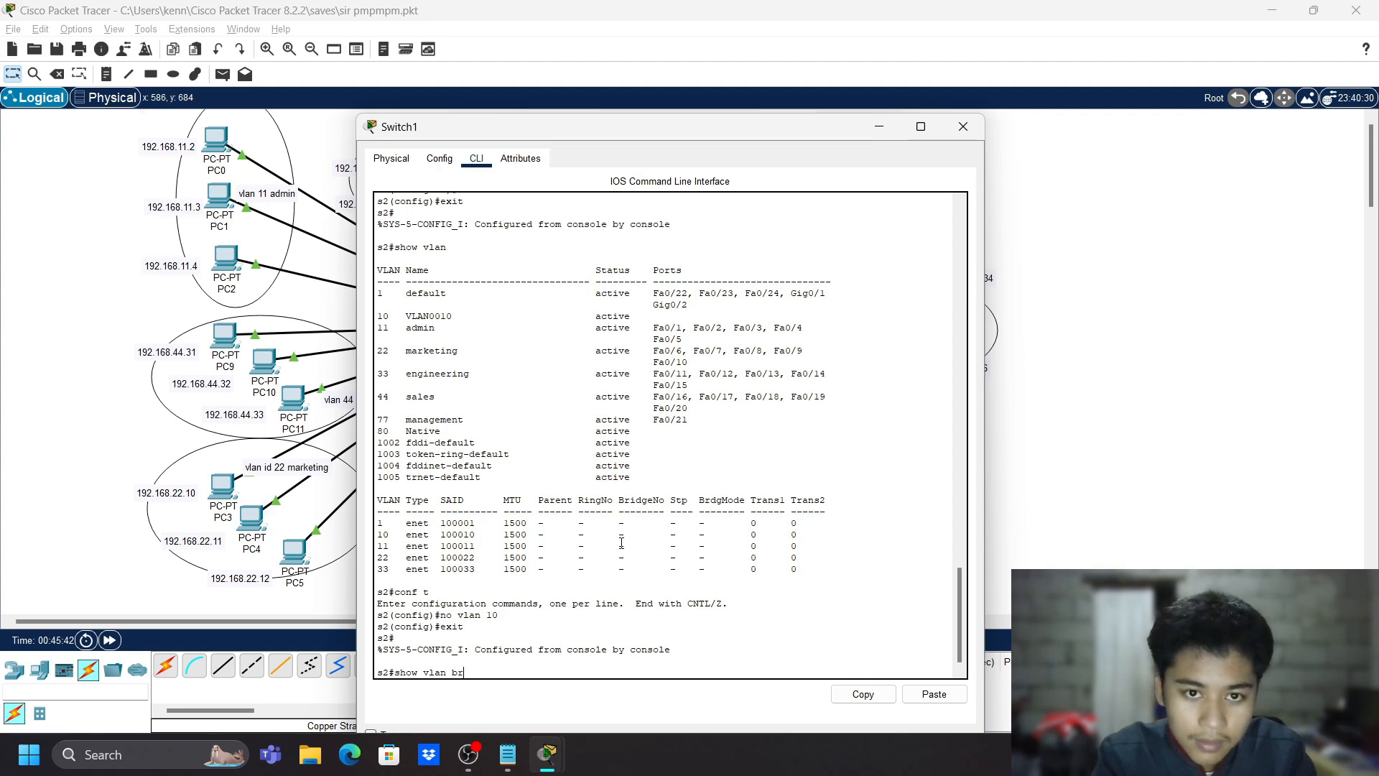
key(Return)
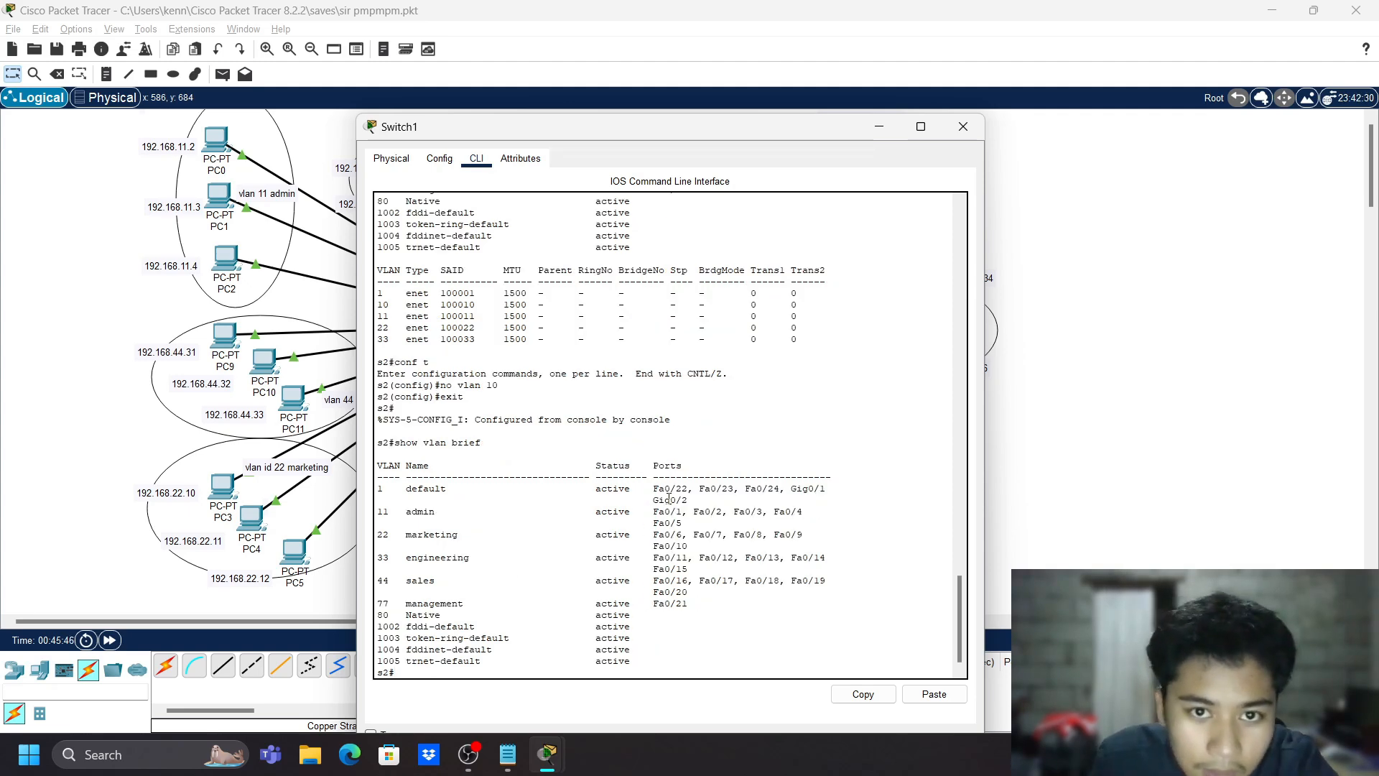
drag(654, 536, 691, 602)
click(656, 563)
double_click(690, 601)
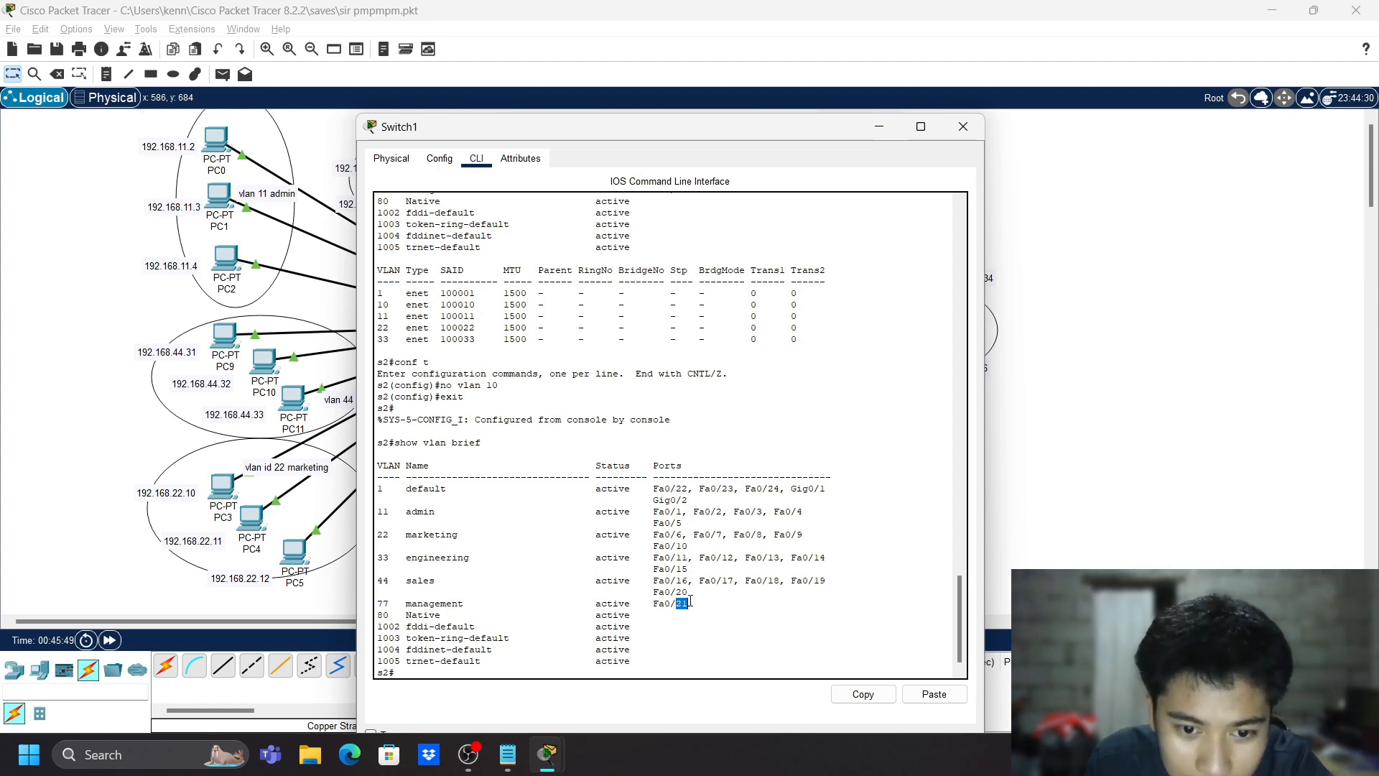
- Close Switch1's terminal and open Switch0's Config settings
click(963, 127)
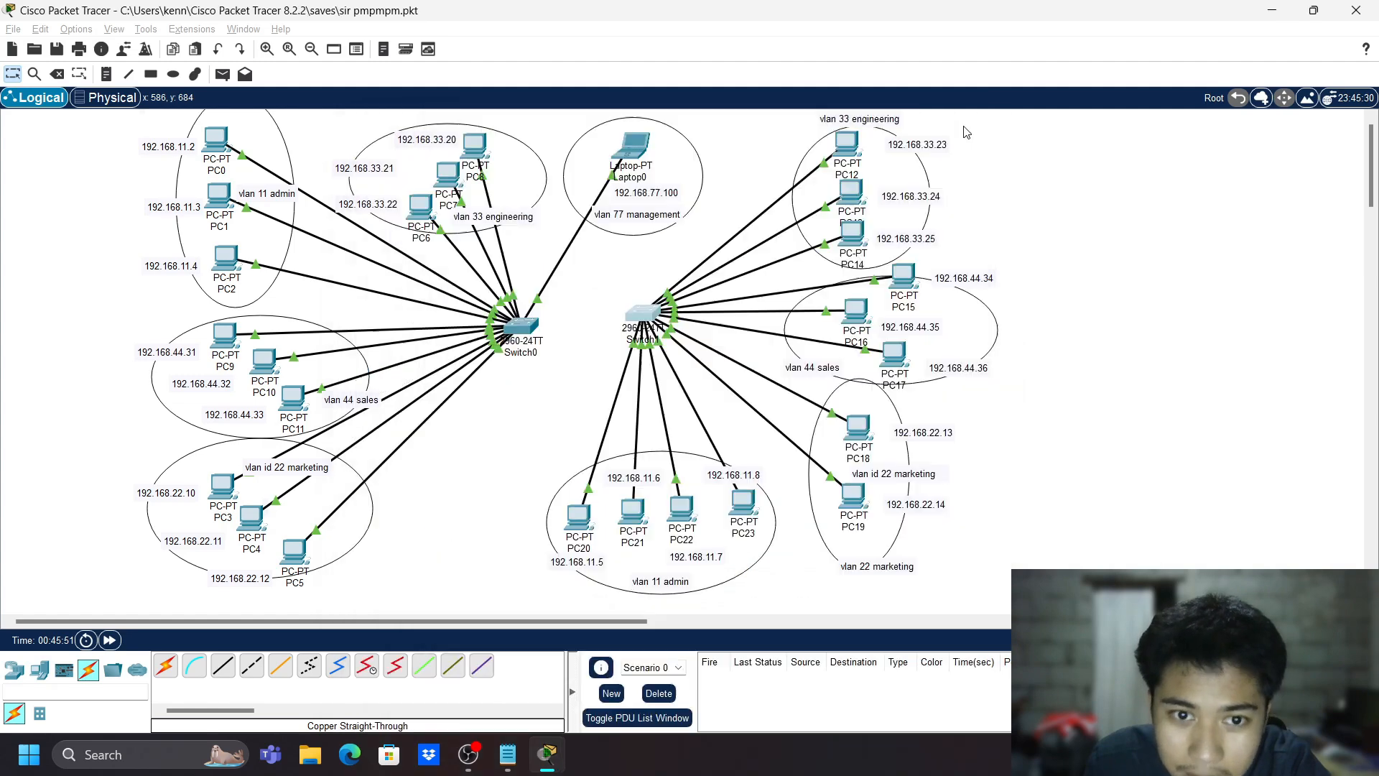
click(523, 332)
click(518, 140)
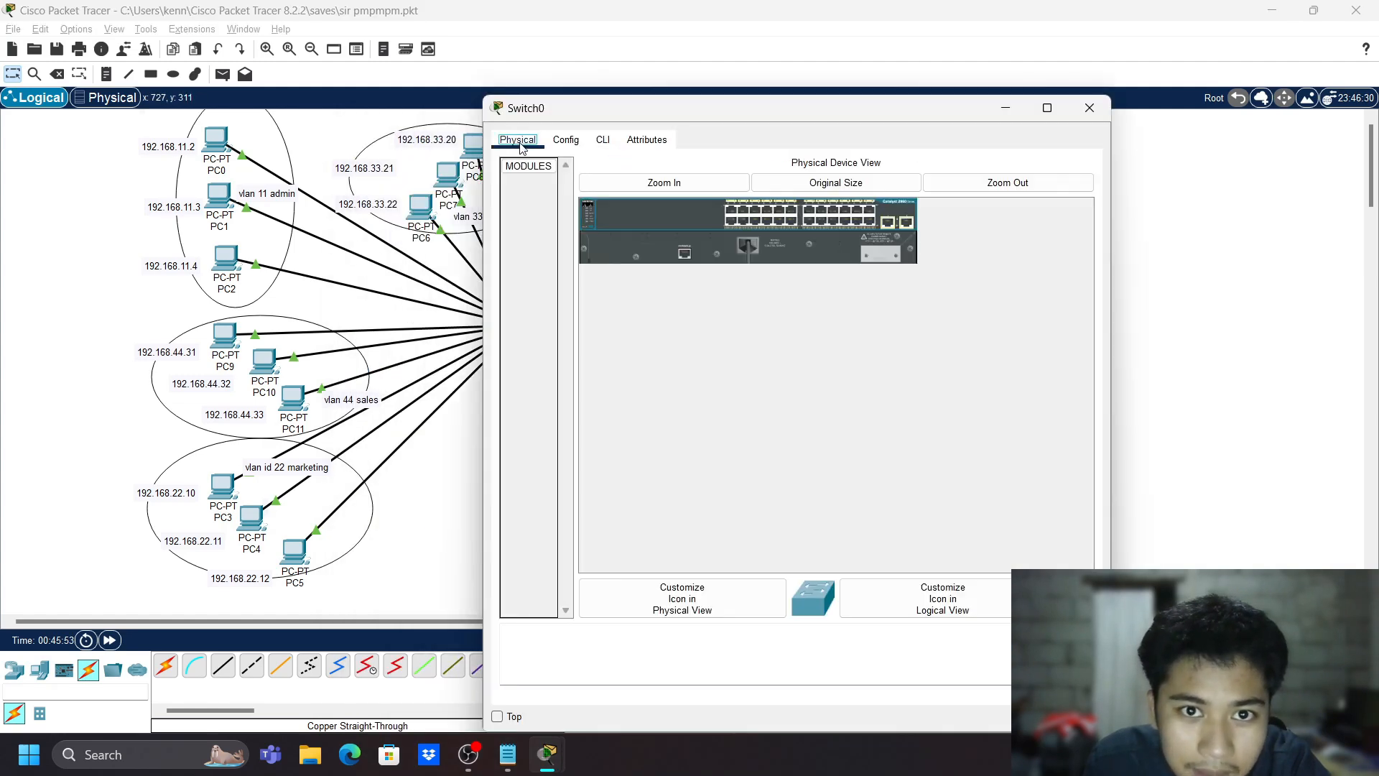
click(566, 141)
scroll(585, 445, down, 3)
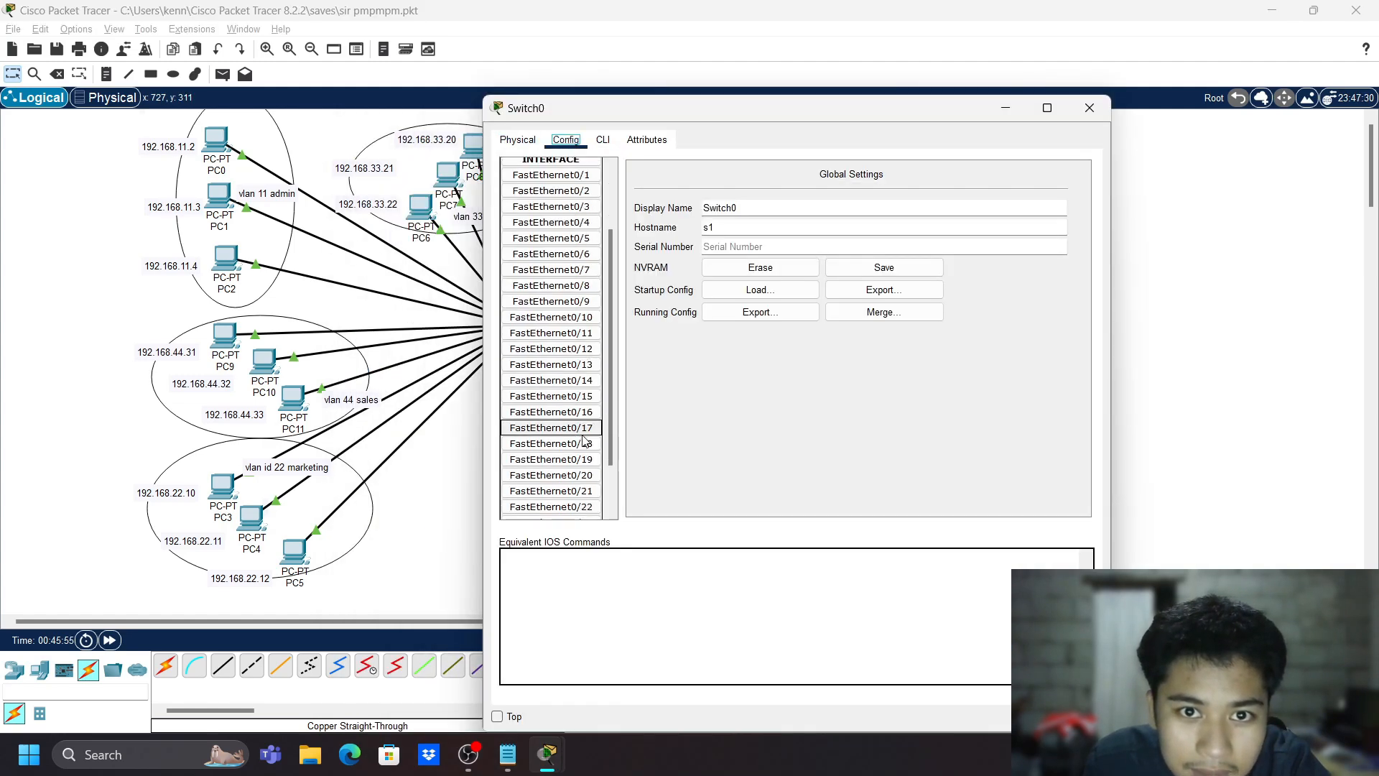
- Inspect Switch0 ports FastEthernet0/21, 0/22, 0/20 and 0/17, then close the window
click(583, 434)
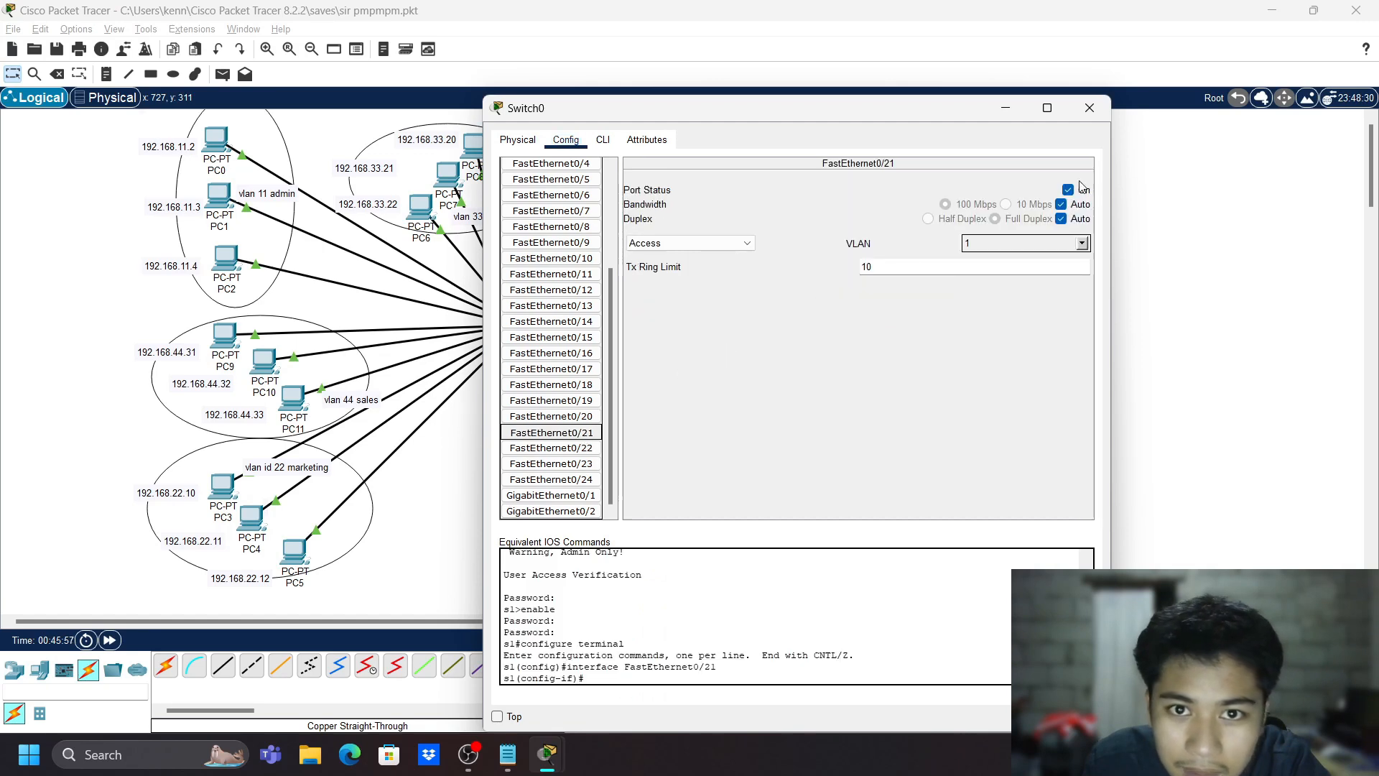
click(552, 448)
click(558, 433)
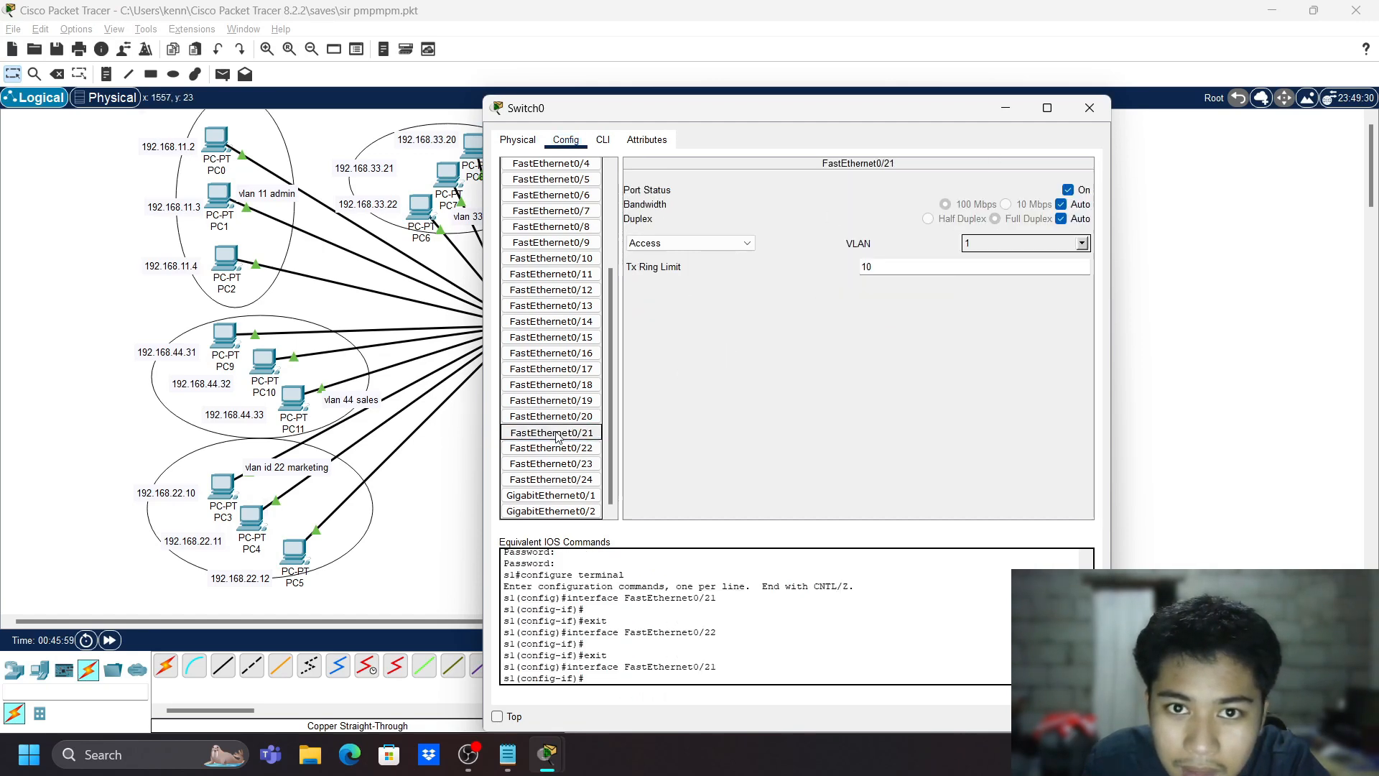
click(579, 418)
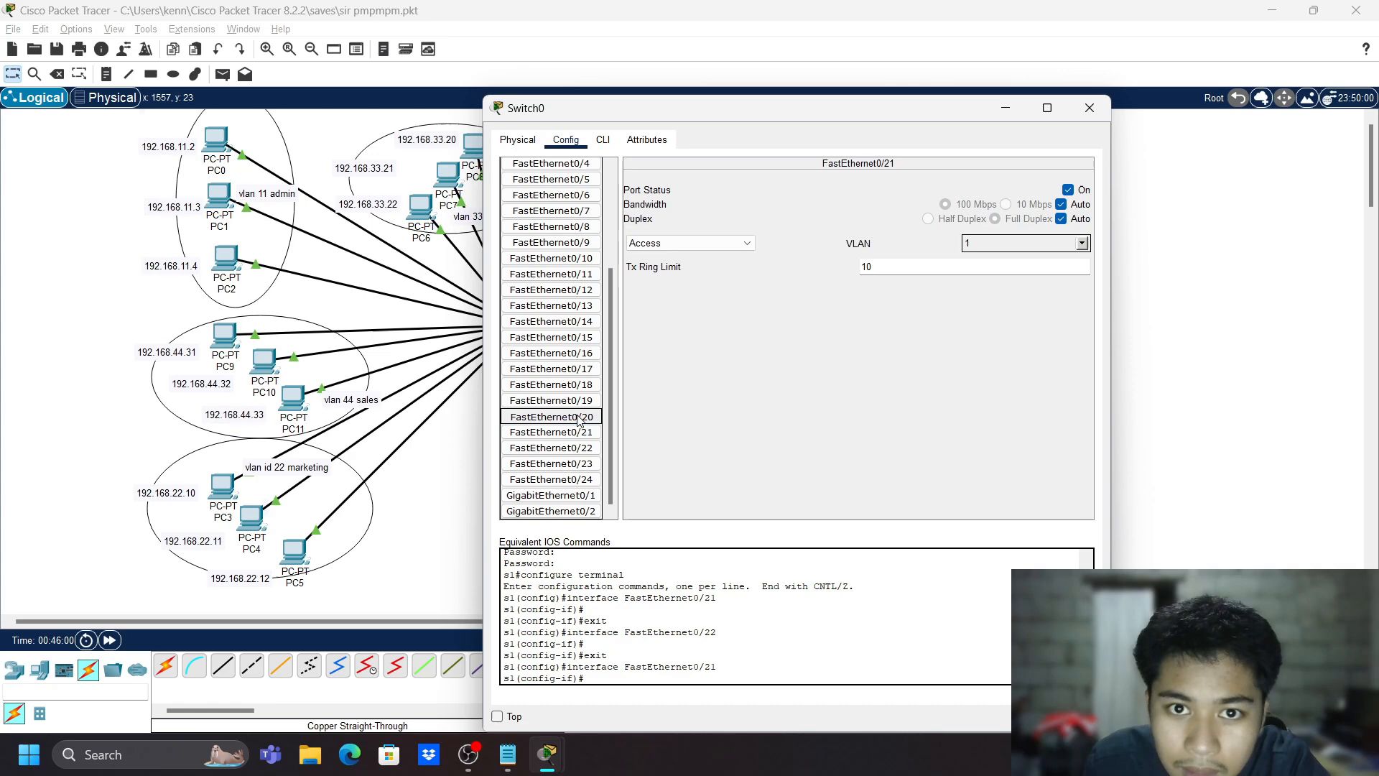
click(578, 370)
click(568, 432)
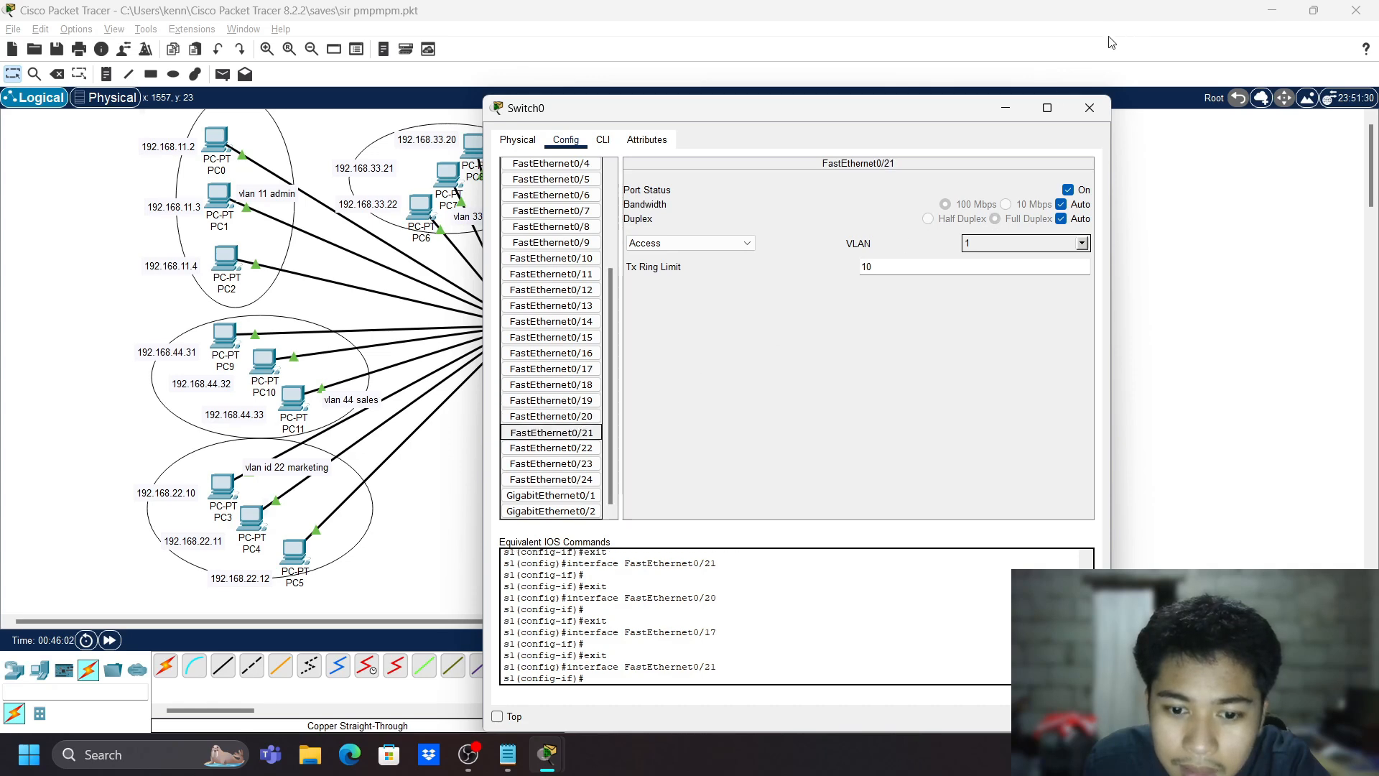
click(1089, 108)
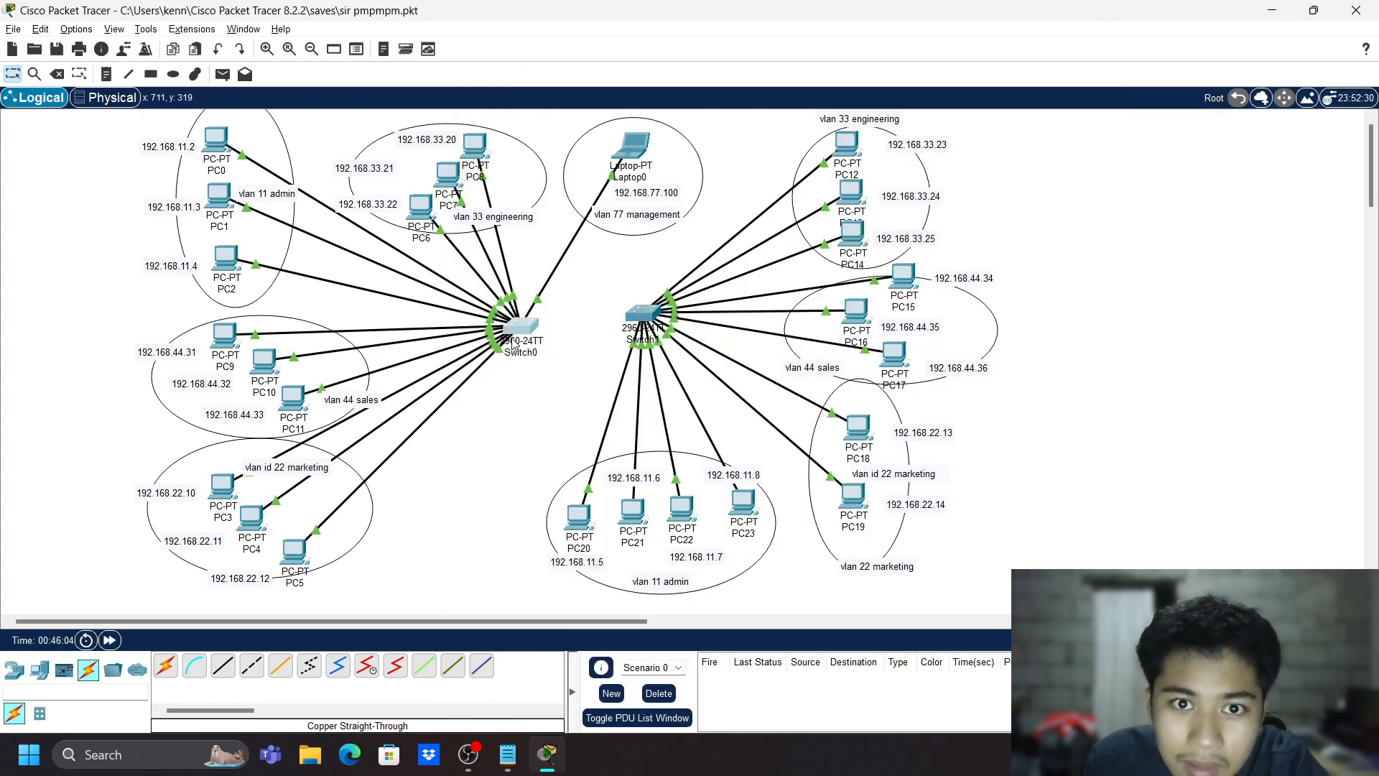
- Open and close Switch1, then open Switch0's CLI
click(642, 313)
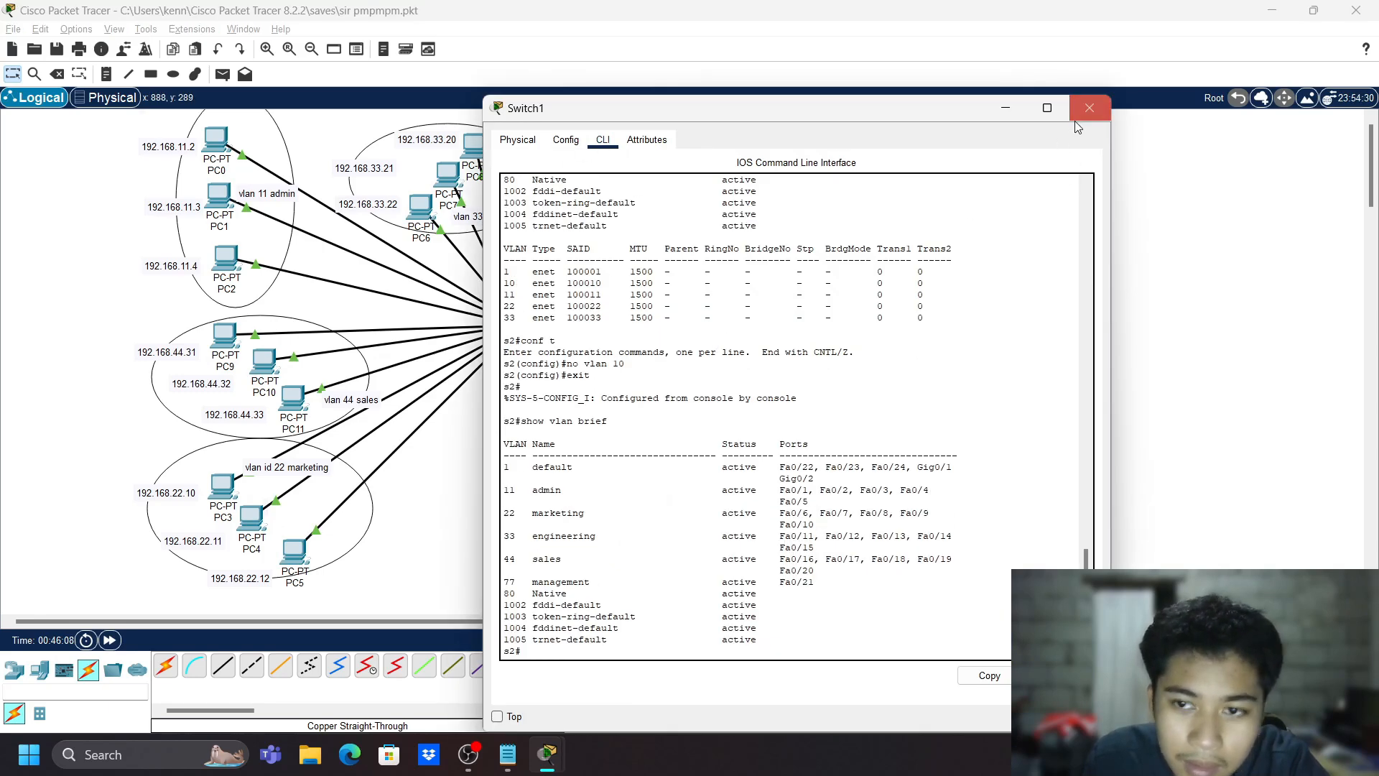
click(1089, 108)
click(519, 324)
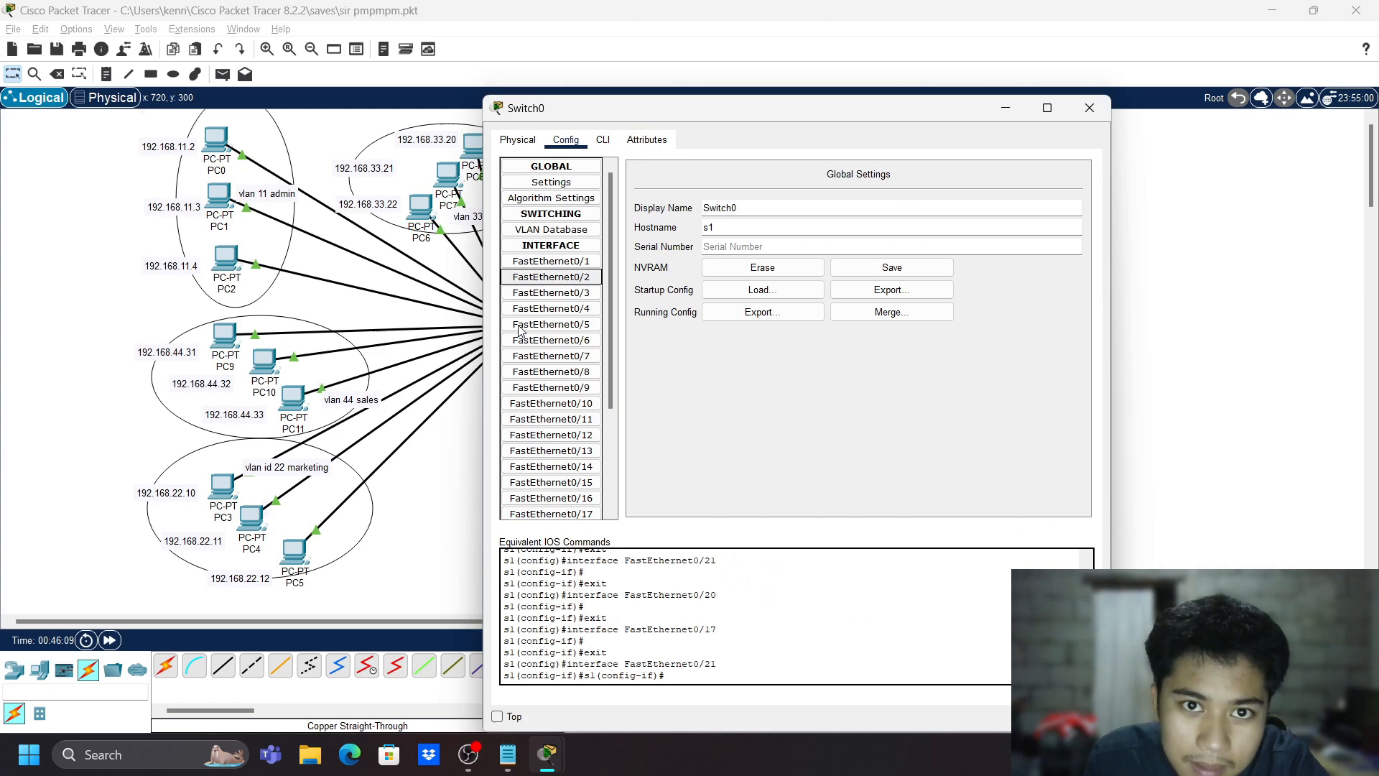
click(603, 140)
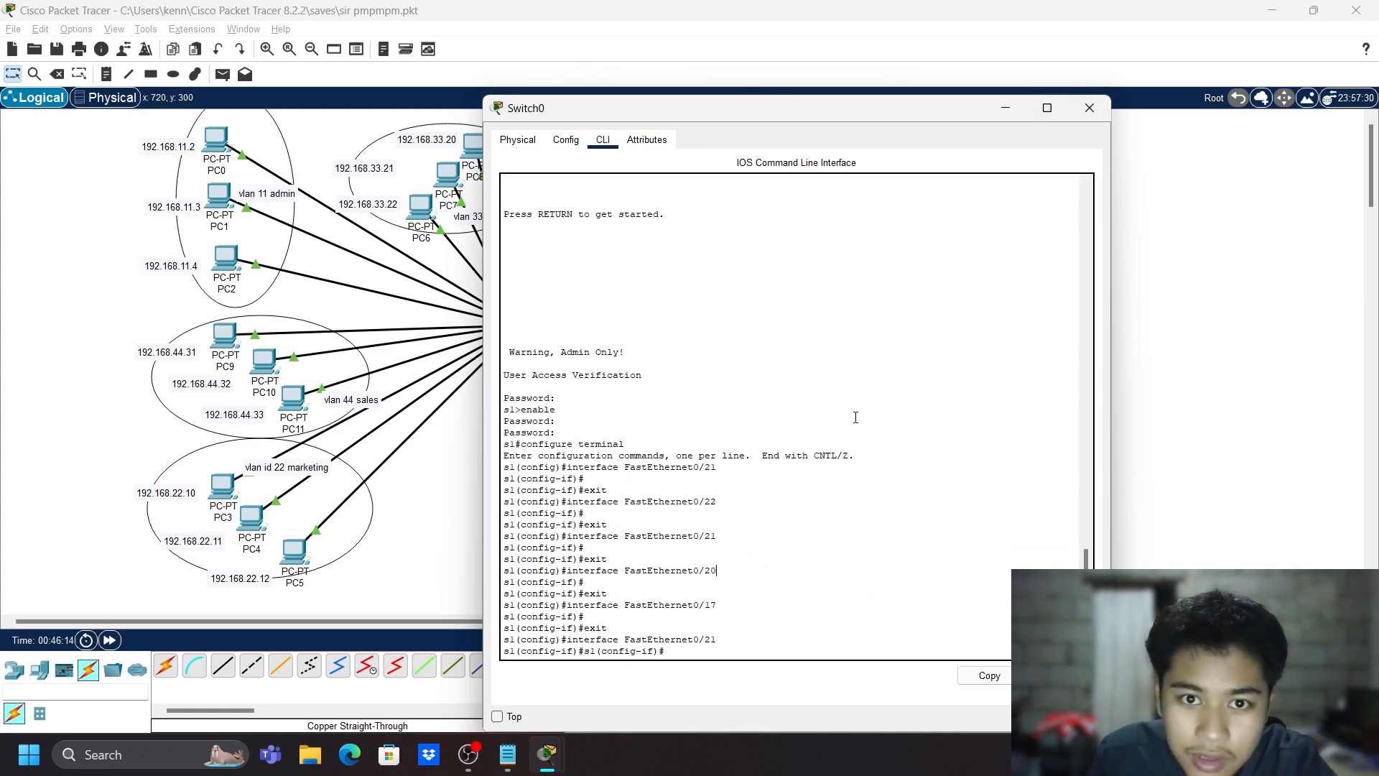
- Exit Switch0 to the privileged prompt and run 'show vlan brief' showing only VLAN 1
key(Return)
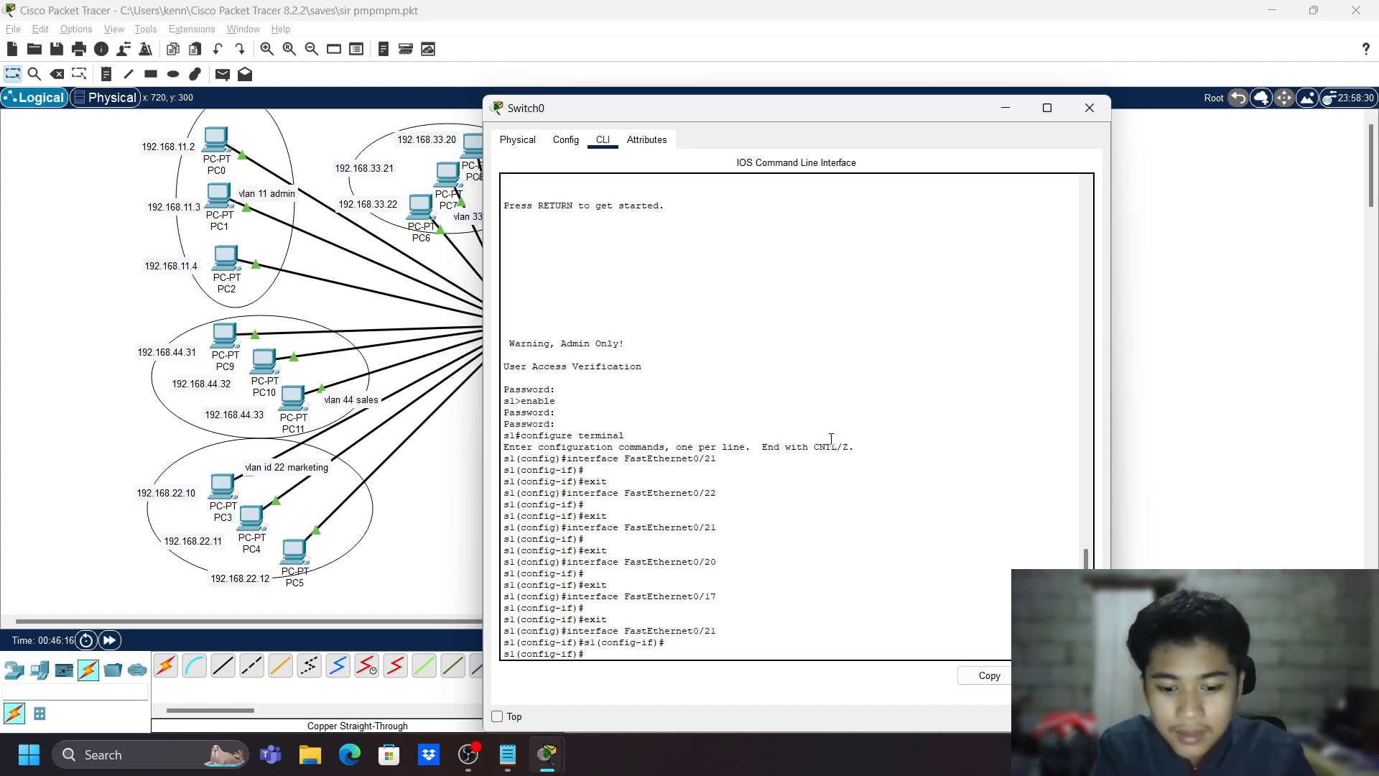
text(exit)
key(Return)
text(exit)
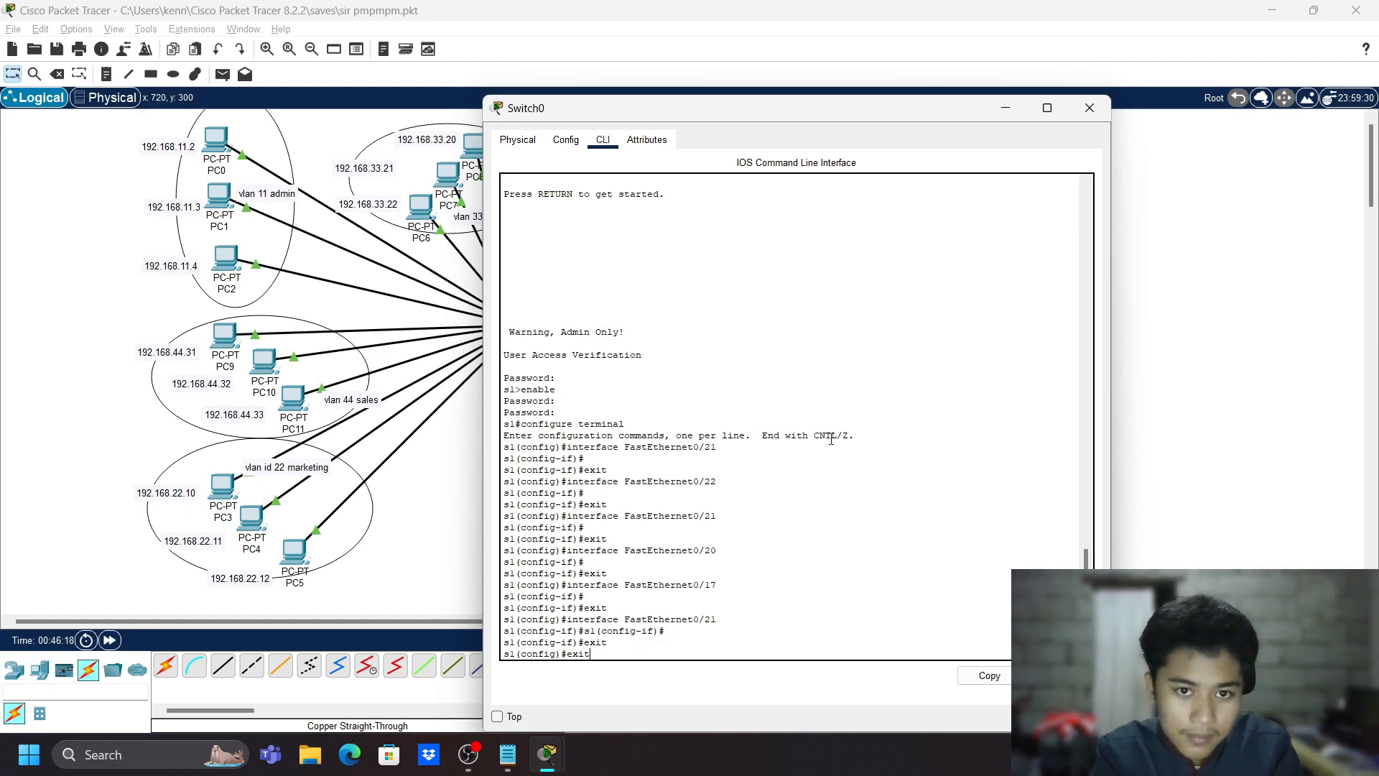
key(Return)
key(Return)
text(show vlan brief)
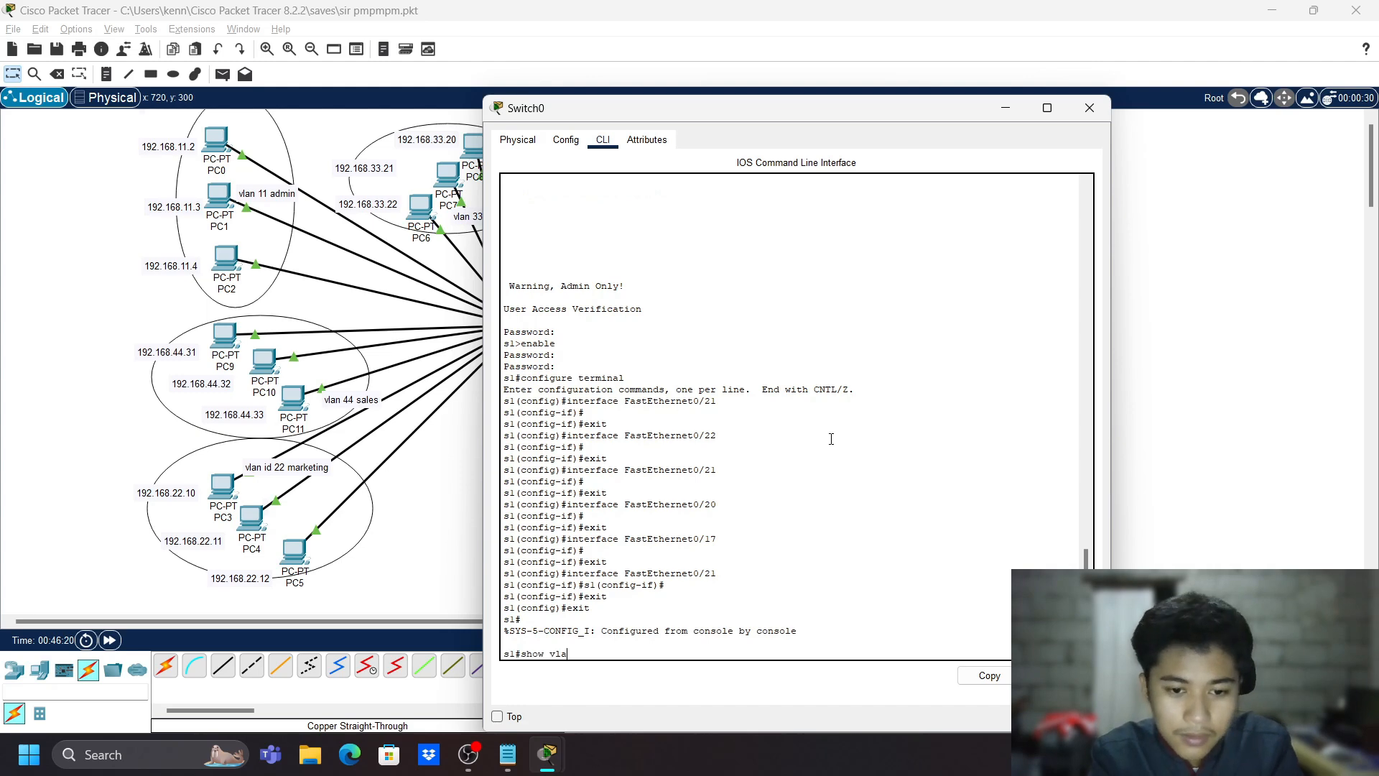
key(Return)
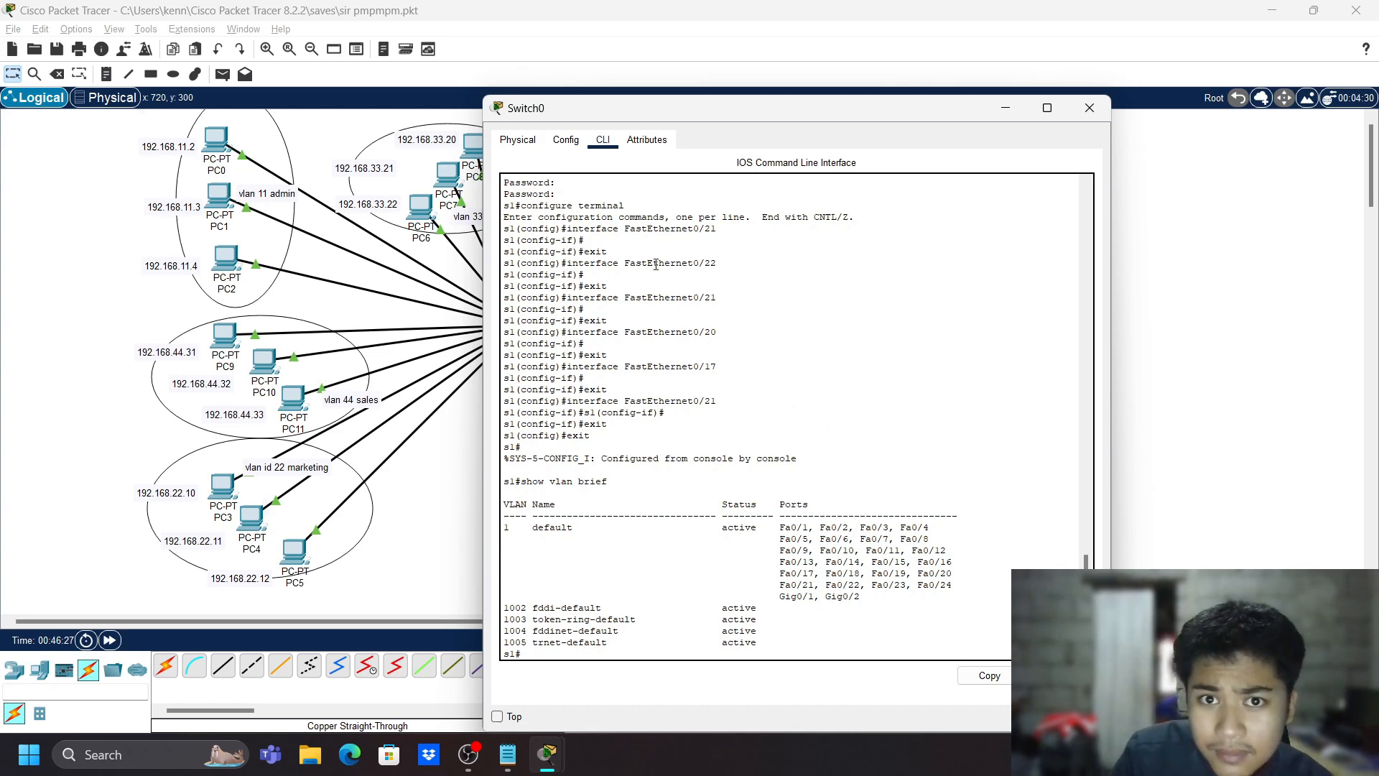
scroll(655, 264, up, 15)
scroll(746, 425, down, 15)
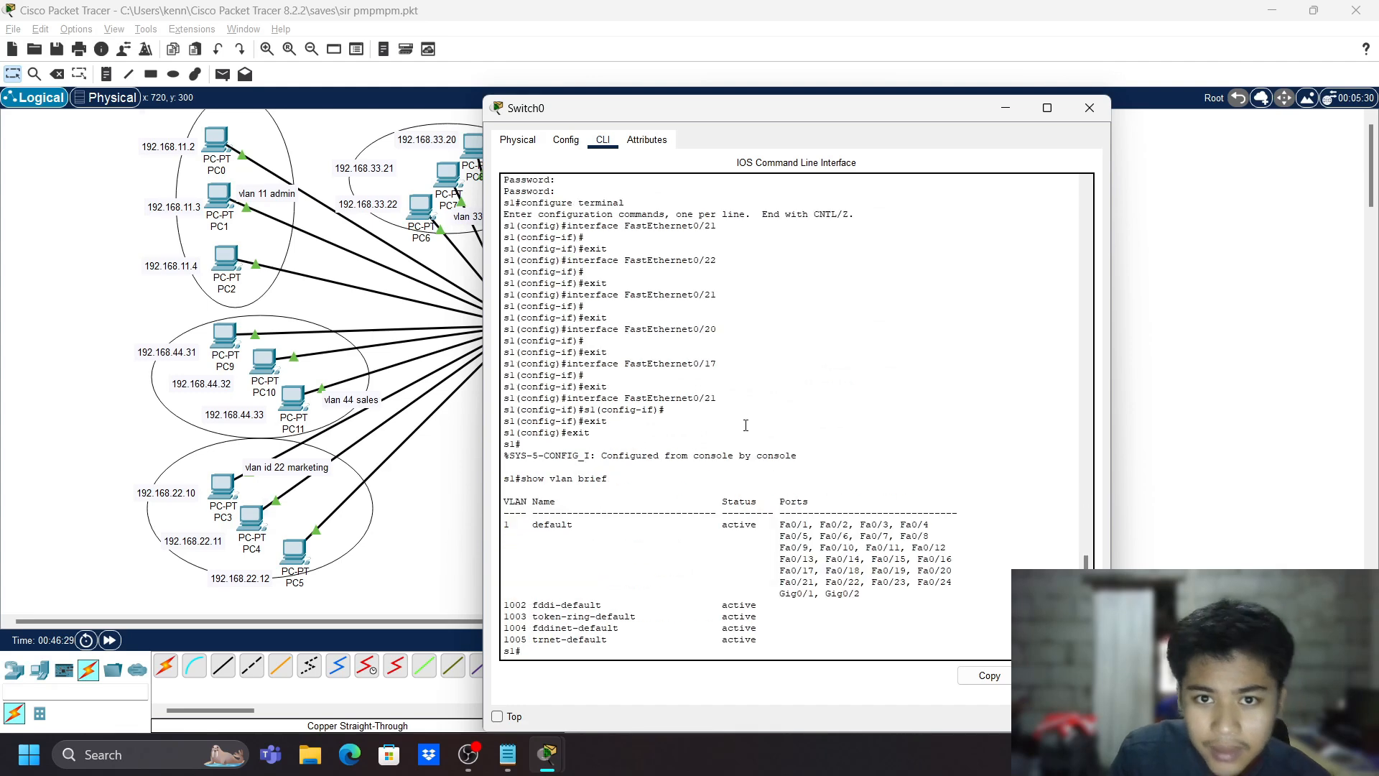
- Enter privileged mode and global configuration on Switch0
text(nable)
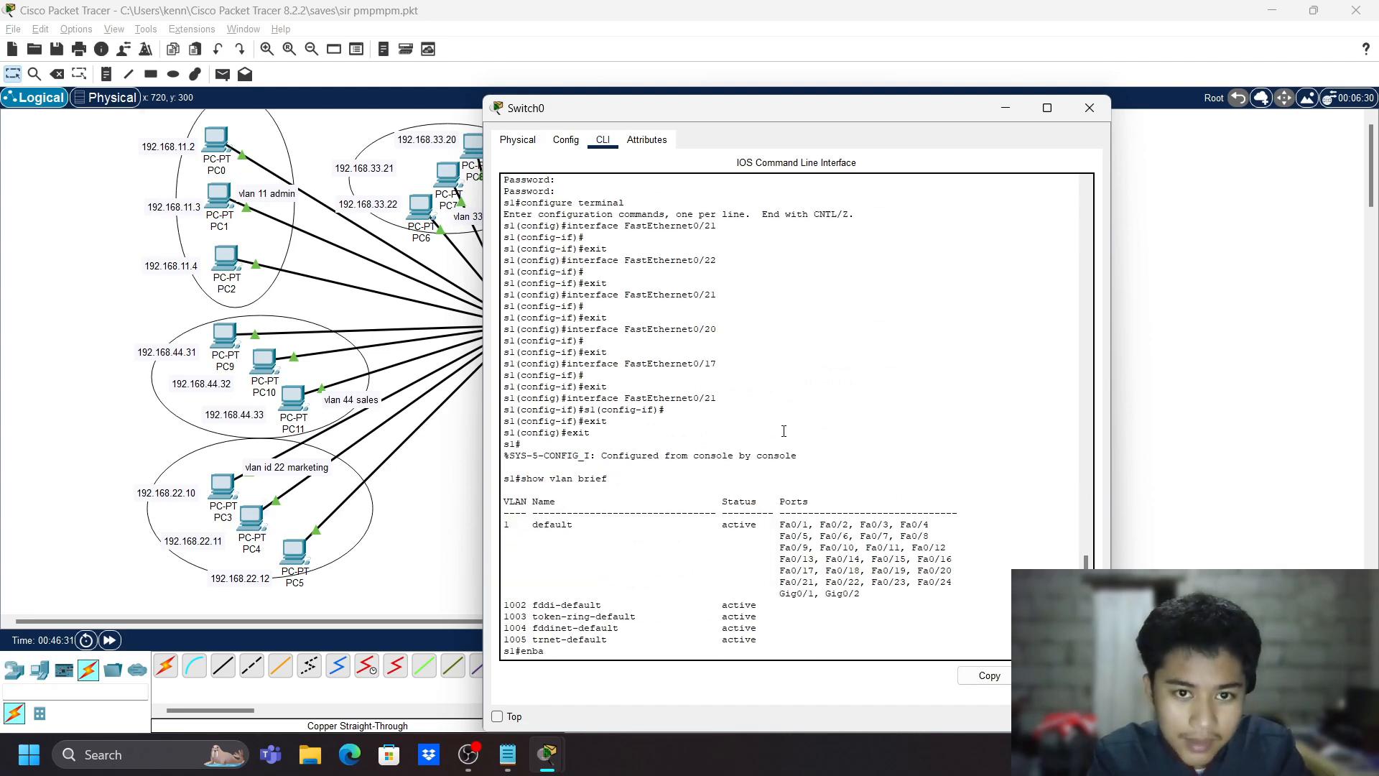
key(Return)
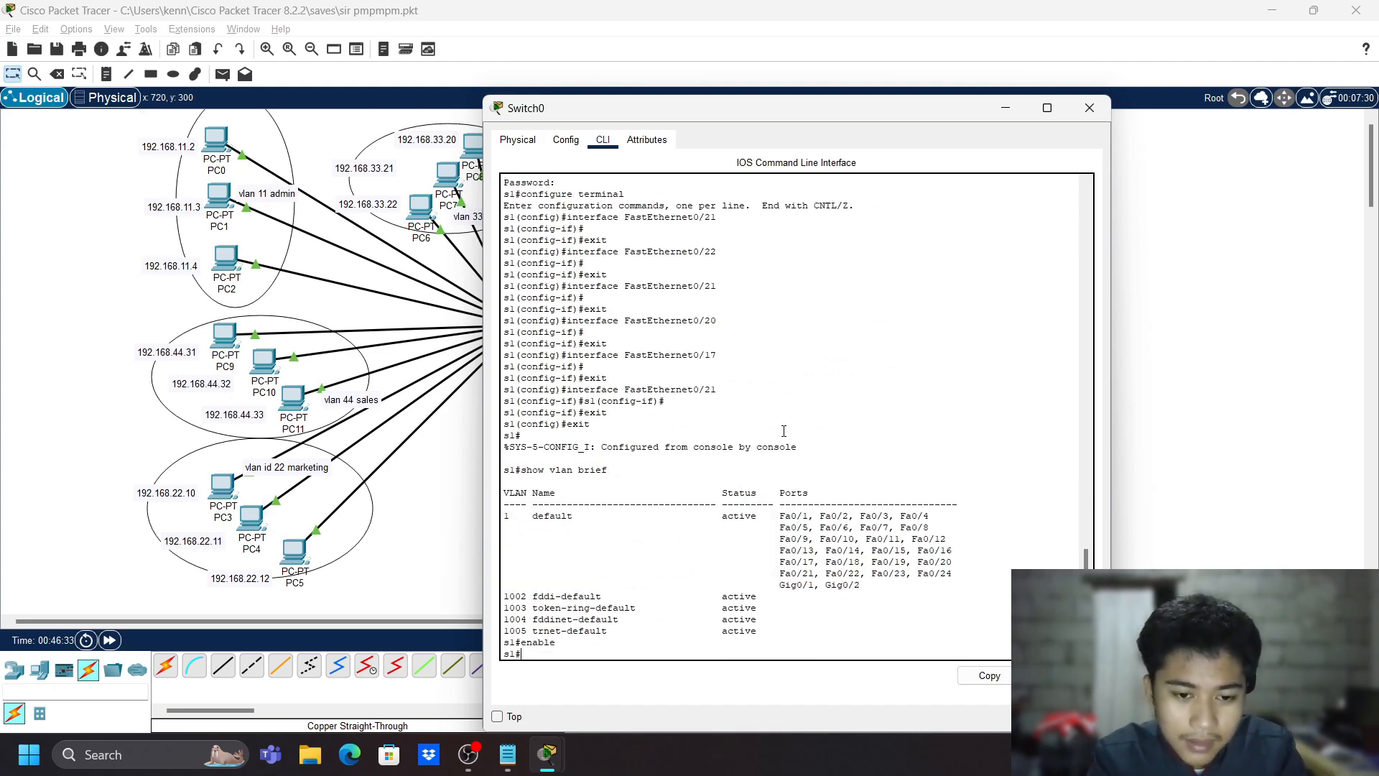
text(conf t)
key(Return)
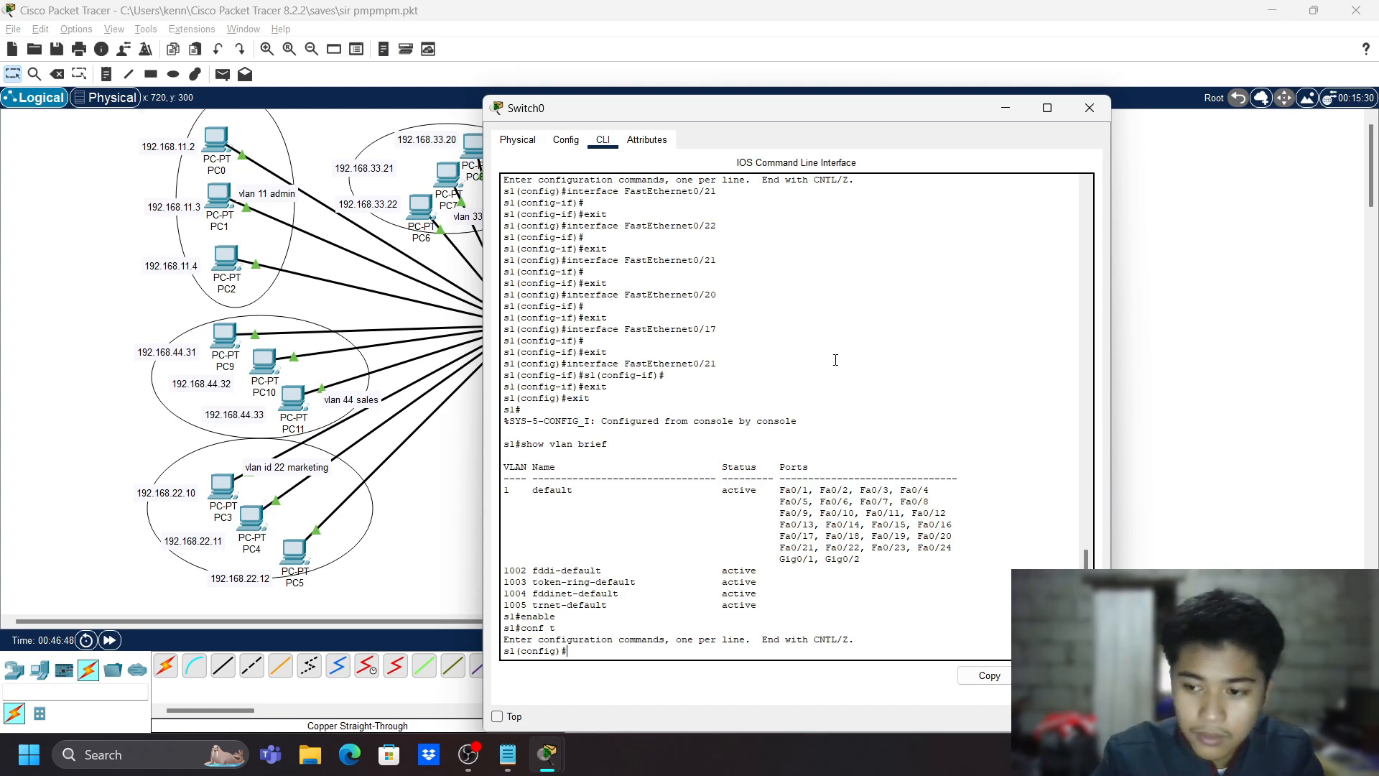
- Create VLAN 11 named admin
text(c)
key(BackSpace)
text(vlan 1)
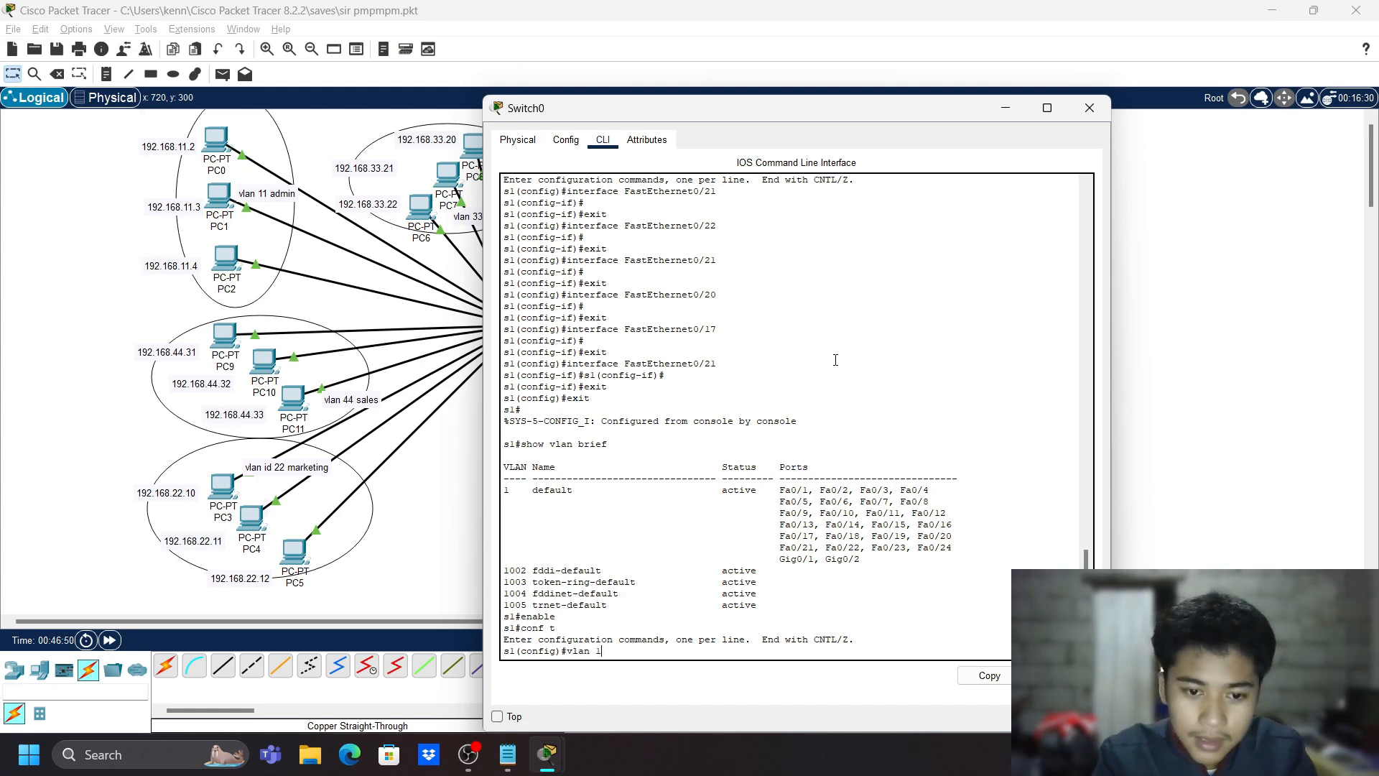
text(1)
key(Return)
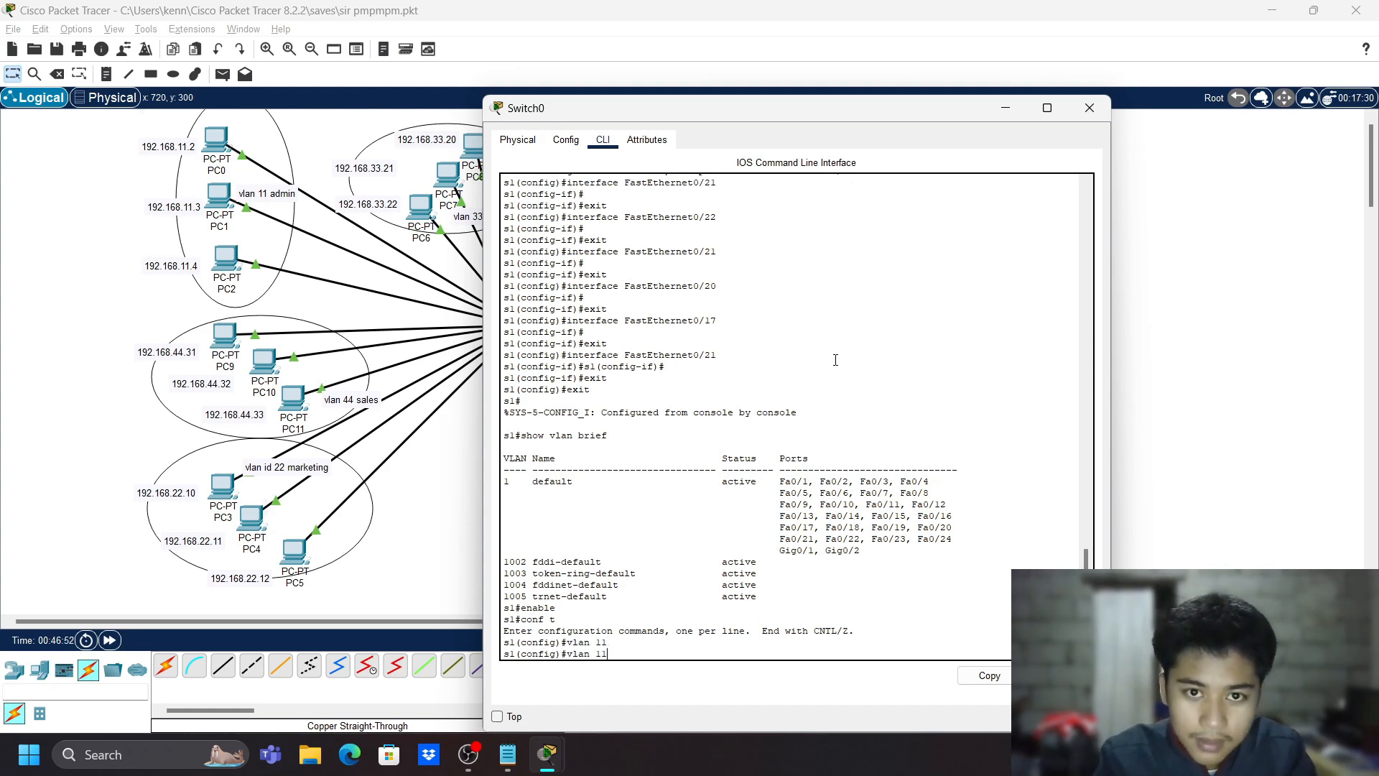
key(Return)
text(name)
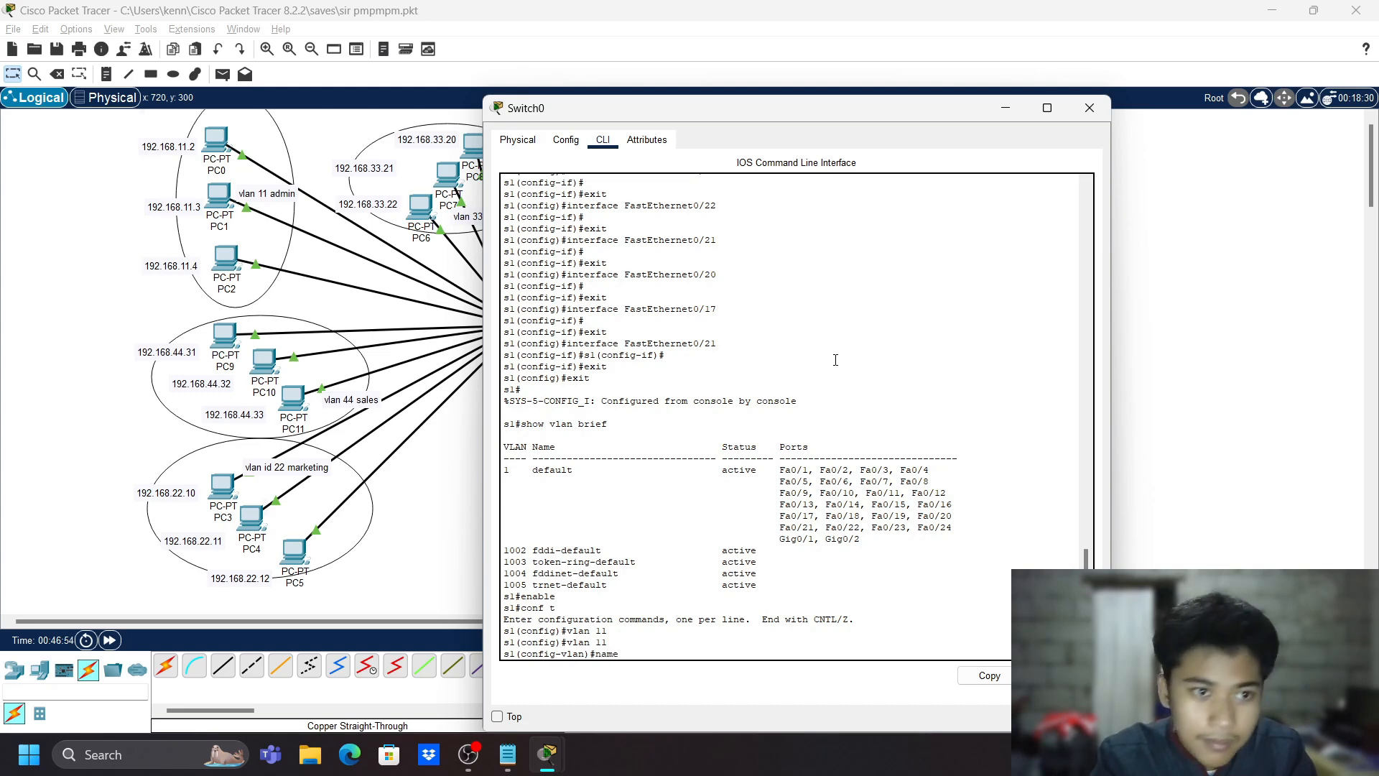
text( admin)
key(Return)
text(ecit)
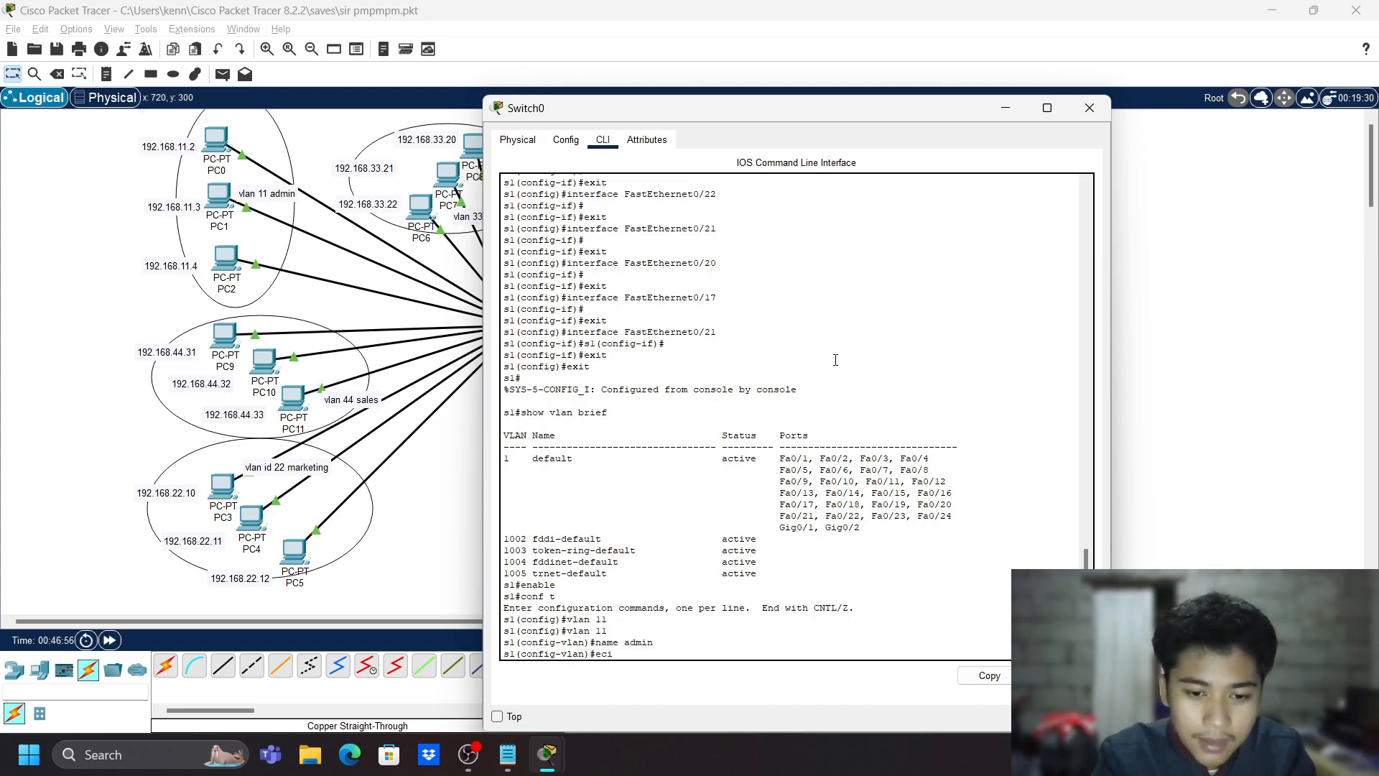
key(Return)
text(exit)
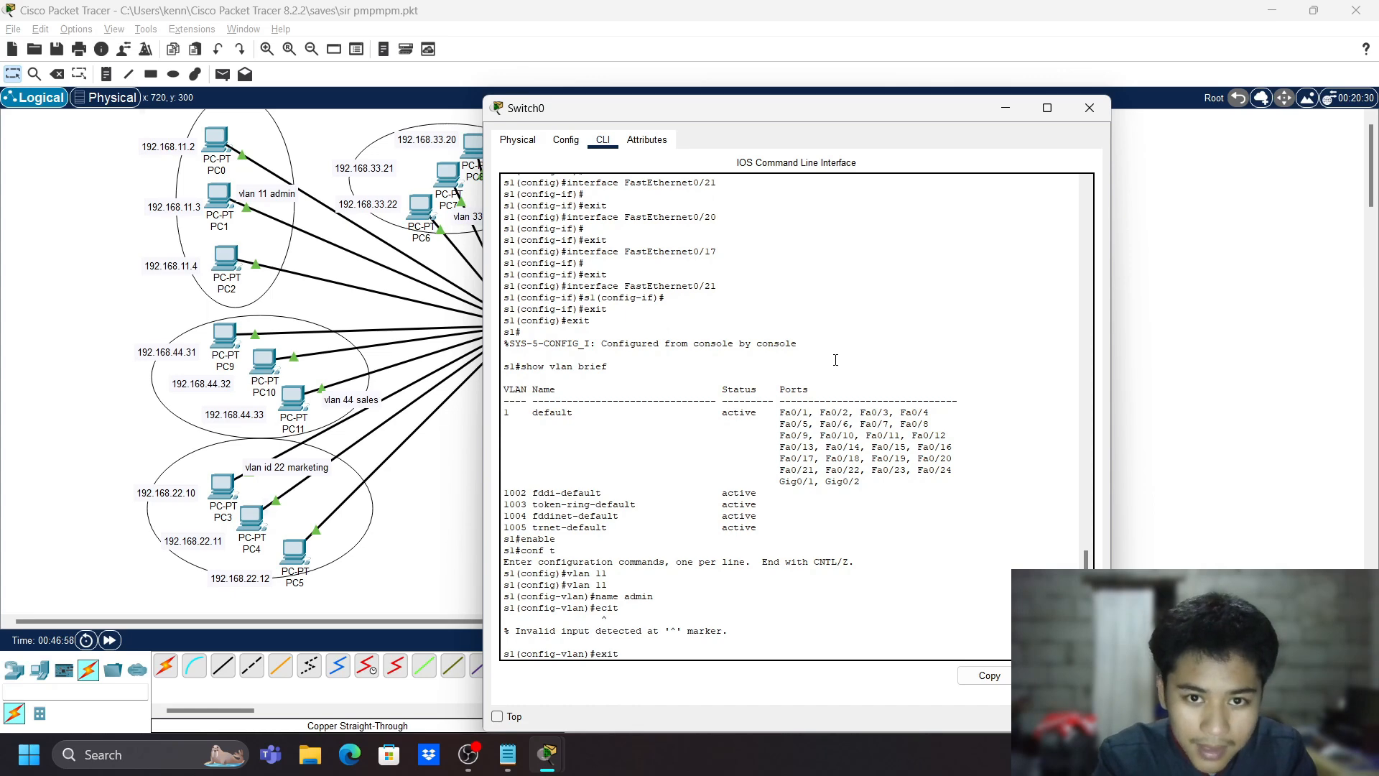
key(Return)
- Create VLAN 22 named marketing
text(vlan)
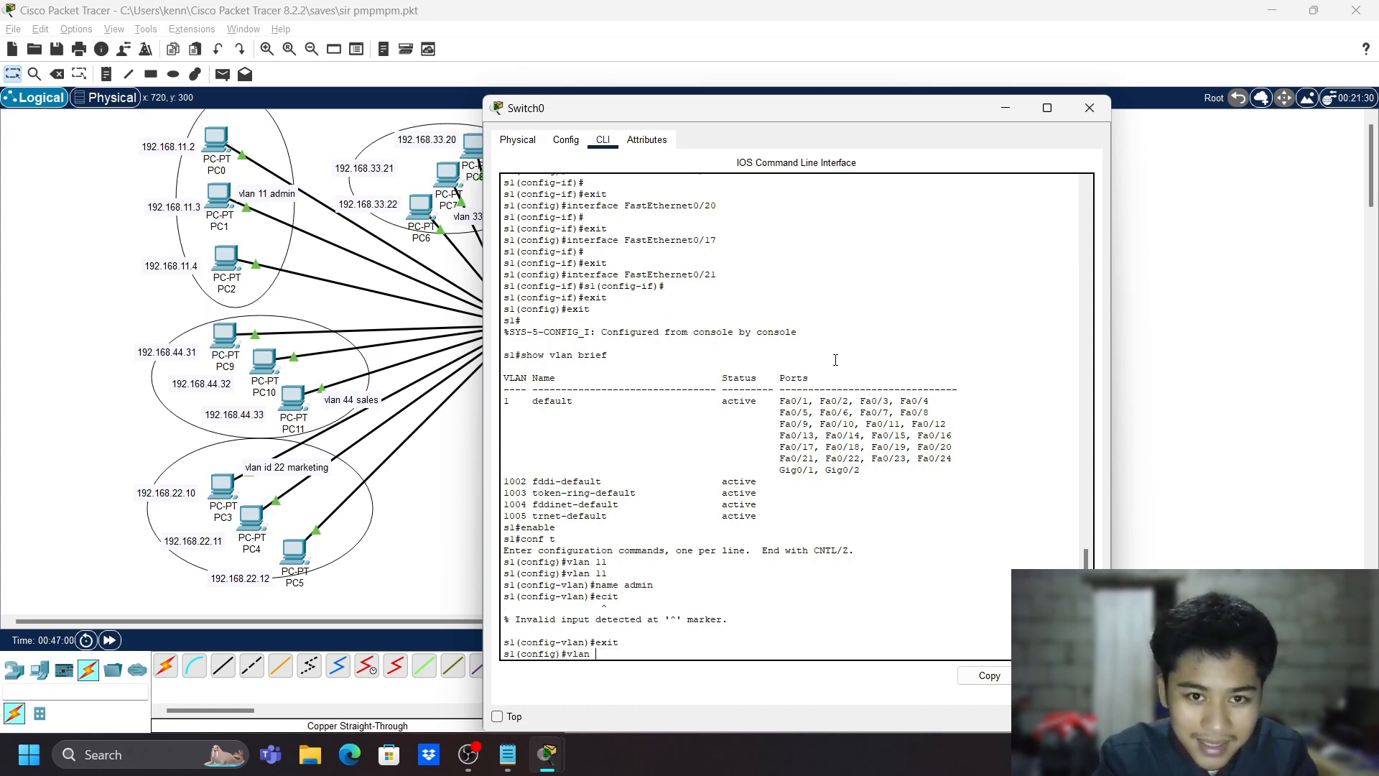
text( 22)
key(Return)
text(name)
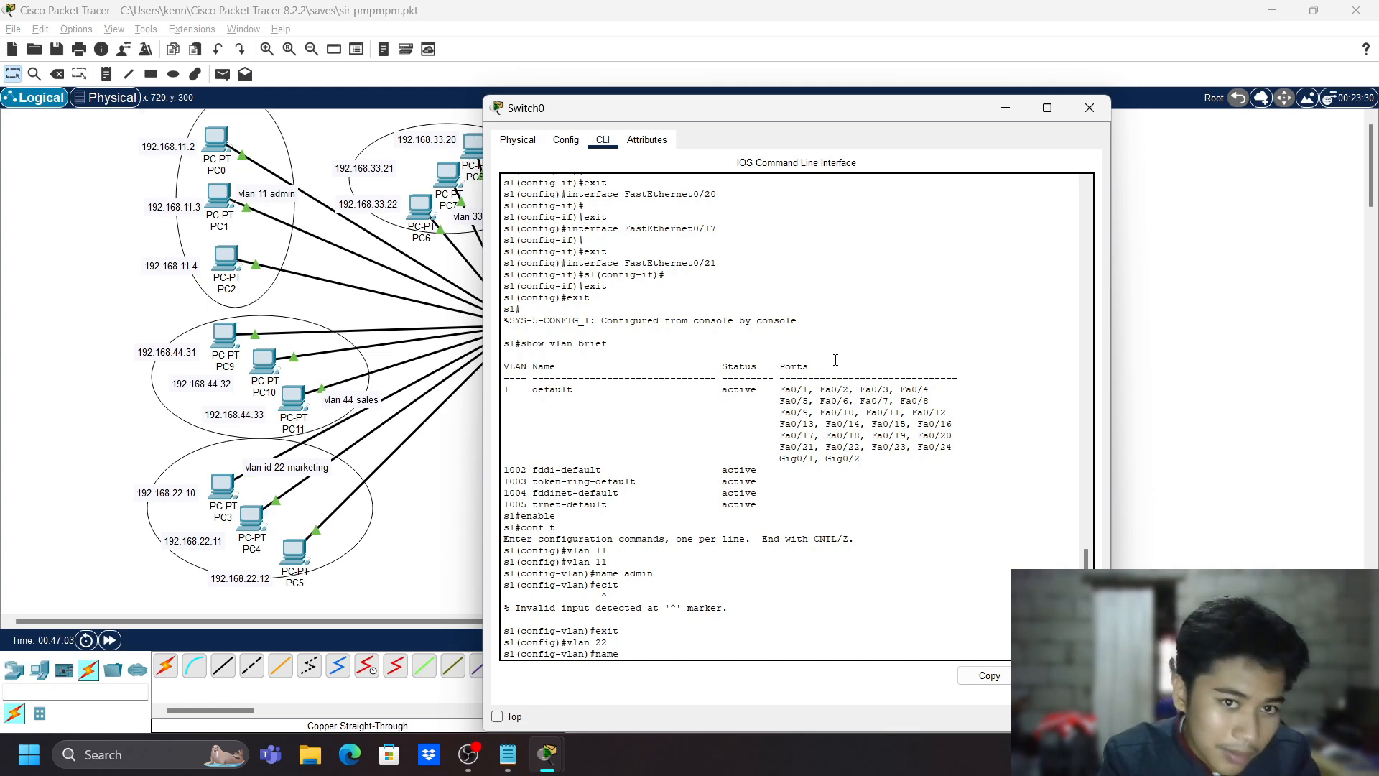
text( marketing)
key(Return)
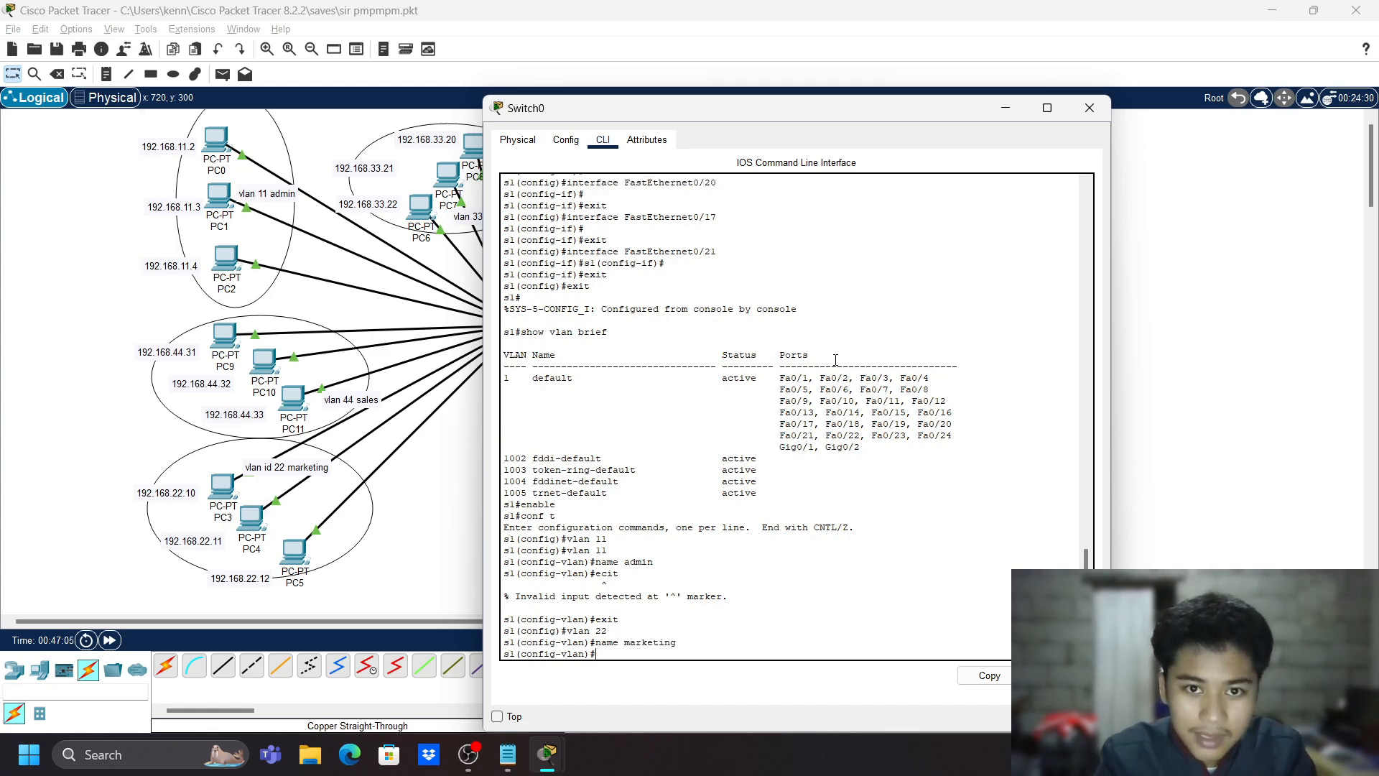
text(exi)
key(Return)
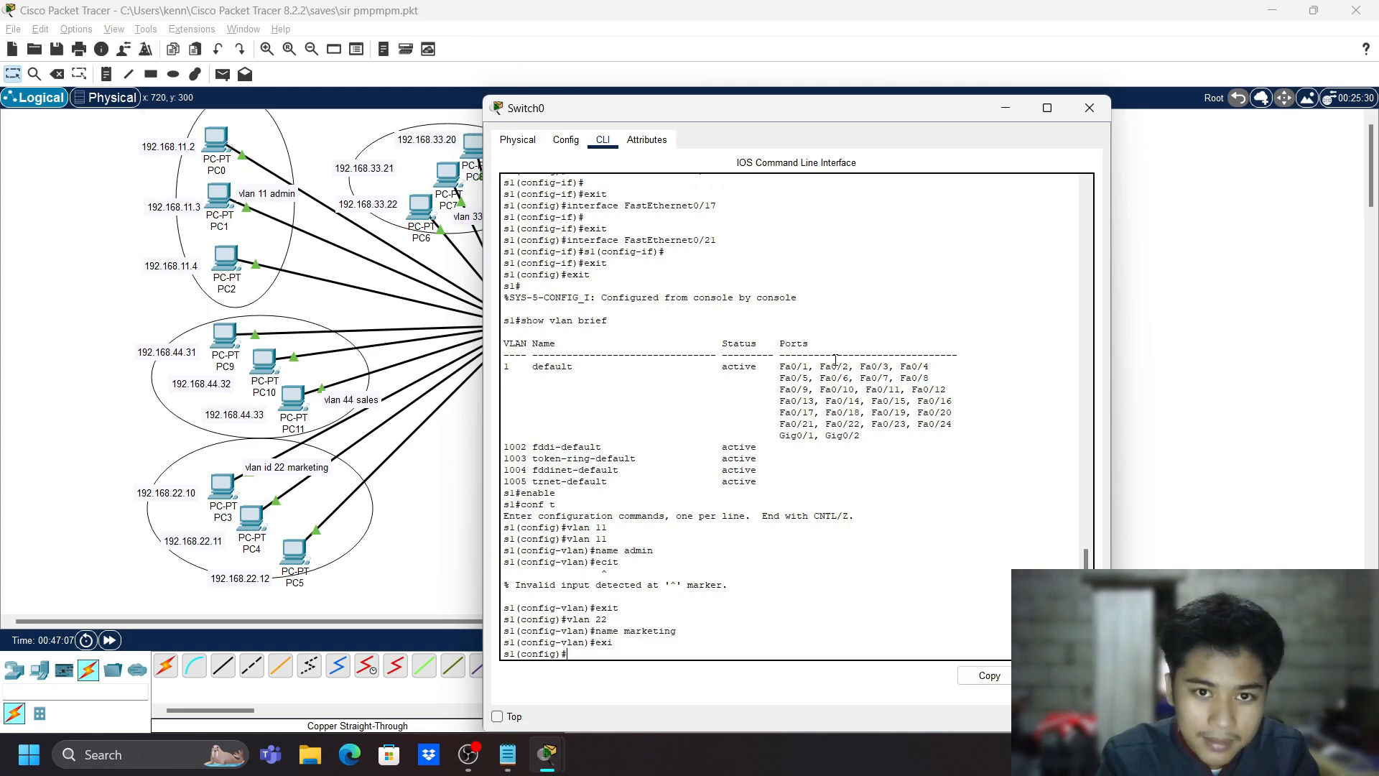
- Create VLAN 33 and begin its name command
text(vlan )
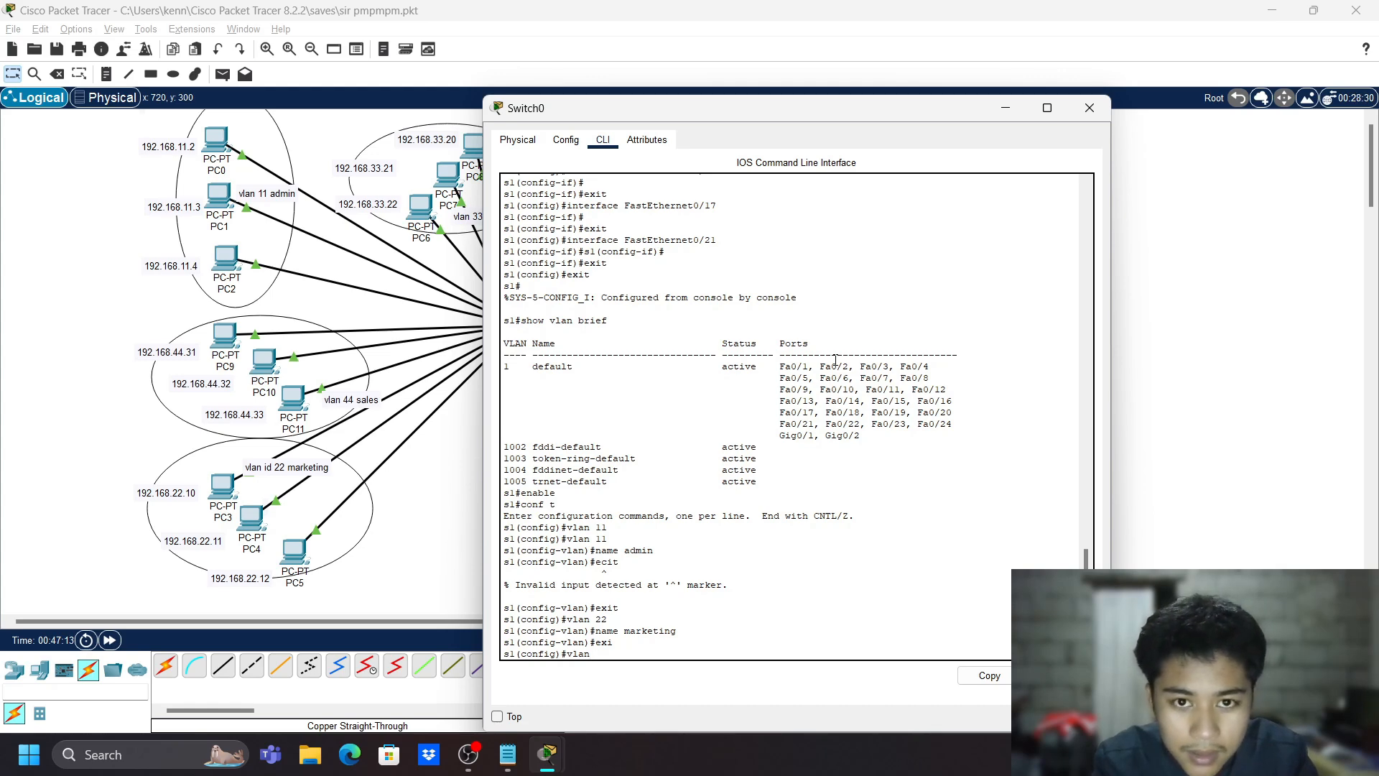
text(33)
key(Return)
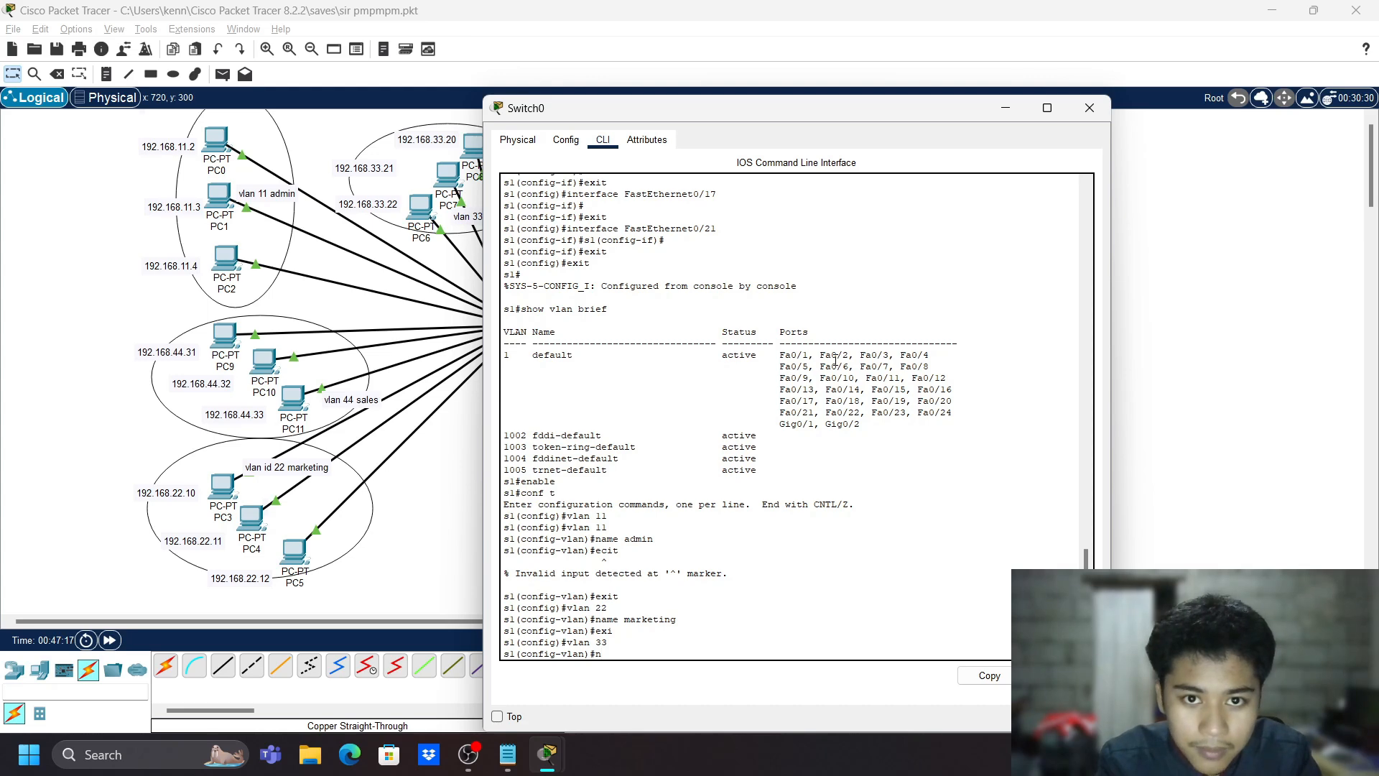
text(n)
key(Return)
text(name)
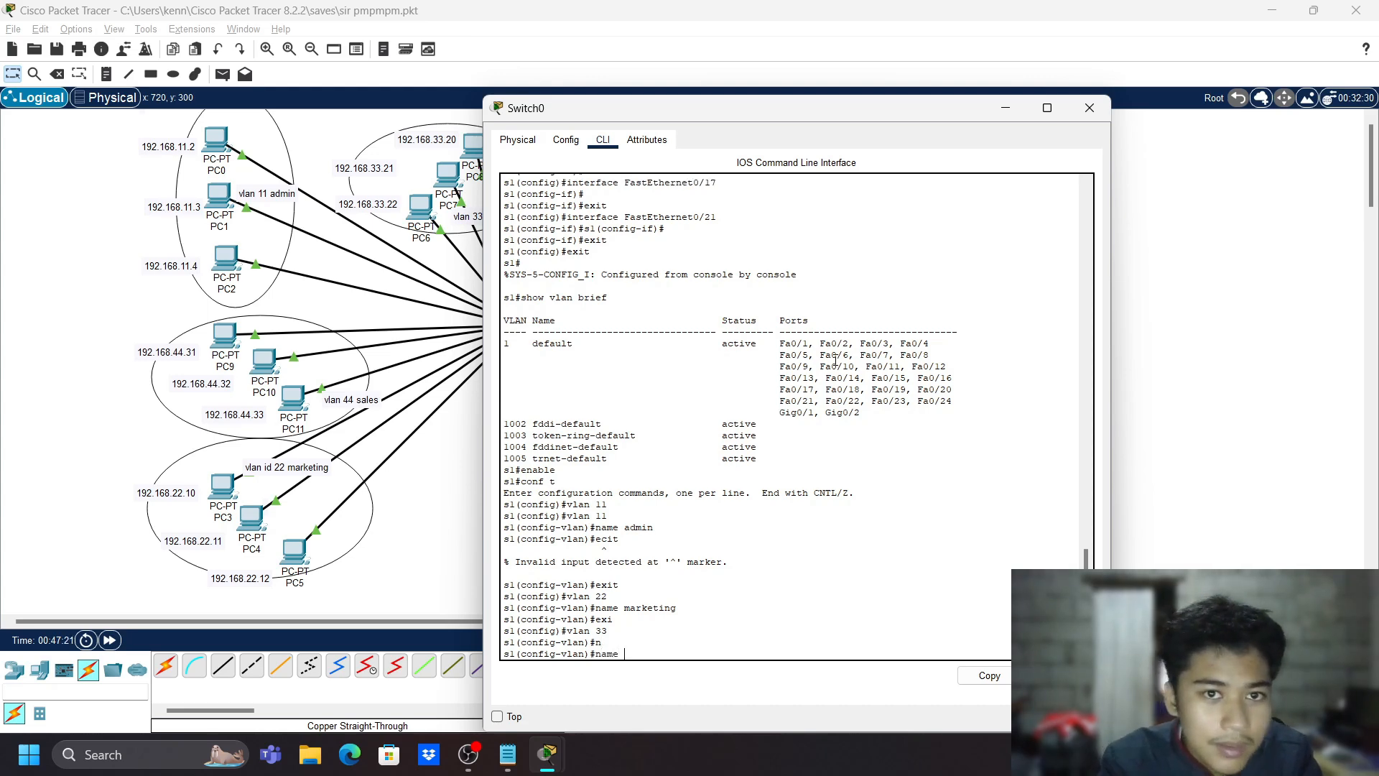
- Name VLAN 33 engineering and leave its configuration
drag(784, 115, 751, 154)
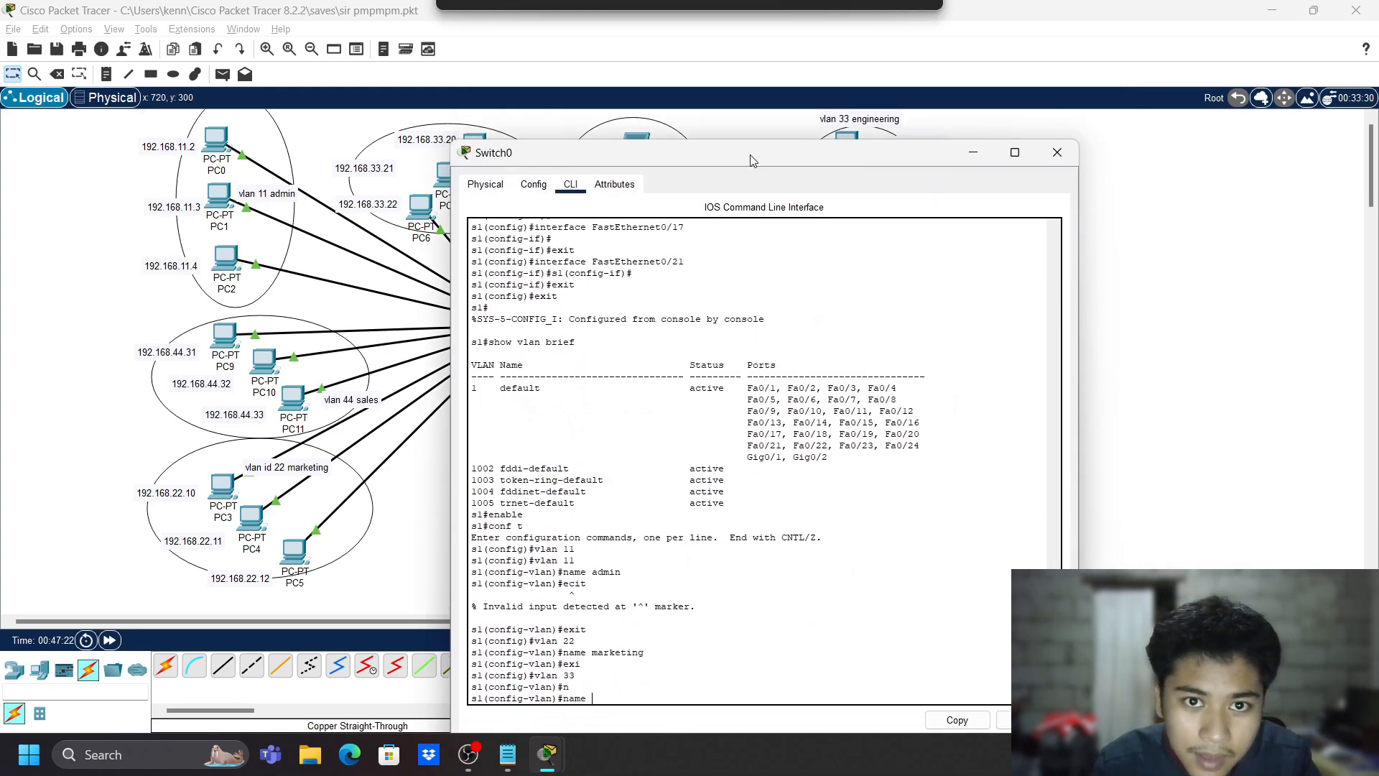
text(e engii)
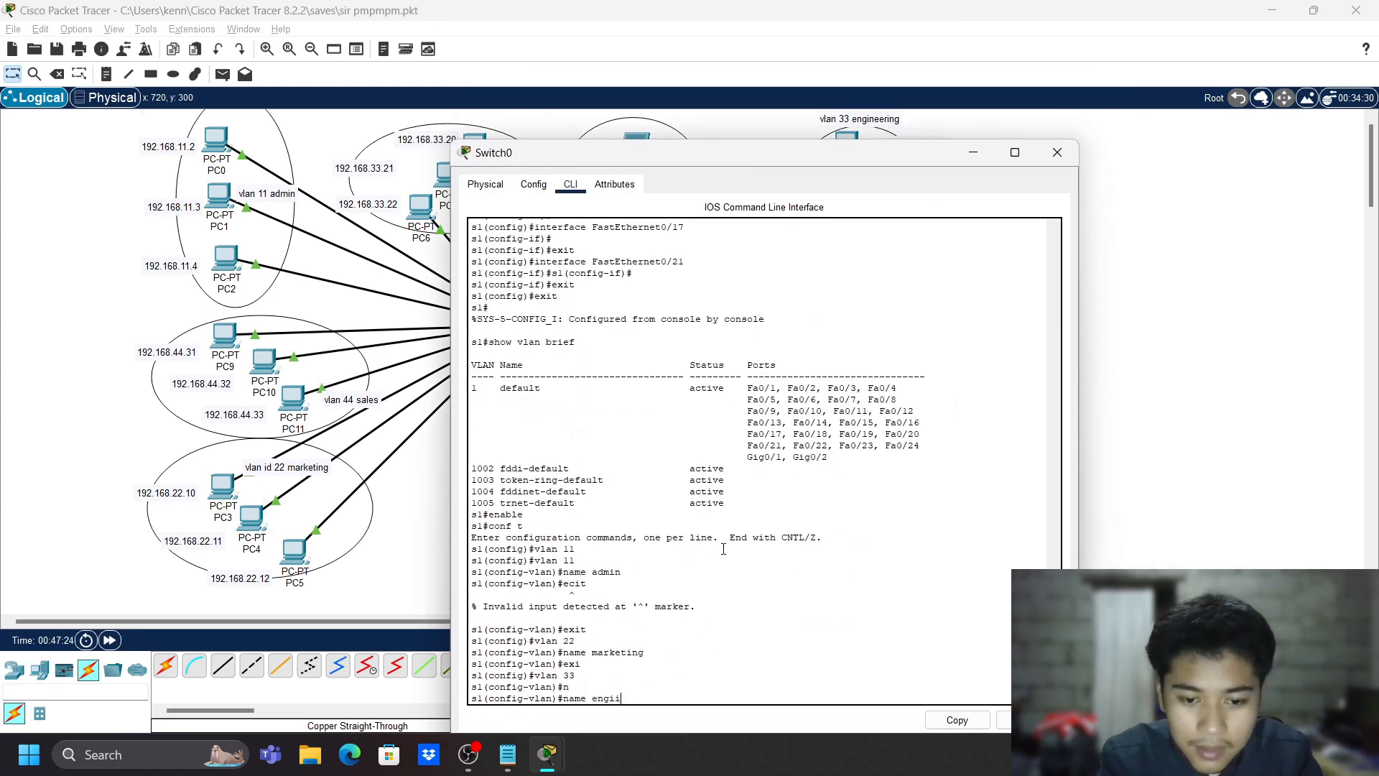
key(BackSpace)
key(BackSpace)
text(ineering)
key(Return)
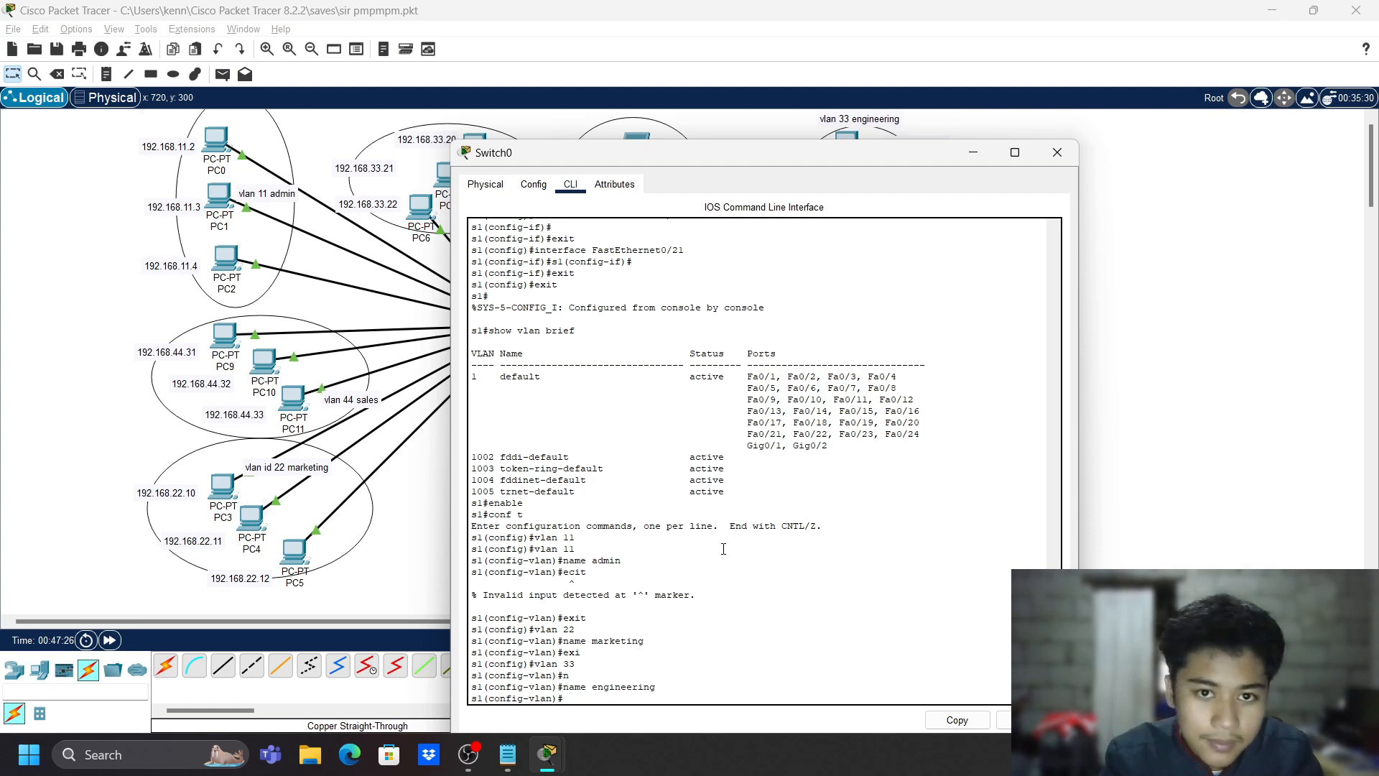
text(exit)
key(Return)
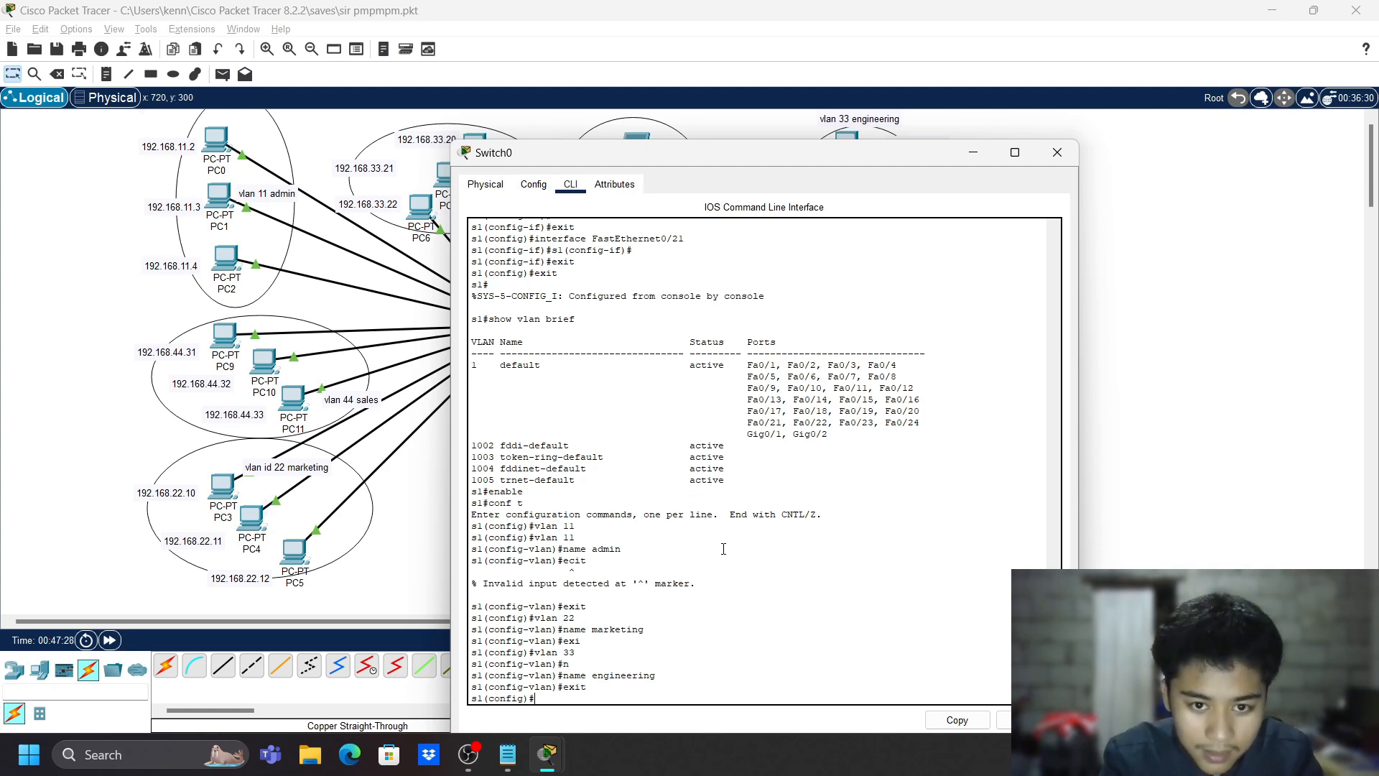
- Create VLAN 44 named sales
text(vlan 44)
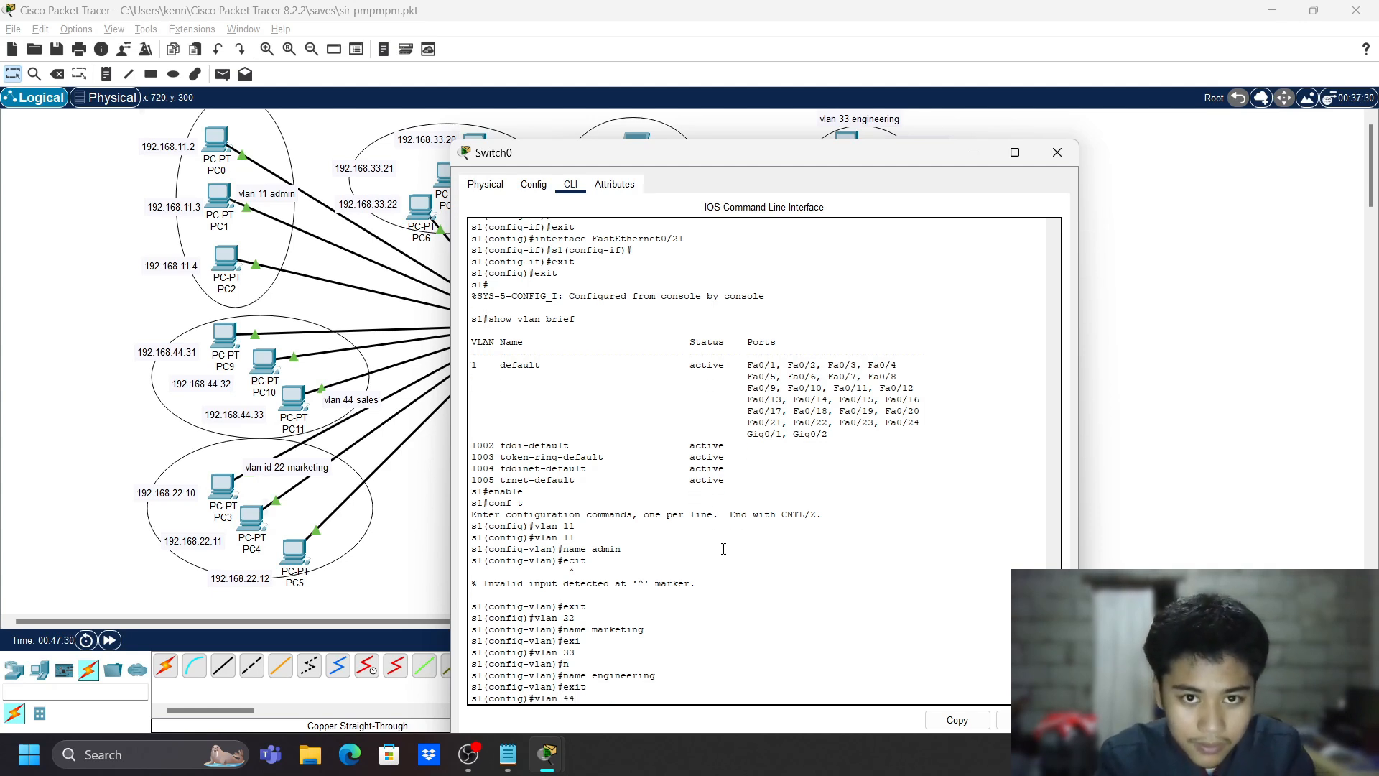
key(Return)
text(name)
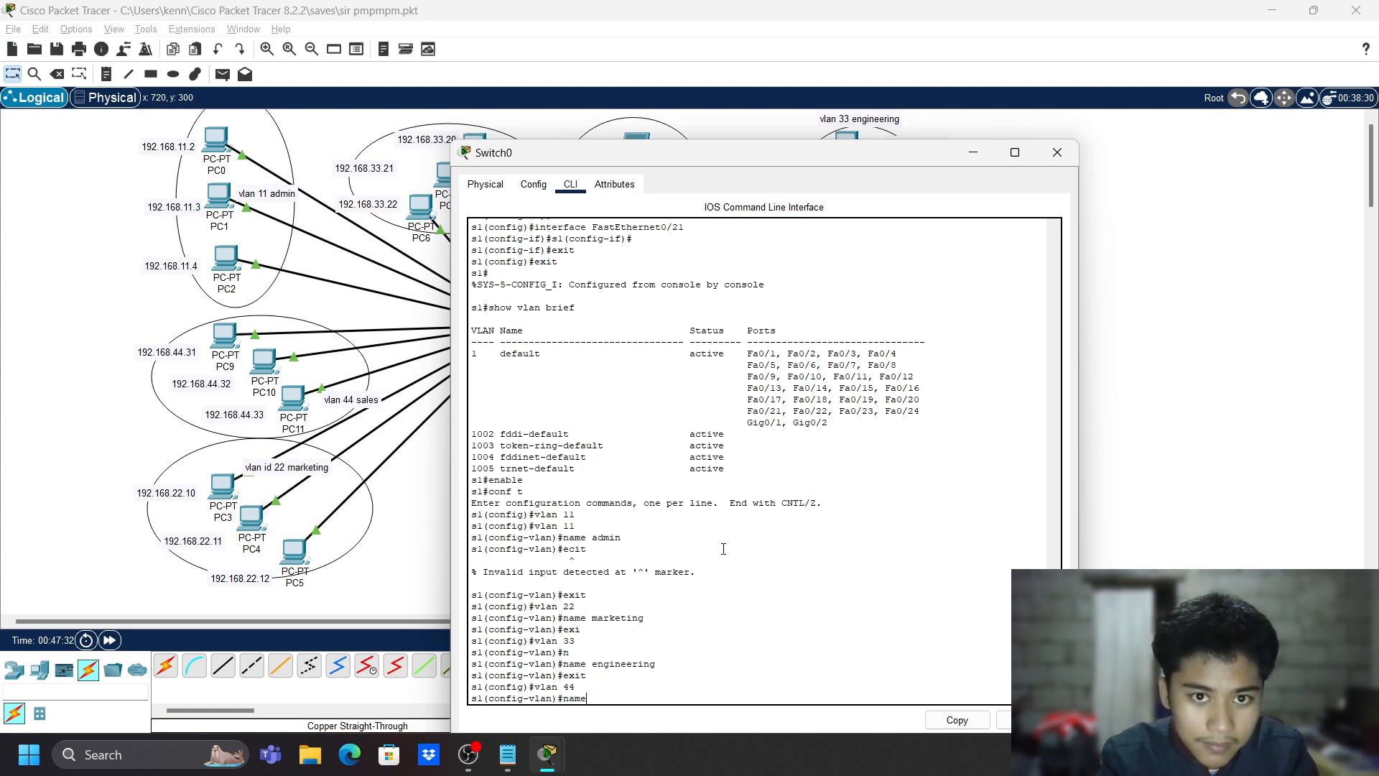
text( sales)
key(Return)
text(exit)
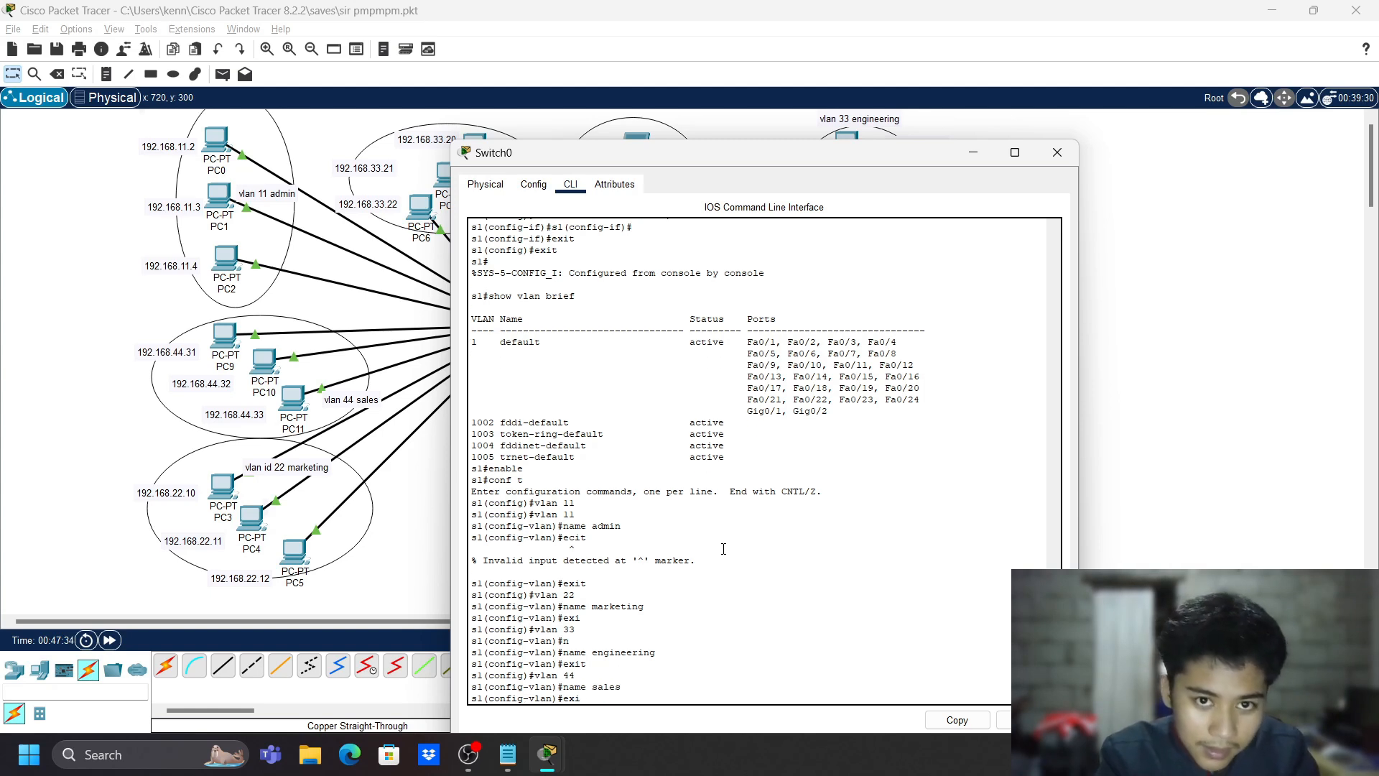
key(Return)
- Create VLAN 77 named management
text(vlan 77)
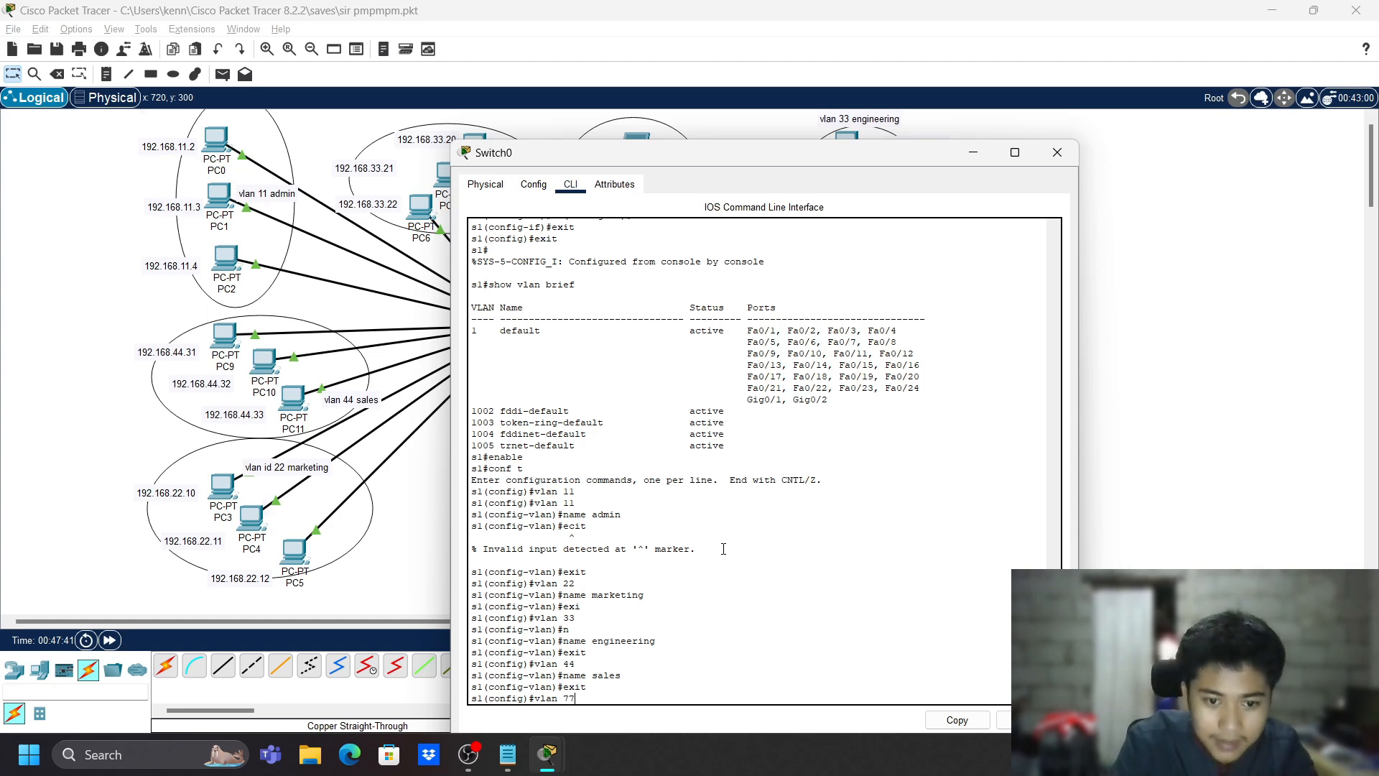
key(Return)
text(nfig-vlan)#name)
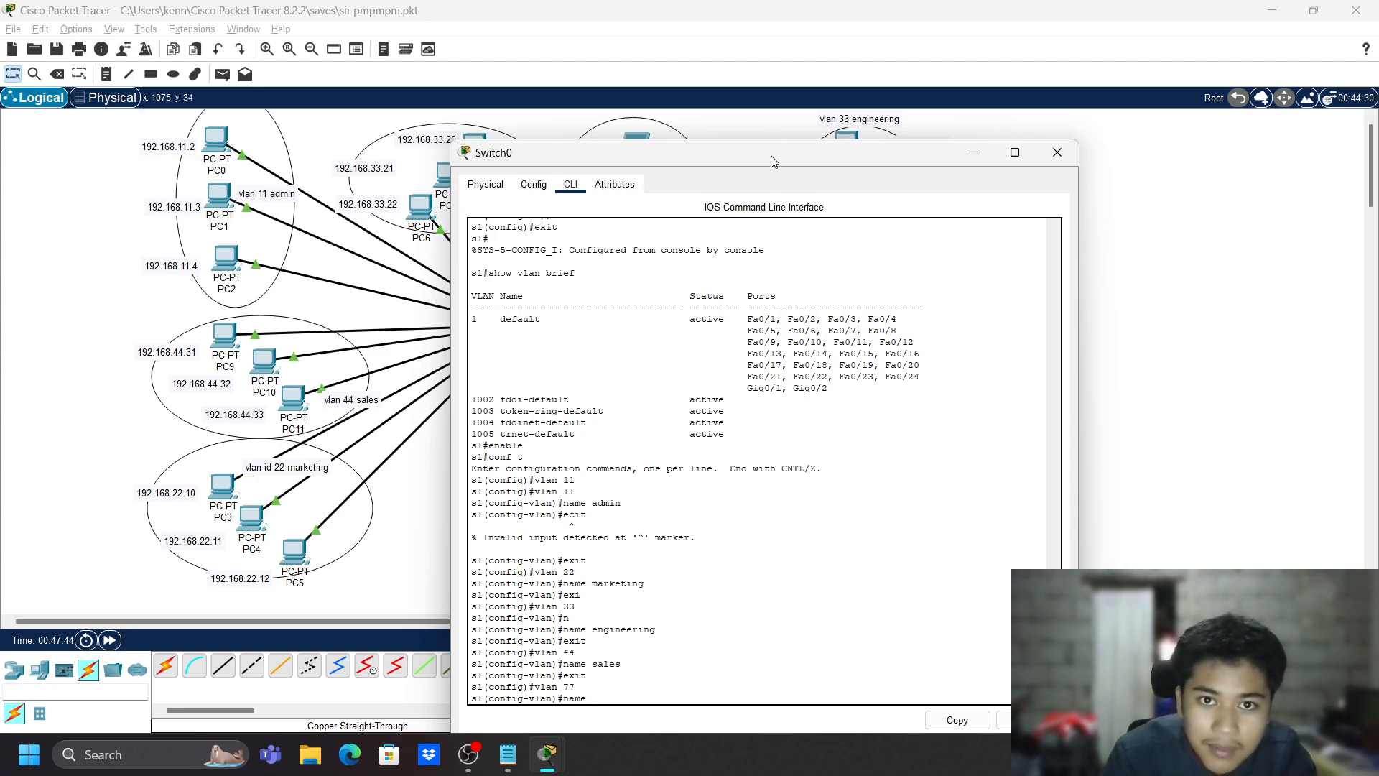
drag(772, 164, 660, 176)
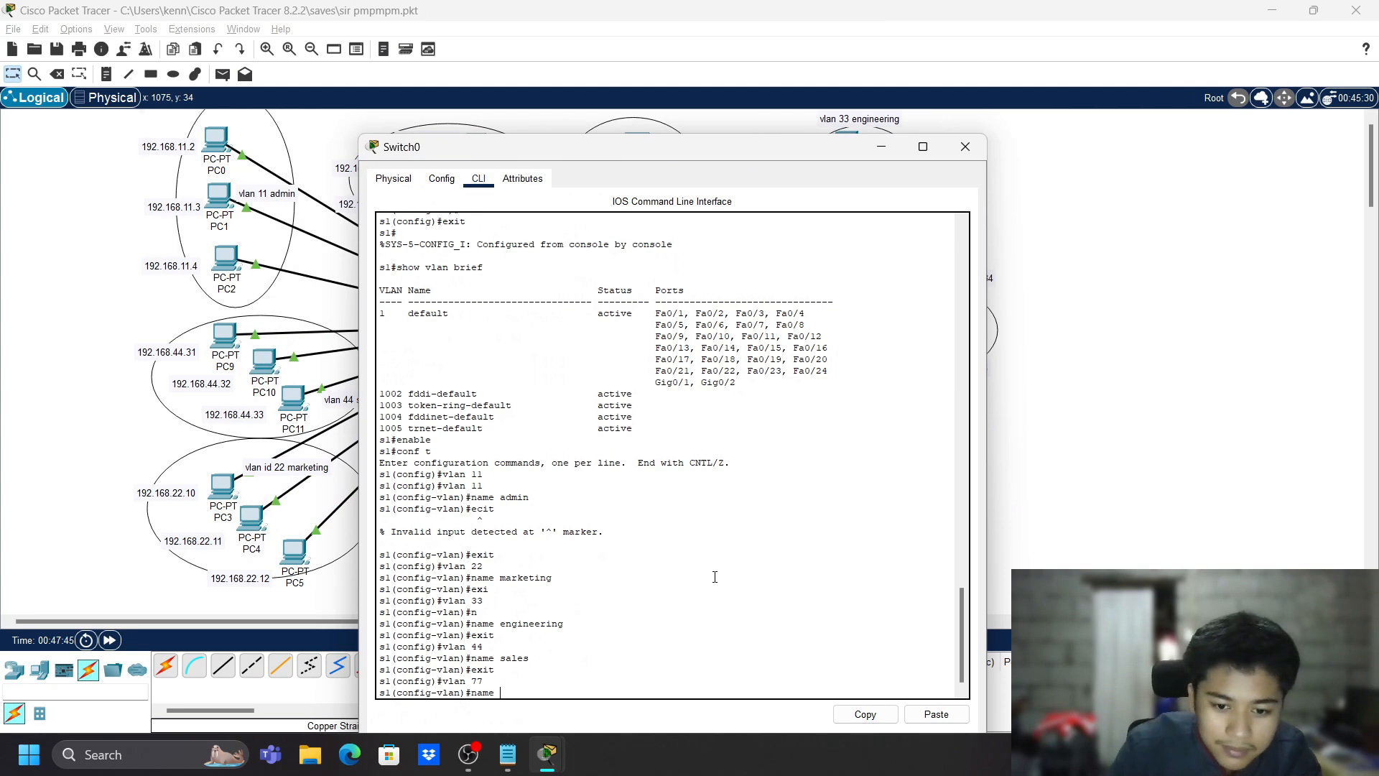
text(manageme)
key(BackSpace)
key(BackSpace)
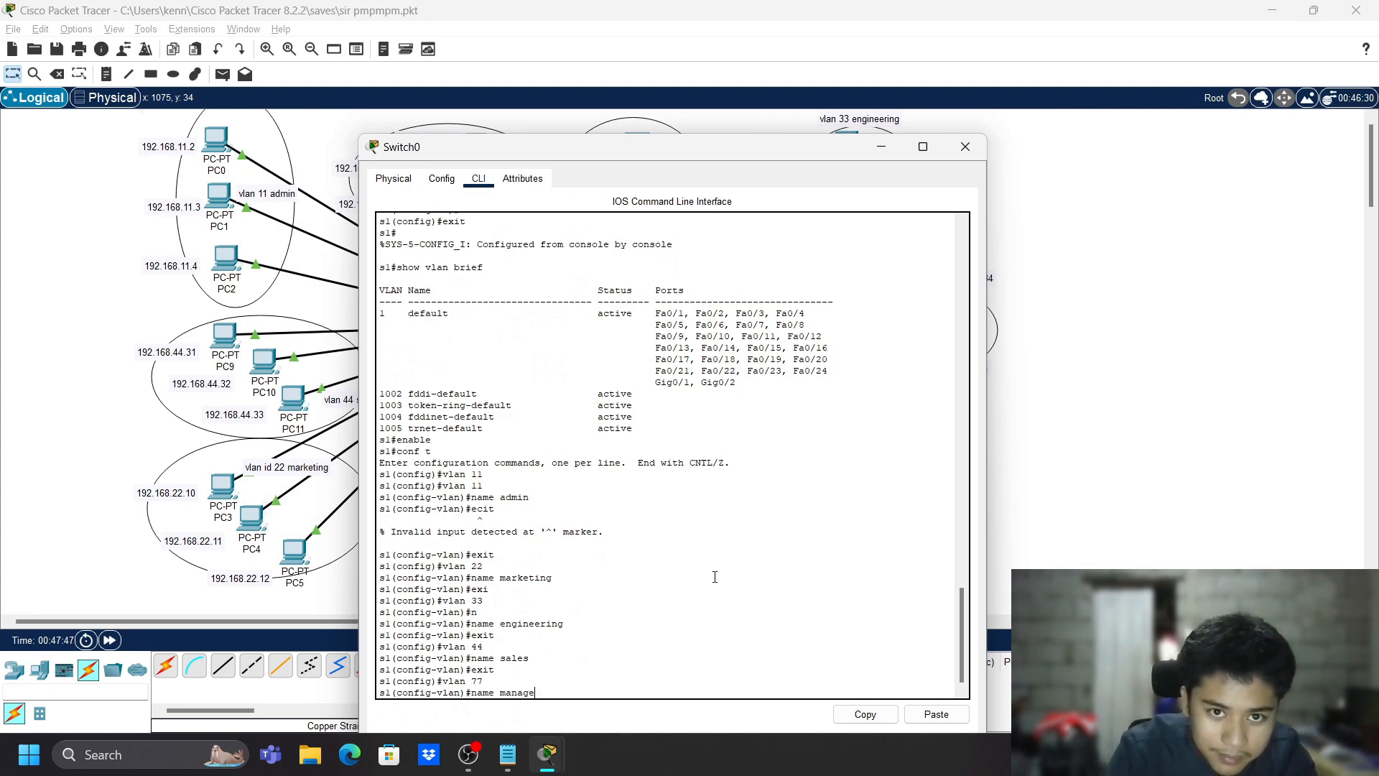
text(ment)
key(Return)
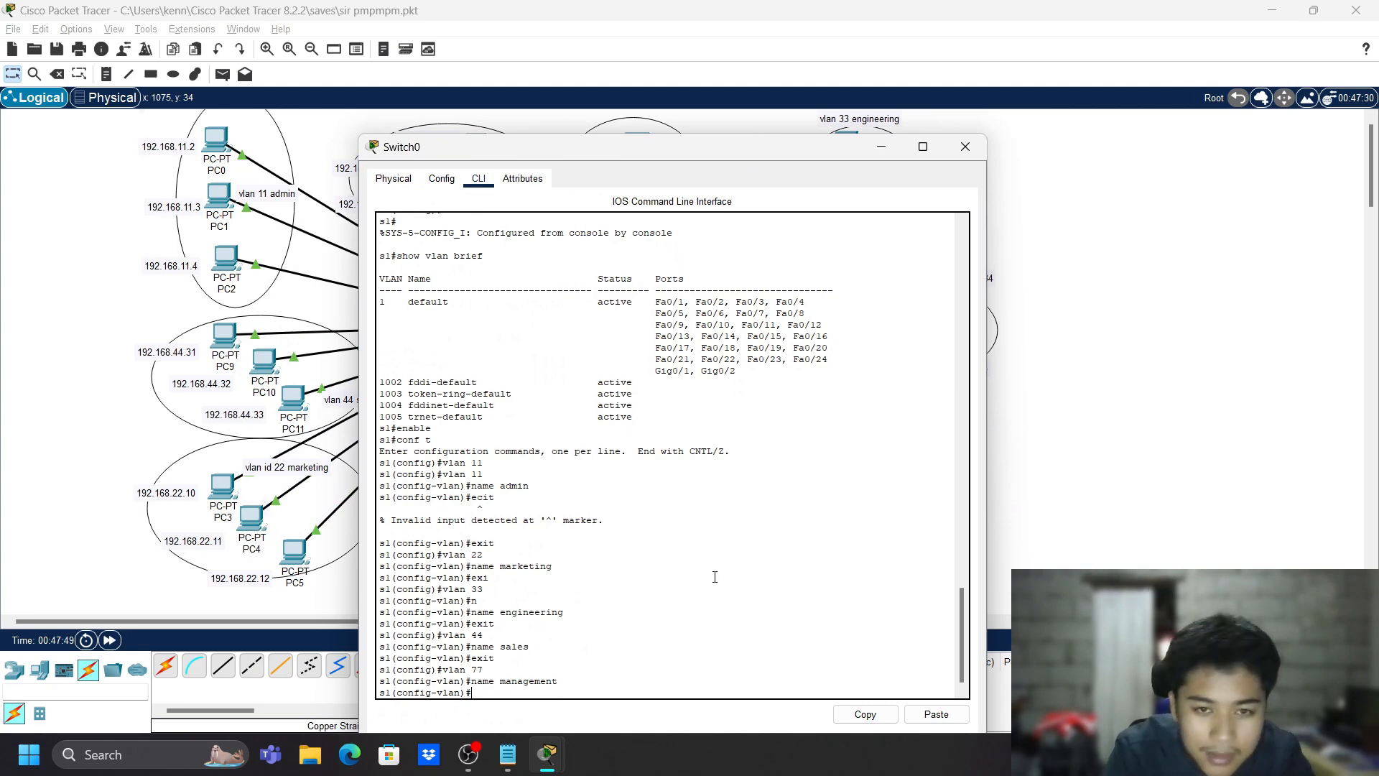
text(exit)
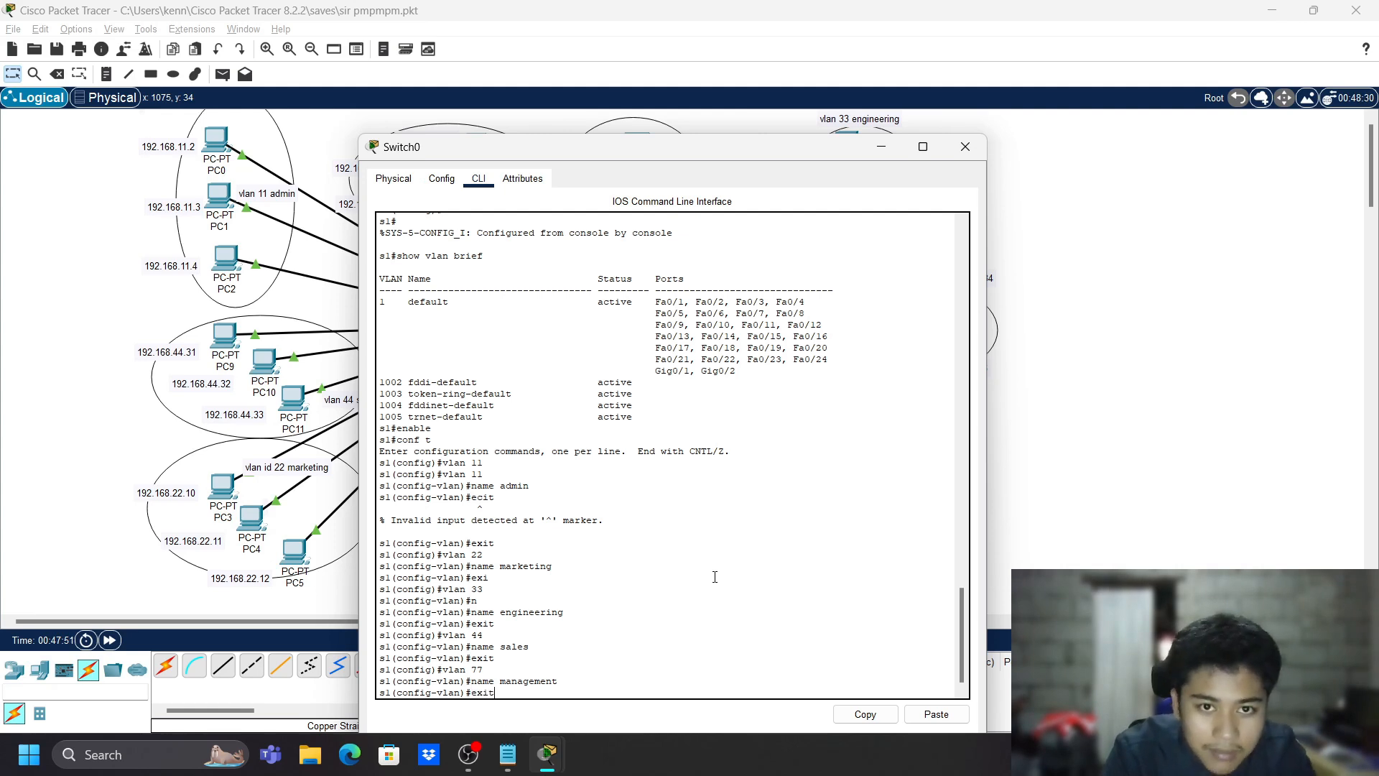
key(Return)
- Create VLAN 80 named native and return to global configuration
text(vlan 80)
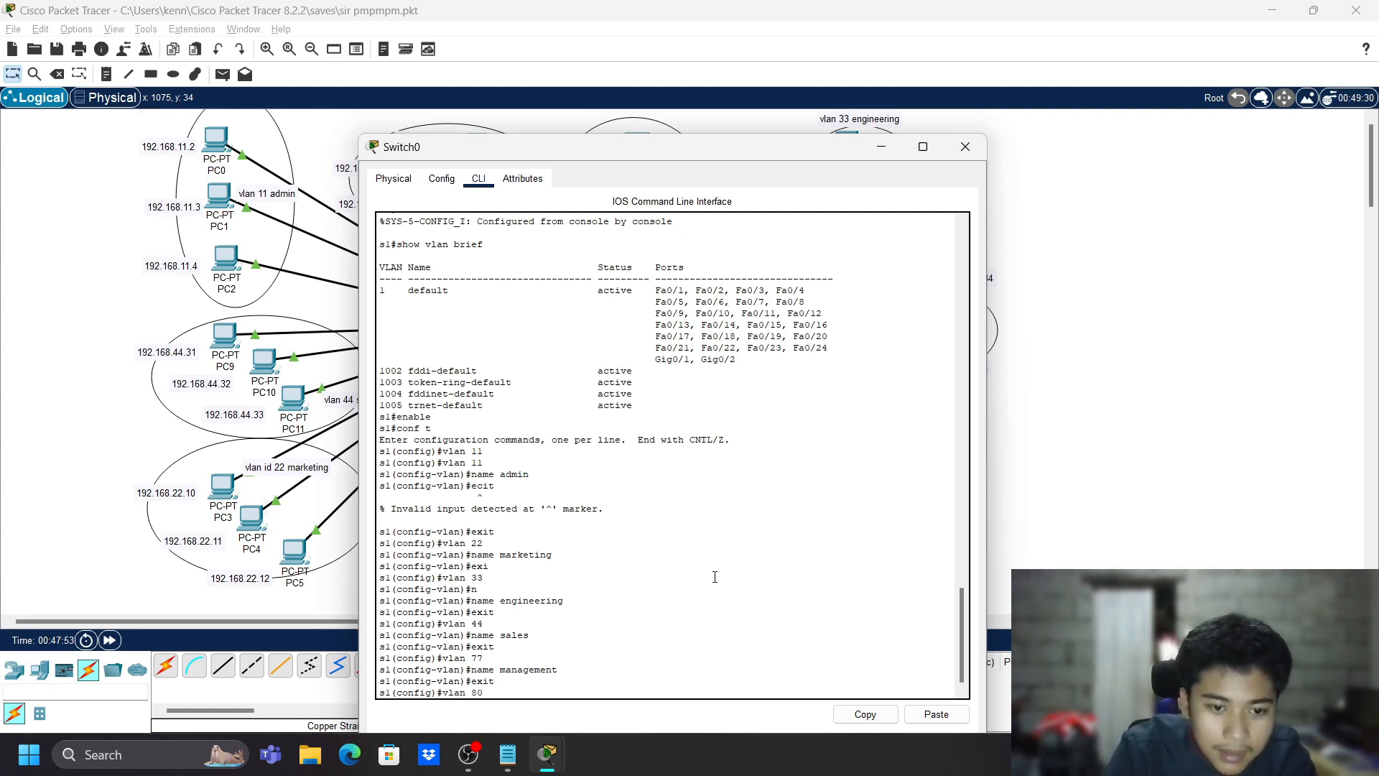
key(Return)
text(name native)
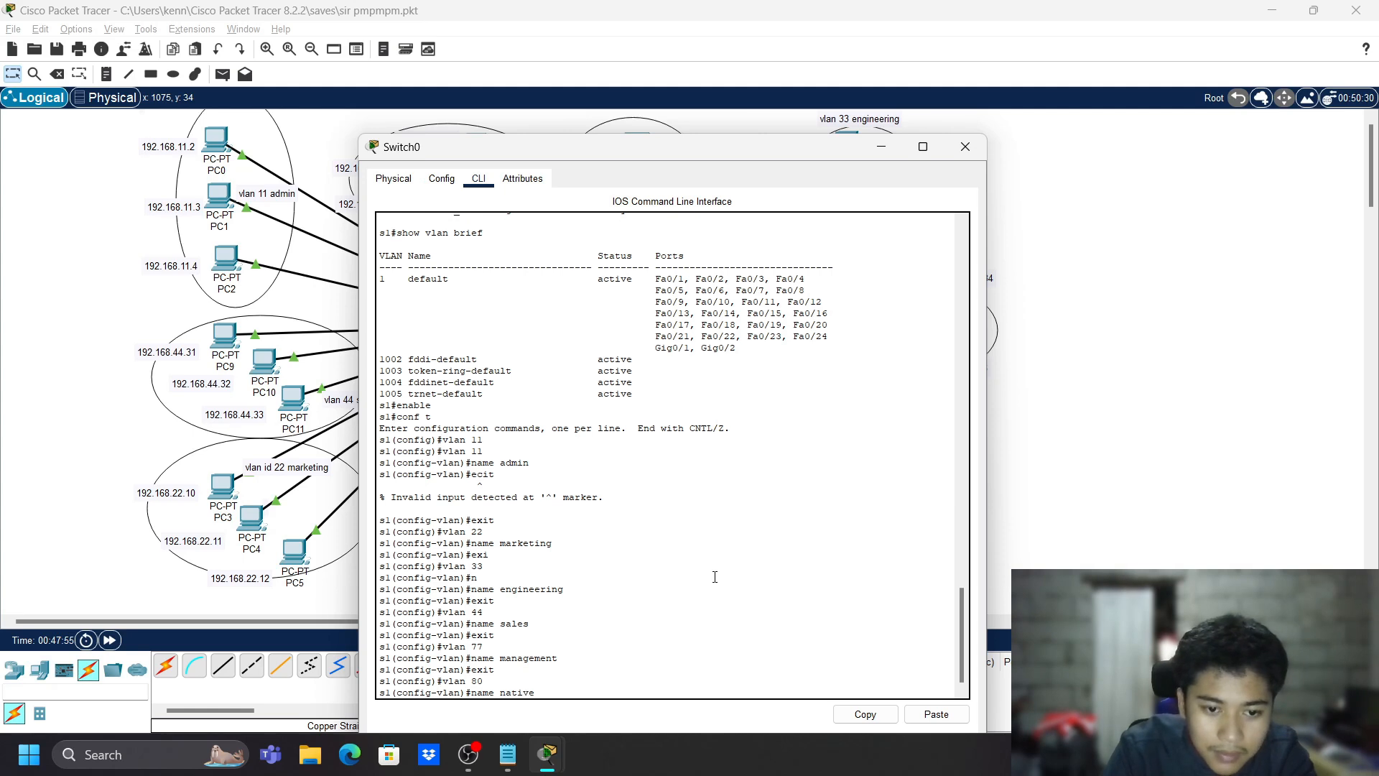
key(Return)
text(exit)
key(Return)
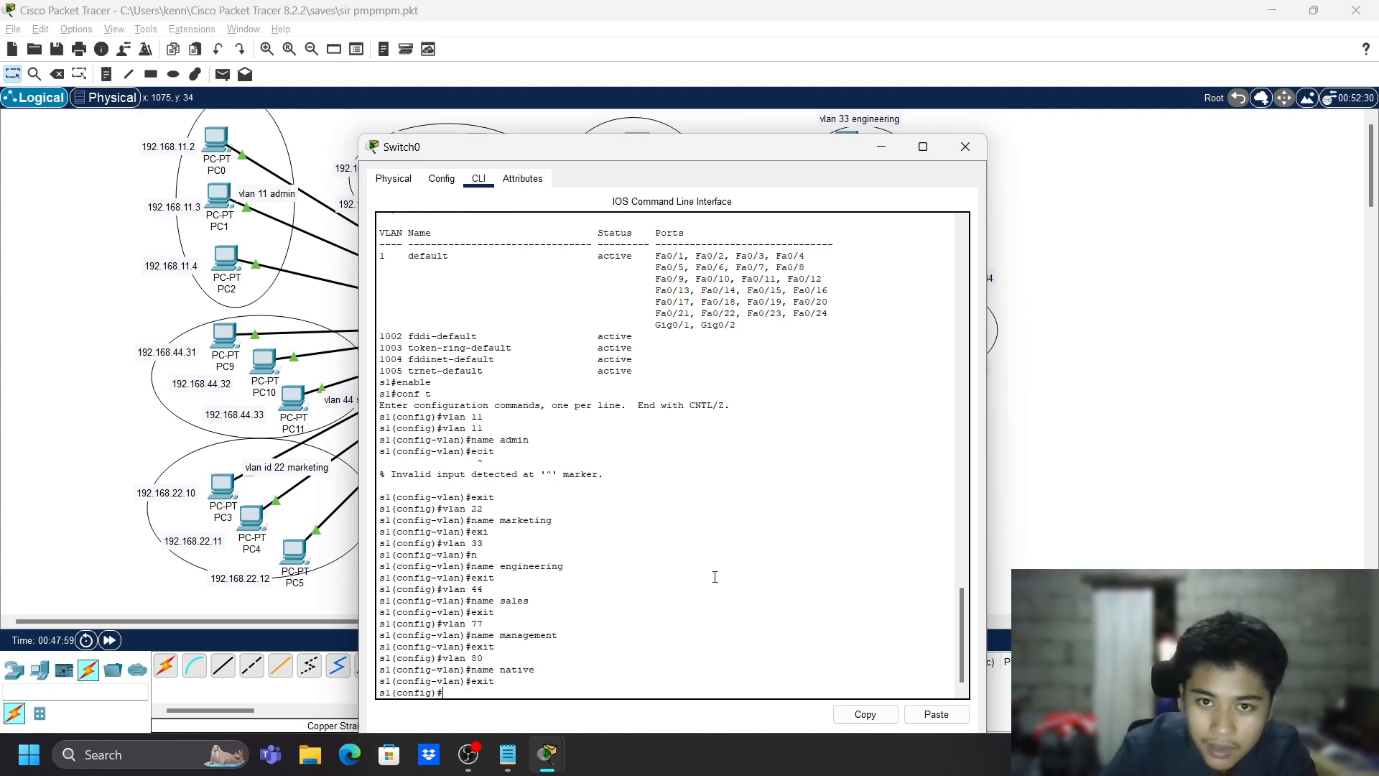
- Make ports Fa0/1-5 access ports in VLAN 11
text(i)
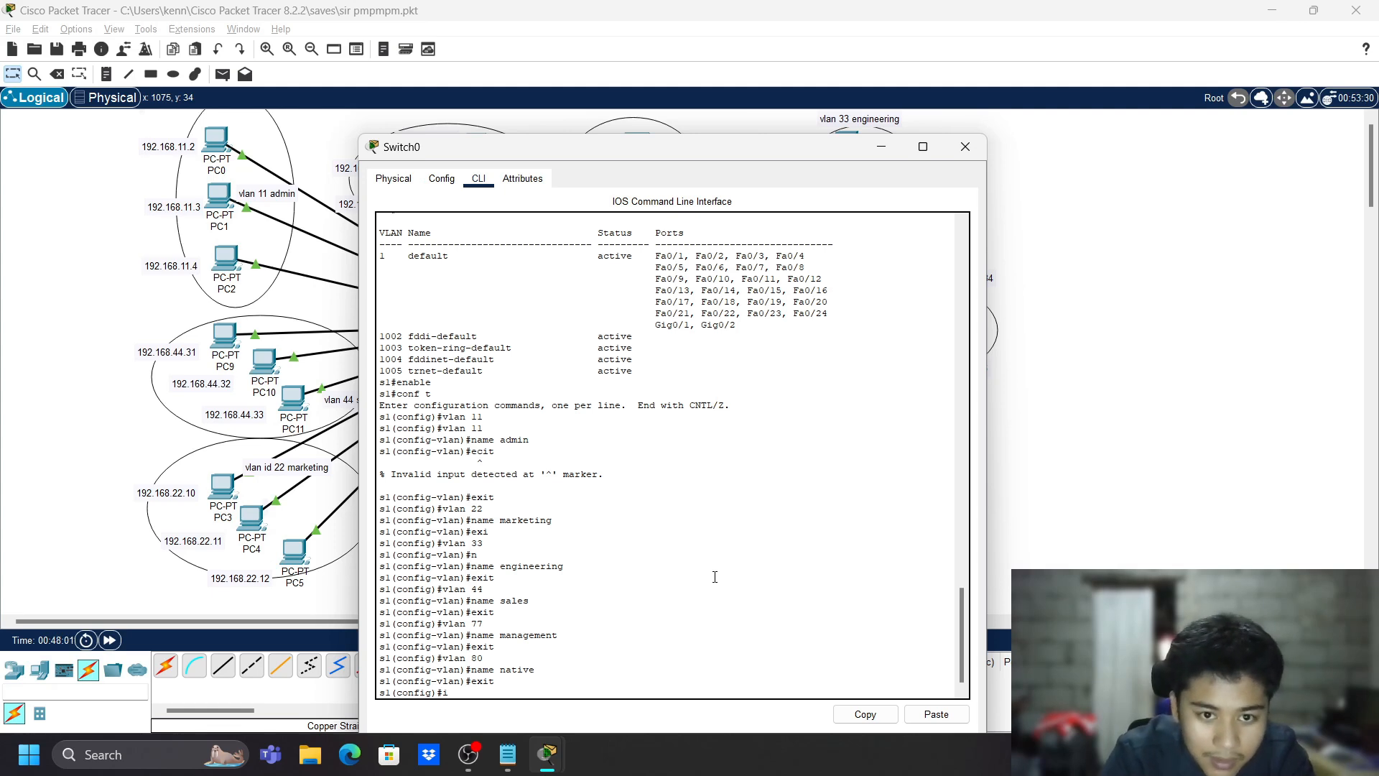
text(mt)
key(BackSpace)
text(nt)
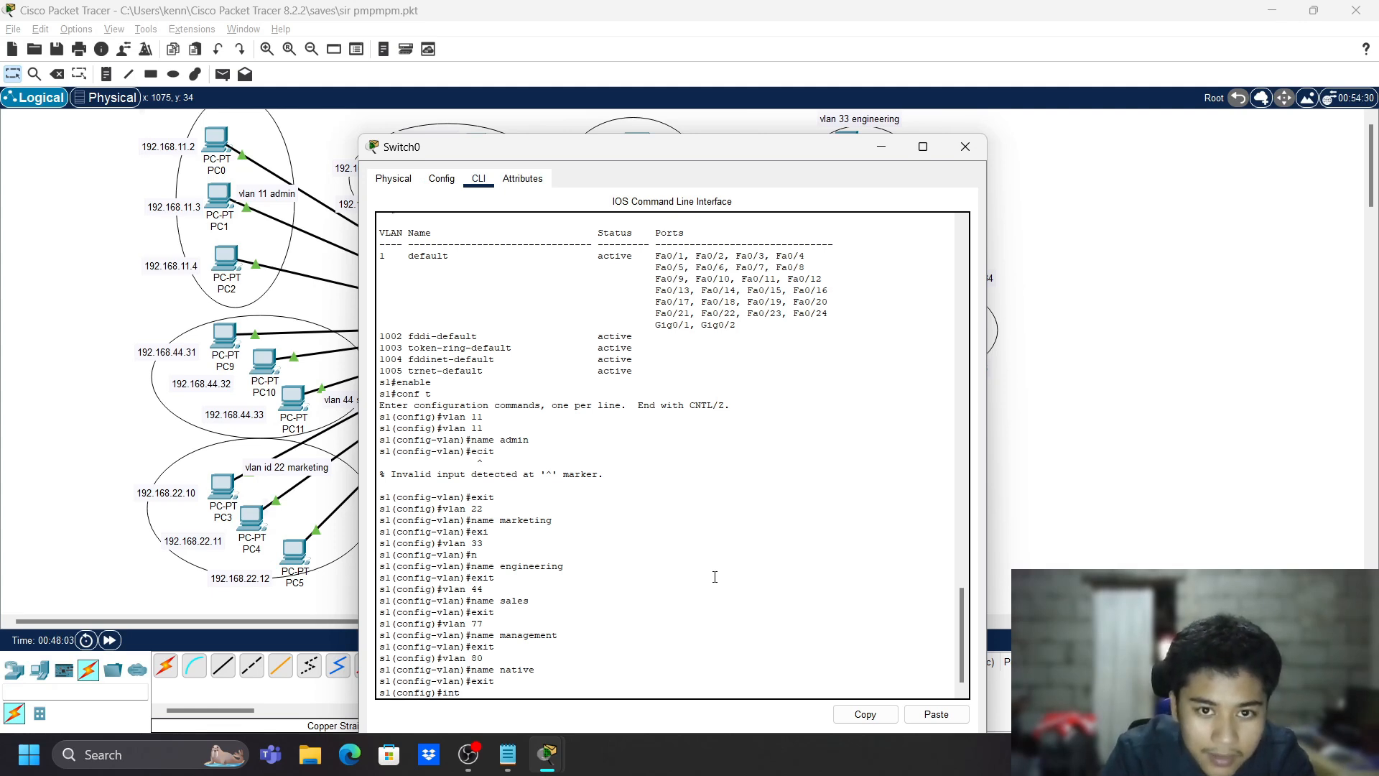
text( r fa)
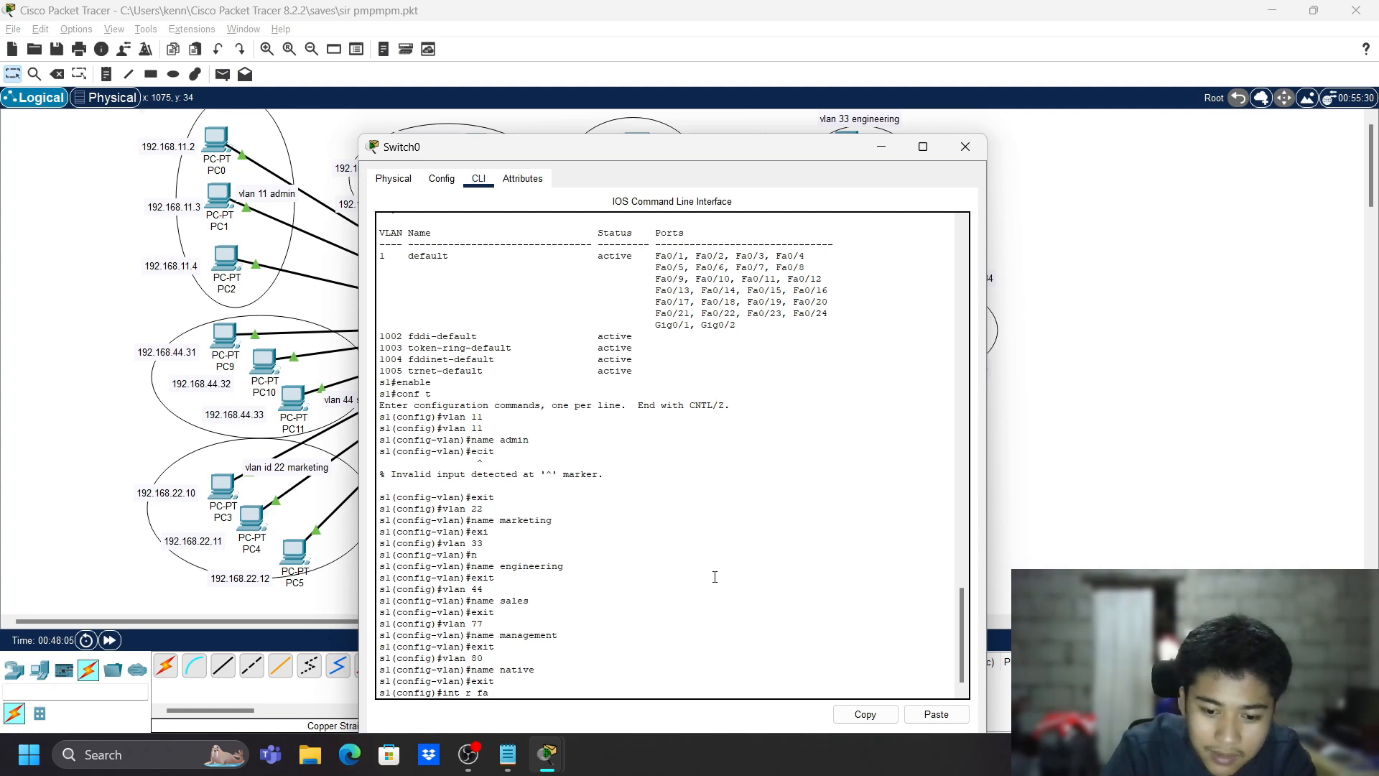
text( 0.)
key(BackSpace)
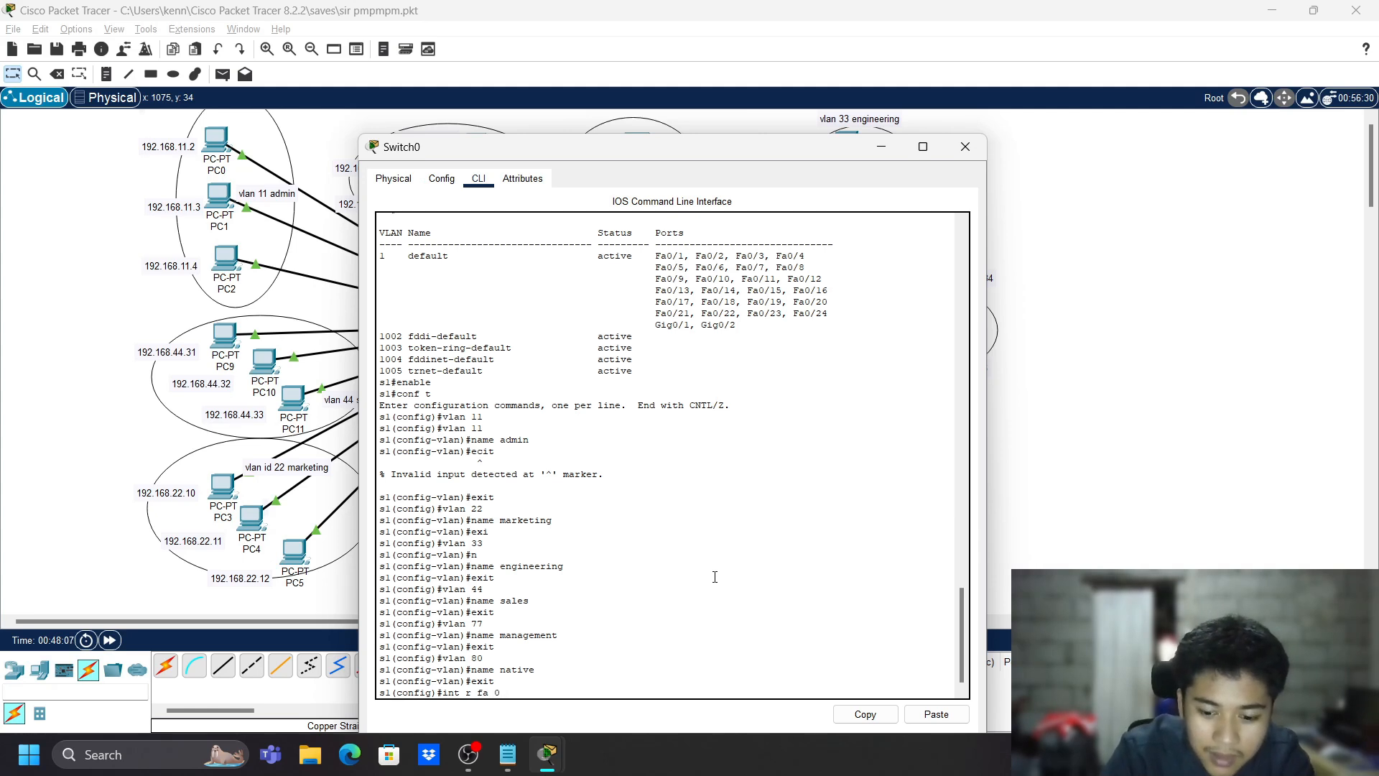
text(/1-5)
key(Return)
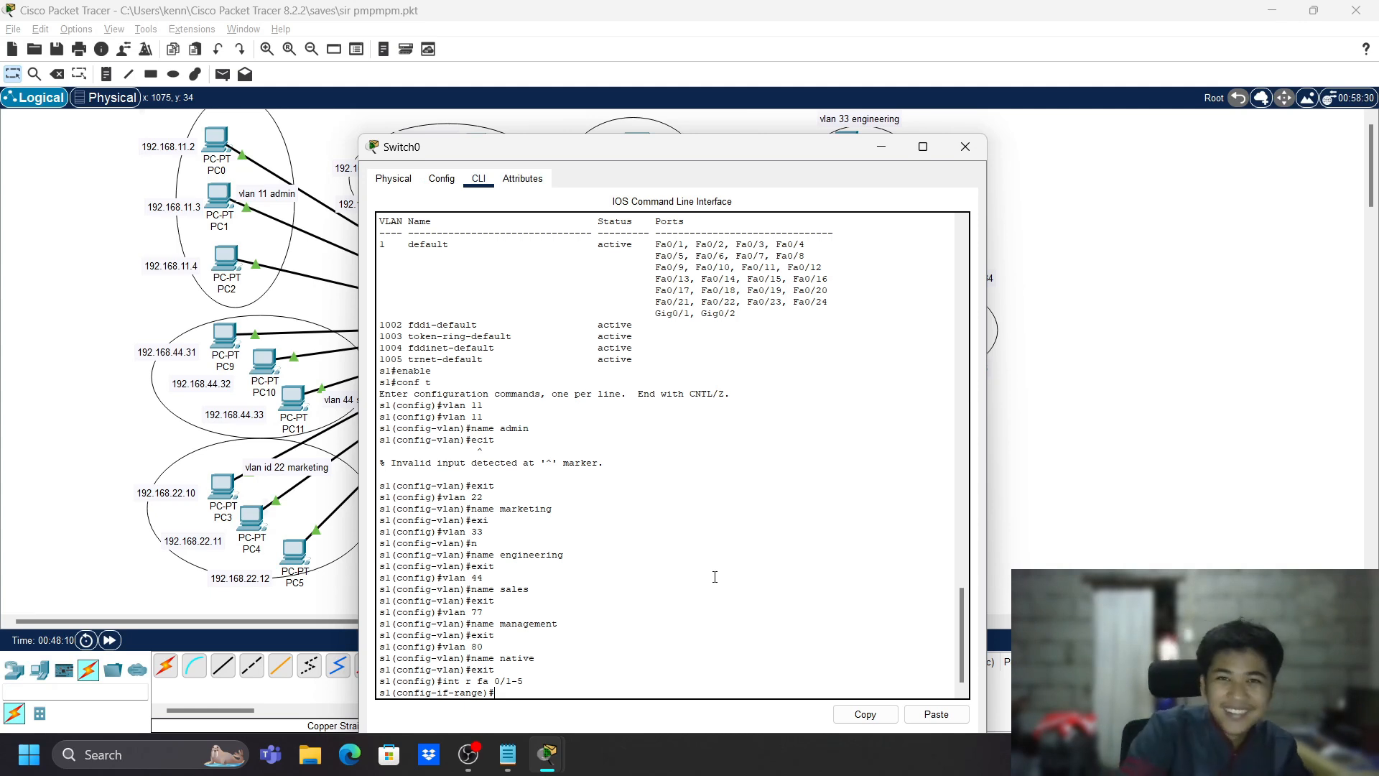
text(sw )
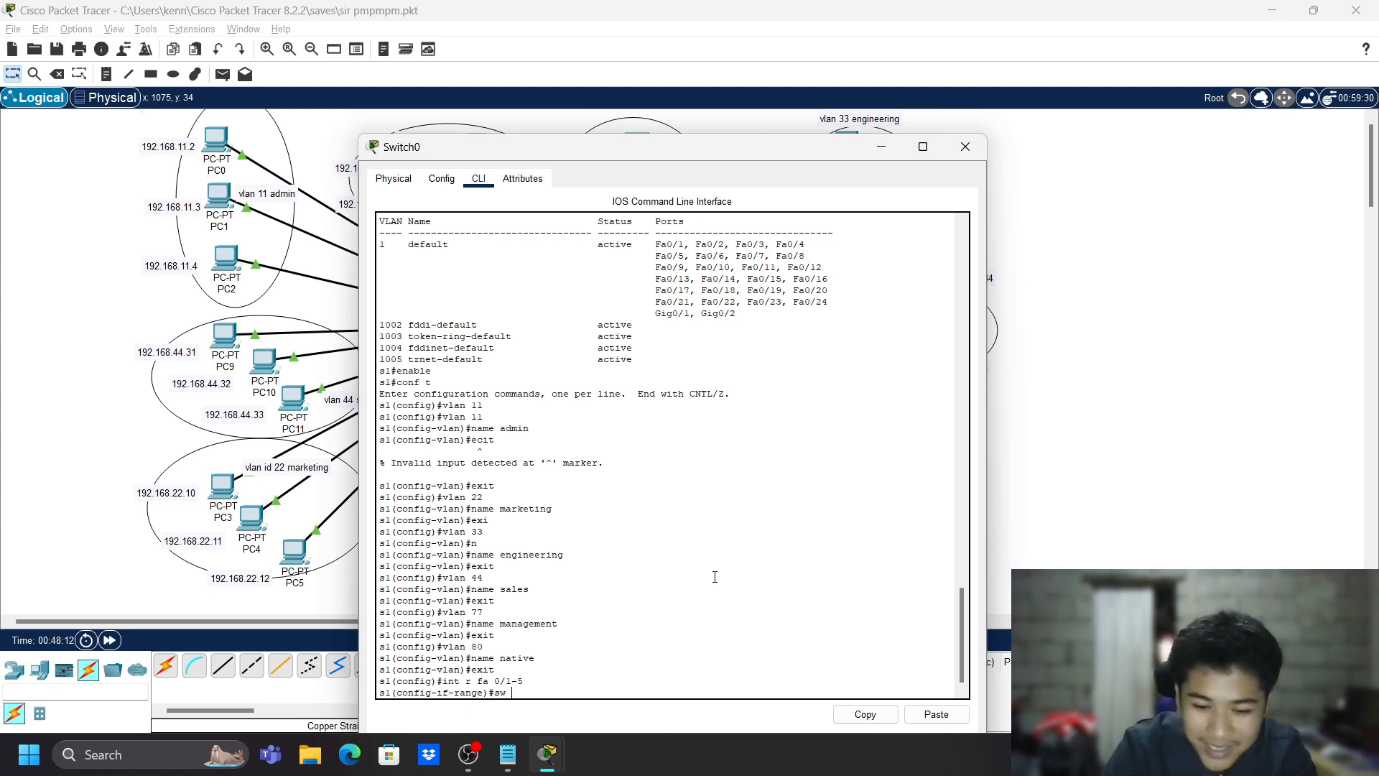
text(m ac)
key(Return)
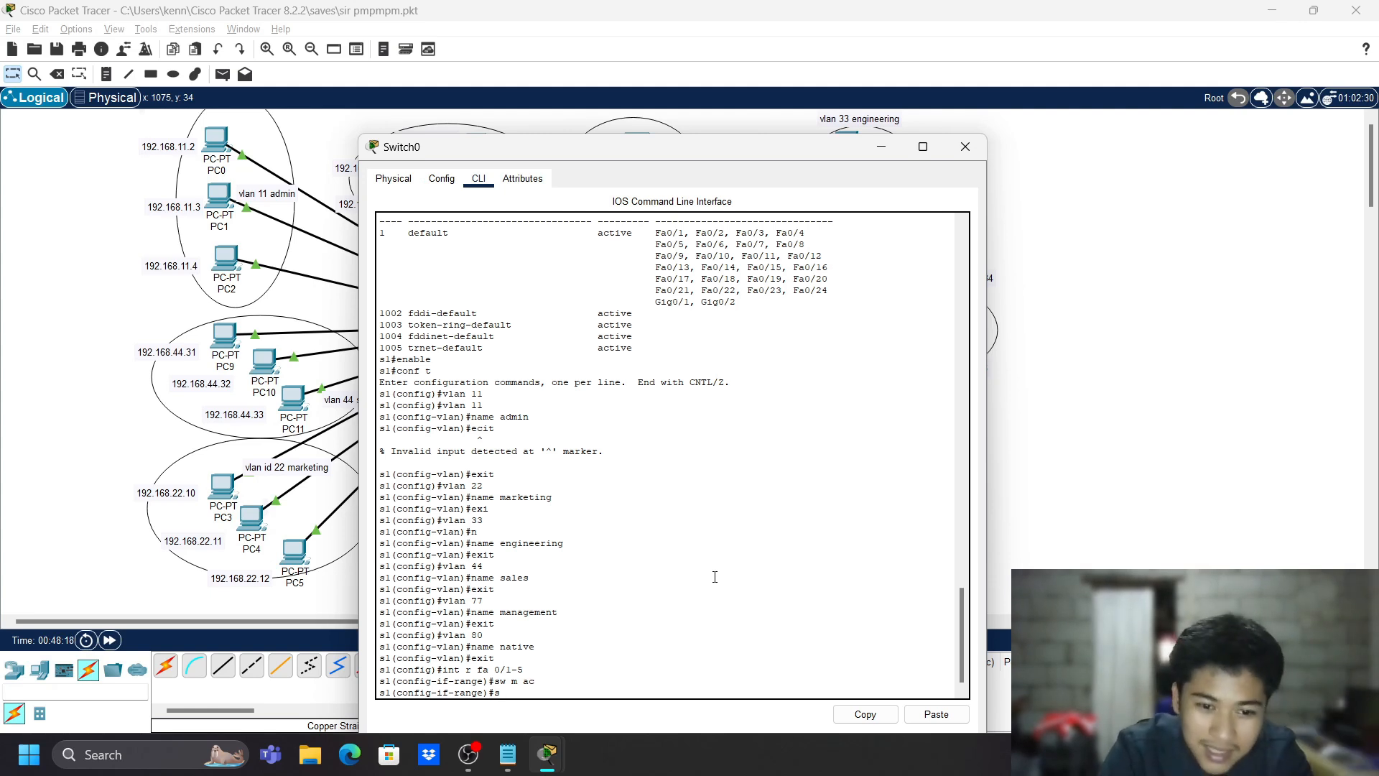
text(sw ac)
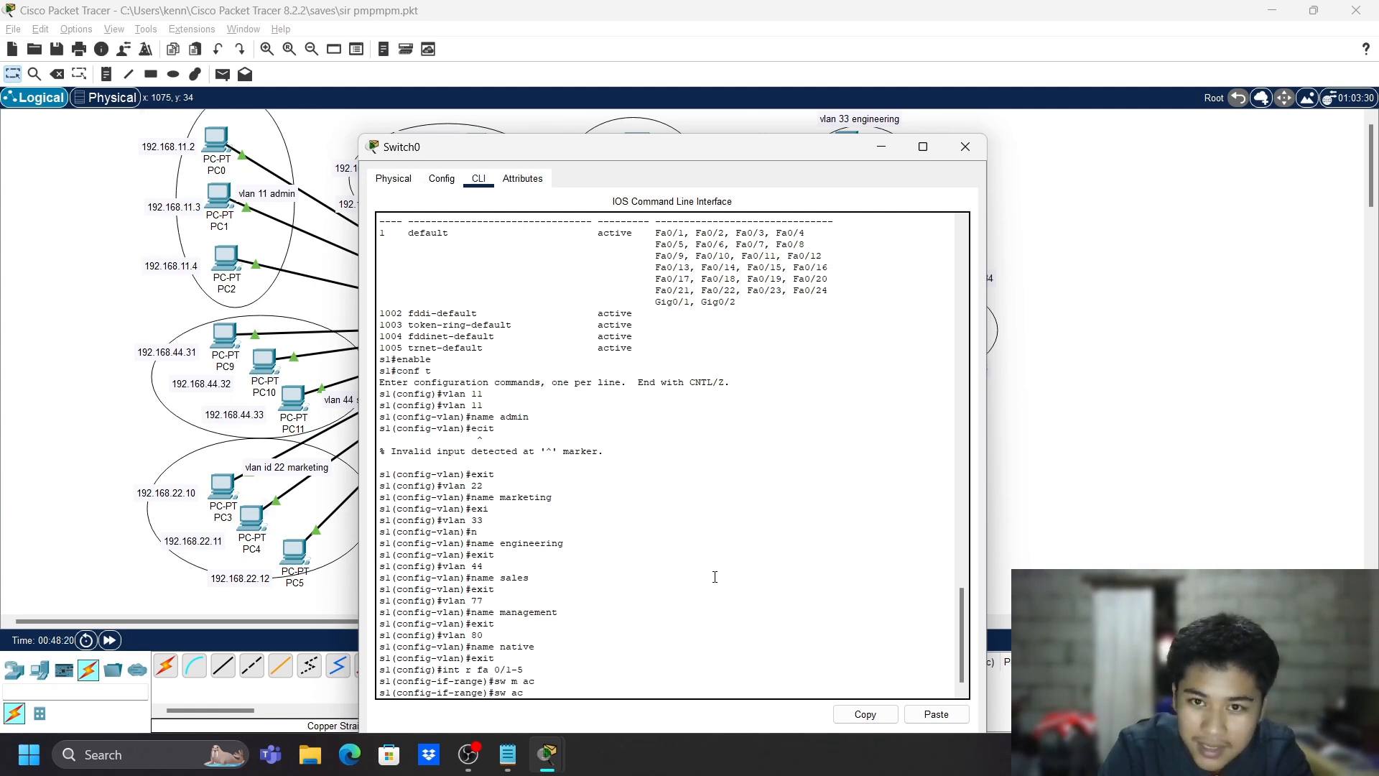
text( vlan 11)
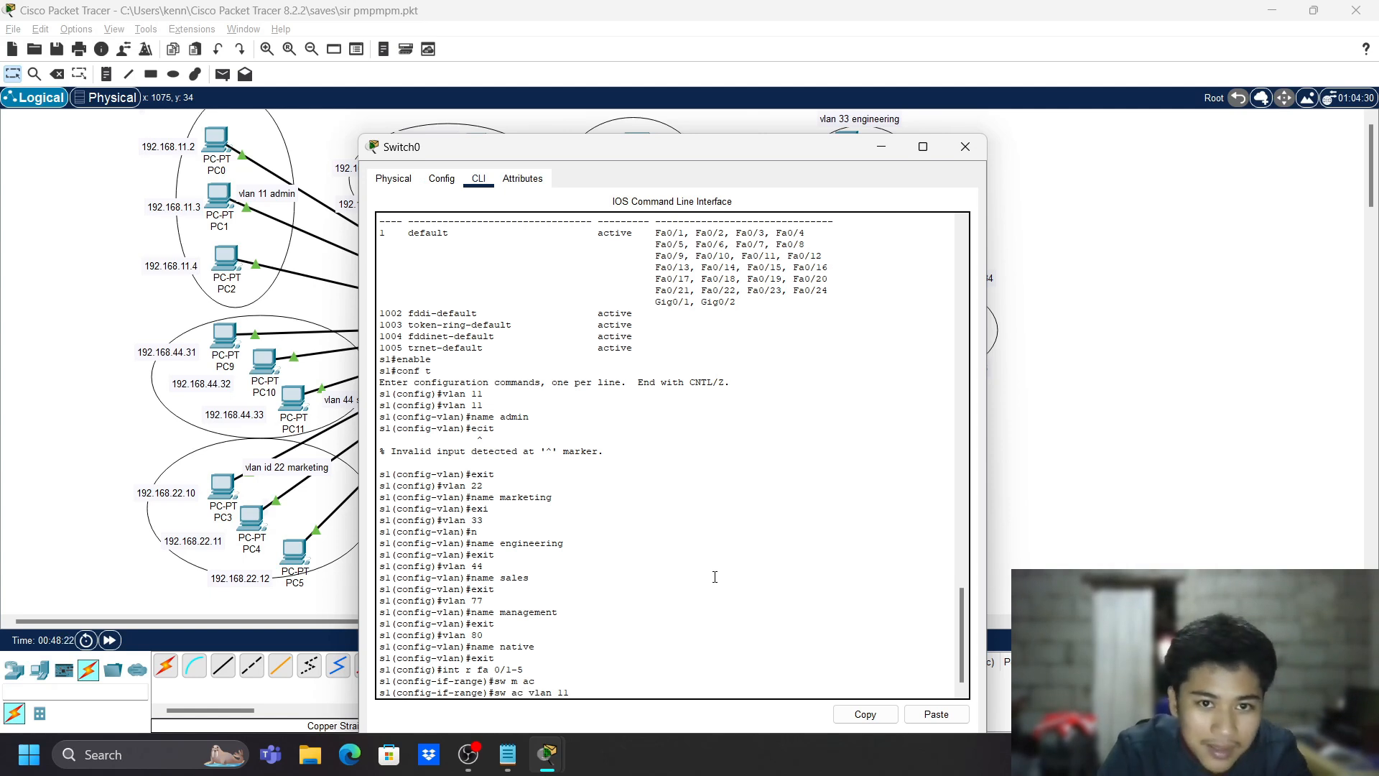
key(Return)
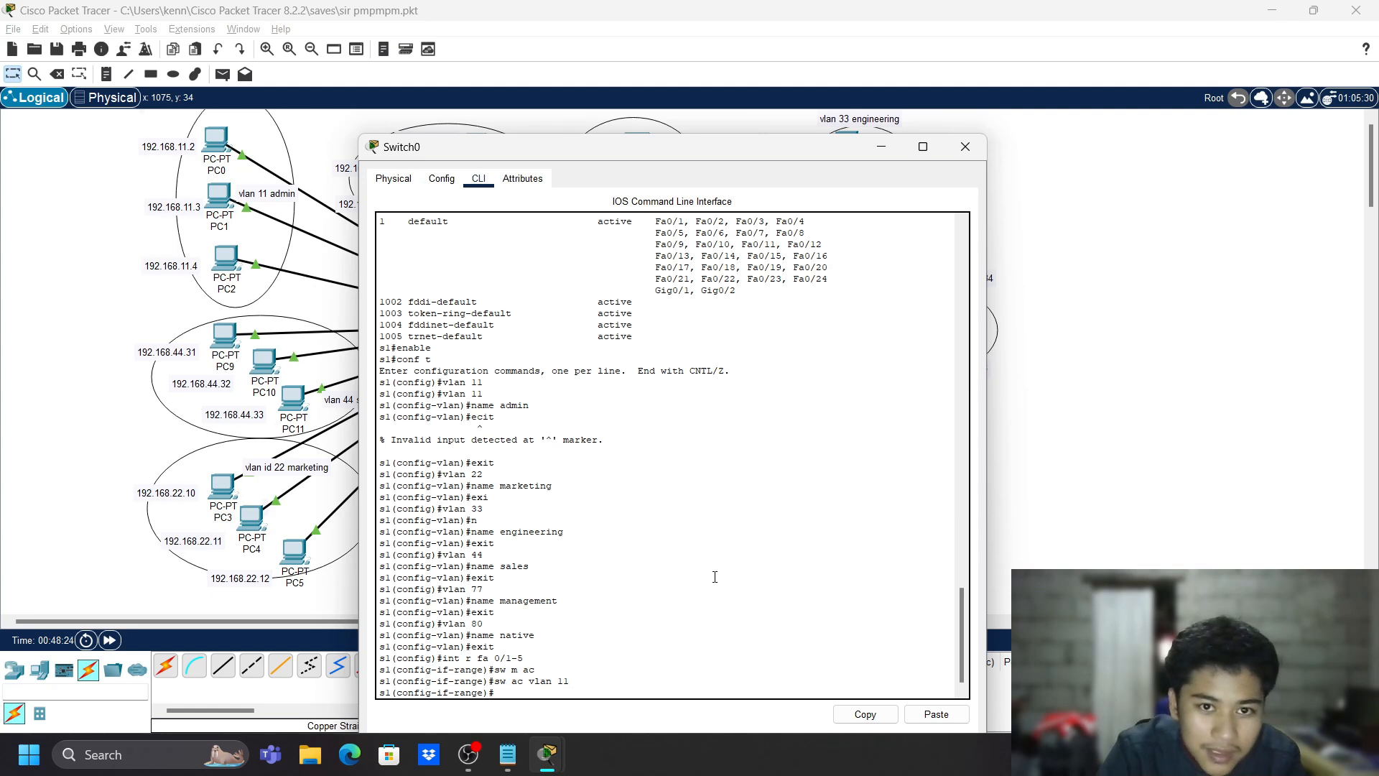
text(exit)
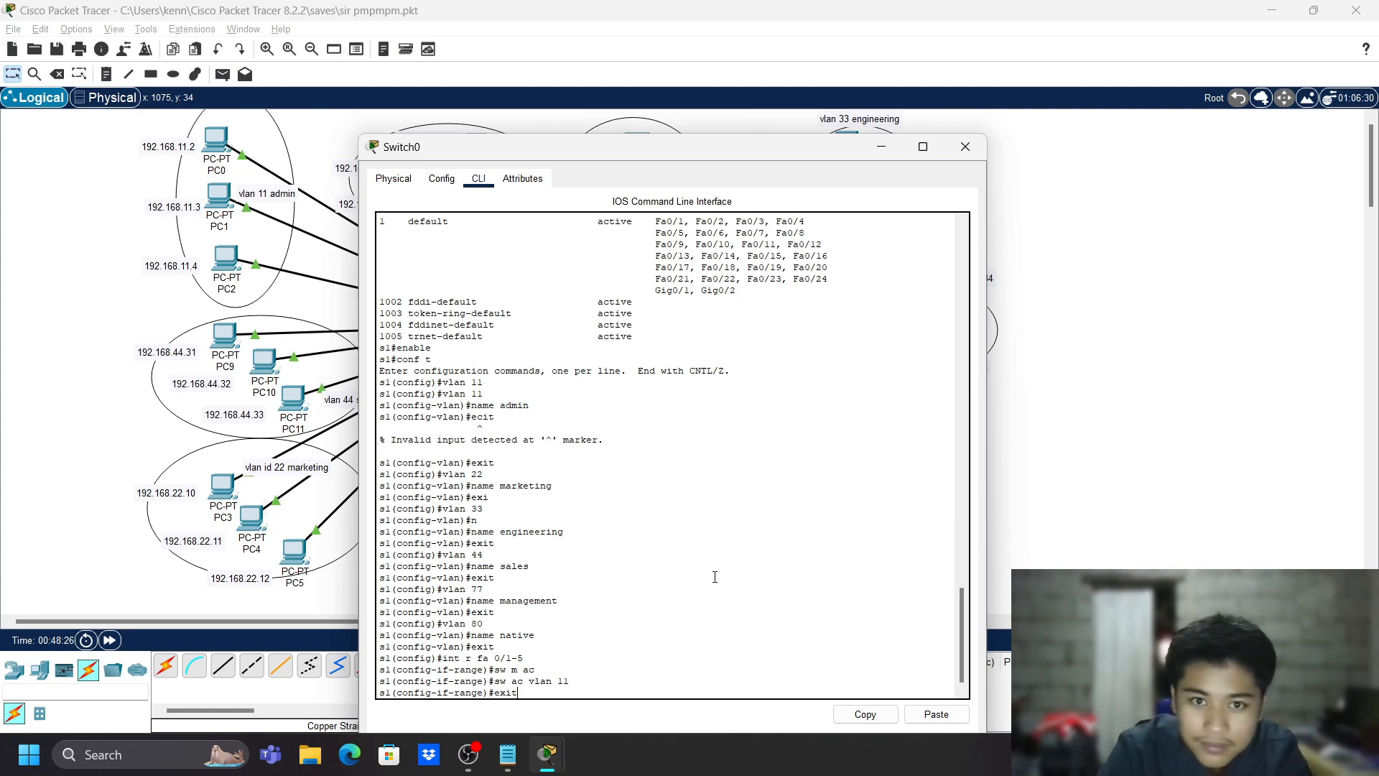
key(Return)
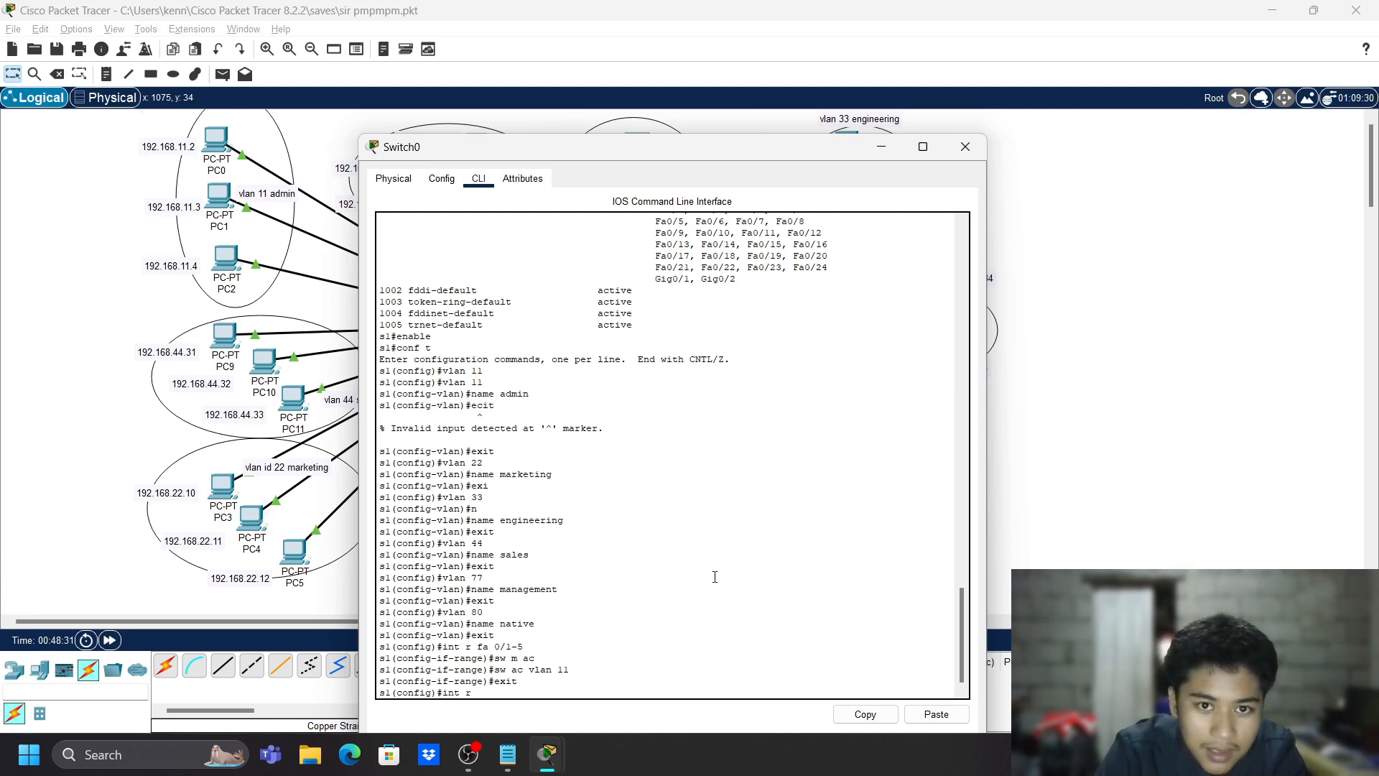
- Make ports Fa0/6-10 access ports in VLAN 22
text(int r fa 0)
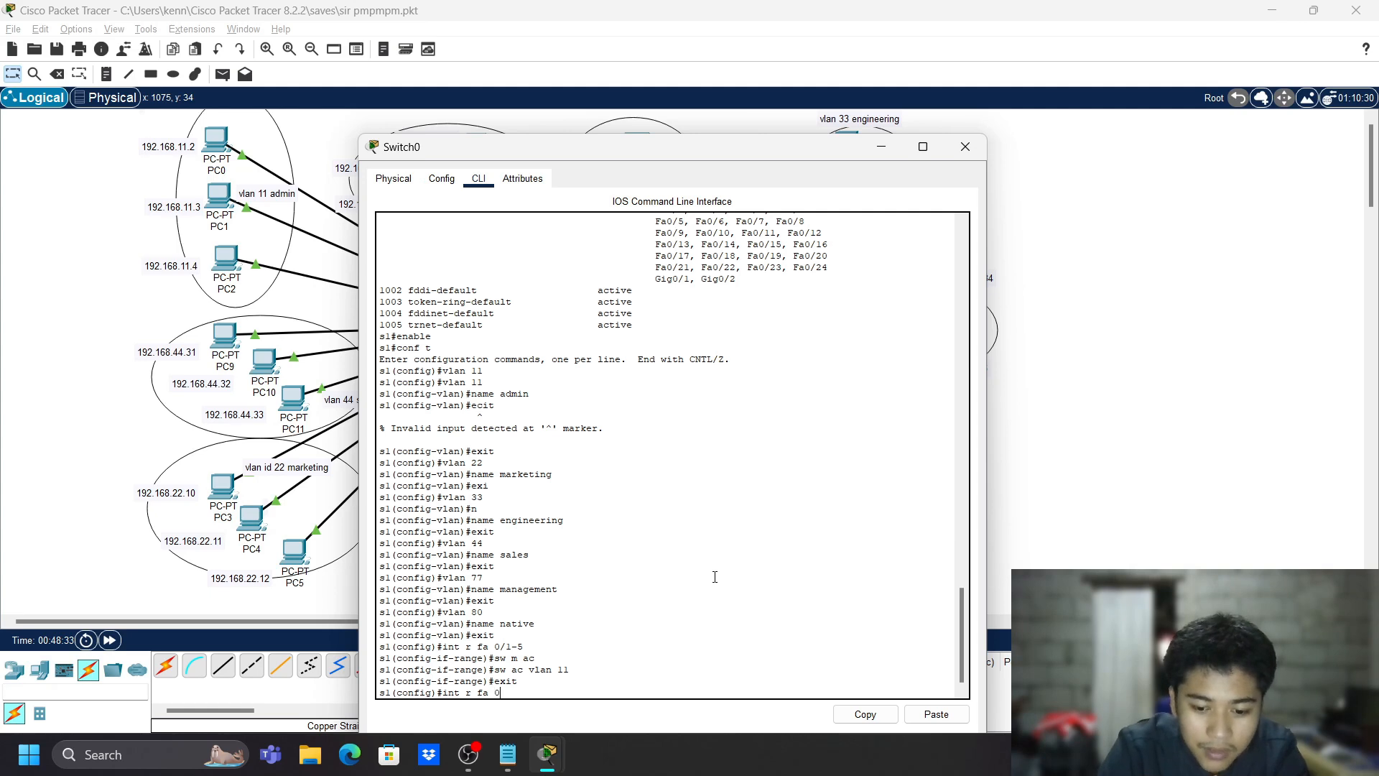
text(/6-1)
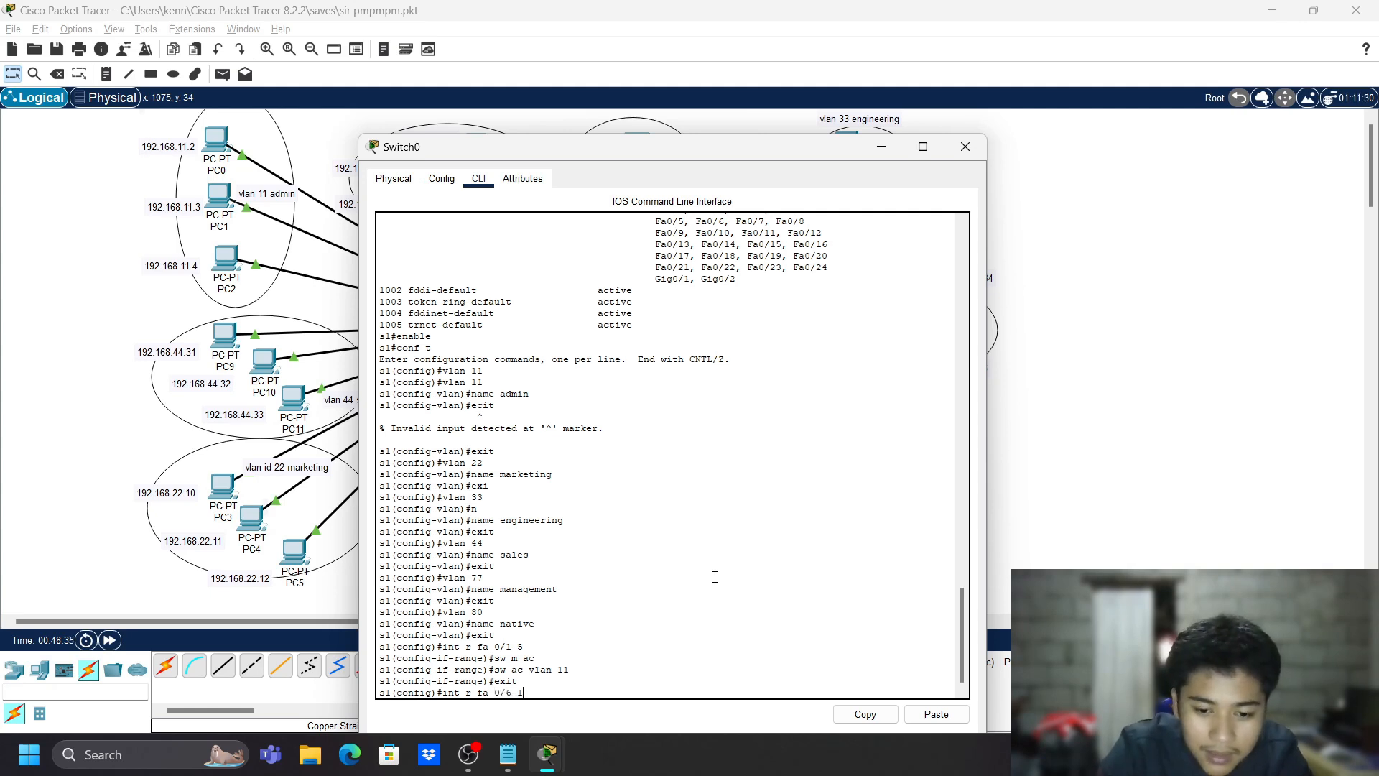
text(0)
key(Return)
text(sw m )
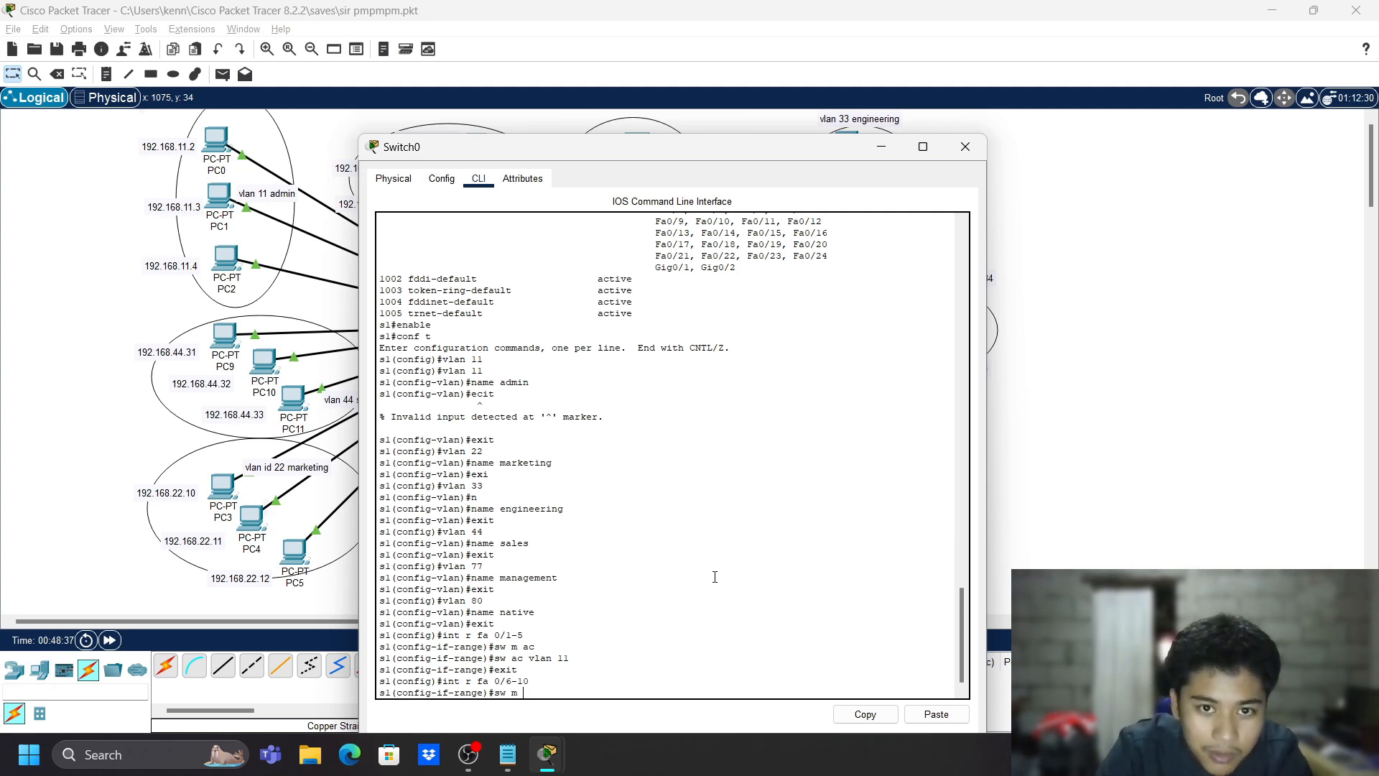
text(ac)
key(Return)
text(sw a)
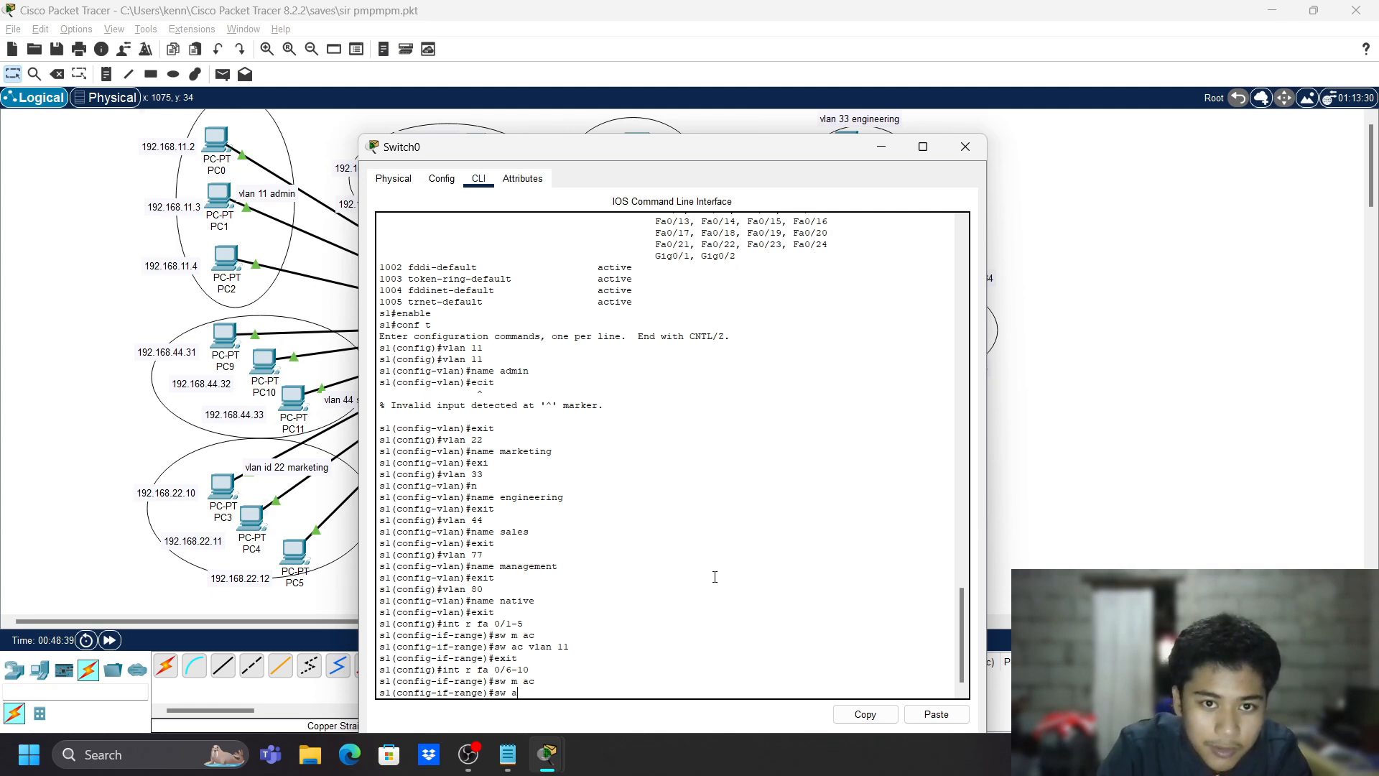
text(c vlan 2)
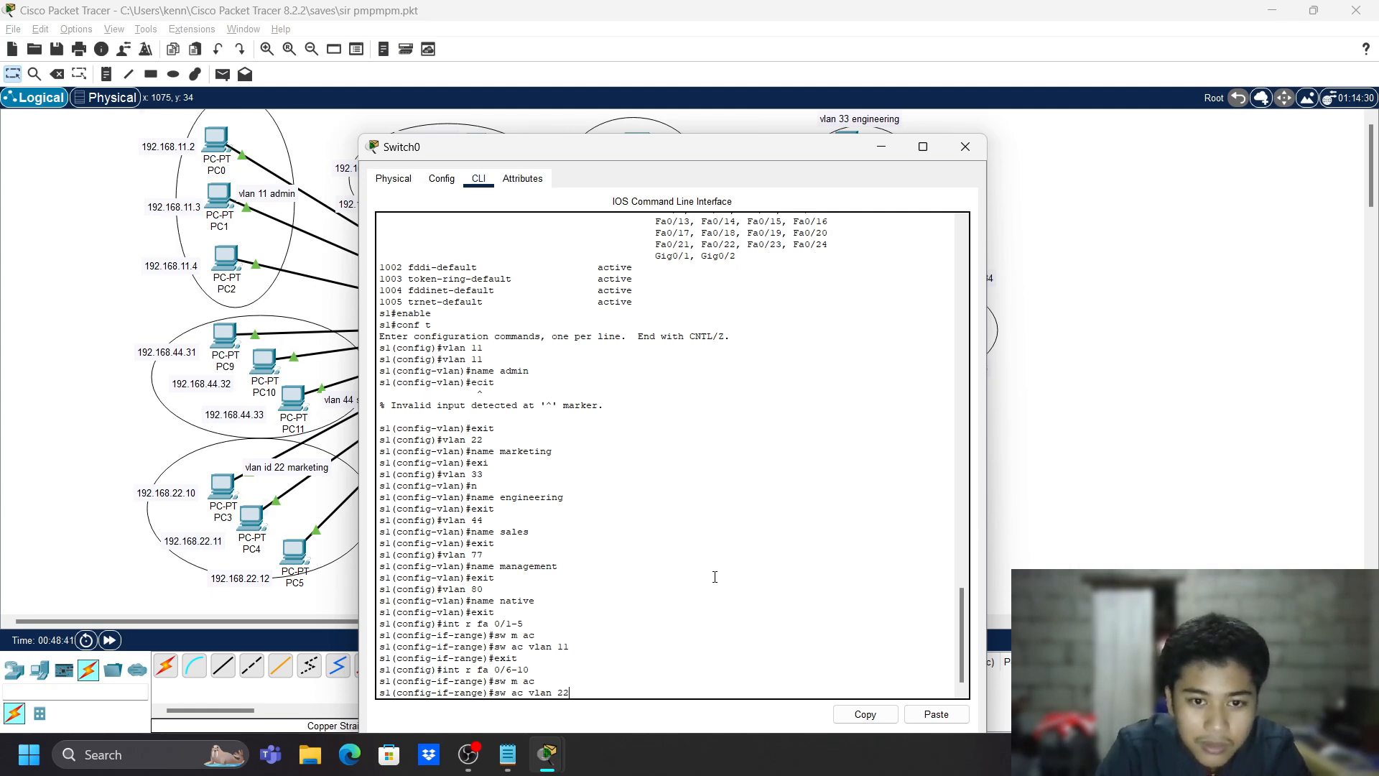
text(2)
key(Return)
text(exit)
key(Return)
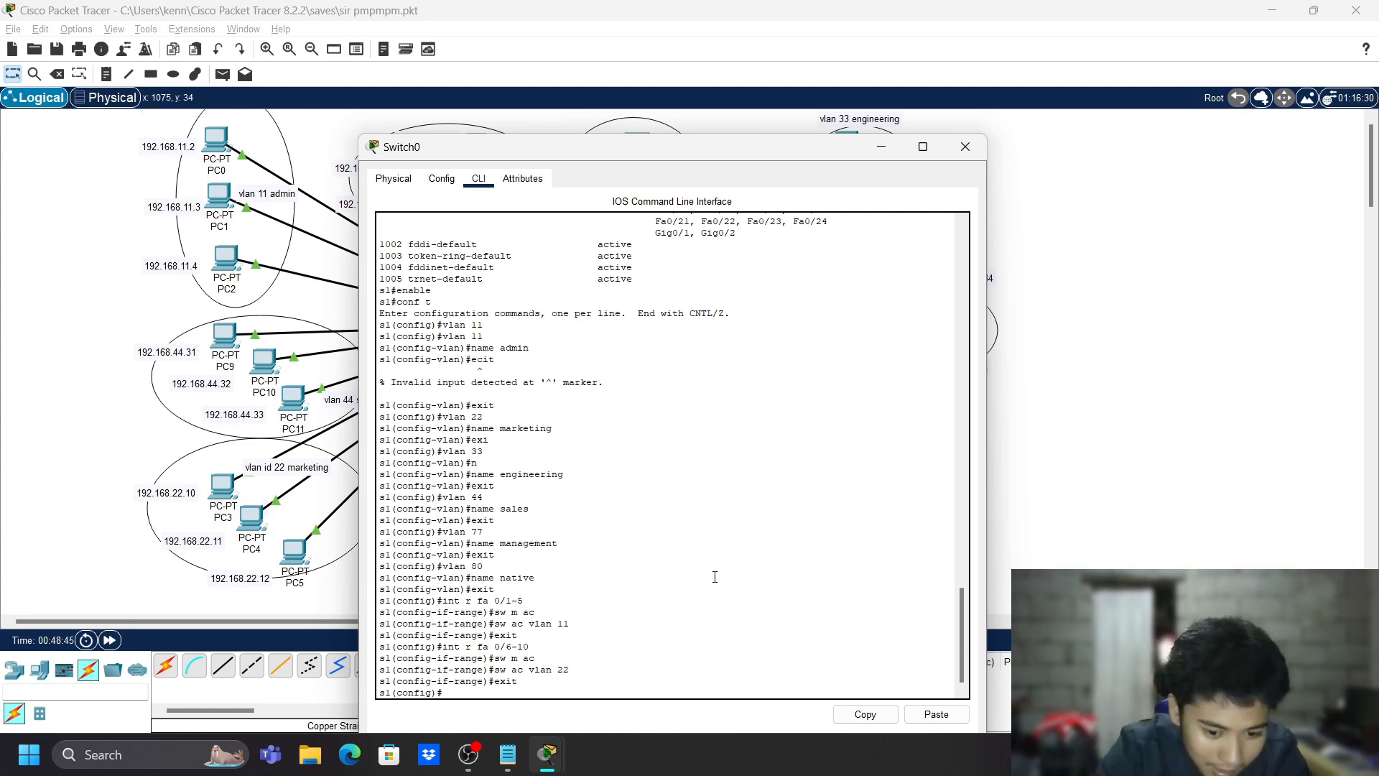
- Make ports Fa0/11-15 access ports in VLAN 33
text(int r fa)
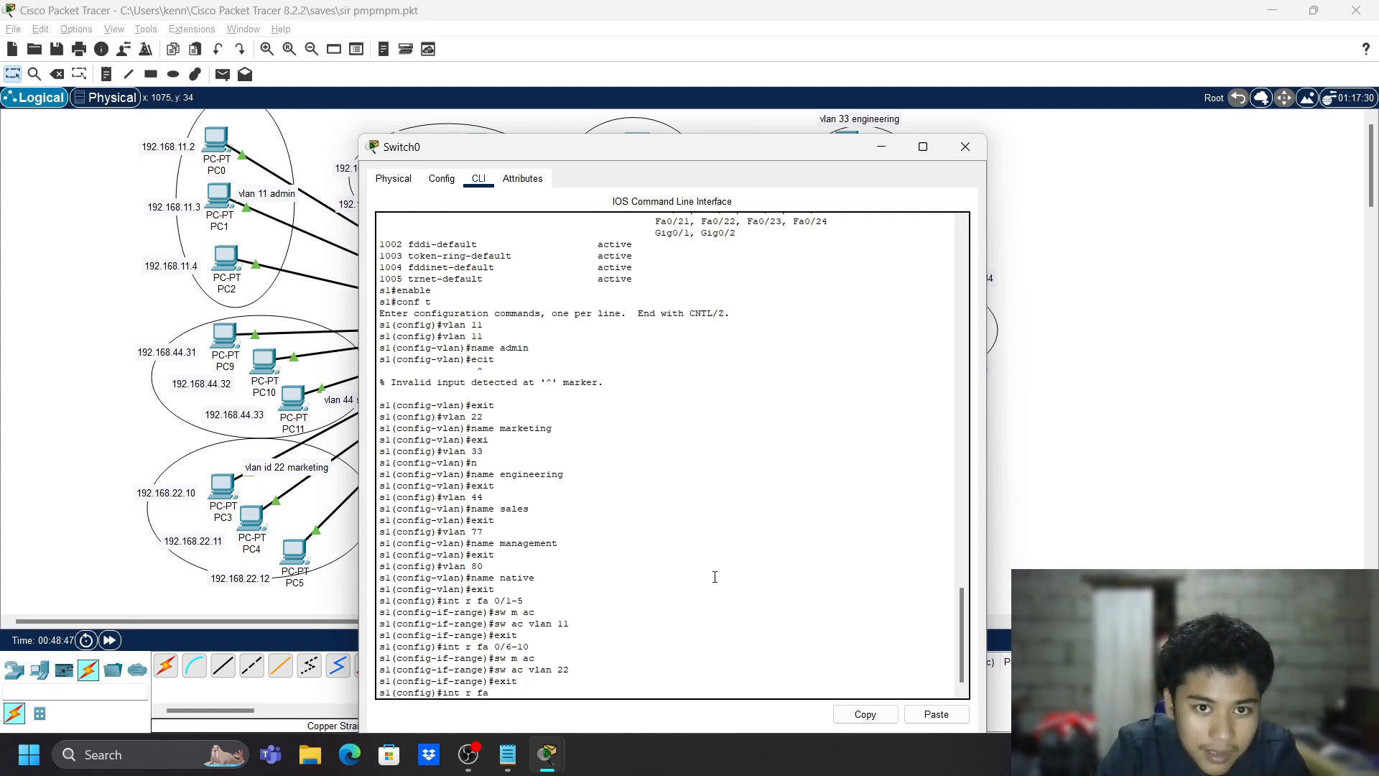
text( 0)
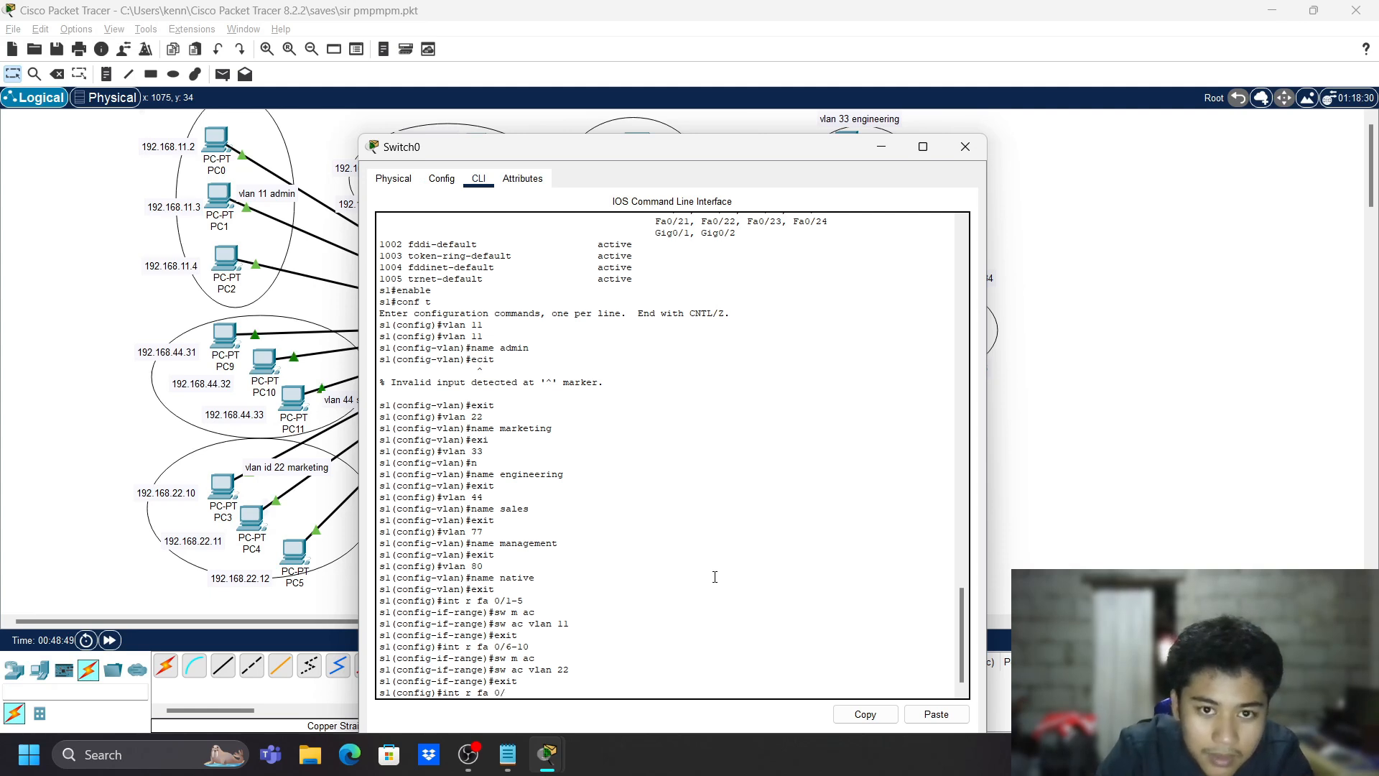
text(/11)
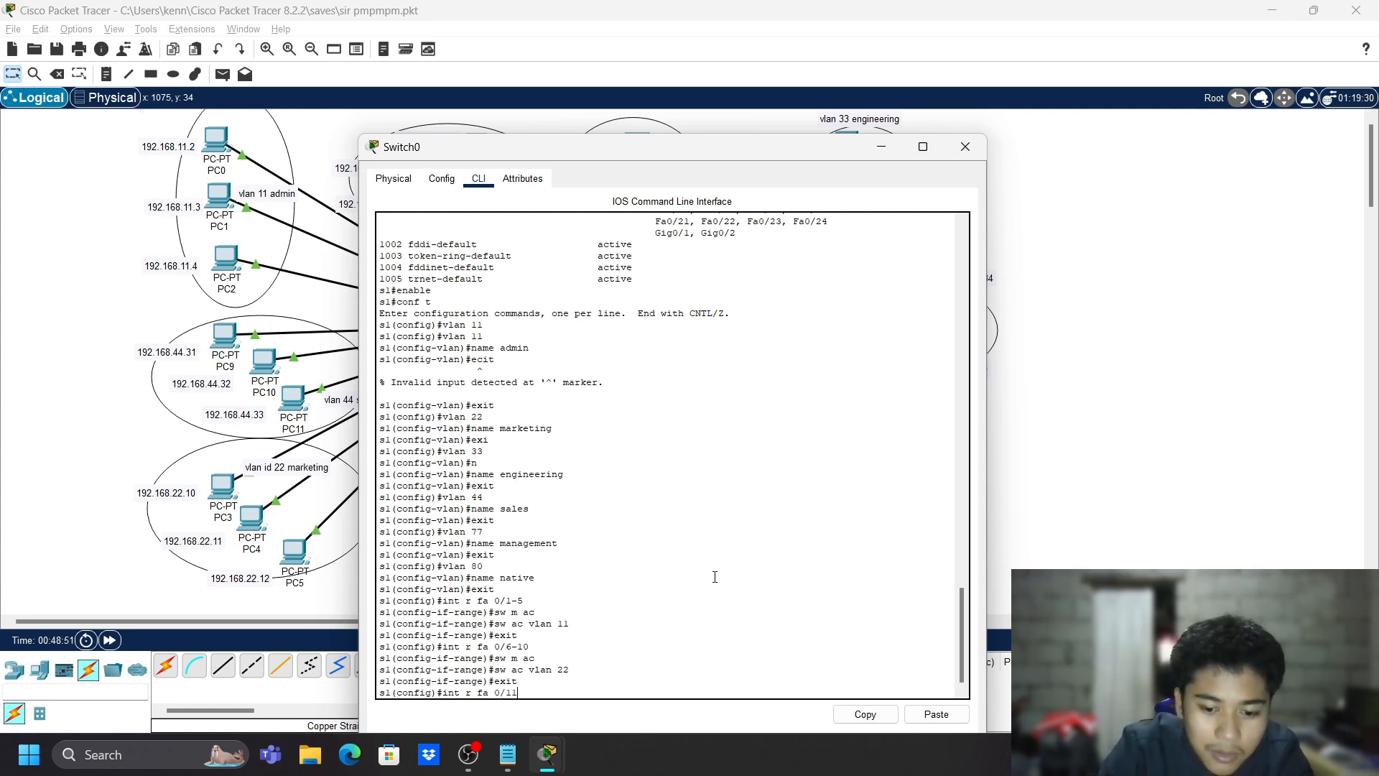
text(-15)
key(Return)
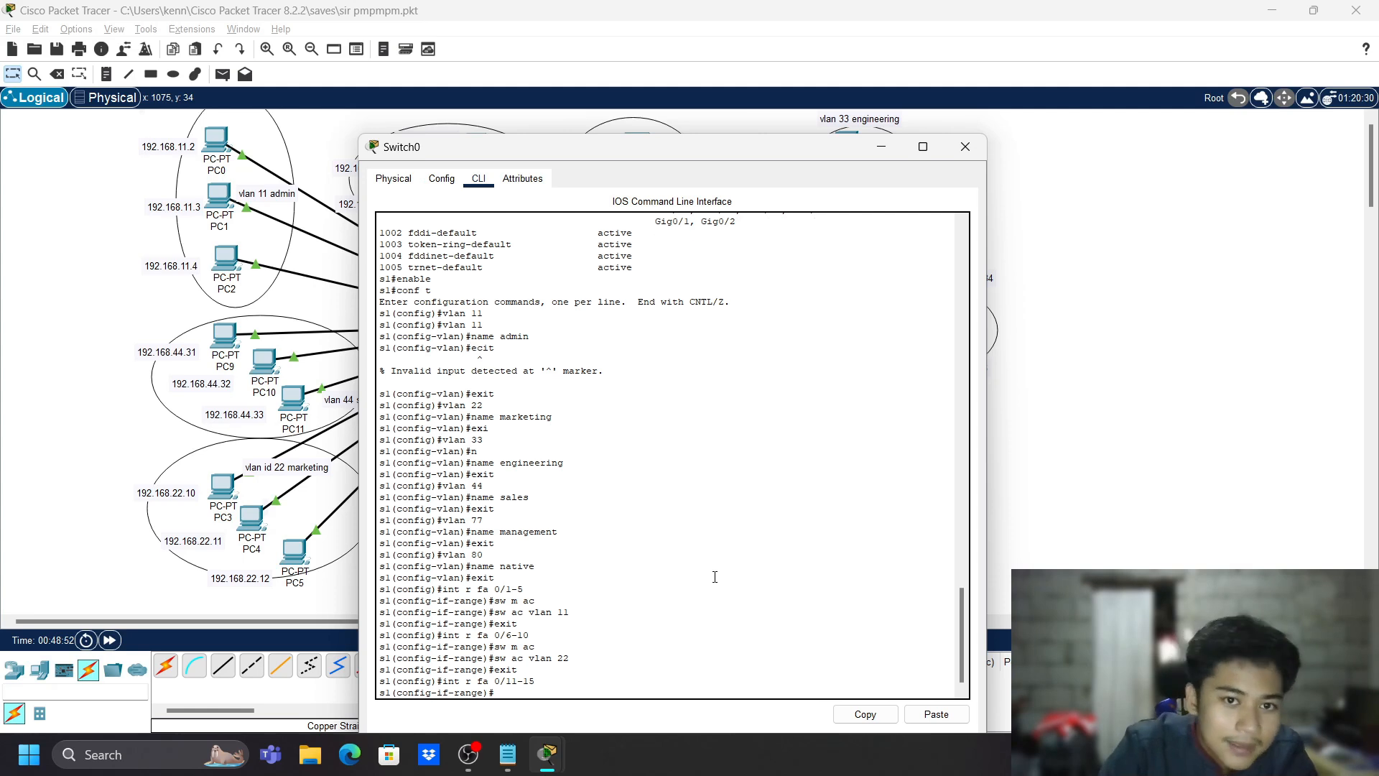
text(sw m a)
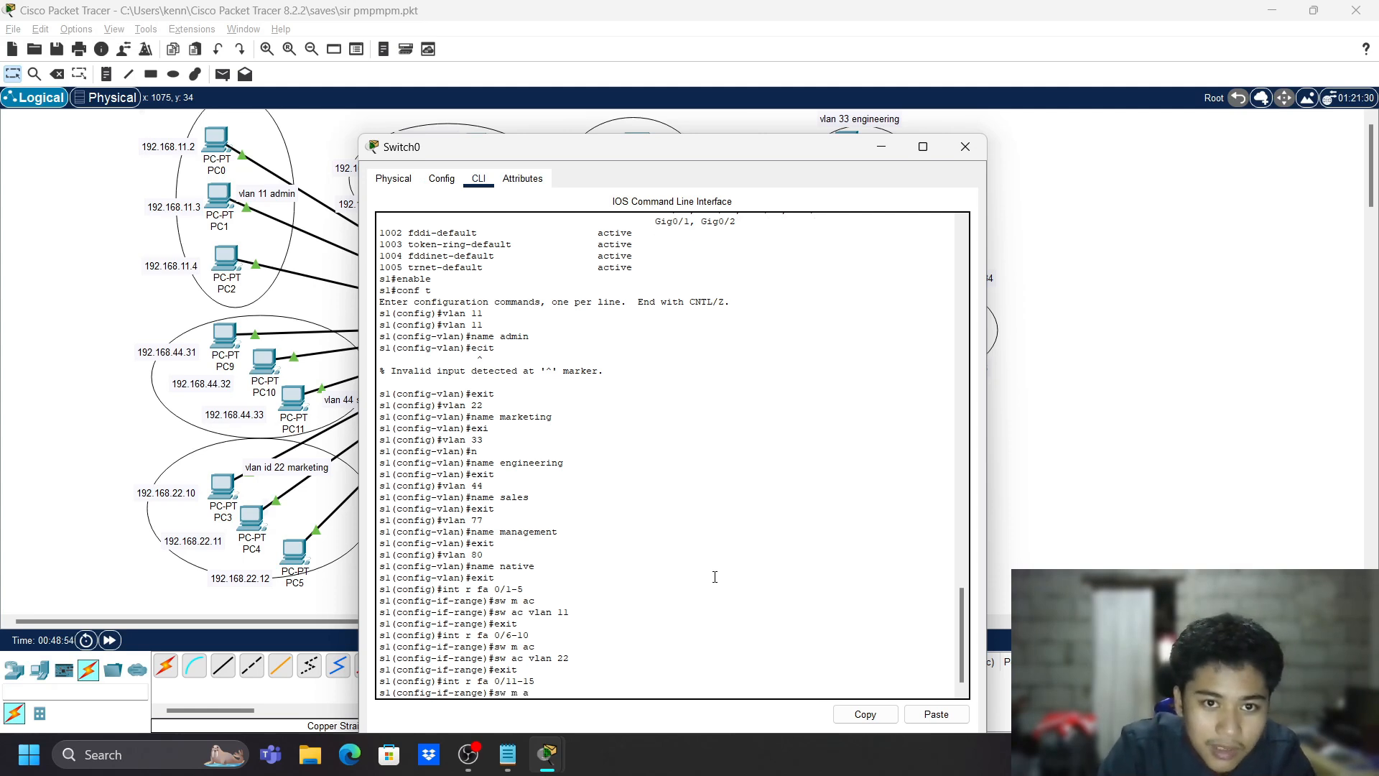
text(c)
key(Return)
text(sw)
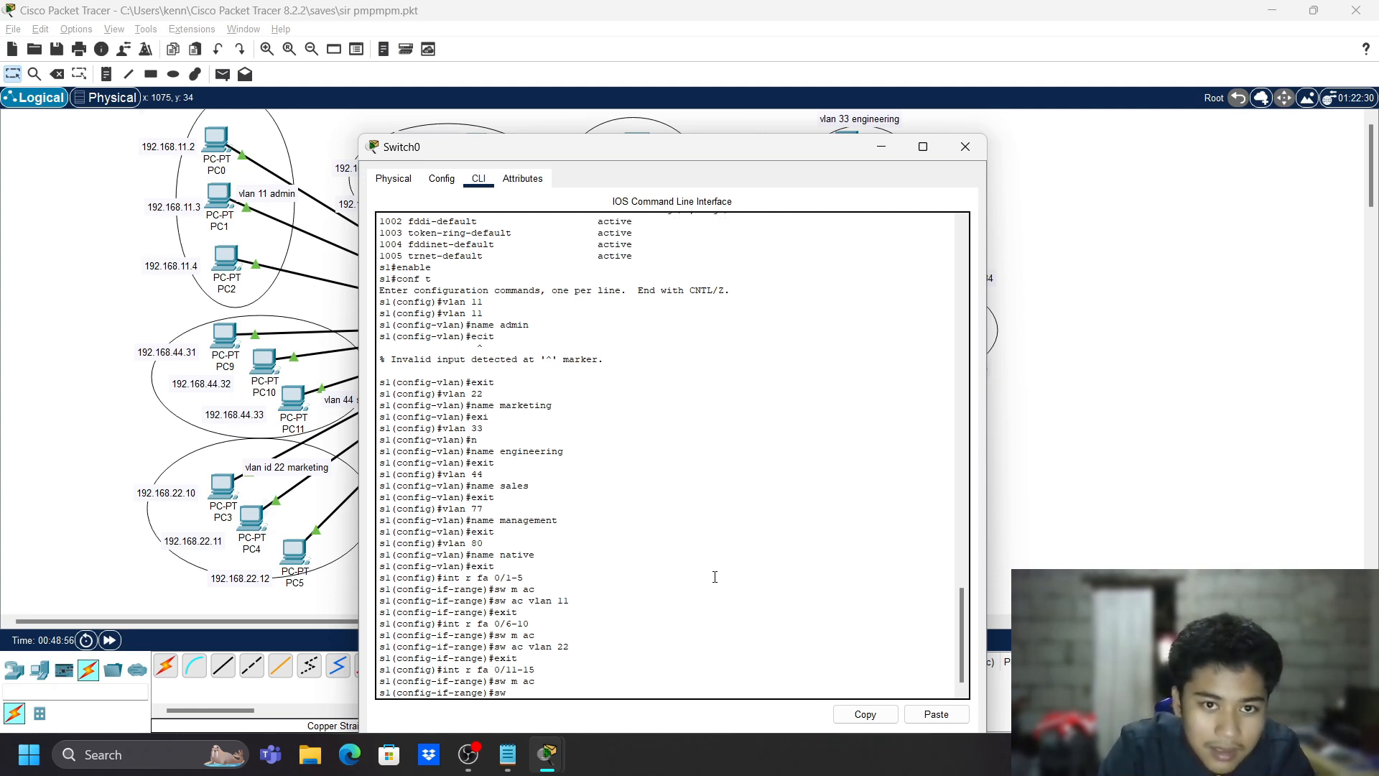
text( ac vlan 33)
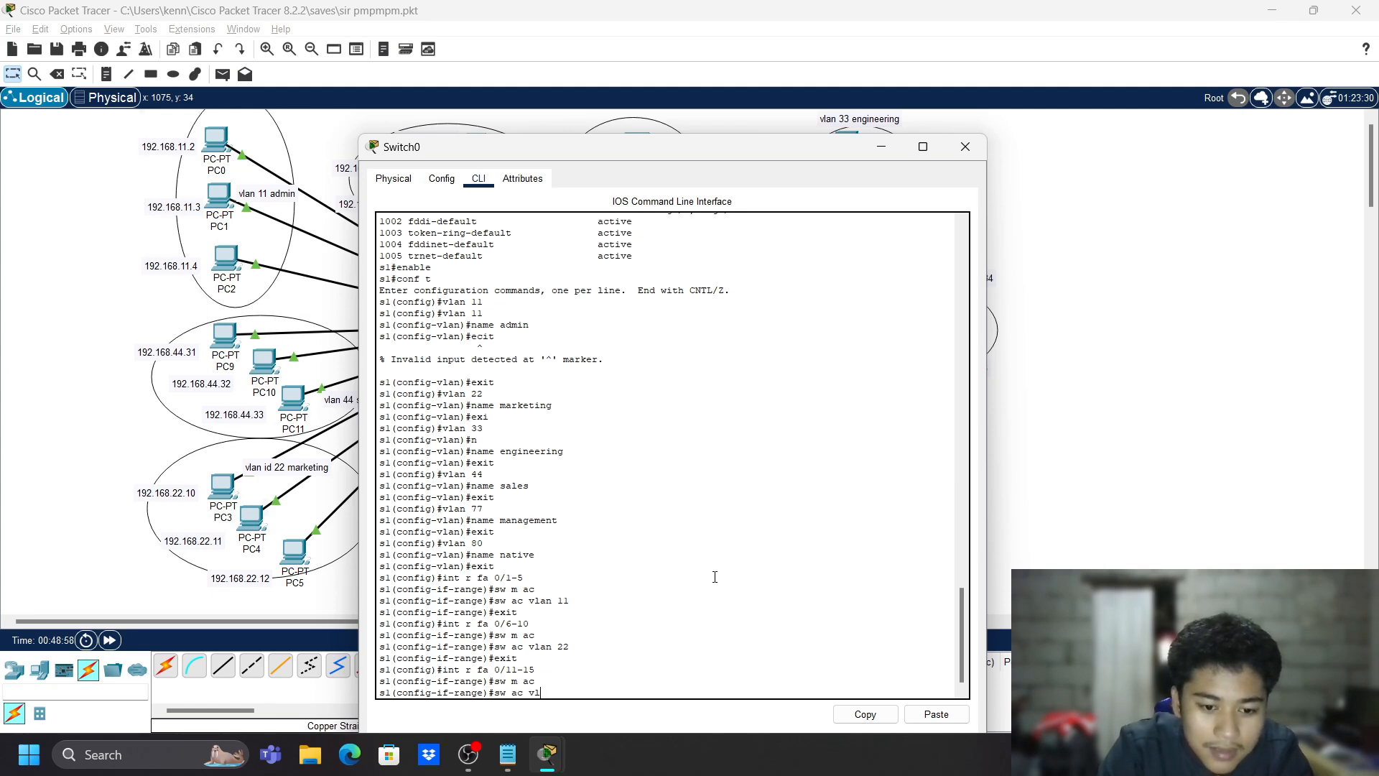
key(Return)
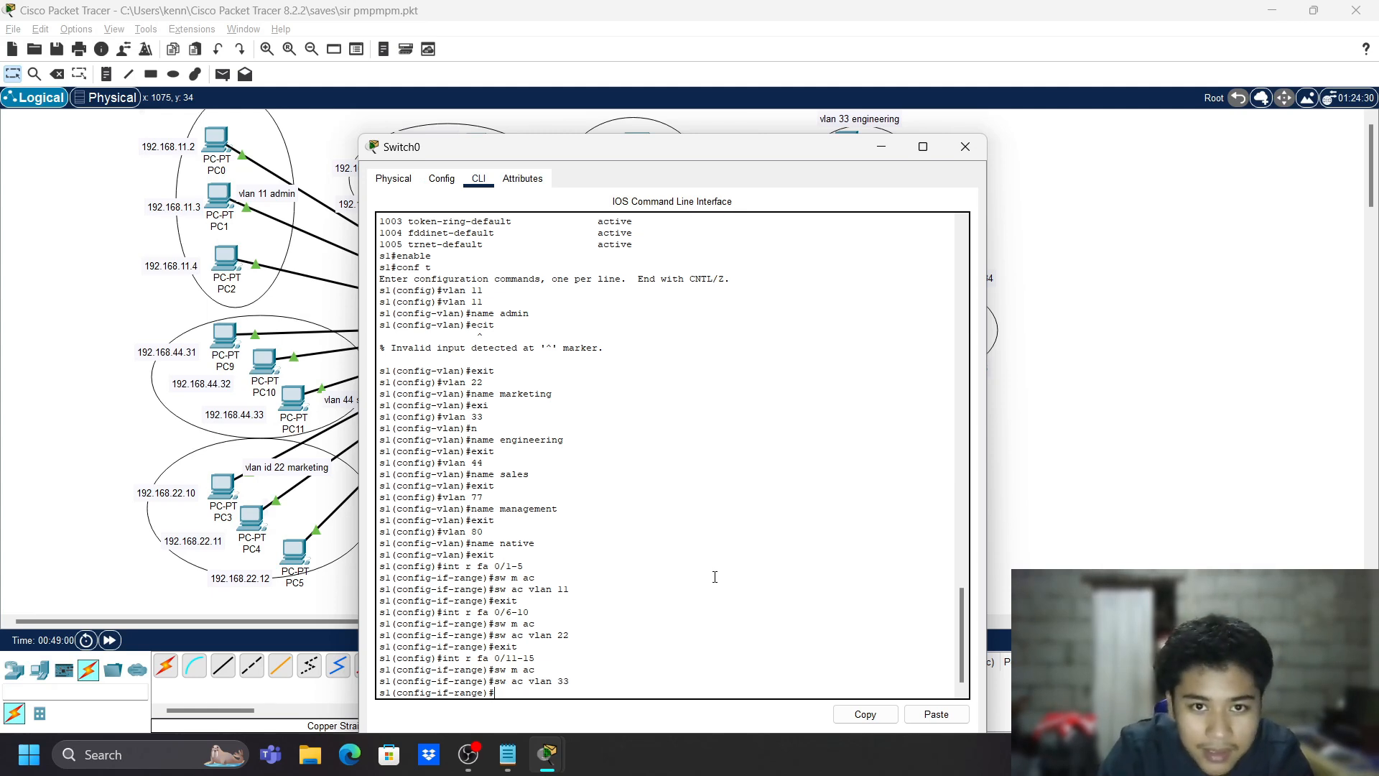
text(exit)
key(Return)
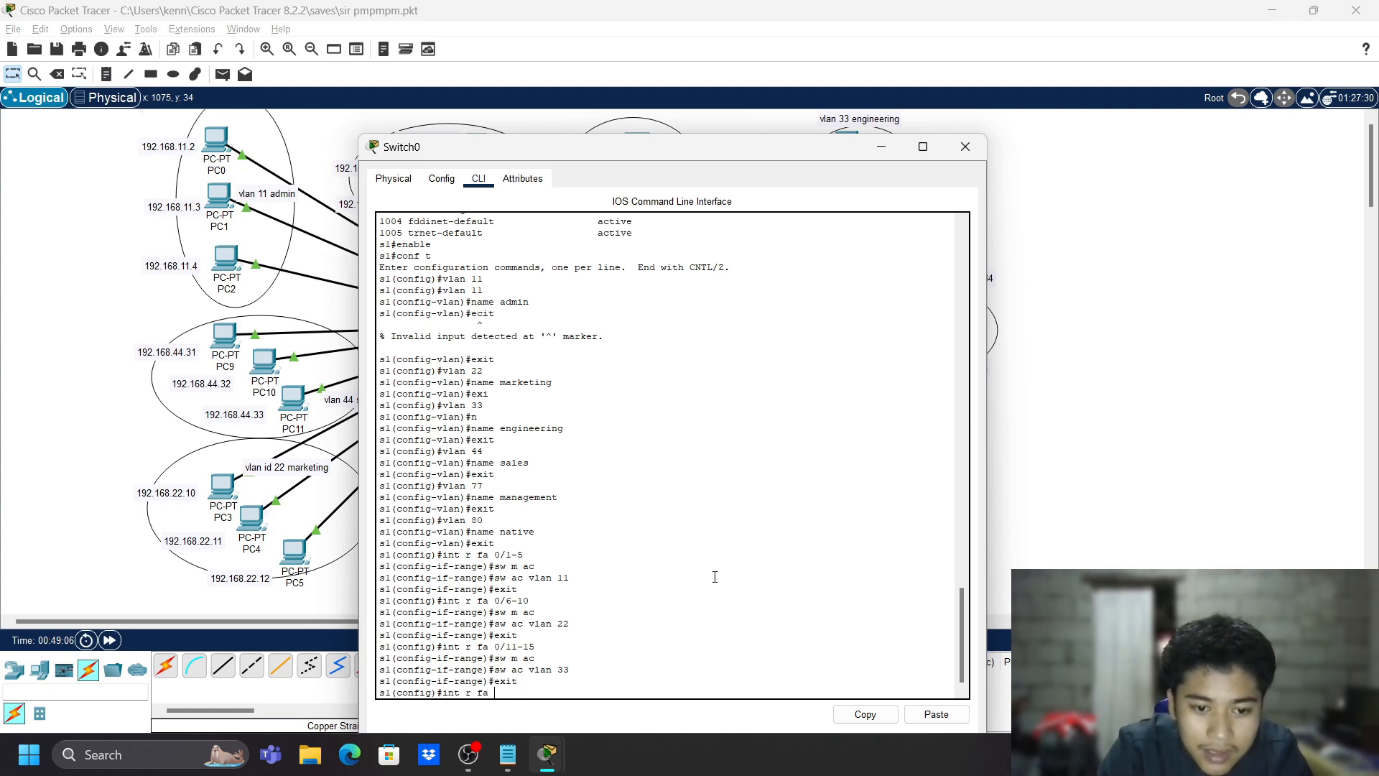
- Make ports Fa0/16-20 access ports in VLAN 44
text(int r fa 0/16-20)
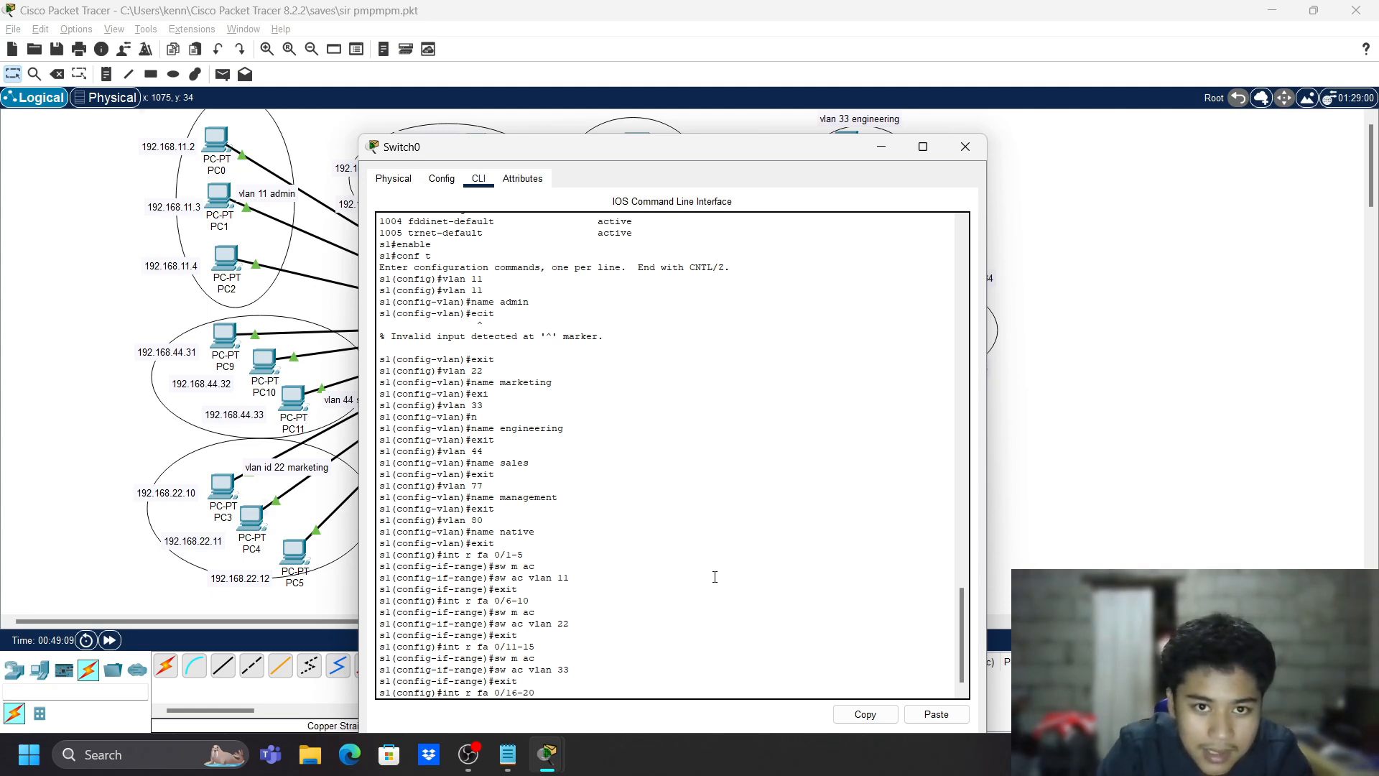
key(Return)
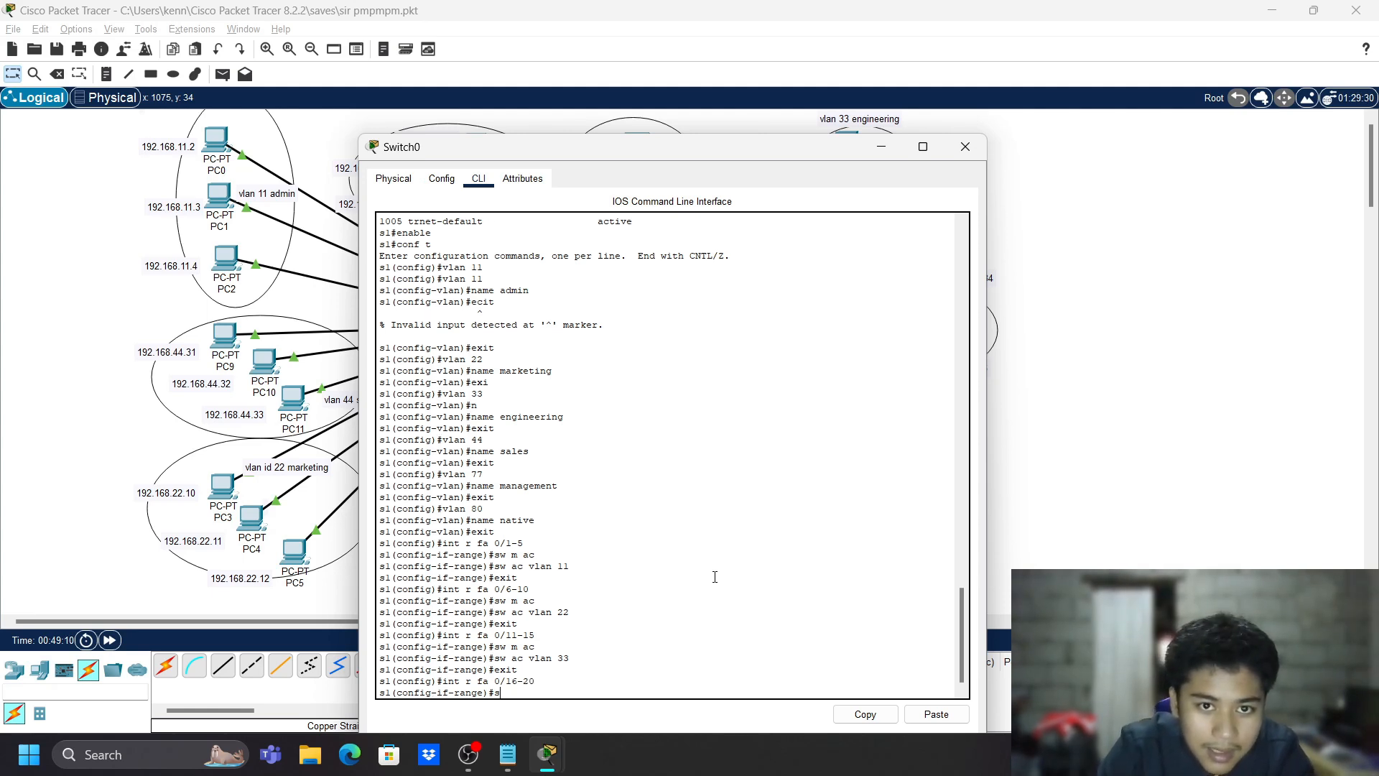
text(sw m ac)
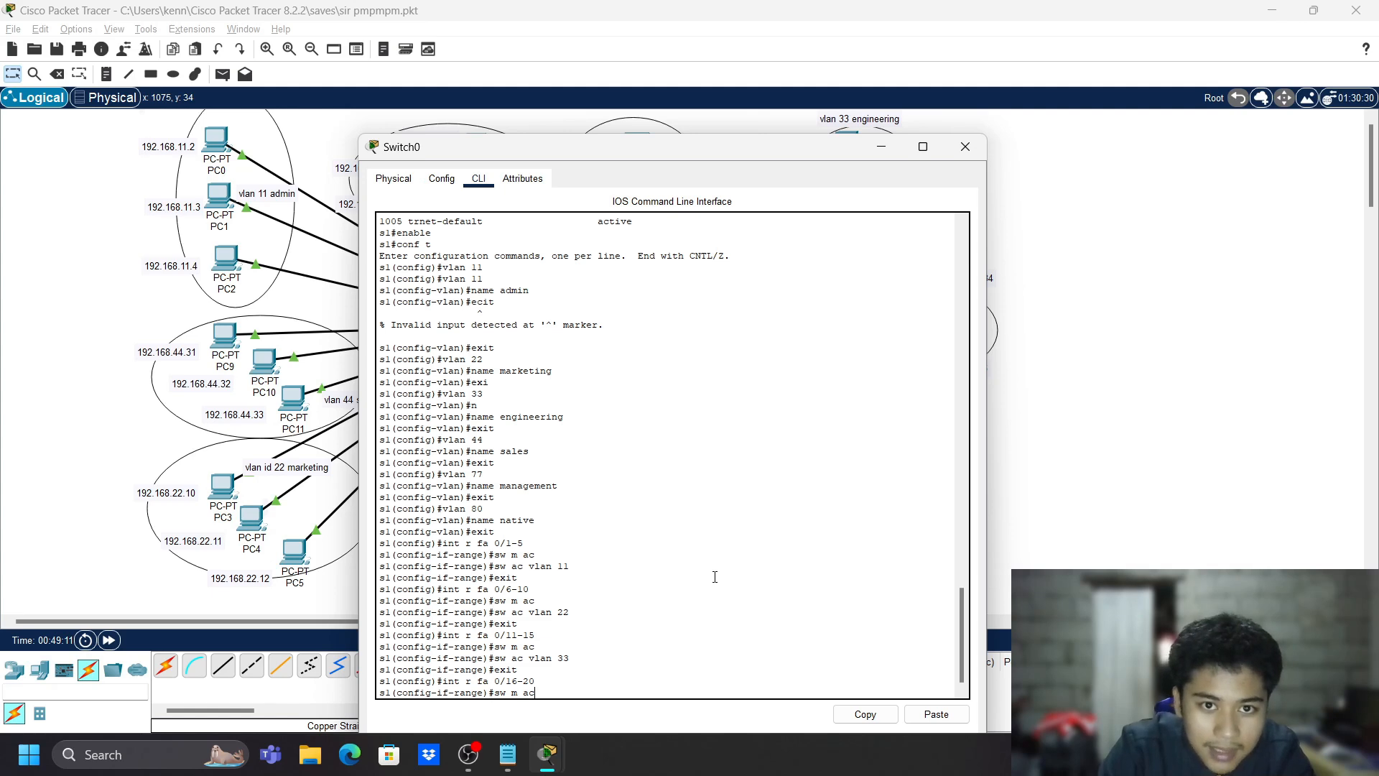
key(Return)
text(sw ac )
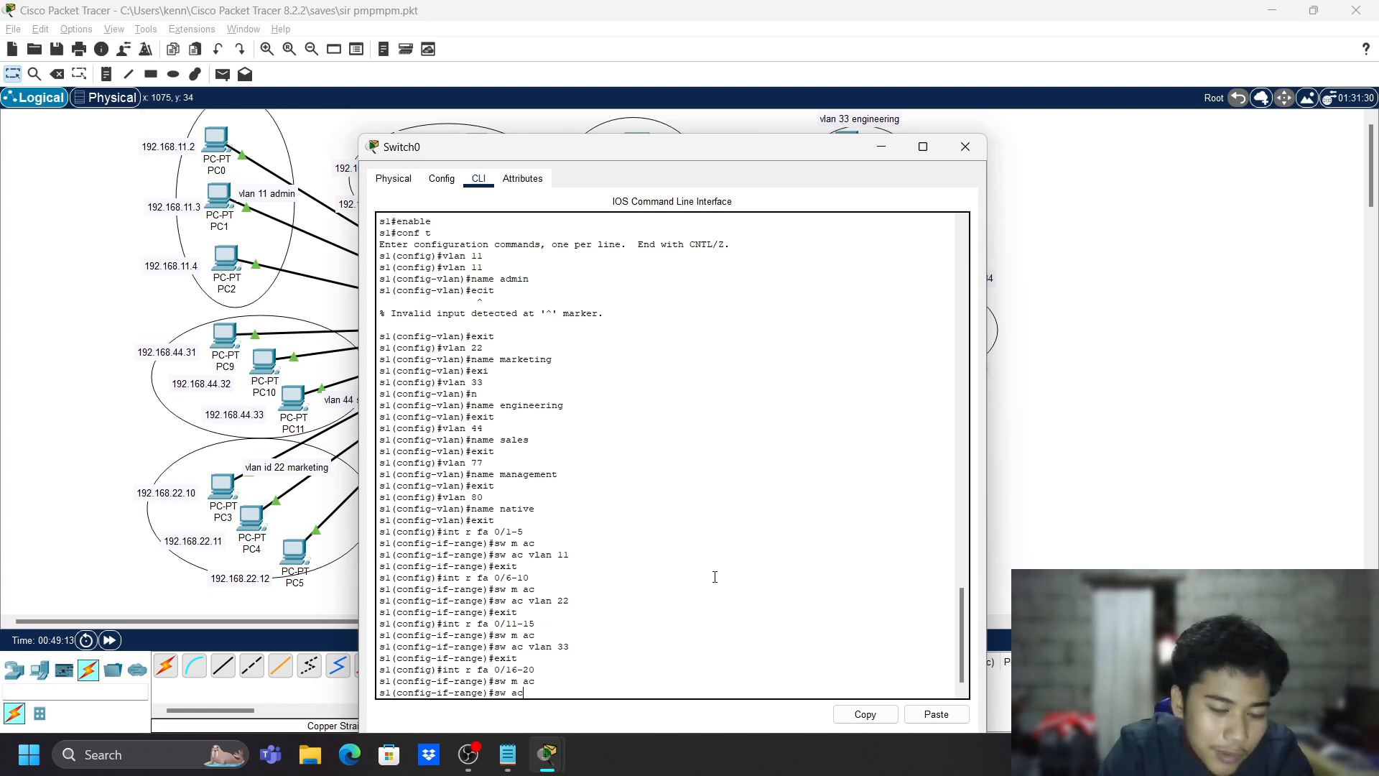
text(vlan 44)
key(Return)
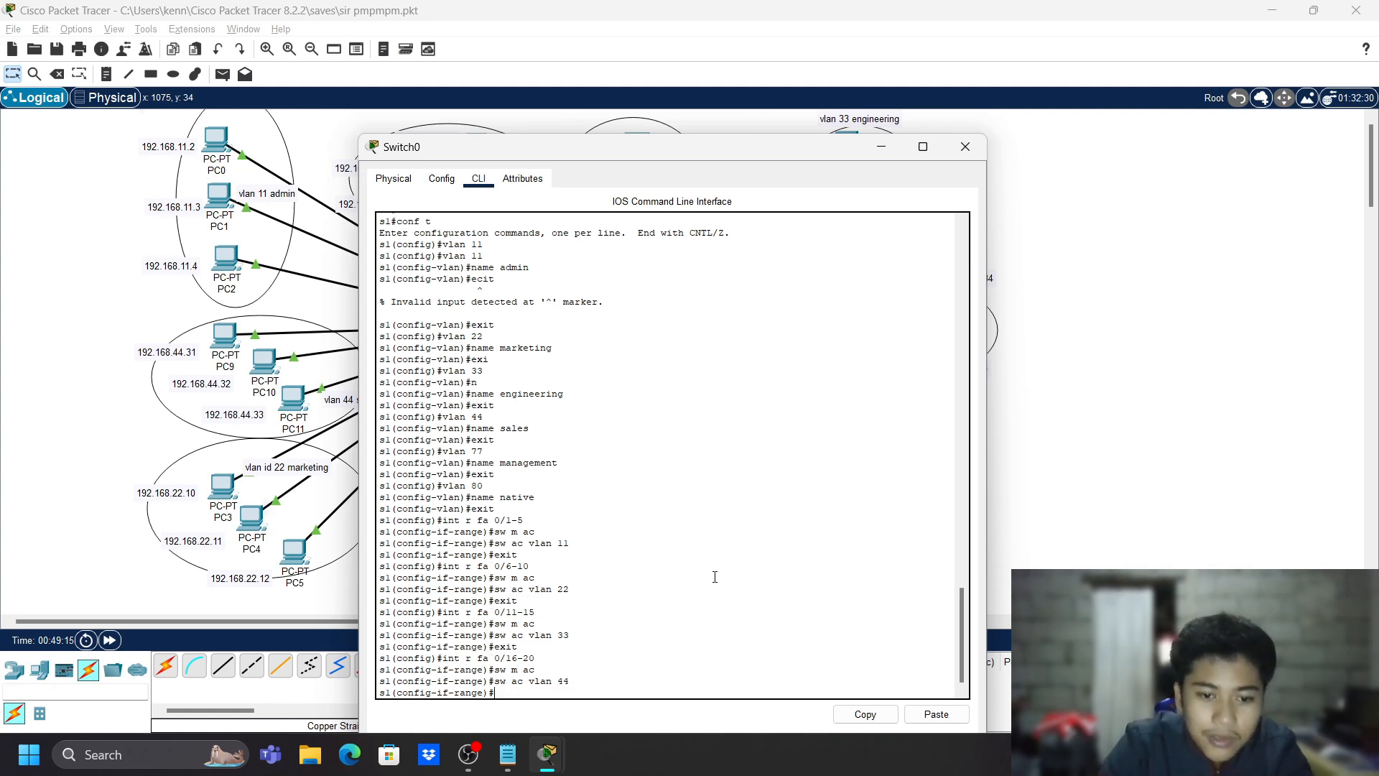
text(e)
key(Return)
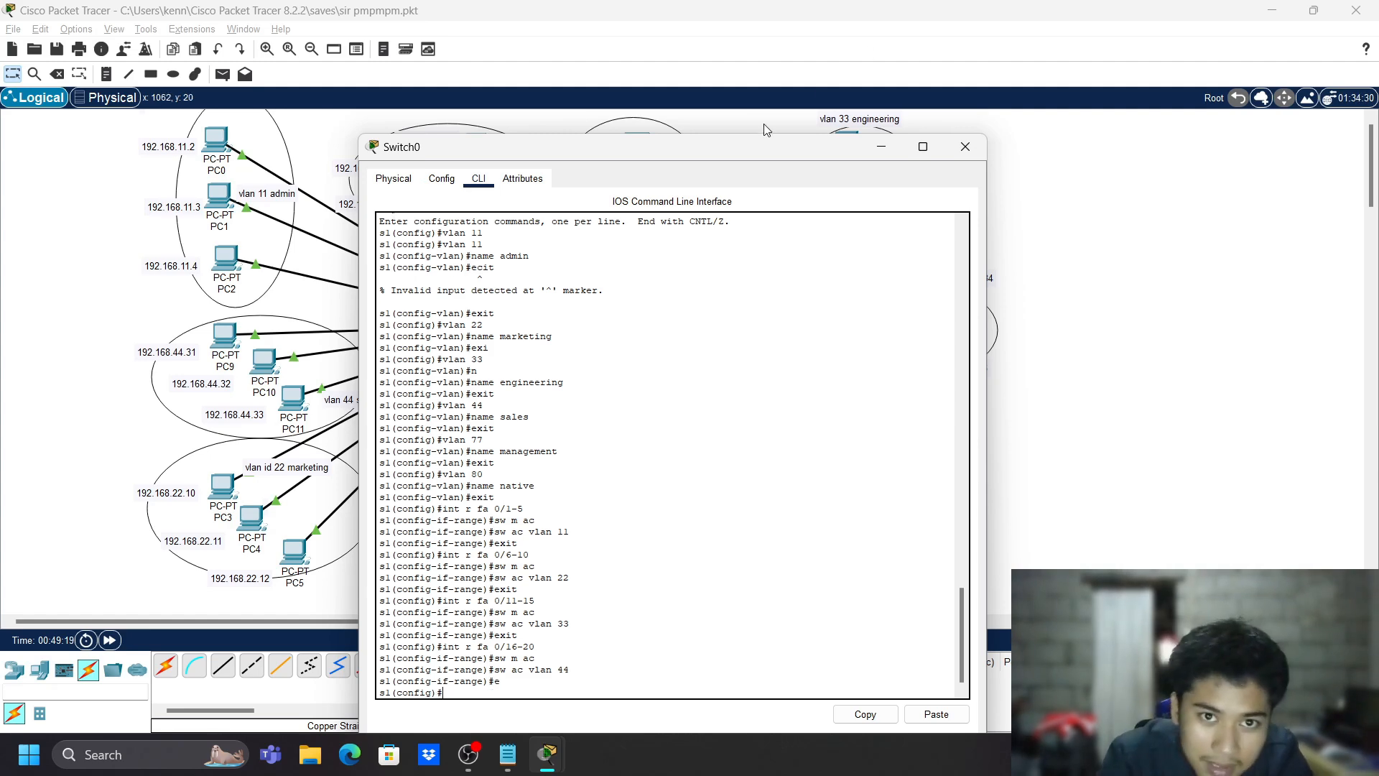
- Make port Fa0/21 an access port in VLAN 77
drag(735, 150, 768, 212)
drag(679, 214, 718, 145)
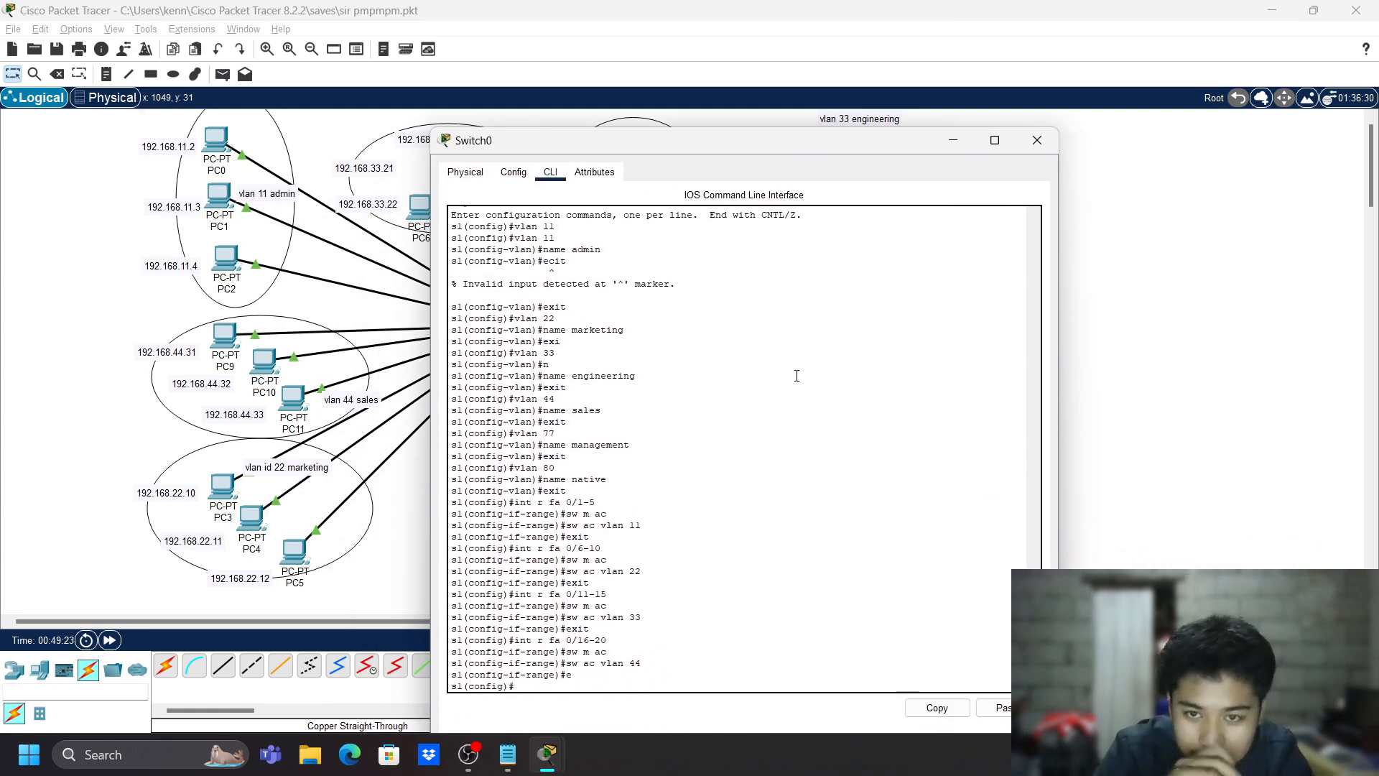
text(sw)
key(BackSpace)
key(BackSpace)
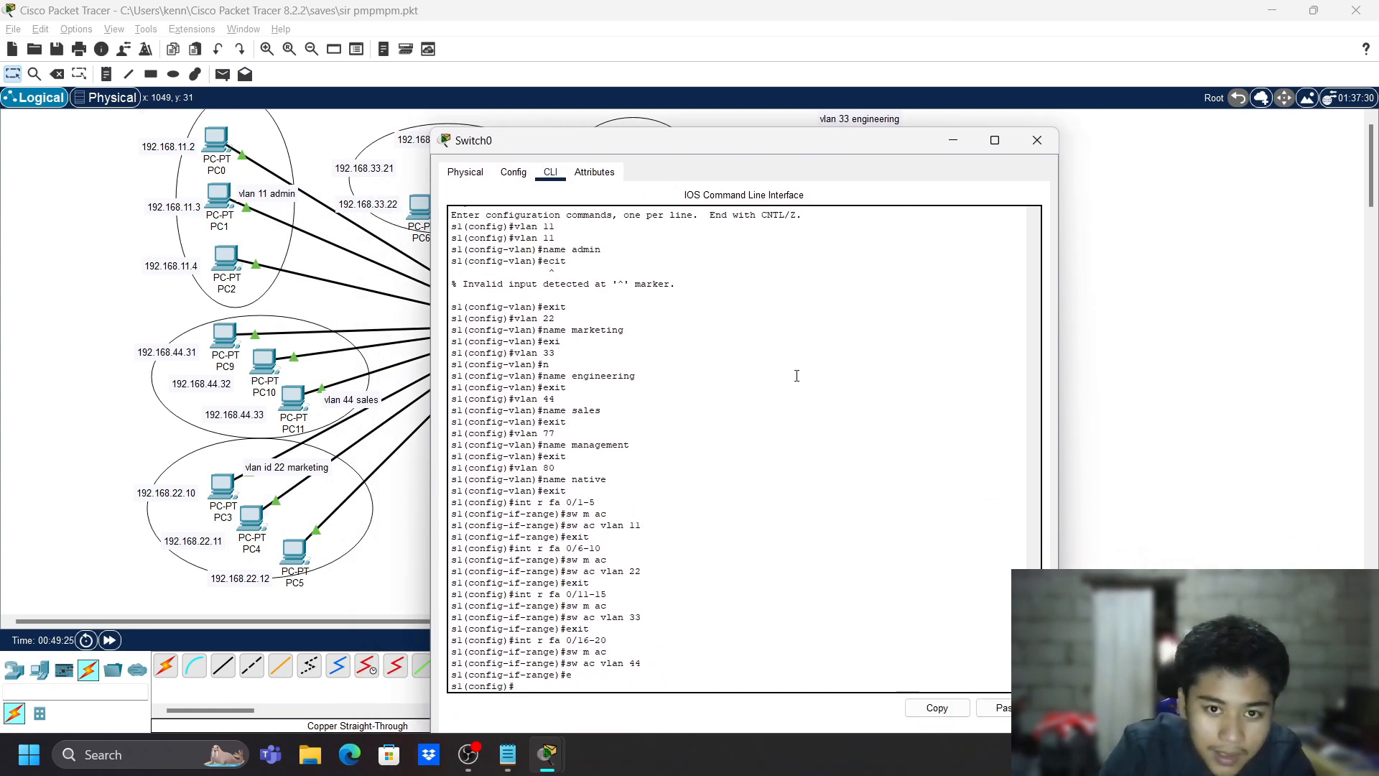
text(sw)
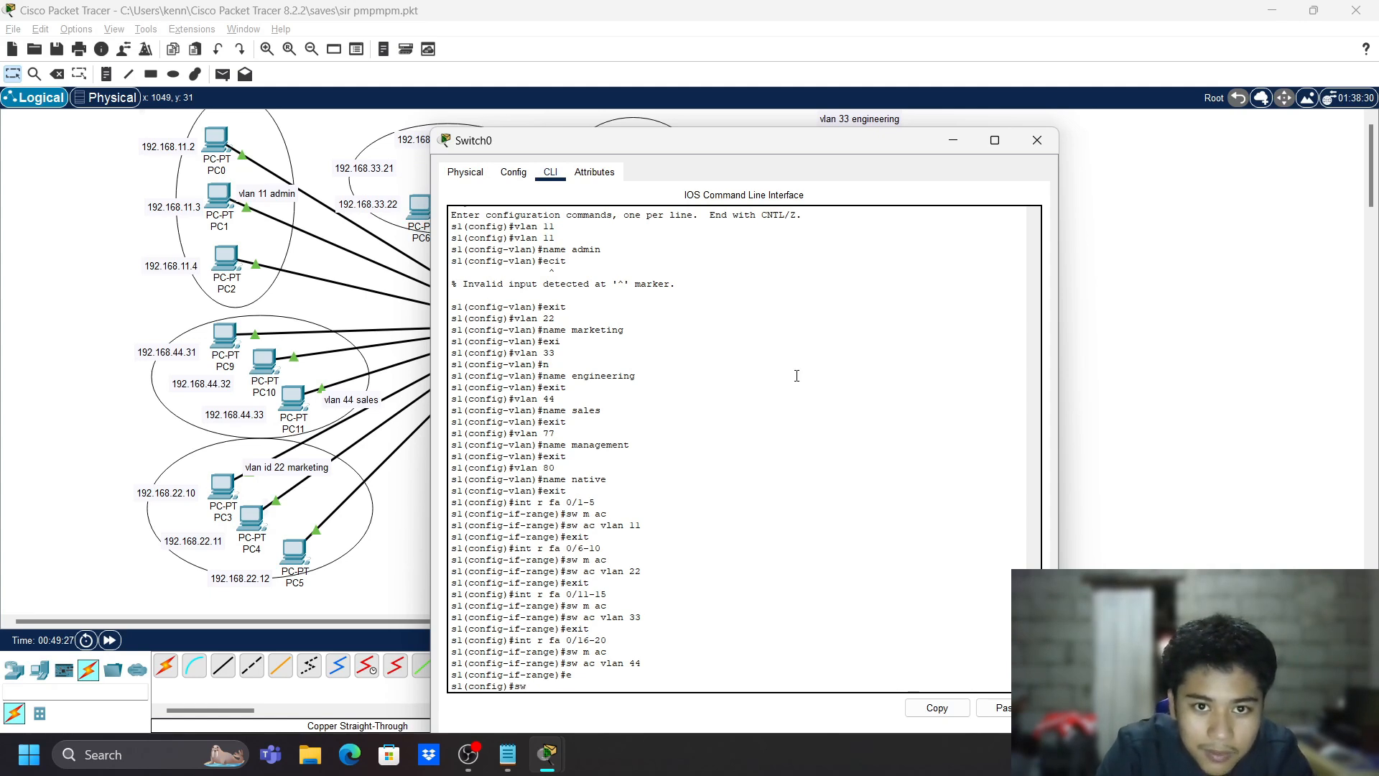
key(BackSpace)
key(BackSpace)
text(int)
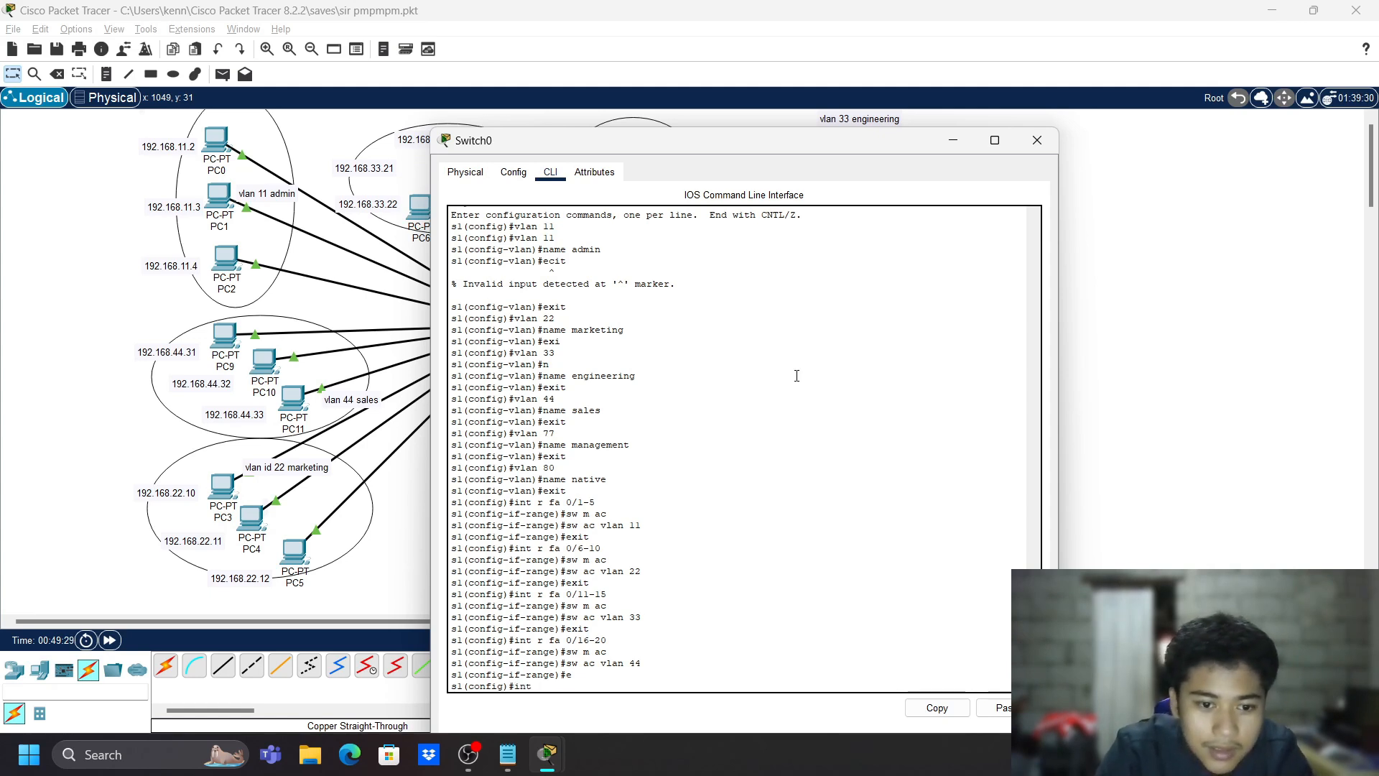
text( fa)
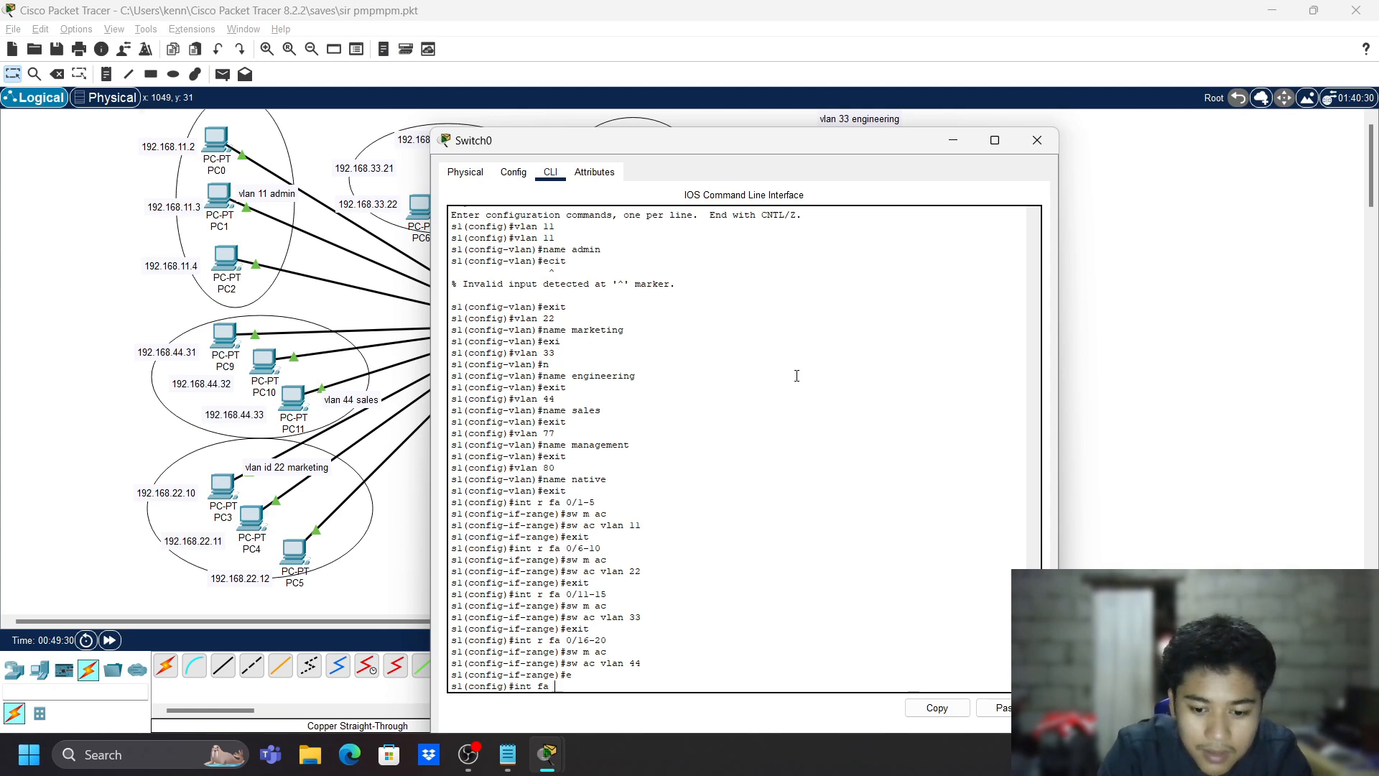
text( 0)
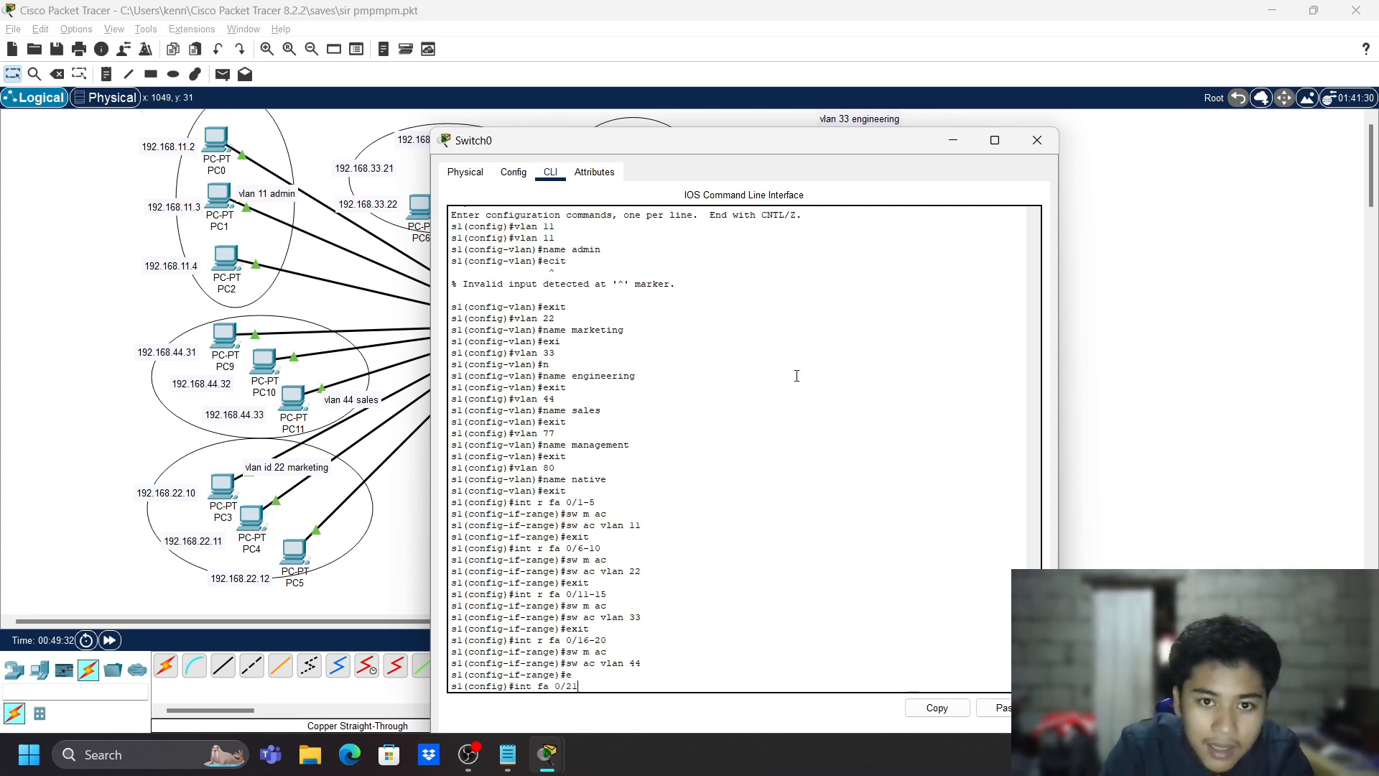
text(/21)
key(Return)
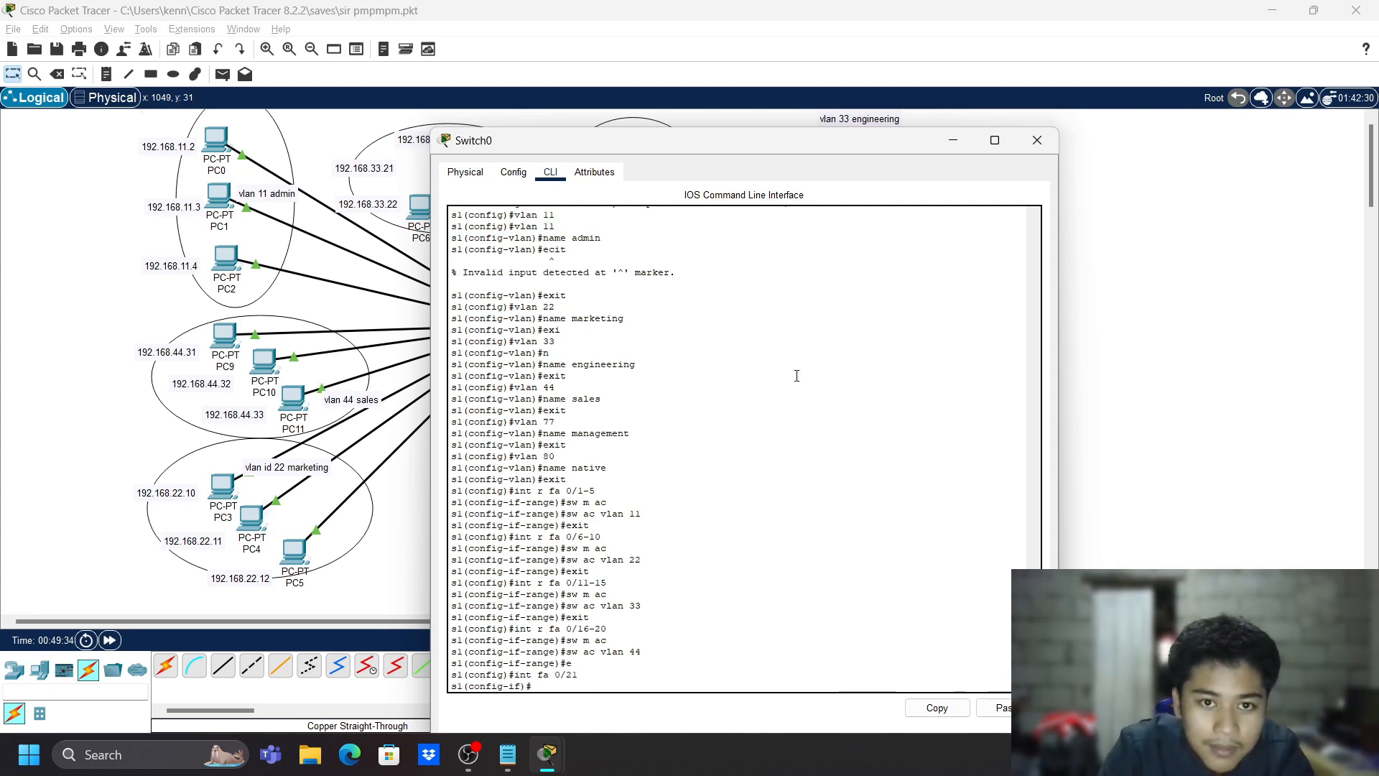
text(sw m ac)
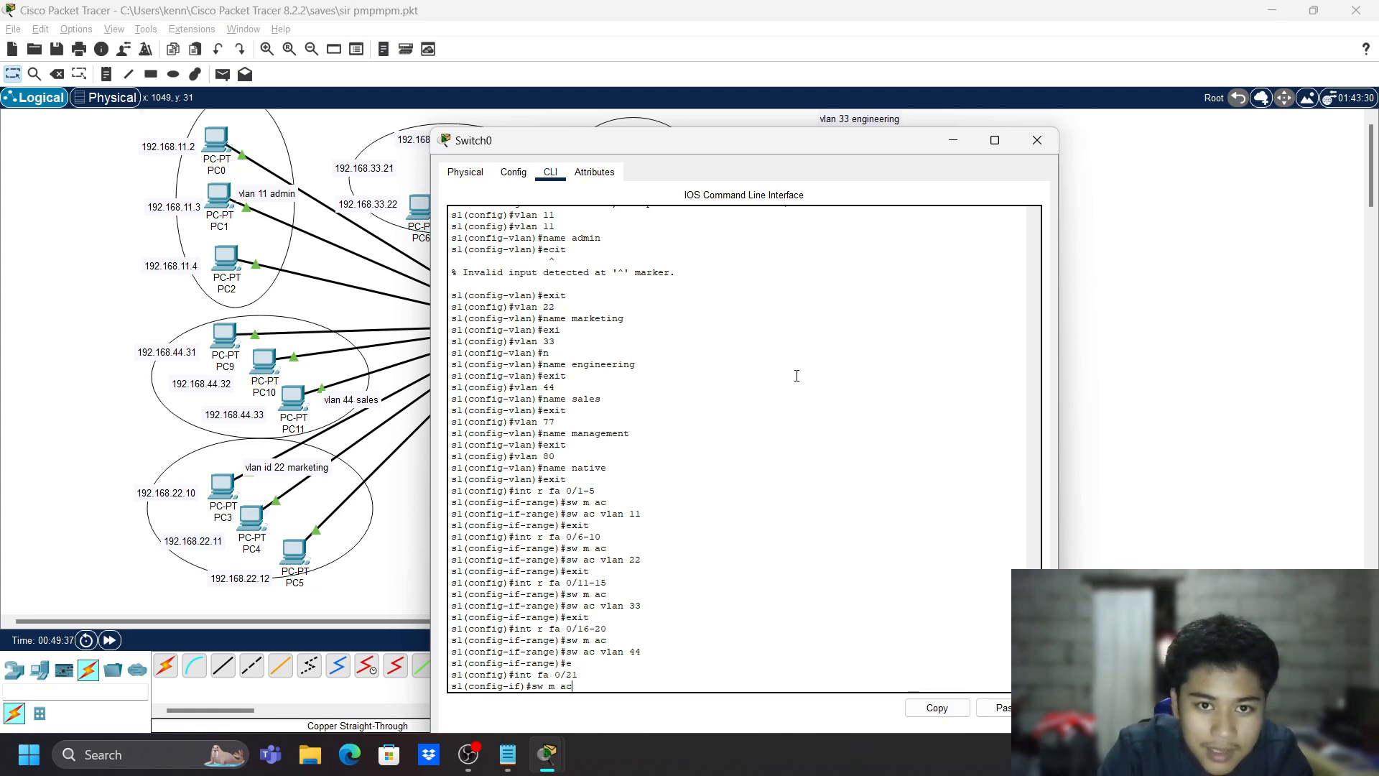
key(Return)
text(sw ac vlan 77)
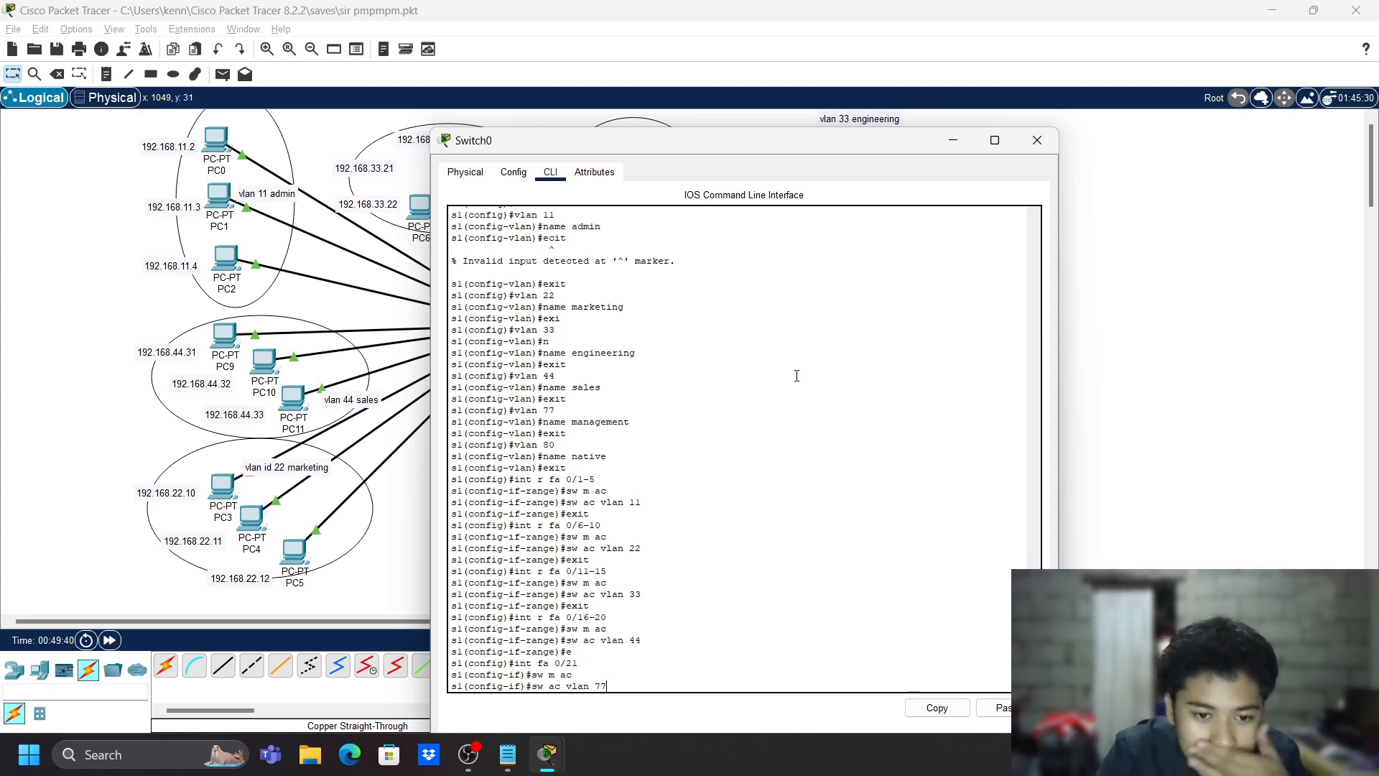
key(Return)
- Exit interface and global configuration back to the privileged prompt
text(ex)
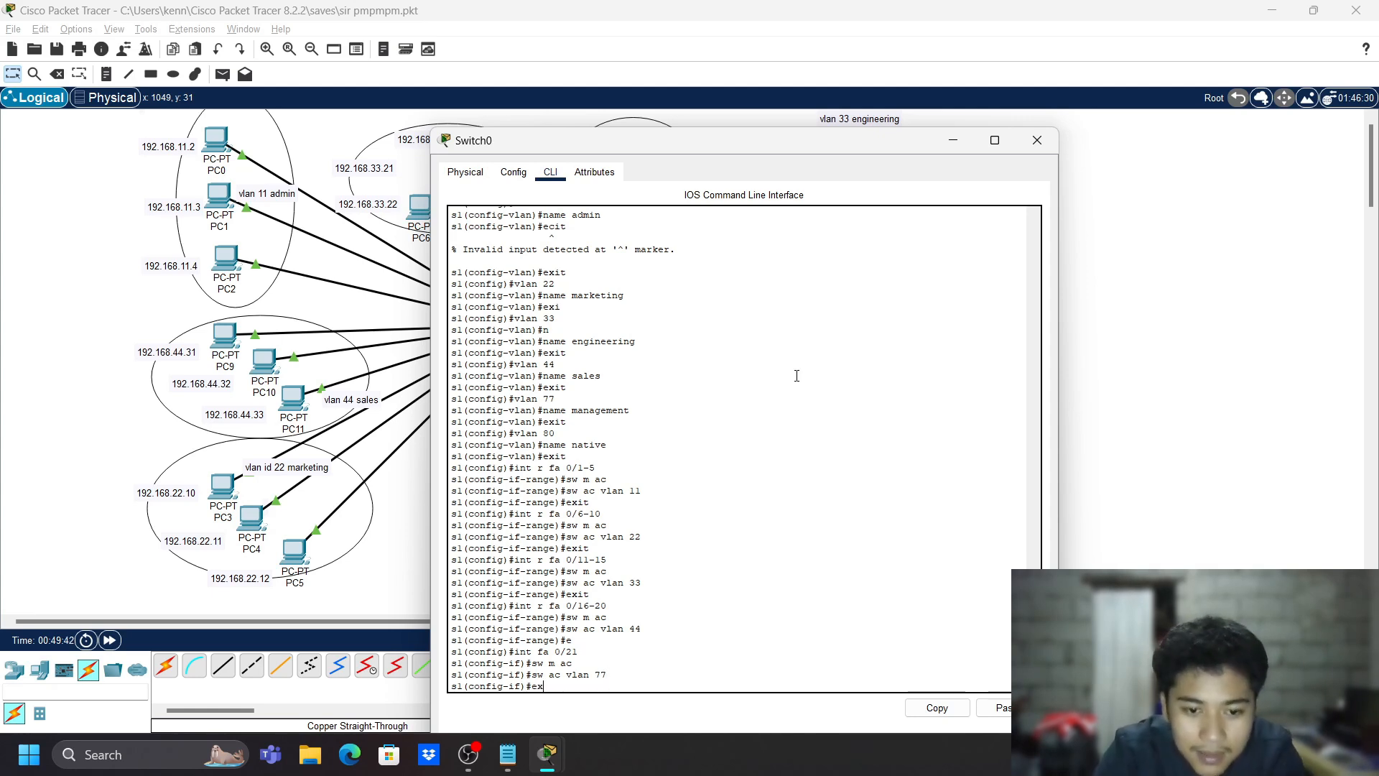
text(it)
key(Return)
text(exit)
key(Return)
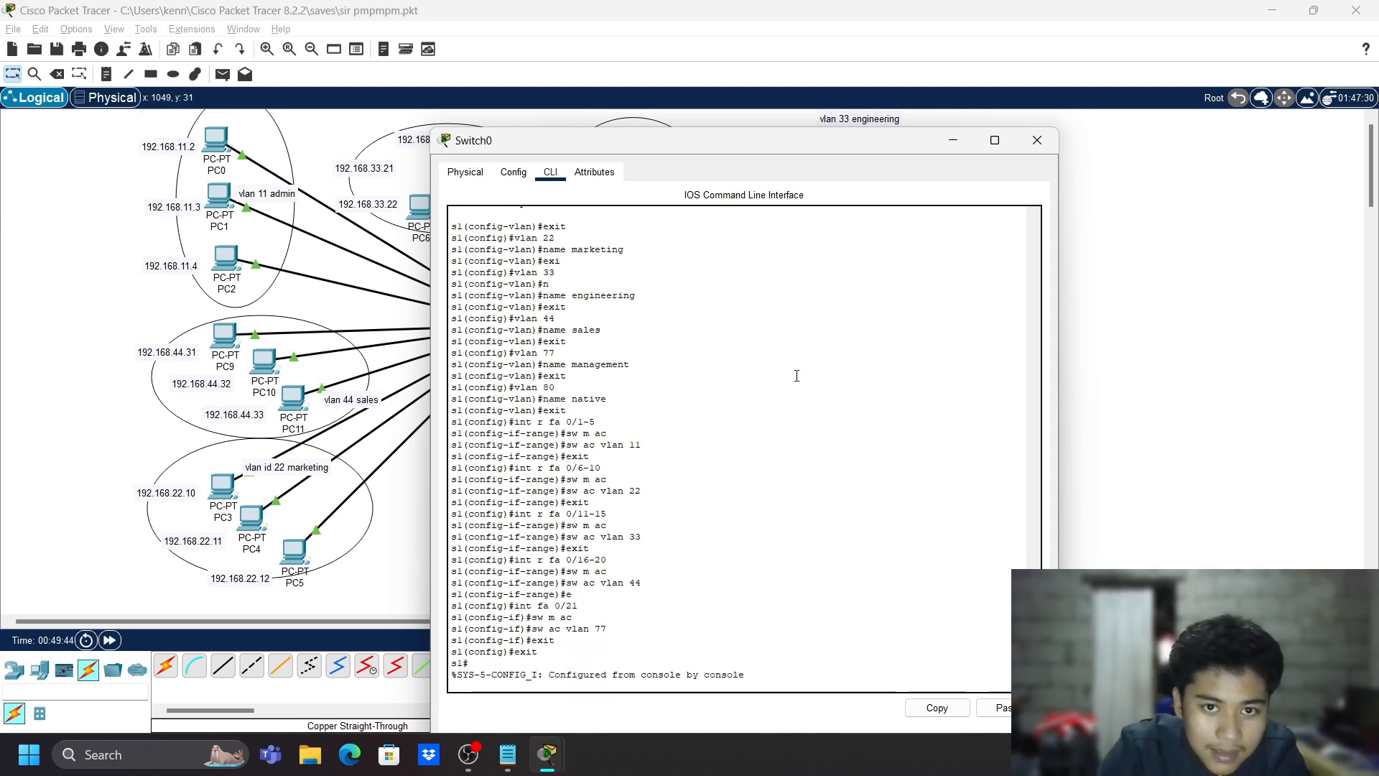
key(Return)
- Run 'show vlan brief' and check the management VLAN 77 and native VLAN 80 rows
text(show vlan b)
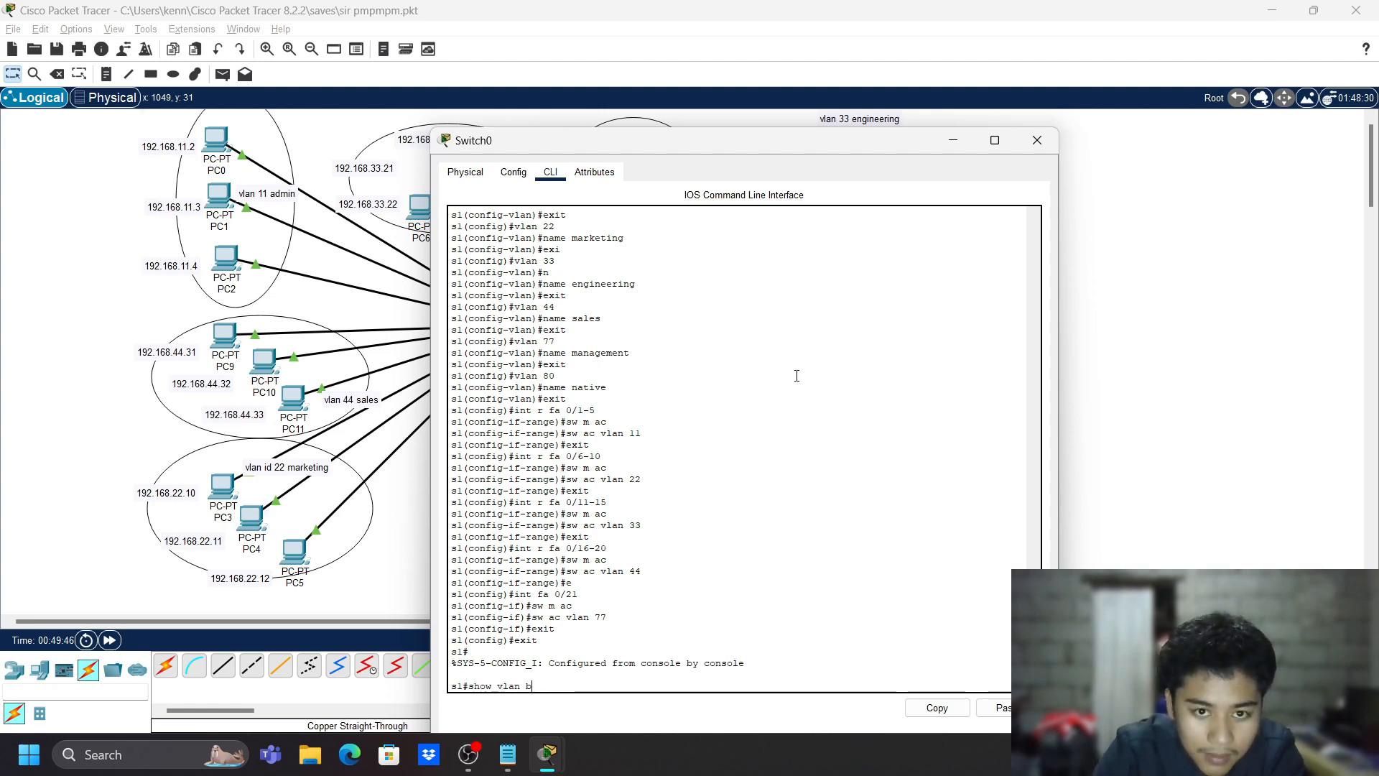
text(rief)
key(Return)
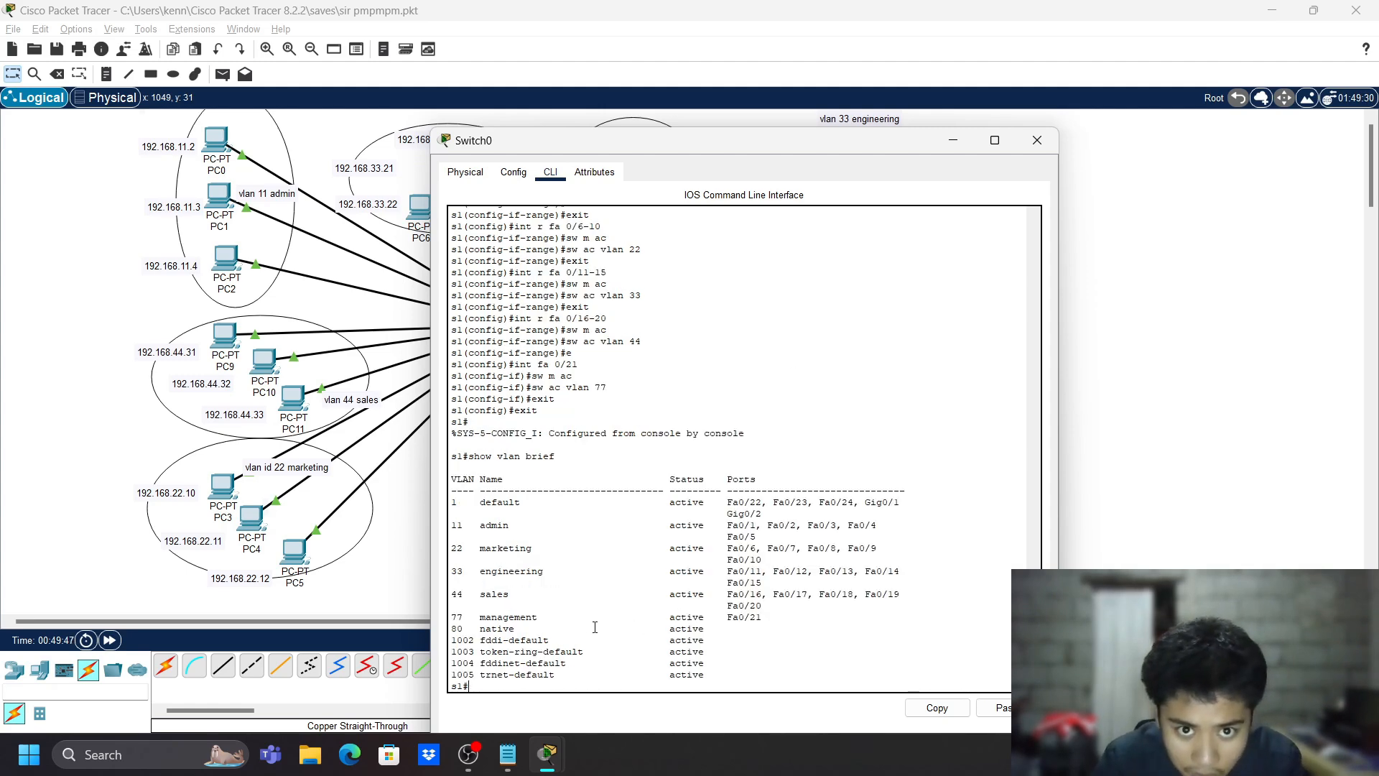
drag(543, 616, 635, 628)
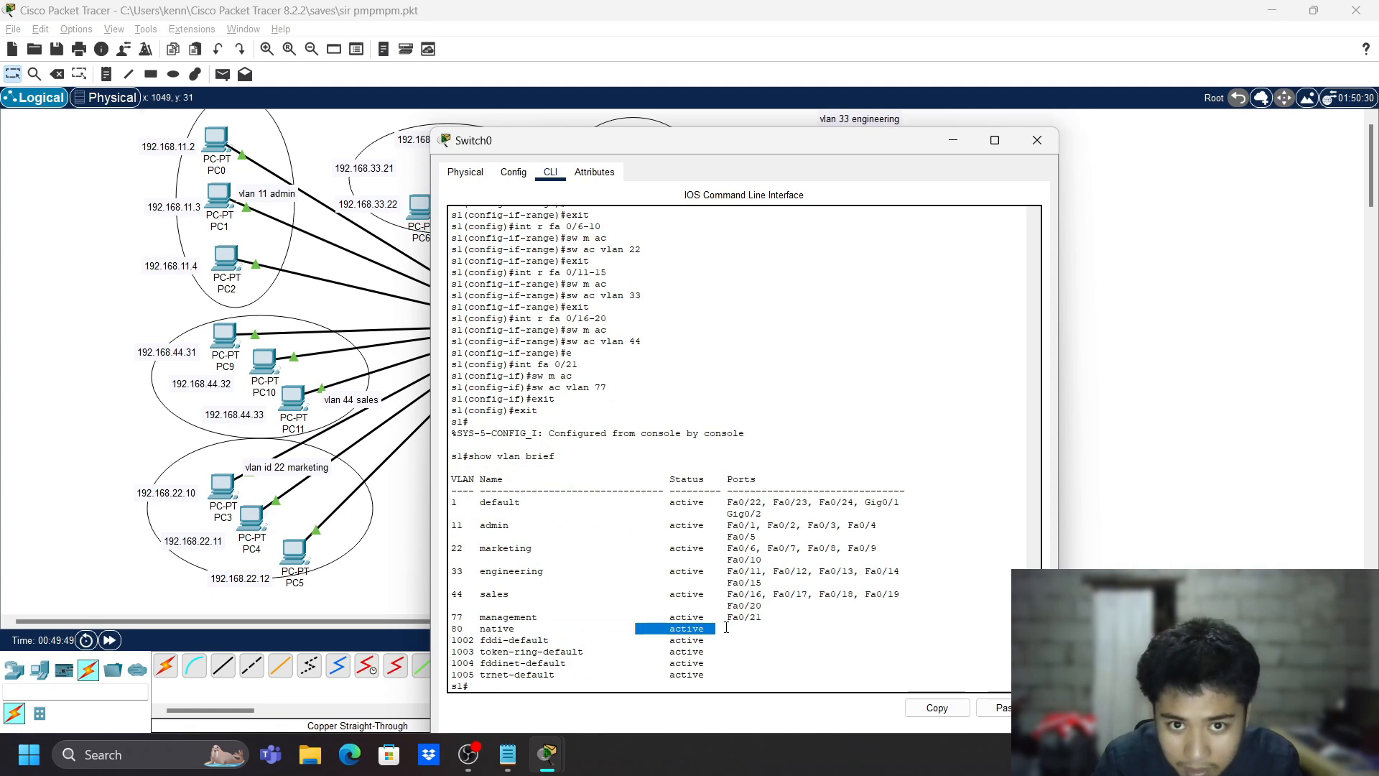
click(718, 602)
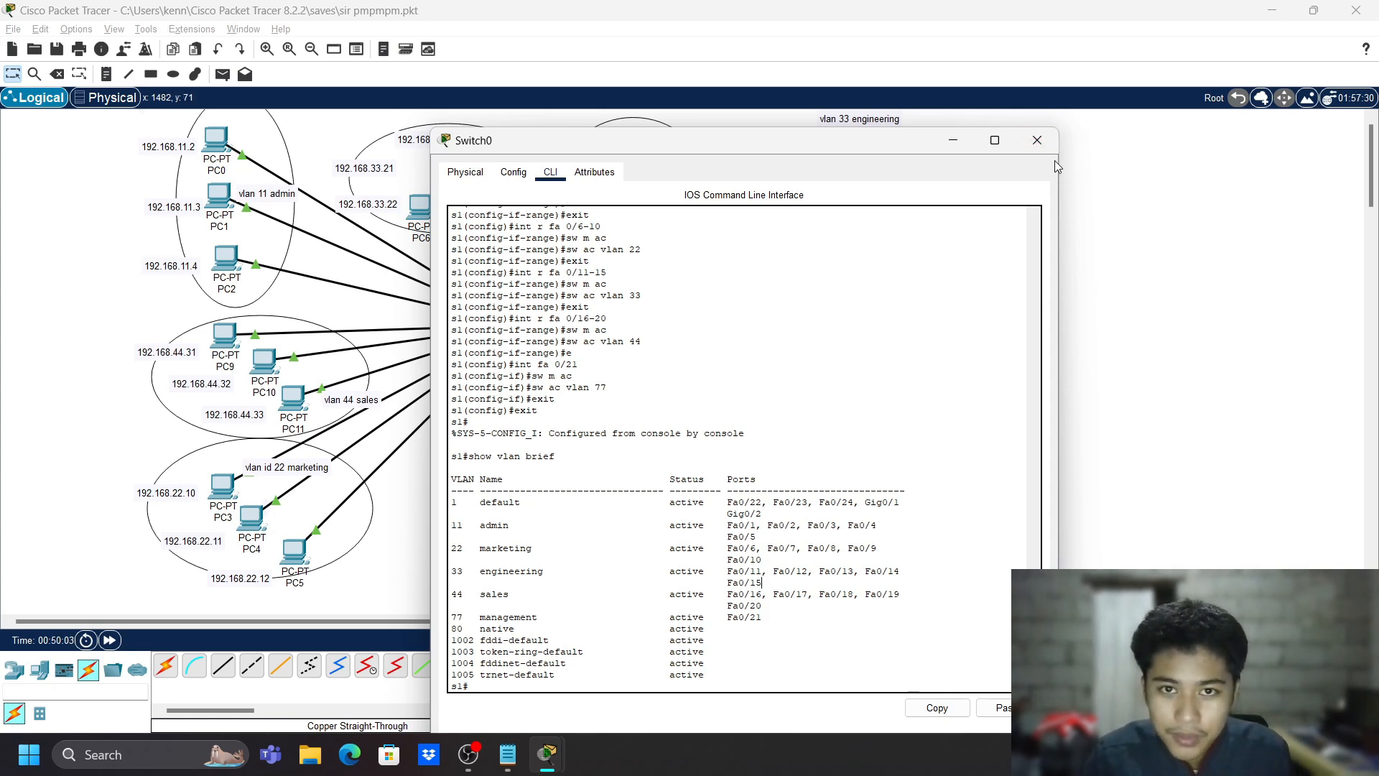
- Connect Switch0 Fa0/24 to Switch1 Fa0/24 with a copper crossover cable
click(1037, 141)
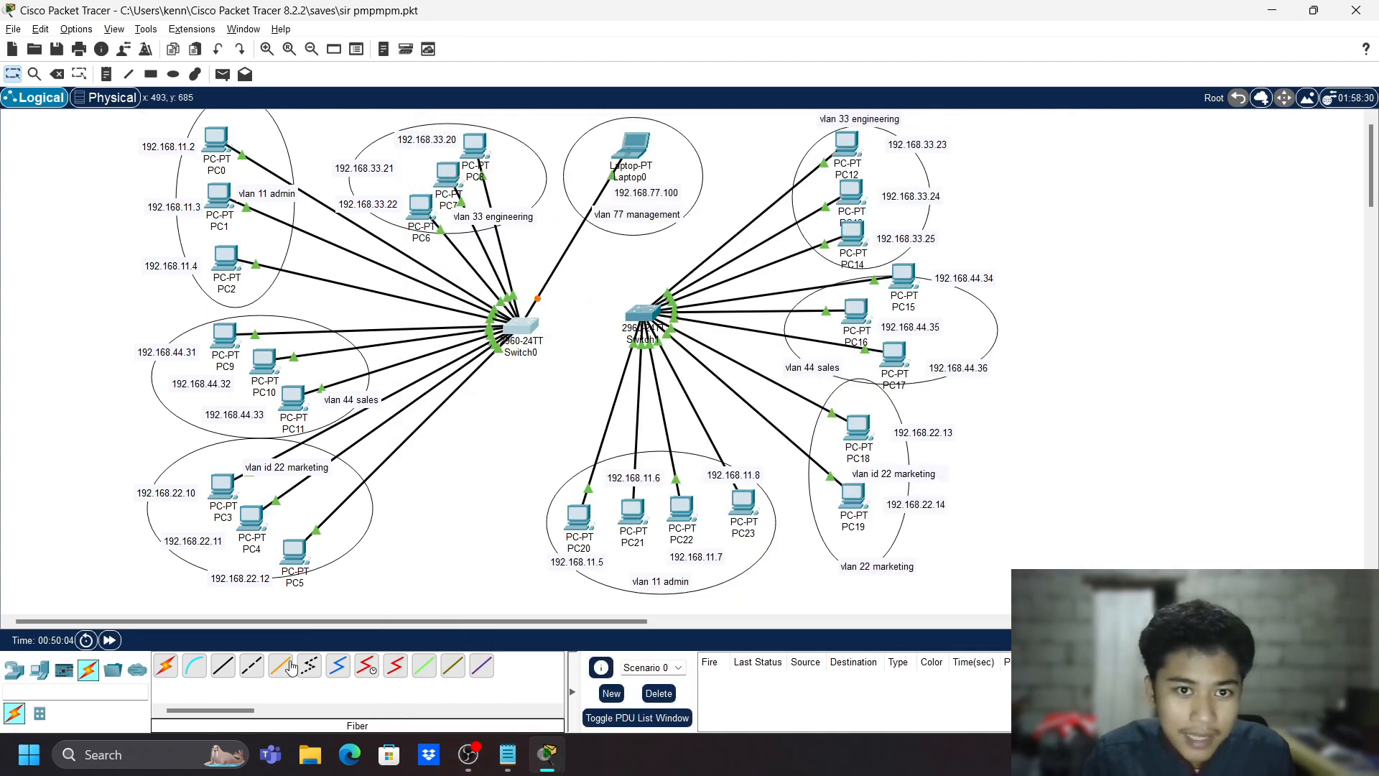
click(248, 674)
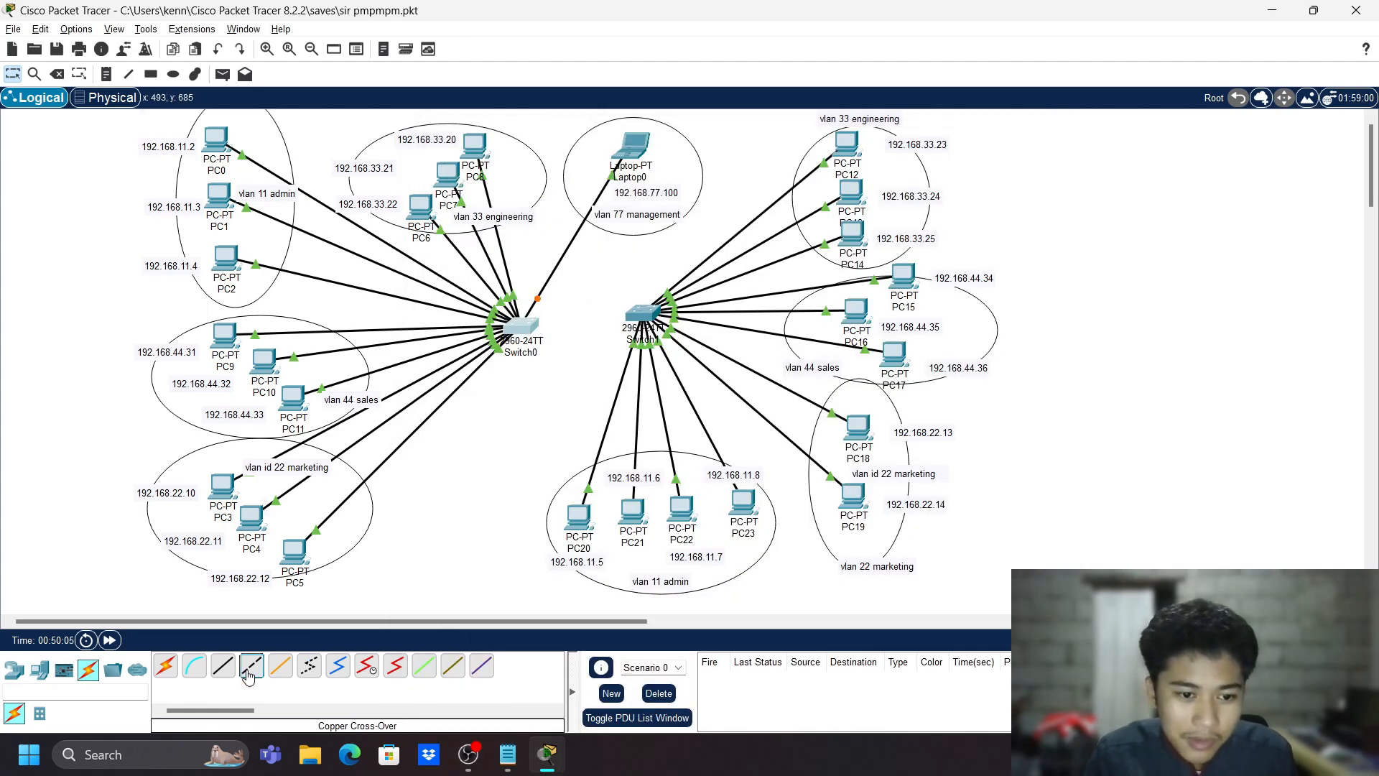
click(520, 333)
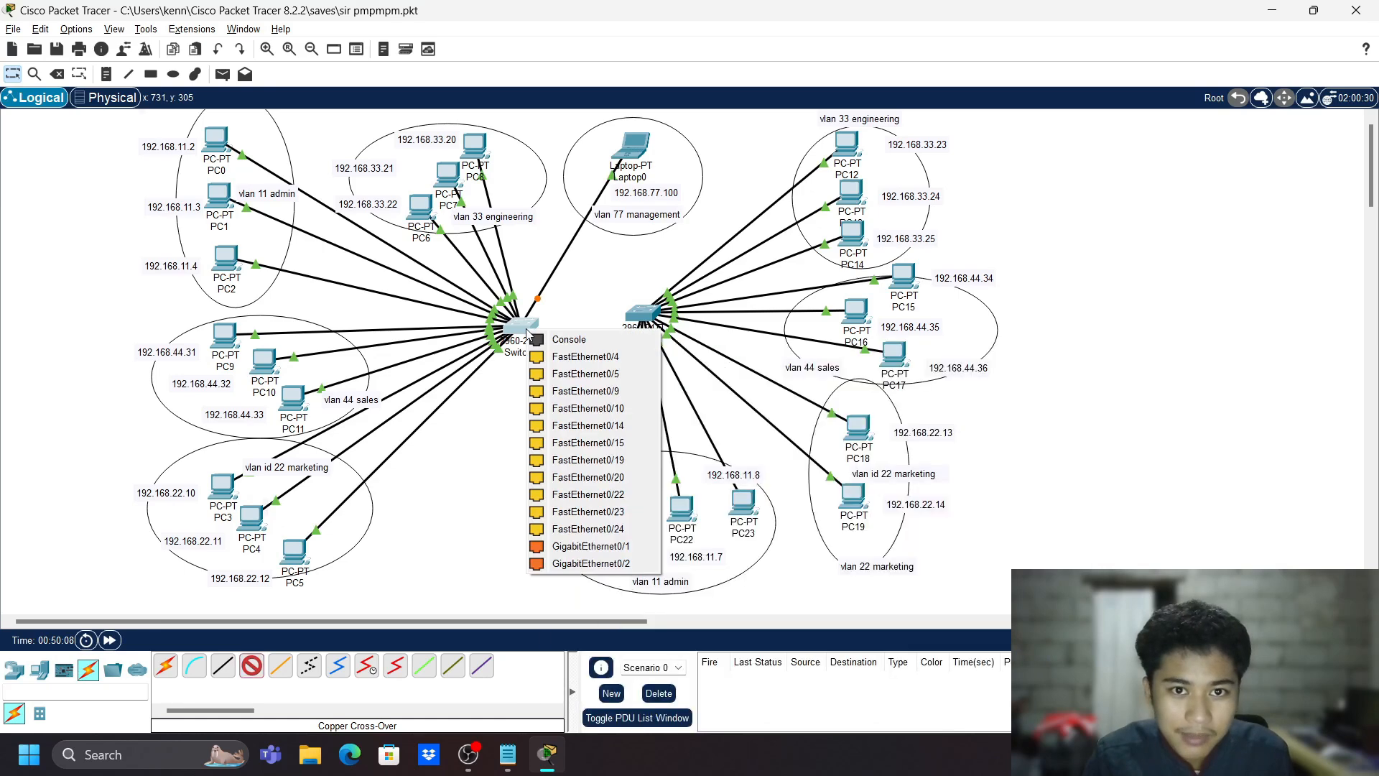
click(614, 530)
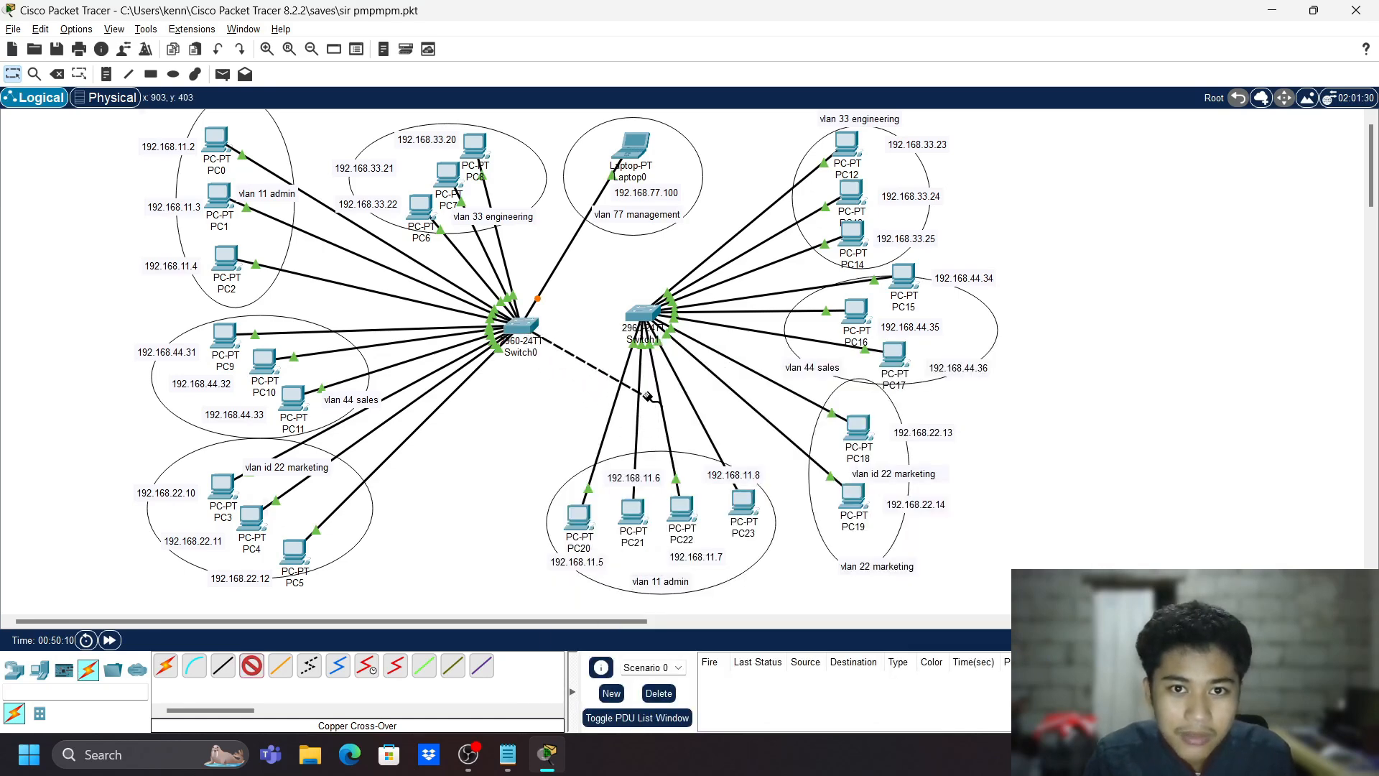
click(641, 316)
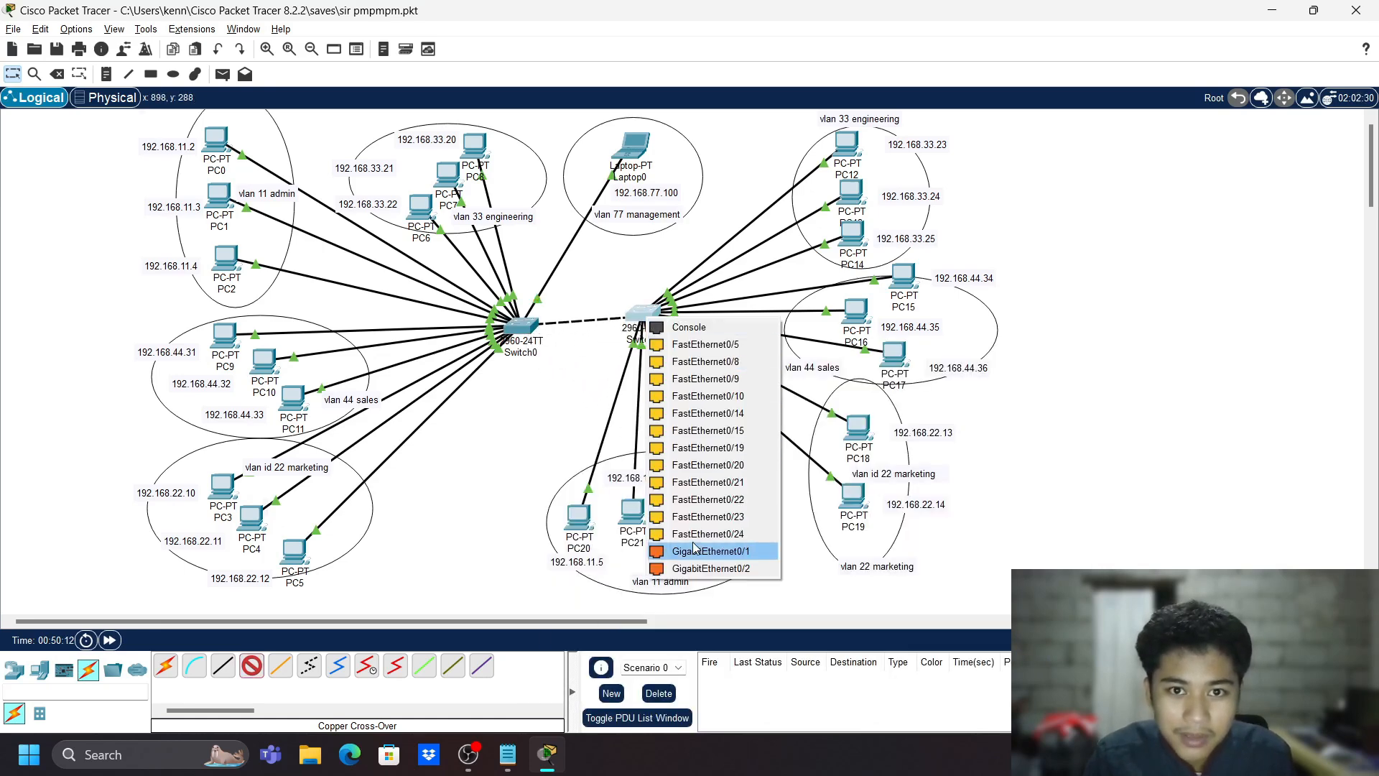
click(701, 540)
- Reopen Switch0's console and get a fresh s1# prompt
click(530, 330)
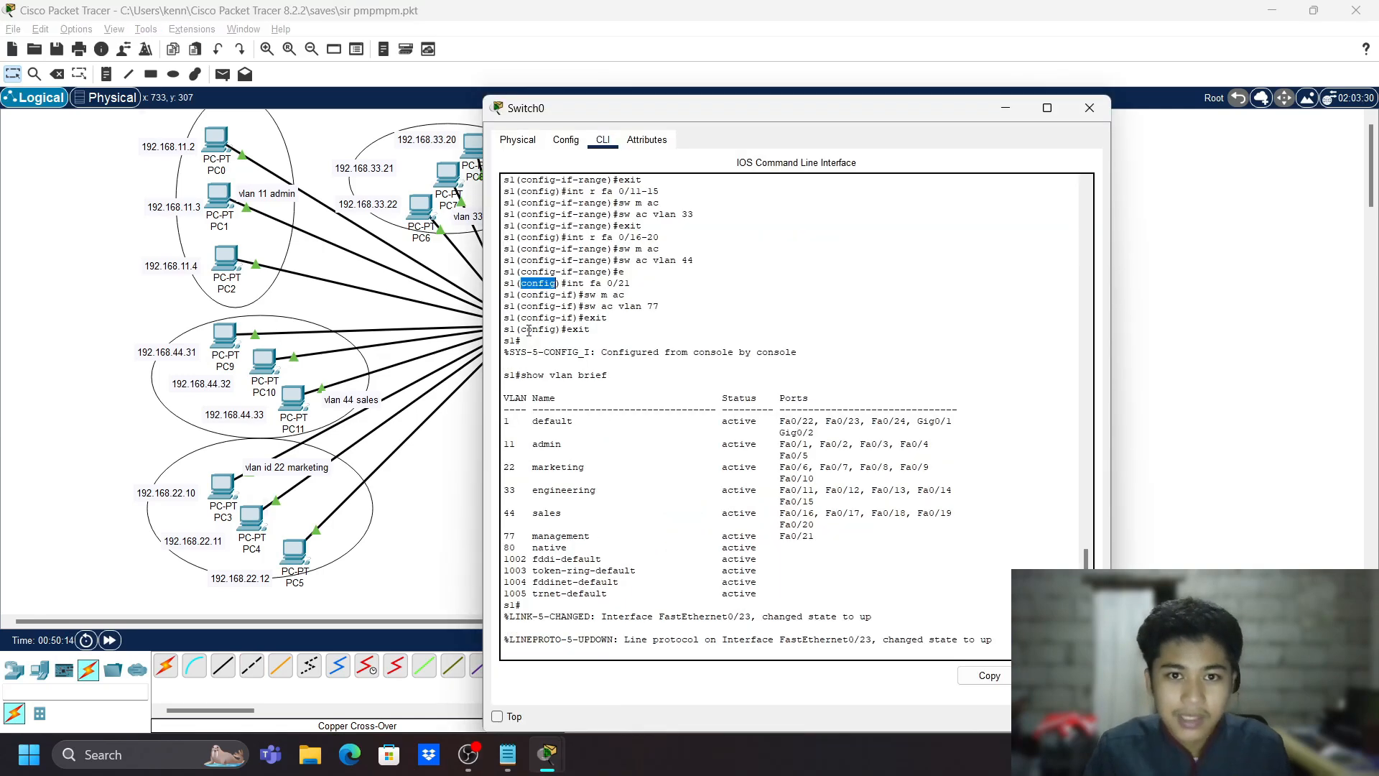
click(980, 605)
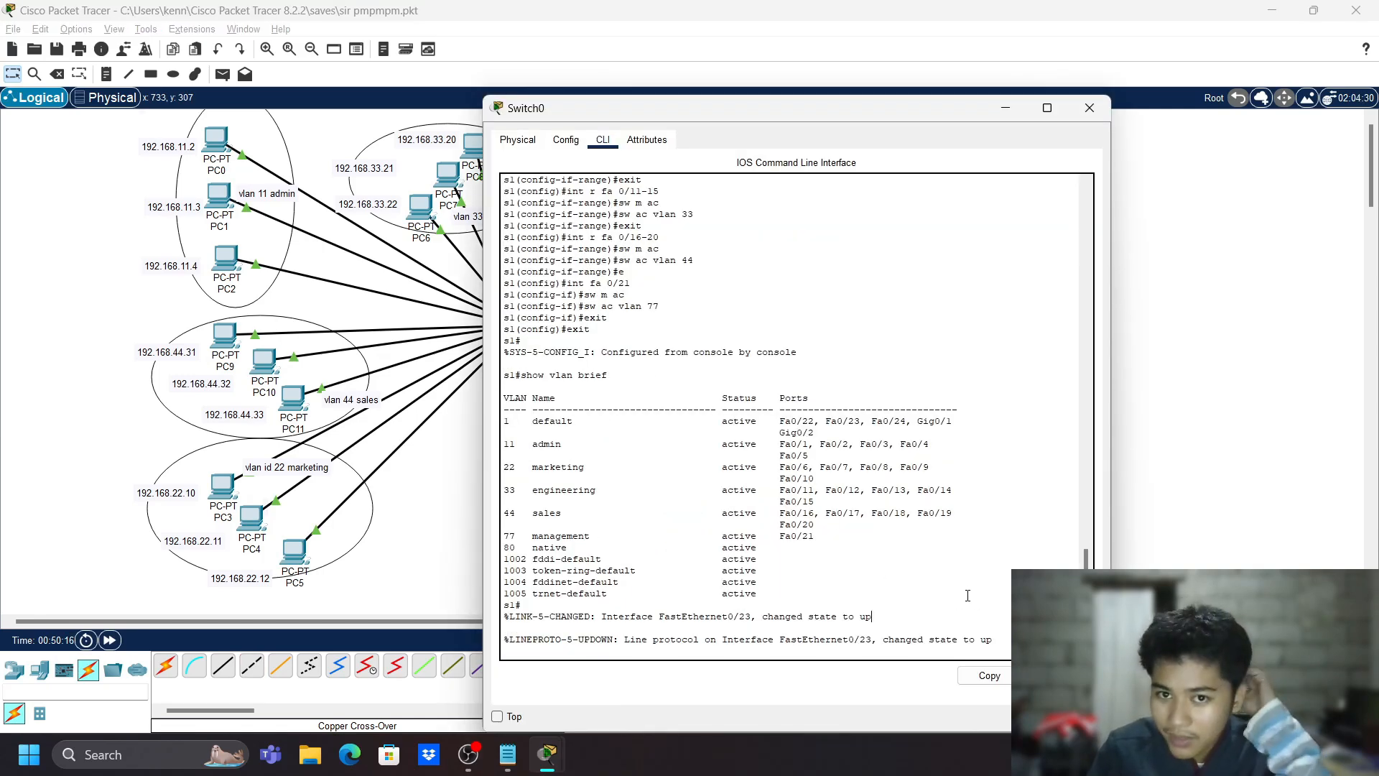
key(Return)
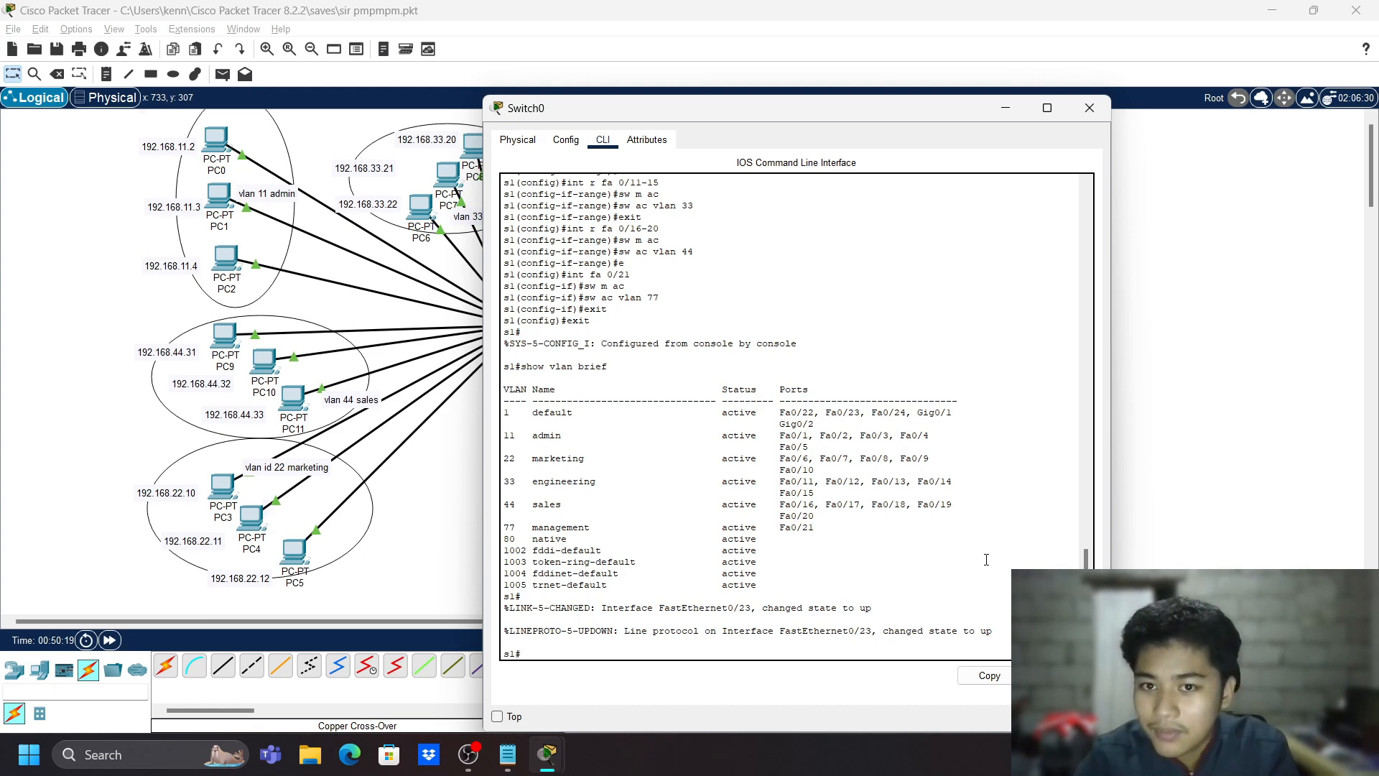
- Enter global configuration and make Fa0/24 a trunk port
text(c)
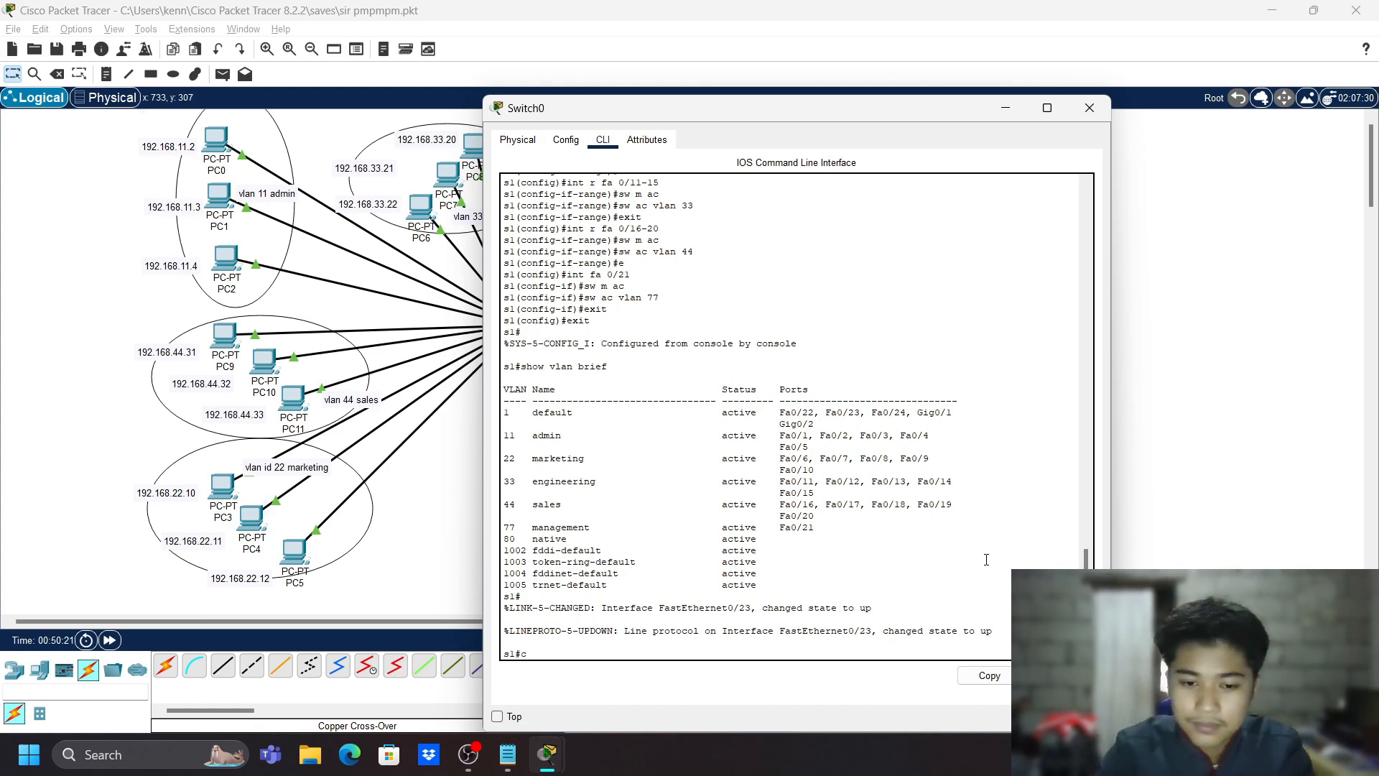
text(onf)
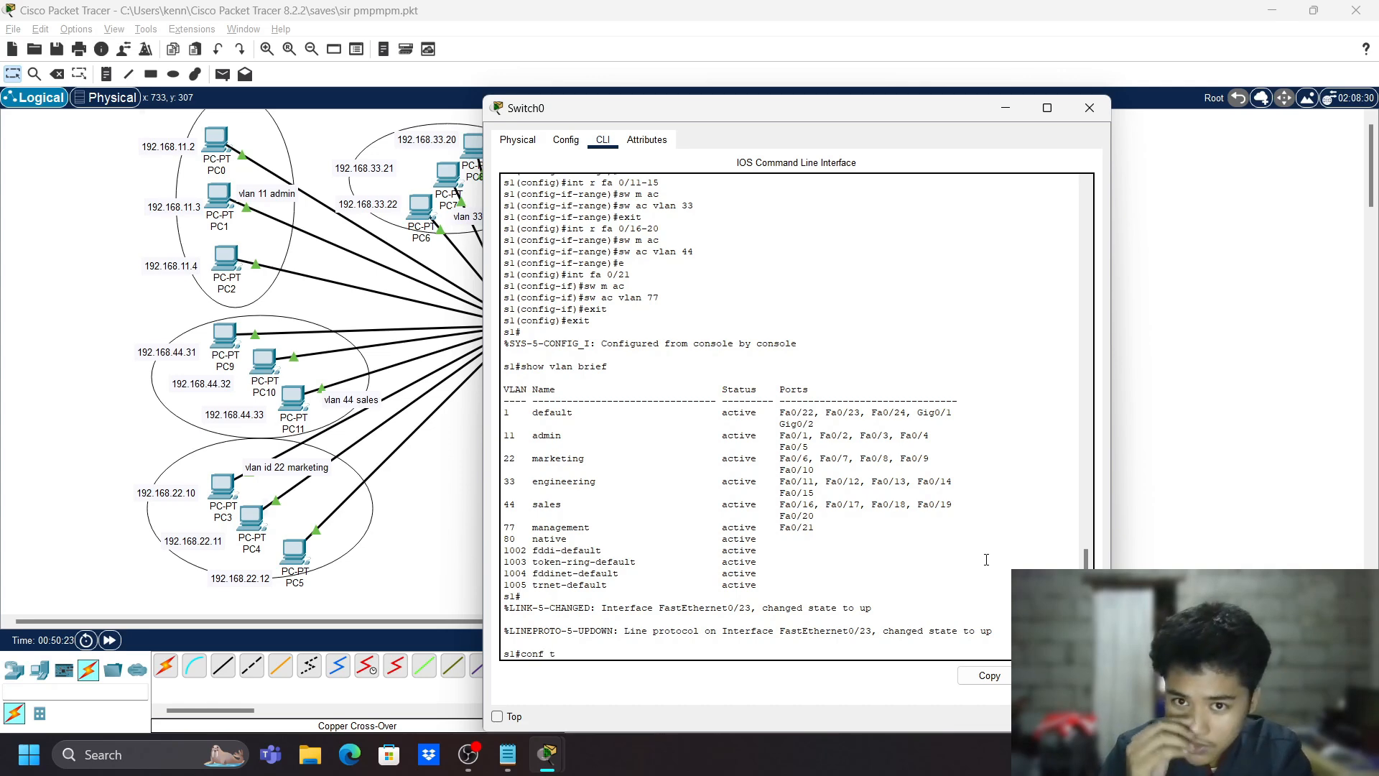
text( t)
key(Return)
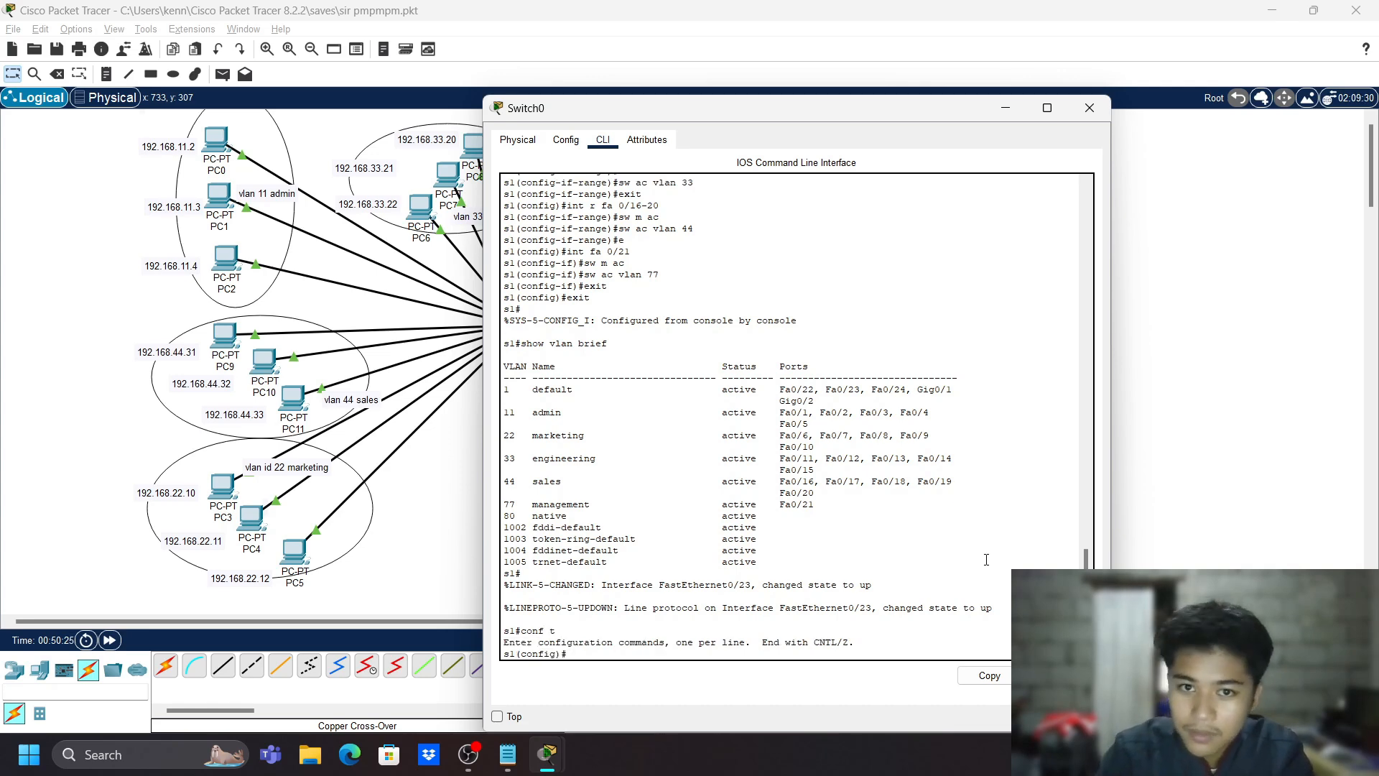
text(int fa)
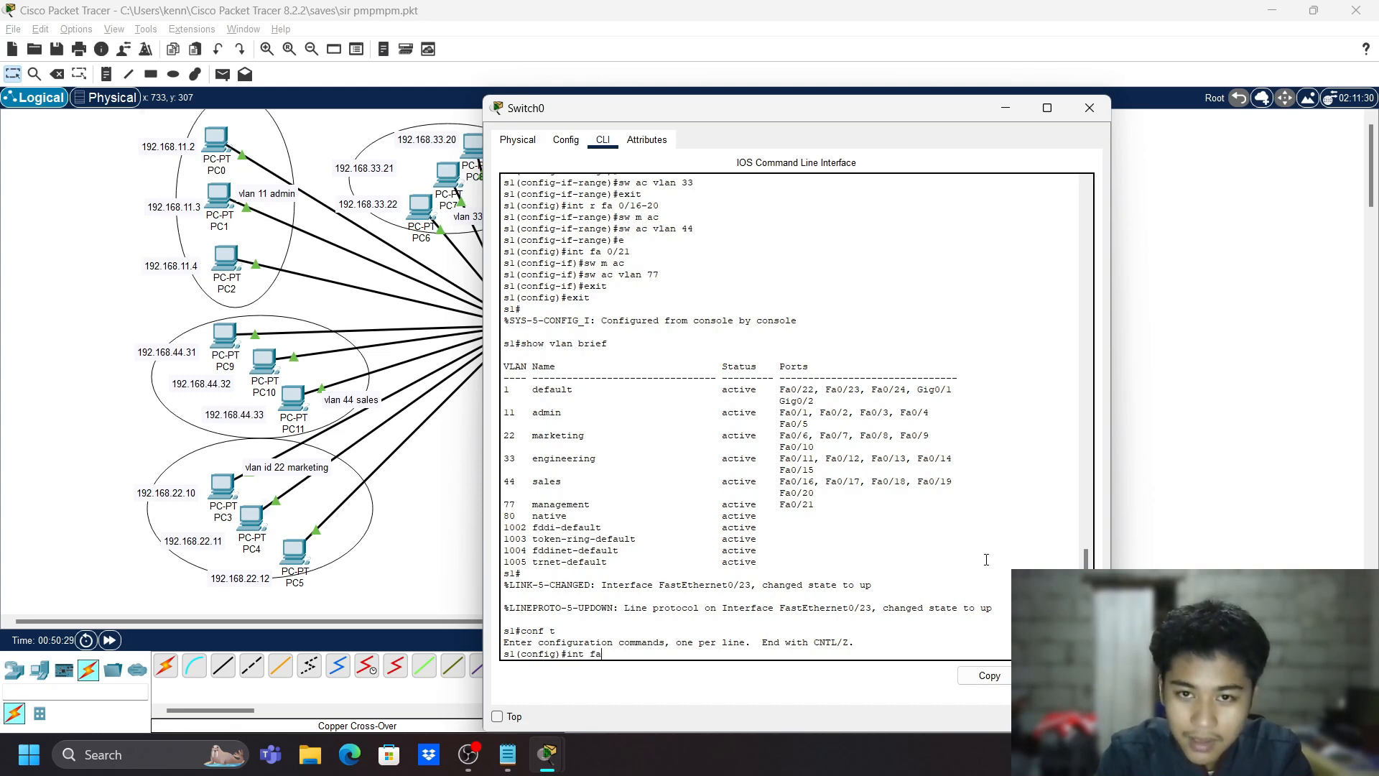
text( 0)
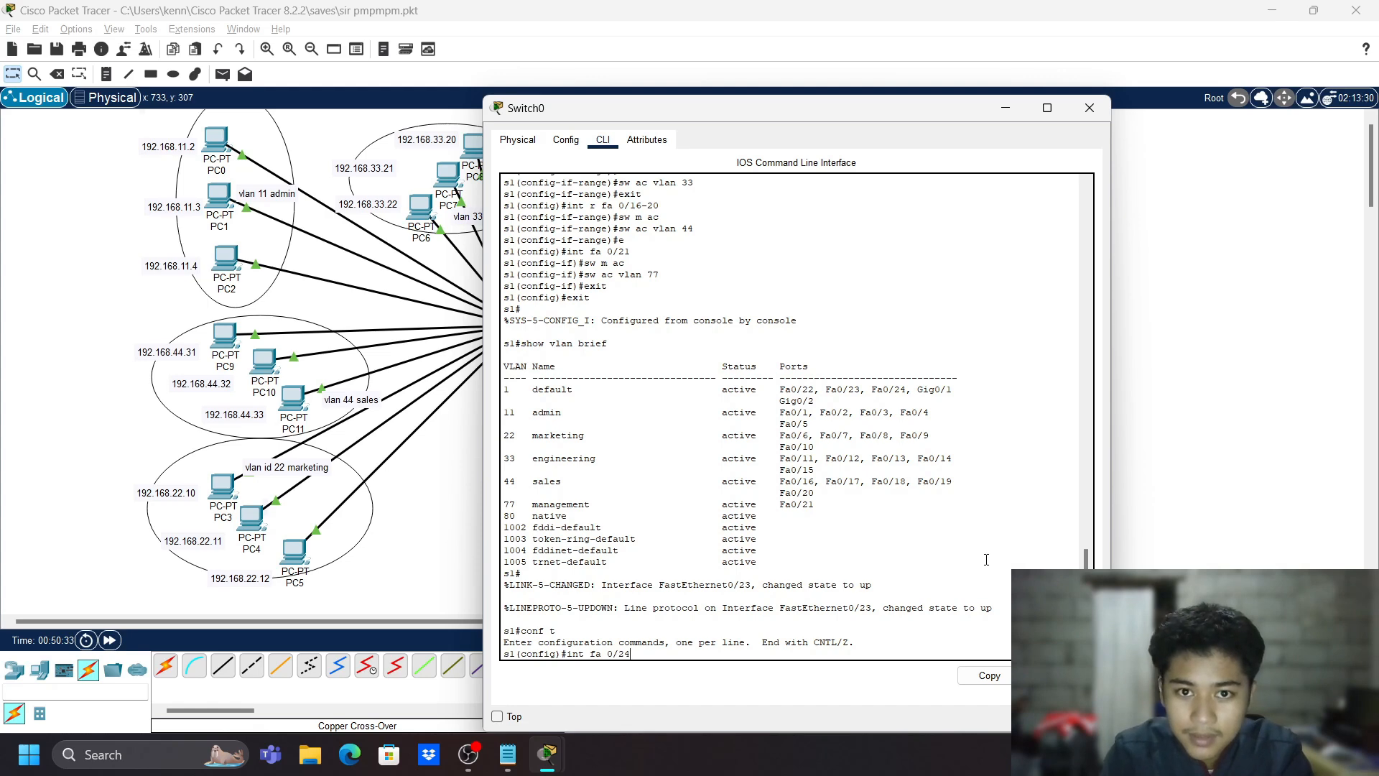
text(/24)
key(Return)
text(switchport)
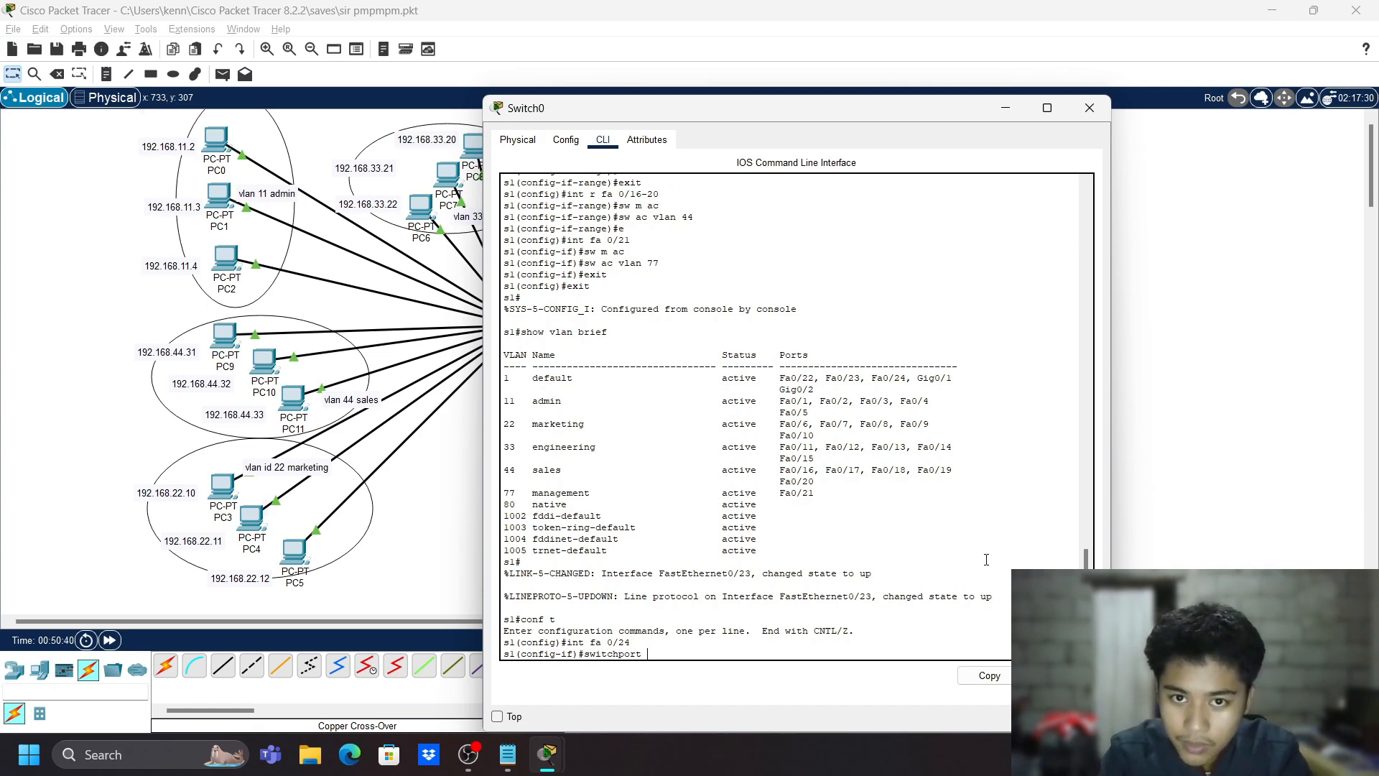
text(mode trunk)
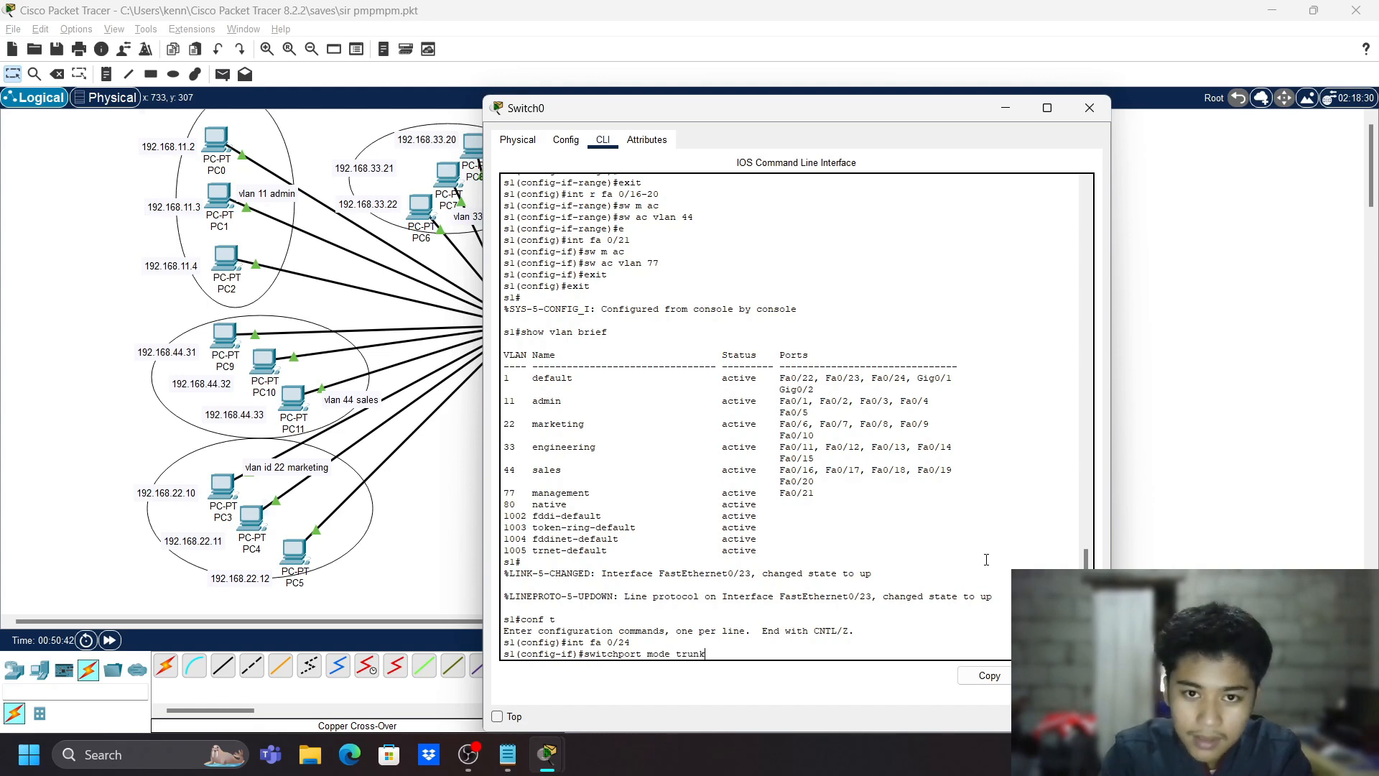
key(Return)
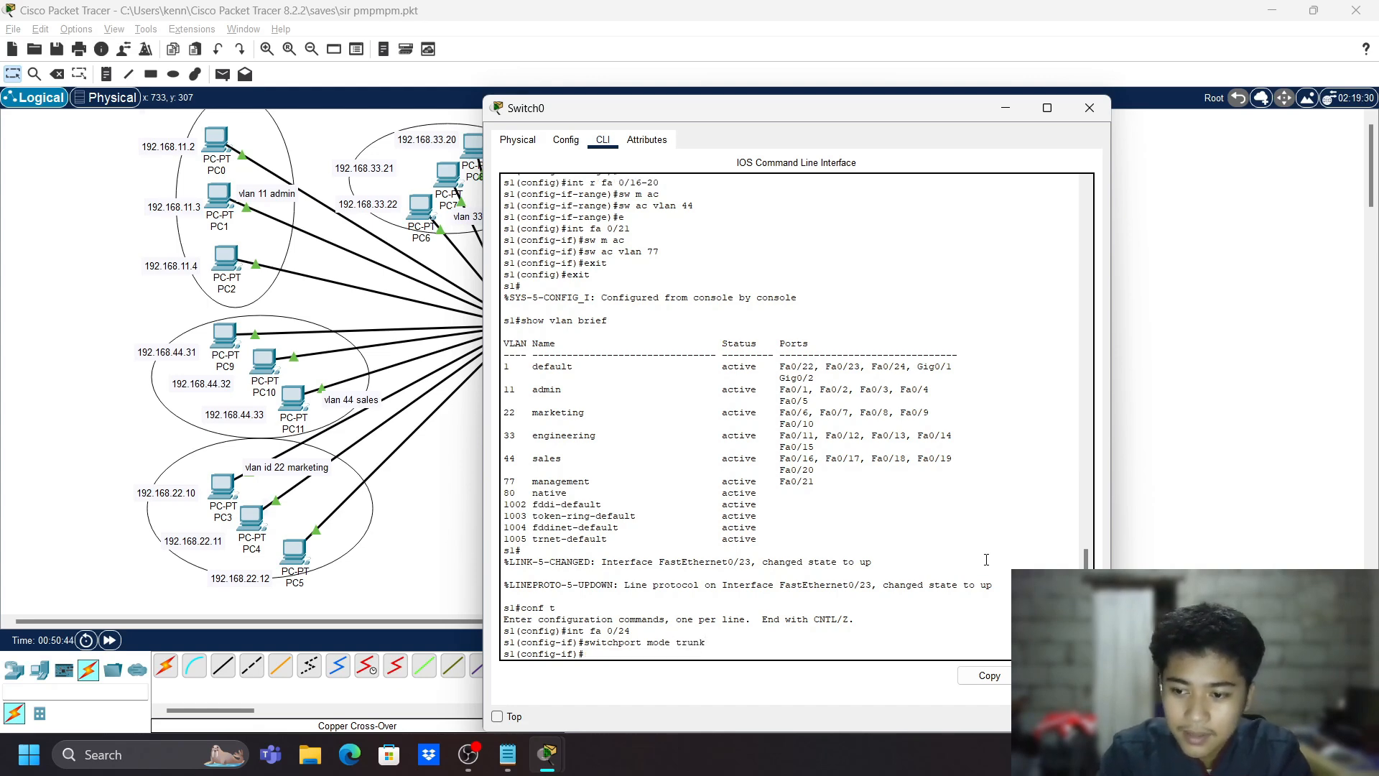
- Attempt the misspelled 'switchport trunk allowed vlan 1-99' command, which gets rejected
text(swtich)
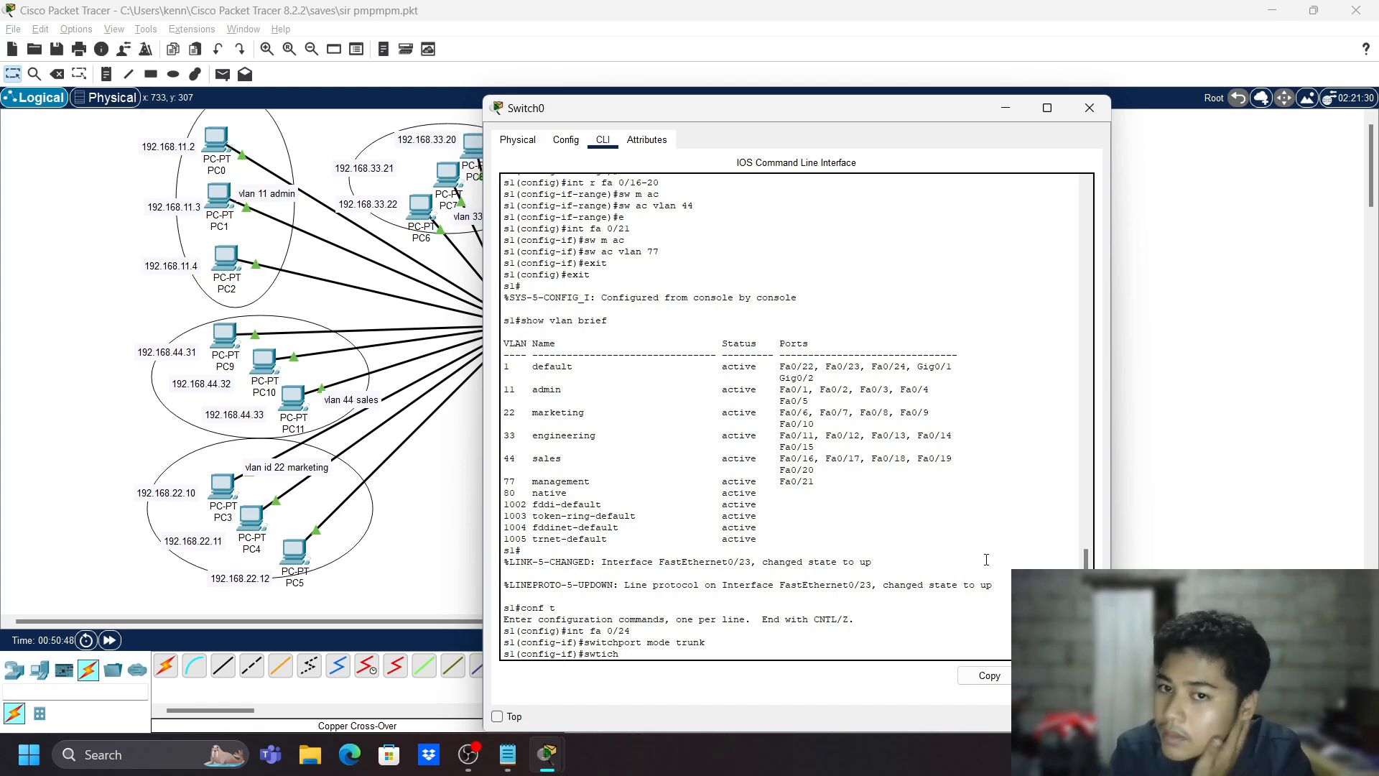
text(porty)
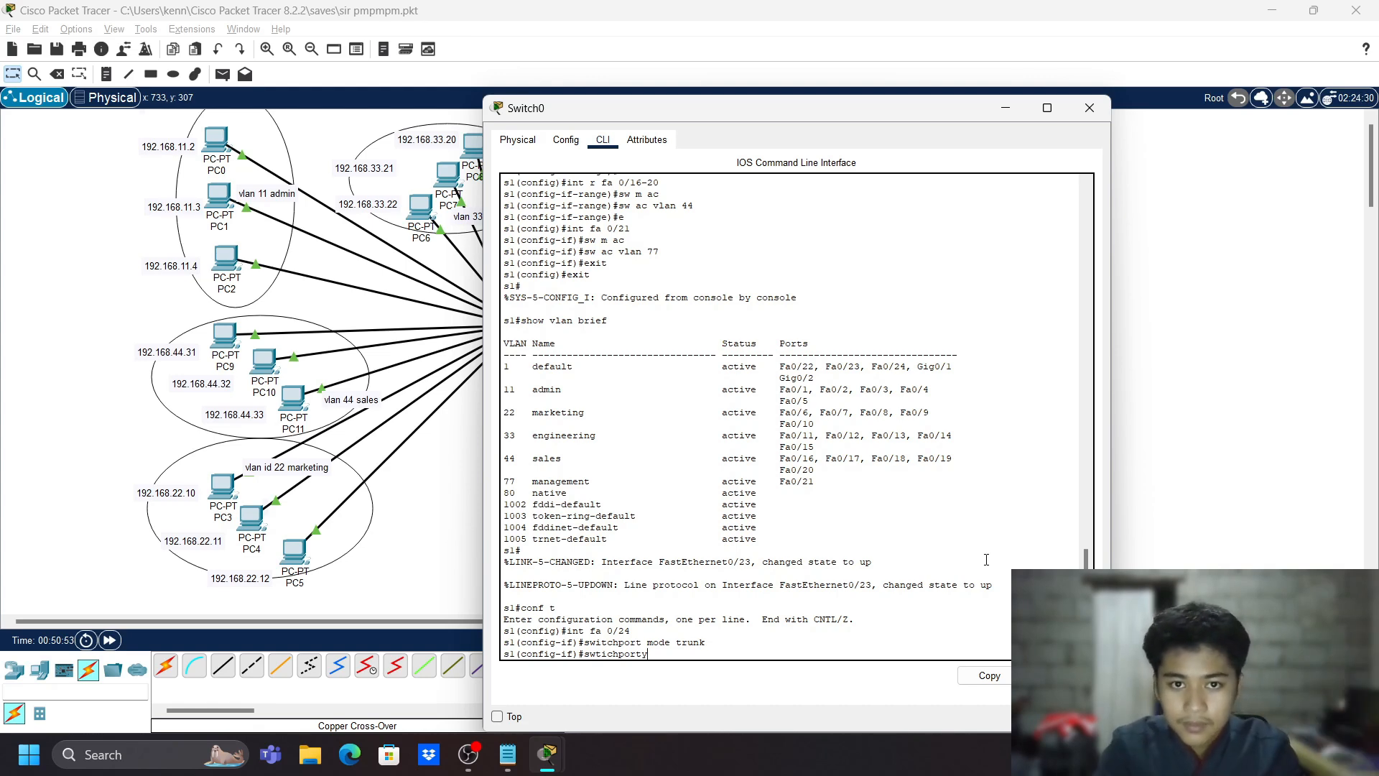
key(BackSpace)
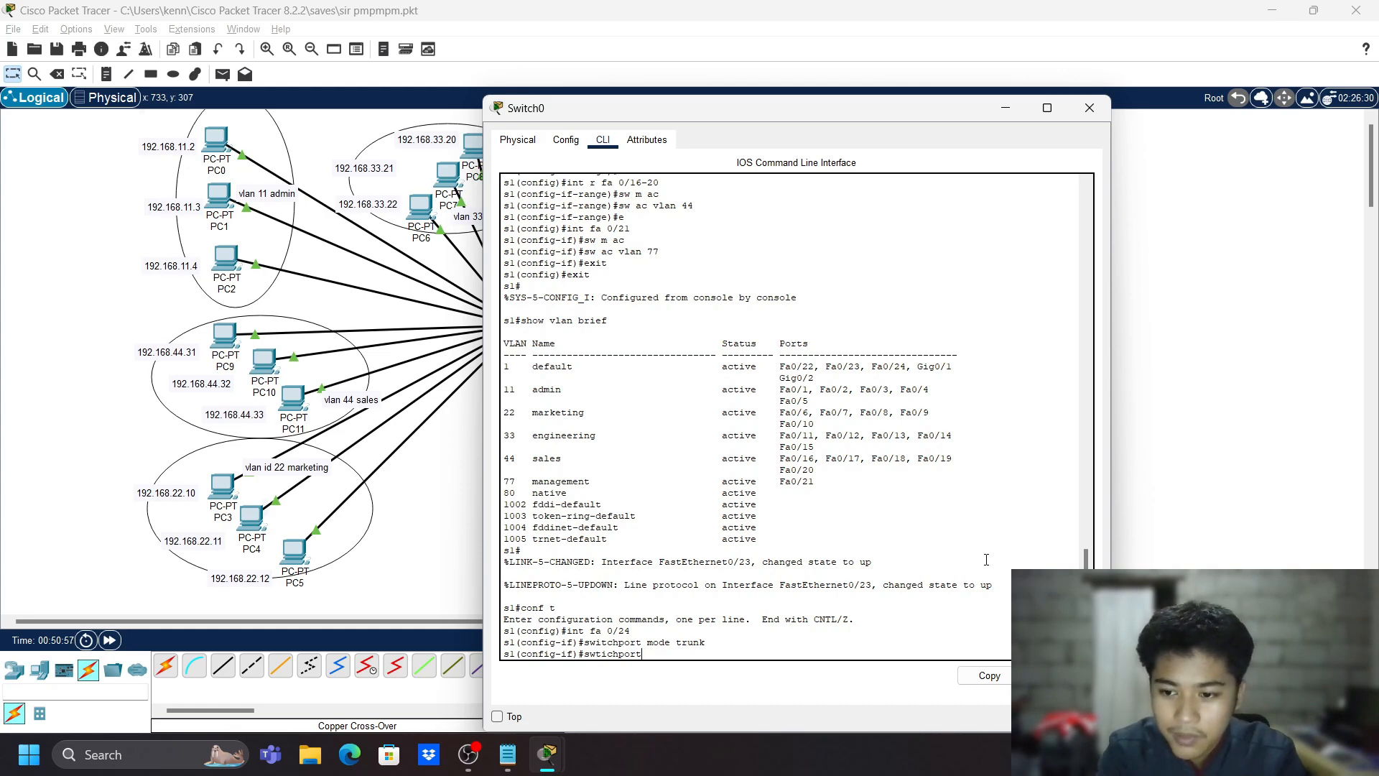
text(trunk allo)
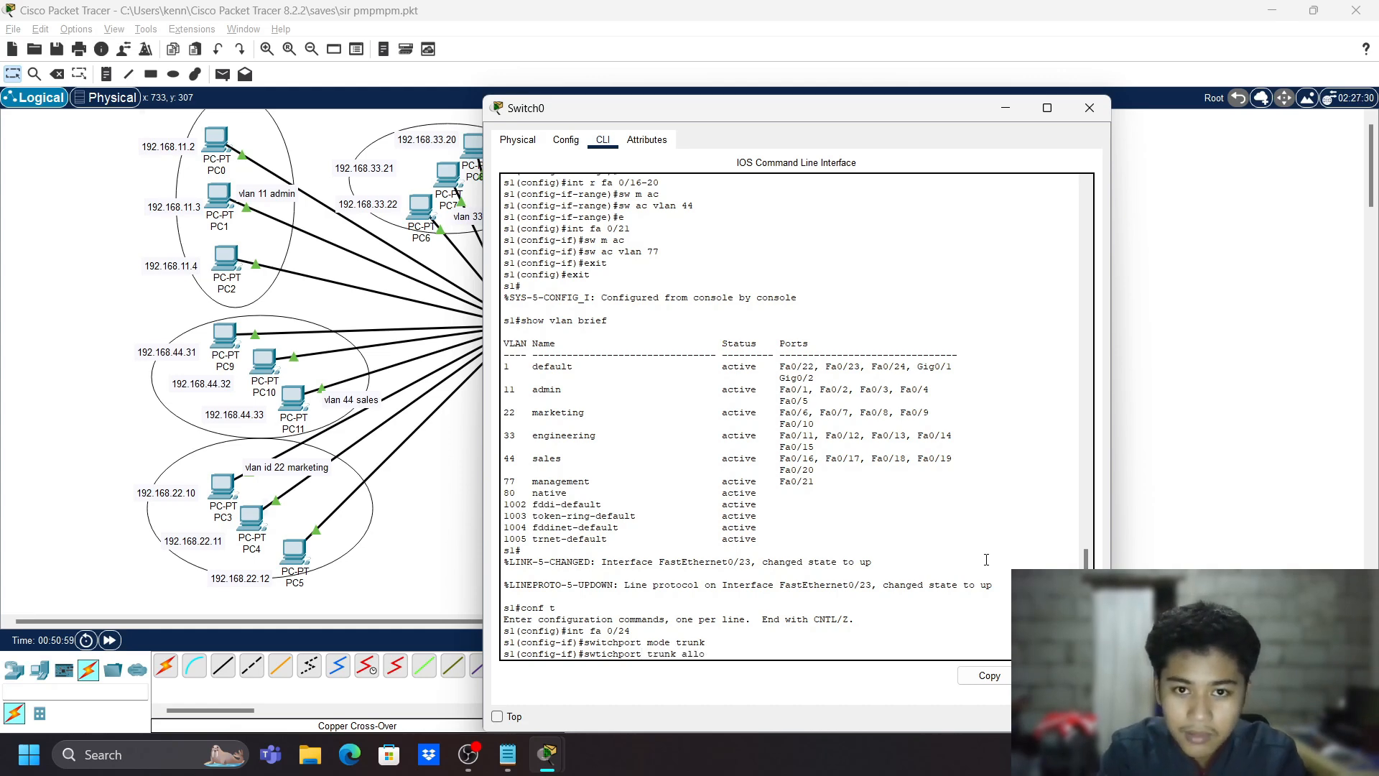
text(wed)
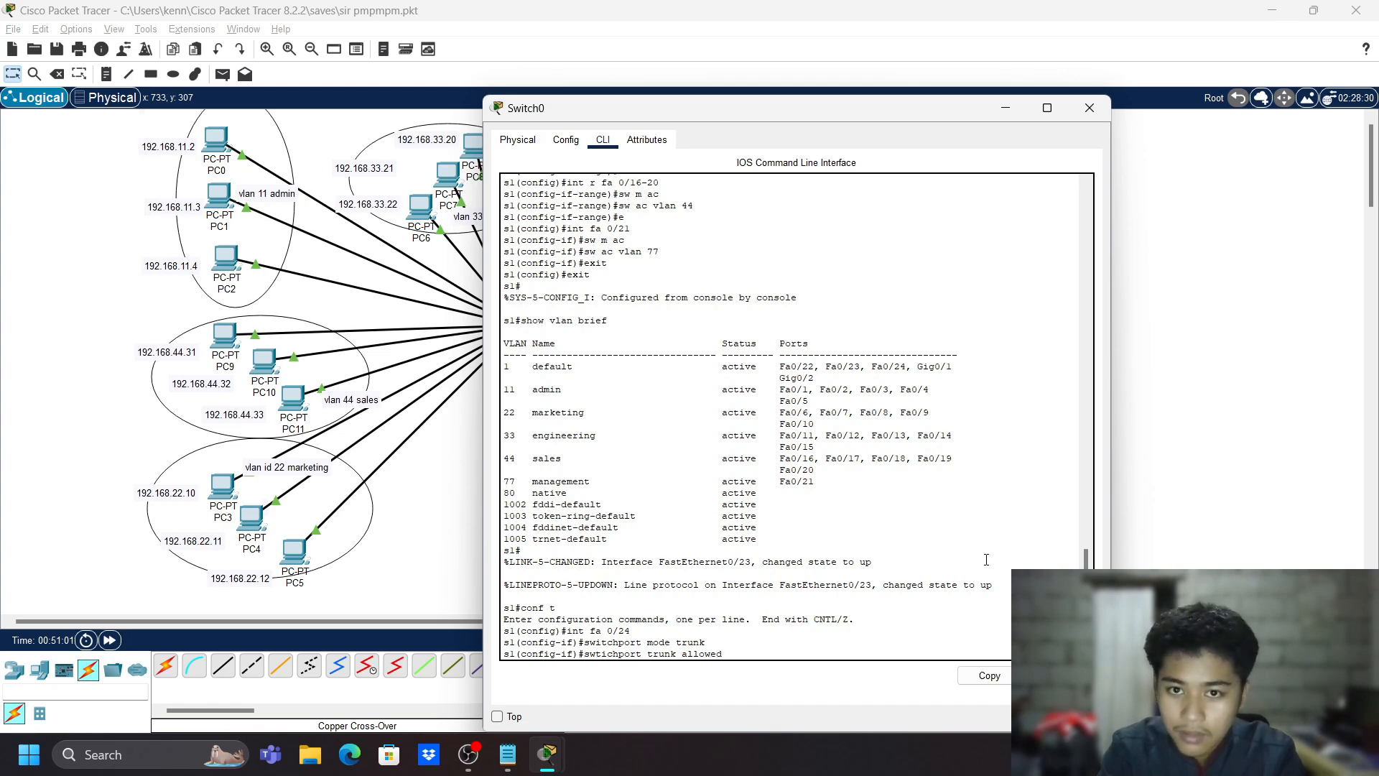
text( vlan)
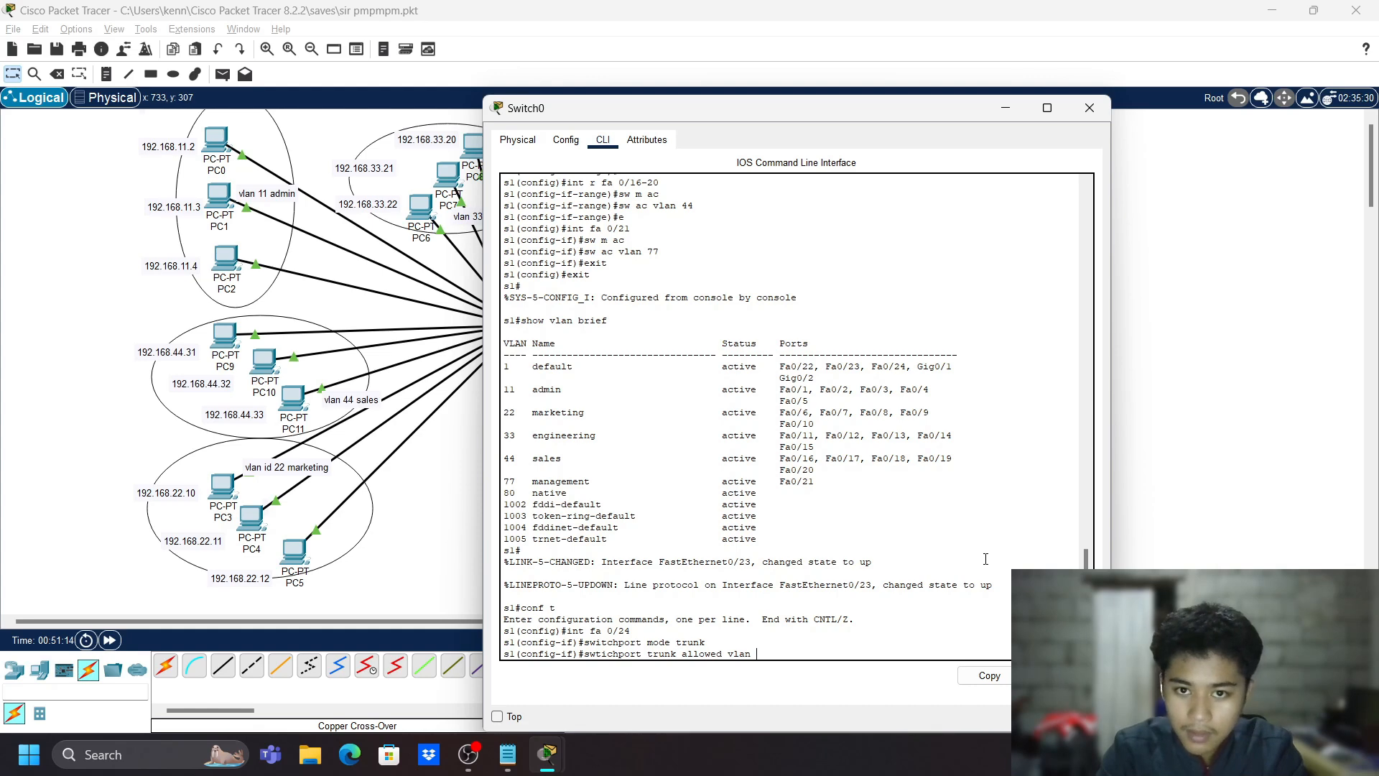
text(99)
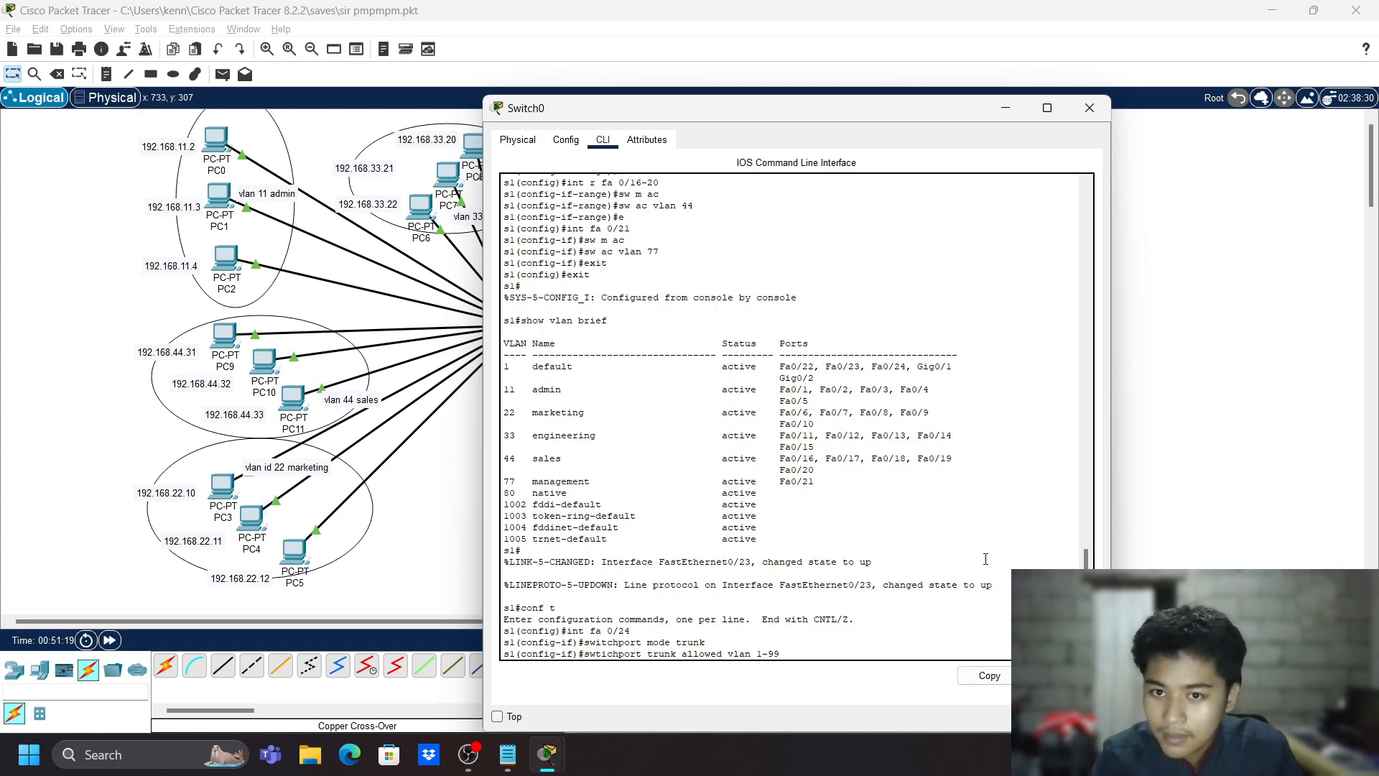
key(Return)
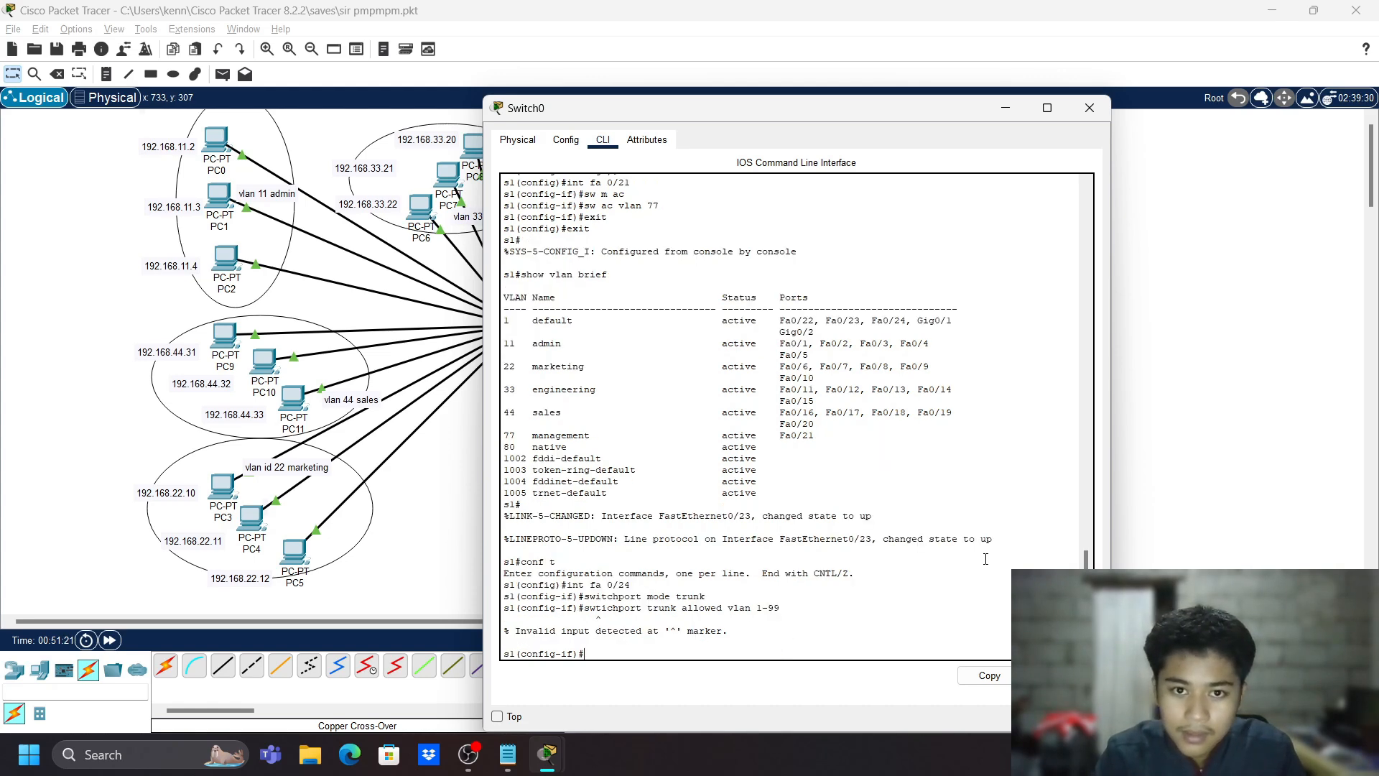
- Correct the command to 'sw trunk allowed vlan 1-99' on Fa0/24, then exit the interface
key(Up)
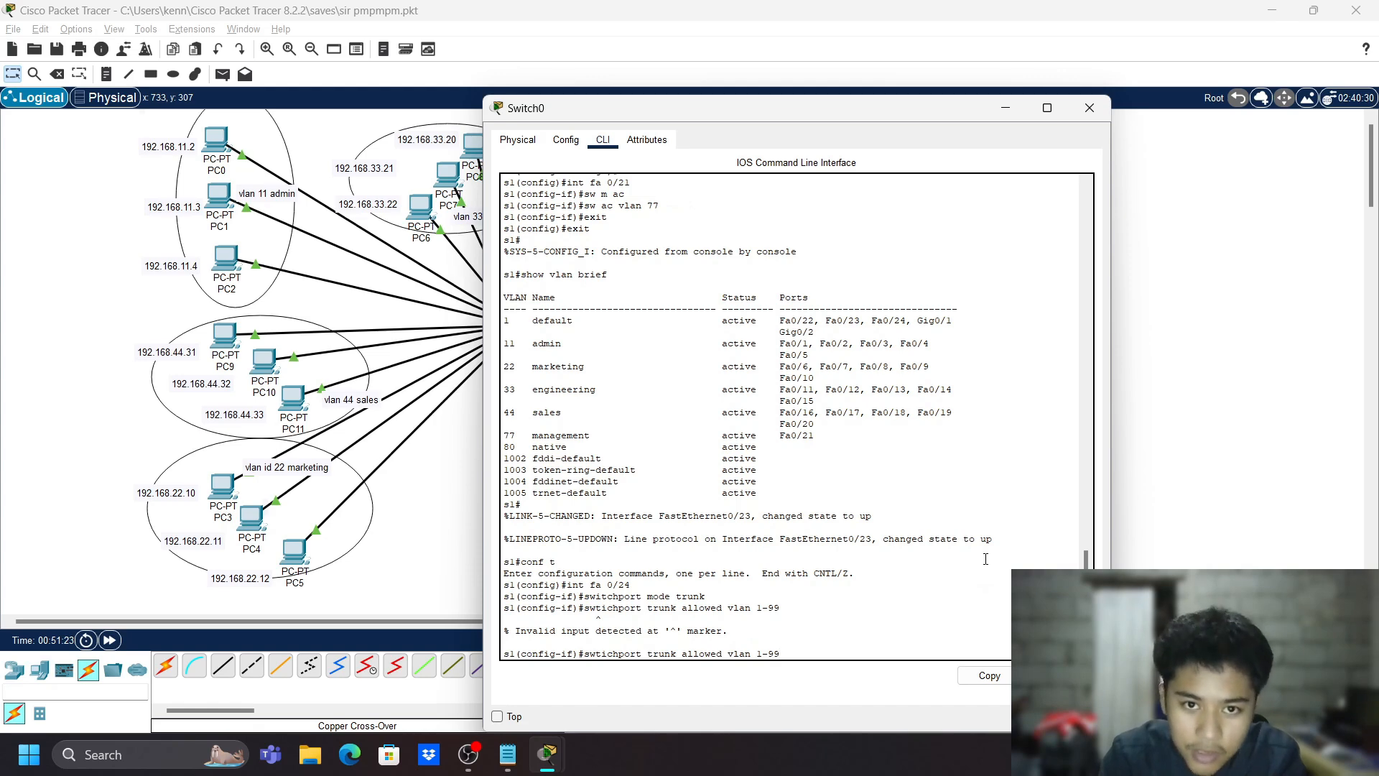
key(Left)
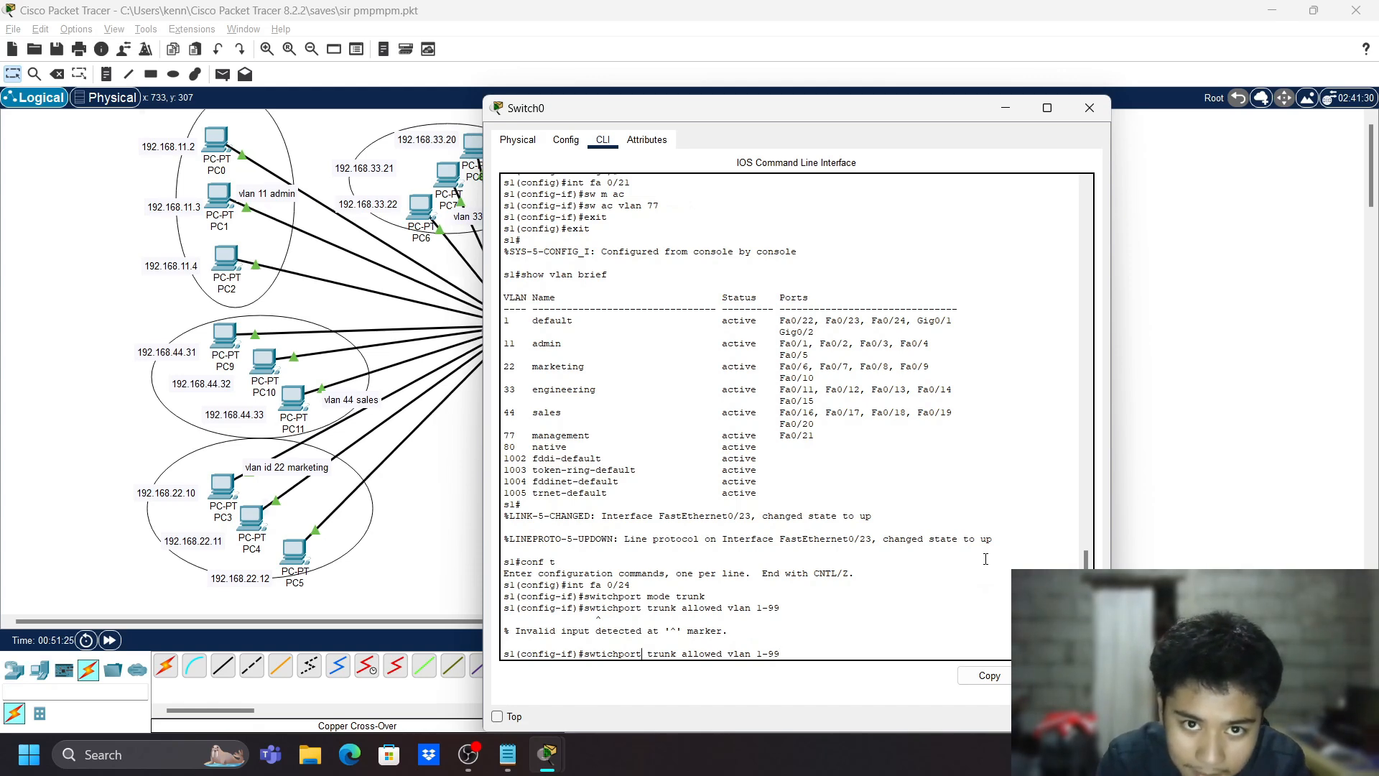
key(BackSpace)
key(BackSpace)
key(BackSpace)
key(BackSpace)
key(BackSpace)
key(BackSpace)
key(BackSpace)
key(BackSpace)
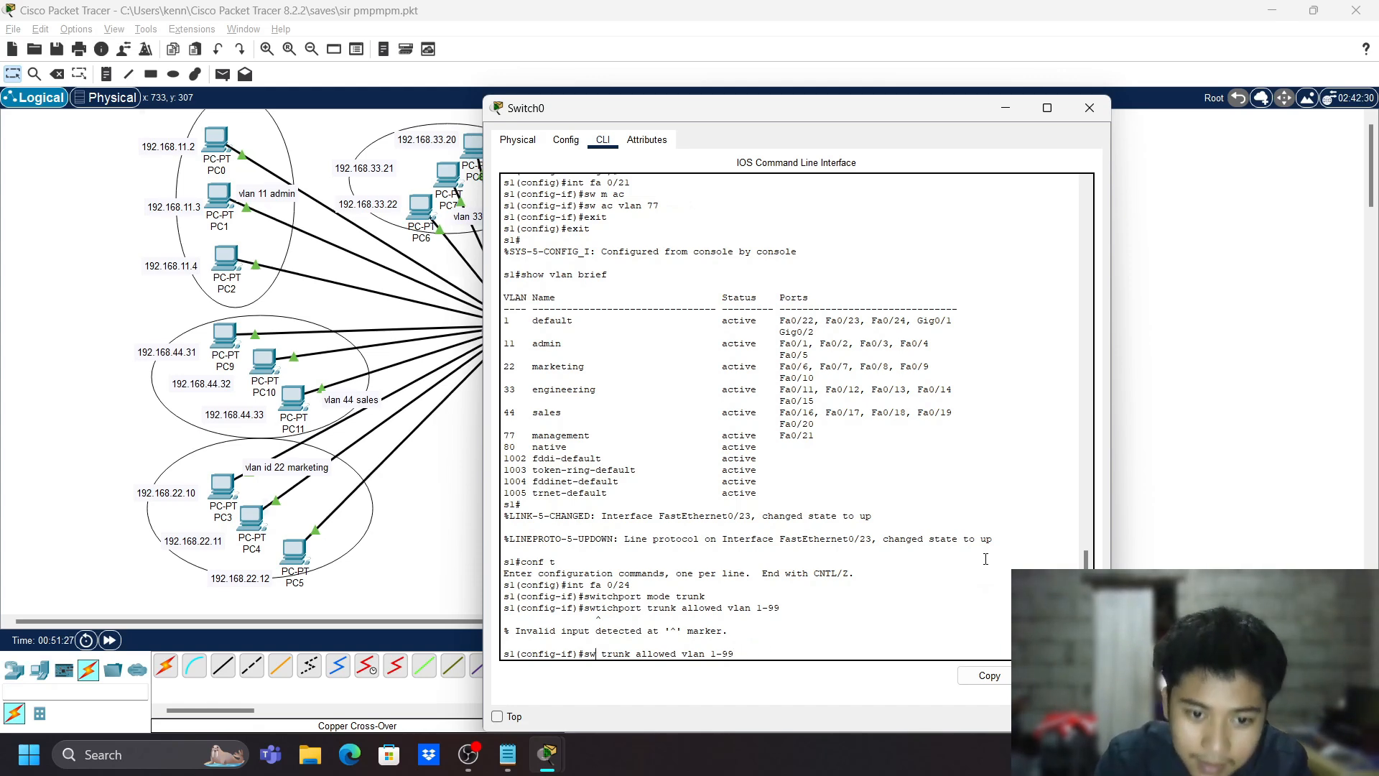
key(Return)
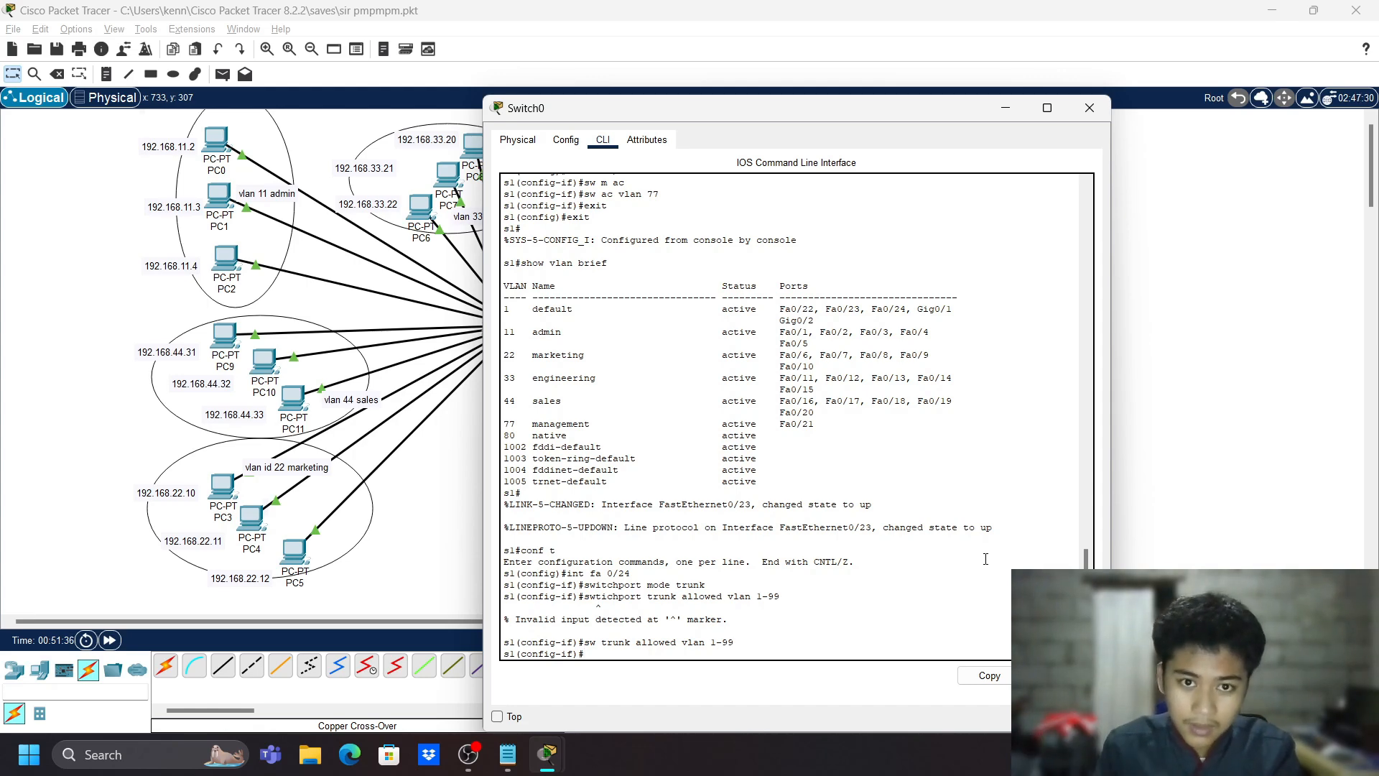
text(int)
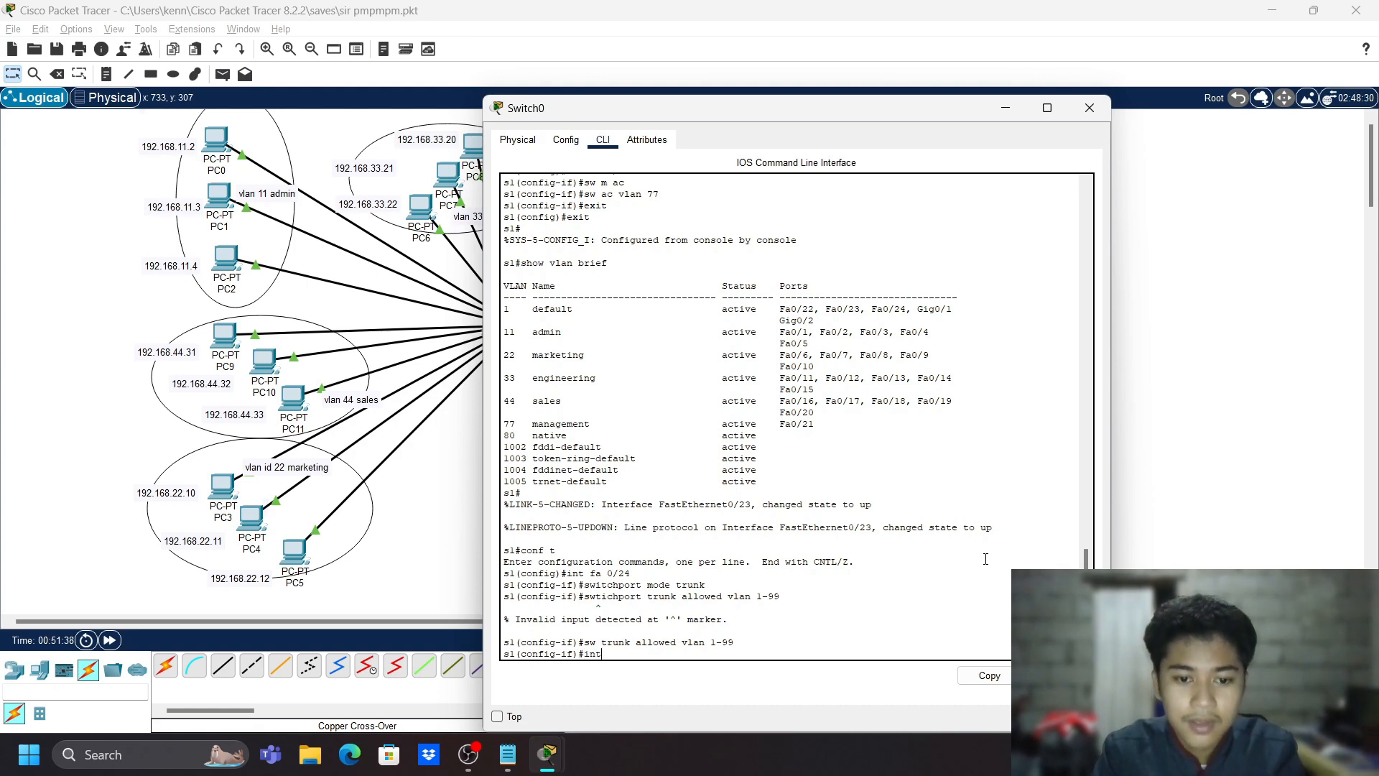
text( fa 0/20)
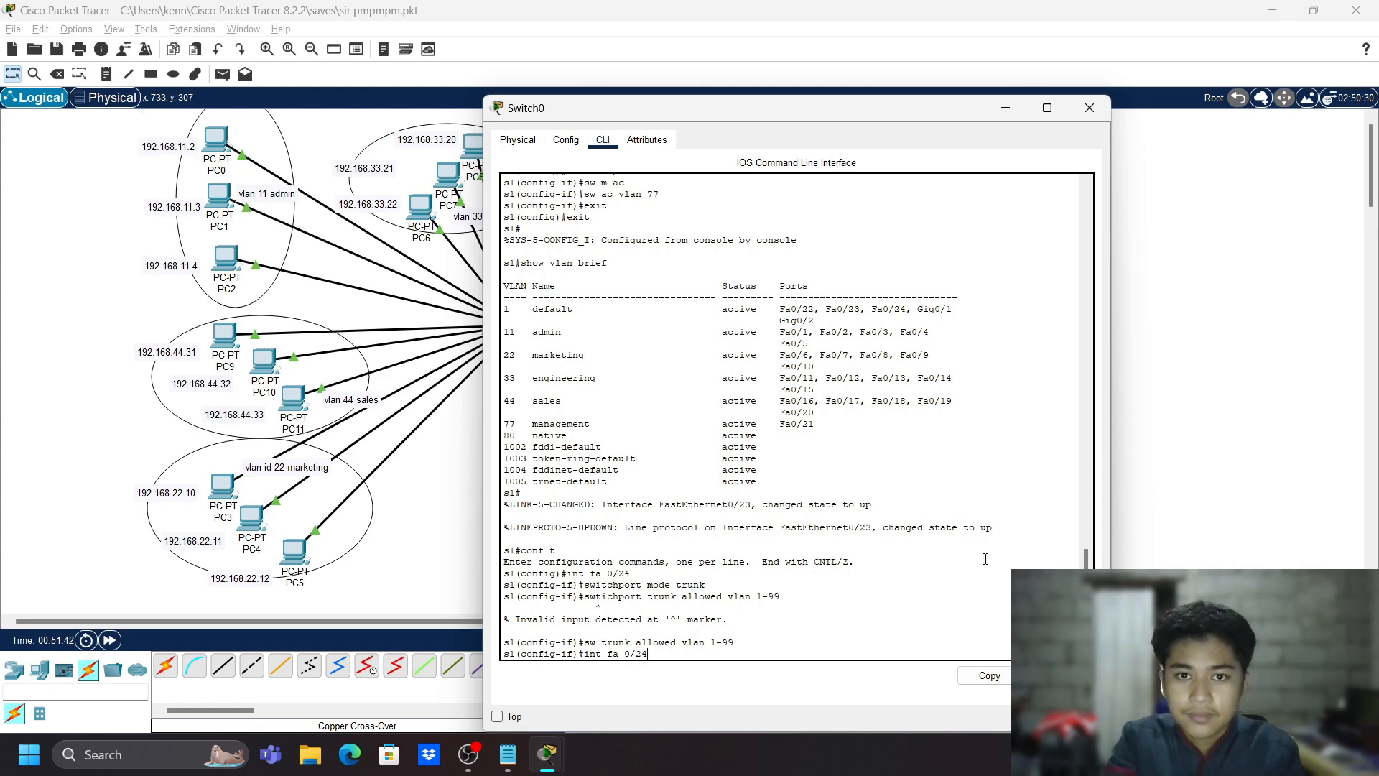
key(BackSpace)
key(BackSpace)
key(BackSpace)
key(BackSpace)
key(BackSpace)
key(BackSpace)
key(BackSpace)
key(BackSpace)
key(BackSpace)
key(BackSpace)
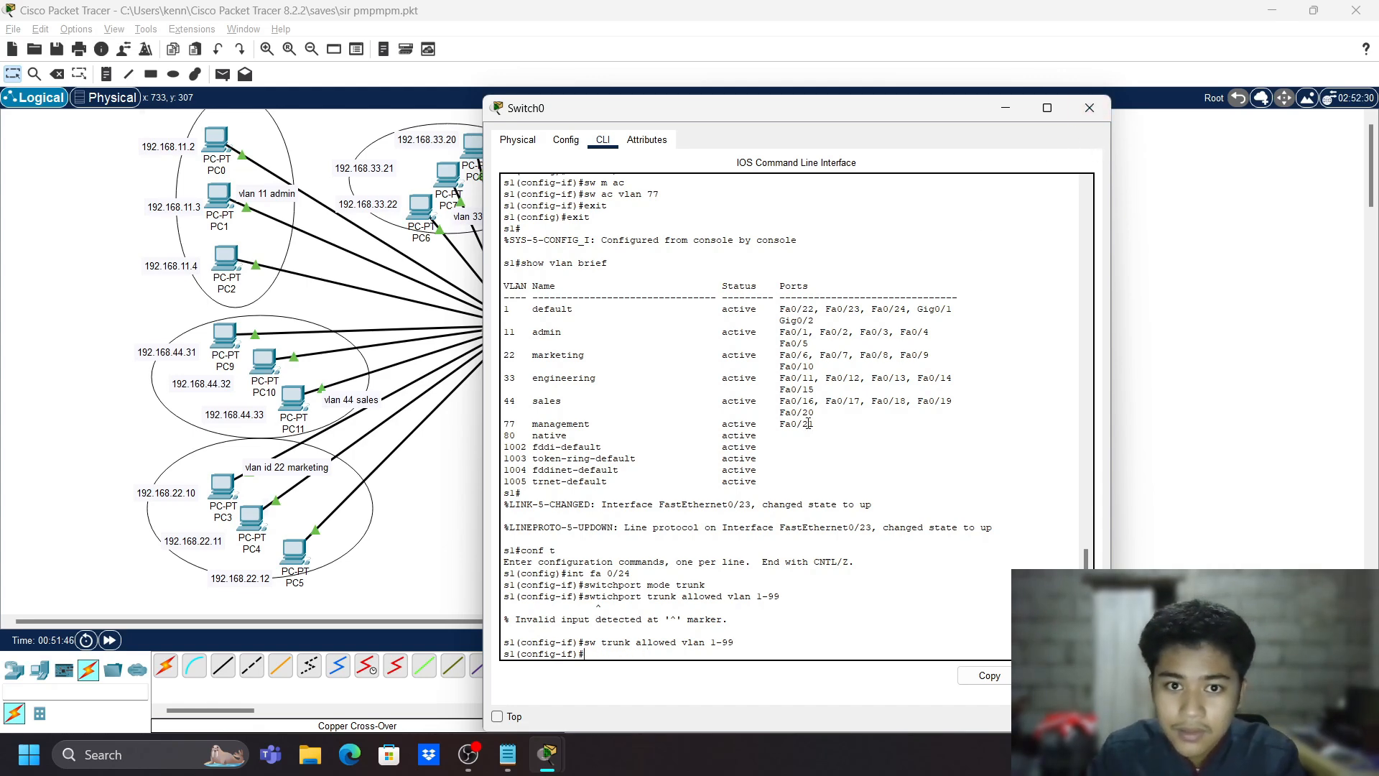
text(exit)
key(Return)
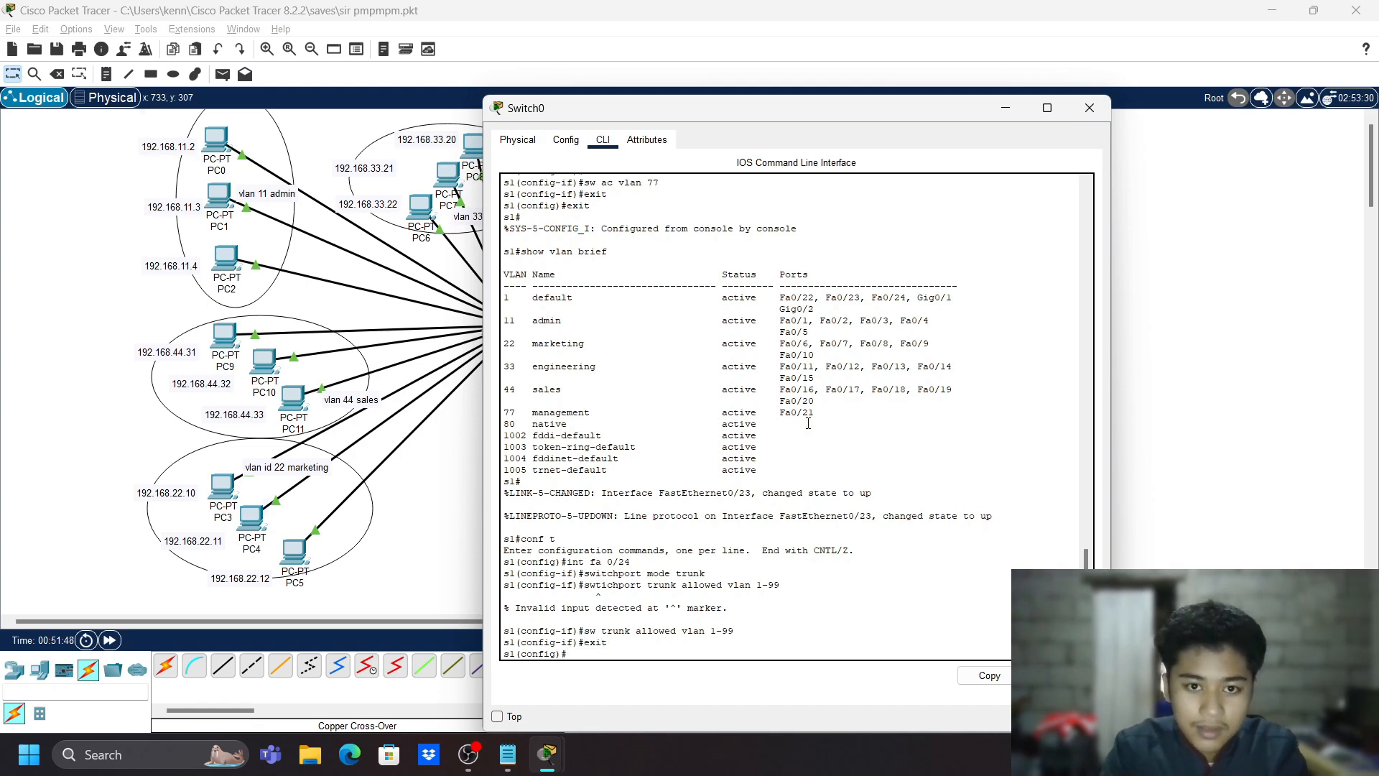
- Run 'show vlan brief' from configuration mode
text(showvl)
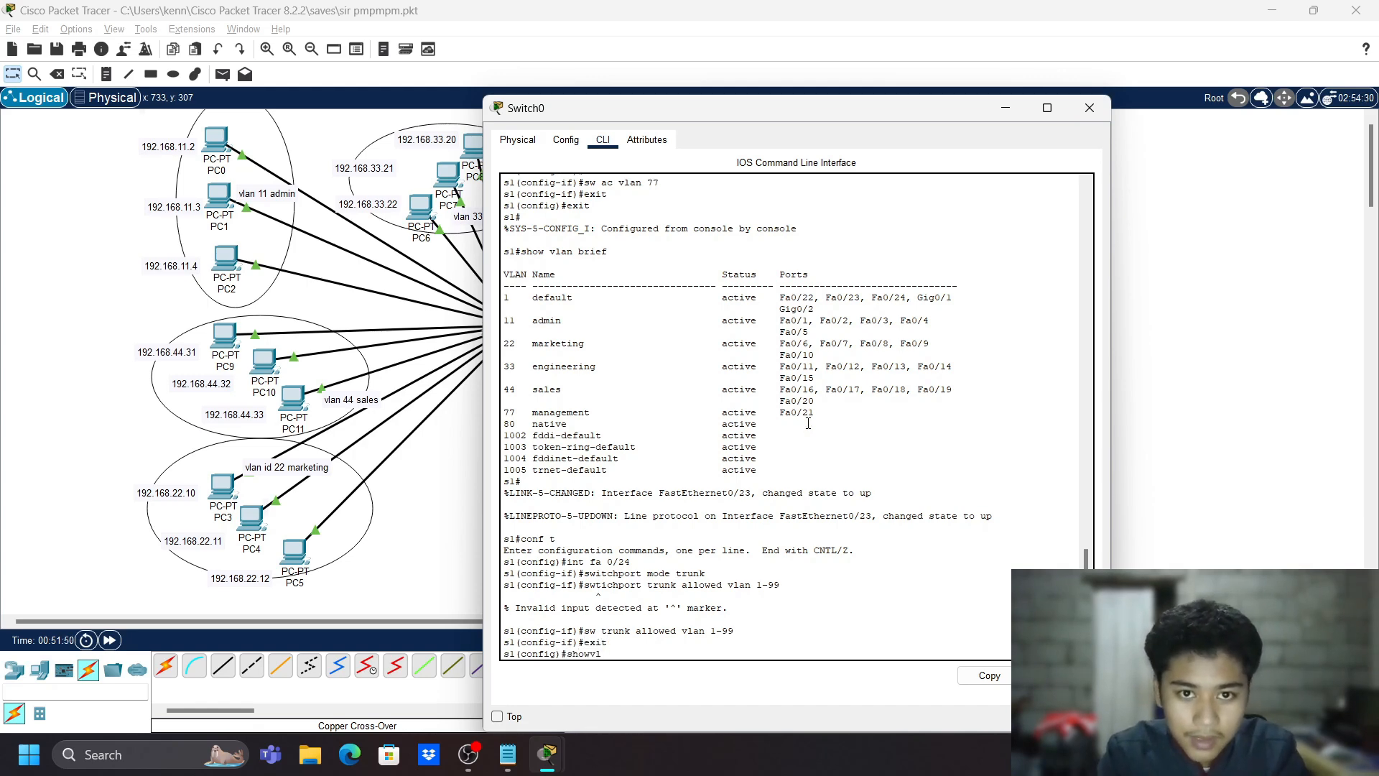
key(BackSpace)
key(BackSpace)
text(vlan g)
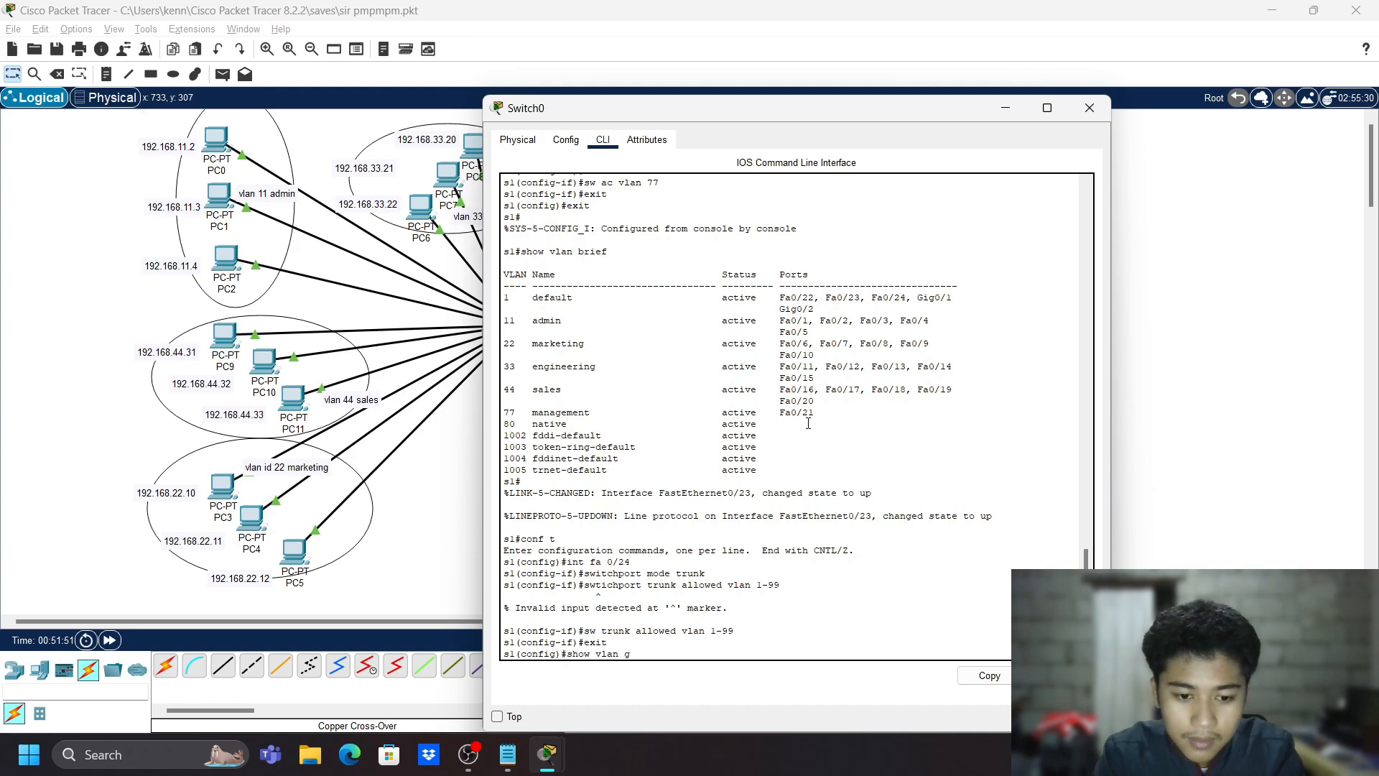
text(fbrief)
key(BackSpace)
key(BackSpace)
key(BackSpace)
key(BackSpace)
key(BackSpace)
key(BackSpace)
key(BackSpace)
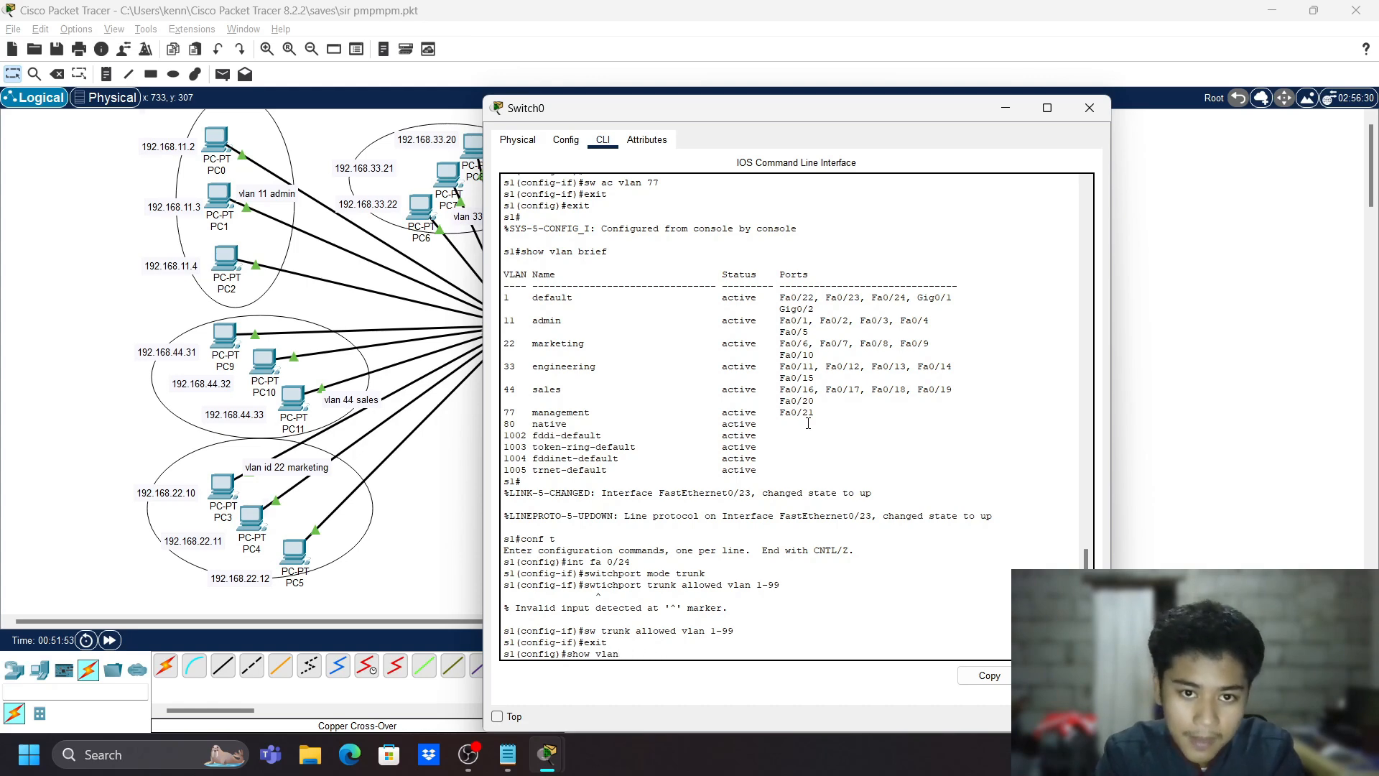
text(brief)
key(Return)
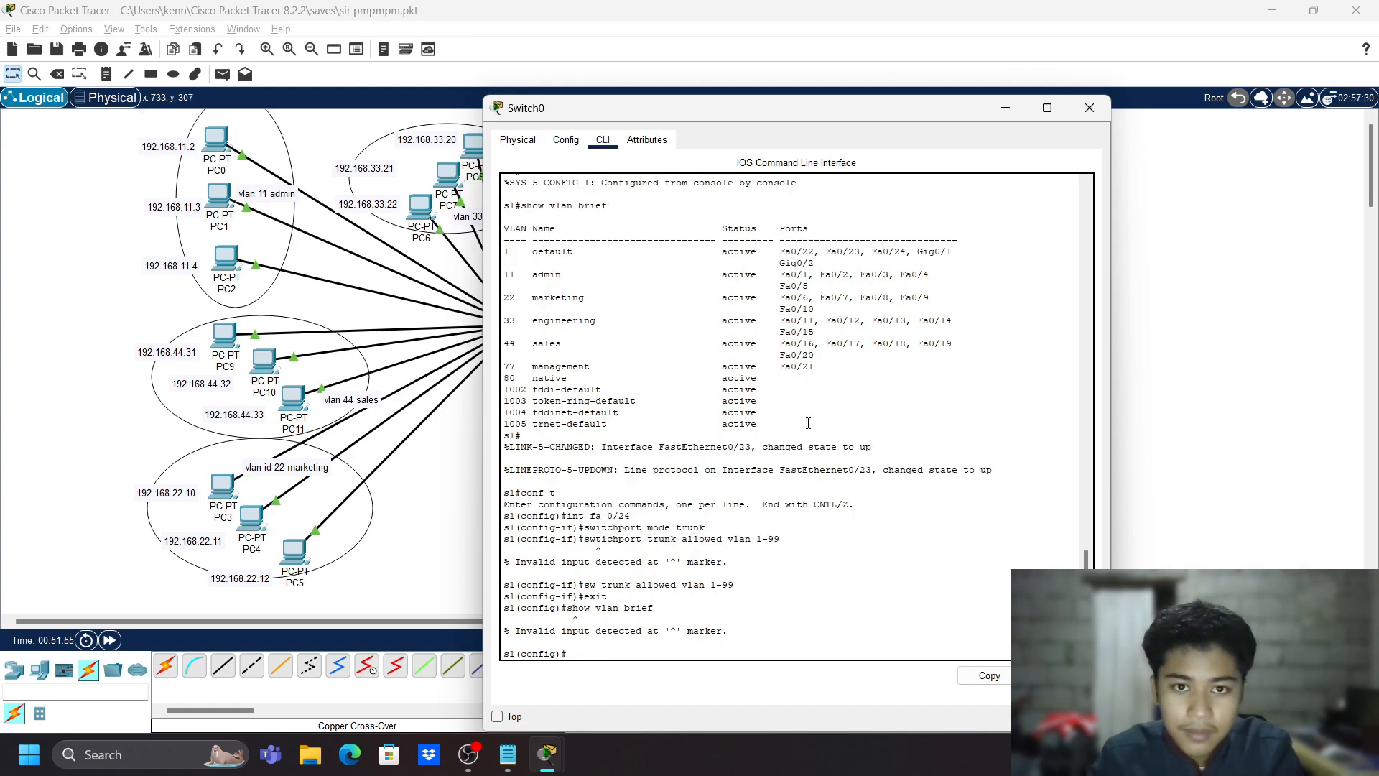
- Return to privileged mode and list the VLANs with 'show vlan brief'
text(e)
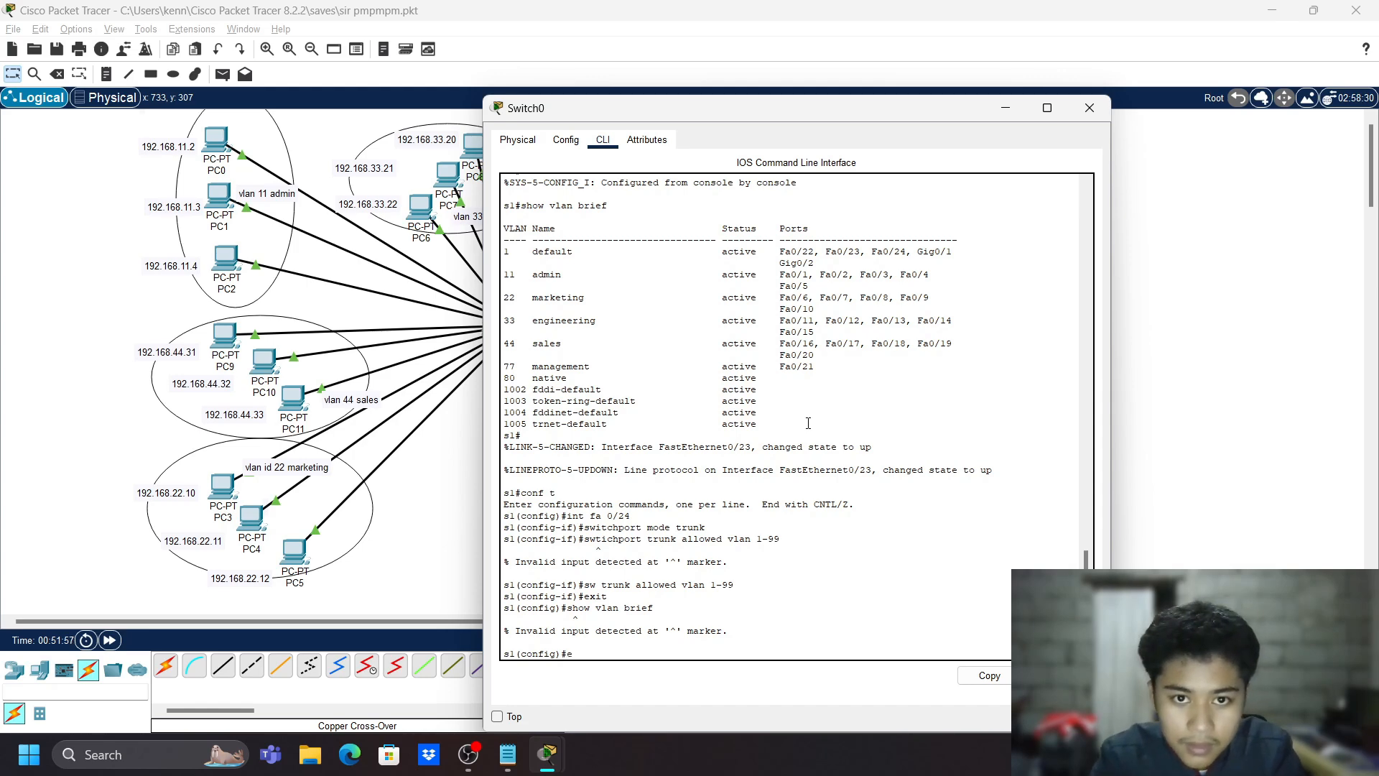
text(xit)
key(Return)
text(sho)
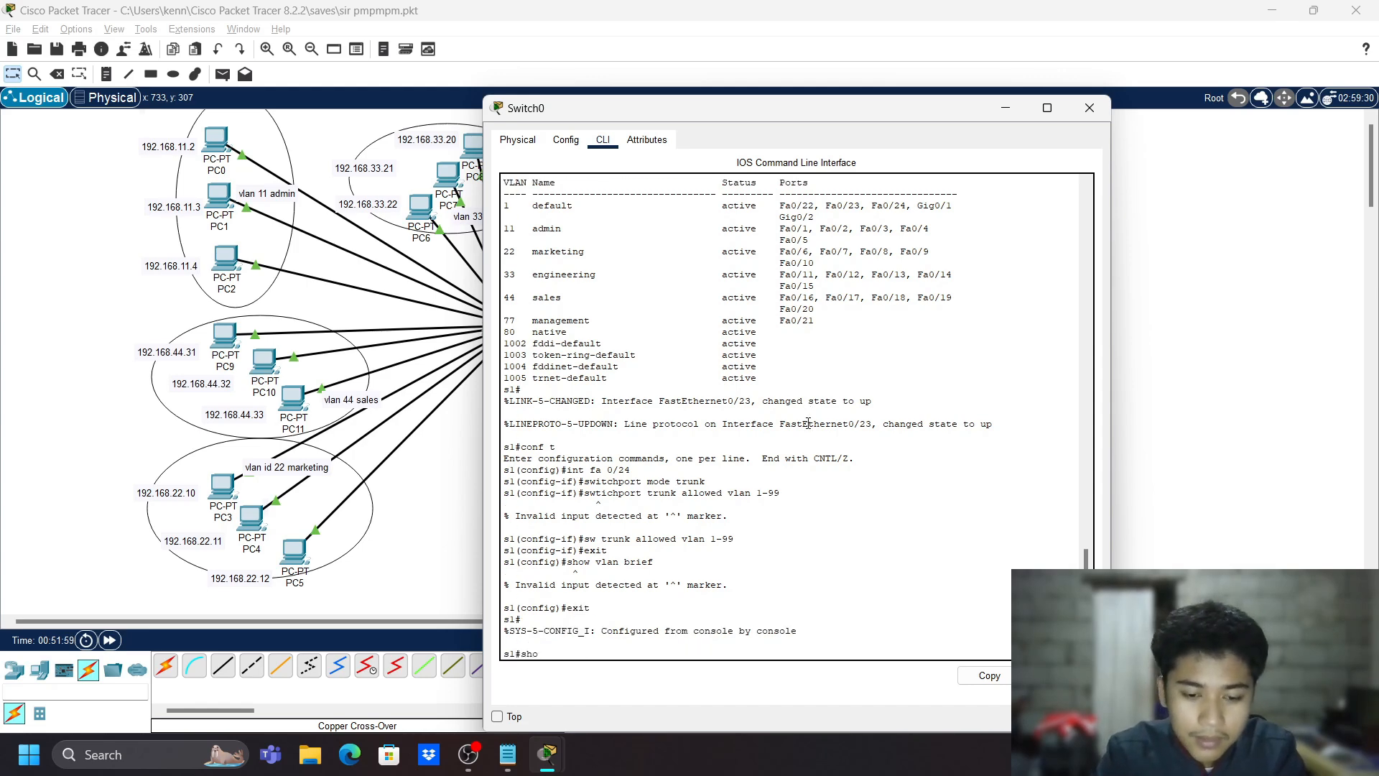
text(w vlan b)
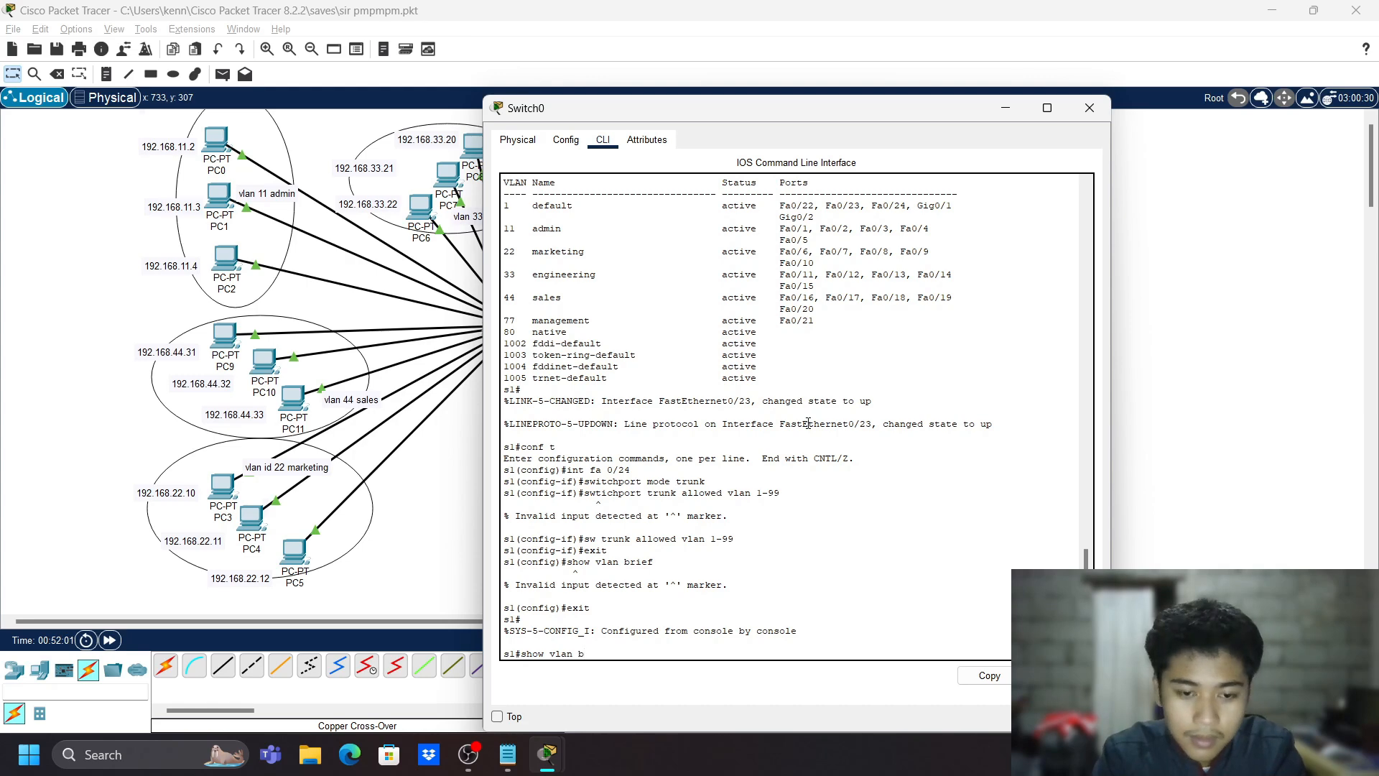
text(rief)
key(Return)
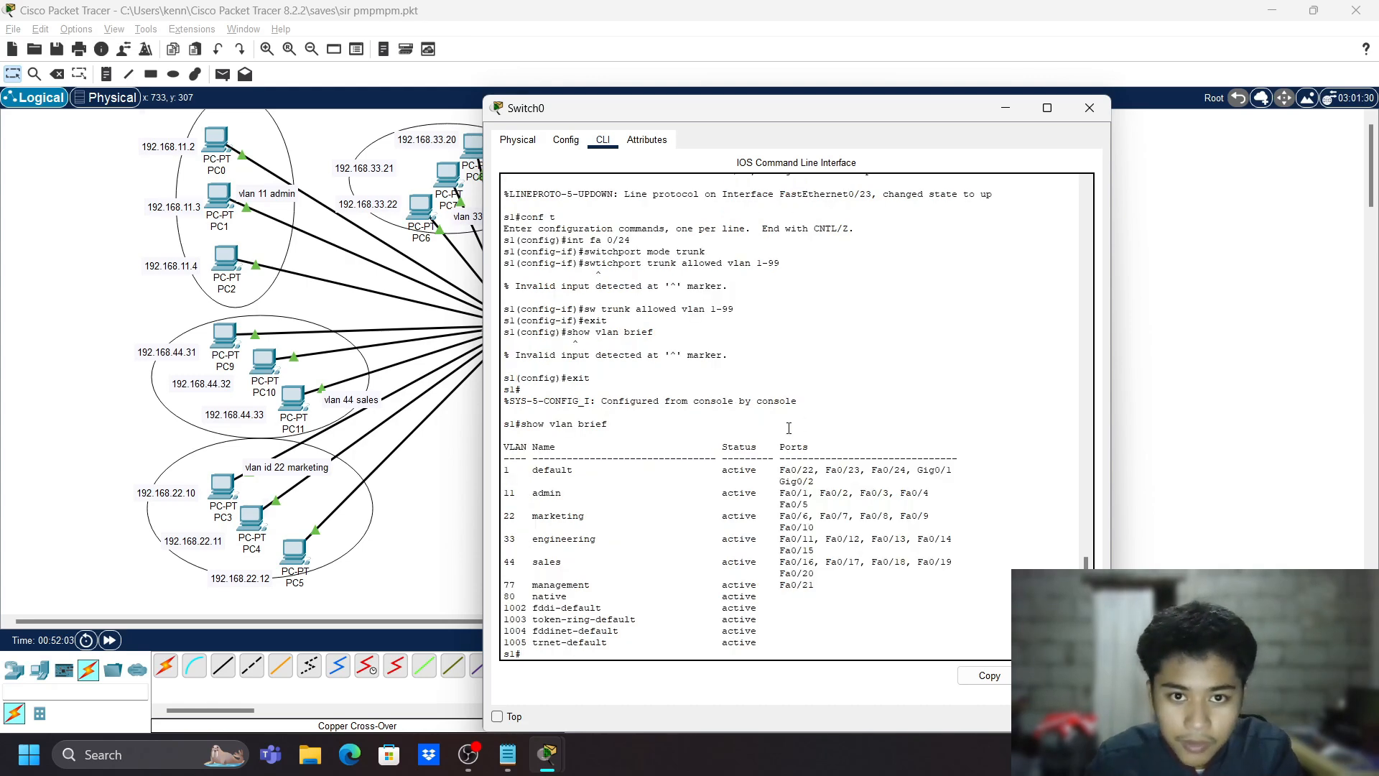
- Inspect the VLAN 80 native line in the VLAN table
triple_click(748, 597)
click(557, 605)
drag(533, 606, 779, 596)
triple_click(767, 597)
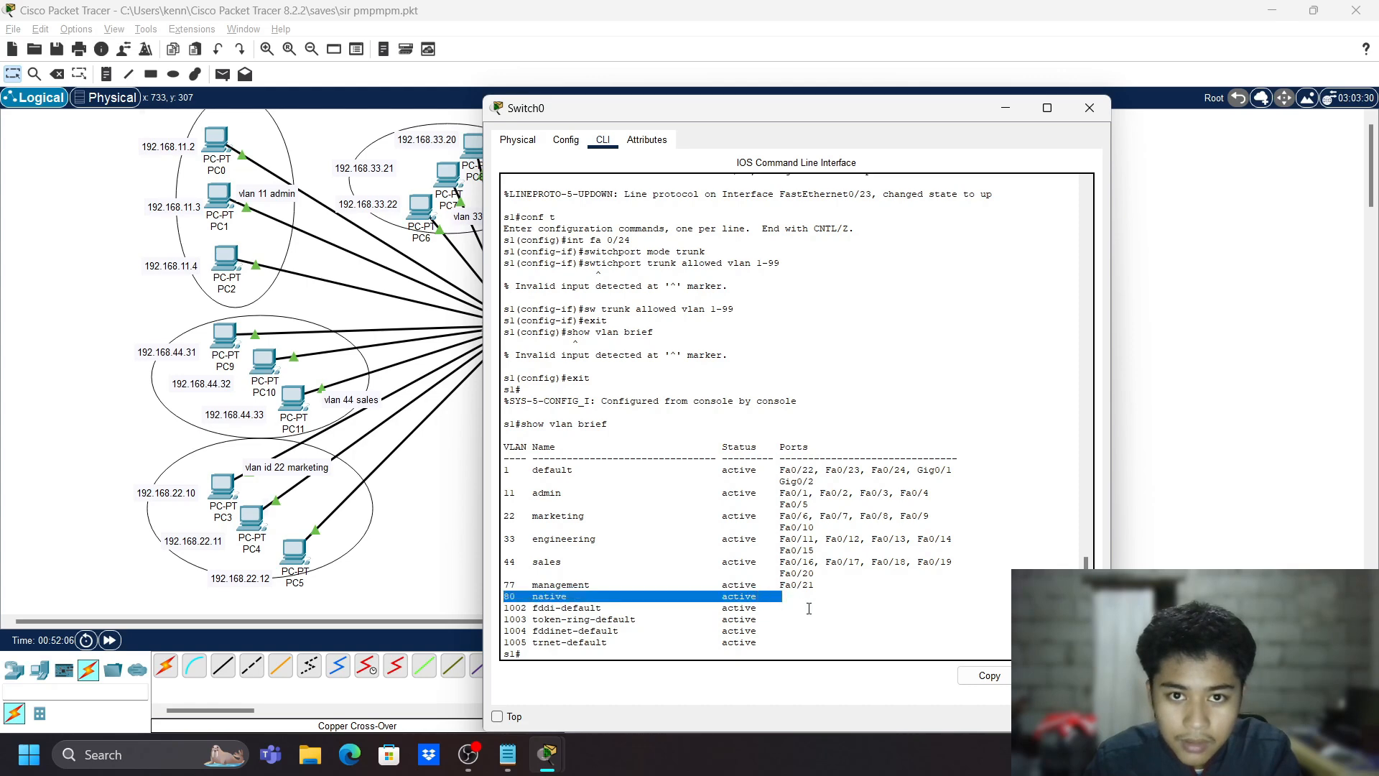
click(791, 638)
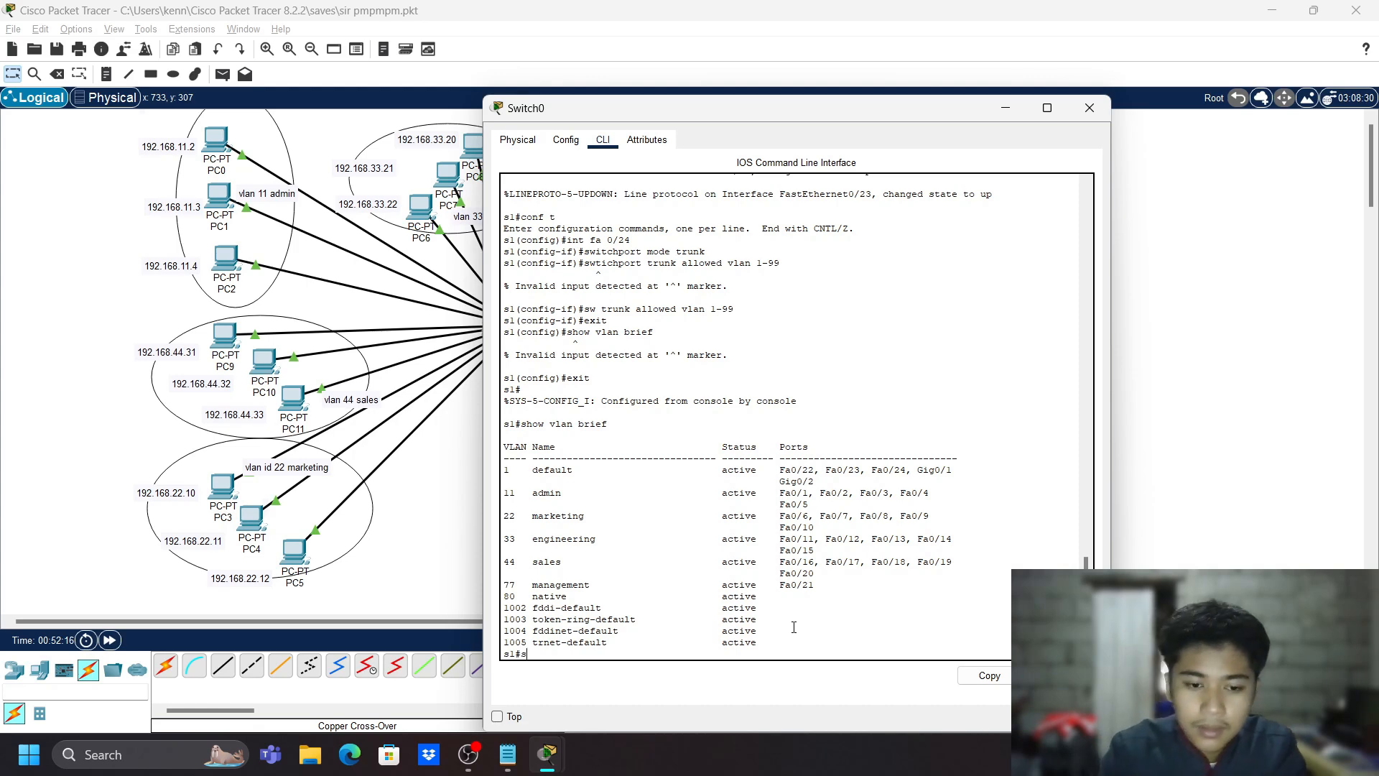
- Run 'show int trunk', which lists no trunk ports
text(how int)
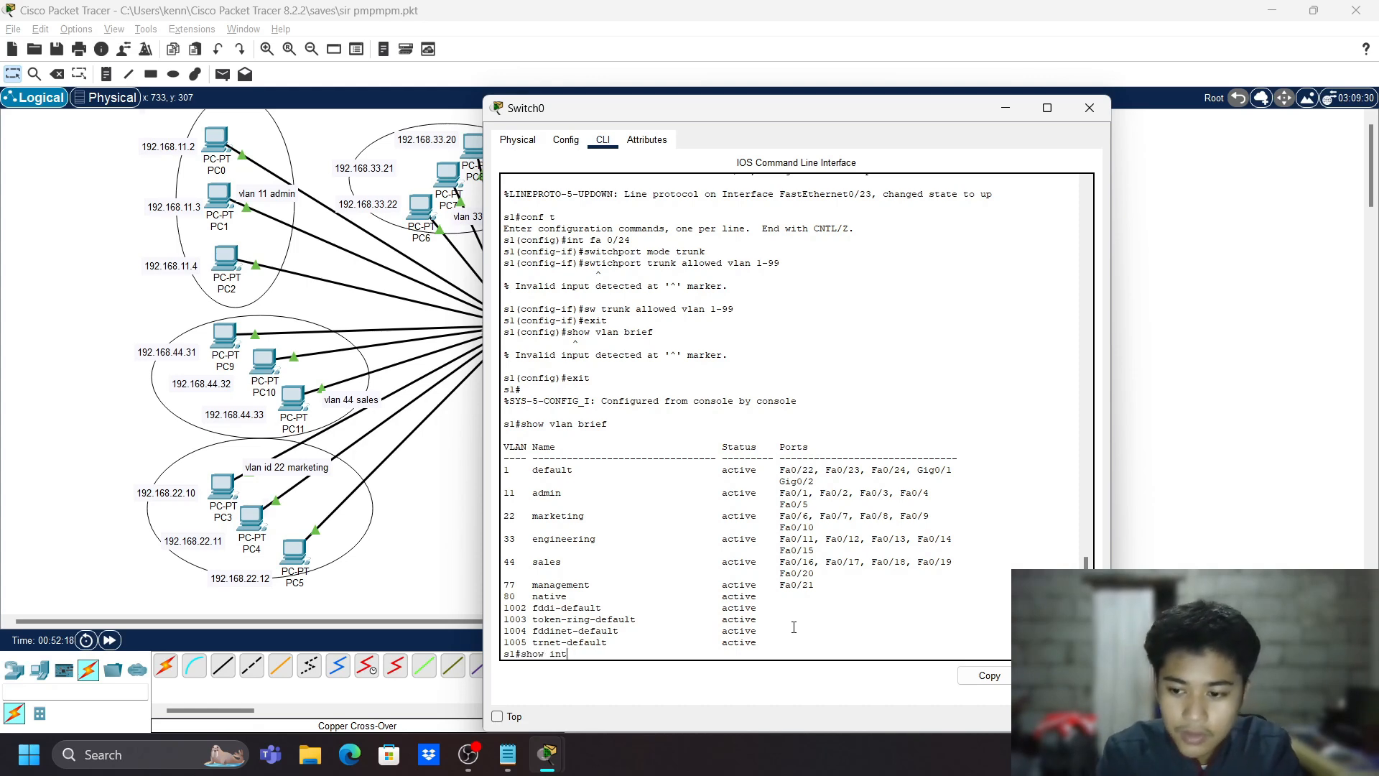
text( trunk)
key(Return)
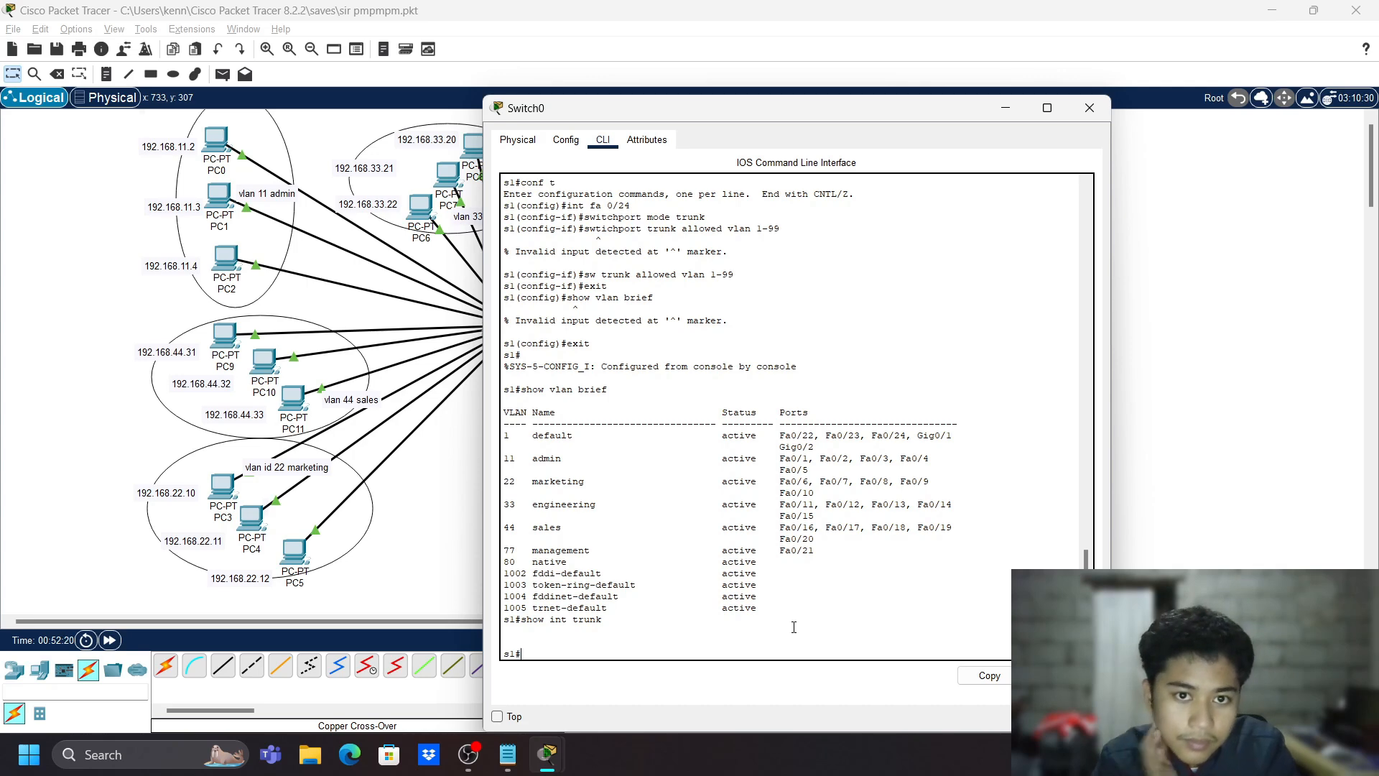
key(Return)
key(Return)
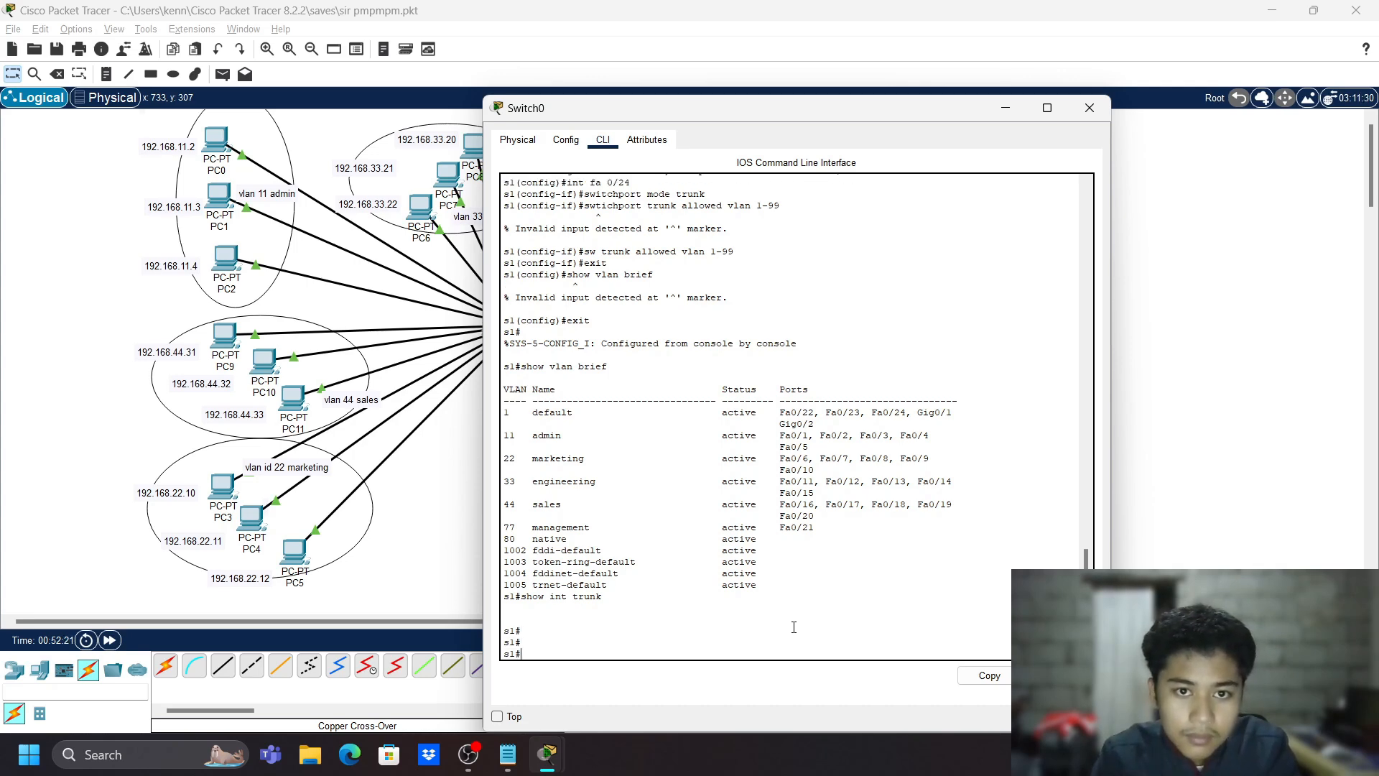
key(Return)
key(Return)
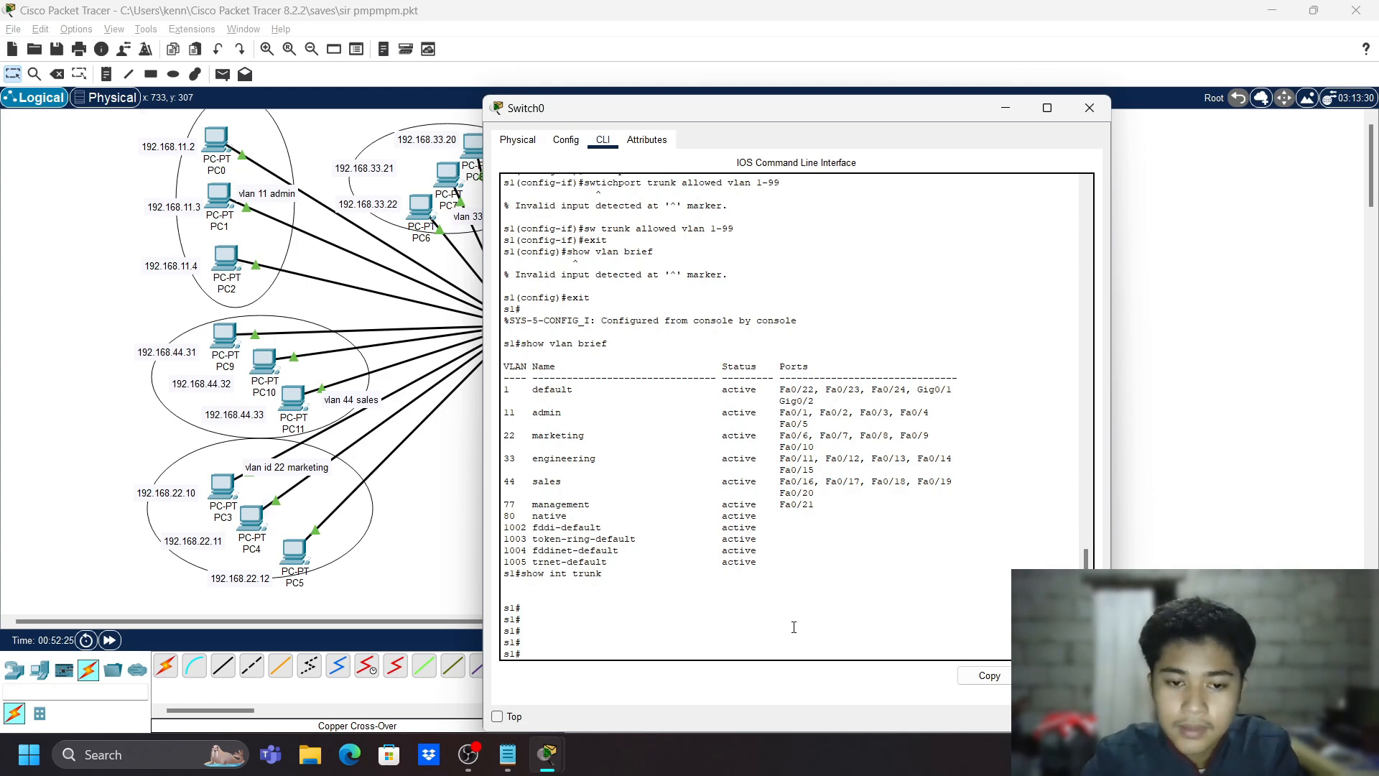
- Return to Switch0's console, enter 'conf t' and begin 'int fa 0/24'
key(alt+Tab)
key(alt+Tab)
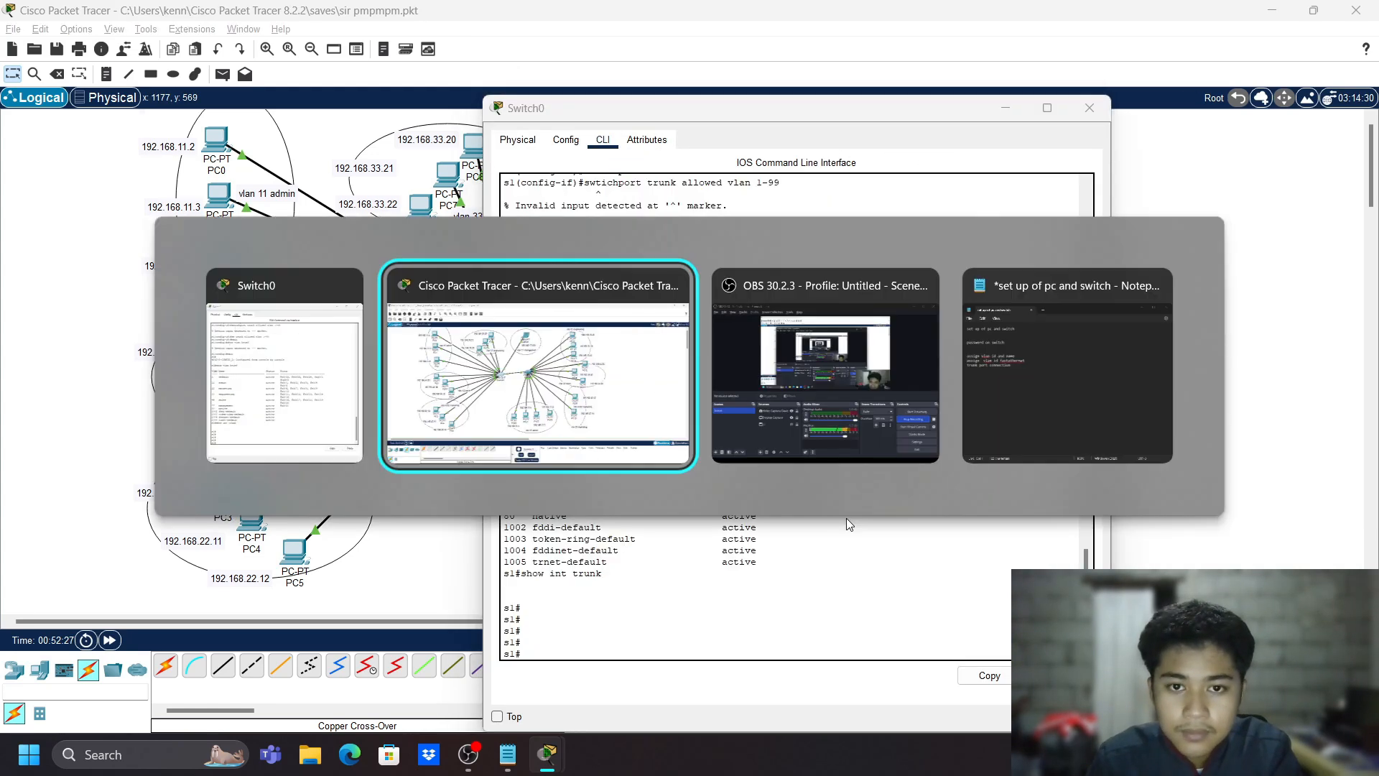
key(alt+Tab)
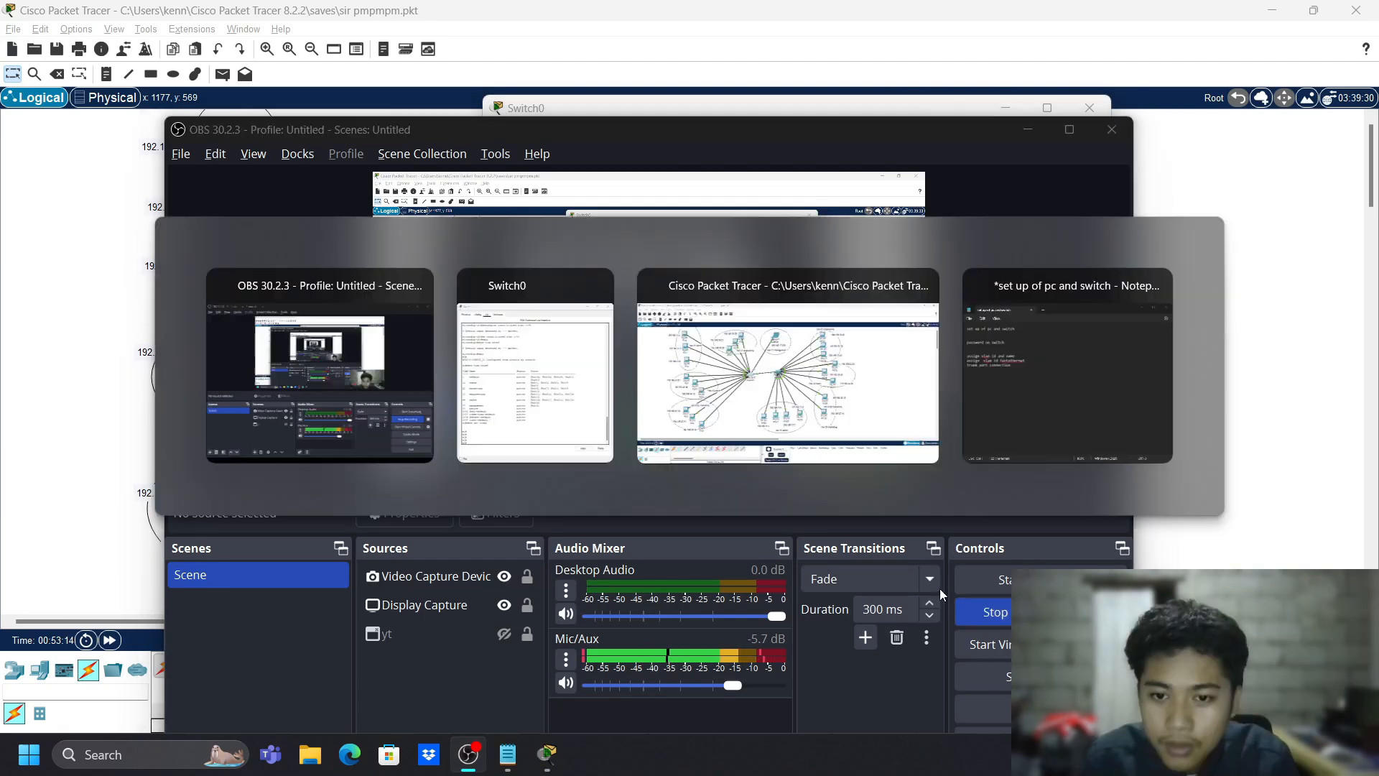
text(con)
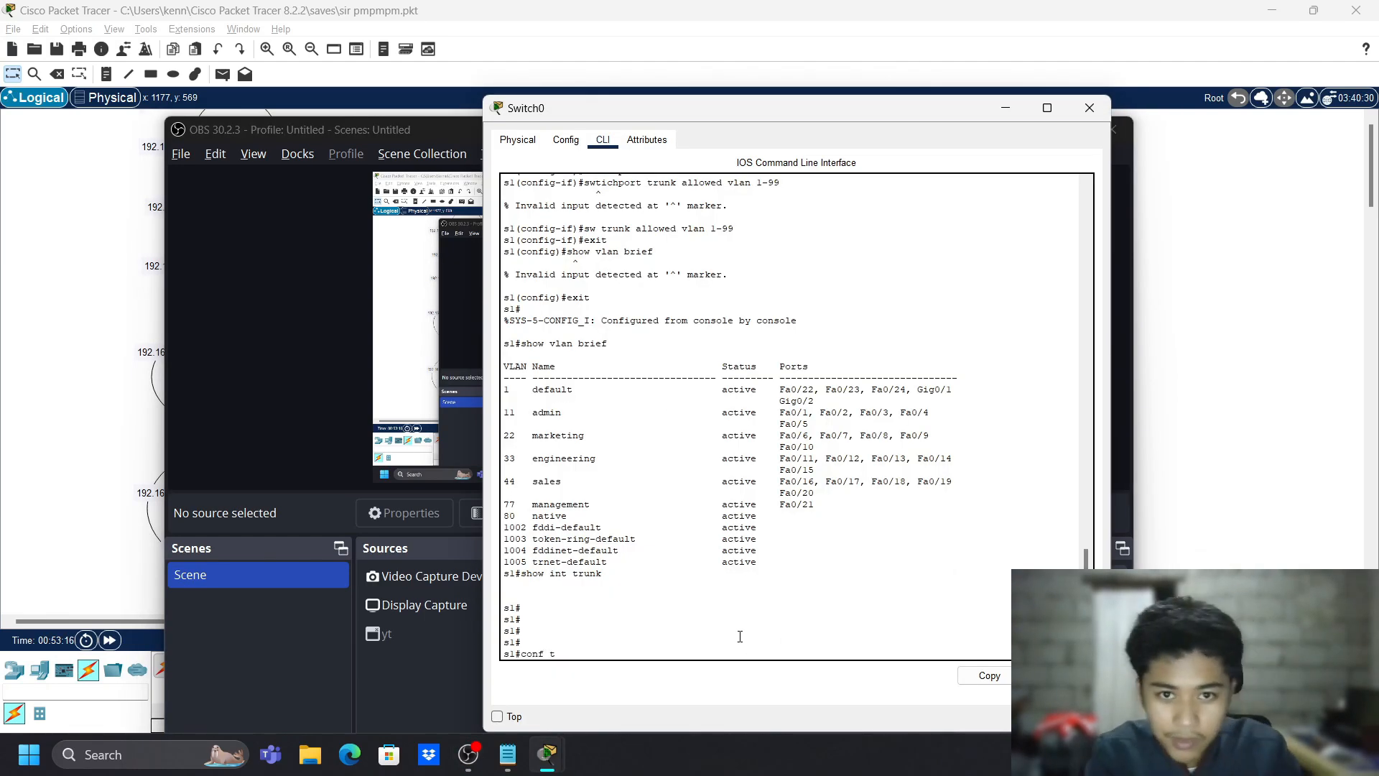
text(f t)
key(Return)
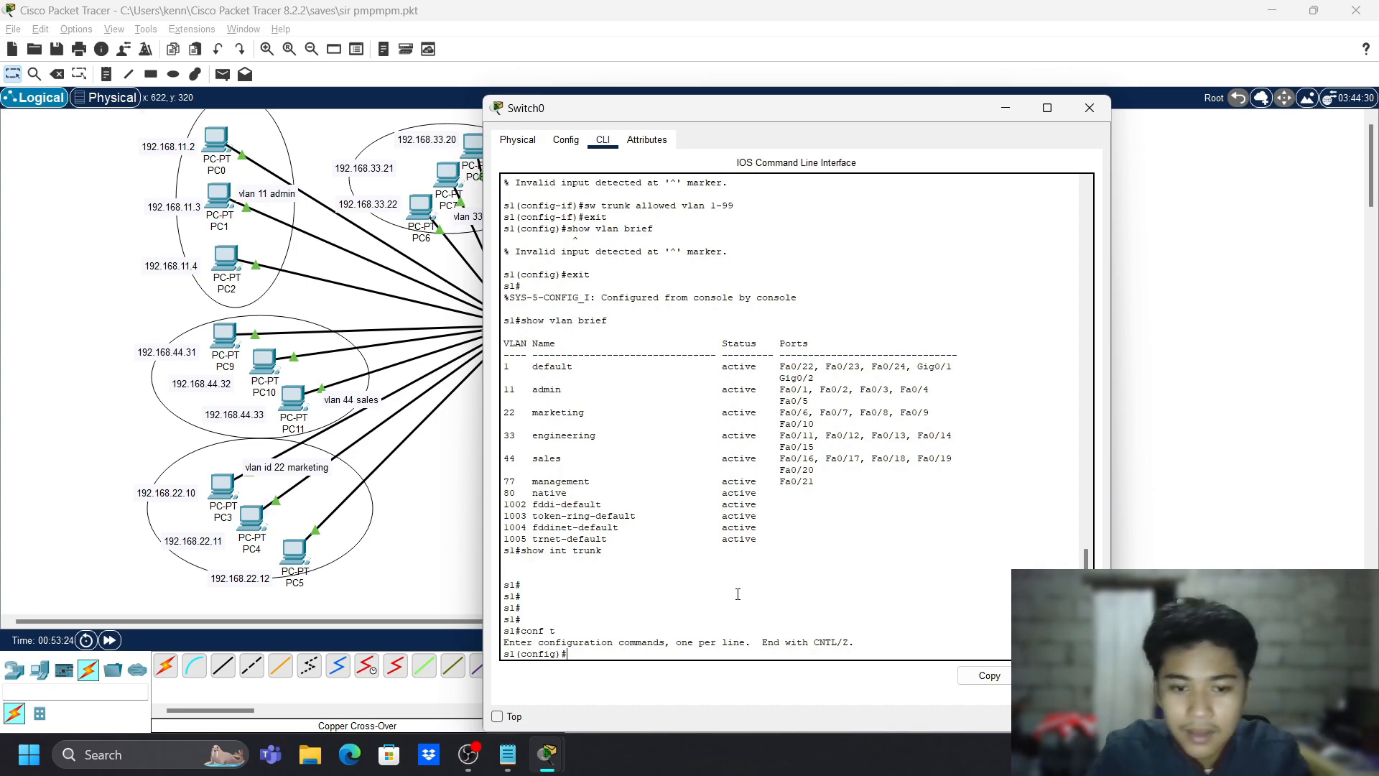
text(int)
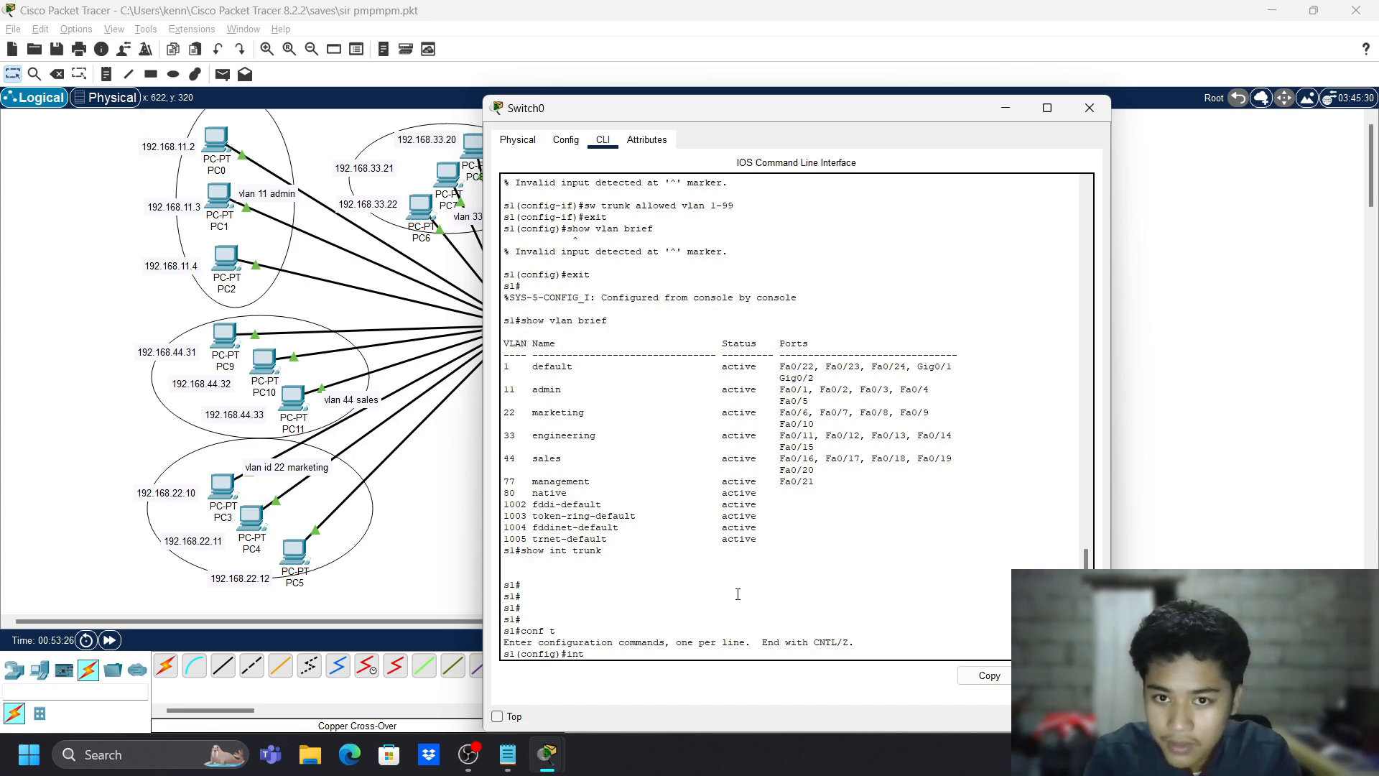
text( fa)
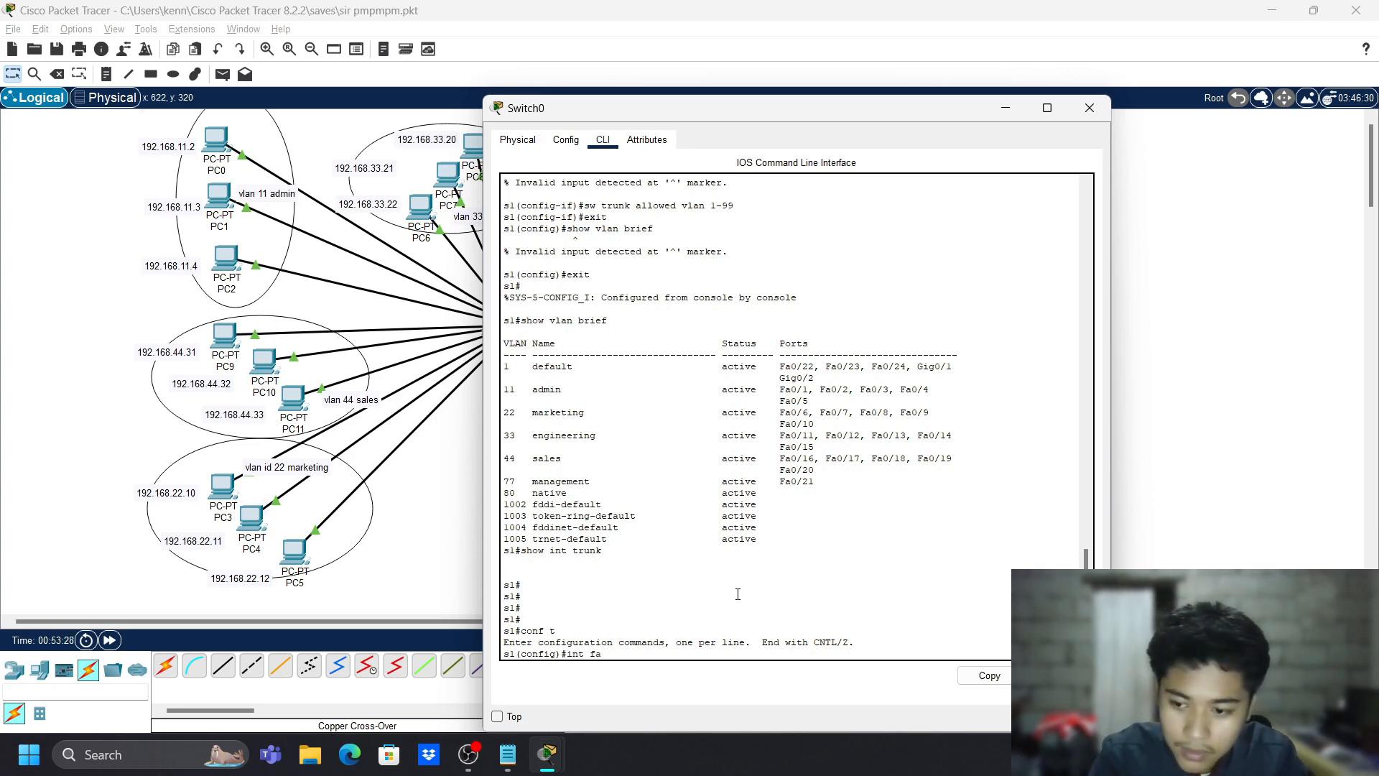
text( 0/2)
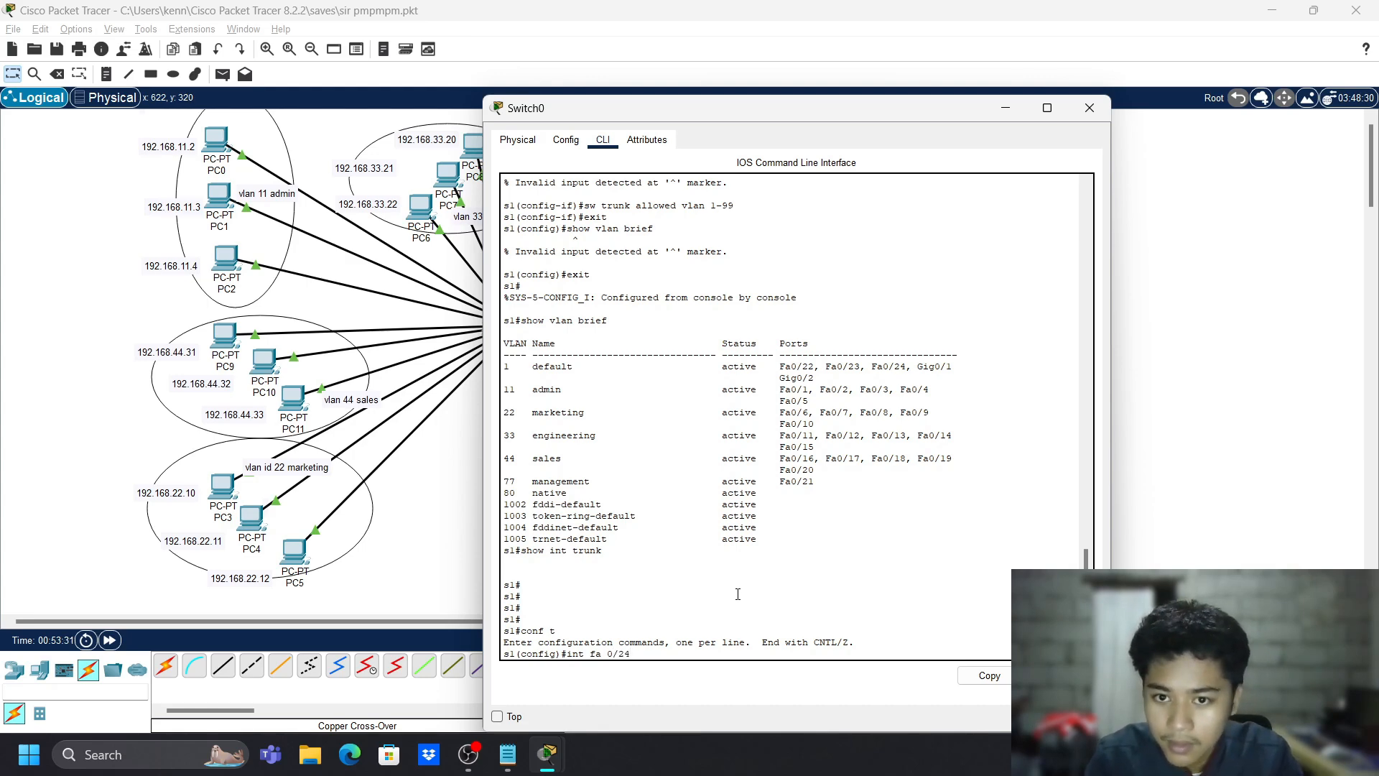
text(4)
- On Fa0/24 run 'sw m trunk', native VLAN 80 and allowed VLANs 1-99
key(Return)
text(s1(config-if)#s)
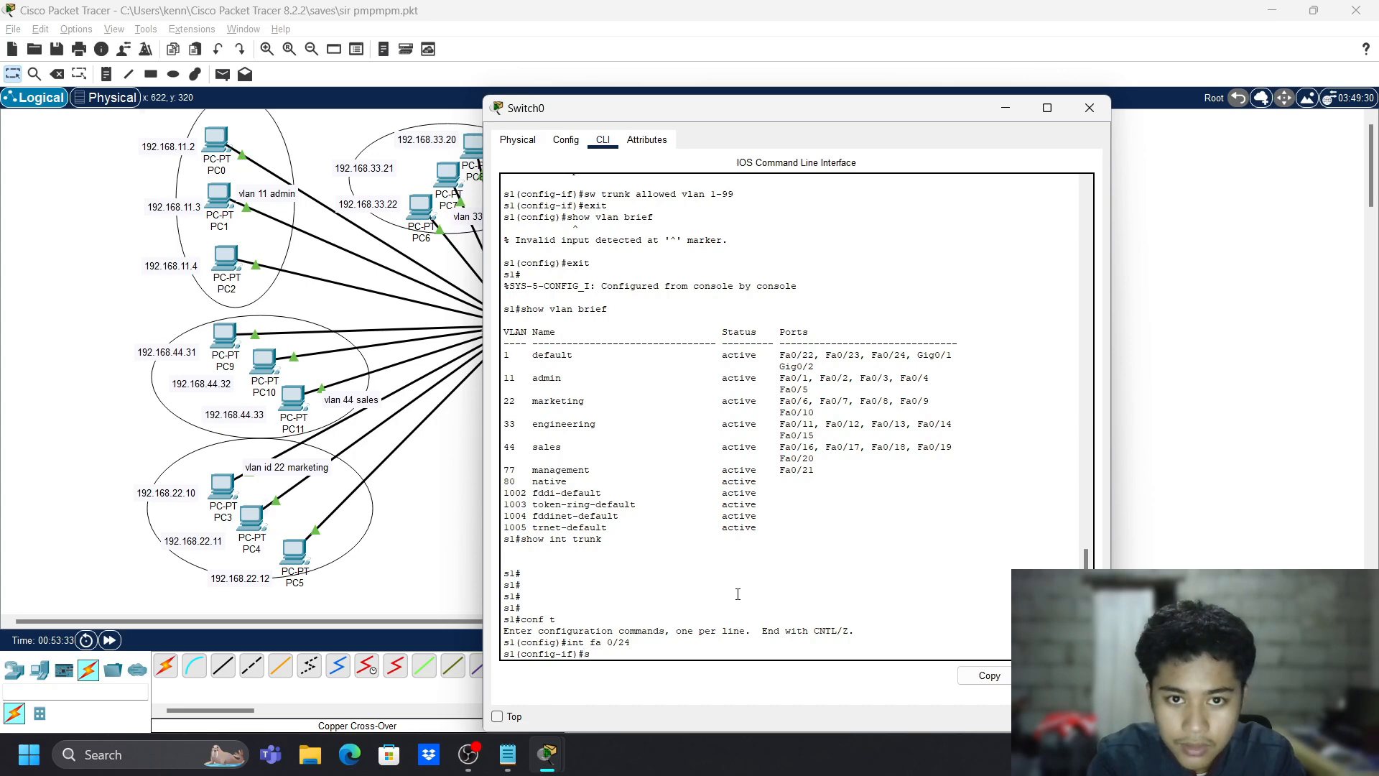
text(w)
text( m tru)
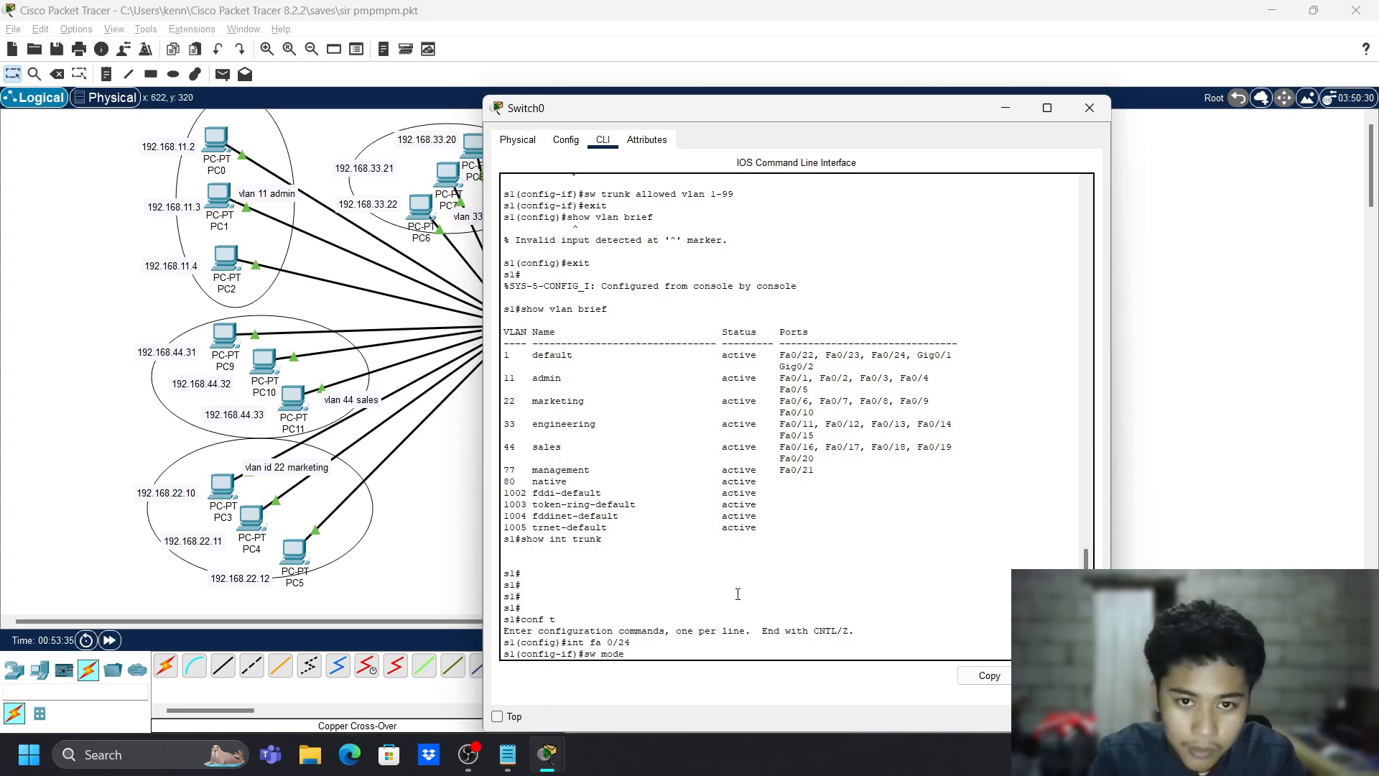
text(nk)
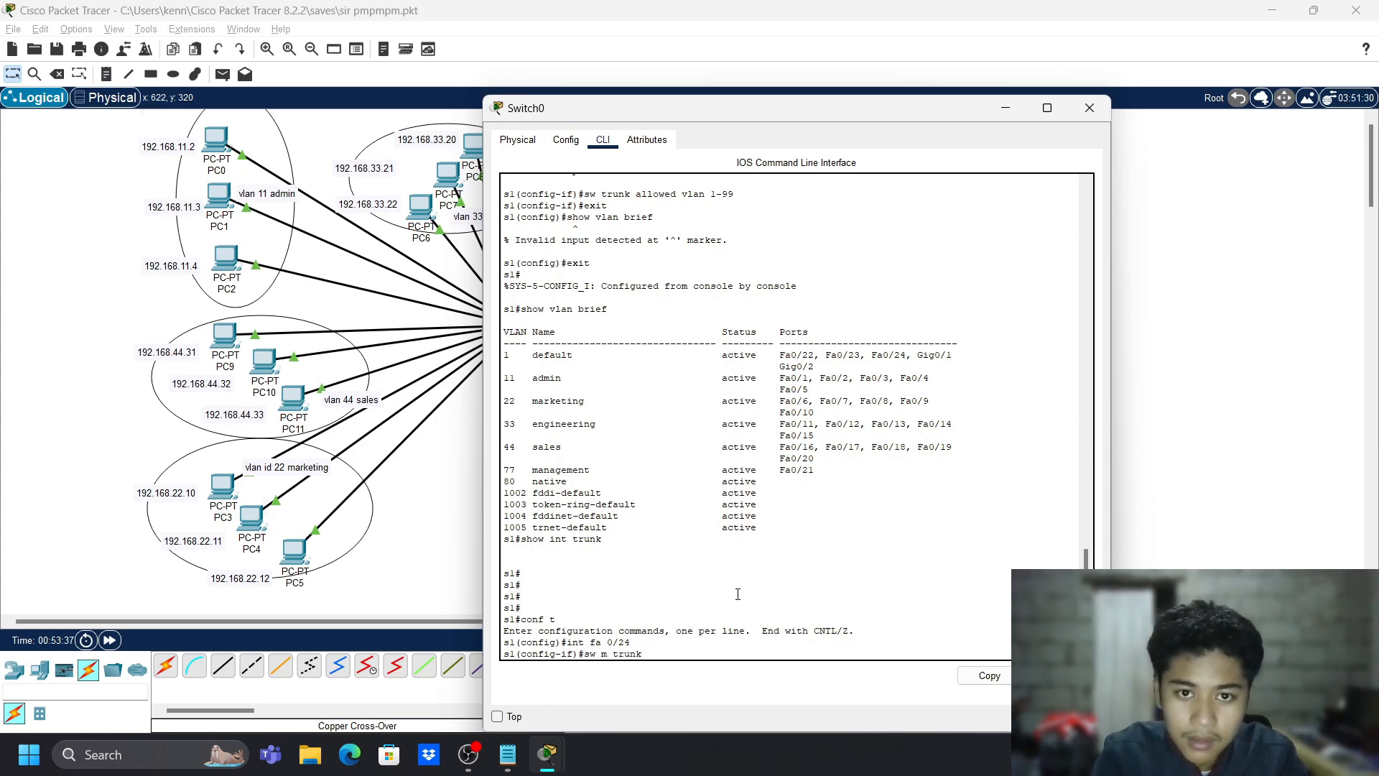
key(Return)
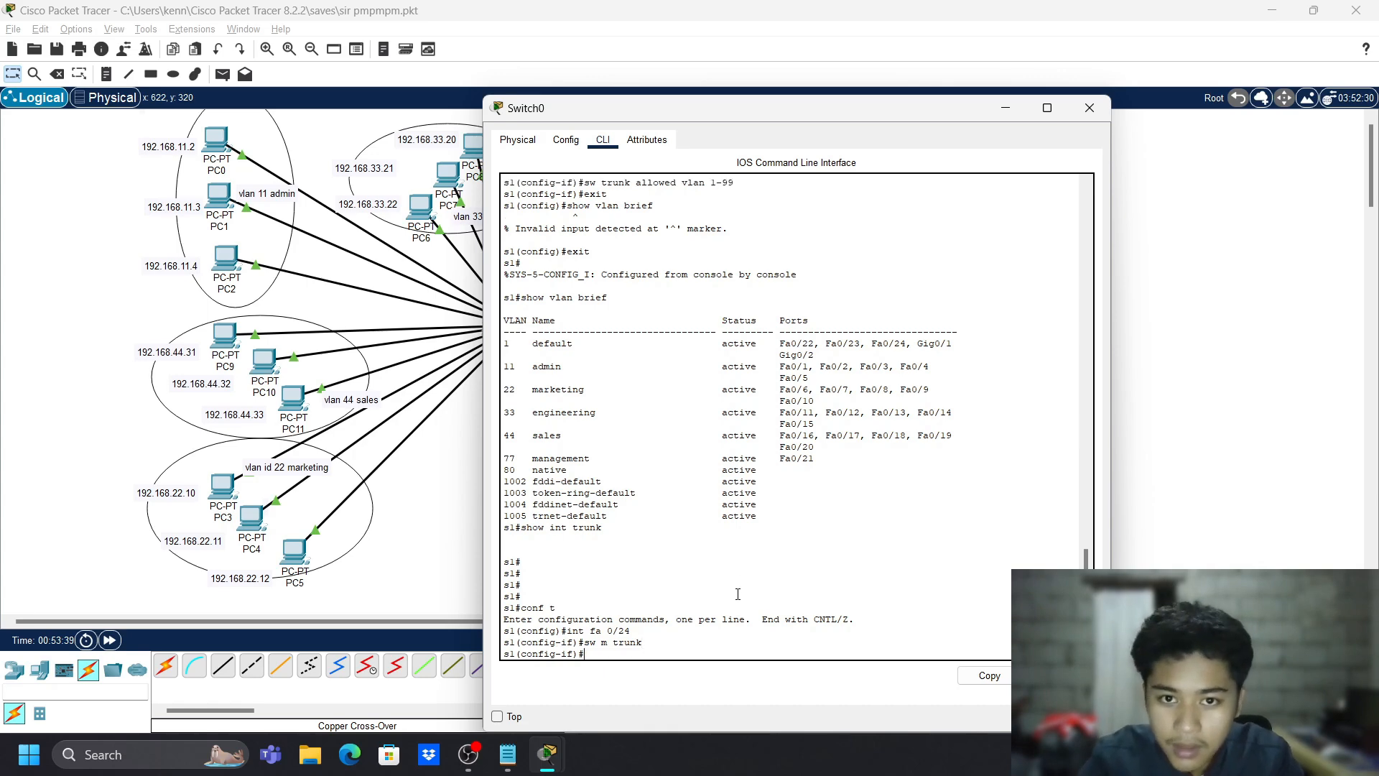
text(sw tru)
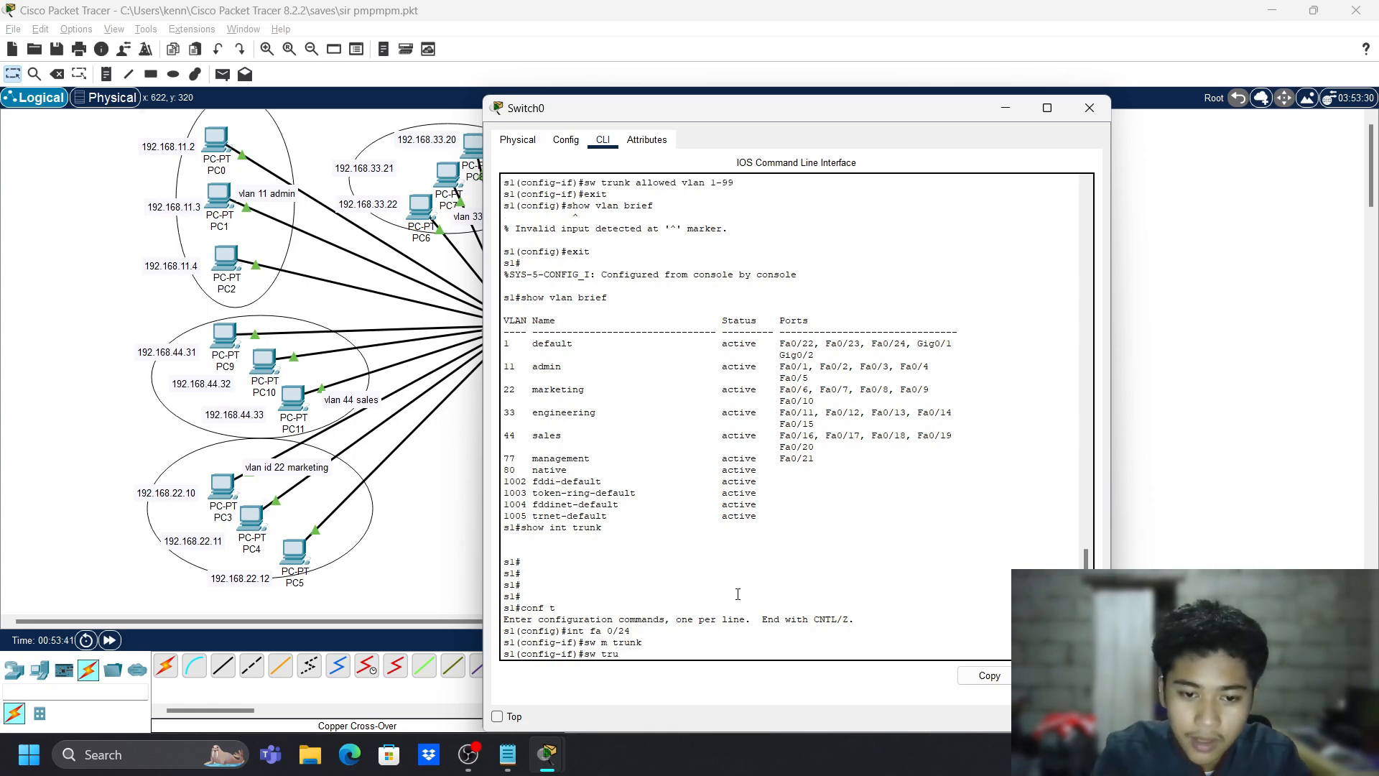
text(nk native vlan 8)
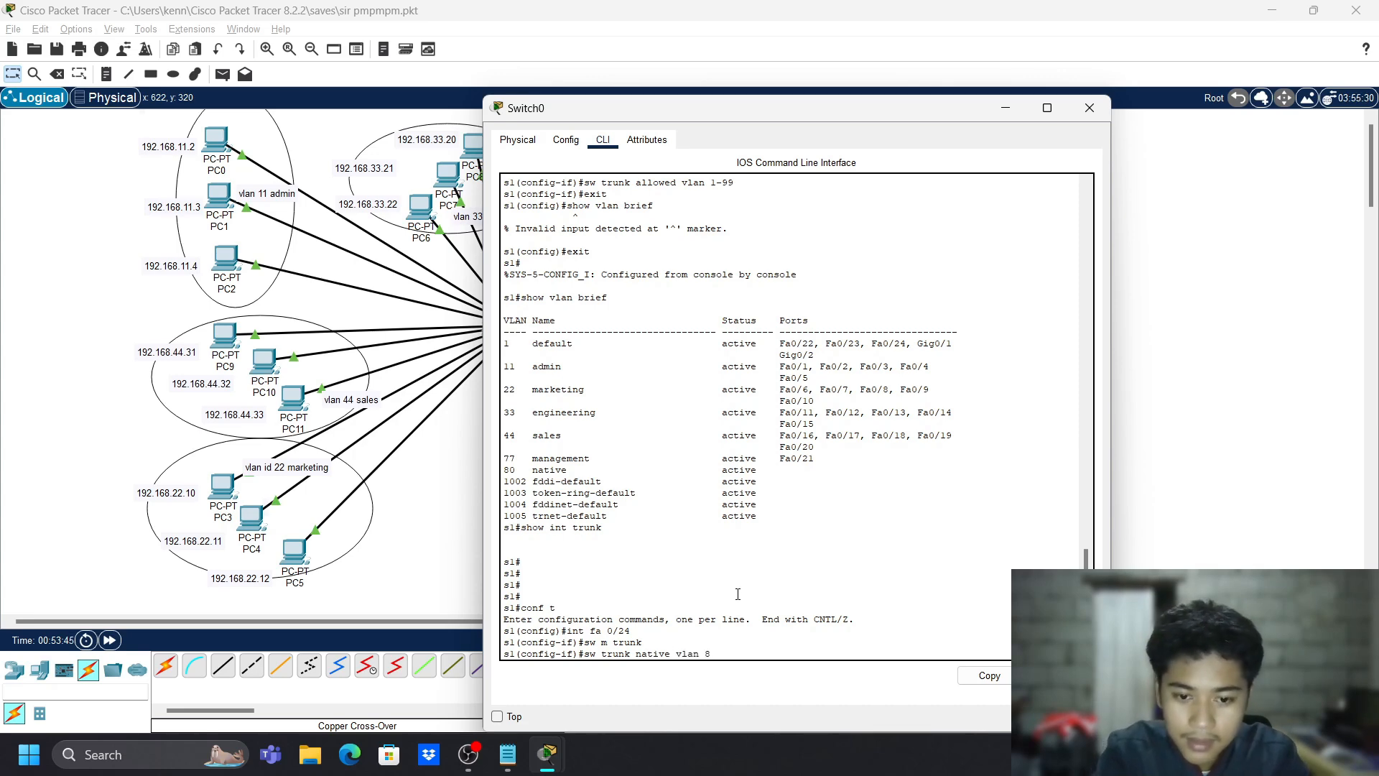
text(0)
key(Return)
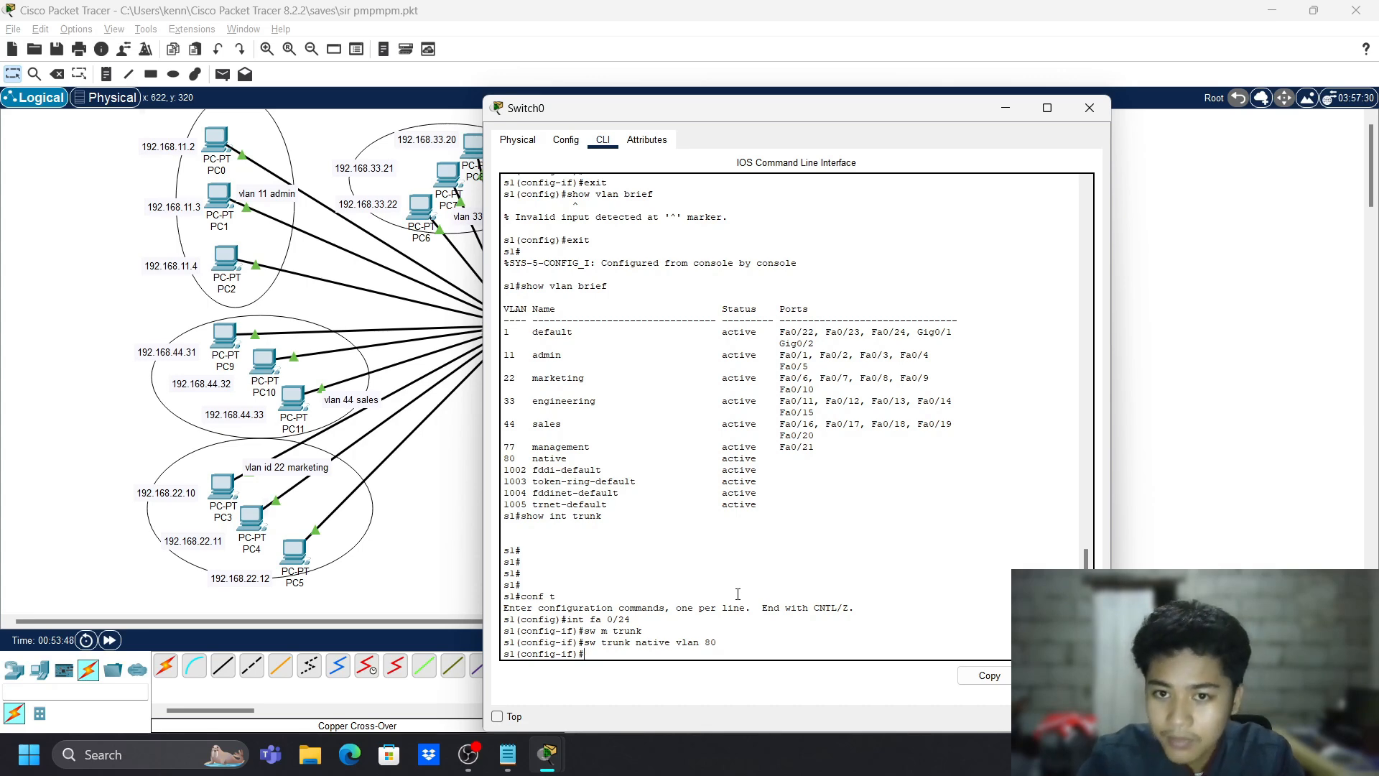
text(switchport)
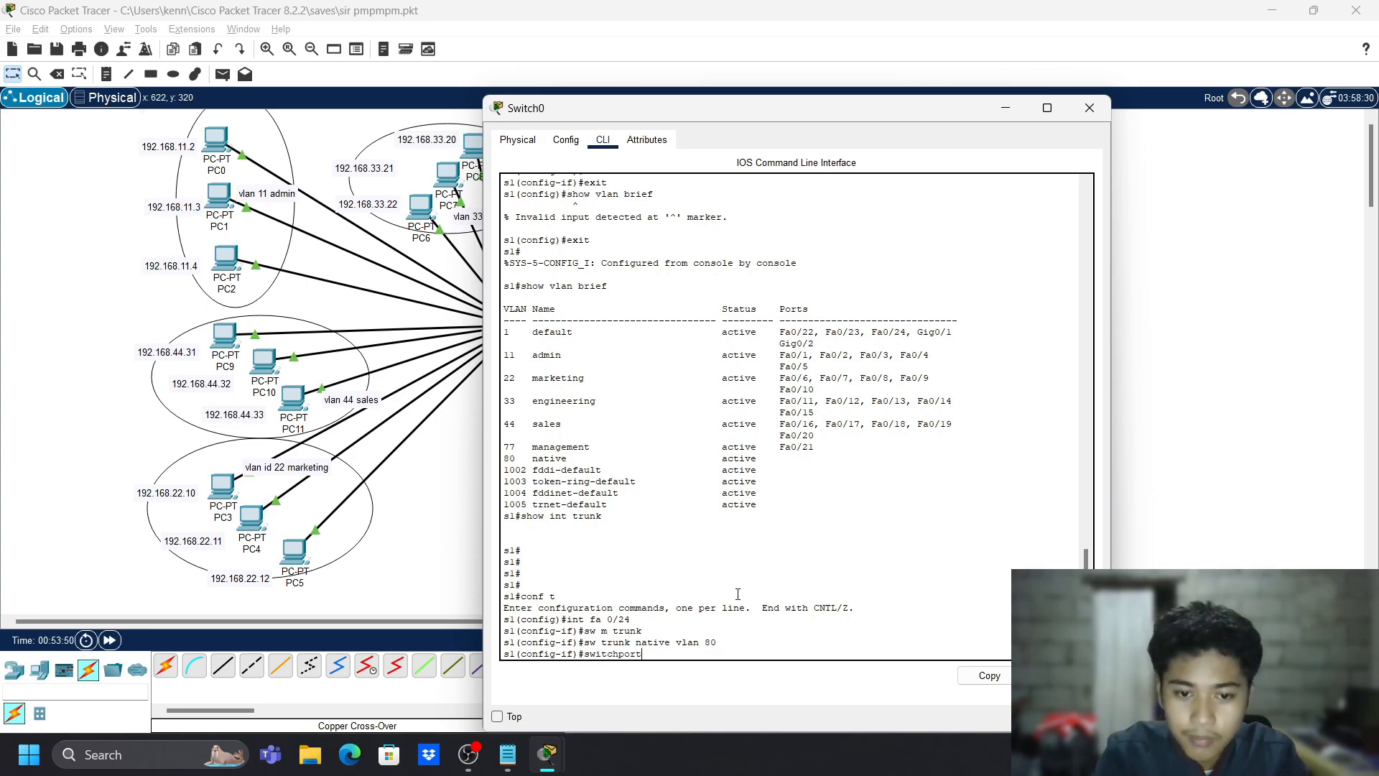
text( trunk allowed)
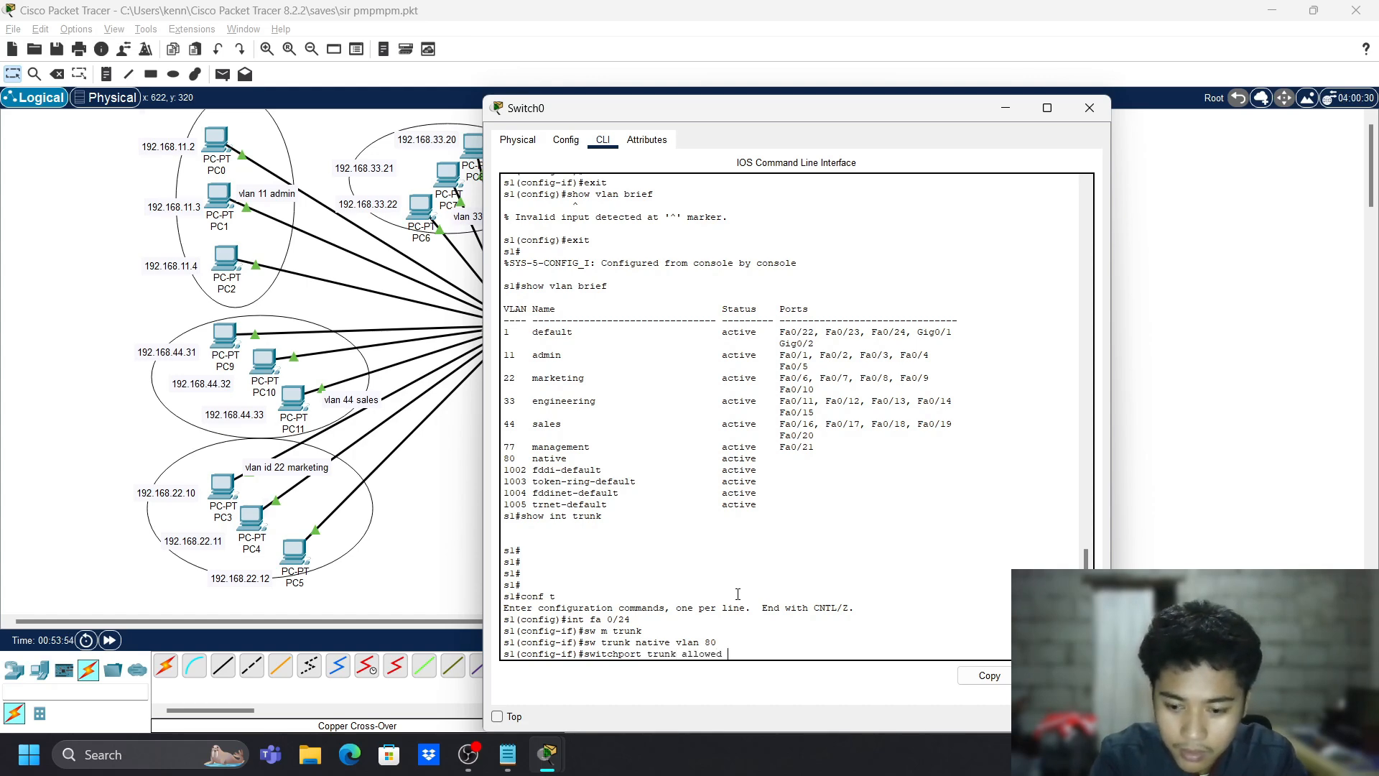
text( vlan)
text( 1-99)
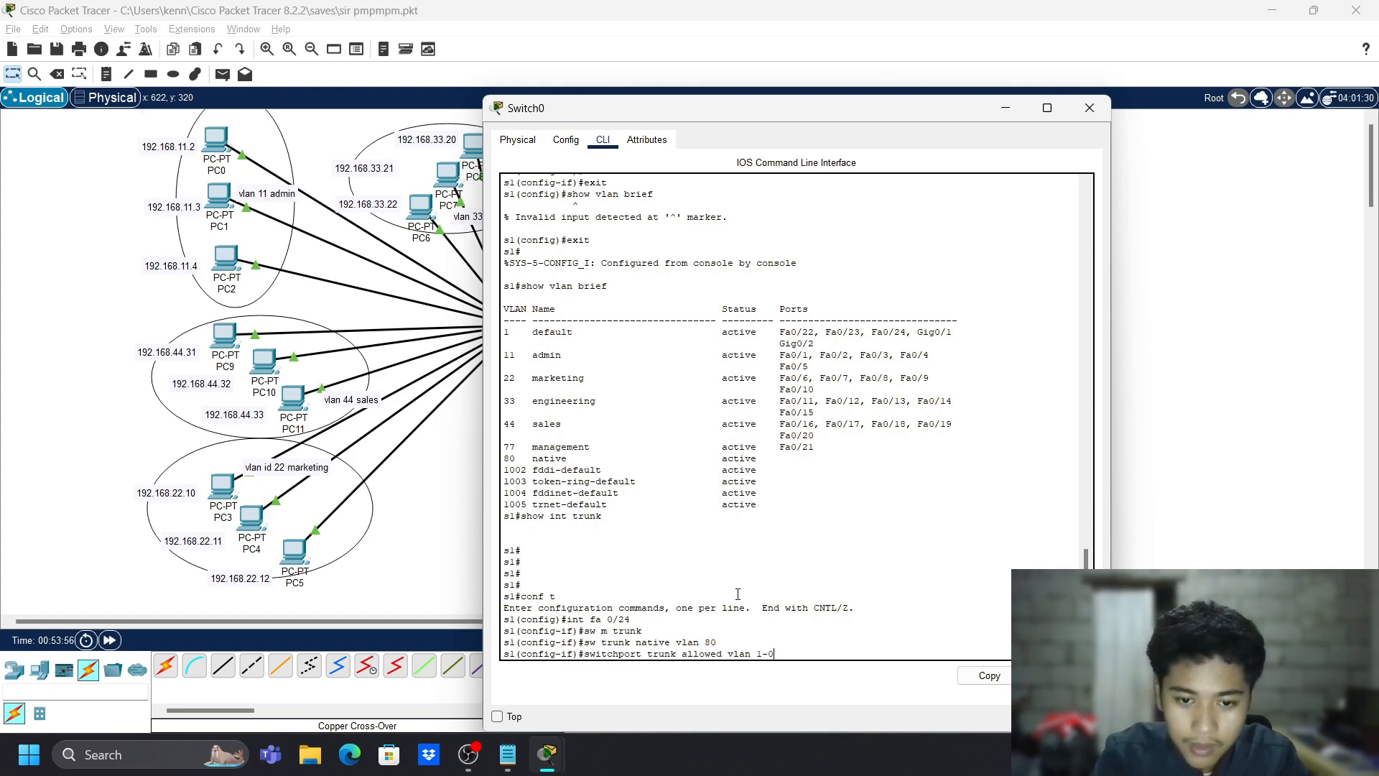
key(Return)
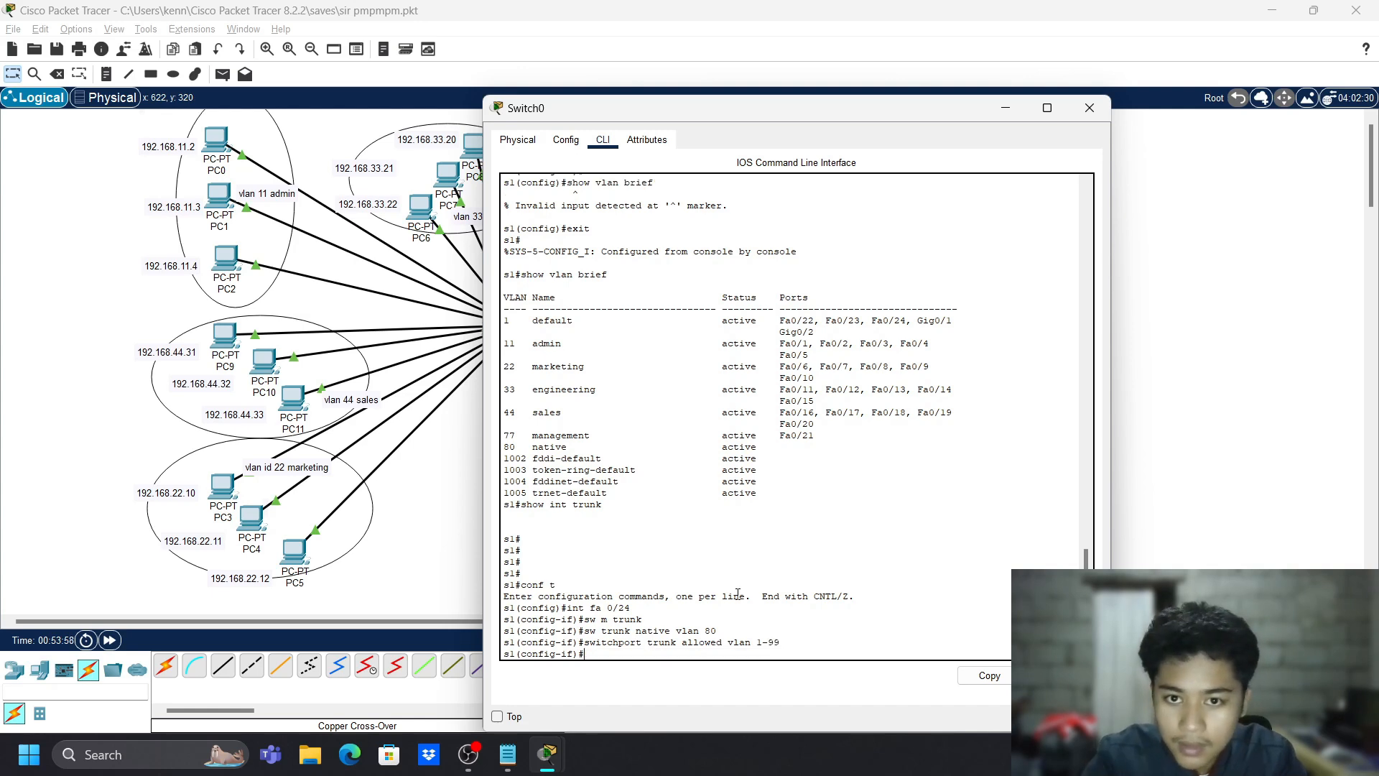
- Exit to privileged mode and save the configuration with 'write mem'
text(ex)
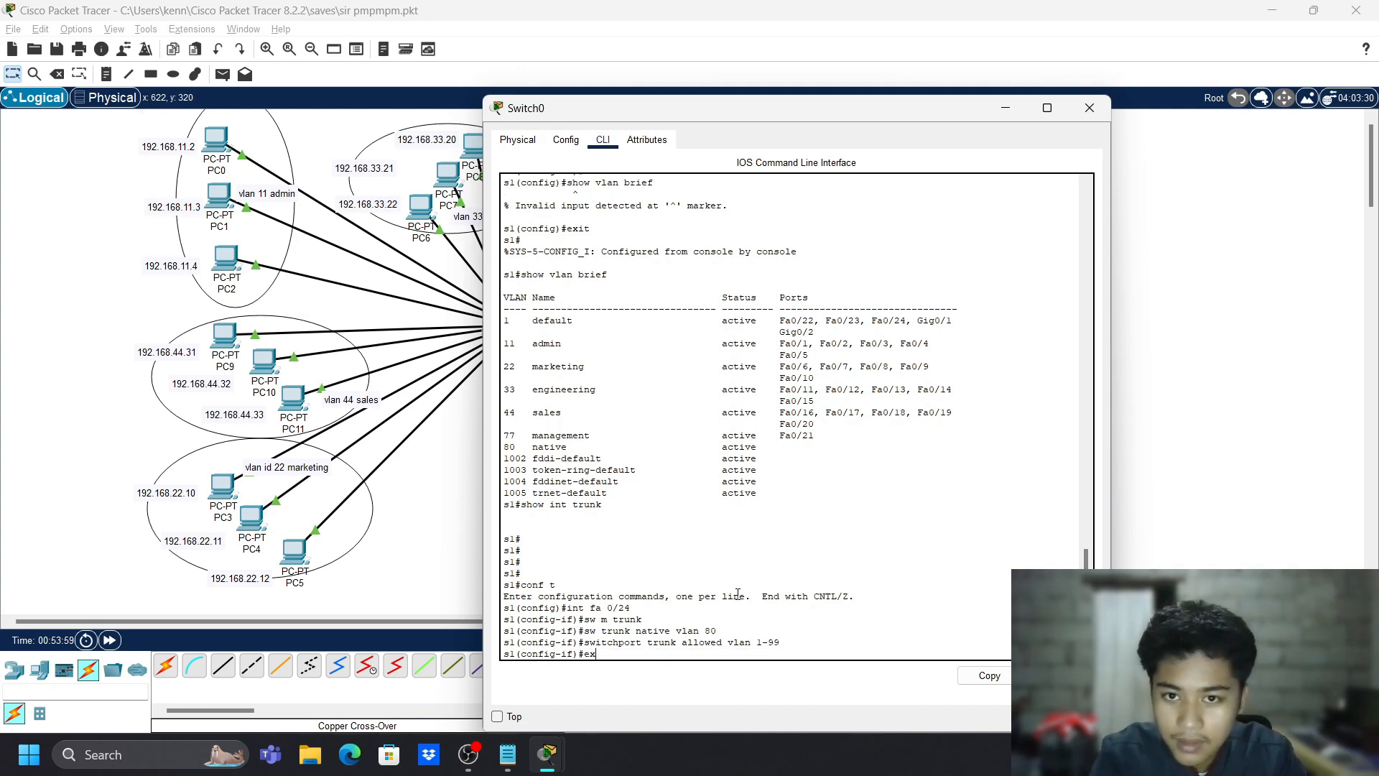
text(it)
key(Return)
text(wrote)
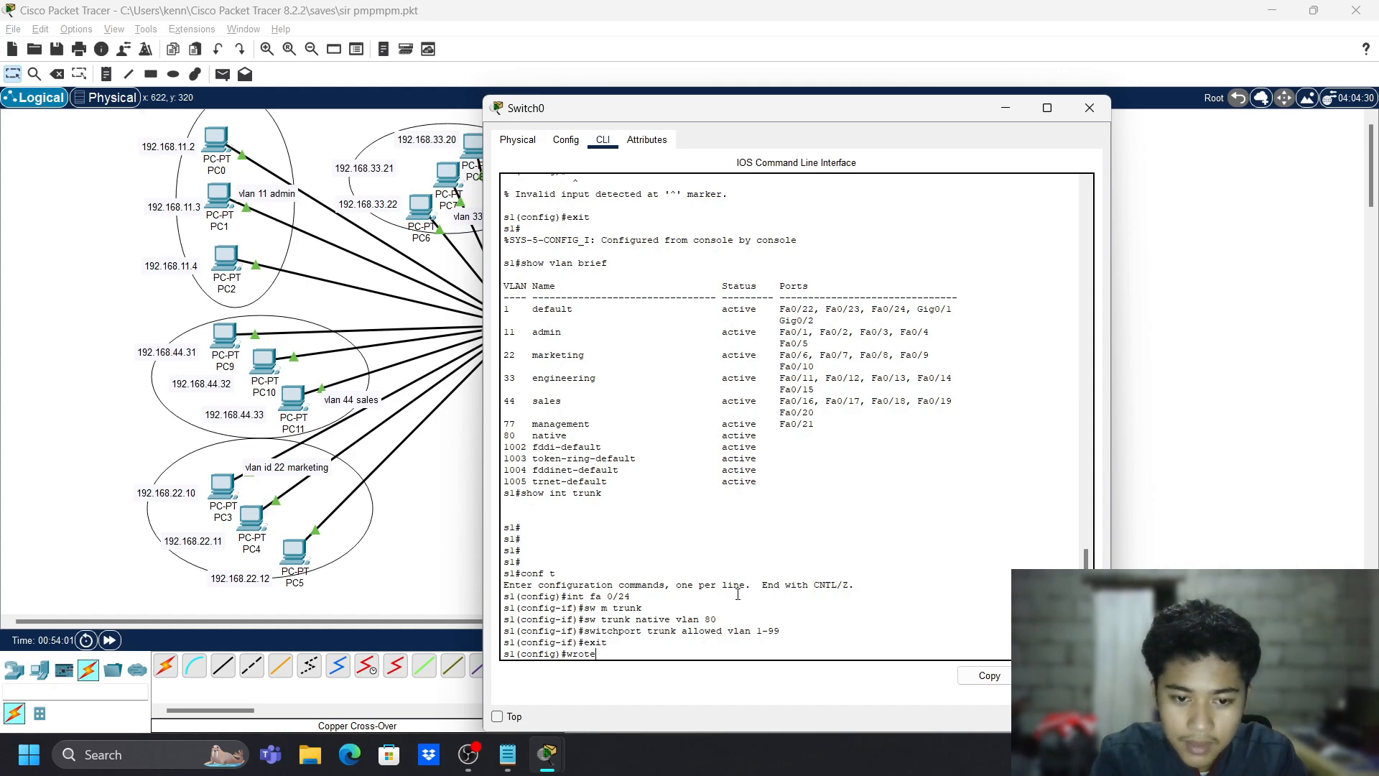
key(BackSpace)
key(BackSpace)
key(BackSpace)
text(ite mem)
key(Return)
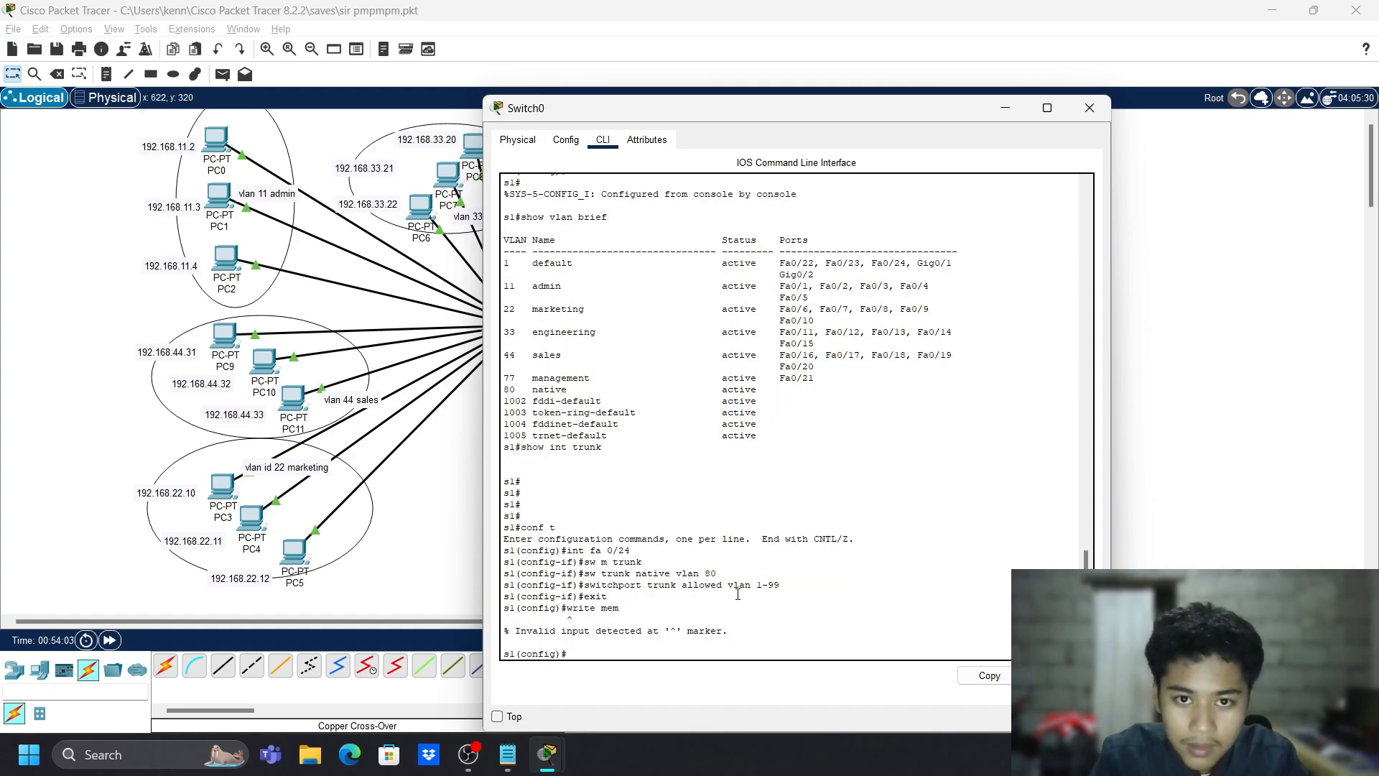
text(ex)
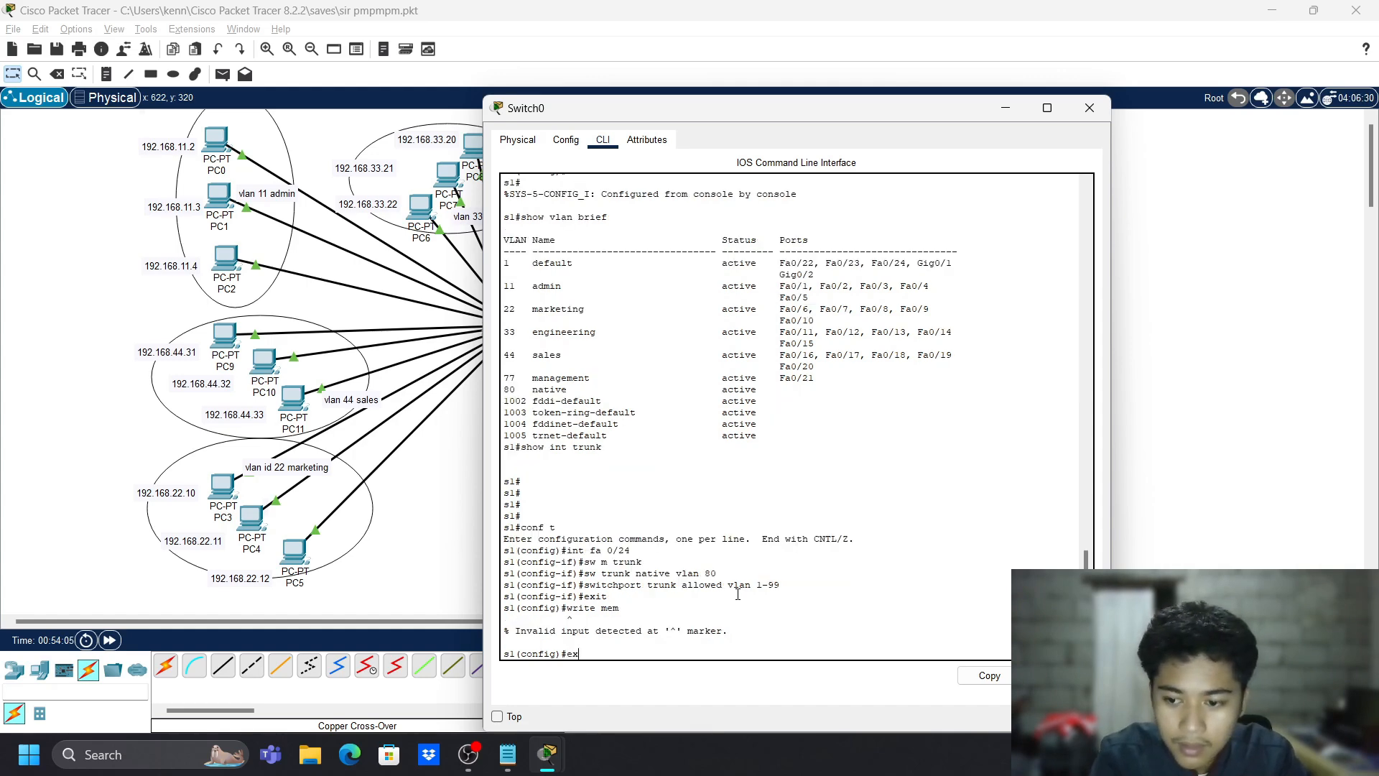
text(it)
key(Return)
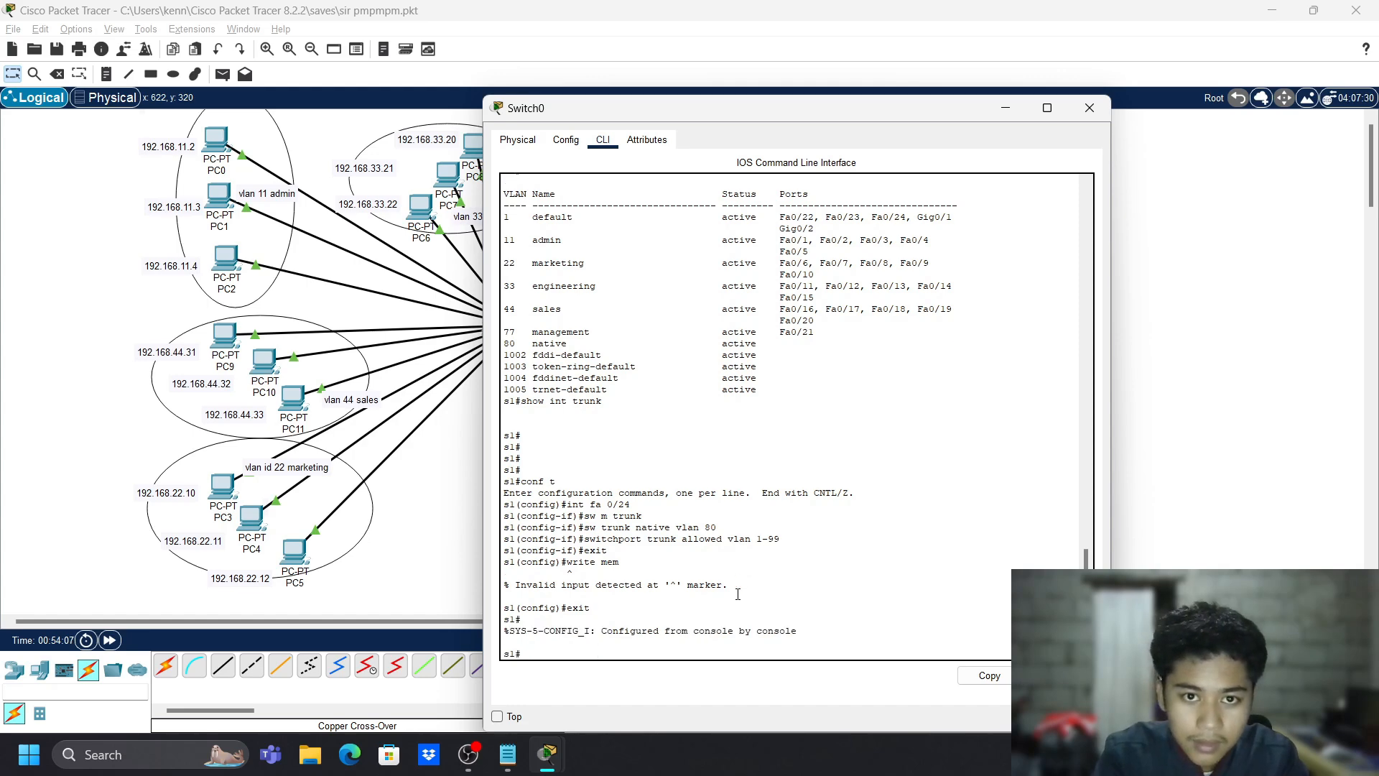
text(write mem)
key(Return)
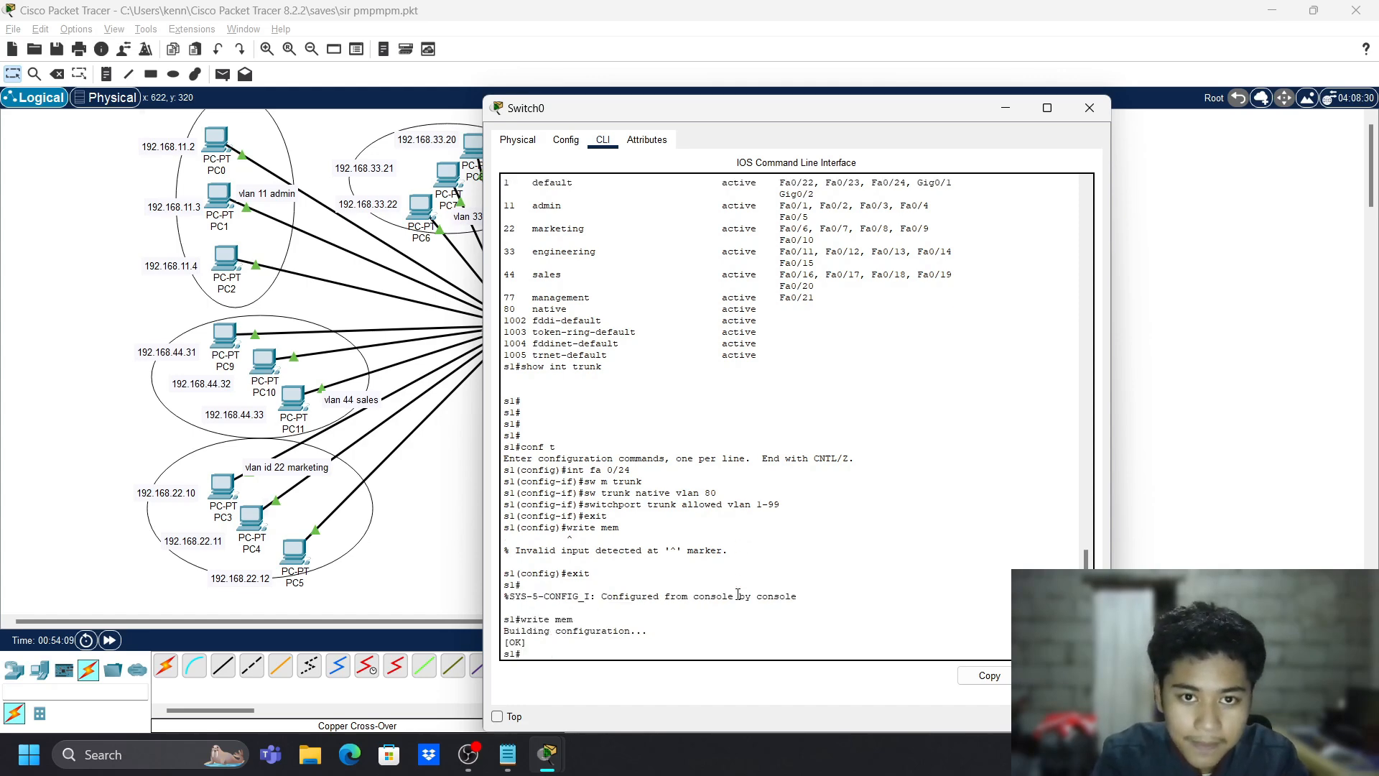
- Run 'show vlan brief' and review the VLAN table down to the 1002-1003 rows
text(show vl)
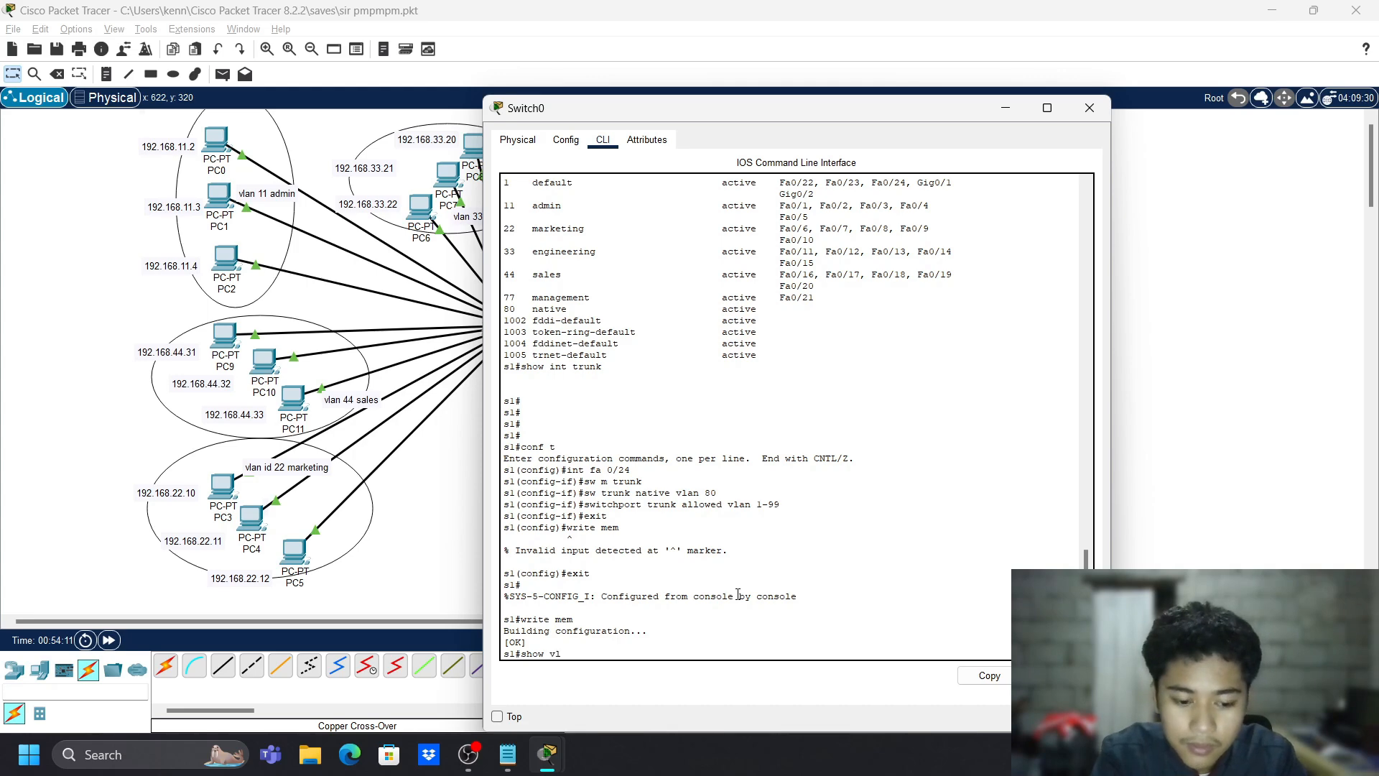
text(an brief)
key(Return)
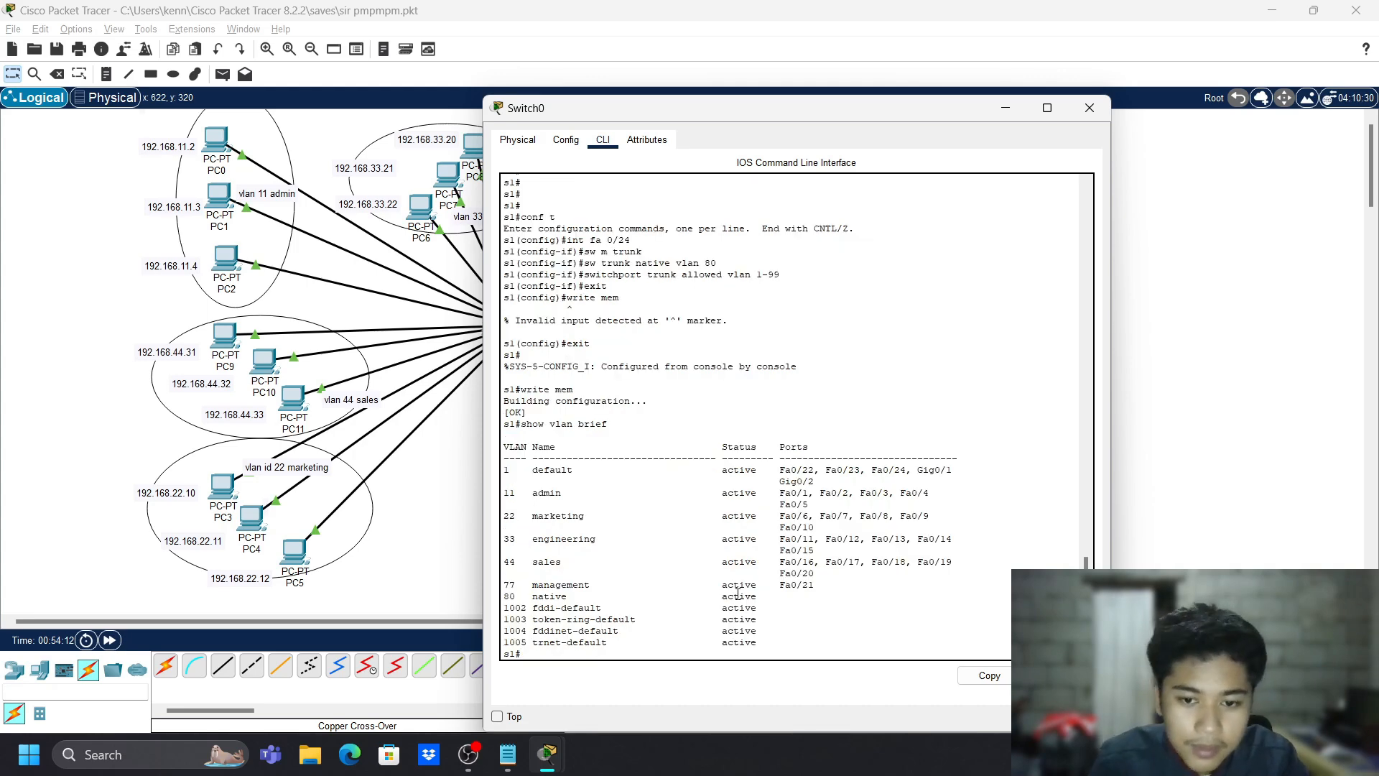
drag(630, 609, 612, 609)
drag(504, 608, 804, 621)
click(913, 634)
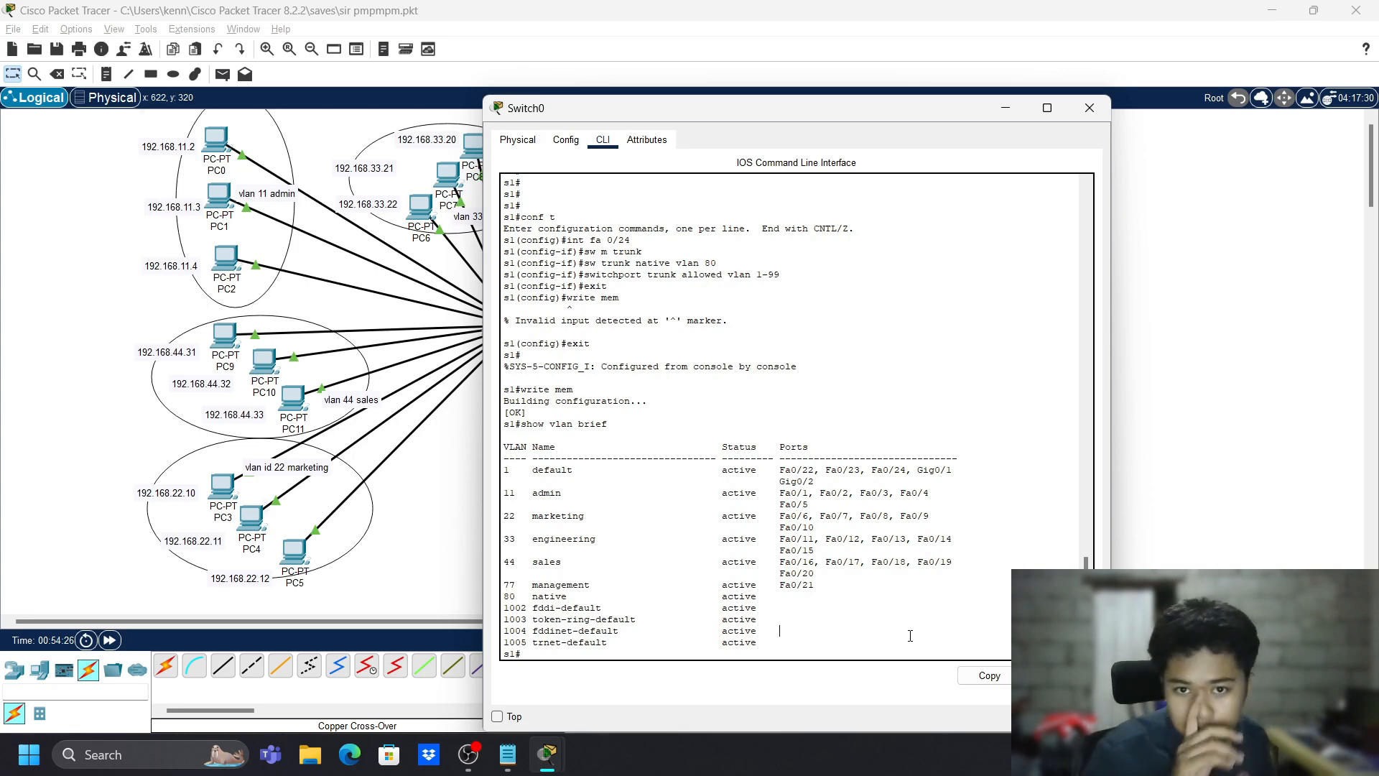
click(812, 602)
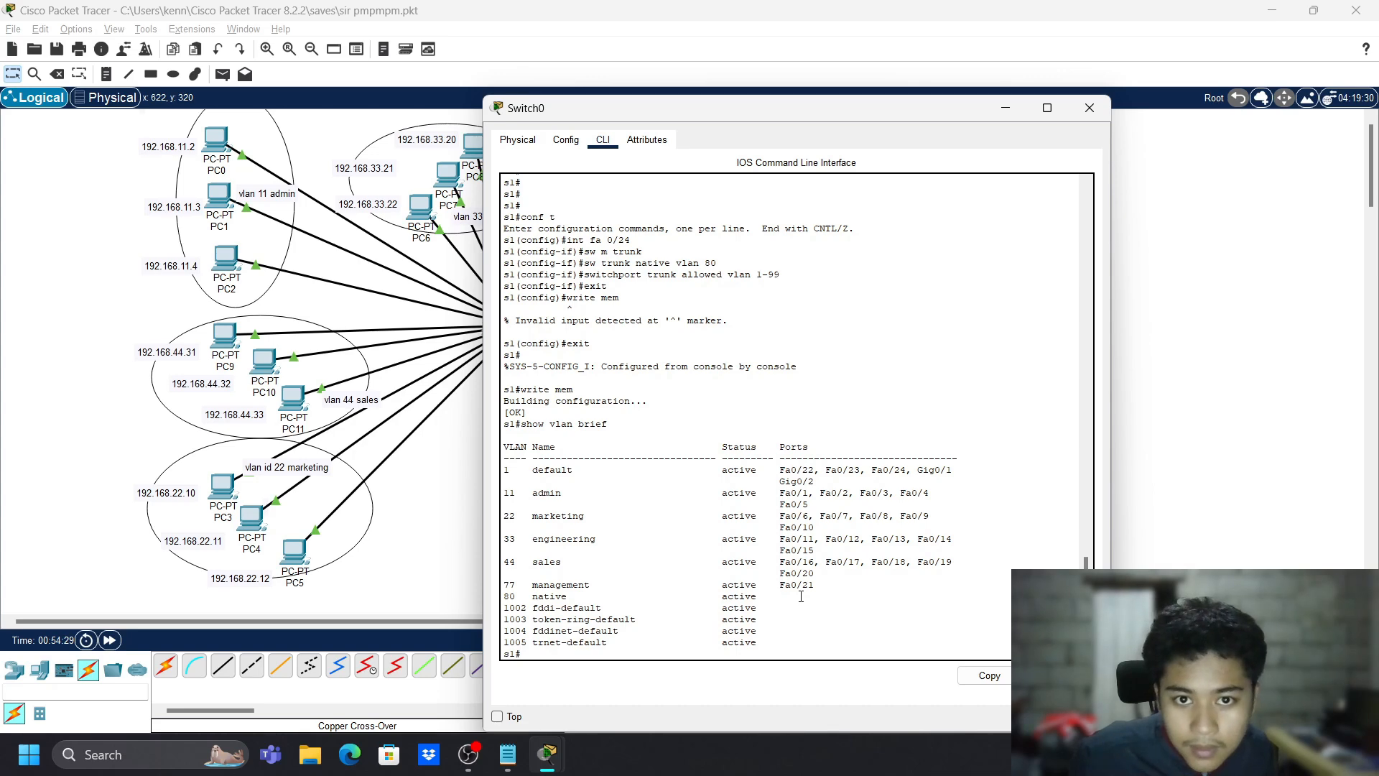
scroll(801, 596, down, 1)
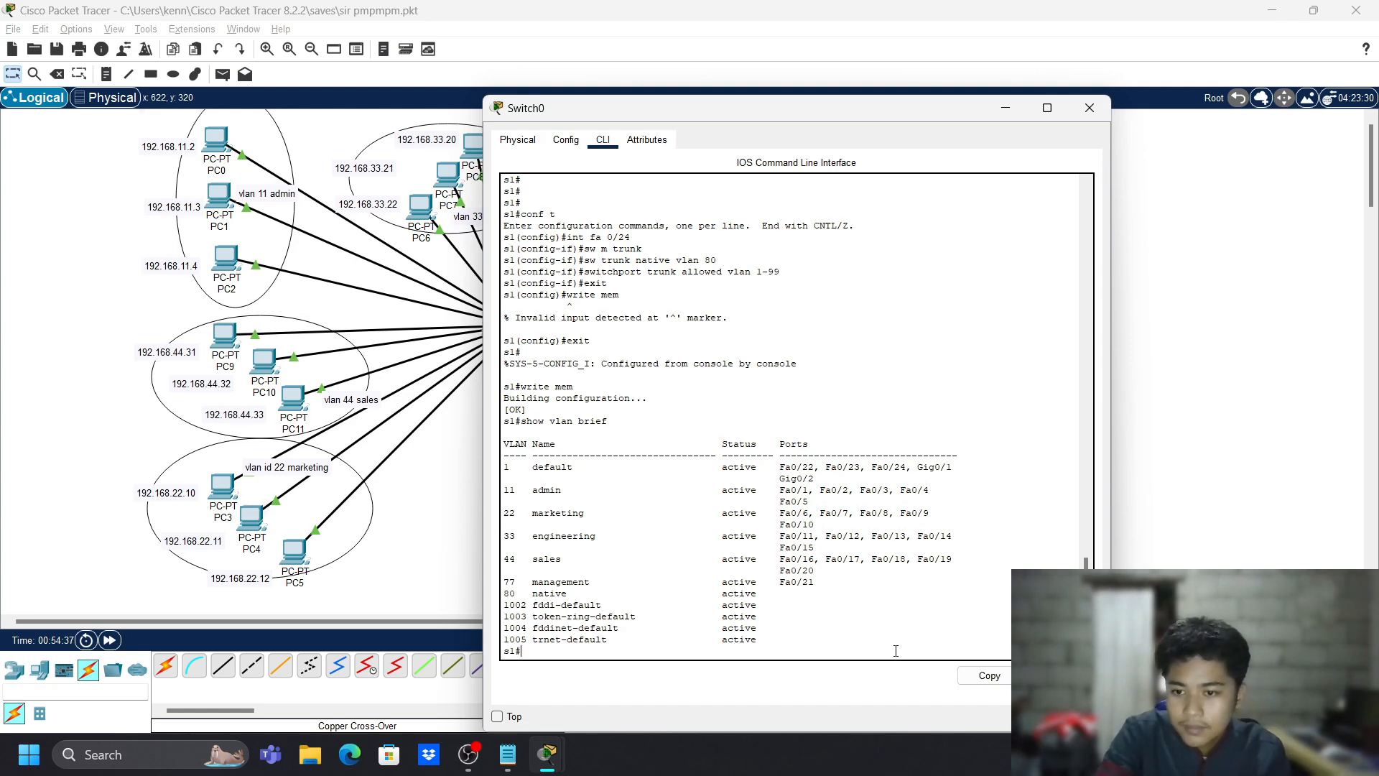
- Return to privileged EXEC mode with enable on Switch0
key(Return)
text(inf)
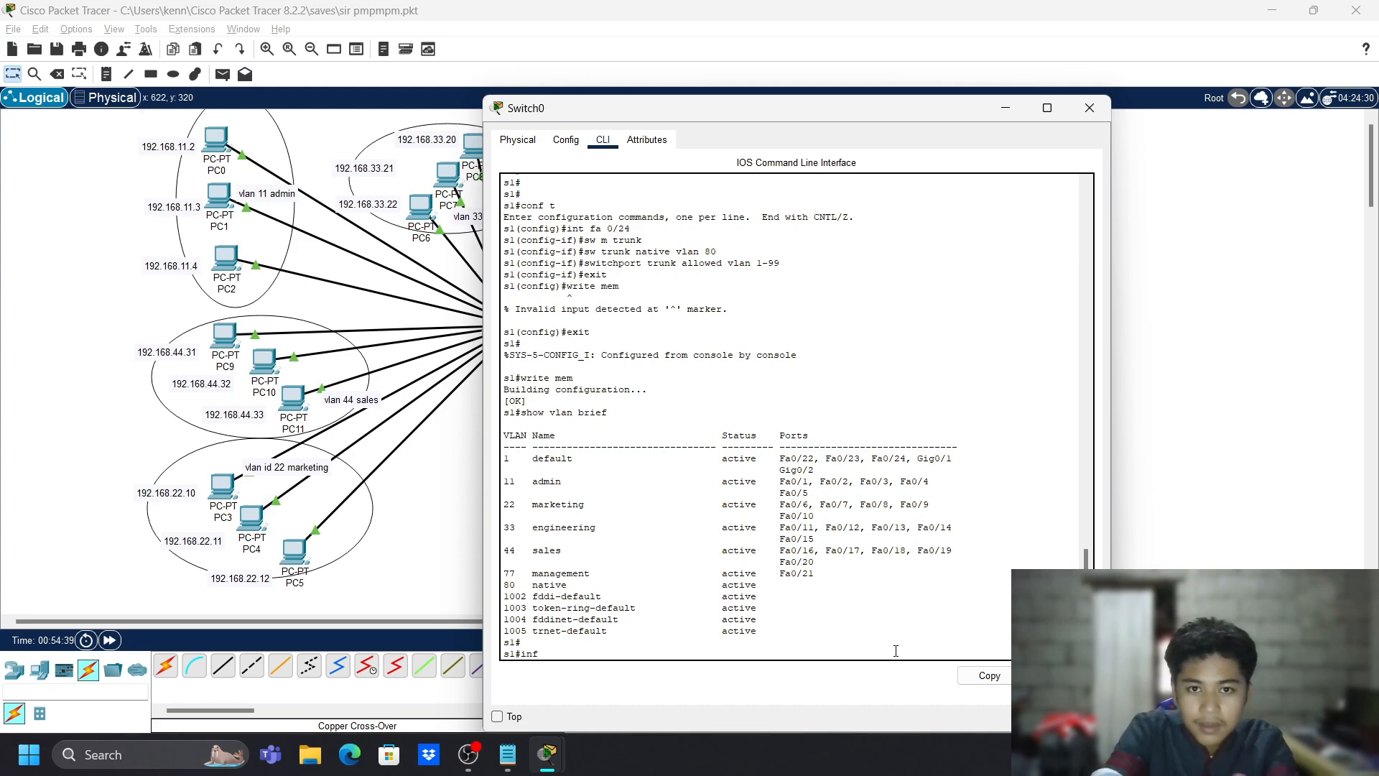
key(BackSpace)
key(BackSpace)
key(BackSpace)
key(BackSpace)
text(enable)
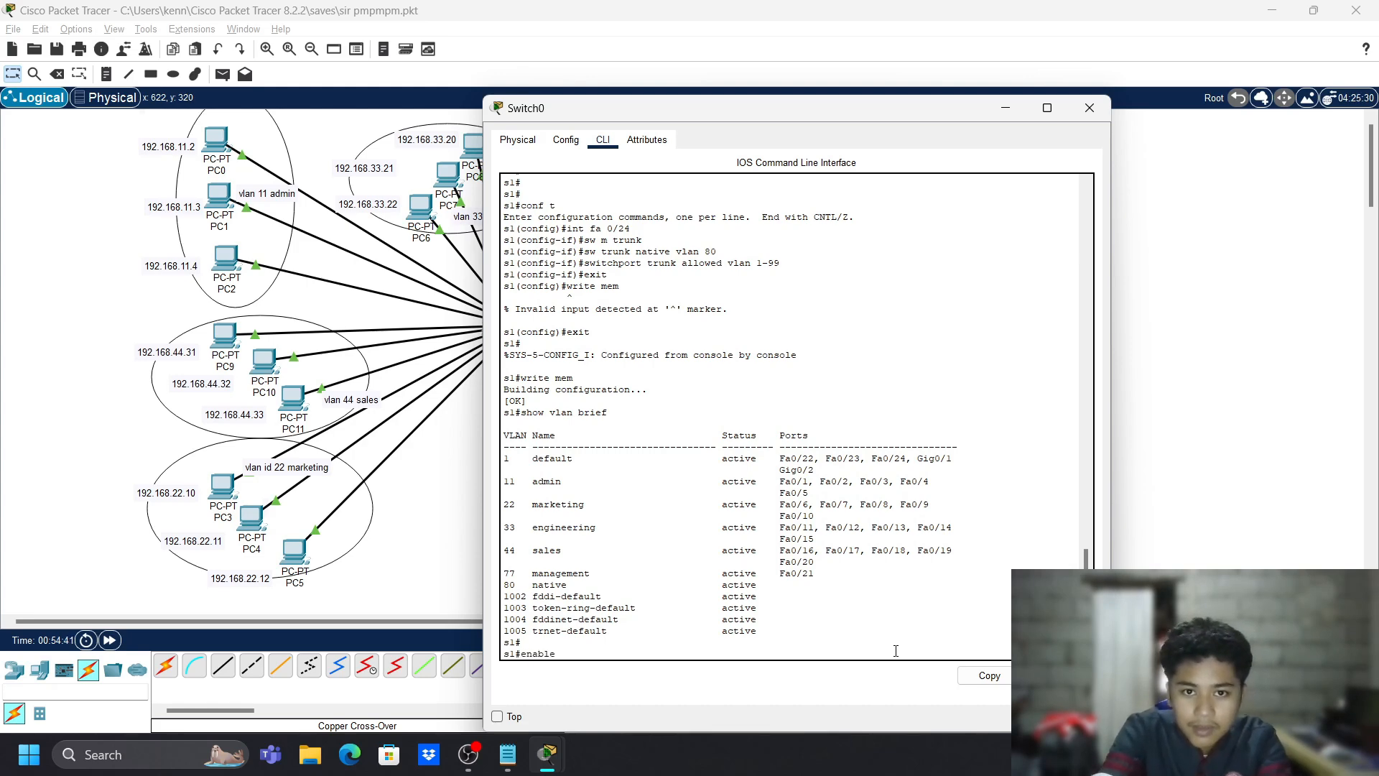
key(Return)
text(inf fa)
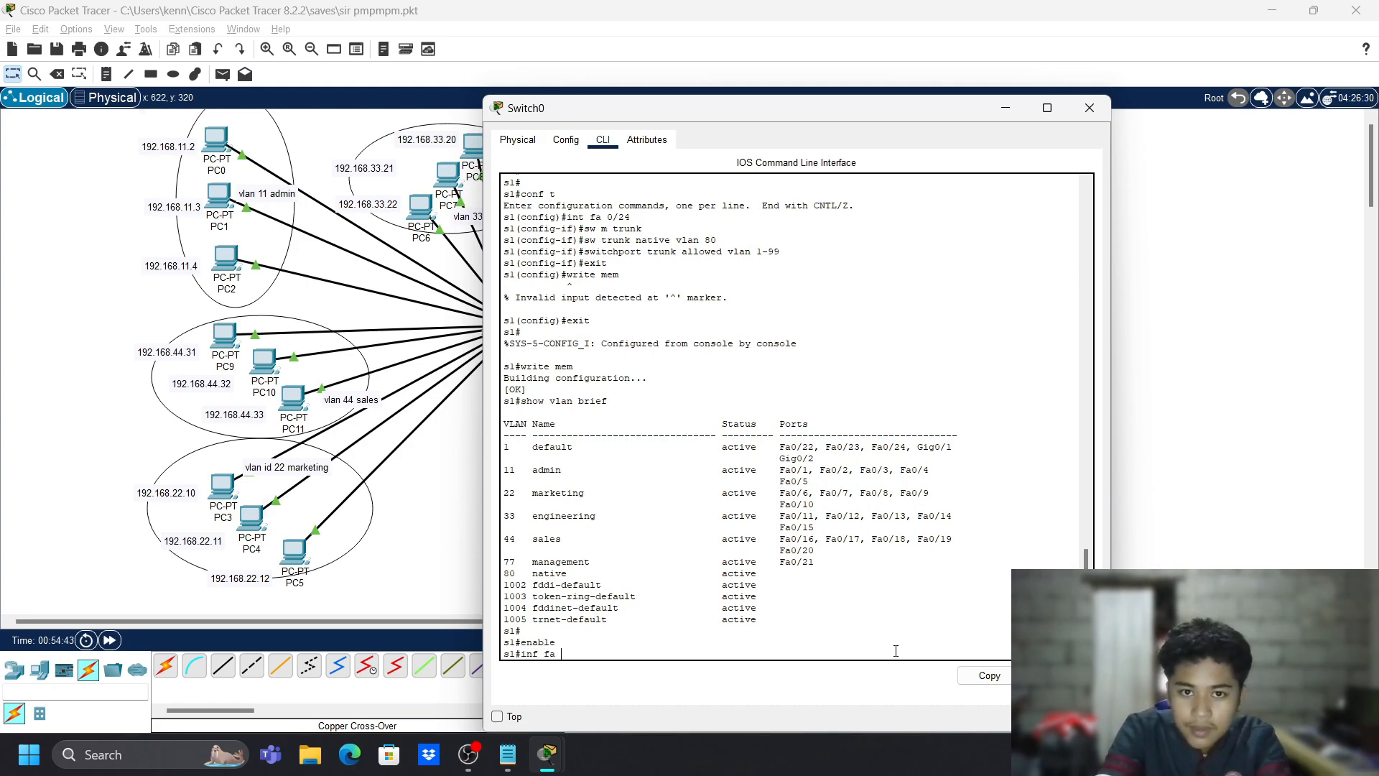
text( /02)
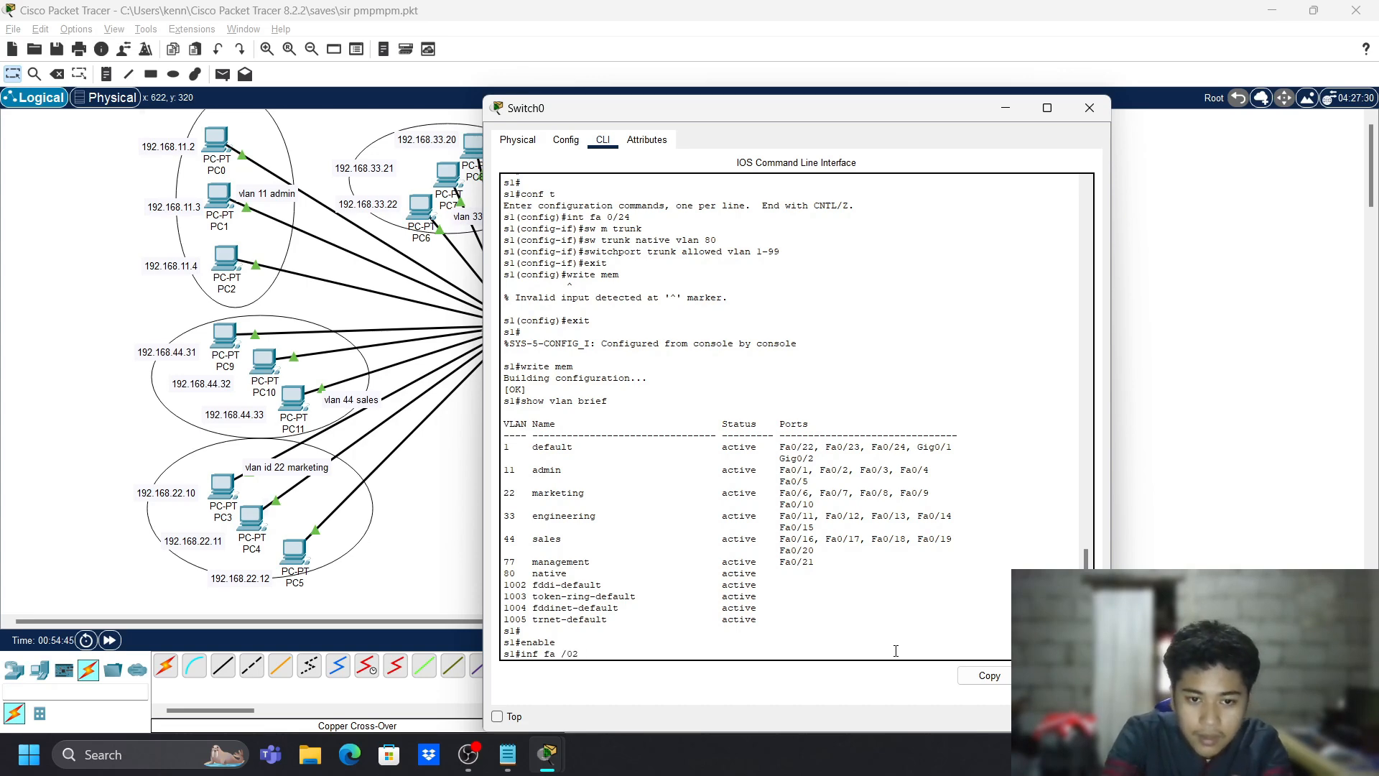
text(3)
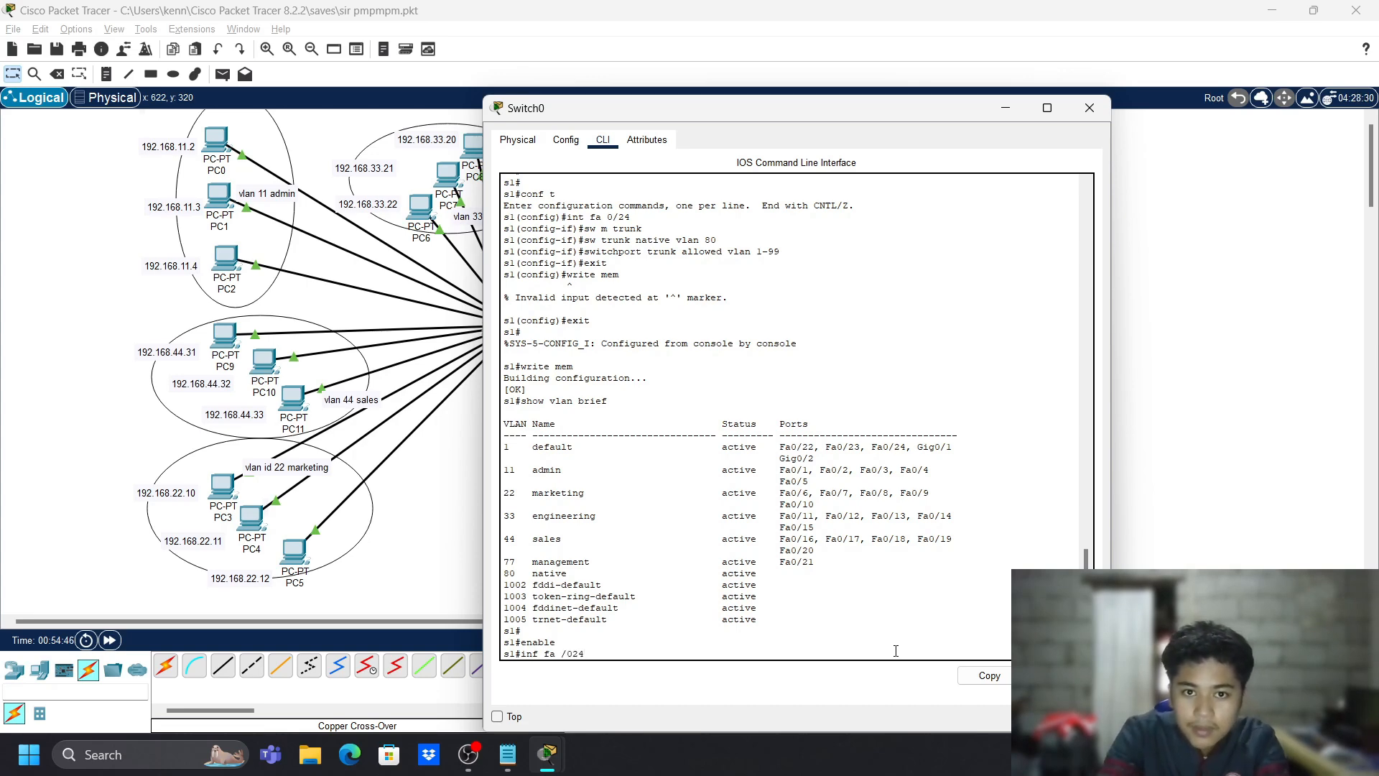
key(BackSpace)
key(BackSpace)
key(BackSpace)
text(24)
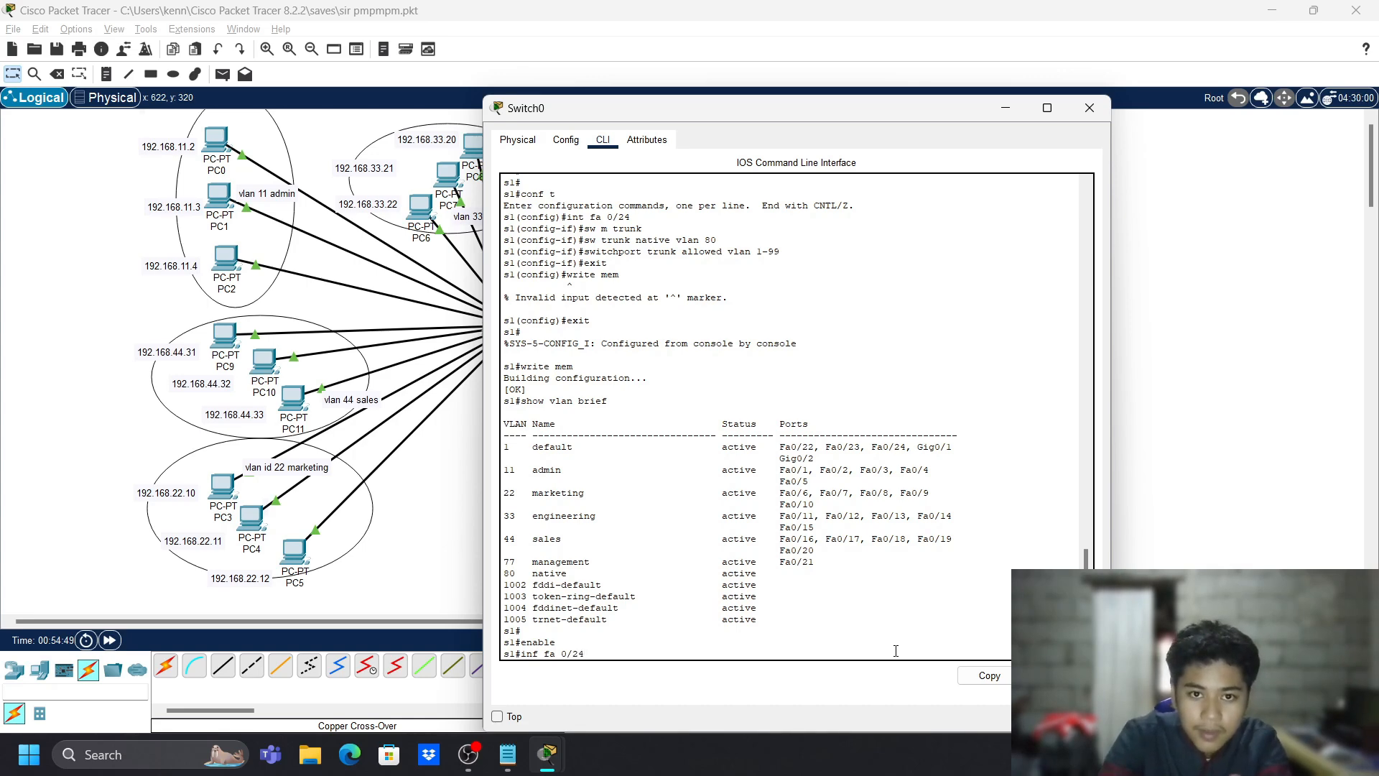
key(Return)
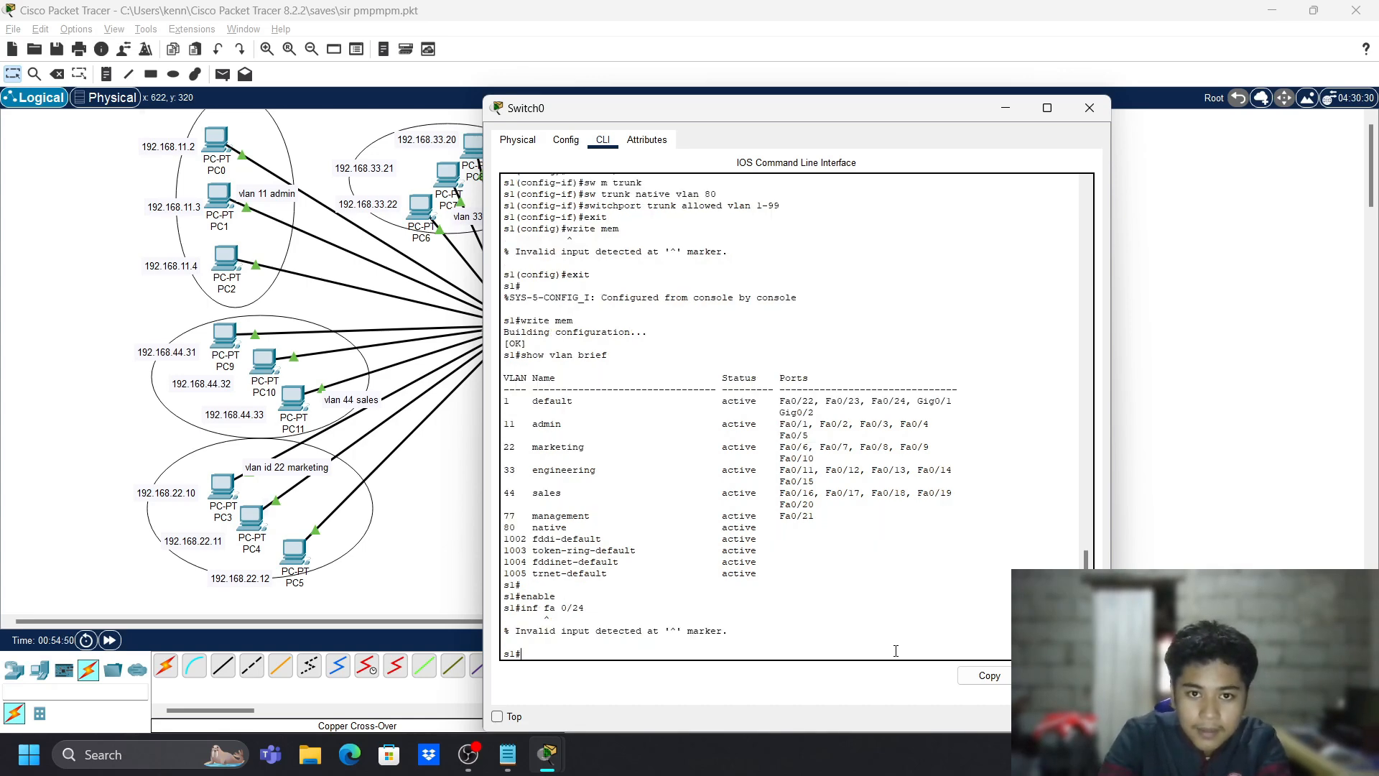
- Make Fa0/24 a trunk with native VLAN 80, allowing VLANs 1-99
text(int fa)
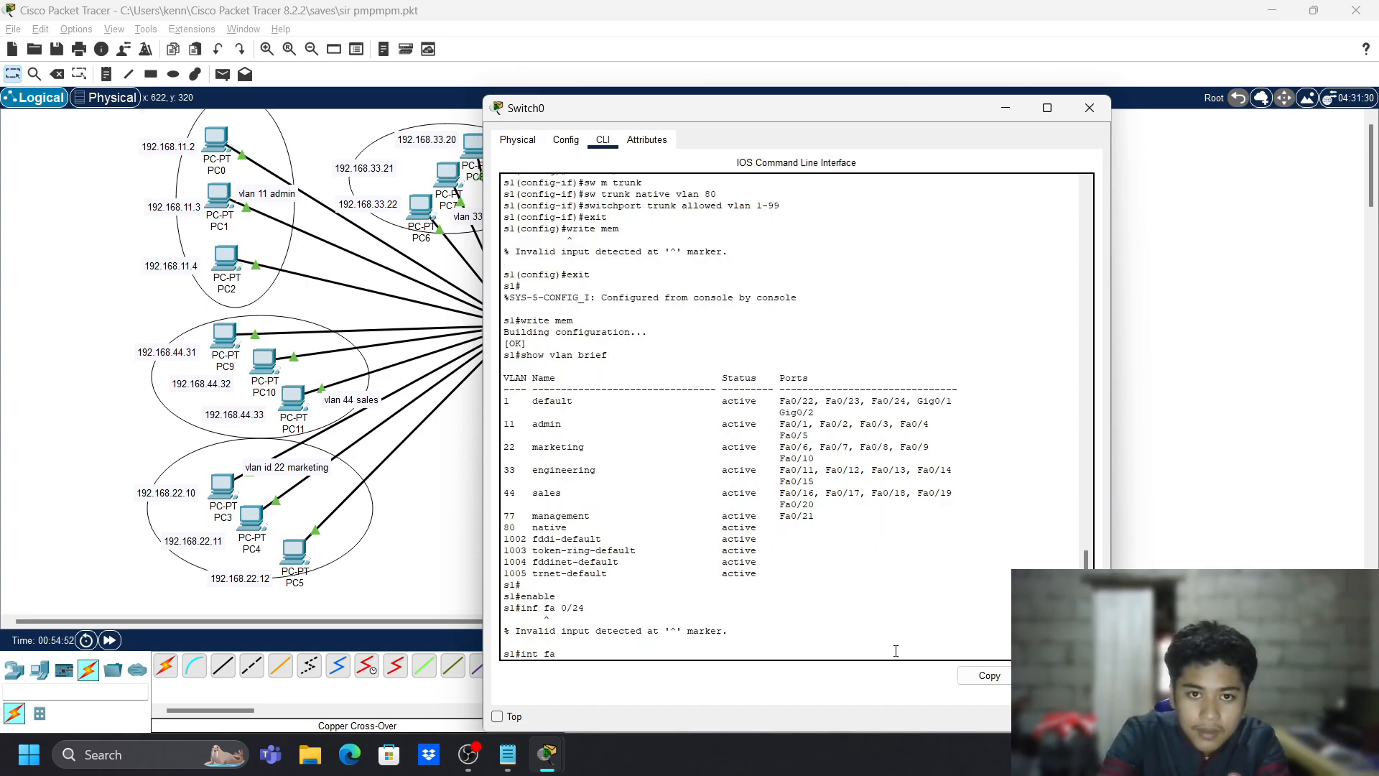
text(f)
key(BackSpace)
key(BackSpace)
key(BackSpace)
key(BackSpace)
key(BackSpace)
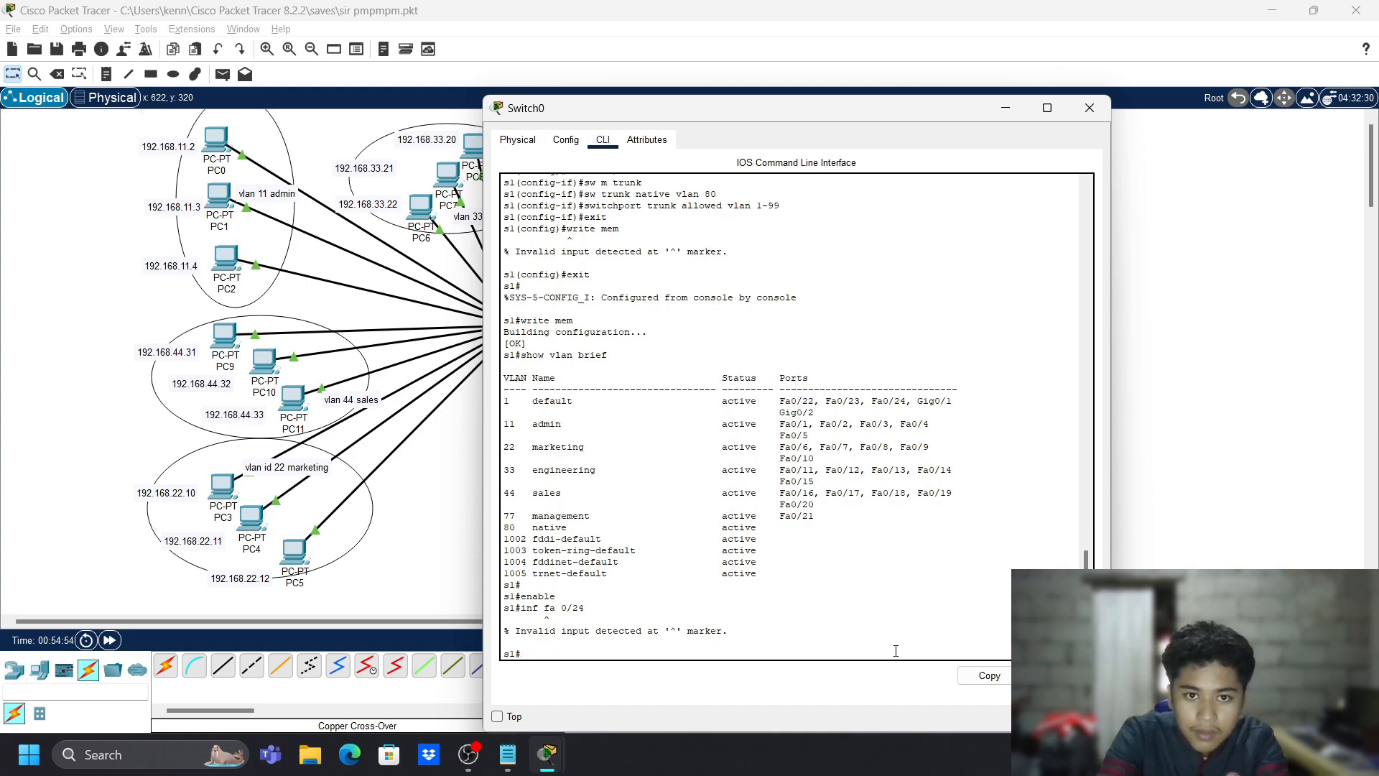
text(conf t)
key(Return)
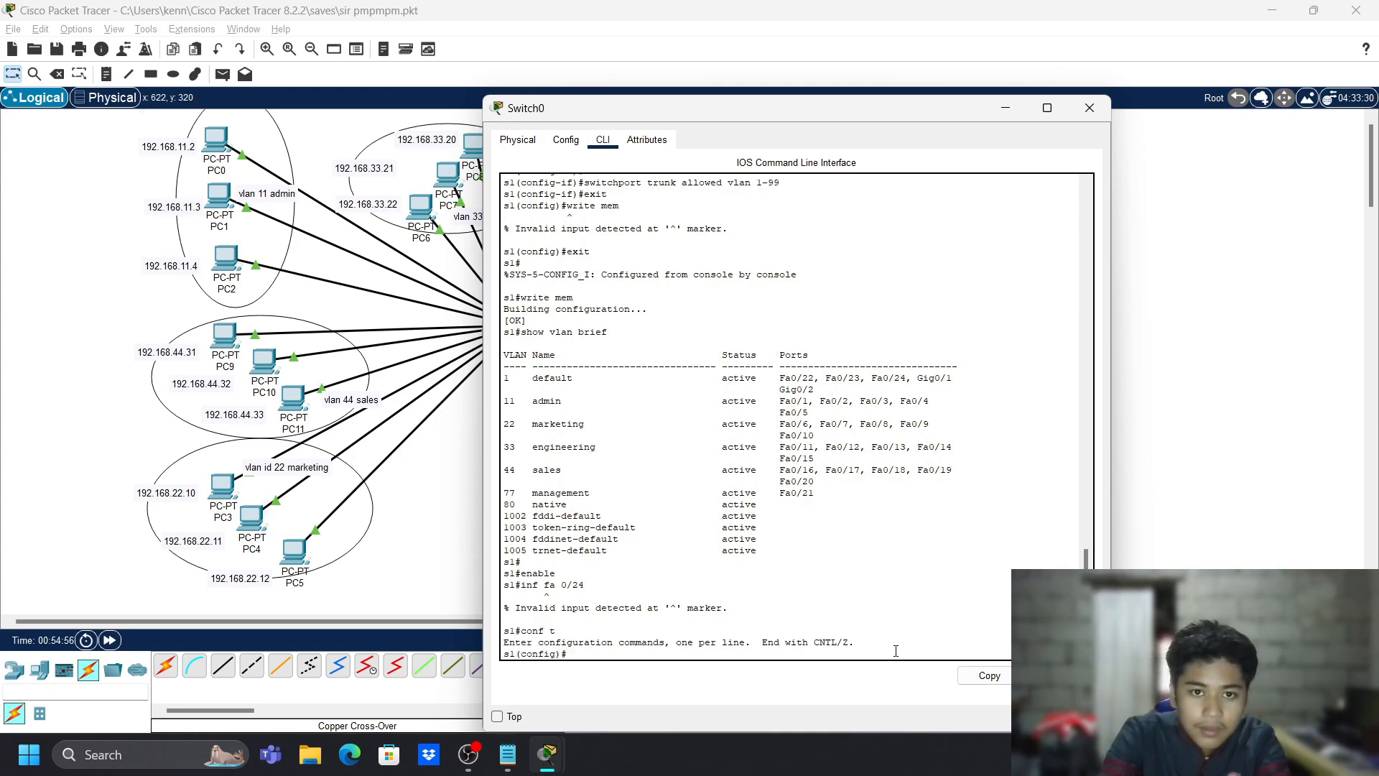
text(int)
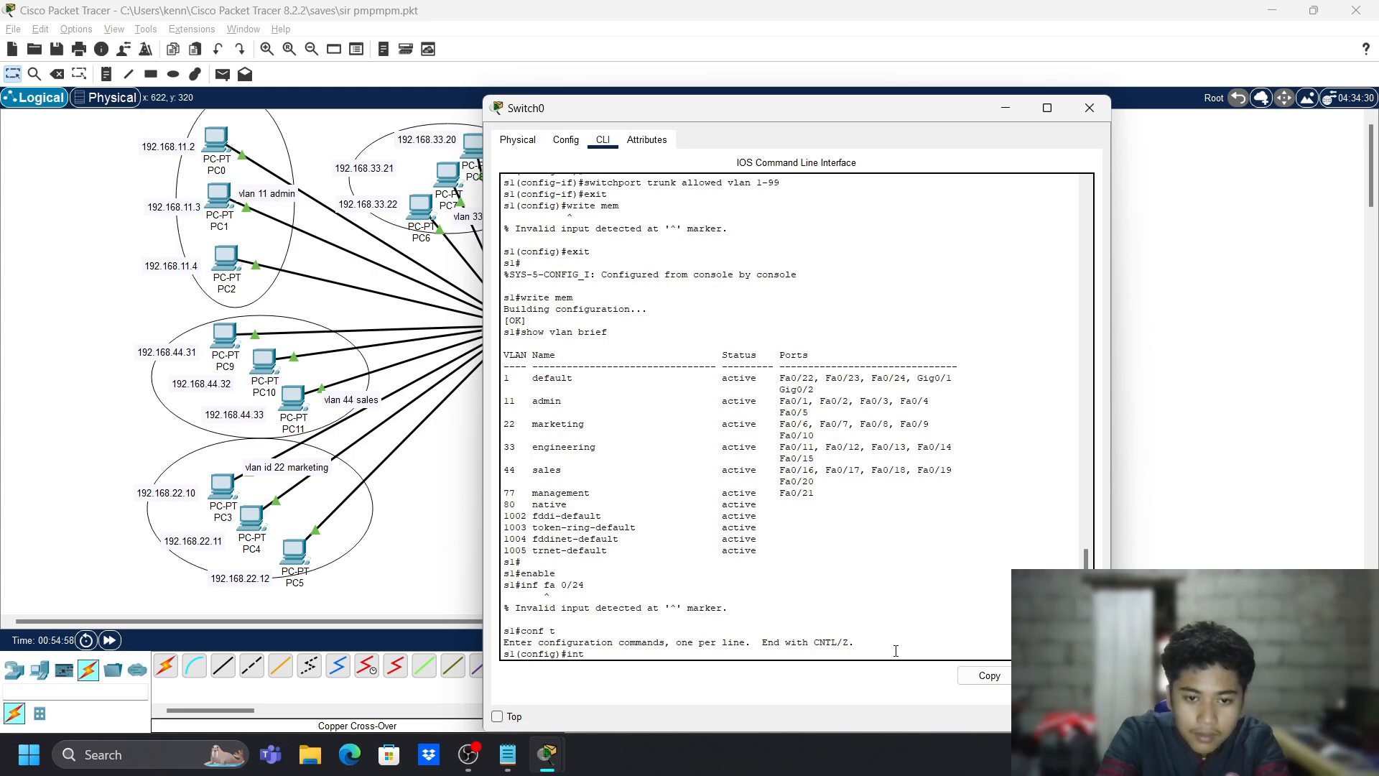
text( fa 0/24)
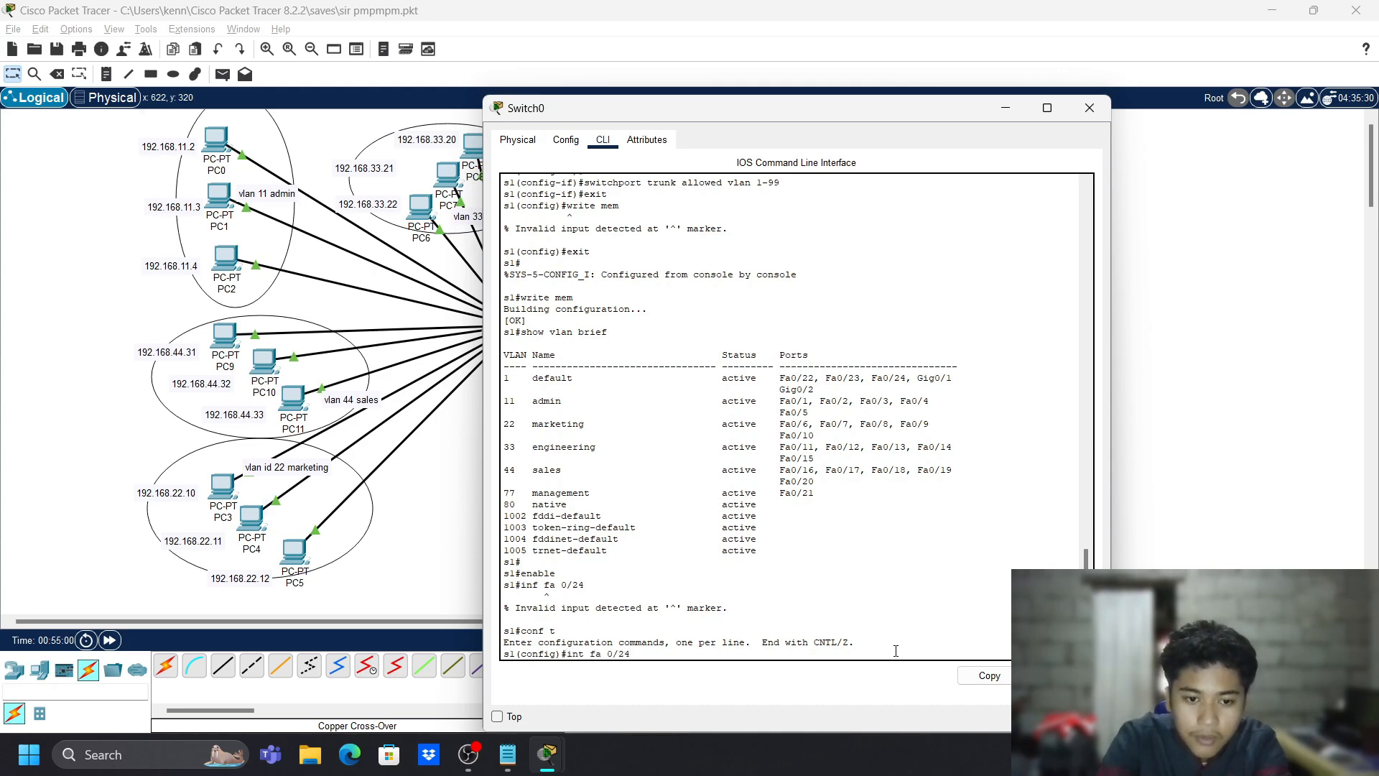
key(Return)
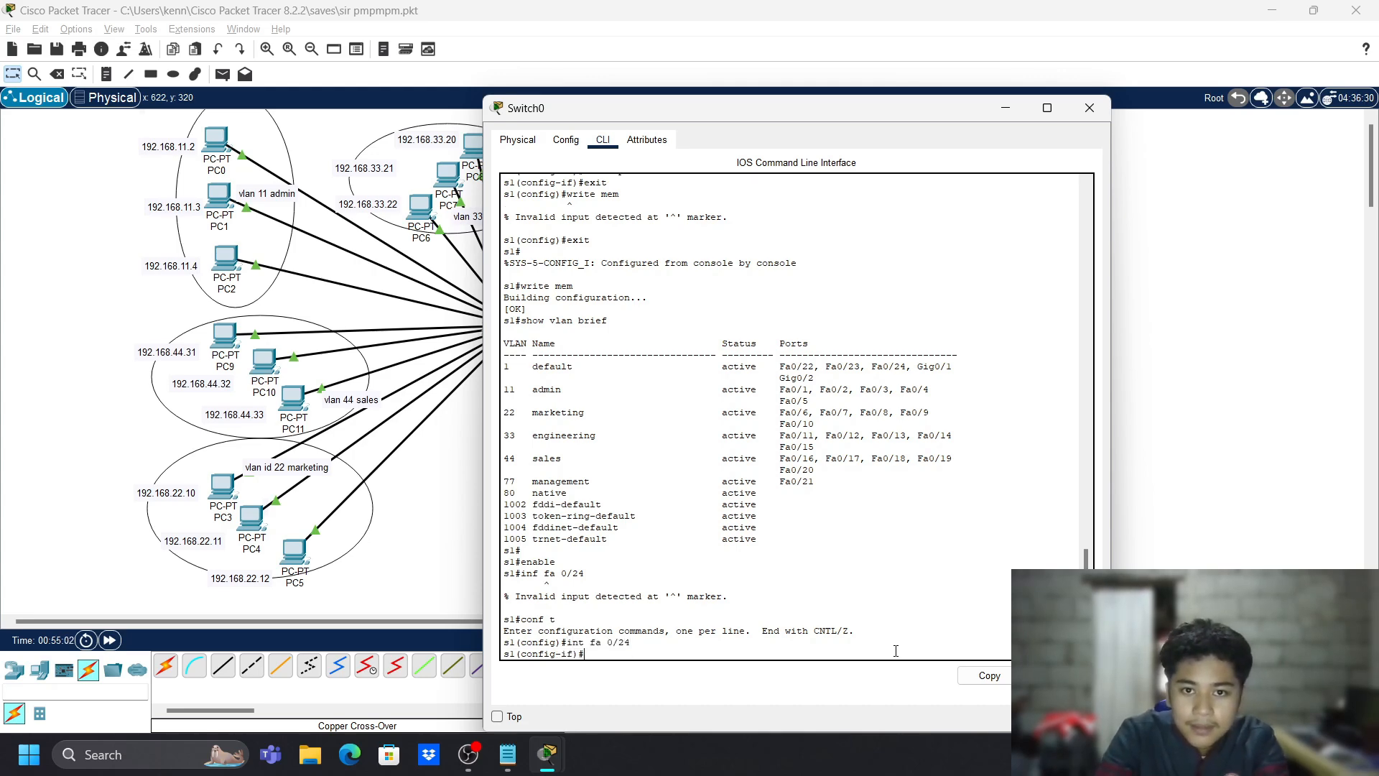
text(sw m trunk)
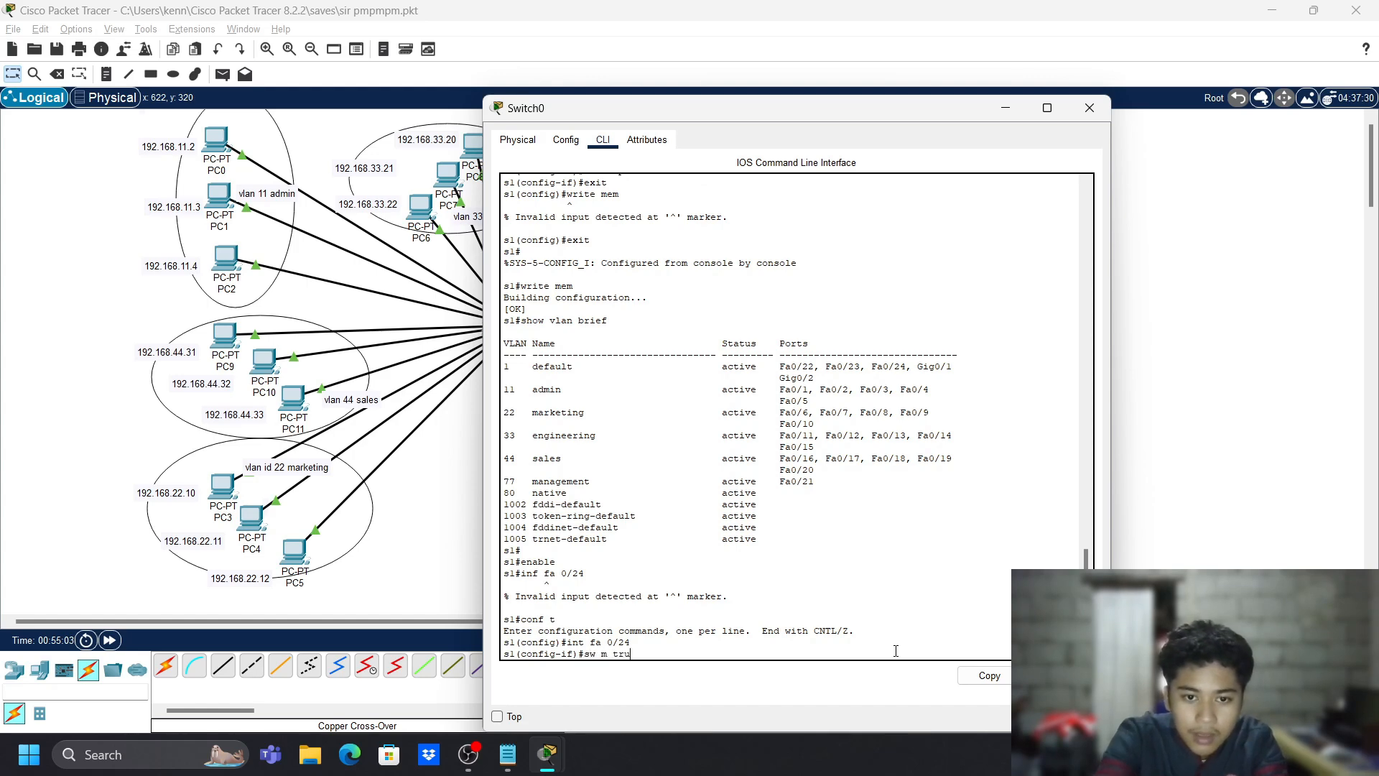
key(Return)
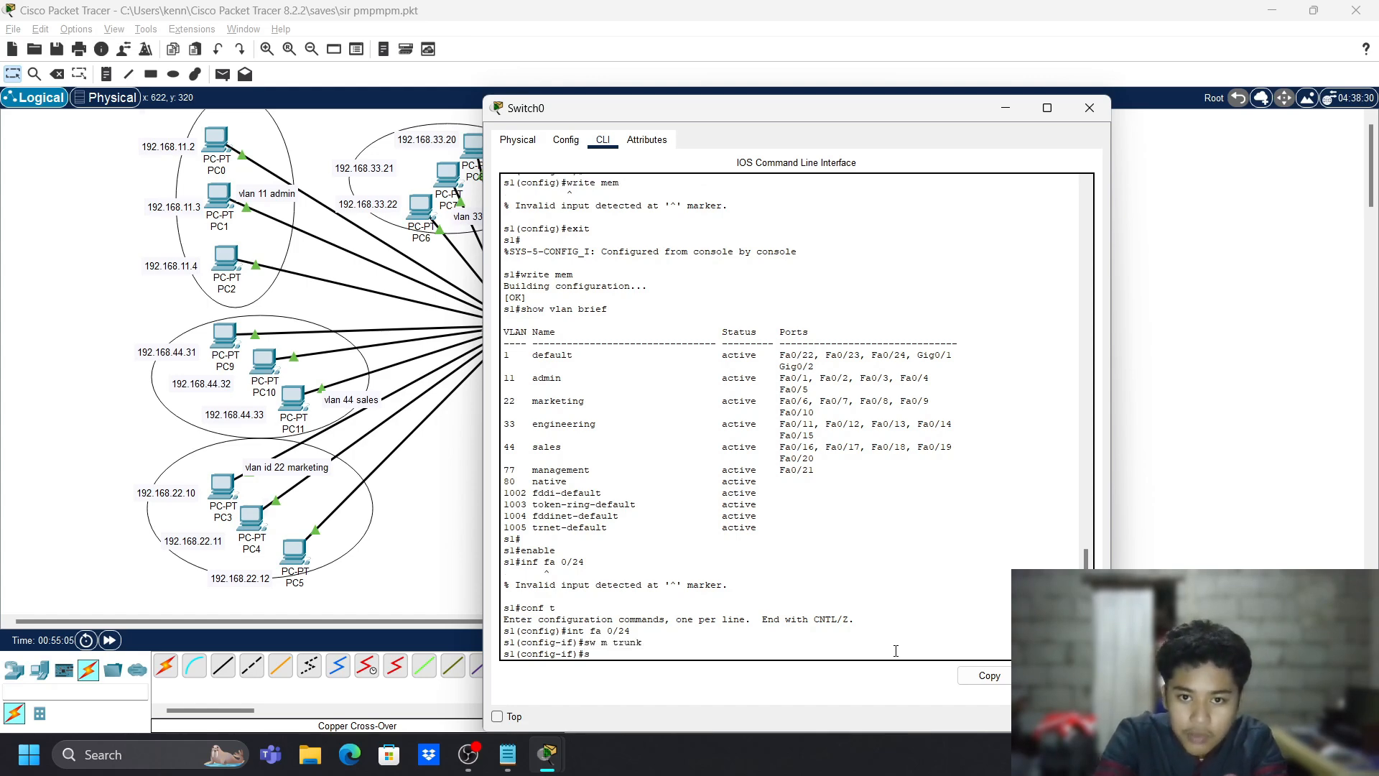
text(sw tr)
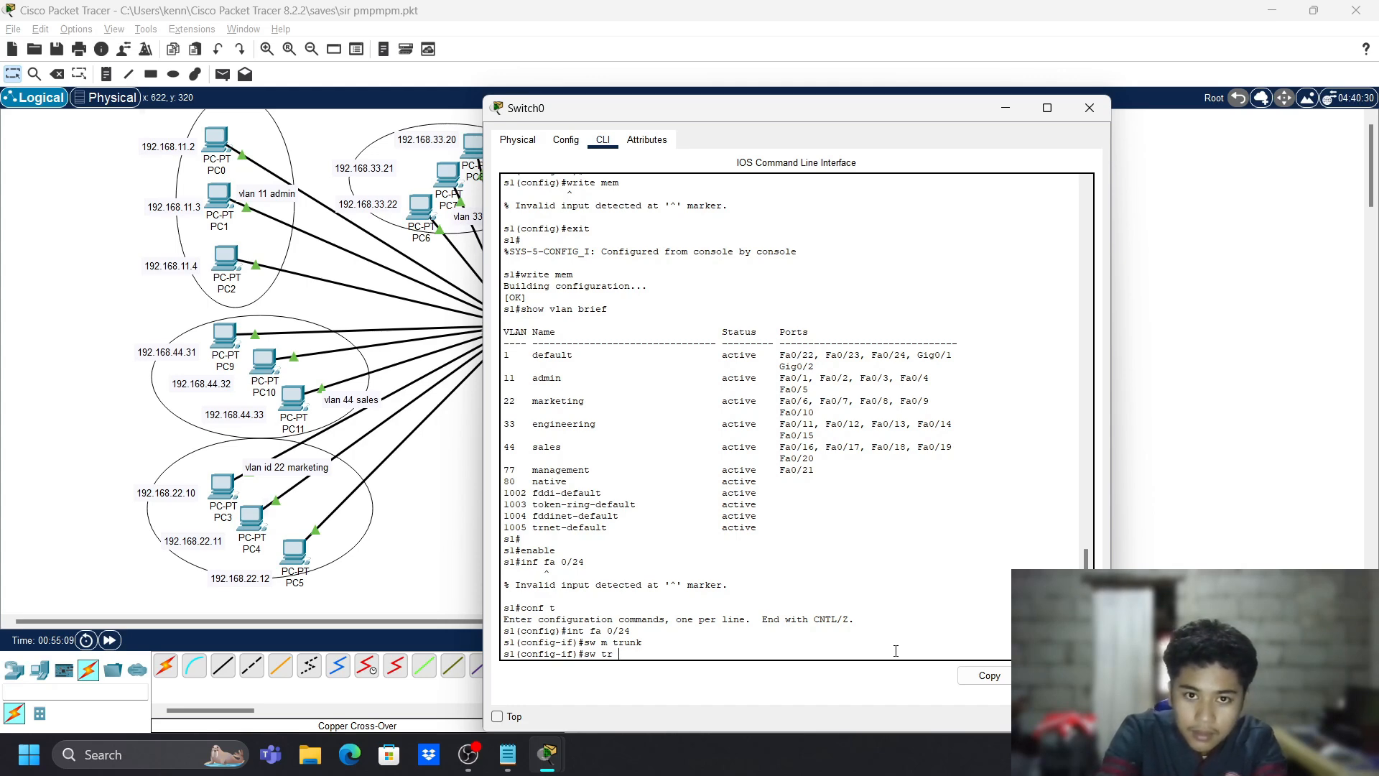
text( native vlan)
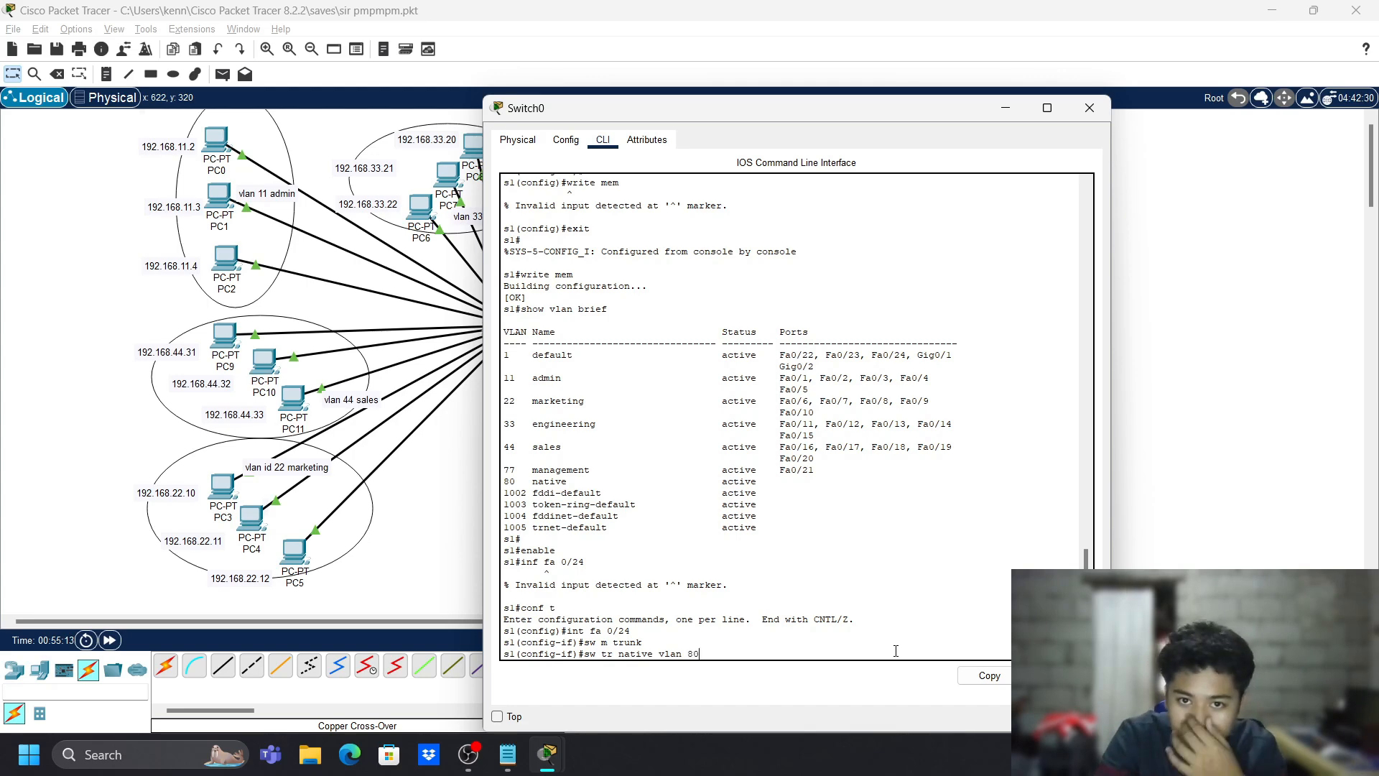
text( 80)
key(Return)
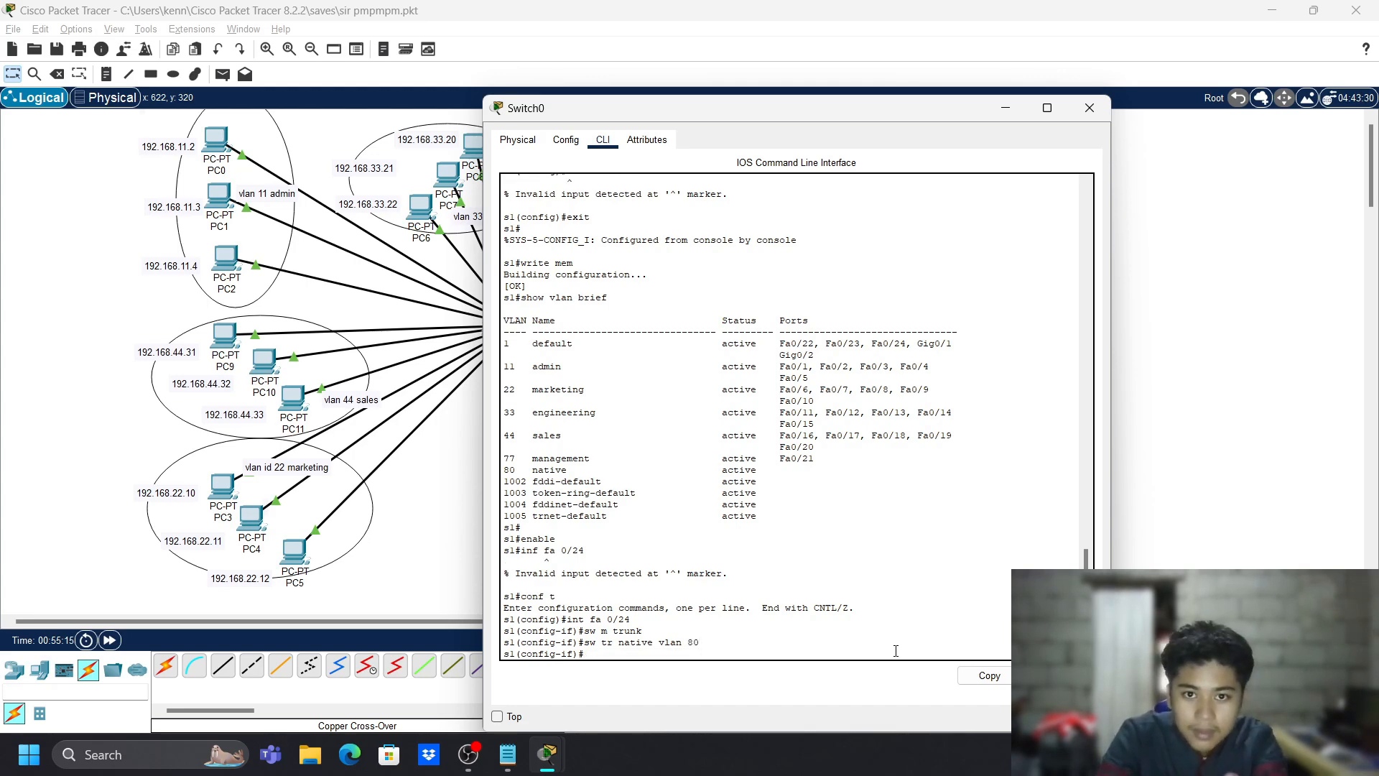
text(sw t)
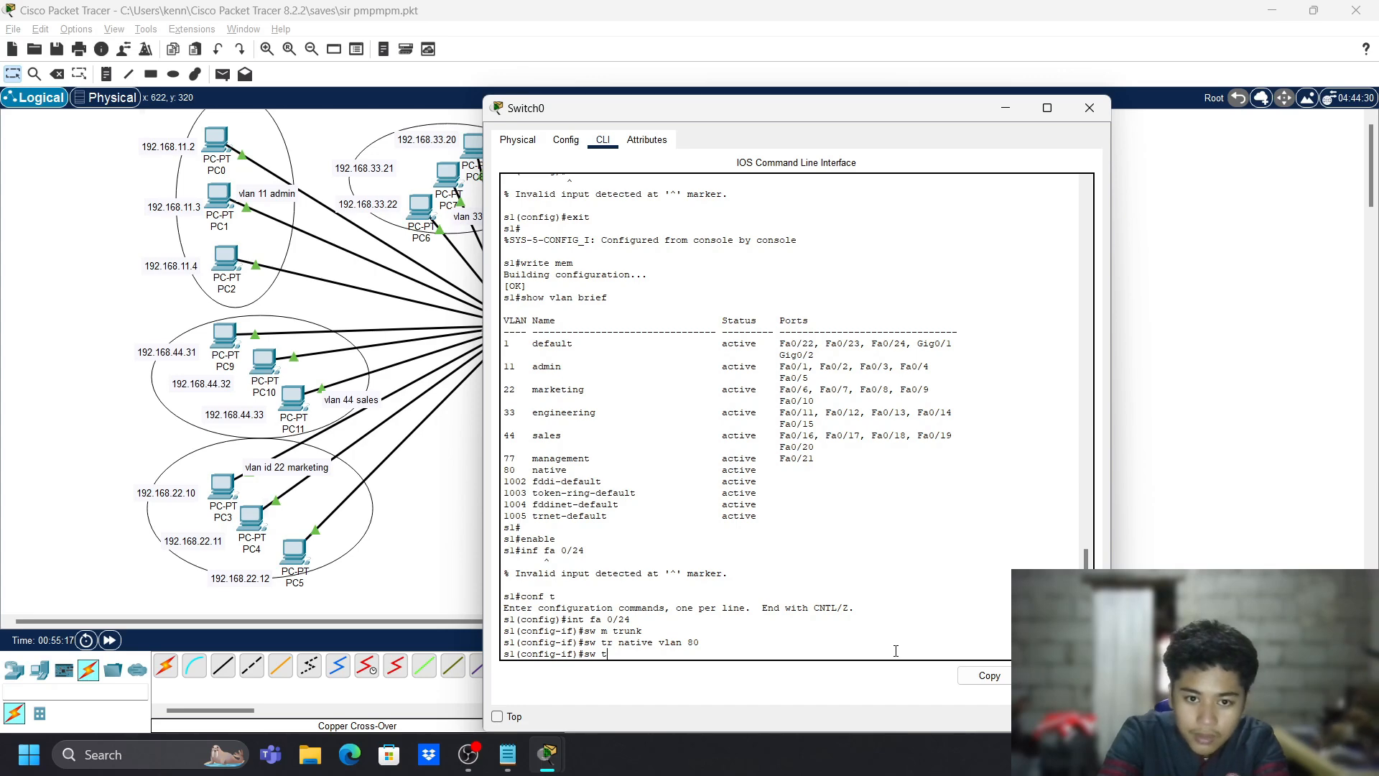
text(r allowed vl)
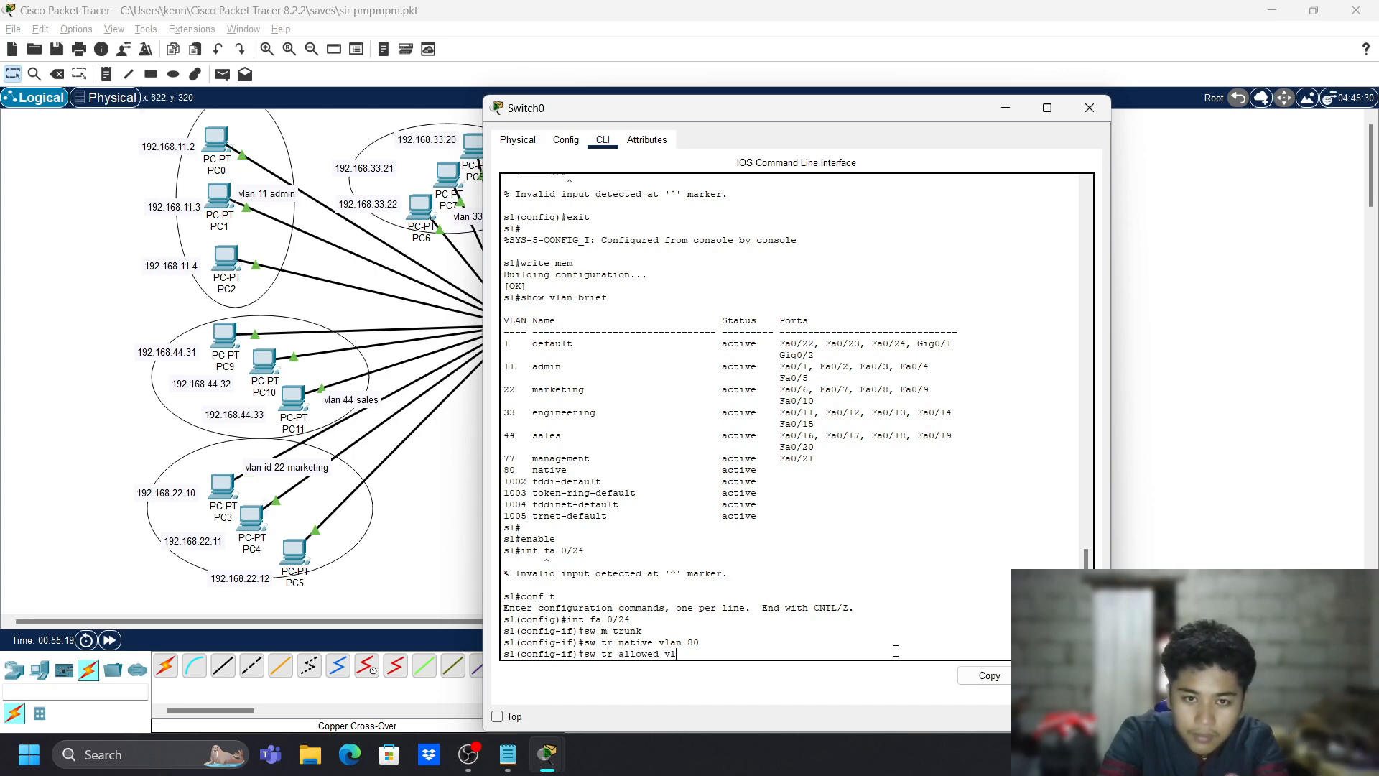
text(an 1)
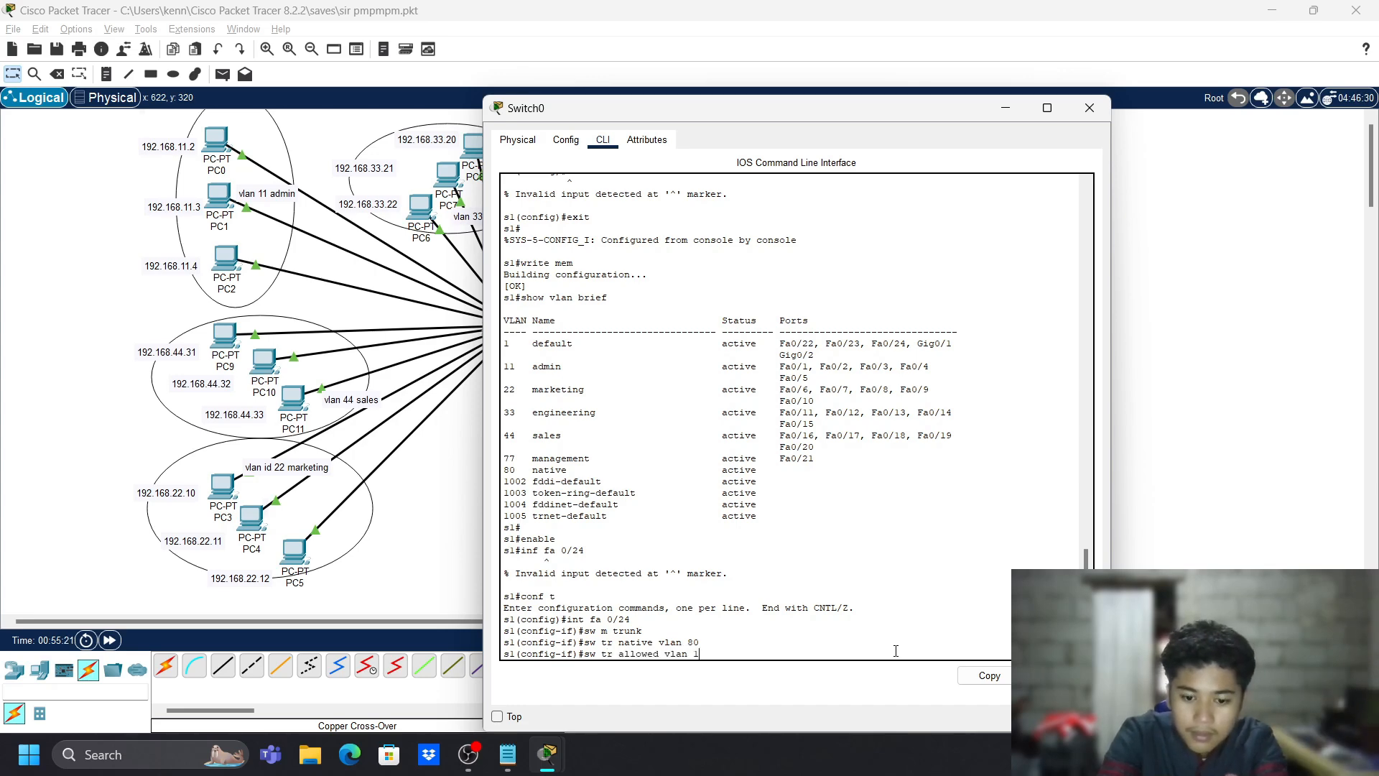
text(-99)
key(Return)
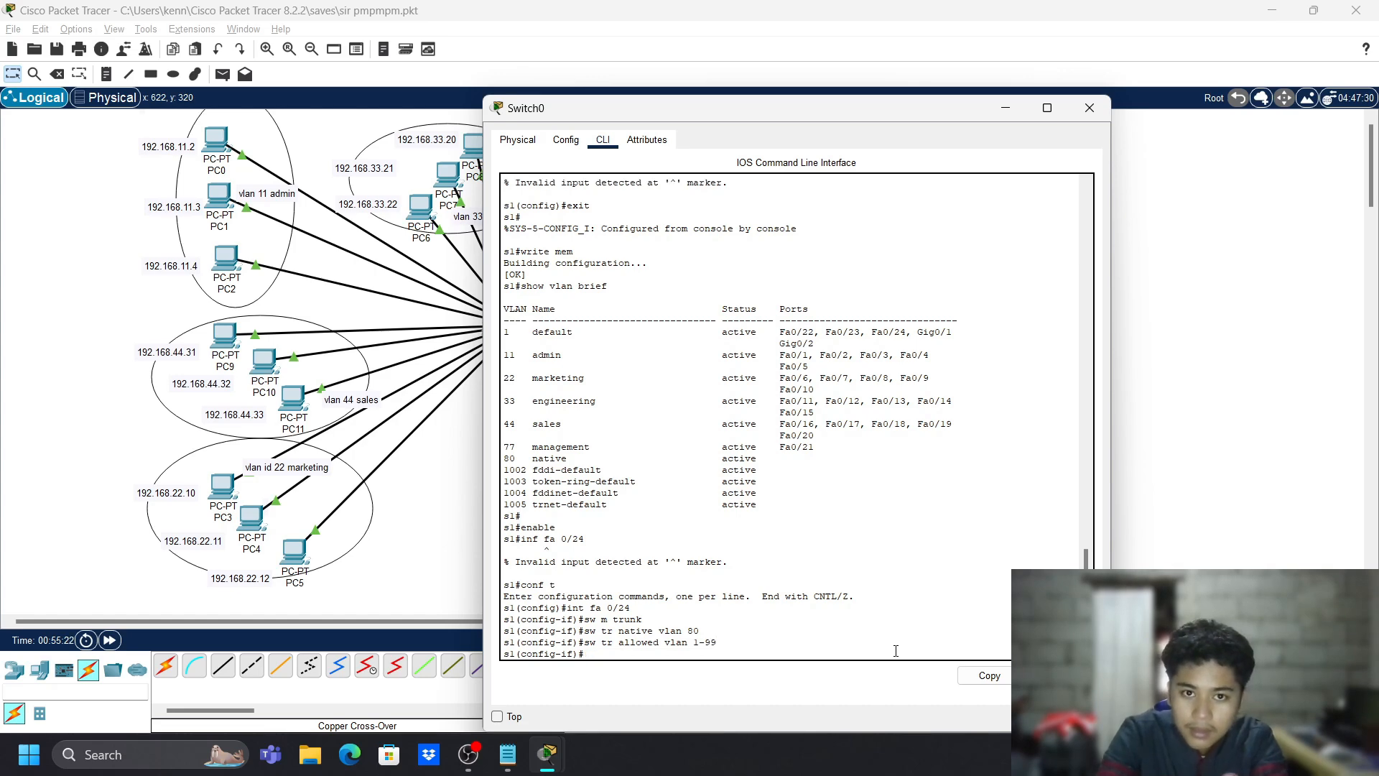
- Exit to the privileged prompt and page through the full show vlan listing
text(exit)
key(Return)
text(exit)
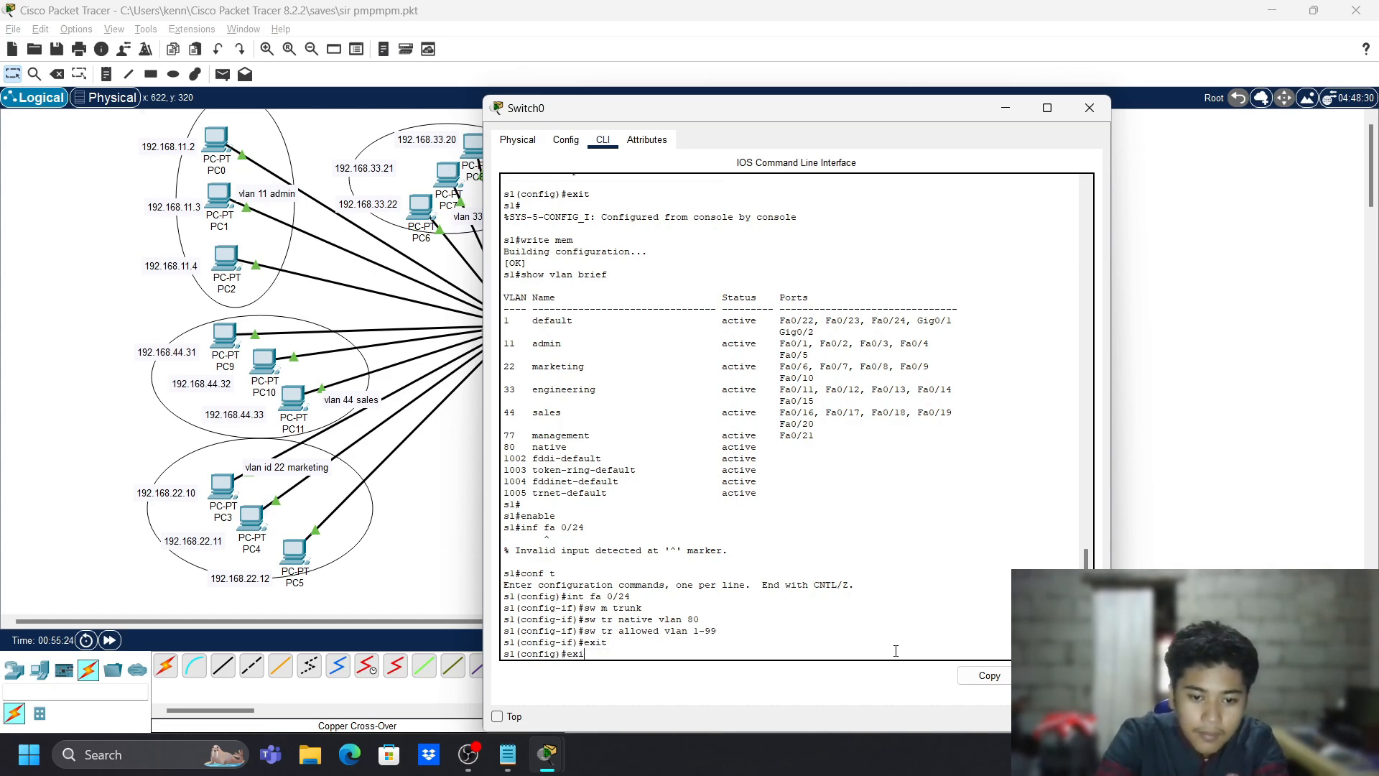
key(Return)
text(show vlan)
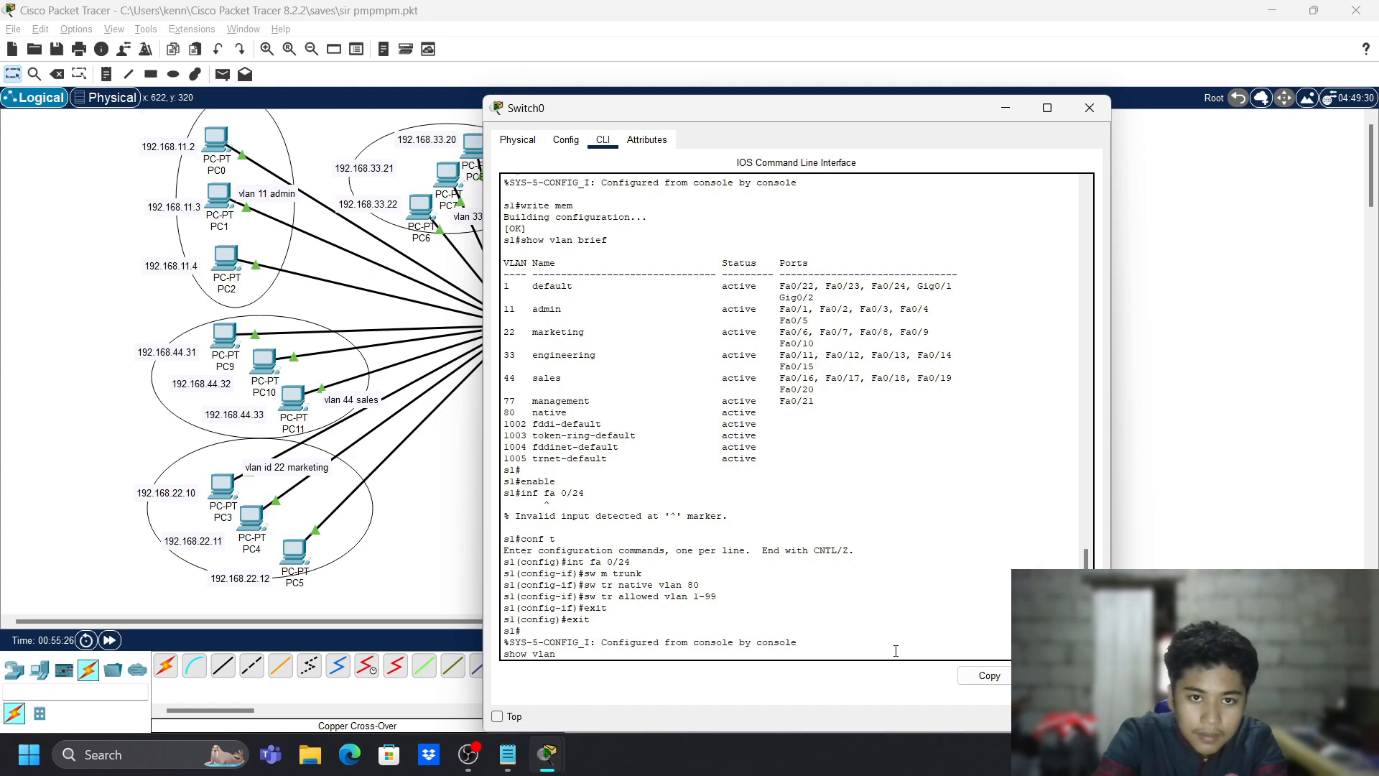
key(Return)
key(space)
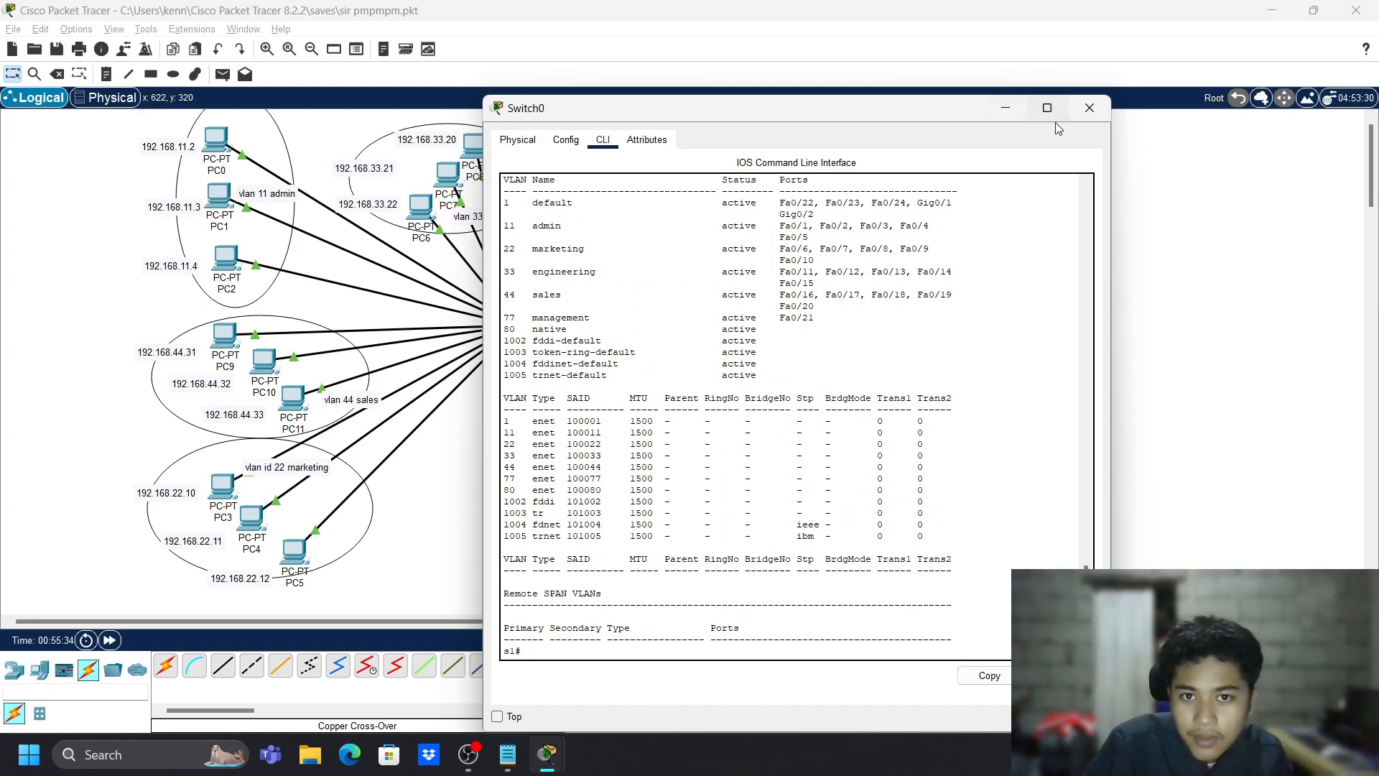
- Check Switch1's console for a fresh prompt, then reopen Switch0's CLI
click(1090, 107)
click(641, 318)
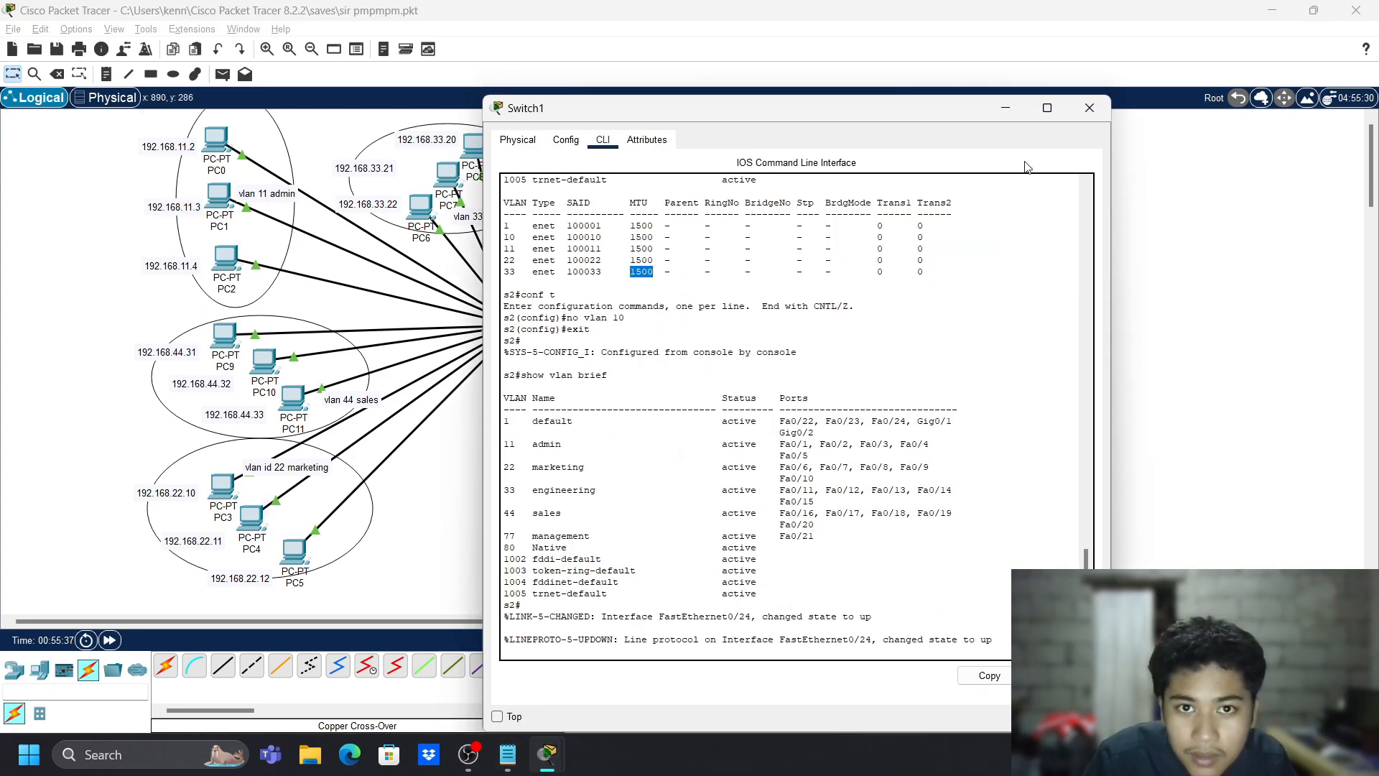
click(995, 624)
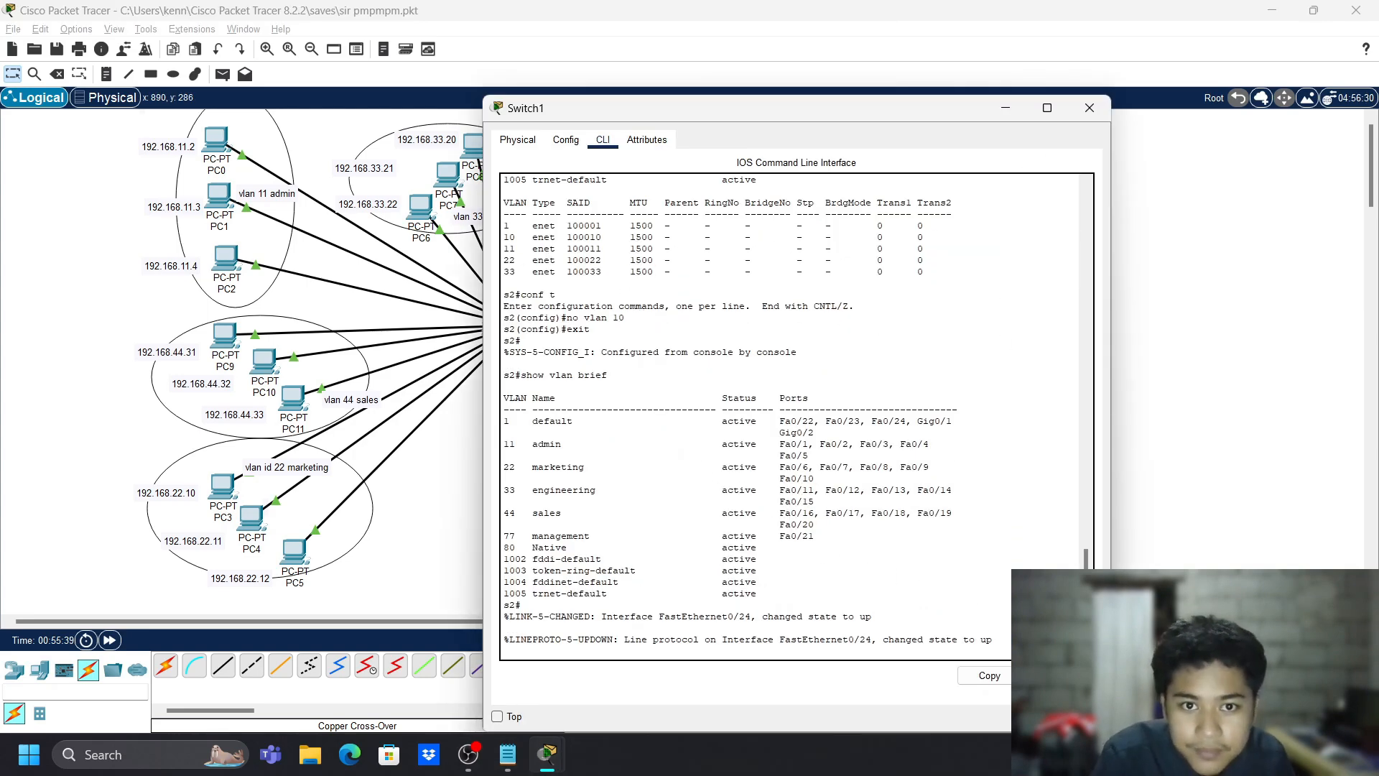
key(Return)
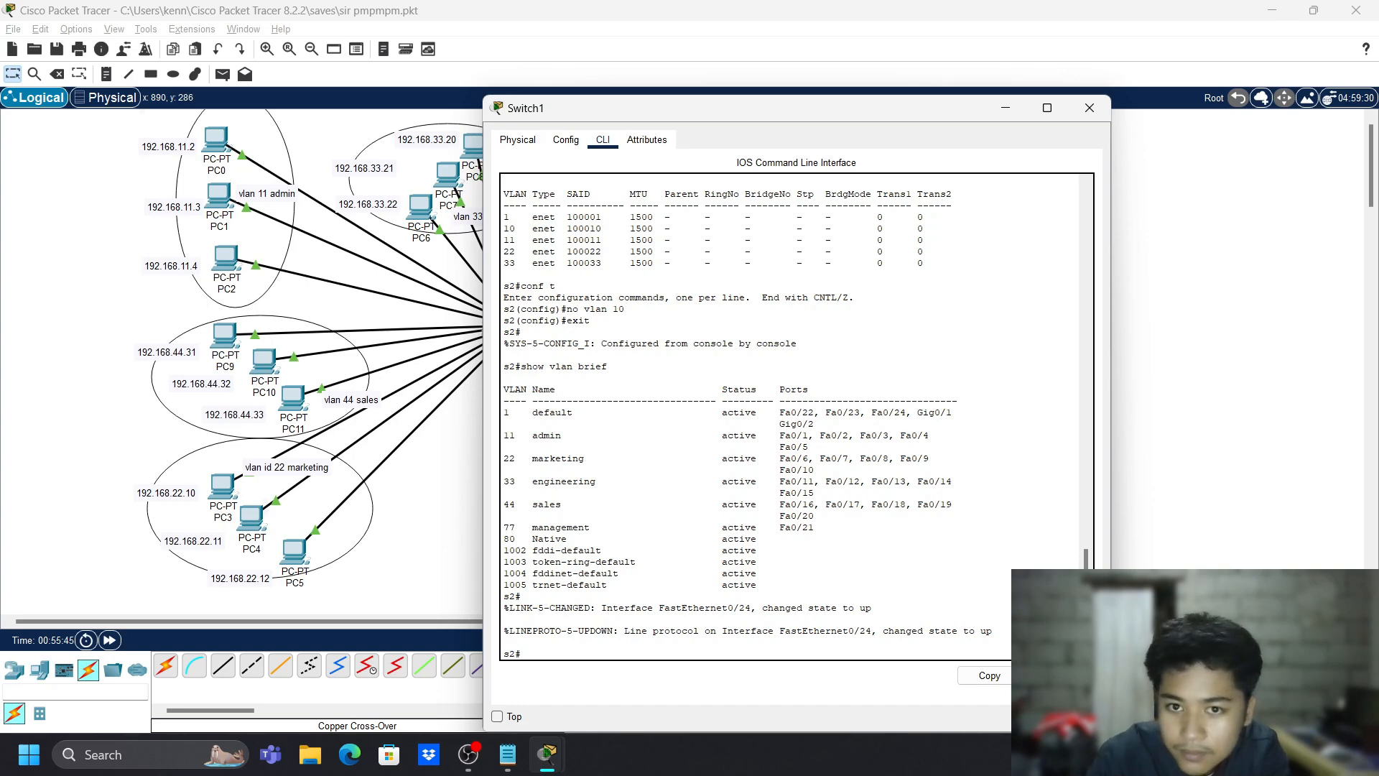
click(1090, 108)
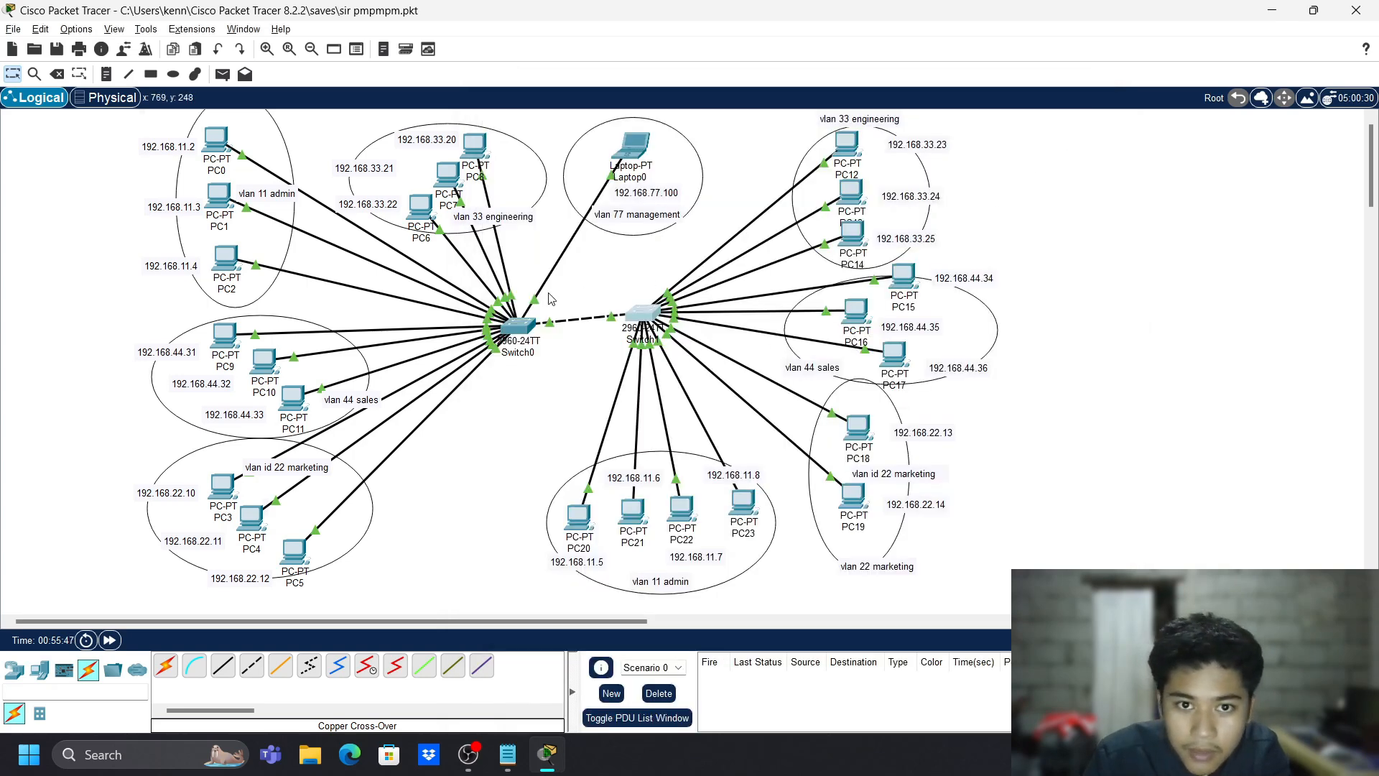
click(528, 321)
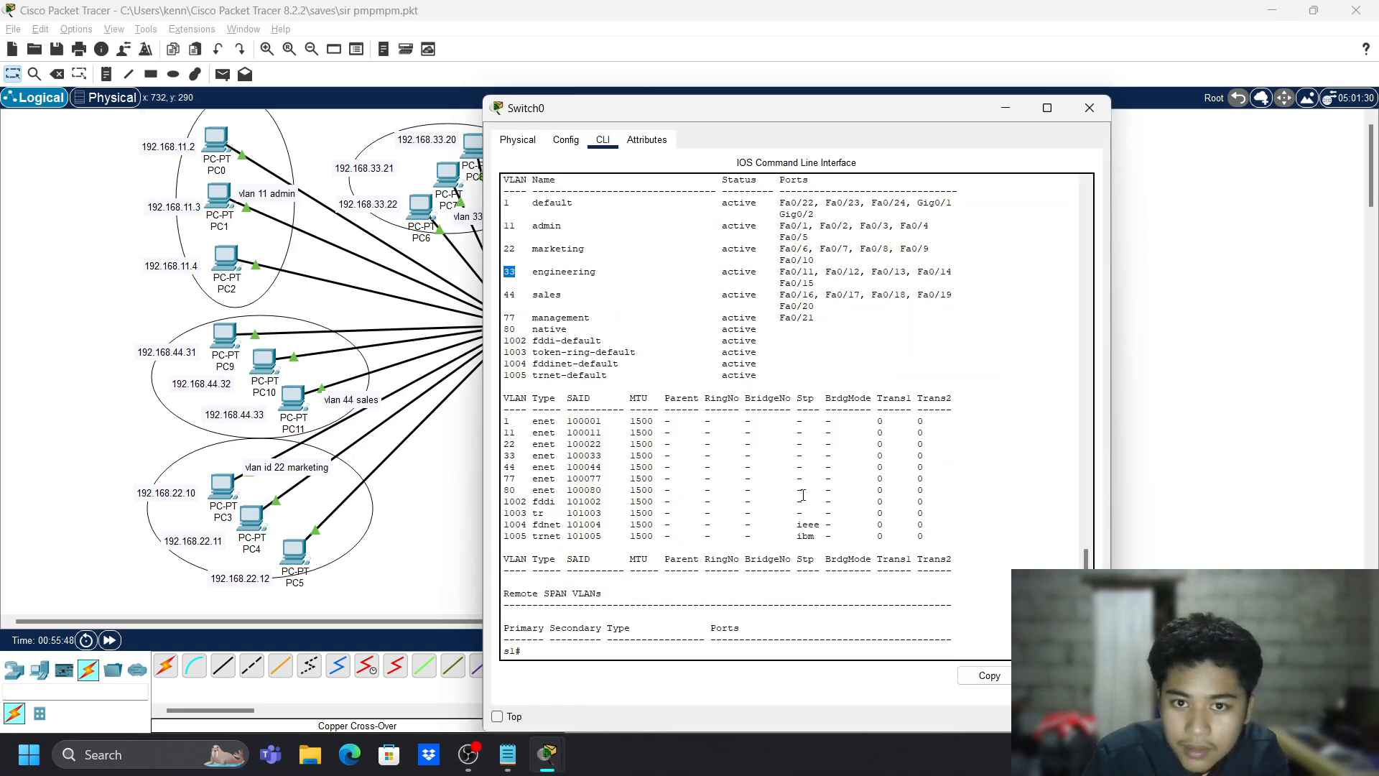
- Display trunk interface status with show interfaces trunk
text(s)
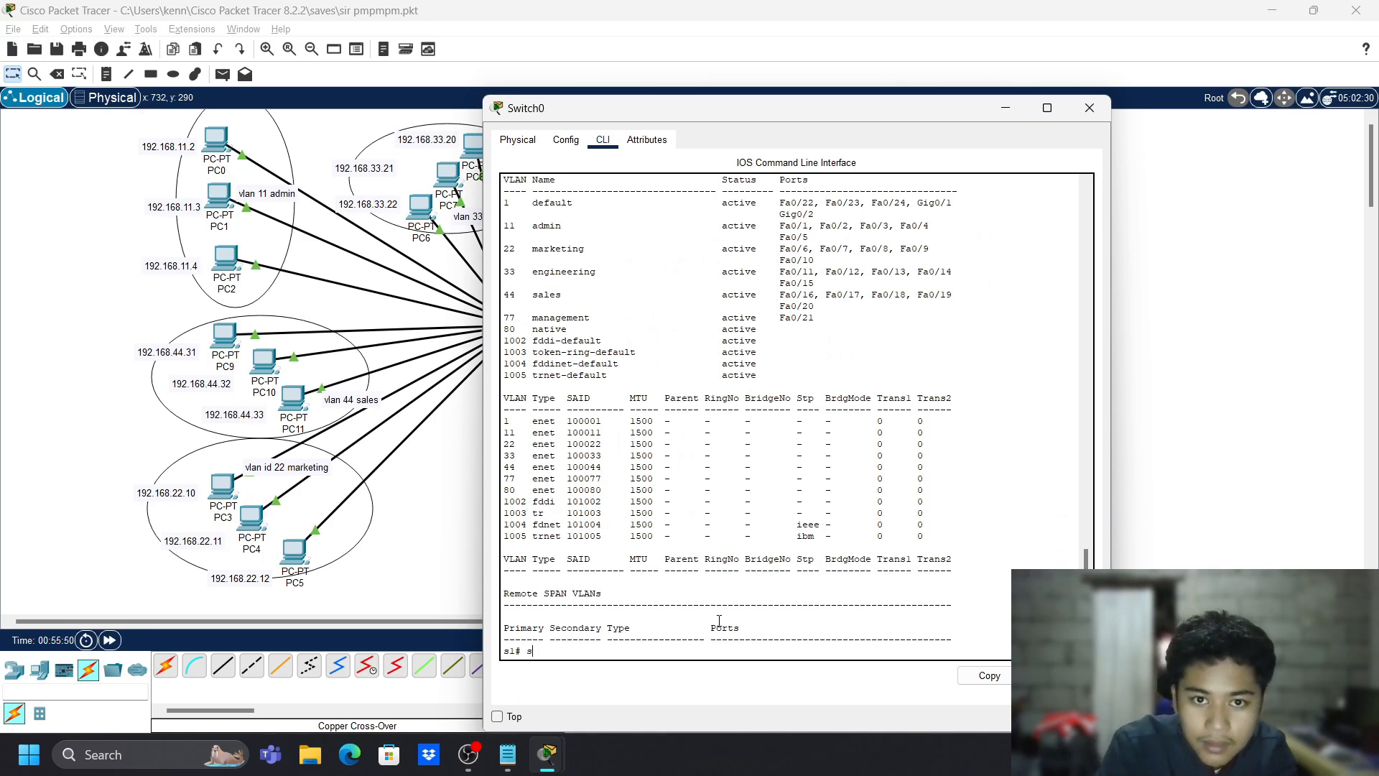
text(how interfaces)
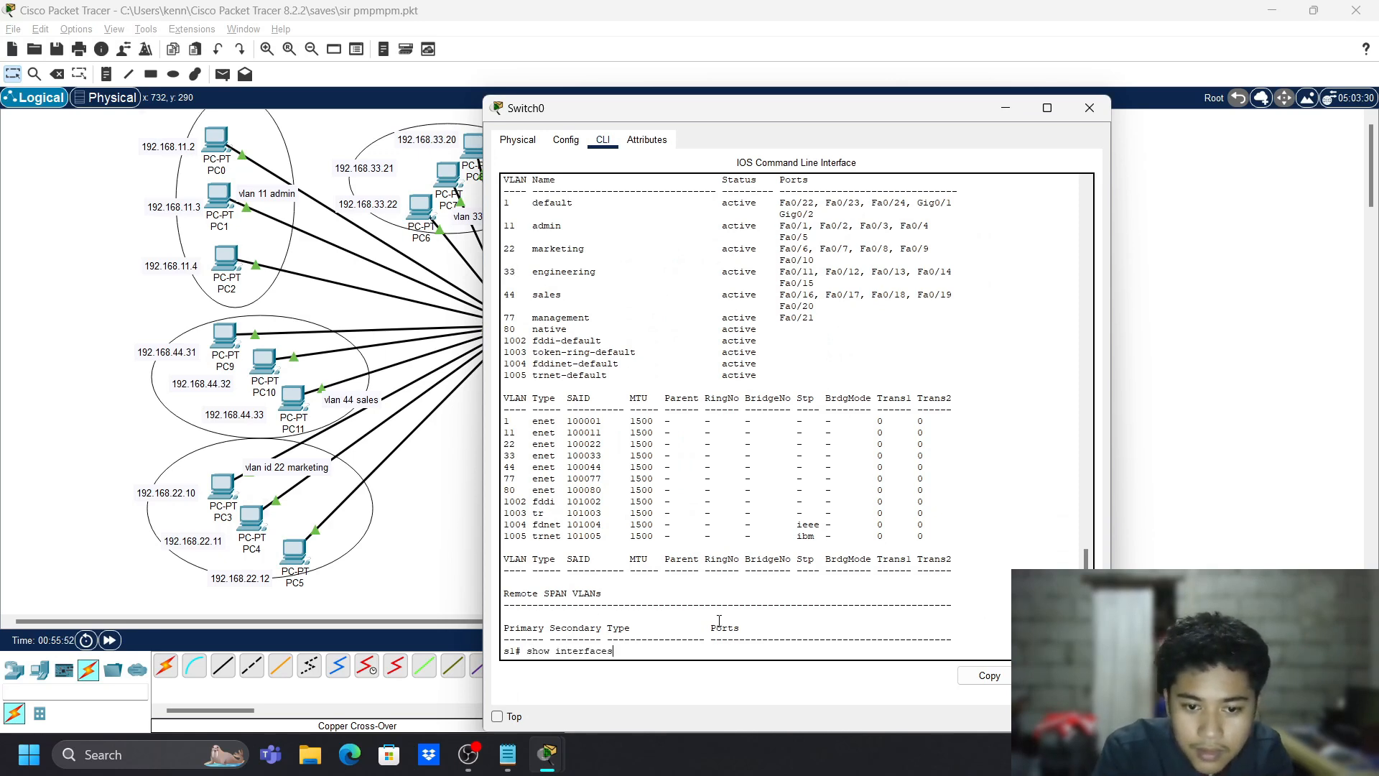
text( tr)
key(Return)
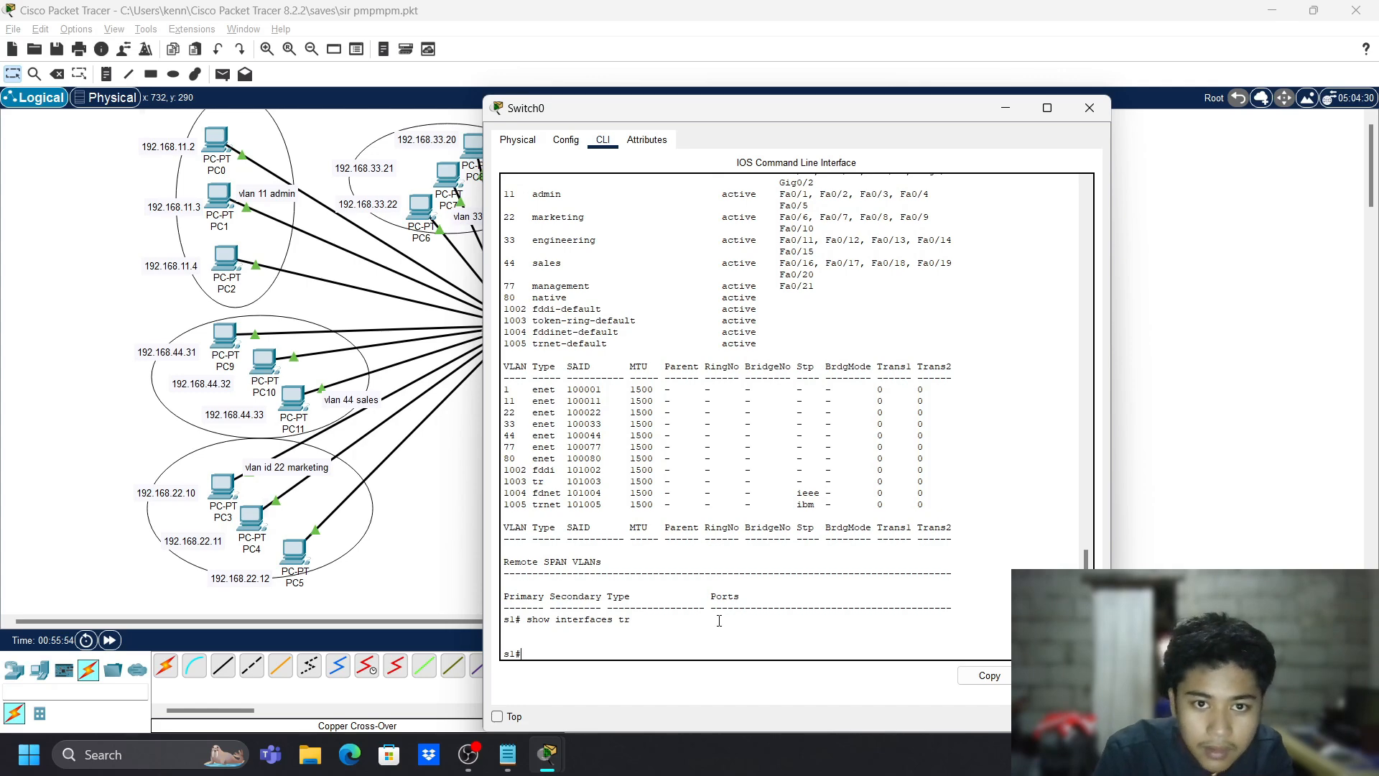
key(Up)
text(unk)
key(Return)
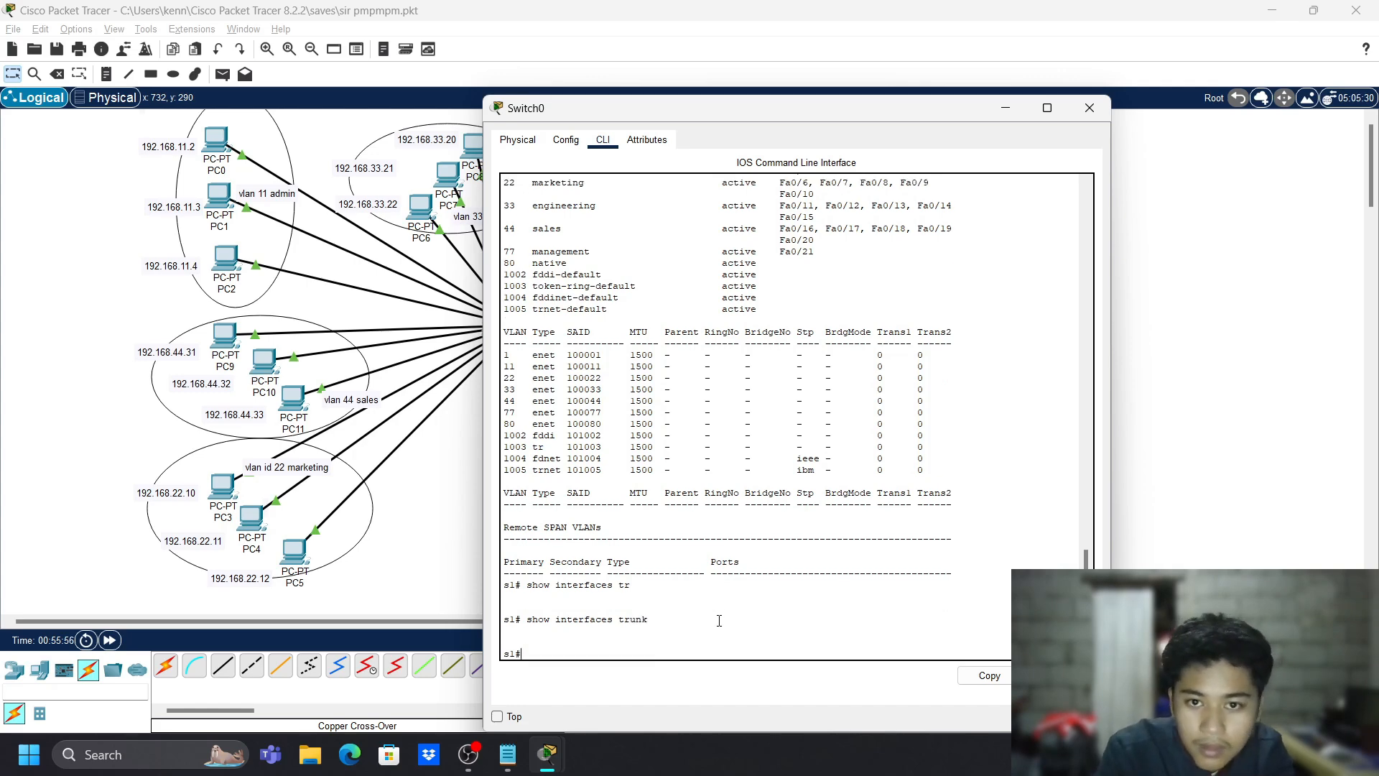
- Show Fa0/24 switchport details, highlighting the access VLAN and native VLAN 80 lines
text(show)
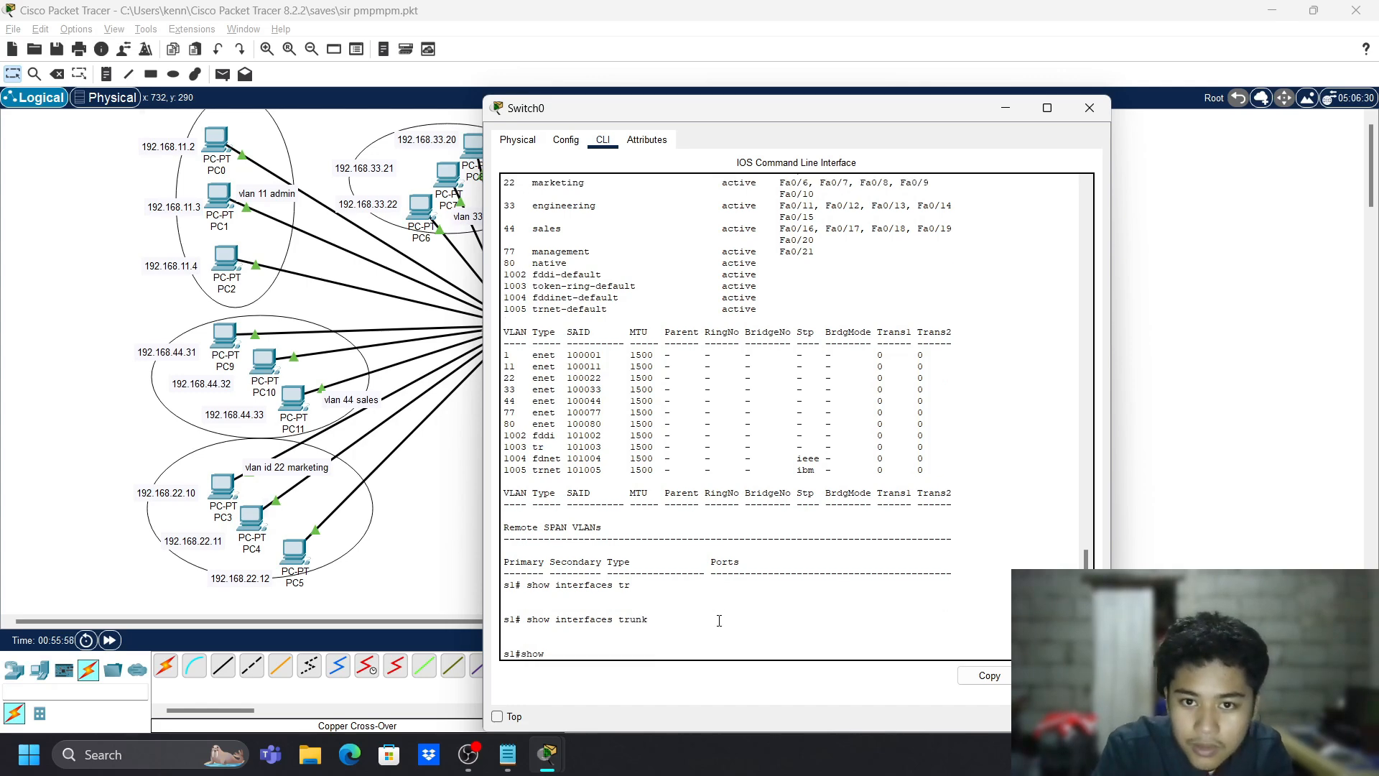
text( interfaces)
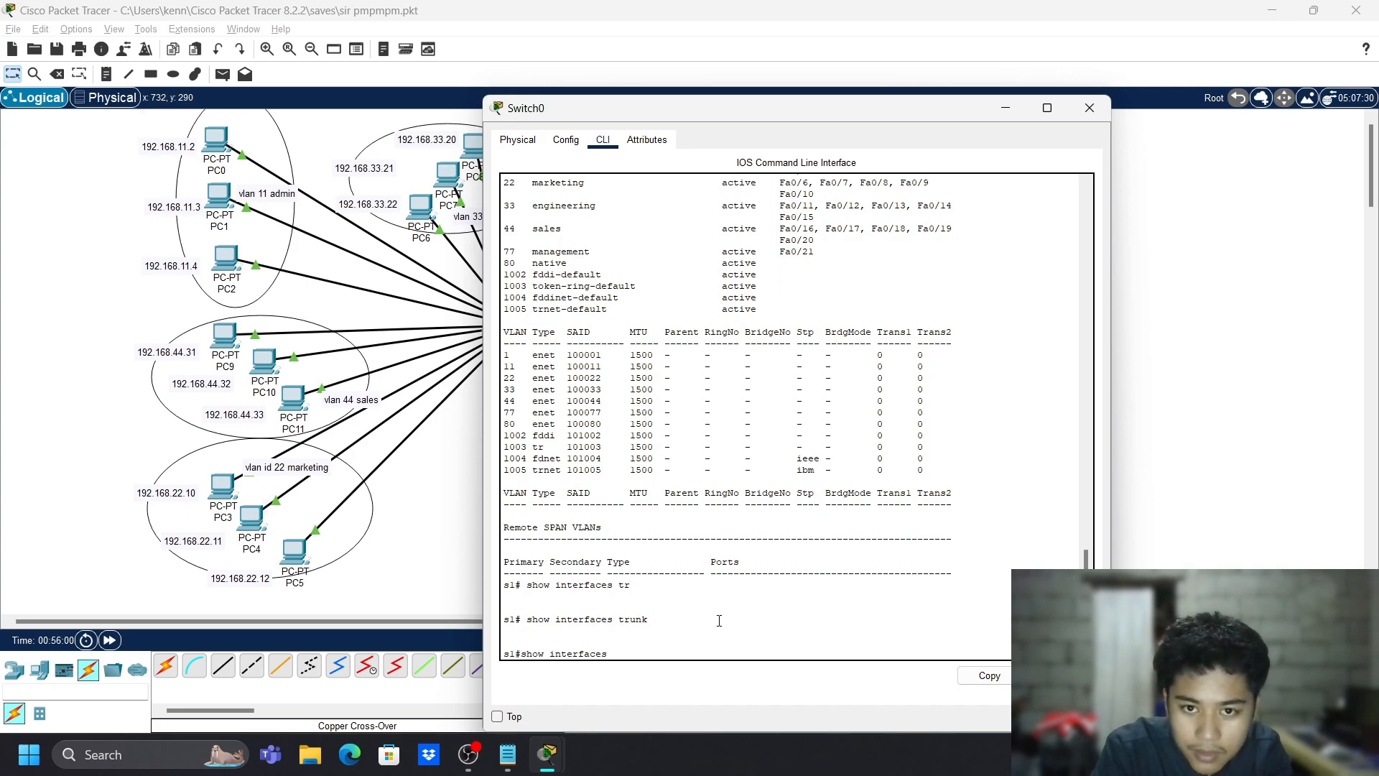
text( fa 0)
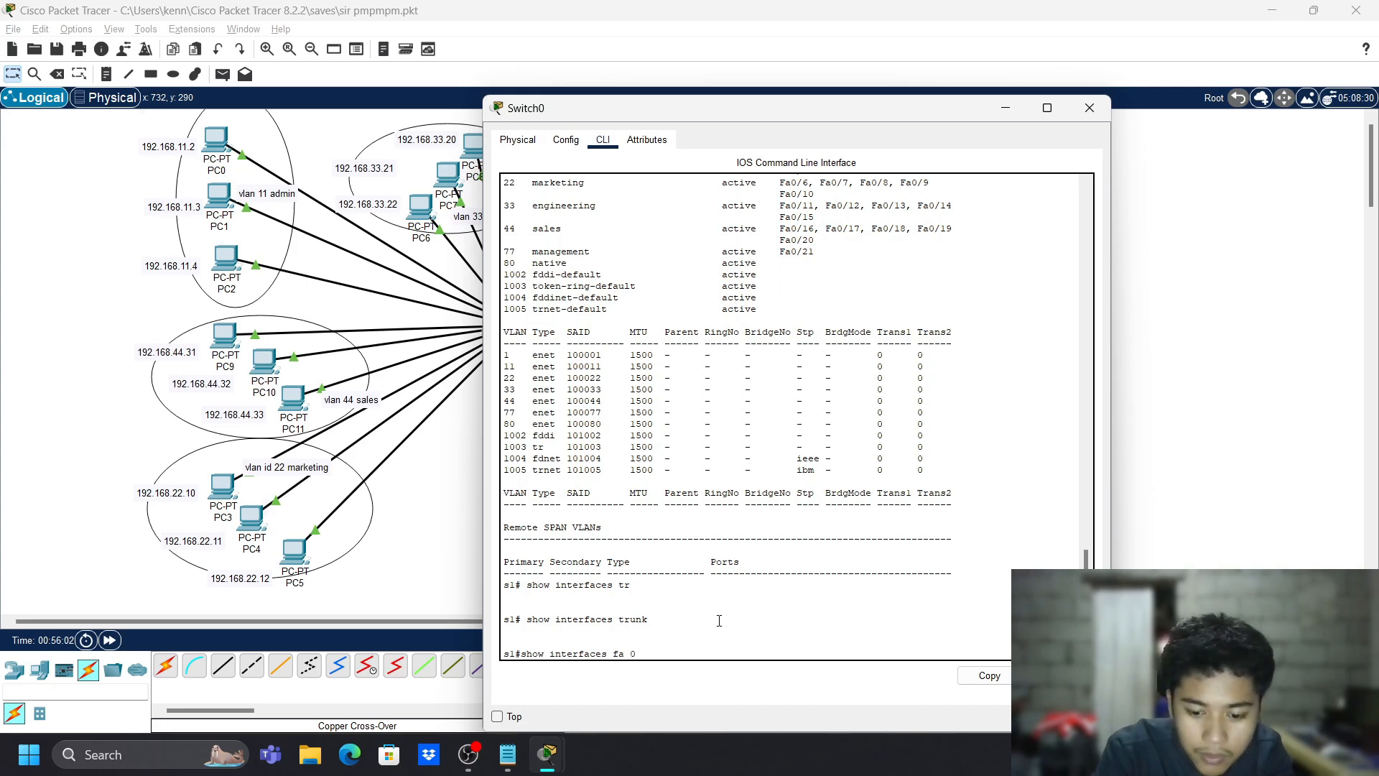
text(/24 sw)
key(Return)
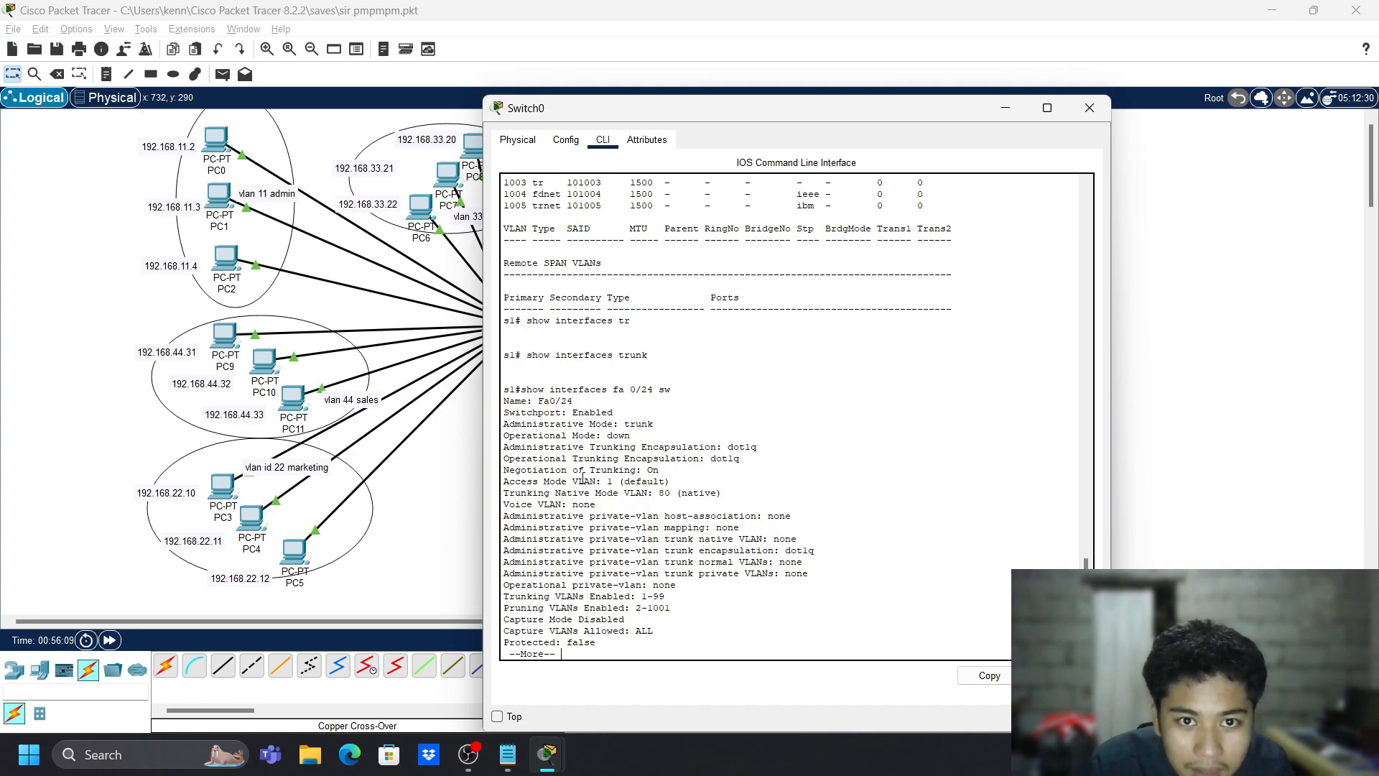
drag(571, 477, 515, 481)
click(674, 483)
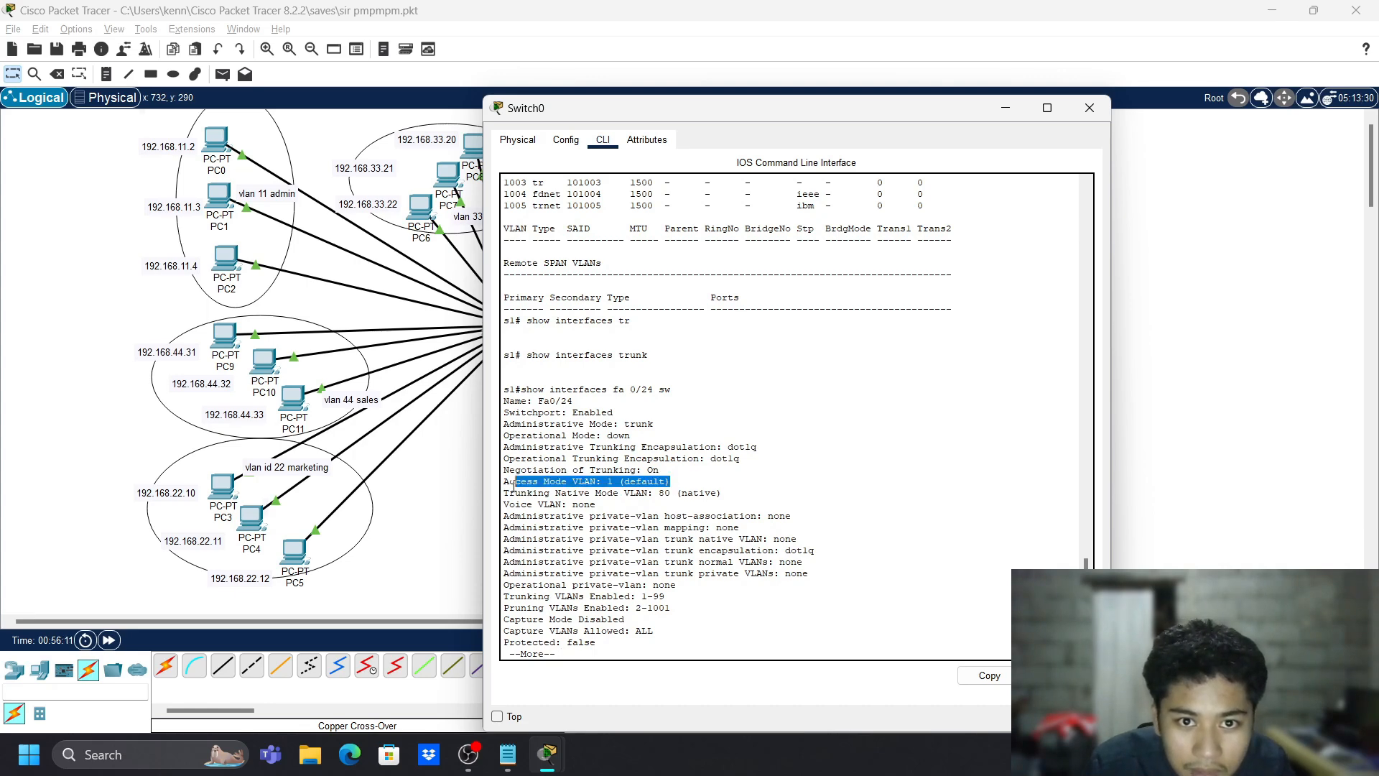
click(546, 469)
double_click(539, 490)
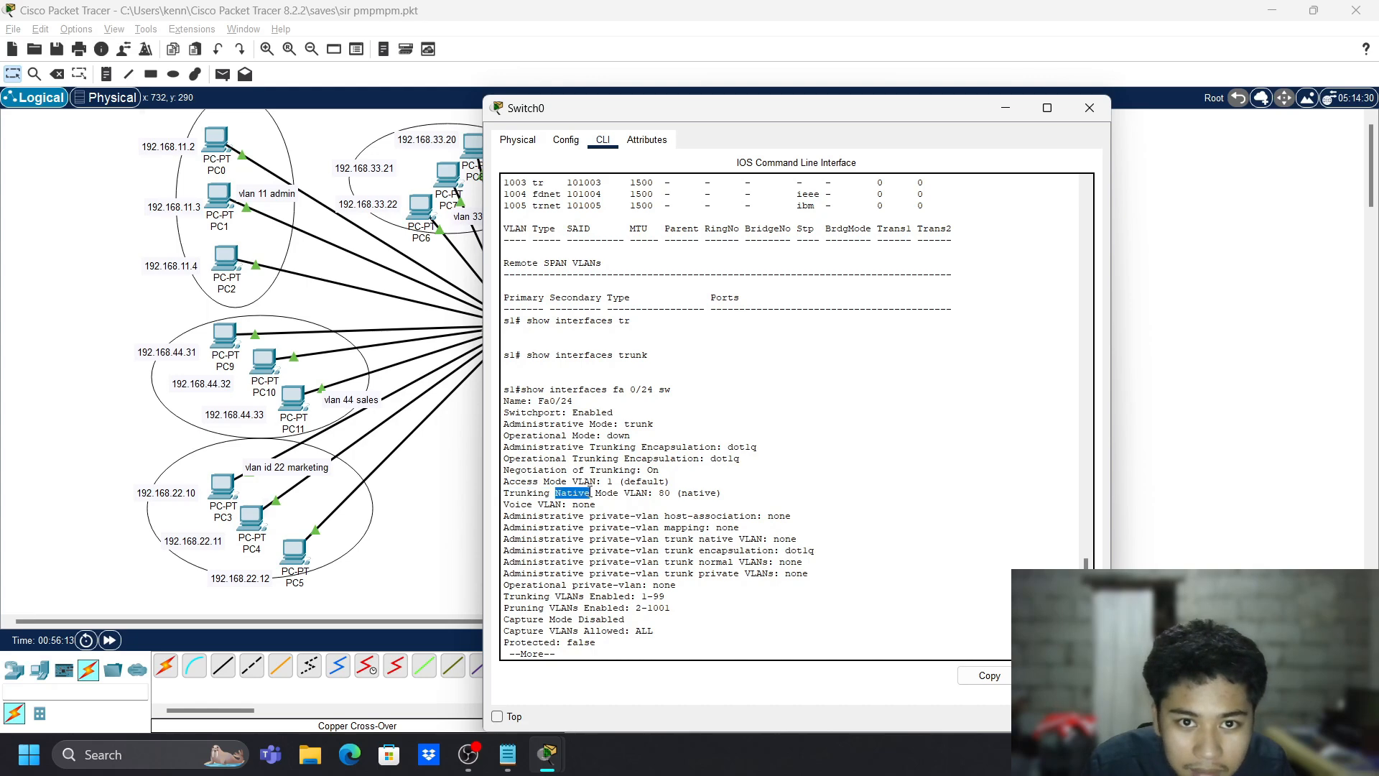
triple_click(574, 492)
triple_click(635, 482)
click(695, 502)
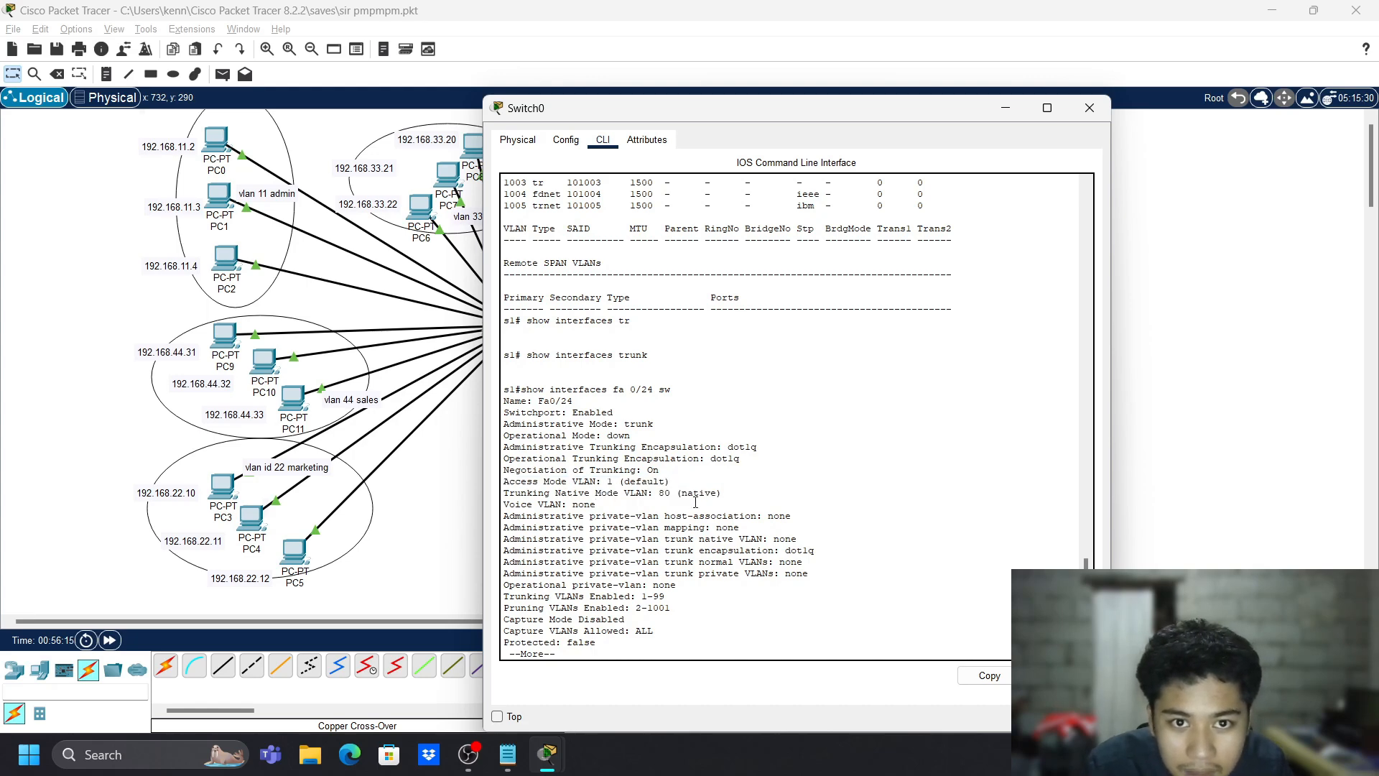
- Review the default VLAN 1 line, then page through the remaining switchport output
scroll(696, 503, up, 13)
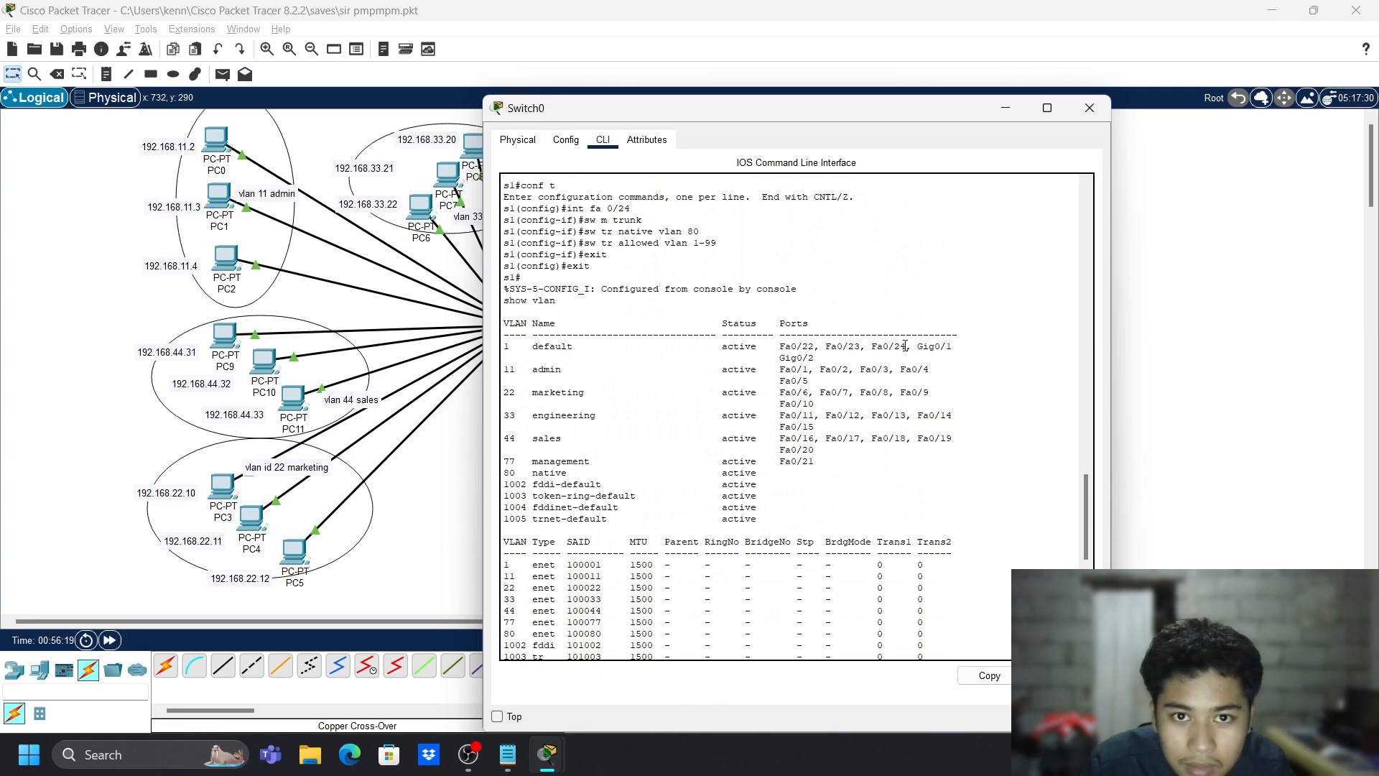
triple_click(905, 346)
click(864, 439)
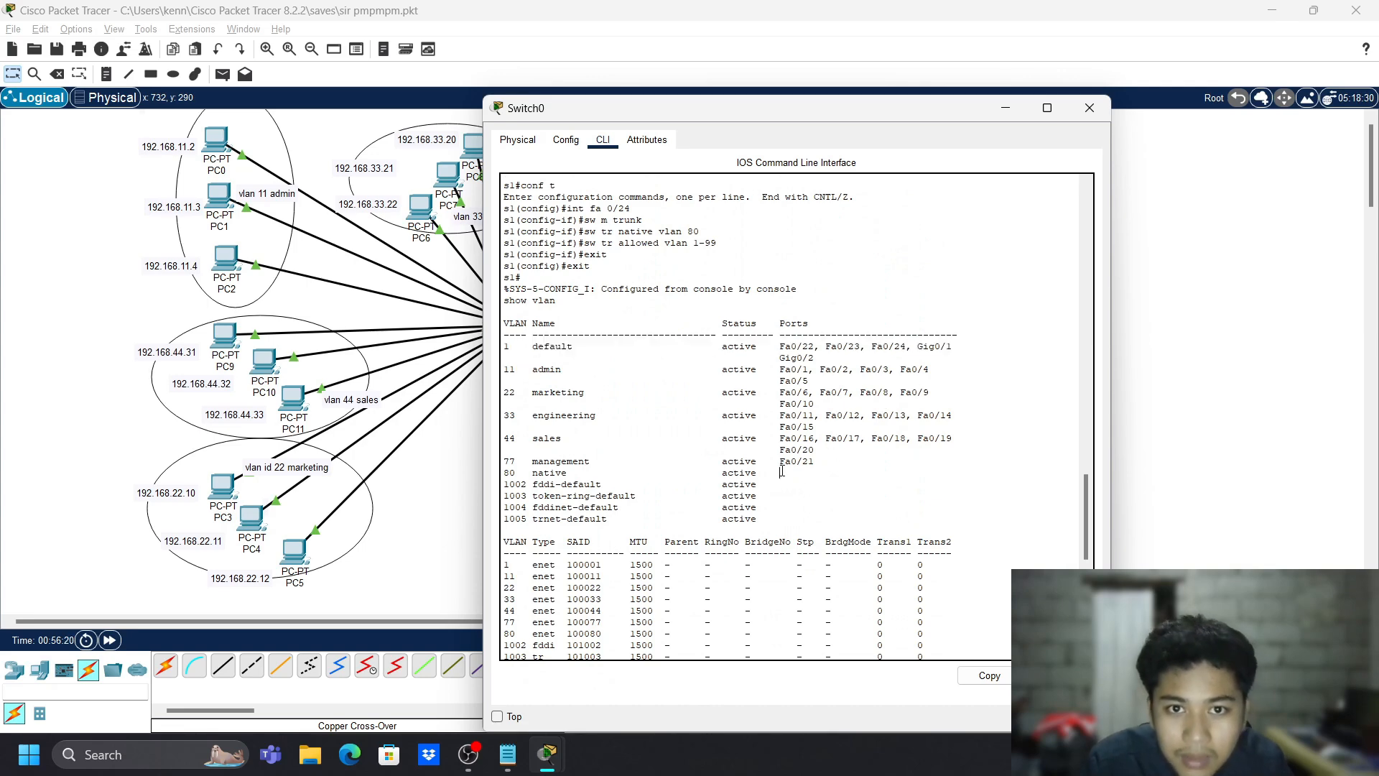
scroll(781, 472, down, 14)
key(space)
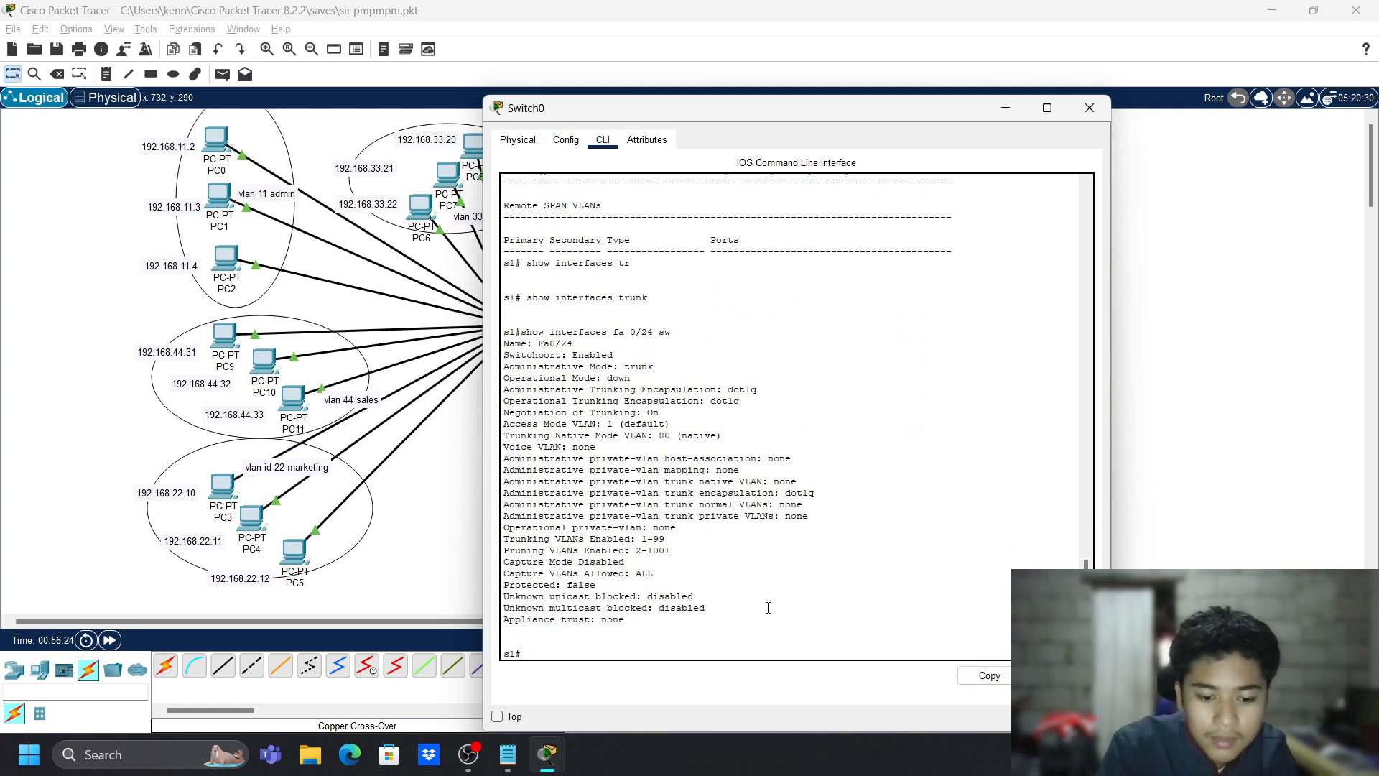
- Enter global configuration and select interface Fa0/24
text(conf t)
key(Return)
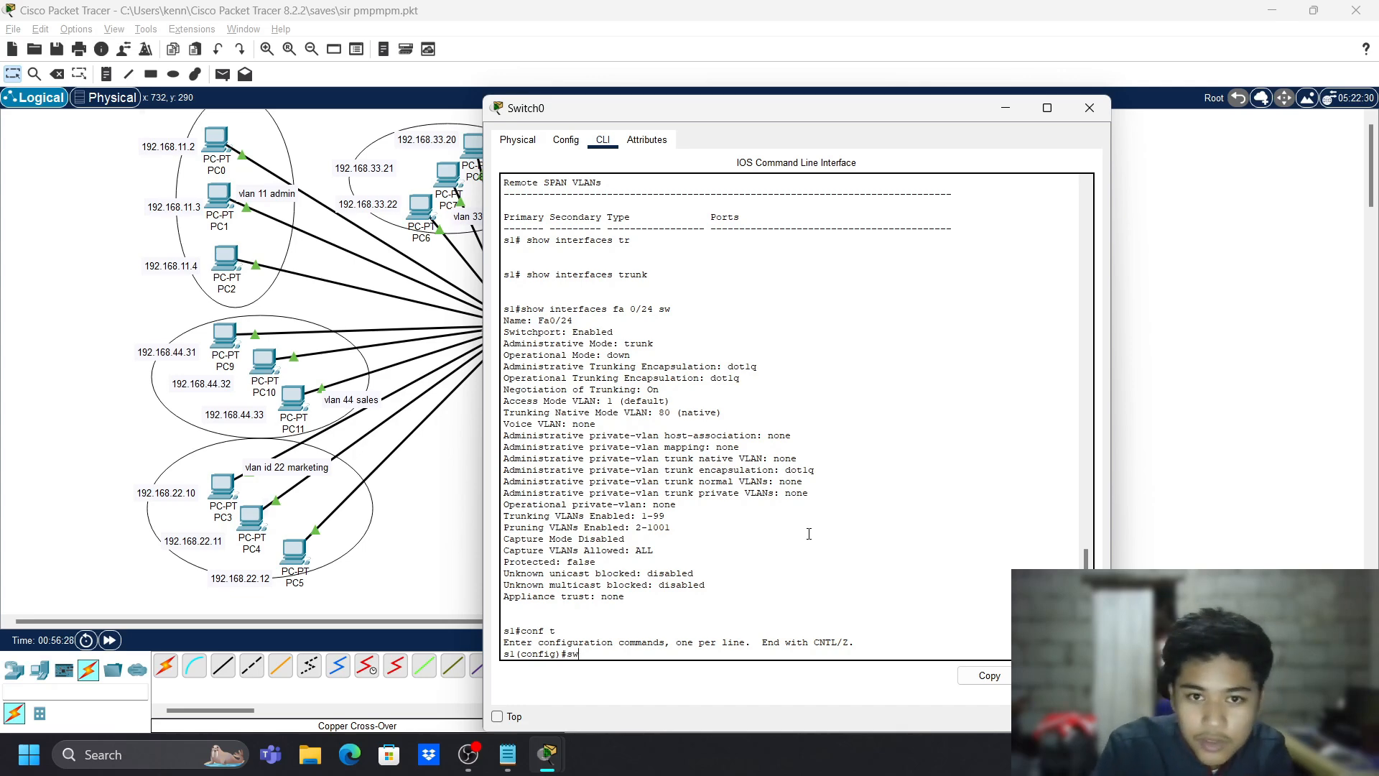
text(sw fa)
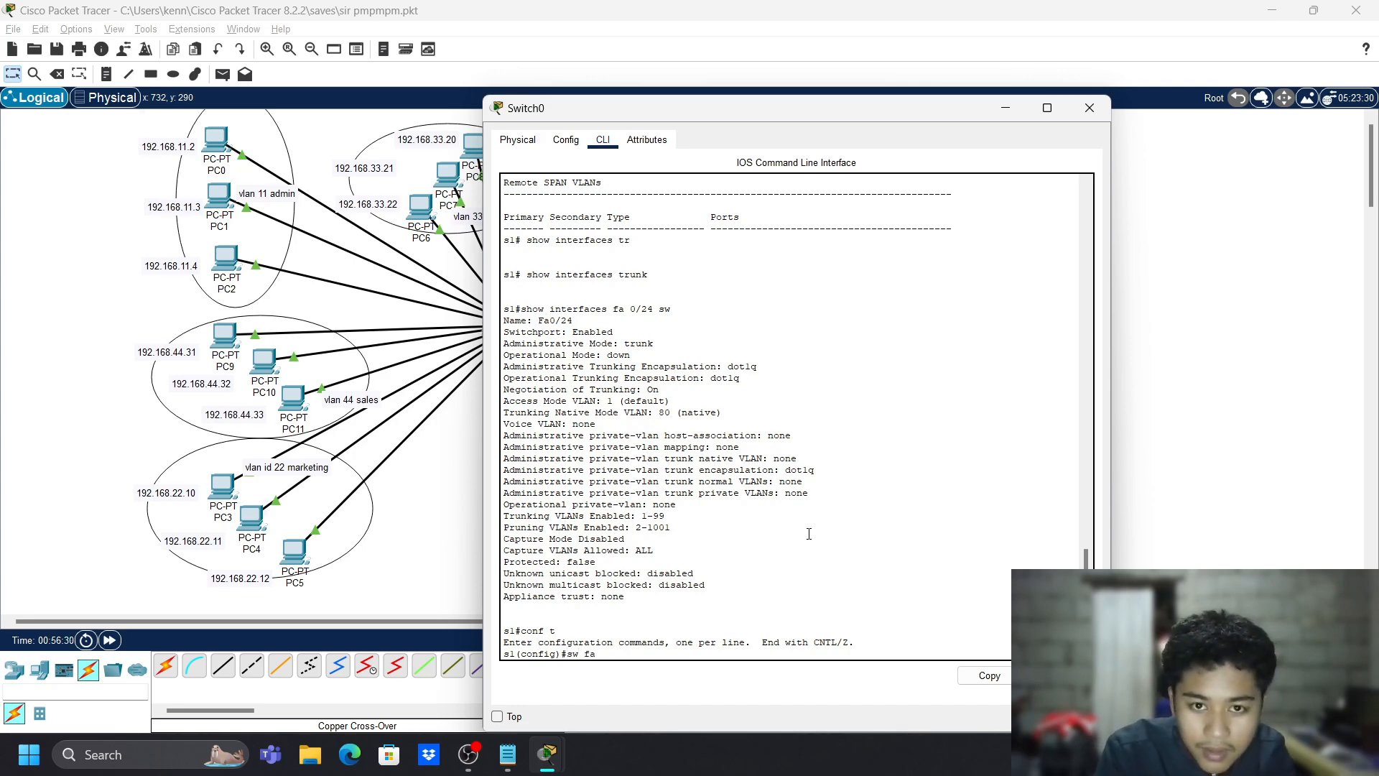
text( 0/2)
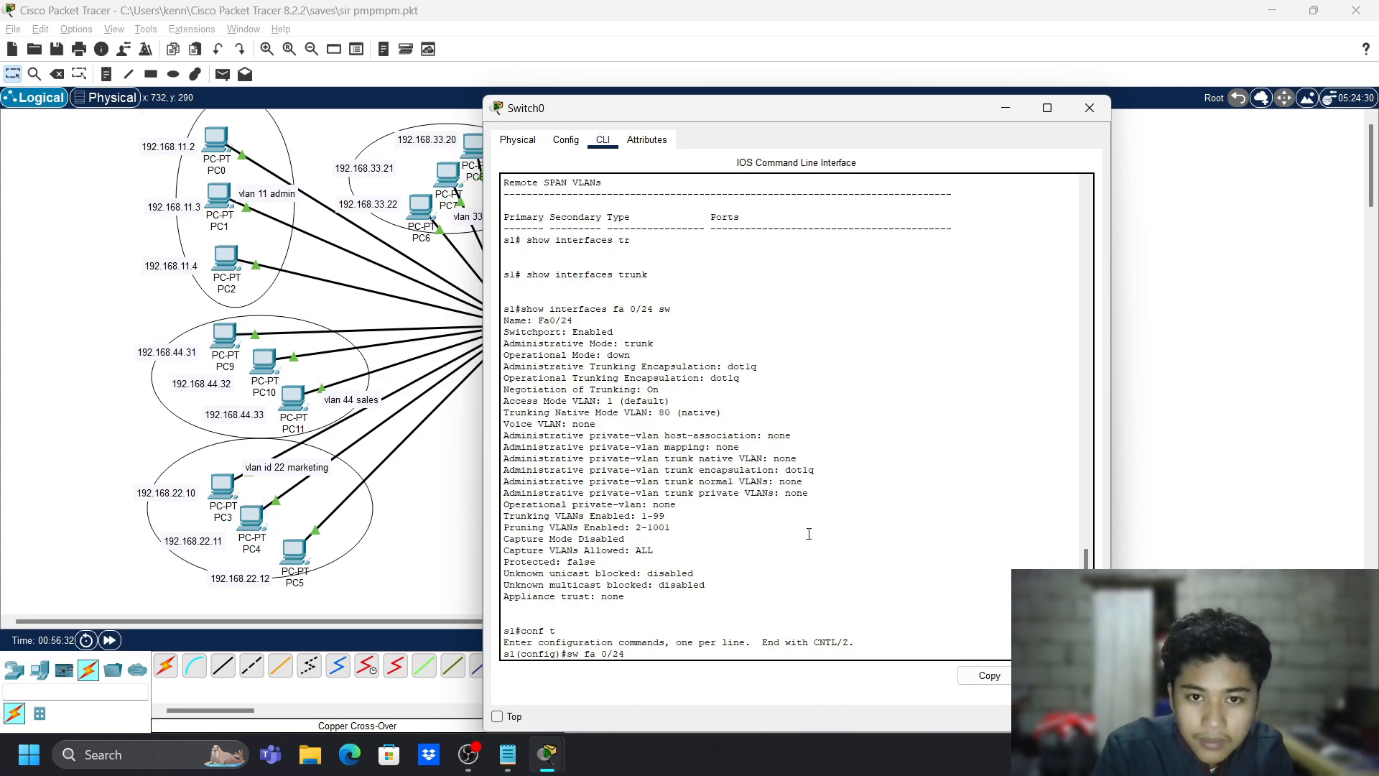
text(4)
key(Return)
text(s1(config)#sw)
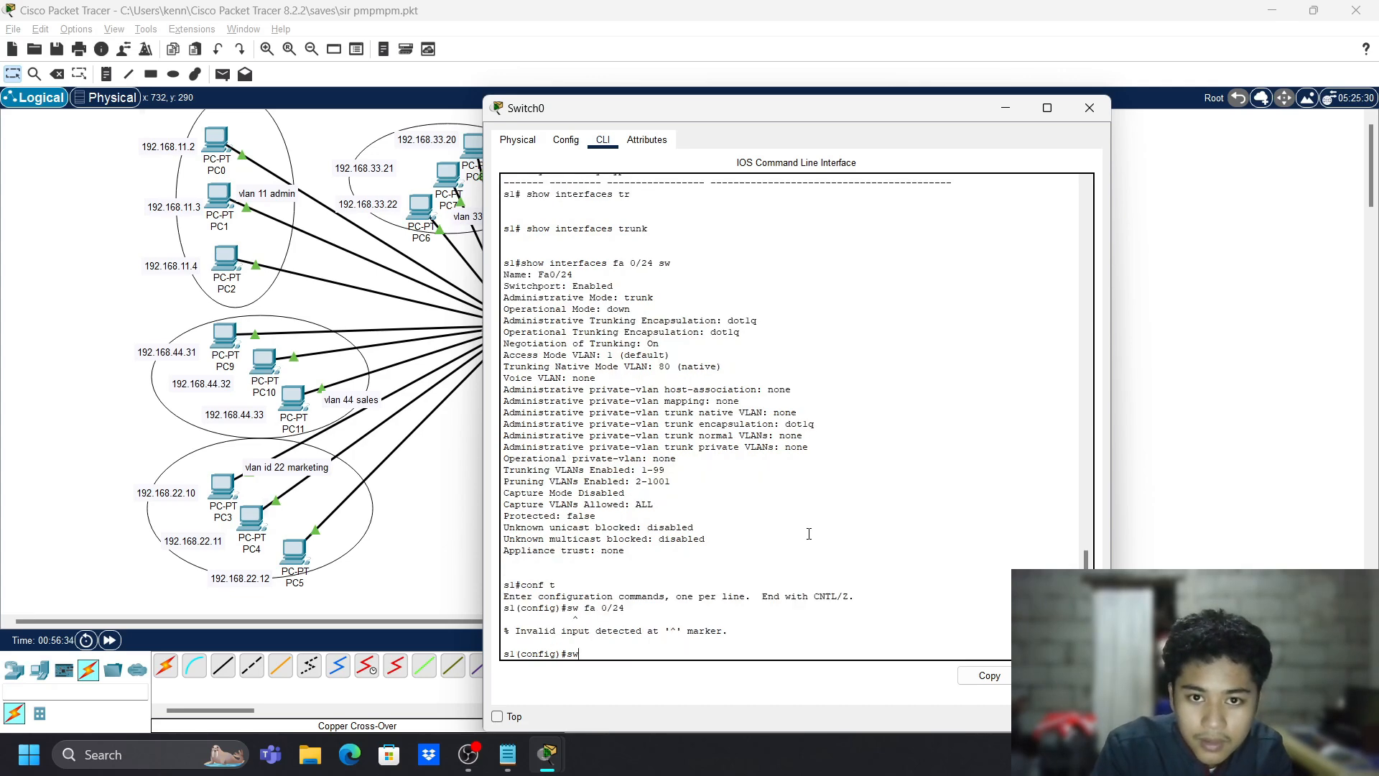
key(BackSpace)
key(BackSpace)
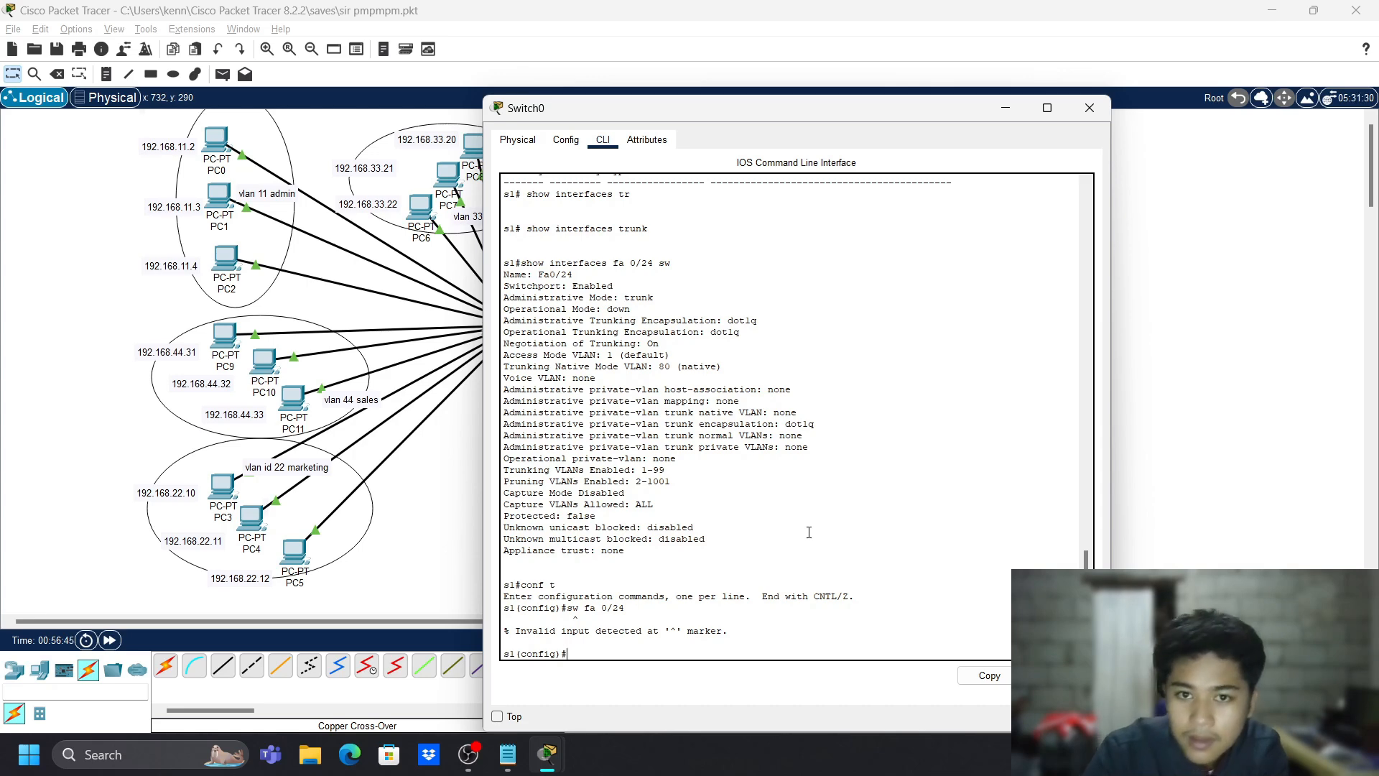
text(int s)
key(BackSpace)
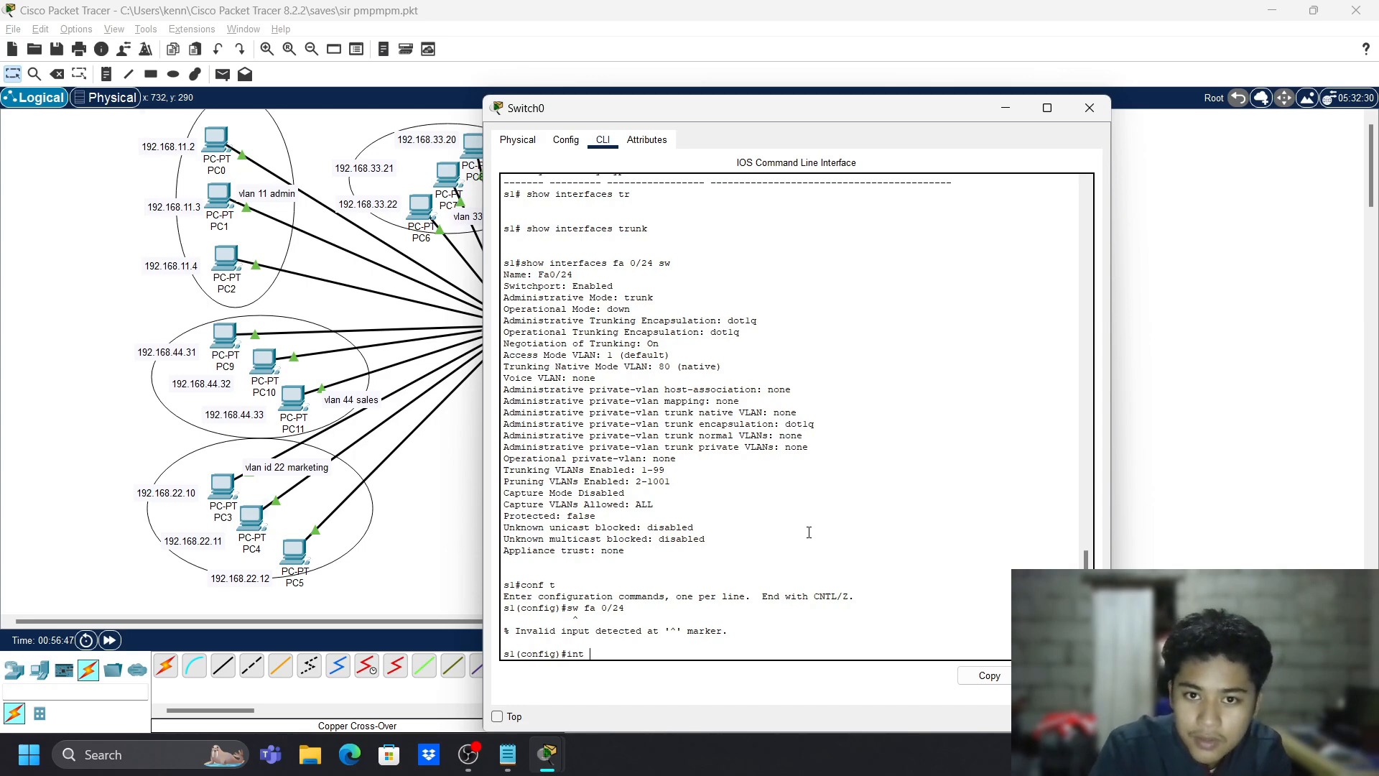
text(fa 0)
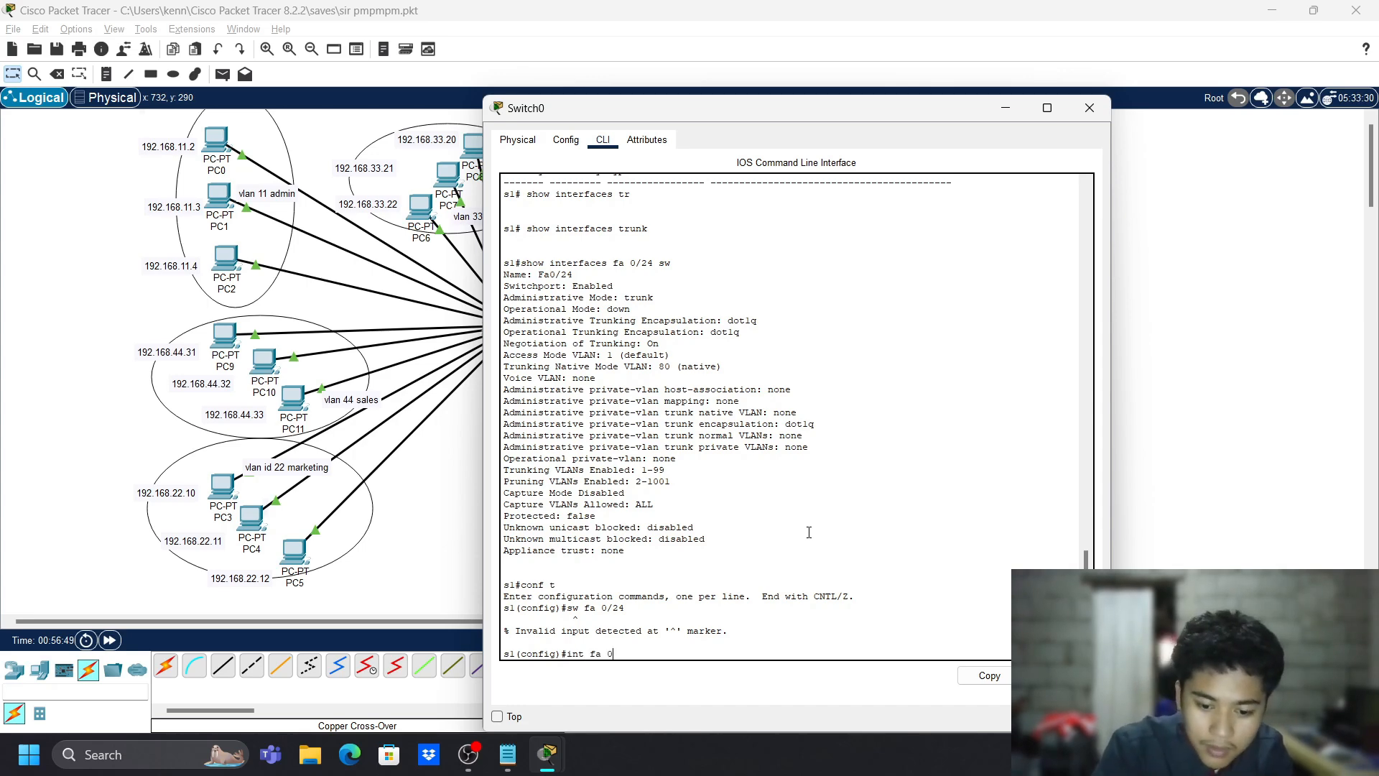
text(/24)
key(Return)
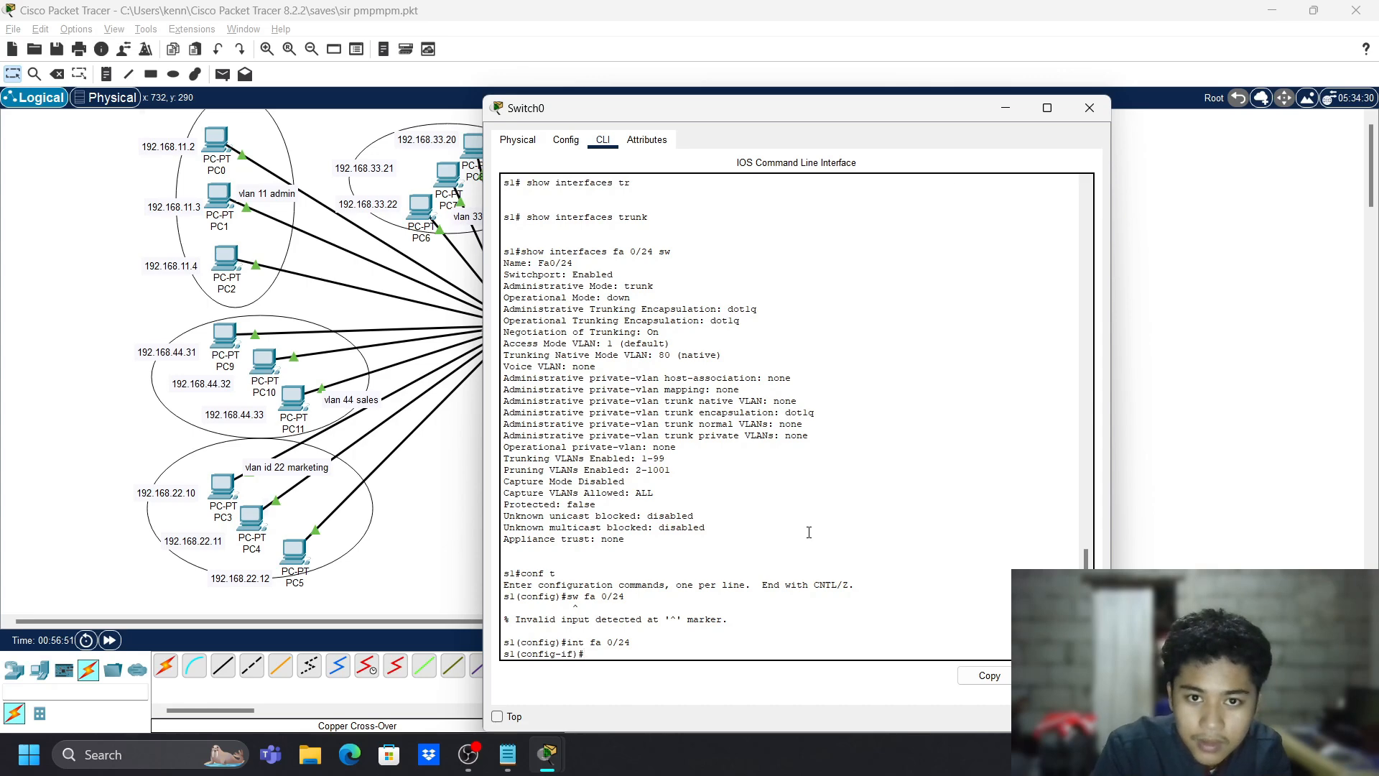
- Set Fa0/24 to switchport access mode with sw m a
key(BackSpace)
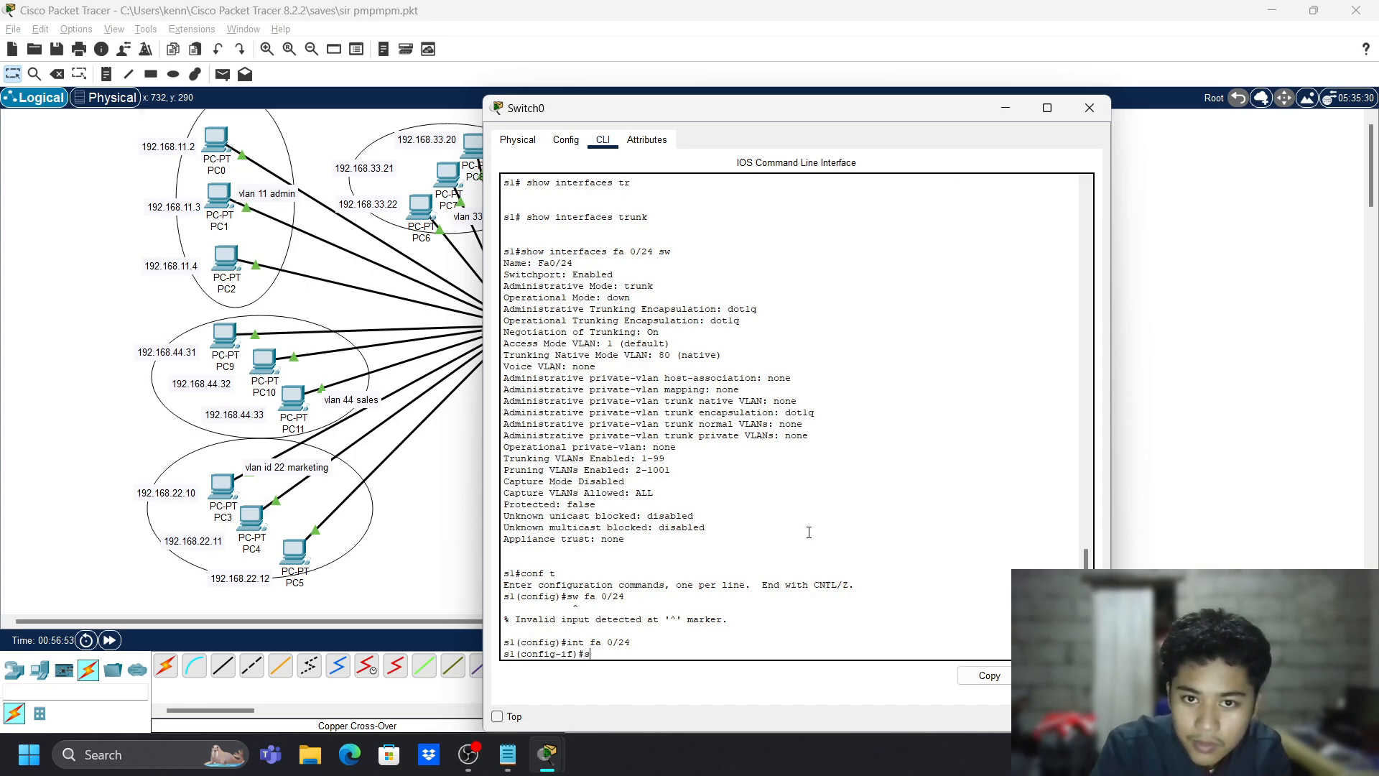
text(sw)
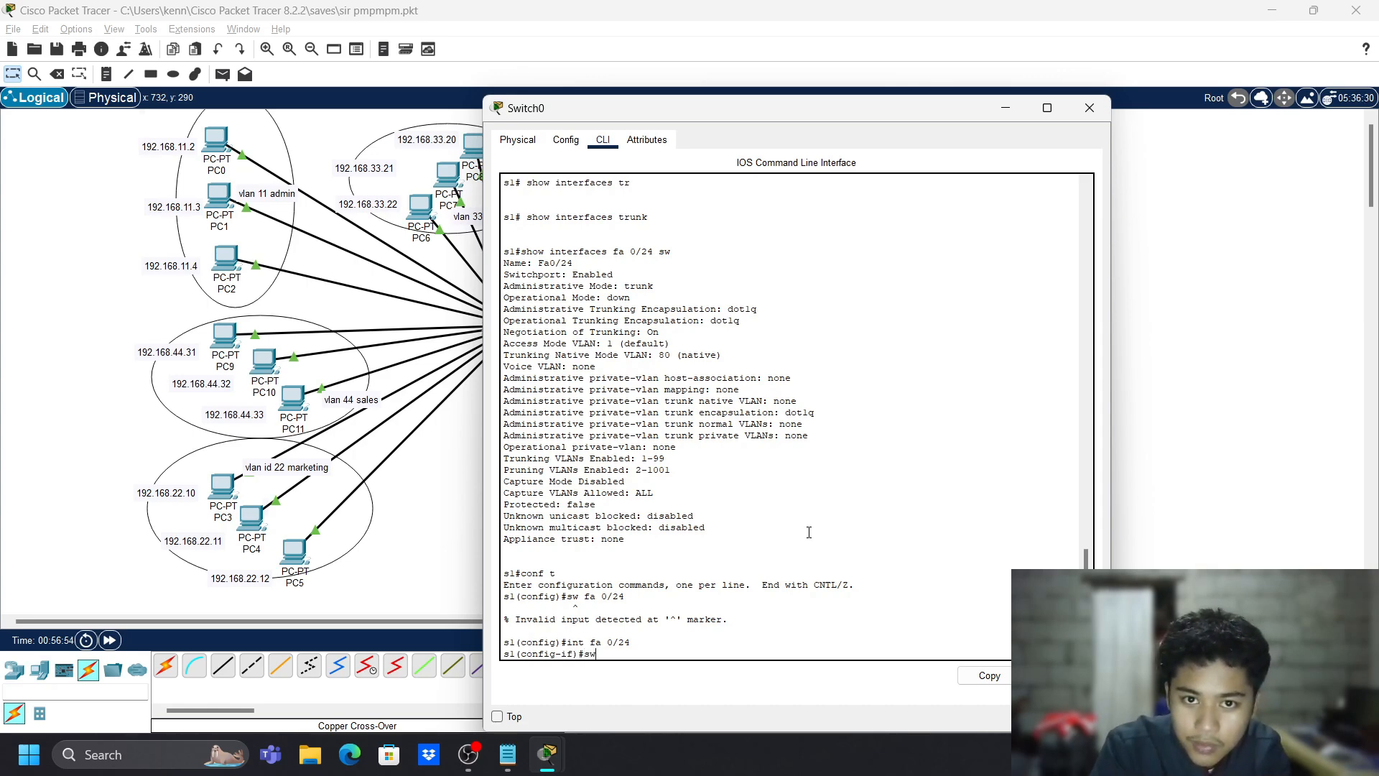
text( access)
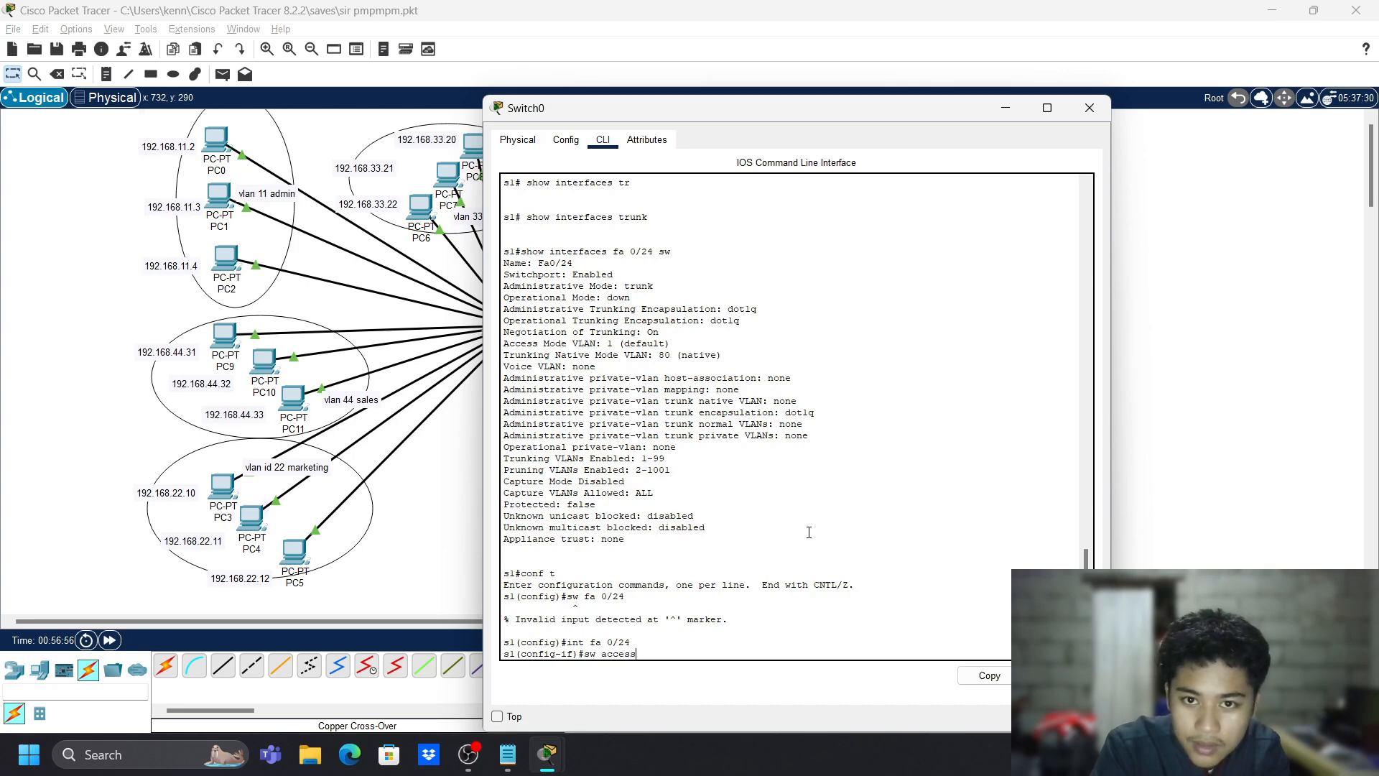
key(BackSpace)
key(BackSpace)
key(BackSpace)
key(BackSpace)
key(BackSpace)
key(BackSpace)
key(BackSpace)
key(BackSpace)
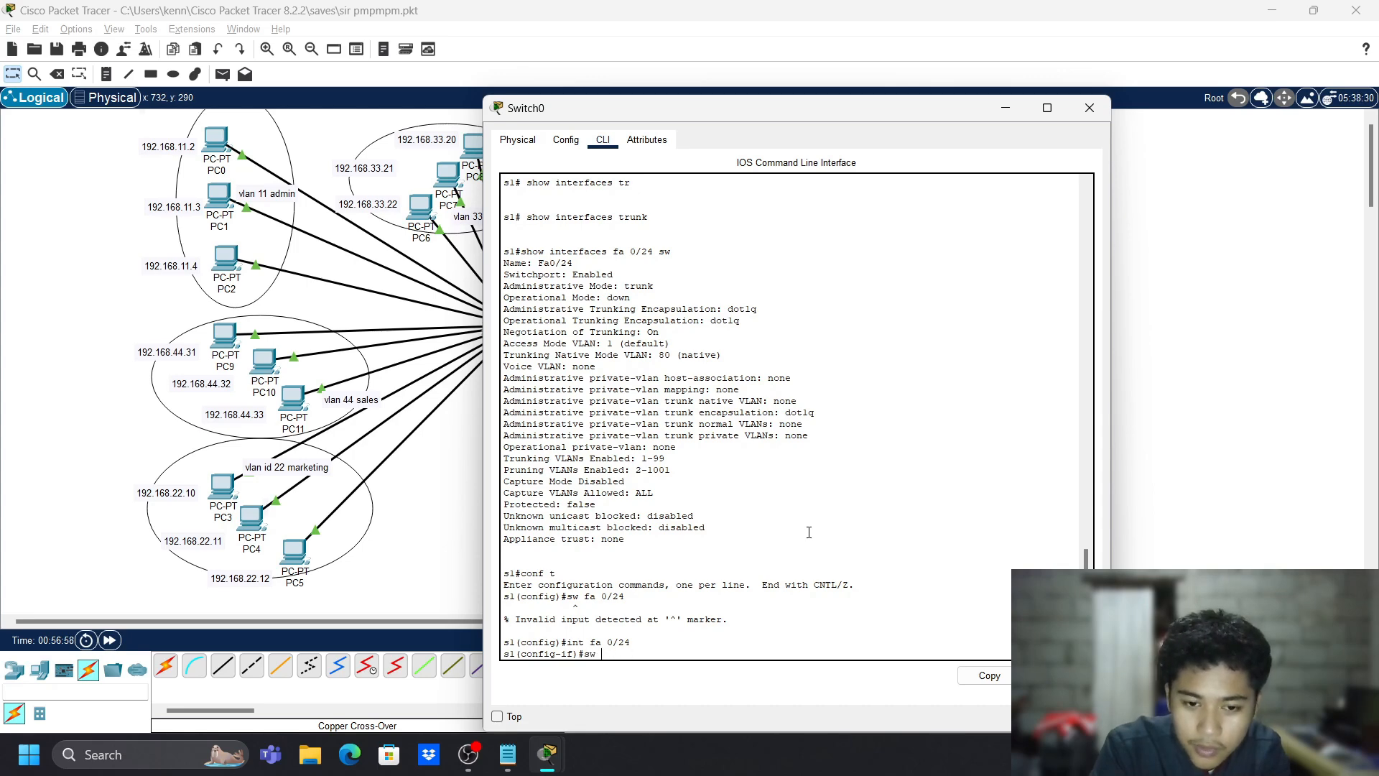
text(w m a)
key(Return)
text(s1(config-if)#sw a)
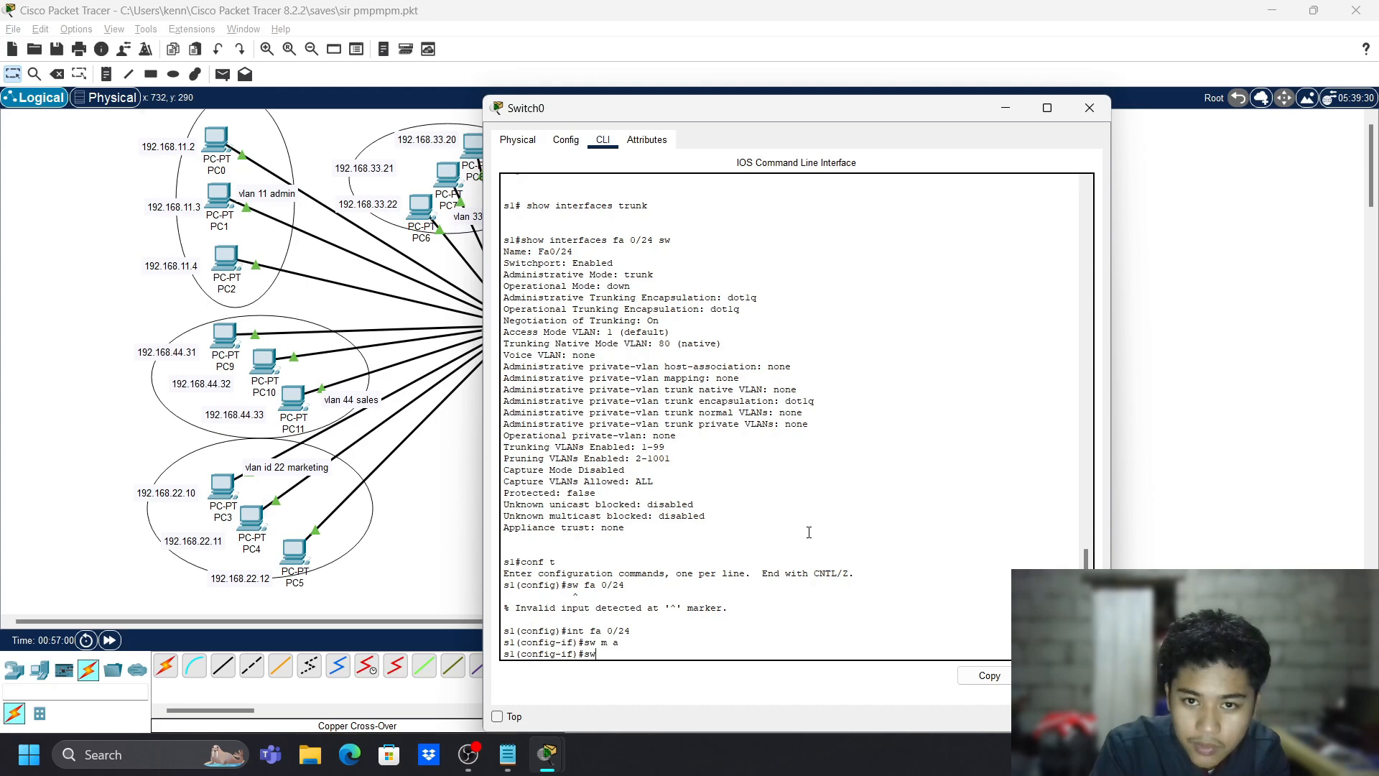
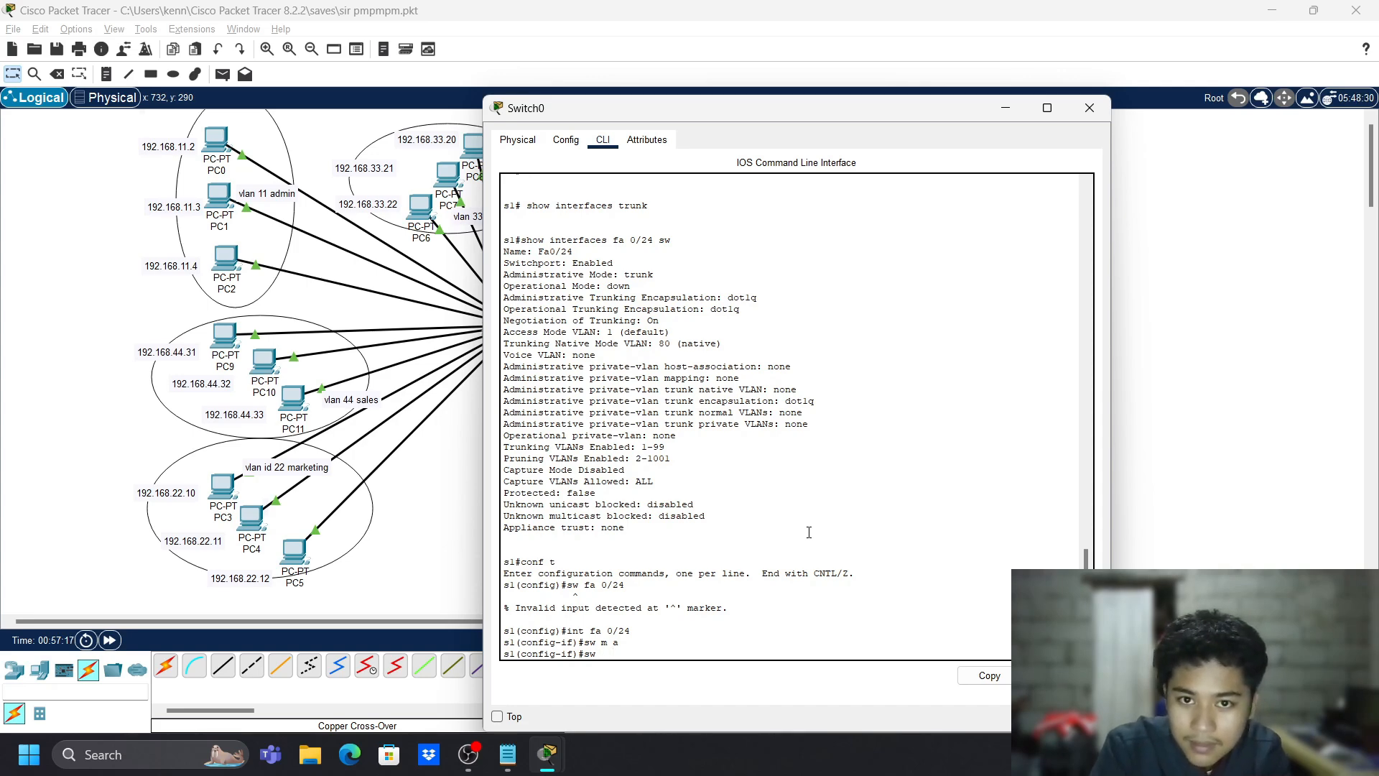
- Assign Switch0's Fa0/24 to access VLAN 80 and return to privileged mode
text(vlan 80)
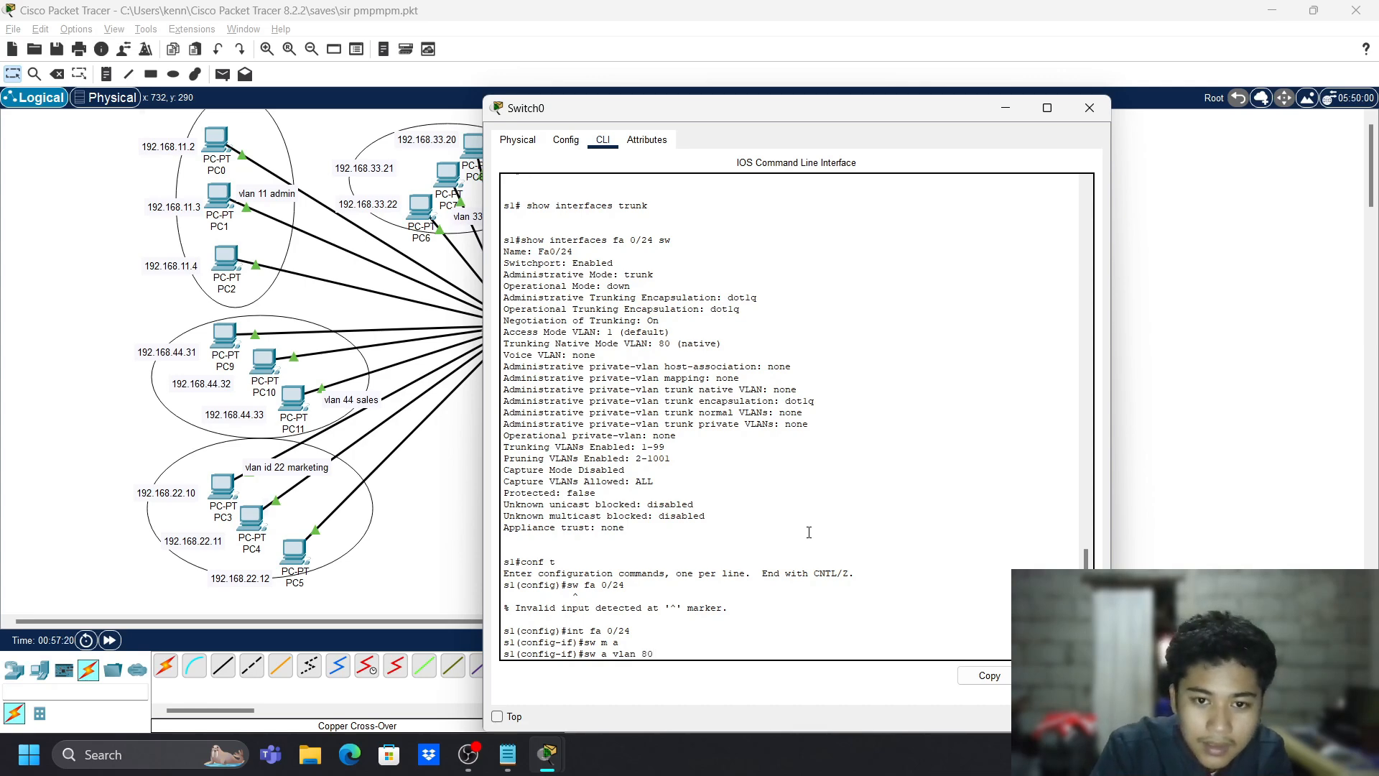
key(Return)
text(exit)
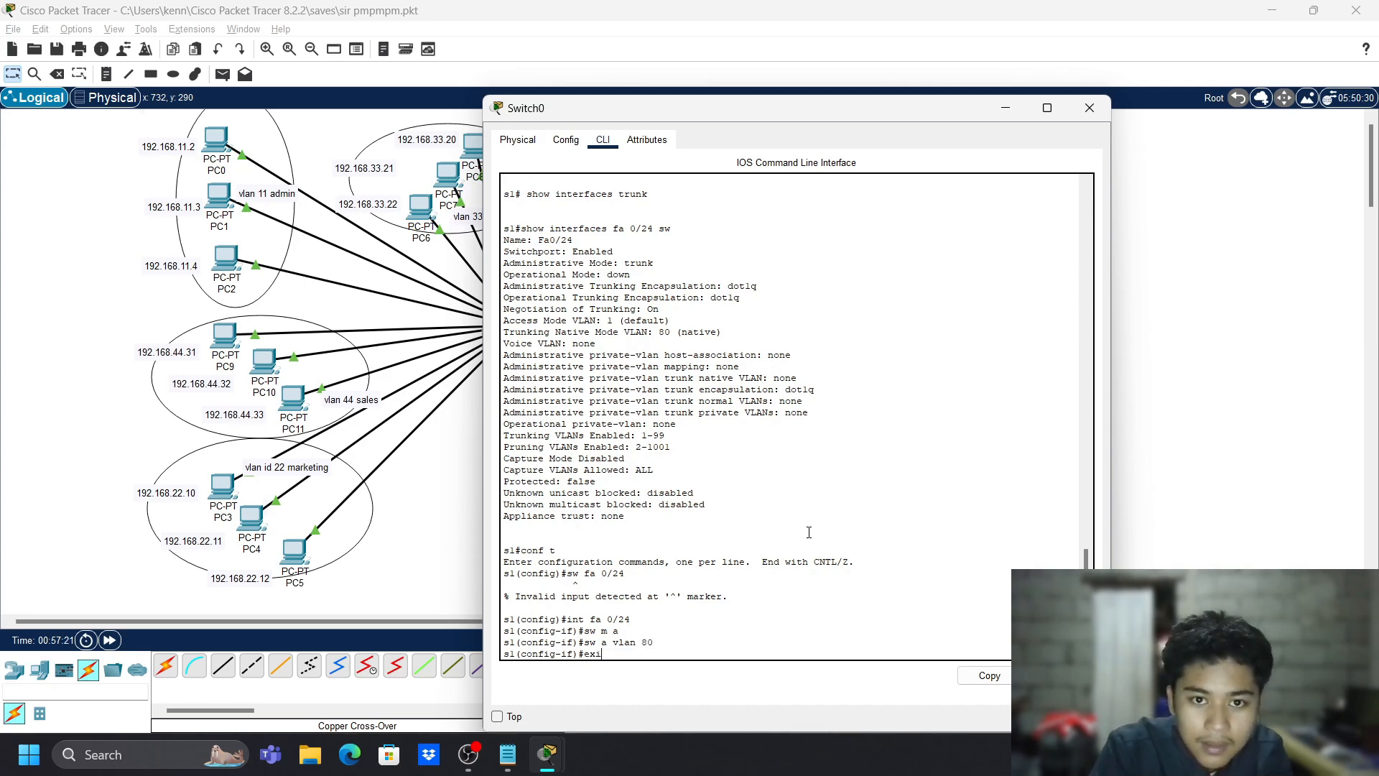
key(Return)
text(e)
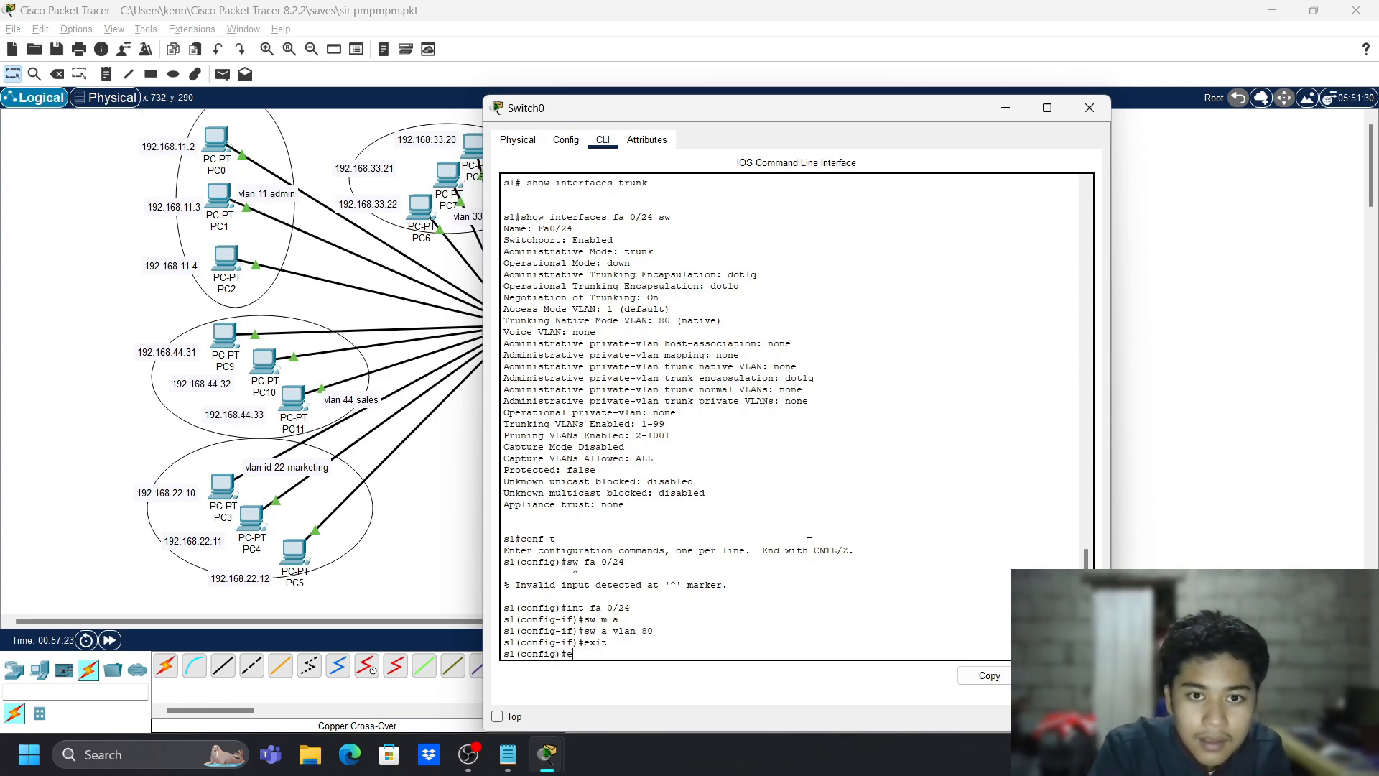
text(xit)
key(Return)
- Page through Fa0/24's switchport status, which shows static access in VLAN 80
text(show in)
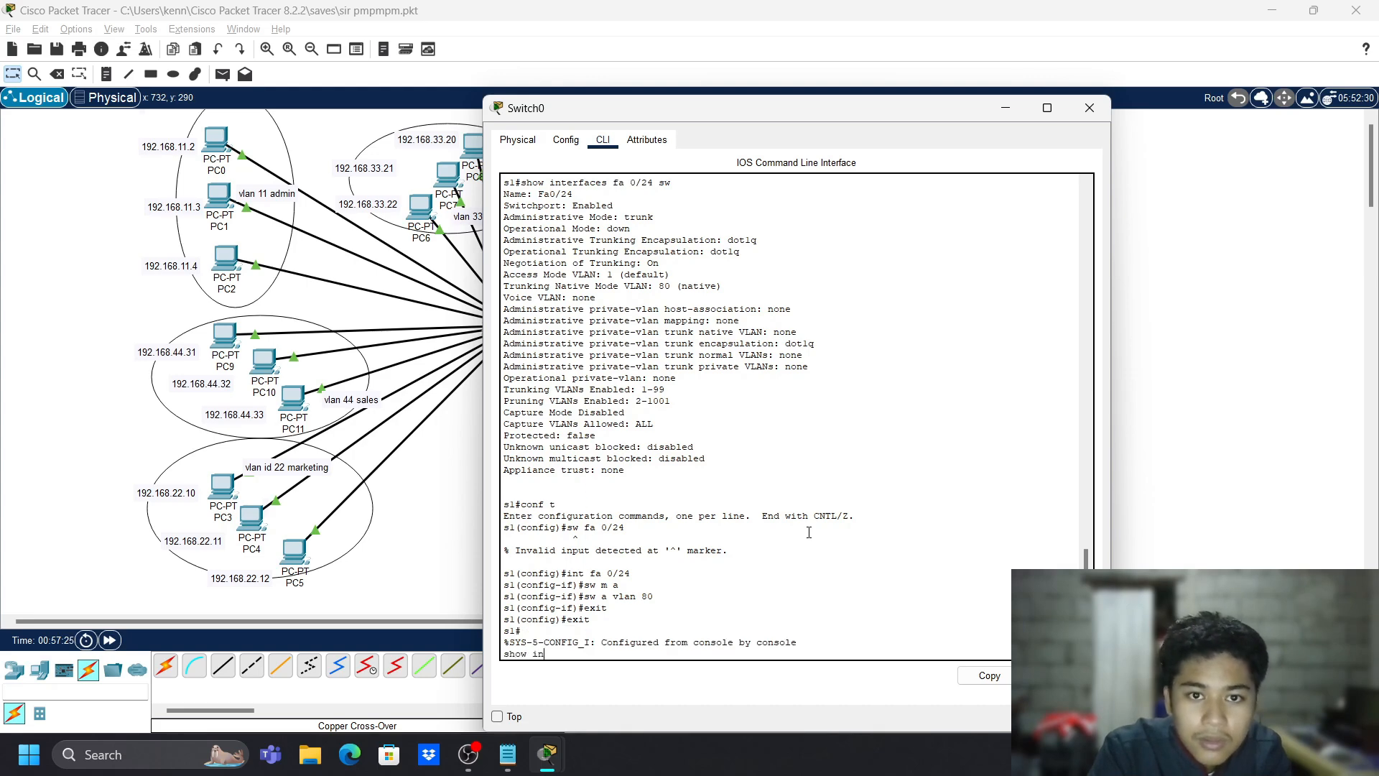
text(terfaces )
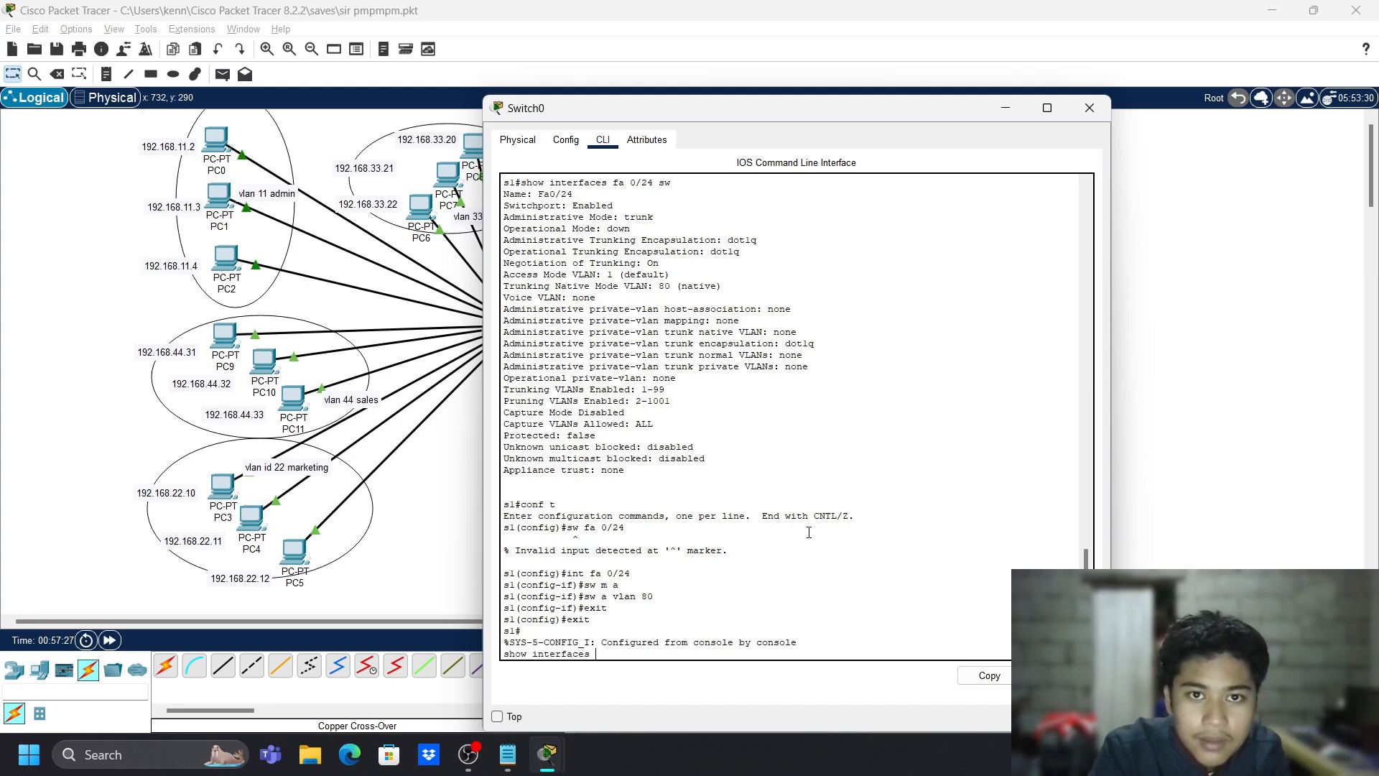
text(fa 0/)
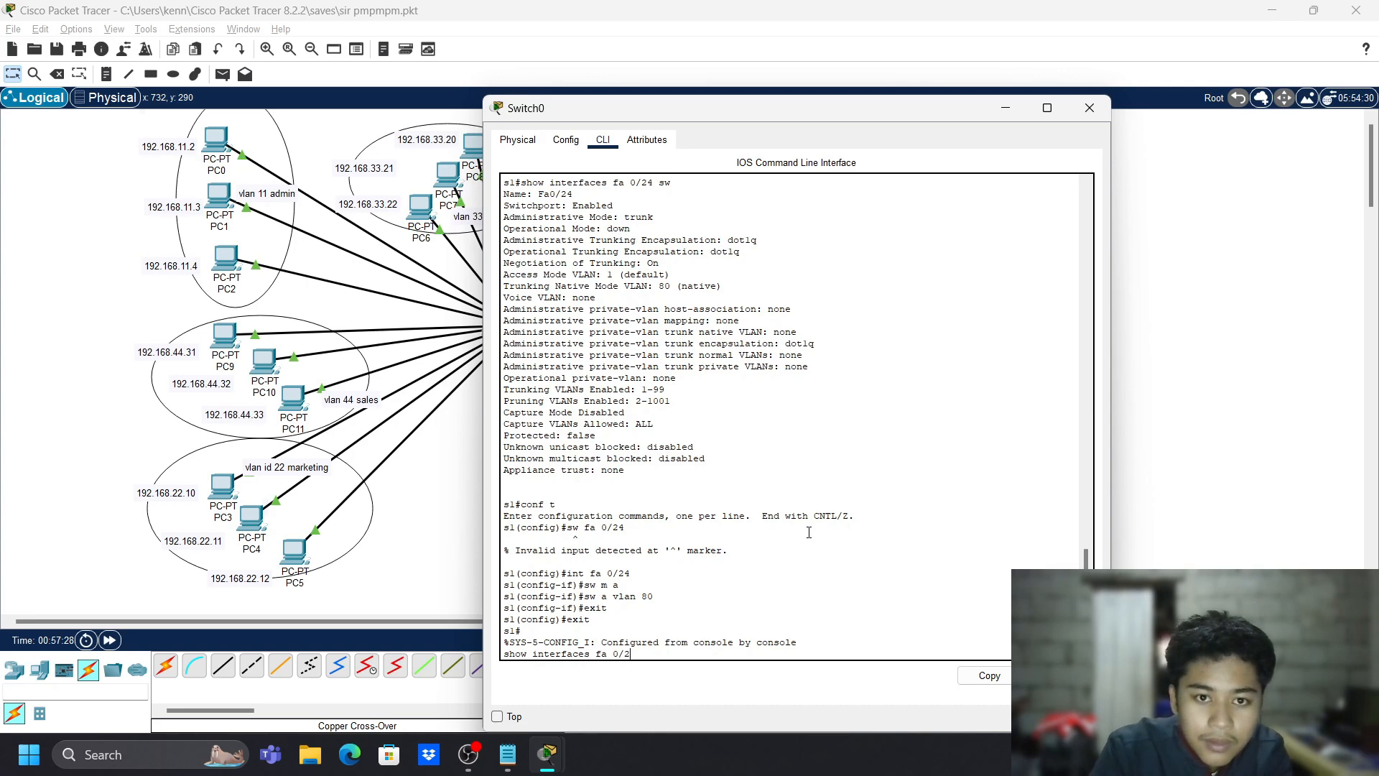
text(24 sw)
key(Return)
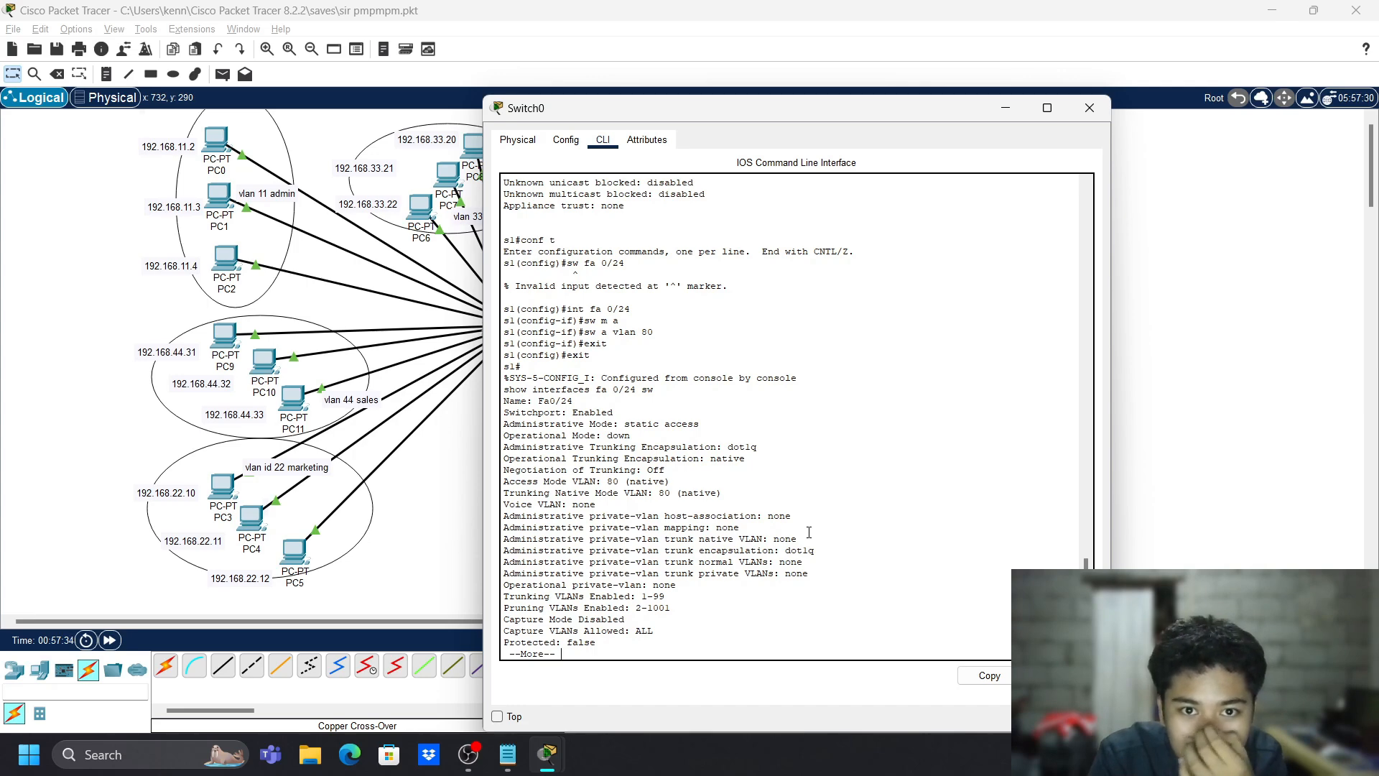
key(space)
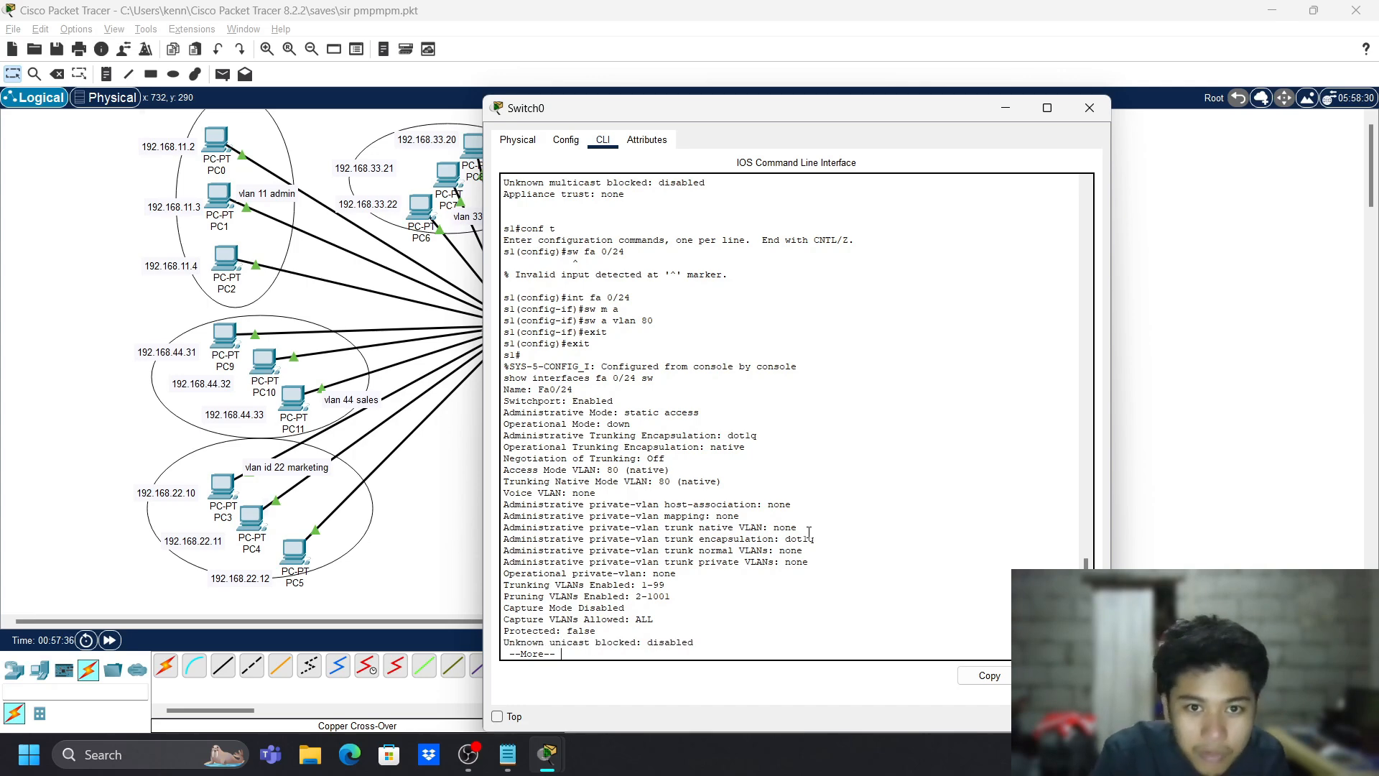
text(show vlan)
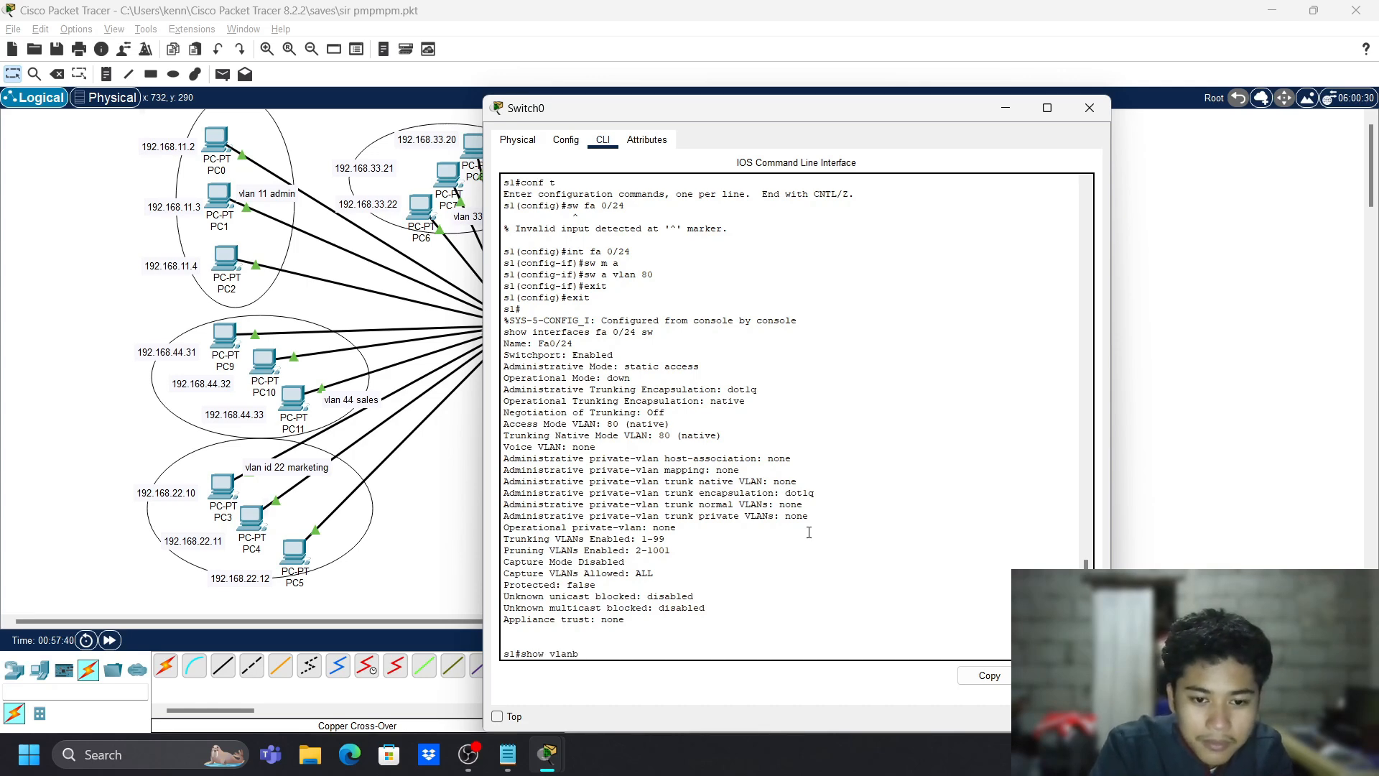
text( brief)
- List Switch0's VLANs with show vlan brief and highlight Fa0/24 in the VLAN 80 native row
key(Return)
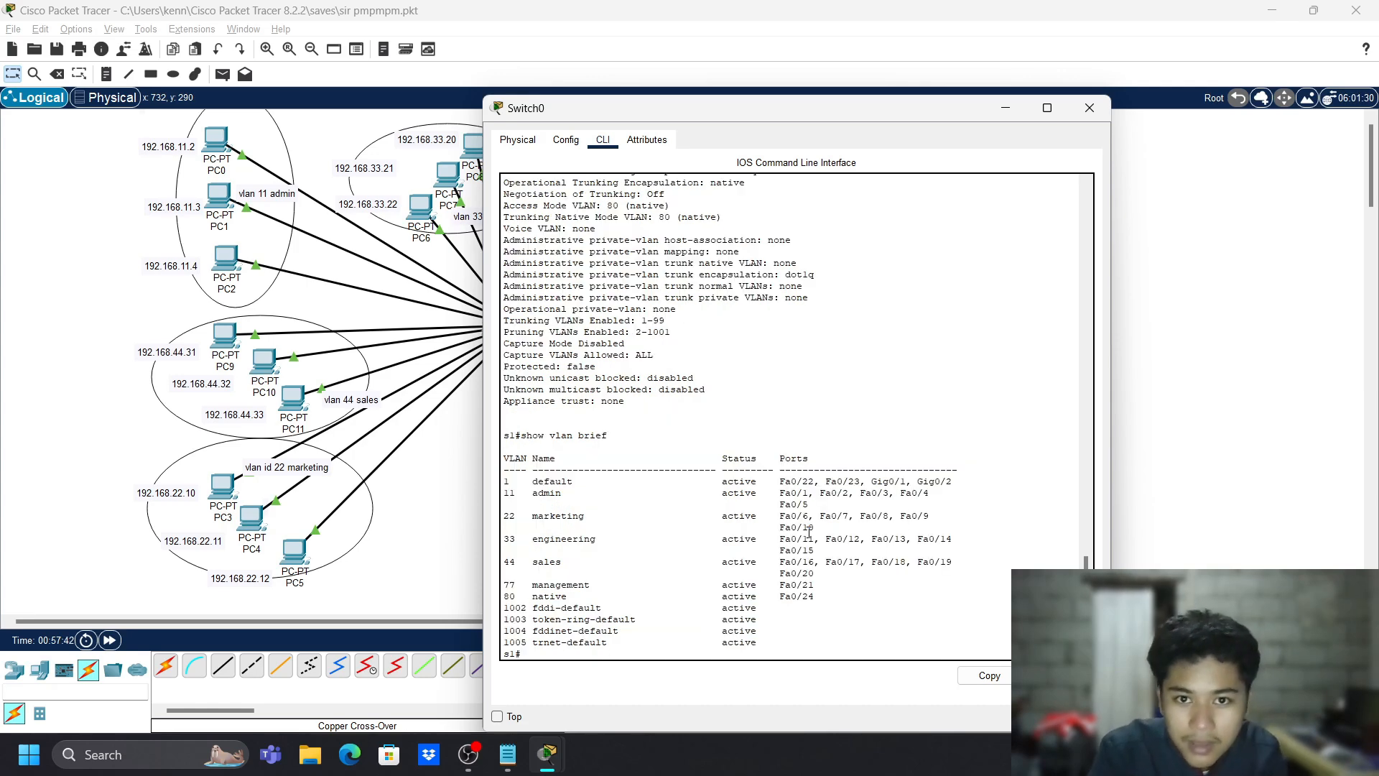
triple_click(800, 596)
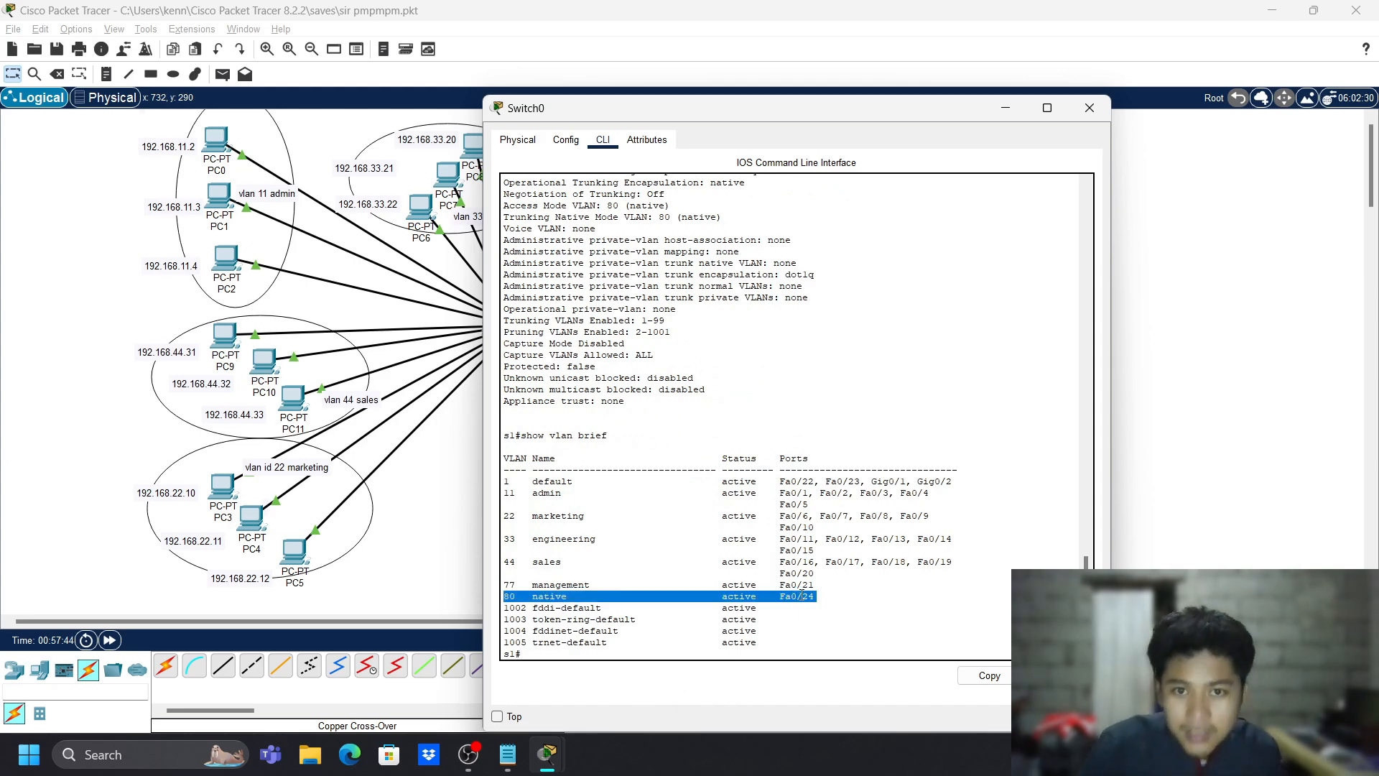
double_click(801, 596)
click(994, 577)
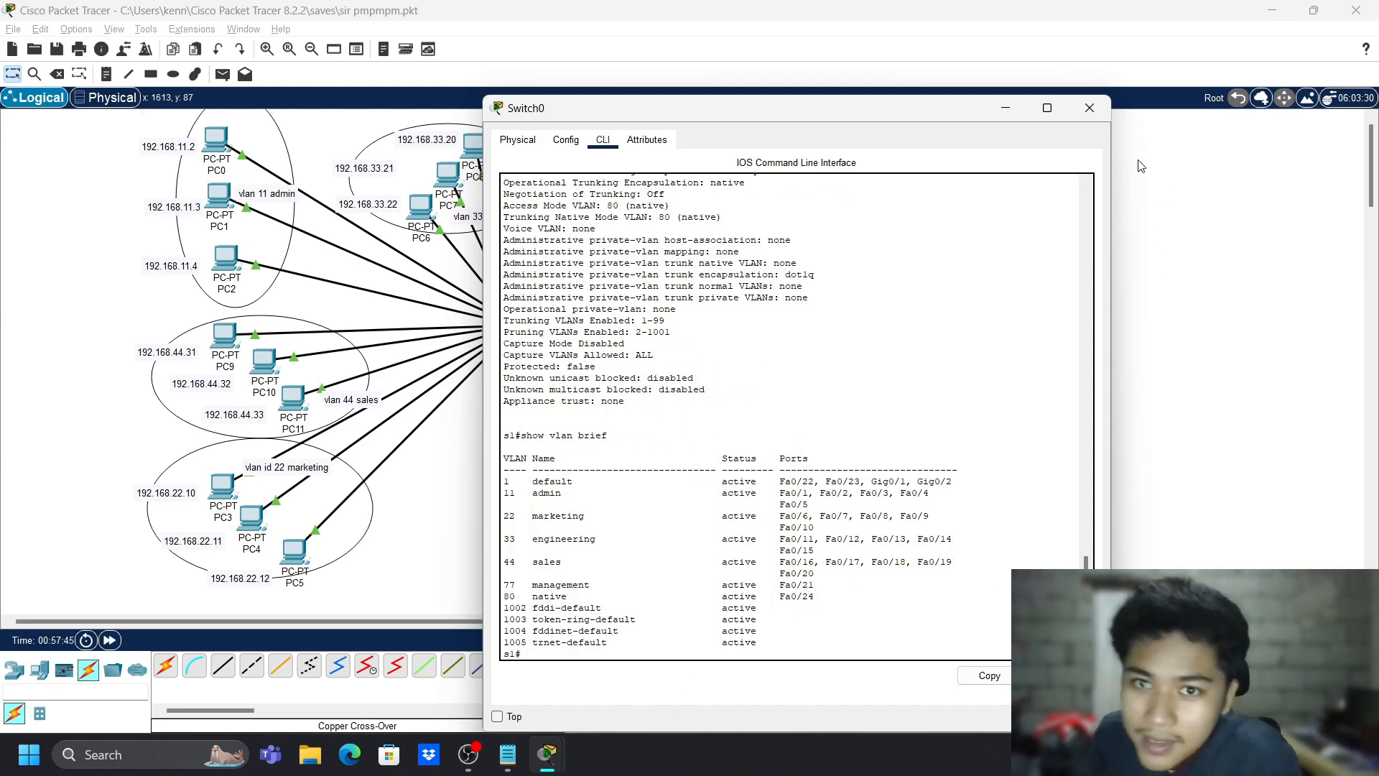
- Move from Switch0 to Switch1's command line and enter global configuration mode
click(1090, 109)
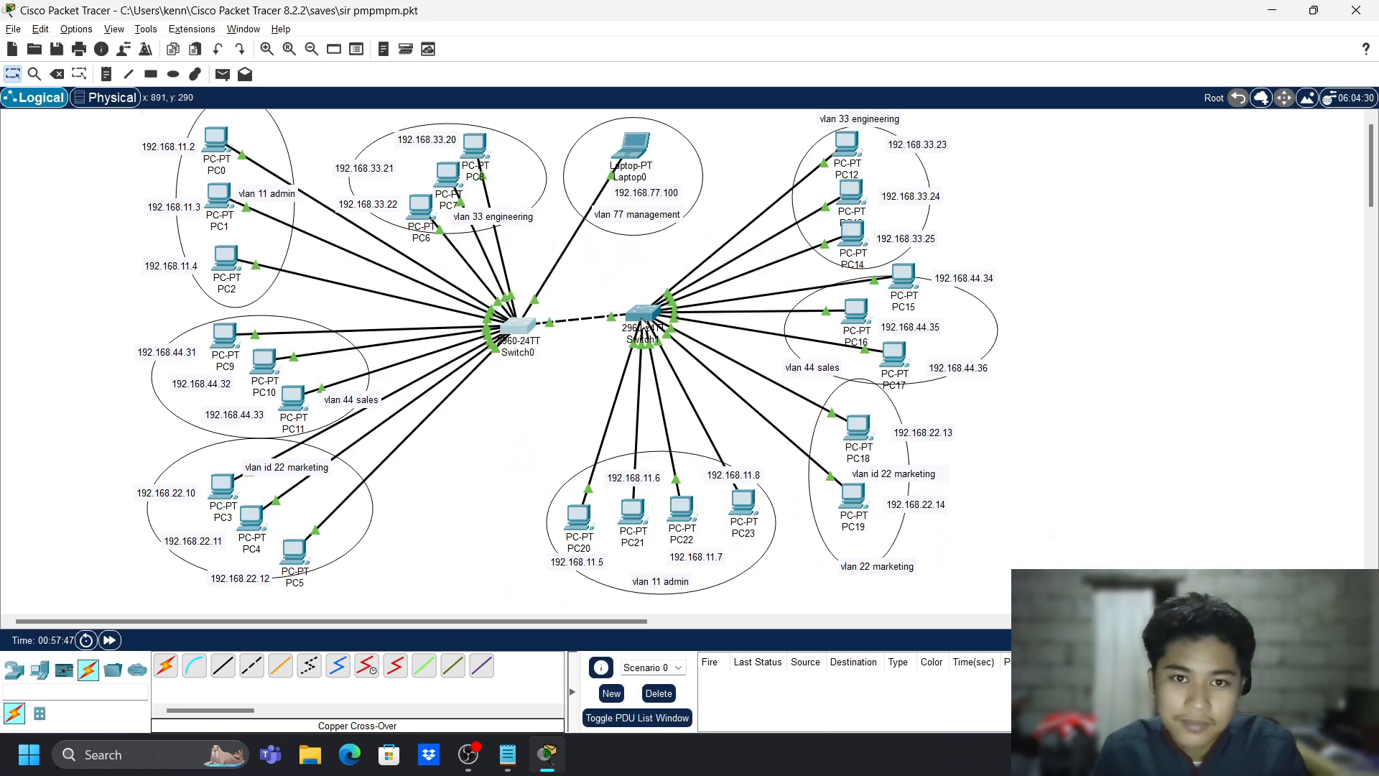
click(642, 318)
click(986, 619)
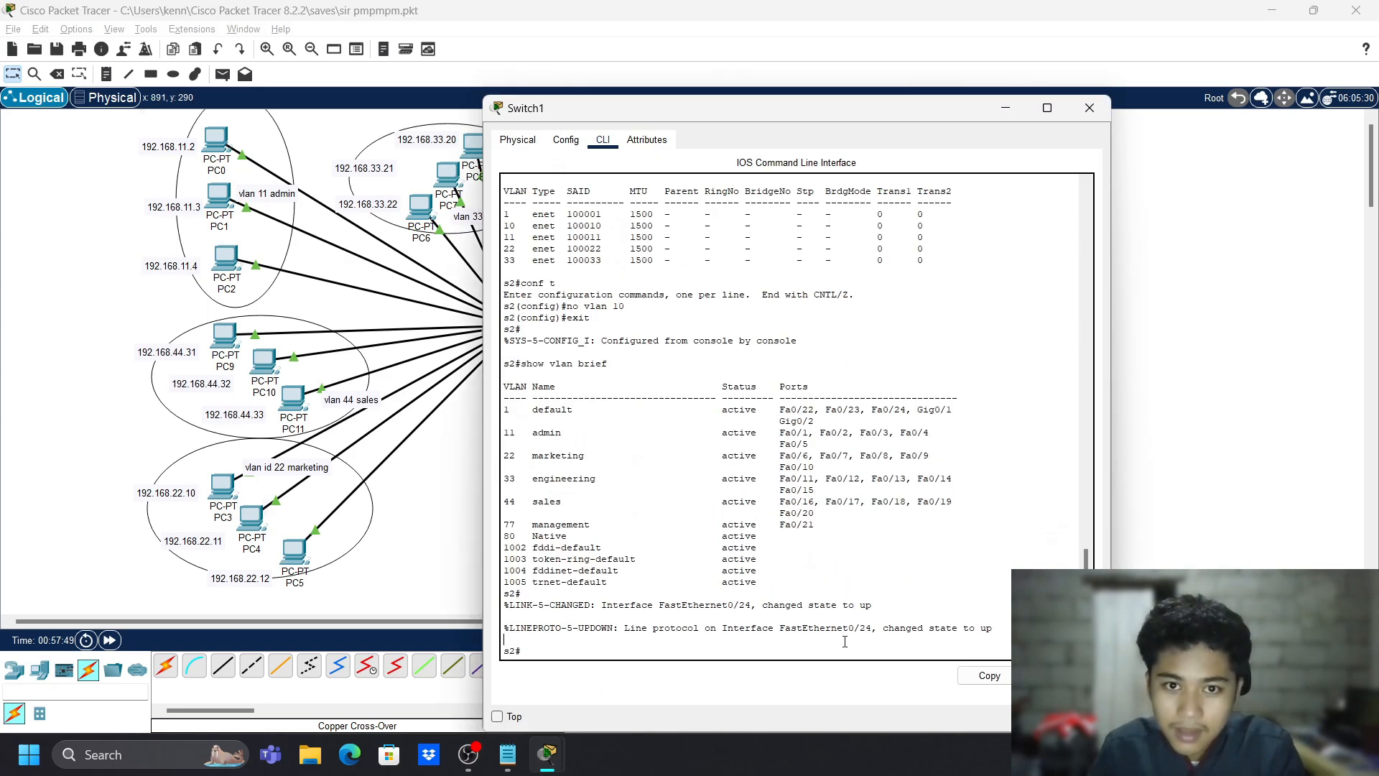
text(conf)
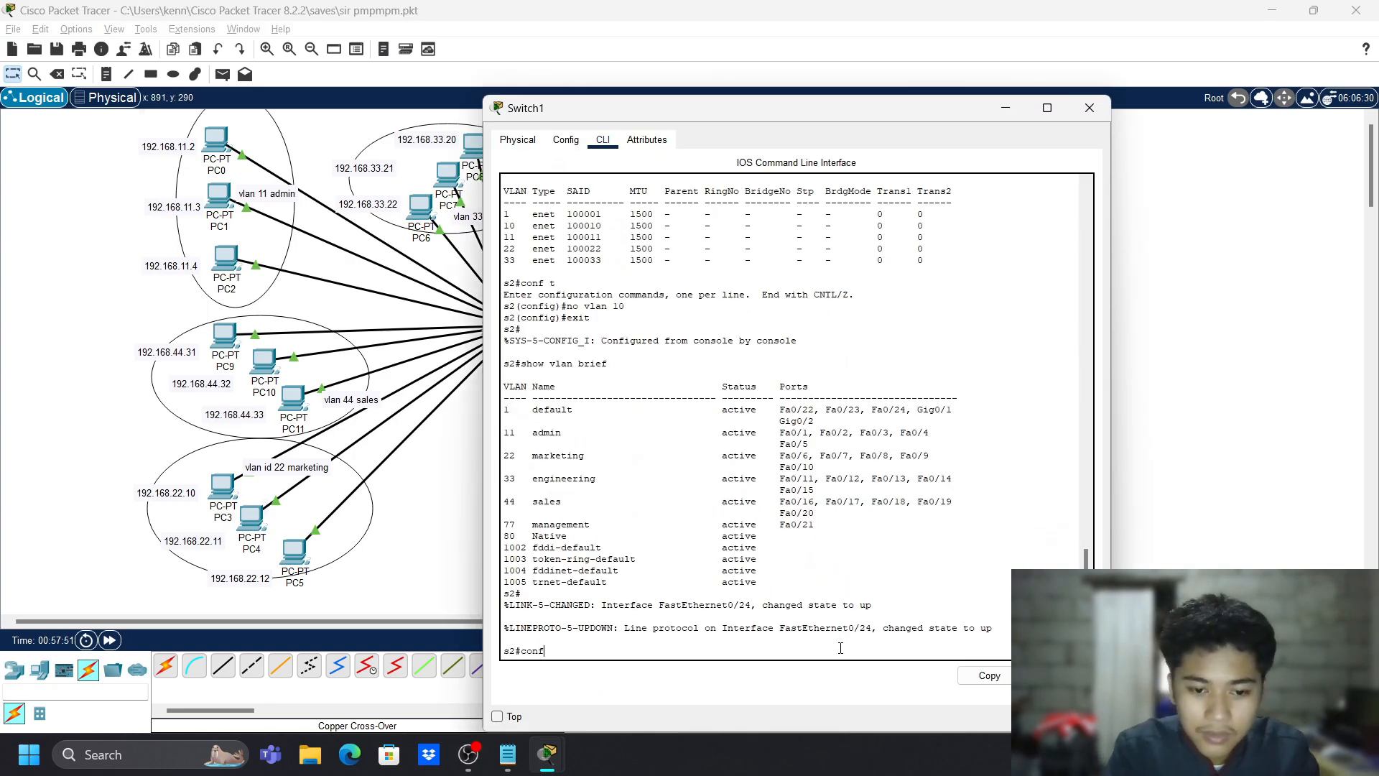
text( t)
key(Return)
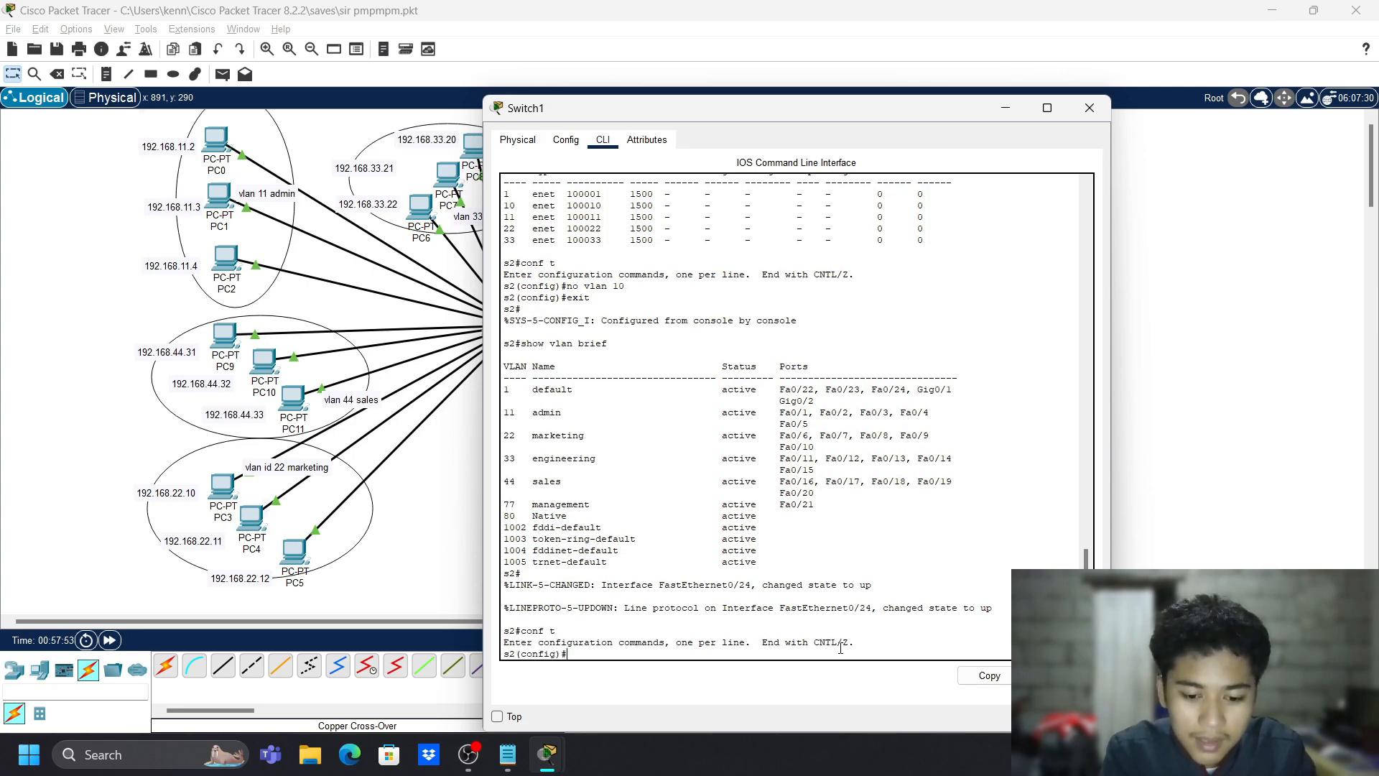
- Make Switch1's Fa0/24 an access port in VLAN 80
text(int)
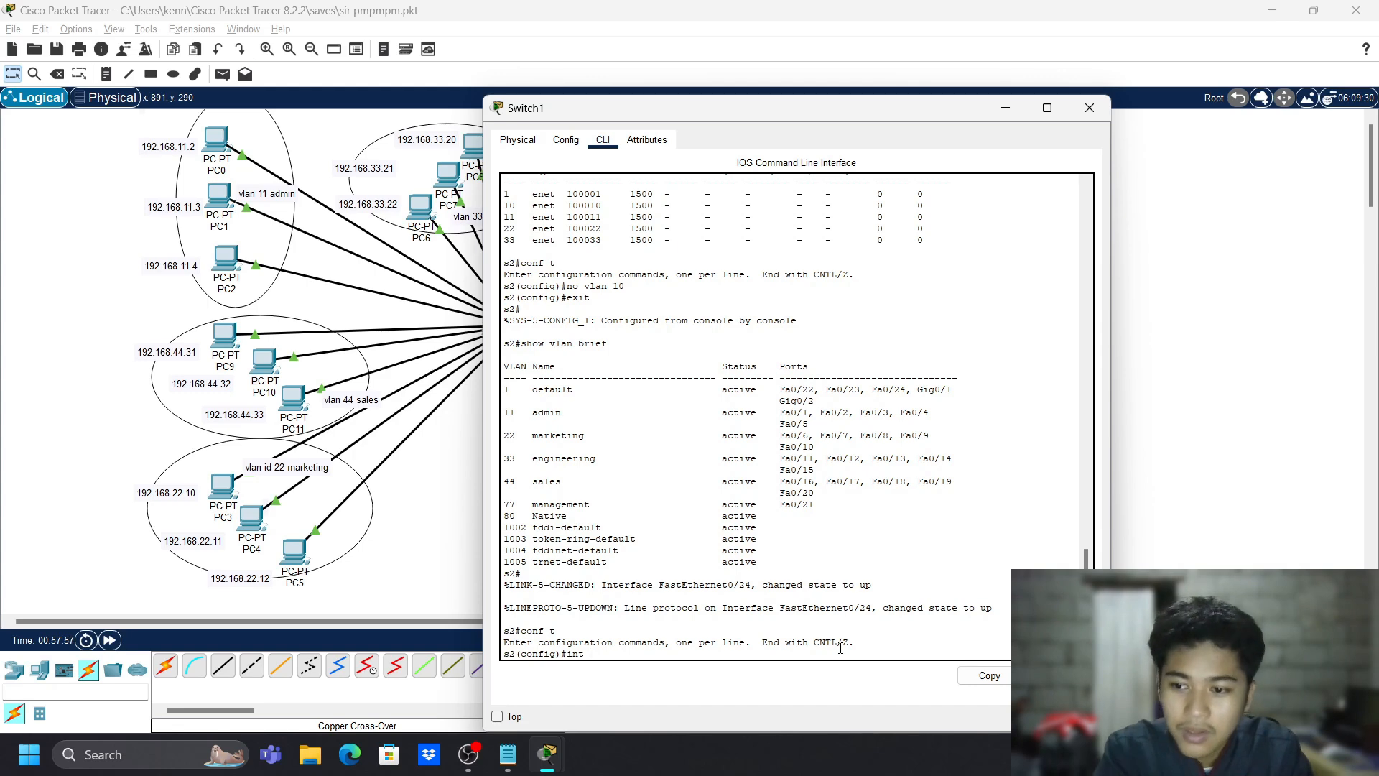
text(a)
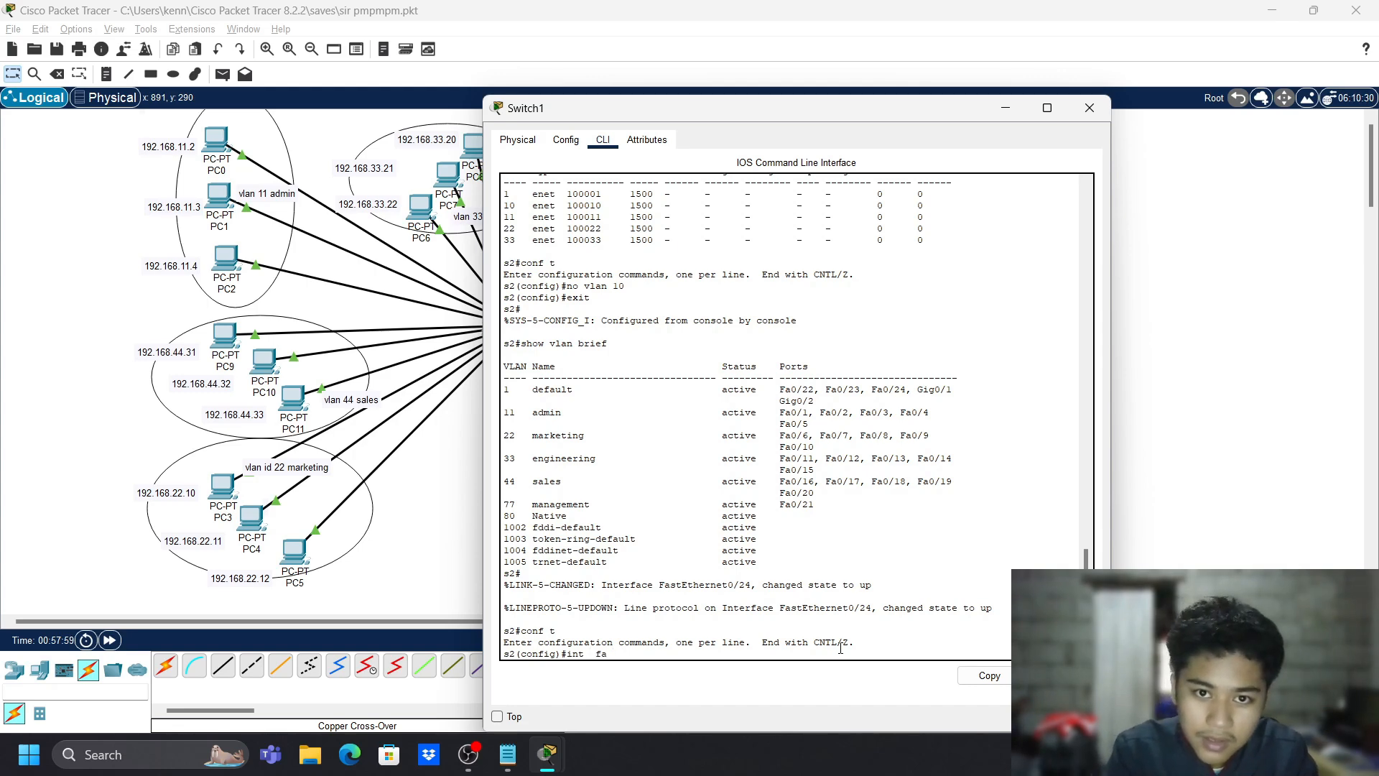
text( 0/24)
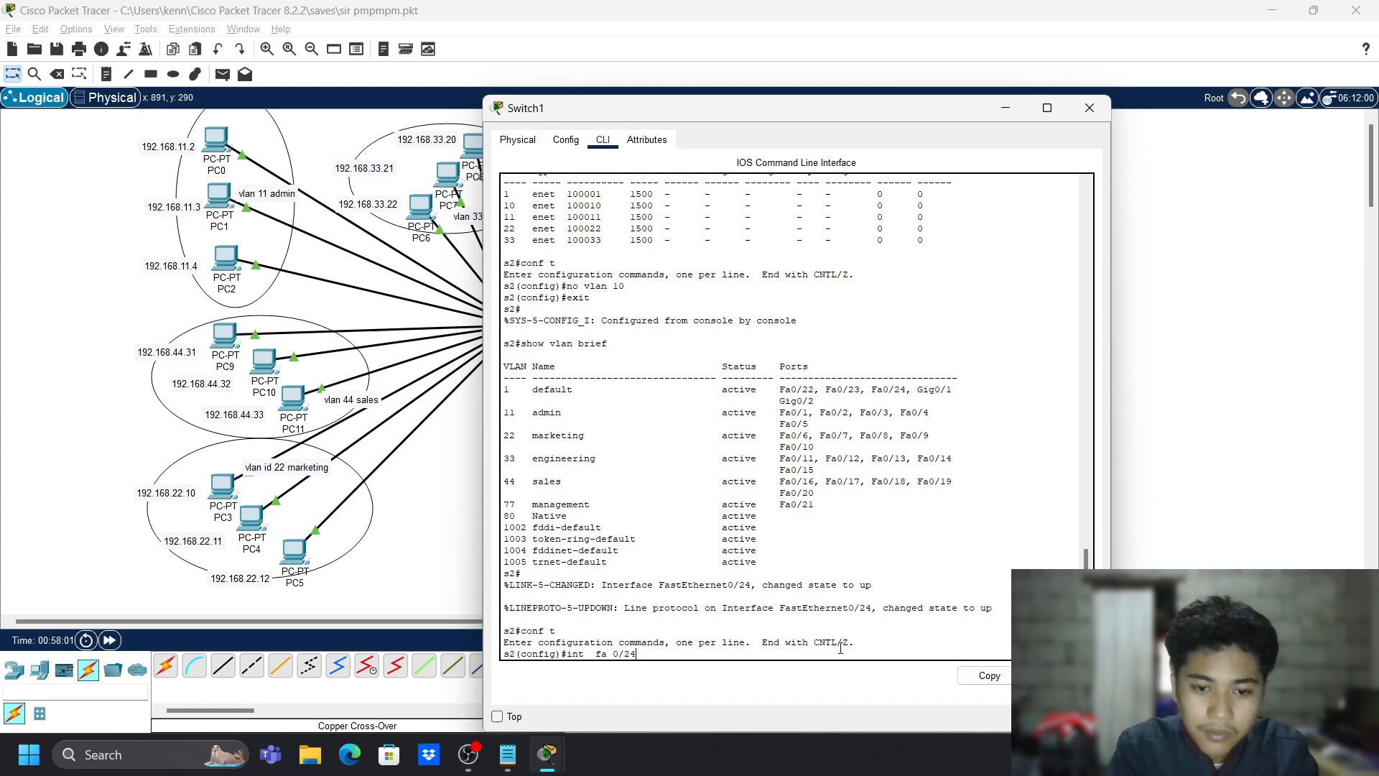
key(Return)
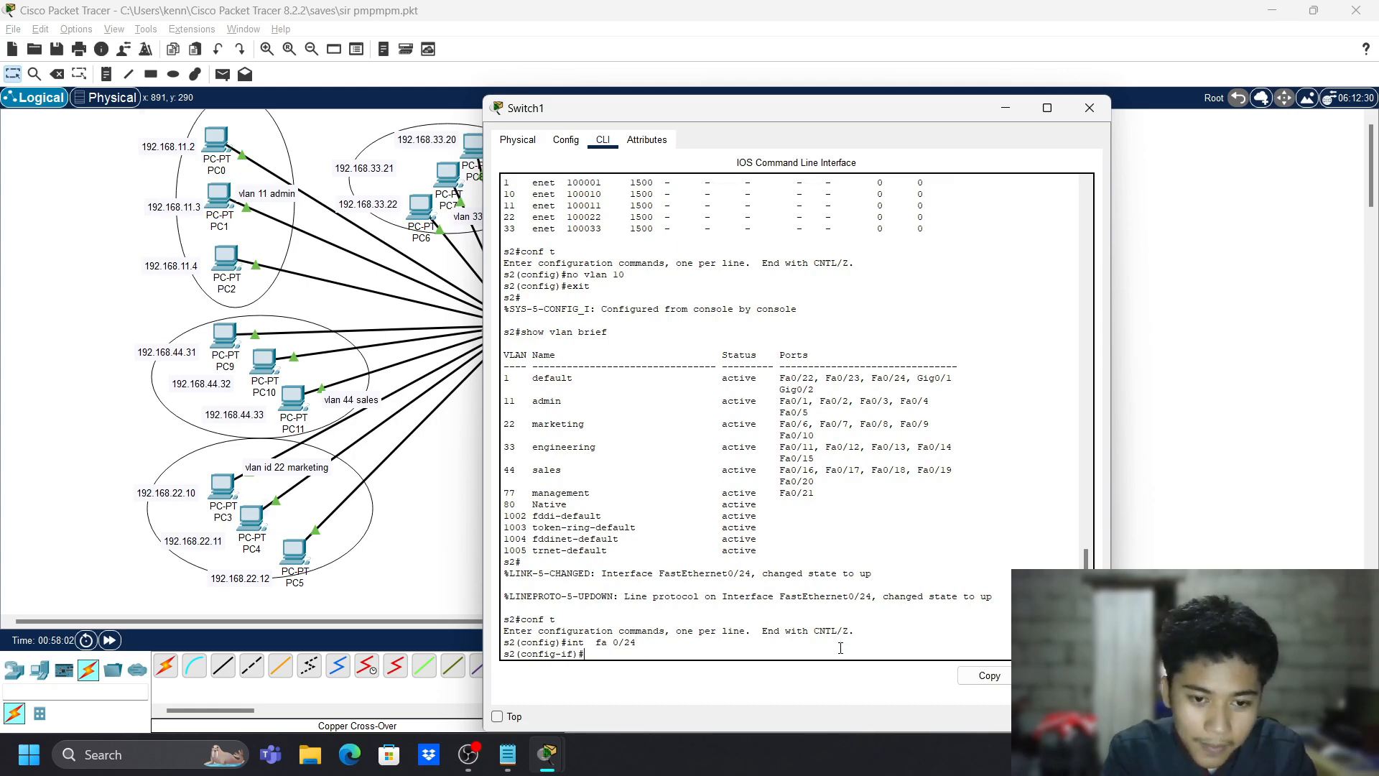
text(sw ma)
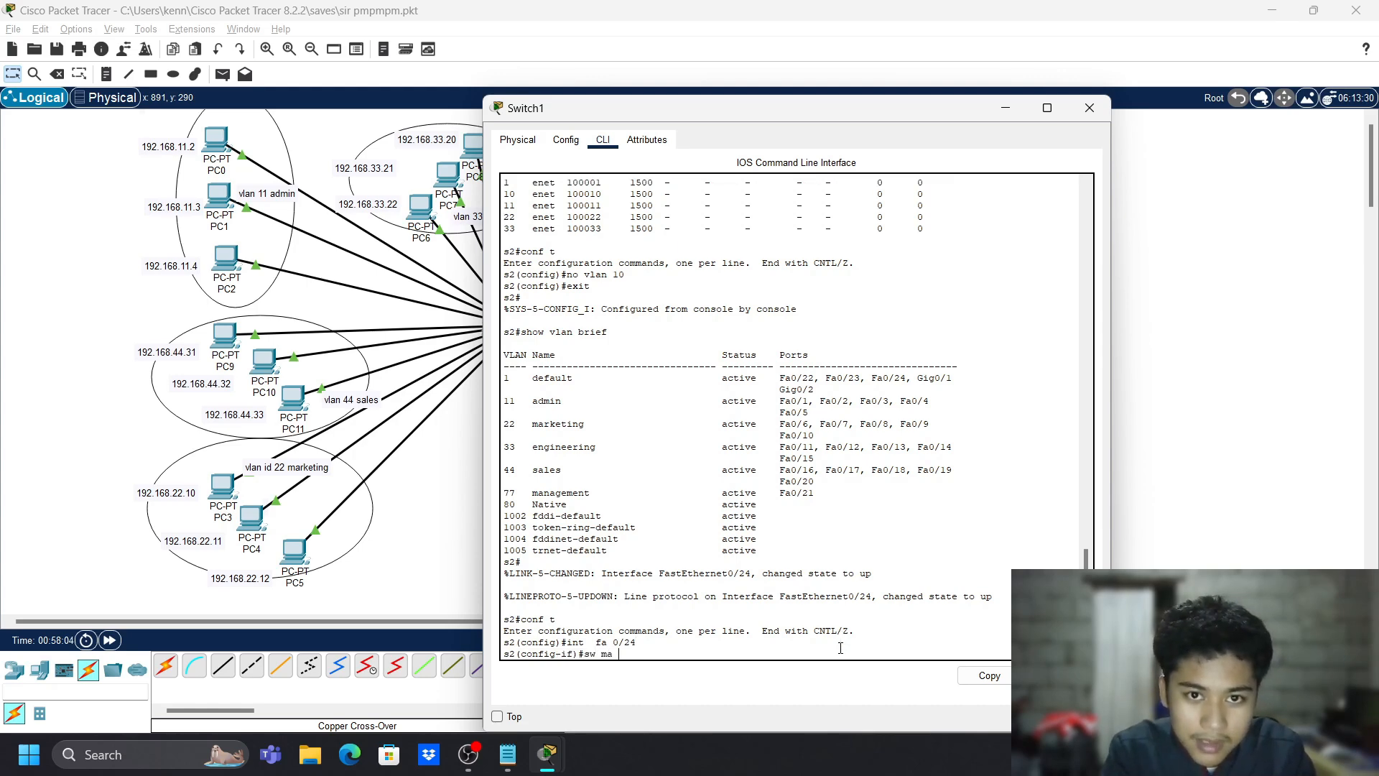
text( a)
key(Return)
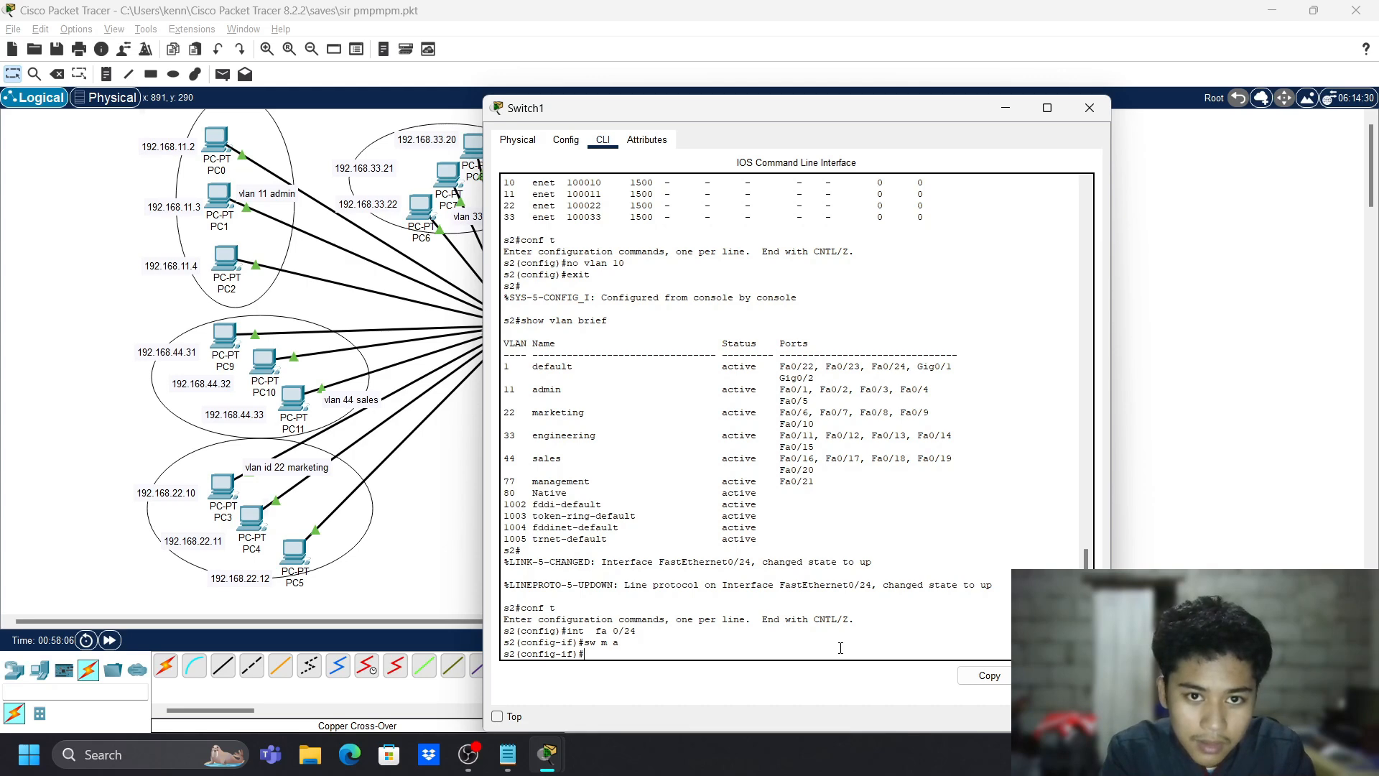
text(sw a vlan 80)
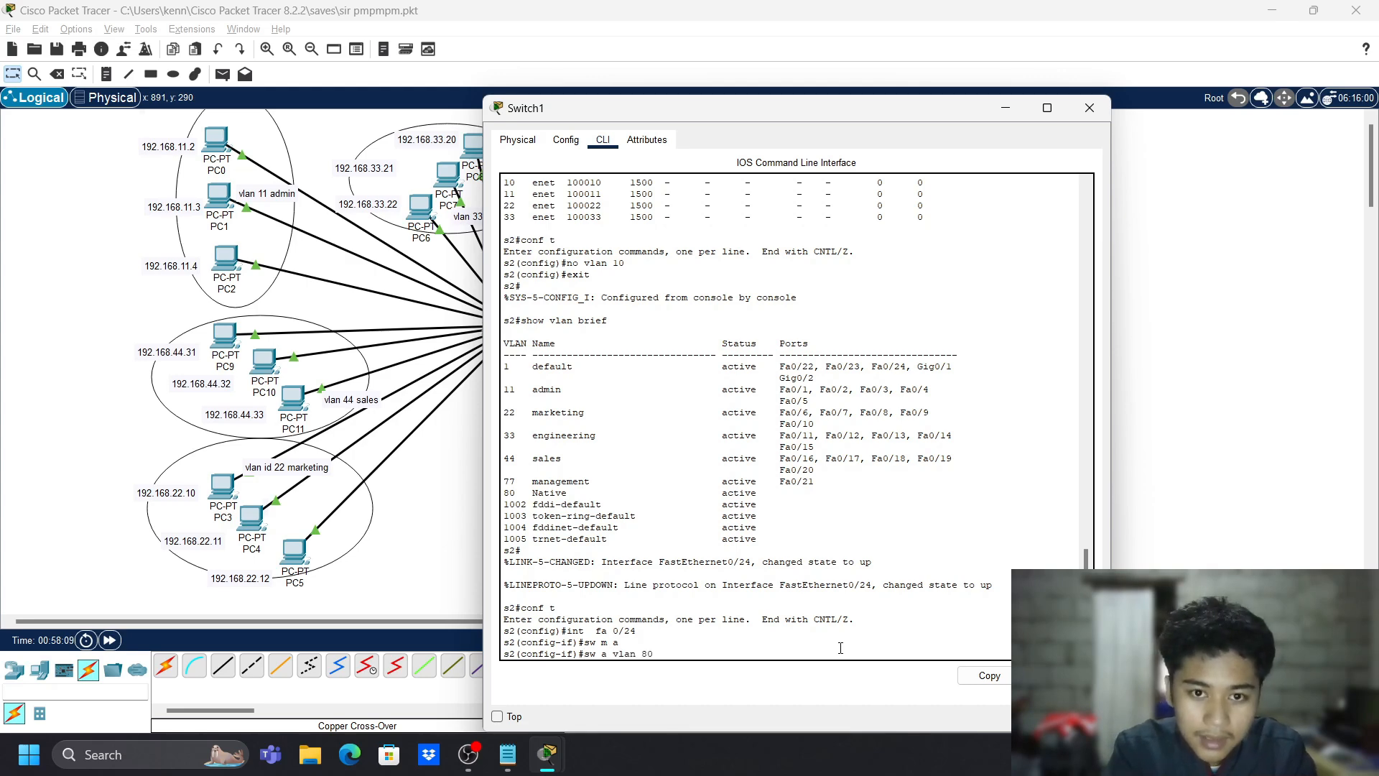
key(Return)
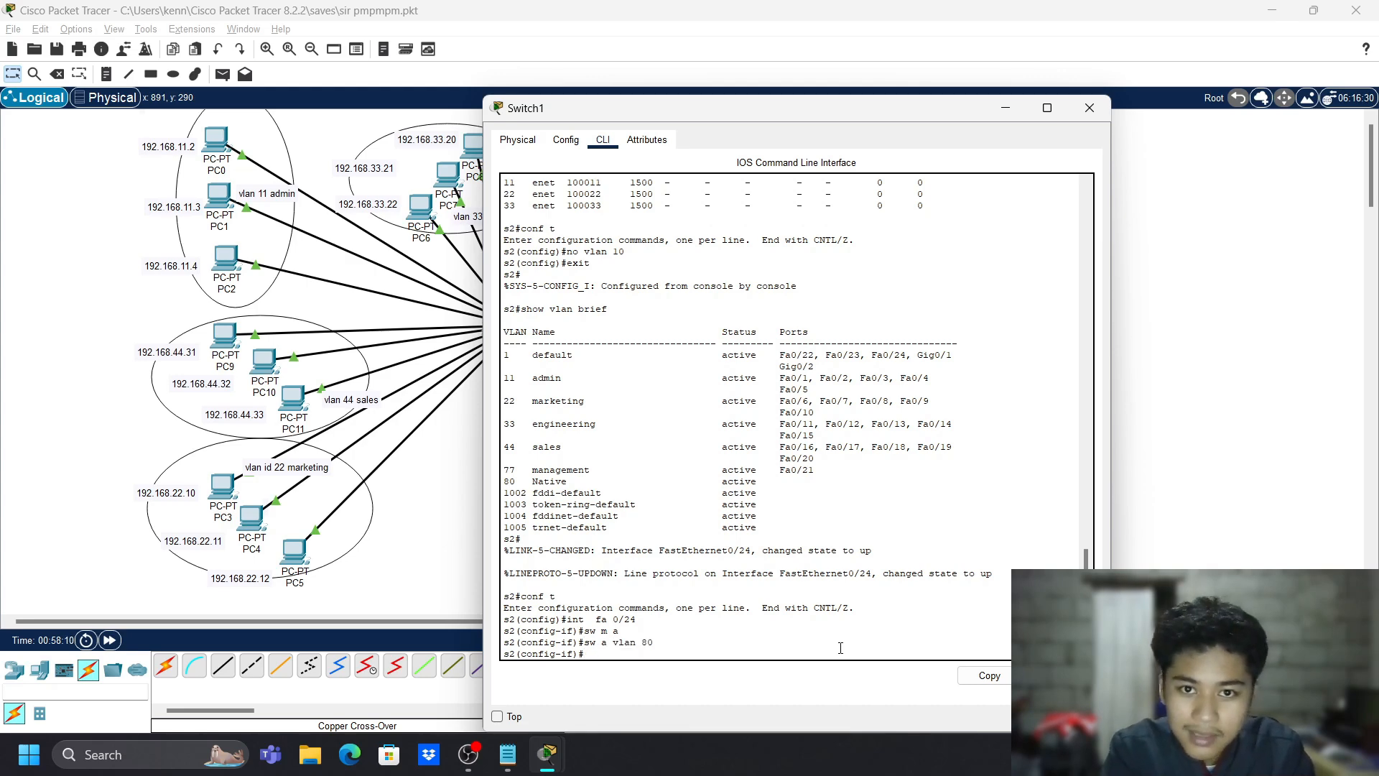
text(sww)
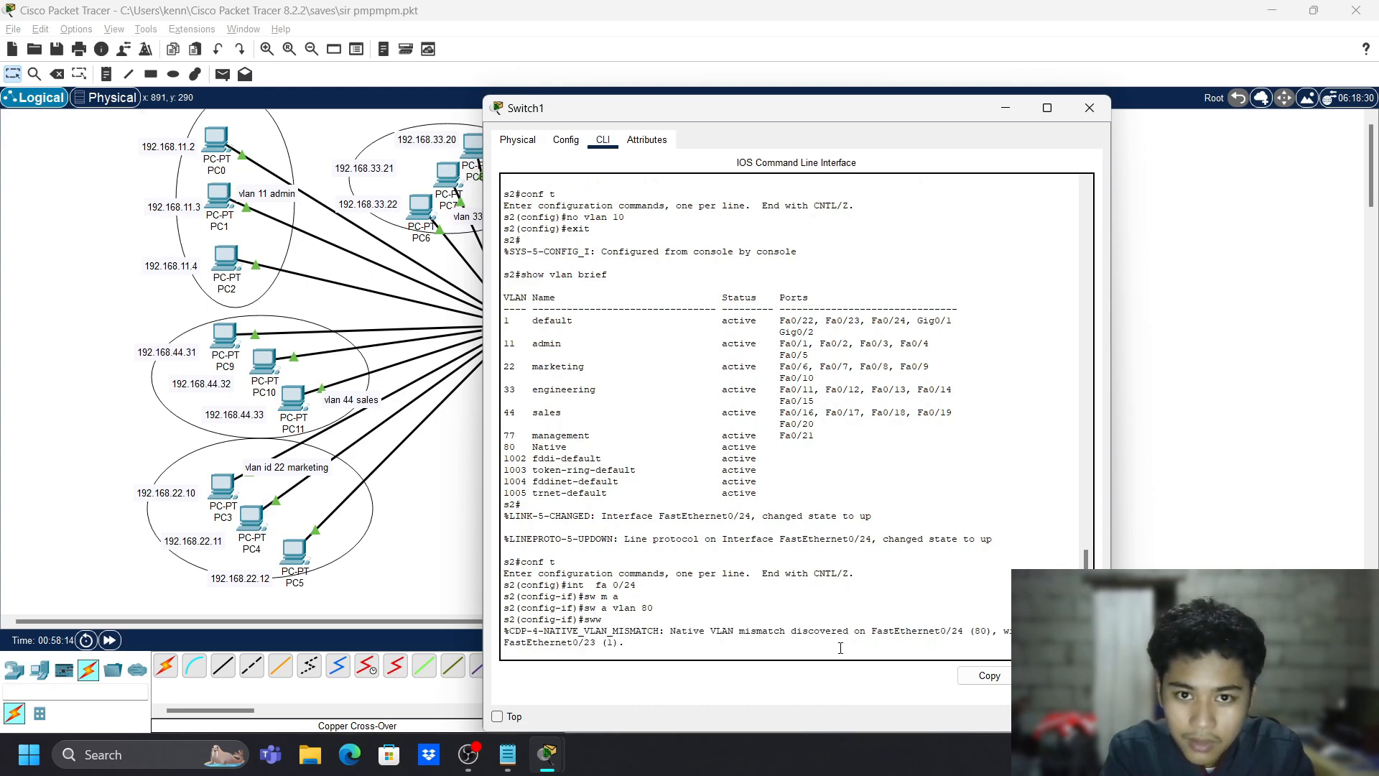
key(BackSpace)
key(BackSpace)
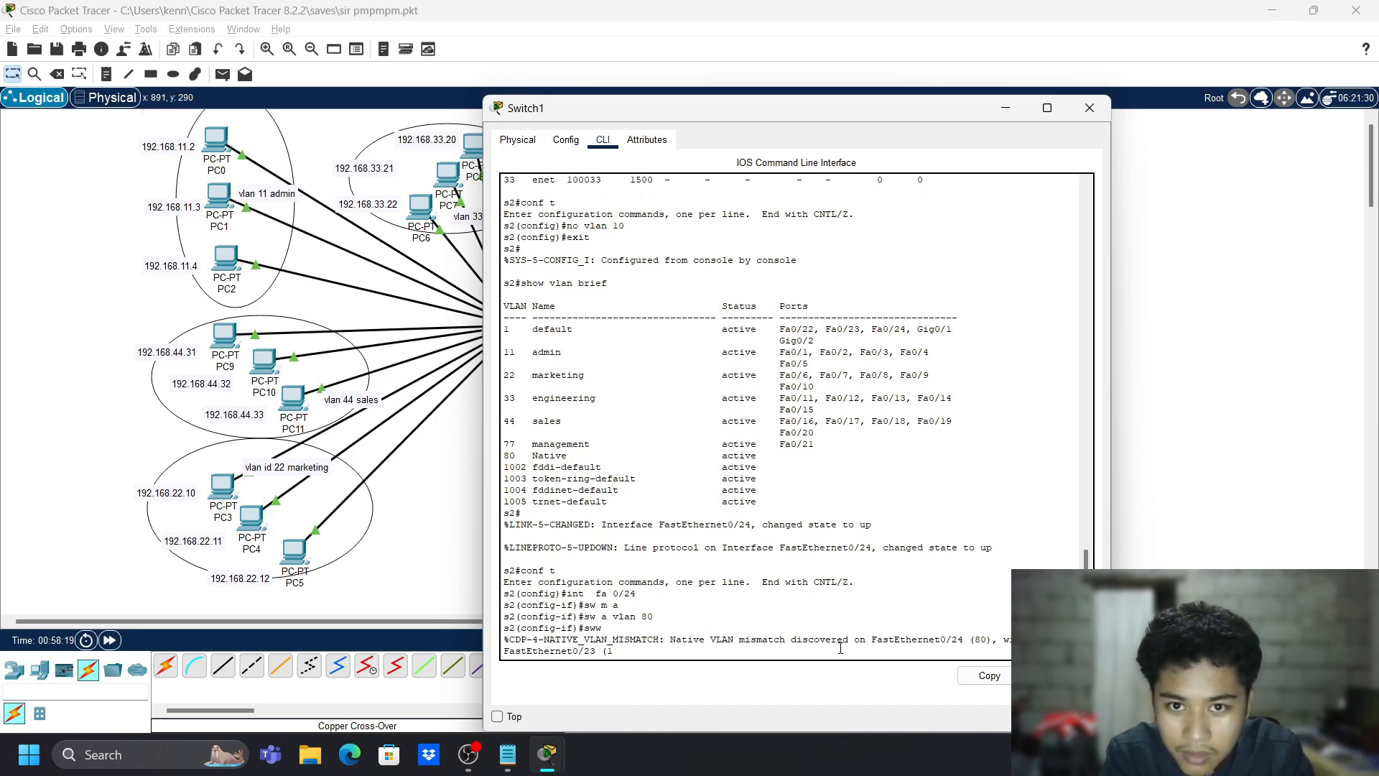
key(Return)
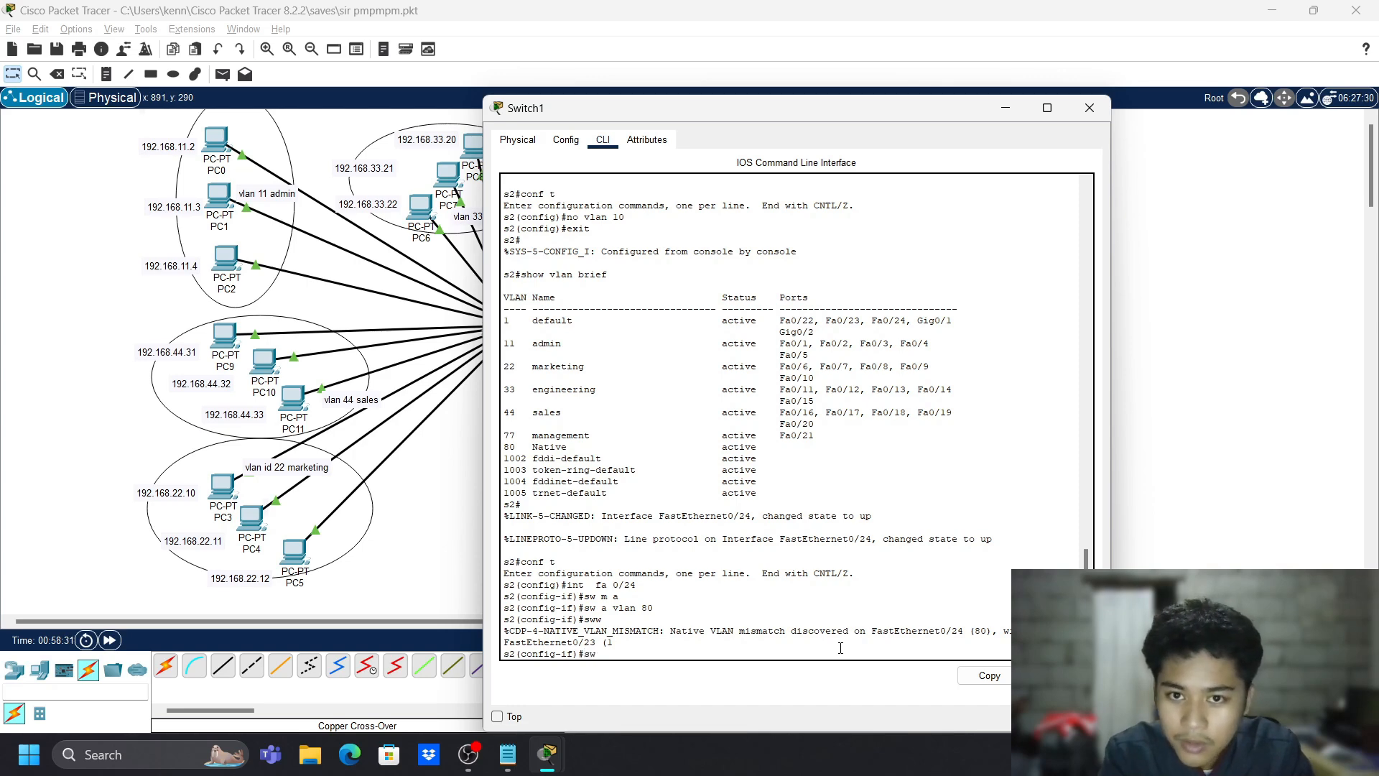
- Set Switch1's Fa0/24 to trunk mode, return to privileged mode, and run show vlan
text(m trunk)
key(Return)
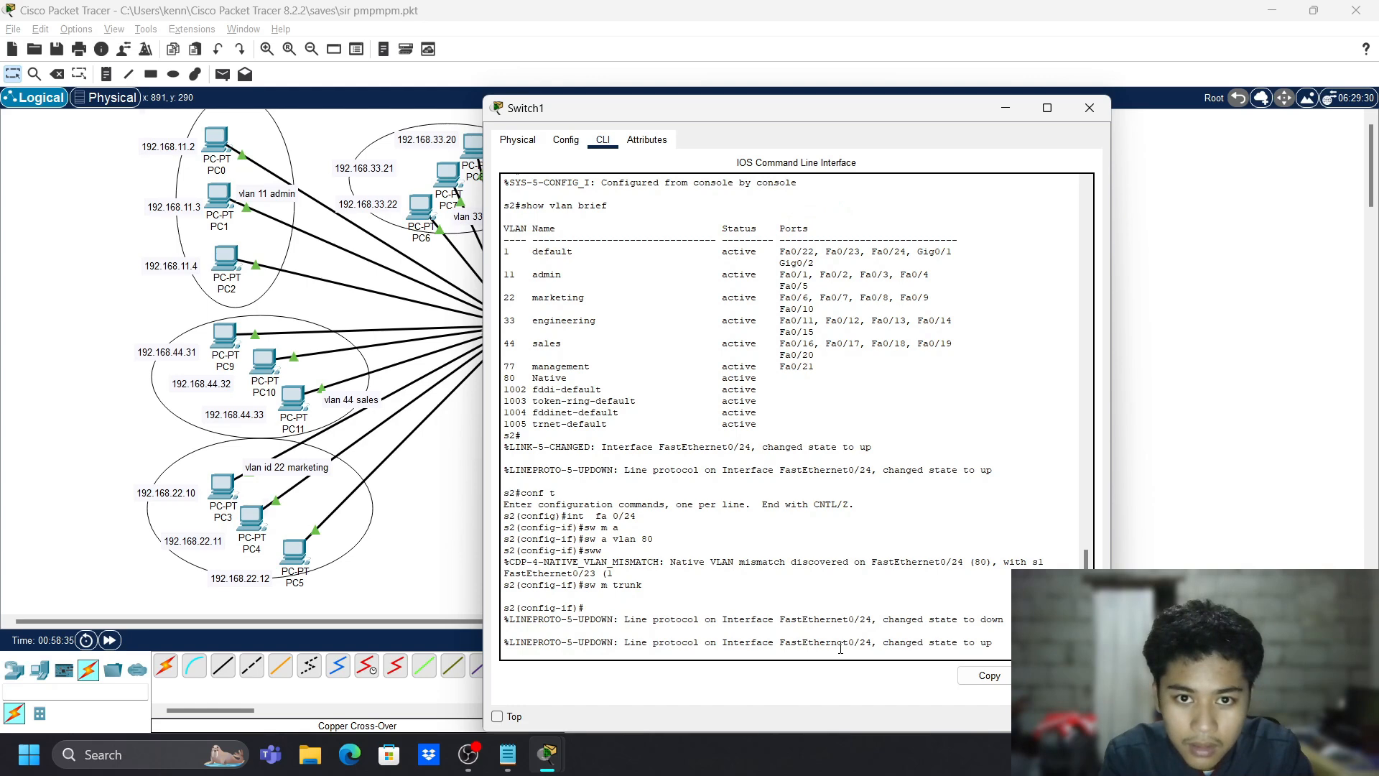
text(exit)
key(Return)
text(e)
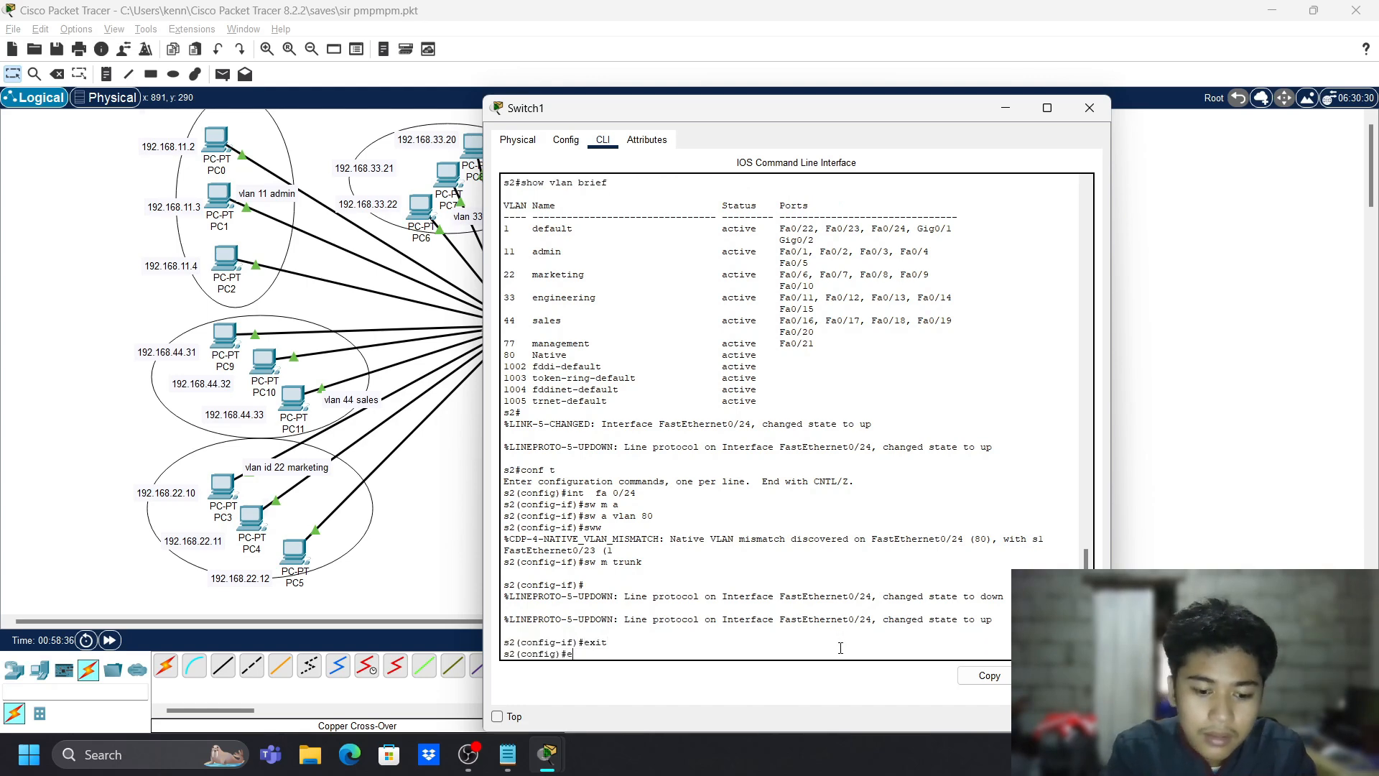
text(xit)
key(Return)
text(show vlan)
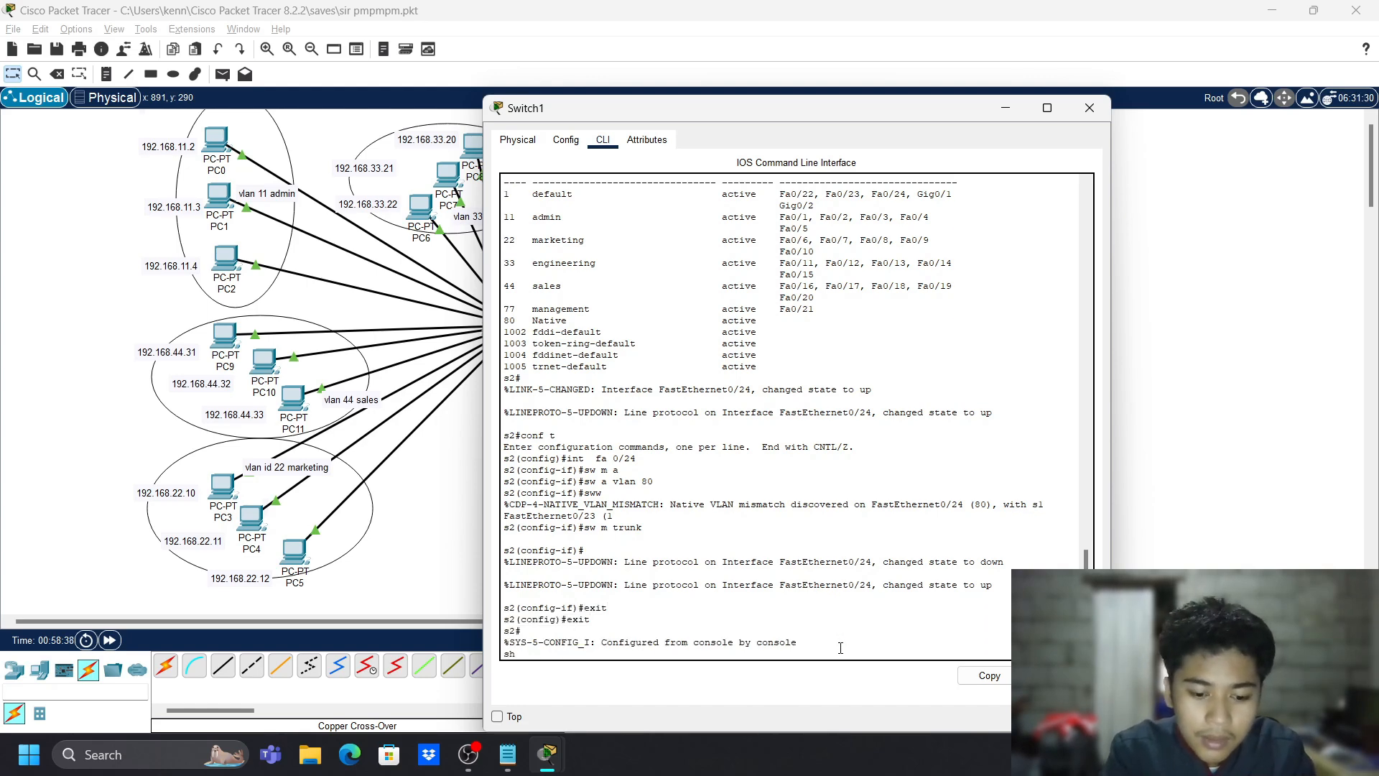
key(Return)
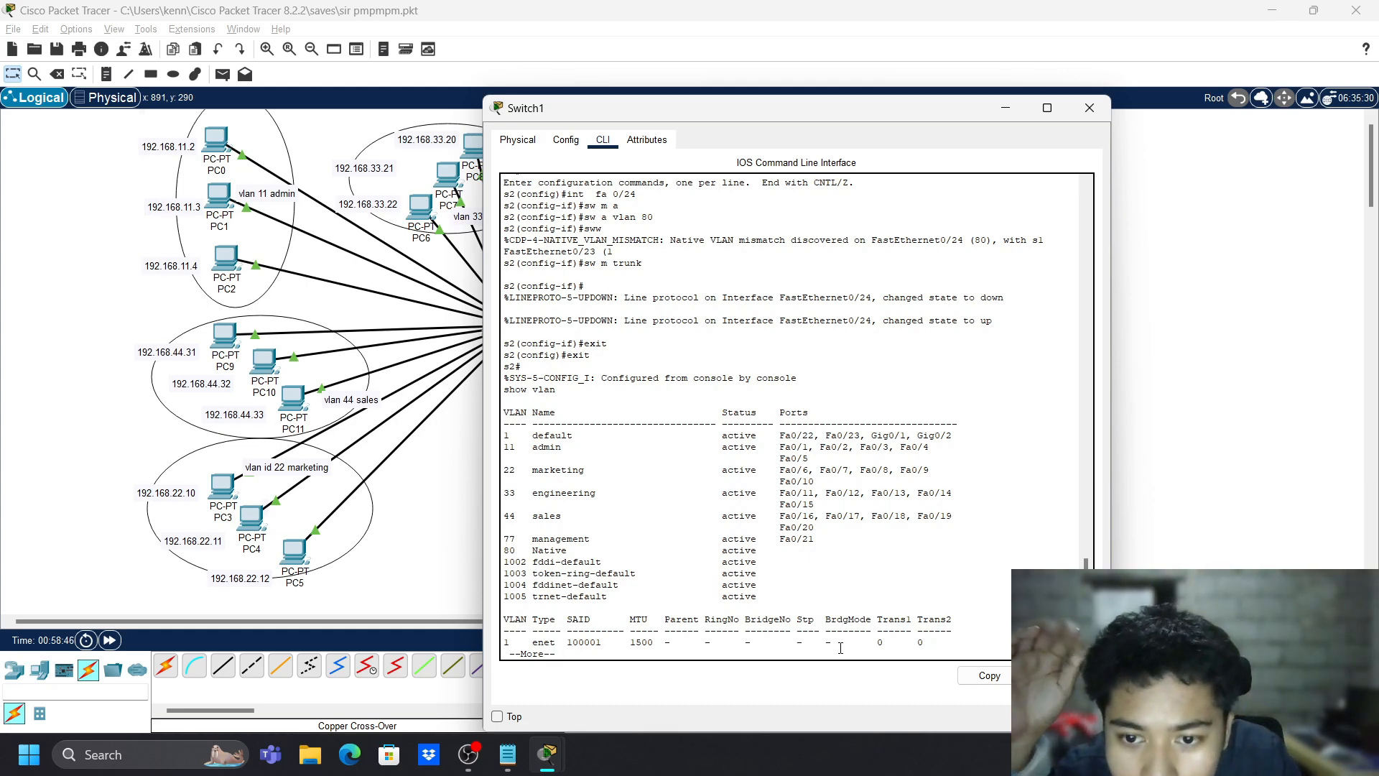
- Finish the VLAN listing, then page through show int fa 0/24 sw: trunk, access VLAN 80, native 1
key(space)
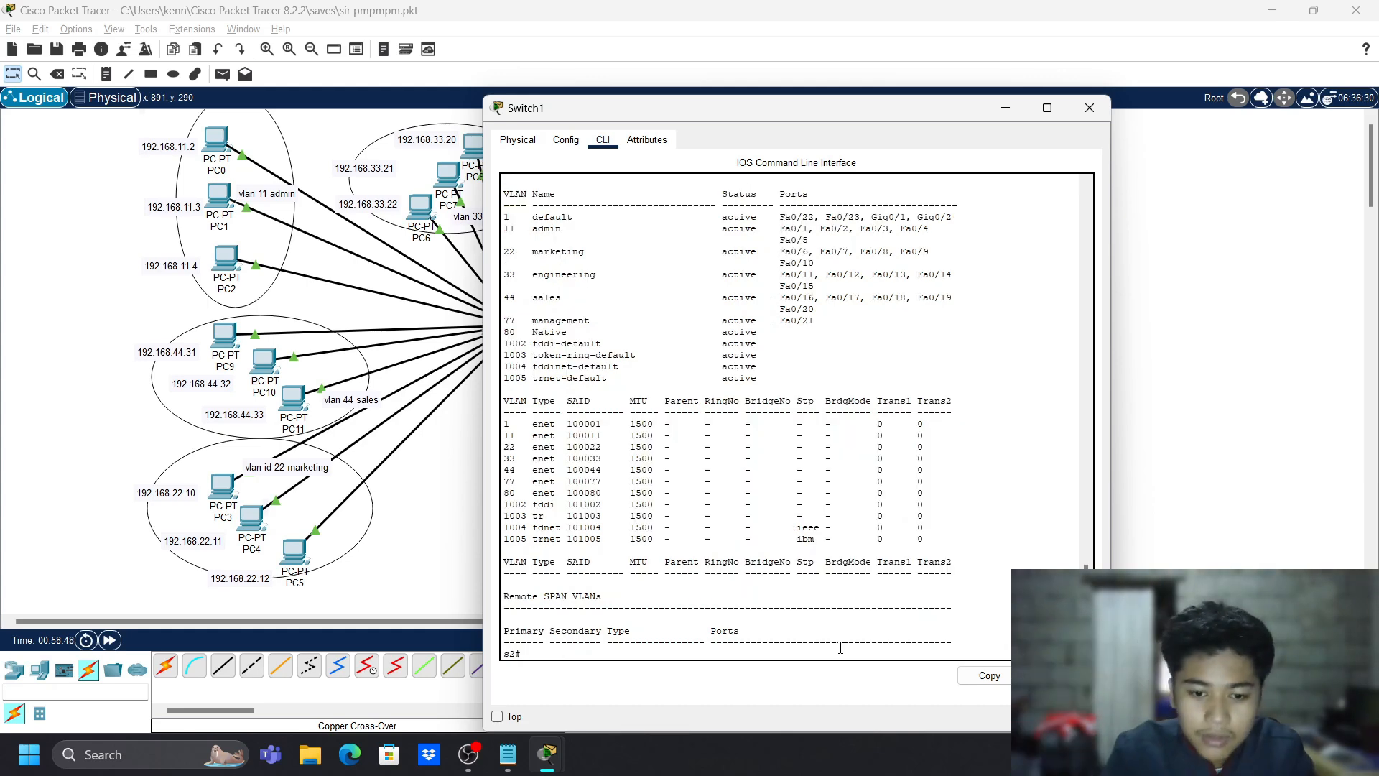
text(show)
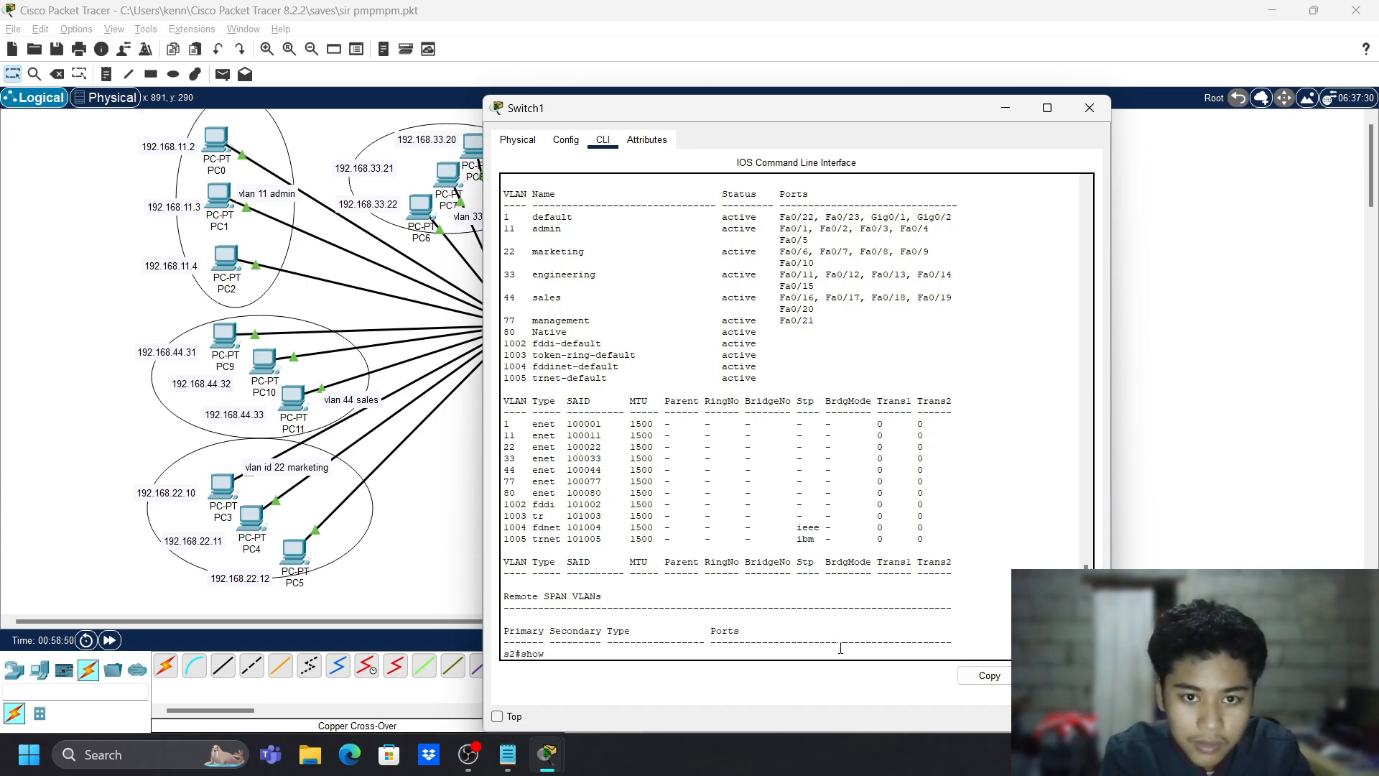
text( fa)
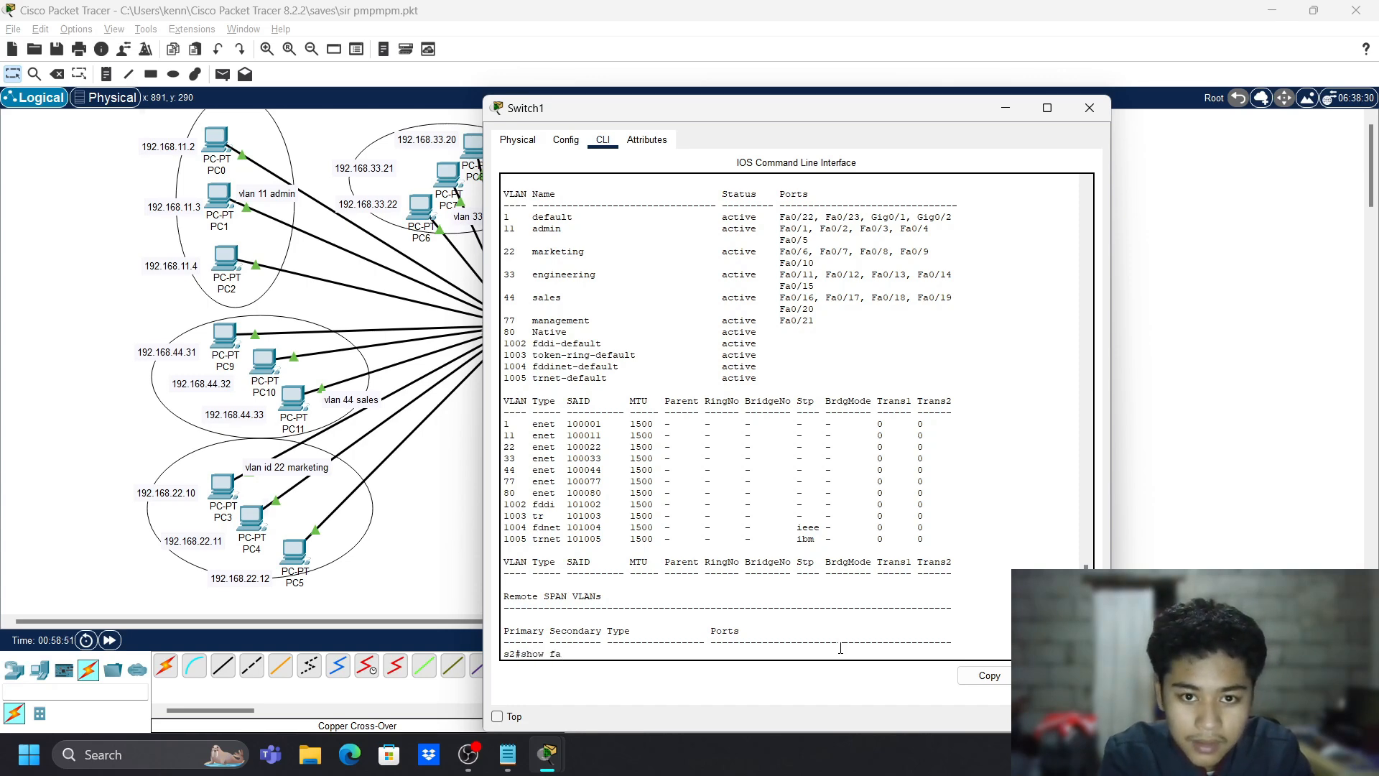
text( 0/24)
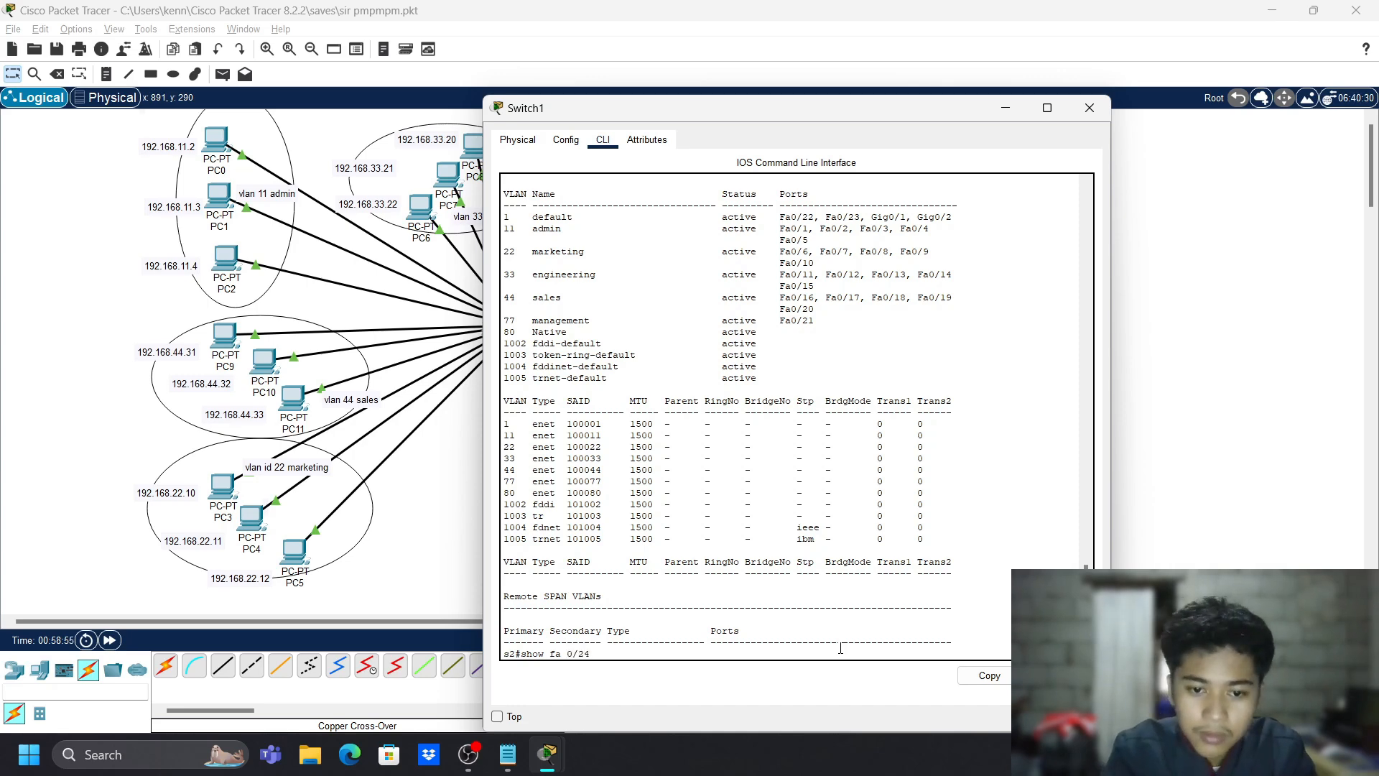
key(Return)
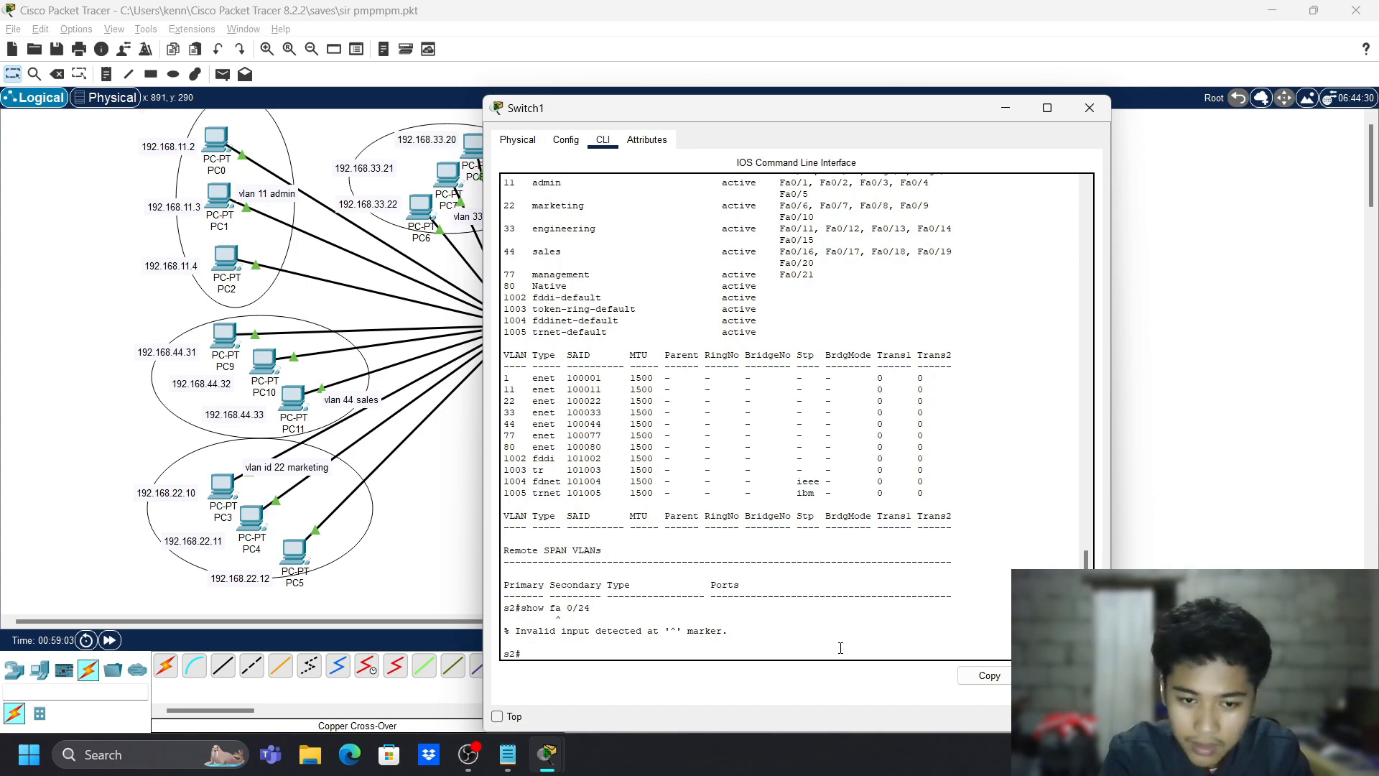
text(show )
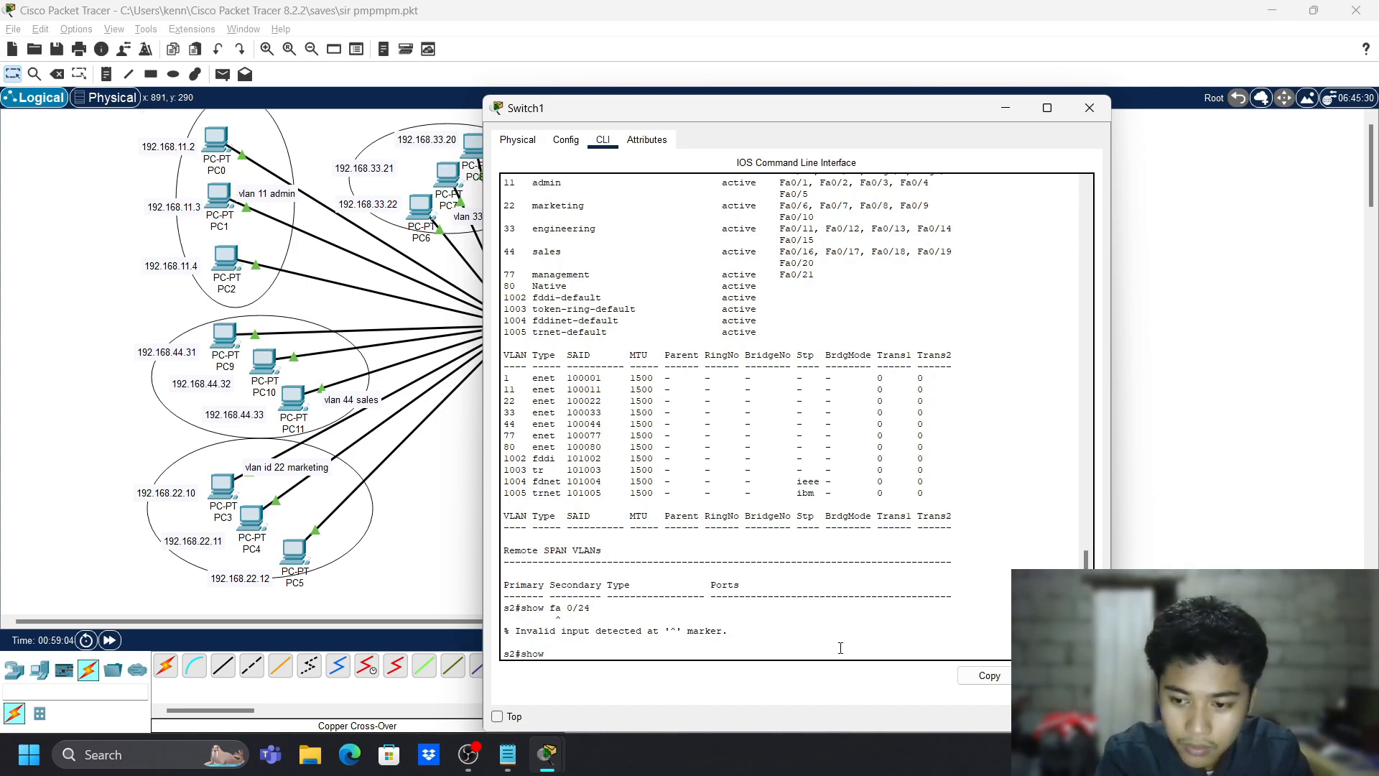
text(ibnt)
key(BackSpace)
key(BackSpace)
key(BackSpace)
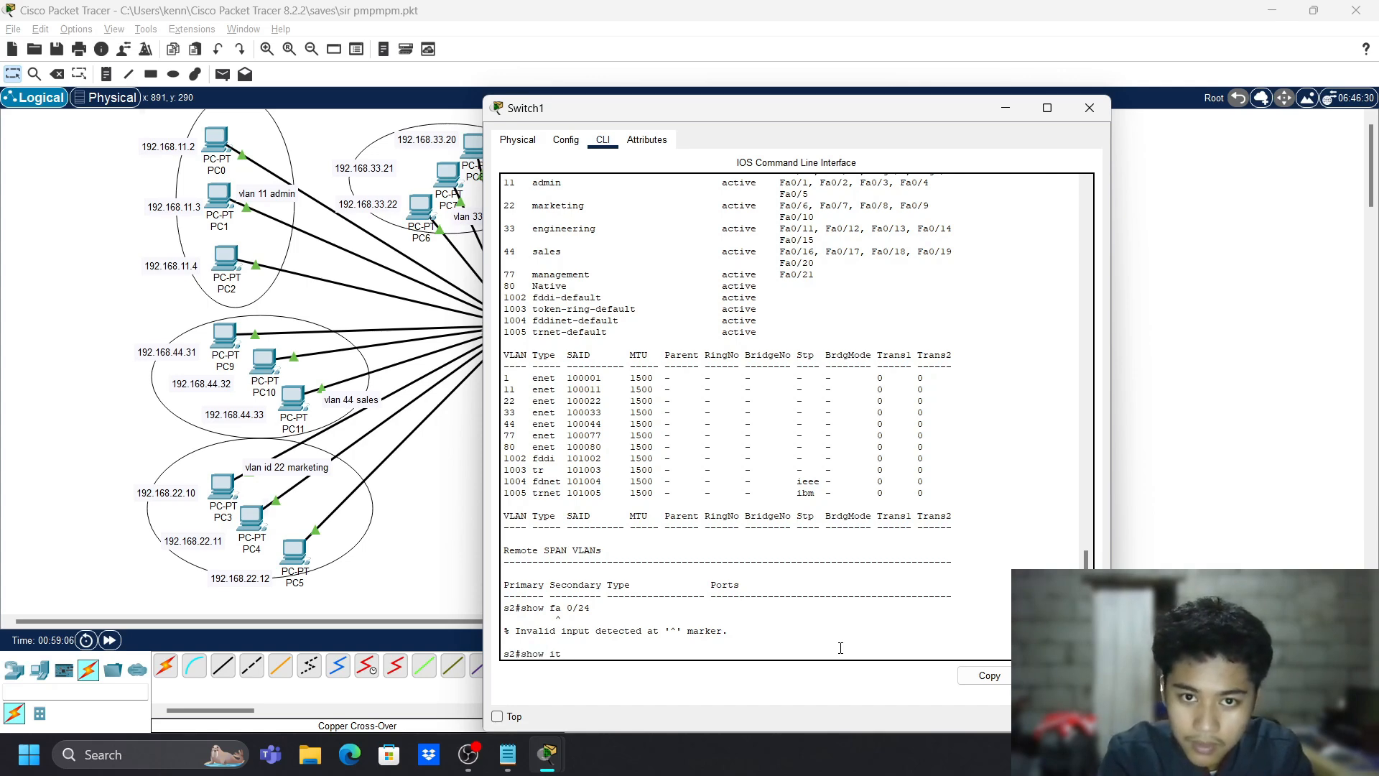
text(nbt)
key(BackSpace)
key(BackSpace)
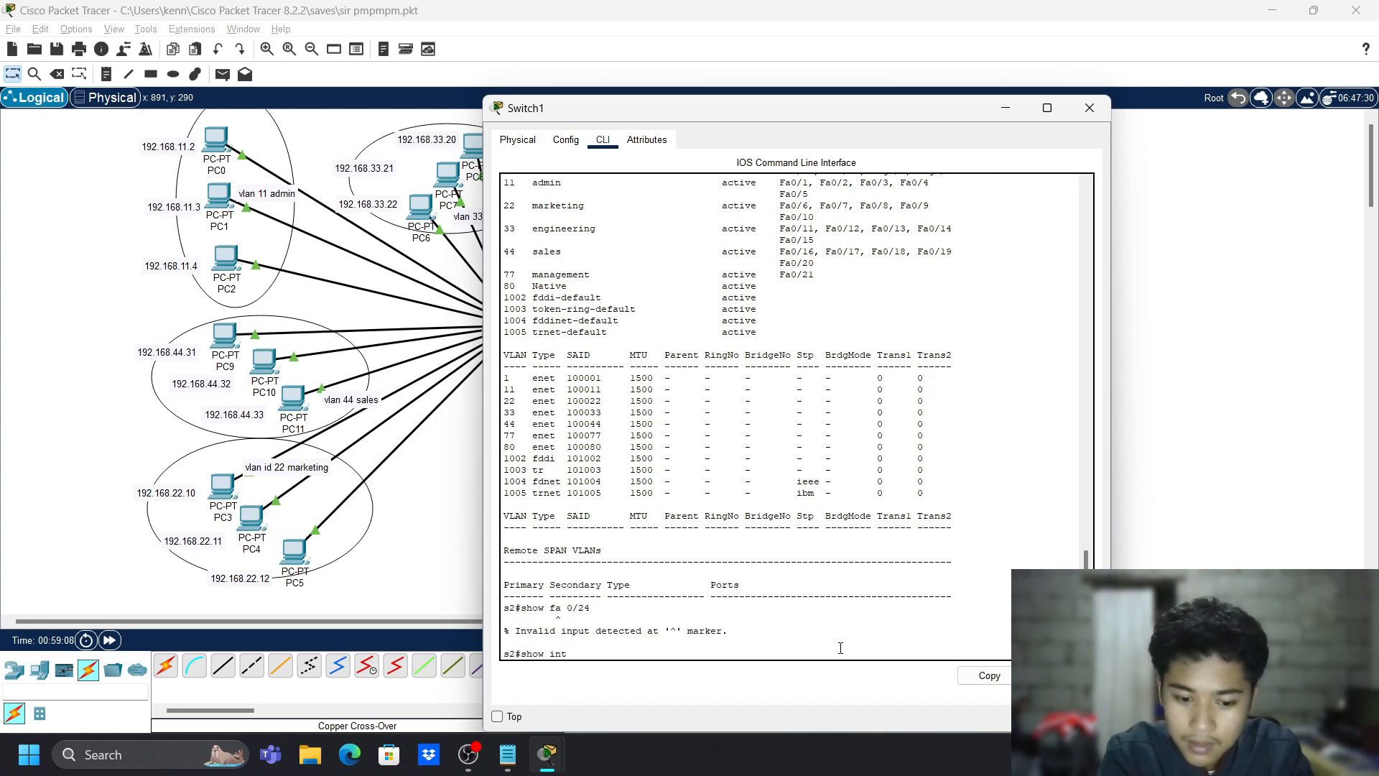
text(t fa 0/)
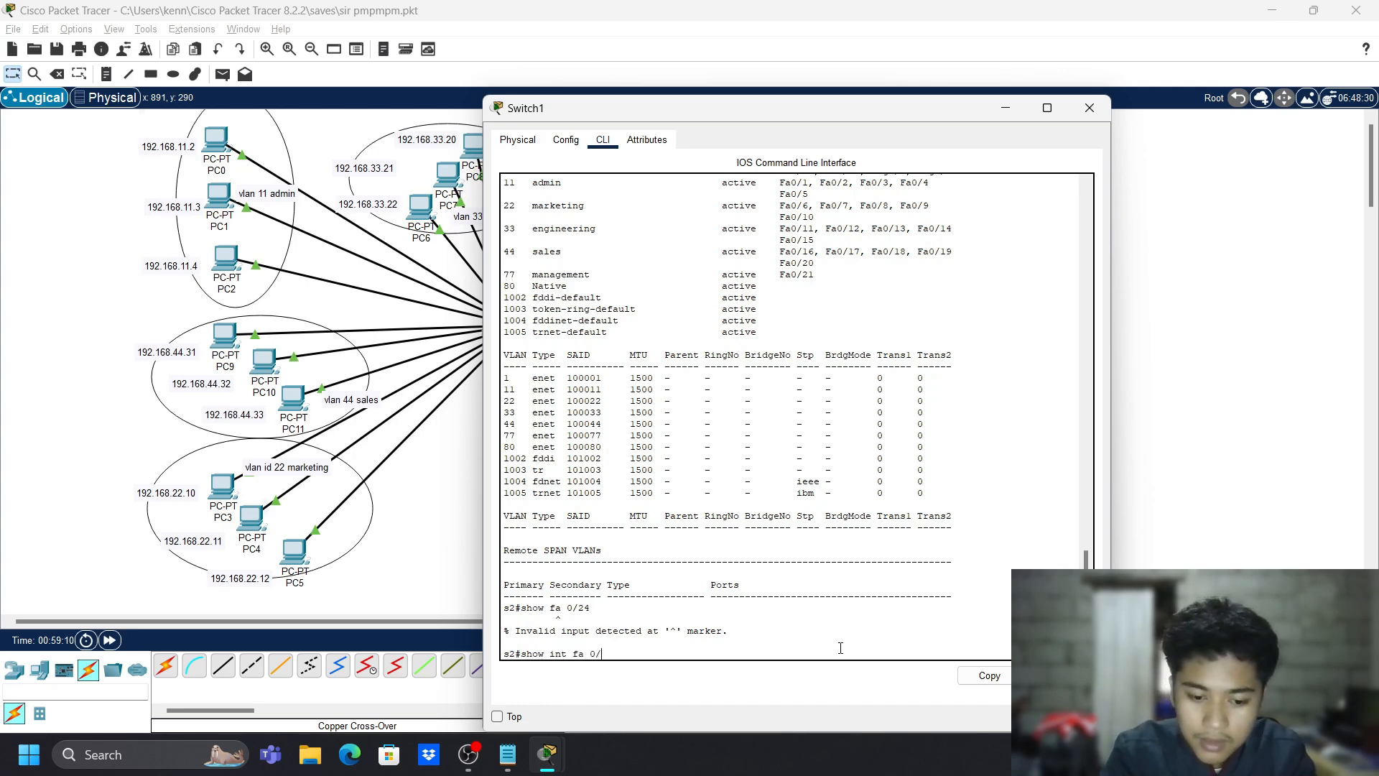
text(24 sw)
key(Return)
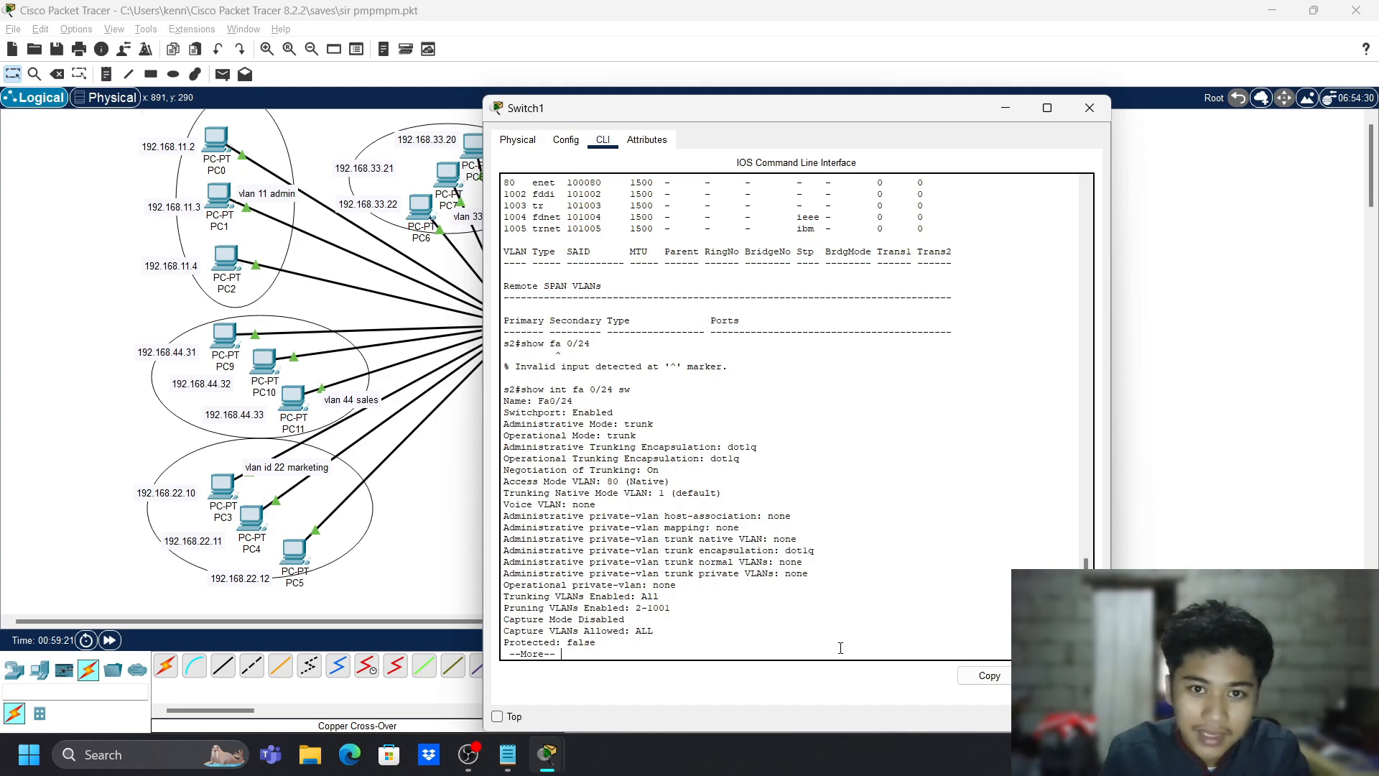
key(space)
- On Switch1, put Fa0/24 into access mode, then back into trunk mode
text(s2#s)
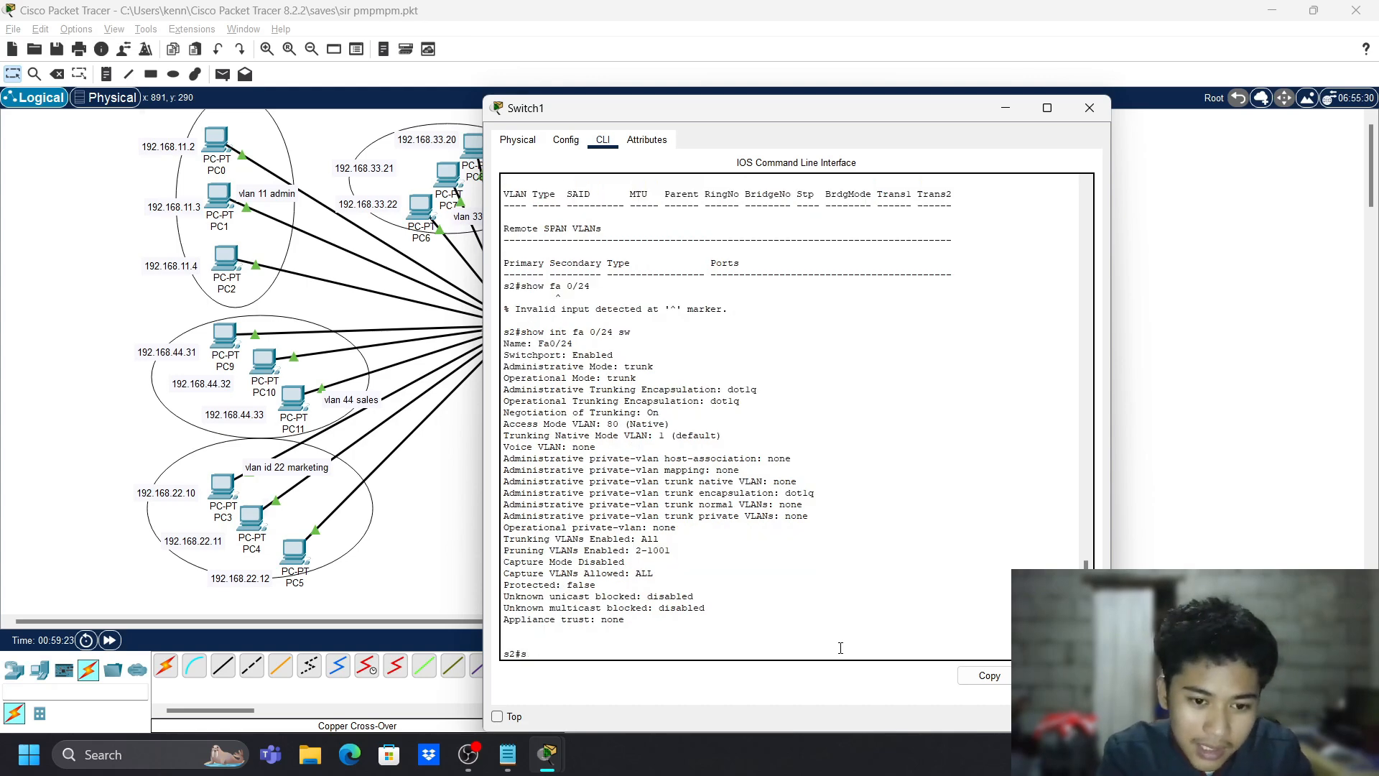
key(BackSpace)
text(cong )
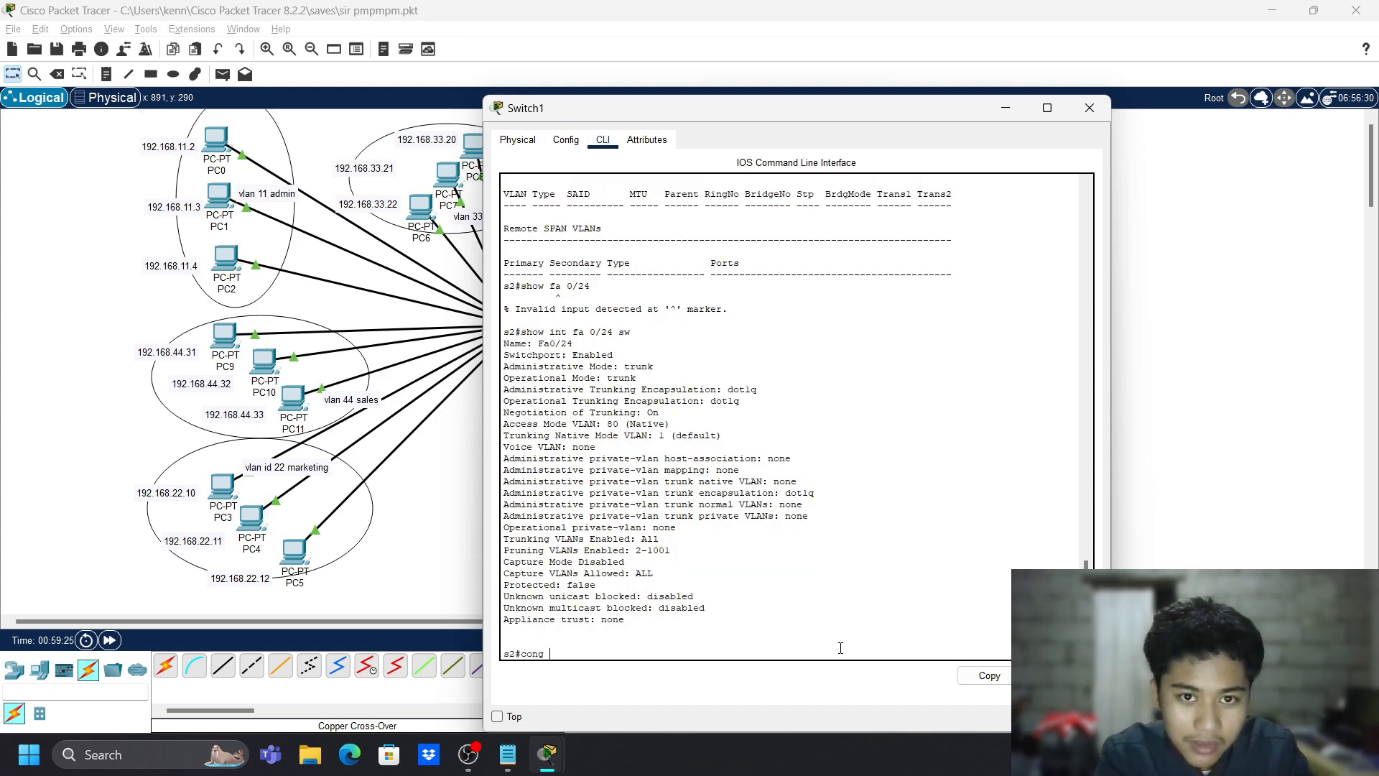
text( t)
key(Return)
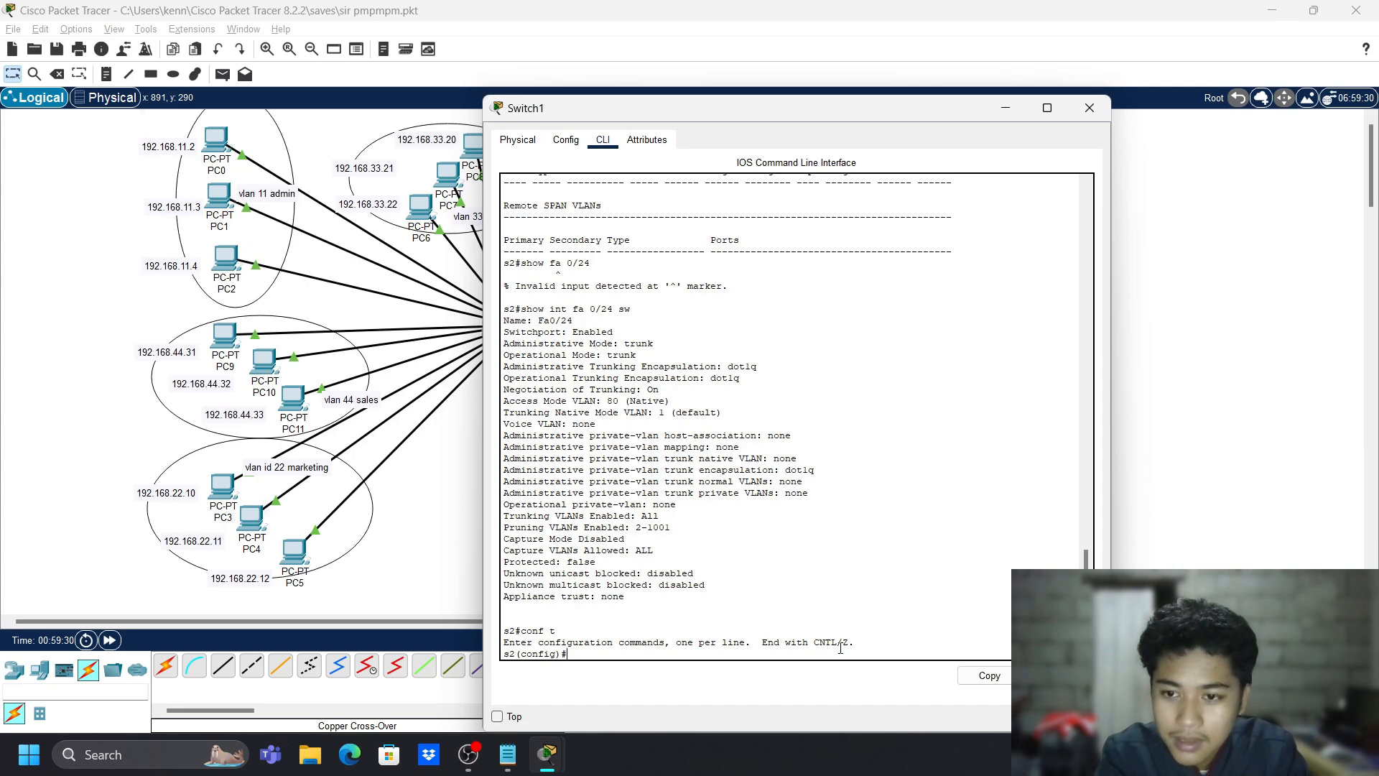
text(int )
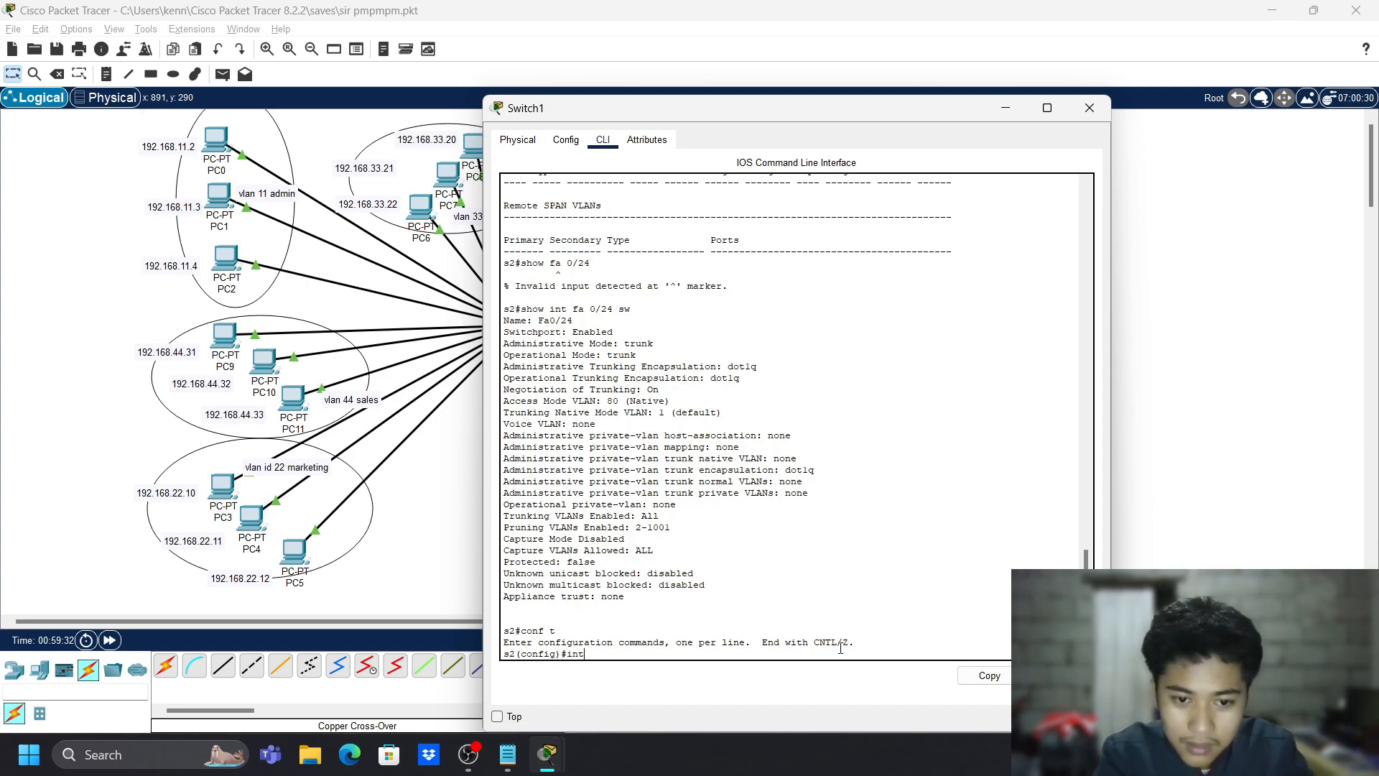
text(fa)
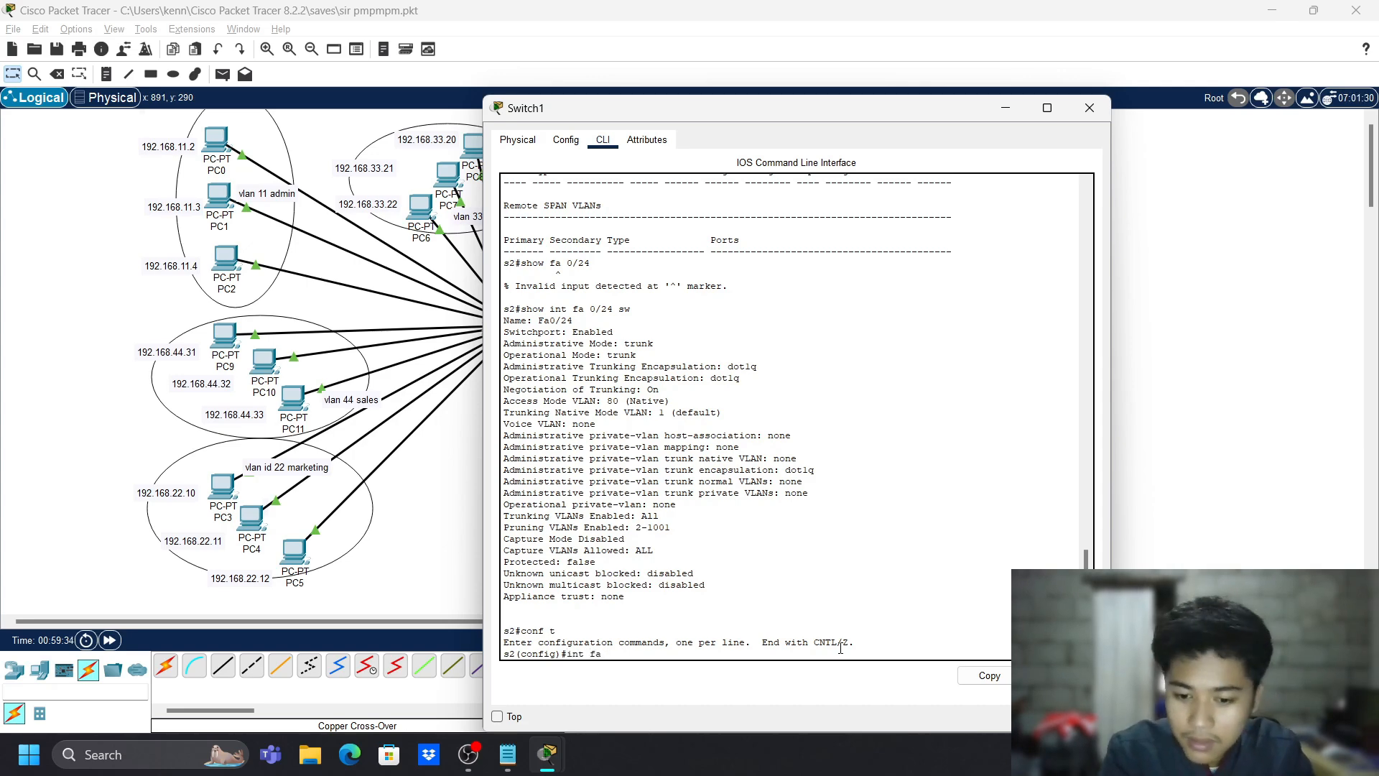
text( 0/24)
key(Return)
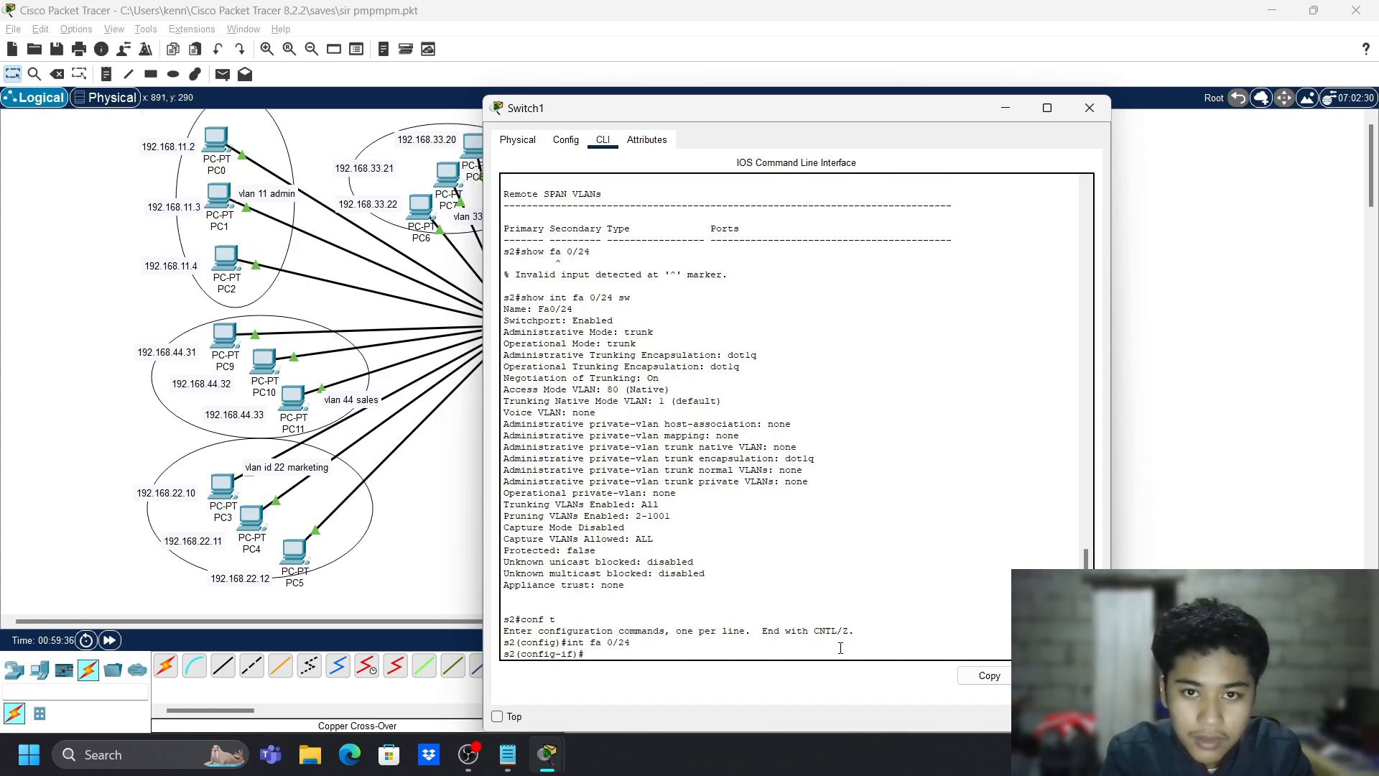
text(sw m a)
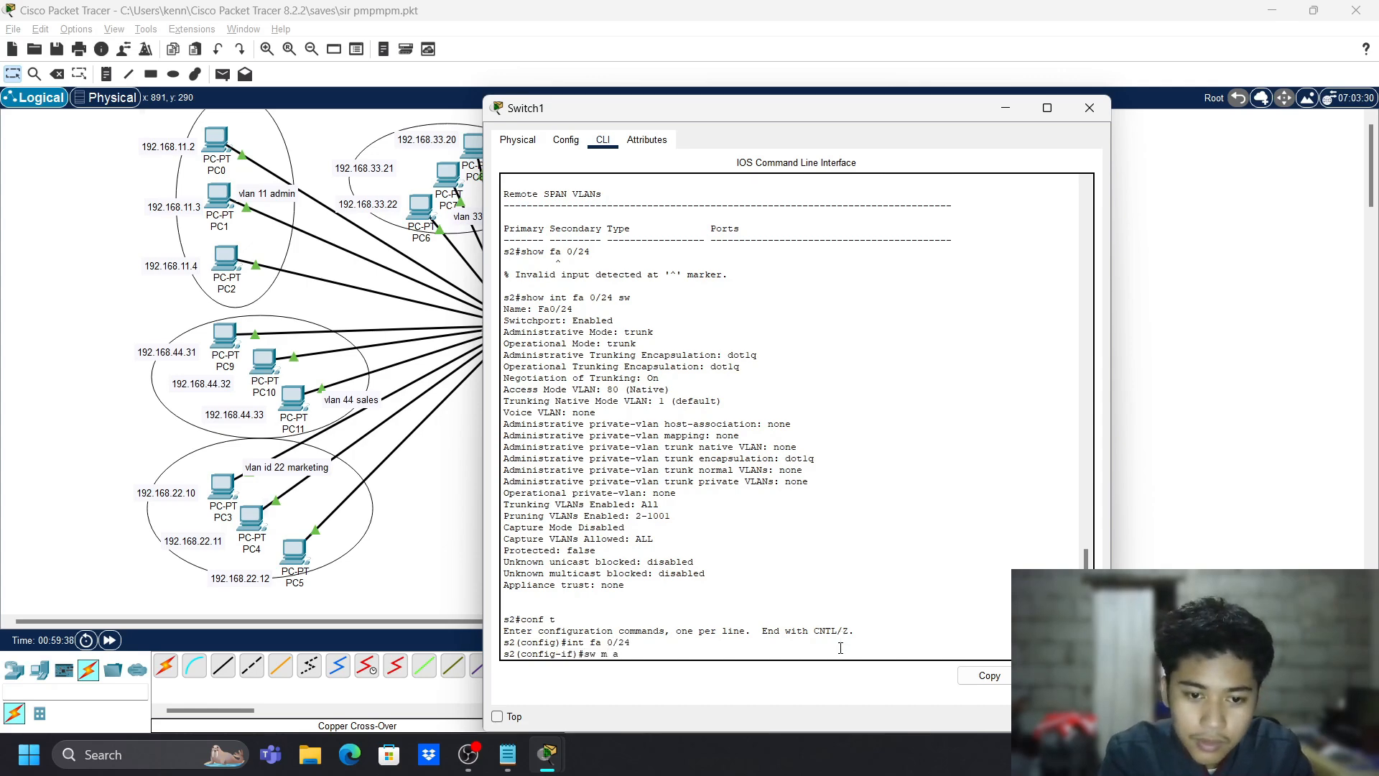
key(Return)
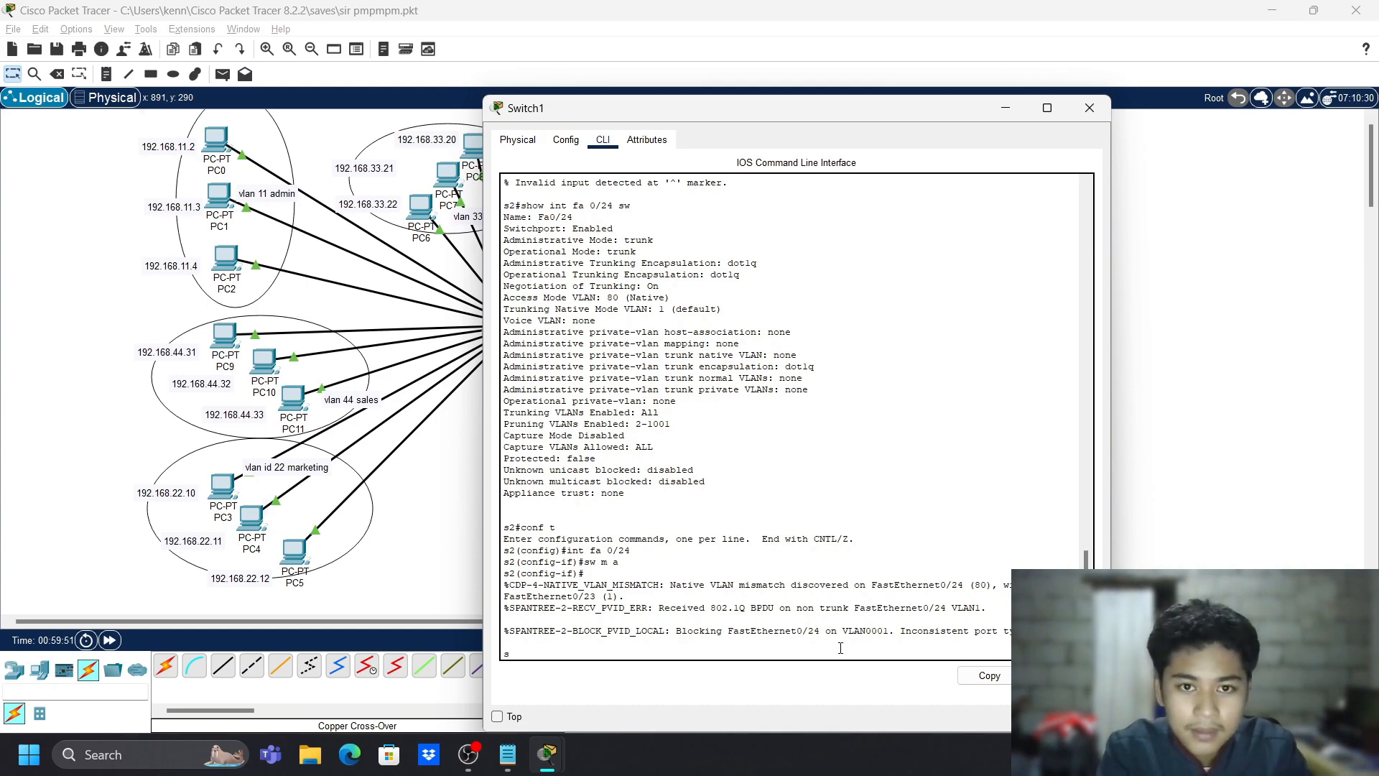
text(w m trunk)
key(Return)
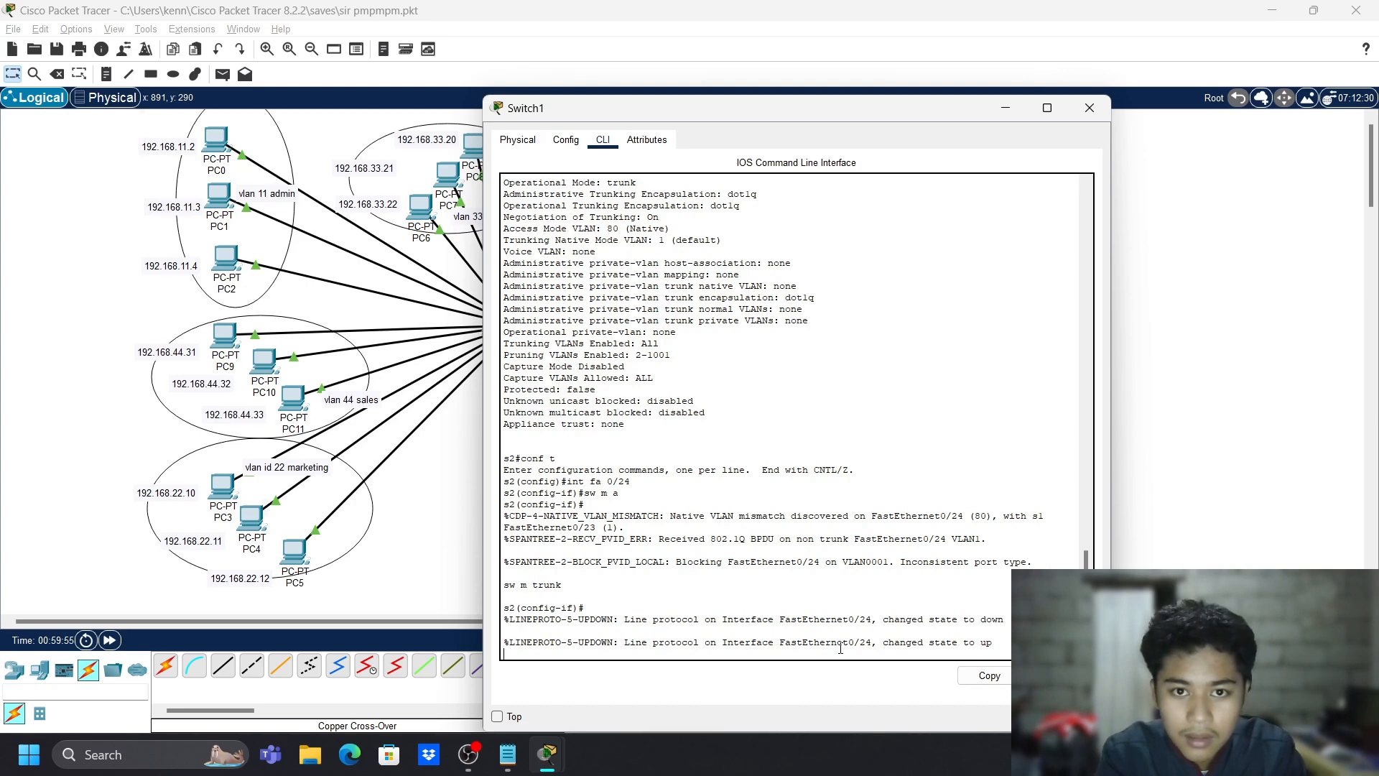
scroll(914, 431, up, 12)
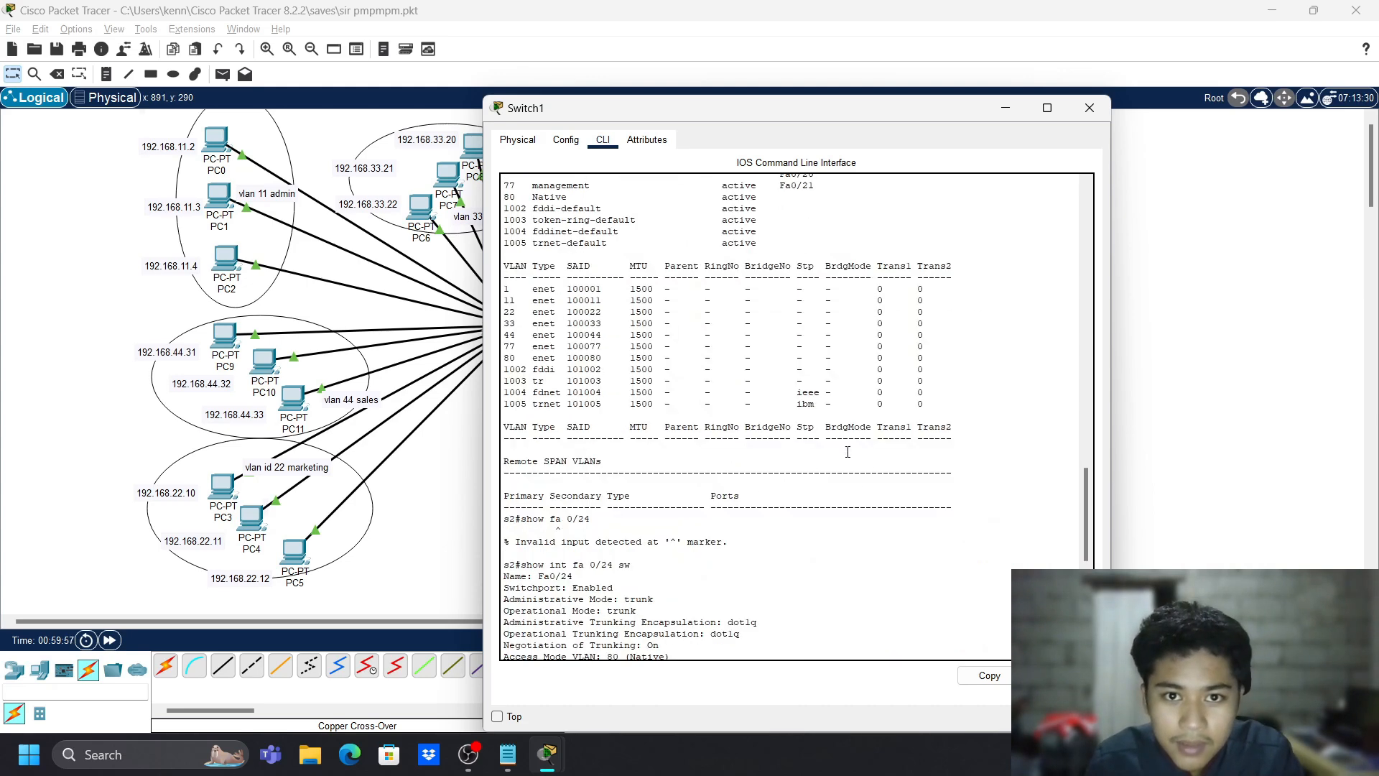
- Assign Switch1's Fa0/24 to access VLAN 80
scroll(847, 451, up, 6)
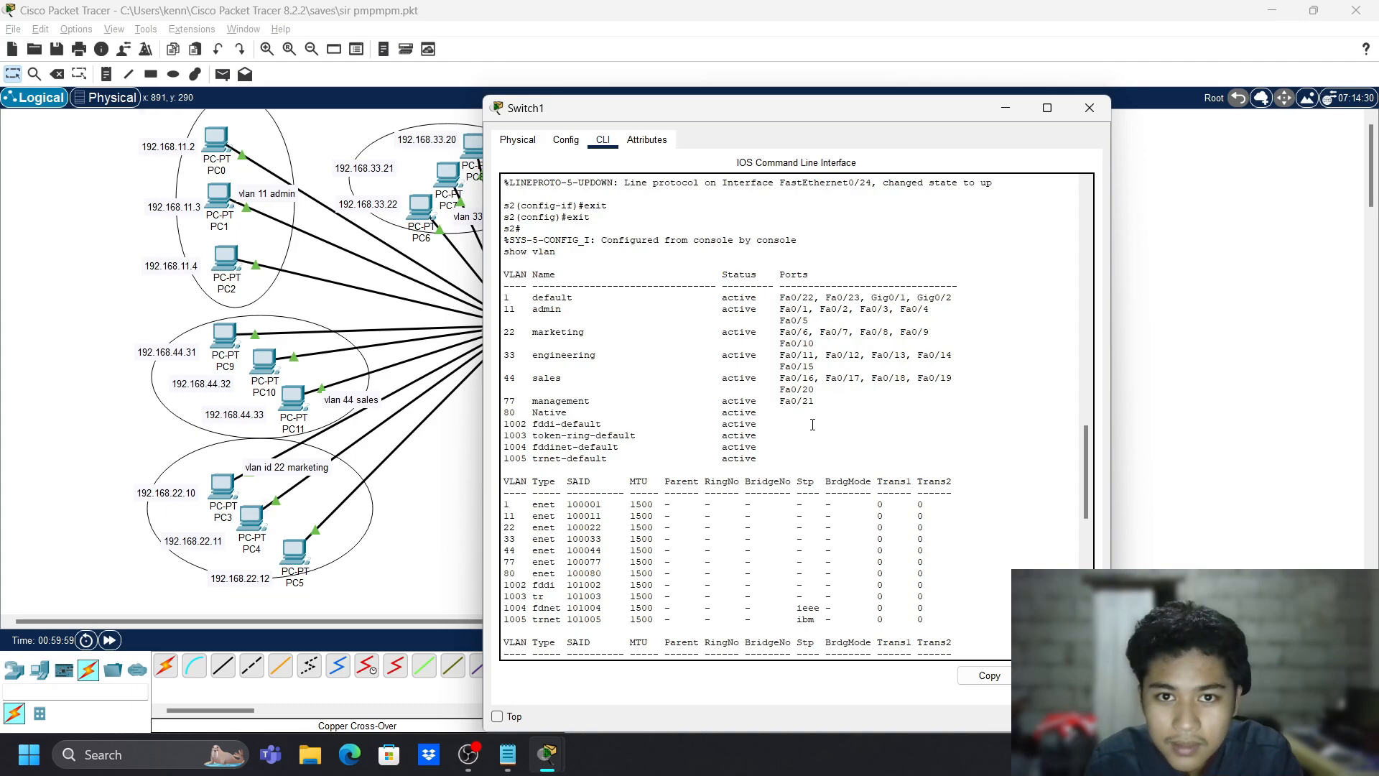
scroll(814, 429, down, 18)
scroll(813, 425, up, 8)
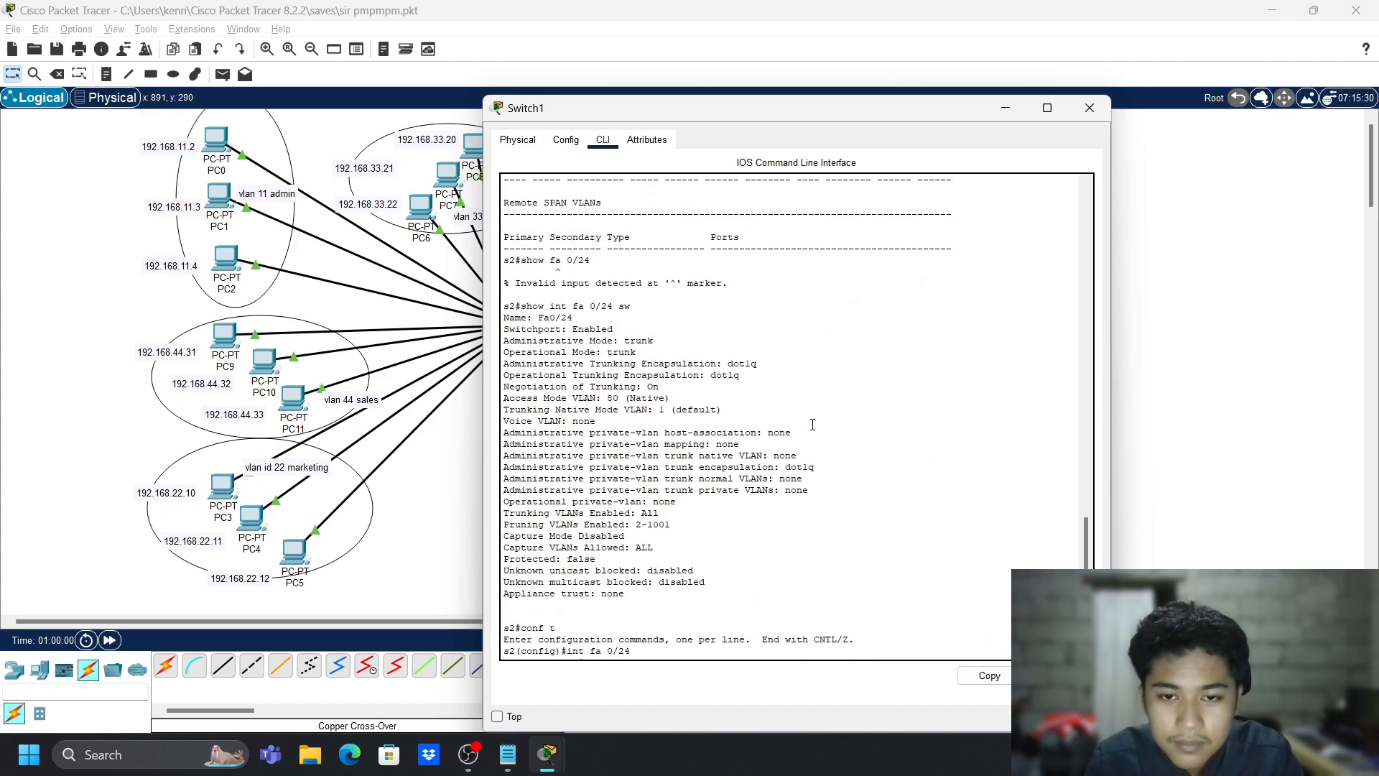
scroll(812, 423, down, 9)
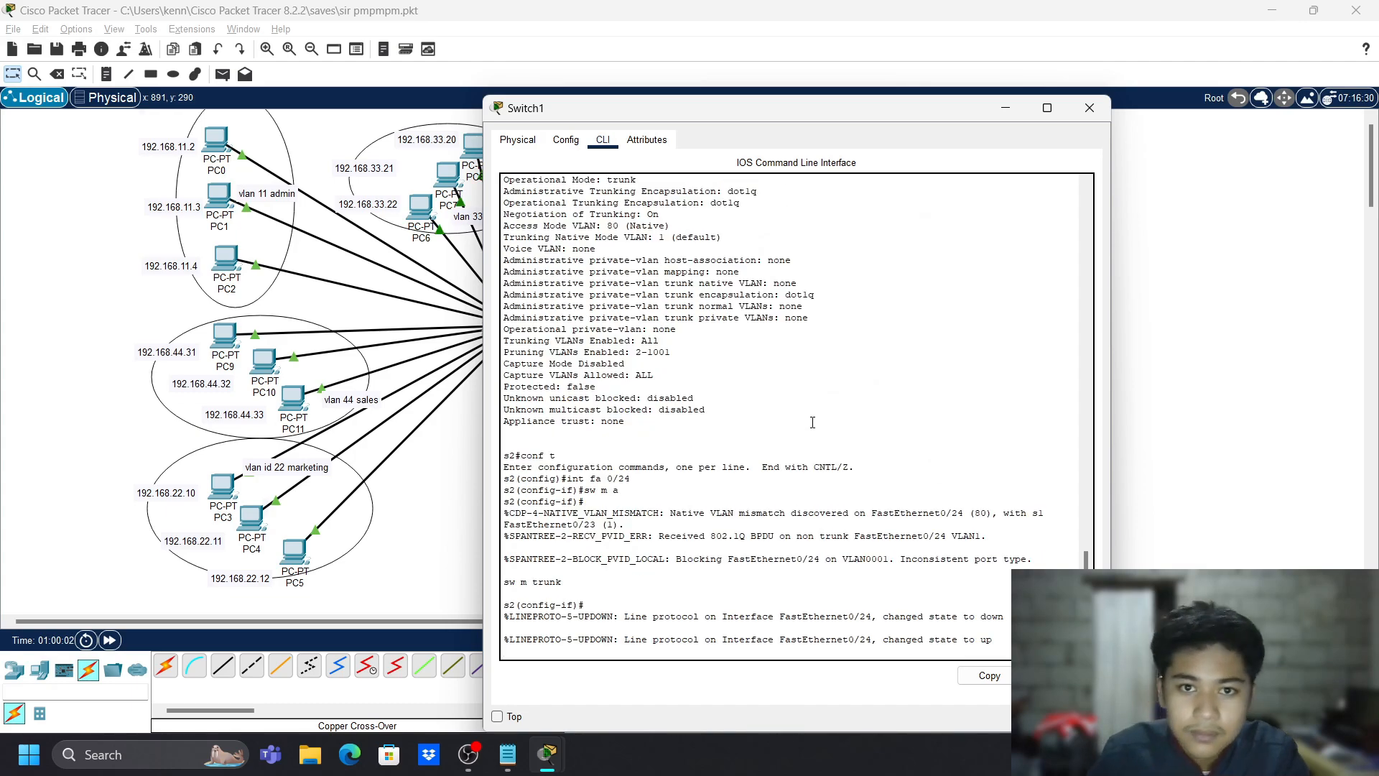
key(Return)
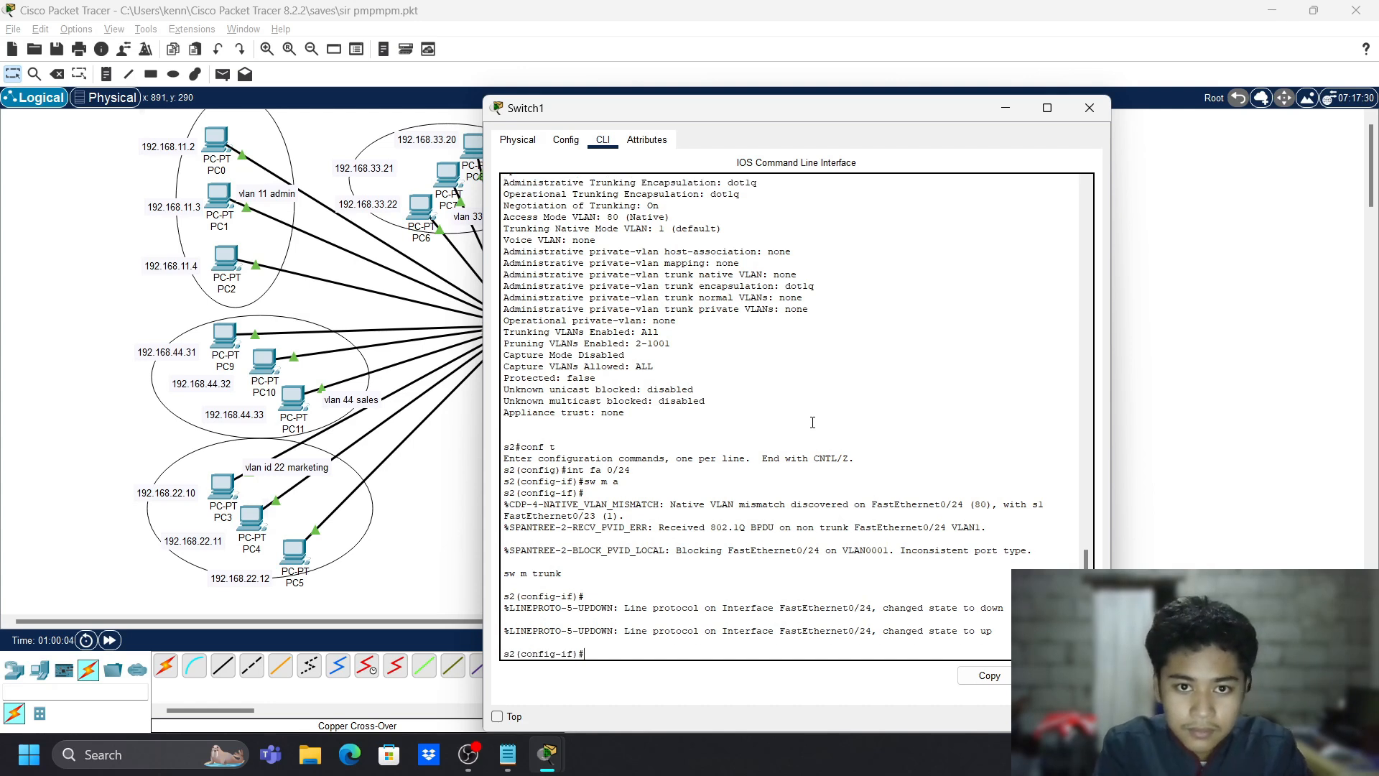
text(s)
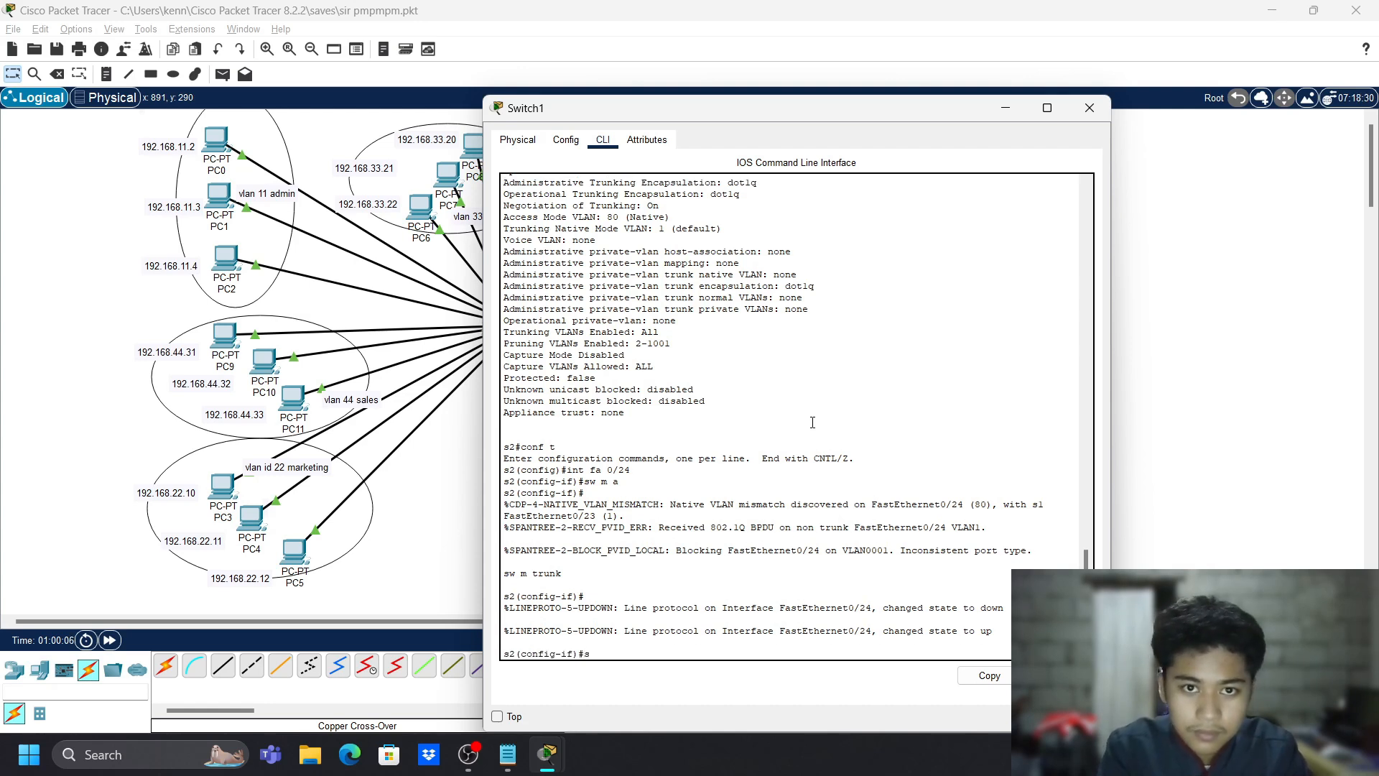
text(w)
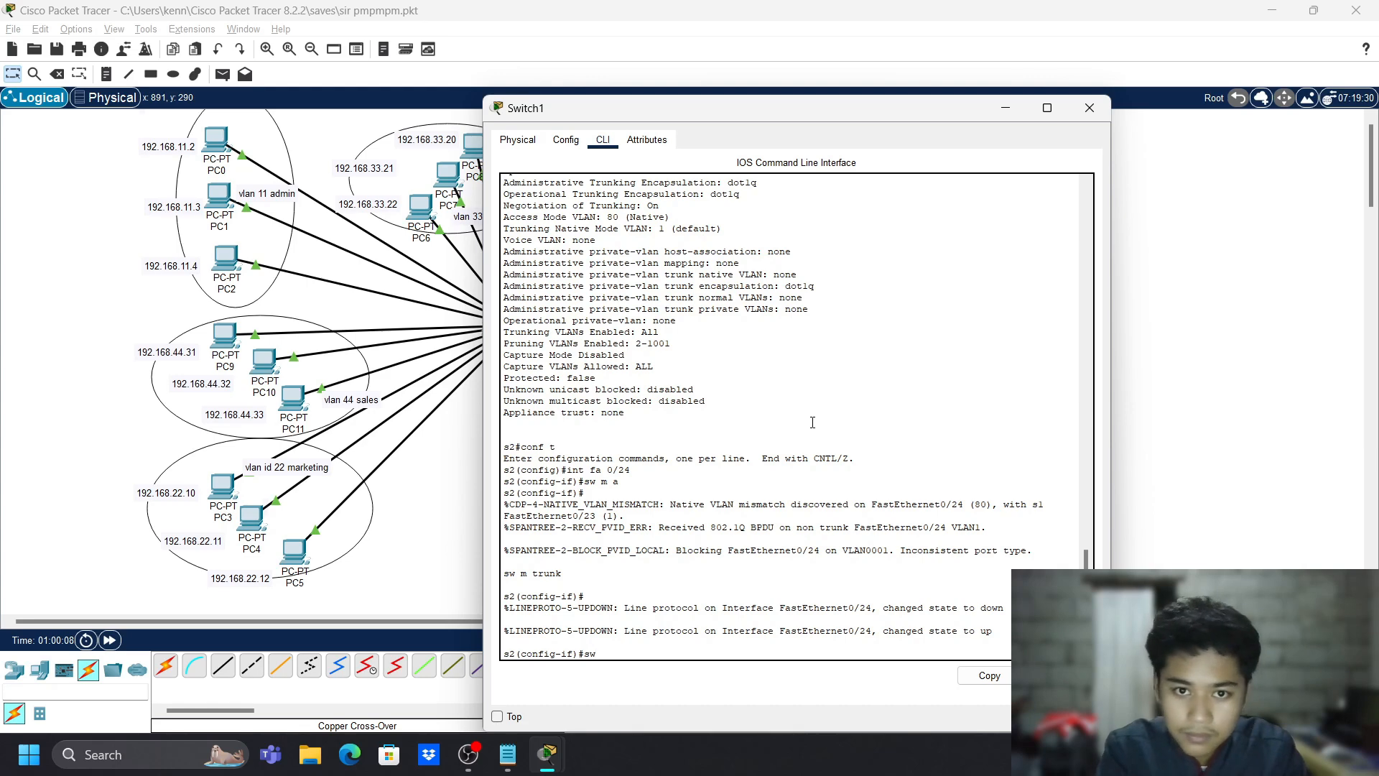
text( a vlan 80)
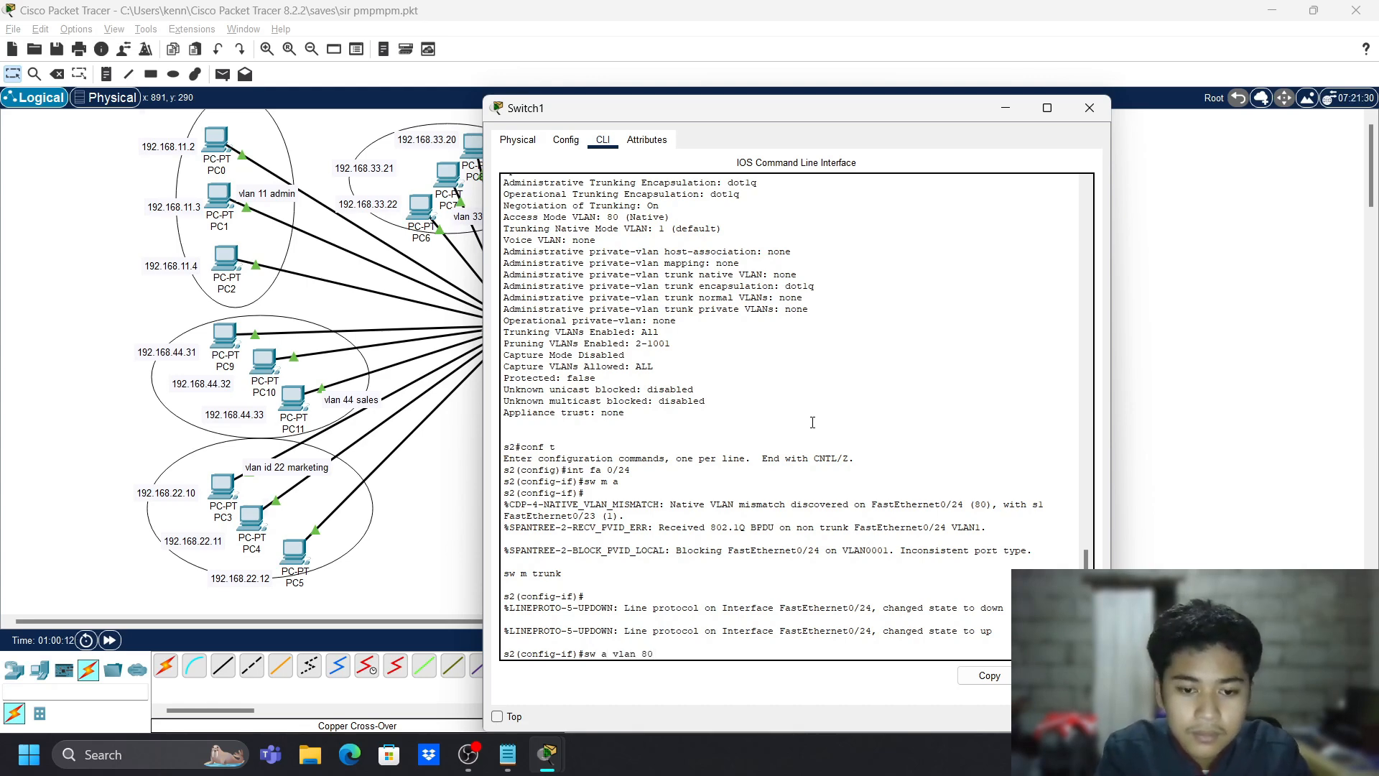
key(Return)
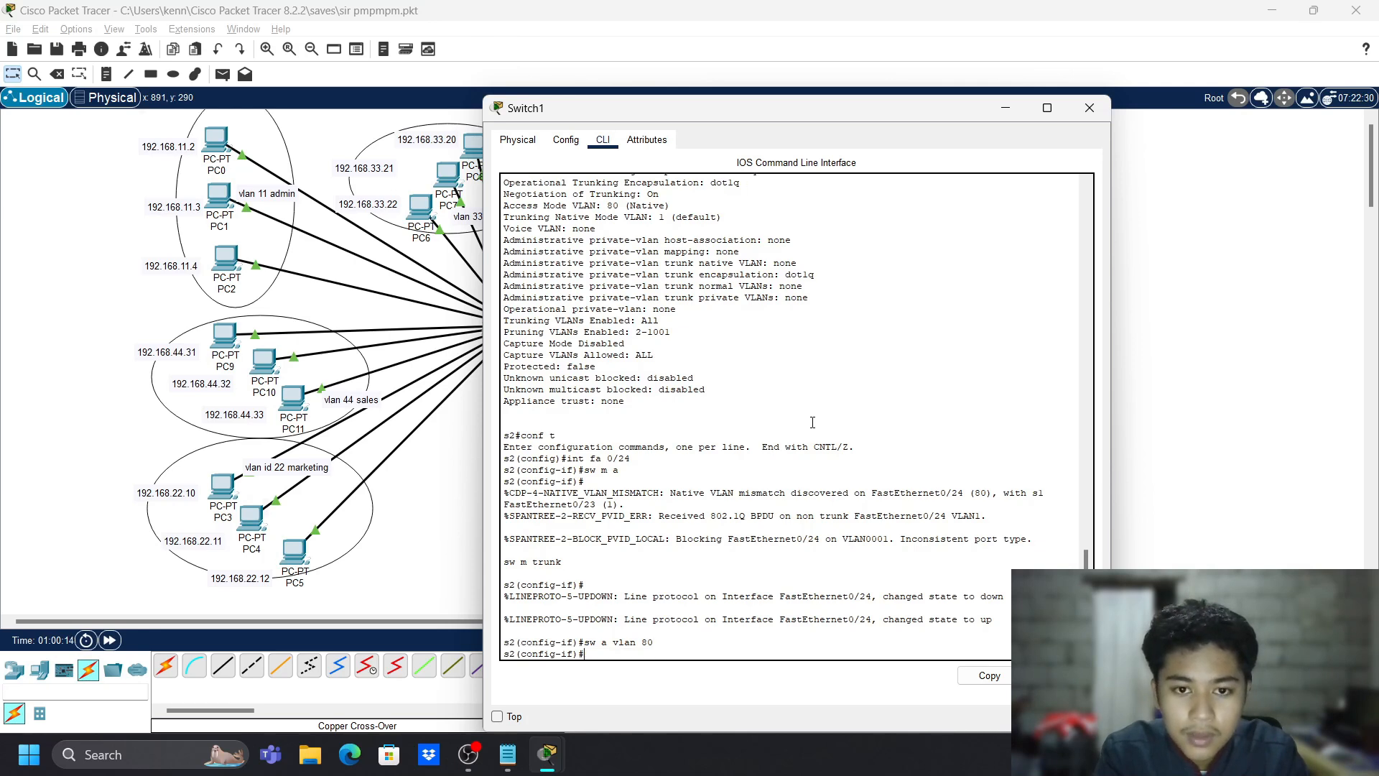
- Return to privileged mode and run show vlan brief, listing VLAN 80 Native
text(exit)
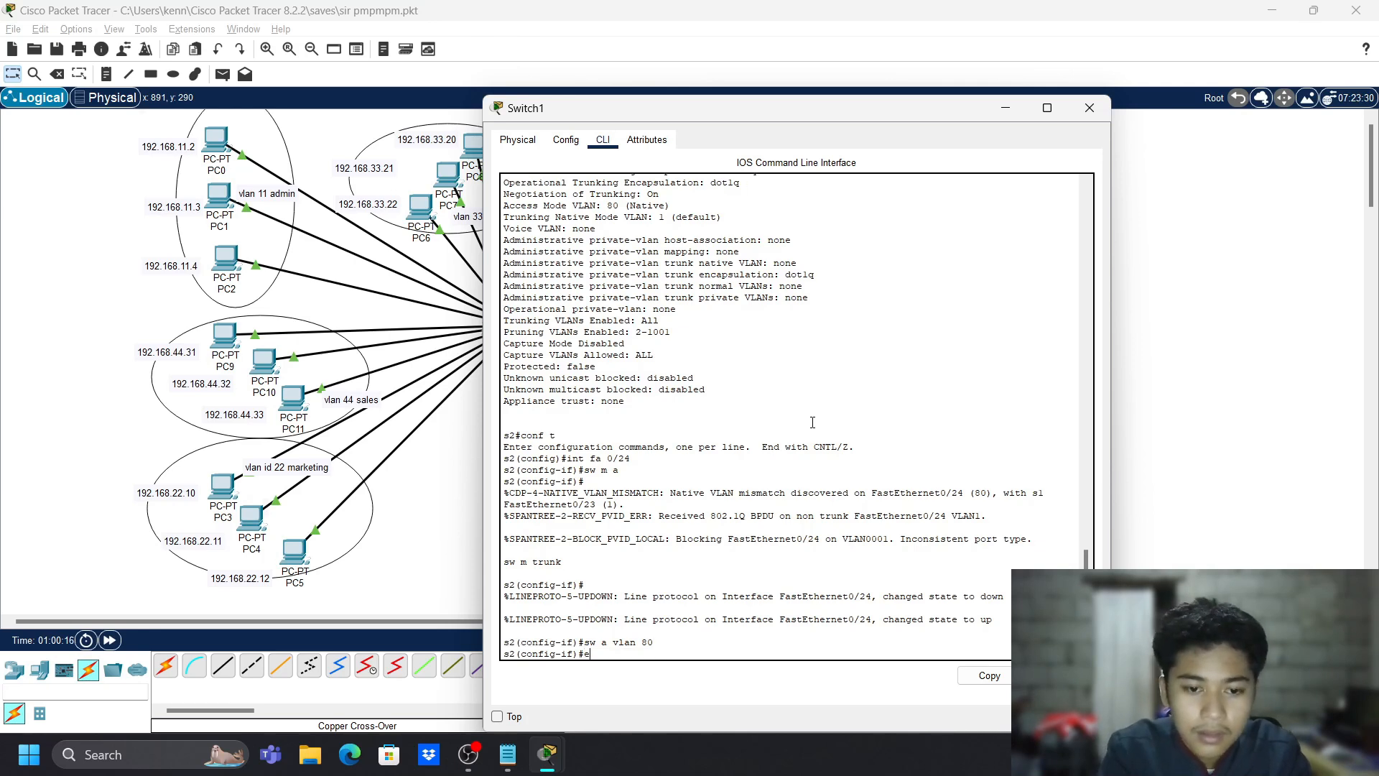
key(Return)
text(exit)
key(Return)
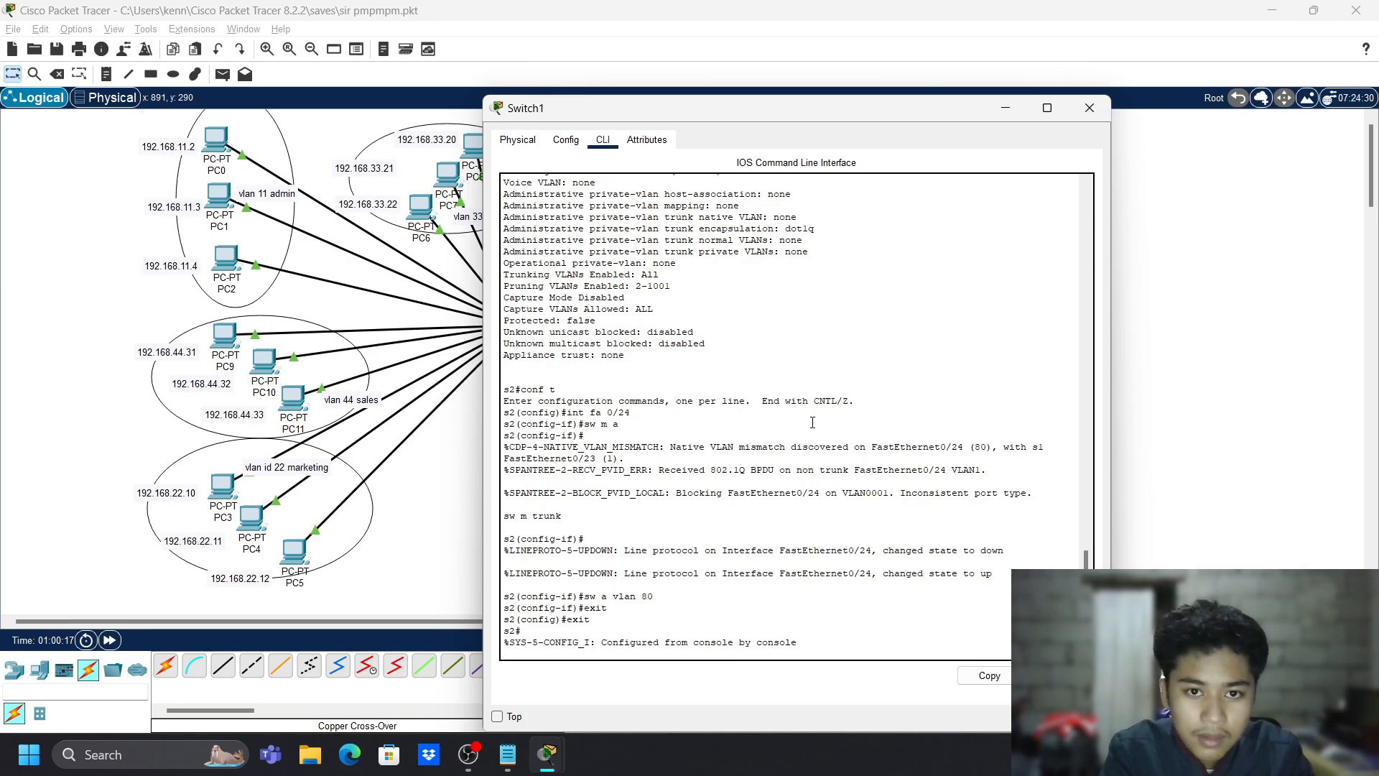
text(show vlan brief)
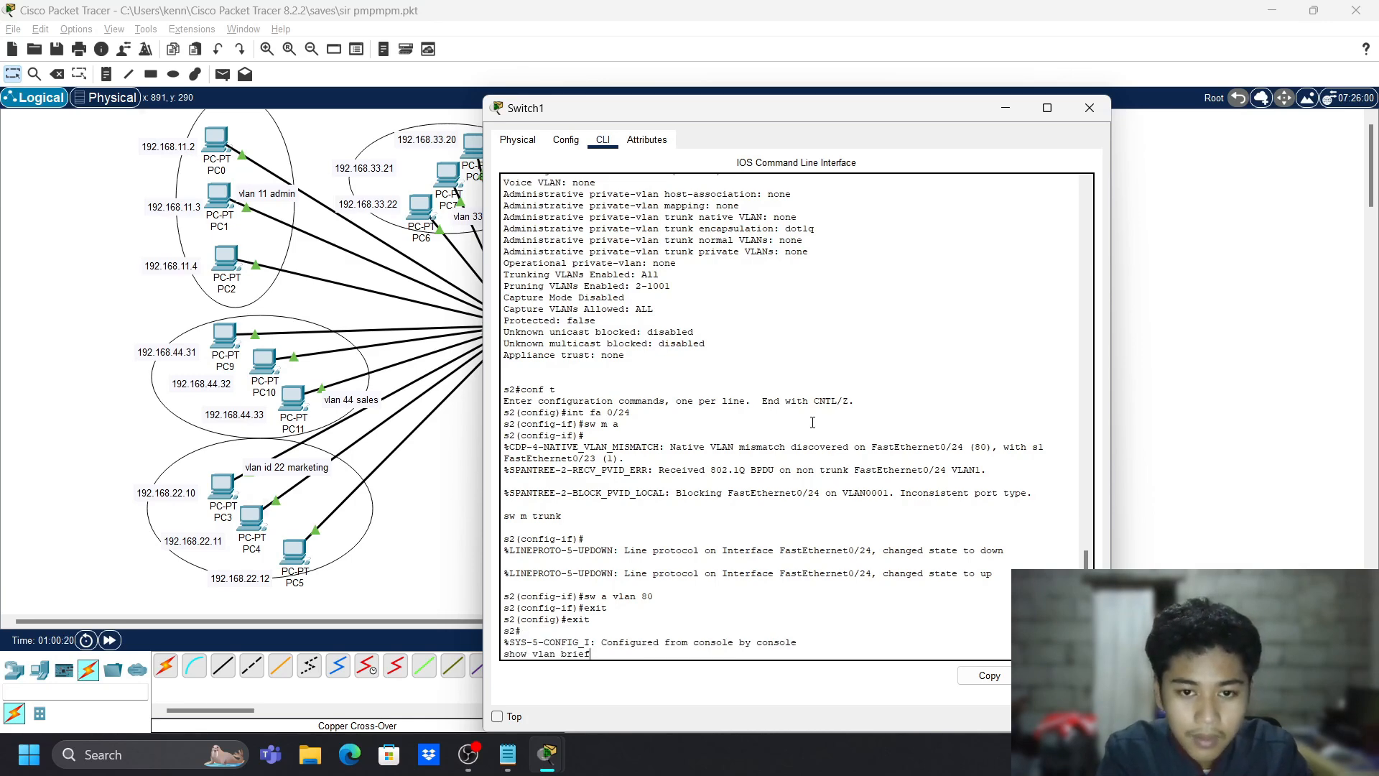
key(Return)
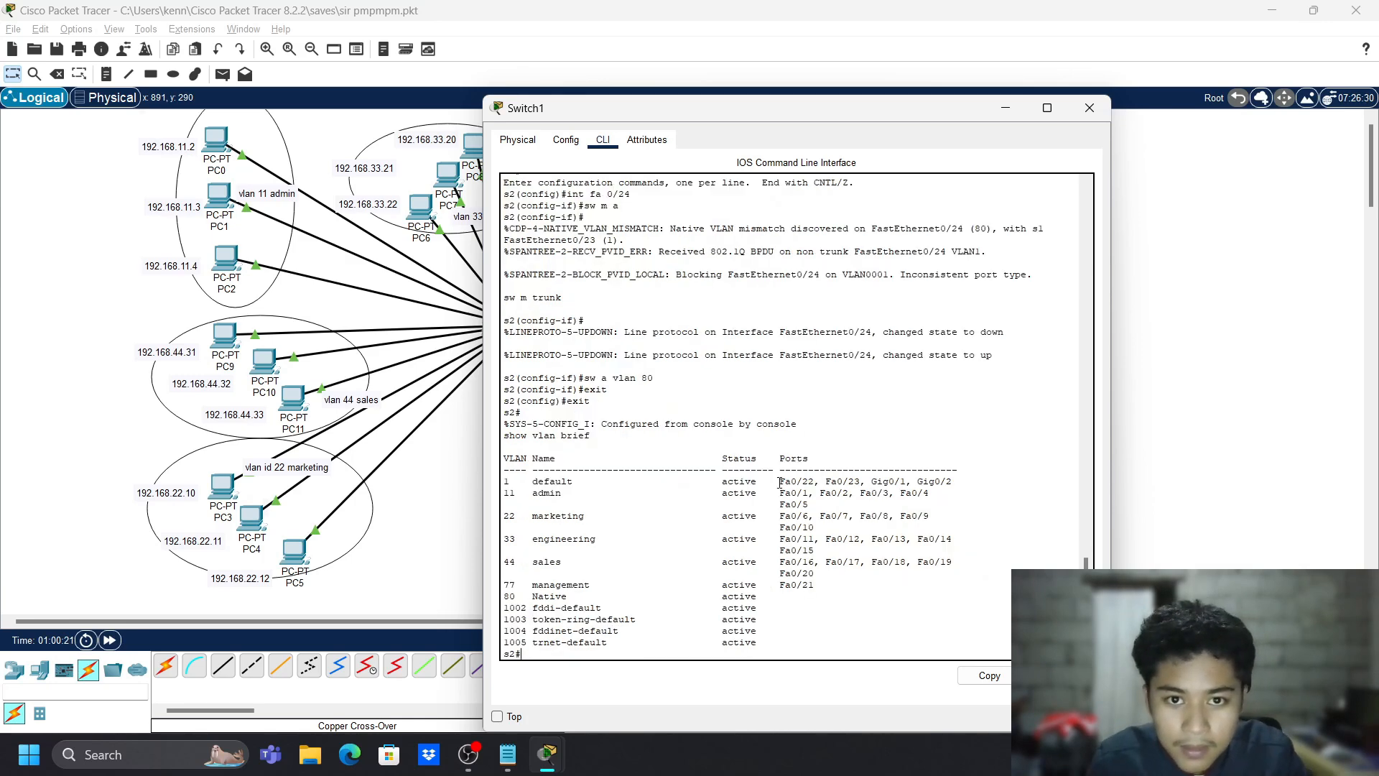
- Highlight part of Switch1's VLAN table, then return to the topology and open Switch0
drag(764, 596, 625, 516)
click(846, 637)
click(474, 754)
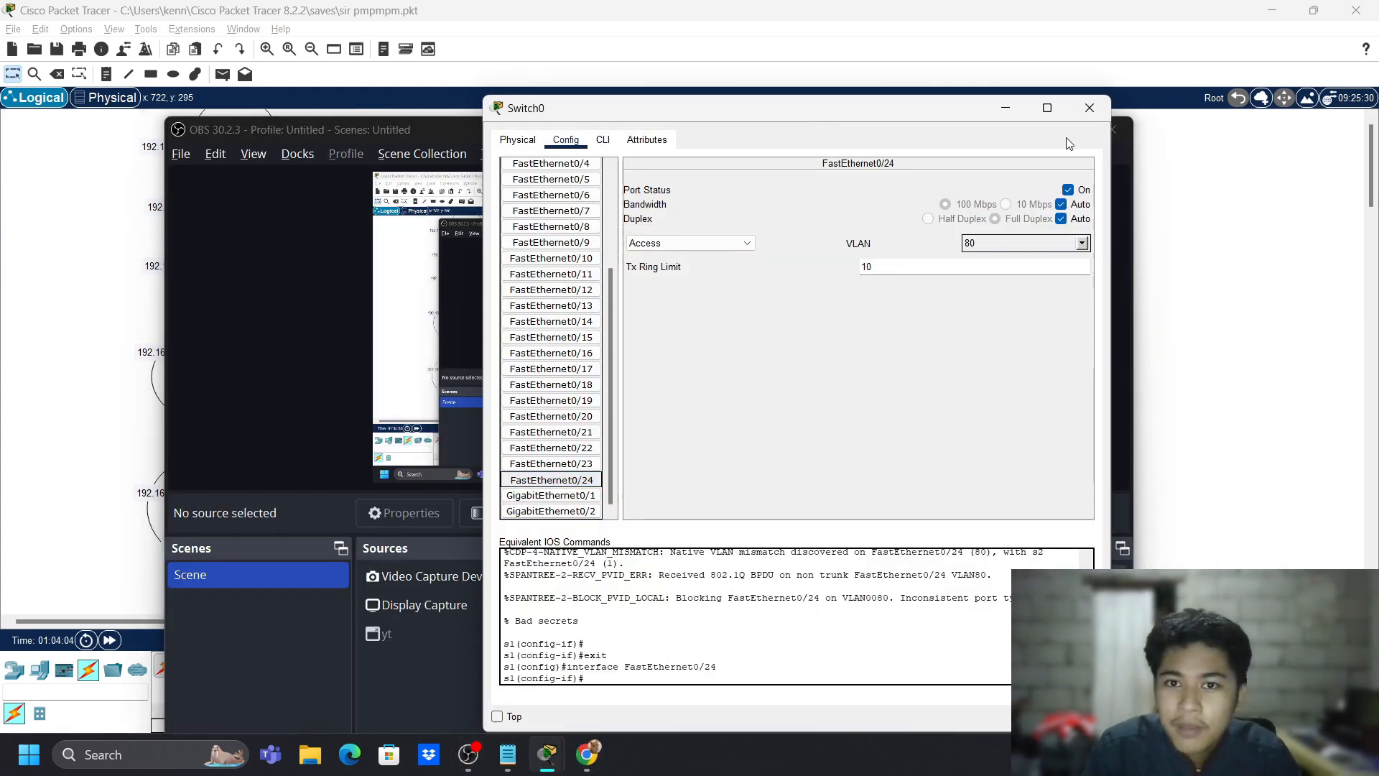
click(1229, 211)
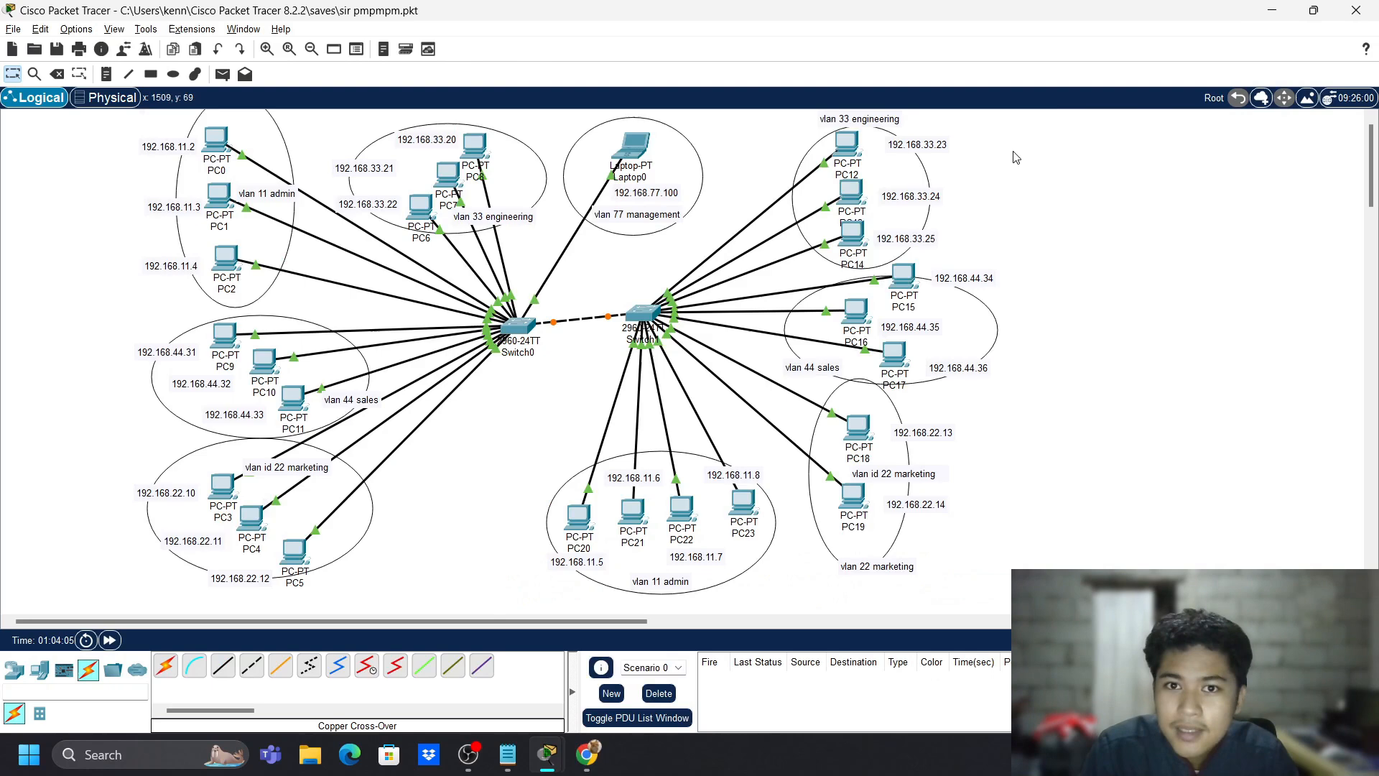
click(519, 325)
- Check Switch0's FastEthernet0/14, 0/23 and 0/24 port settings in the Config tab
click(519, 325)
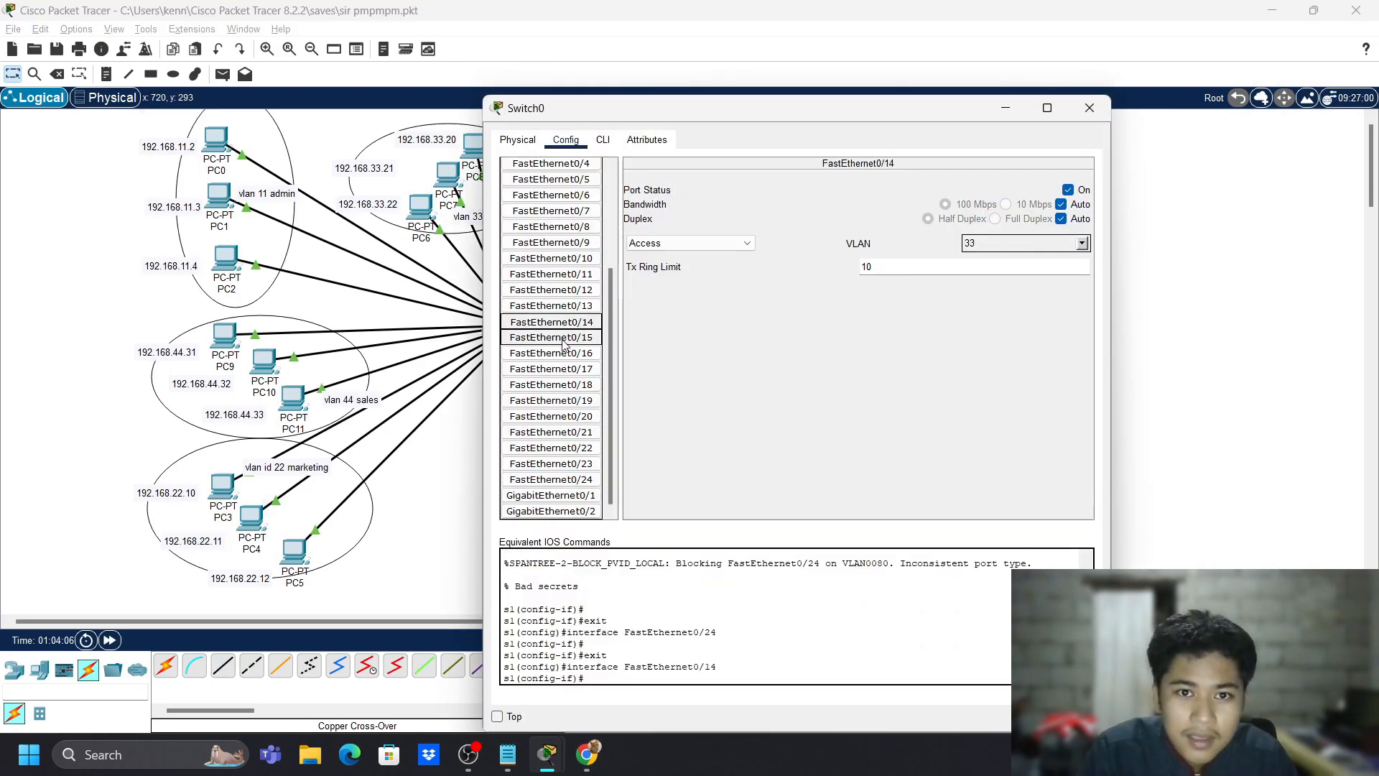
click(583, 465)
click(579, 480)
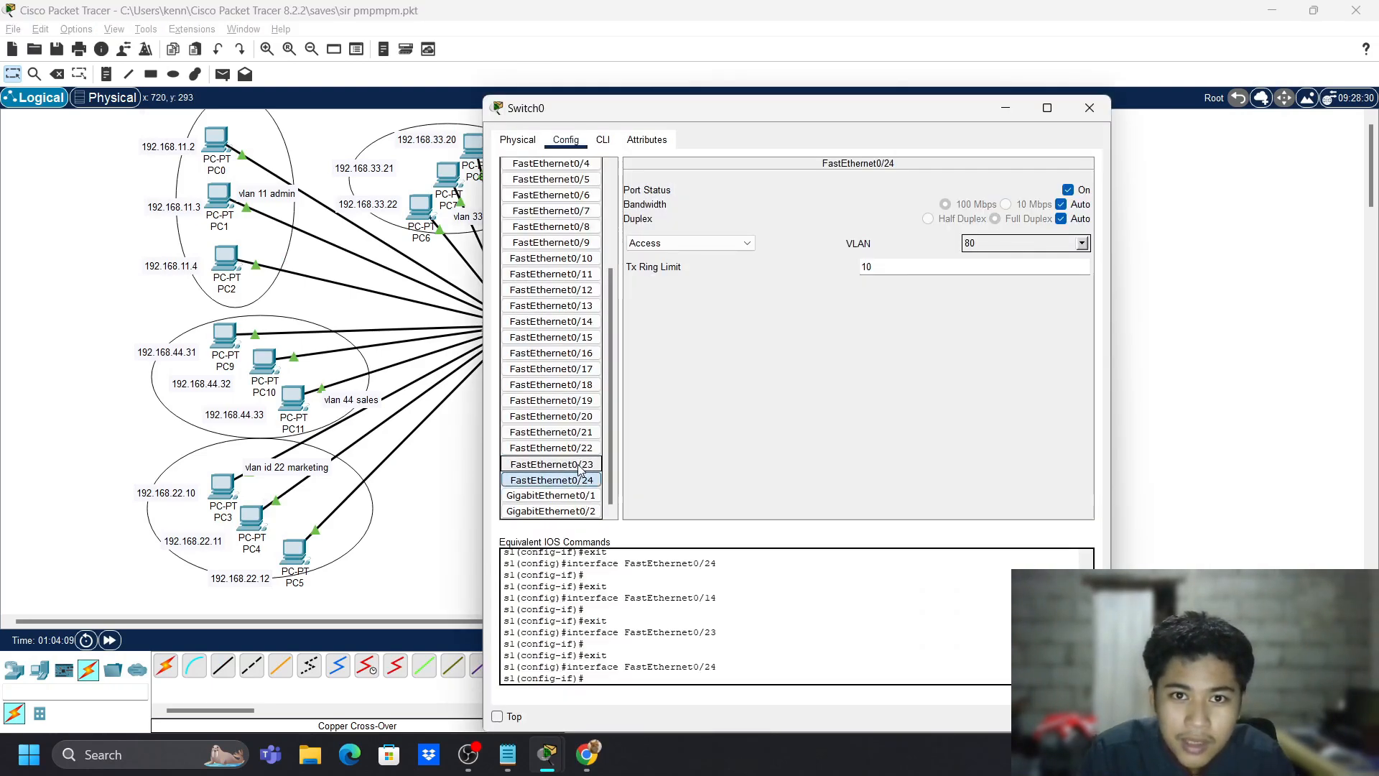
click(580, 464)
double_click(576, 481)
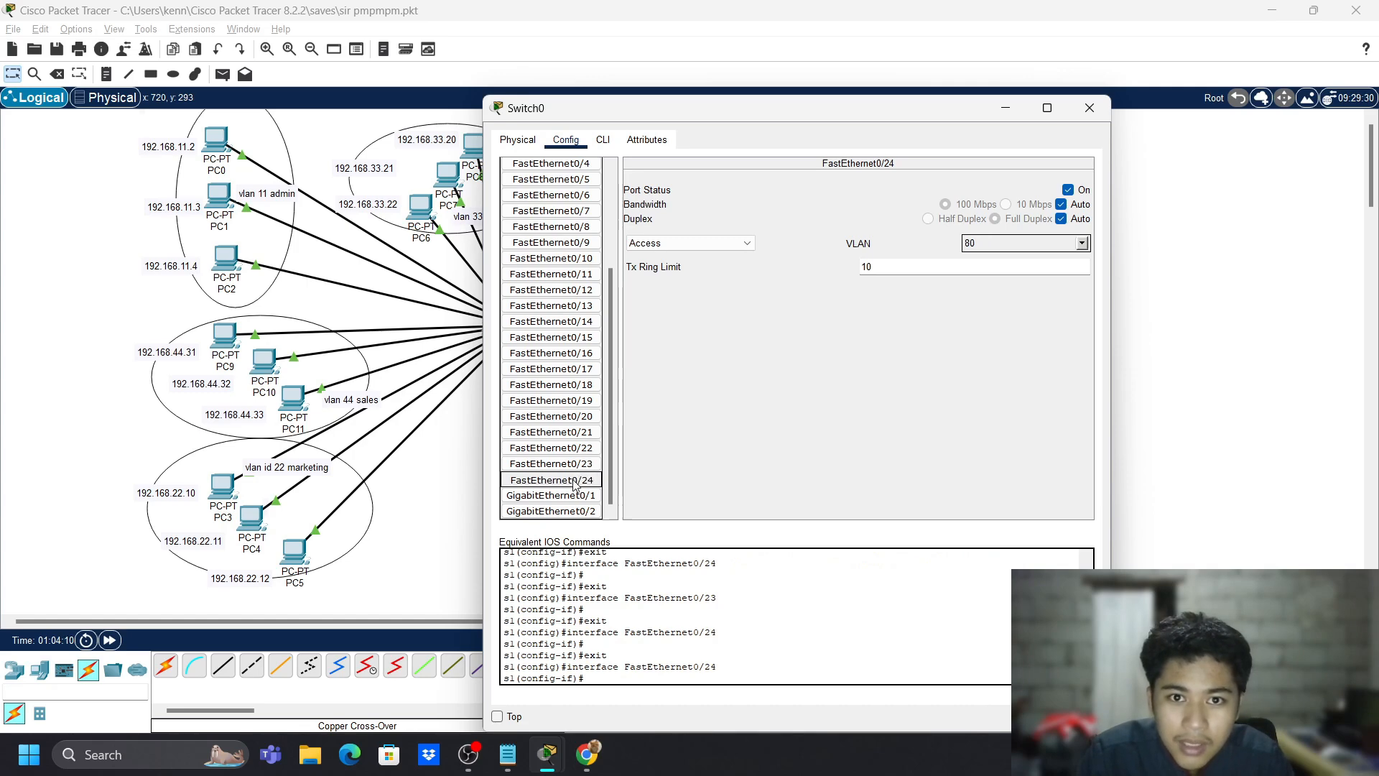
click(602, 140)
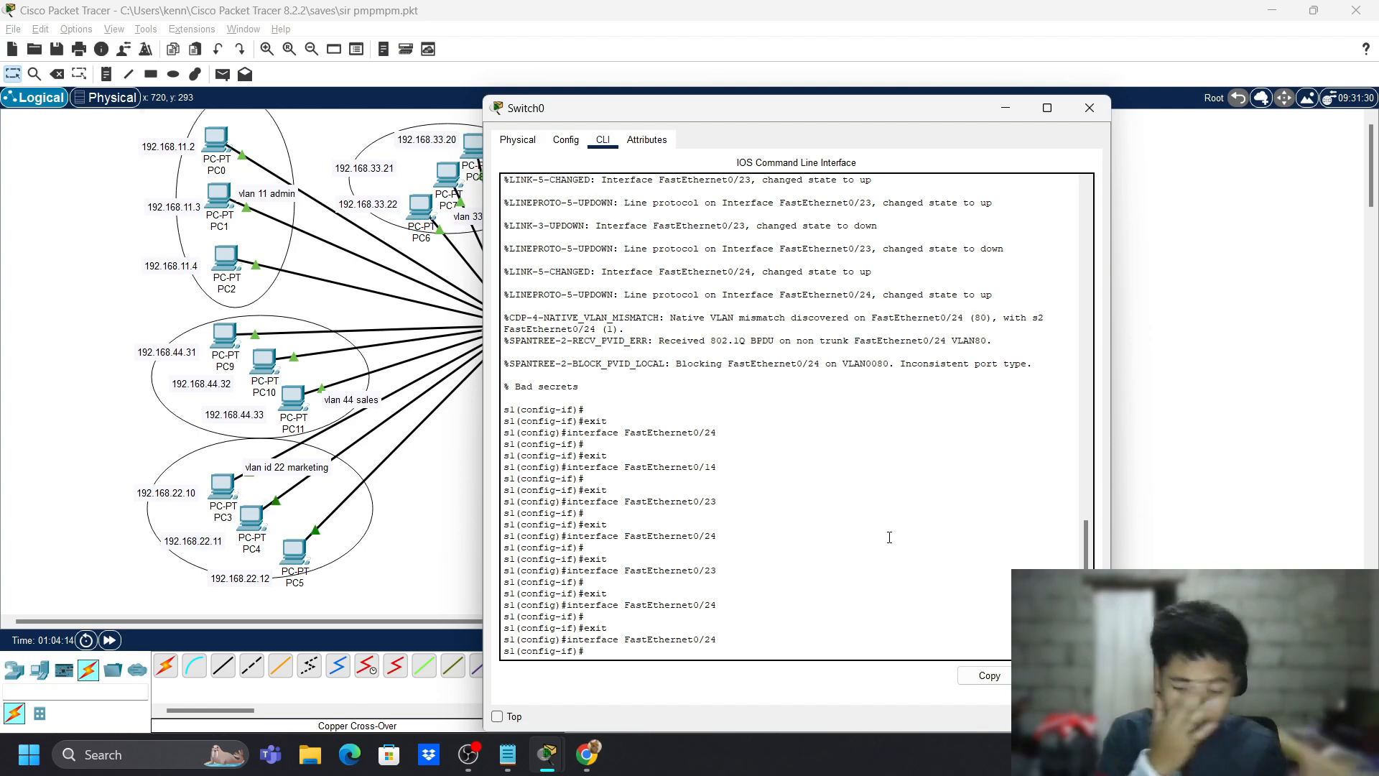
- Exit to privileged mode on Switch0 and run show vlan brief, showing Fa0/24 in VLAN 80 native
key(Return)
key(Return)
key(Return)
text(s)
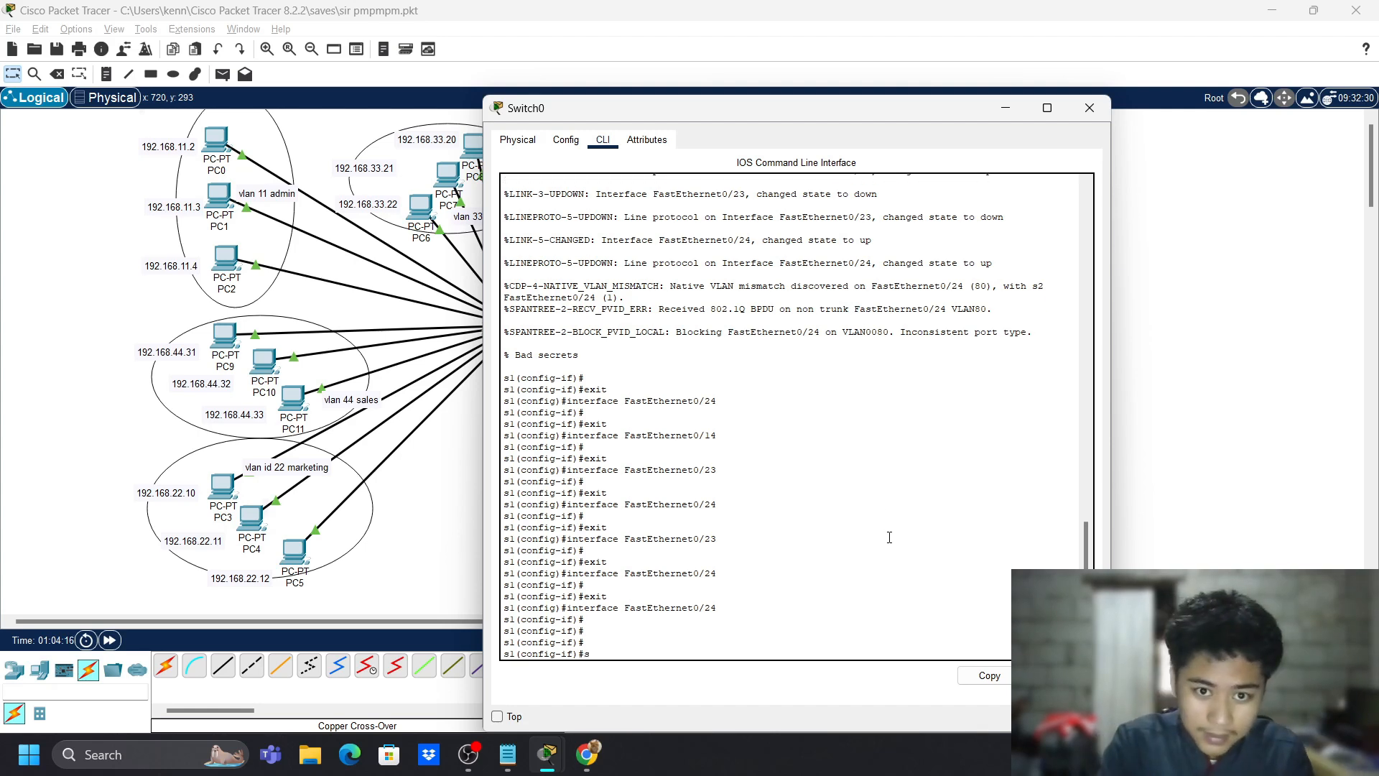
key(Return)
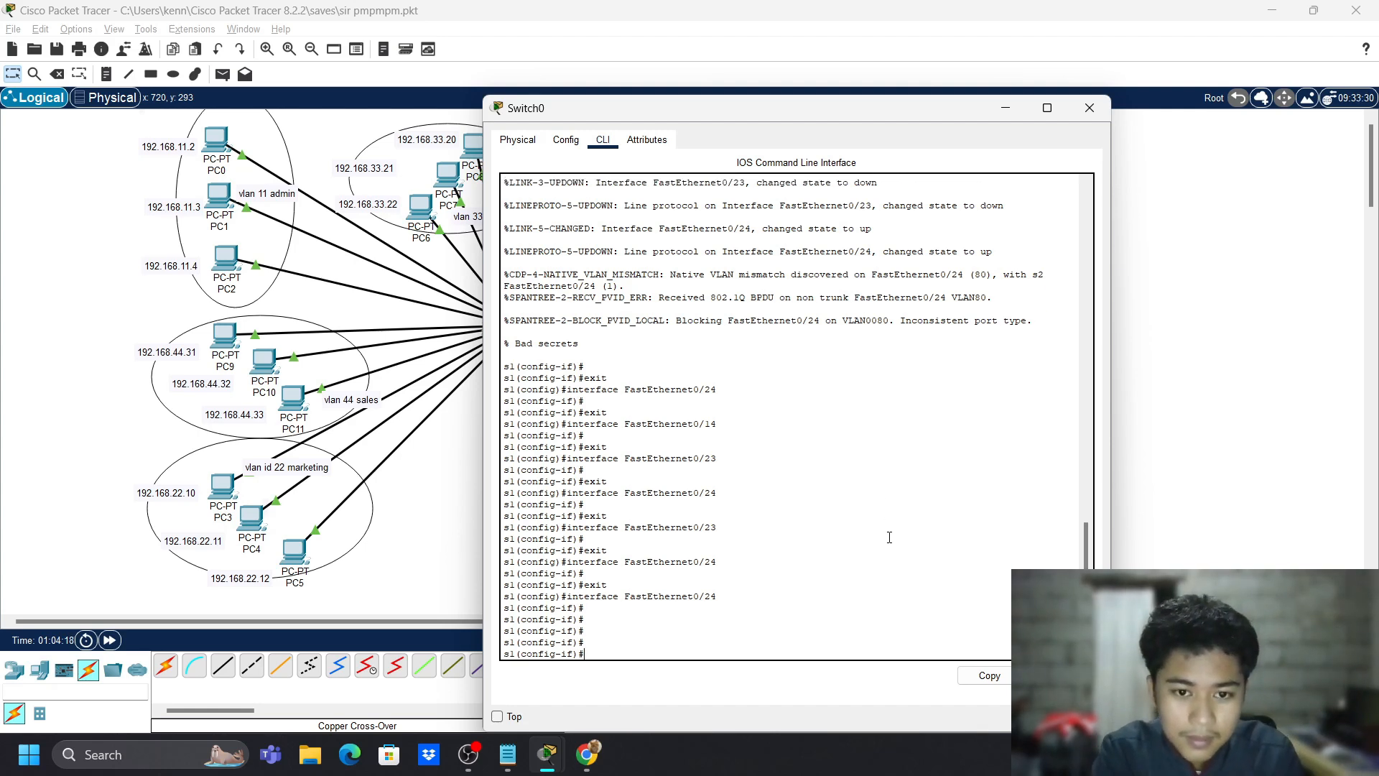
text(exit)
key(Return)
text(exit)
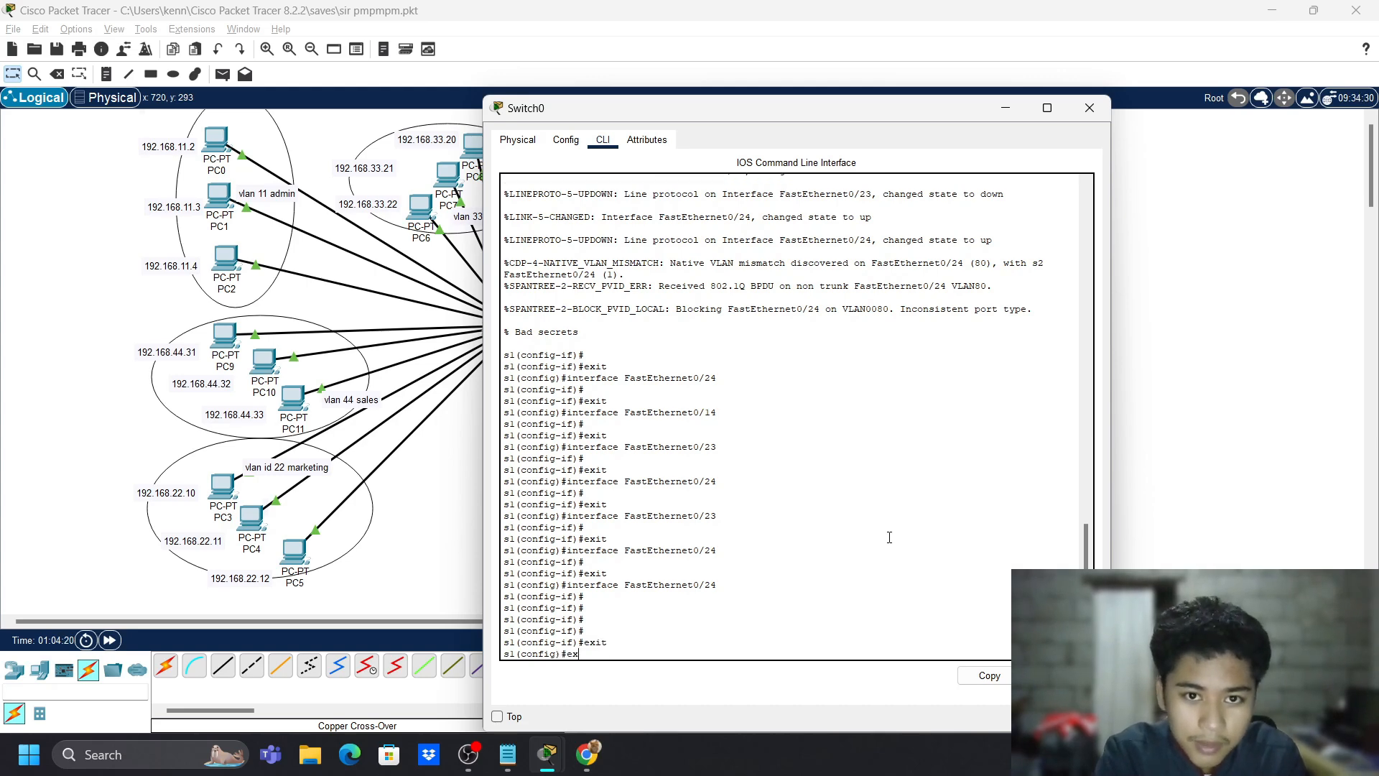
key(Return)
text(show vl)
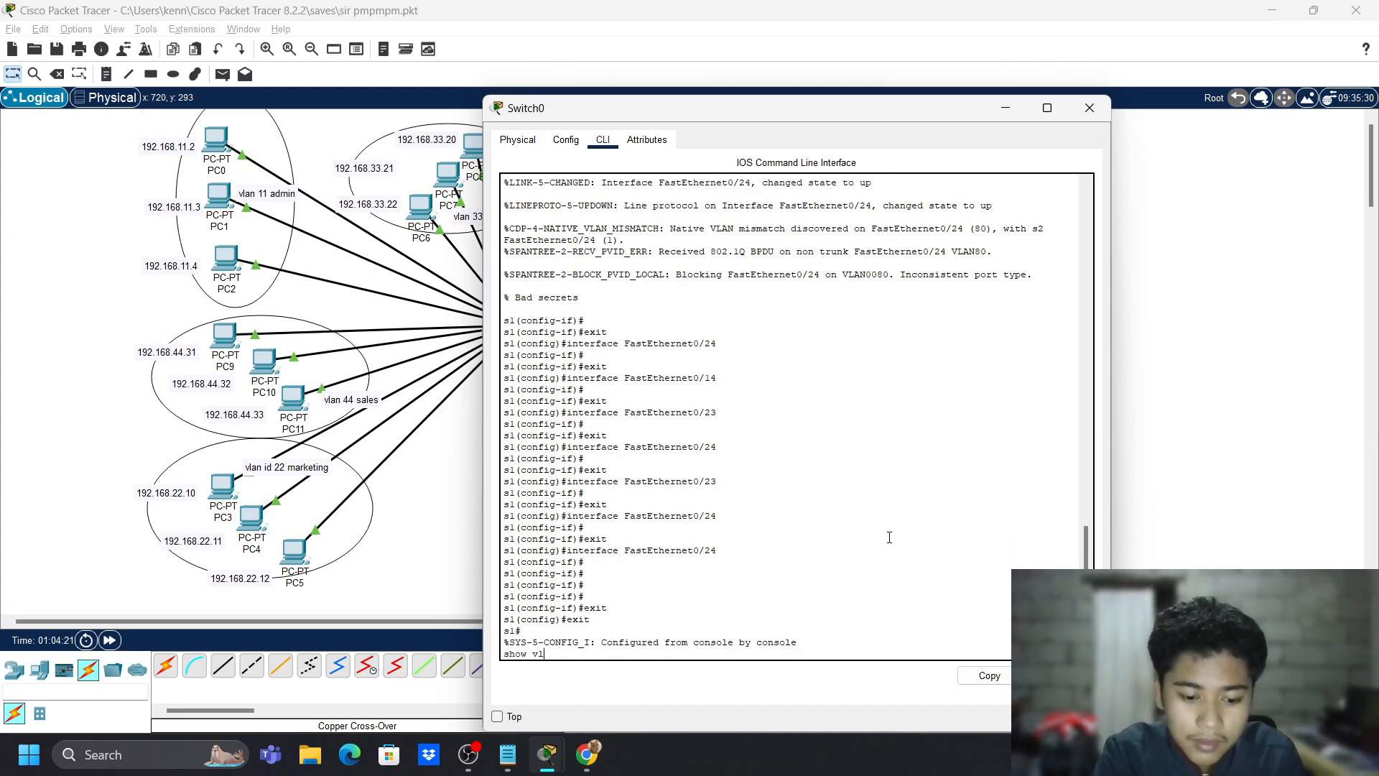
text(an brief)
key(Return)
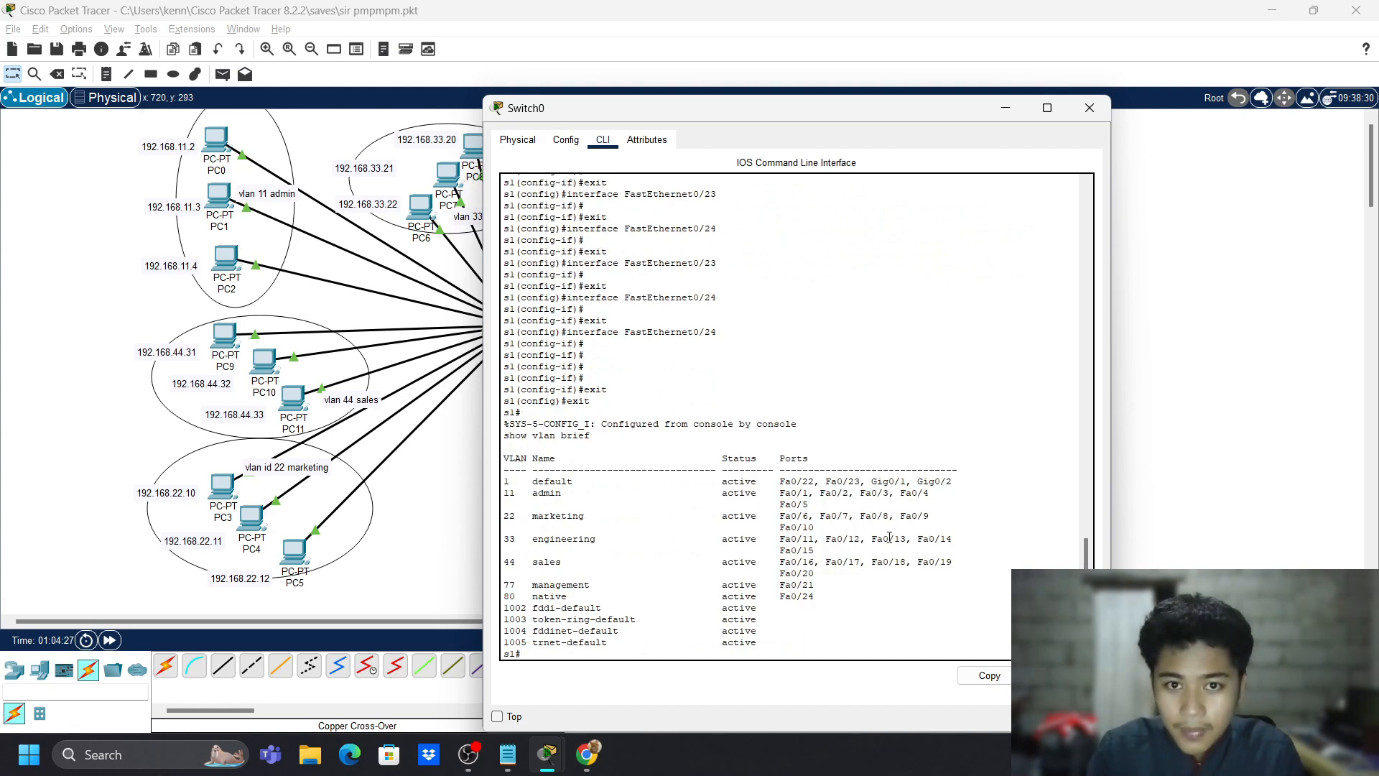
- Re-enter global configuration mode with conf t
key(Return)
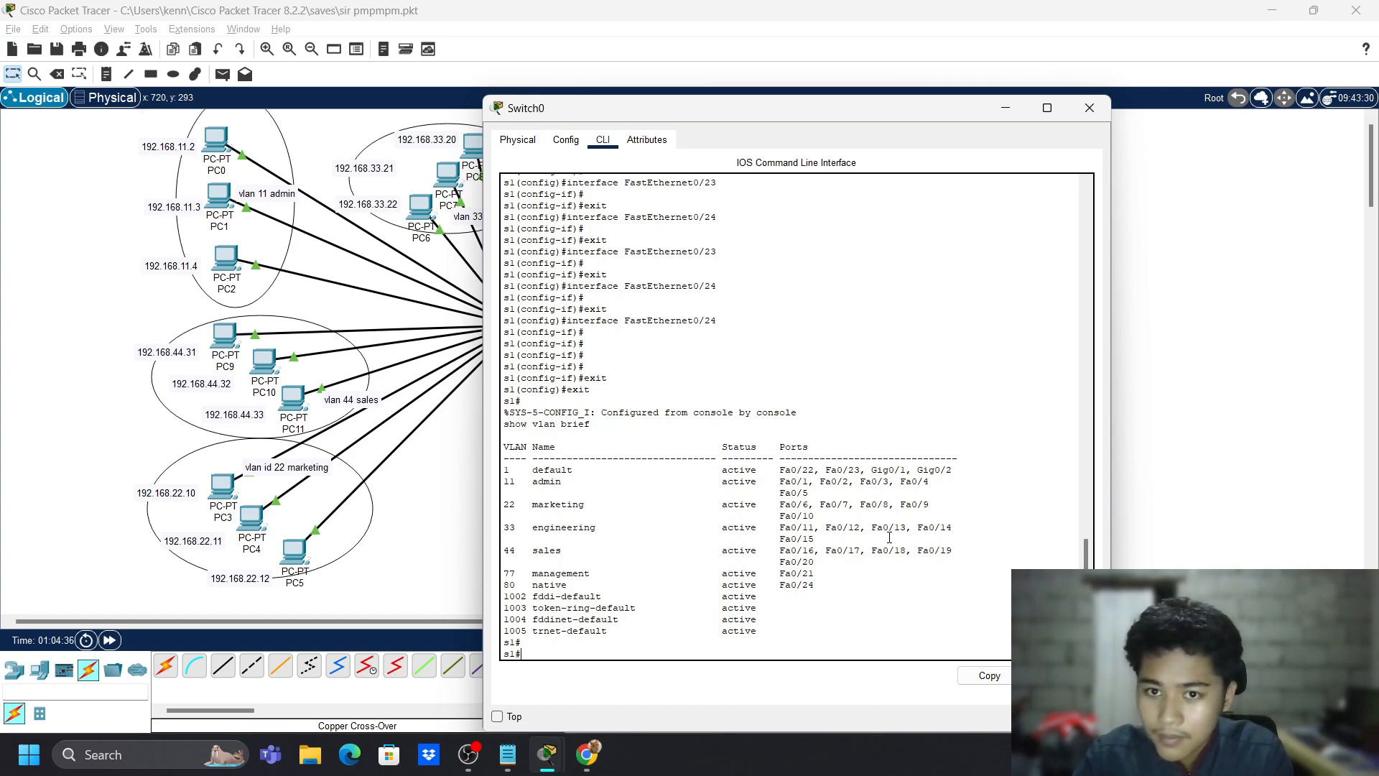
text(conf t)
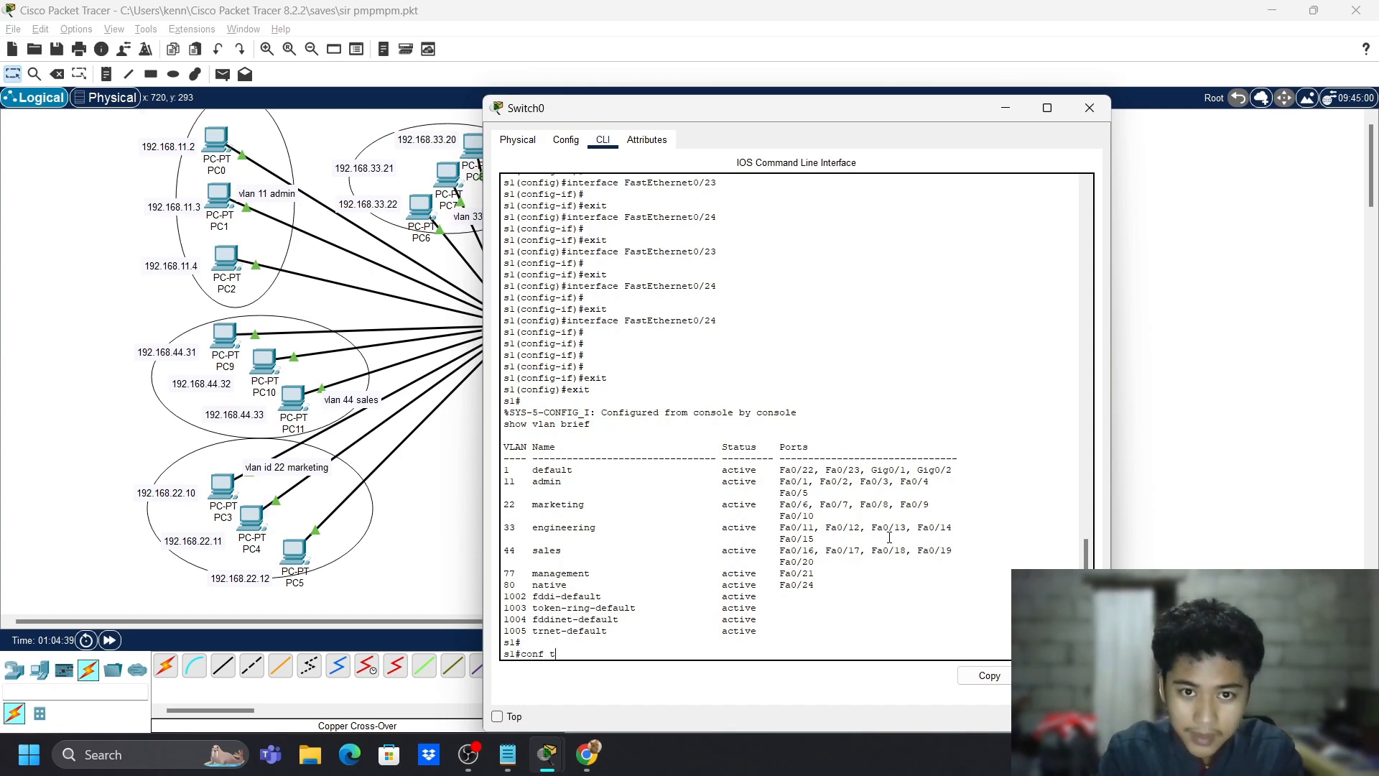
key(Return)
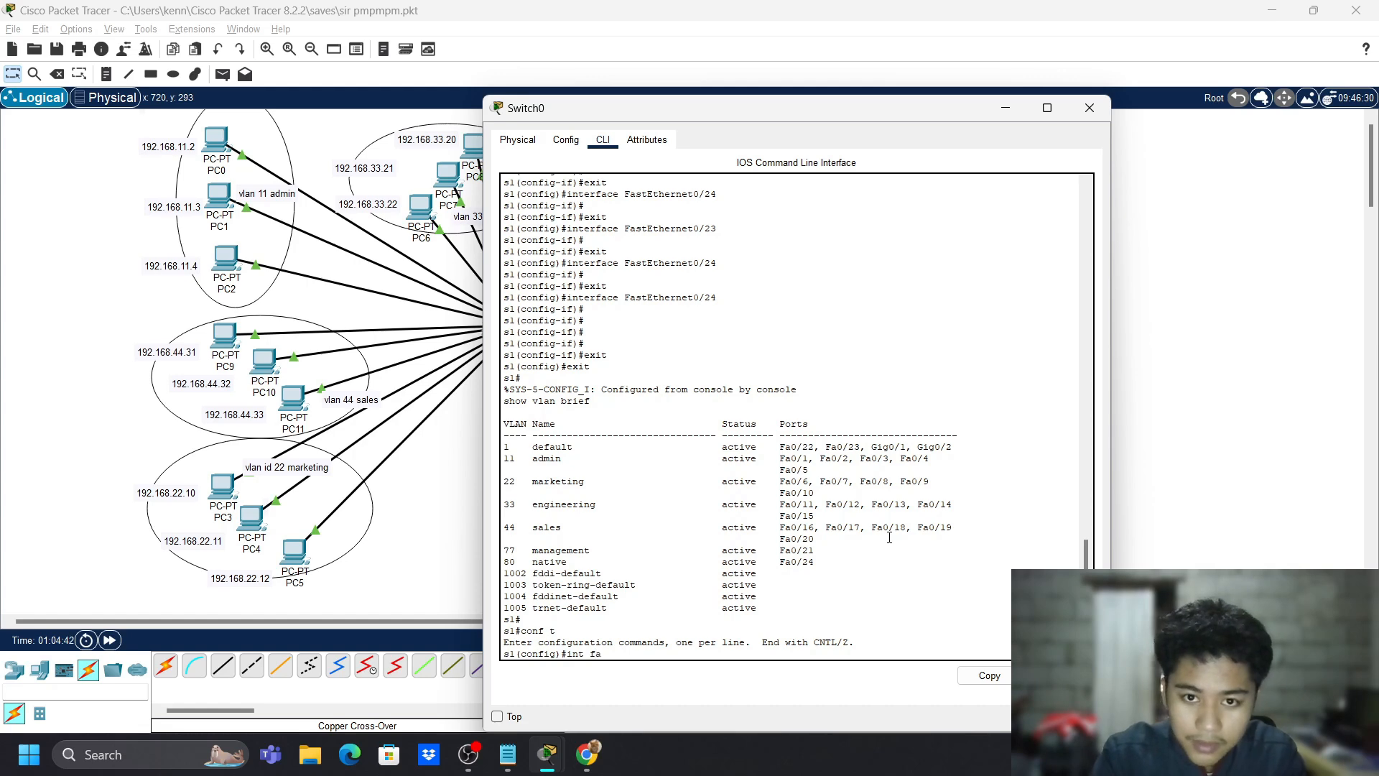
- Make Switch0's FastEthernet0/24 a trunk port
text(0/24)
key(Return)
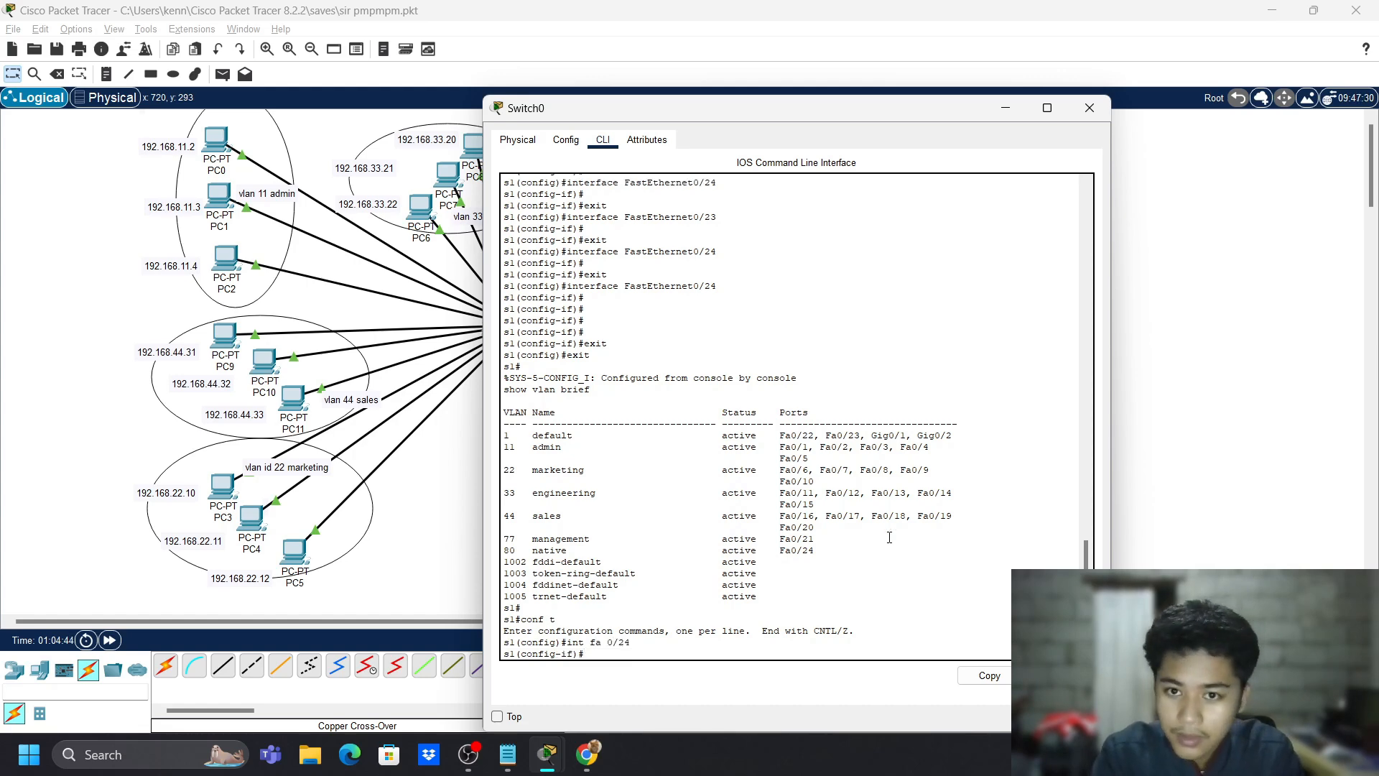
text(sw m trunk)
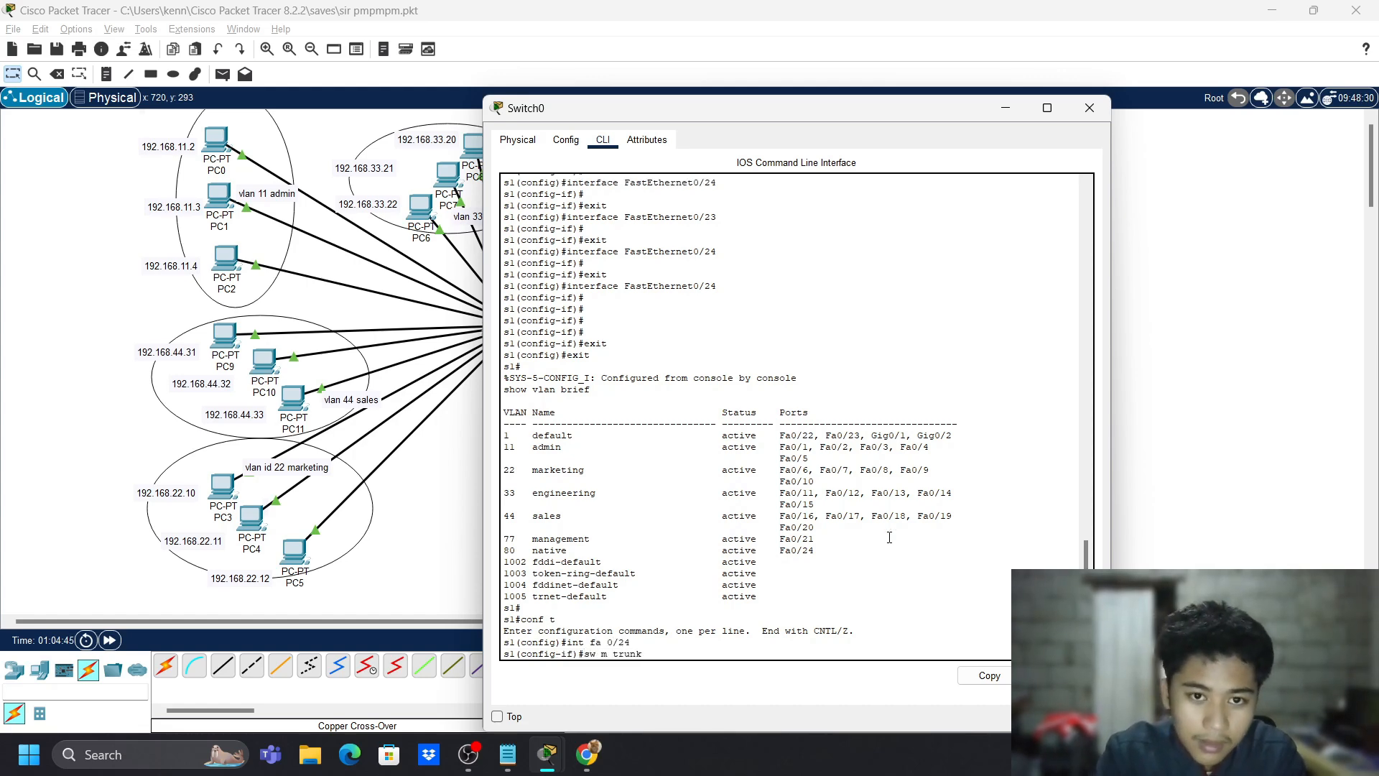
key(Return)
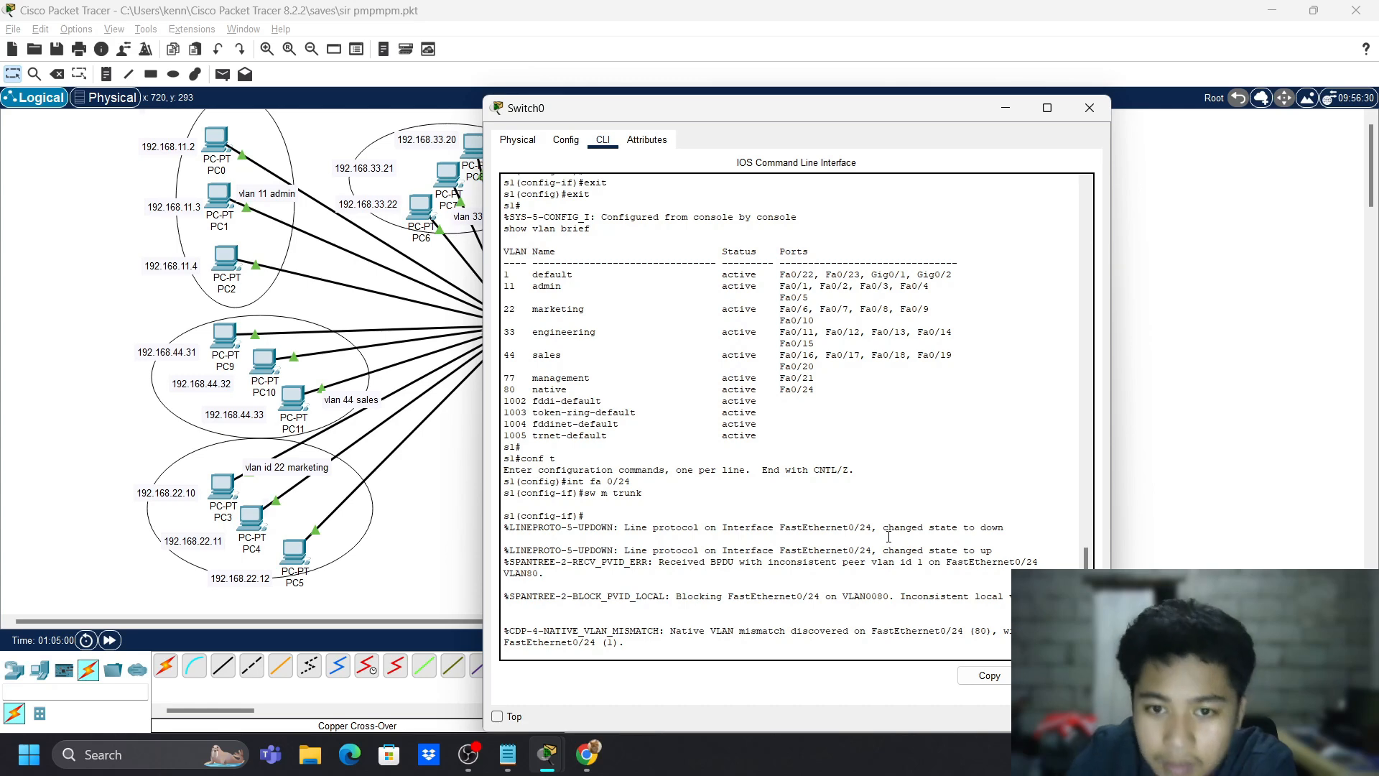
- Set the trunk's native VLAN to 80 and allow VLANs 1-99
key(Return)
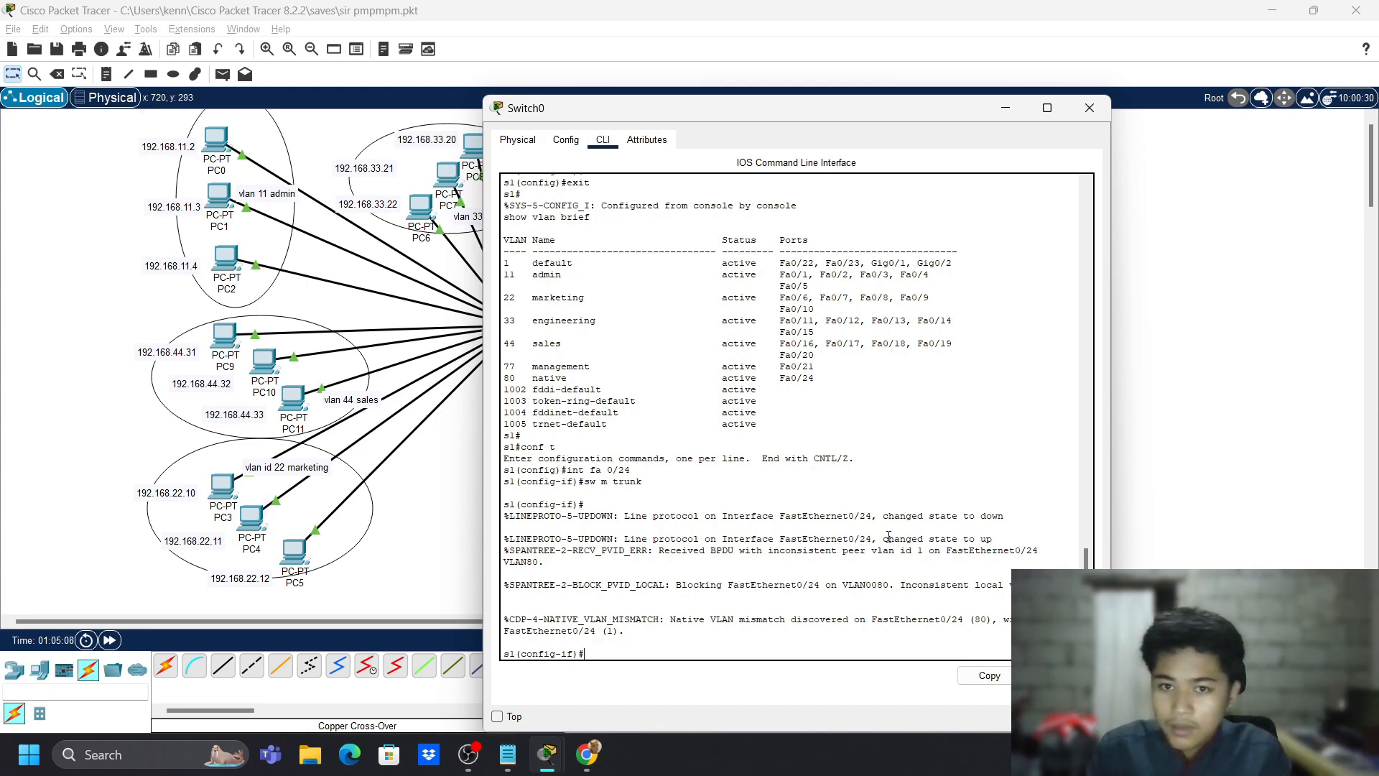
text(switch)
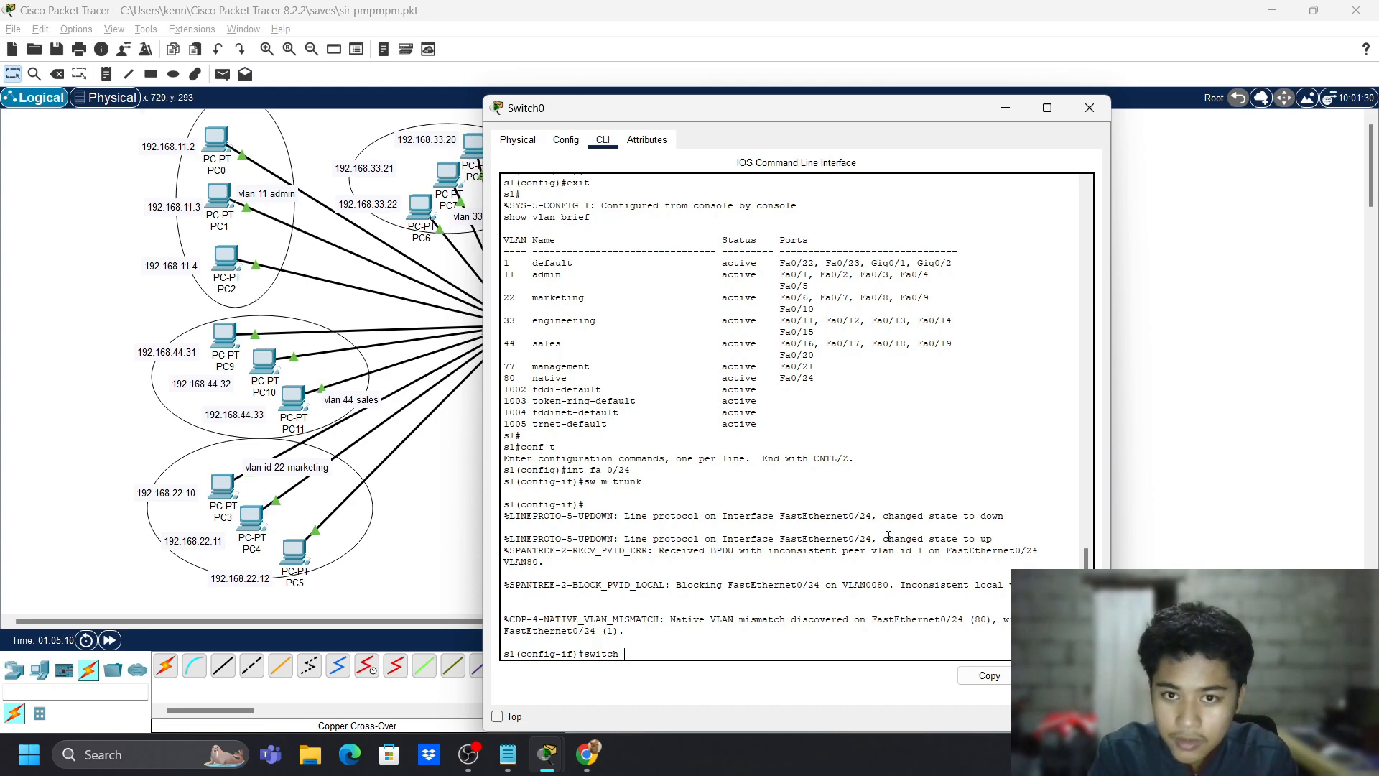
key(BackSpace)
key(BackSpace)
key(BackSpace)
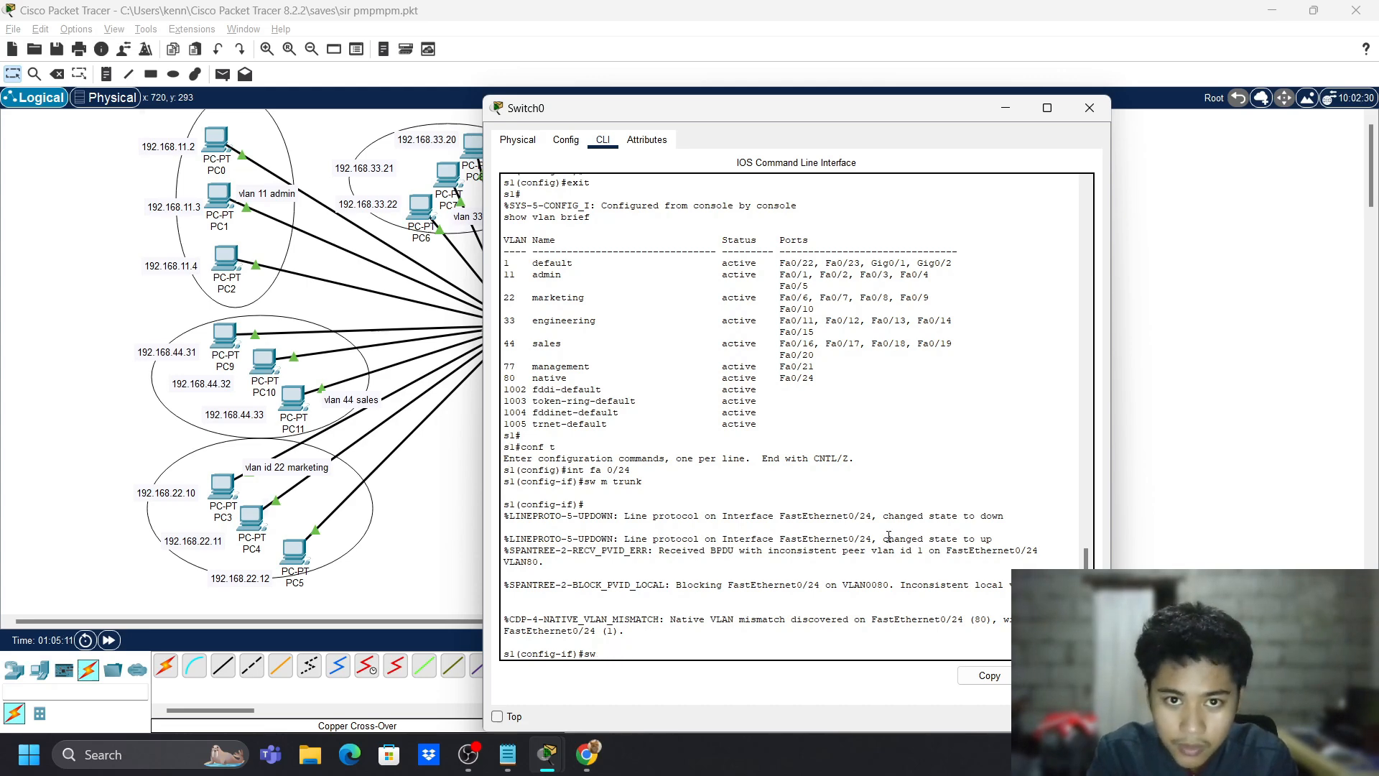
text(tru)
text(nk nativ)
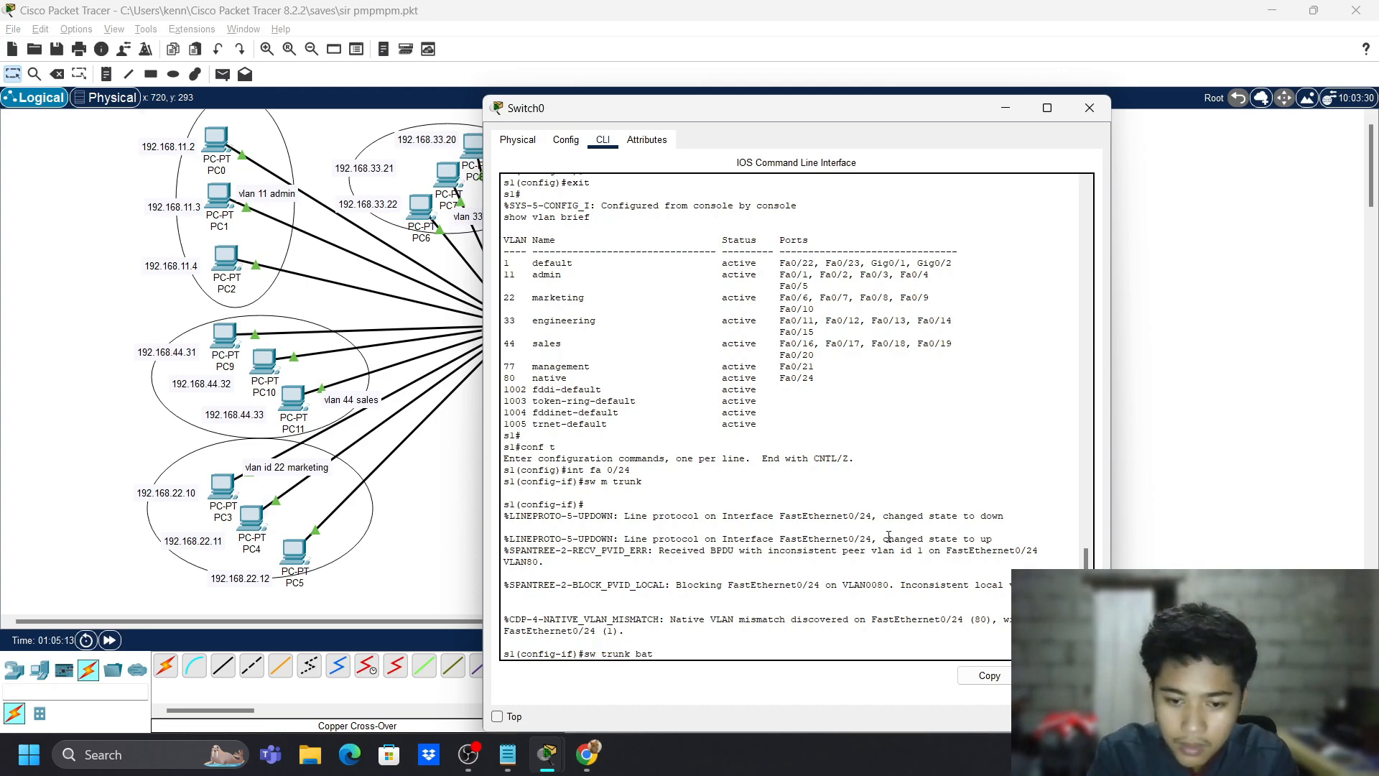
text(e vl)
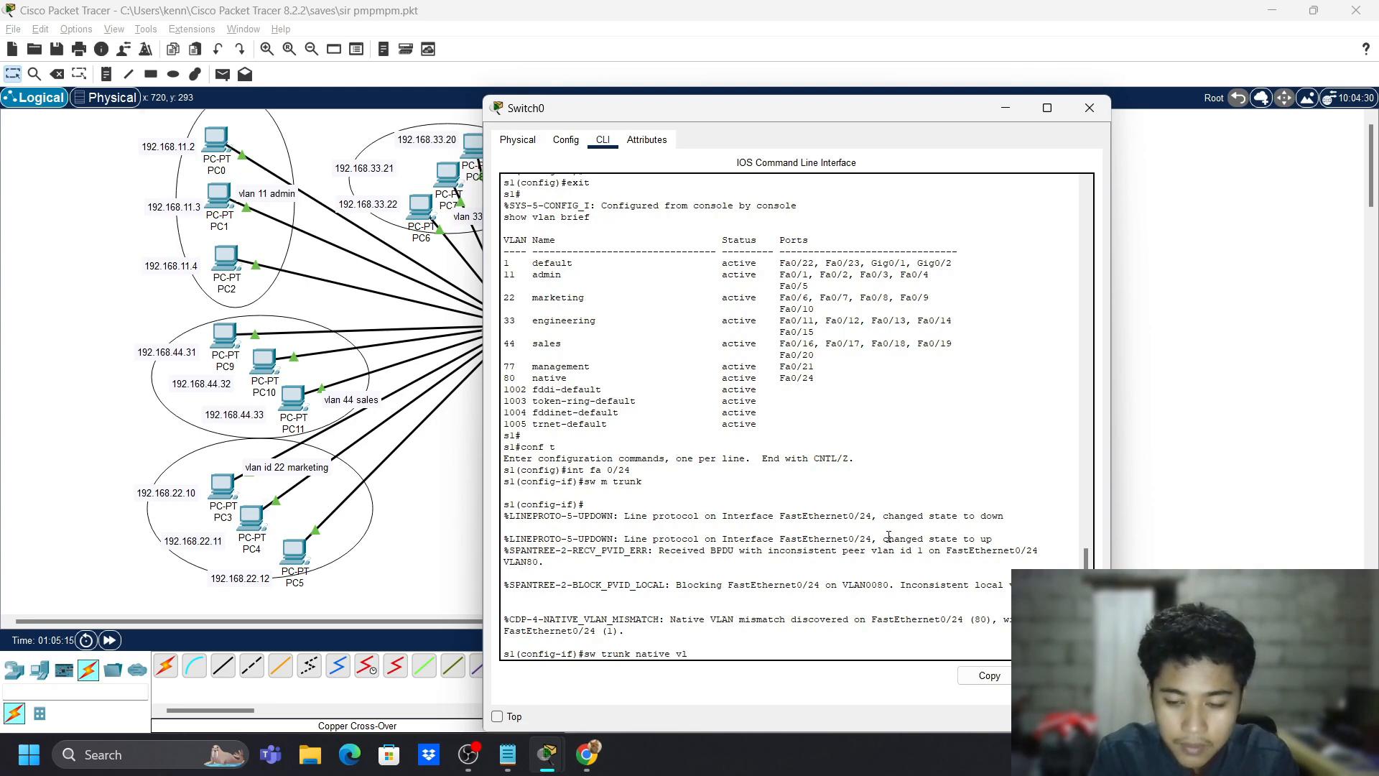
text(an 80)
key(Return)
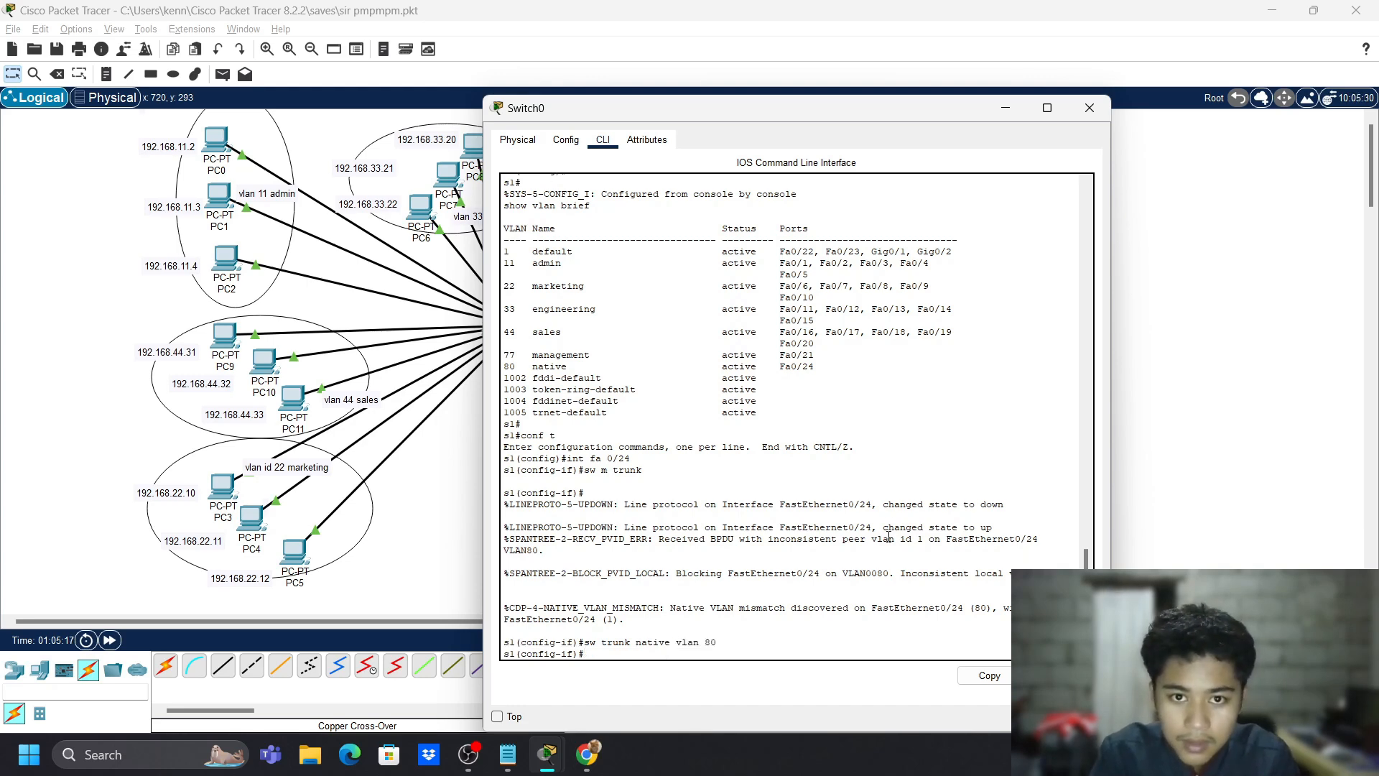
text(sw t)
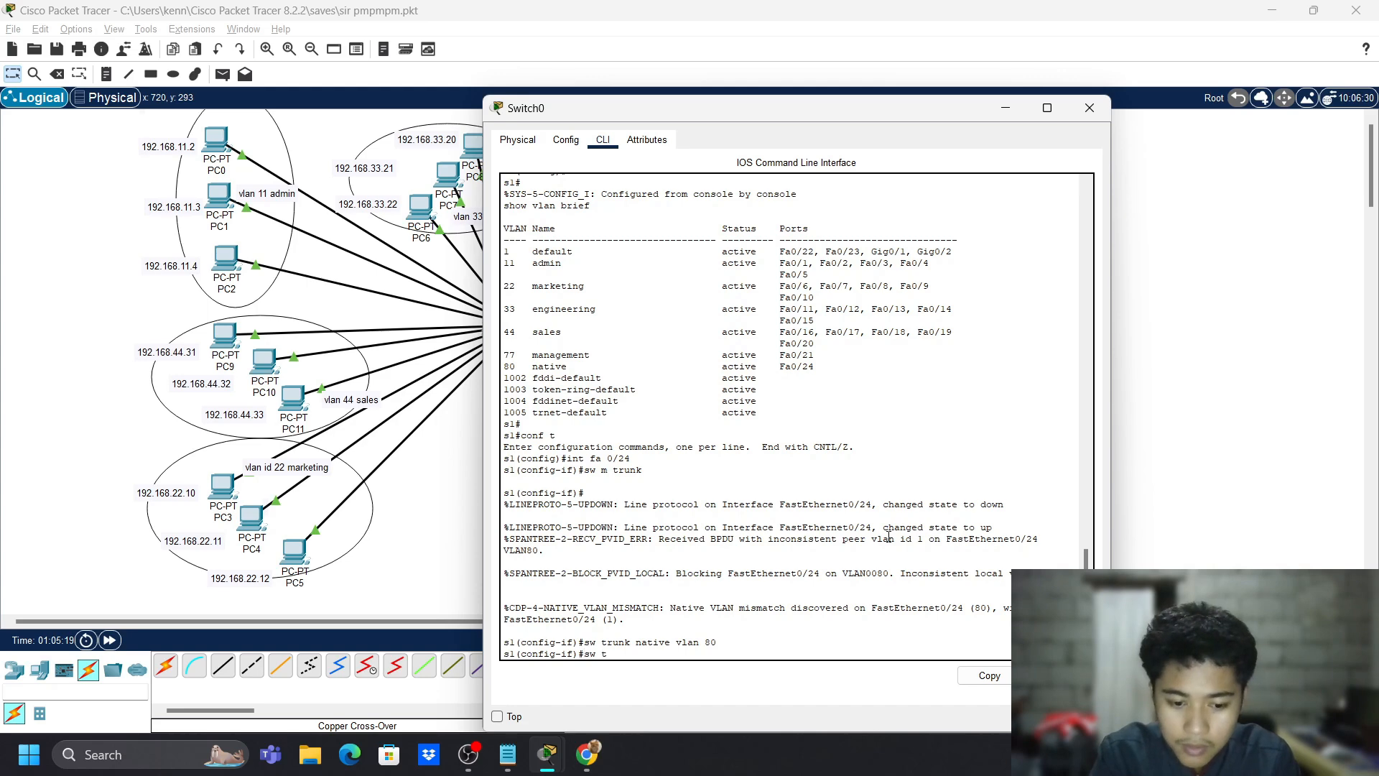
text(runk allowed vlan 1-99)
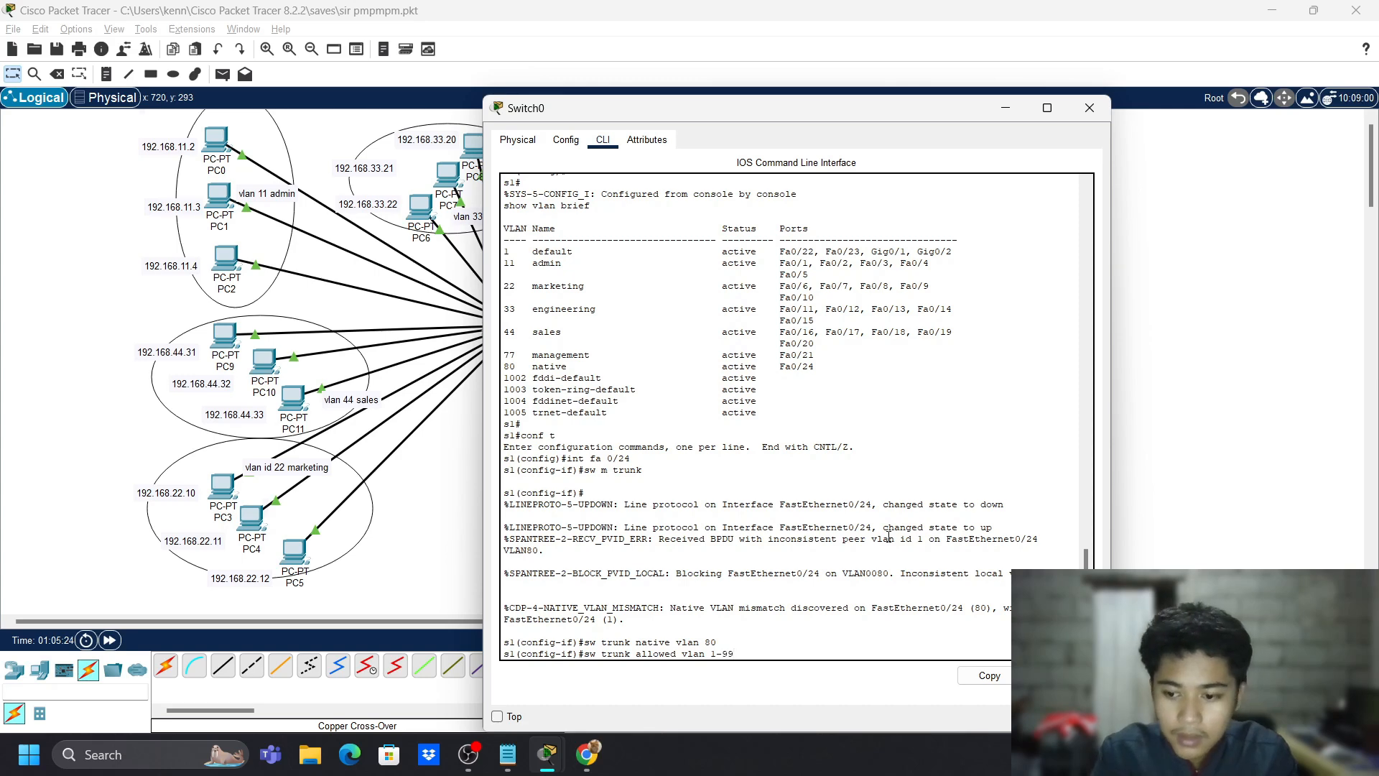
key(Return)
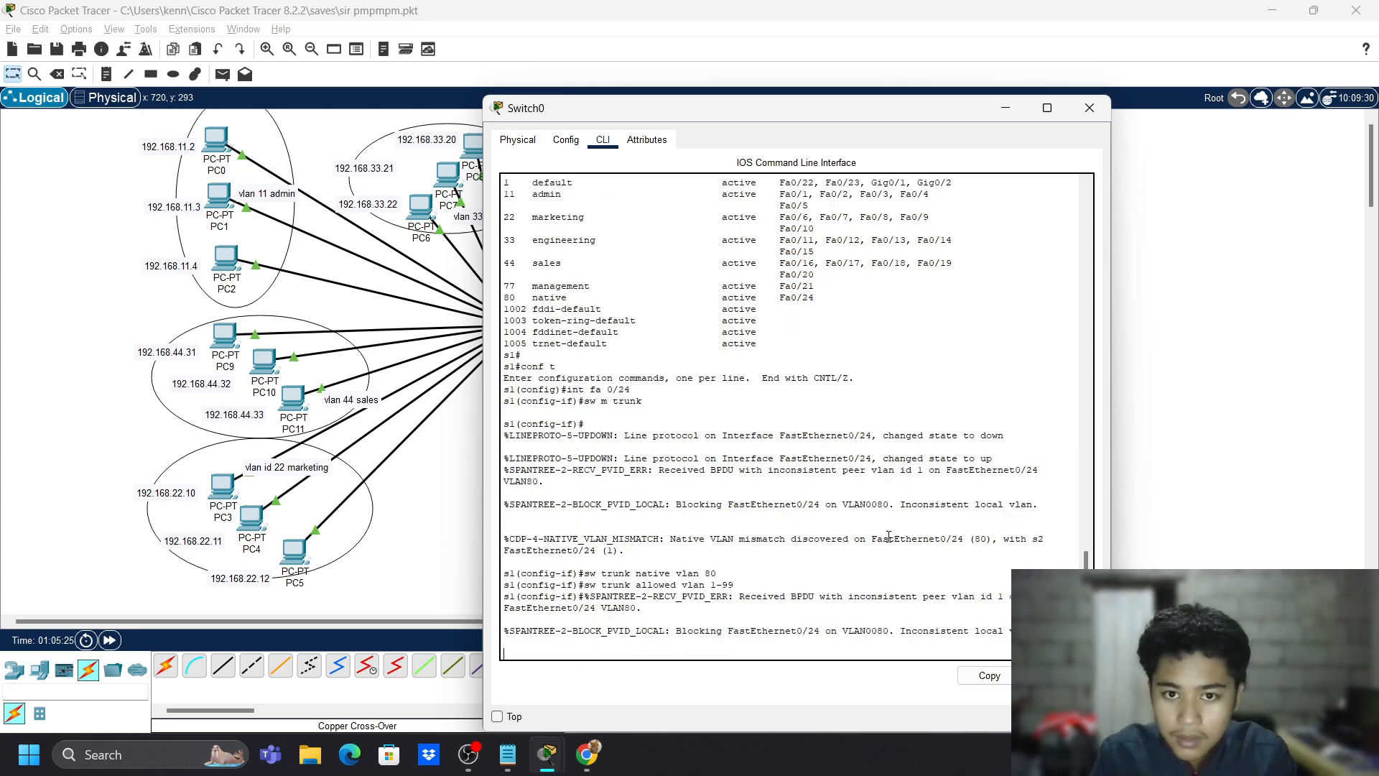
text(exit)
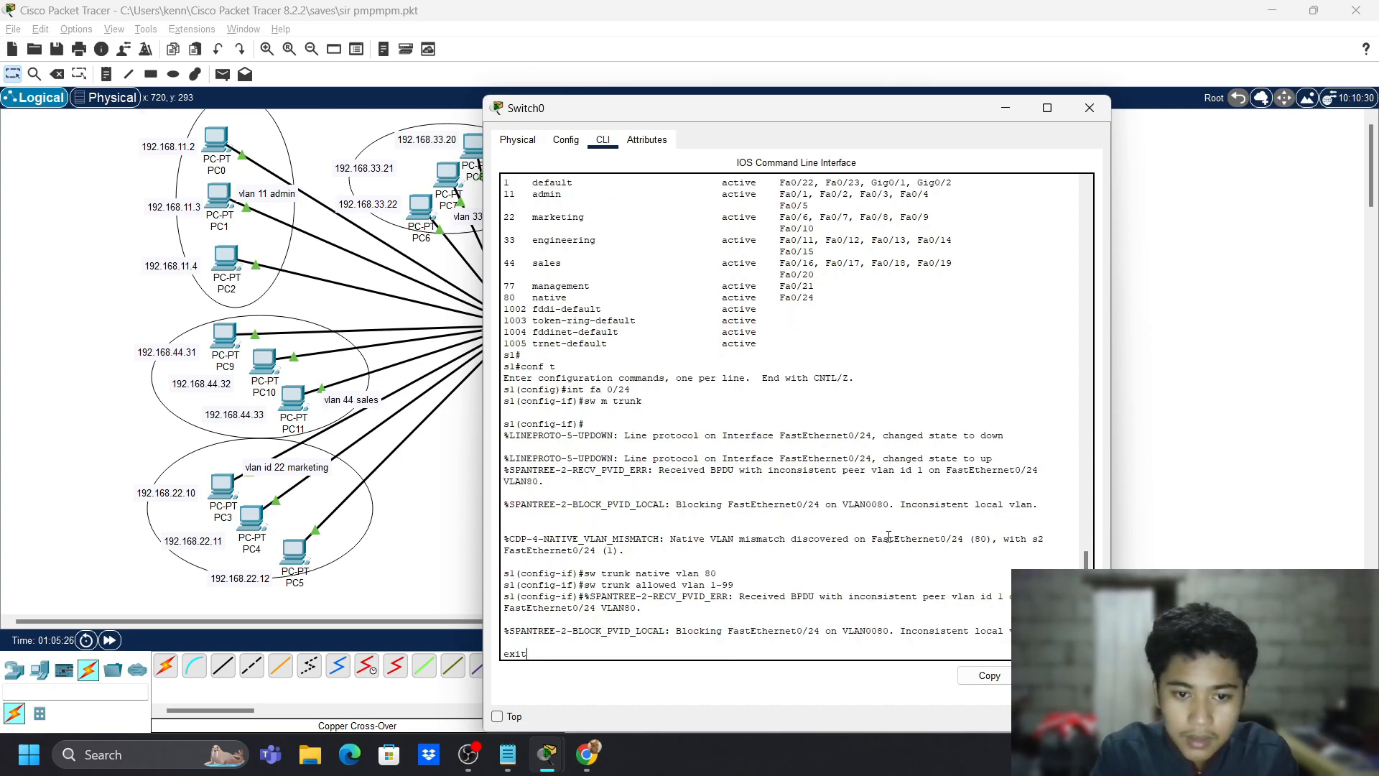
- Return to privileged mode and show Fa0/24's switchport settings: trunk, native VLAN 80, VLANs 1-99
key(Return)
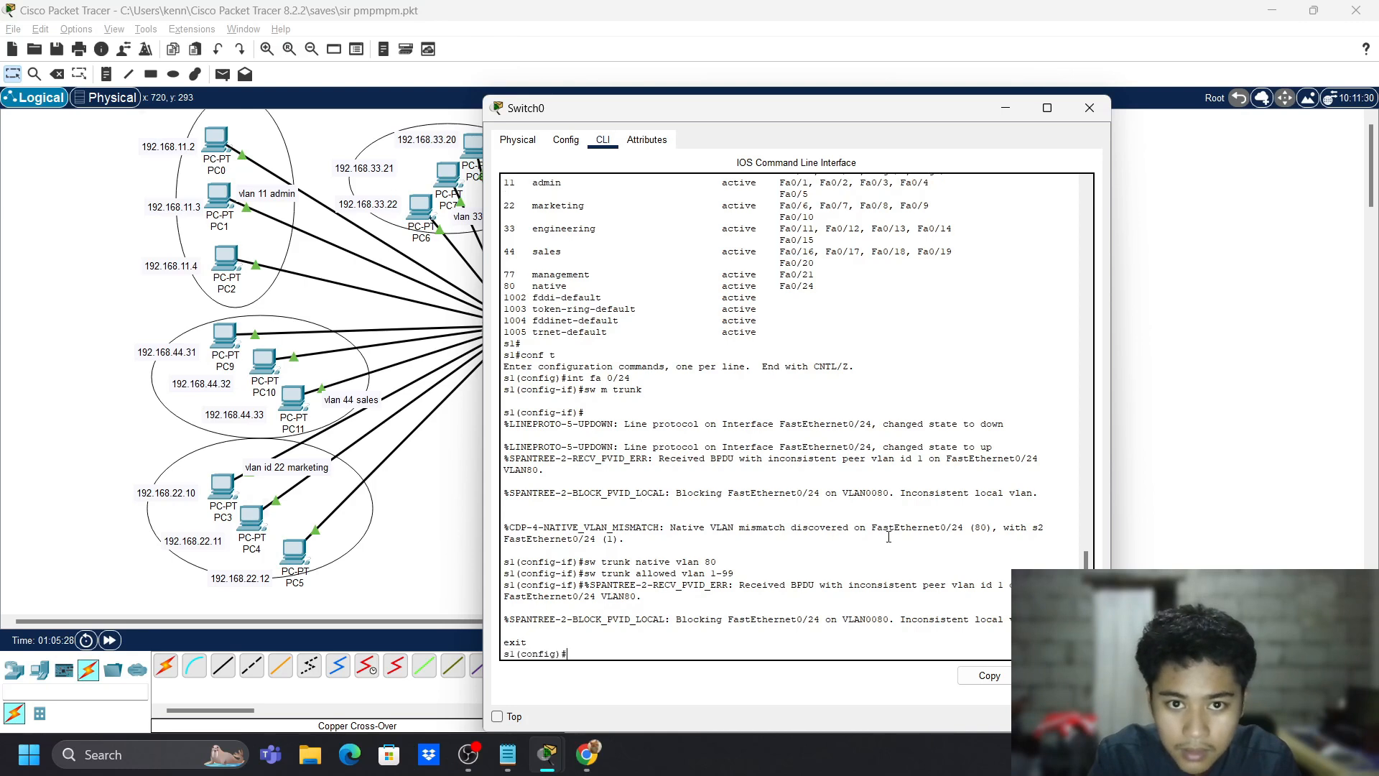
text(exit)
key(Return)
text(sh)
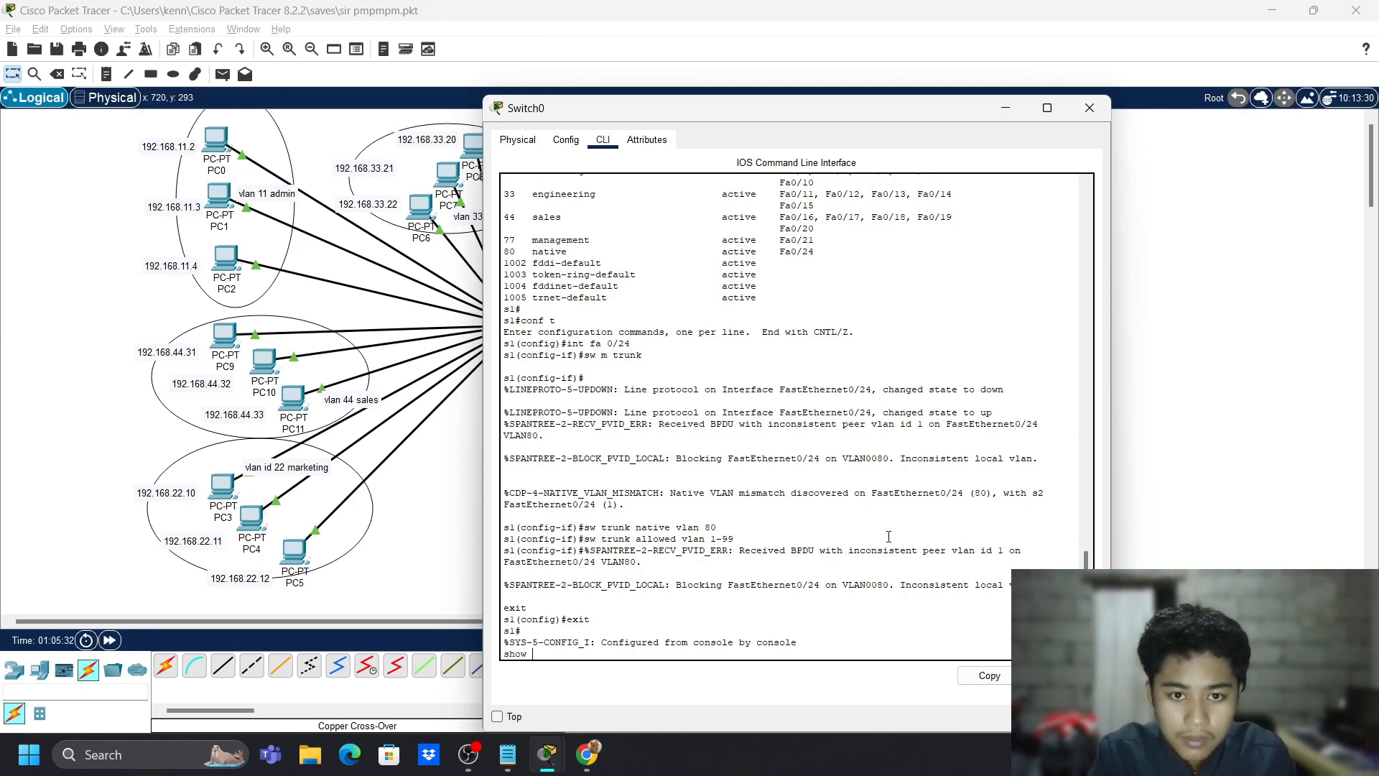
text(ow )
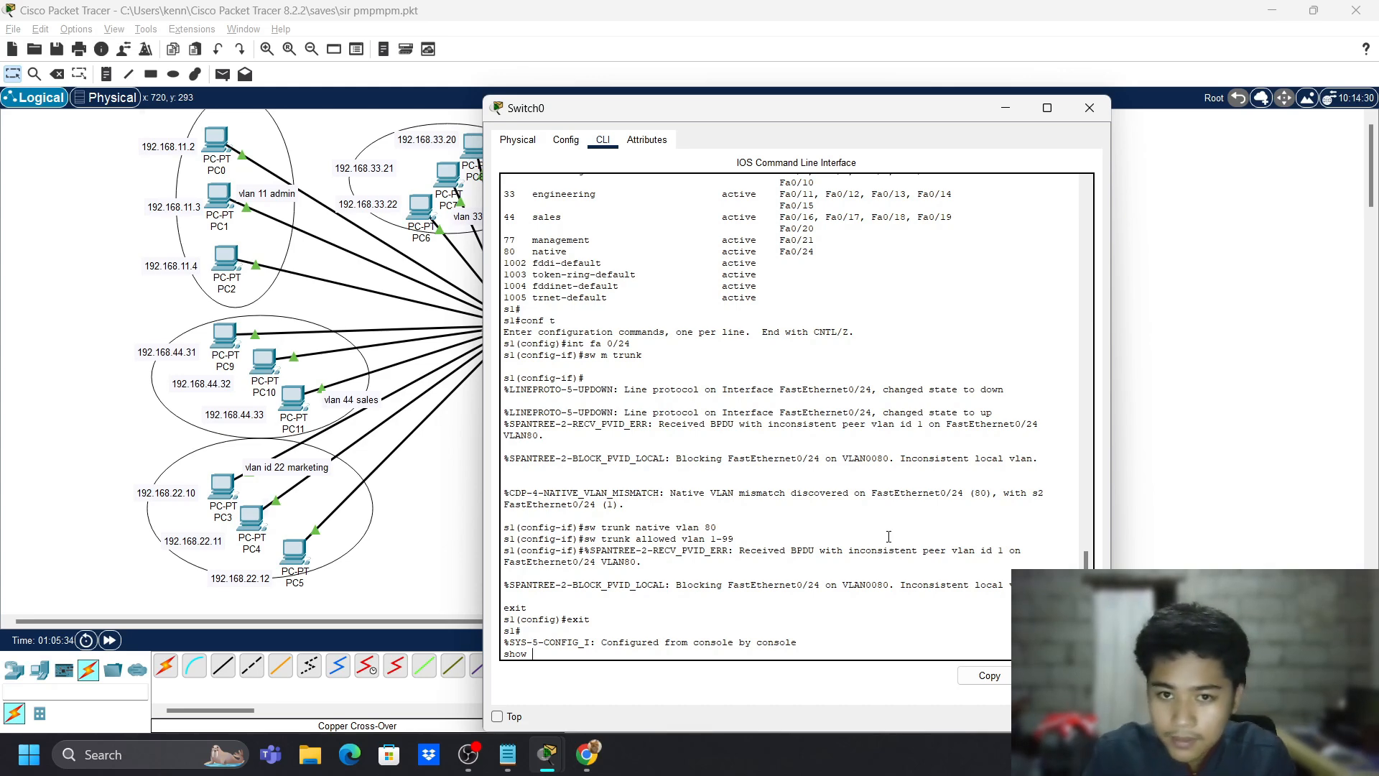
text(in)
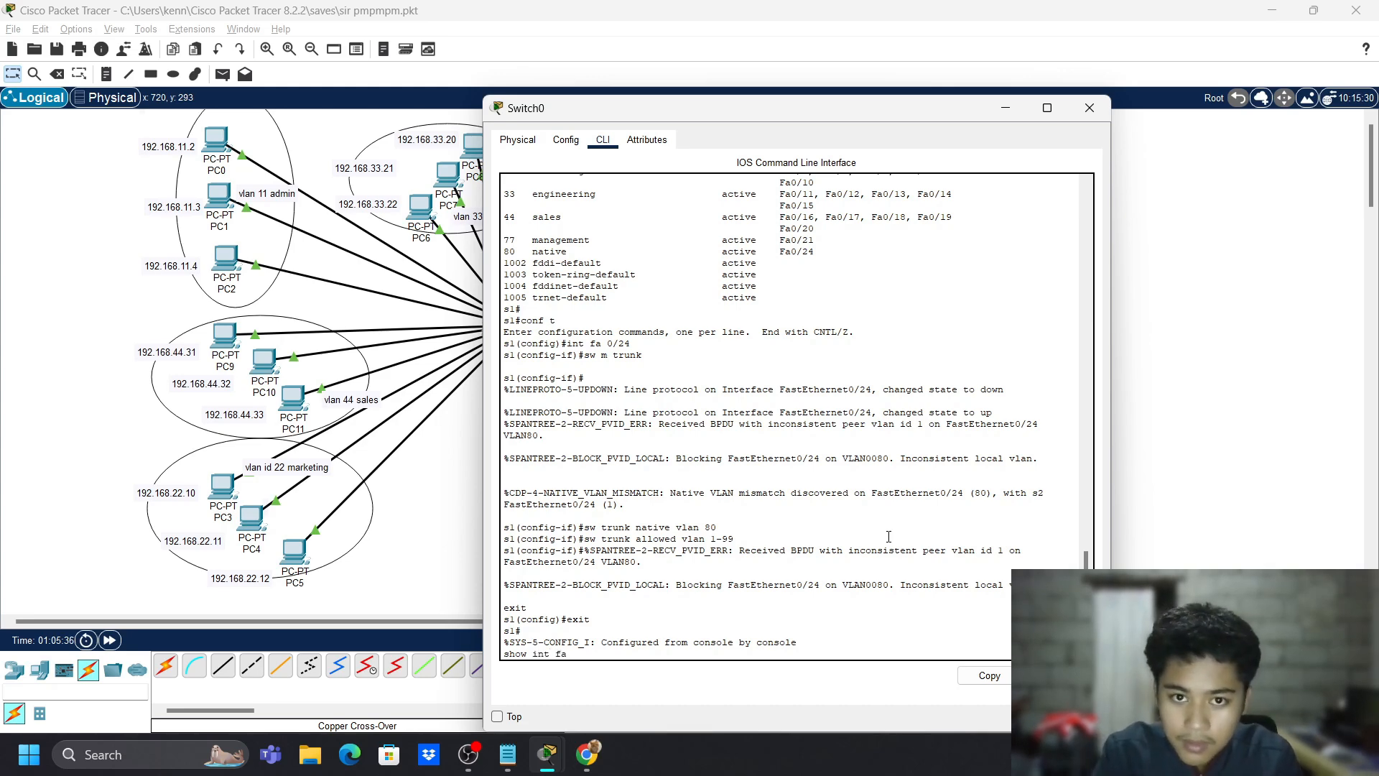
text(t fa )
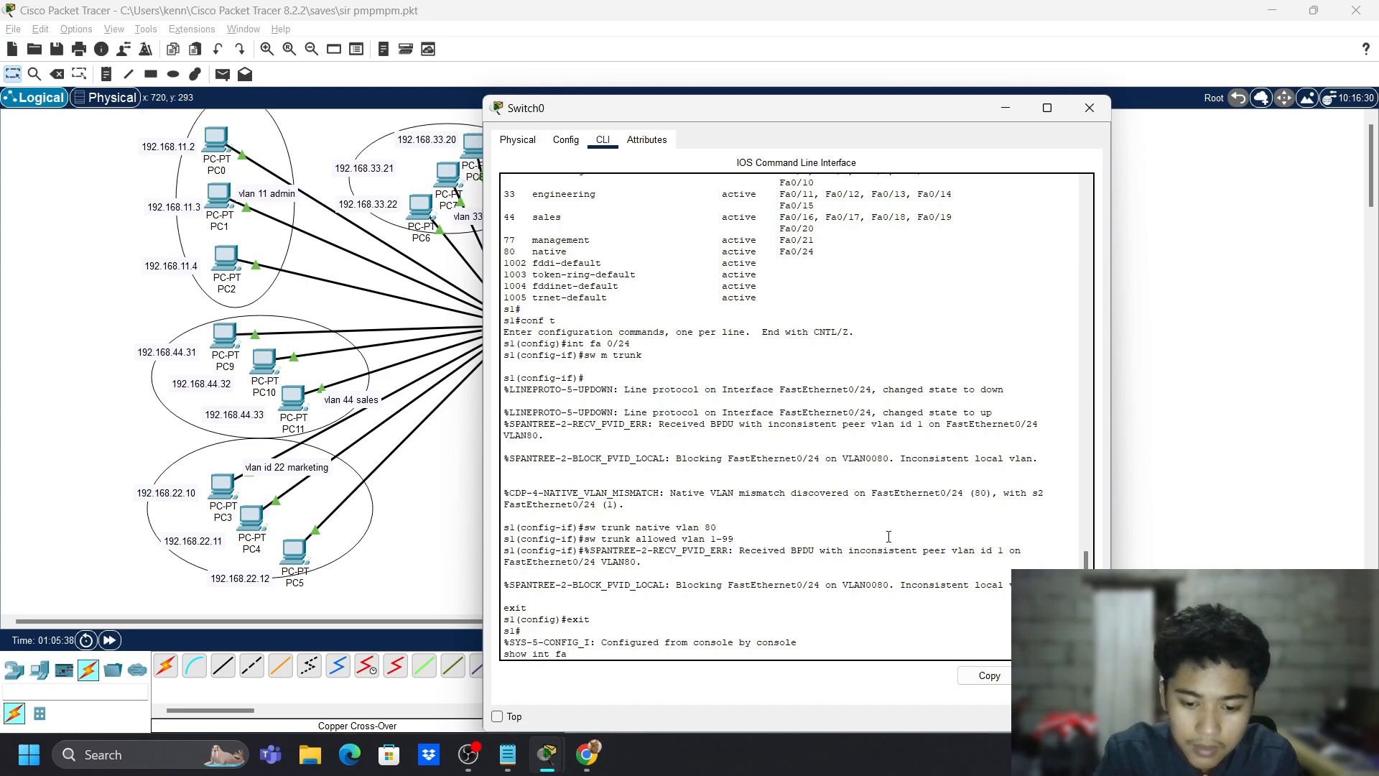
text(0/24 s)
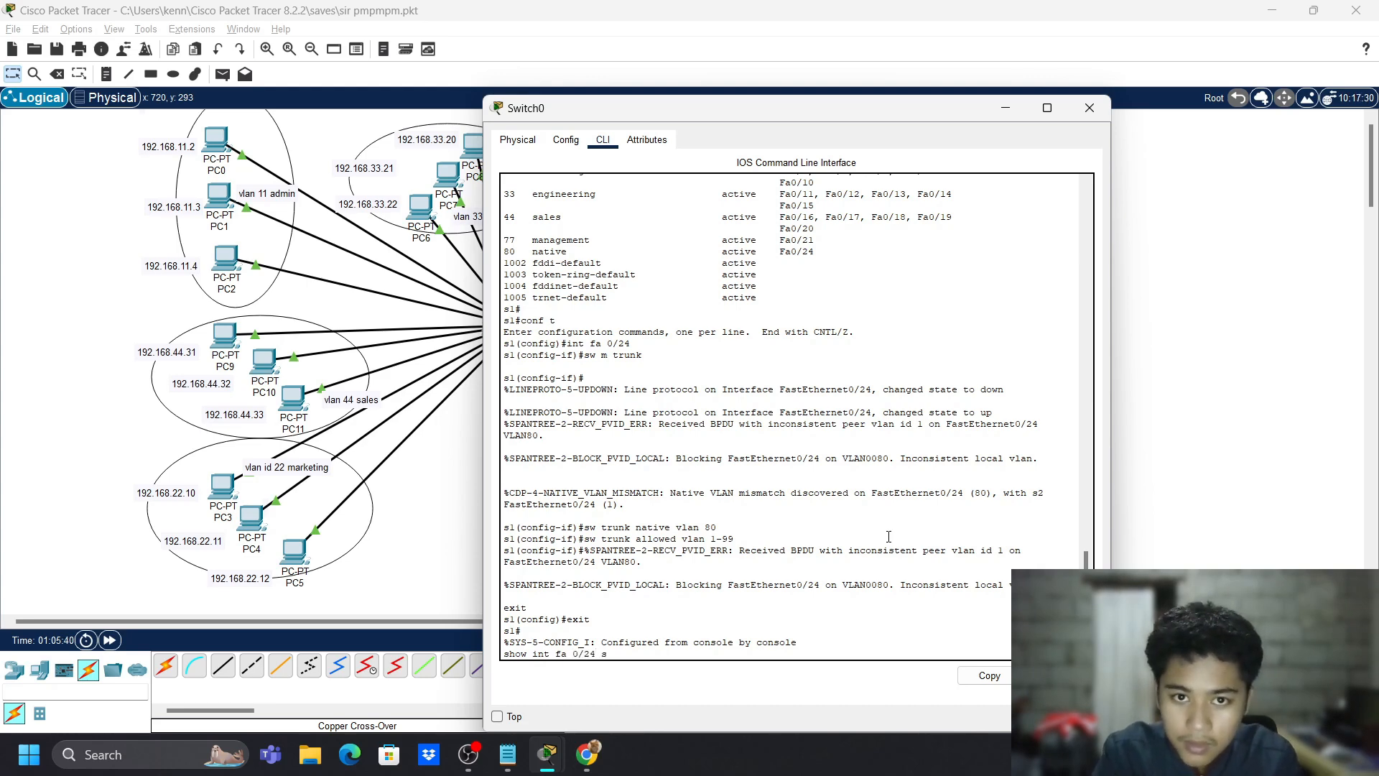
text(w)
key(Return)
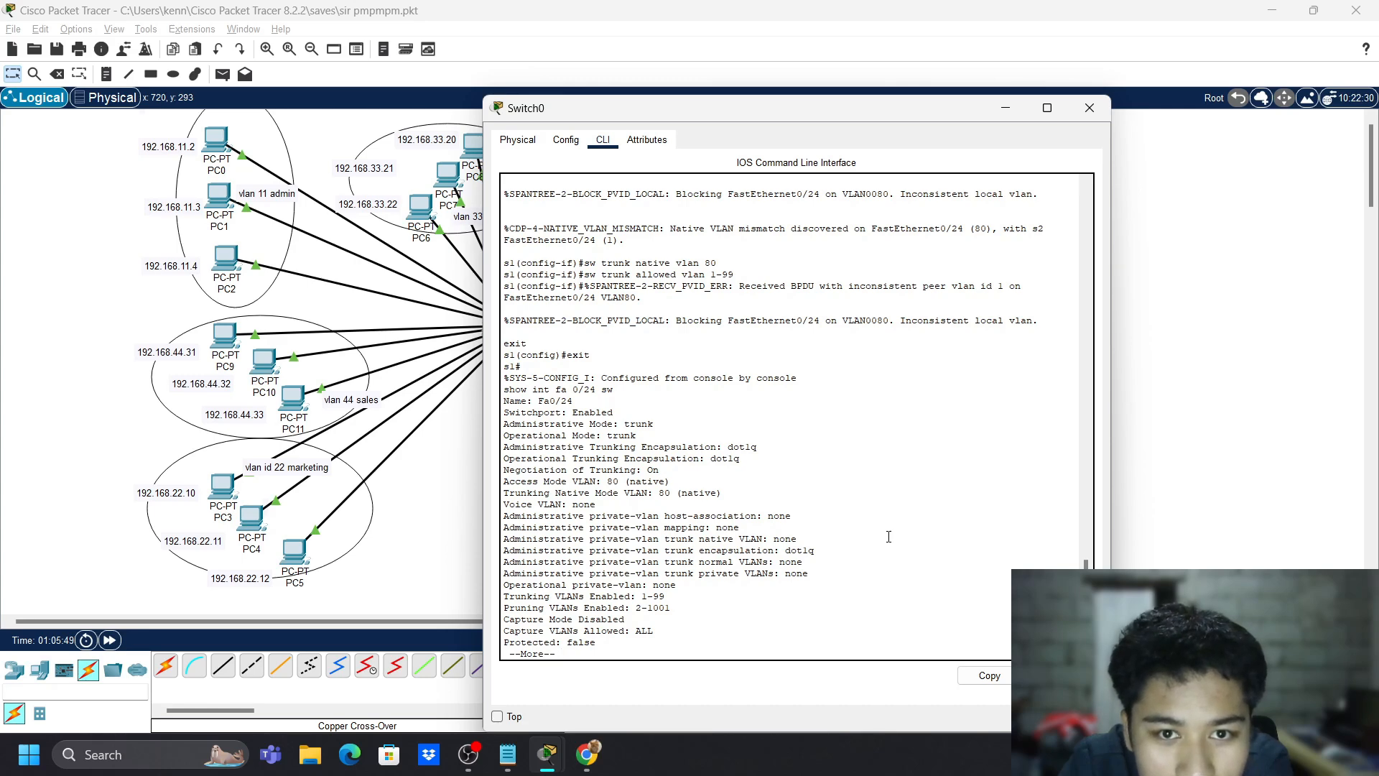
- List Switch0's VLANs with 'show vlan' and page through the whole table
text(s1#how )
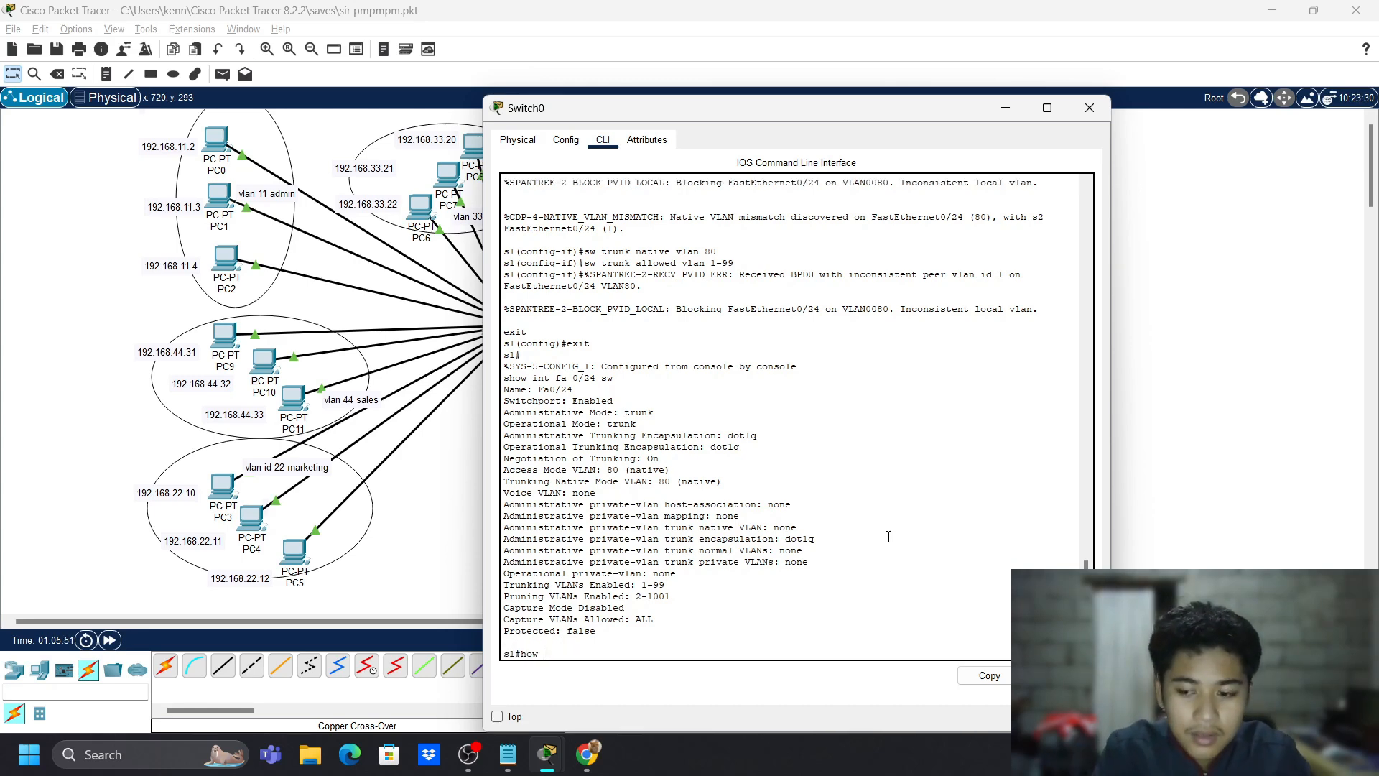
text(vlan)
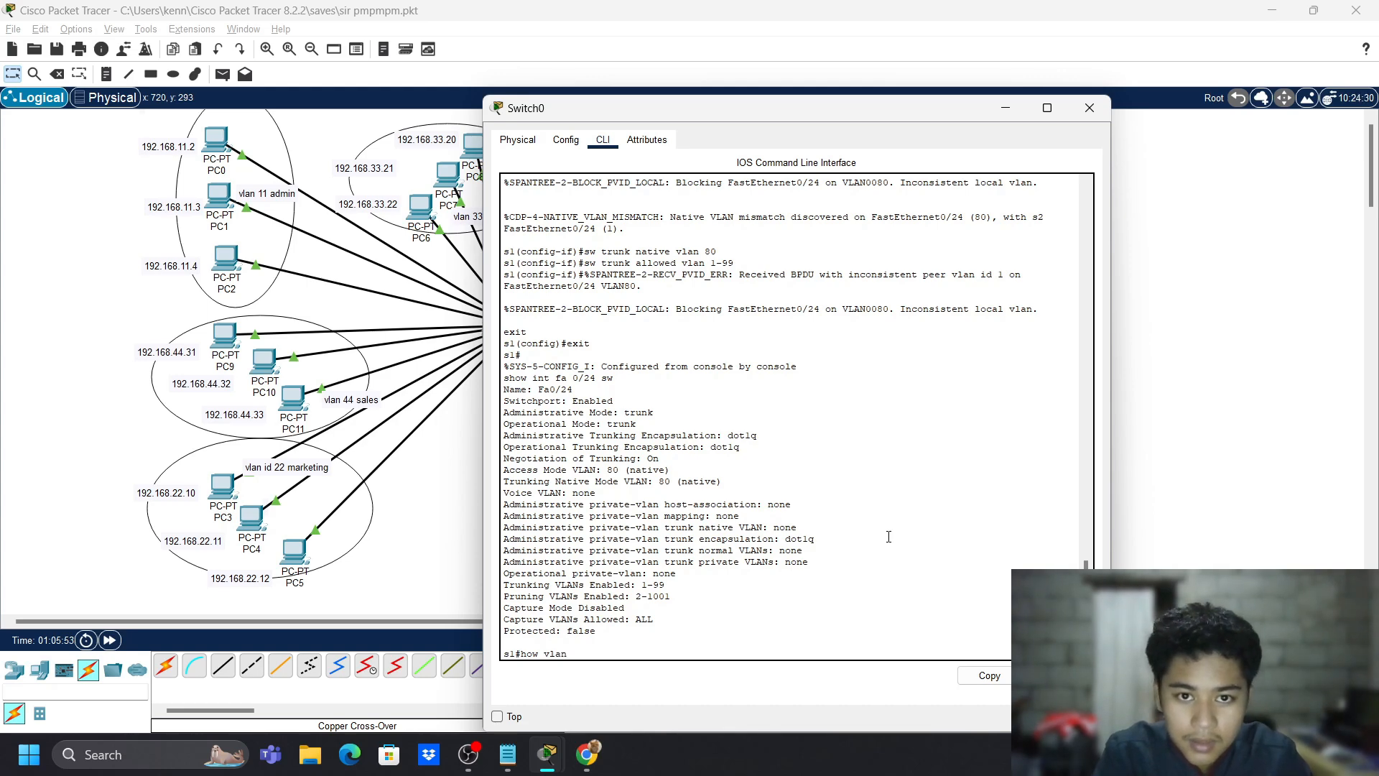
key(BackSpace)
key(BackSpace)
key(BackSpace)
key(BackSpace)
key(BackSpace)
key(BackSpace)
key(BackSpace)
text(vlan)
key(Return)
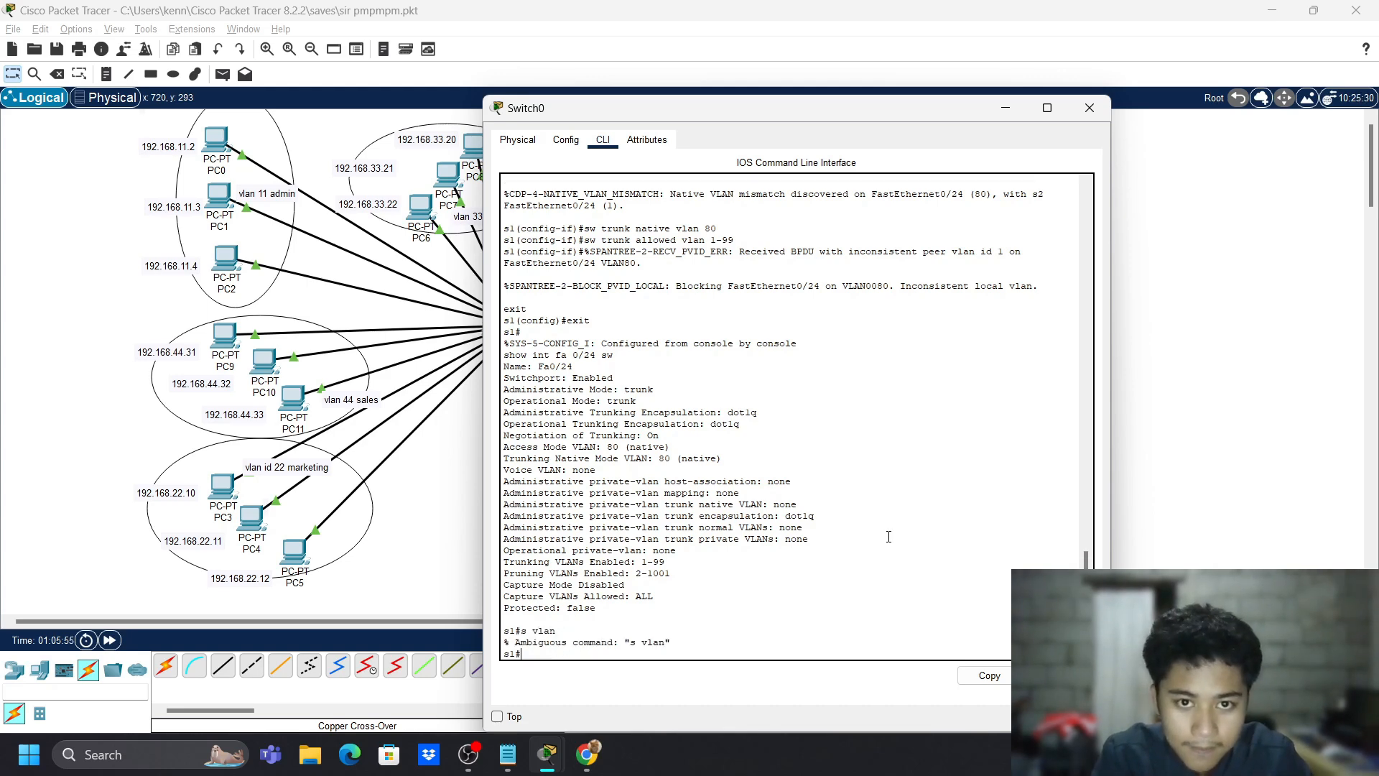
text(show vlan)
key(Return)
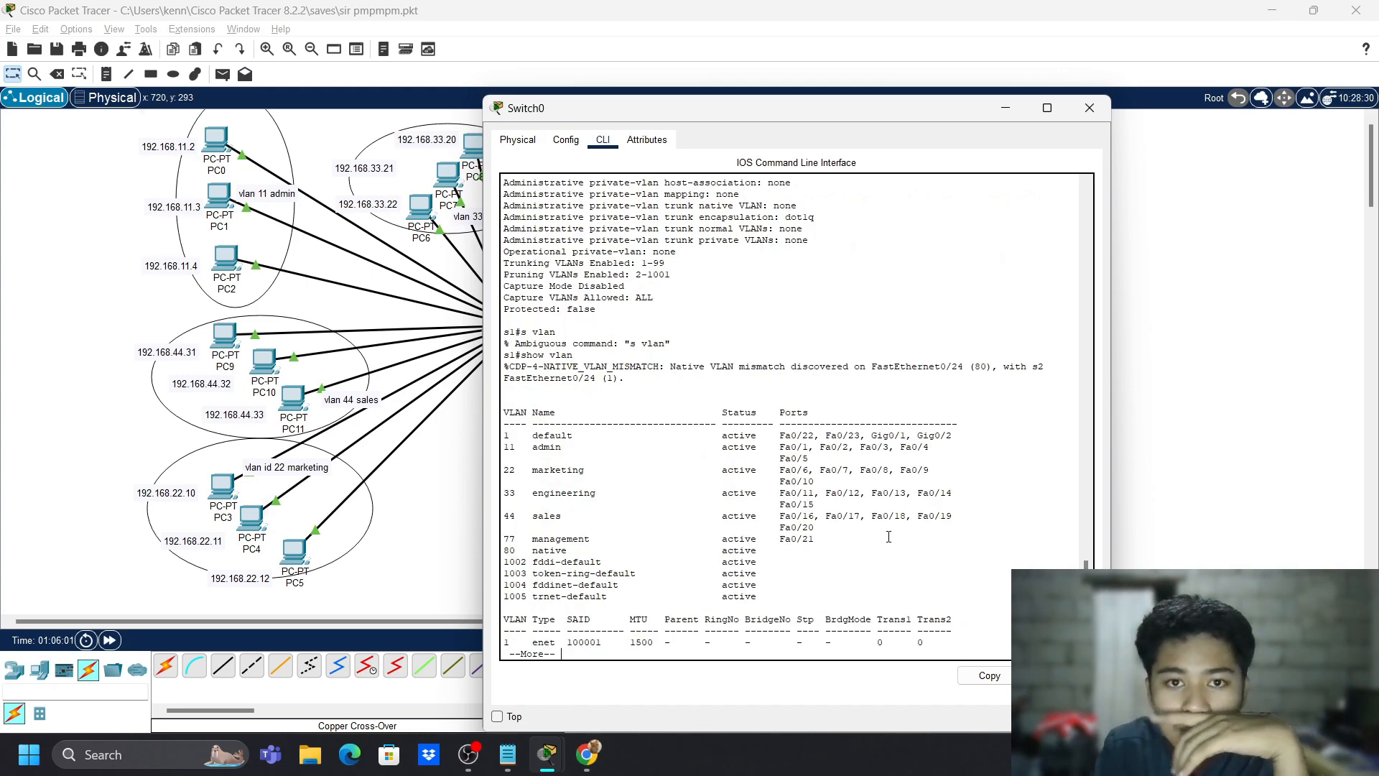
key(Return)
key(Return)
key(Return)
key(Return)
key(Return)
key(Return)
key(Return)
key(Return)
key(Return)
key(Return)
key(Return)
key(Return)
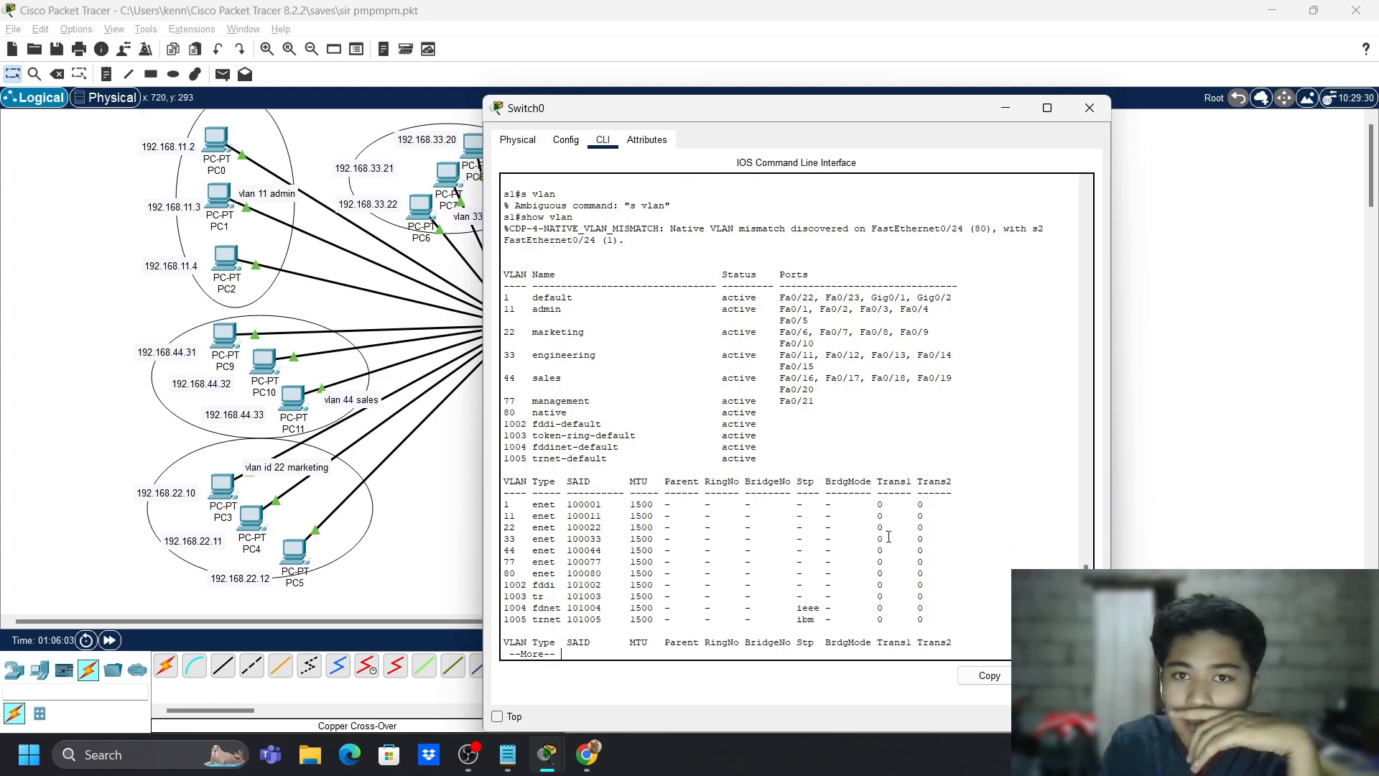
key(Return)
key(Return)
key(Return)
key(Return)
key(Return)
key(Return)
key(Return)
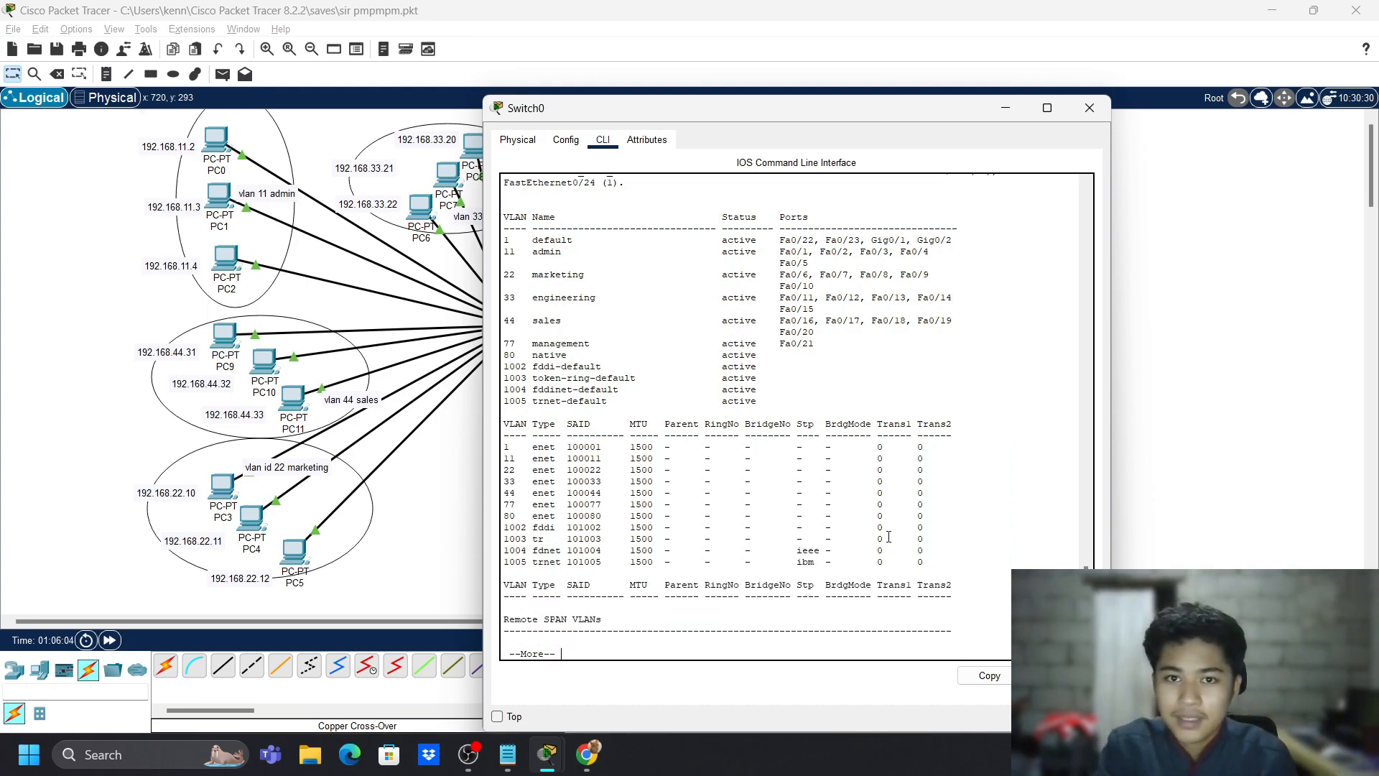
- Close Switch0's window and bring up Switch1's command line
click(1090, 108)
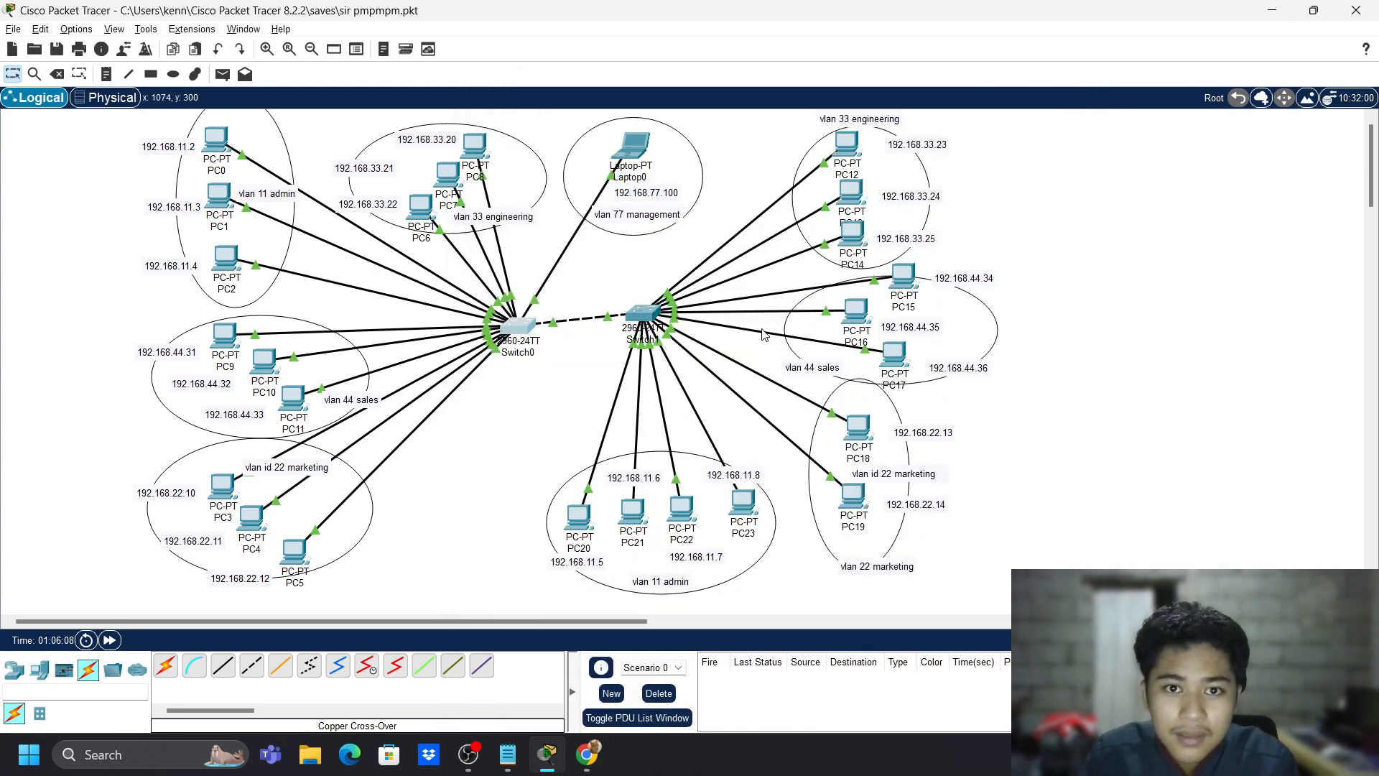
click(646, 316)
click(518, 140)
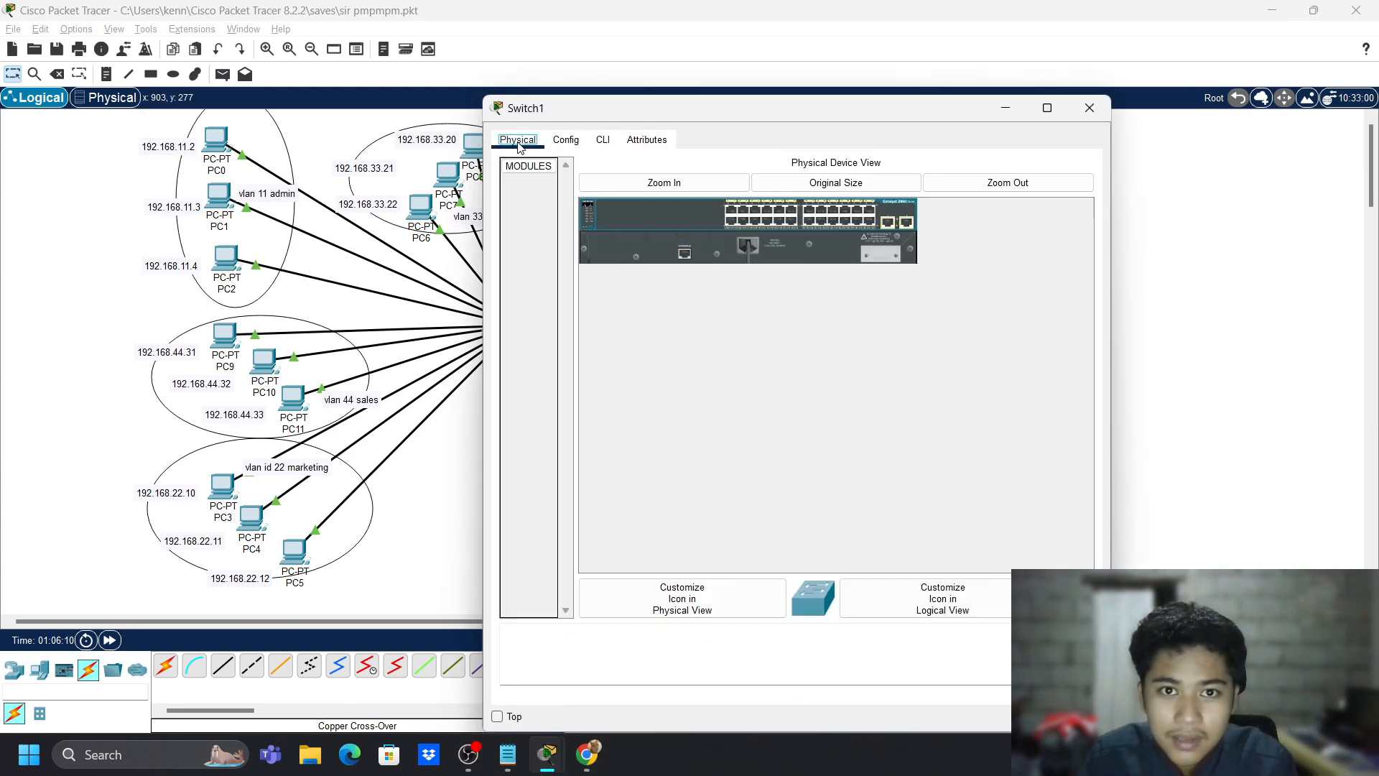
click(602, 140)
click(566, 140)
click(603, 140)
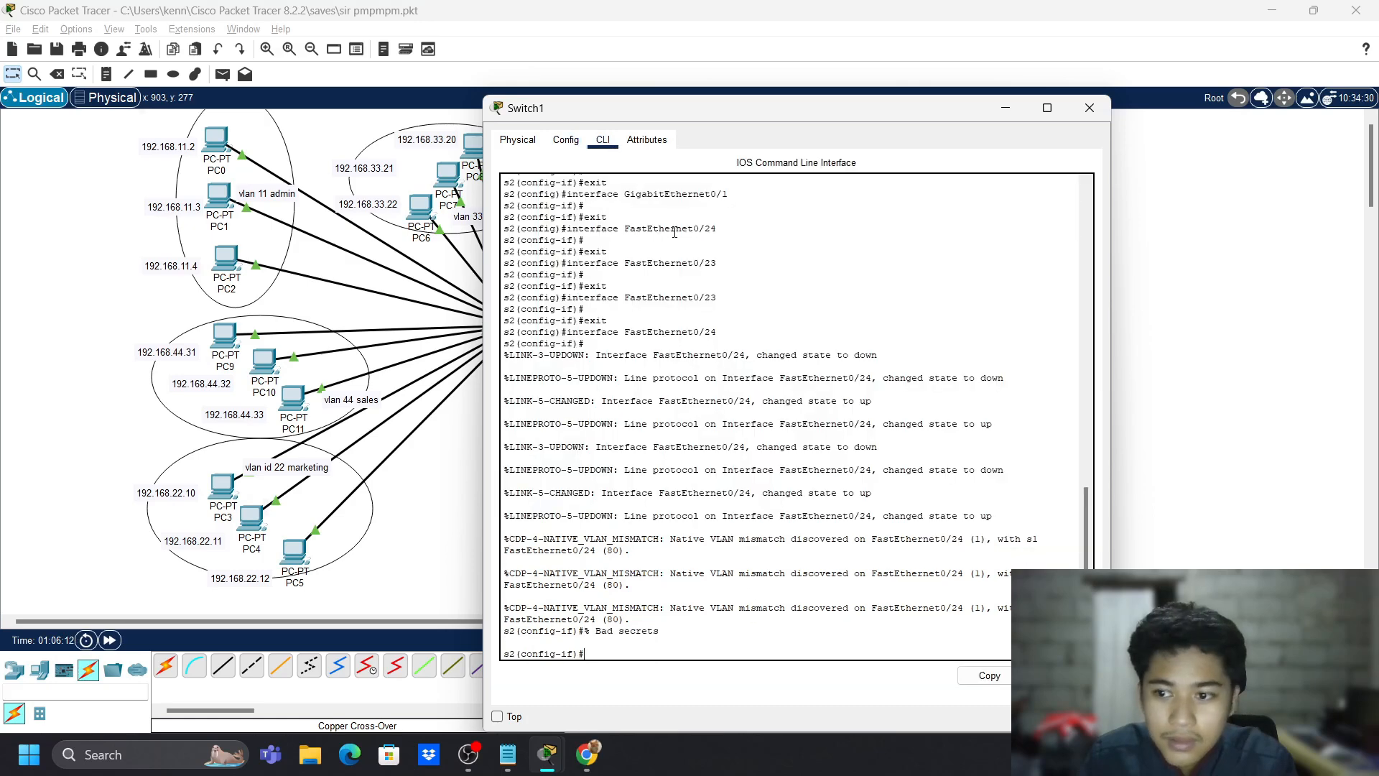
key(Return)
key(Return)
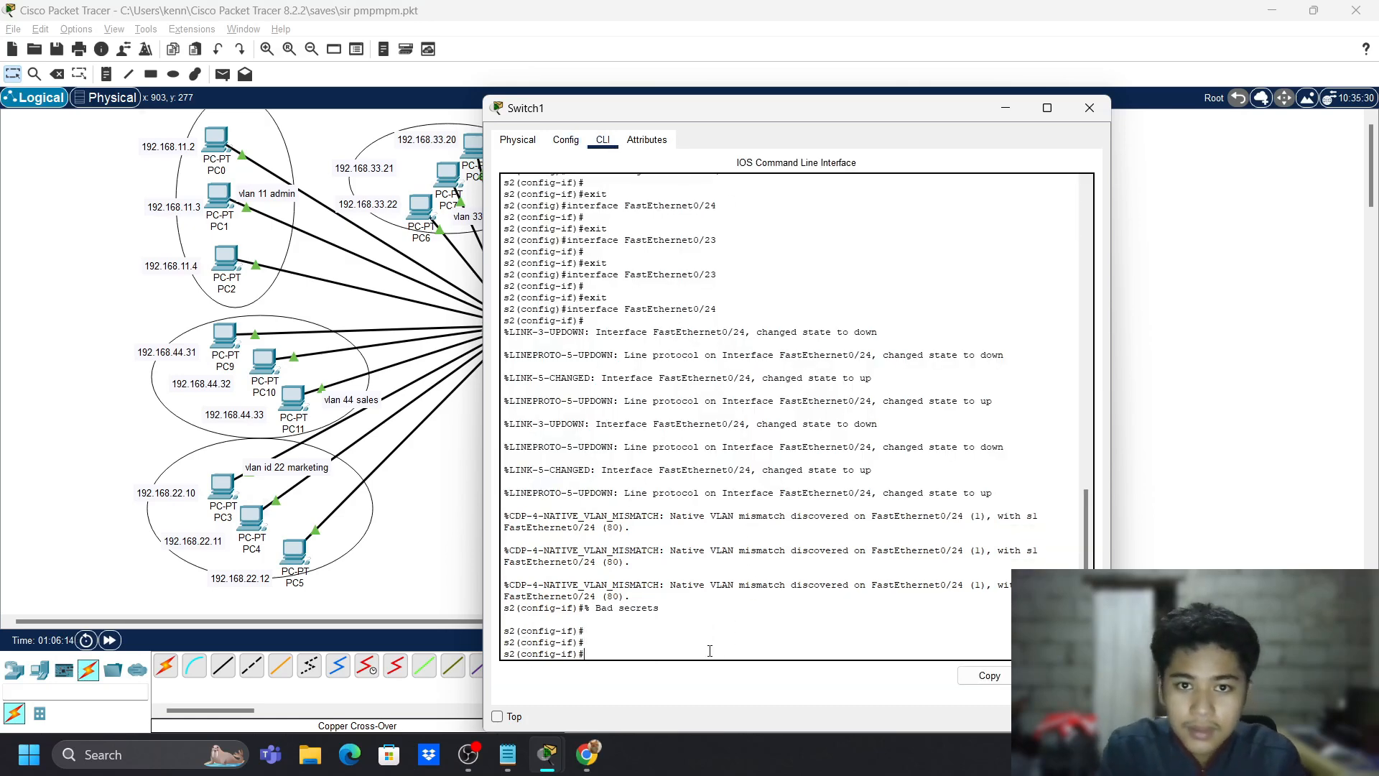
- Make Switch1's Fa0/24 a trunk port
text(exit)
key(Return)
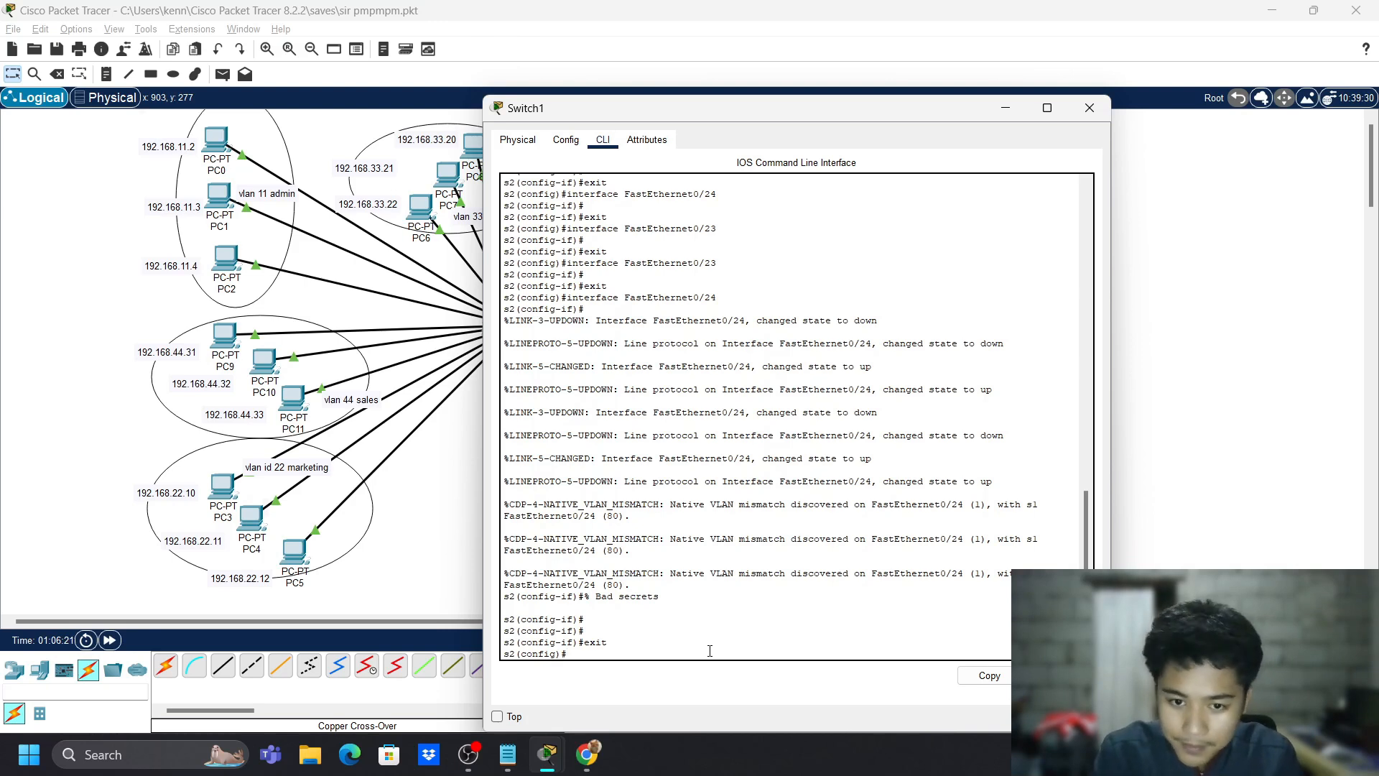
text(int fa)
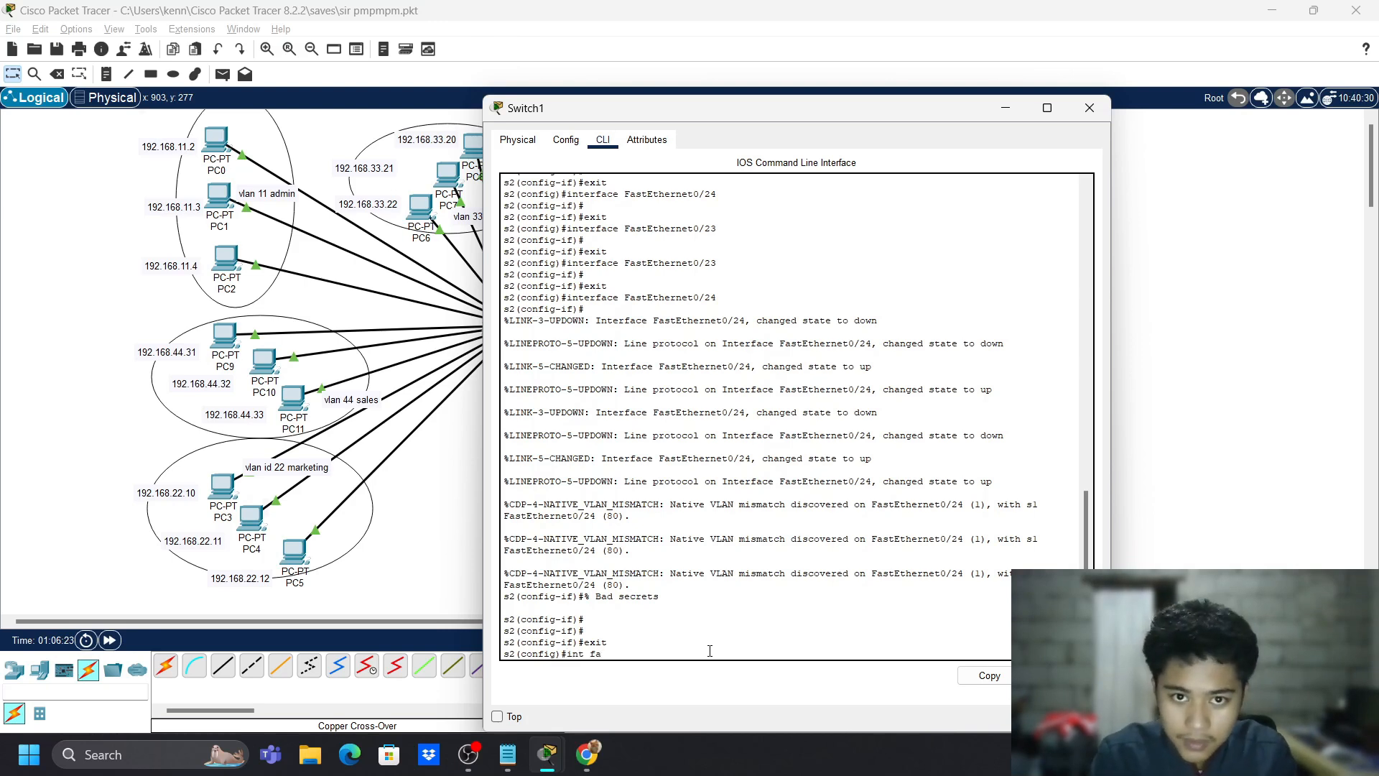
text( 0/2)
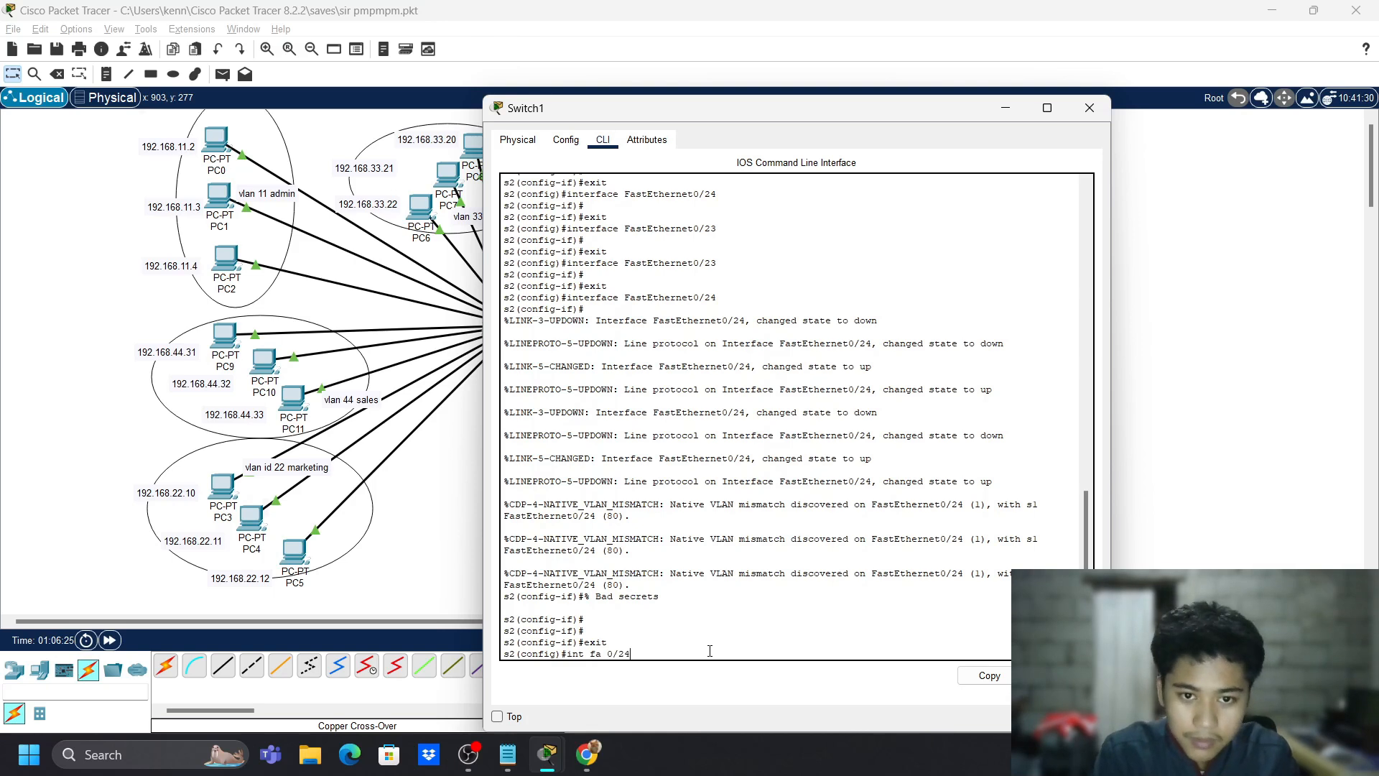
text(4)
key(Return)
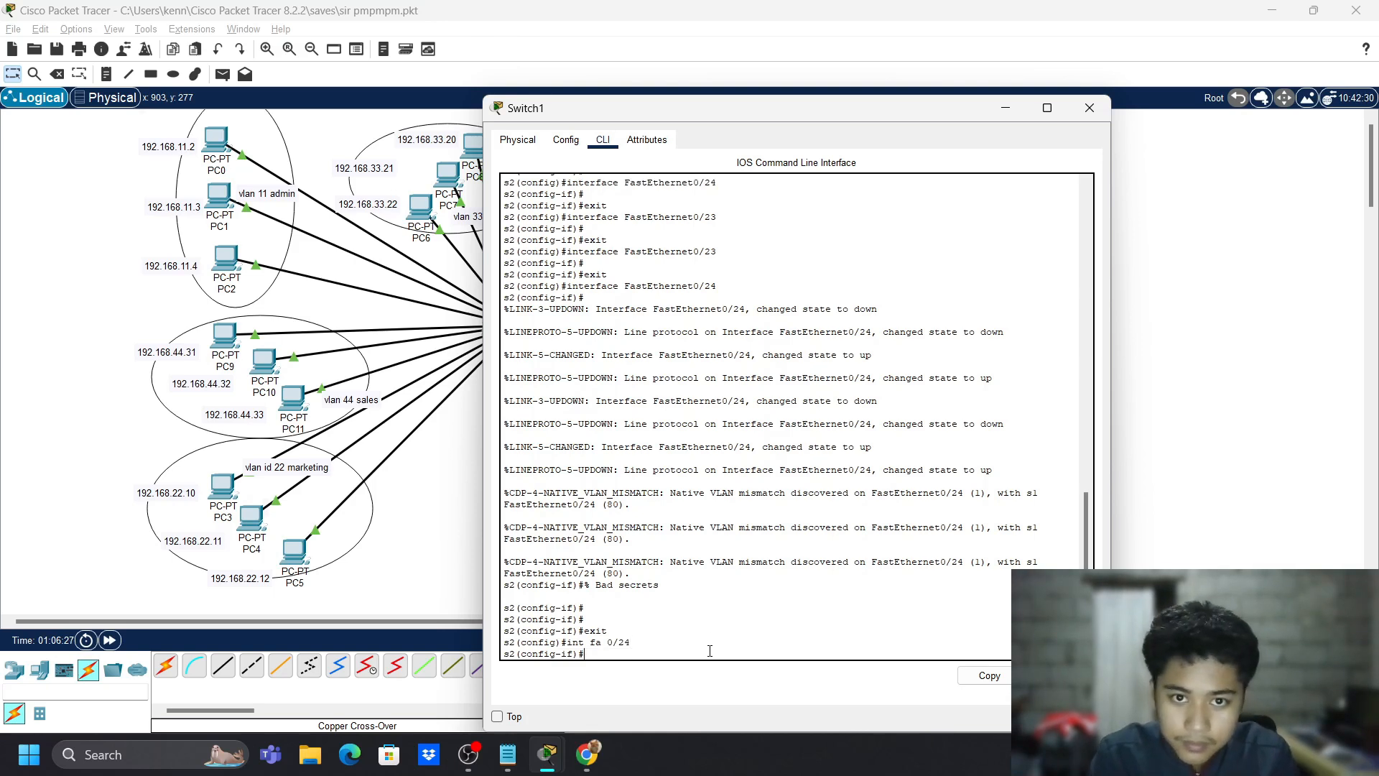
text(sw m tr)
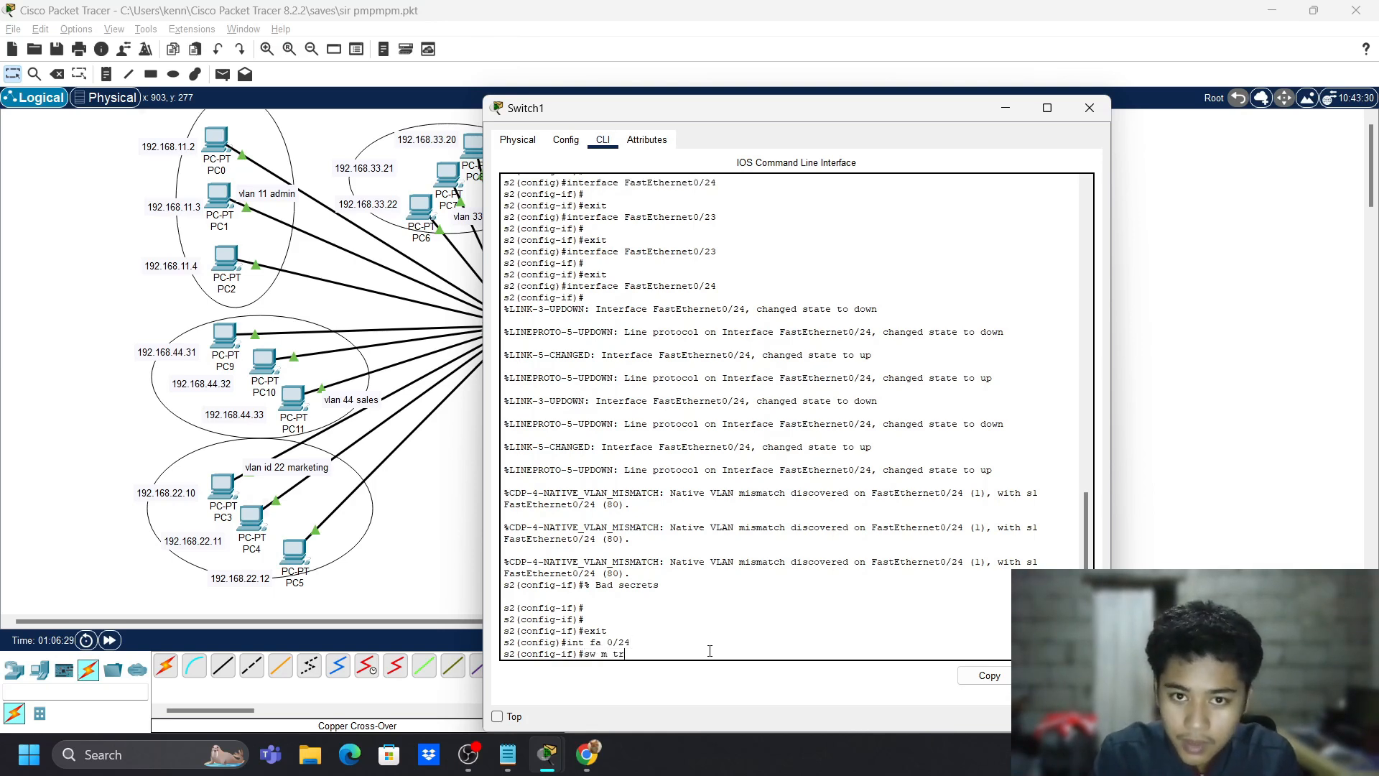
key(Return)
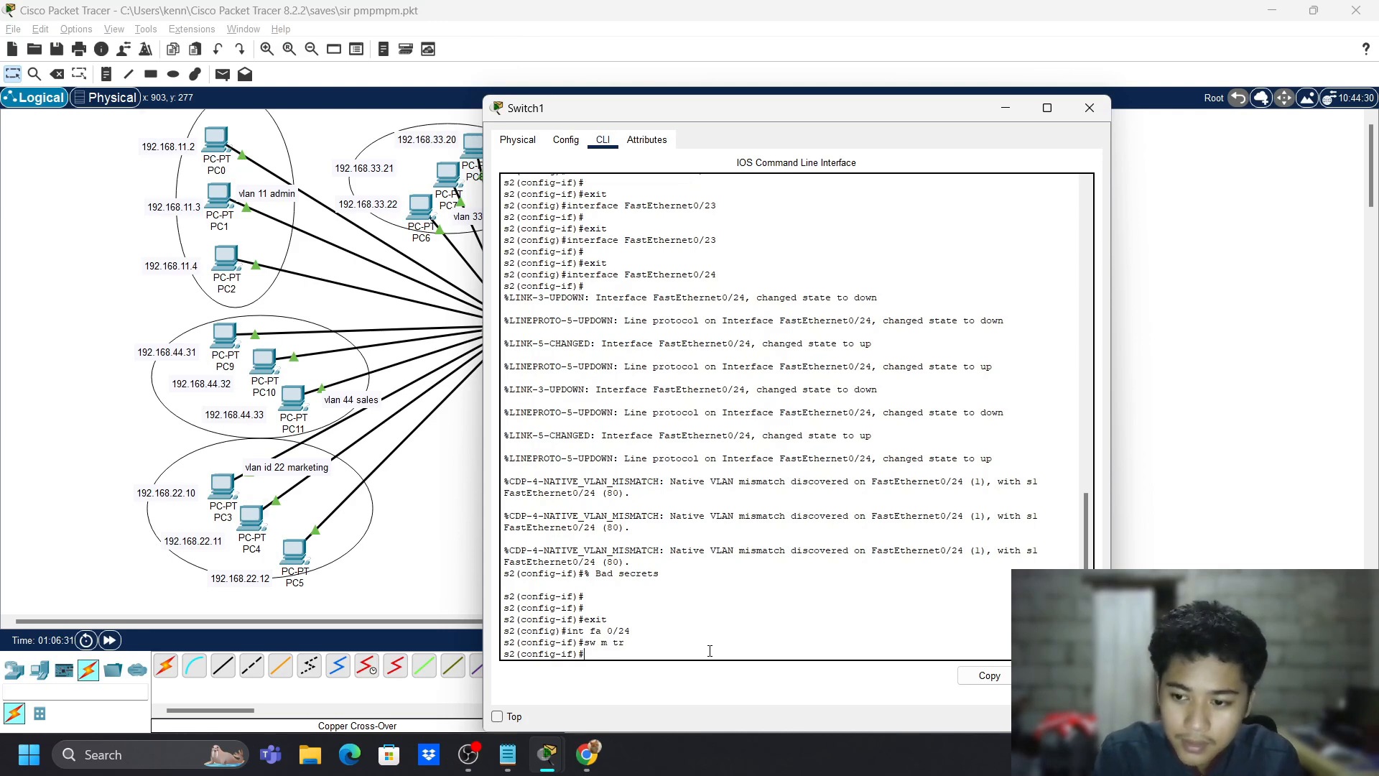
- Set the Fa0/24 trunk to native VLAN 80, allow VLANs 1-99, then exit configuration mode
text(sw tr)
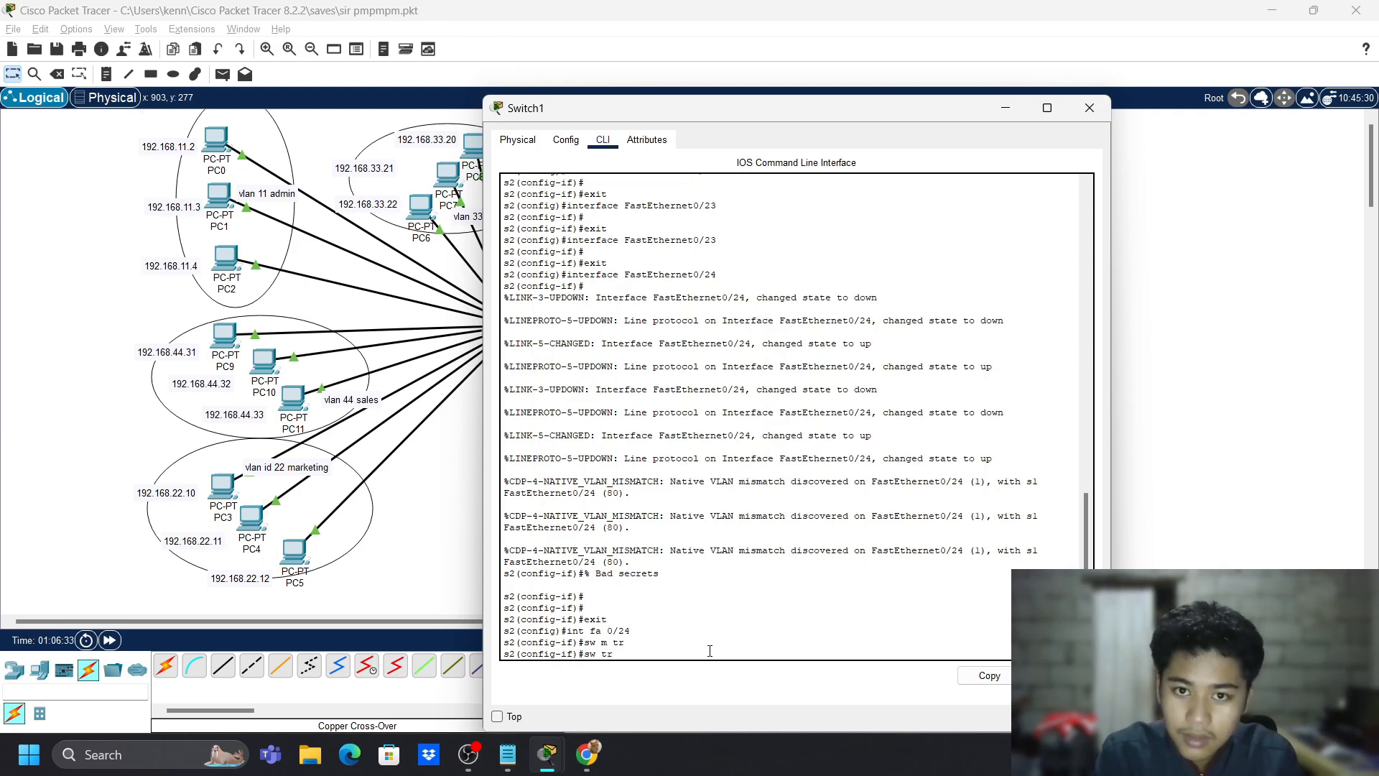
text( native vlan 8)
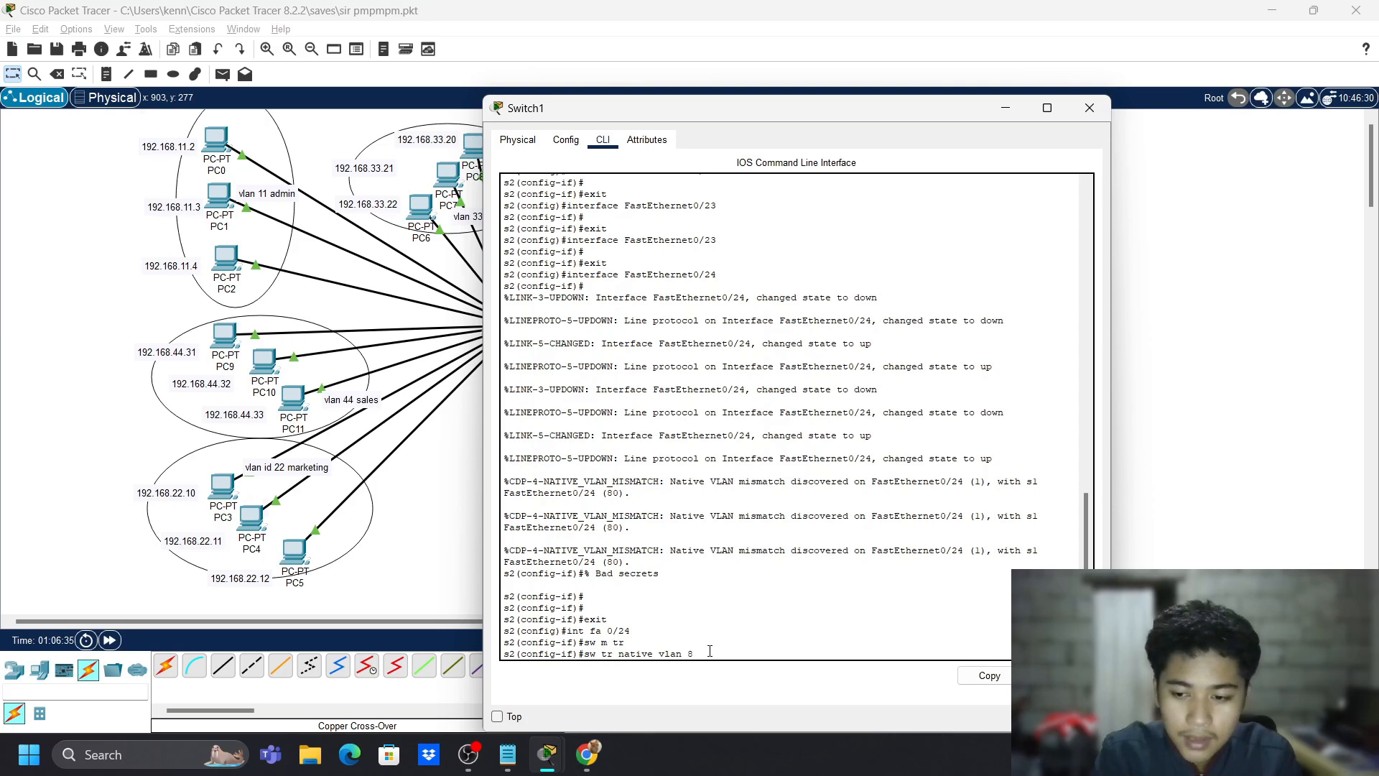
text(0)
key(Return)
text(sw)
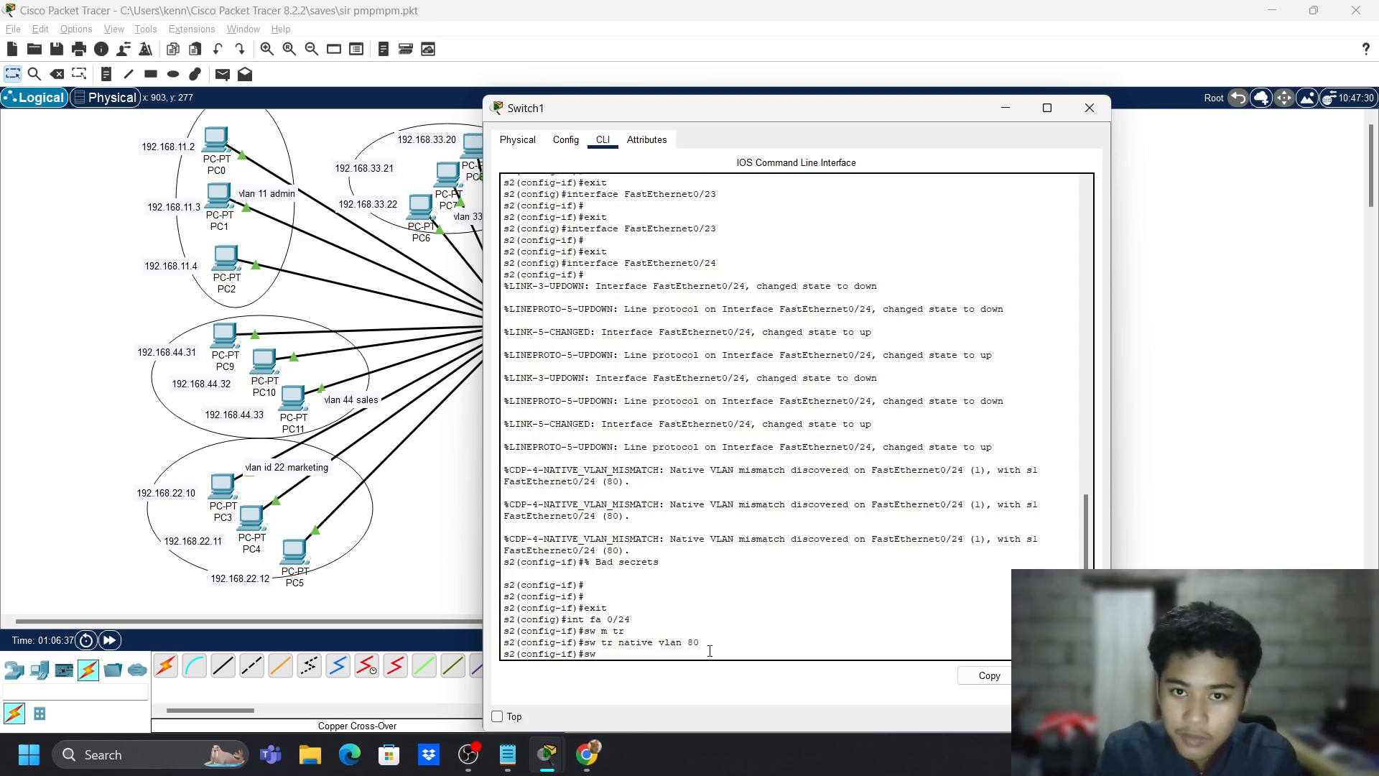
text( trunk allowe)
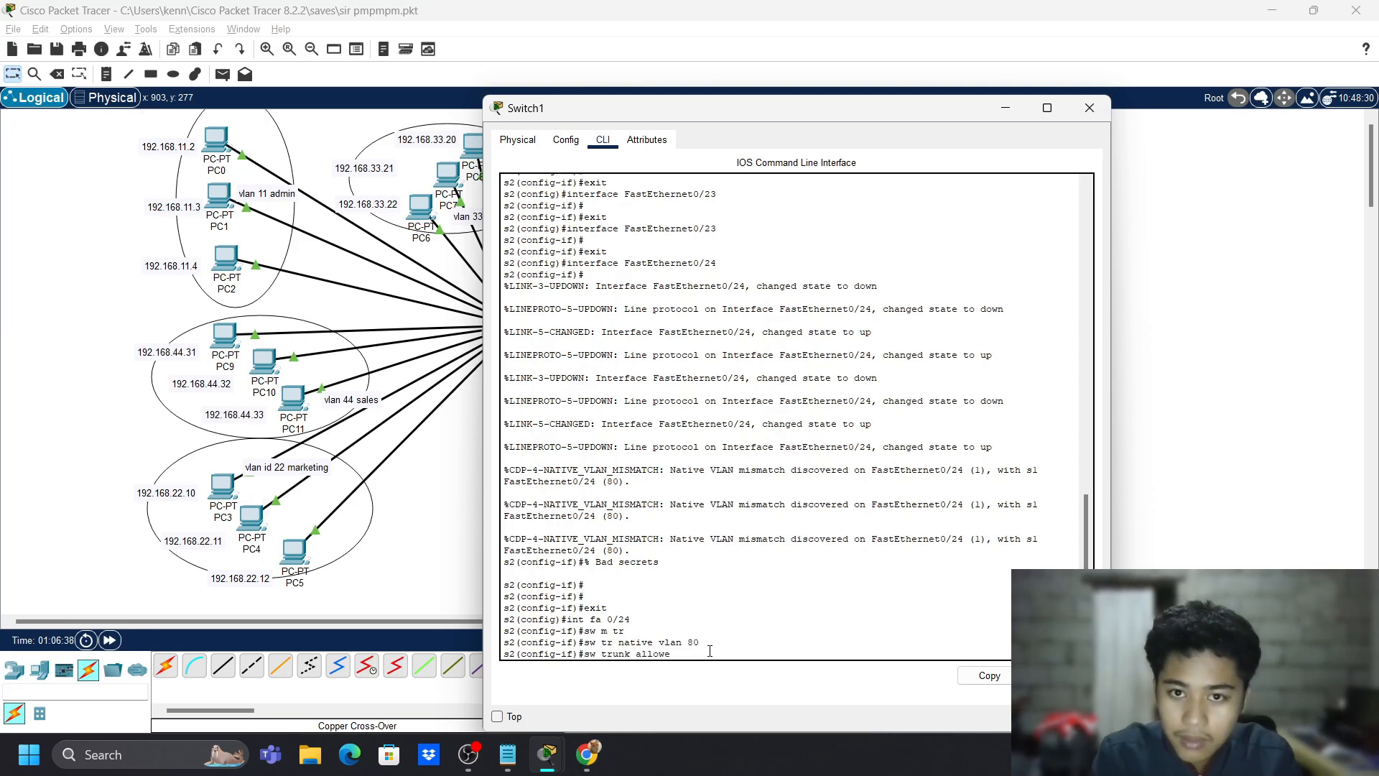
text(d vlan 1-)
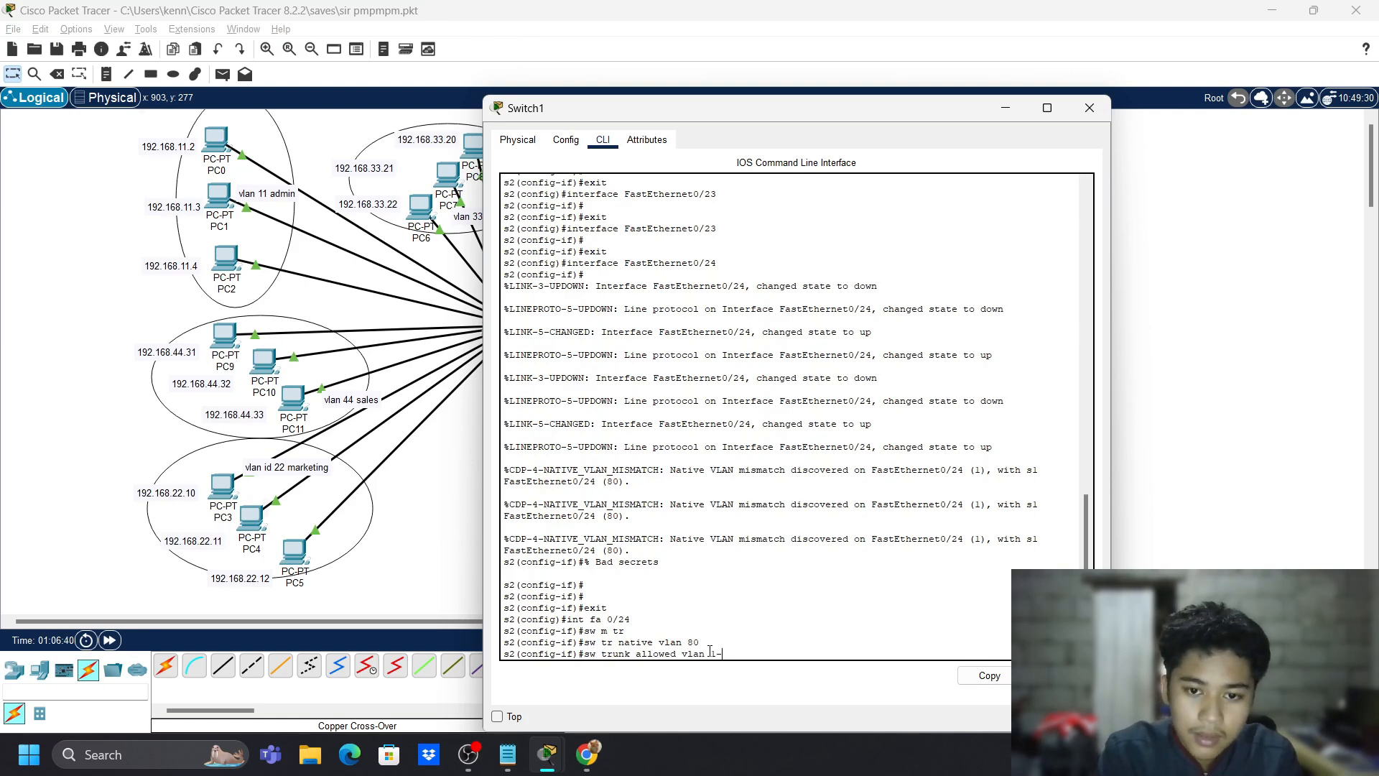
text(99)
key(Return)
text(exit)
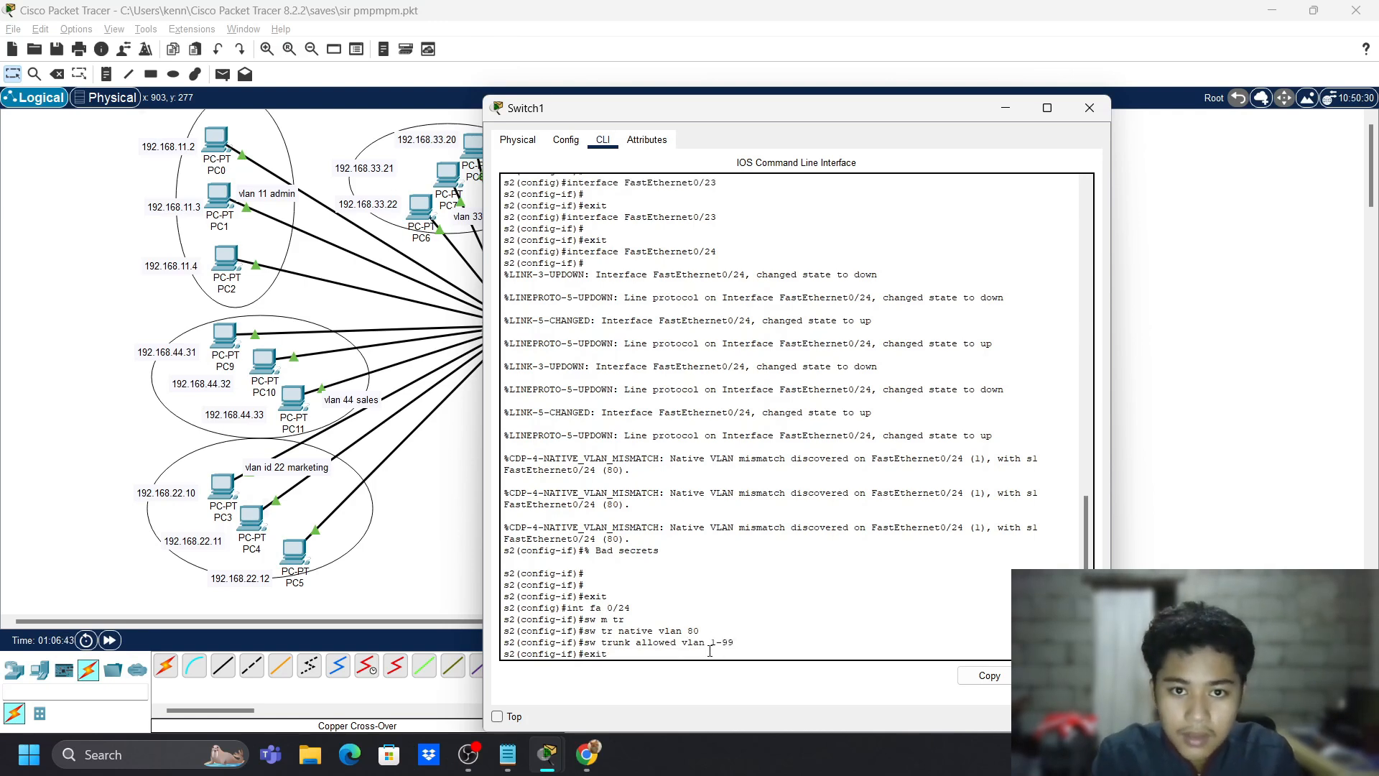
key(Return)
text(exit)
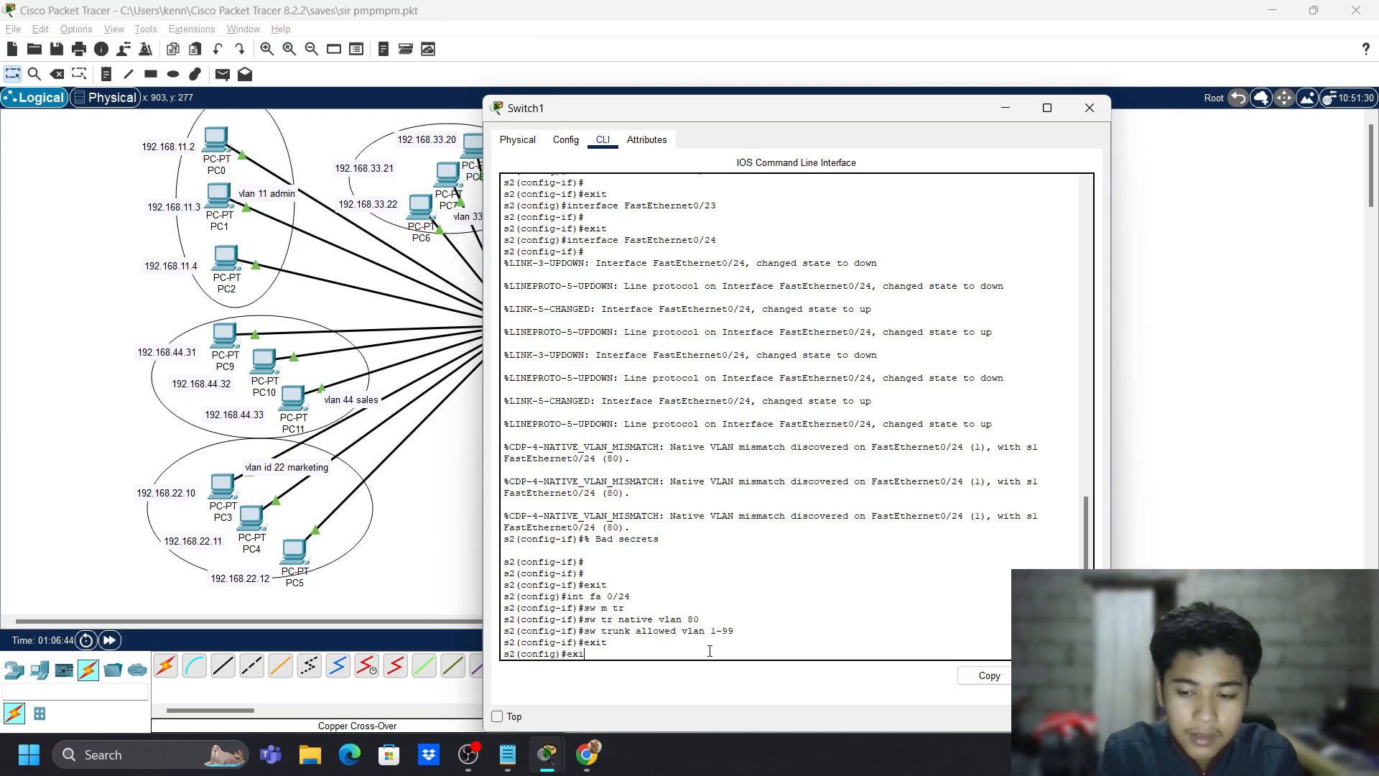
key(Return)
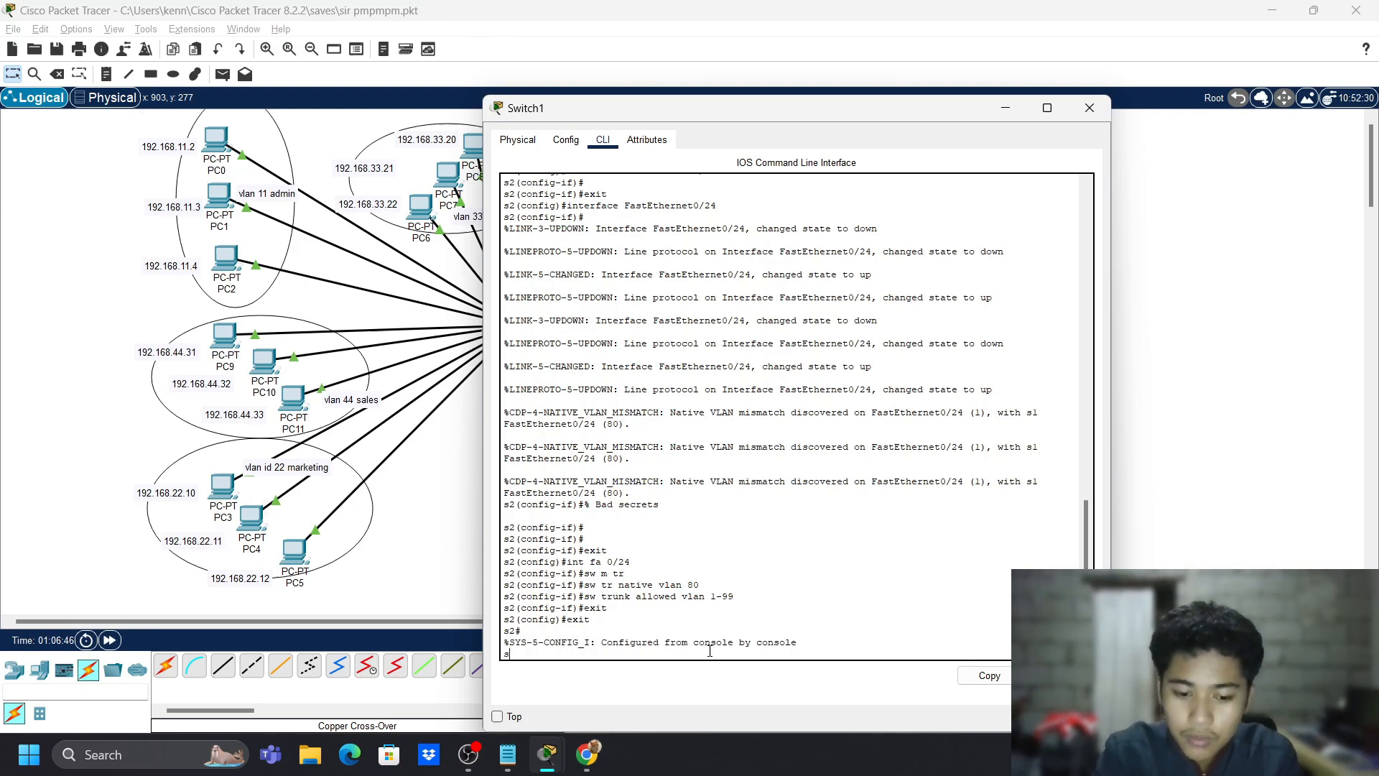
- Verify with 'show int fa 0/24 sw' that Fa0/24 trunks native VLAN 80 and VLANs 1-99
text(show int)
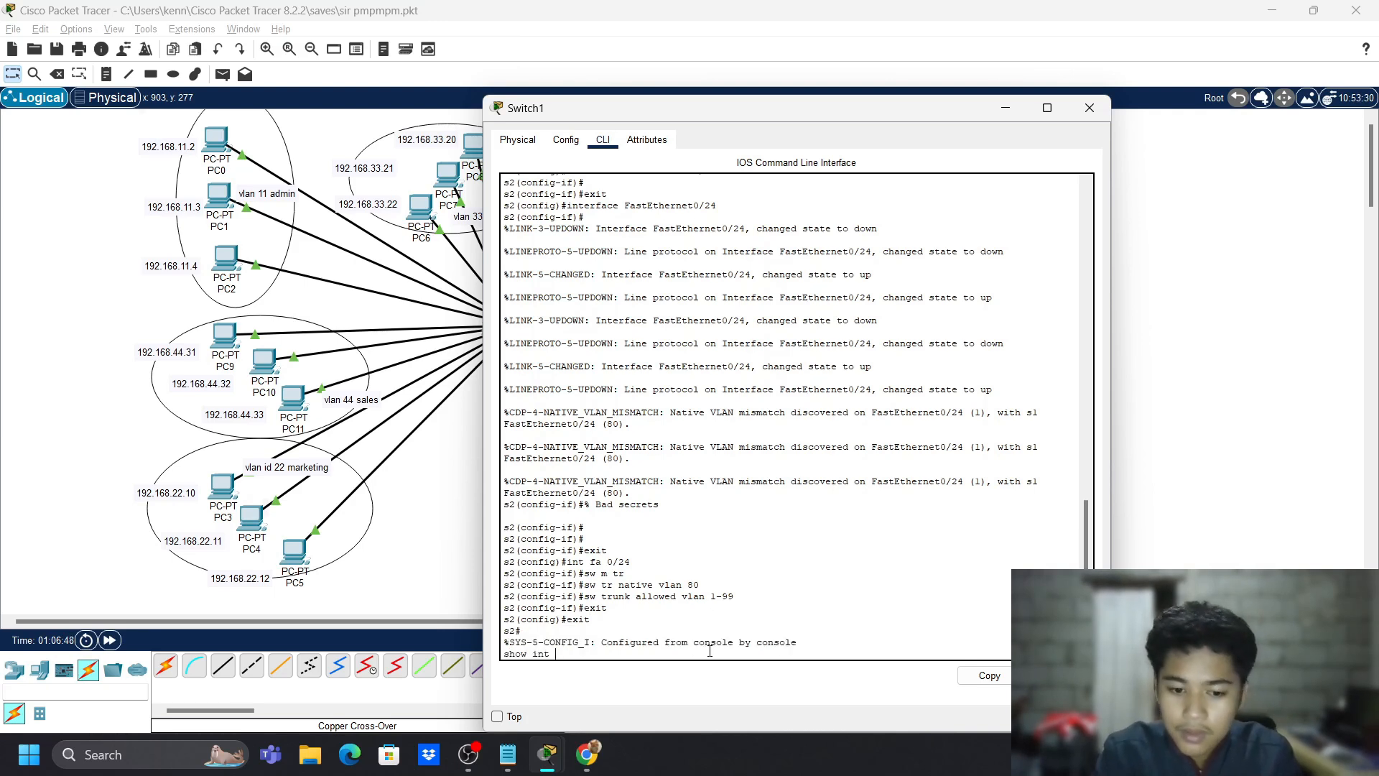
text( fa)
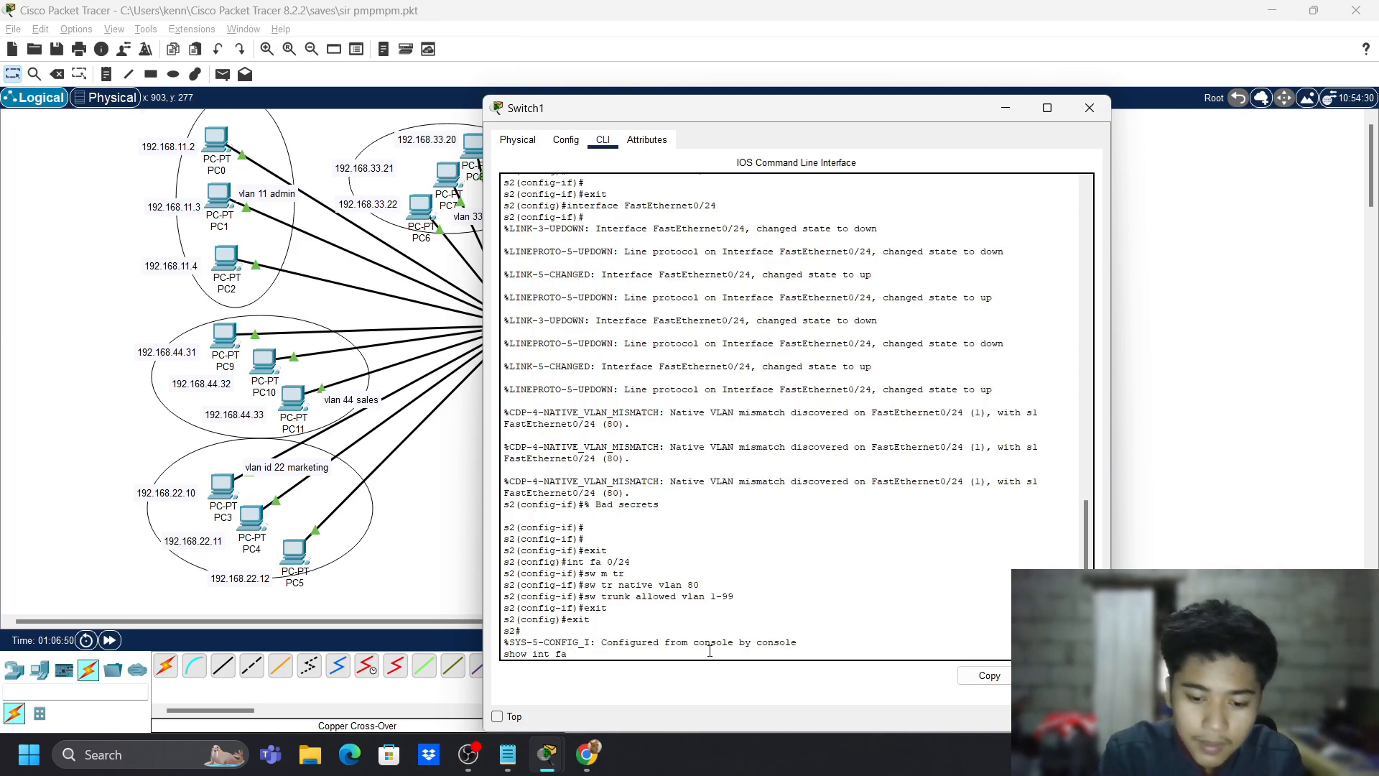
text( 0/24)
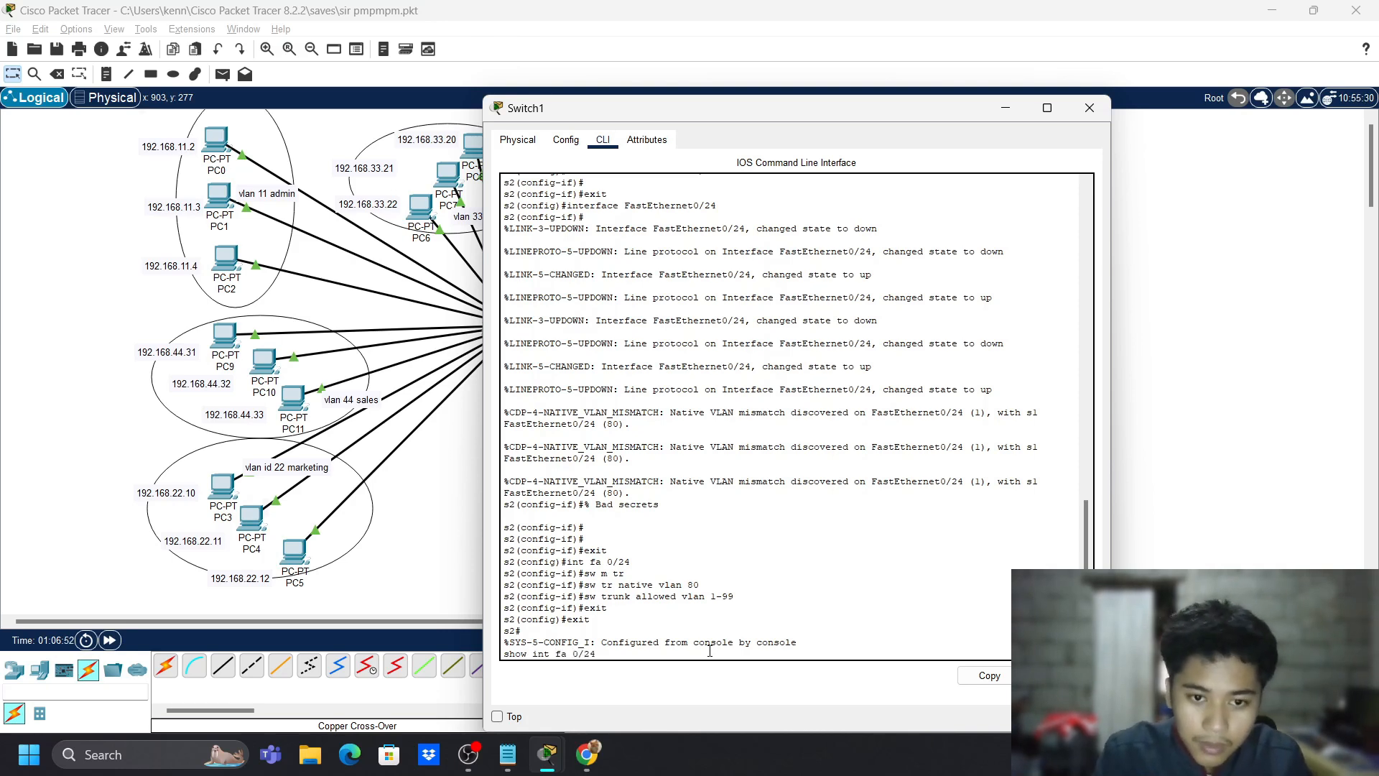
text( sw)
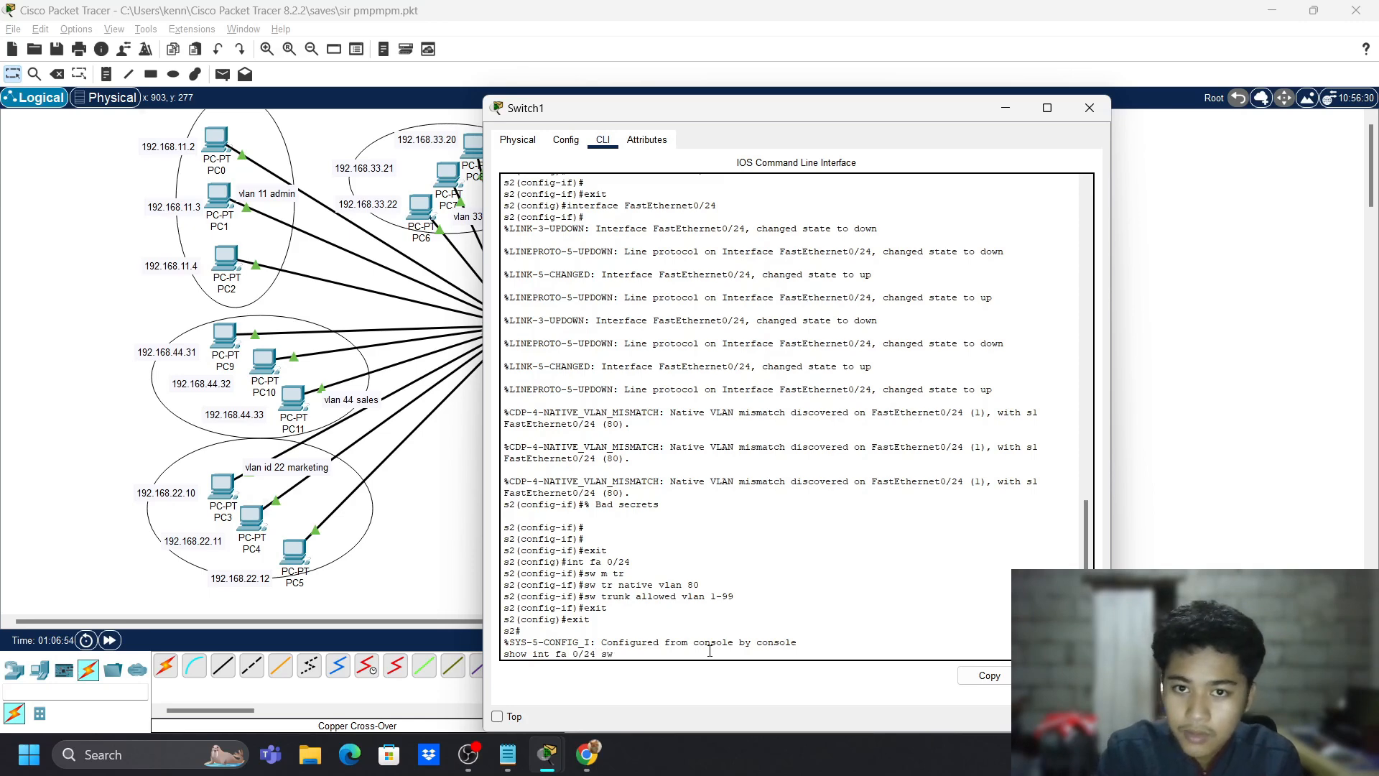
key(Return)
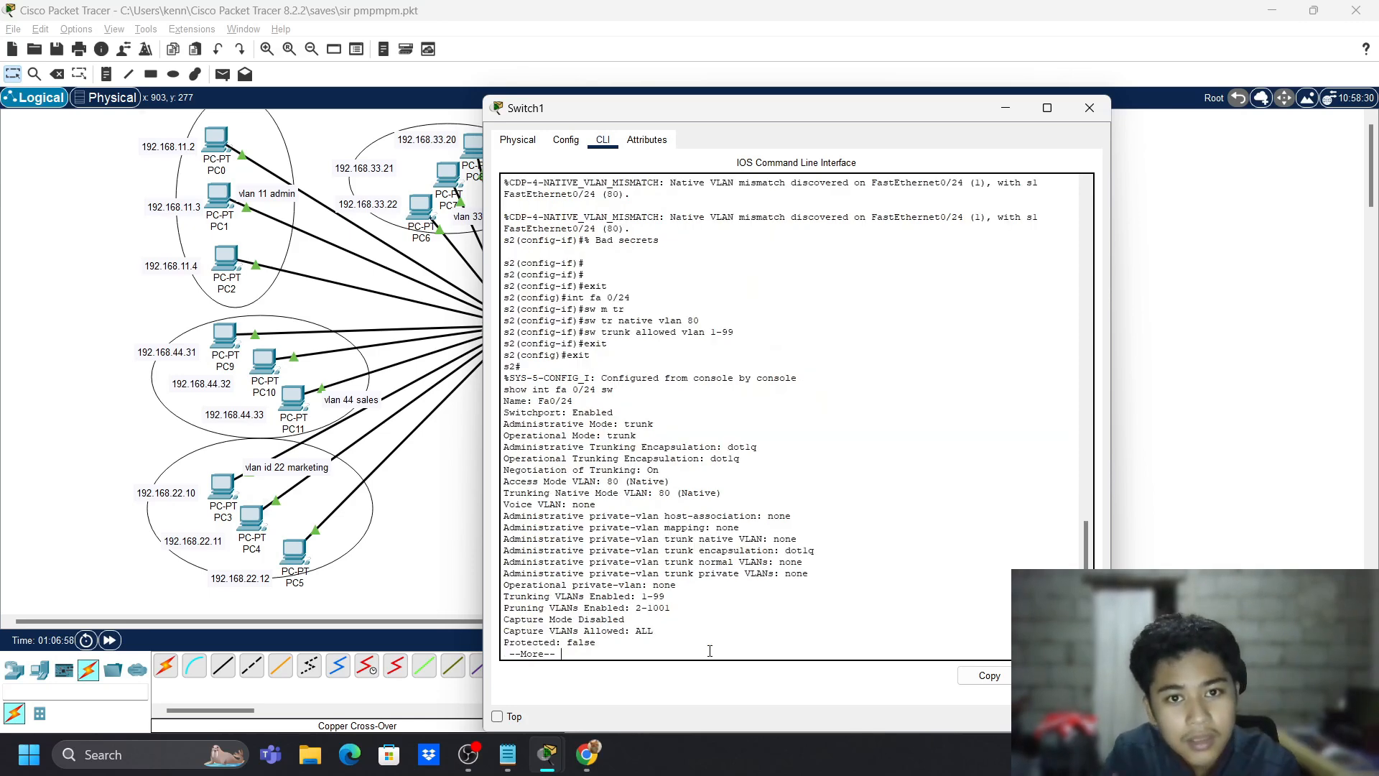
key(Return)
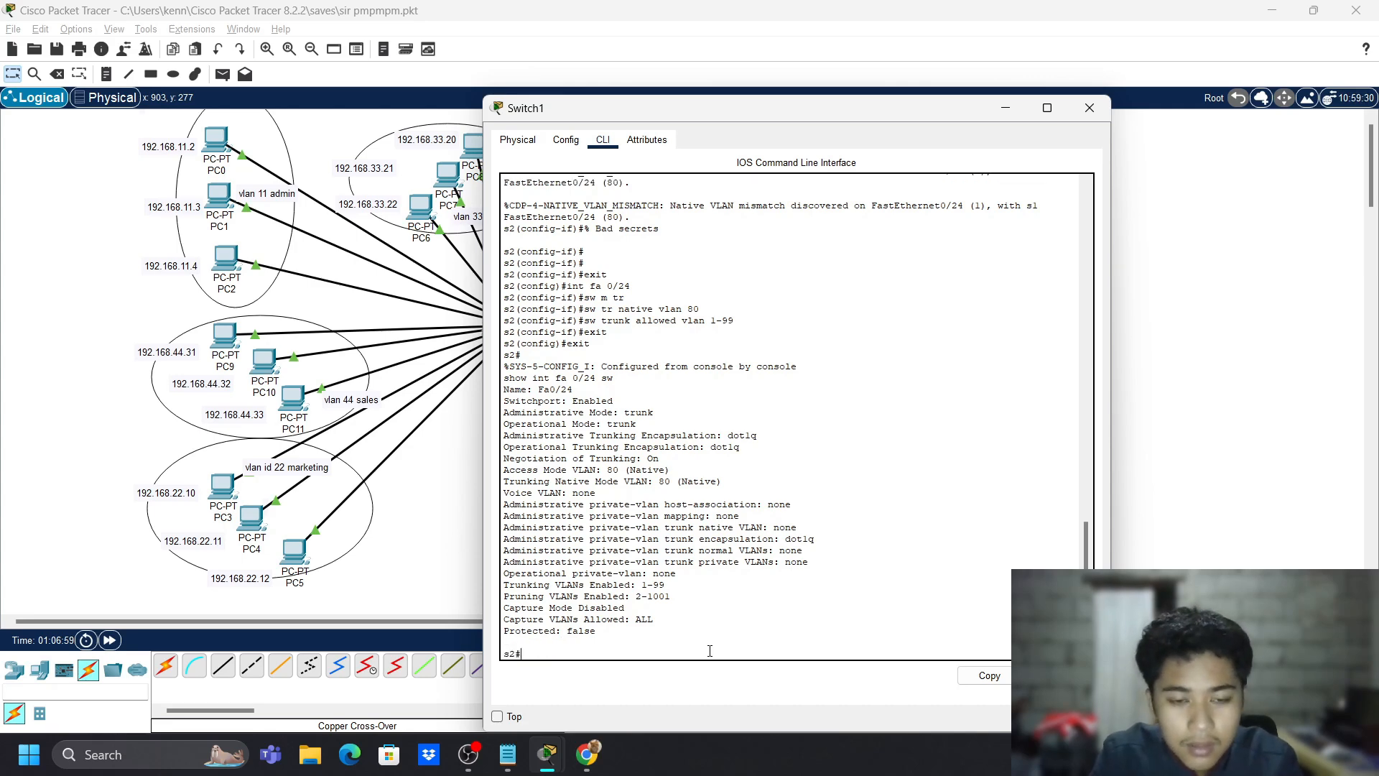
key(alt+Tab)
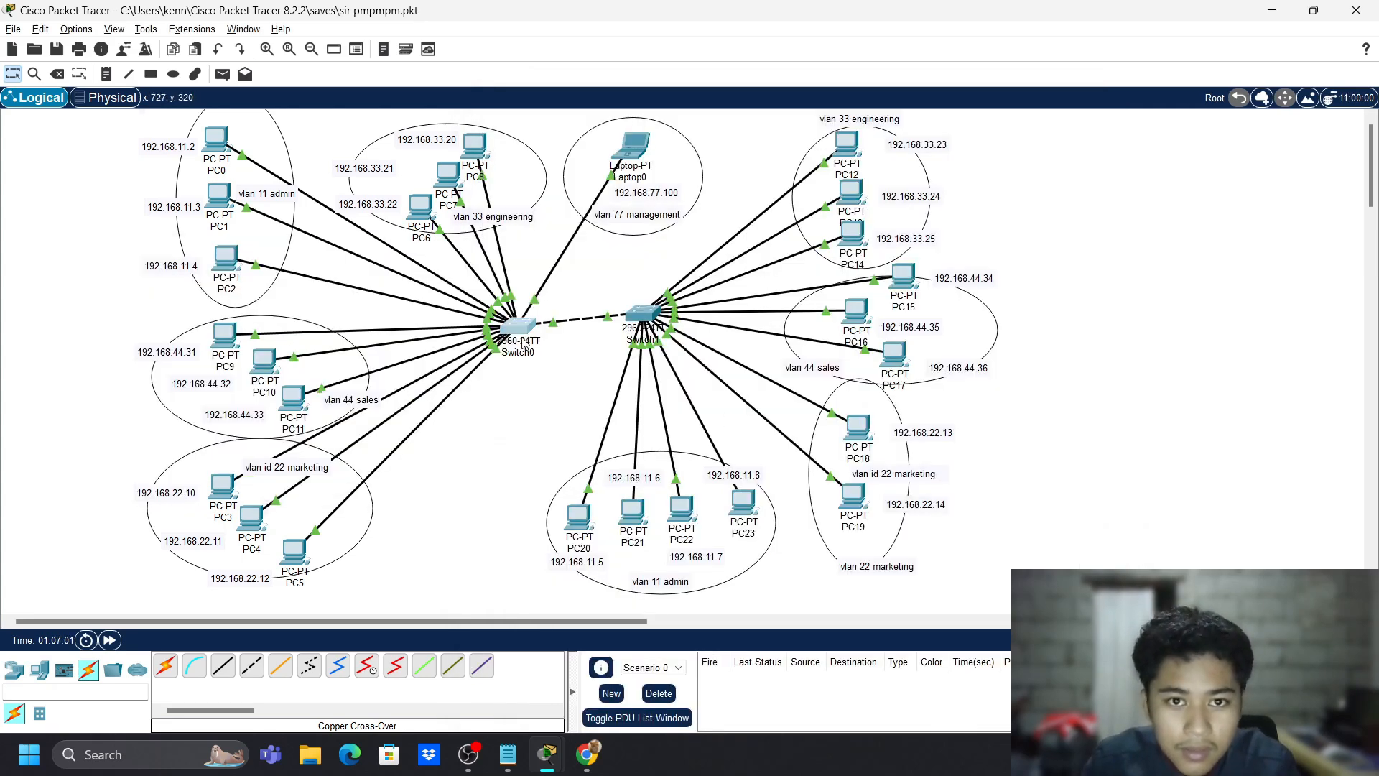
click(519, 327)
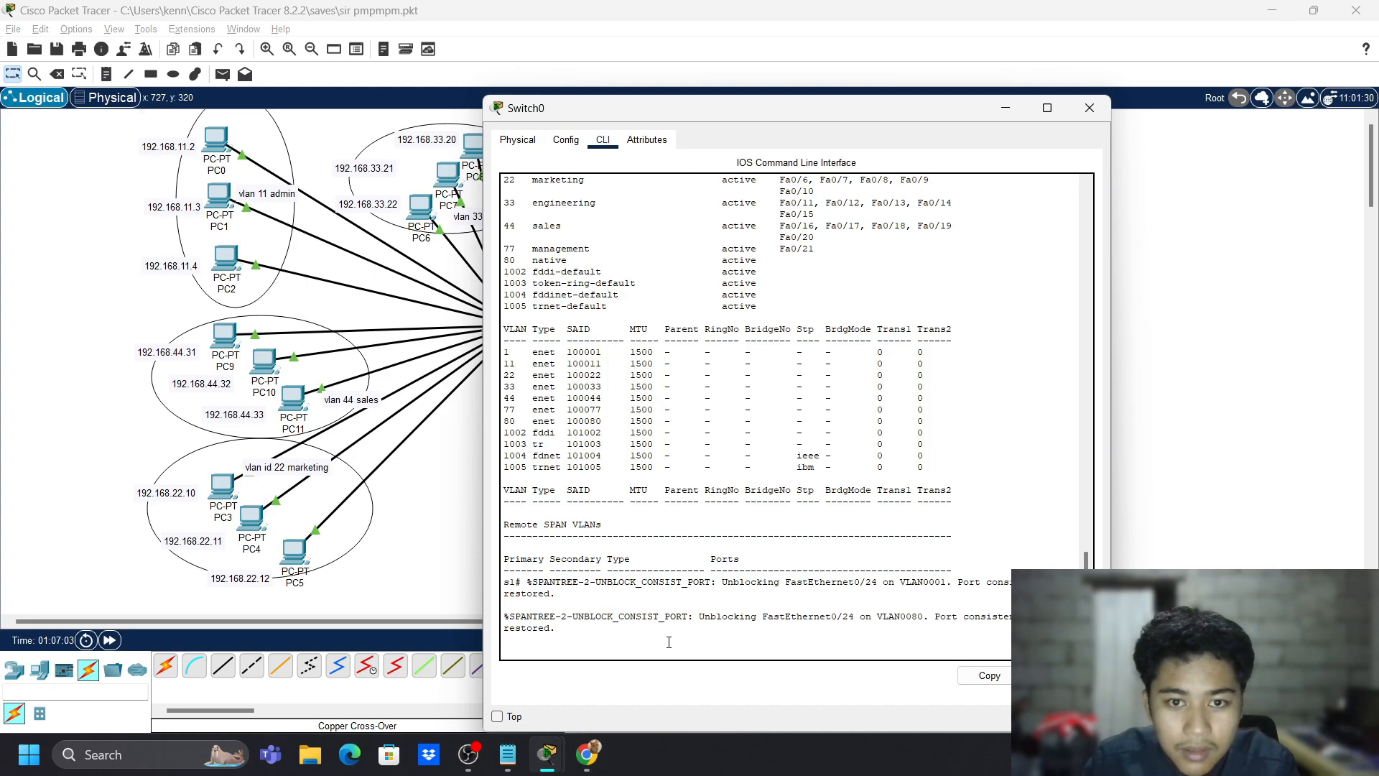
text(show int fa 0/24 sw)
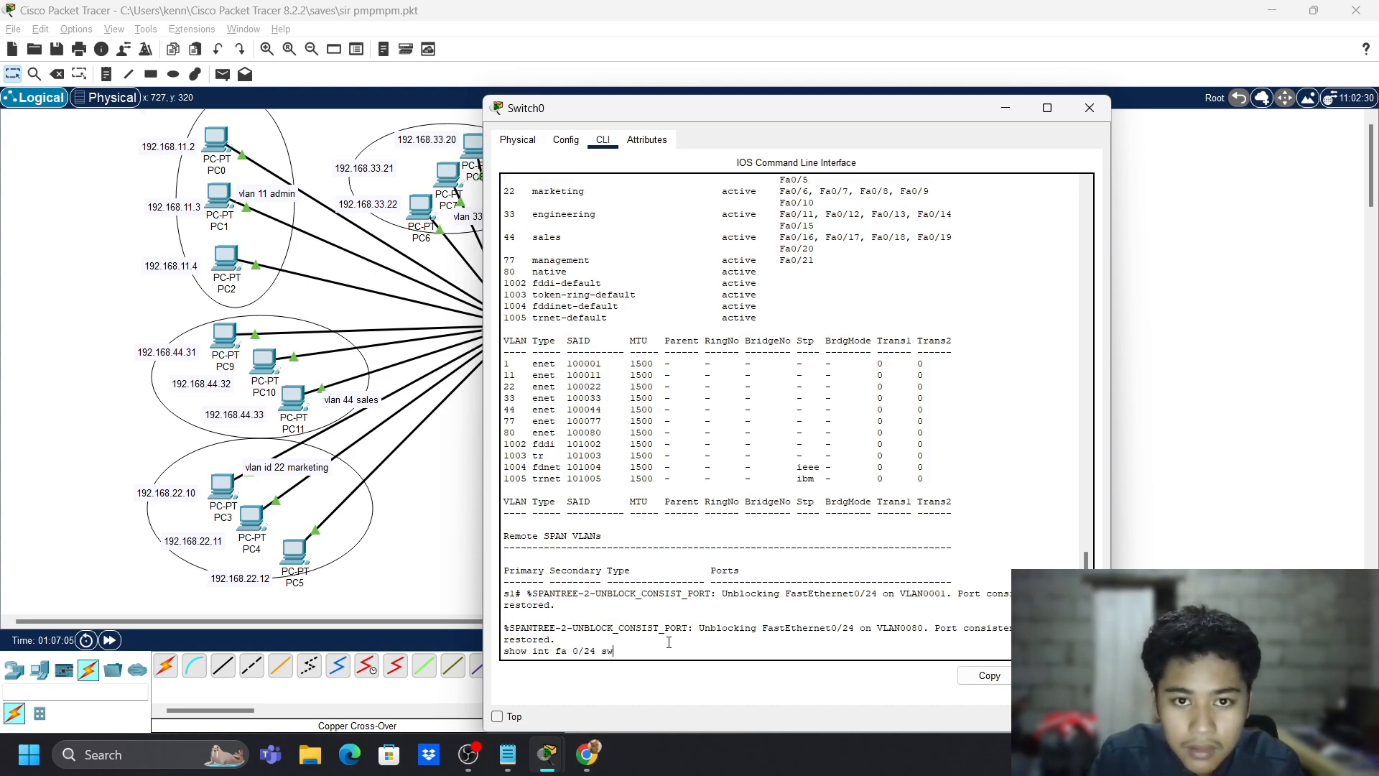
key(Return)
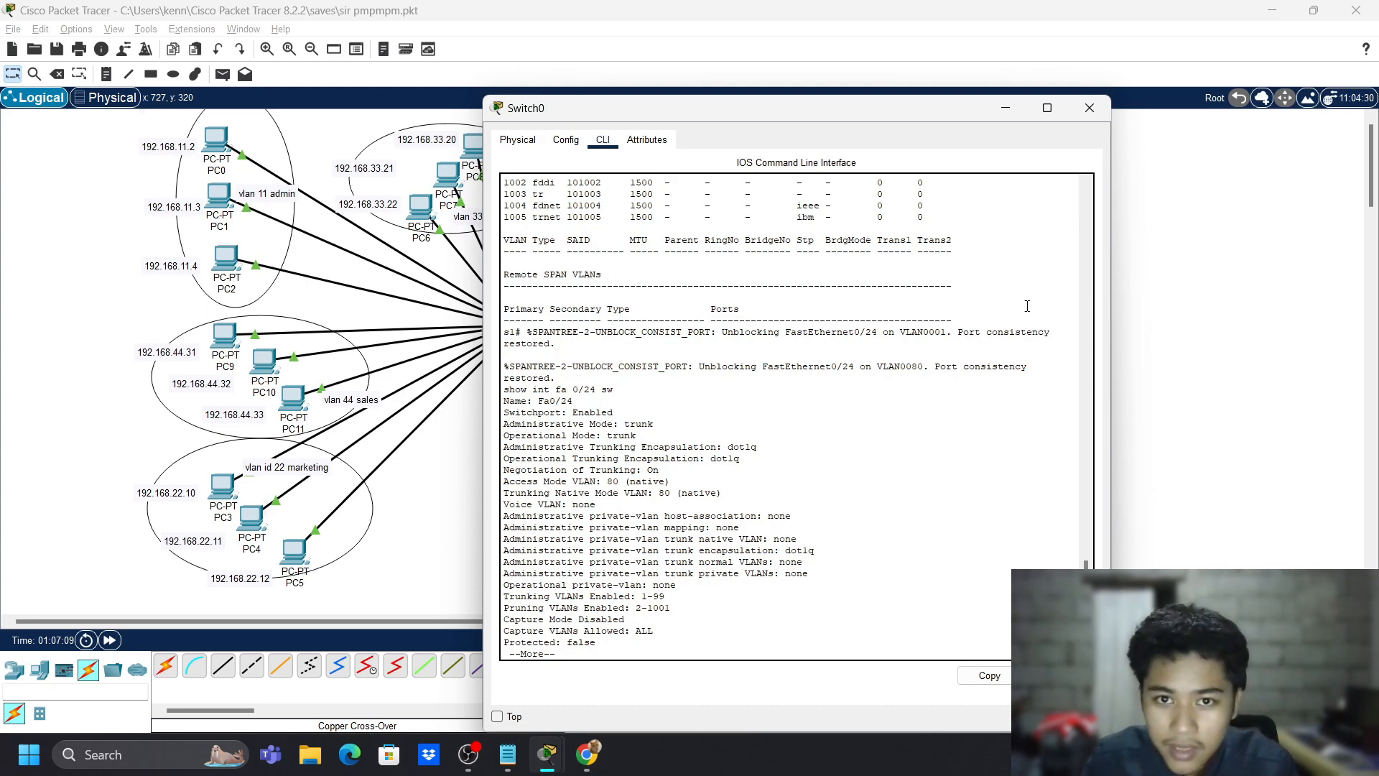
click(1089, 107)
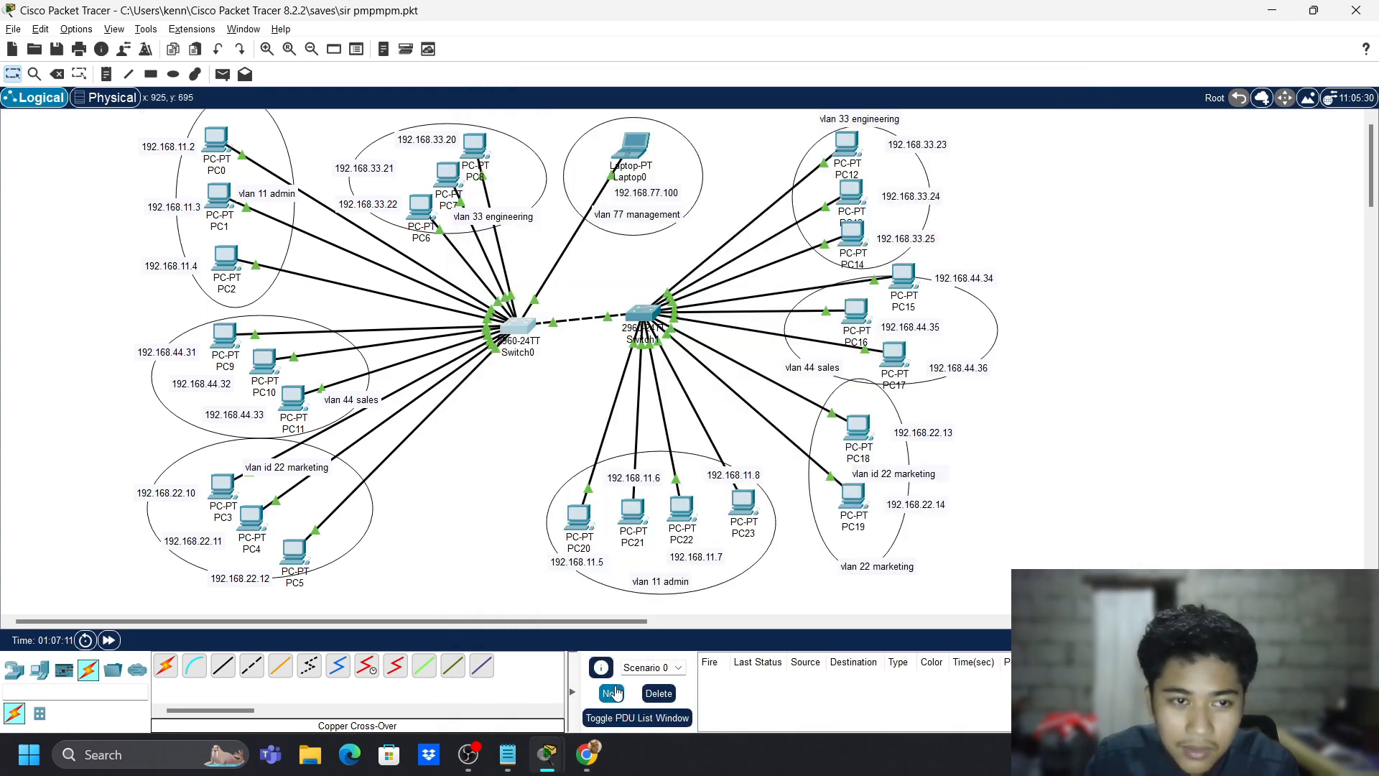
- In Simulation mode, create an ICMP PDU from PC1 to PC20, dismissing PC21's no-ports error
click(222, 74)
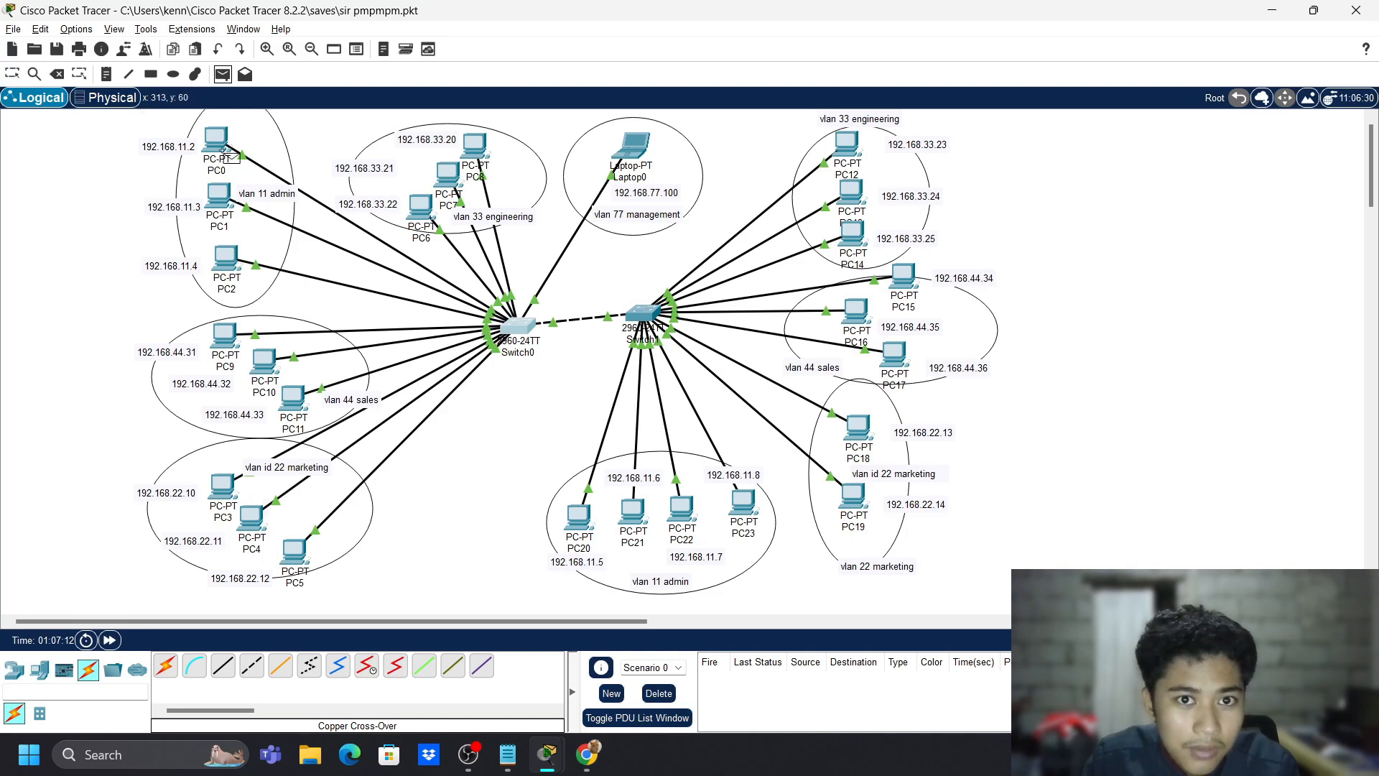
click(643, 528)
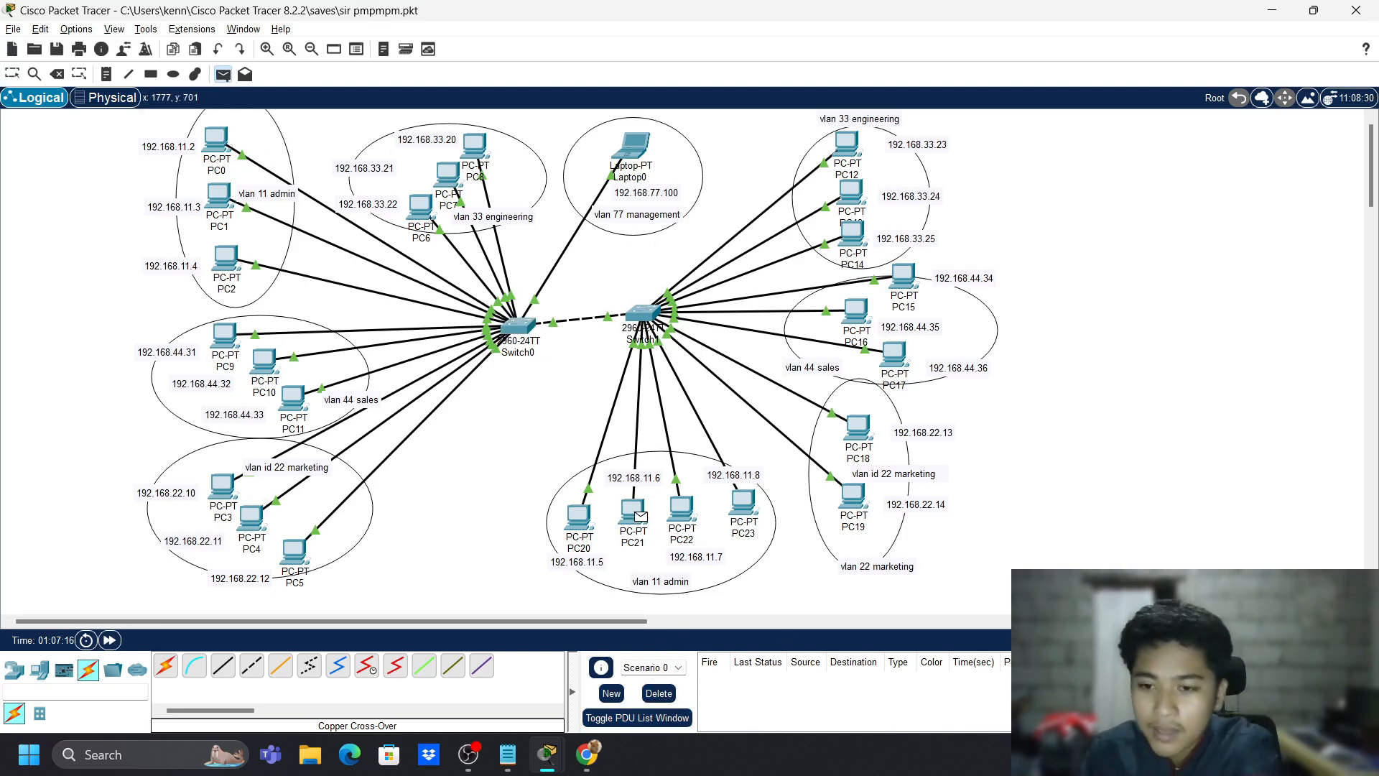
click(1341, 639)
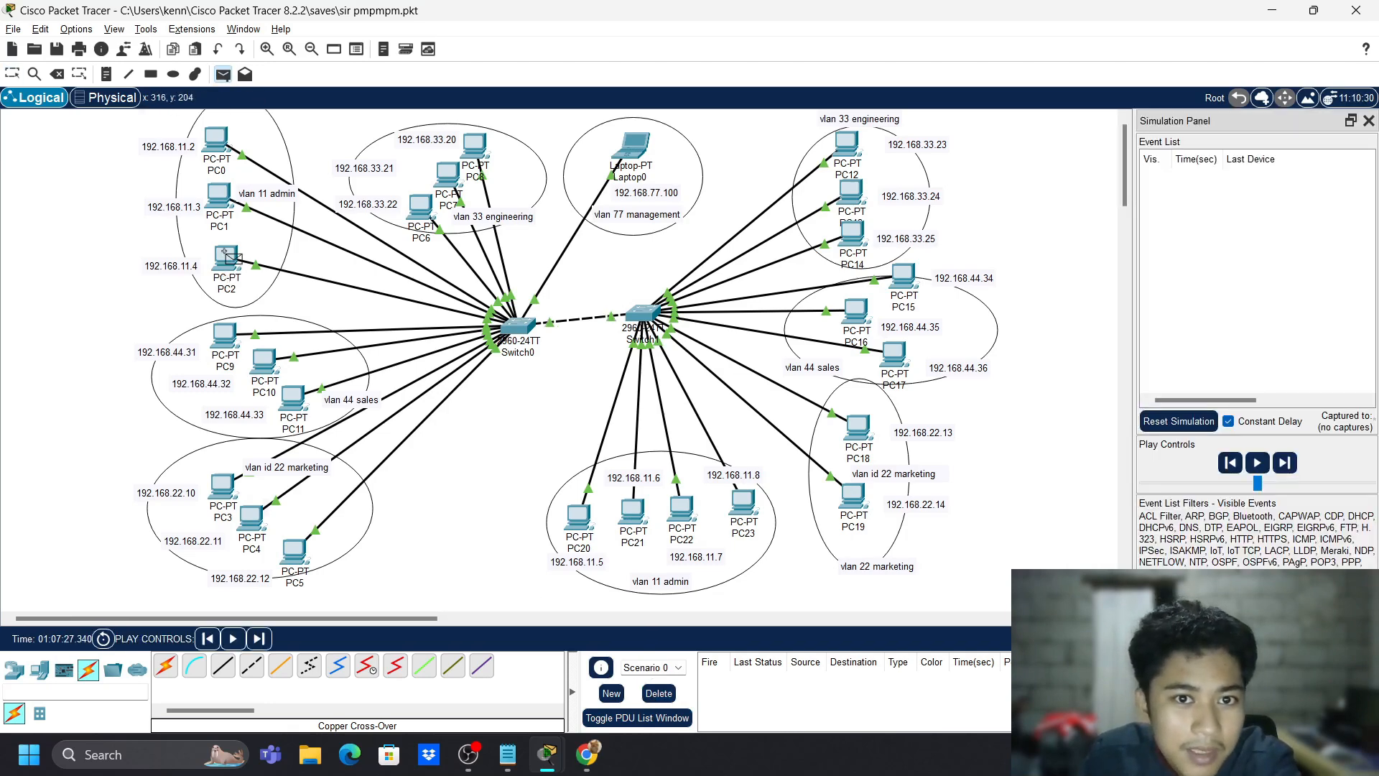
click(222, 199)
click(633, 518)
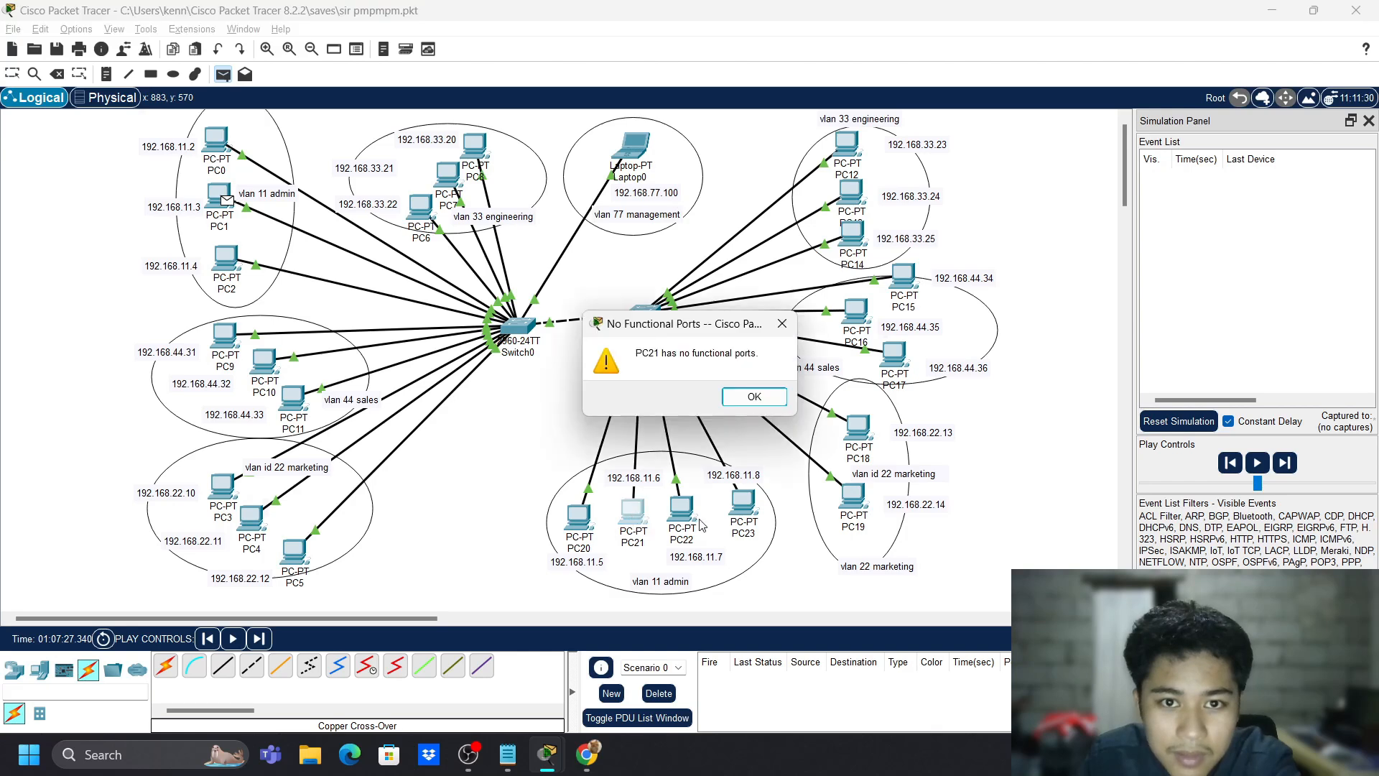
click(747, 395)
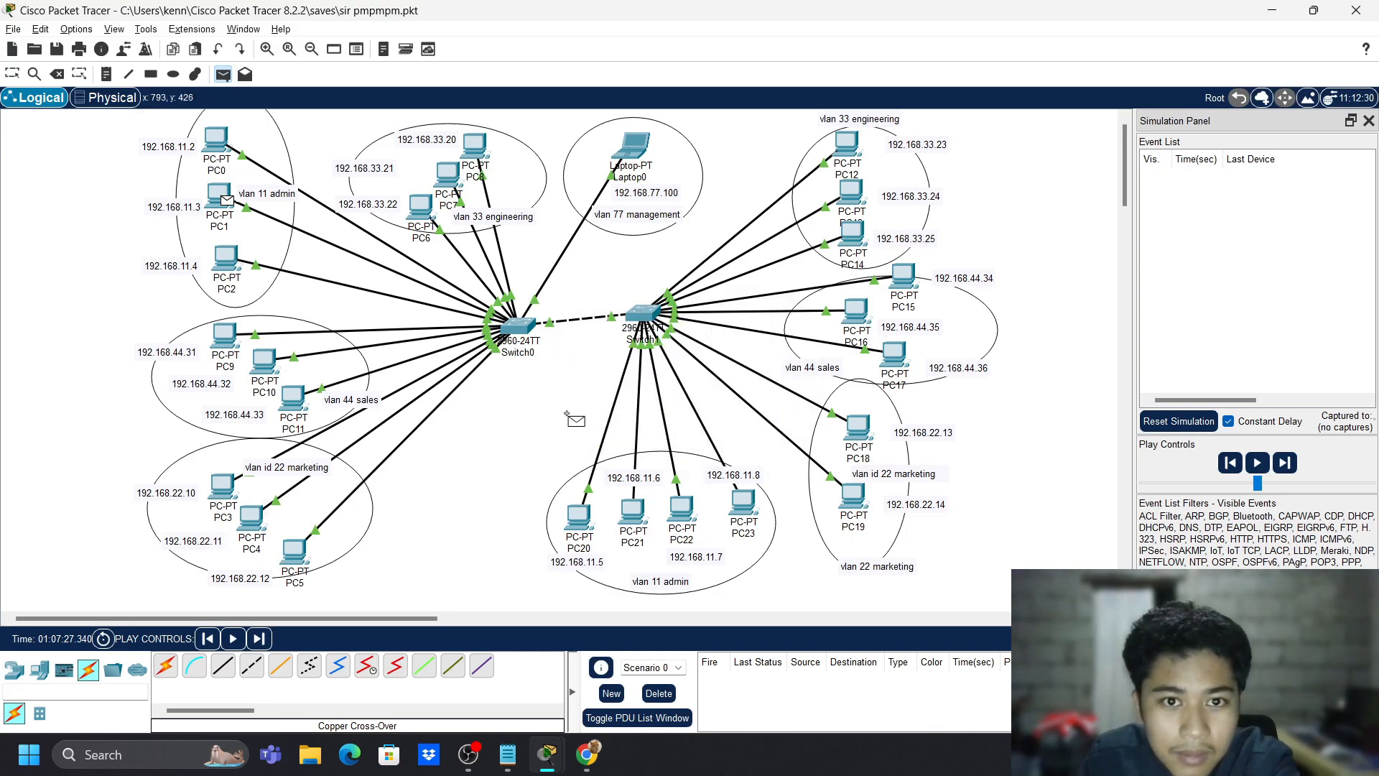
click(578, 516)
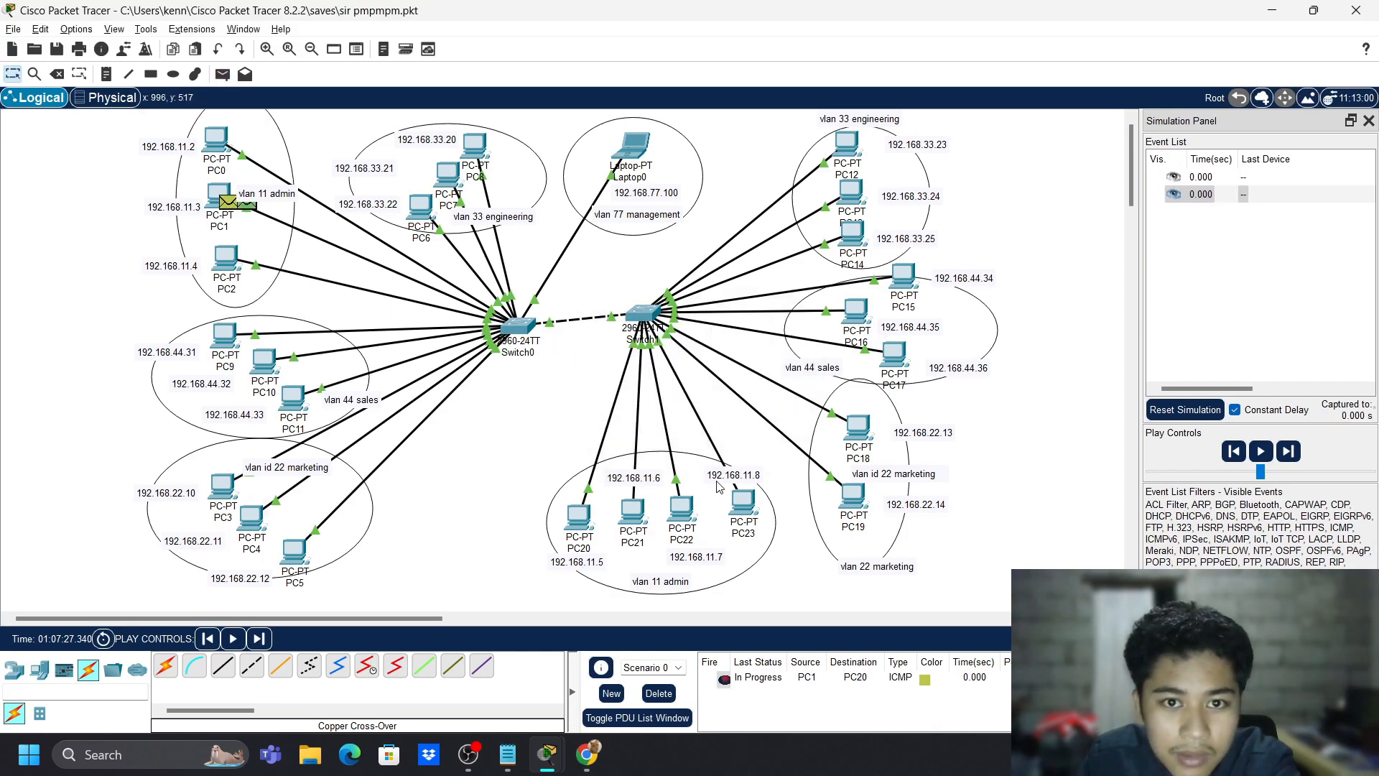
- Give PC21's FastEthernet0 the static address 192.168.11.6 with mask 255.255.255.0
click(632, 511)
click(595, 139)
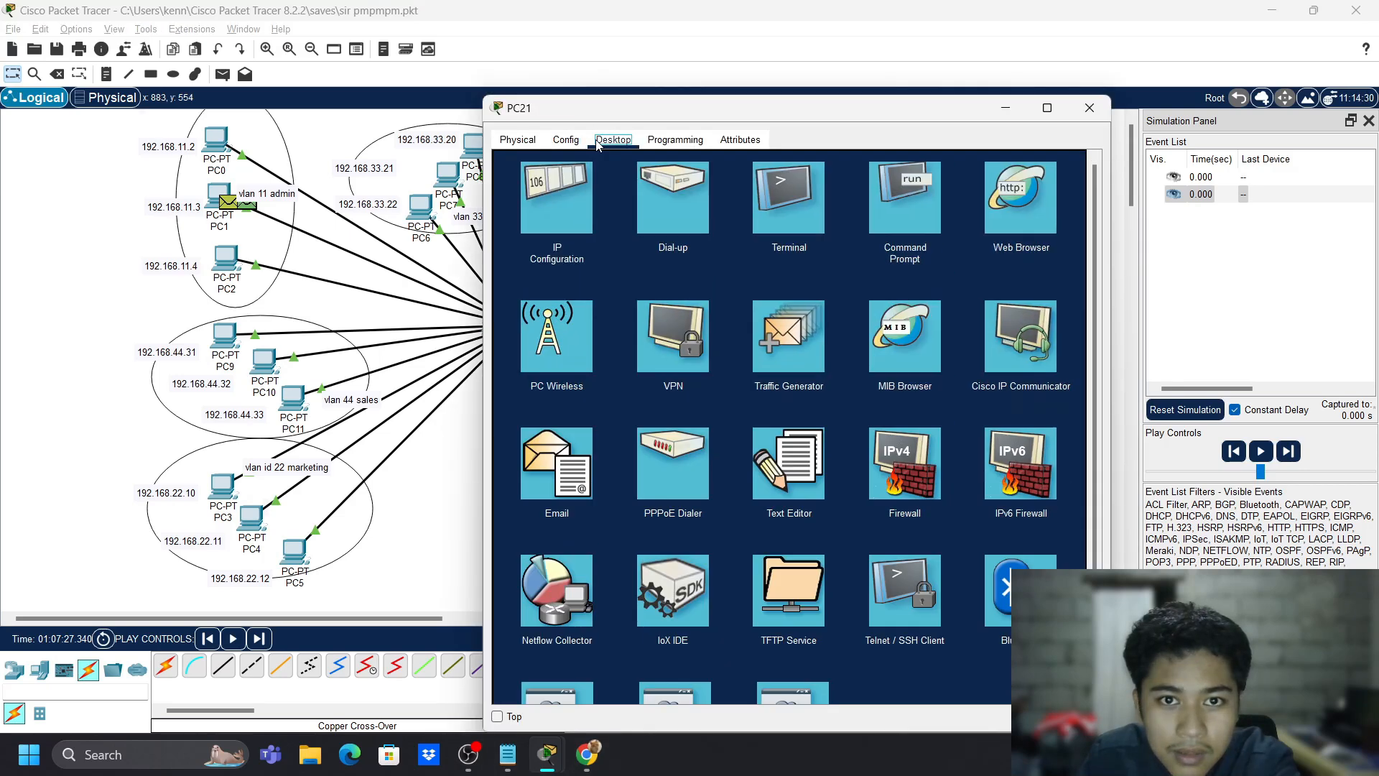
click(566, 139)
click(558, 233)
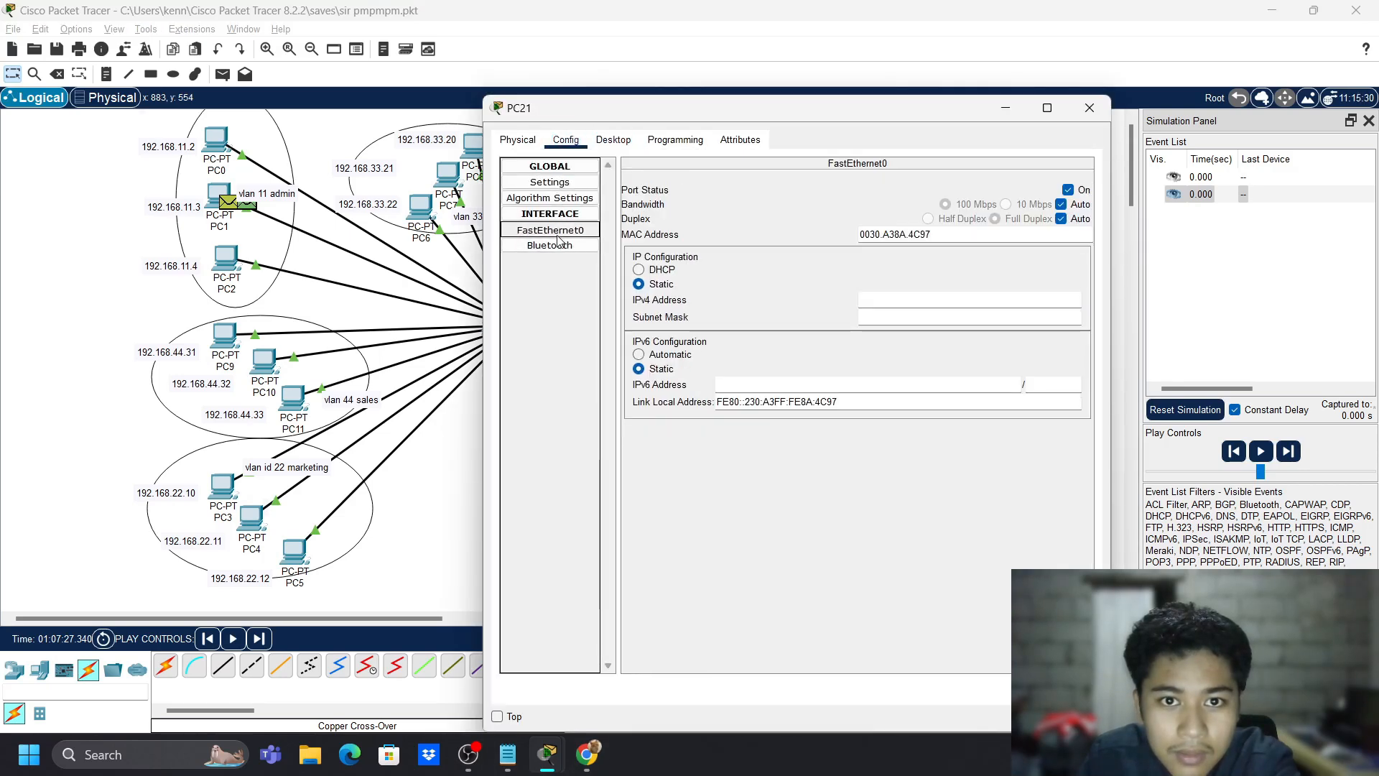
click(1014, 303)
drag(833, 117, 312, 139)
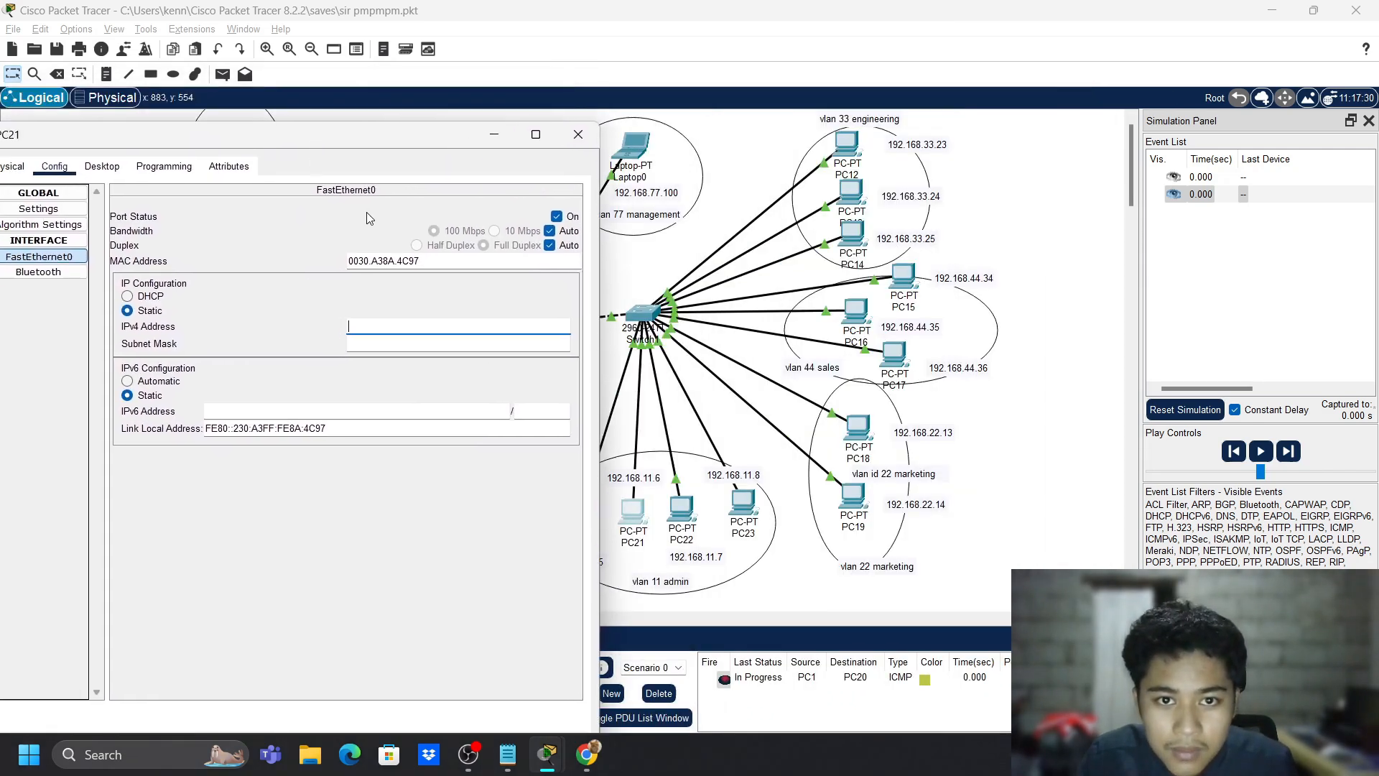
text(192.168)
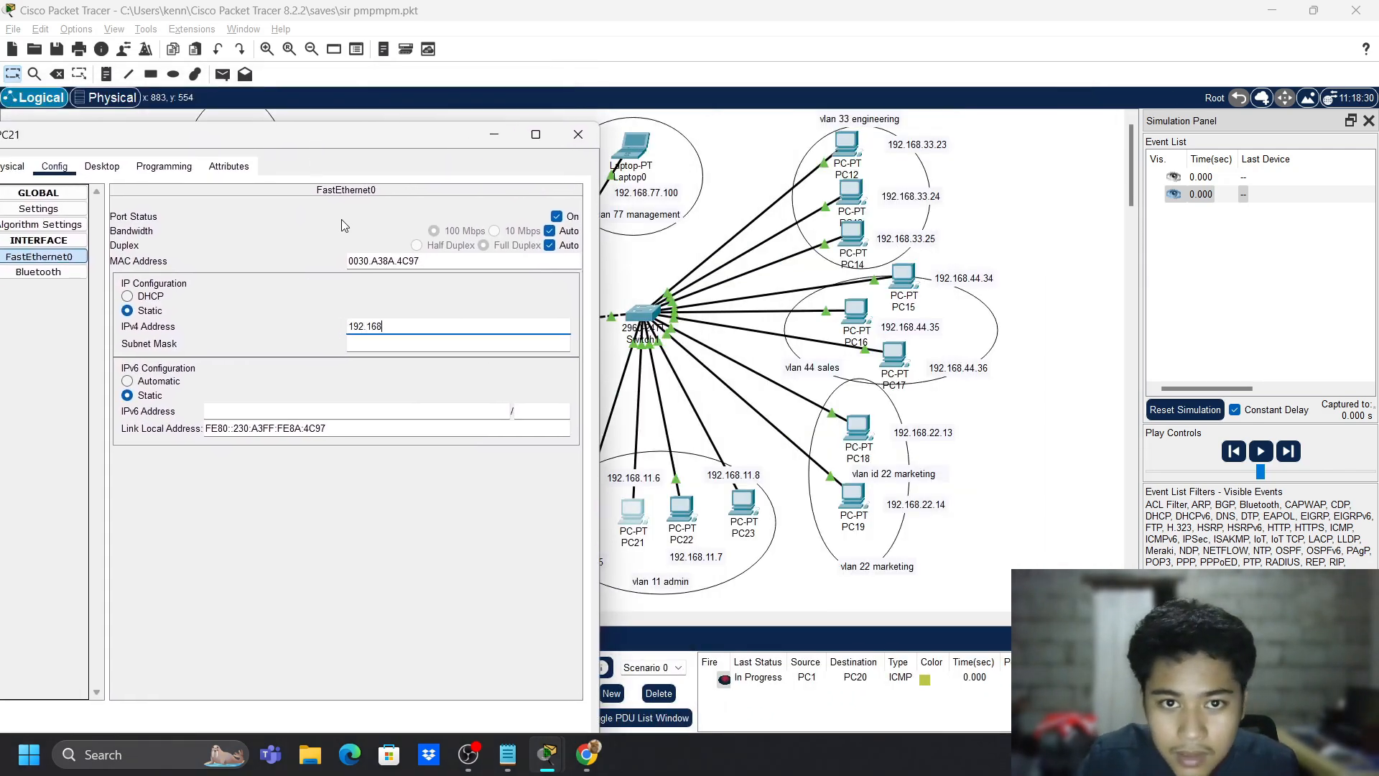
text(.11.6)
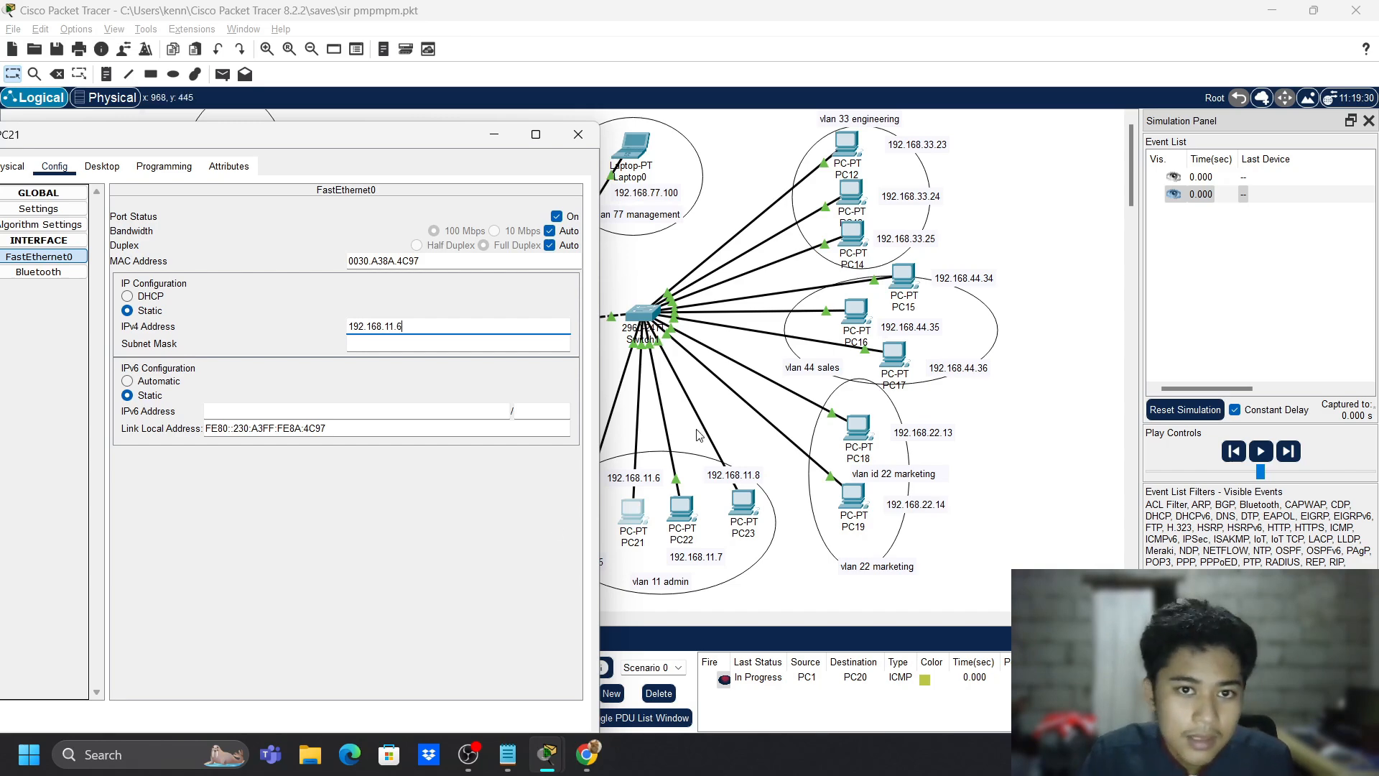
click(578, 134)
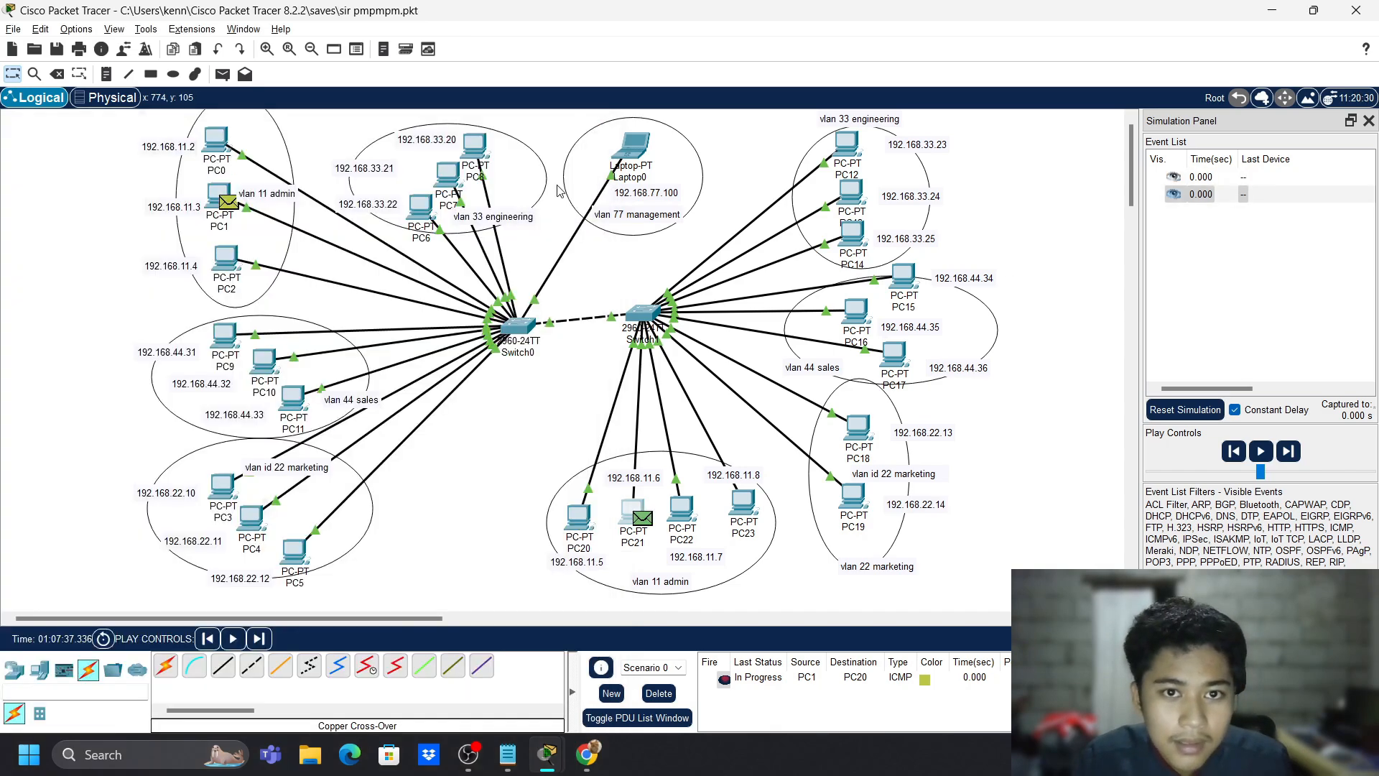
- Play the simulation until the PC1-to-PC20 ping succeeds, then close the panel and delete the PDU
click(1262, 451)
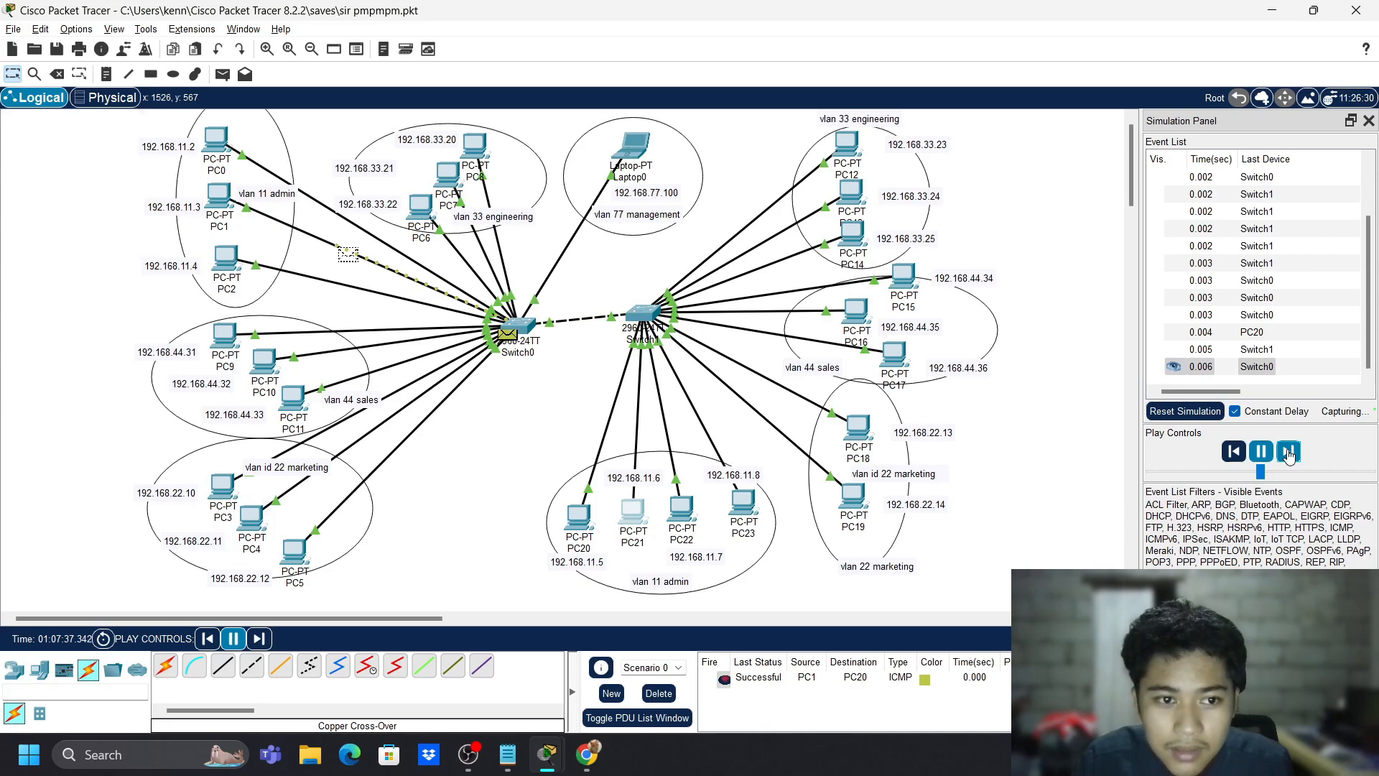
click(1366, 121)
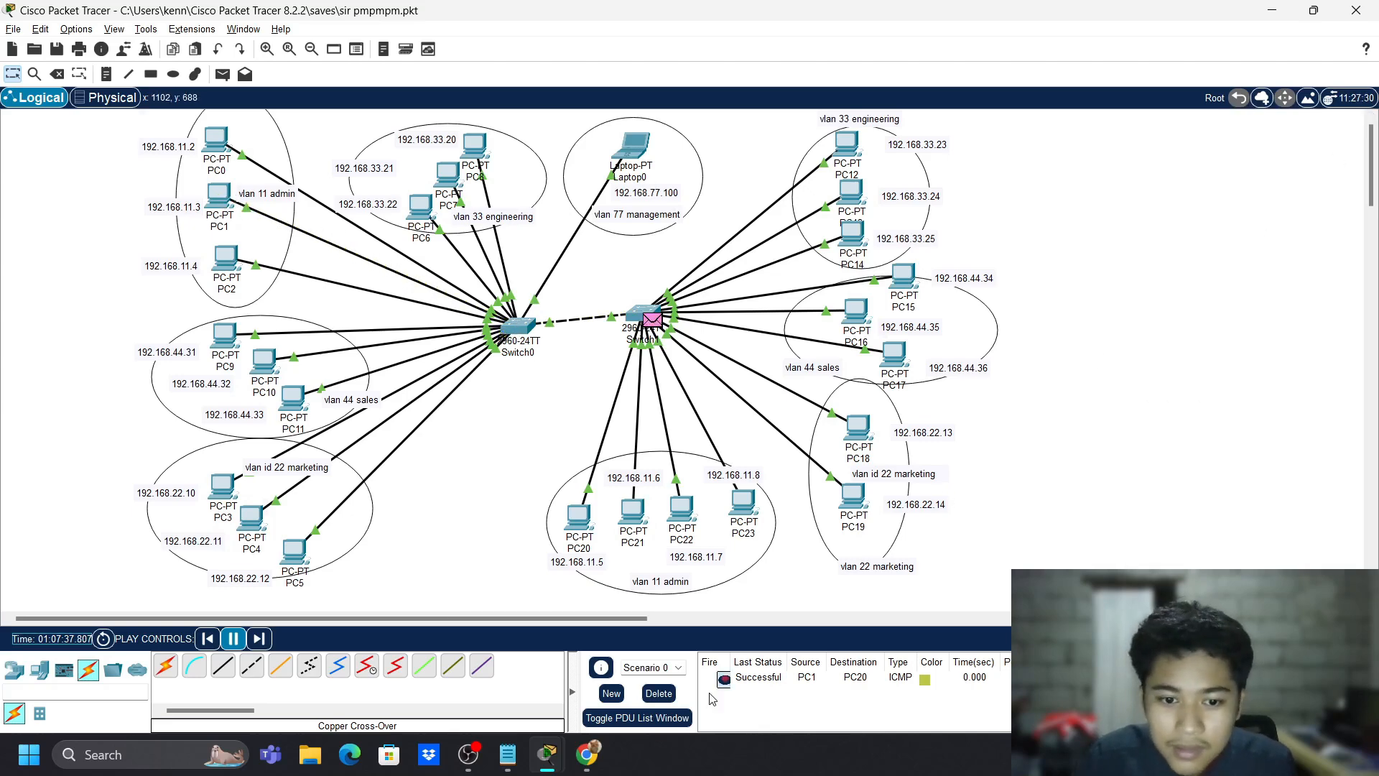
click(671, 693)
- Add simple ICMP PDUs from PC0 to PC20 and from PC9 to PC16
click(223, 74)
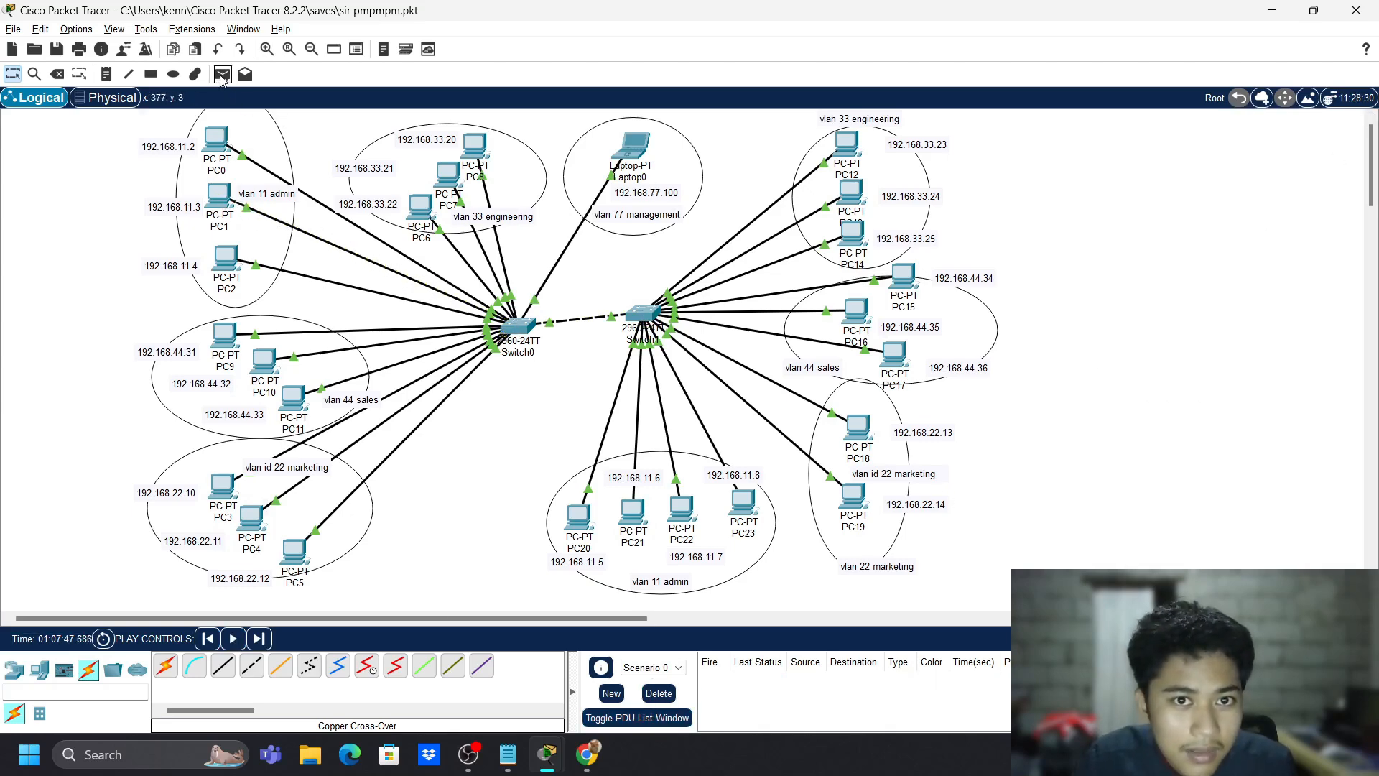
click(220, 140)
click(587, 524)
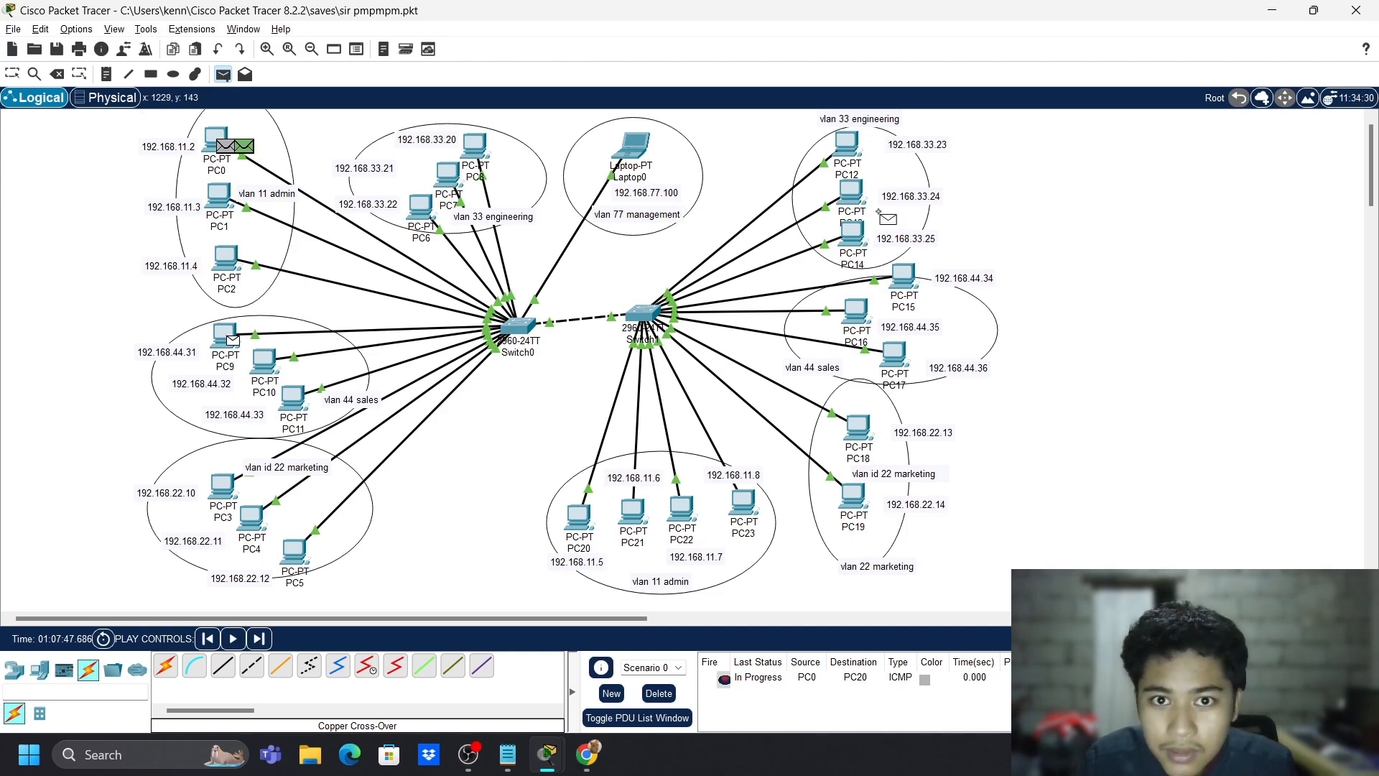
click(863, 323)
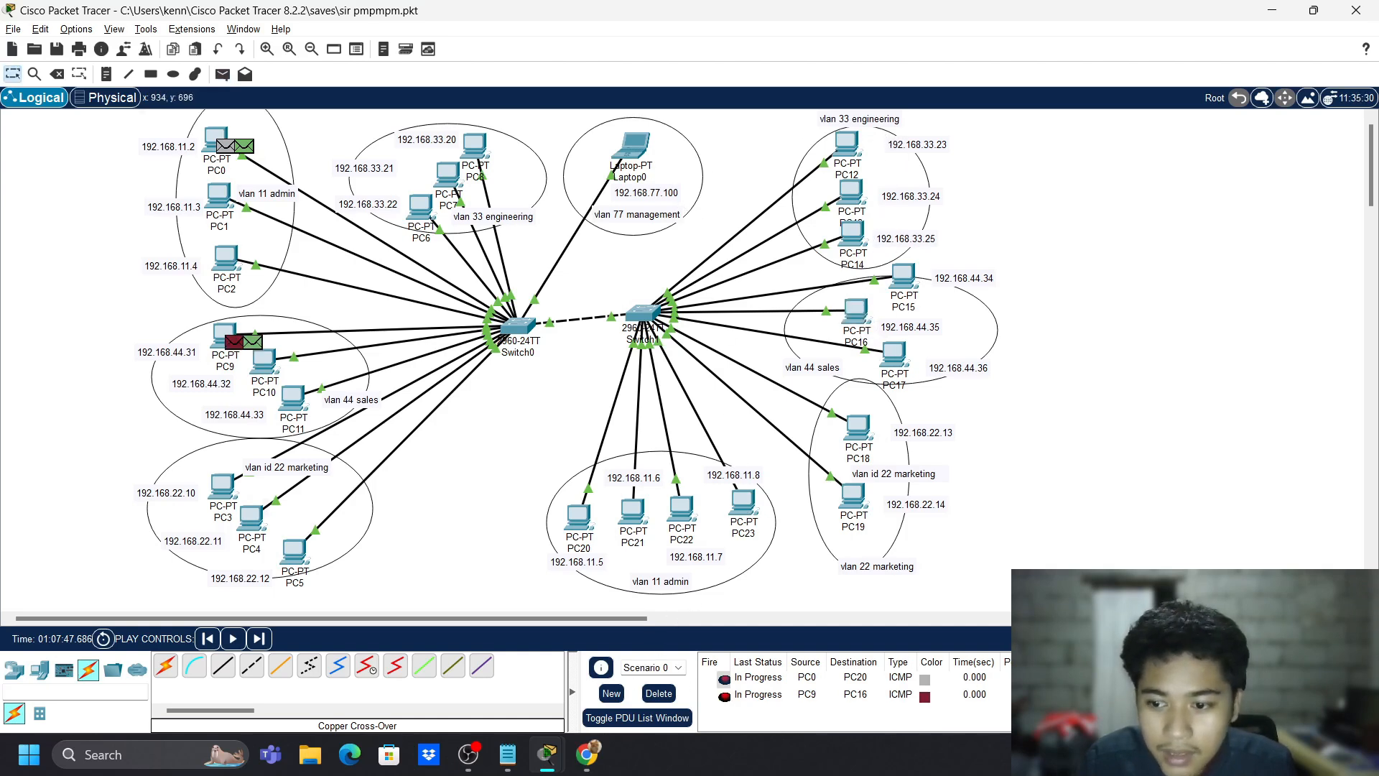
- Run both pings in Simulation mode until they show Successful, then close the Simulation Panel
click(1269, 638)
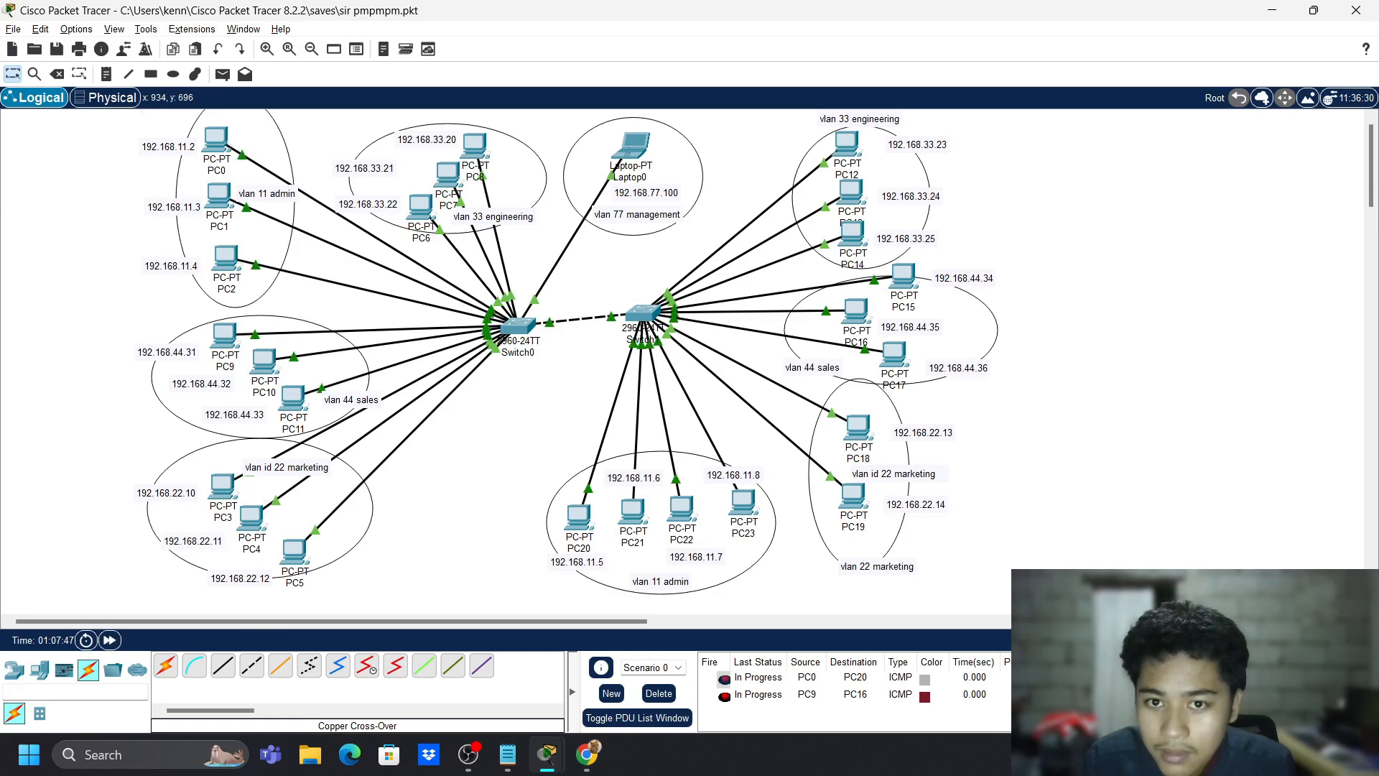
click(1338, 638)
click(1233, 451)
click(1260, 451)
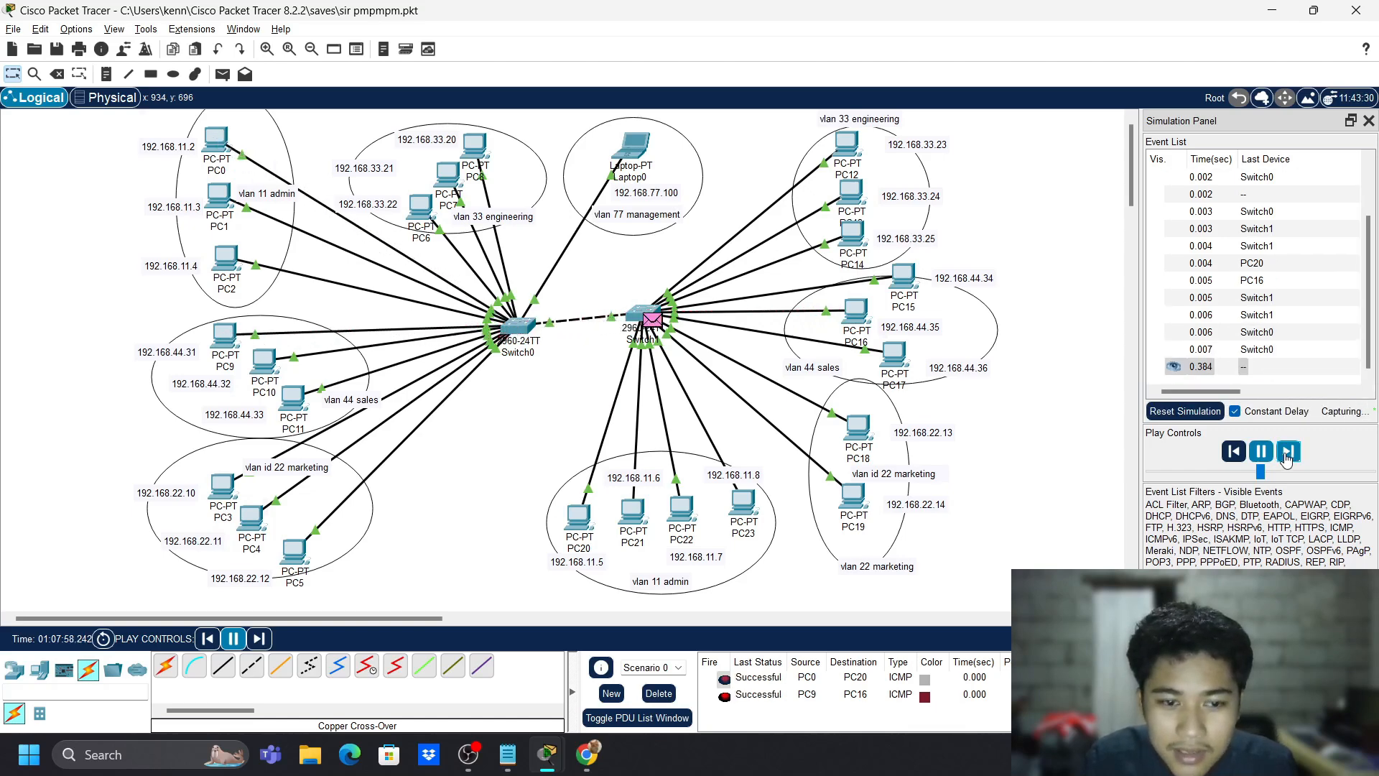
click(1368, 121)
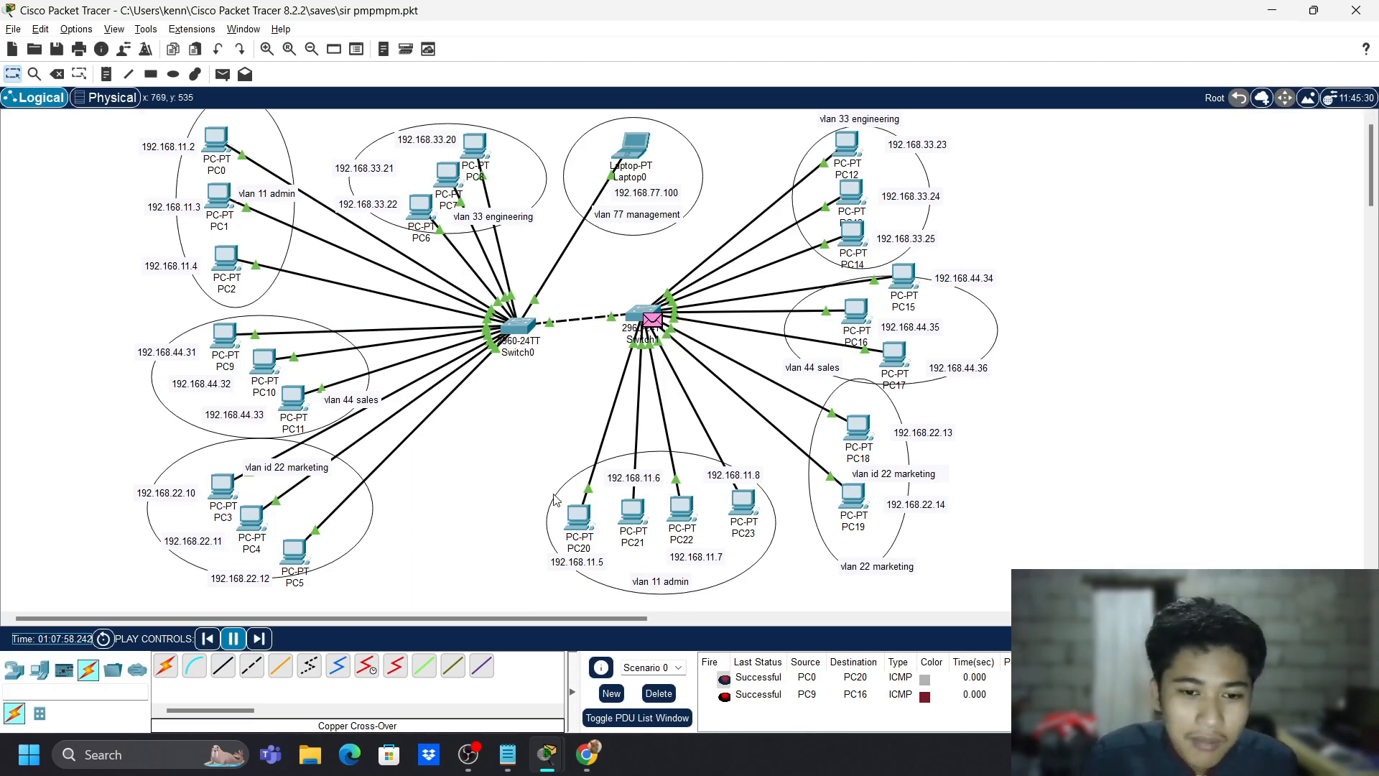